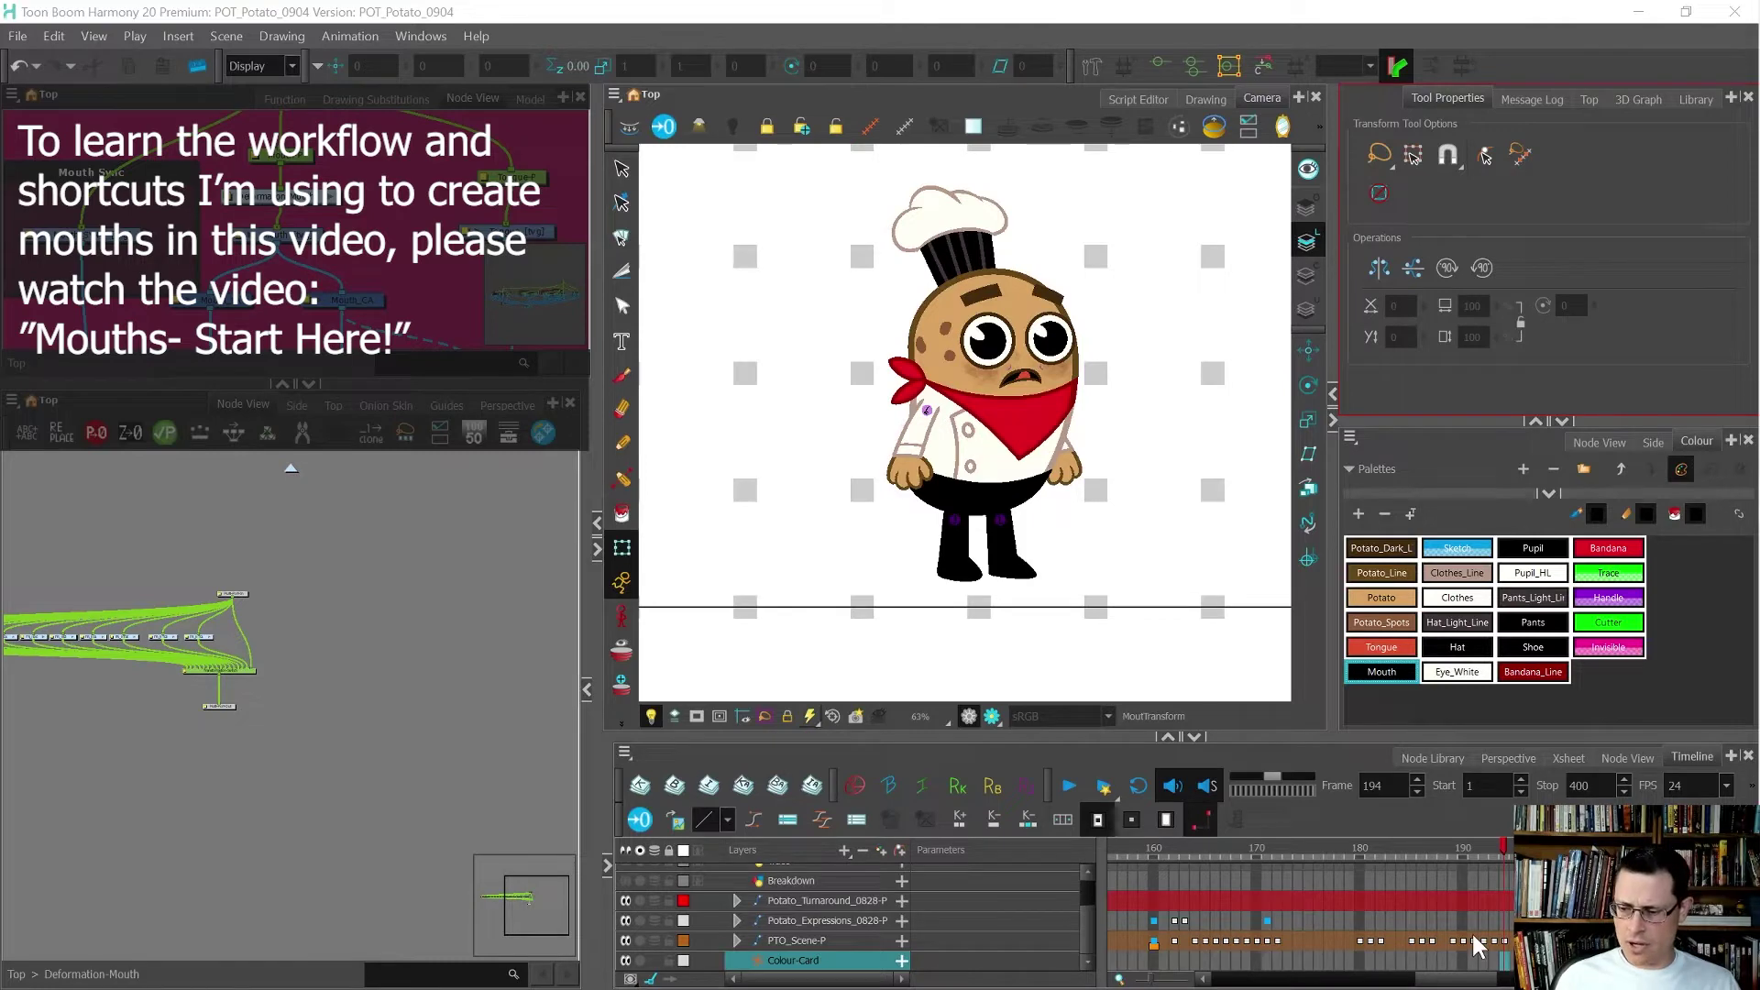
# - Select the Mouth drawing node inside the Mouth backdrop and locate its layer in the timeline
pyautogui.press('Escape')
pyautogui.press('1')
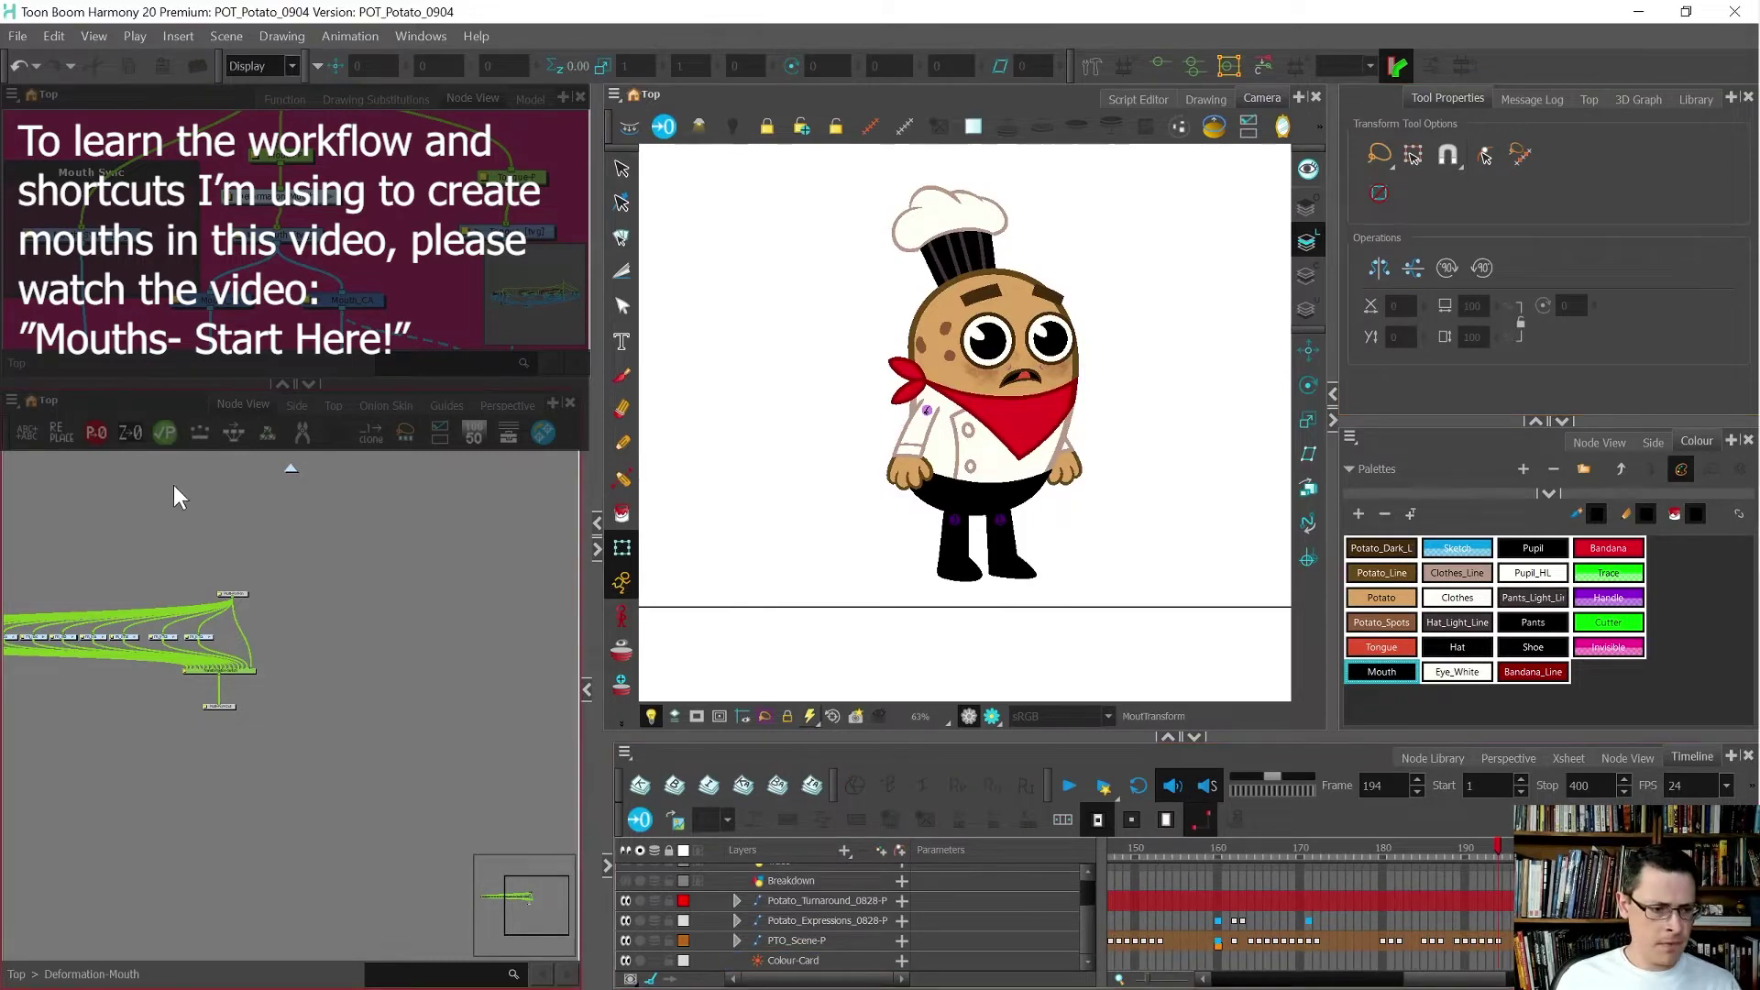
pyautogui.click(290, 468)
pyautogui.scroll(-3, 285, 646)
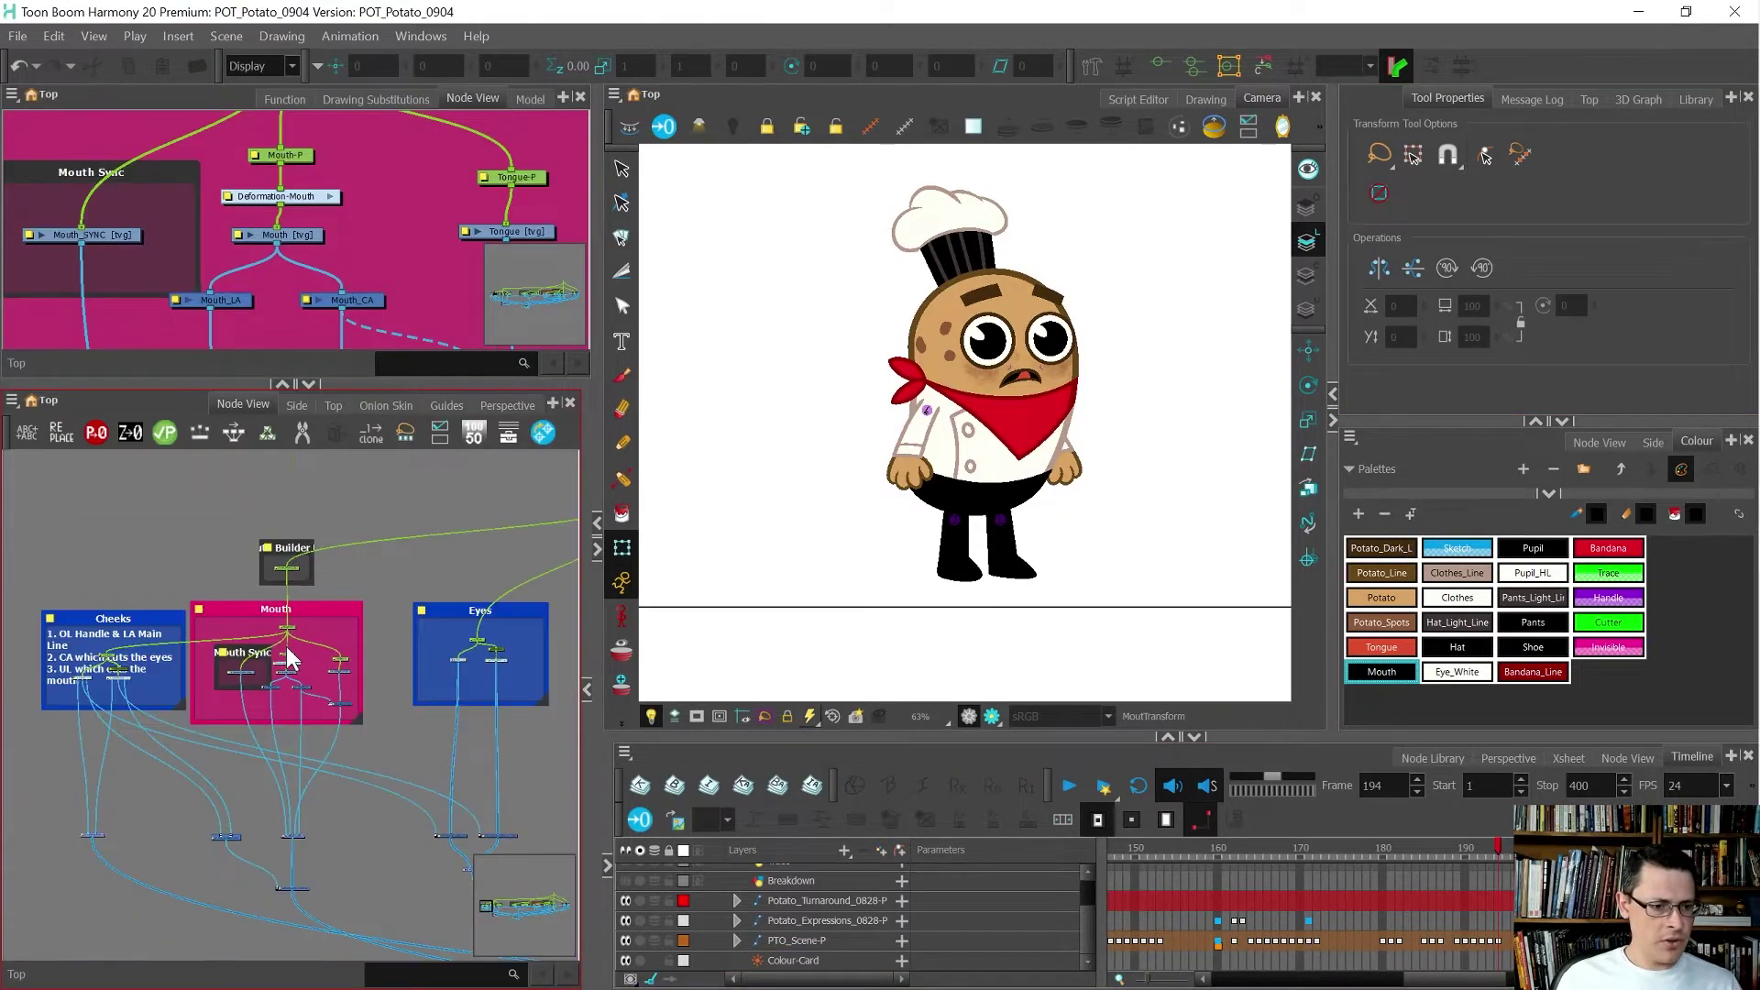
pyautogui.scroll(5, 291, 662)
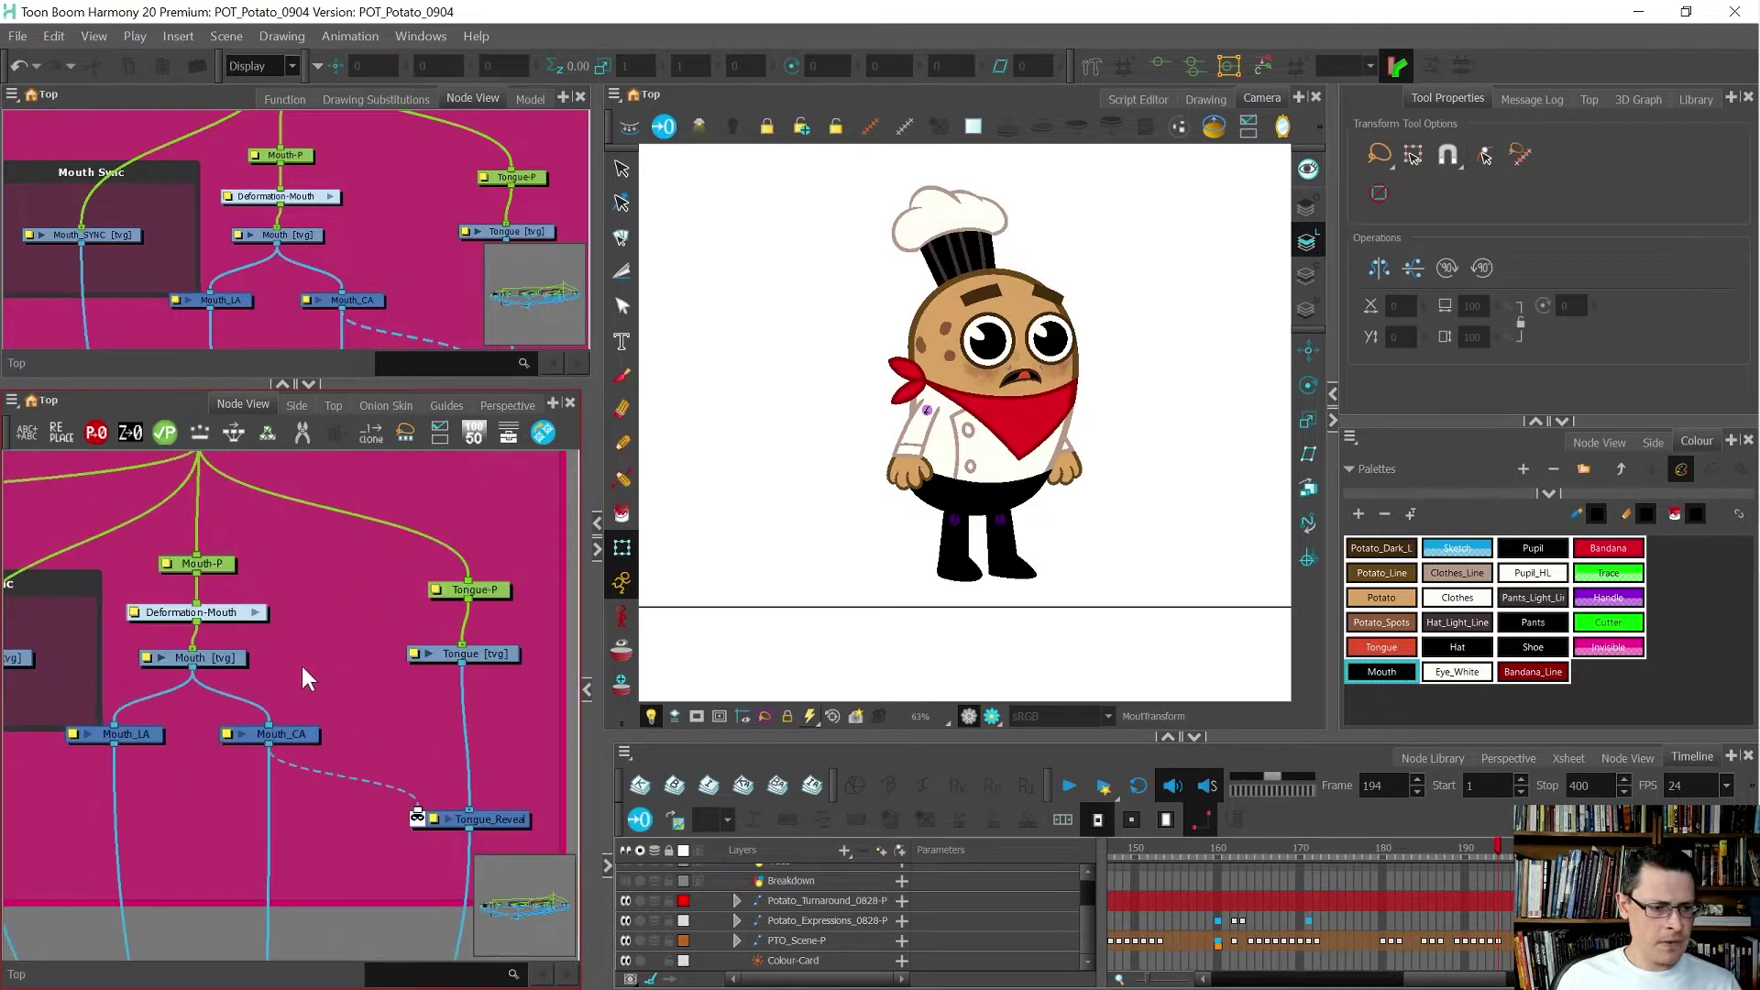
pyautogui.click(193, 657)
pyautogui.press('o')
pyautogui.press('1')
pyautogui.press('1')
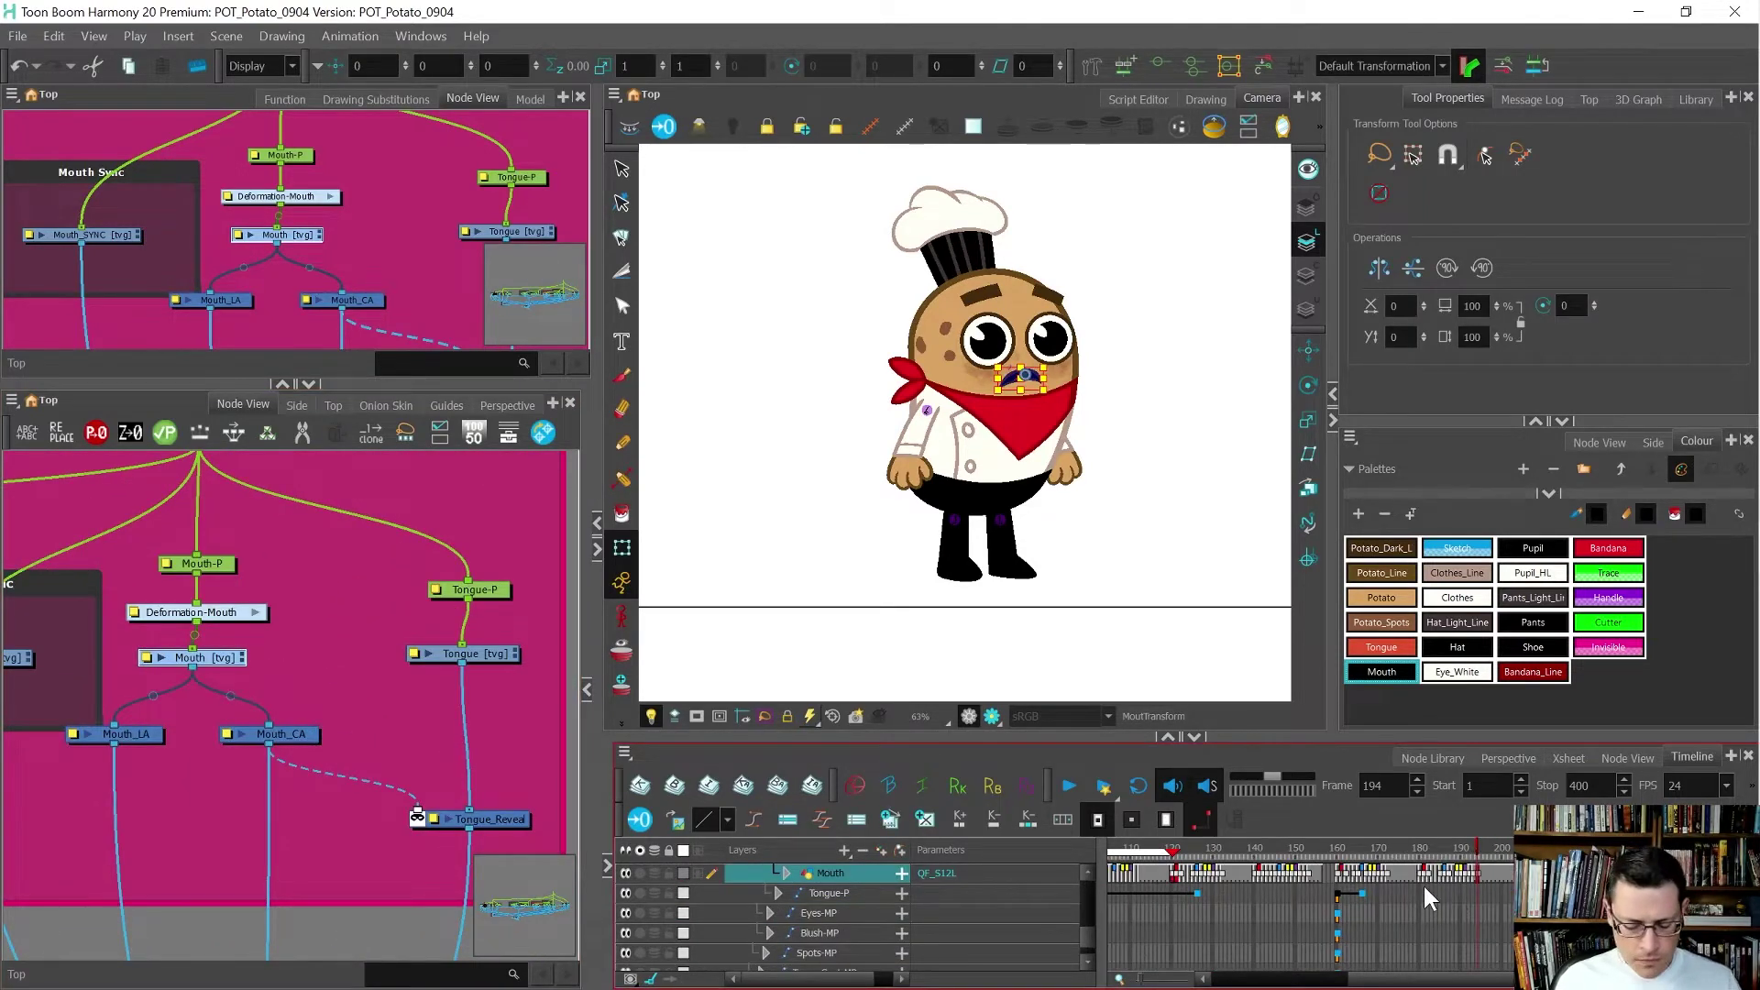
# - Copy the profile pose cell at frame 10 of the PTO_Scene-P layer
pyautogui.hotkey('shift', 'f')
pyautogui.moveTo(1457, 980); pyautogui.dragTo(1227, 976)
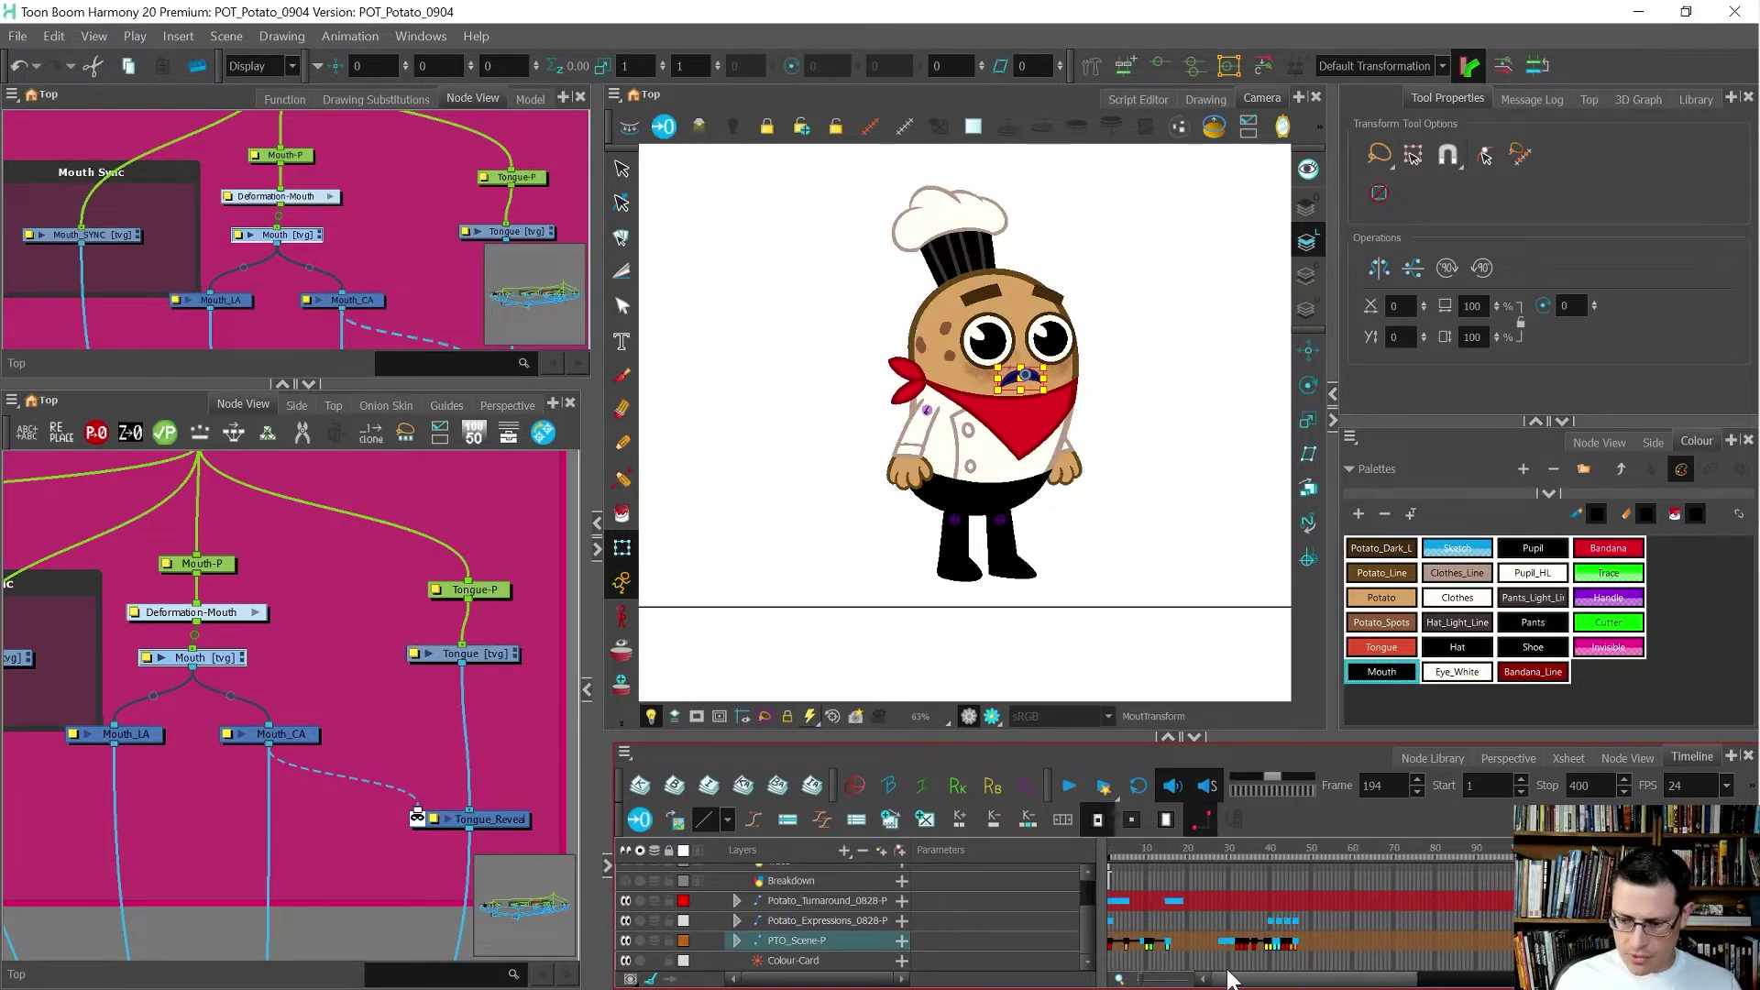
pyautogui.press('2')
pyautogui.press('2')
pyautogui.press('2')
pyautogui.click(1185, 947)
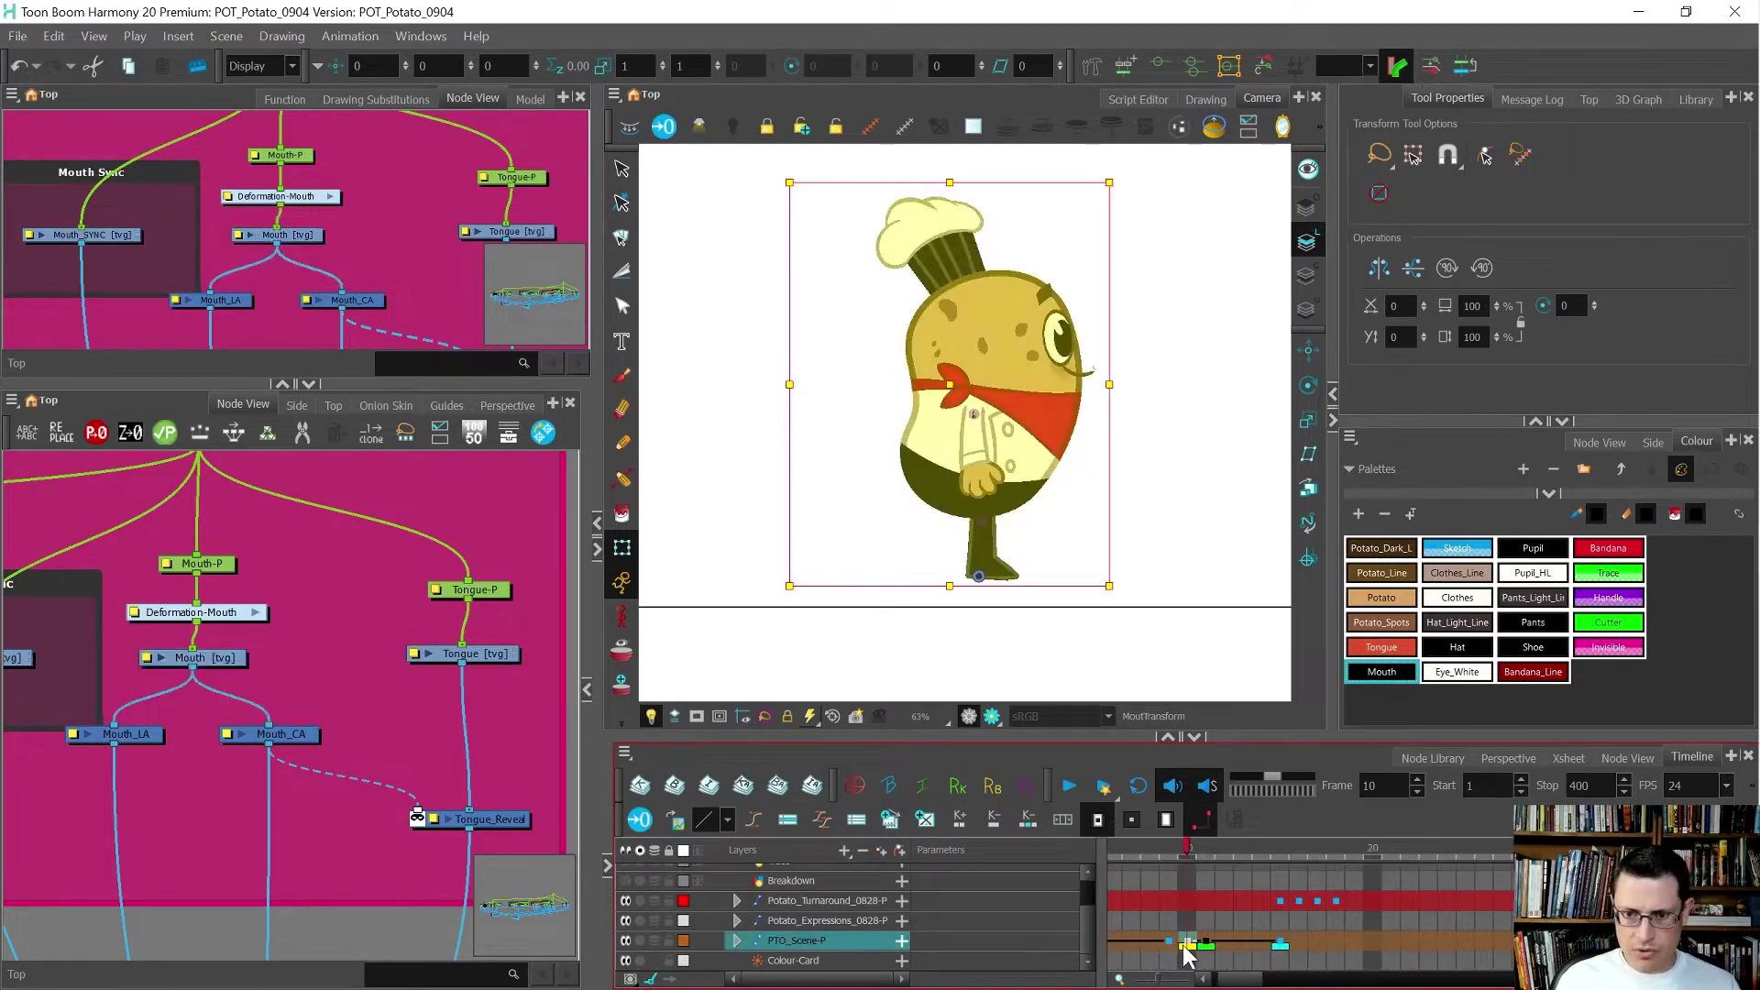
pyautogui.hotkey('ctrl', 'c')
# - Paste the copied profile pose onto the PTO_Scene-P layer at frame 200
pyautogui.moveTo(1238, 978); pyautogui.dragTo(1480, 939)
pyautogui.press('1')
pyautogui.press('1')
pyautogui.press('1')
pyautogui.press('2')
pyautogui.press('2')
pyautogui.click(1394, 937)
pyautogui.hotkey('ctrl', 'v')
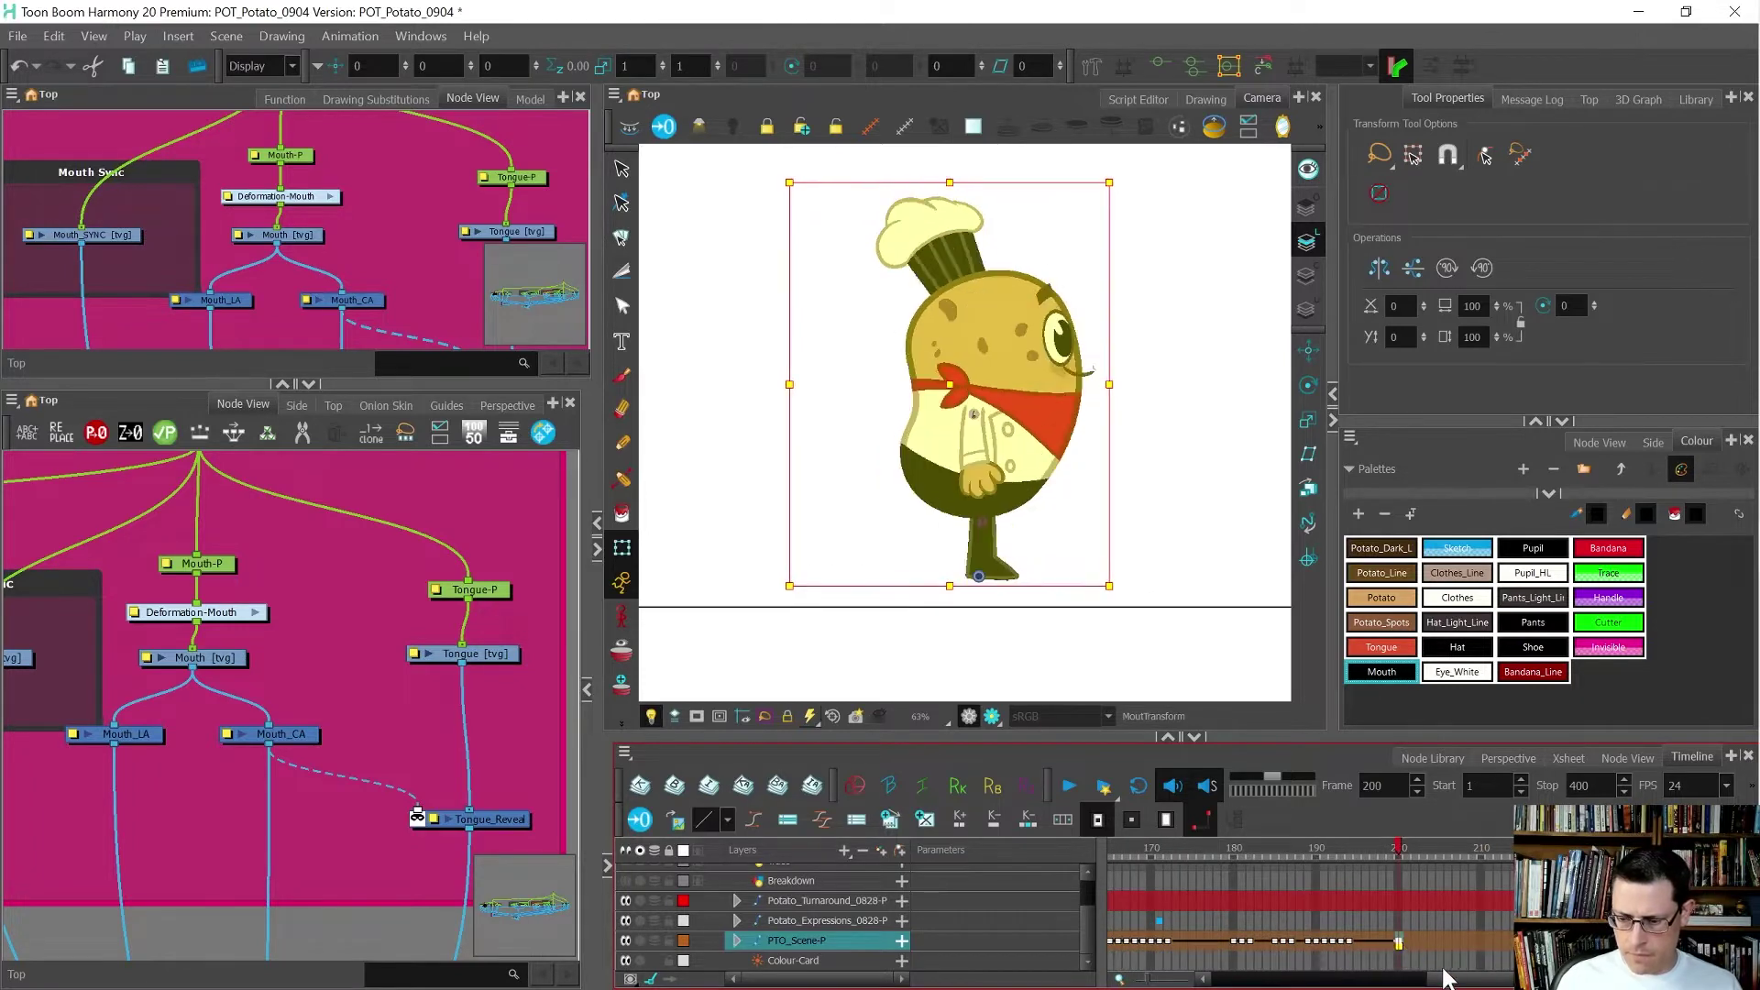
# - Review the timeline's pose keys, scrub to frame 104 and open the settings of the Mouths marker at frame 101
pyautogui.click(1375, 940)
pyautogui.moveTo(1453, 978); pyautogui.dragTo(1426, 979)
pyautogui.press('1')
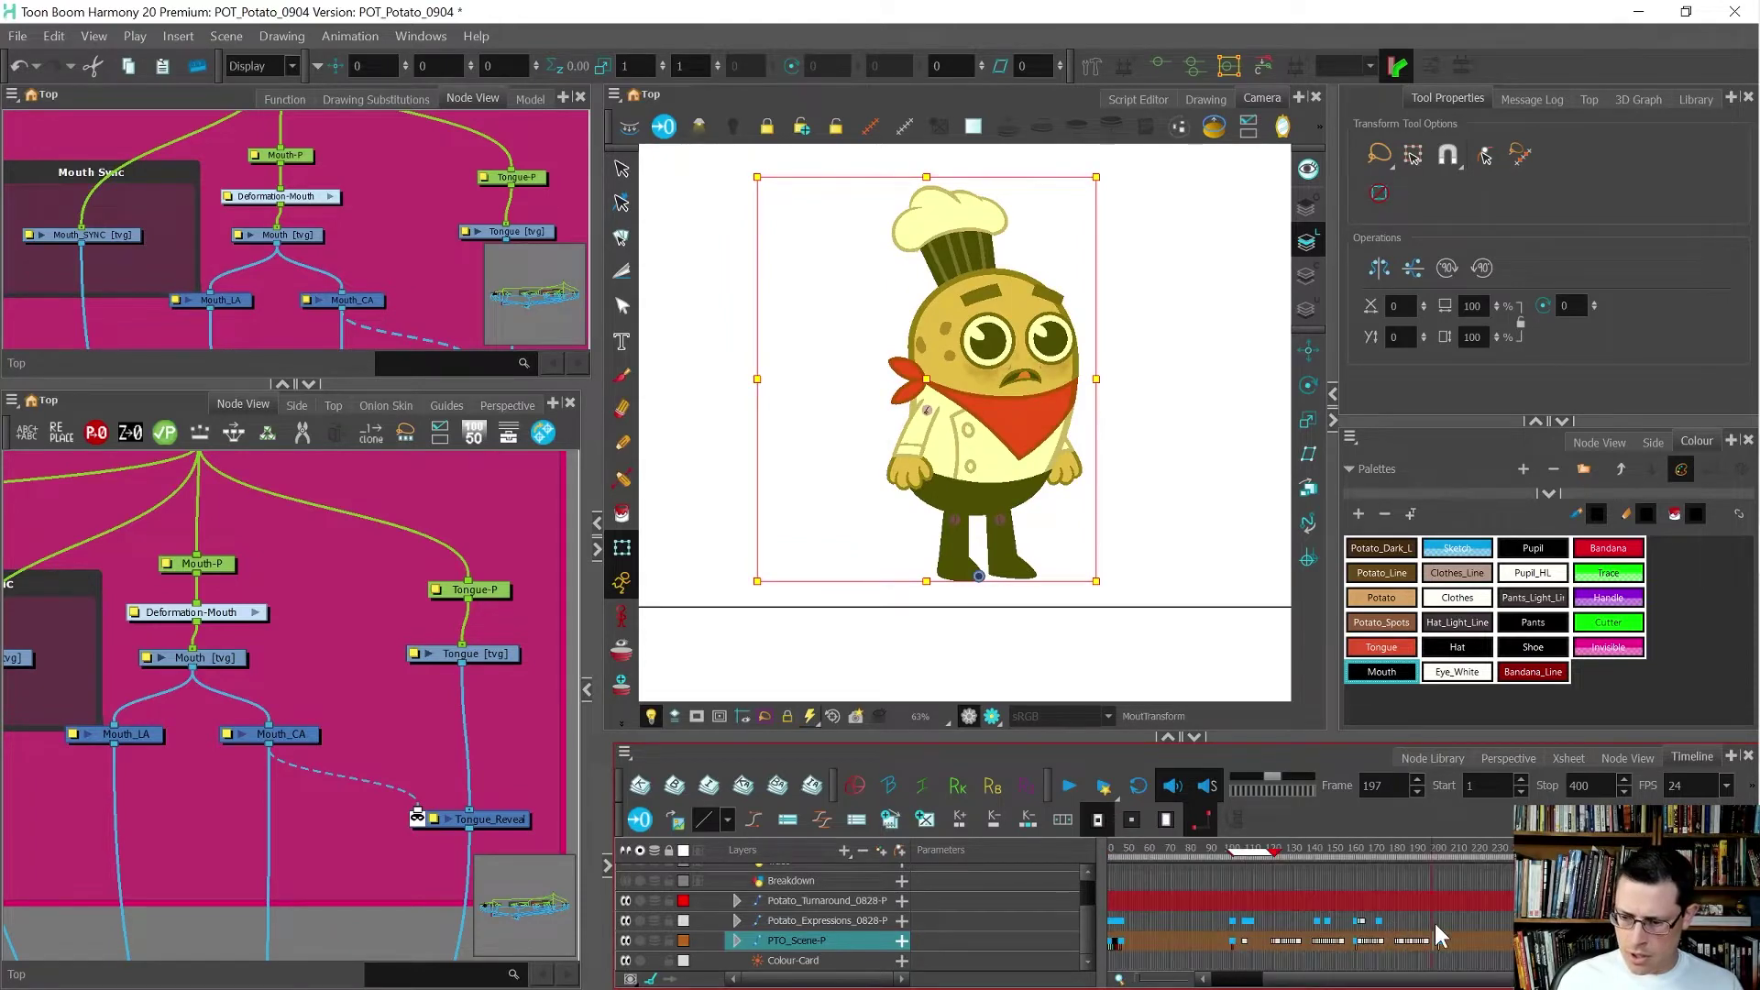
pyautogui.press('1')
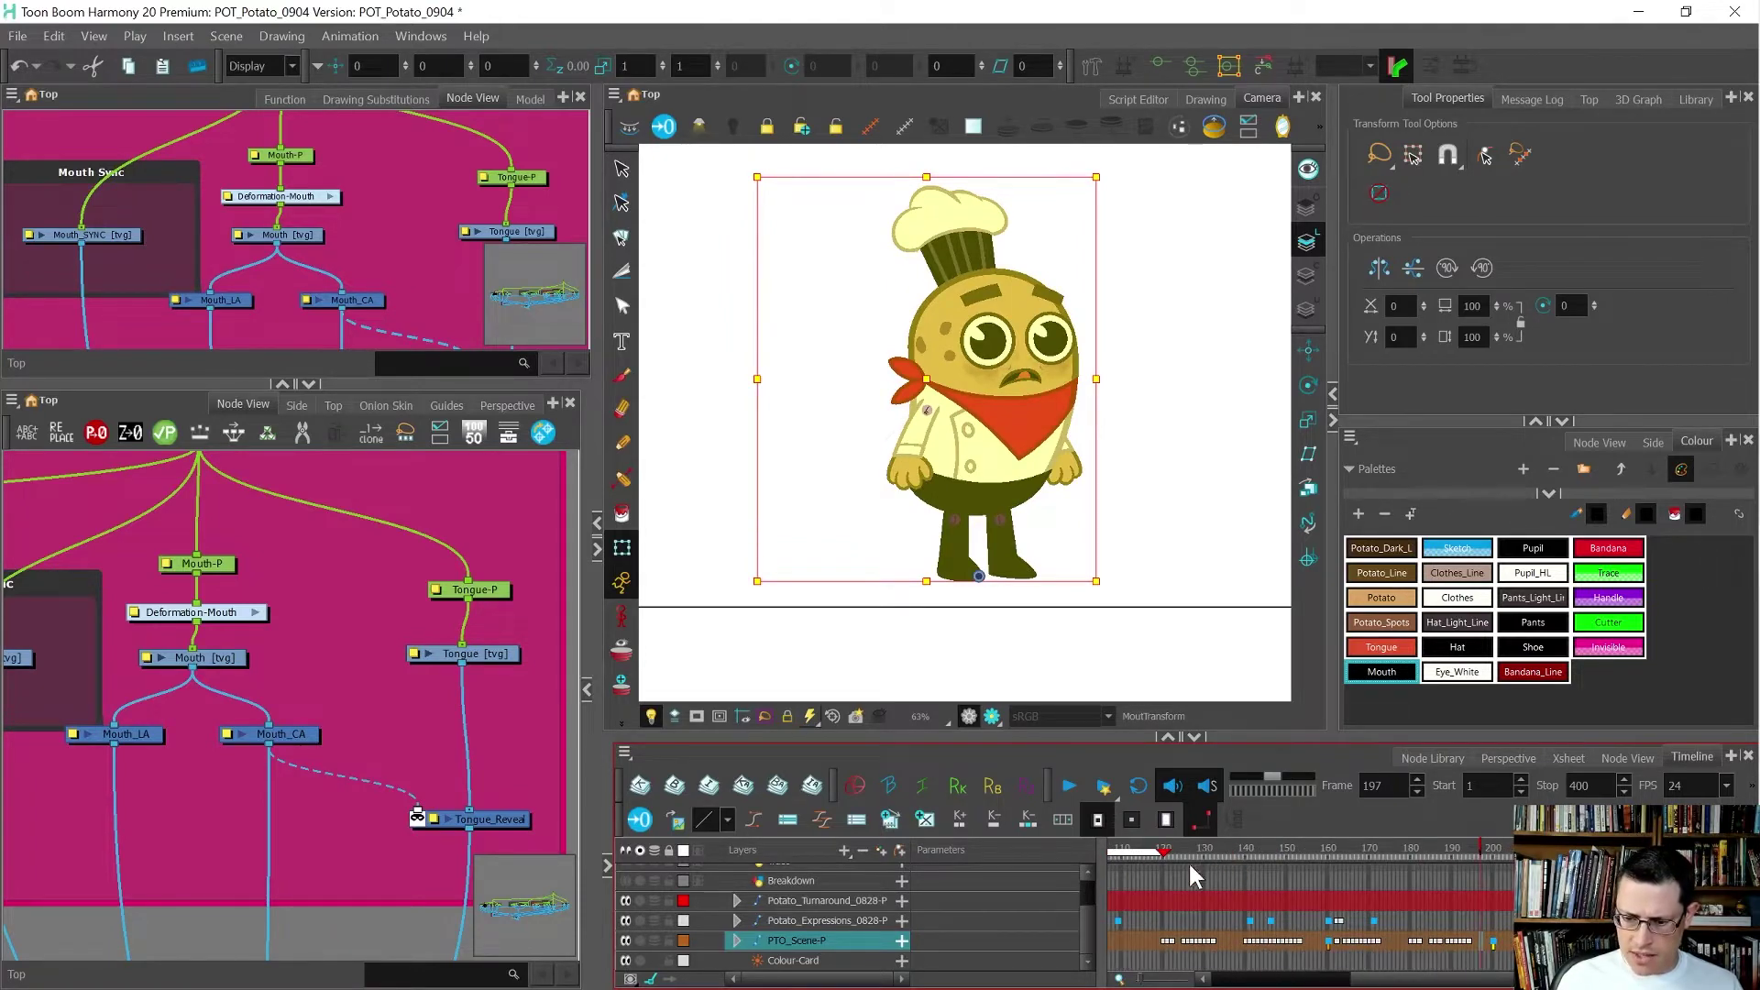
pyautogui.moveTo(1351, 980); pyautogui.dragTo(1332, 980)
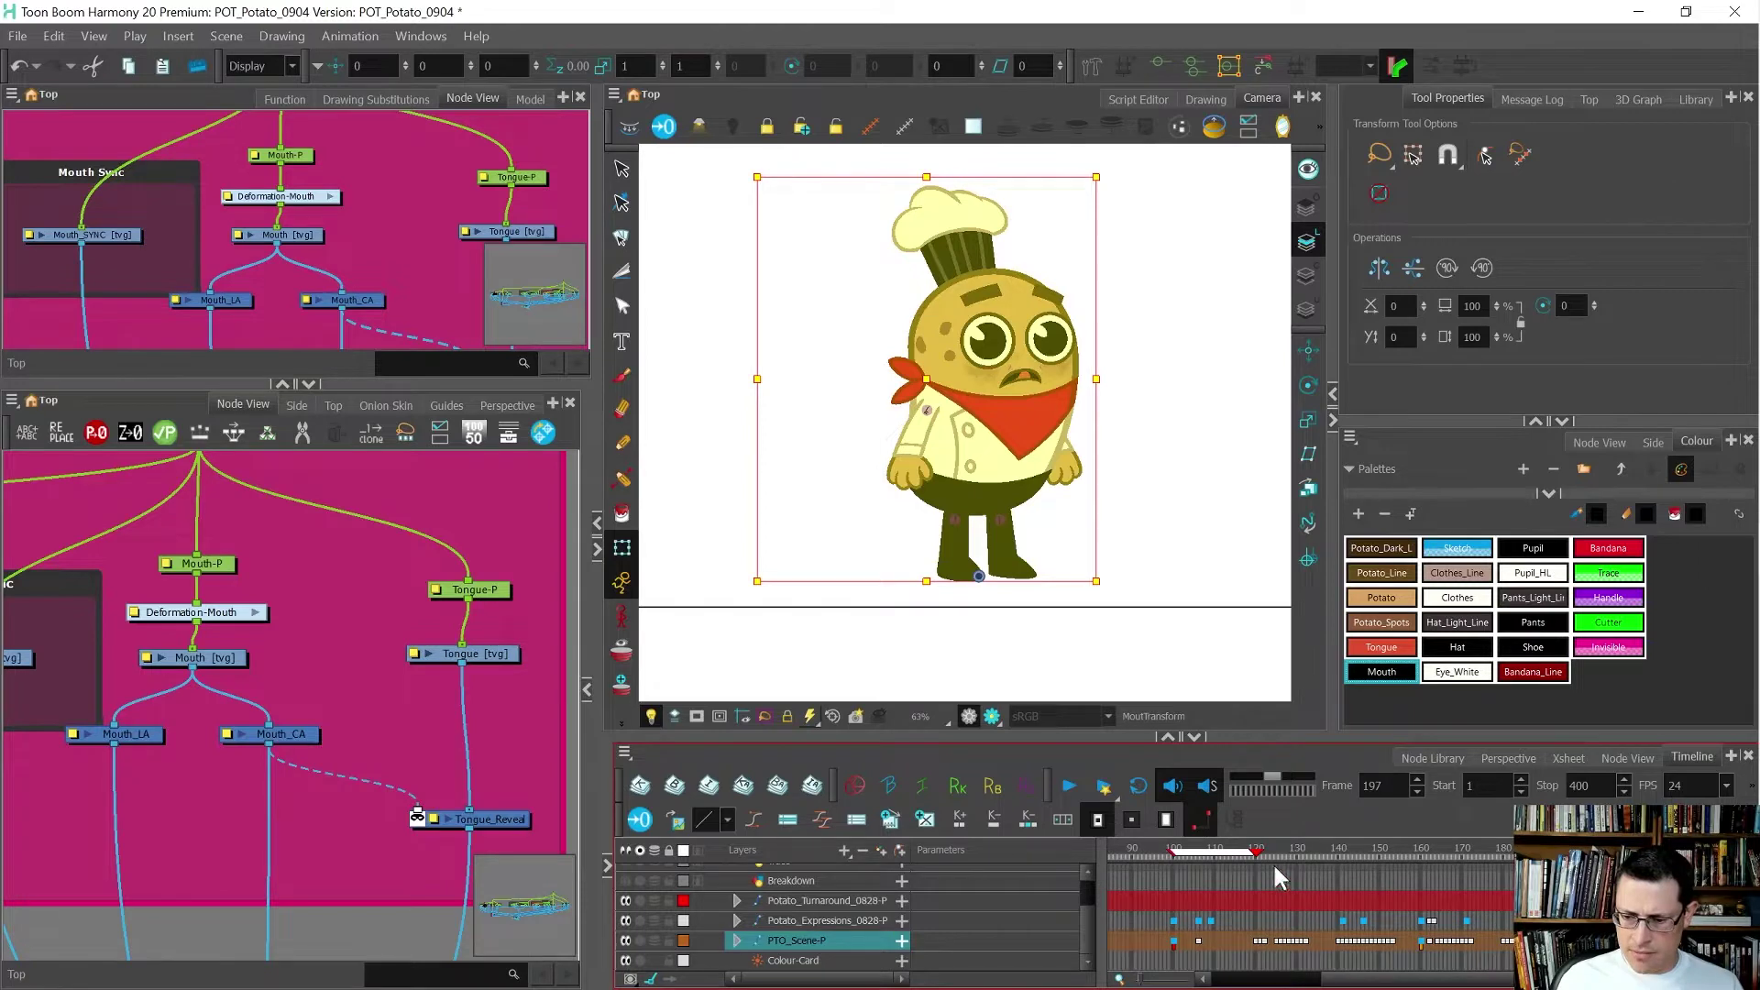
pyautogui.moveTo(1219, 844)
pyautogui.mouseDown()
pyautogui.moveTo(1162, 844)
pyautogui.moveTo(1194, 850)
pyautogui.mouseUp()
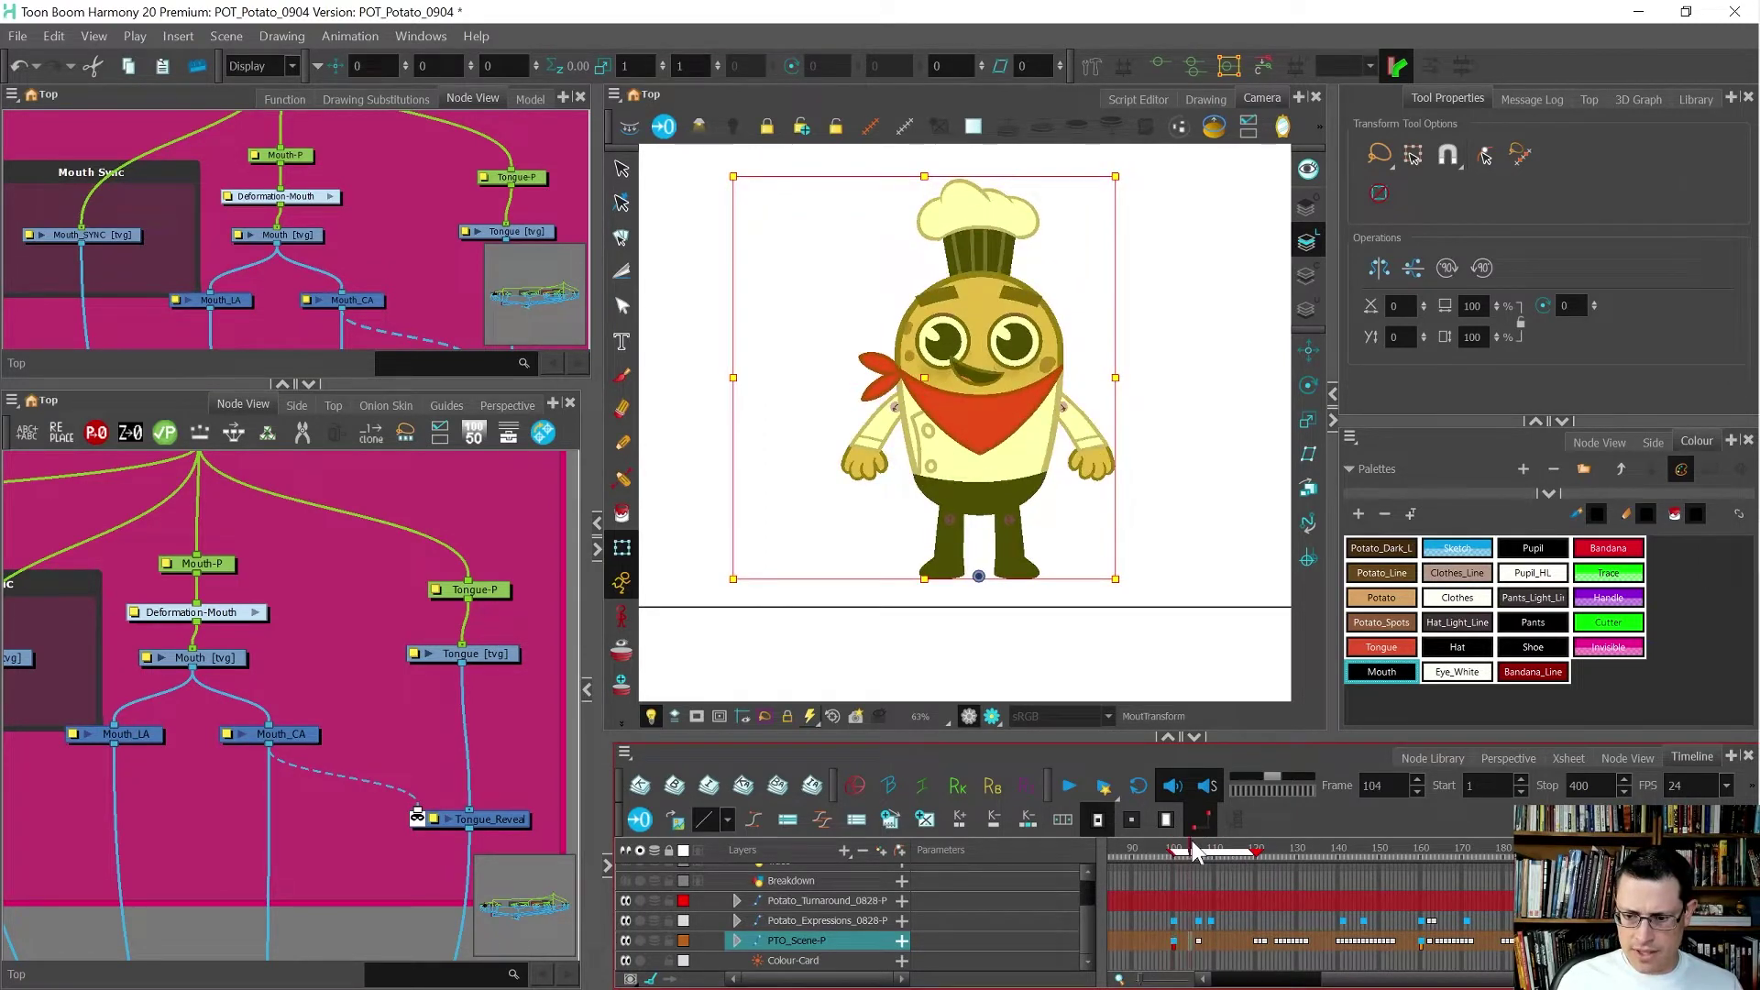
pyautogui.hscroll(4, 1339, 894)
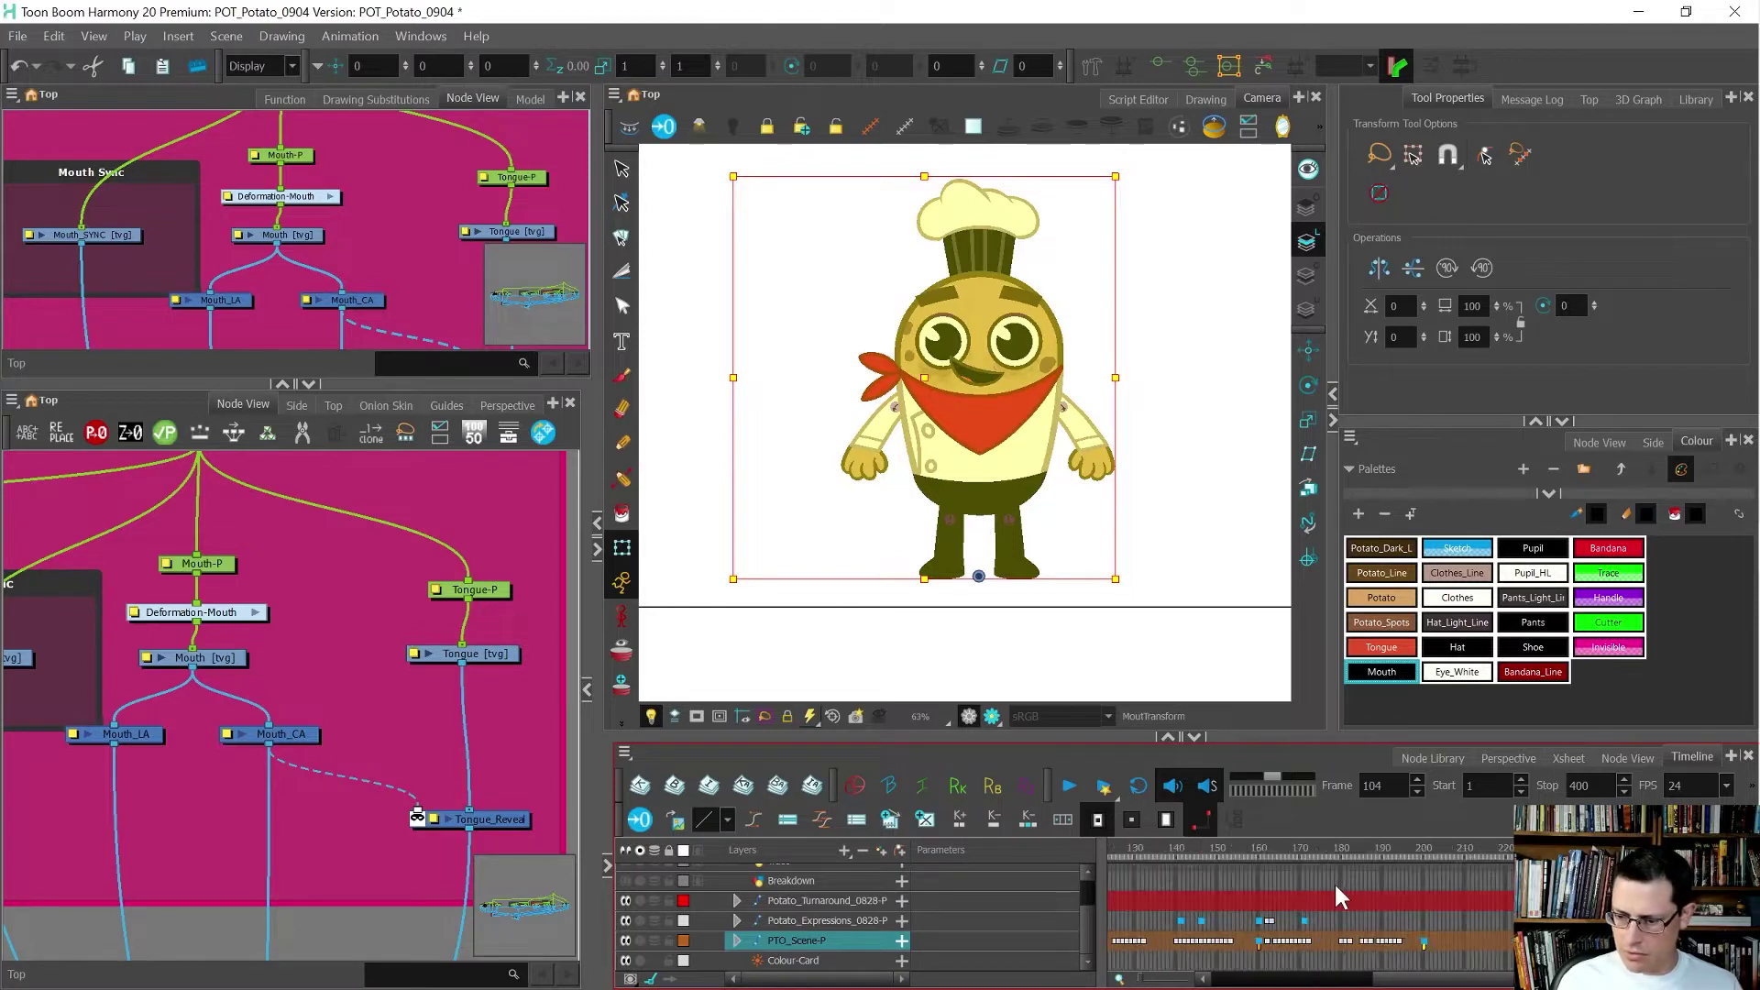
pyautogui.scroll(-2, 1423, 888)
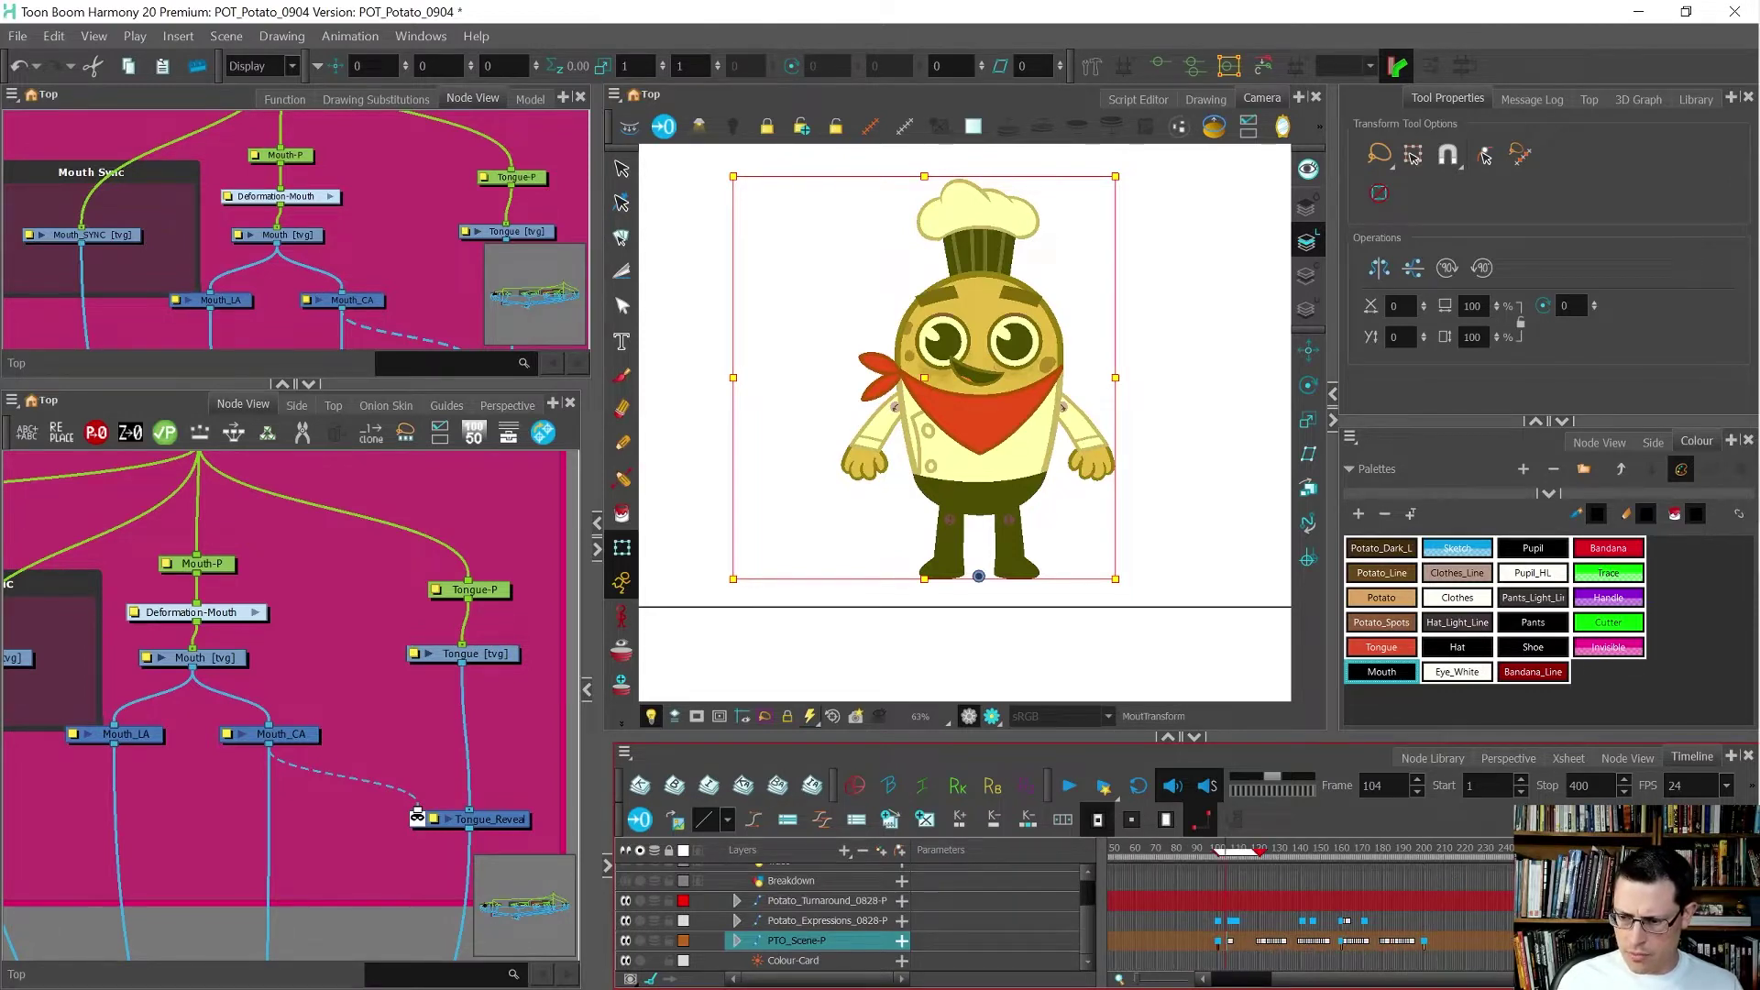
pyautogui.doubleClick(1245, 850)
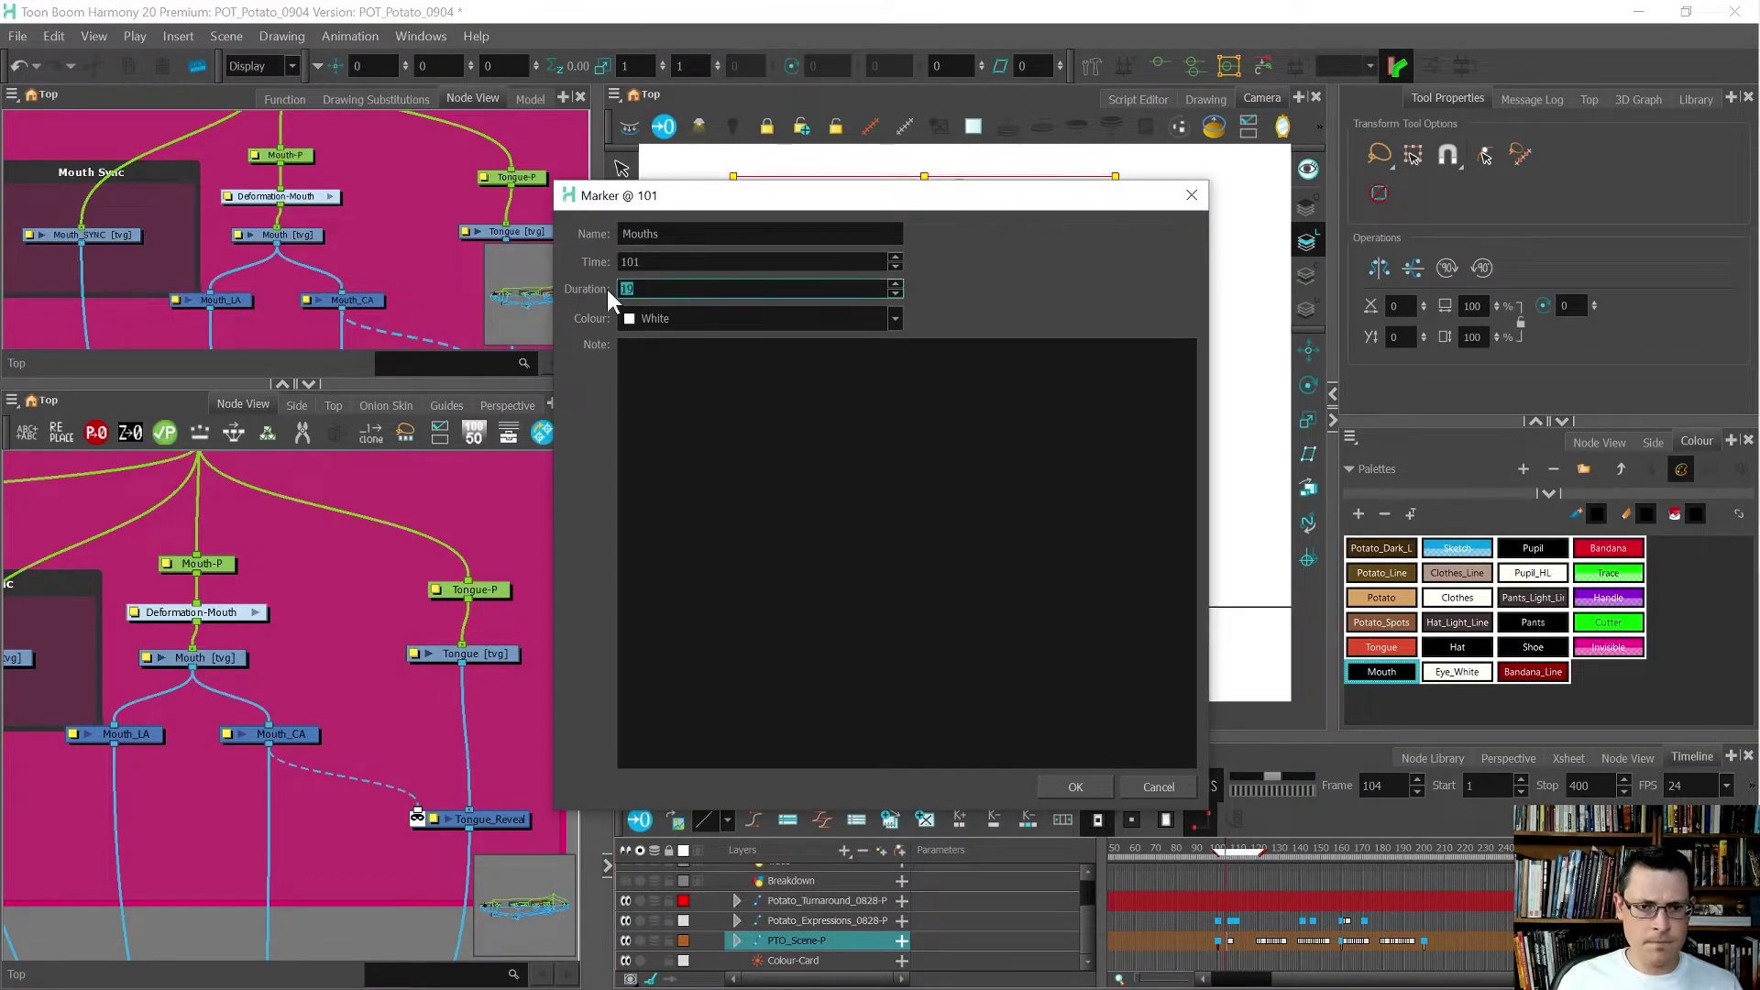
pyautogui.press('Escape')
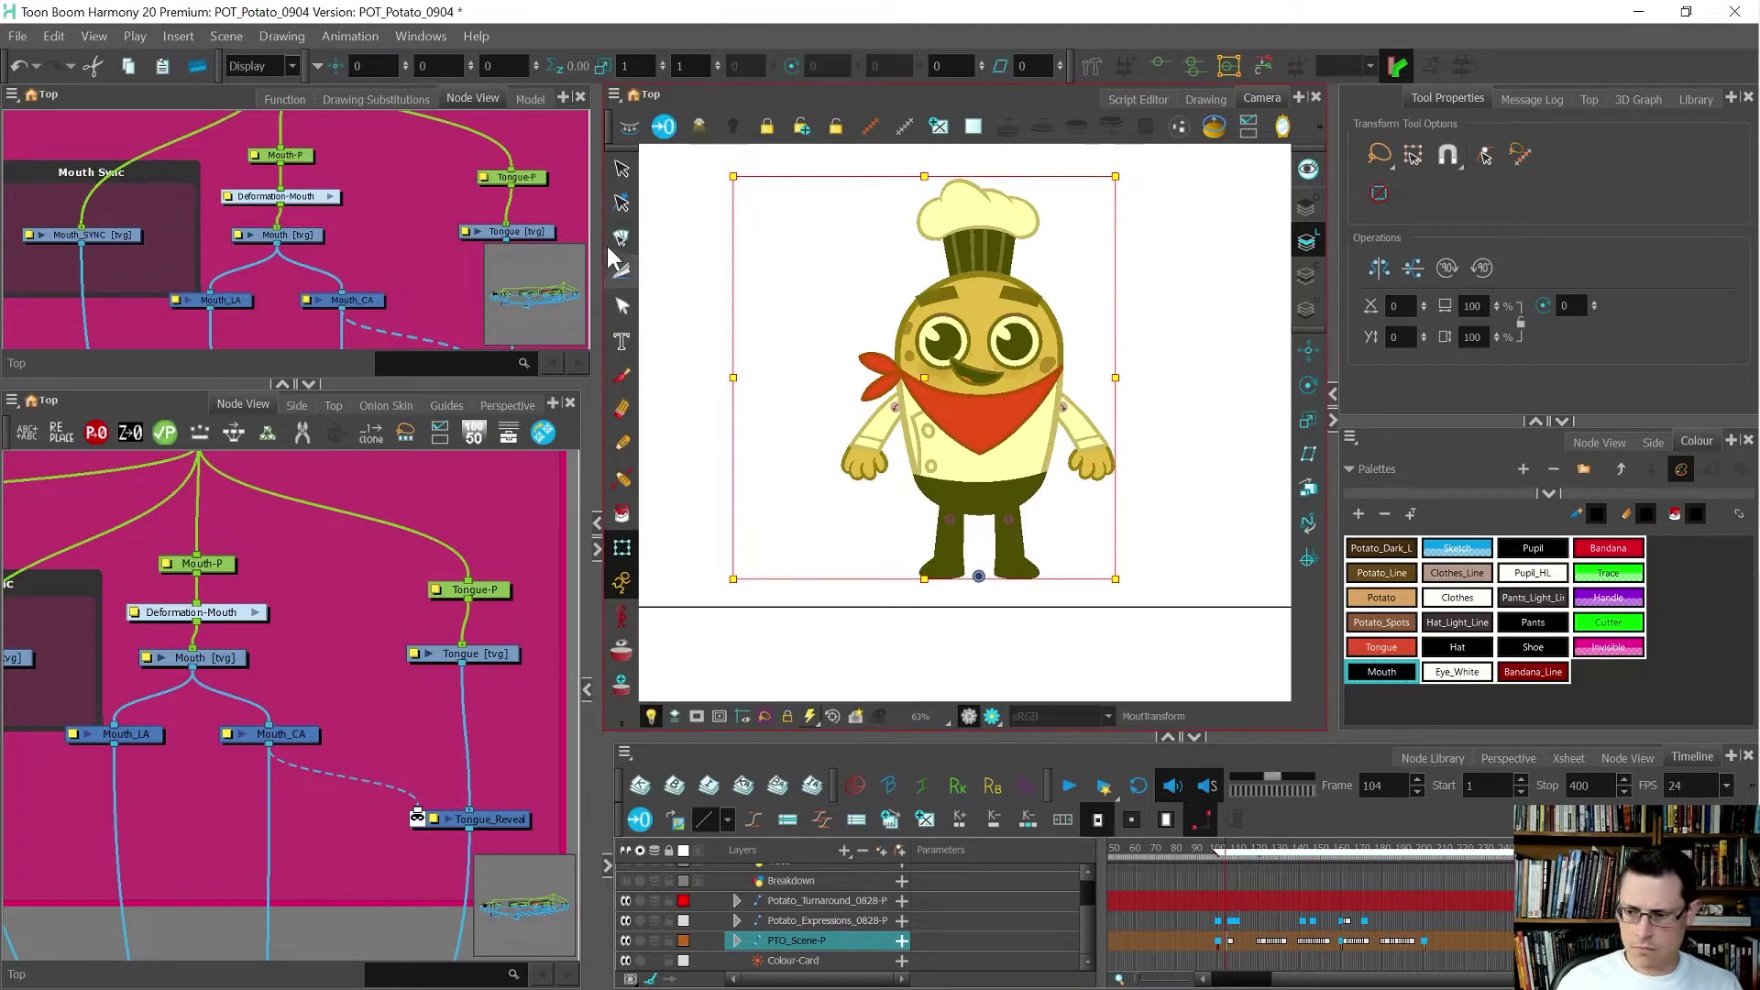
# - Go to frame 206 in the profile pose and enlarge the lower Node View for working on the mouth
pyautogui.scroll(5, 1446, 904)
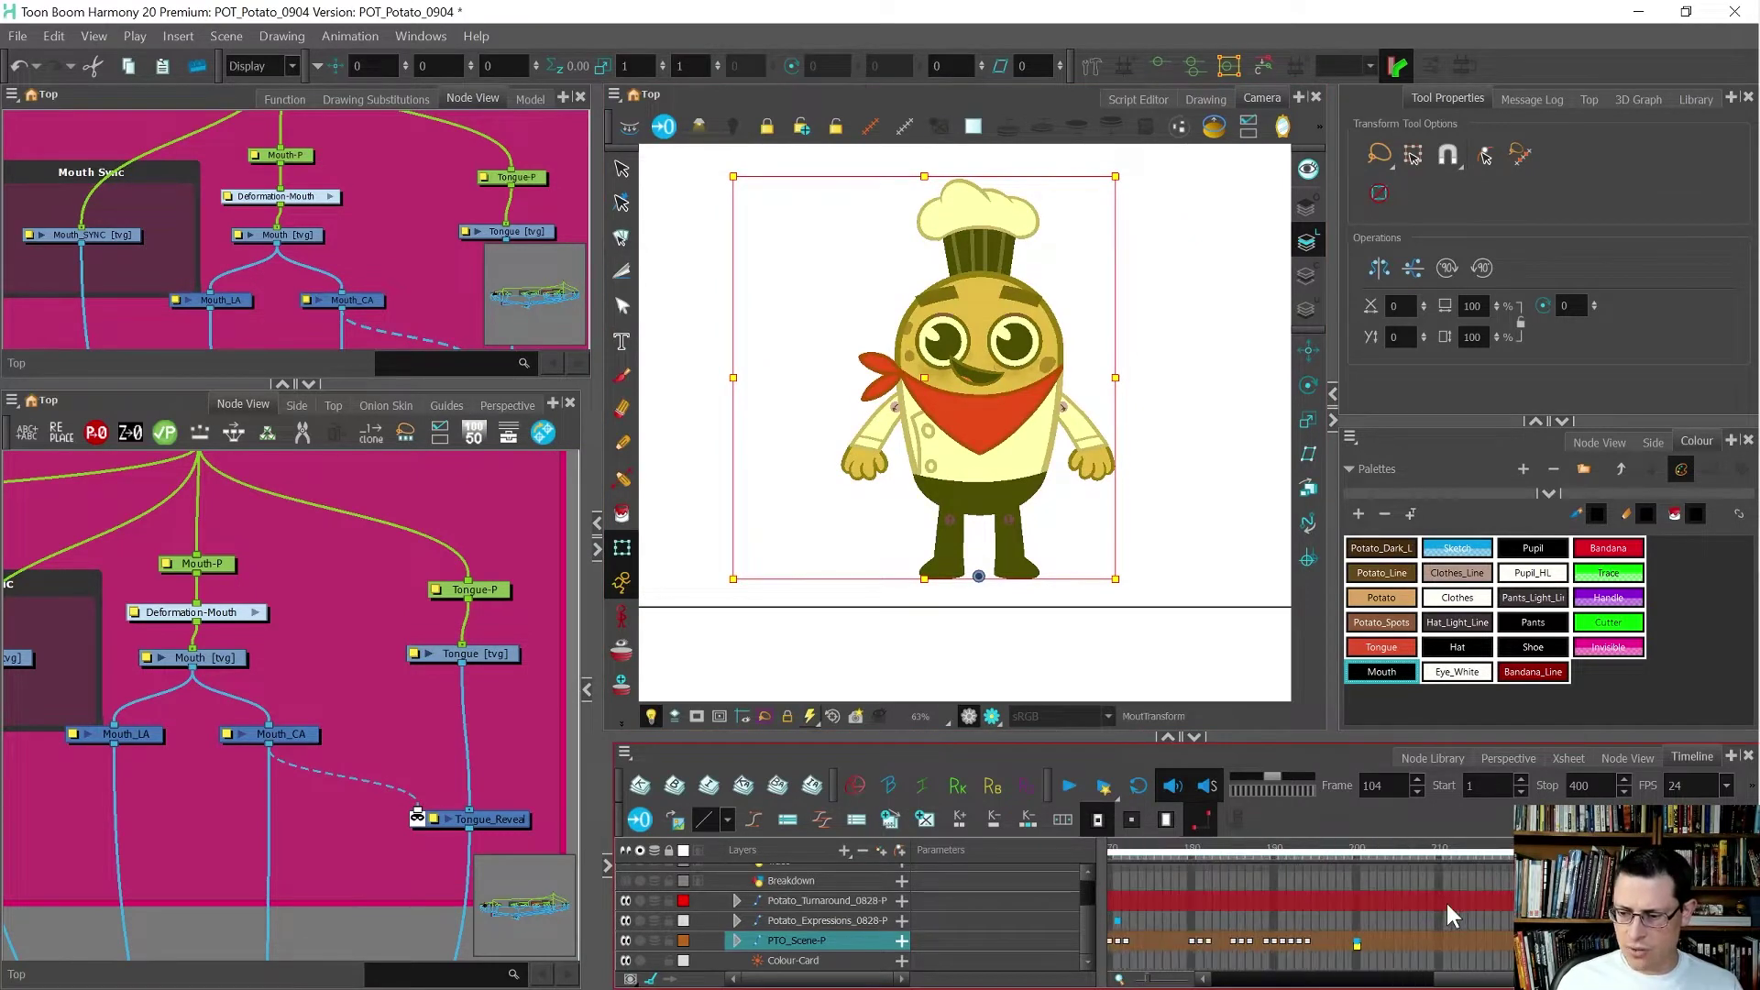
pyautogui.moveTo(1355, 852); pyautogui.dragTo(1410, 854)
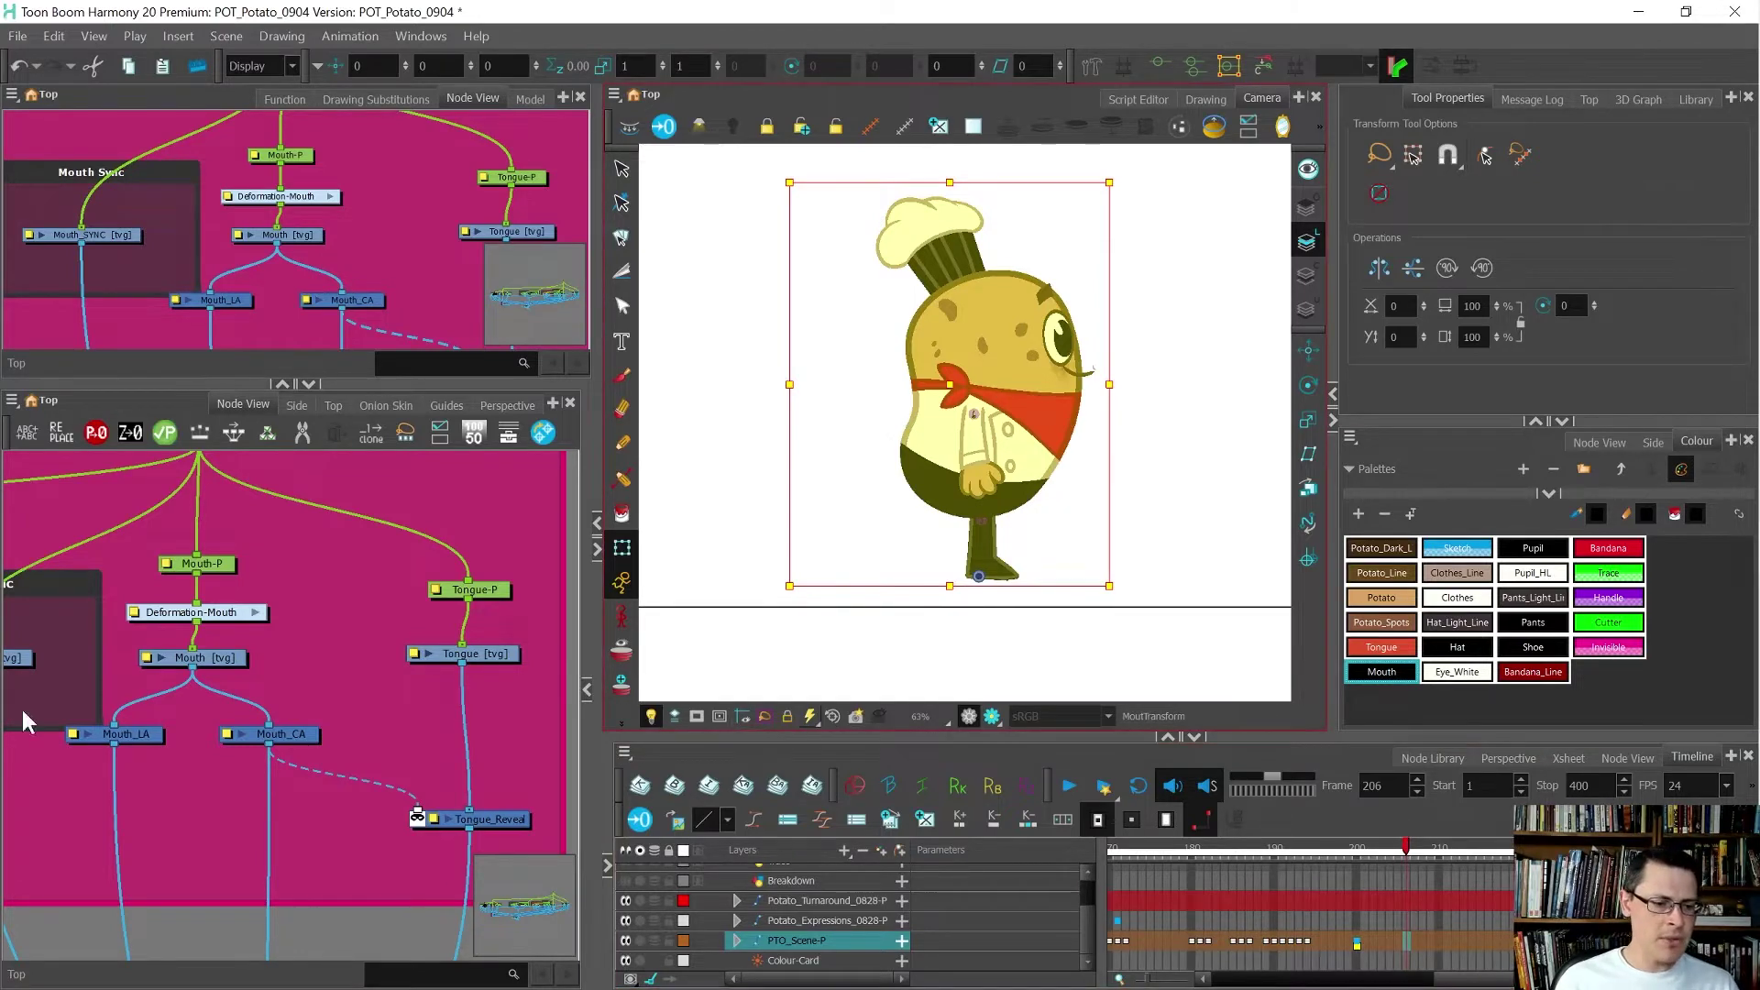
pyautogui.scroll(-5, 195, 678)
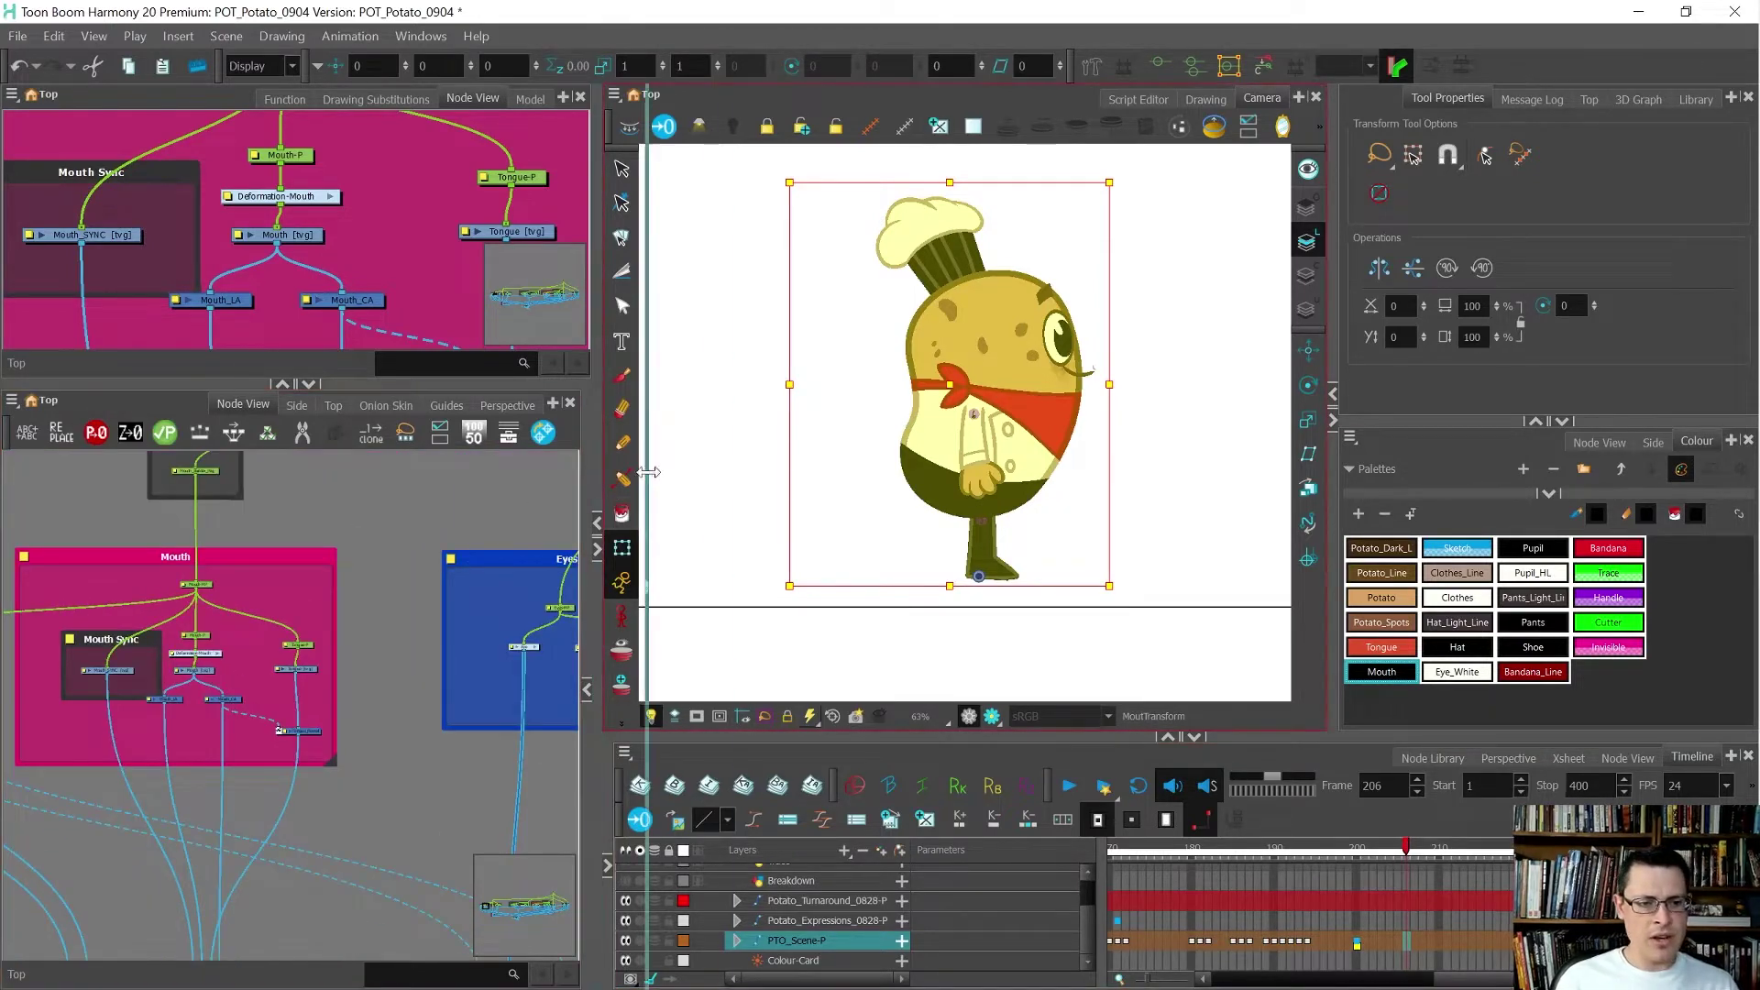
pyautogui.moveTo(597, 470); pyautogui.dragTo(789, 470)
pyautogui.moveTo(488, 386); pyautogui.dragTo(488, 322)
# - Shift the selected node groups to clear free space beside the Mouth backdrop
pyautogui.scroll(-4, 592, 620)
pyautogui.moveTo(222, 468); pyautogui.dragTo(561, 871)
pyautogui.moveTo(569, 790); pyautogui.dragTo(426, 782)
pyautogui.doubleClick(383, 646)
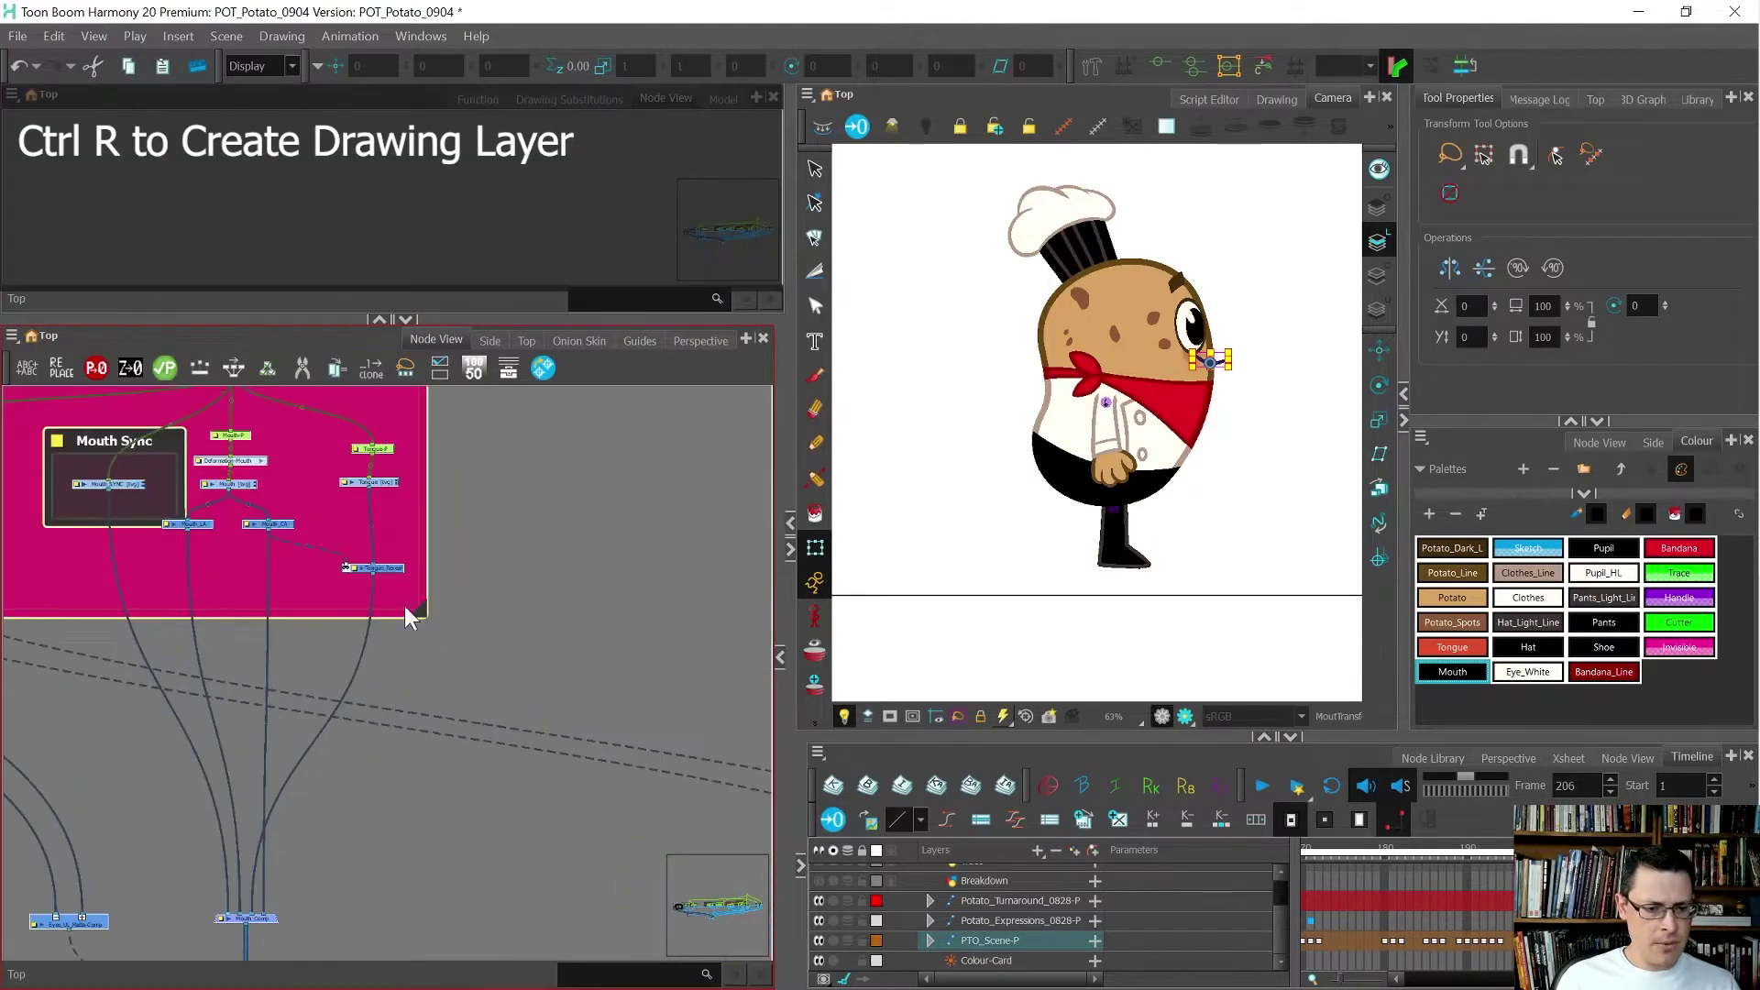
# - Add a vector drawing layer named PR_Mouth to the node network
pyautogui.scroll(4, 420, 460)
pyautogui.hotkey('ctrl', 'r')
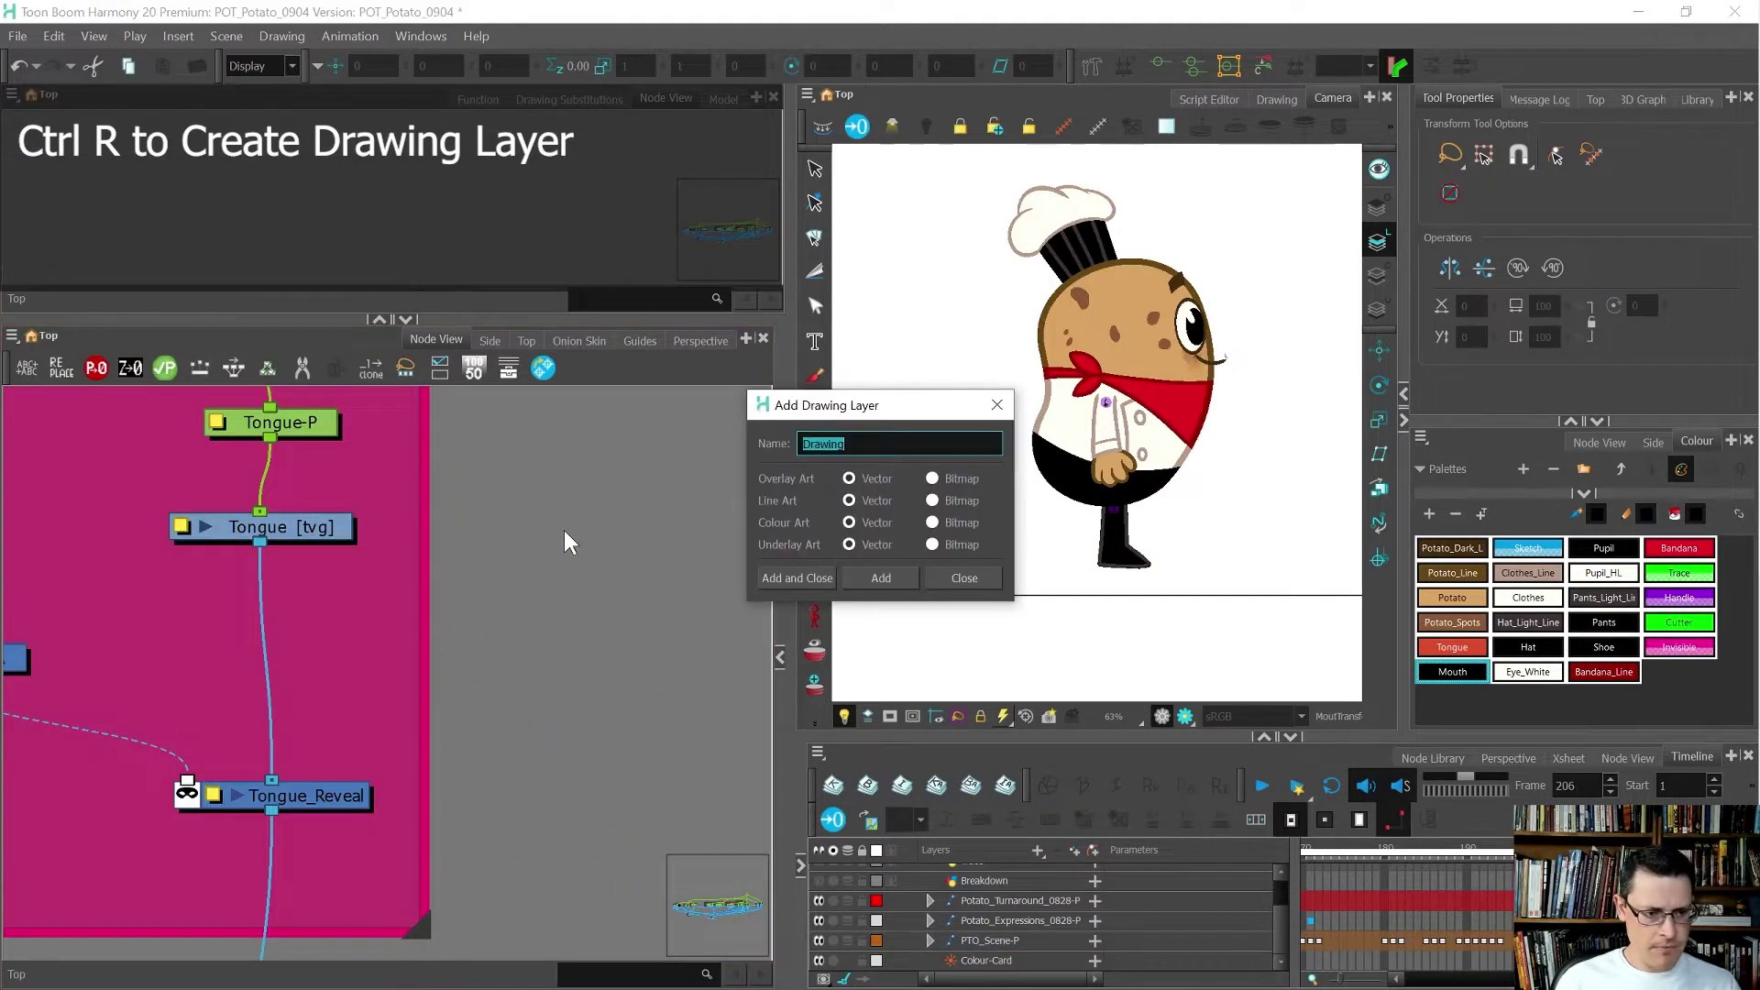
pyautogui.write('PR_Mouth')
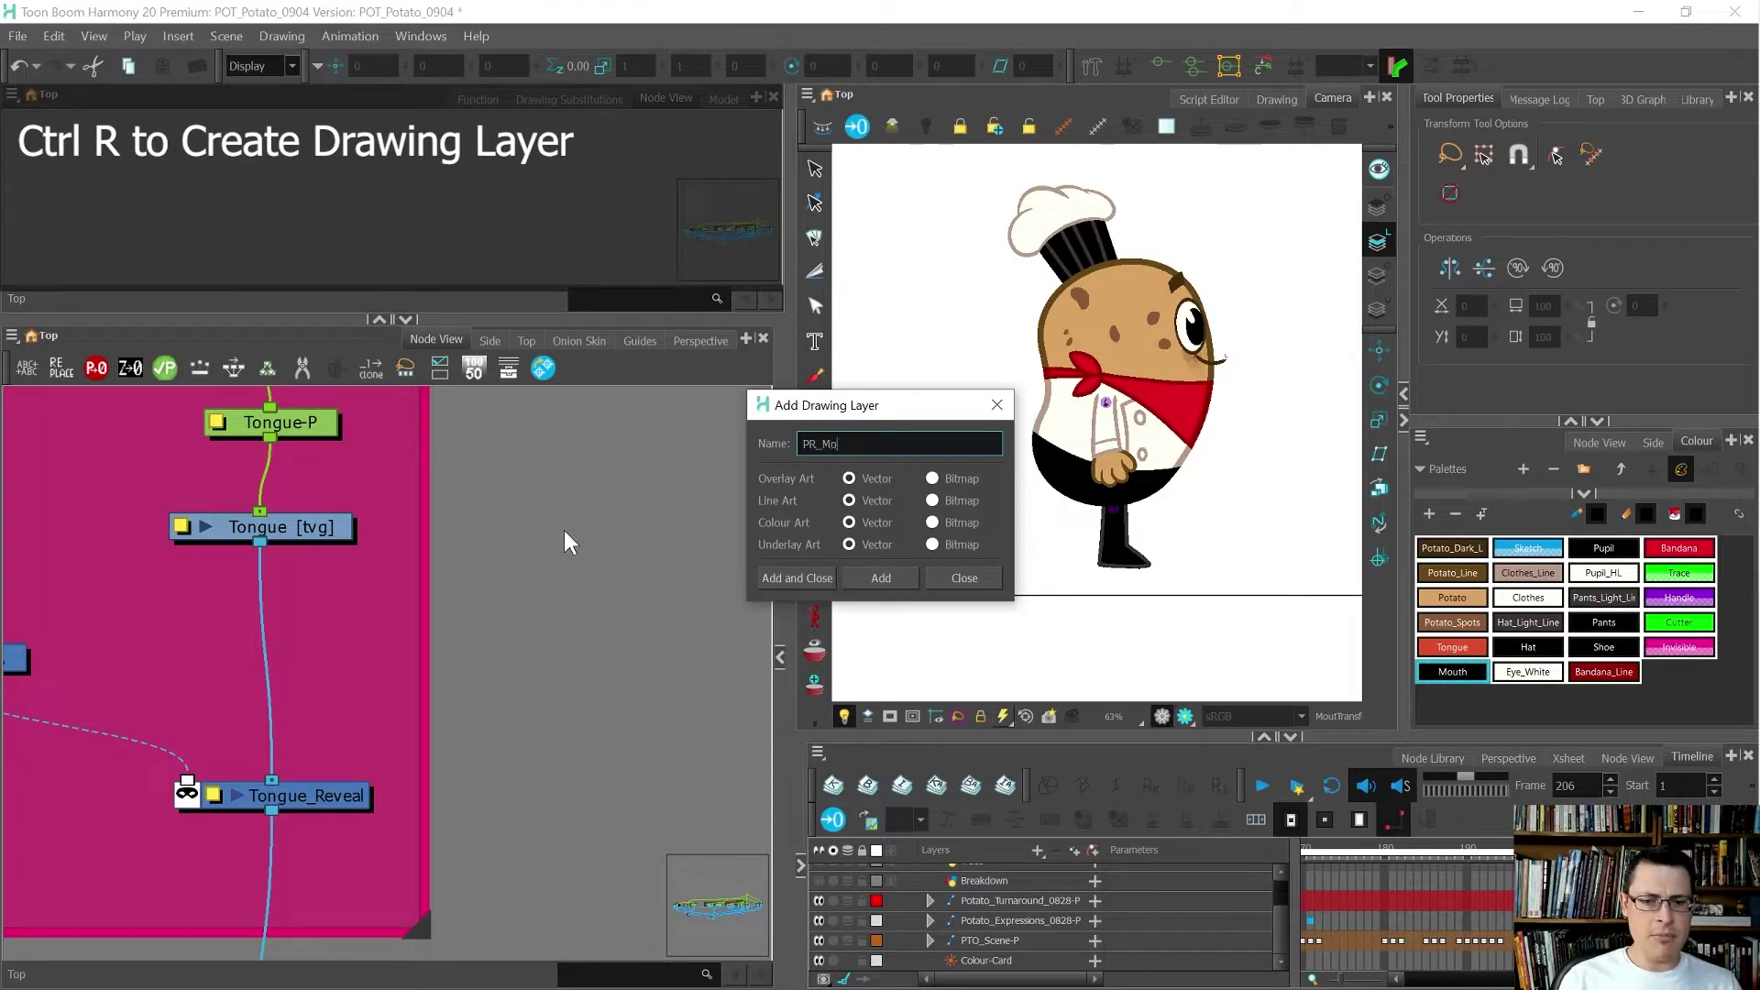
pyautogui.press('Return')
# - Add a second vector drawing layer named PR_Tongue and finish adding layers
pyautogui.press('BackSpace')
pyautogui.press('BackSpace')
pyautogui.press('BackSpace')
pyautogui.press('BackSpace')
pyautogui.press('BackSpace')
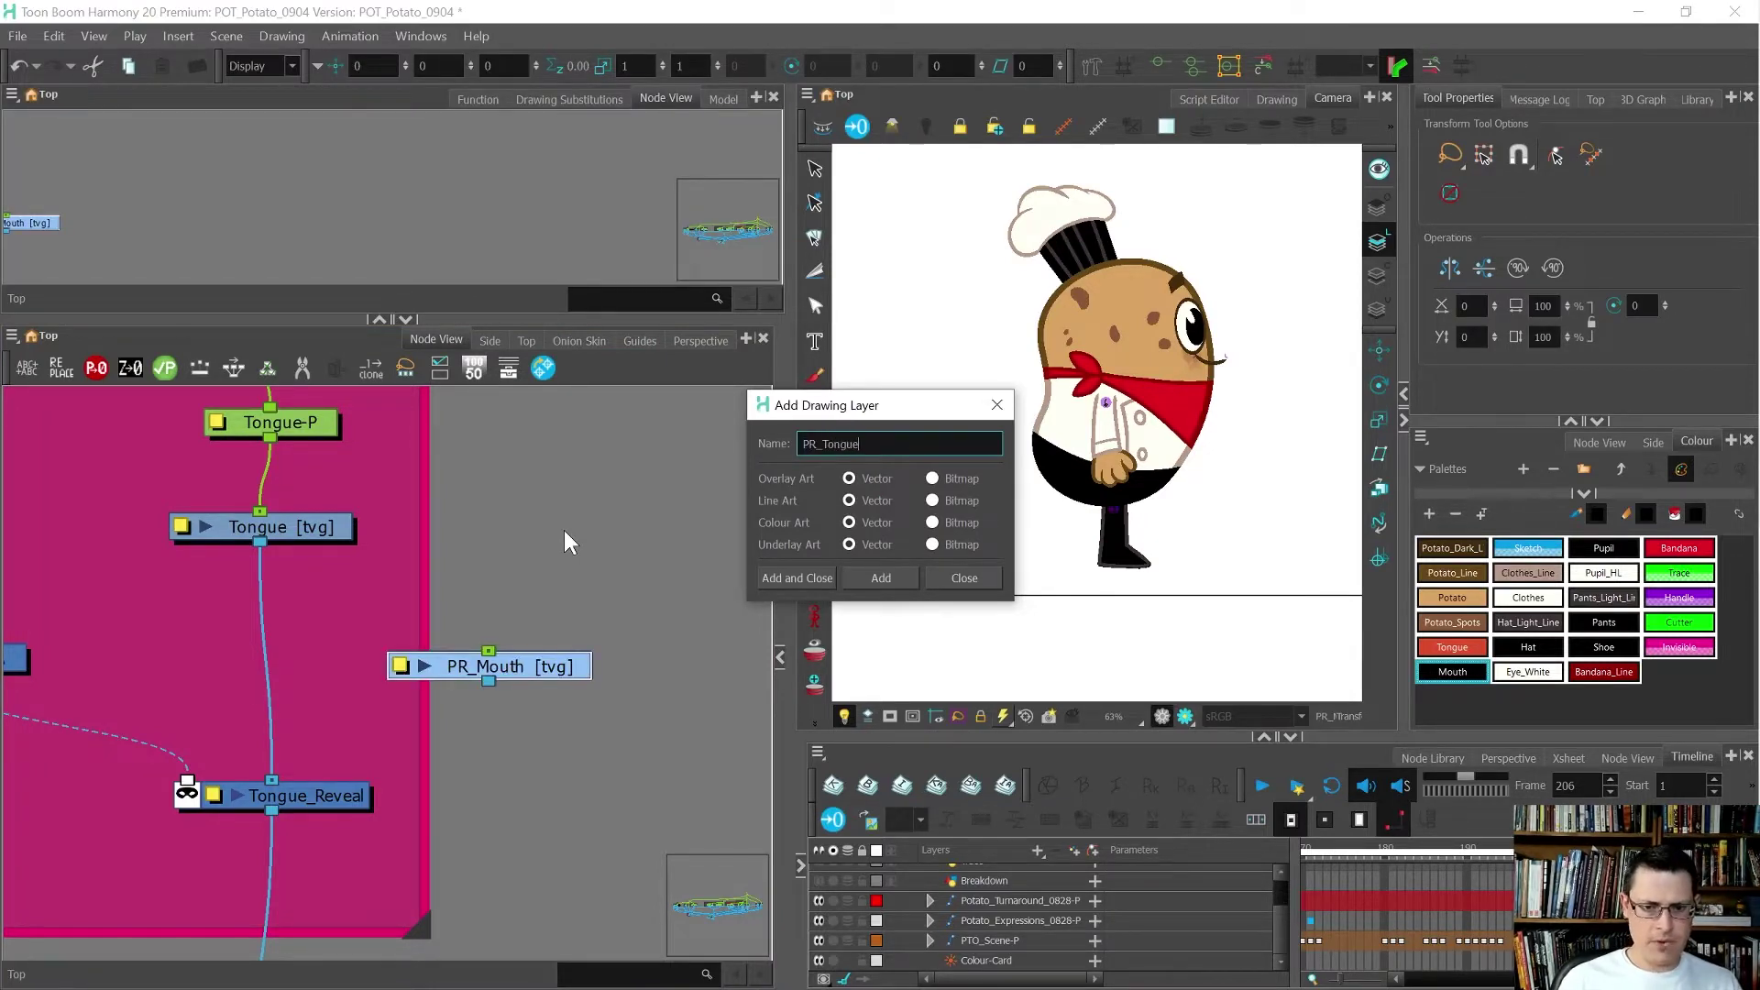
pyautogui.click(781, 578)
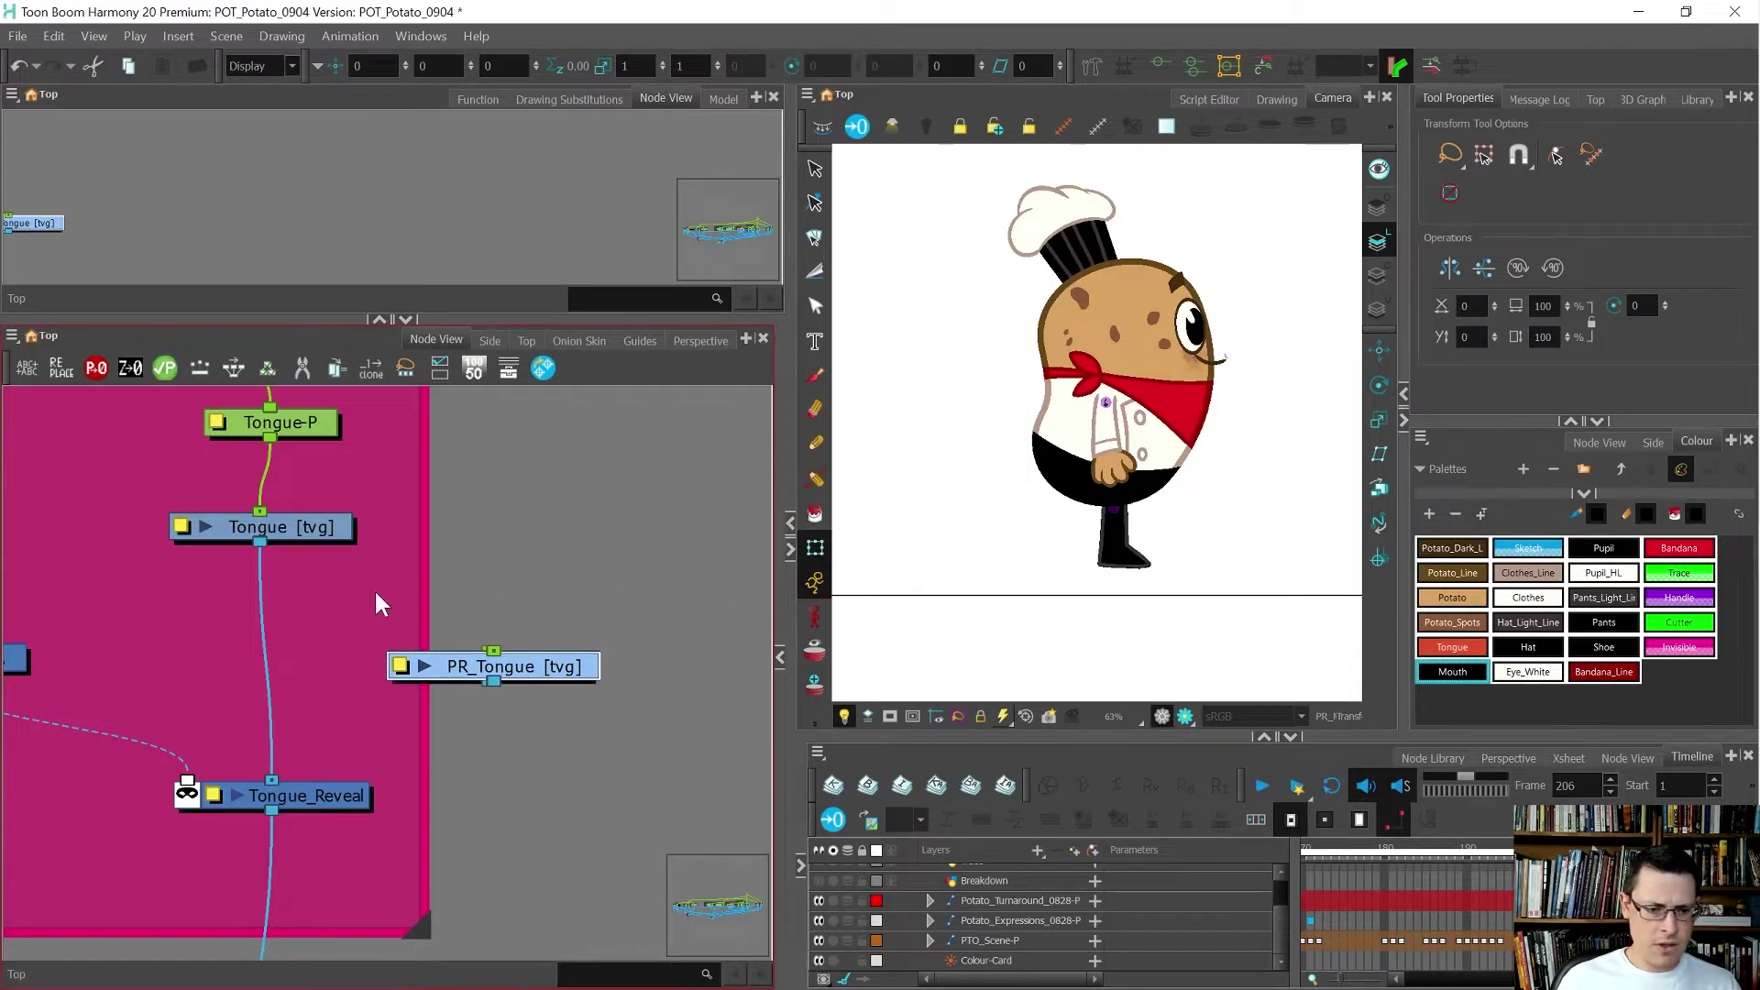
# - Place the PR_Mouth and PR_Tongue nodes next to each other in the empty area beside the Mouth backdrop
pyautogui.scroll(-3, 374, 588)
pyautogui.click(475, 673)
pyautogui.moveTo(425, 635); pyautogui.dragTo(574, 636)
pyautogui.click(614, 719)
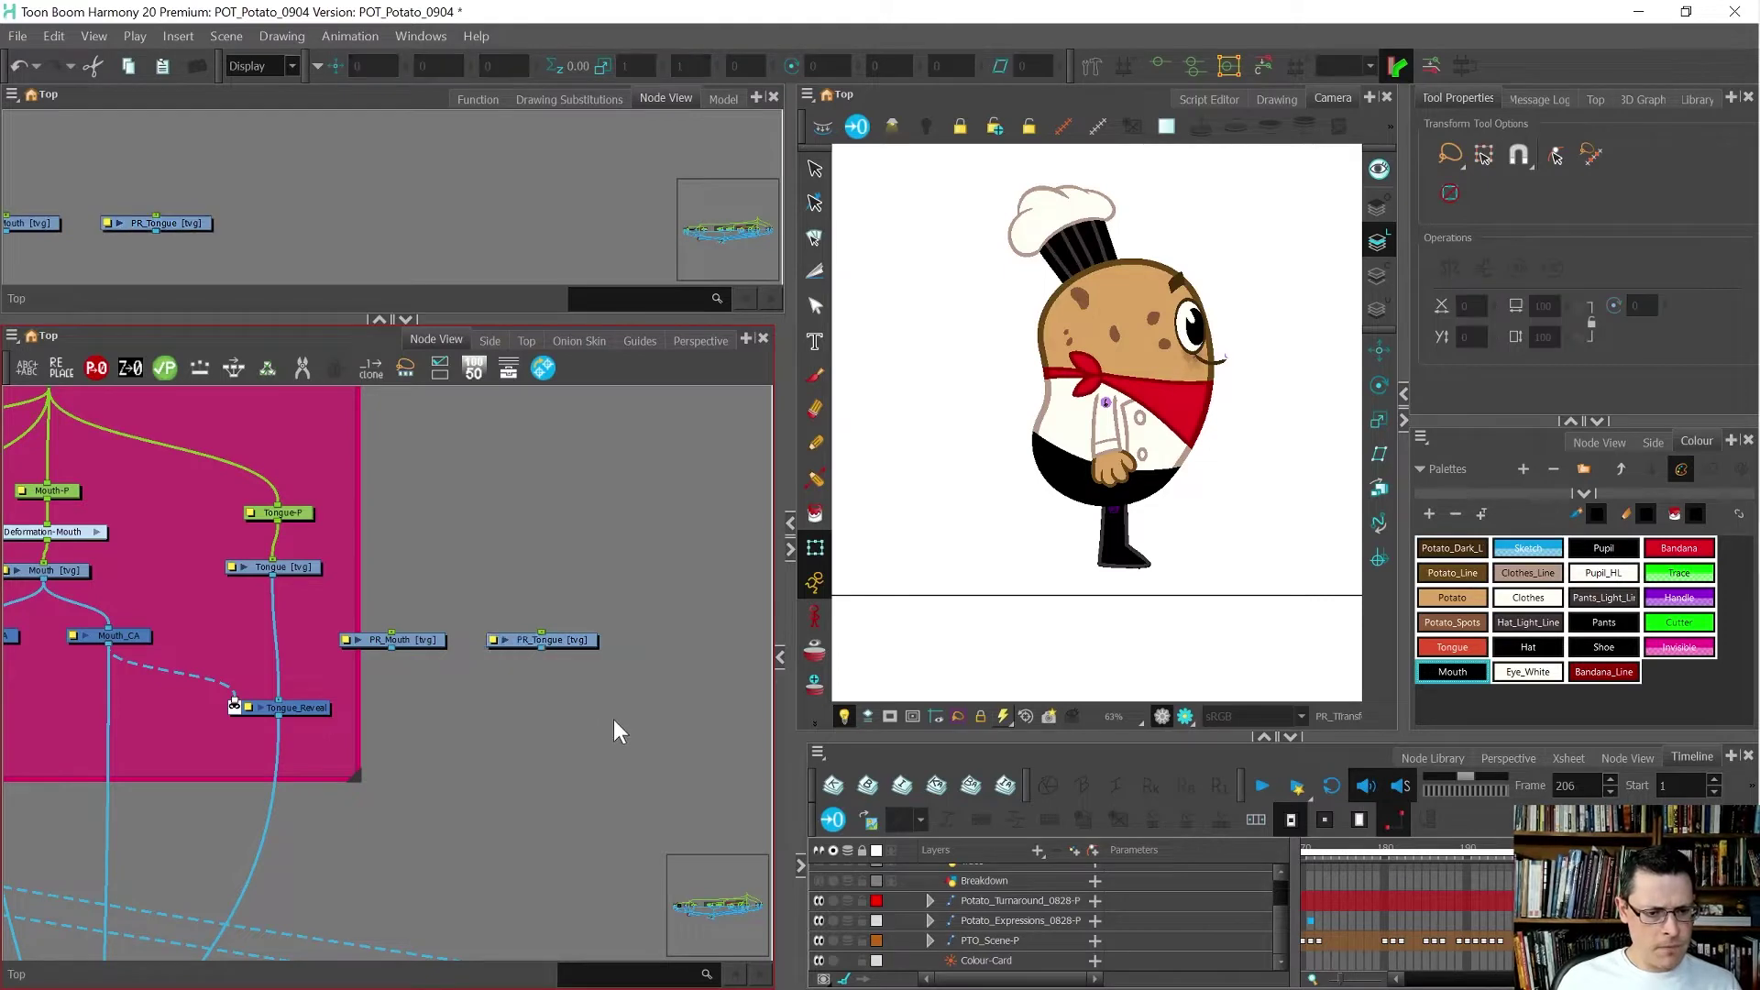
pyautogui.moveTo(424, 637); pyautogui.dragTo(527, 563)
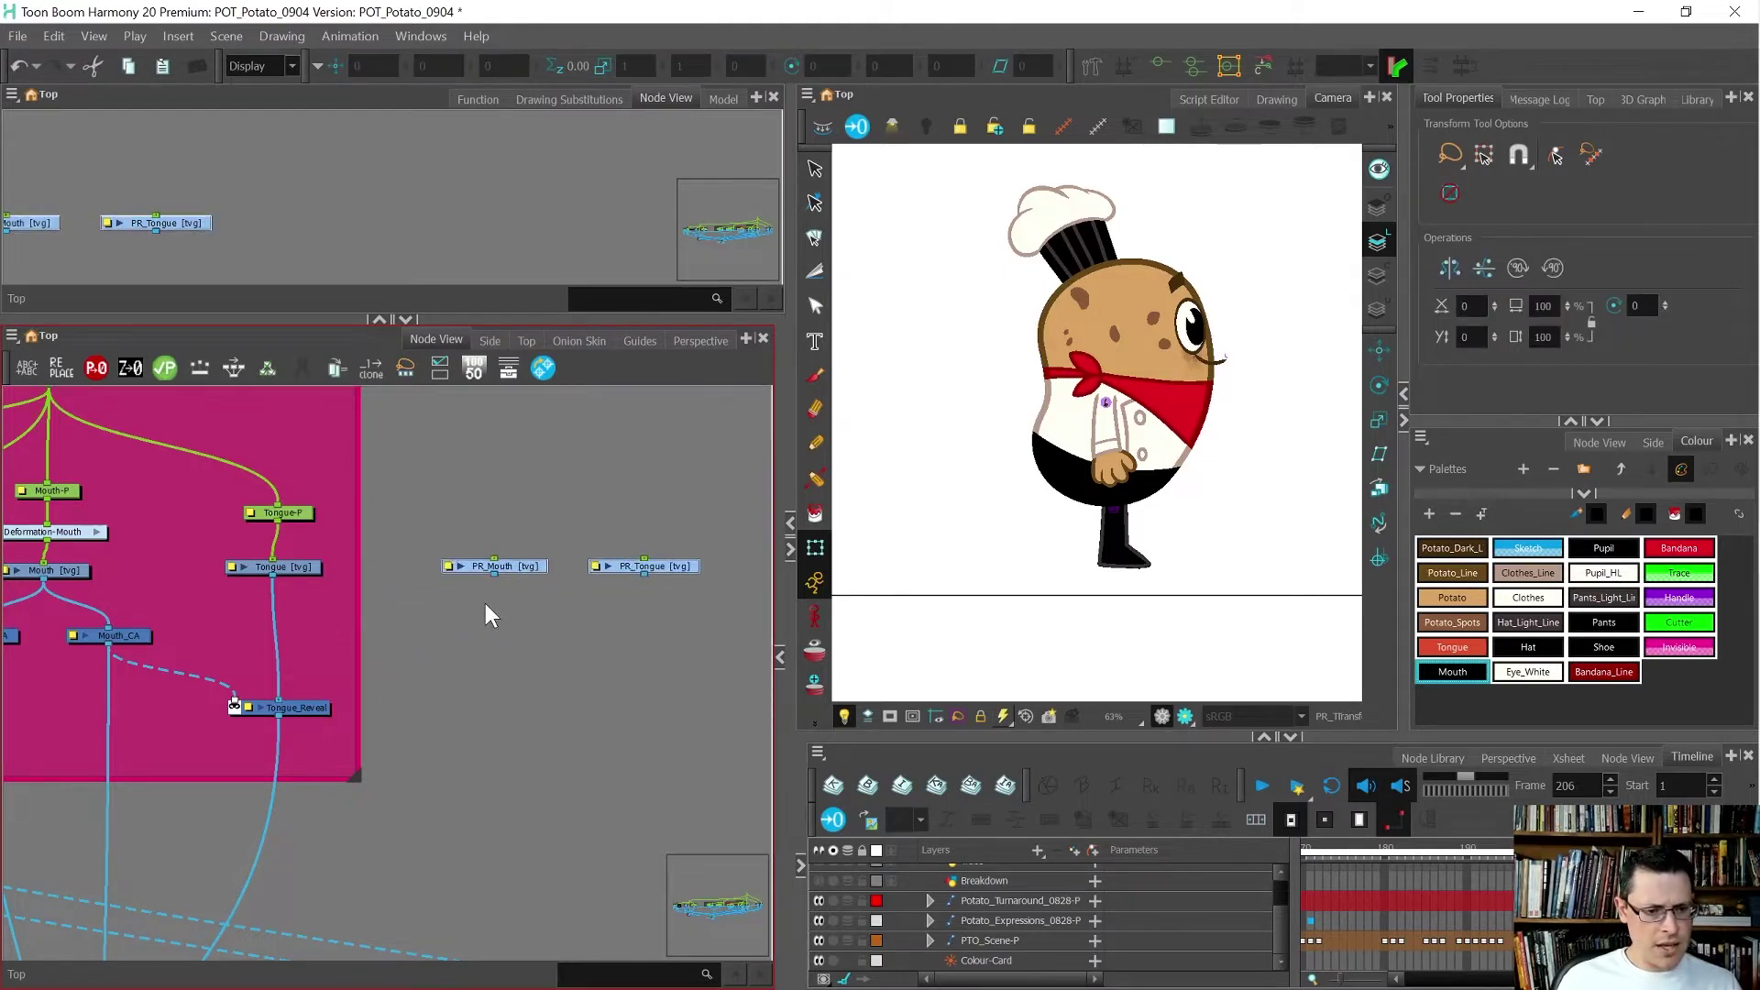
# - Convert the PR_Mouth and PR_Tongue nodes to synced drawing layers with Mouth_SYNC as the parent layer
pyautogui.click(12, 337)
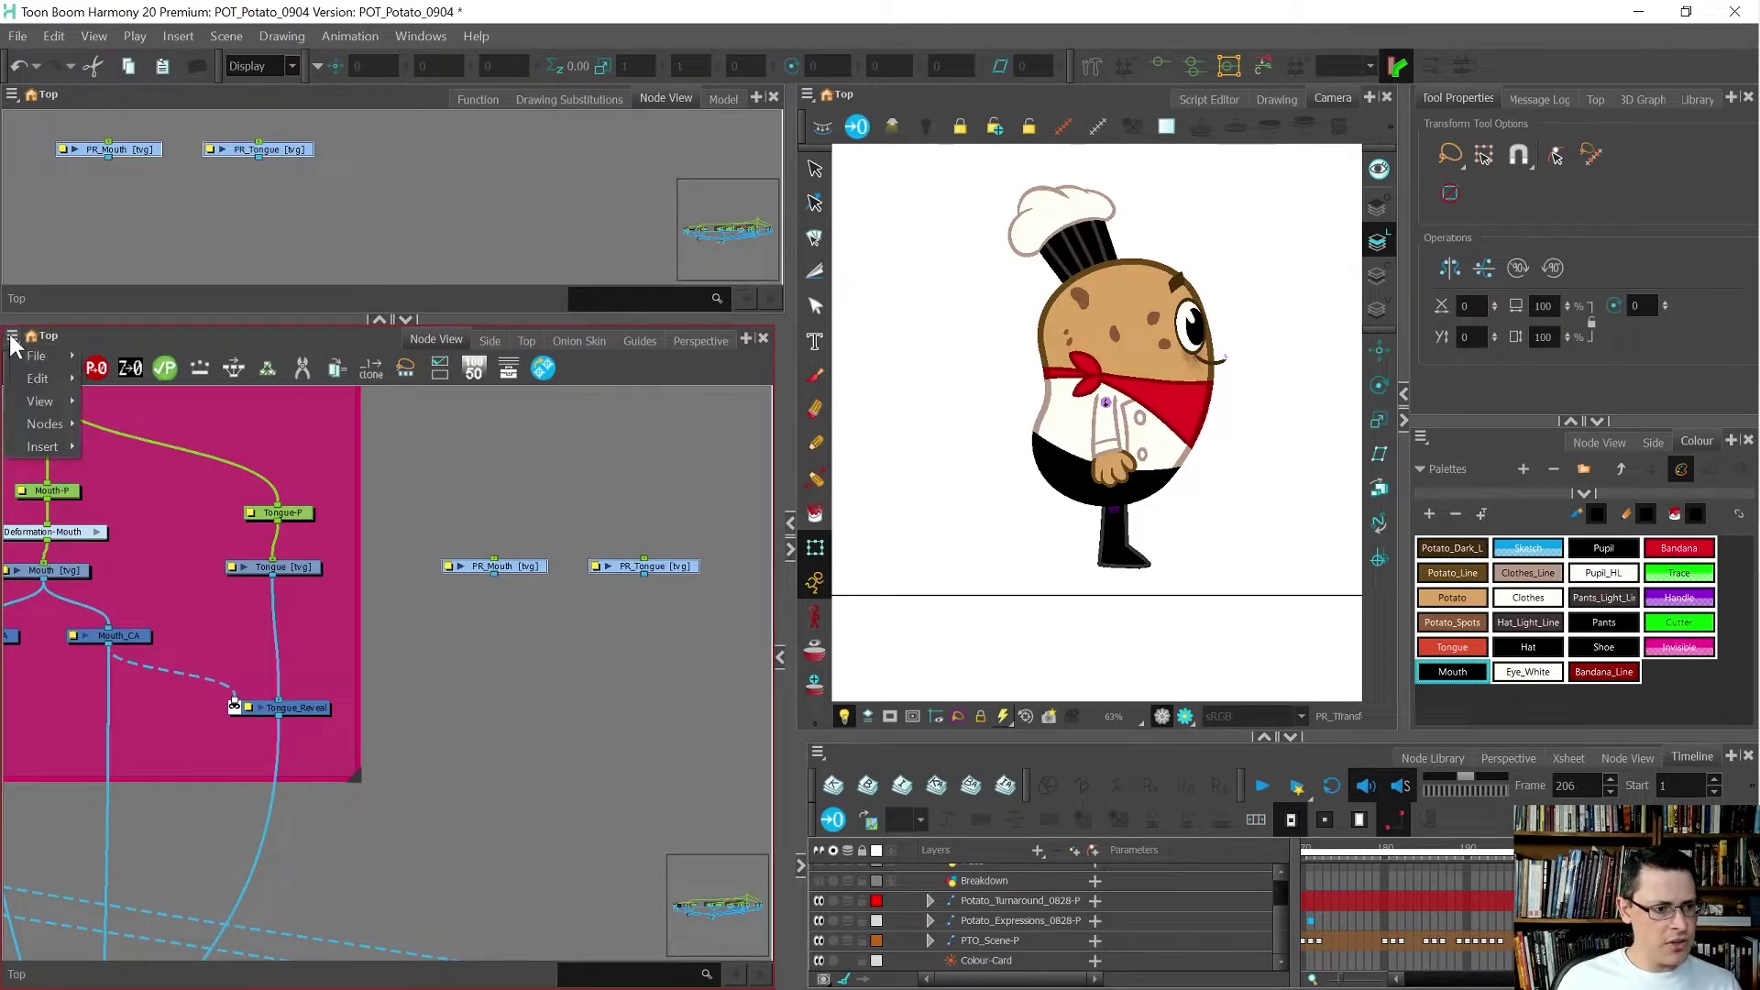
pyautogui.moveTo(55, 423)
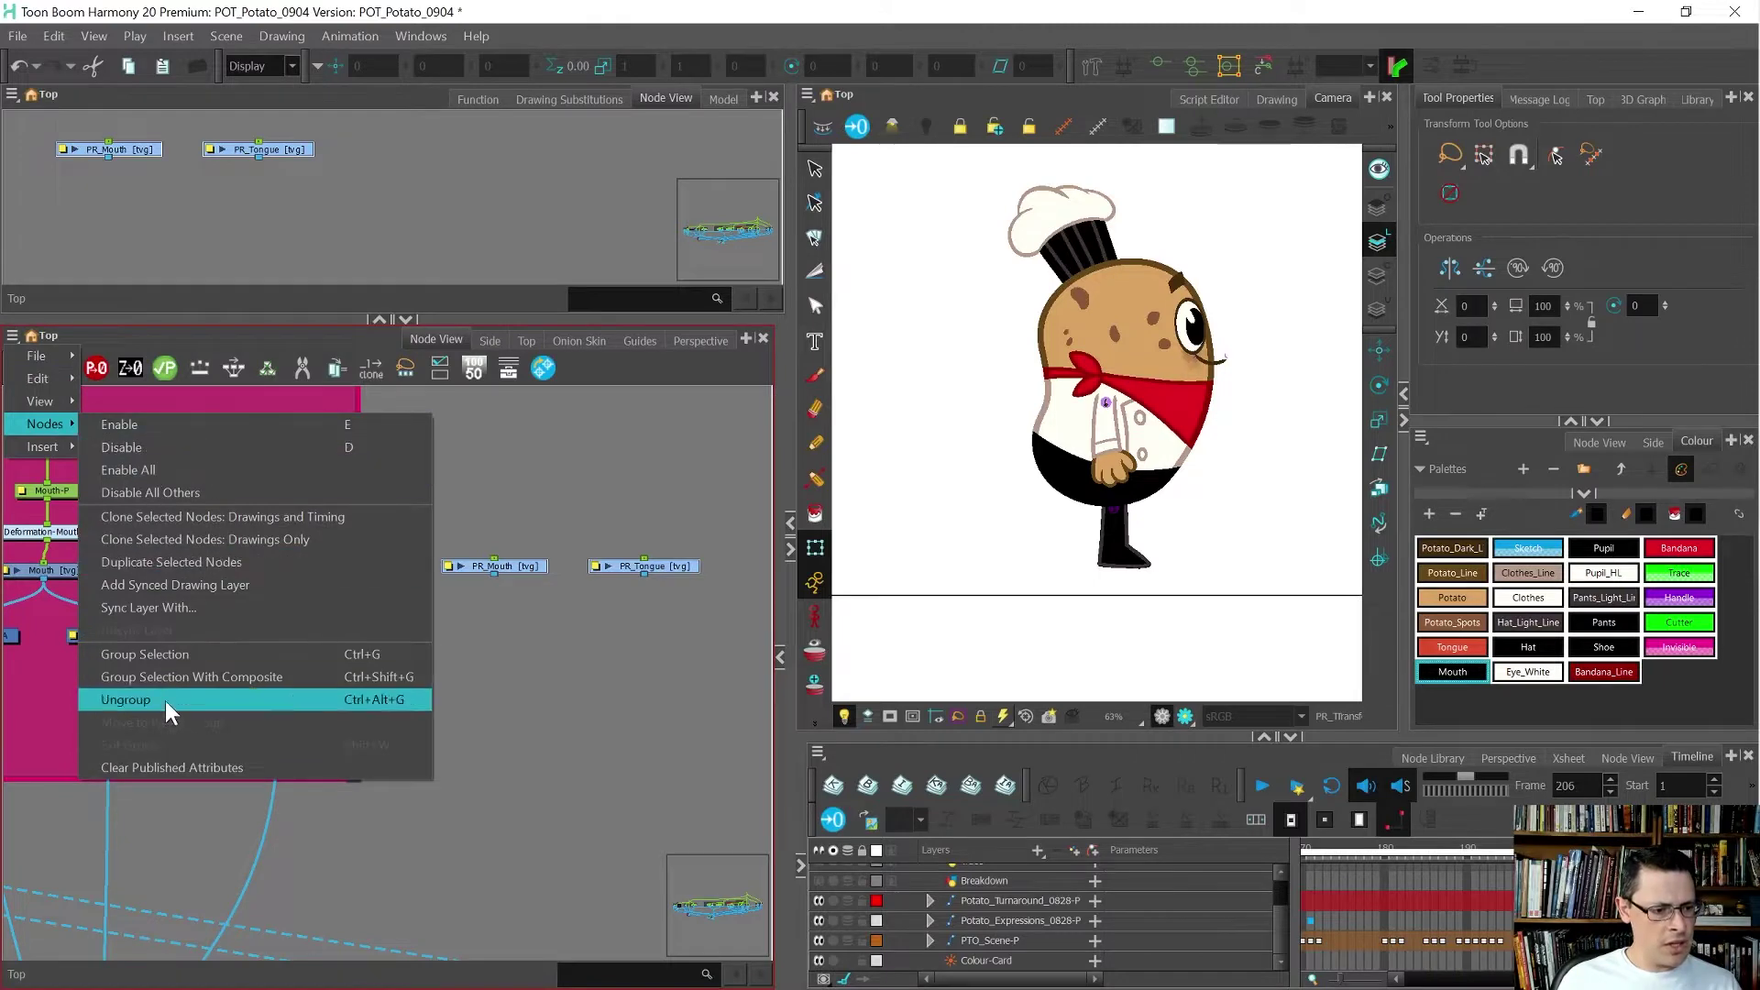
pyautogui.click(179, 599)
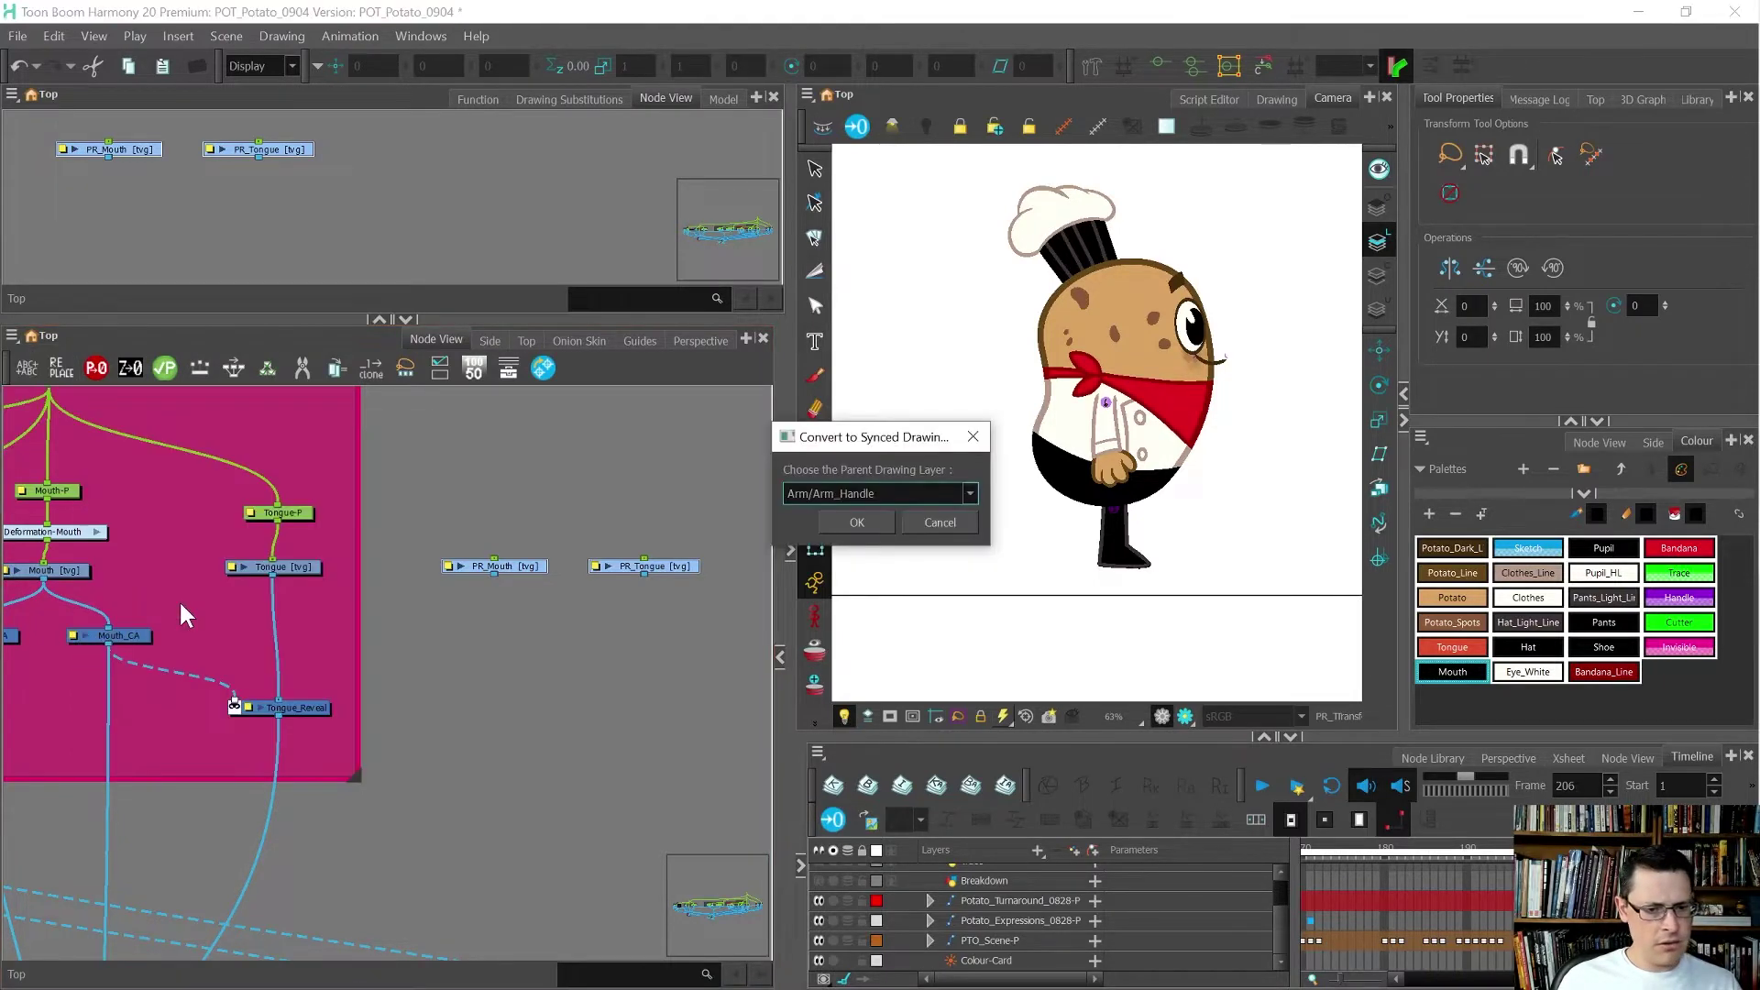
pyautogui.click(847, 501)
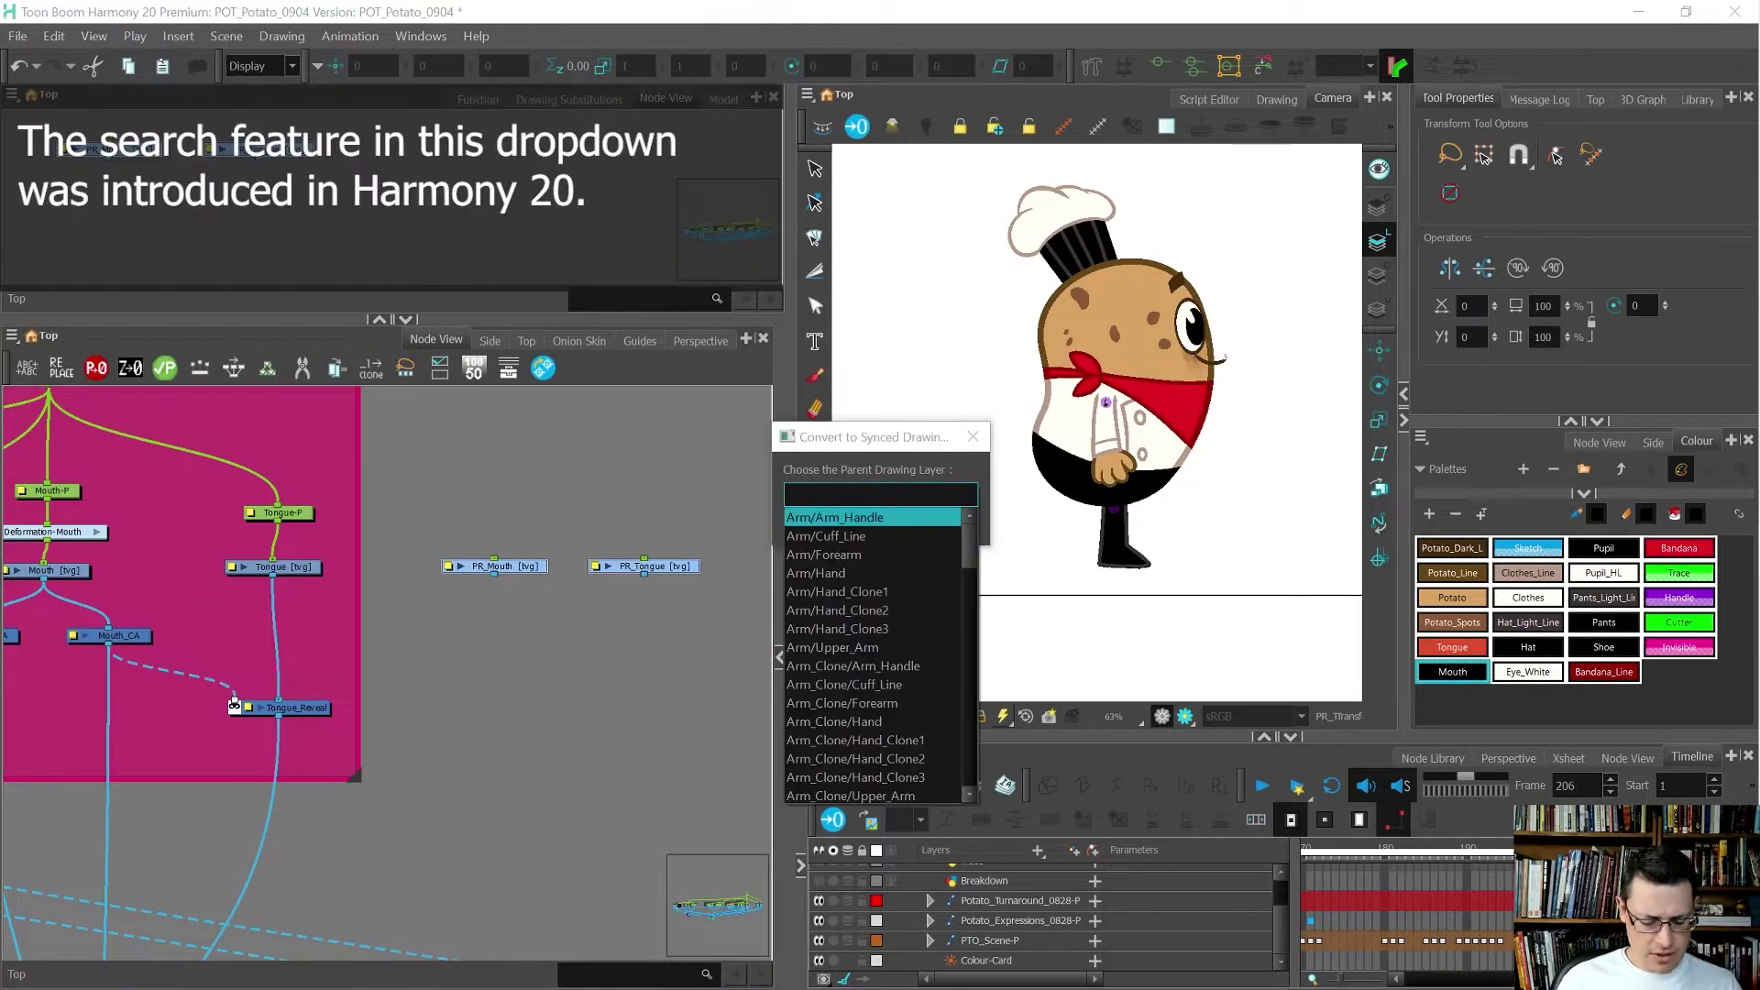
pyautogui.write('sy')
pyautogui.press('Down')
pyautogui.press('Down')
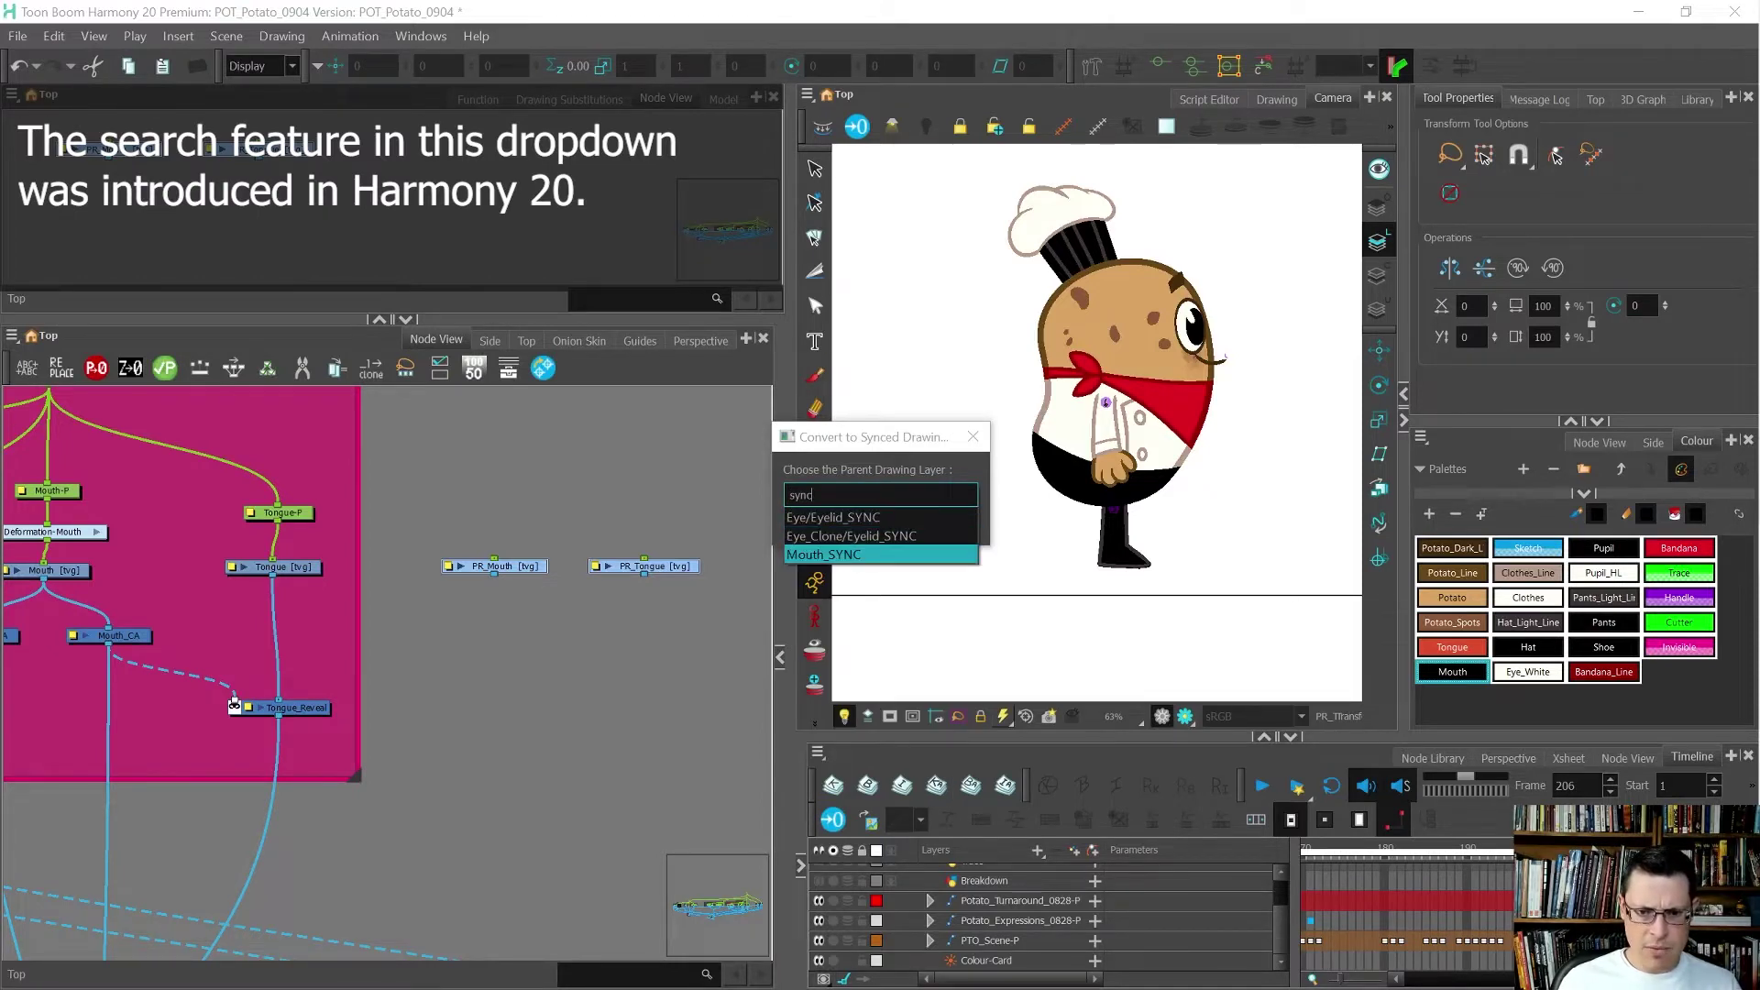
pyautogui.write('nc')
pyautogui.press('Return')
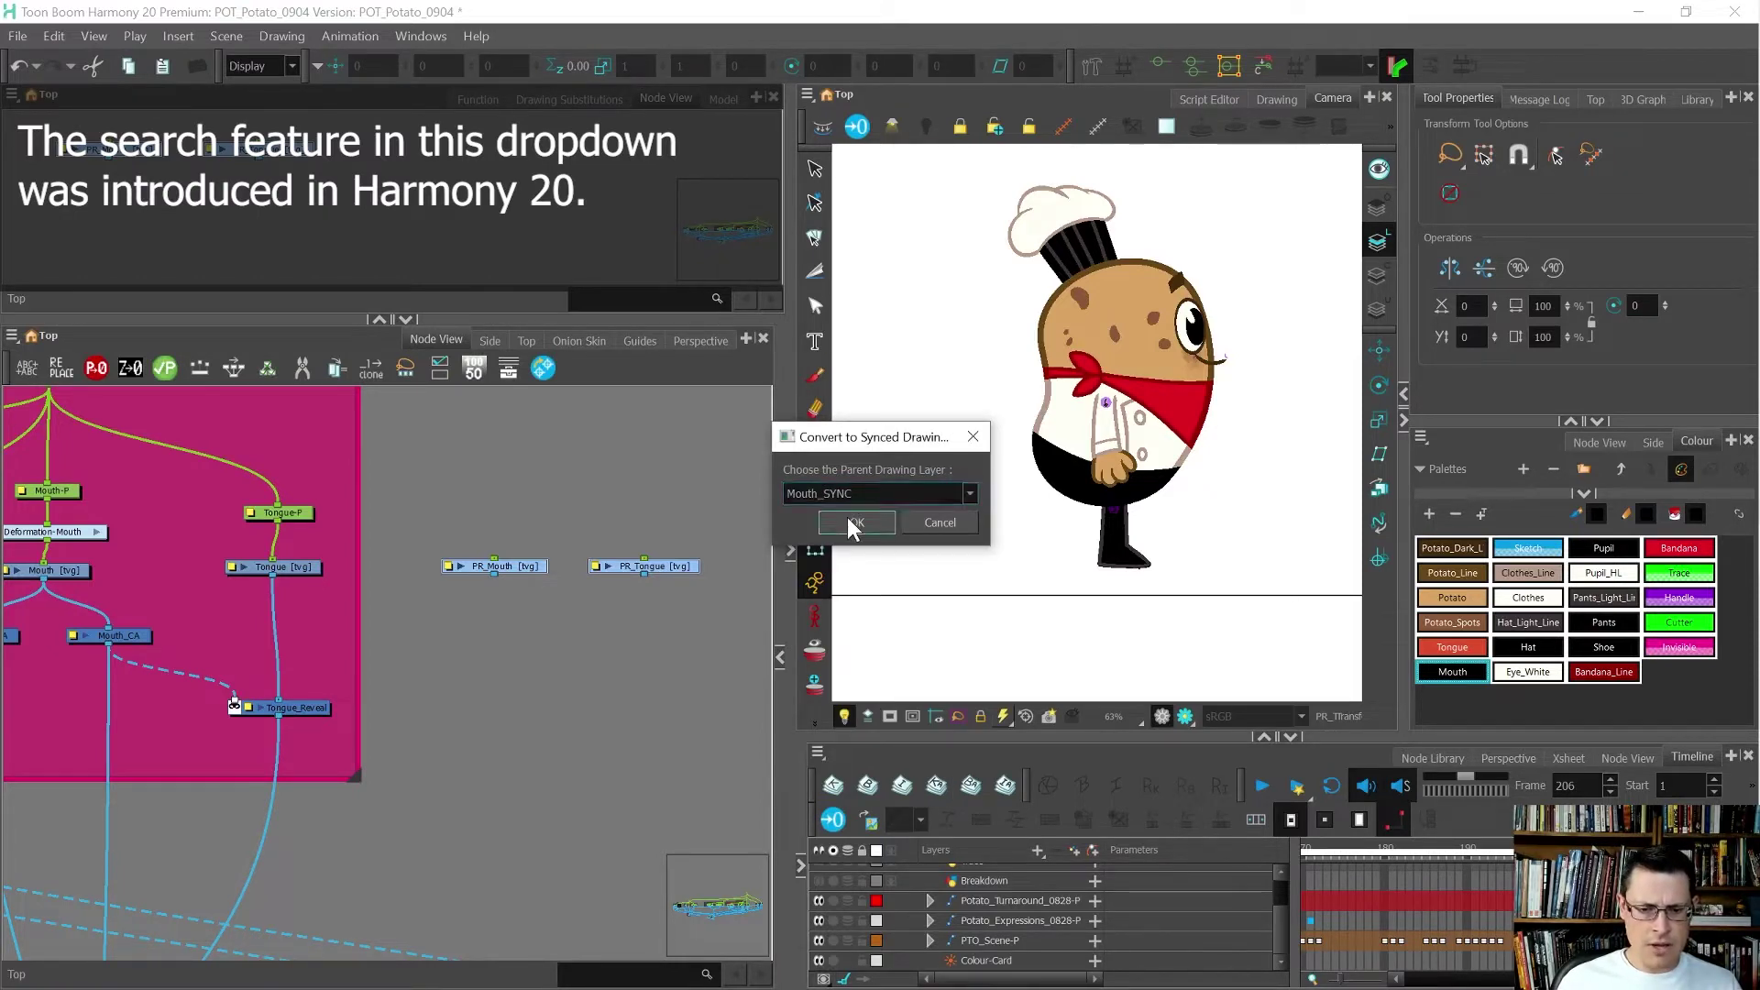
pyautogui.press('Return')
# - Select the PR_Mouth node to check which drawing nodes it is synced with
pyautogui.click(534, 624)
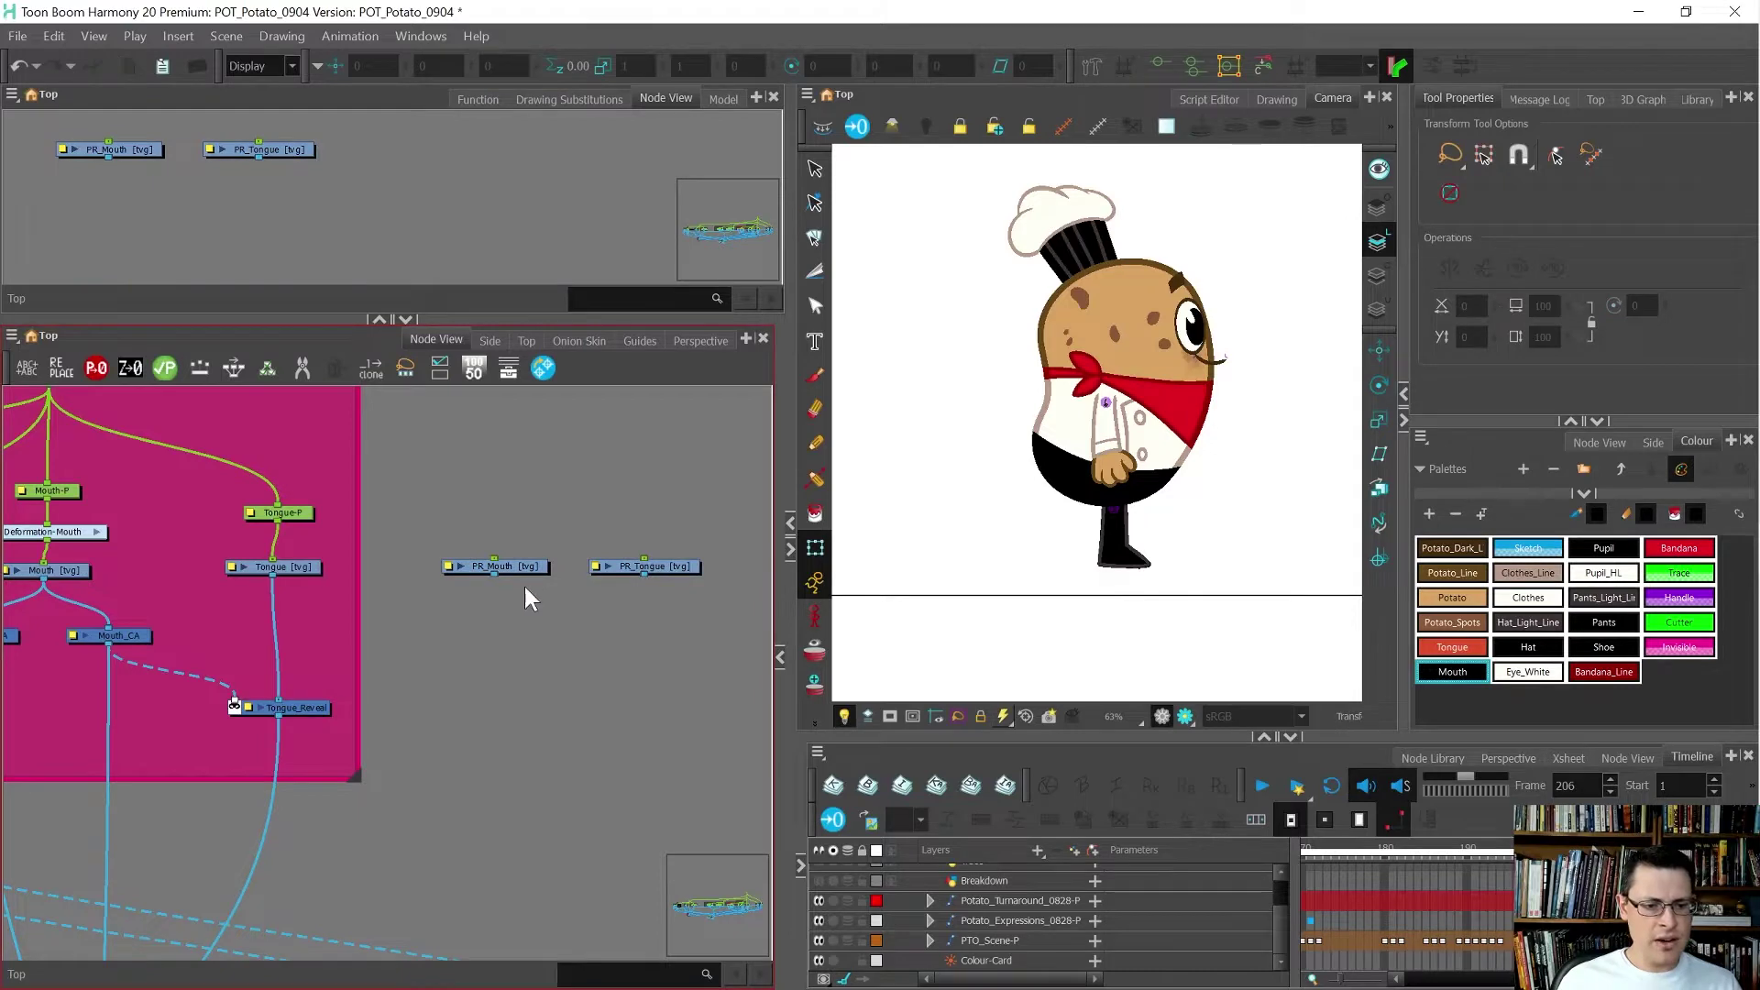
pyautogui.scroll(3, 526, 539)
pyautogui.click(502, 539)
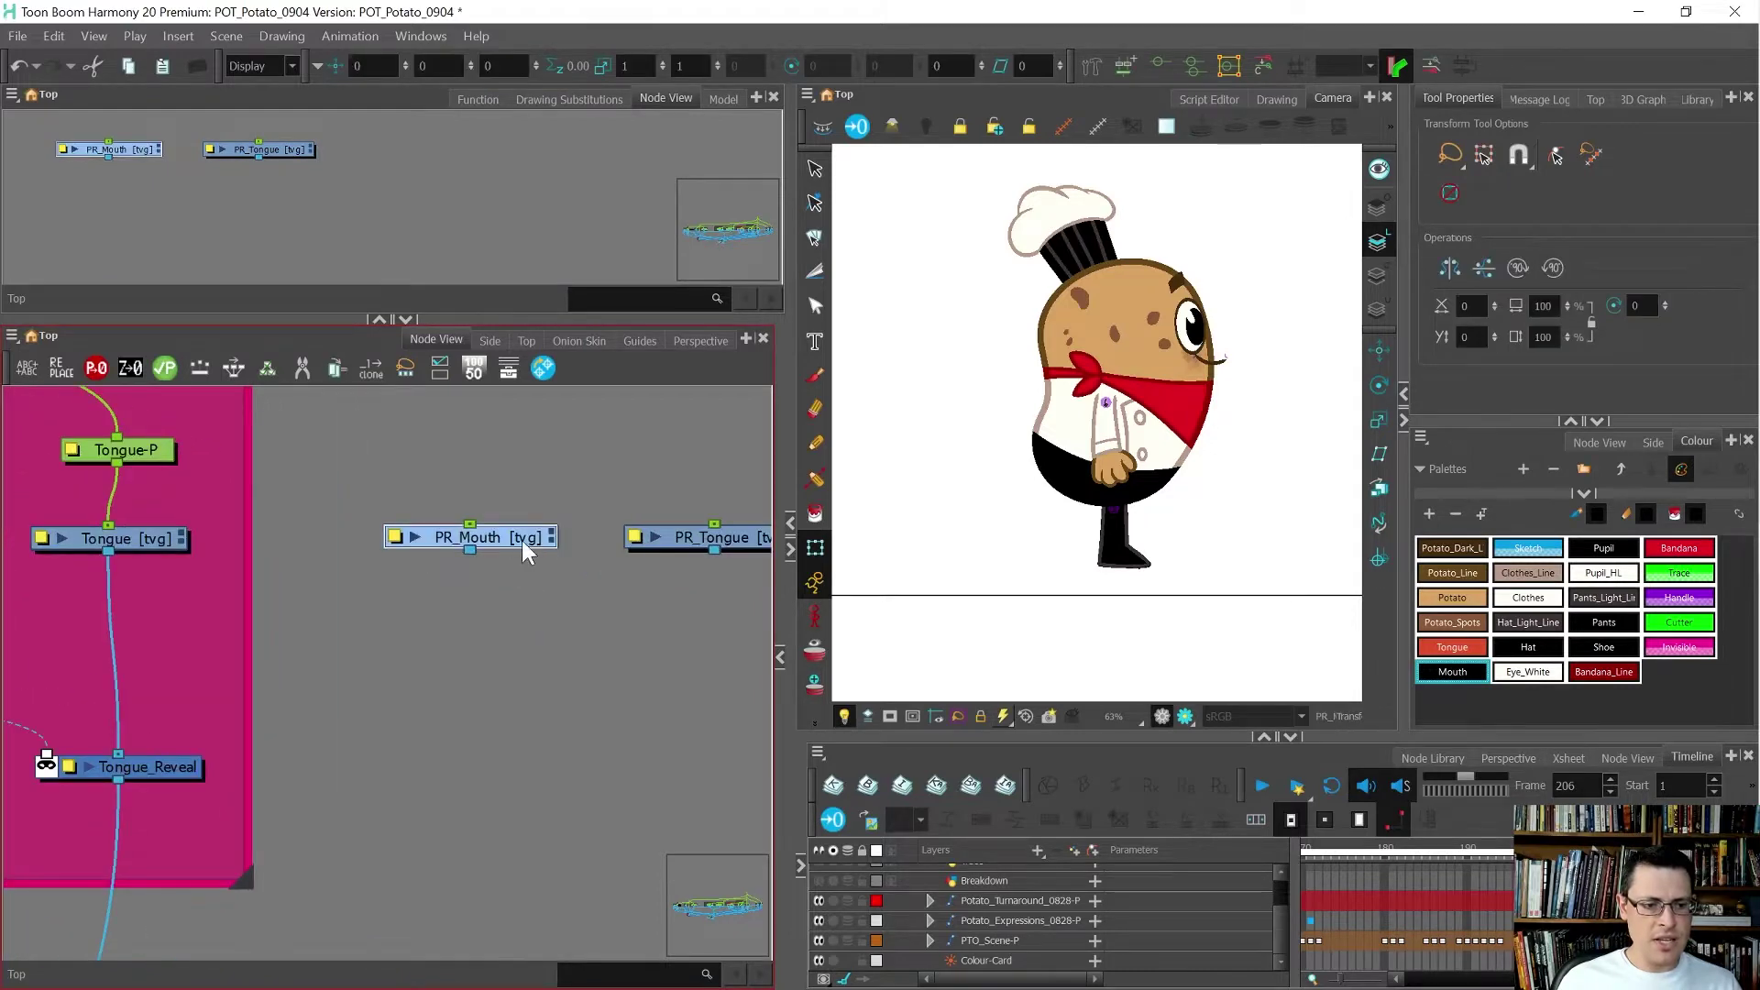
pyautogui.scroll(-2, 519, 540)
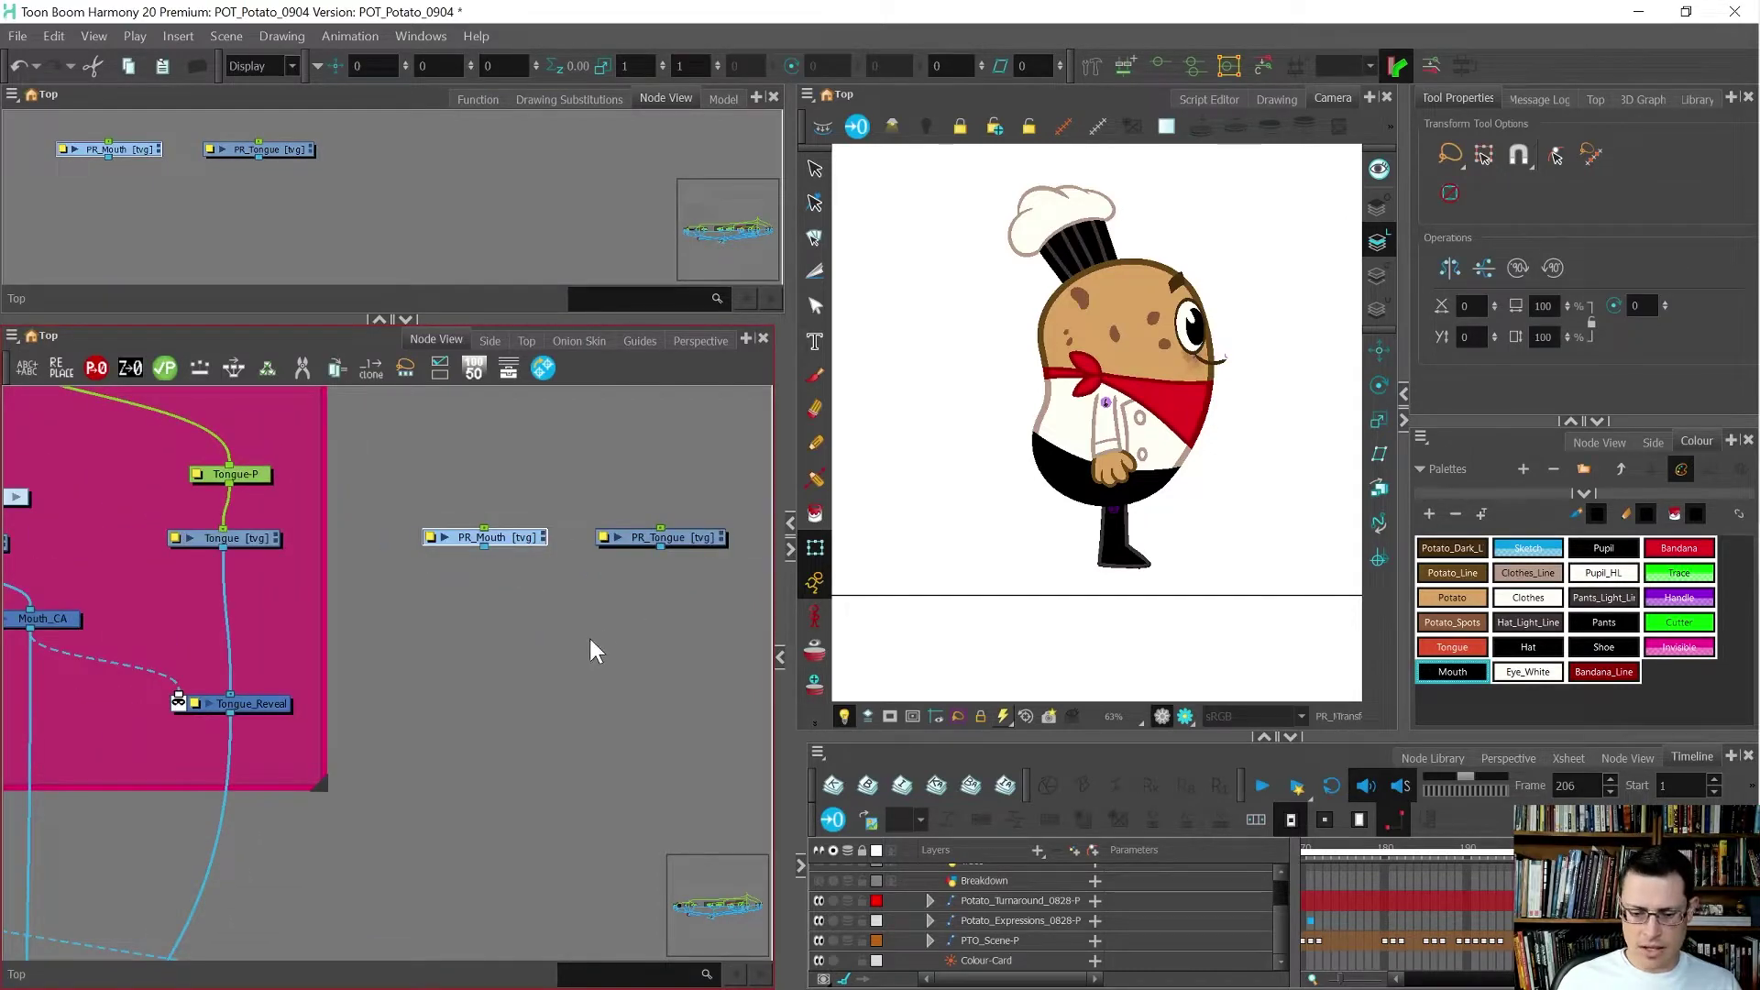
pyautogui.scroll(-3, 580, 640)
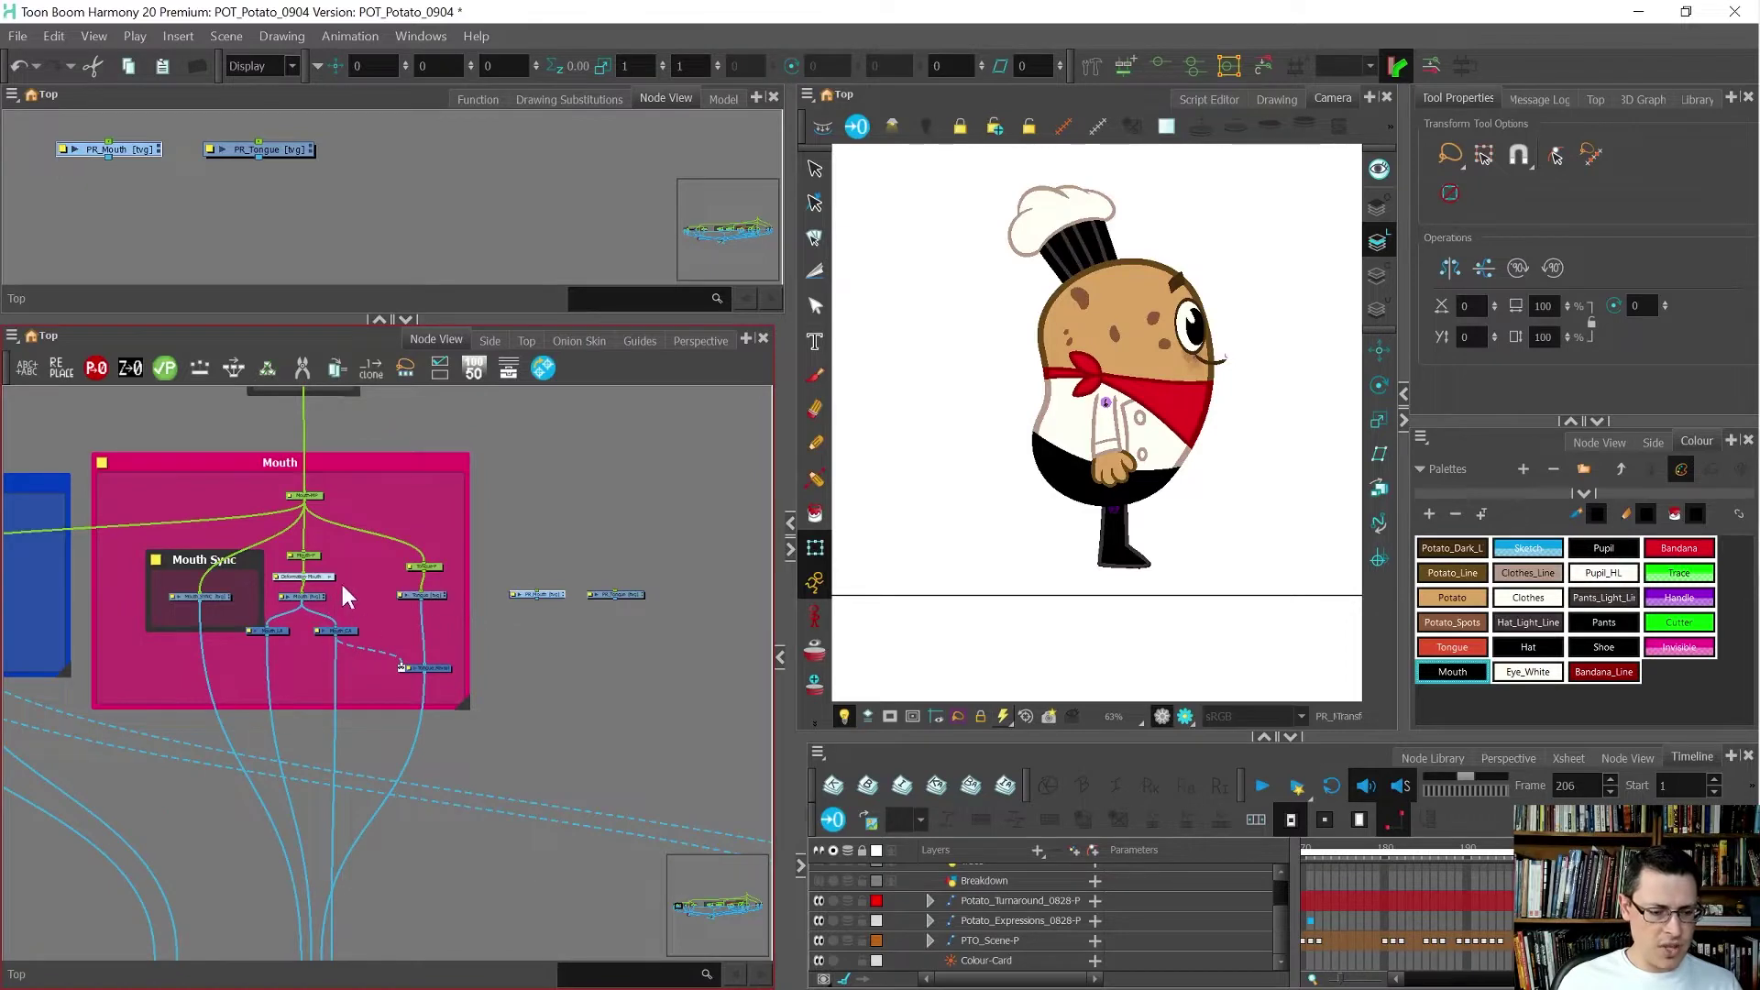
# - Add a composite below the PR_Mouth and PR_Tongue nodes and connect both drawings to it
pyautogui.scroll(-3, 339, 581)
pyautogui.scroll(1, 377, 833)
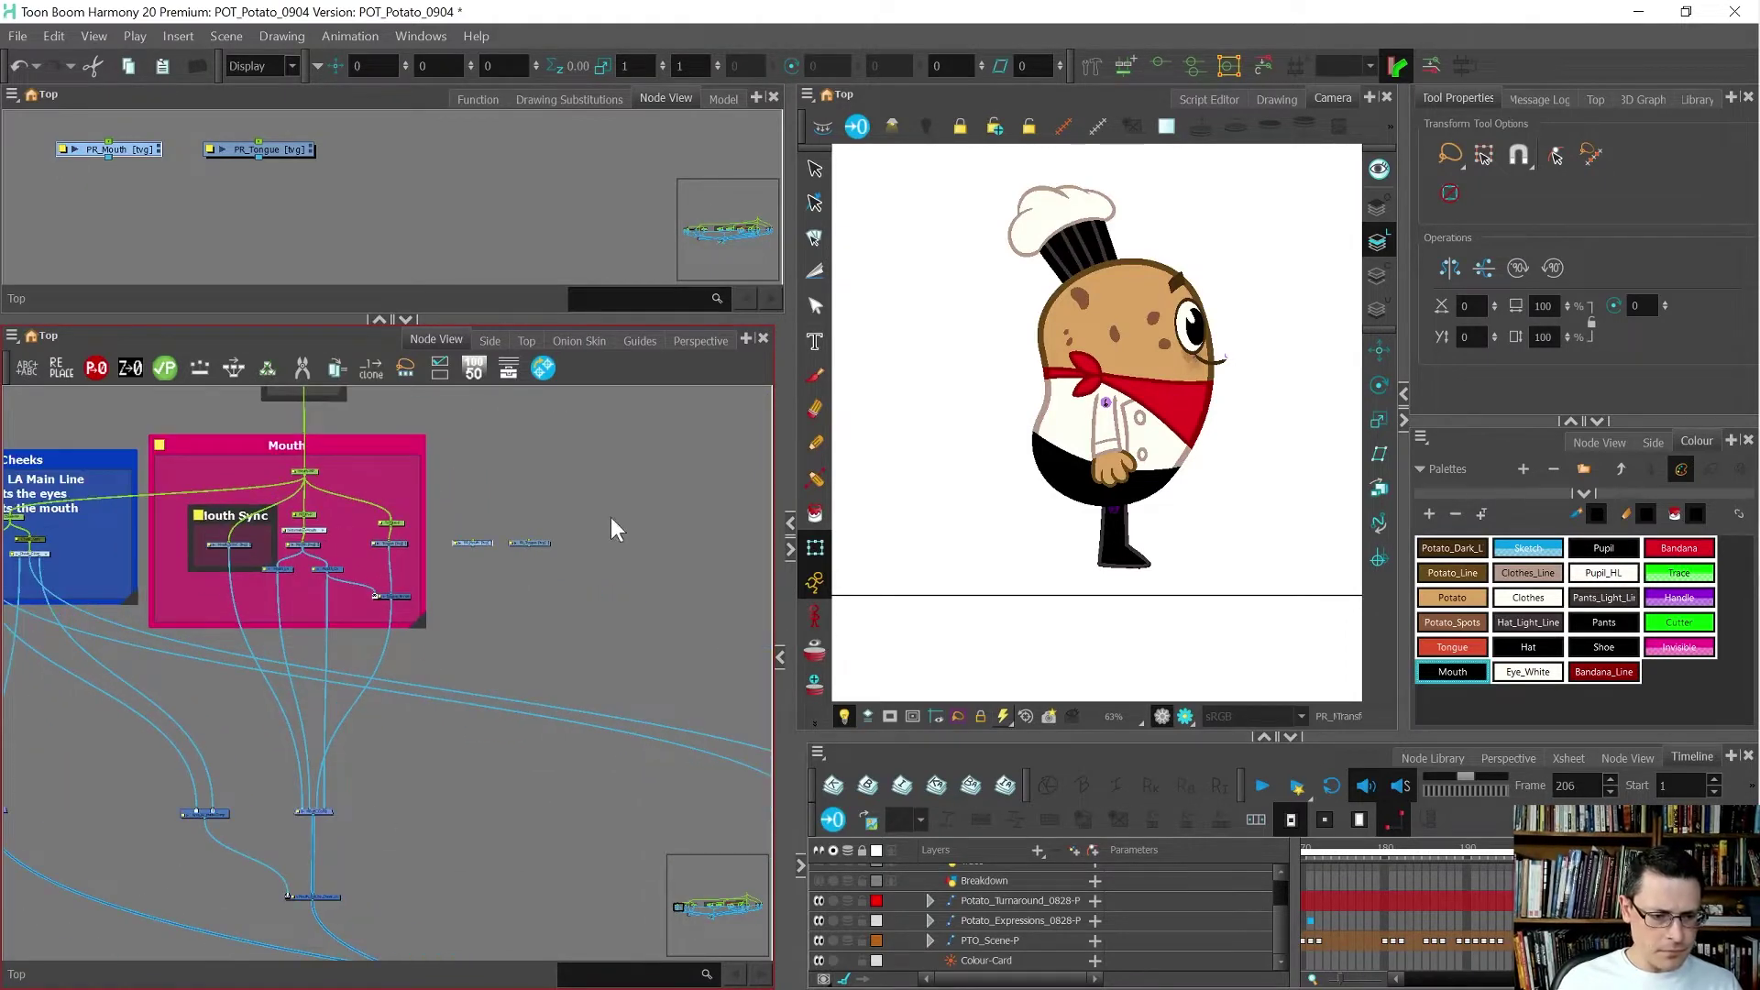
pyautogui.moveTo(605, 587); pyautogui.dragTo(460, 522)
pyautogui.hotkey('ctrl', 'shift', 'c')
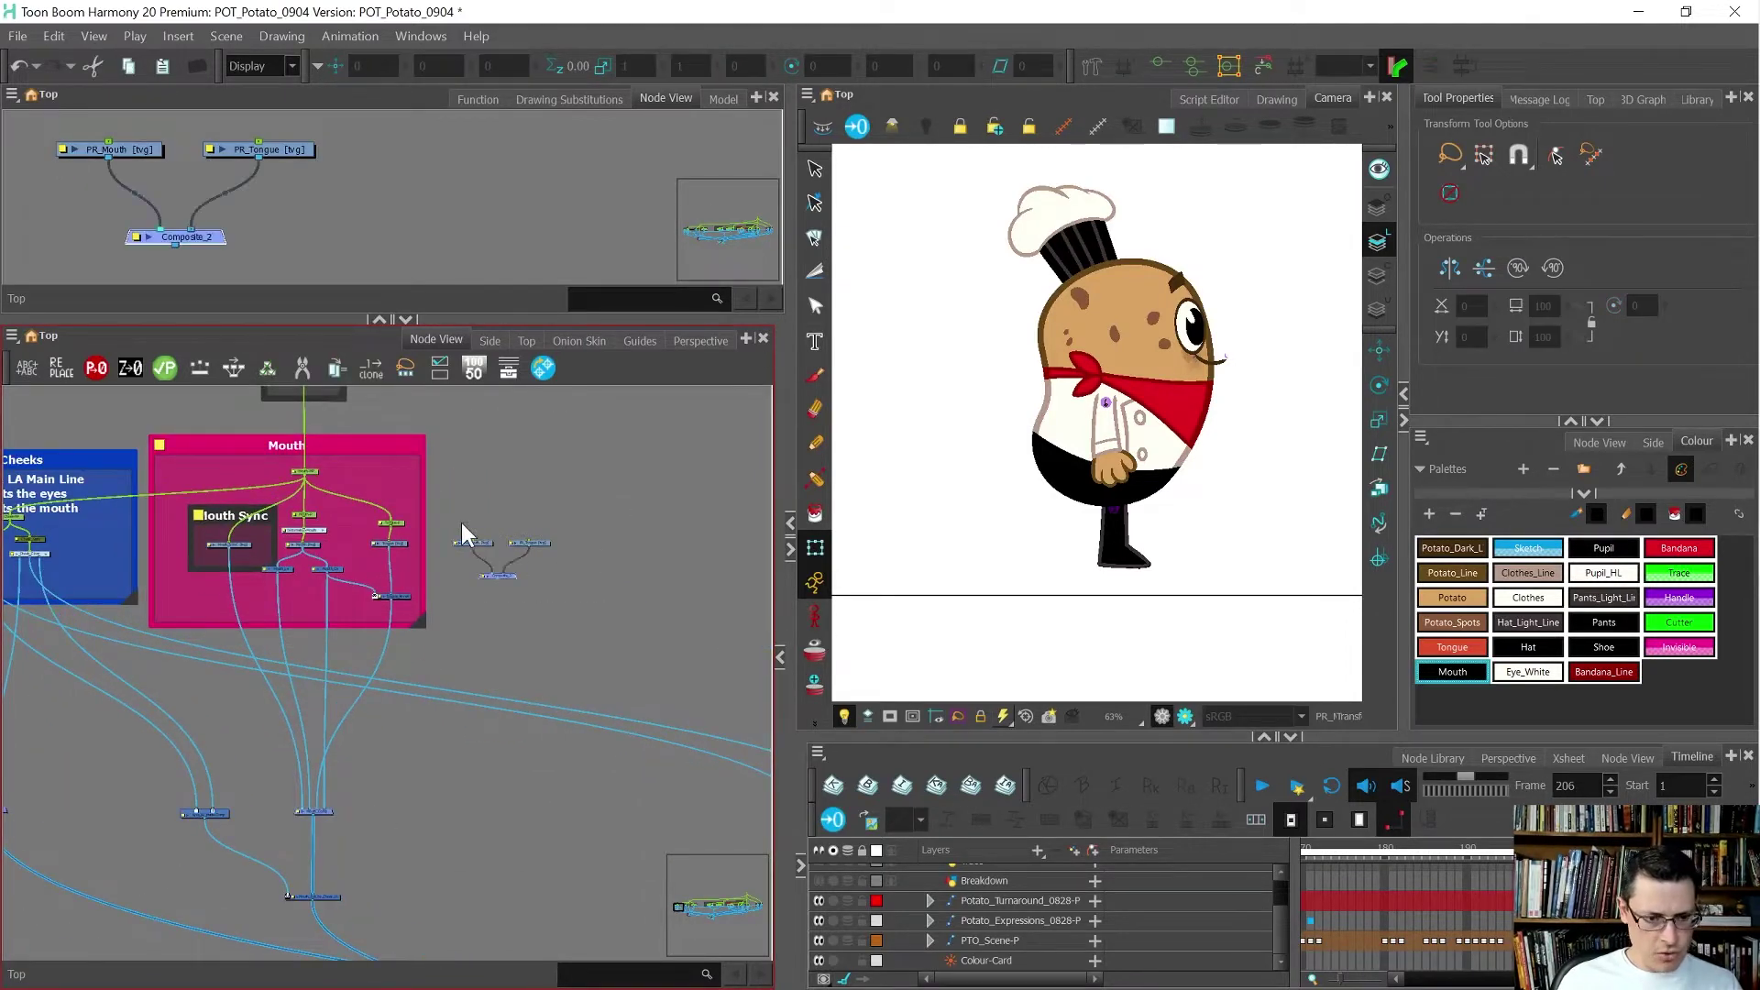
# - Look over the node network to find where the Mouth group's output joins the rest of the rig
pyautogui.scroll(5, 505, 550)
pyautogui.moveTo(482, 638); pyautogui.dragTo(403, 756)
pyautogui.scroll(-5, 565, 663)
pyautogui.scroll(3, 381, 856)
pyautogui.scroll(-3, 381, 856)
pyautogui.scroll(-1, 380, 857)
pyautogui.scroll(-3, 367, 733)
pyautogui.scroll(-2, 393, 757)
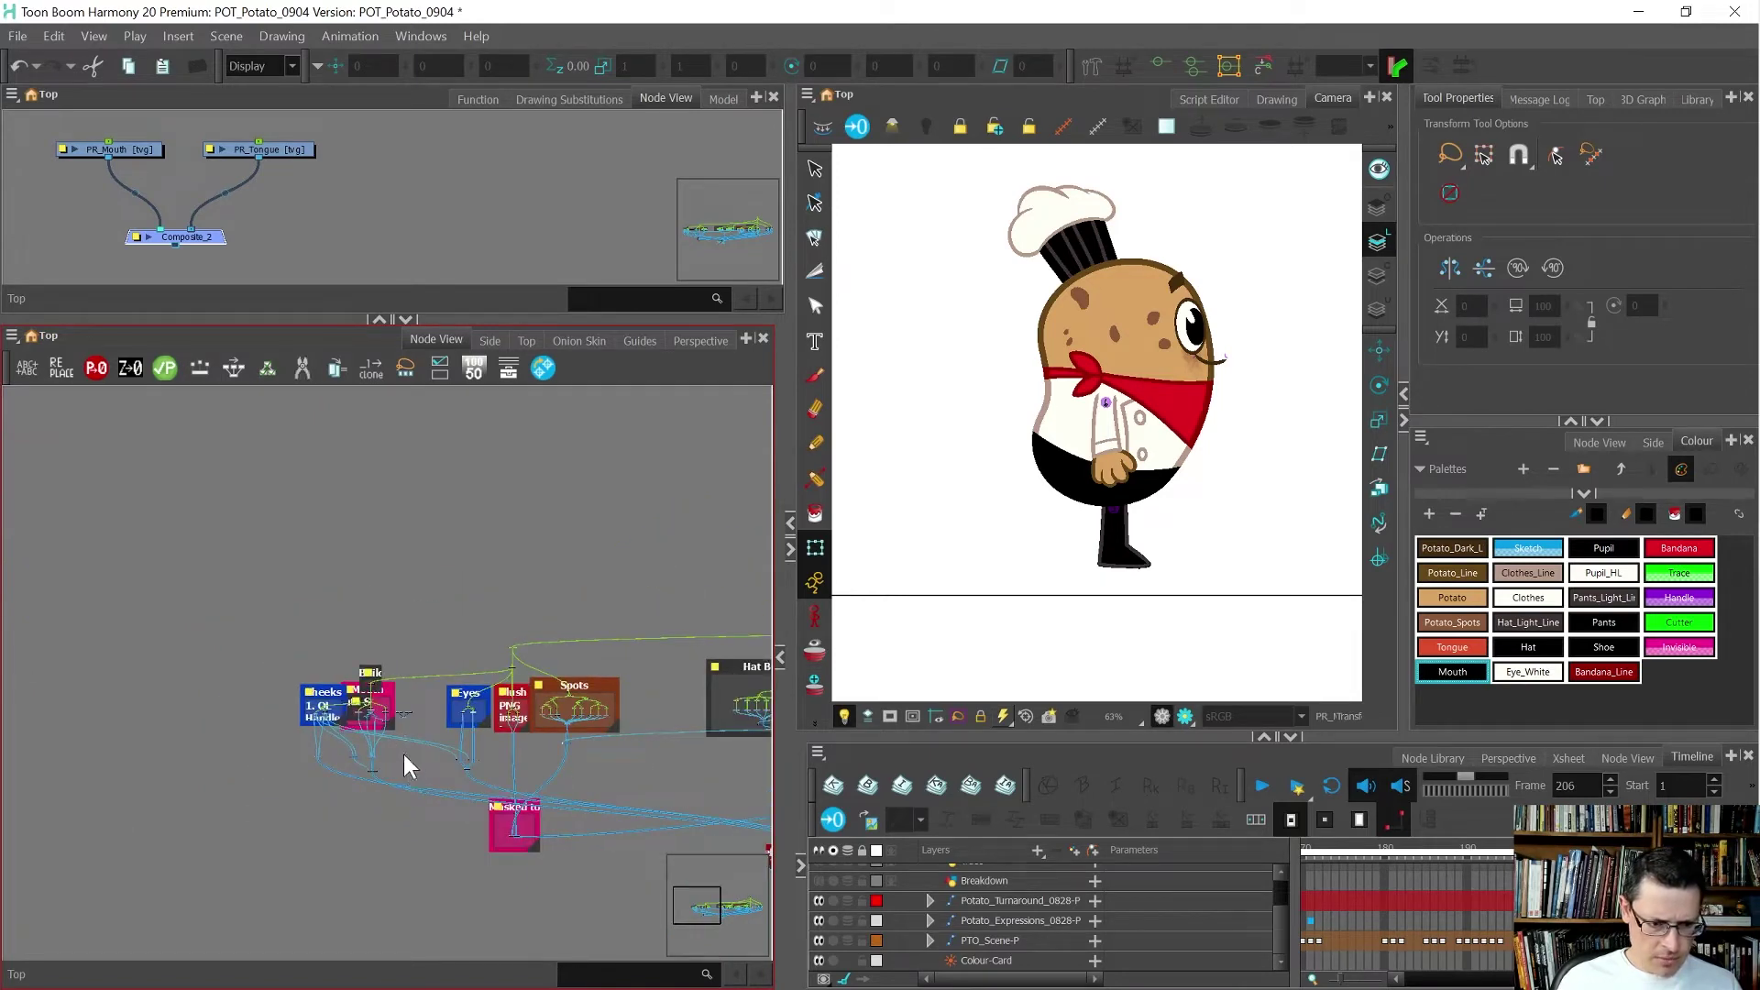
pyautogui.scroll(5, 361, 774)
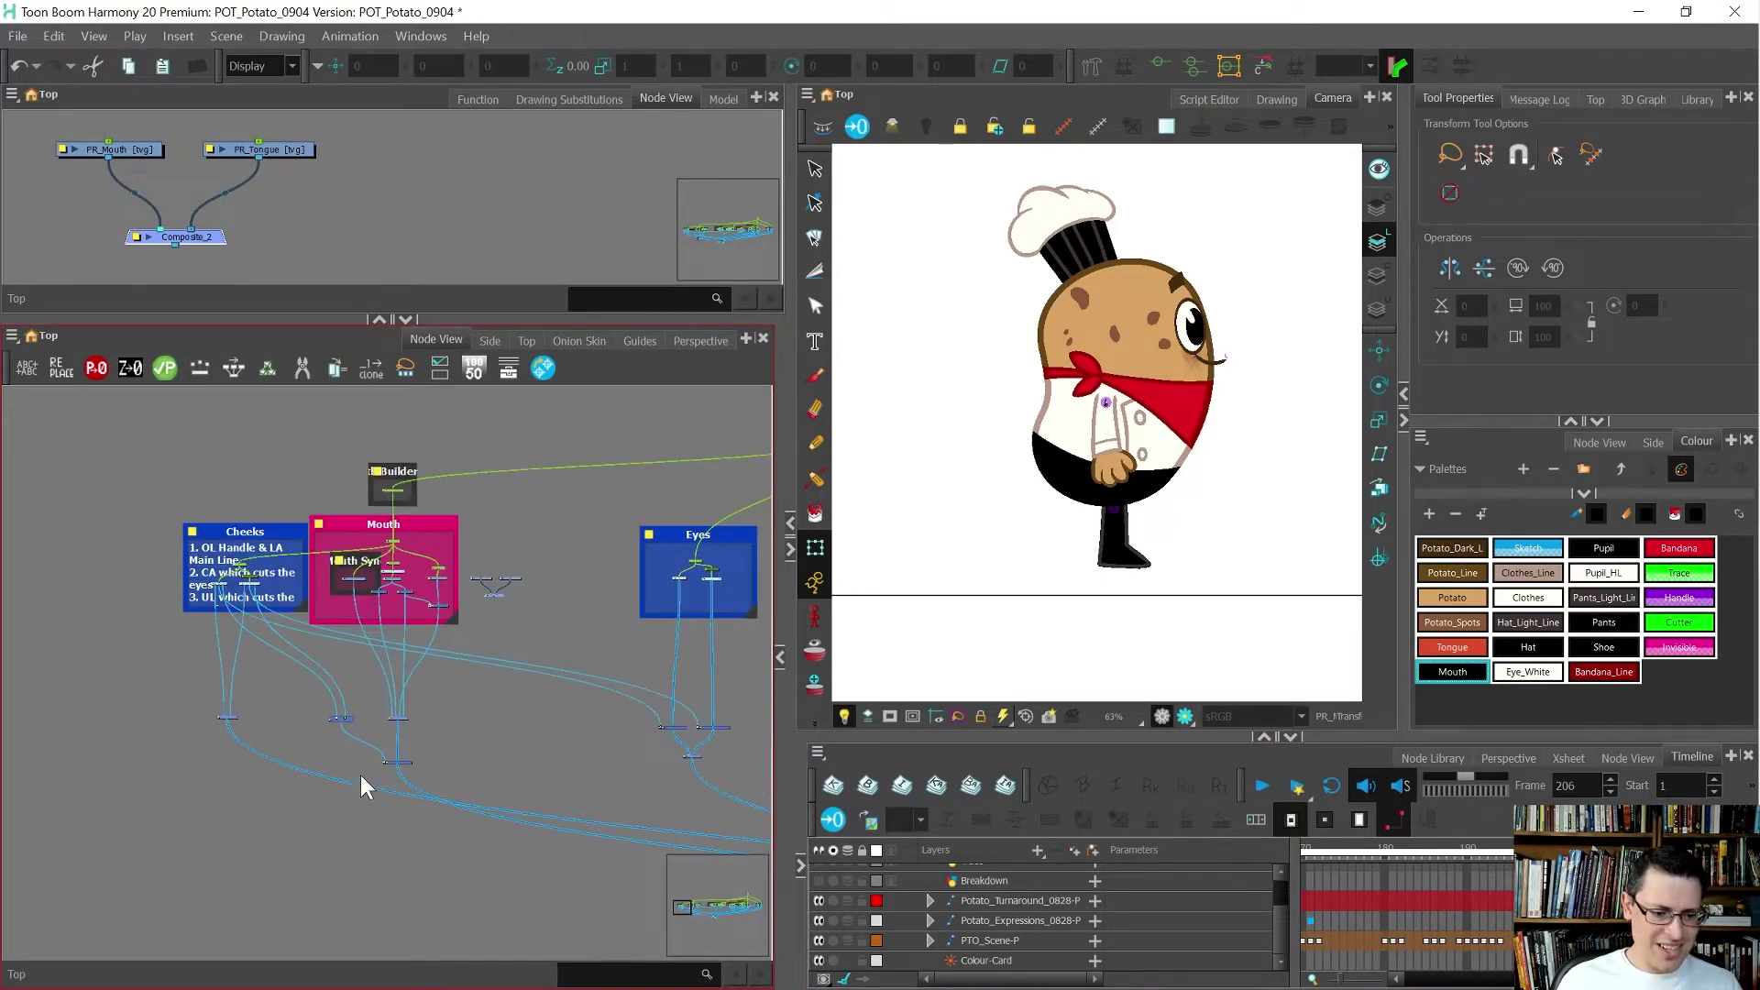
# - Insert a composite into the output cable of the cutter below the Mouth group and connect the PR mouth and tongue composite to it
pyautogui.moveTo(437, 757); pyautogui.dragTo(208, 854)
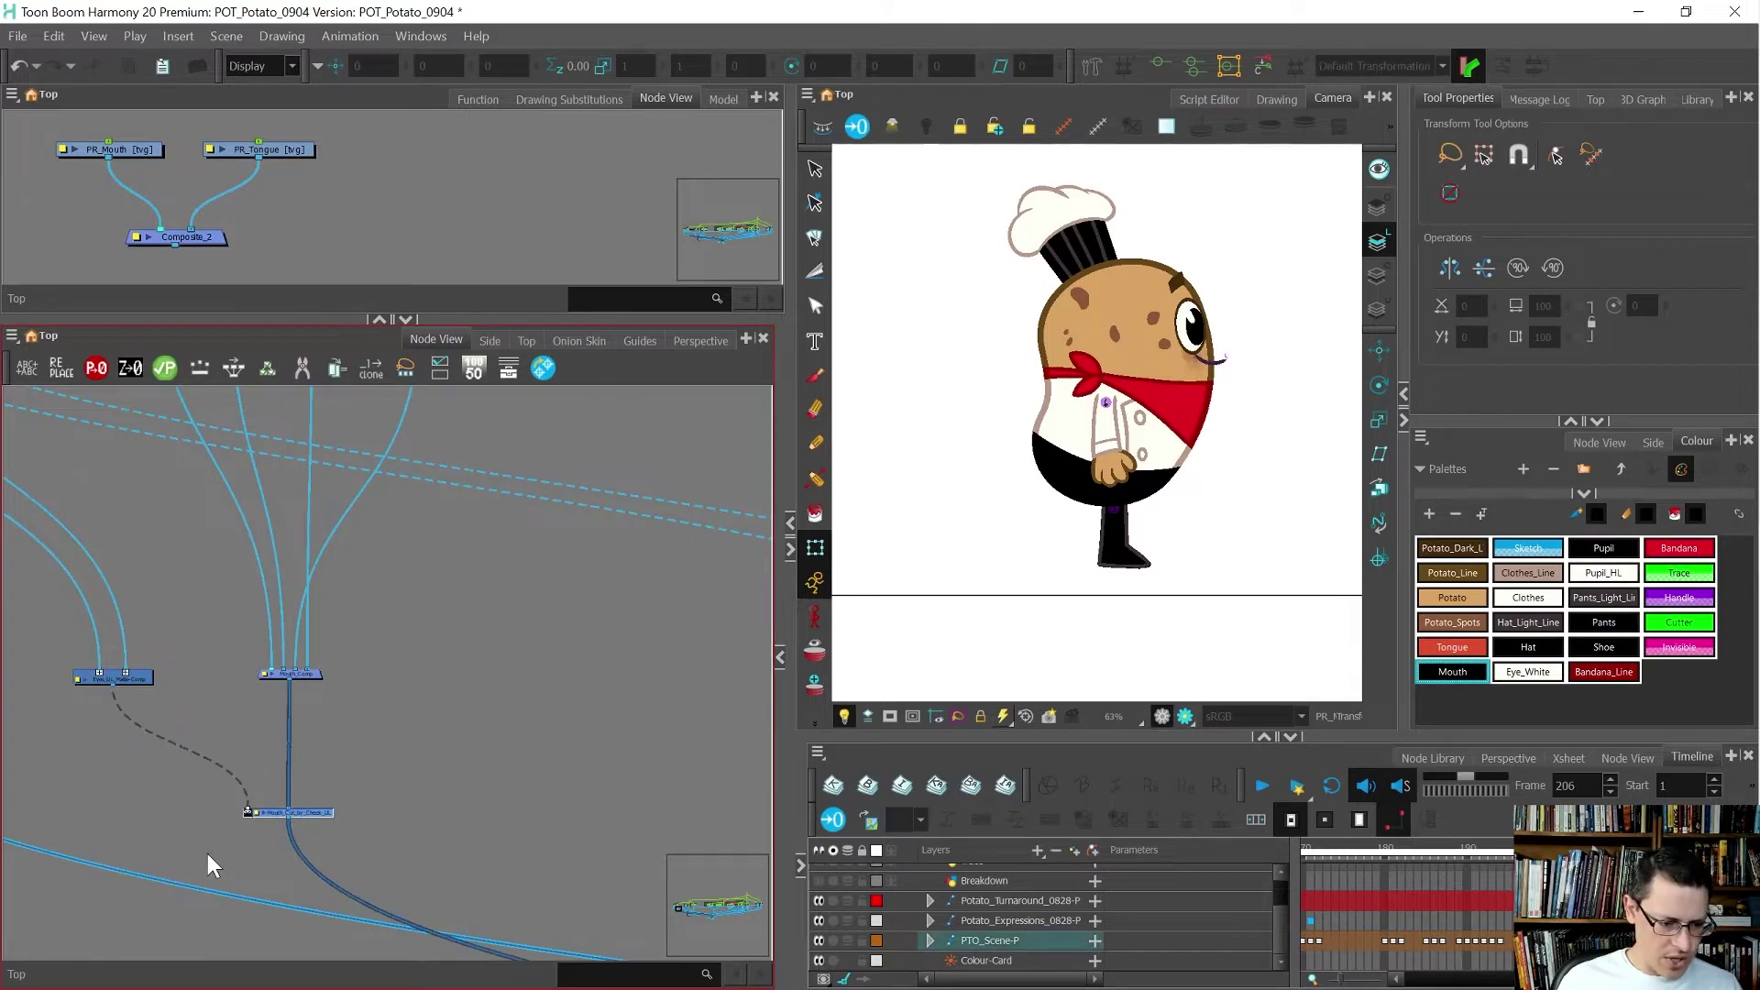
pyautogui.hotkey('ctrl', 'j')
pyautogui.click(613, 803)
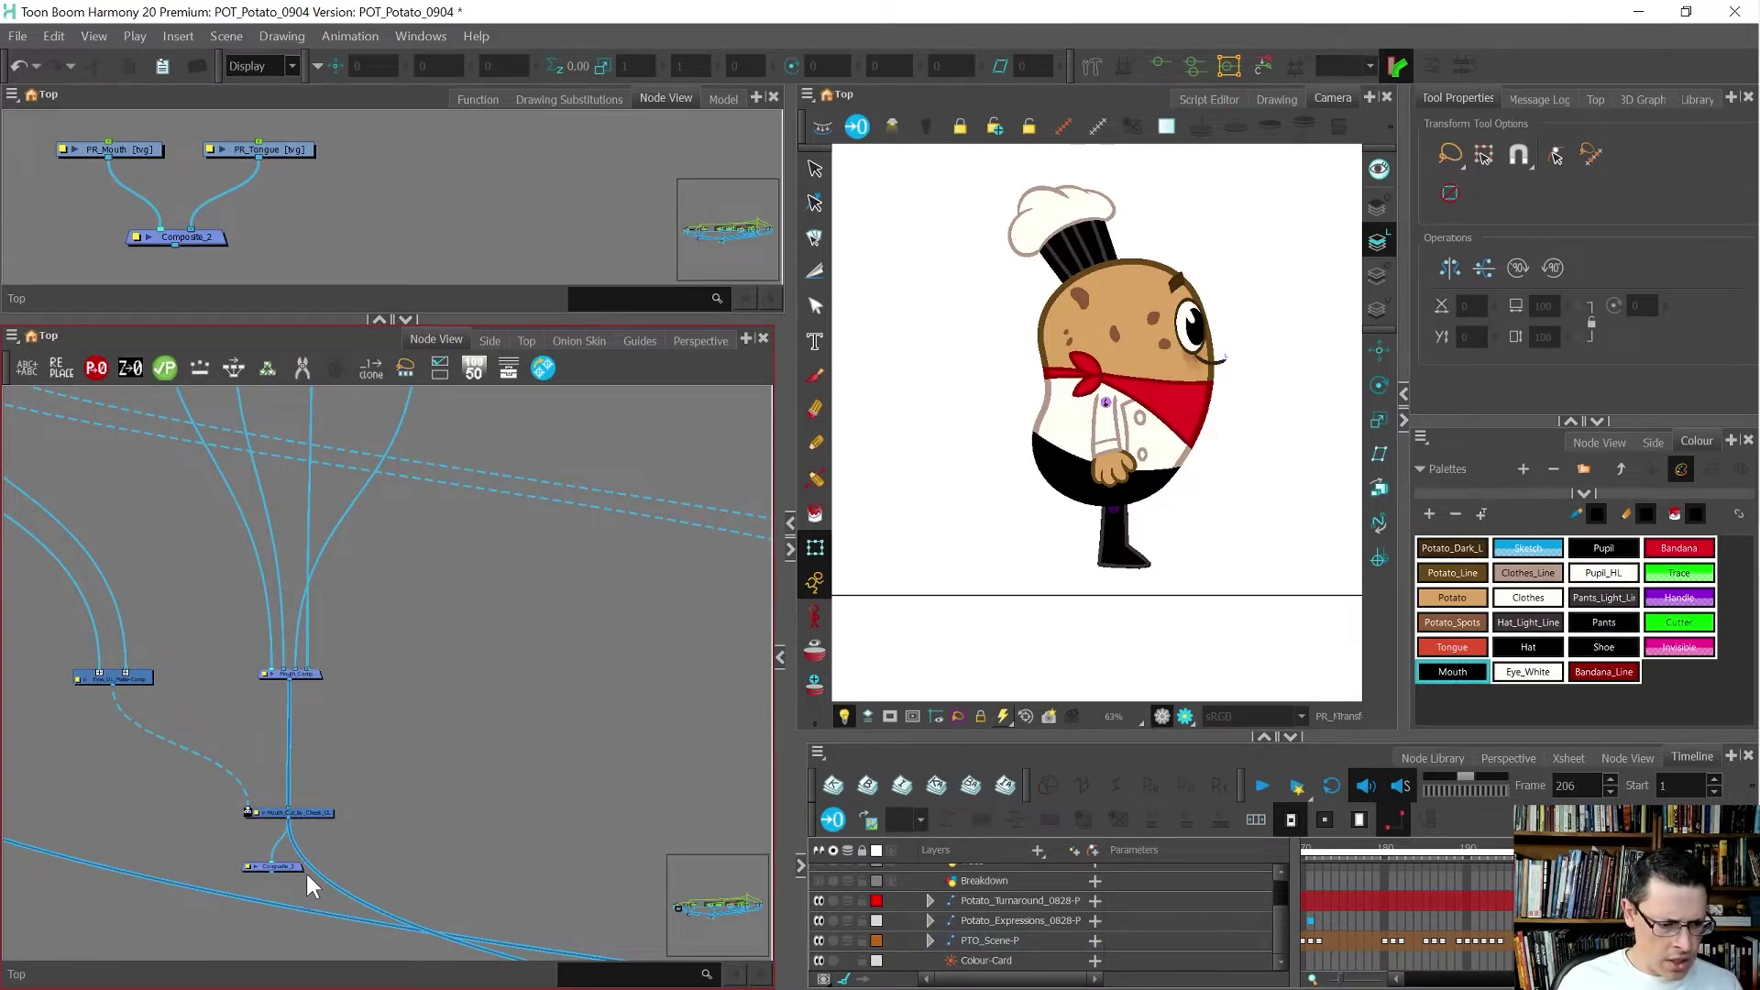
pyautogui.moveTo(299, 867); pyautogui.dragTo(477, 888)
pyautogui.scroll(-2, 282, 797)
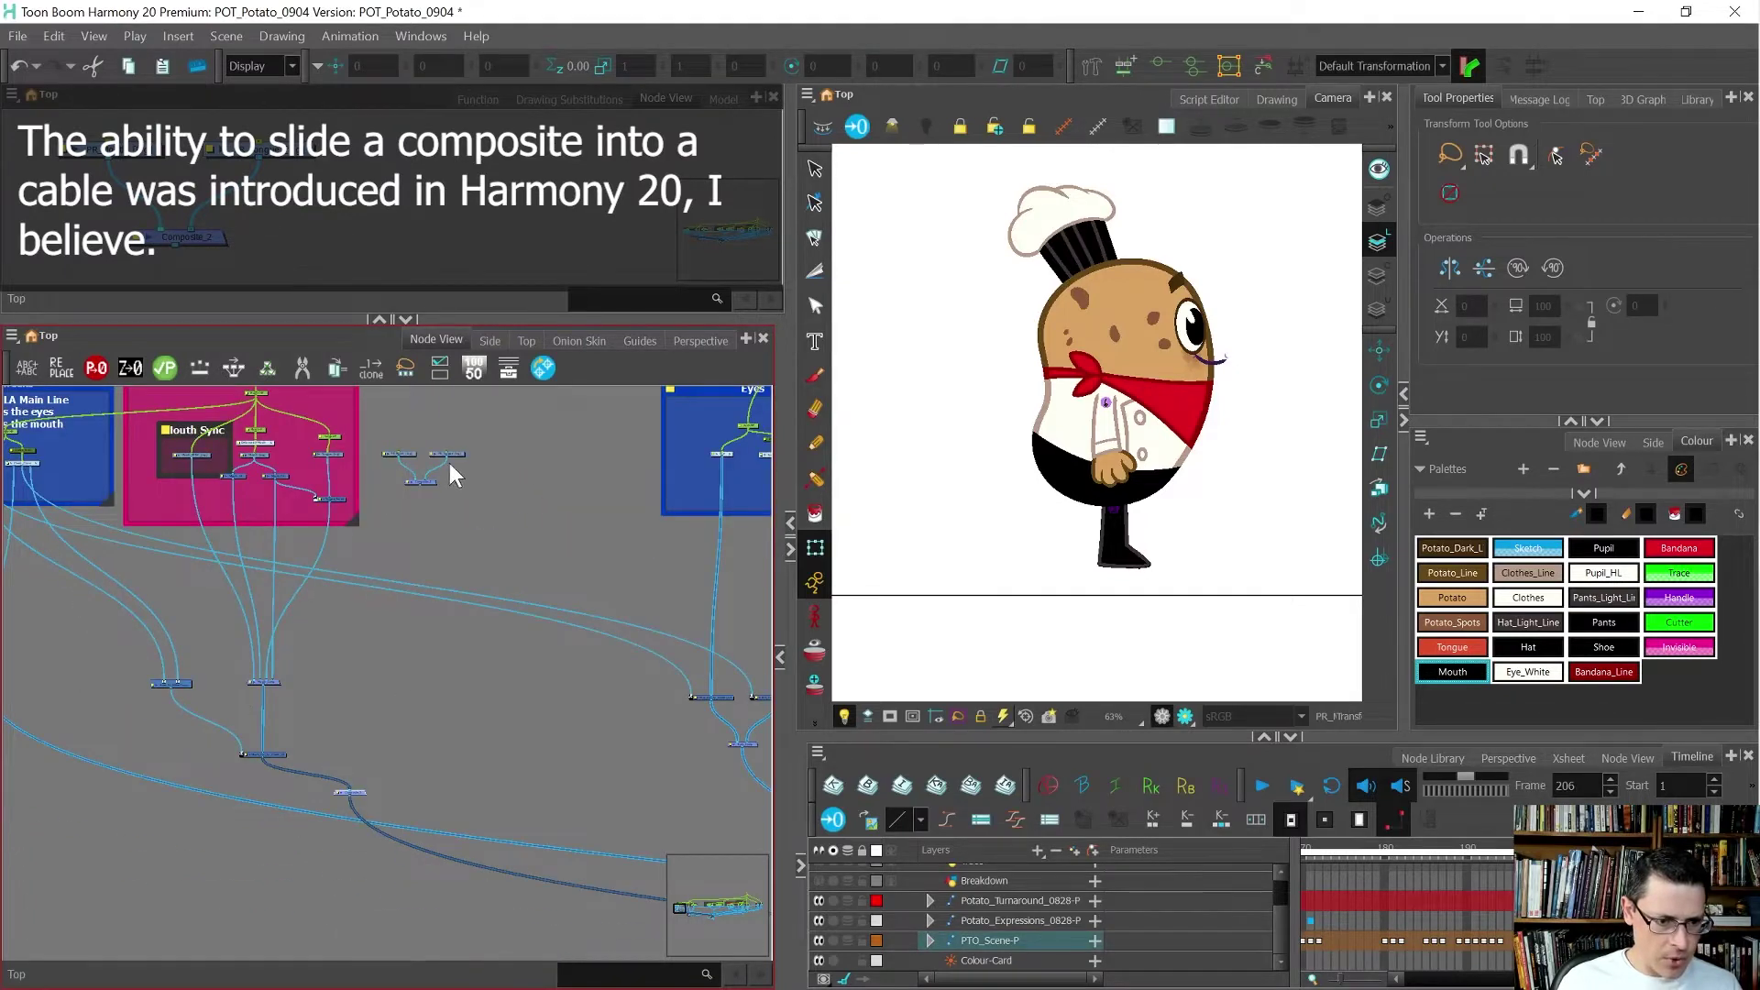
pyautogui.scroll(1, 427, 484)
pyautogui.moveTo(418, 486); pyautogui.dragTo(341, 847)
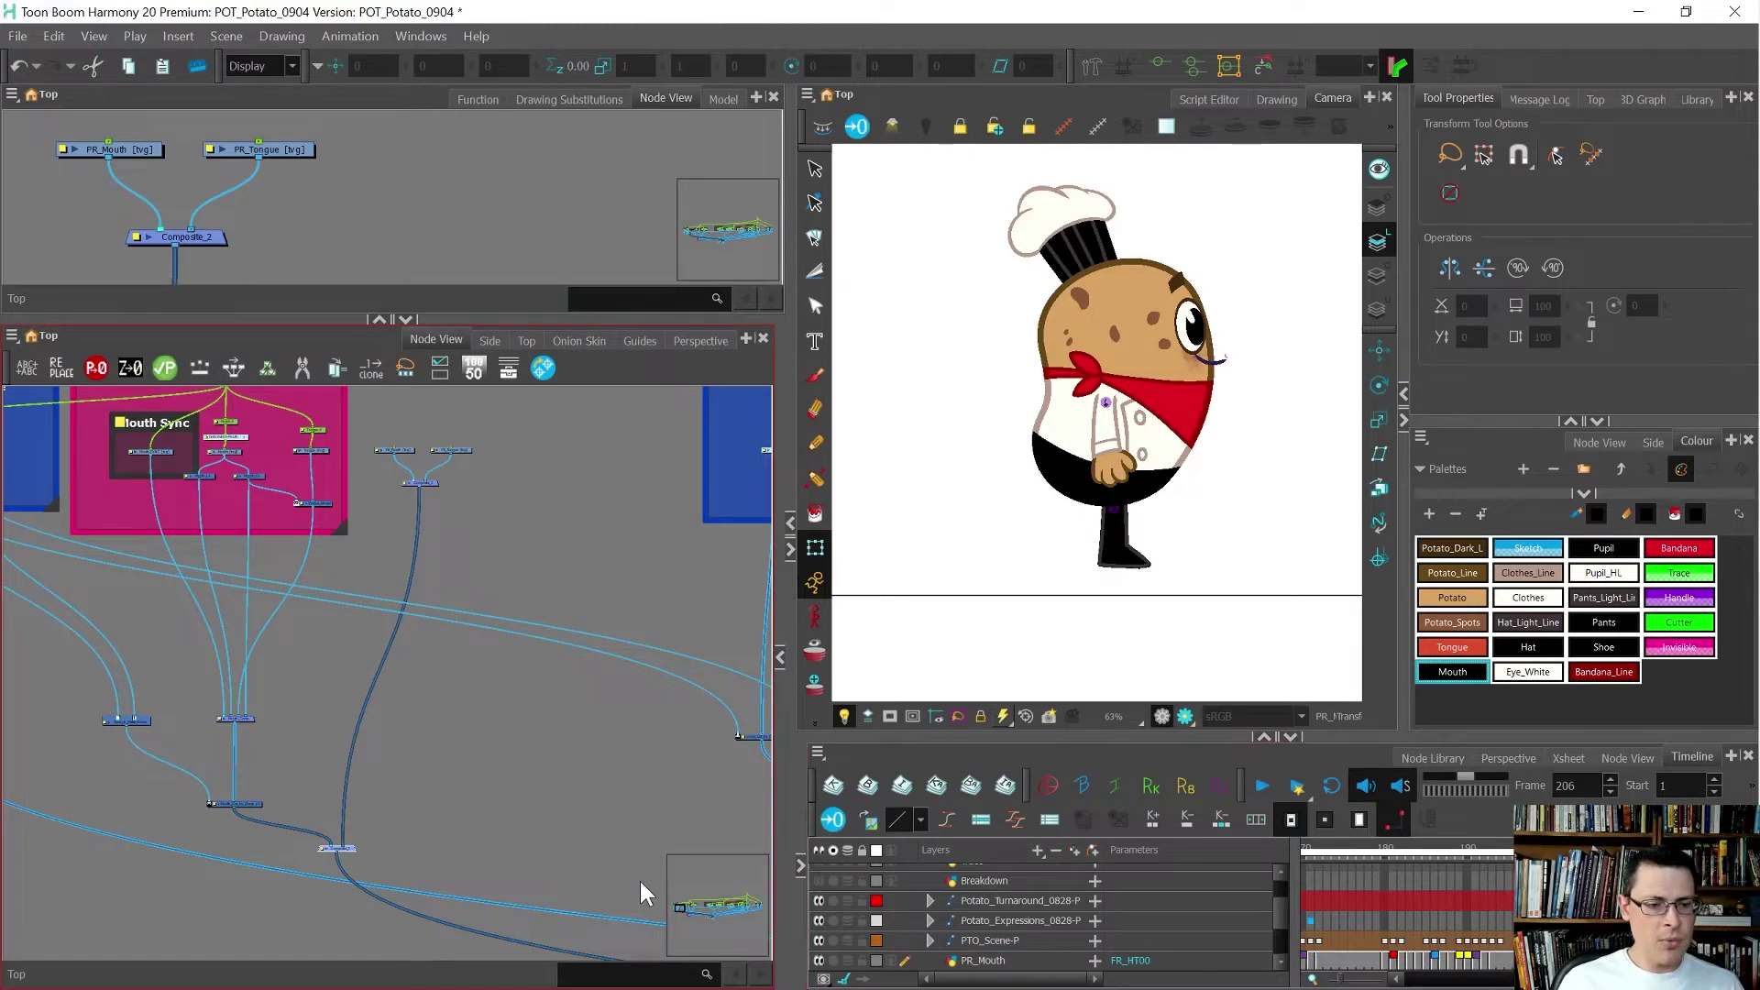
# - Add a parent peg above each of the PR_Mouth and PR_Tongue drawing nodes
pyautogui.scroll(1, 453, 415)
pyautogui.moveTo(544, 434); pyautogui.dragTo(347, 486)
pyautogui.hotkey('ctrl', 'p')
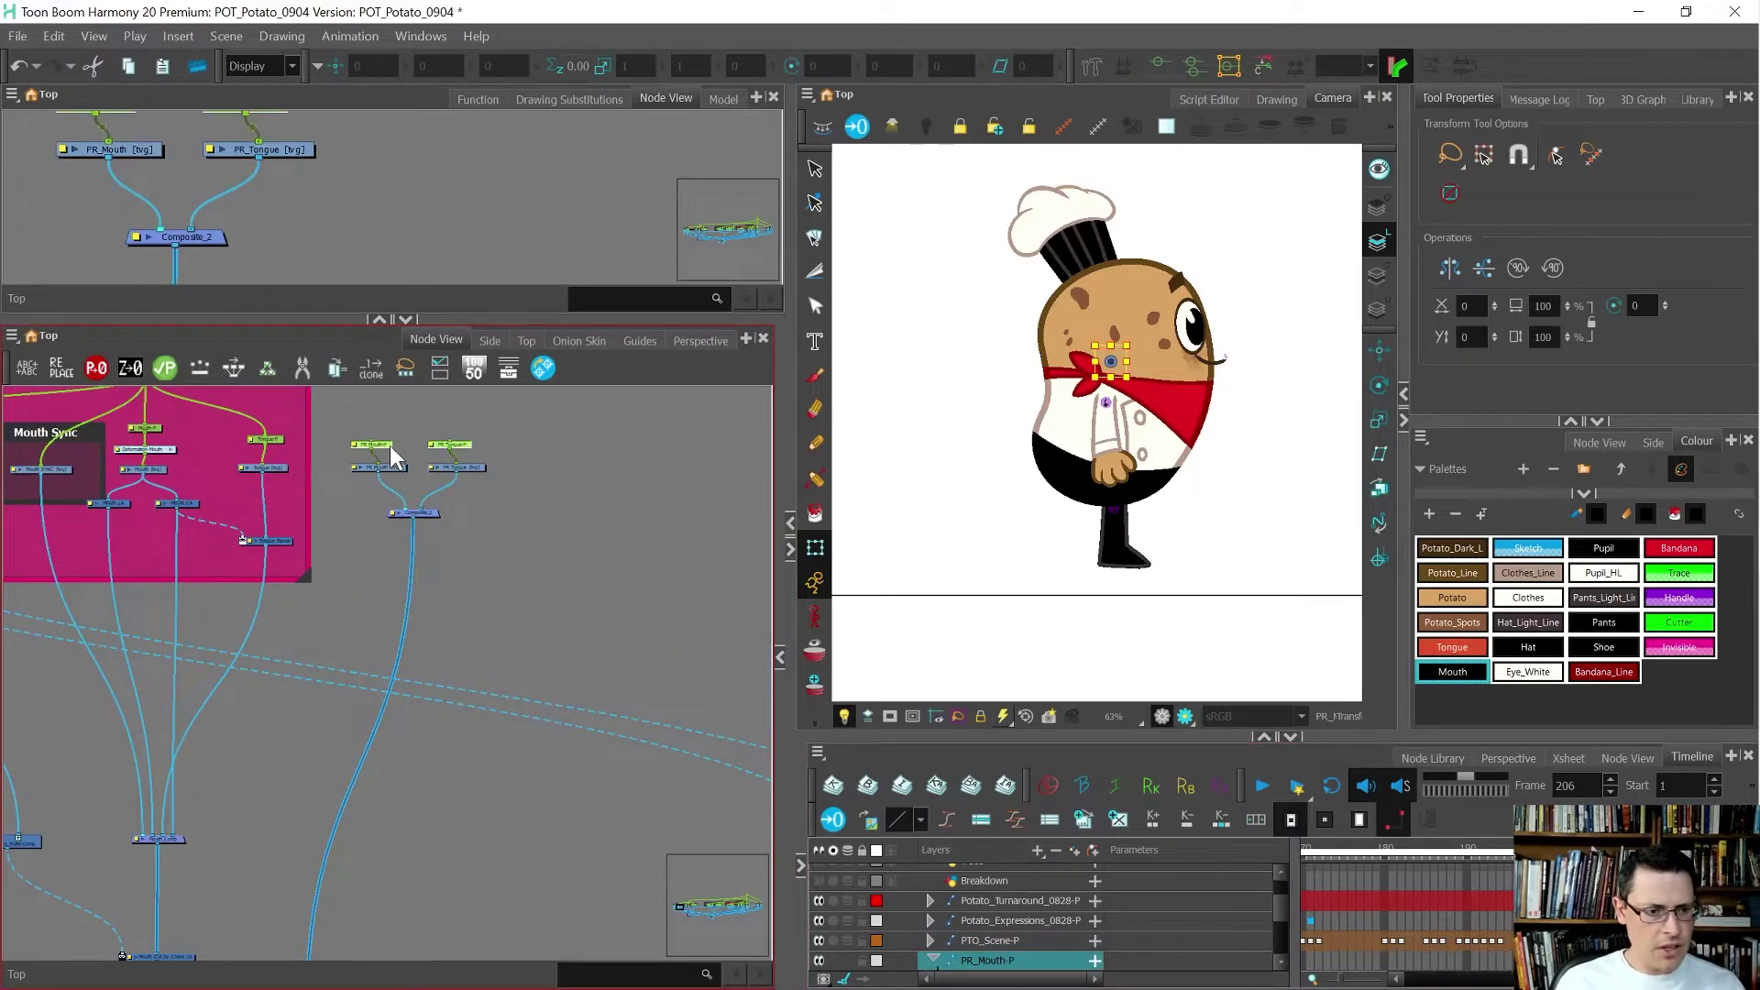
# - Add a shared peg above PR_Mouth-P and PR_Tongue-P and name it PR_Mouth-MP
pyautogui.scroll(3, 392, 431)
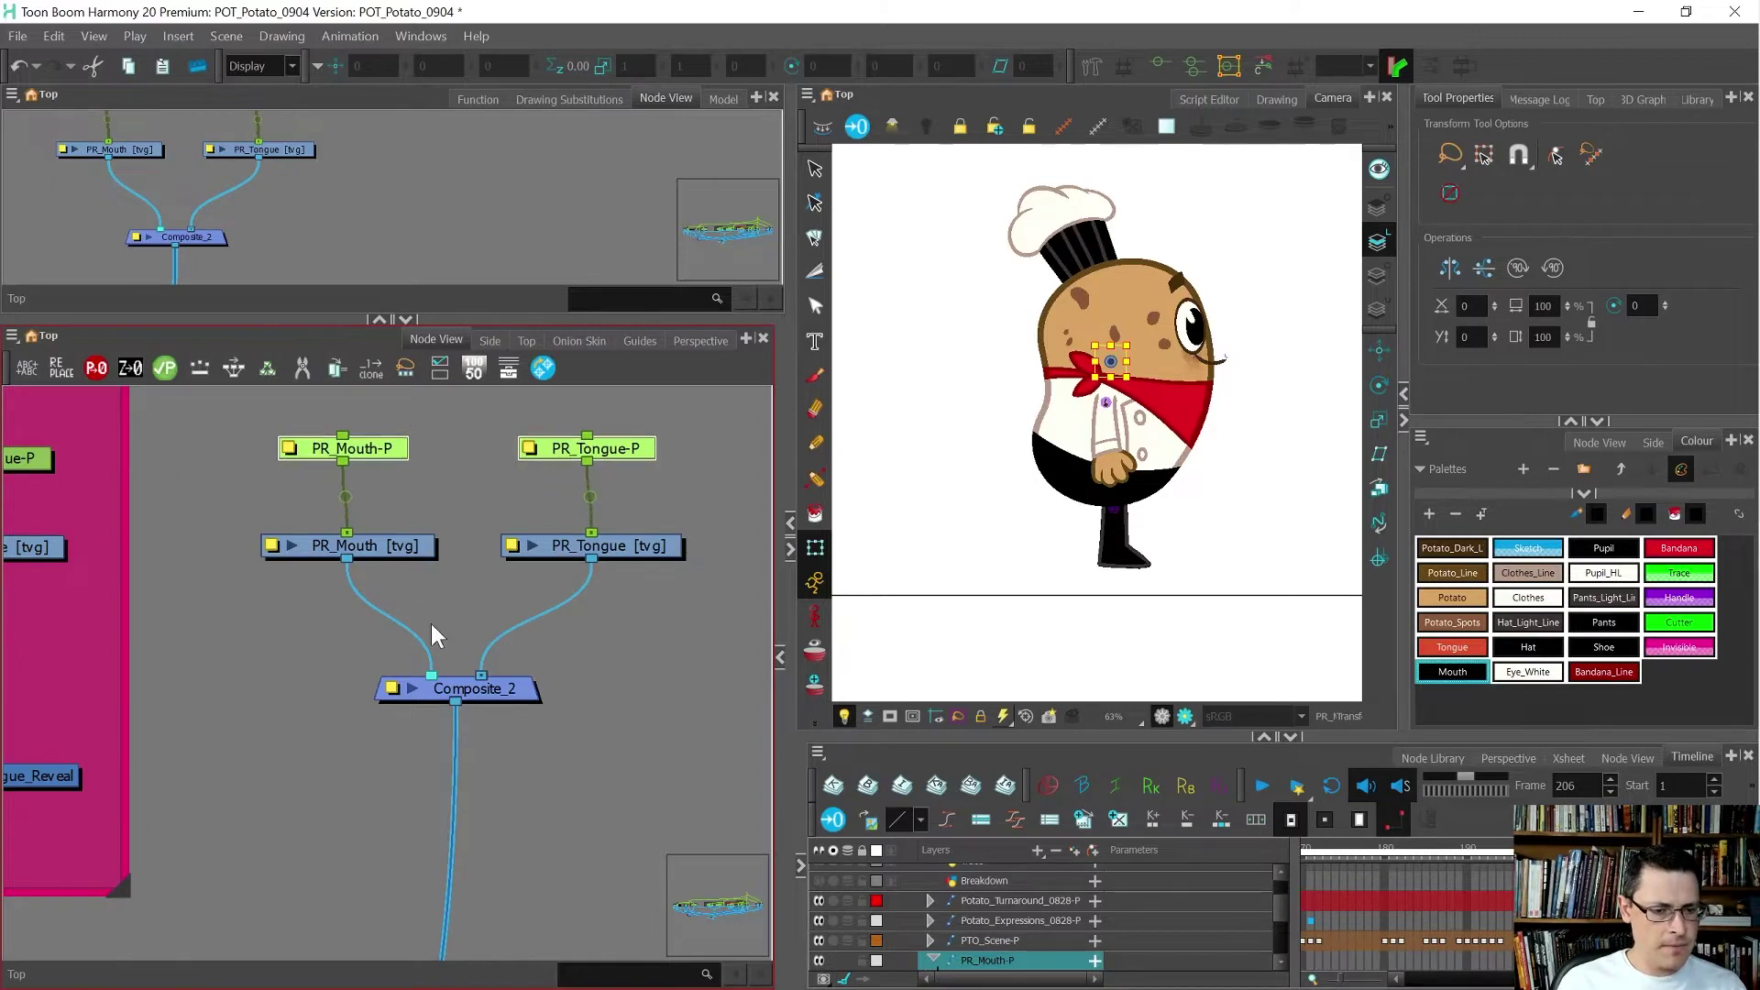
pyautogui.scroll(-3, 431, 521)
pyautogui.scroll(5, 431, 492)
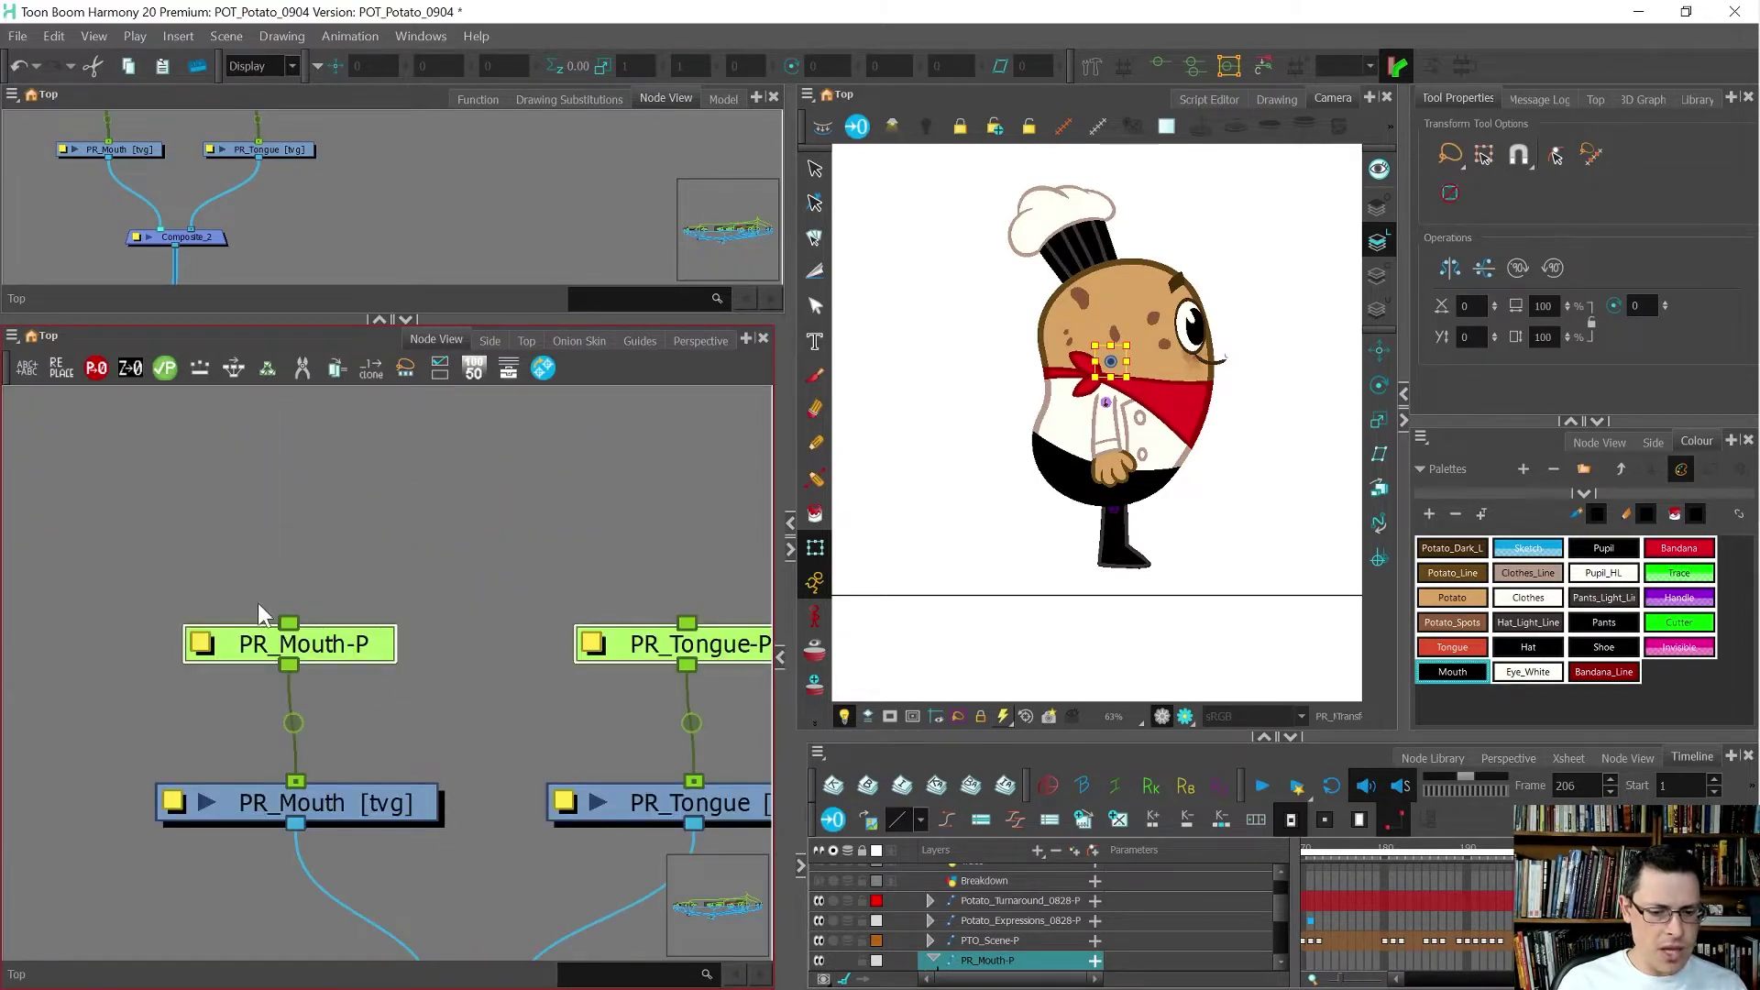
pyautogui.scroll(-1, 188, 624)
pyautogui.hotkey('ctrl', 'p')
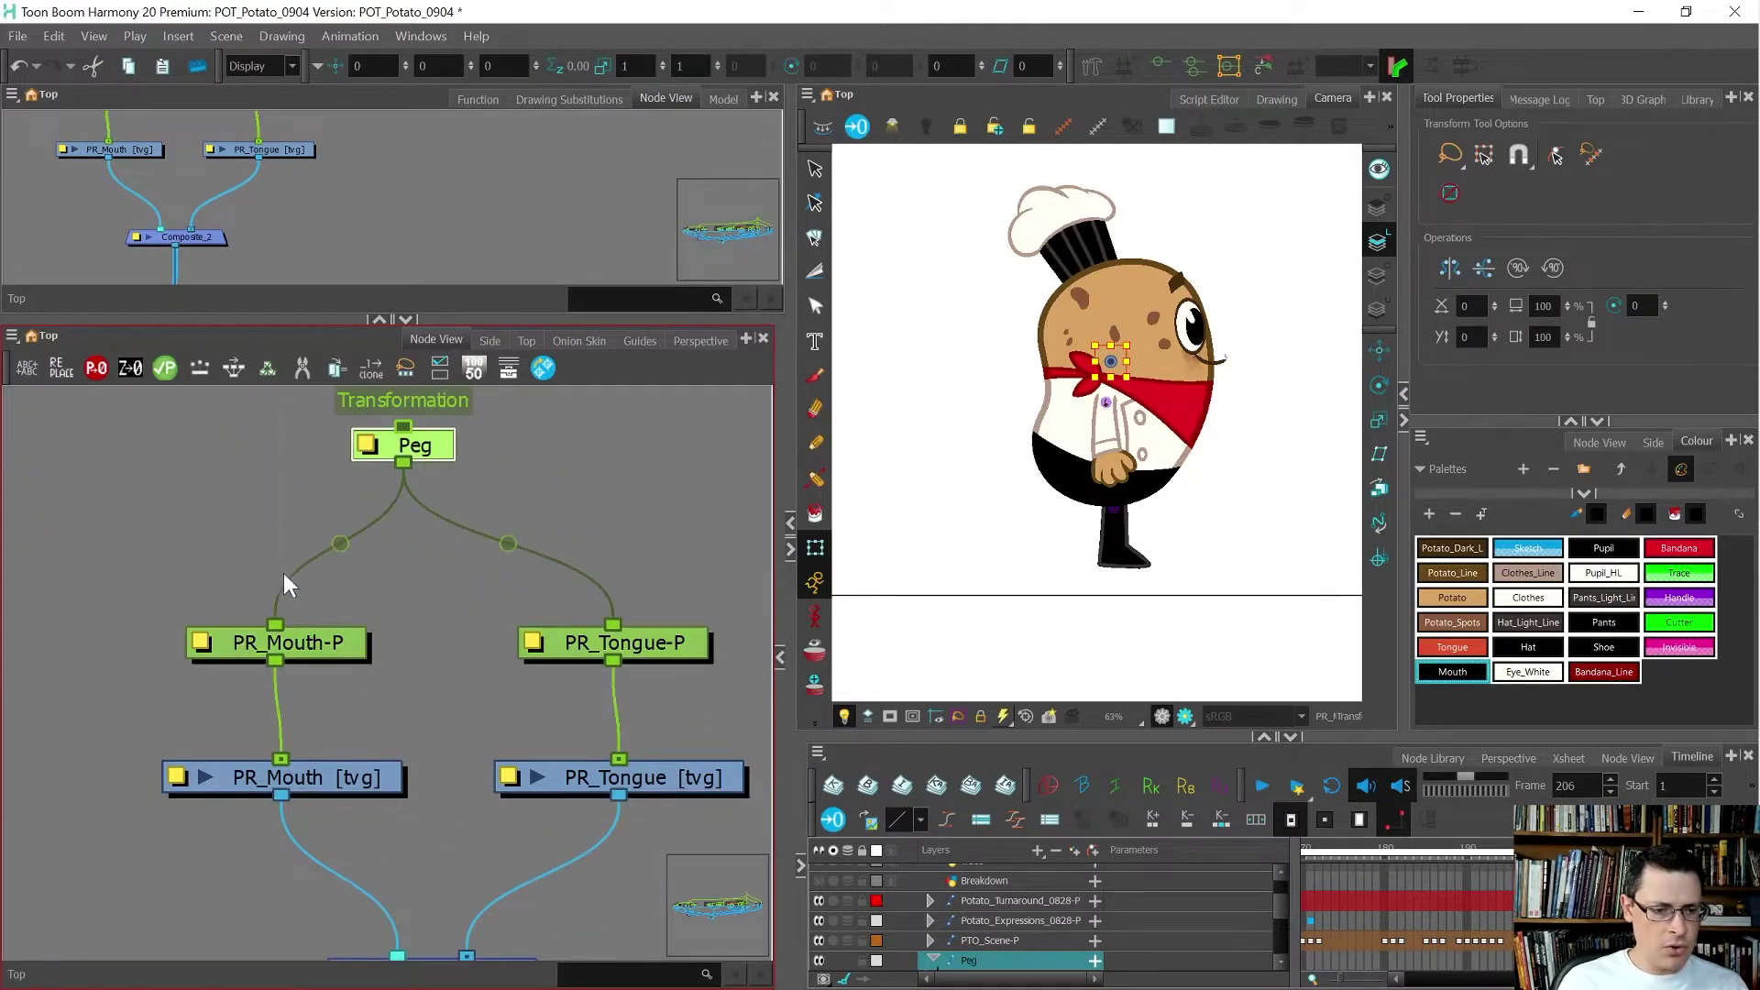
pyautogui.click(368, 444)
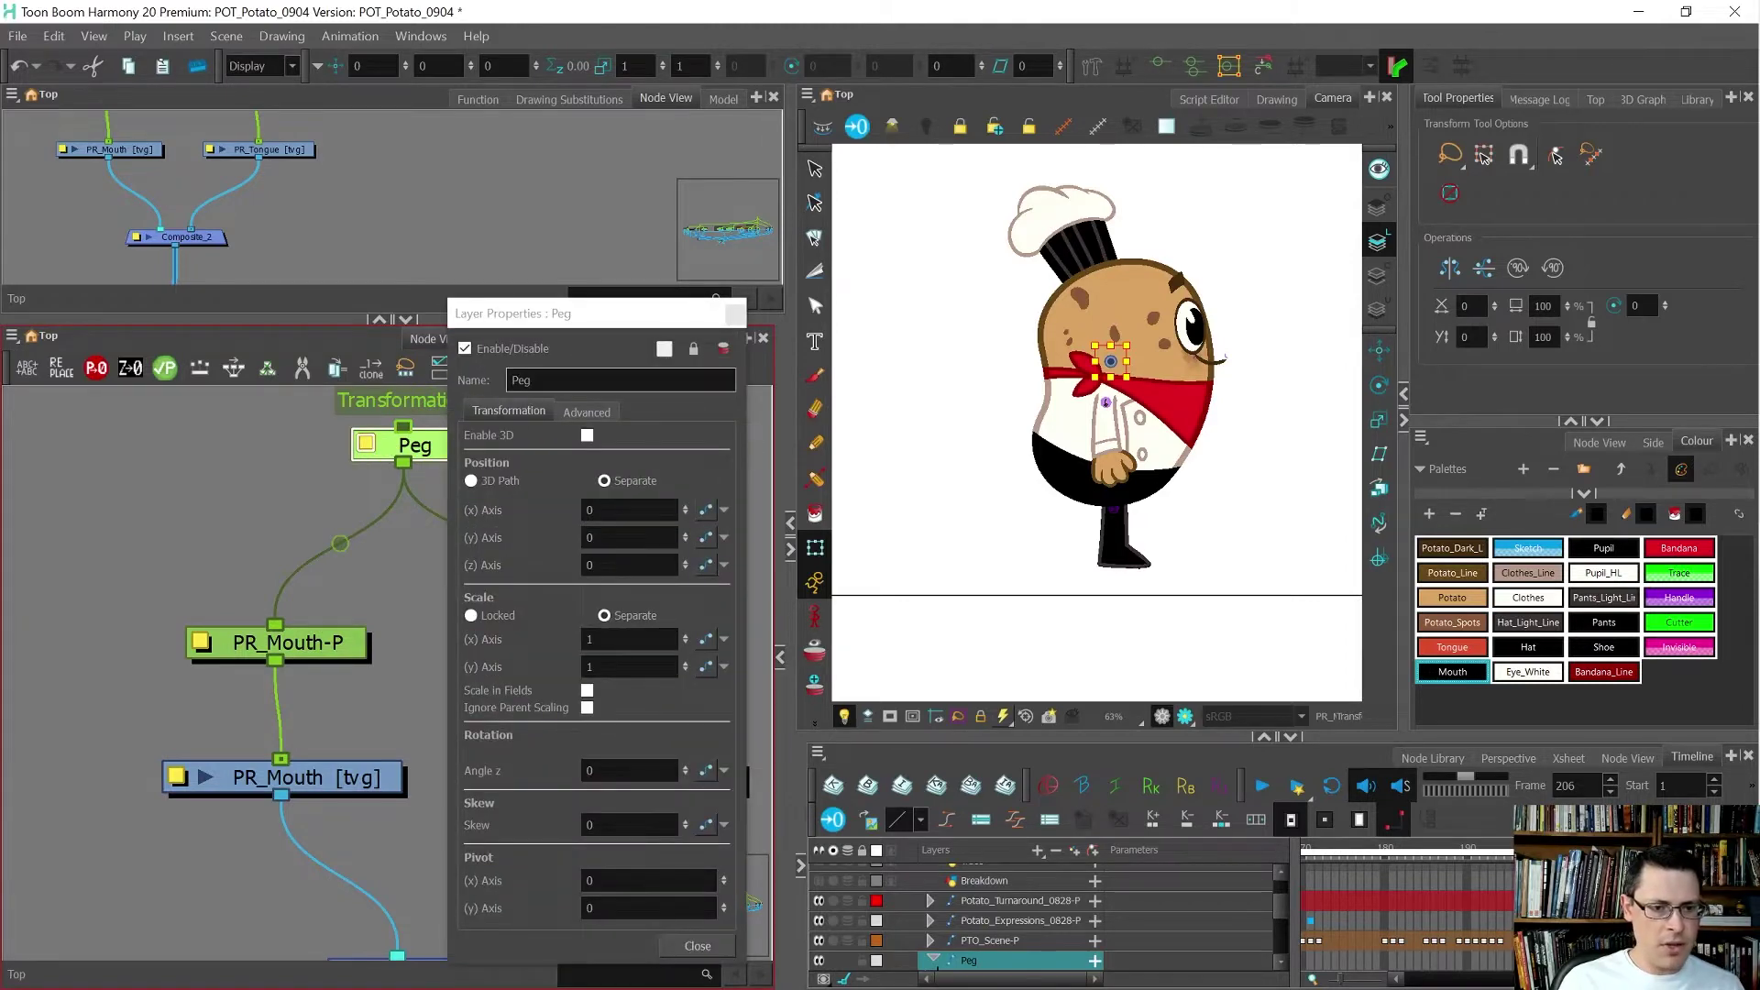
pyautogui.write('PR')
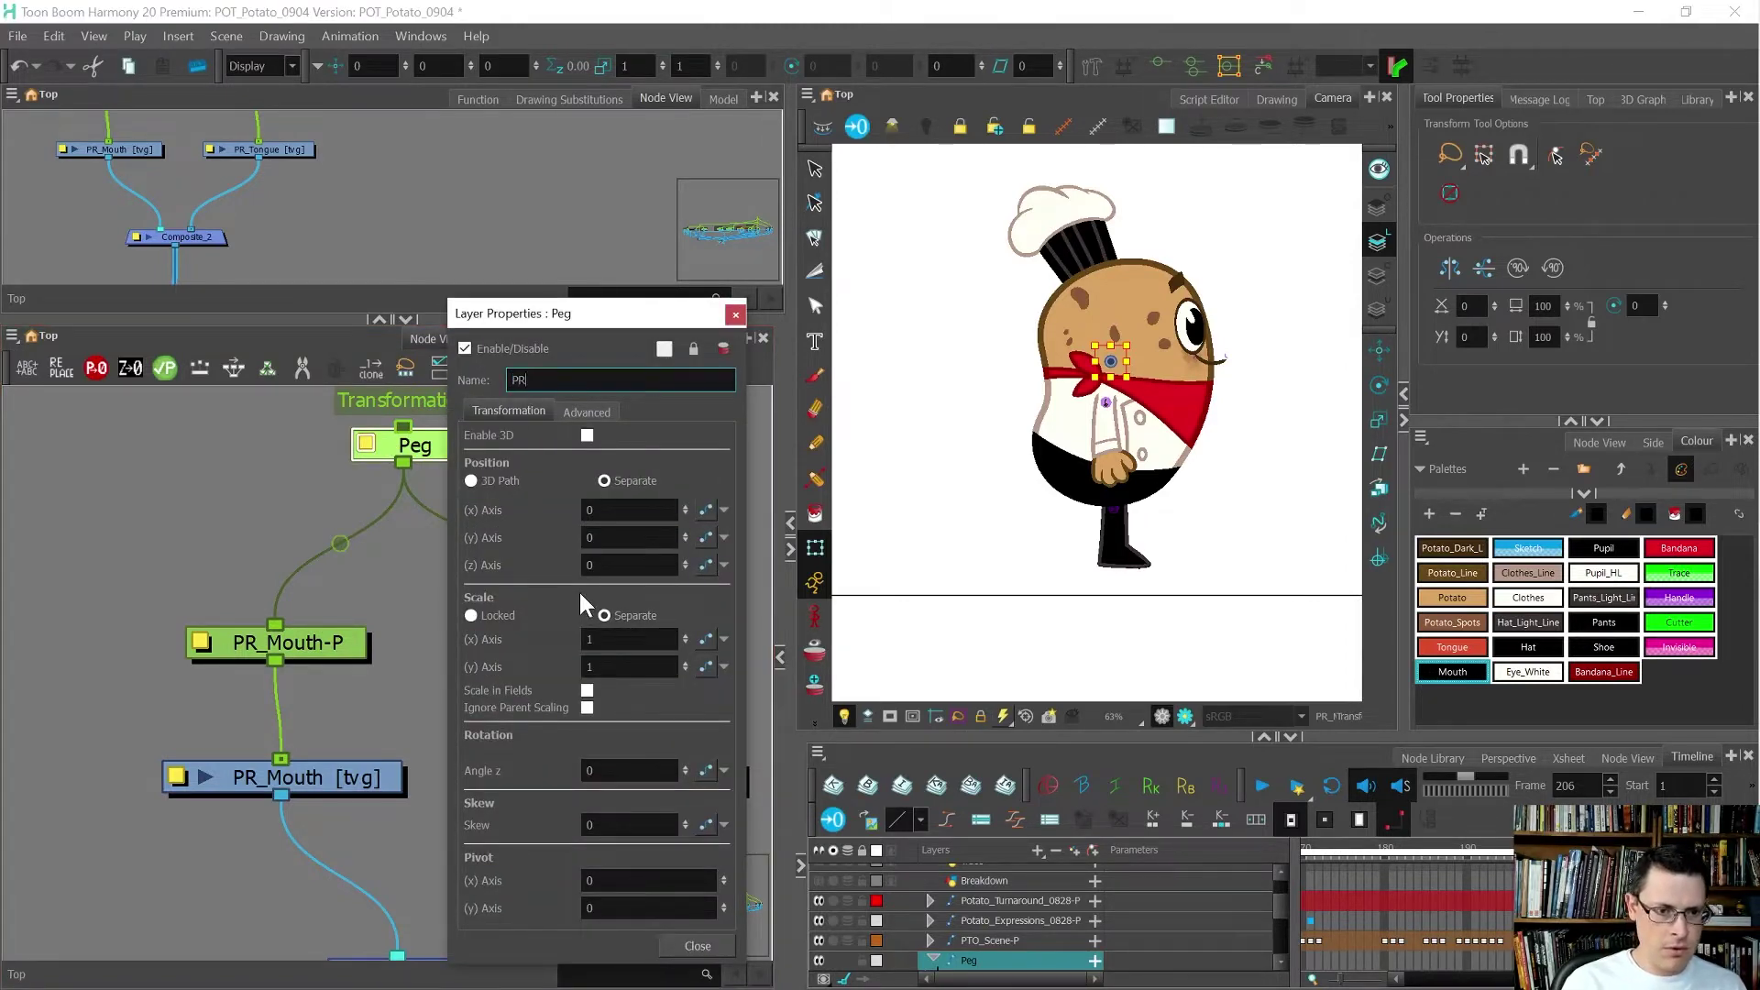
pyautogui.write('_Mouth-MP')
pyautogui.press('Return')
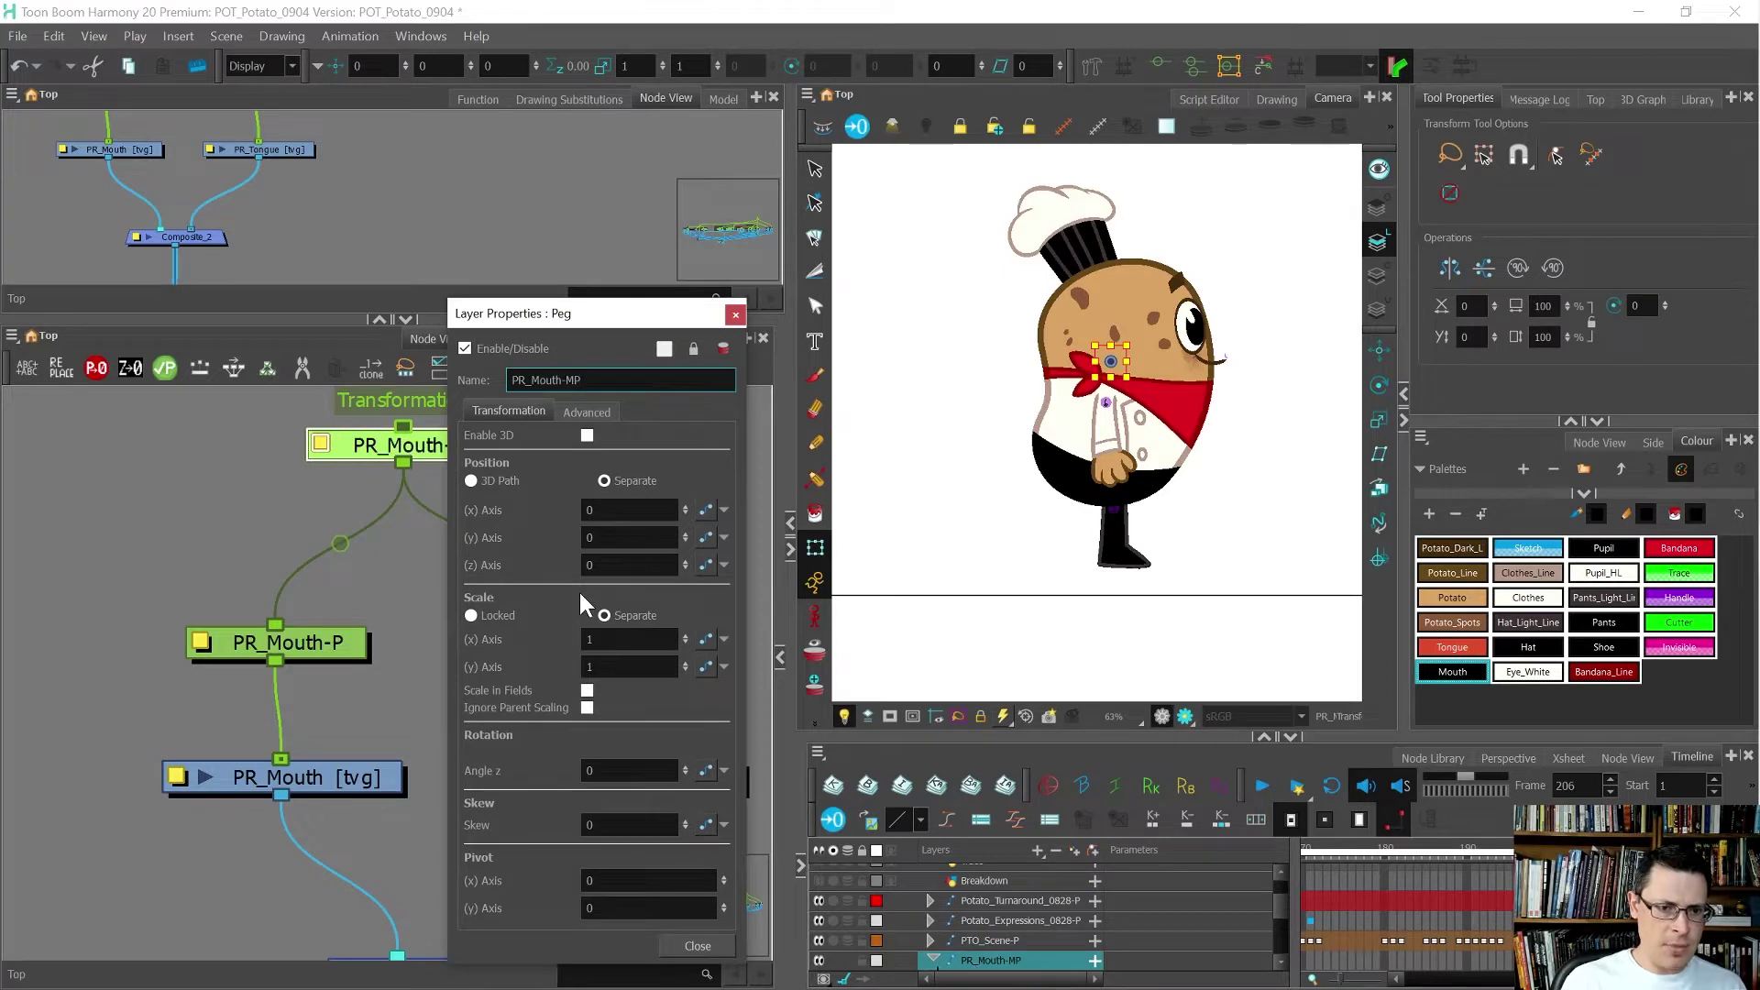
pyautogui.click(734, 314)
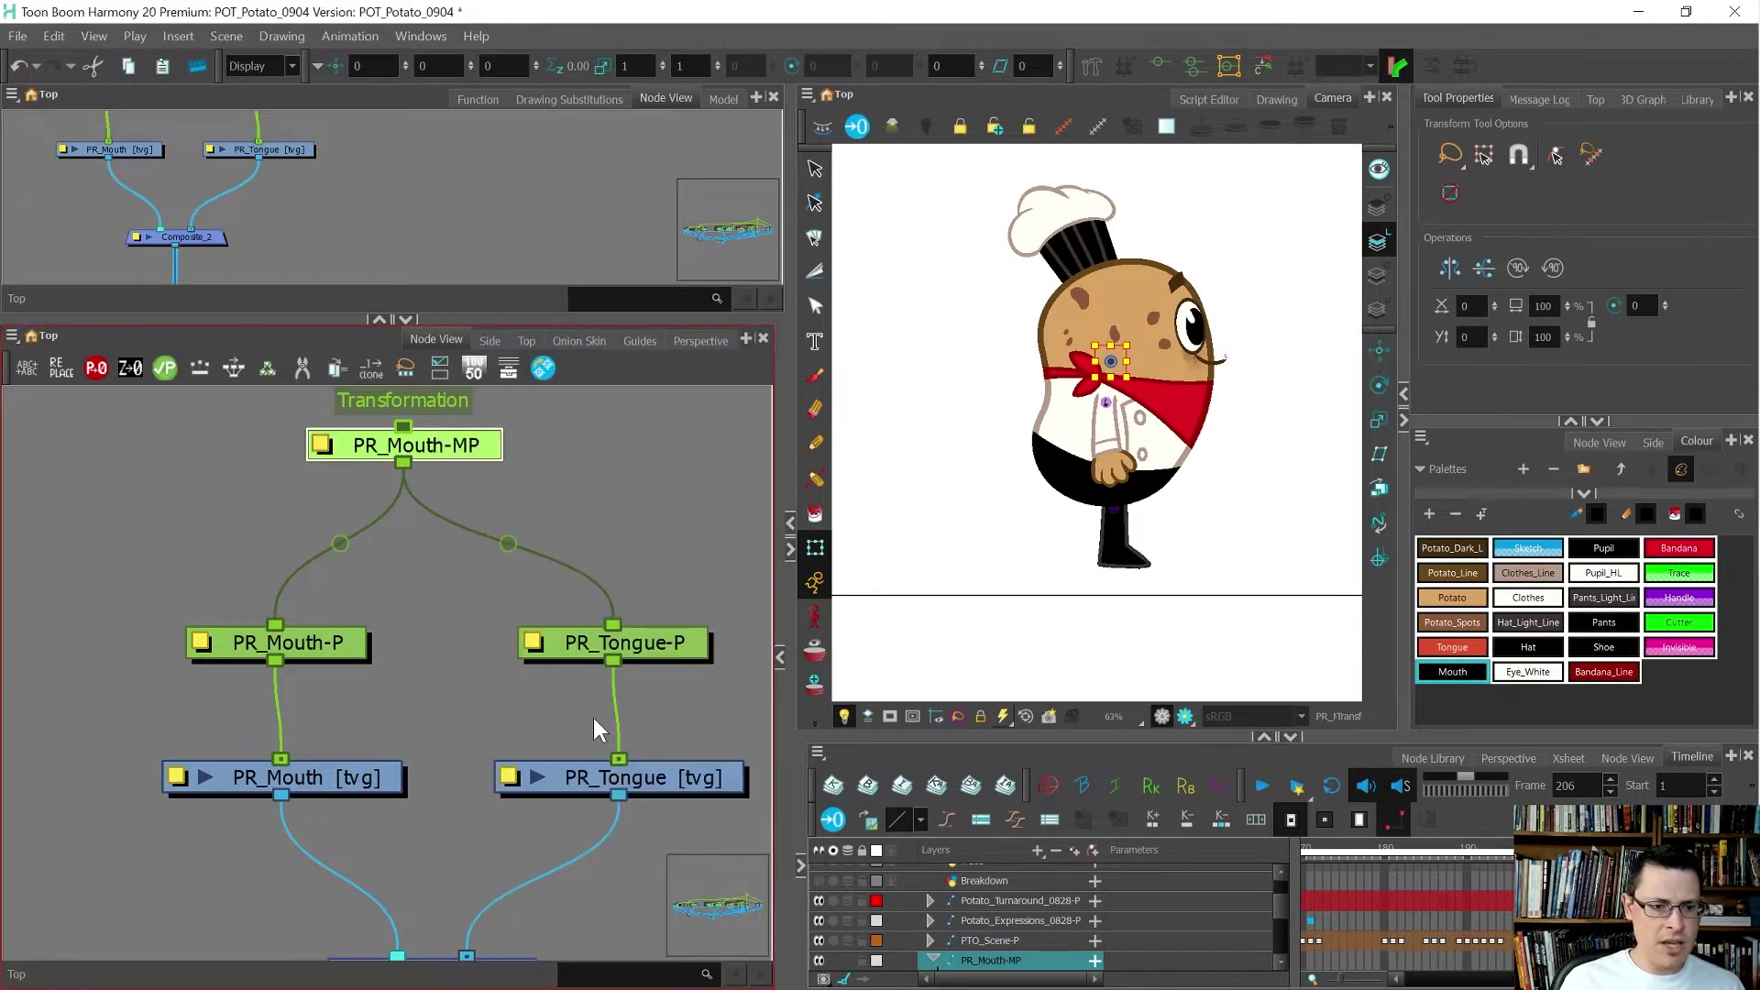
# - Connect the Mouth Builder peg's output to the PR_Mouth-MP peg
pyautogui.scroll(-5, 592, 718)
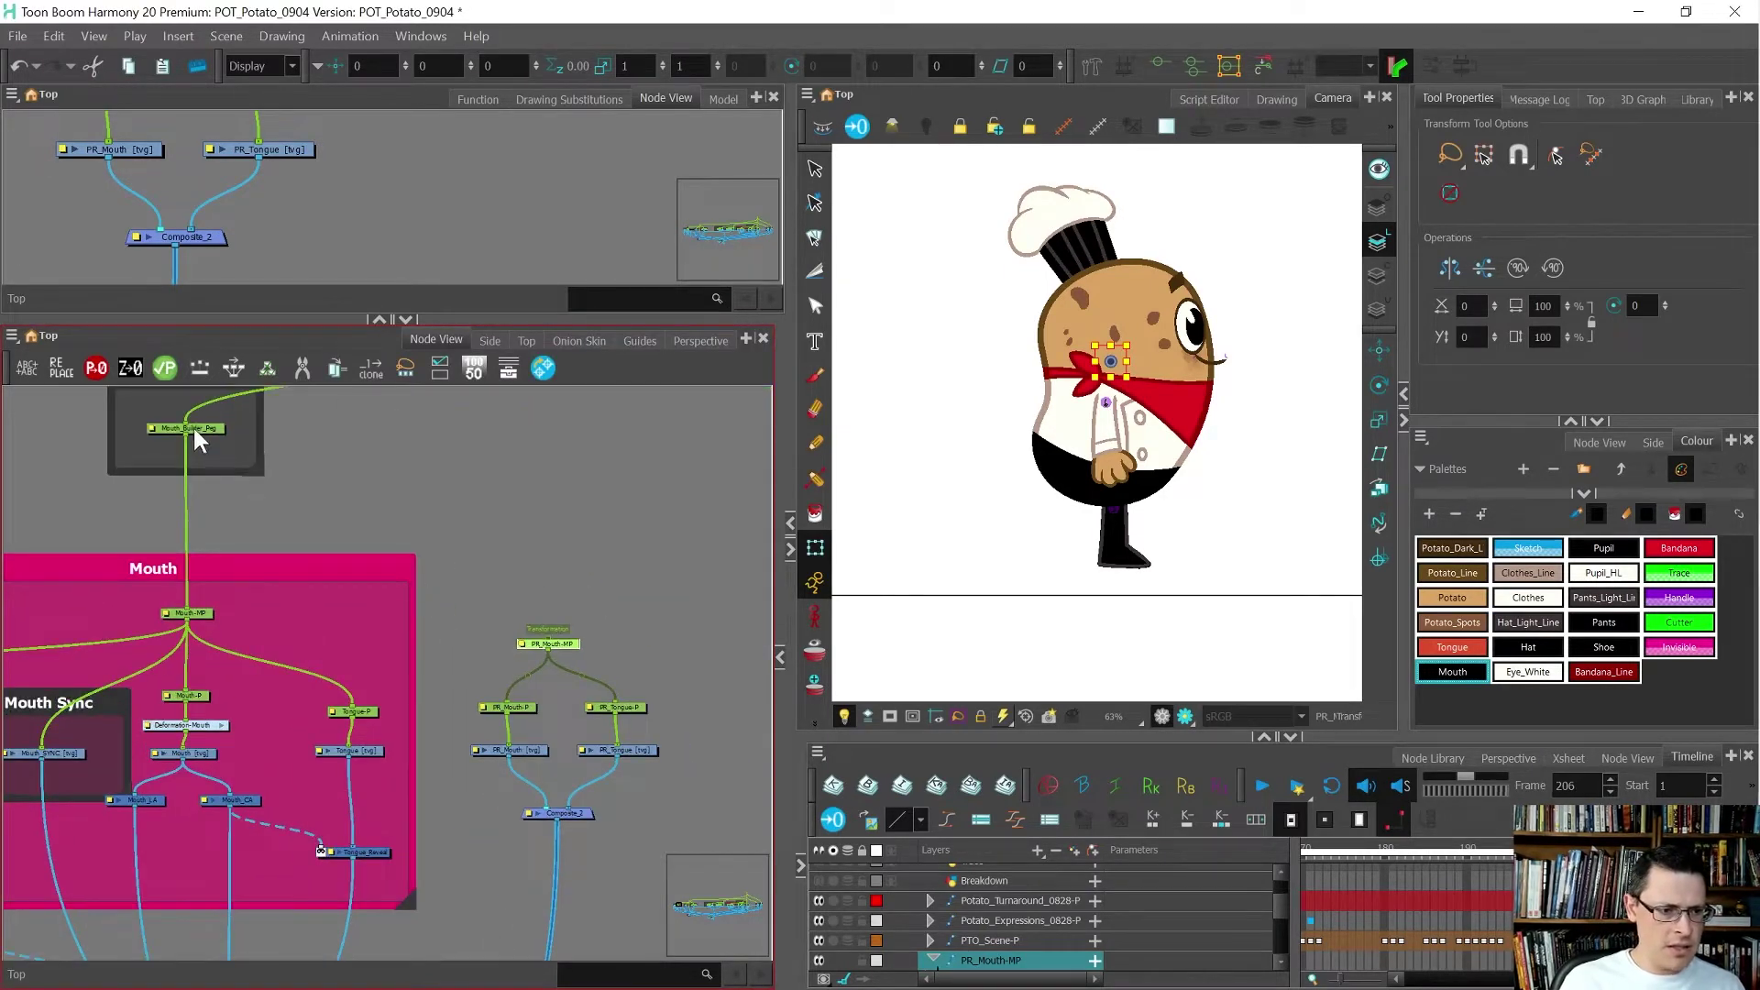
pyautogui.moveTo(186, 434); pyautogui.dragTo(499, 653)
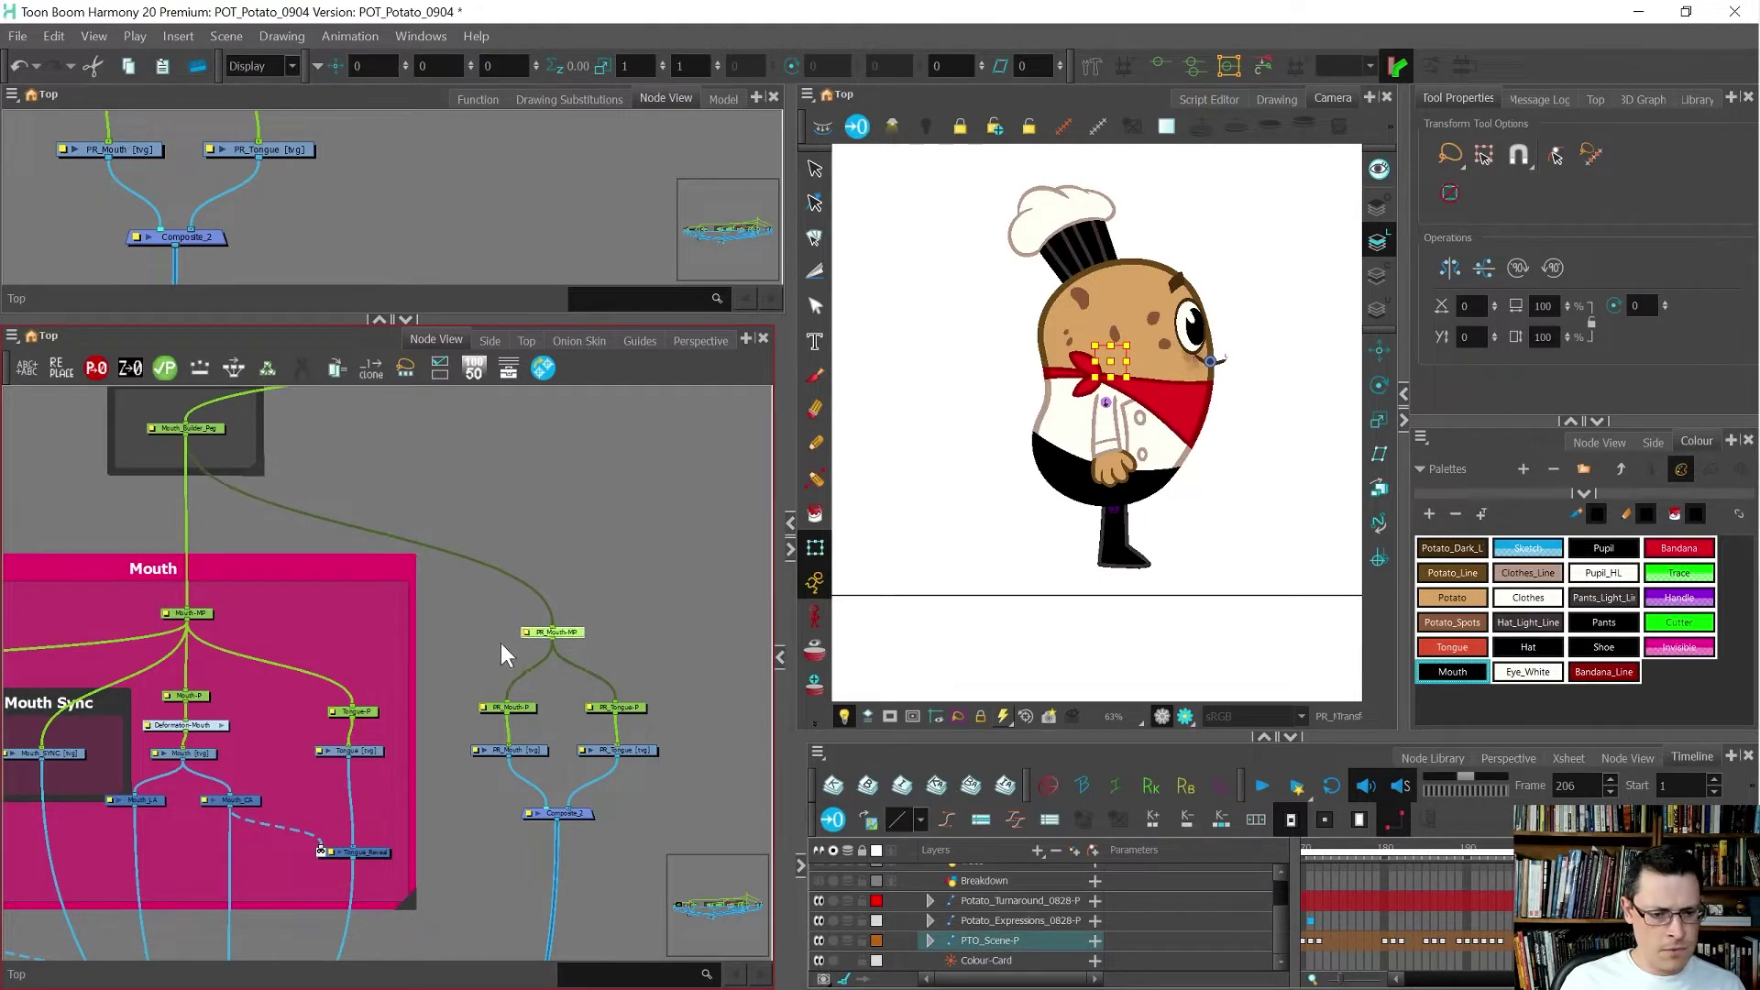
pyautogui.scroll(-4, 484, 615)
pyautogui.scroll(3, 548, 656)
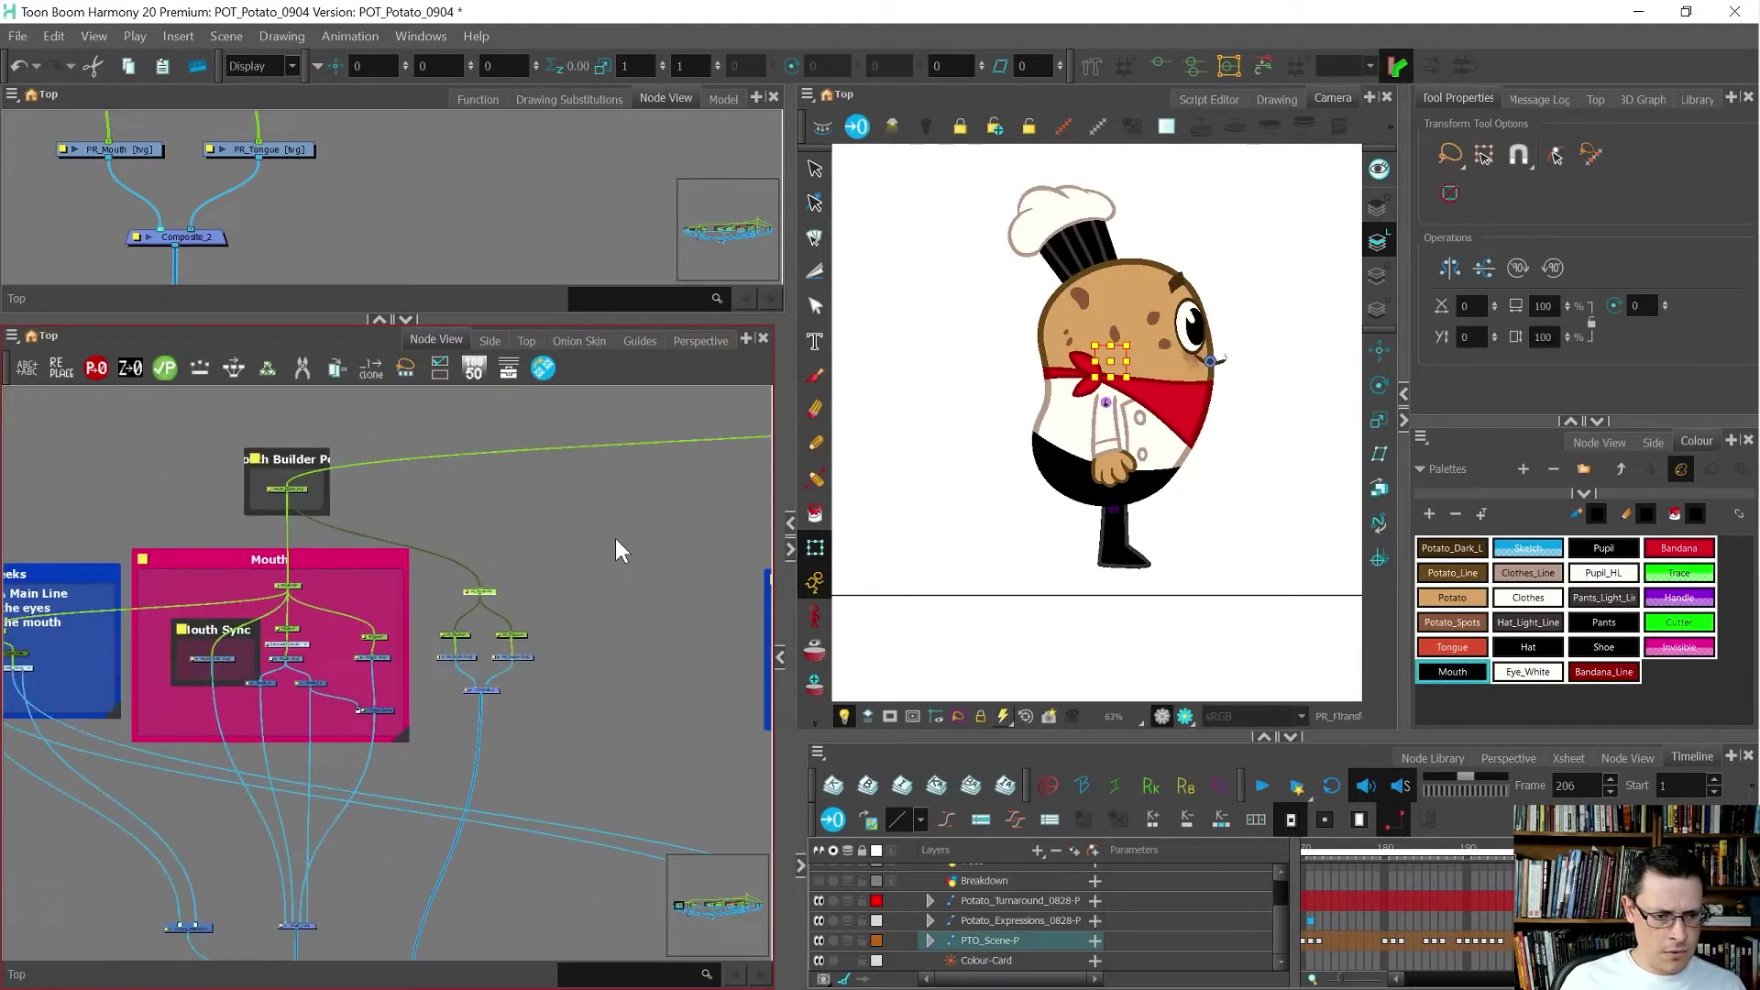
# - Add a backdrop around the PR mouth and tongue nodes beside the Mouth backdrop and enlarge it to enclose them
pyautogui.click(413, 713)
pyautogui.moveTo(440, 716); pyautogui.dragTo(470, 712)
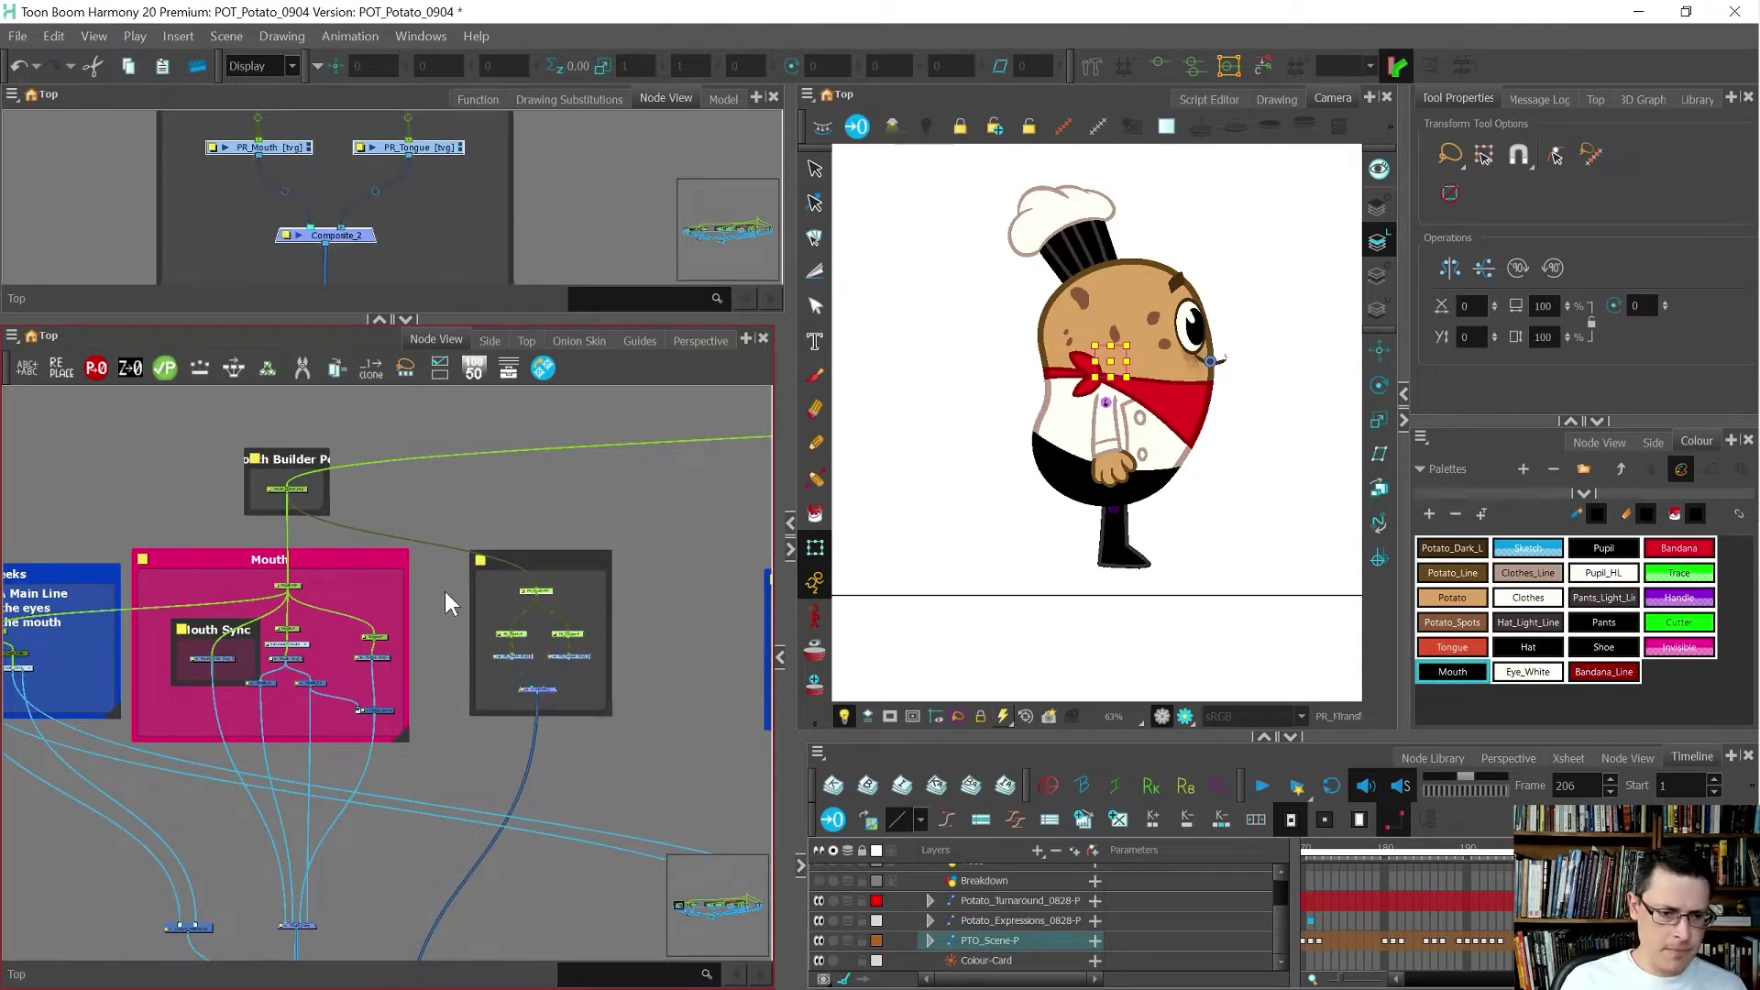
pyautogui.moveTo(558, 557); pyautogui.dragTo(539, 558)
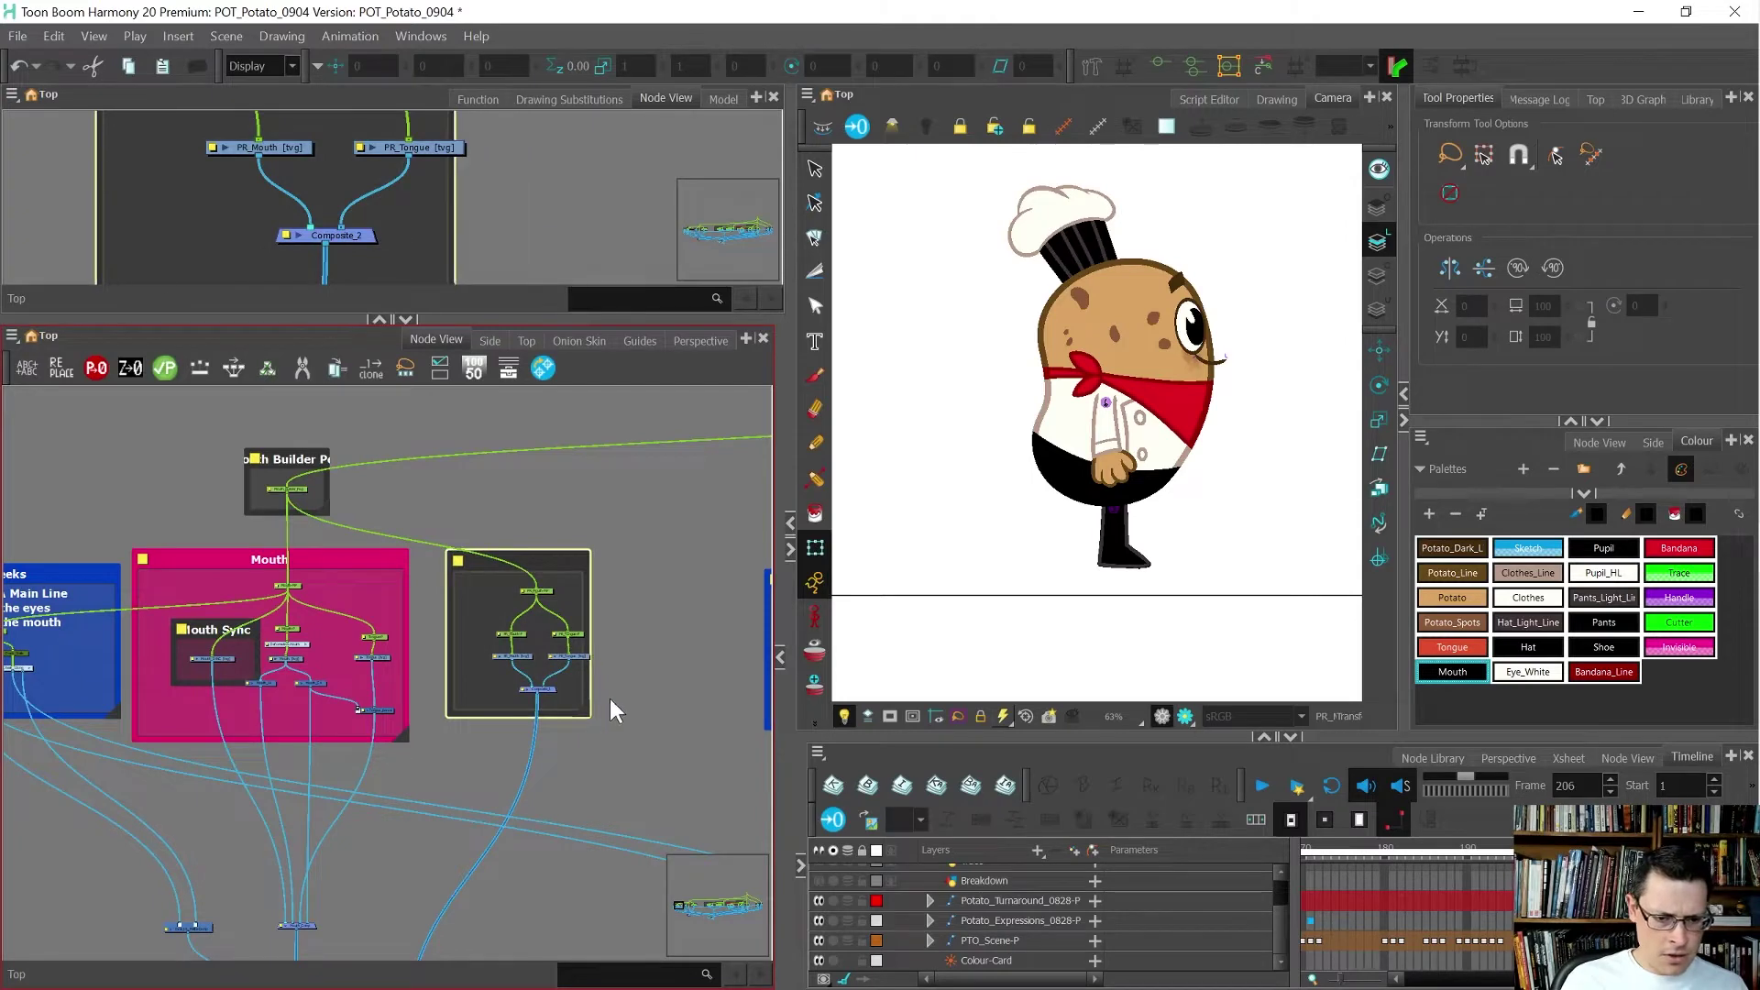
pyautogui.moveTo(583, 714); pyautogui.dragTo(673, 739)
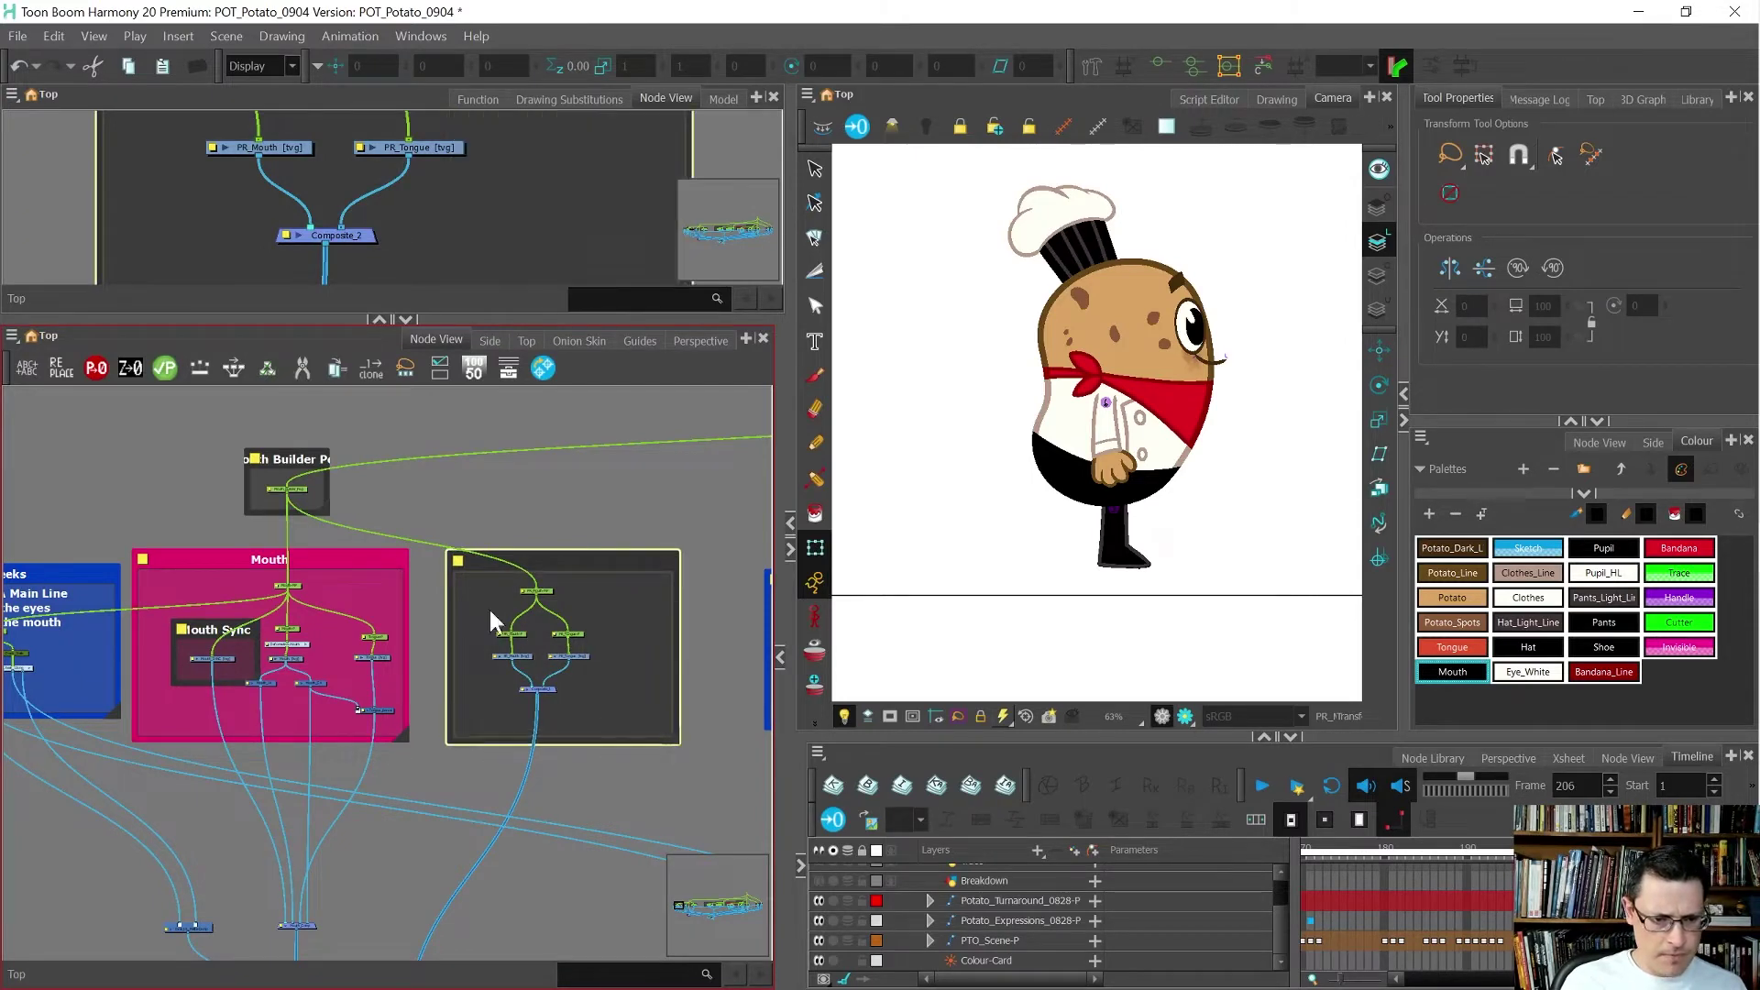
# - Colour the new backdrop the same pink as the Mouth backdrop and name it PR Mouth
pyautogui.click(459, 561)
pyautogui.click(559, 345)
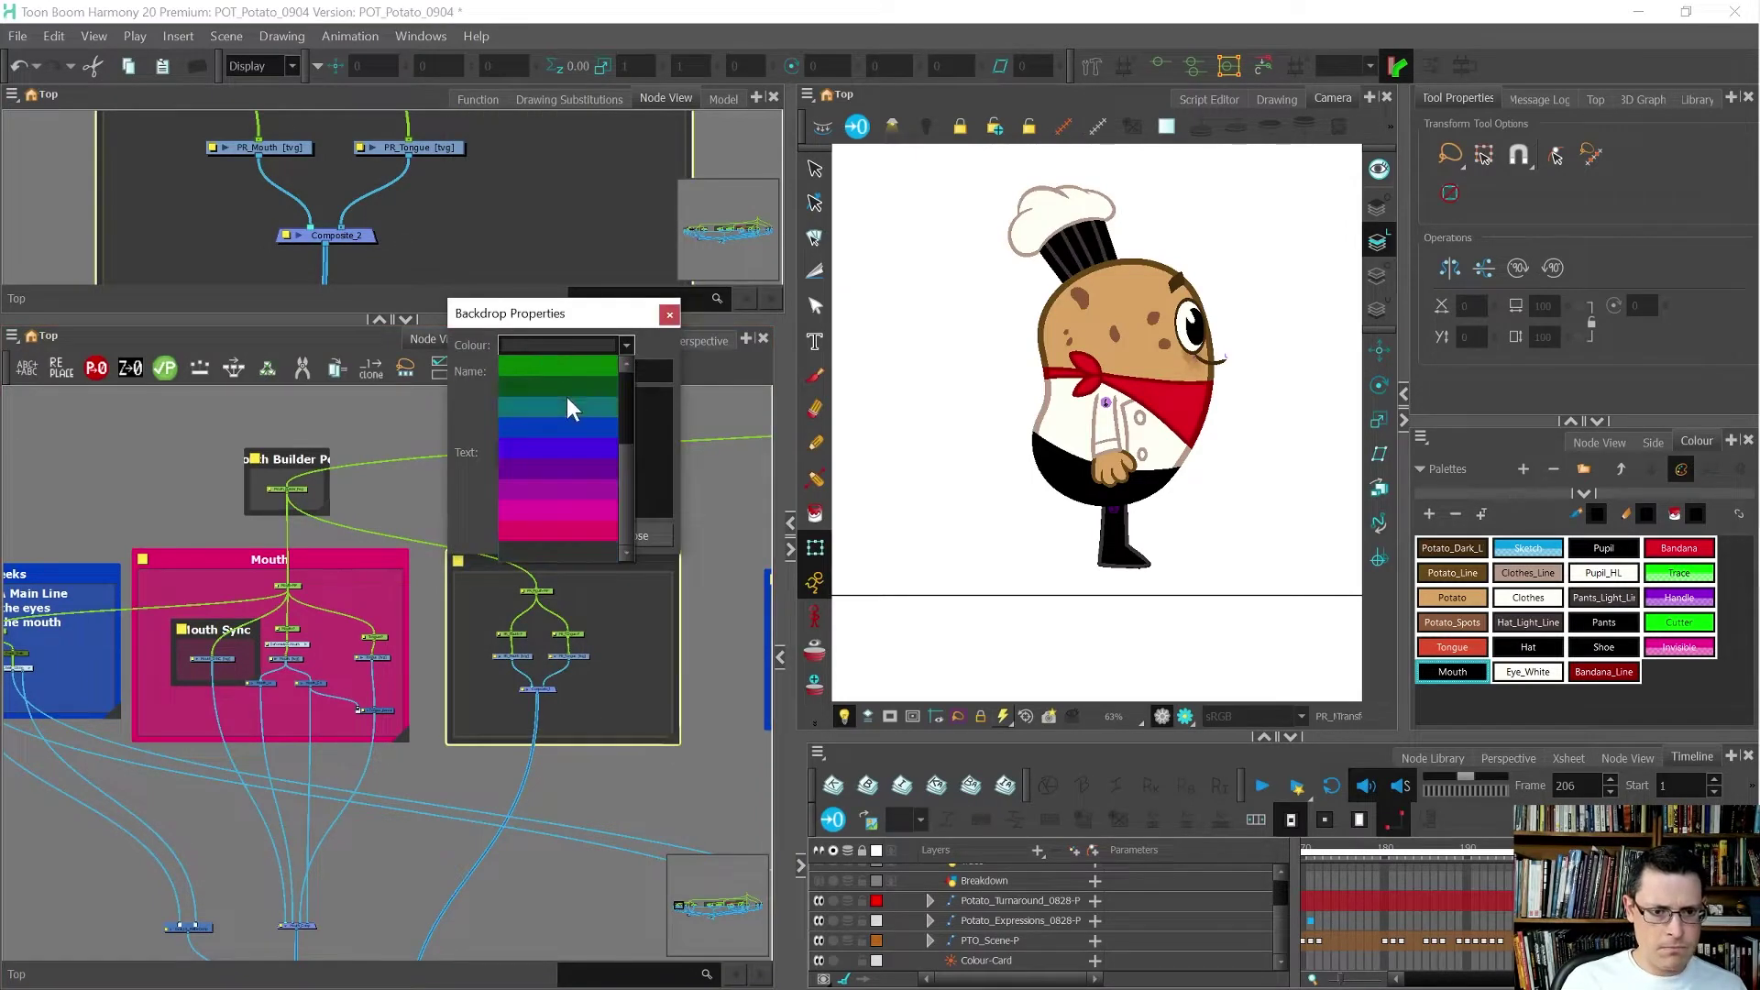
pyautogui.click(609, 519)
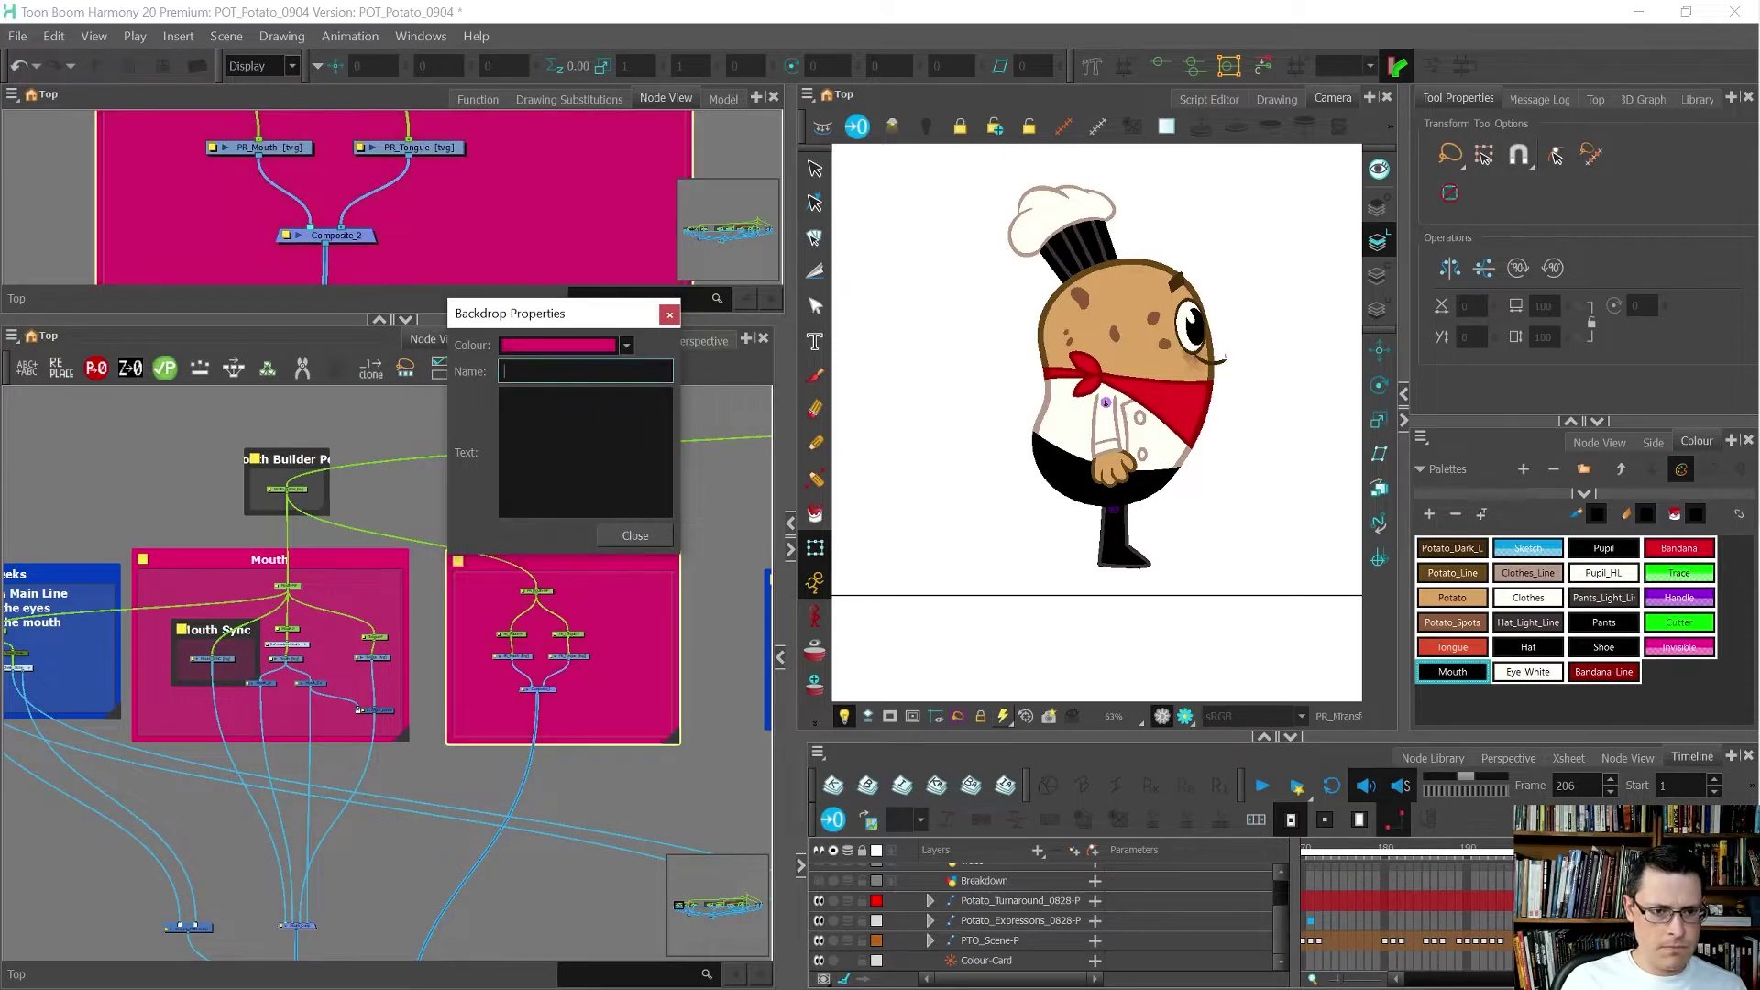
pyautogui.write('PR Mouth')
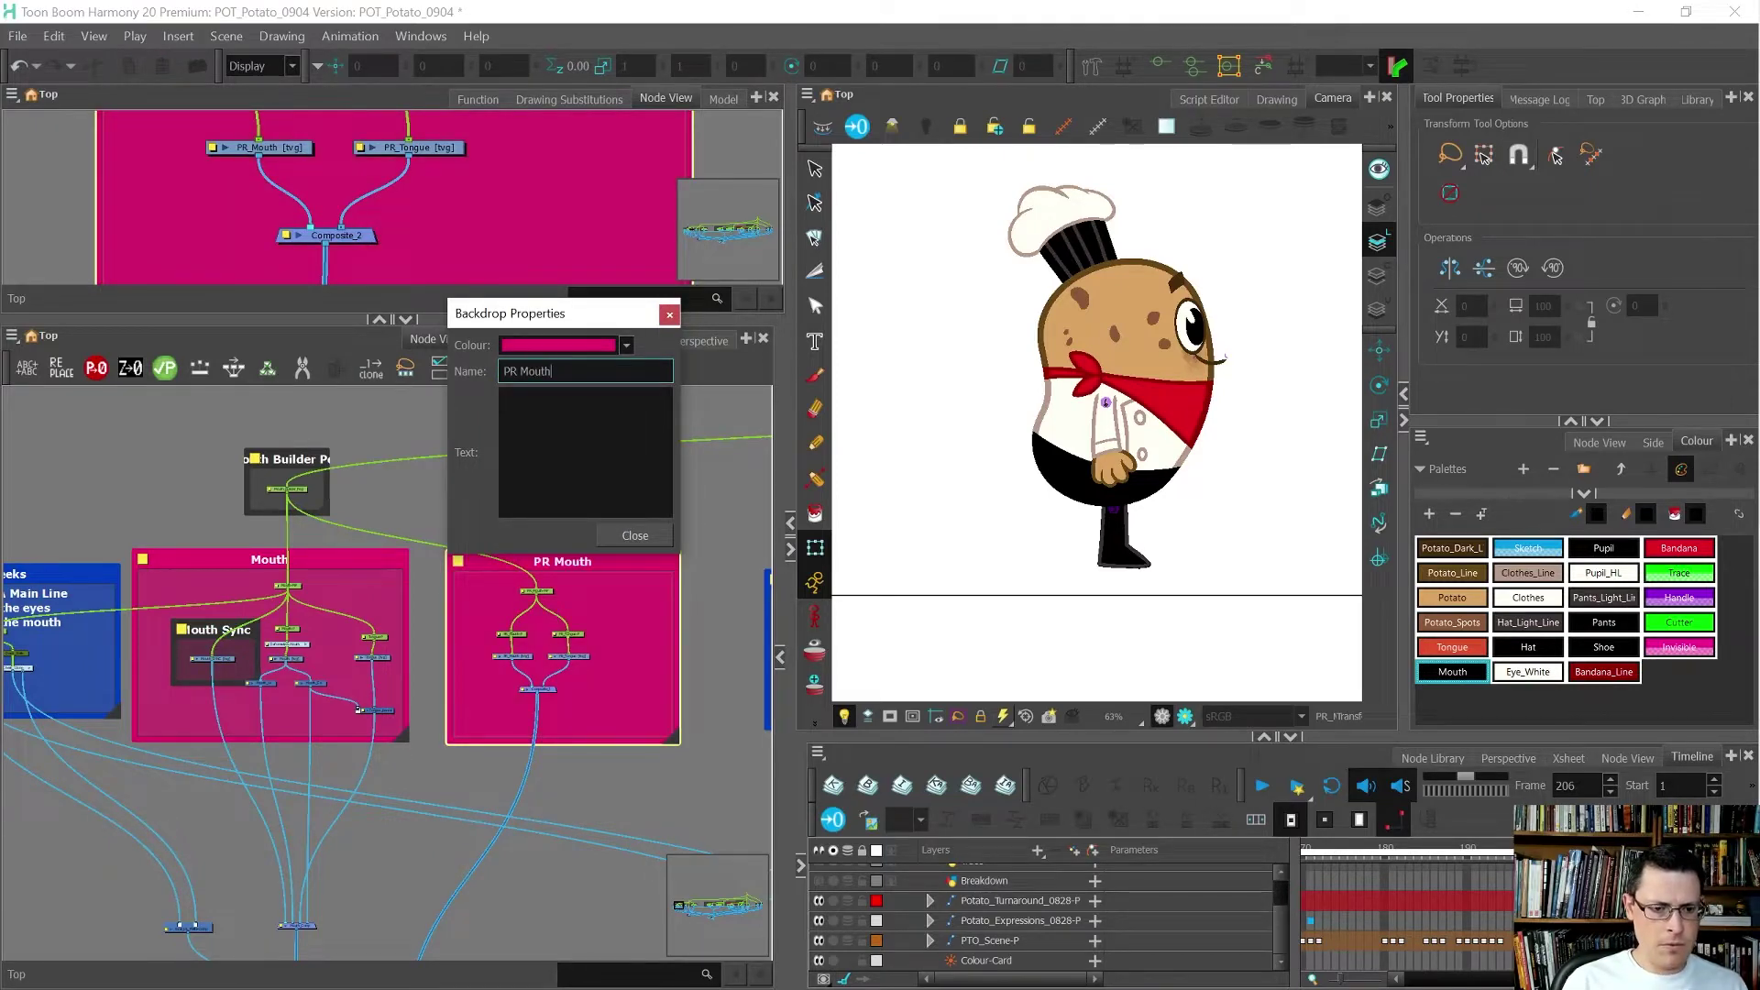
pyautogui.click(597, 536)
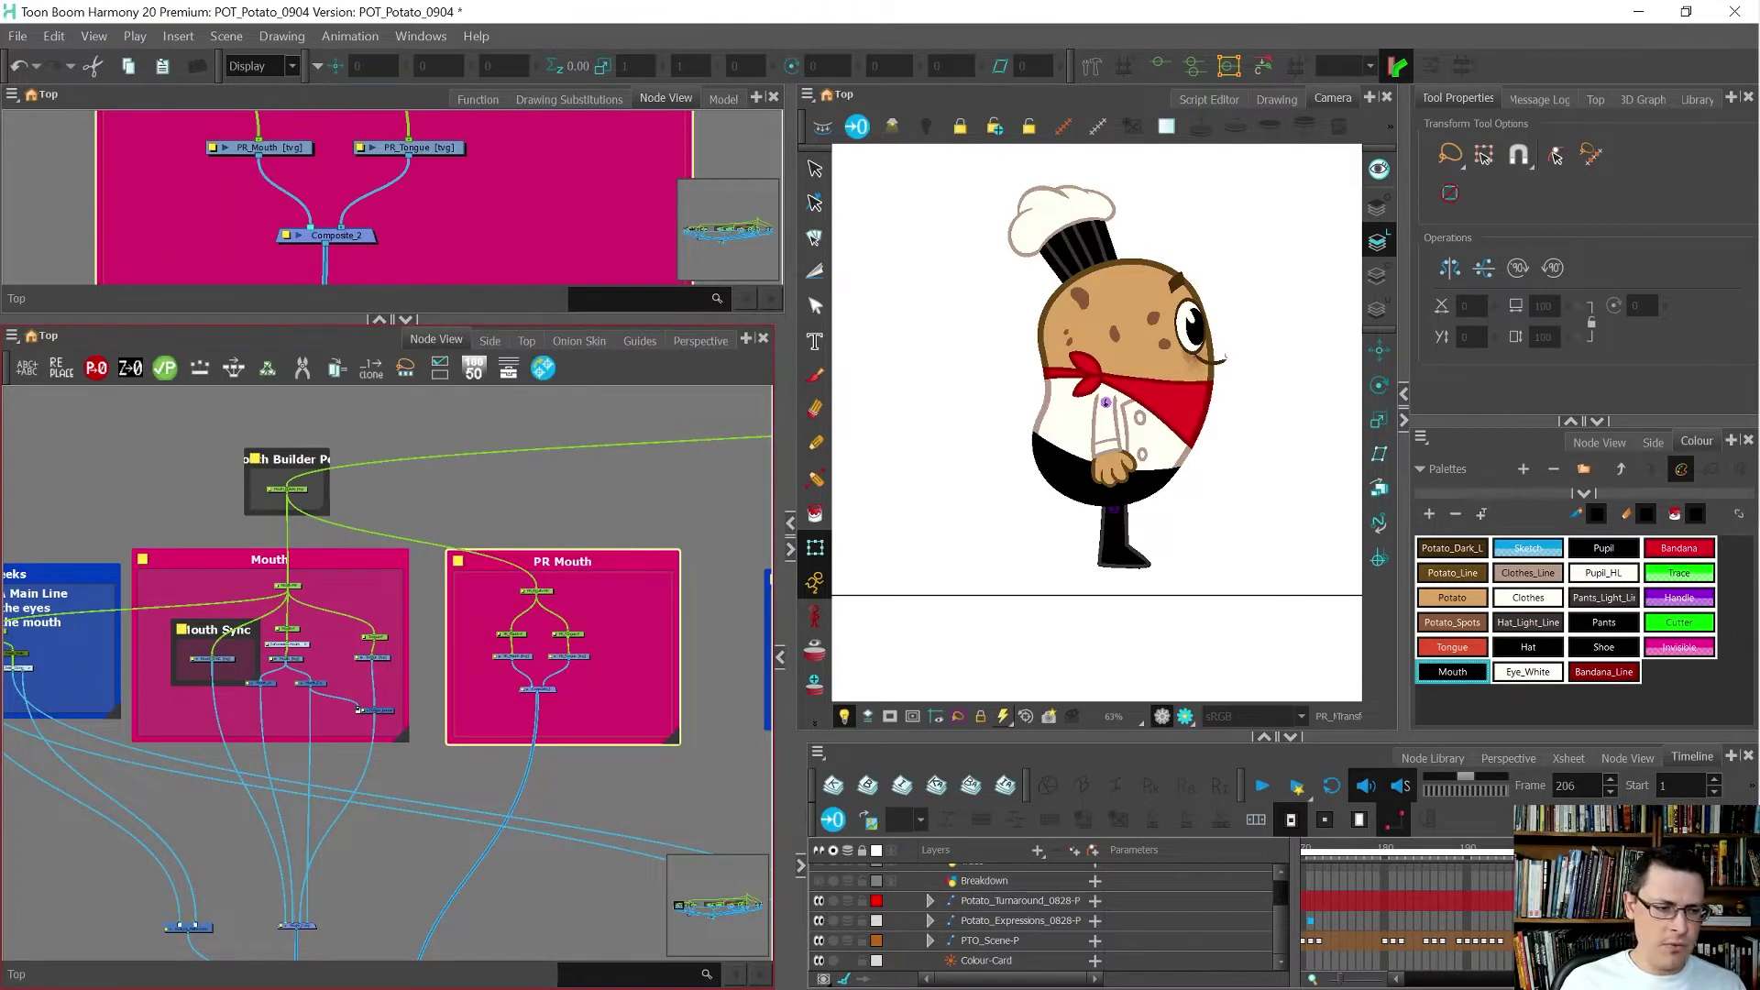
pyautogui.click(10, 340)
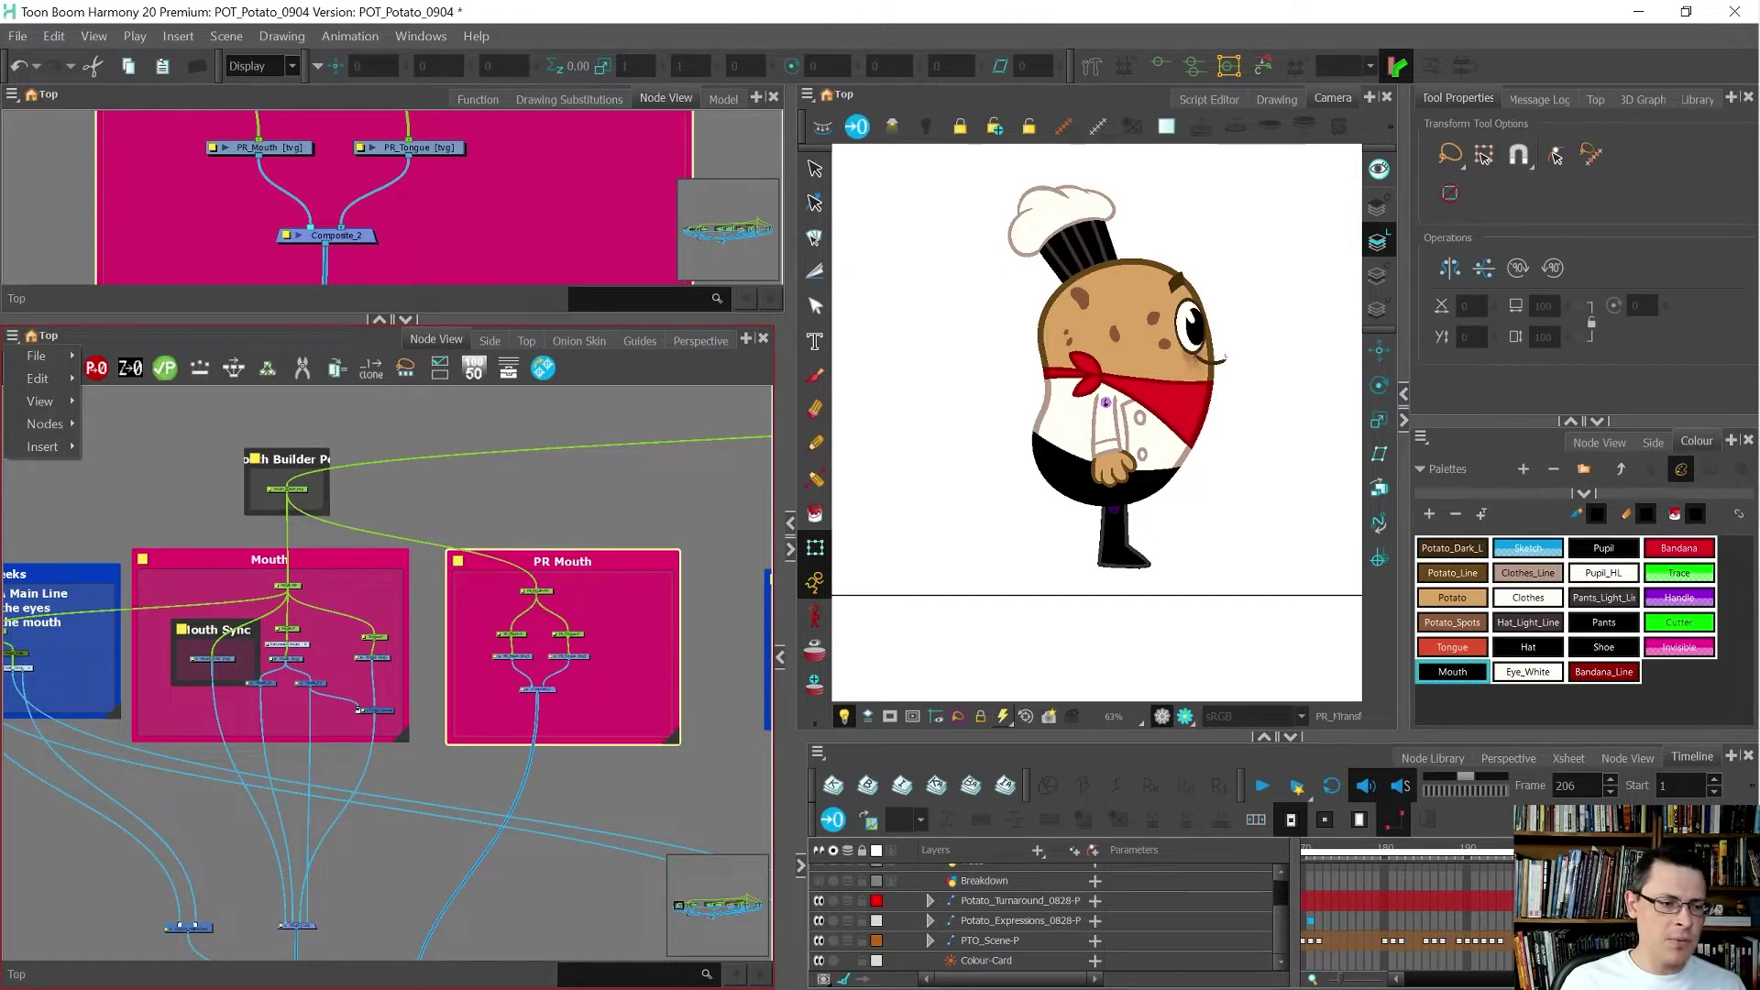
pyautogui.moveTo(30, 431)
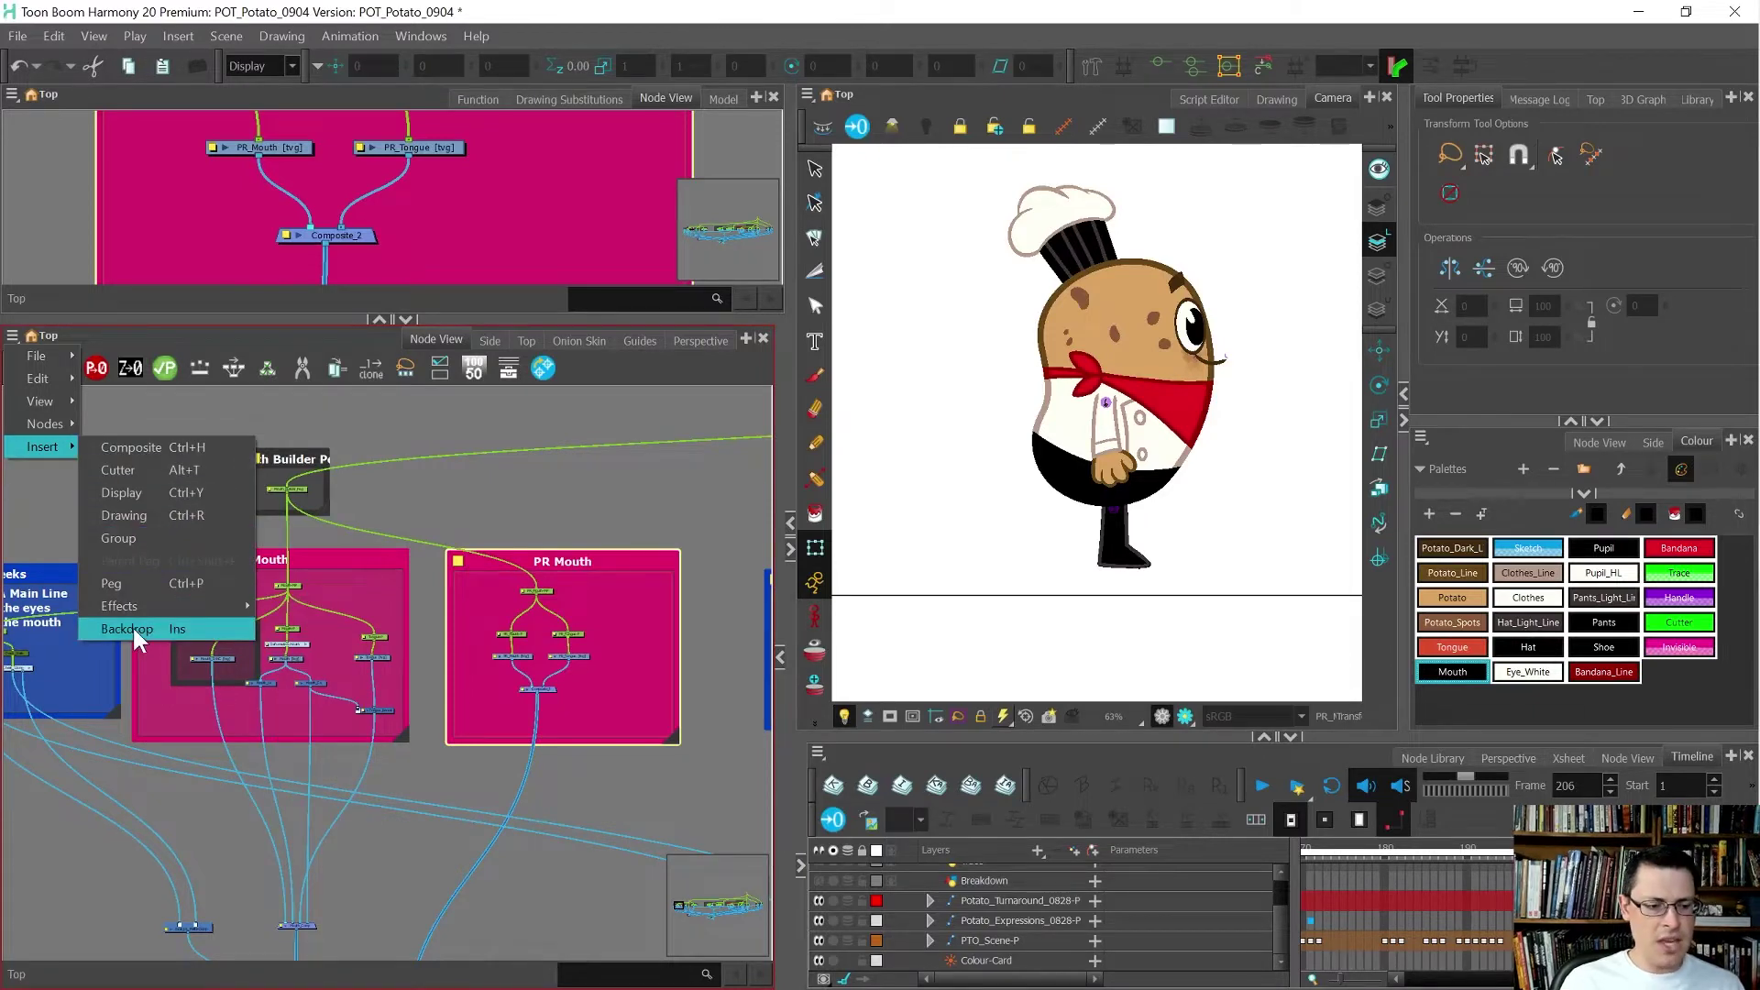
pyautogui.click(365, 523)
# - Move the composite of the PR mouth and tongue drawings lower inside the PR Mouth backdrop
pyautogui.scroll(-3, 365, 521)
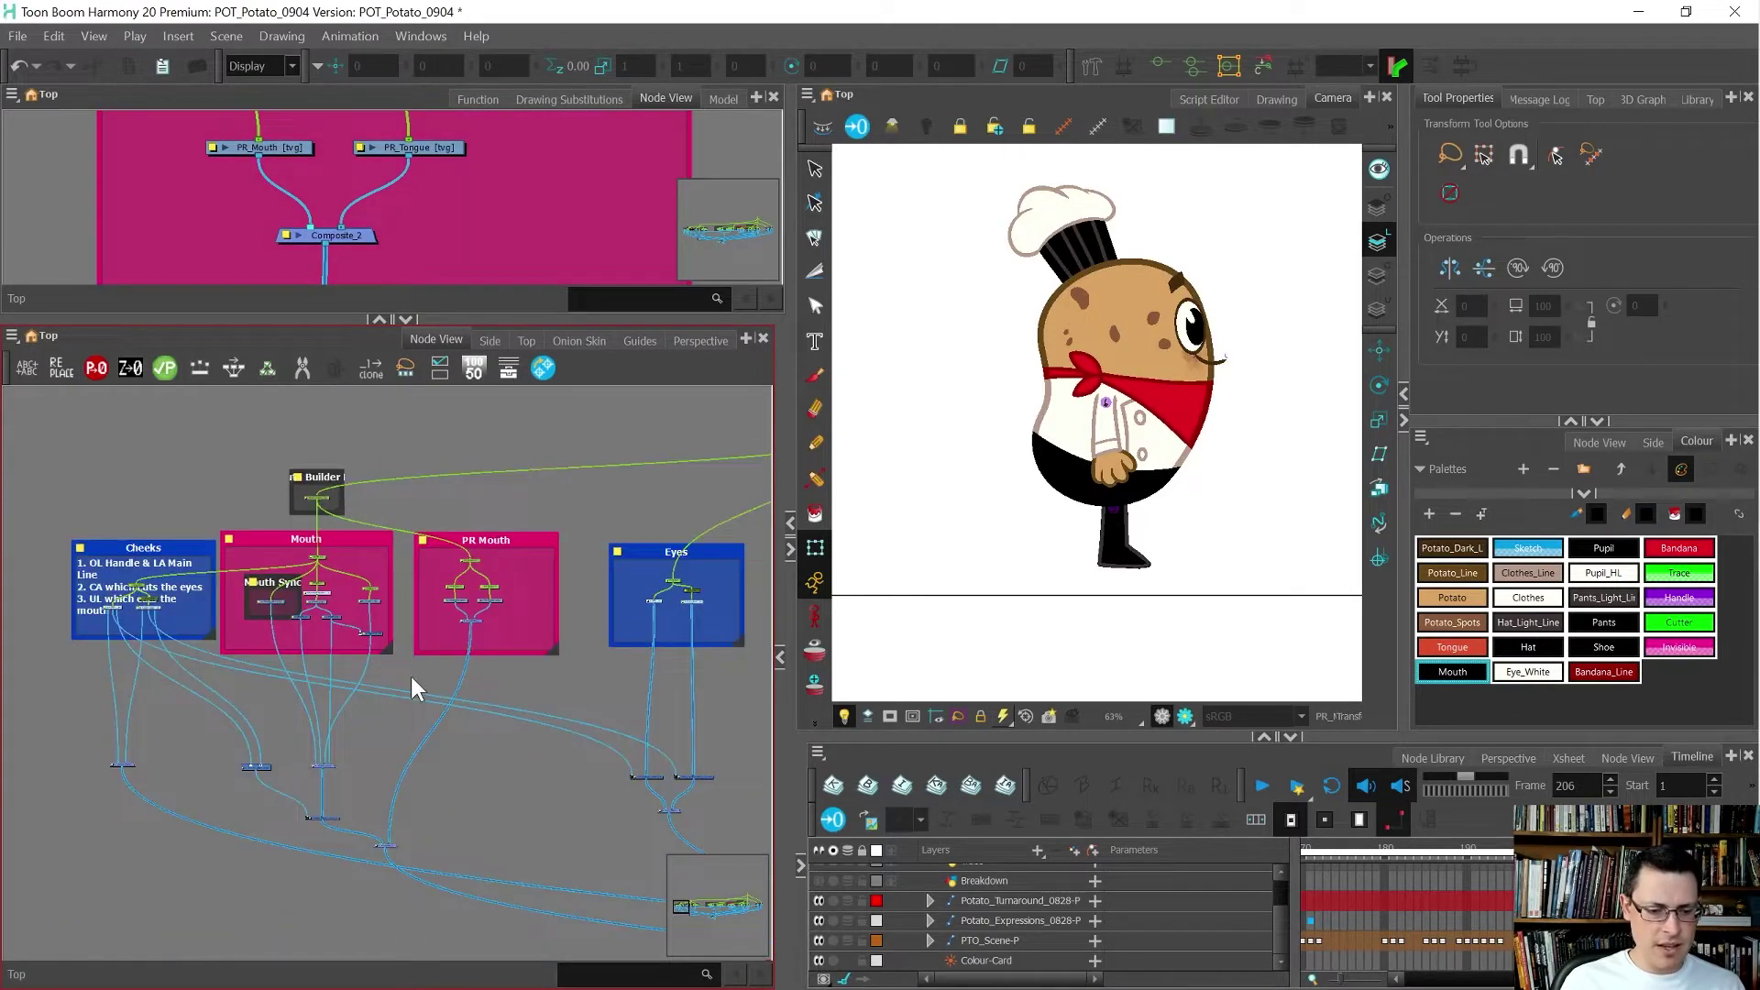
pyautogui.scroll(2, 449, 645)
pyautogui.moveTo(480, 617); pyautogui.dragTo(465, 728)
pyautogui.moveTo(492, 814); pyautogui.dragTo(476, 614)
# - Rename the composite in the PR Mouth backdrop to PR_Mouth_Comp
pyautogui.scroll(5, 482, 609)
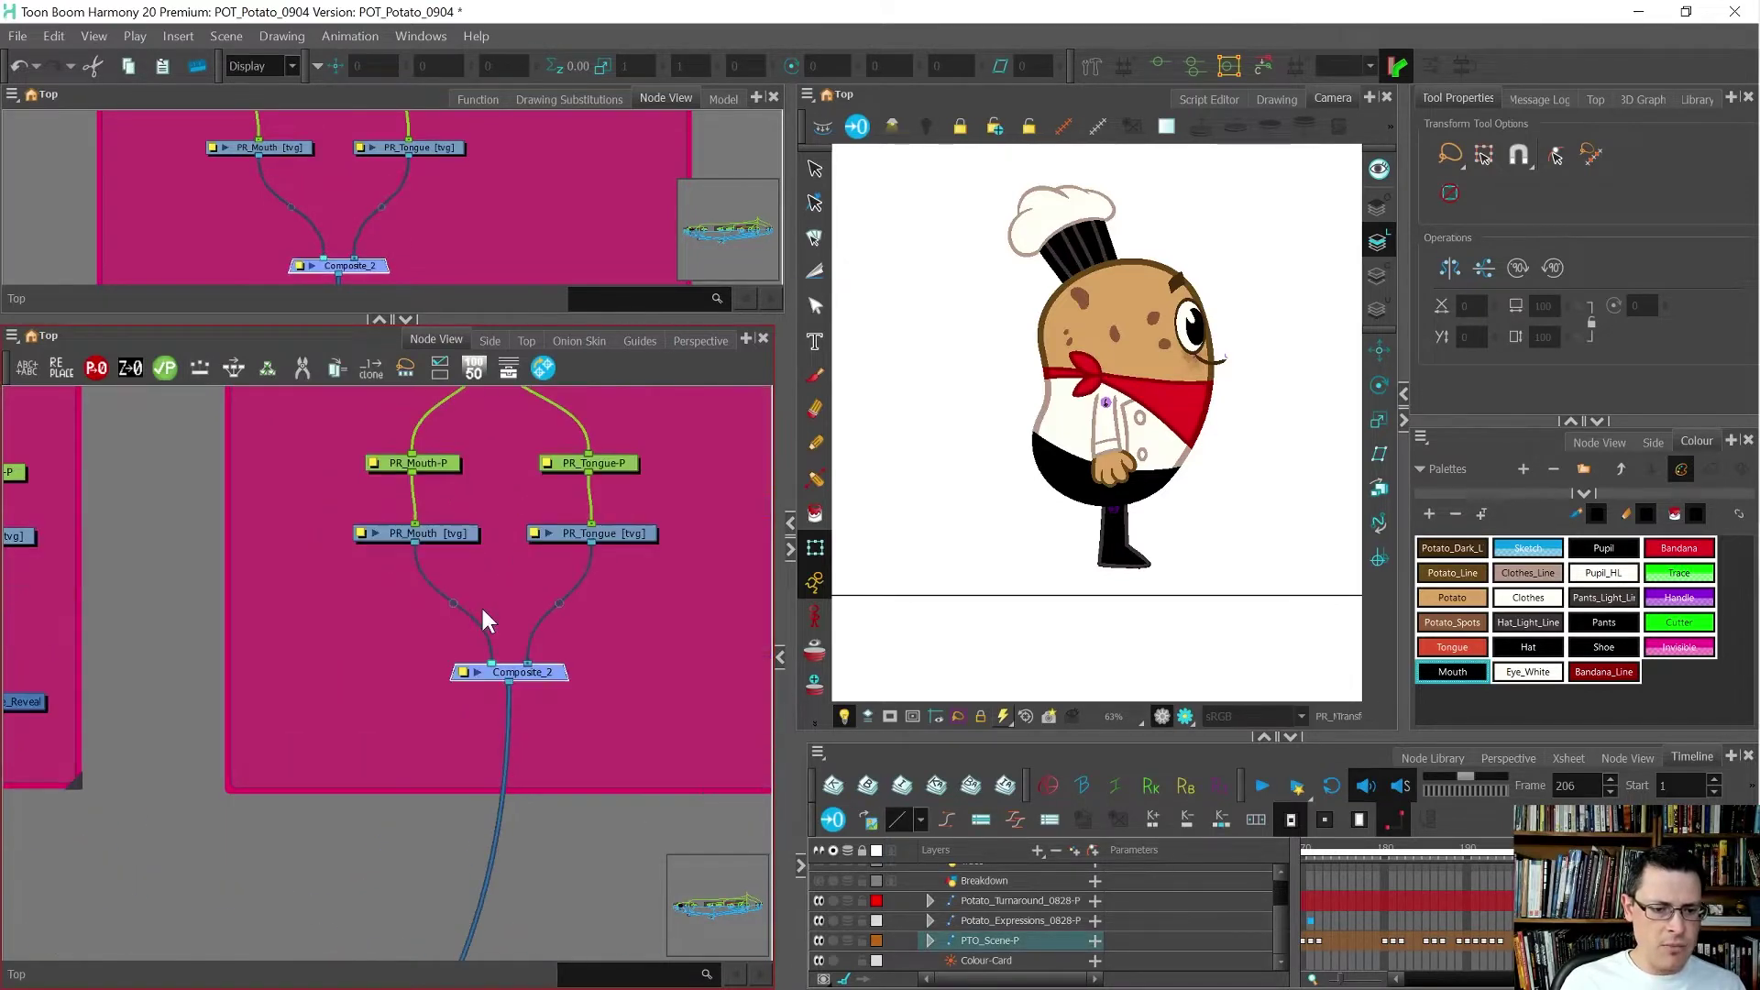
pyautogui.click(463, 672)
pyautogui.doubleClick(621, 378)
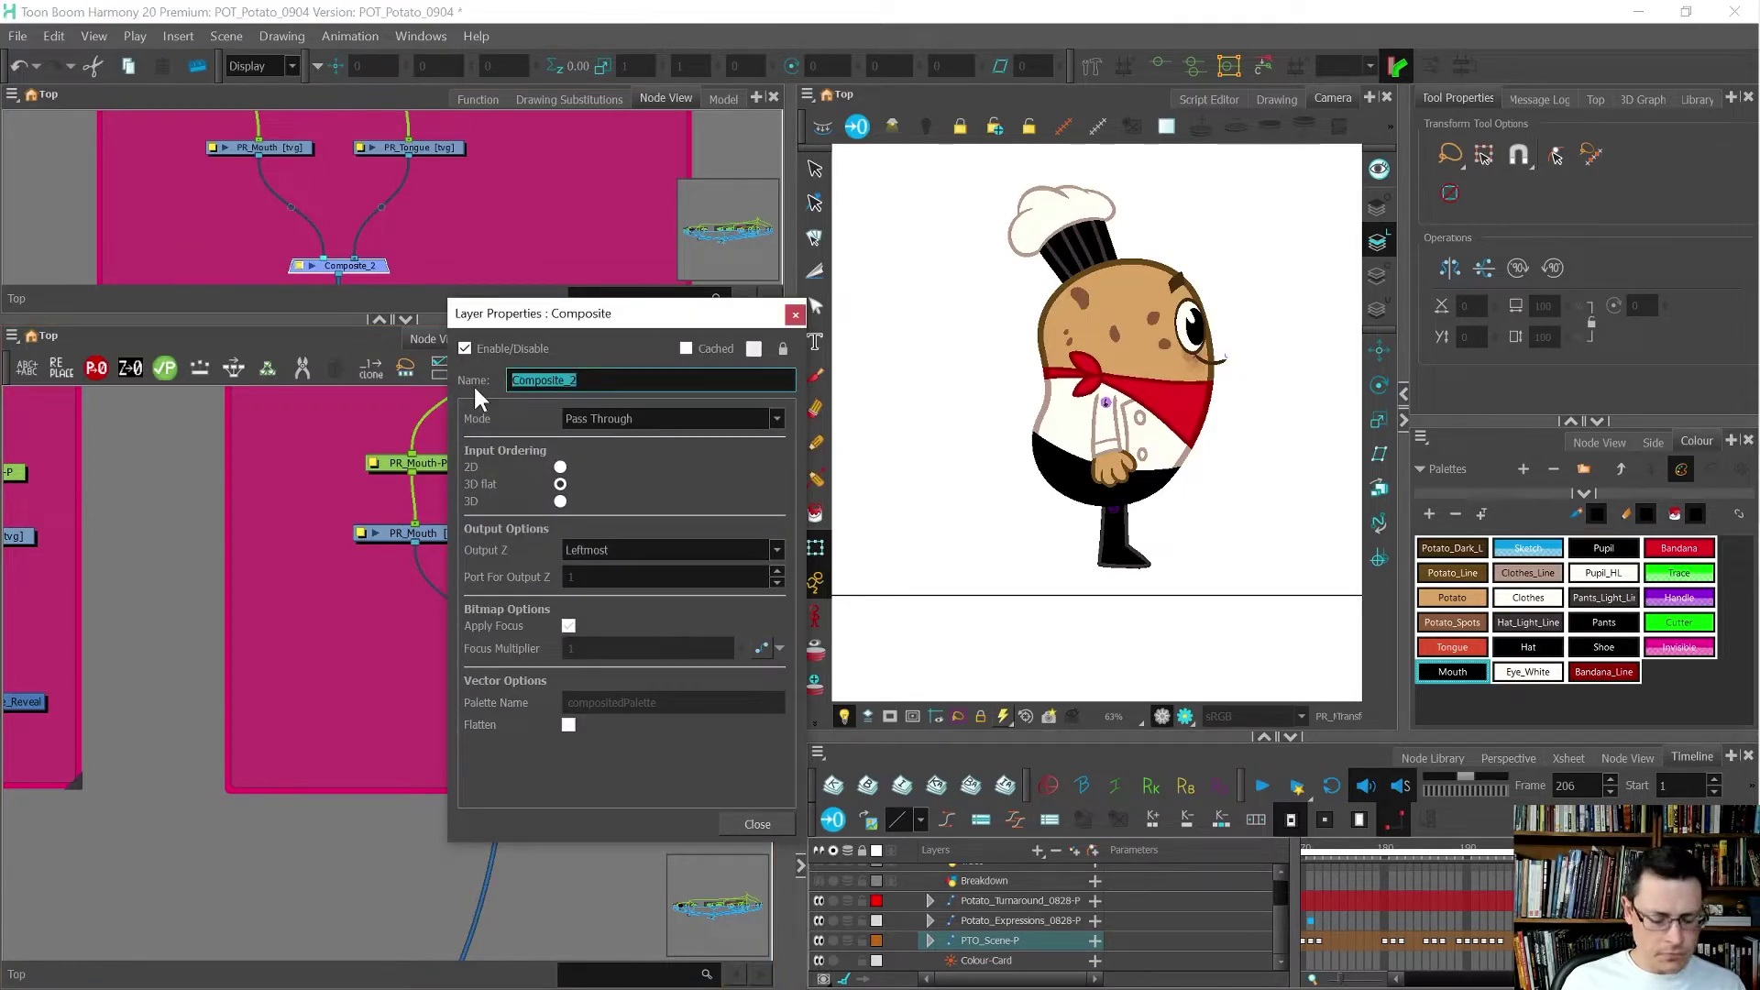
pyautogui.write('PR_Mouth_Comp')
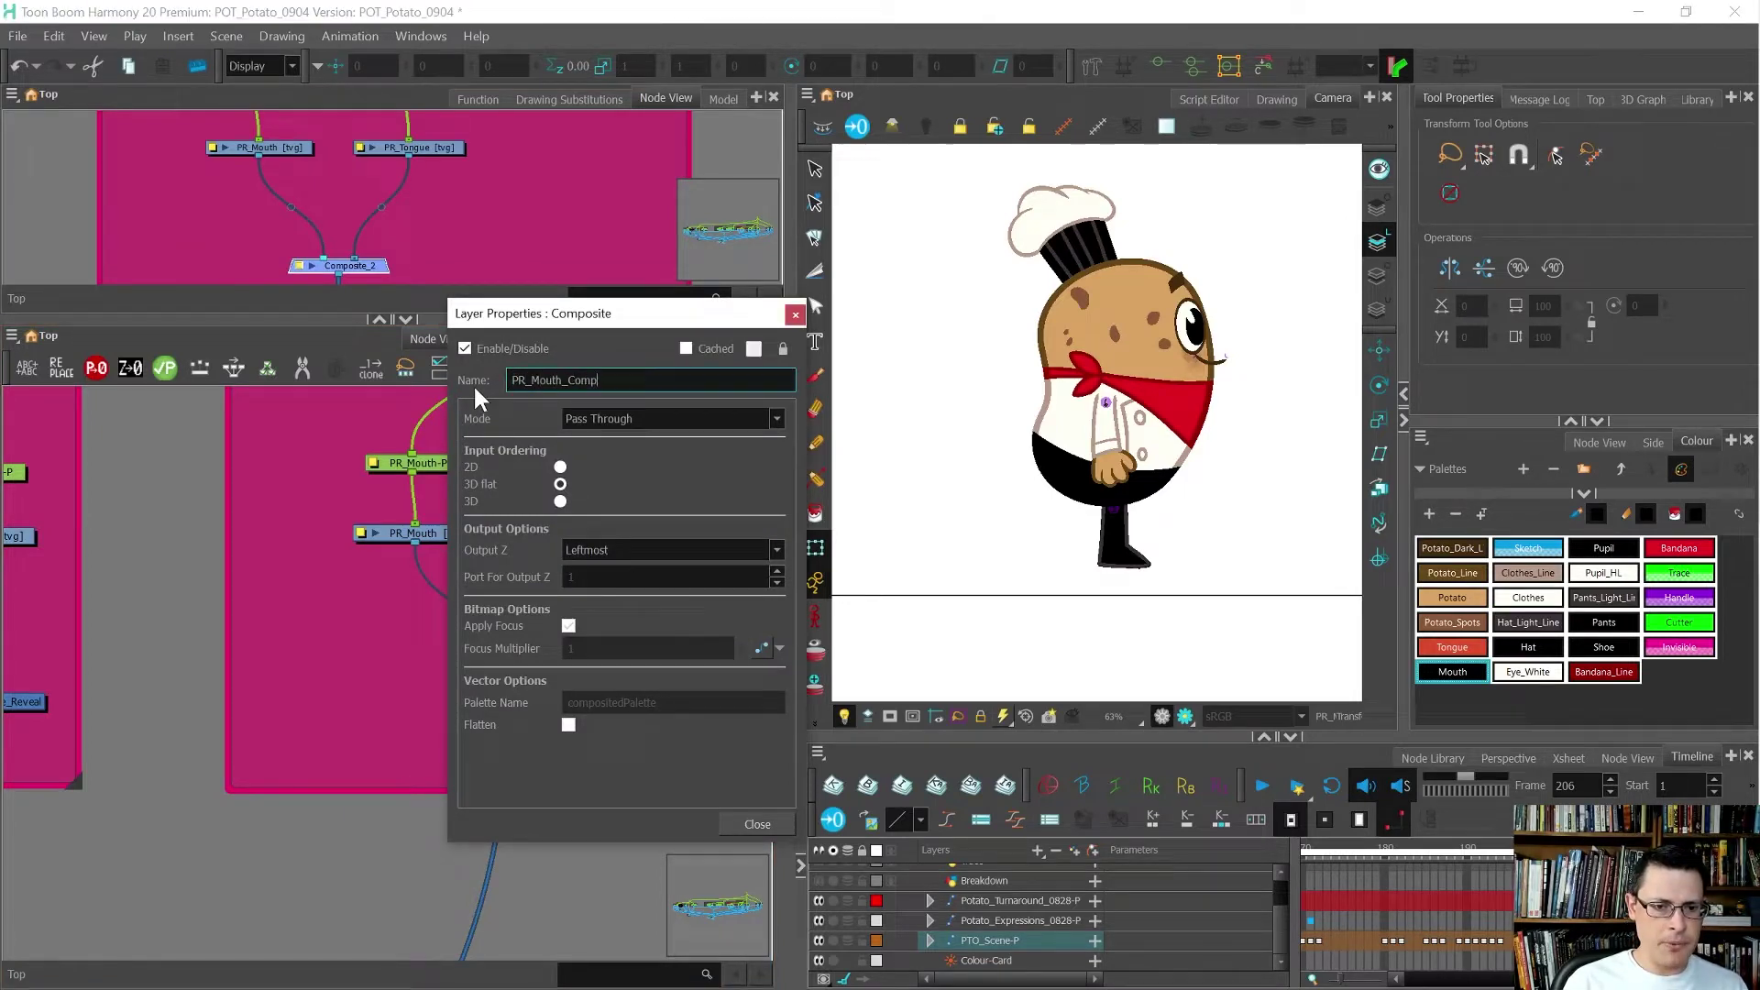
pyautogui.press('Return')
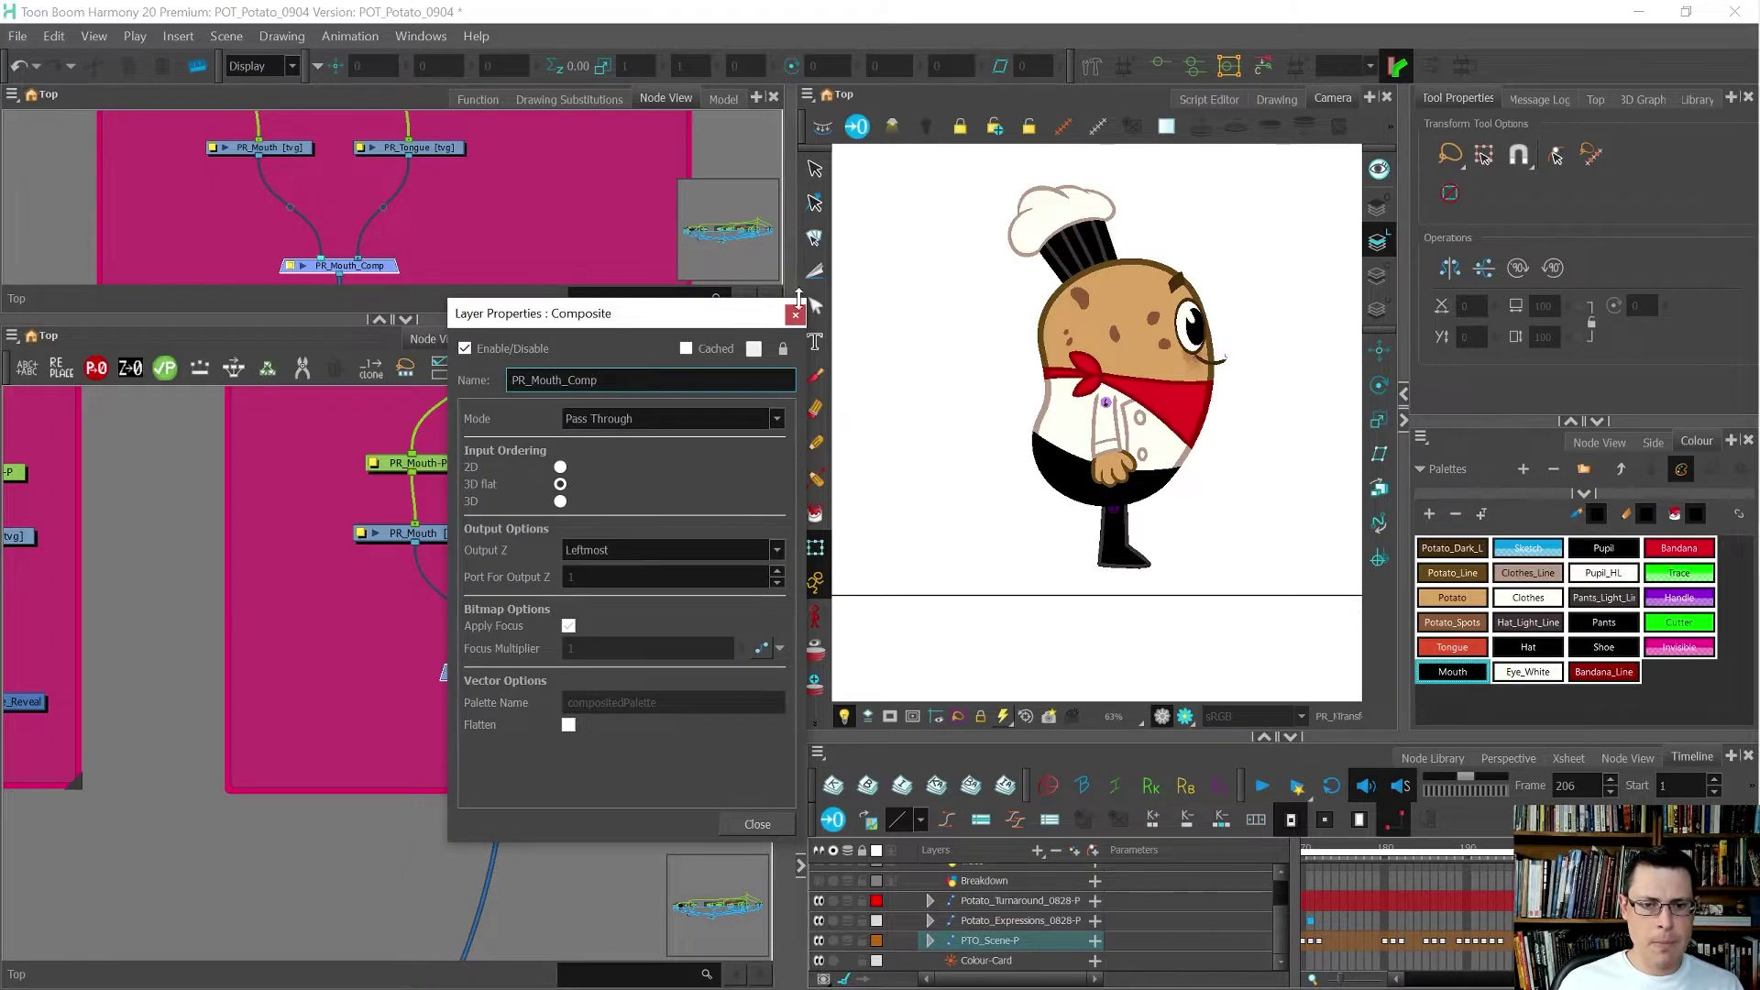
pyautogui.click(795, 315)
# - Reposition the PR_Mouth_Comp node centrally below the PR_Mouth and PR_Tongue drawings, near the lower part of the backdrop
pyautogui.moveTo(550, 674); pyautogui.dragTo(425, 763)
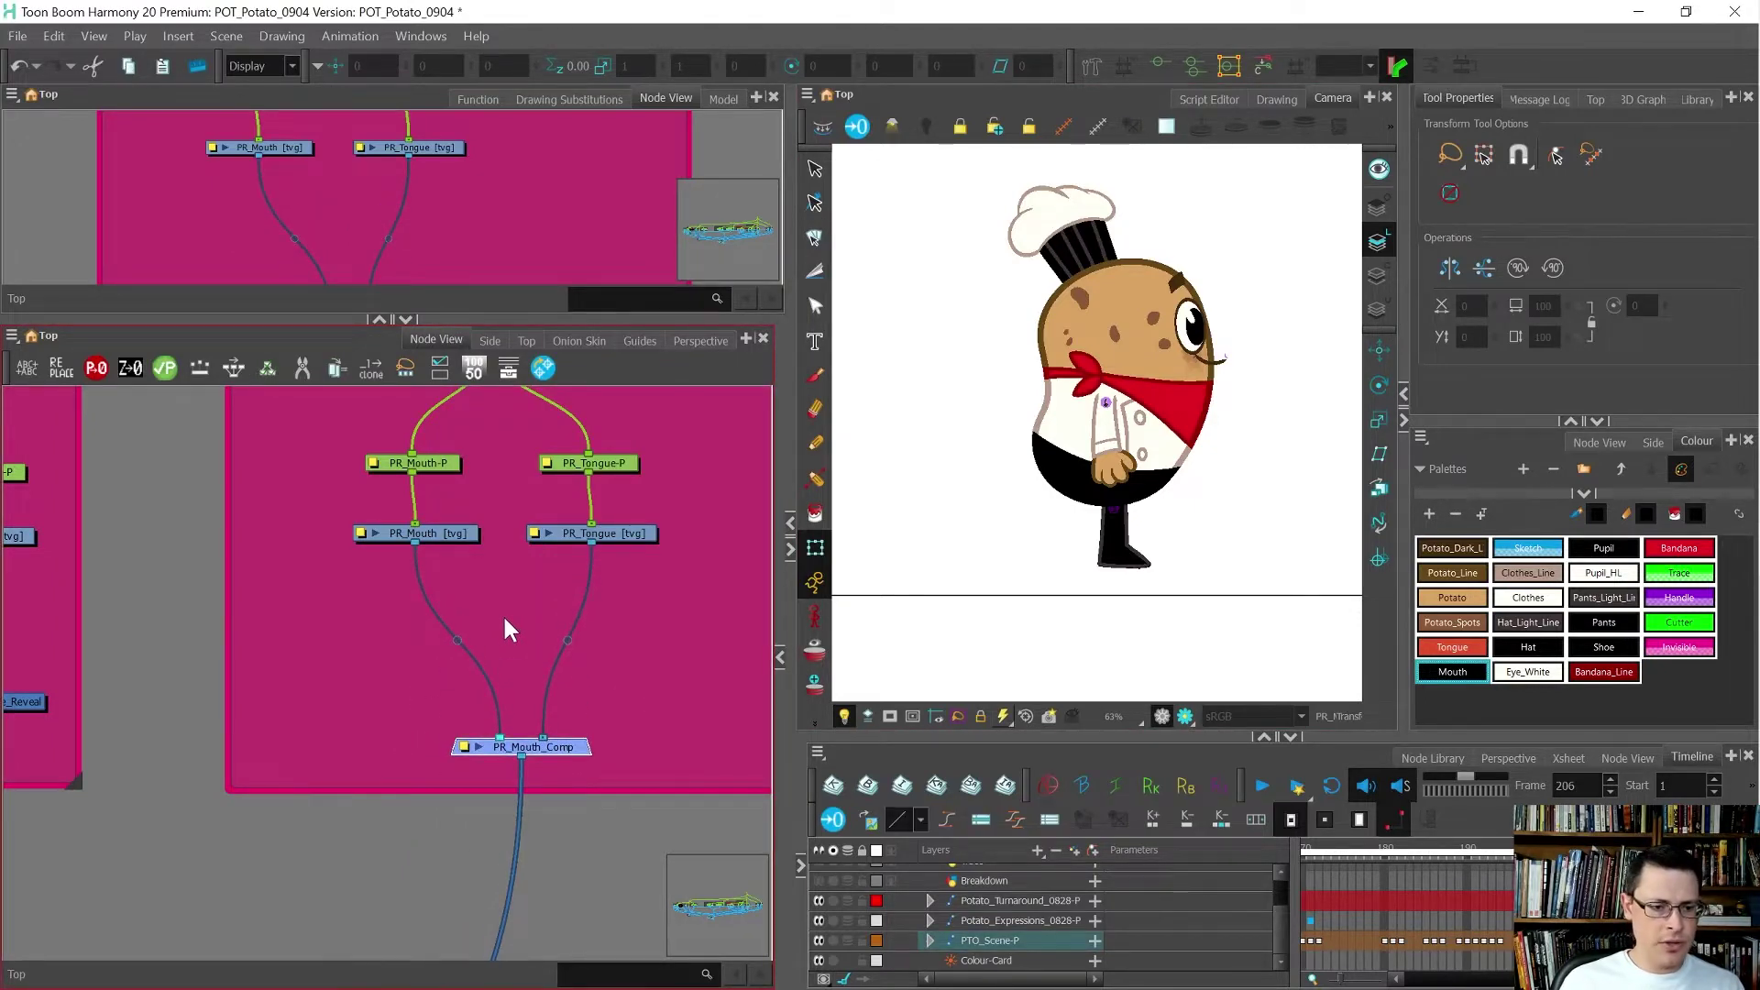
pyautogui.scroll(-1, 514, 608)
pyautogui.moveTo(626, 681); pyautogui.dragTo(461, 674)
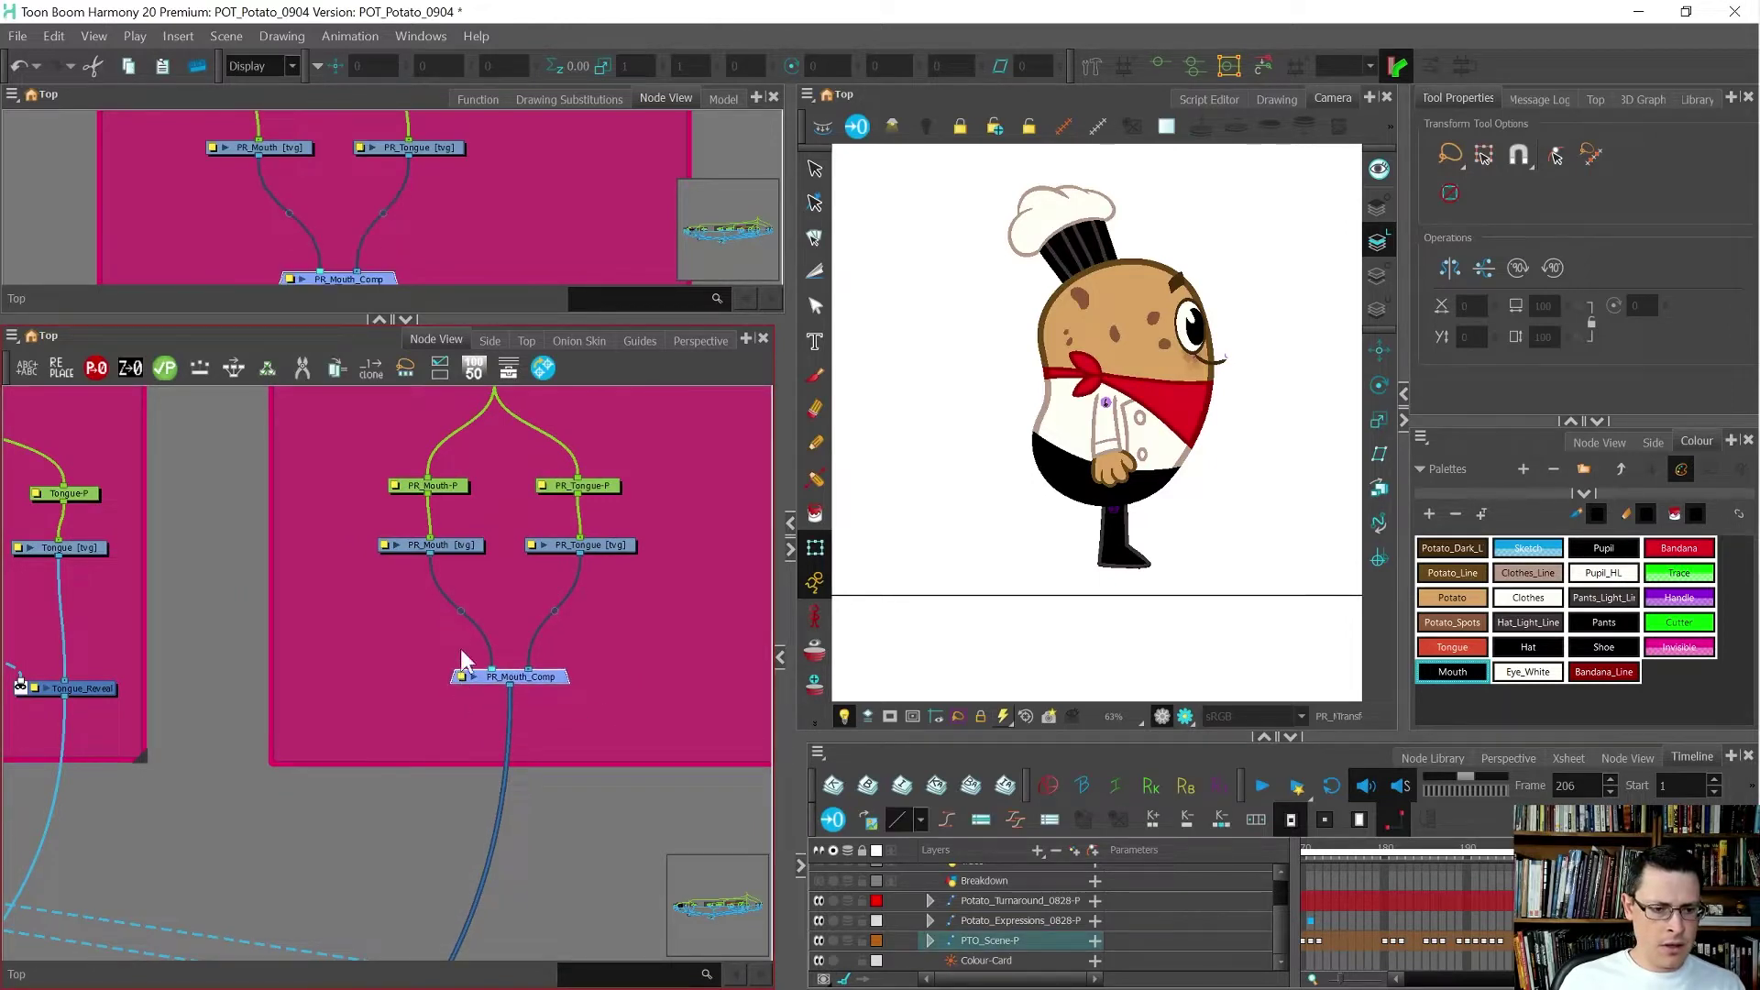
# - Brush a rough smile curve in the Sketch colour over the profile mouth on the PR_Mouth drawing
pyautogui.click(456, 546)
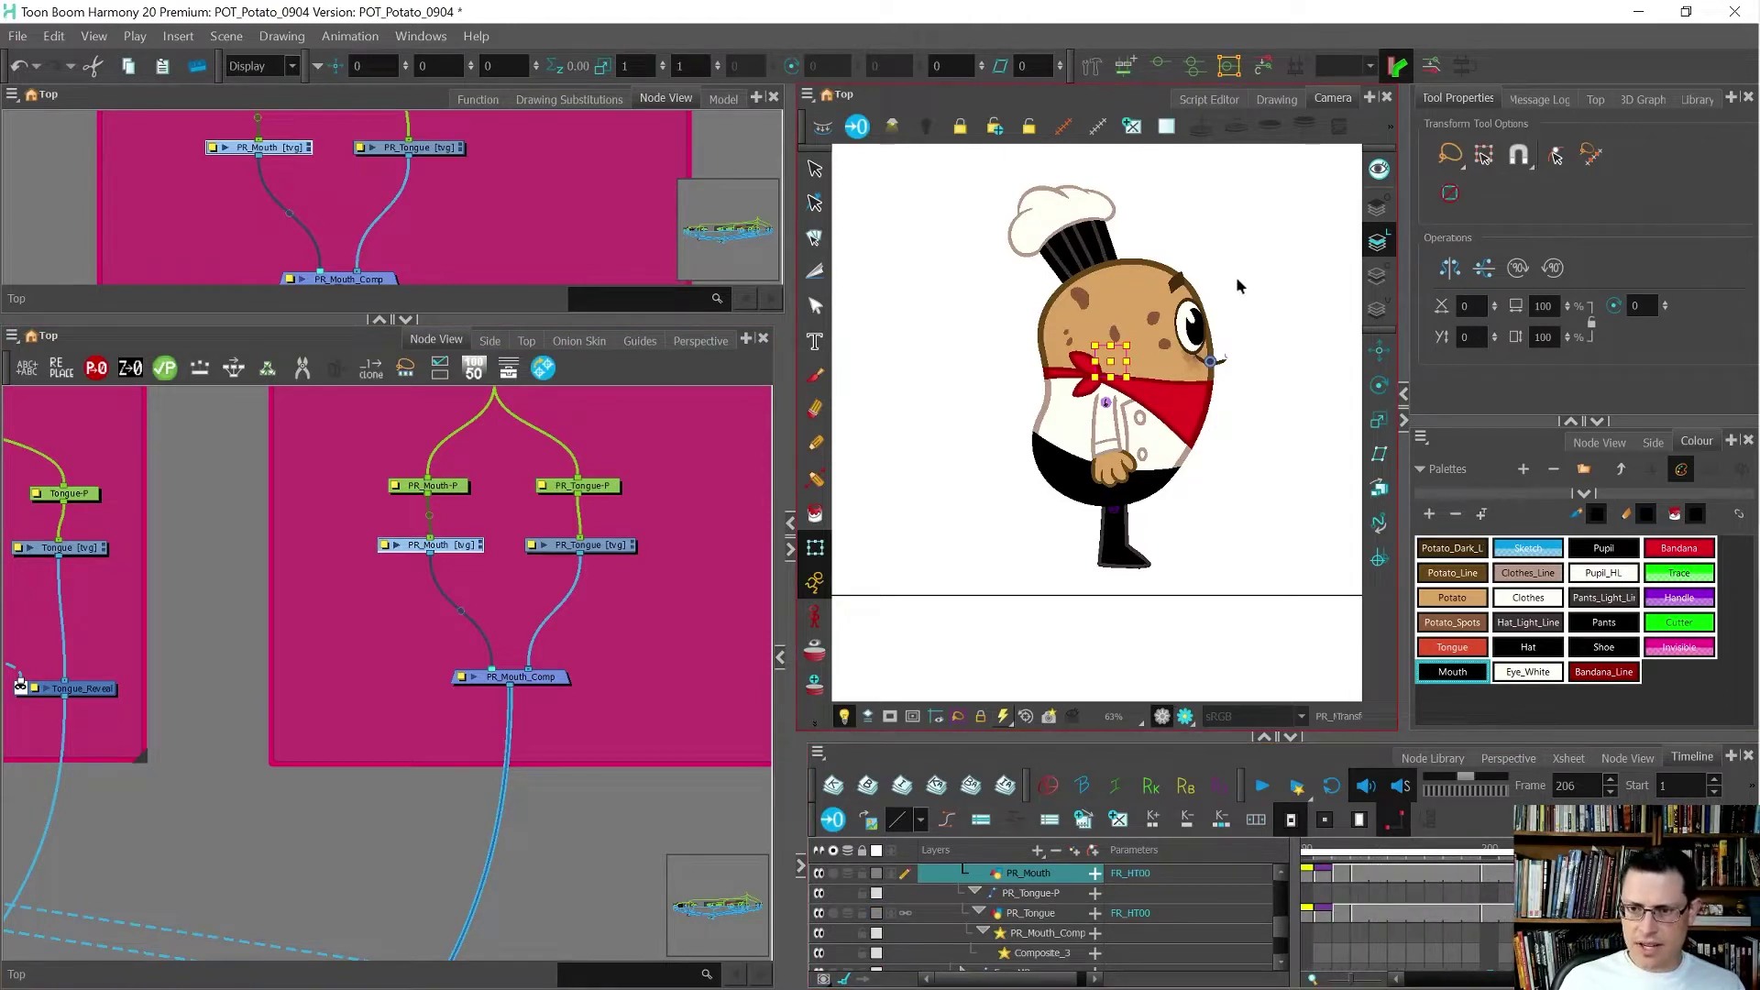
pyautogui.scroll(5, 1219, 346)
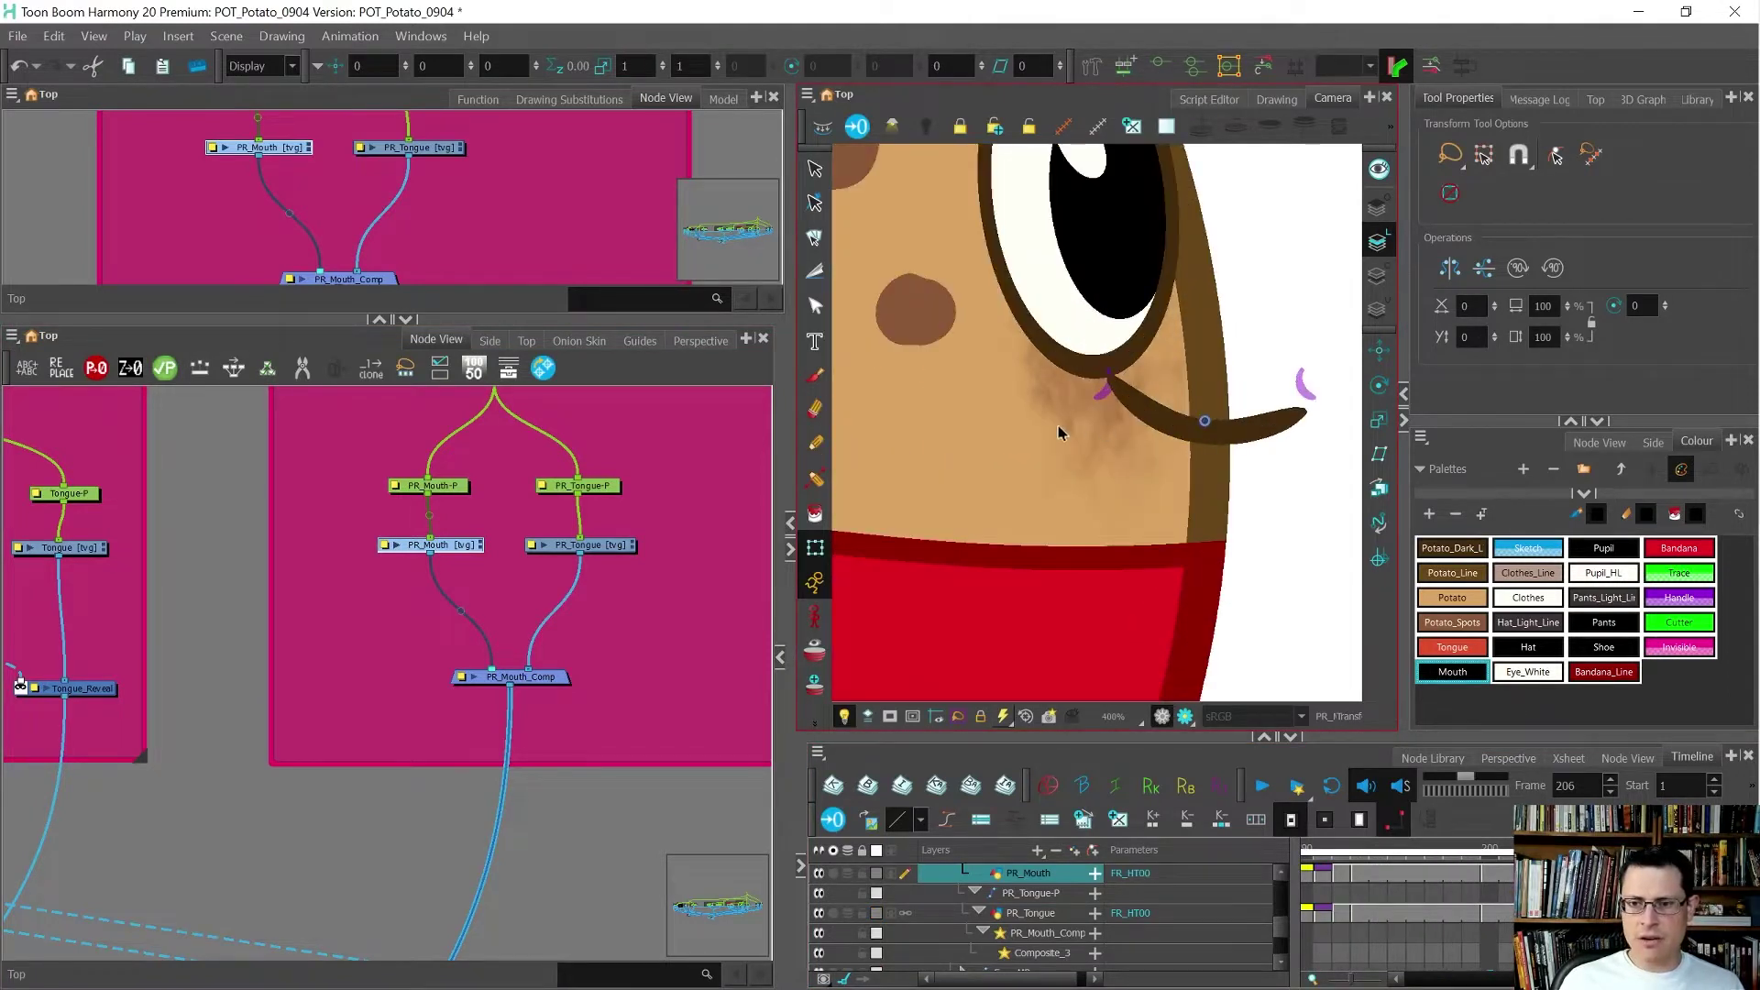
pyautogui.scroll(-1, 1059, 433)
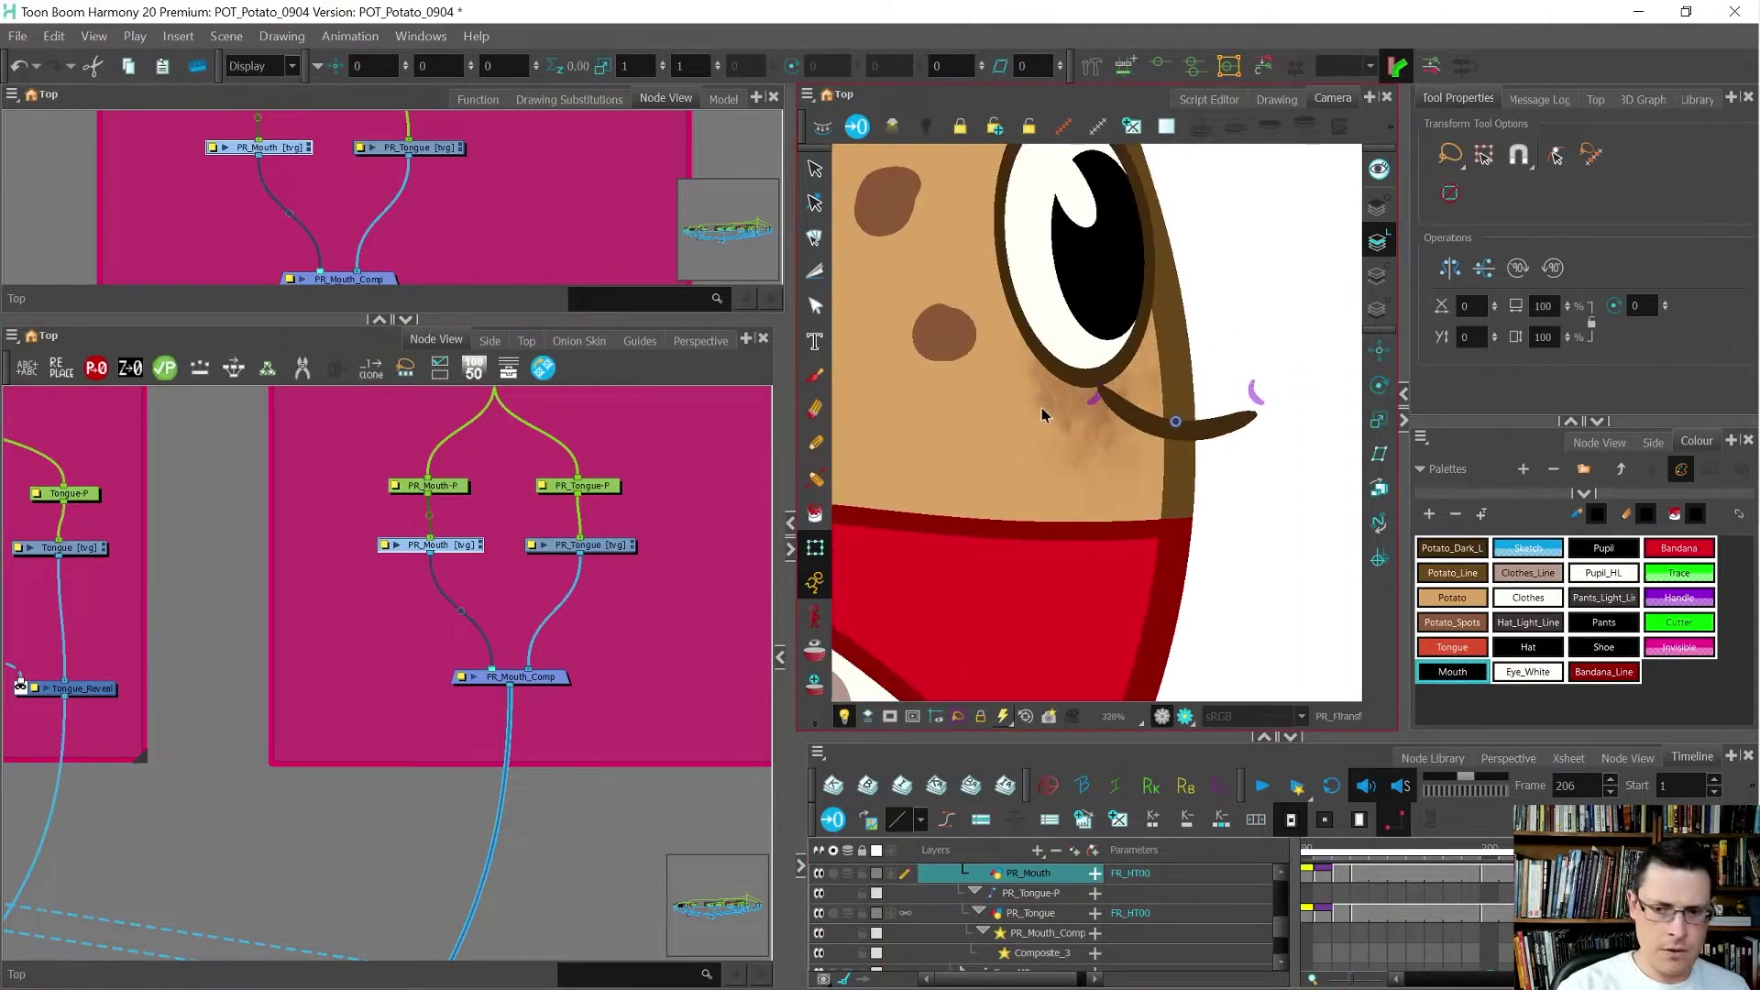
pyautogui.hotkey('alt', 'b')
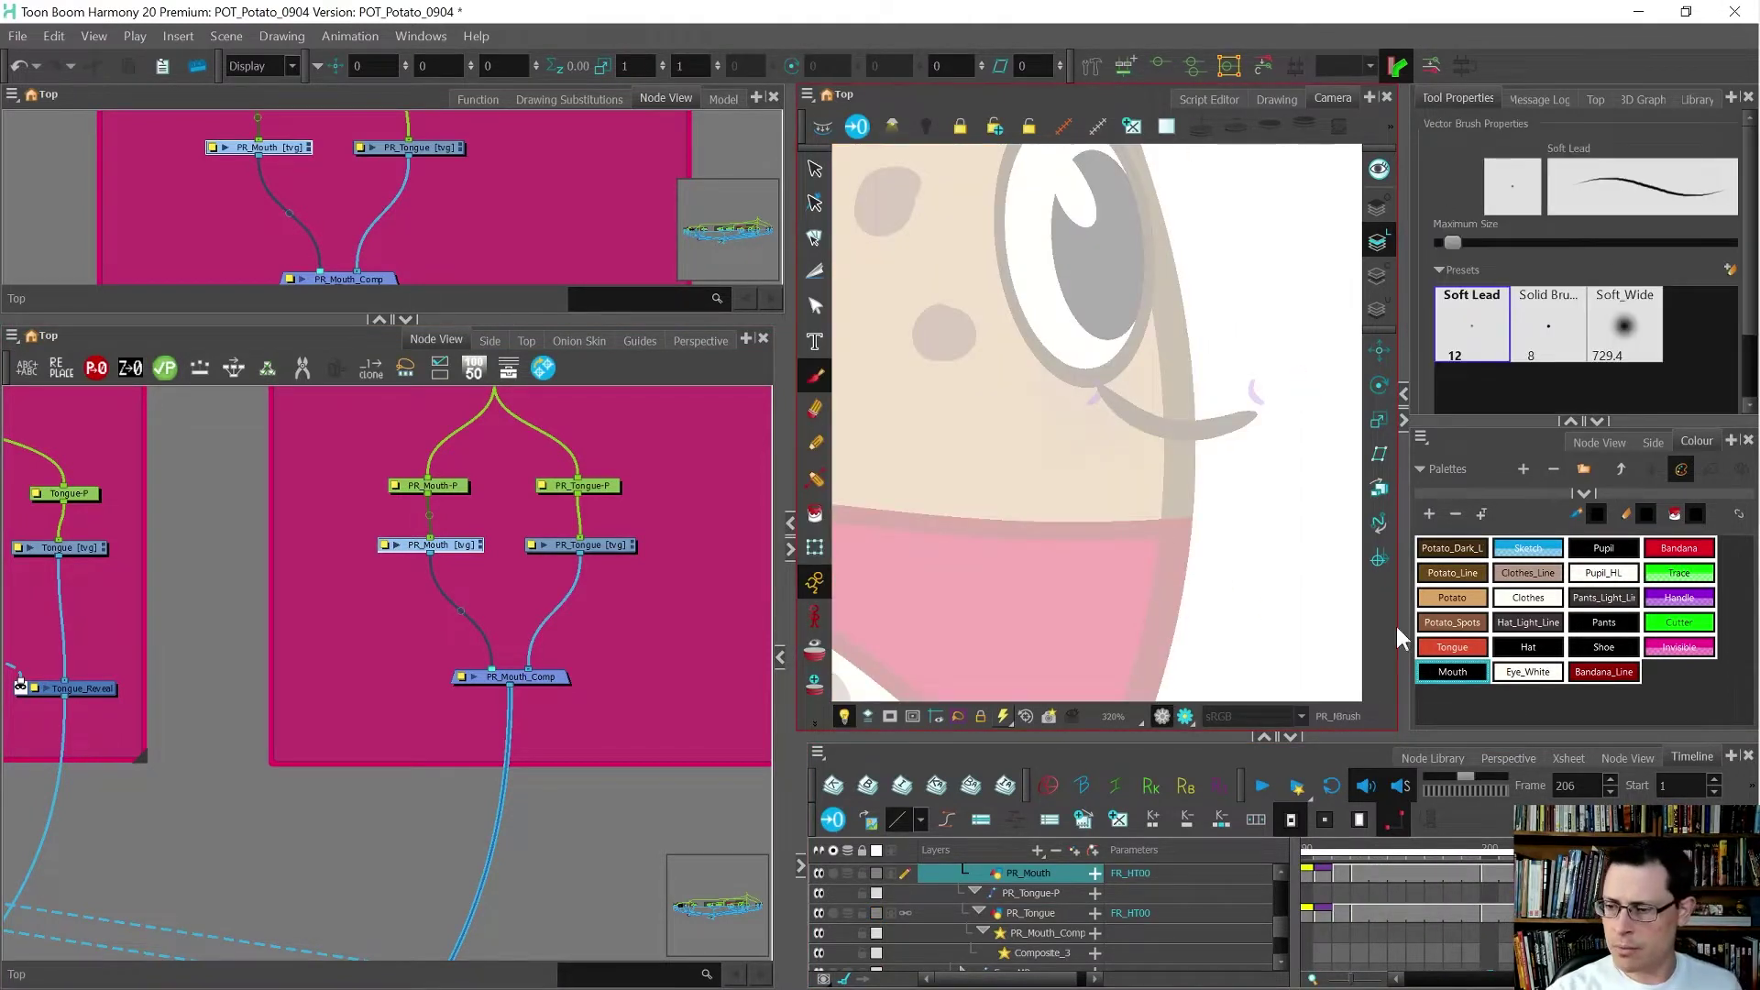
pyautogui.click(1529, 548)
pyautogui.moveTo(1121, 400); pyautogui.dragTo(1201, 439)
pyautogui.hotkey('ctrl', 'z')
pyautogui.moveTo(1118, 387)
pyautogui.mouseDown()
pyautogui.moveTo(1192, 436)
pyautogui.moveTo(1160, 415)
pyautogui.moveTo(1186, 415)
pyautogui.mouseUp()
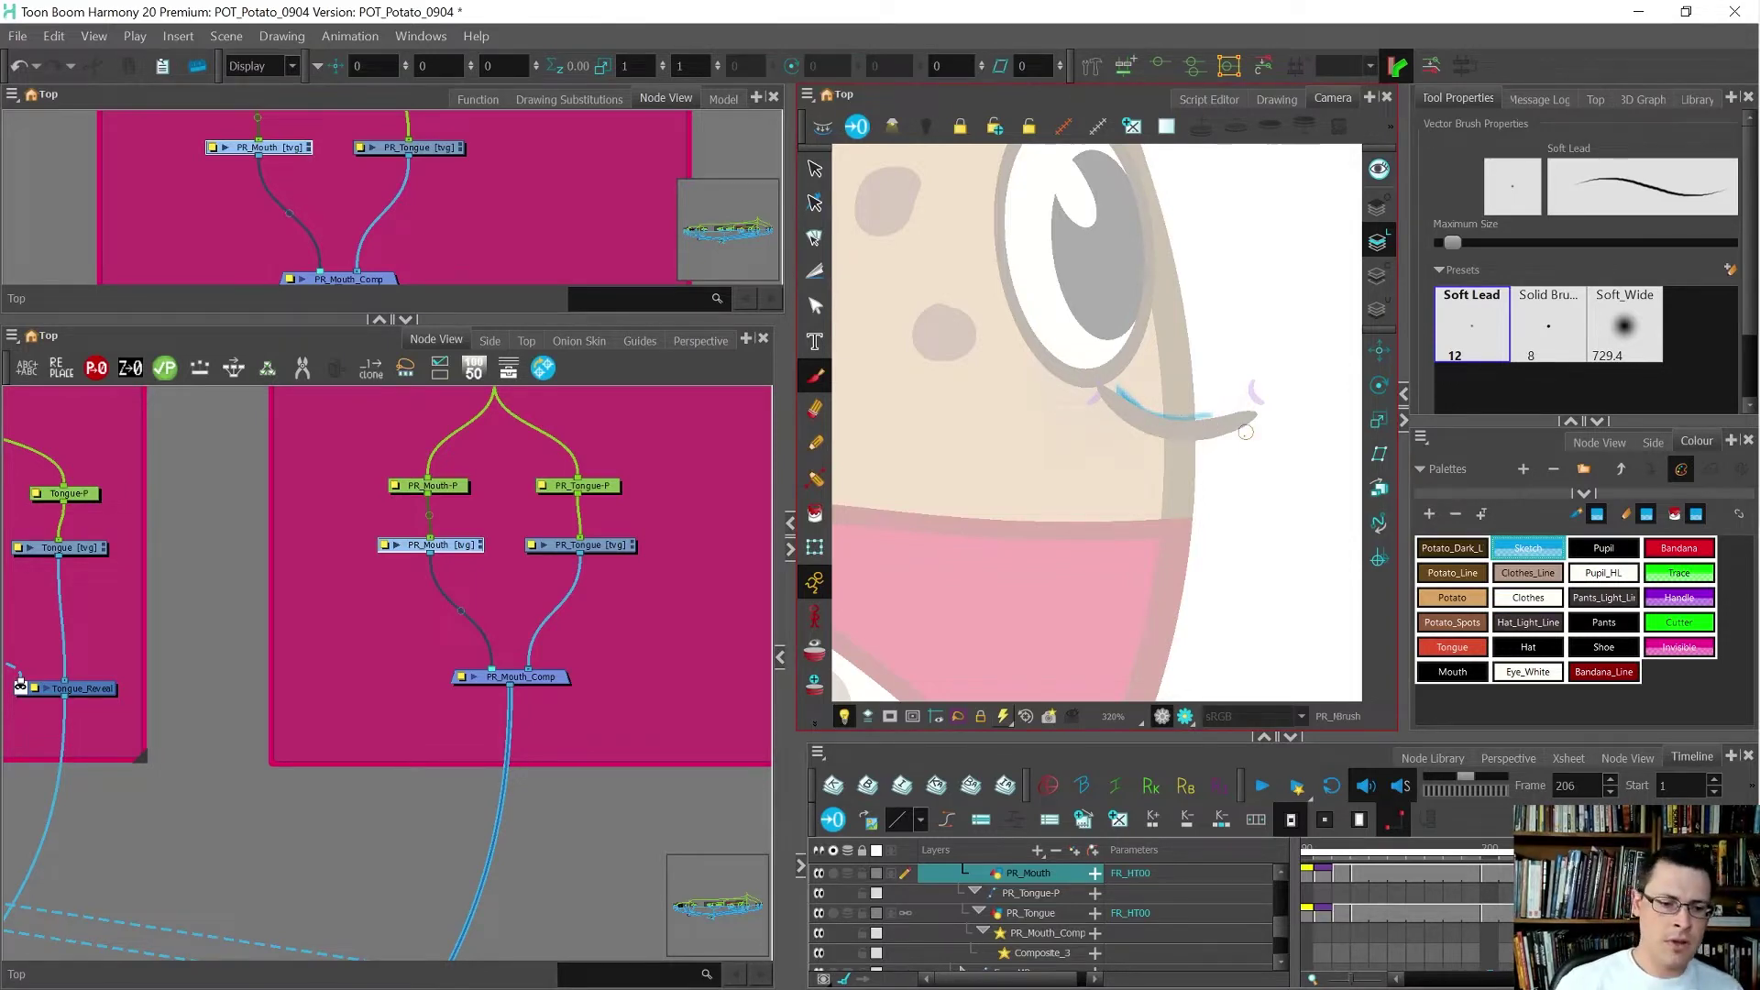
# - Cut the blue sketch strokes out of the current PR_Mouth drawing
pyautogui.hotkey('alt', 's')
pyautogui.moveTo(1265, 393); pyautogui.dragTo(1277, 409)
pyautogui.click(1281, 418)
# - Switch the timeline to Selection Only Mode for the PR_Mouth layer and widen the camera and timeline area
pyautogui.click(463, 563)
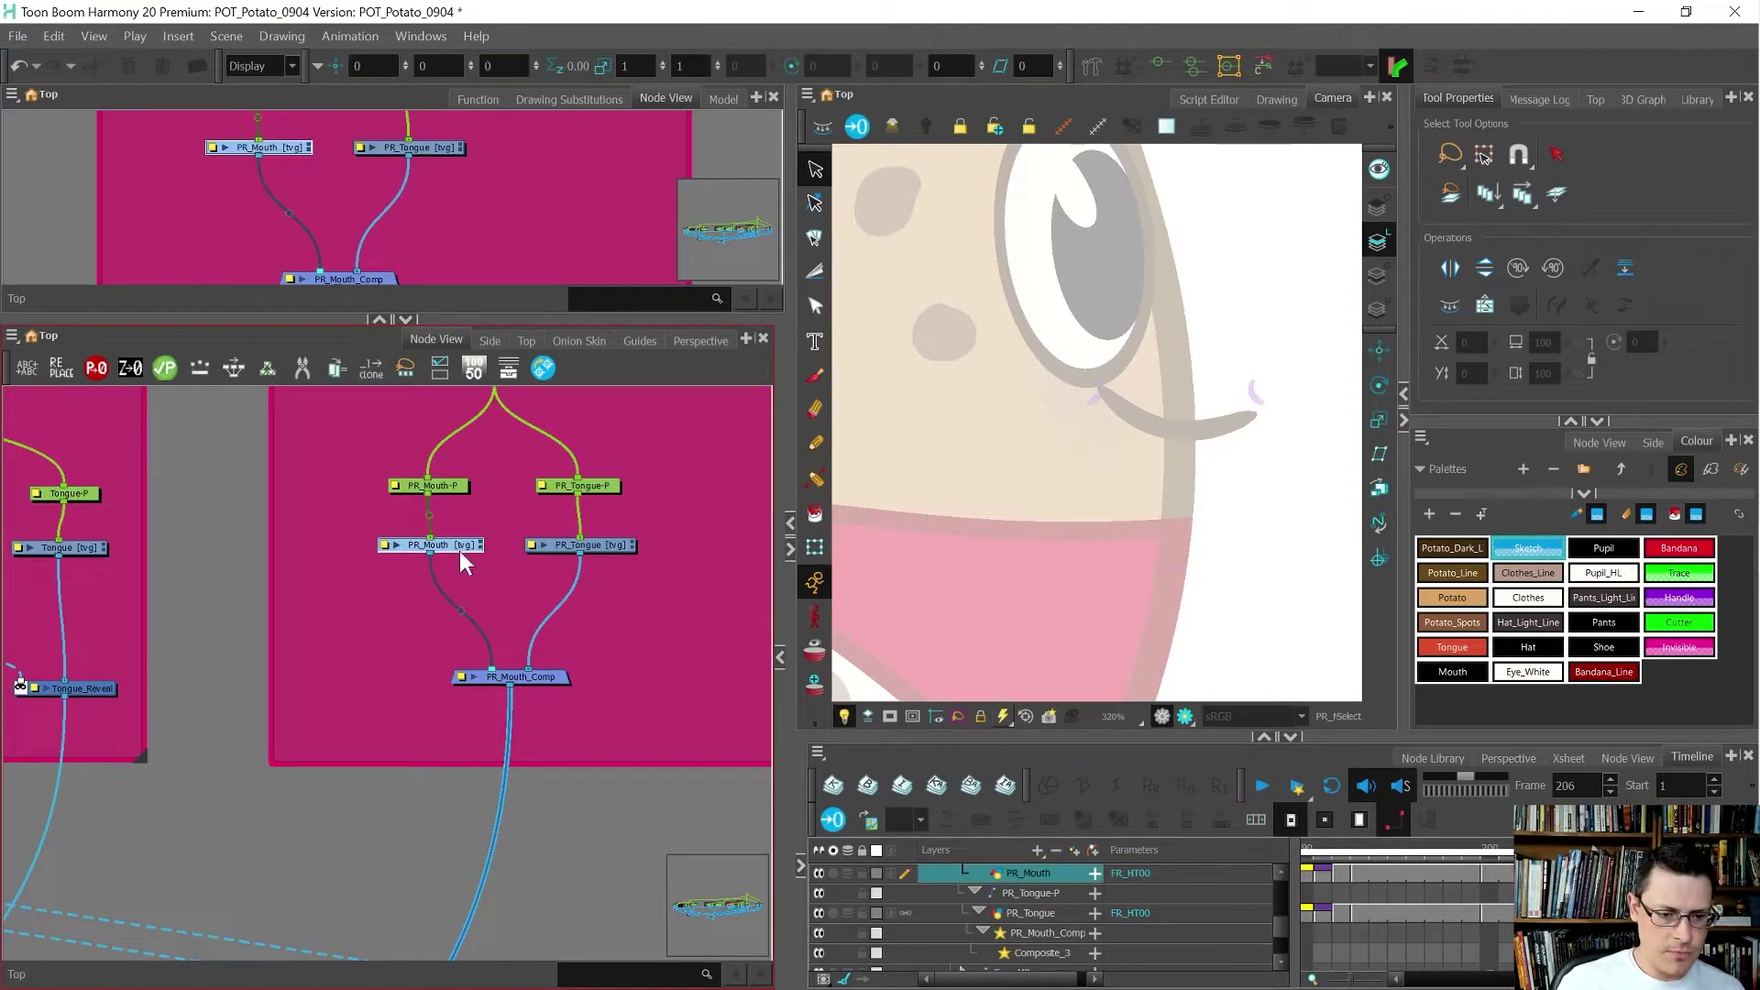
pyautogui.click(820, 980)
pyautogui.click(823, 979)
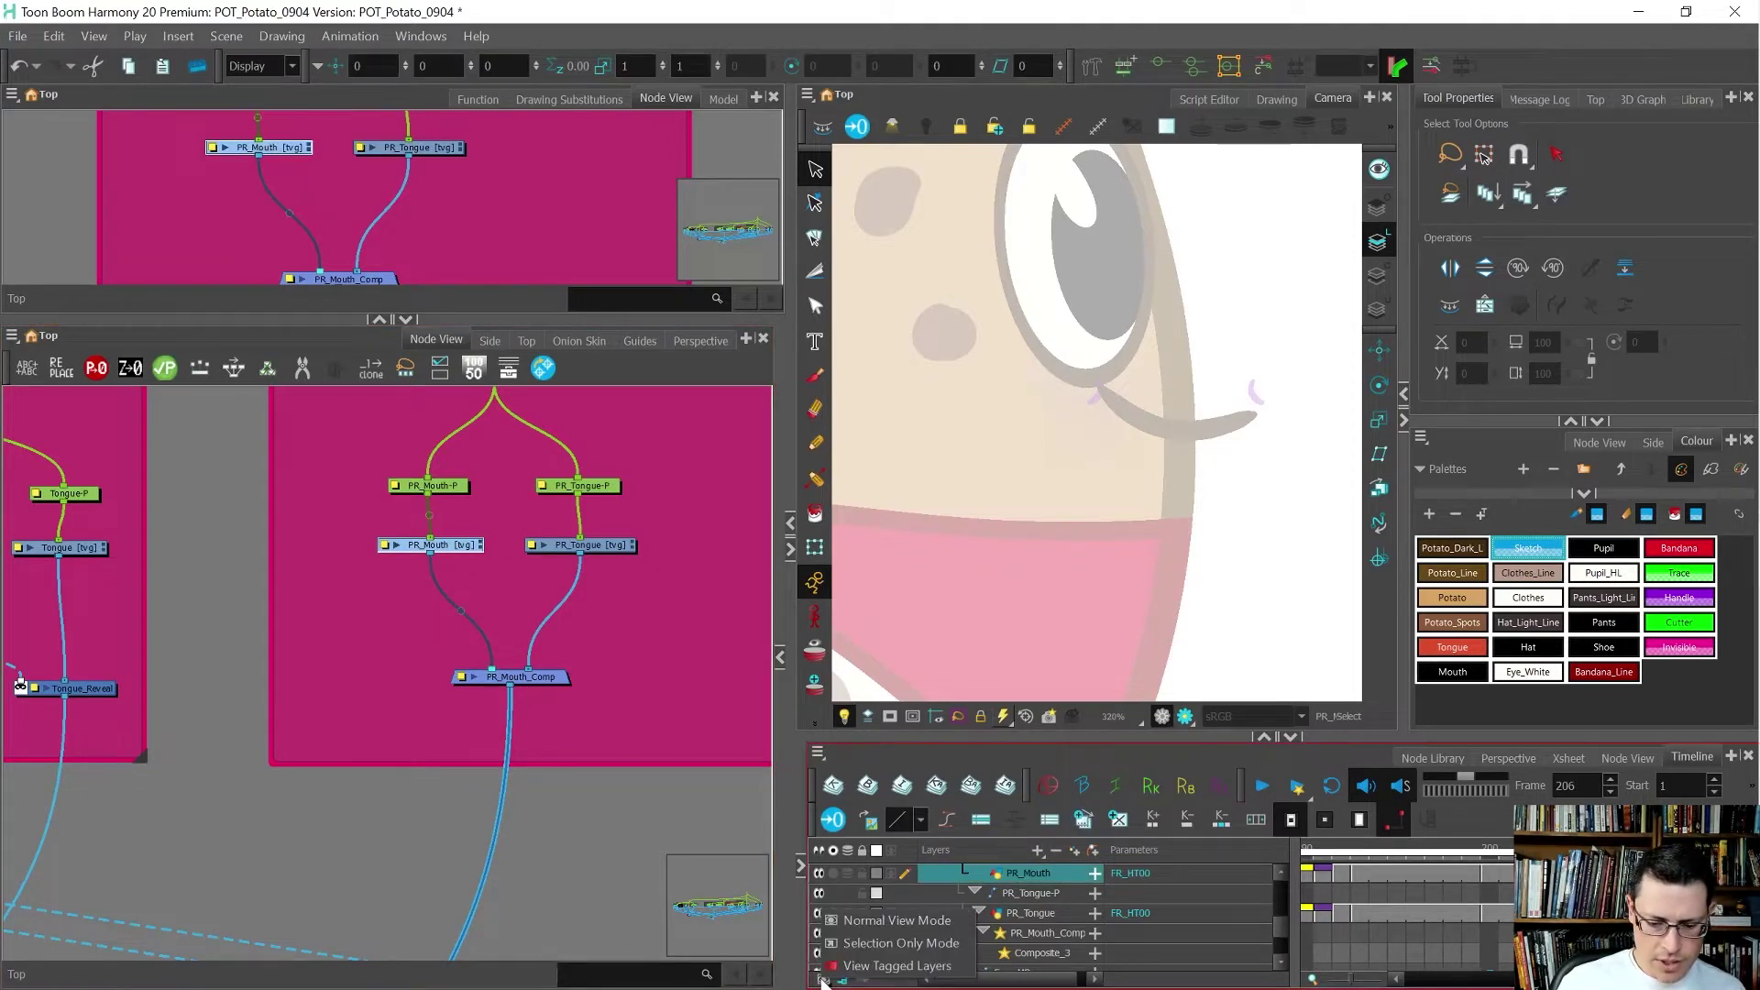
pyautogui.click(841, 946)
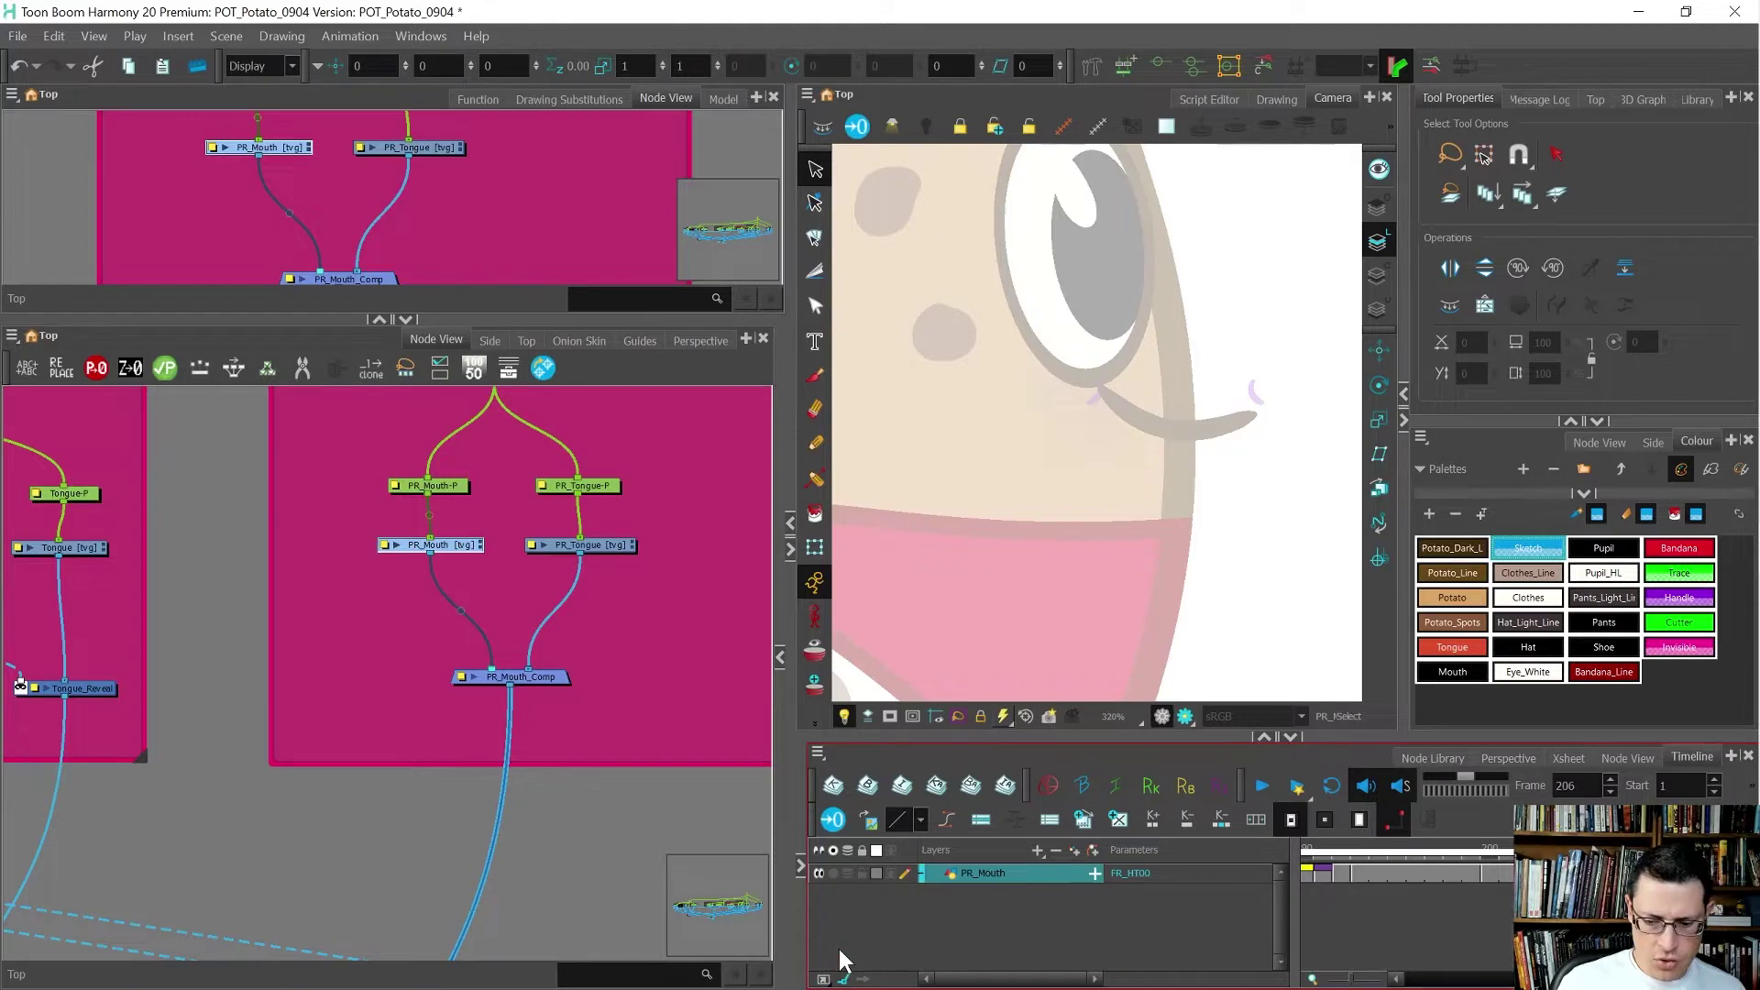
pyautogui.click(453, 578)
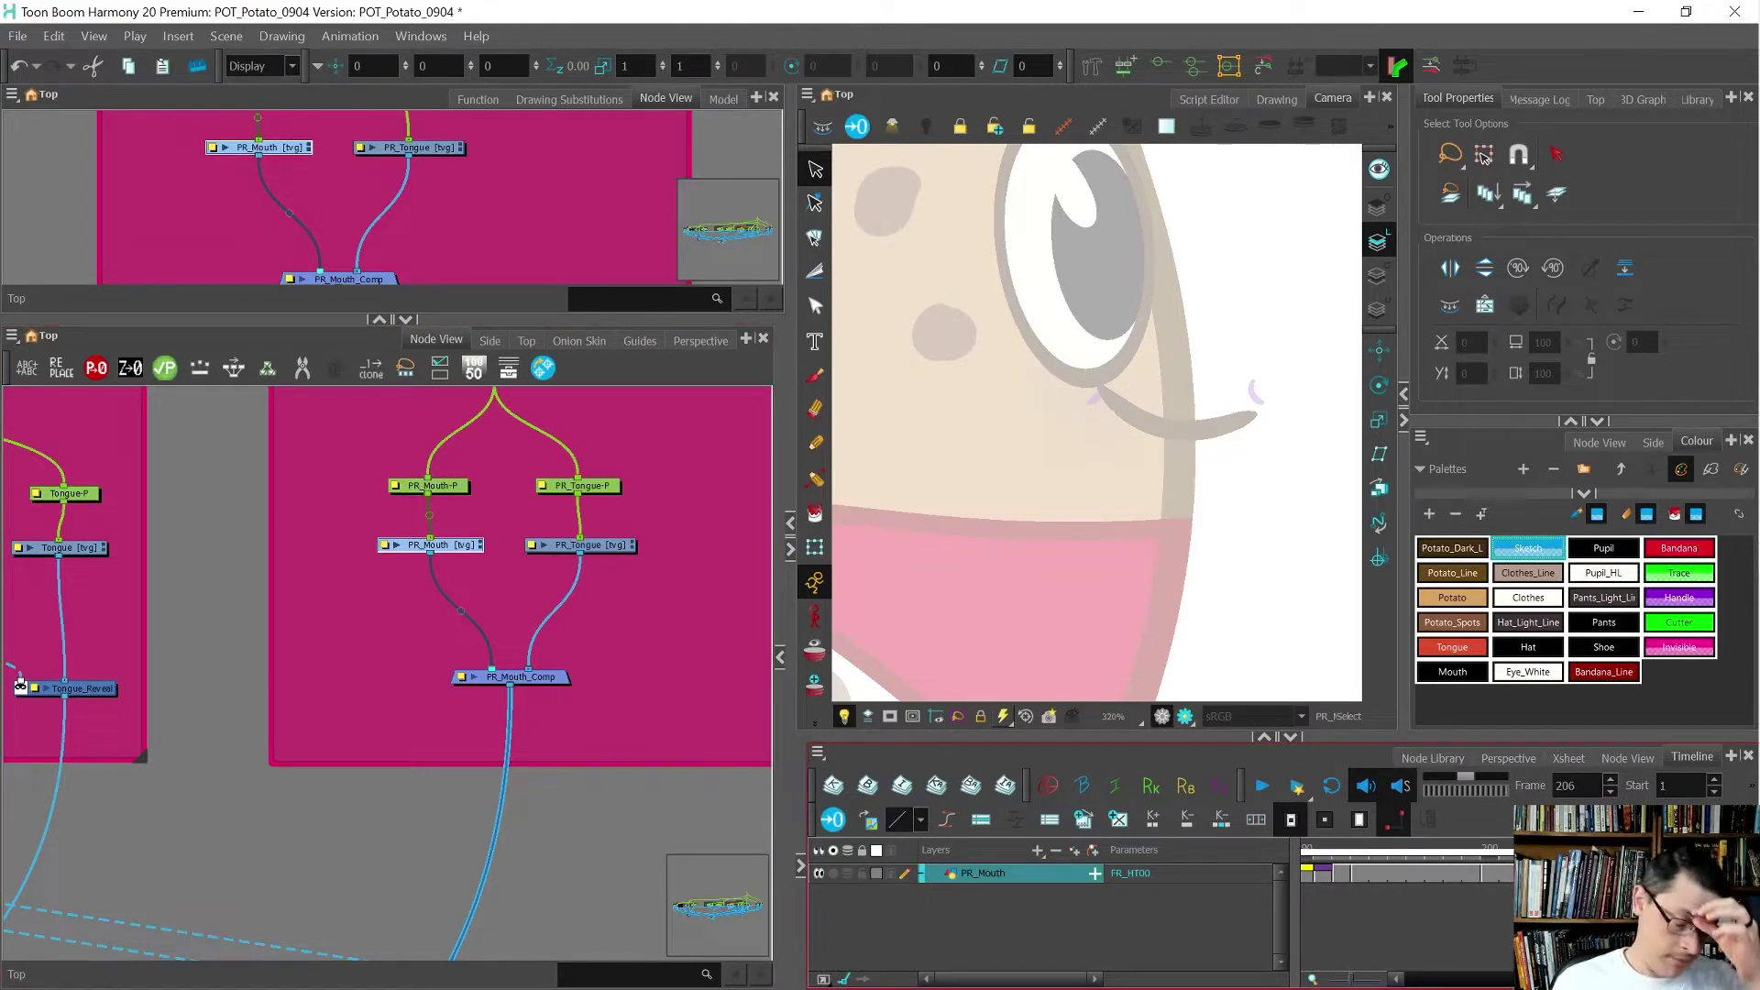
pyautogui.moveTo(789, 626); pyautogui.dragTo(729, 626)
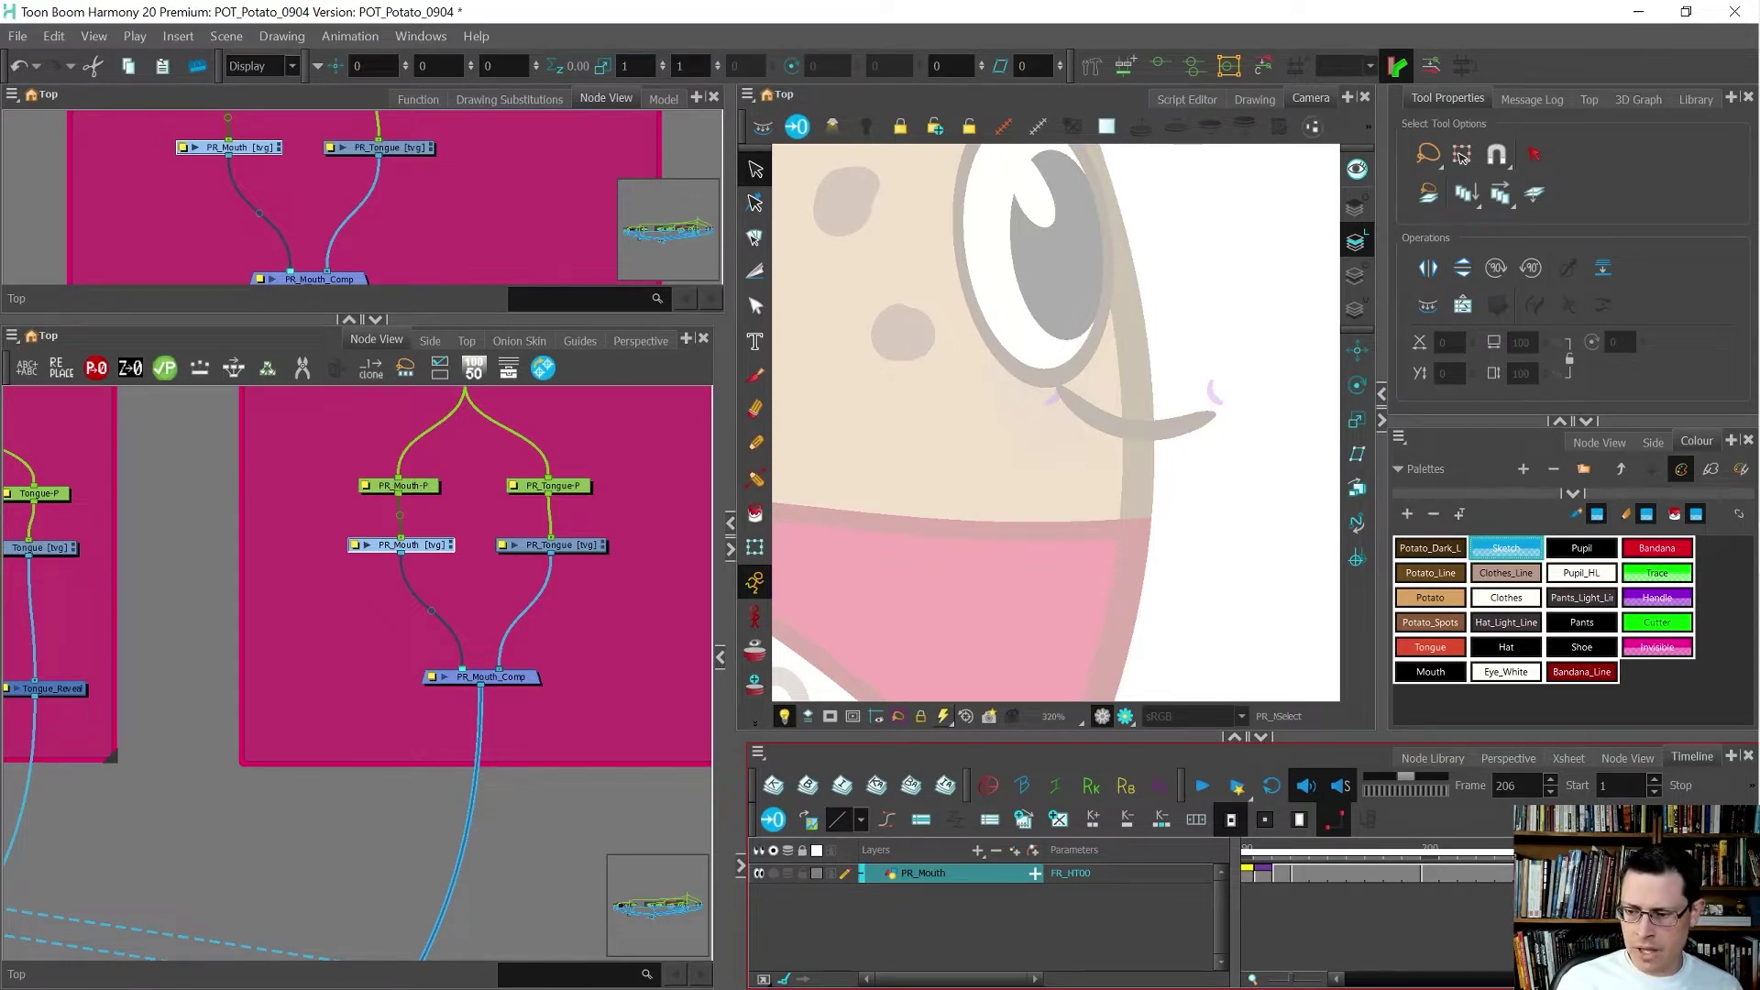
# - Create an empty drawing named PR_H01 on the PR_Mouth layer and paste the cut sketch strokes into it
pyautogui.click(1059, 819)
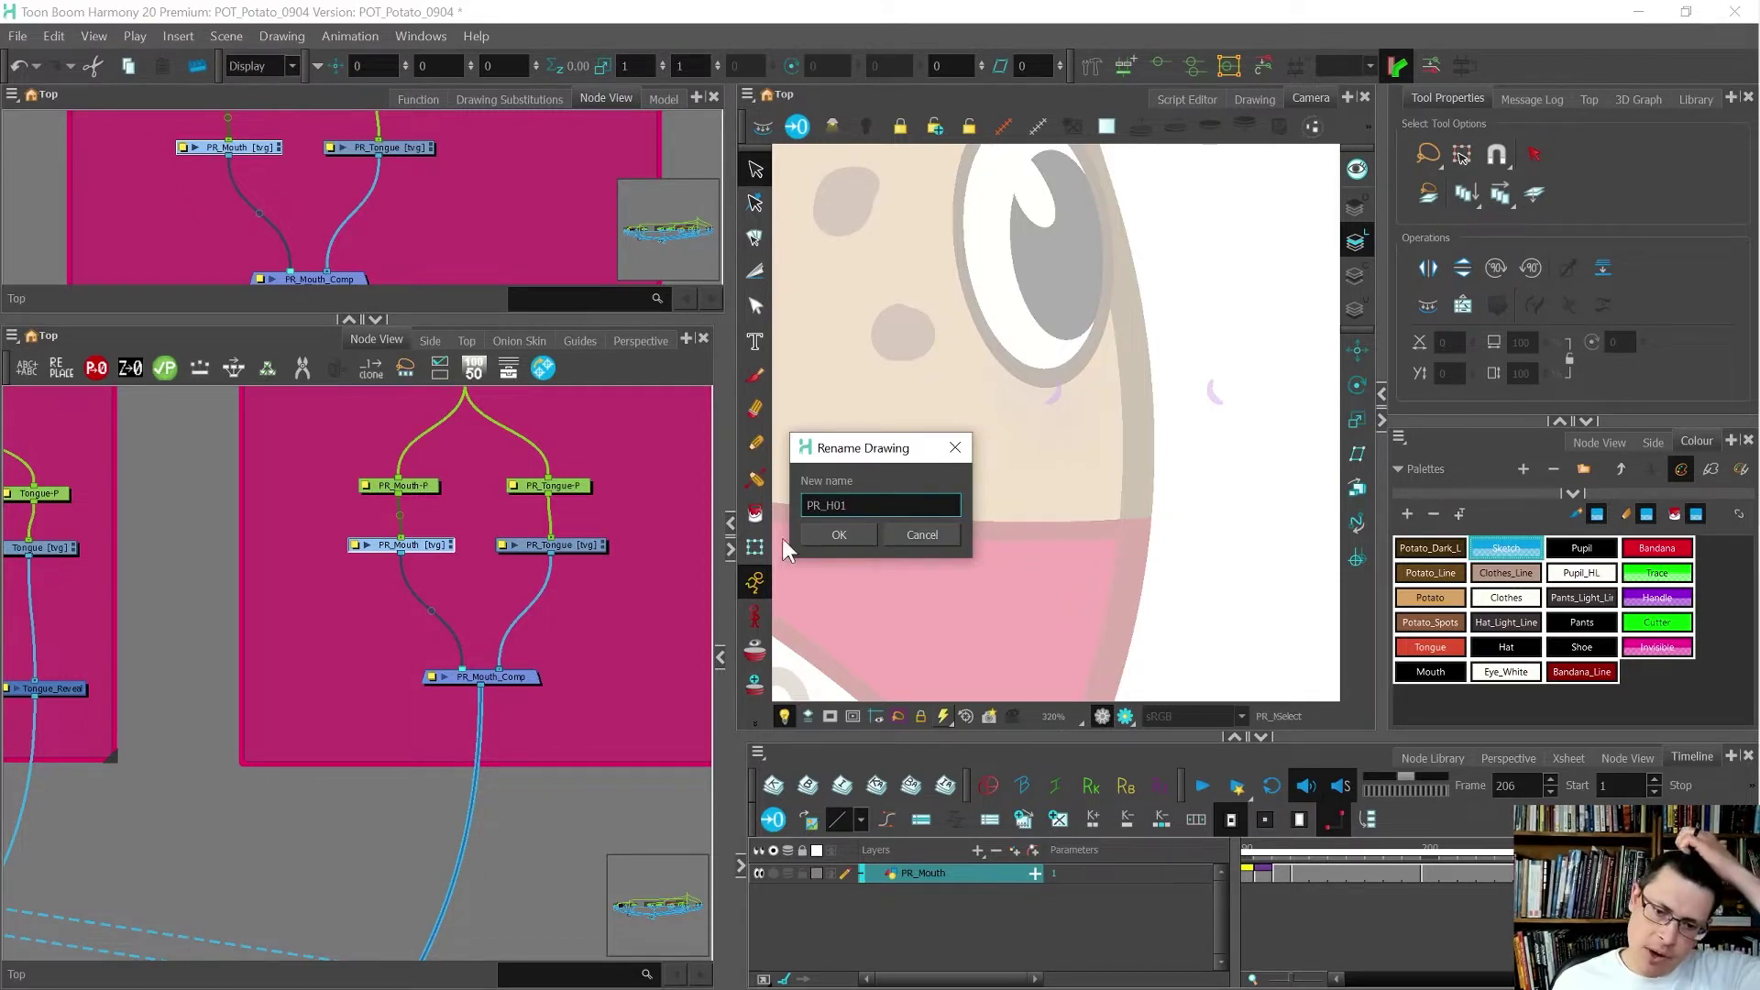
pyautogui.click(807, 539)
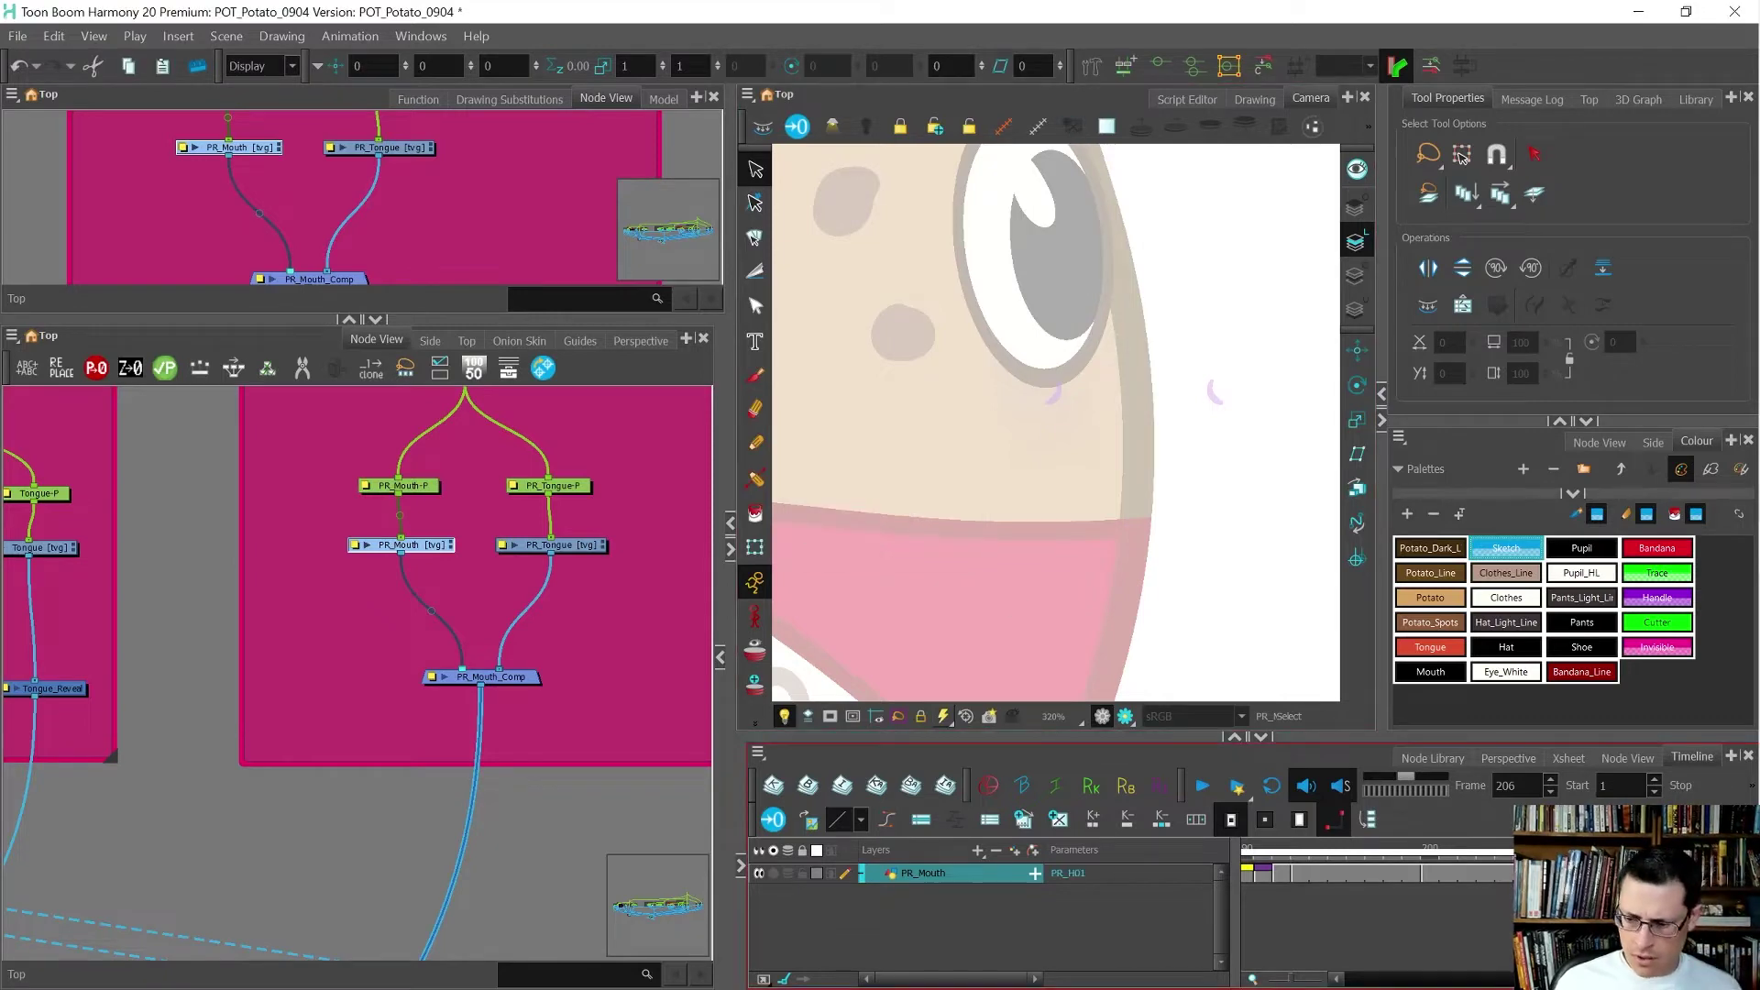
pyautogui.hotkey('ctrl', 'v')
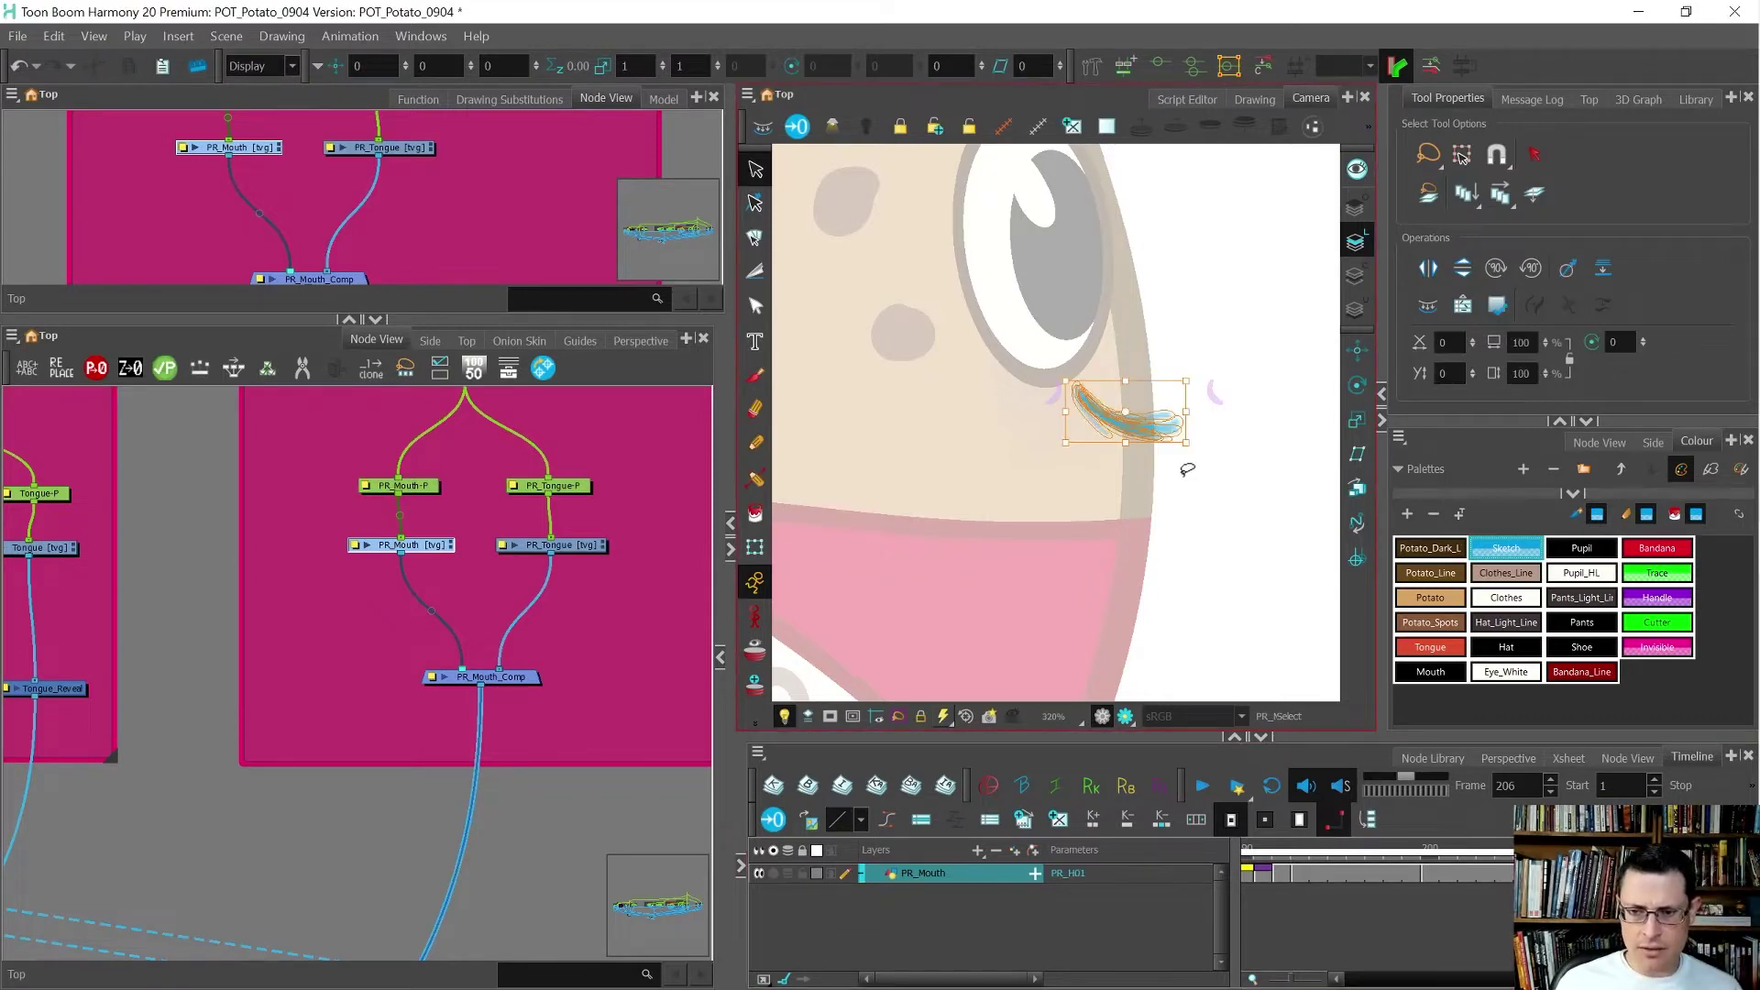
pyautogui.click(1216, 495)
pyautogui.scroll(-2, 1075, 417)
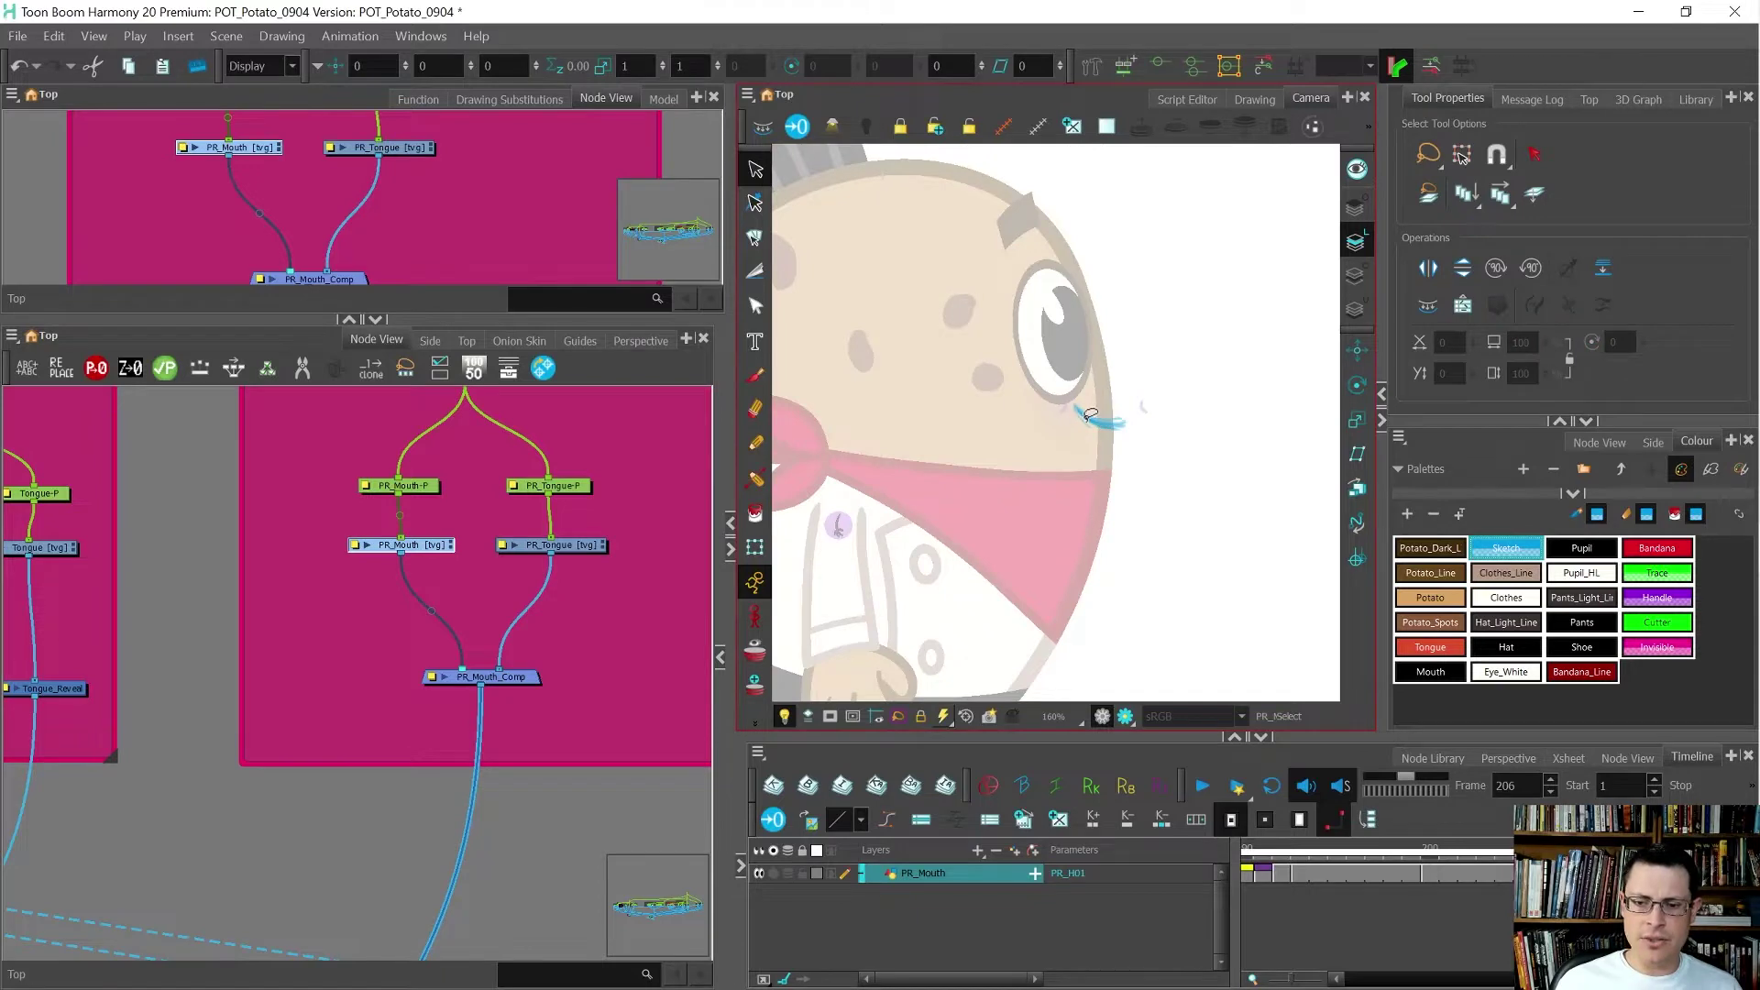
# - Trace the sketched smile with a 15p pencil line in the Potato_Dark_L colour
pyautogui.hotkey('alt', '/')
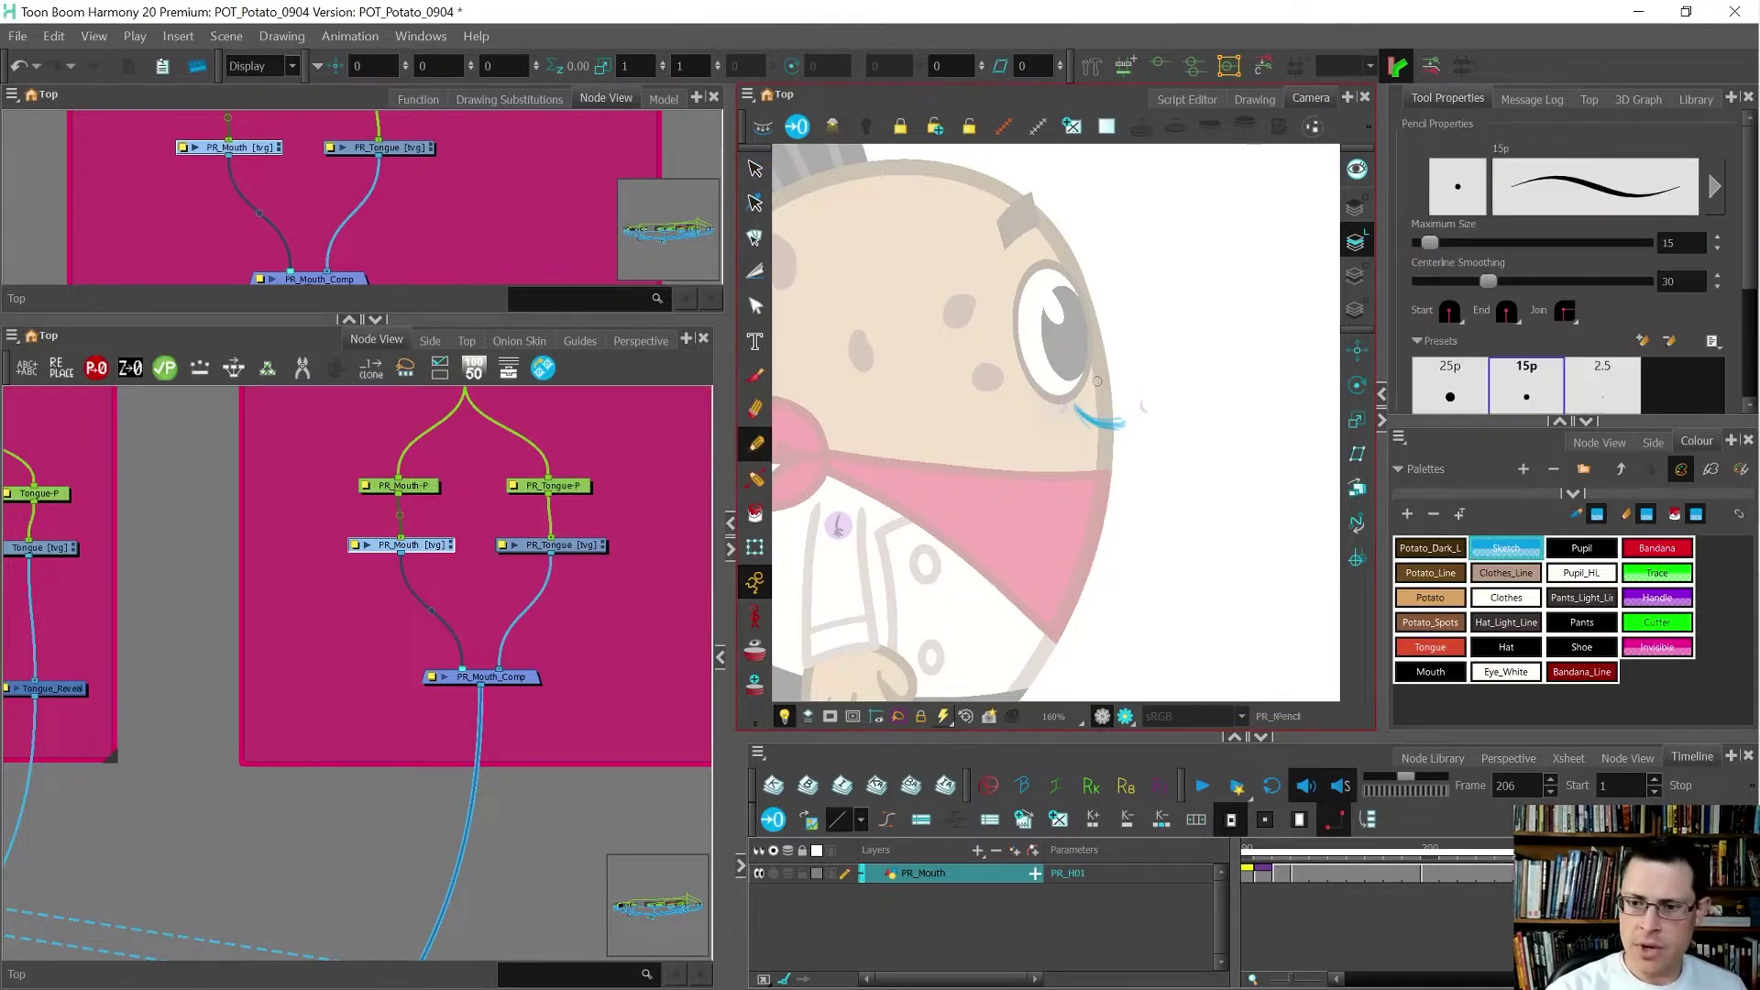
pyautogui.scroll(4, 1090, 415)
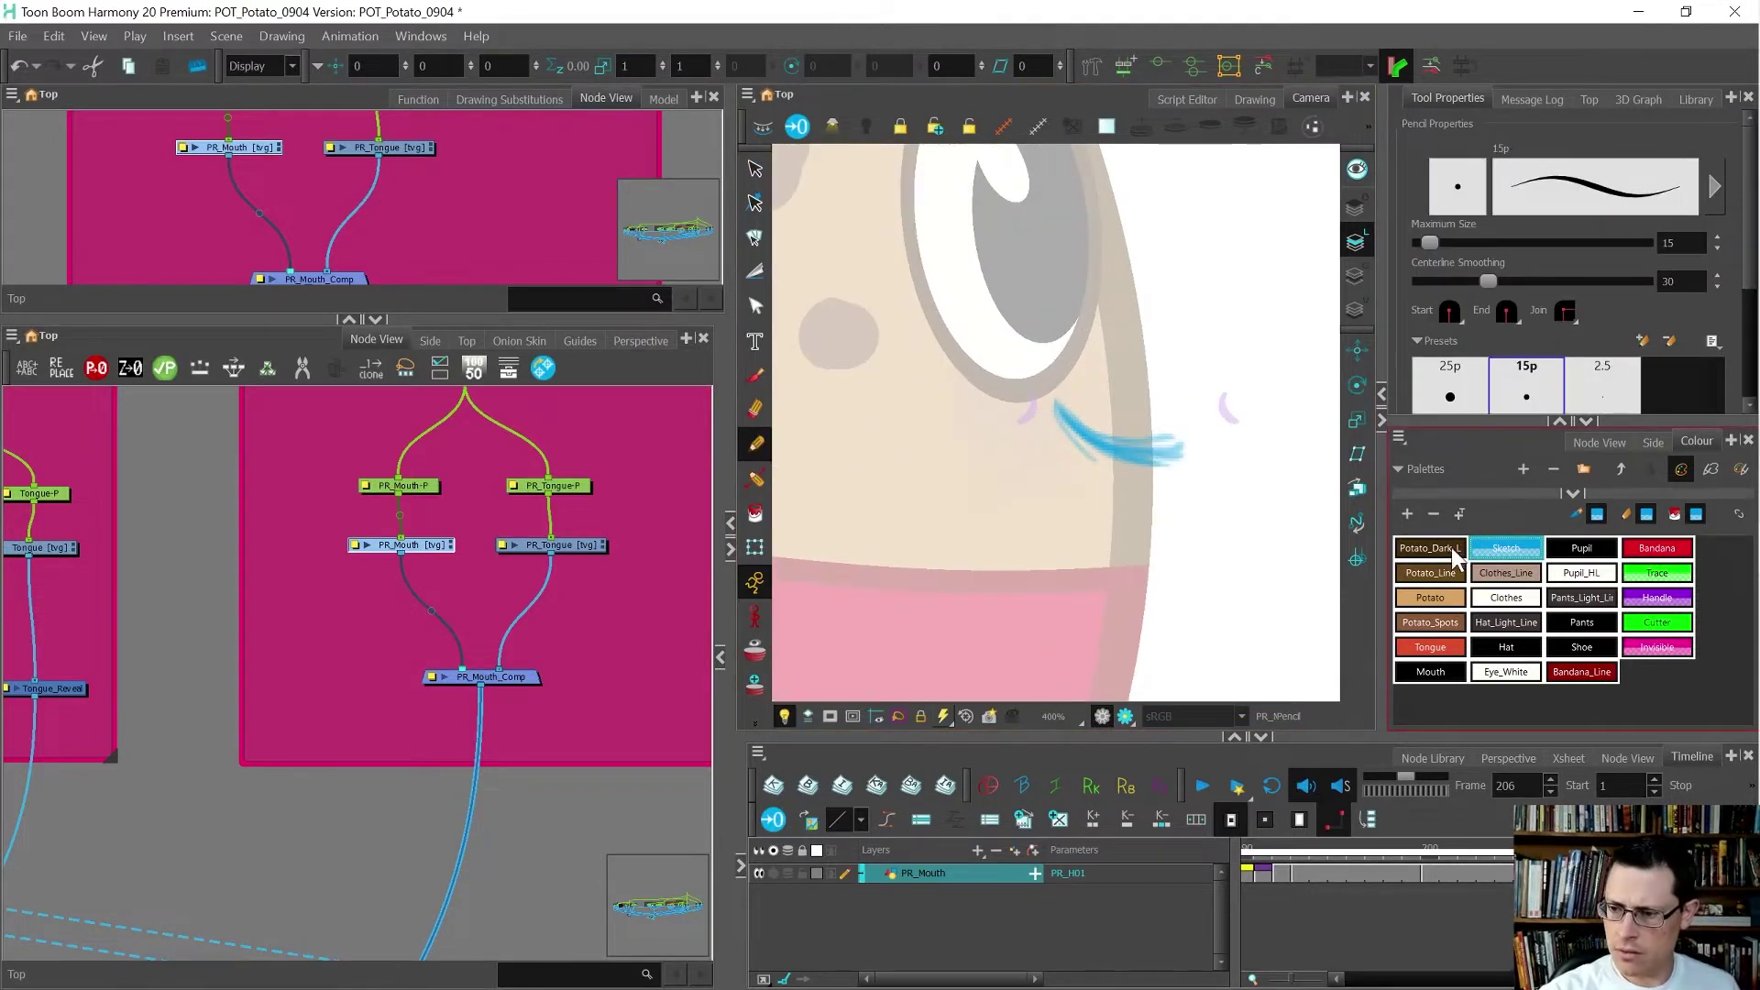
pyautogui.click(1431, 548)
pyautogui.moveTo(1058, 406)
pyautogui.mouseDown()
pyautogui.moveTo(1099, 442)
pyautogui.moveTo(1219, 439)
pyautogui.mouseUp()
pyautogui.hotkey('ctrl', 'z')
pyautogui.moveTo(1056, 401)
pyautogui.mouseDown()
pyautogui.moveTo(1119, 447)
pyautogui.moveTo(1194, 442)
pyautogui.mouseUp()
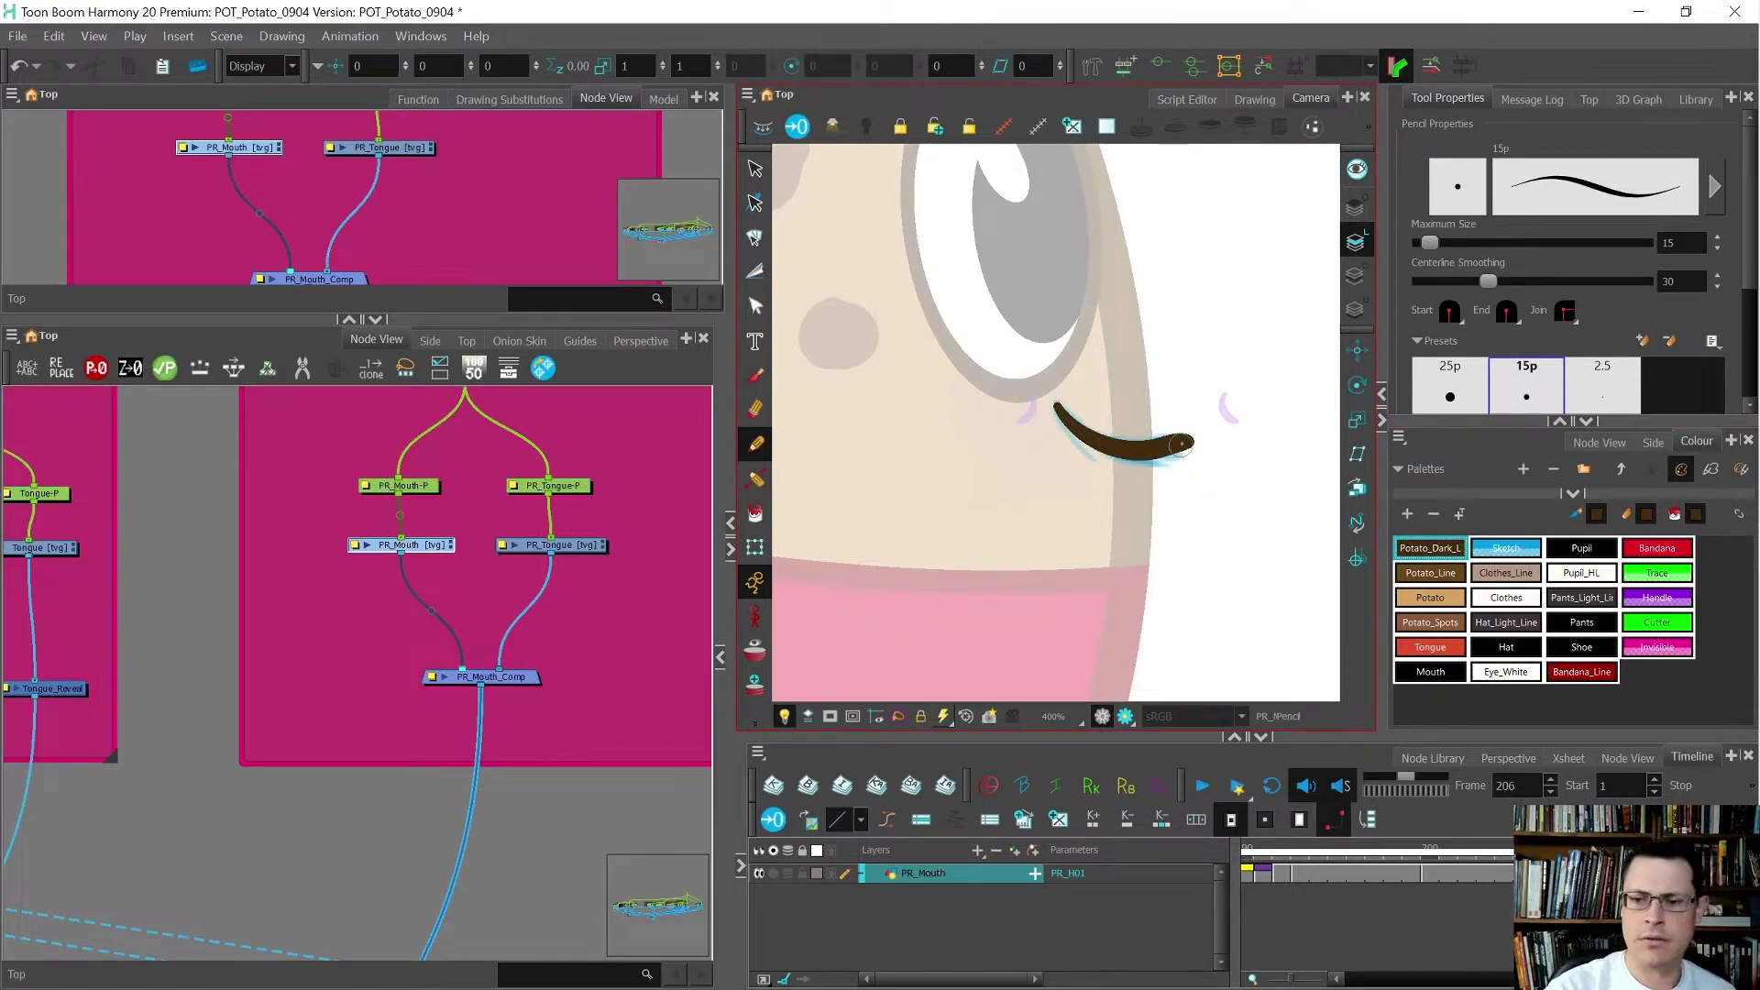
# - Select the strokes that use the Sketch colour in PR_H01 and delete them, keeping the dark pencil line
pyautogui.hotkey('alt', 's')
pyautogui.click(1506, 550)
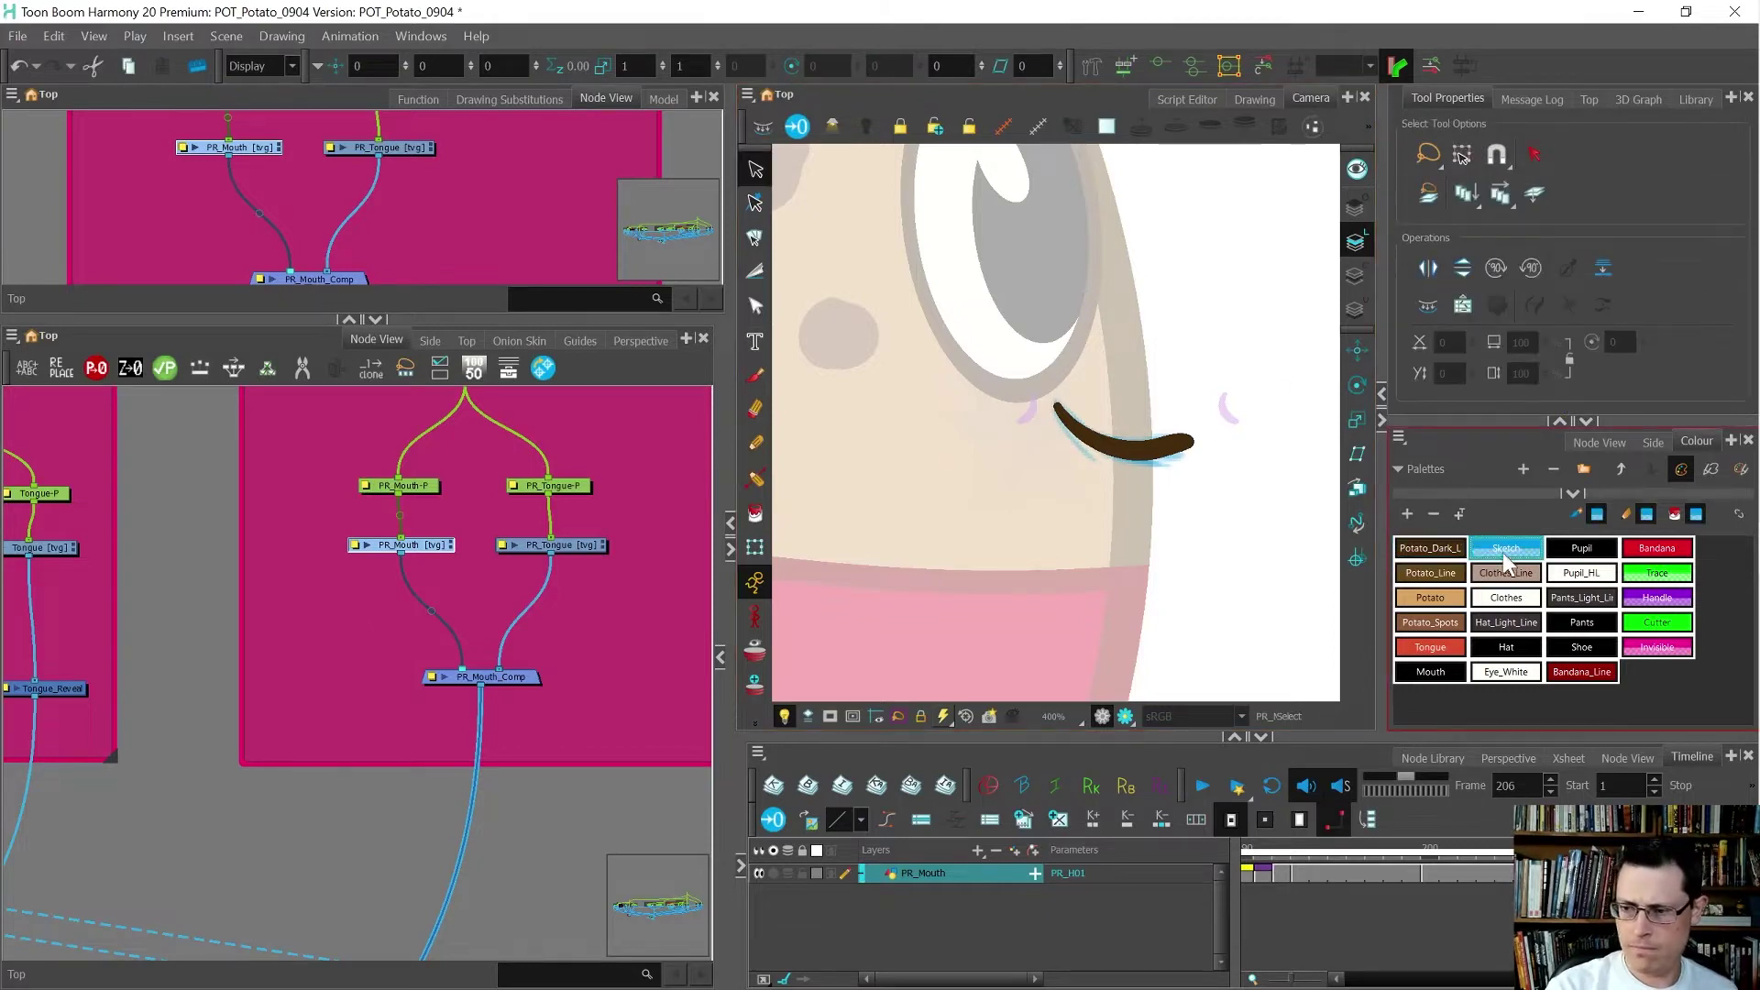
pyautogui.hotkey('ctrl', 'a')
pyautogui.press('Delete')
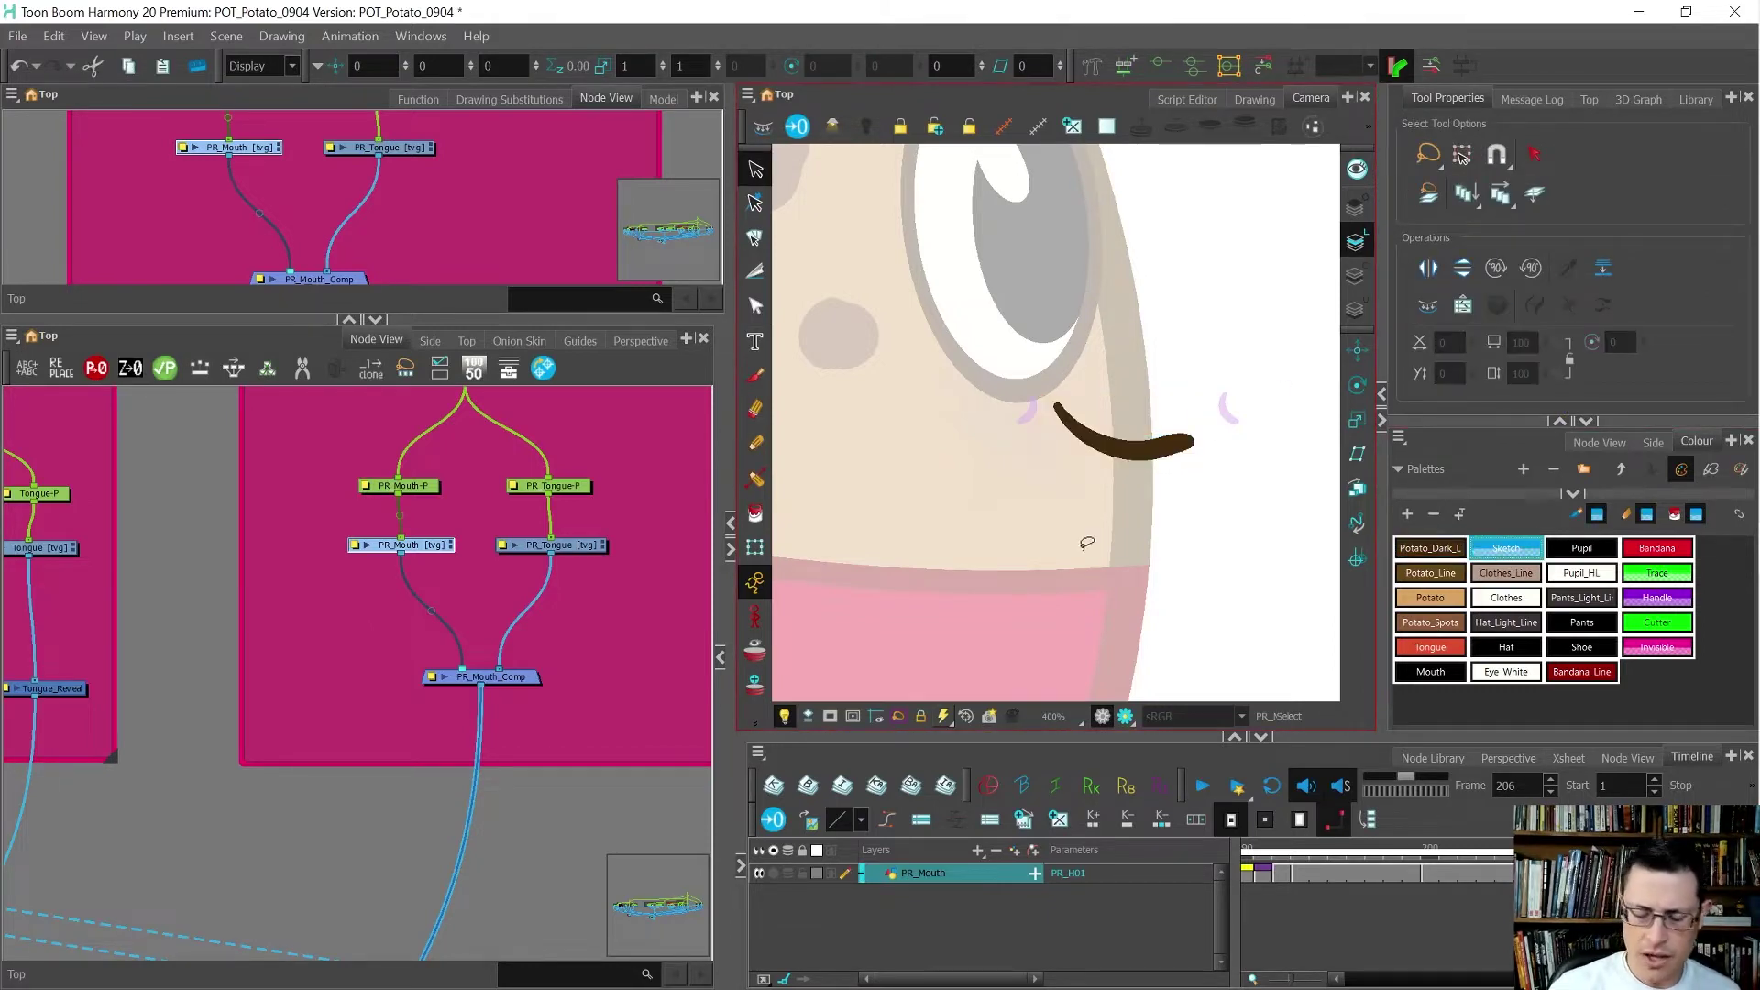
pyautogui.click(1507, 550)
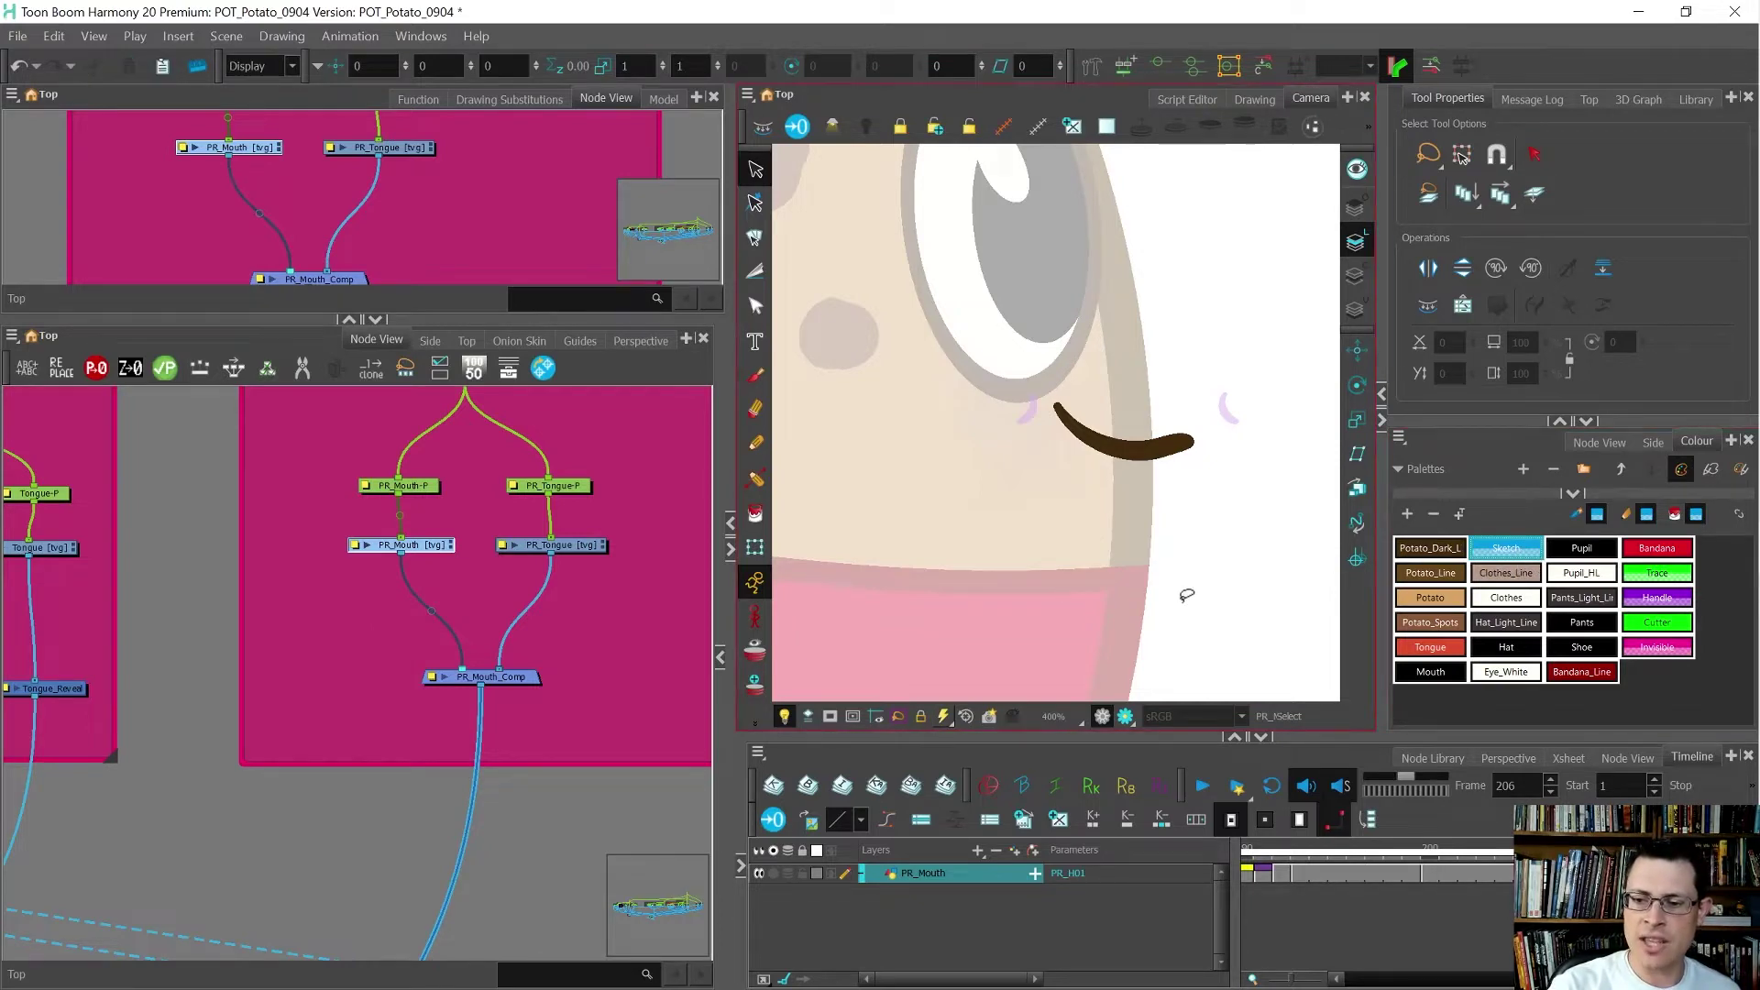
pyautogui.hotkey('ctrl', 'z')
pyautogui.click(1212, 558)
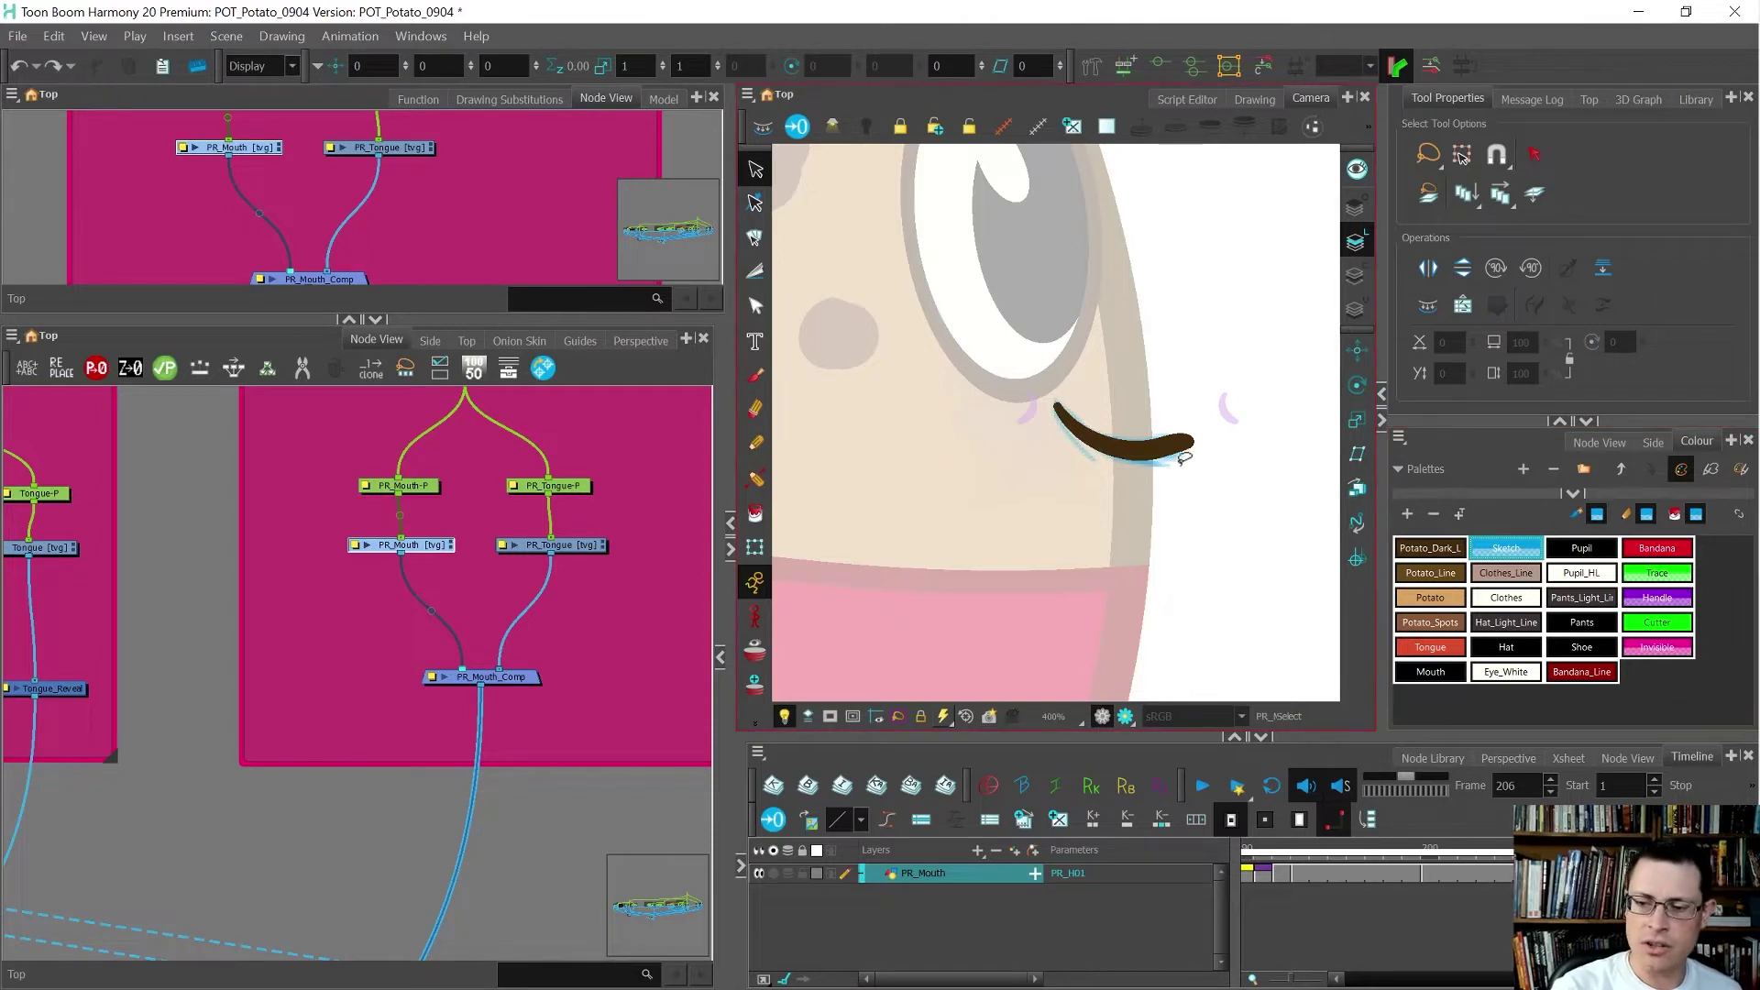
pyautogui.rightClick(1187, 545)
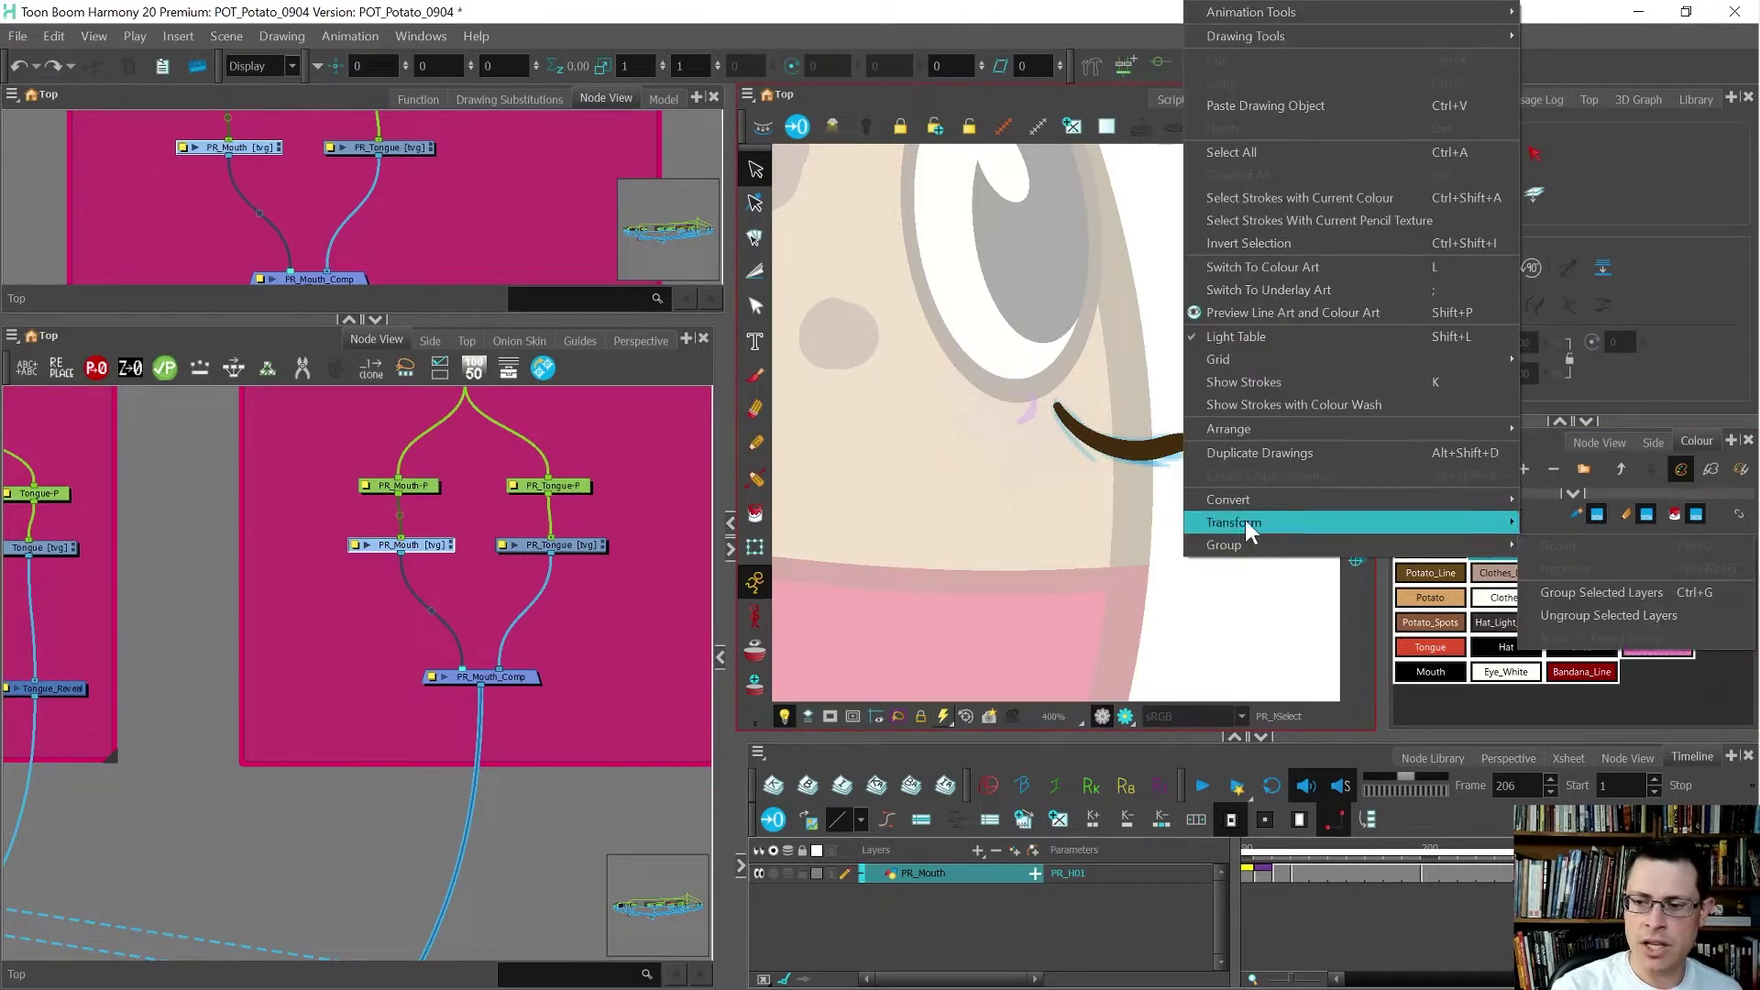
pyautogui.click(1360, 191)
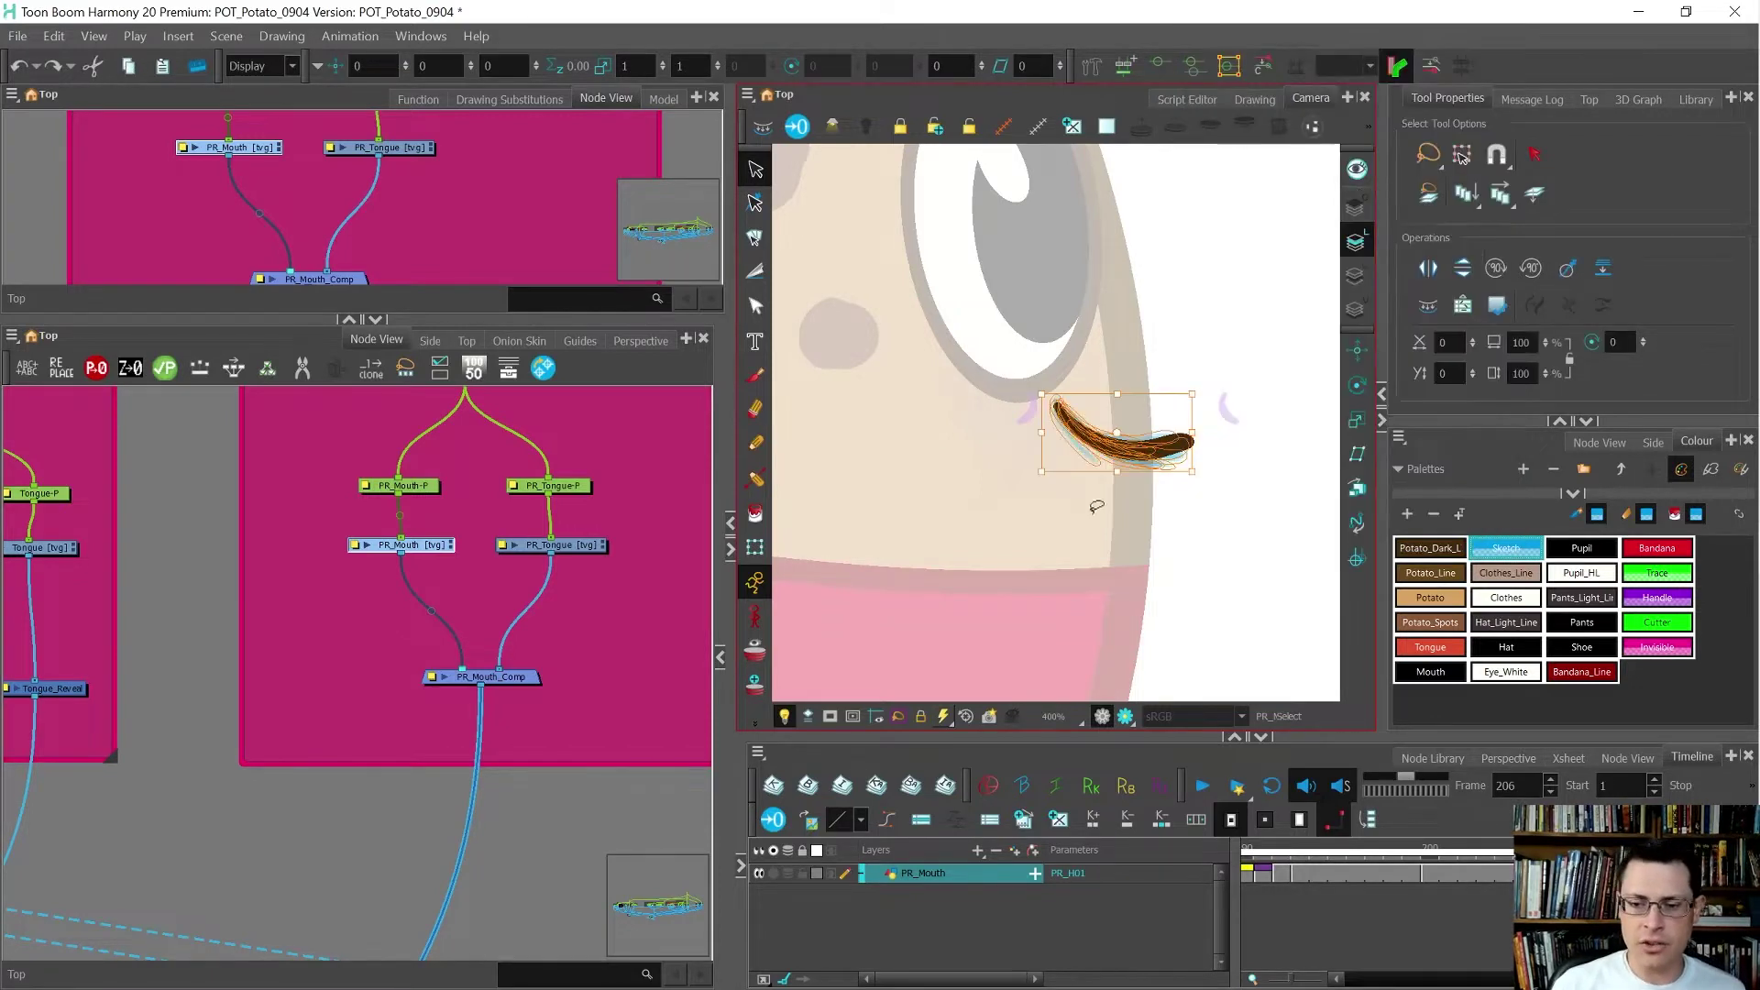
pyautogui.click(1028, 635)
pyautogui.scroll(-2, 1009, 564)
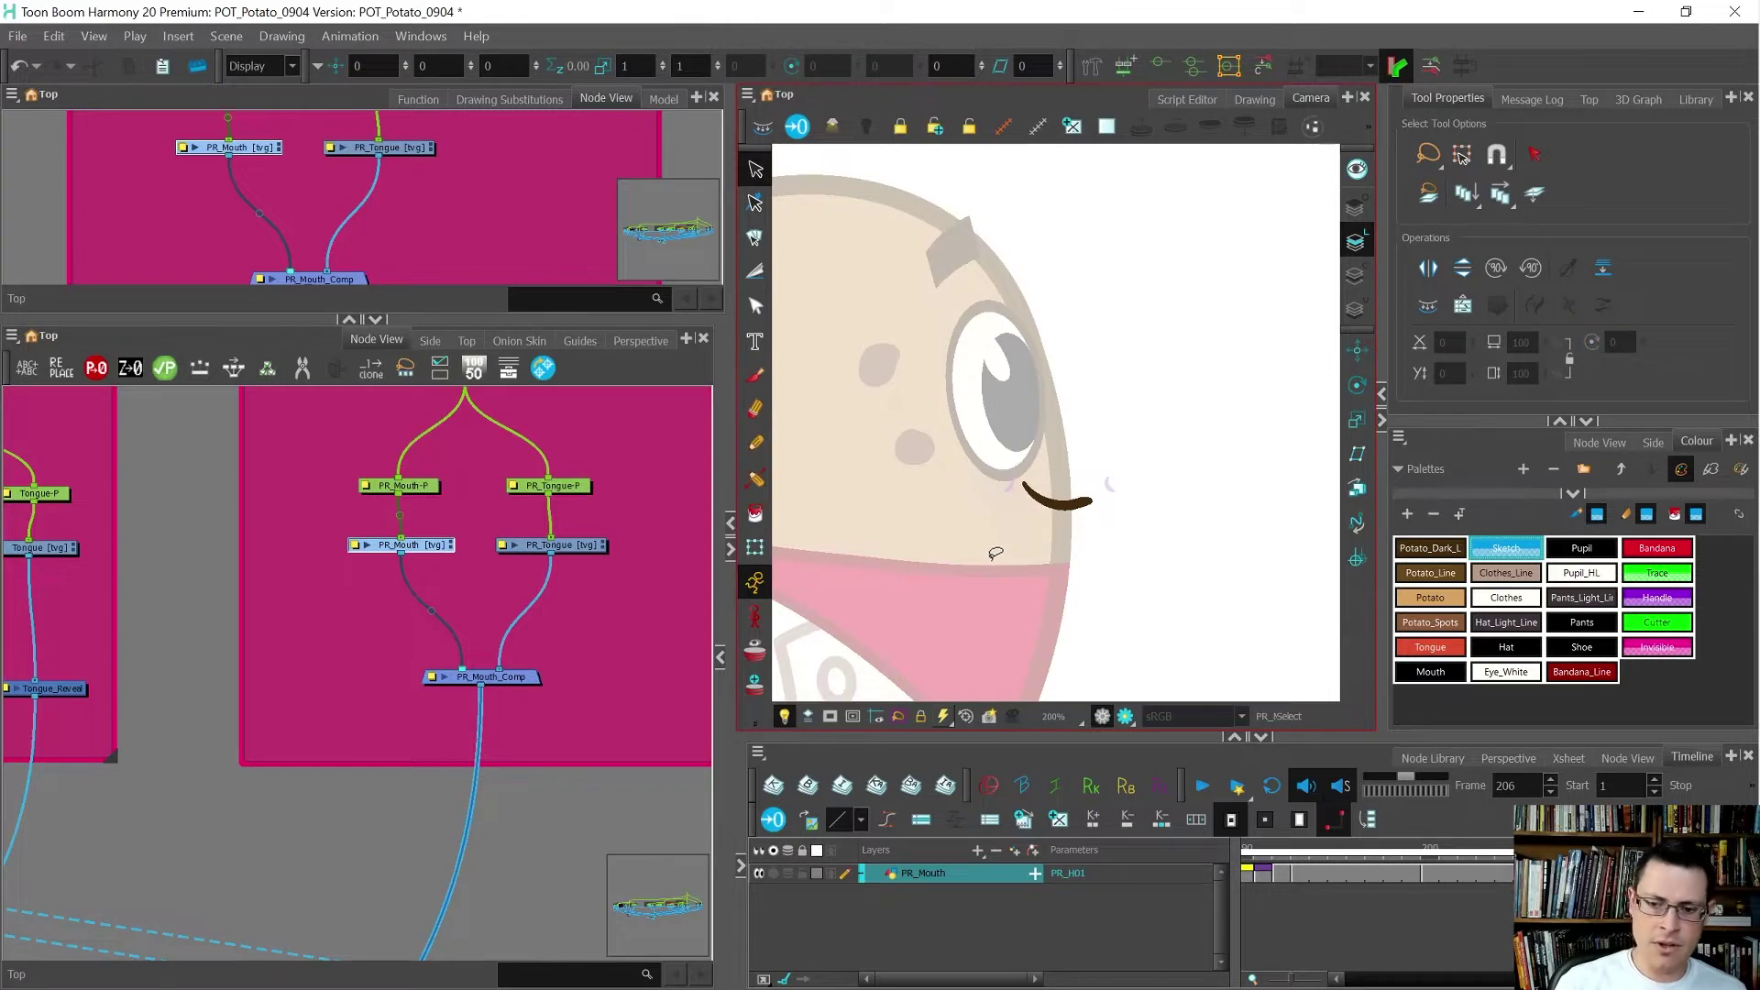
pyautogui.scroll(-2, 1109, 486)
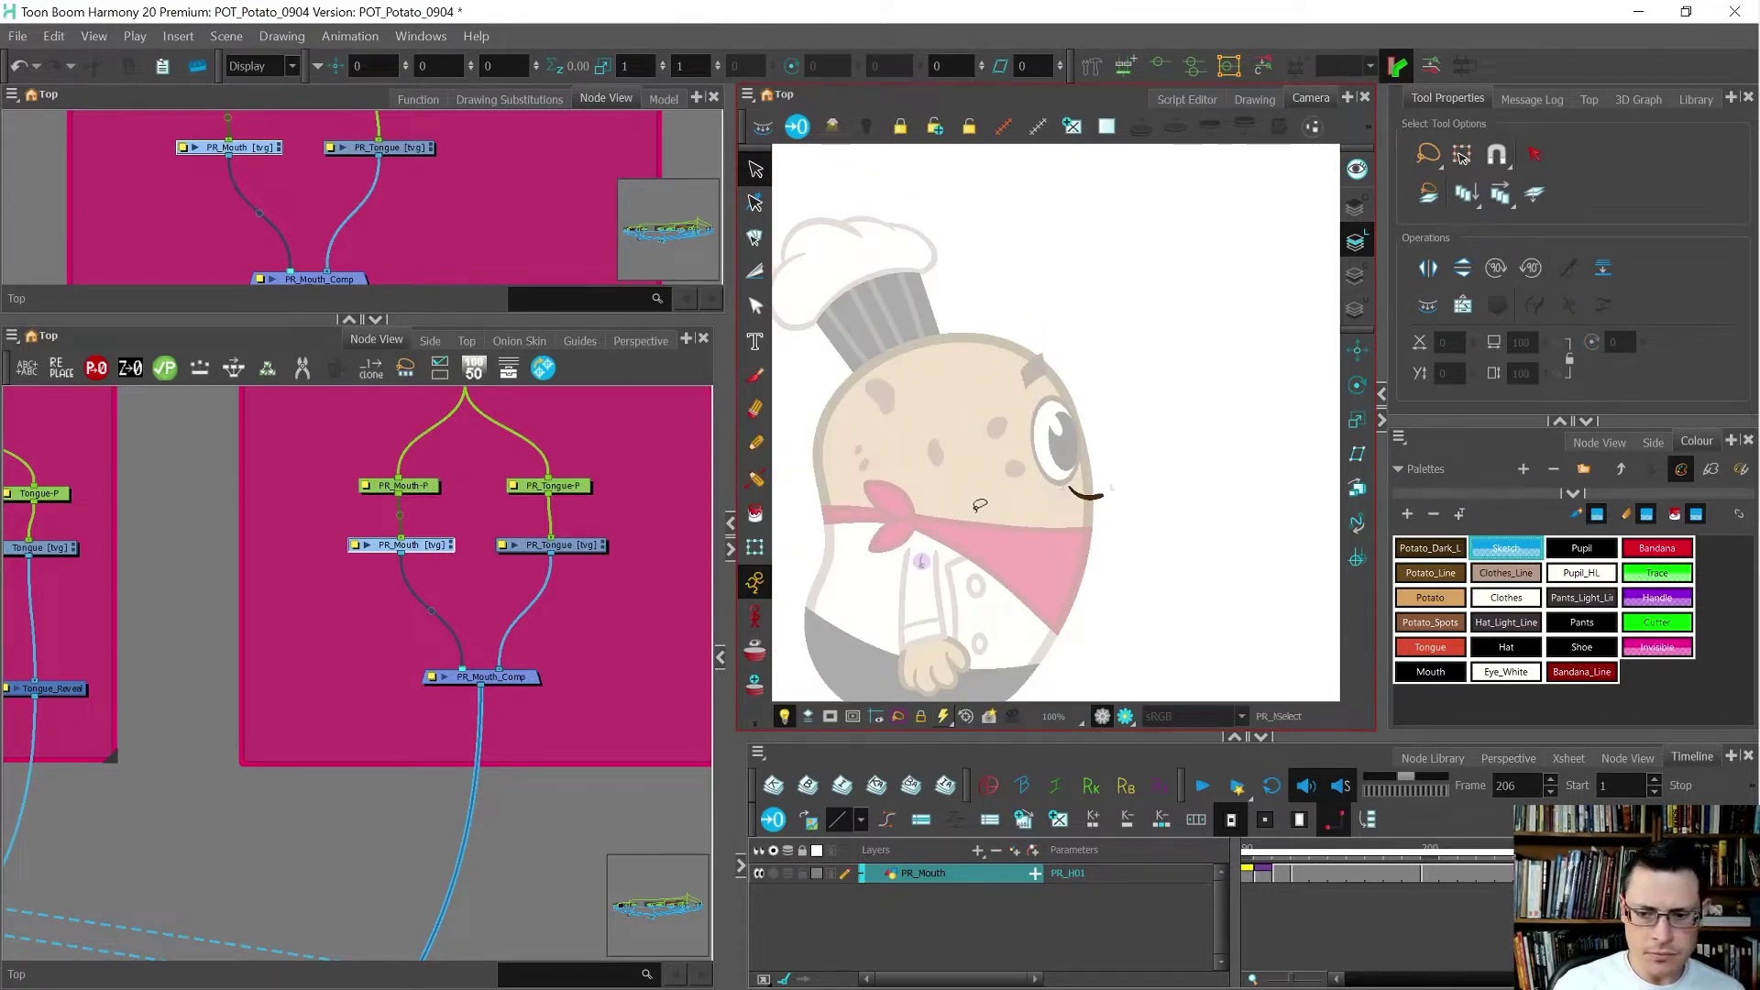
pyautogui.scroll(4, 385, 601)
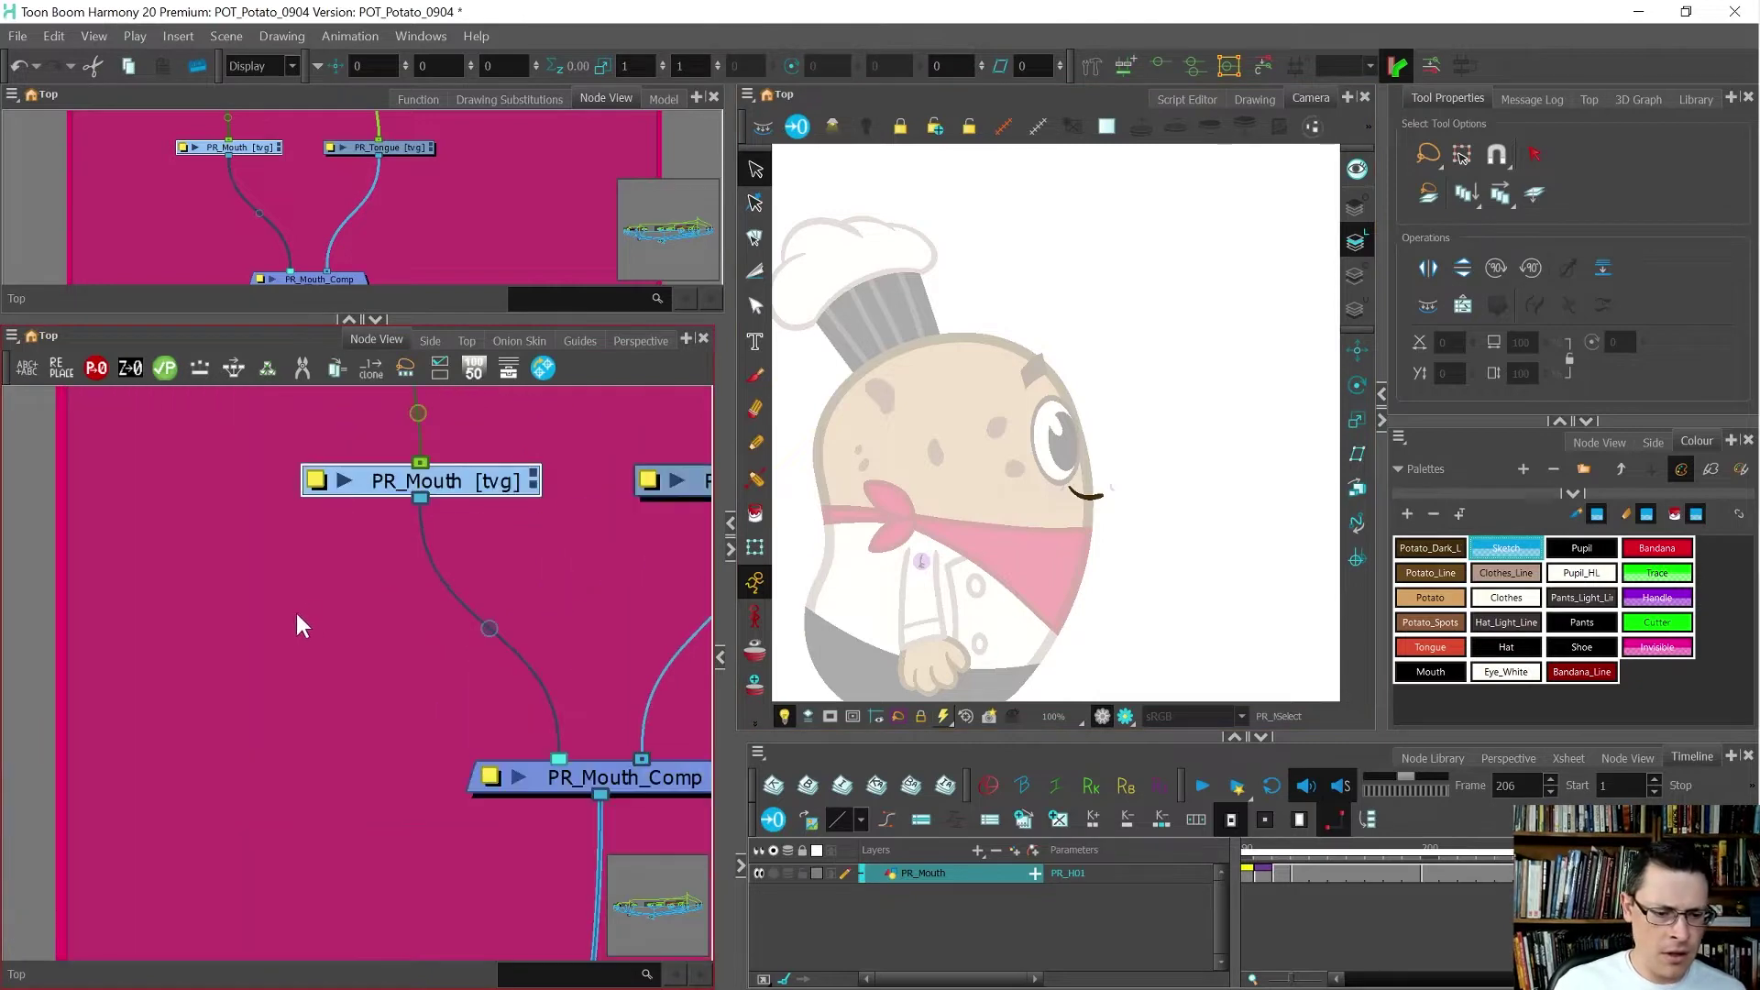
pyautogui.scroll(-2, 302, 626)
pyautogui.moveTo(641, 658); pyautogui.dragTo(415, 800)
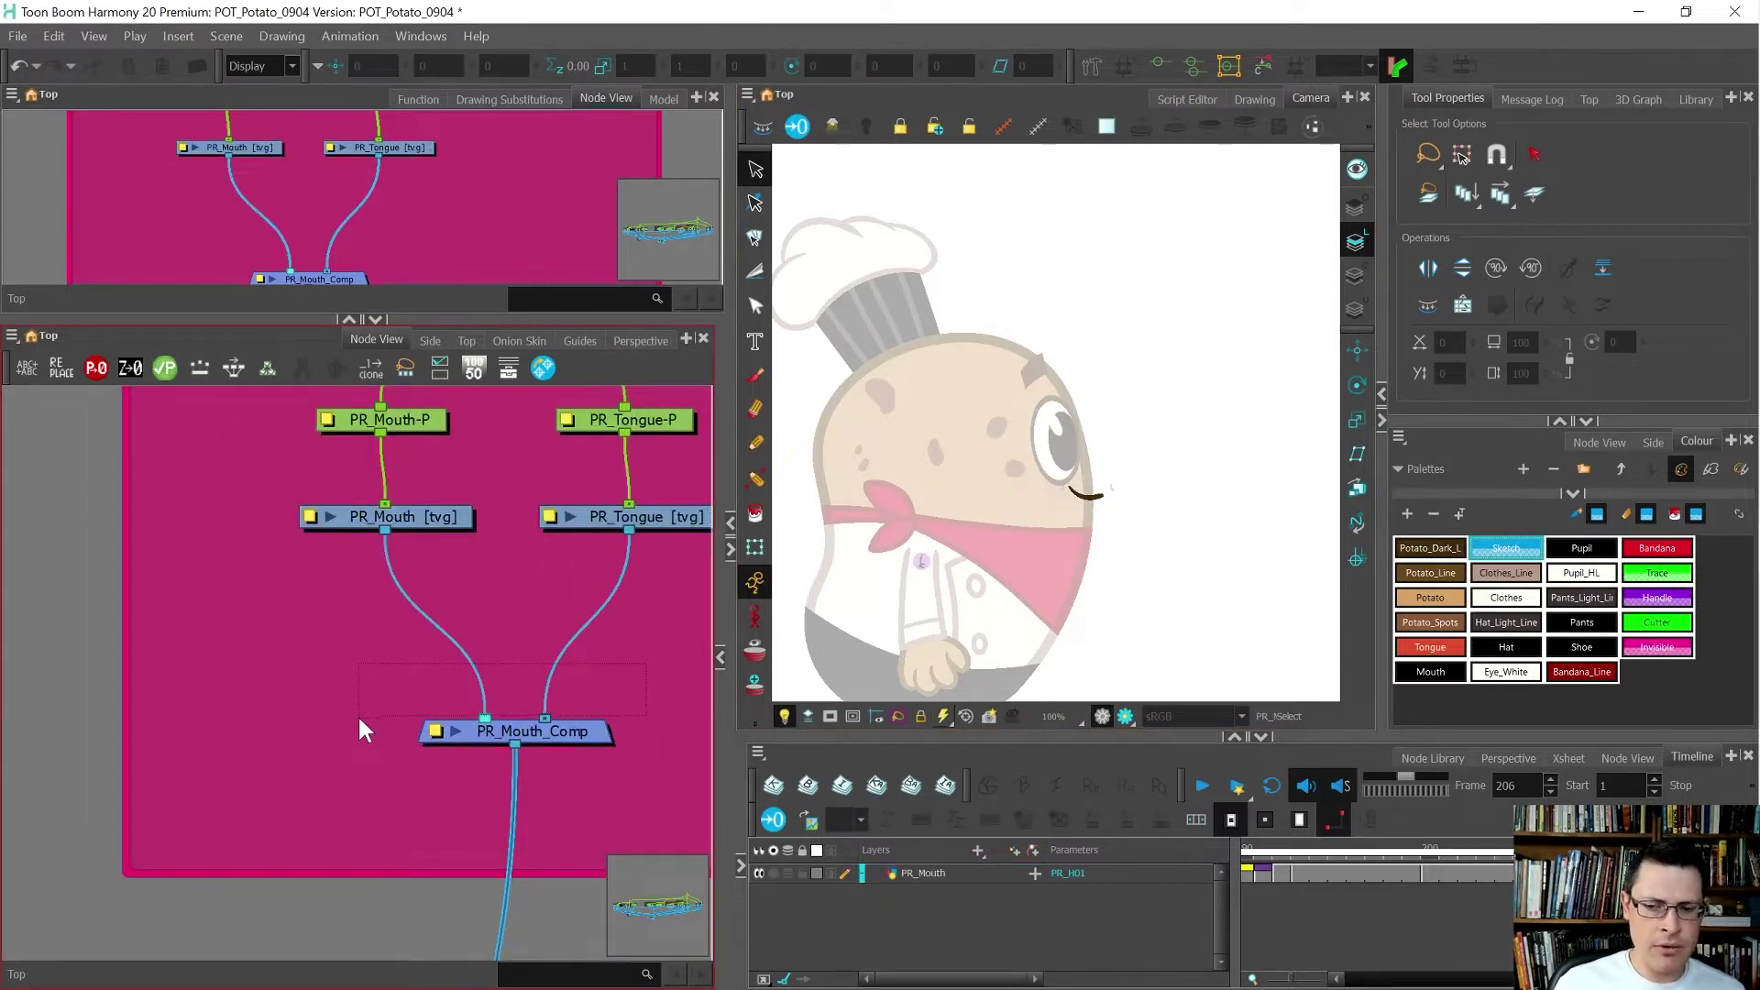
pyautogui.moveTo(359, 723); pyautogui.dragTo(331, 558)
pyautogui.click(401, 512)
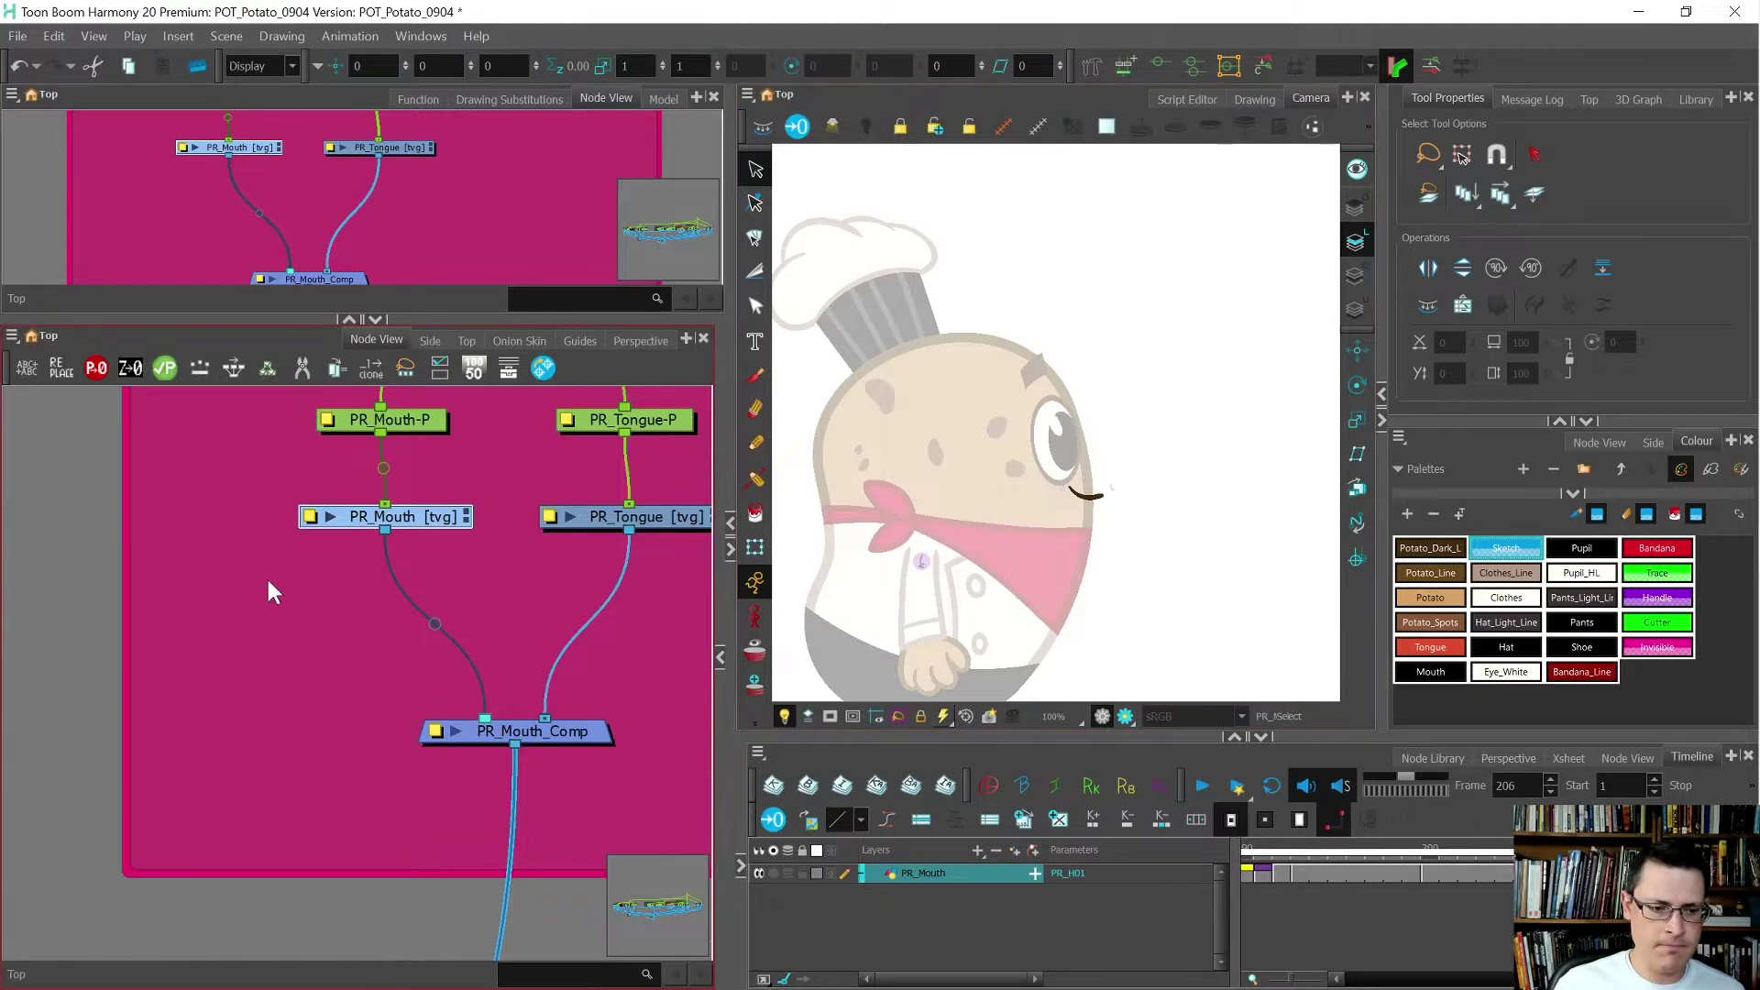
# - Move the PR_Mouth_Comp node down, just below the lower edge of the PR Mouth backdrop
pyautogui.scroll(-5, 264, 578)
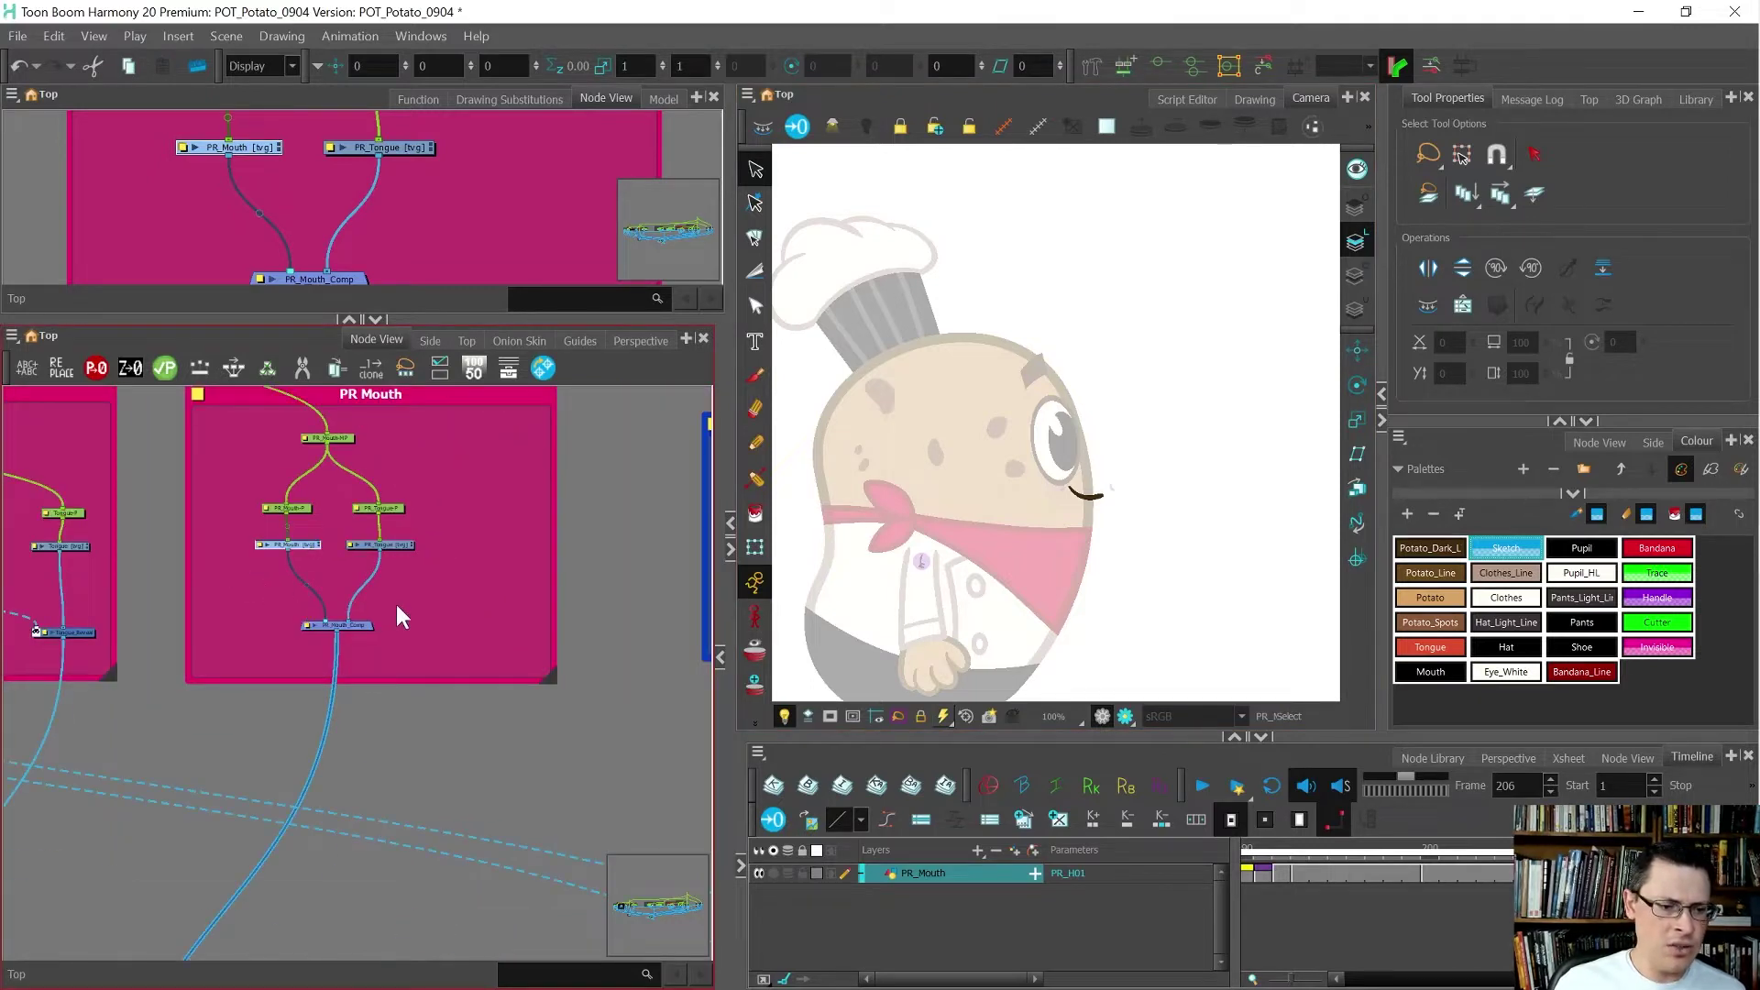
pyautogui.click(363, 625)
pyautogui.click(288, 748)
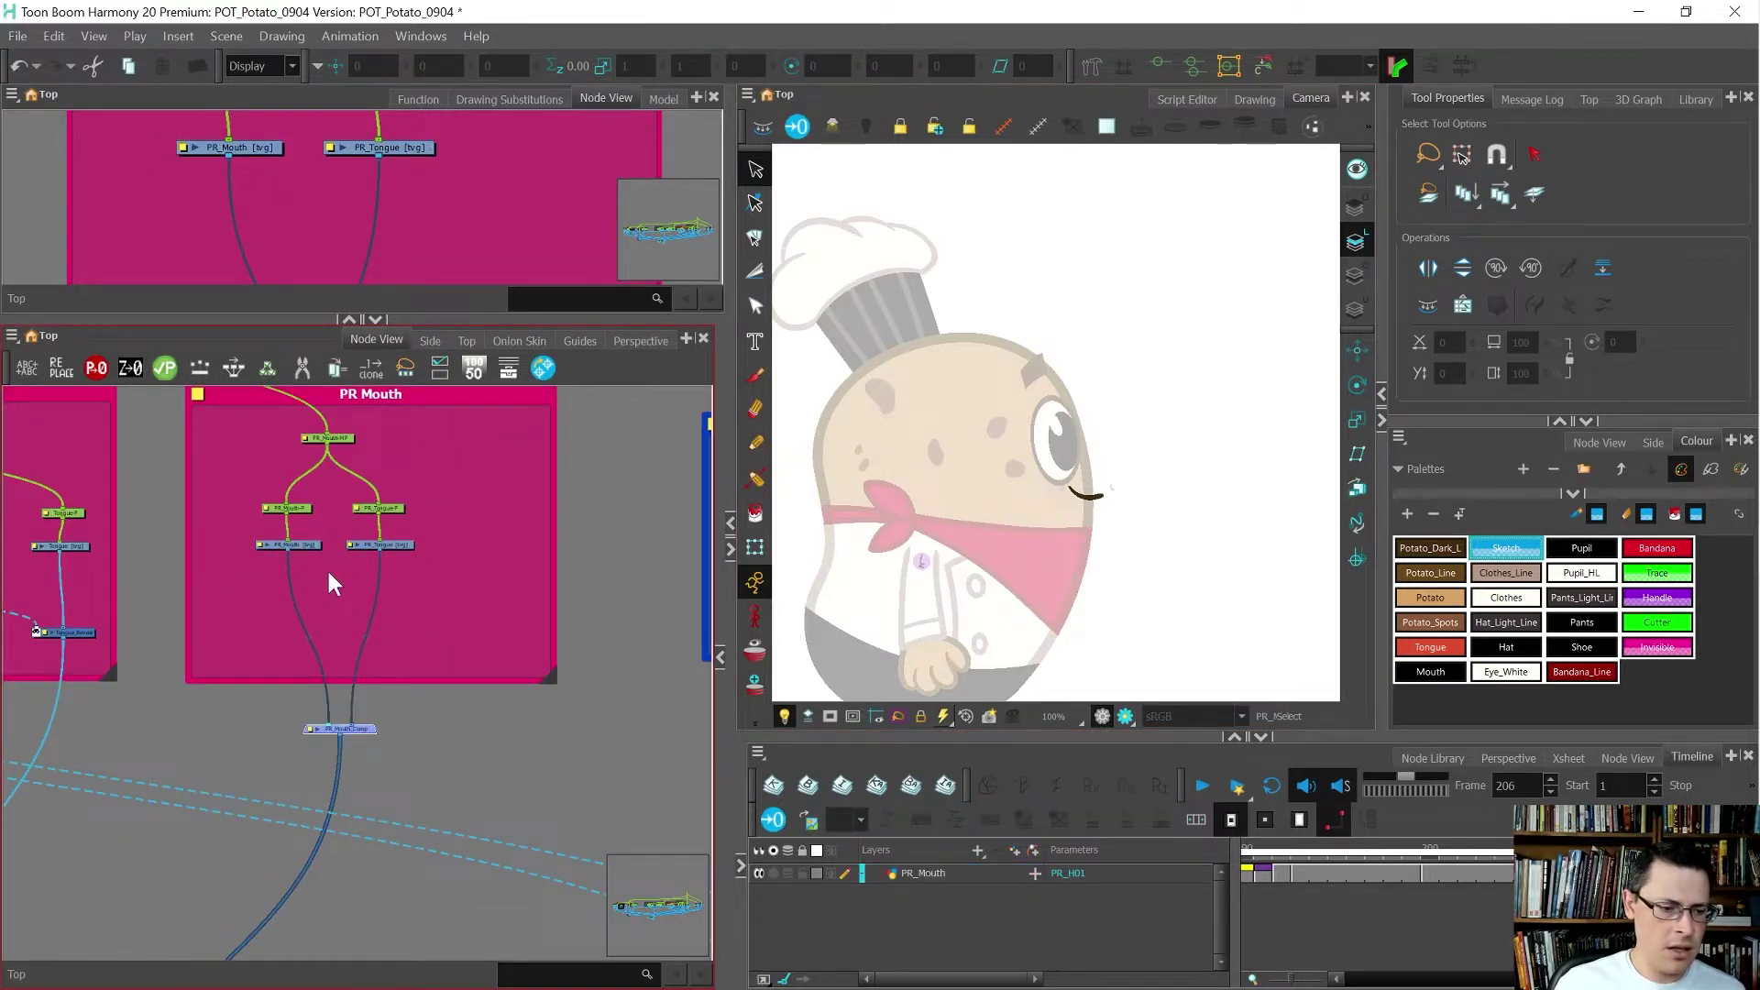
pyautogui.scroll(3, 328, 613)
pyautogui.press('Tab')
pyautogui.write('cutter')
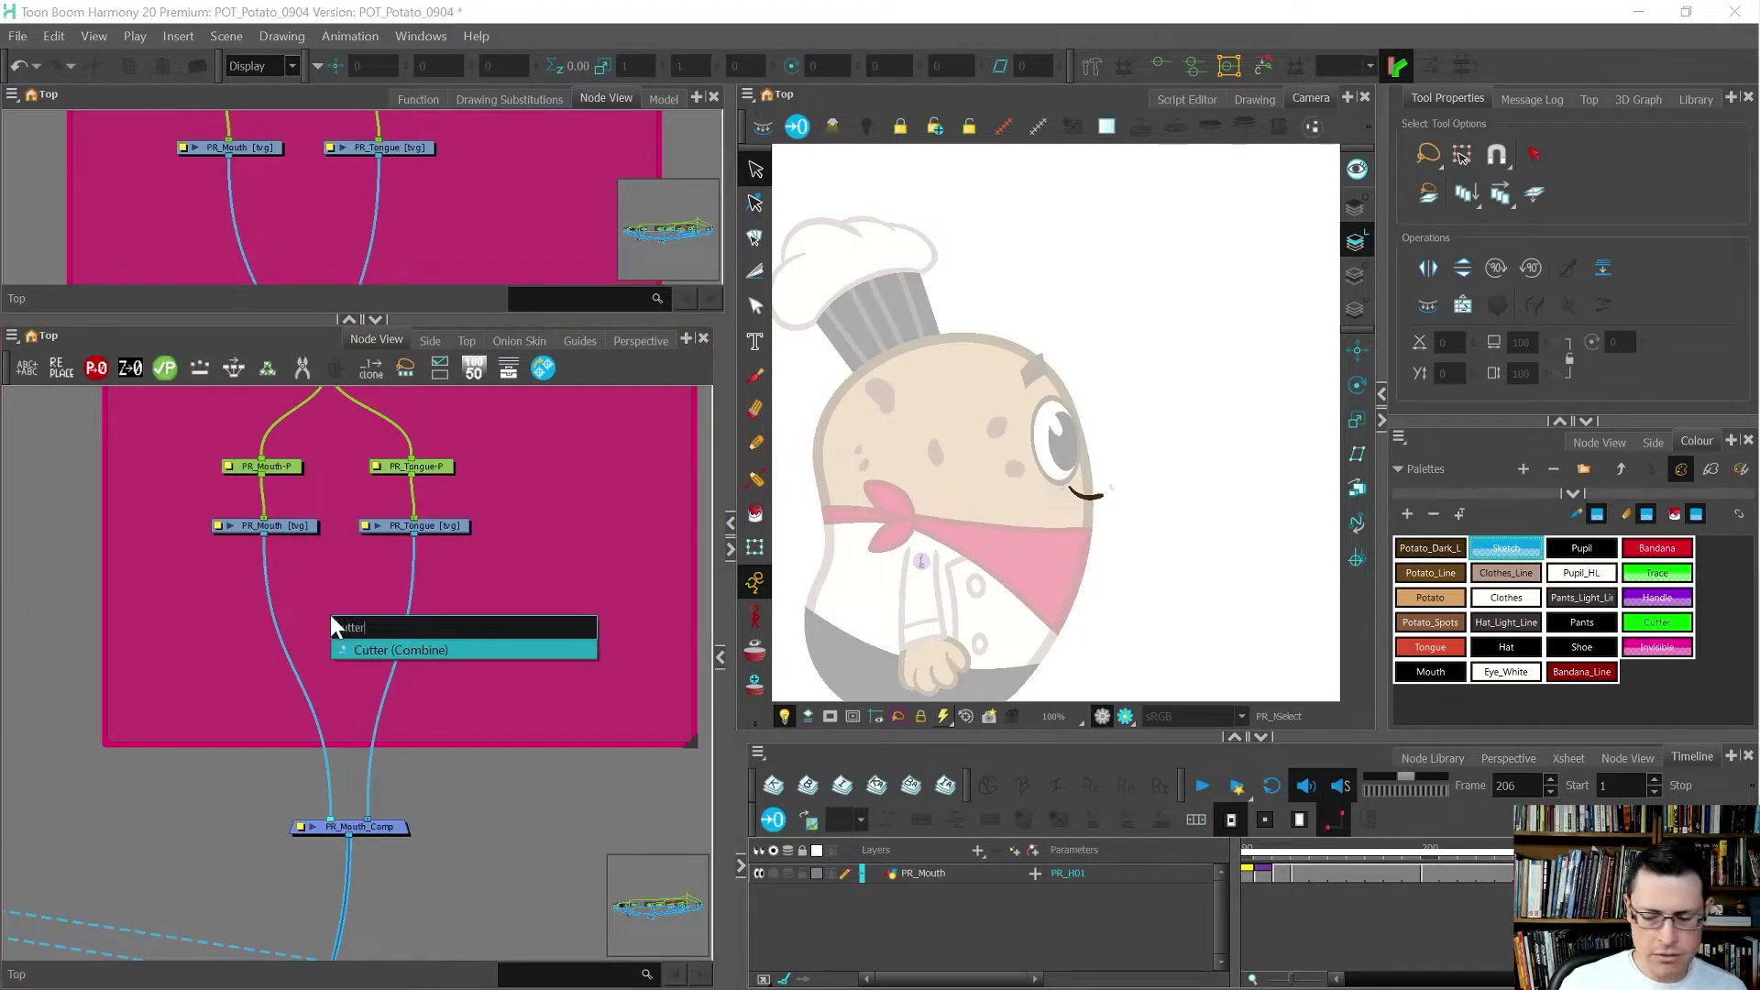
pyautogui.press('Escape')
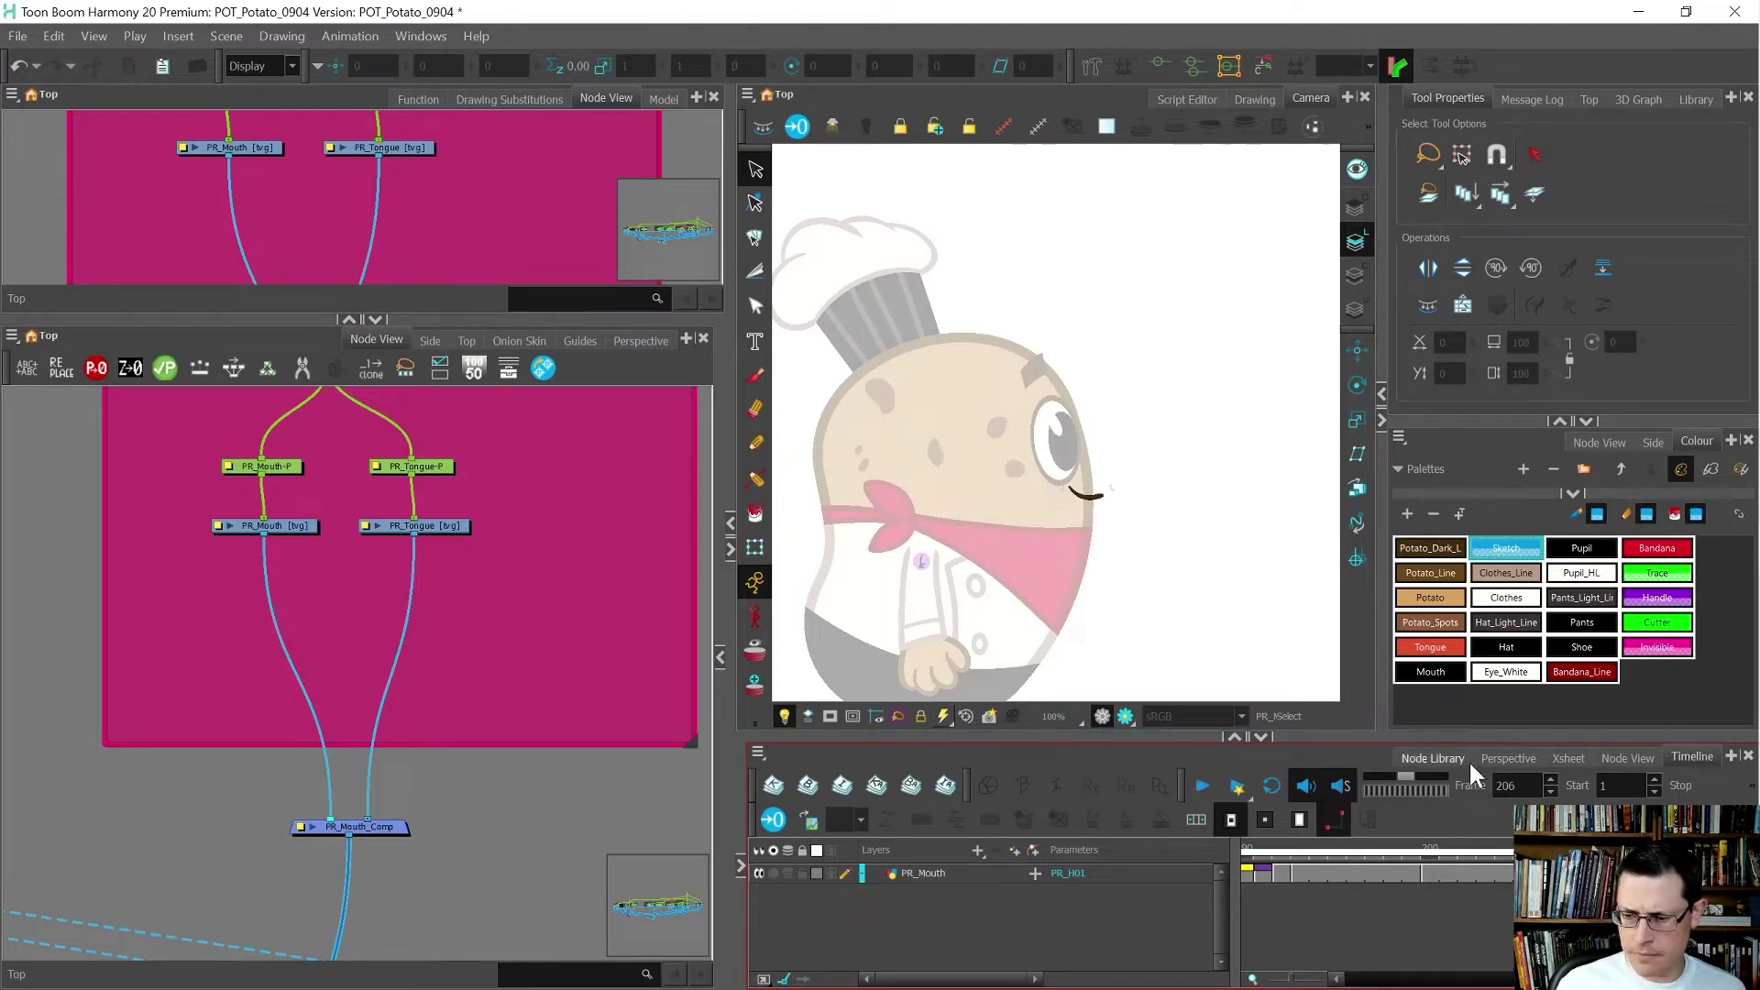
# - Find the Cutter in the Node Library and place it in the PR Mouth backdrop below the PR_Mouth drawing
pyautogui.click(1433, 758)
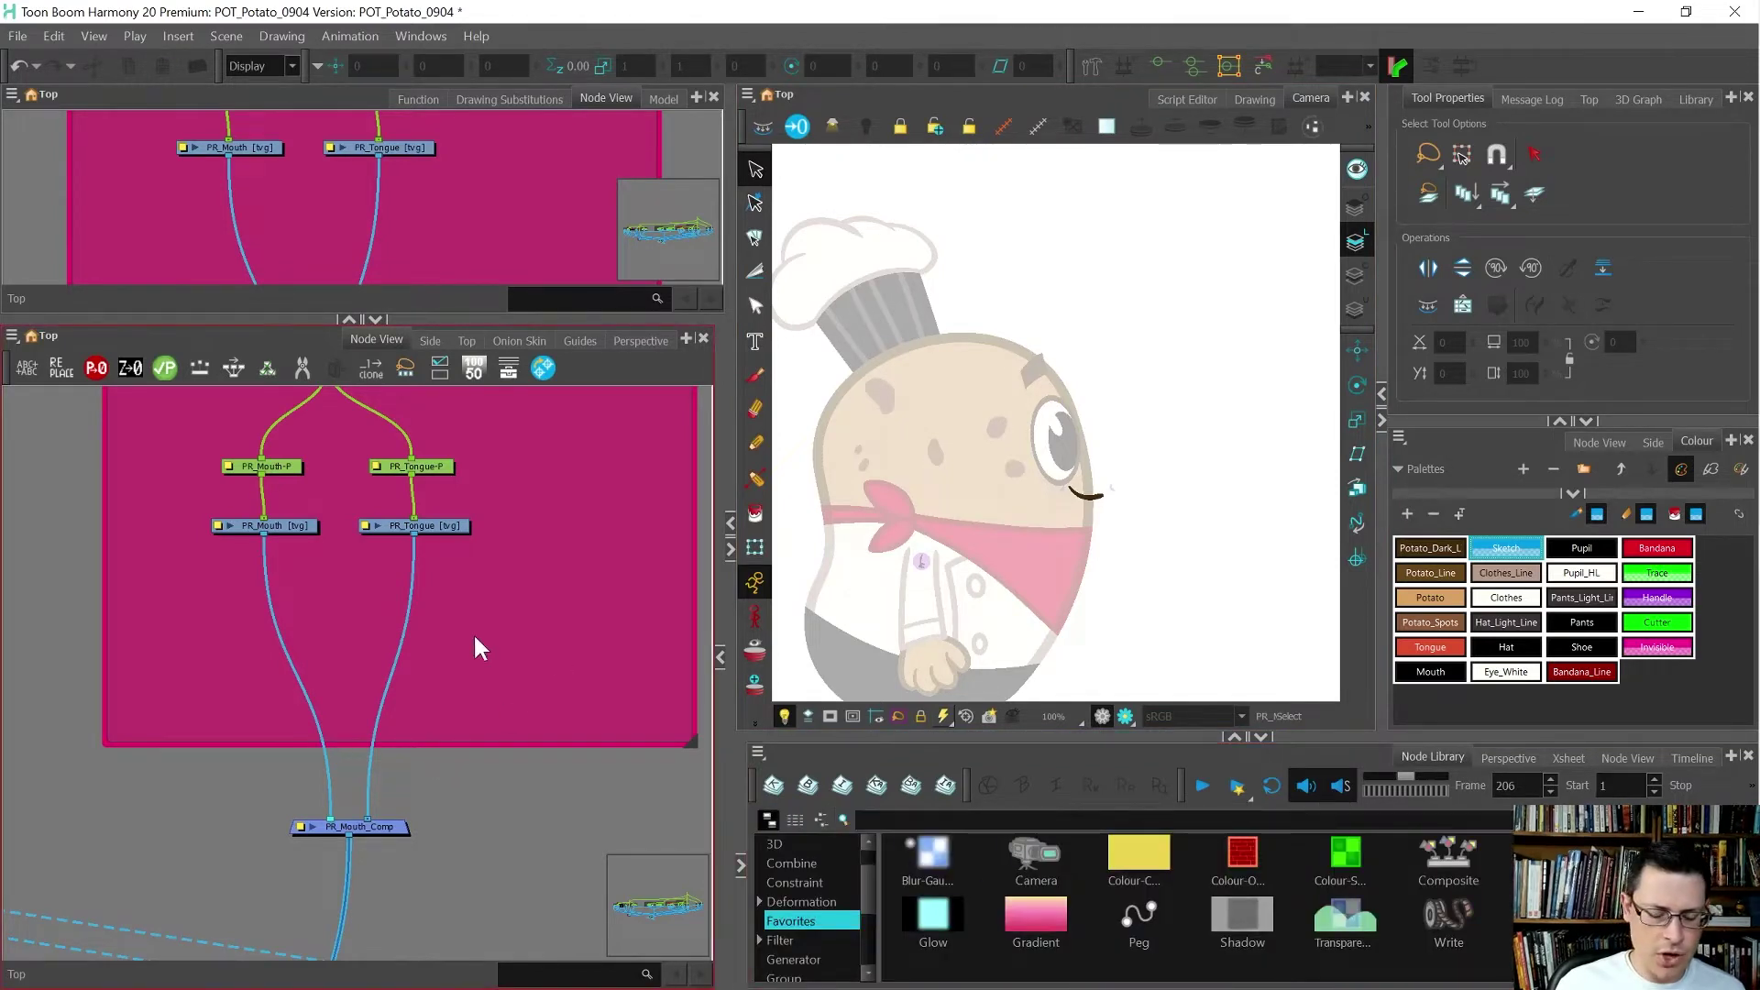
pyautogui.click(861, 820)
pyautogui.write('c')
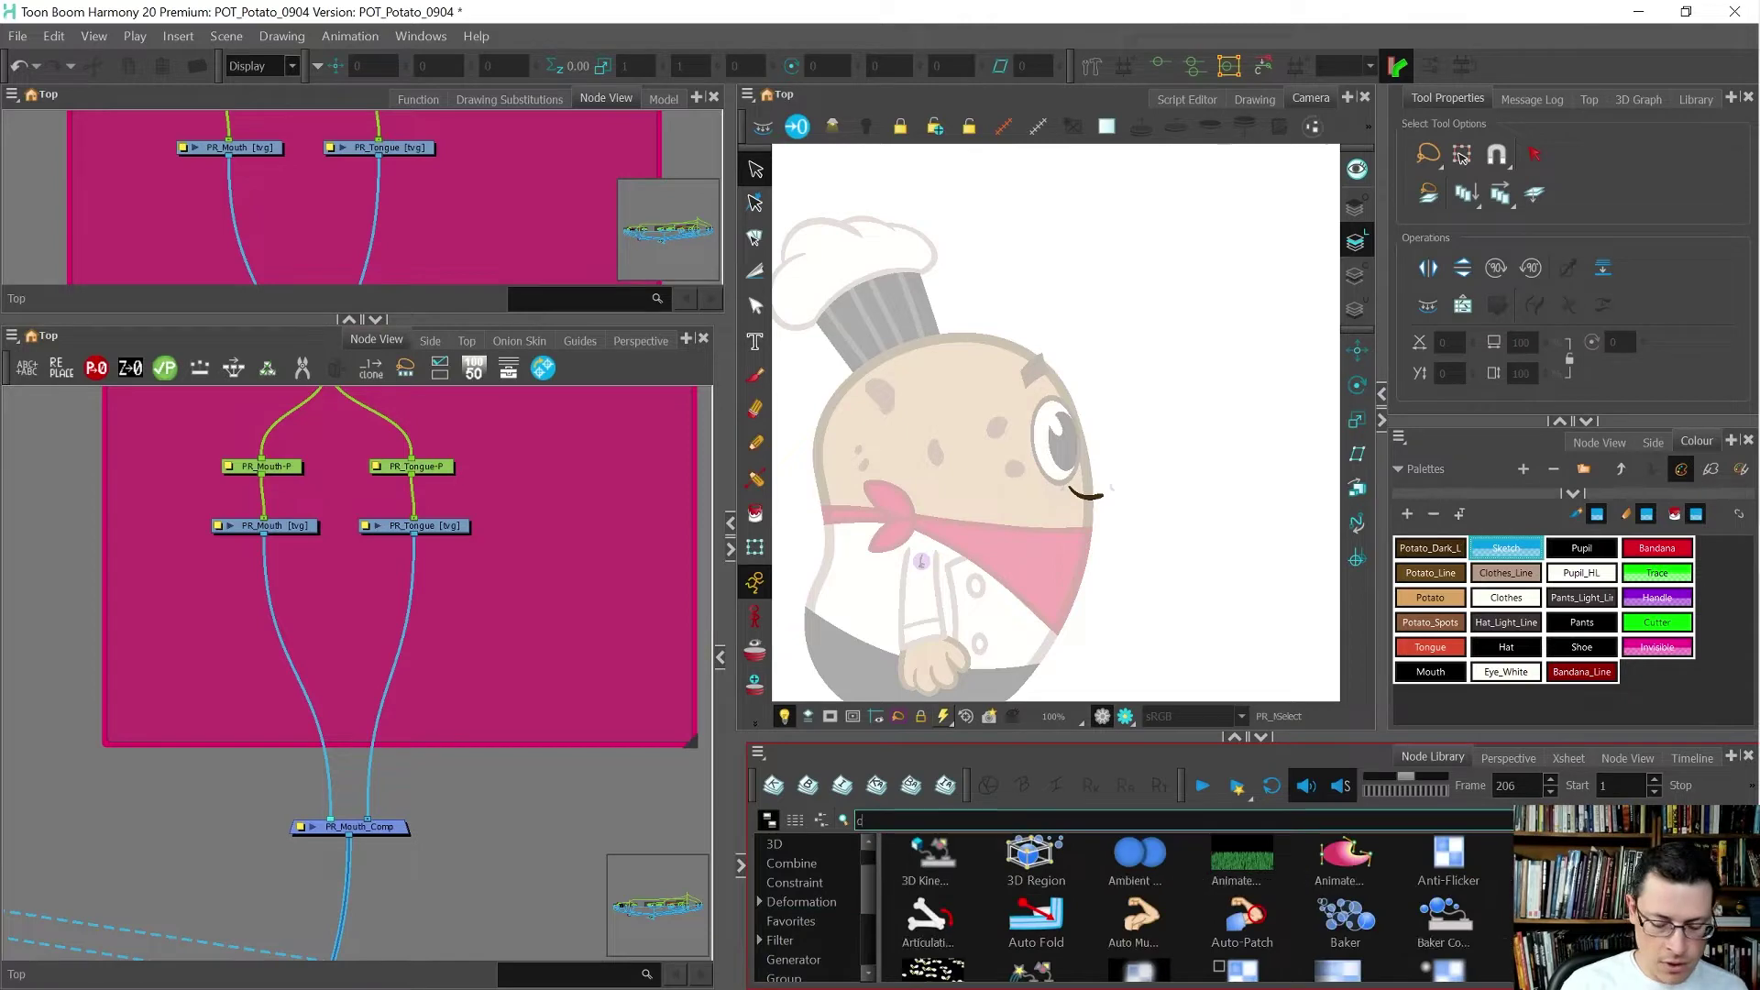
pyautogui.write('utter')
pyautogui.moveTo(933, 857); pyautogui.dragTo(245, 613)
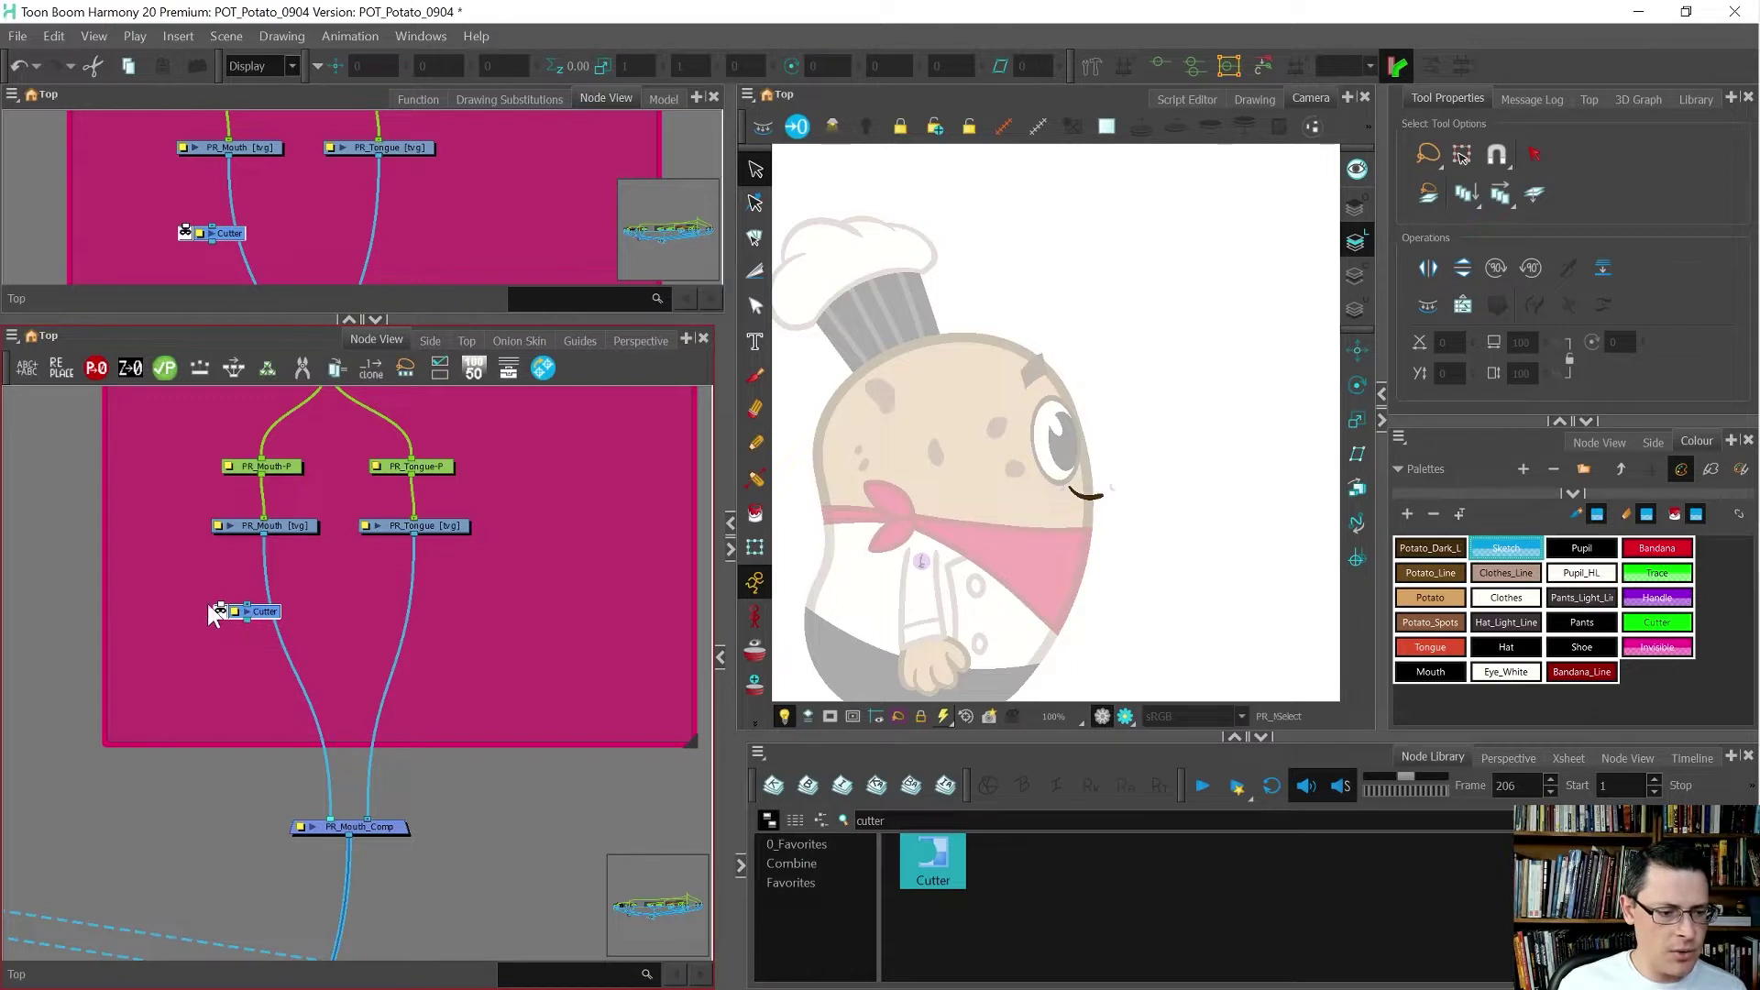
# - Insert the Cutter into the cable between the PR_Mouth drawing and PR_Mouth_Comp
pyautogui.scroll(1, 258, 627)
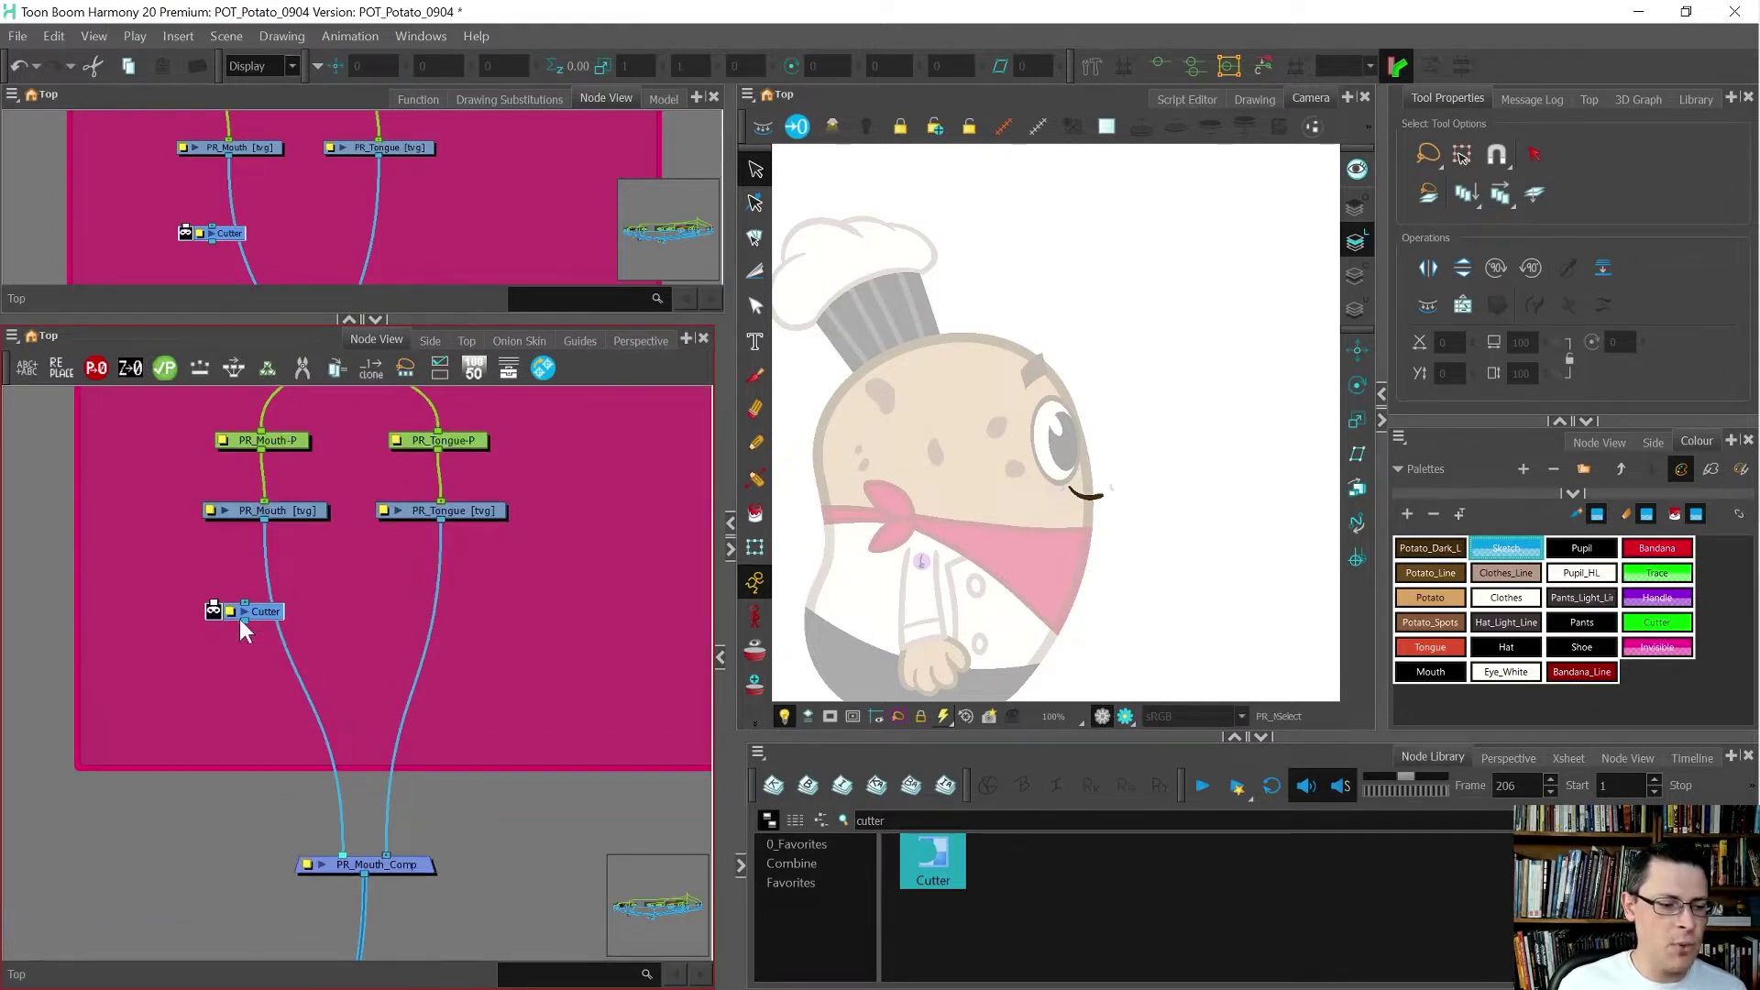
pyautogui.moveTo(266, 613); pyautogui.dragTo(291, 682)
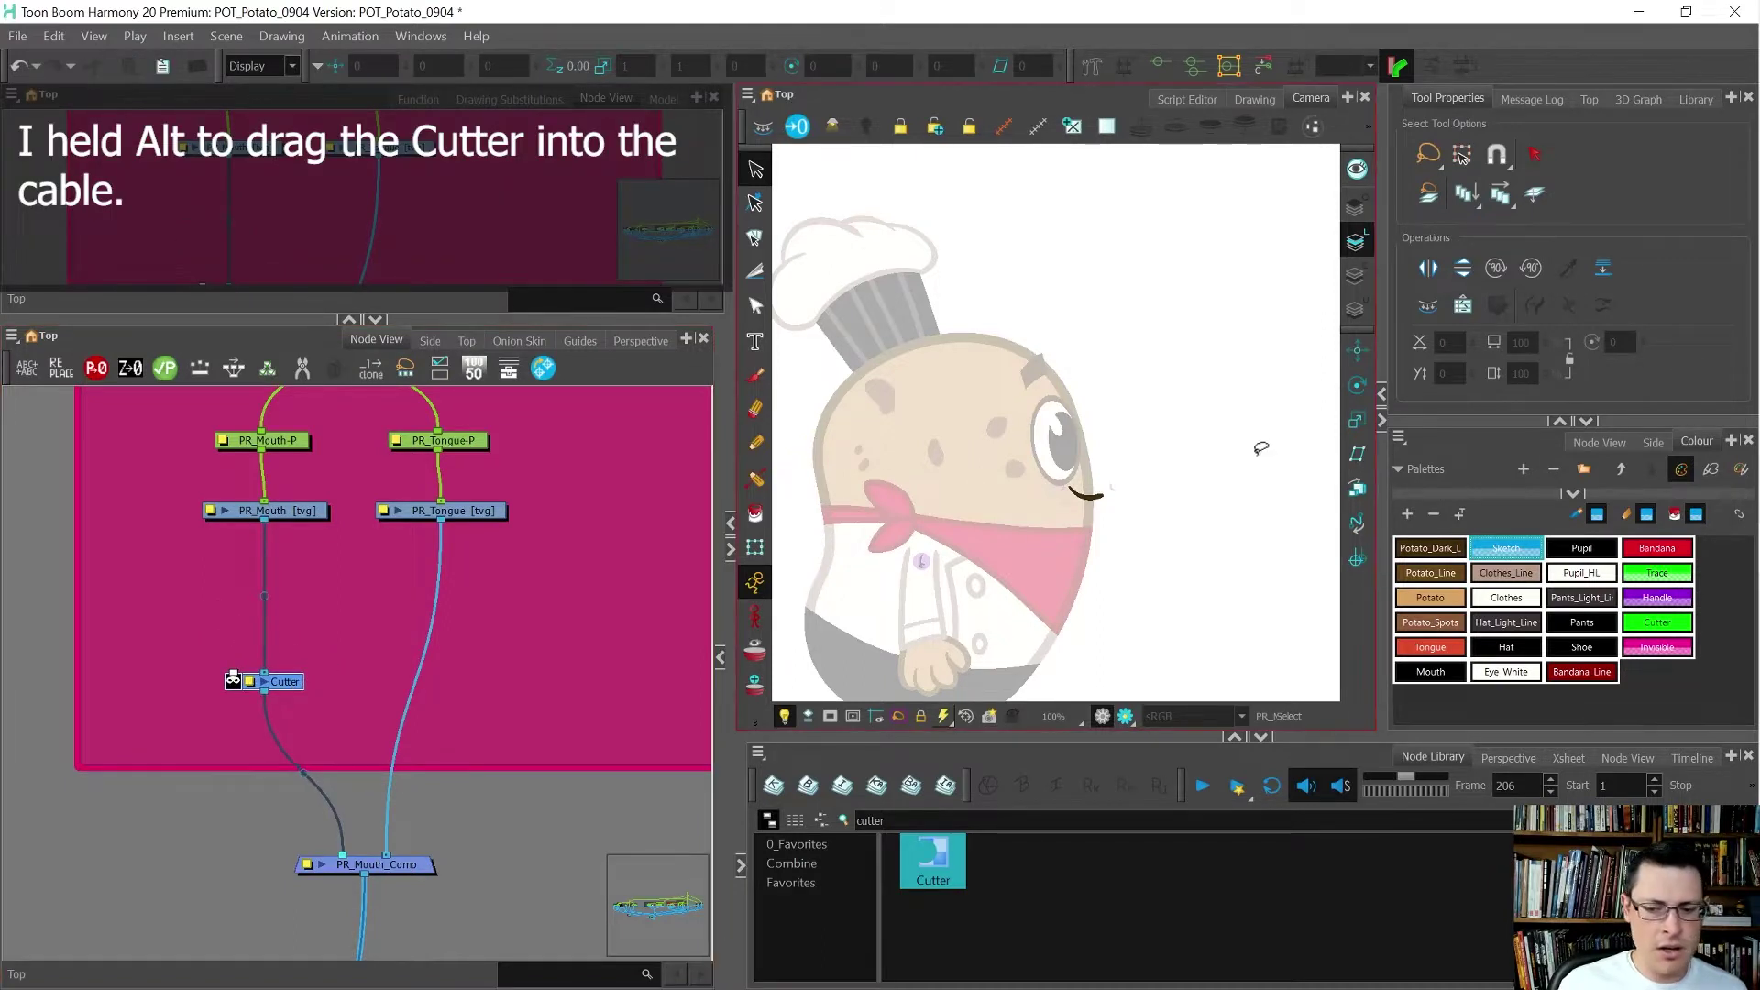
# - Select the potato's body in the camera view and centre the node network on its Torso drawing
pyautogui.hotkey('shift', 't')
pyautogui.scroll(5, 1101, 495)
pyautogui.click(1046, 451)
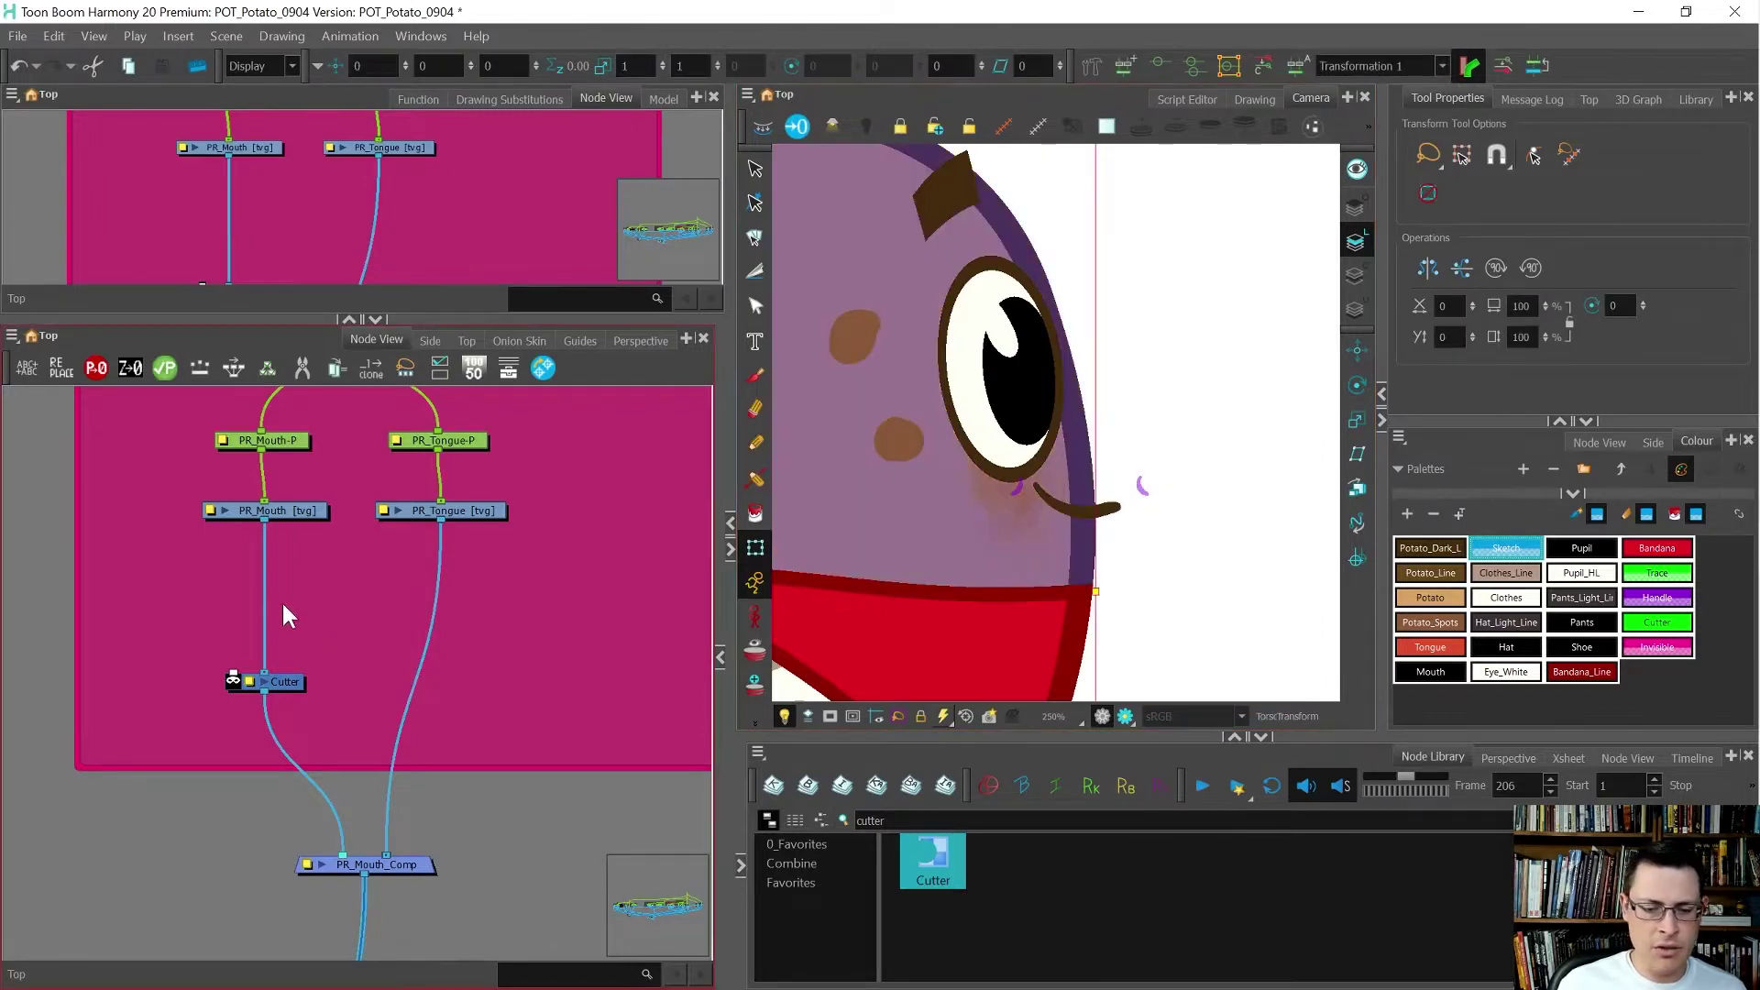
pyautogui.scroll(-6, 246, 596)
pyautogui.press('g')
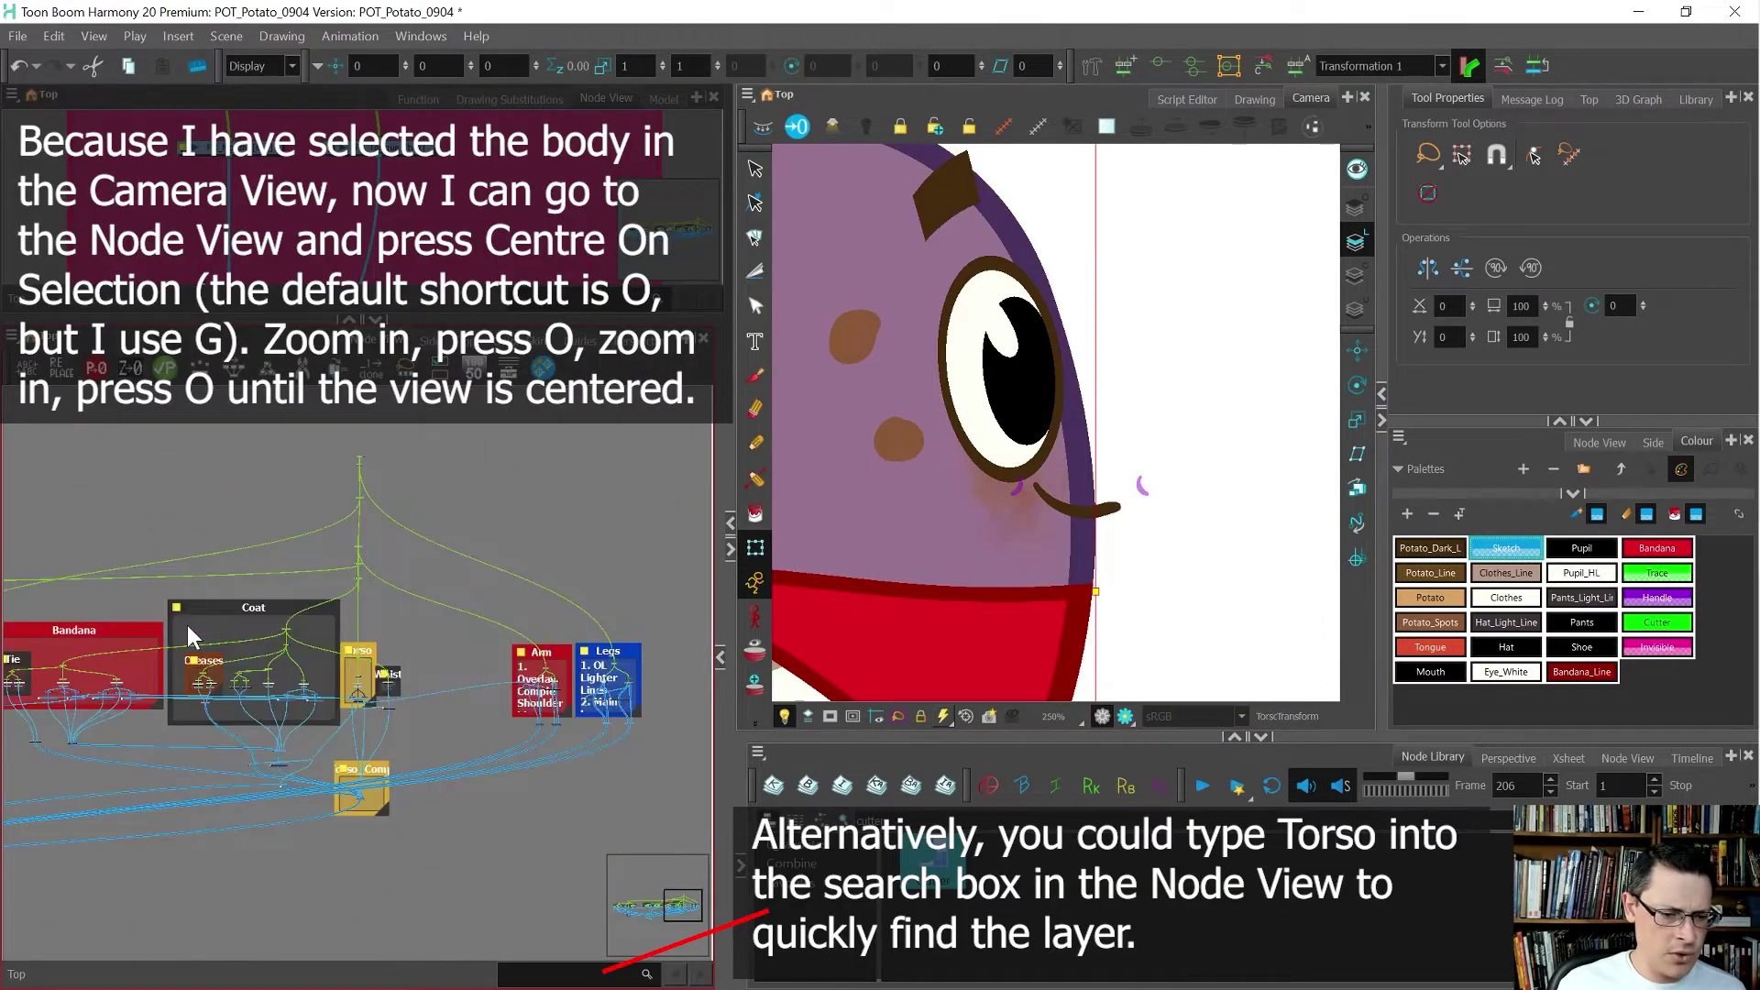
pyautogui.scroll(2, 313, 702)
pyautogui.press('g')
pyautogui.scroll(2, 333, 708)
pyautogui.press('g')
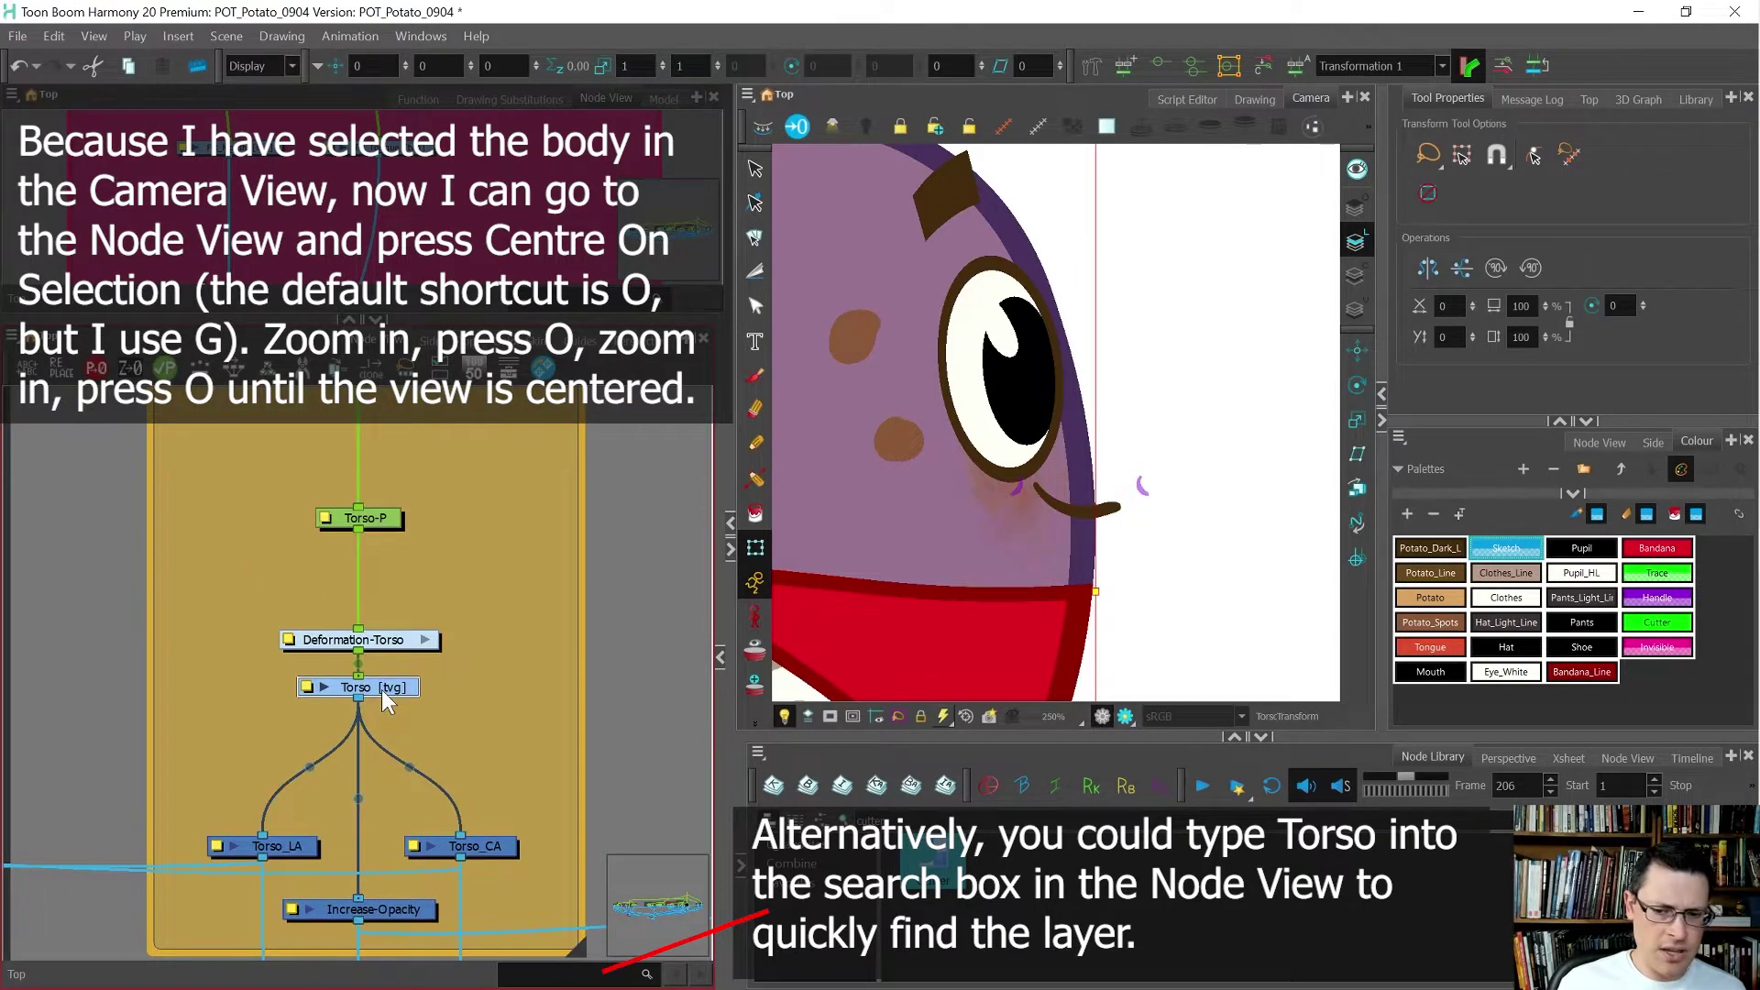
pyautogui.scroll(-2, 382, 690)
pyautogui.scroll(2, 381, 823)
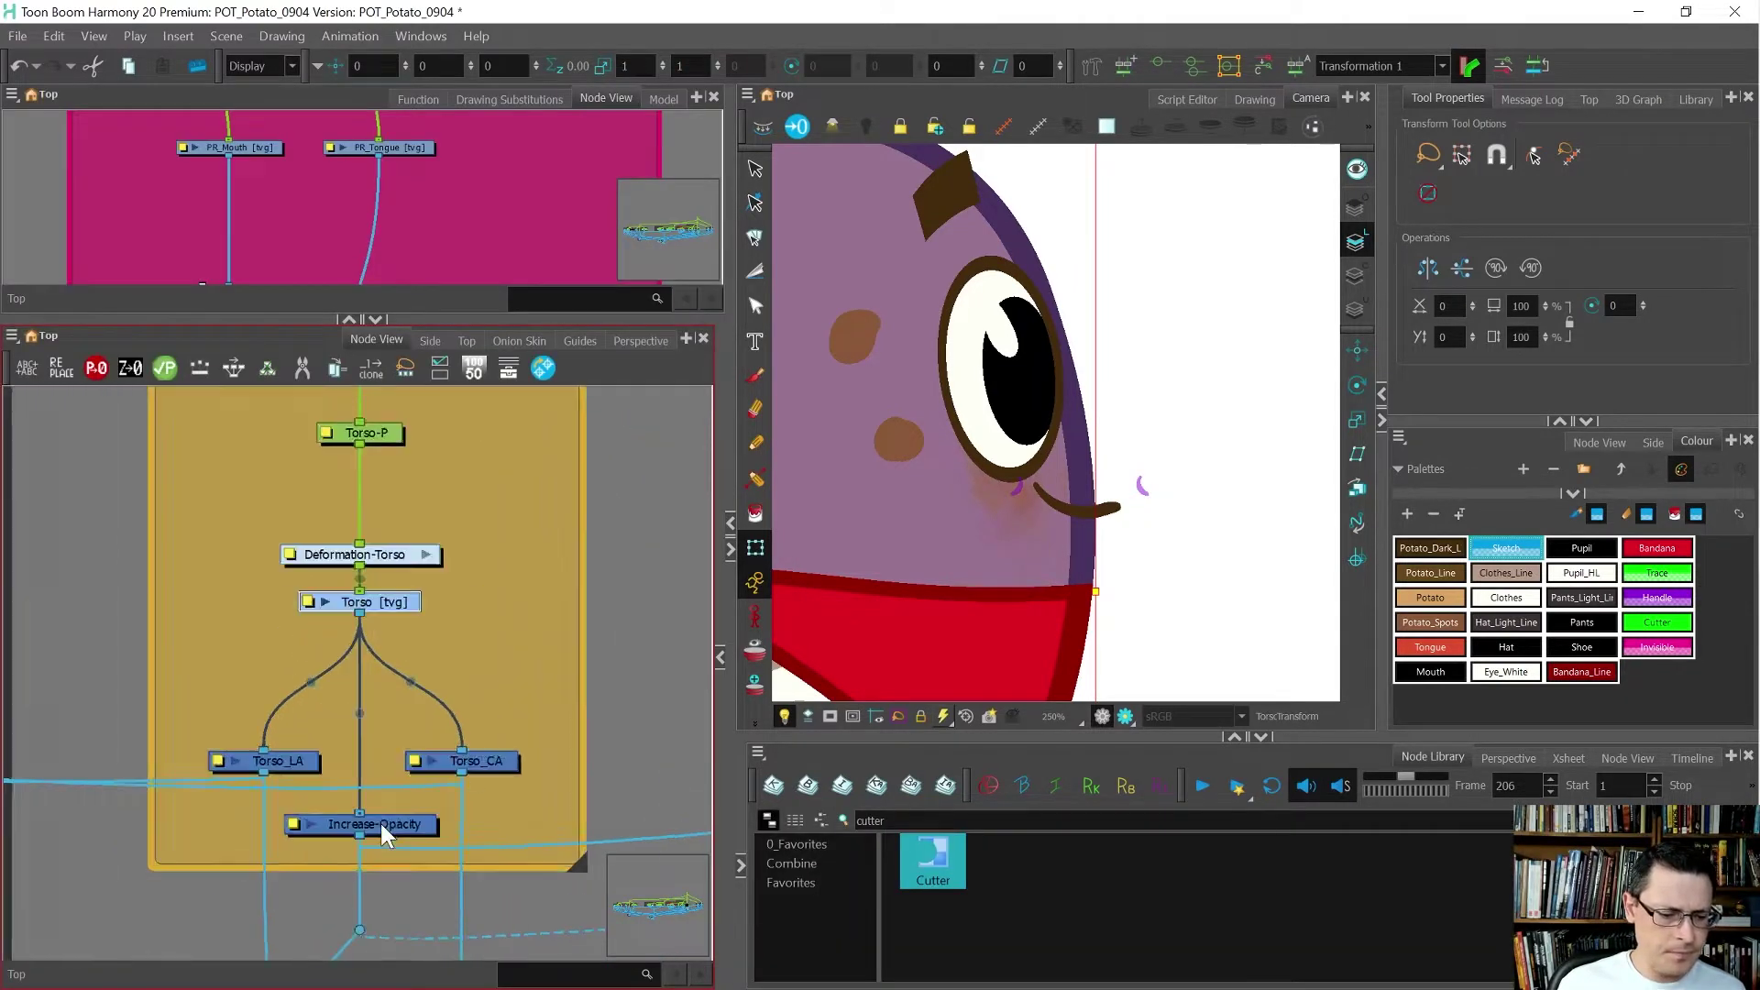
# - Add a temporary composite just below the Torso backdrop and connect the Increase-Opacity output to it
pyautogui.click(382, 823)
pyautogui.scroll(2, 379, 820)
pyautogui.scroll(-3, 345, 575)
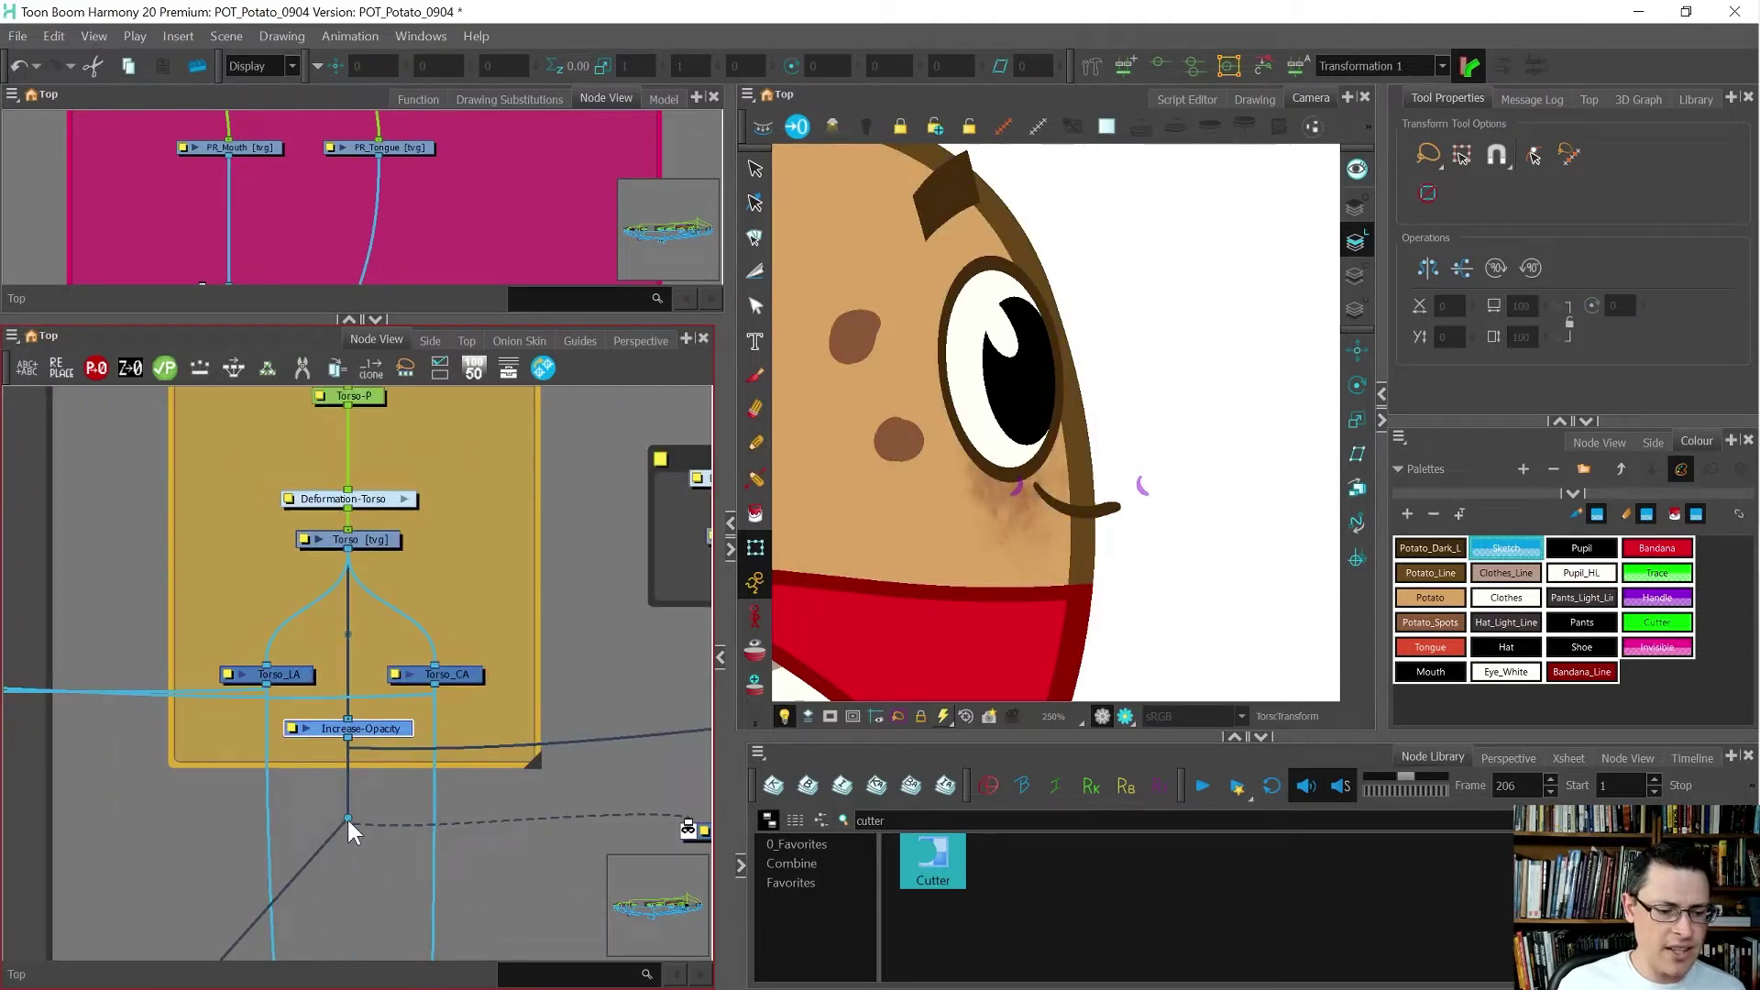
pyautogui.scroll(1, 347, 816)
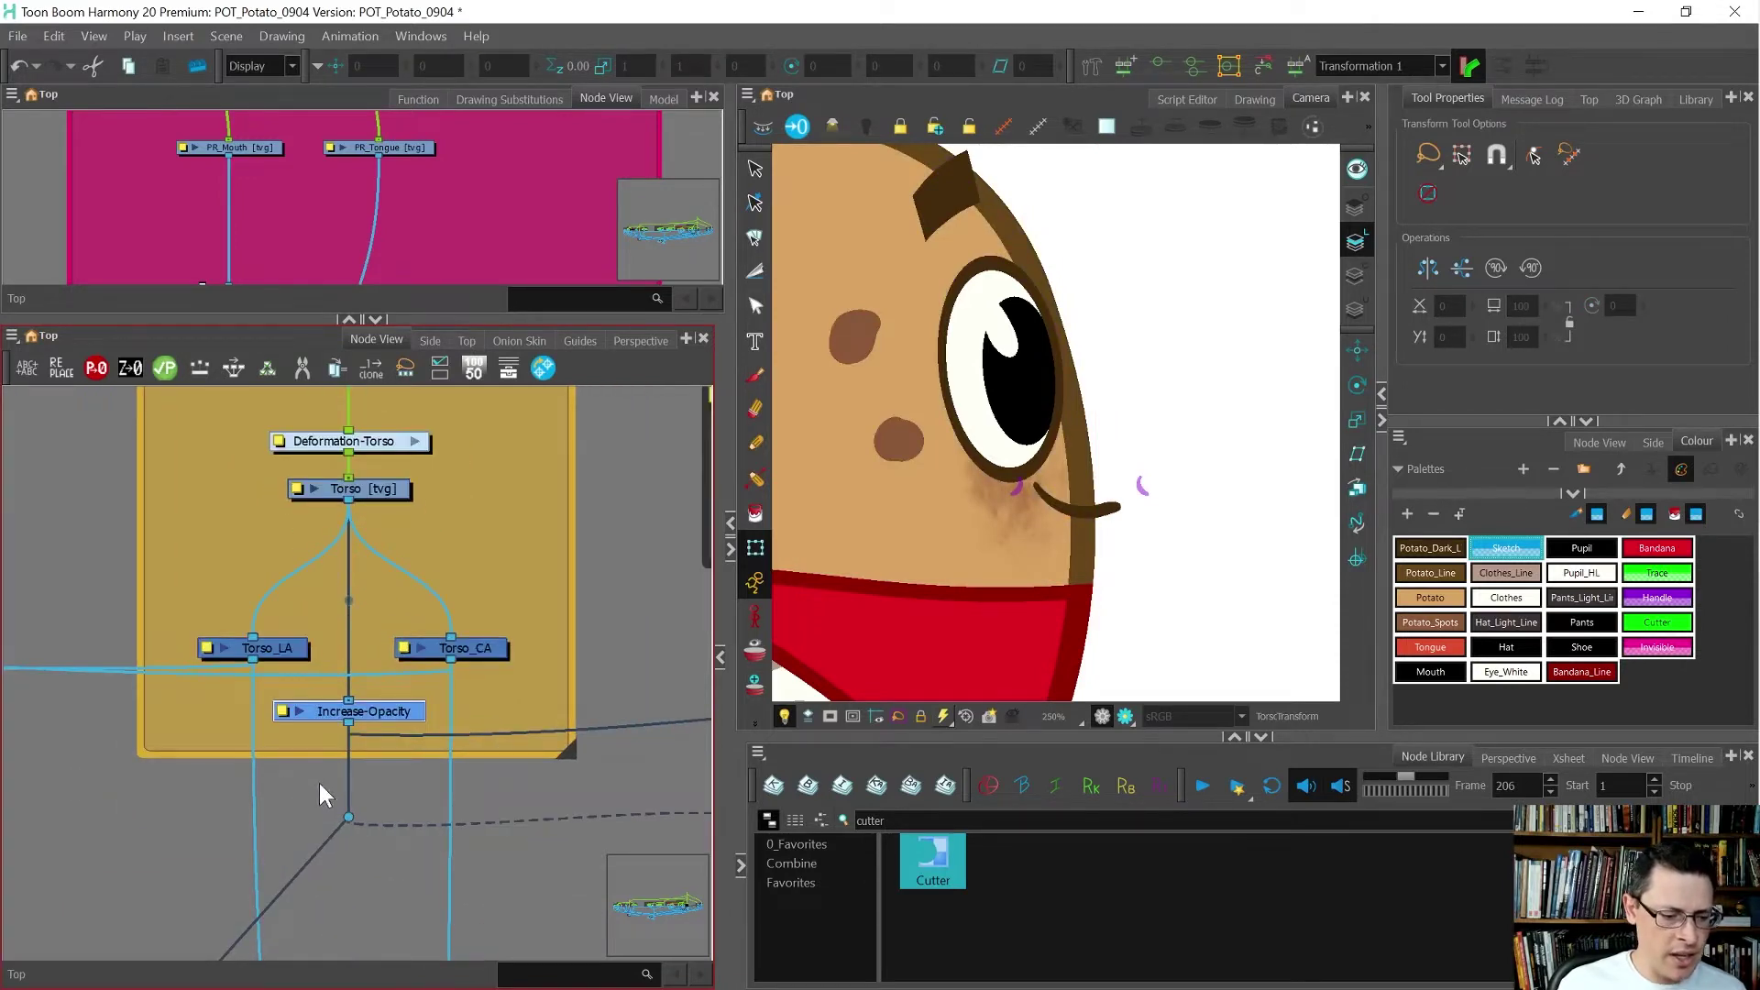
pyautogui.click(311, 791)
pyautogui.hotkey('alt', 'c')
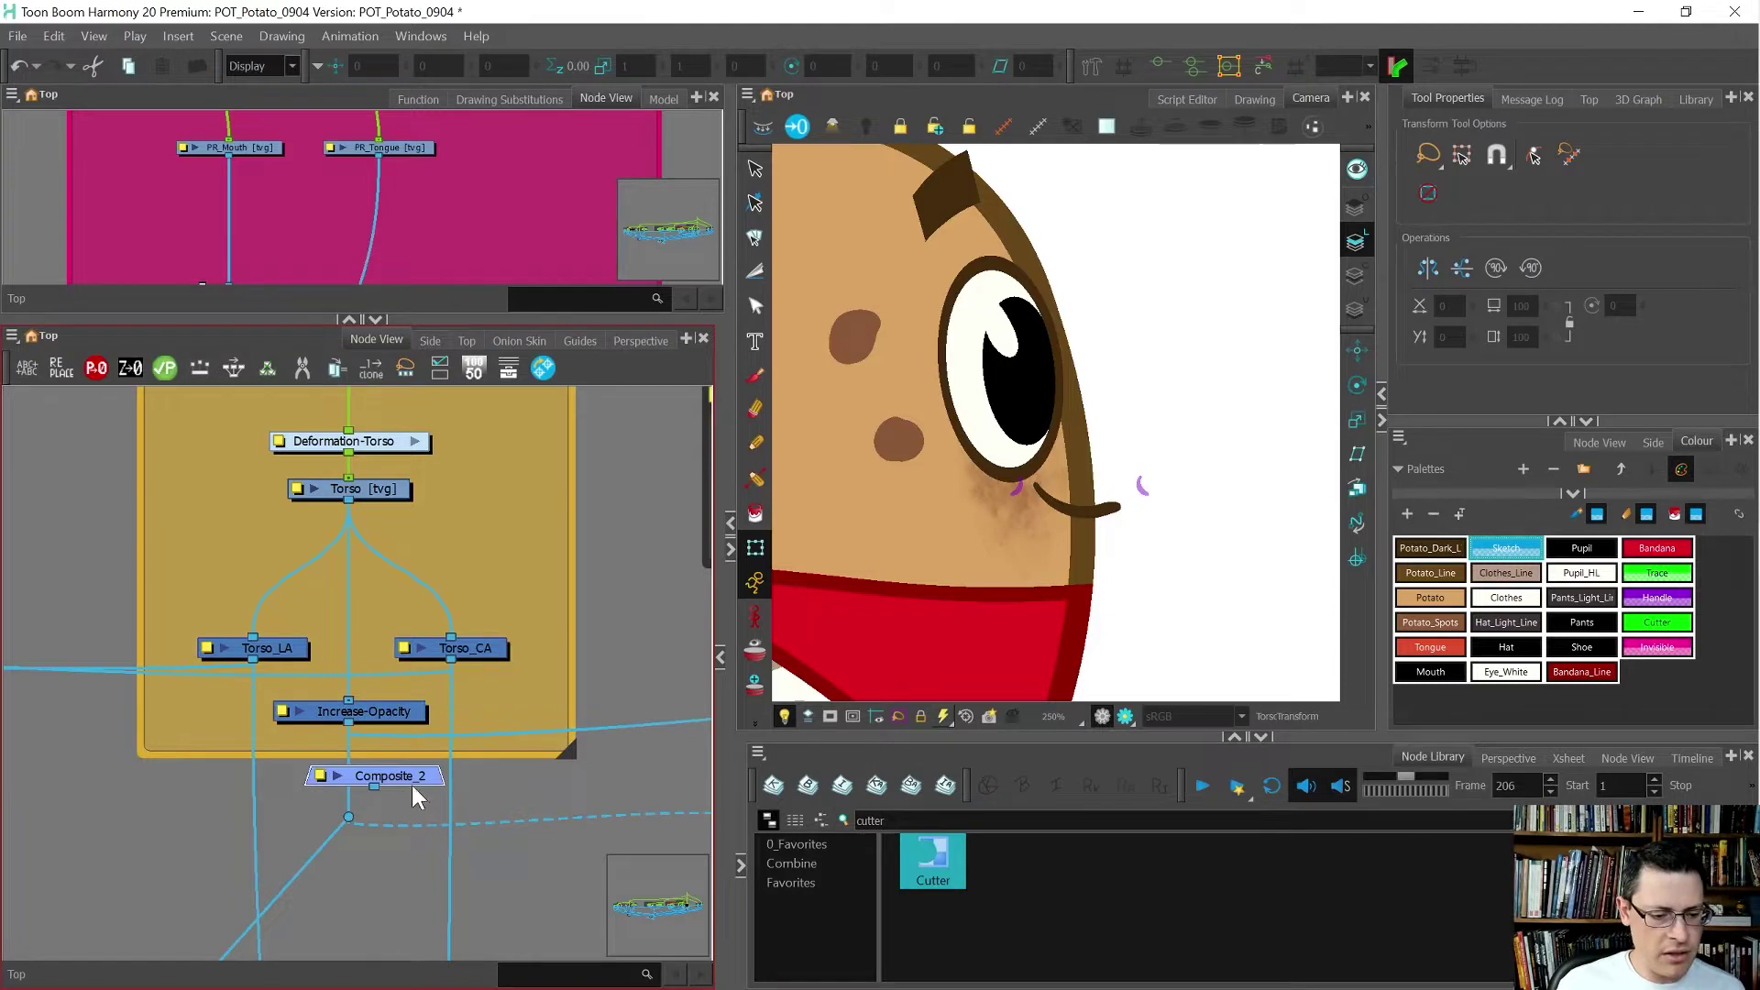
pyautogui.moveTo(411, 774); pyautogui.dragTo(205, 785)
pyautogui.moveTo(349, 724); pyautogui.dragTo(209, 794)
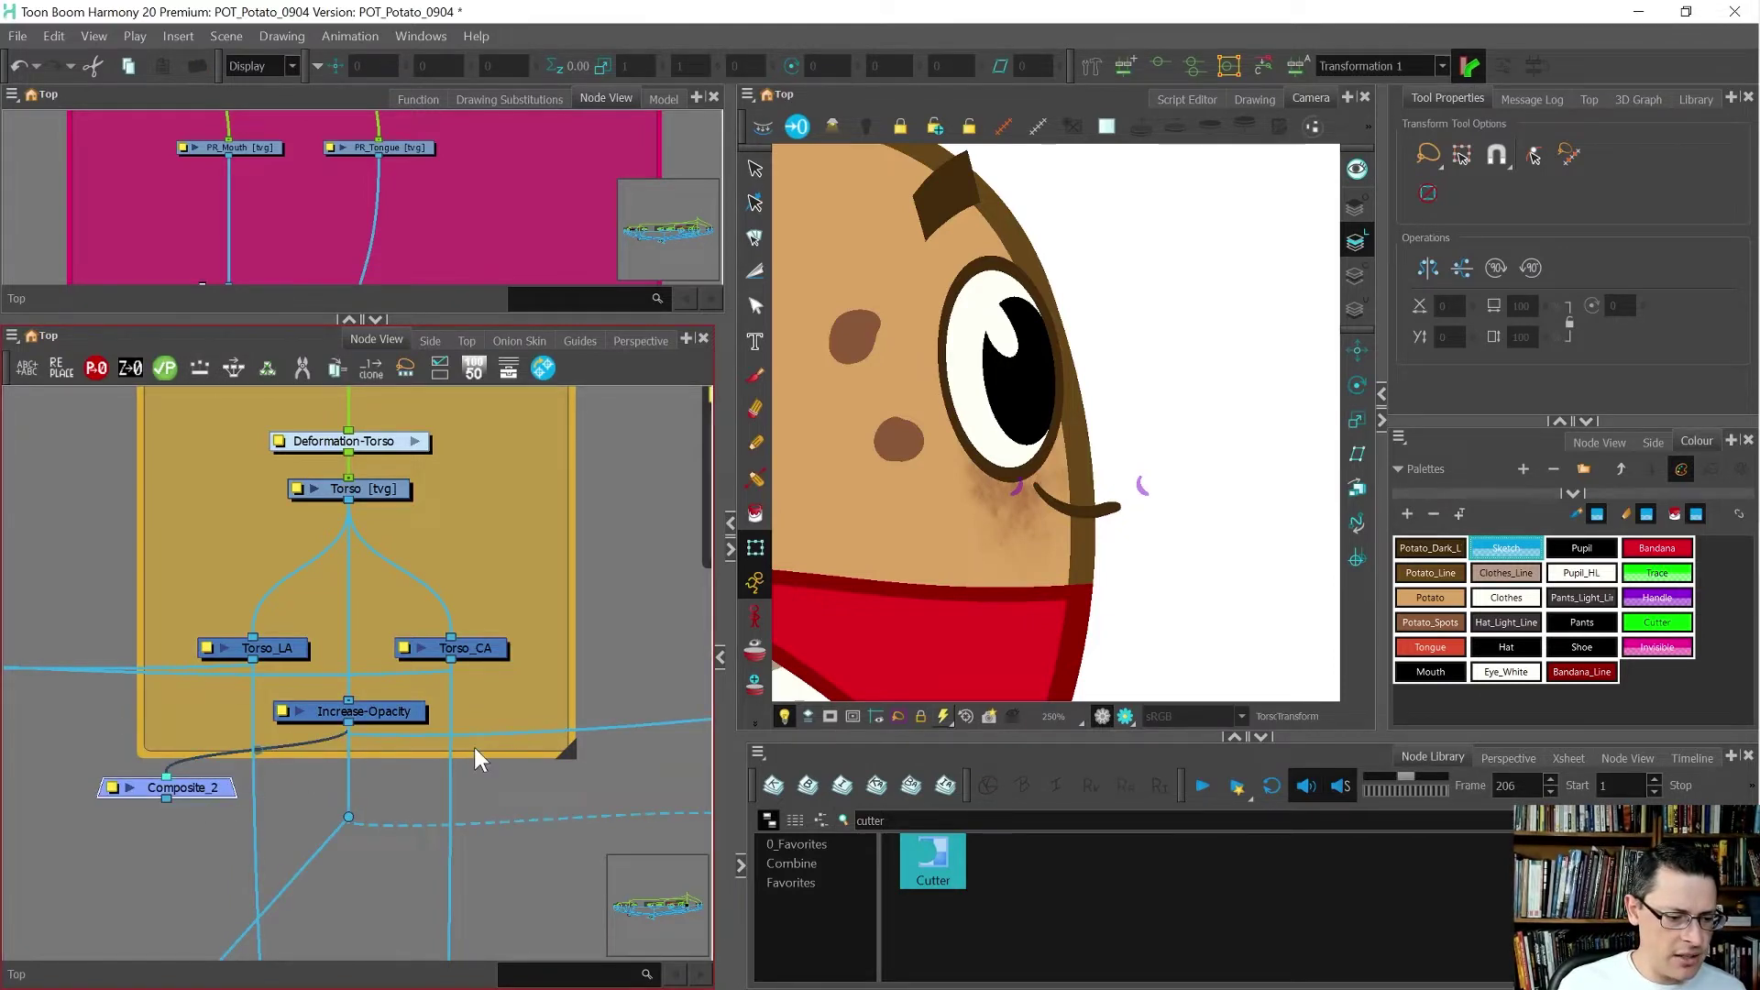
# - Move the connected temporary composite across the network into the PR Mouth backdrop, just above the Cutter
pyautogui.scroll(-5, 475, 746)
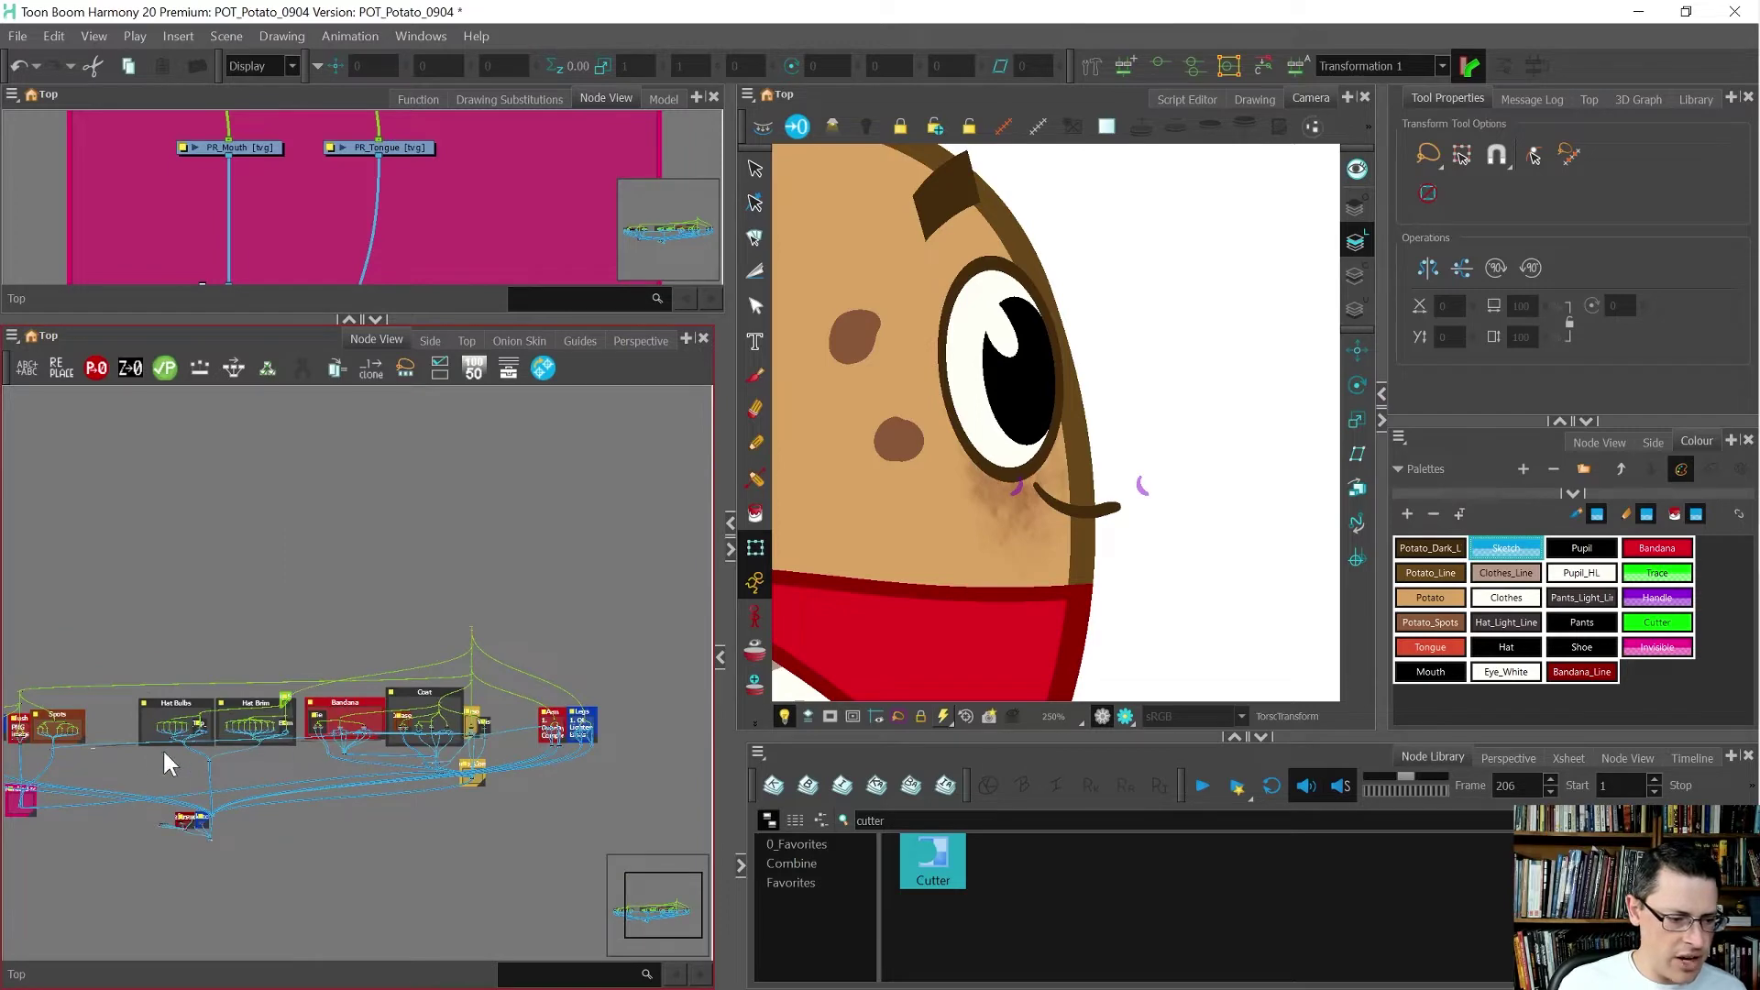
pyautogui.scroll(-1, 225, 737)
pyautogui.scroll(3, 157, 761)
pyautogui.scroll(1, 157, 761)
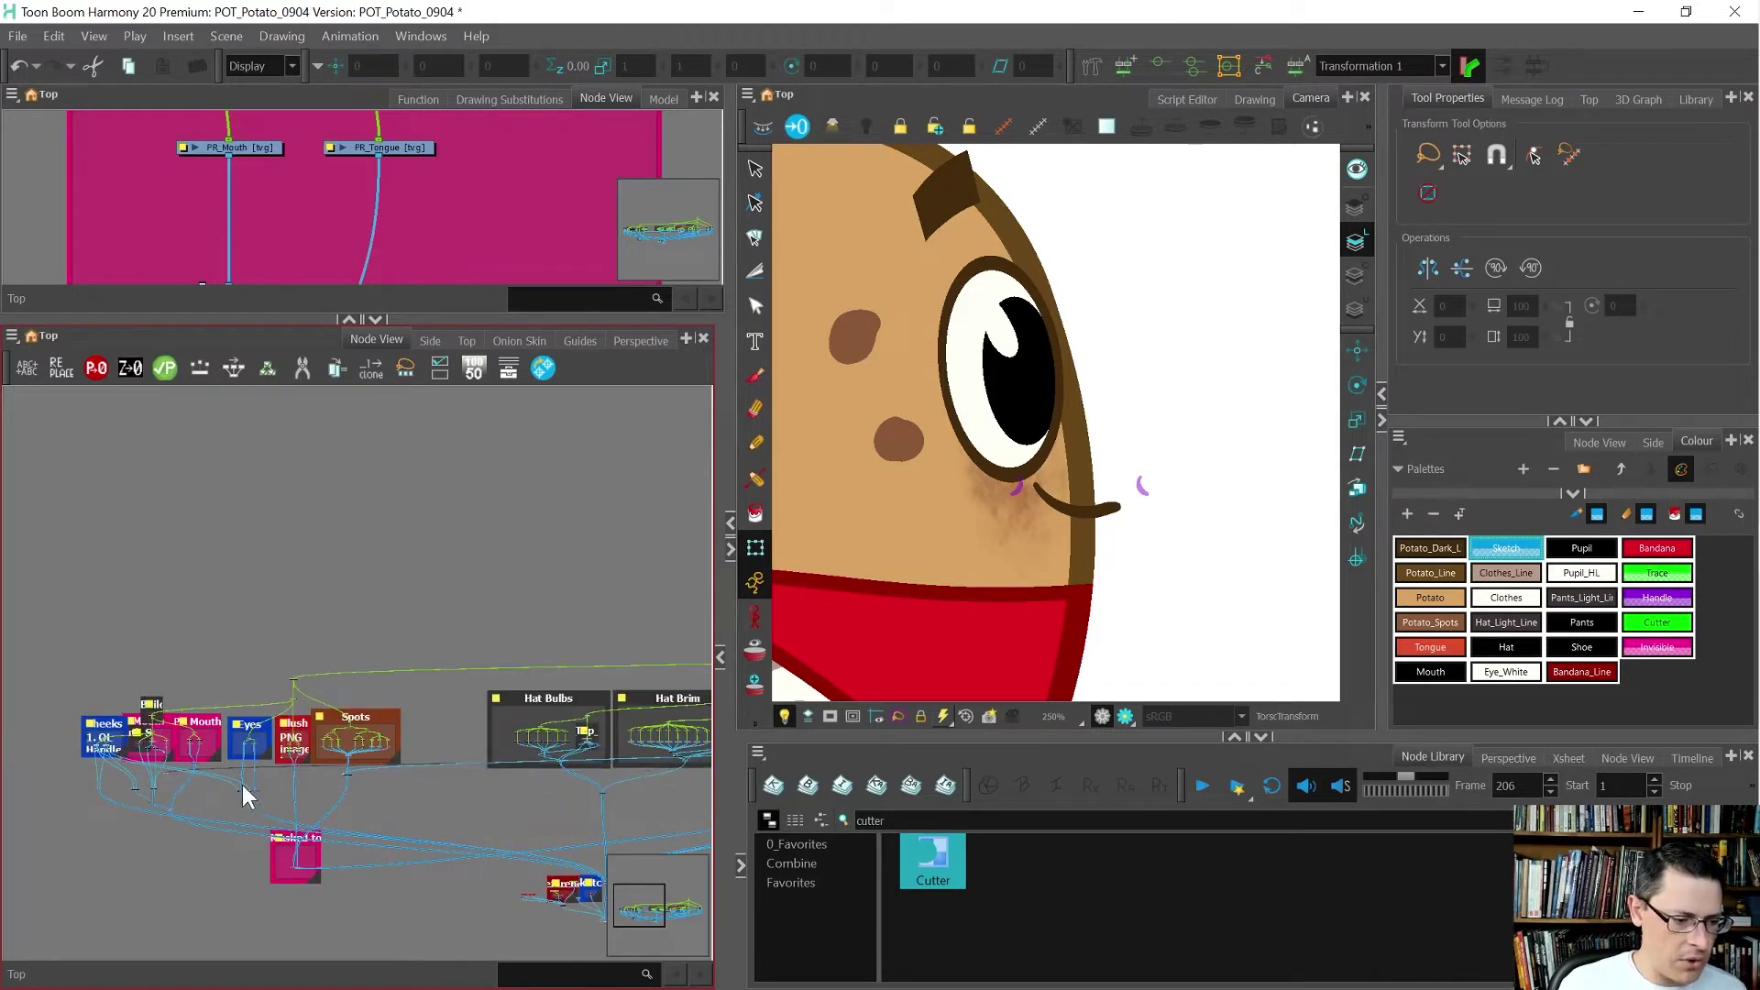
pyautogui.scroll(2, 174, 776)
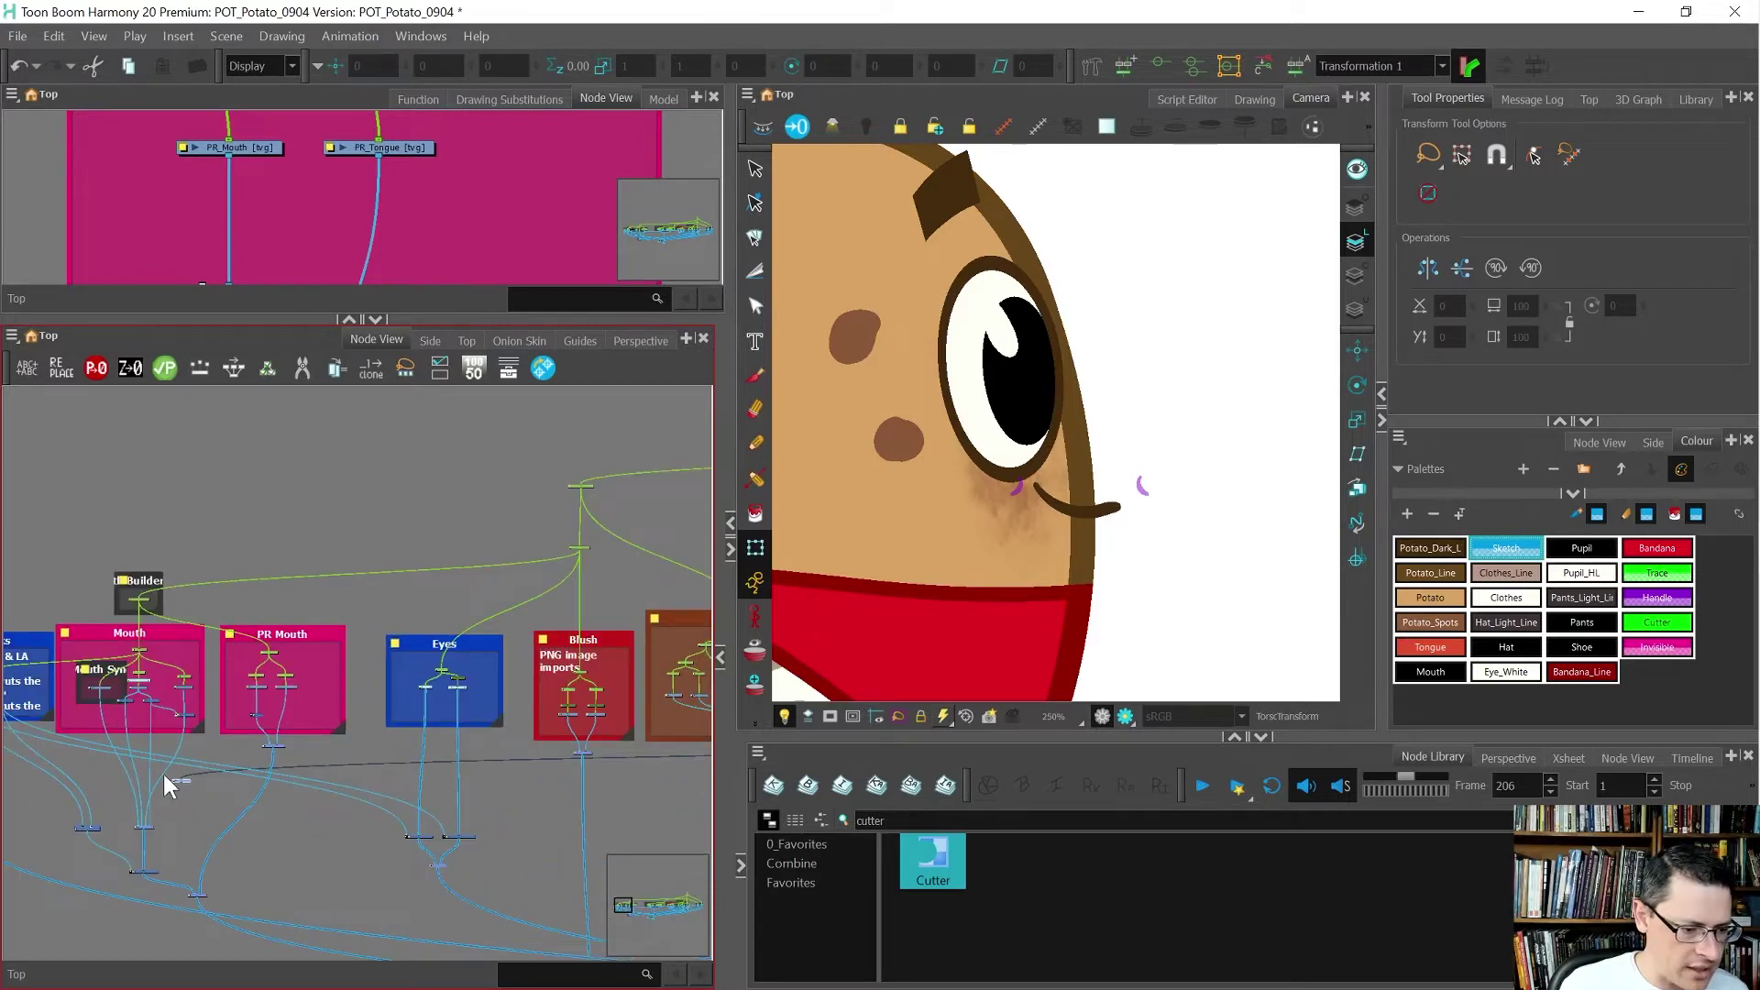
pyautogui.scroll(2, 151, 768)
pyautogui.moveTo(182, 794); pyautogui.dragTo(399, 596)
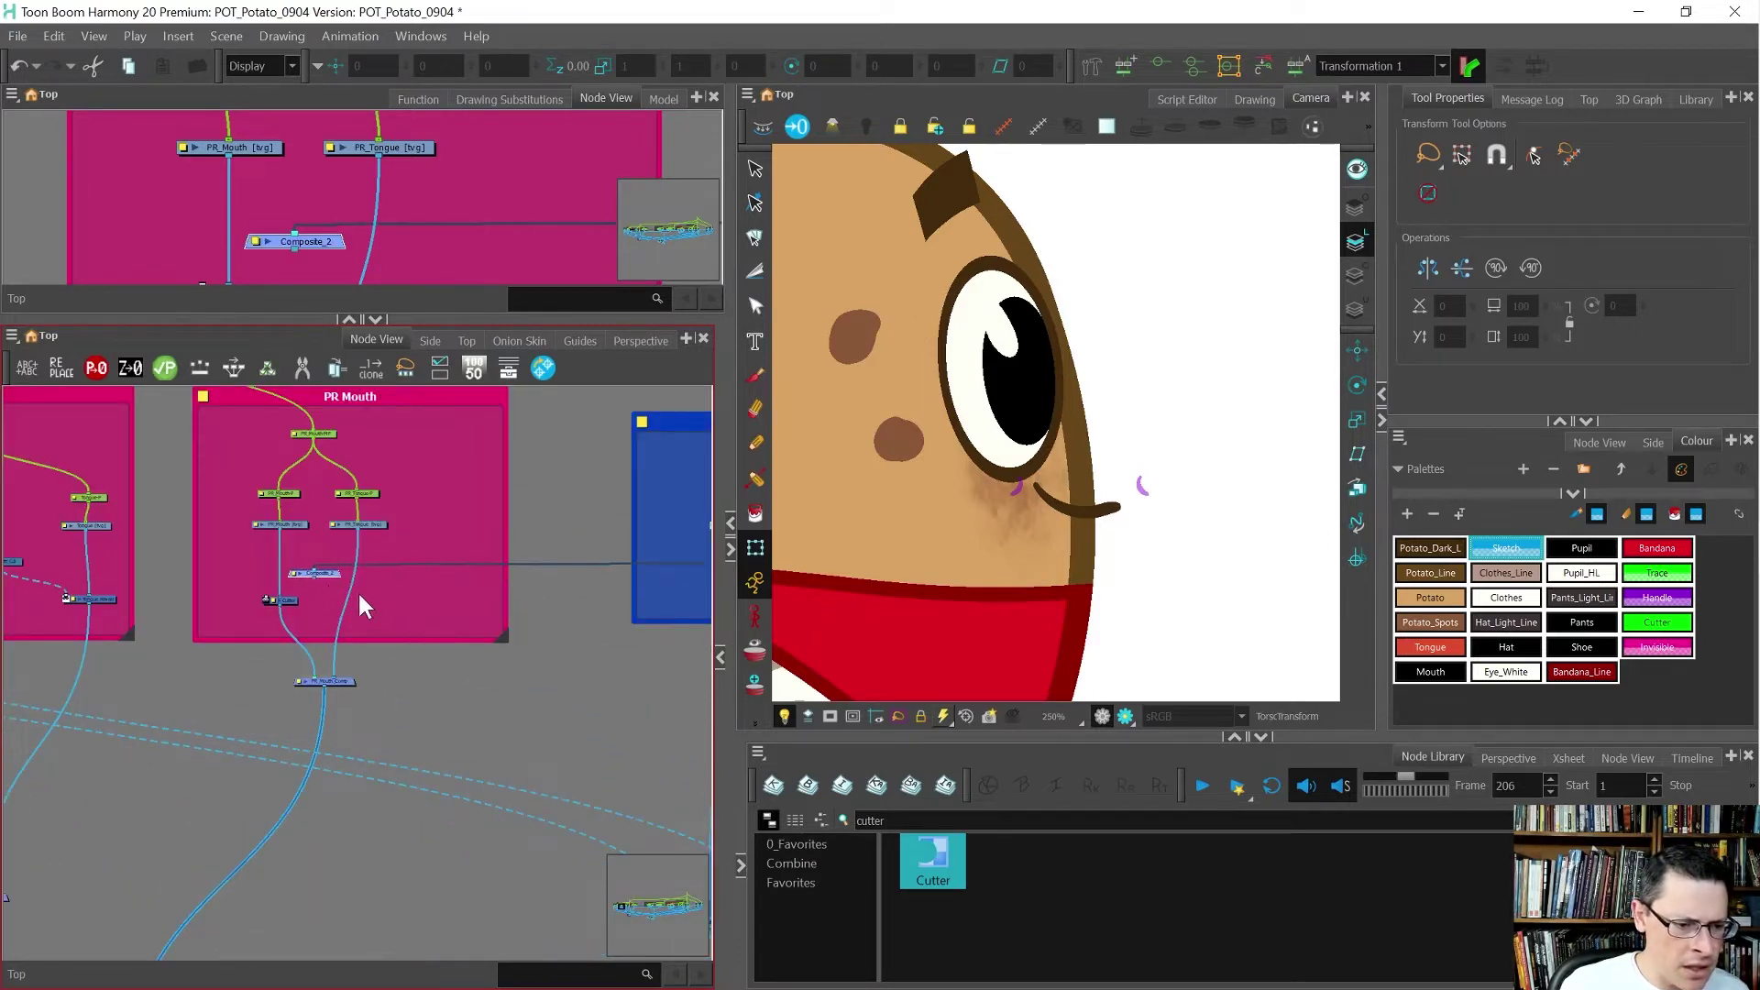
# - Connect the temporary composite to the Cutter's matte input, and delete the composite so Increase-Opacity feeds the Cutter directly
pyautogui.scroll(2, 300, 571)
pyautogui.moveTo(290, 572); pyautogui.dragTo(163, 611)
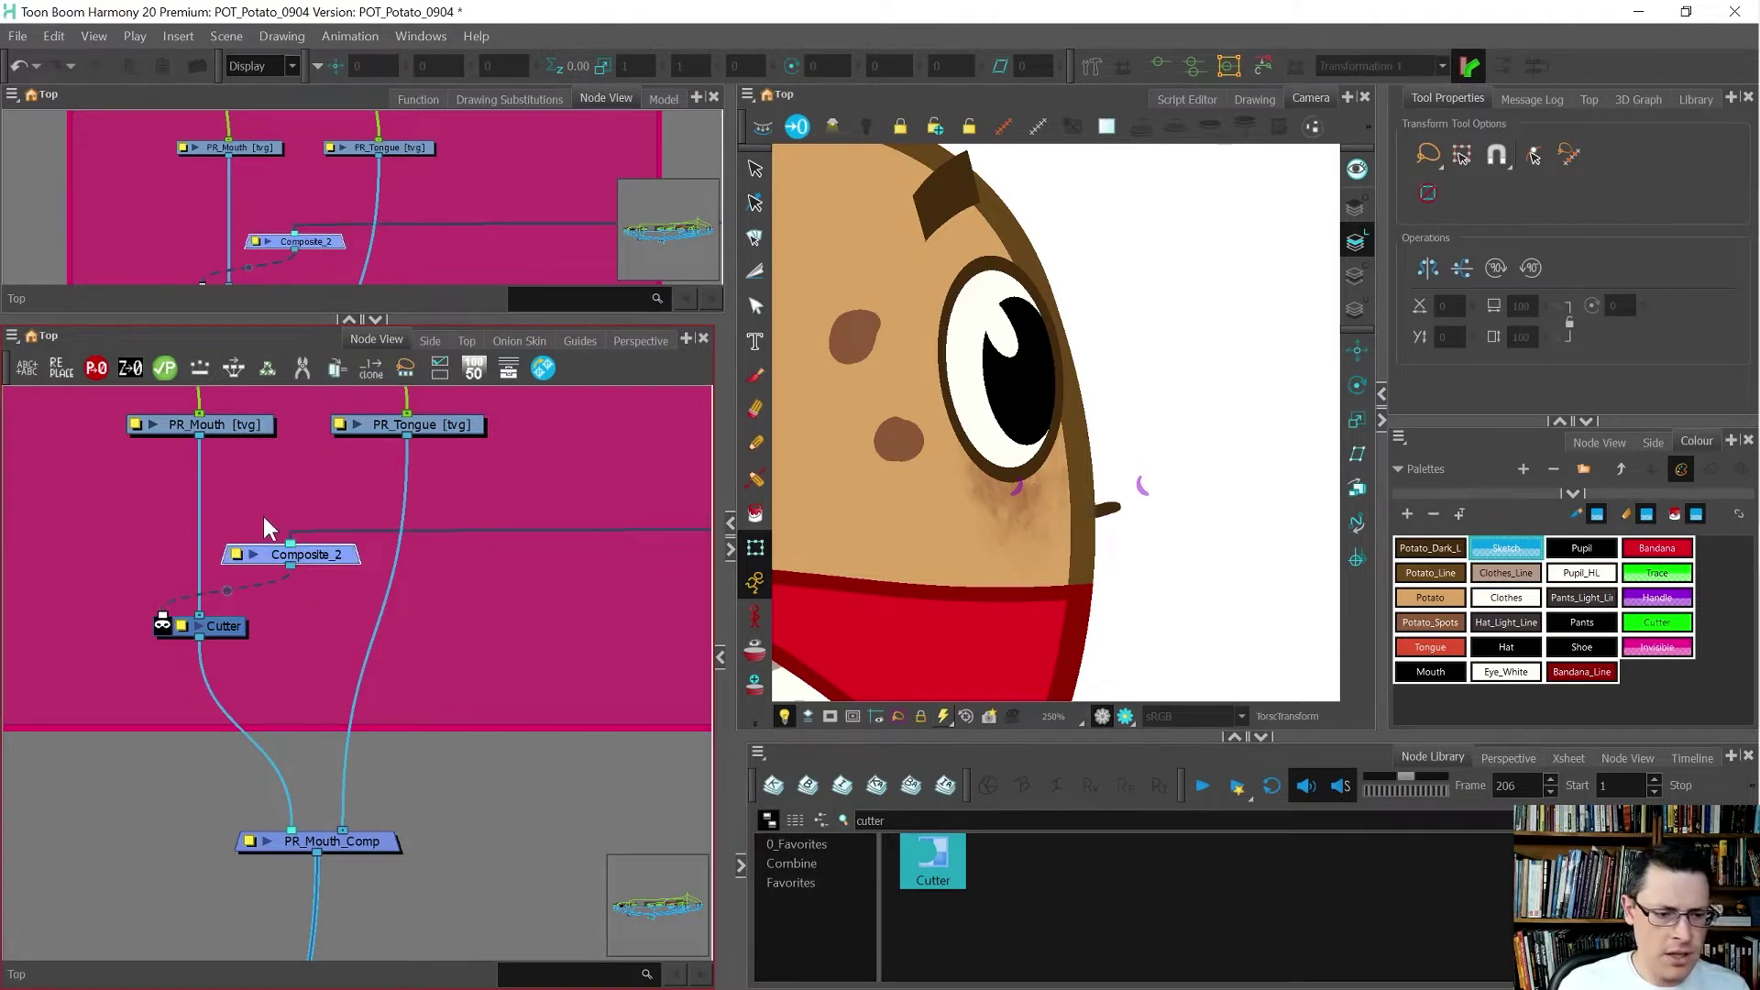
pyautogui.press('Delete')
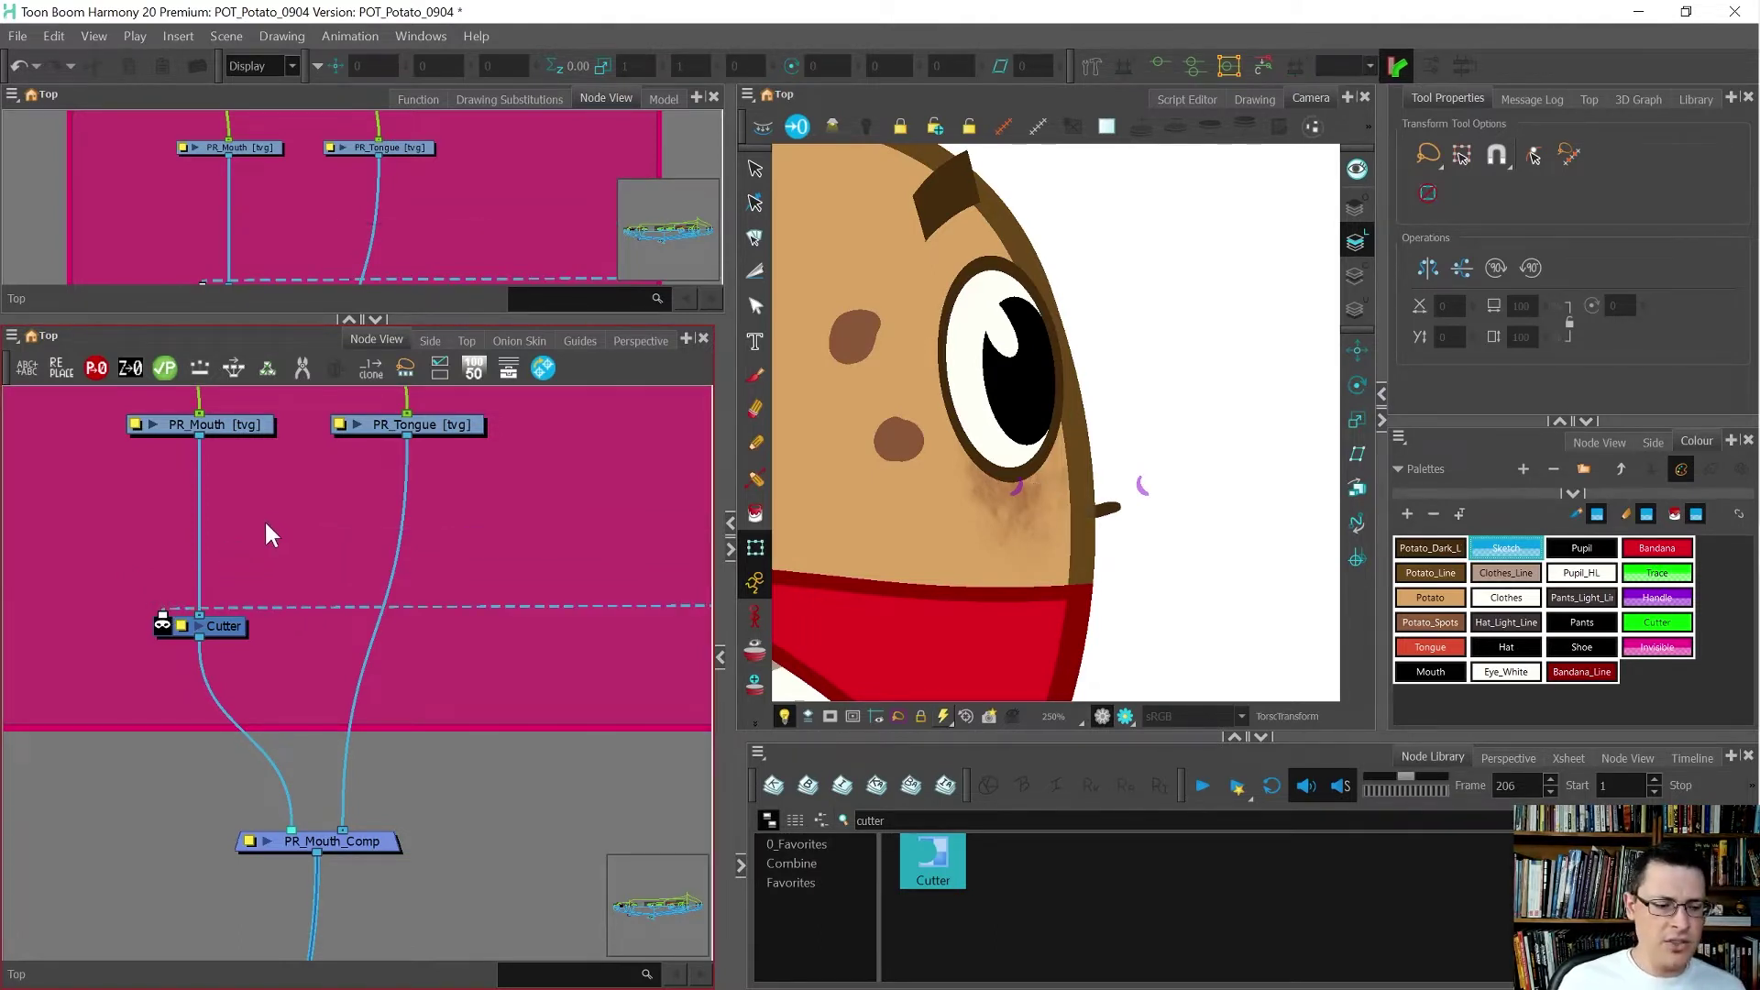
# - Invert the Cutter so the mouth line shows only inside the potato's body, and check it up close
pyautogui.click(1123, 541)
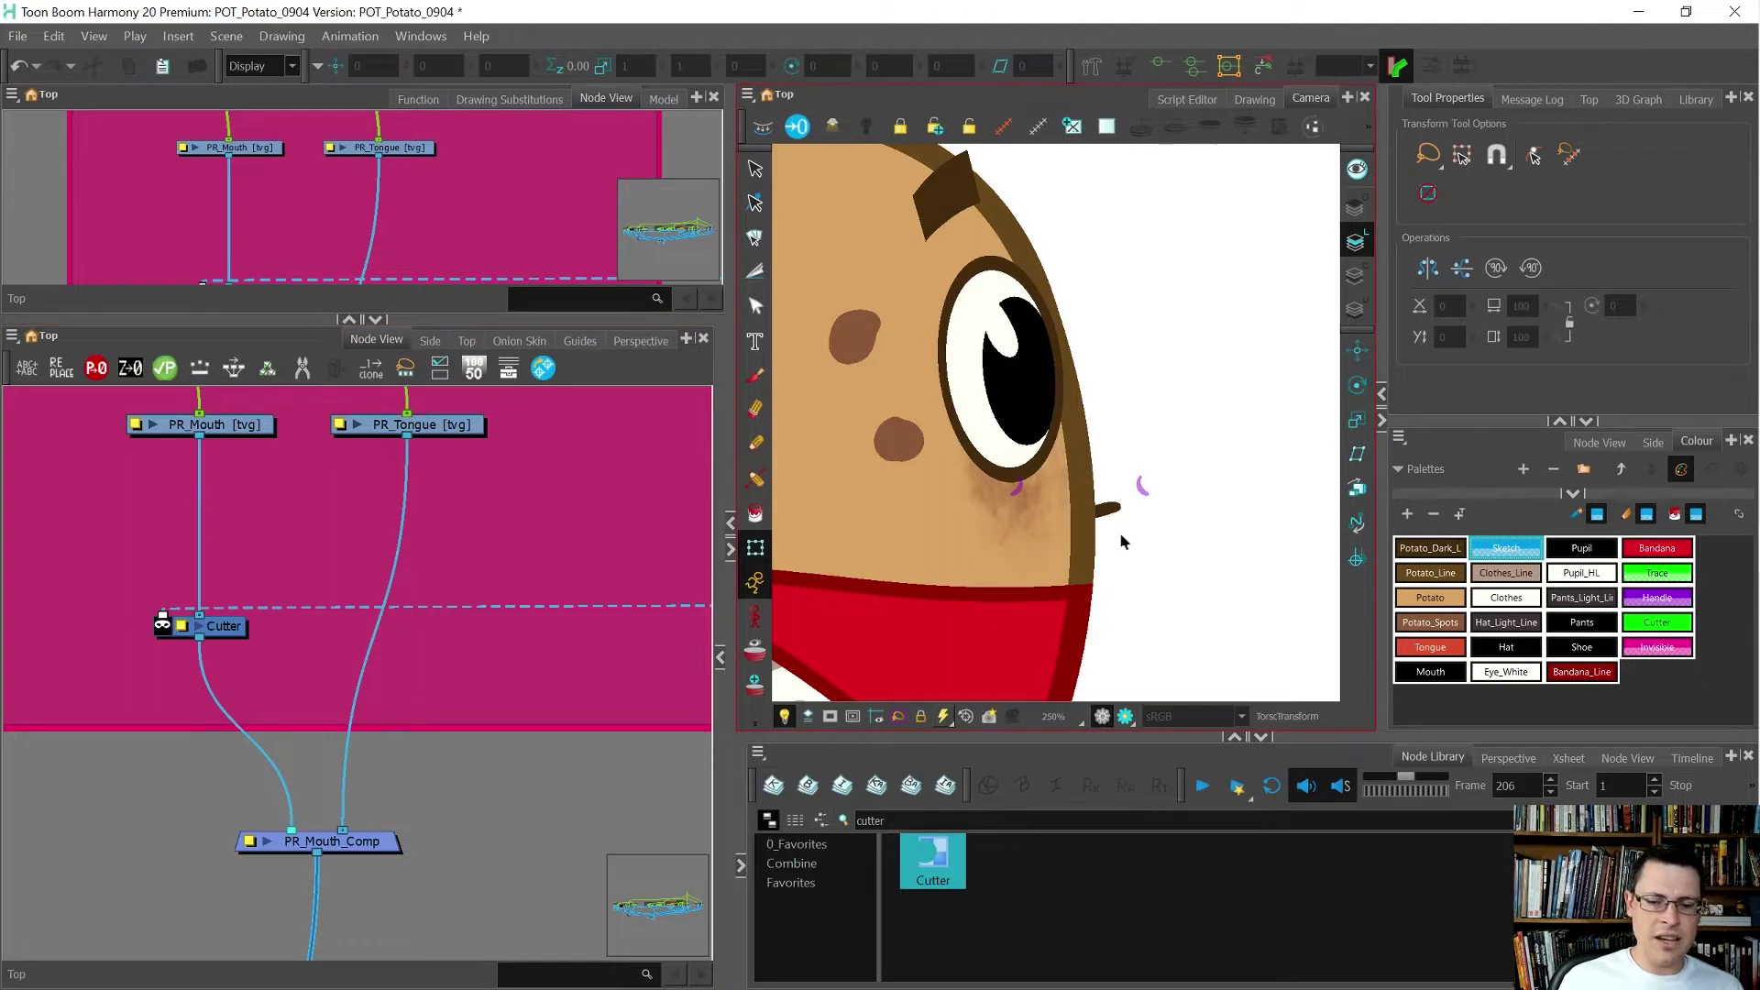
pyautogui.click(191, 674)
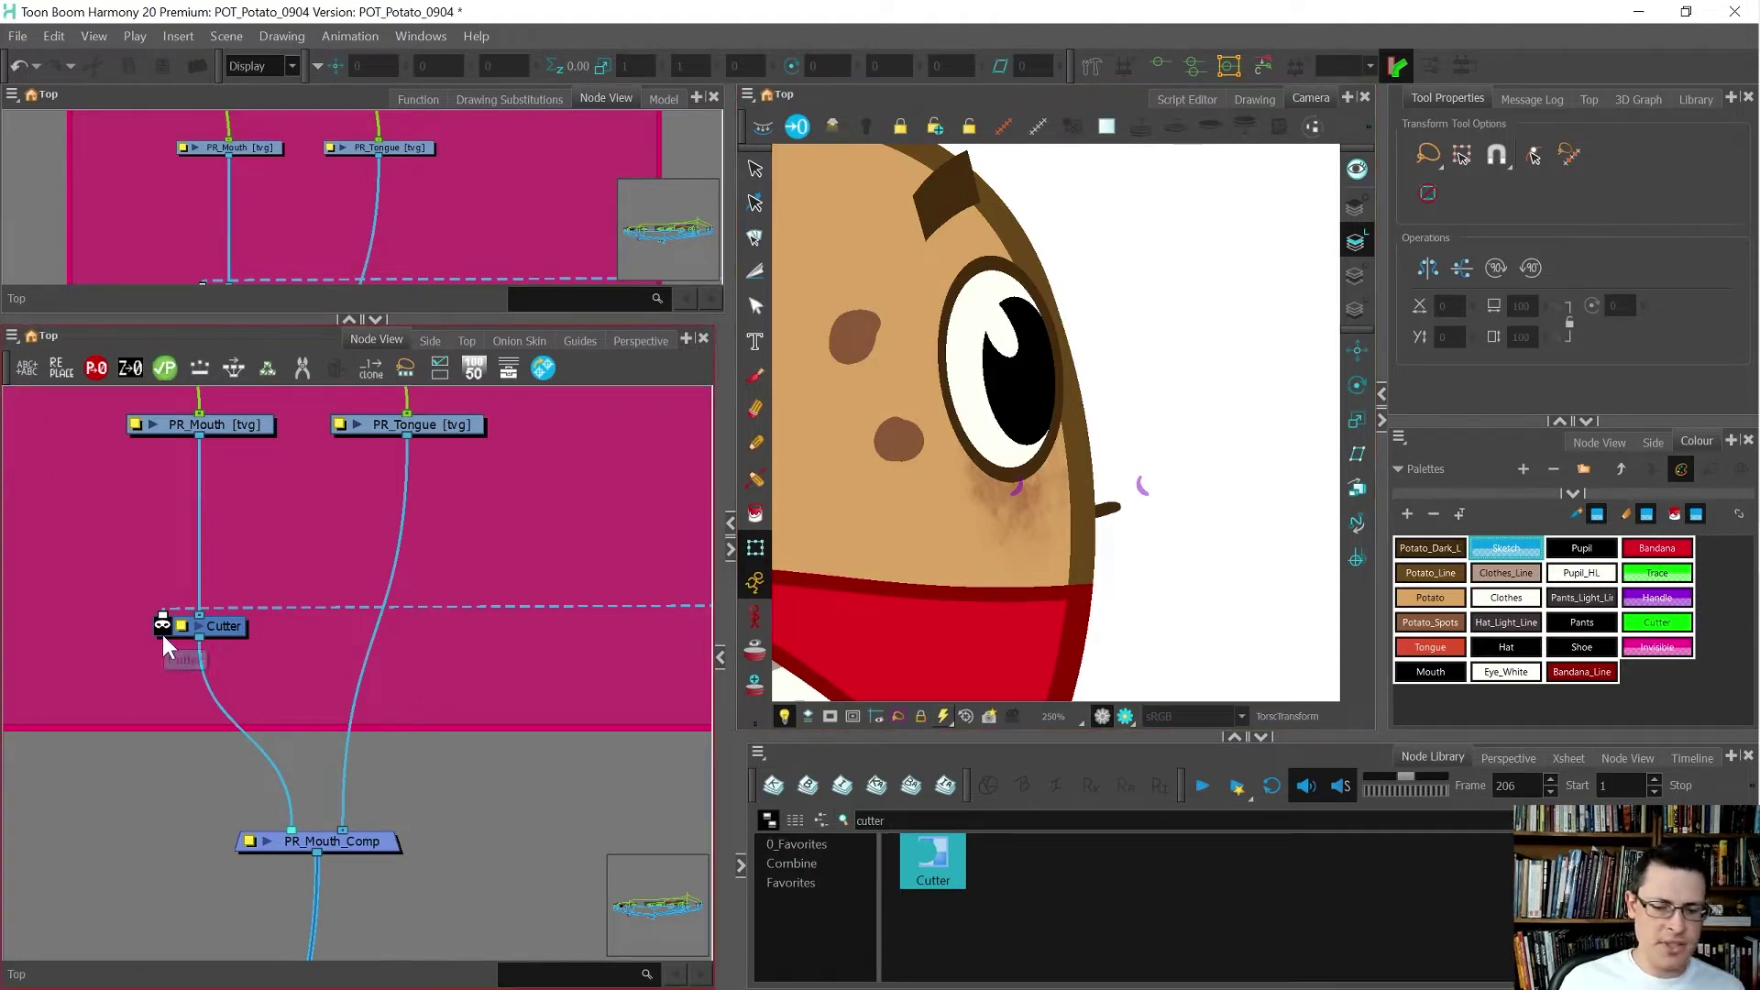
pyautogui.click(1118, 537)
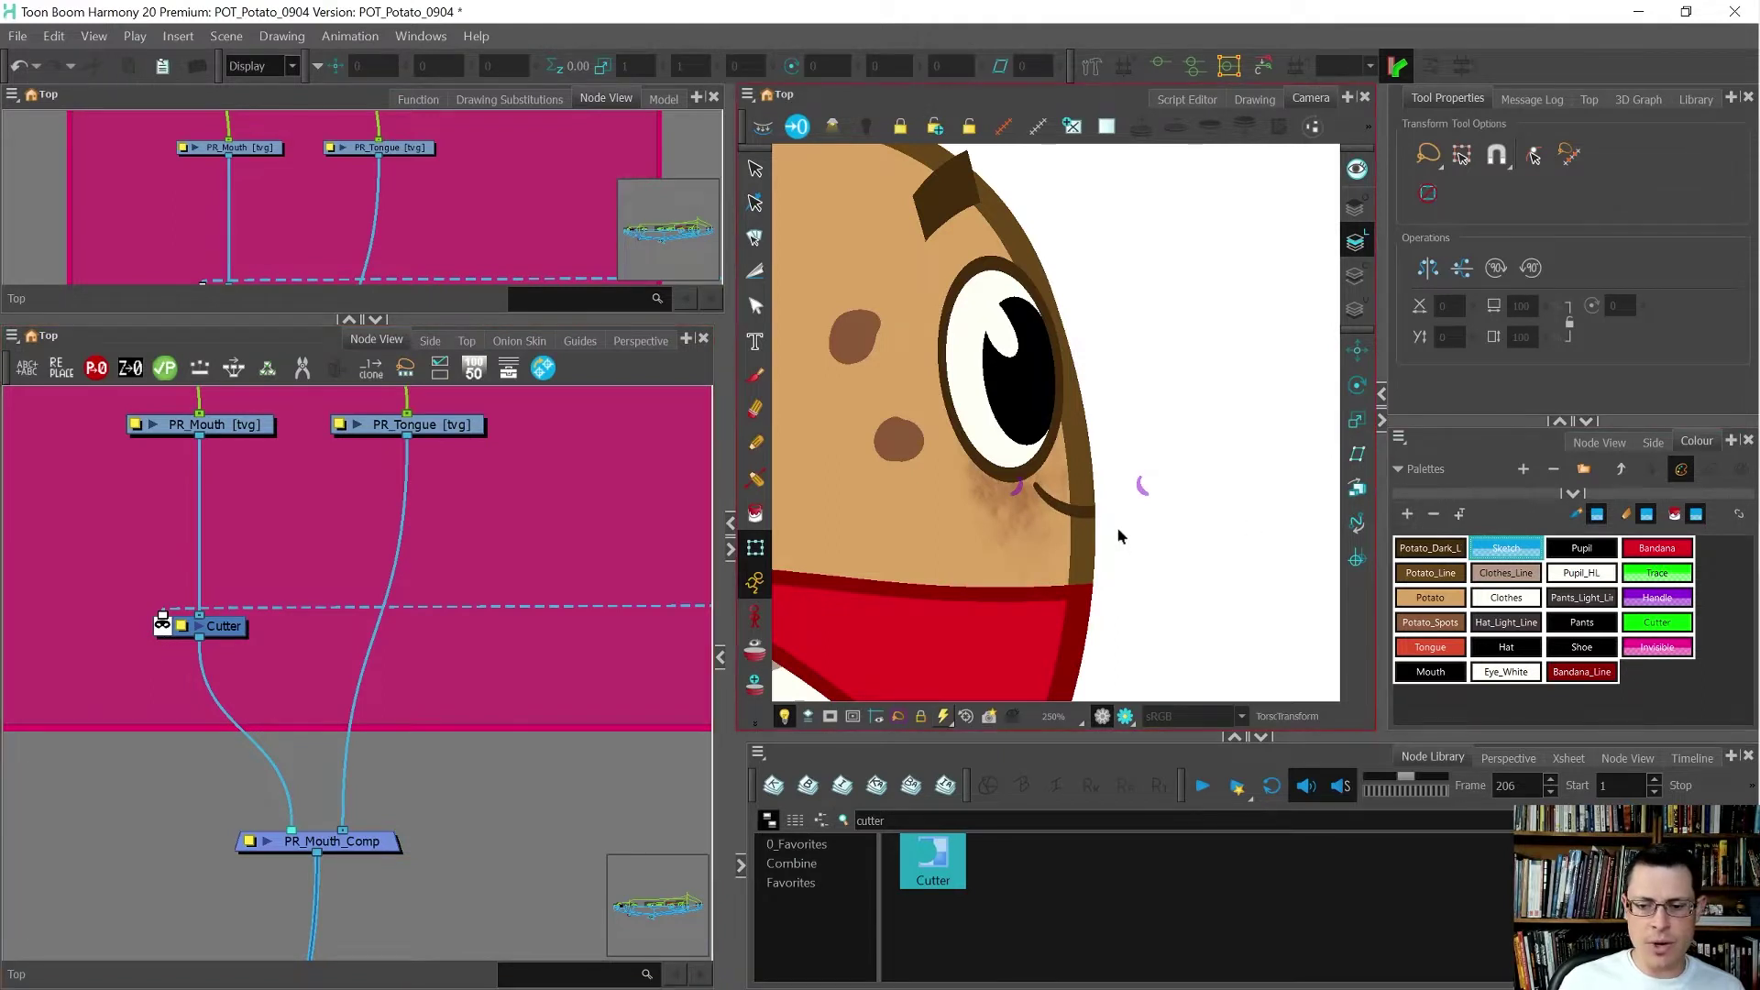
pyautogui.scroll(2, 1097, 500)
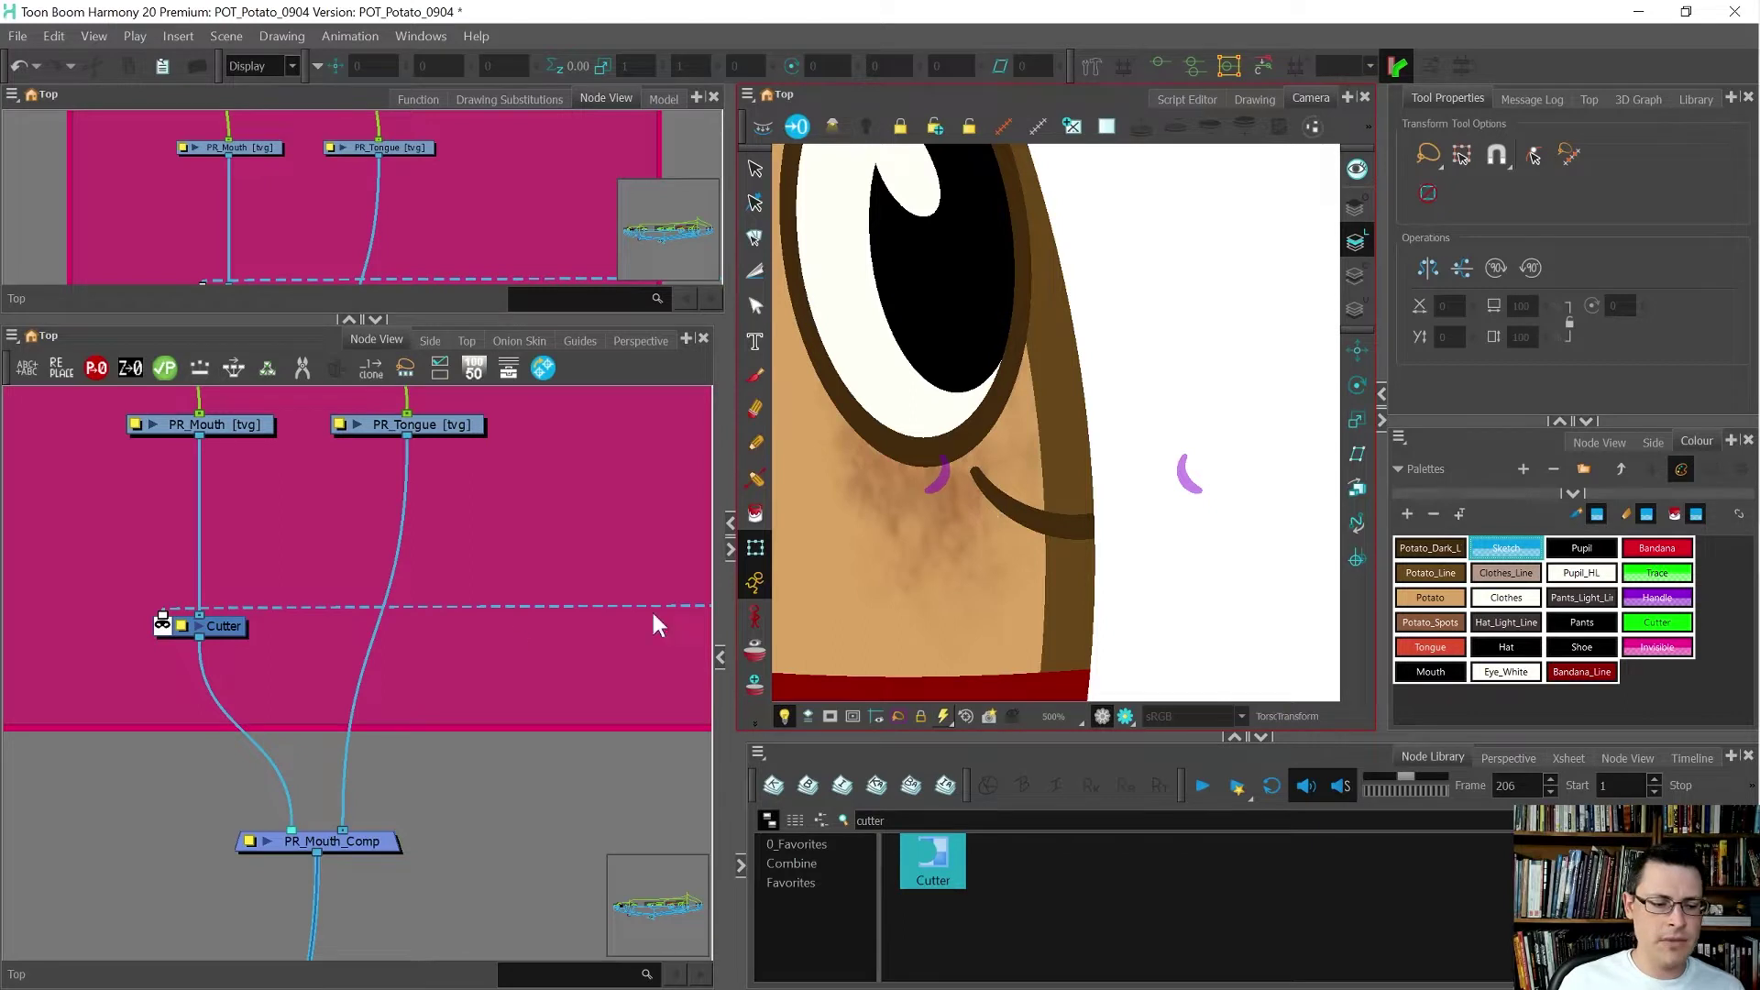
# - Move the Cutter to the lower left part of the PR Mouth backdrop, making room below the drawings
pyautogui.scroll(-3, 118, 697)
pyautogui.moveTo(172, 678); pyautogui.dragTo(75, 646)
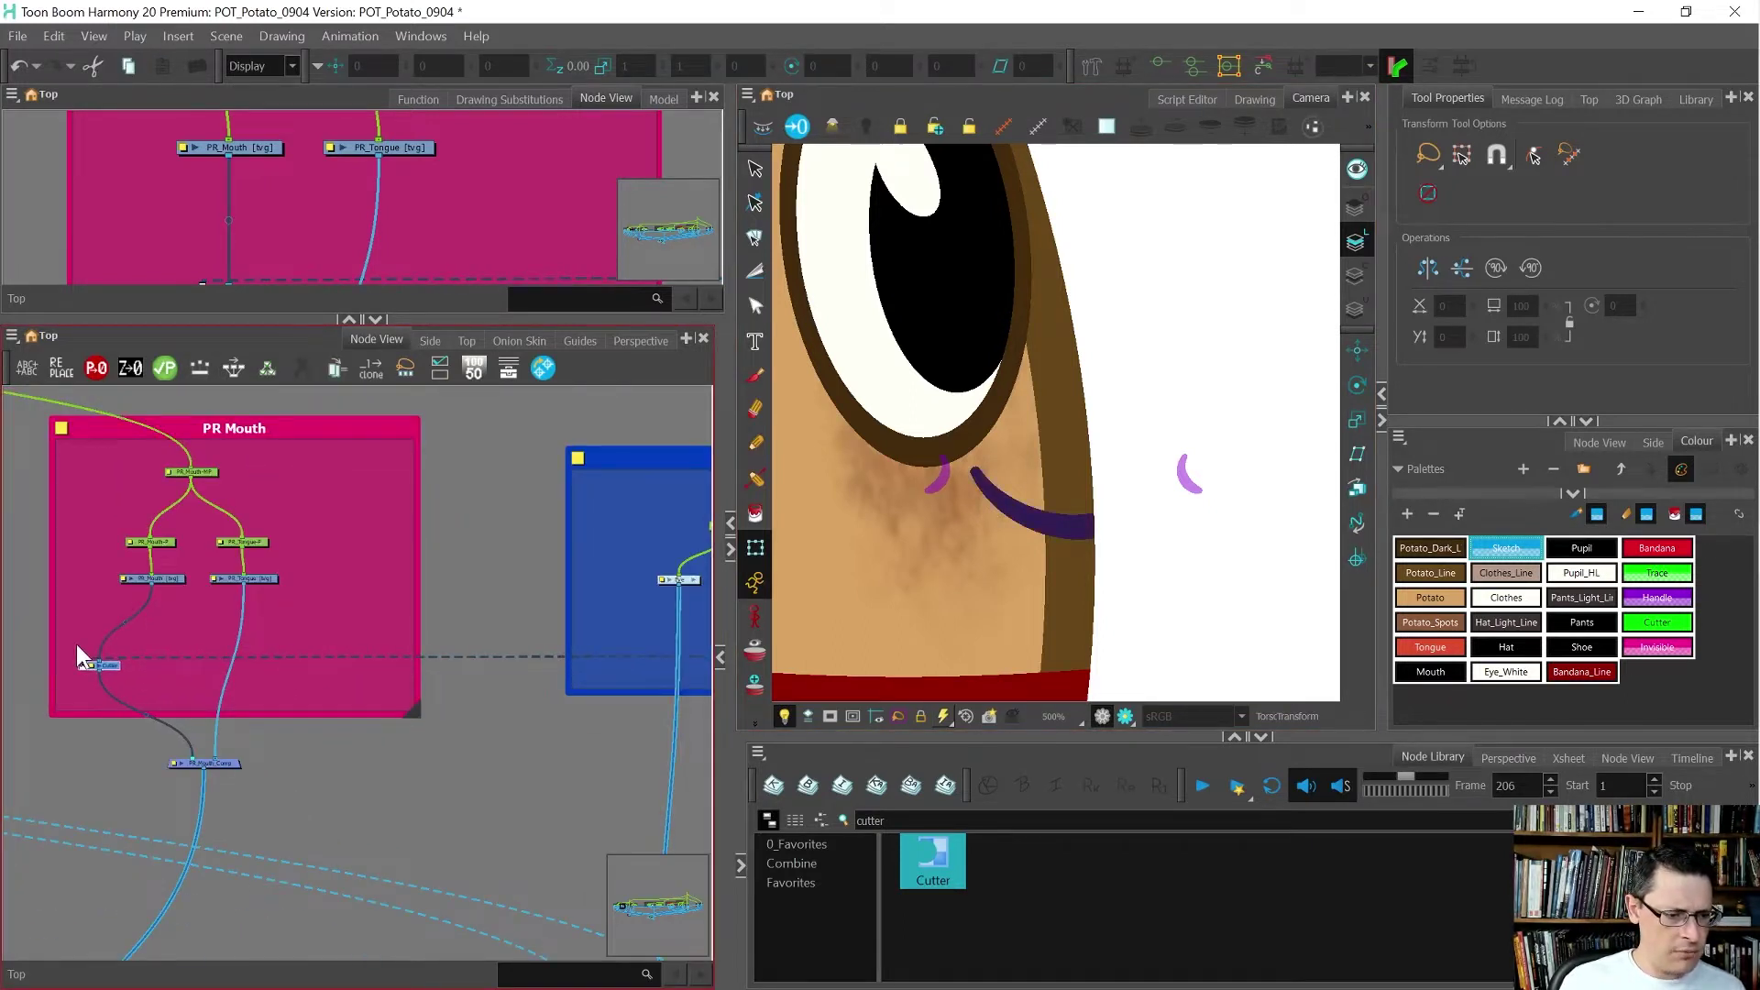
pyautogui.scroll(3, 78, 643)
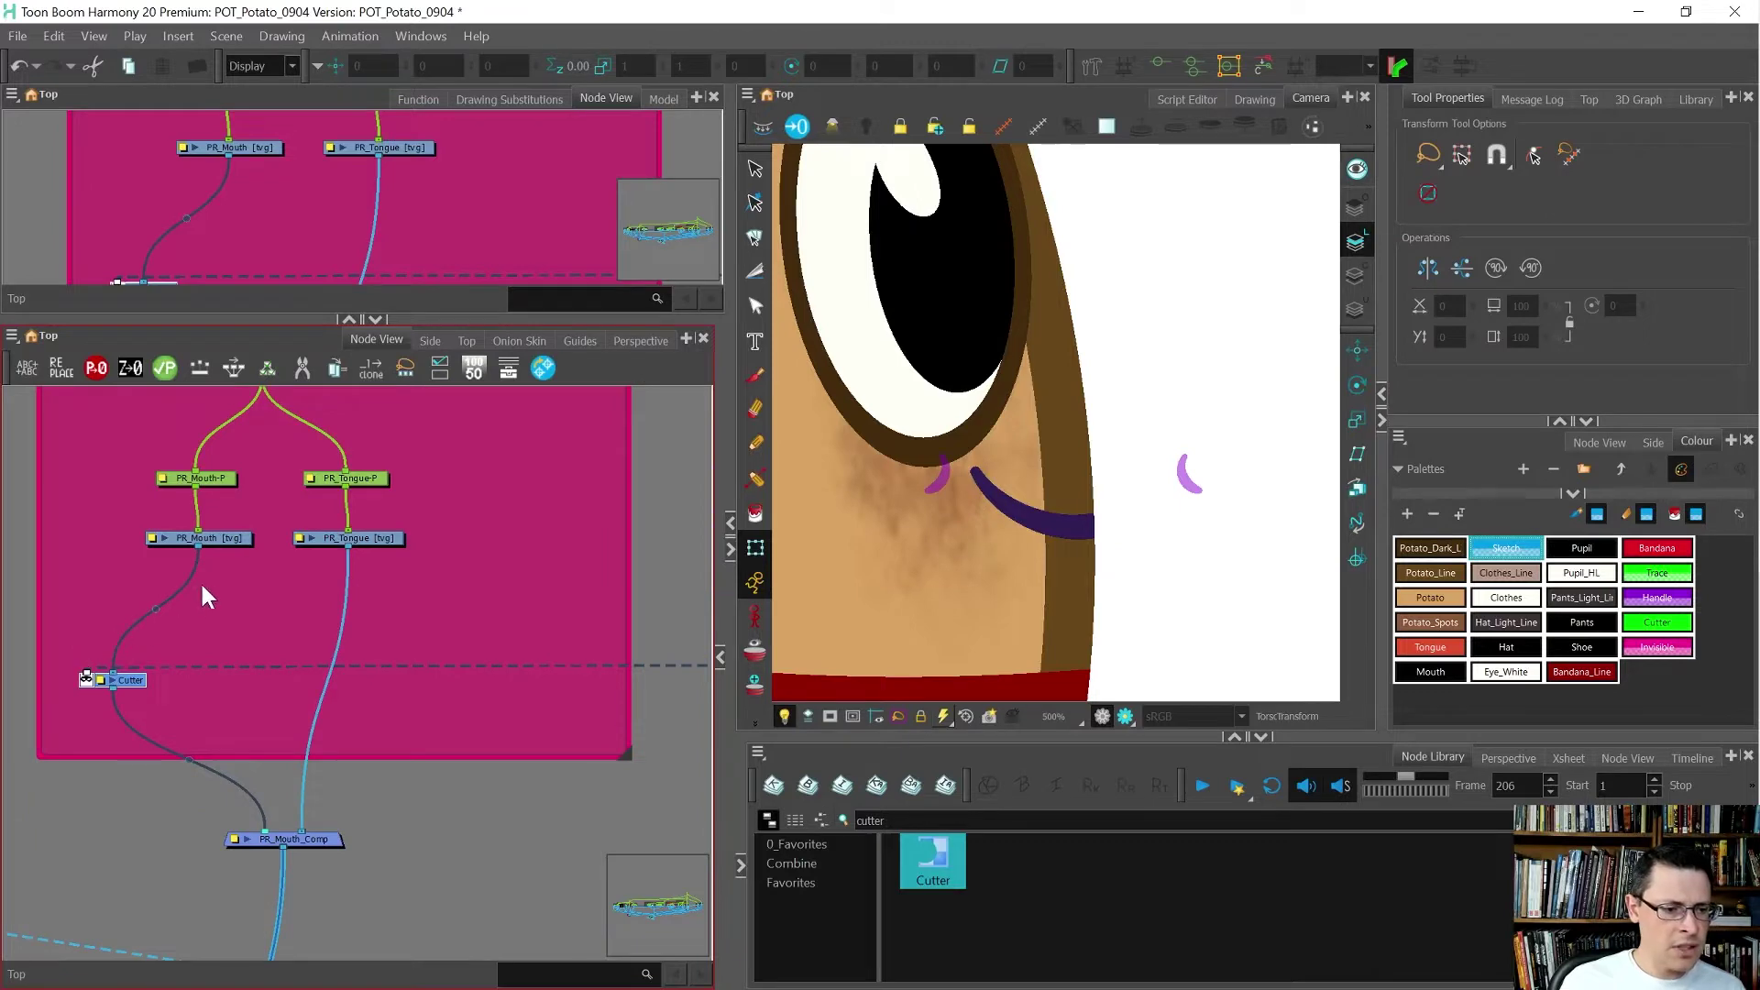
pyautogui.click(141, 583)
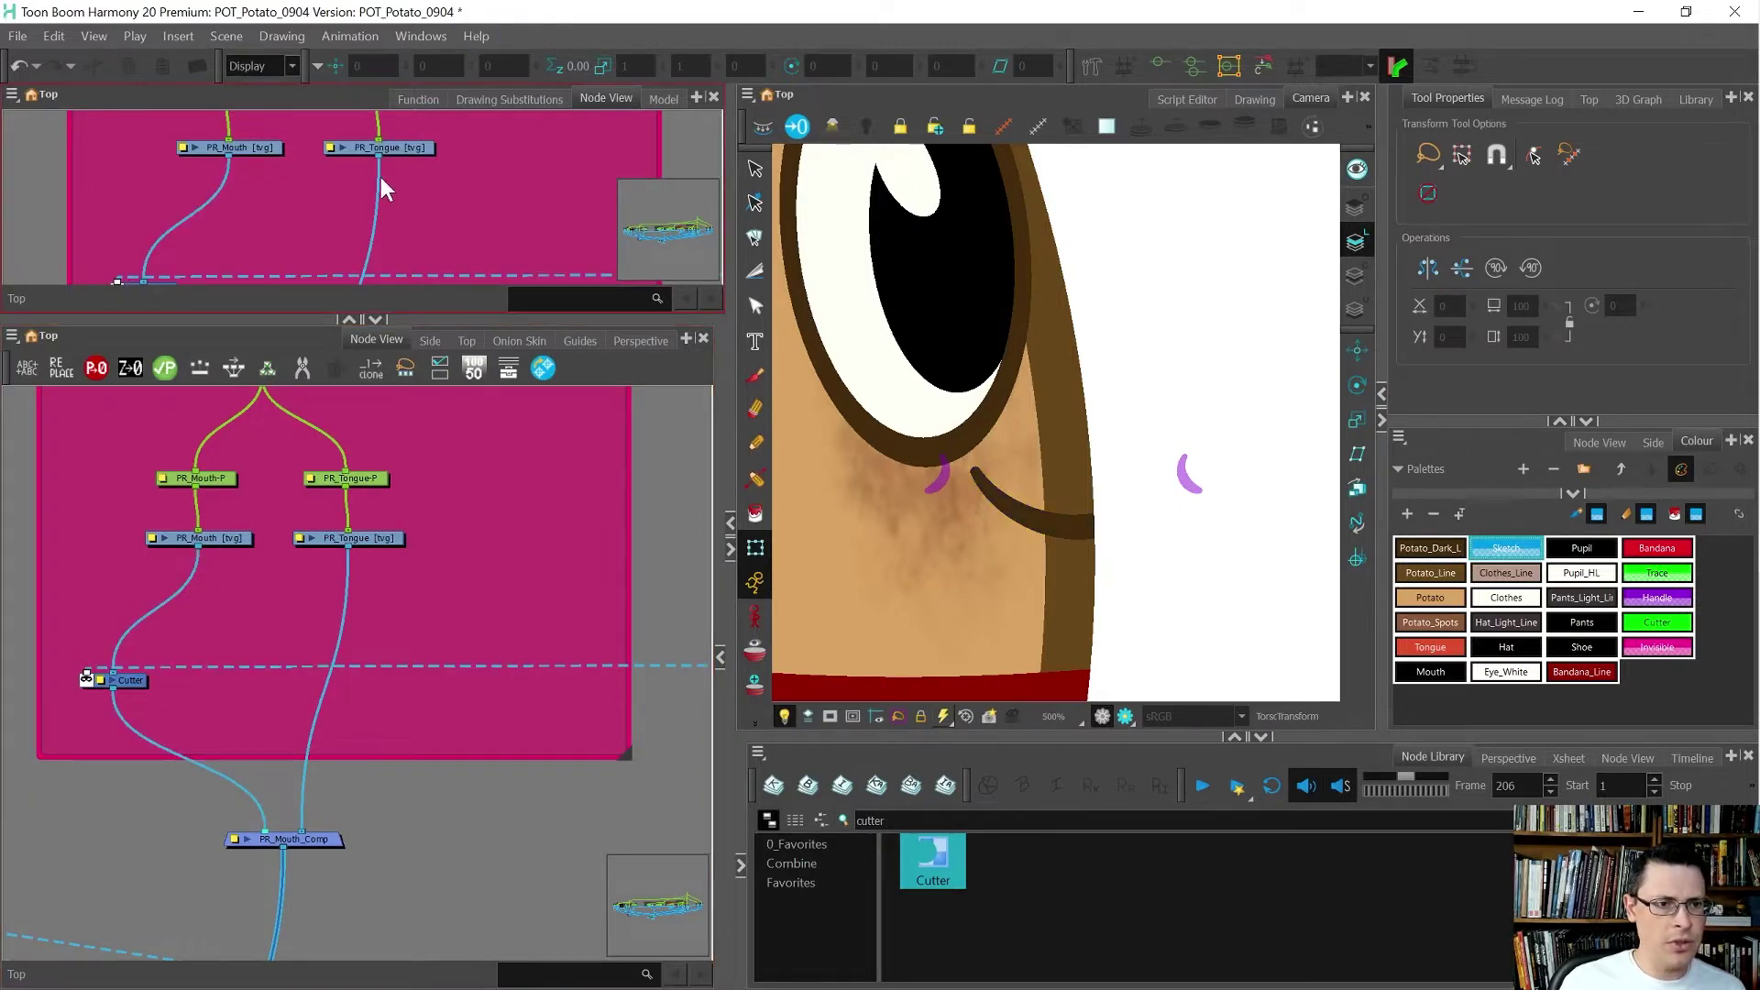
# - Find the Abbreviated_Isolate_Layers group near the Reference backdrop in the upper node network and open it
pyautogui.scroll(-5, 394, 152)
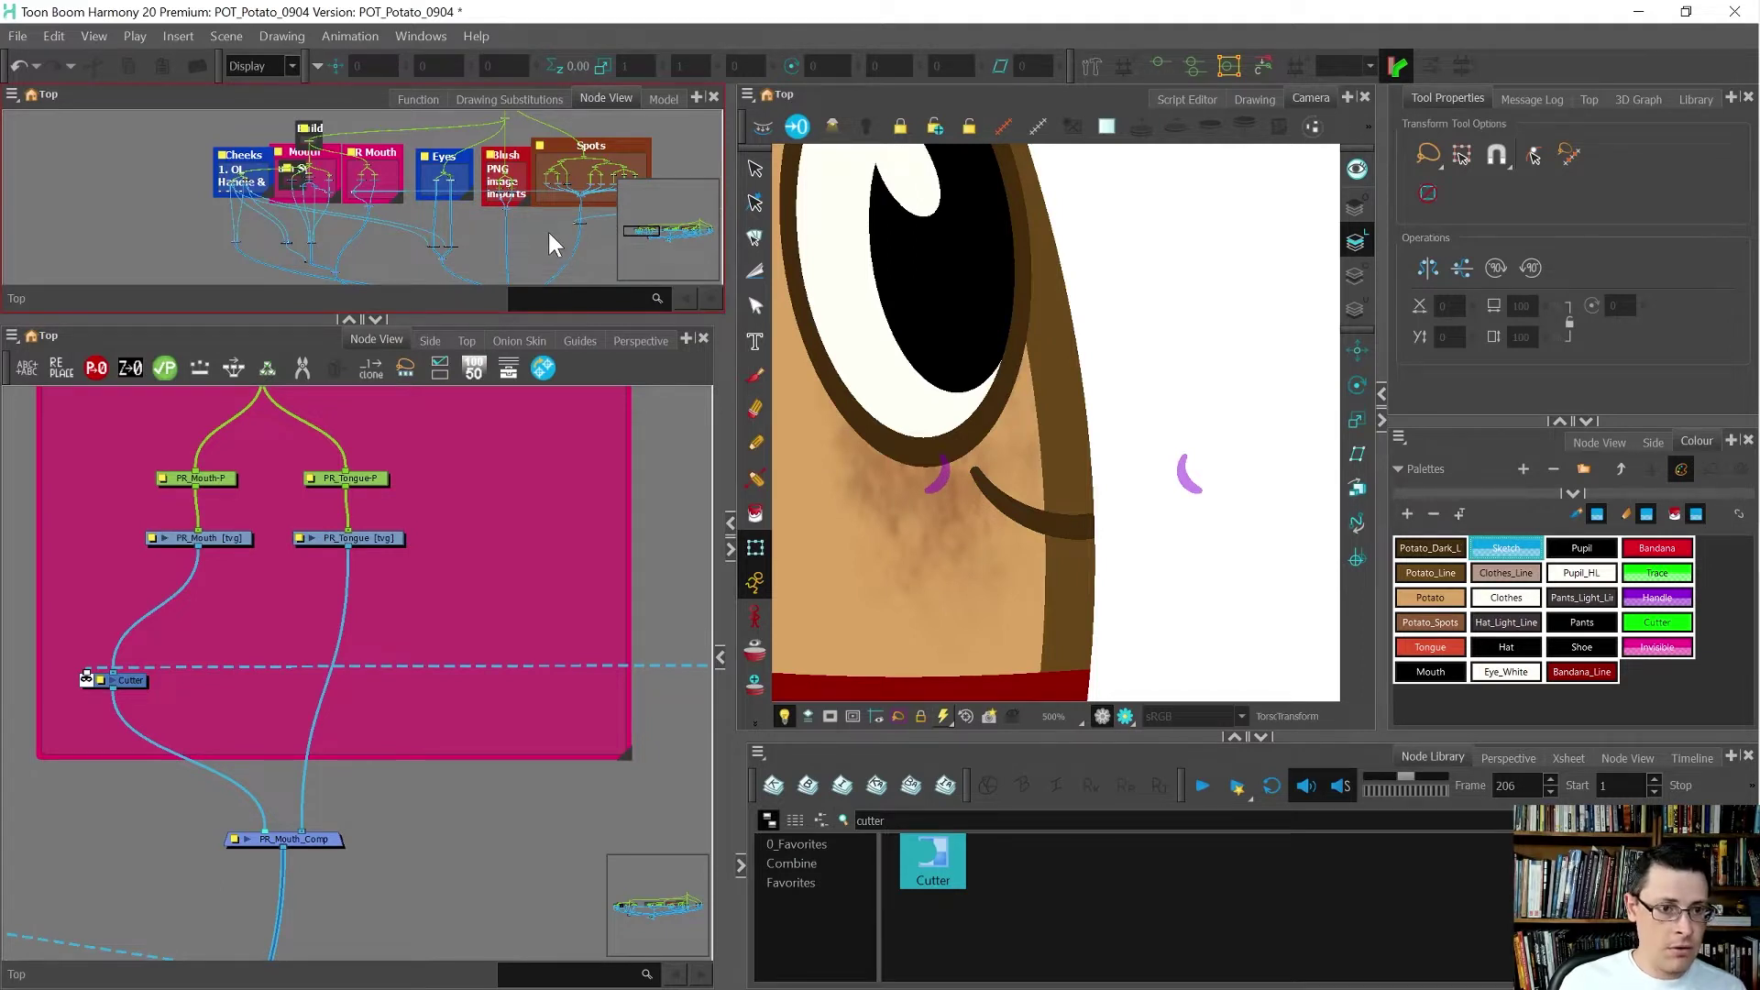
pyautogui.scroll(-3, 548, 229)
pyautogui.scroll(8, 517, 257)
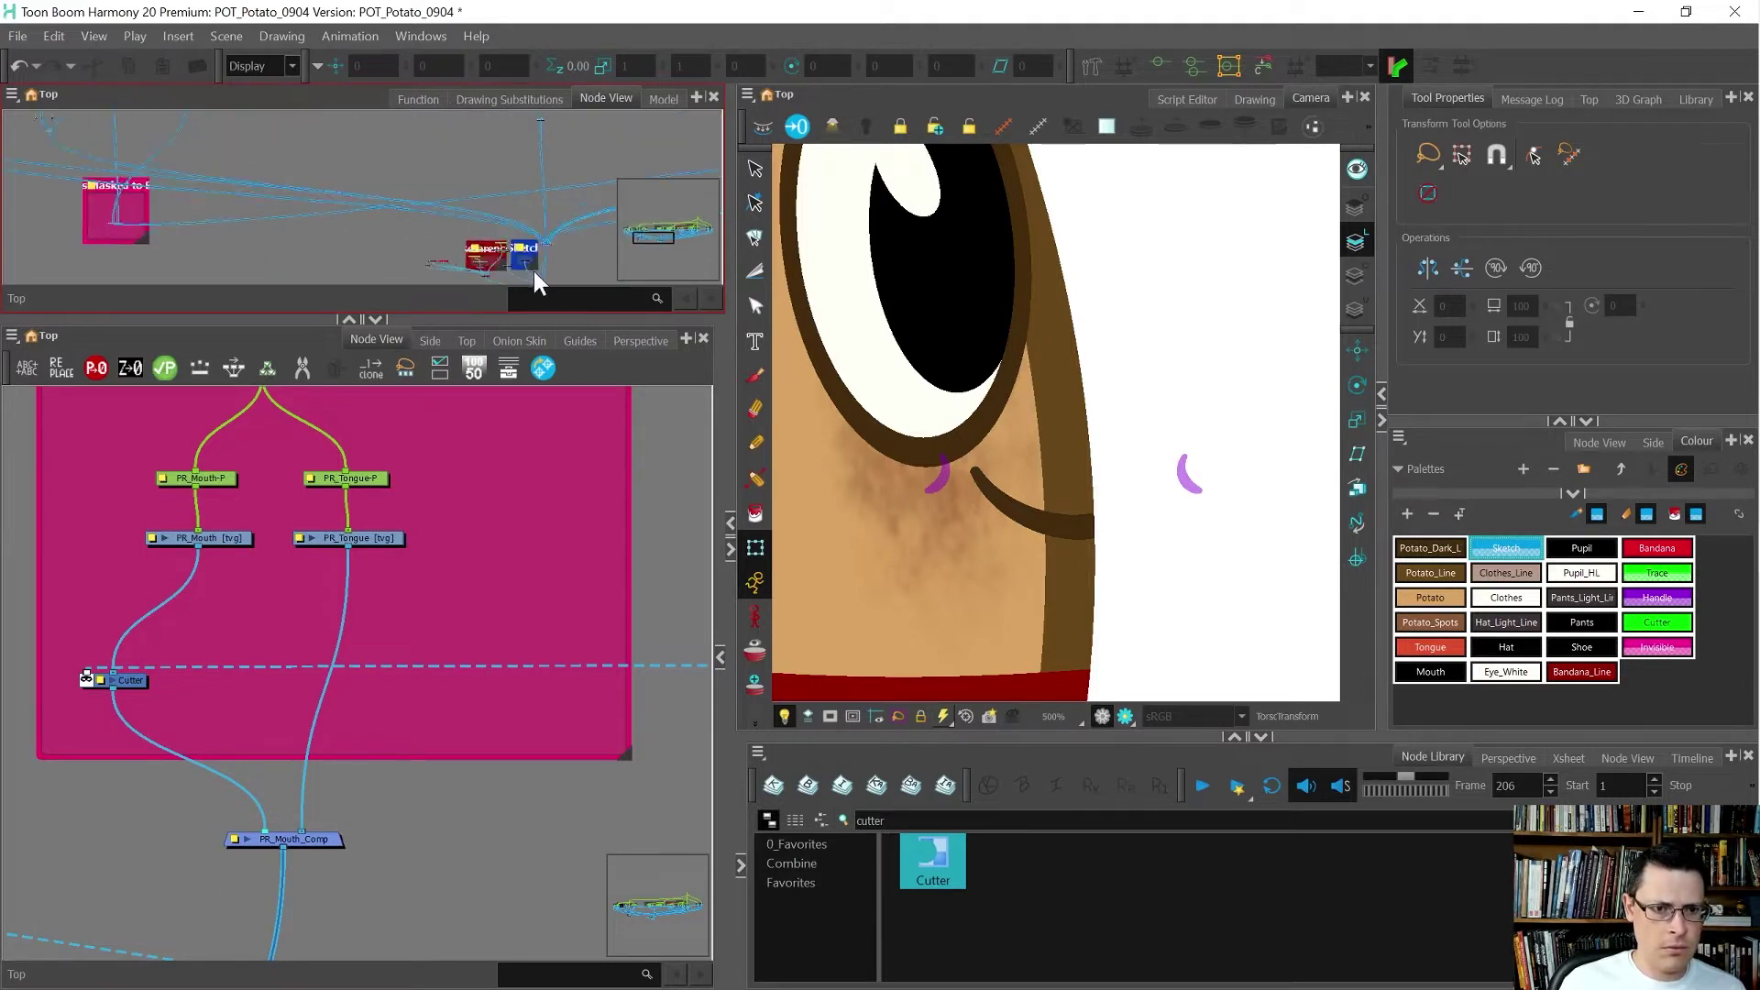
pyautogui.scroll(2, 376, 205)
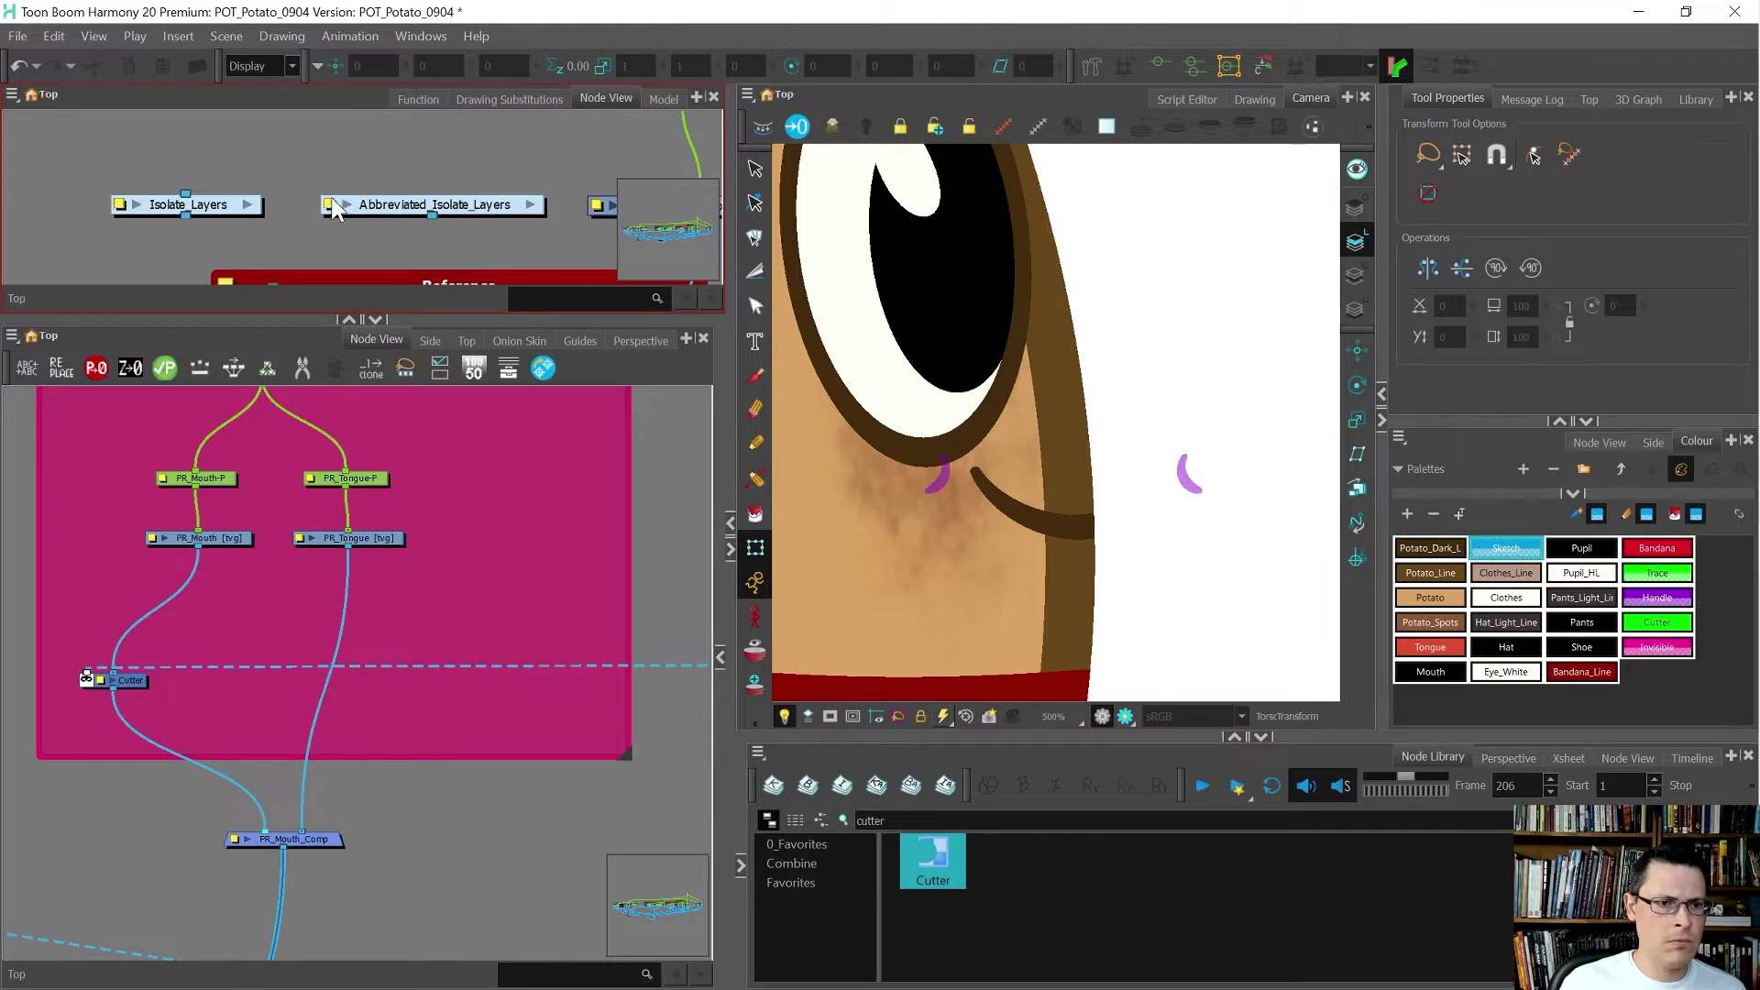
pyautogui.click(330, 206)
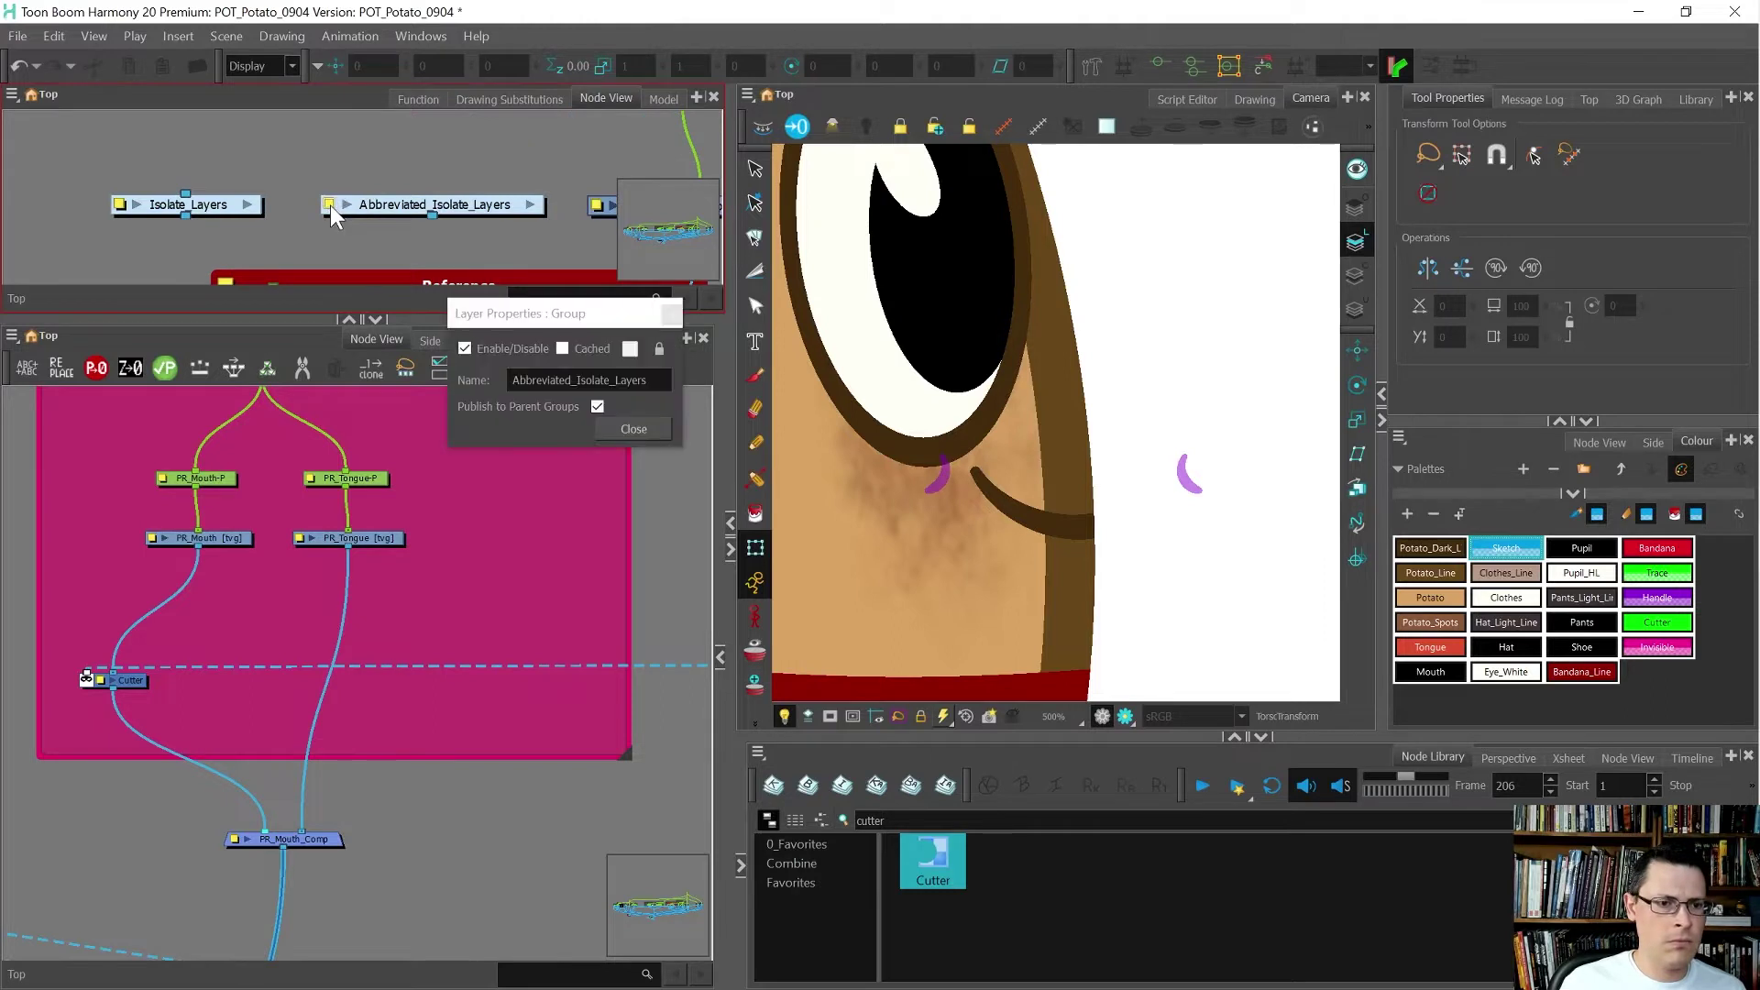
pyautogui.click(633, 429)
pyautogui.click(529, 205)
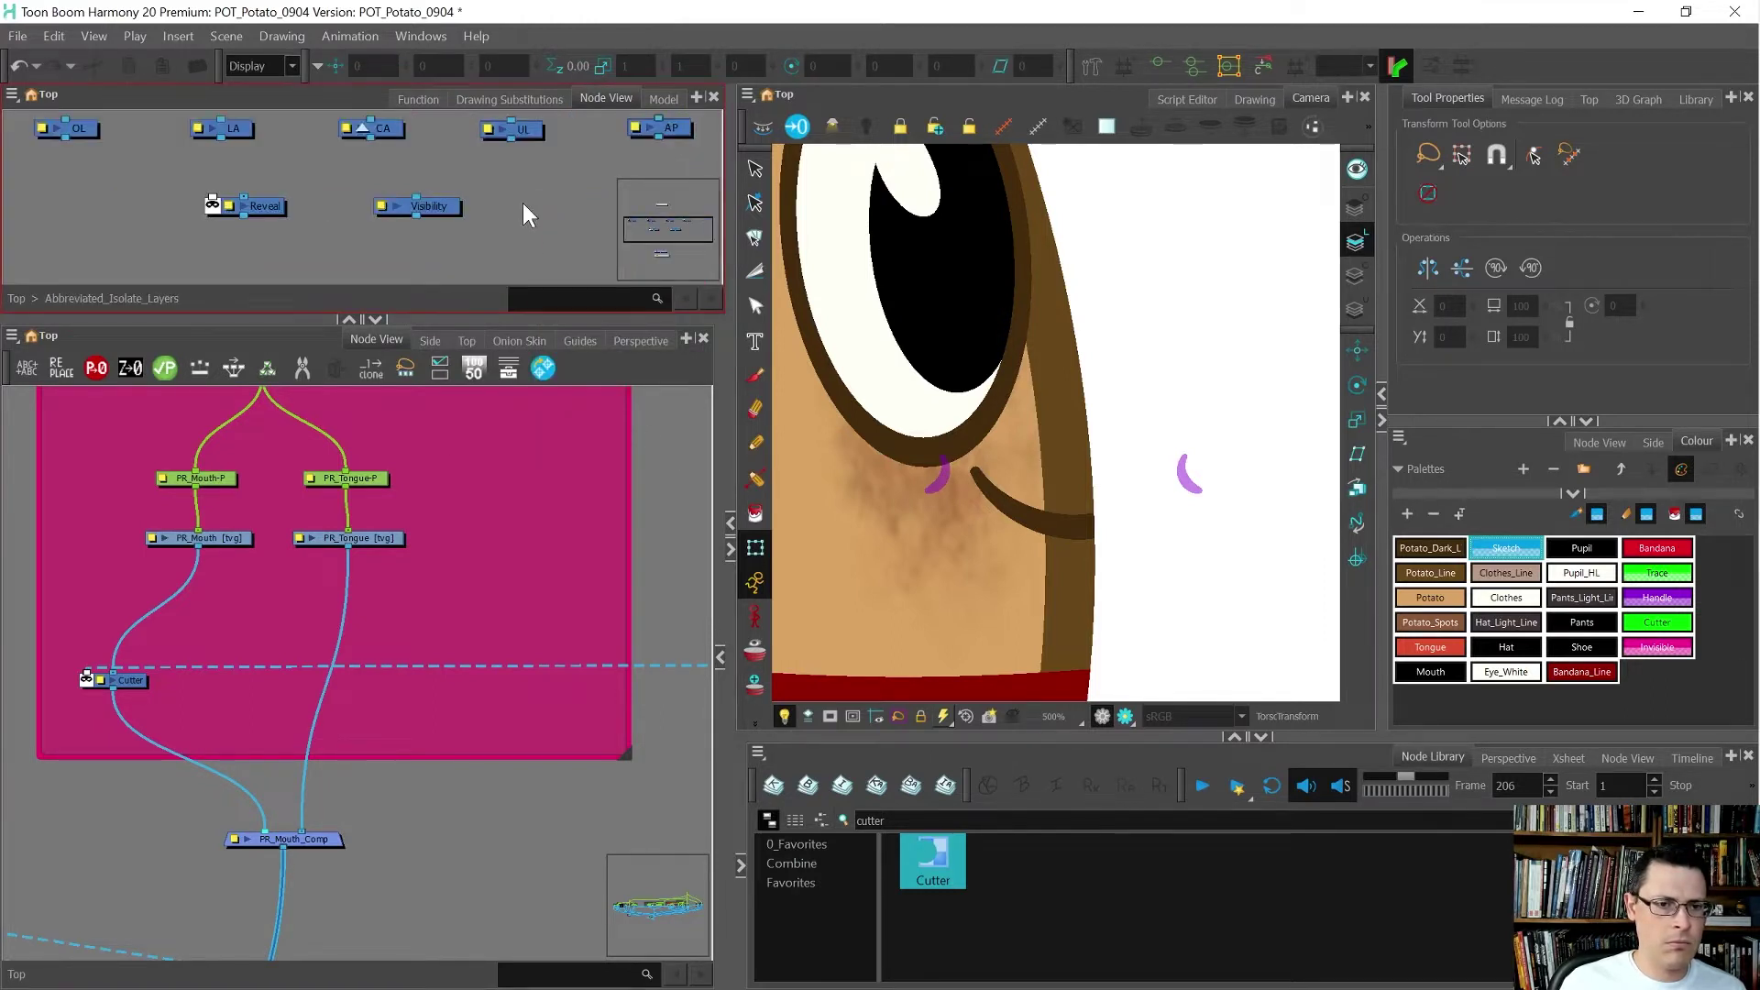
# - Copy the LA, CA and UL nodes from the Abbreviated_Isolate_Layers group
pyautogui.scroll(-2, 402, 229)
pyautogui.scroll(2, 407, 217)
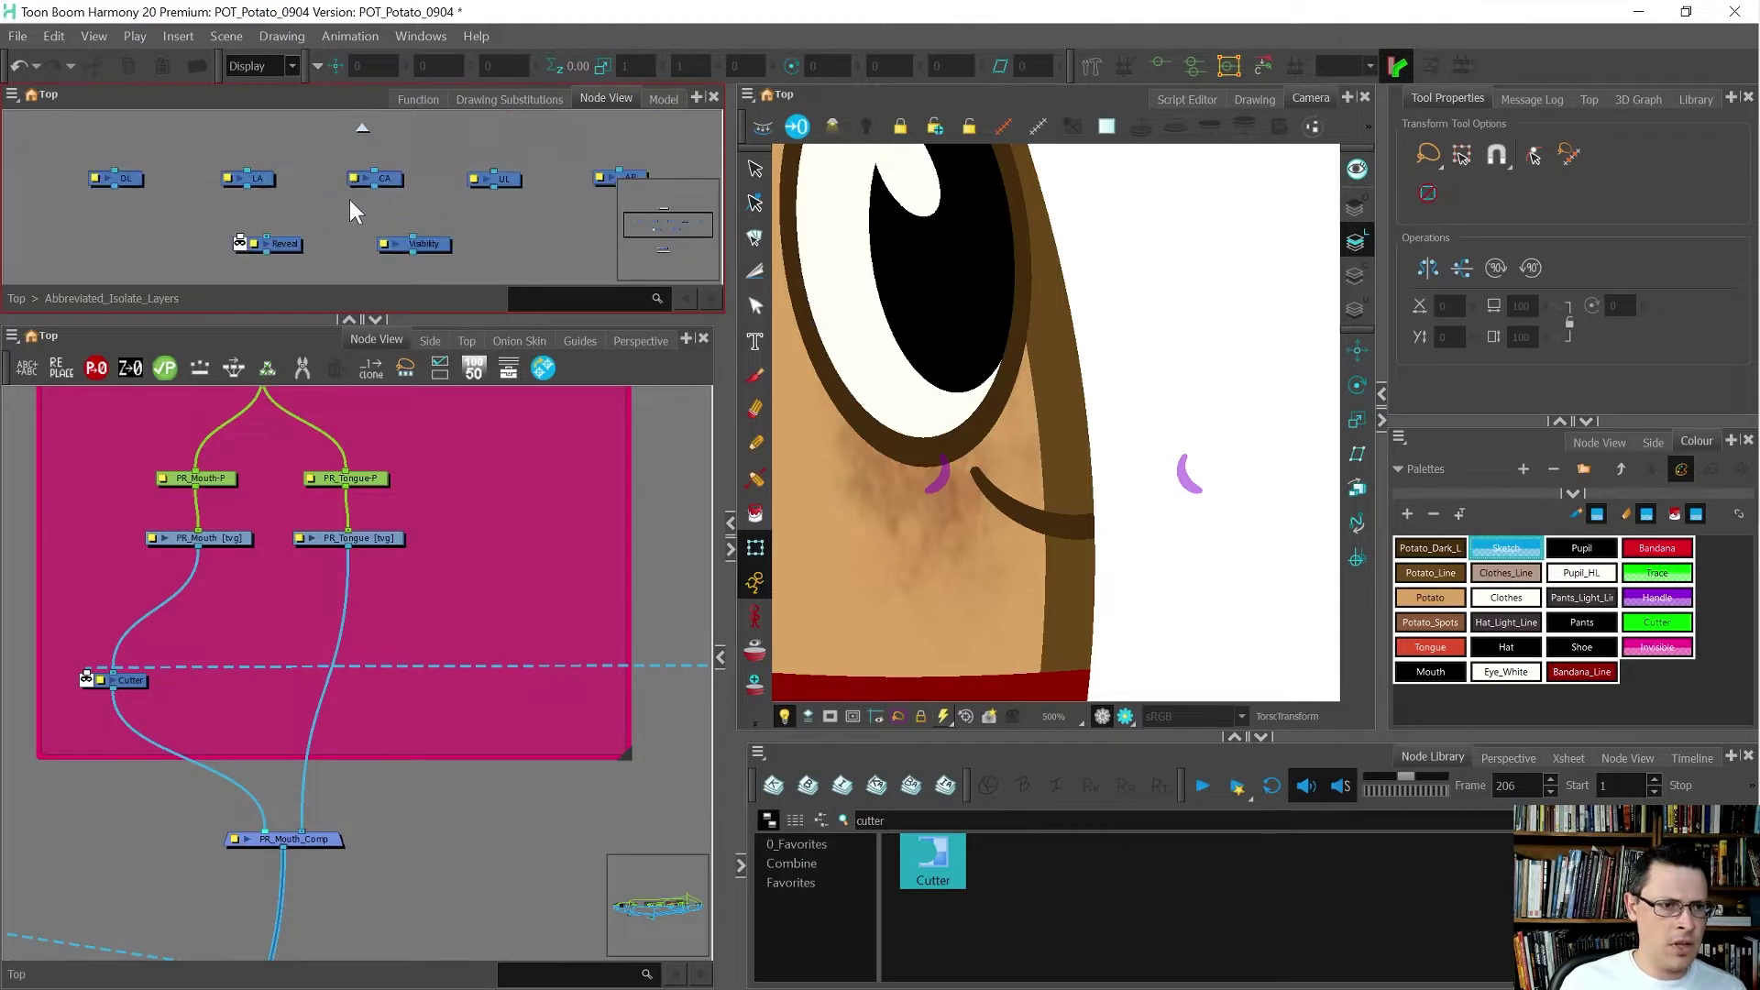
pyautogui.moveTo(301, 203); pyautogui.dragTo(209, 143)
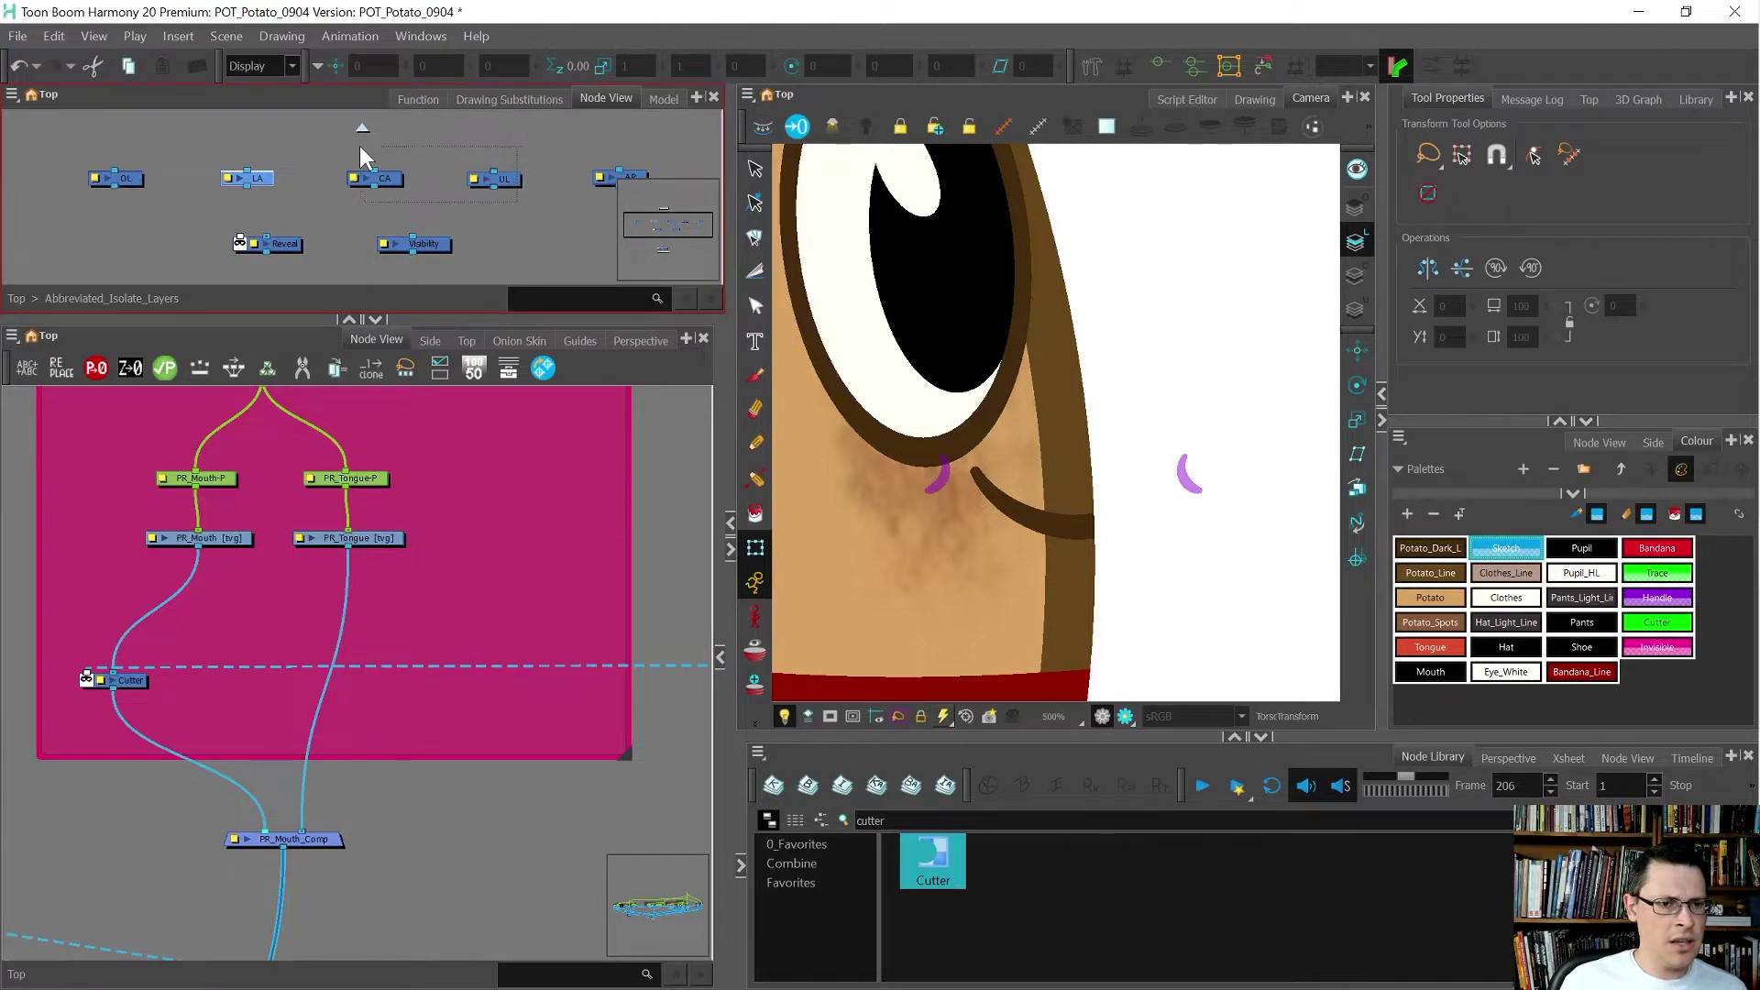
pyautogui.moveTo(359, 145); pyautogui.dragTo(360, 146)
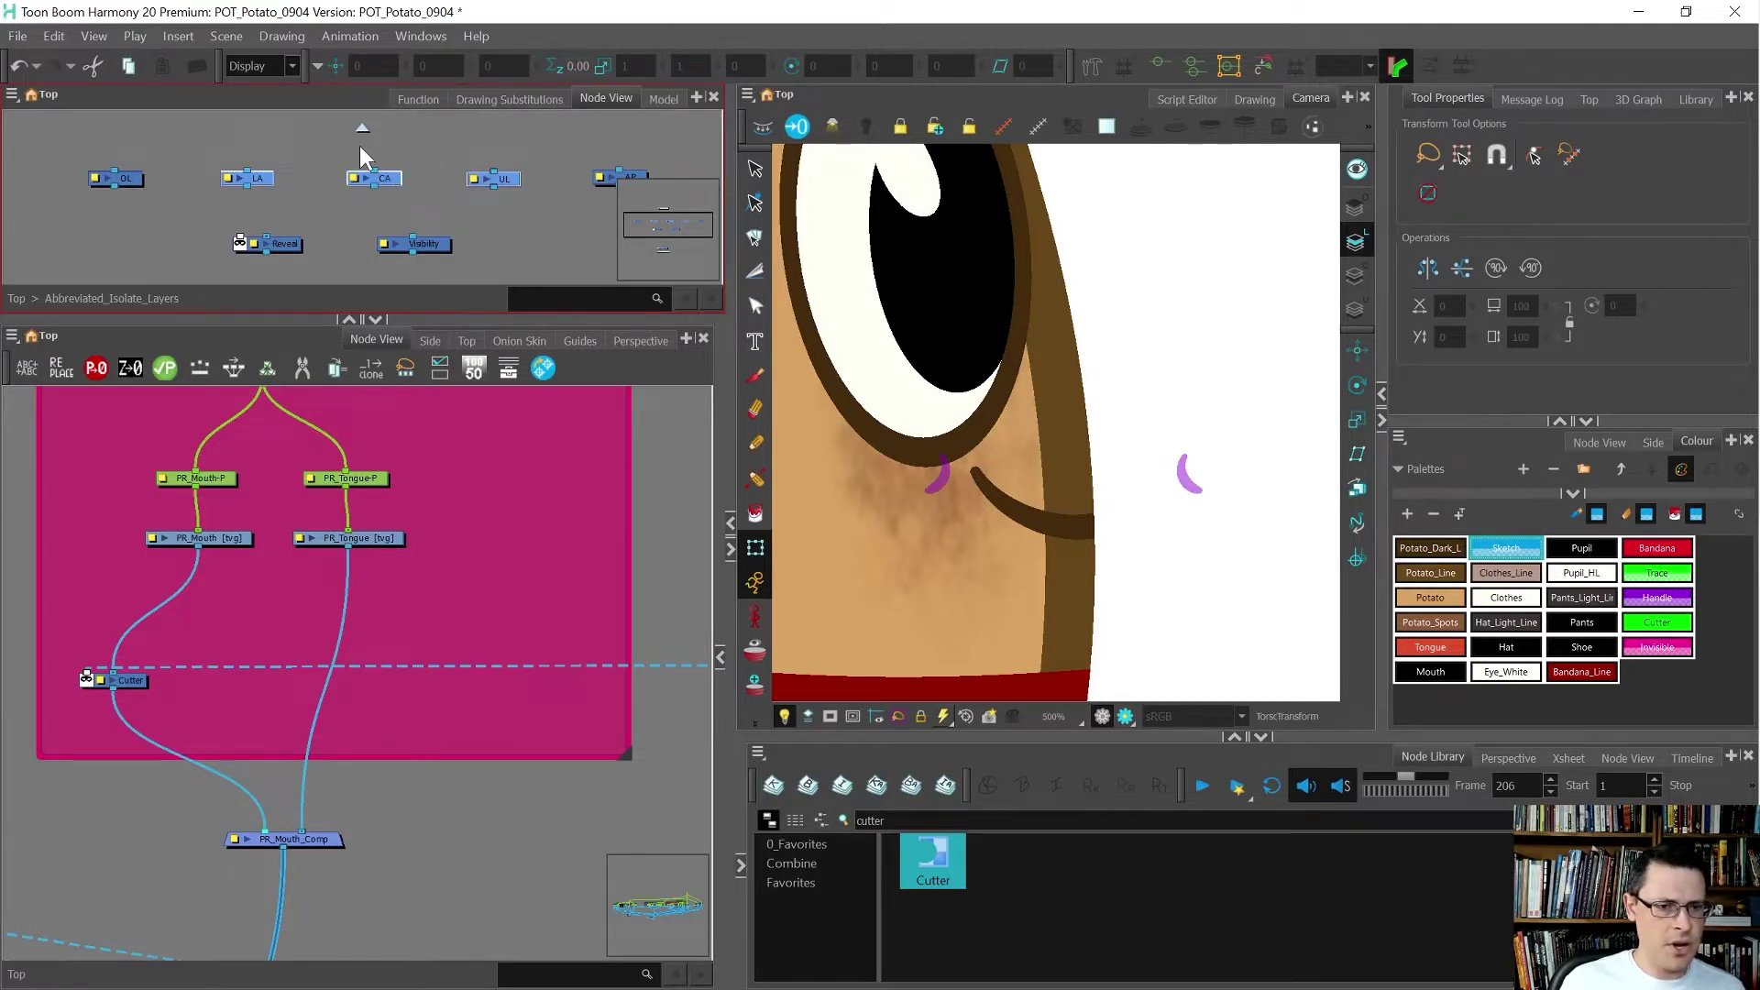
pyautogui.hotkey('ctrl', 'c')
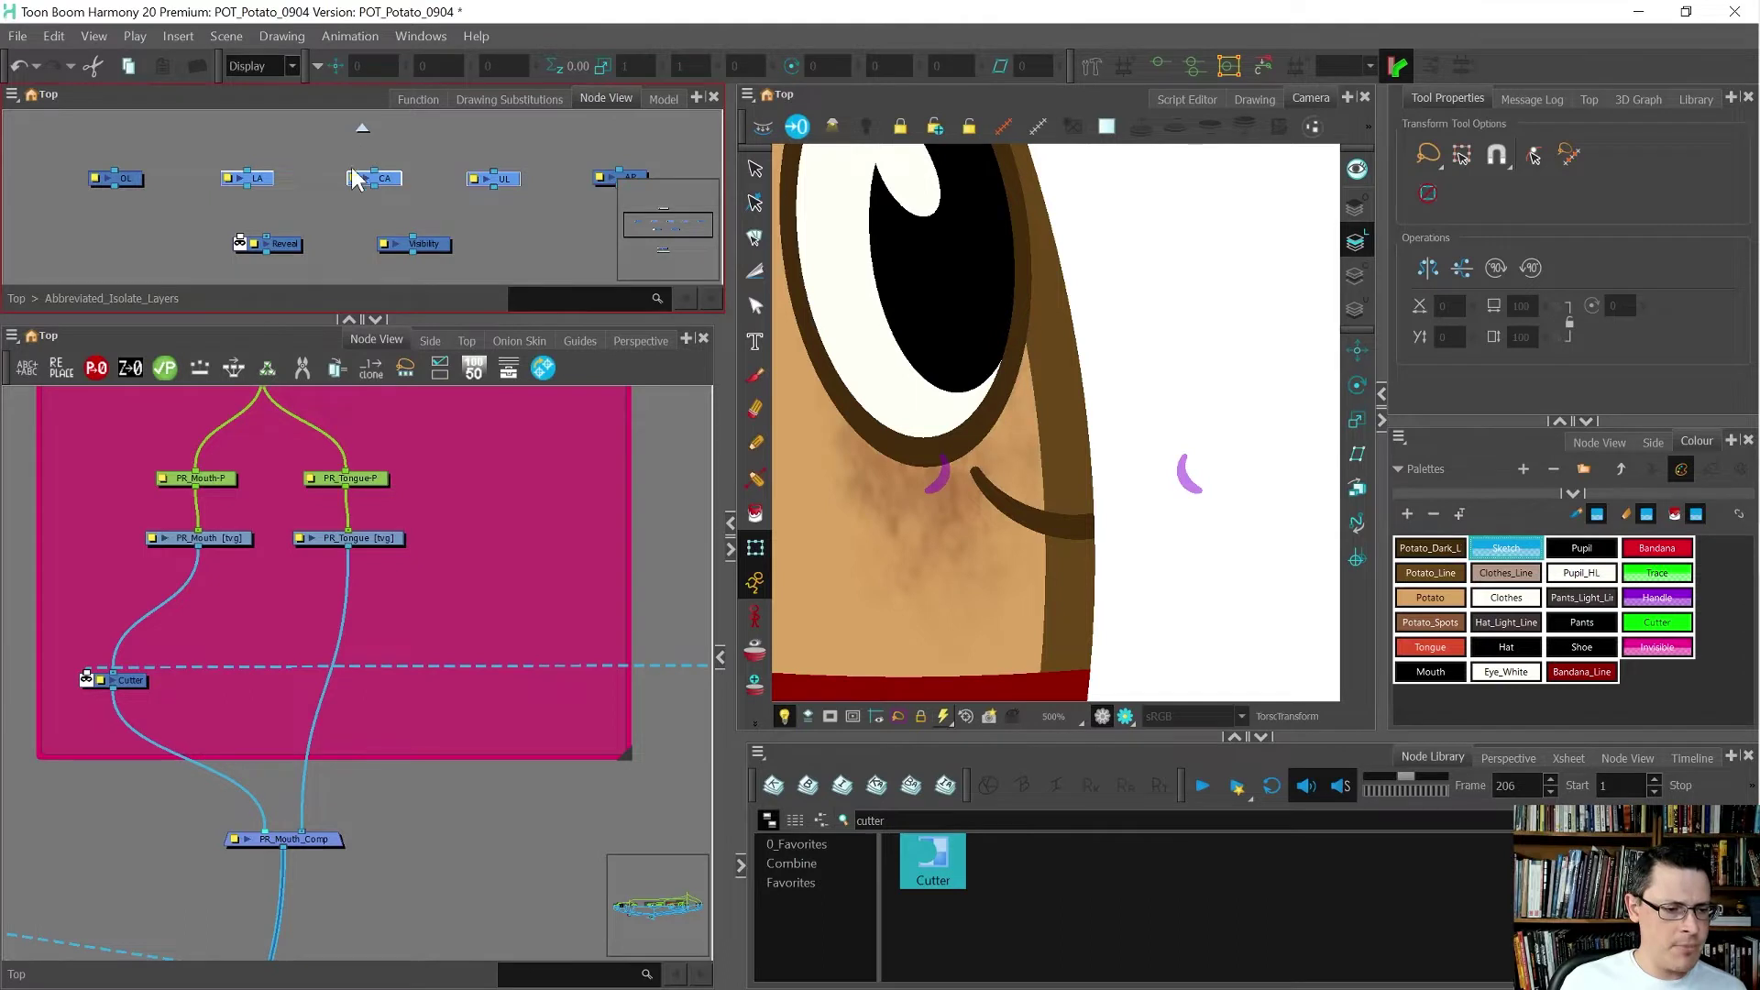
# - Paste the LA, CA and UL nodes into the PR Mouth backdrop and place them between the drawings and the Cutter
pyautogui.click(112, 582)
pyautogui.hotkey('ctrl', 'v')
pyautogui.moveTo(225, 585)
pyautogui.mouseDown()
pyautogui.moveTo(168, 596)
pyautogui.moveTo(191, 586)
pyautogui.mouseUp()
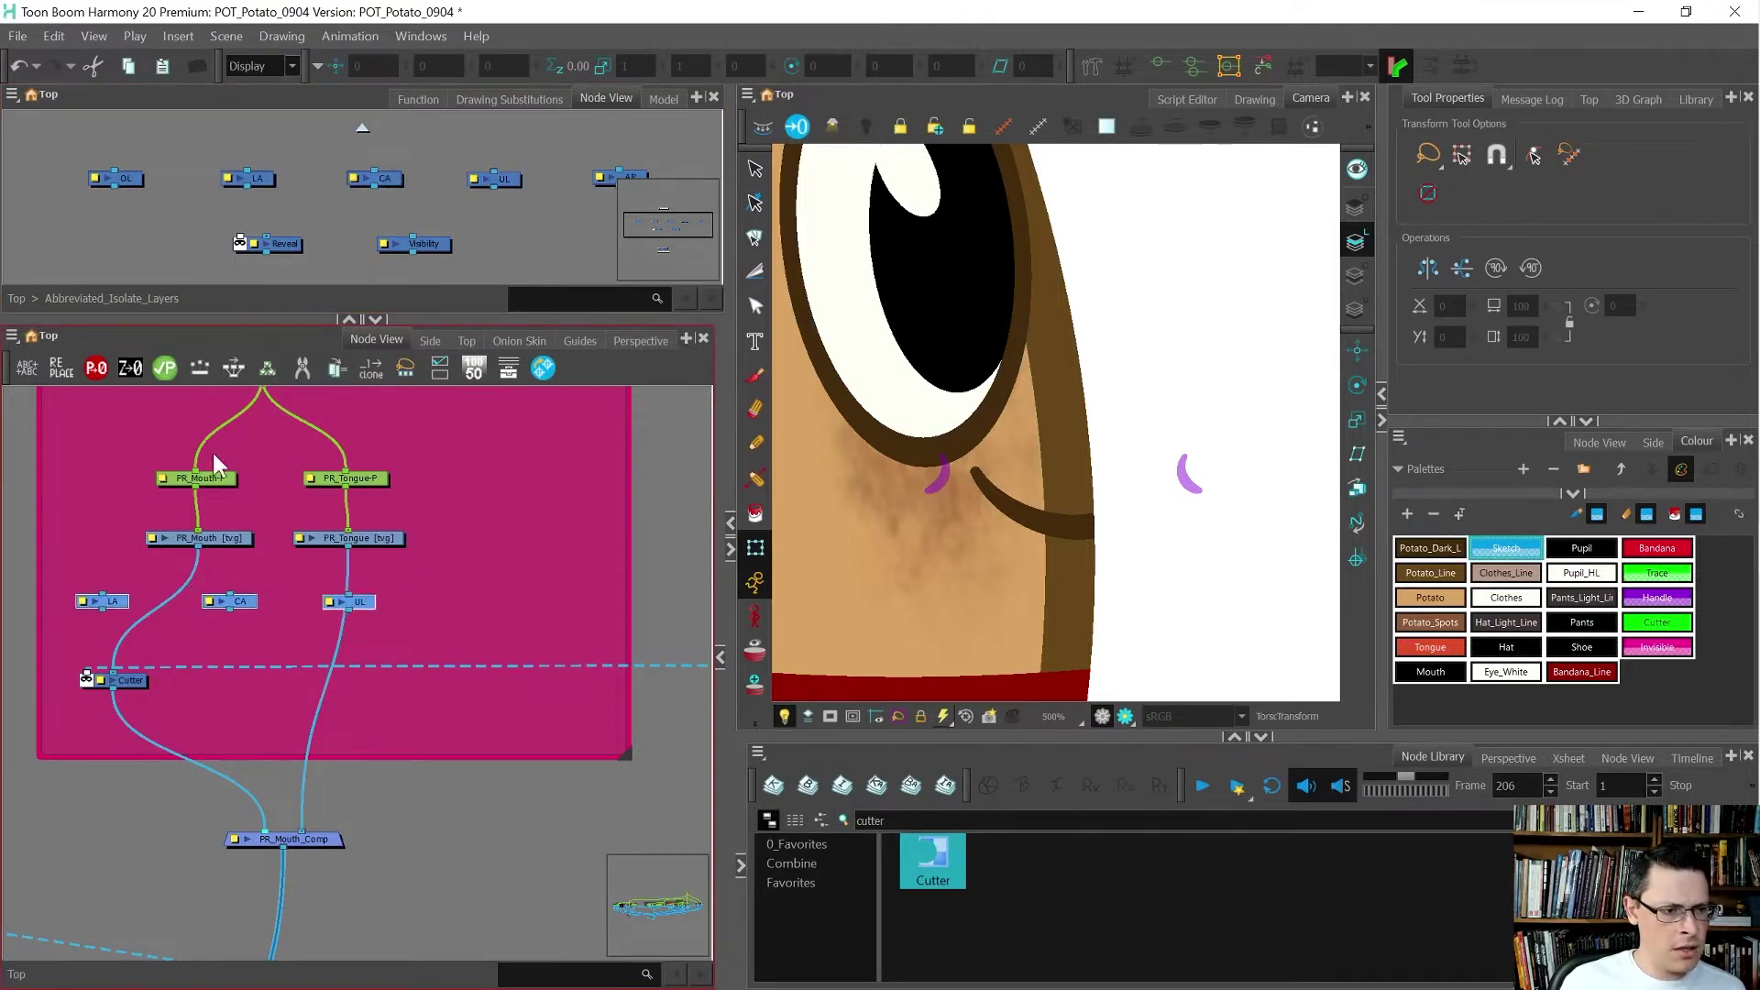
# - Add the prefix PR_Mouth_ to the names of the LA, CA and UL nodes
pyautogui.click(28, 367)
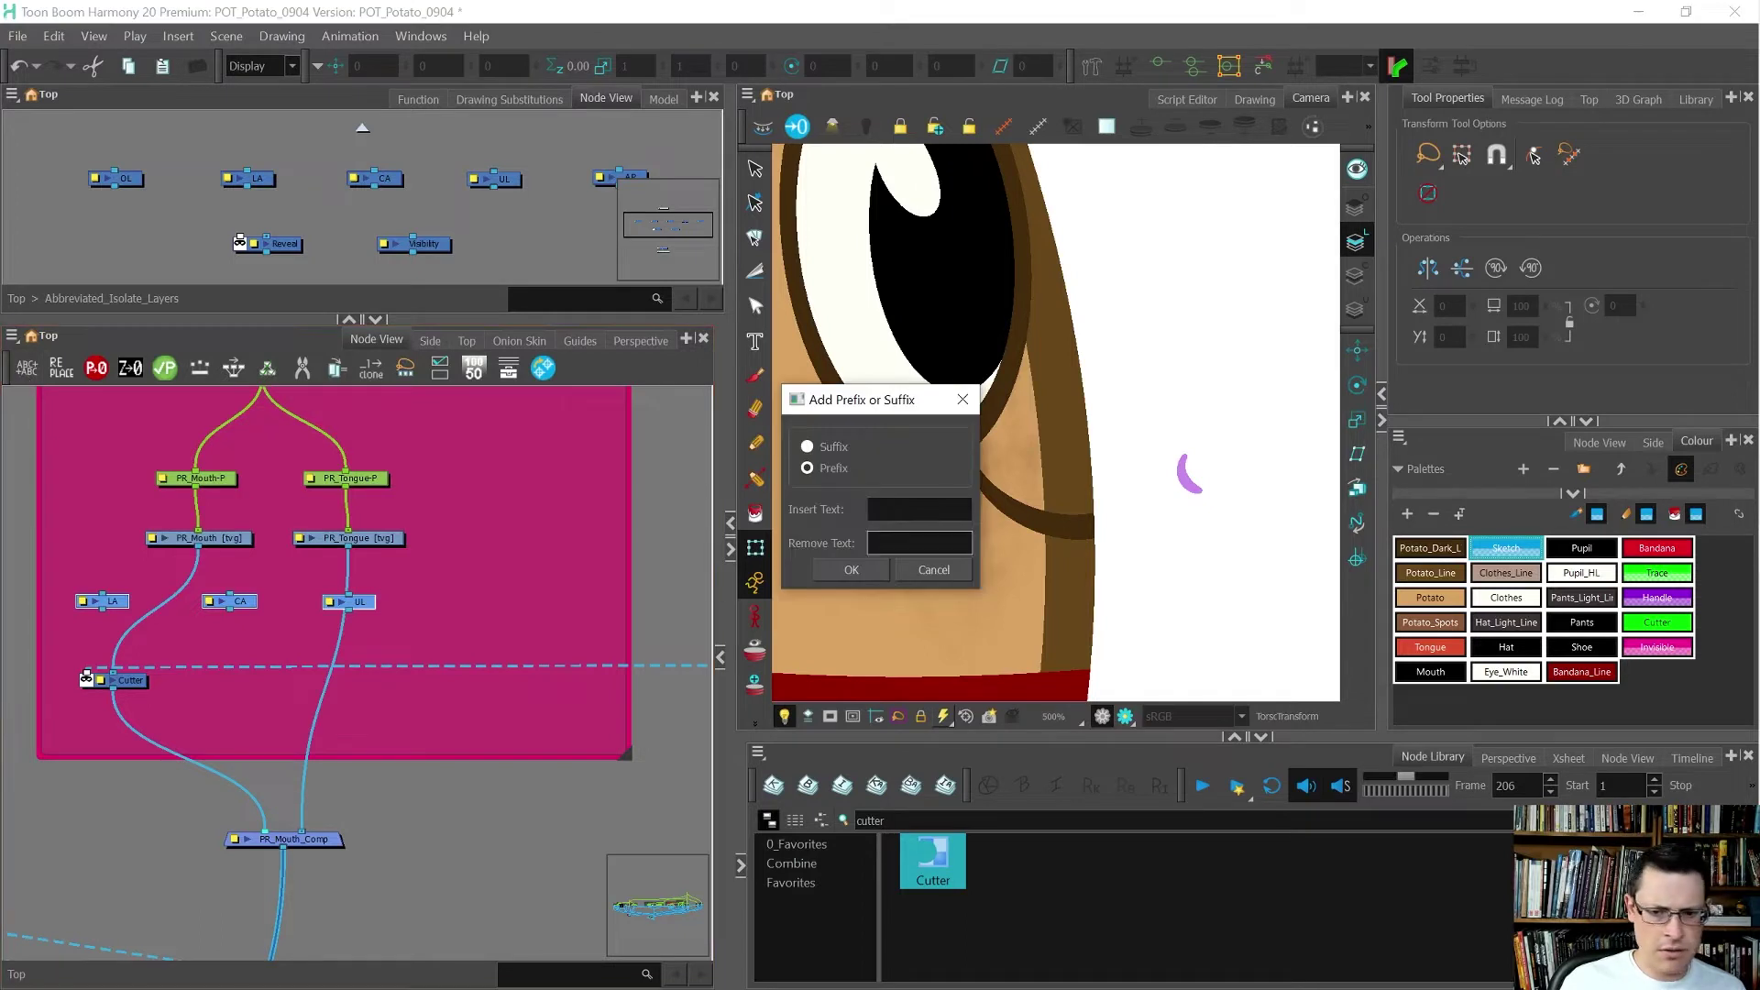
pyautogui.click(878, 510)
pyautogui.write('P')
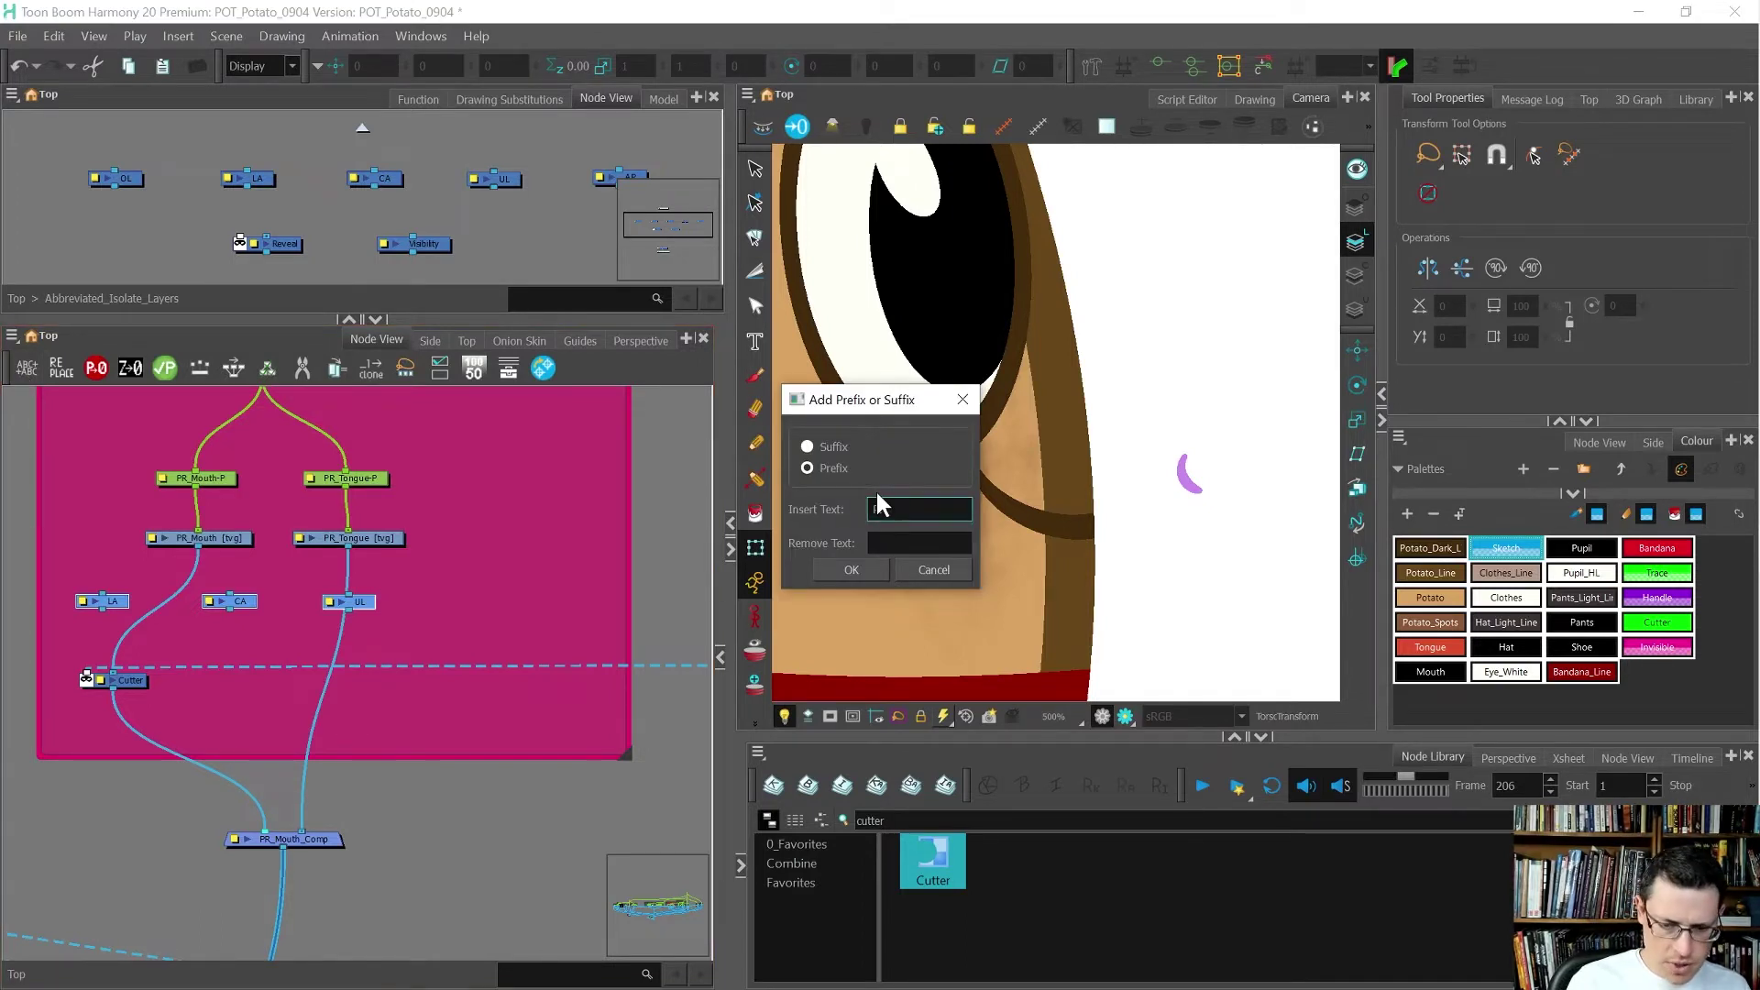
pyautogui.write('R_Mouth_')
pyautogui.press('Return')
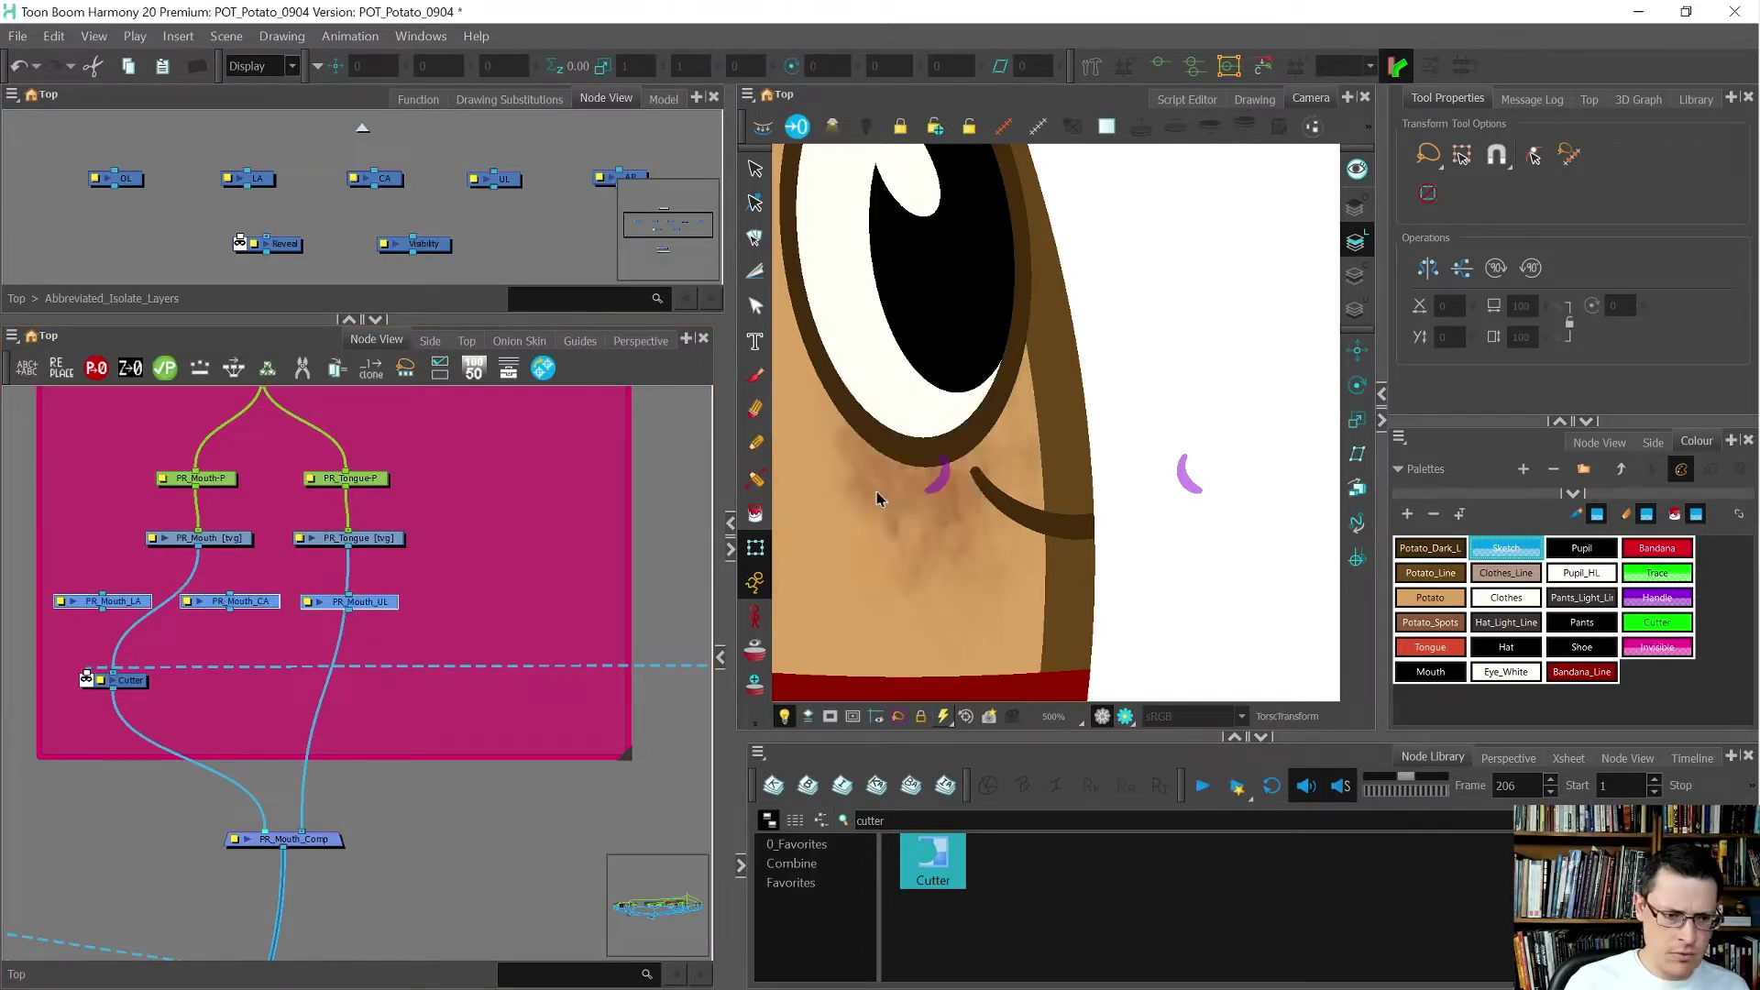
# - Move the PR_Tongue nodes farther right and insert PR_Mouth_LA into the cable between the PR_Mouth drawing and the Cutter
pyautogui.scroll(-3, 544, 579)
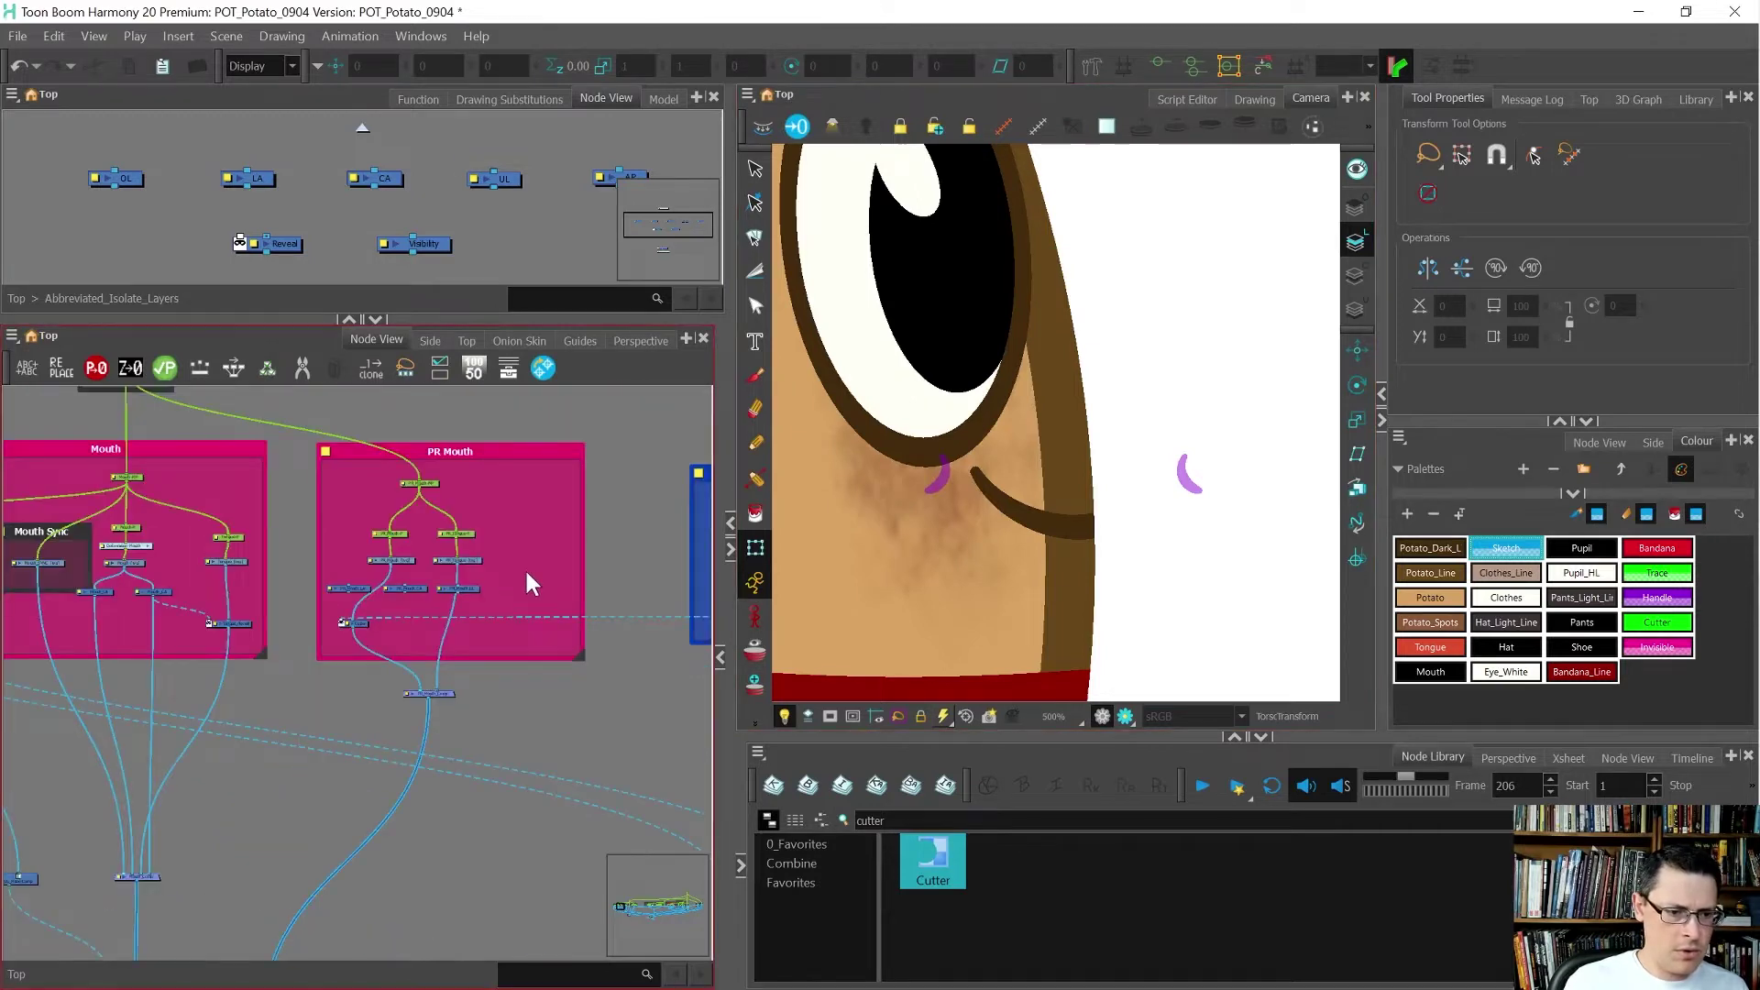
pyautogui.scroll(3, 440, 517)
pyautogui.moveTo(443, 535); pyautogui.dragTo(711, 544)
pyautogui.click(431, 656)
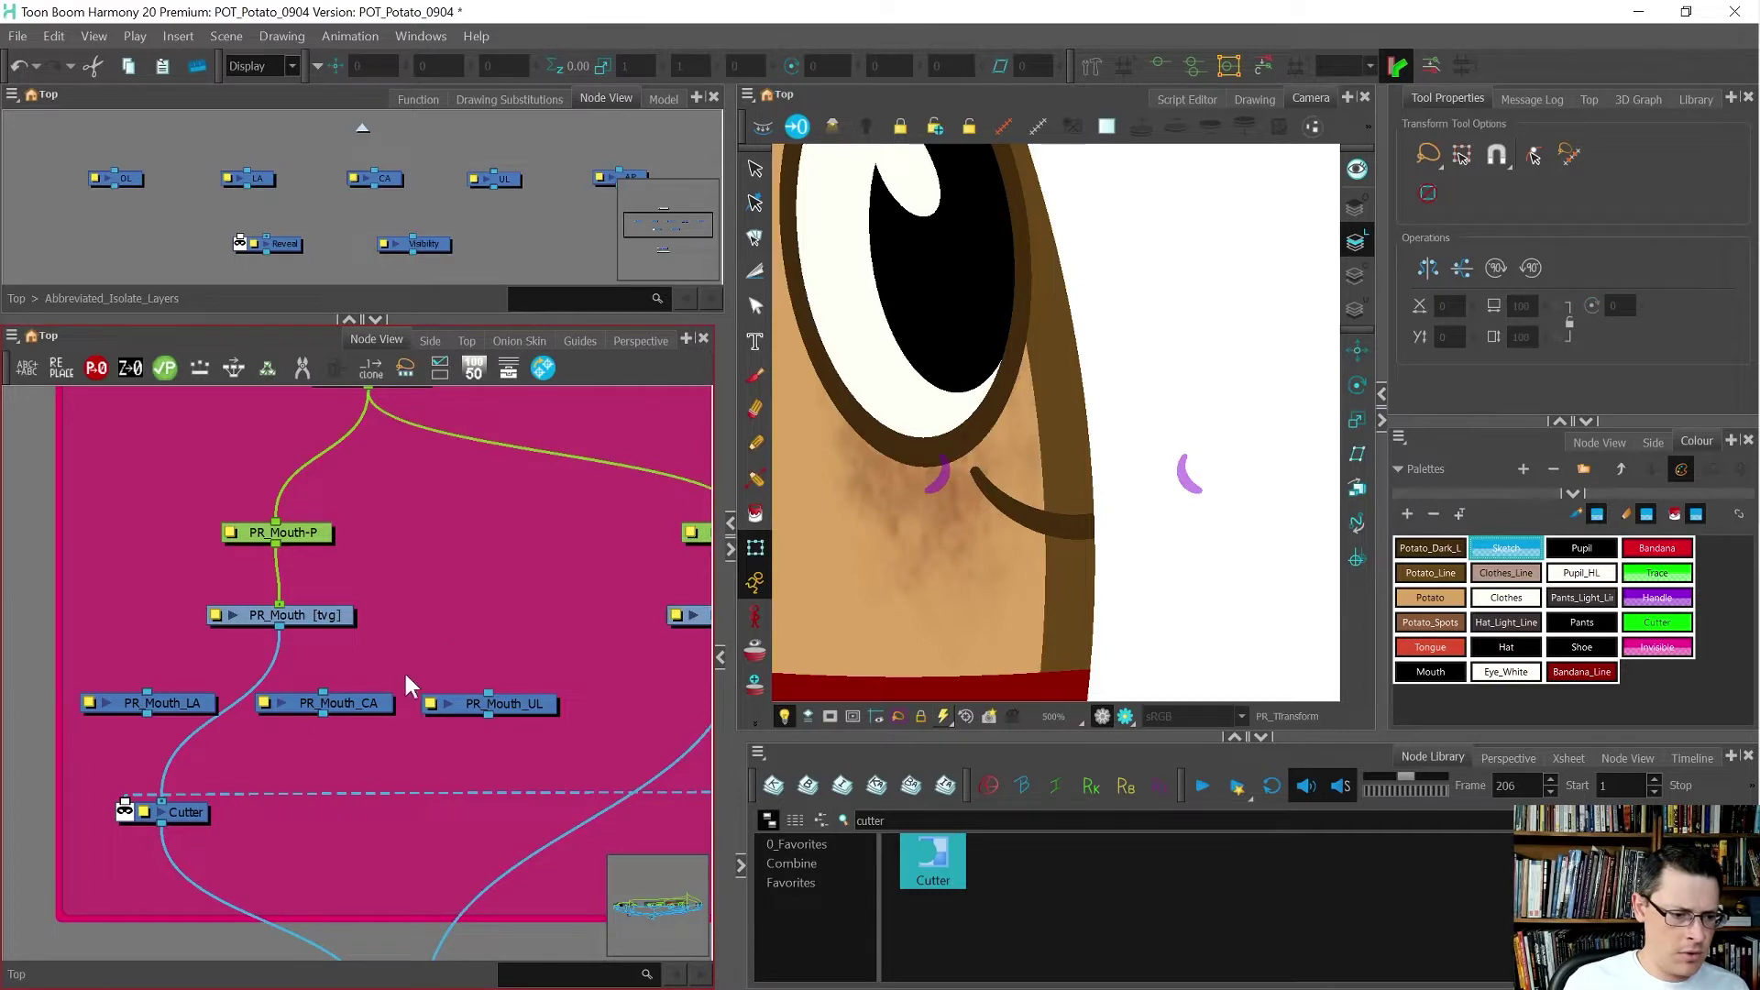
pyautogui.moveTo(209, 714)
pyautogui.mouseDown()
pyautogui.moveTo(238, 699)
pyautogui.moveTo(207, 719)
pyautogui.mouseUp()
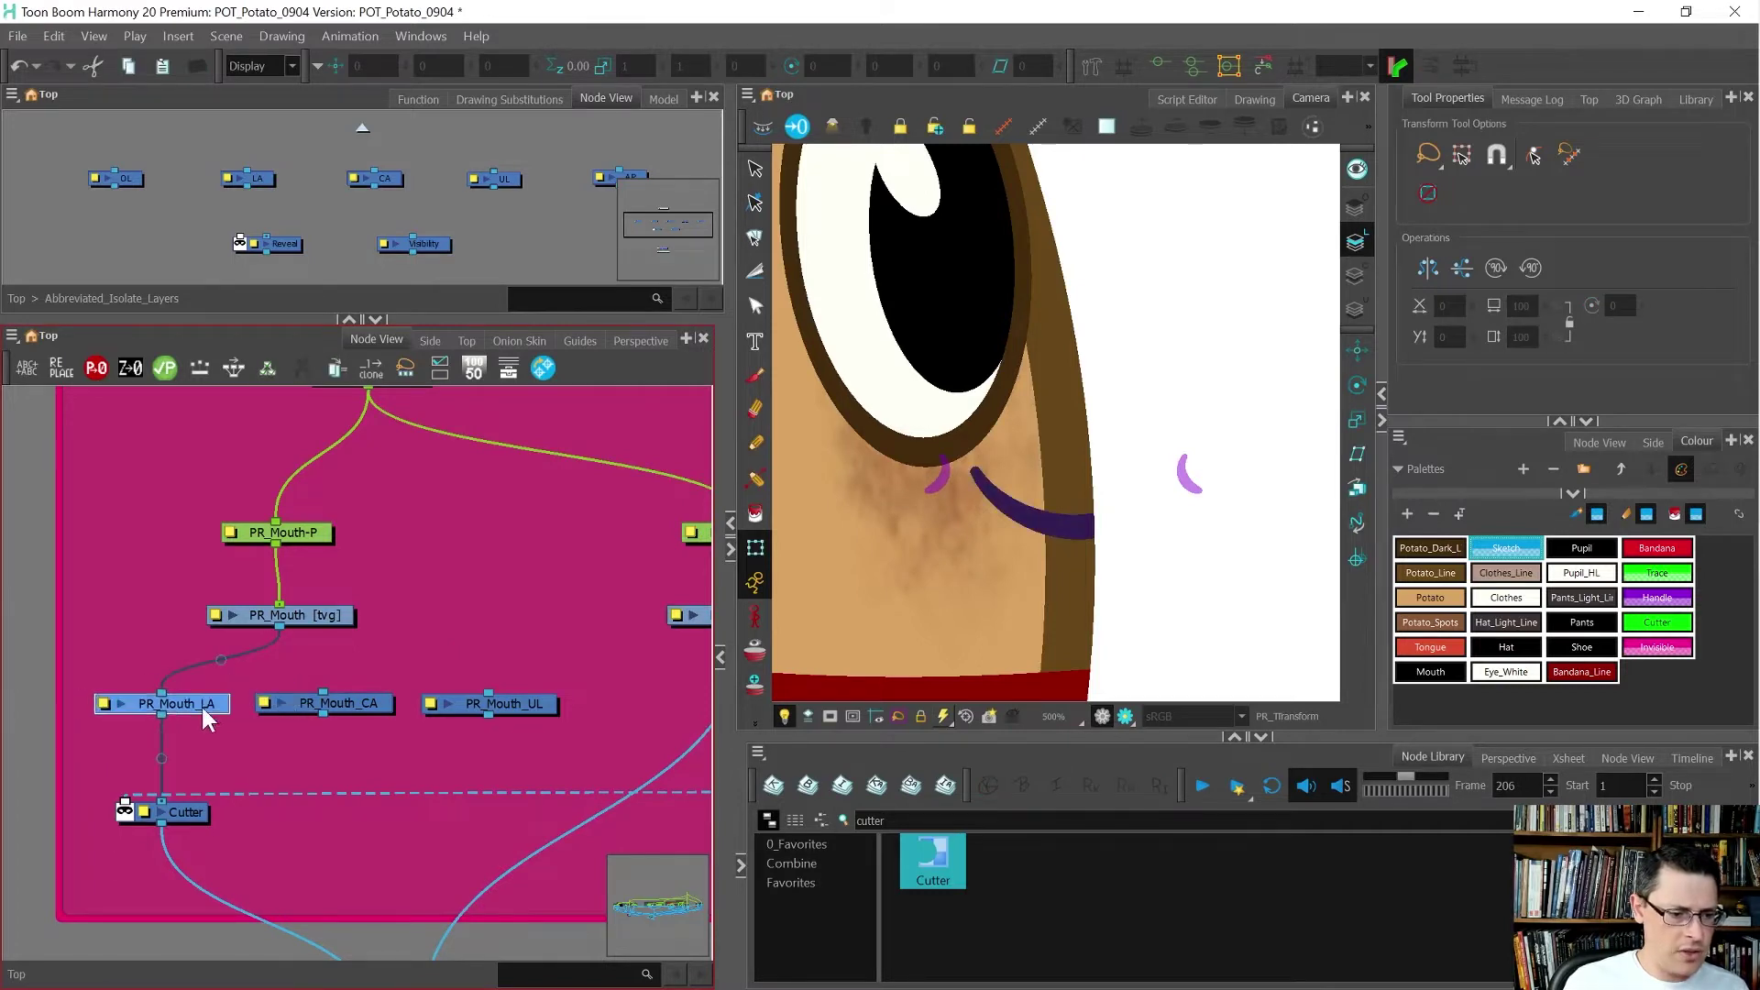
# - Connect the PR_Mouth drawing to PR_Mouth_CA, and PR_Mouth_CA to PR_Mouth_Comp between the Cutter and tongue cables
pyautogui.scroll(-4, 152, 684)
pyautogui.click(266, 693)
pyautogui.moveTo(265, 688); pyautogui.dragTo(267, 690)
pyautogui.moveTo(199, 638); pyautogui.dragTo(277, 926)
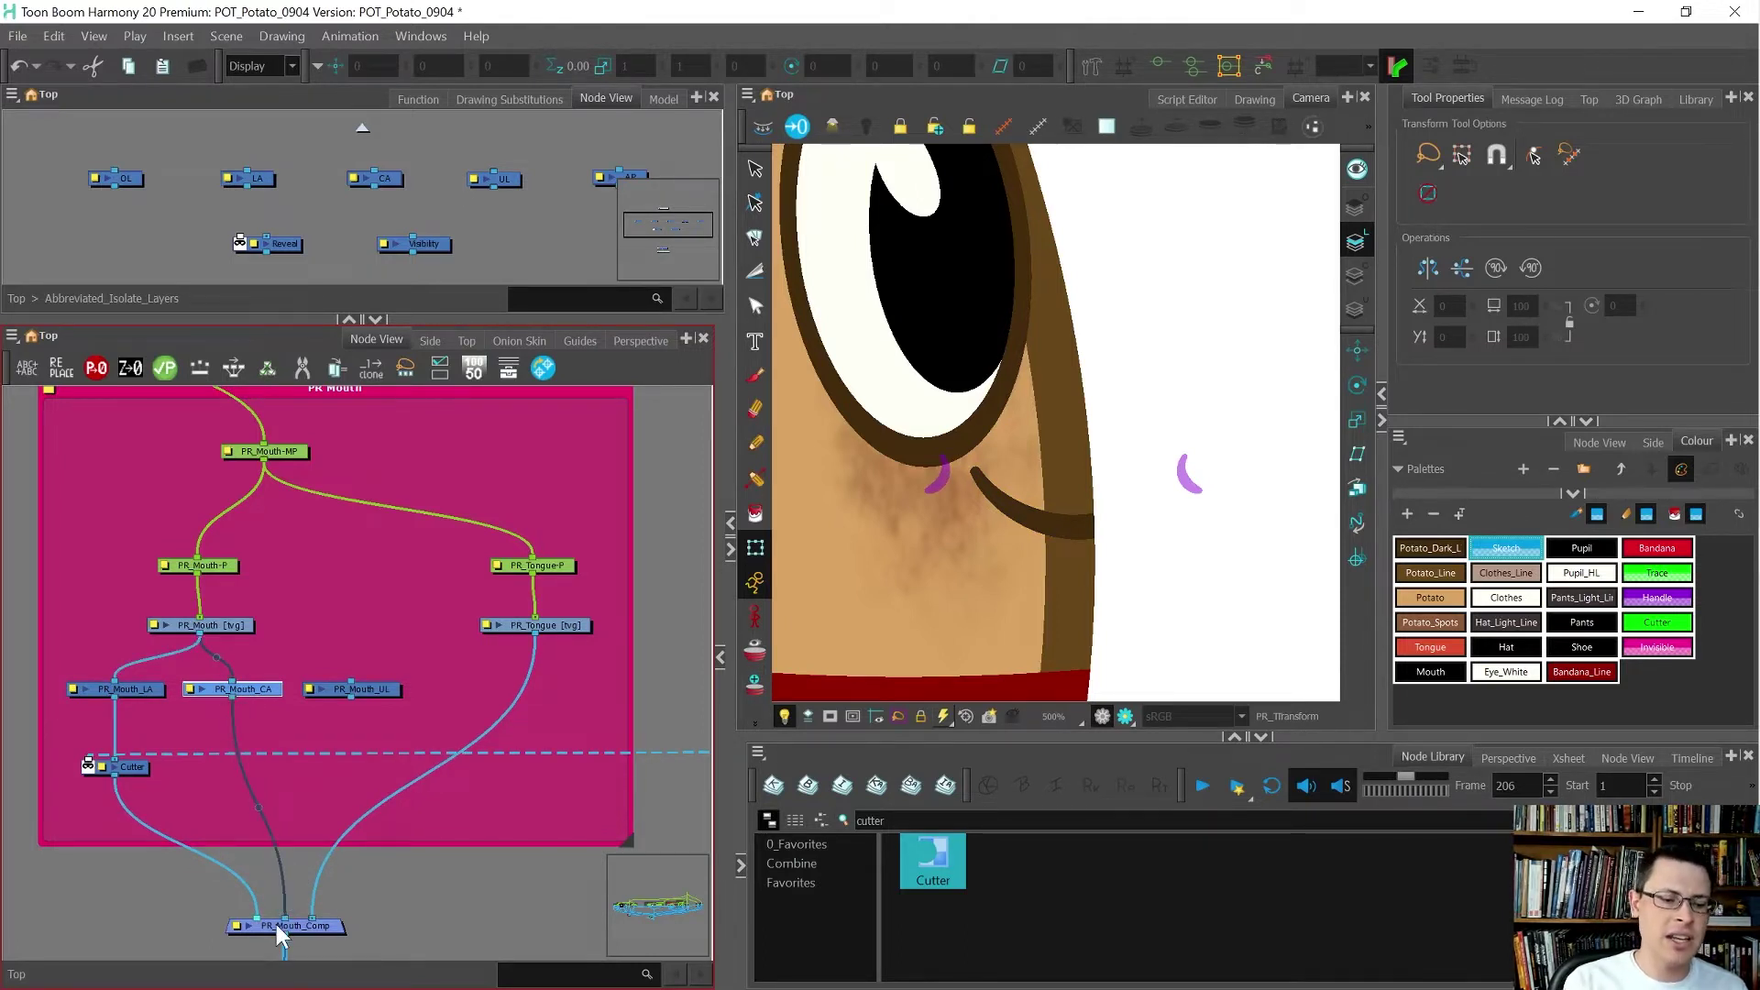
pyautogui.scroll(-3, 55, 565)
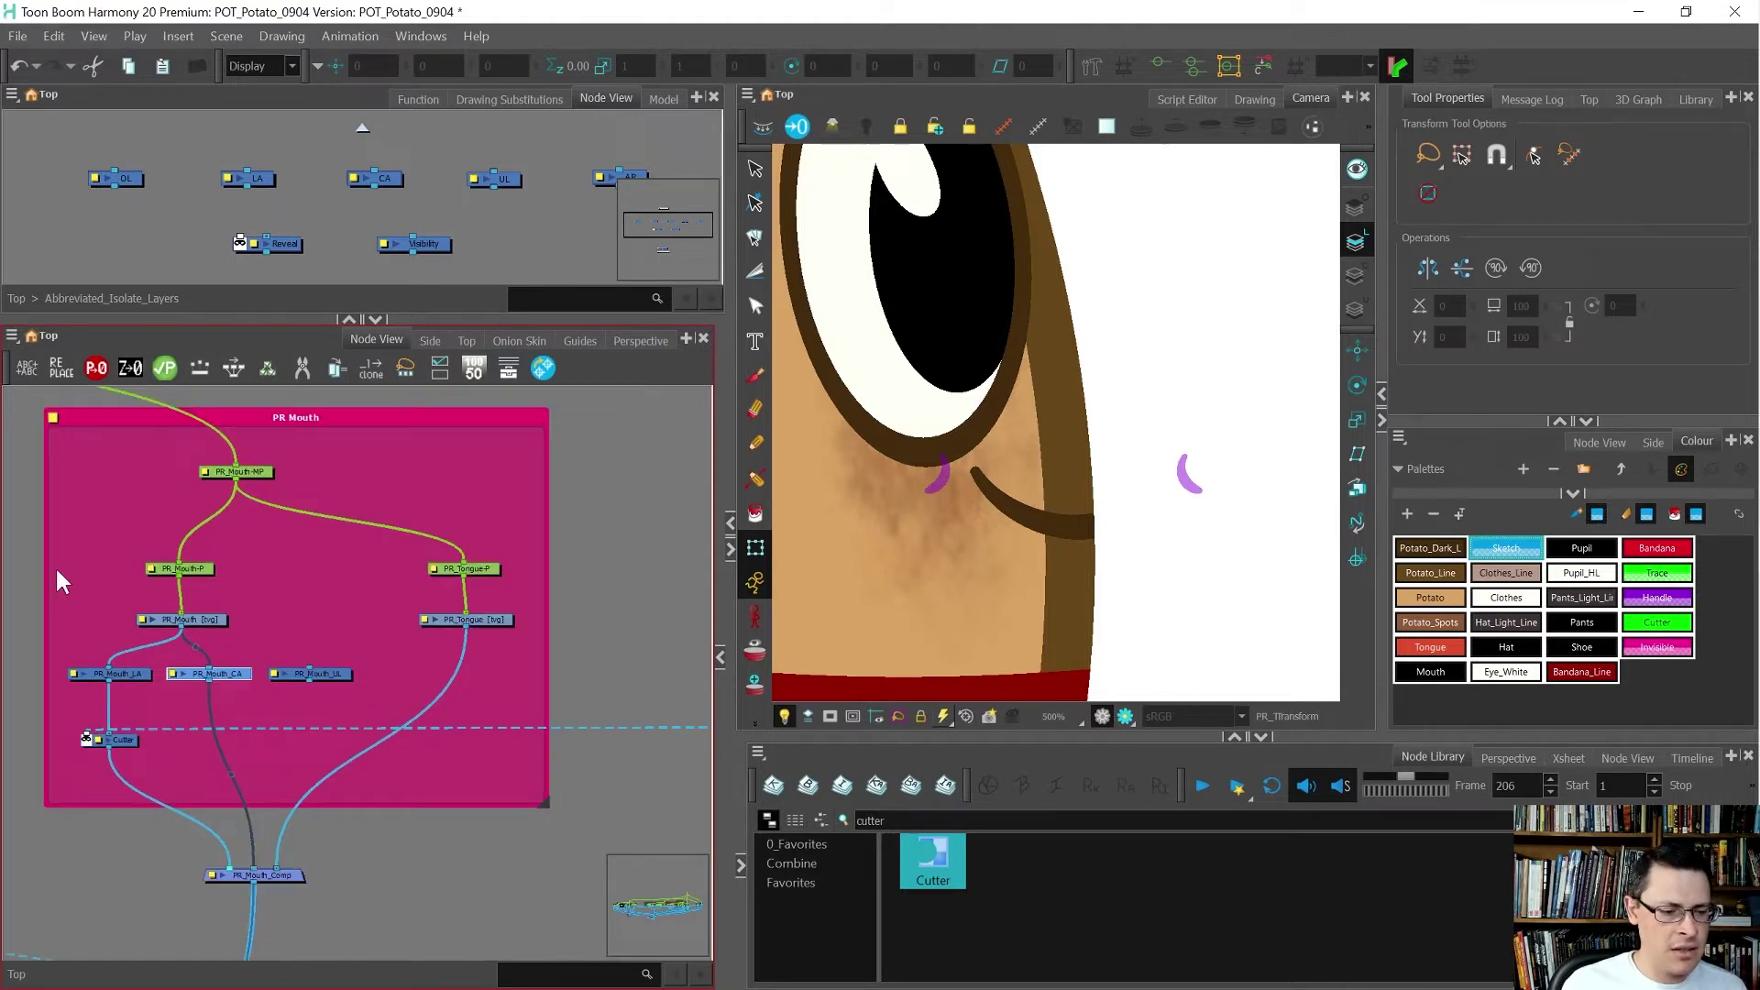
# - Connect the PR_Mouth drawing to PR_Mouth_UL, and PR_Mouth_UL to PR_Mouth_Comp between the PR_Mouth_CA and tongue cables
pyautogui.scroll(4, 68, 583)
pyautogui.moveTo(65, 575); pyautogui.dragTo(282, 636)
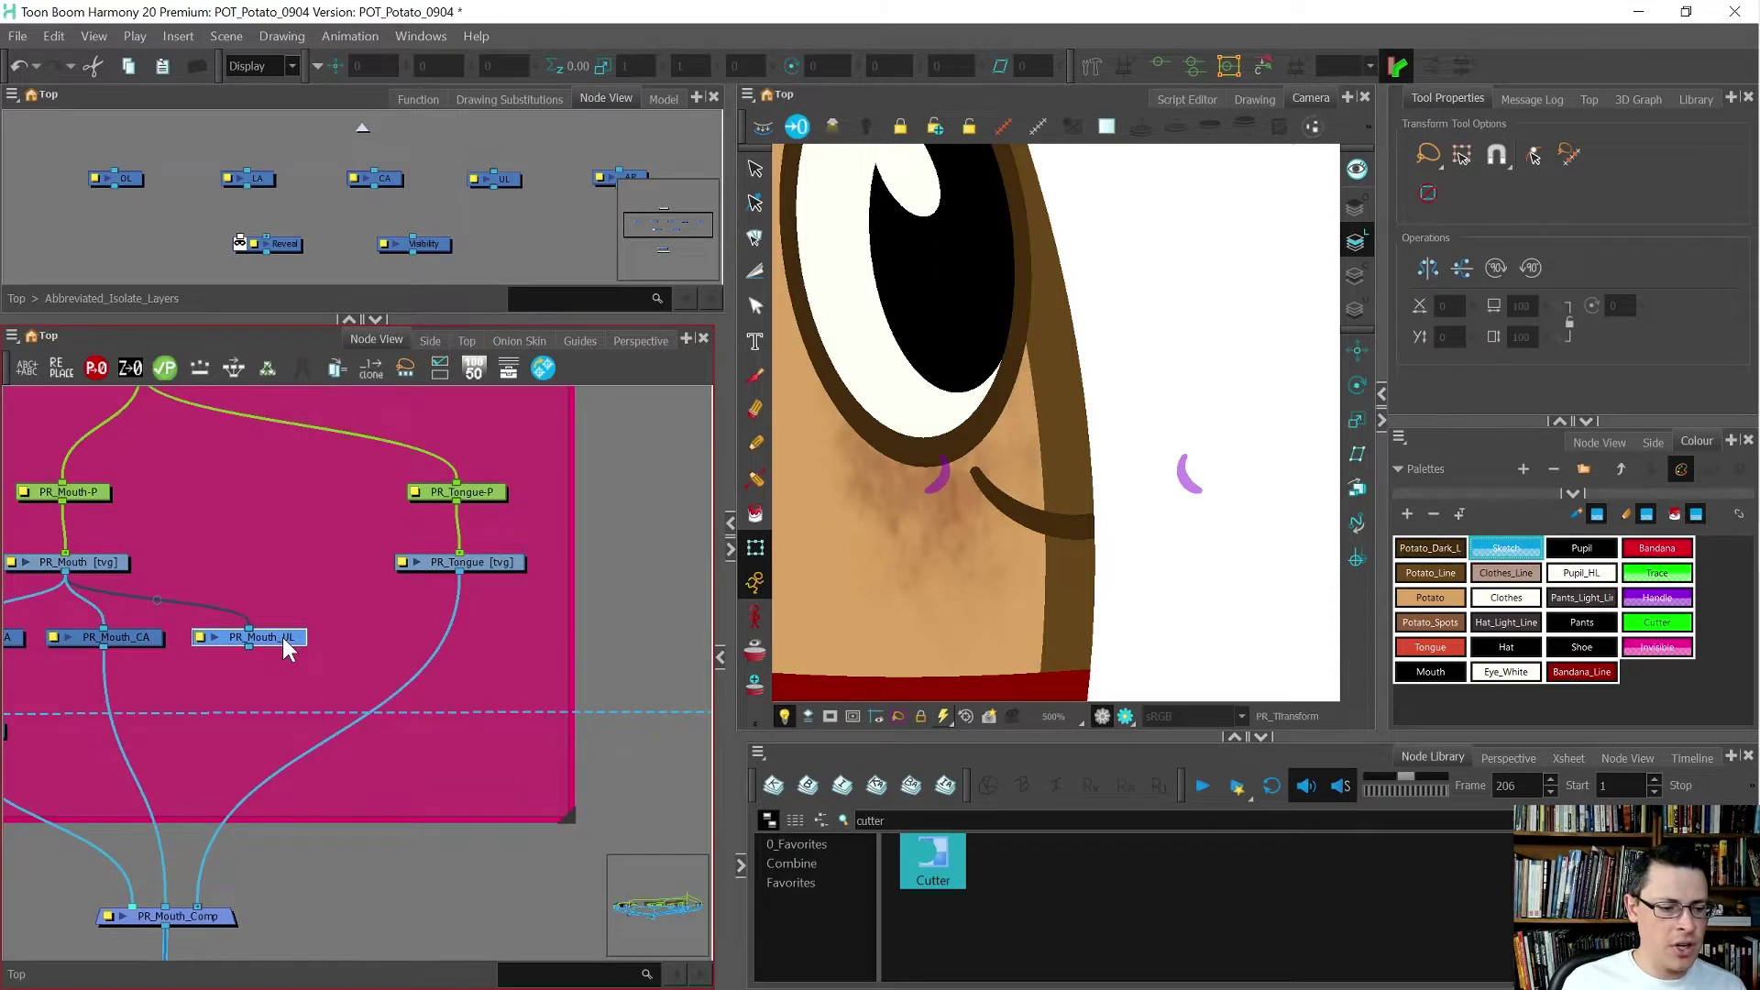
pyautogui.scroll(-2, 119, 520)
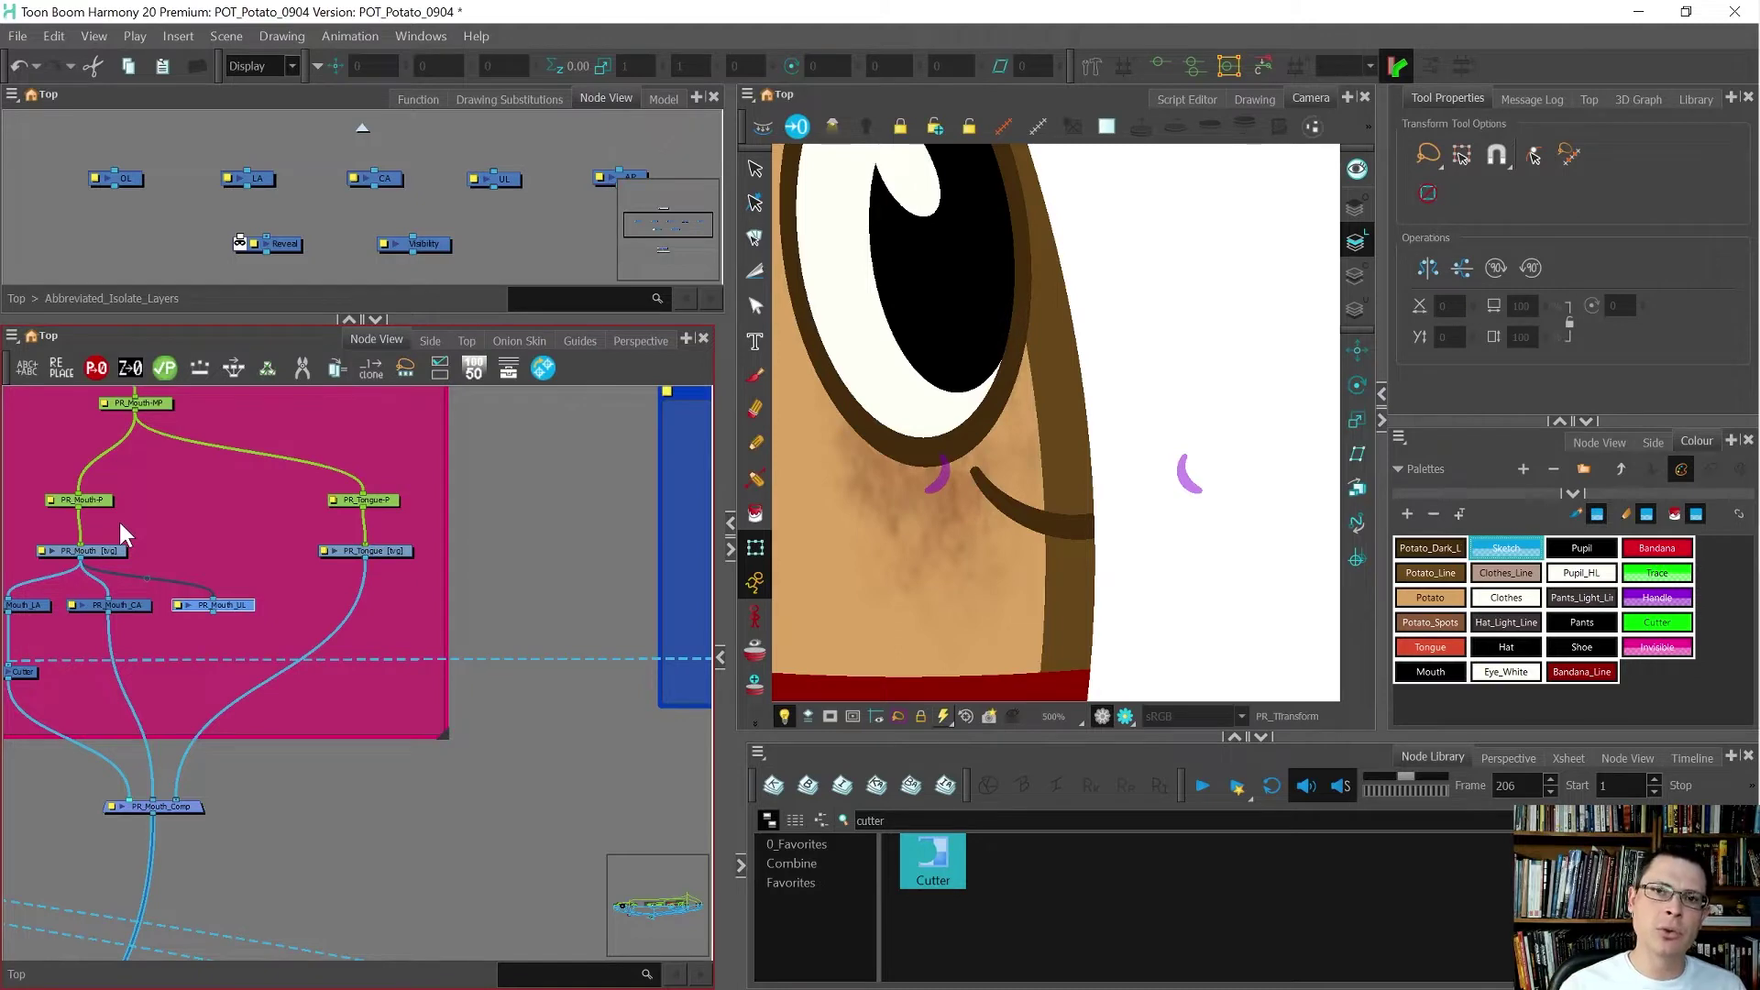
pyautogui.scroll(-3, 120, 524)
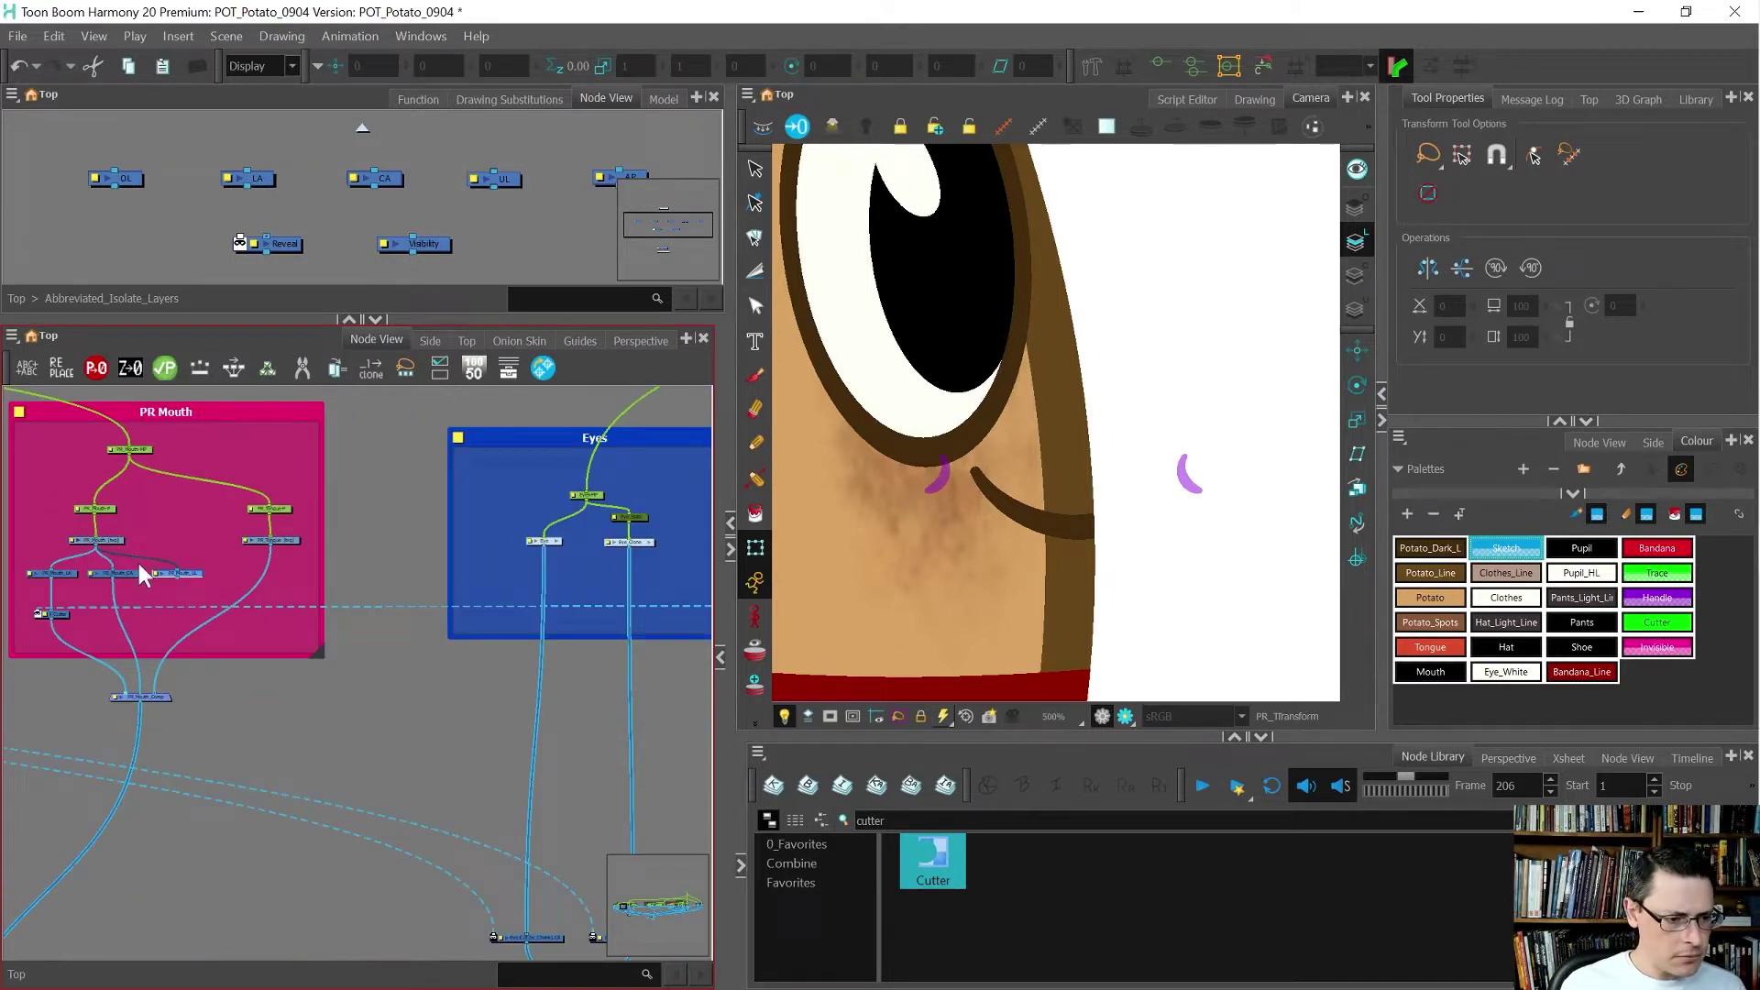
pyautogui.scroll(3, 183, 577)
pyautogui.moveTo(174, 585); pyautogui.dragTo(123, 768)
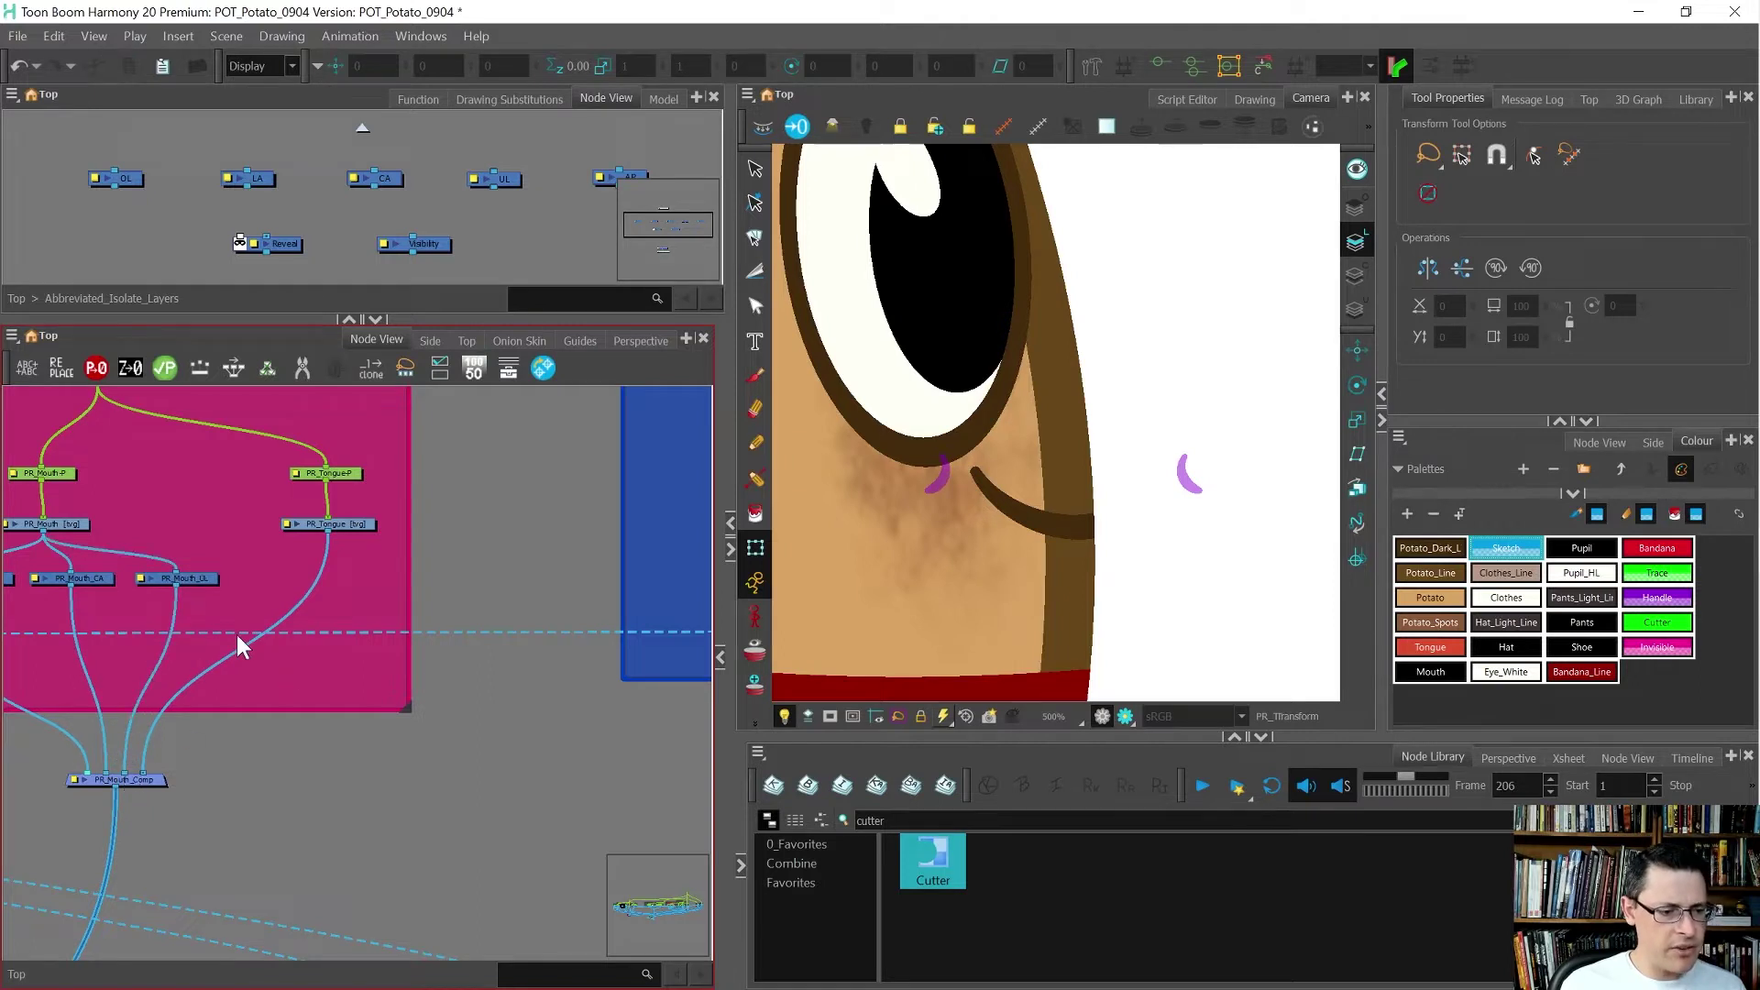
pyautogui.scroll(-3, 249, 640)
pyautogui.scroll(1, 112, 608)
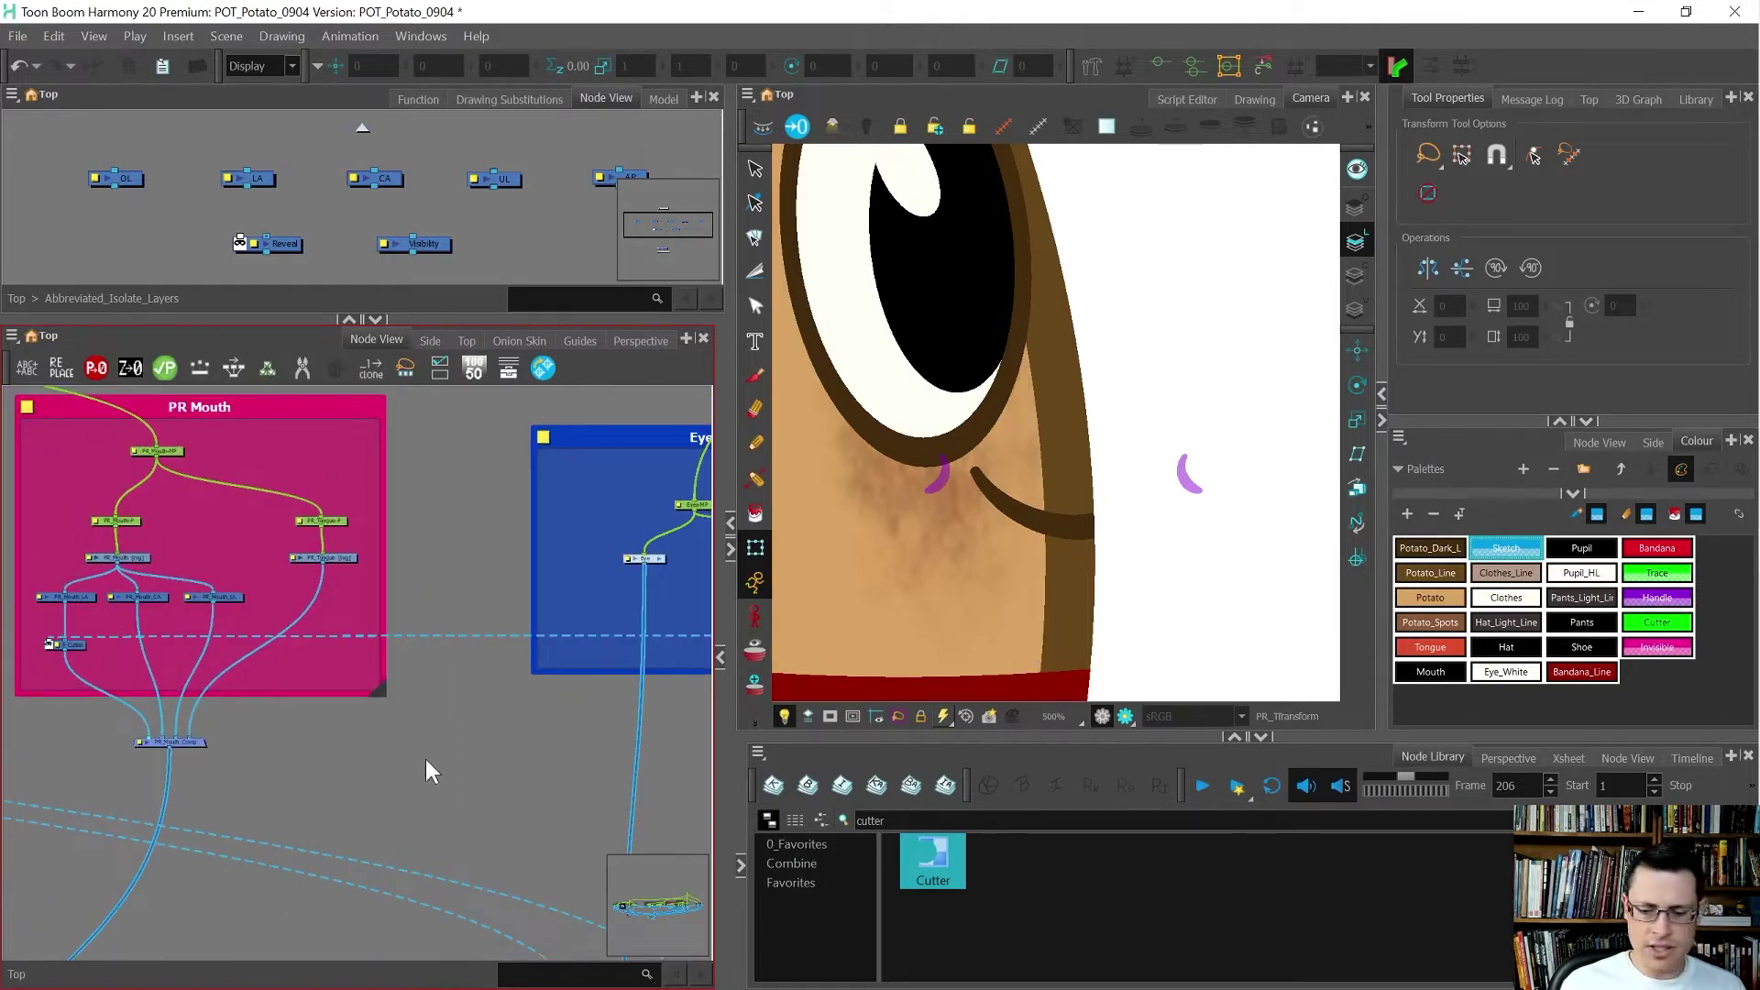
# - Show the timeline, select the PR_Tongue layer's PR_H01 exposure at frame 201 and expand the layer's drawing thumbnails
pyautogui.click(1627, 759)
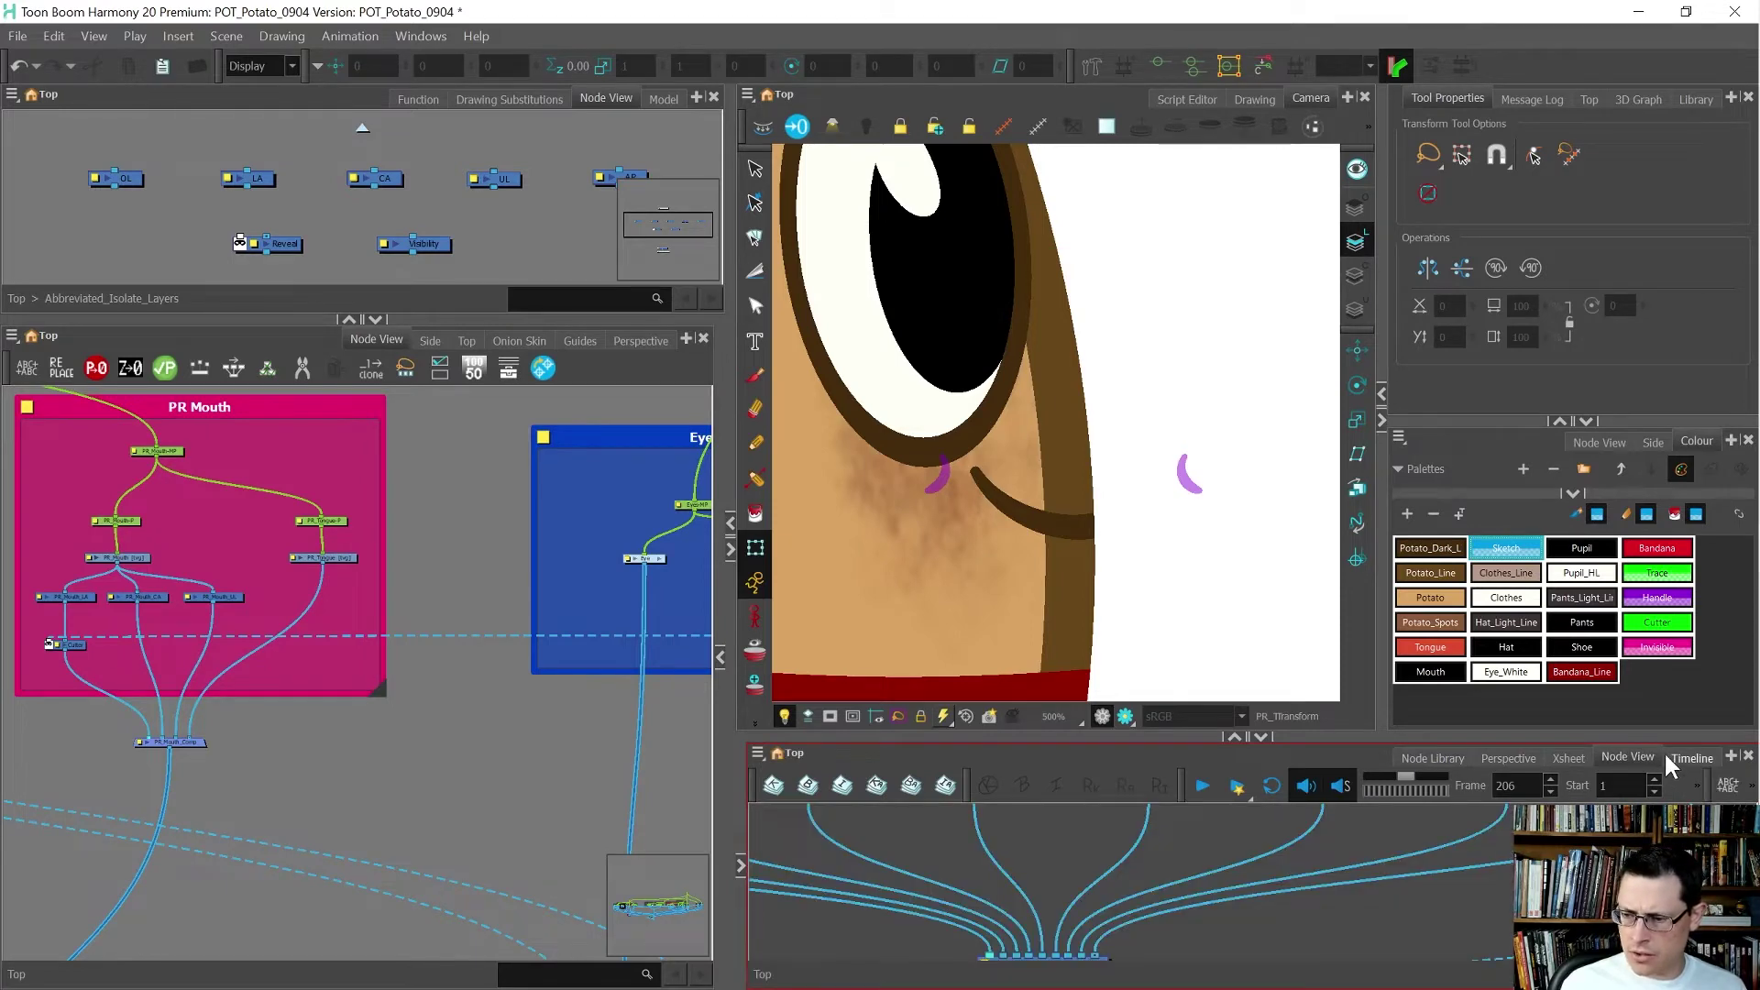
pyautogui.click(1689, 758)
pyautogui.scroll(2, 1341, 866)
pyautogui.scroll(-2, 956, 459)
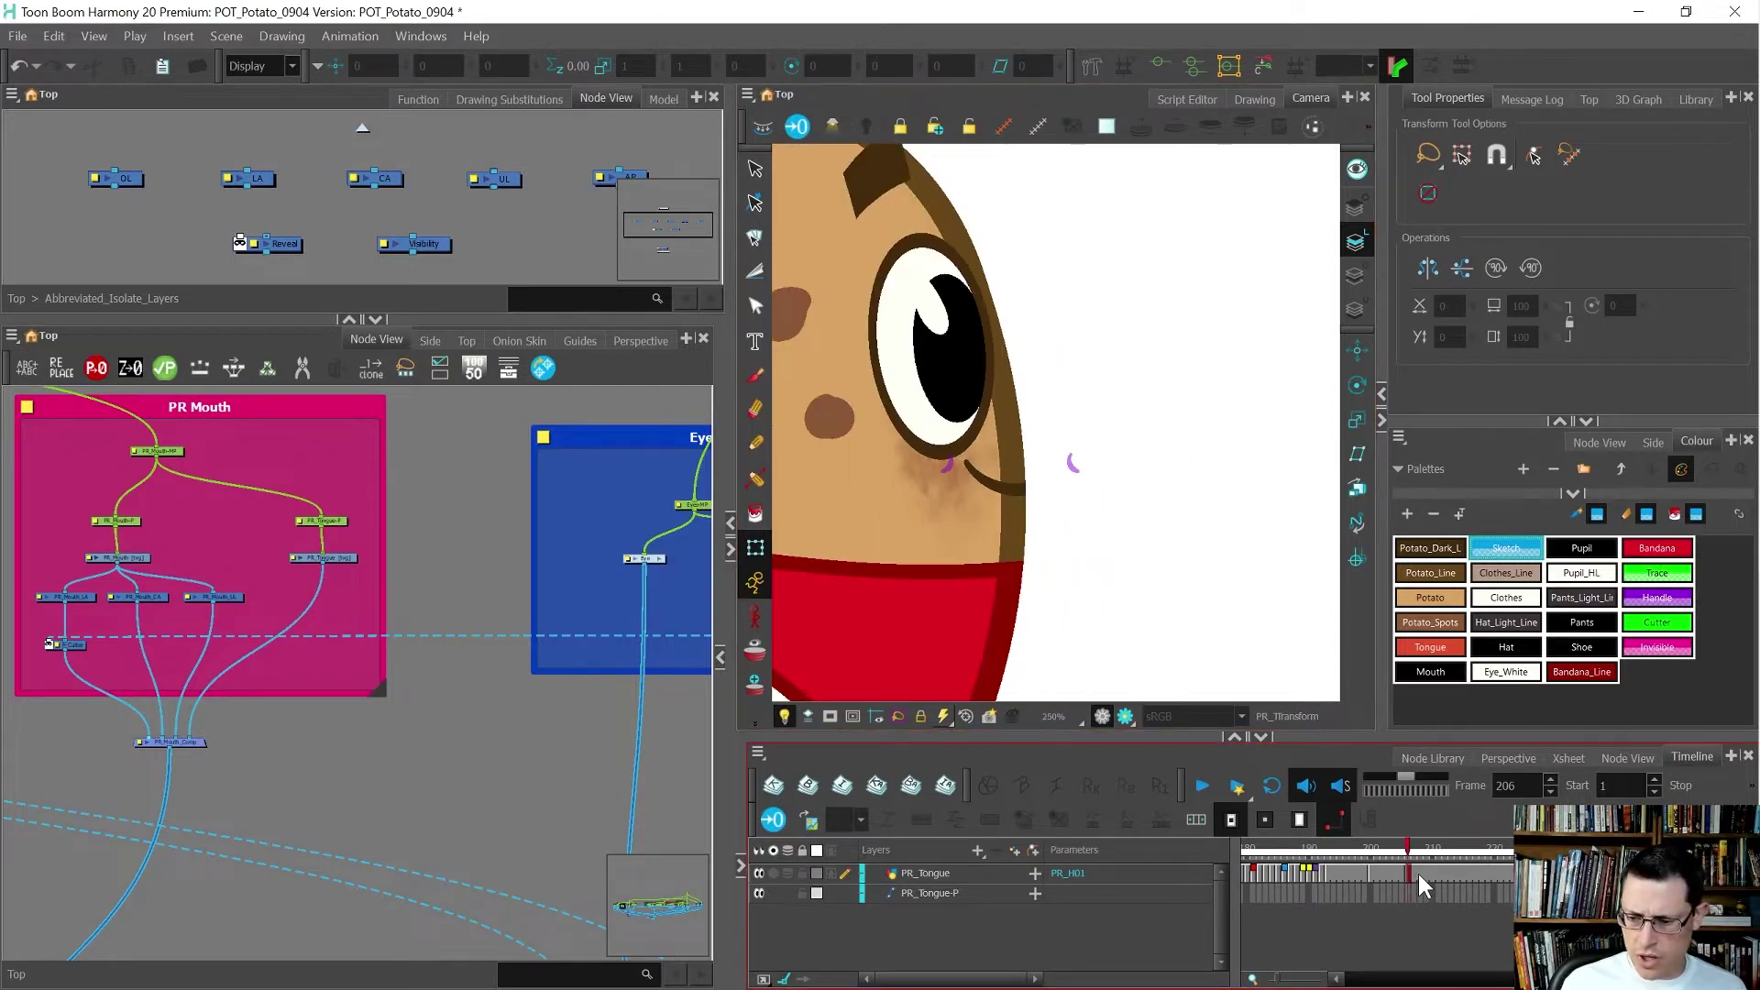
pyautogui.scroll(-3, 1477, 865)
pyautogui.scroll(3, 1477, 862)
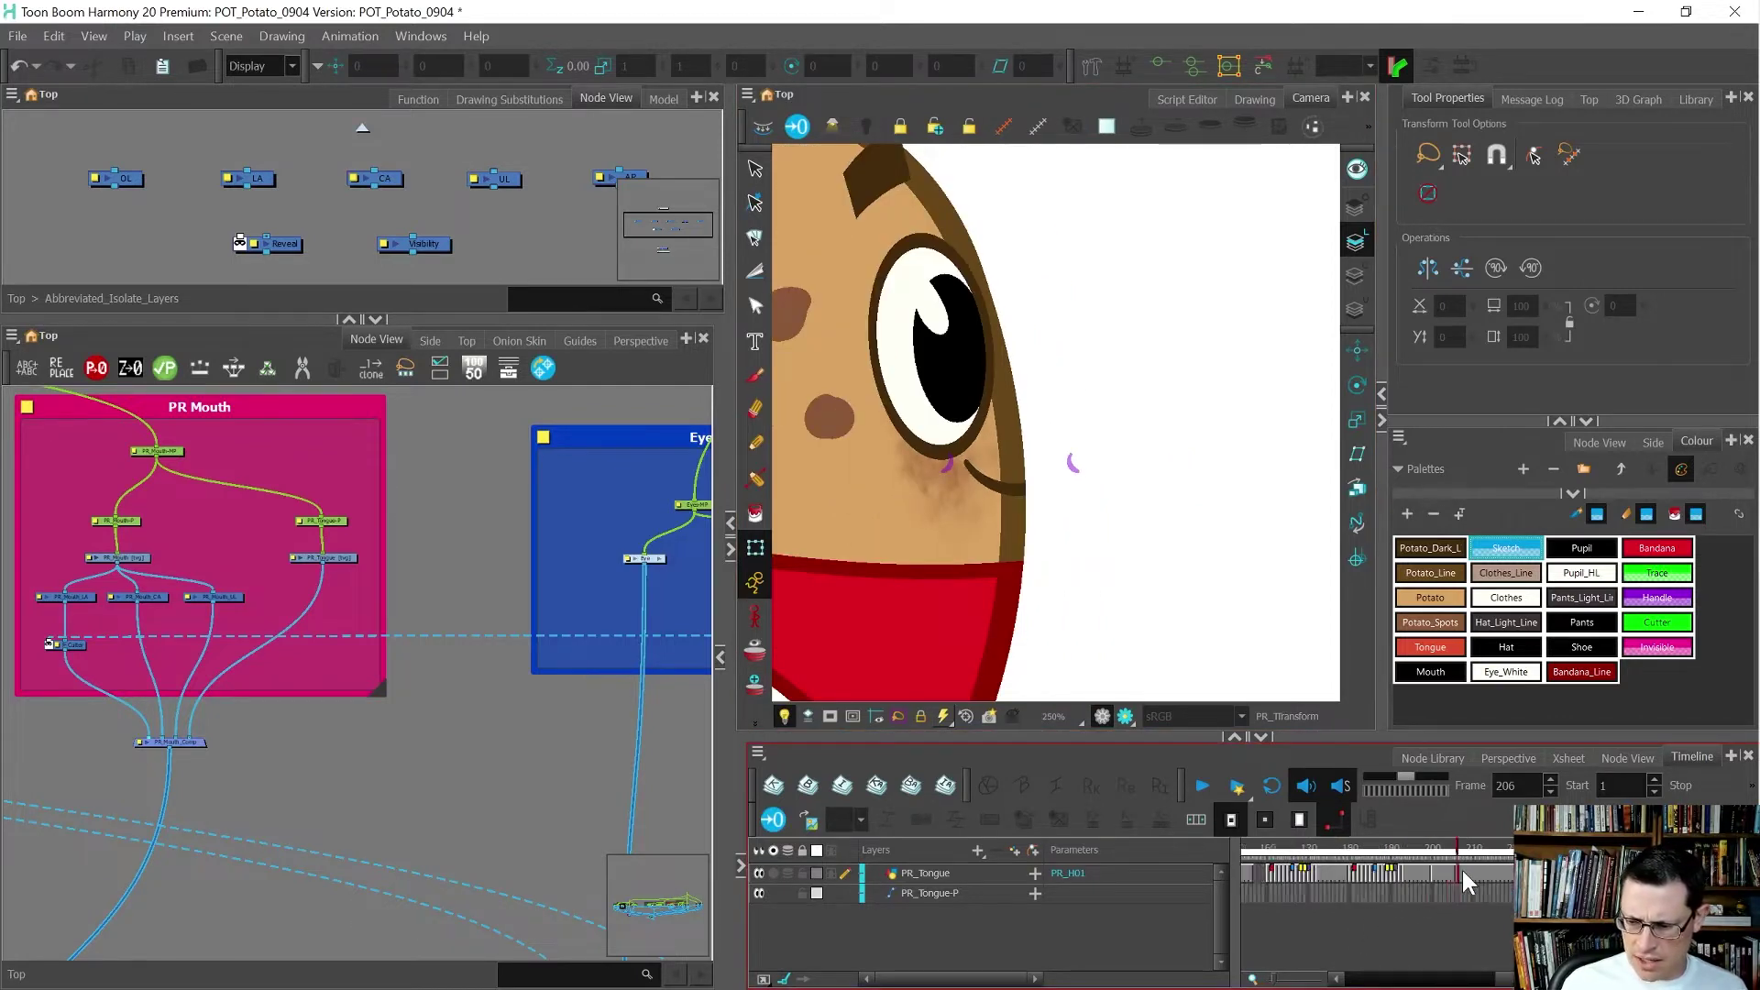
pyautogui.scroll(1, 1450, 881)
pyautogui.moveTo(1456, 873); pyautogui.dragTo(1389, 872)
pyautogui.click(1389, 871)
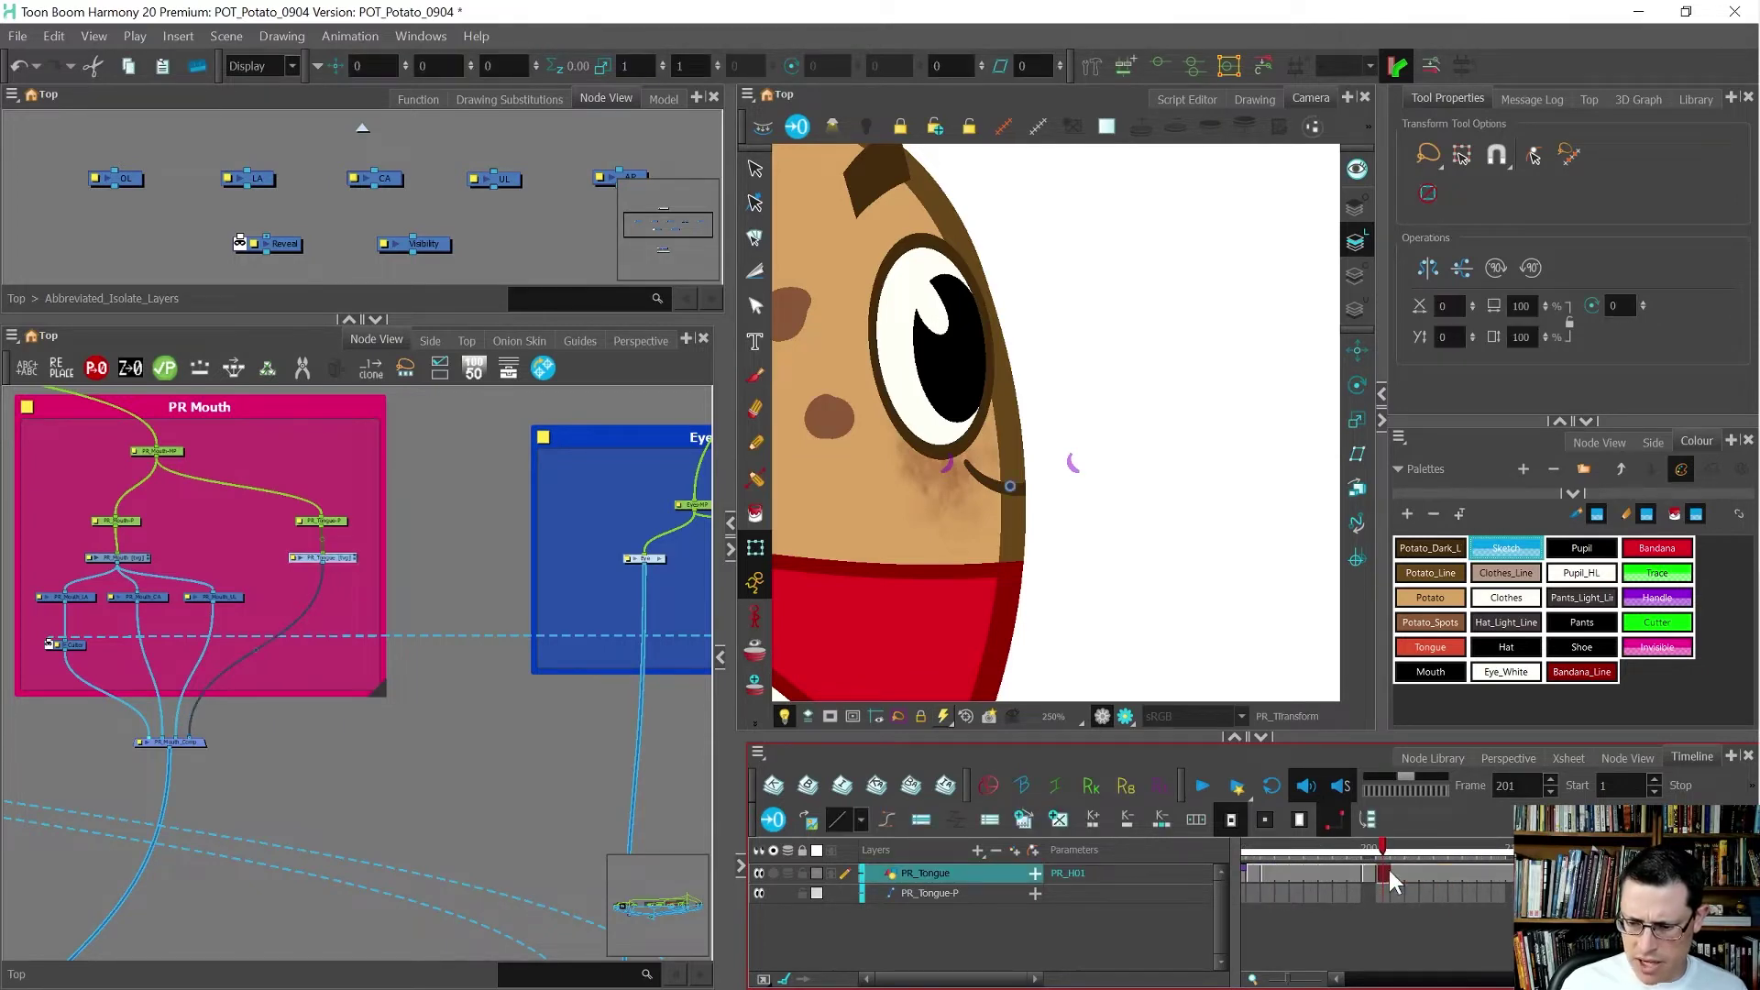
pyautogui.click(828, 873)
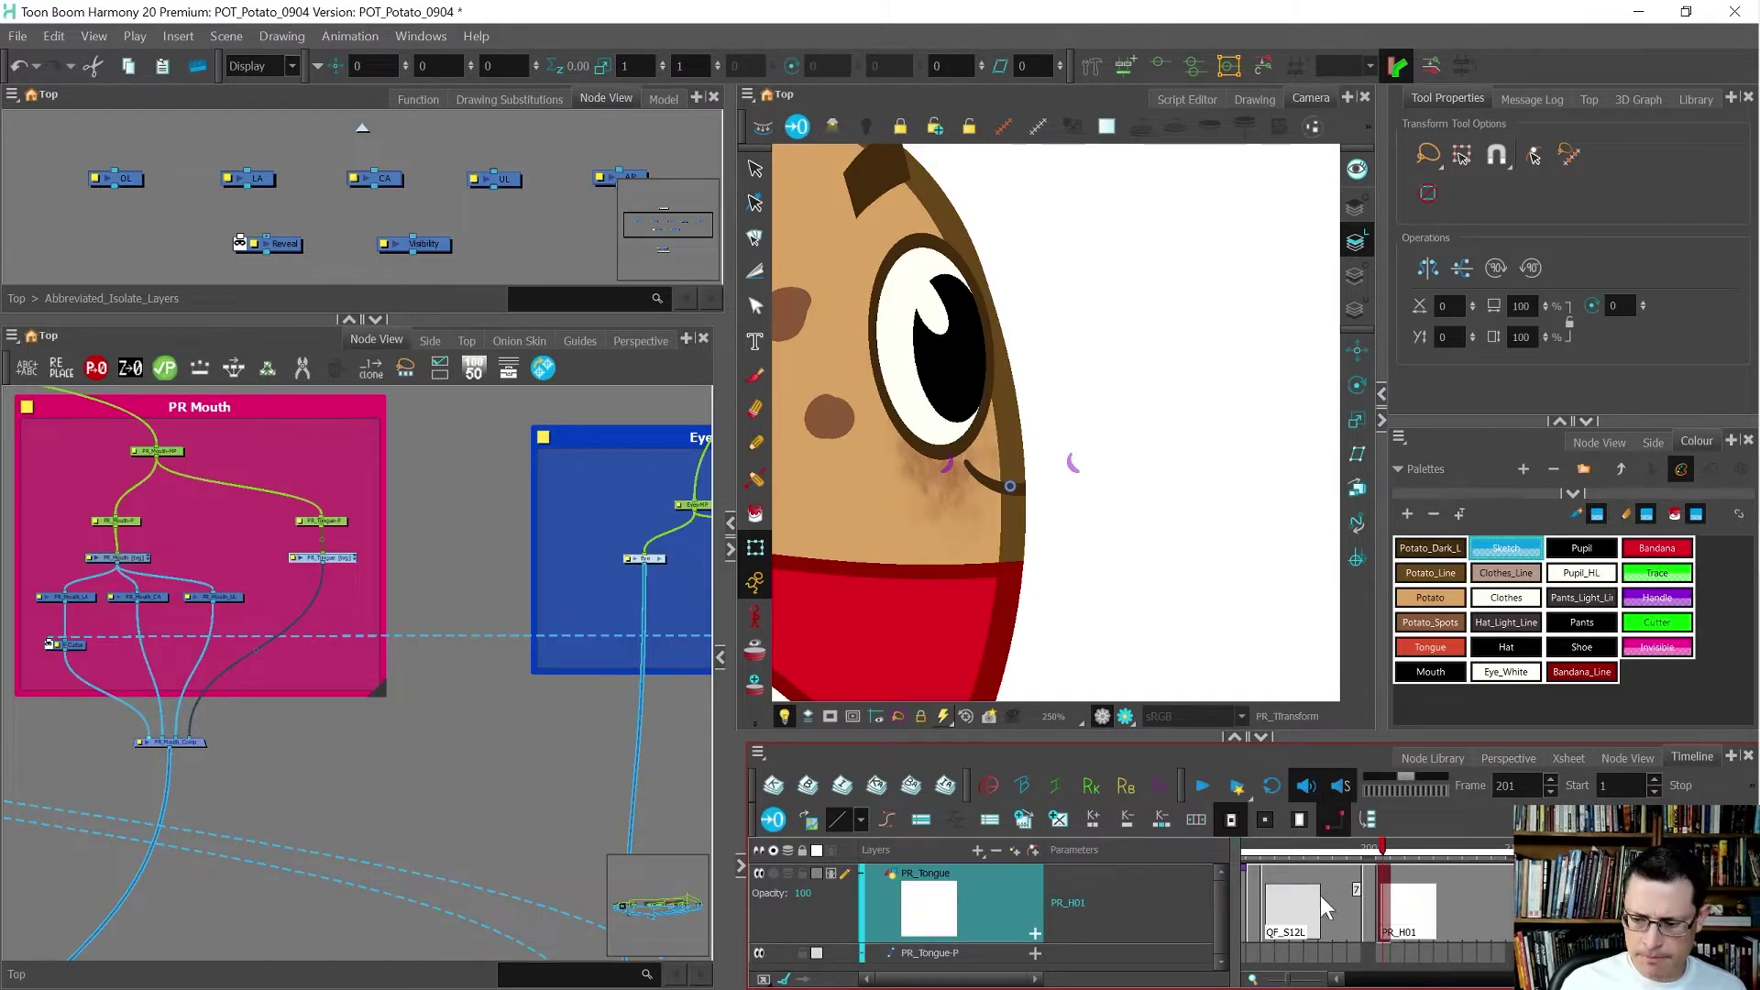
pyautogui.scroll(3, 1369, 908)
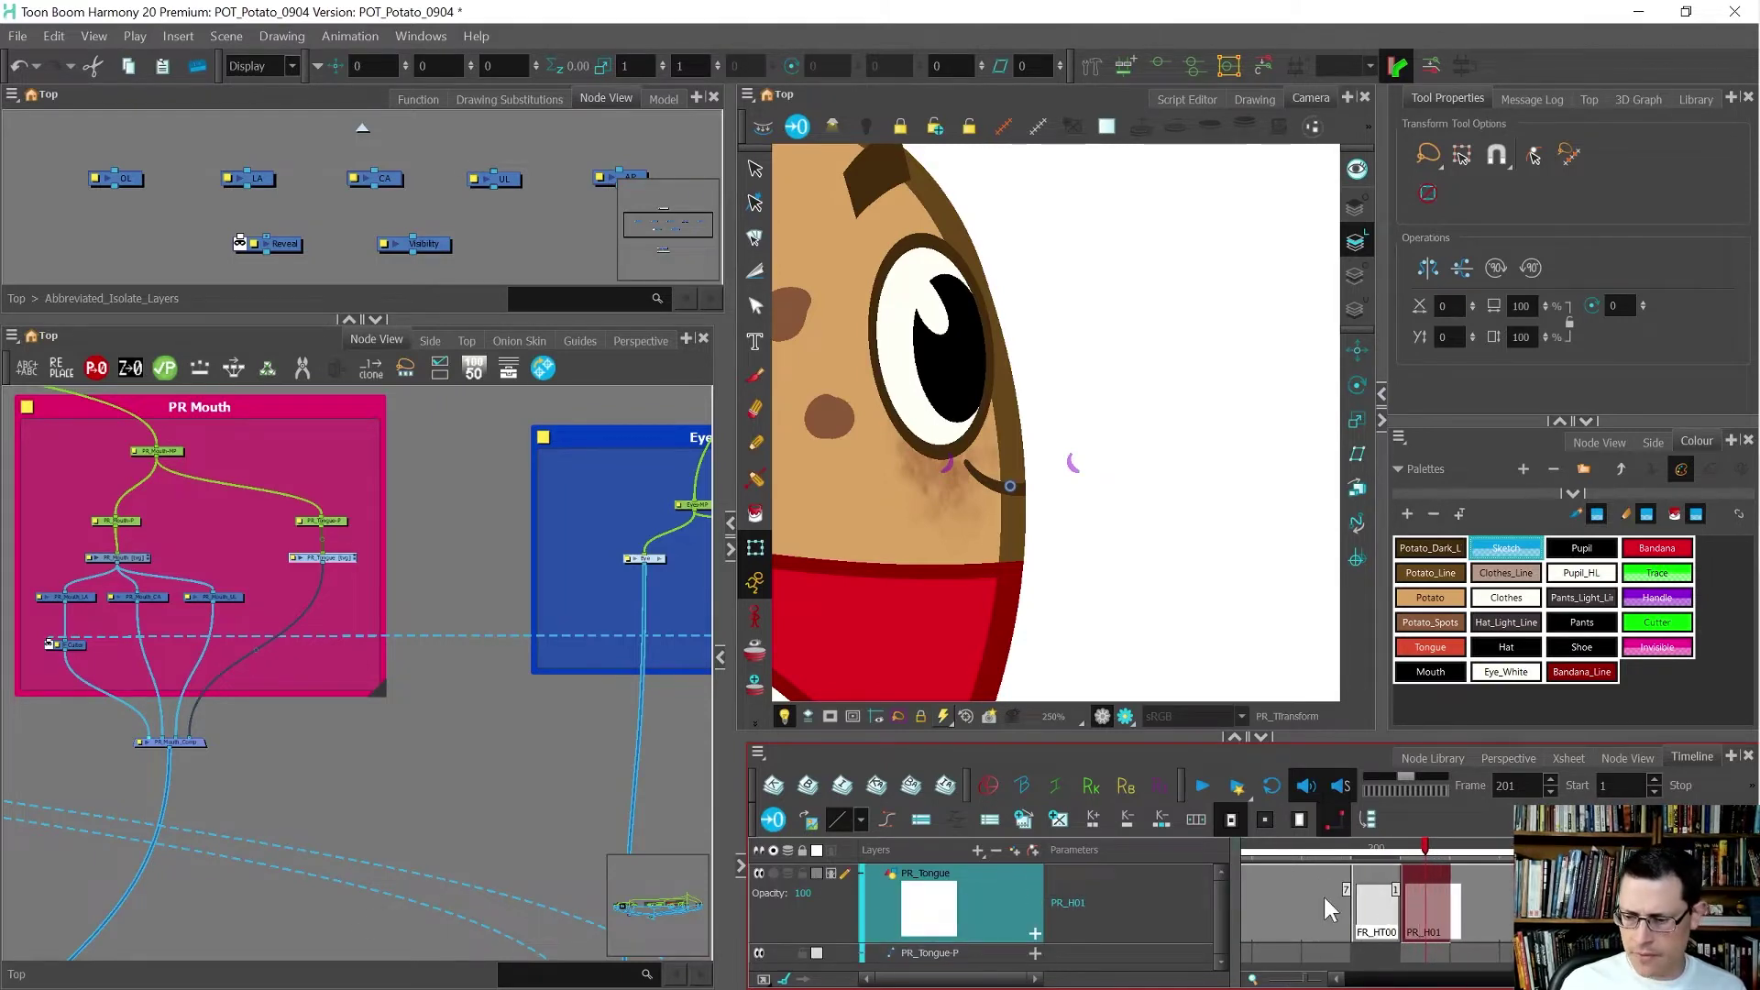
# - Advance to frame 206 and replace the PR_H01 exposure with an empty drawing on the PR_Tongue layer
pyautogui.press('.')
pyautogui.press('.')
pyautogui.press('.')
pyautogui.press('.')
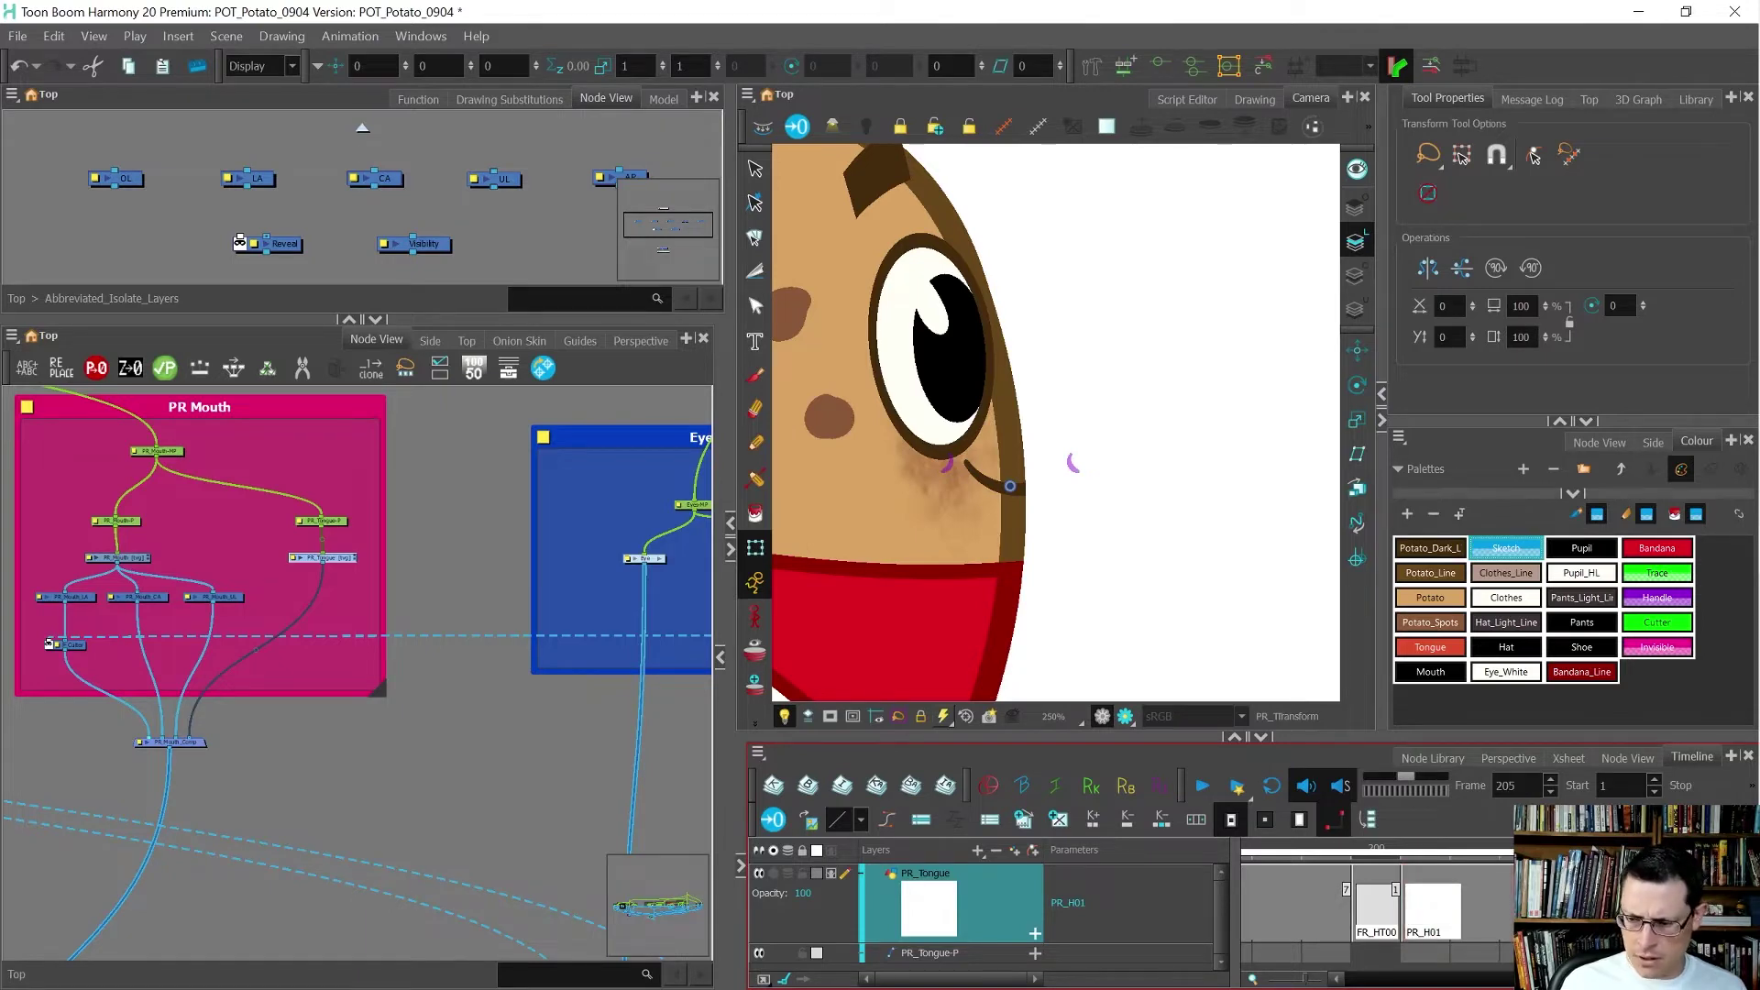
pyautogui.press('.')
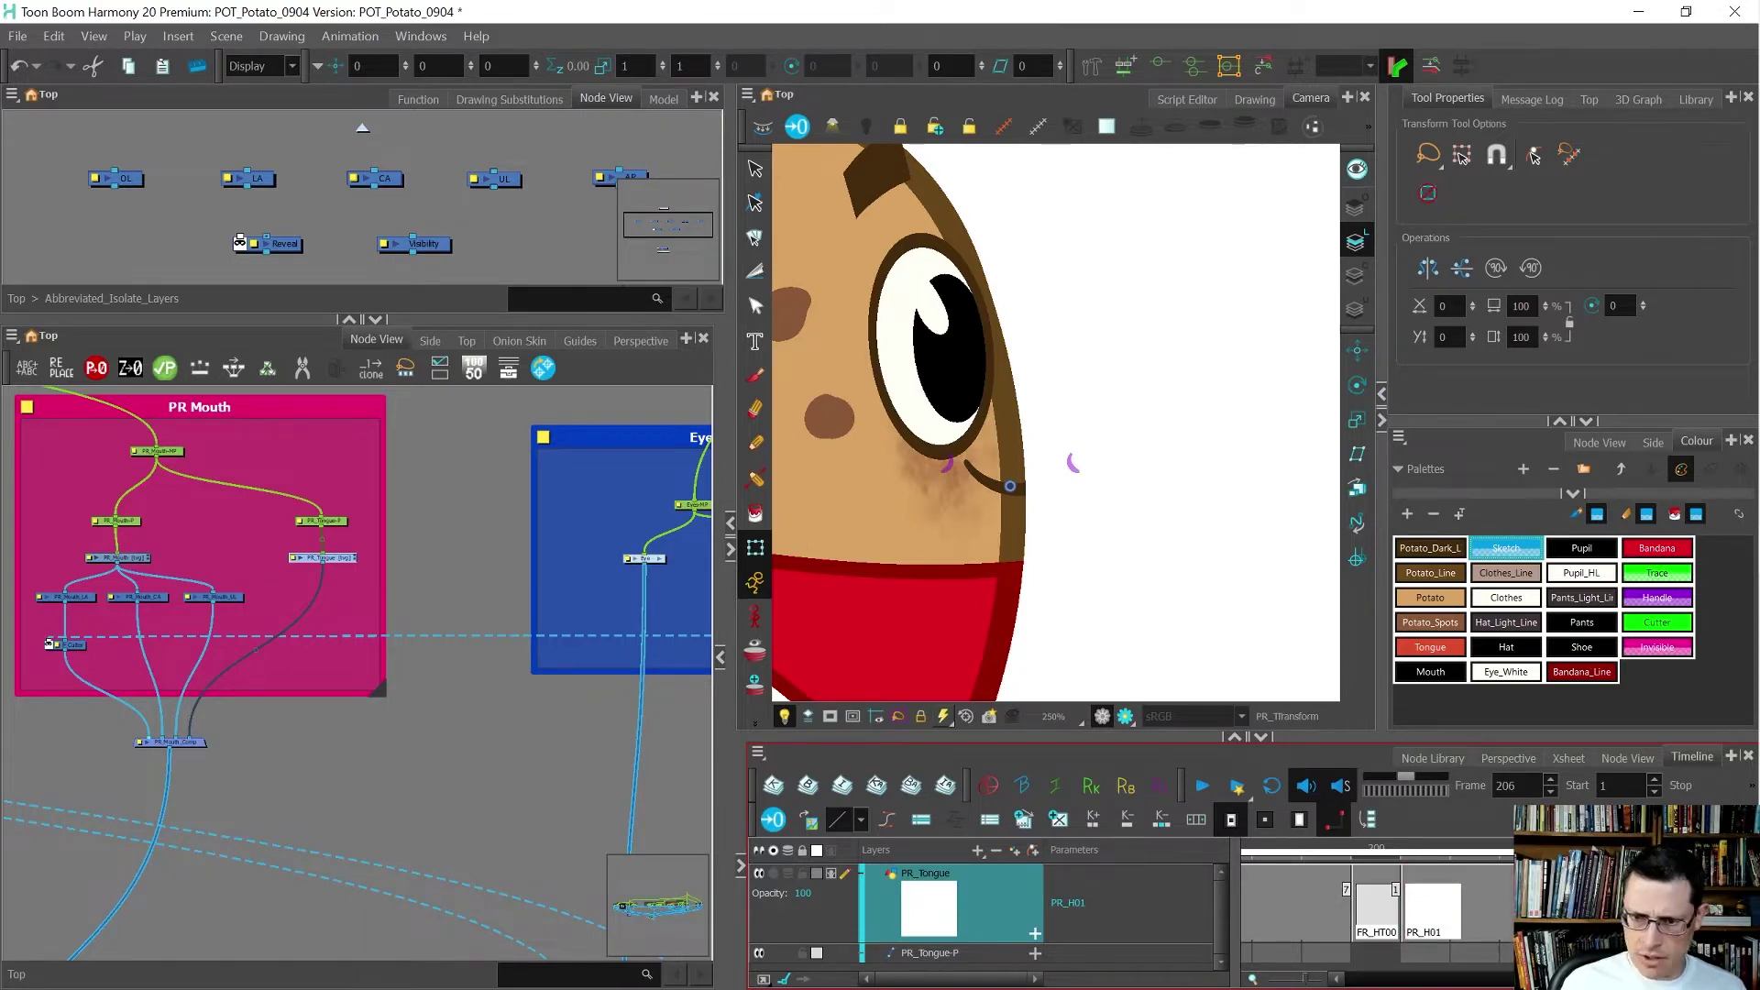
pyautogui.hotkey('ctrl', 'z')
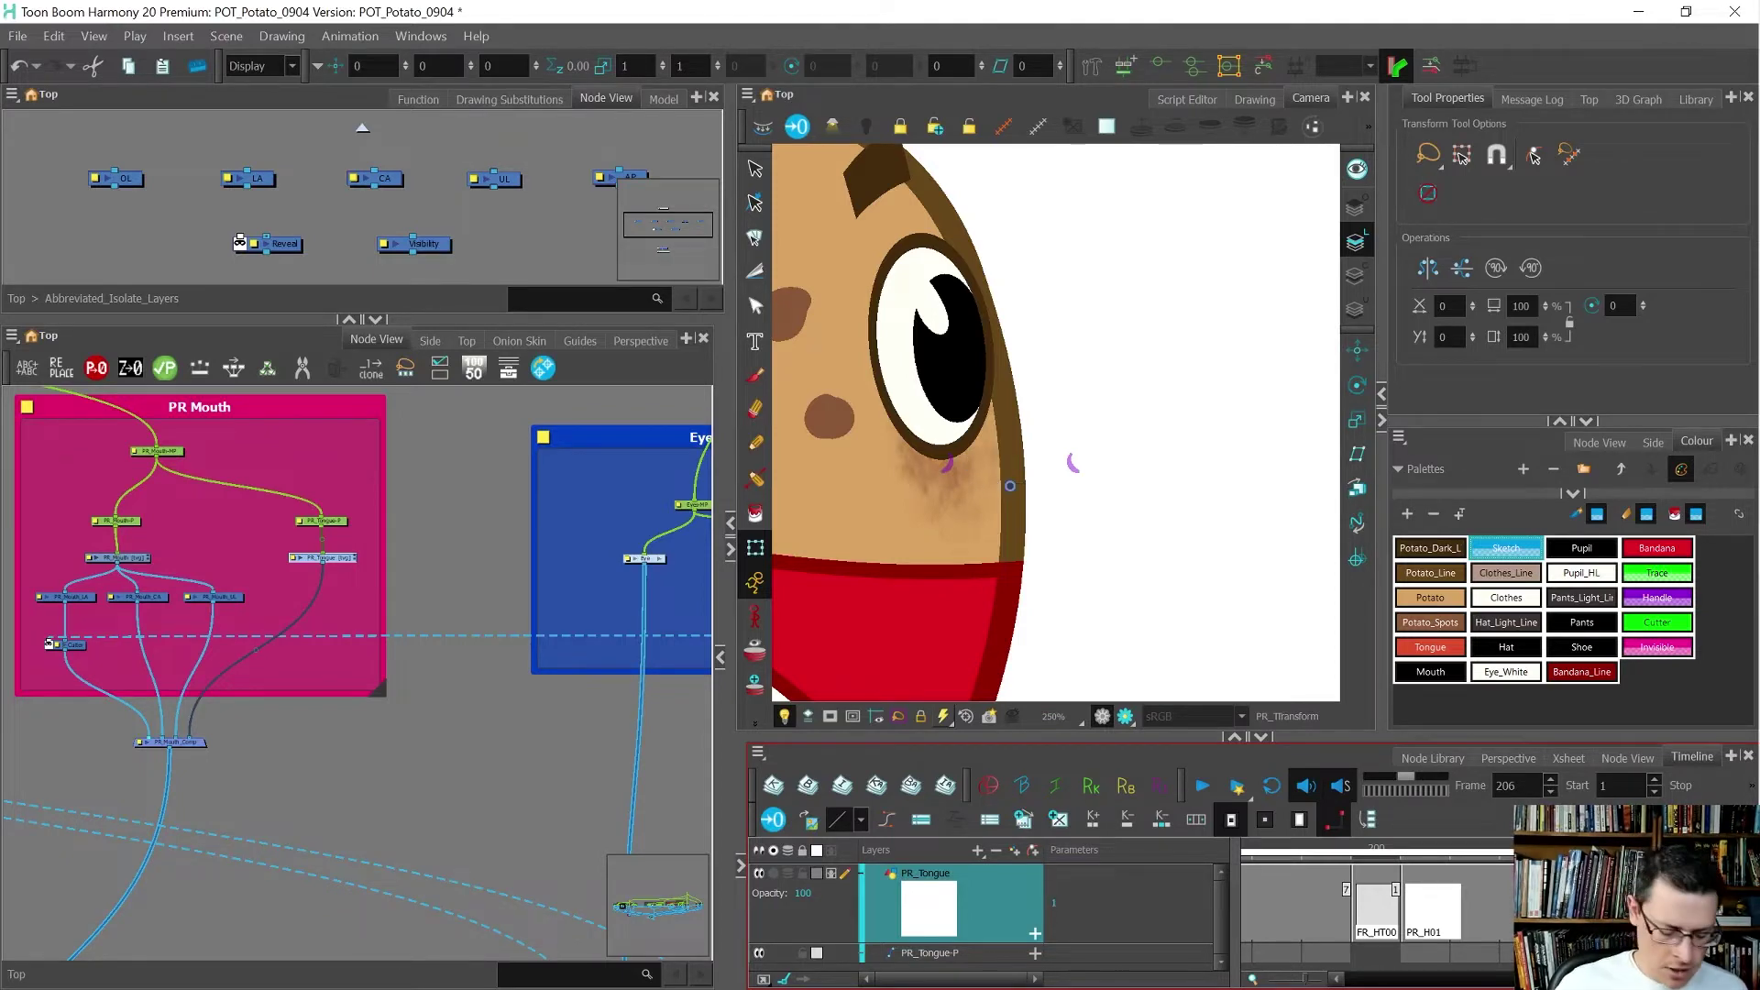
# - Rough in the open profile mouth at frame 206 with the Soft Lead brush, drawing its upper line and curved lower edge
pyautogui.hotkey('alt', 'b')
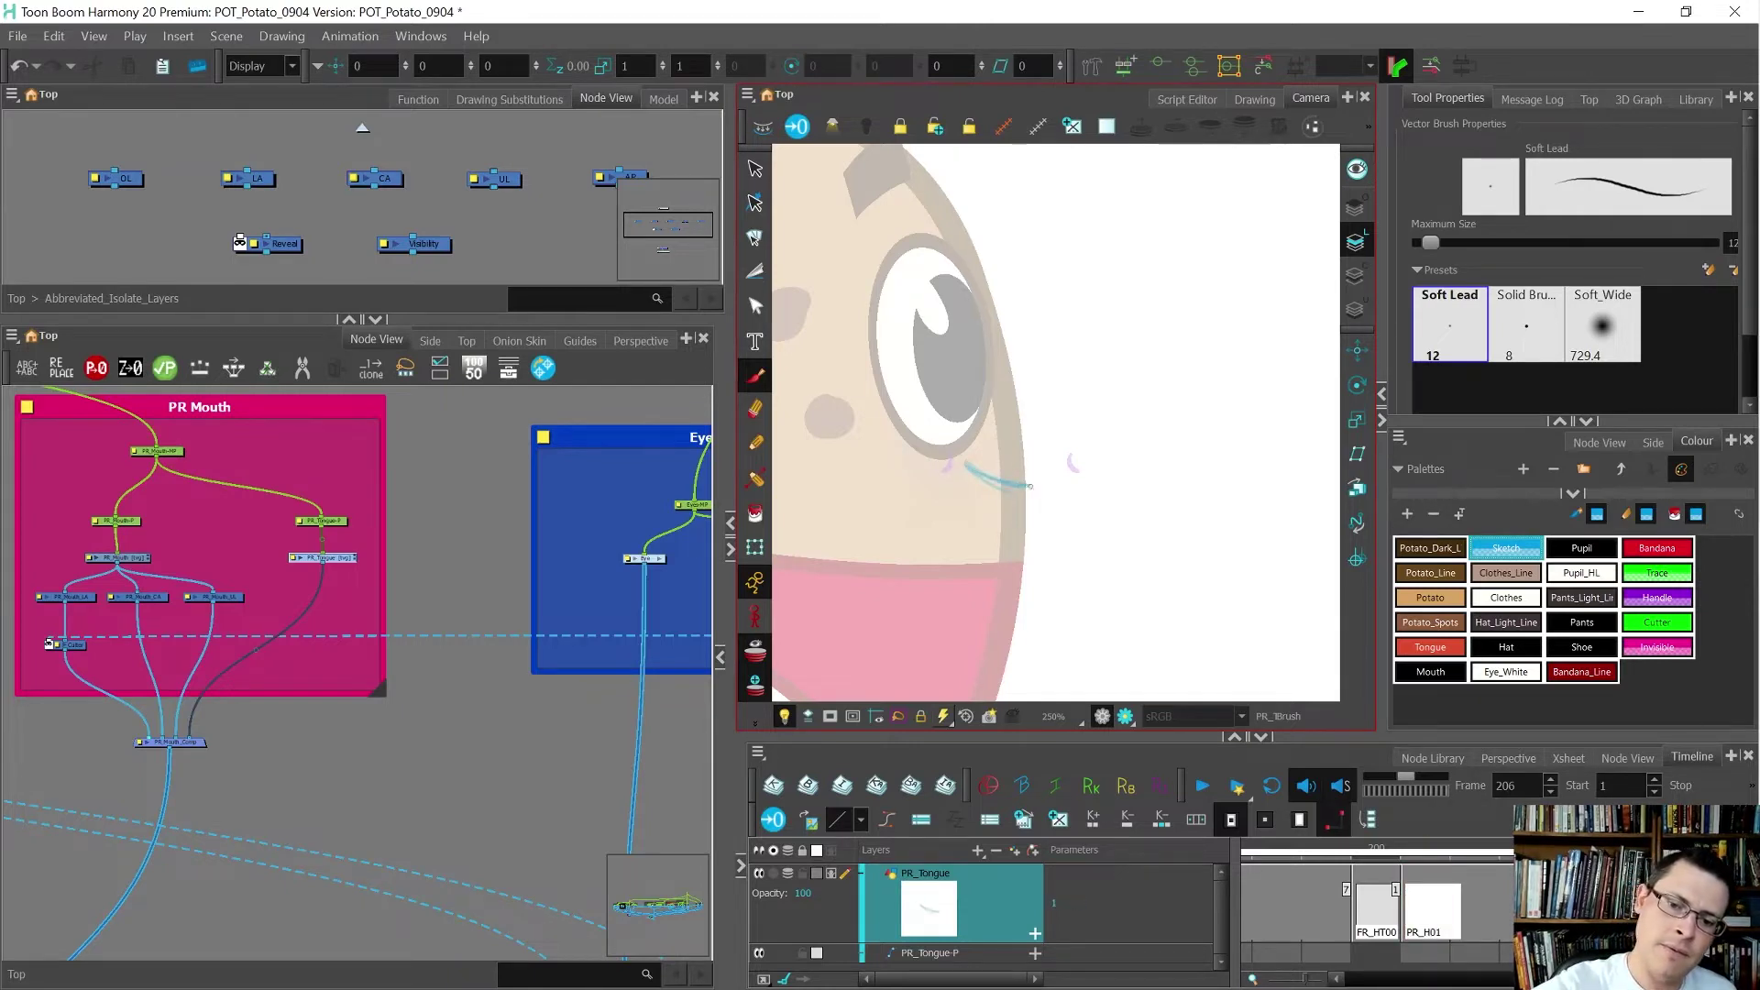
pyautogui.moveTo(962, 464)
pyautogui.mouseDown()
pyautogui.moveTo(977, 522)
pyautogui.moveTo(1018, 545)
pyautogui.mouseUp()
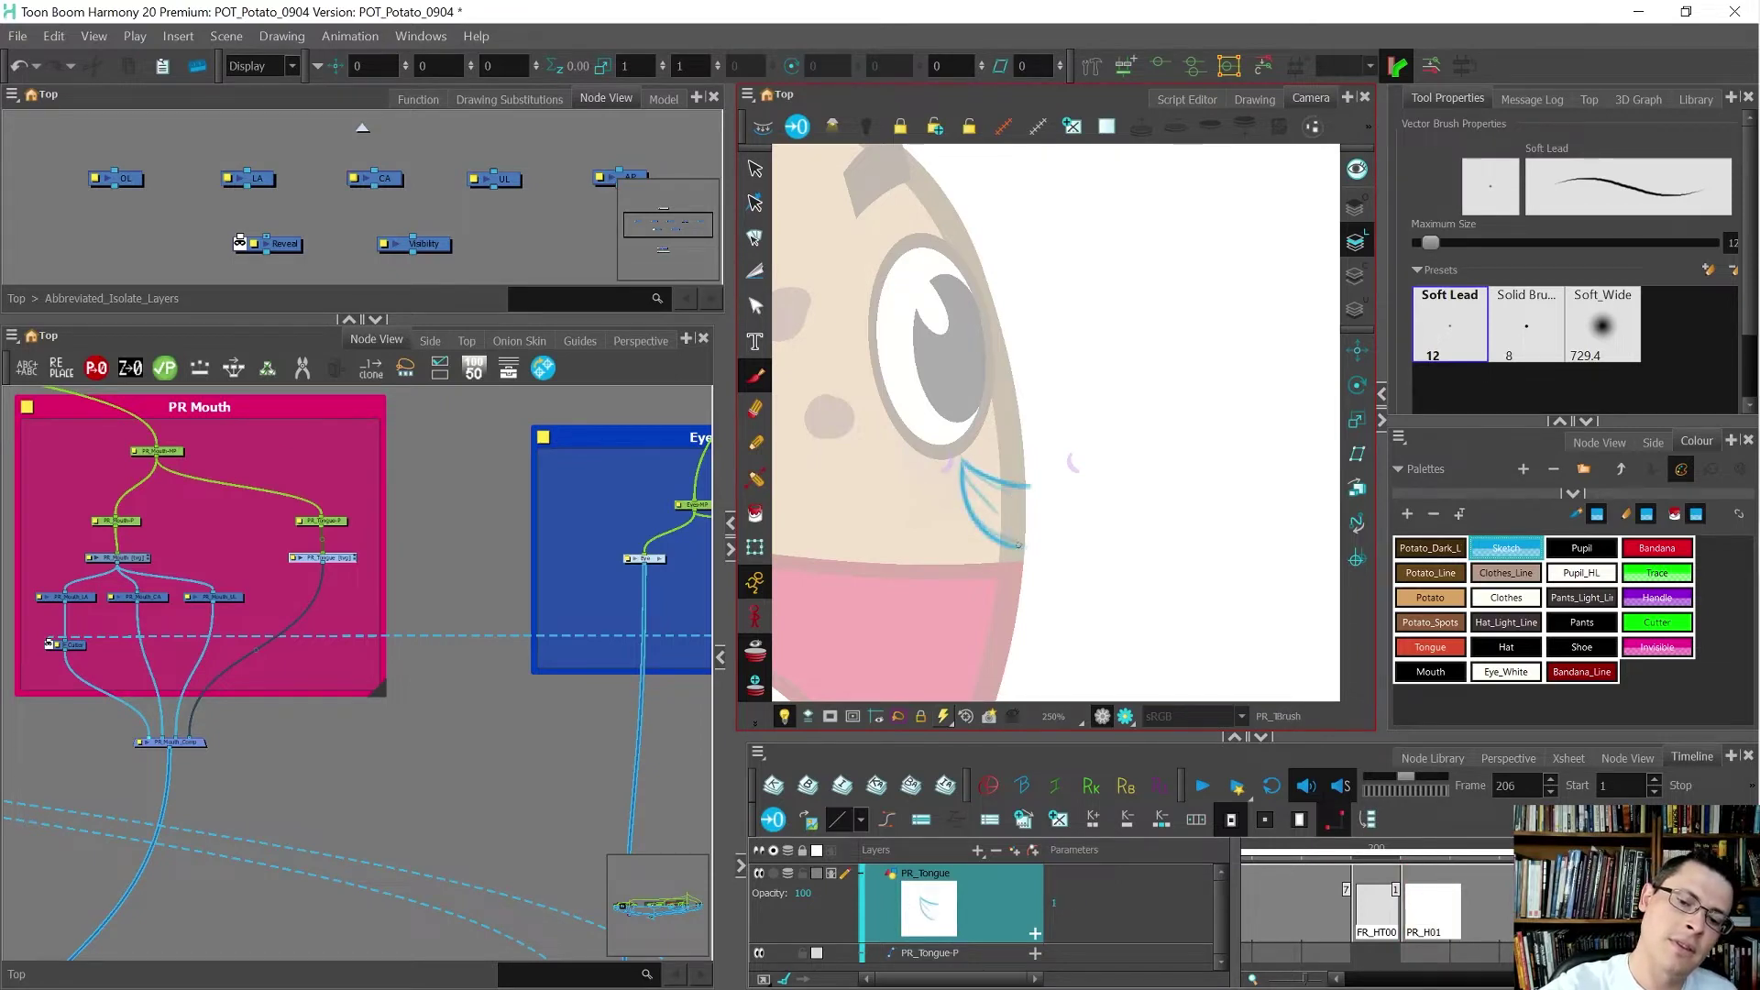
pyautogui.press('f')
pyautogui.press('g')
pyautogui.press('f')
pyautogui.press('g')
pyautogui.press('f')
pyautogui.press('g')
# - Redraw the sketched mouth's upper line flatter from the corner to beyond the face edge, comparing it with the neighbouring drawing
pyautogui.moveTo(1039, 487); pyautogui.dragTo(980, 470)
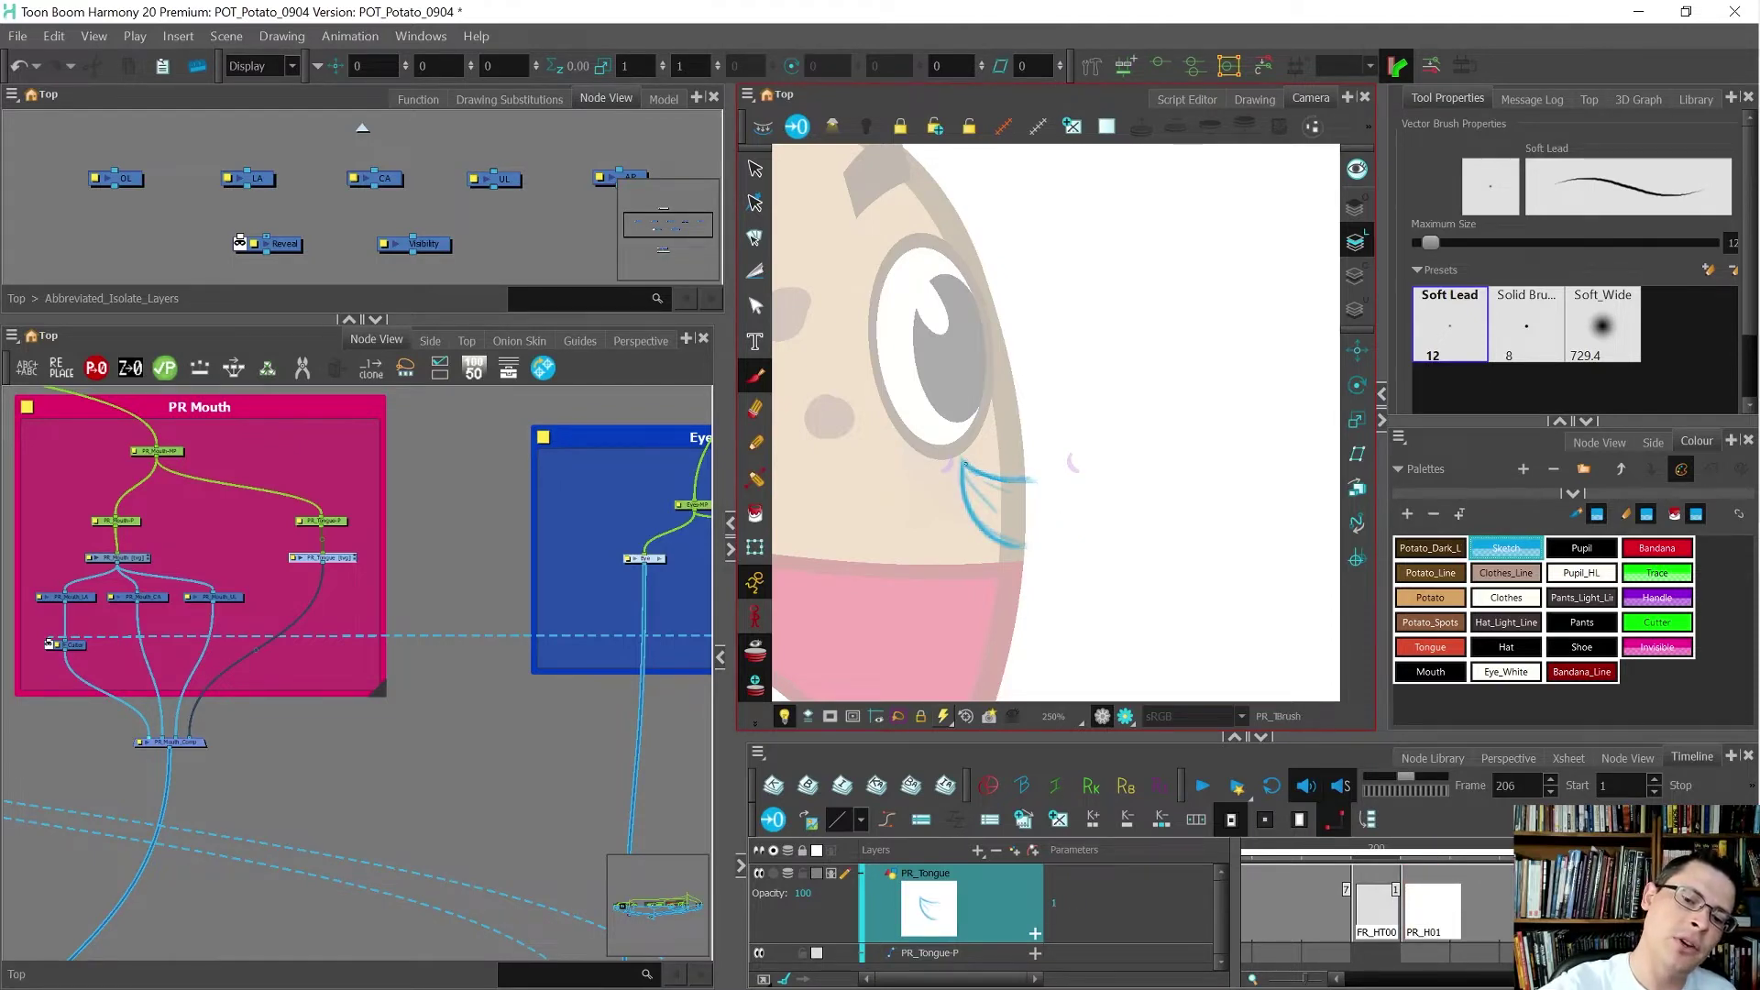
pyautogui.press('f')
pyautogui.press('g')
pyautogui.press('f')
pyautogui.press('g')
pyautogui.press('f')
pyautogui.press('g')
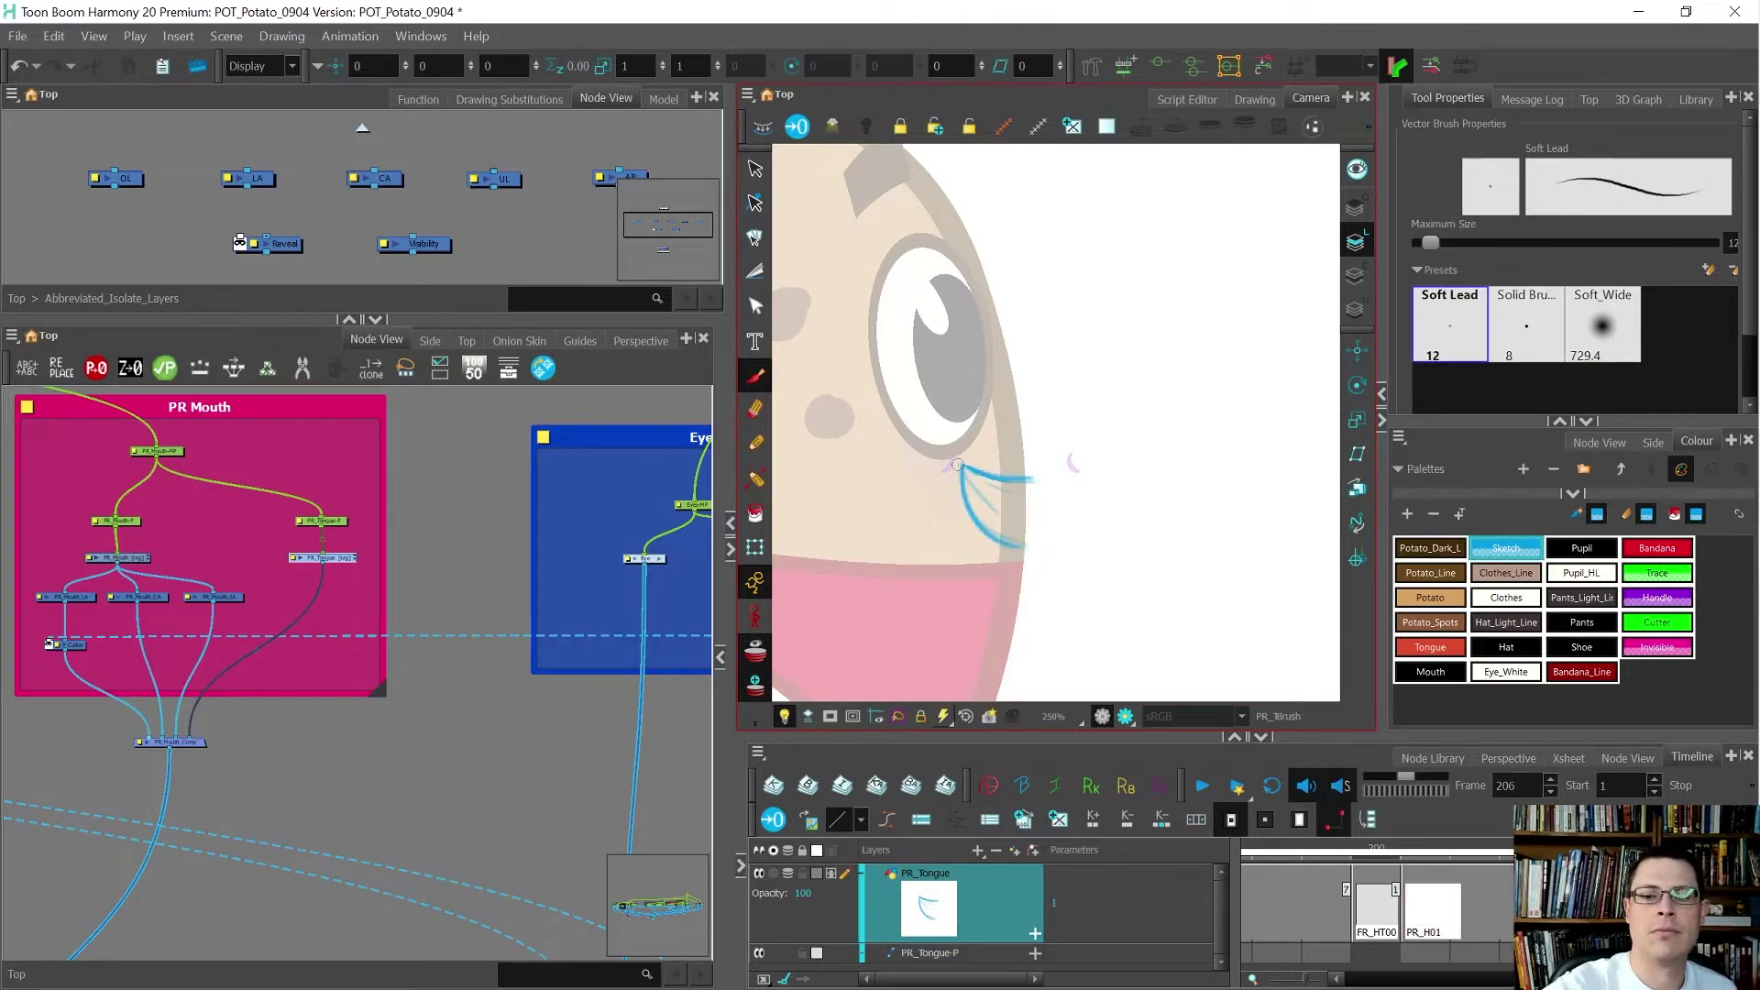
pyautogui.press('f')
pyautogui.press('g')
pyautogui.press('f')
pyautogui.press('g')
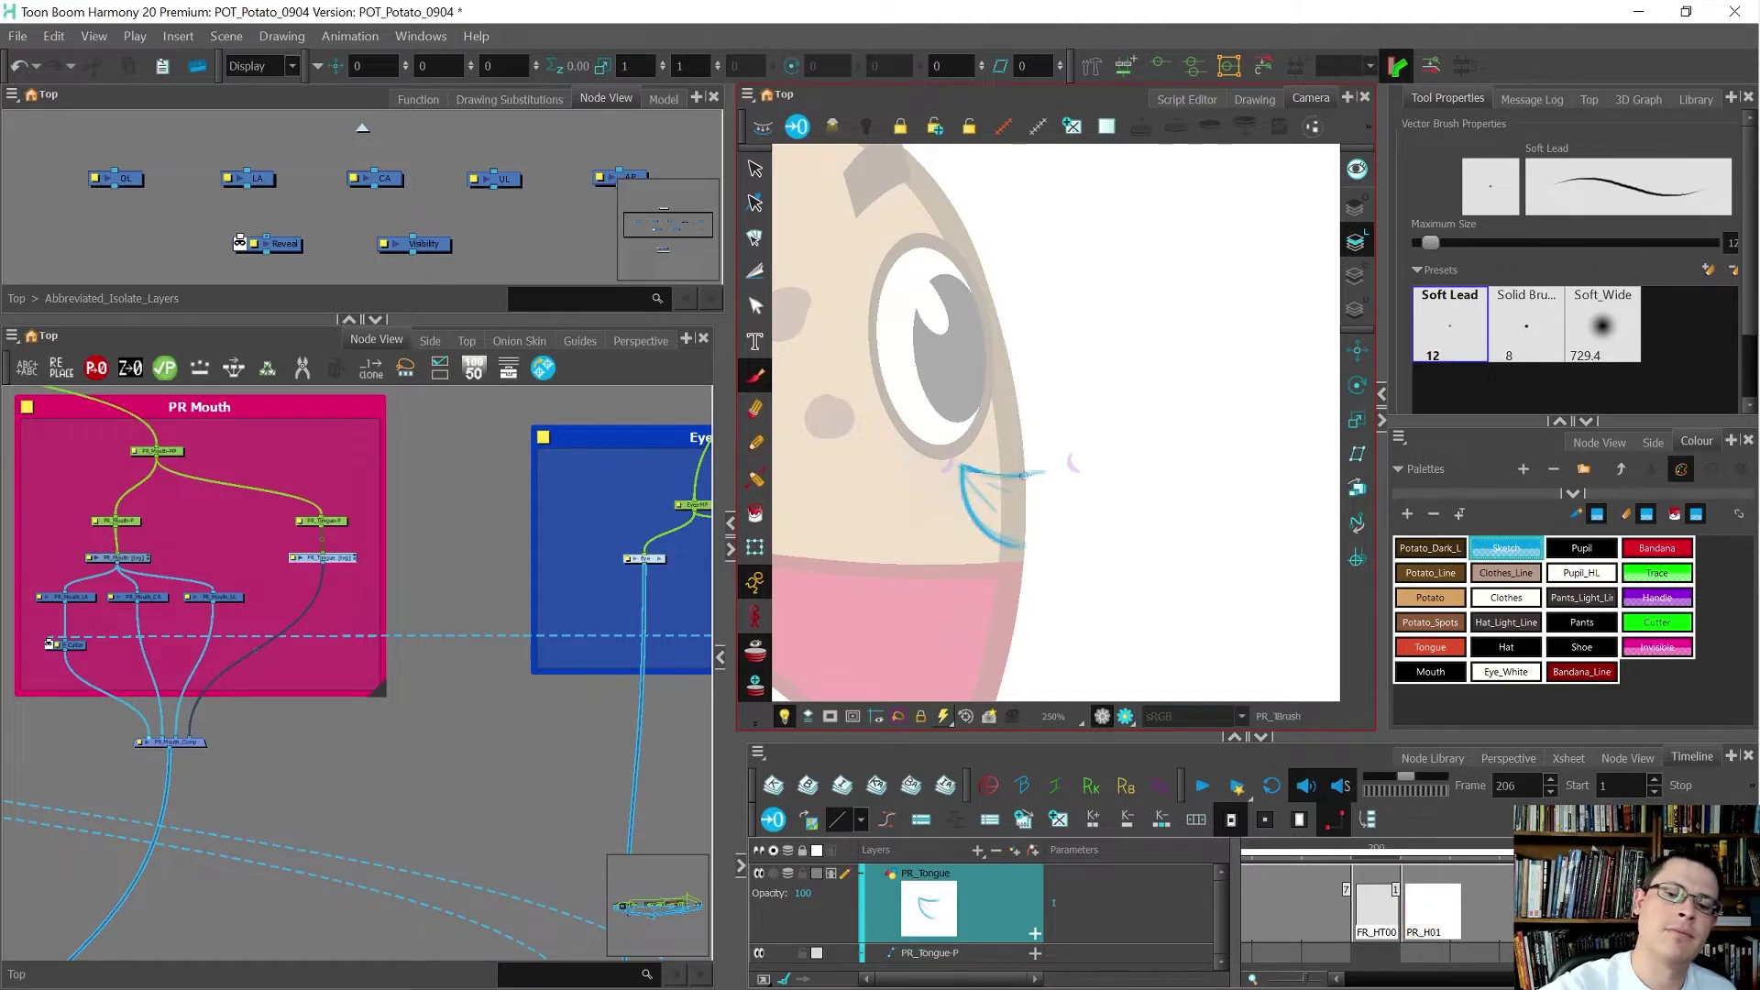
# - Clean up and darken the open mouth sketch's upper line, flipping repeatedly between it and the closed mouth at frame 201
pyautogui.hotkey('alt', 'e')
pyautogui.press('f')
pyautogui.press('g')
pyautogui.press('f')
pyautogui.press('g')
pyautogui.press('f')
pyautogui.press('g')
pyautogui.press('f')
pyautogui.press('g')
pyautogui.press('f')
pyautogui.press('g')
pyautogui.press('f')
pyautogui.press('g')
pyautogui.press('f')
pyautogui.press('g')
pyautogui.press('f')
pyautogui.press('g')
pyautogui.press('f')
pyautogui.press('g')
pyautogui.press('f')
pyautogui.press('g')
pyautogui.press('f')
pyautogui.press('g')
pyautogui.press('f')
pyautogui.press('g')
pyautogui.press('f')
pyautogui.press('g')
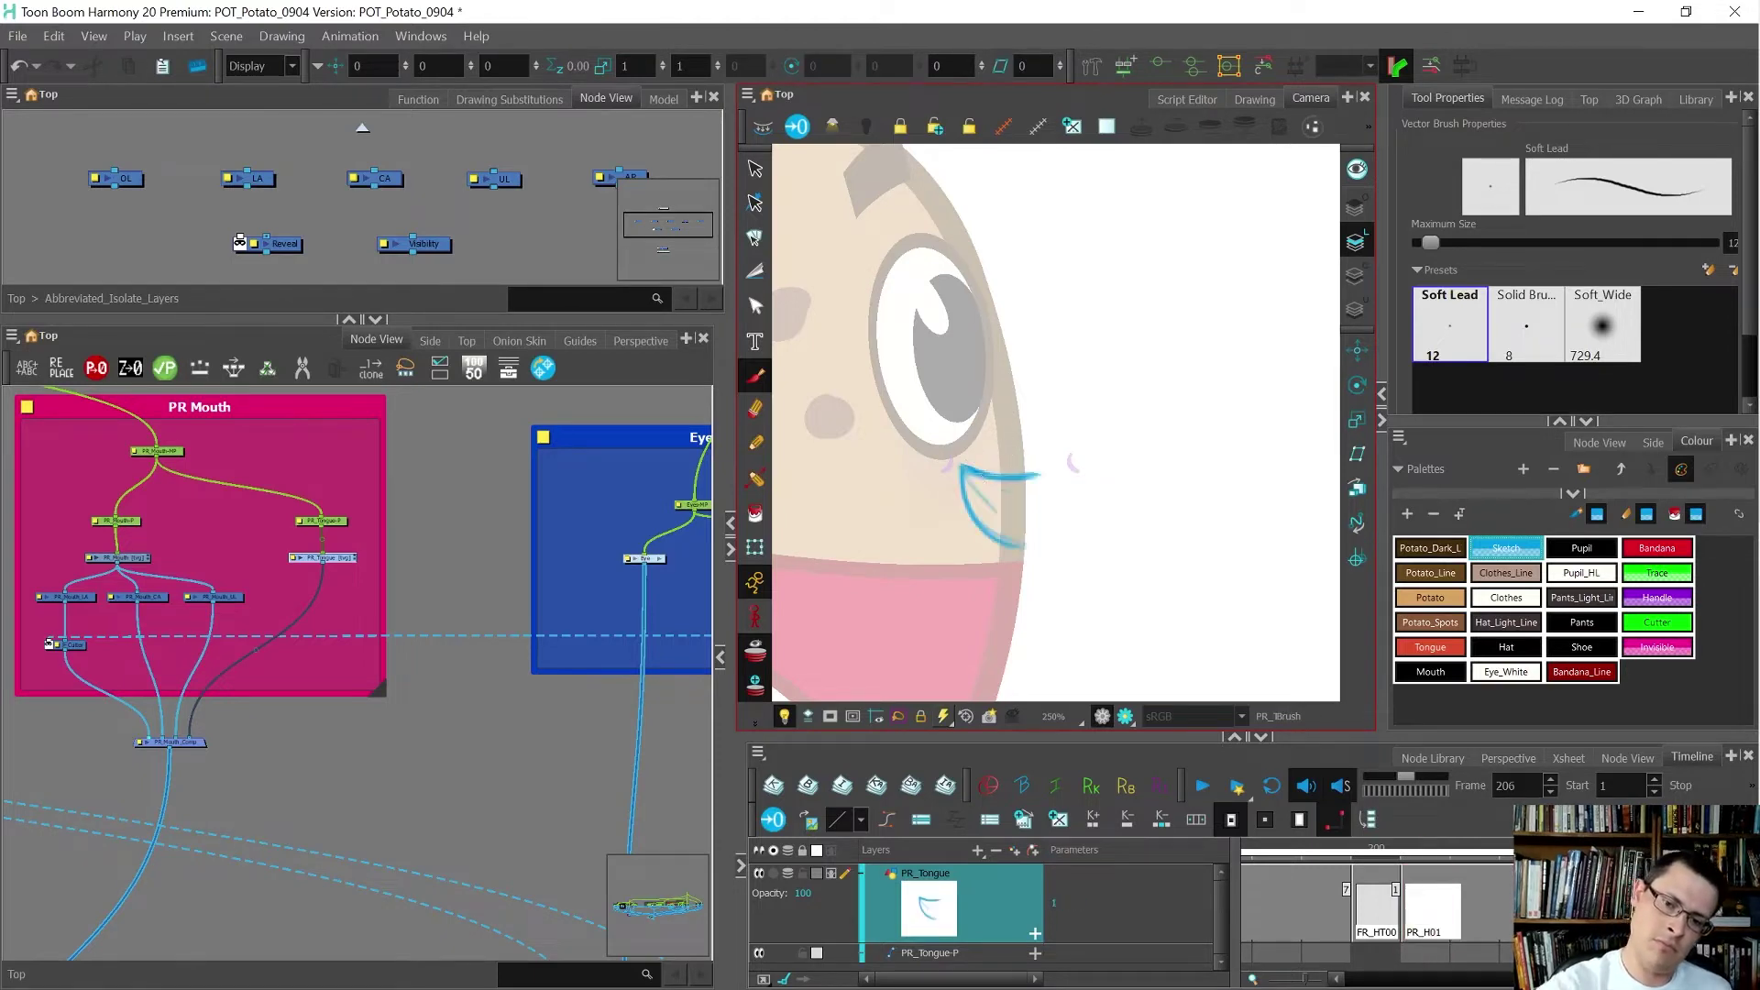
pyautogui.press('f')
pyautogui.press('g')
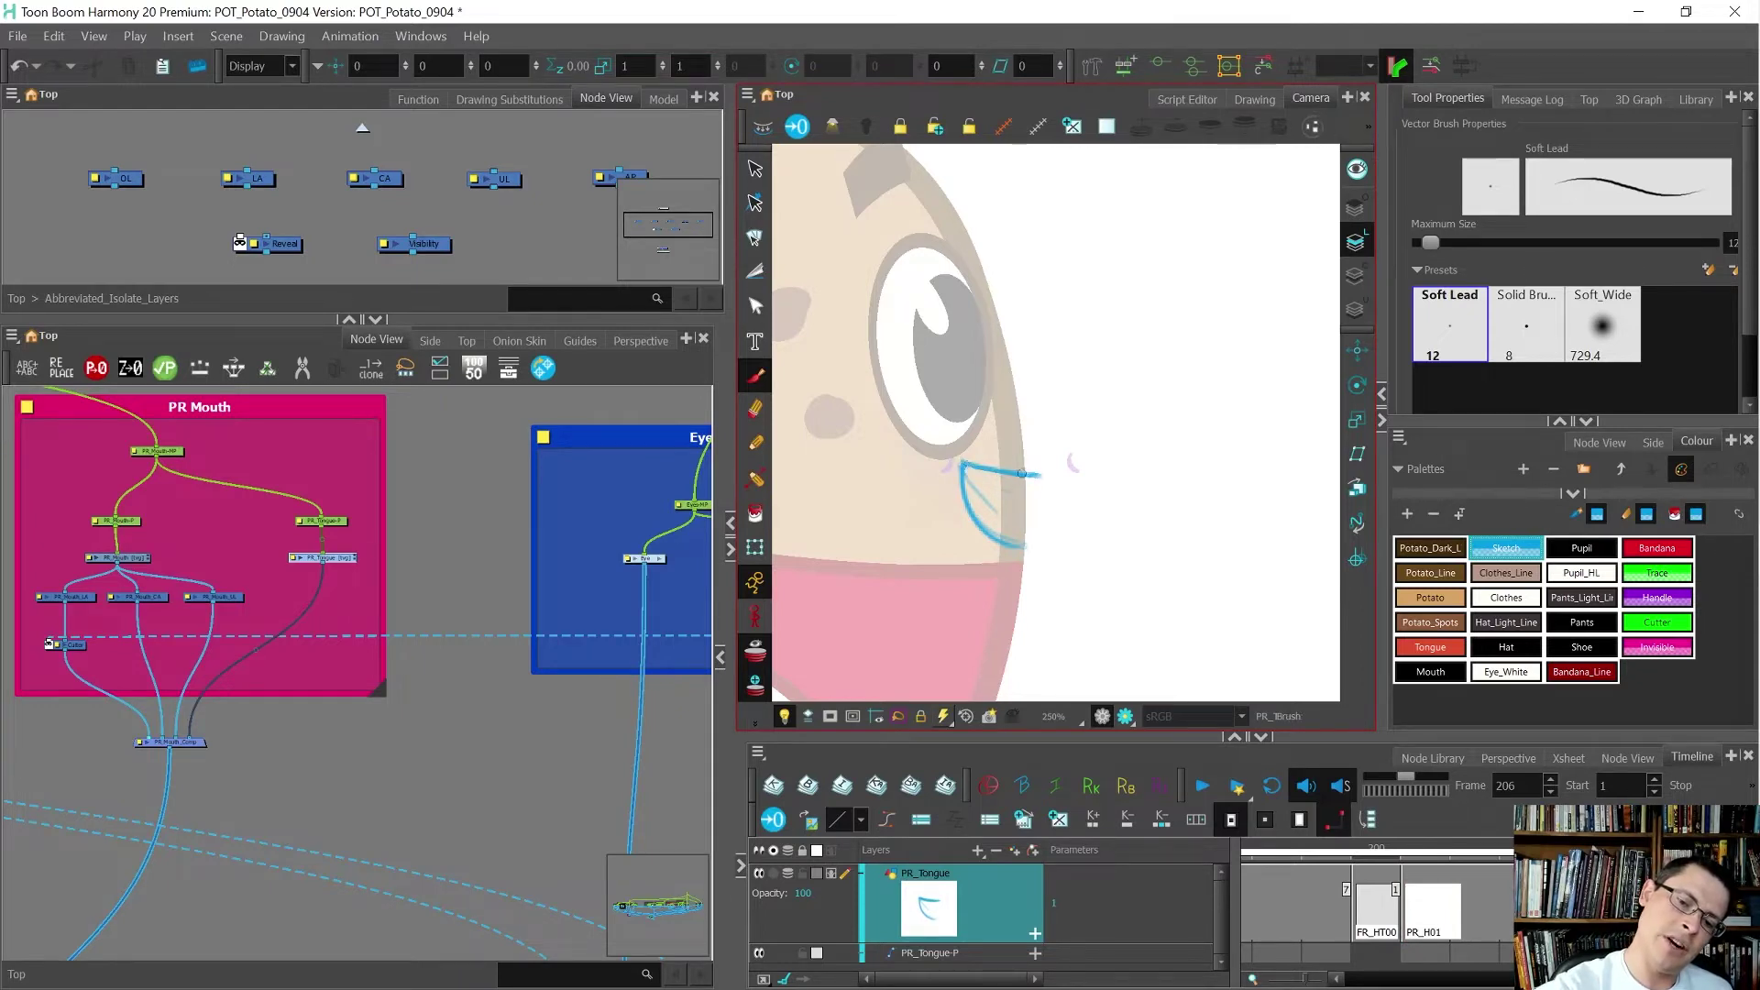
pyautogui.press('f')
pyautogui.press('g')
pyautogui.press('f')
pyautogui.press('g')
pyautogui.press('f')
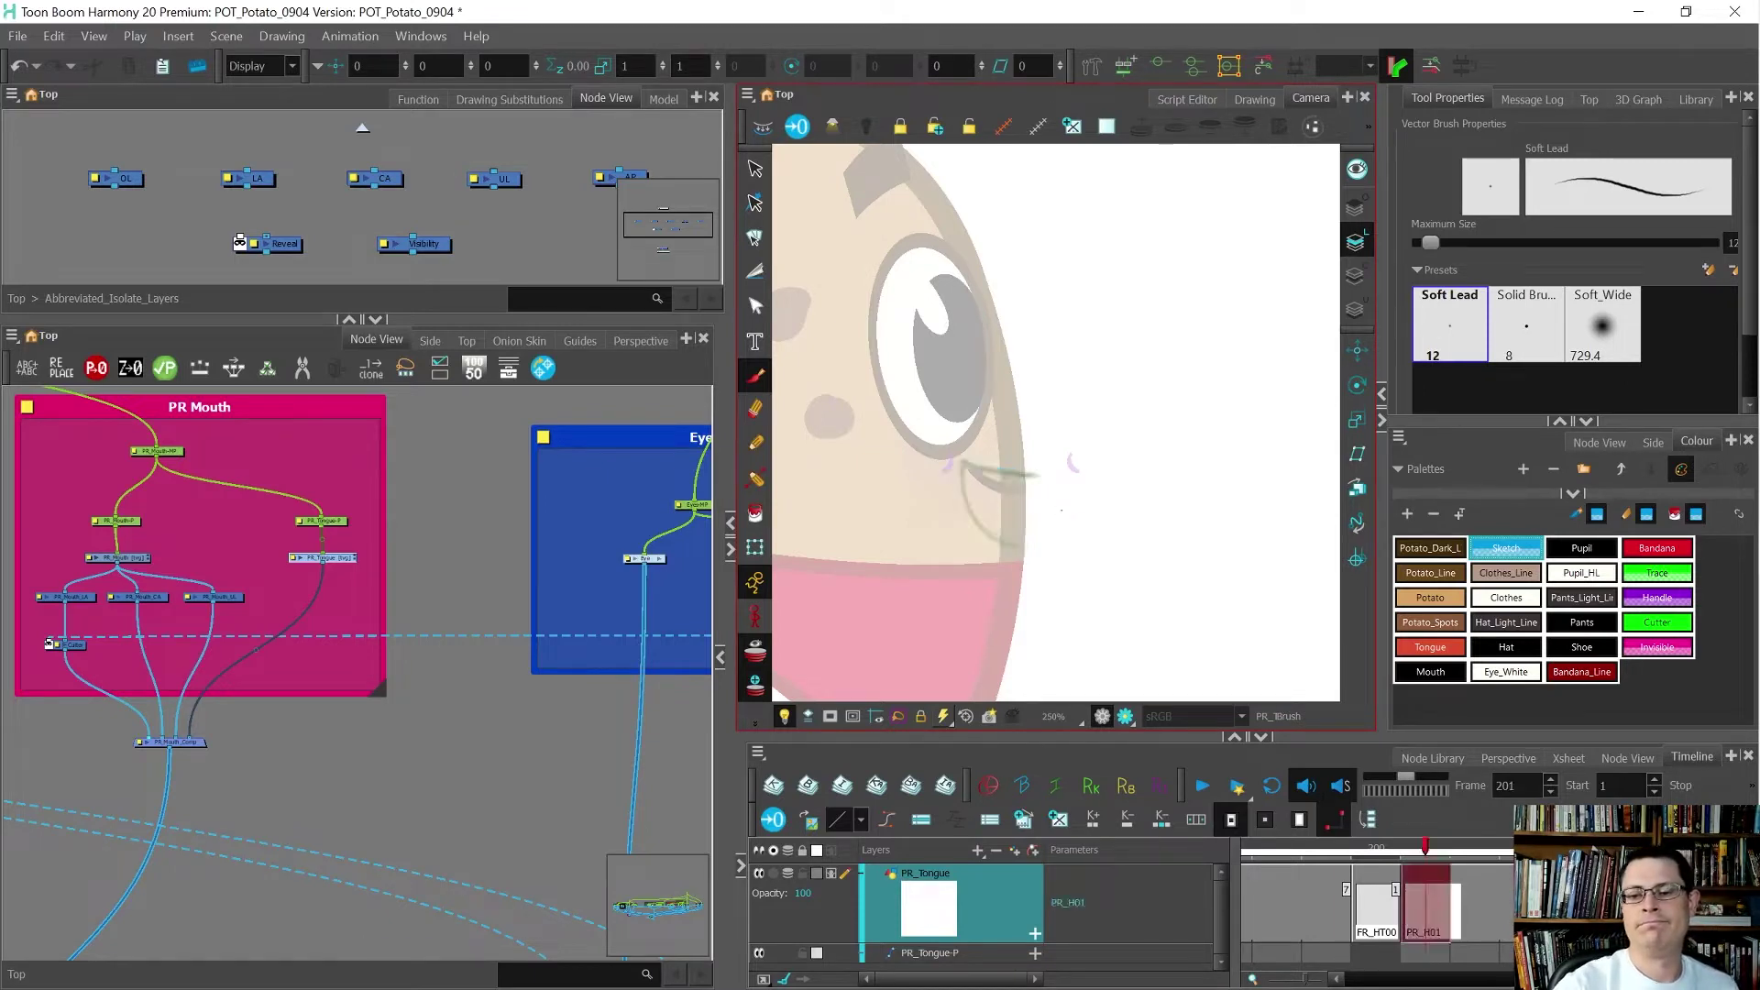
pyautogui.press('g')
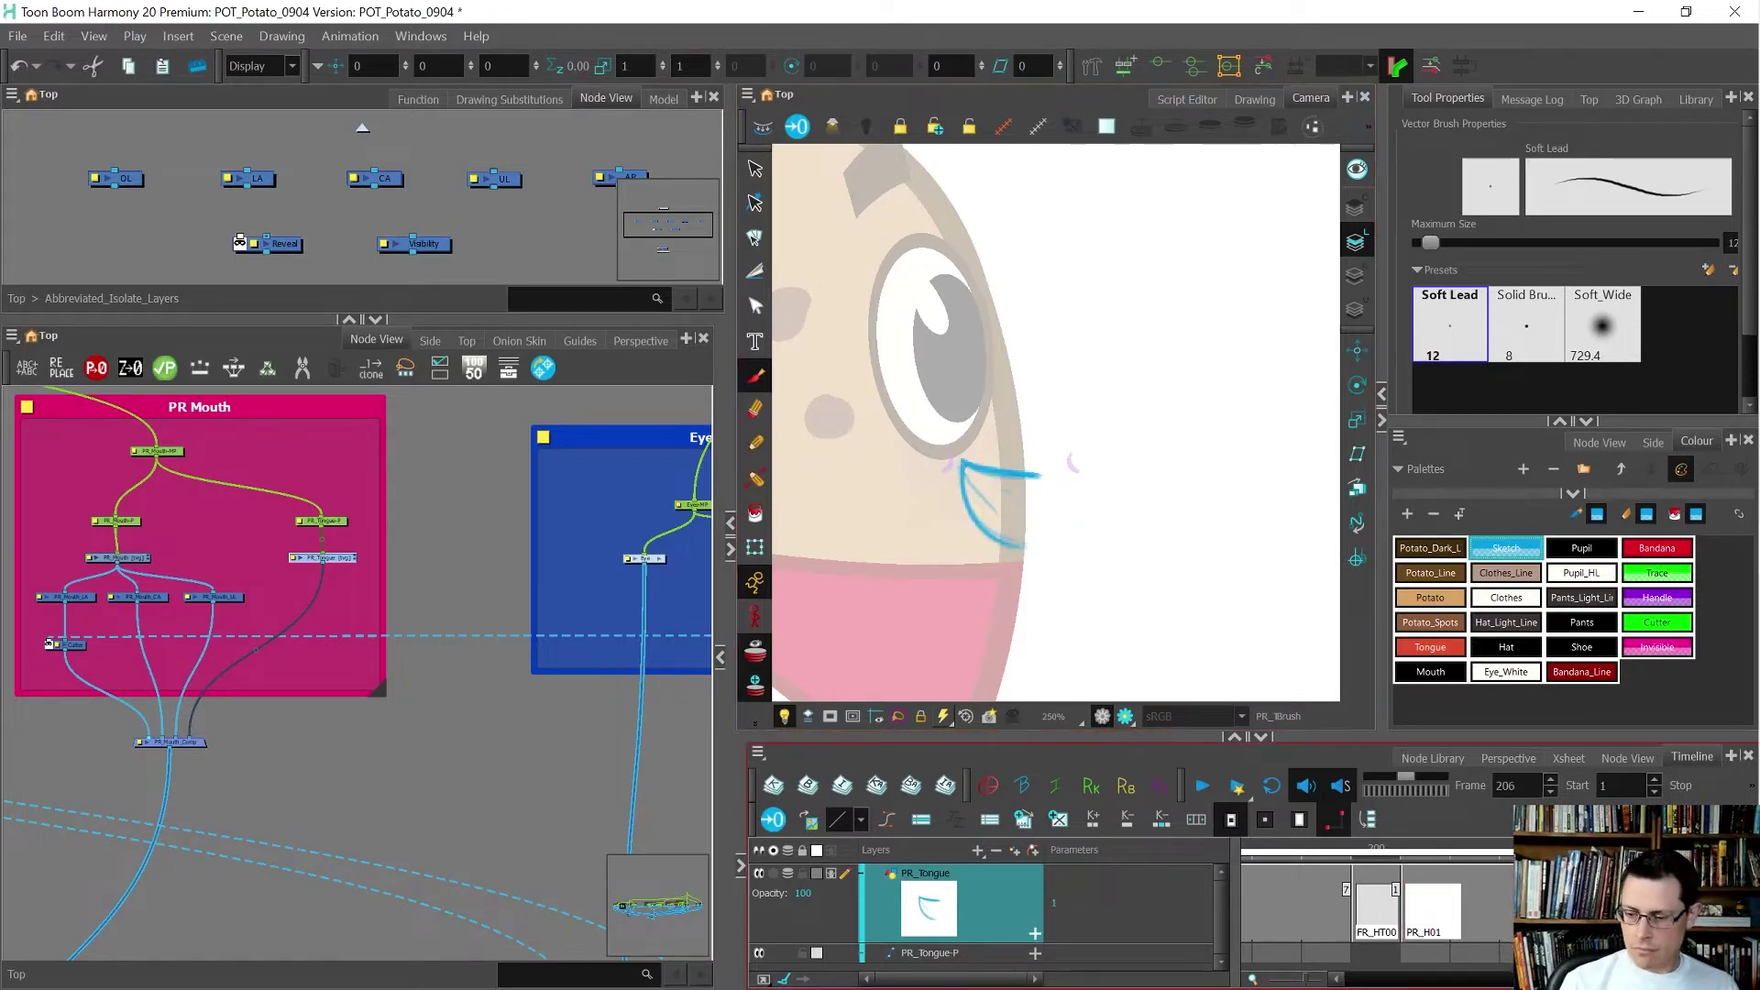
# - Zoom out and enlarge the timeline, and select the Breakdown layer near the top of the layer list
pyautogui.press('1')
pyautogui.press('1')
pyautogui.press('1')
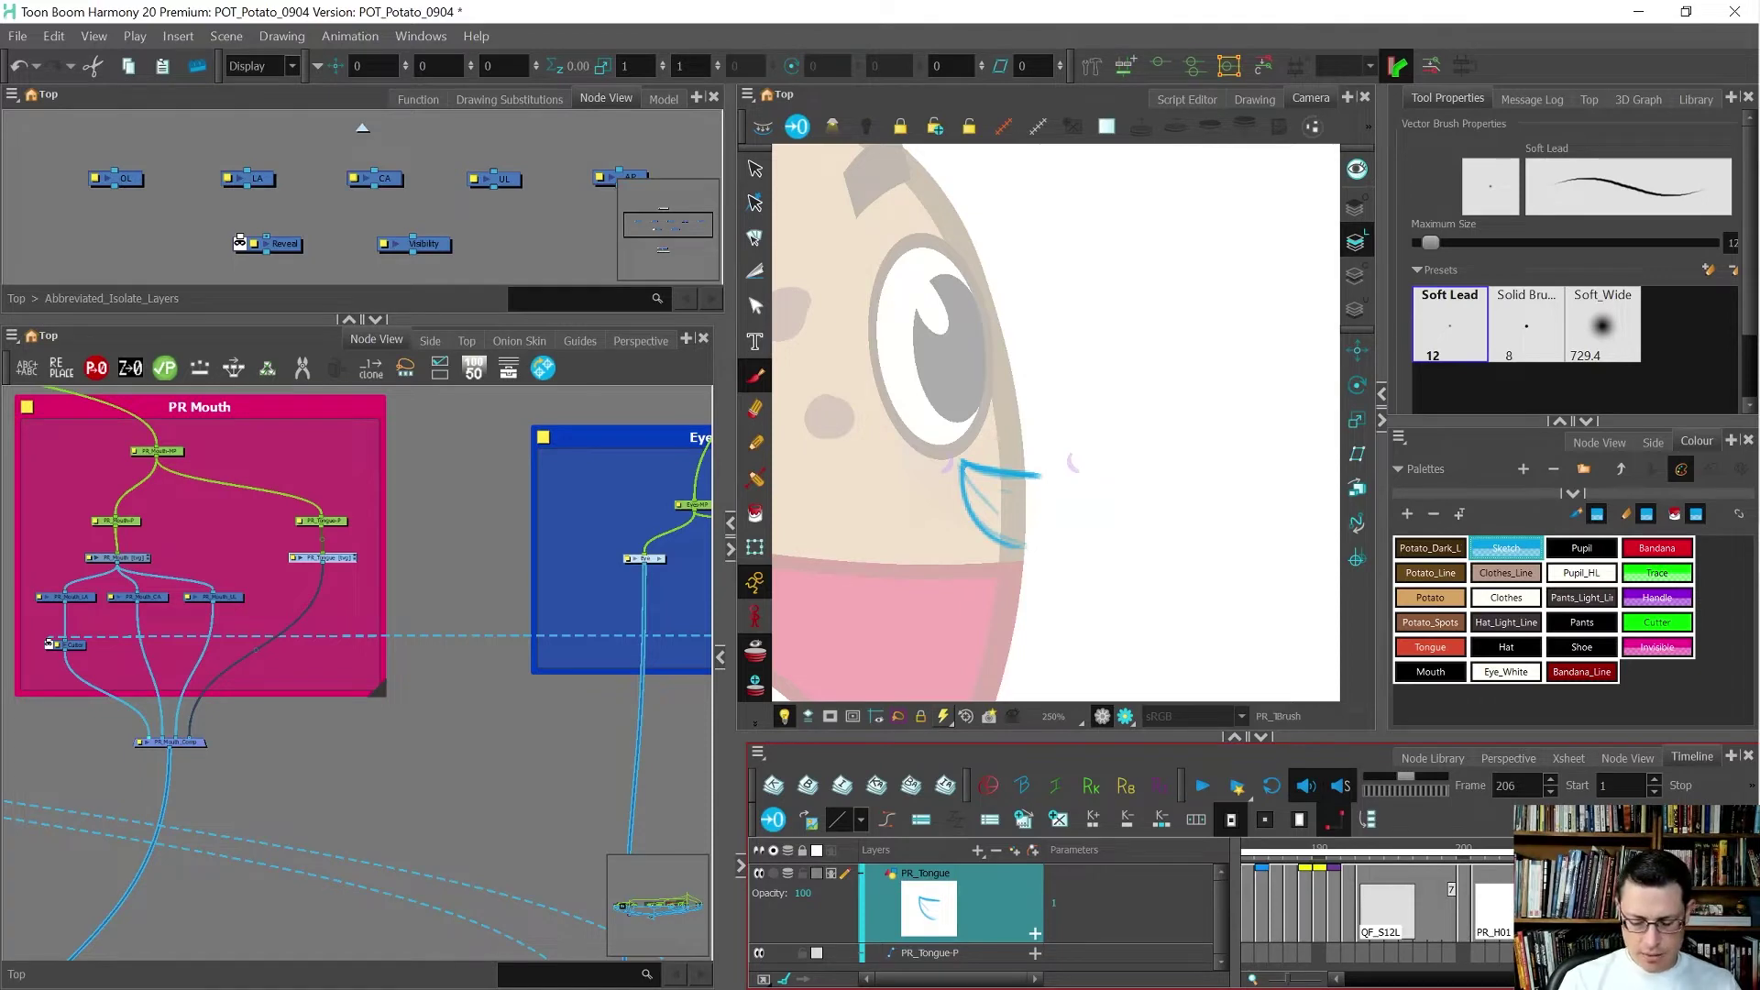
pyautogui.scroll(10, 899, 916)
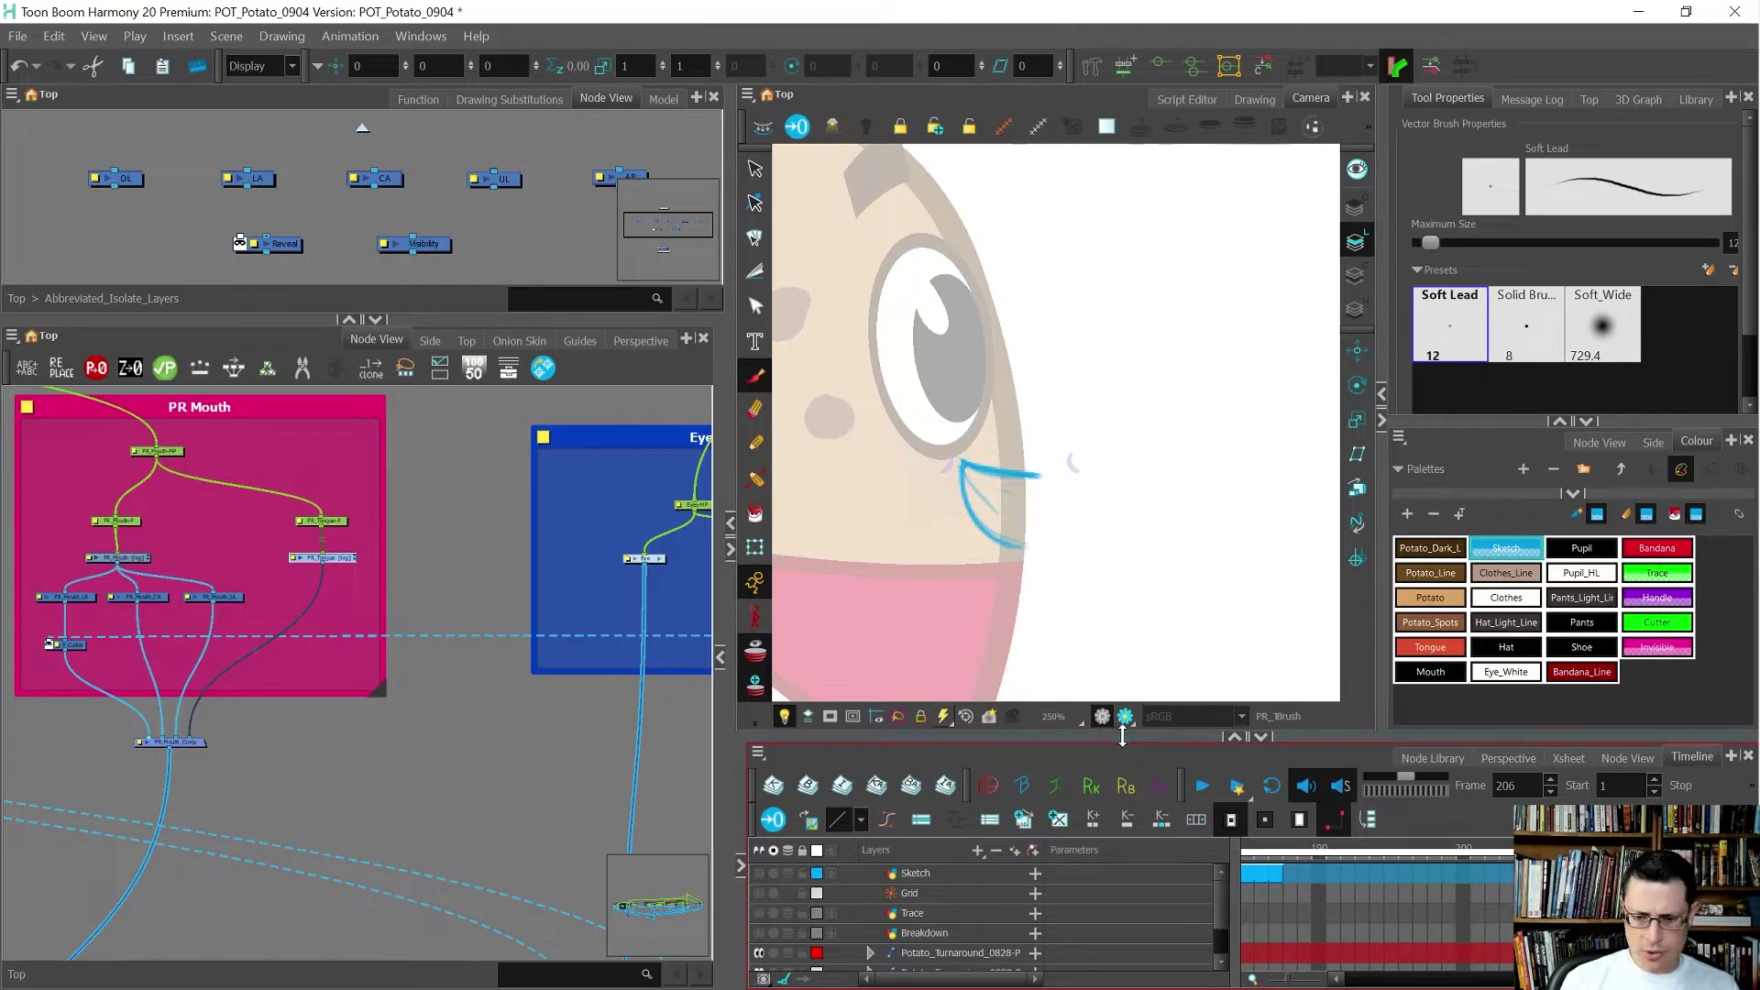
pyautogui.moveTo(1119, 734); pyautogui.dragTo(1118, 680)
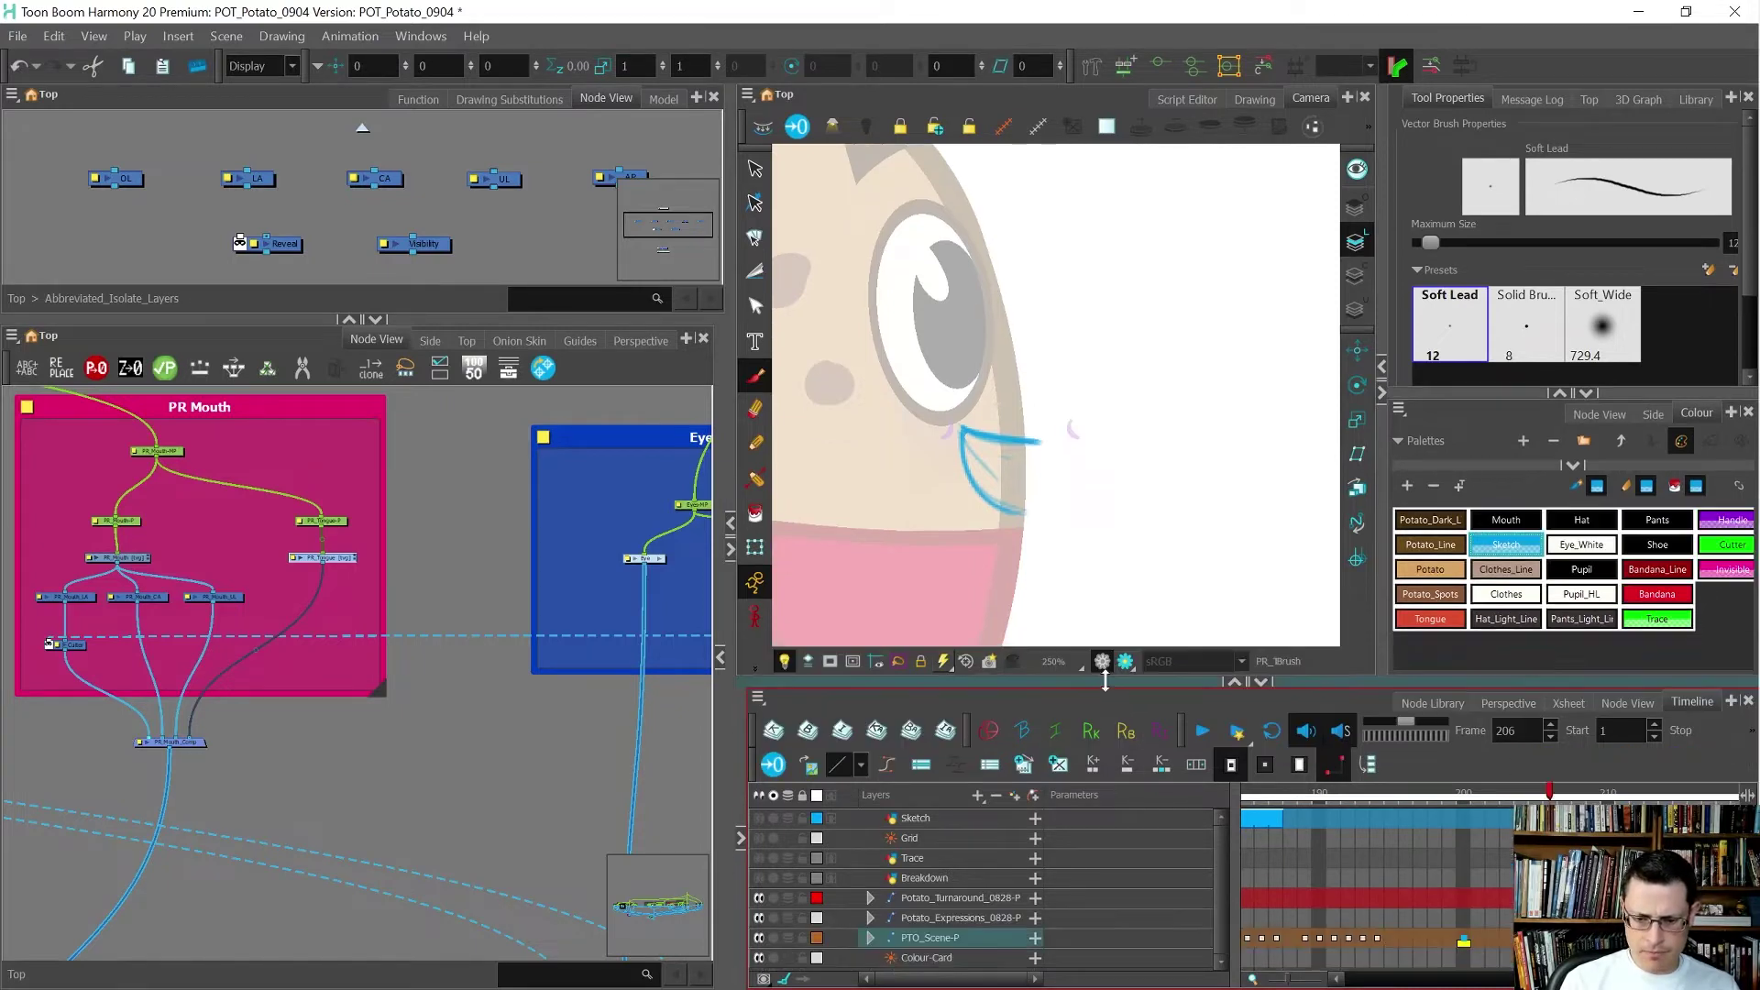
pyautogui.click(990, 877)
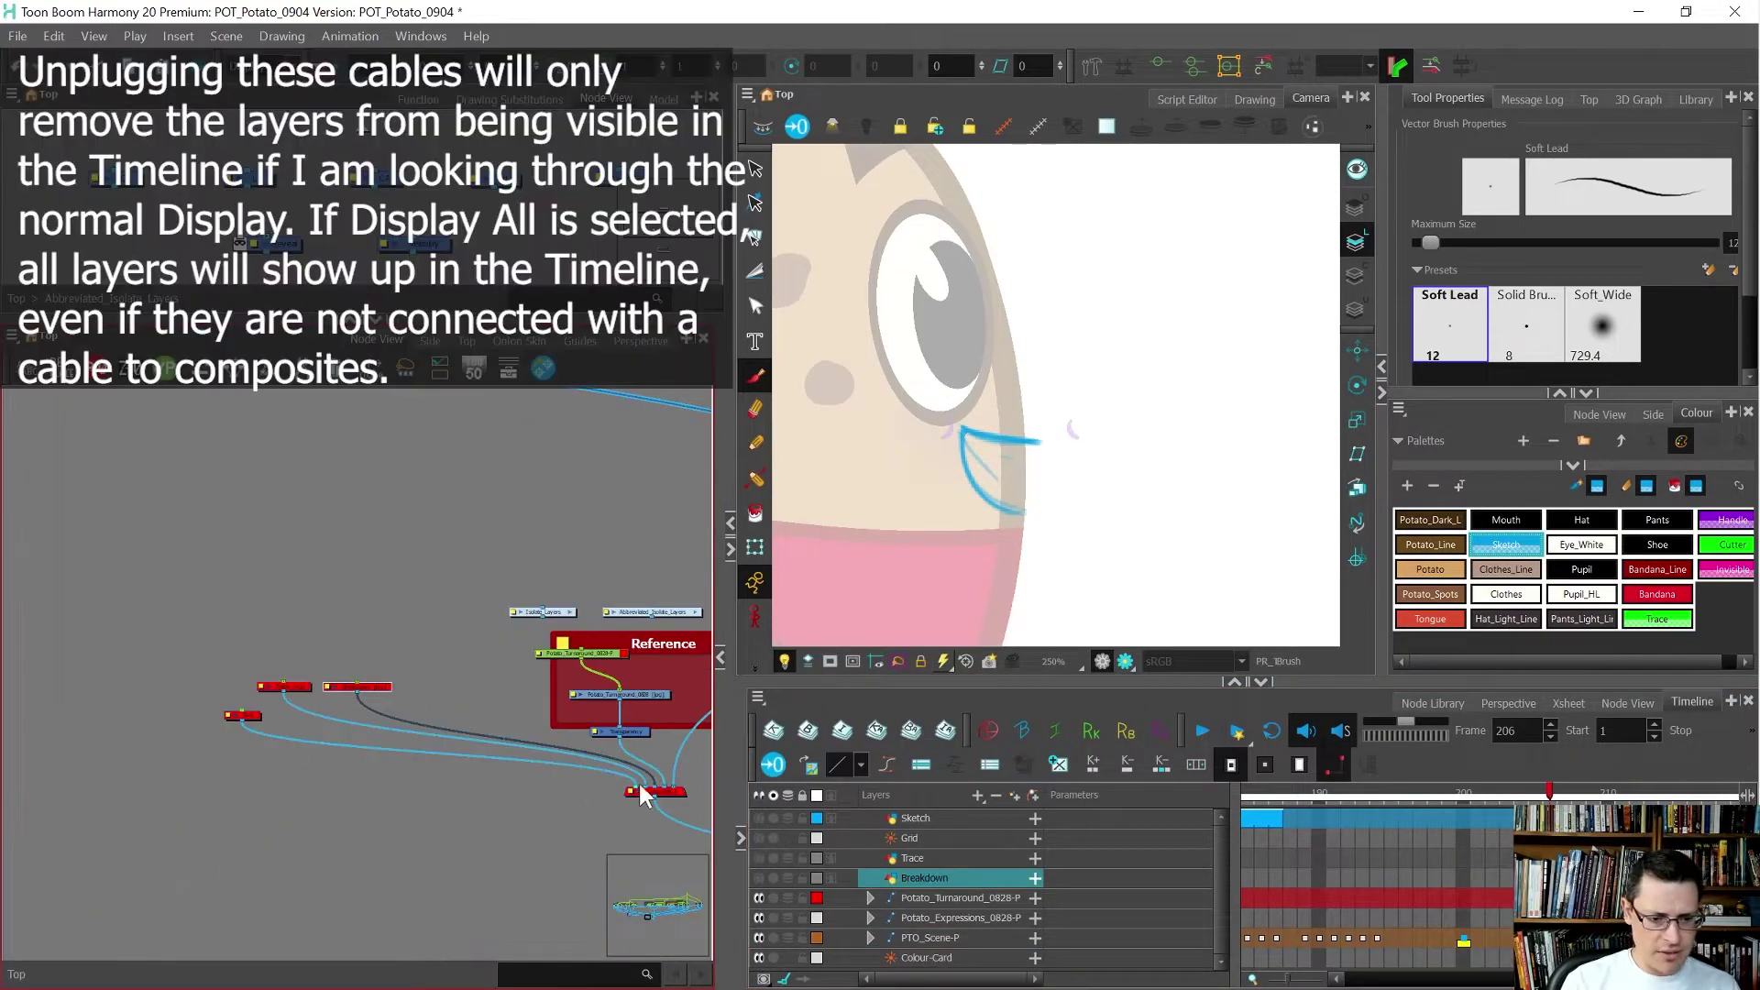
# - Disconnect the Grid, Trace and Breakdown layers from the composite below the Reference backdrop, and enlarge the camera view
pyautogui.scroll(6, 646, 785)
pyautogui.moveTo(627, 770); pyautogui.dragTo(595, 744)
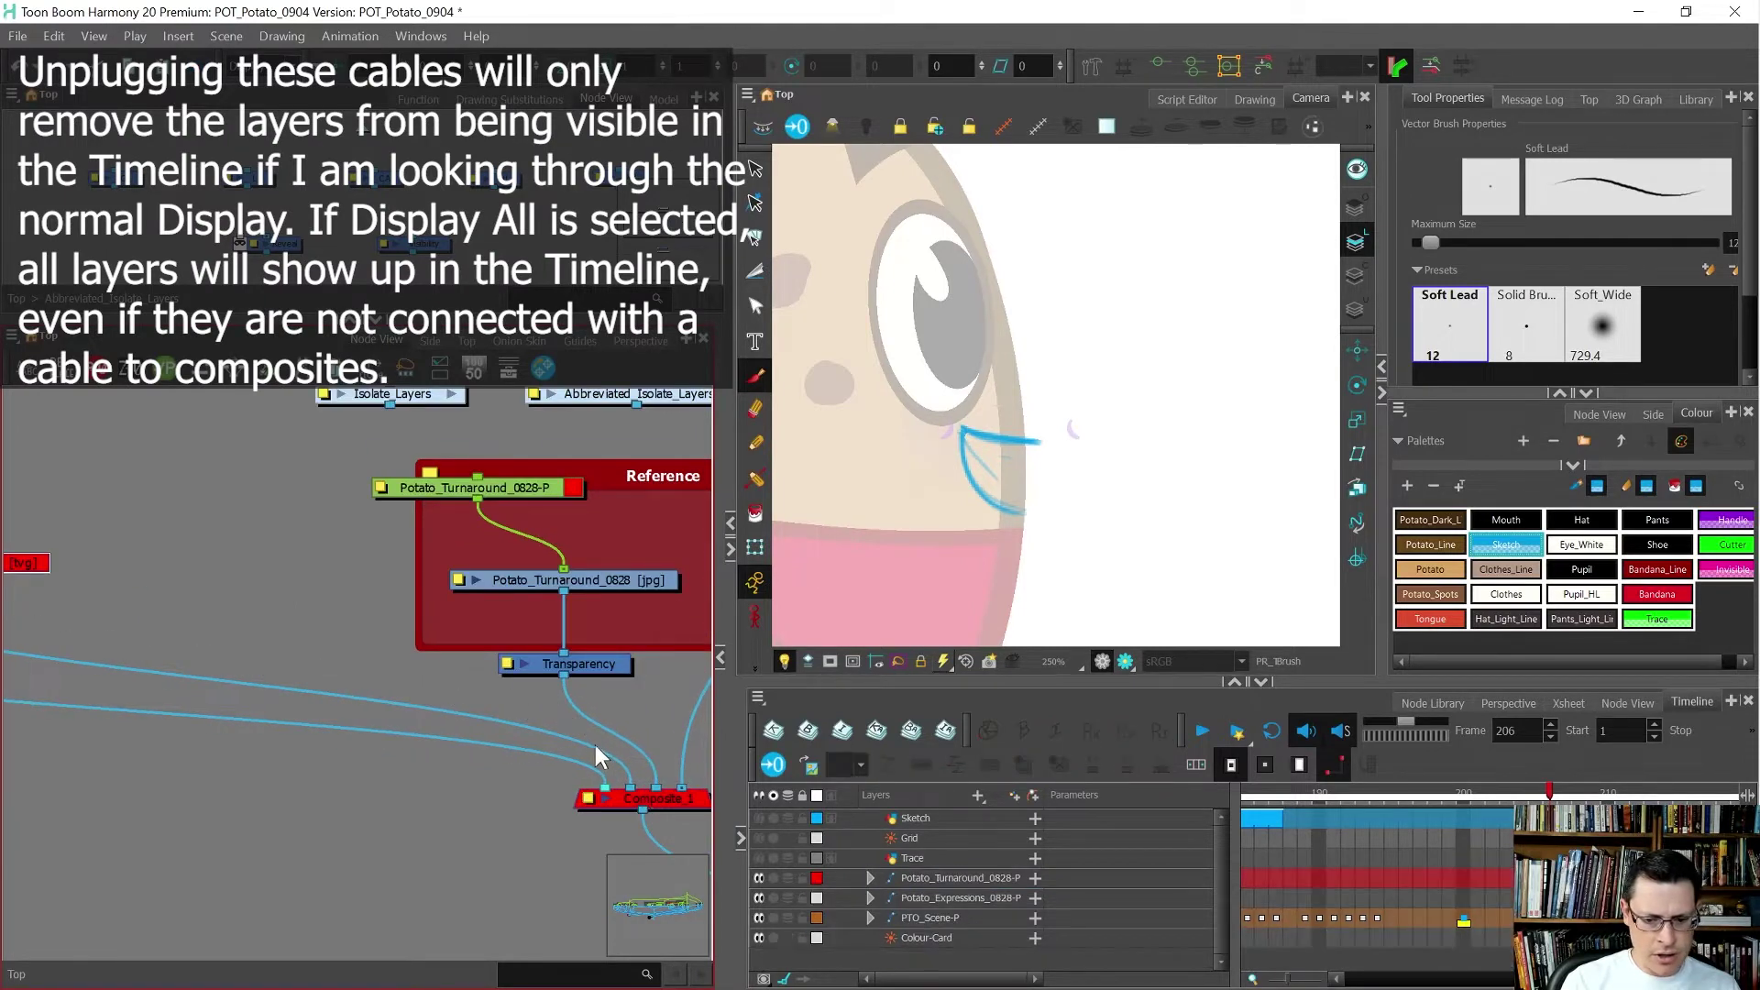
pyautogui.scroll(-3, 495, 743)
pyautogui.moveTo(579, 767)
pyautogui.mouseDown()
pyautogui.moveTo(559, 739)
pyautogui.moveTo(490, 728)
pyautogui.mouseUp()
pyautogui.scroll(-3, 267, 737)
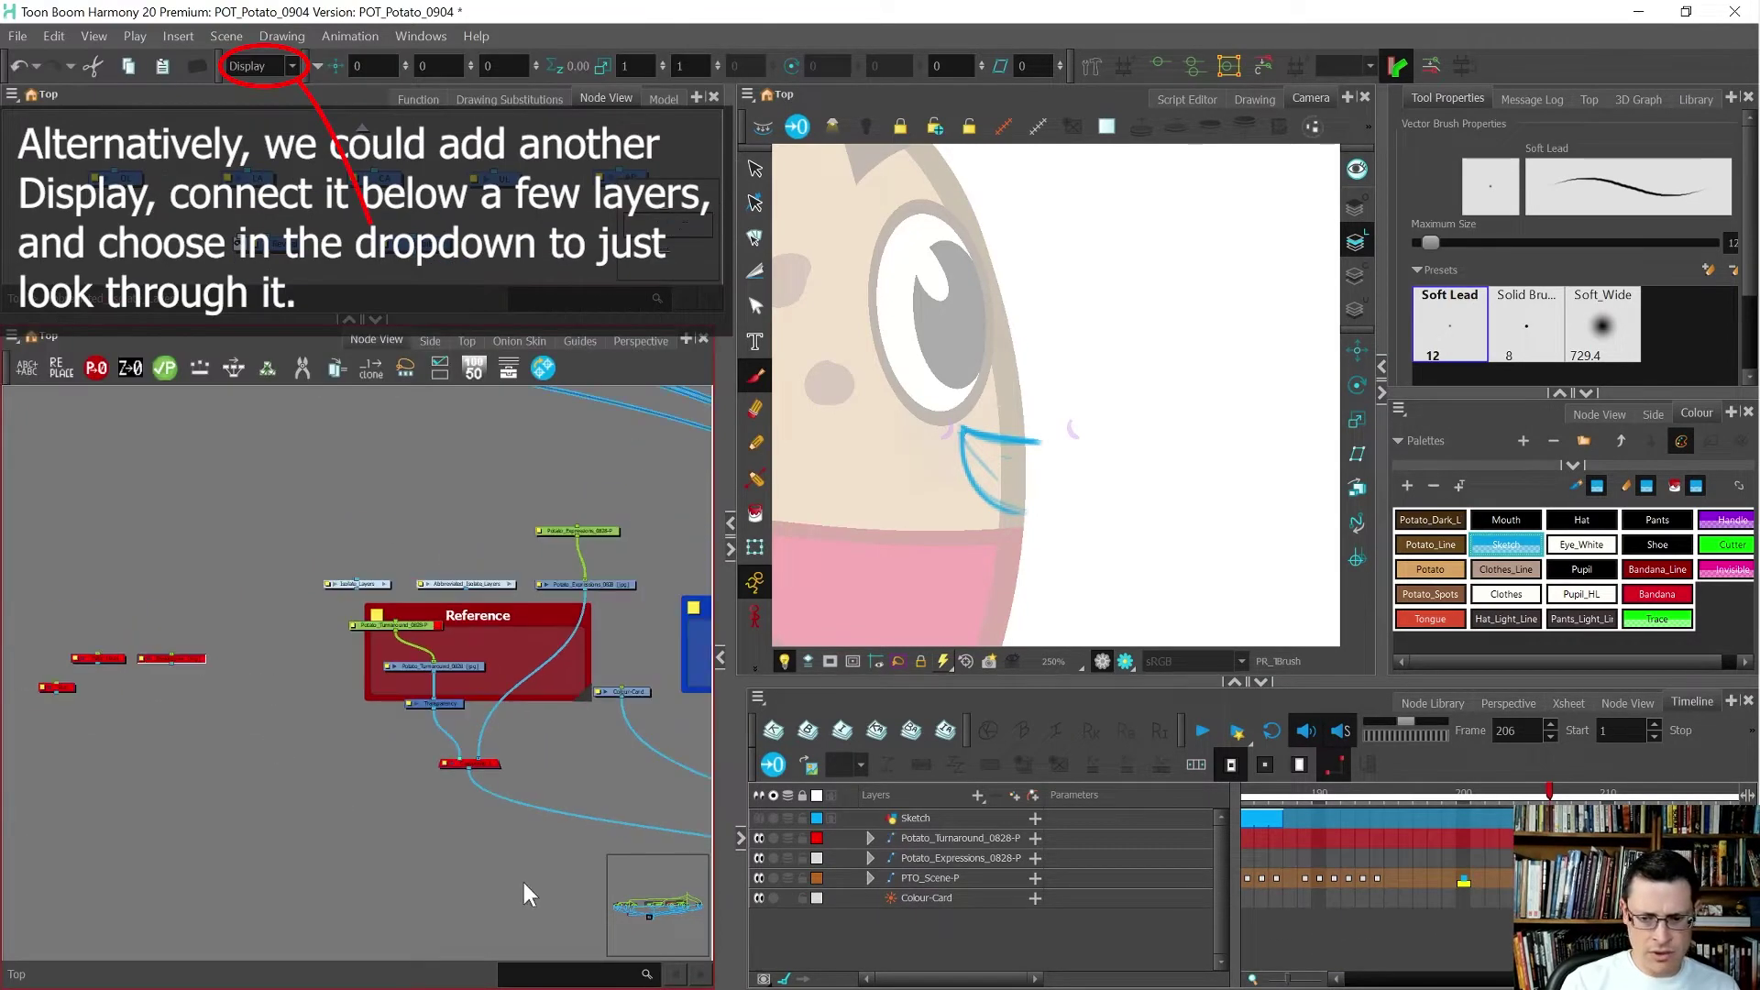
pyautogui.moveTo(955, 683); pyautogui.dragTo(955, 747)
pyautogui.scroll(-5, 345, 746)
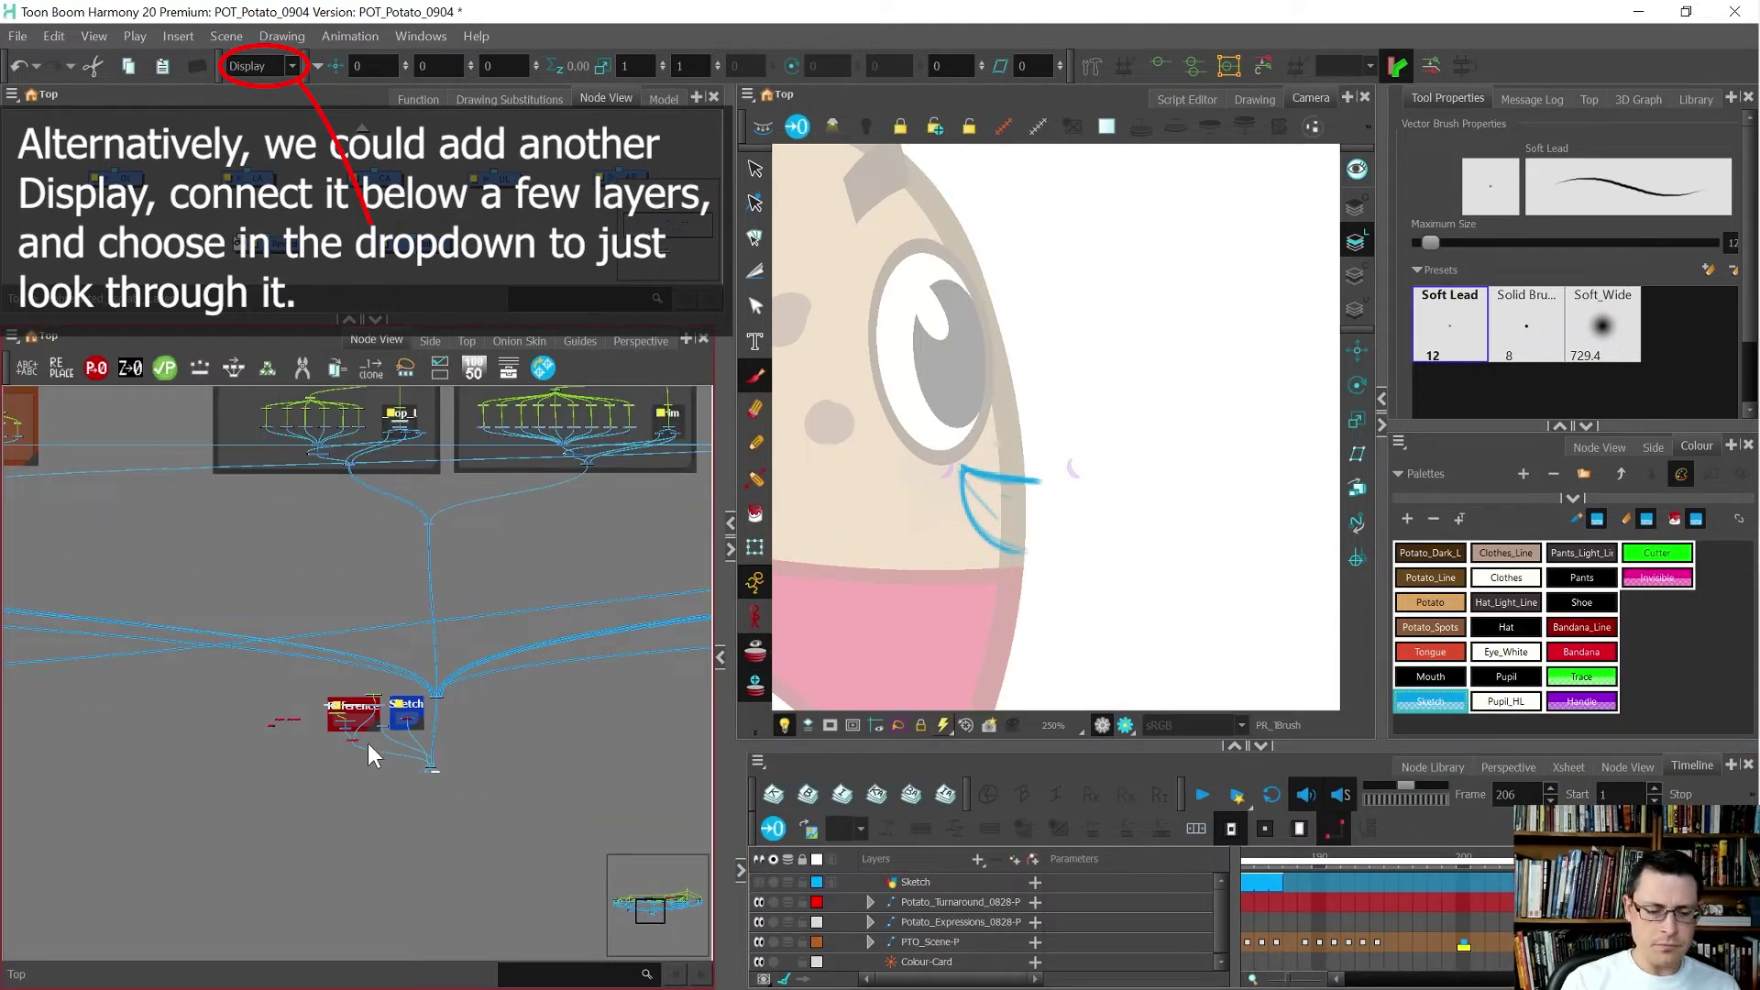
# - Draw the open mouth's upper line over the sketch at frame 206 with the 15p pencil in the Potato_Dark_L swatch
pyautogui.scroll(2, 1022, 491)
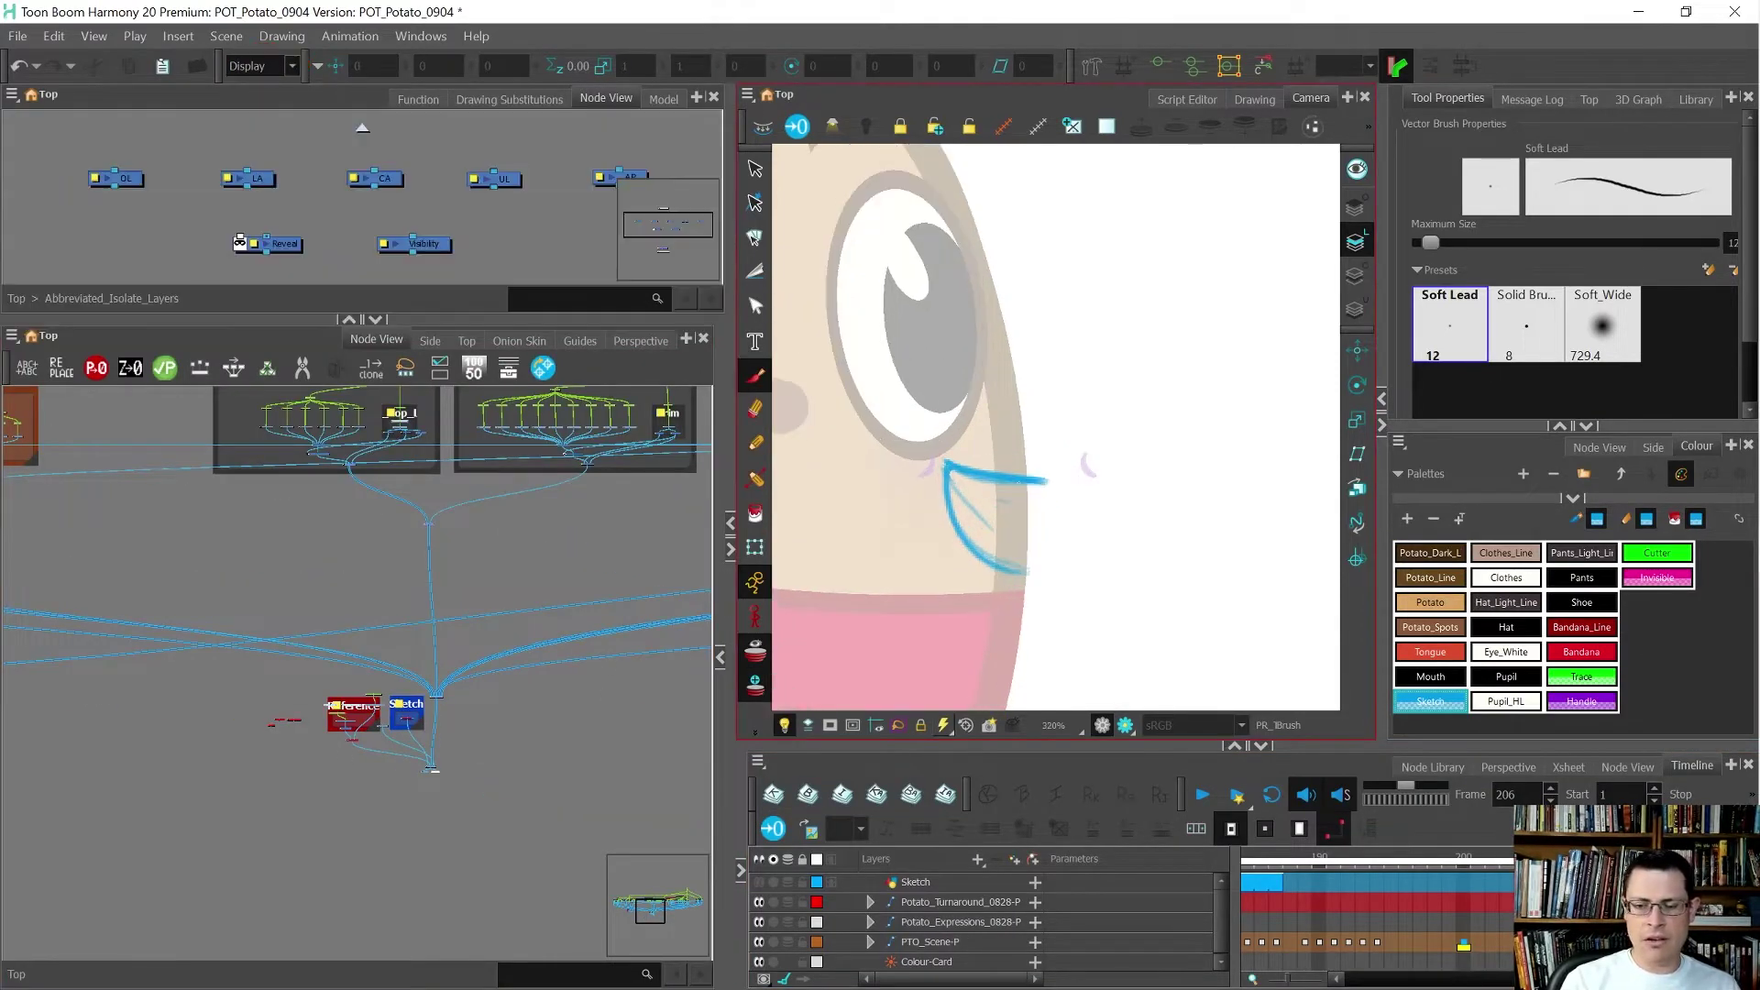
pyautogui.scroll(3, 1036, 472)
pyautogui.hotkey('shift', 't')
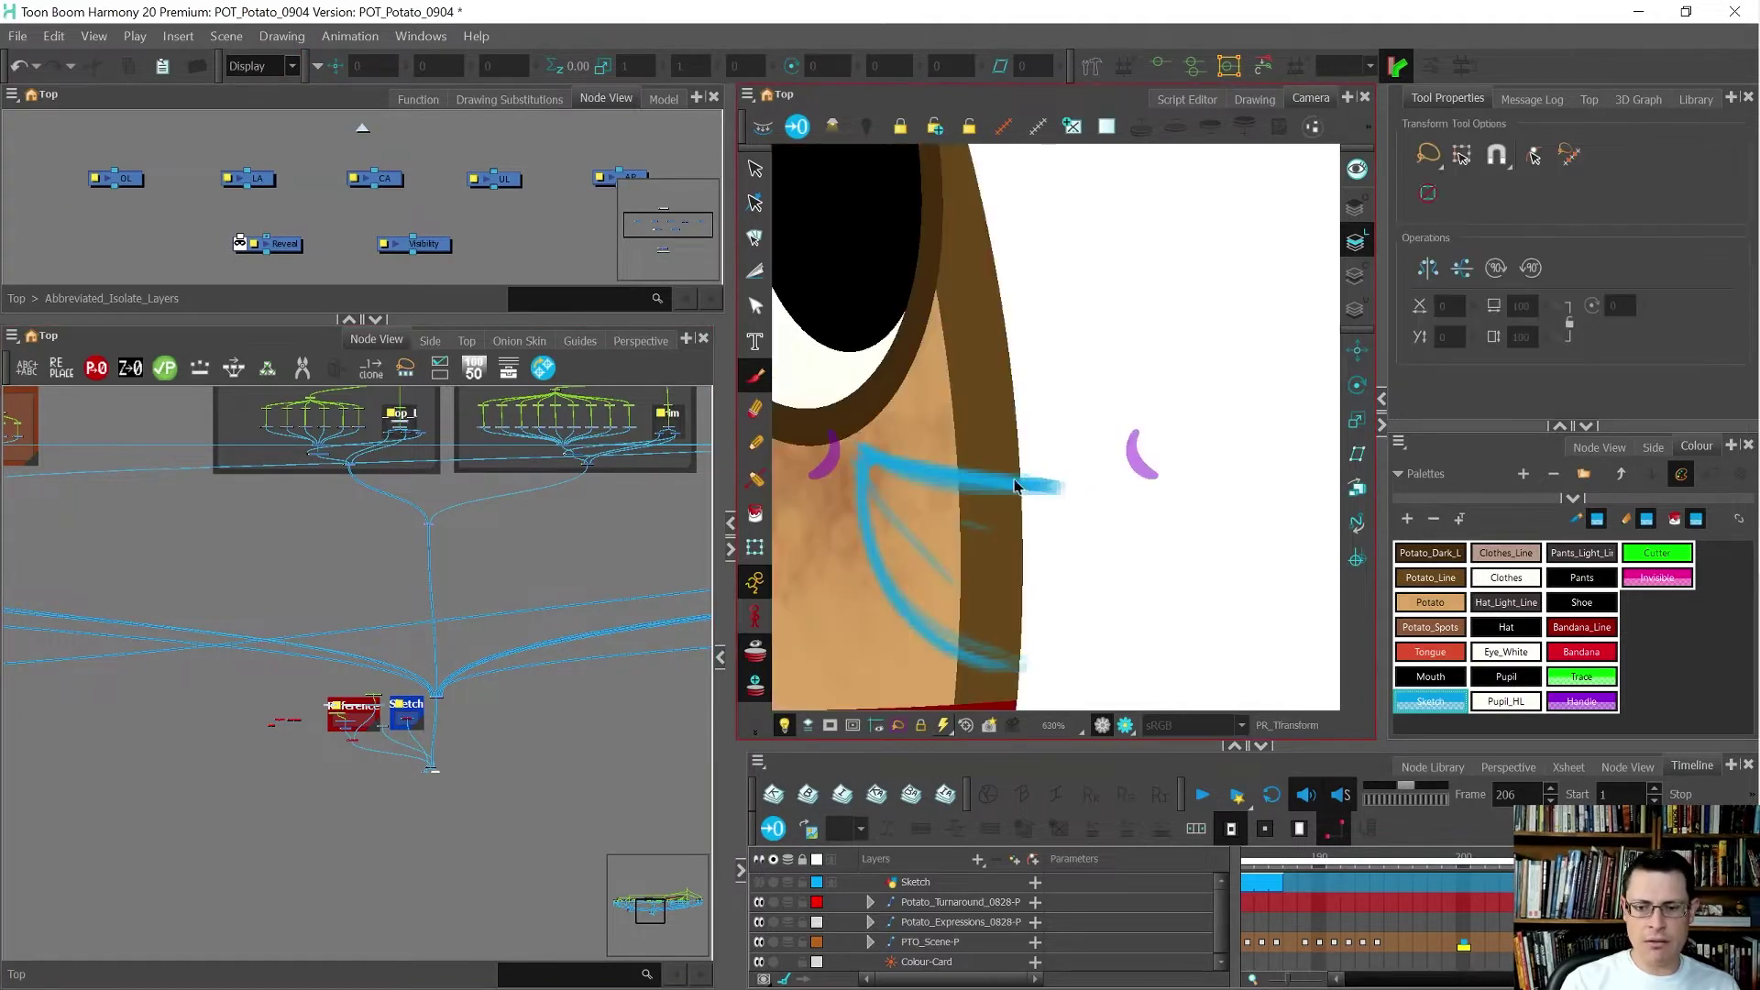
pyautogui.click(1007, 490)
pyautogui.hotkey('alt', 'x')
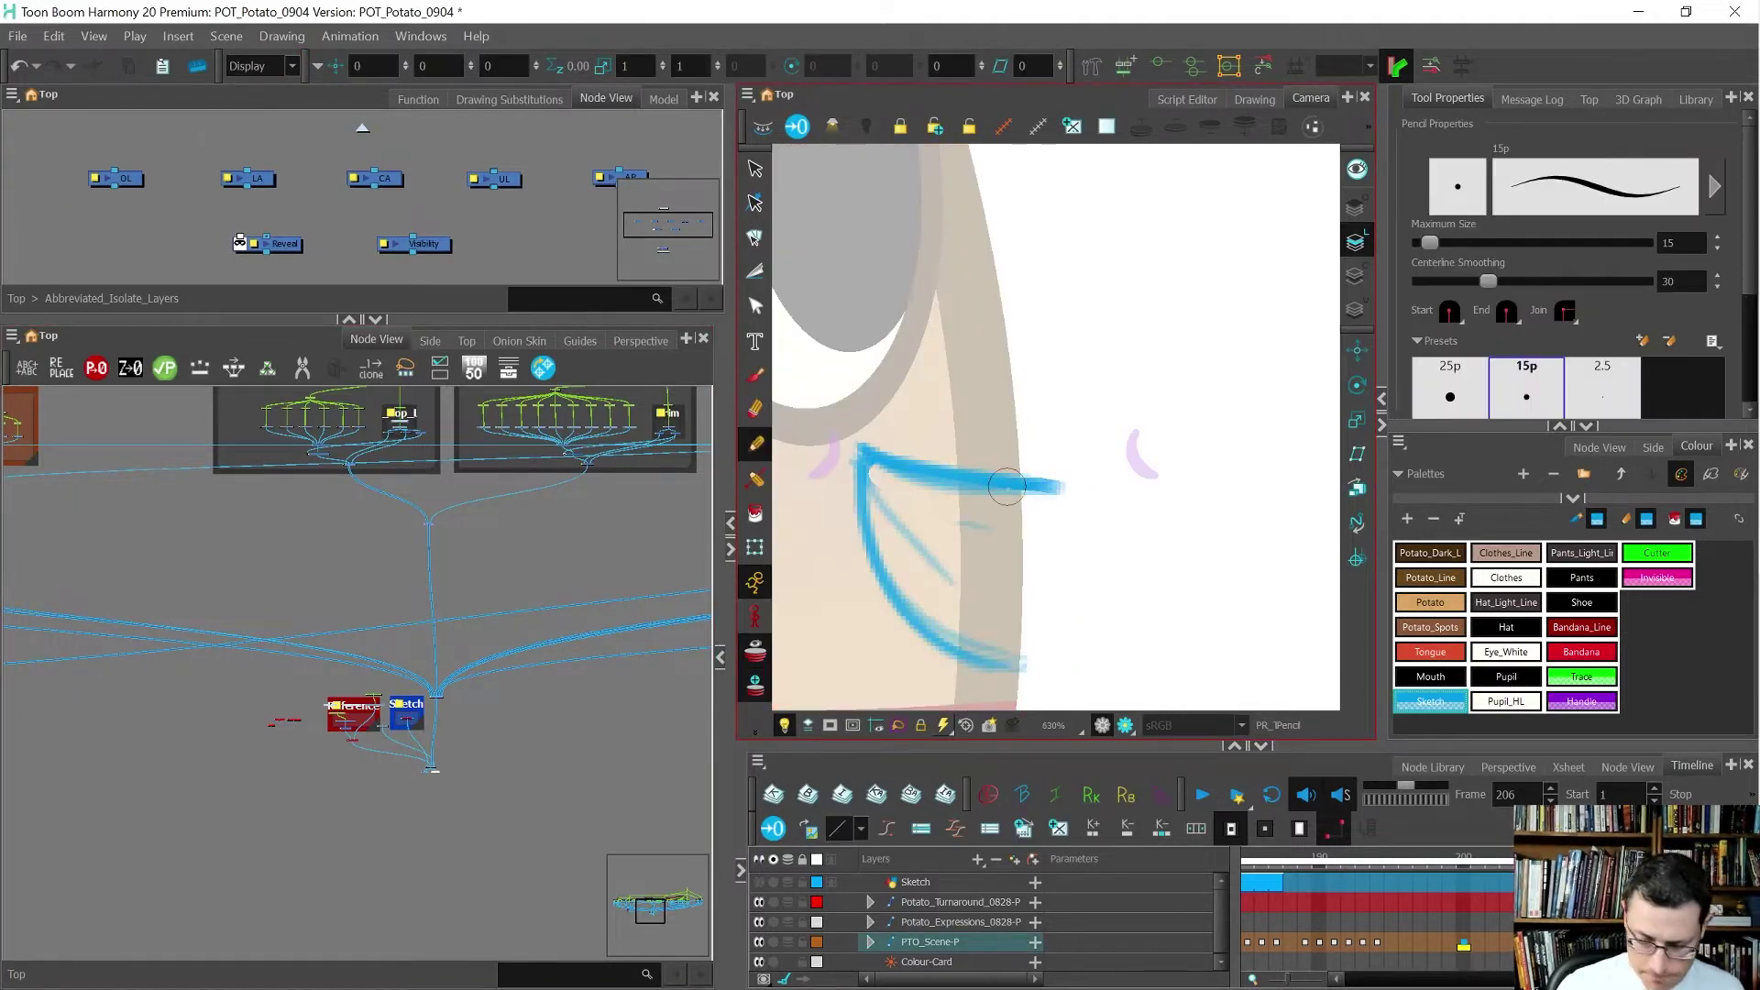
pyautogui.click(1432, 555)
pyautogui.moveTo(1154, 519); pyautogui.dragTo(1162, 531)
pyautogui.moveTo(1078, 298)
pyautogui.mouseDown()
pyautogui.moveTo(988, 504)
pyautogui.moveTo(1067, 378)
pyautogui.moveTo(1091, 263)
pyautogui.mouseUp()
pyautogui.hotkey('ctrl', 'z')
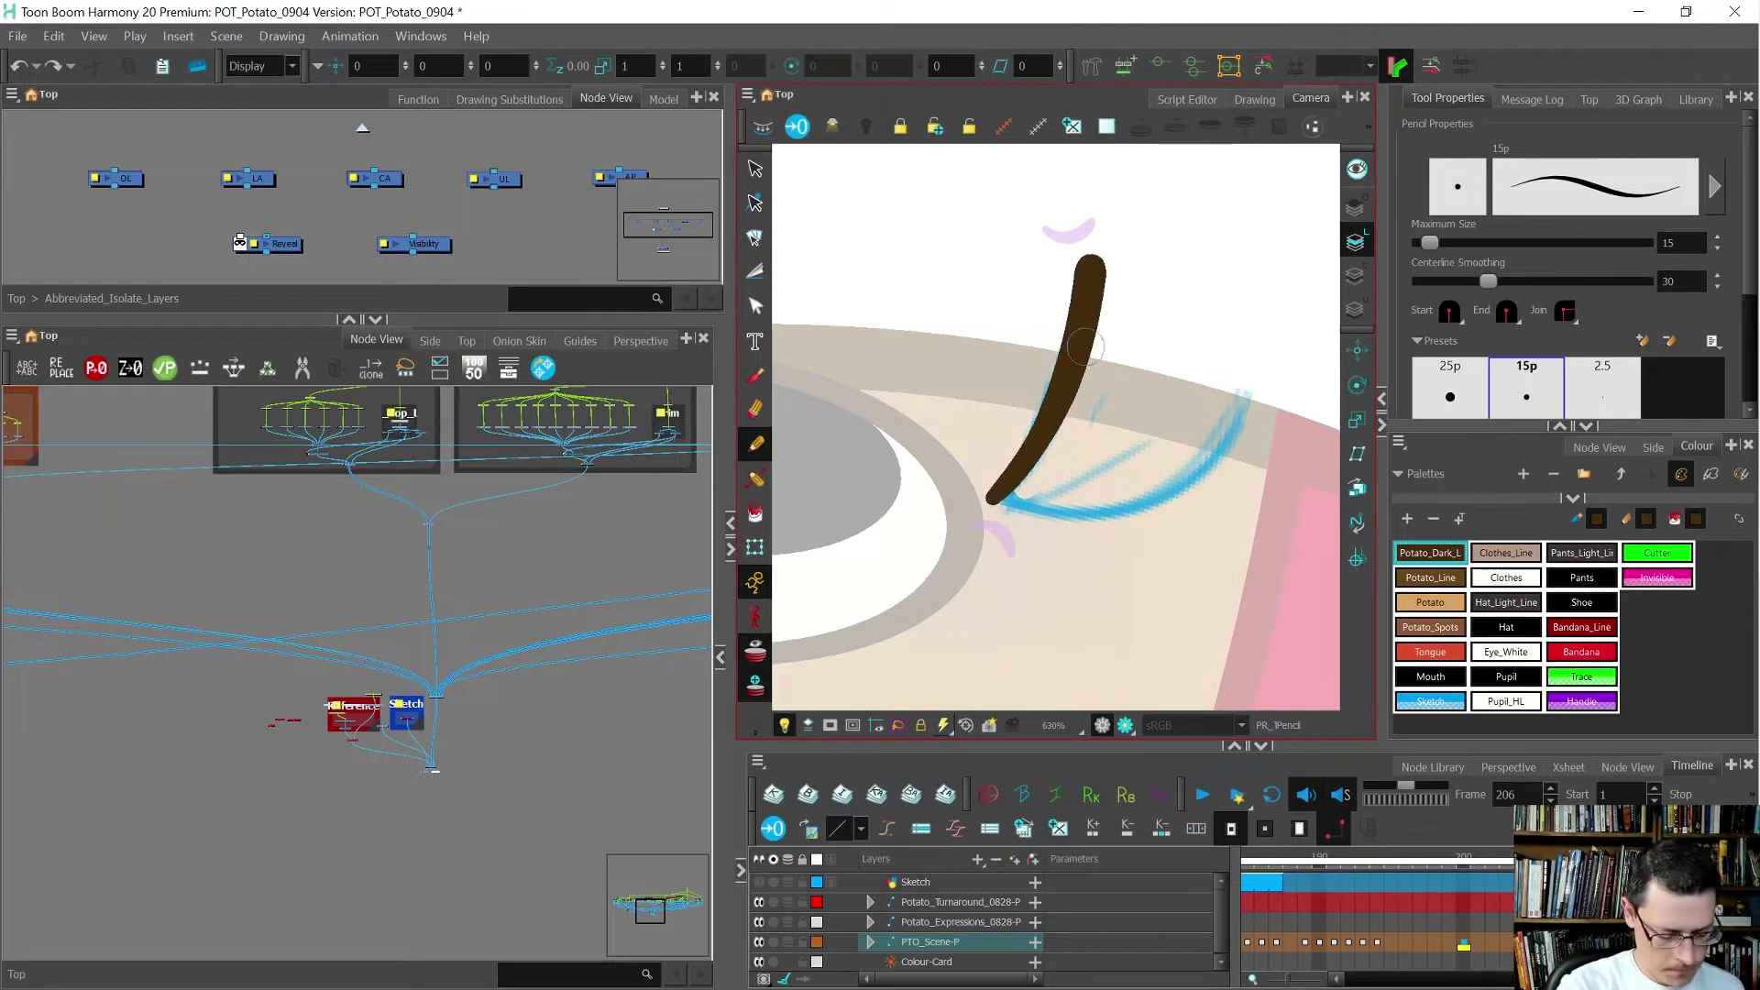
# - Draw the mouth's lower curve from the corner to beyond the face edge, and adjust its contour handles to follow the sketch
pyautogui.moveTo(1174, 475)
pyautogui.mouseDown()
pyautogui.moveTo(1226, 381)
pyautogui.moveTo(1227, 407)
pyautogui.moveTo(1234, 284)
pyautogui.moveTo(837, 266)
pyautogui.moveTo(975, 393)
pyautogui.moveTo(1101, 383)
pyautogui.moveTo(1226, 295)
pyautogui.moveTo(1051, 349)
pyautogui.moveTo(932, 454)
pyautogui.moveTo(920, 592)
pyautogui.mouseUp()
pyautogui.hotkey('alt', 'q')
pyautogui.click(930, 569)
pyautogui.moveTo(889, 466); pyautogui.dragTo(910, 424)
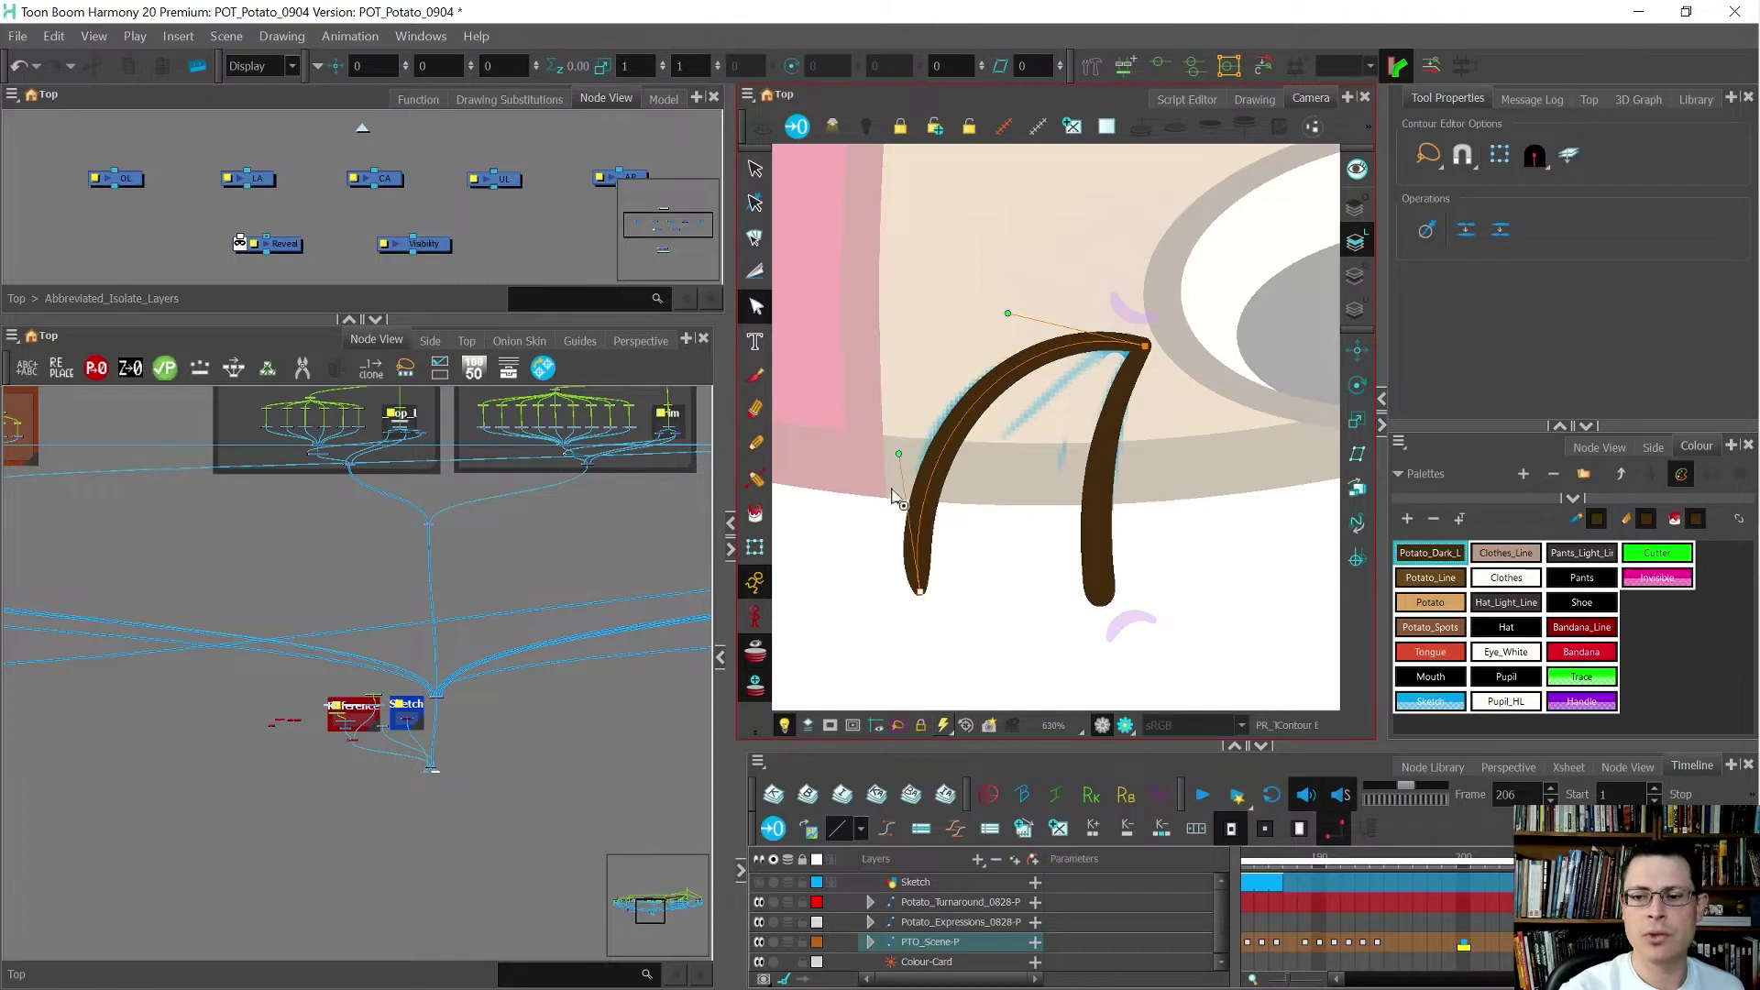
pyautogui.hotkey('ctrl', 'alt')
pyautogui.moveTo(1170, 617)
pyautogui.mouseDown()
pyautogui.moveTo(1219, 284)
pyautogui.moveTo(1229, 342)
pyautogui.mouseUp()
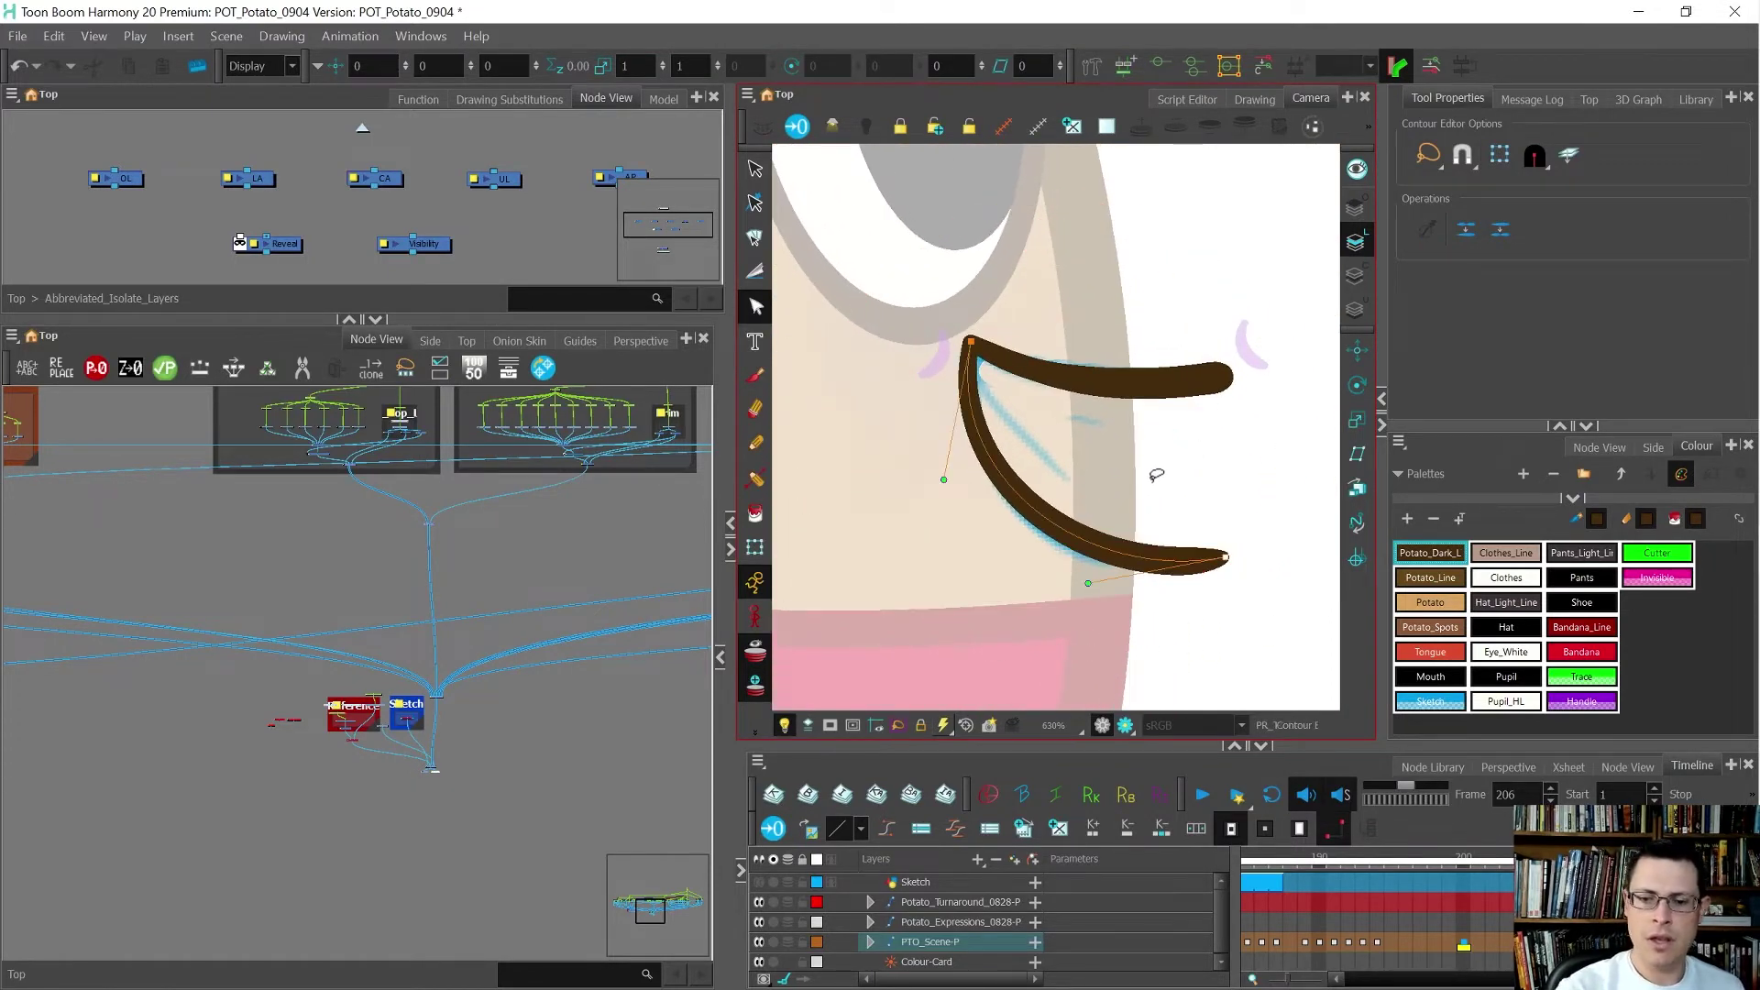
# - Remove the blue sketch strokes, keeping the pencil lines, and compare the open mouth with the closed mouth at frame 201
pyautogui.hotkey('ctrl', 'a')
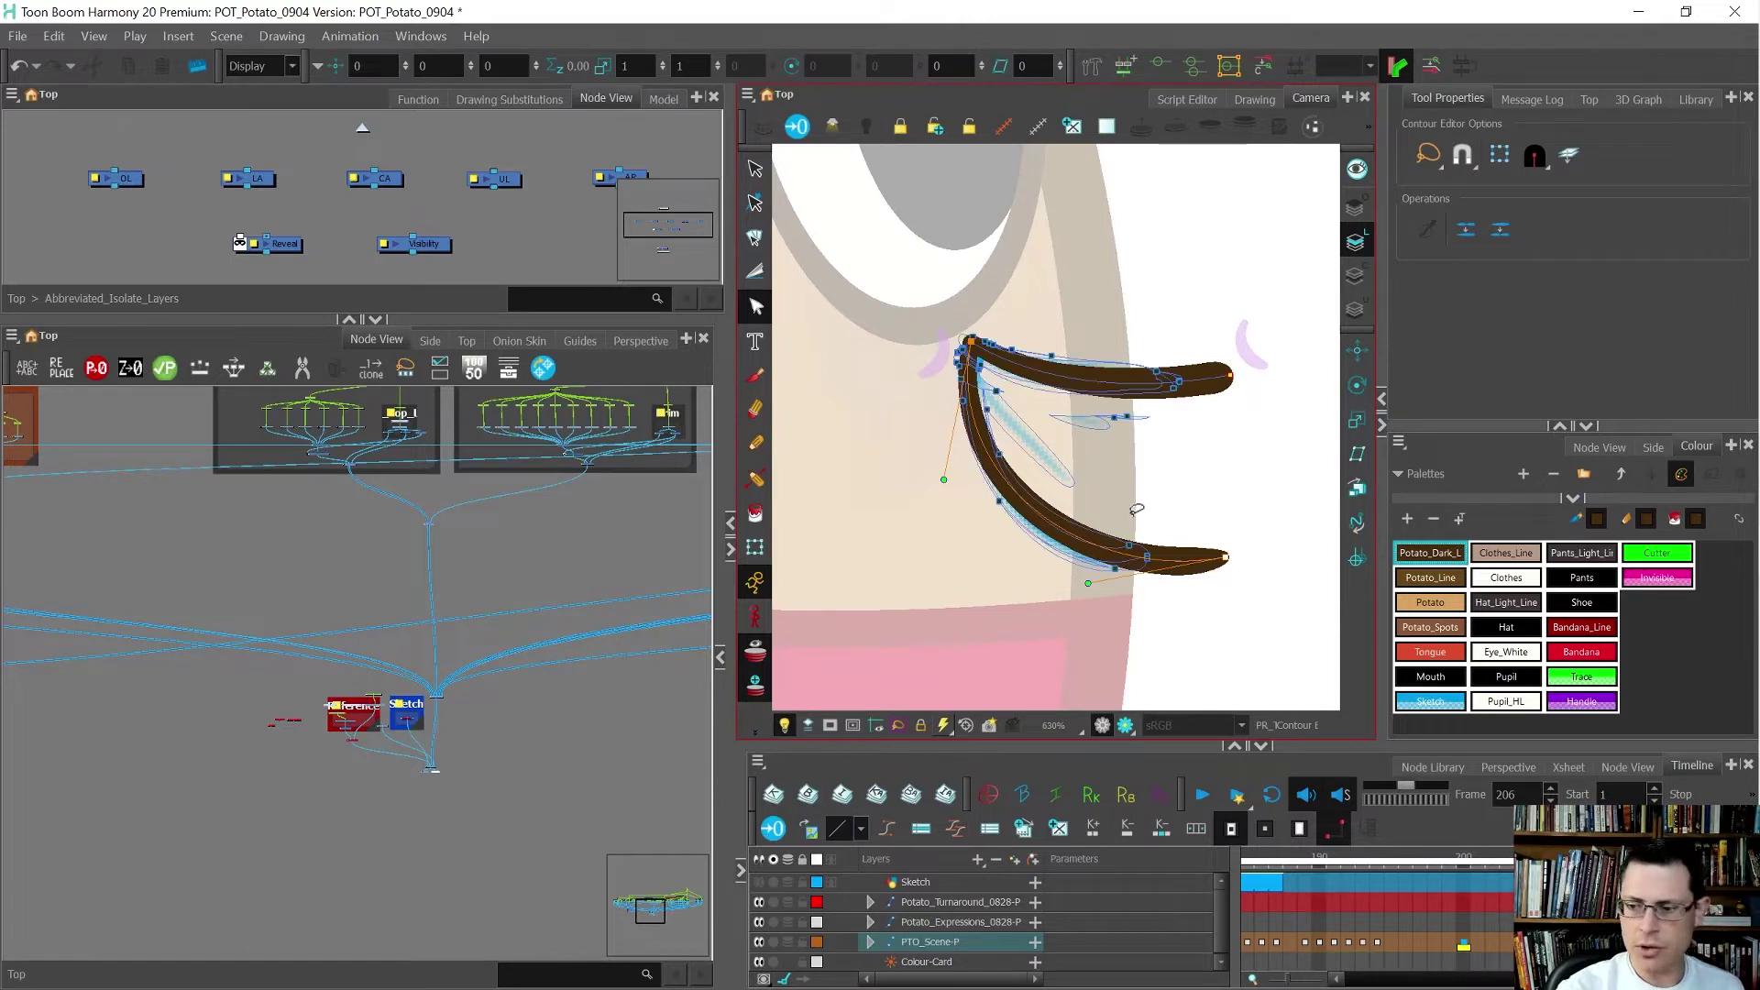
pyautogui.hotkey('alt', 's')
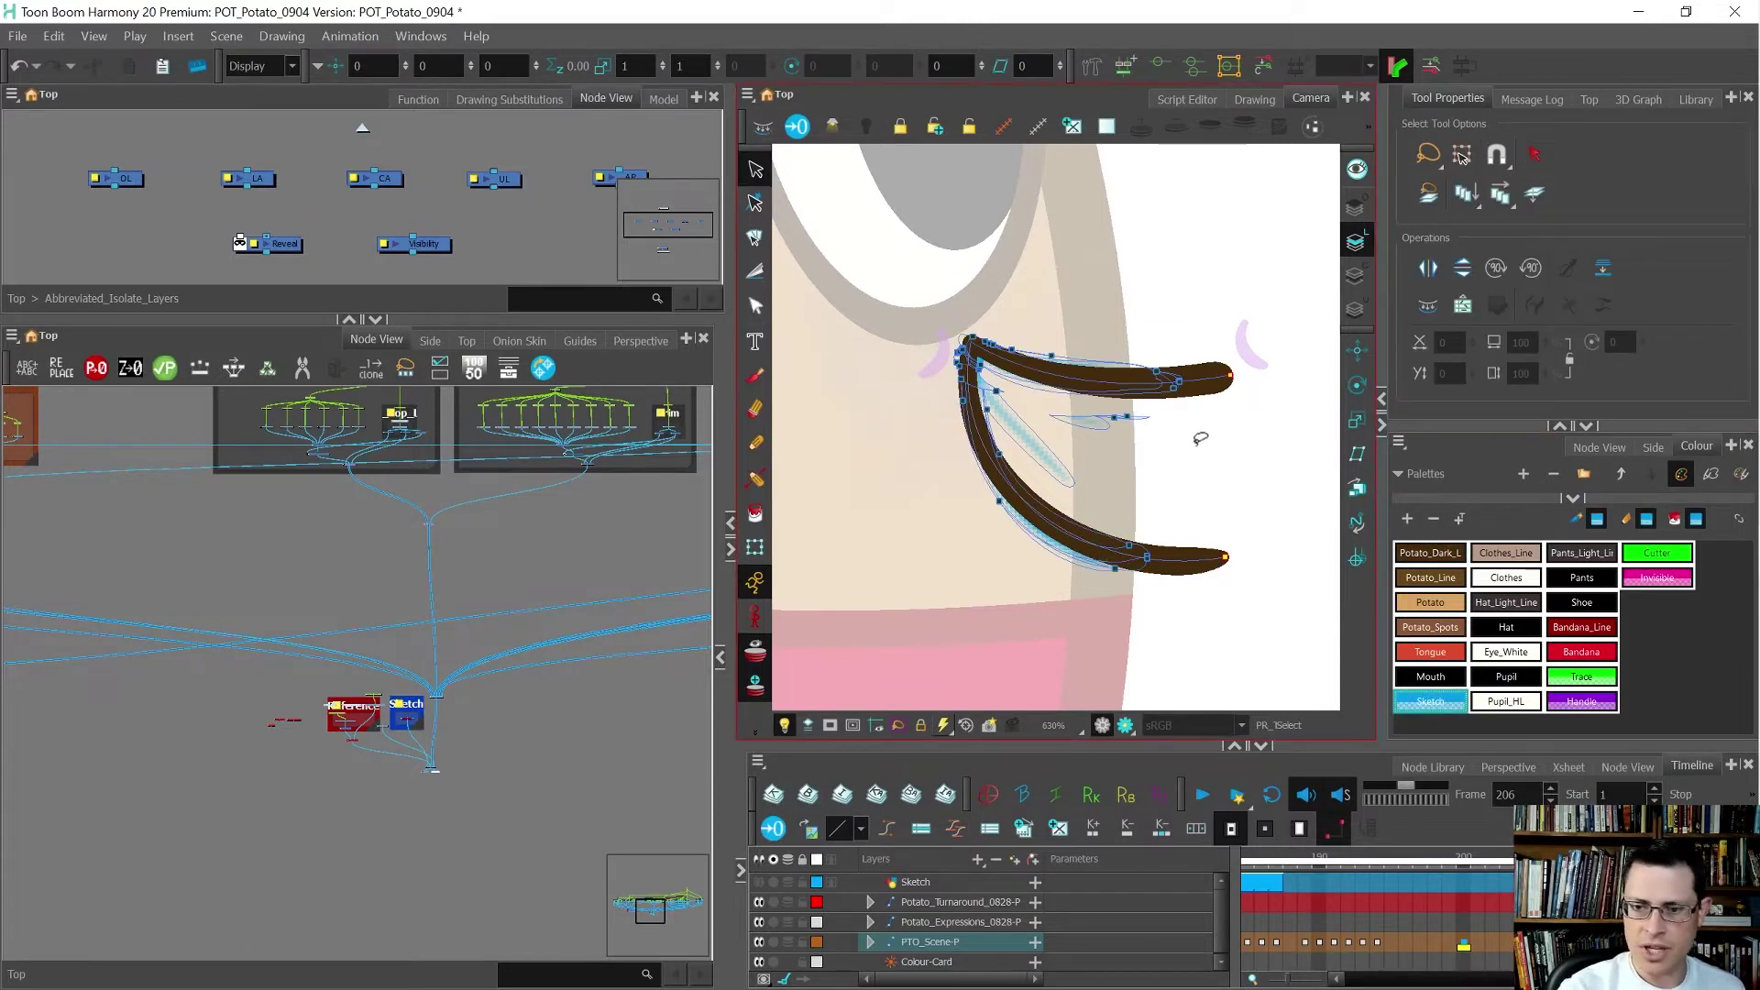
pyautogui.click(1194, 441)
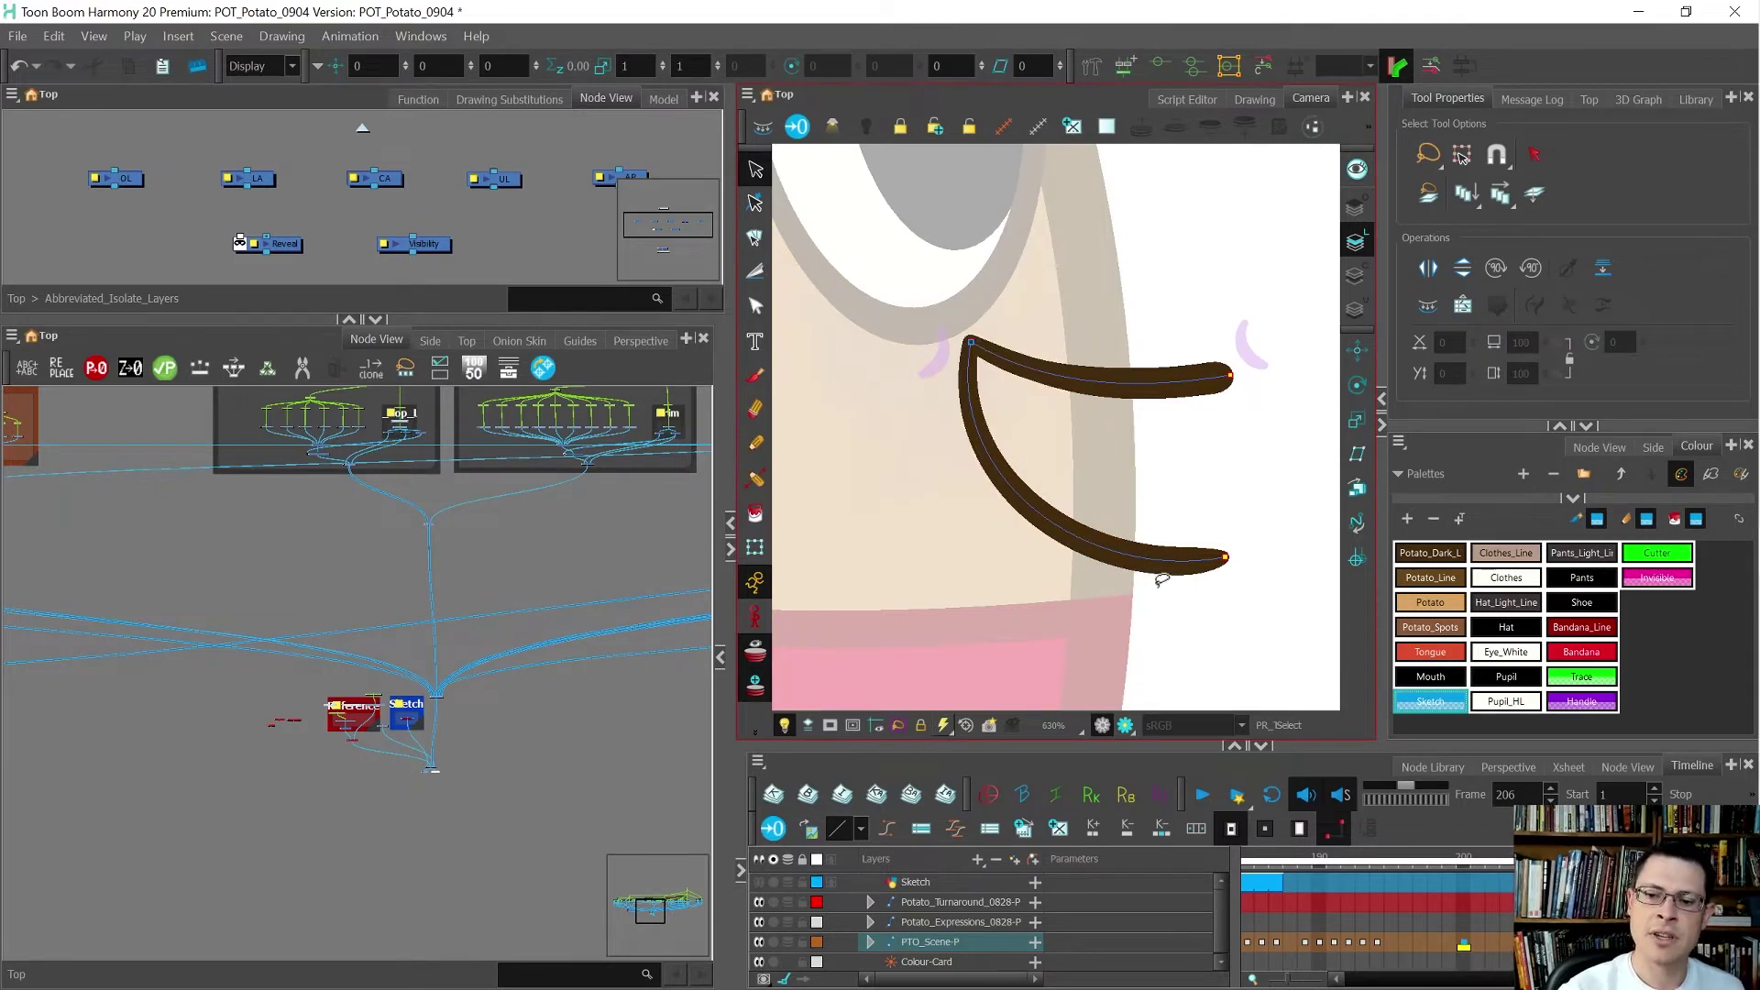
pyautogui.press('f')
pyautogui.press('g')
pyautogui.press('f')
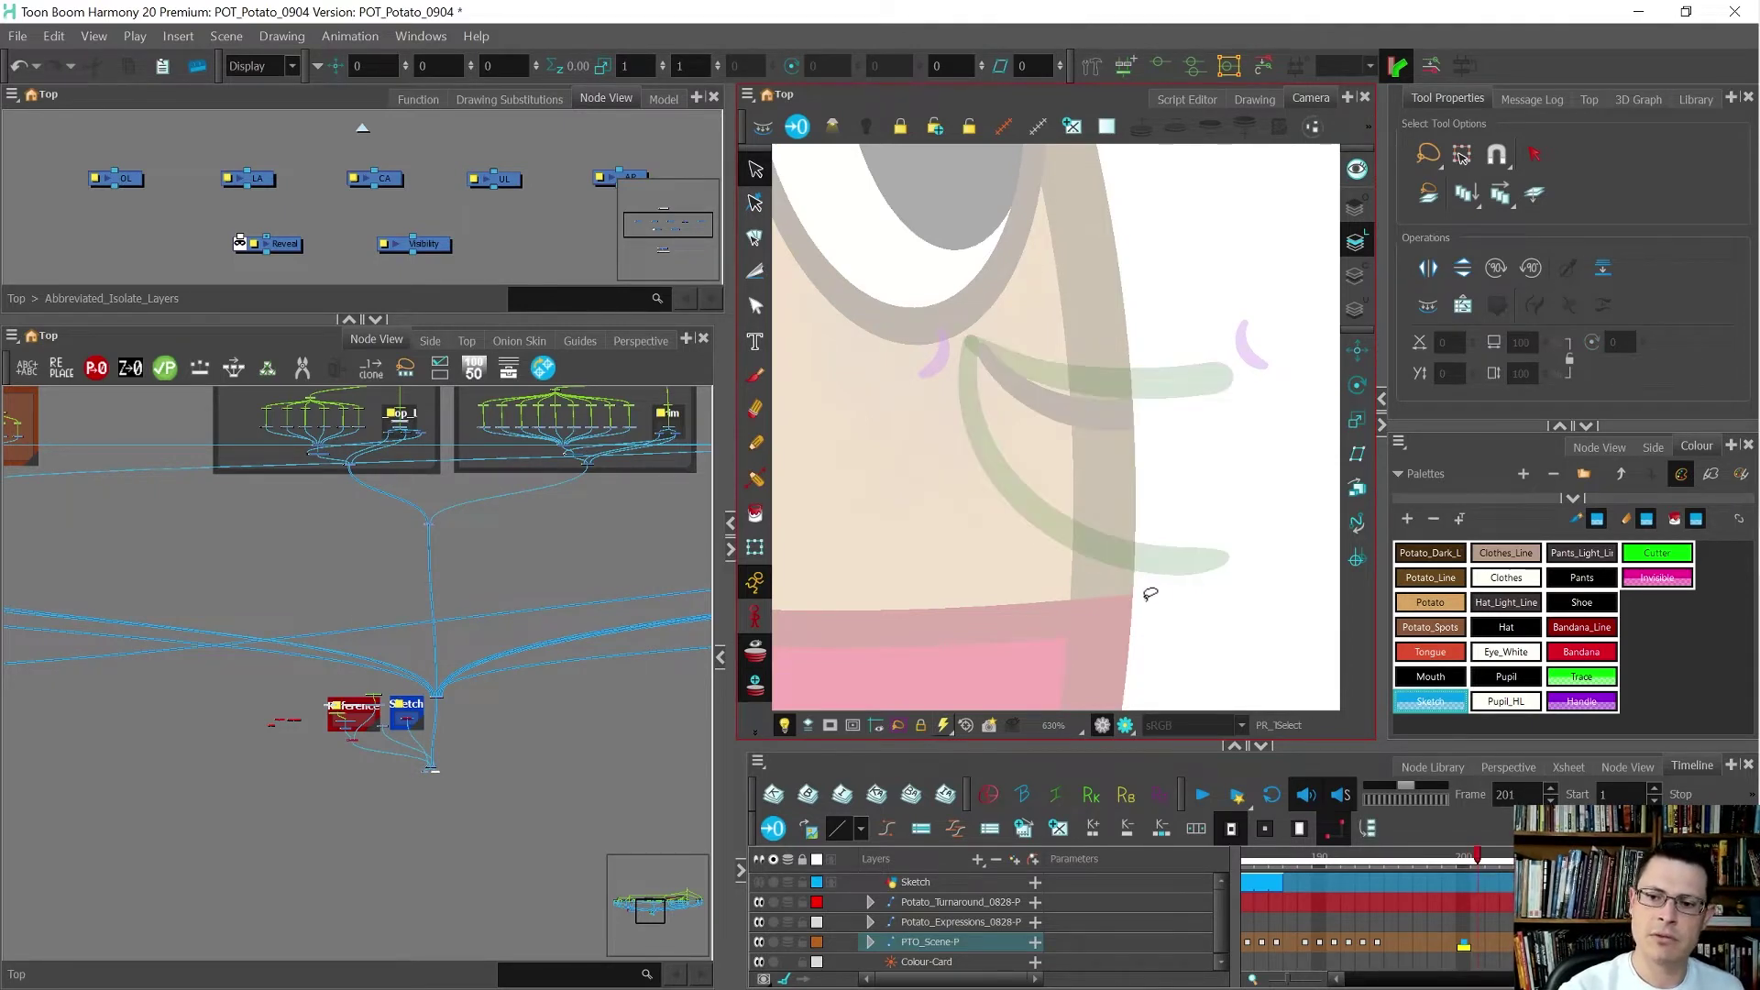
pyautogui.press('g')
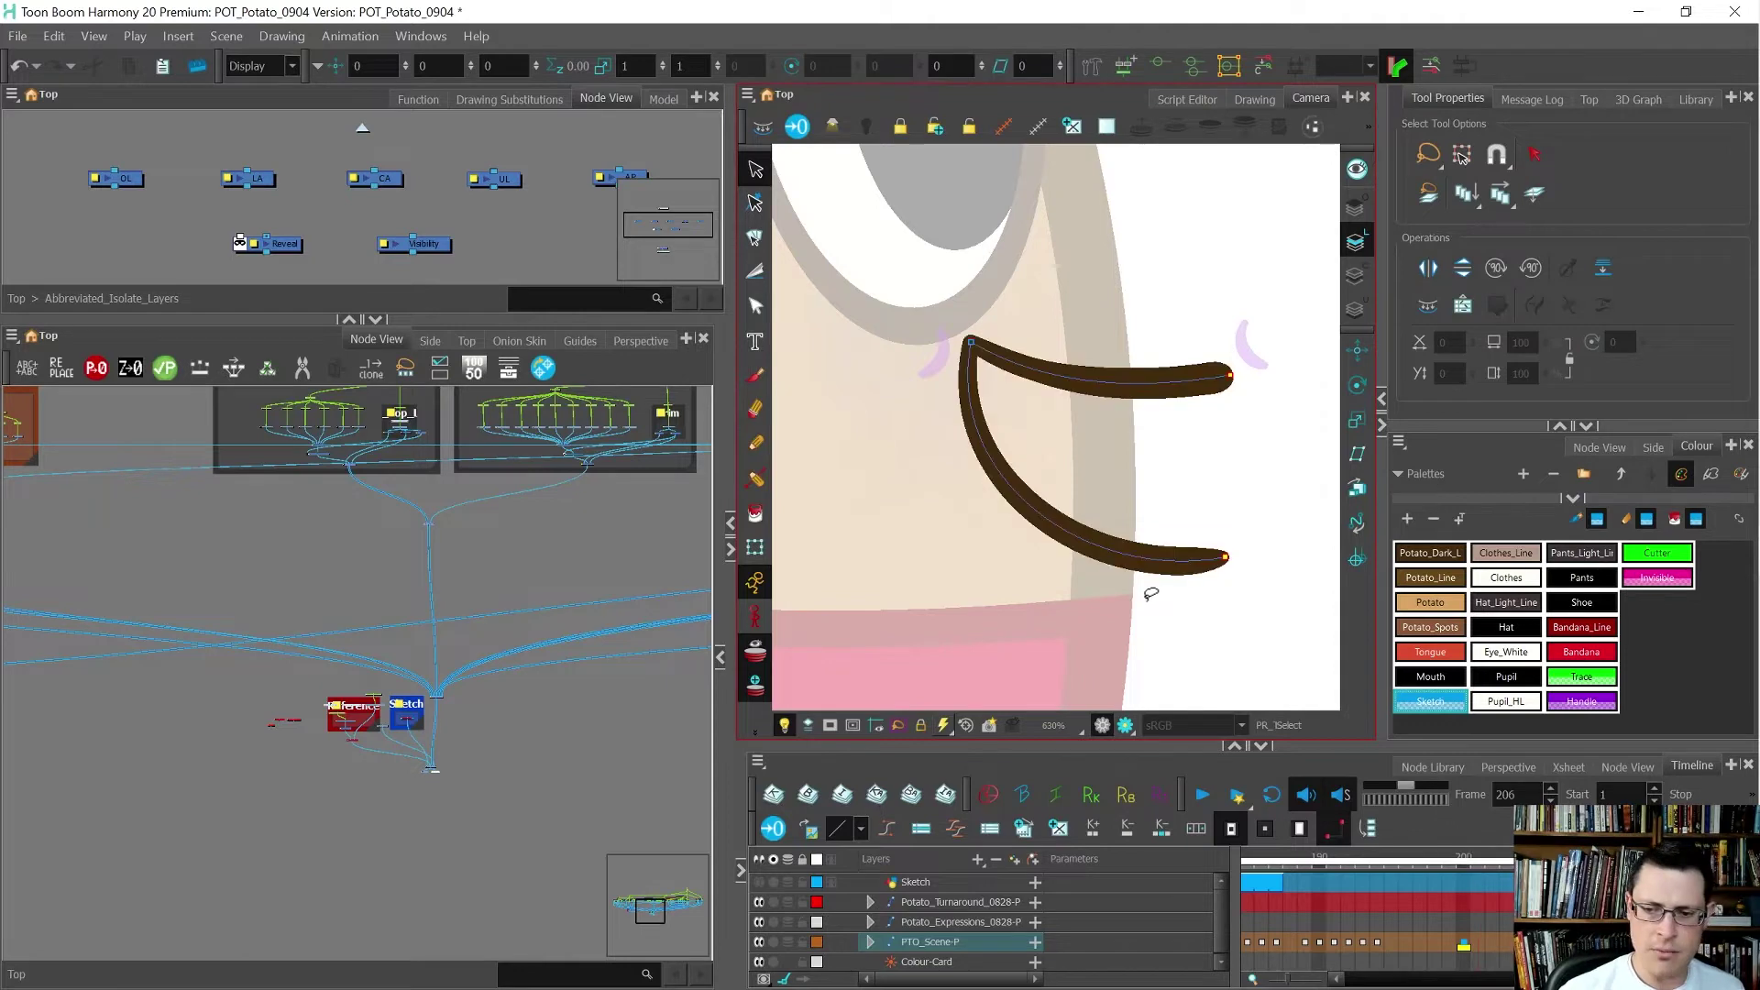
# - Move the open mouth's pencil lines from the PR_Tongue drawing to the PR_Mouth drawing at frame 206
pyautogui.scroll(8, 436, 725)
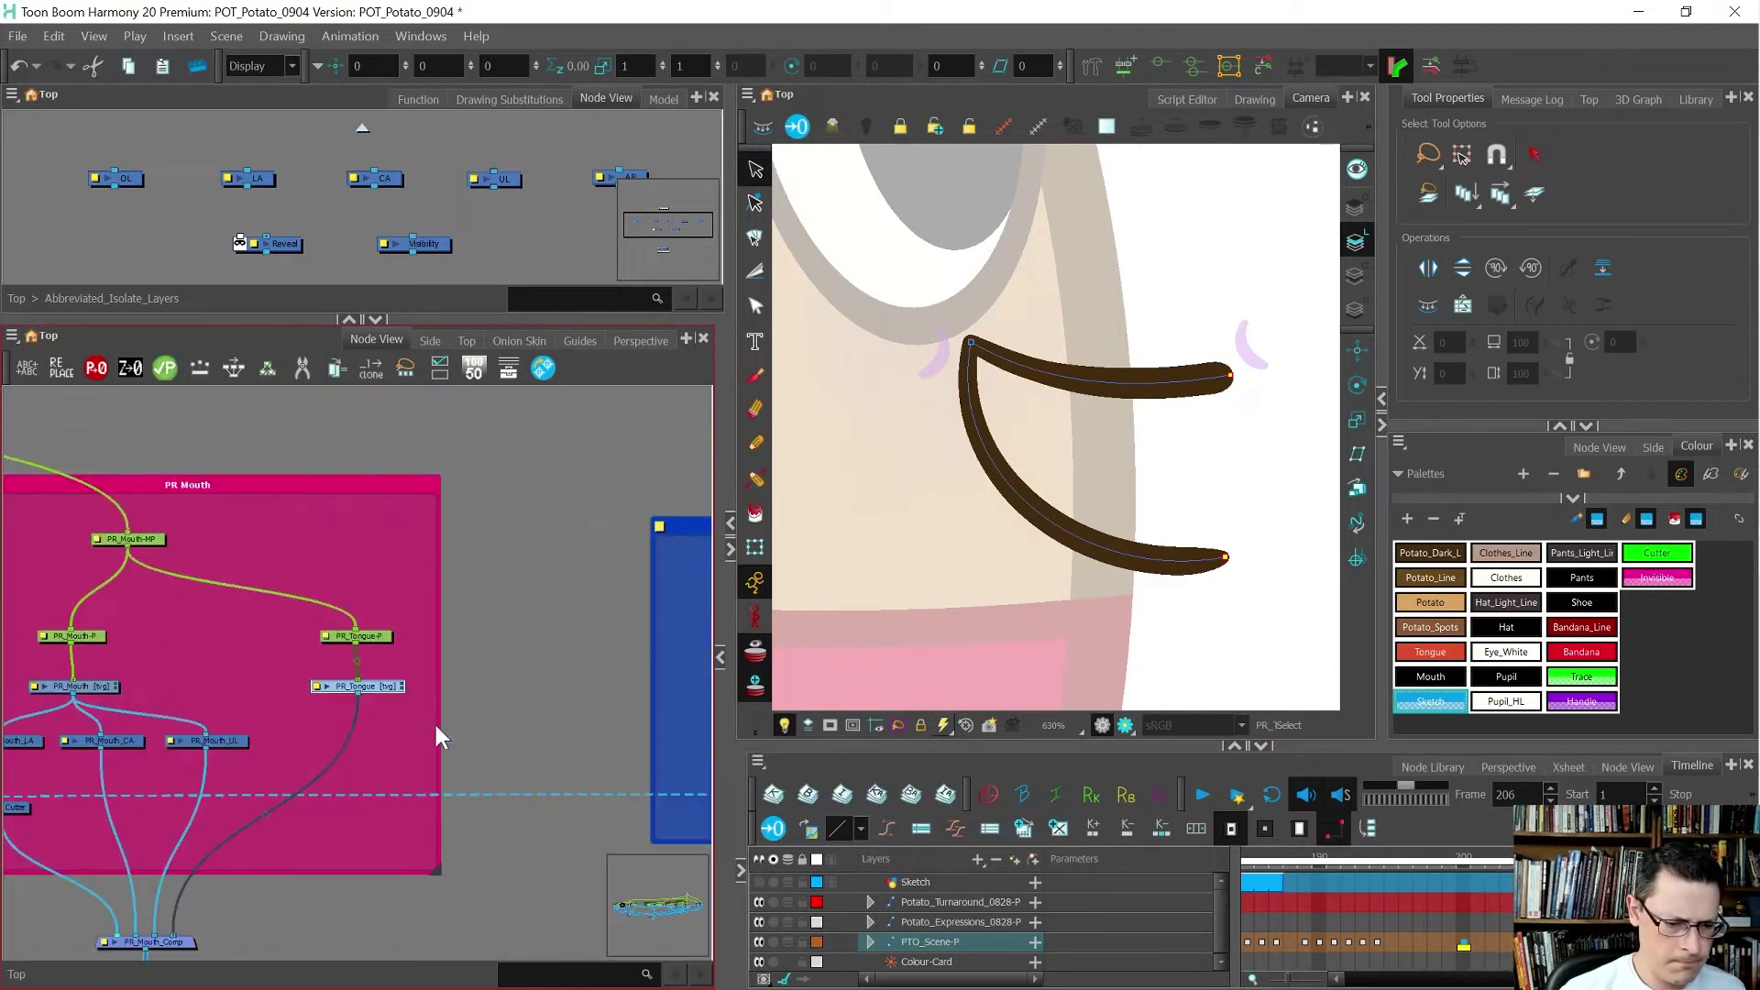
pyautogui.hotkey('ctrl', 'a')
pyautogui.press('Delete')
pyautogui.scroll(-5, 561, 662)
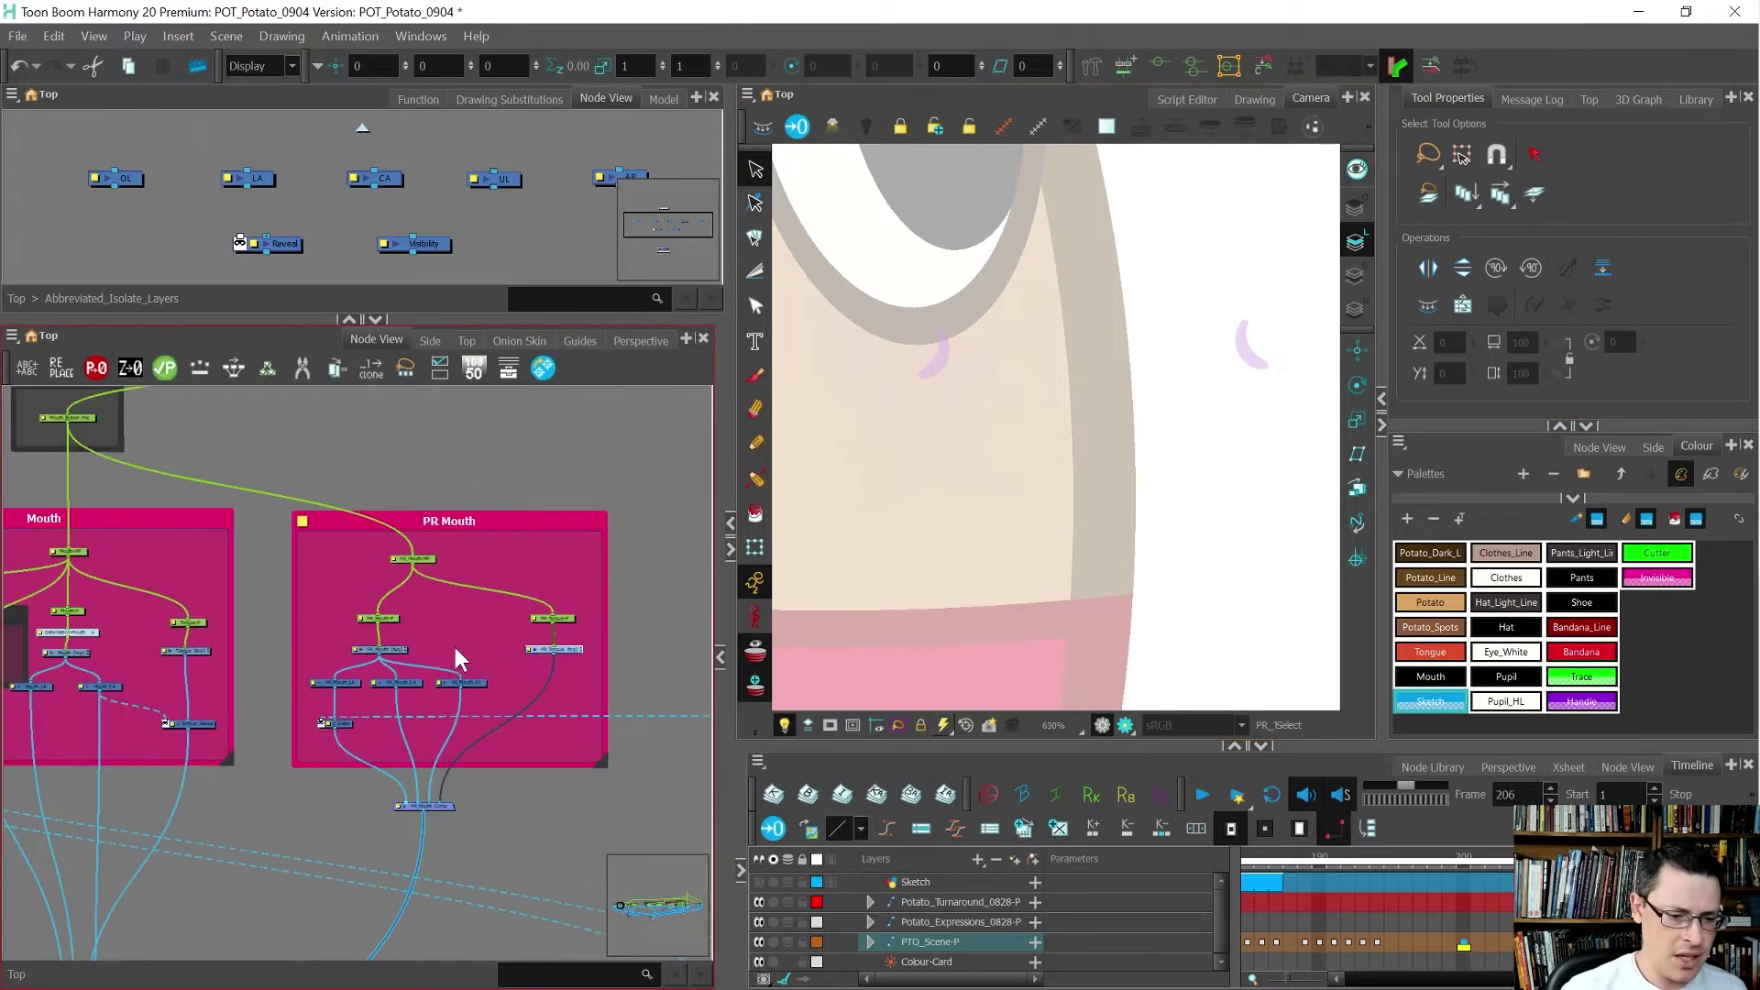
pyautogui.scroll(5, 315, 683)
pyautogui.scroll(2, 314, 683)
pyautogui.click(410, 659)
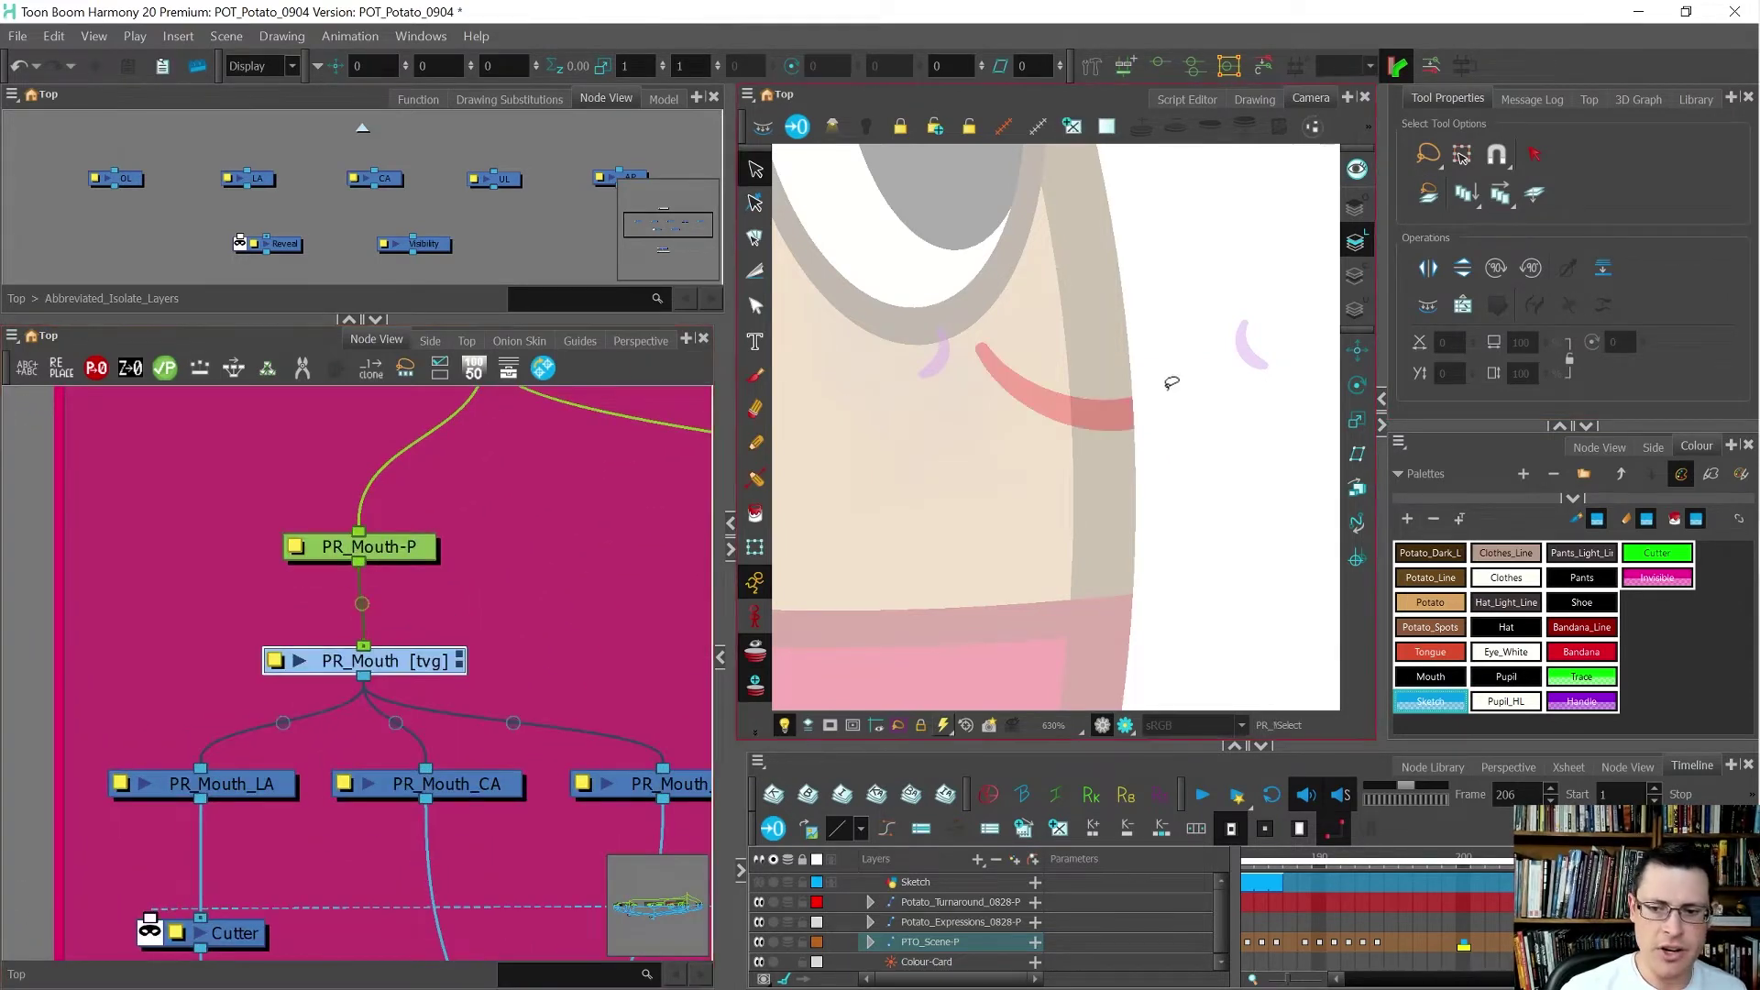
pyautogui.hotkey('ctrl', 'a')
# - Flip repeatedly between the closed mouth at frame 201 and the open mouth at frame 206 to compare the shapes
pyautogui.scroll(-2, 1141, 405)
pyautogui.press(',')
pyautogui.press(',')
pyautogui.press(',')
pyautogui.press(',')
pyautogui.press(',')
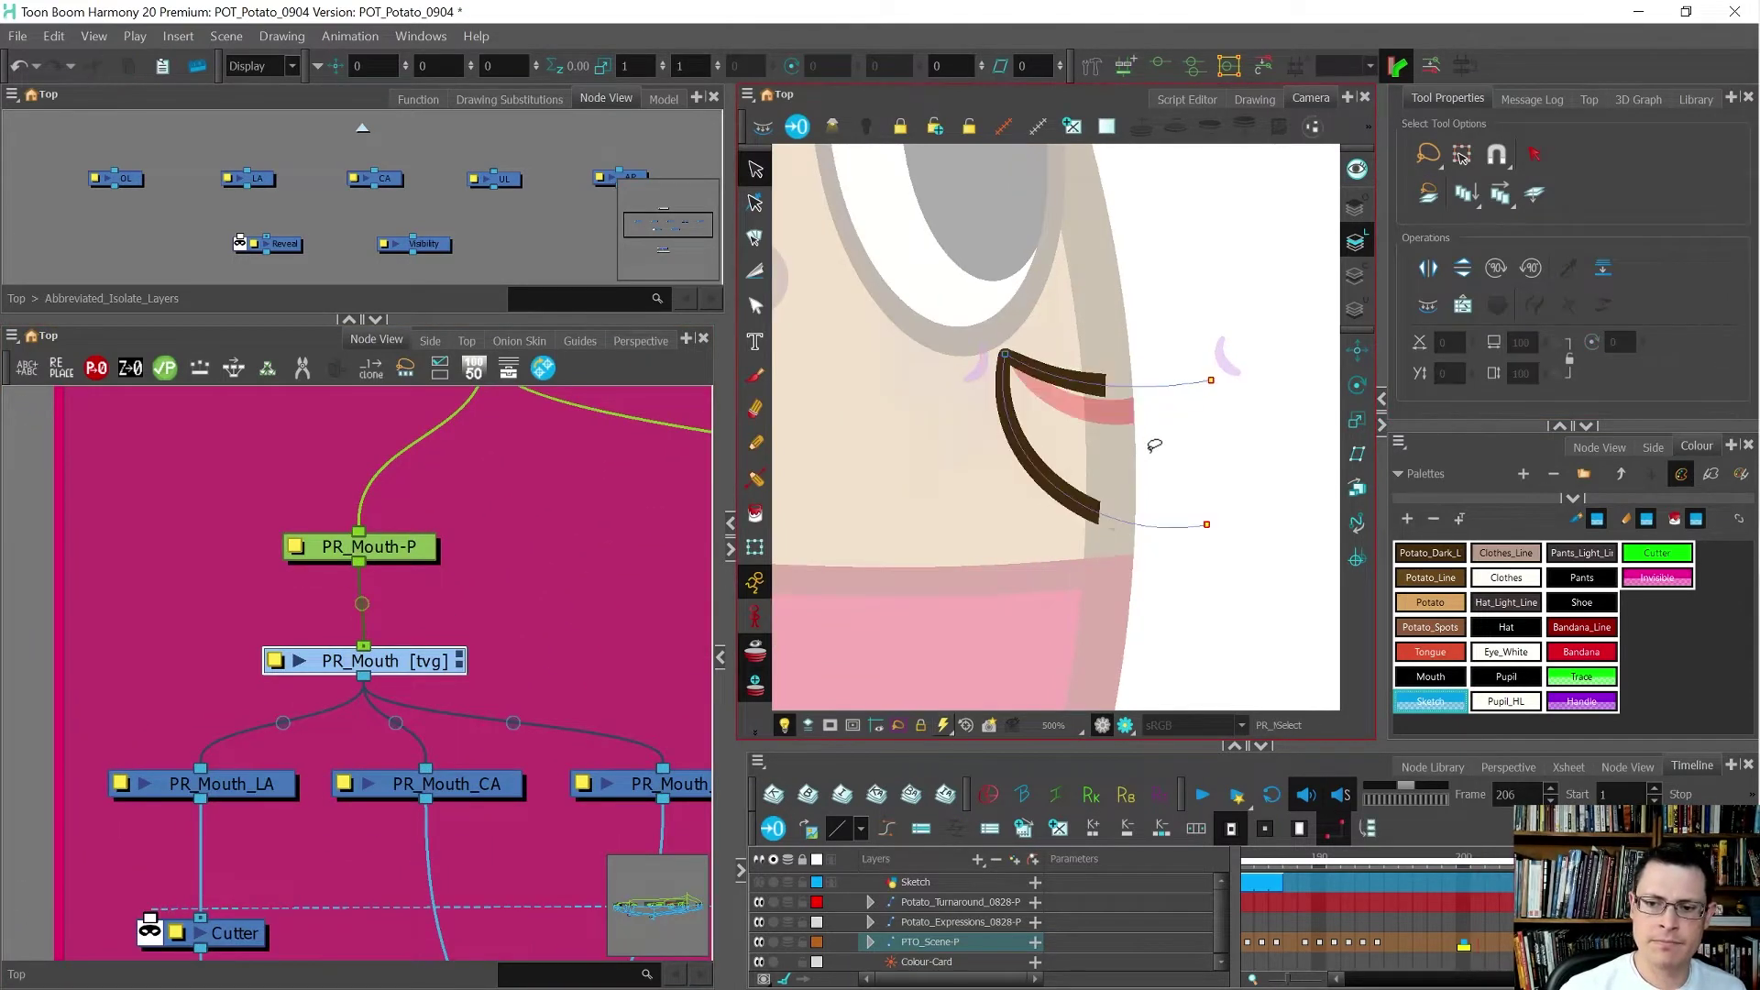
pyautogui.press('.')
pyautogui.press('.')
pyautogui.press('.')
pyautogui.press('.')
pyautogui.press('.')
pyautogui.hotkey('shift', 't')
pyautogui.scroll(-1, 1157, 476)
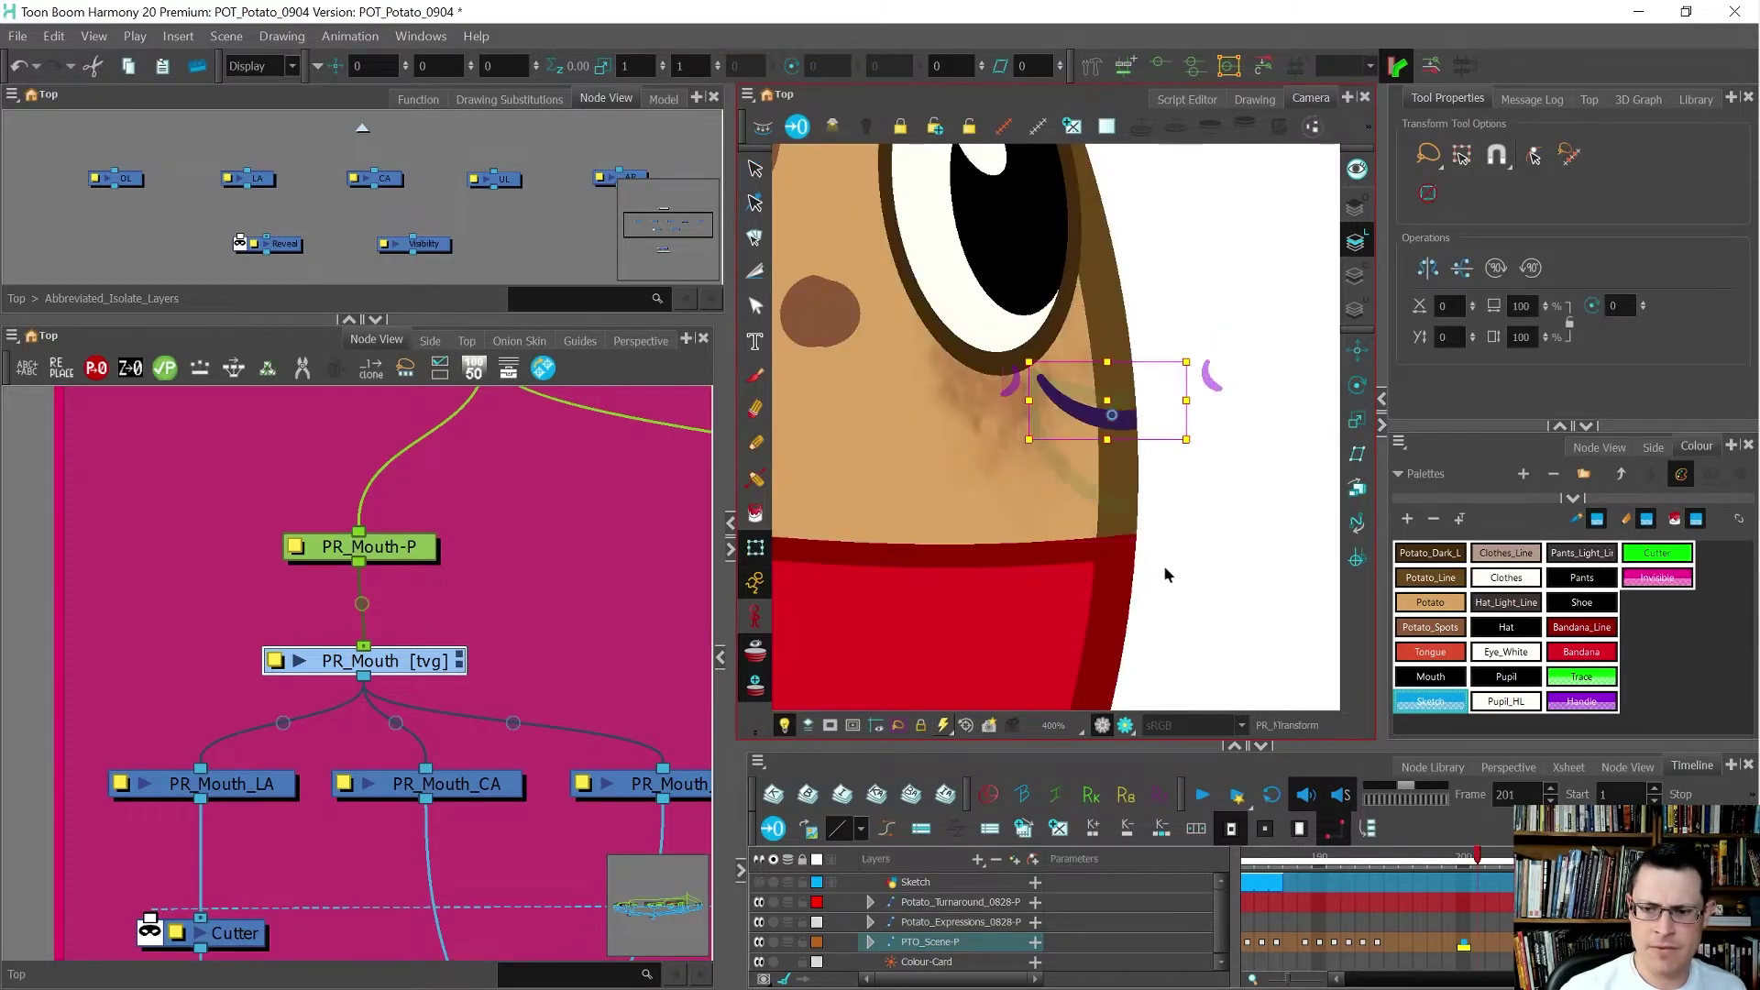
pyautogui.press(',')
pyautogui.press(',')
pyautogui.press(',')
pyautogui.press(',')
pyautogui.press(',')
pyautogui.press('.')
pyautogui.press('.')
pyautogui.press('.')
pyautogui.press('.')
pyautogui.press('.')
pyautogui.press(',')
pyautogui.press(',')
pyautogui.press(',')
pyautogui.press(',')
pyautogui.press(',')
pyautogui.press('.')
pyautogui.press('.')
pyautogui.press('.')
pyautogui.press('.')
pyautogui.press('.')
pyautogui.press(',')
pyautogui.press(',')
pyautogui.press(',')
pyautogui.press(',')
pyautogui.press(',')
pyautogui.press('.')
pyautogui.press('.')
pyautogui.press('.')
pyautogui.press('.')
pyautogui.press('.')
pyautogui.press(',')
pyautogui.press(',')
pyautogui.press(',')
pyautogui.press(',')
pyautogui.press(',')
pyautogui.press('.')
pyautogui.press('.')
pyautogui.press('.')
pyautogui.press('.')
pyautogui.press('.')
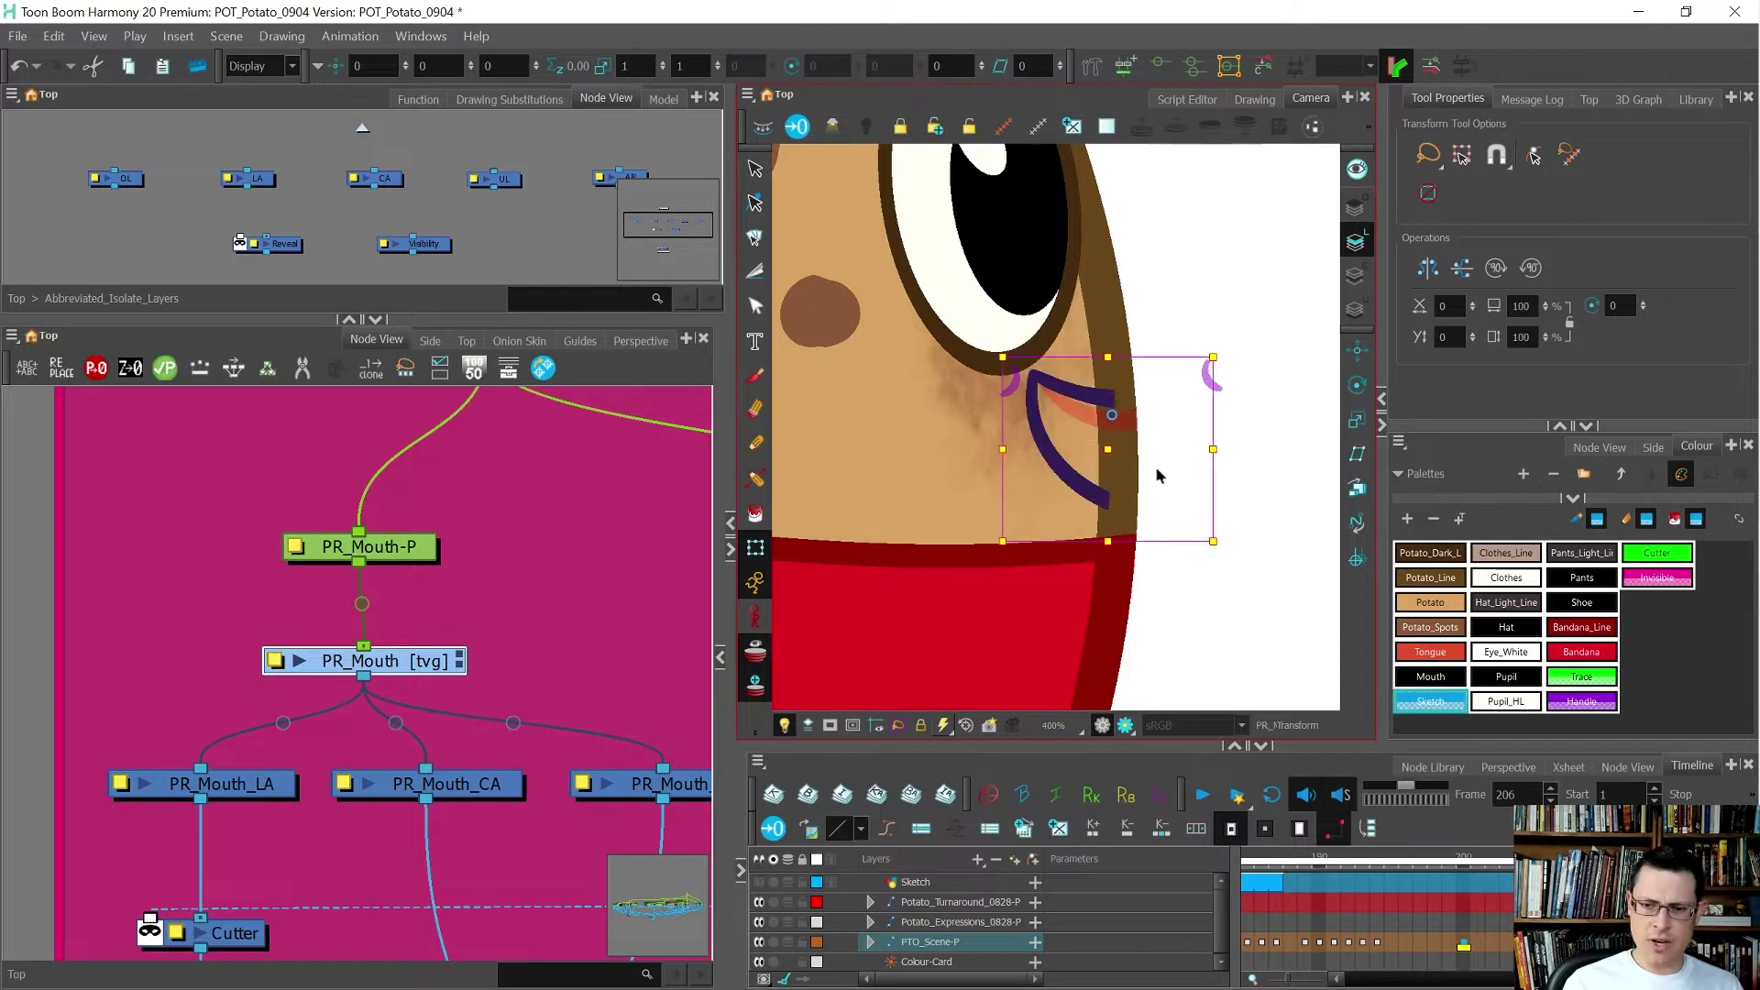
pyautogui.press('Delete')
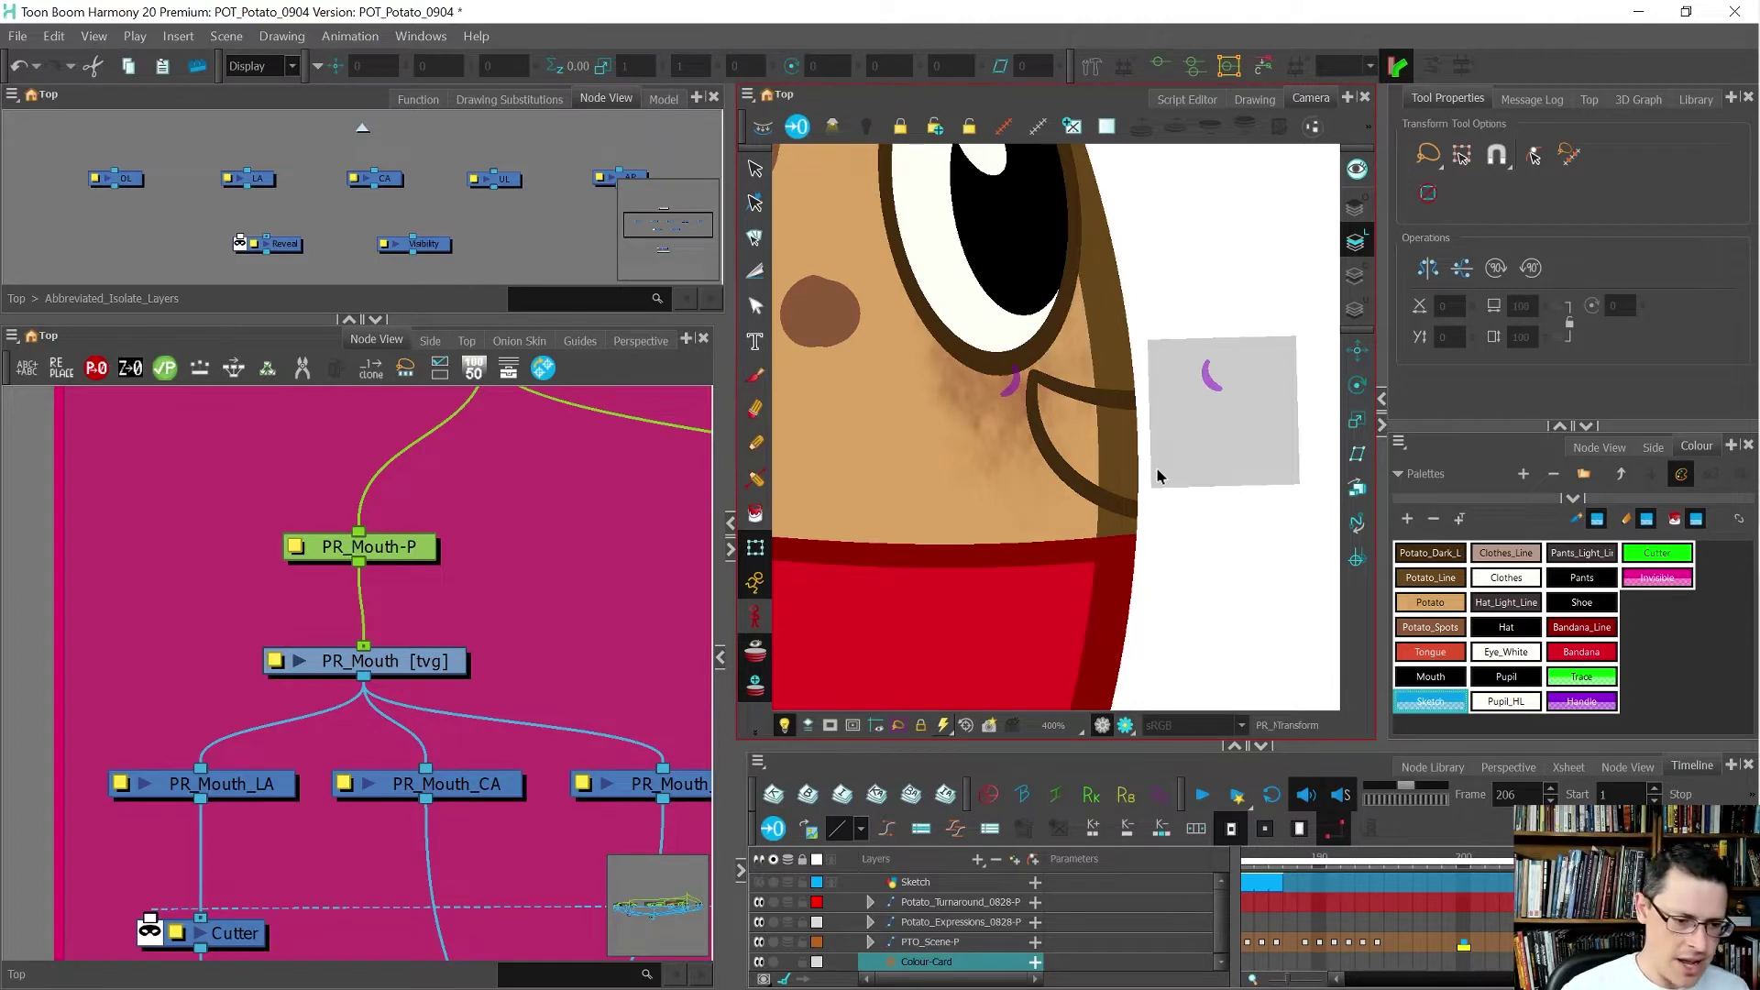
# - Close the open mouth with an invisible stroke crossing the ends of both lines beyond the face edge
pyautogui.hotkey('alt', 'k')
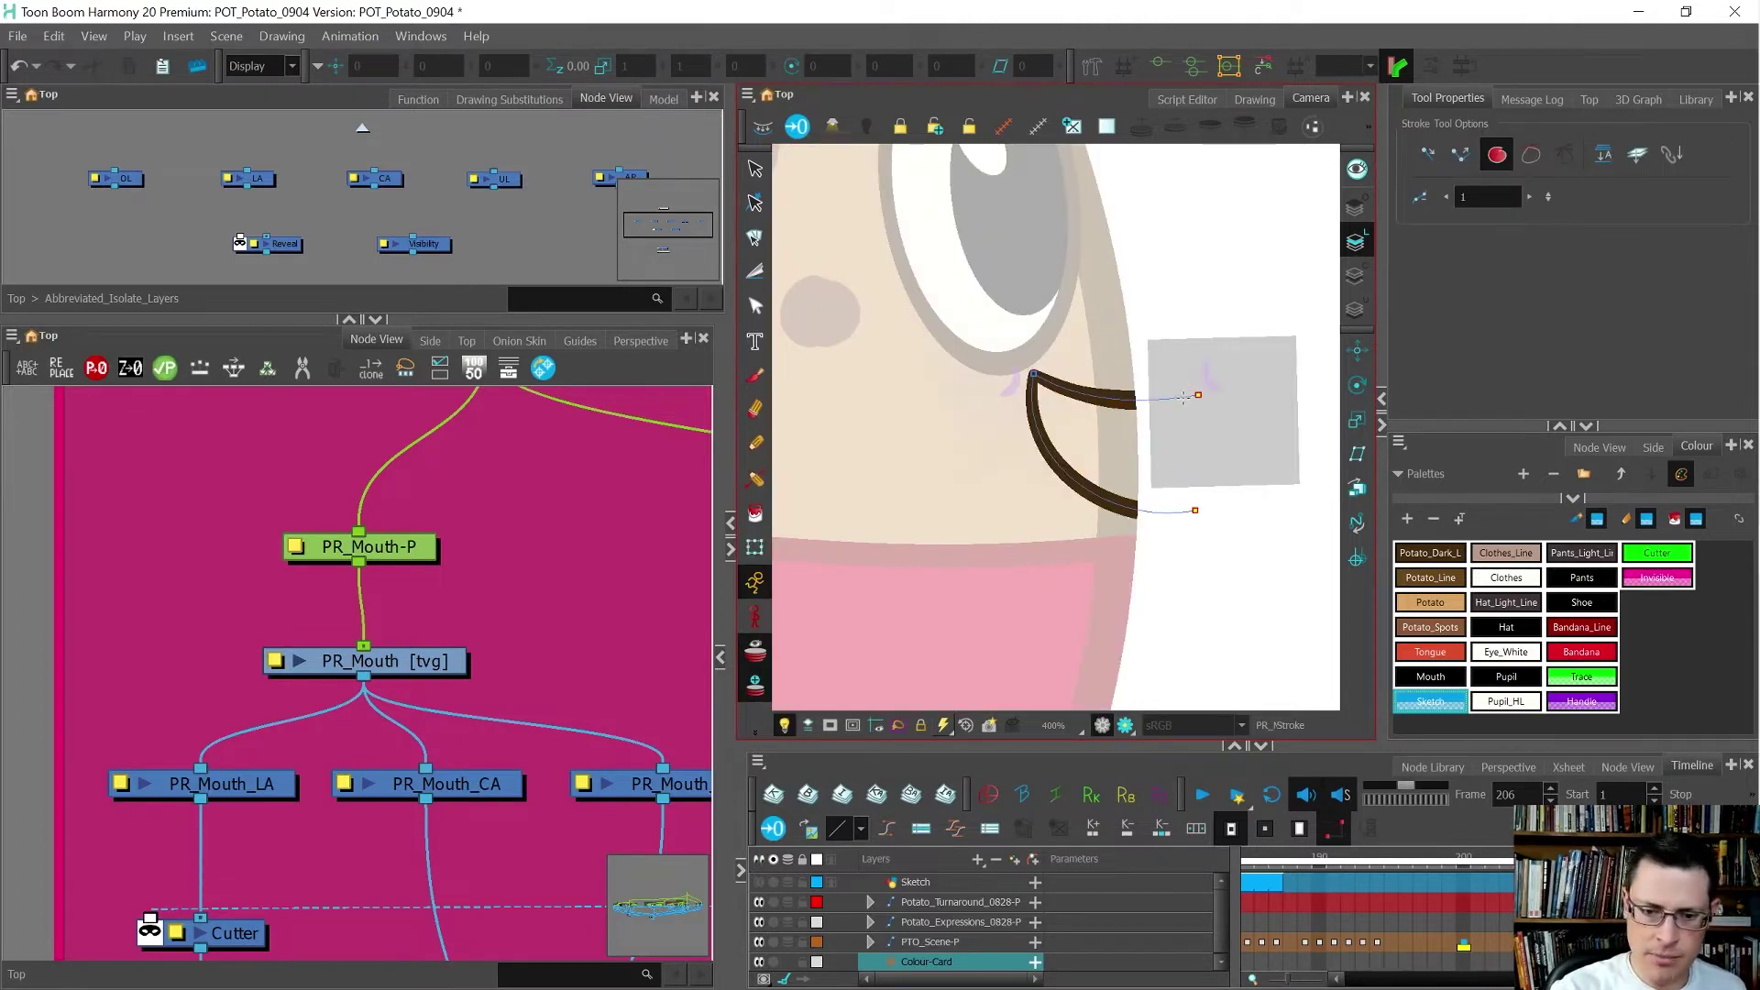
pyautogui.hotkey('alt', 'v')
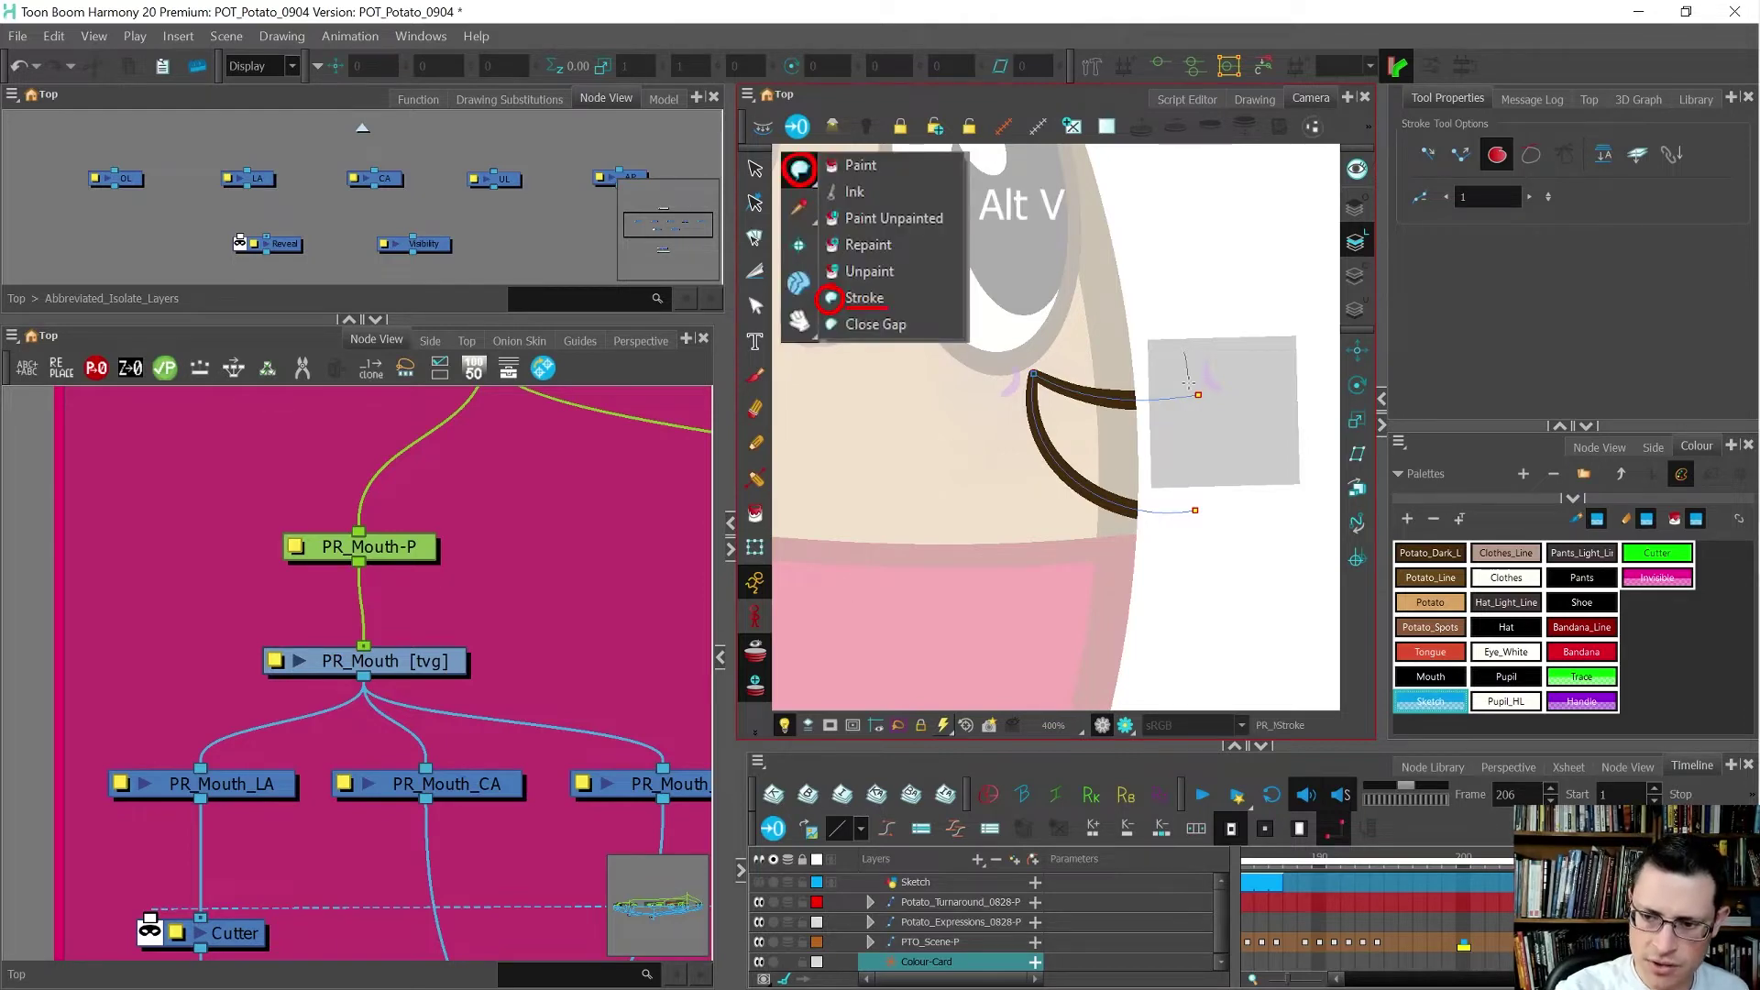
pyautogui.moveTo(1164, 578); pyautogui.dragTo(1159, 587)
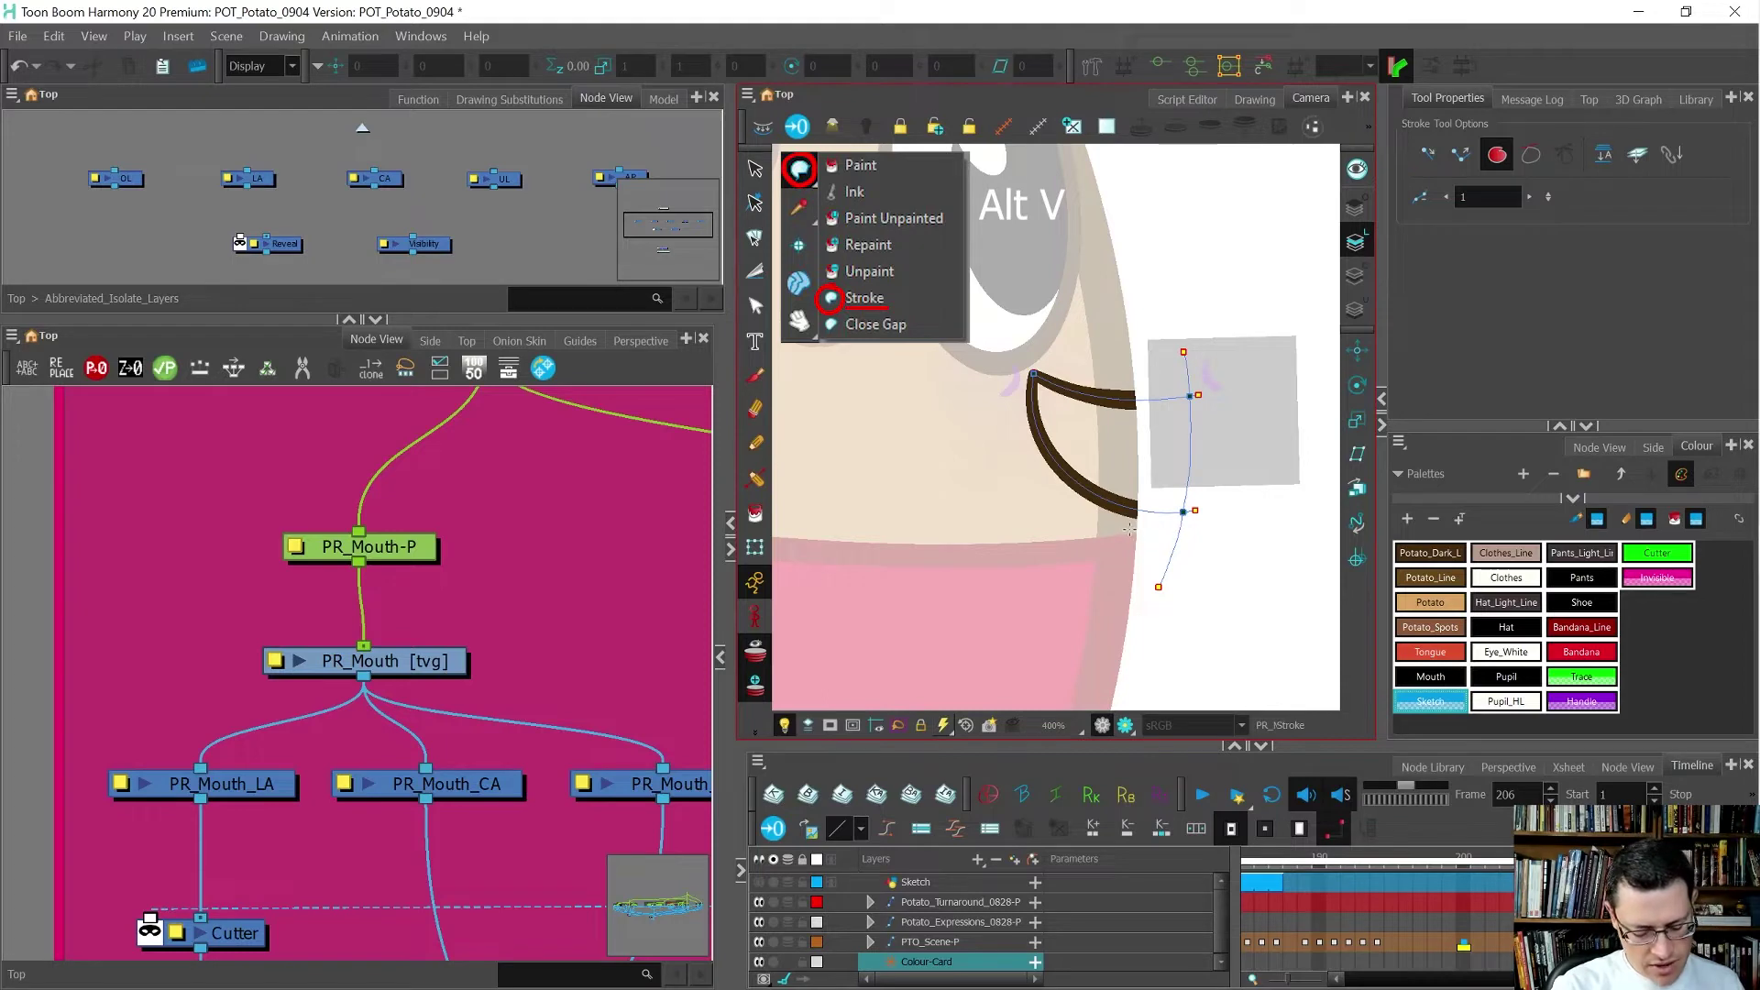
# - Fill the closed-off open mouth shape with the green Cutter swatch
pyautogui.hotkey('alt', 'i')
pyautogui.click(1658, 554)
pyautogui.click(1658, 554)
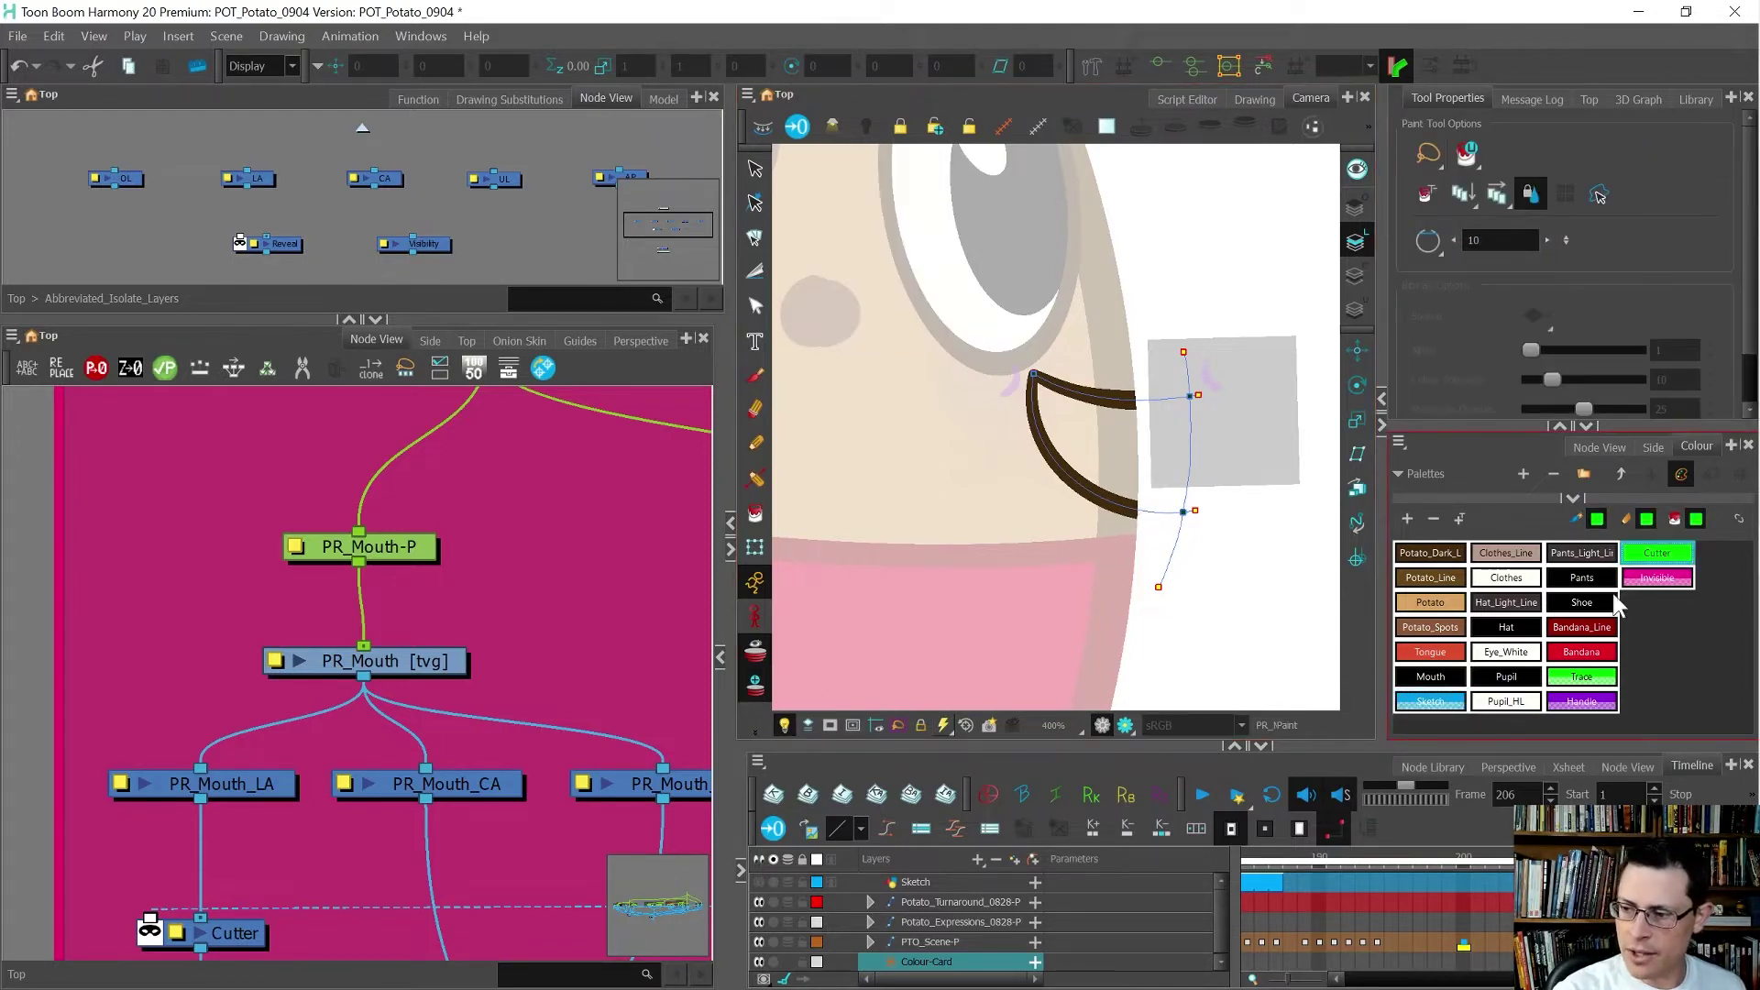
pyautogui.click(1112, 435)
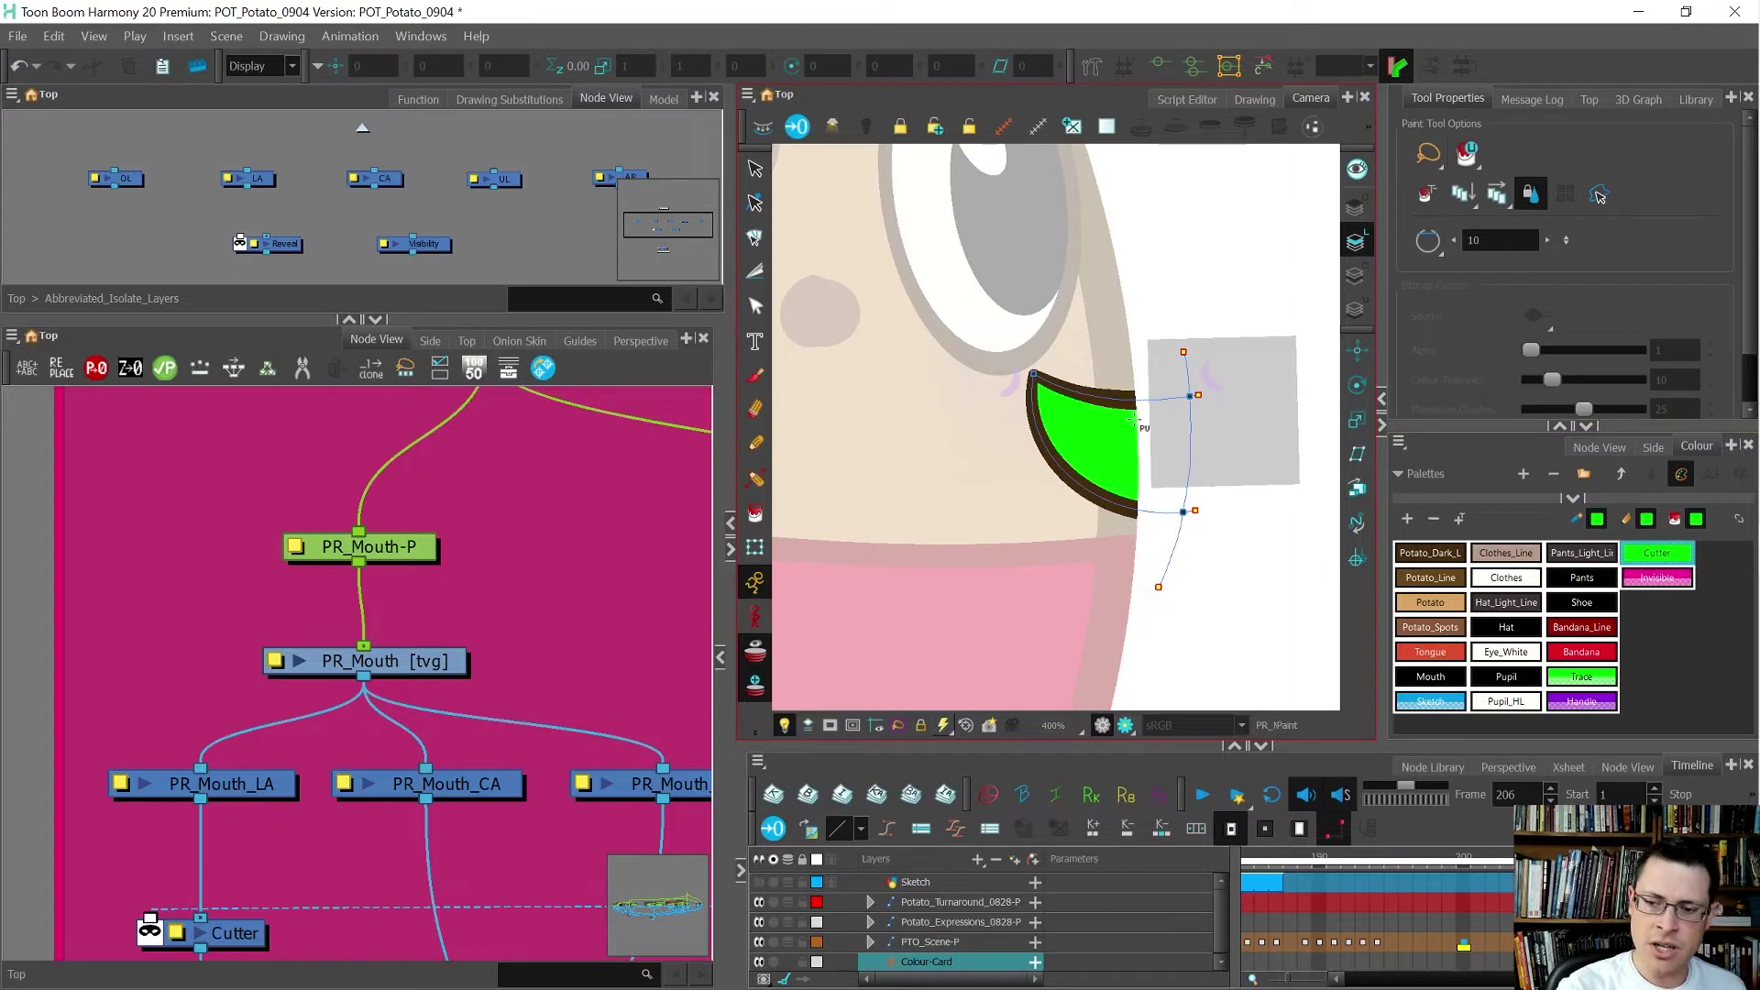
# - Move the green mouth fill to the drawing's underlay layer and check it against the whole character
pyautogui.hotkey('alt', 's')
pyautogui.click(1106, 471)
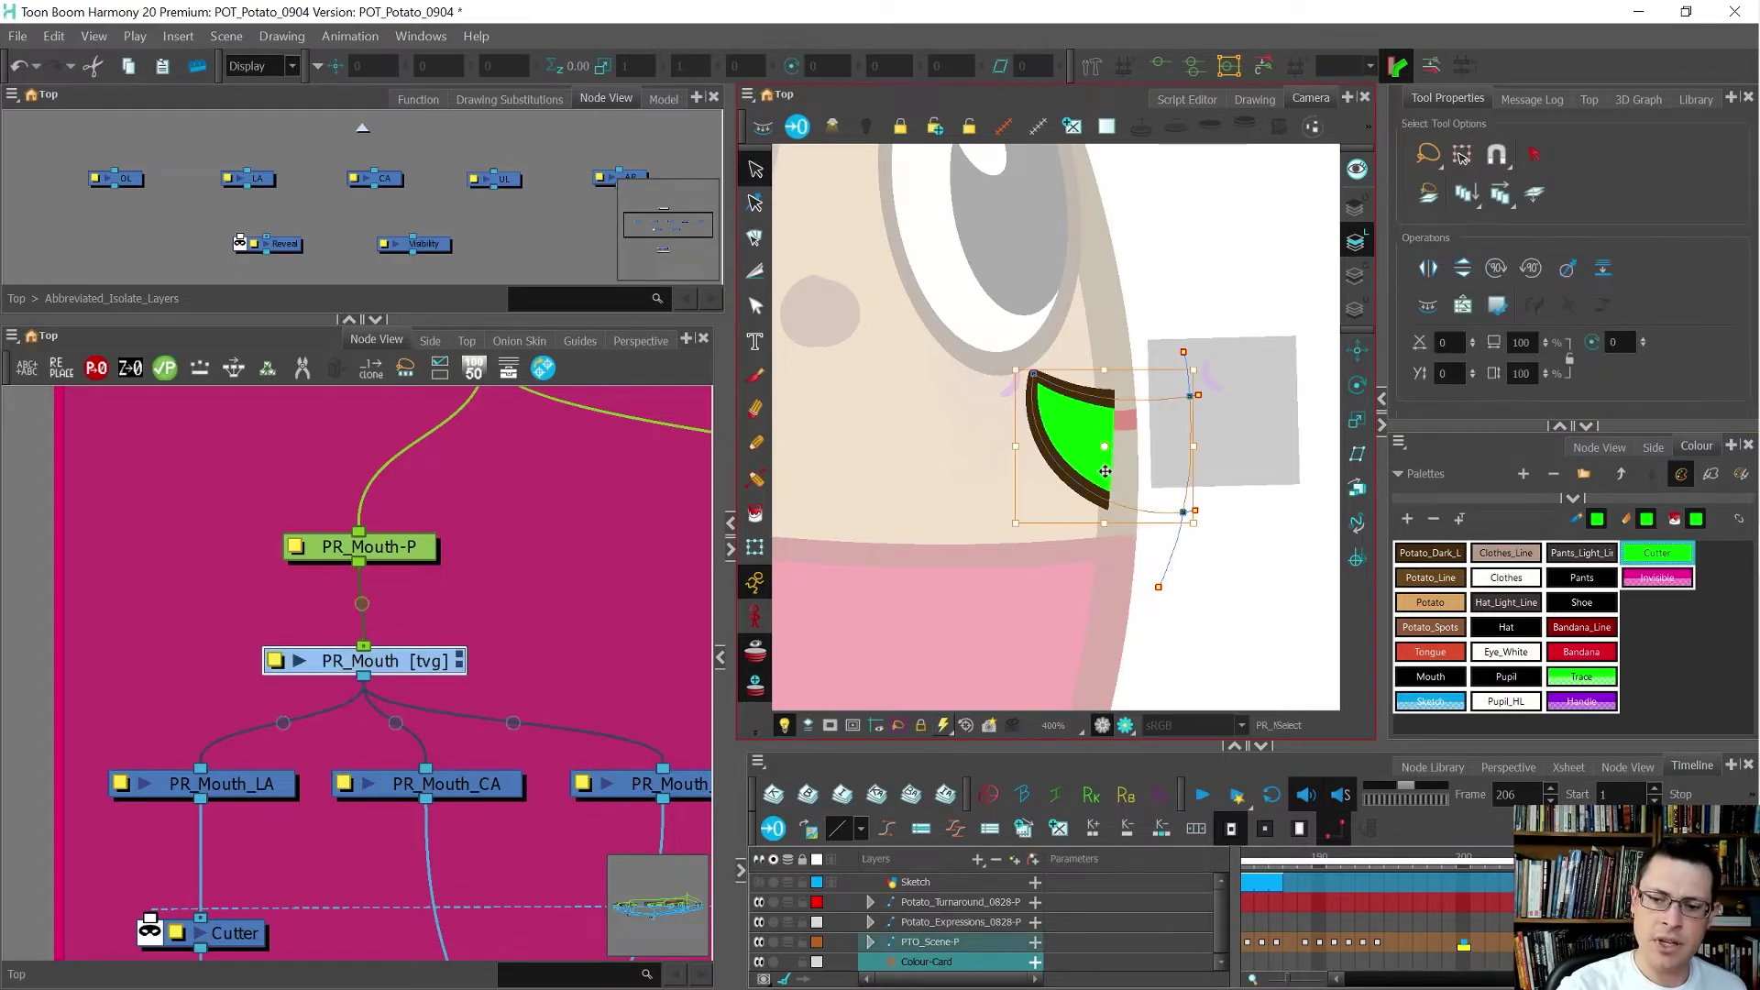
pyautogui.click(1356, 309)
pyautogui.hotkey('shift', 't')
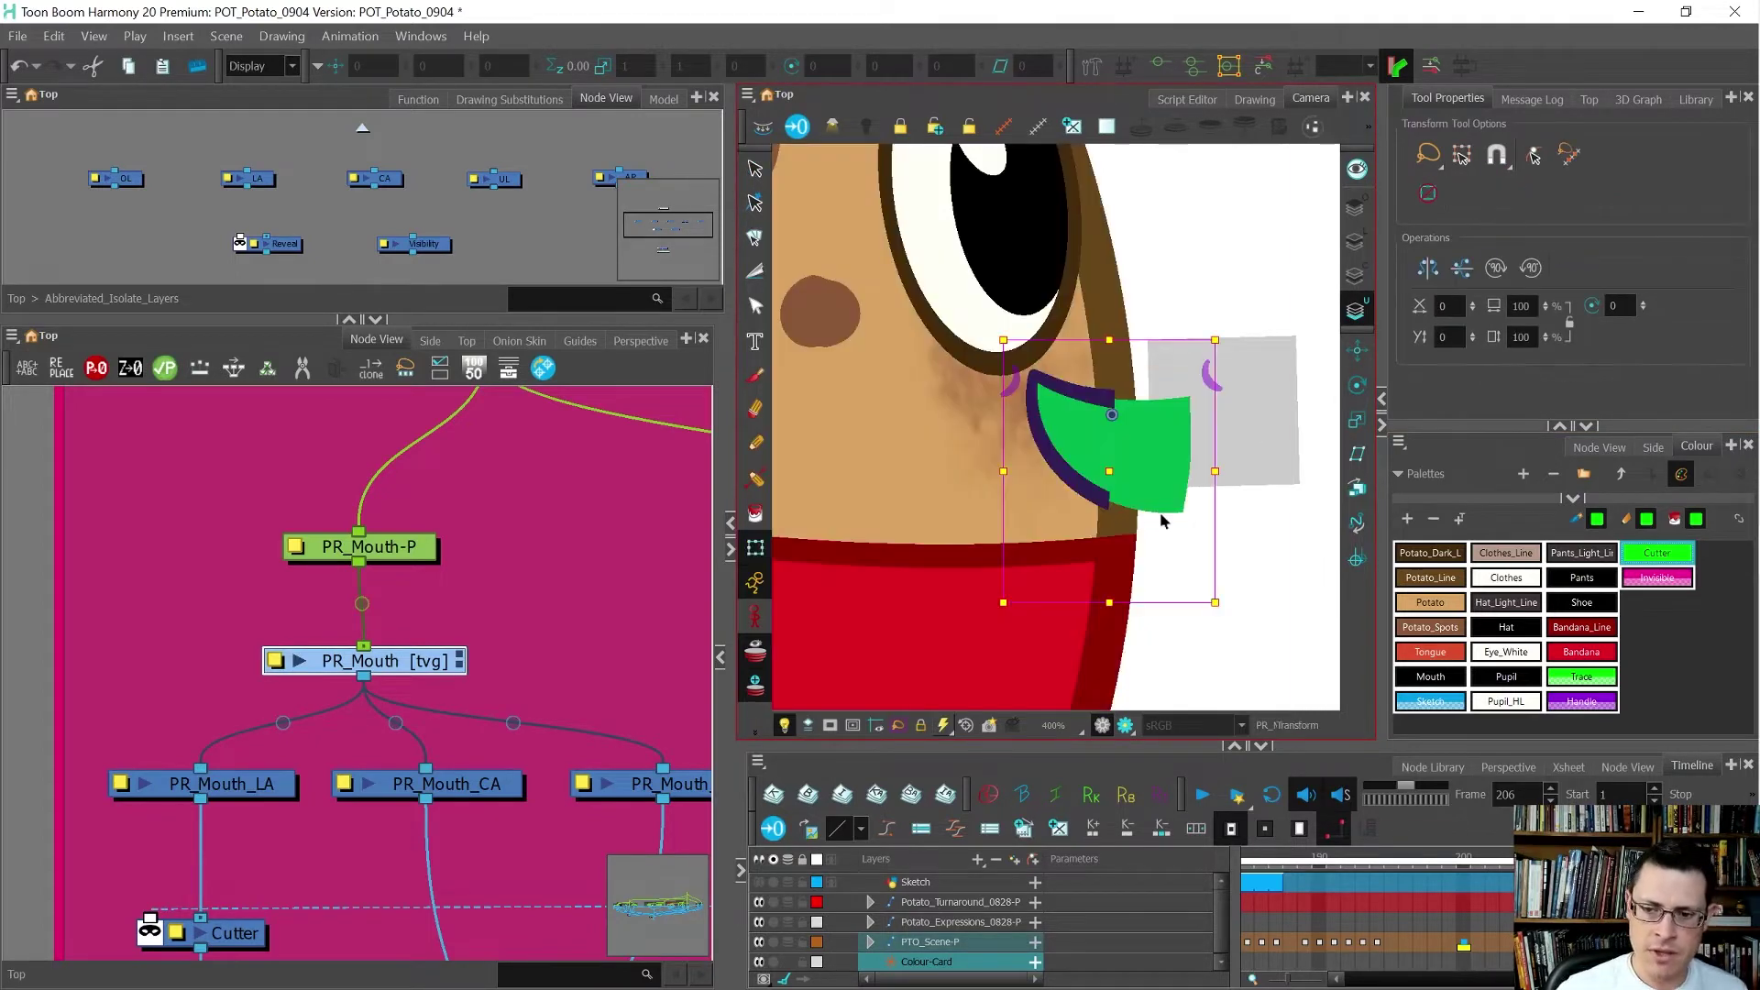
pyautogui.scroll(-4, 1159, 512)
pyautogui.click(686, 629)
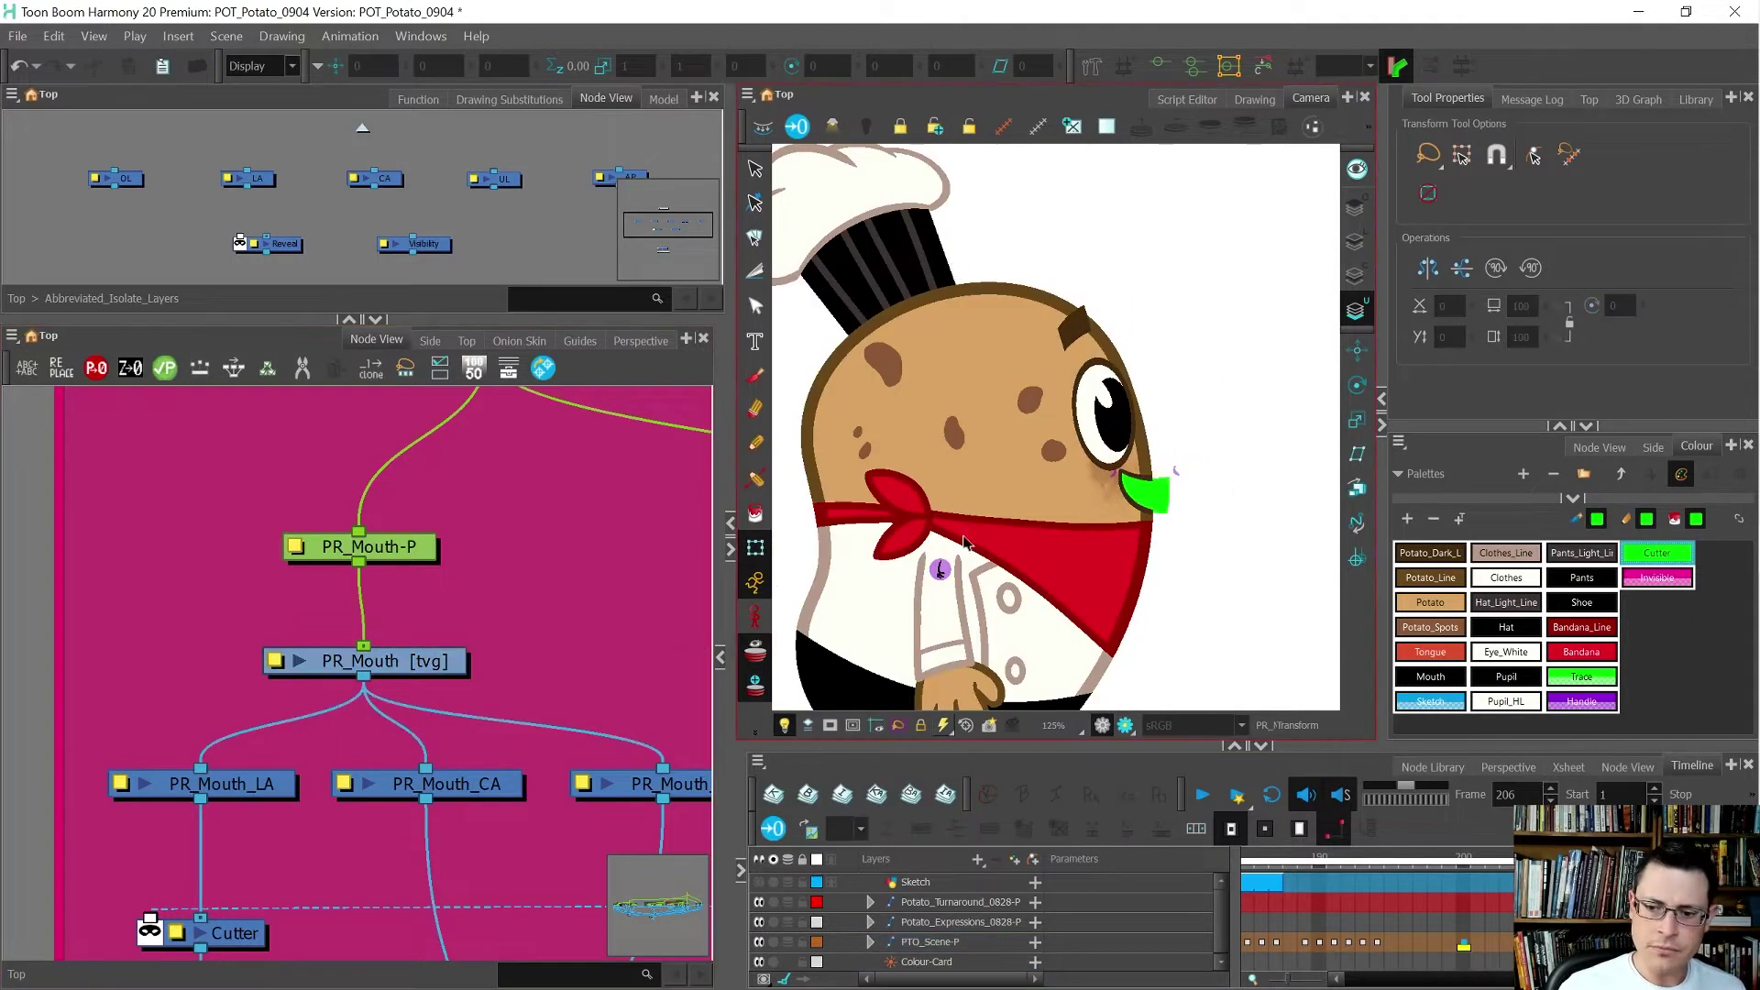
pyautogui.scroll(-3, 945, 410)
pyautogui.scroll(4, 1058, 469)
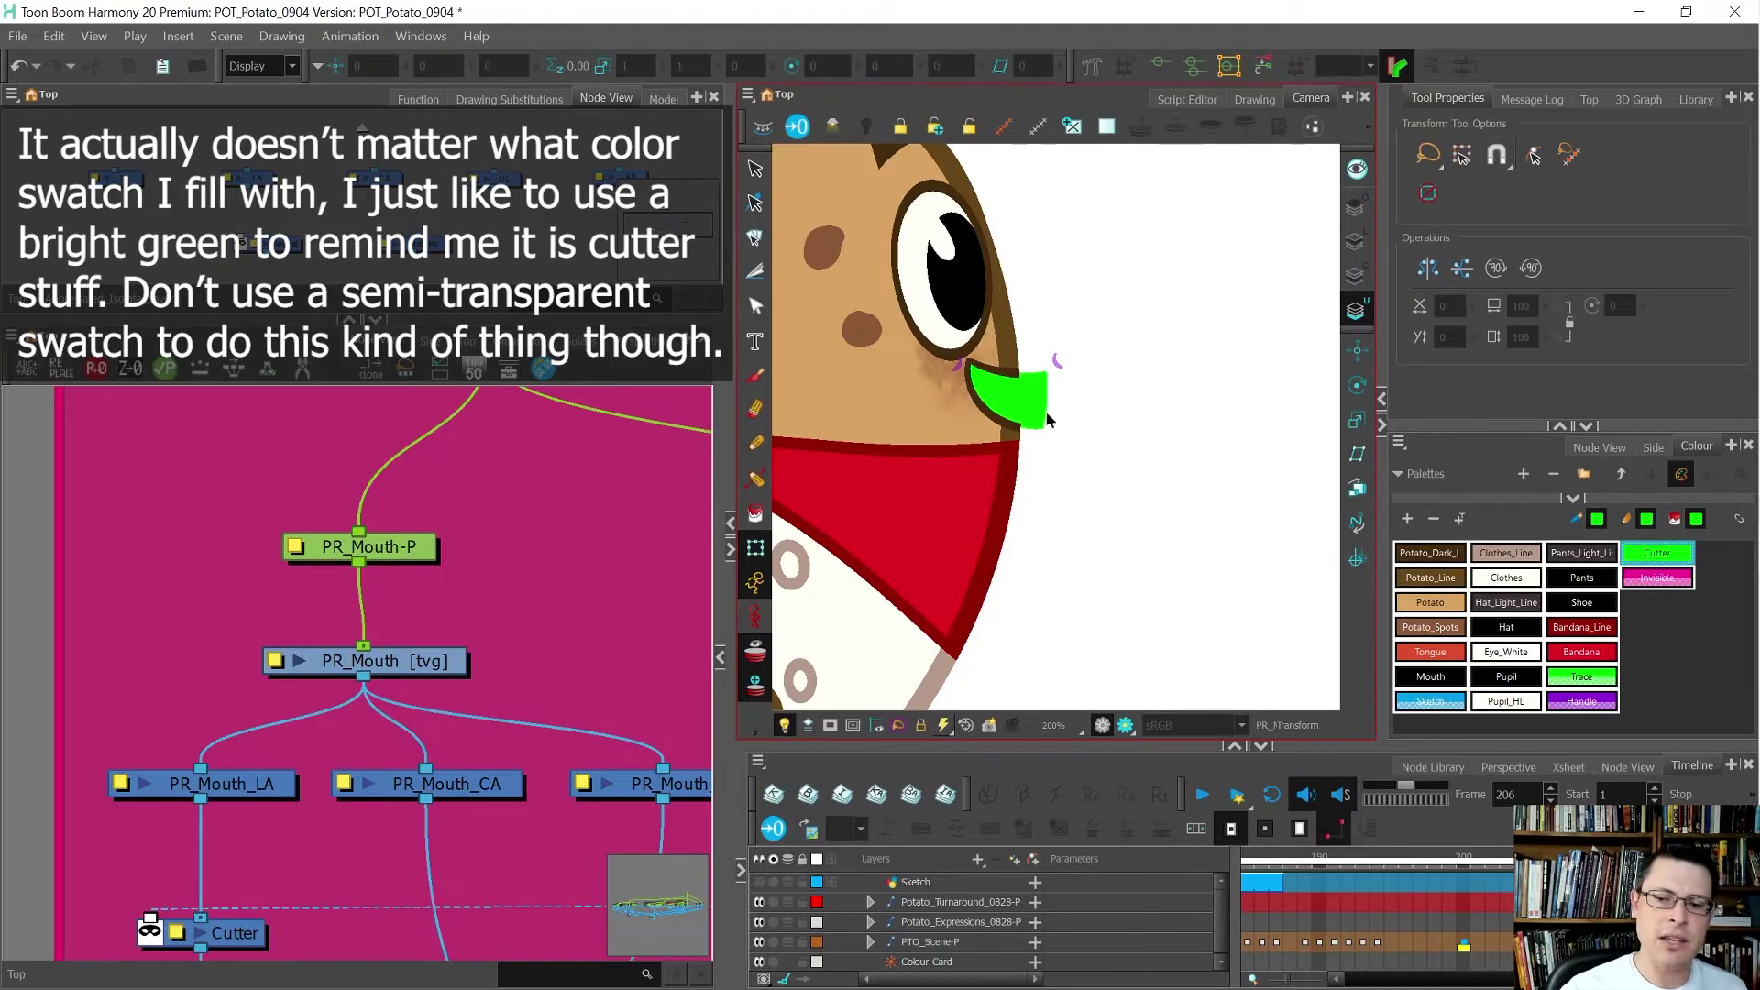
# - Disconnect PR_Mouth_UL from the mouth composite and attach a new composite node beneath it
pyautogui.scroll(-5, 210, 642)
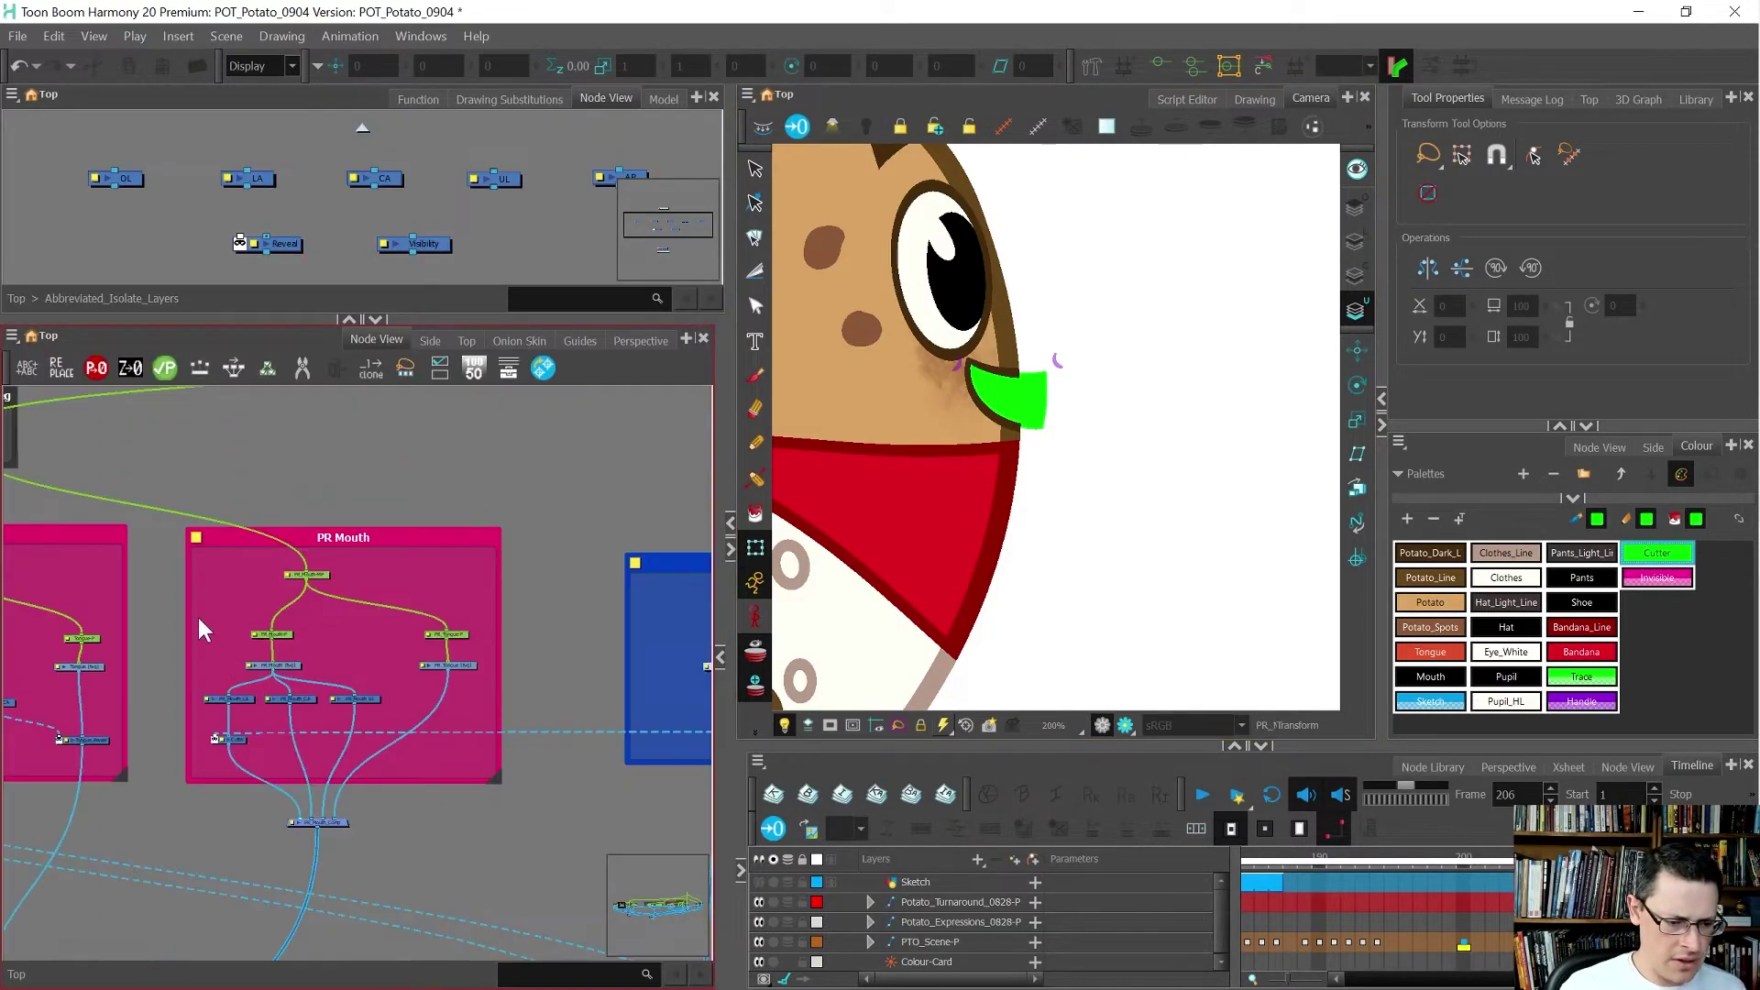
pyautogui.scroll(5, 267, 709)
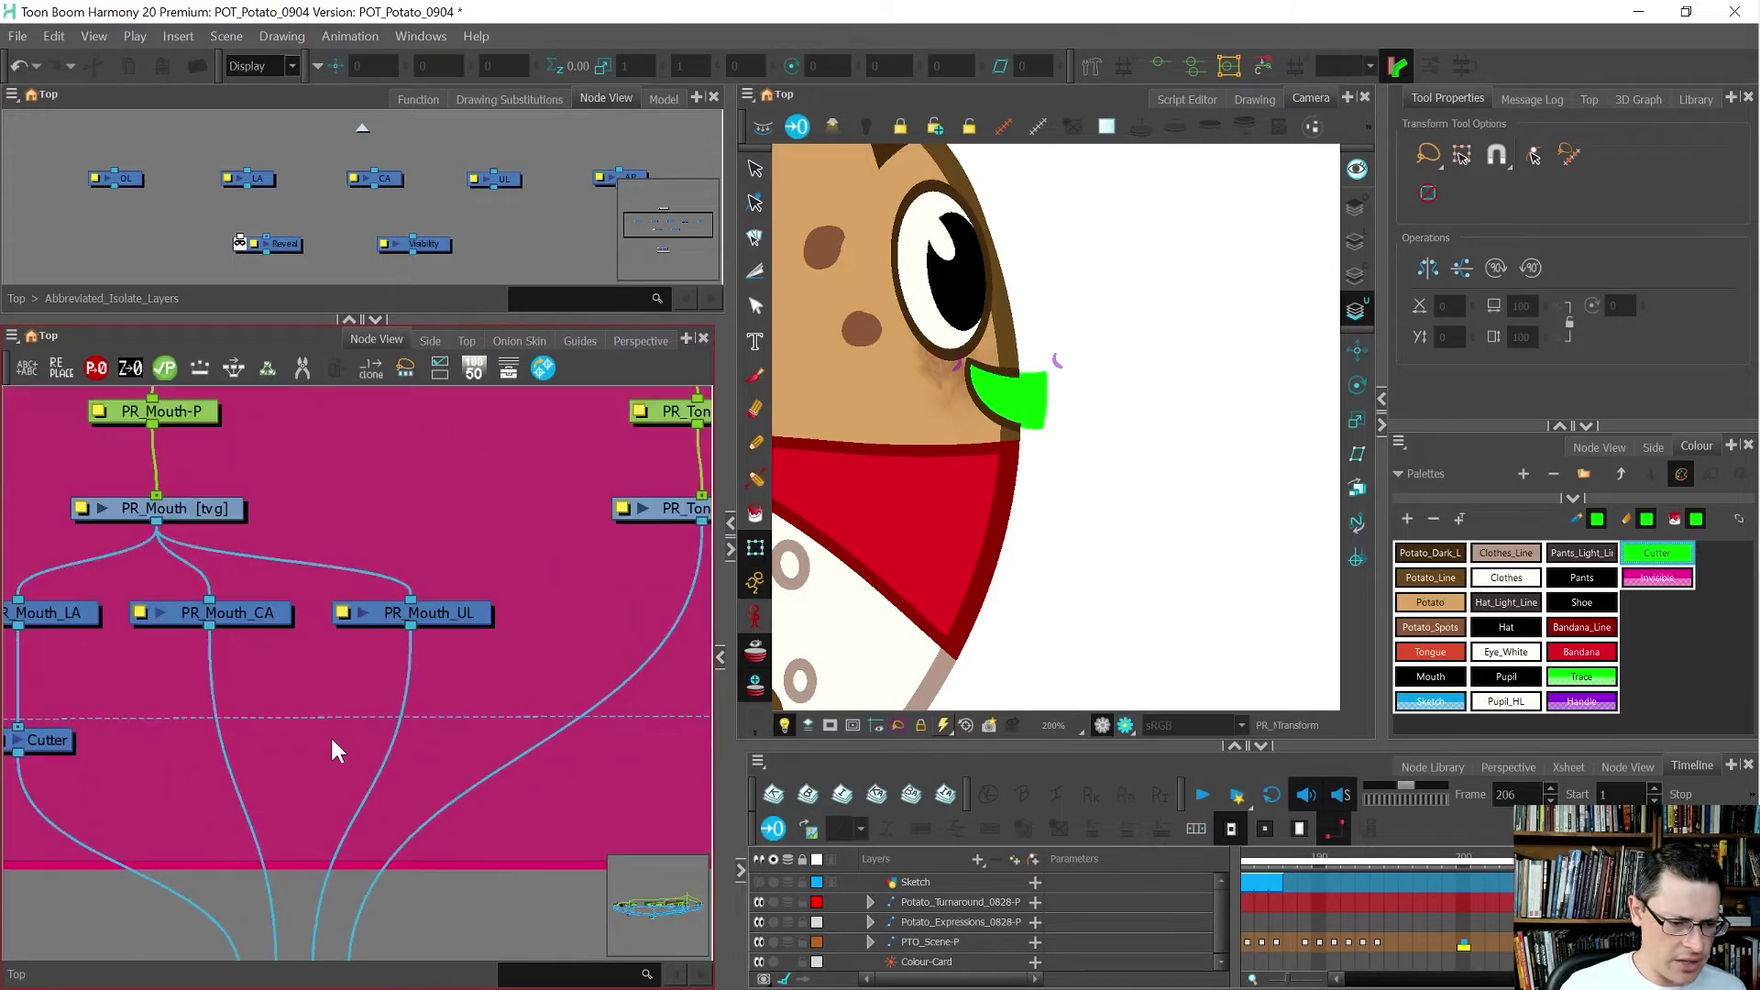
pyautogui.click(407, 683)
pyautogui.press('Delete')
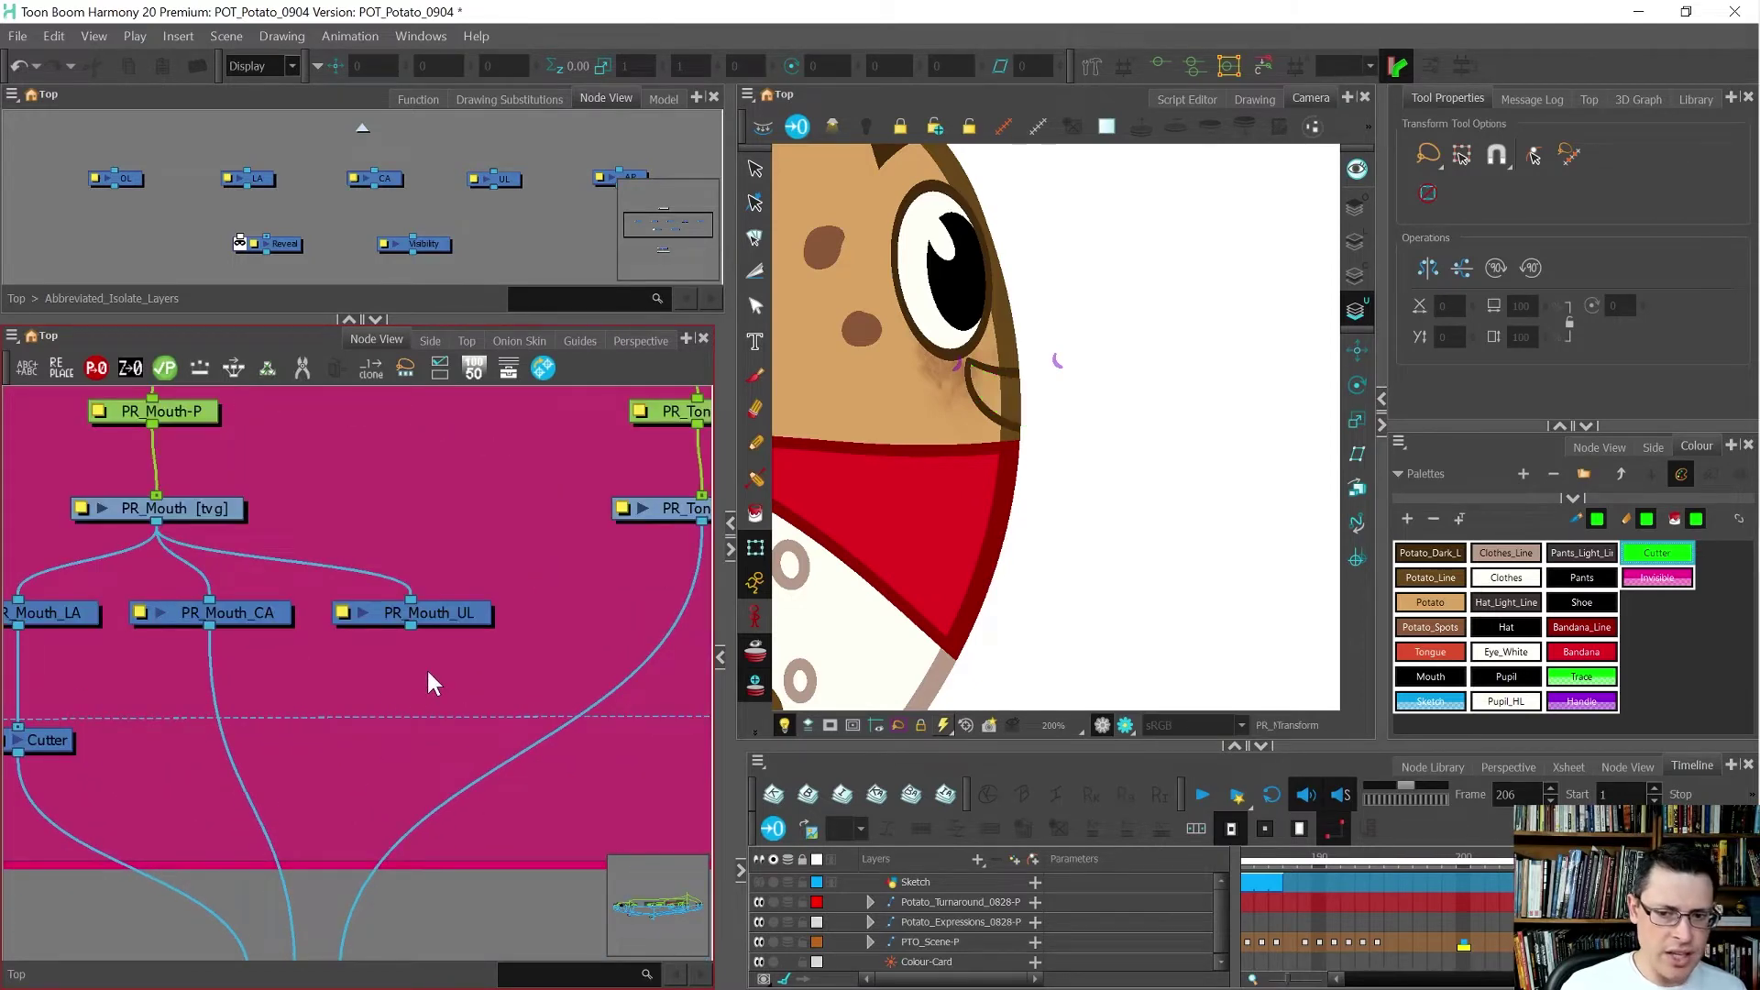
pyautogui.click(393, 607)
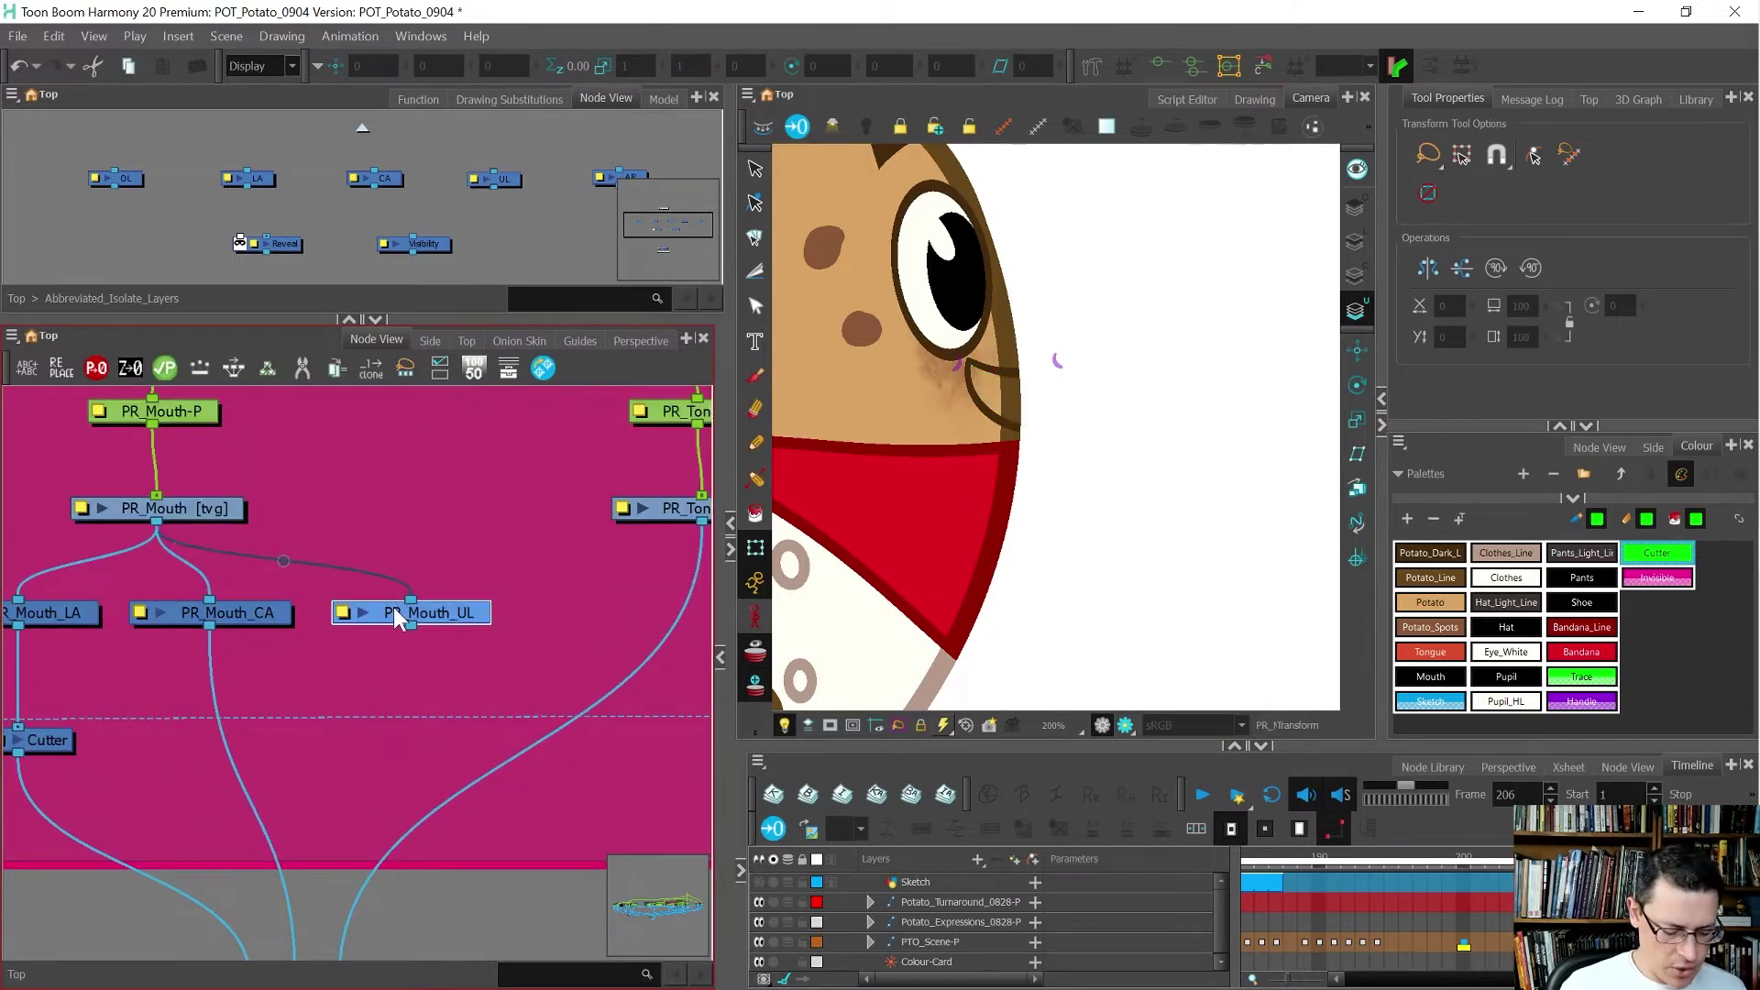
pyautogui.hotkey('ctrl', 'shift', 'k')
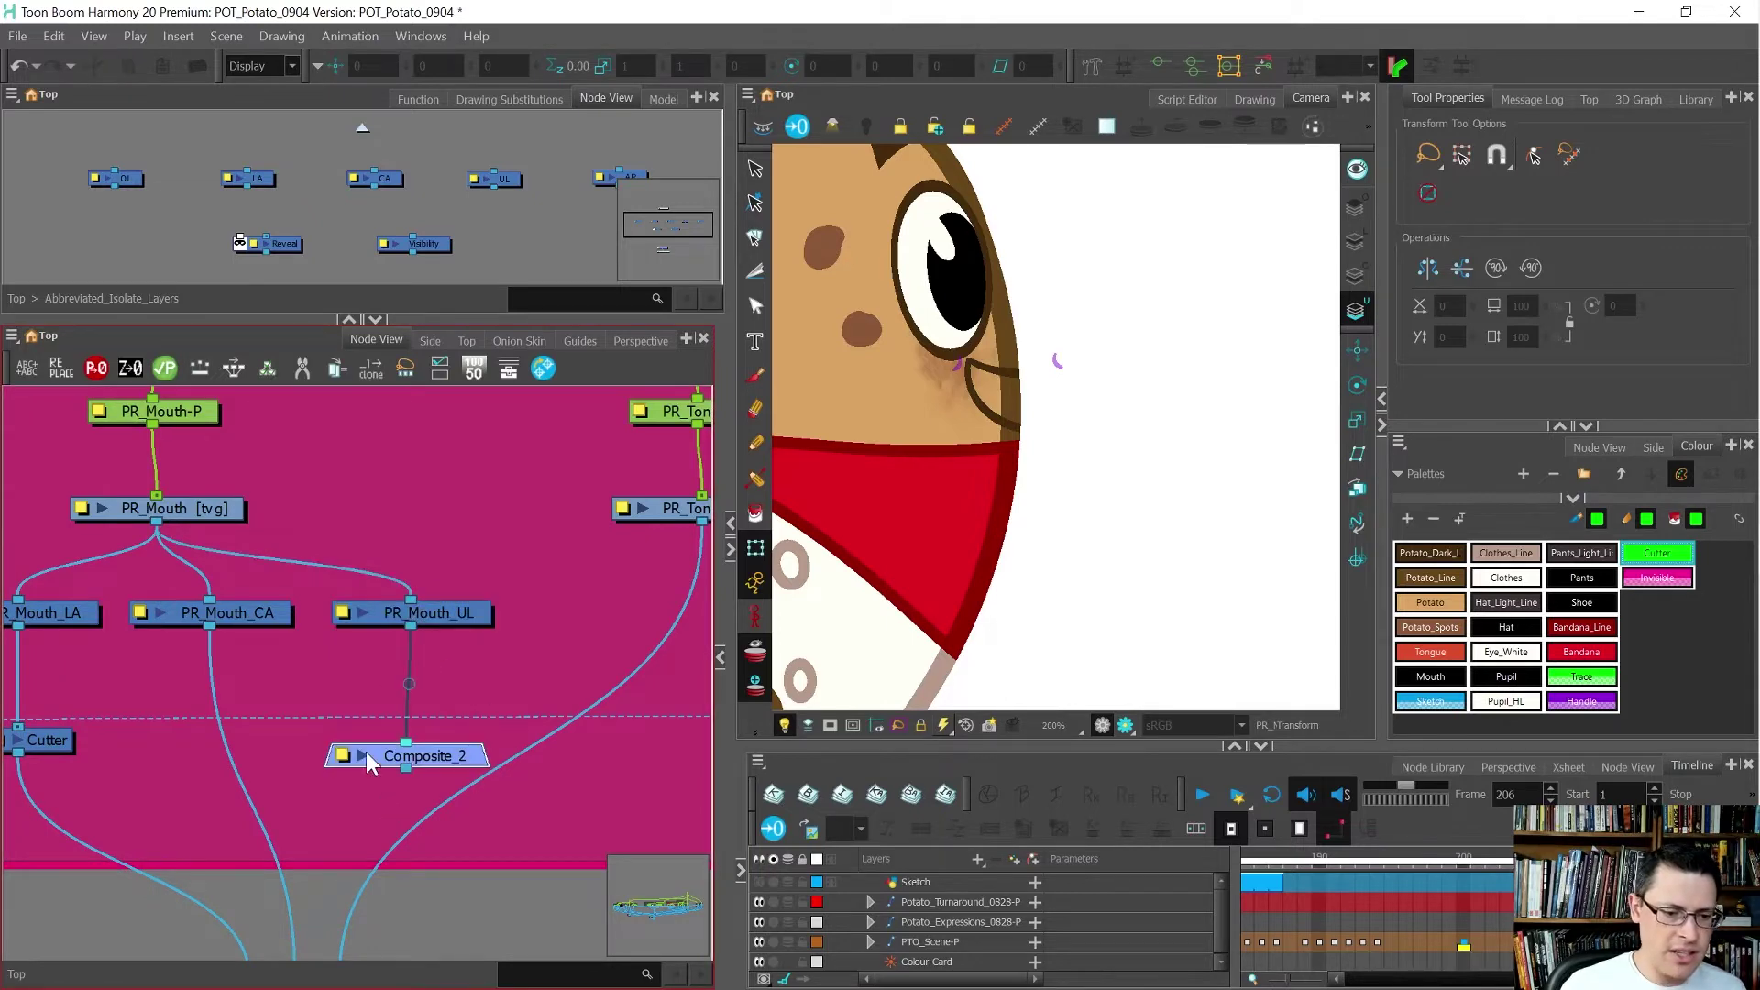
# - Move the new composite node fed by PR_Mouth_UL into the Torso_Comp backdrop, beside the Torso_Comp node's output cable
pyautogui.scroll(-6, 196, 634)
pyautogui.scroll(-4, 194, 647)
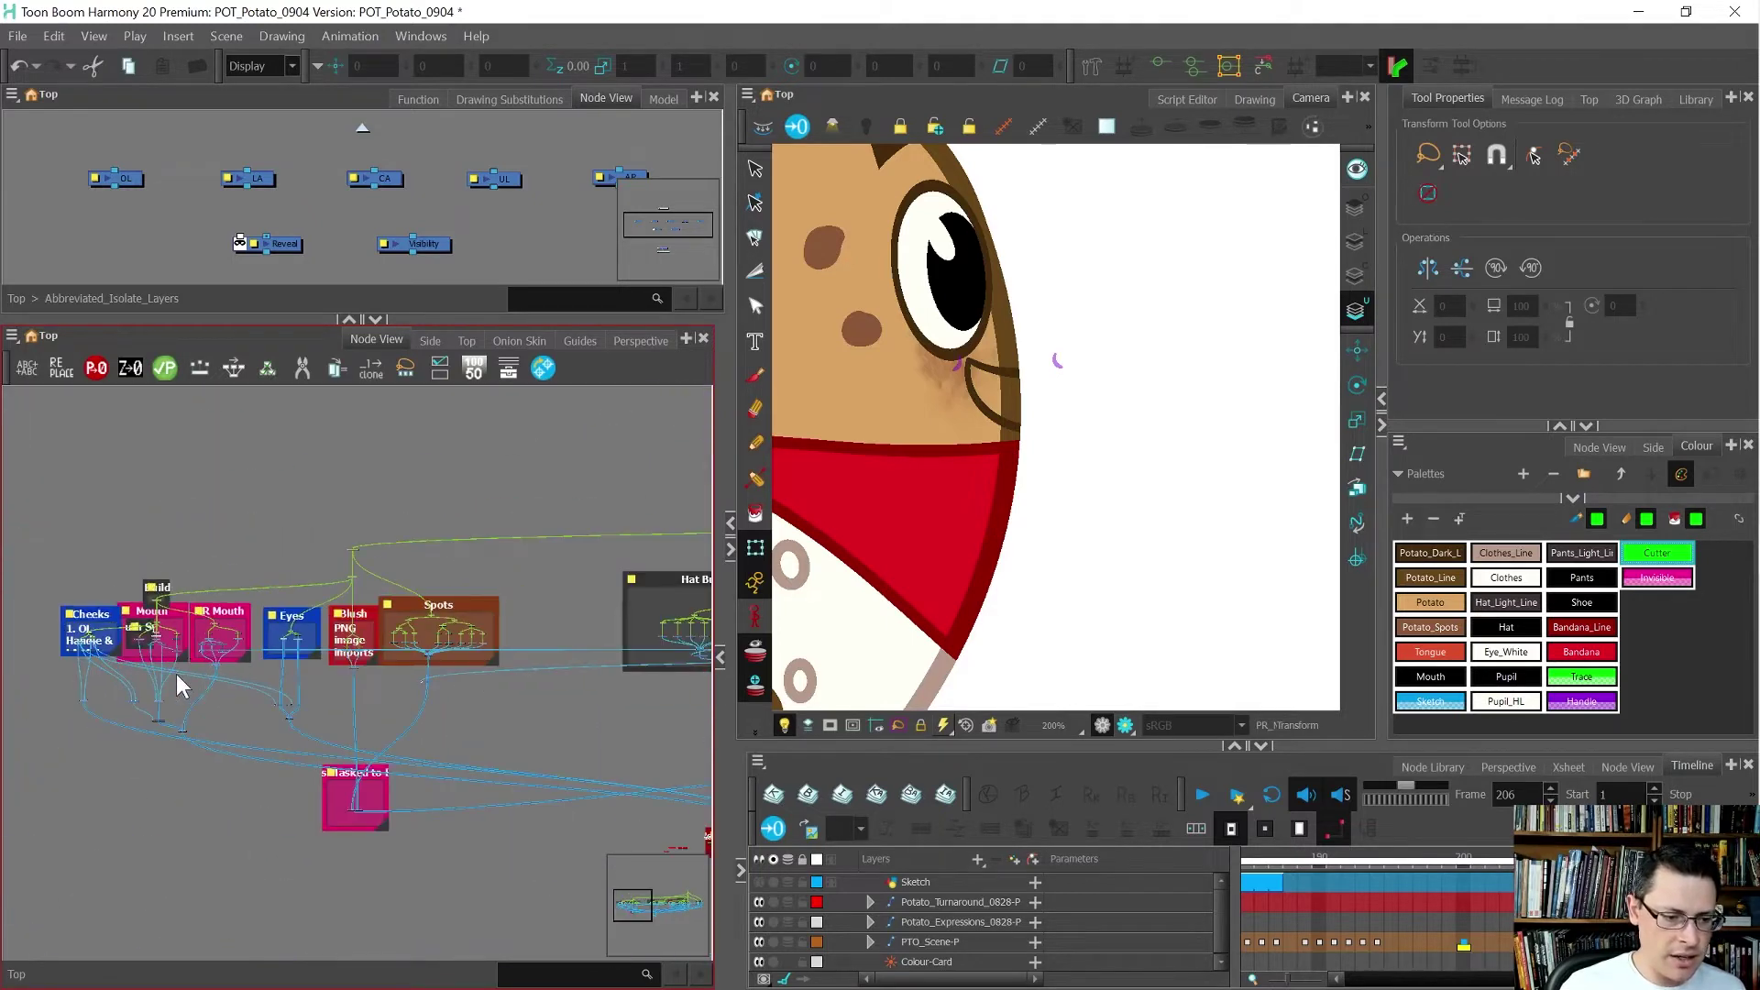
pyautogui.scroll(-3, 176, 679)
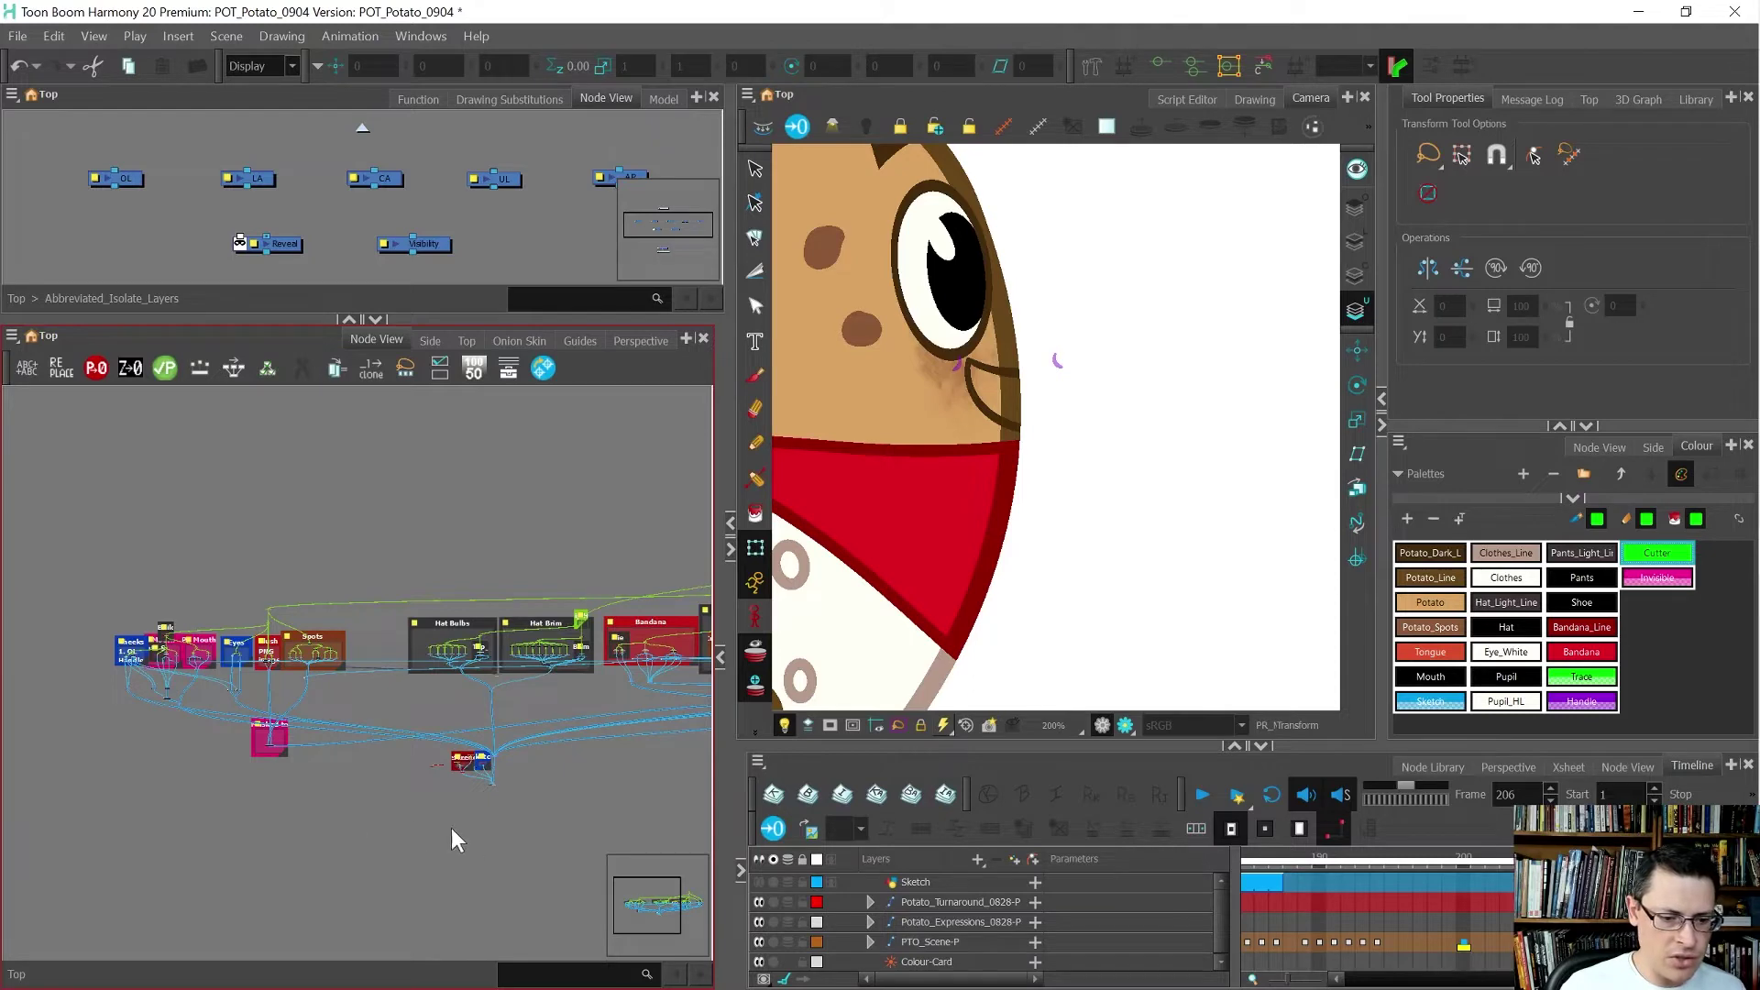
pyautogui.scroll(-3, 309, 828)
pyautogui.scroll(3, 557, 834)
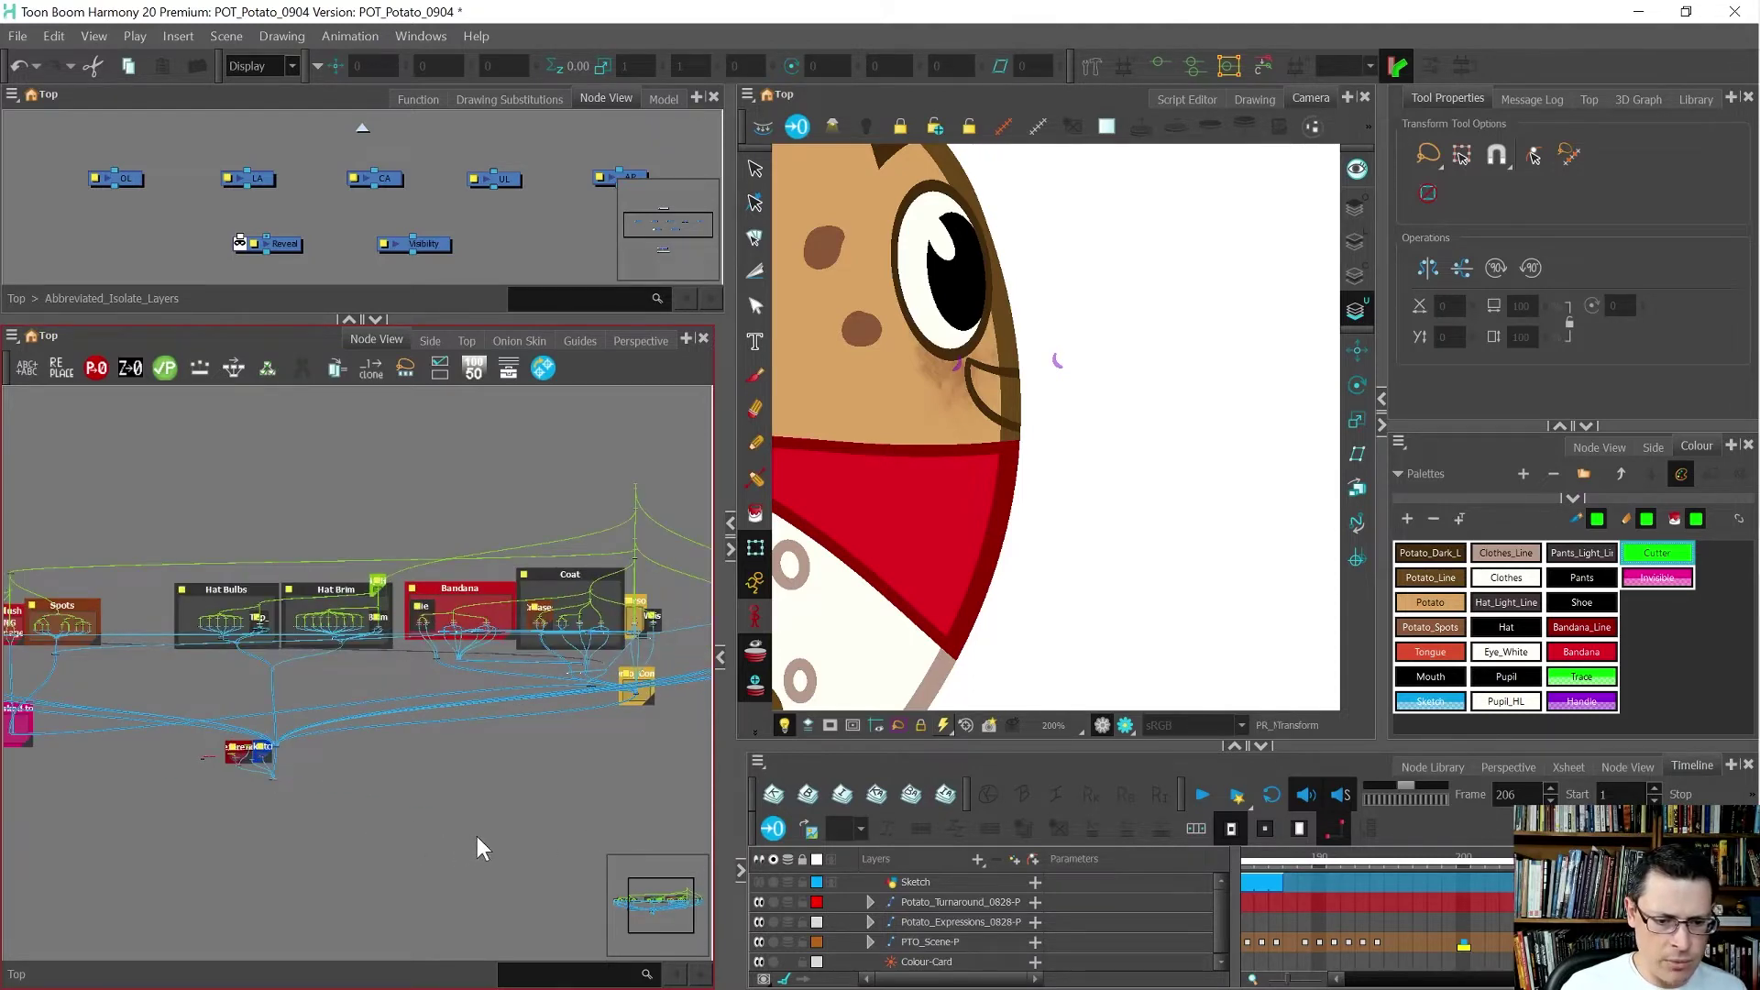
pyautogui.scroll(5, 613, 700)
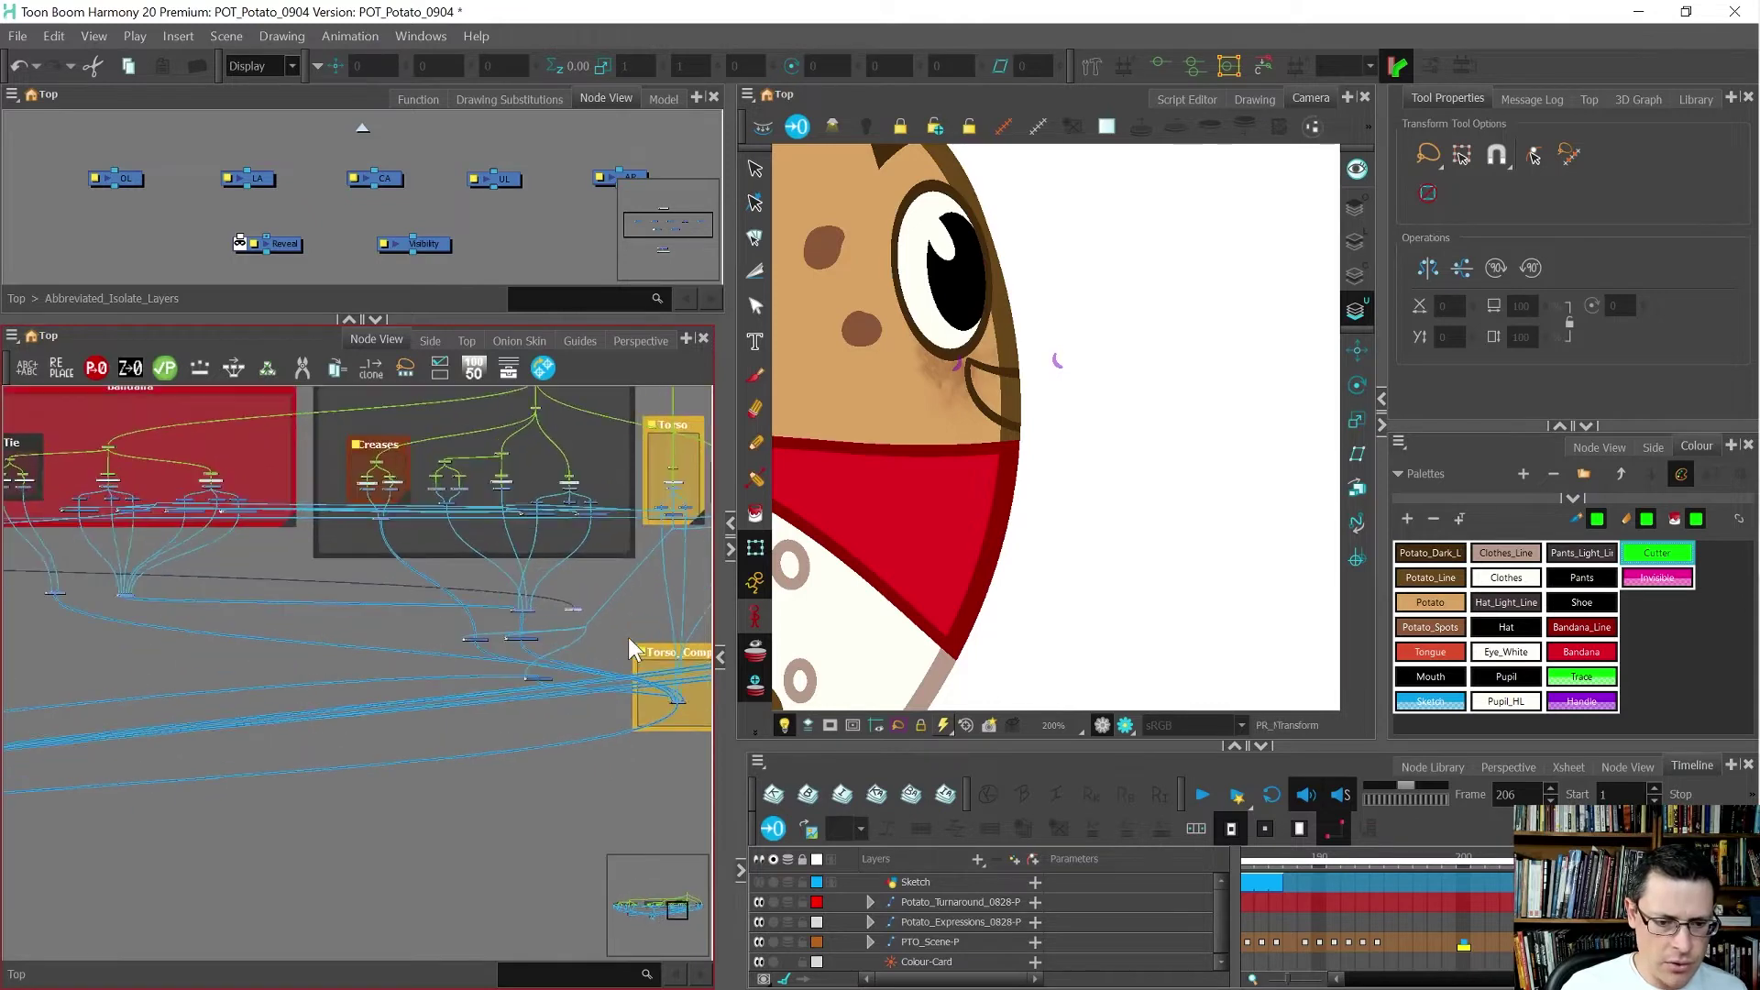
pyautogui.scroll(-2, 469, 640)
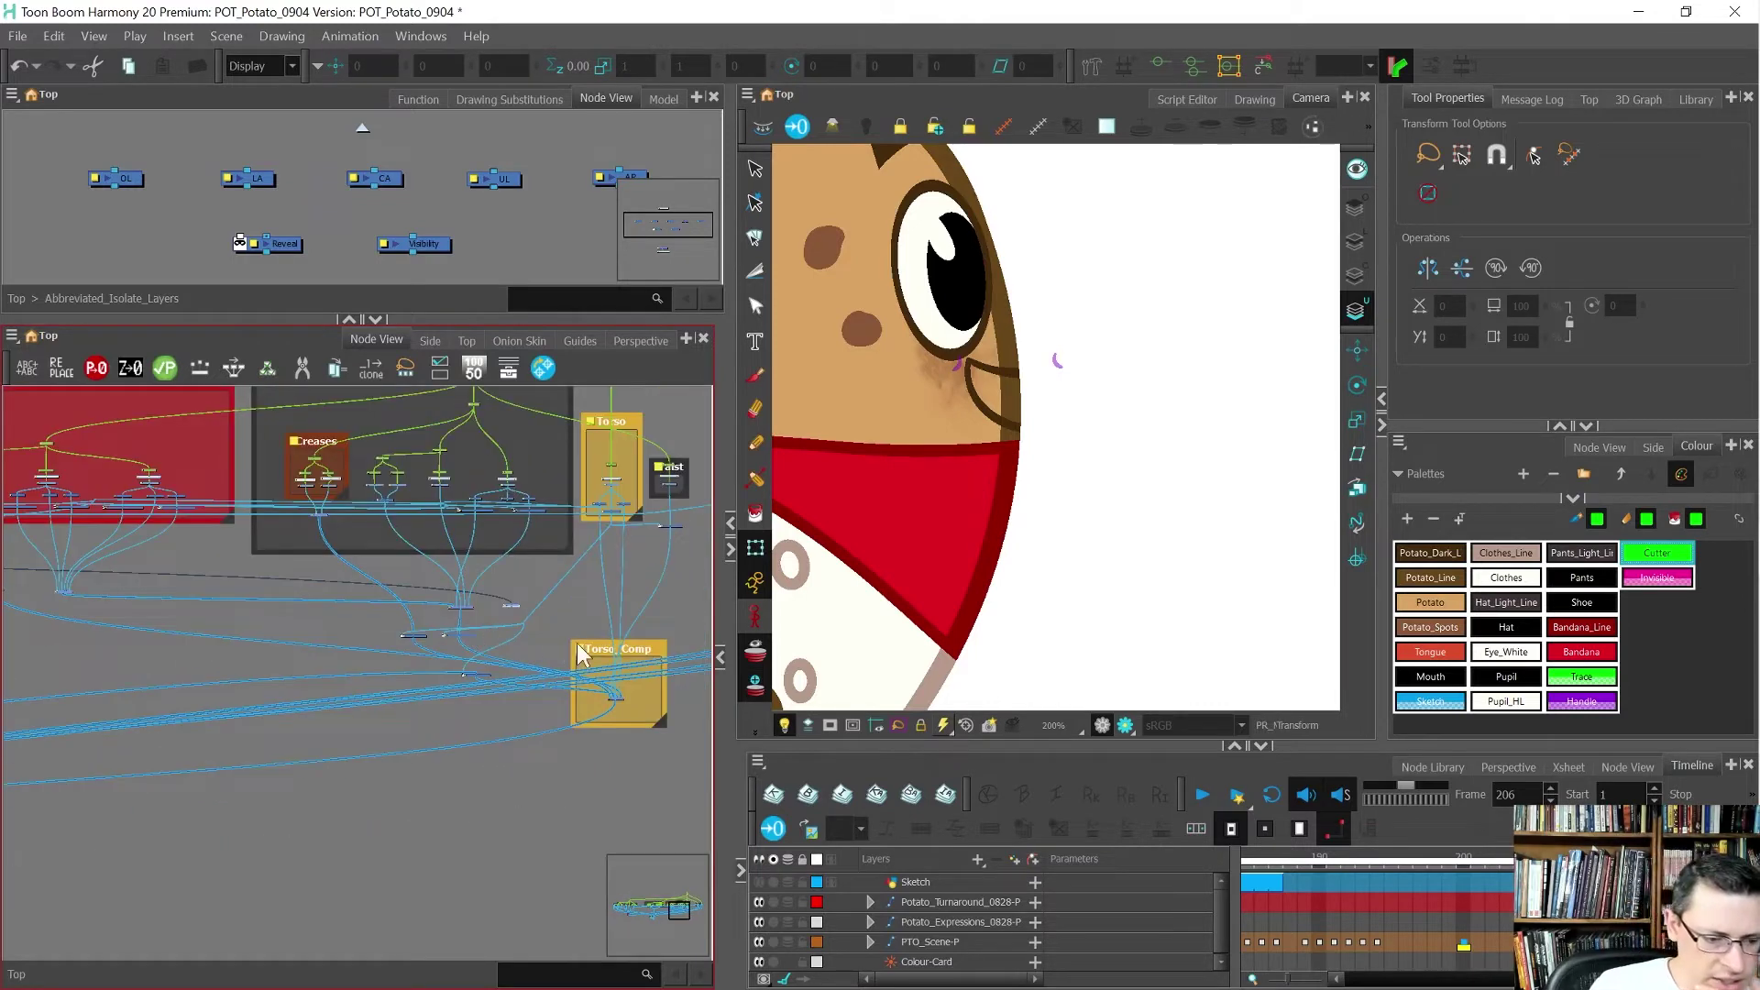
pyautogui.click(572, 673)
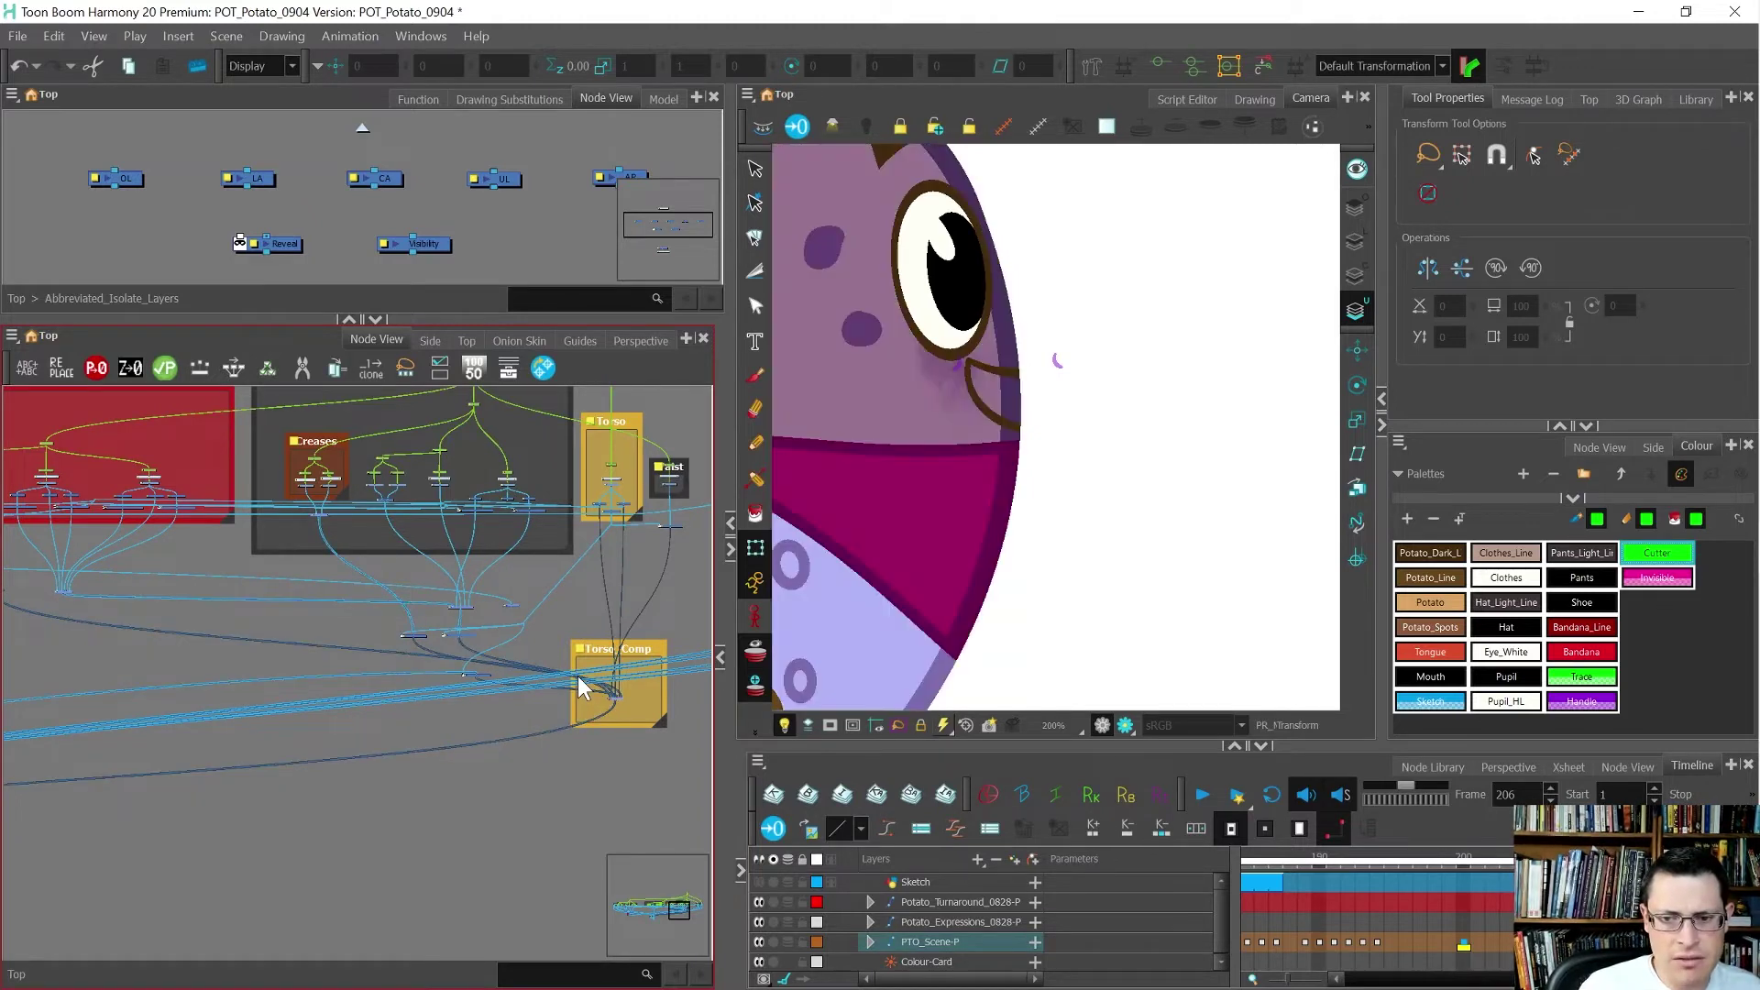
pyautogui.scroll(2, 613, 701)
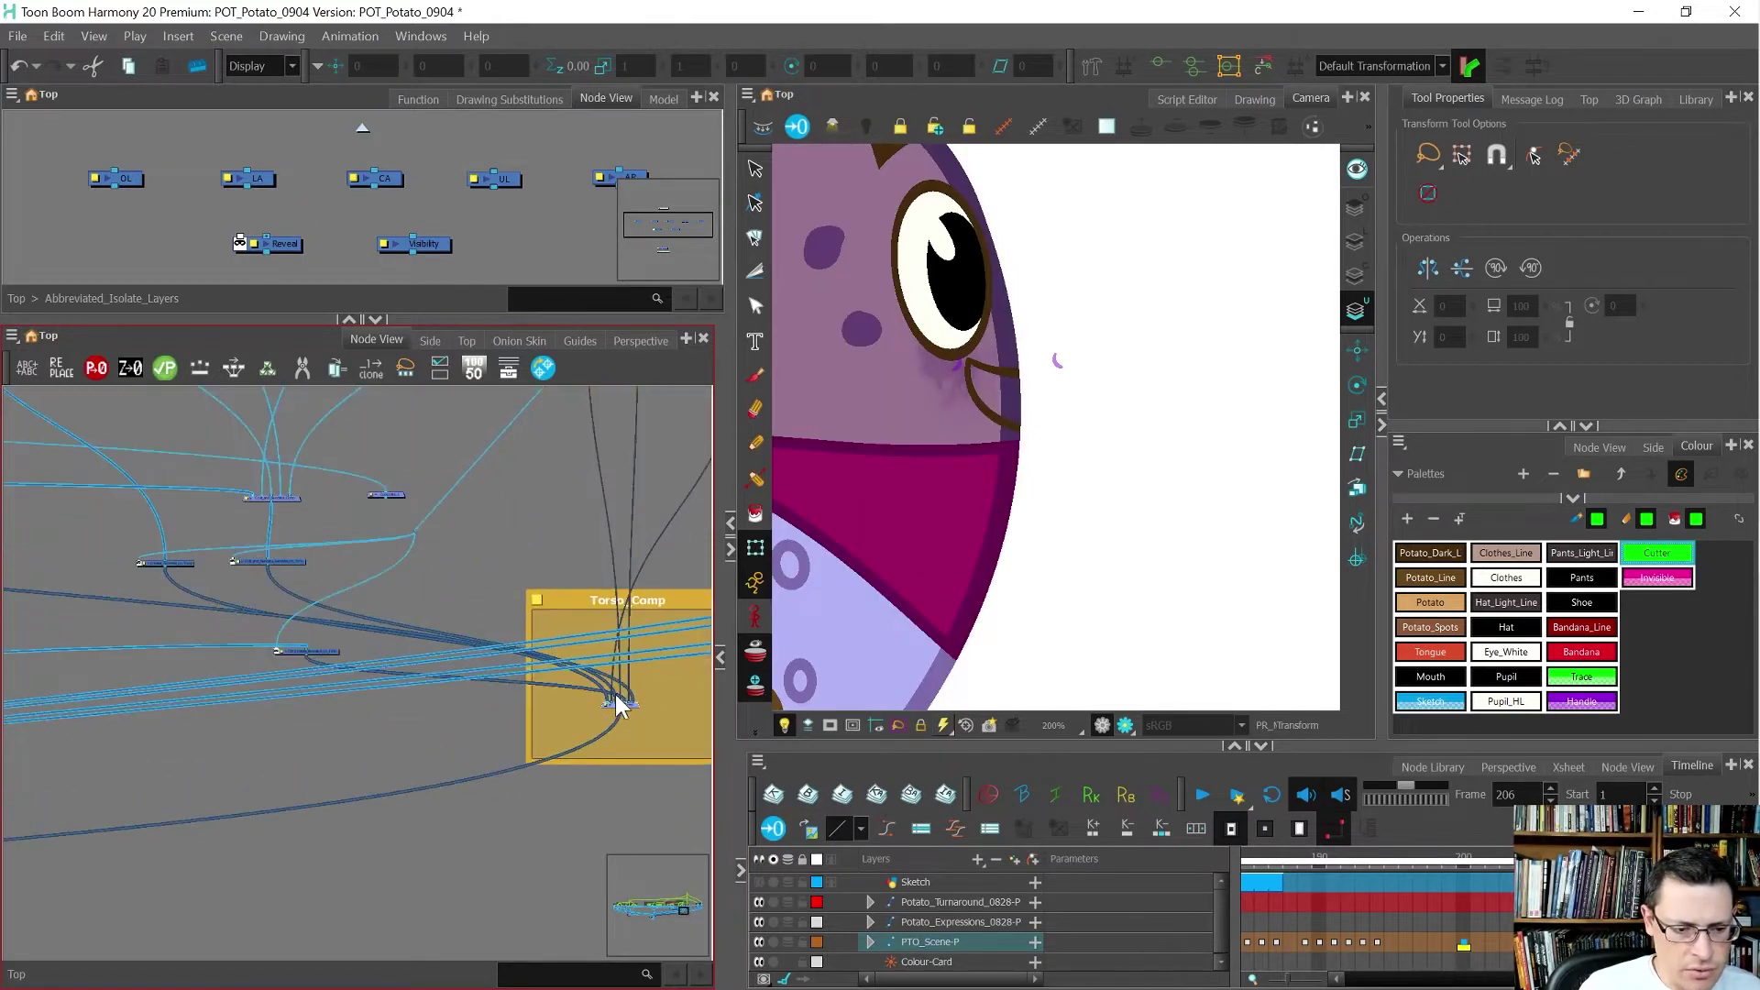
pyautogui.moveTo(386, 494); pyautogui.dragTo(586, 746)
pyautogui.scroll(2, 632, 741)
pyautogui.scroll(2, 645, 747)
pyautogui.moveTo(491, 844); pyautogui.dragTo(310, 778)
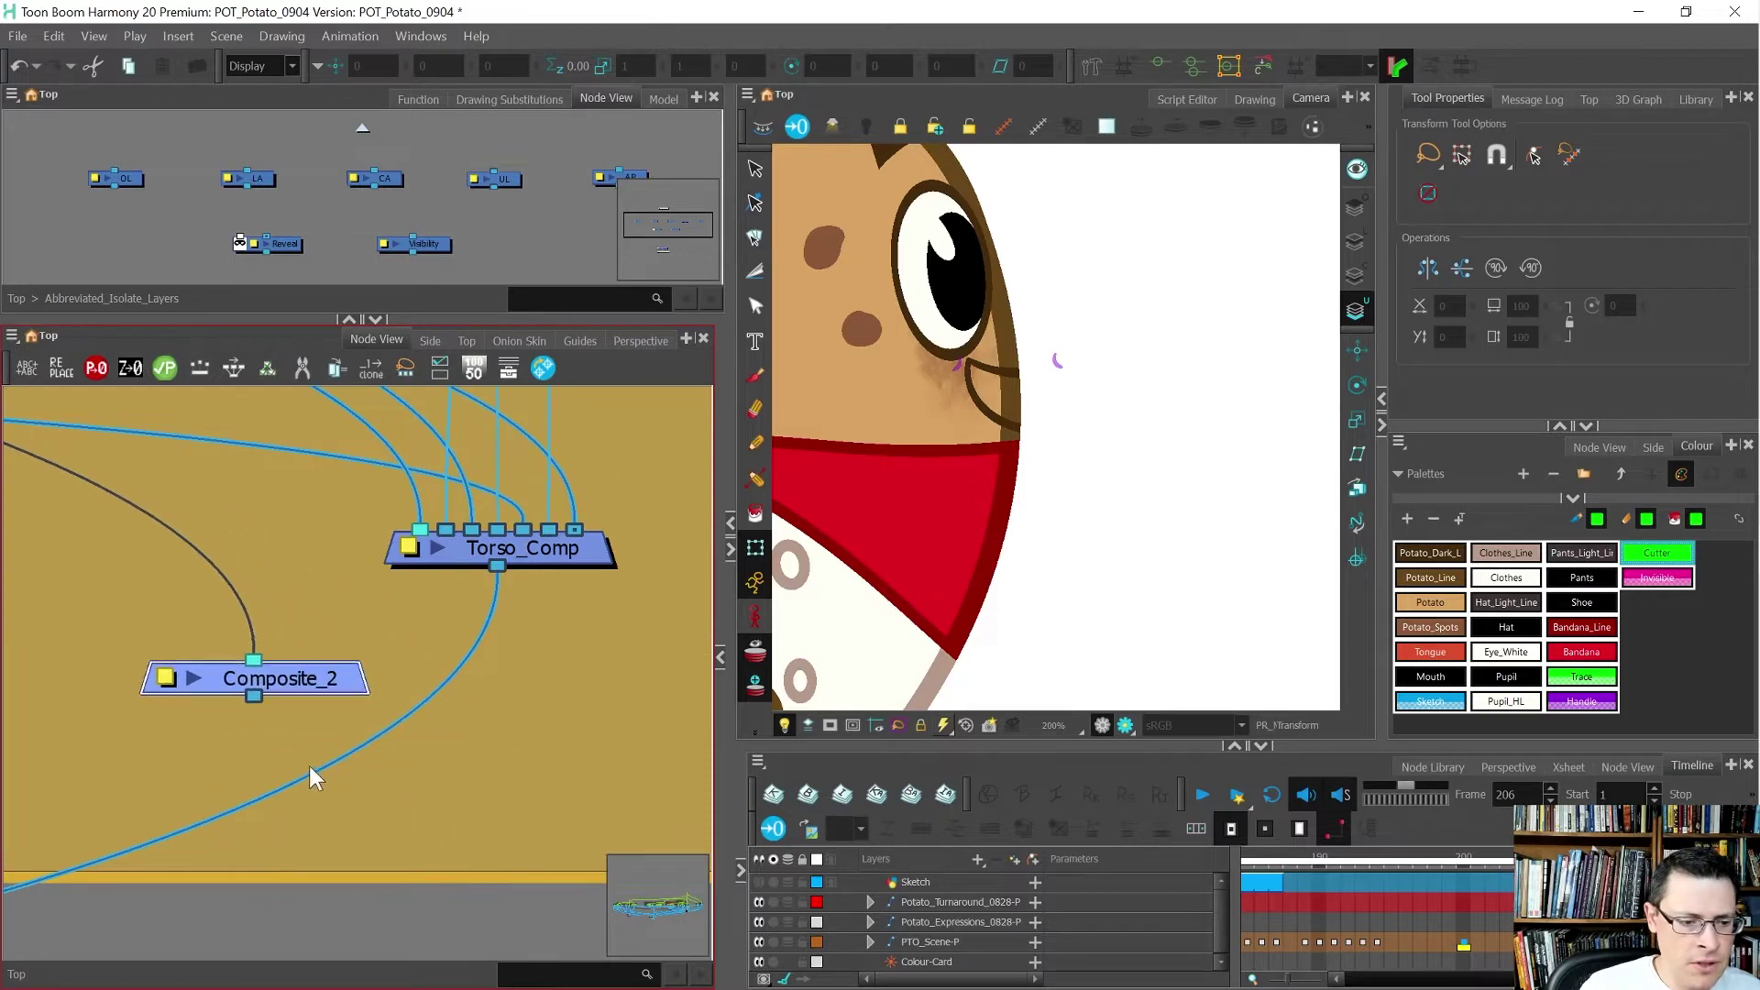
# - Add a Cutter node and insert it on the output cable below Torso_Comp
pyautogui.click(568, 660)
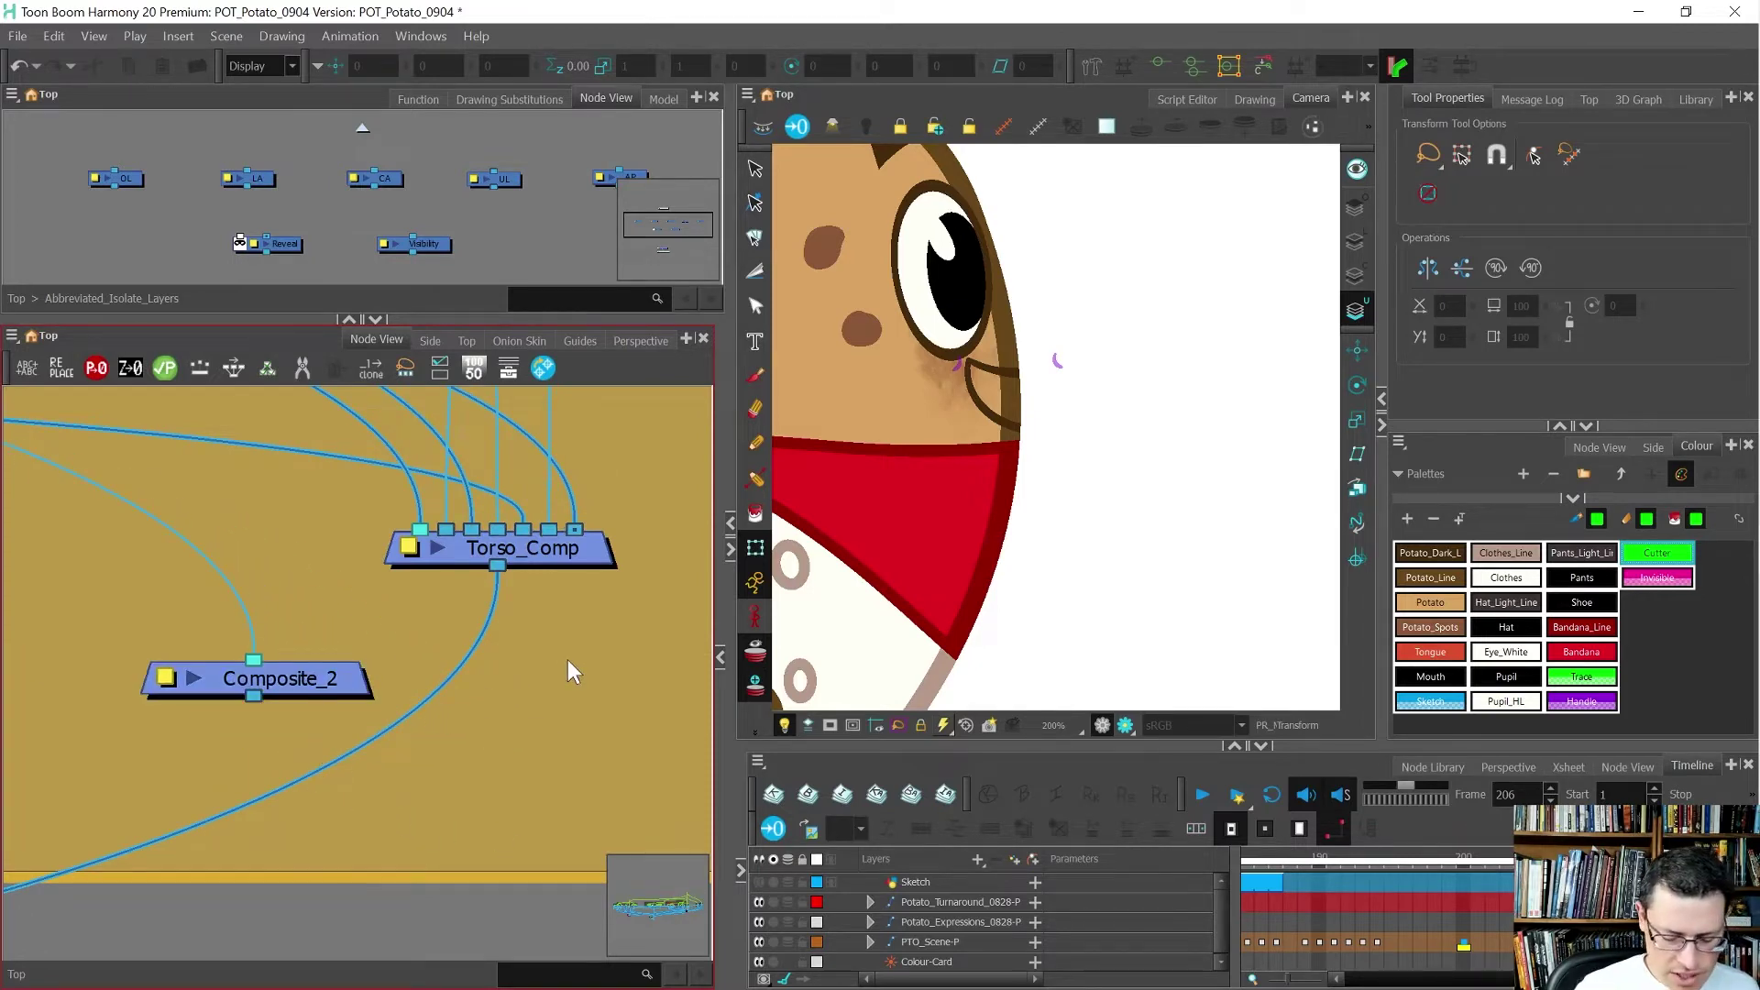
pyautogui.press('Tab')
pyautogui.write('cutt')
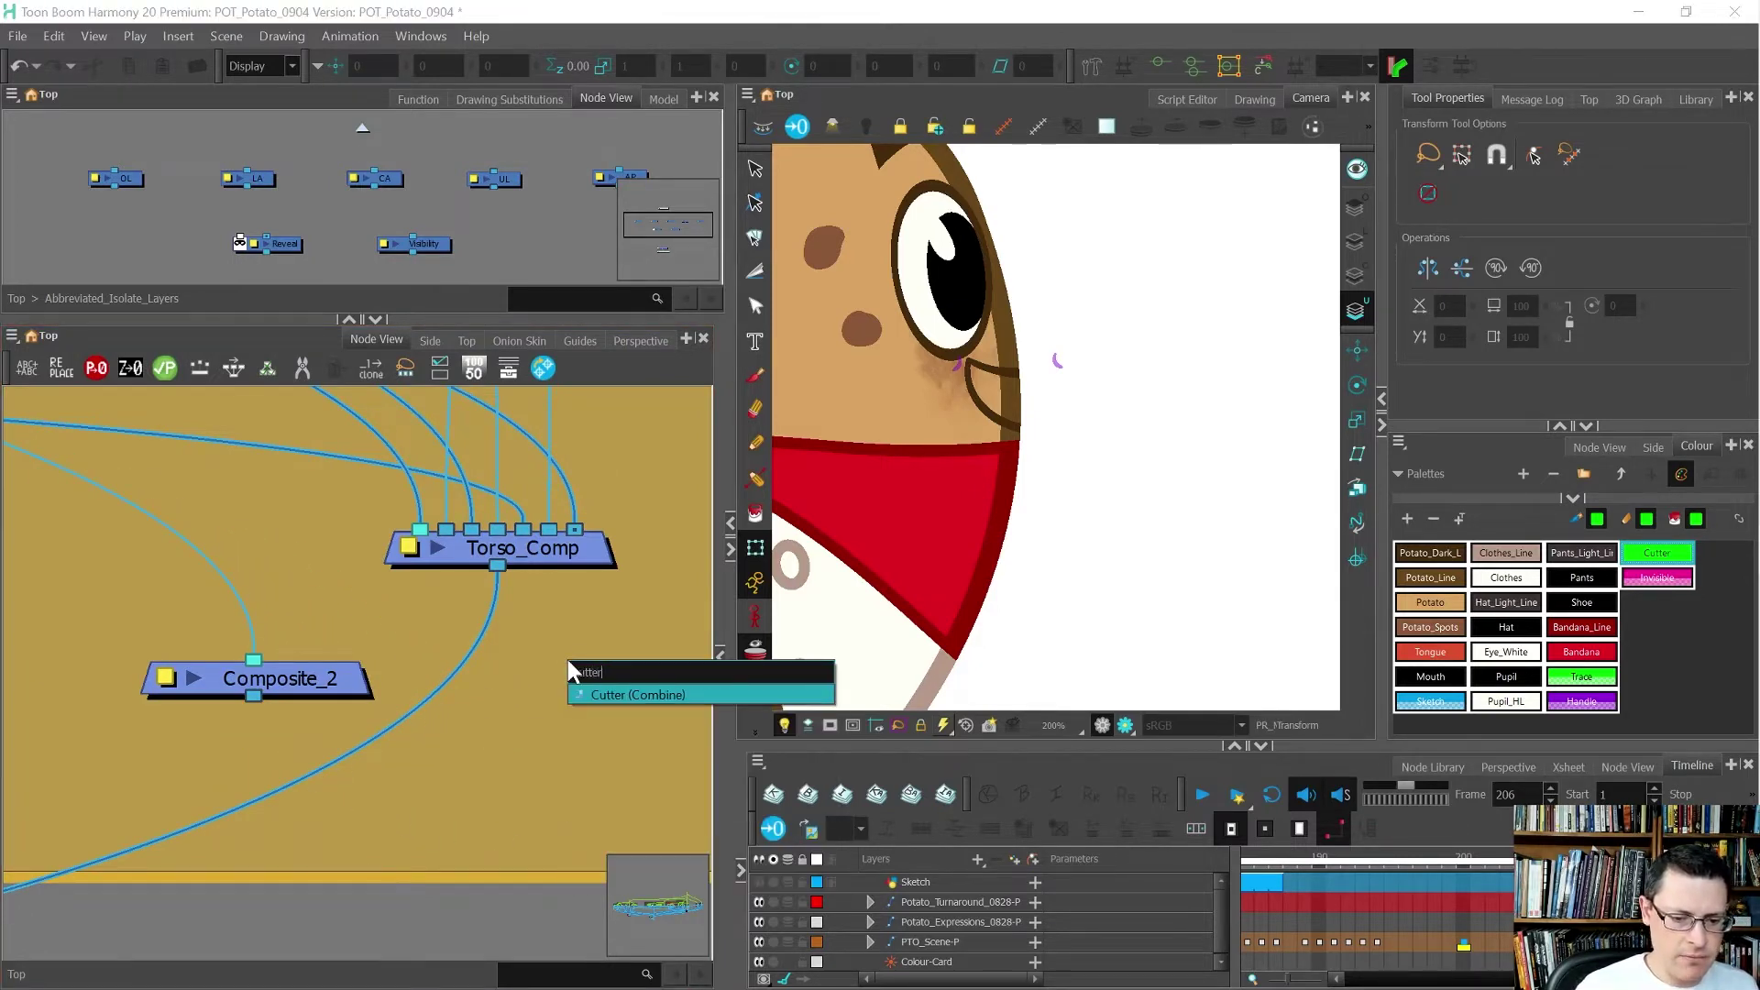
pyautogui.press('Return')
pyautogui.moveTo(691, 651); pyautogui.dragTo(532, 756)
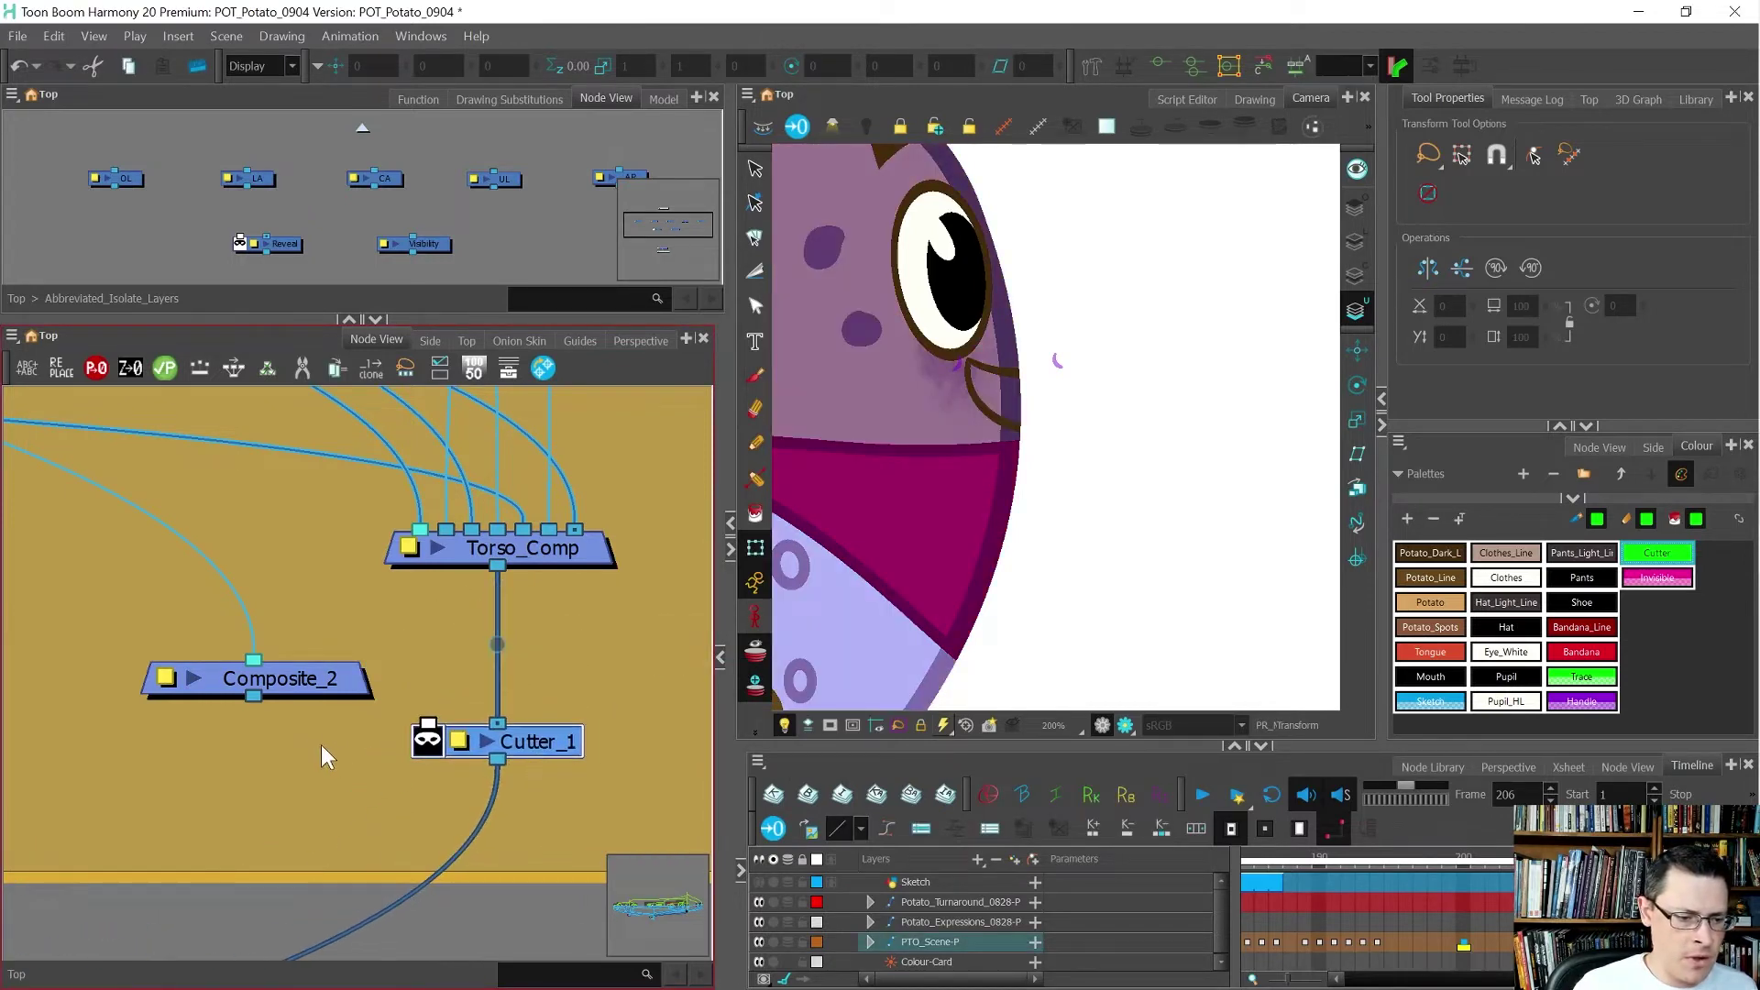
# - Connect Composite_2 to the new cutter's matte input and delete the composite, leaving the mouth underlay wired straight to the cutter
pyautogui.moveTo(255, 697); pyautogui.dragTo(427, 723)
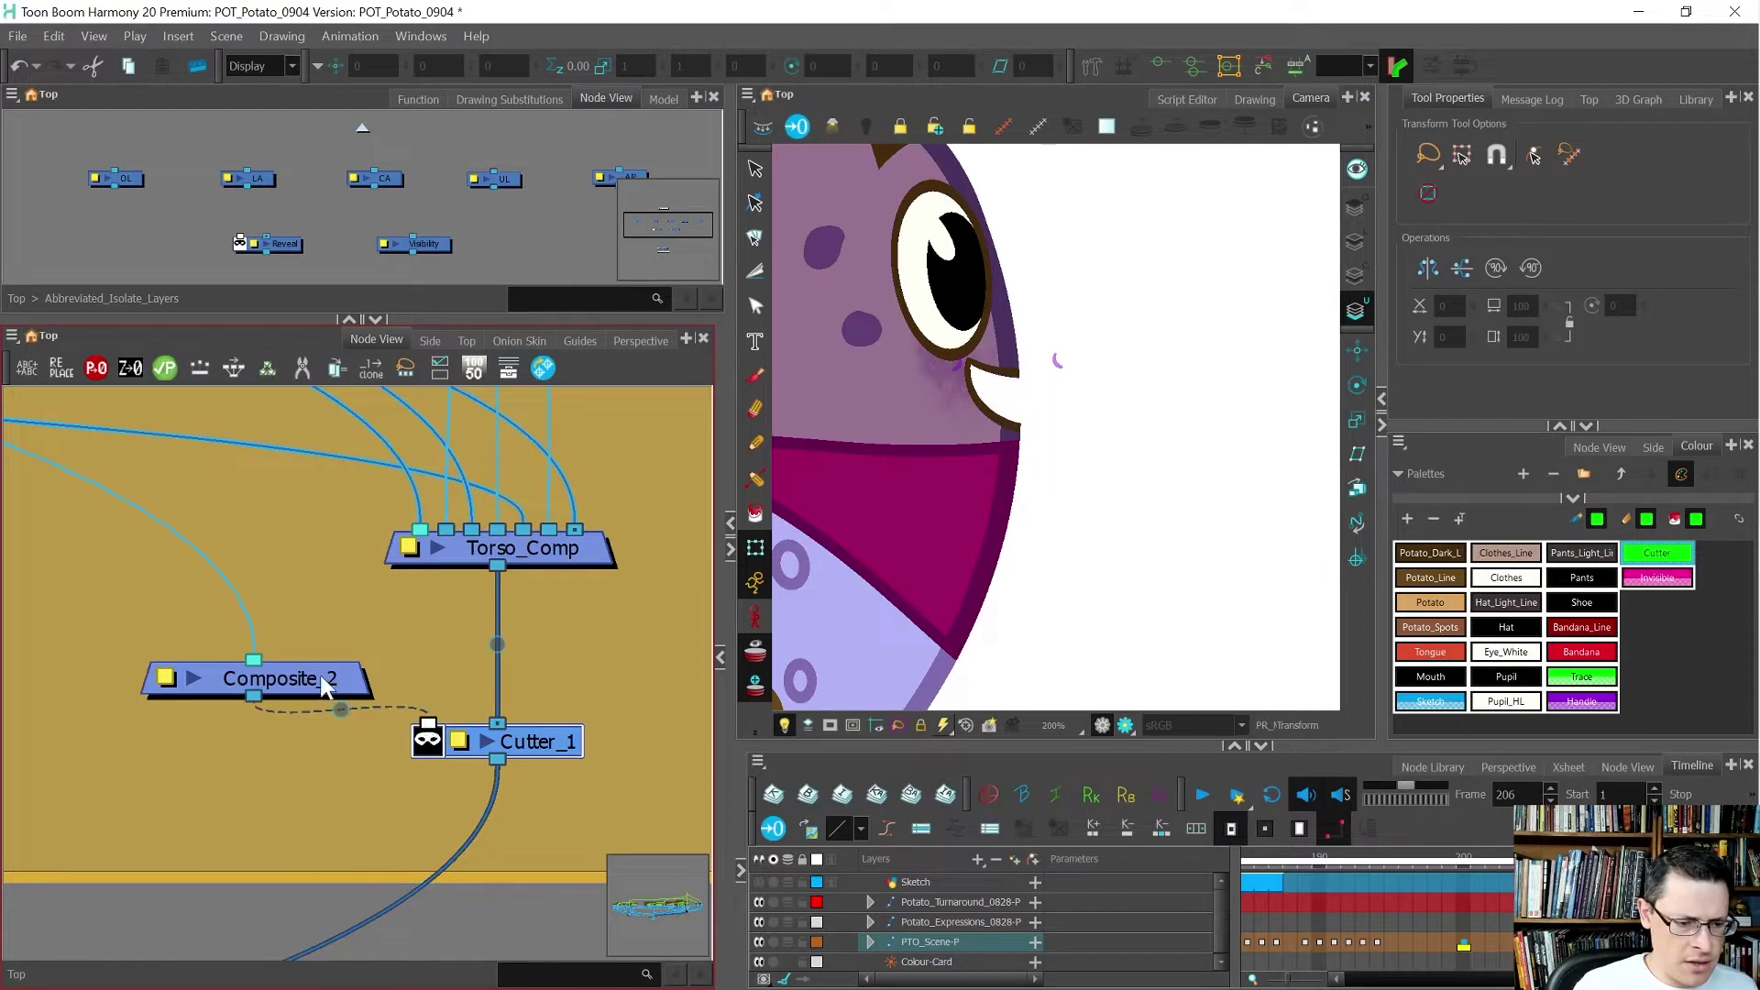
pyautogui.press('Delete')
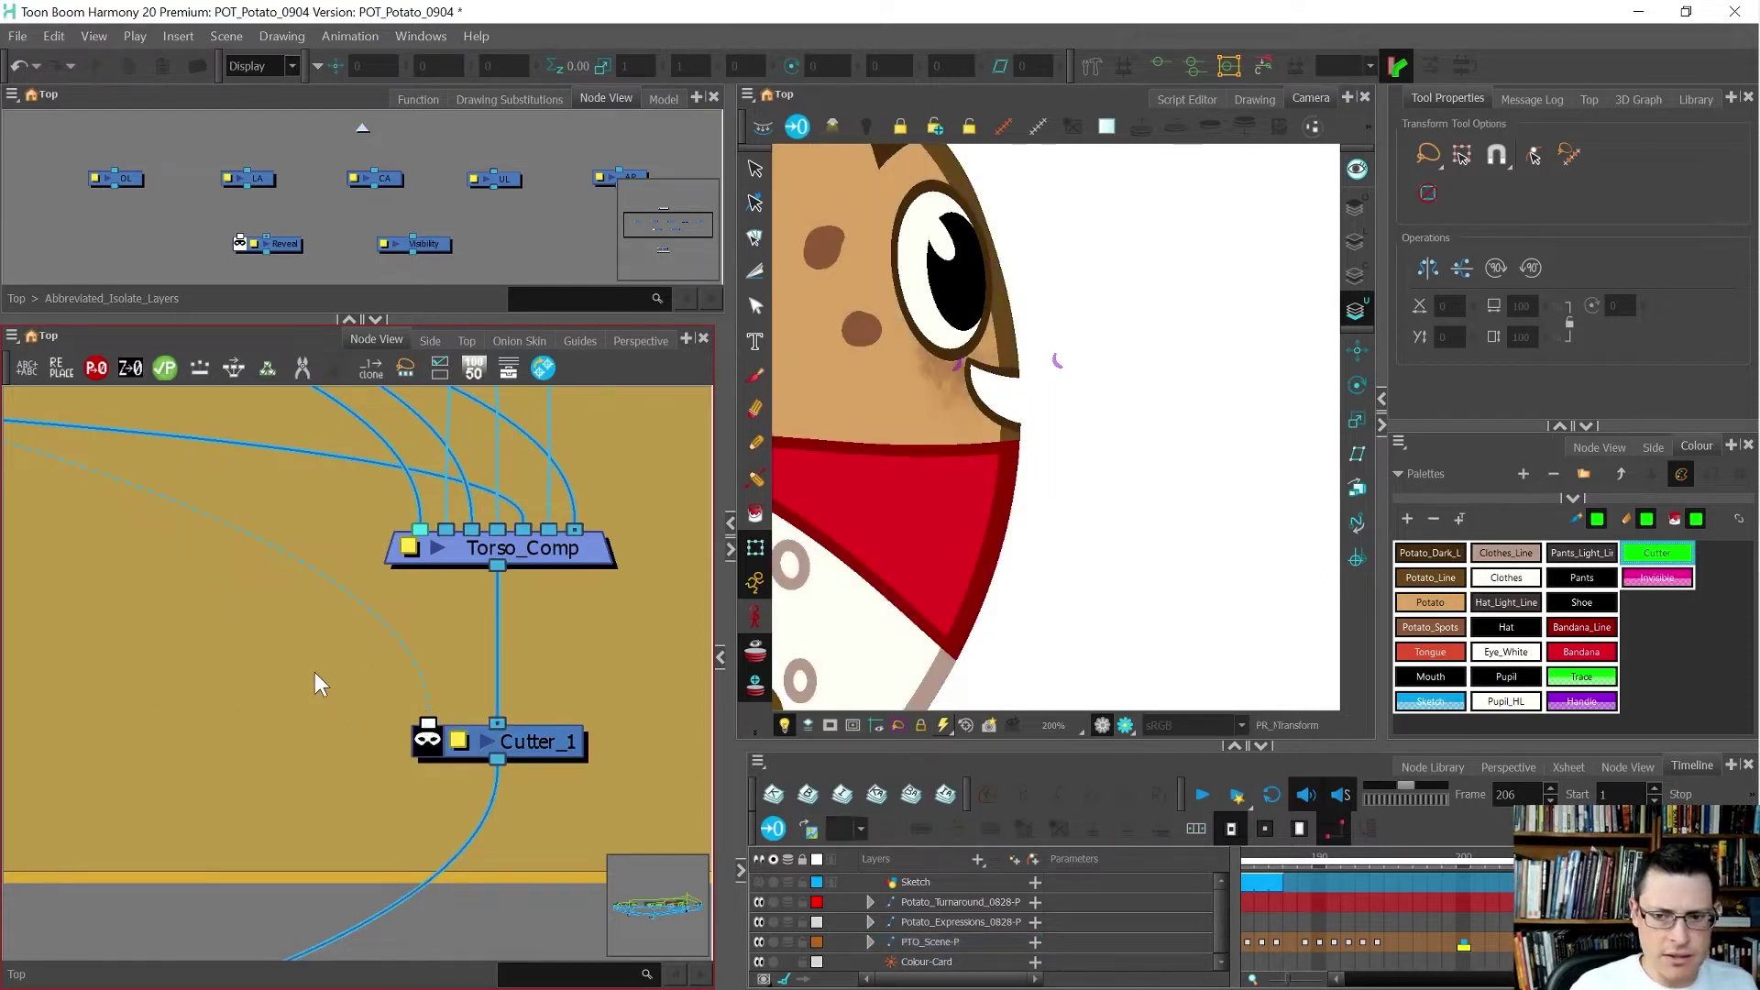
pyautogui.click(515, 738)
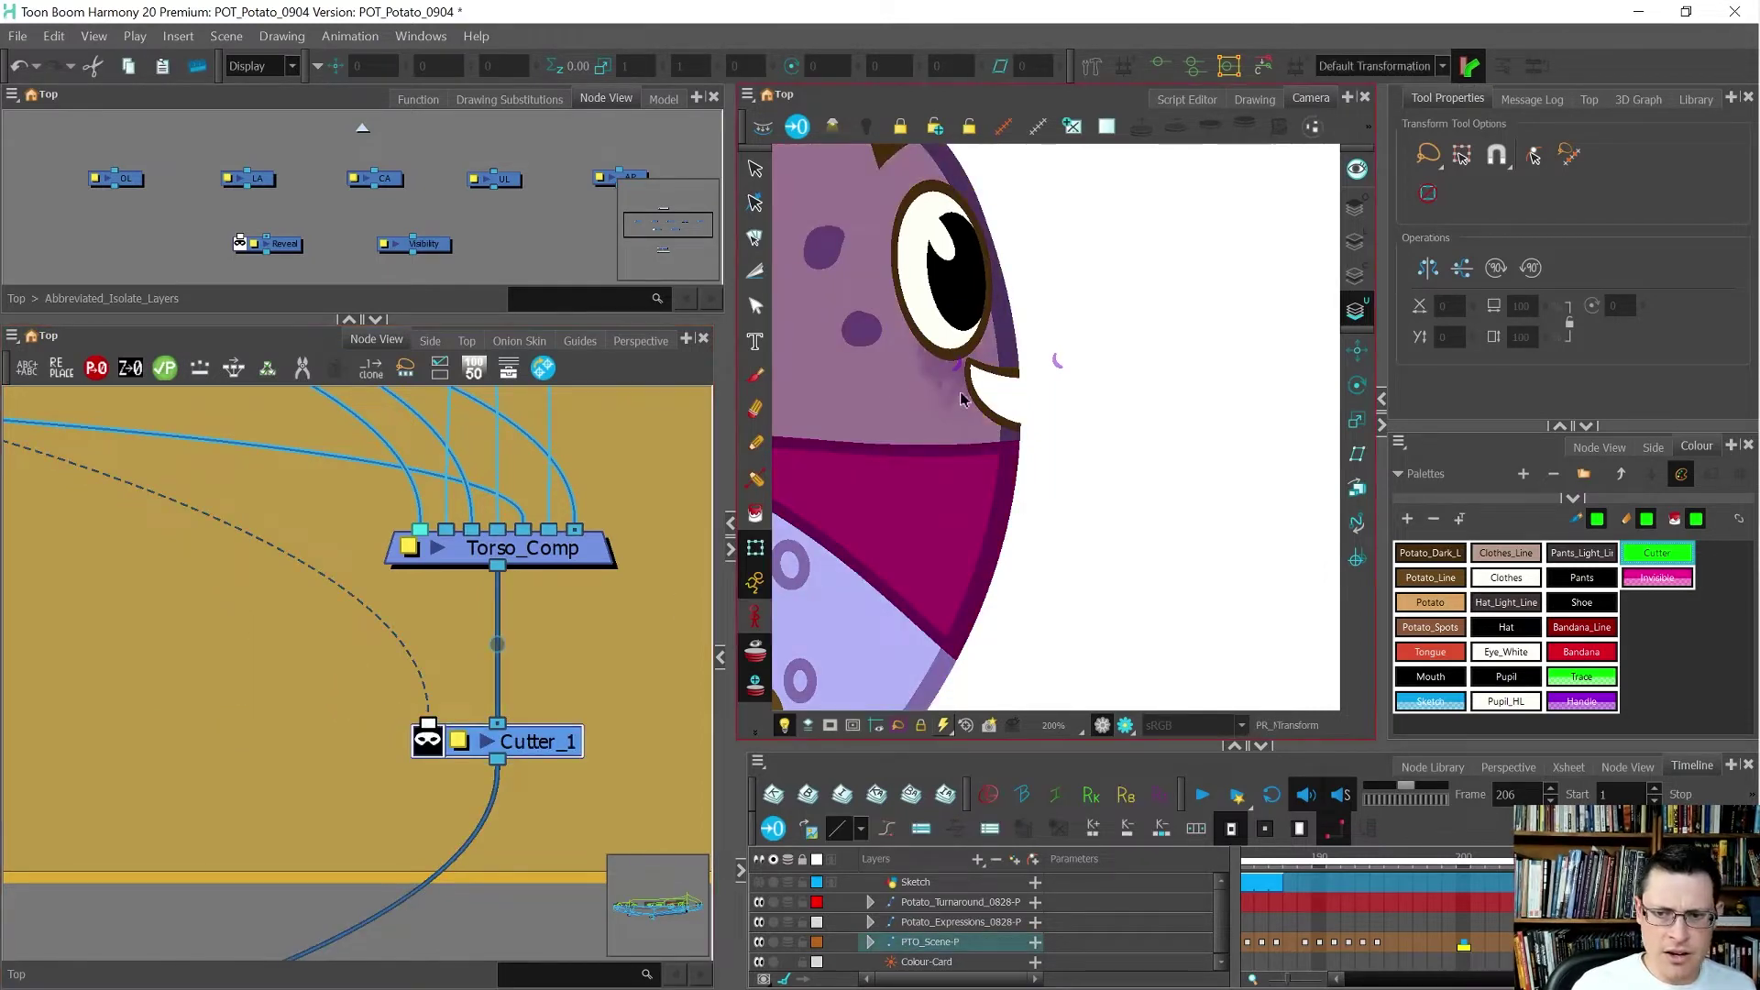
# - Check the profile mouth cut-out in render view, both close up and against the whole face, and return to the OpenGL view
pyautogui.scroll(1, 1064, 379)
pyautogui.click(1005, 398)
pyautogui.scroll(-1, 1005, 398)
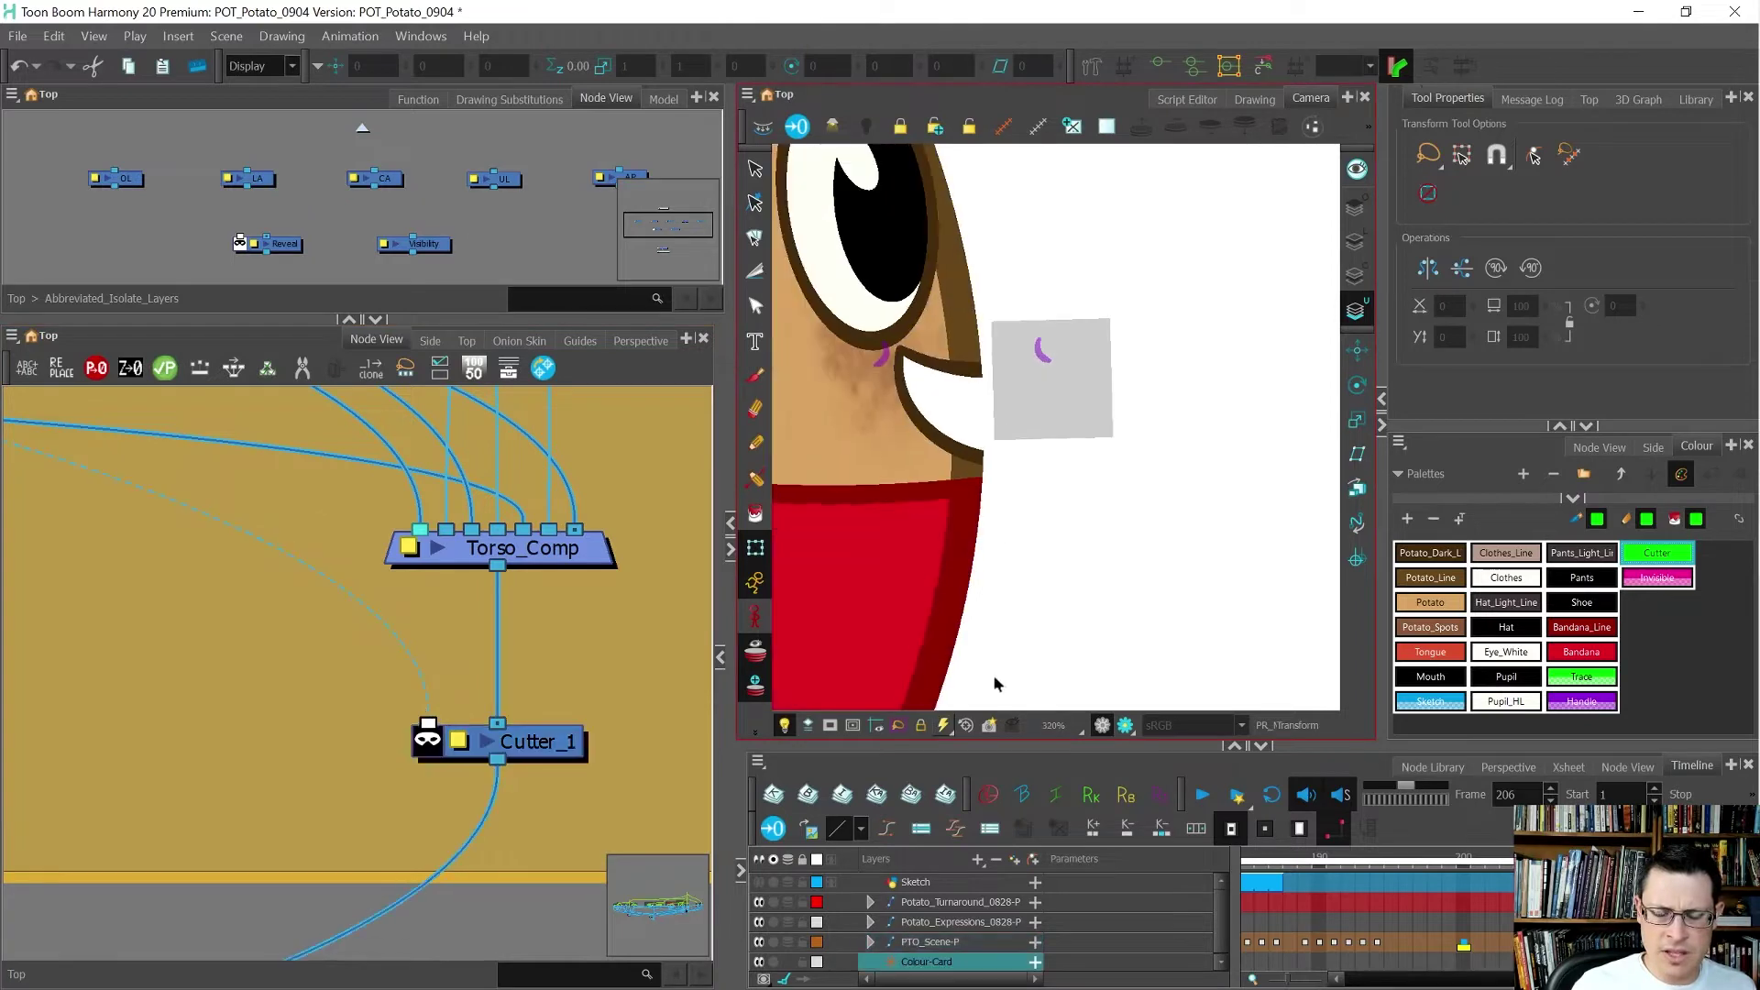
pyautogui.click(1124, 725)
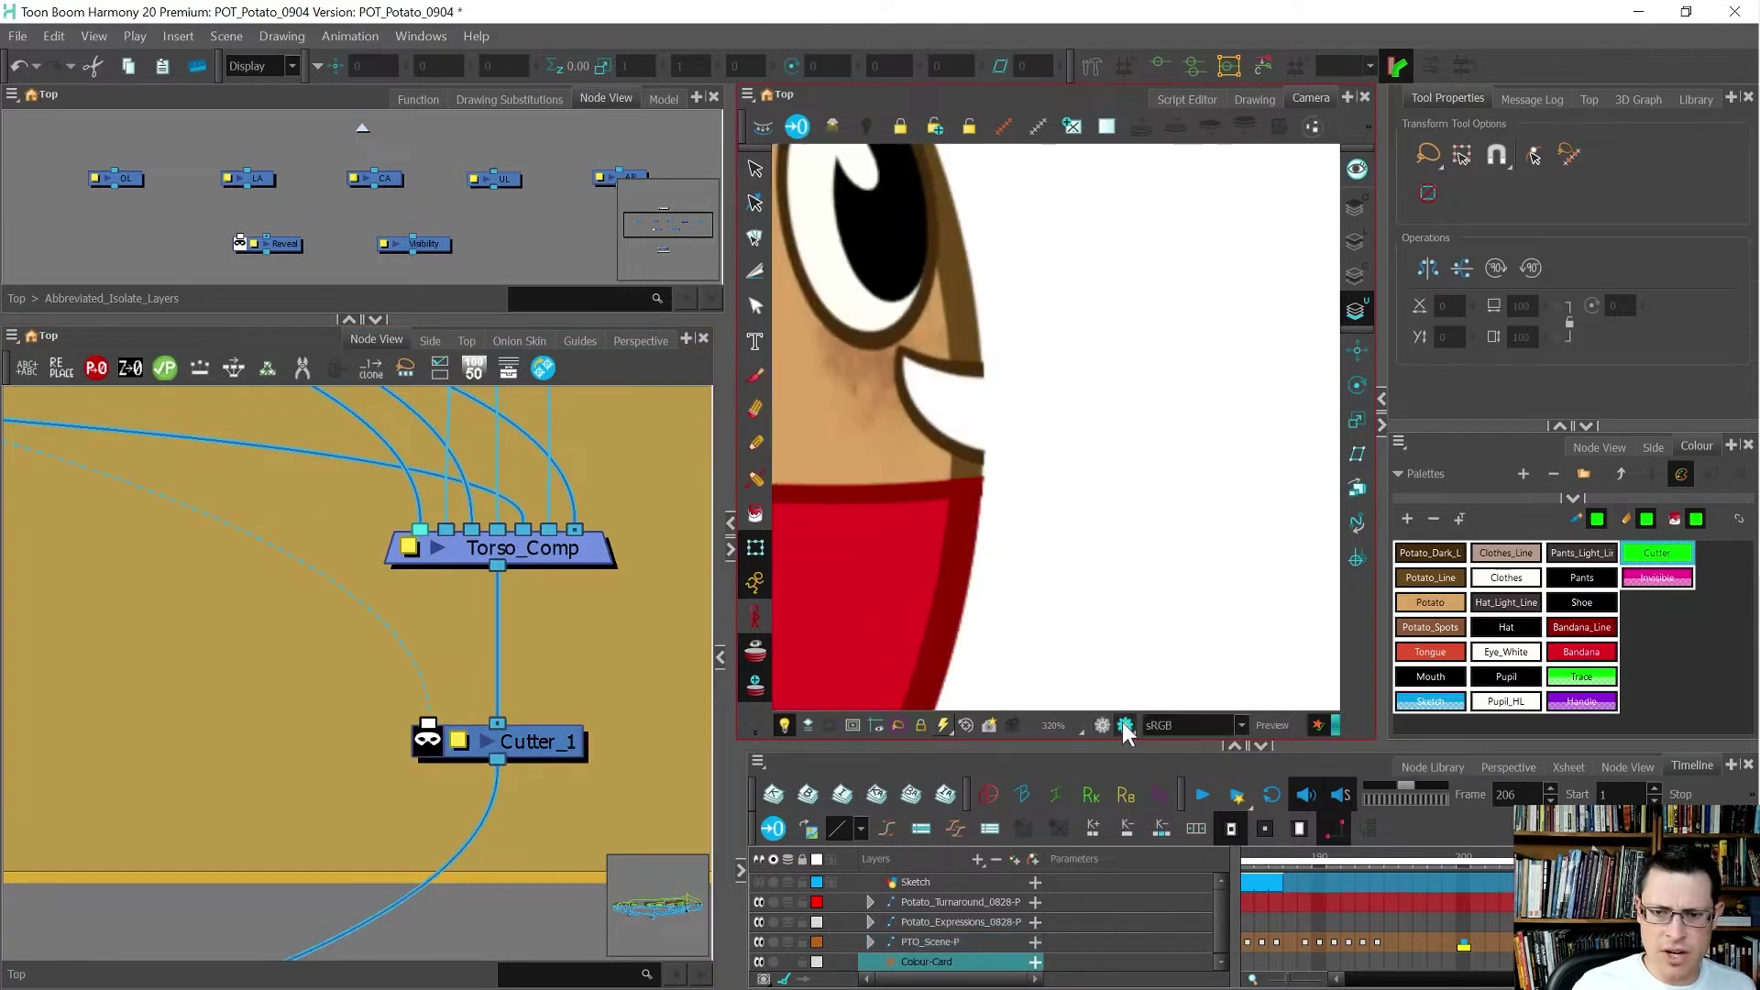
pyautogui.scroll(-3, 1027, 416)
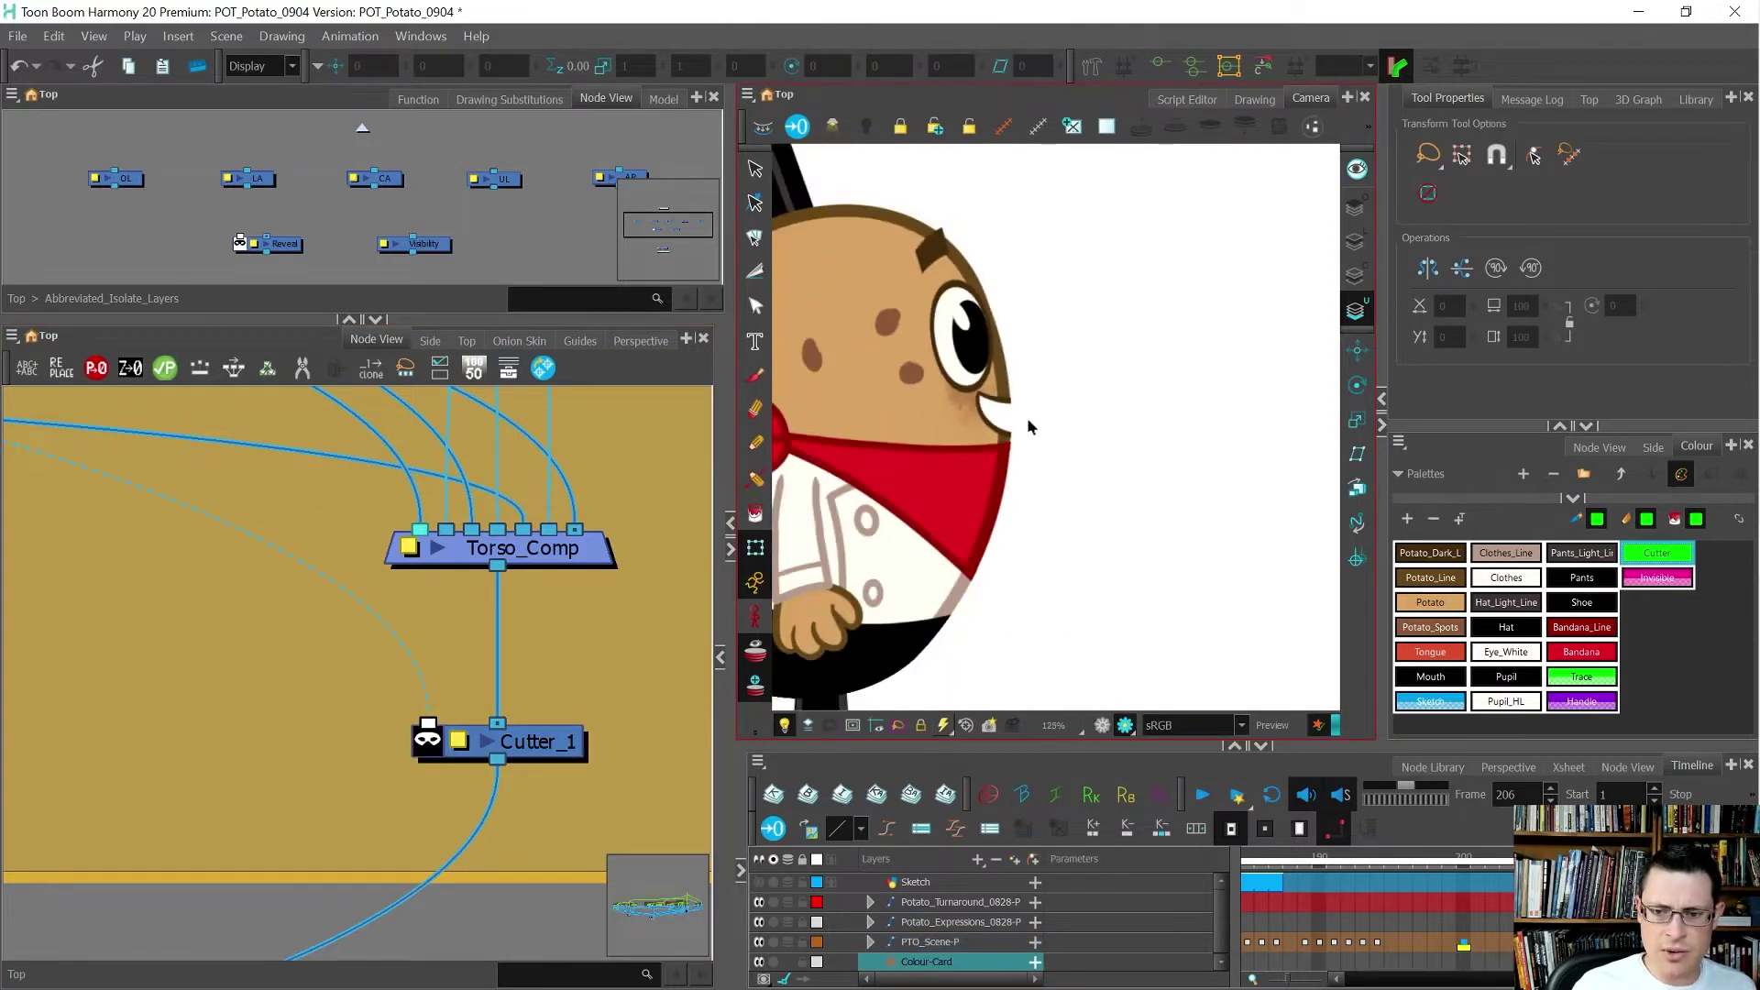
pyautogui.scroll(4, 1007, 410)
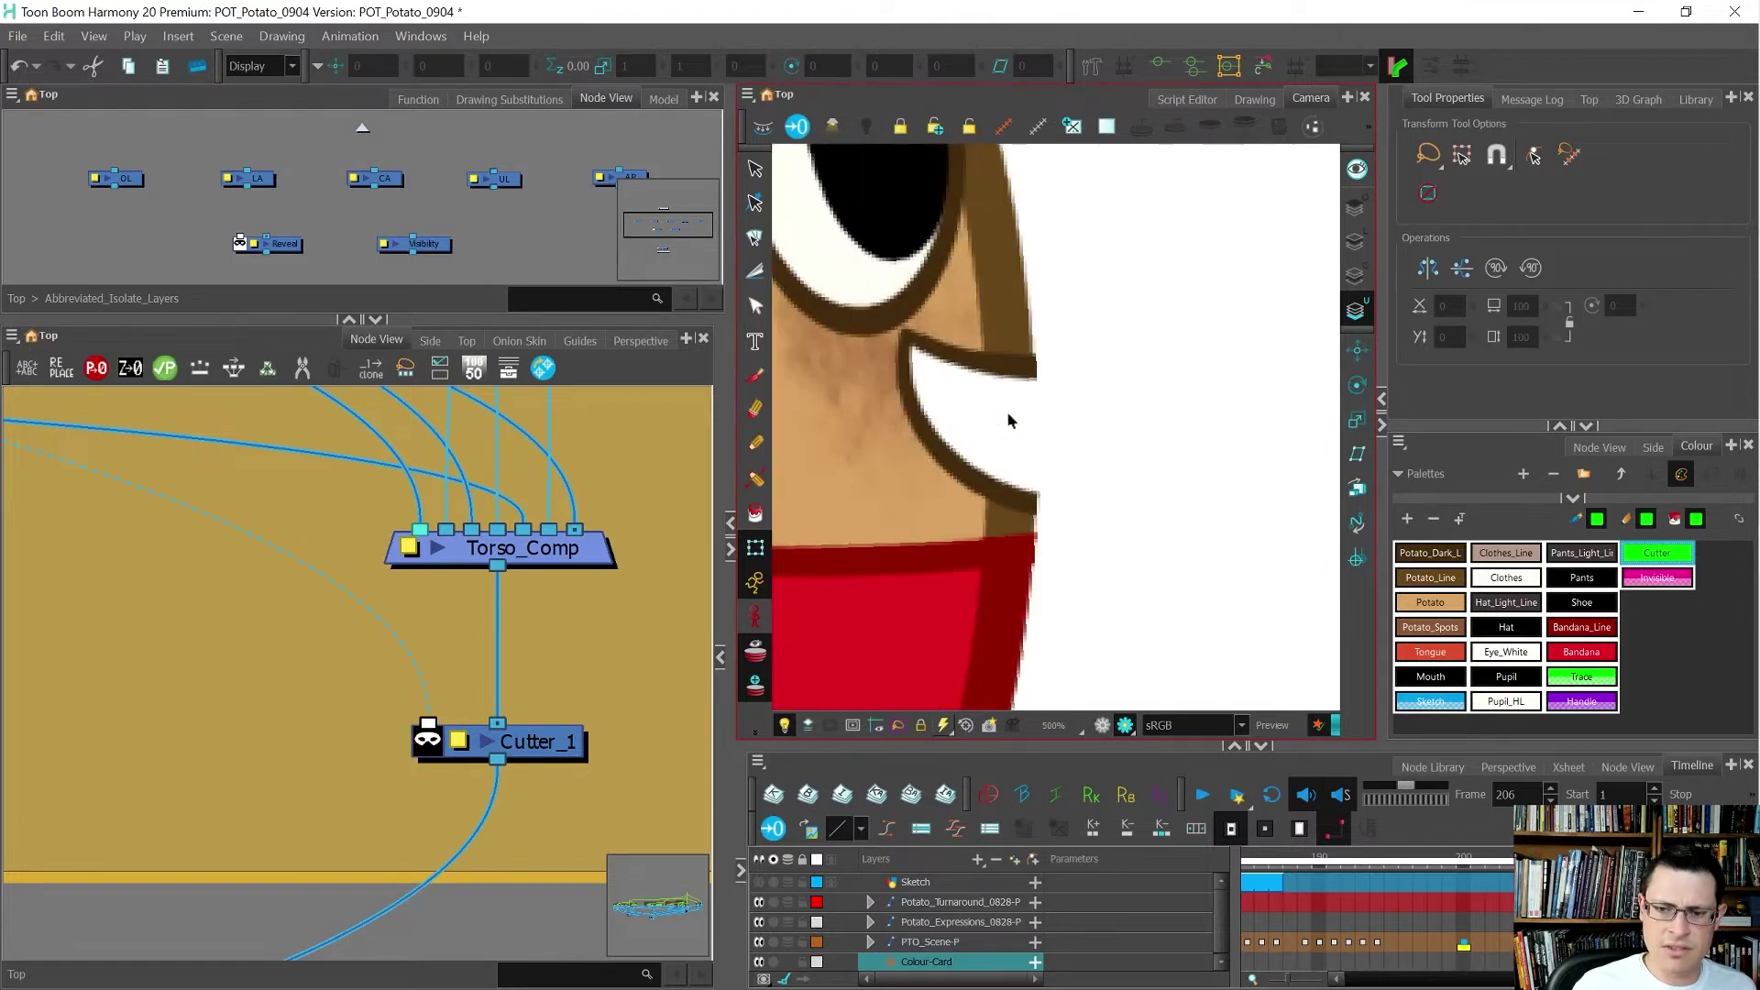
pyautogui.scroll(-2, 1006, 410)
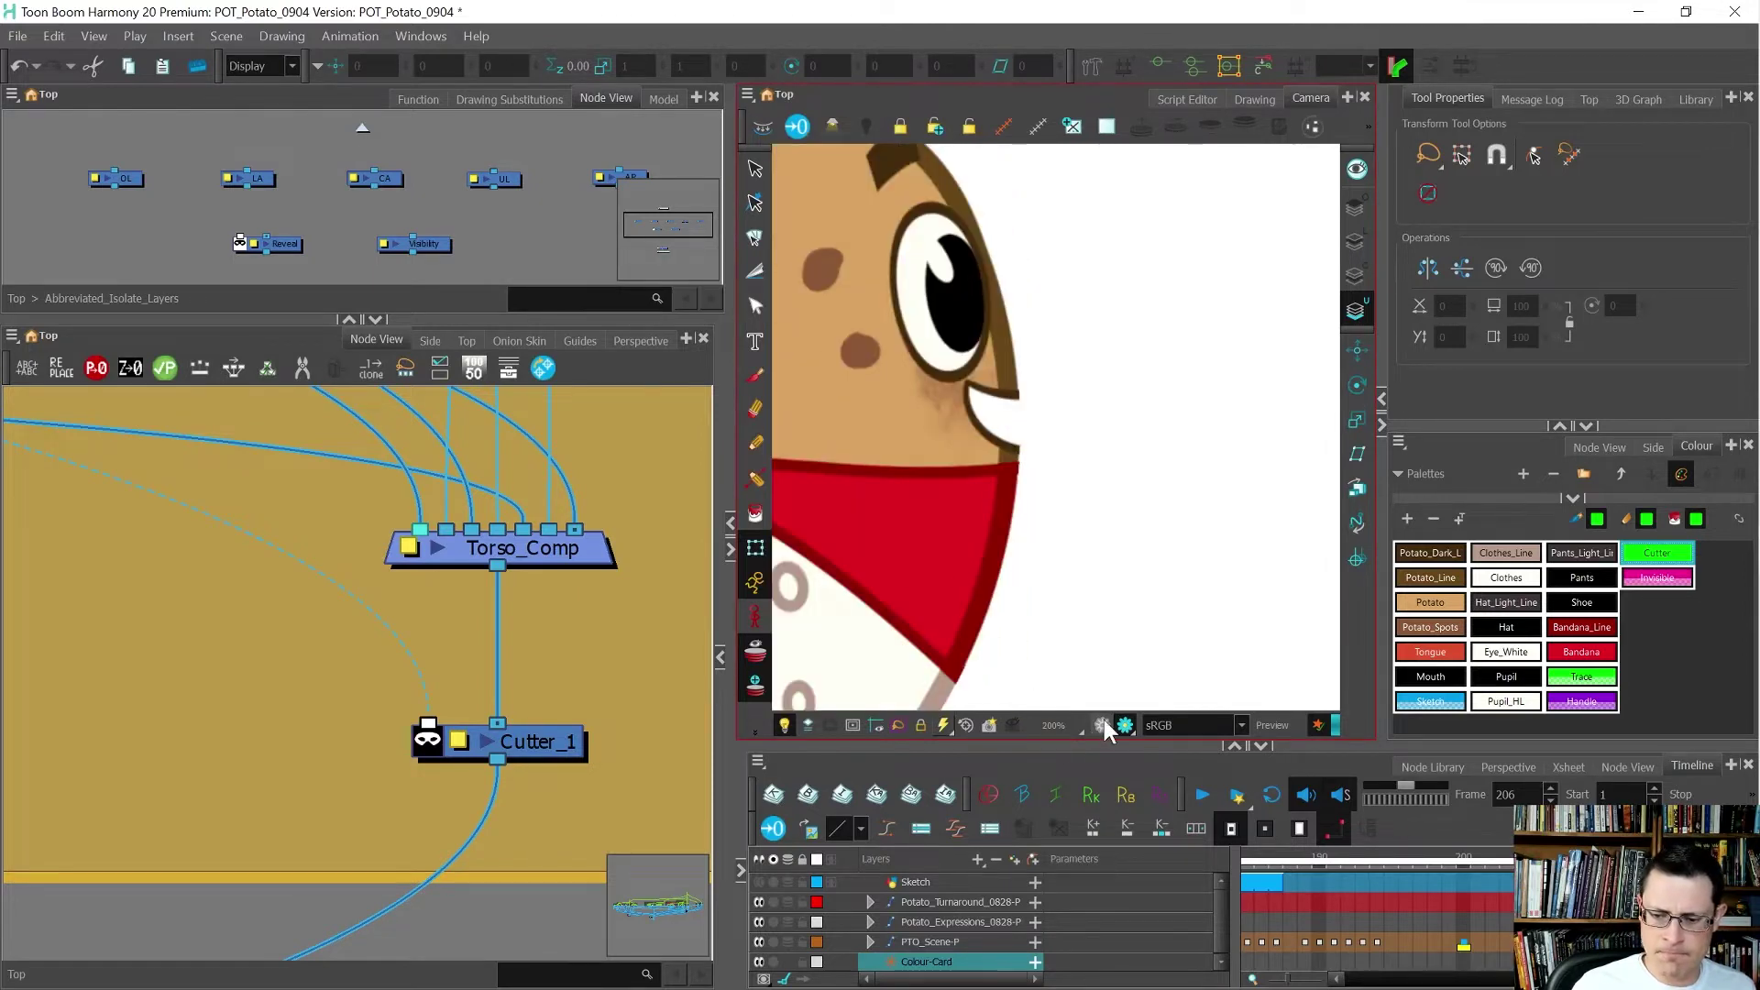
pyautogui.click(1103, 722)
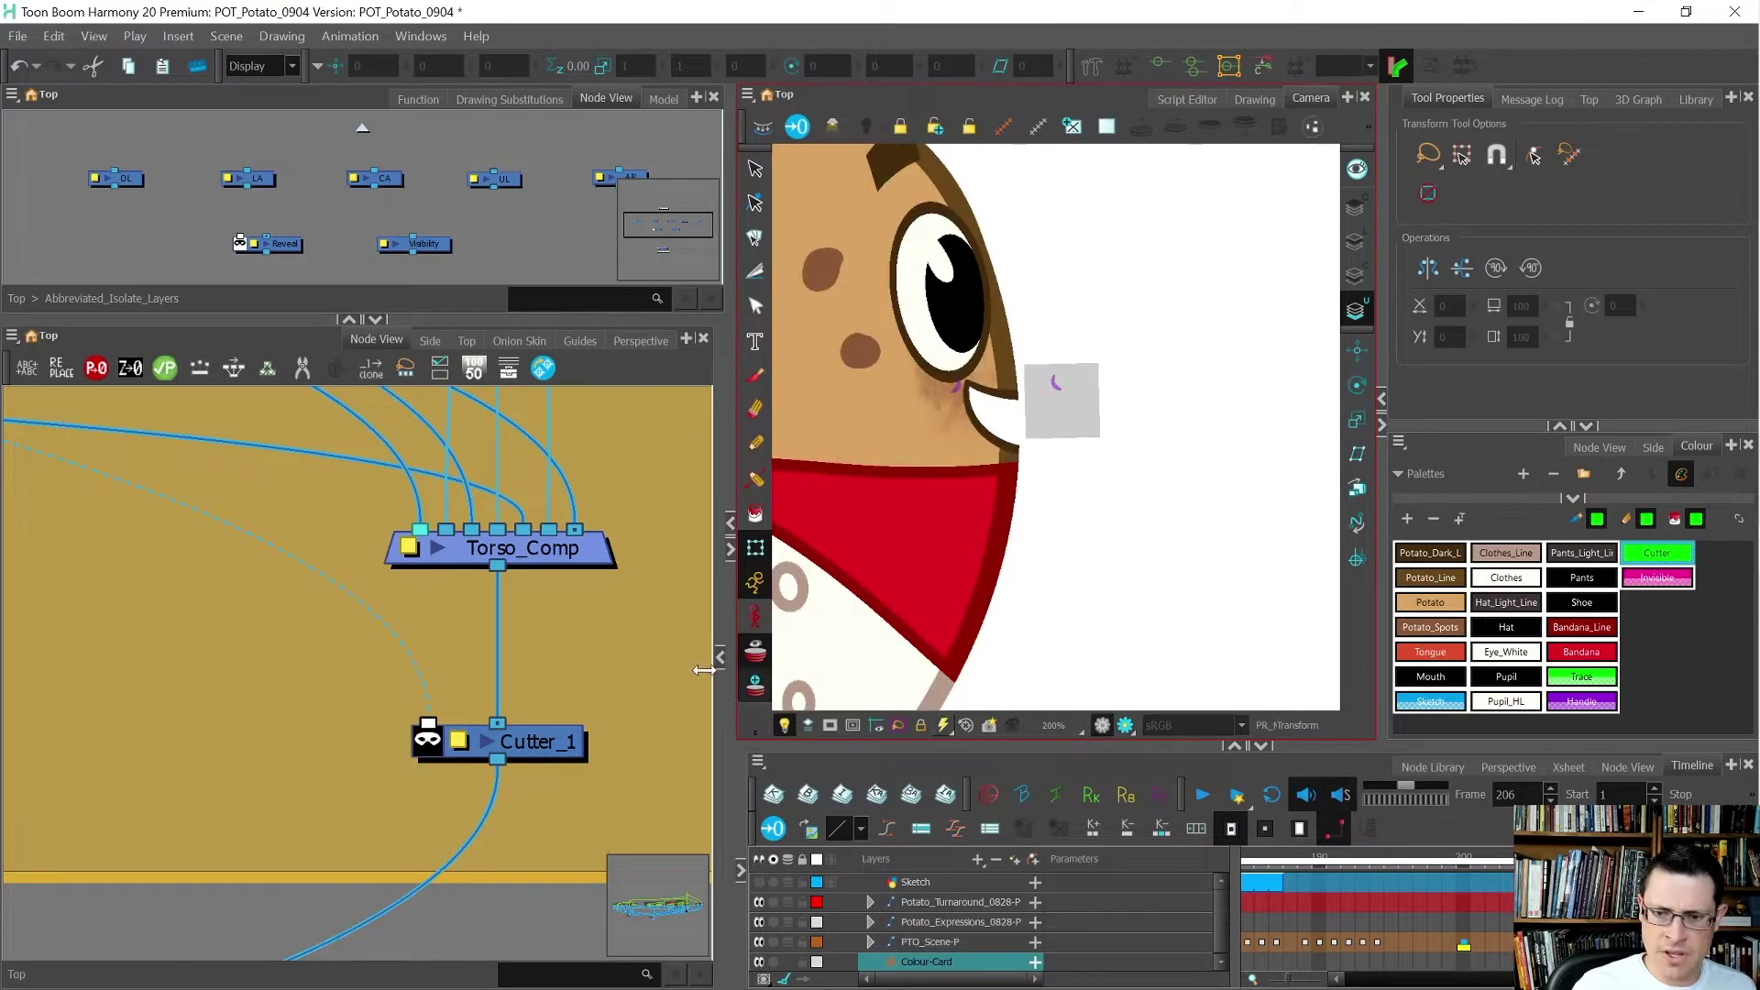
# - Rename the new cutter node Torso_Cut_by_PR_Mouth_Underlay and save the scene
pyautogui.scroll(1, 450, 748)
pyautogui.doubleClick(454, 743)
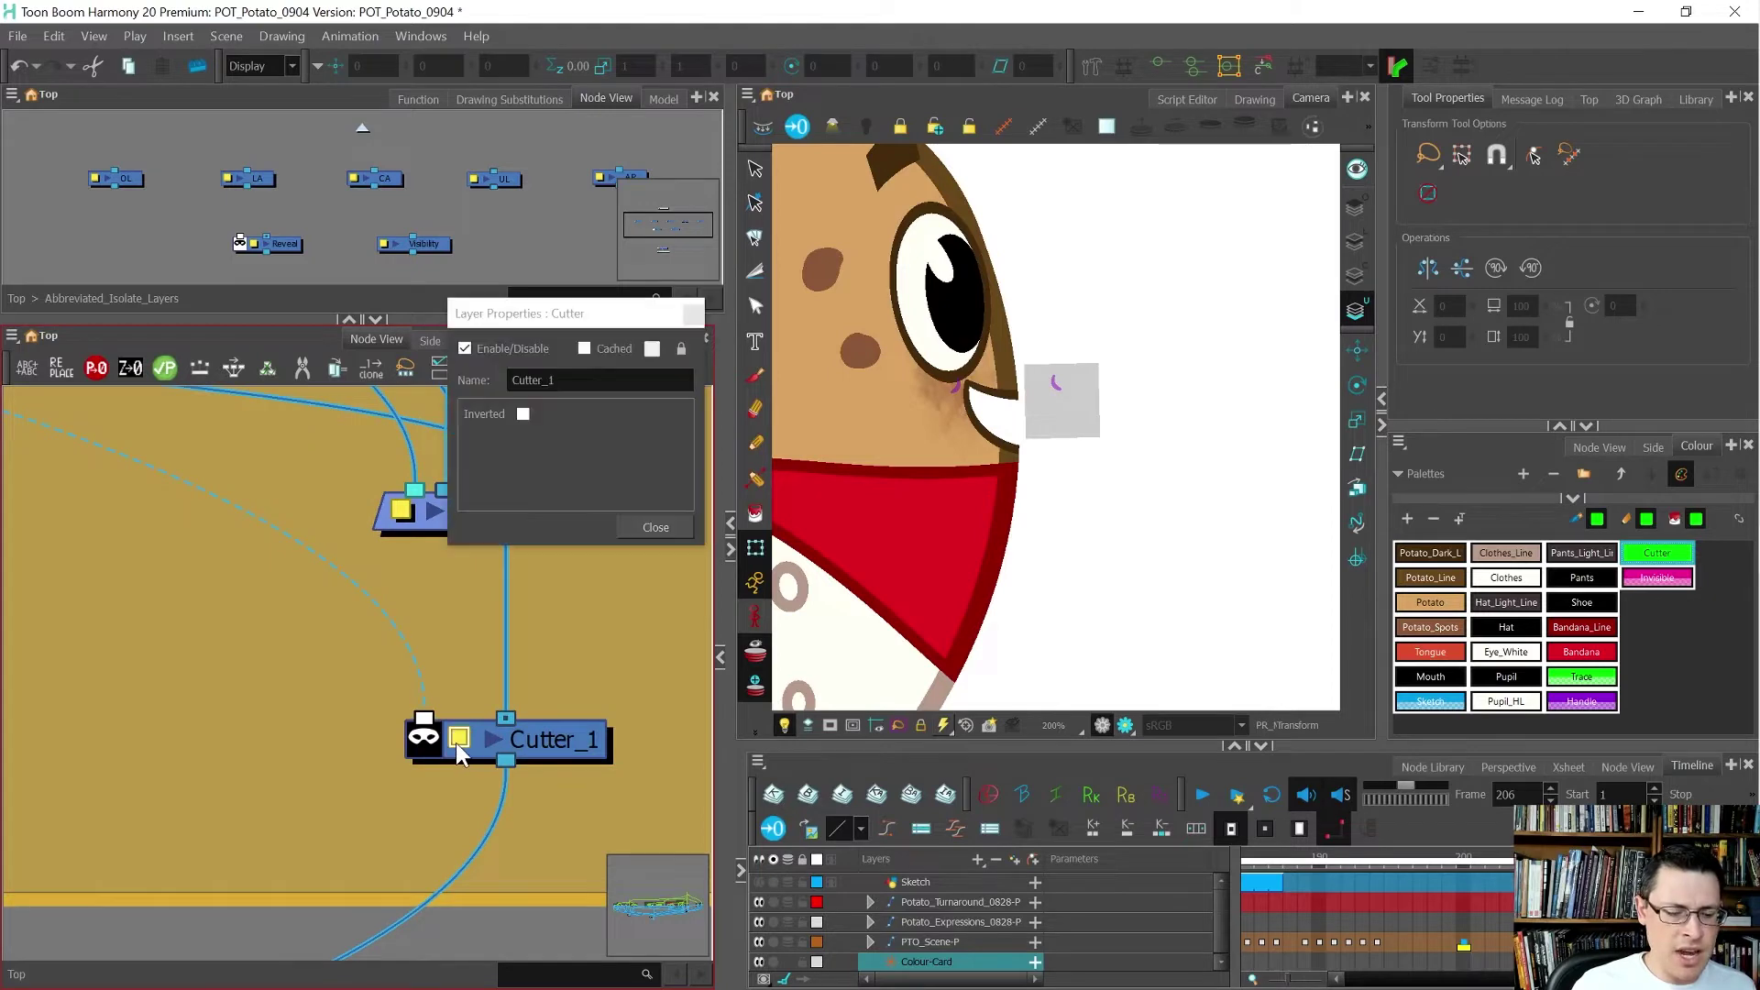
pyautogui.moveTo(563, 317); pyautogui.dragTo(884, 438)
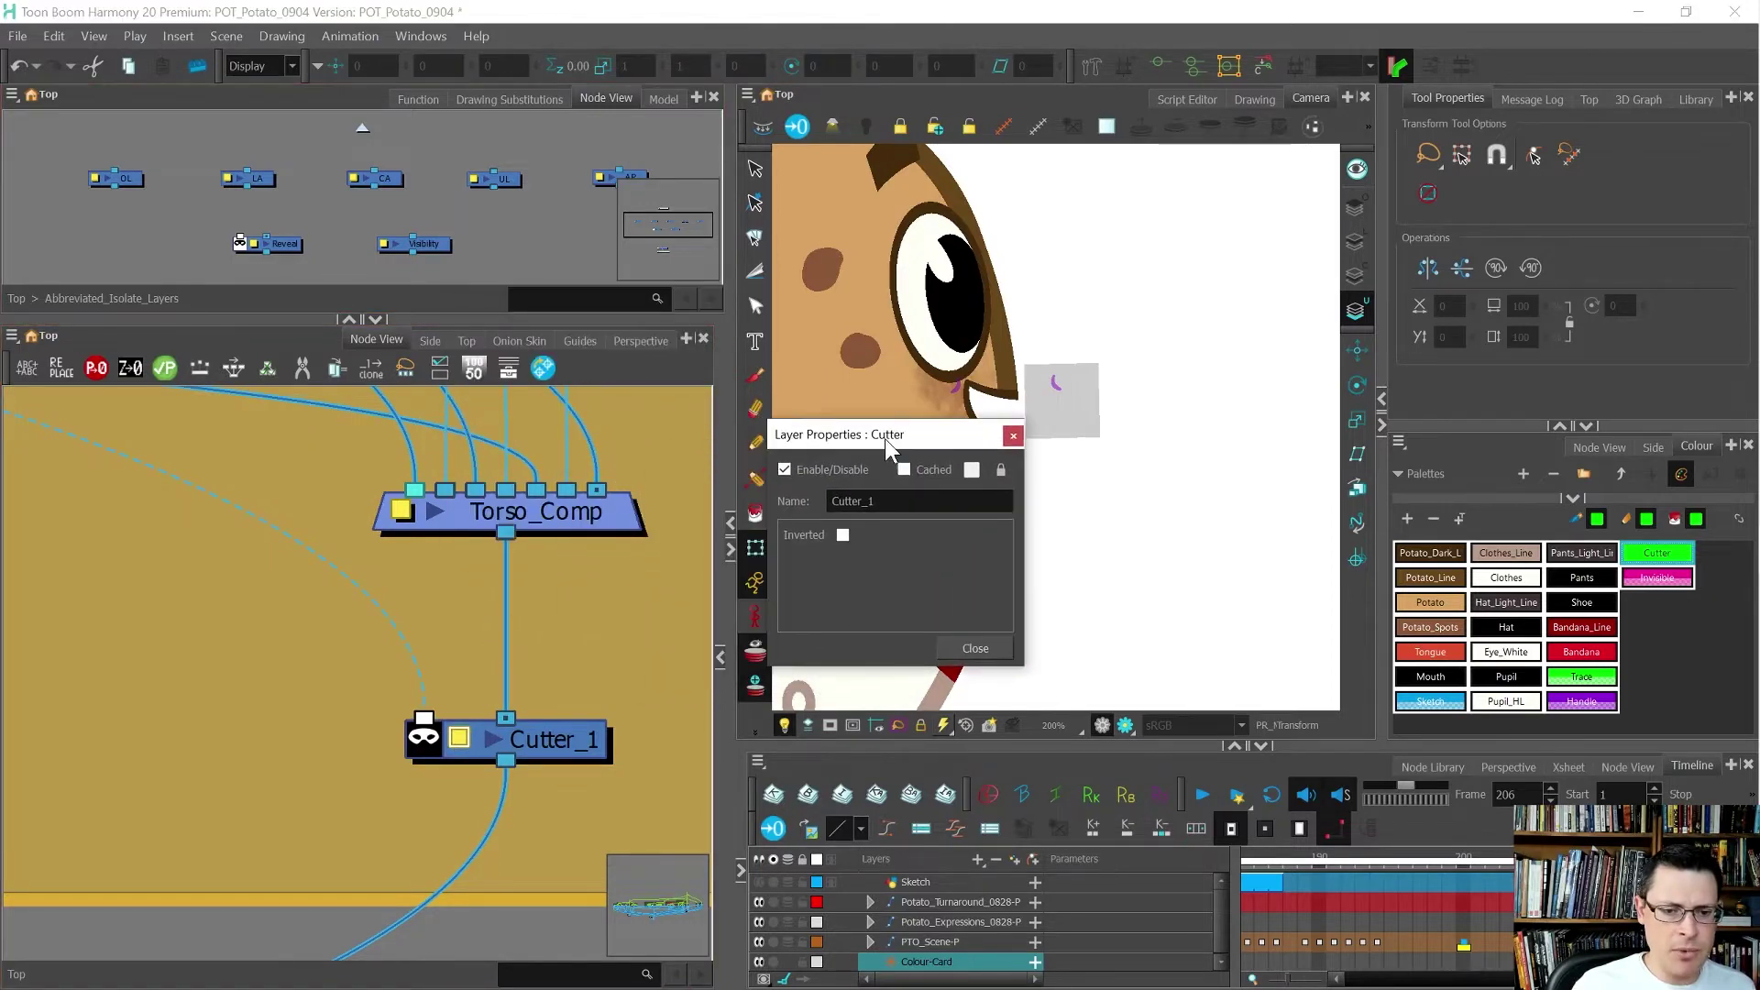
pyautogui.write('To')
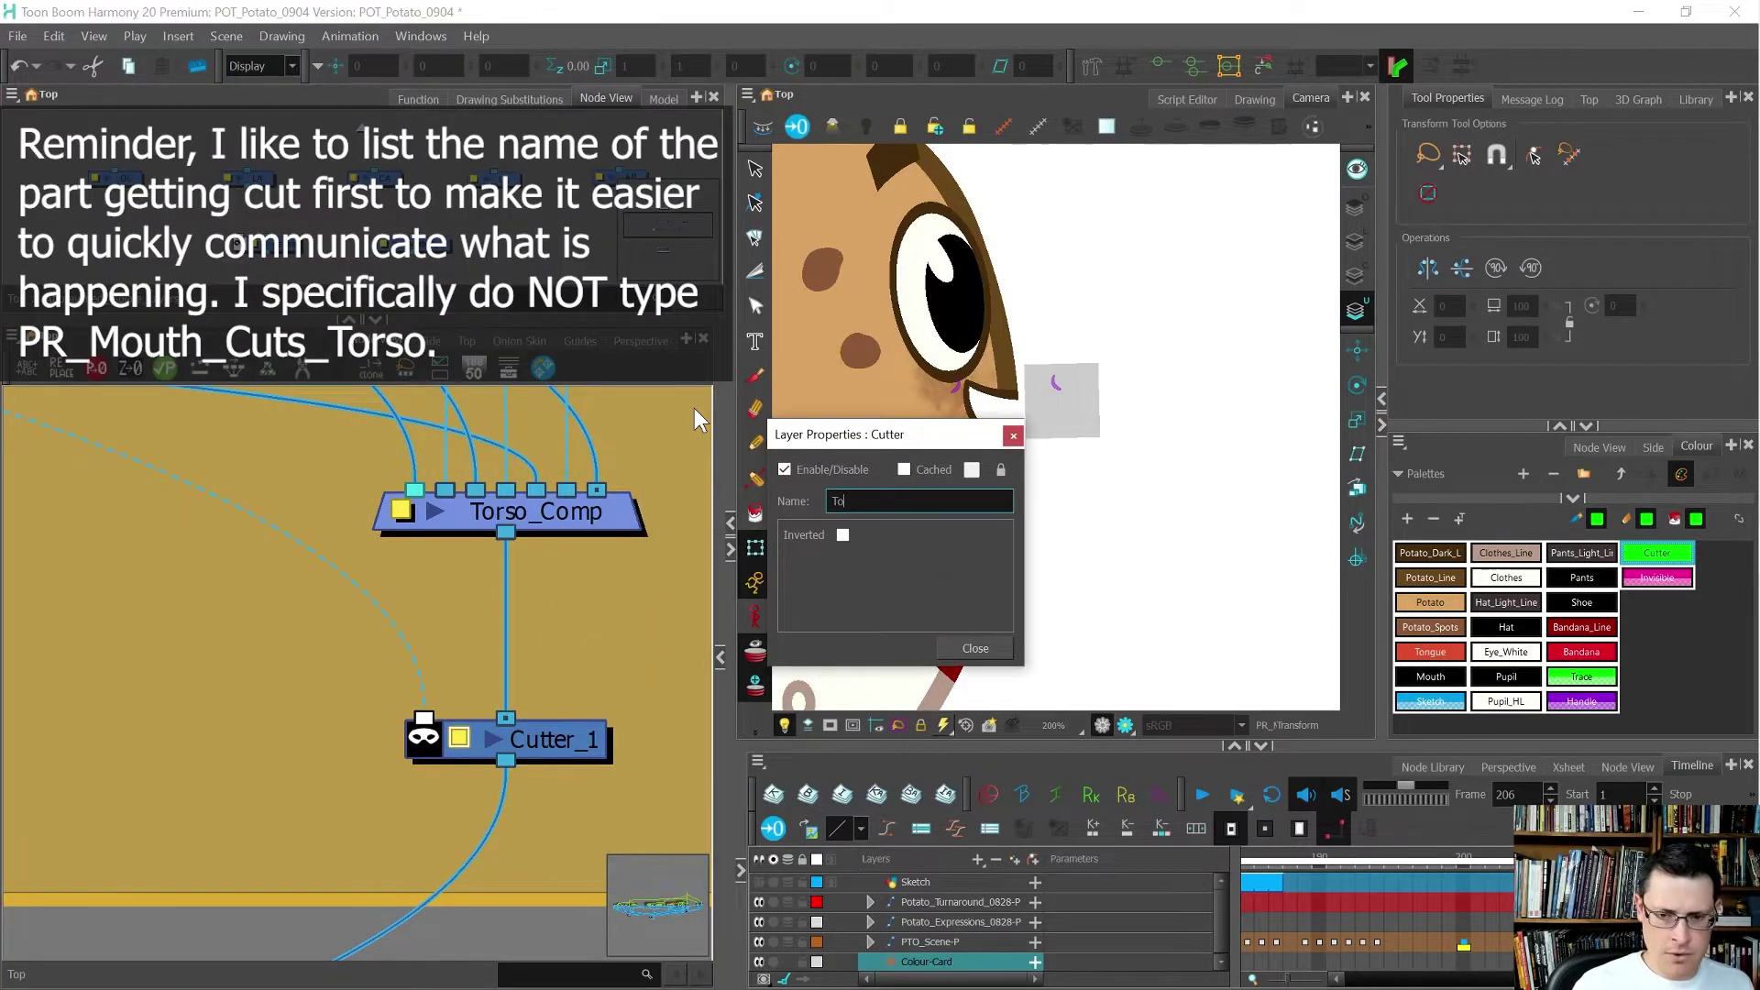
pyautogui.write('rso_Cut_by')
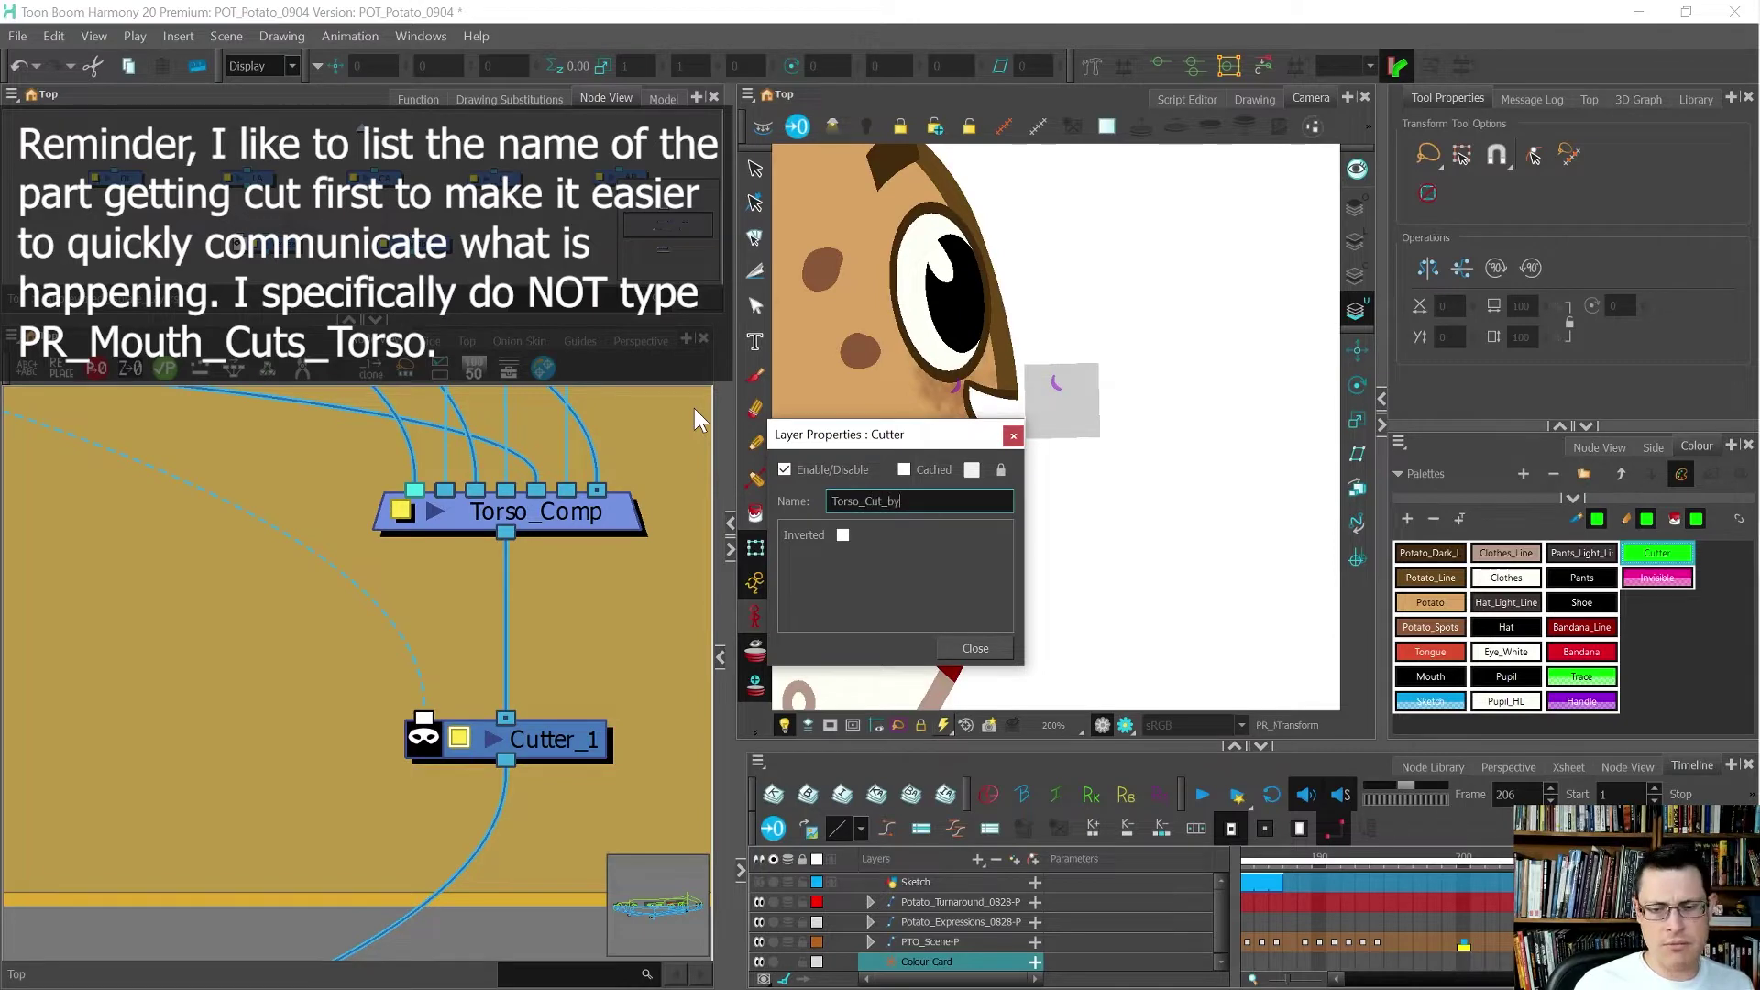
pyautogui.write('_')
pyautogui.write('PR_Mouth_Underlay')
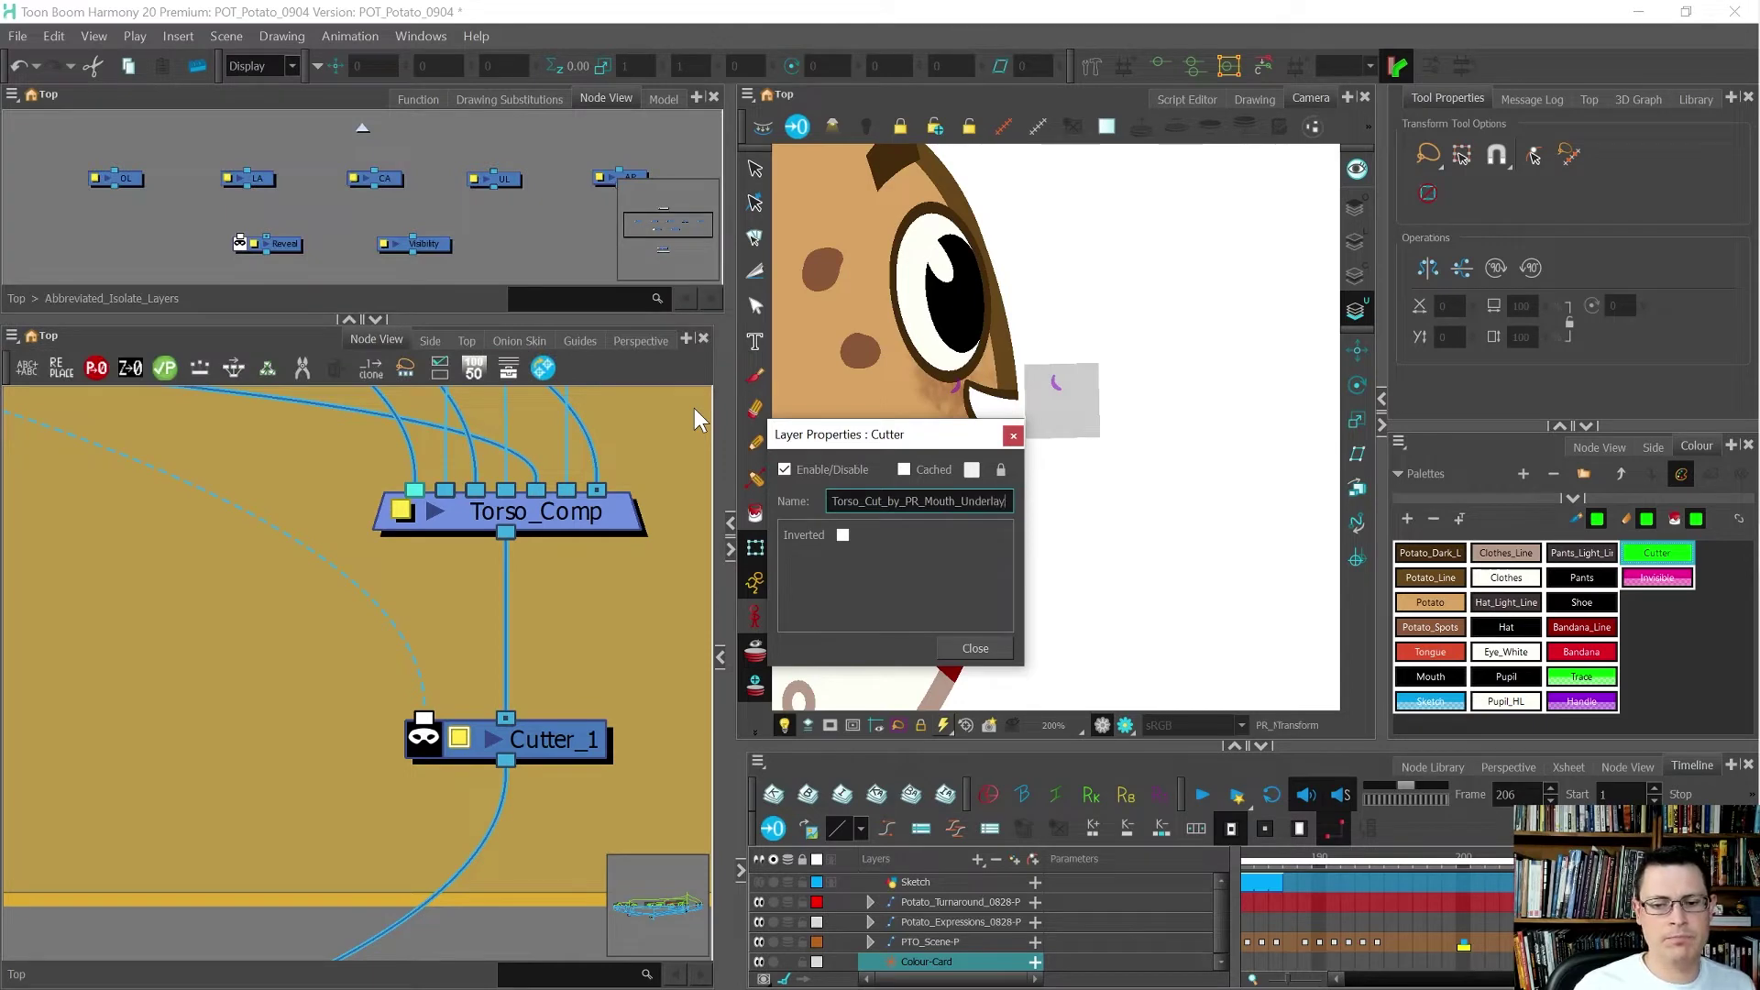
pyautogui.press('Return')
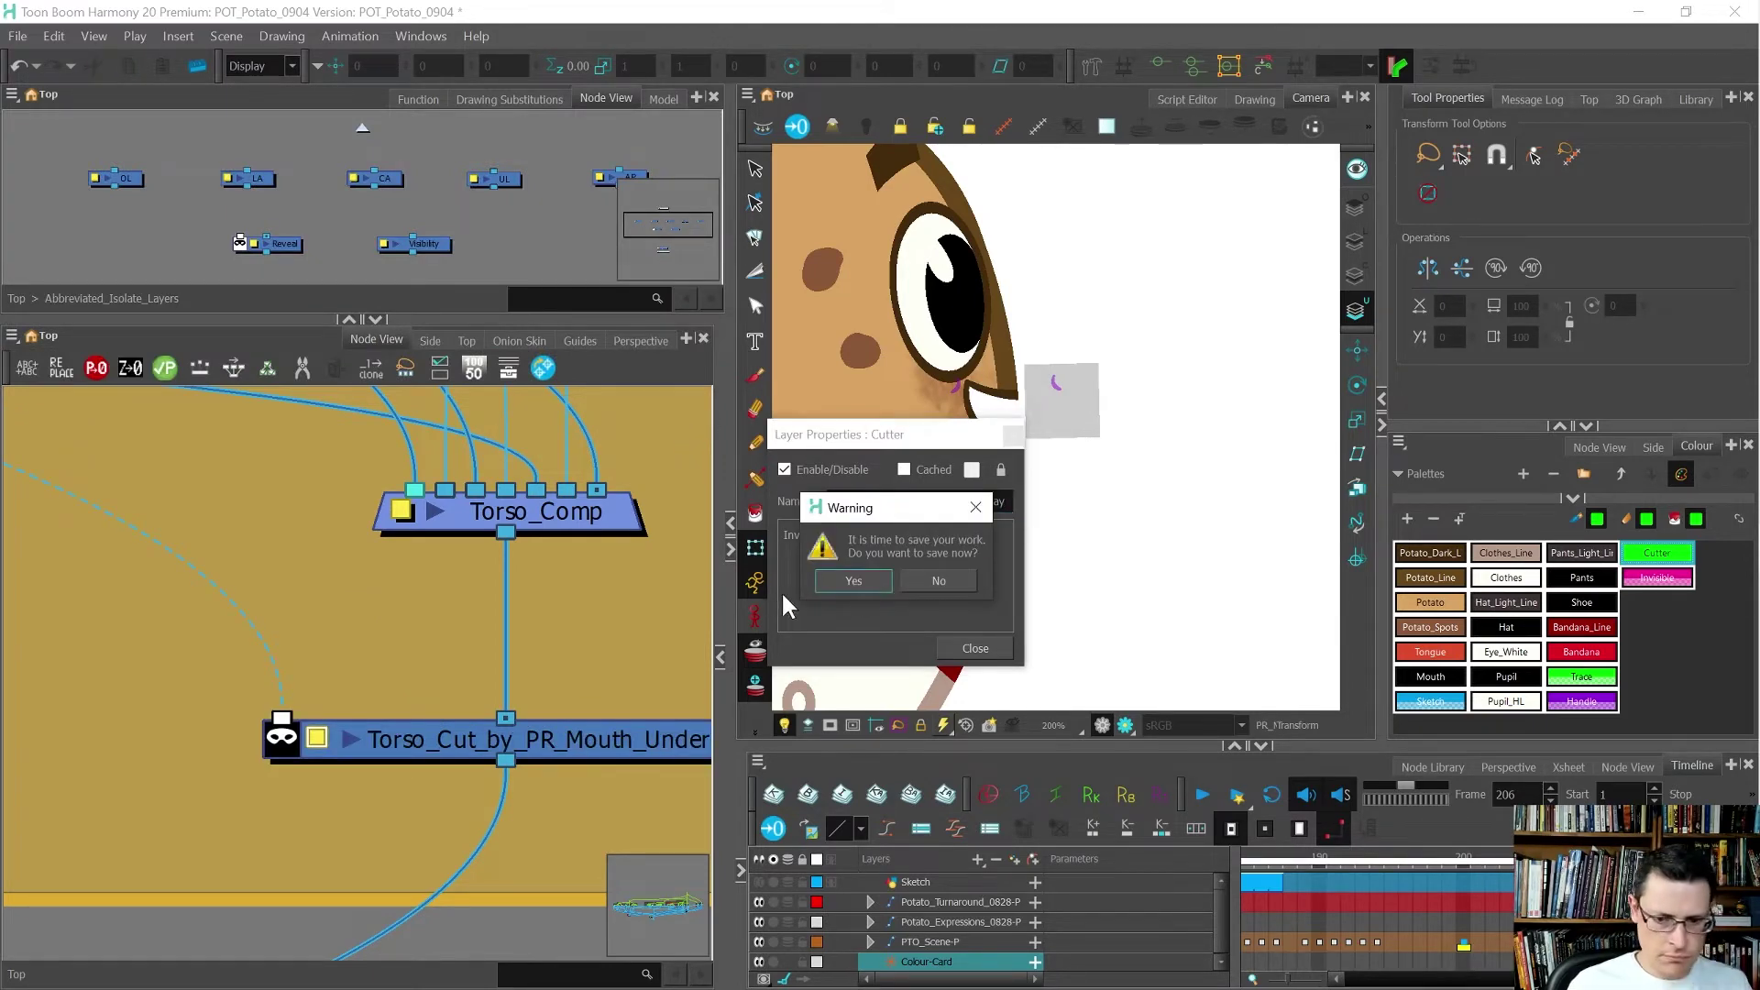
pyautogui.click(854, 580)
pyautogui.click(975, 648)
# - Move the Torso_Cut_by_PR_Mouth_Underlay cutter down, just below the Torso_Comp backdrop
pyautogui.scroll(-4, 398, 636)
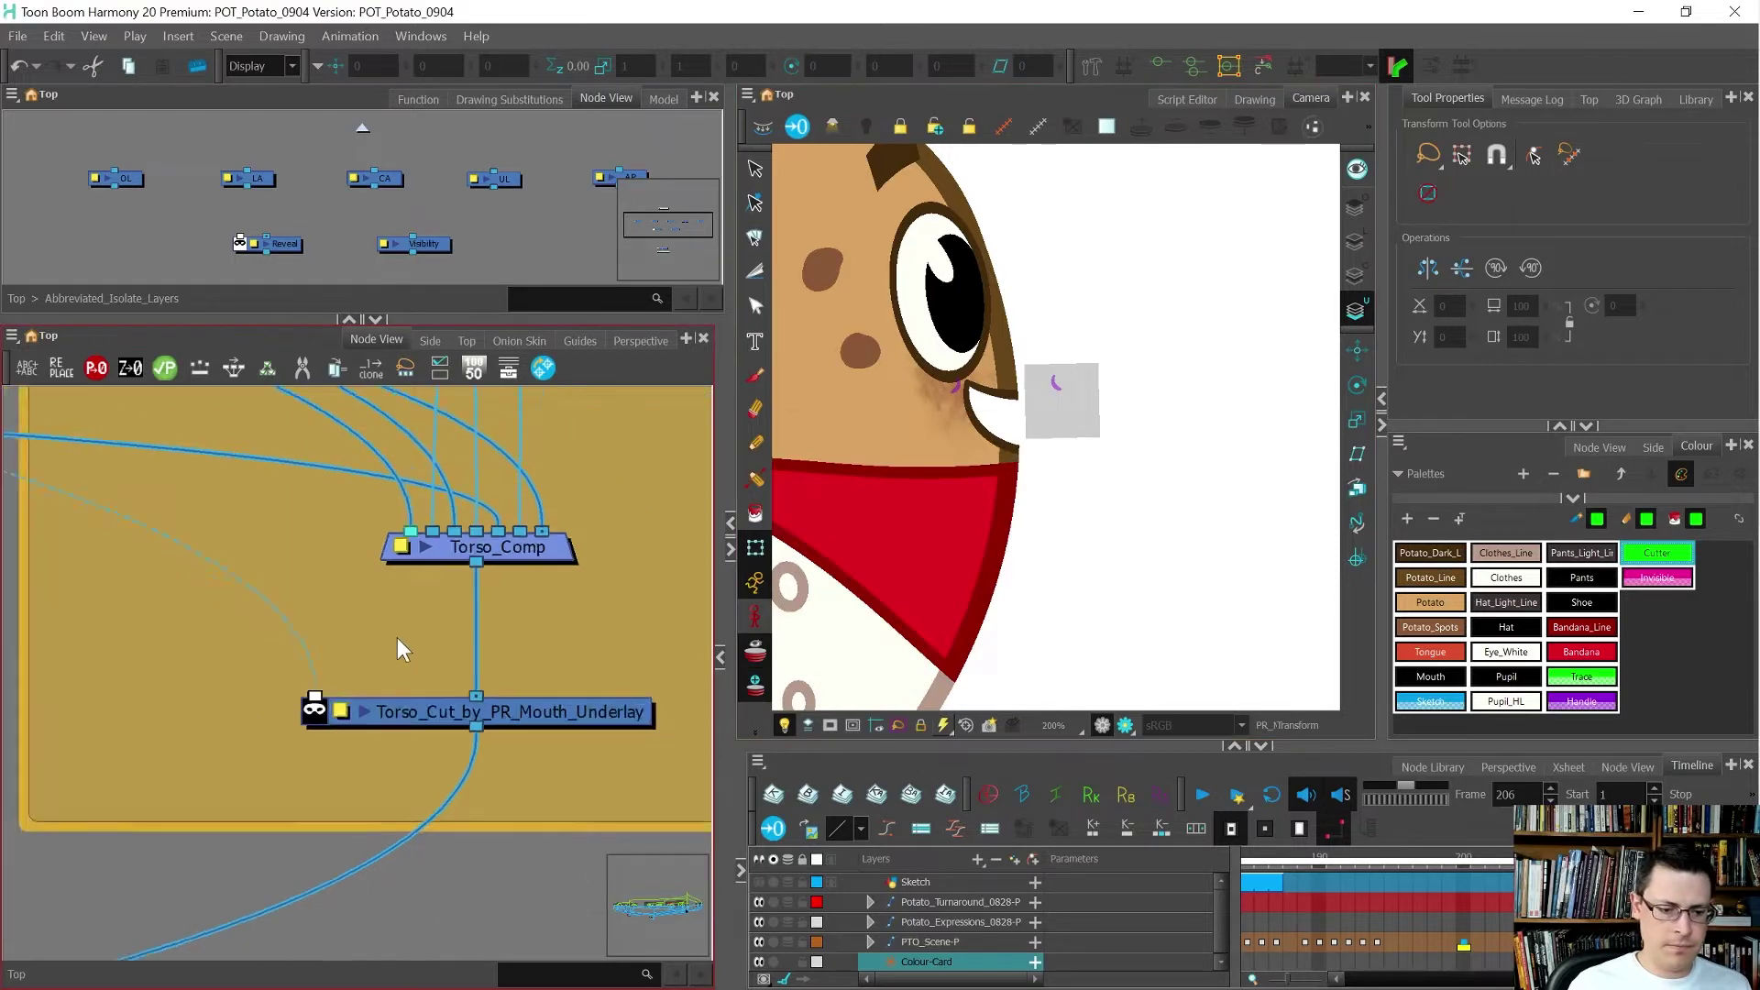
pyautogui.scroll(-4, 478, 634)
pyautogui.click(510, 631)
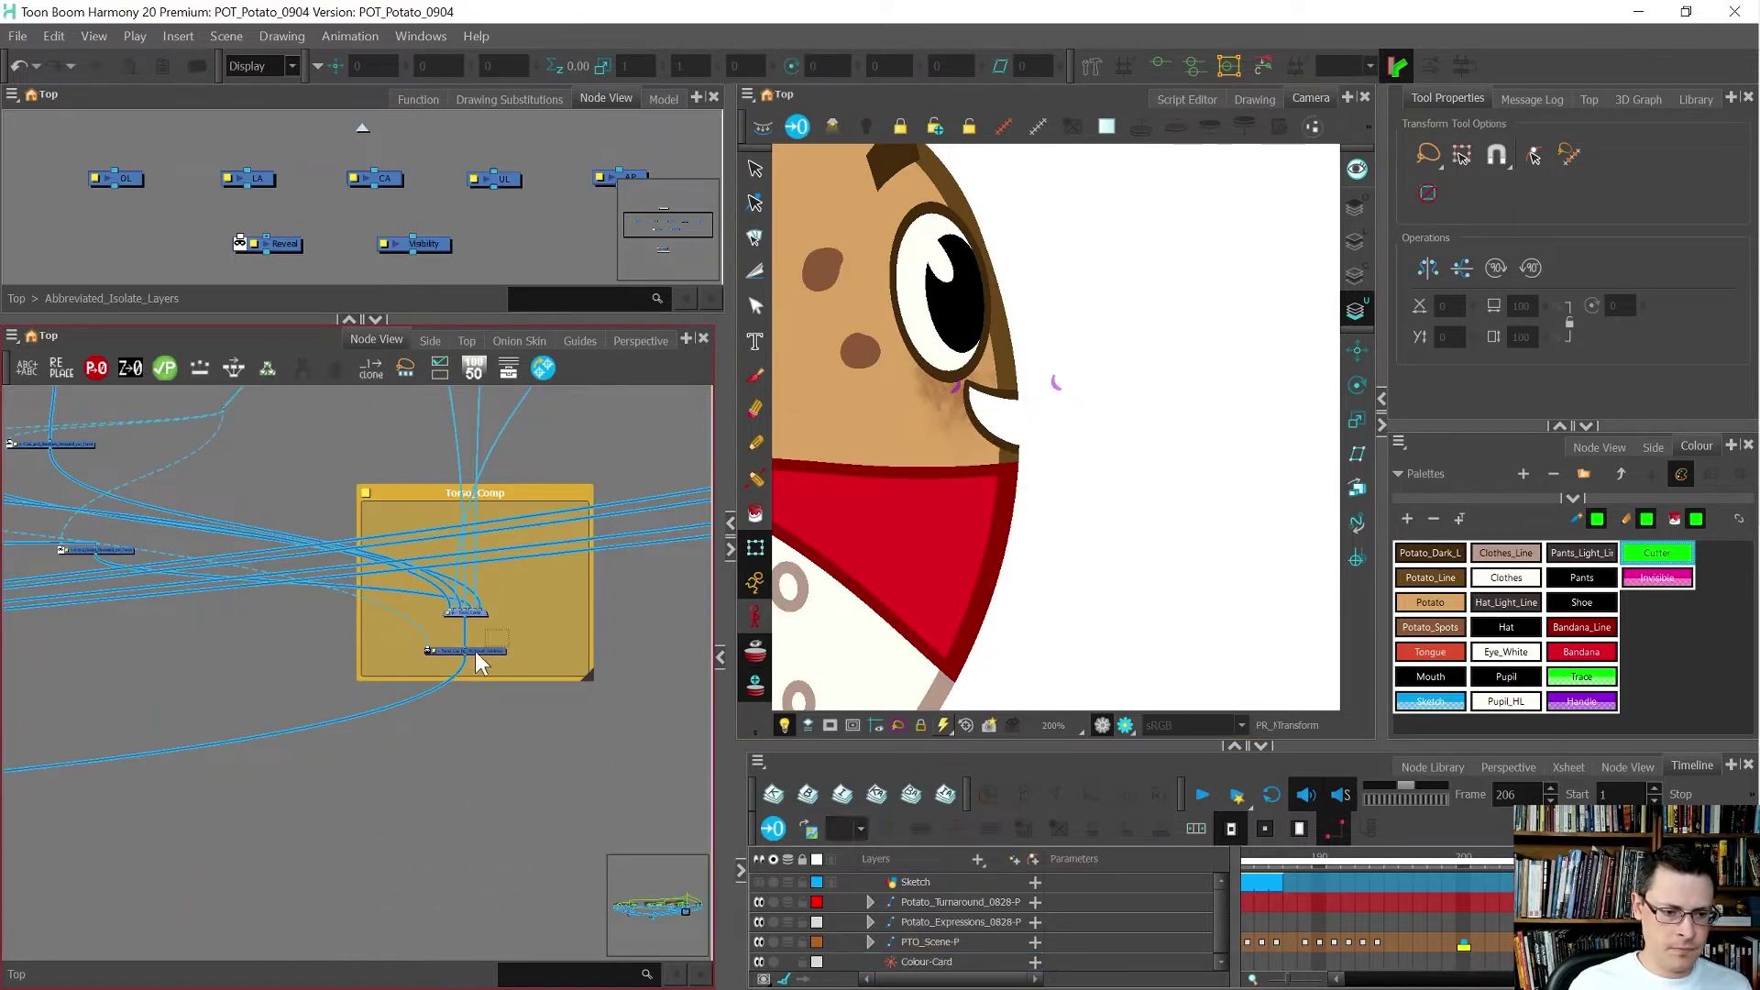
pyautogui.click(476, 650)
pyautogui.scroll(-5, 535, 612)
pyautogui.moveTo(536, 612); pyautogui.dragTo(536, 631)
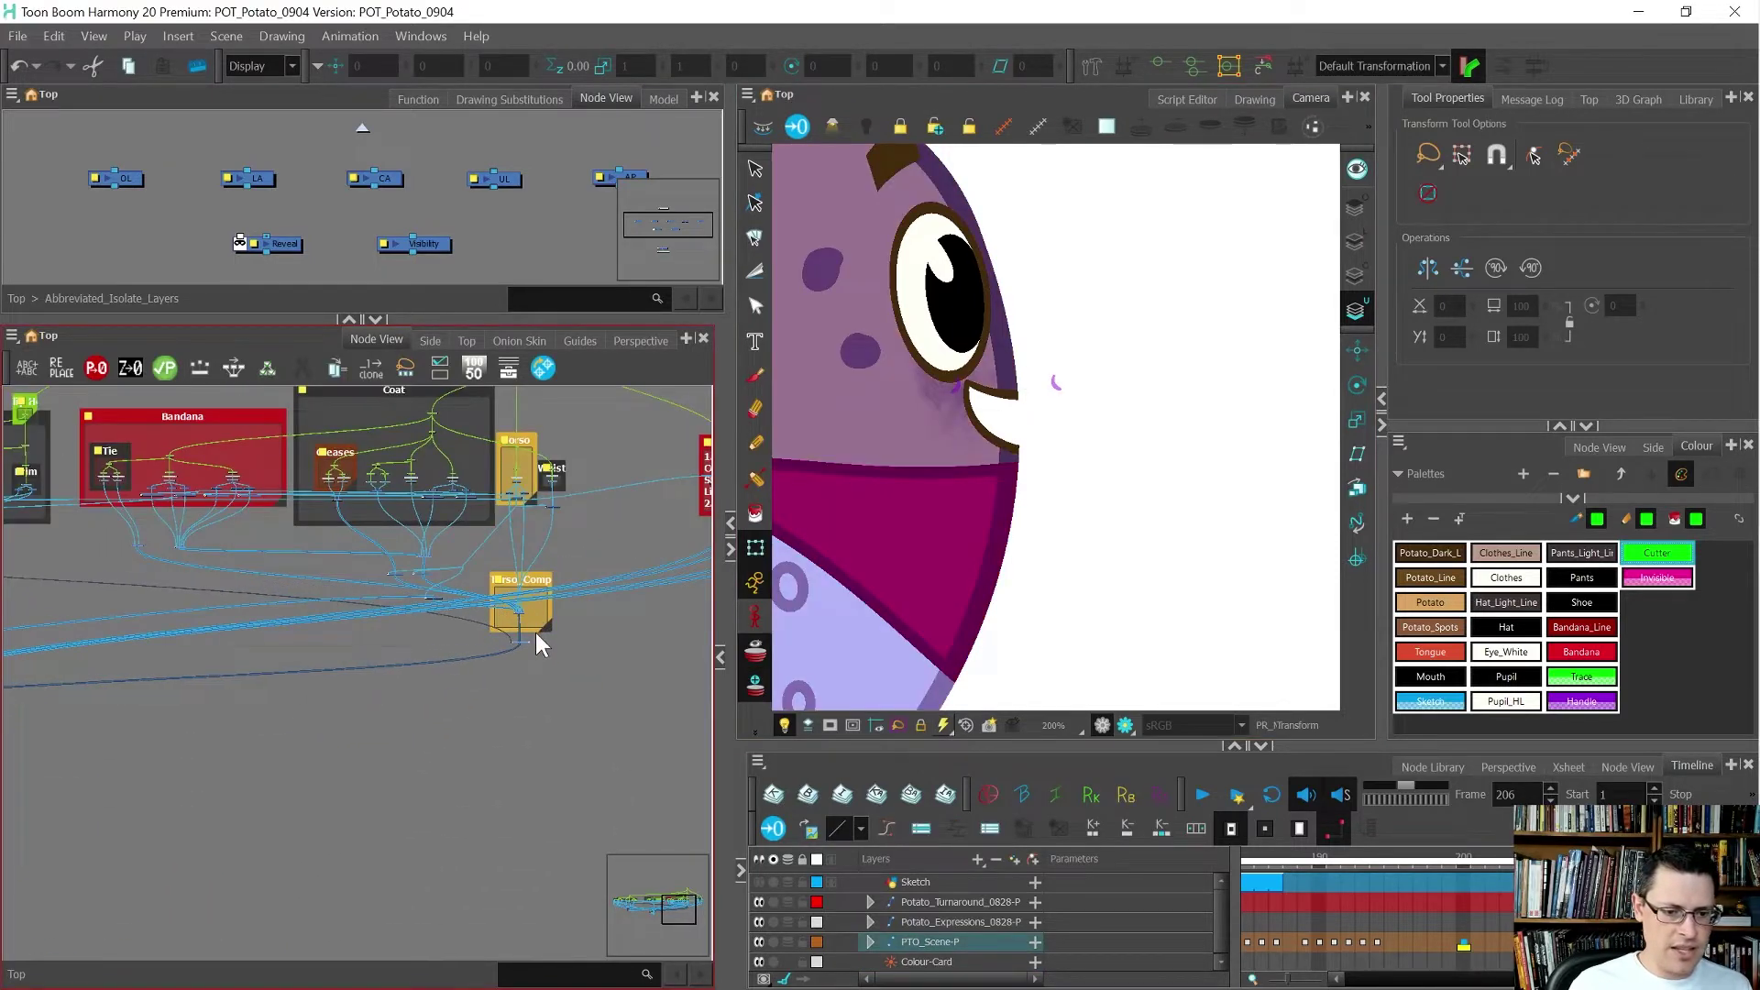
# - Try a waypoint on the cutter's dashed matte cable near the PR Mouth backdrop and remove it again
pyautogui.scroll(2, 535, 631)
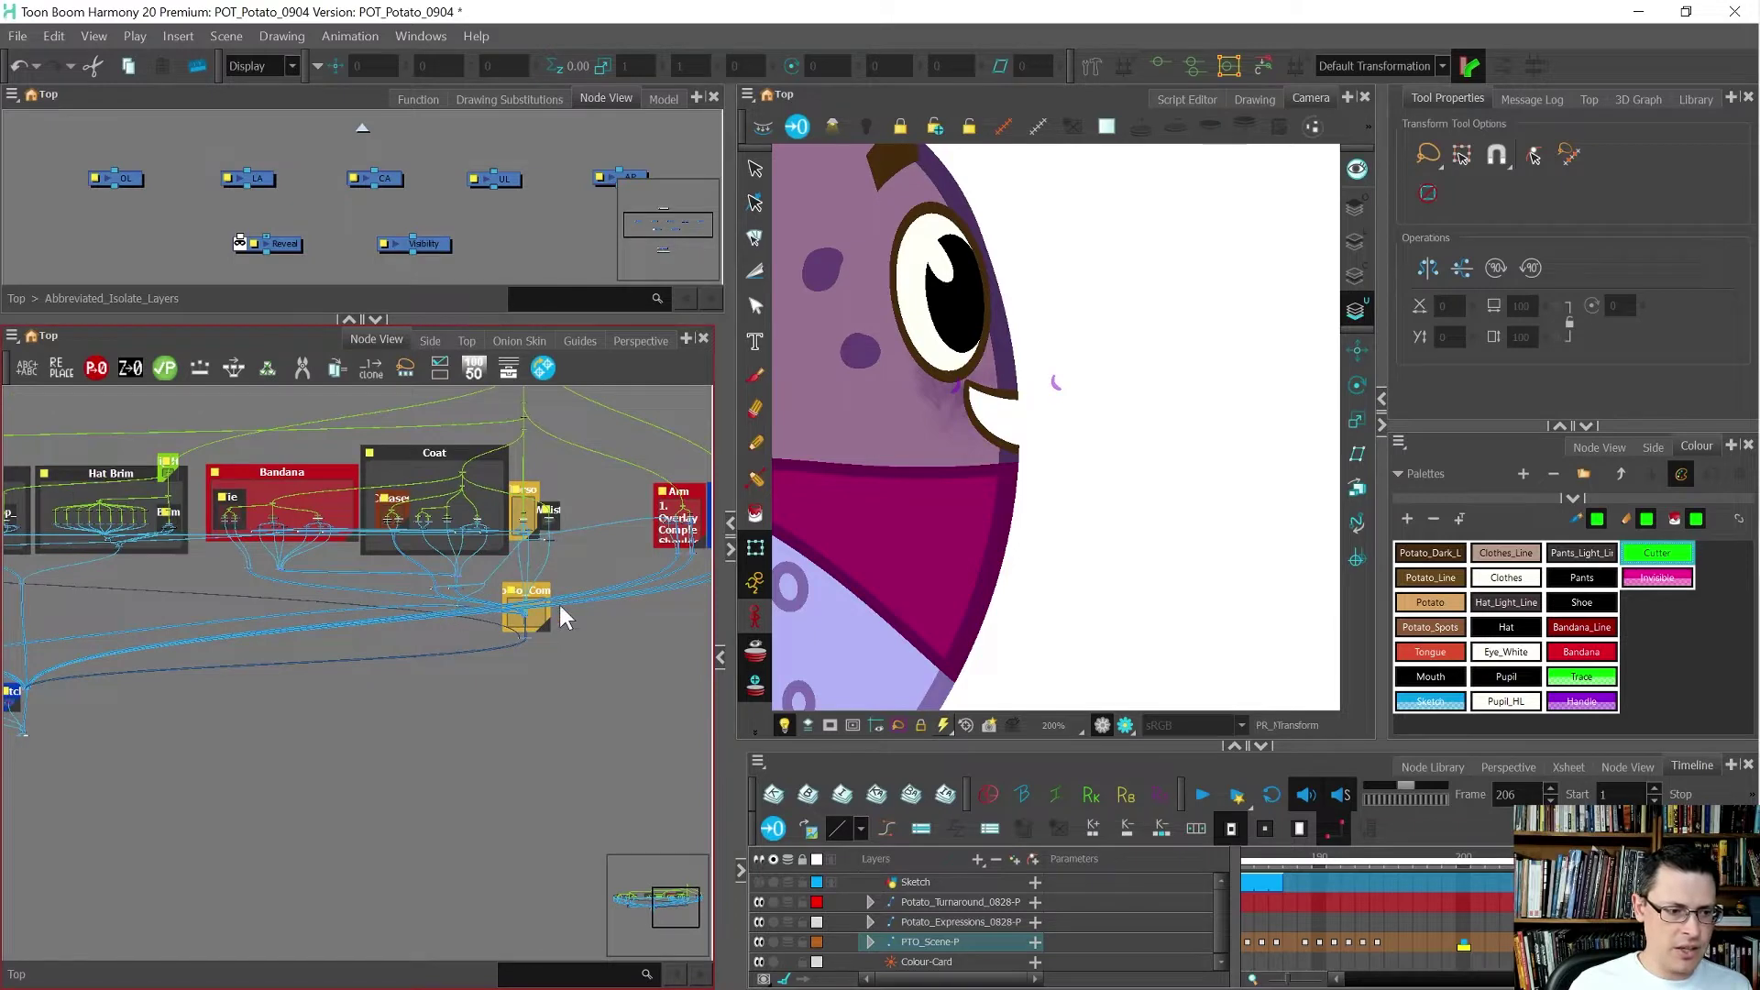
pyautogui.scroll(-3, 558, 601)
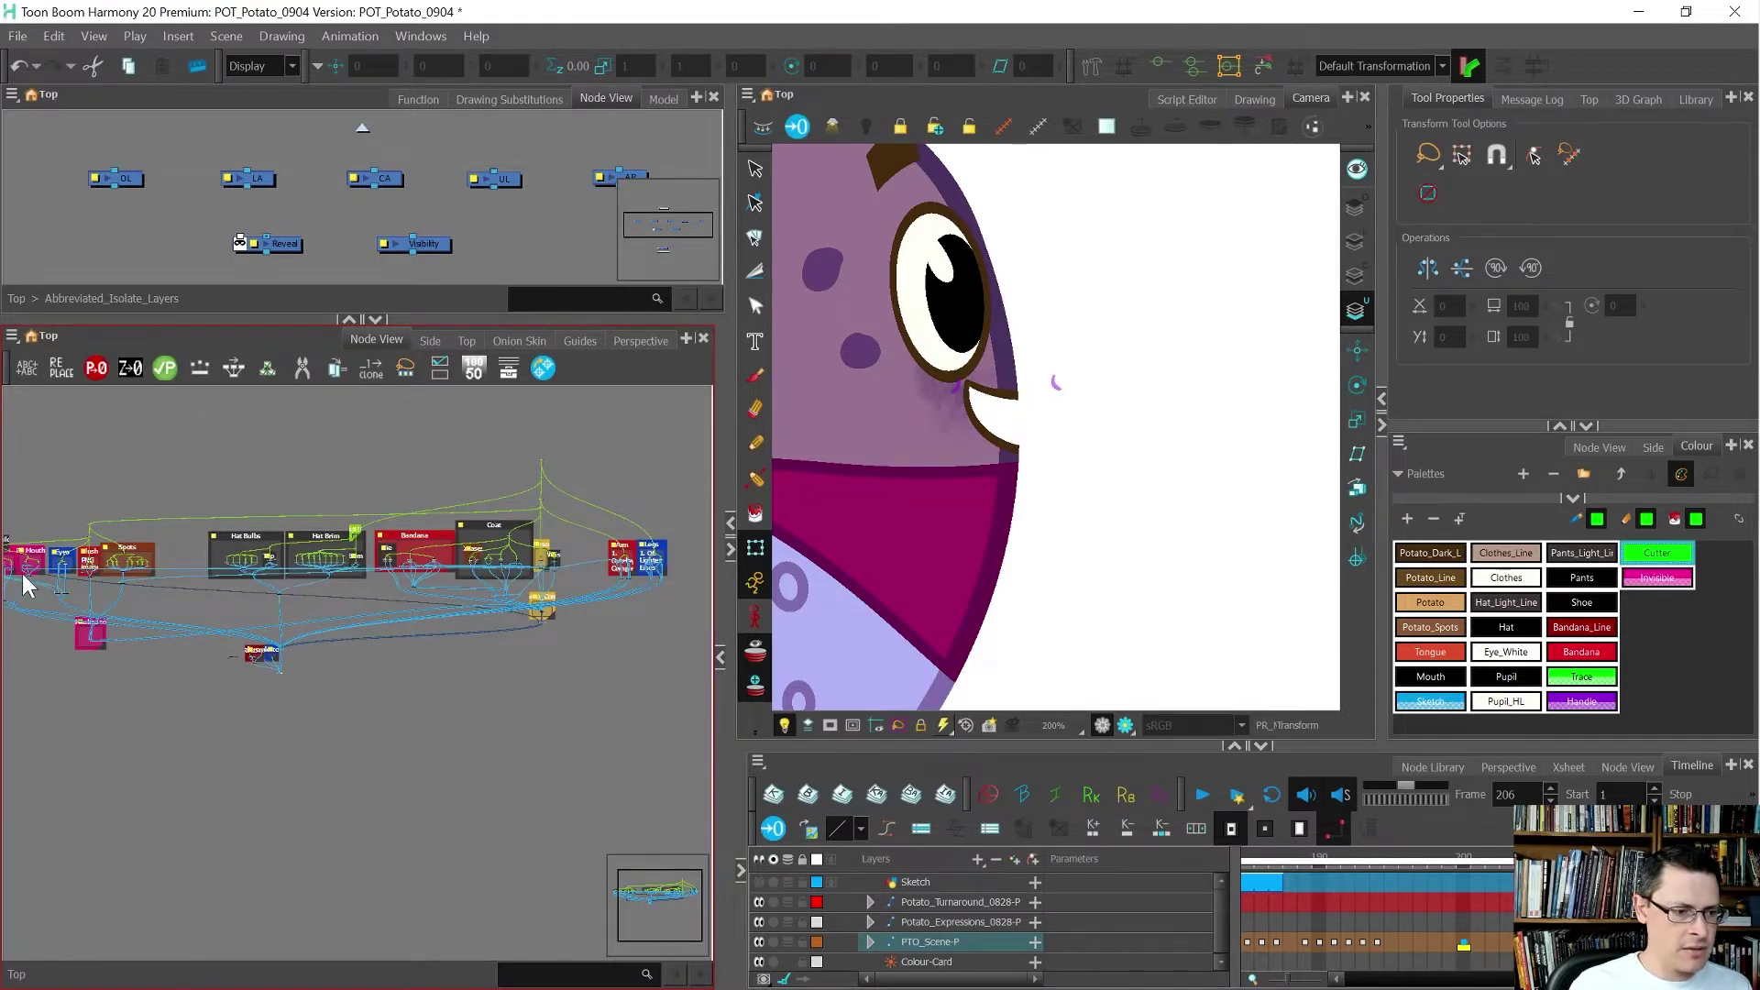
pyautogui.scroll(3, 22, 578)
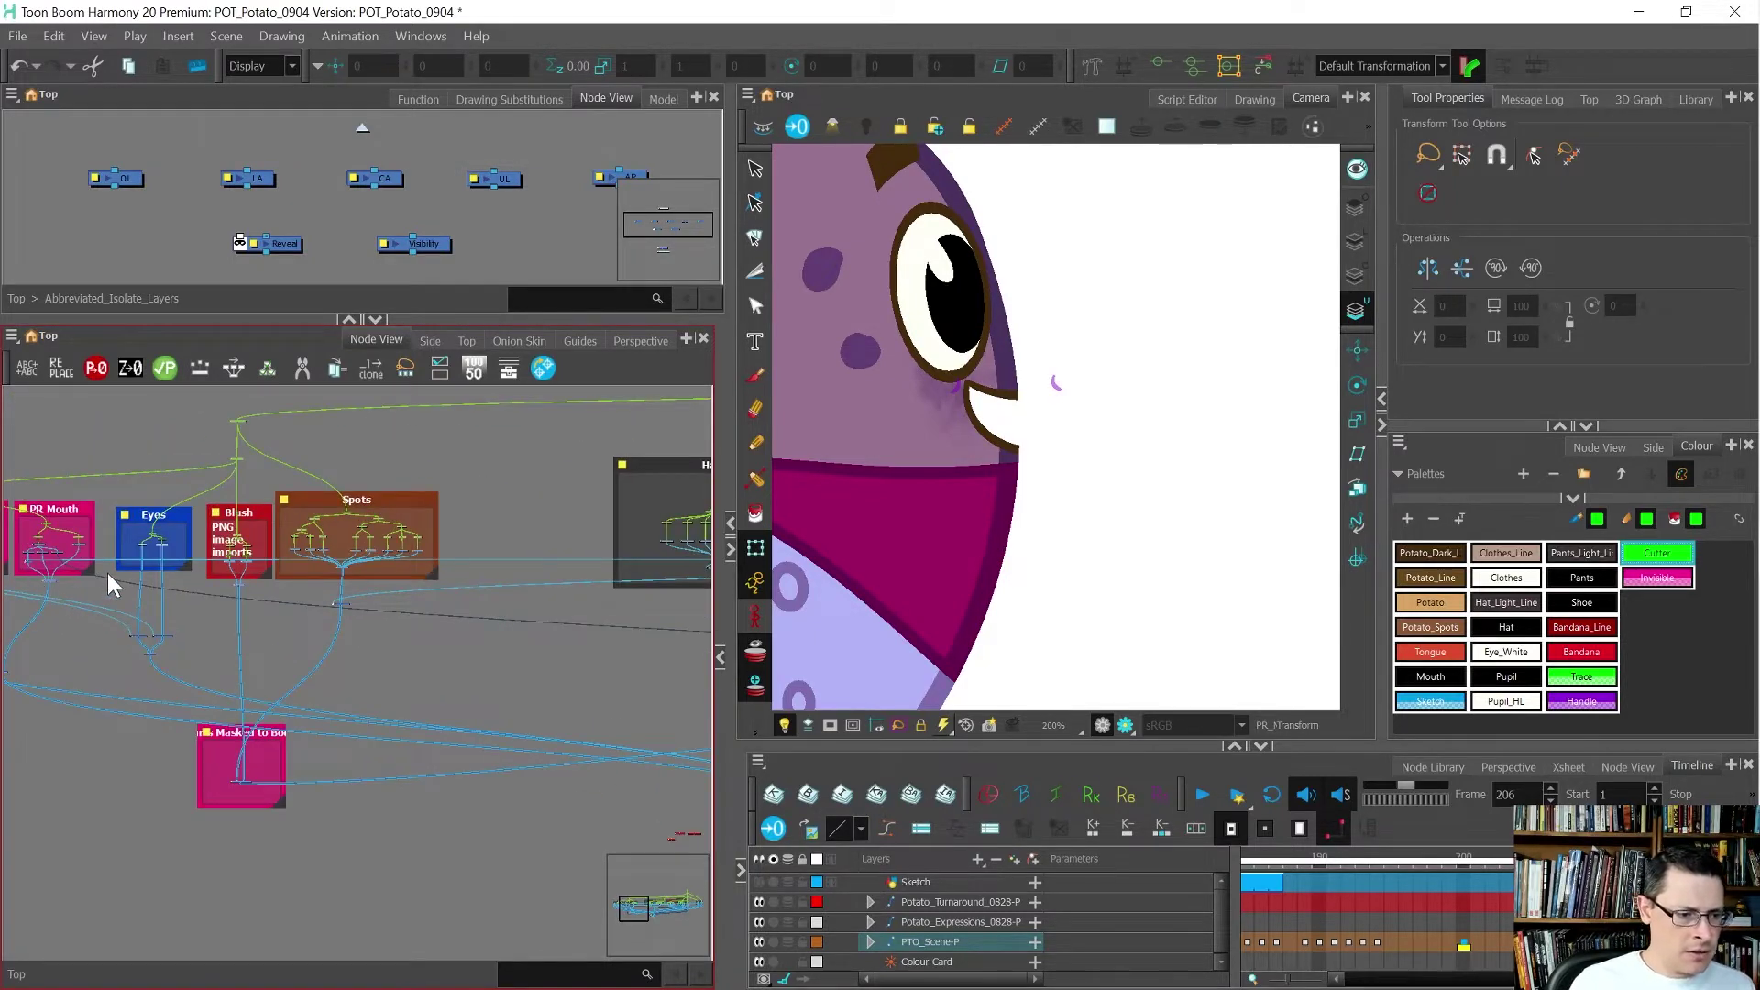
pyautogui.scroll(5, 107, 574)
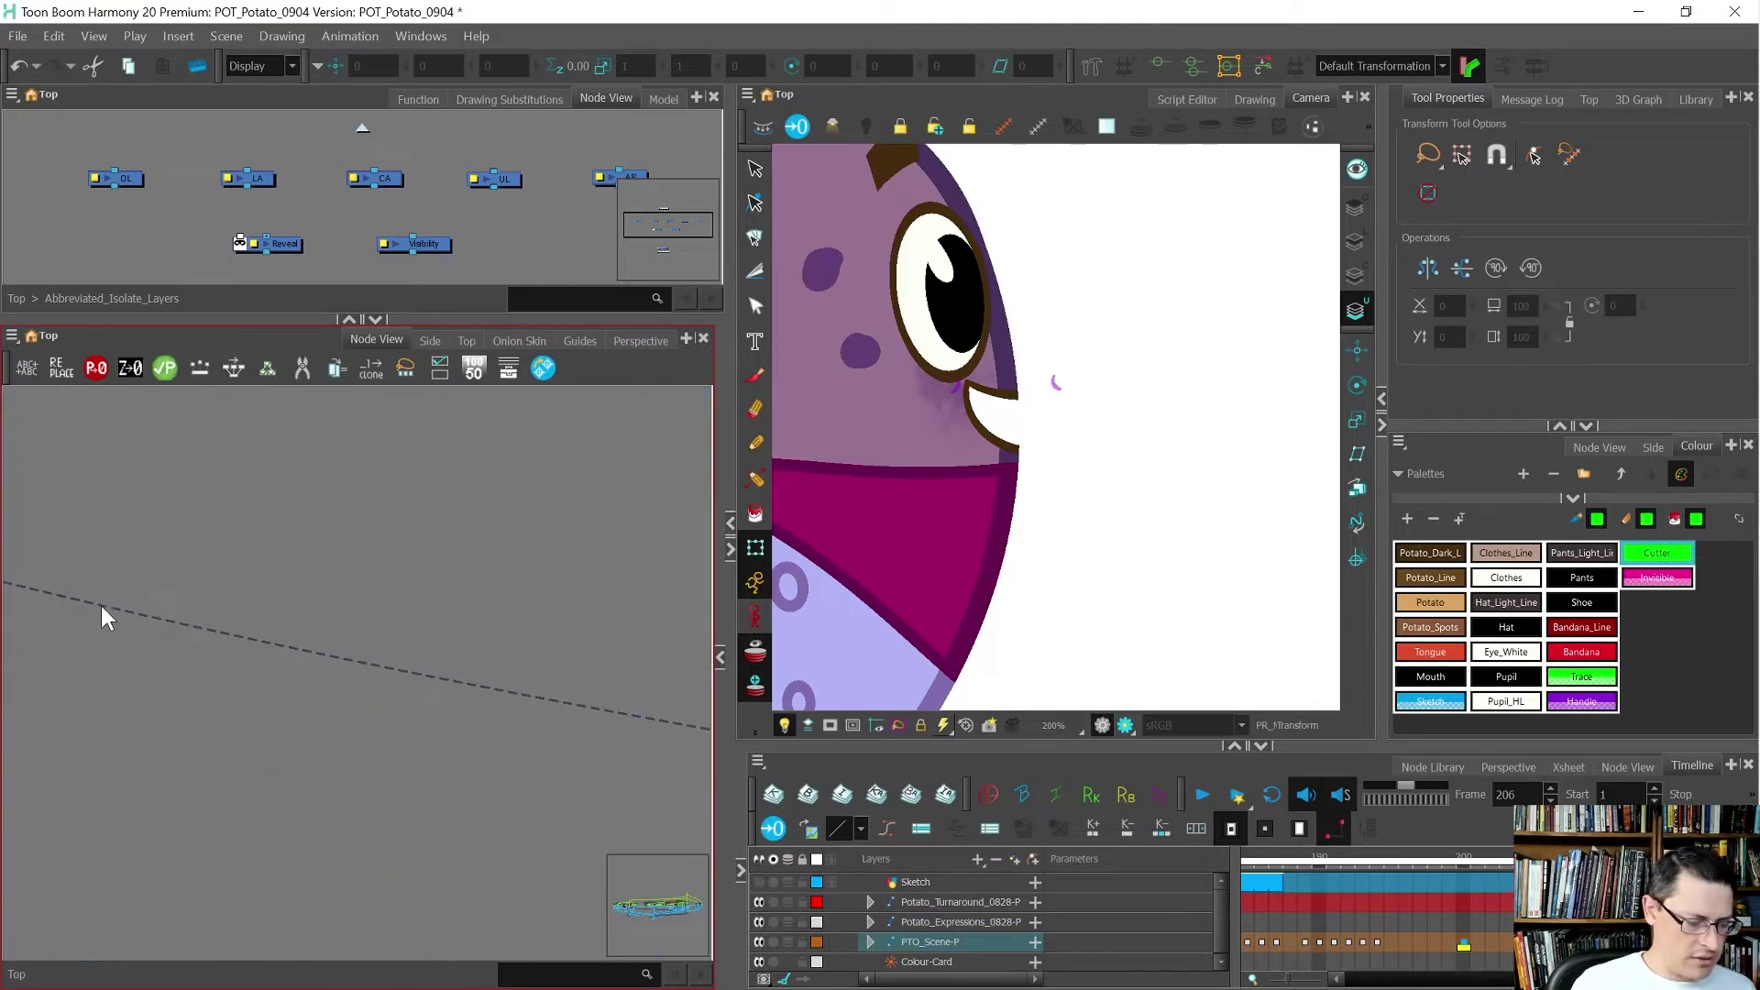
pyautogui.click(108, 605)
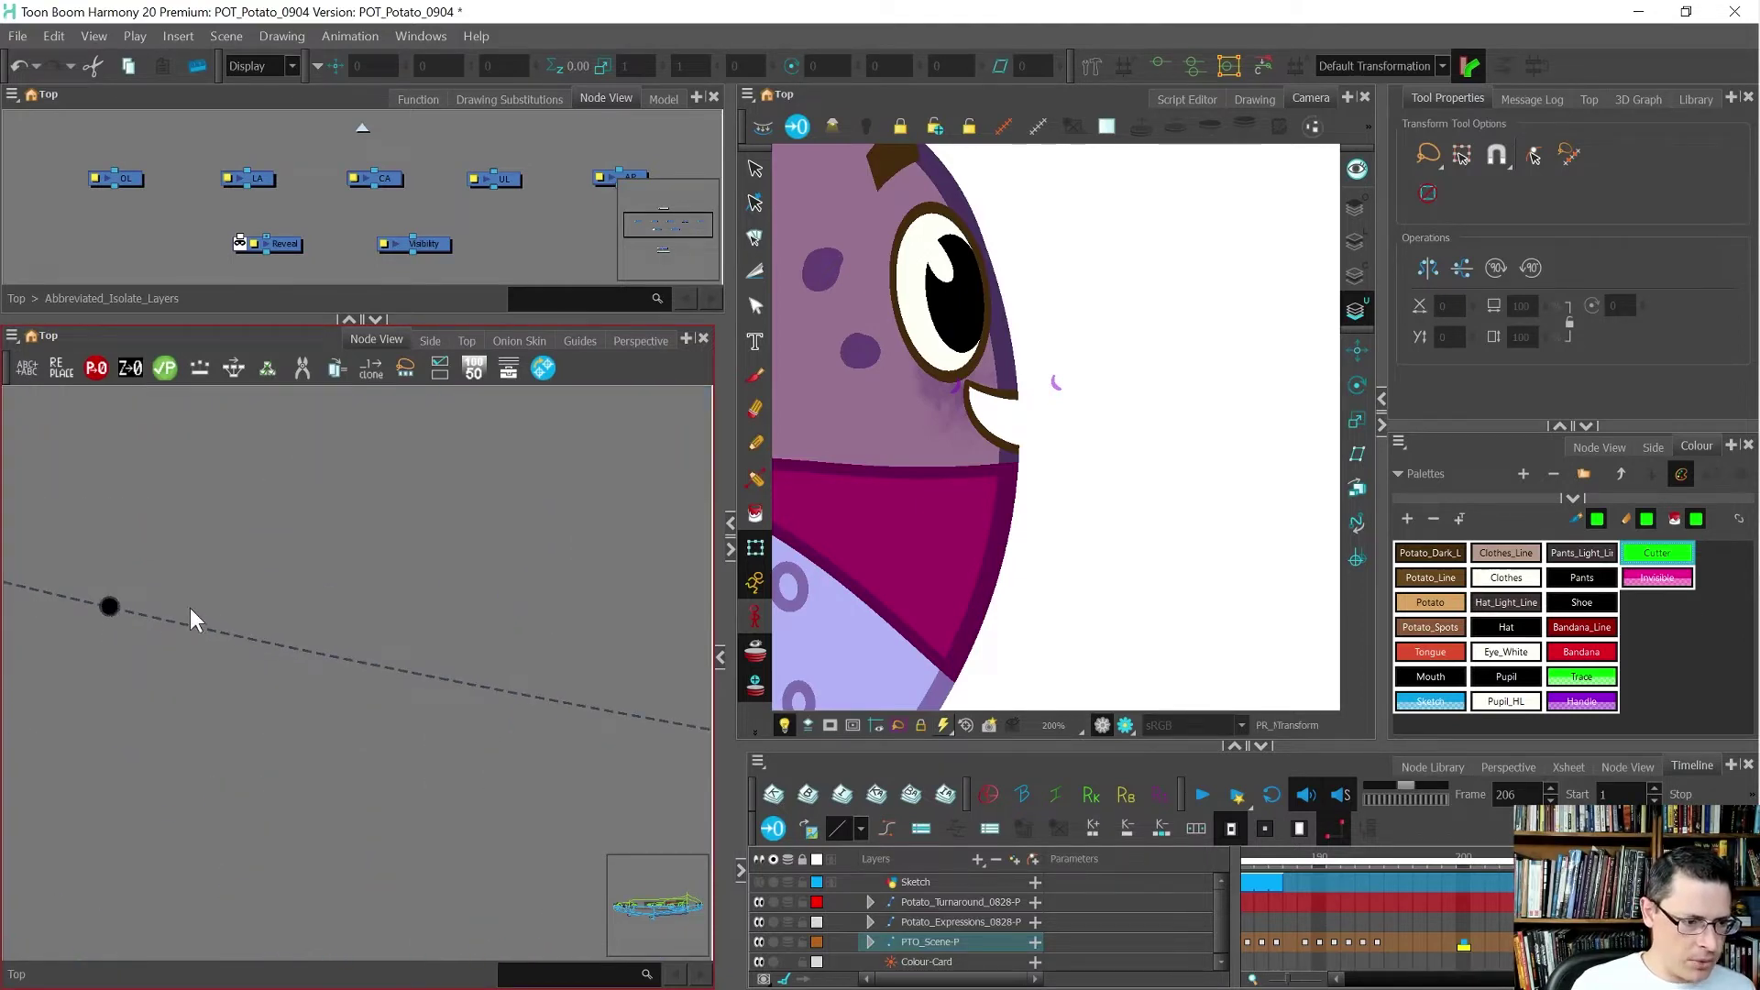
pyautogui.press('Delete')
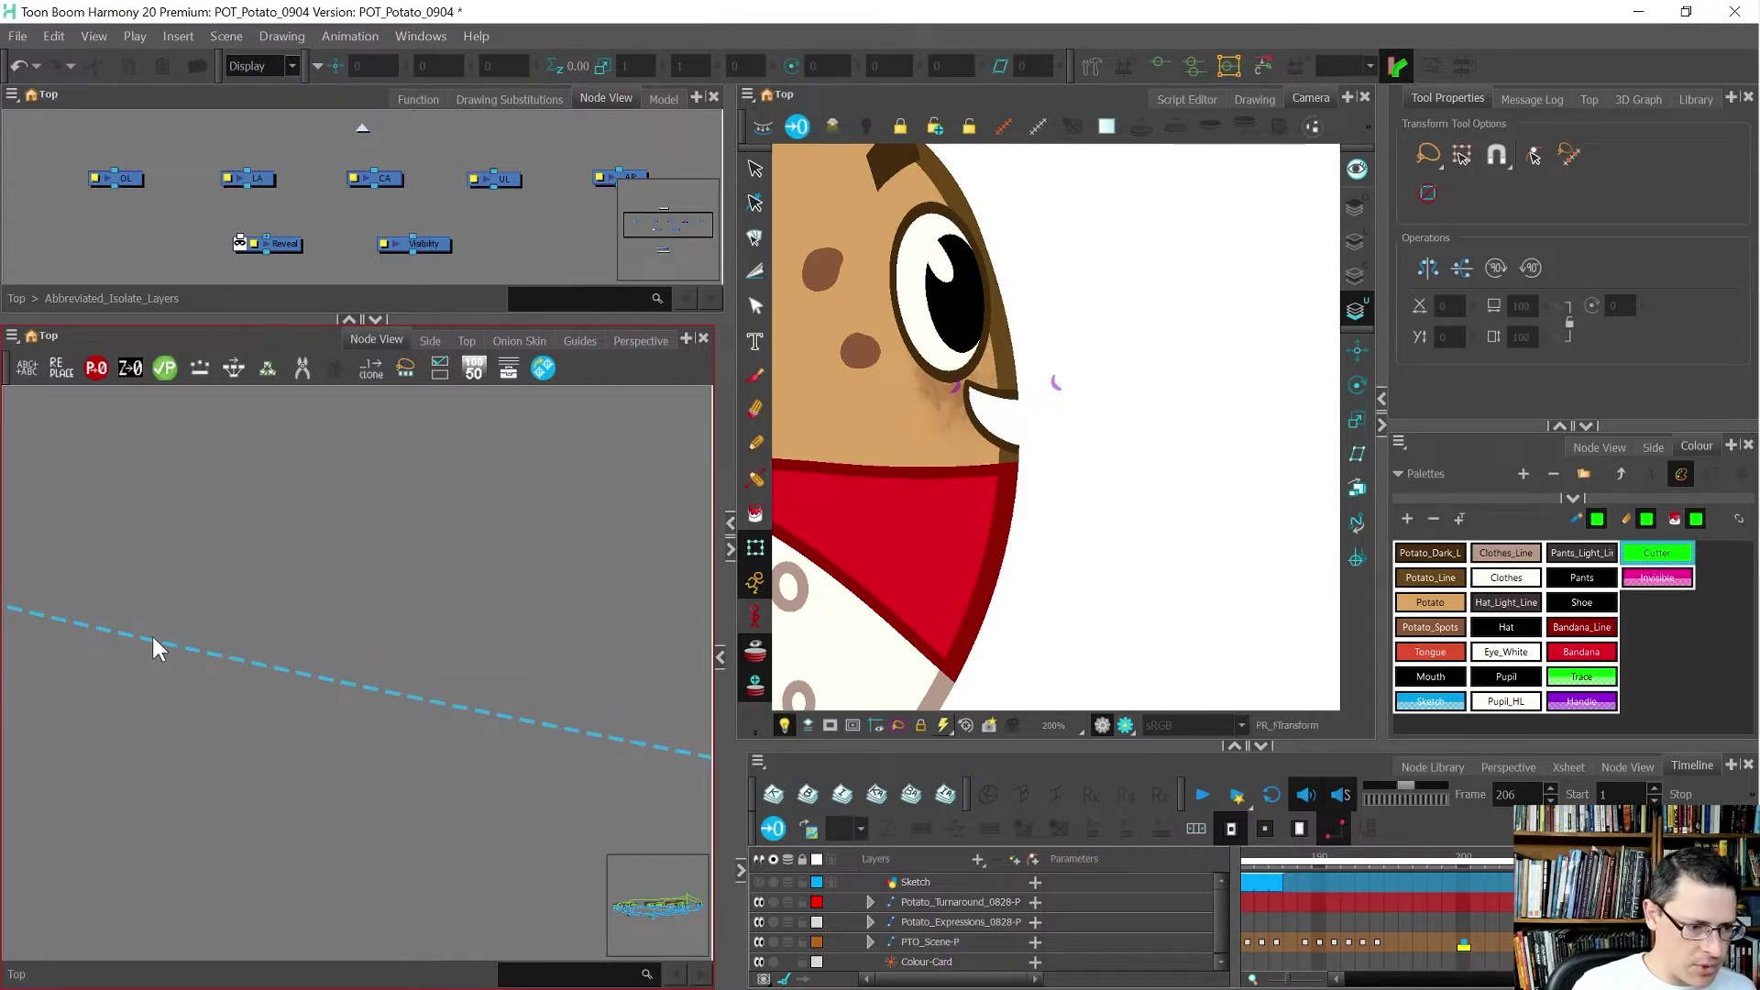
# - Route the cutter's dashed matte cable through a waypoint placed below the PR Mouth backdrop
pyautogui.hotkey('ctrl', 'z')
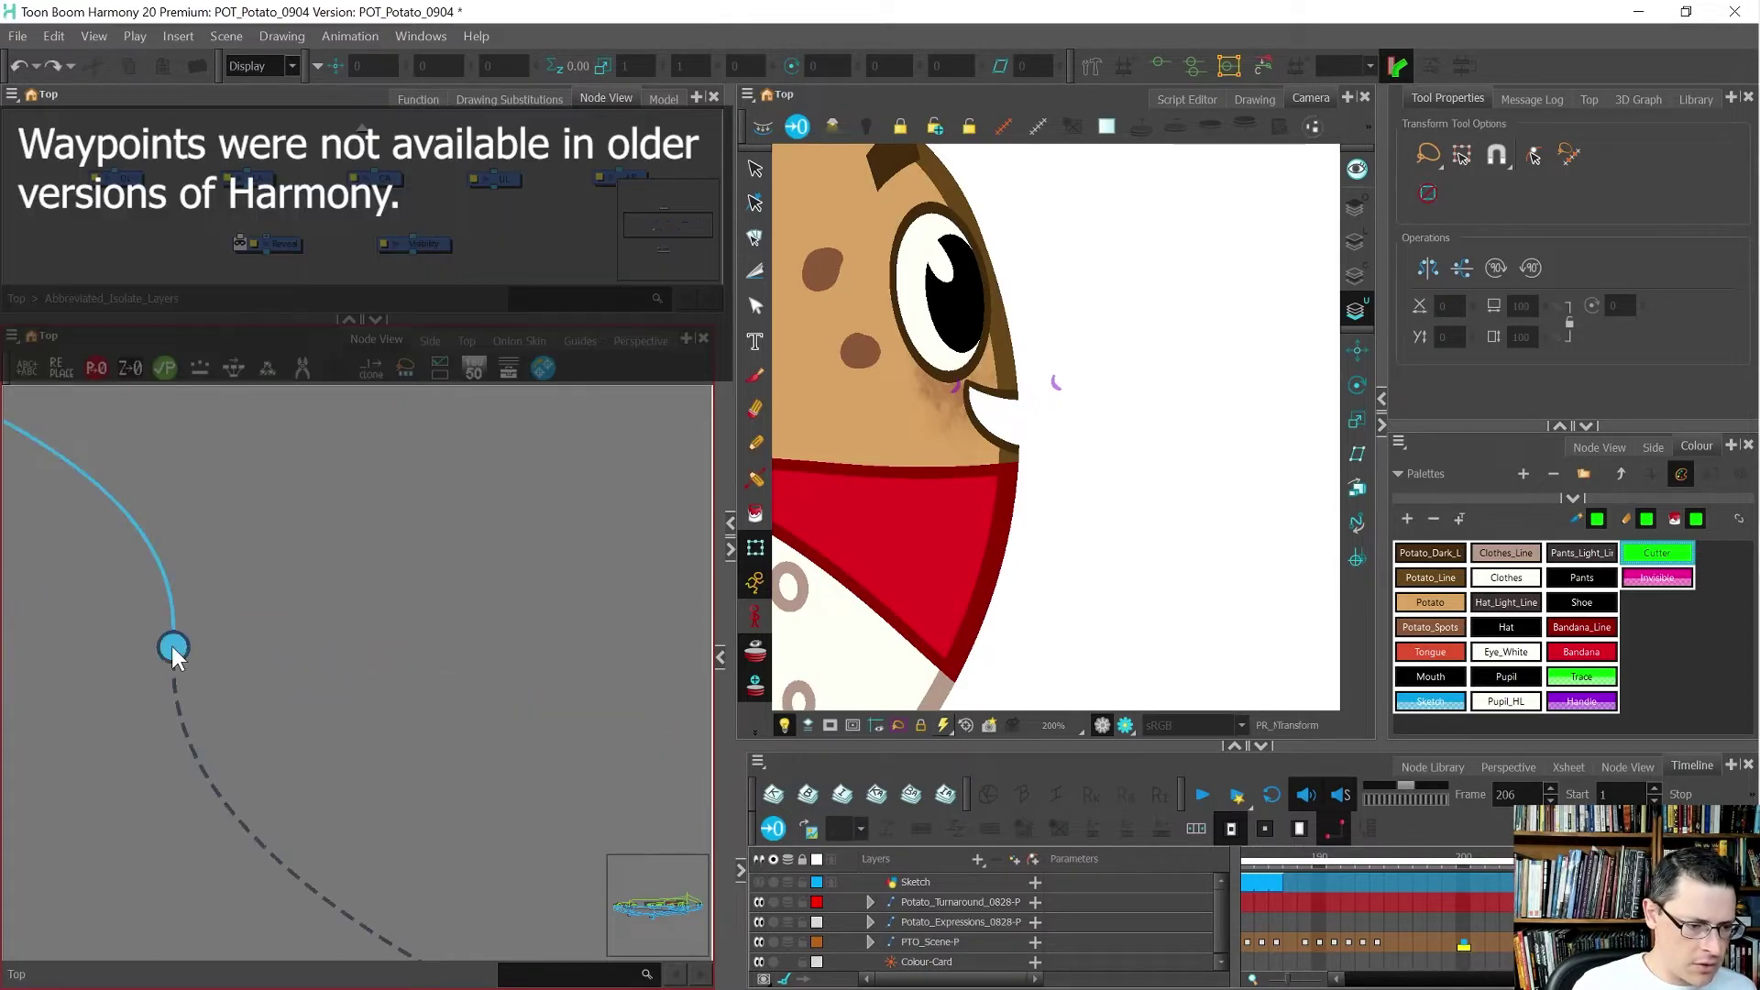
pyautogui.scroll(-5, 403, 618)
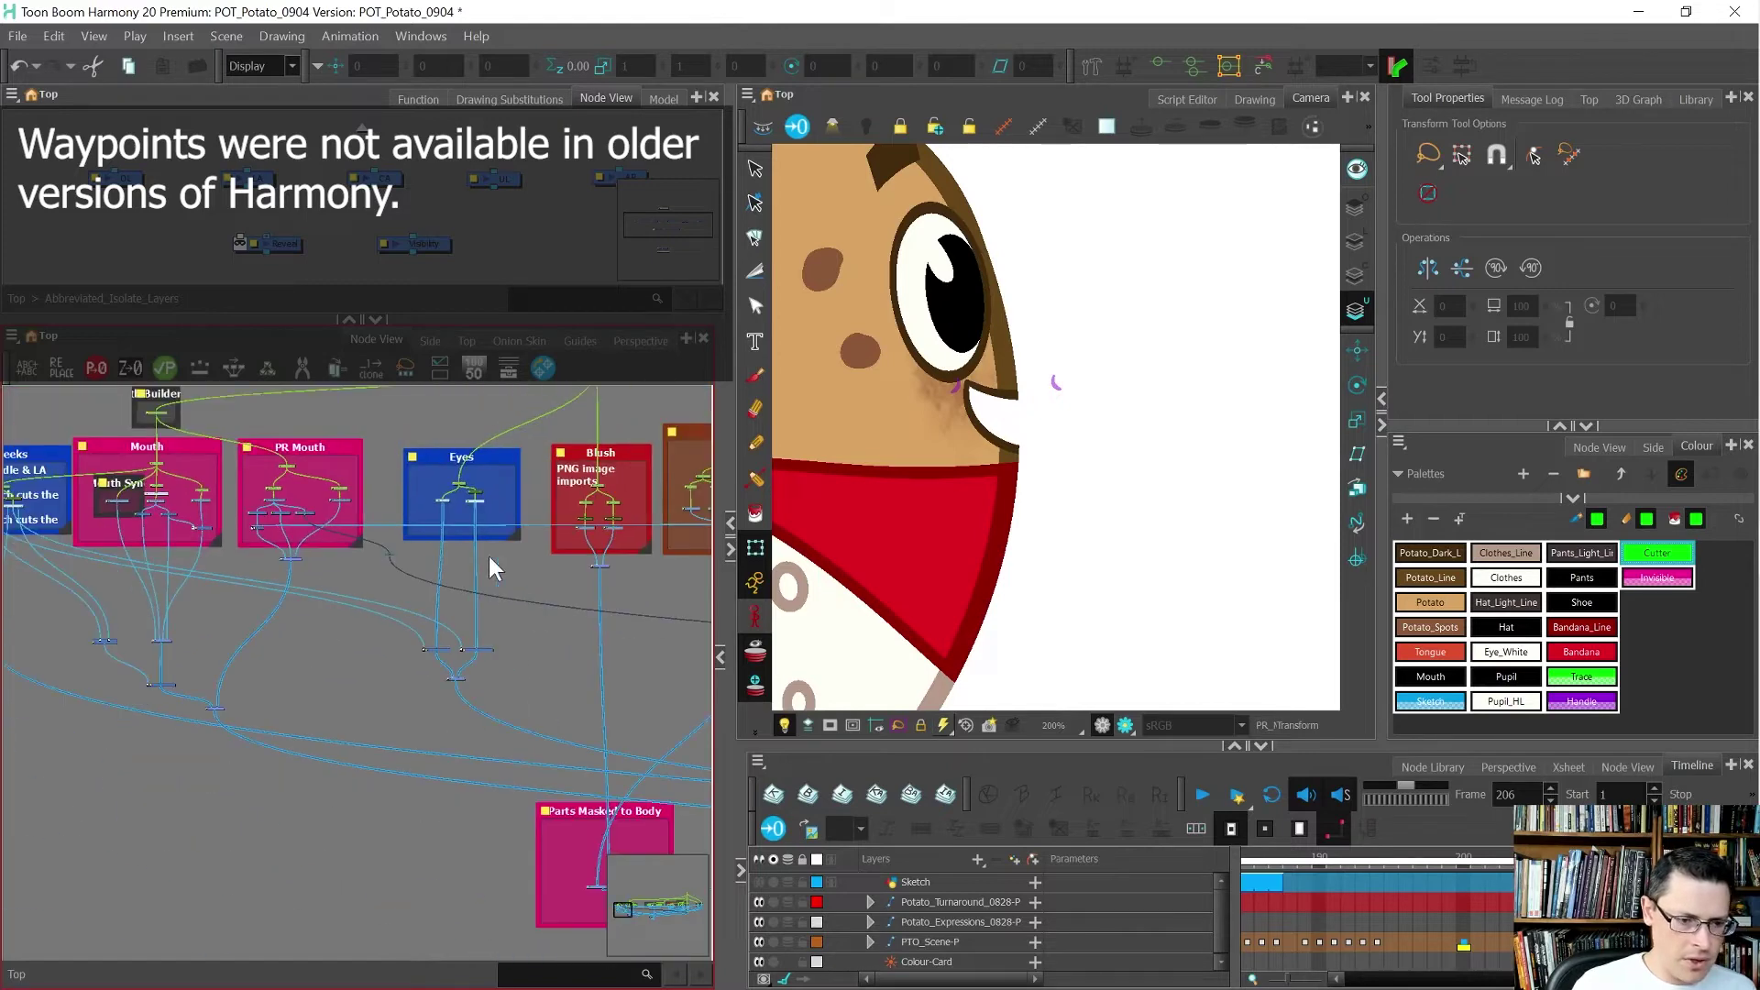
pyautogui.scroll(-5, 303, 686)
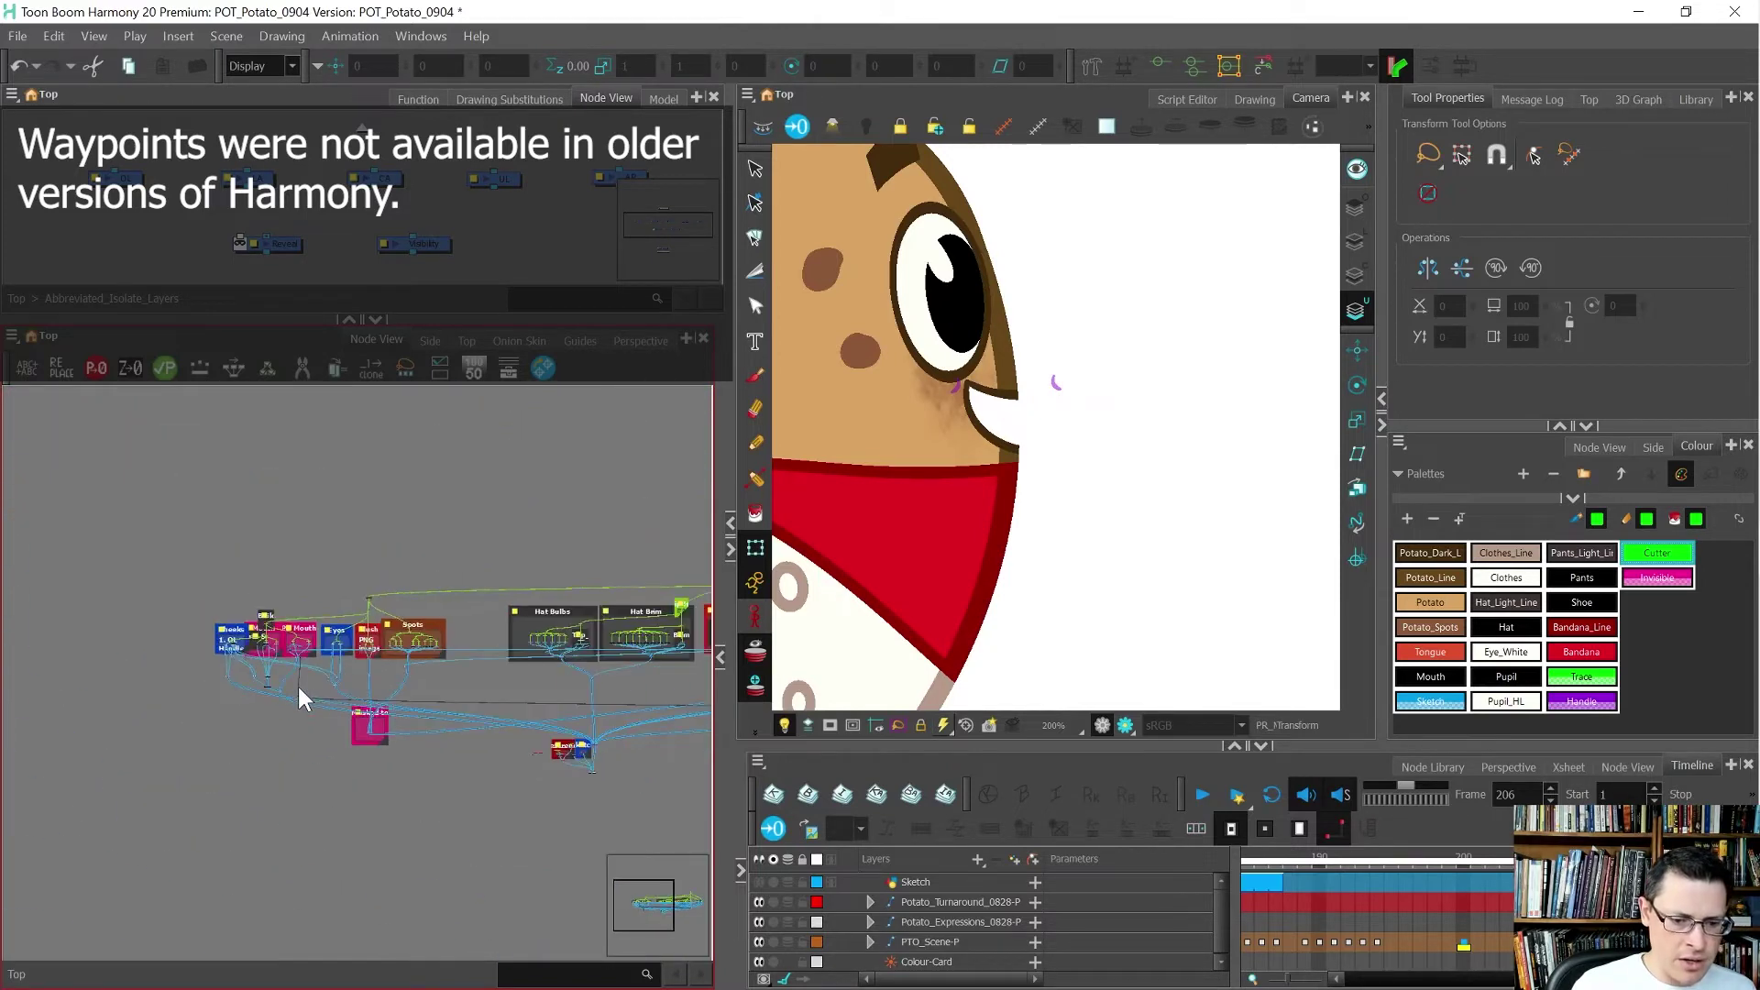
pyautogui.scroll(6, 297, 679)
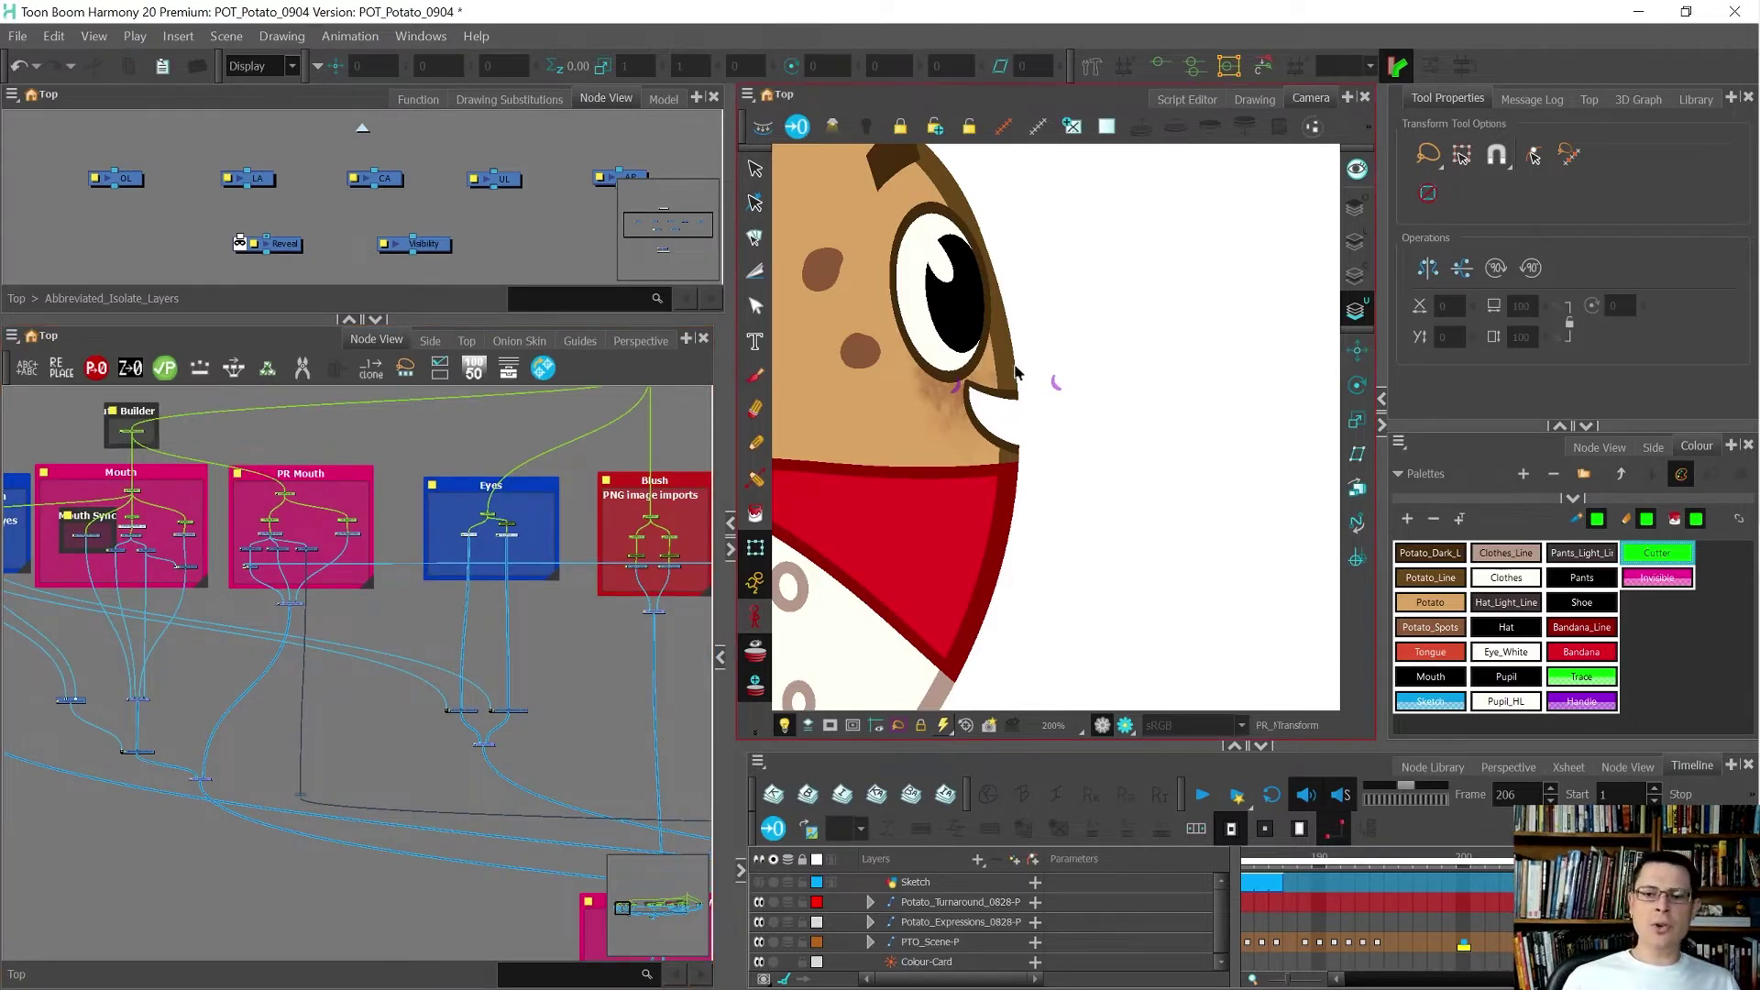
# - Recolour the open profile mouth's lines on frame 206 with the Potato_Line swatch, working on the line art layer
pyautogui.scroll(2, 1014, 376)
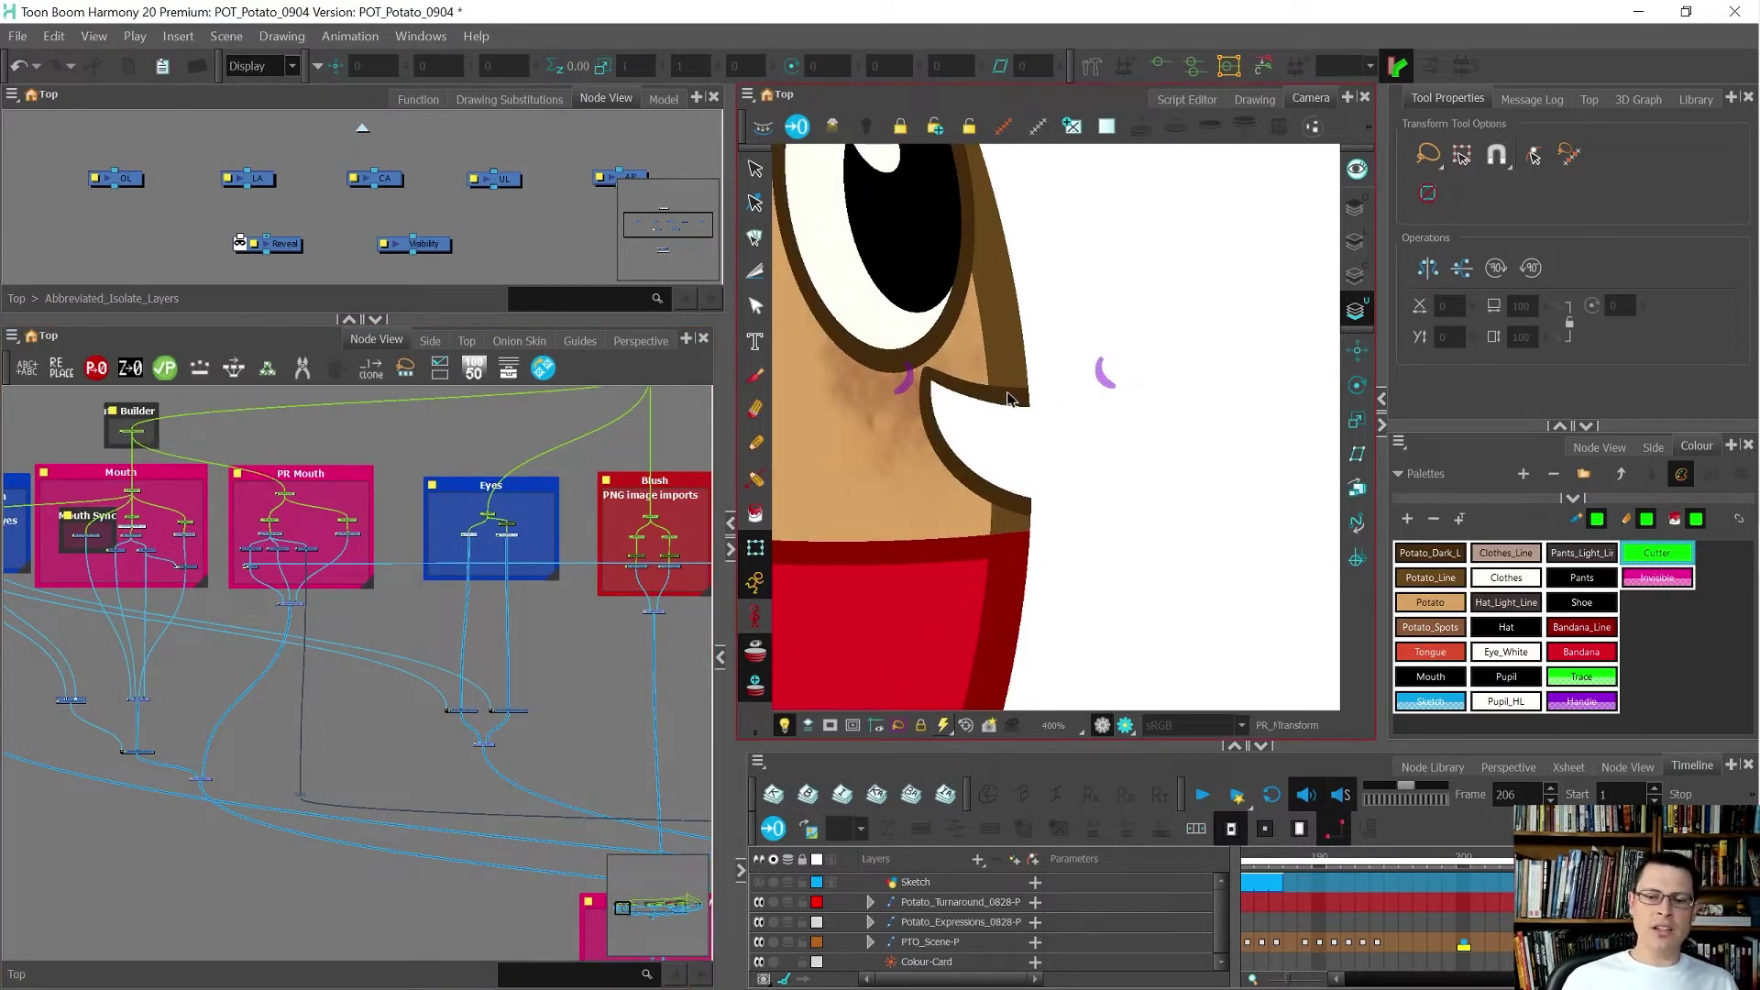
pyautogui.doubleClick(1009, 398)
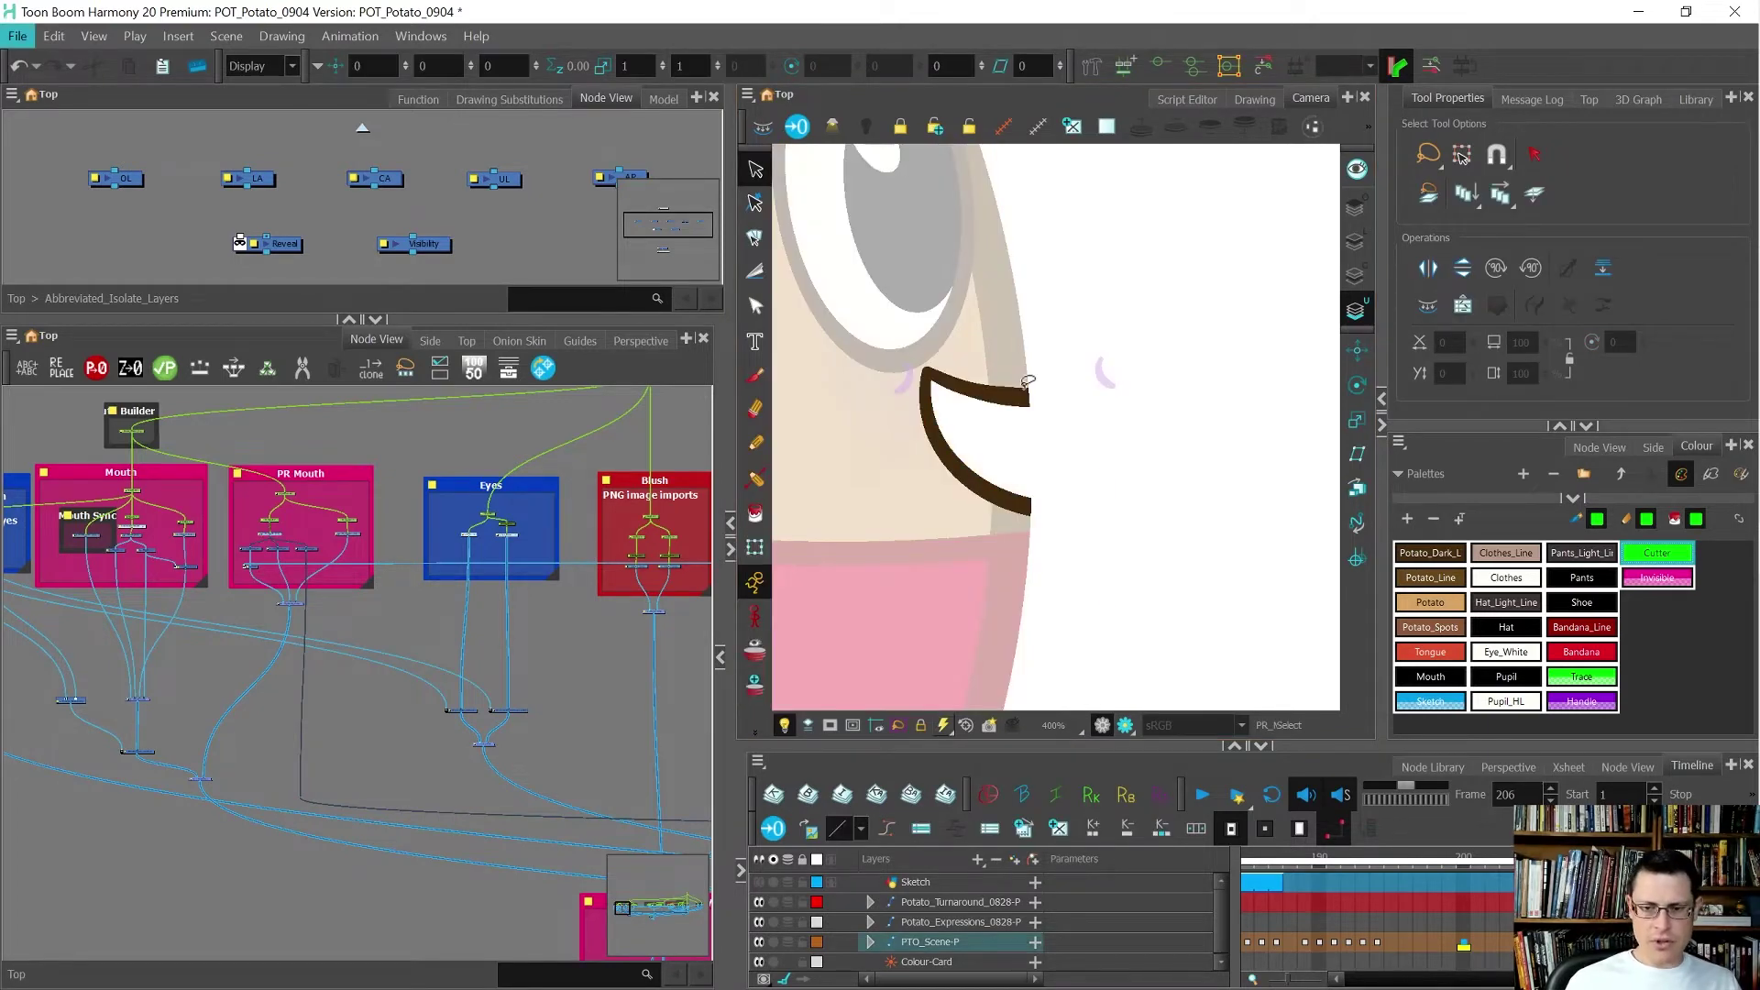
pyautogui.click(1355, 242)
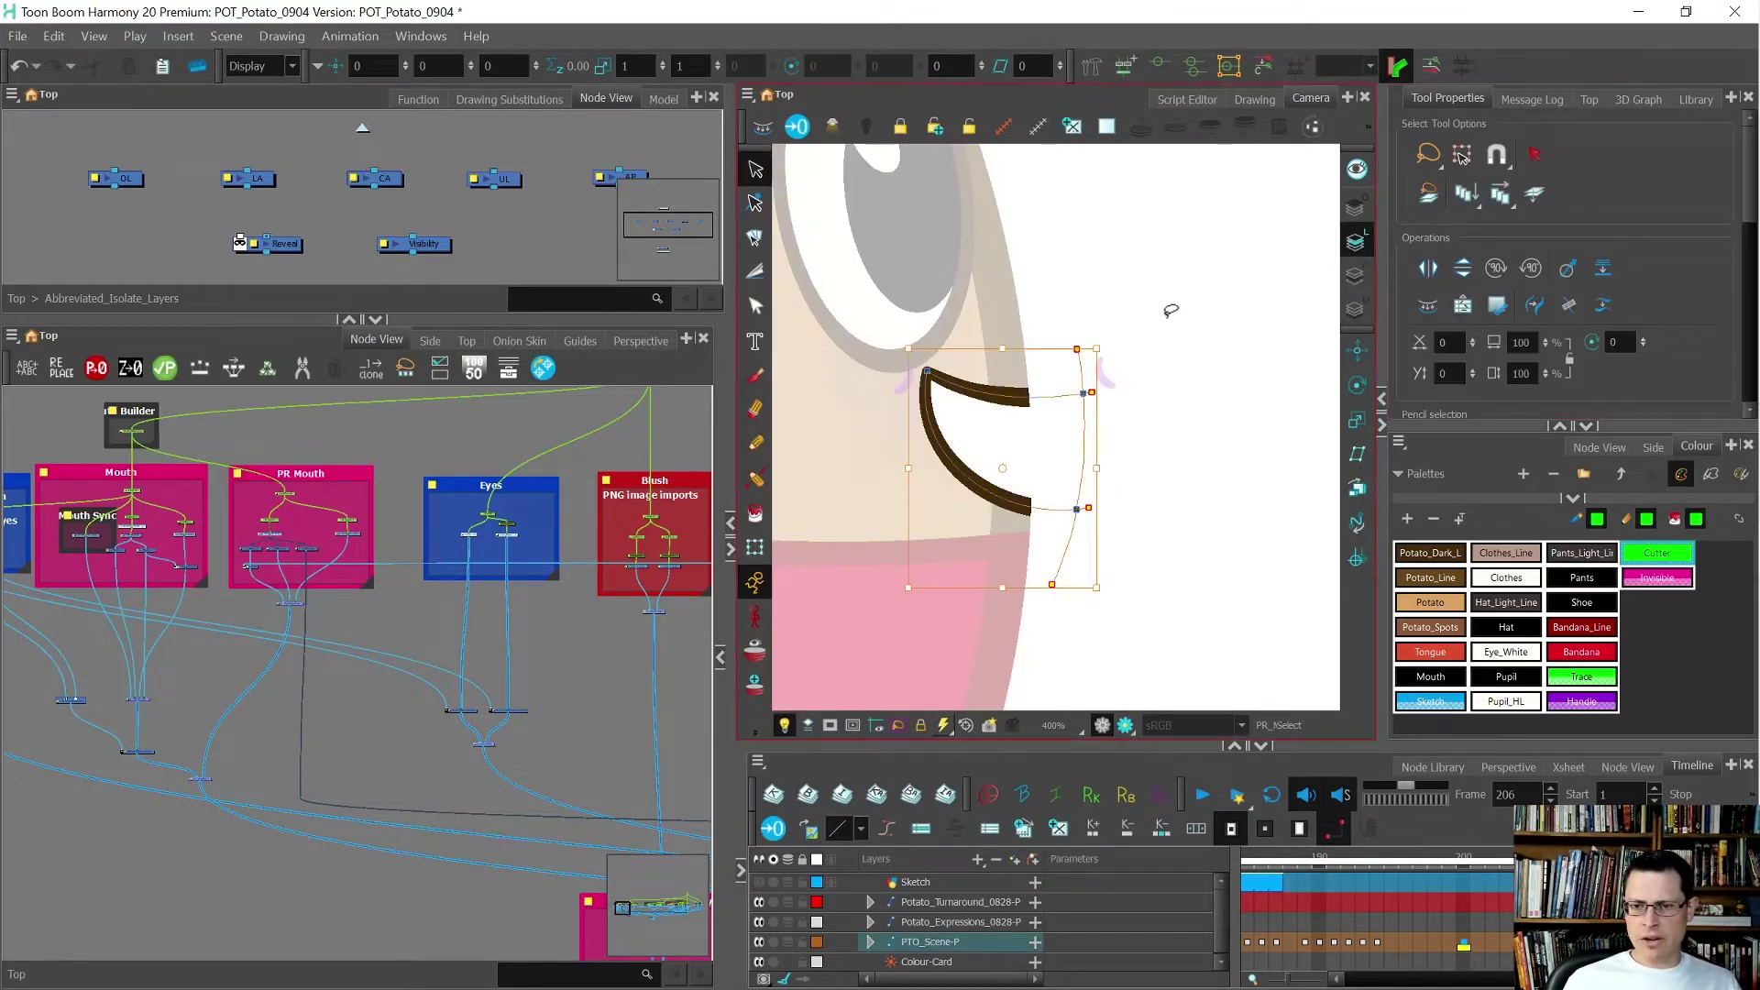
pyautogui.click(1432, 579)
pyautogui.click(1166, 427)
pyautogui.hotkey('shift', 't')
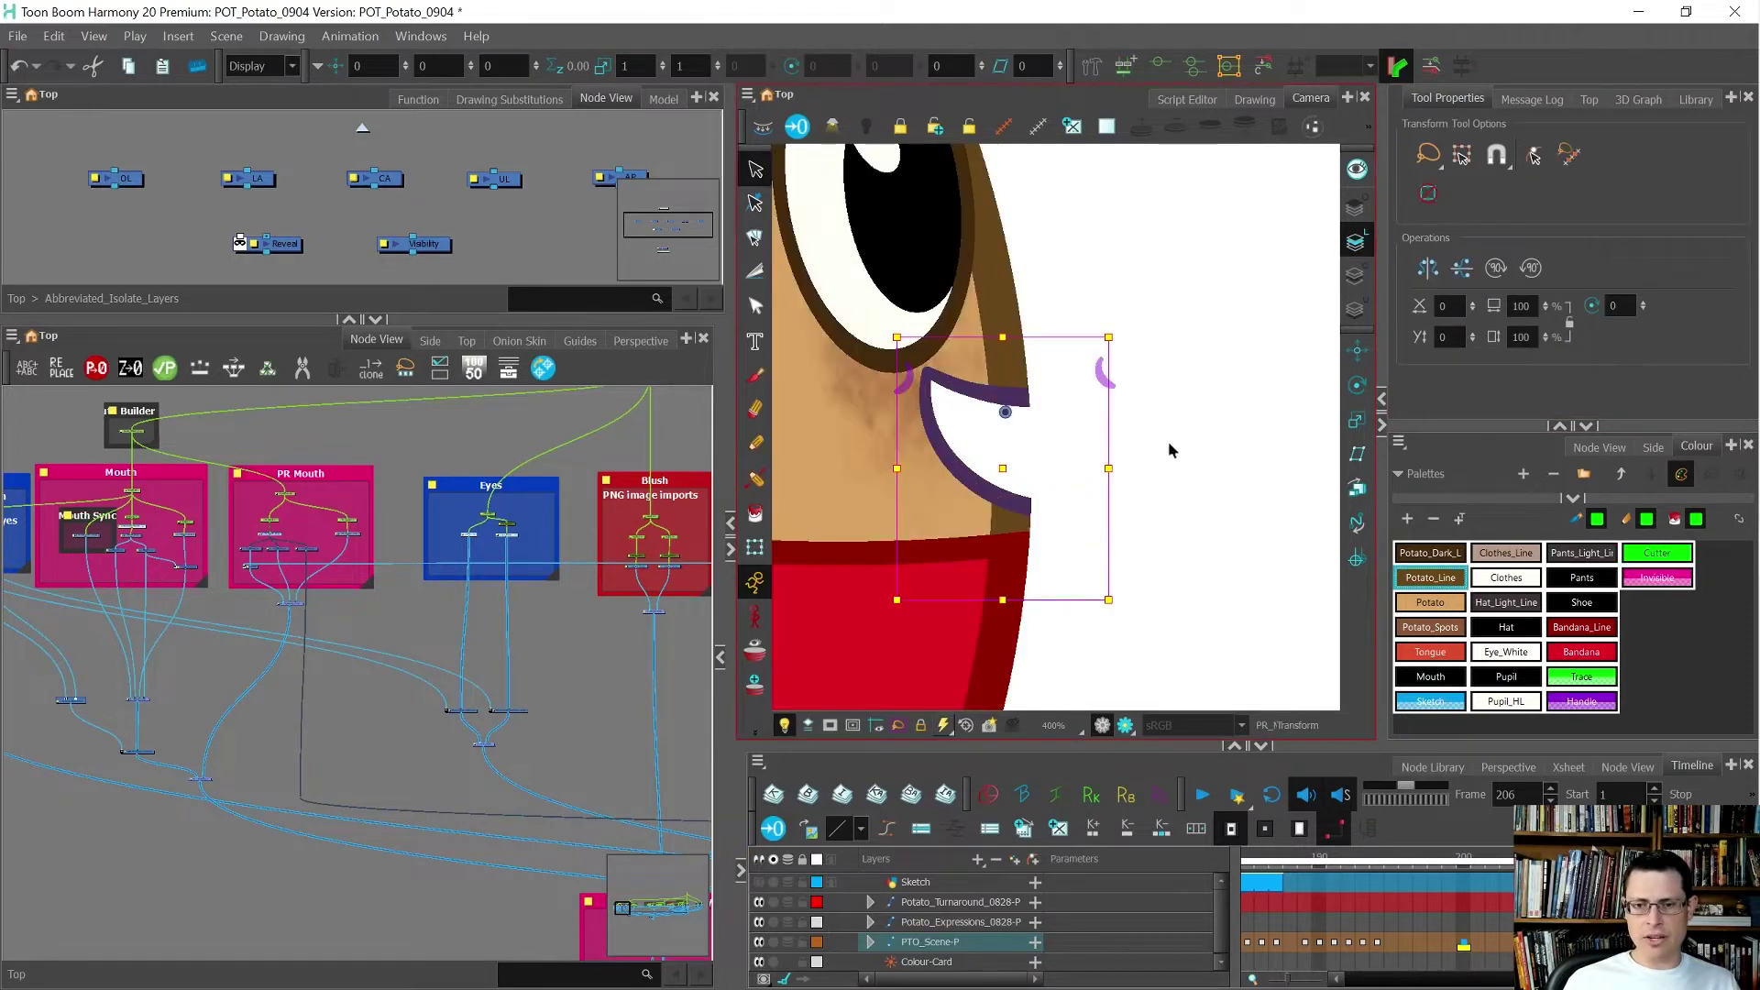
pyautogui.click(1181, 433)
pyautogui.scroll(-4, 1185, 406)
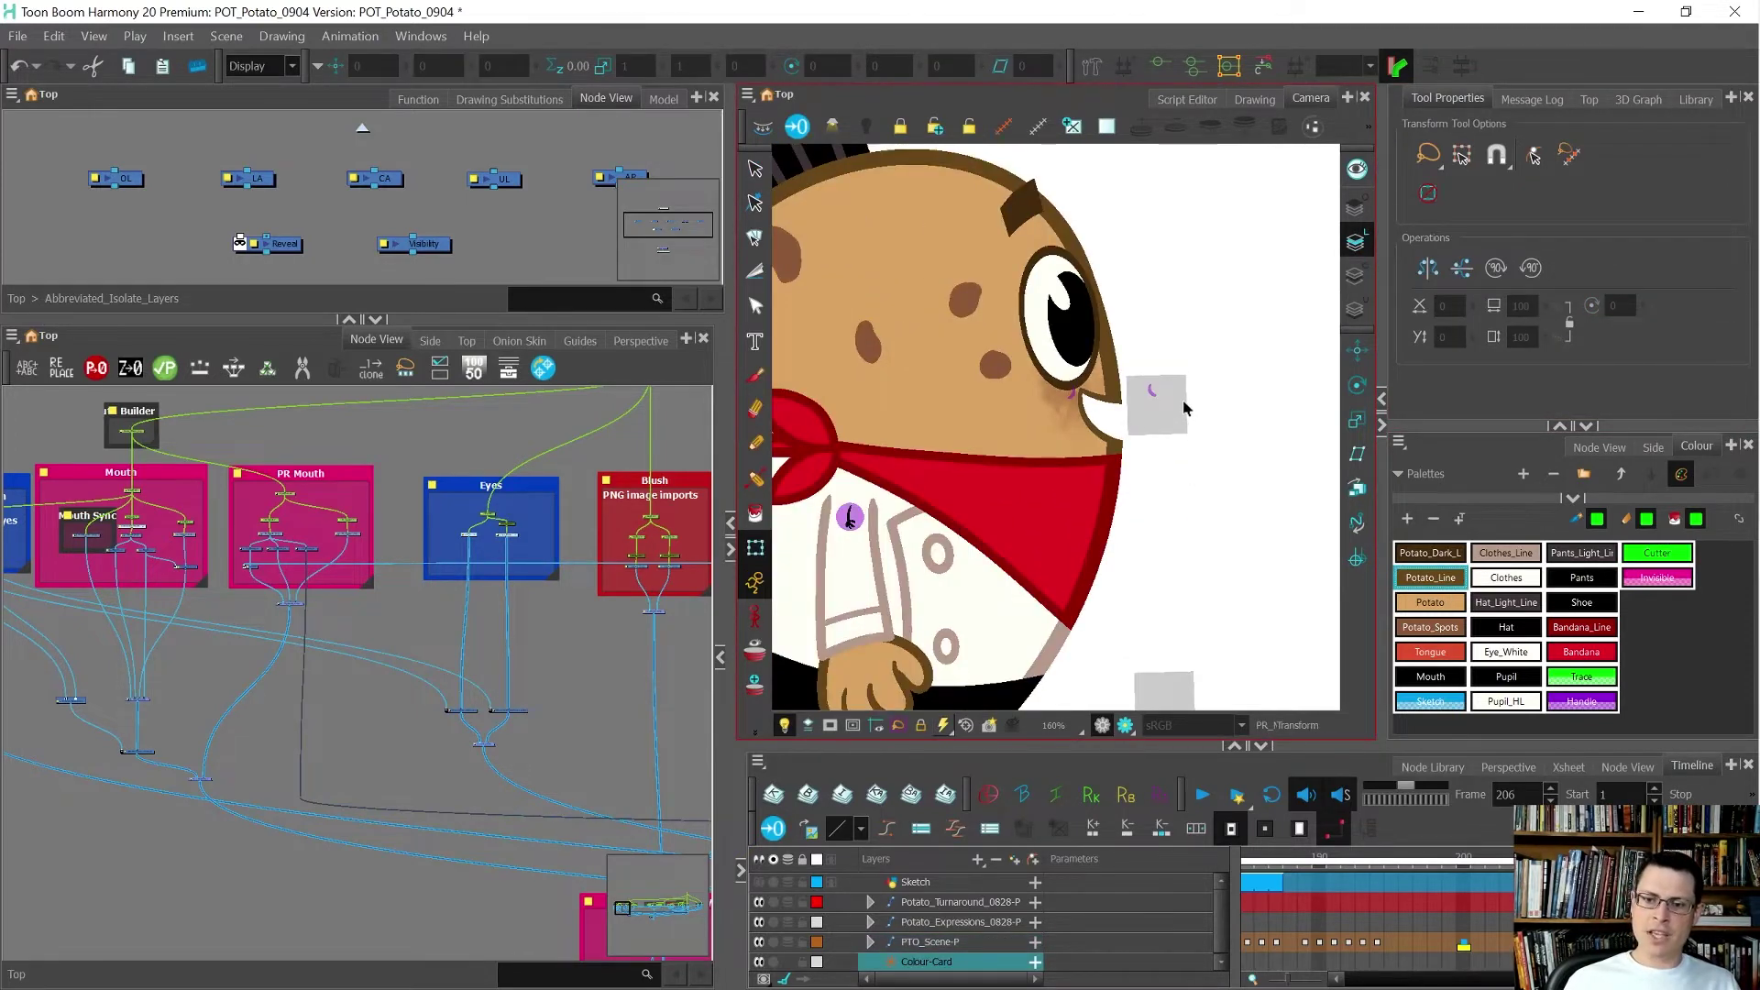
# - Recolour the closed profile mouth line on frame 205 with Potato_Line and return to frame 206
pyautogui.hotkey('ctrl', 'a')
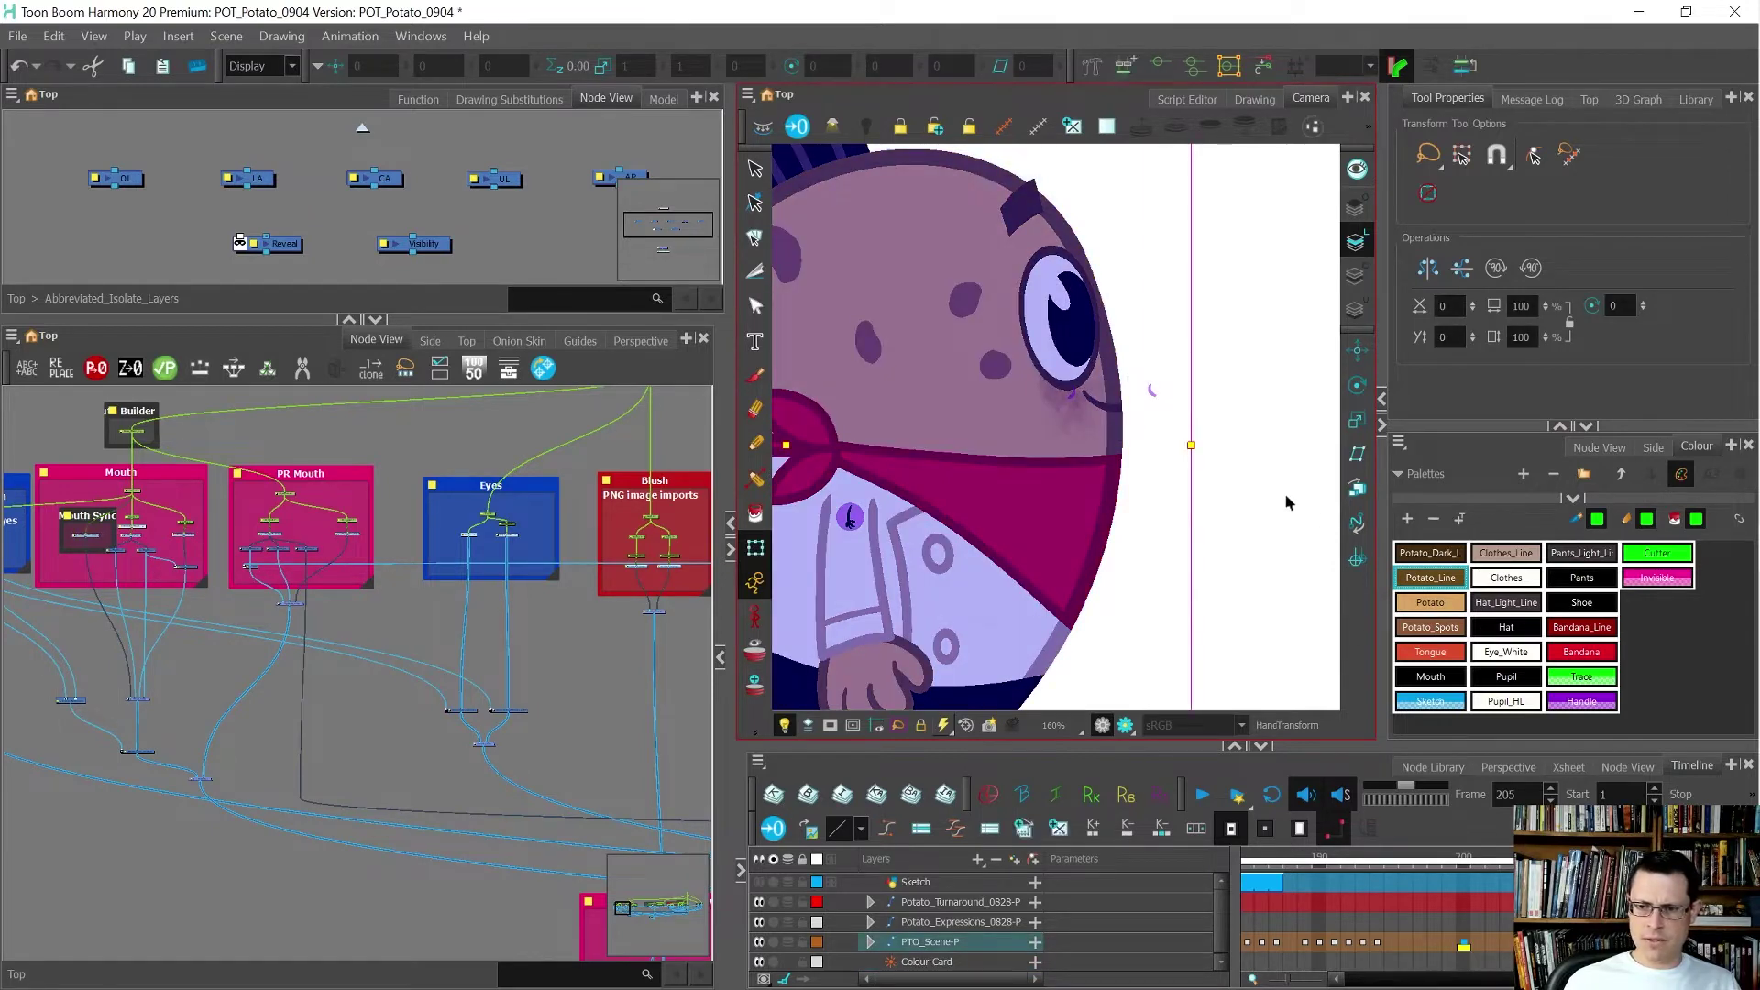
pyautogui.click(1204, 427)
pyautogui.scroll(5, 1104, 409)
pyautogui.click(1105, 410)
pyautogui.hotkey('alt', 's')
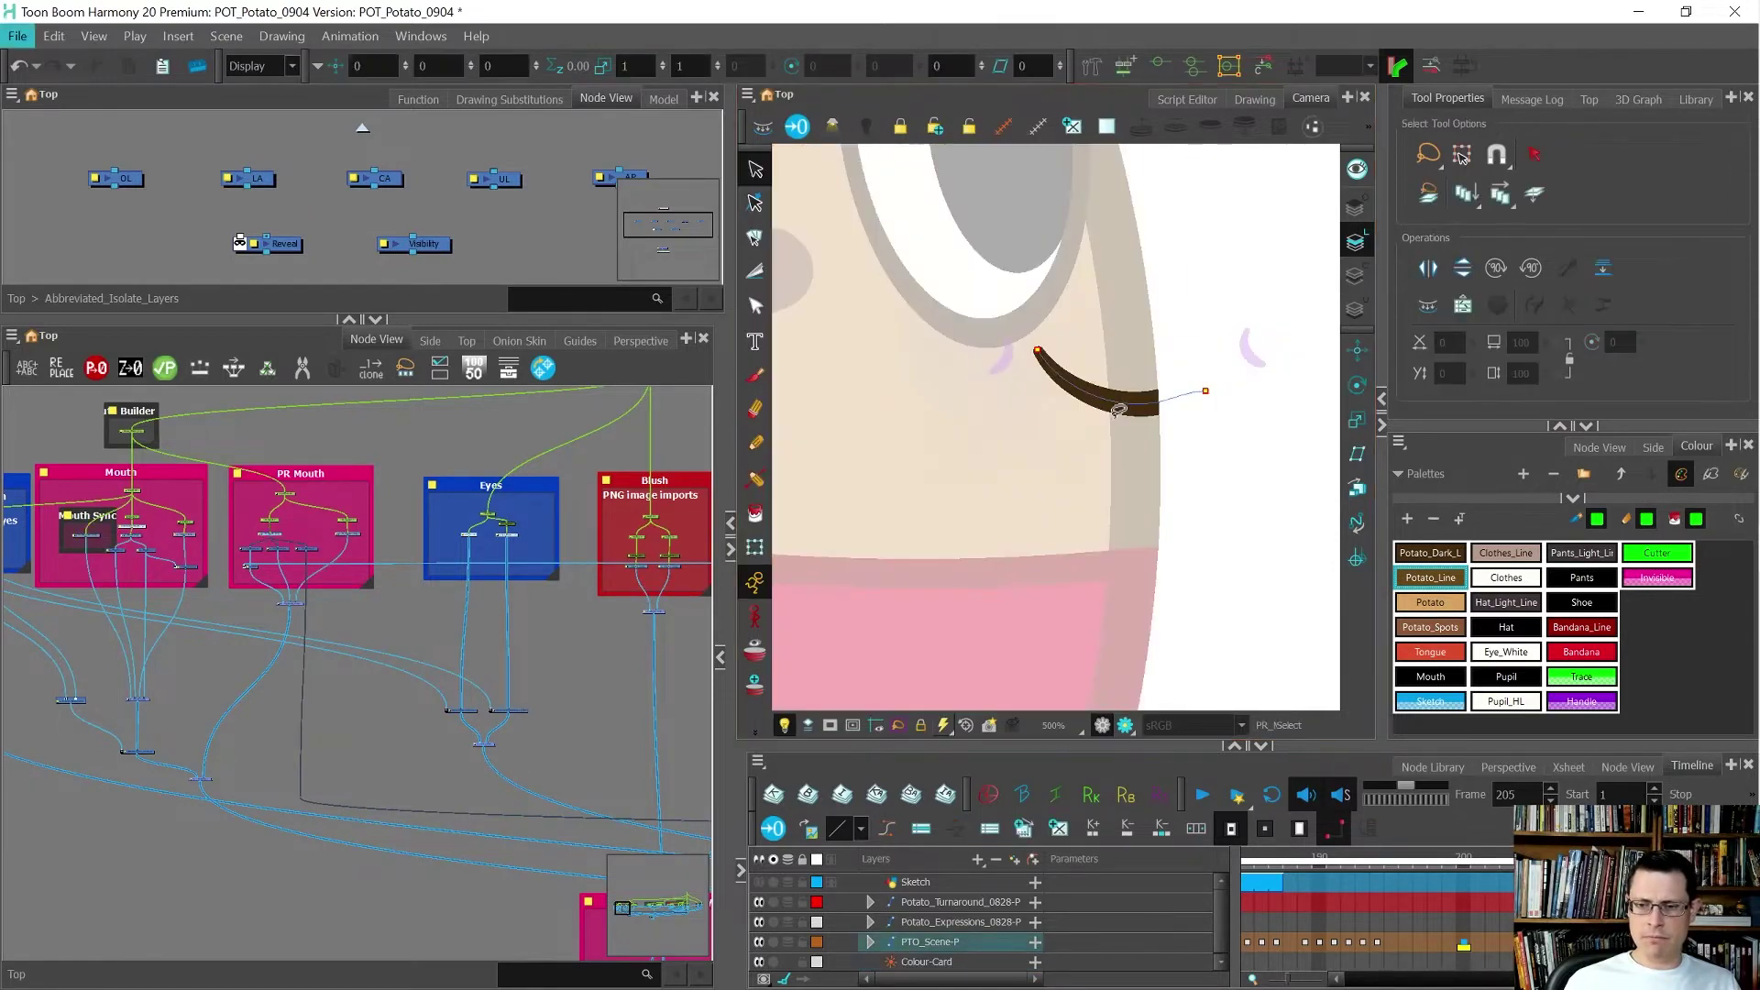
pyautogui.click(1447, 577)
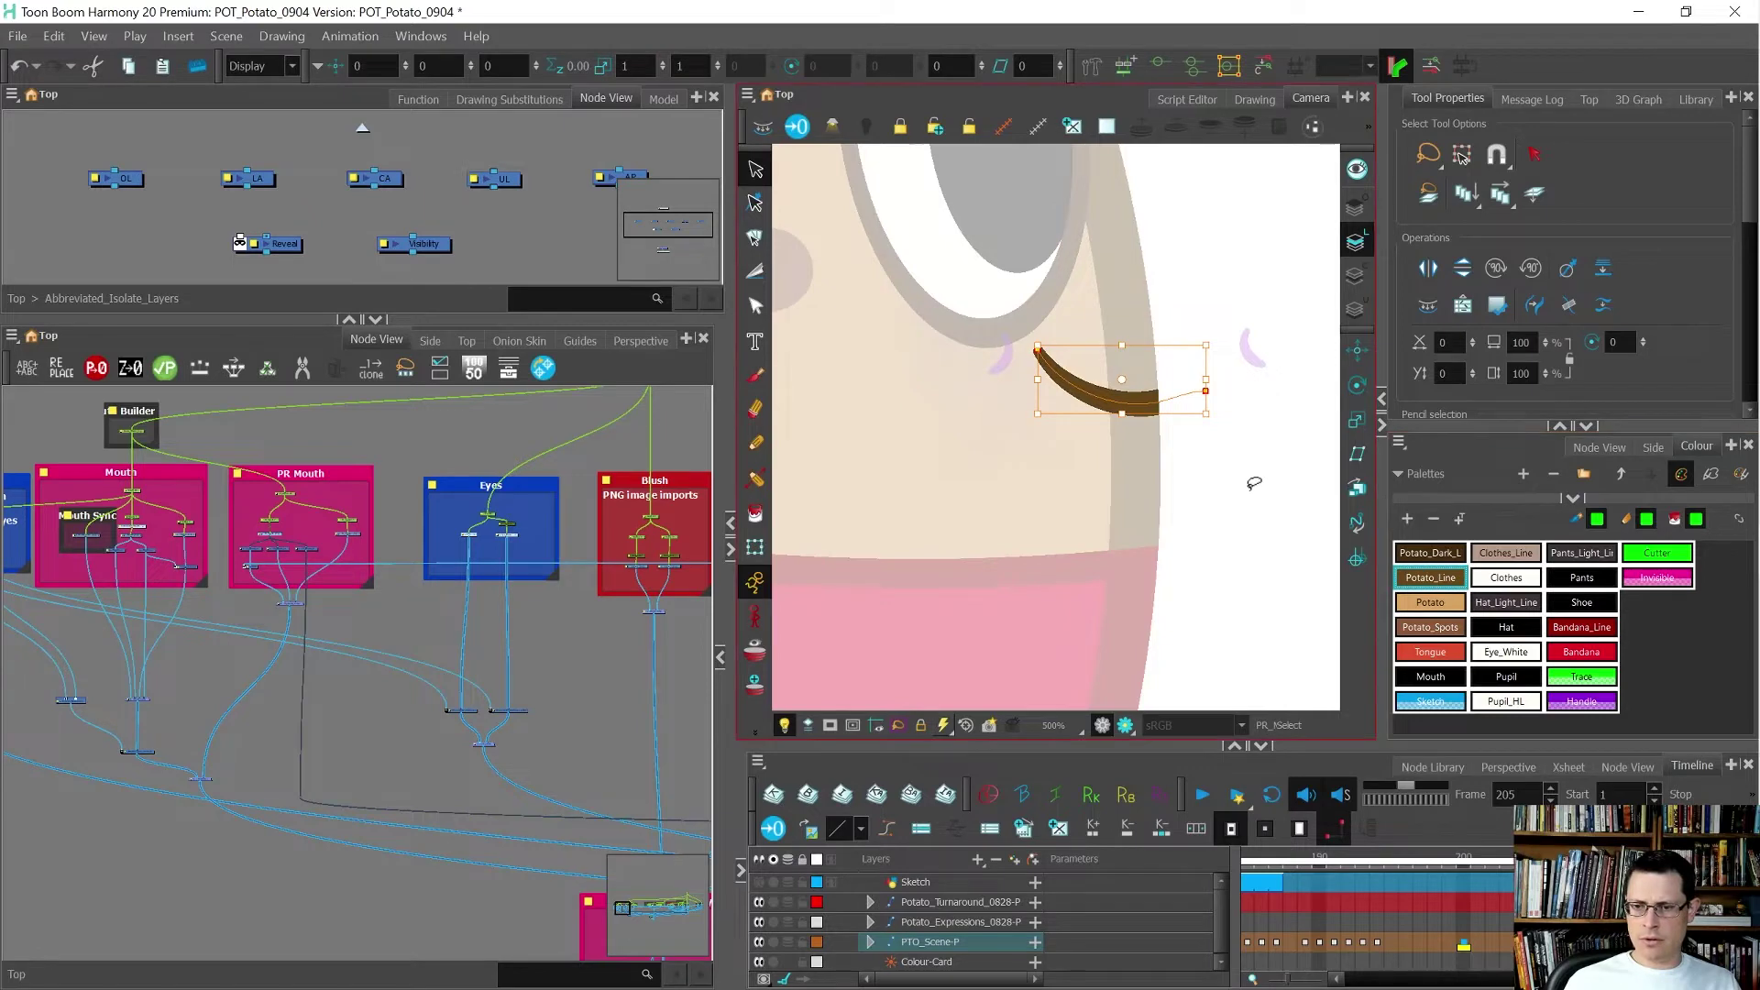
pyautogui.hotkey('shift', 't')
pyautogui.scroll(-6, 1192, 417)
pyautogui.click(1230, 488)
pyautogui.press('.')
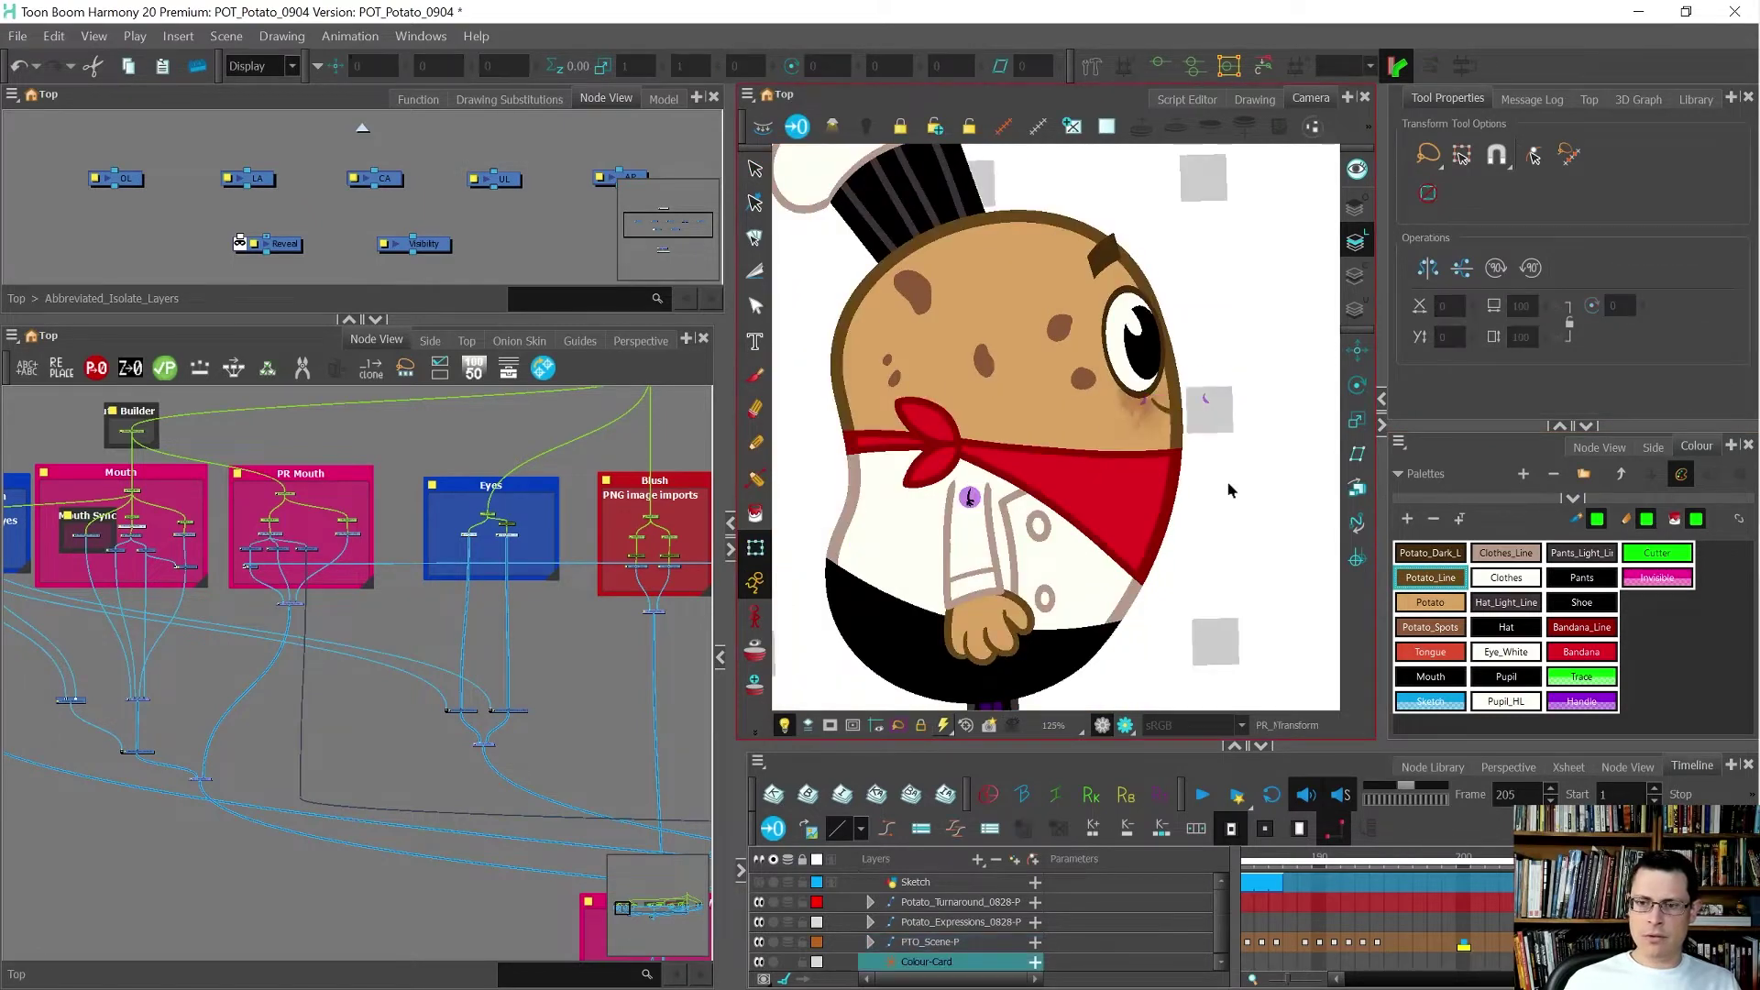
# - Select the open profile mouth's lines on frame 206 and turn off the light table
pyautogui.scroll(-3, 1006, 415)
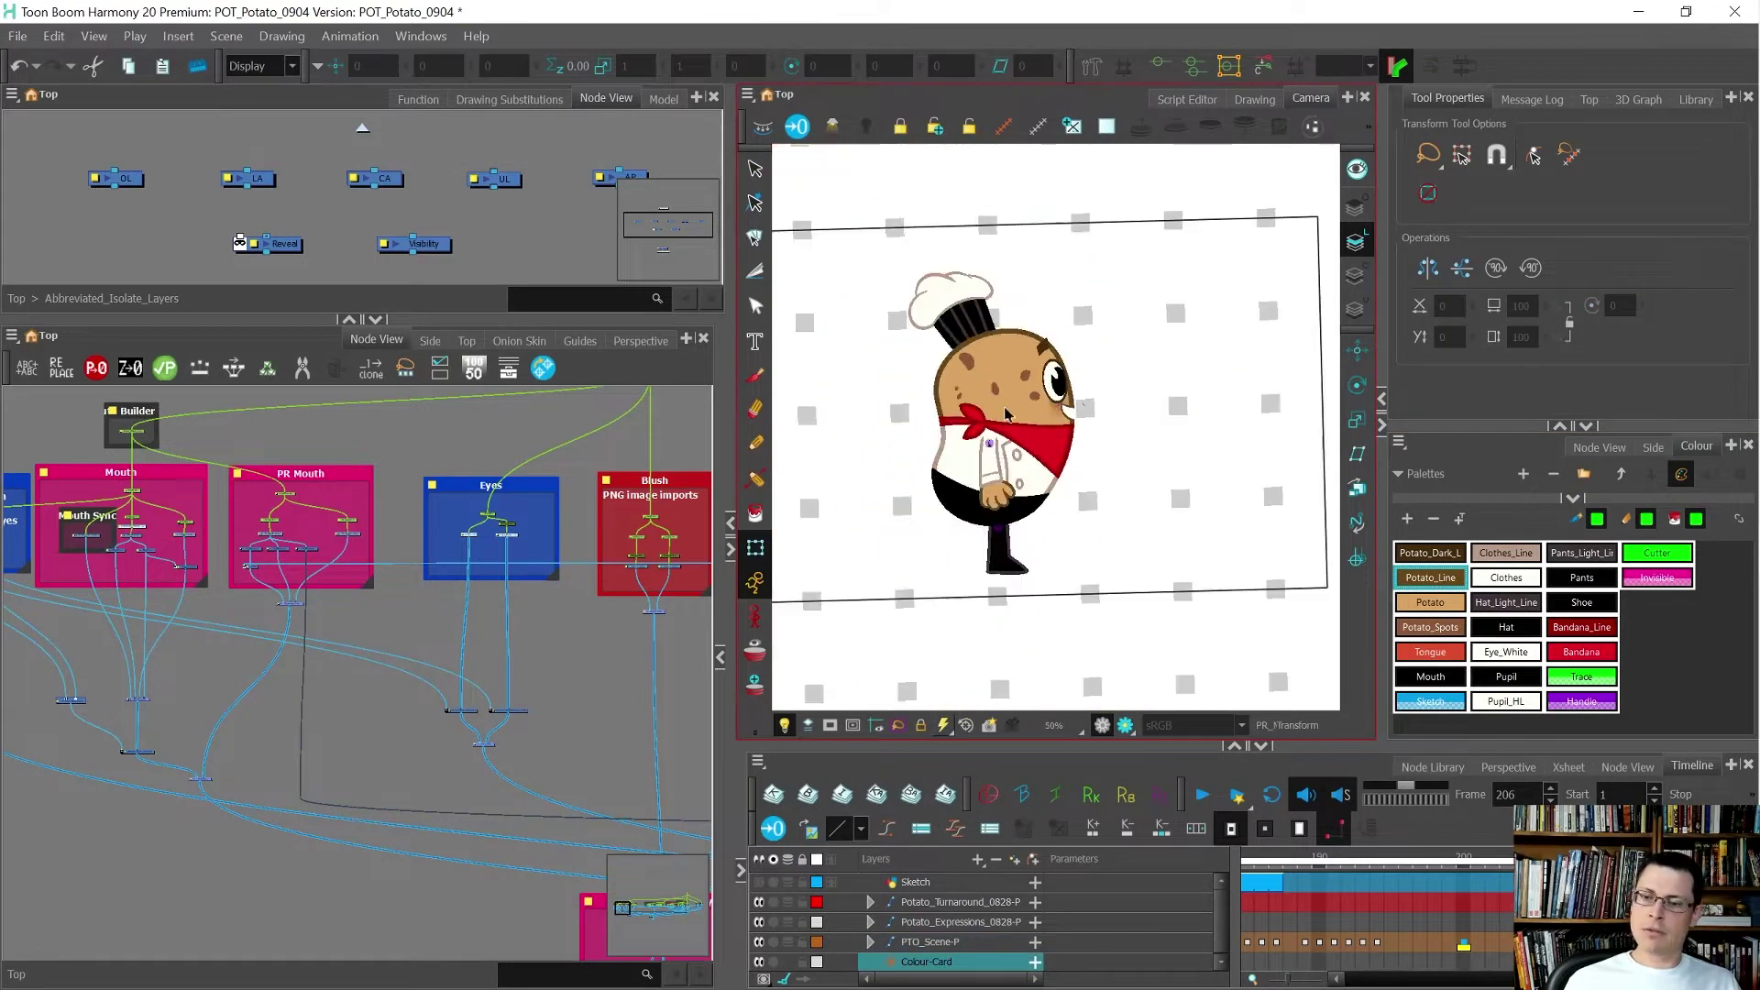
pyautogui.scroll(4, 1128, 404)
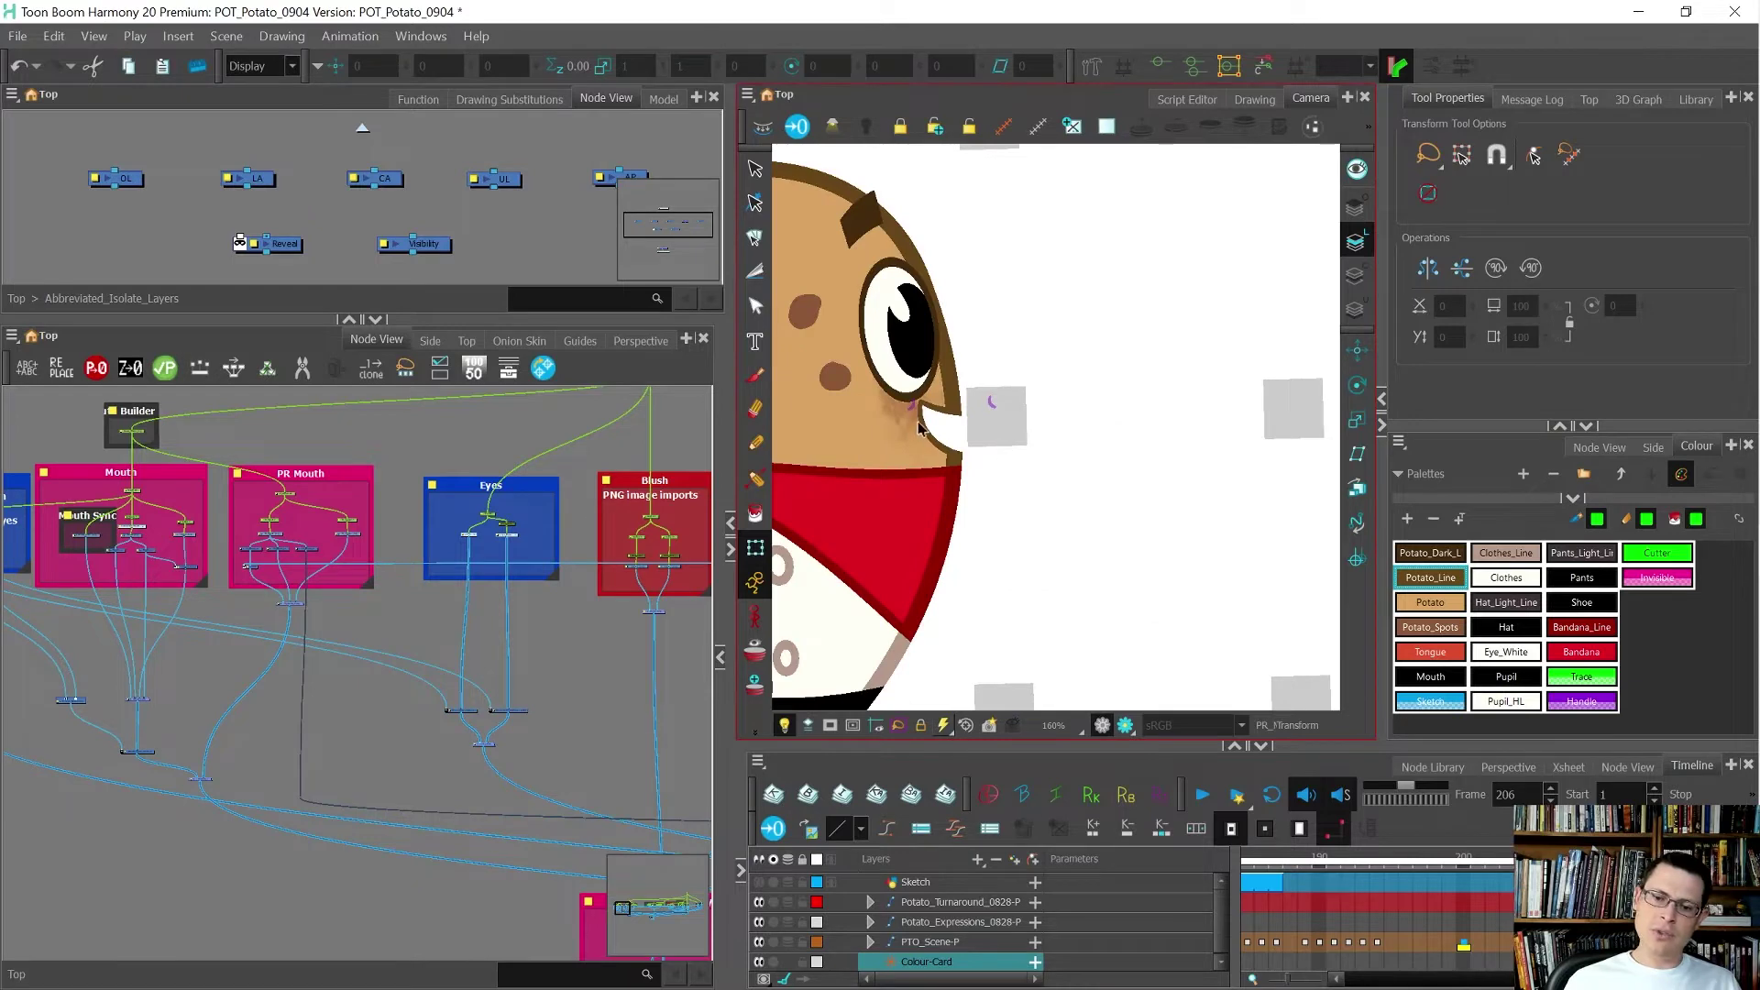
pyautogui.scroll(1, 920, 426)
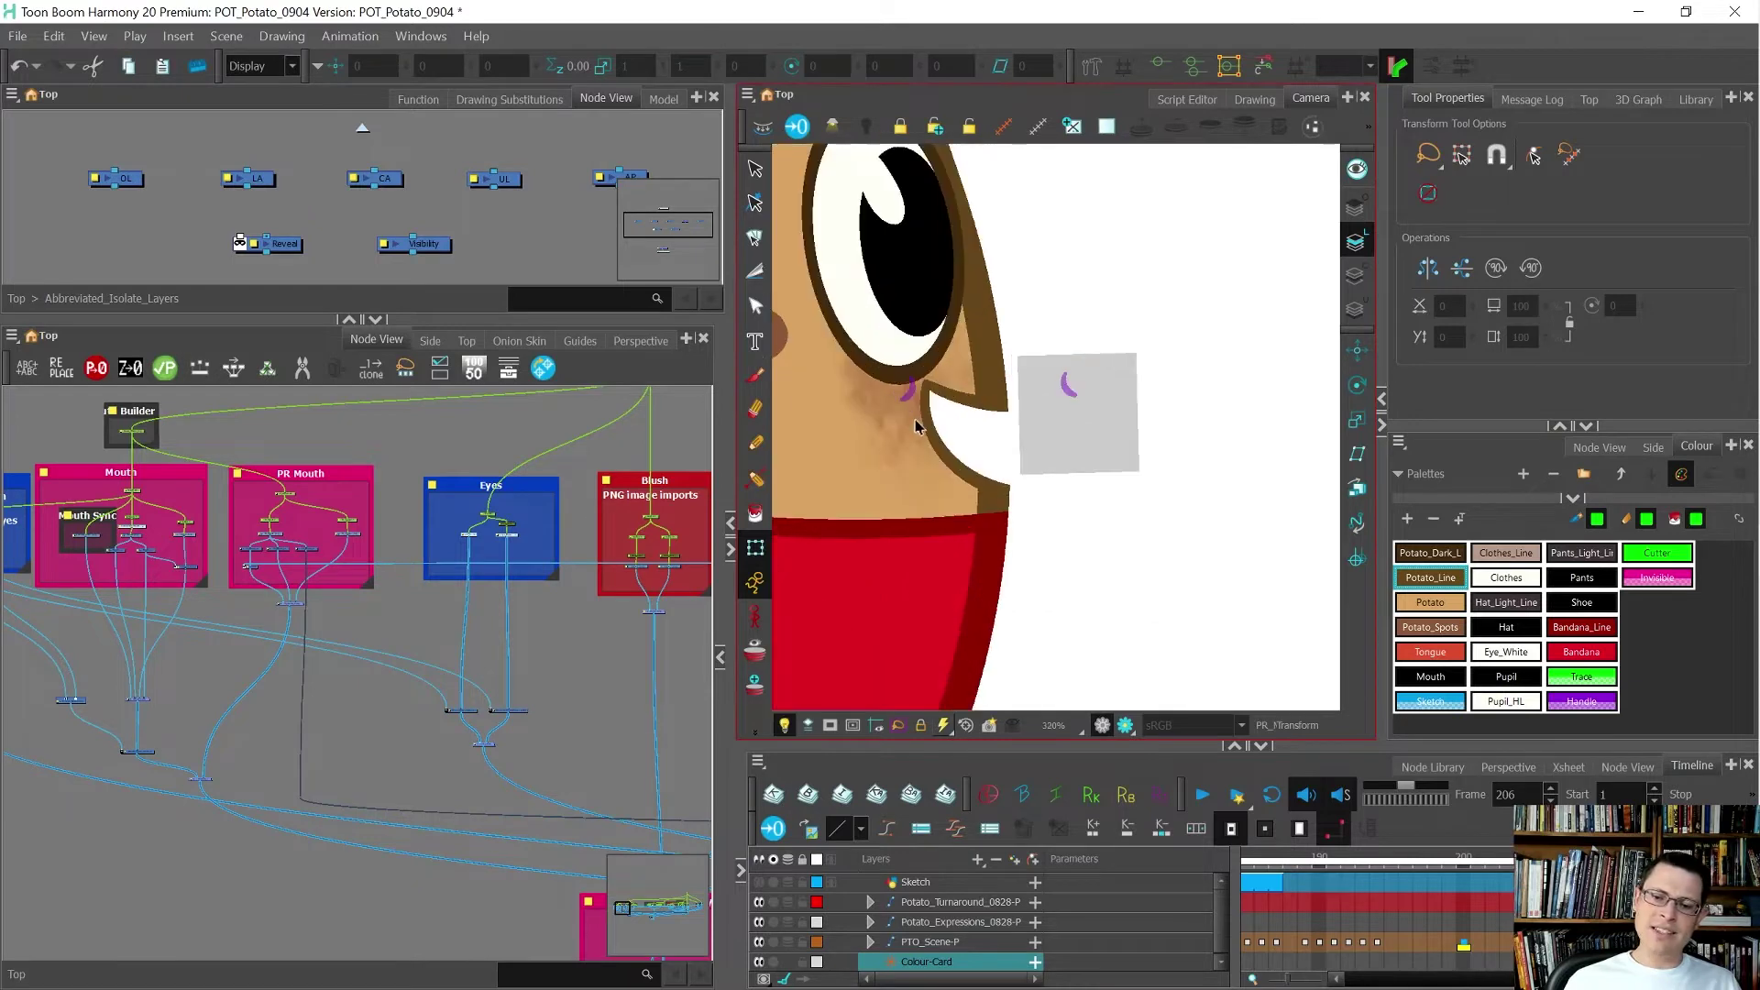
pyautogui.scroll(-4, 999, 413)
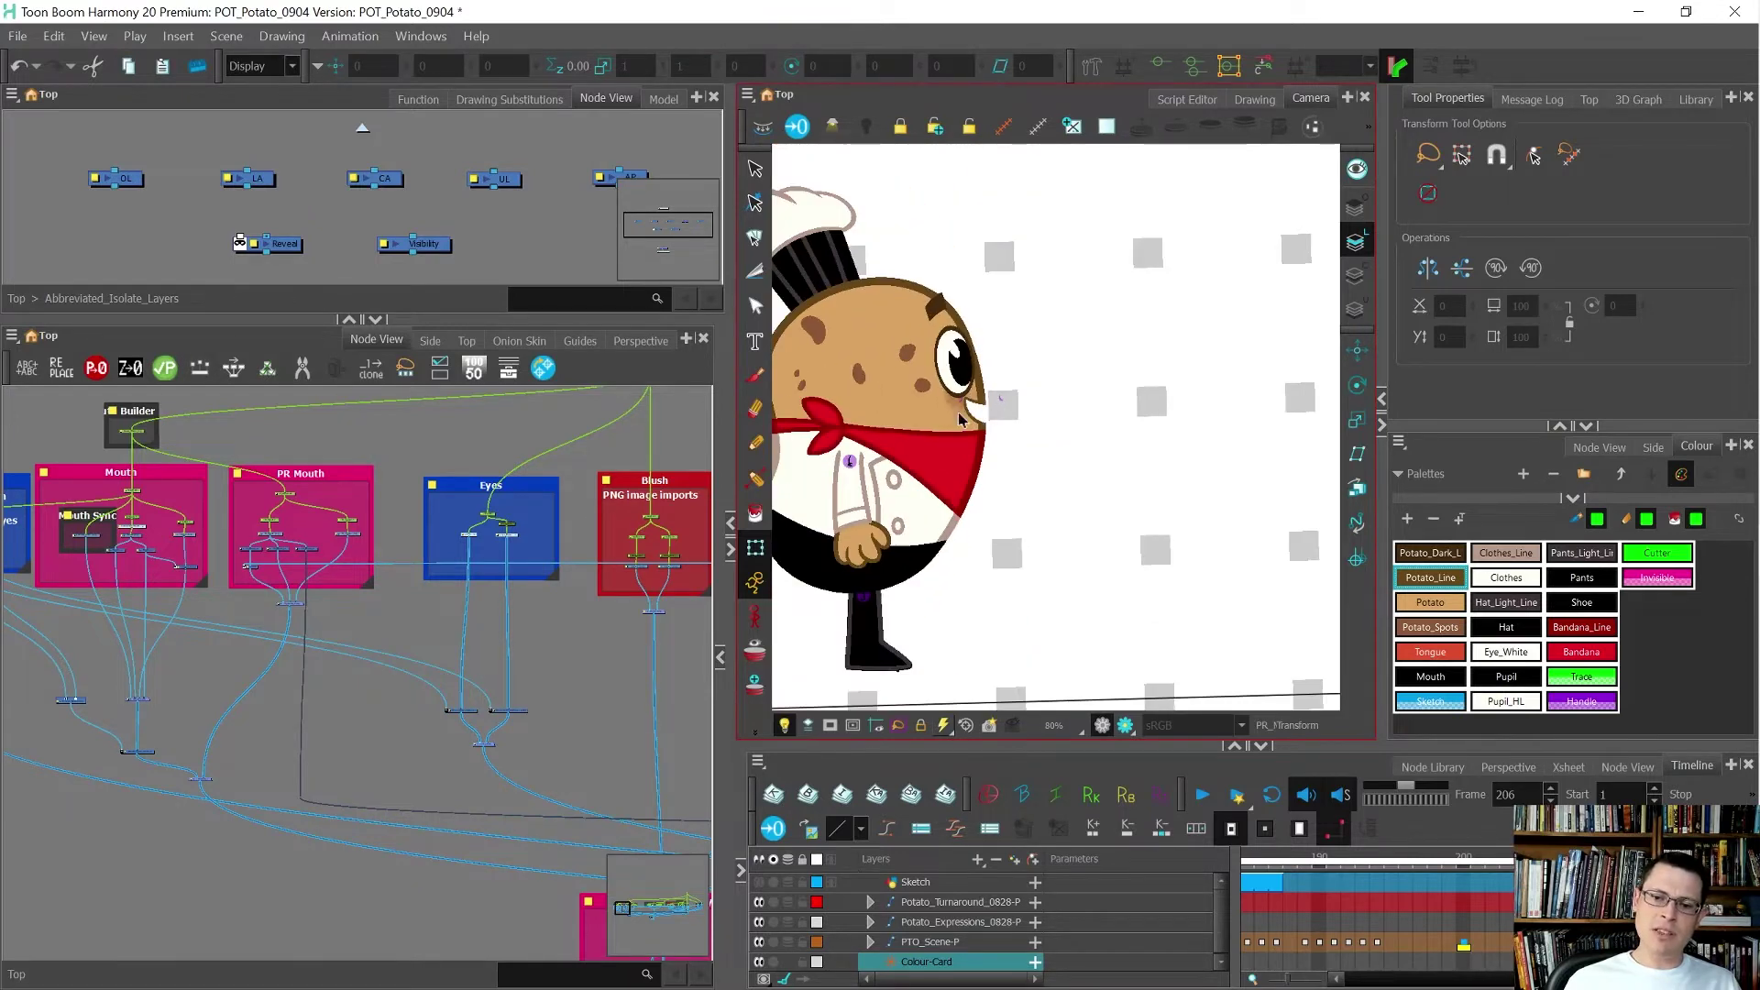
pyautogui.scroll(5, 960, 419)
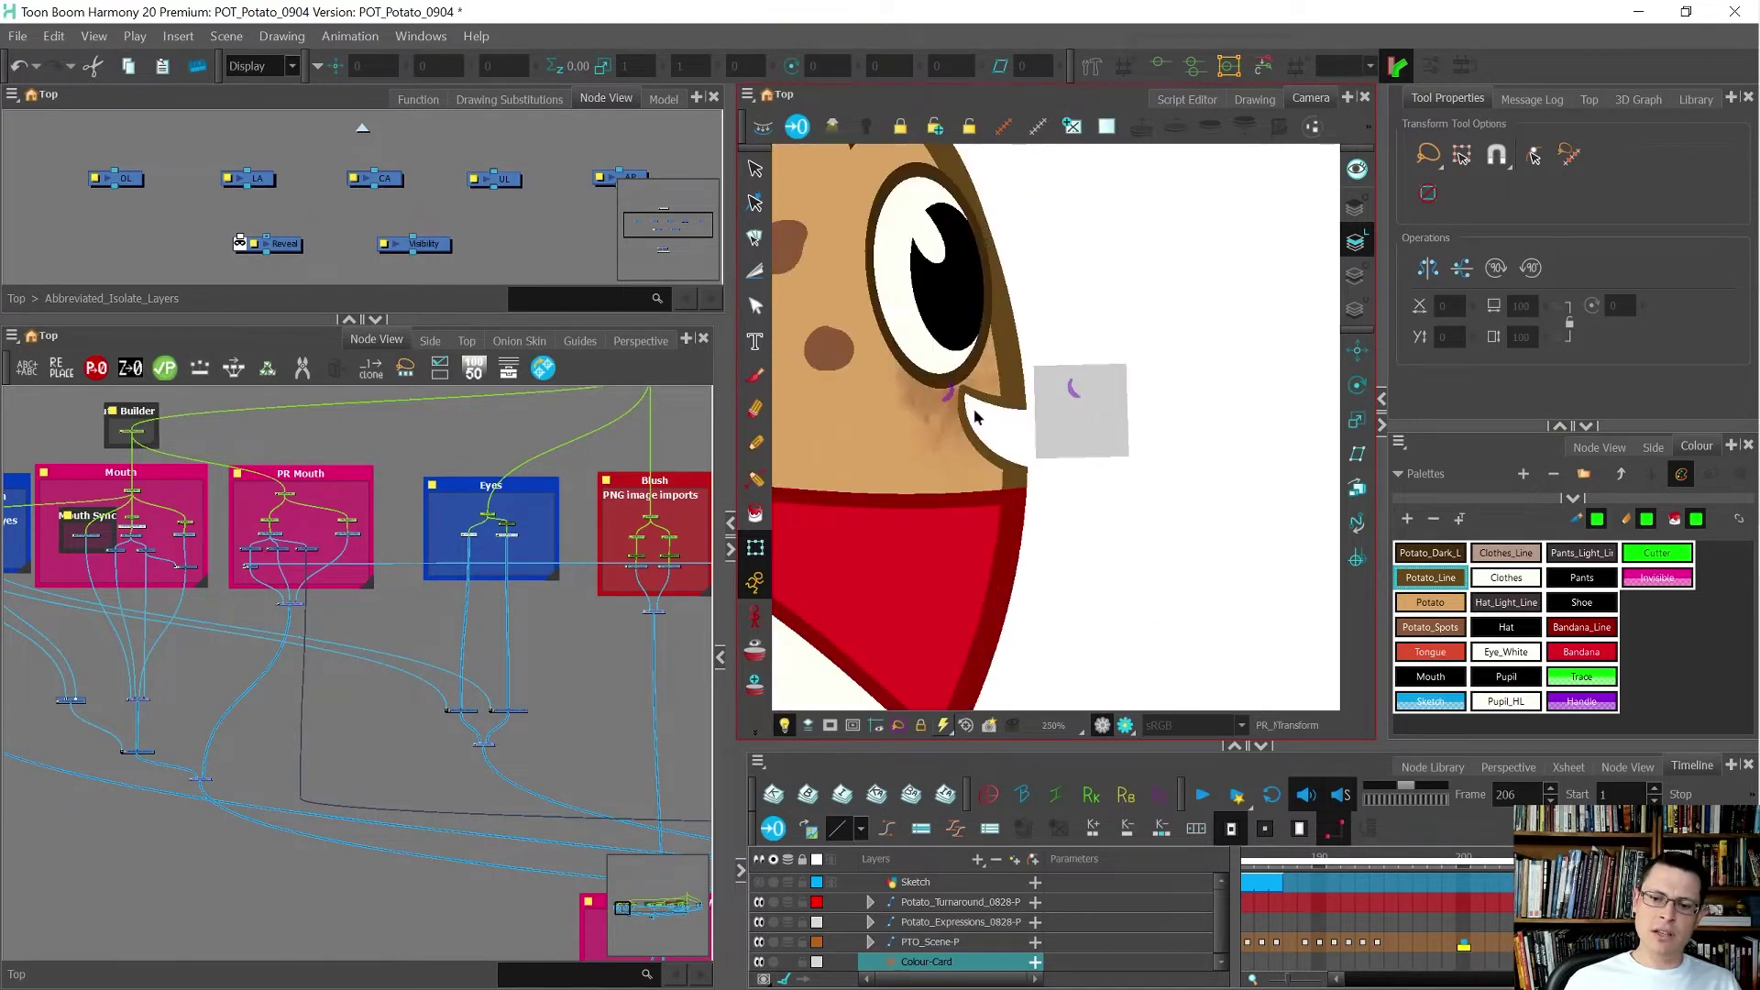
pyautogui.scroll(1, 975, 418)
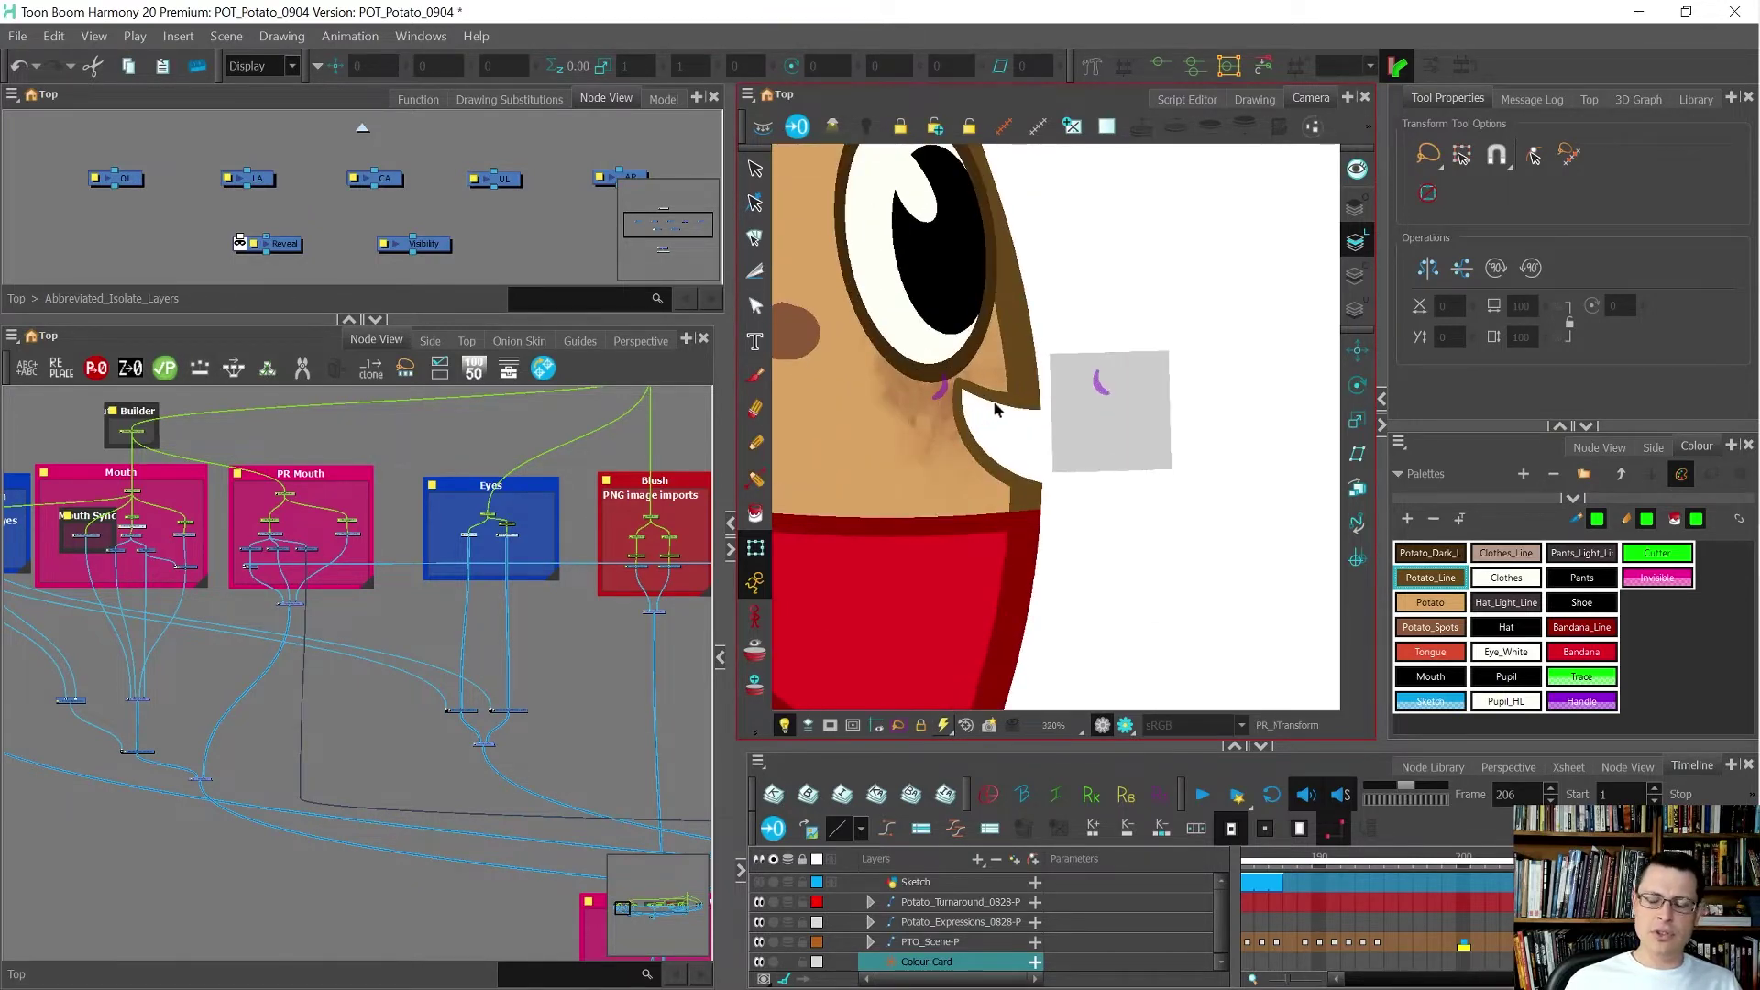
pyautogui.doubleClick(997, 410)
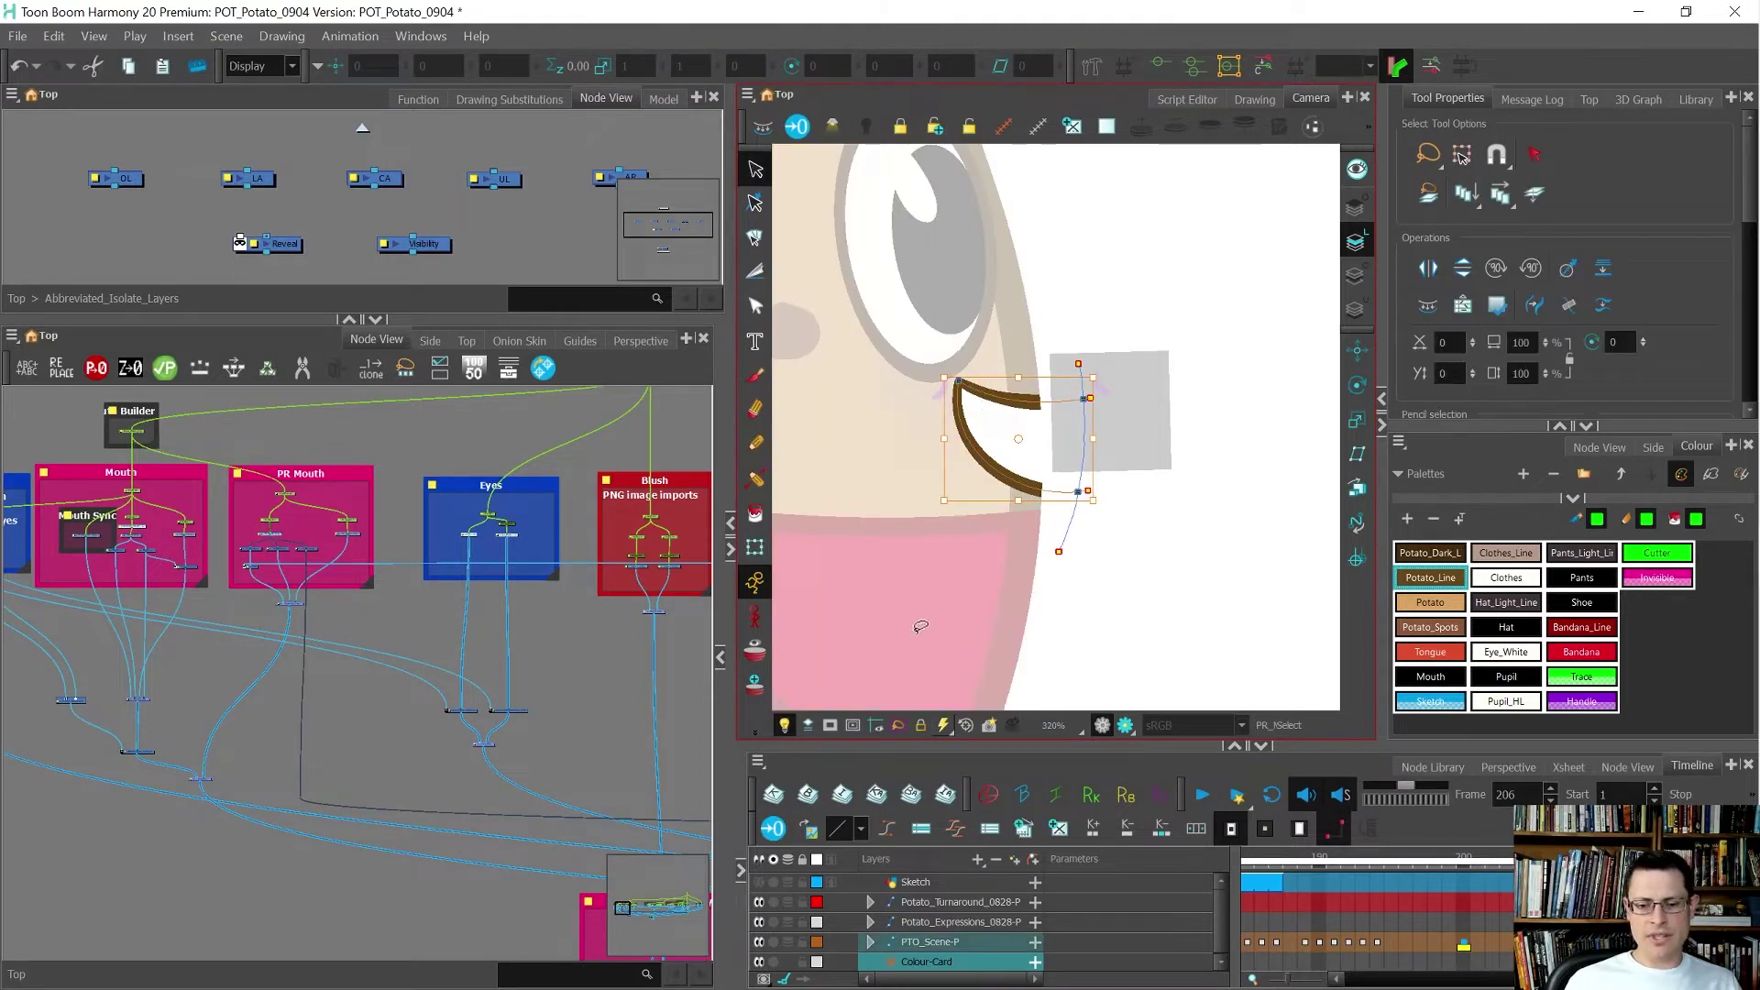
pyautogui.click(785, 726)
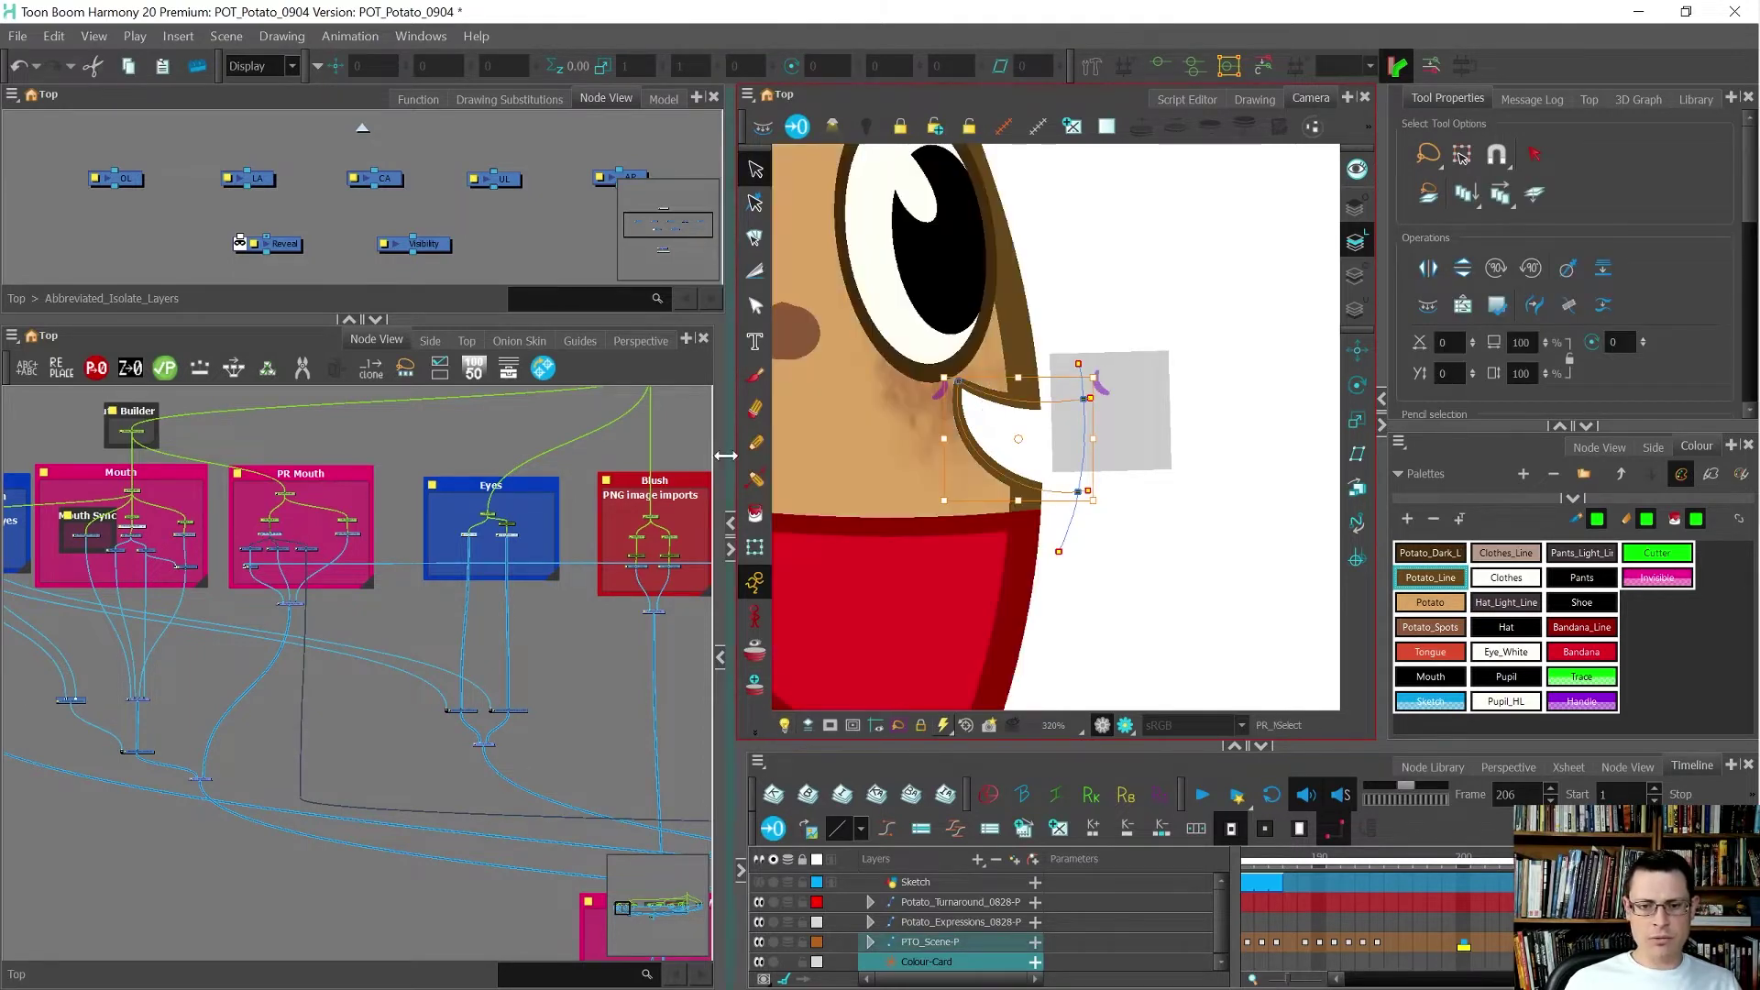
# - Enlarge the area showing the pencil settings and raise the open mouth lines' maximum size to 18
pyautogui.moveTo(727, 453); pyautogui.dragTo(601, 454)
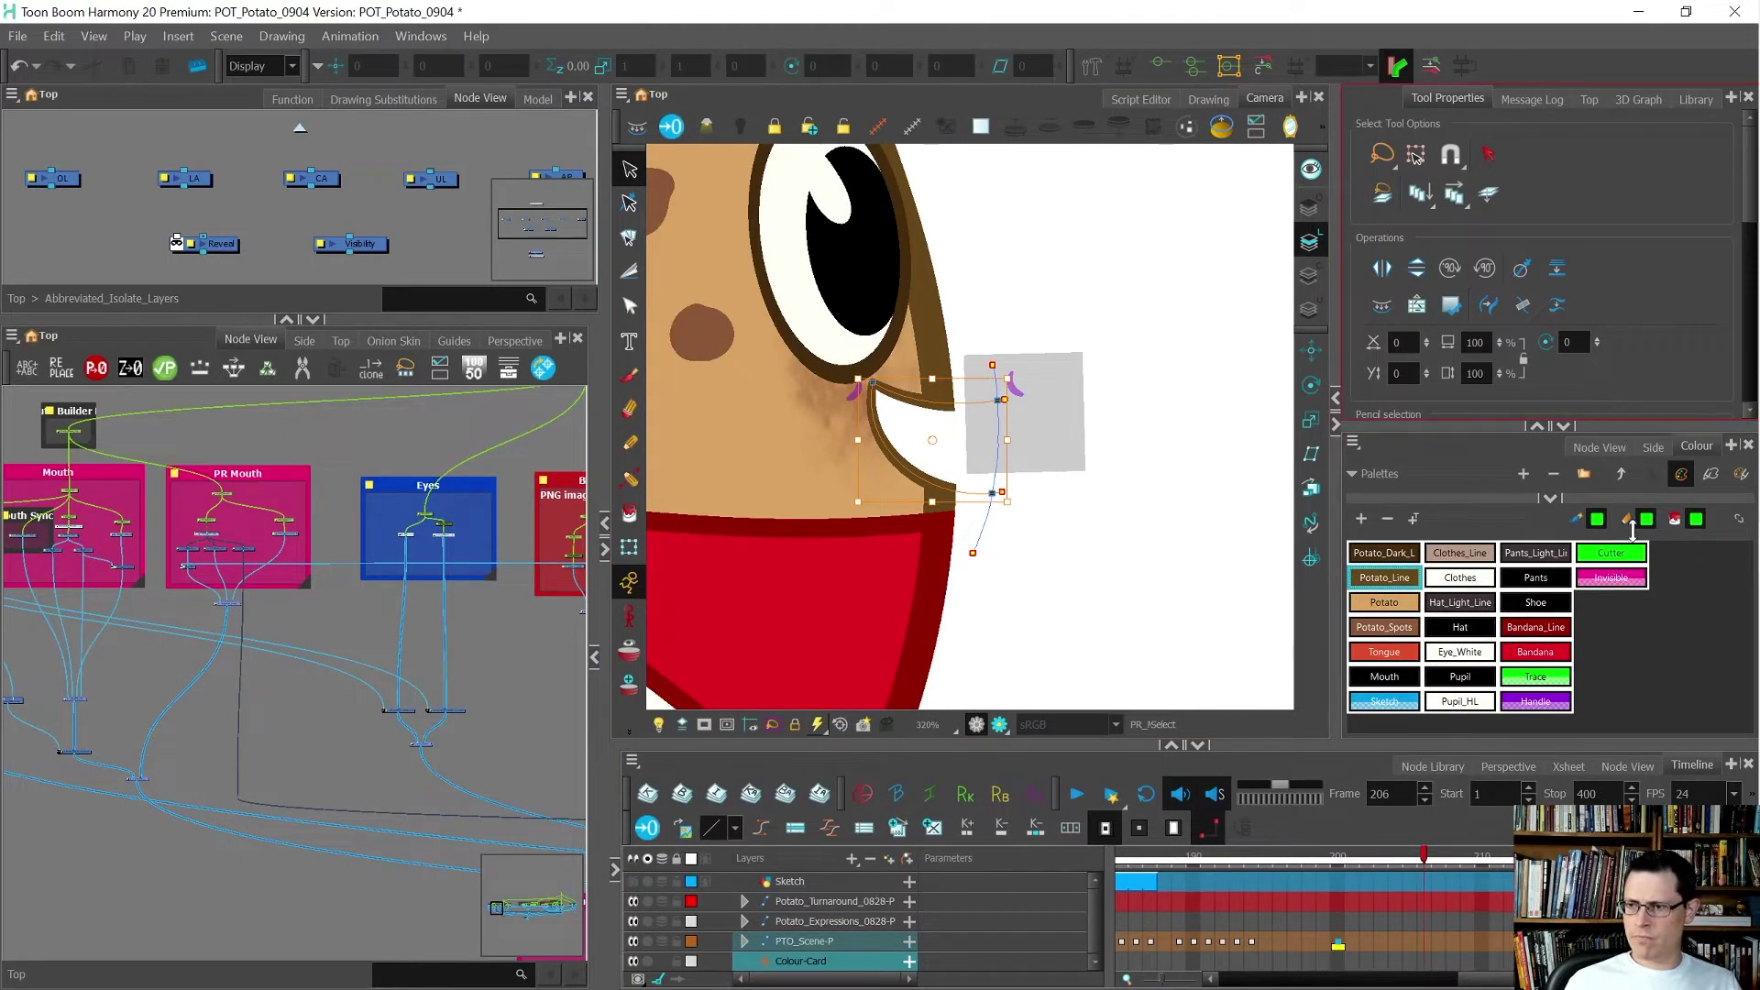
pyautogui.moveTo(1633, 532); pyautogui.dragTo(1633, 536)
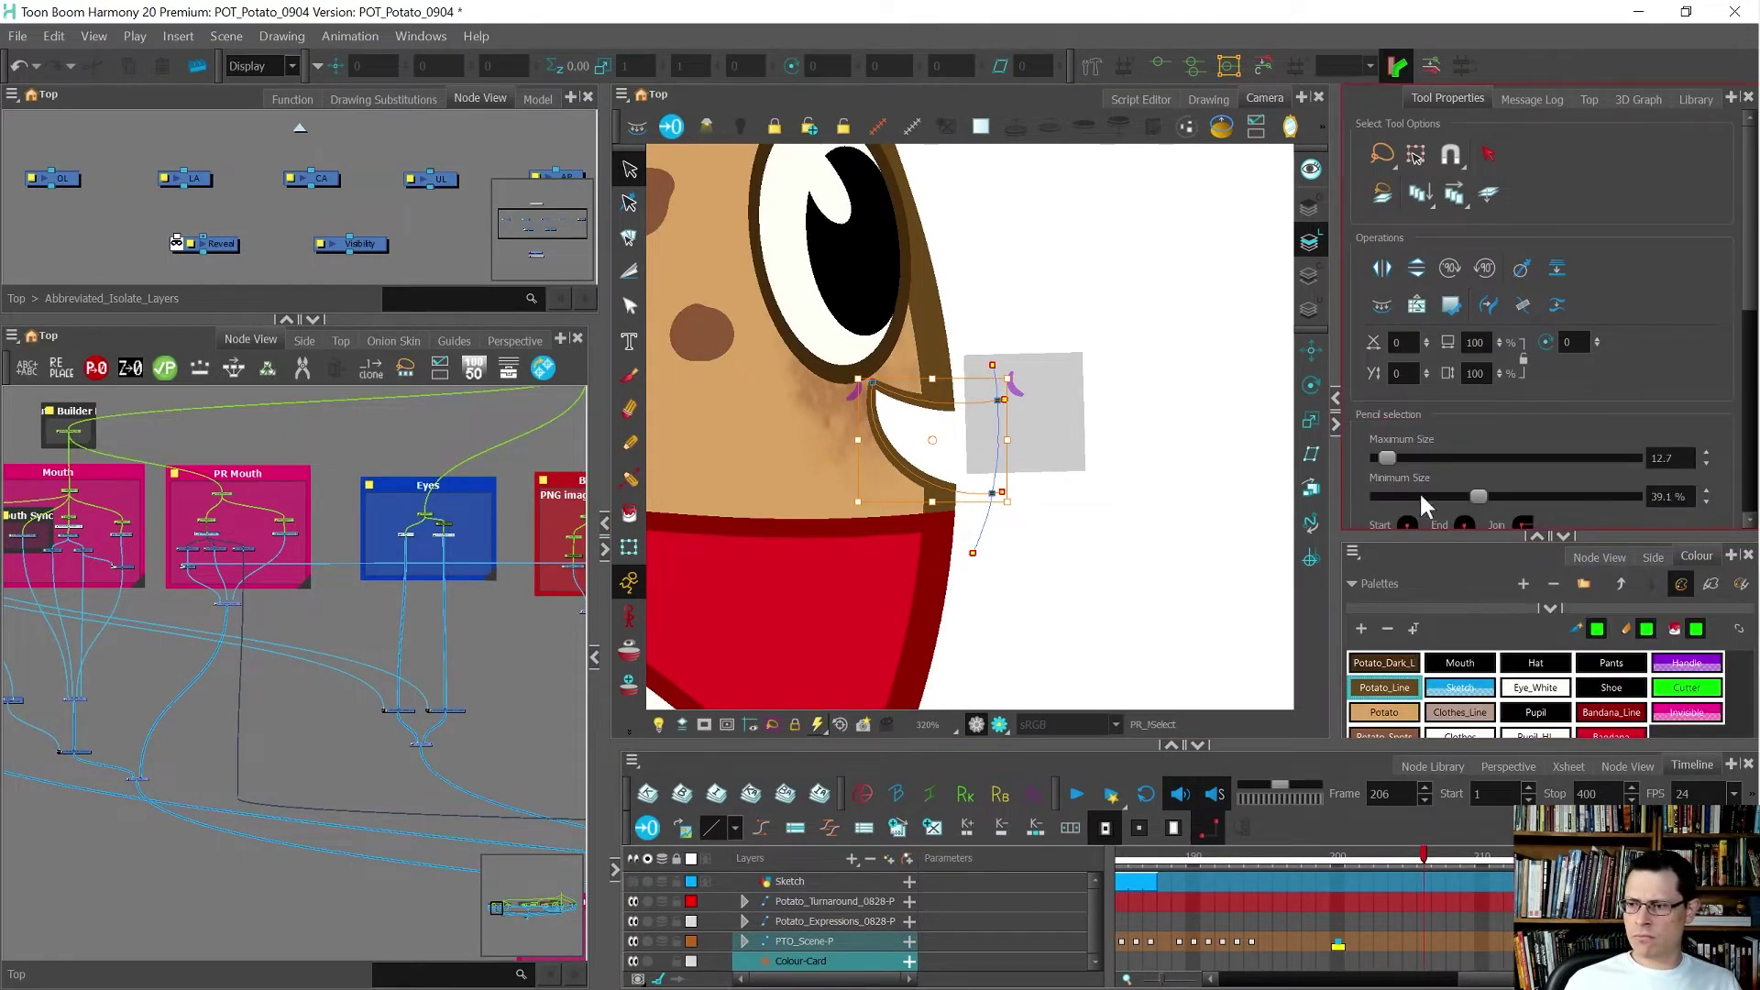
pyautogui.click(1707, 454)
pyautogui.click(1708, 454)
pyautogui.click(1707, 454)
pyautogui.click(1707, 454)
pyautogui.click(1140, 461)
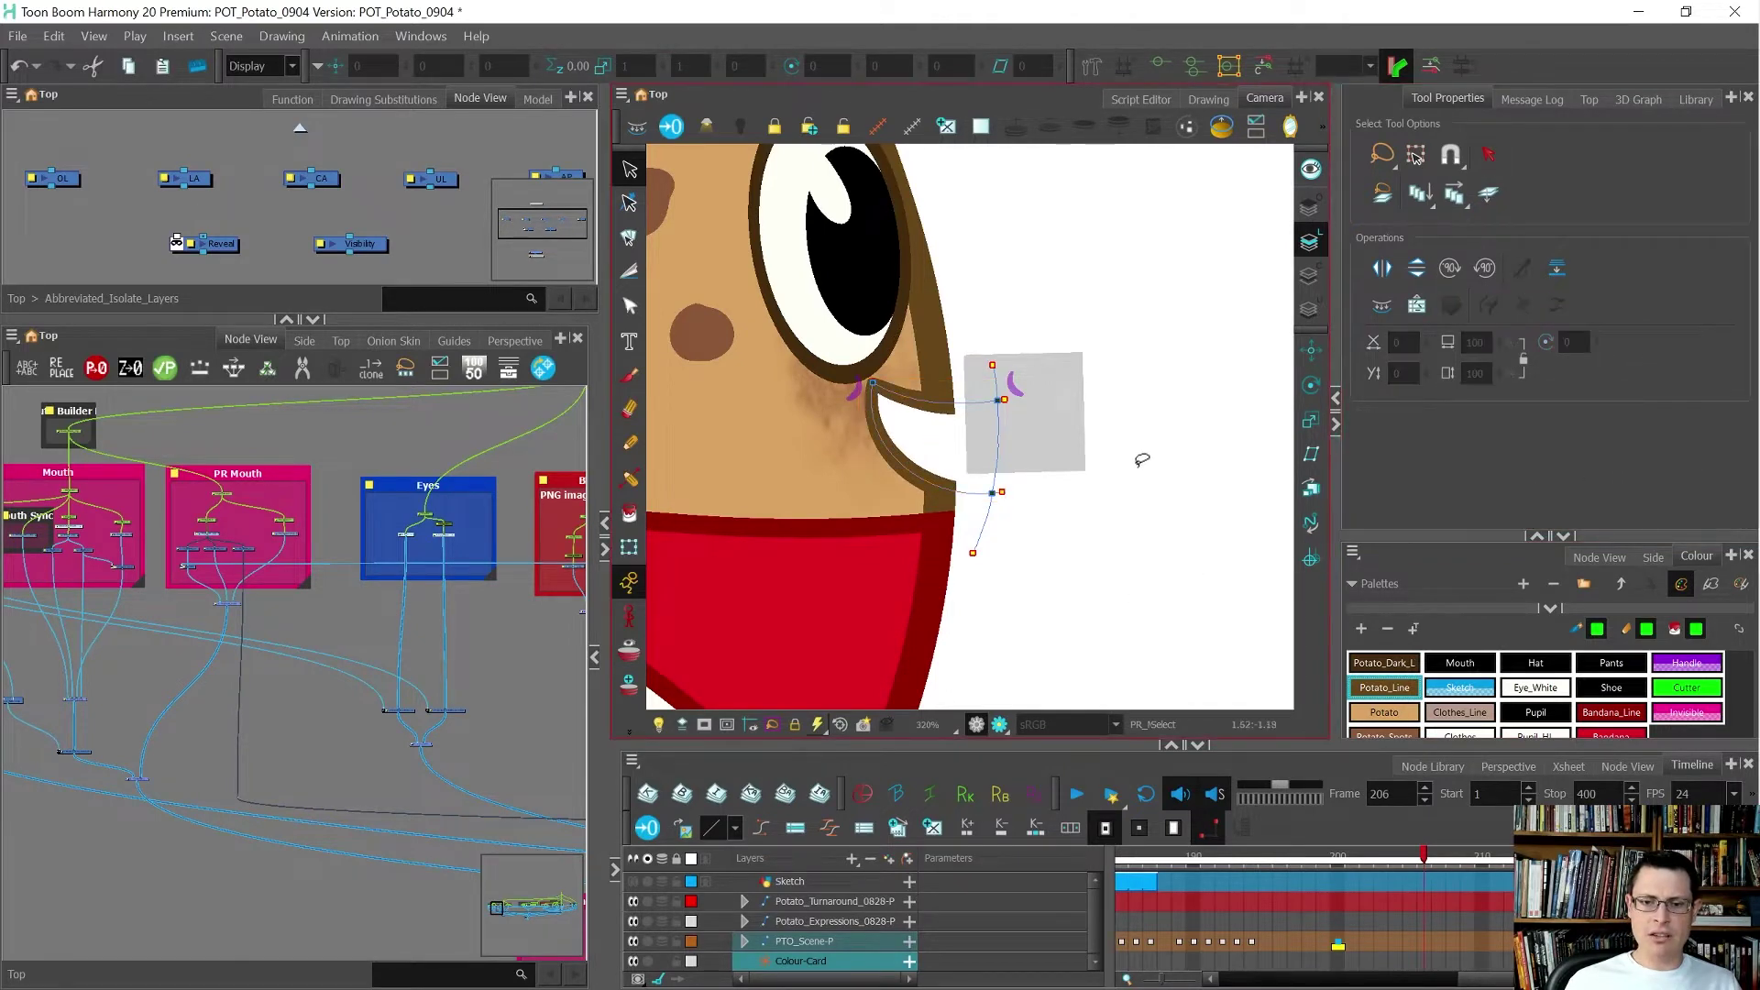
pyautogui.scroll(-2, 1118, 419)
pyautogui.click(1117, 431)
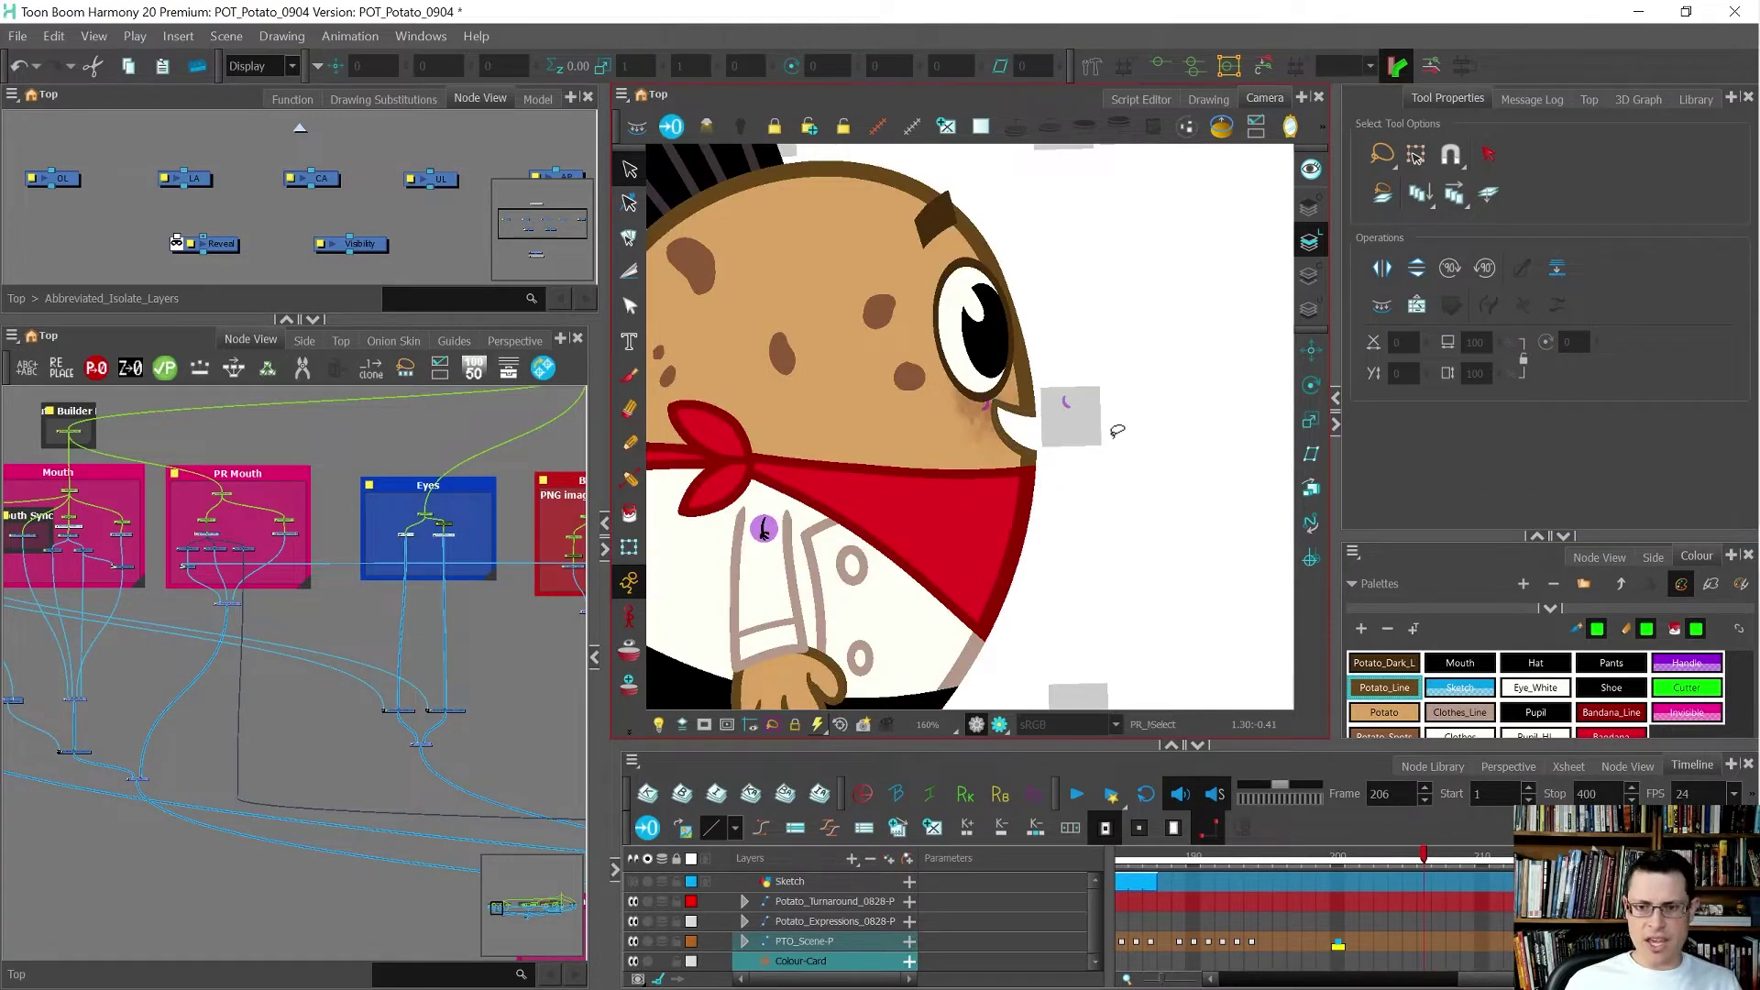
pyautogui.scroll(-2, 1115, 426)
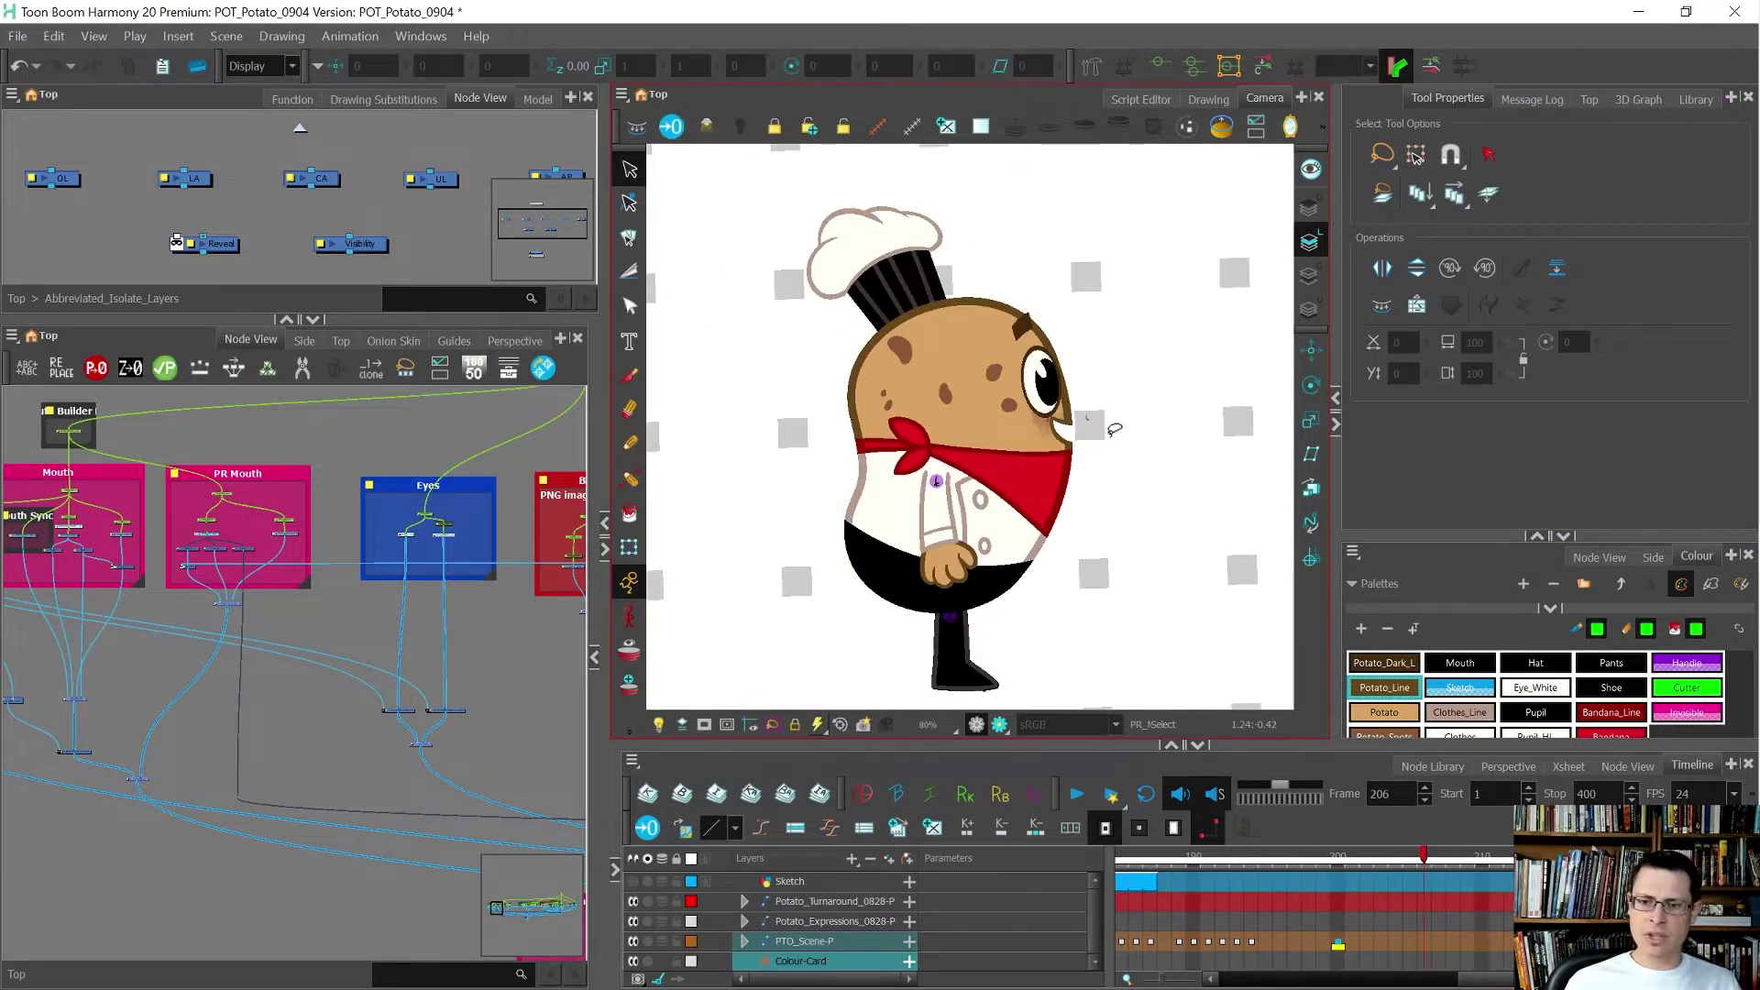
pyautogui.scroll(2, 1115, 430)
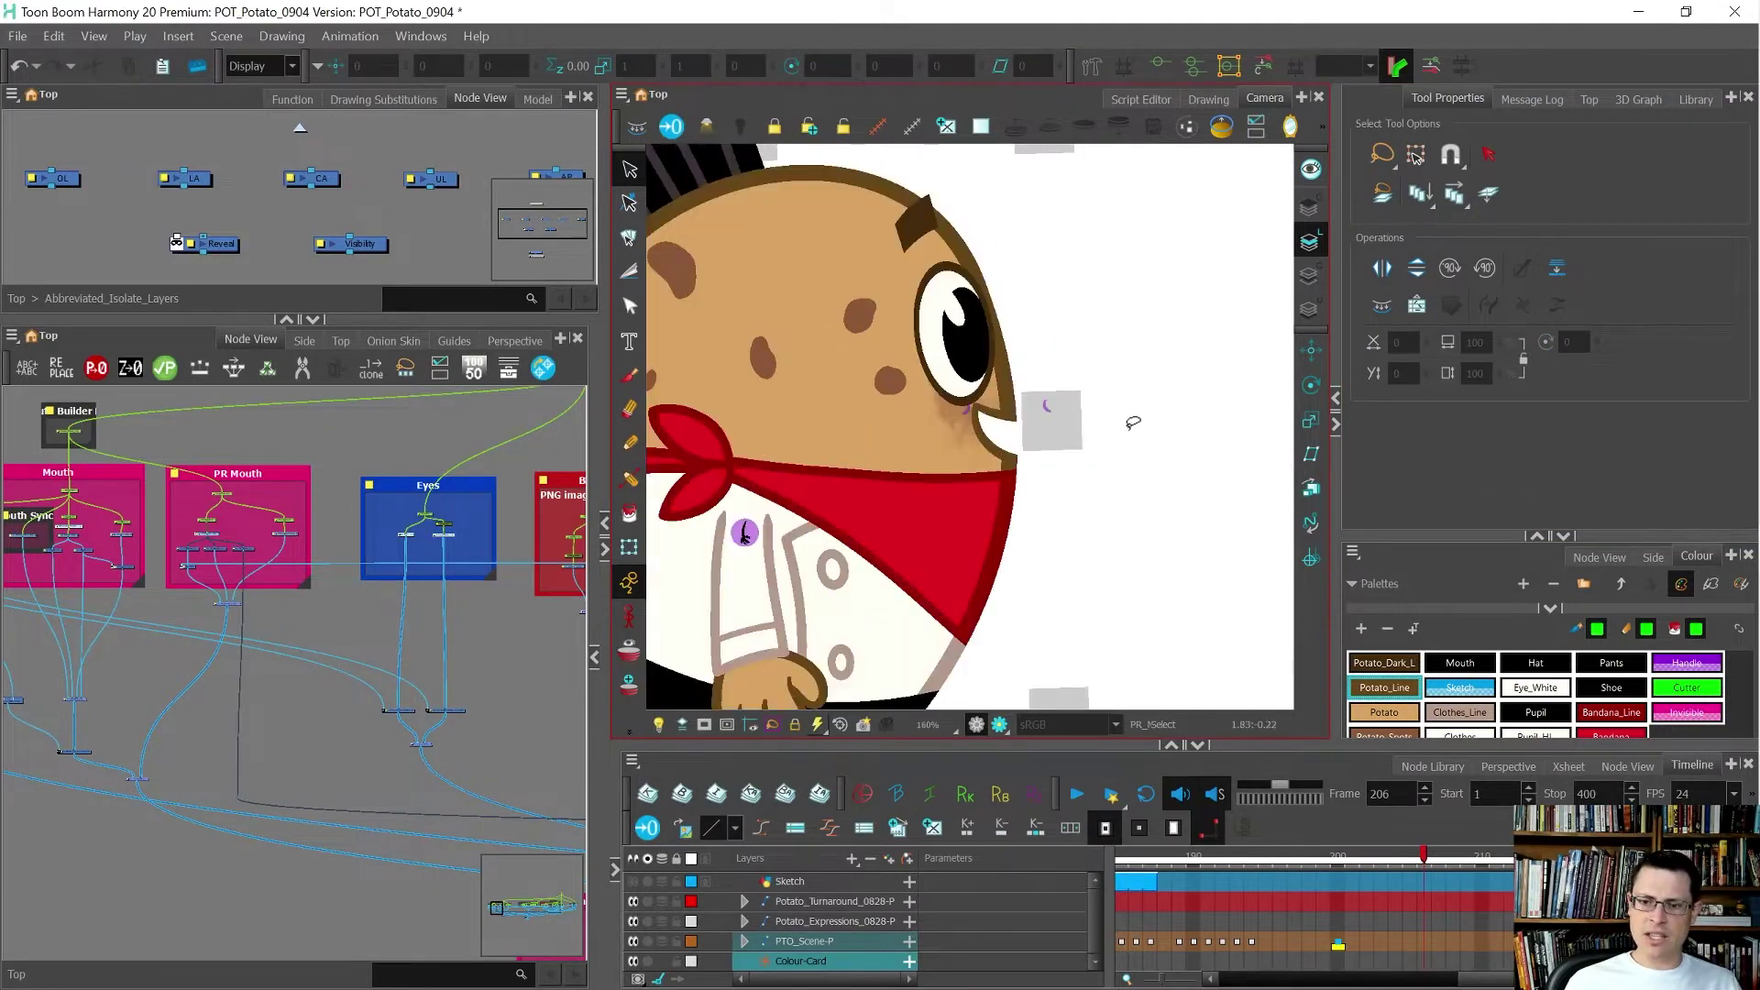
# - Set the open mouth lines' maximum size to 20 and check the thickness against the whole character
pyautogui.click(1063, 460)
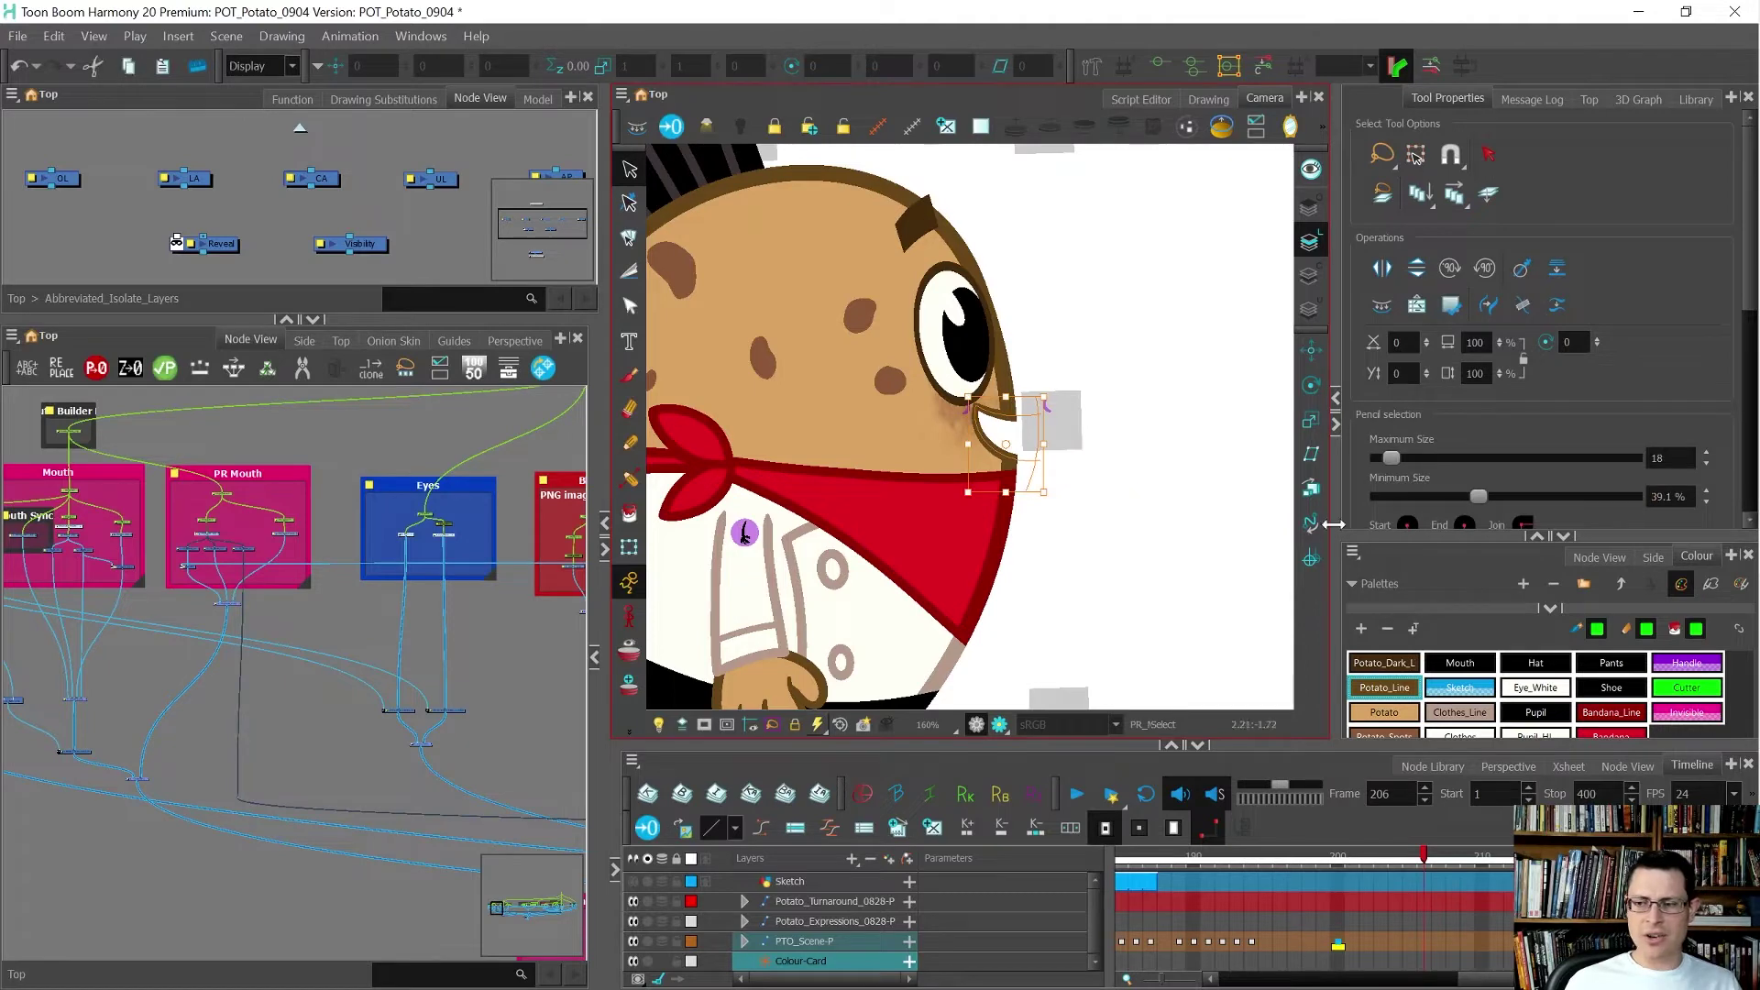
pyautogui.hotkey('shift', 't')
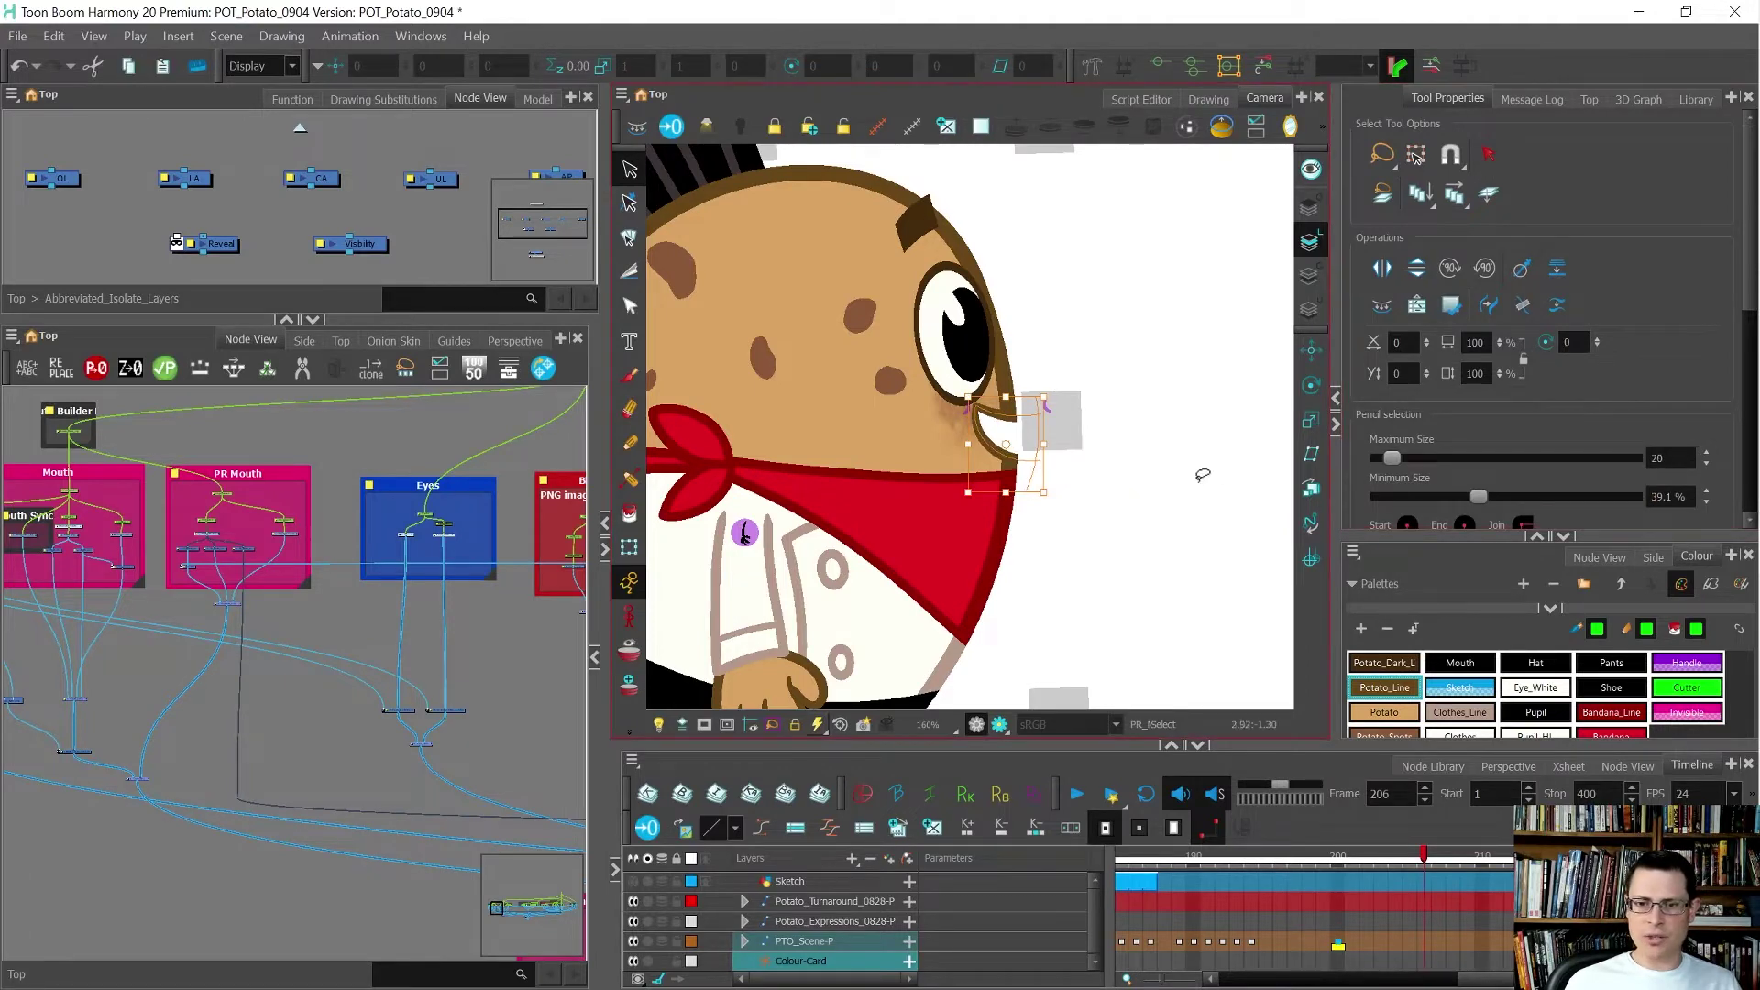
pyautogui.scroll(-4, 1182, 431)
pyautogui.scroll(3, 1176, 418)
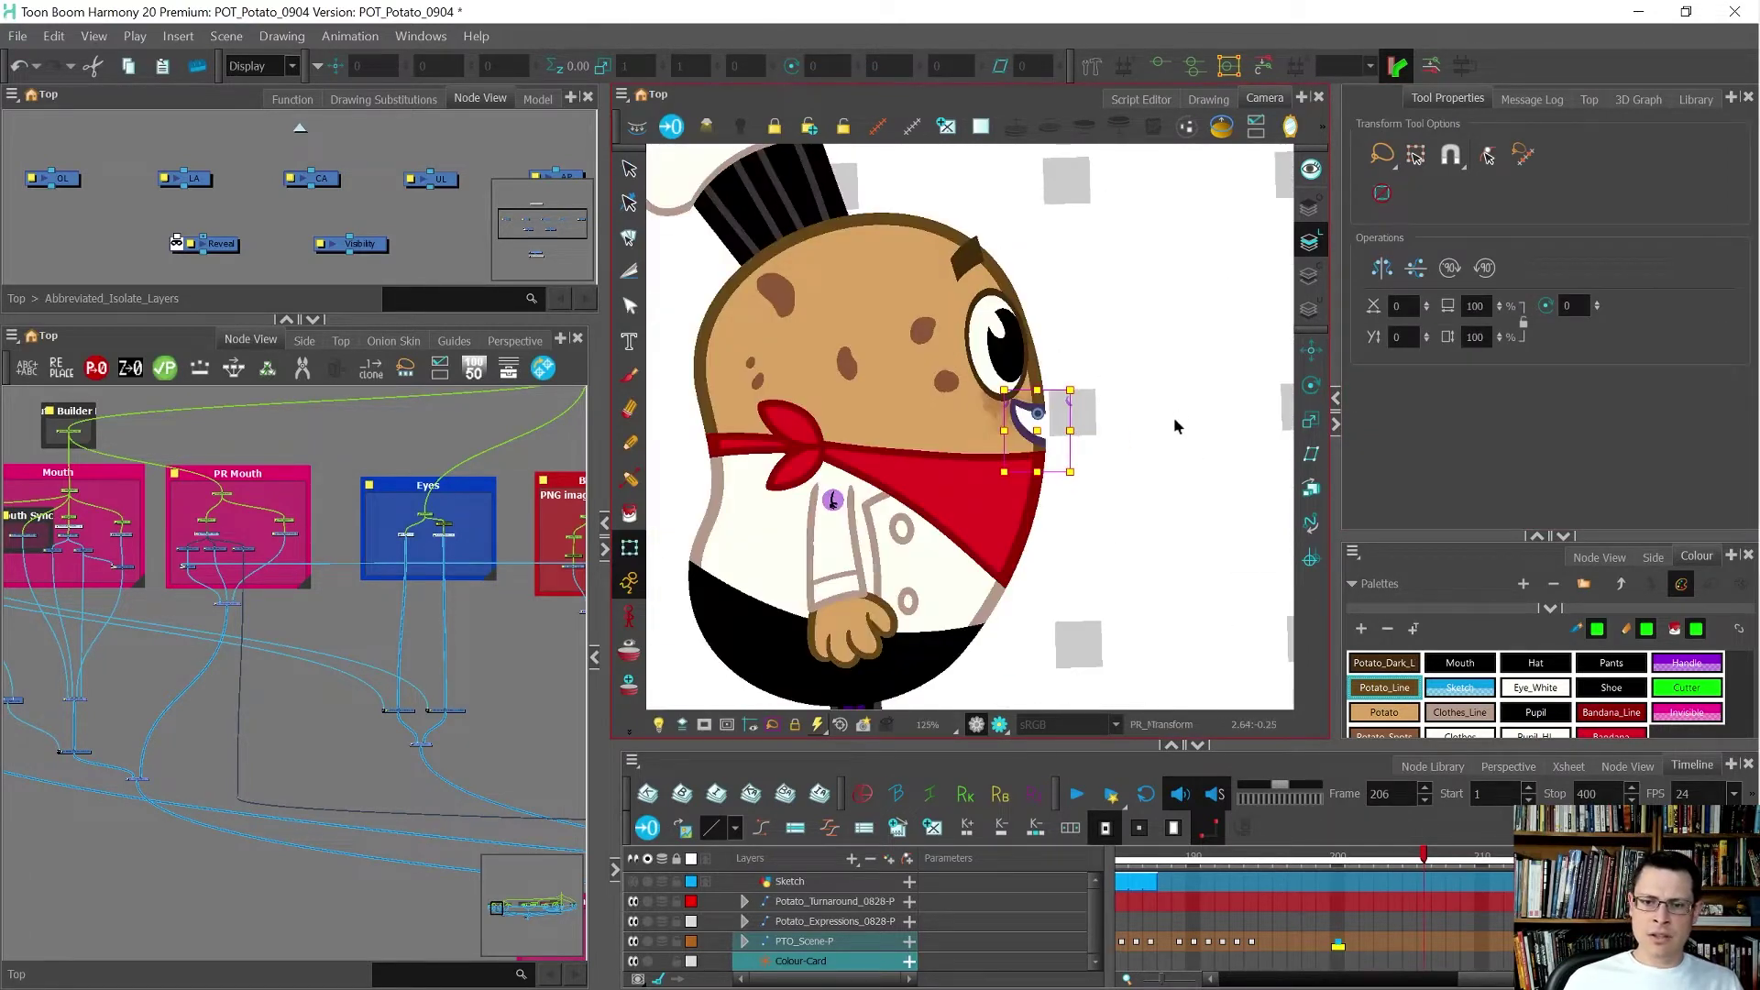
pyautogui.hotkey('alt', 's')
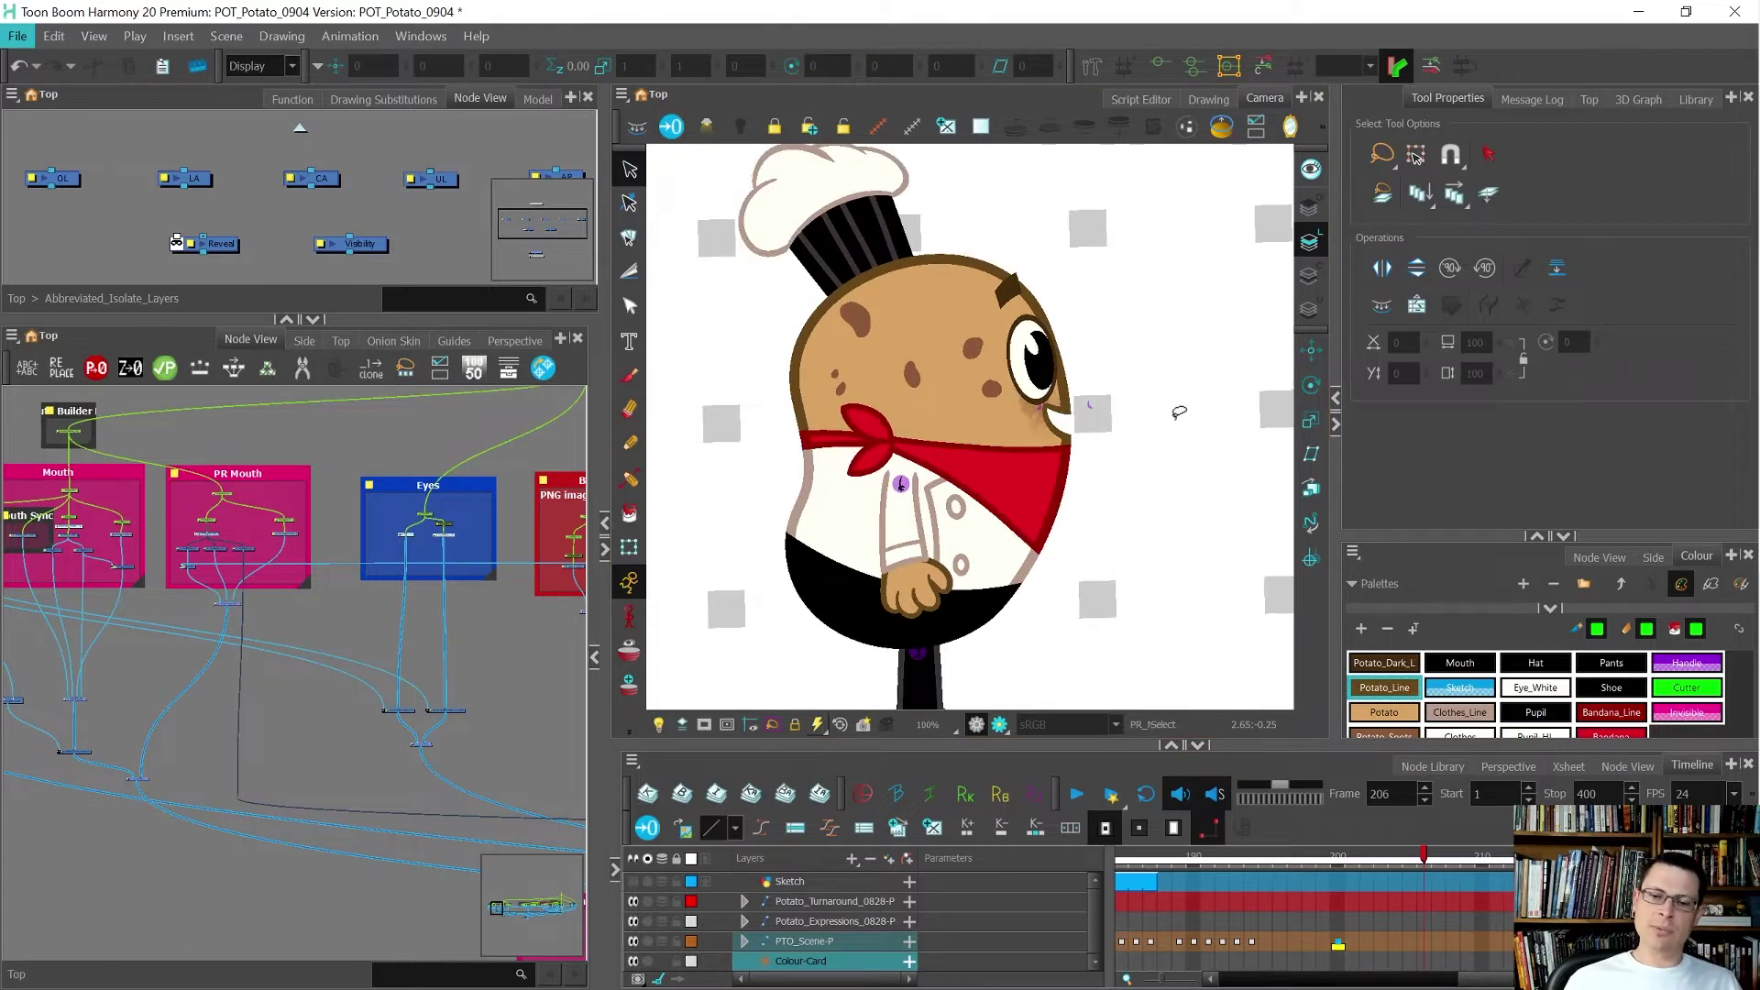
pyautogui.scroll(3, 1145, 417)
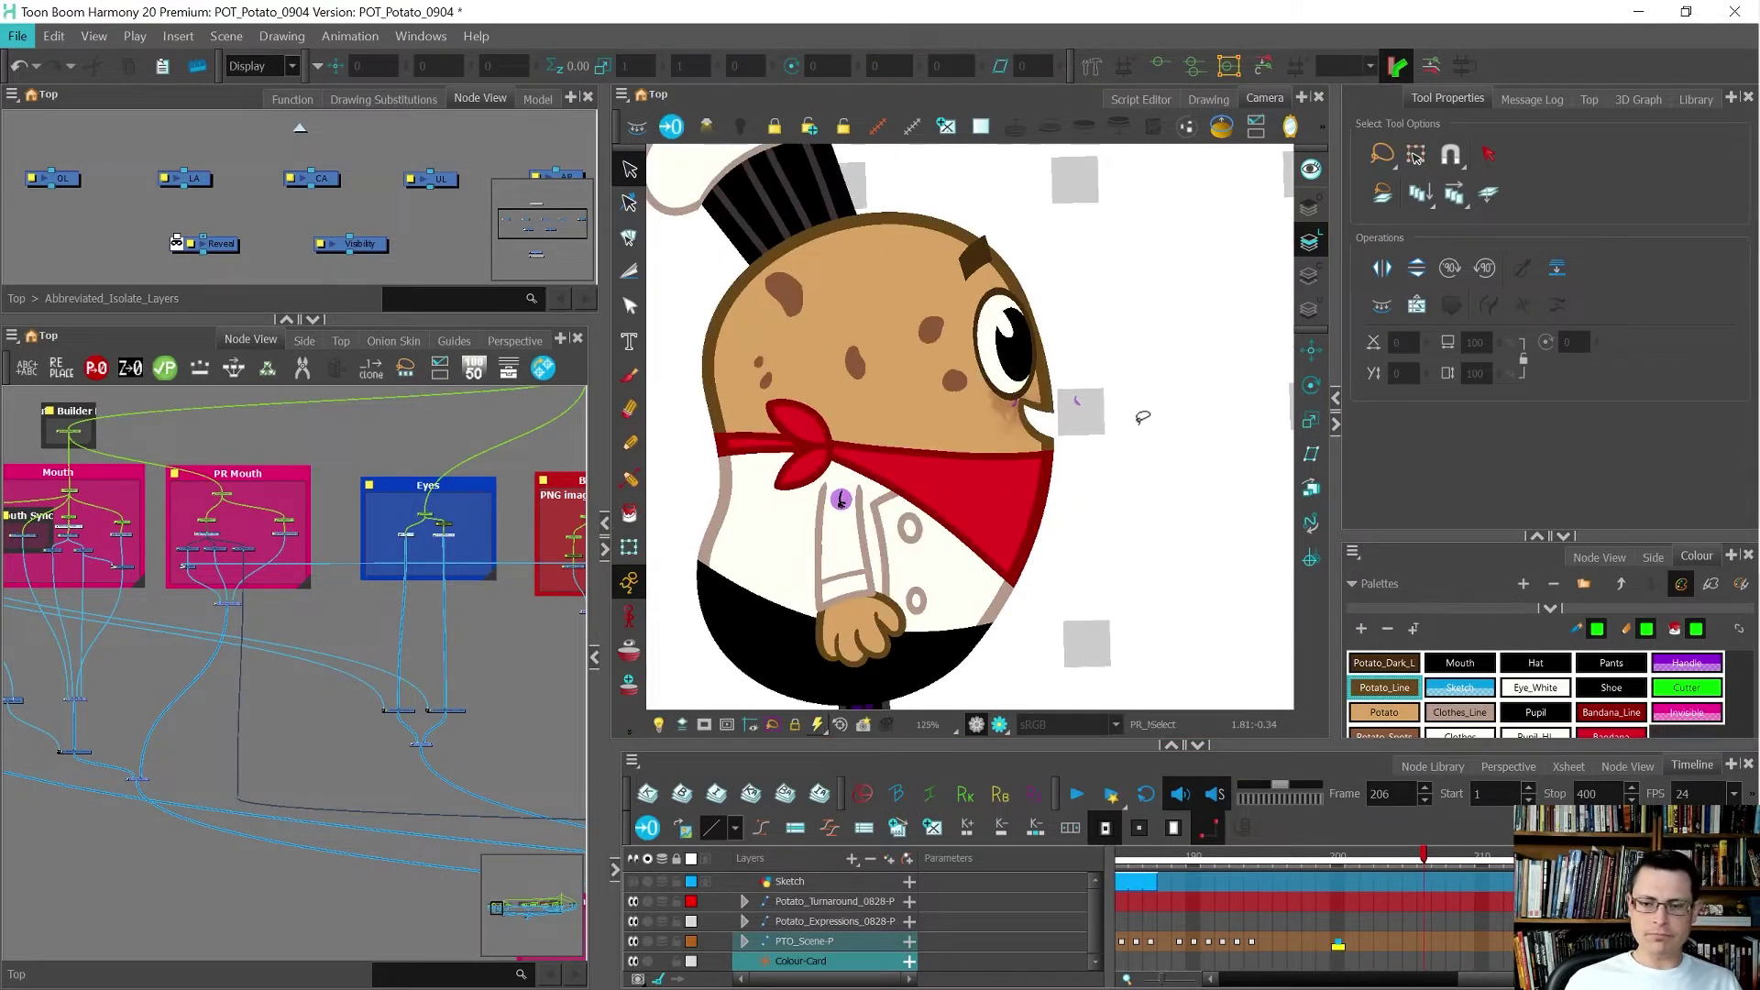
# - Select points on the bandana's upper outline with the Pencil Editor to read its line thickness
pyautogui.click(941, 471)
pyautogui.hotkey('shift', 't')
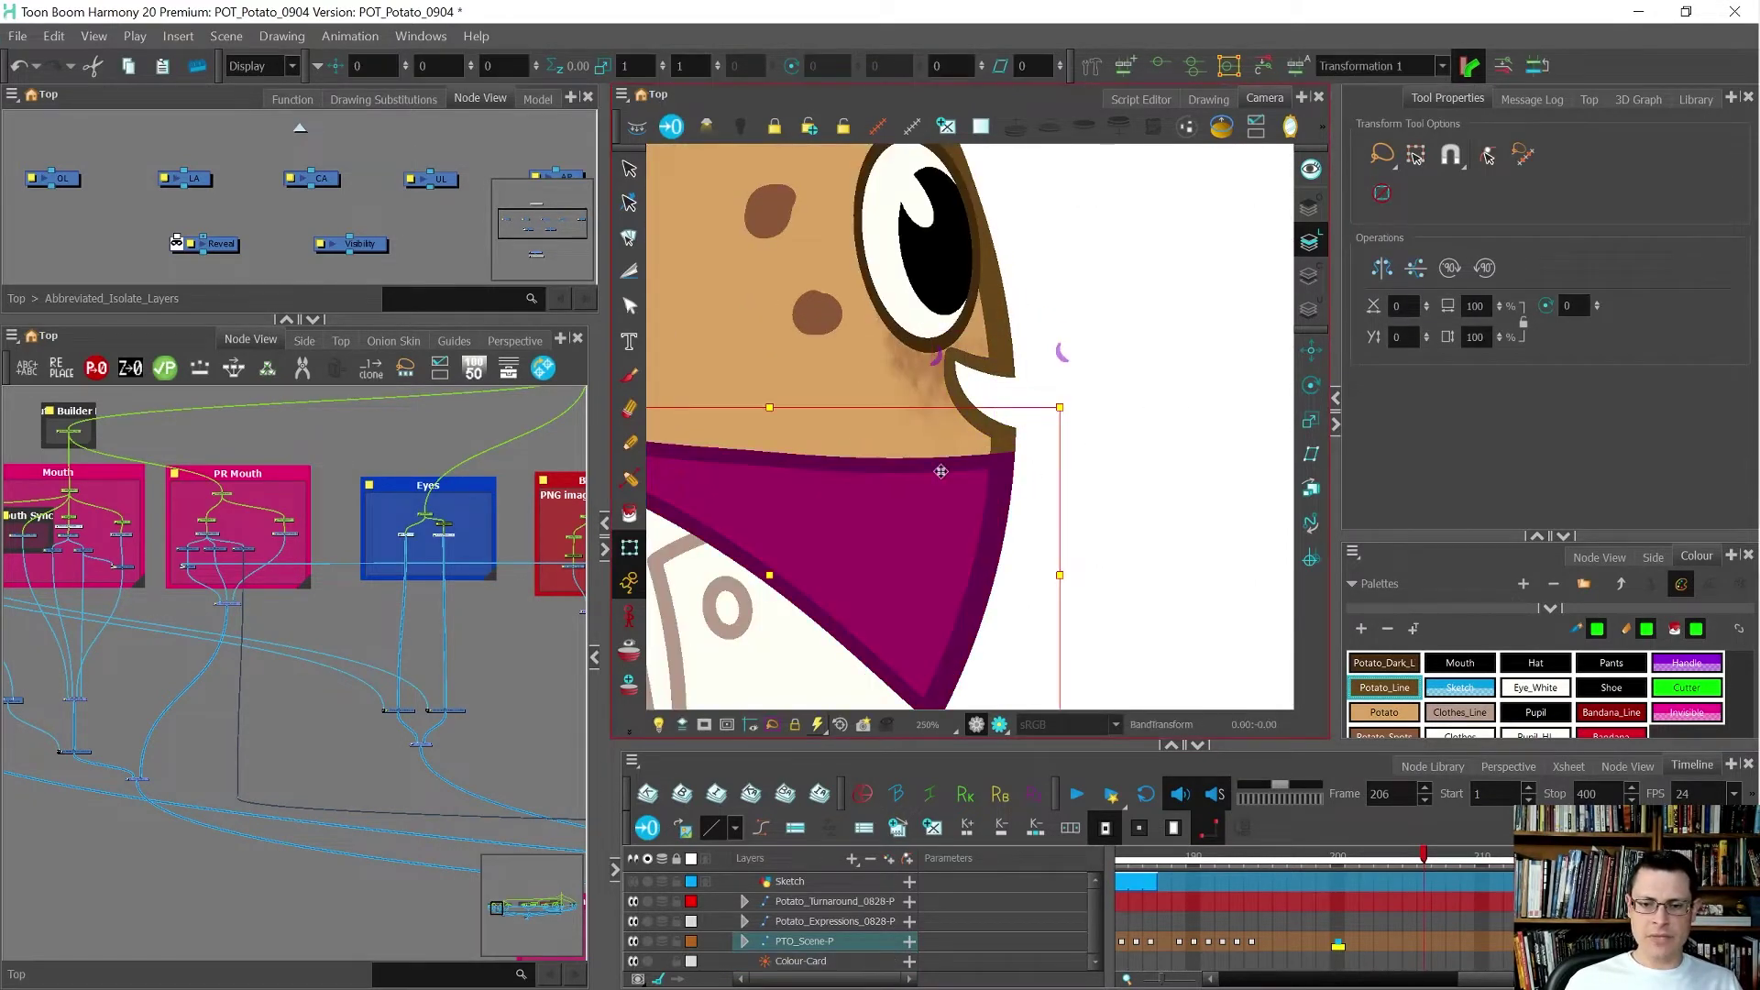
pyautogui.hotkey('alt', 'shift', 'q')
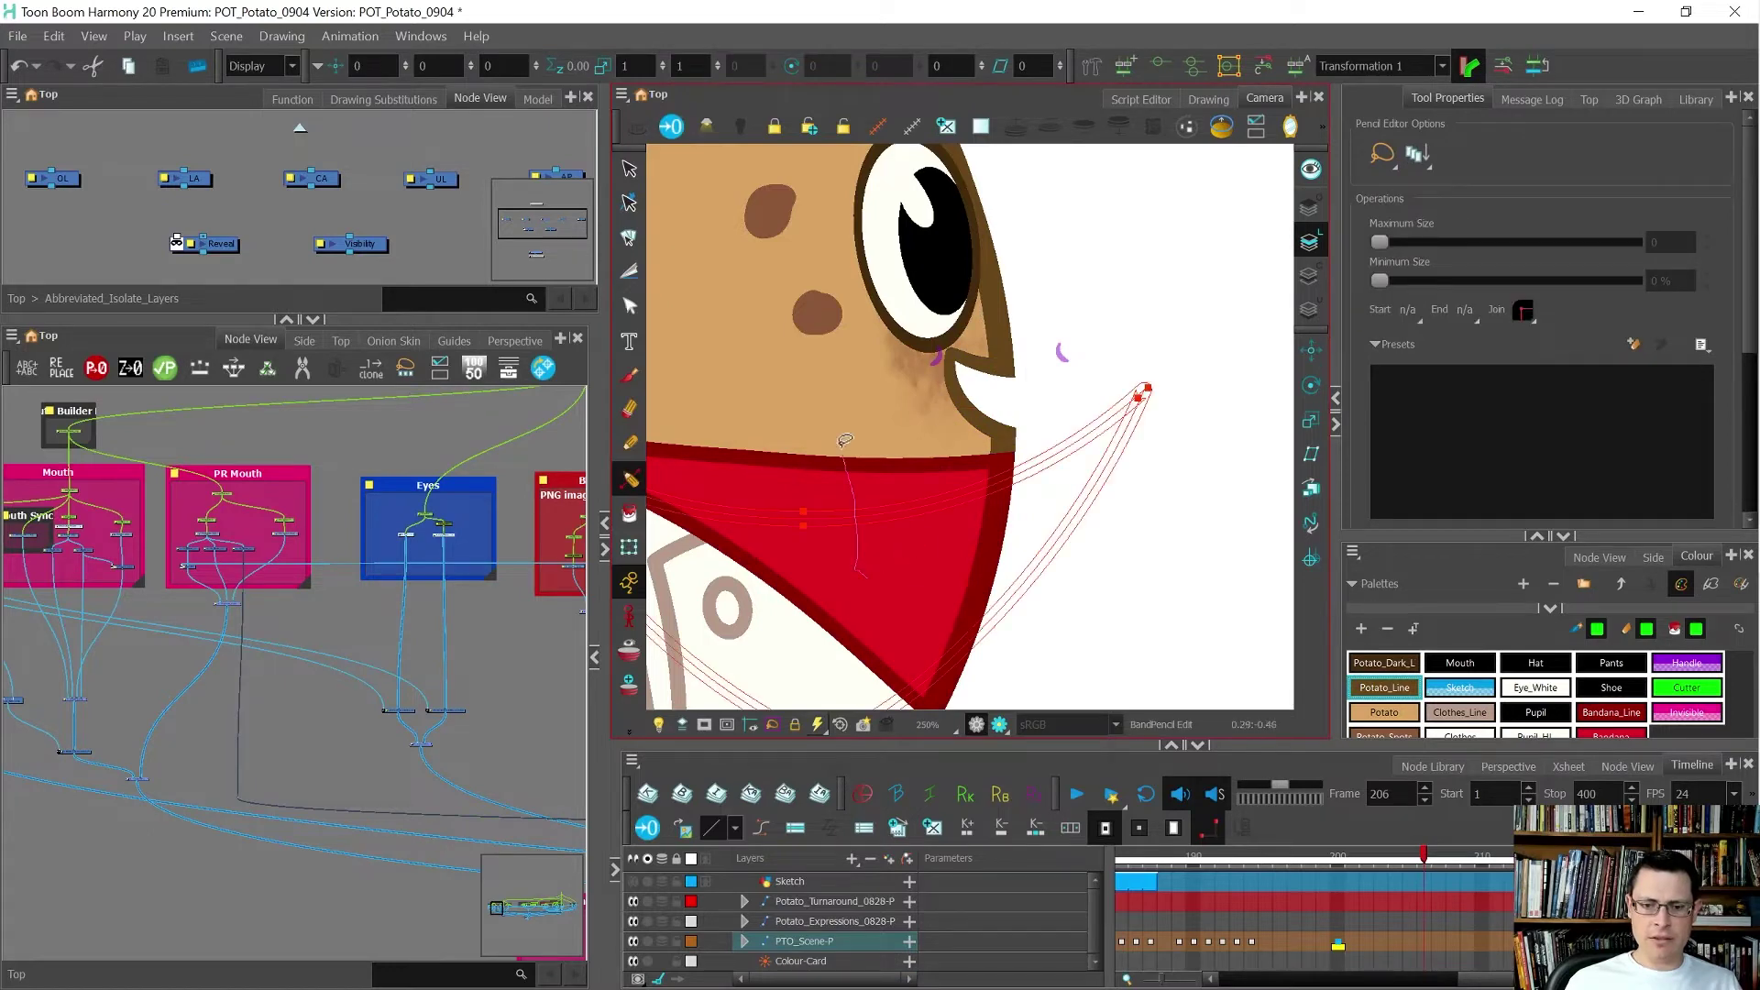
pyautogui.click(860, 530)
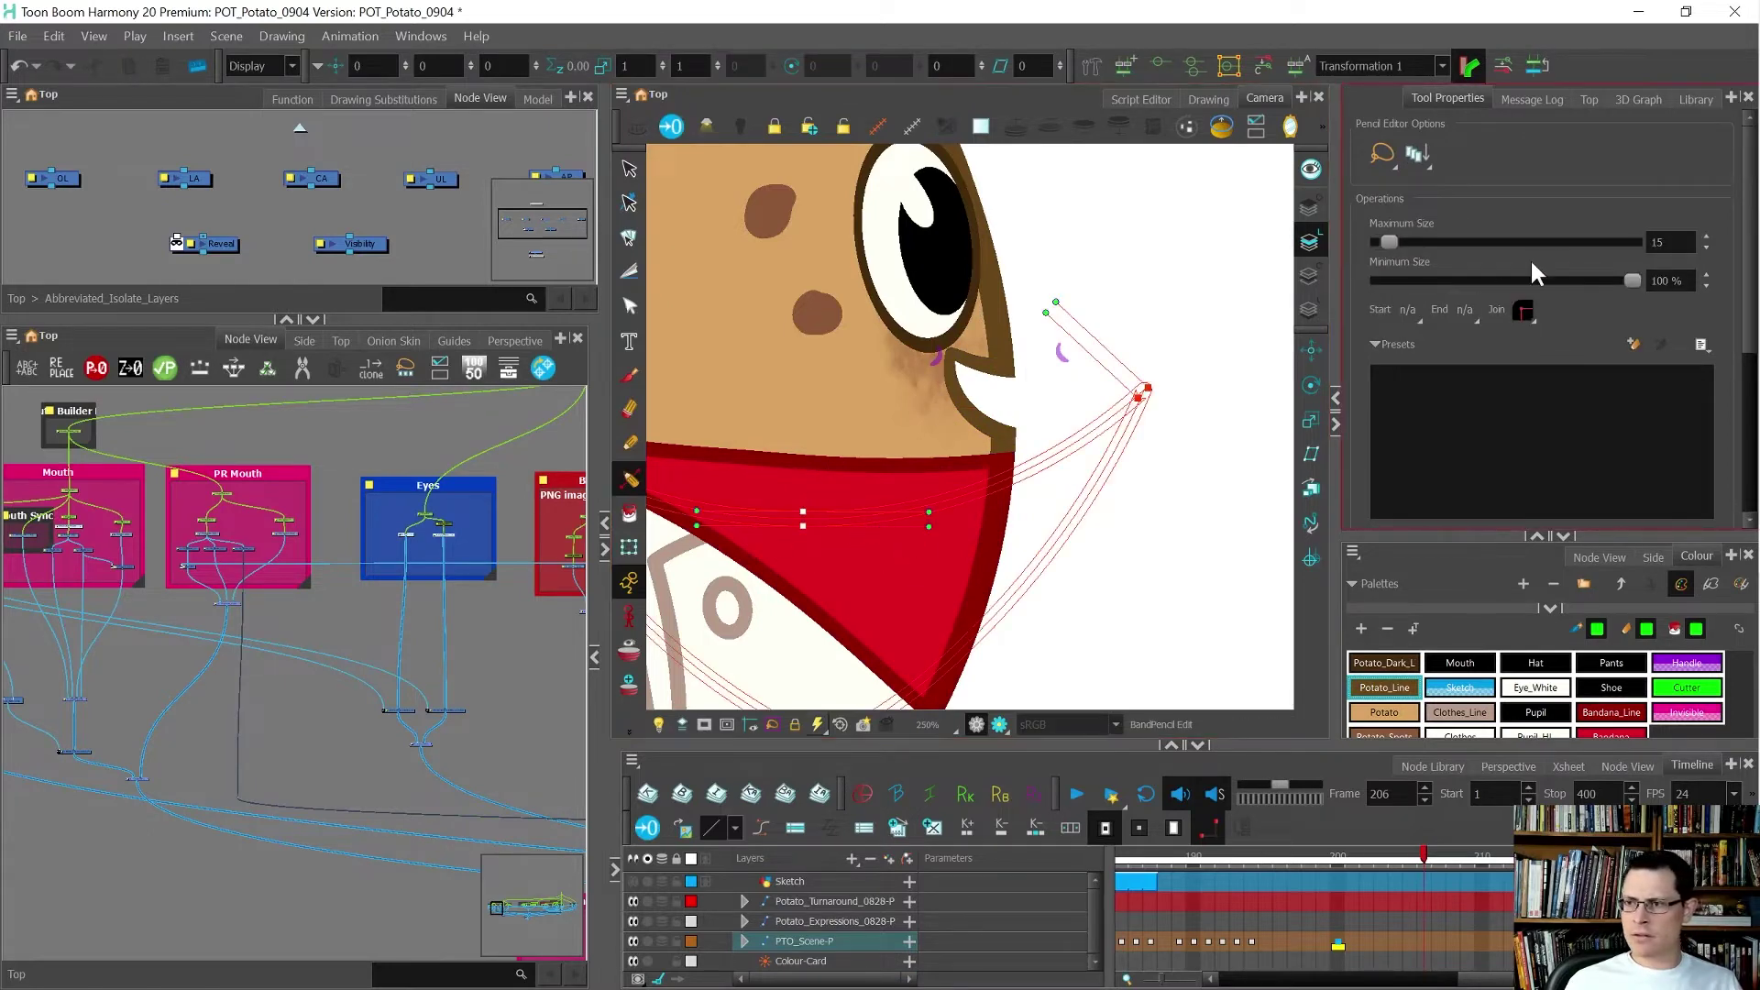
# - Select the closed profile mouth's line on frame 205 and set its maximum size to 20
pyautogui.click(1265, 258)
pyautogui.hotkey('shift', 't')
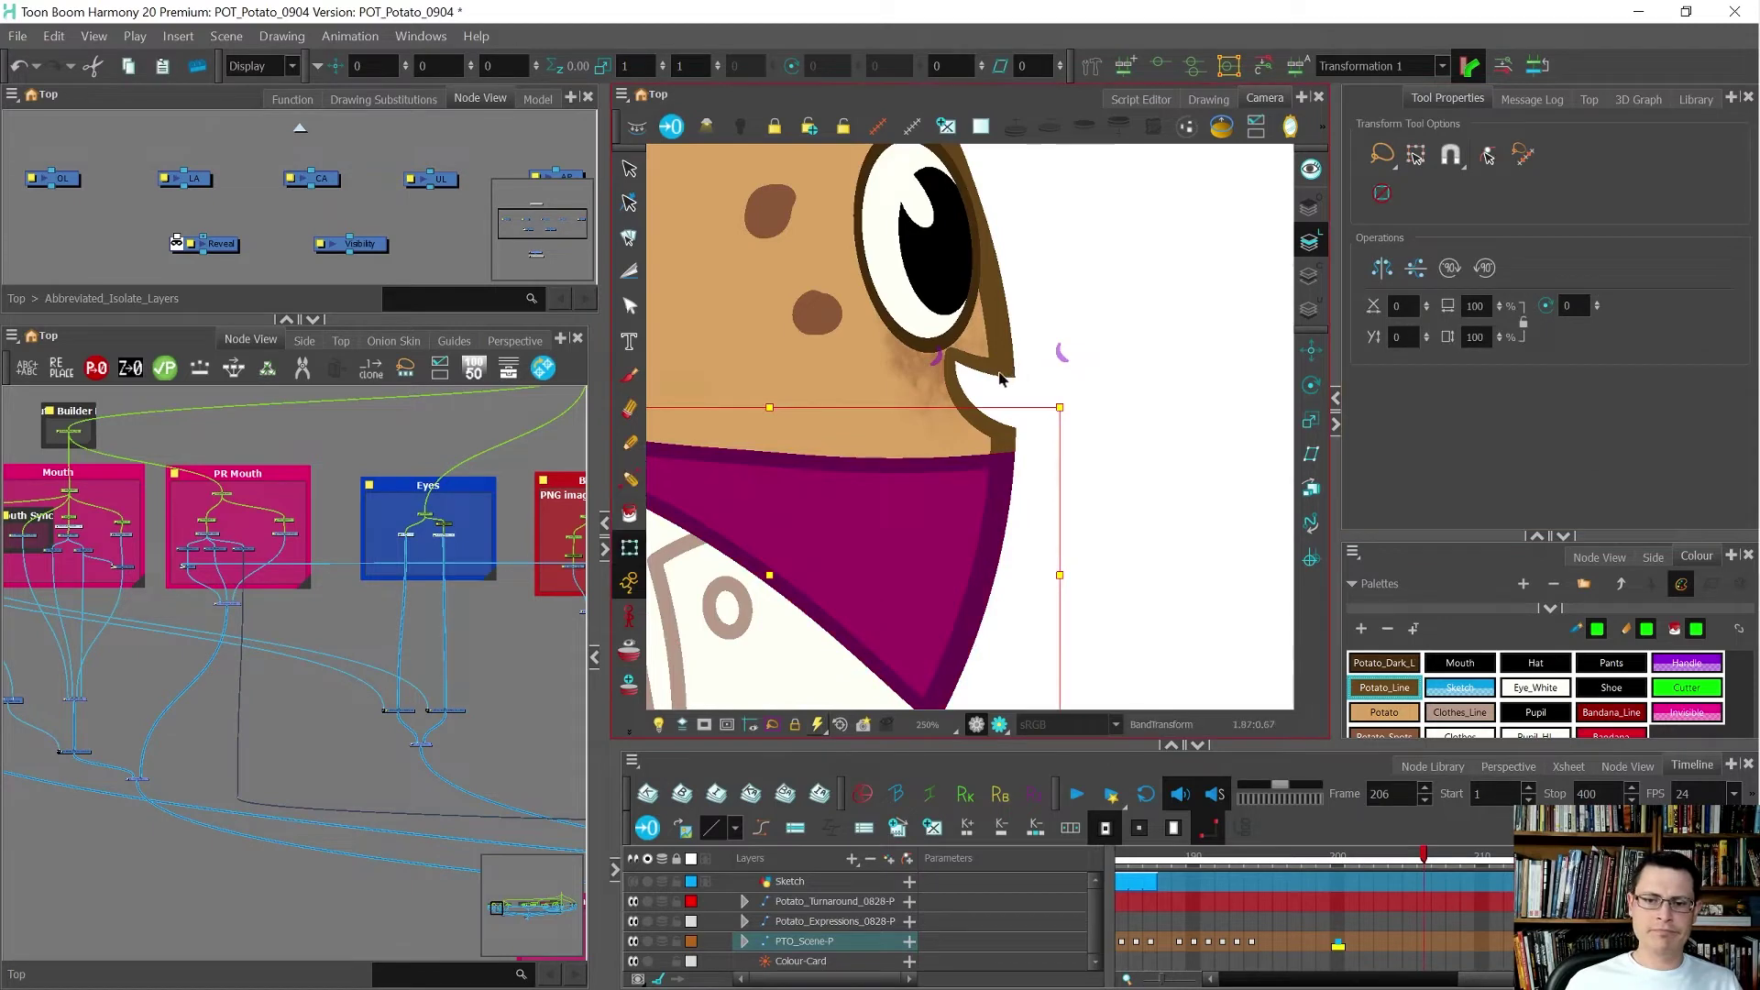
pyautogui.scroll(-4, 999, 378)
pyautogui.click(1084, 404)
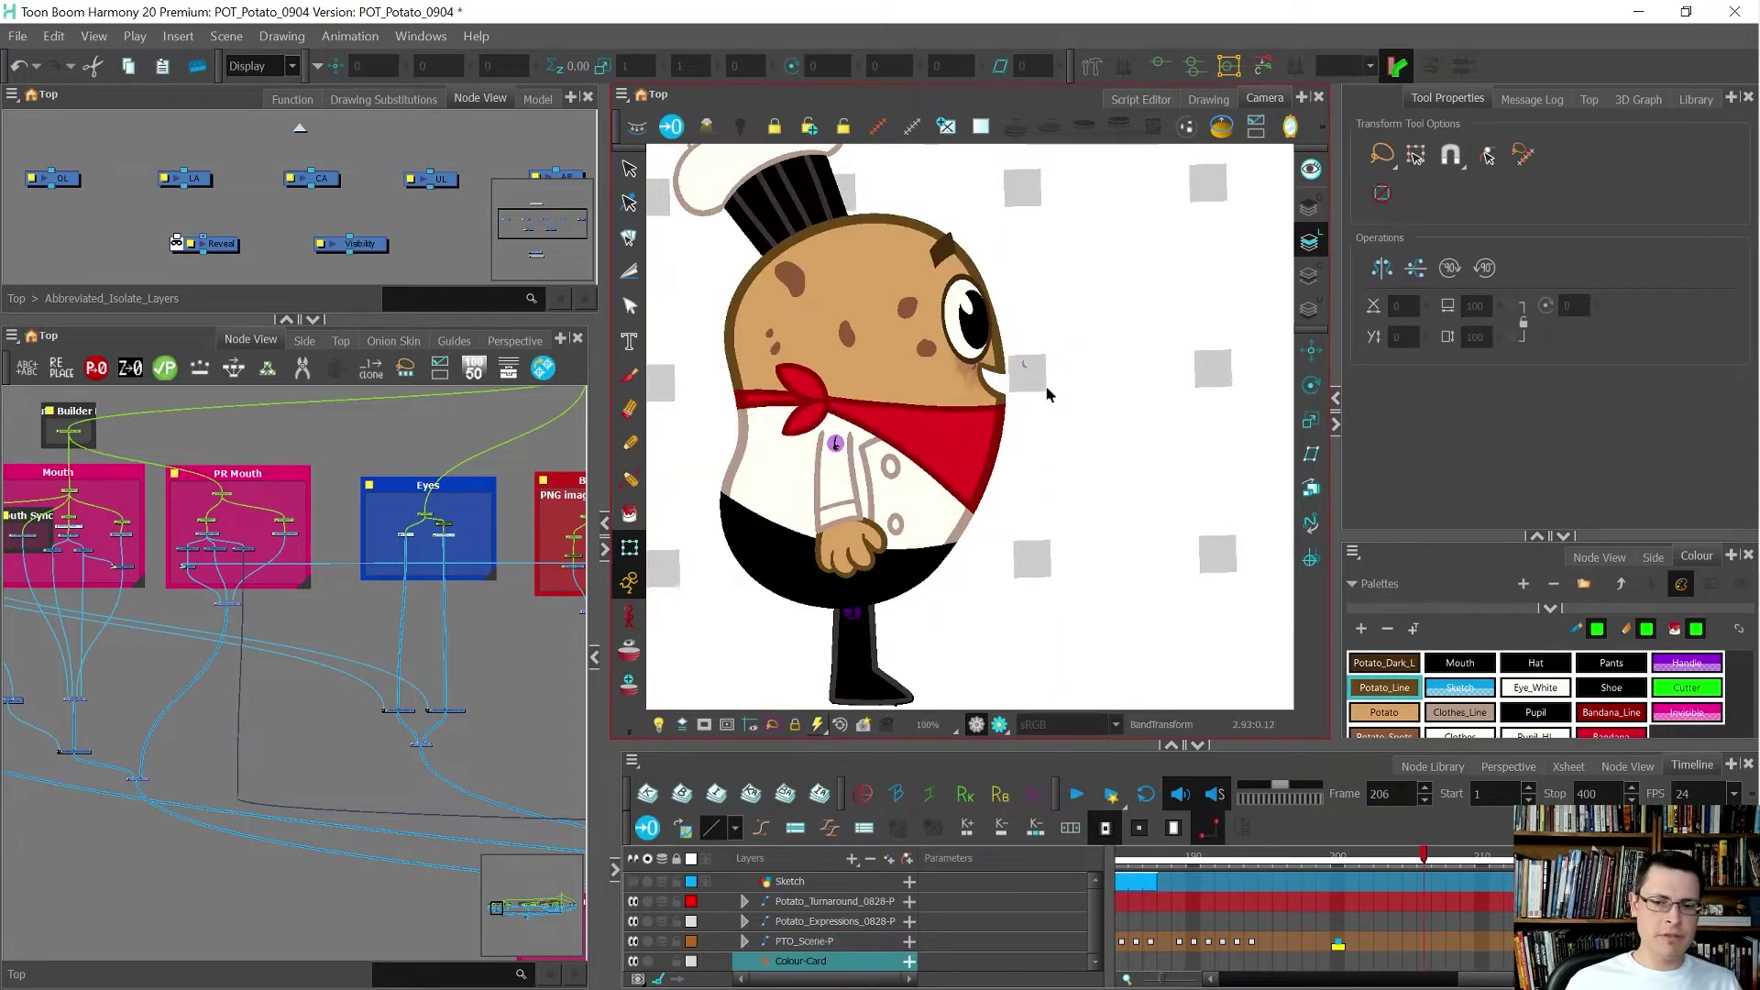
pyautogui.press(',')
pyautogui.scroll(5, 1008, 376)
pyautogui.click(1001, 369)
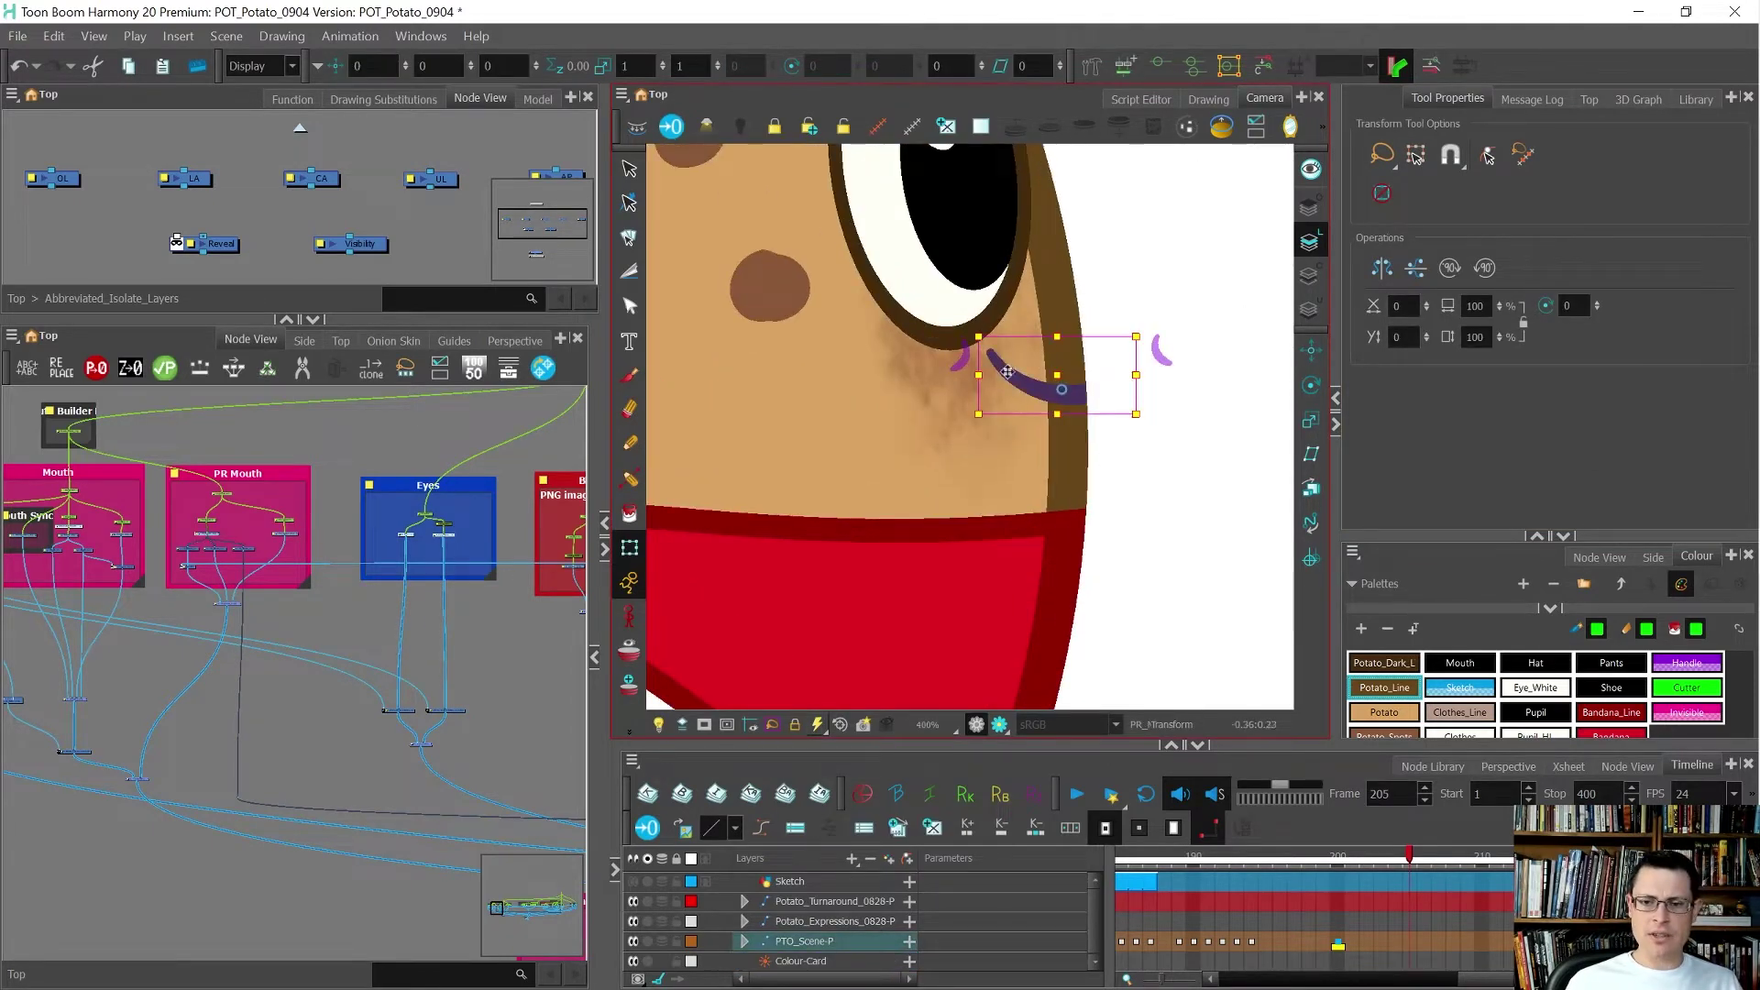
pyautogui.hotkey('alt', 's')
pyautogui.click(1661, 457)
pyautogui.write('20')
pyautogui.press('Return')
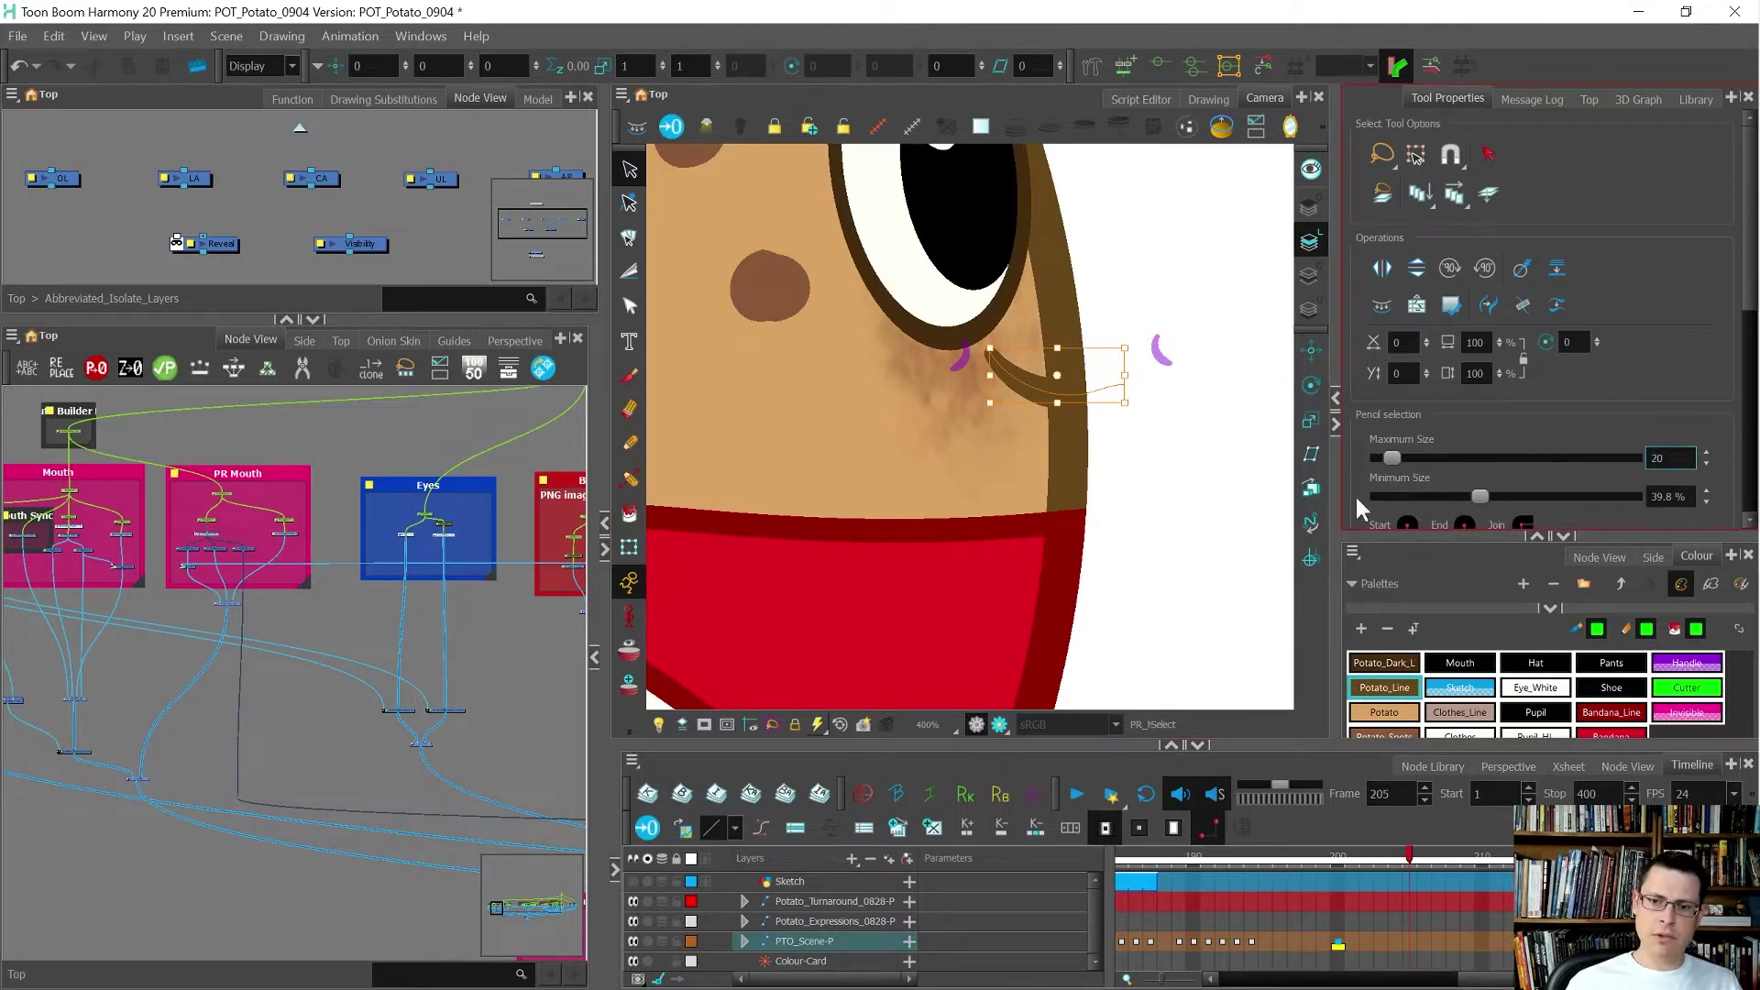
# - Flip between frames 205 and 206 to compare the closed and open mouths against the whole character
pyautogui.click(1109, 630)
pyautogui.scroll(-5, 963, 491)
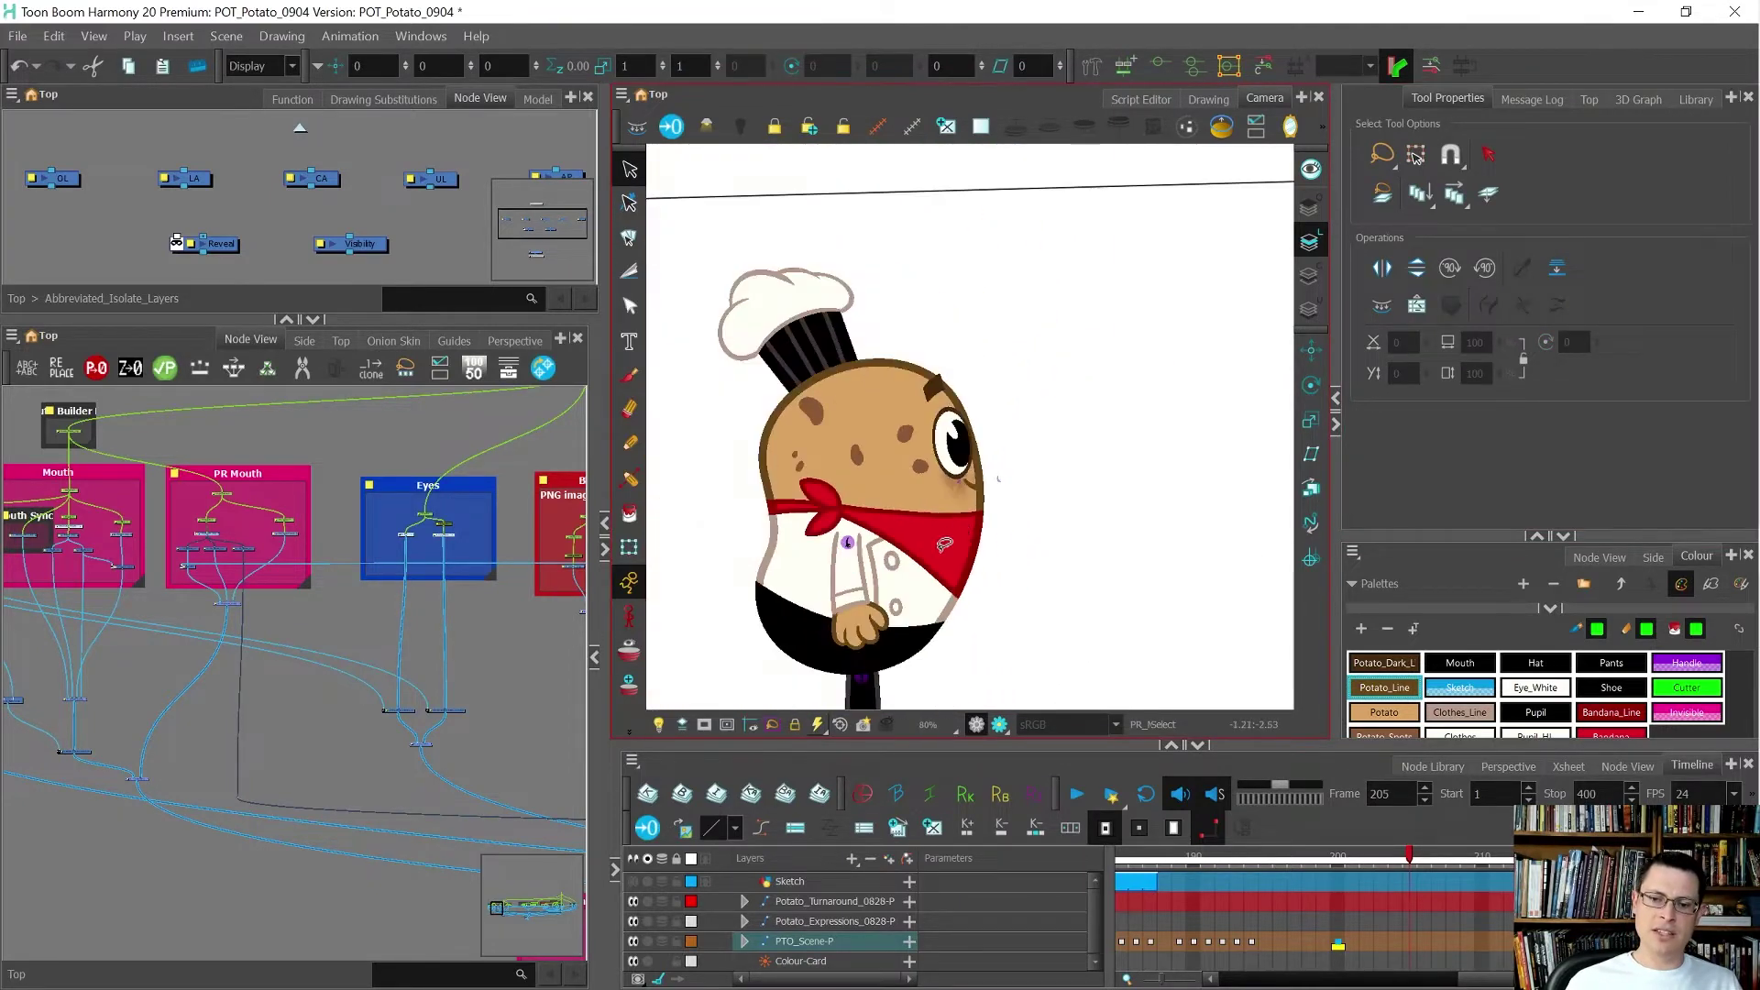
pyautogui.press('.')
pyautogui.press(',')
pyautogui.press('.')
pyautogui.press(',')
pyautogui.press('.')
pyautogui.press('.')
pyautogui.press(',')
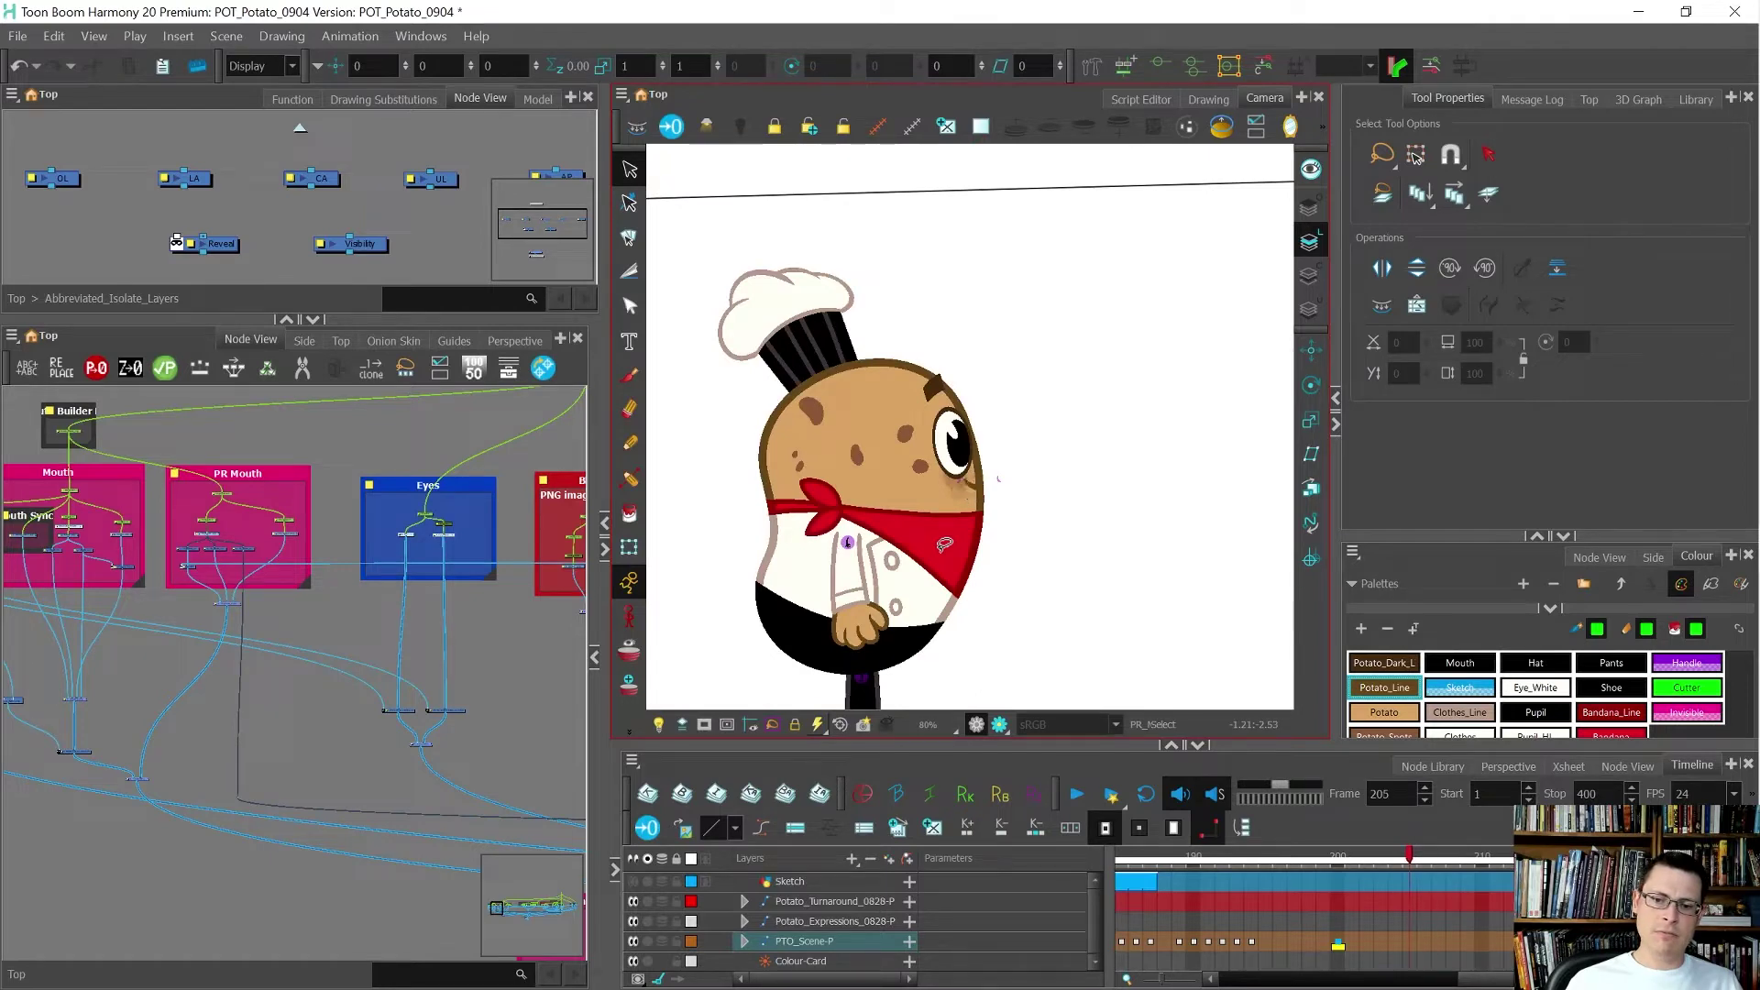
pyautogui.press('.')
pyautogui.press(',')
pyautogui.press('.')
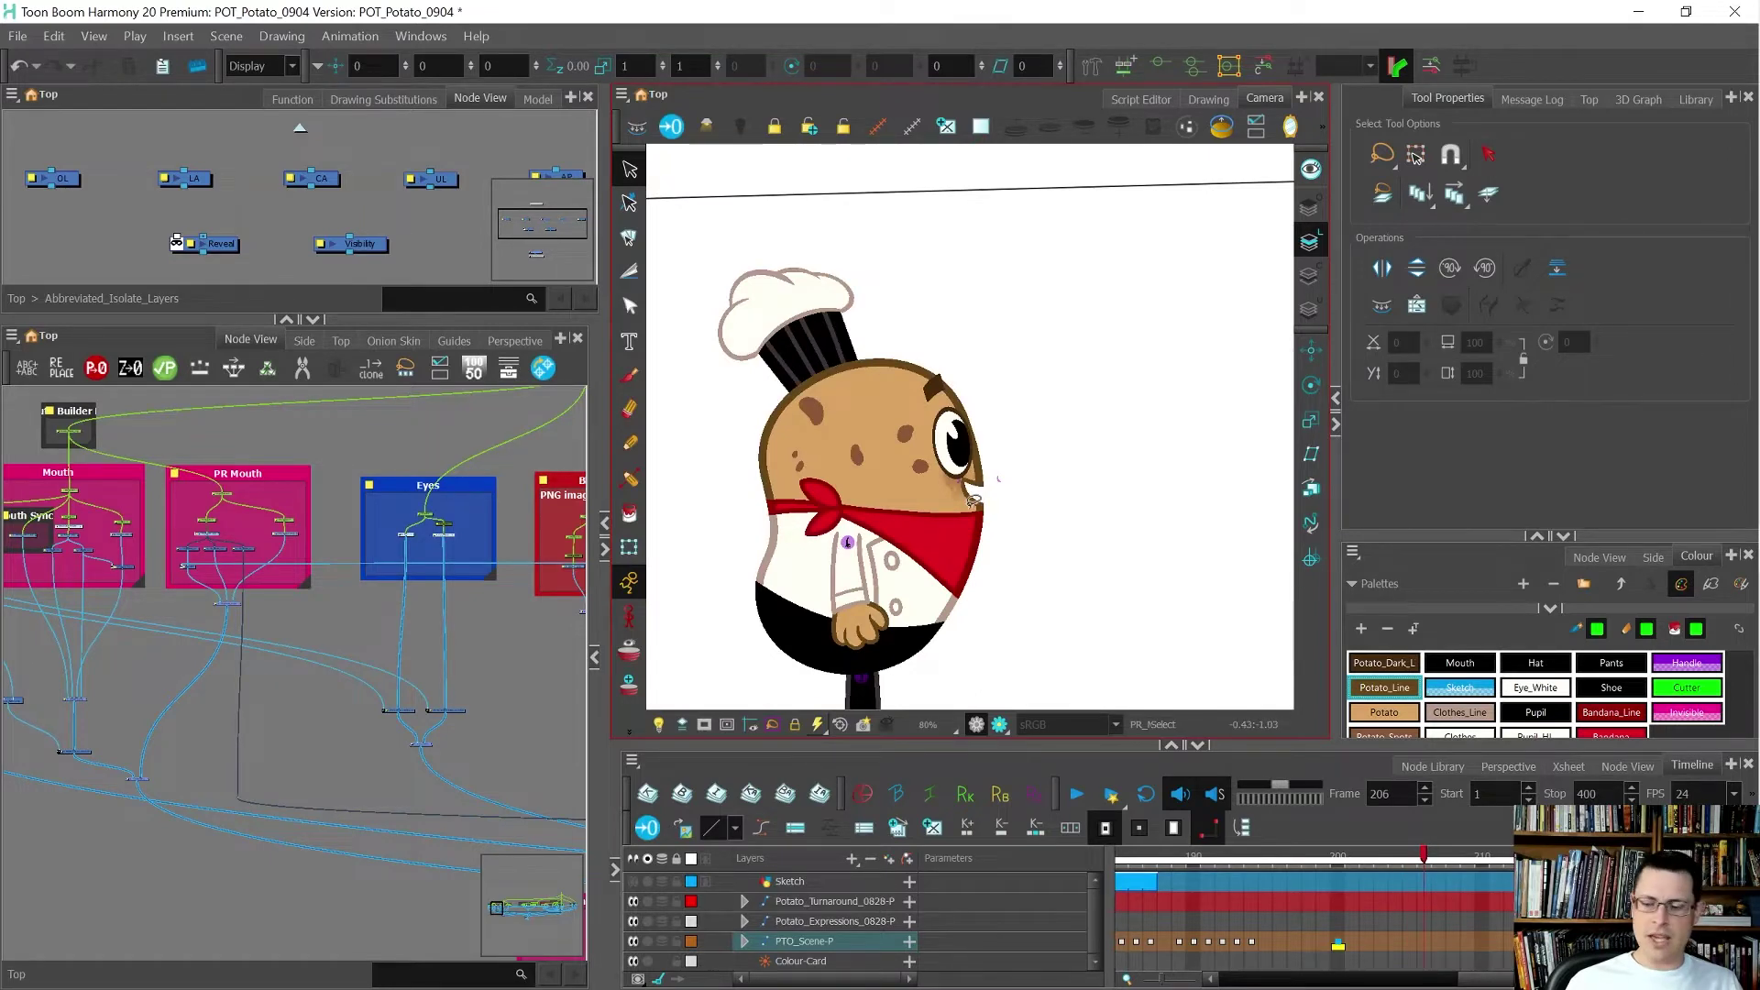
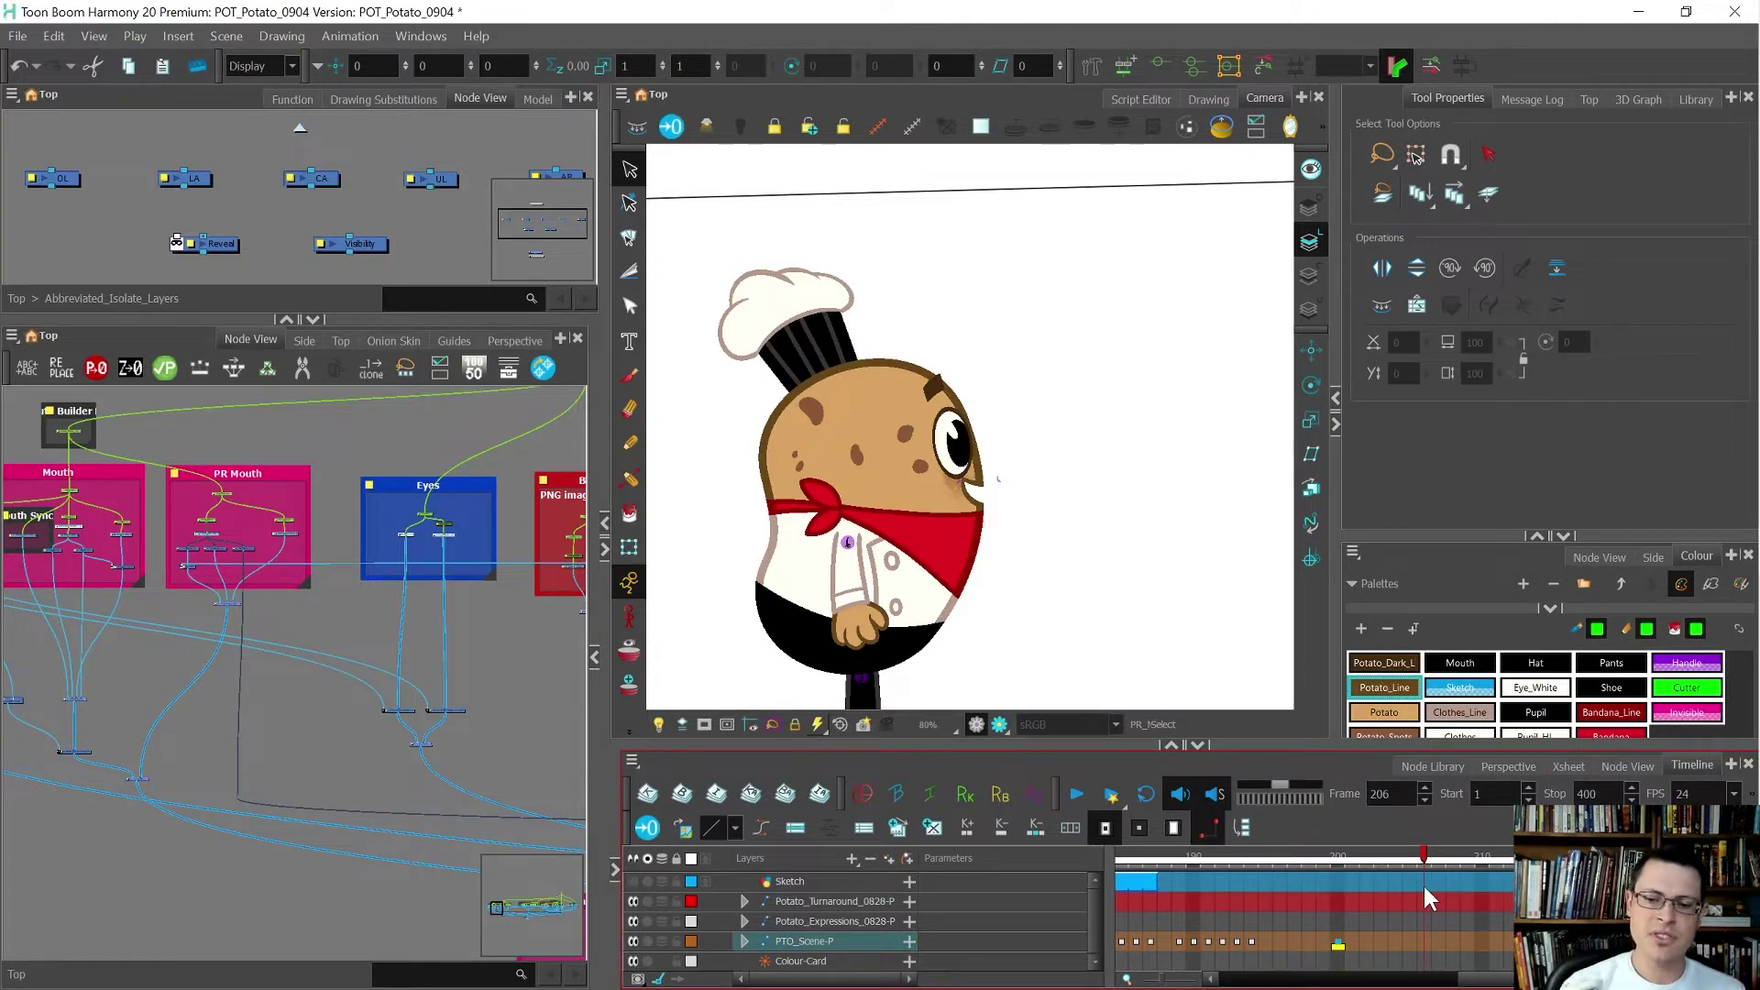
# - Select the PR_Tongue drawing node for the open mouth on frame 206 and activate the Stroke tool
pyautogui.scroll(5, 975, 491)
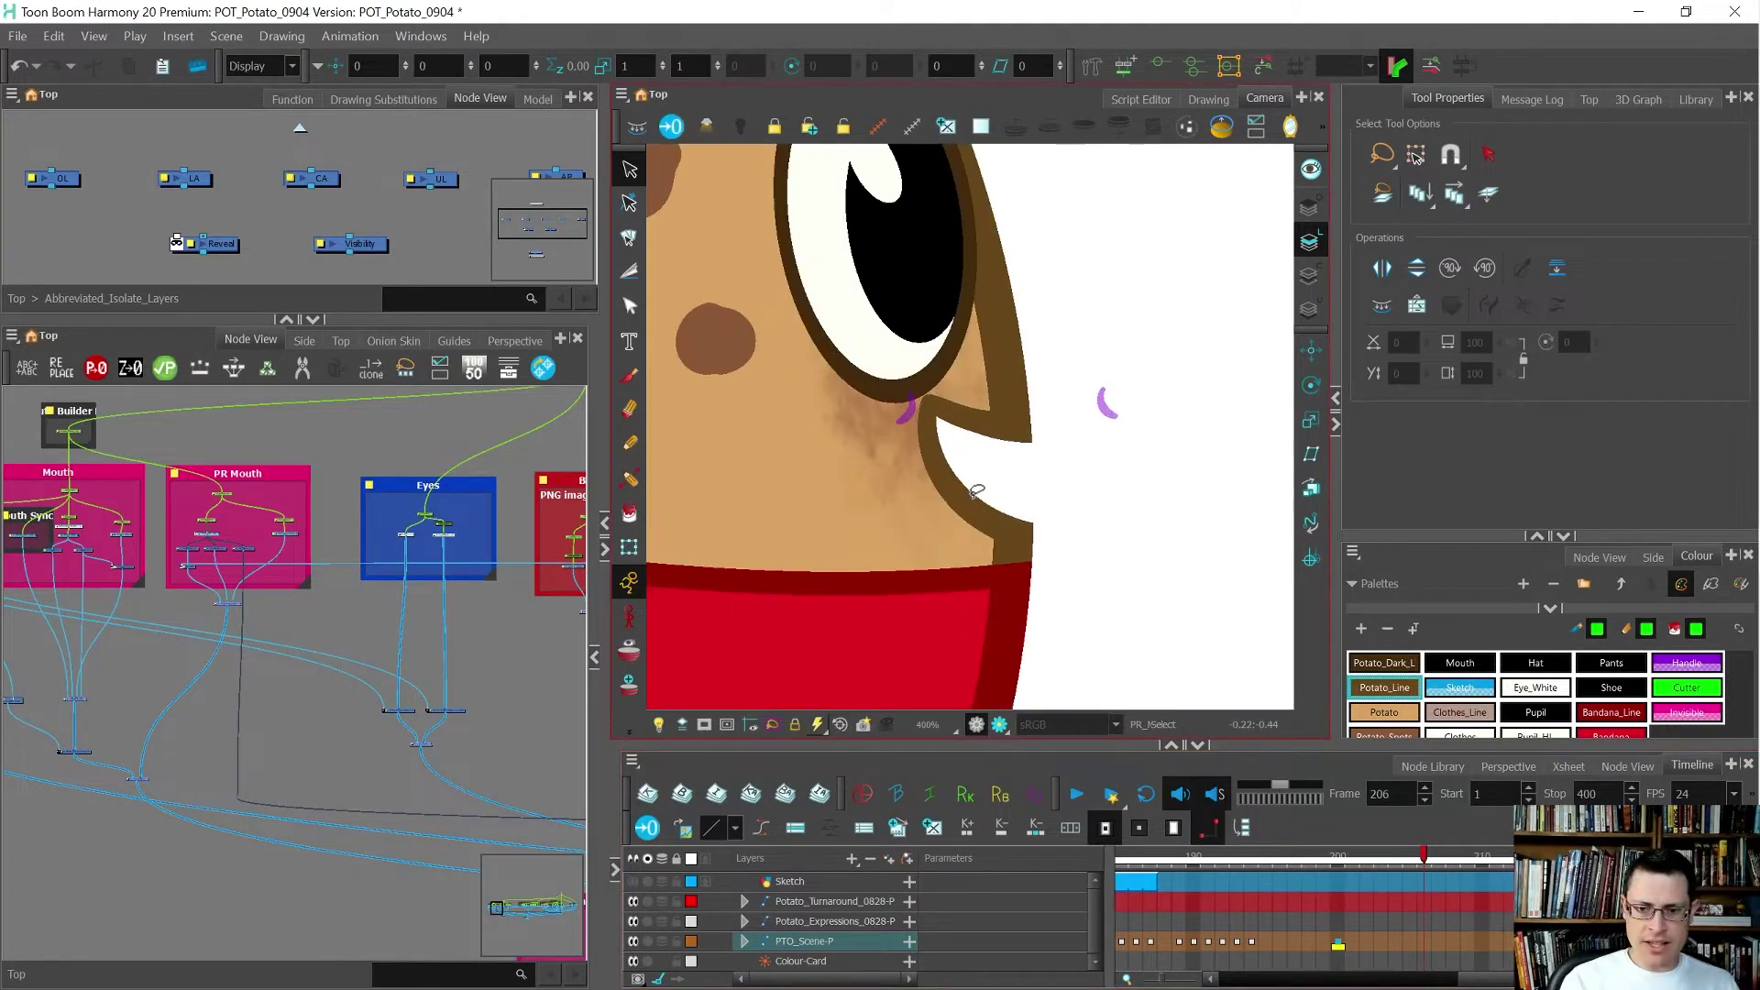
pyautogui.click(975, 491)
pyautogui.hotkey('shift', 't')
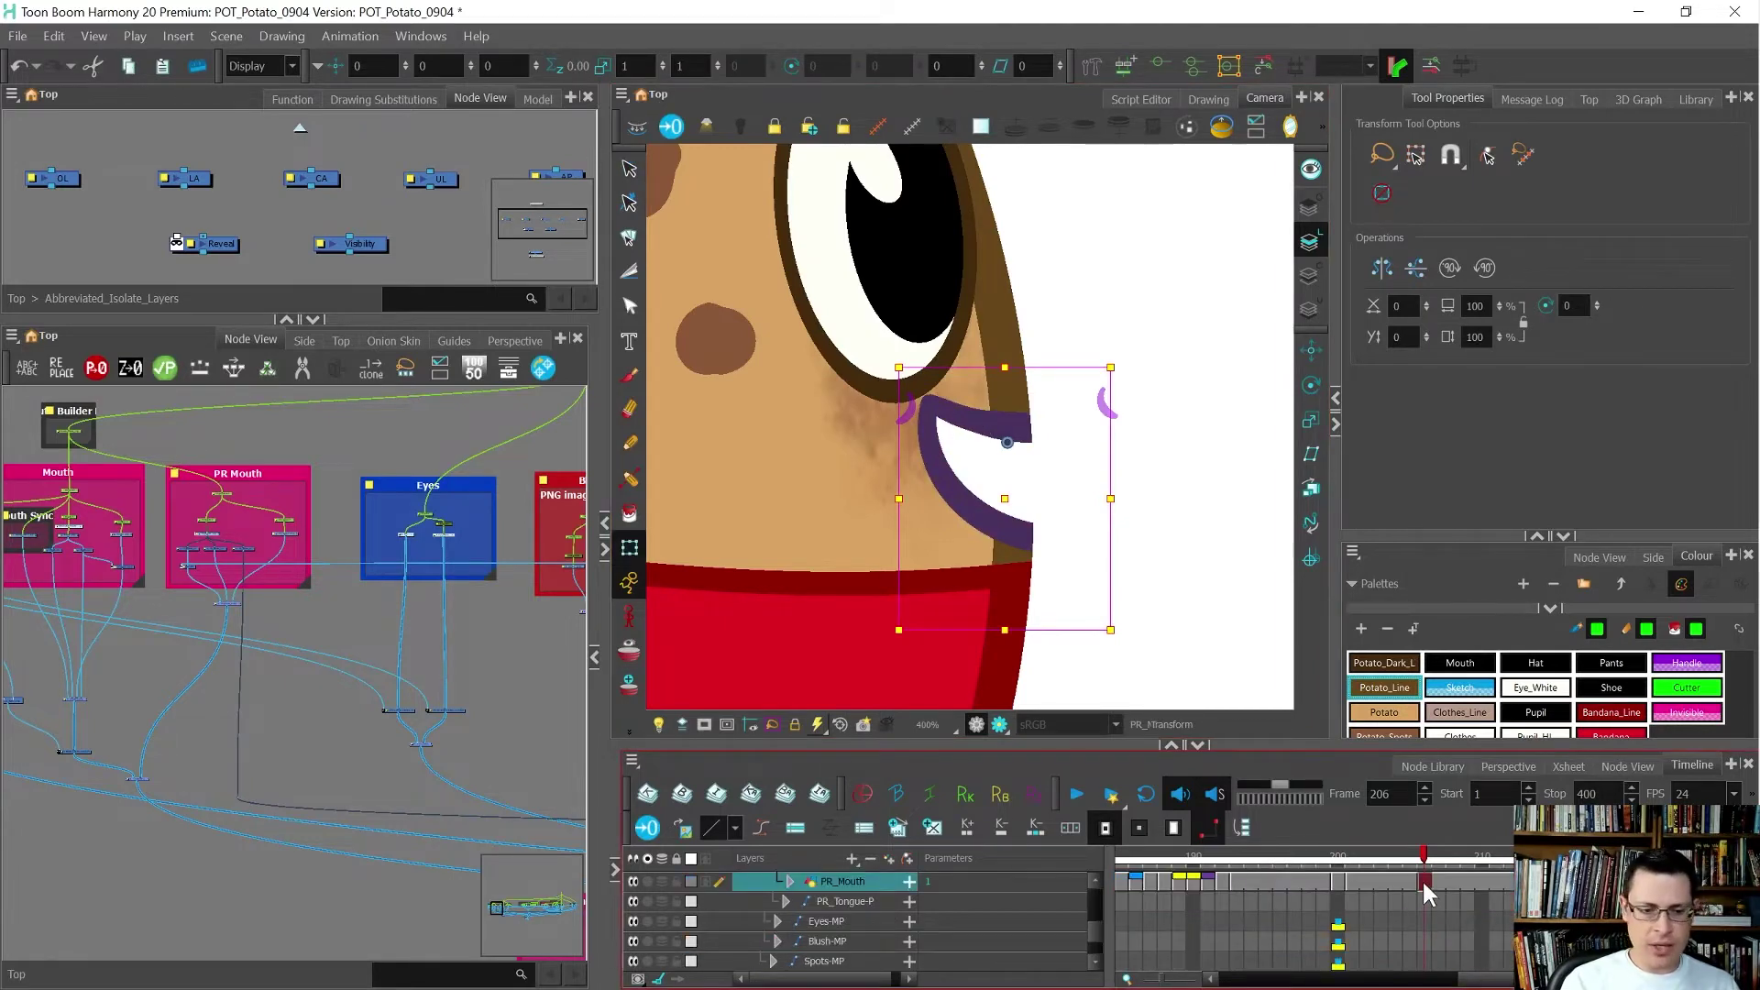
pyautogui.scroll(-2, 262, 563)
pyautogui.scroll(6, 343, 703)
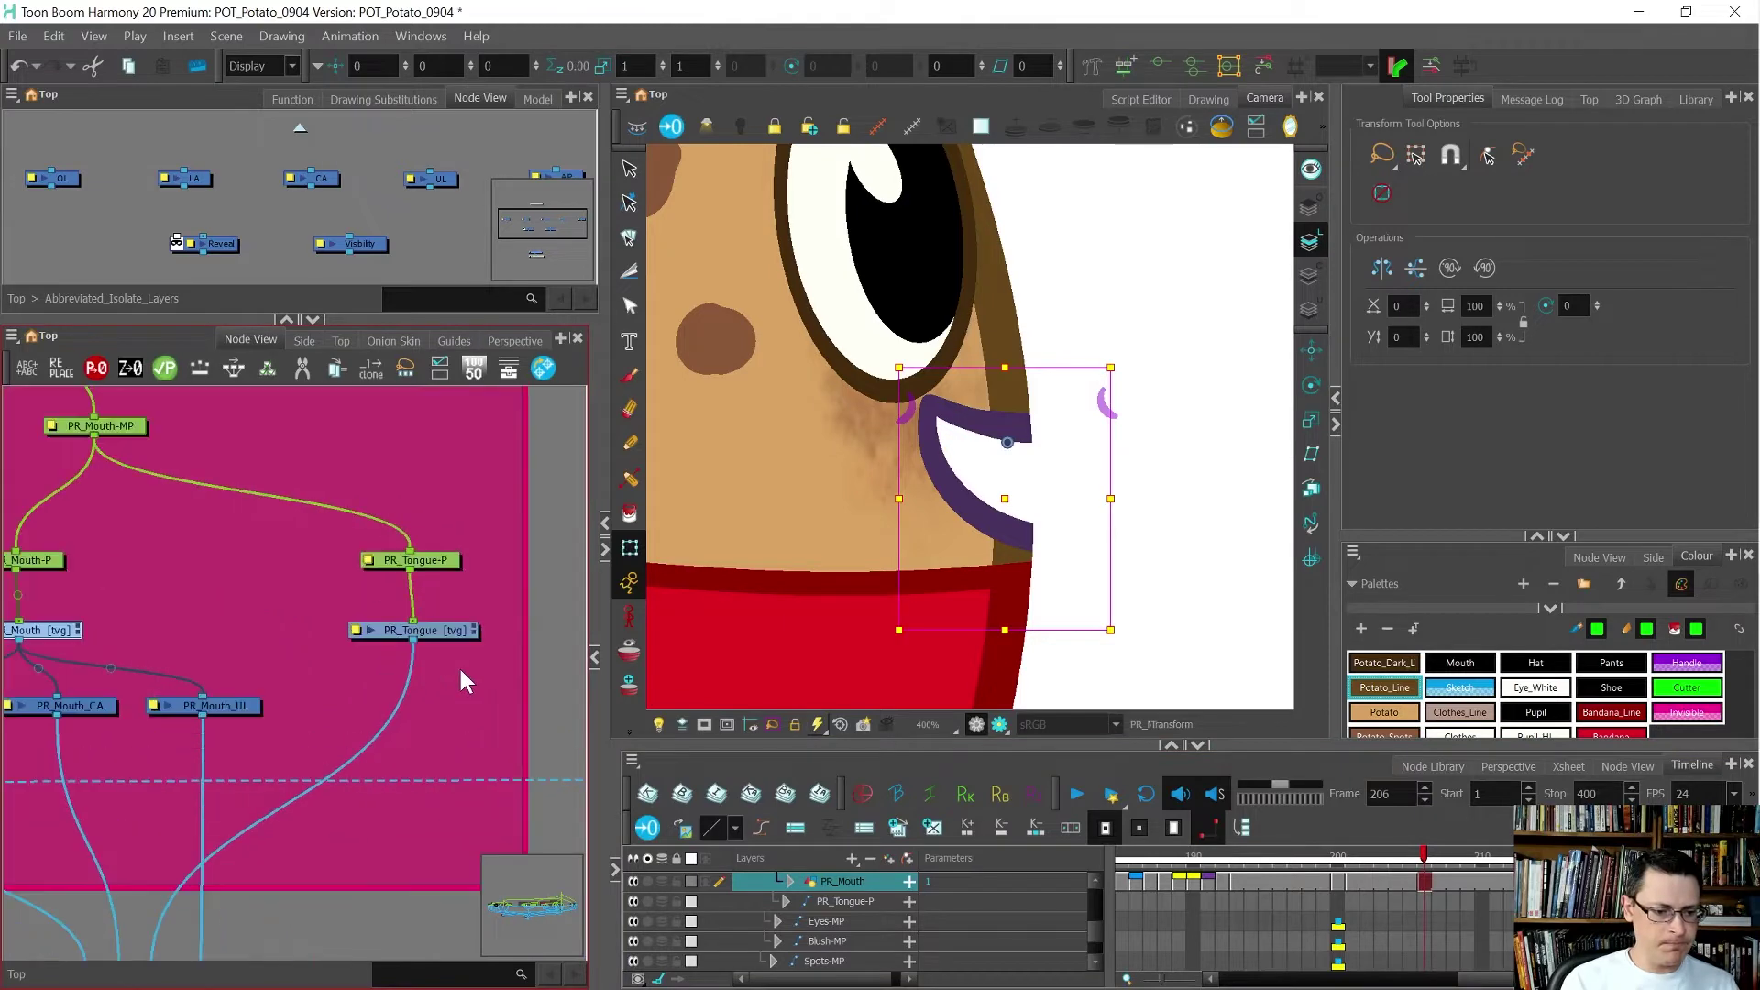
pyautogui.click(431, 630)
pyautogui.hotkey('alt', 'v')
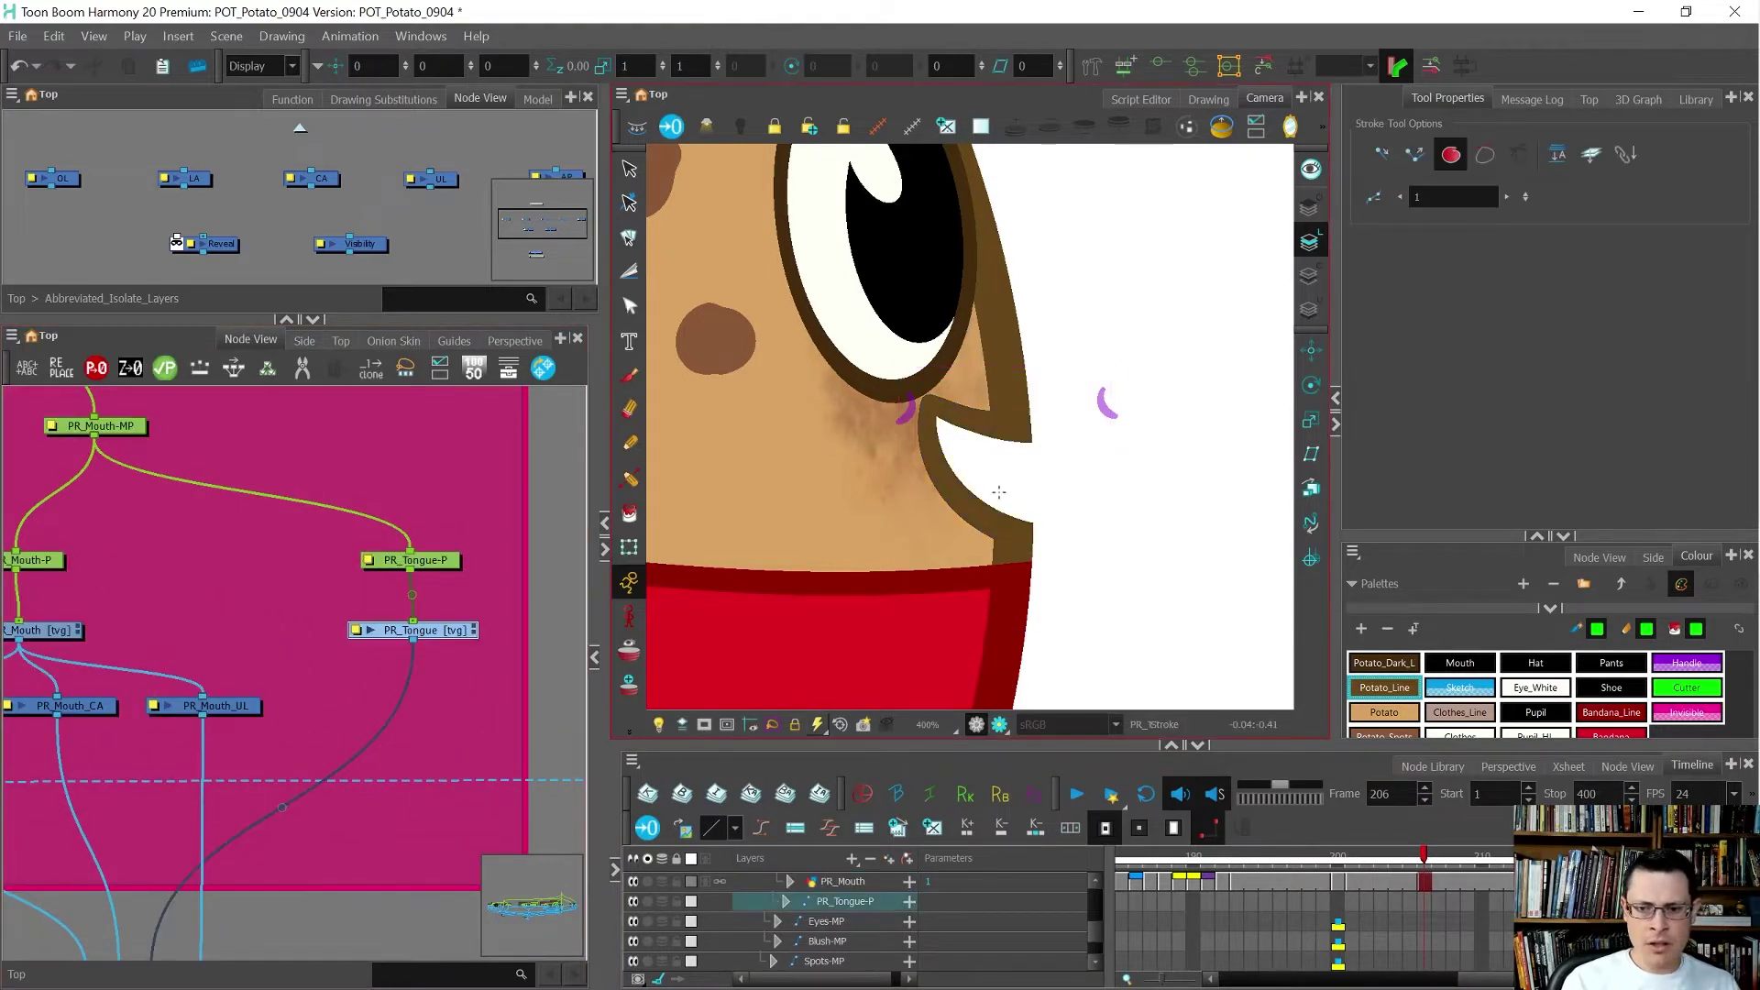
# - Draw a closed freehand tongue shape in the Tongue colour across the open mouth's lower lip
pyautogui.scroll(1, 998, 492)
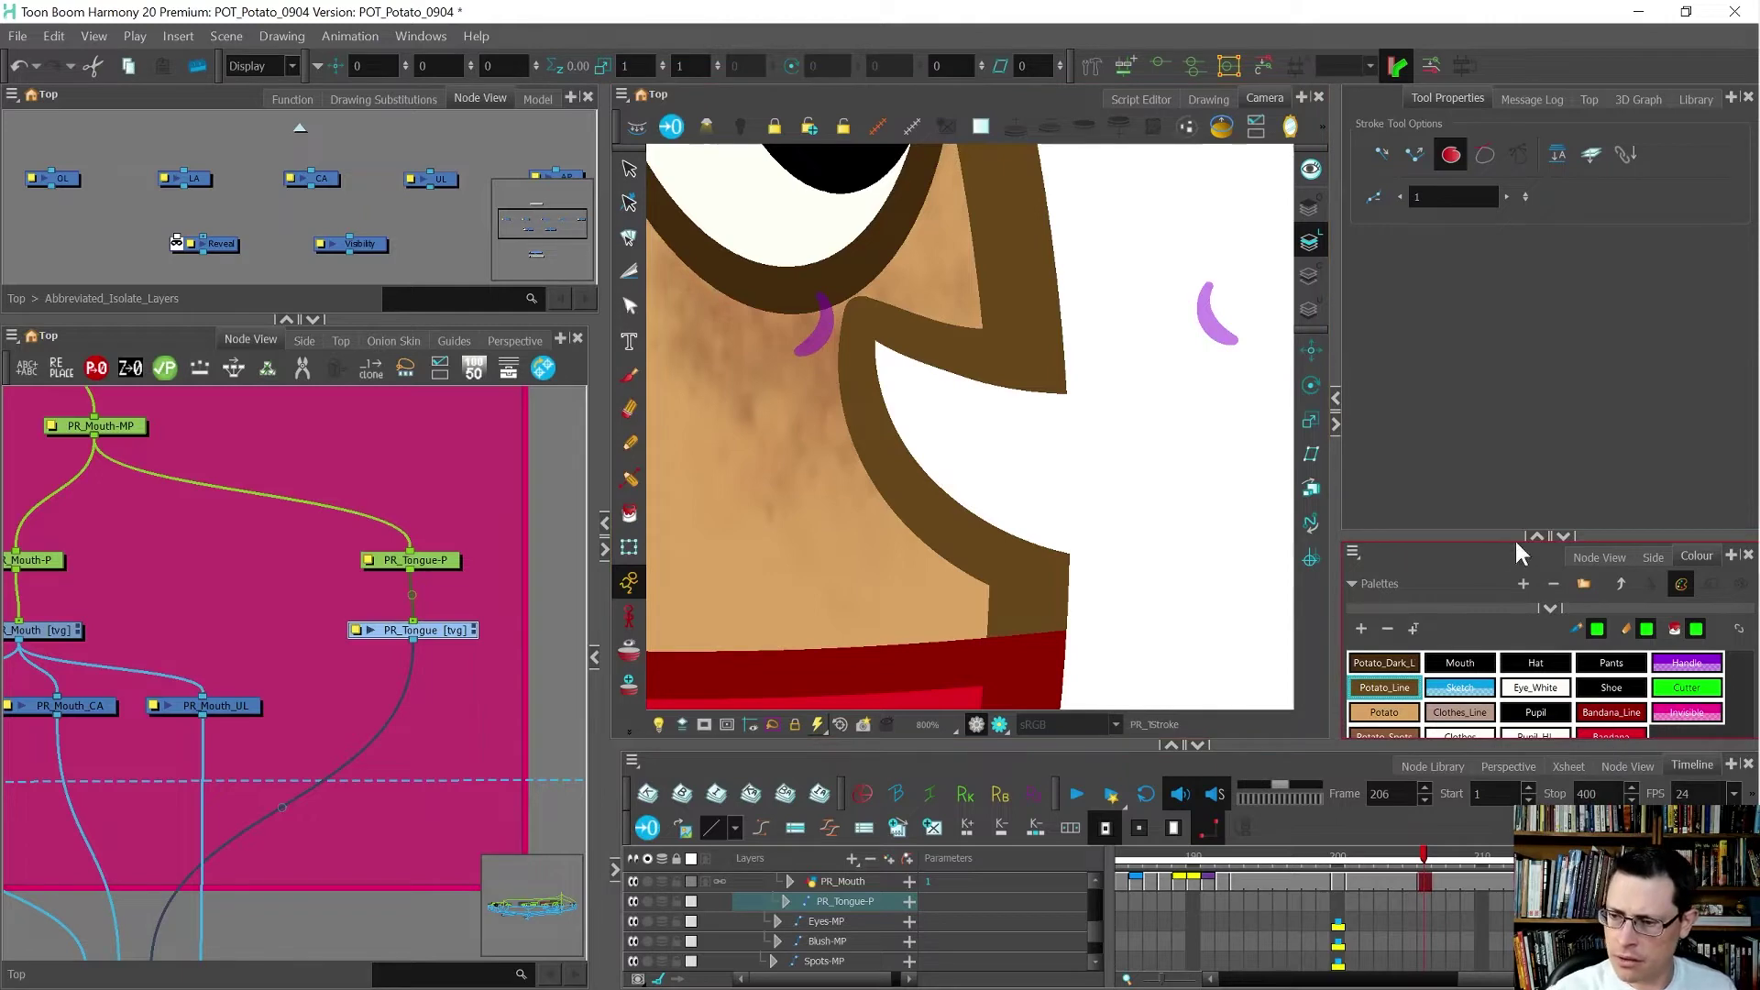
pyautogui.moveTo(1504, 530); pyautogui.dragTo(1504, 451)
pyautogui.click(1406, 686)
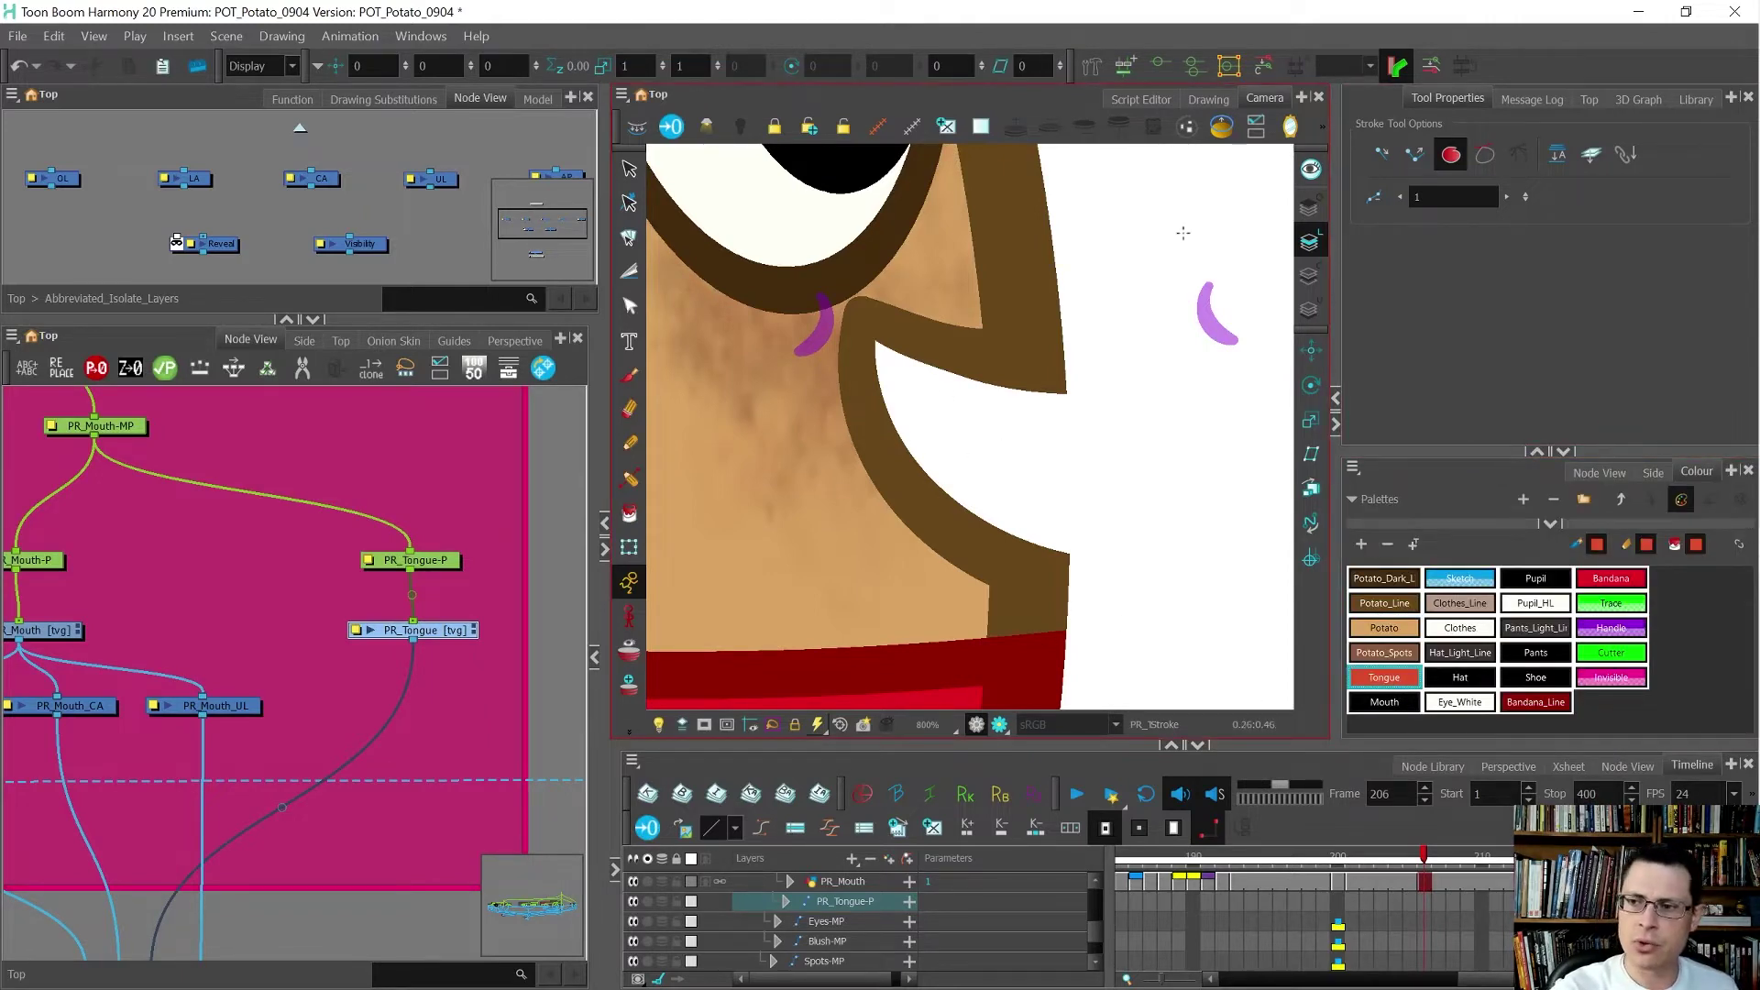
pyautogui.click(1458, 153)
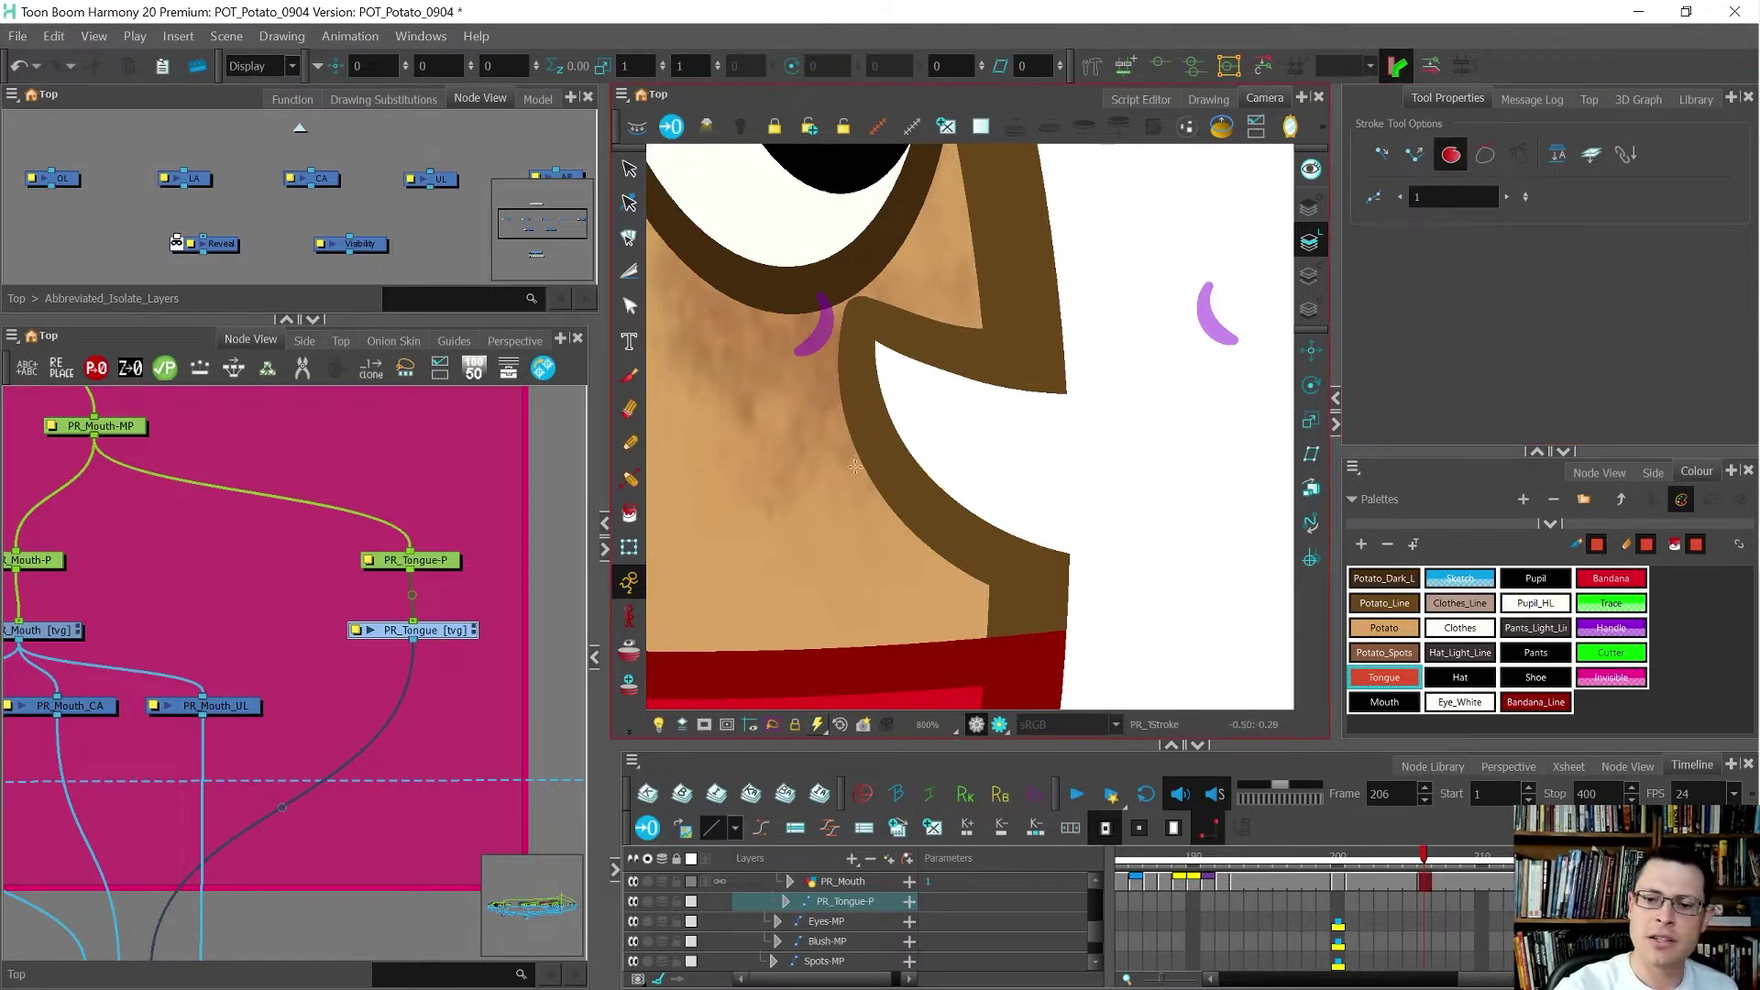
pyautogui.moveTo(853, 468)
pyautogui.mouseDown()
pyautogui.moveTo(894, 472)
pyautogui.moveTo(999, 379)
pyautogui.moveTo(1029, 383)
pyautogui.moveTo(1042, 491)
pyautogui.moveTo(1020, 552)
pyautogui.moveTo(969, 605)
pyautogui.mouseUp()
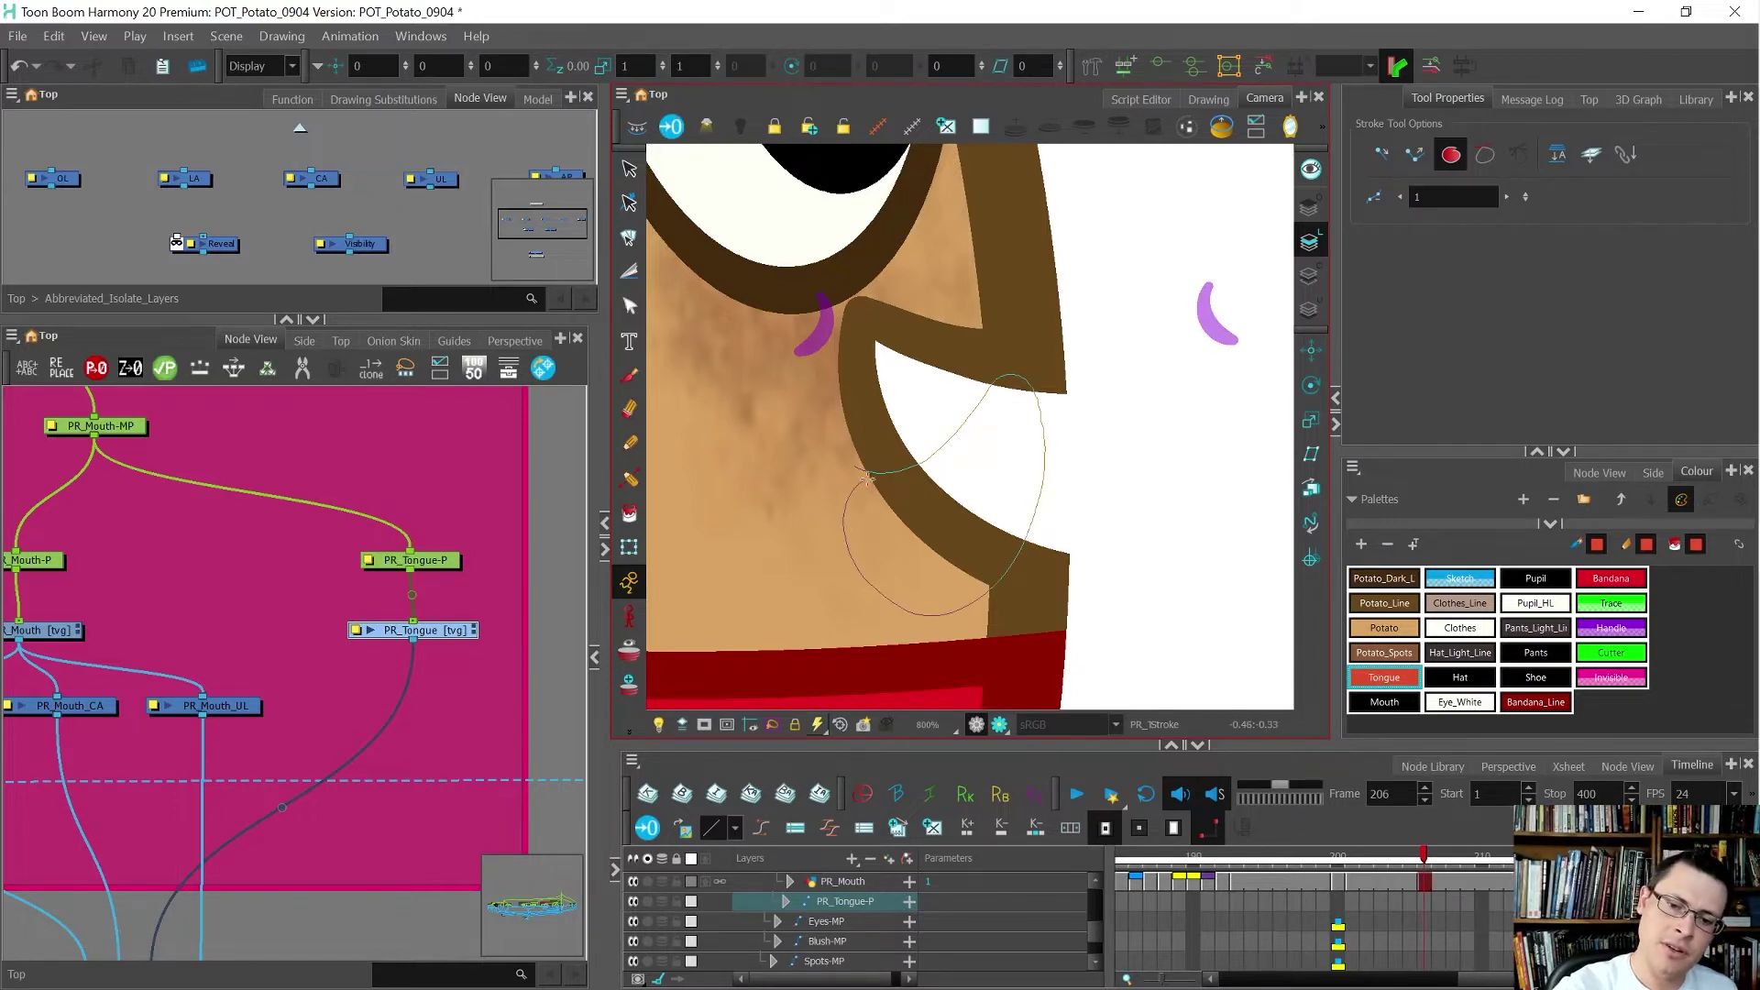
pyautogui.moveTo(914, 467)
pyautogui.mouseDown()
pyautogui.moveTo(1006, 488)
pyautogui.moveTo(1012, 465)
pyautogui.mouseUp()
# - Delete the excess contour points along the tongue's upper edge with the Contour Editor
pyautogui.hotkey('alt', 's')
pyautogui.hotkey('alt', 'q')
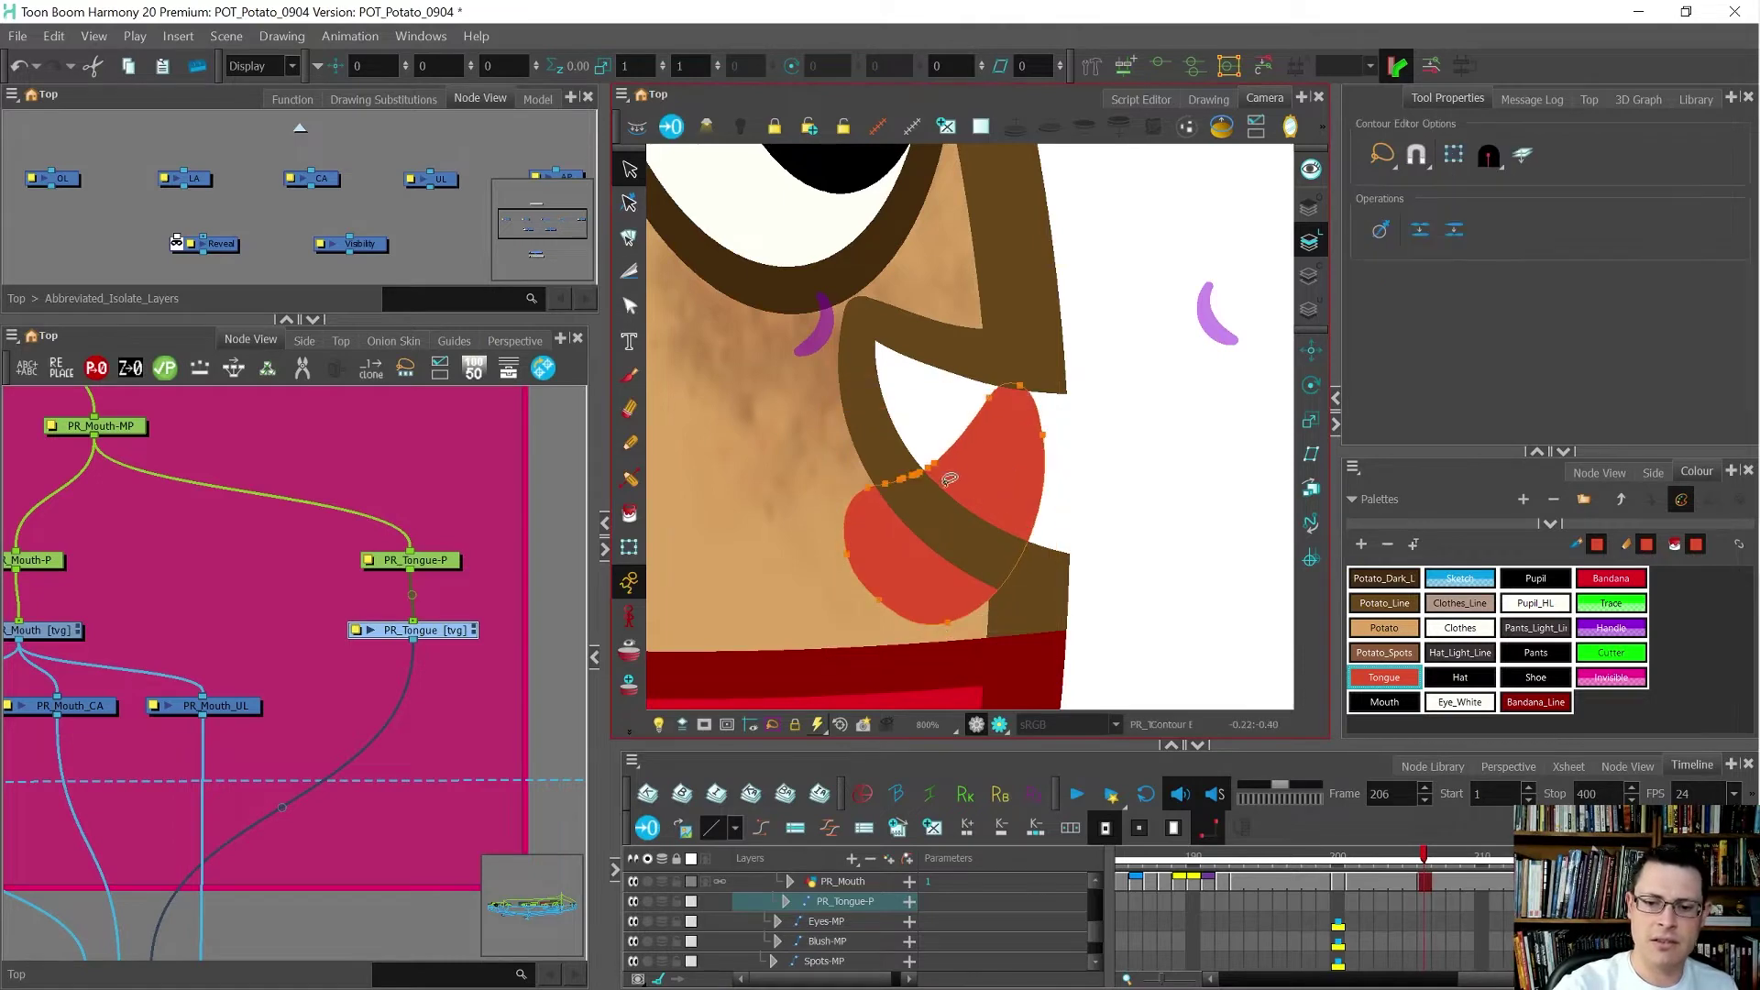
pyautogui.press('Delete')
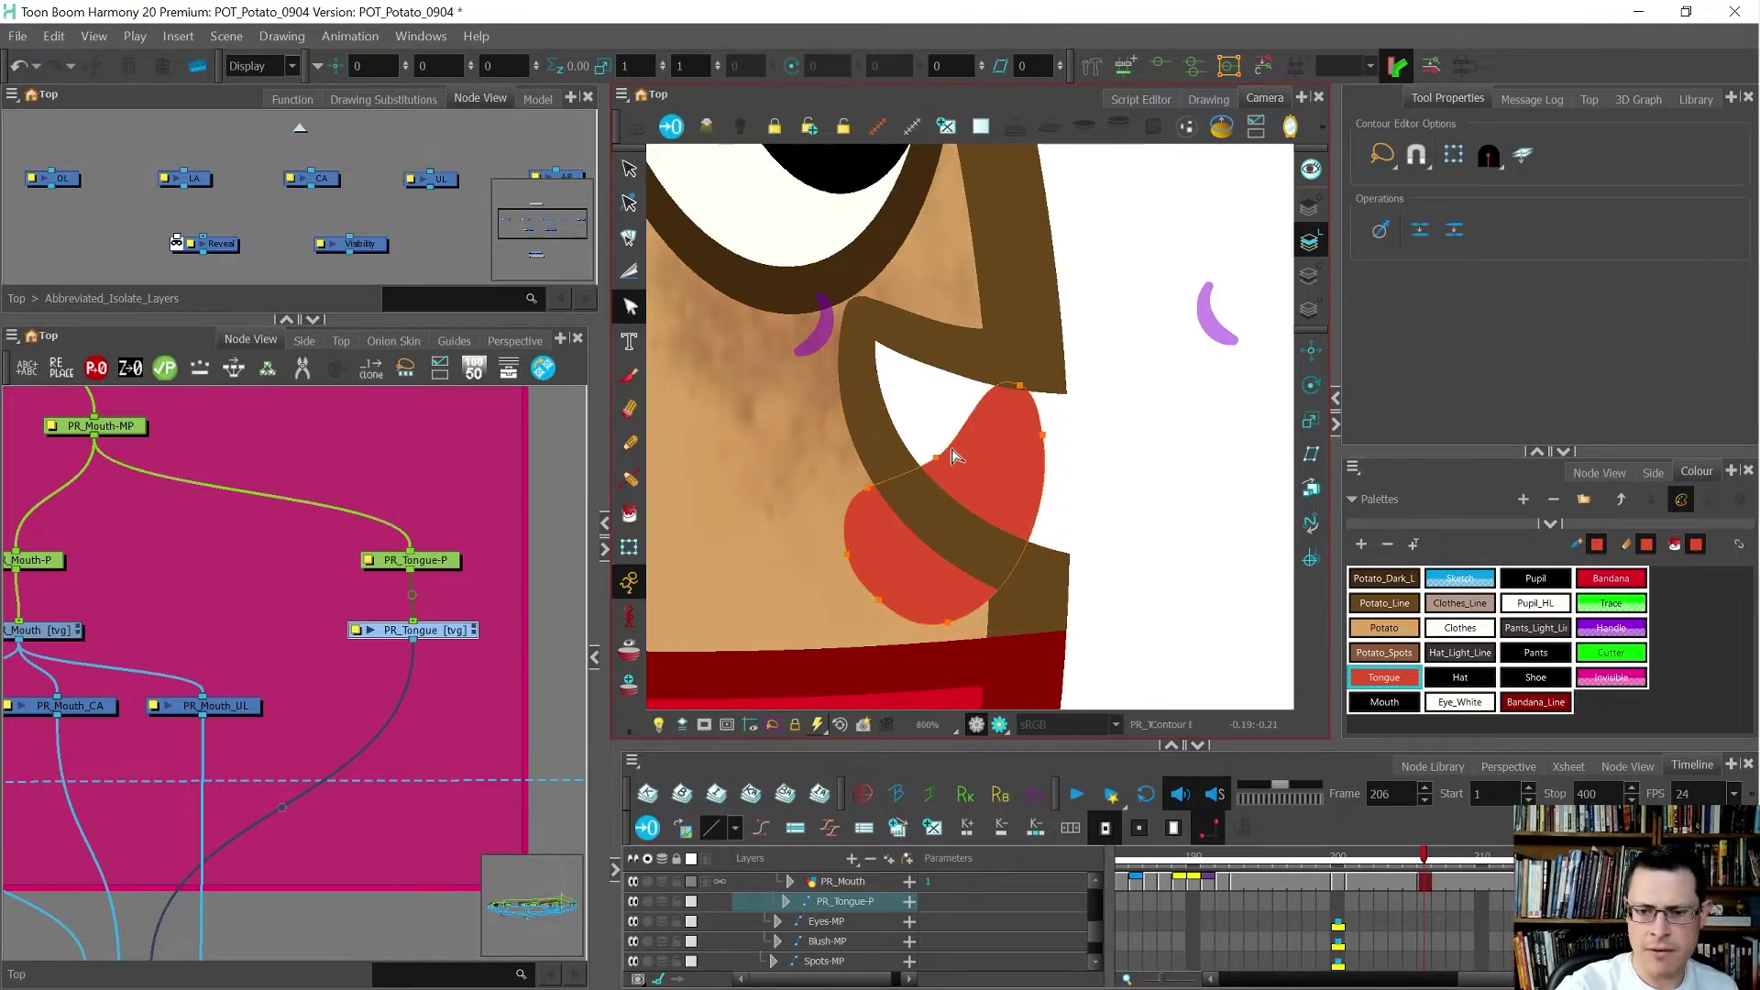
# - Reshape the tongue's back and lower contour points and handles into a smooth, rounded outline
pyautogui.moveTo(868, 487); pyautogui.dragTo(854, 482)
pyautogui.moveTo(848, 555); pyautogui.dragTo(824, 519)
pyautogui.click(854, 484)
pyautogui.click(836, 552)
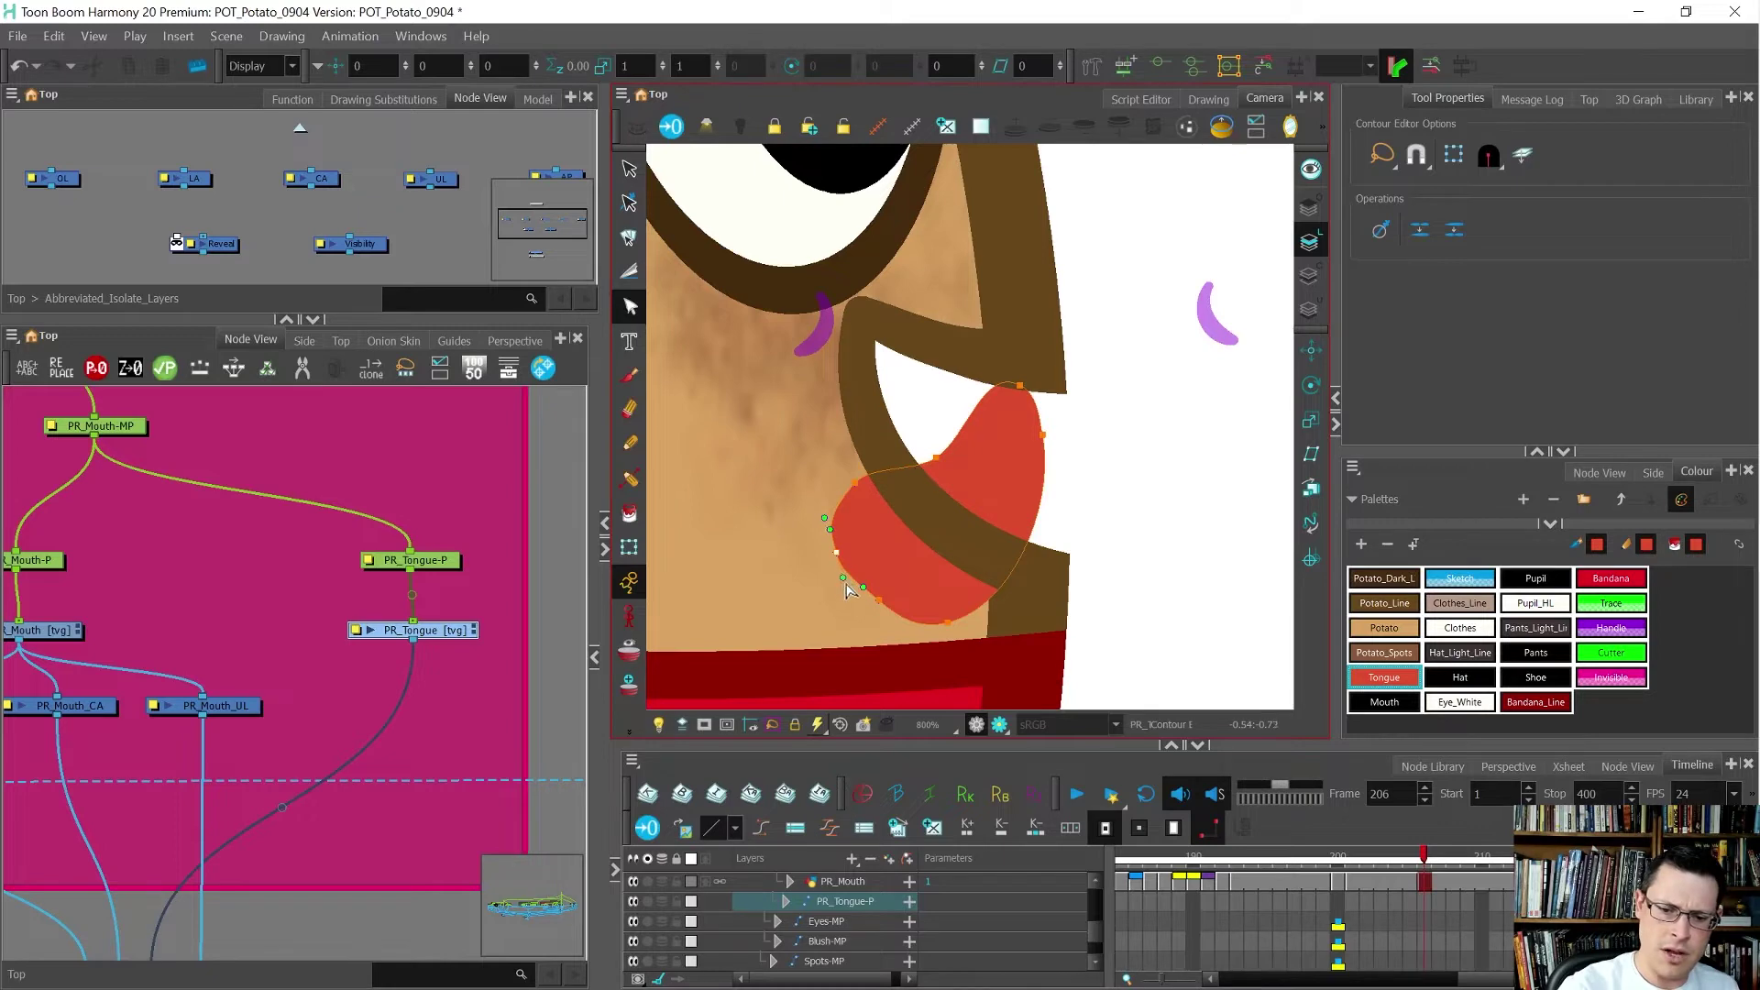
pyautogui.moveTo(882, 623); pyautogui.dragTo(888, 635)
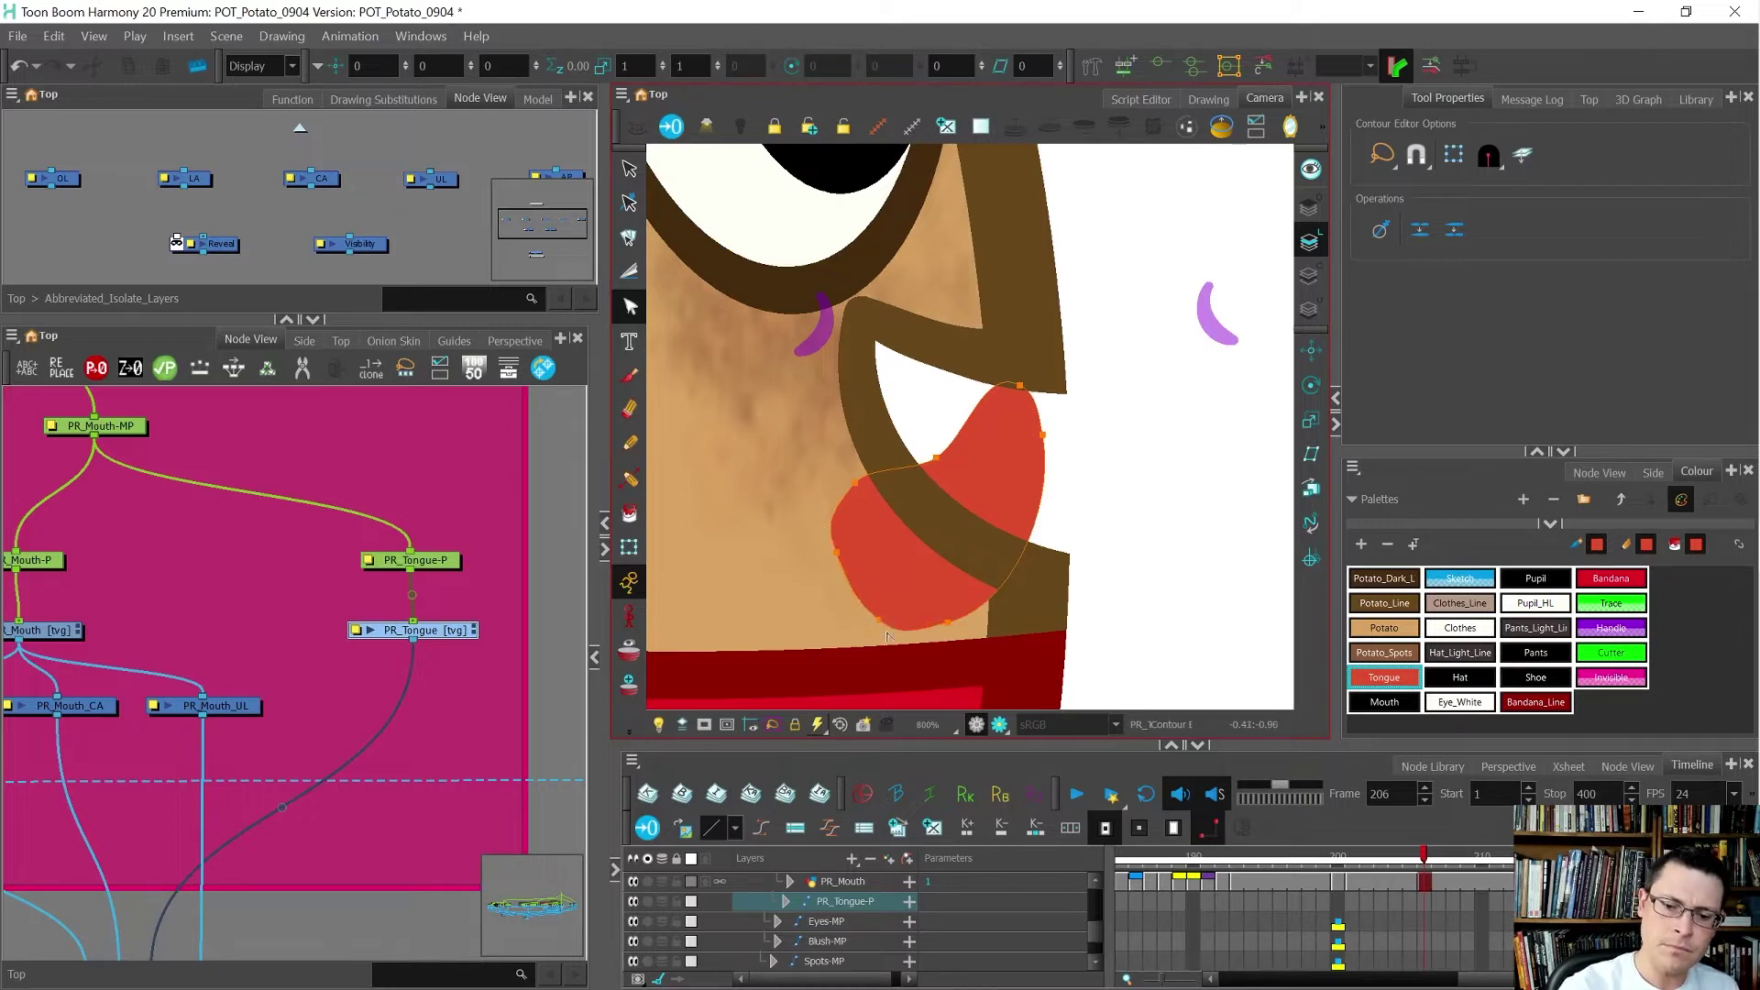
pyautogui.click(883, 623)
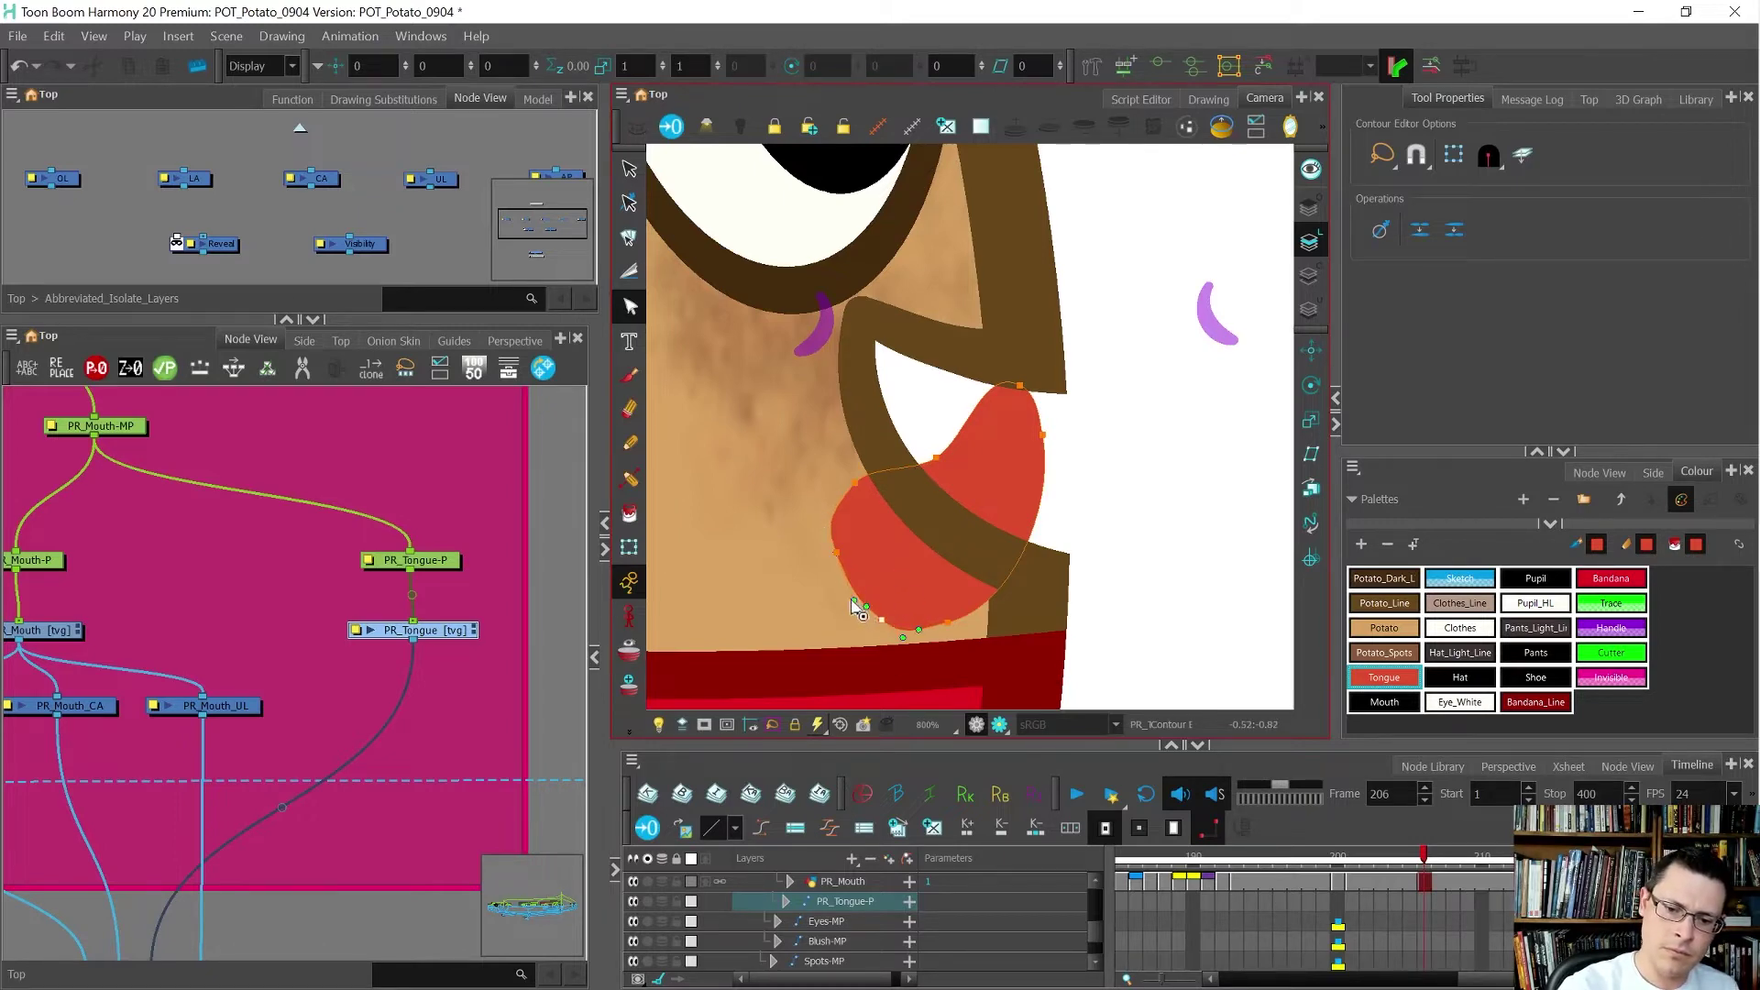
pyautogui.click(958, 623)
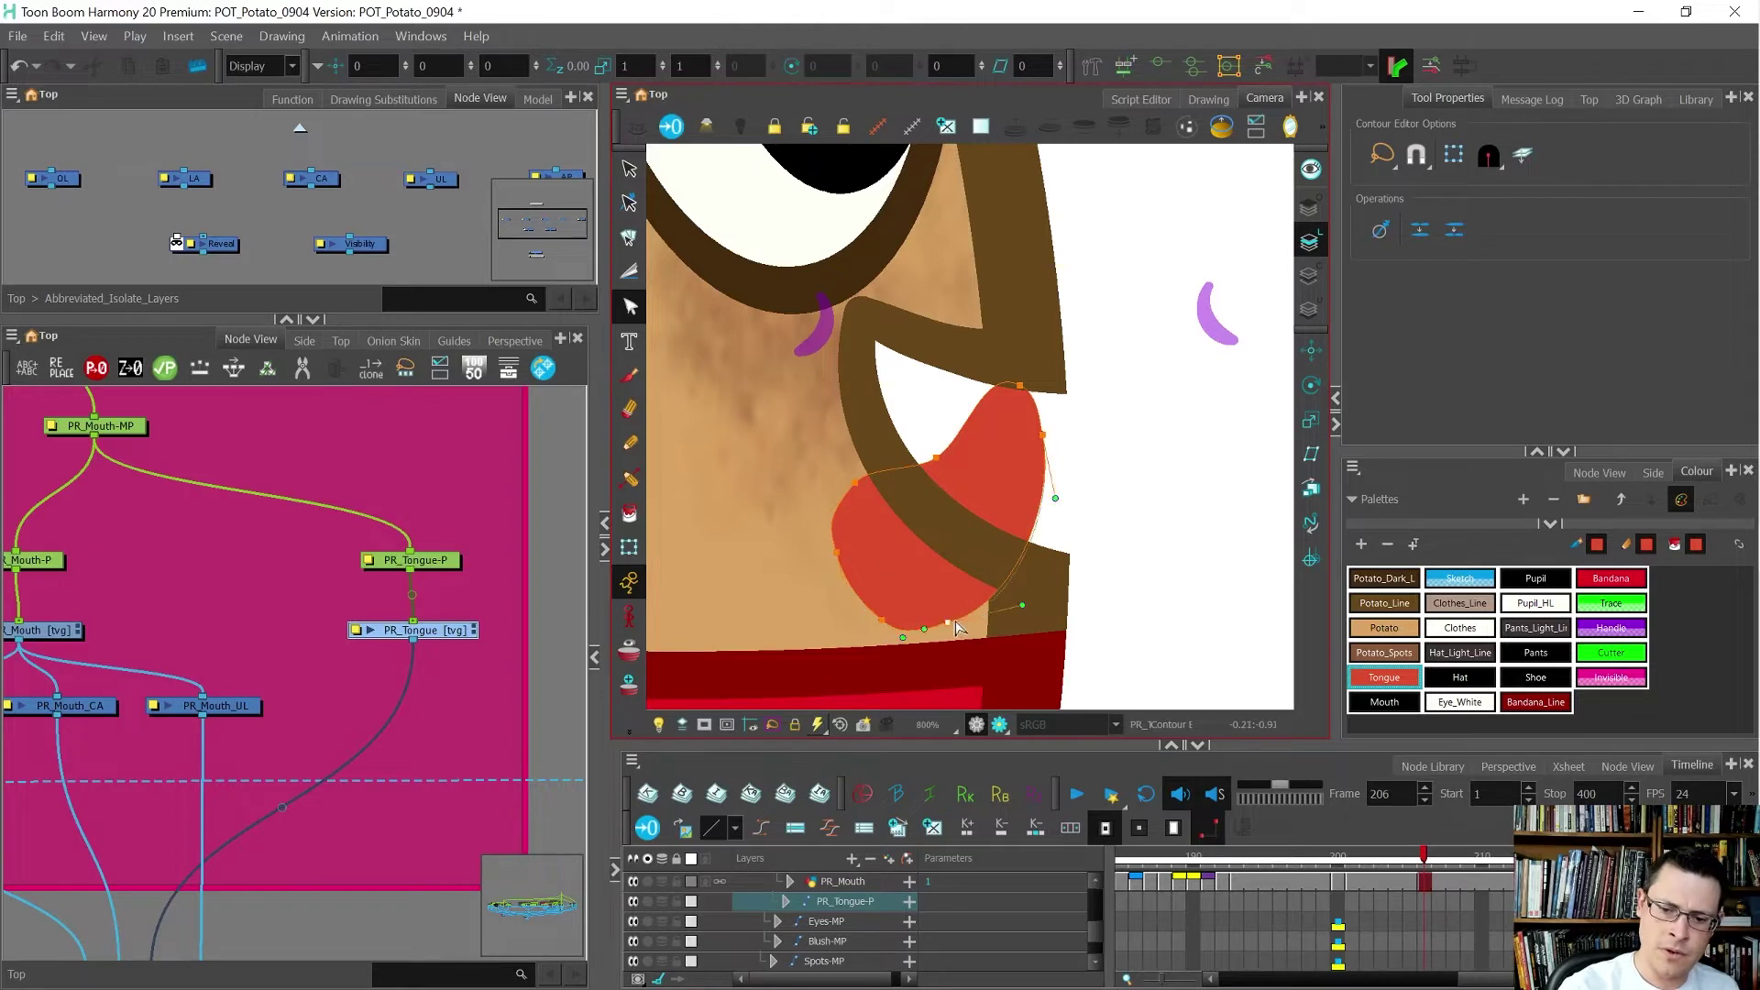
pyautogui.moveTo(1028, 606); pyautogui.dragTo(967, 625)
pyautogui.moveTo(810, 513)
pyautogui.mouseDown()
pyautogui.moveTo(864, 533)
pyautogui.moveTo(825, 518)
pyautogui.moveTo(875, 468)
pyautogui.mouseUp()
pyautogui.click(1097, 490)
pyautogui.scroll(-5, 1061, 400)
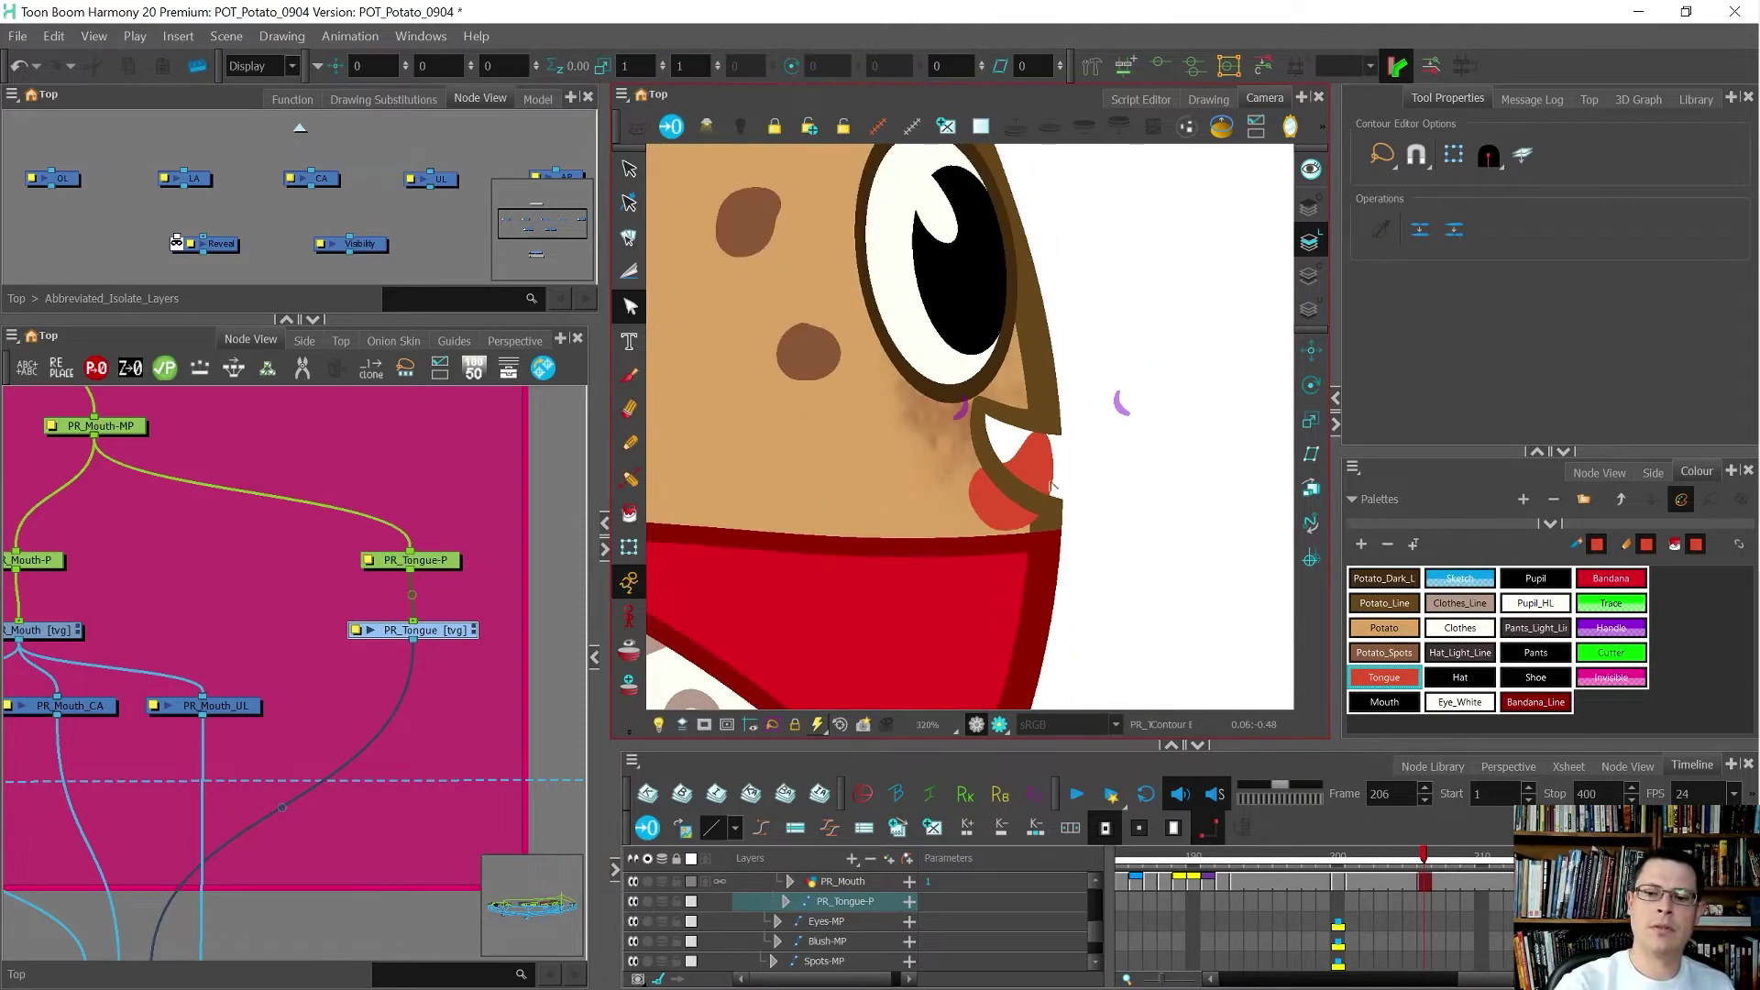
# - Rotate the tongue shape slightly, flip it vertically and move it down over the mouth's lower lip
pyautogui.hotkey('alt', 's')
pyautogui.click(1047, 460)
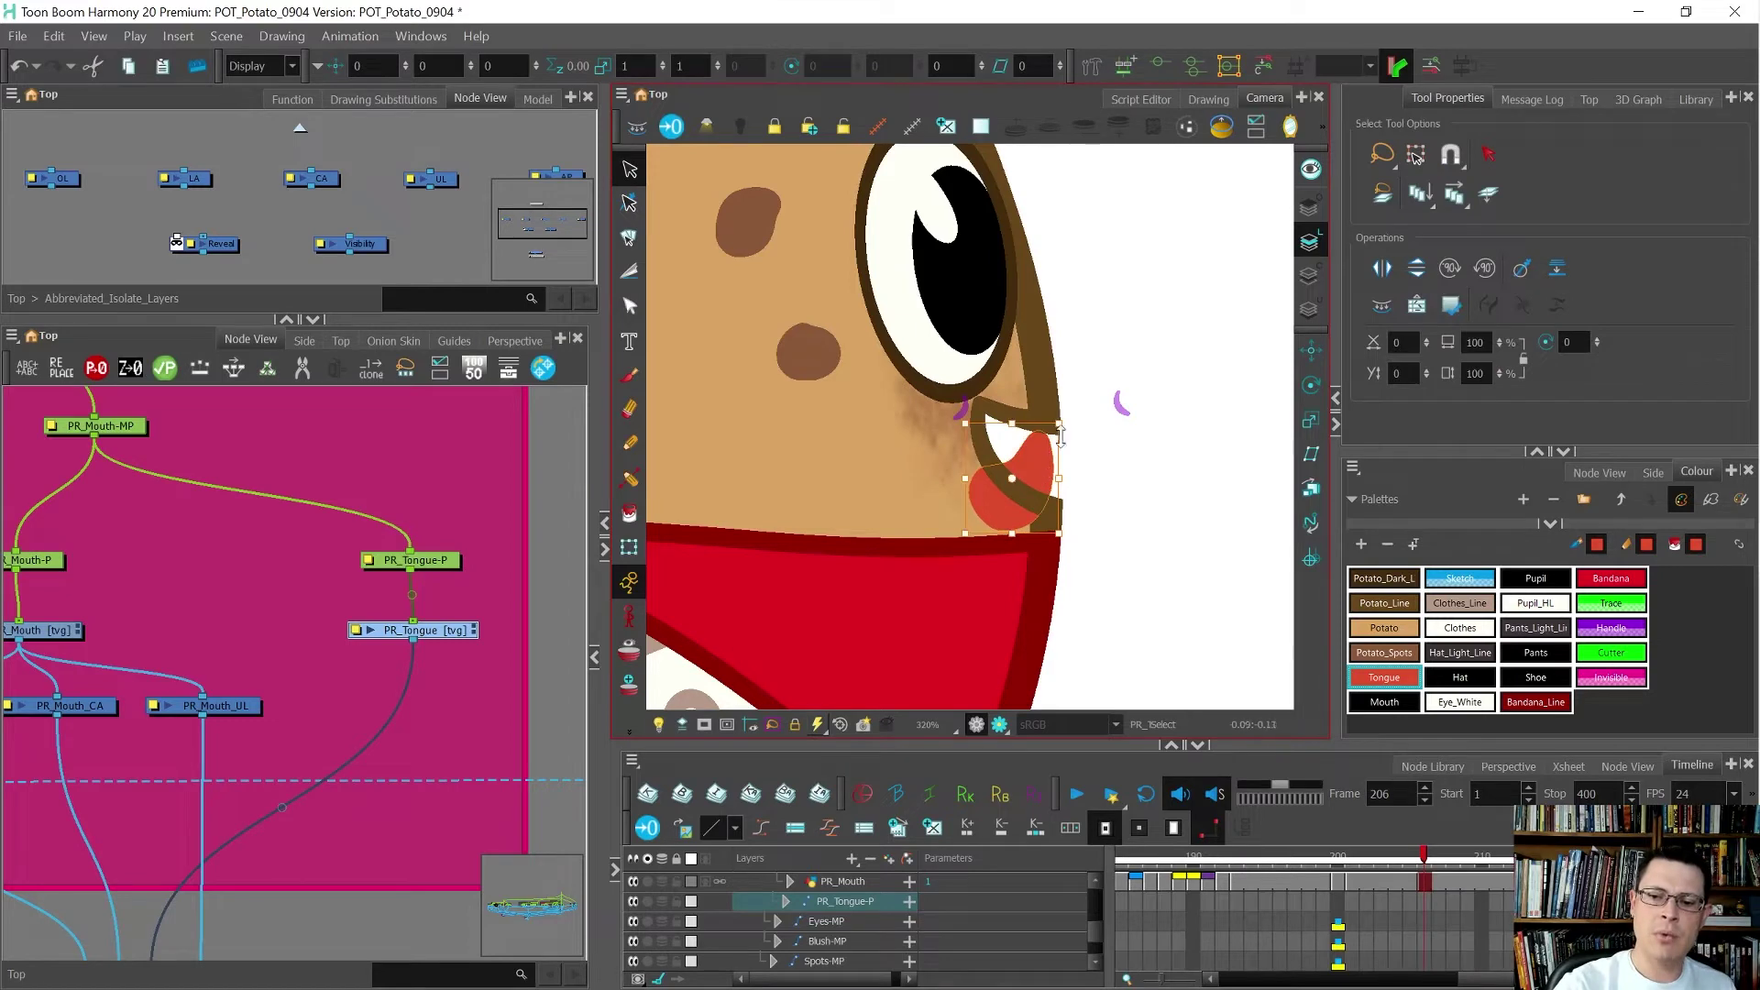
pyautogui.moveTo(1073, 417); pyautogui.dragTo(1084, 413)
pyautogui.moveTo(1039, 486); pyautogui.dragTo(1041, 480)
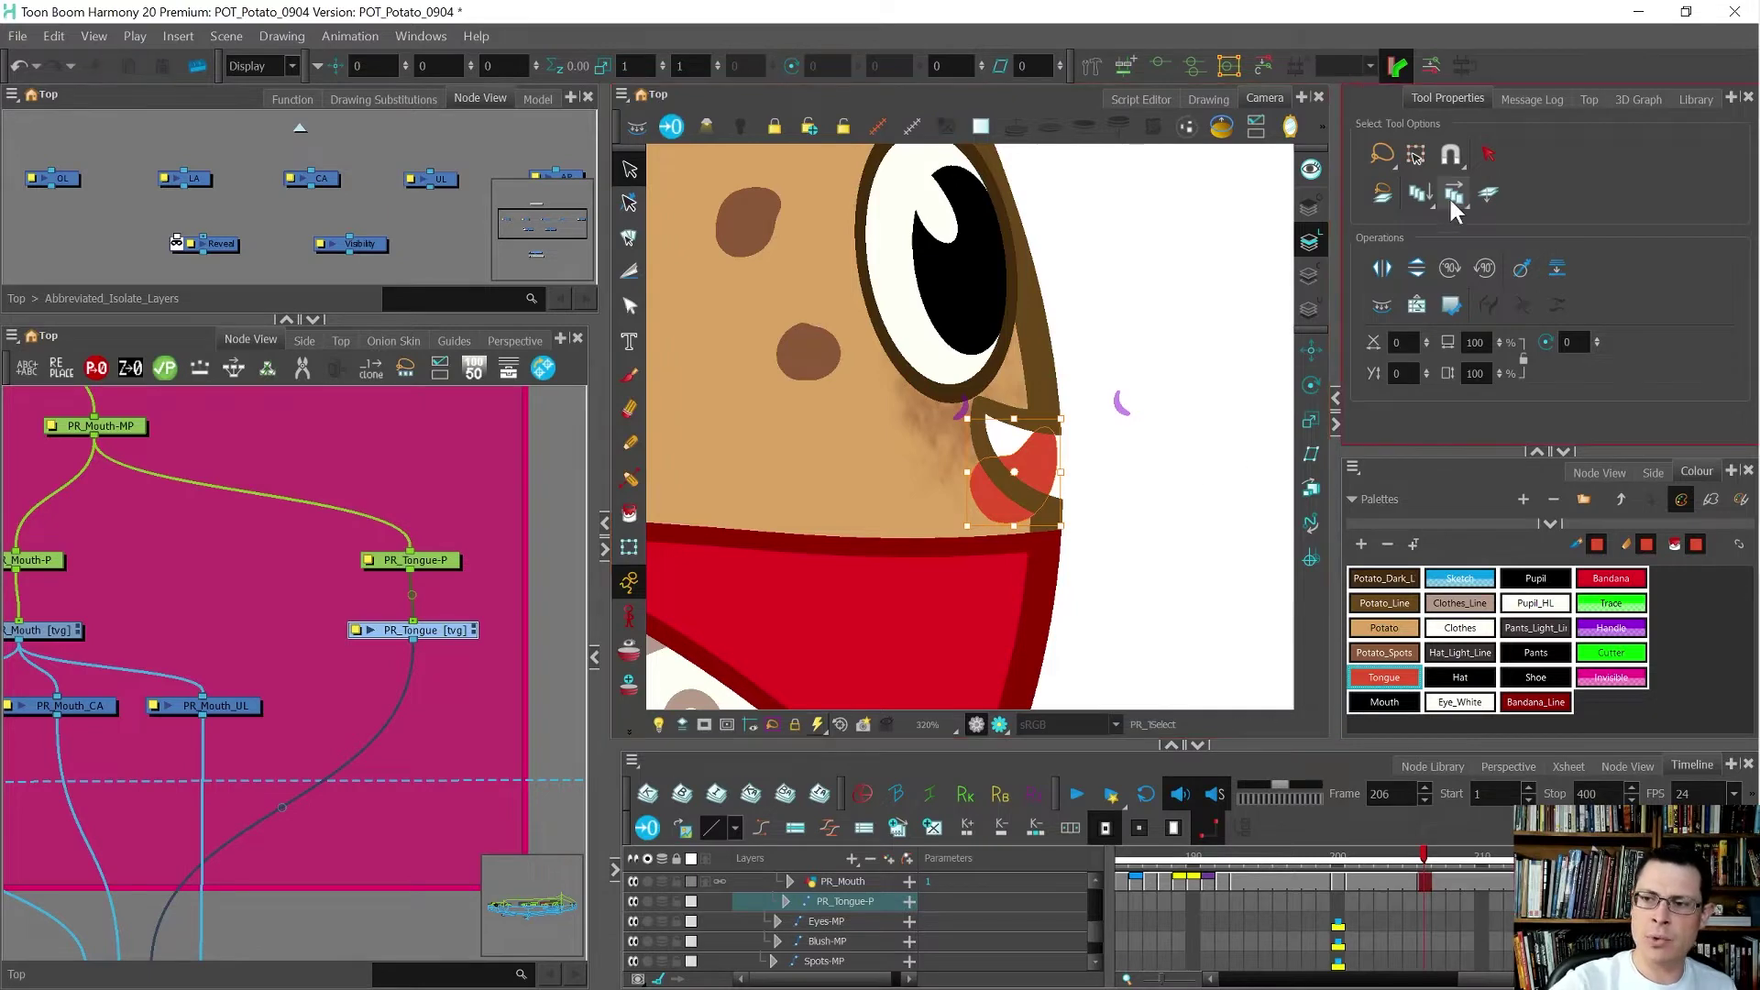
pyautogui.click(1419, 271)
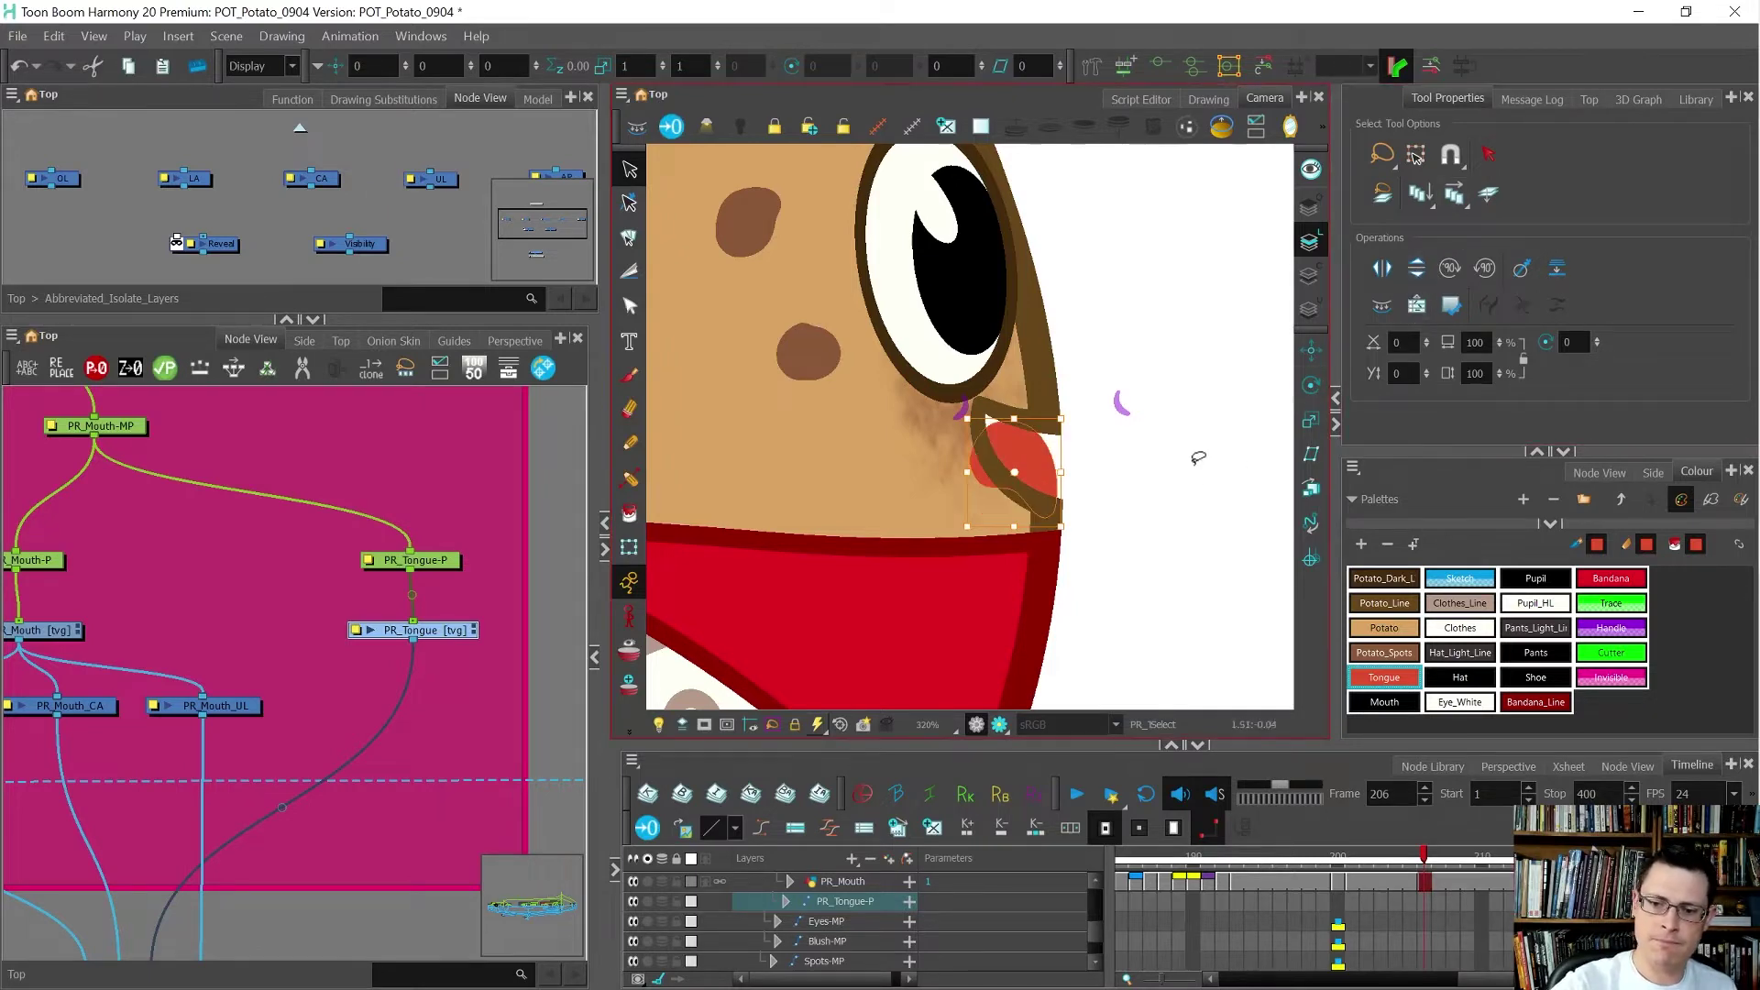
pyautogui.moveTo(1018, 469); pyautogui.dragTo(1011, 497)
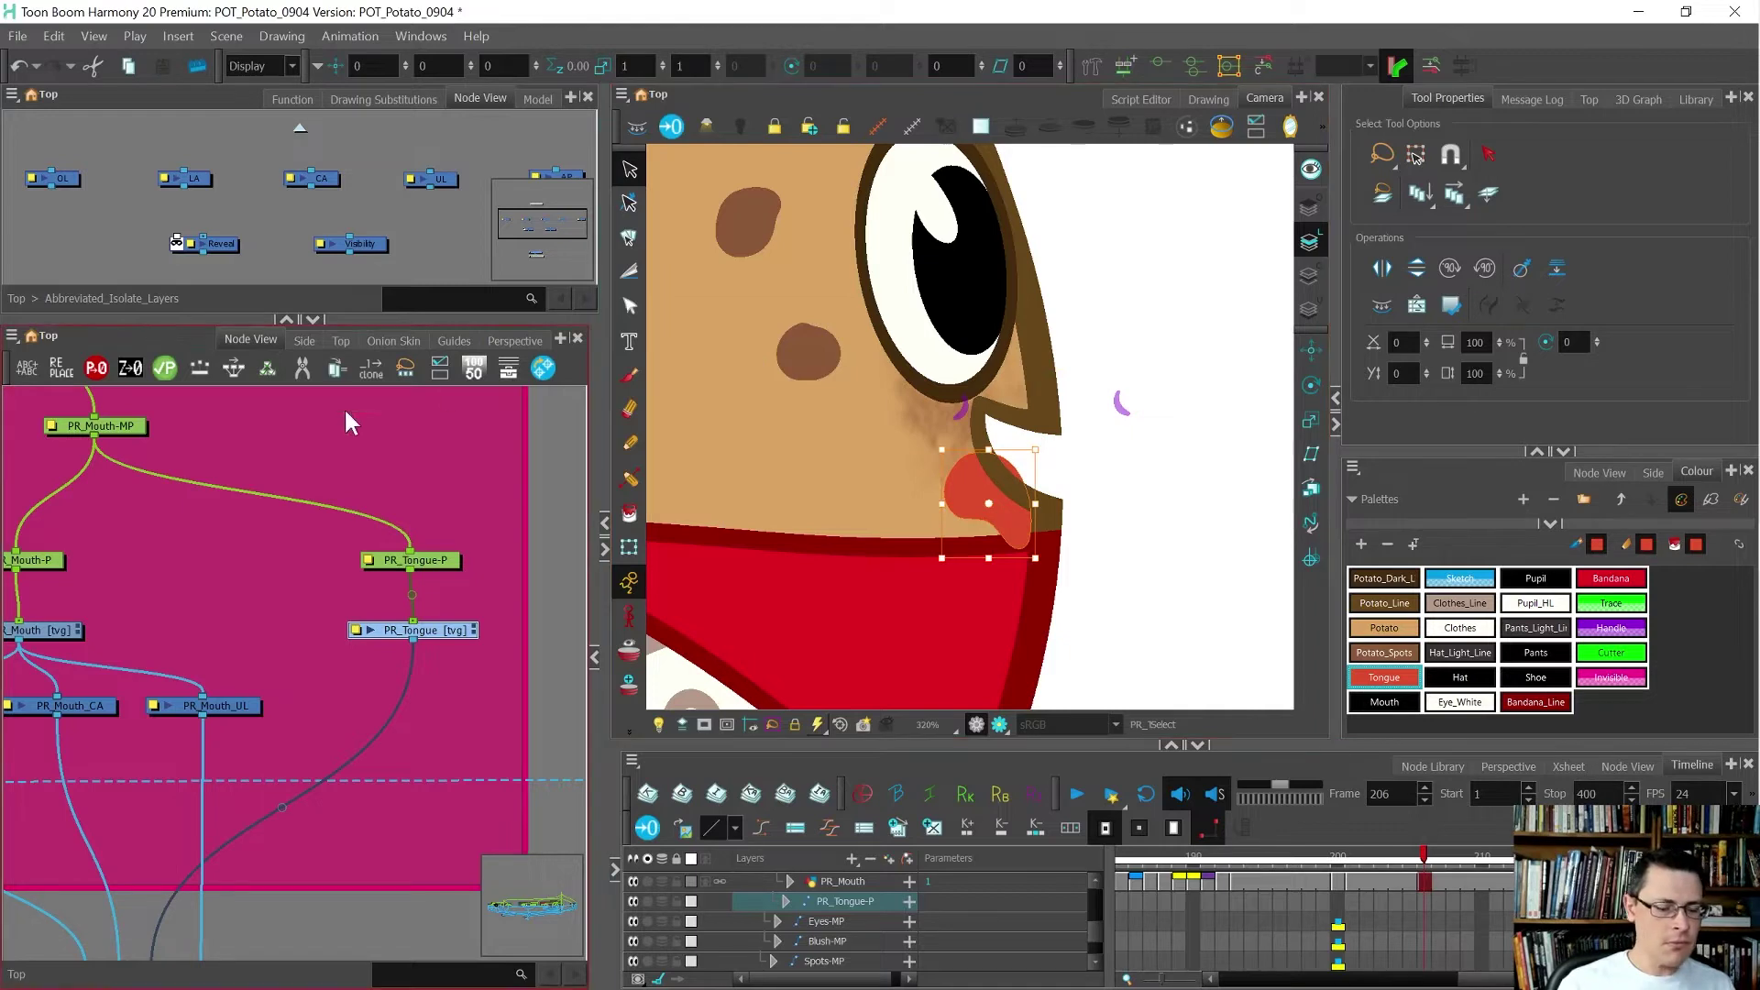
# - Select the PR_Tongue-P peg and move its rotation pivot onto the middle of the tongue
pyautogui.scroll(-1, 418, 624)
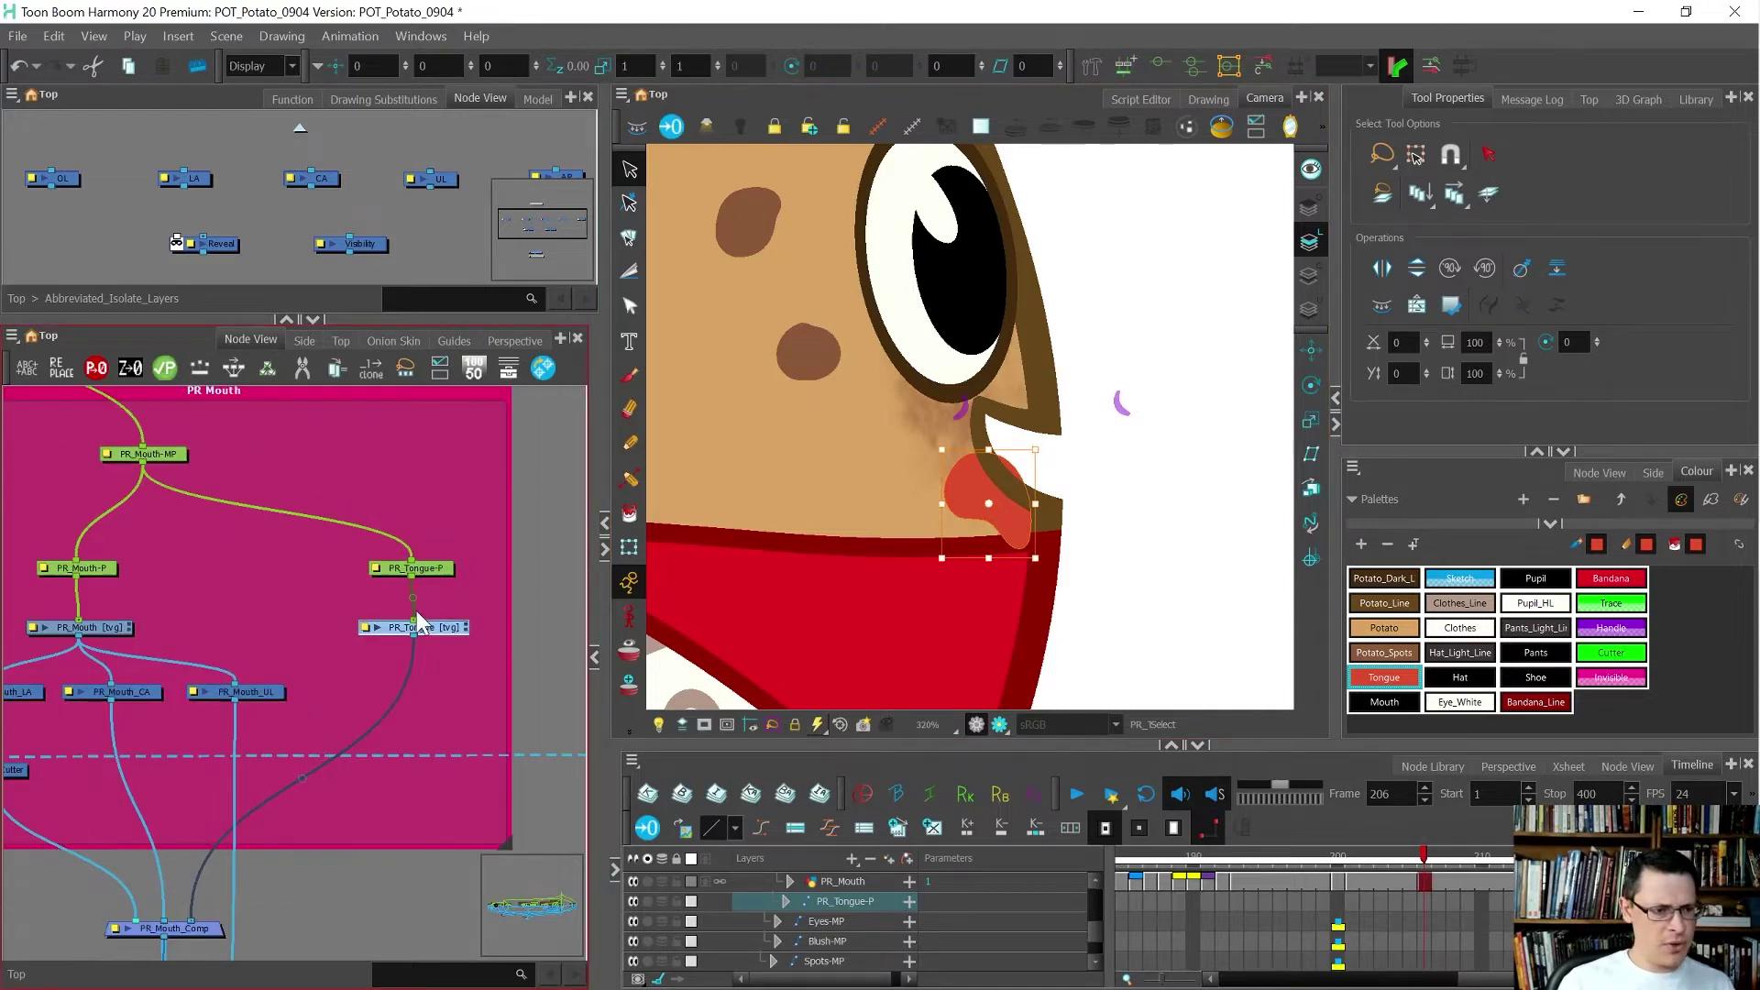
pyautogui.click(448, 694)
pyautogui.click(387, 568)
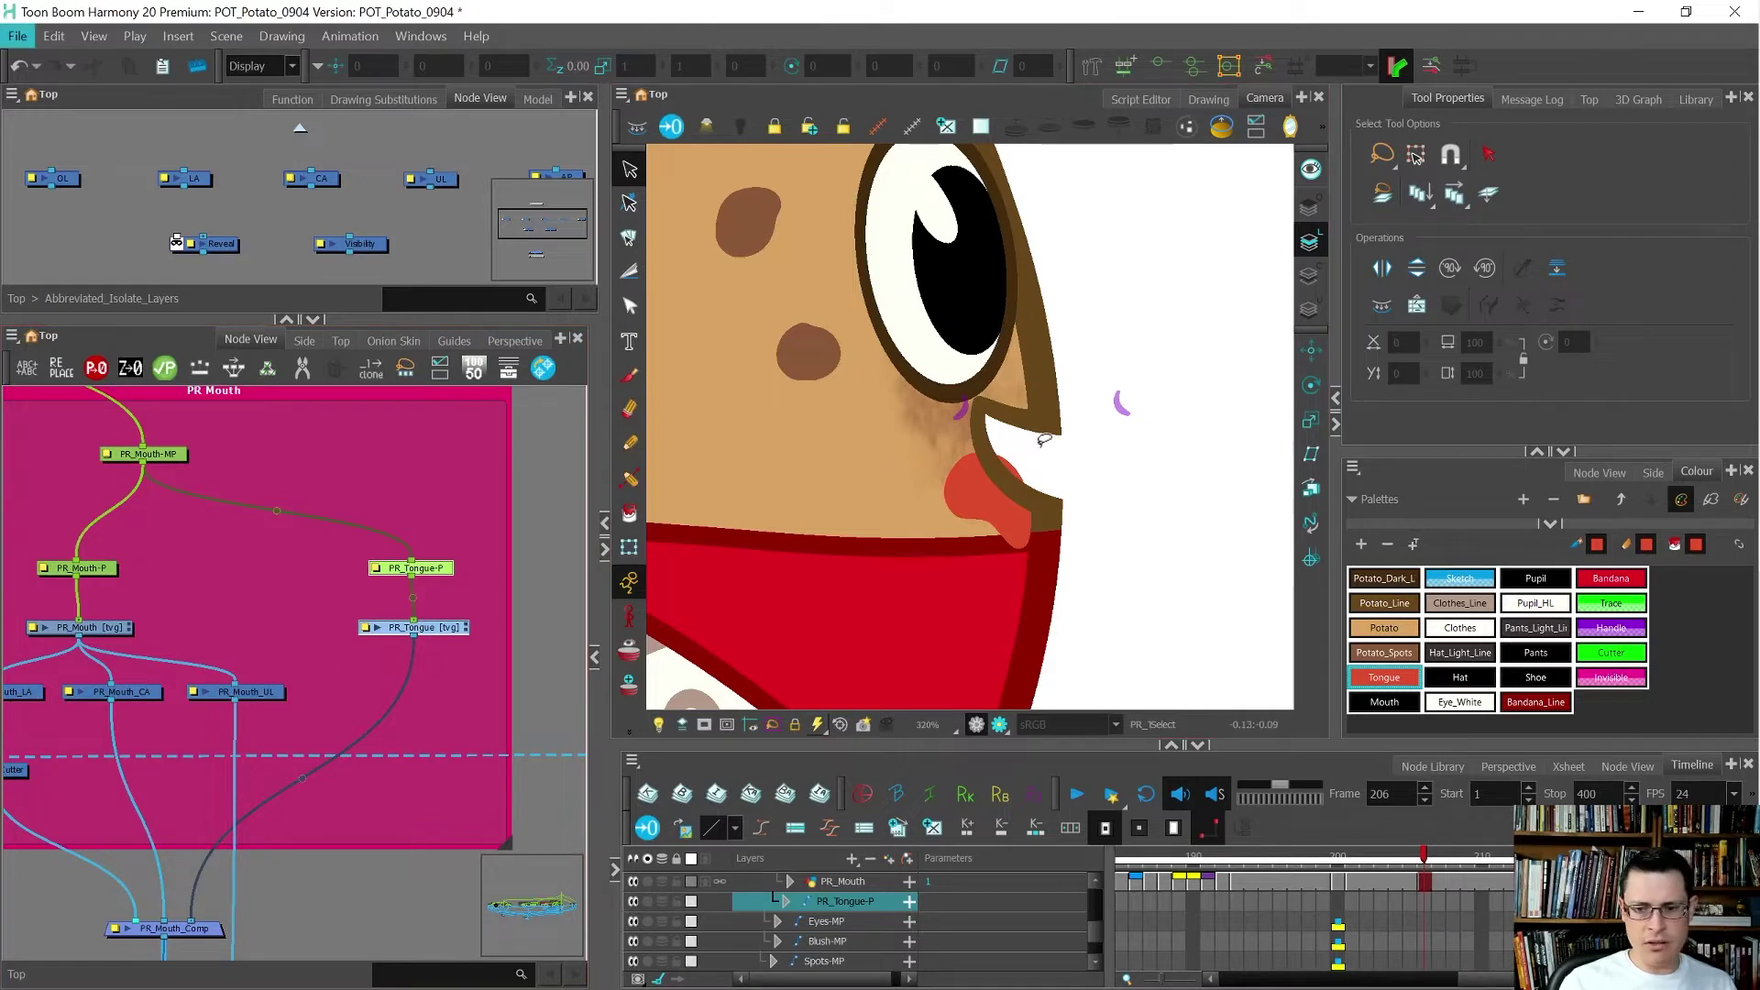
pyautogui.click(1311, 385)
pyautogui.hotkey('shift', 'm')
pyautogui.scroll(4, 1025, 414)
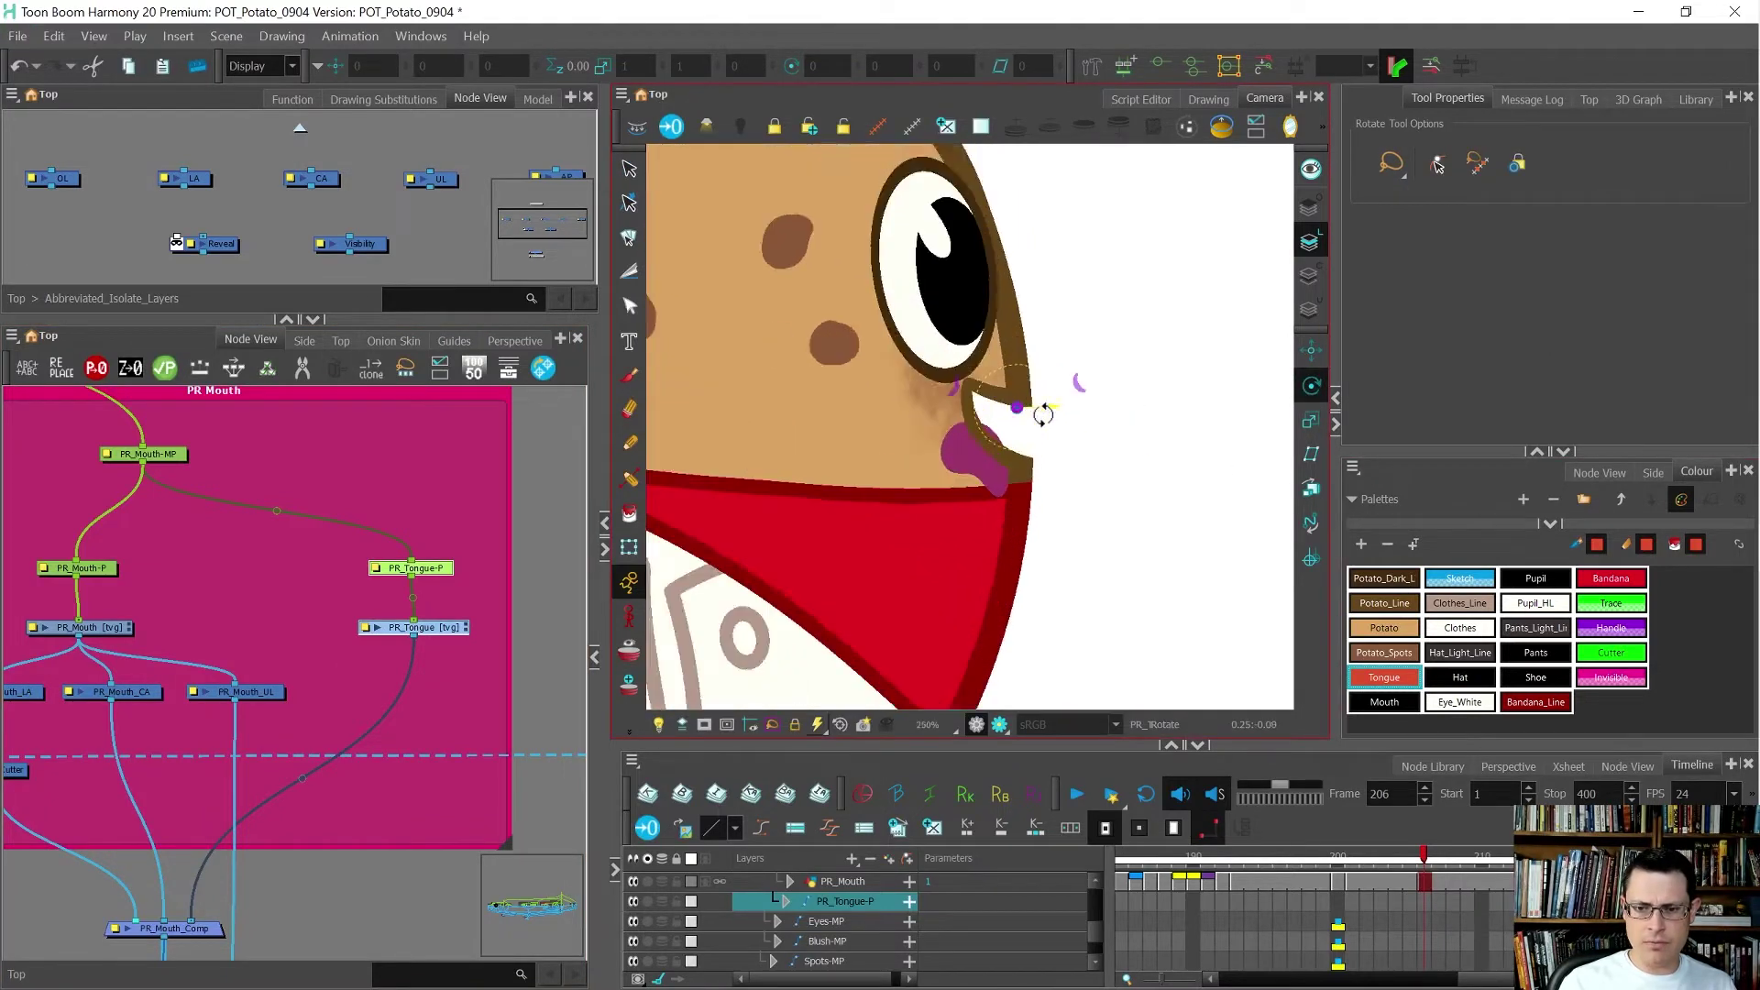
pyautogui.moveTo(1008, 401); pyautogui.dragTo(922, 487)
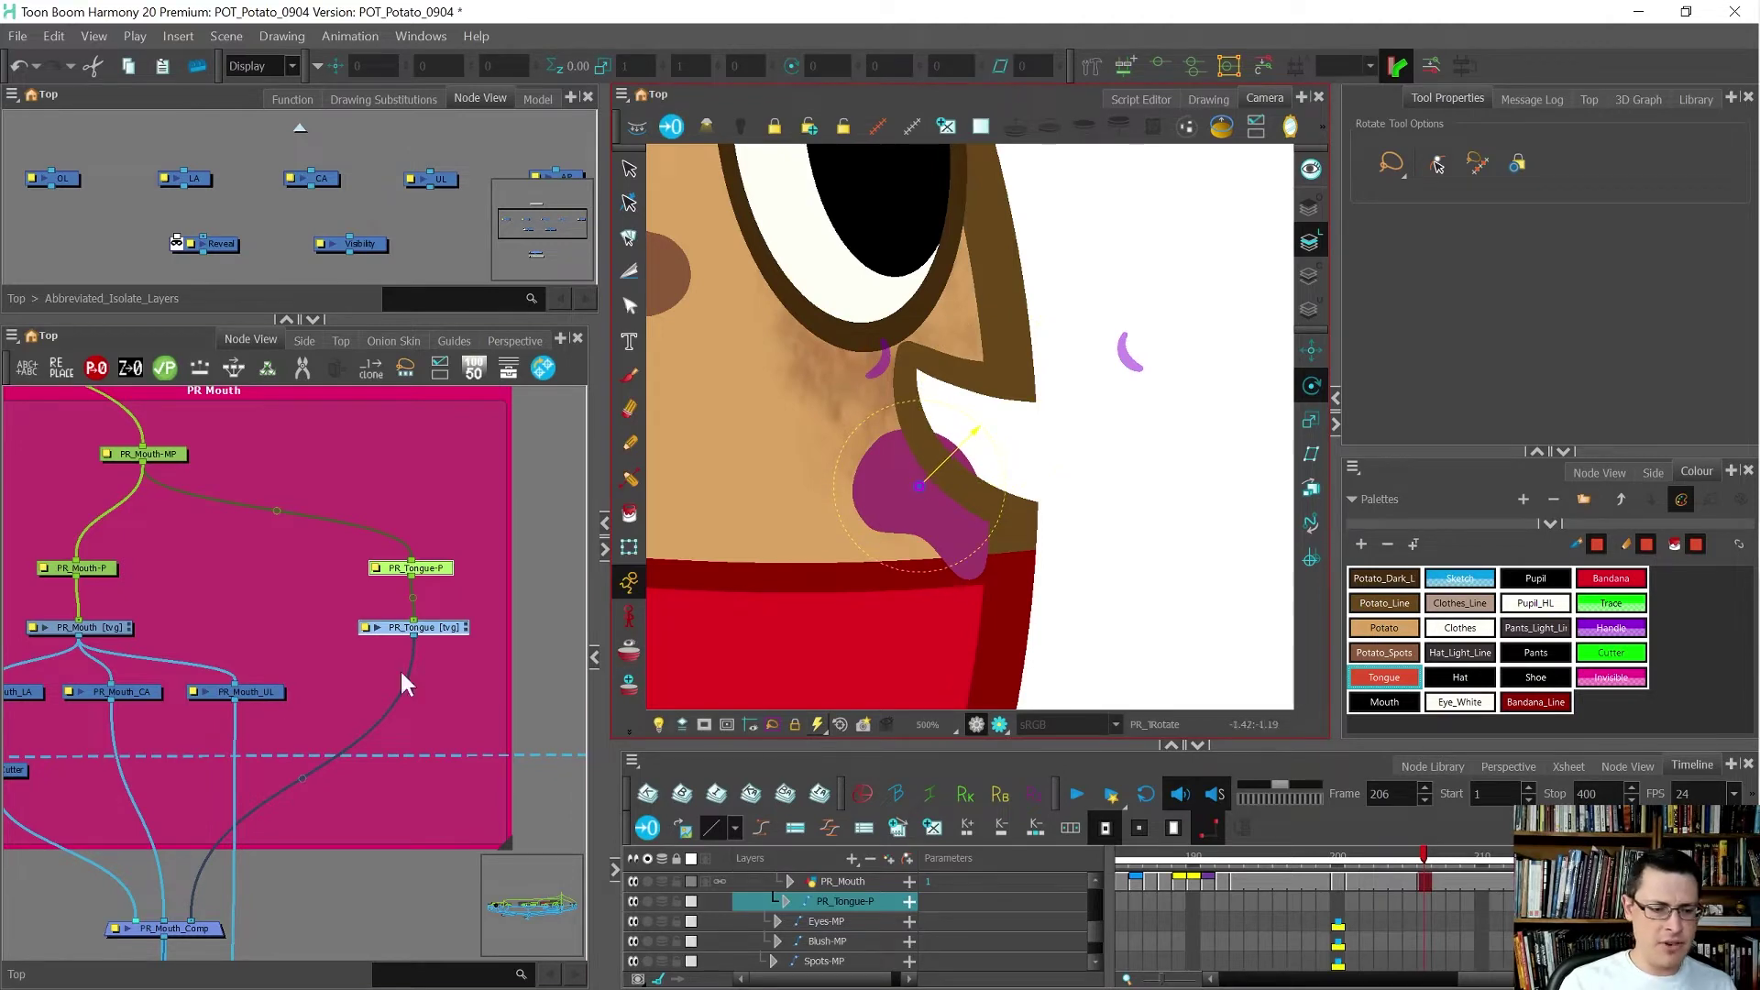
# - Select the PR_Mouth drawing and the PR_Tongue drawing in turn to compare their rotation pivots
pyautogui.scroll(-3, 452, 643)
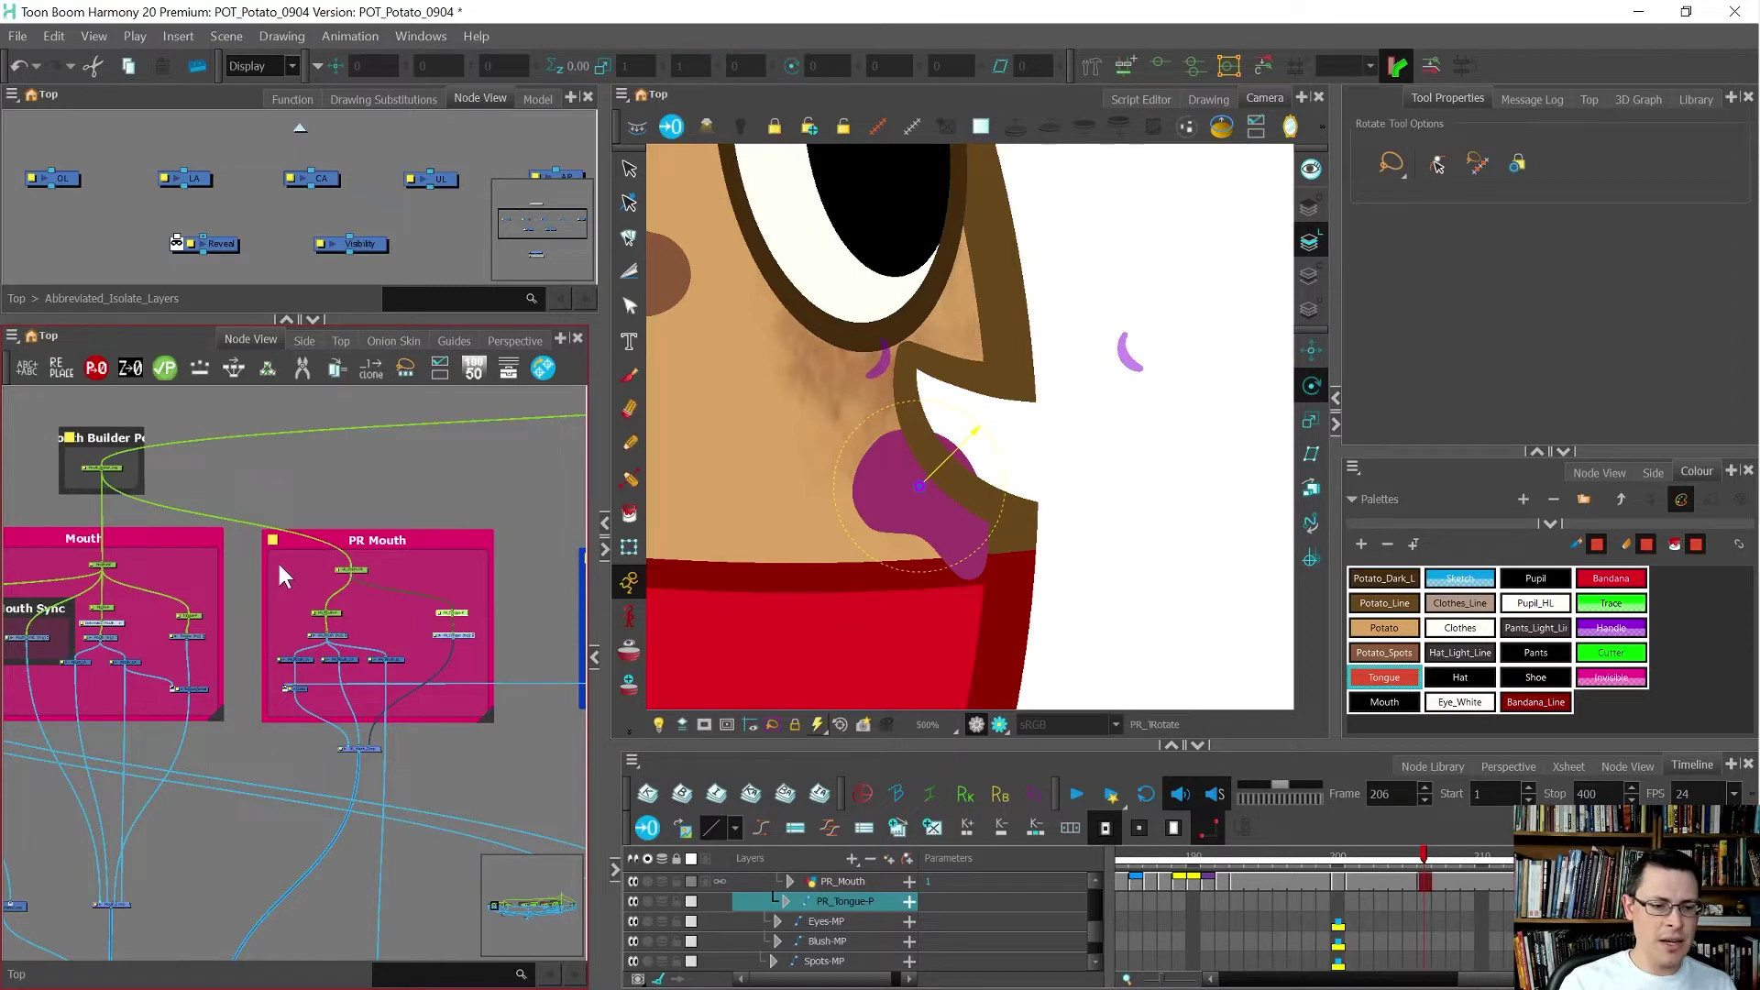
pyautogui.scroll(2, 280, 566)
pyautogui.scroll(1, 393, 658)
pyautogui.click(393, 658)
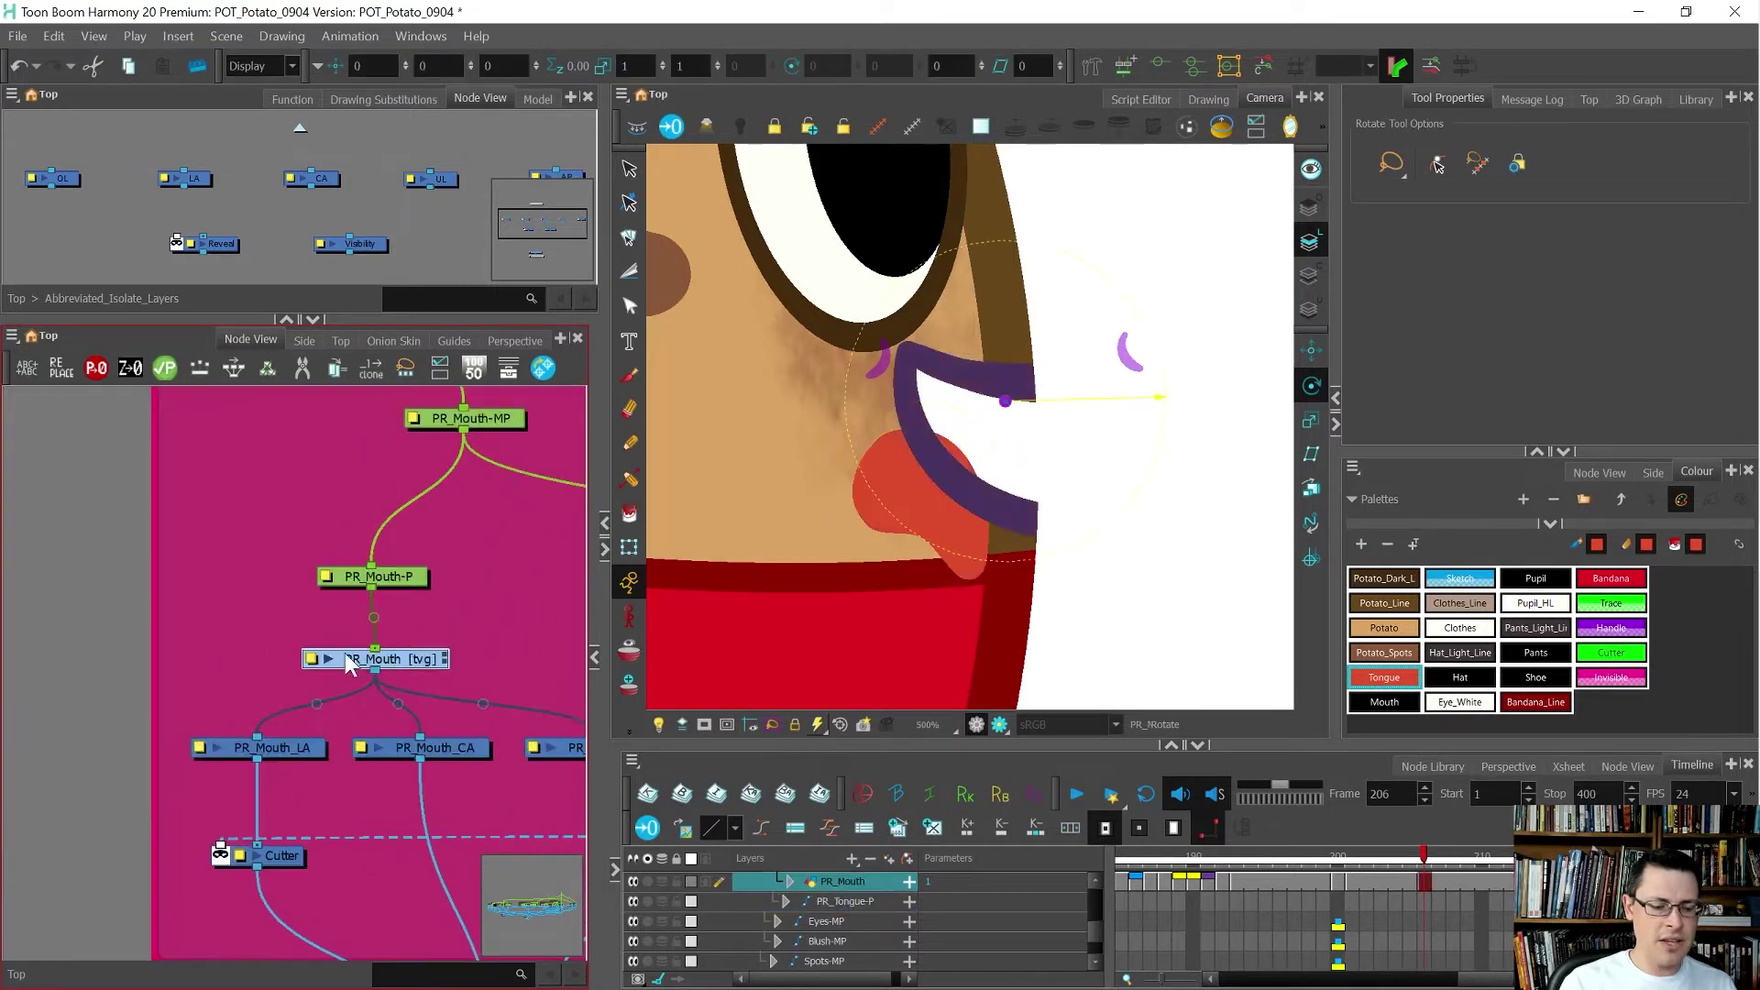
pyautogui.scroll(-3, 383, 653)
pyautogui.scroll(2, 482, 635)
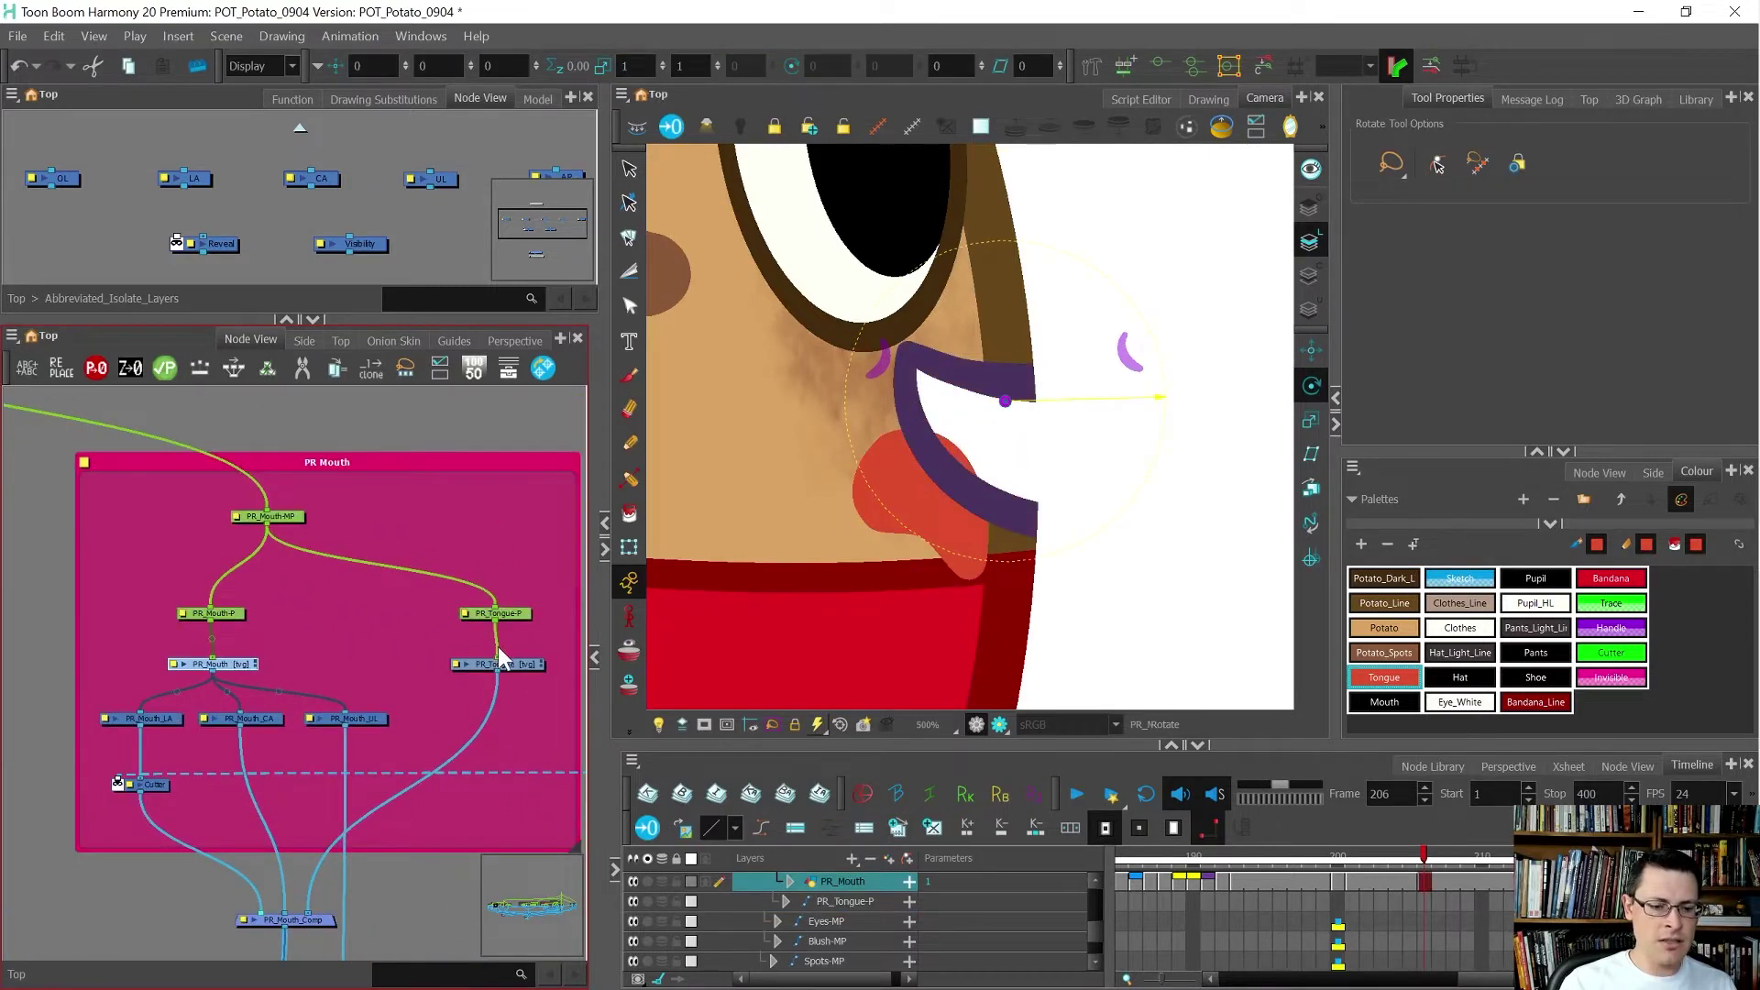
pyautogui.click(519, 618)
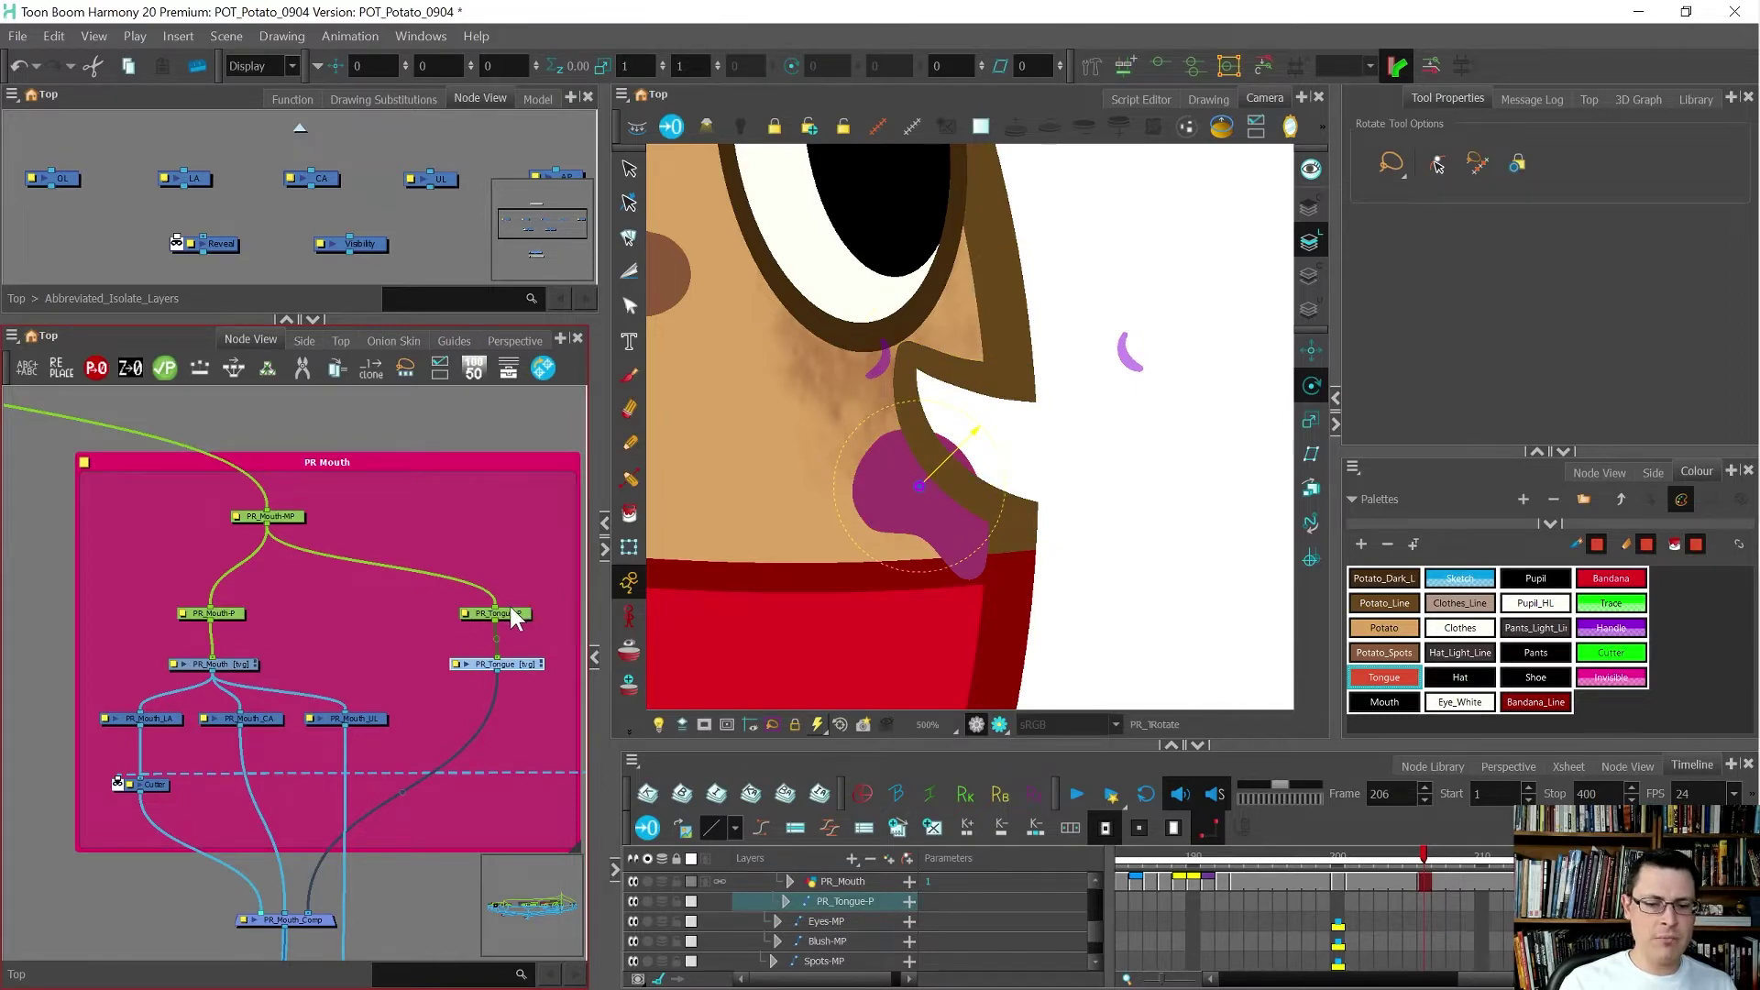
# - Widen the node view area and make its upper pane taller, with the Mouth and PR Mouth groups in view
pyautogui.scroll(-3, 513, 608)
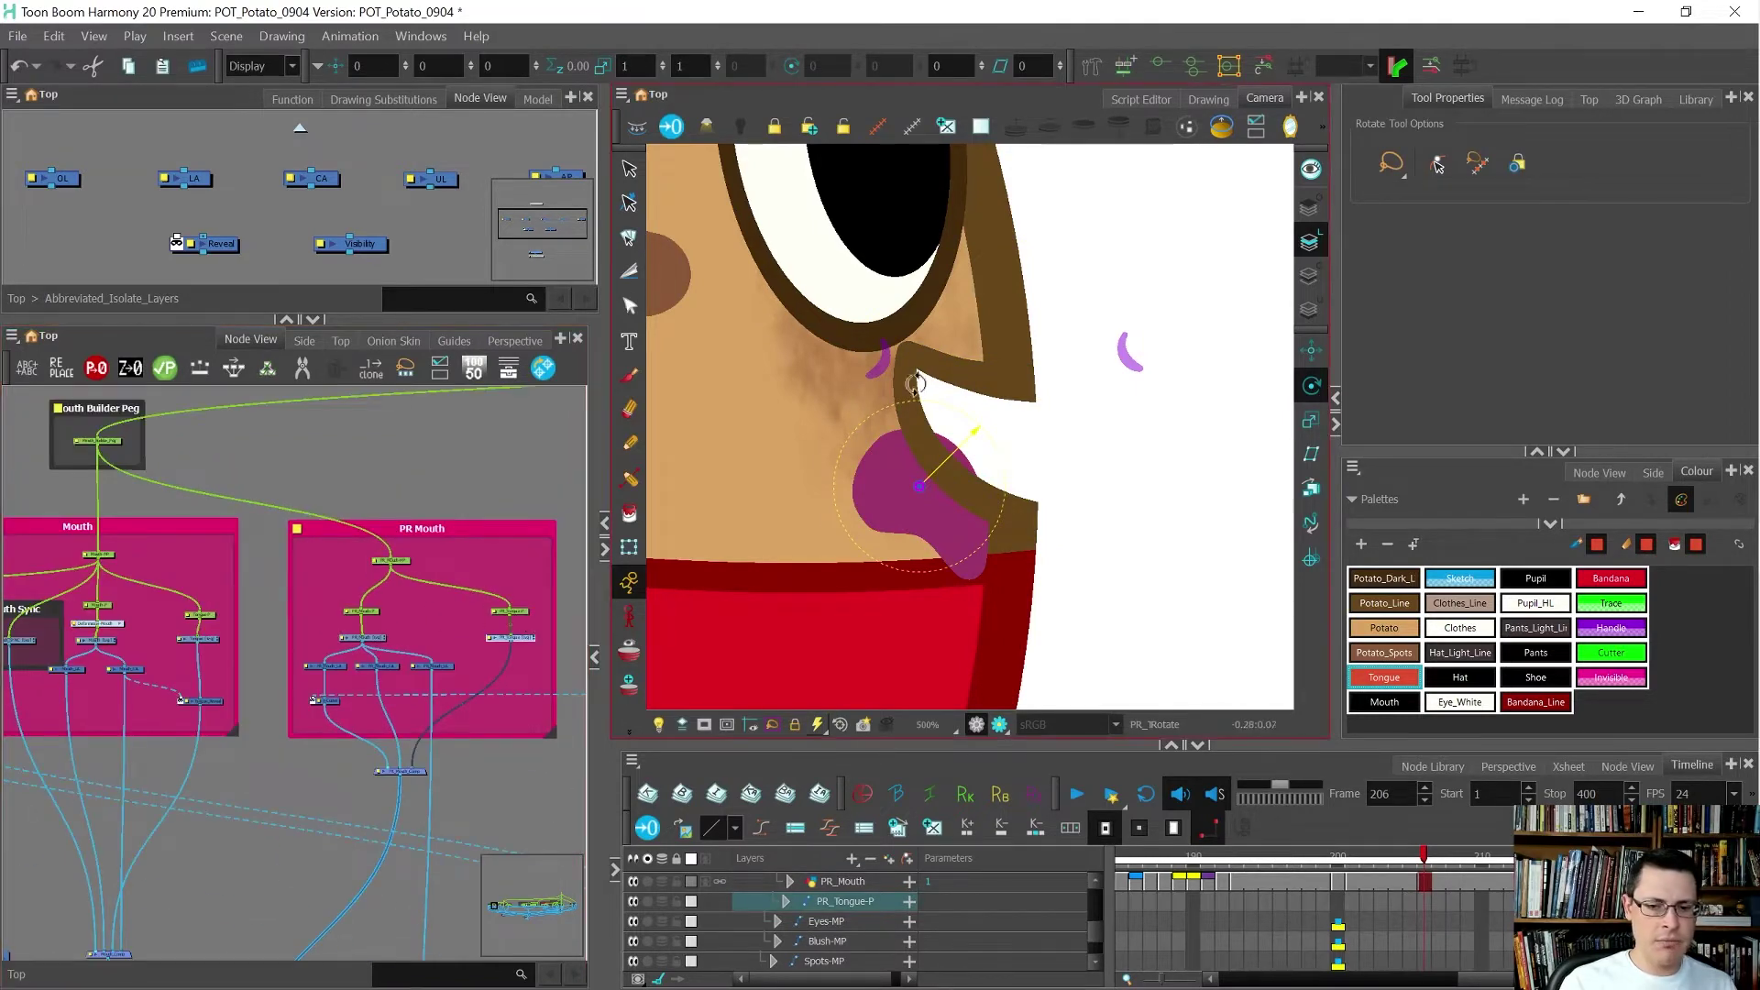
pyautogui.scroll(-2, 376, 674)
pyautogui.scroll(4, 171, 657)
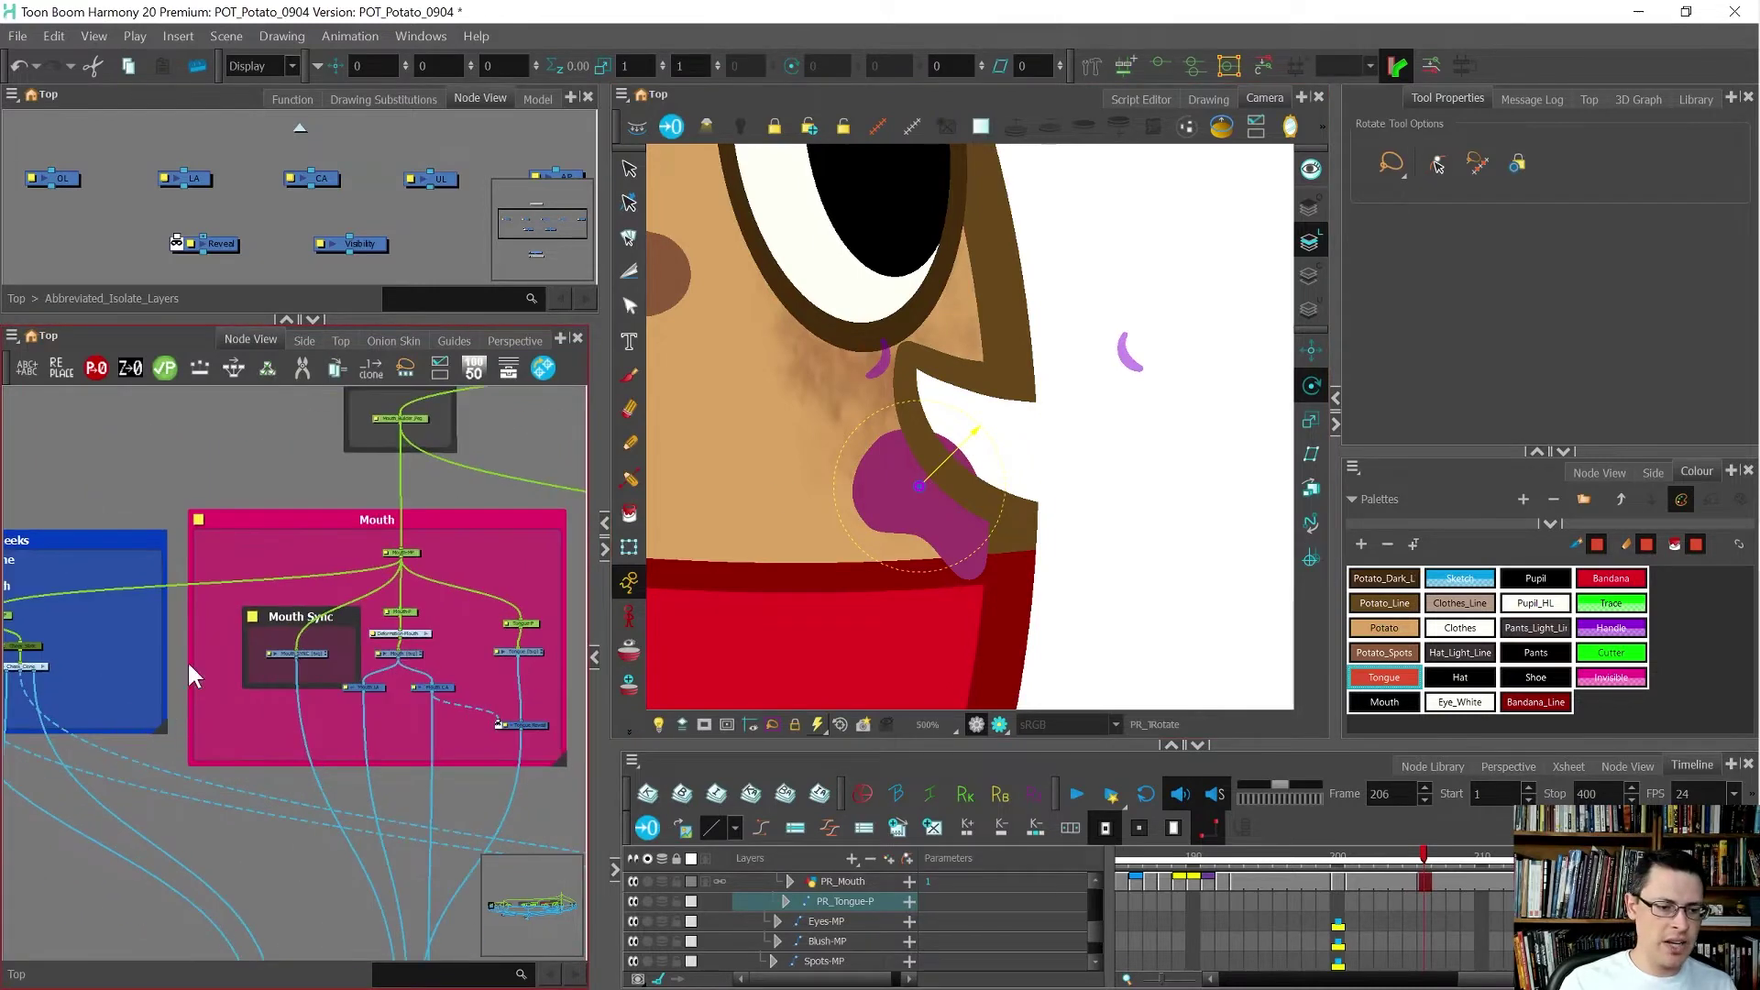
pyautogui.scroll(2, 480, 650)
pyautogui.scroll(-2, 189, 639)
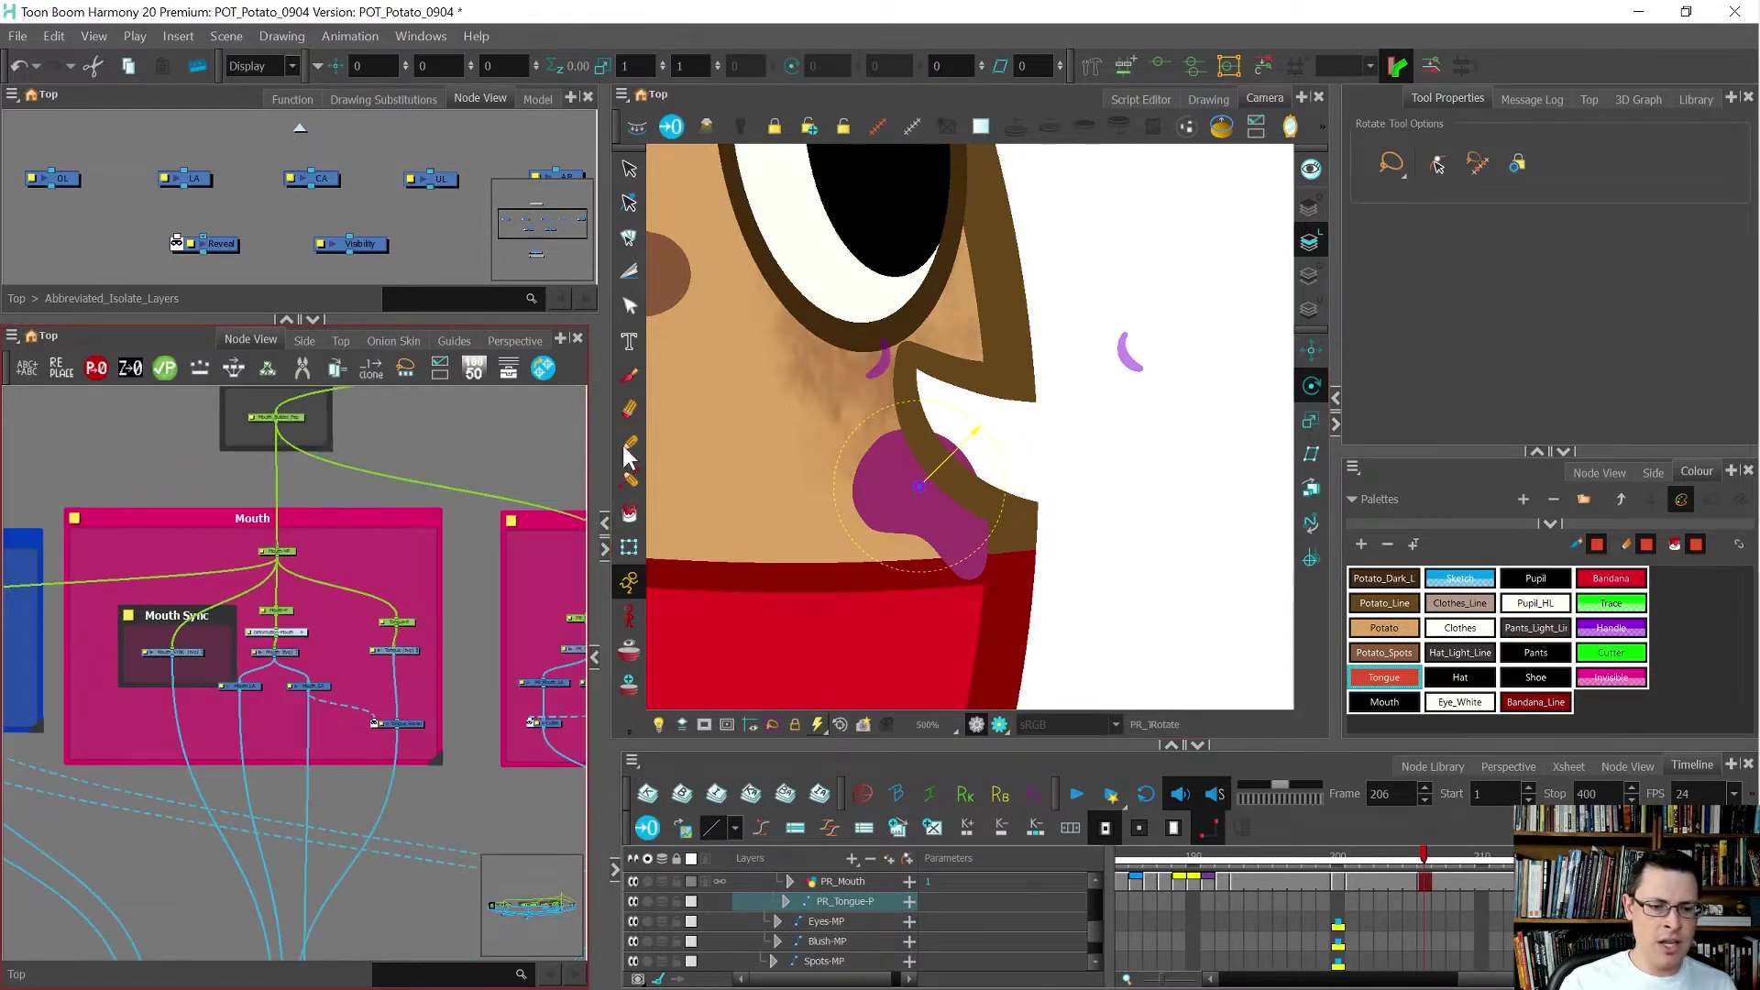
pyautogui.moveTo(603, 451); pyautogui.dragTo(868, 451)
pyautogui.click(555, 305)
pyautogui.moveTo(570, 315); pyautogui.dragTo(571, 464)
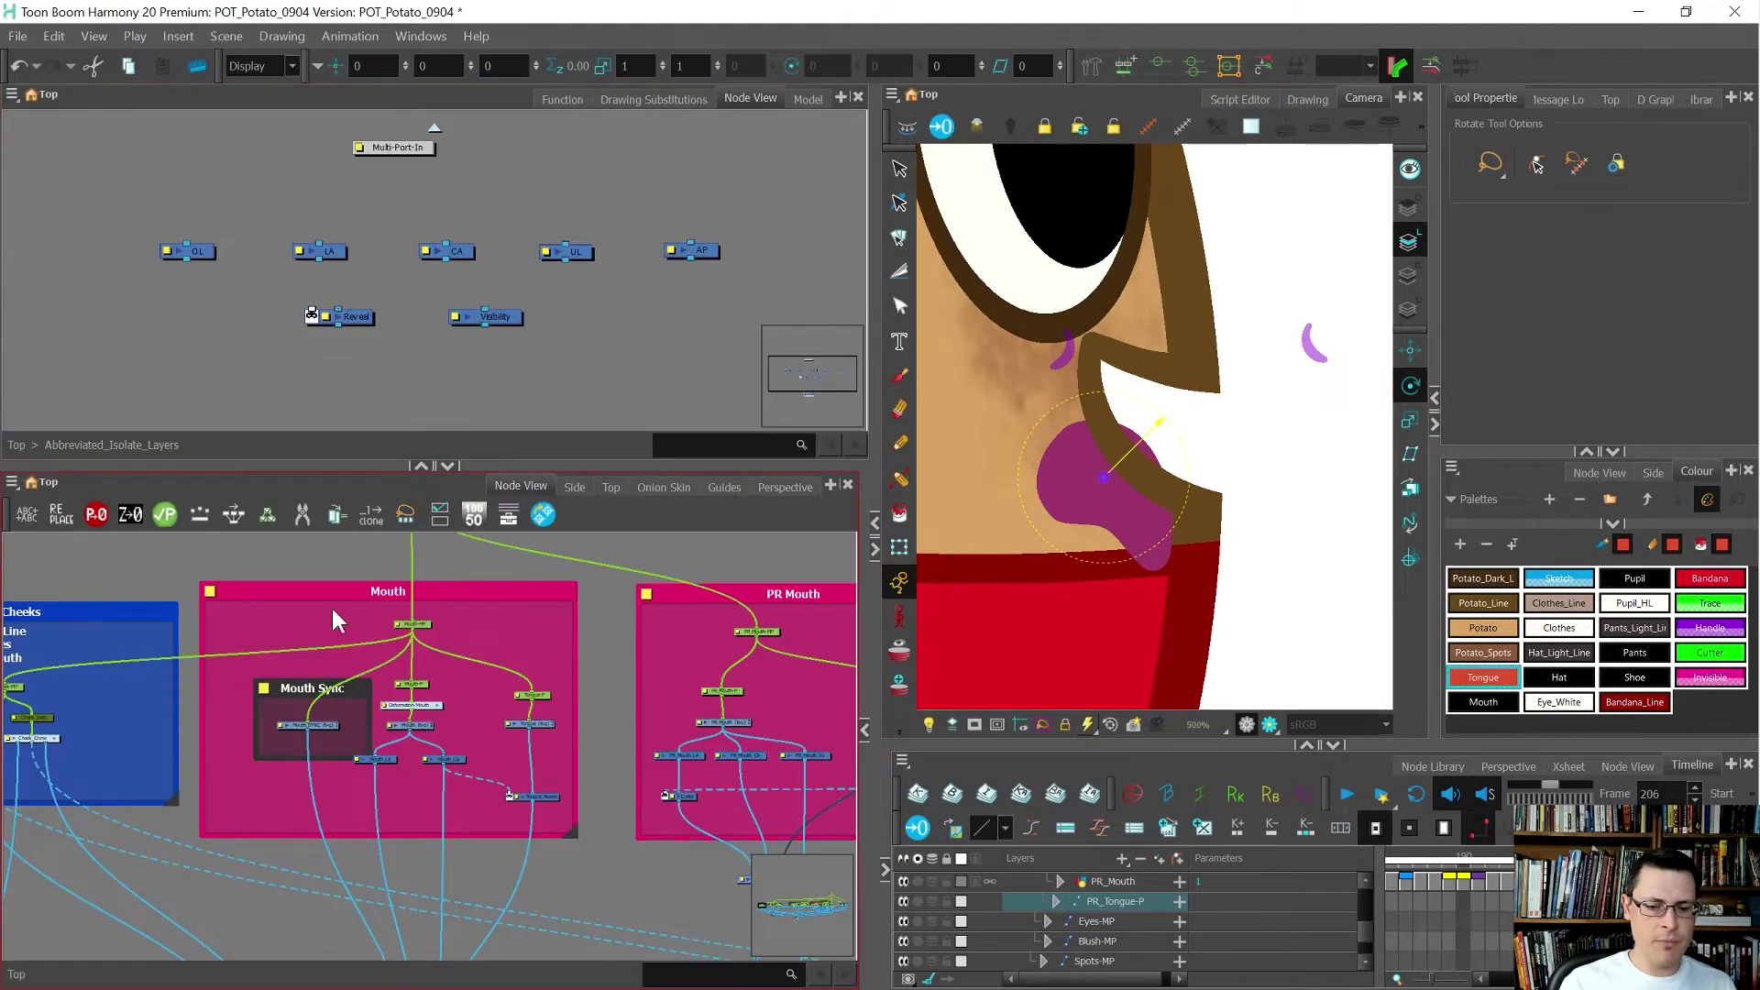
# - Select the PR_Mouth drawing node and rename its exposed drawing as PR_H06
pyautogui.scroll(2, 716, 692)
pyautogui.scroll(1, 716, 693)
pyautogui.click(621, 741)
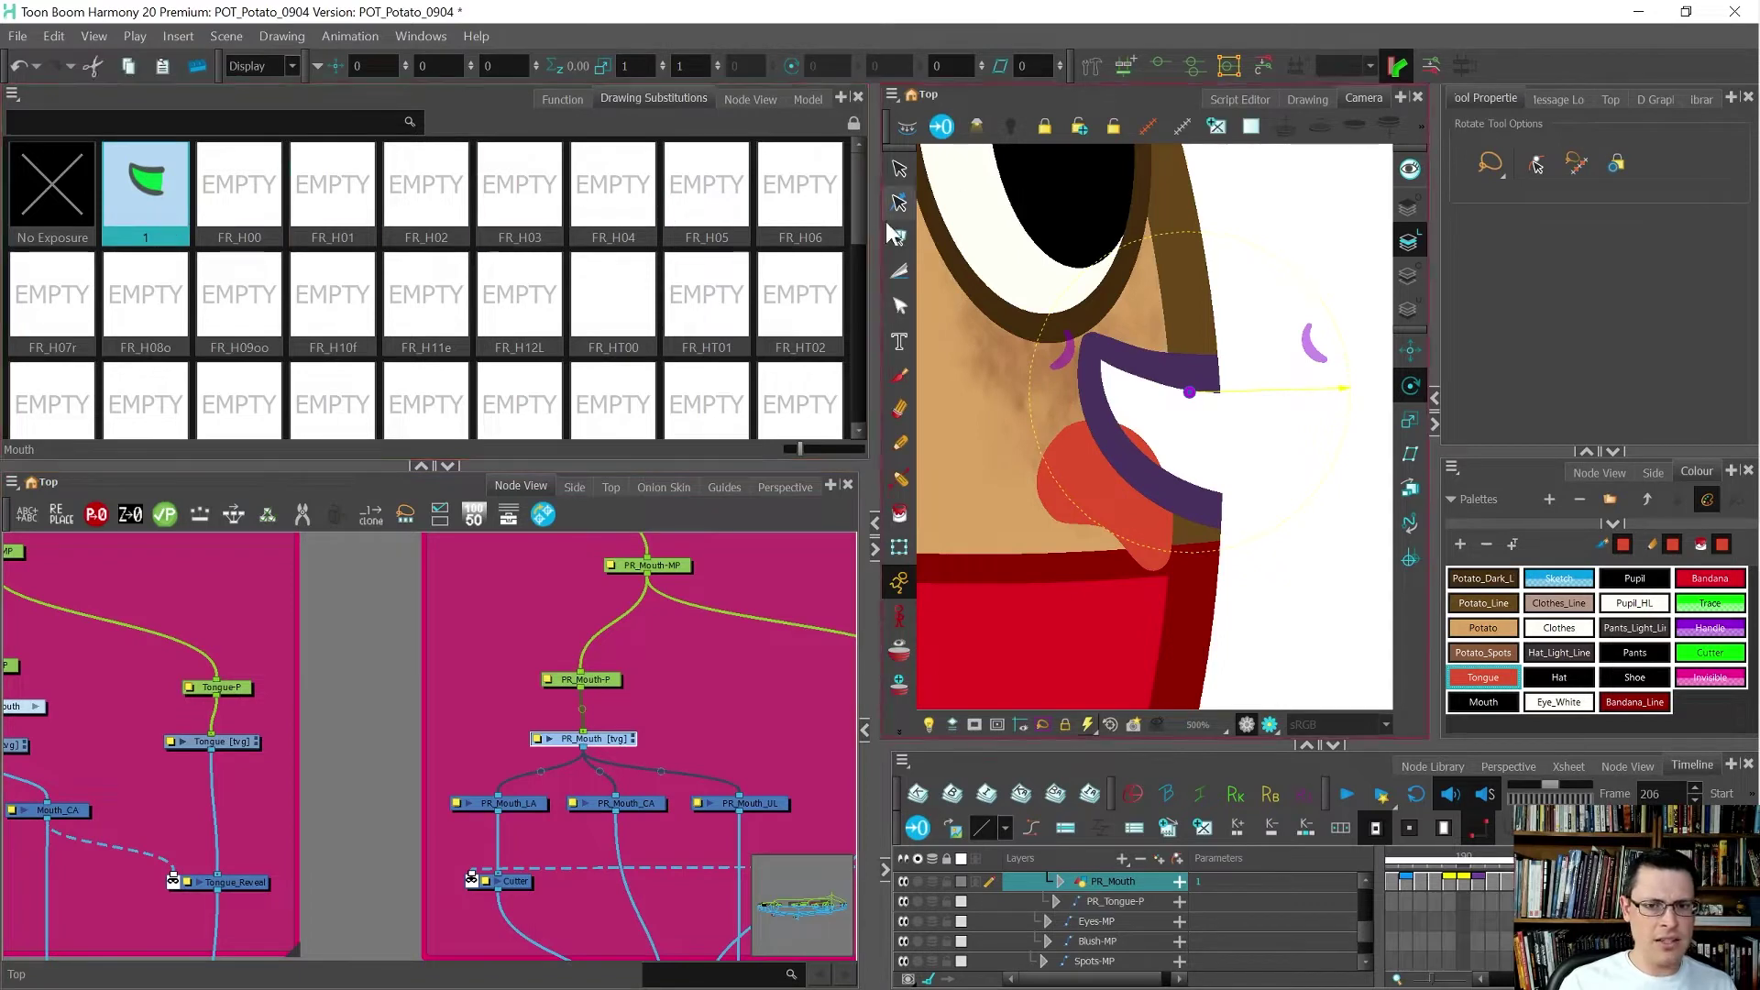
pyautogui.moveTo(856, 227)
pyautogui.mouseDown()
pyautogui.moveTo(872, 426)
pyautogui.moveTo(900, 313)
pyautogui.mouseUp()
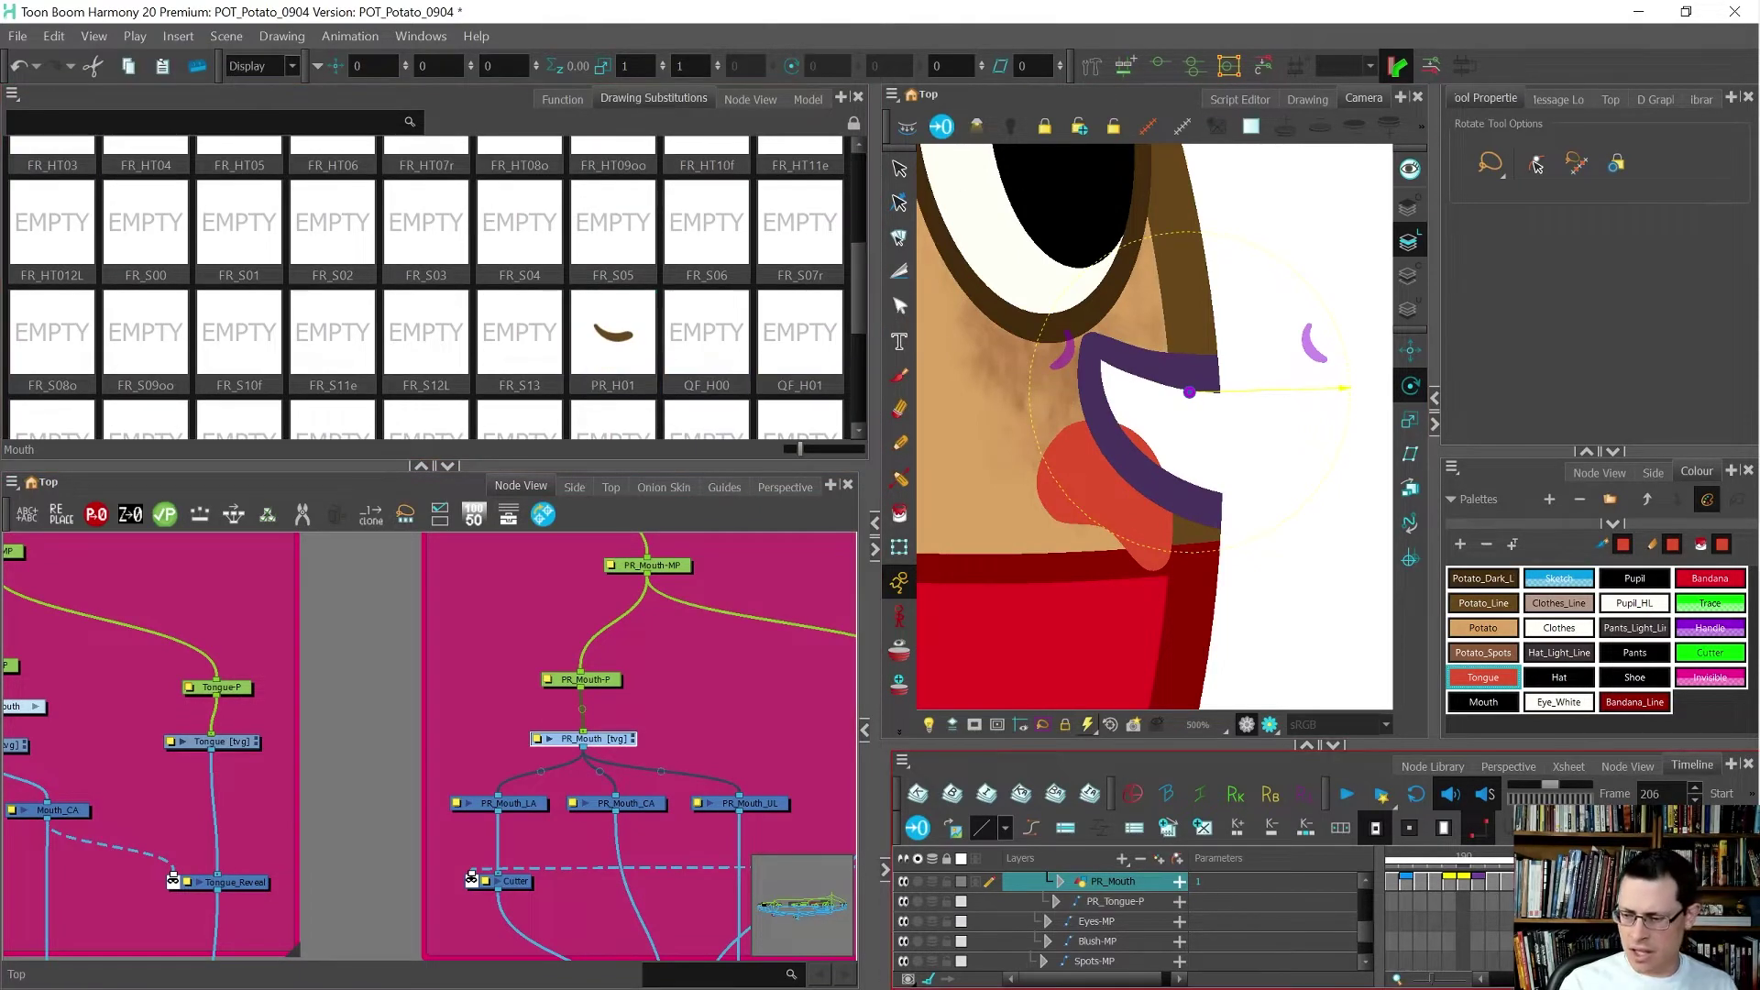
pyautogui.hotkey('ctrl', 'd')
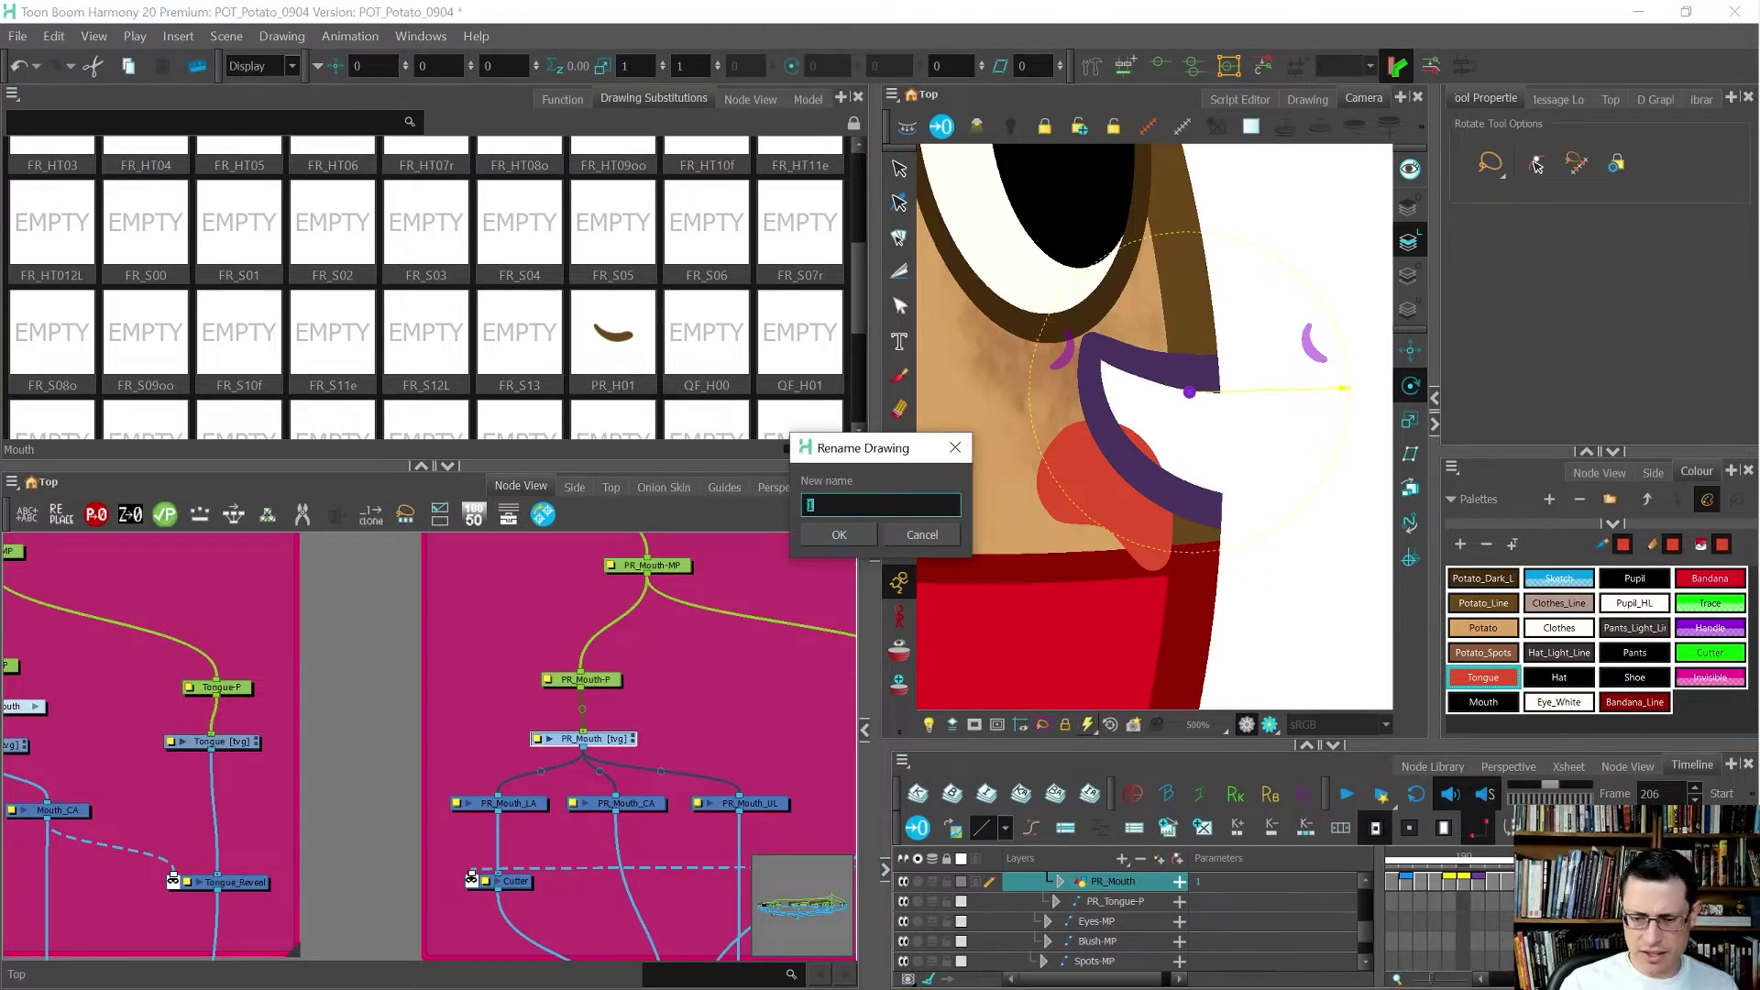
pyautogui.write('PR_H06')
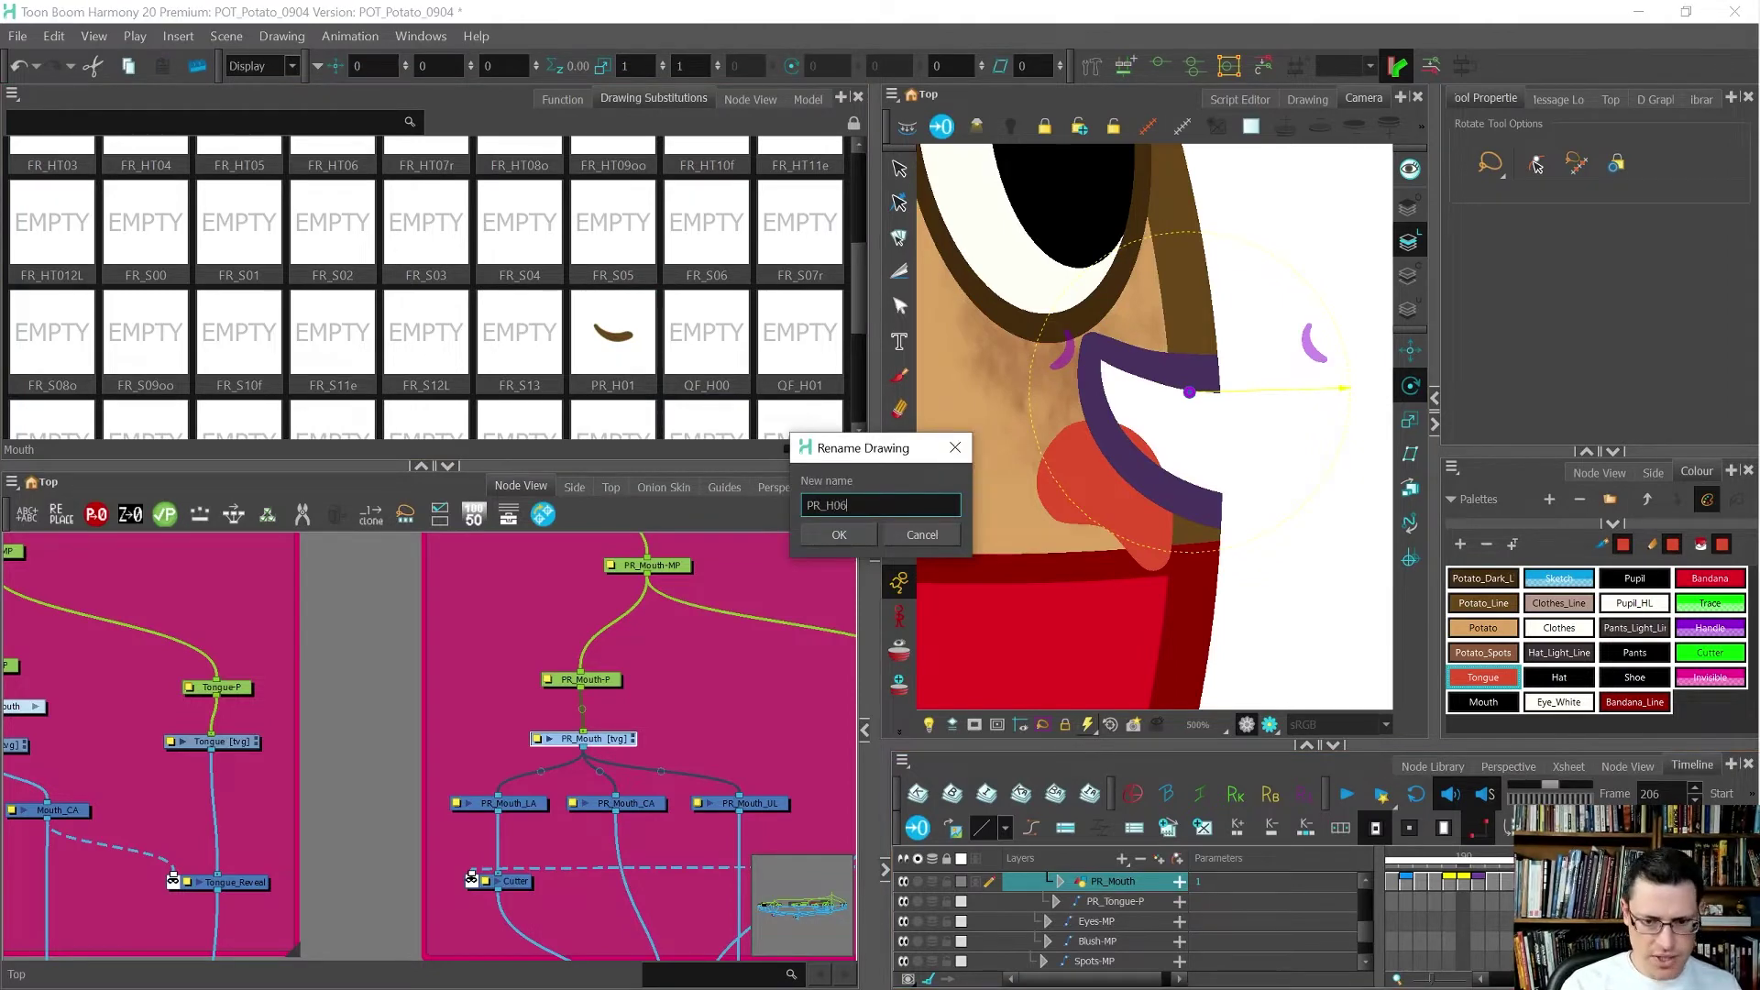
pyautogui.press('Return')
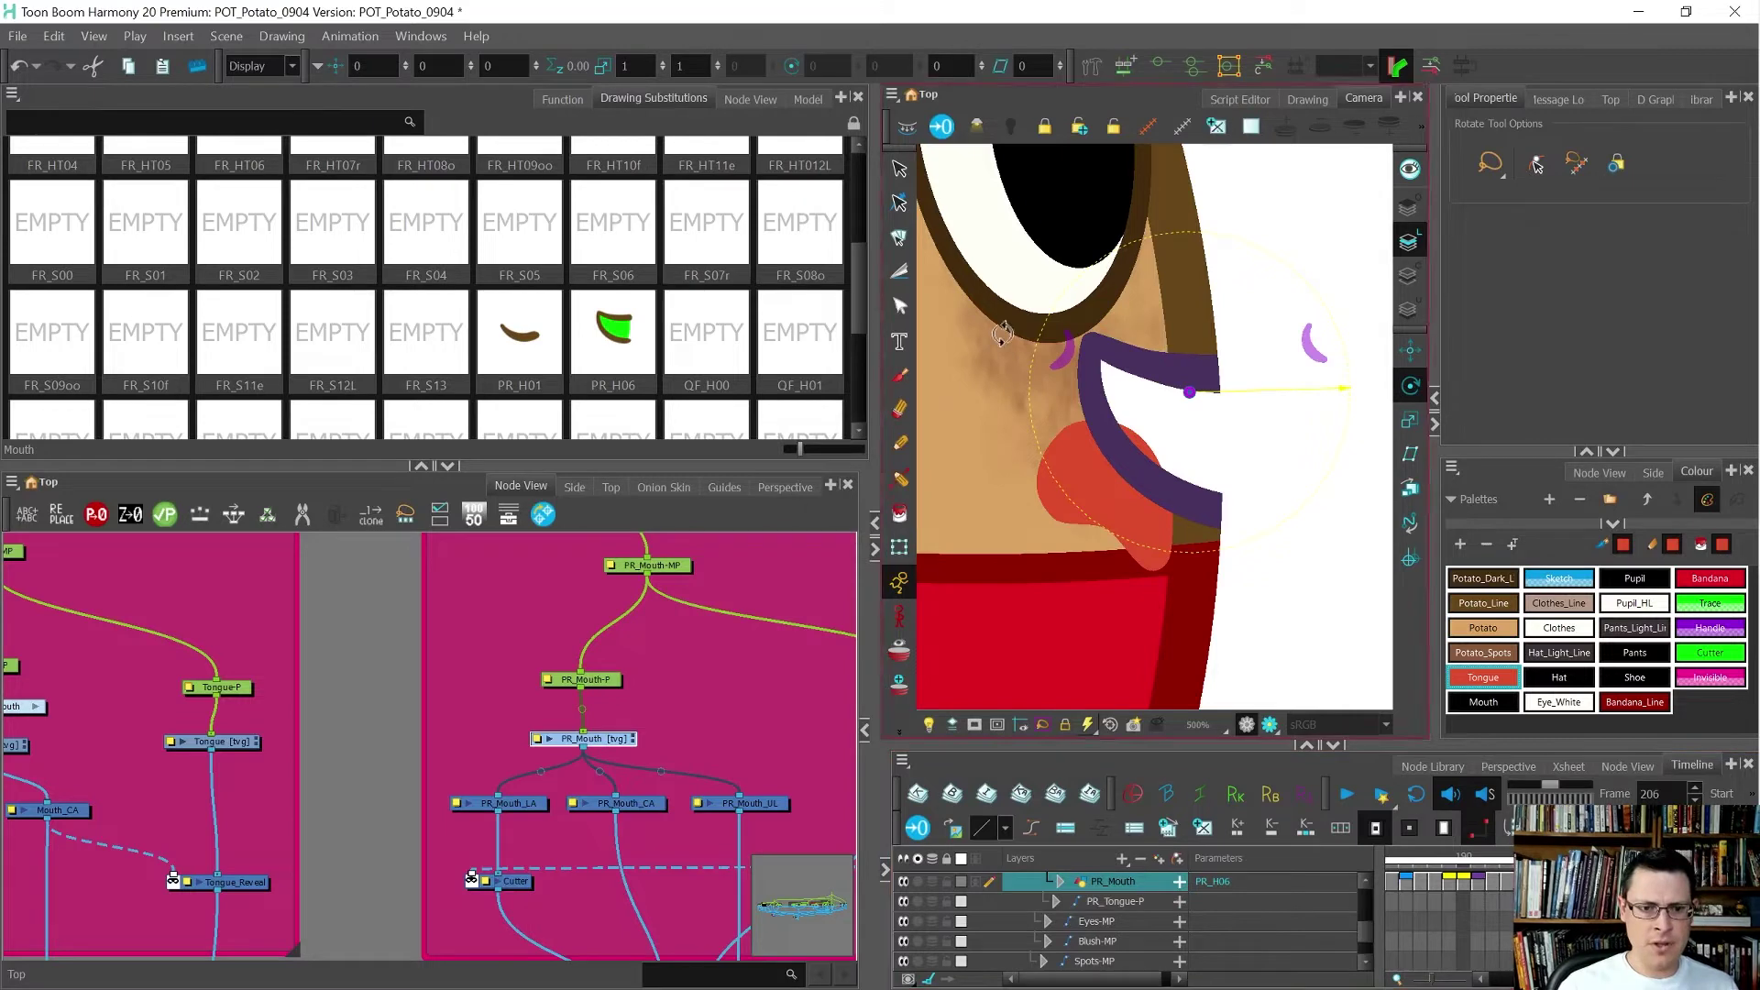
pyautogui.click(545, 341)
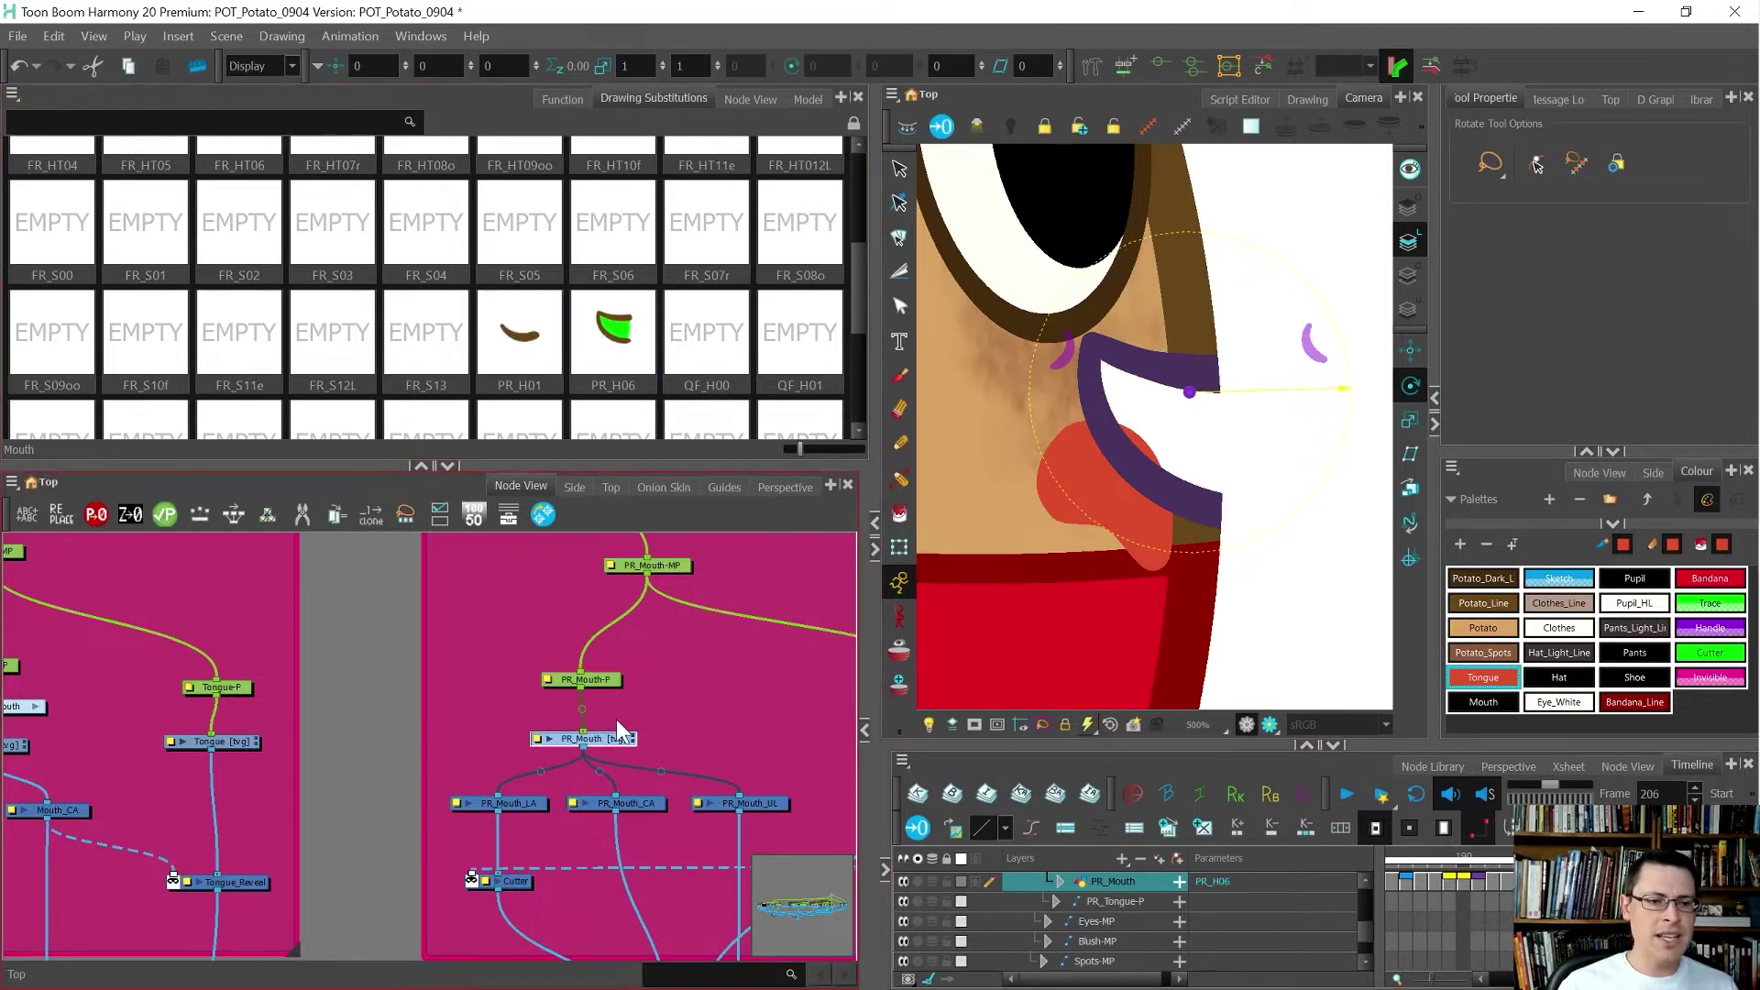
# - Step the PR_Mouth drawing back two substitutions to FR_S13, return to PR_H06, and compare the Mouth and PR Mouth node groups
pyautogui.scroll(-5, 614, 717)
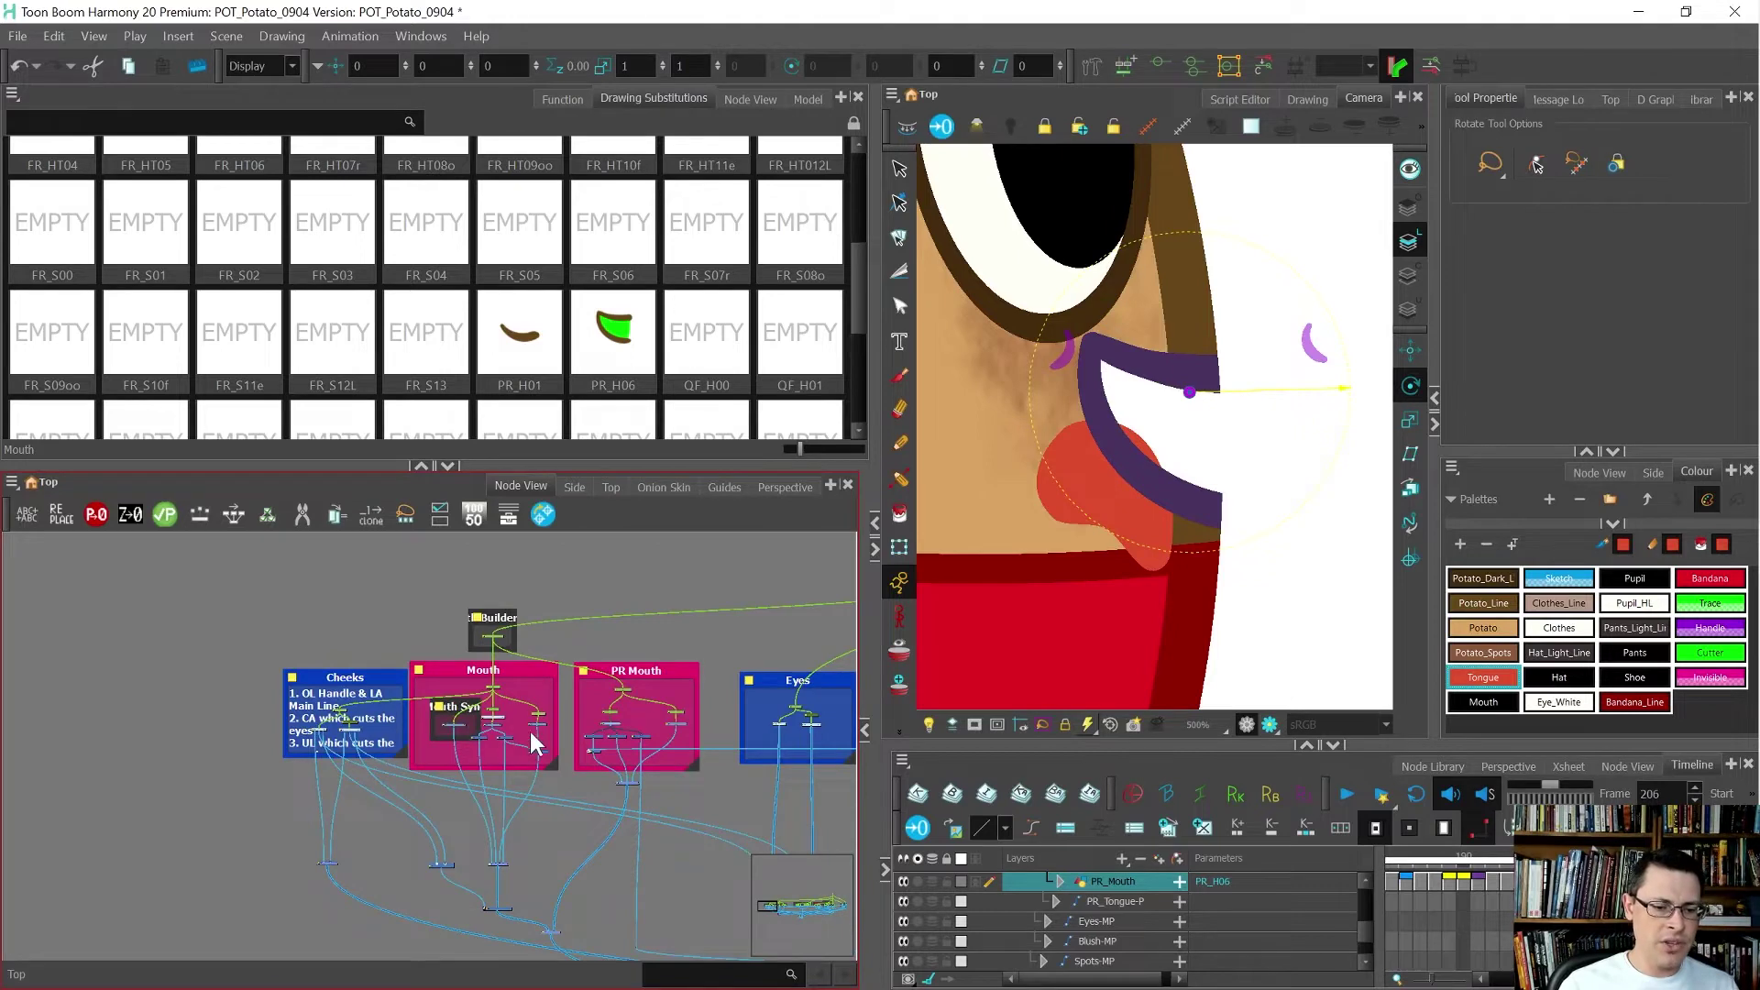
pyautogui.scroll(2, 530, 732)
pyautogui.scroll(3, 739, 768)
pyautogui.press('-')
pyautogui.press('-')
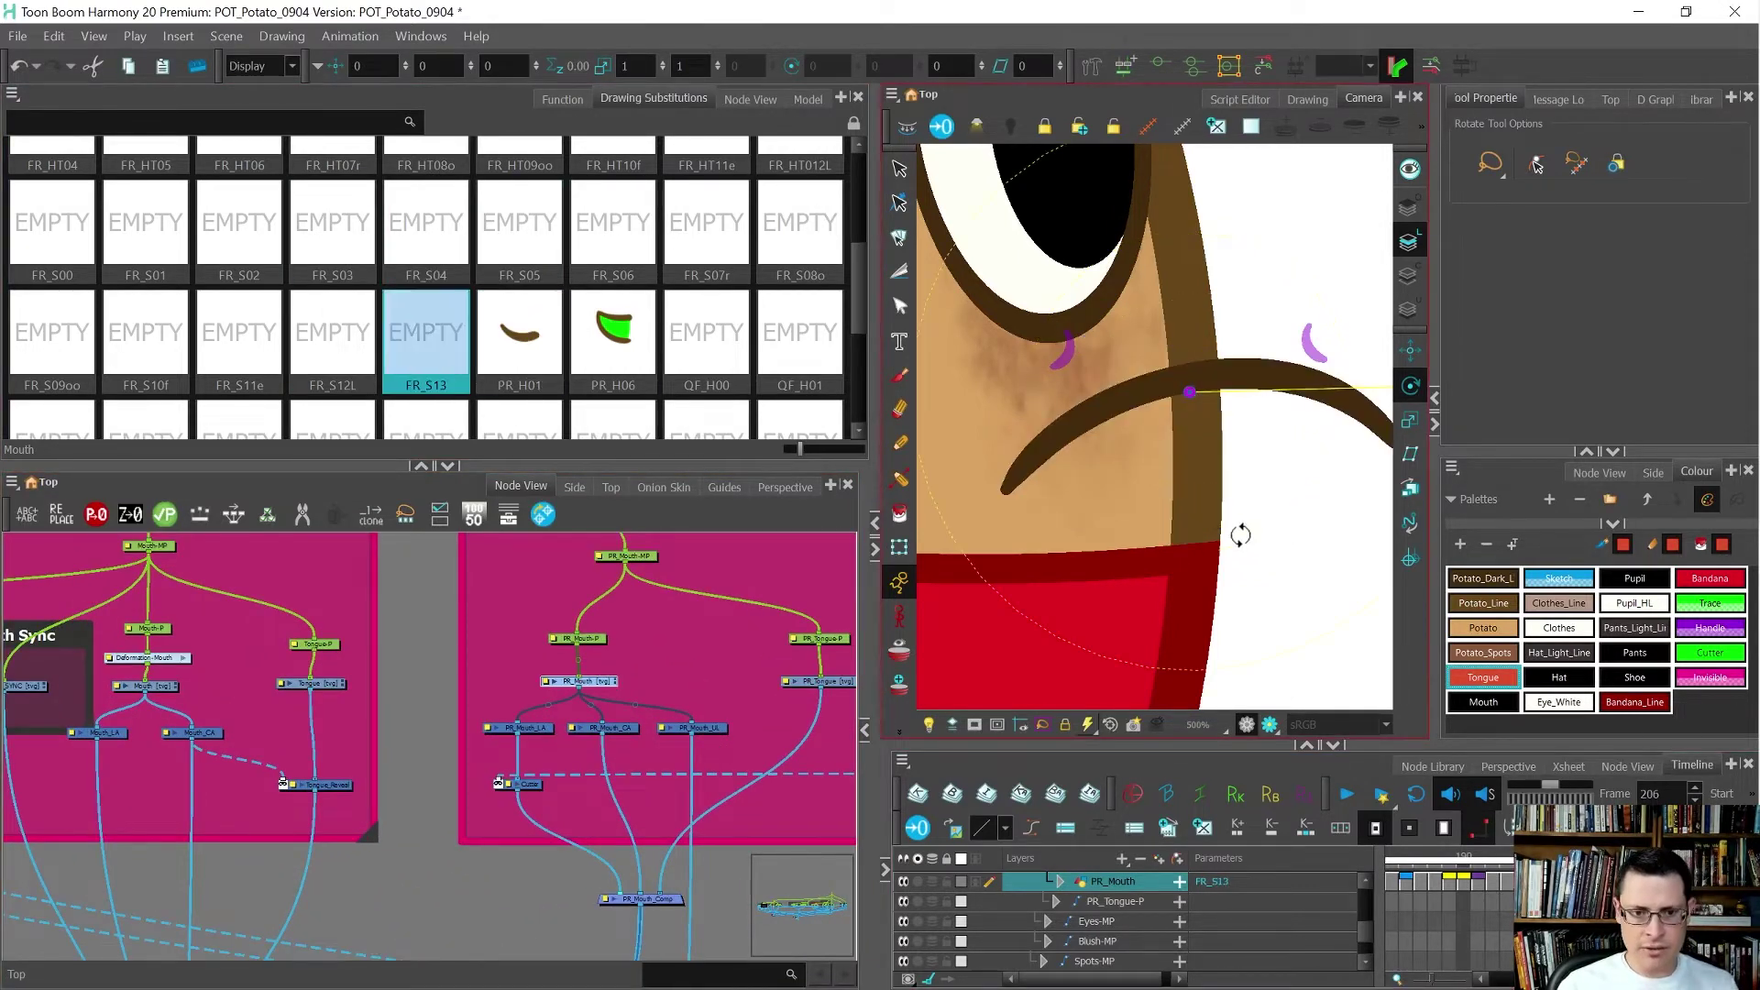
pyautogui.scroll(-2, 440, 620)
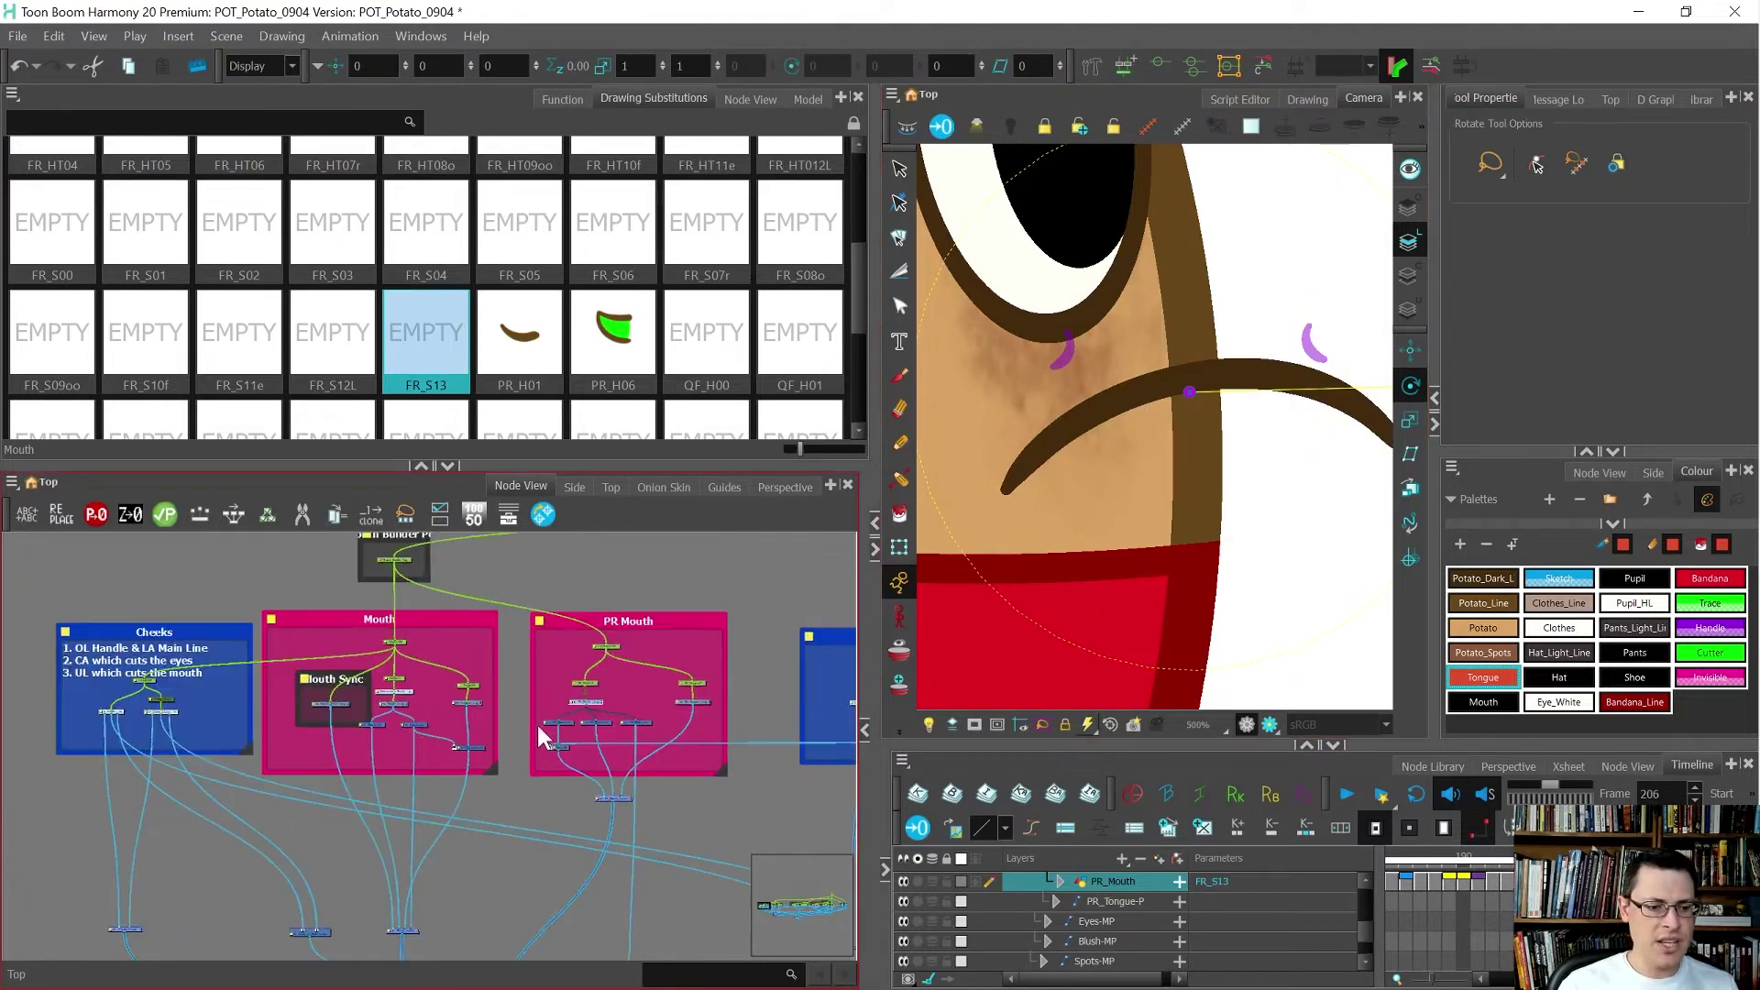
pyautogui.scroll(4, 416, 695)
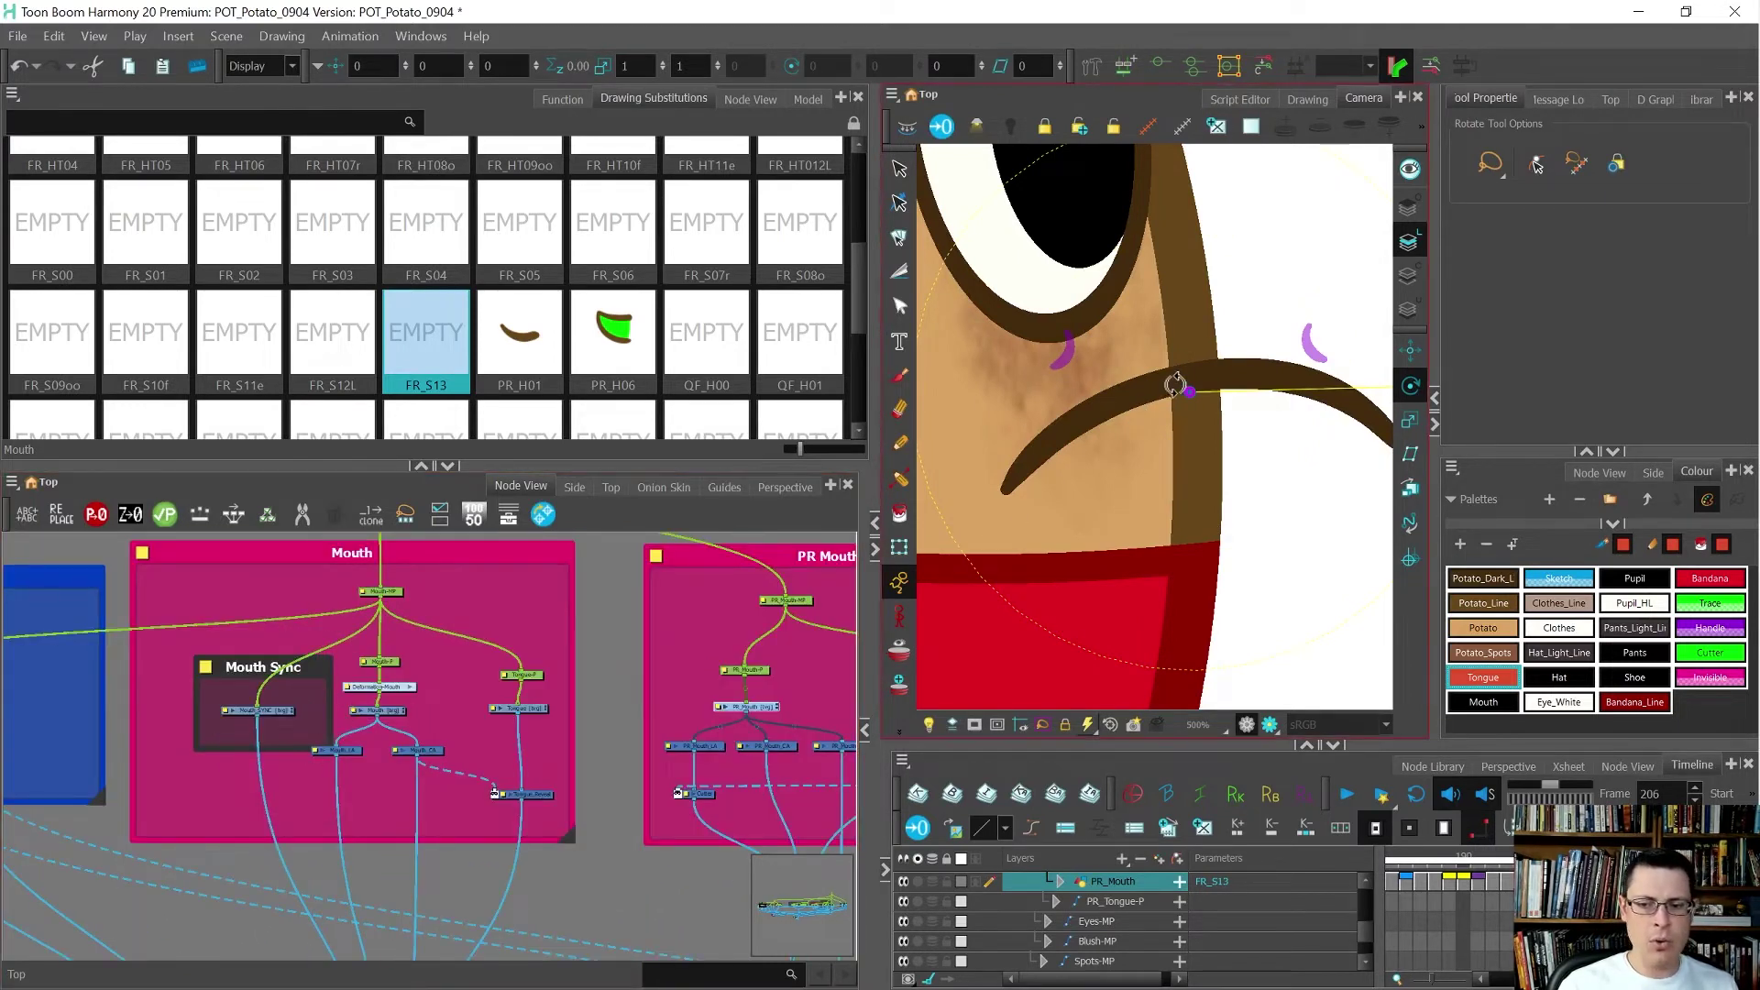
pyautogui.press('=')
pyautogui.press('=')
pyautogui.scroll(-2, 114, 737)
pyautogui.scroll(1, 365, 728)
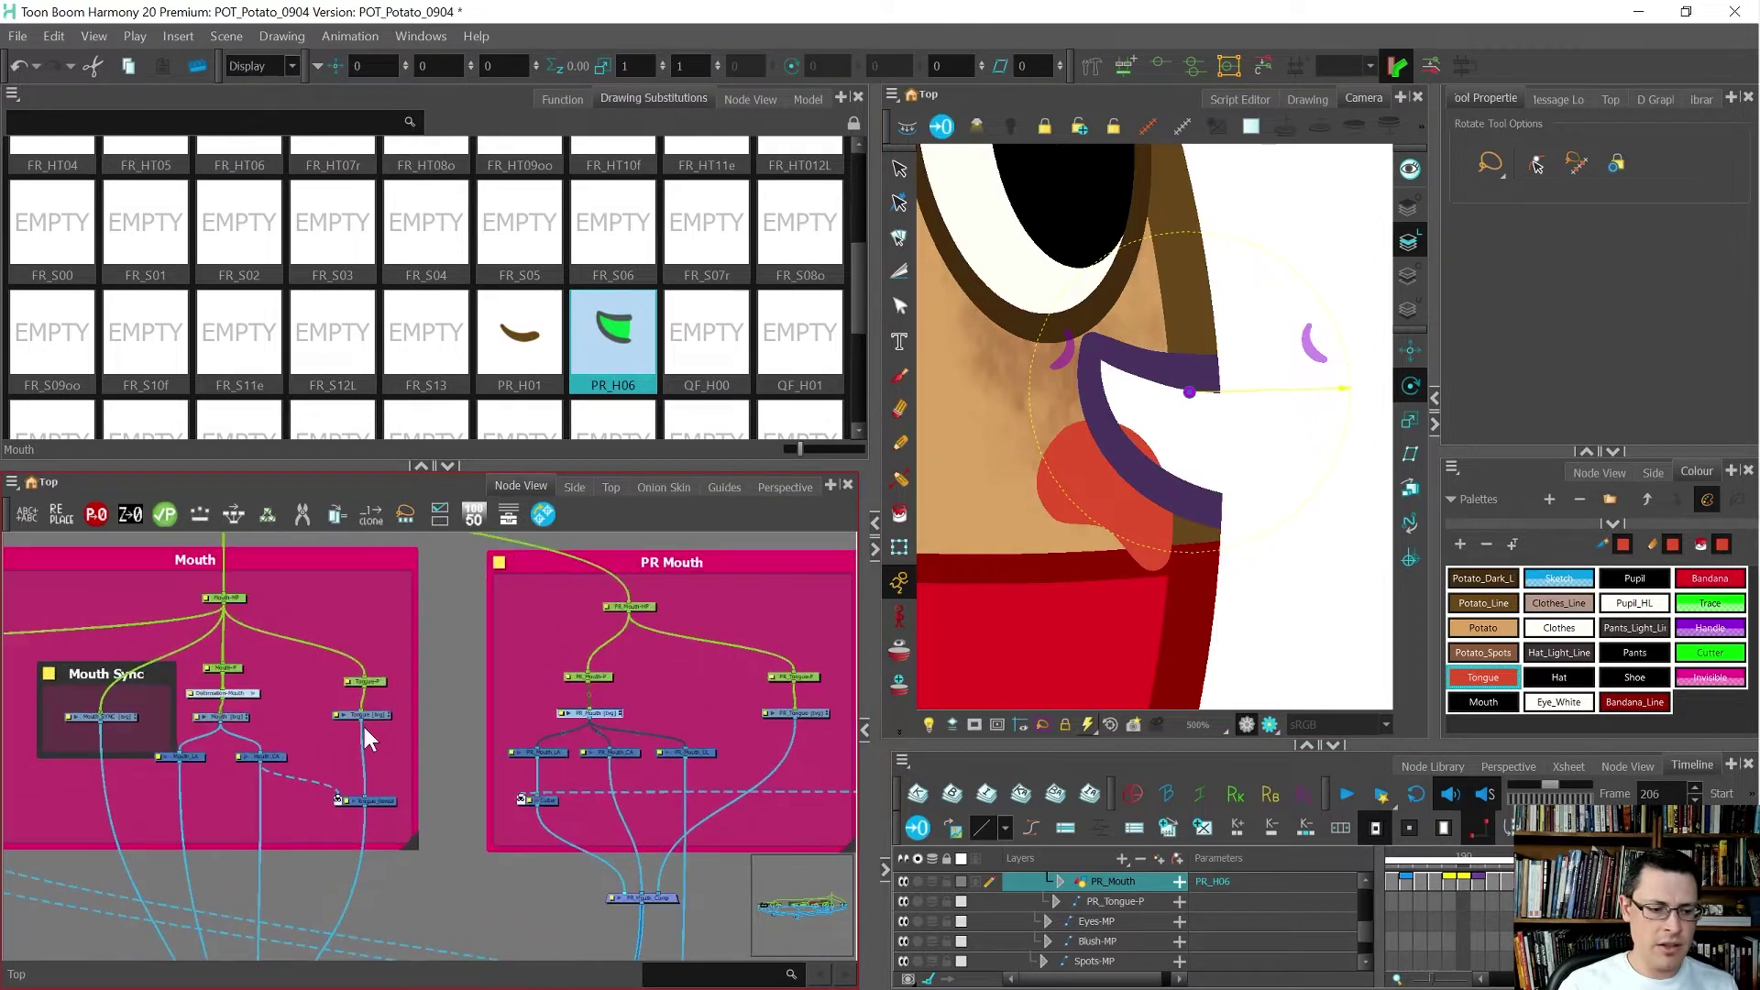
# - Activate the Transform tool, inspect the PR Mouth node connections and select the PR_Tongue drawing to check its exposed drawing
pyautogui.scroll(1, 726, 706)
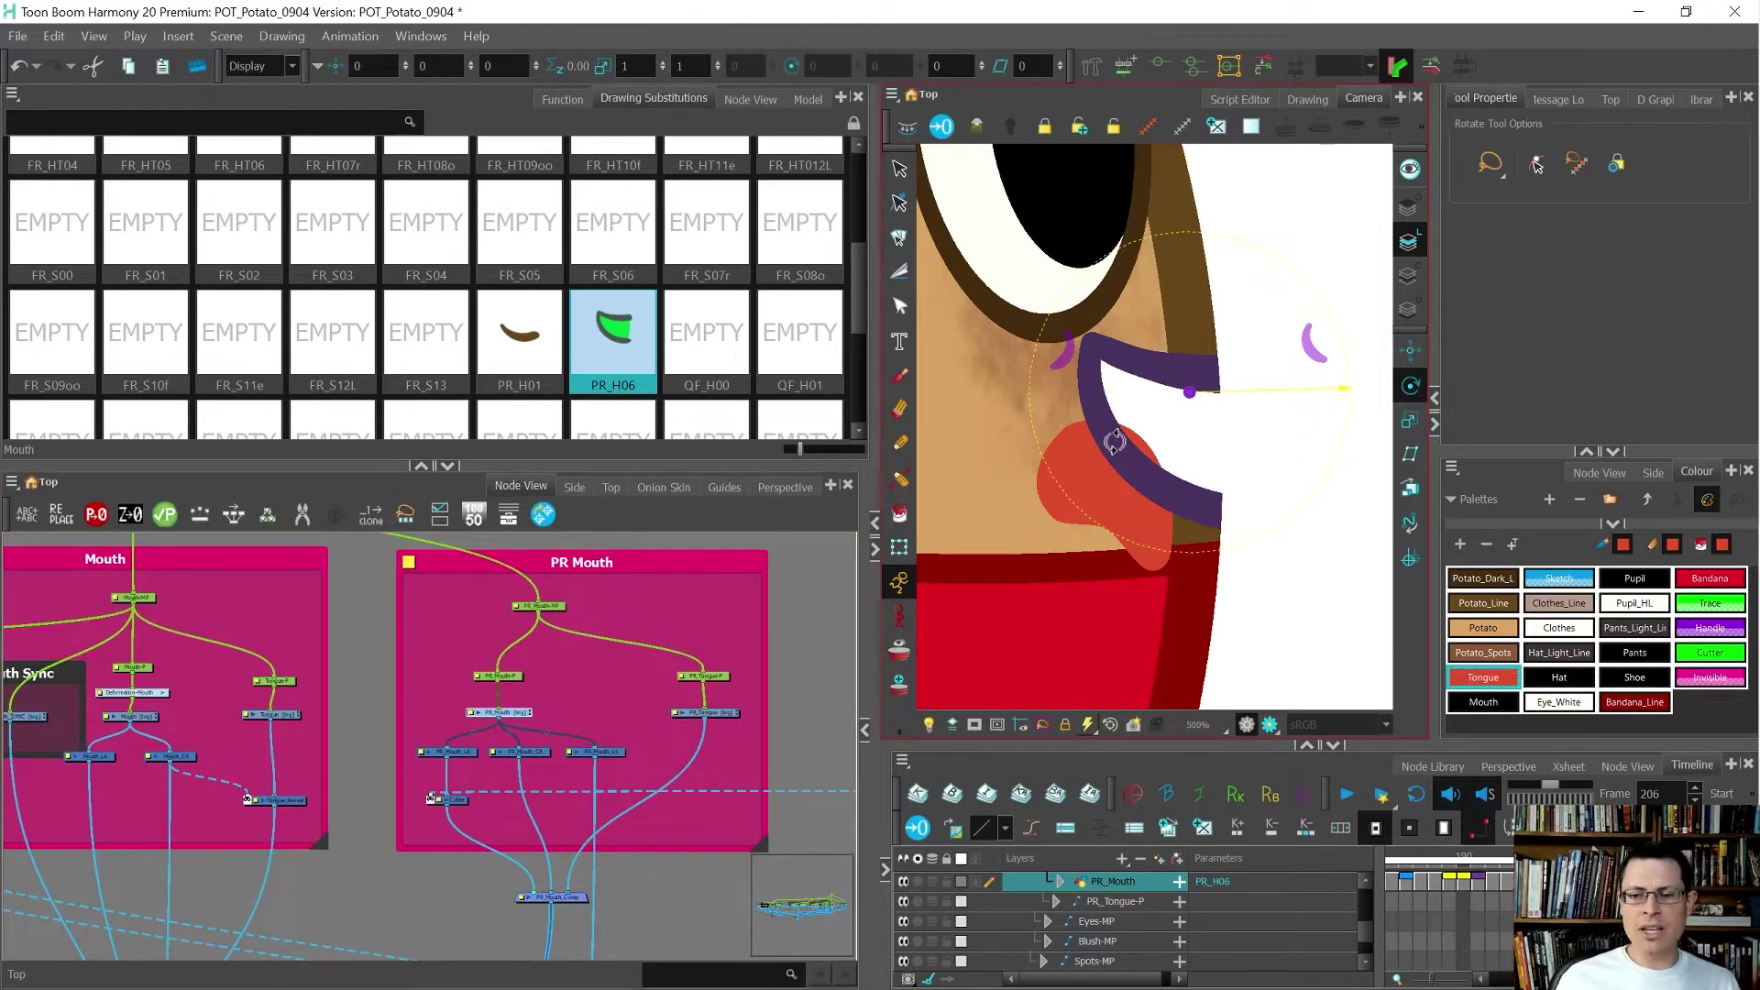
pyautogui.hotkey('shift', 't')
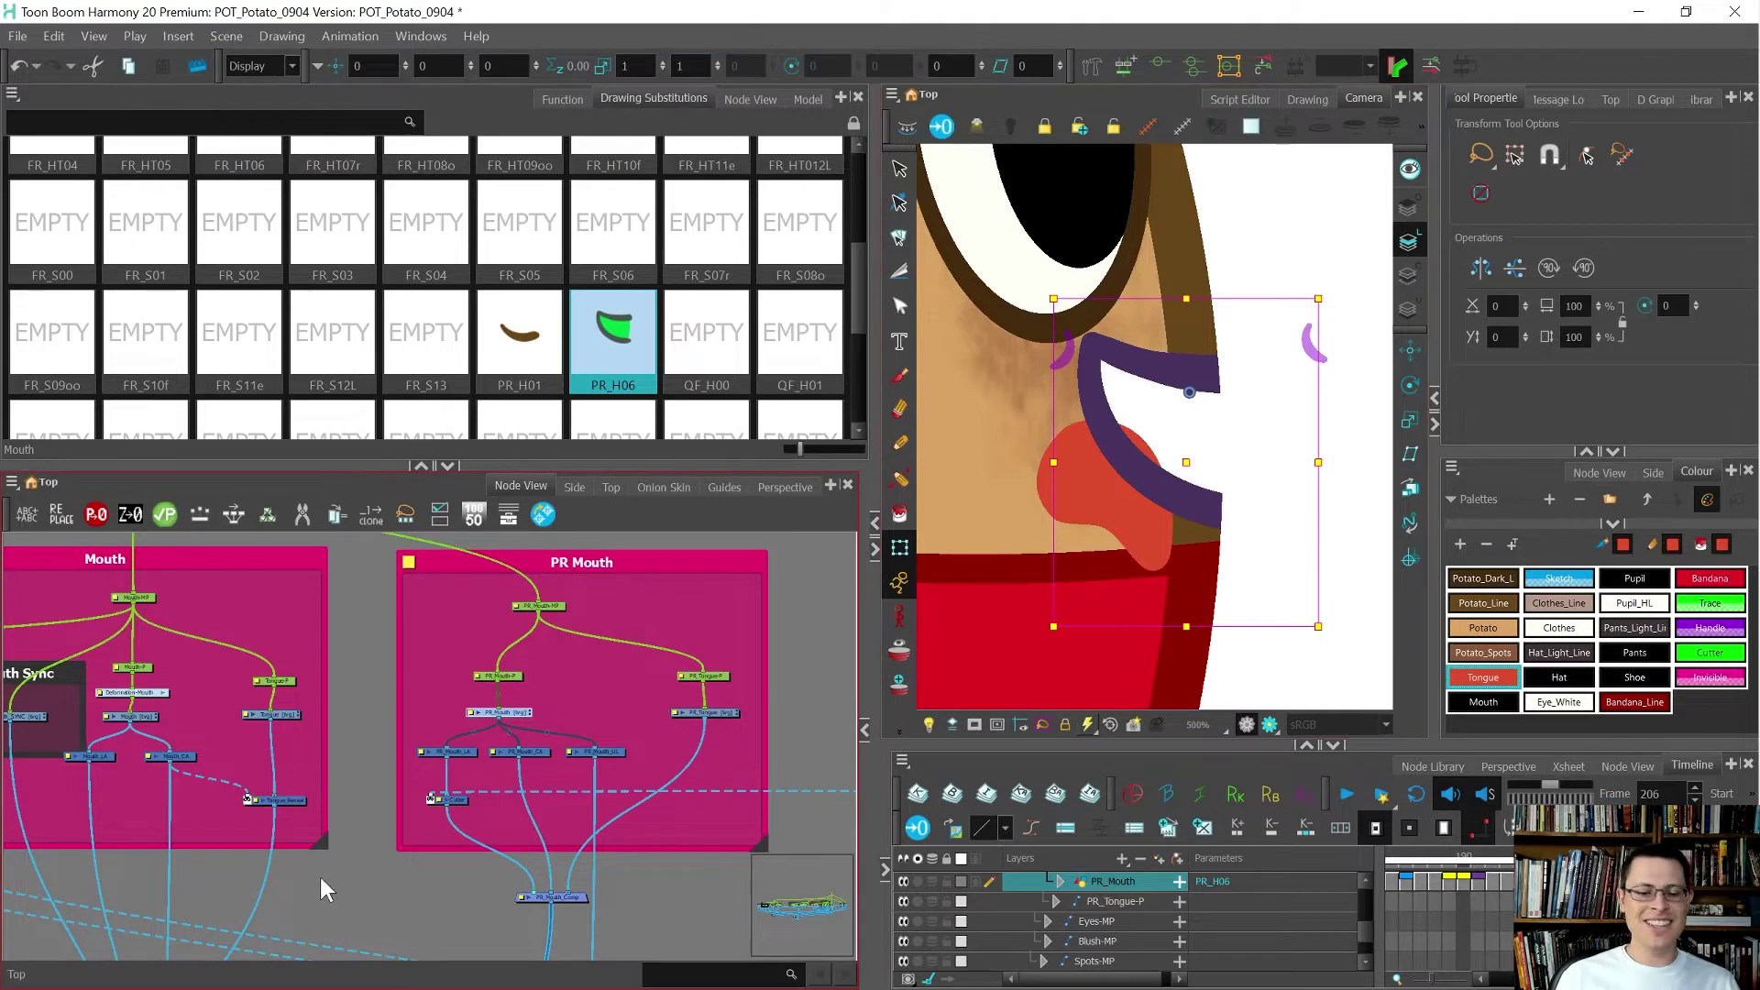
pyautogui.scroll(-3, 384, 648)
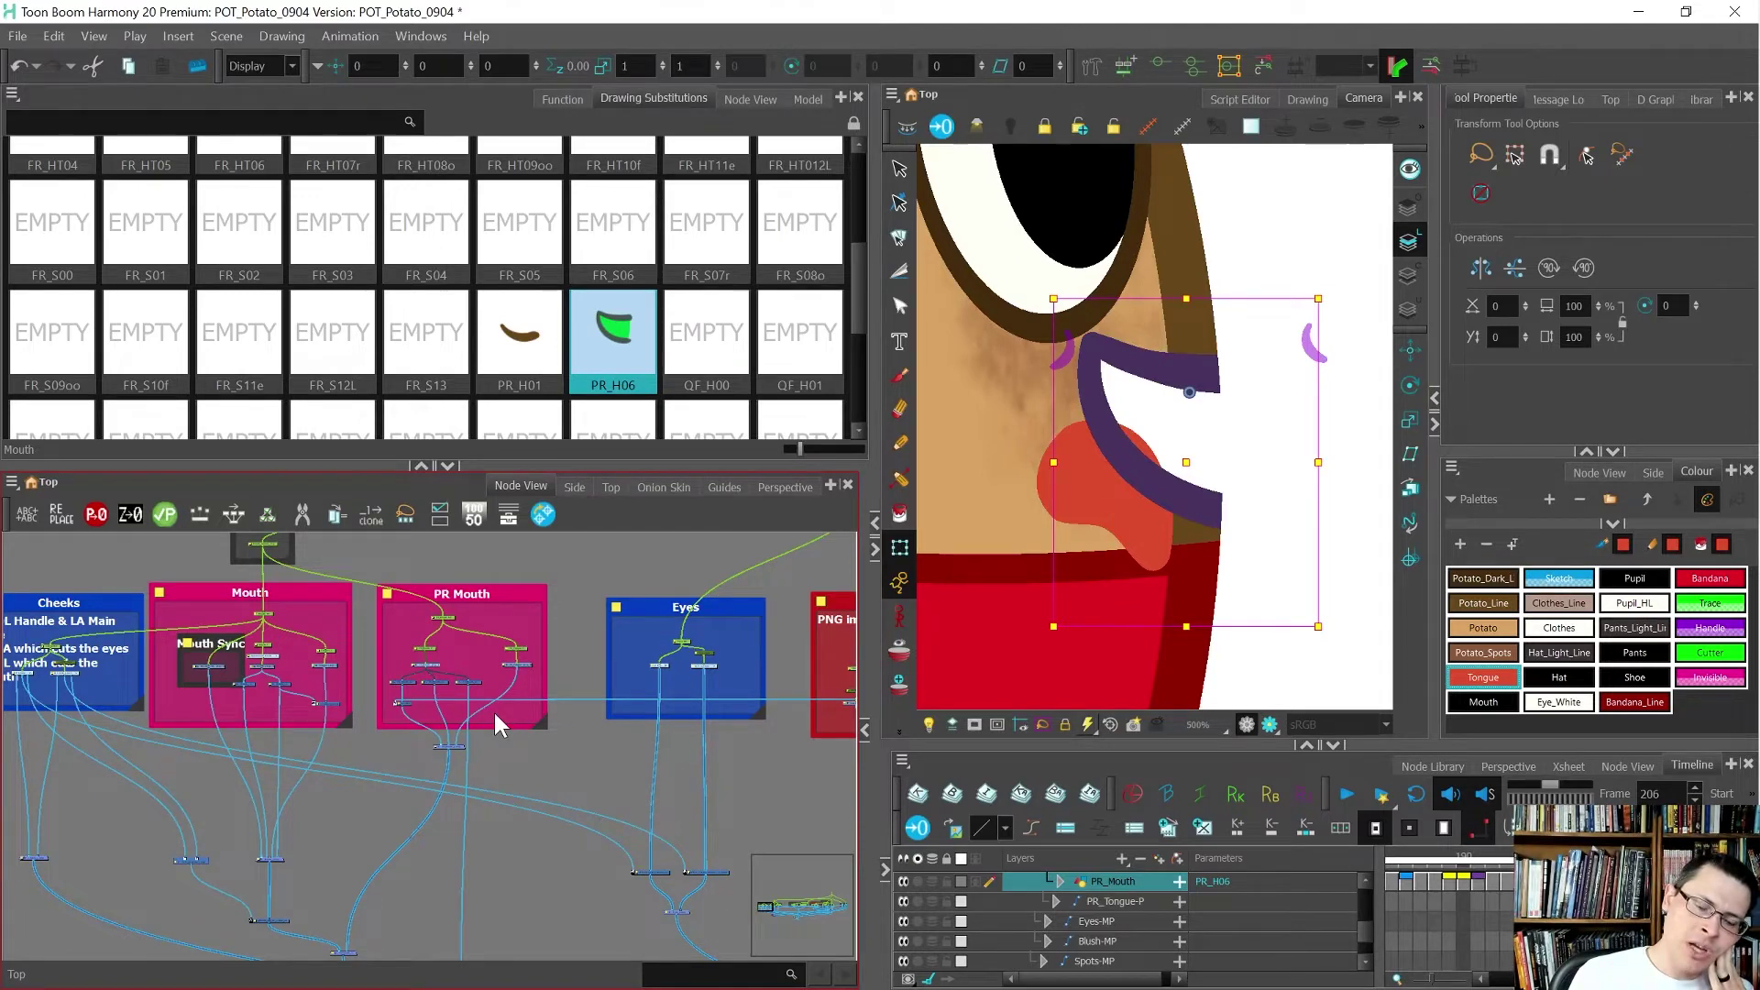
pyautogui.scroll(3, 492, 708)
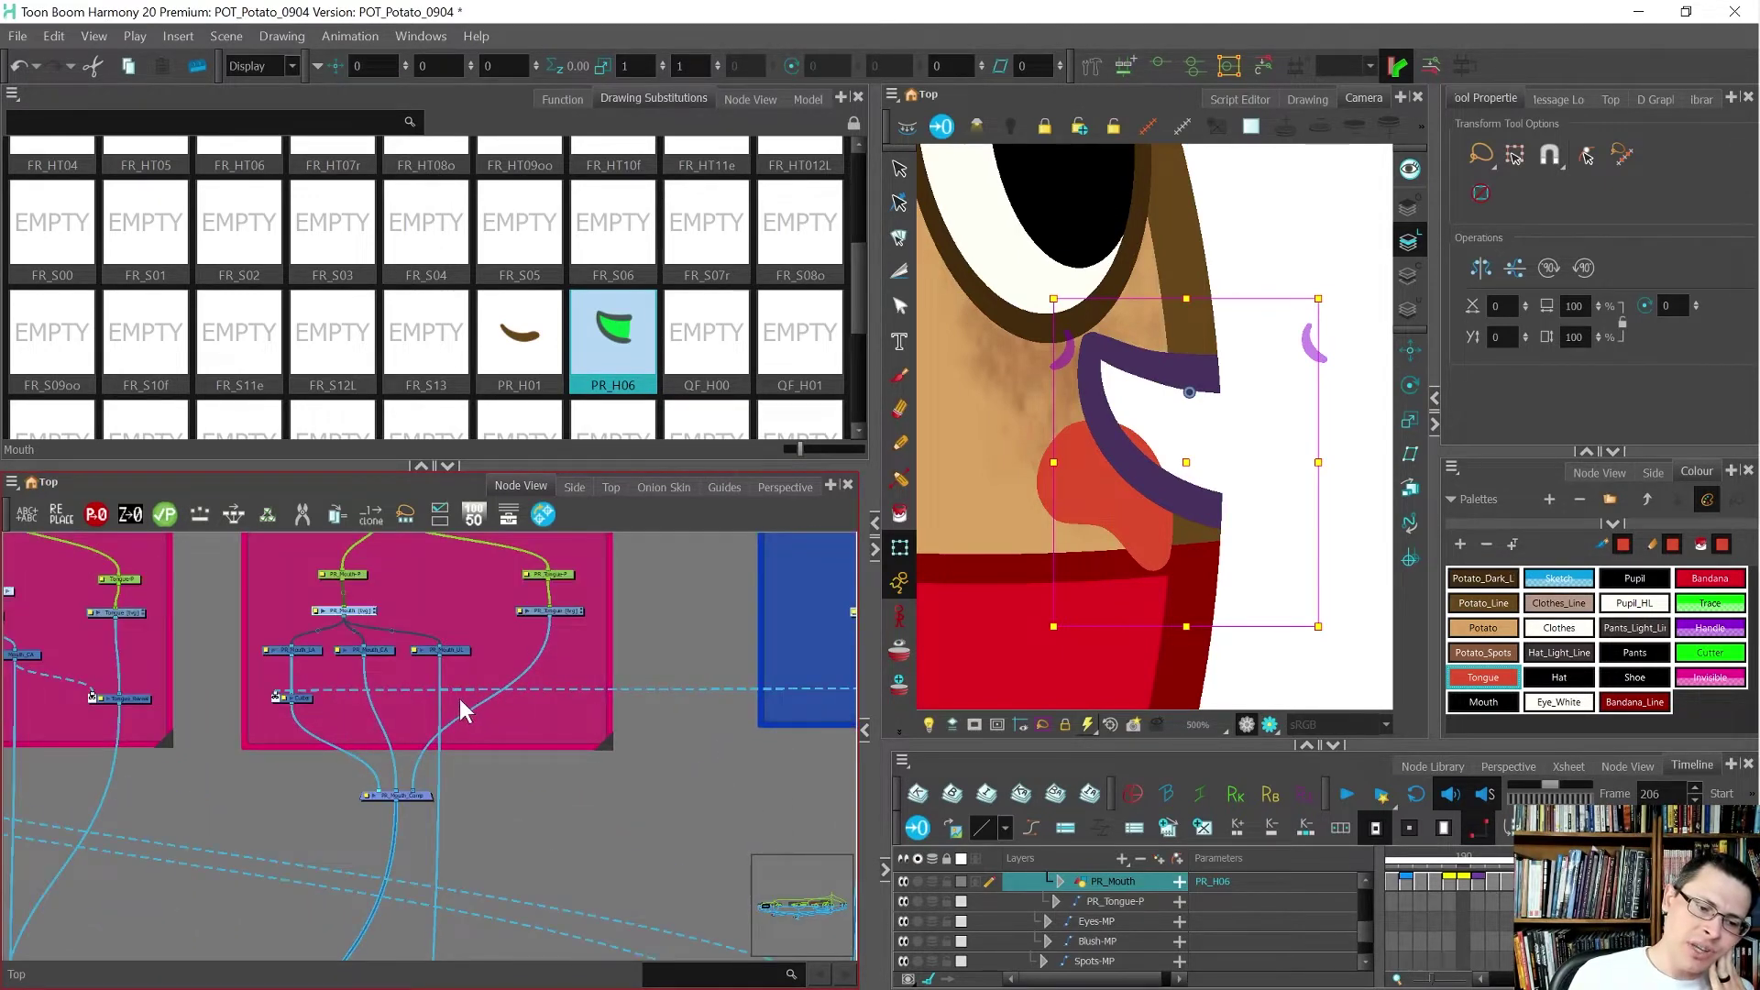
pyautogui.scroll(-5, 453, 701)
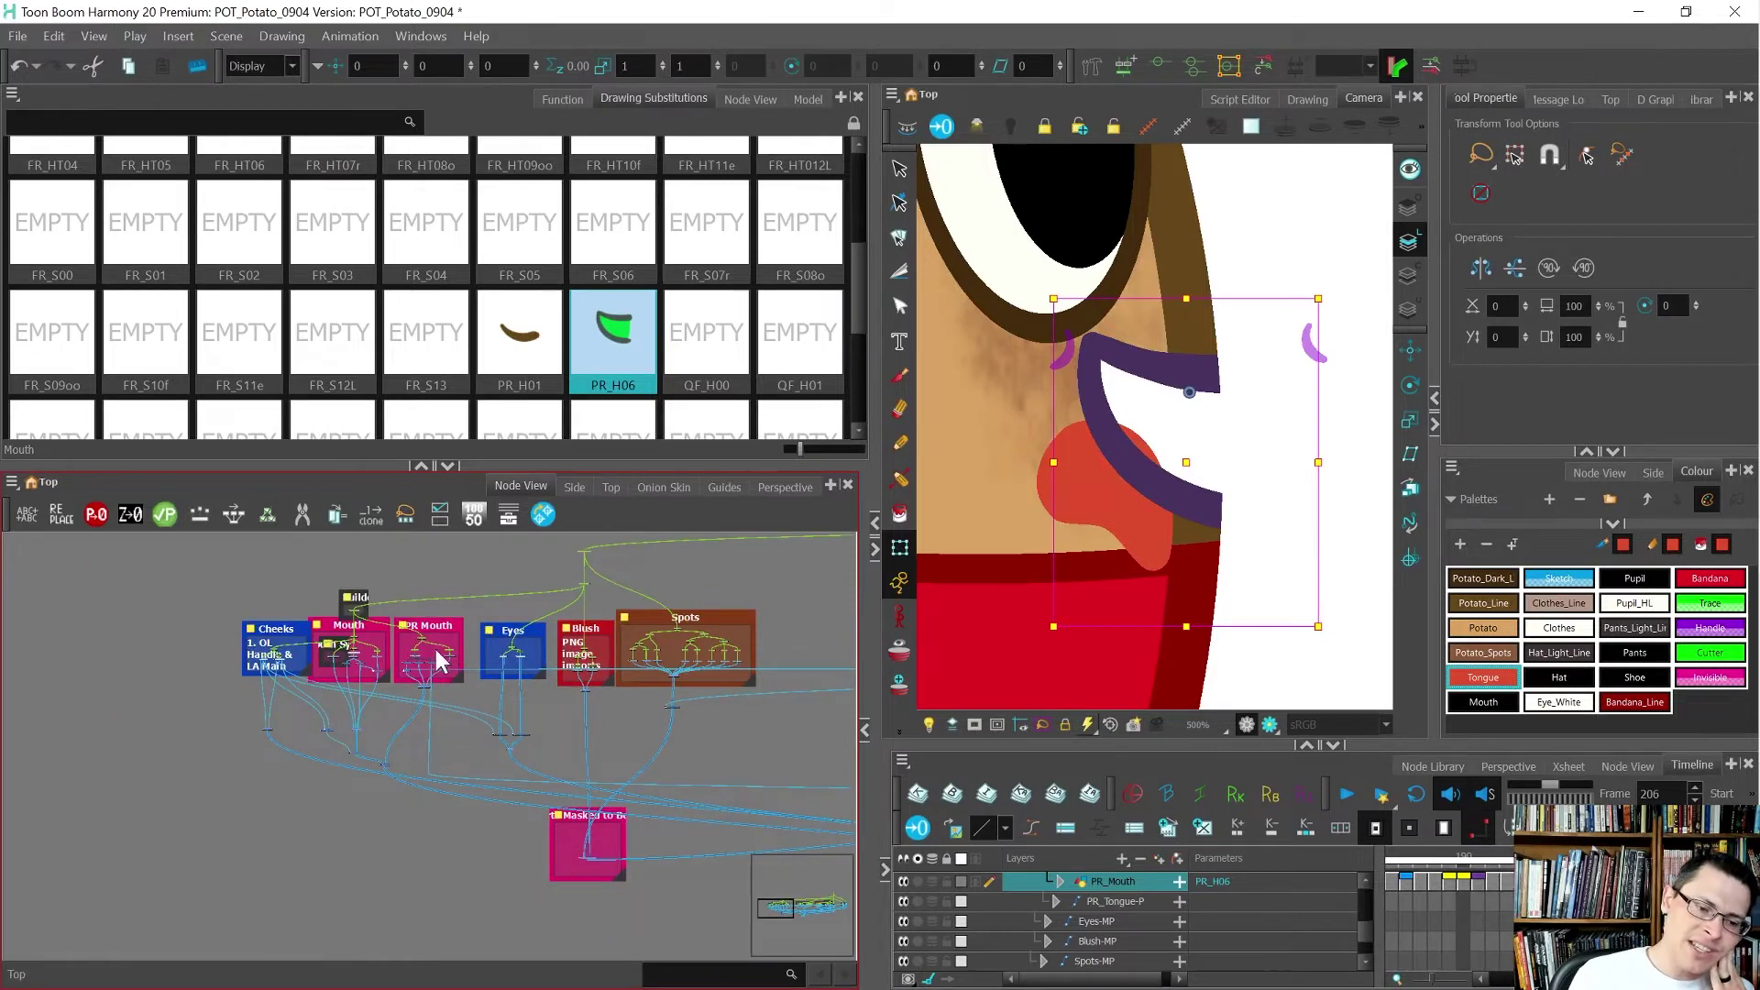
pyautogui.scroll(5, 440, 679)
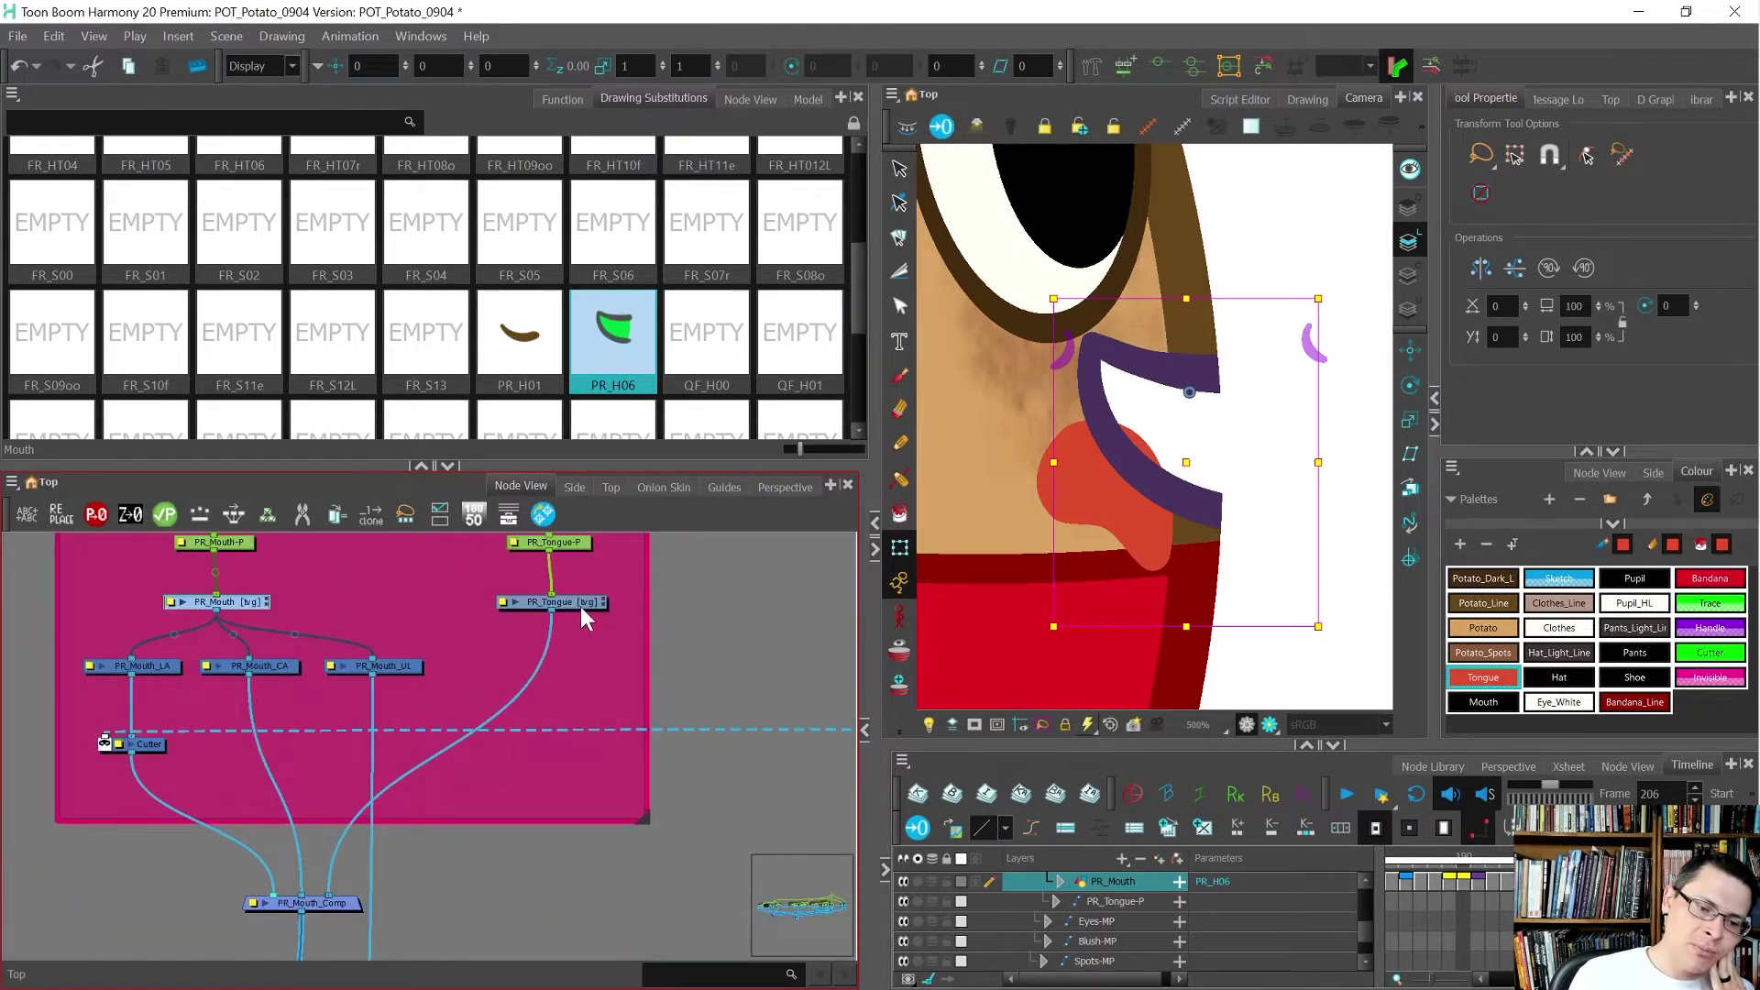
pyautogui.click(581, 606)
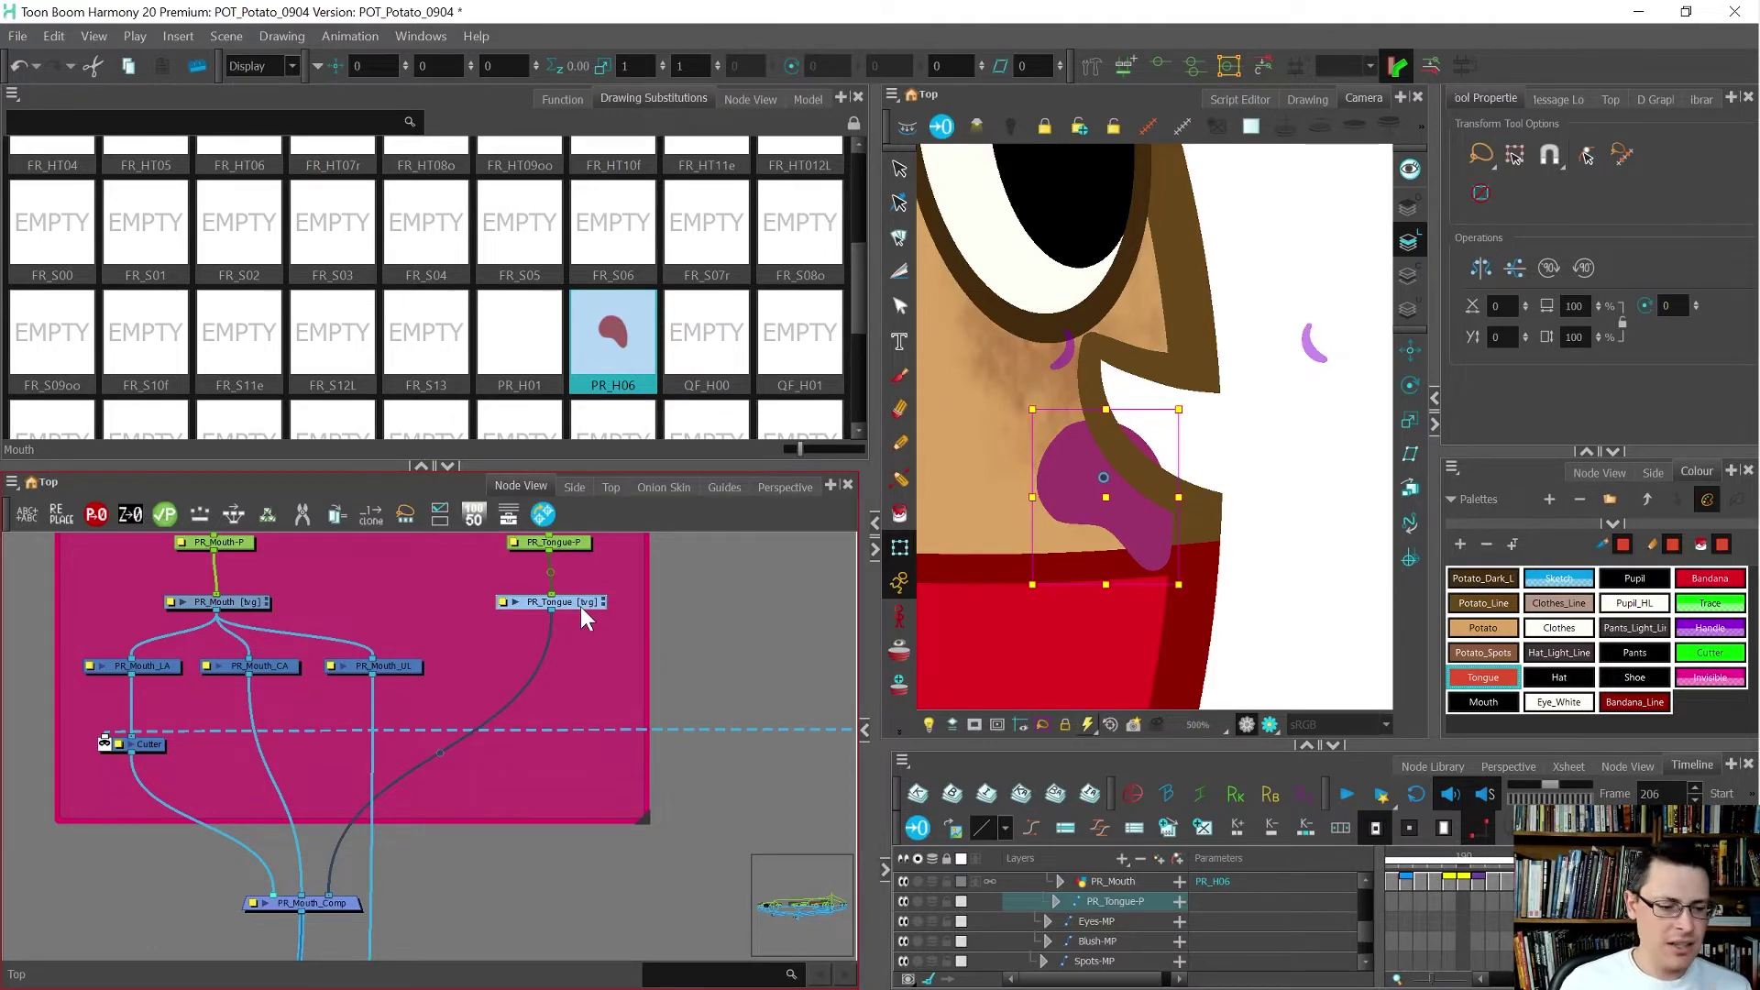
pyautogui.click(218, 762)
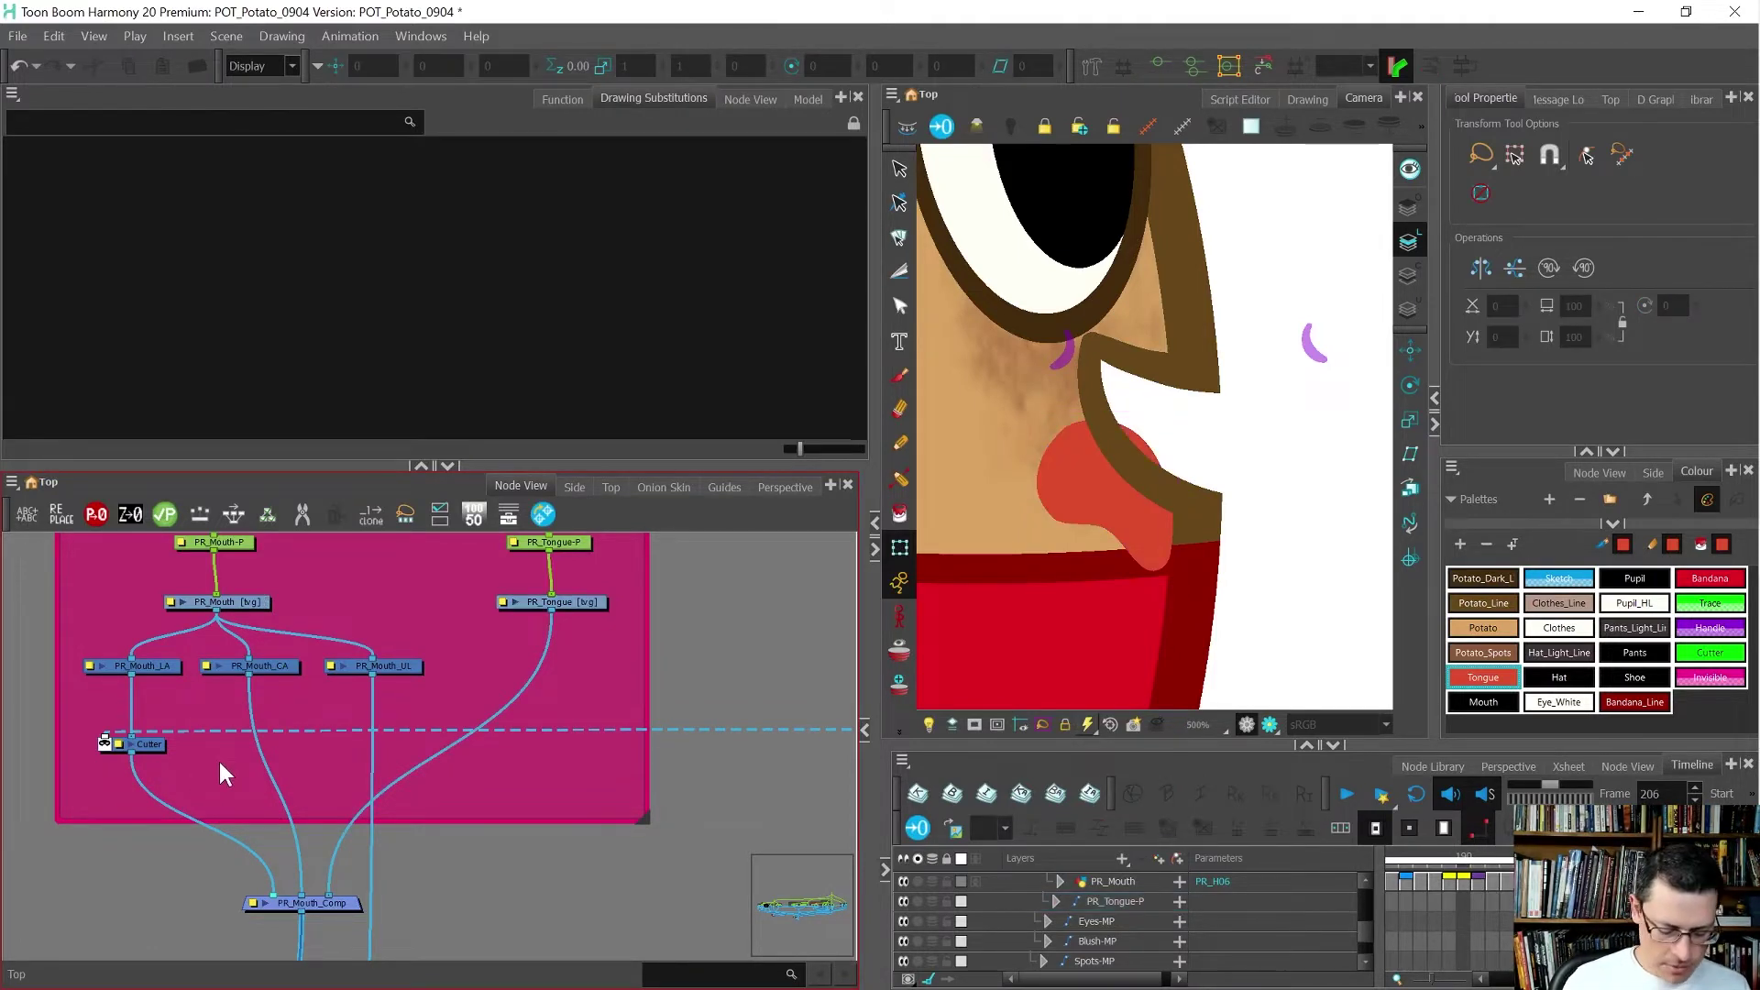
pyautogui.press('Tab')
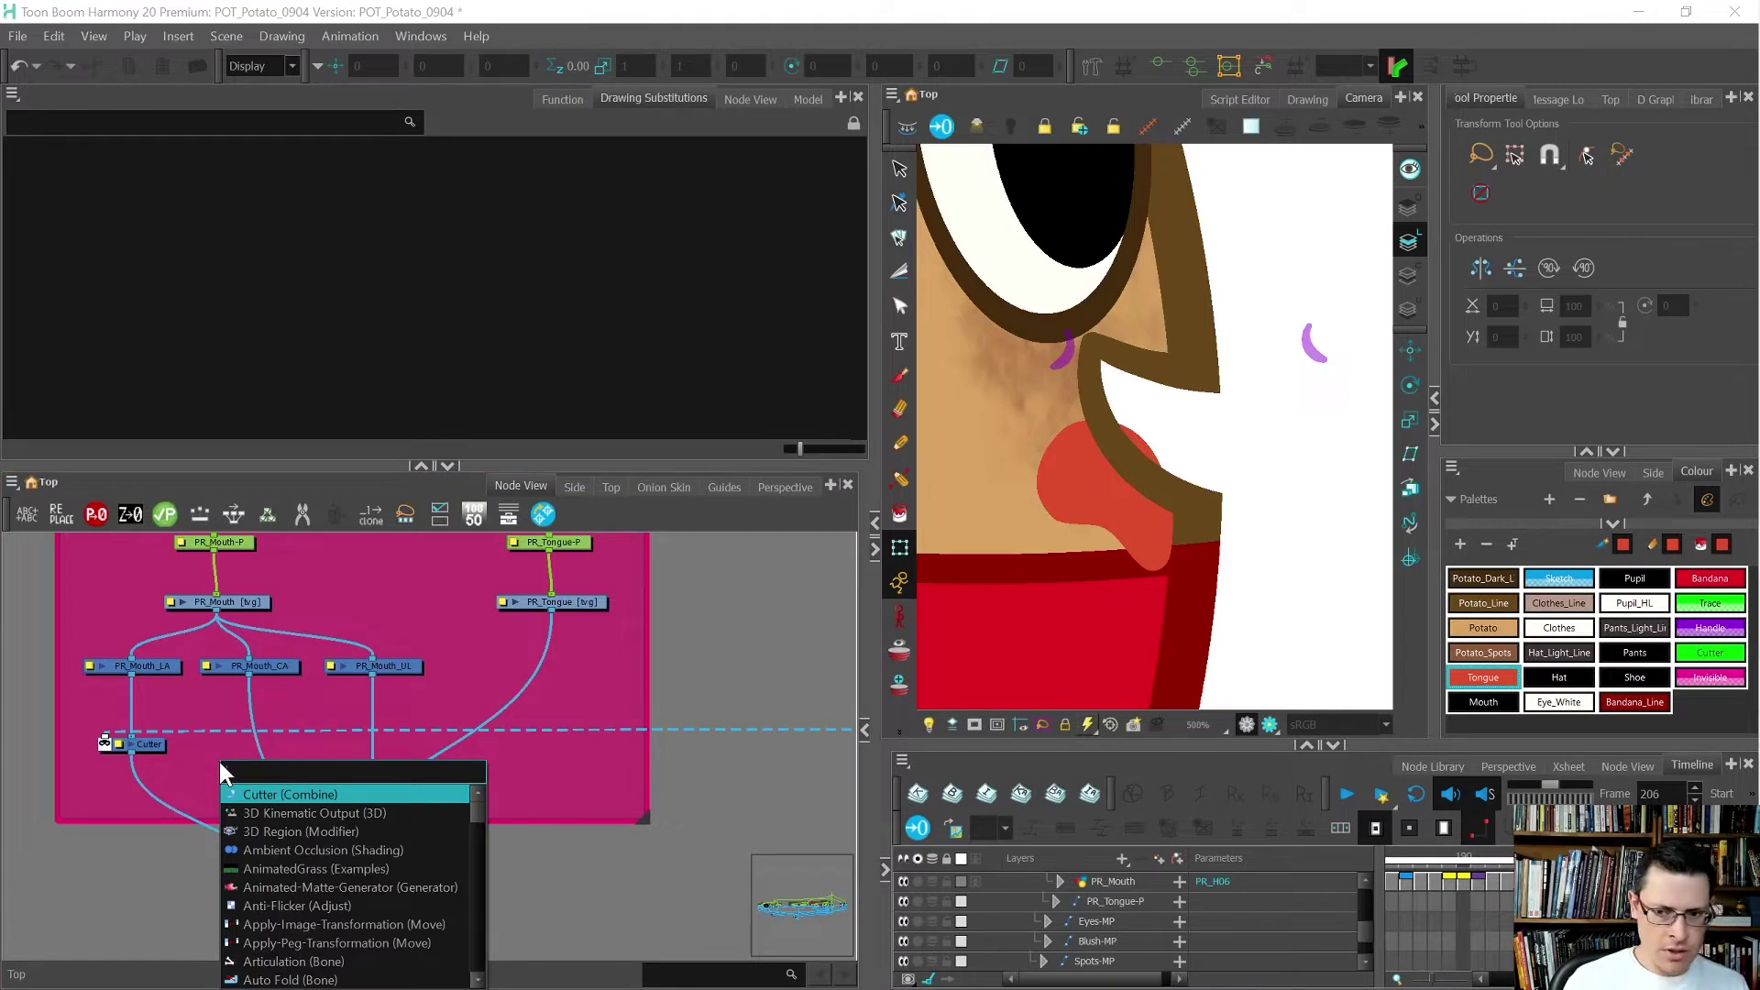
pyautogui.click(102, 789)
# - Rename the Cutter node below PR_Mouth_LA as PR_Mouth_Lines_Revealed_on_Torso
pyautogui.scroll(2, 136, 741)
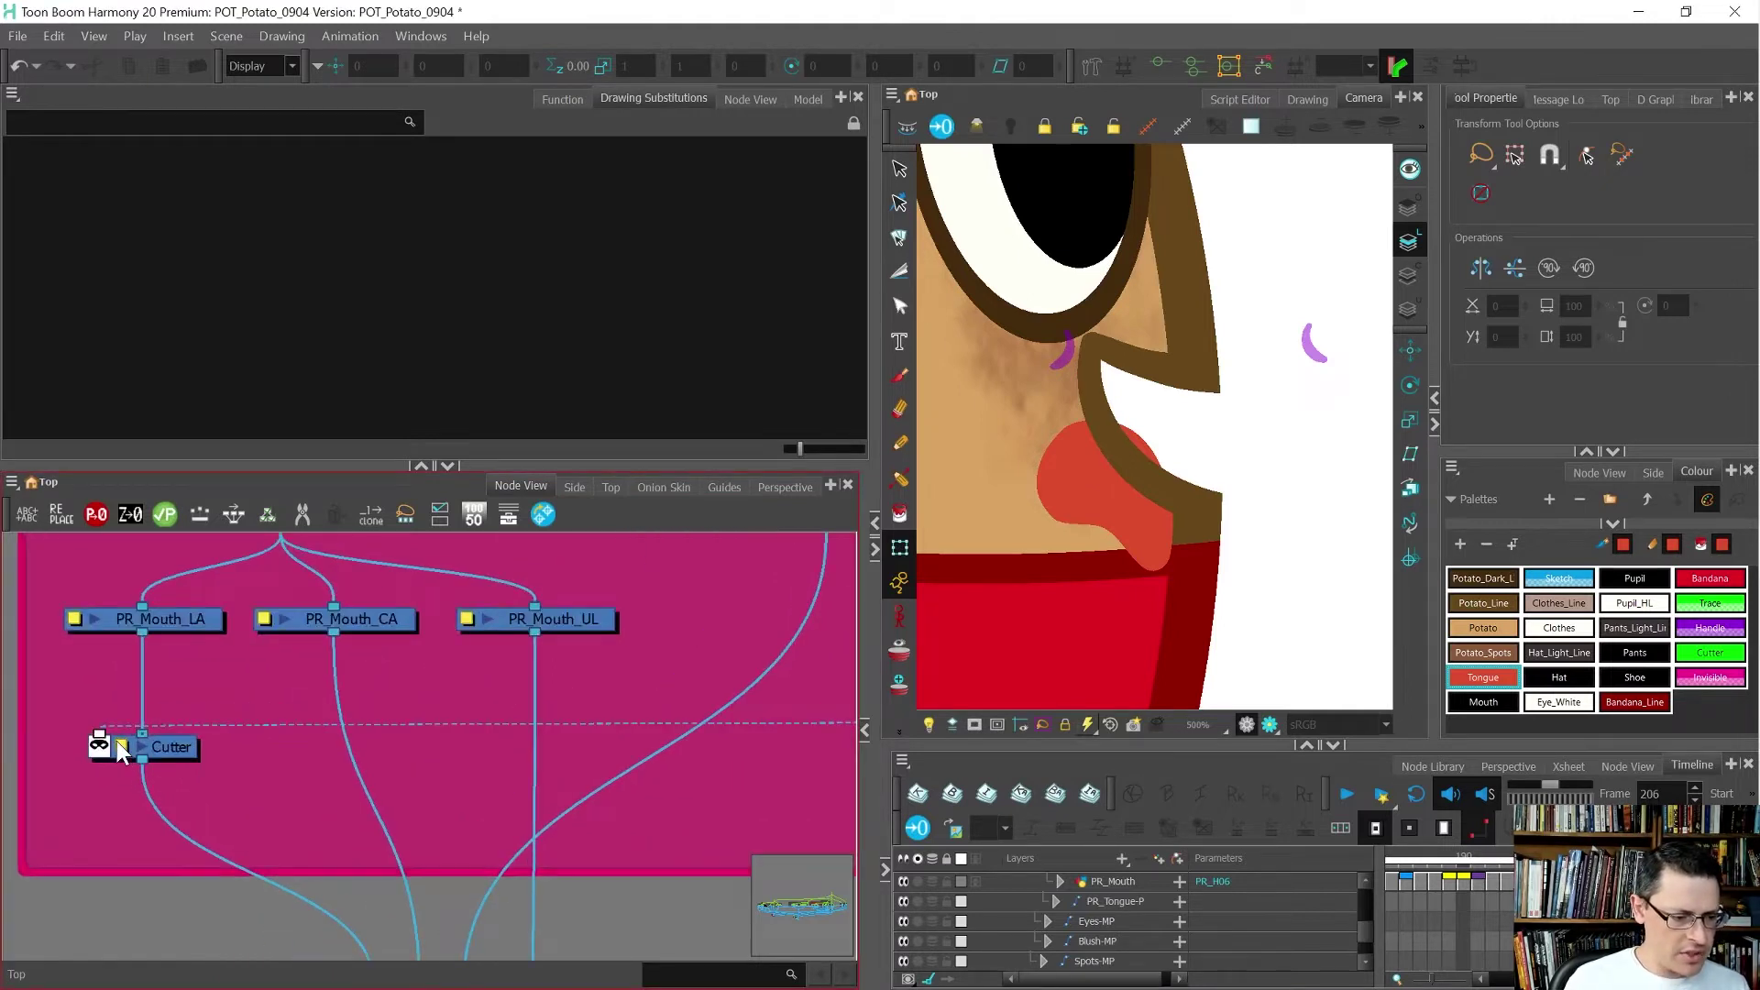
pyautogui.doubleClick(99, 739)
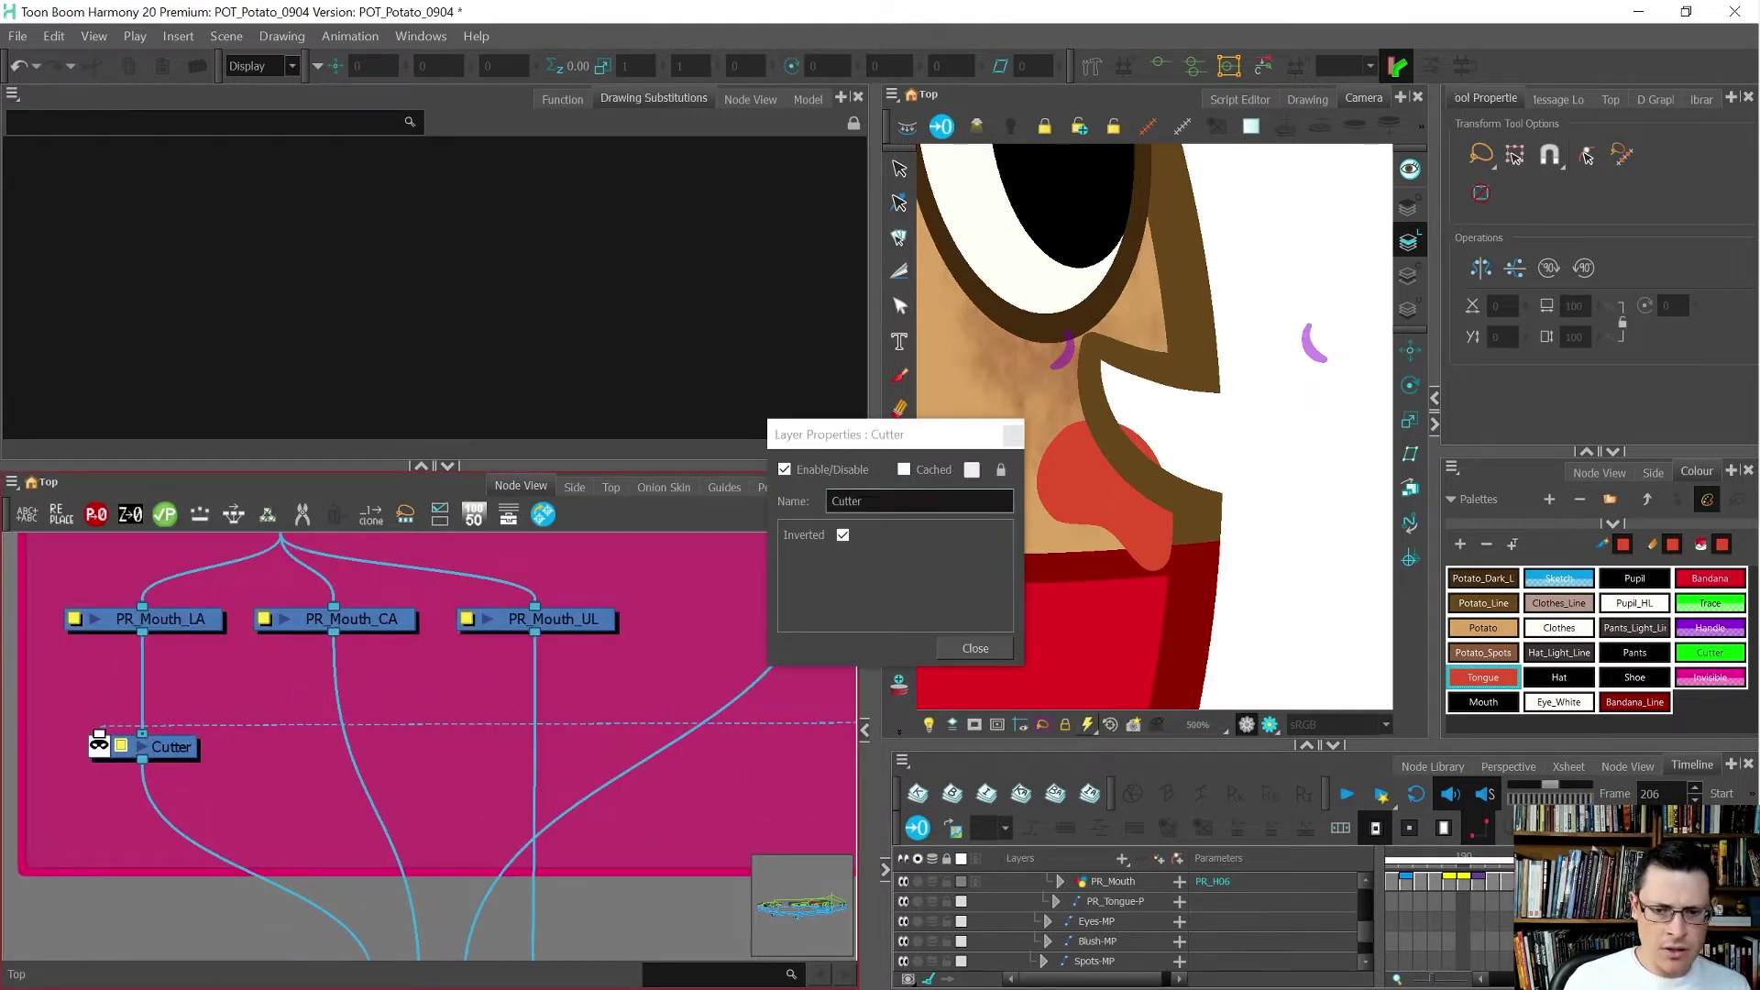
pyautogui.write('PR_Mouth_Lines_Revealed_on_Ton')
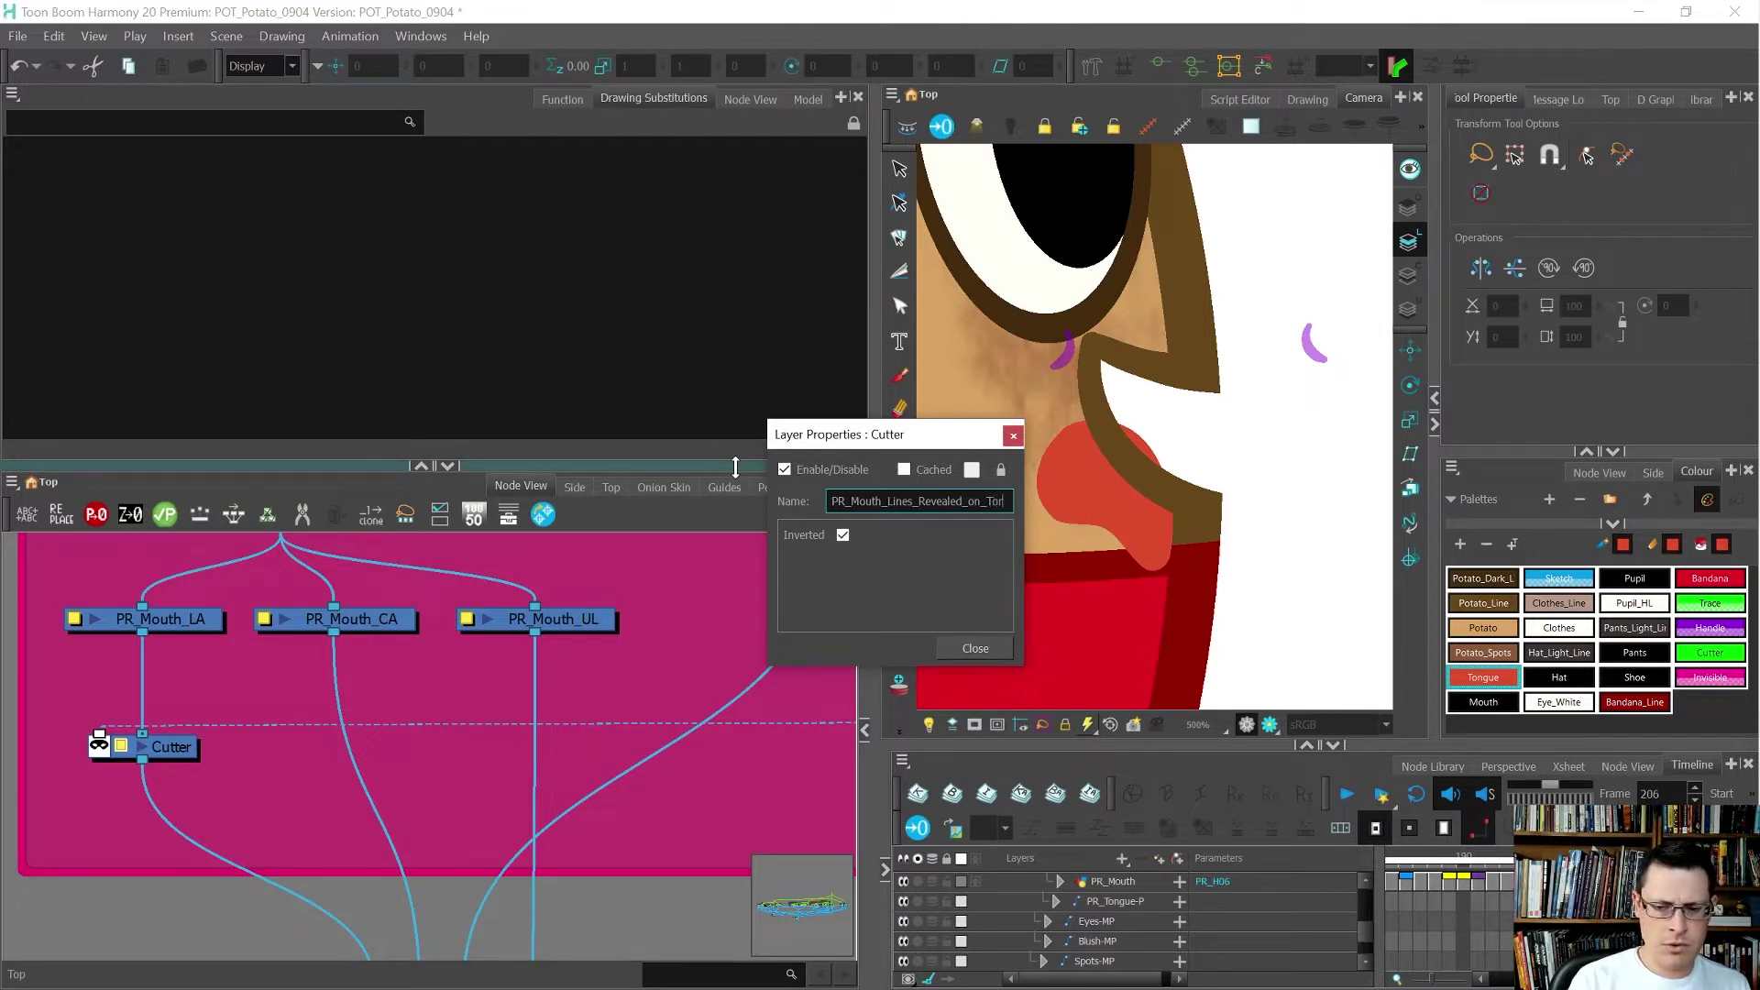
pyautogui.write('so')
pyautogui.press('Return')
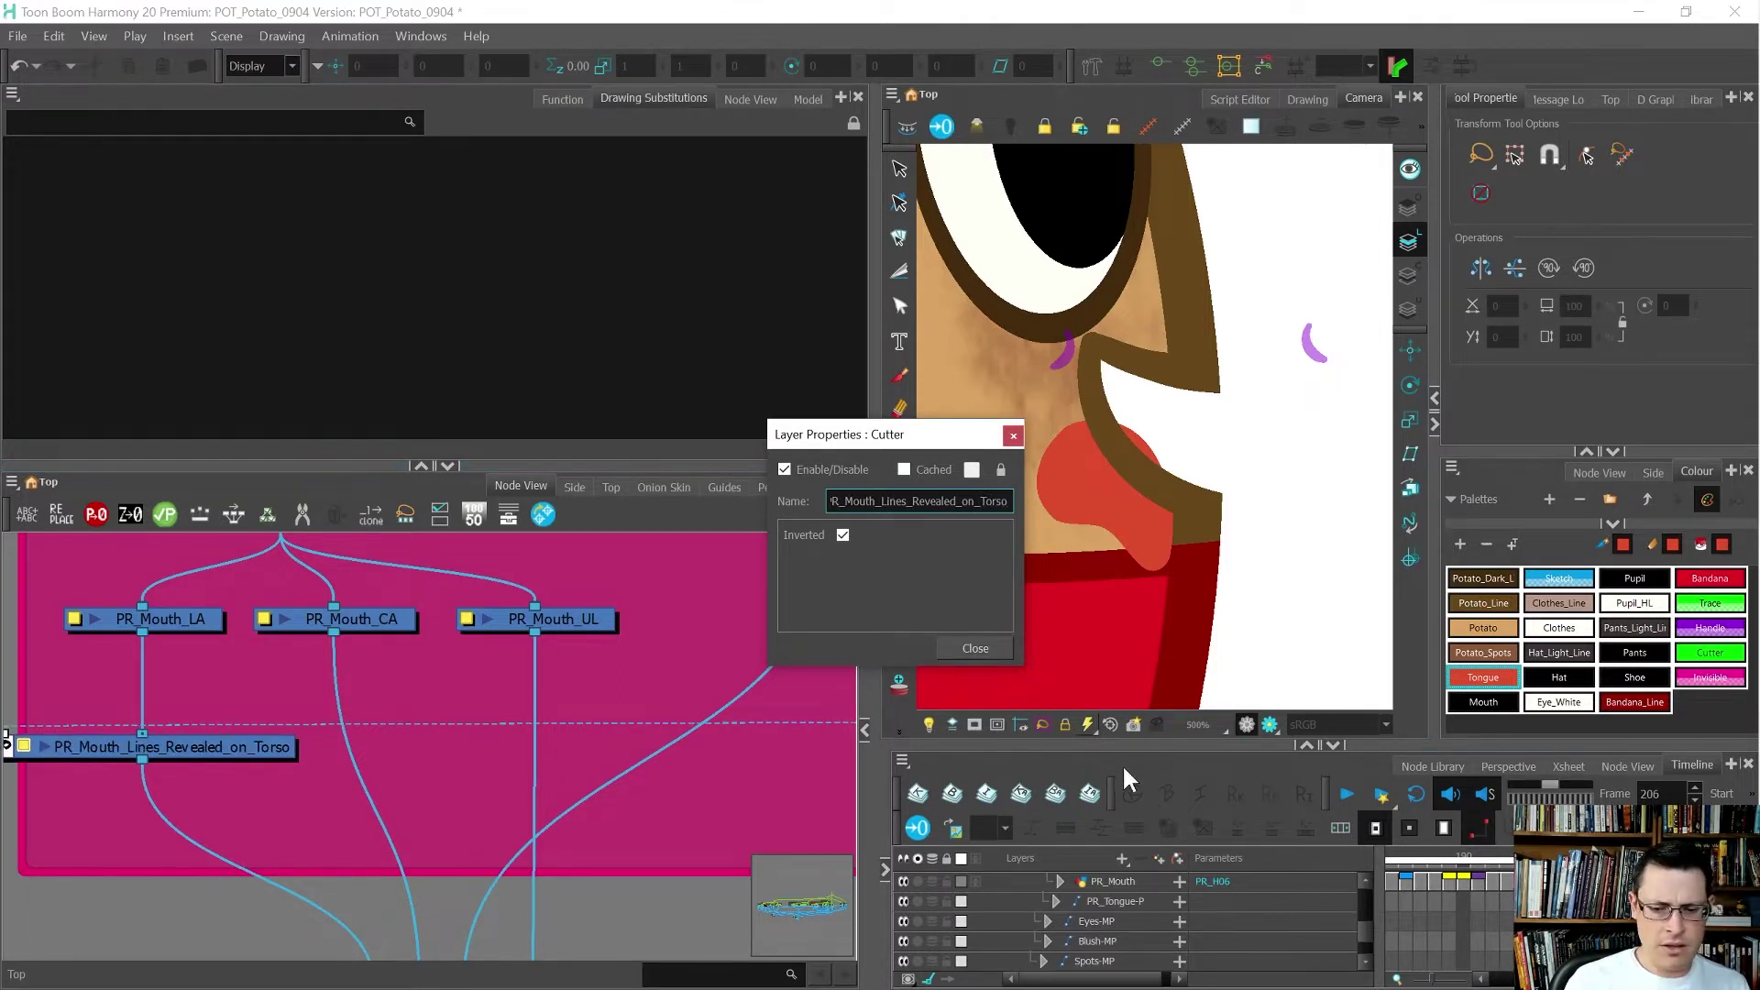
pyautogui.click(995, 652)
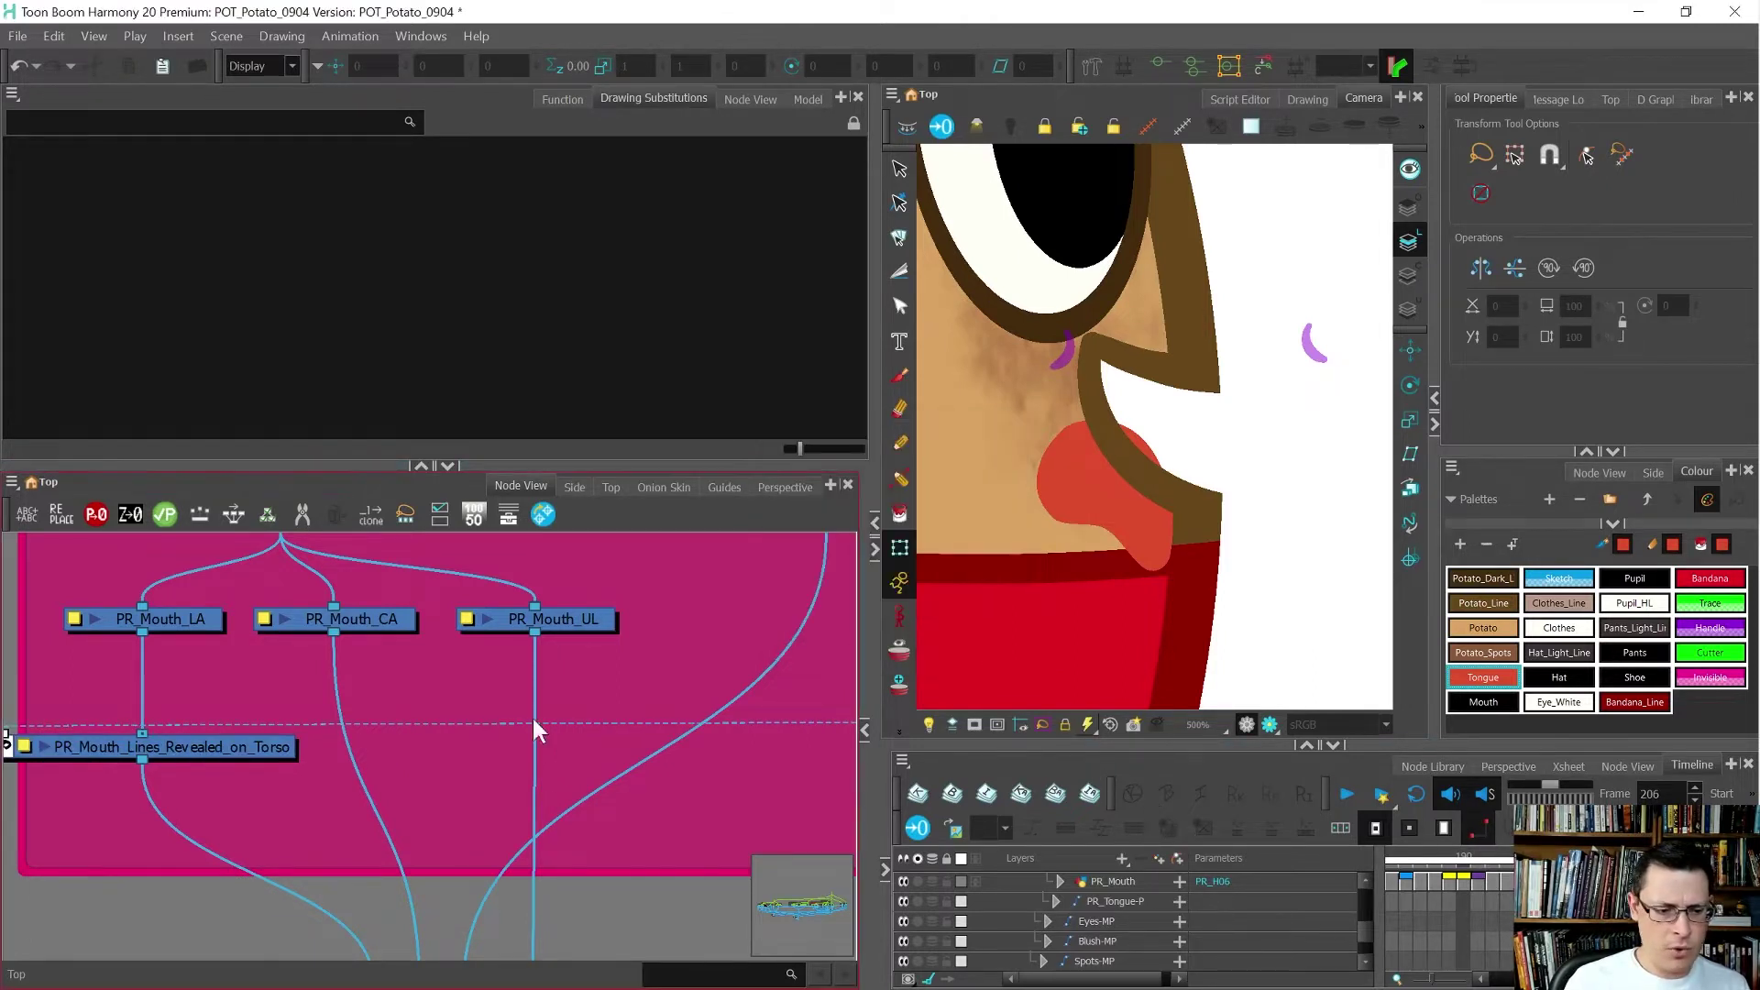
# - Duplicate the PR_Mouth_Lines_Revealed_on_Torso cutter and insert the copy on the connection between PR_Tongue and PR_Mouth_Comp
pyautogui.click(237, 739)
pyautogui.hotkey('ctrl', 'c')
pyautogui.hotkey('ctrl', 'v')
pyautogui.scroll(-5, 431, 750)
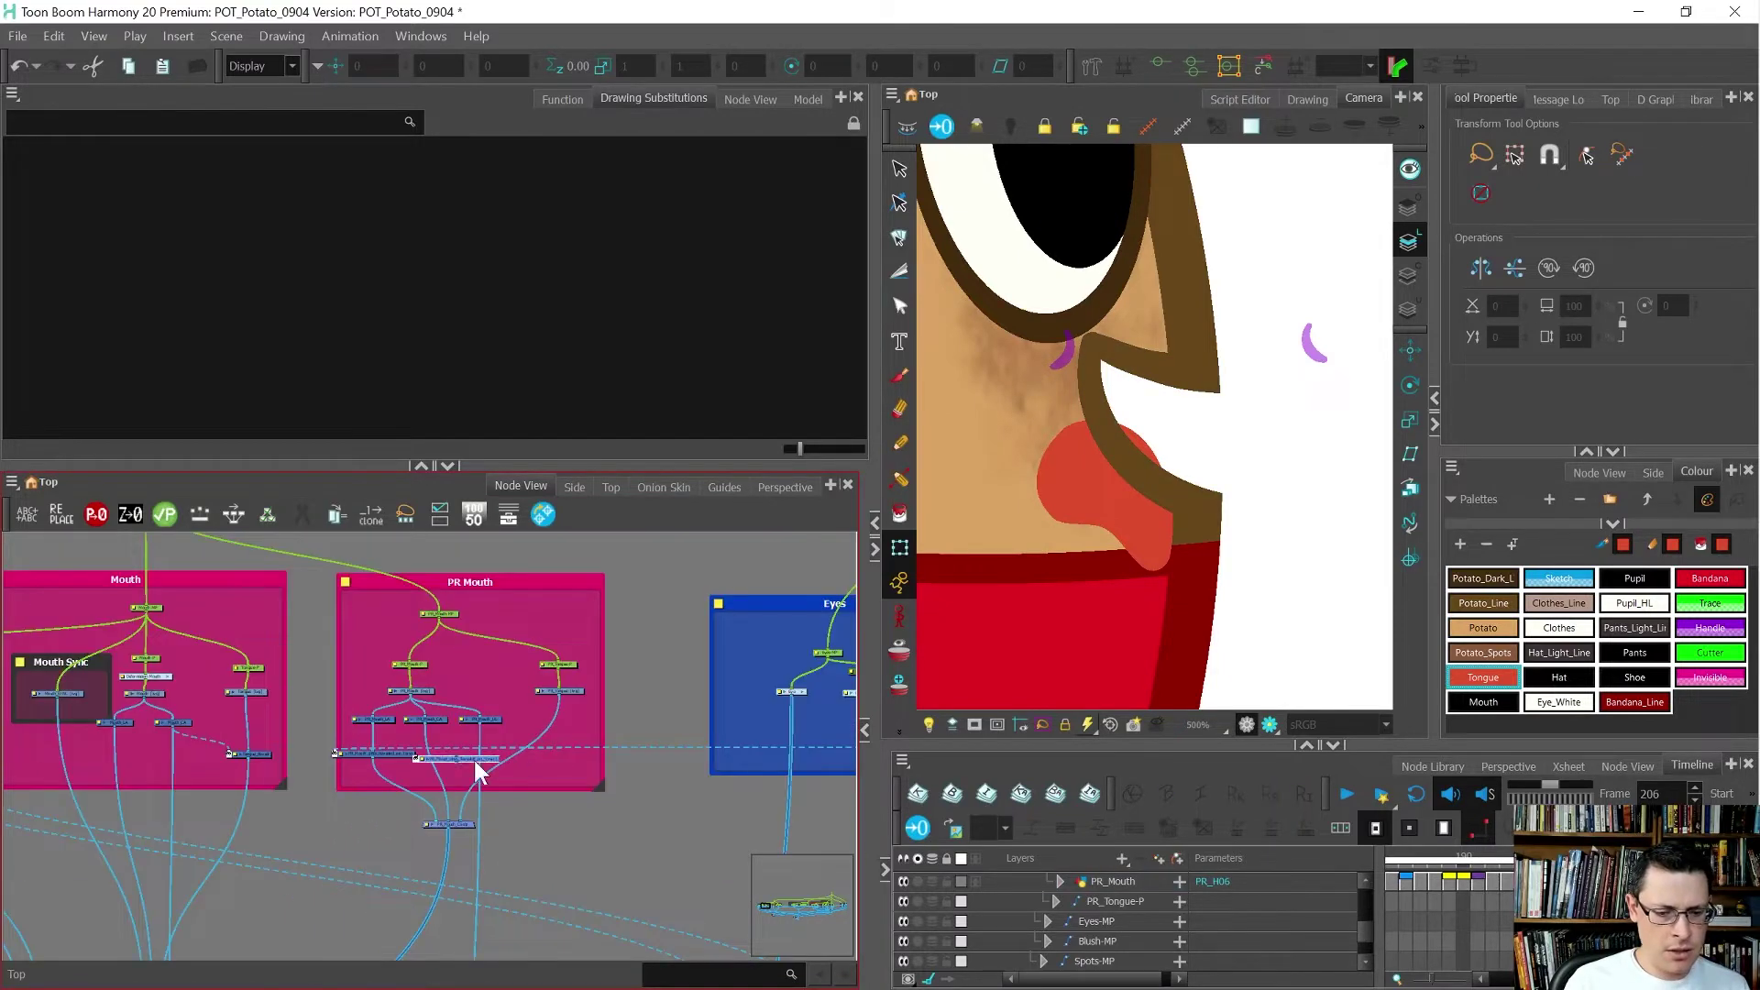
pyautogui.scroll(5, 530, 713)
pyautogui.moveTo(596, 733); pyautogui.dragTo(668, 855)
pyautogui.scroll(-5, 497, 781)
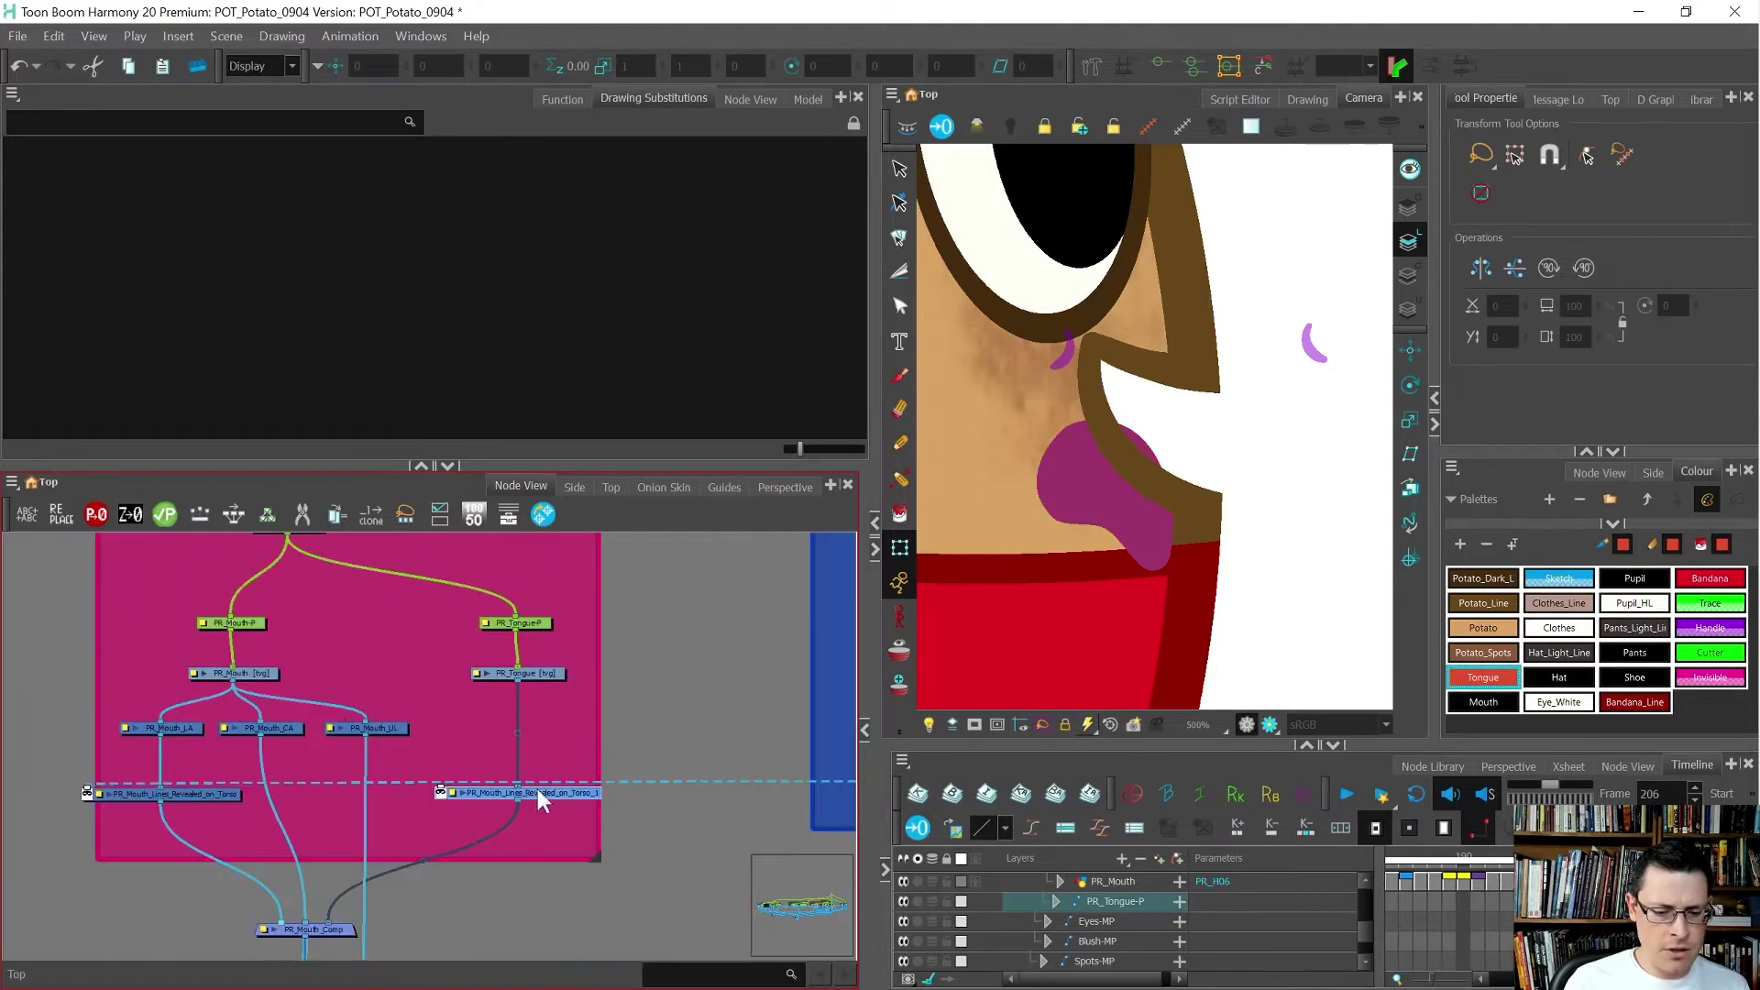
# - Rename the duplicated cutter below PR_Tongue as Tongue_Revealed_on_Mouth_Underlay
pyautogui.scroll(7, 536, 789)
pyautogui.doubleClick(351, 800)
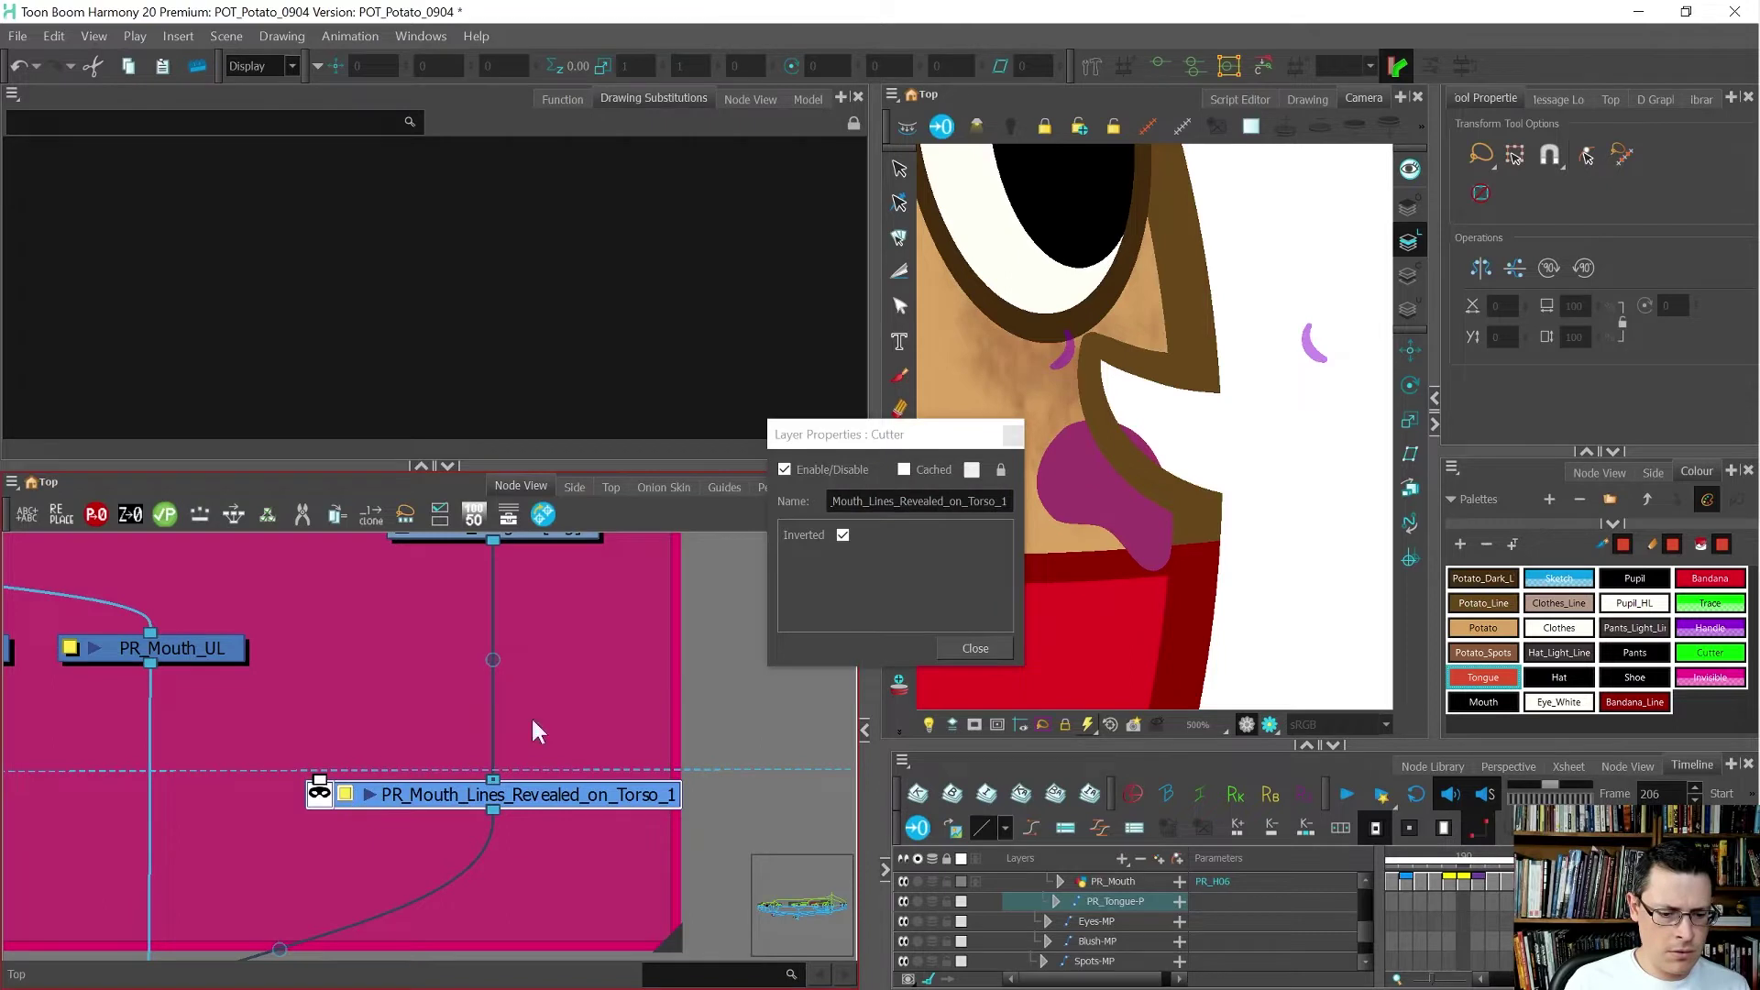
pyautogui.click(929, 502)
pyautogui.hotkey('ctrl', 'a')
pyautogui.write('To')
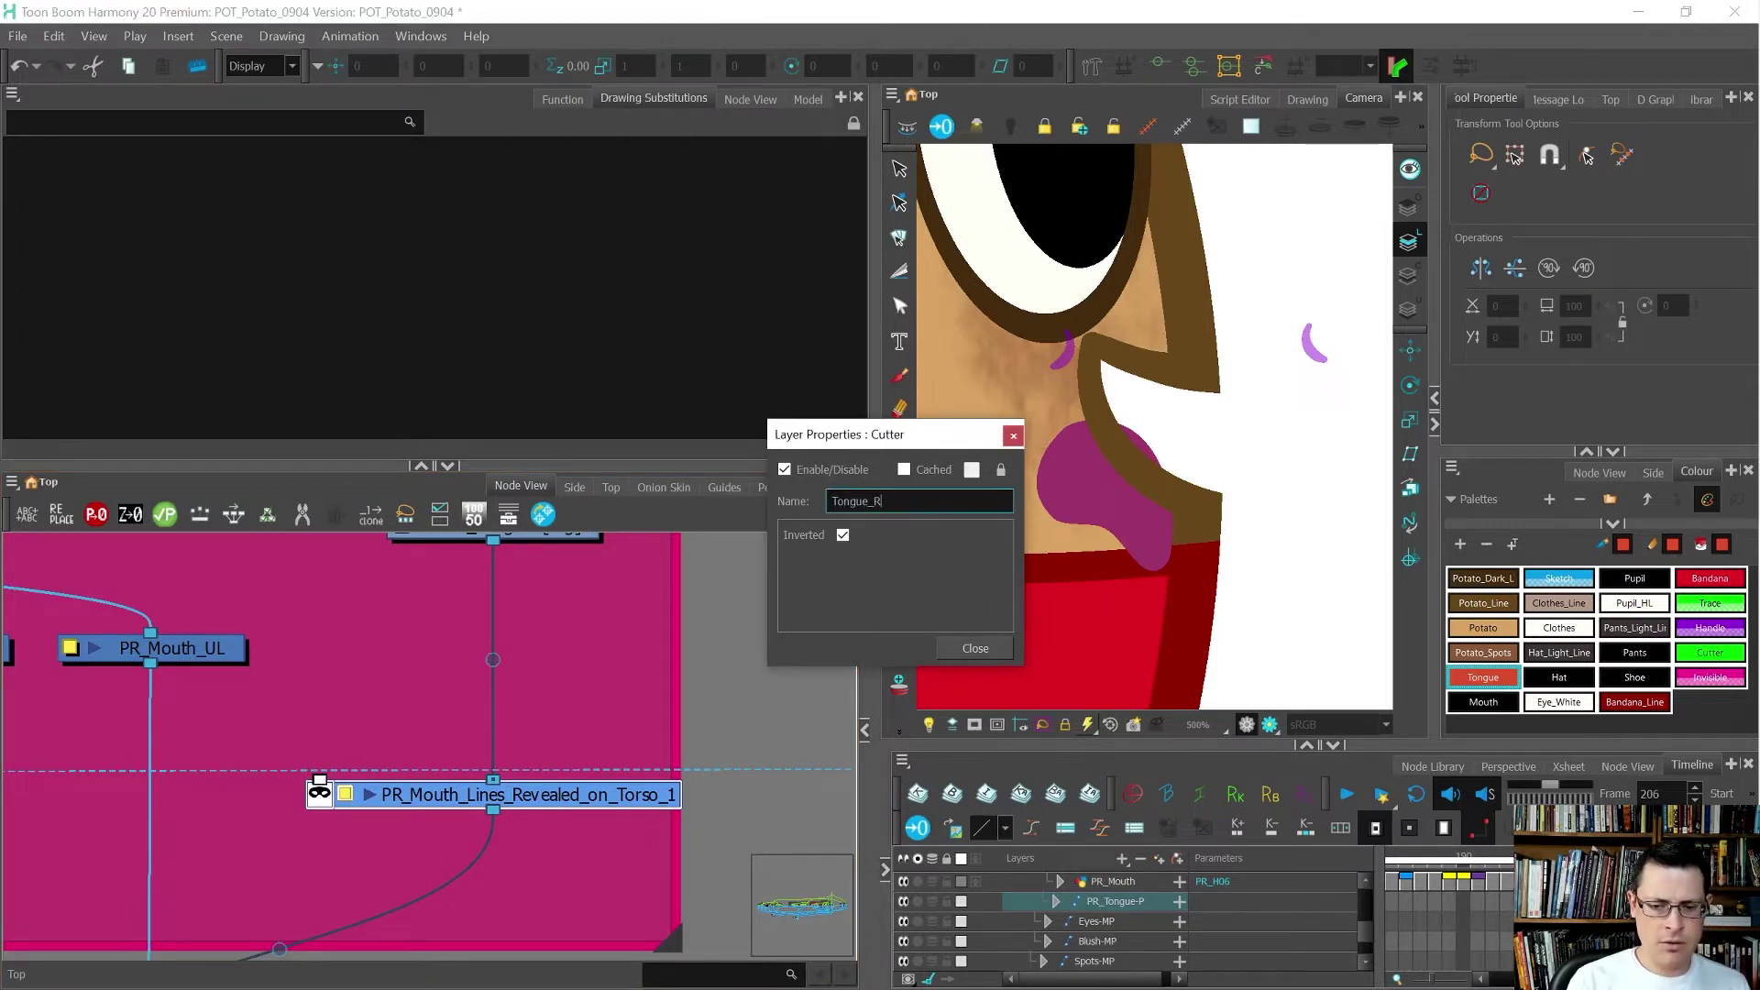
pyautogui.write('ngue_Revealed_on_Mouth_Underlay')
pyautogui.press('Return')
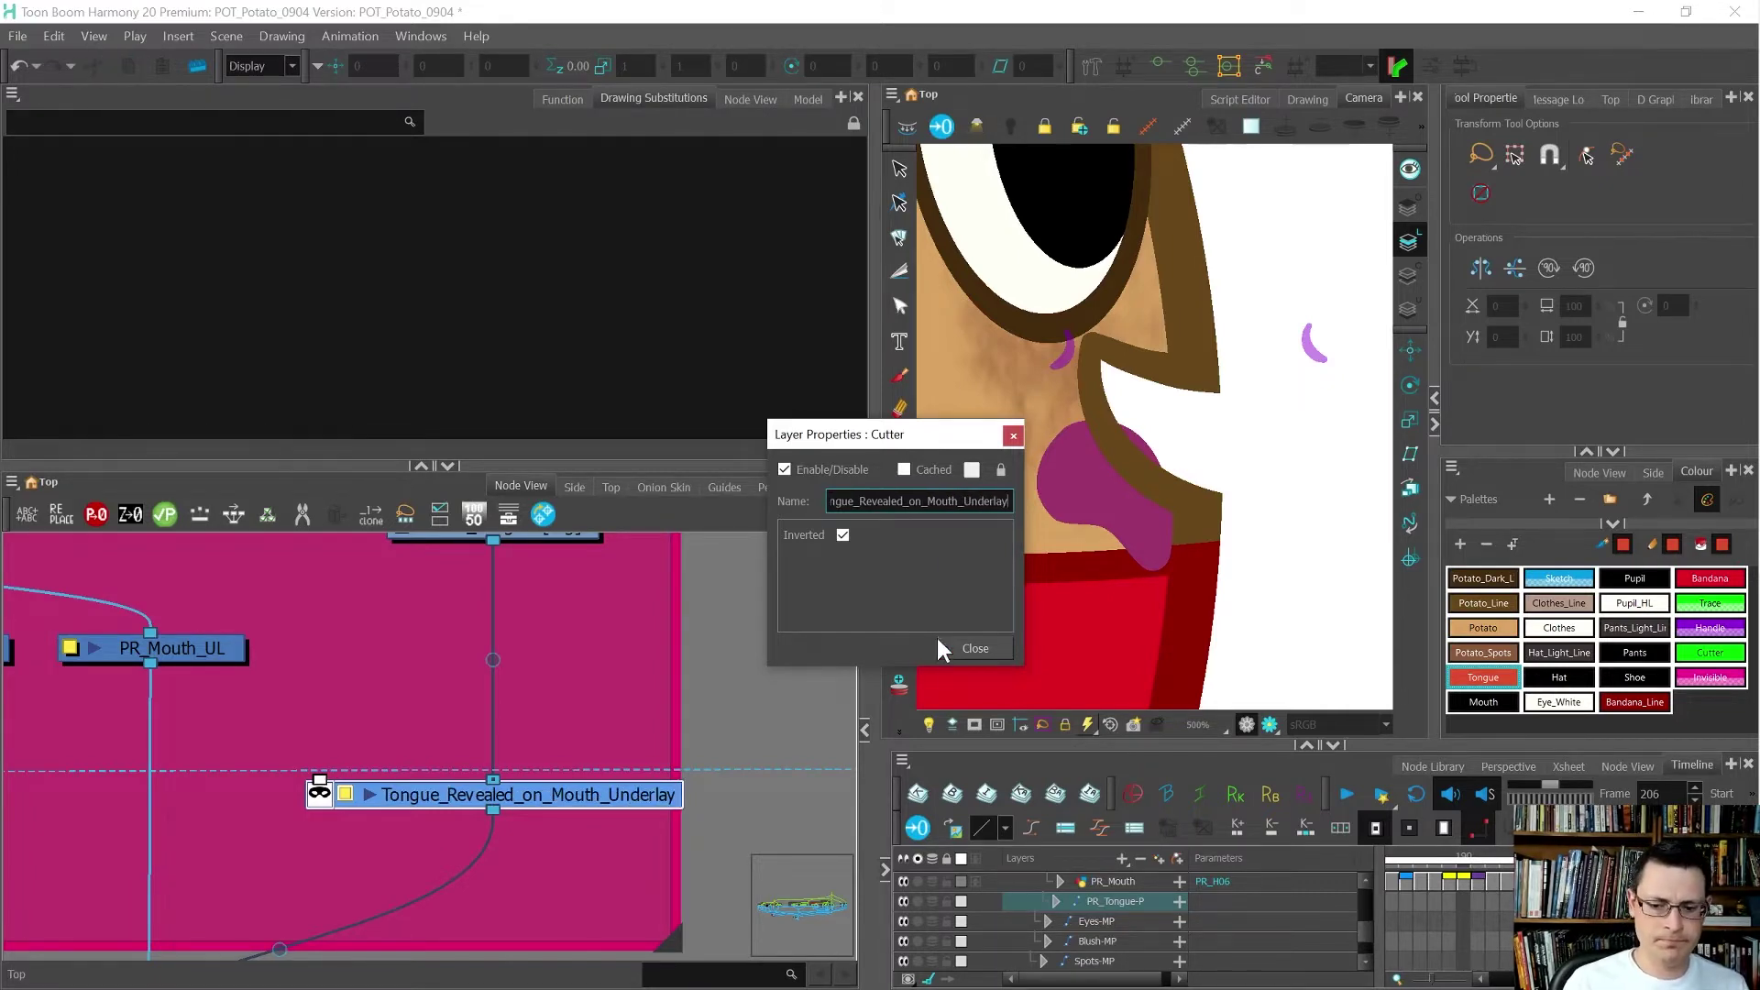
pyautogui.click(974, 649)
pyautogui.scroll(-3, 343, 687)
pyautogui.scroll(3, 205, 703)
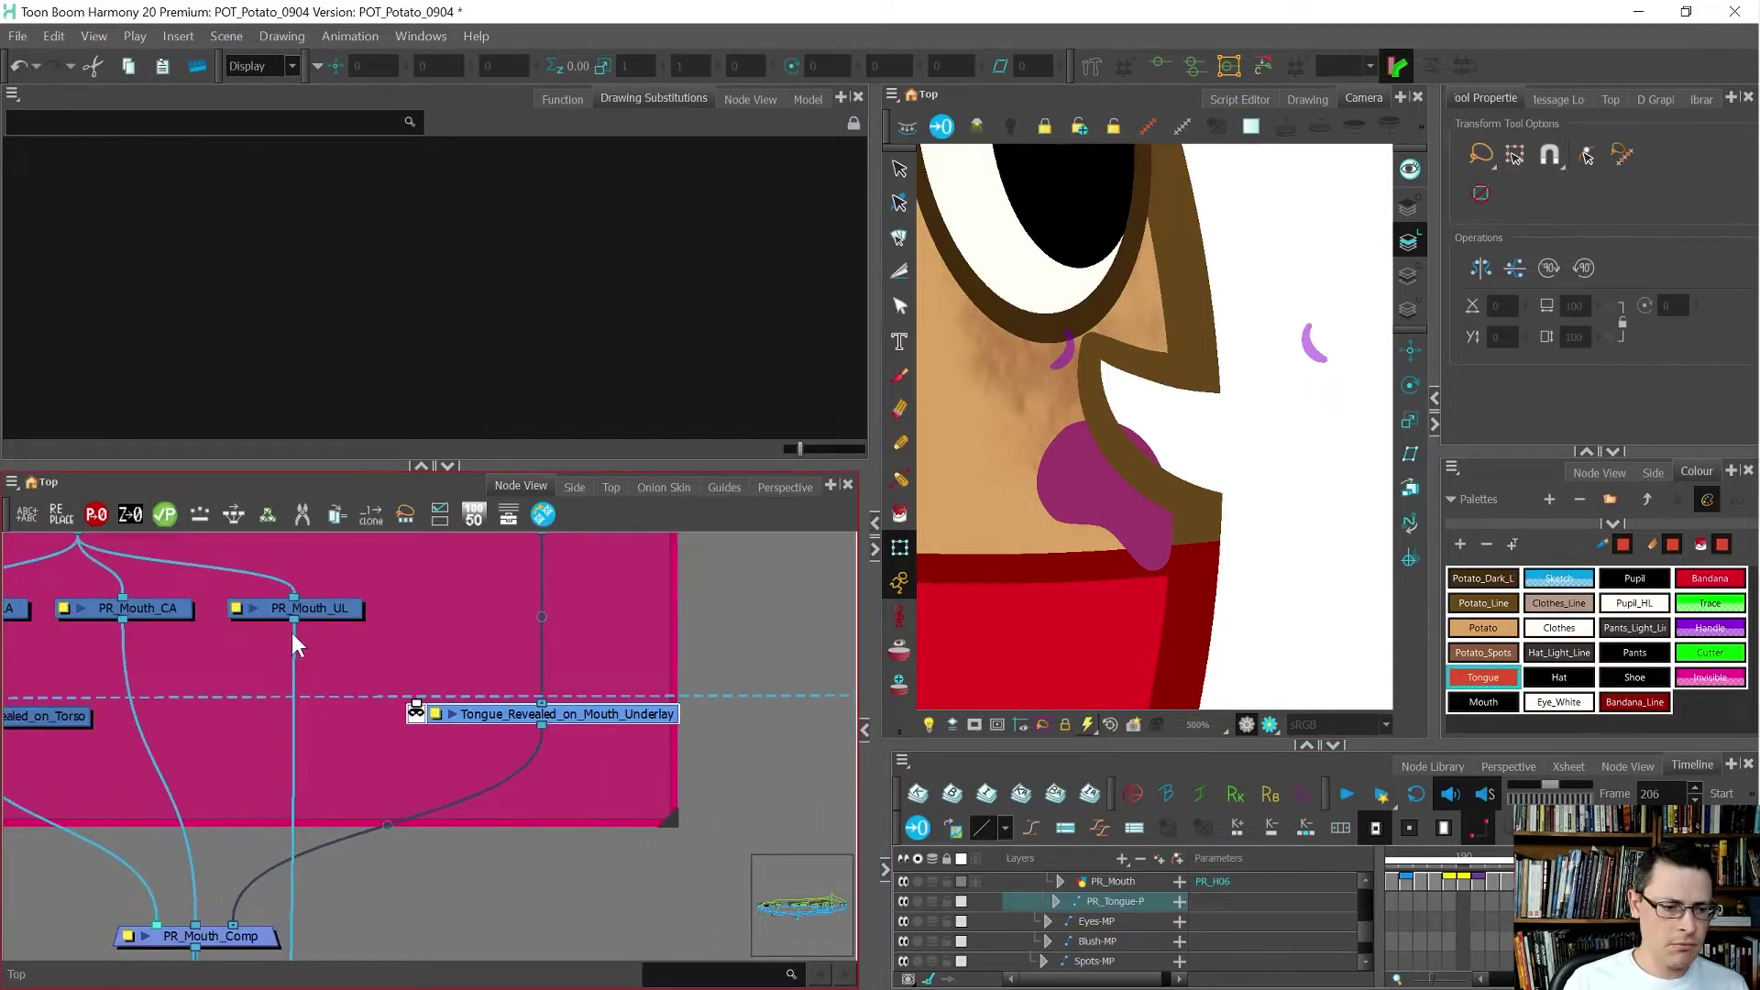
# - Connect PR_Mouth_UL to the matte port of the Tongue_Revealed_on_Mouth_Underlay cutter
pyautogui.moveTo(292, 620); pyautogui.dragTo(417, 706)
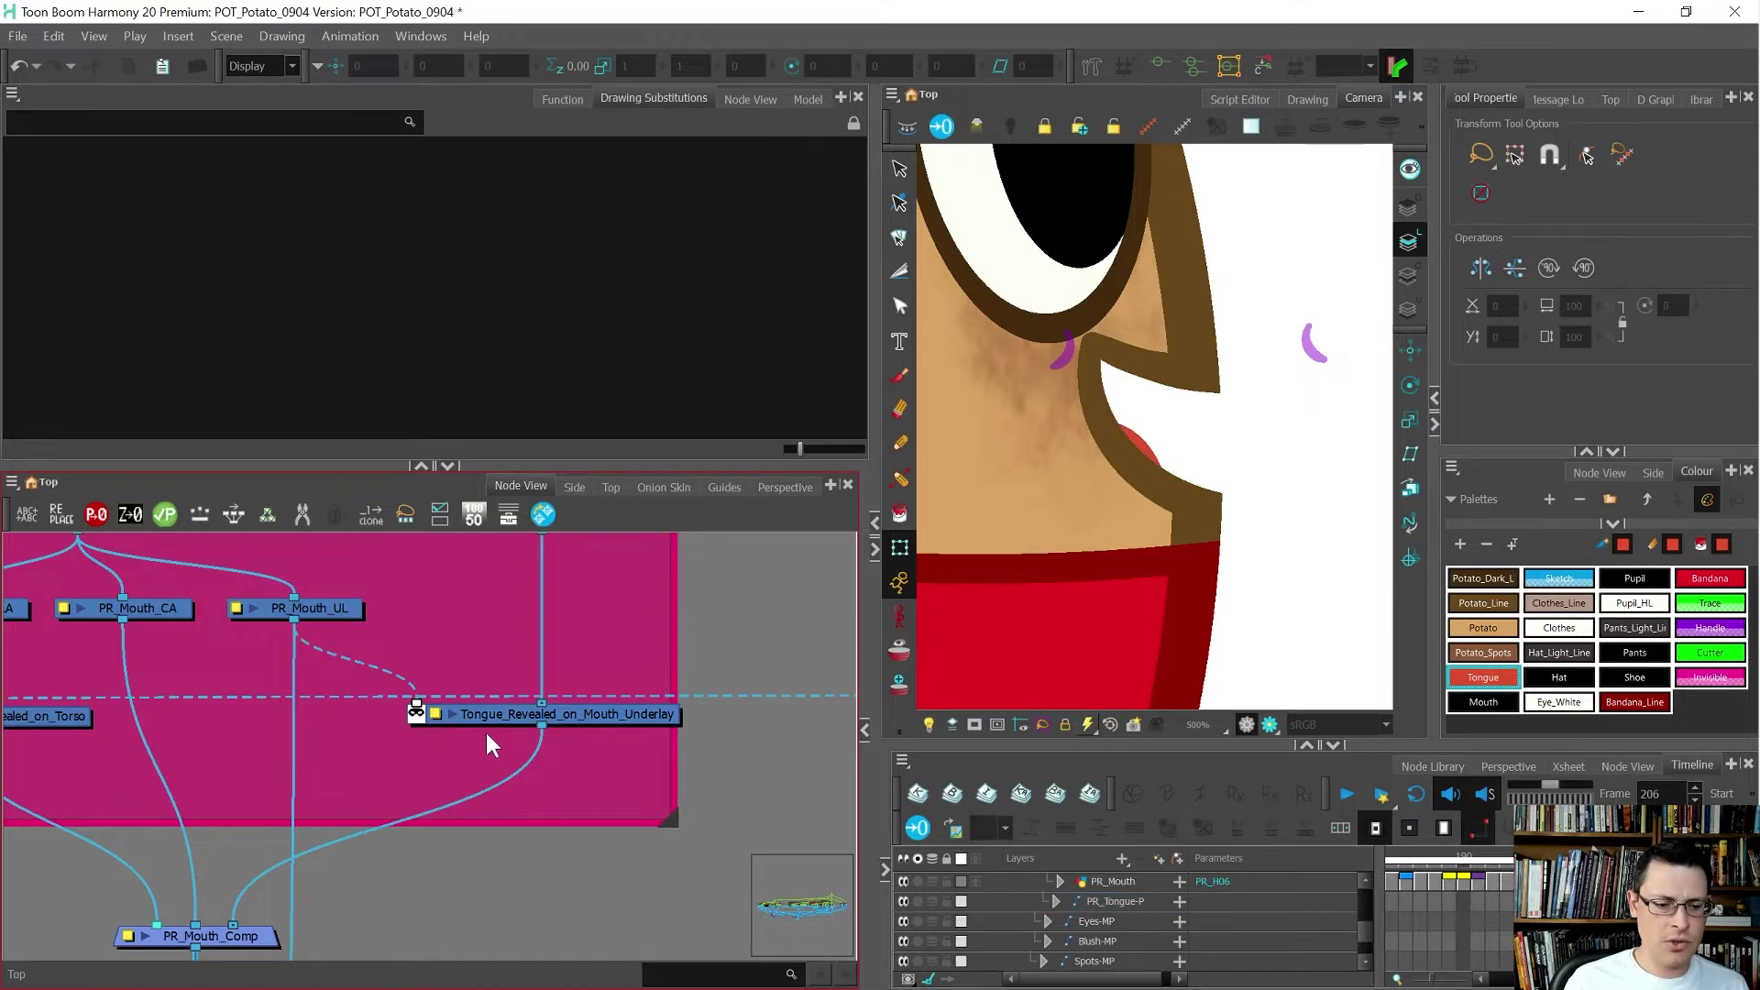
pyautogui.click(327, 609)
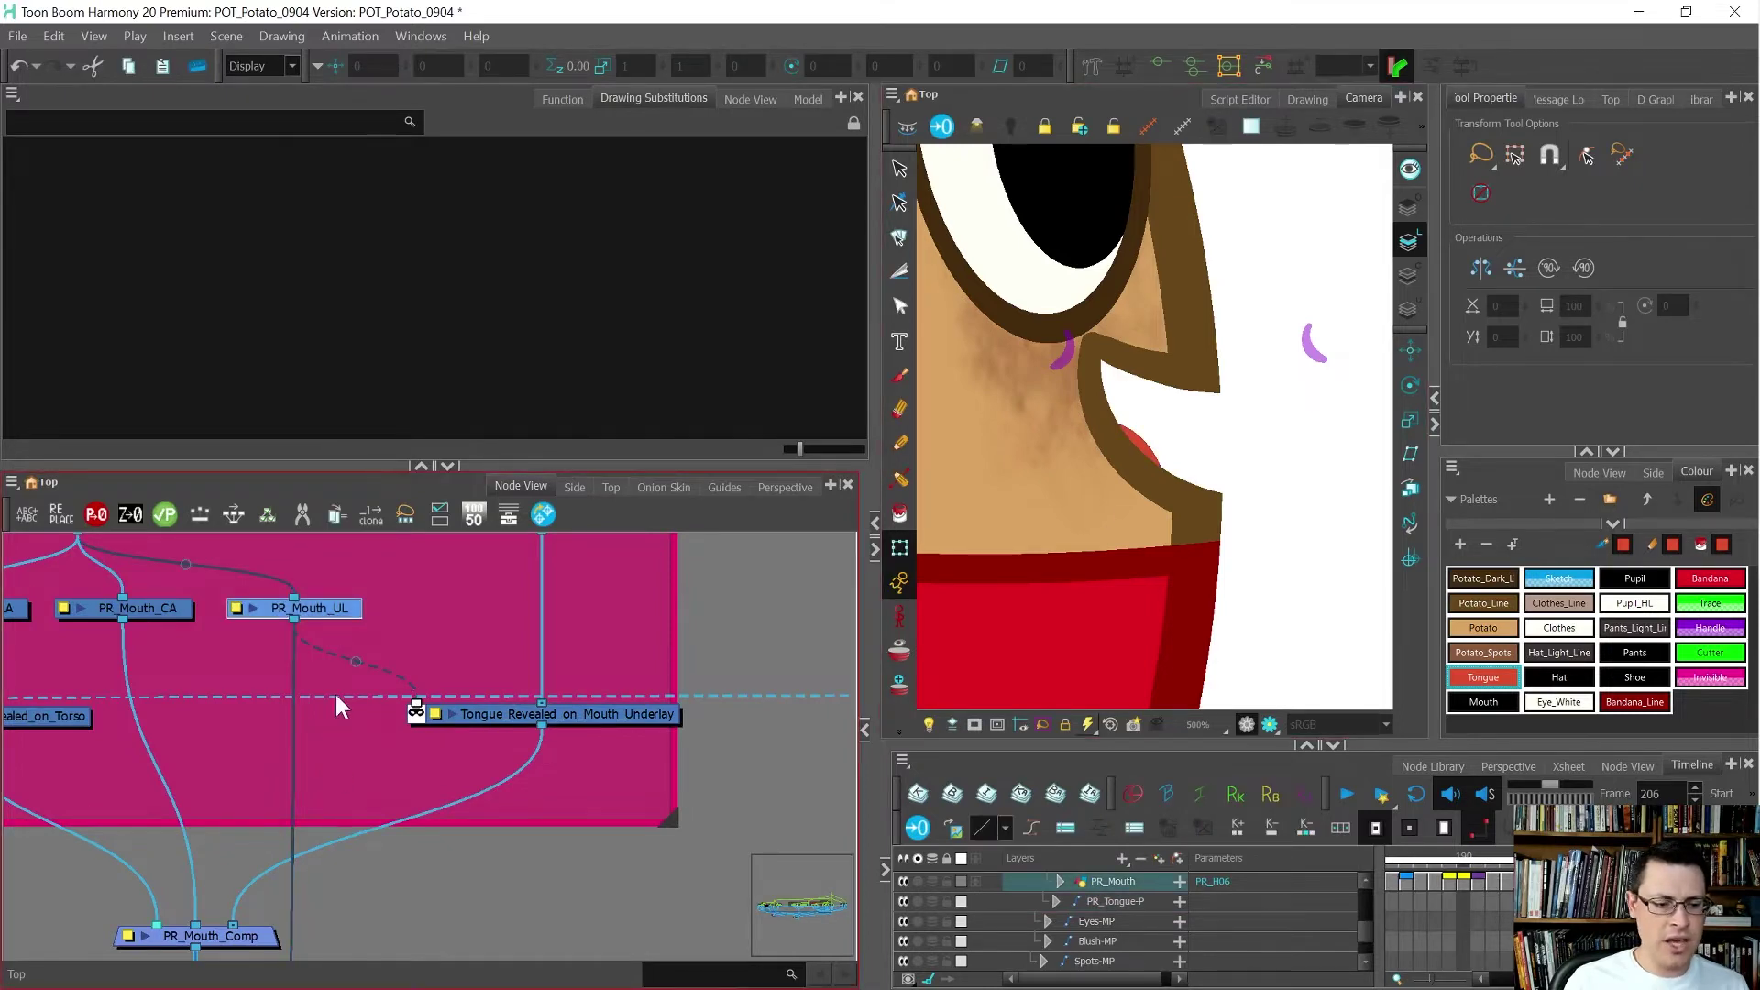
# - Temporarily connect PR_Mouth_UL to PR_Mouth_Comp to view the underlay shape, and disconnect it again
pyautogui.scroll(-2, 334, 692)
pyautogui.scroll(2, 321, 642)
pyautogui.moveTo(312, 619); pyautogui.dragTo(284, 877)
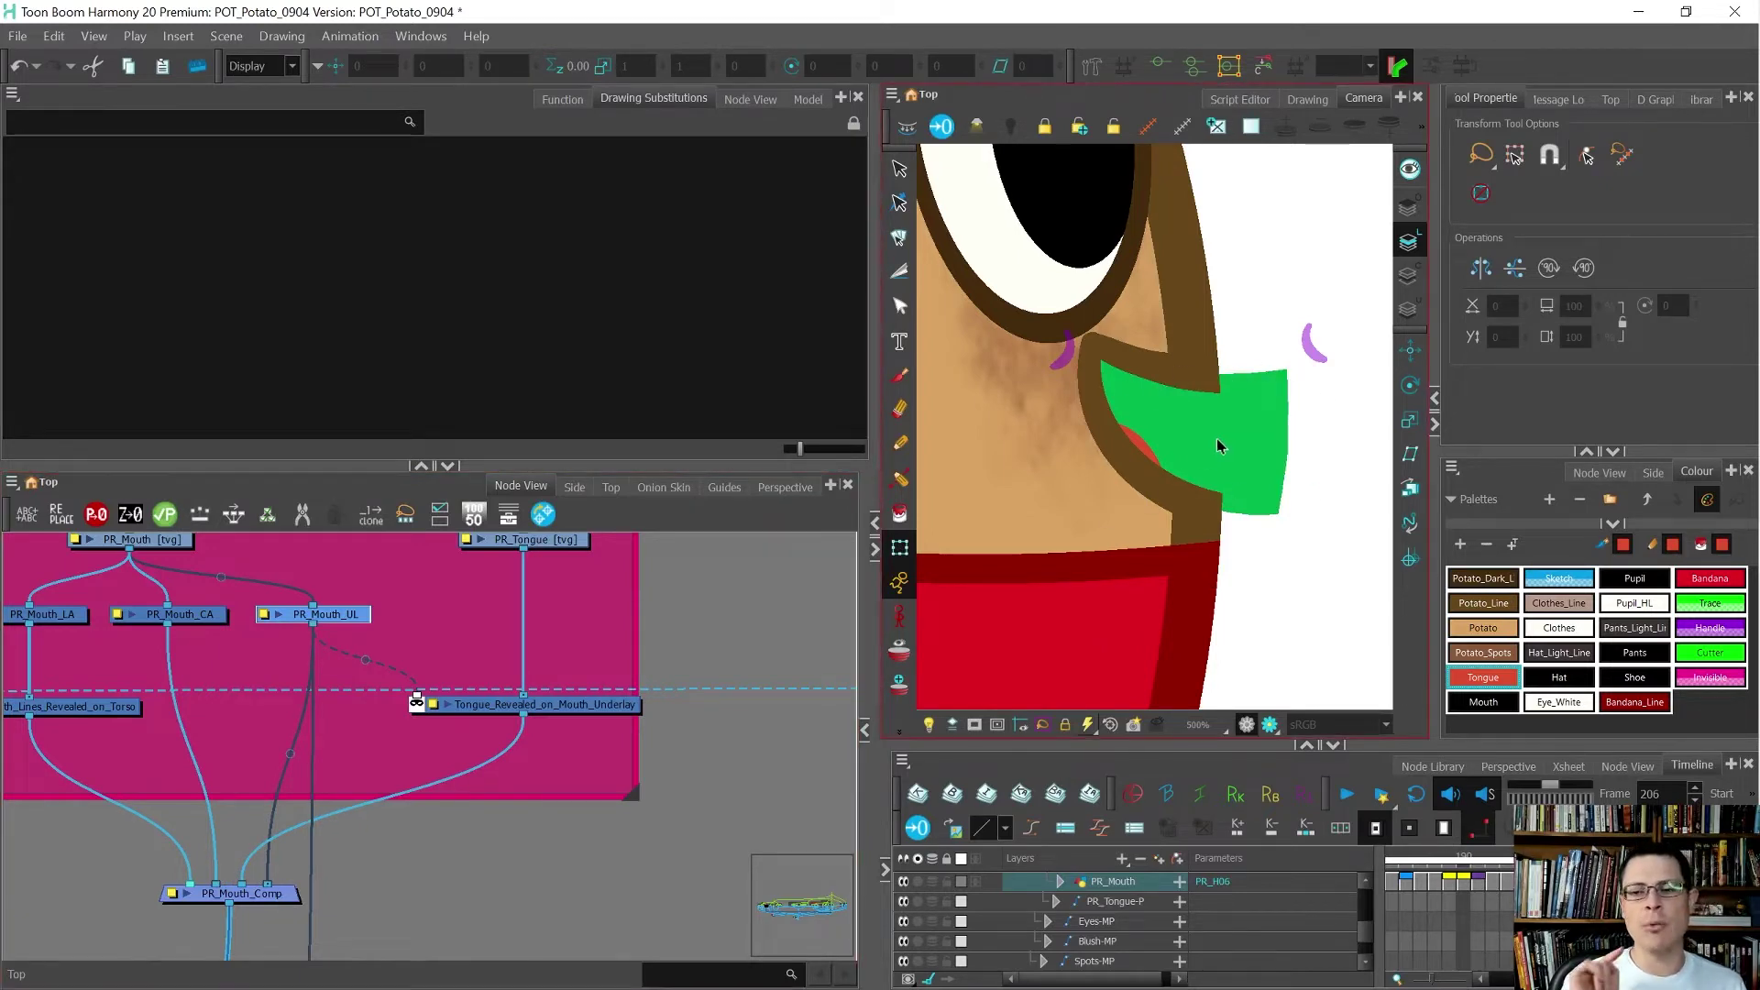
pyautogui.click(446, 712)
pyautogui.moveTo(266, 878); pyautogui.dragTo(289, 776)
pyautogui.click(352, 748)
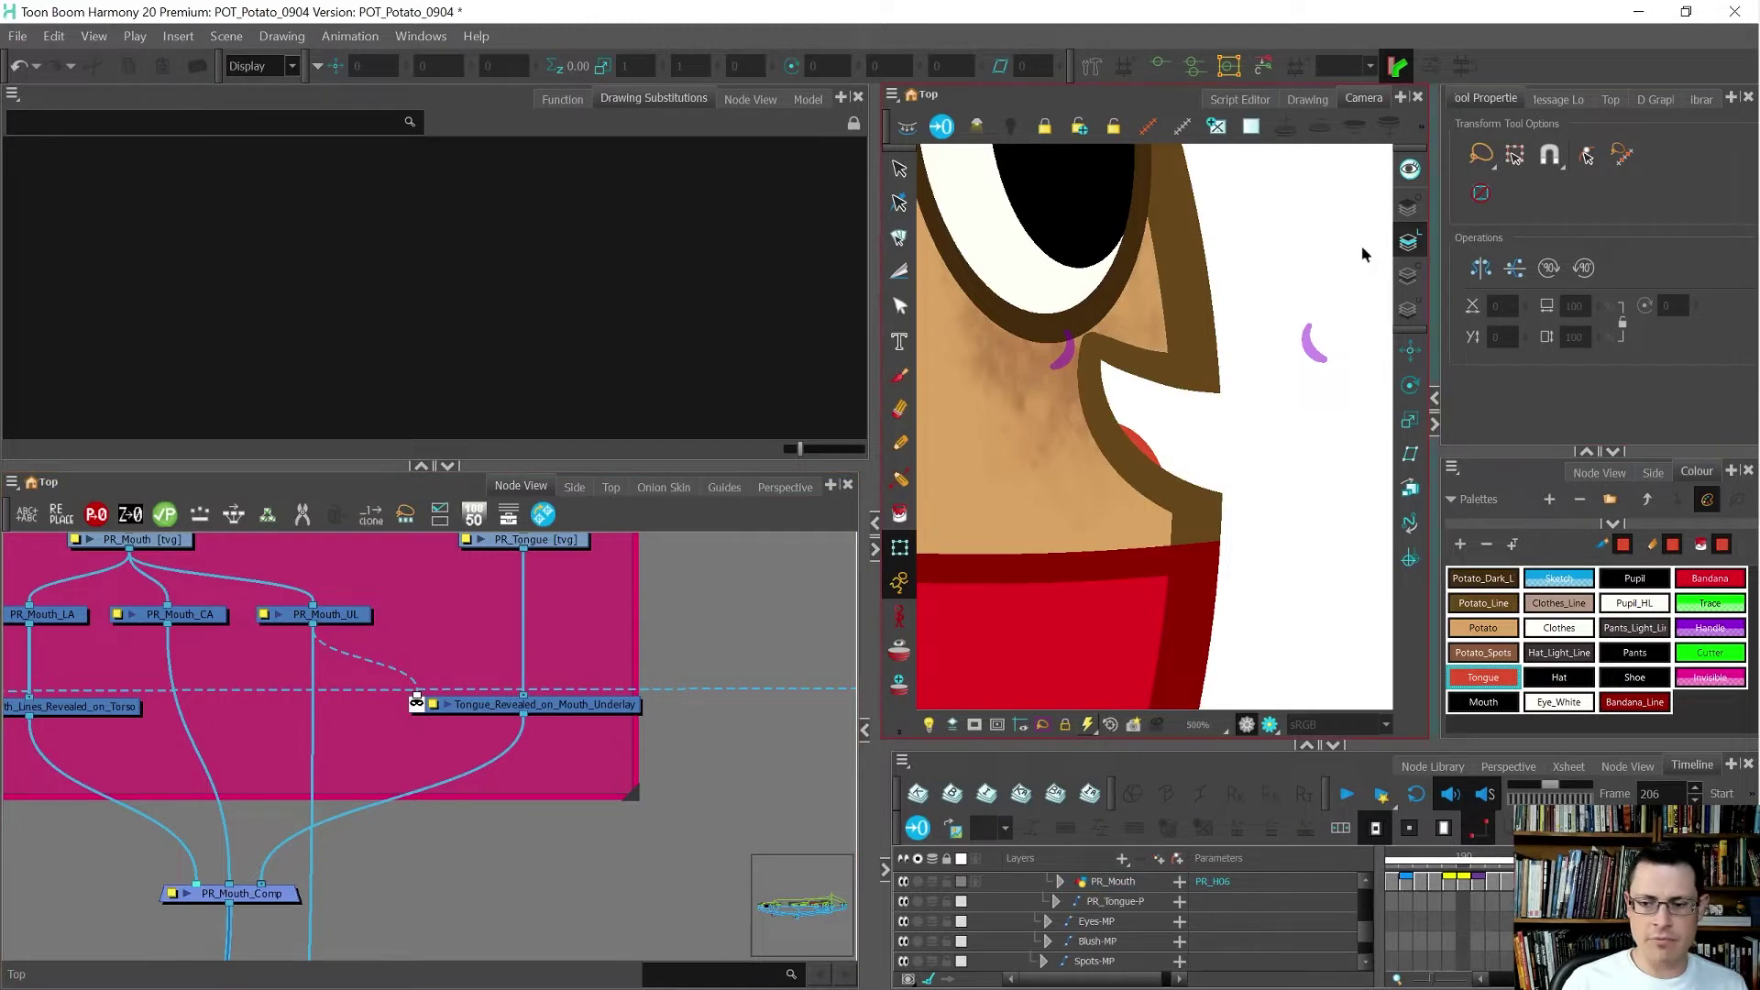
# - Duplicate the PR_H06 drawing of the PR_Mouth layer at frame 202 and rename the copy as PR_H02
pyautogui.scroll(-5, 1112, 466)
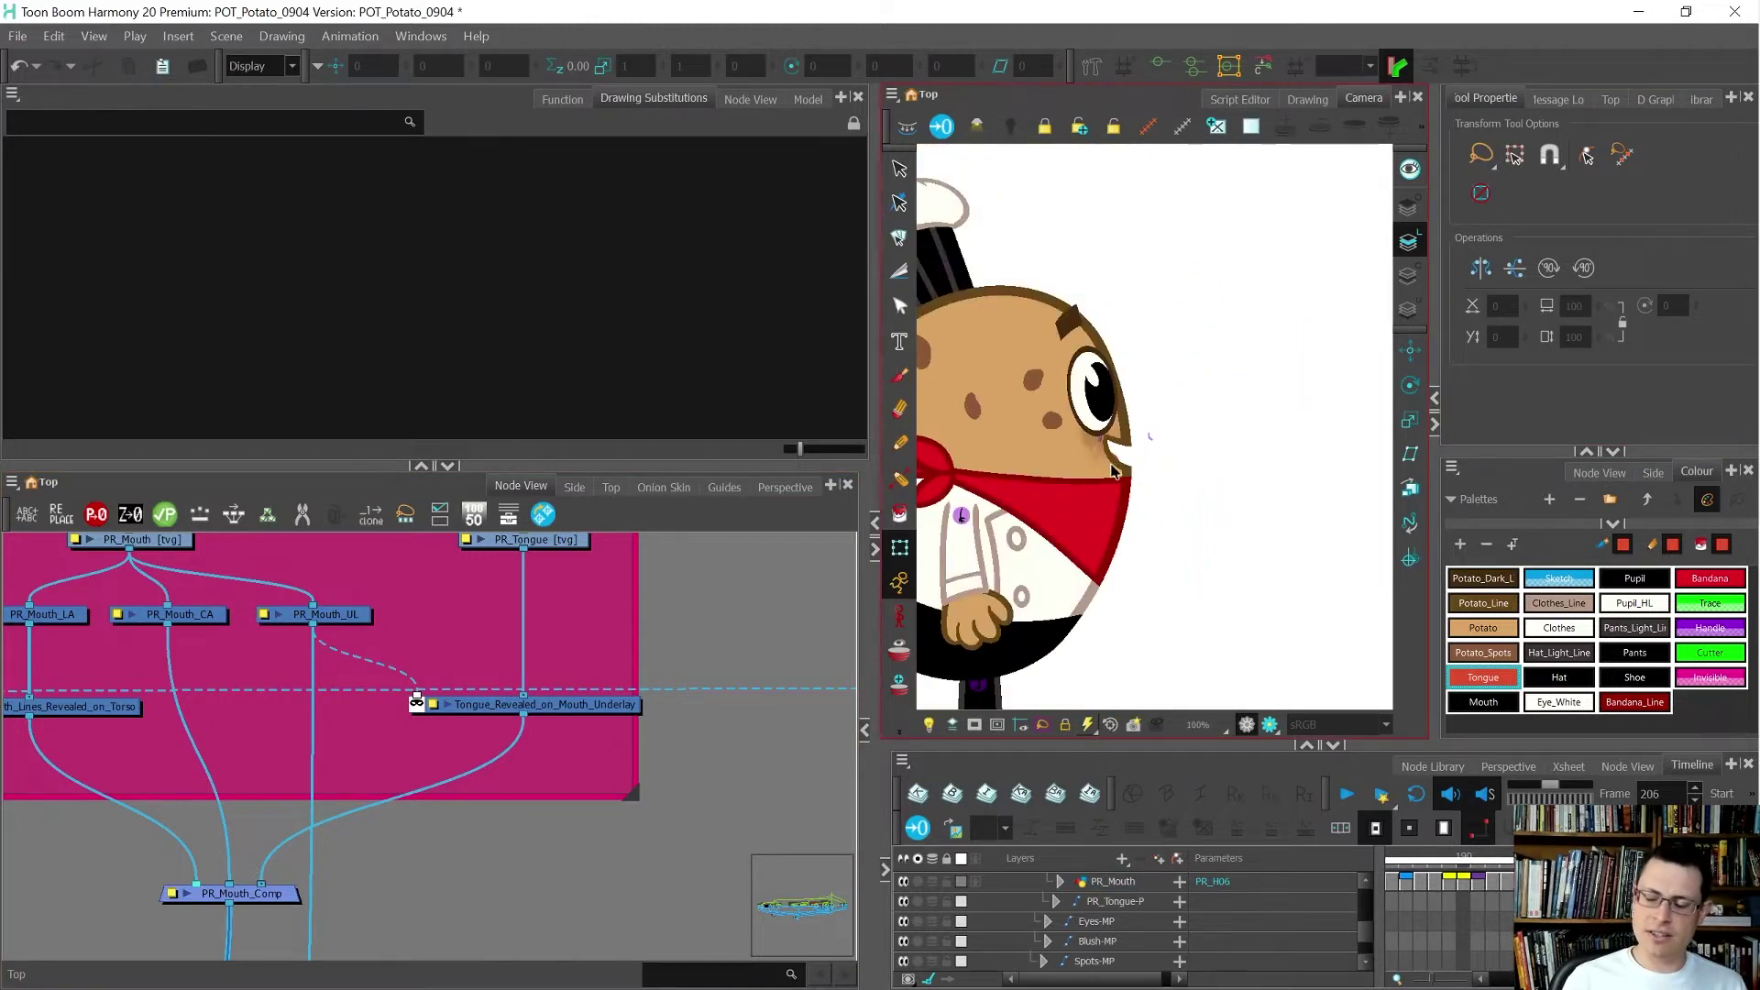
pyautogui.press('2')
pyautogui.press('2')
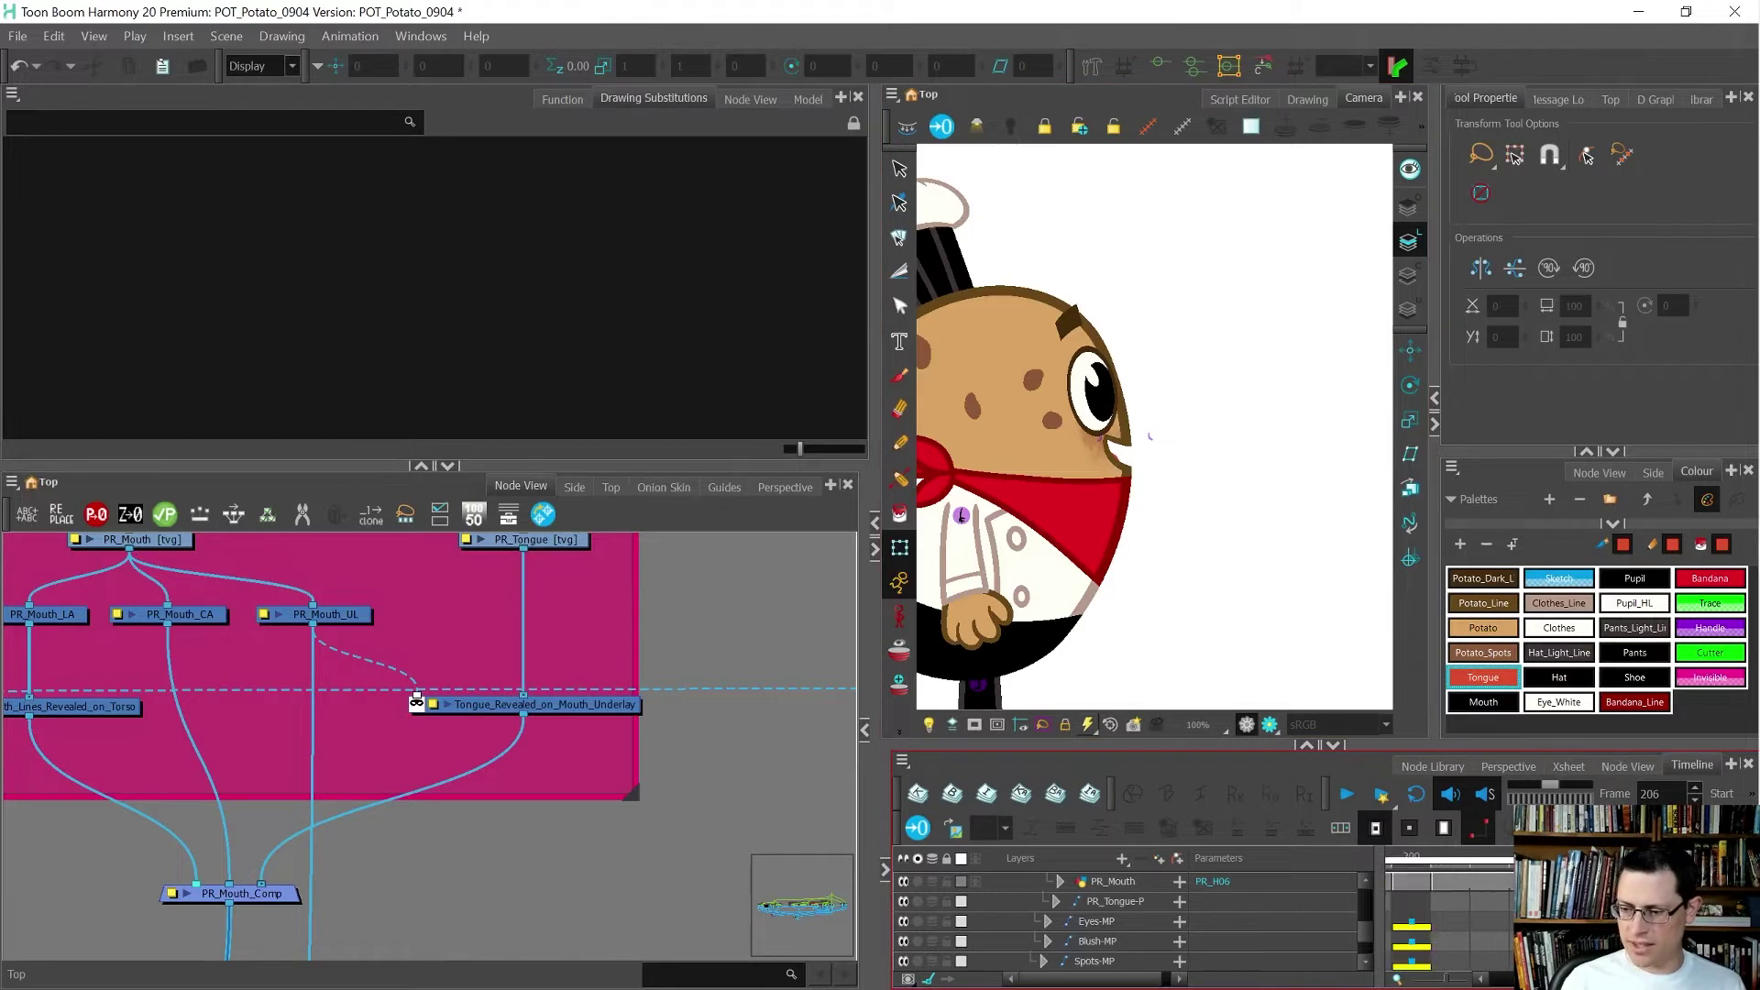
pyautogui.click(1113, 882)
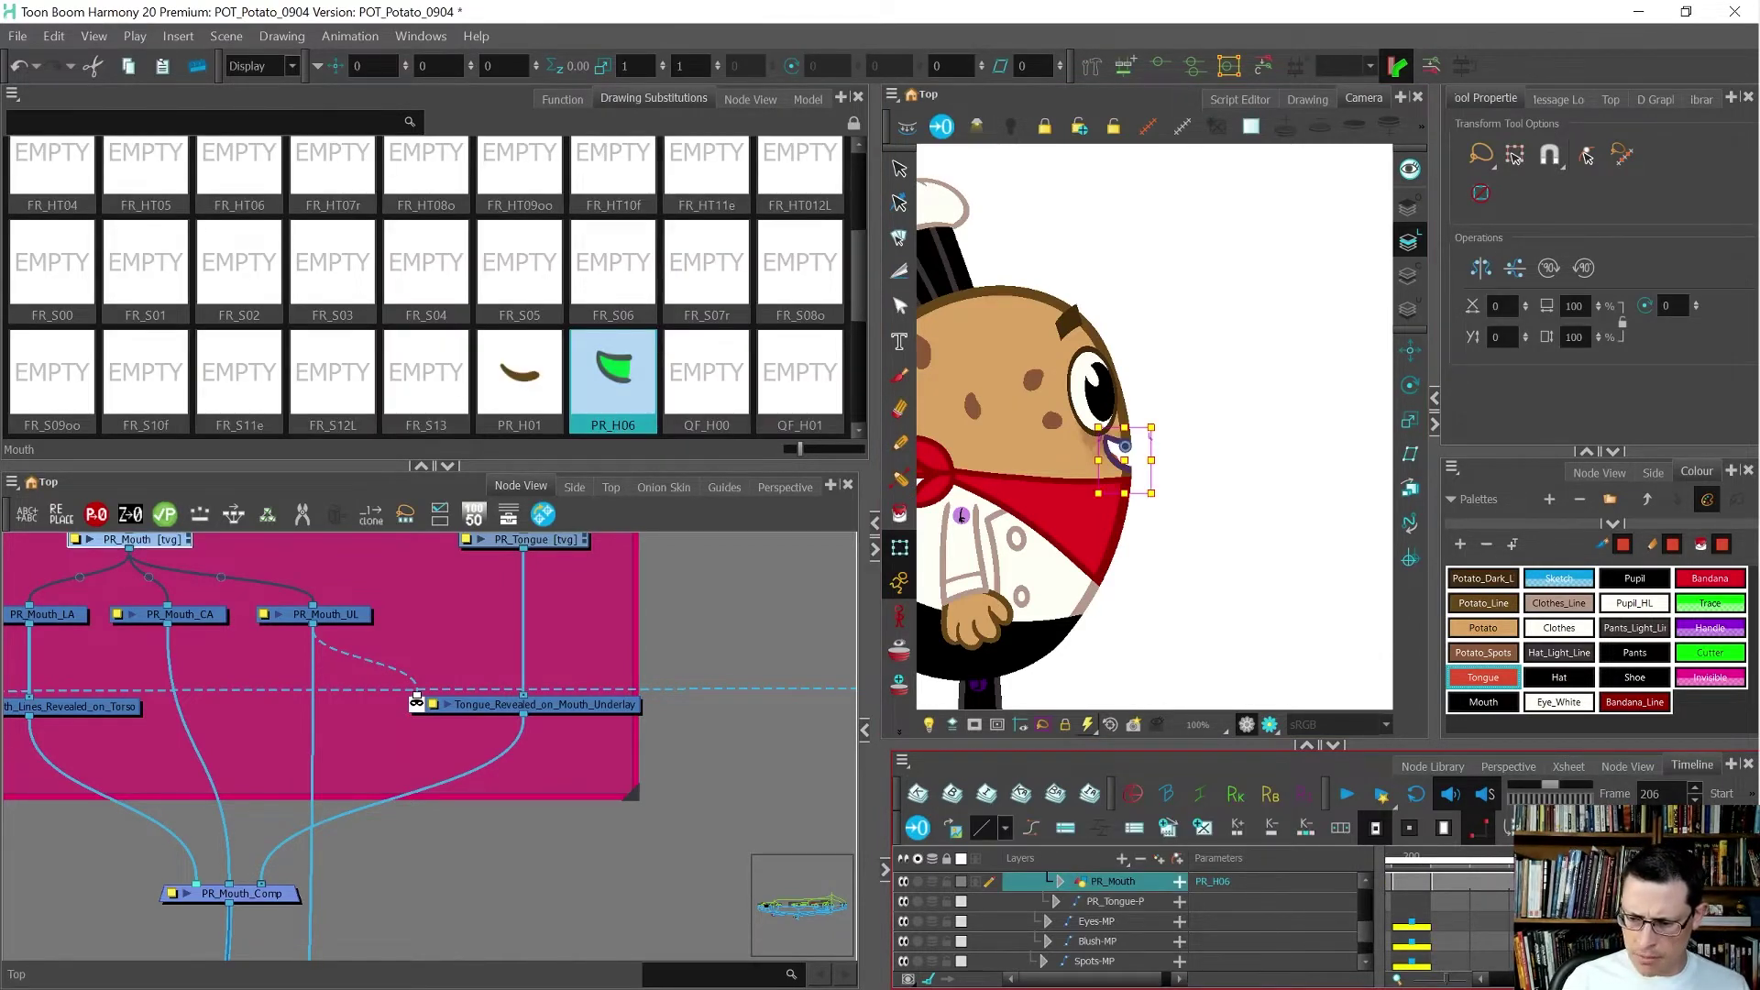
pyautogui.click(1455, 880)
pyautogui.press('=')
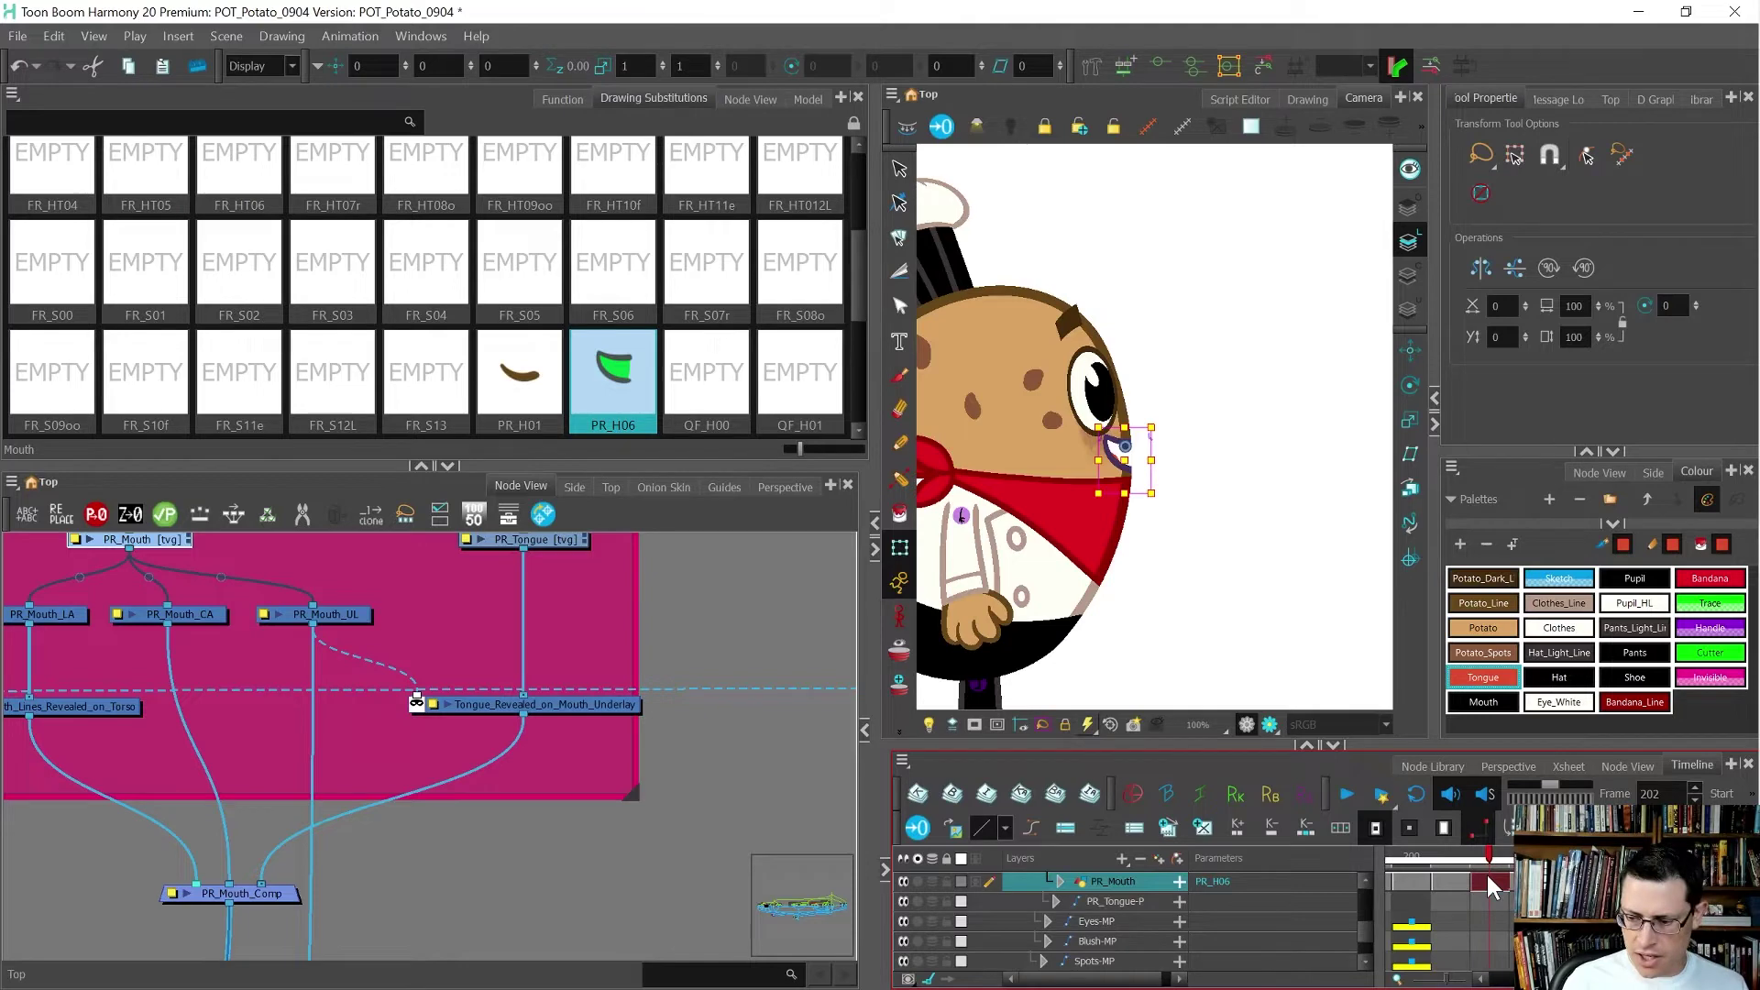
pyautogui.hotkey('alt', 'shift', 'd')
pyautogui.hotkey('ctrl', 'd')
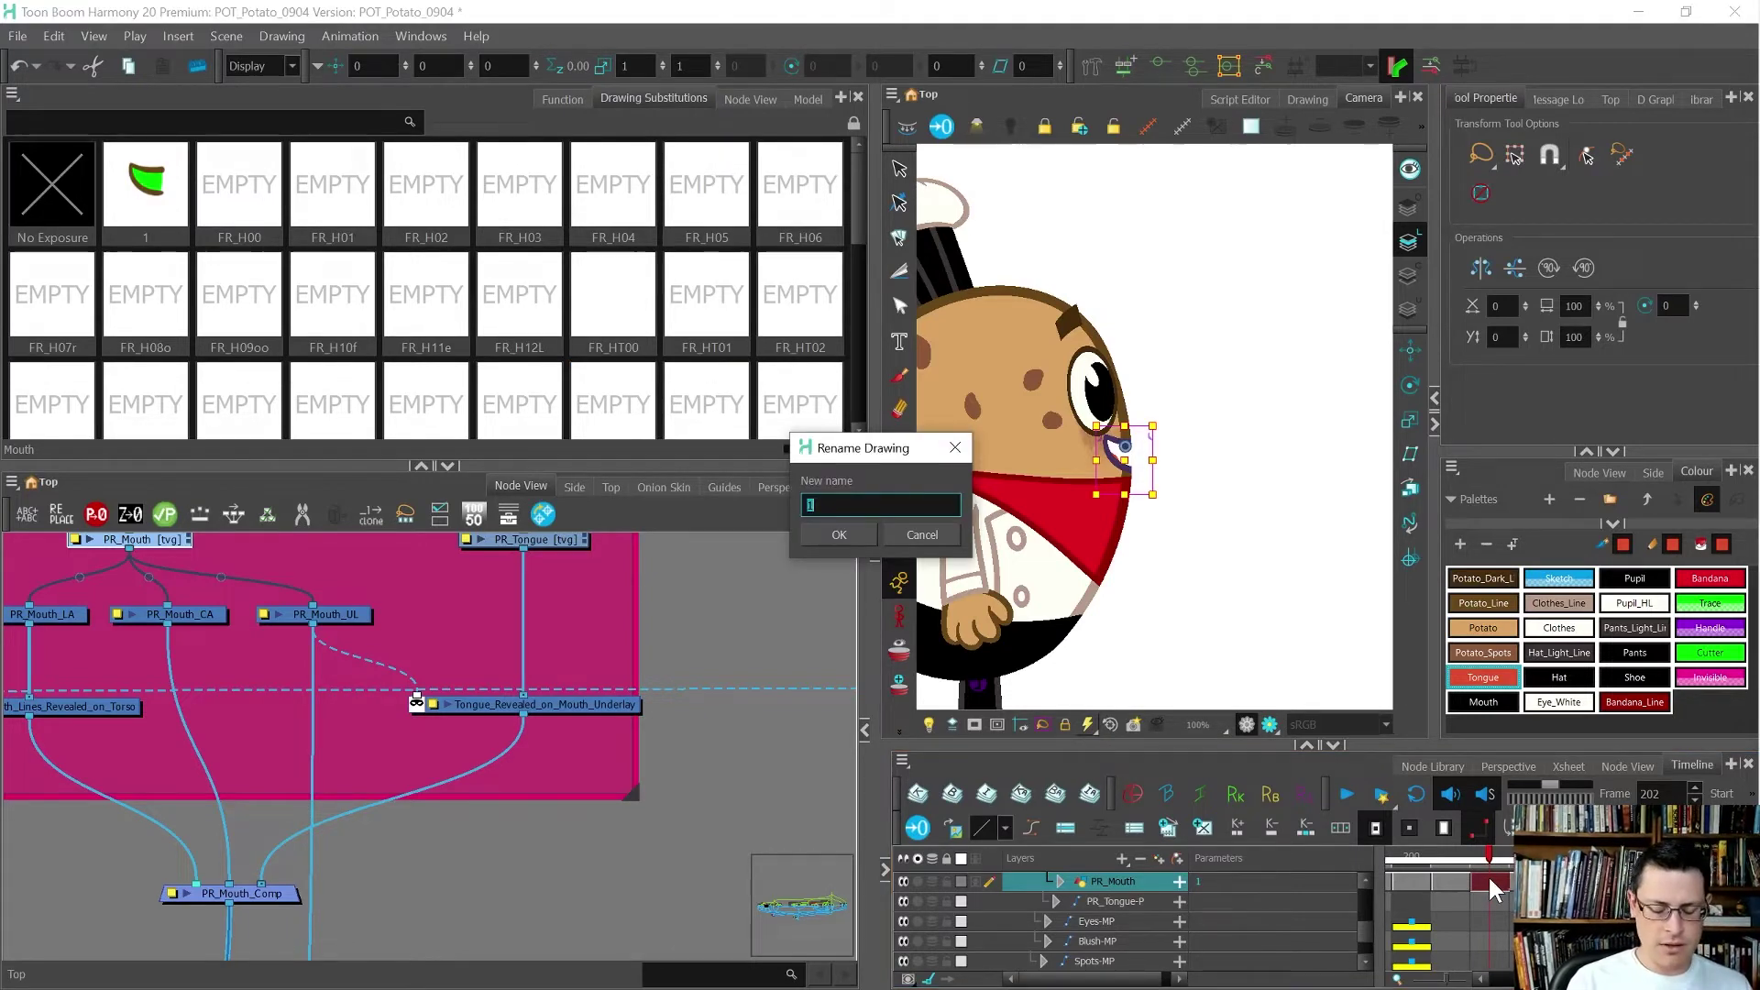
pyautogui.write('PR_H02')
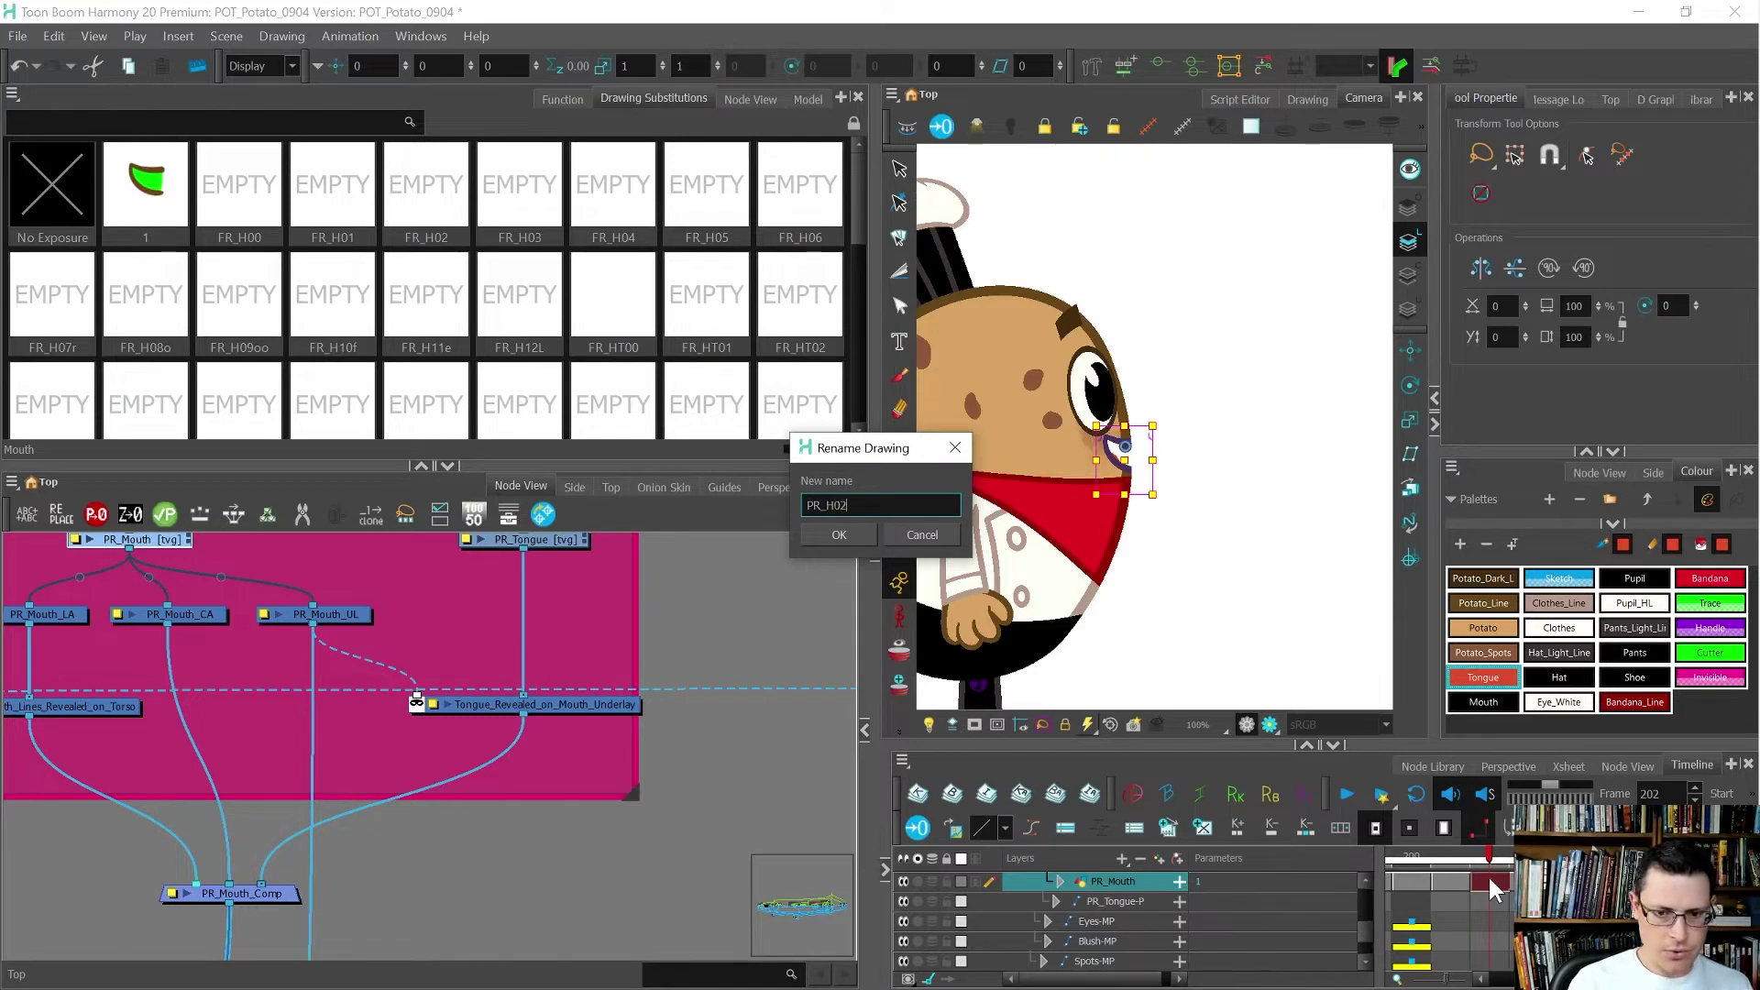
pyautogui.press('Return')
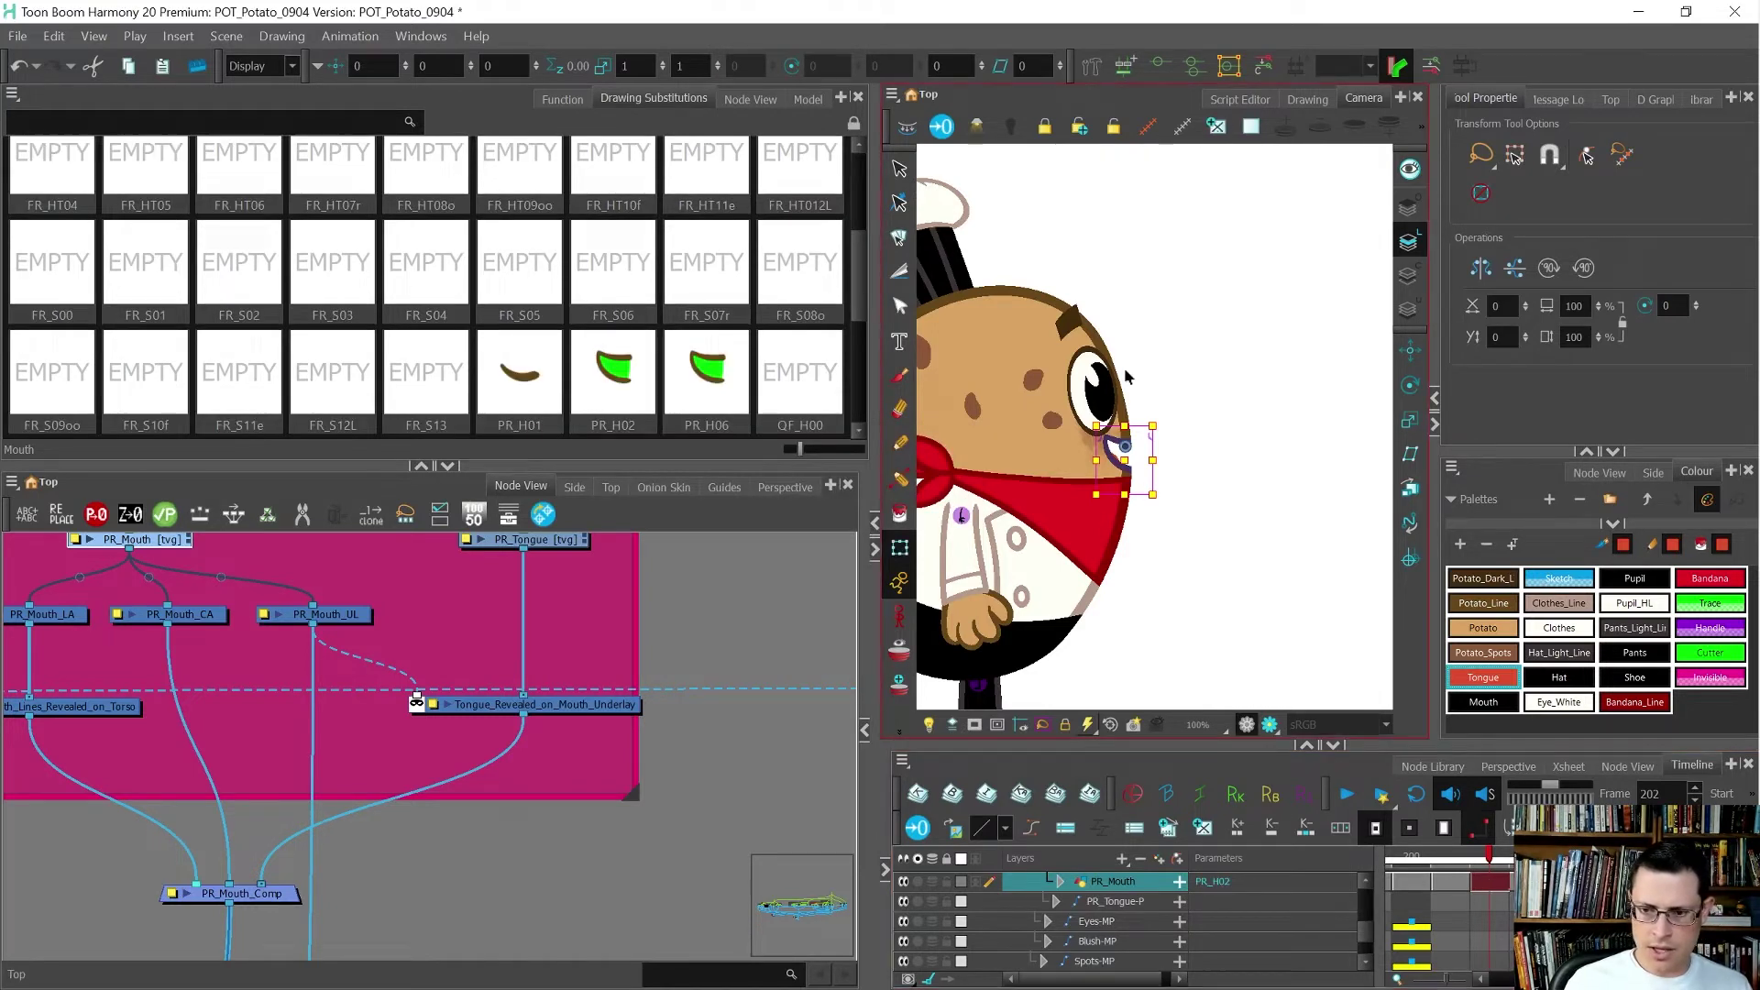
# - Activate the Contour Editor and turn on the light table for the PR_H02 mouth drawing
pyautogui.scroll(3, 1126, 376)
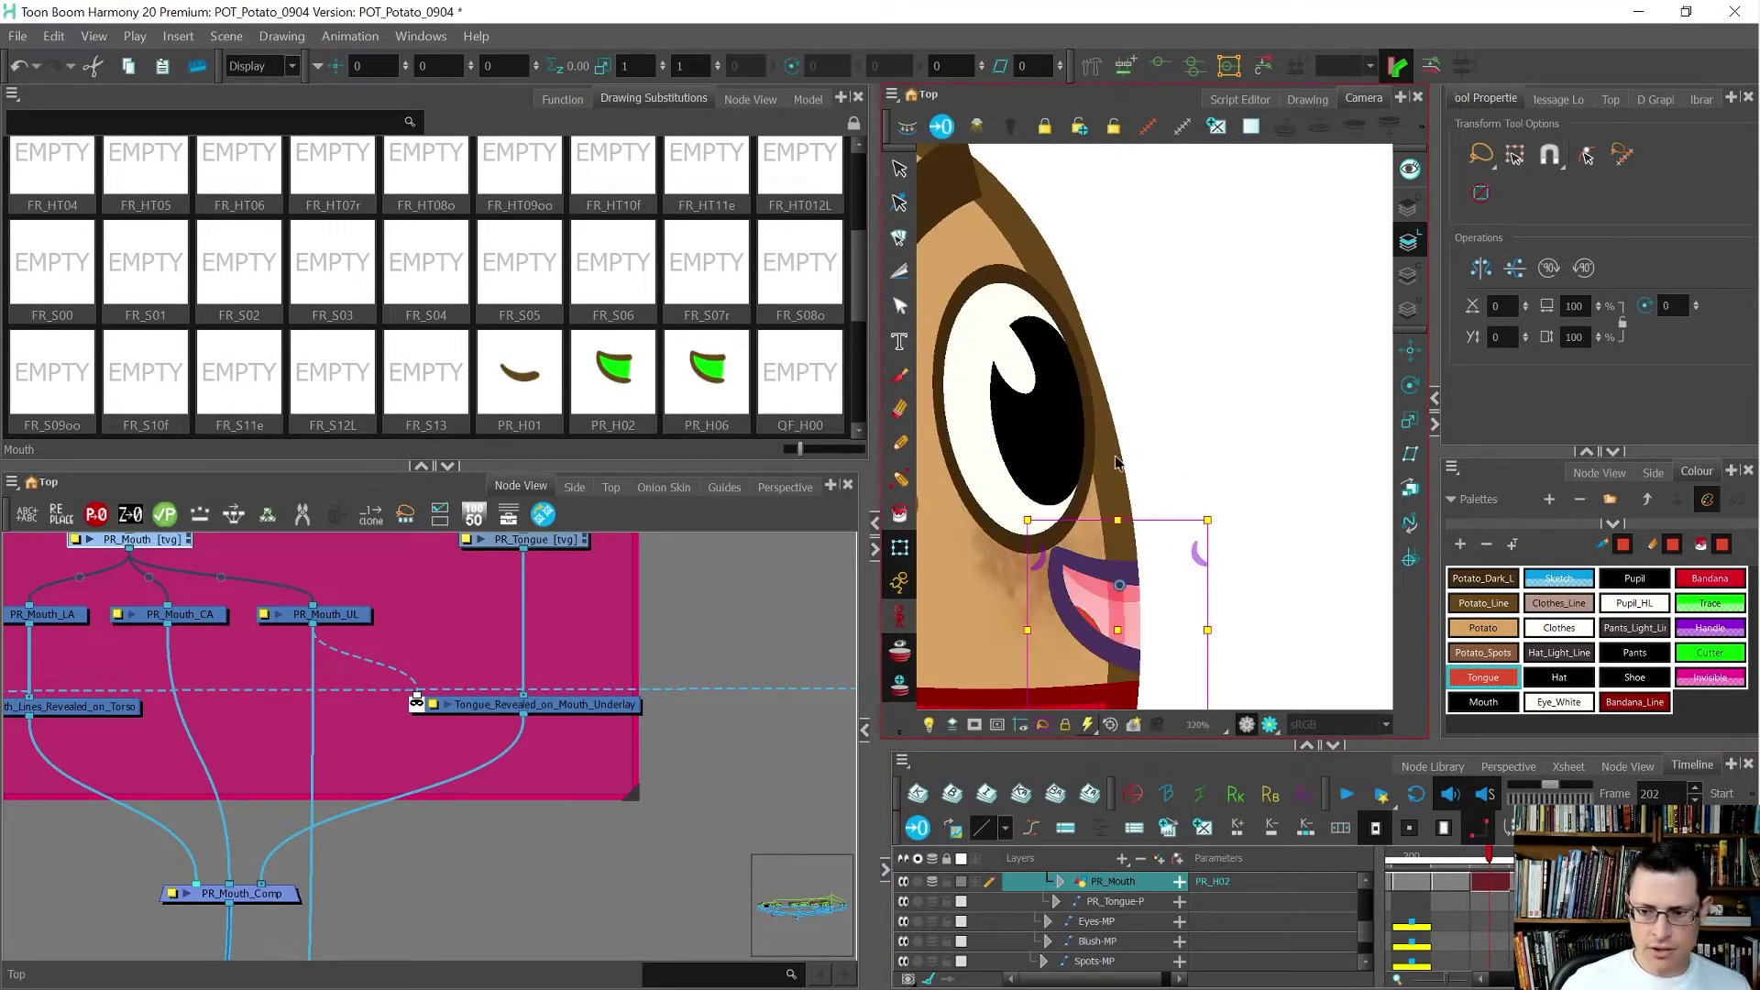
pyautogui.hotkey('alt', 'q')
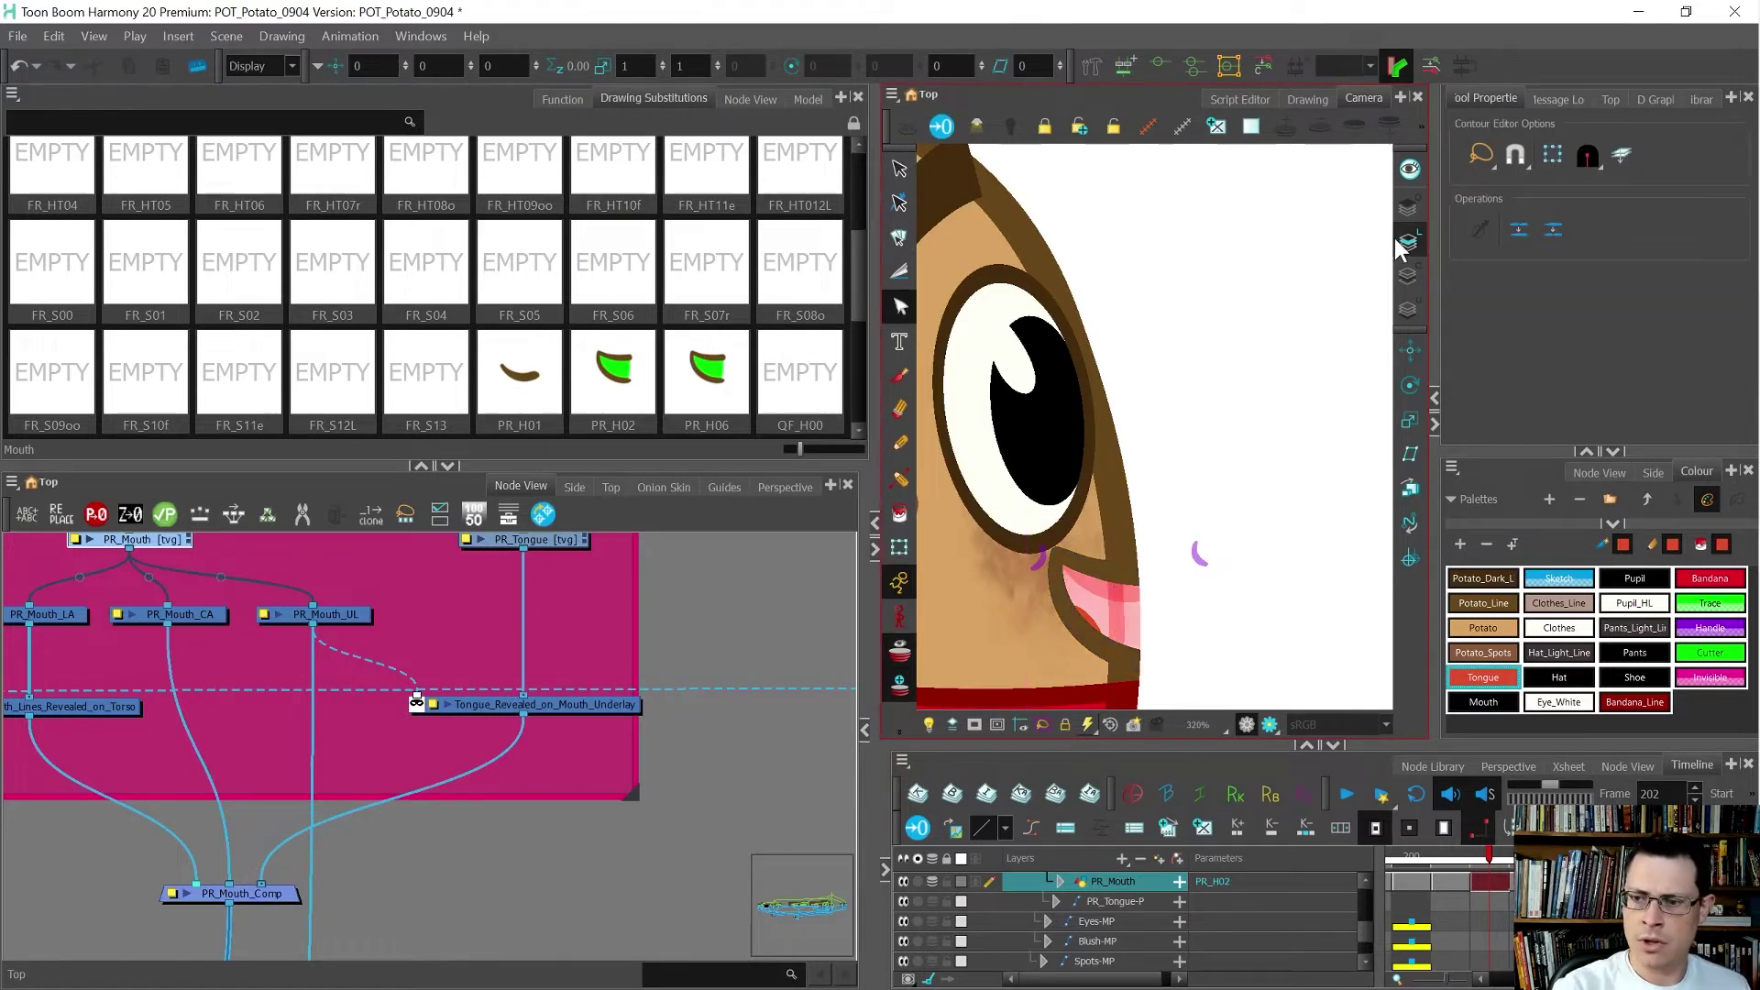
pyautogui.click(930, 724)
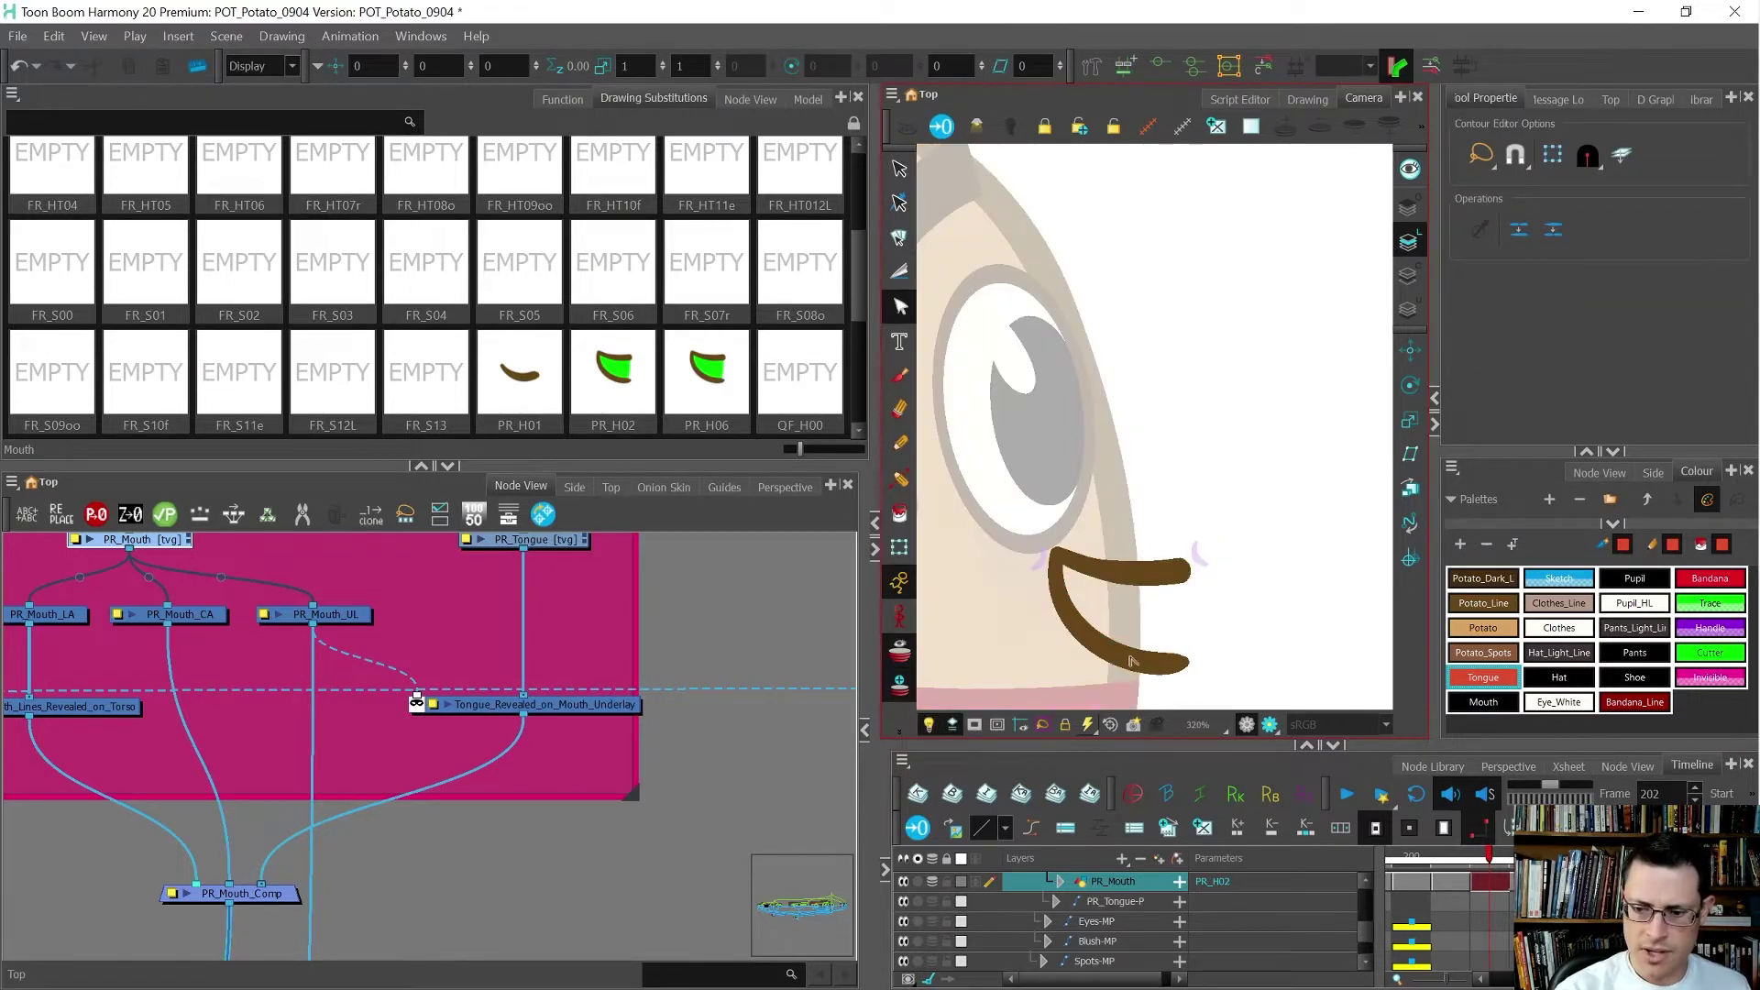
pyautogui.scroll(2, 1130, 660)
pyautogui.click(976, 723)
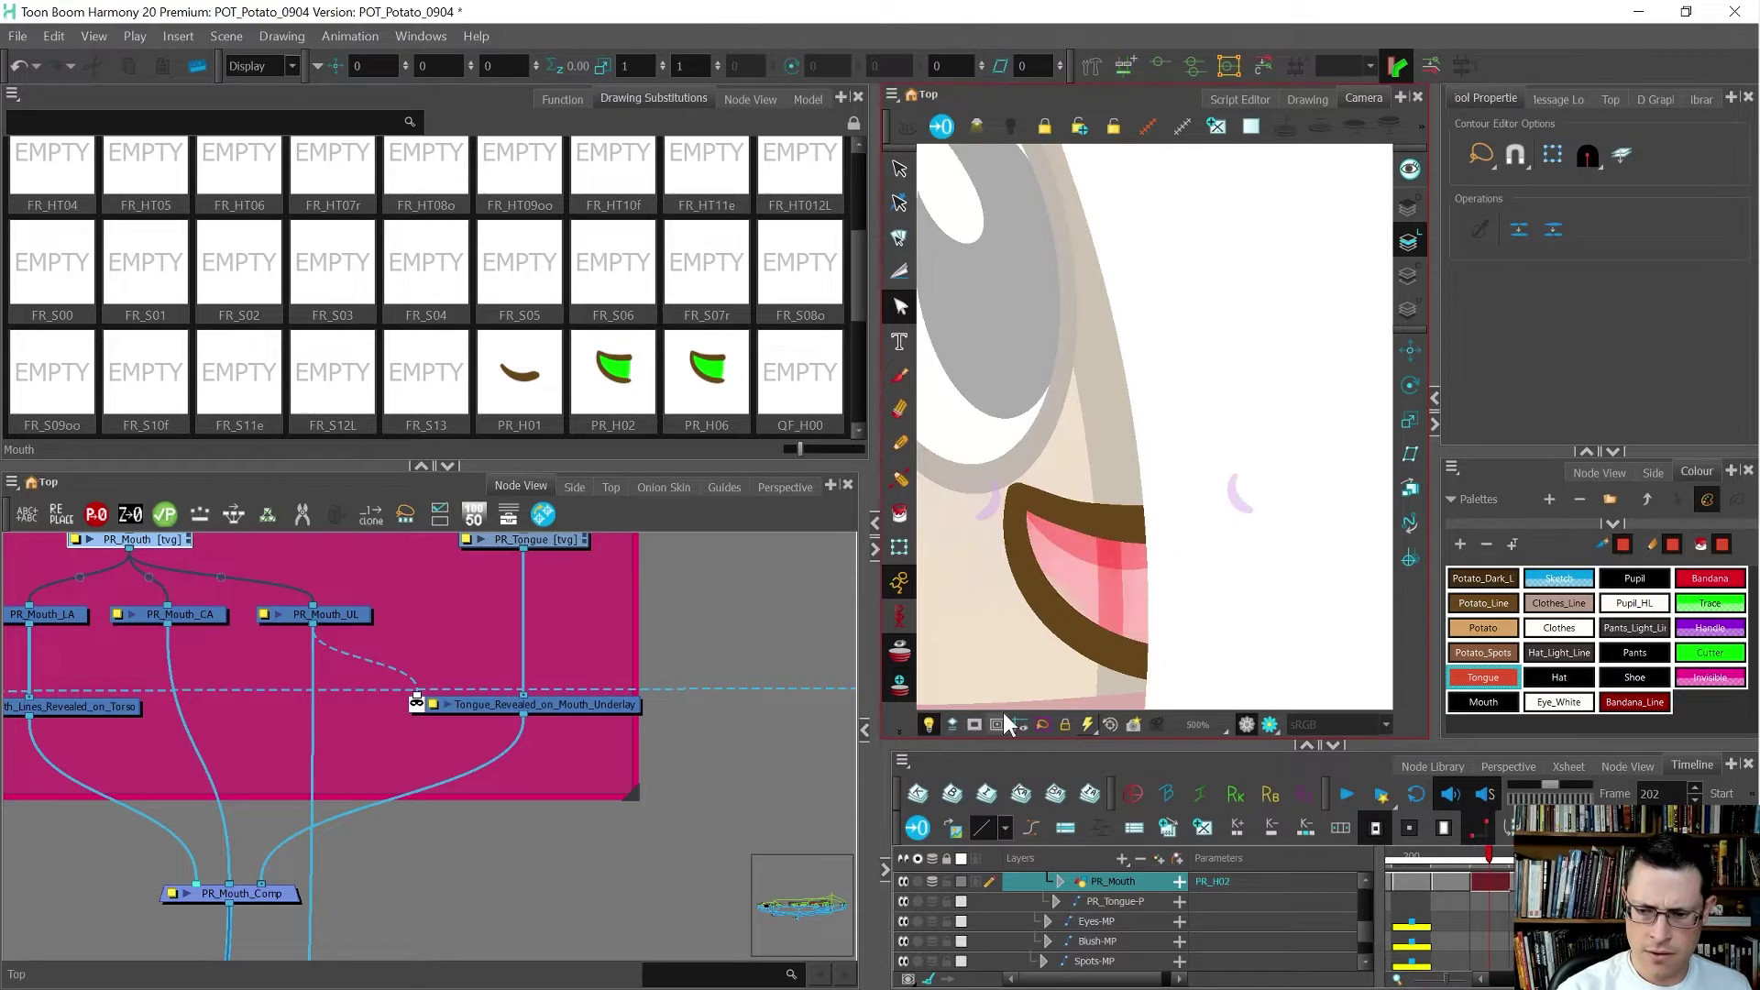
# - Reshape the upper mouth line of PR_H02 by adjusting its outer end and curve
pyautogui.click(1008, 541)
pyautogui.click(1018, 498)
pyautogui.moveTo(1272, 433)
pyautogui.mouseDown()
pyautogui.moveTo(1186, 479)
pyautogui.moveTo(1150, 608)
pyautogui.mouseUp()
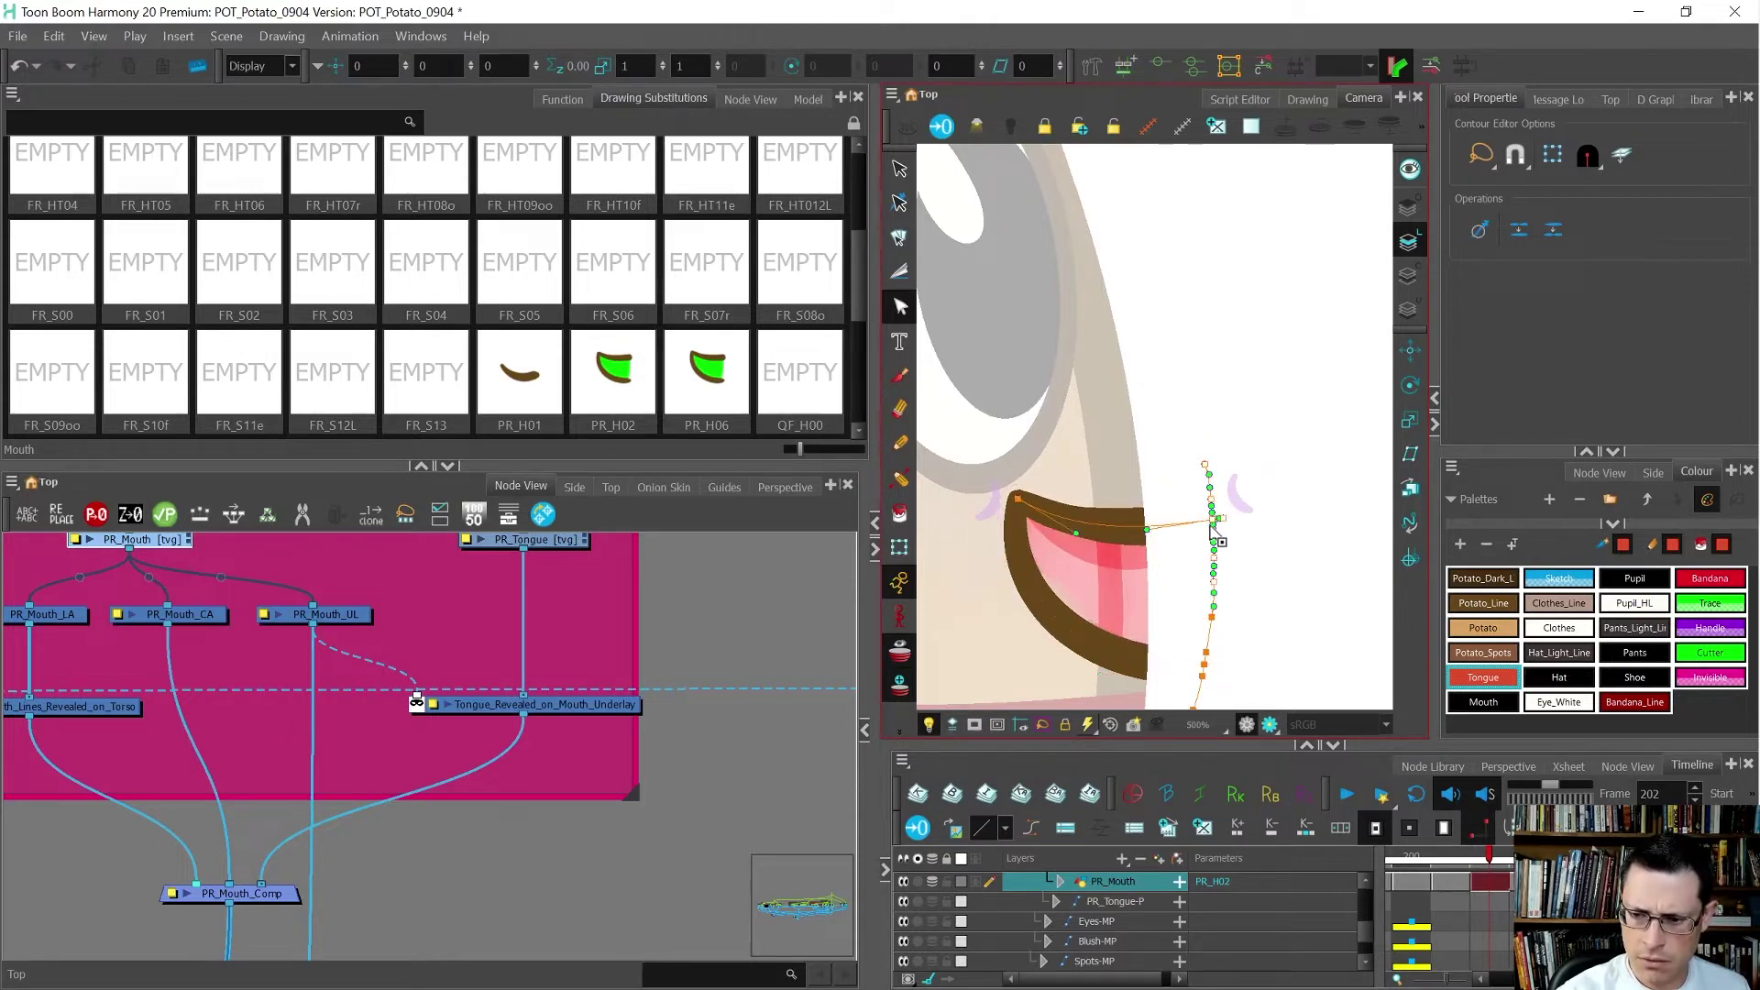
pyautogui.moveTo(1215, 531); pyautogui.dragTo(1129, 541)
# - Raise the outer end of PR_H02's lower mouth line and bend it into a narrow opening below the upper line
pyautogui.click(1012, 603)
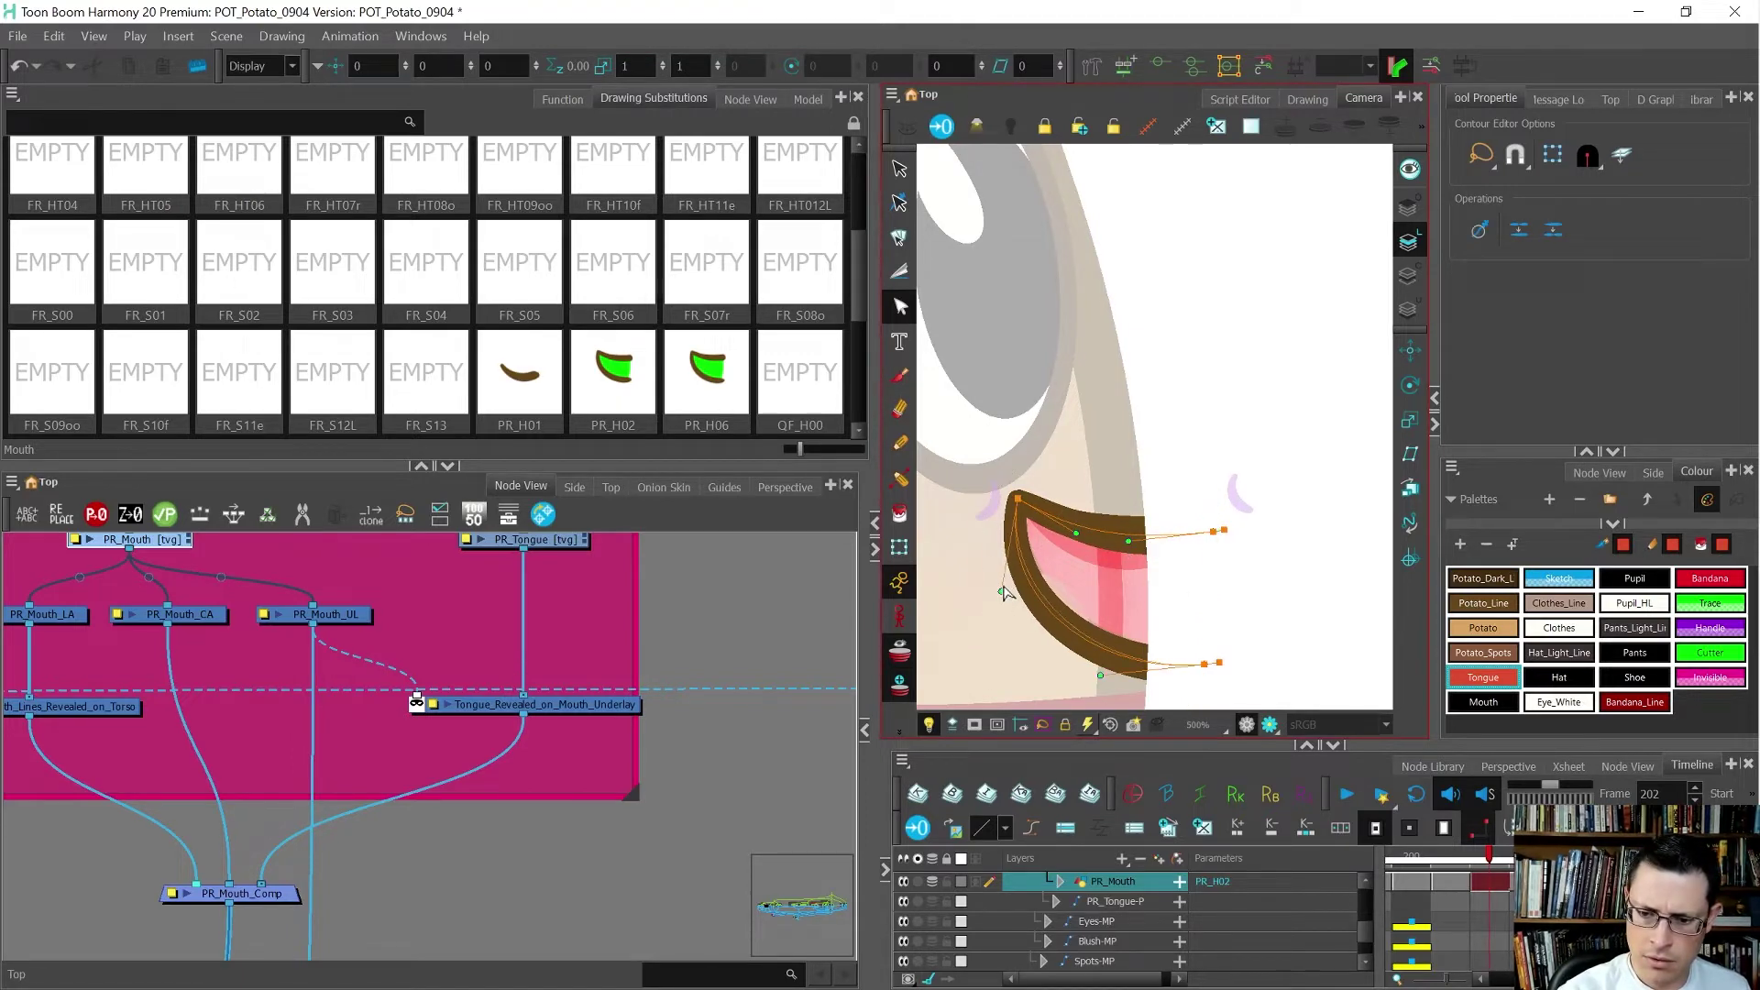
pyautogui.click(1103, 600)
pyautogui.moveTo(1268, 601)
pyautogui.mouseDown()
pyautogui.moveTo(1127, 687)
pyautogui.moveTo(1258, 601)
pyautogui.mouseUp()
pyautogui.moveTo(1205, 664); pyautogui.dragTo(1215, 589)
pyautogui.click(1018, 500)
pyautogui.moveTo(1016, 559); pyautogui.dragTo(1031, 581)
# - Flip through the PR_Mouth drawings PR_H01, PR_H02 and PR_H06 to compare the mouth shapes
pyautogui.press(',')
pyautogui.press('.')
pyautogui.press('.')
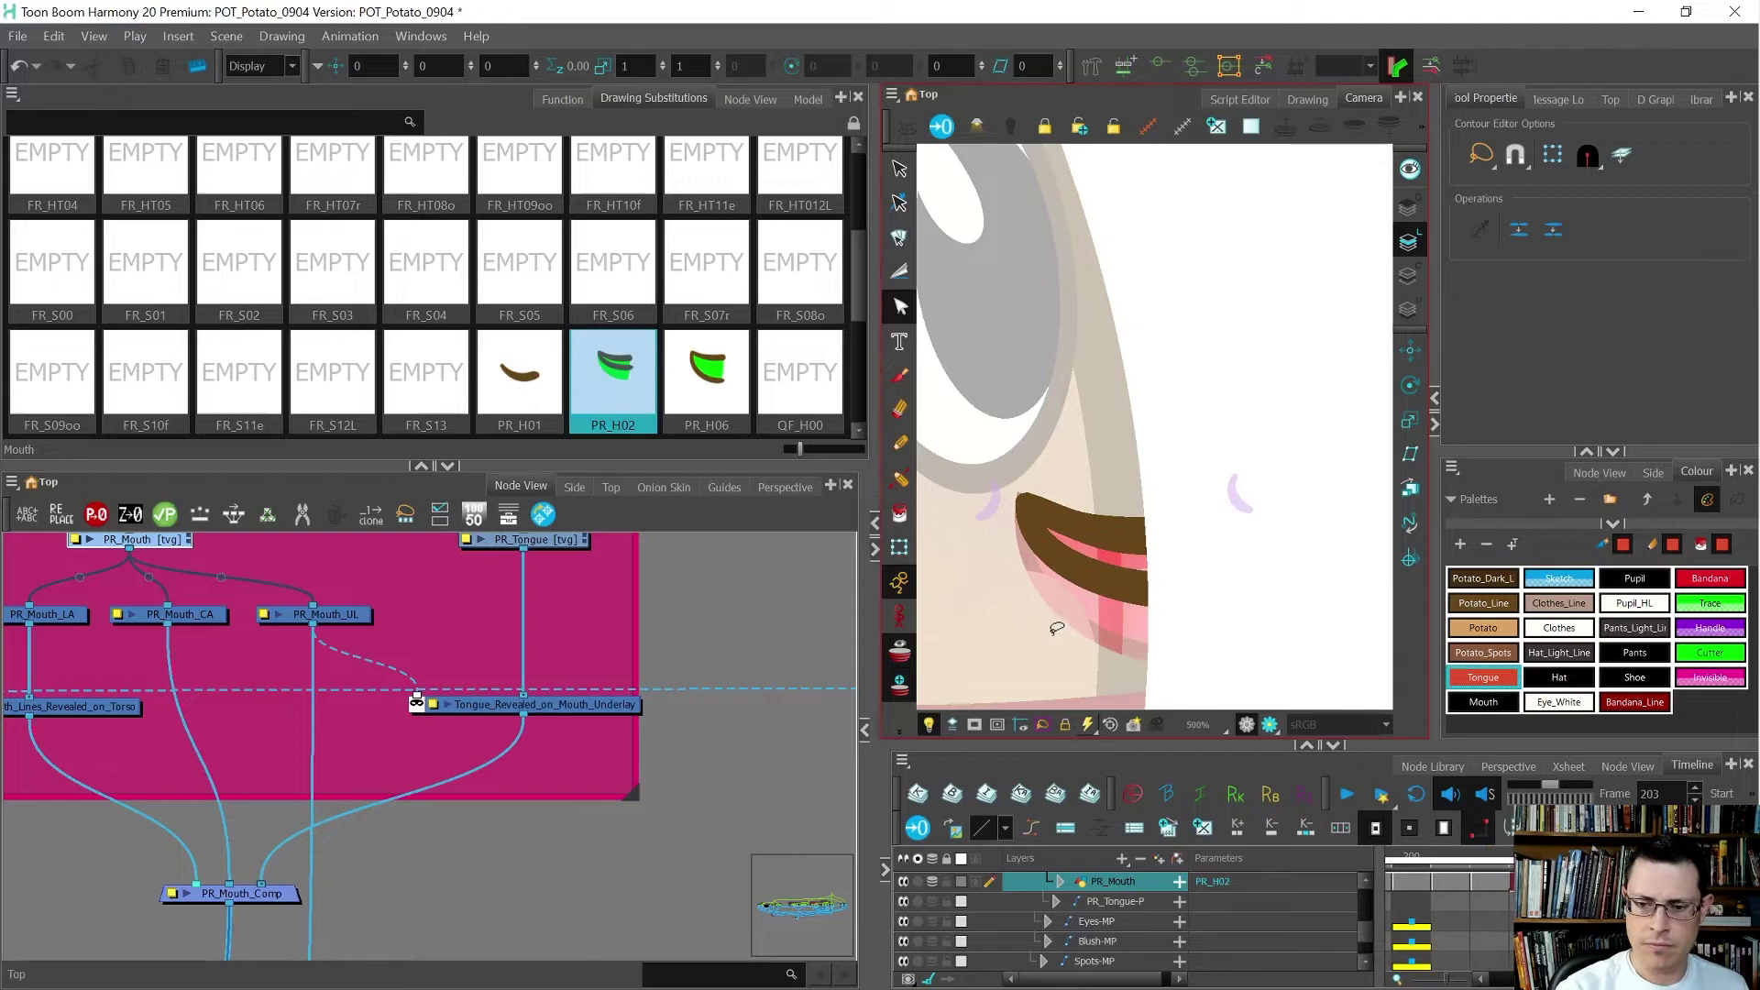
pyautogui.press('g')
pyautogui.press('f')
pyautogui.press('f')
pyautogui.press('g')
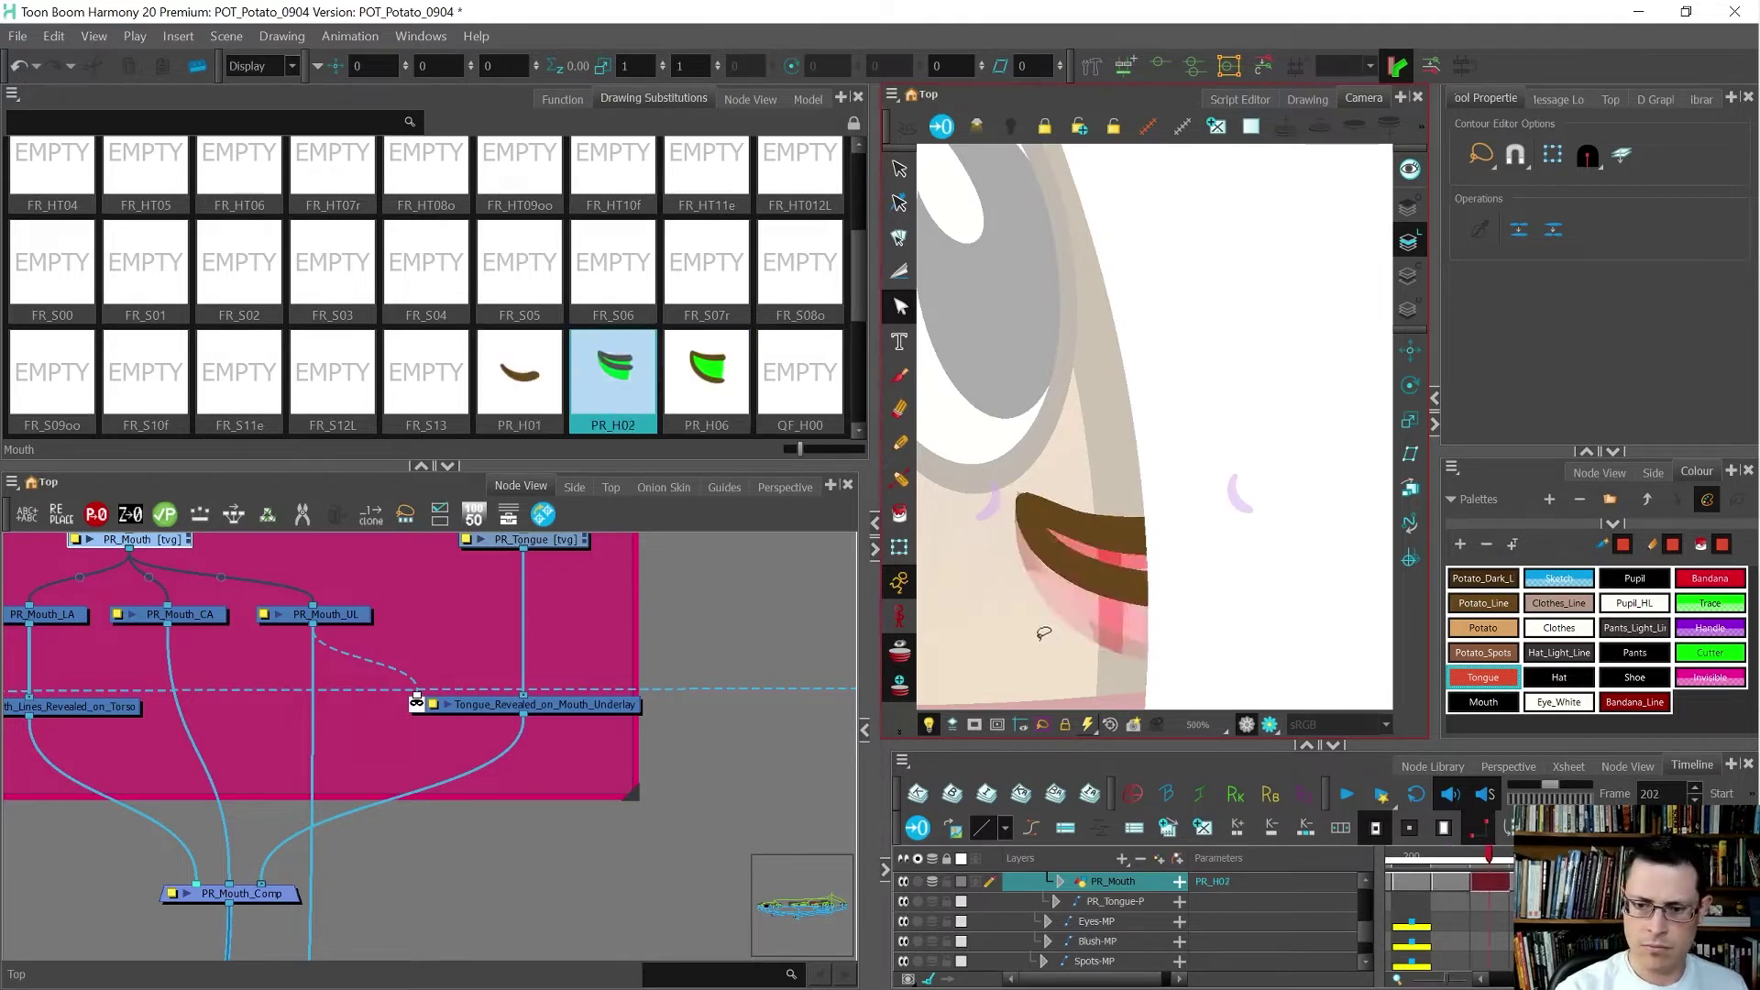
pyautogui.press('g')
pyautogui.press('f')
pyautogui.press('g')
pyautogui.click(1036, 523)
pyautogui.press('f')
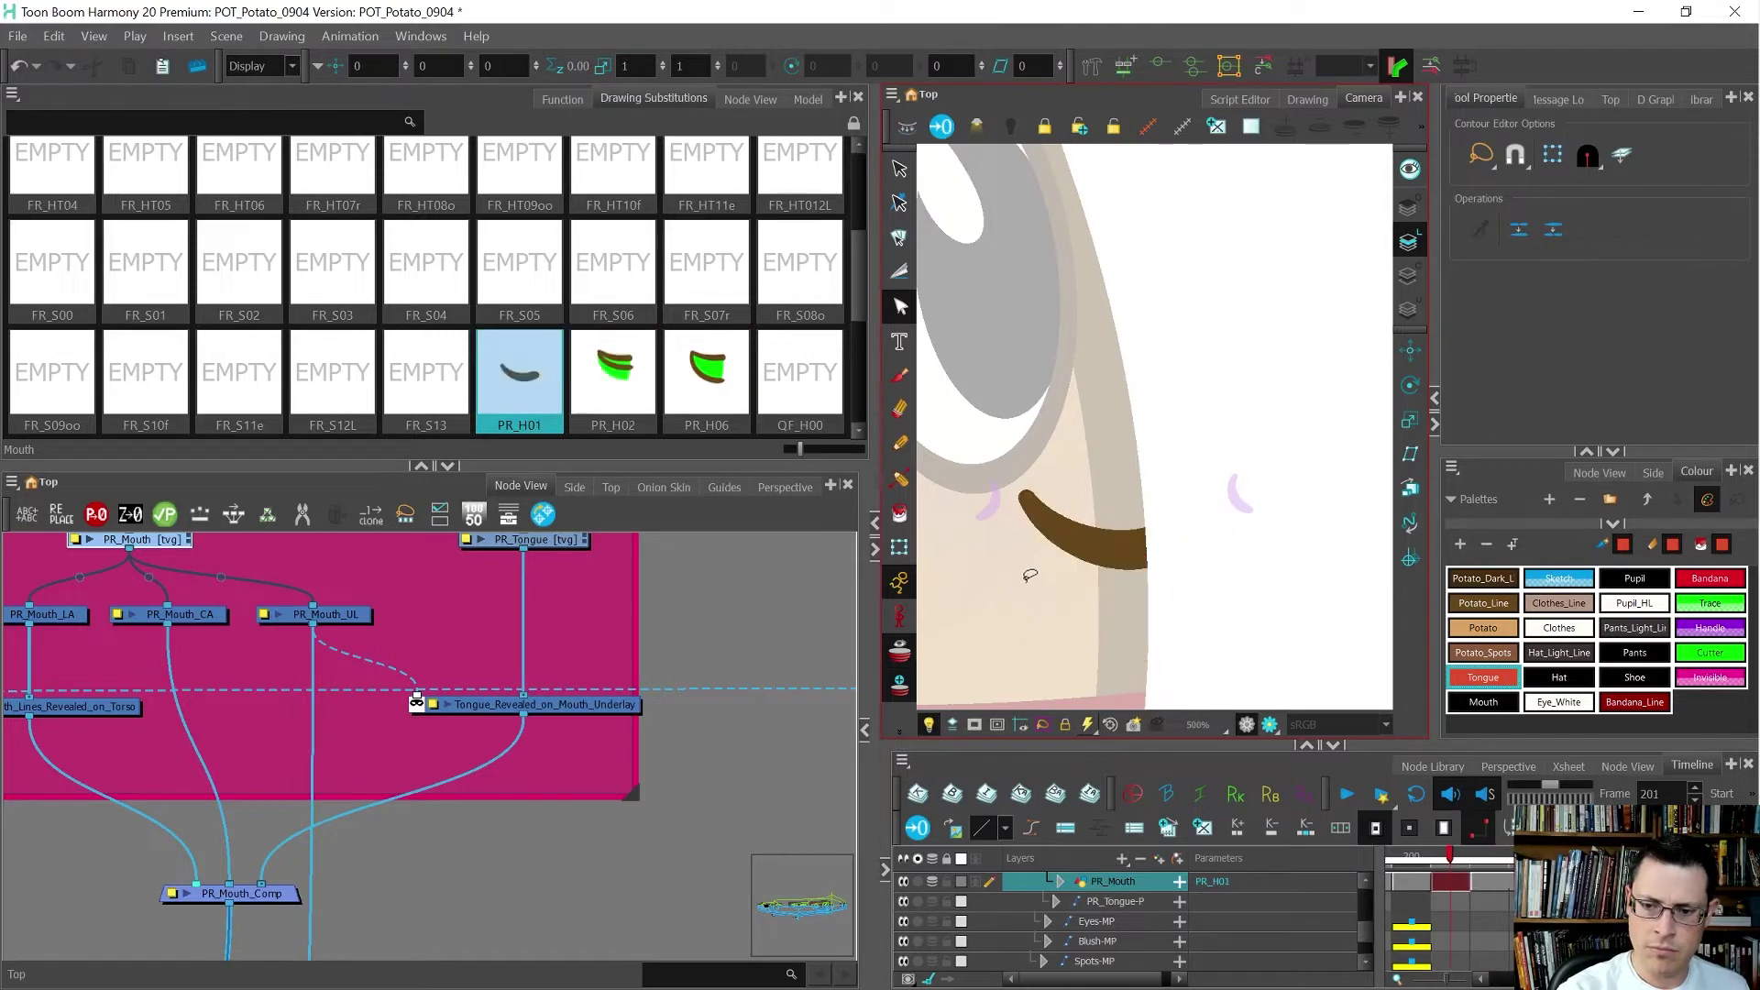
pyautogui.press('g')
pyautogui.press('g')
pyautogui.press('f')
pyautogui.press('f')
pyautogui.press('f')
pyautogui.press('f')
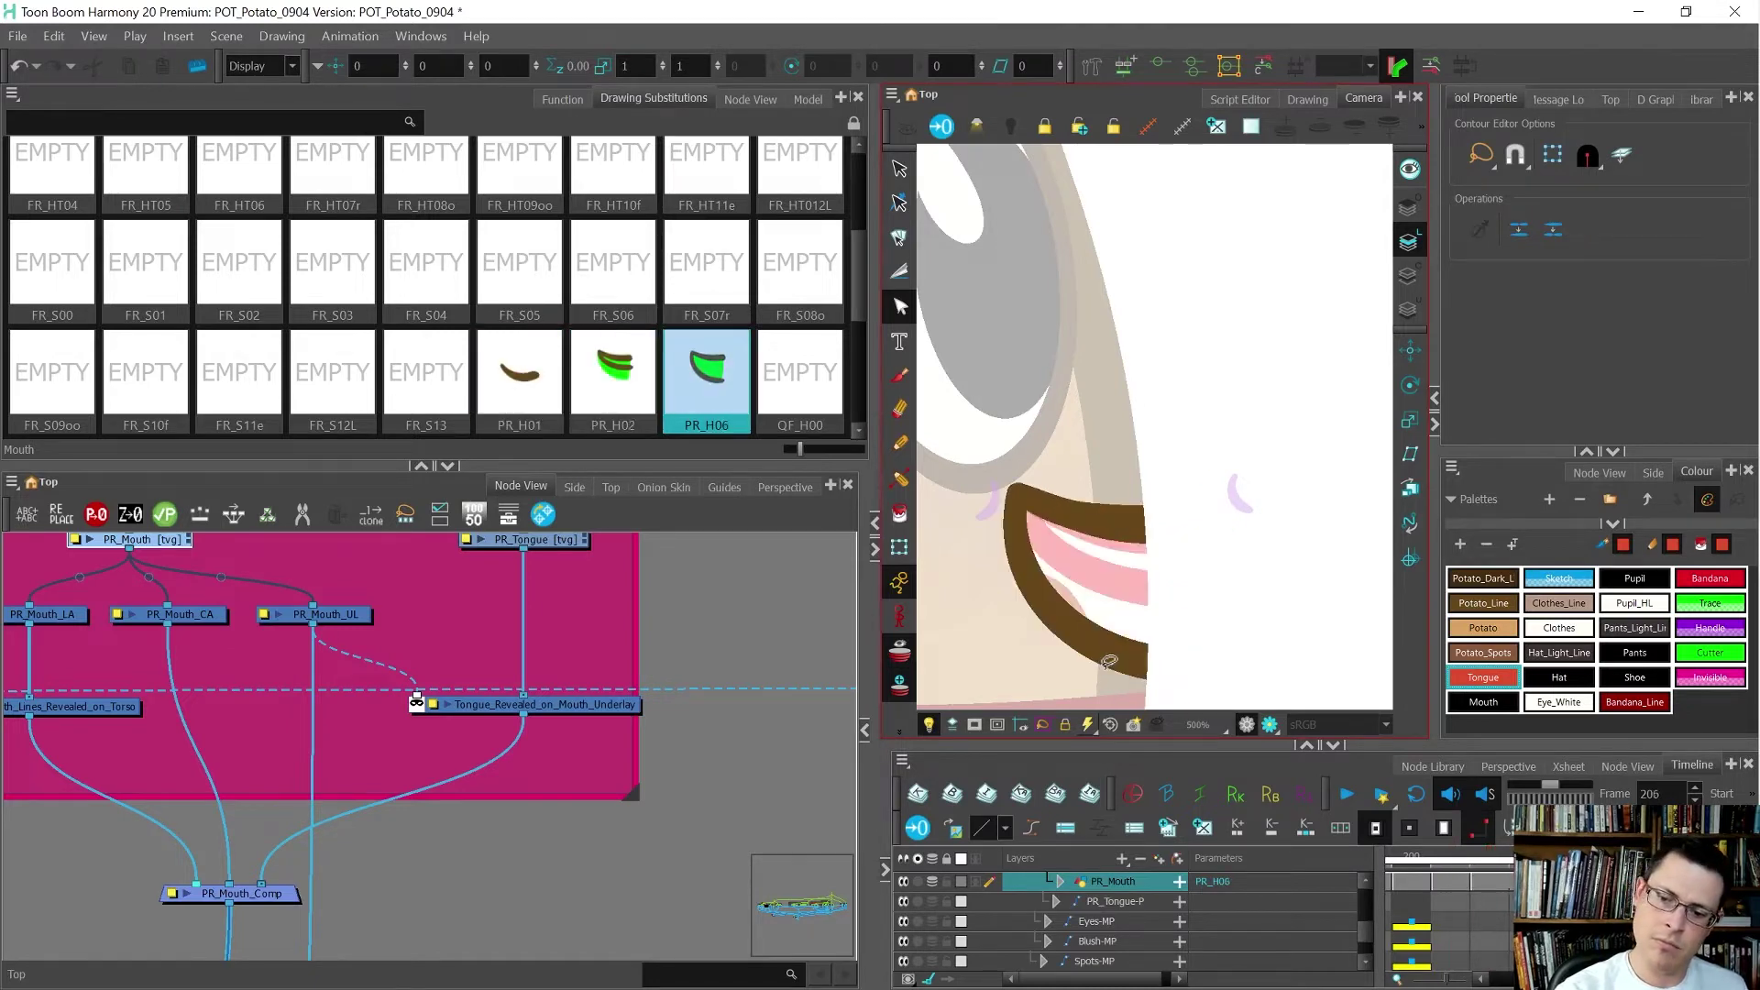
pyautogui.press('f')
pyautogui.press('g')
pyautogui.press('f')
pyautogui.press('g')
# - Adjust the curve handle of PR_H02's upper mouth line
pyautogui.click(1226, 499)
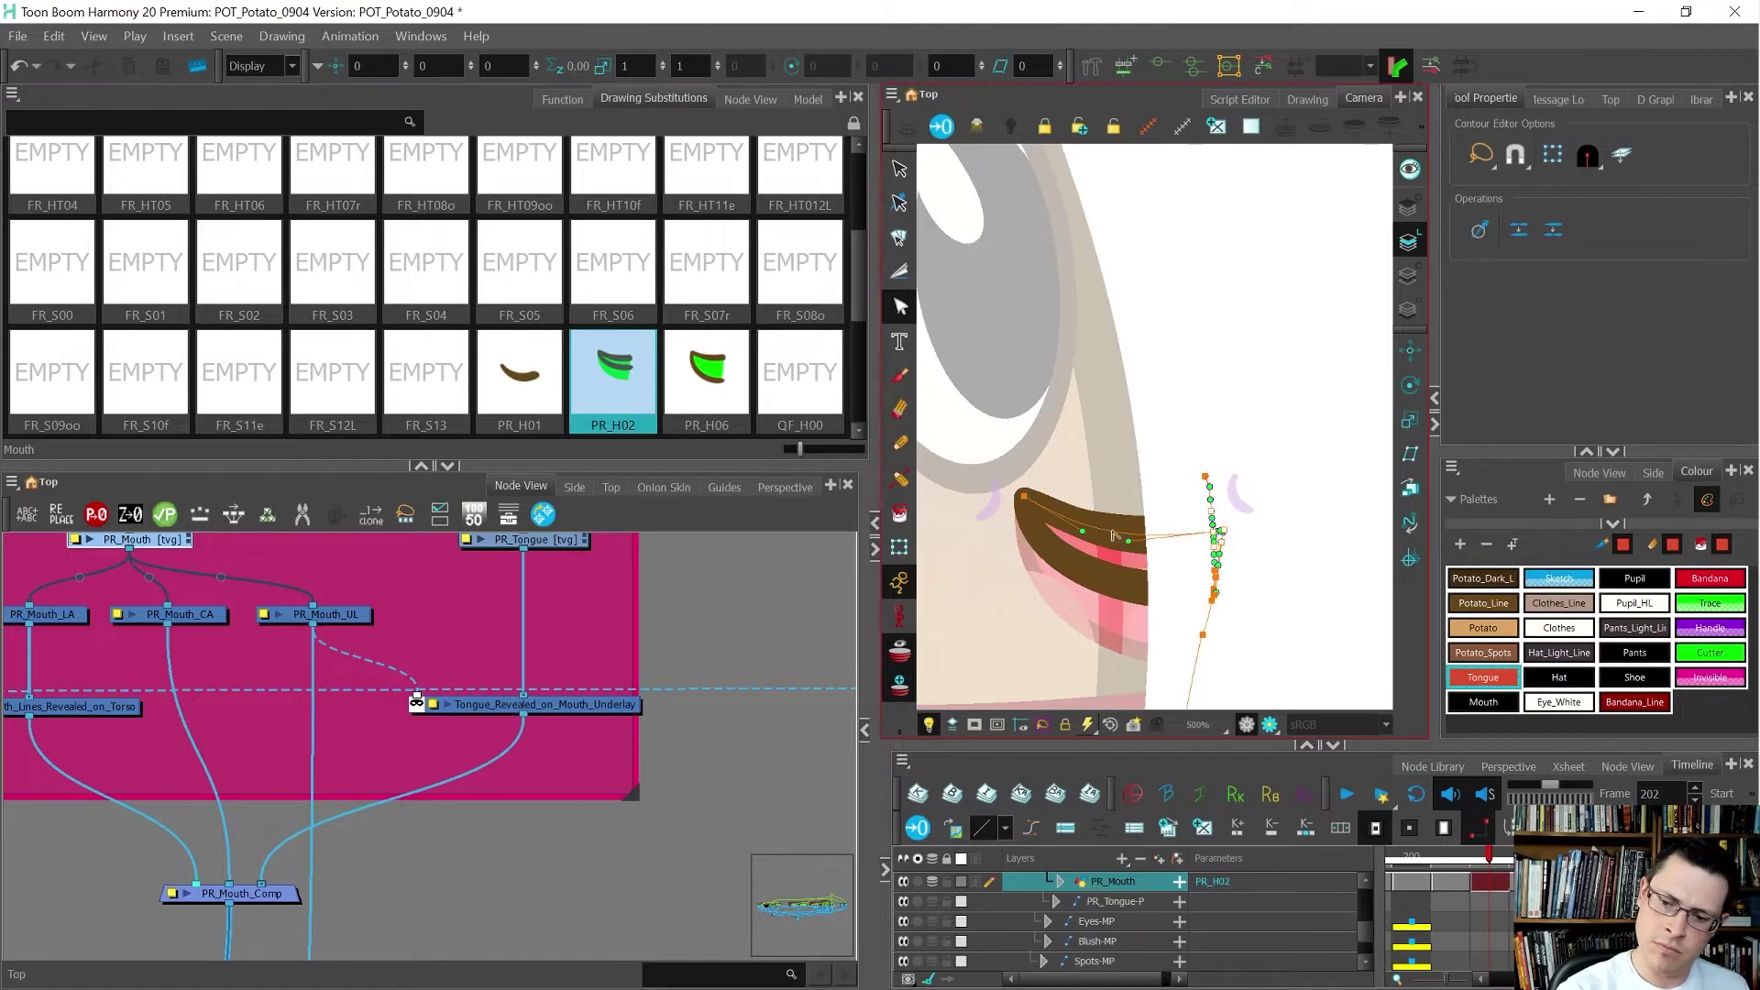
pyautogui.moveTo(1086, 541); pyautogui.dragTo(1150, 532)
# - Flip between PR_H02 and its neighbouring mouth drawings to check the adjusted upper line
pyautogui.press('f')
pyautogui.press('g')
pyautogui.press('g')
pyautogui.press('f')
pyautogui.press('f')
pyautogui.press('g')
pyautogui.press('g')
pyautogui.press('f')
pyautogui.press('f')
pyautogui.press('g')
pyautogui.press('g')
pyautogui.press('f')
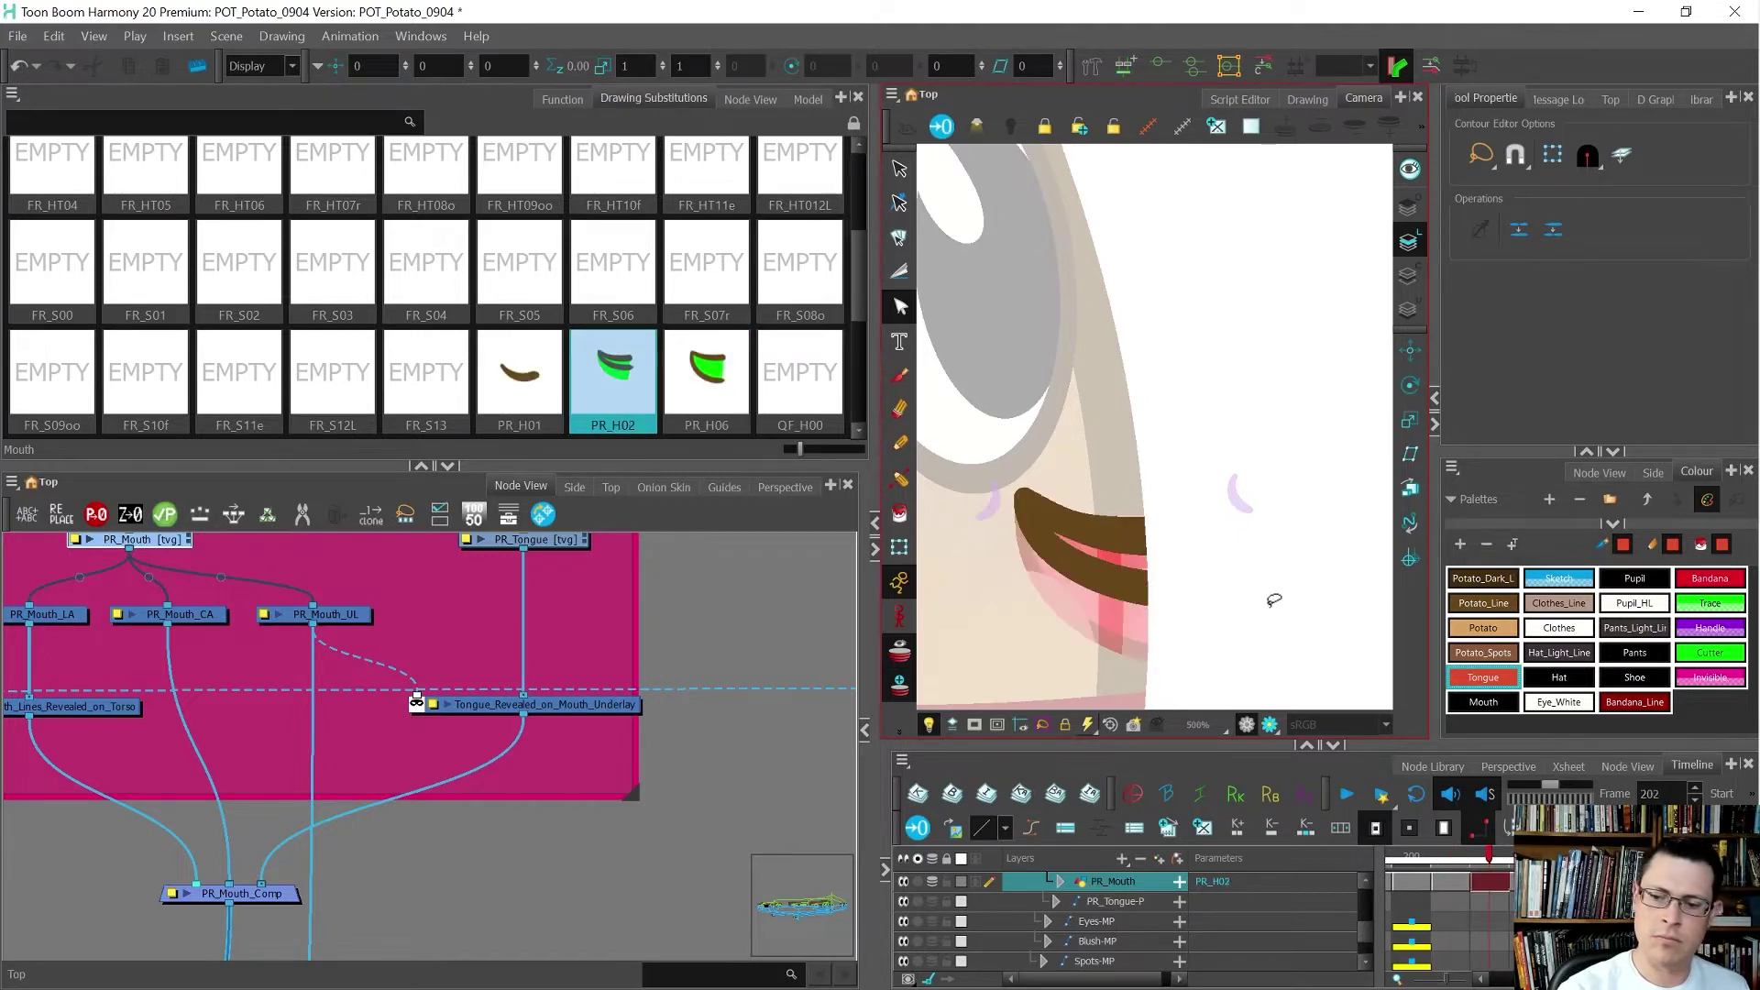
# - Raise the outer end of PR_H02's lower mouth line slightly to narrow the opening
pyautogui.moveTo(1258, 605)
pyautogui.mouseDown()
pyautogui.moveTo(1227, 561)
pyautogui.moveTo(1204, 600)
pyautogui.moveTo(1177, 598)
pyautogui.moveTo(1186, 551)
pyautogui.moveTo(1233, 628)
pyautogui.moveTo(1212, 589)
pyautogui.mouseUp()
pyautogui.click(1224, 624)
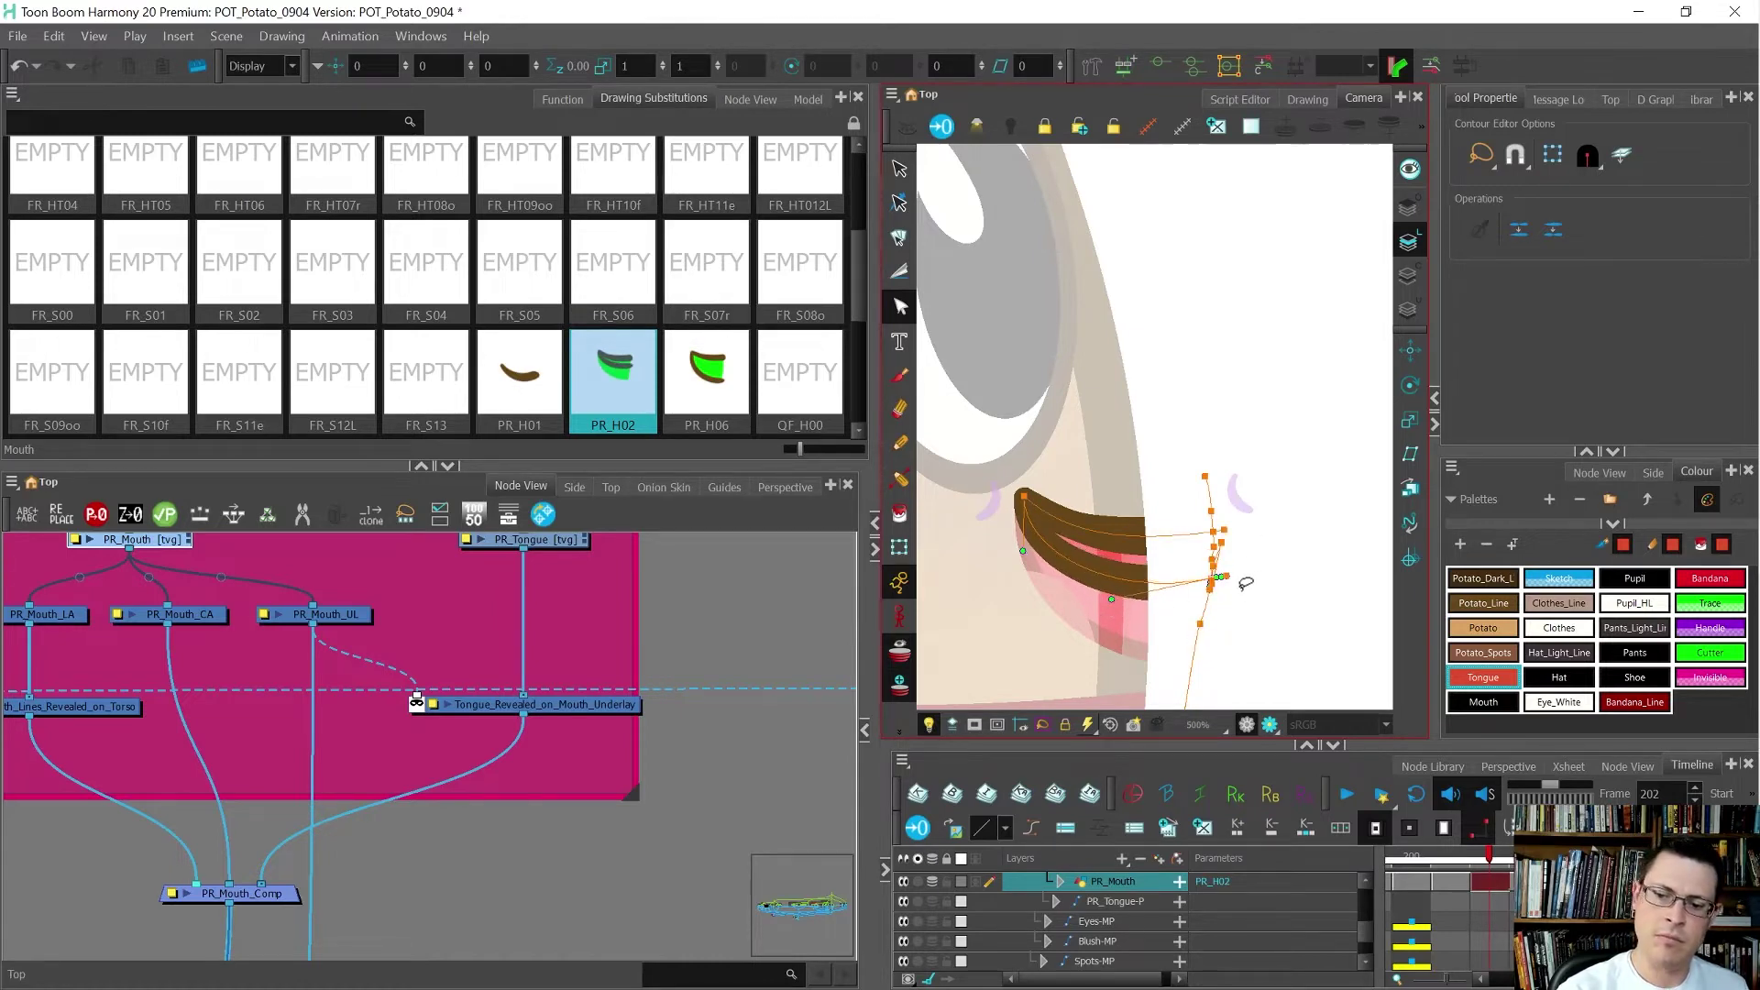
pyautogui.press(',')
pyautogui.press('.')
# - Step between frame 202 and its neighbours at different zoom levels to examine the mouth transition
pyautogui.scroll(-5, 1223, 622)
pyautogui.press(',')
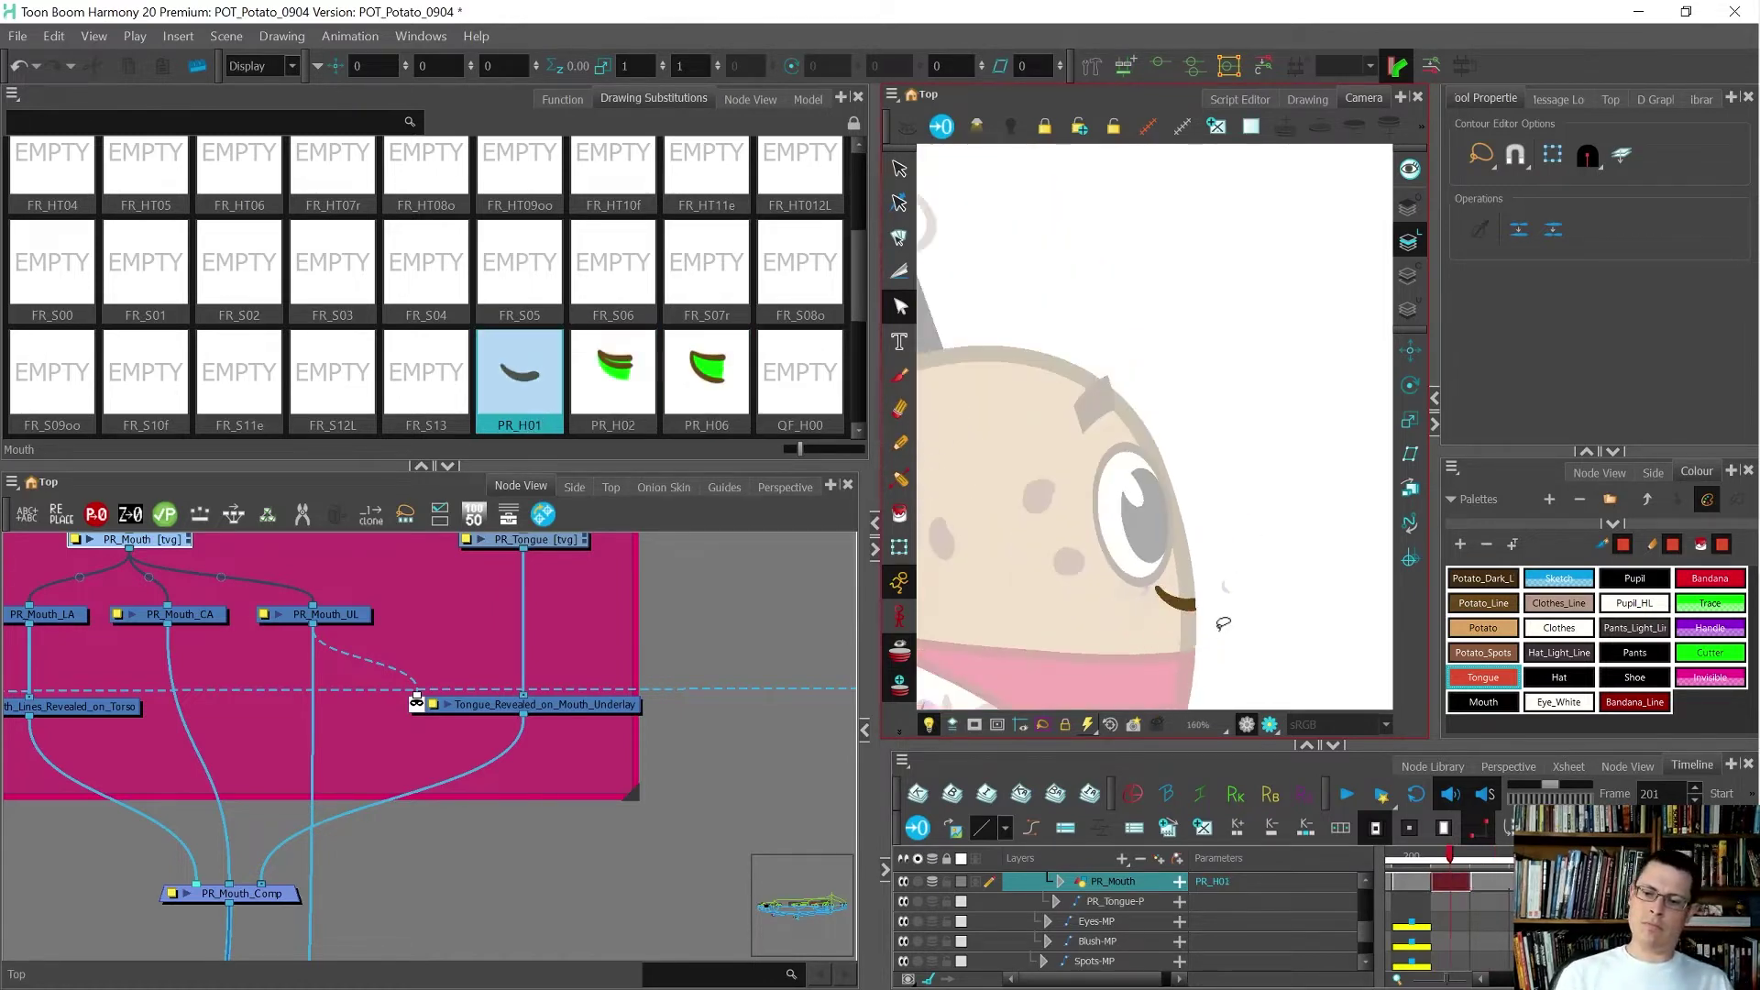
pyautogui.press('.')
pyautogui.press('.')
pyautogui.press(',')
pyautogui.press(',')
pyautogui.press('.')
pyautogui.scroll(3, 1220, 634)
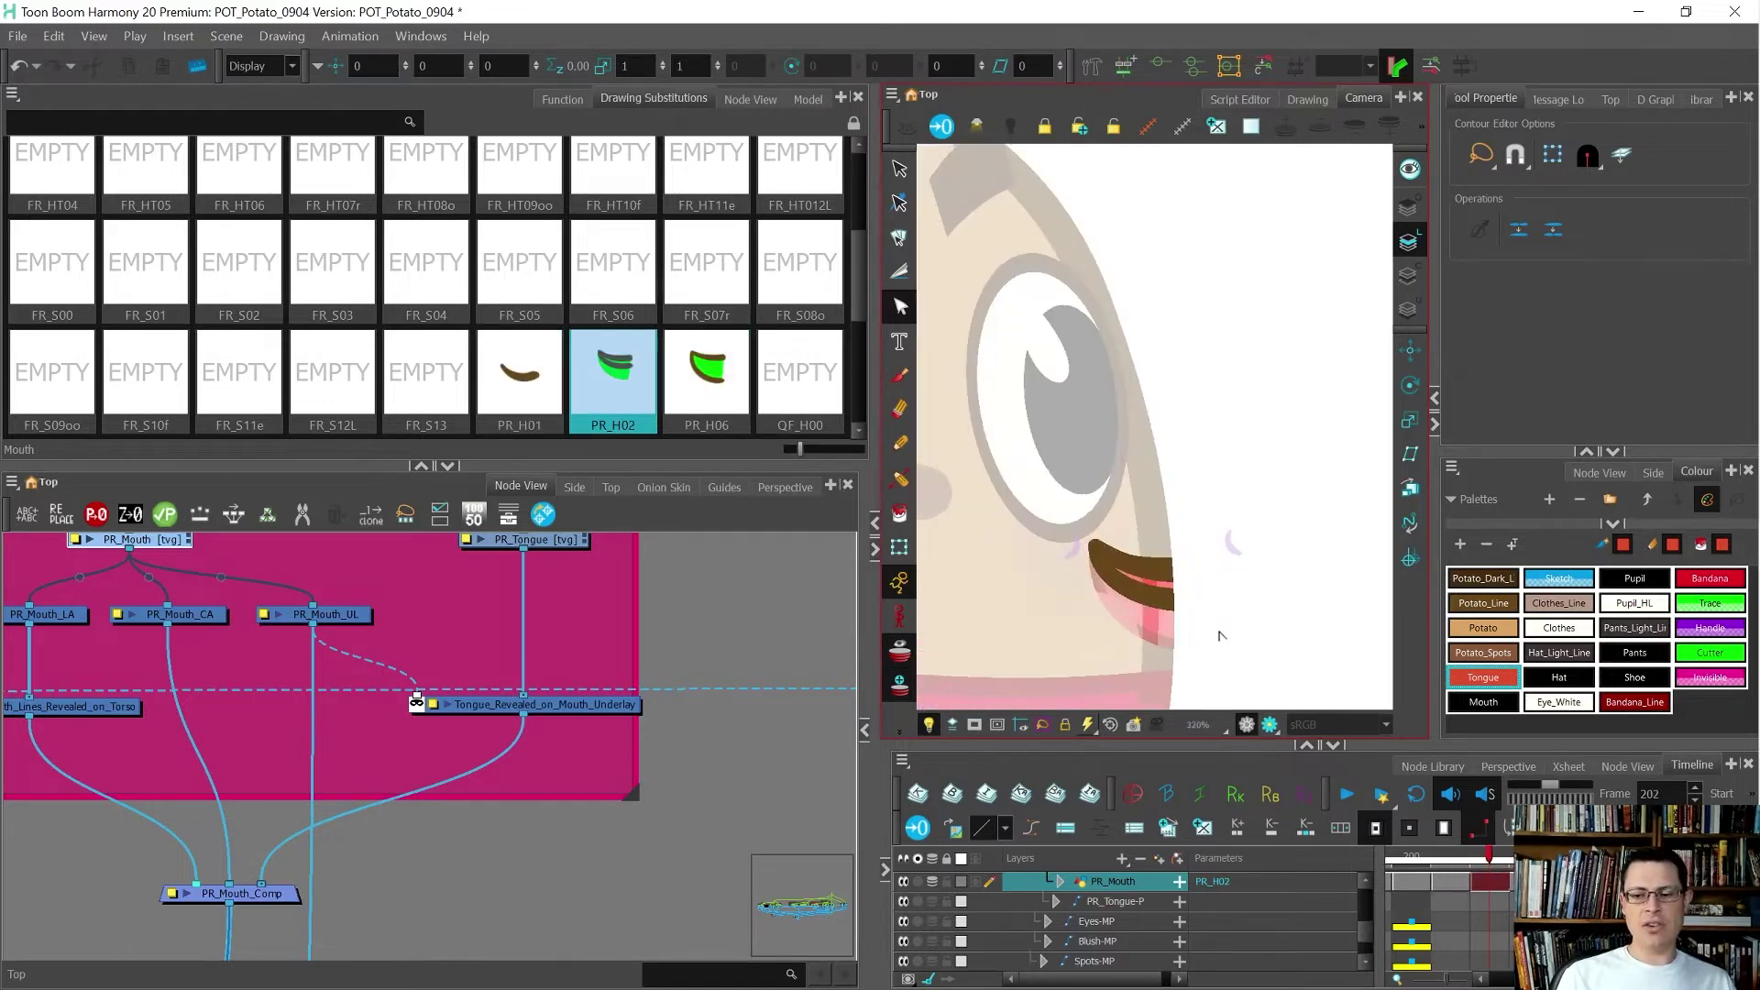
pyautogui.press(',')
pyautogui.press('.')
pyautogui.press('.')
pyautogui.press(',')
pyautogui.press(',')
pyautogui.press('.')
pyautogui.press('.')
pyautogui.press('.')
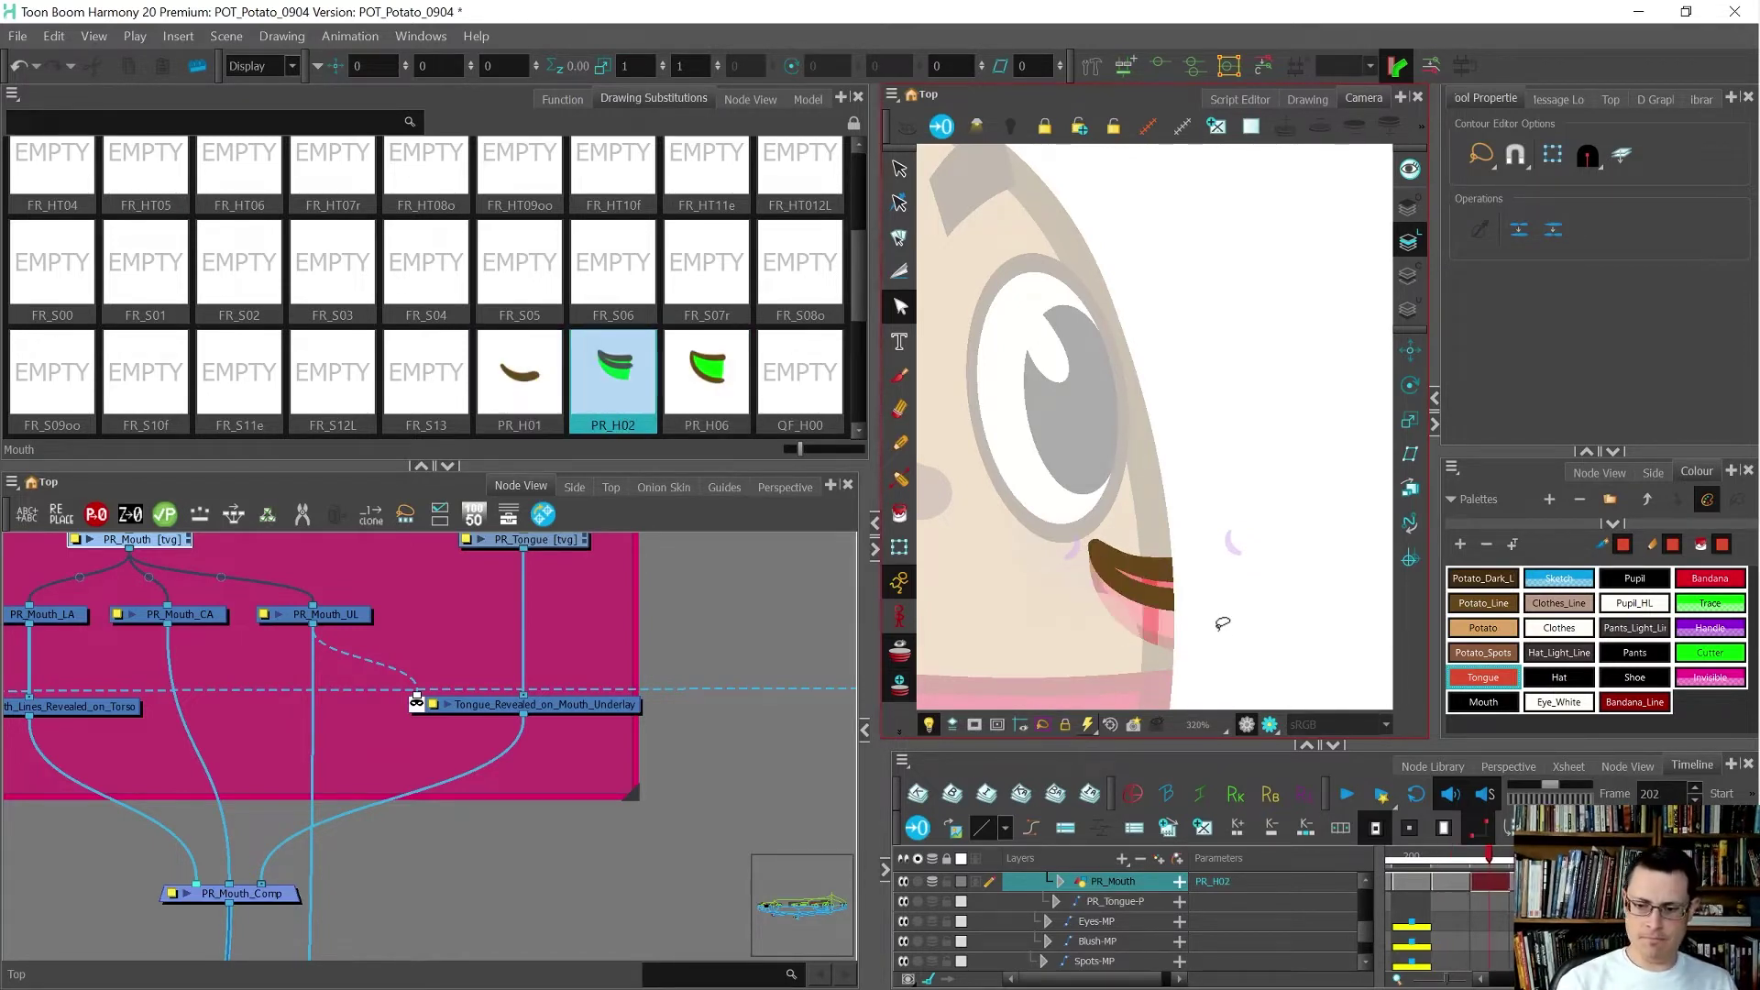
# - Adjust the line thickness at the inner corner of PR_H02's mouth with the Pencil Editor and compare neighbouring frames
pyautogui.hotkey('alt', 'w')
pyautogui.scroll(4, 1134, 568)
pyautogui.moveTo(1120, 485)
pyautogui.mouseDown()
pyautogui.moveTo(1135, 569)
pyautogui.moveTo(1069, 538)
pyautogui.mouseUp()
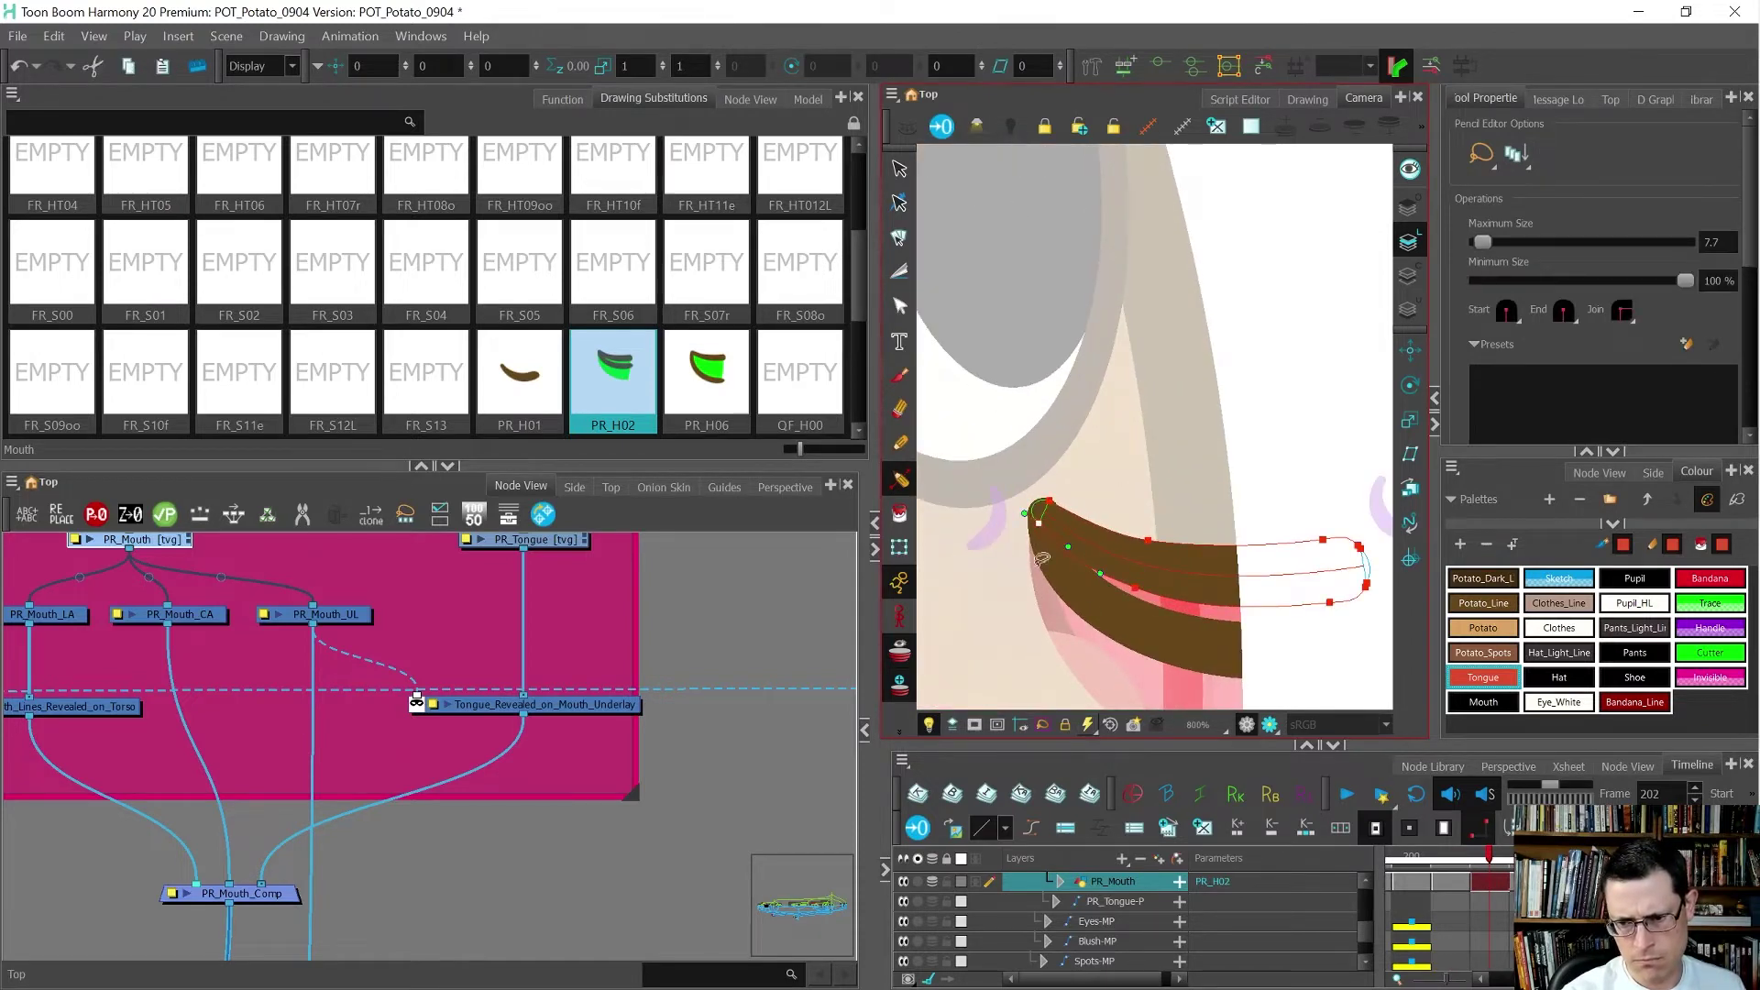
pyautogui.click(1054, 559)
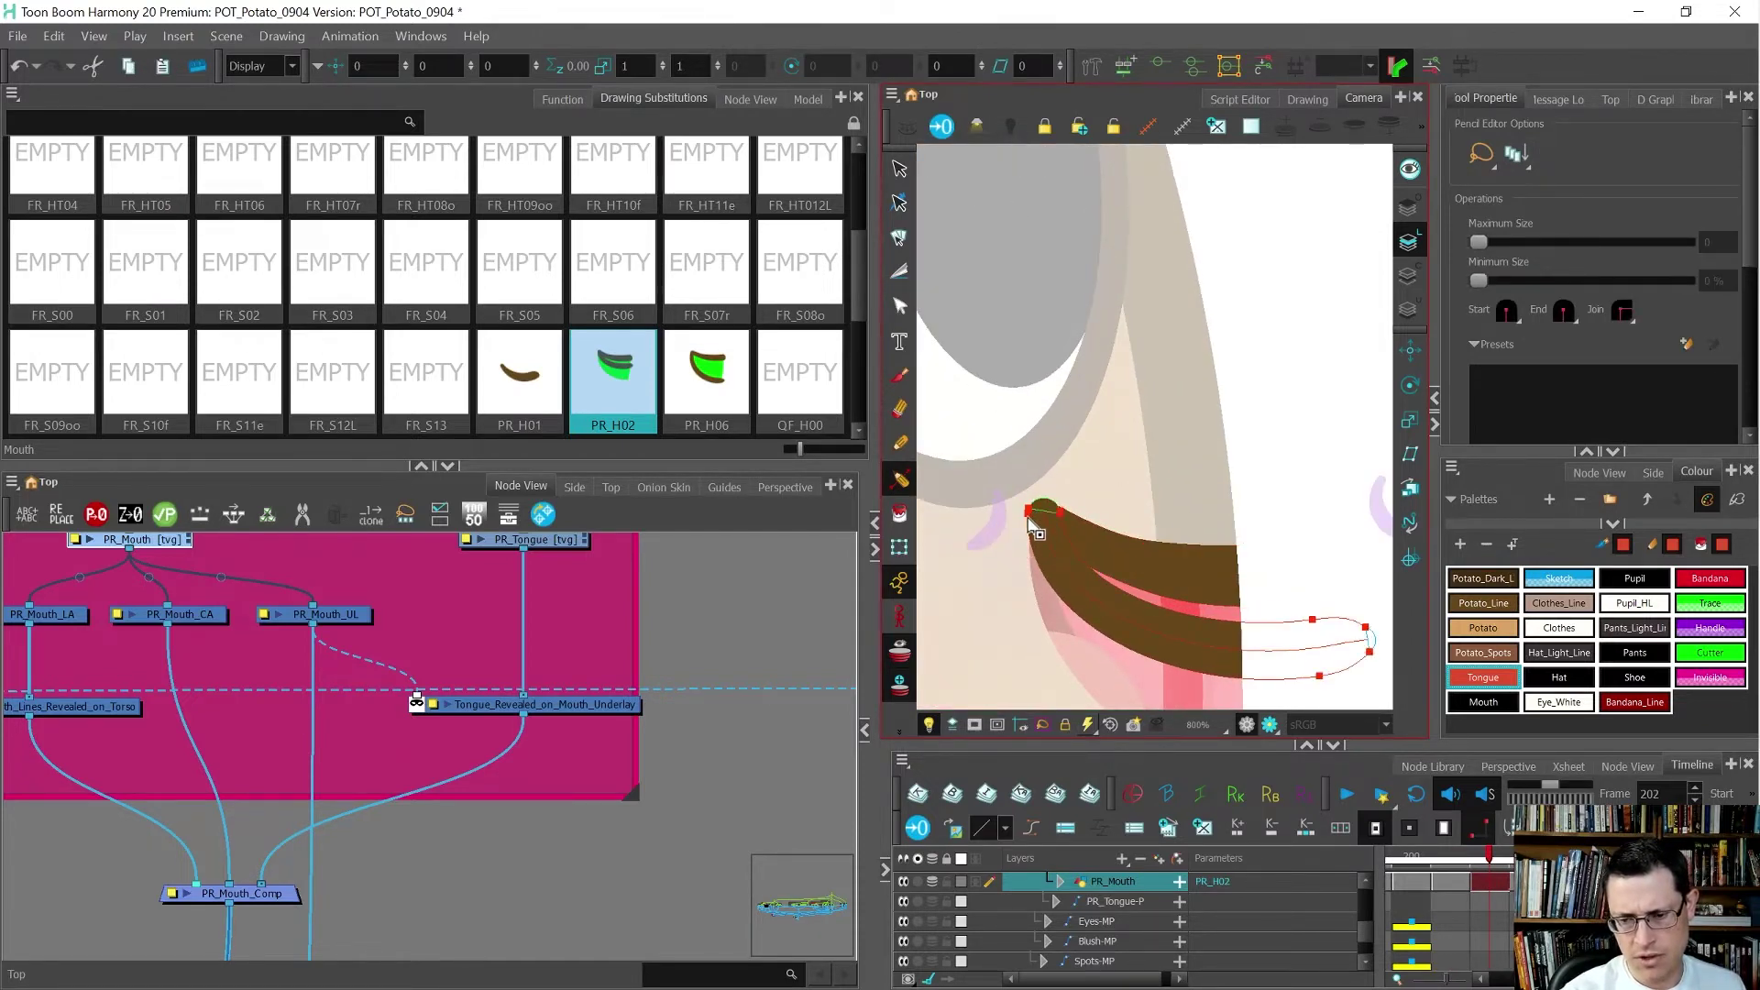
pyautogui.moveTo(1030, 508); pyautogui.dragTo(1036, 511)
pyautogui.click(1130, 469)
pyautogui.press('.')
pyautogui.press('.')
pyautogui.press(',')
pyautogui.press(',')
pyautogui.press('.')
# - Fine-tune the point where PR_H02's two mouth lines meet at the inner corner with the Contour Editor
pyautogui.hotkey('alt', 'q')
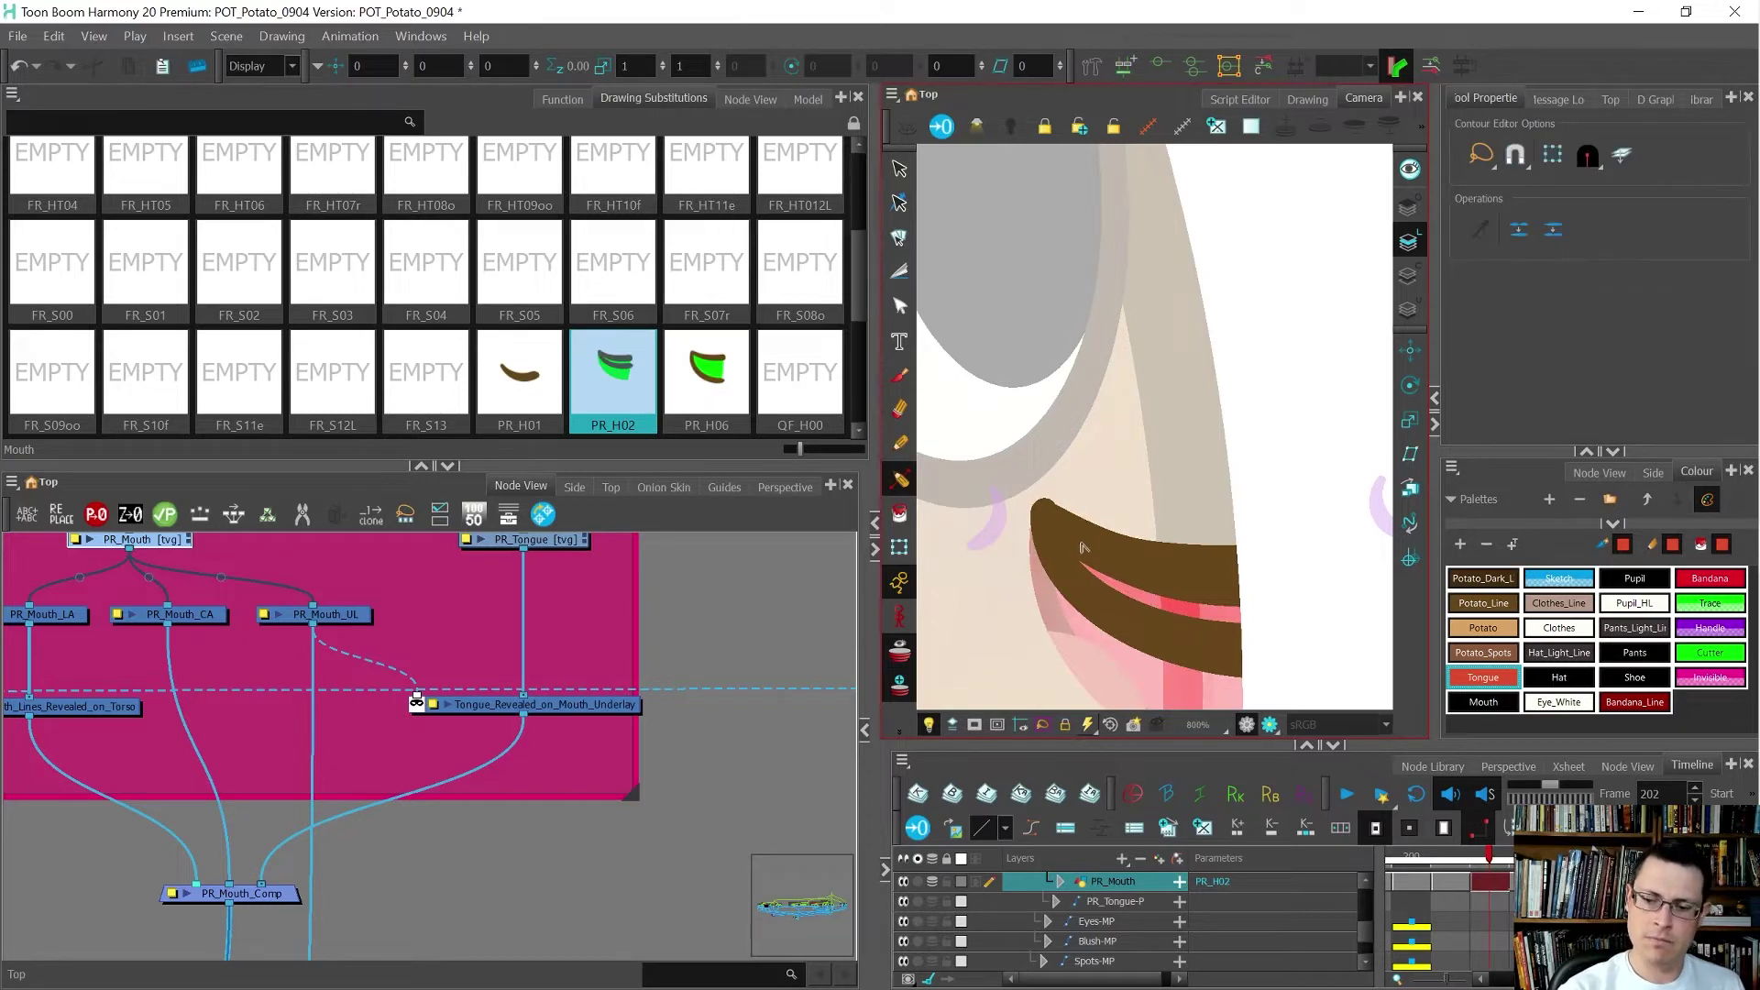
pyautogui.scroll(2, 1082, 541)
pyautogui.click(1004, 483)
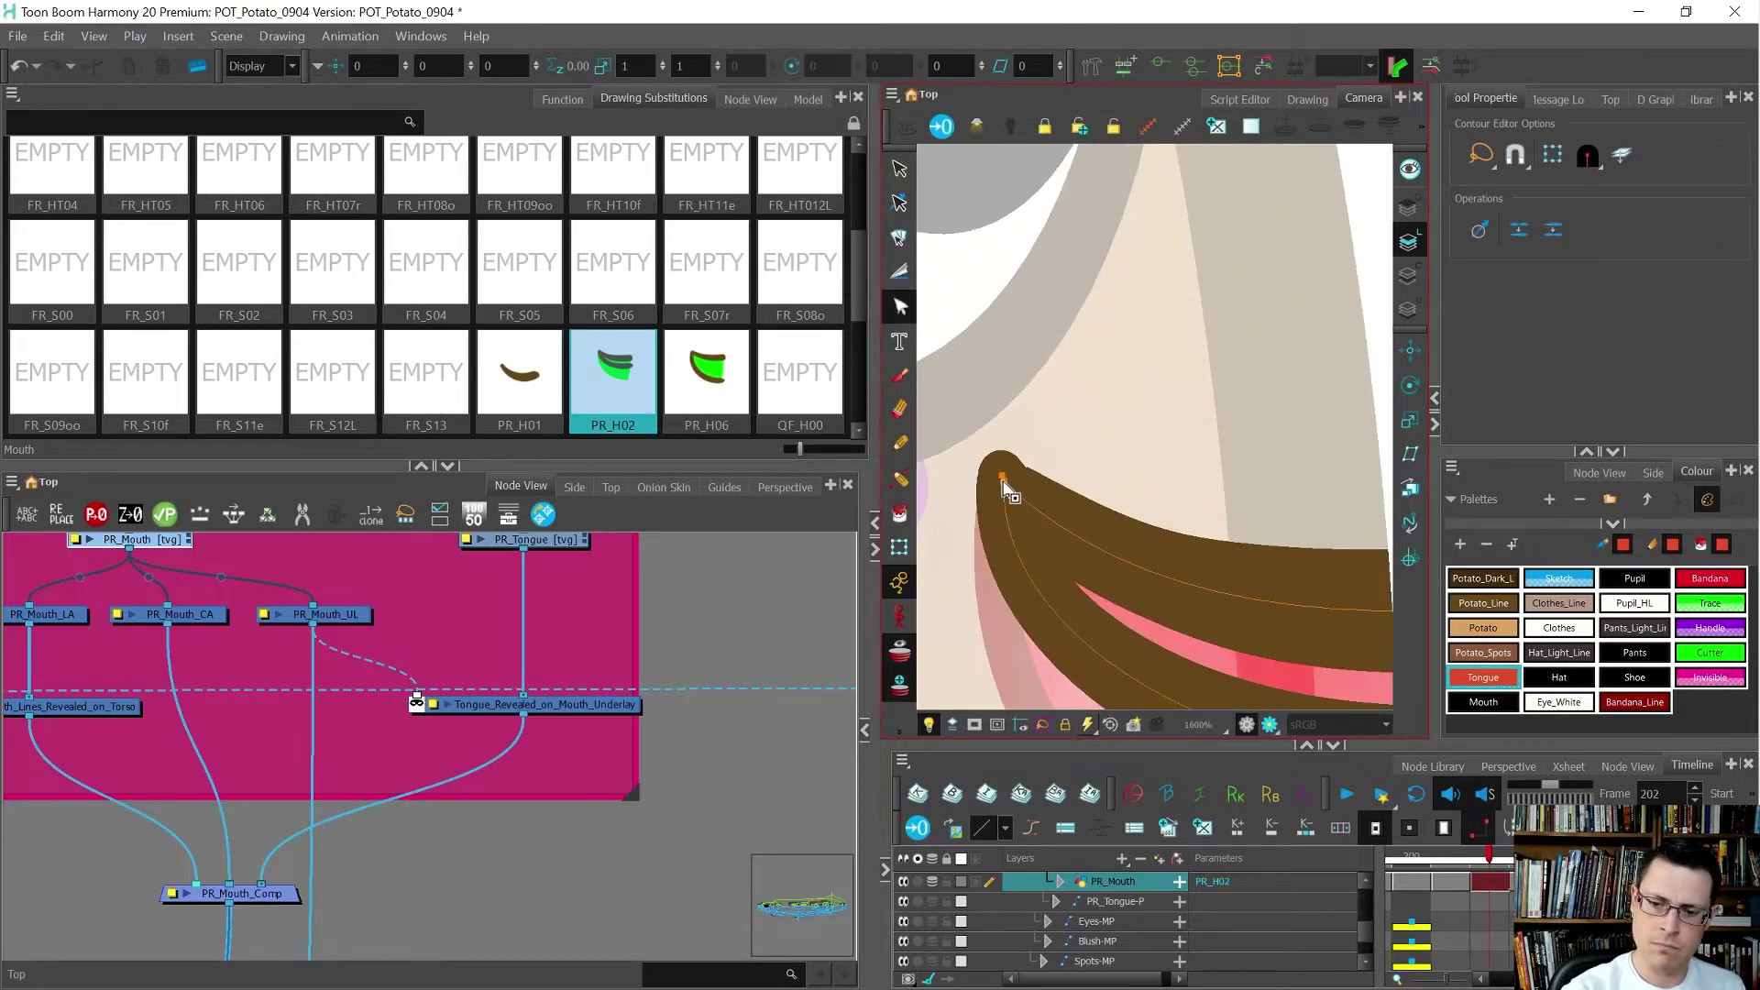
pyautogui.click(1012, 494)
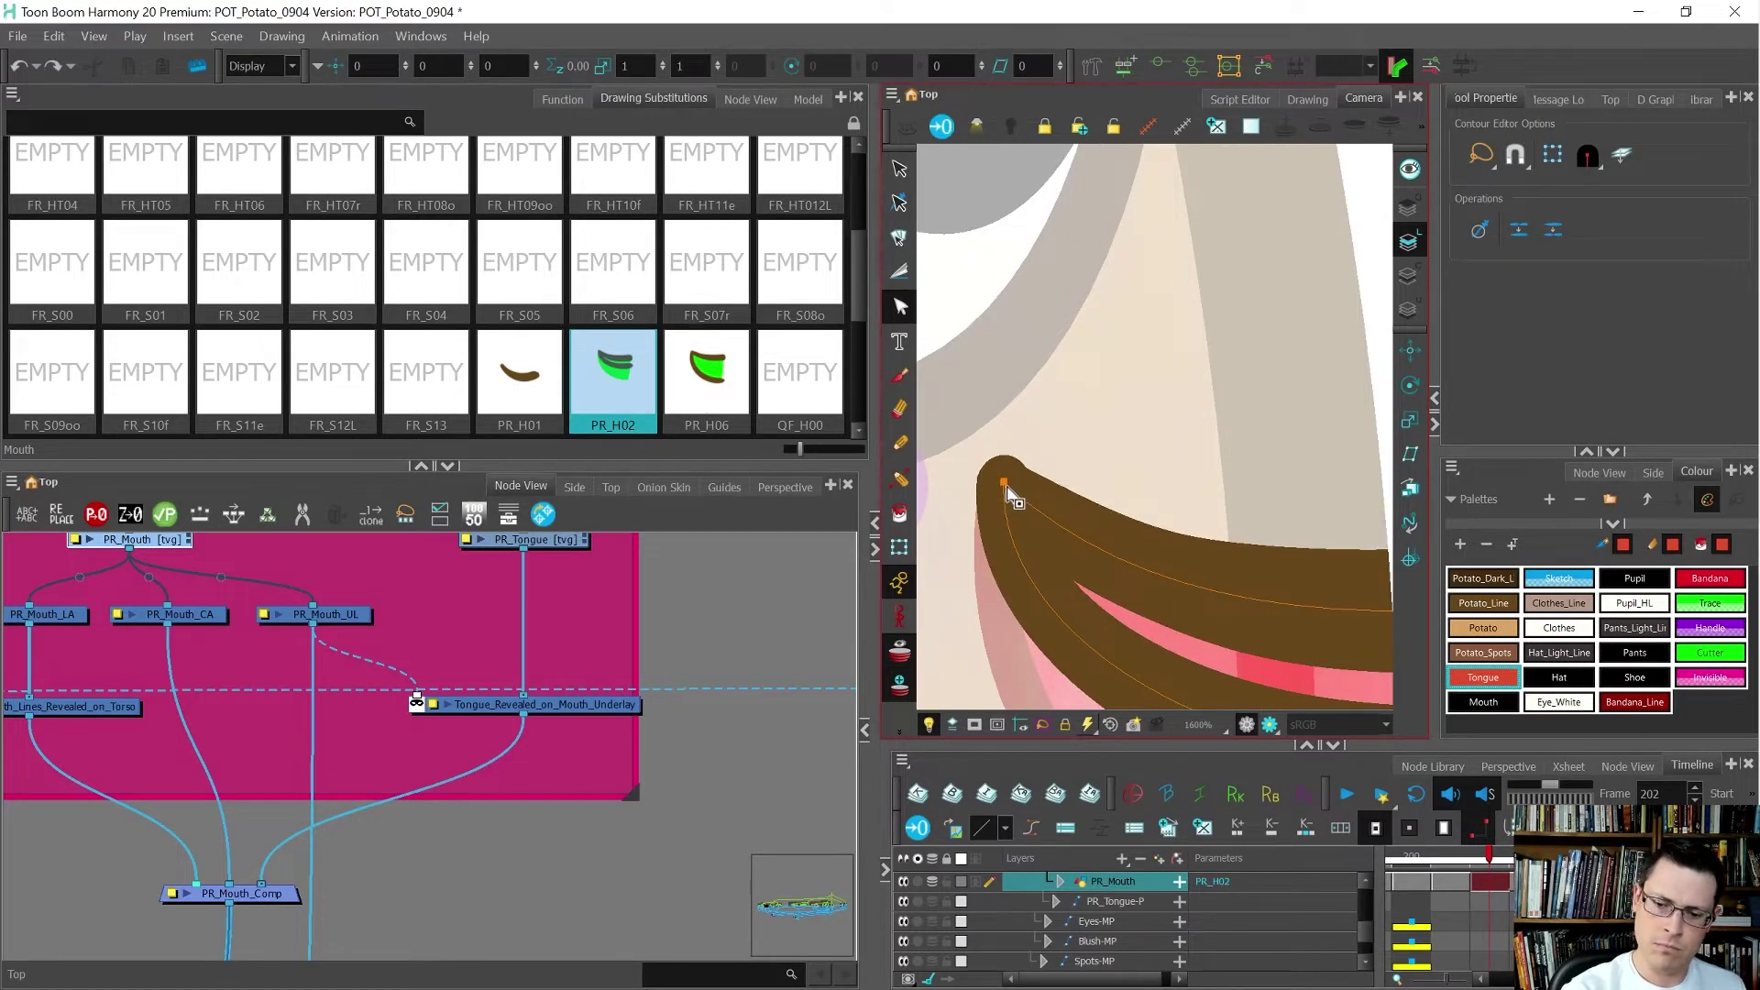
pyautogui.scroll(4, 1012, 497)
pyautogui.moveTo(1004, 497); pyautogui.dragTo(1006, 504)
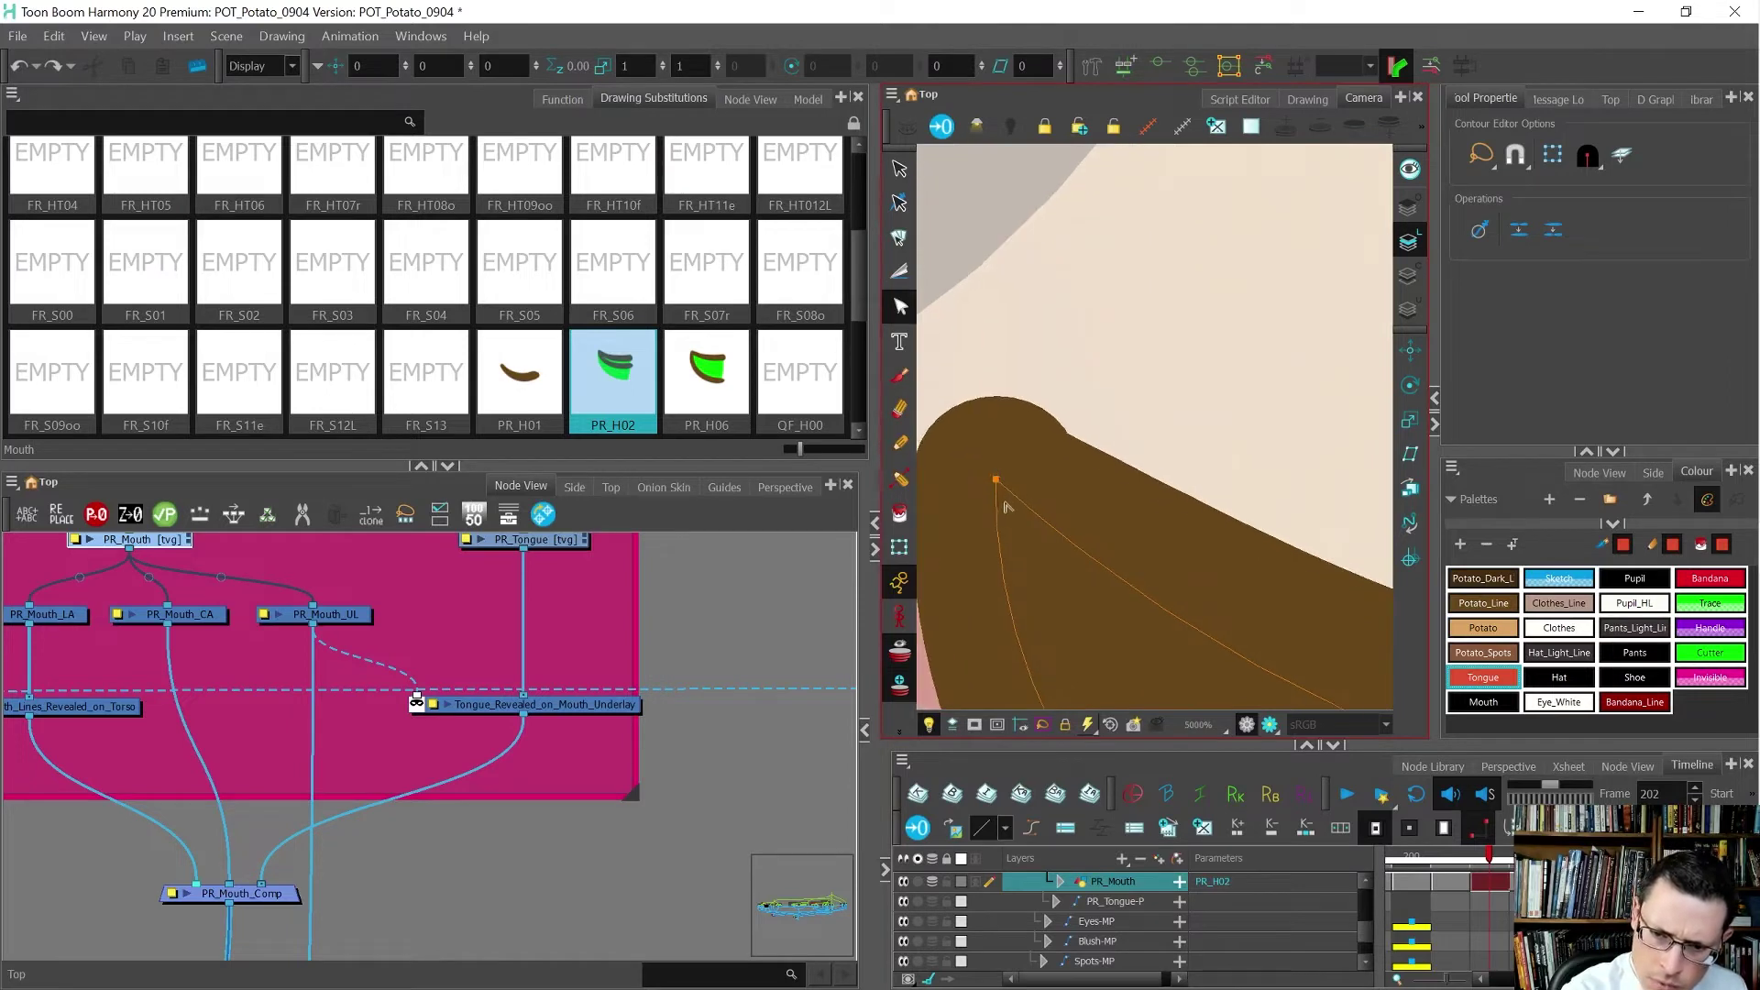
pyautogui.scroll(-5, 1069, 353)
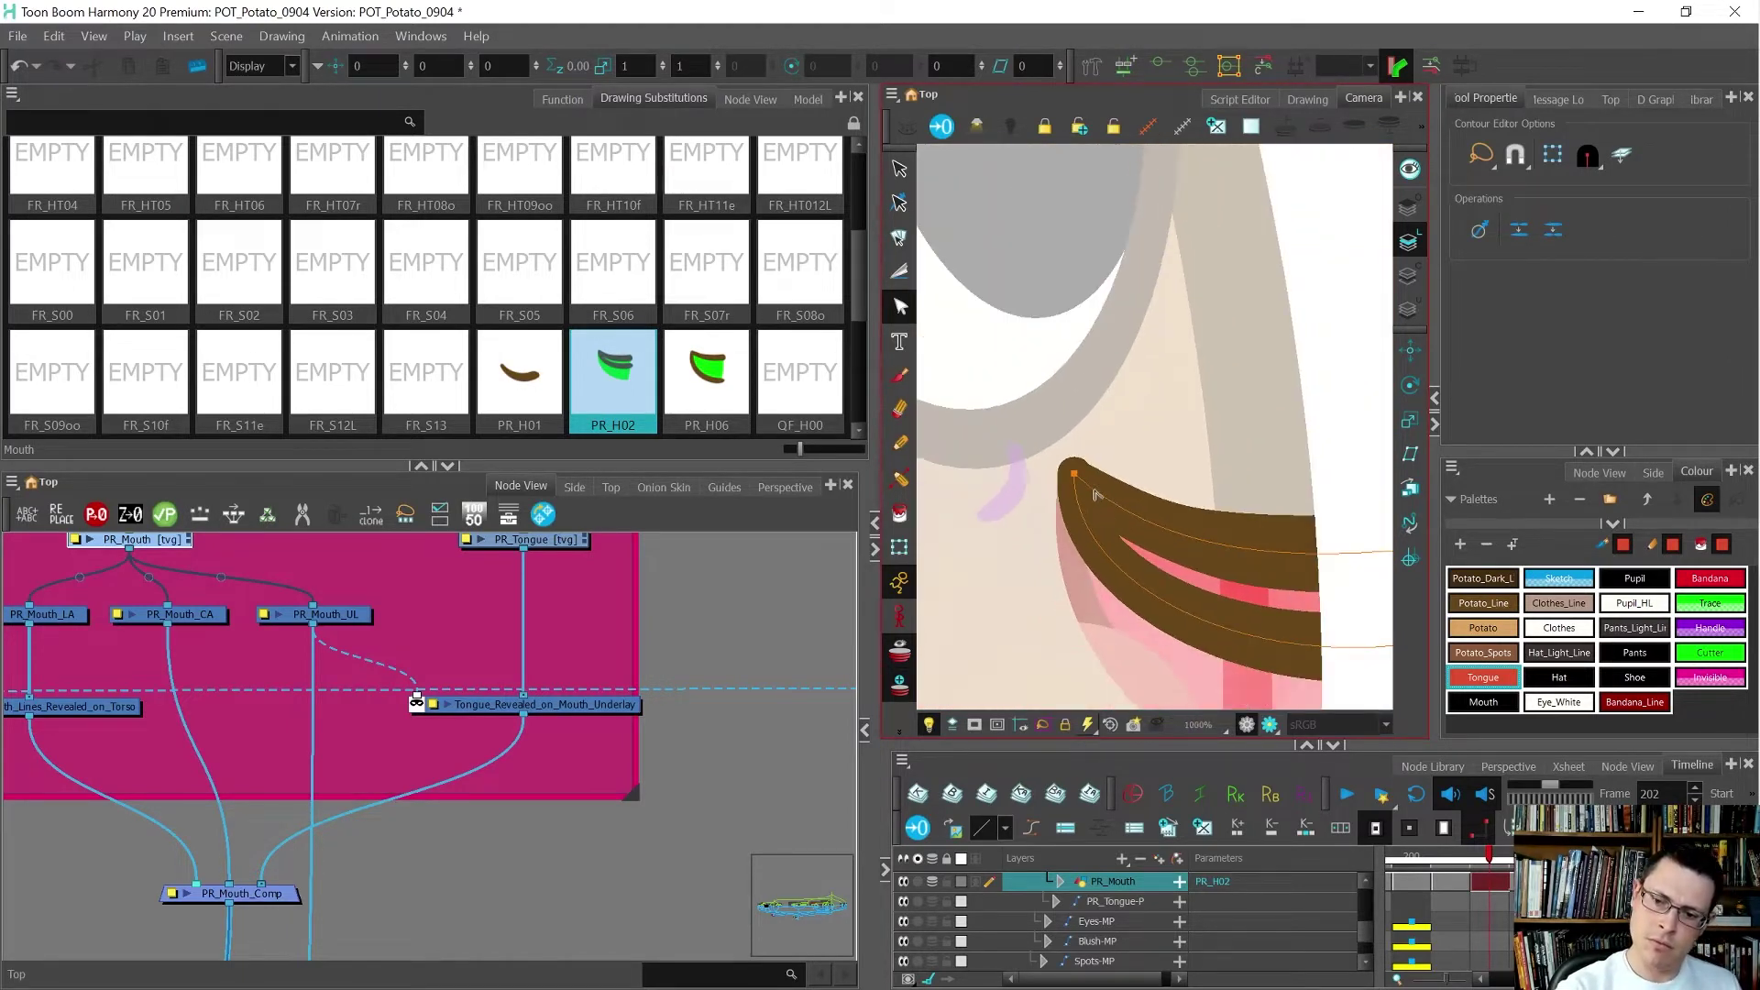
pyautogui.scroll(4, 1096, 495)
pyautogui.click(1163, 406)
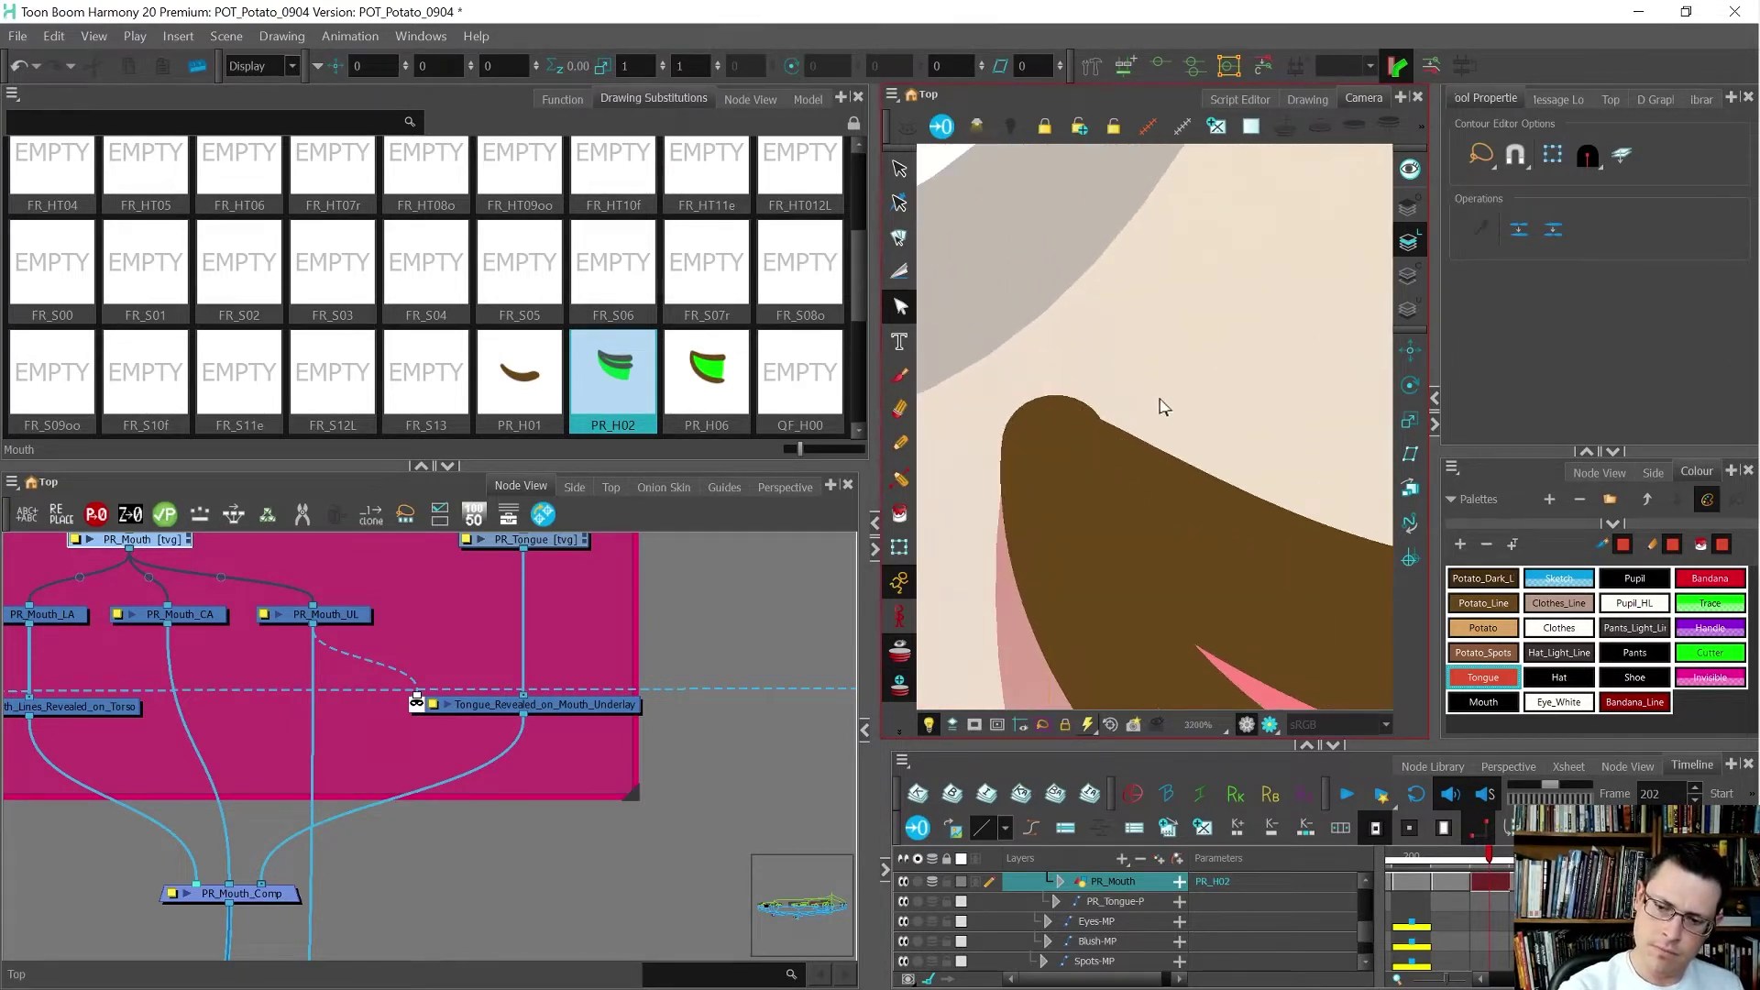
# - Flip back and forth between frame 202 and its neighbouring frames to examine how PR_H02's refined mouth lines read against them
pyautogui.hotkey('alt', 's')
pyautogui.hotkey('ctrl', 'a')
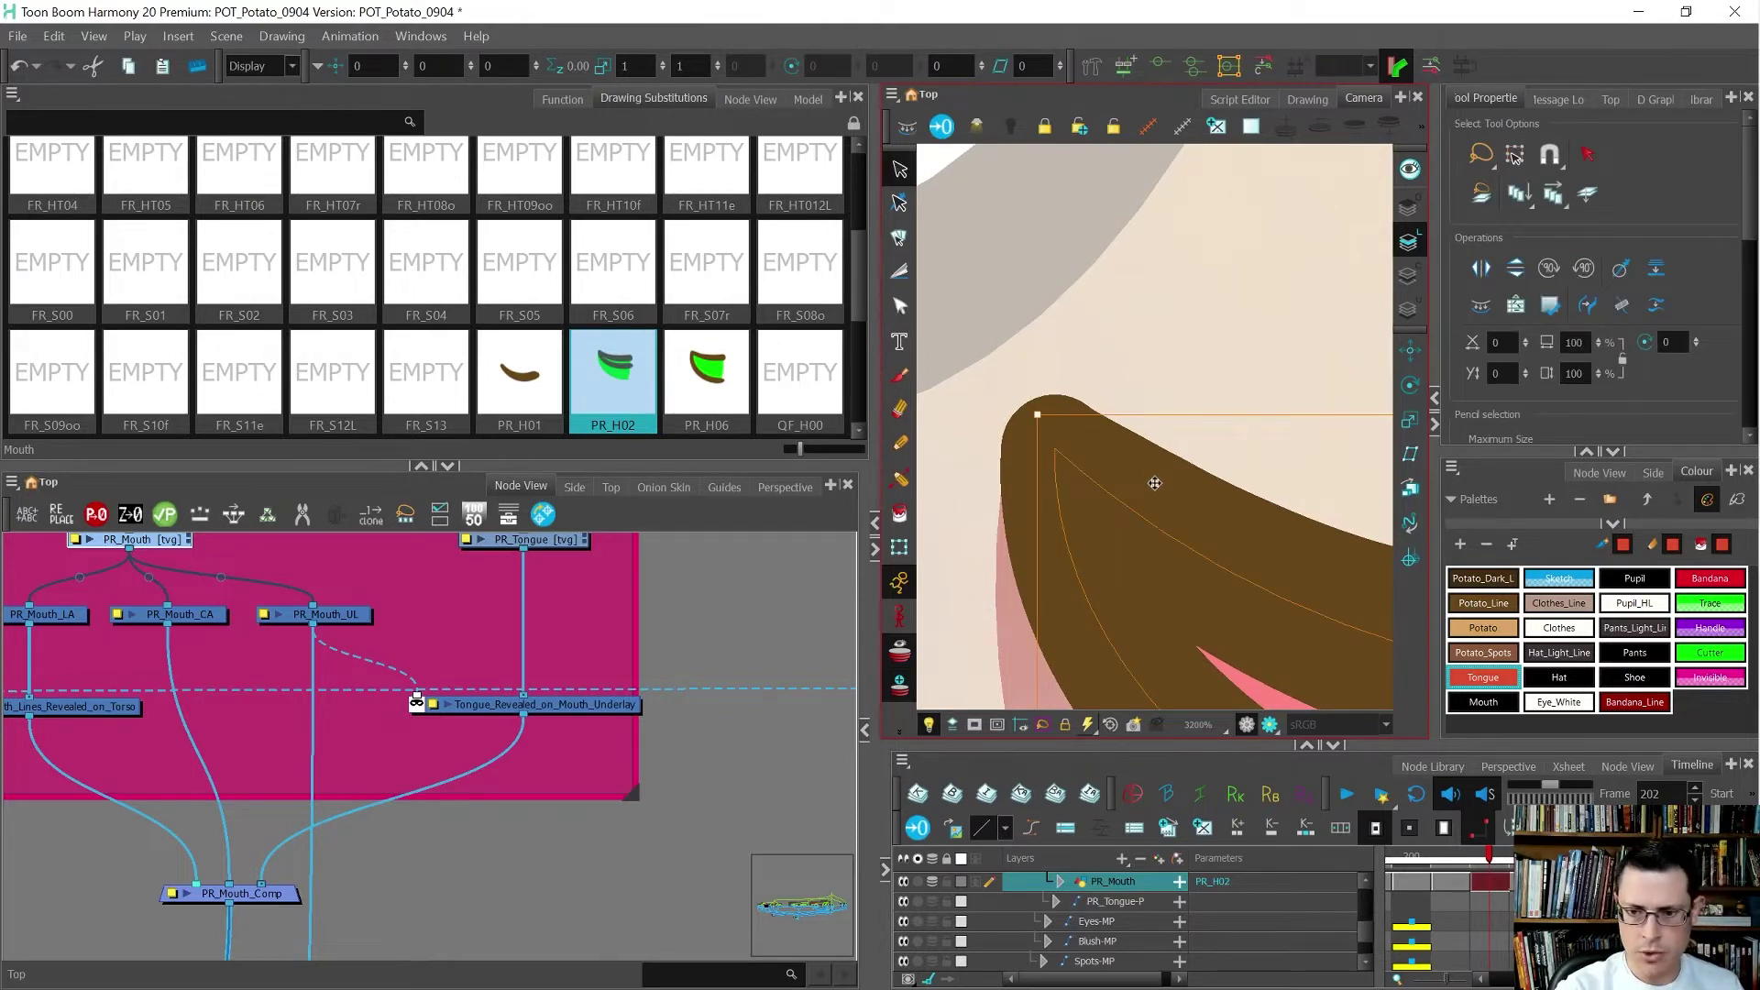
pyautogui.scroll(-8, 1078, 316)
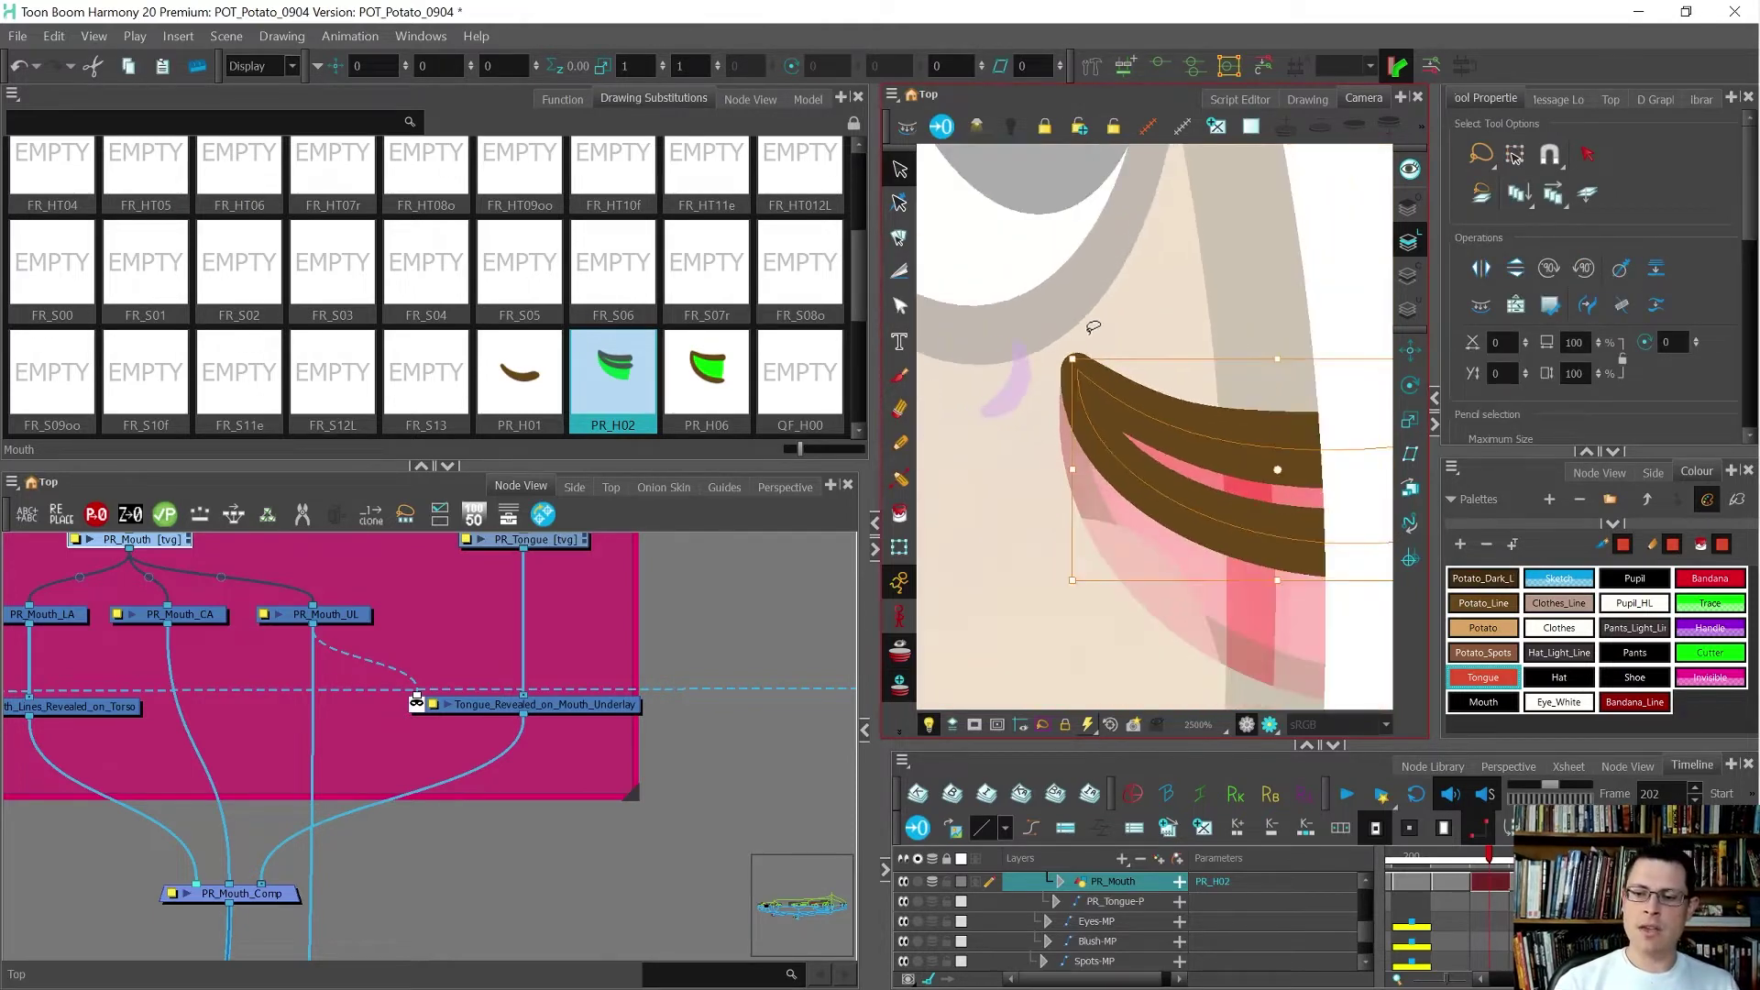
pyautogui.press(',')
pyautogui.press('.')
pyautogui.press('.')
pyautogui.press('.')
pyautogui.press('.')
pyautogui.press('.')
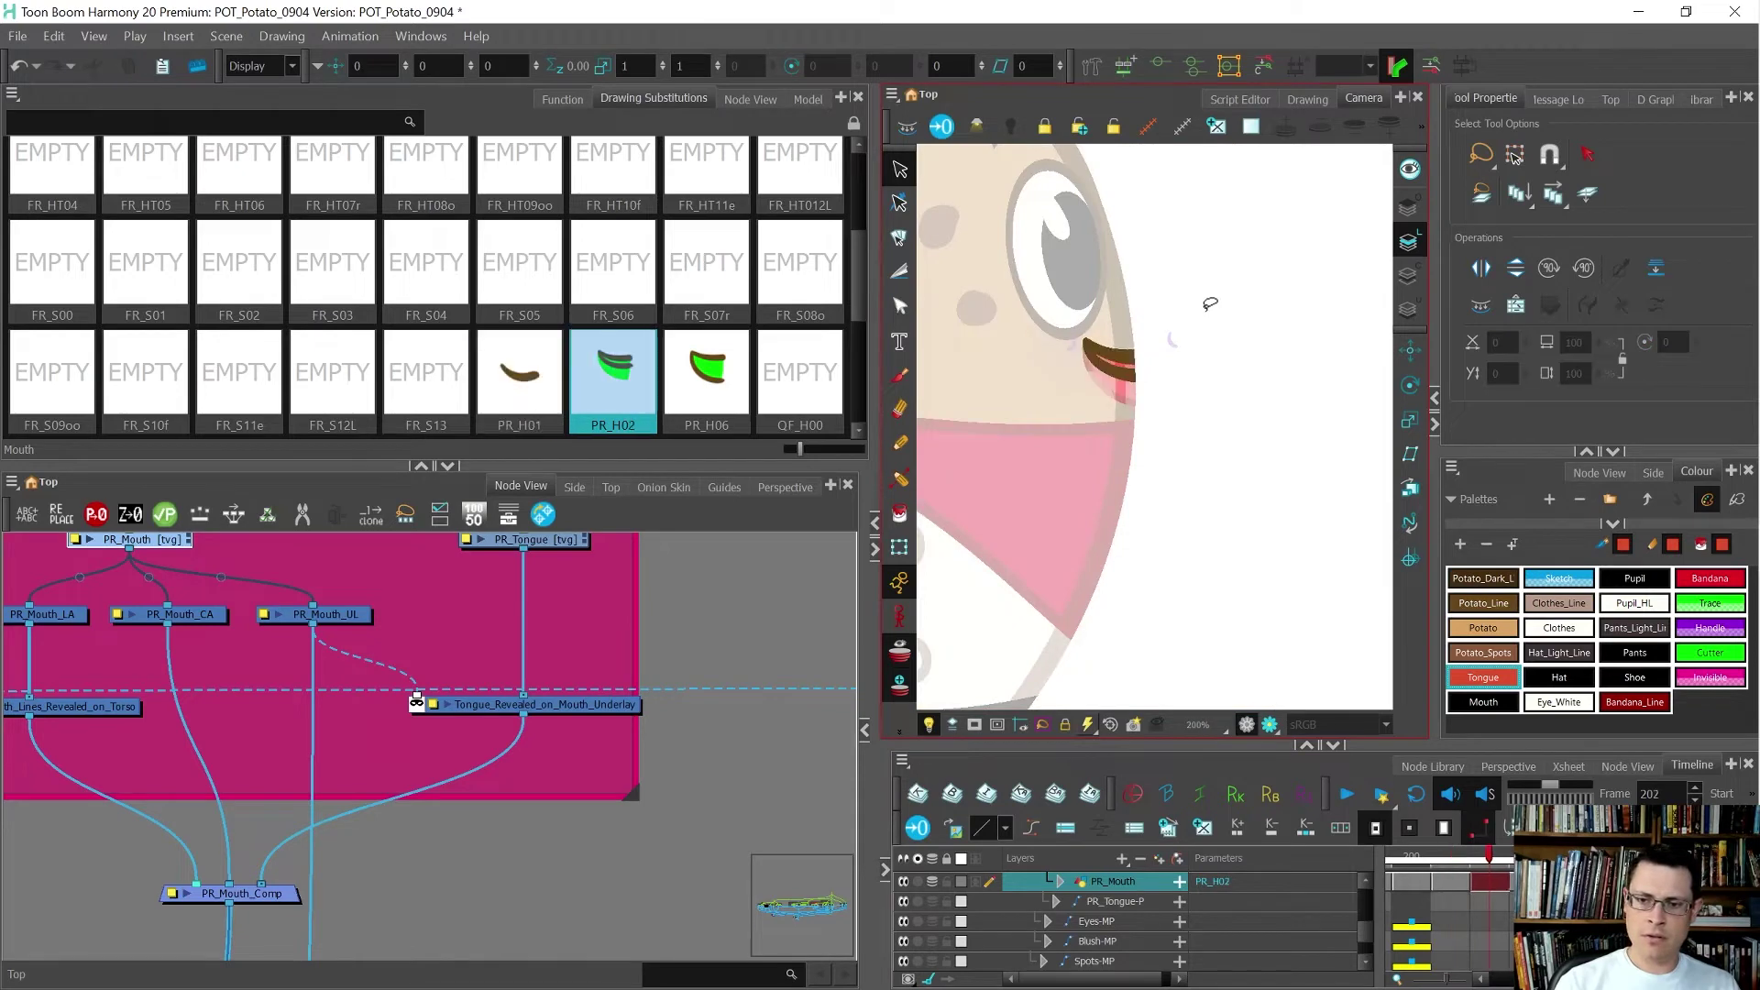
pyautogui.press(',')
pyautogui.press(',')
pyautogui.press(',')
pyautogui.press(',')
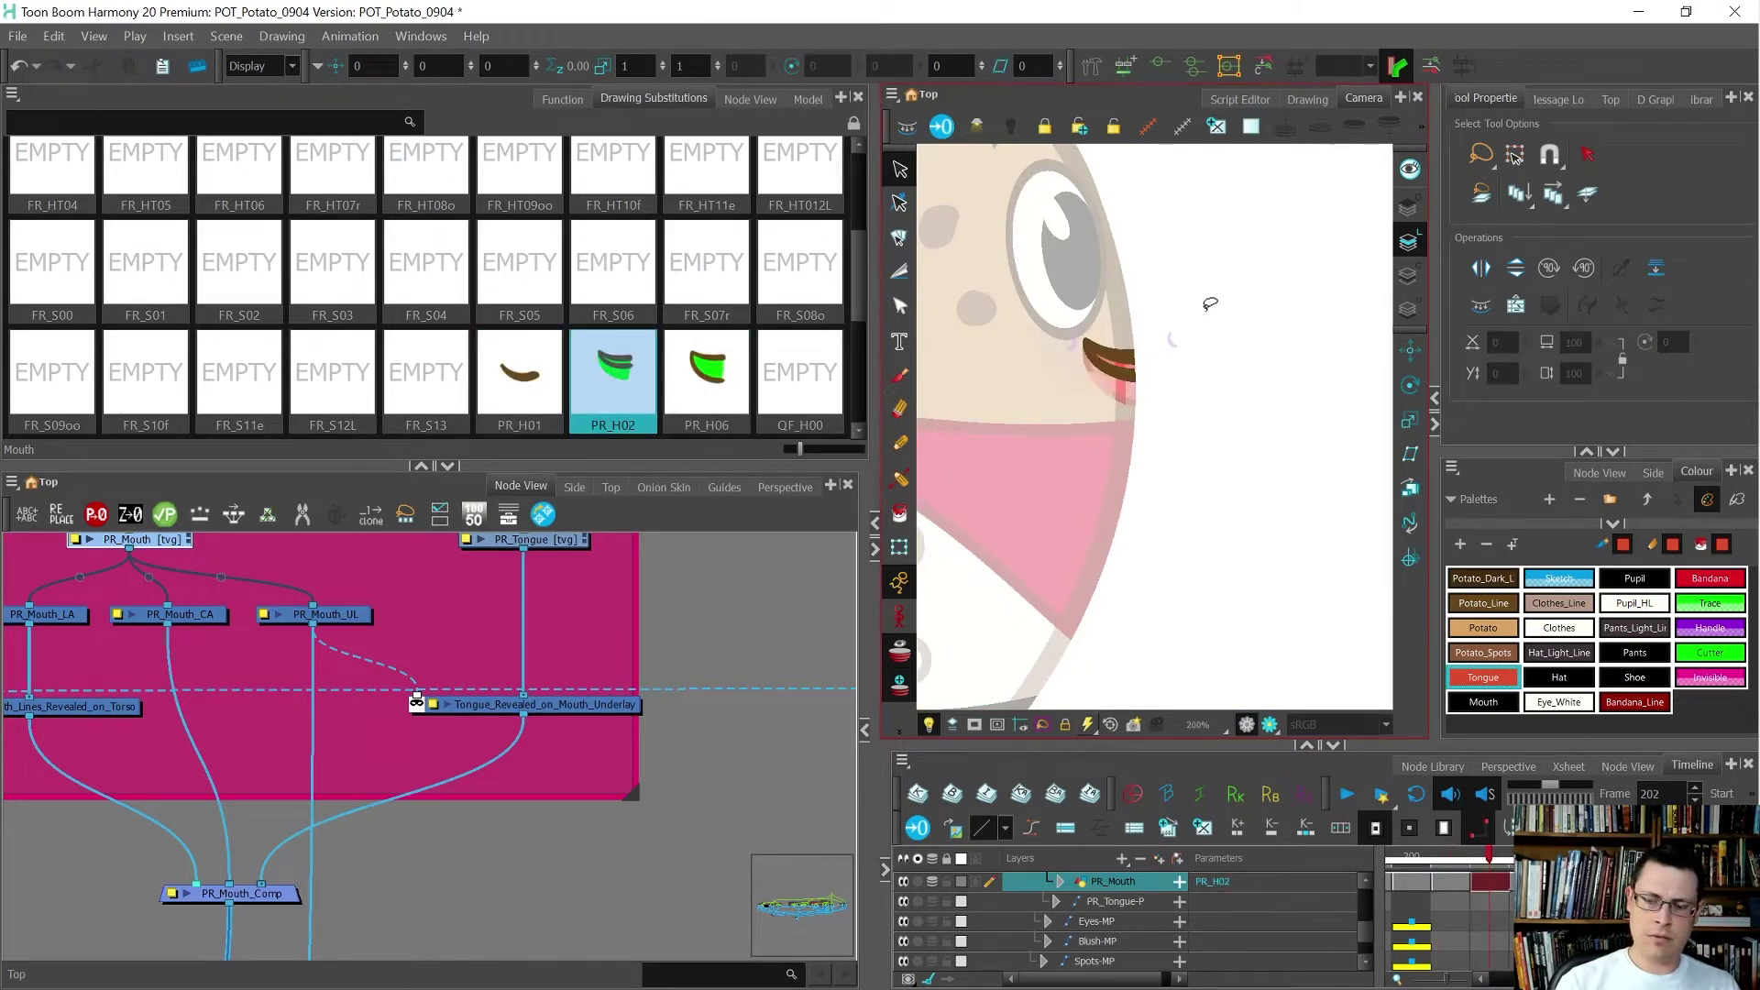
pyautogui.press(',')
pyautogui.press('.')
pyautogui.press('.')
pyautogui.press(',')
# - Fill the narrow opening between PR_H02's upper and lower mouth lines with the green Cutter colour
pyautogui.scroll(2, 1154, 327)
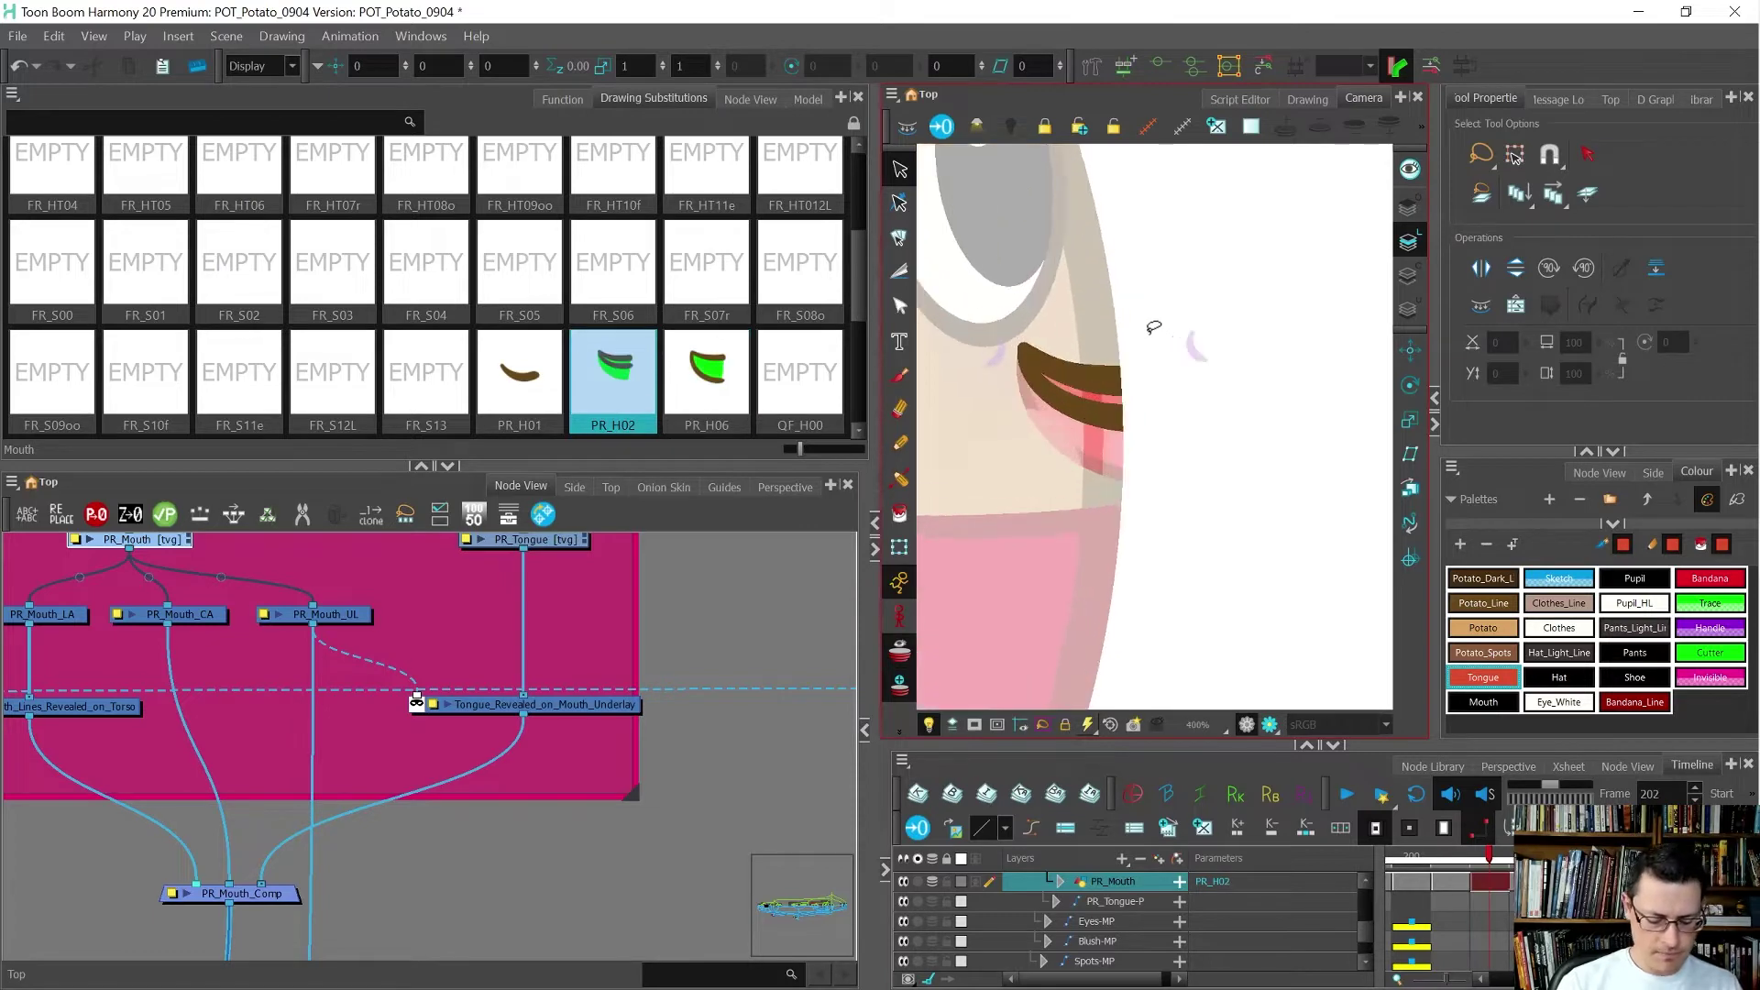
pyautogui.moveTo(1149, 325); pyautogui.dragTo(1144, 330)
pyautogui.scroll(1, 1144, 382)
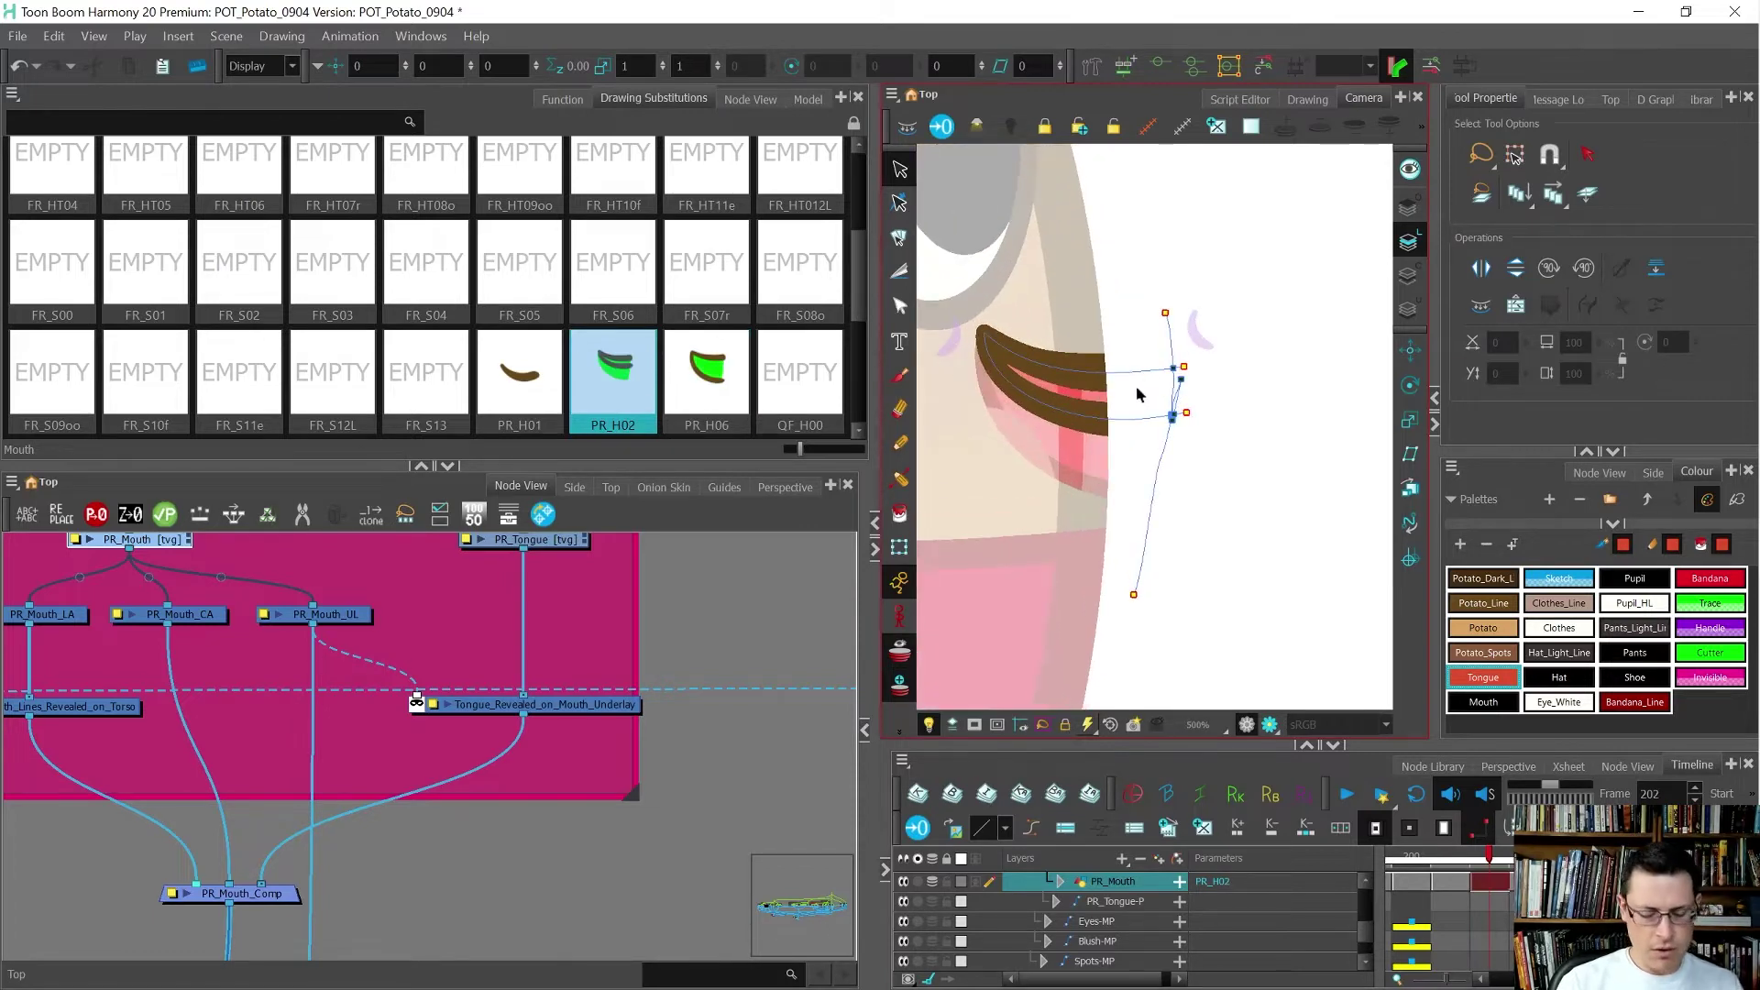
pyautogui.hotkey('alt', 'i')
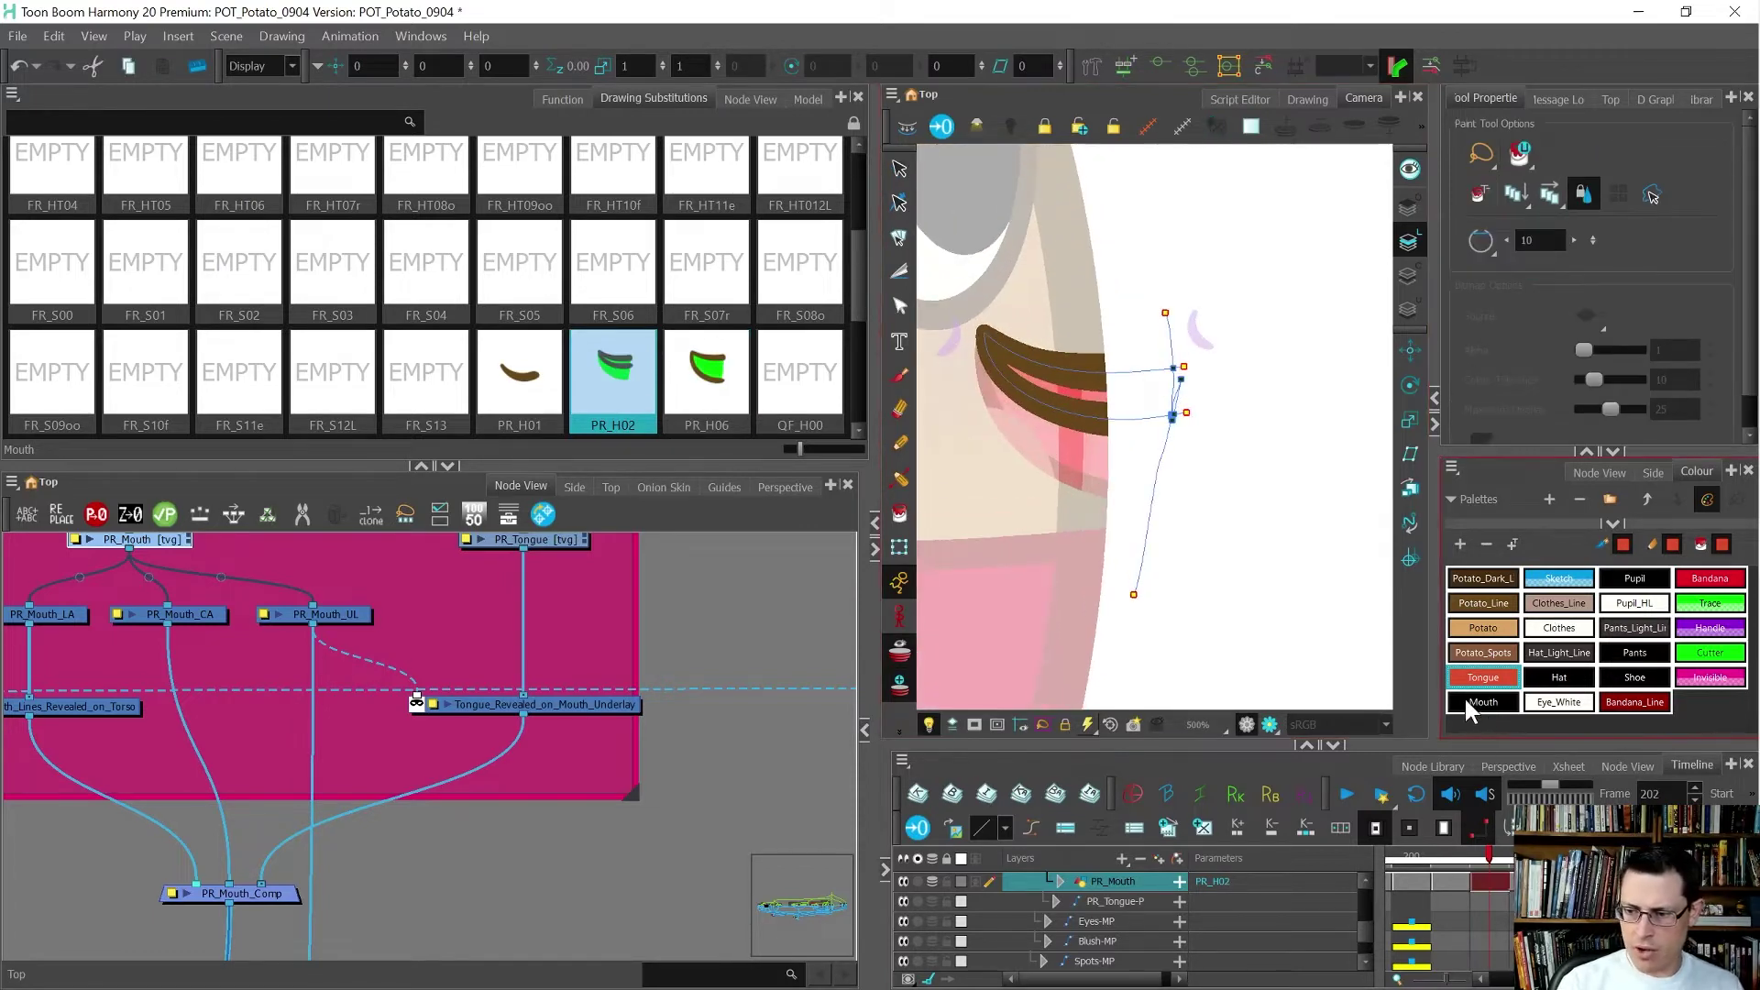
pyautogui.click(1710, 652)
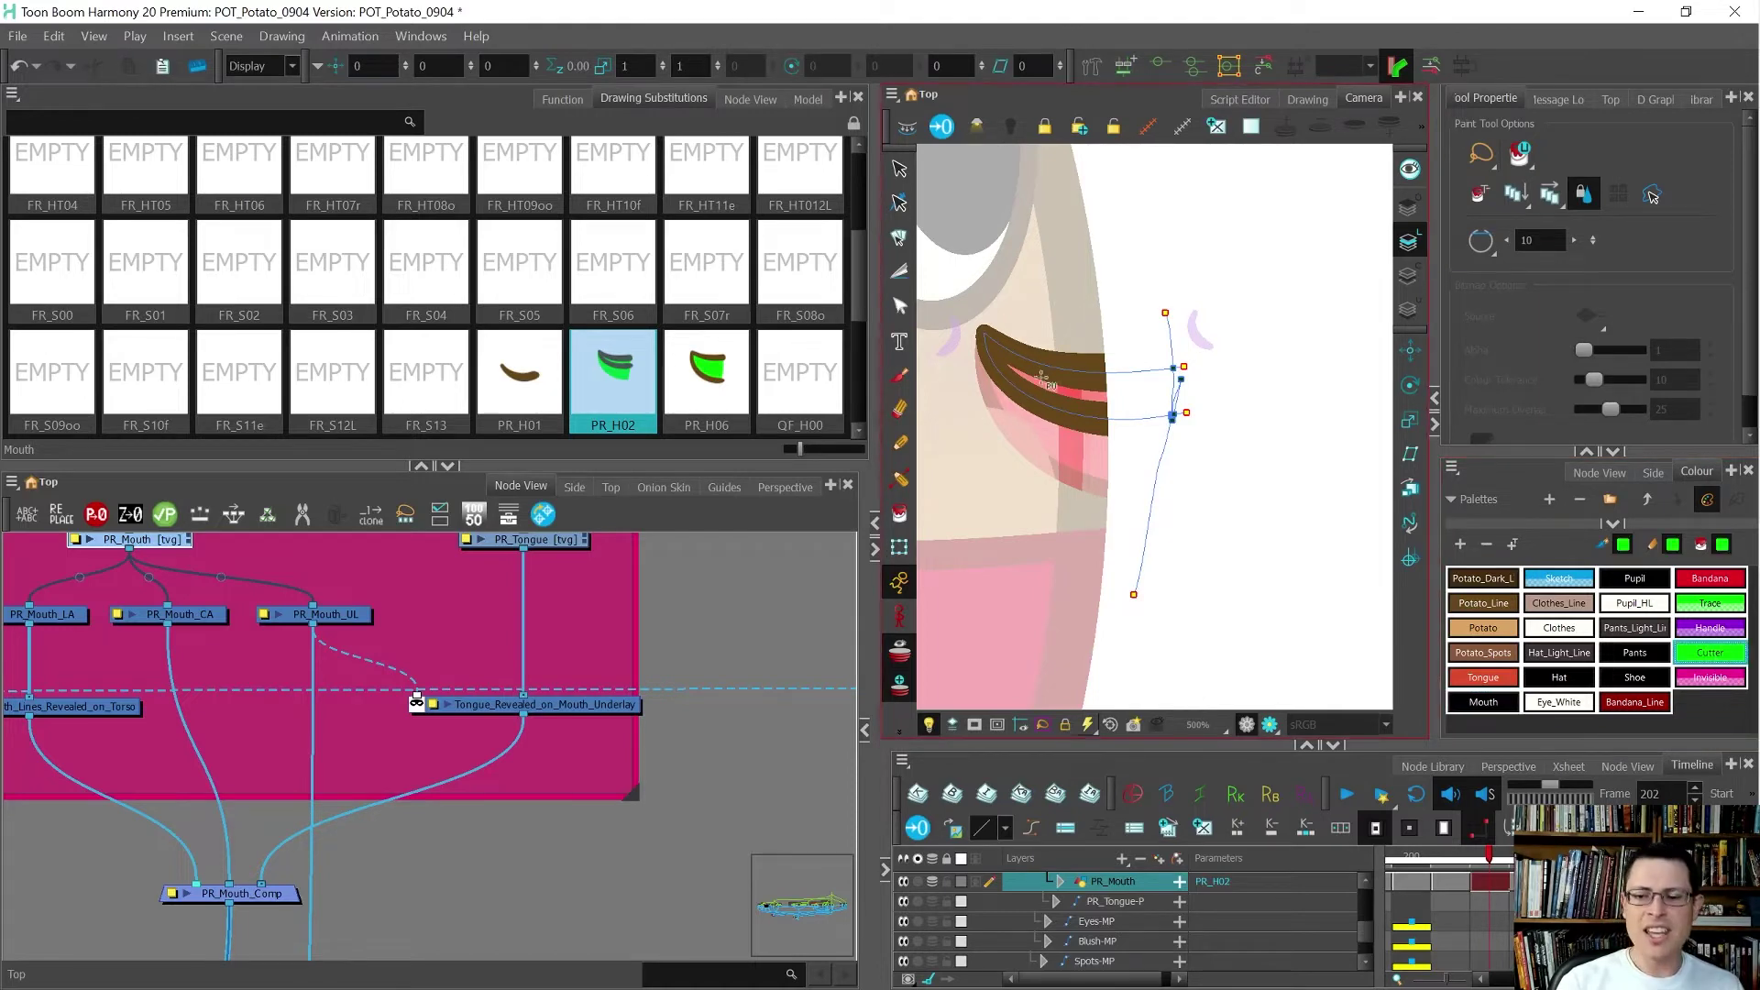
# - Delete the old cutter shape left below PR_H02's lower mouth line, keeping the brown lines and the fill between them
pyautogui.hotkey('alt', 's')
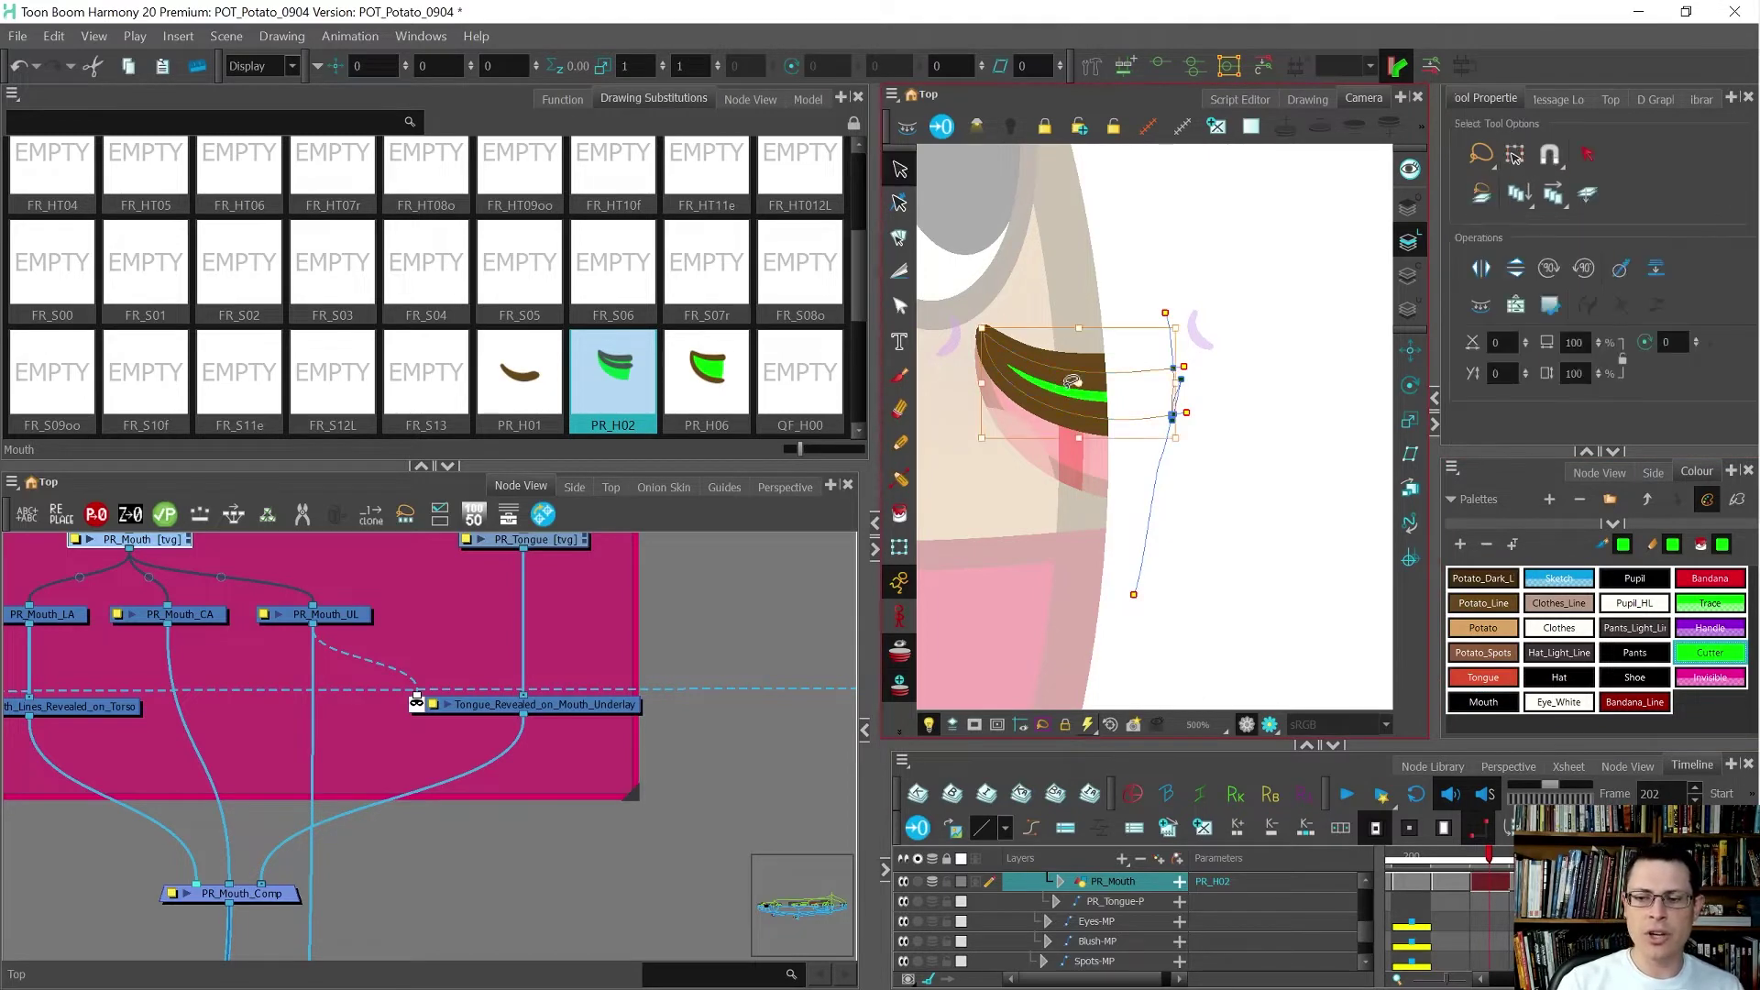
pyautogui.press('Delete')
pyautogui.click(1325, 317)
pyautogui.hotkey('ctrl', 'a')
pyautogui.hotkey('shift', 't')
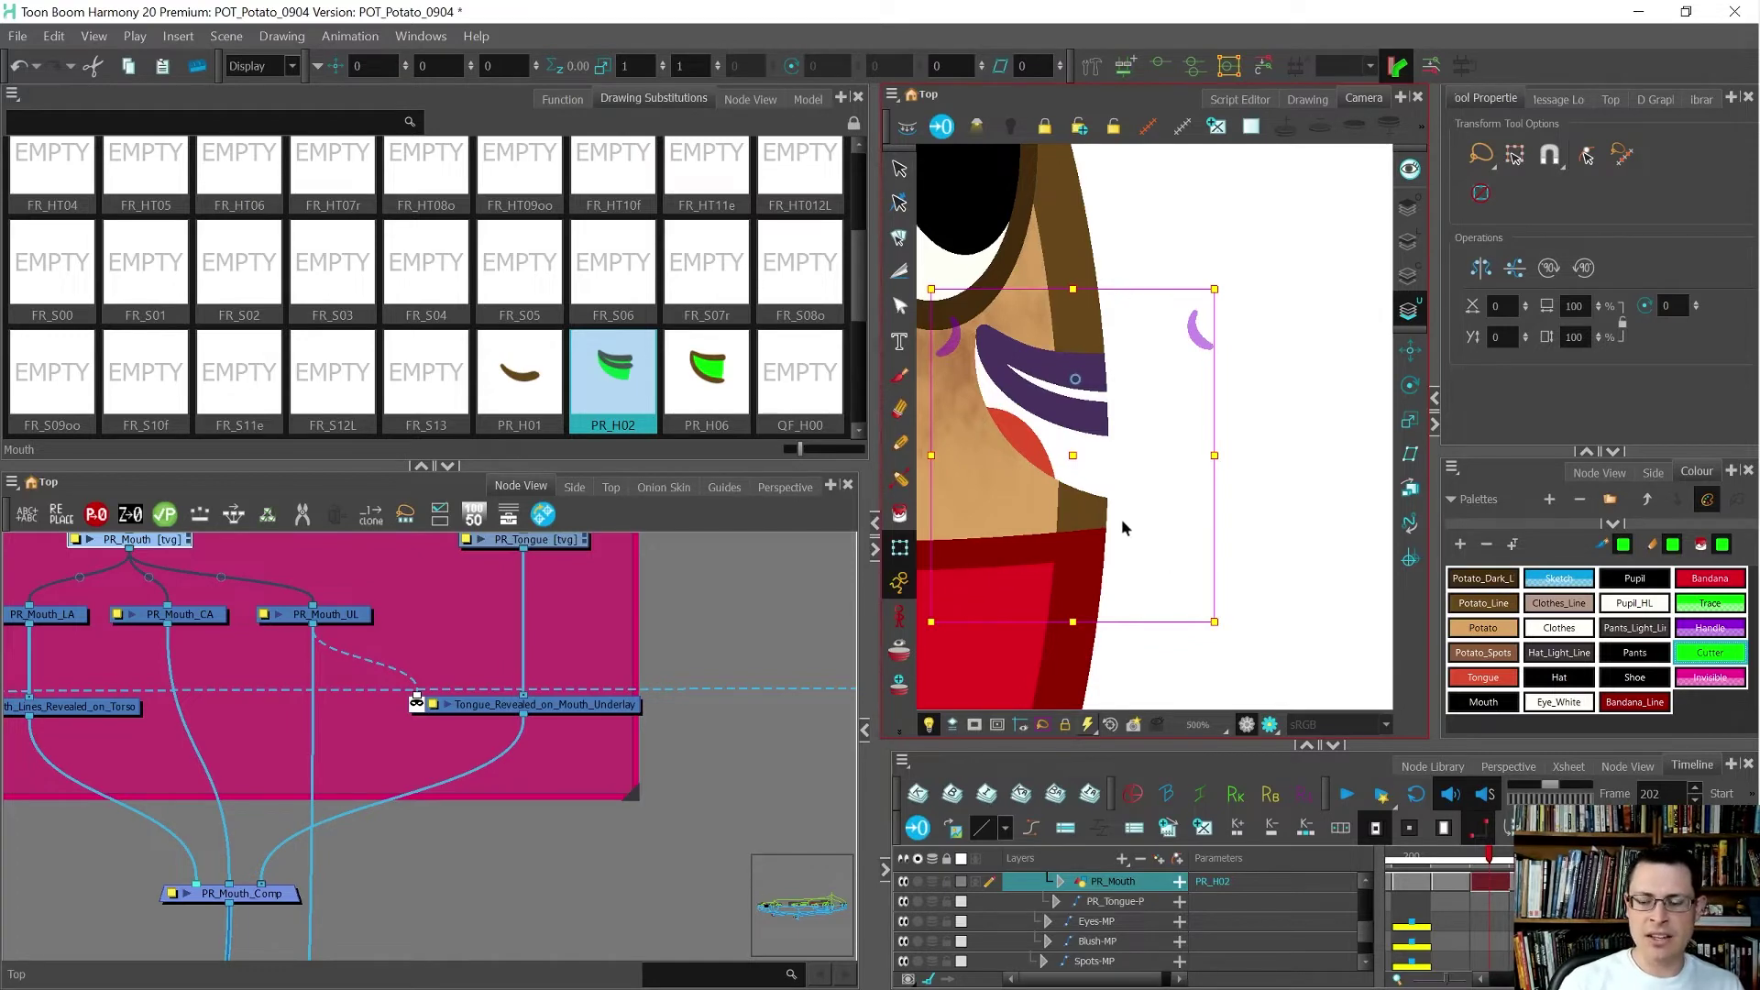
pyautogui.hotkey('alt', 's')
pyautogui.click(1125, 484)
pyautogui.press('Delete')
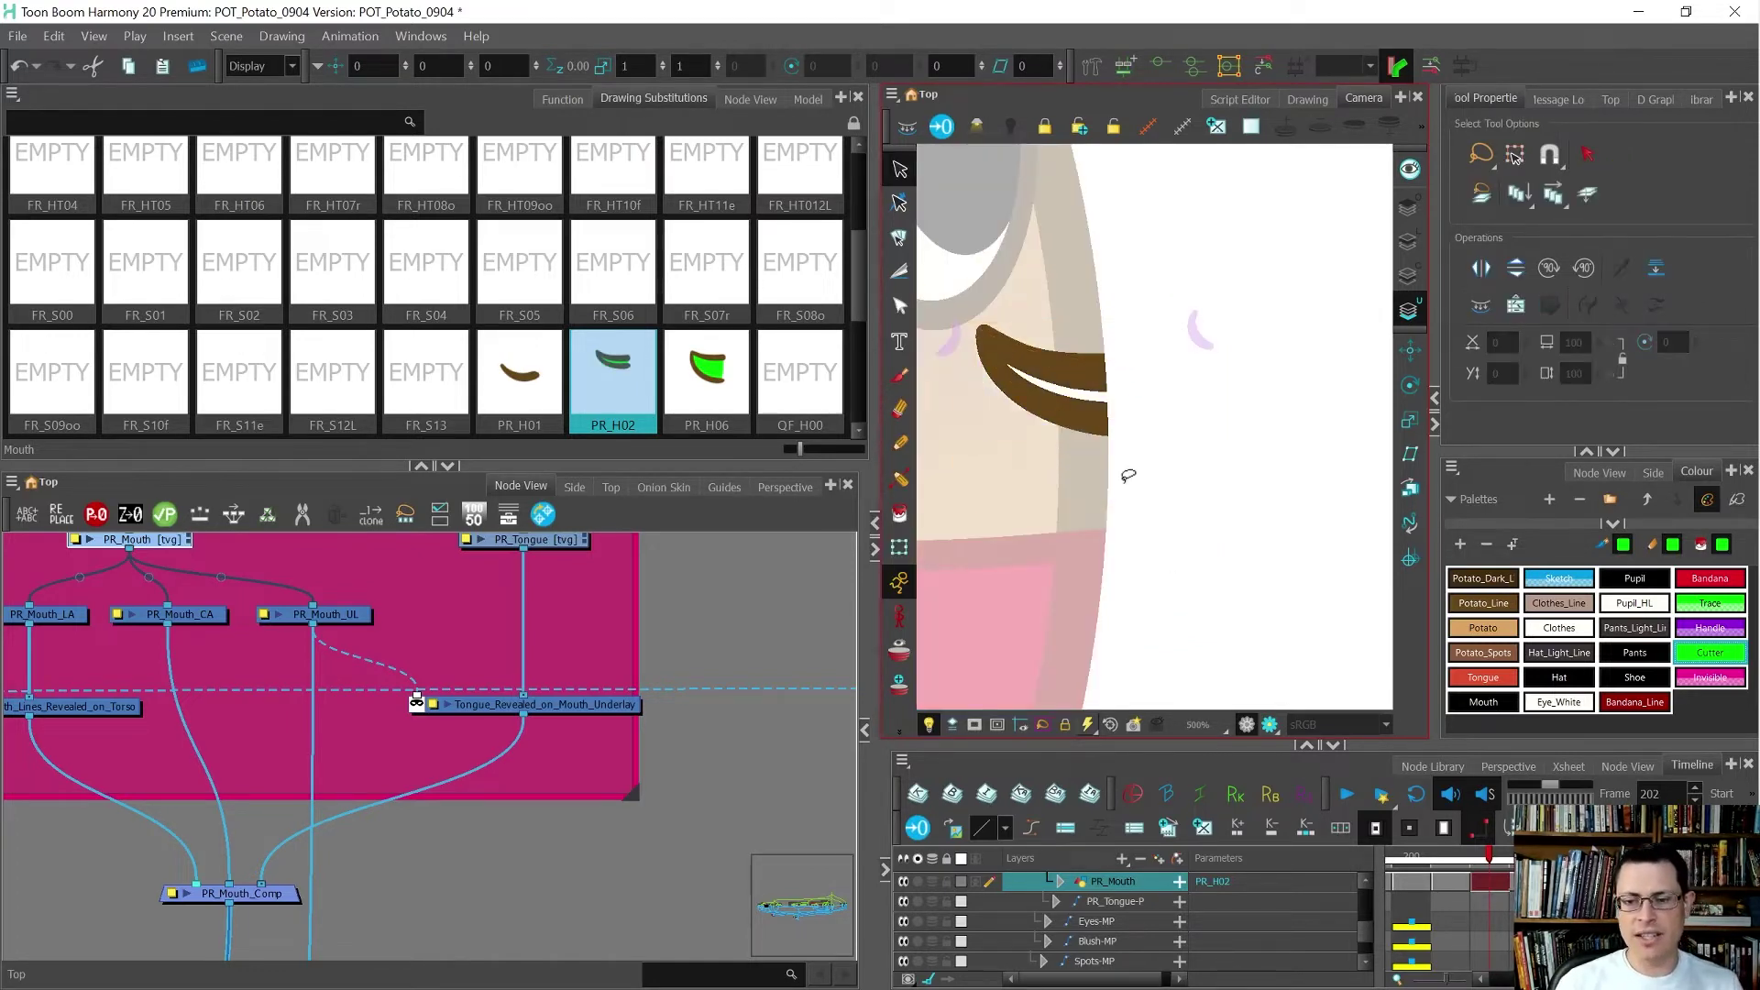
pyautogui.scroll(-3, 1126, 477)
pyautogui.scroll(-2, 1155, 472)
pyautogui.hotkey('shift', 't')
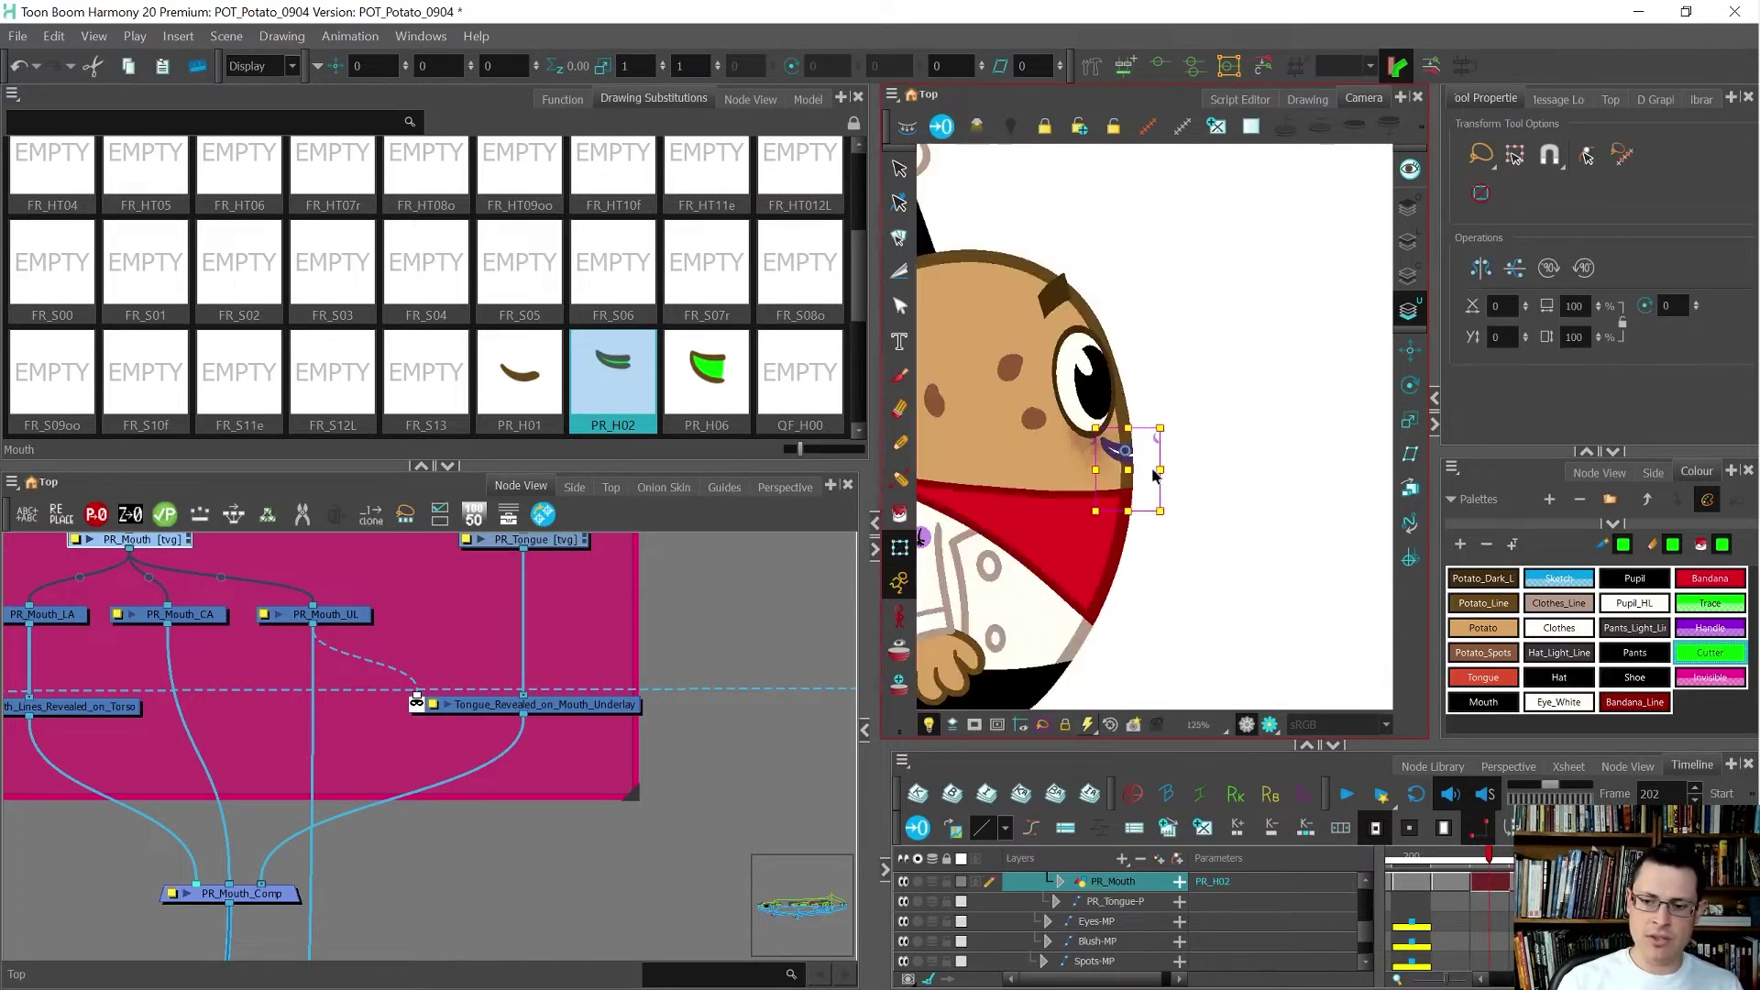
# - Step back and forth through the profile mouth drawings up to frame 206 to compare the mouth's opening poses
pyautogui.click(1228, 521)
pyautogui.press(',')
pyautogui.press('.')
pyautogui.press(',')
pyautogui.press('.')
pyautogui.press(',')
pyautogui.press('.')
pyautogui.press('.')
pyautogui.press('.')
pyautogui.press('.')
pyautogui.press('.')
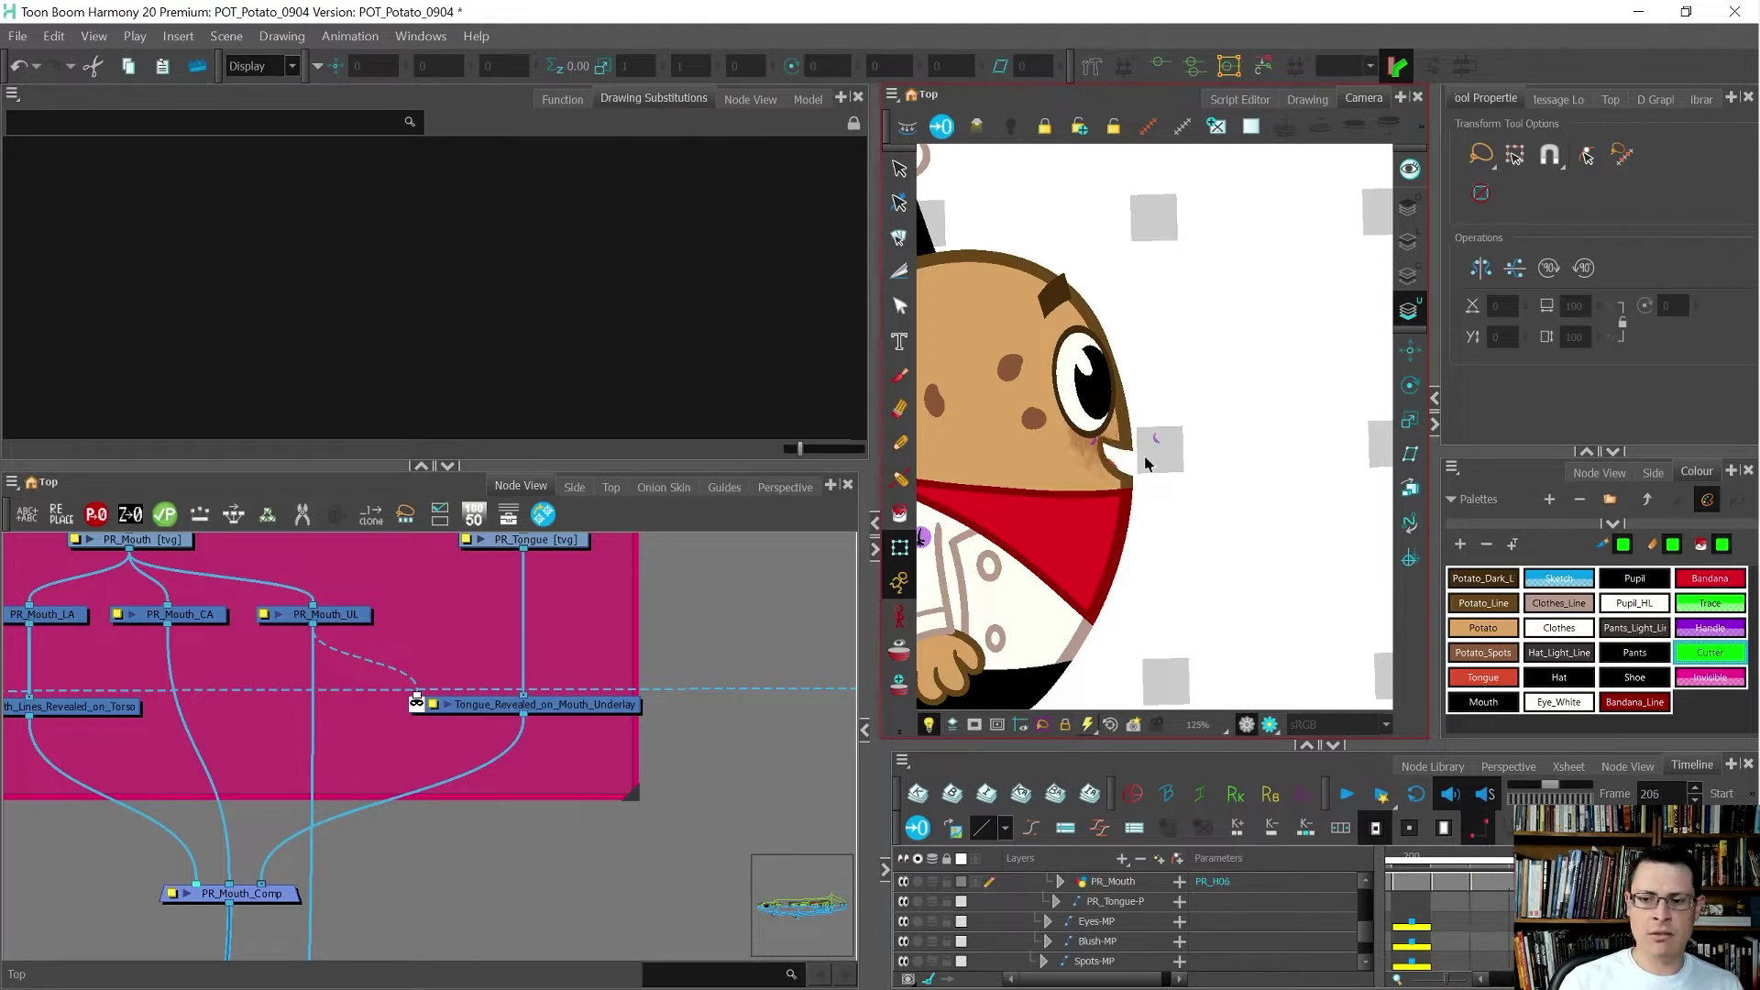
pyautogui.scroll(-1, 1146, 468)
pyautogui.press(',')
pyautogui.press(',')
pyautogui.press(',')
pyautogui.press(',')
pyautogui.press(',')
pyautogui.press('.')
pyautogui.press('.')
pyautogui.press('.')
pyautogui.press('.')
pyautogui.press('.')
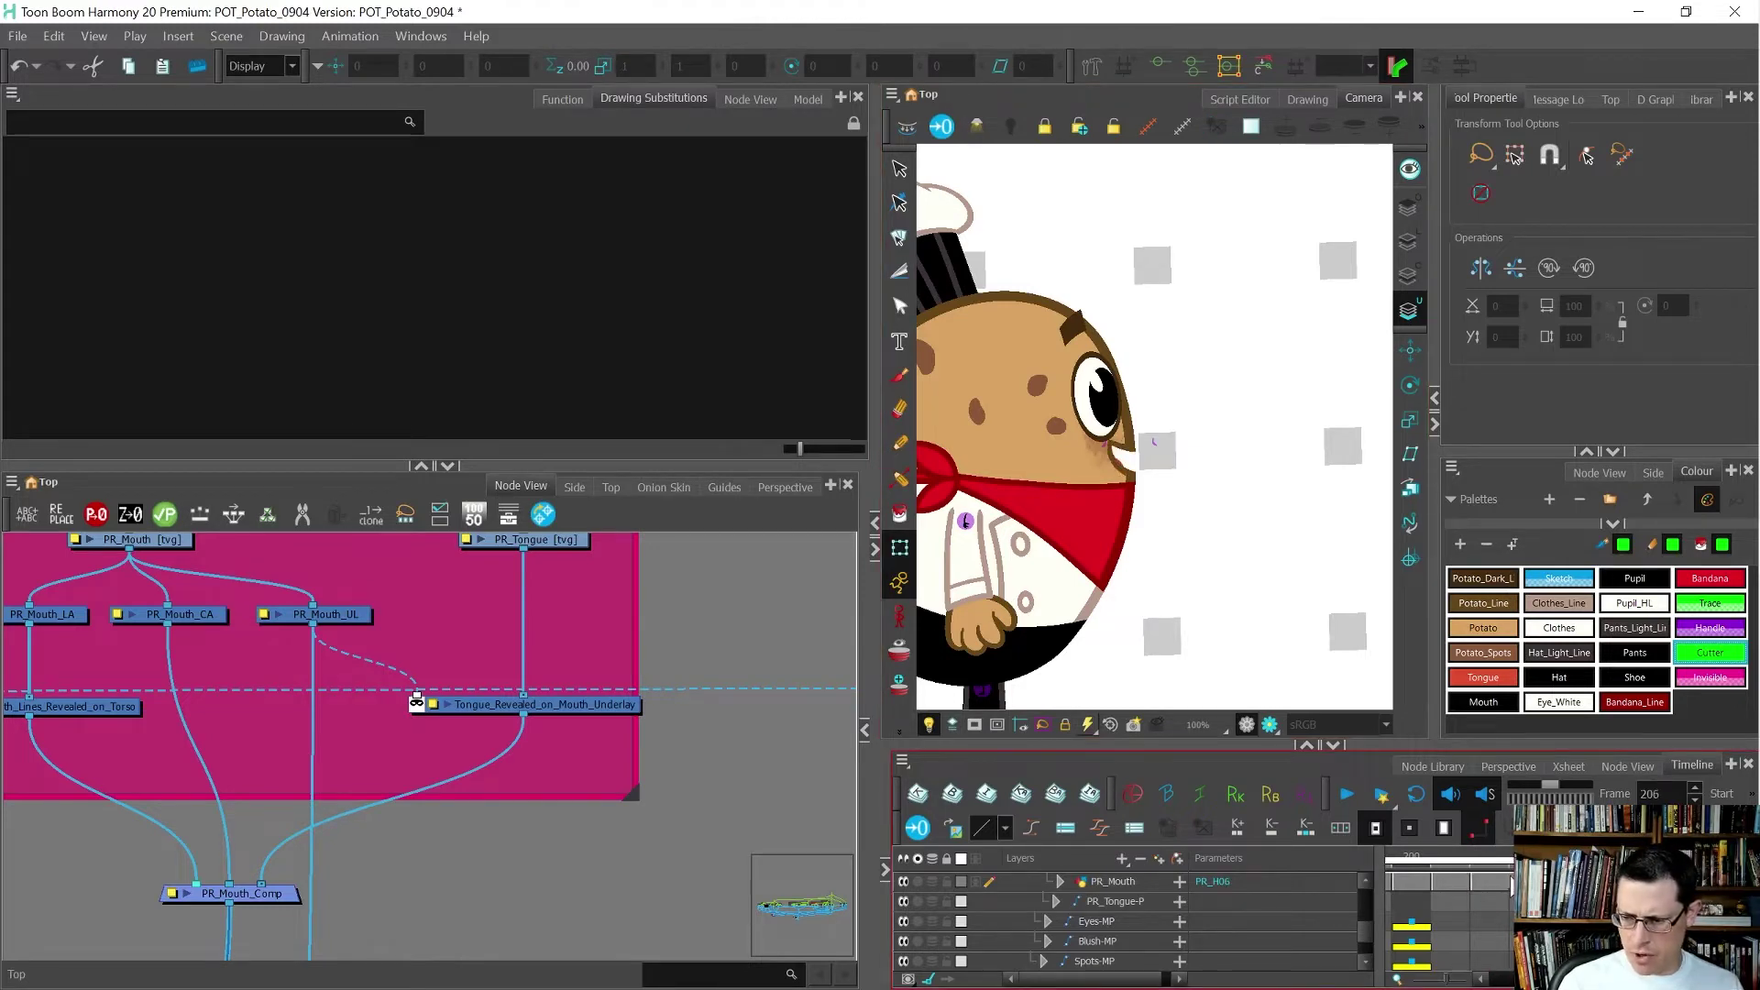
# - Duplicate the PR_Mouth layer's PR_H02 drawing at frame 204 and rename the copy PR_H04
pyautogui.click(1500, 878)
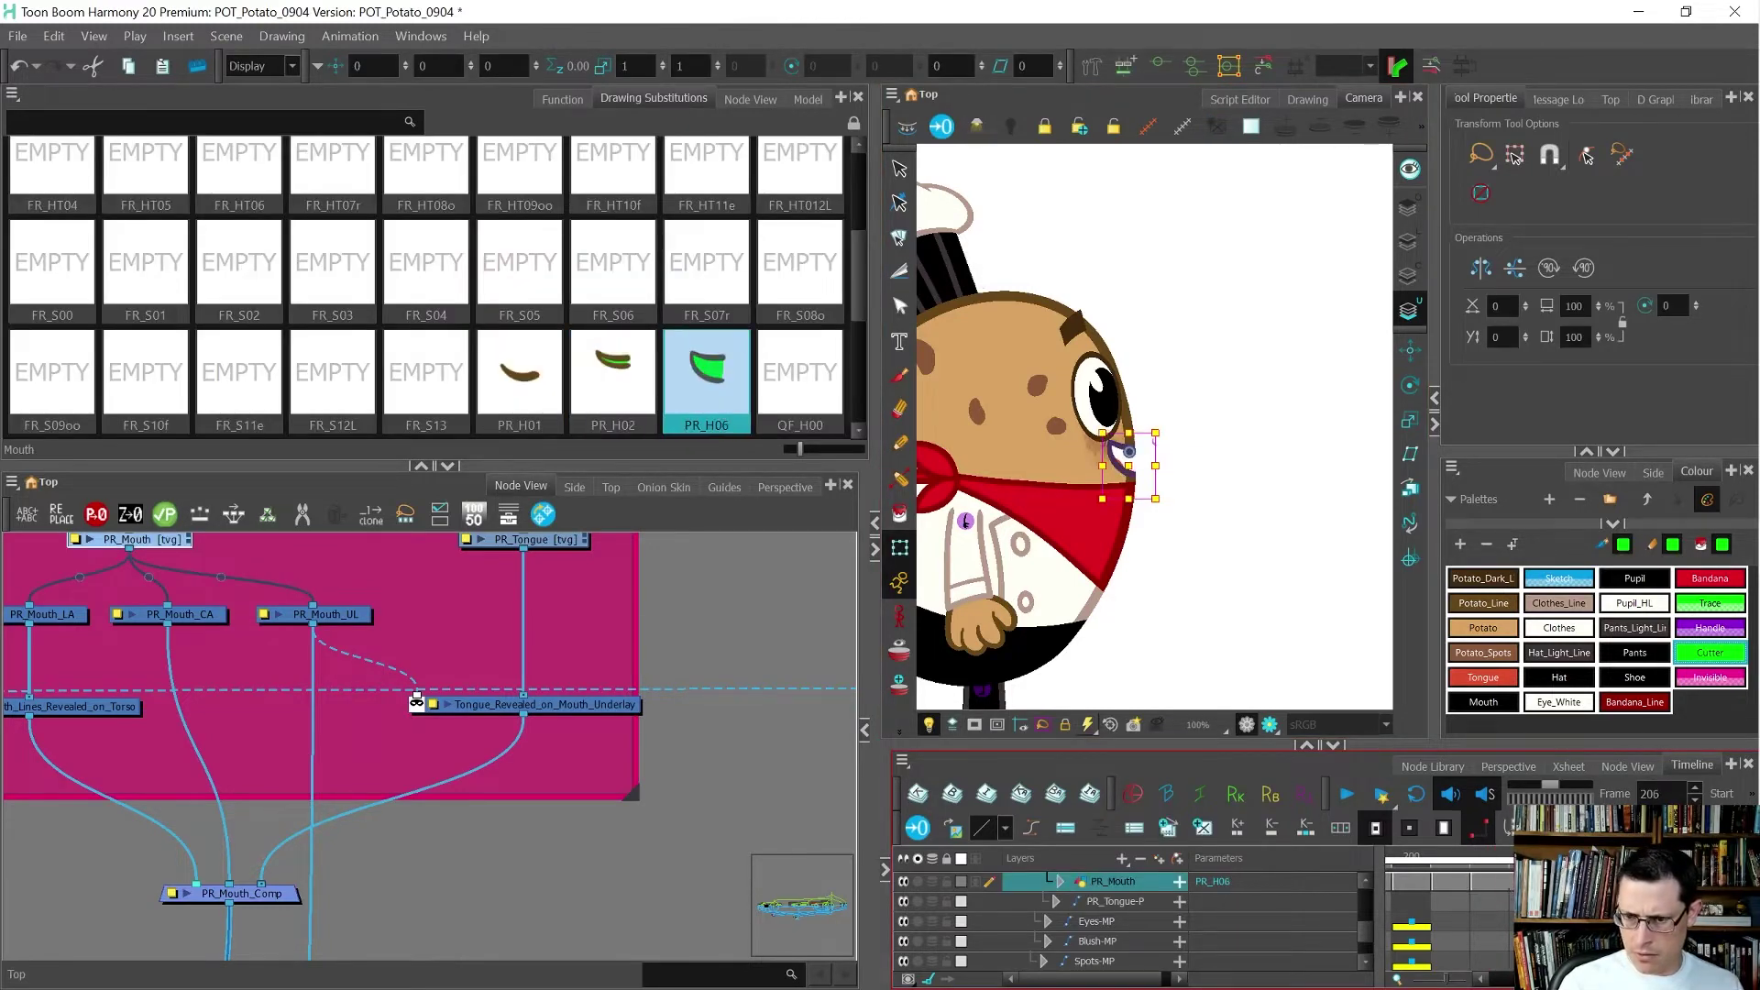
pyautogui.press(',')
pyautogui.press(',')
pyautogui.press(',')
pyautogui.press(',')
pyautogui.press('.')
pyautogui.press('.')
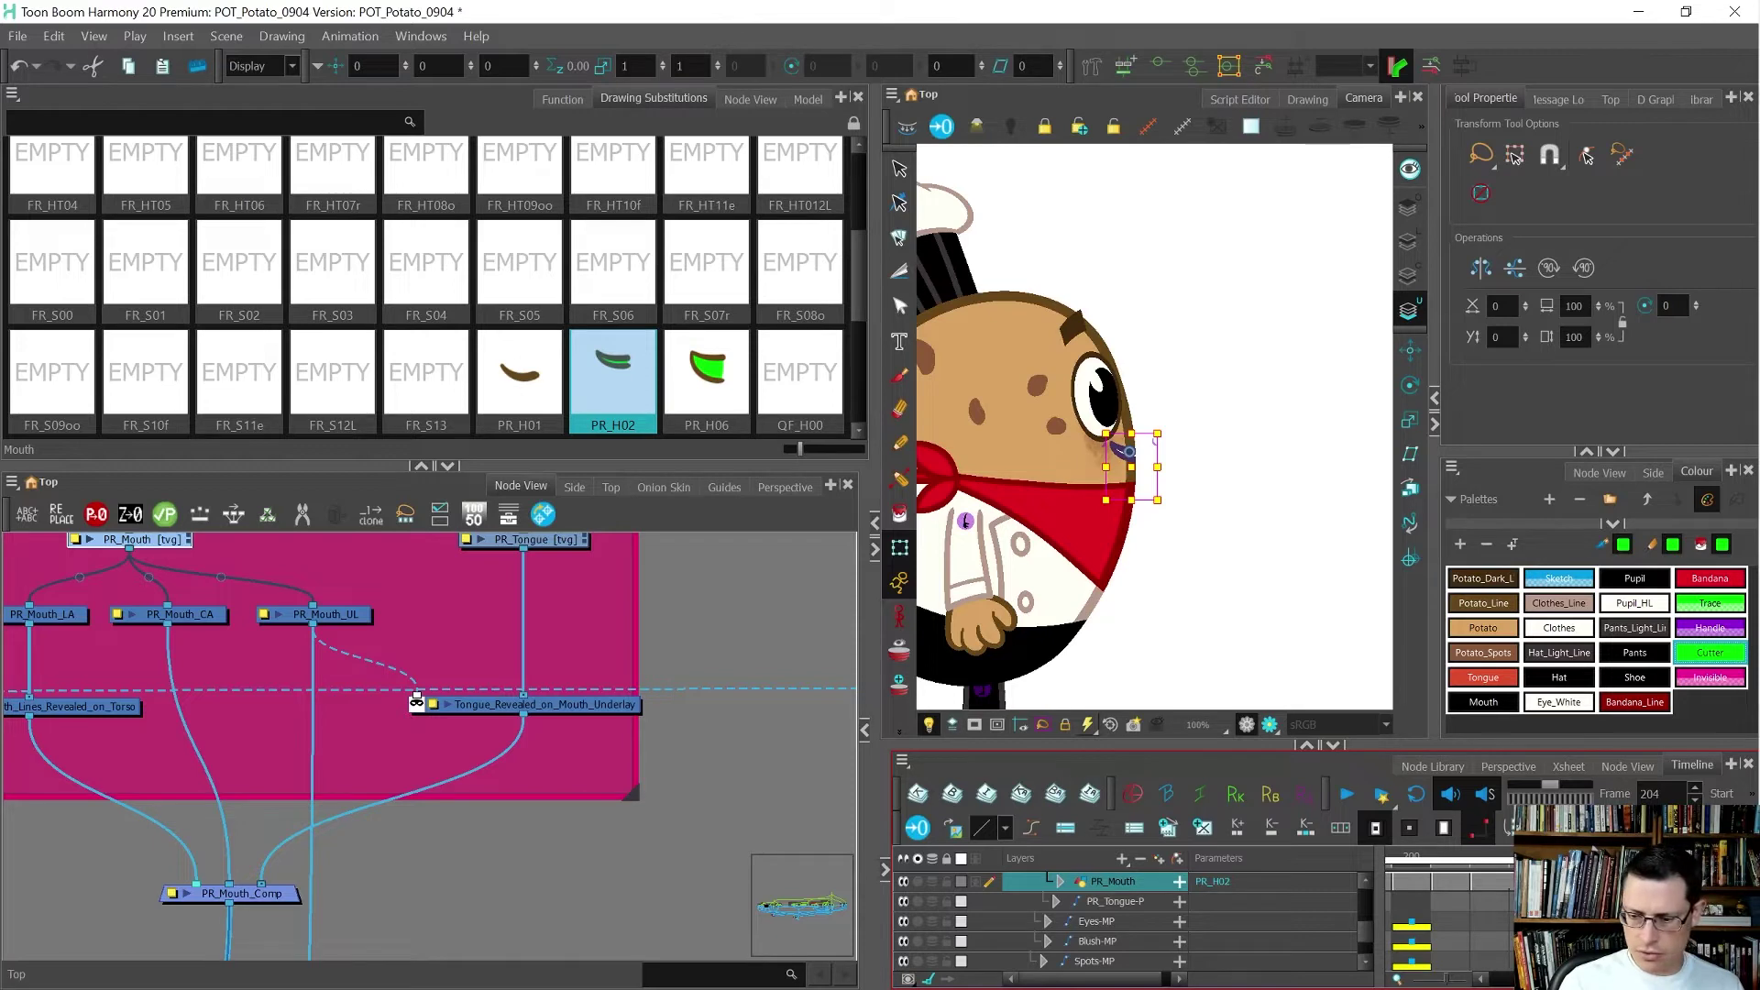
pyautogui.hotkey('ctrl', 'z')
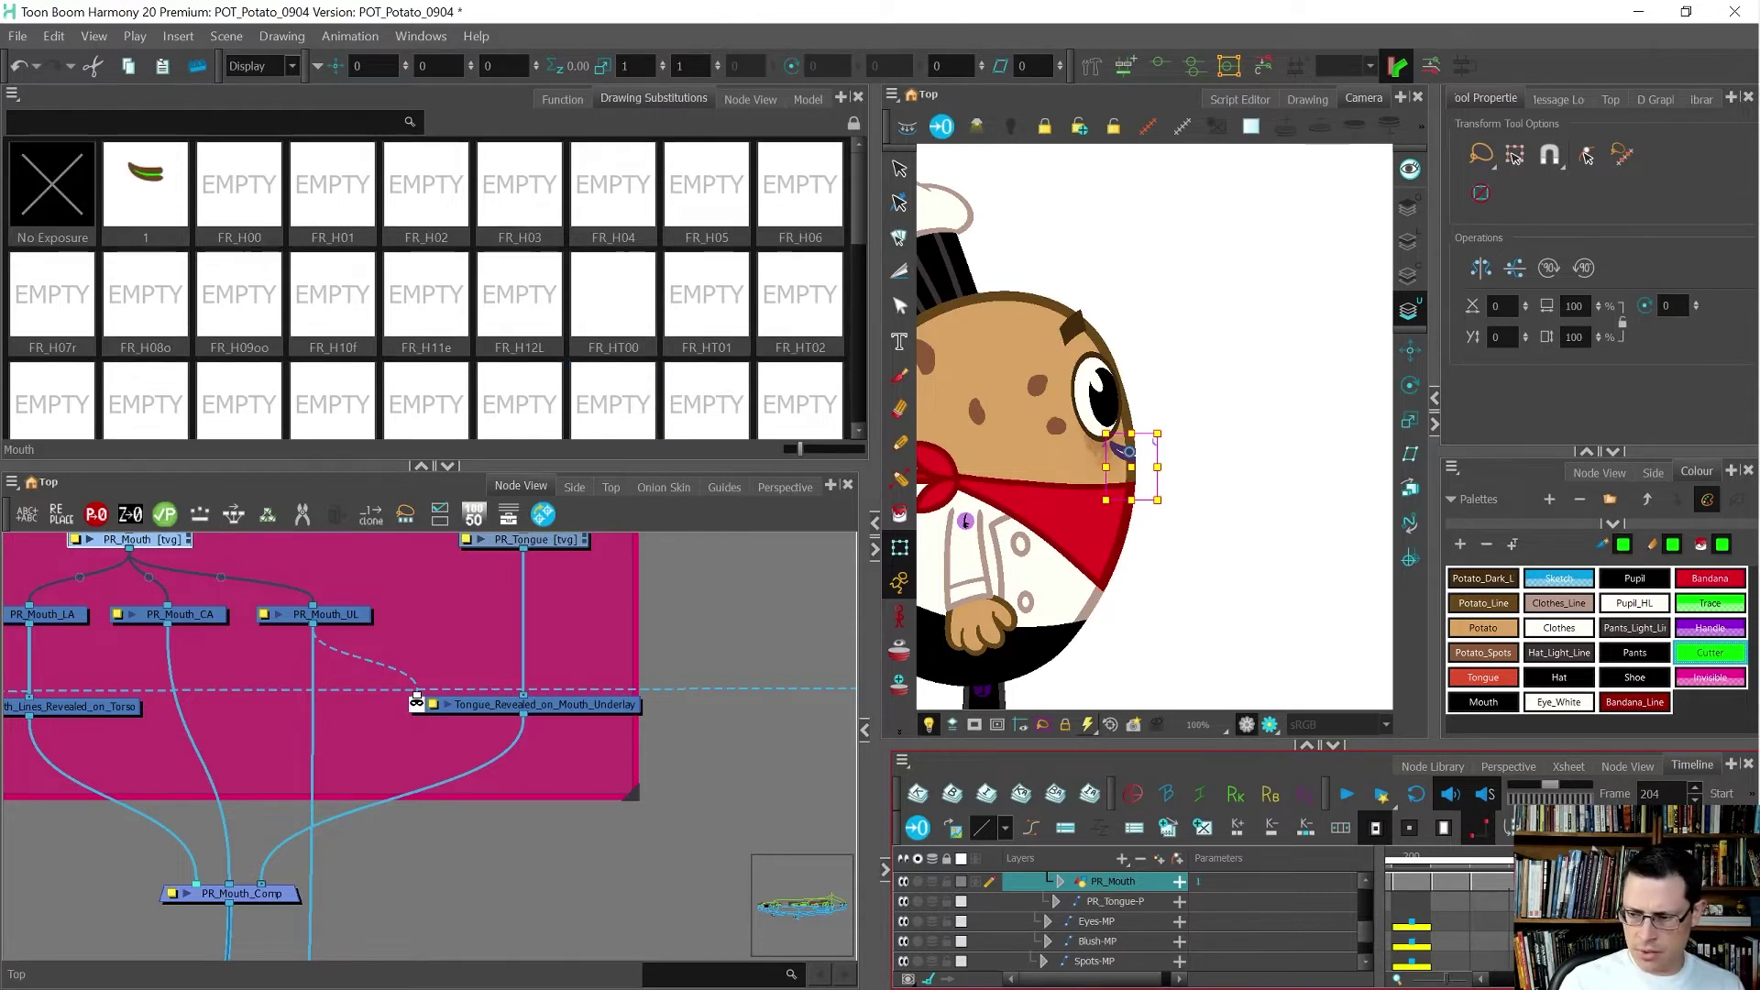
pyautogui.hotkey('ctrl', 'd')
pyautogui.write('PR_H0')
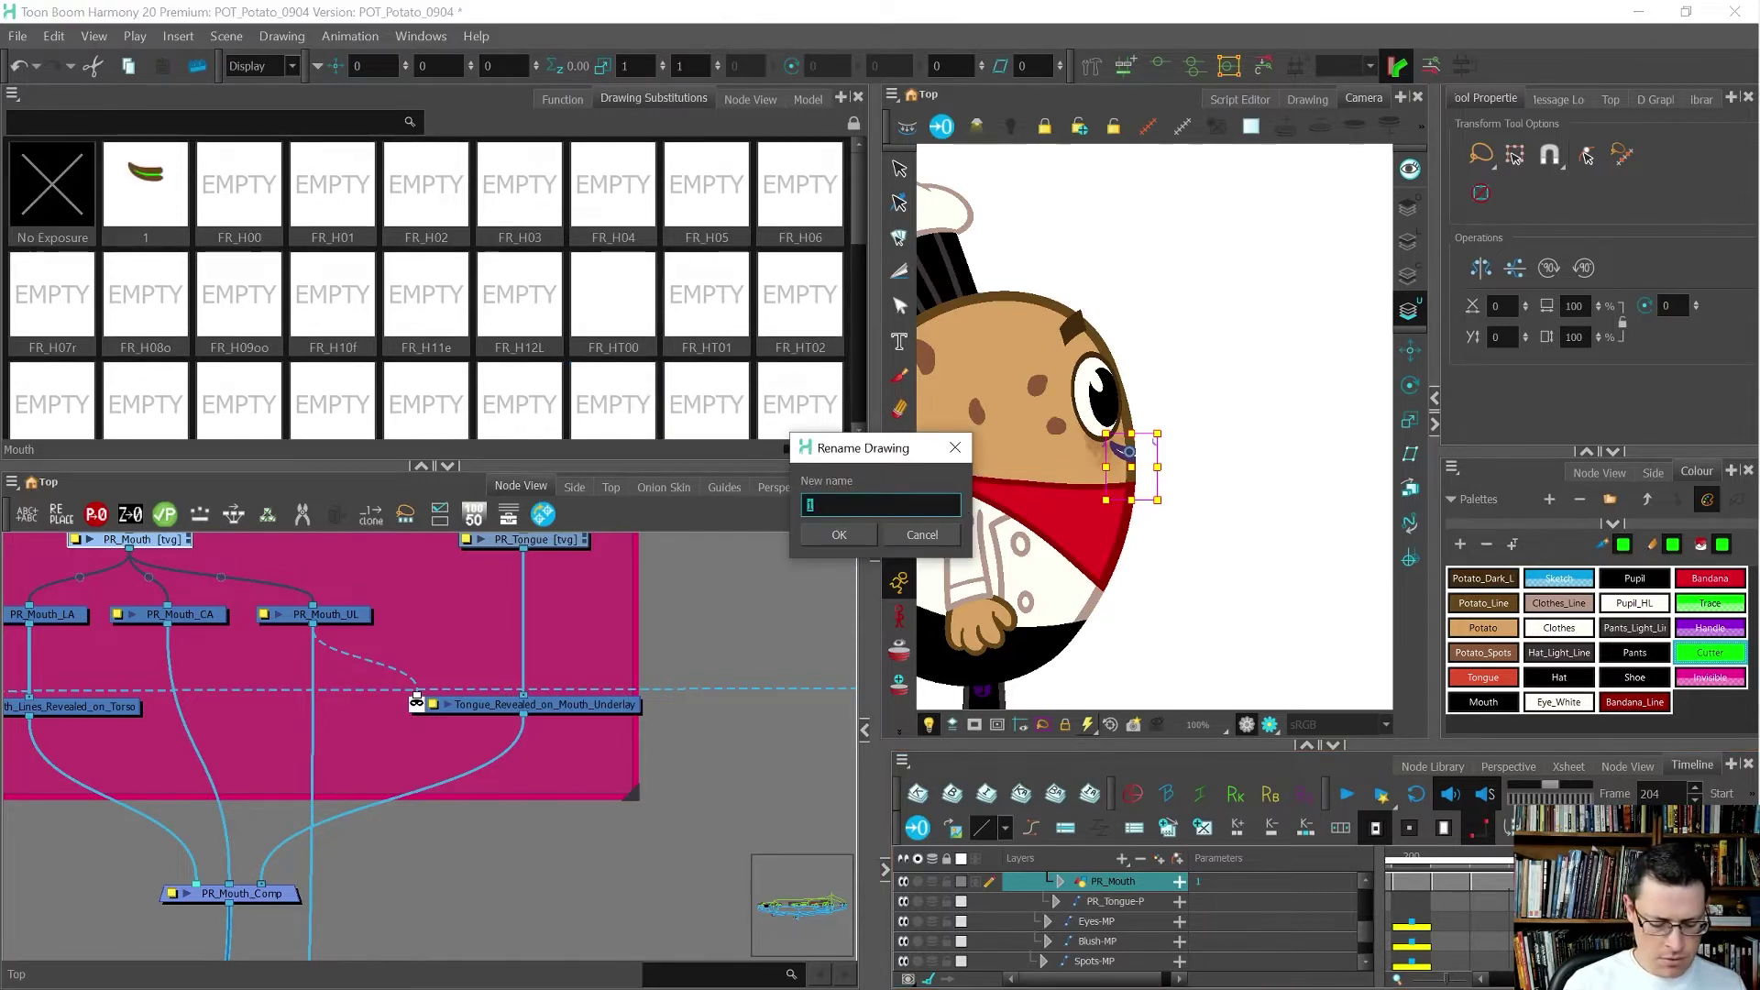
pyautogui.write('4')
pyautogui.press('Return')
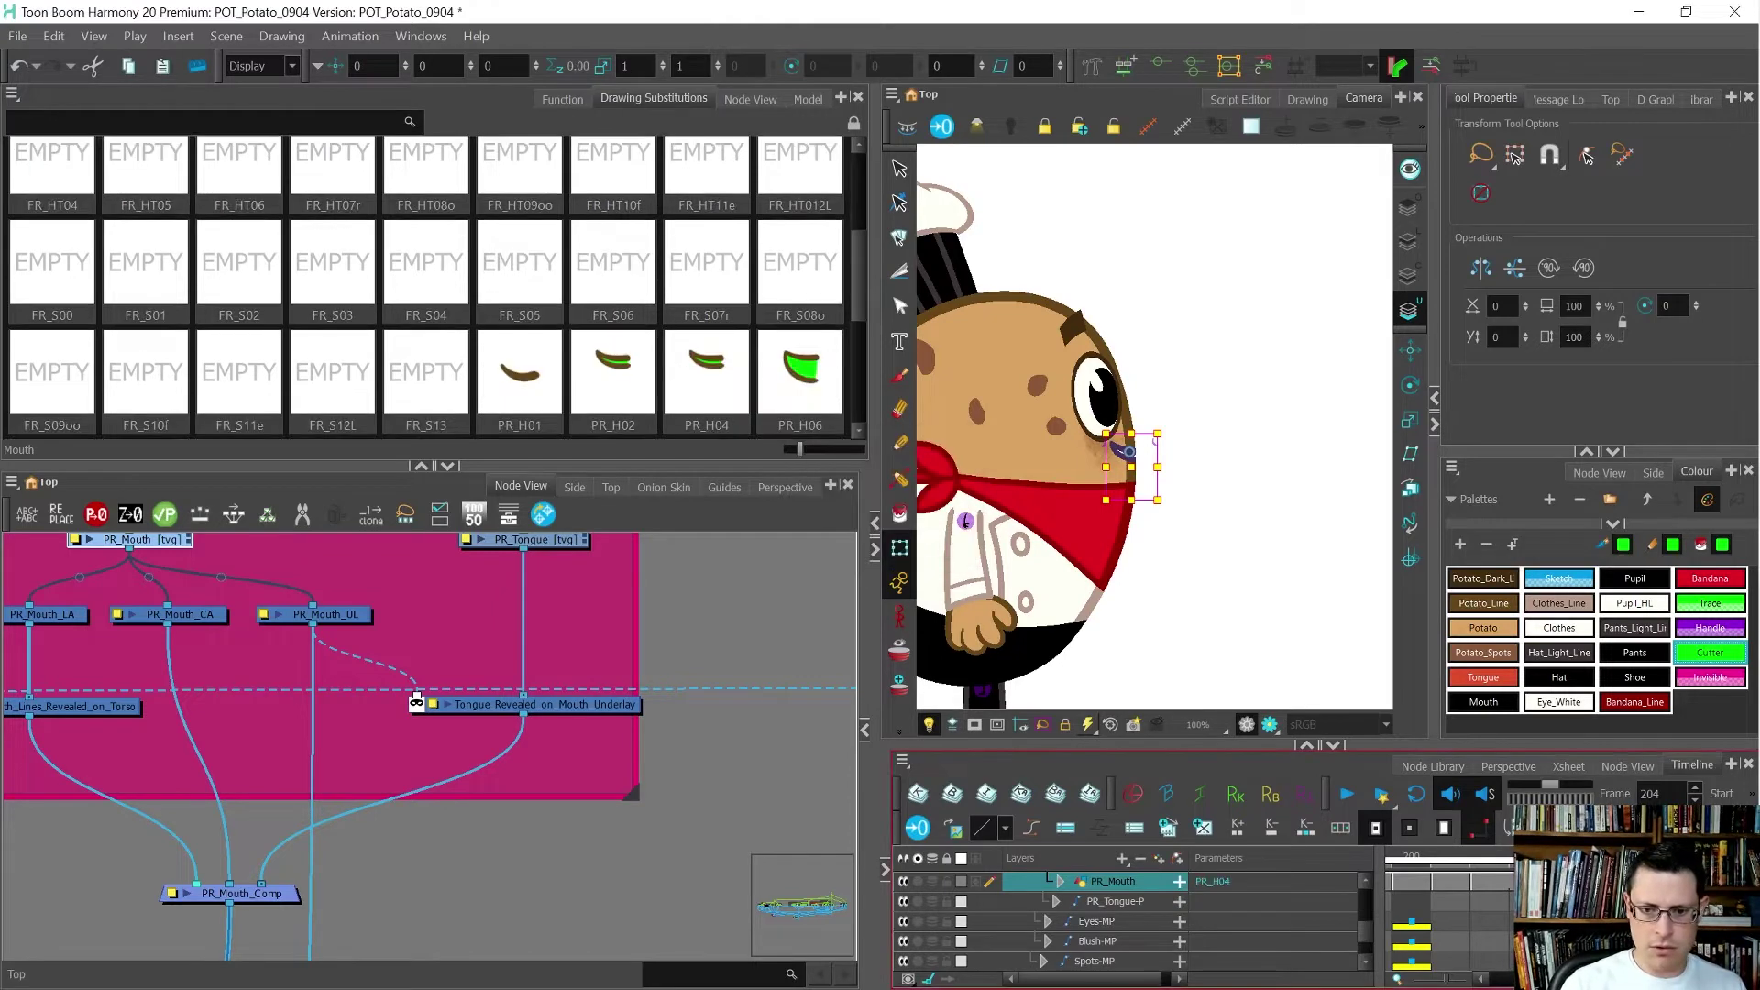
# - Open PR_H04's line art in the Drawing view and delete the strokes closing the mouth's open end
pyautogui.hotkey('alt', 'q')
pyautogui.scroll(5, 1130, 449)
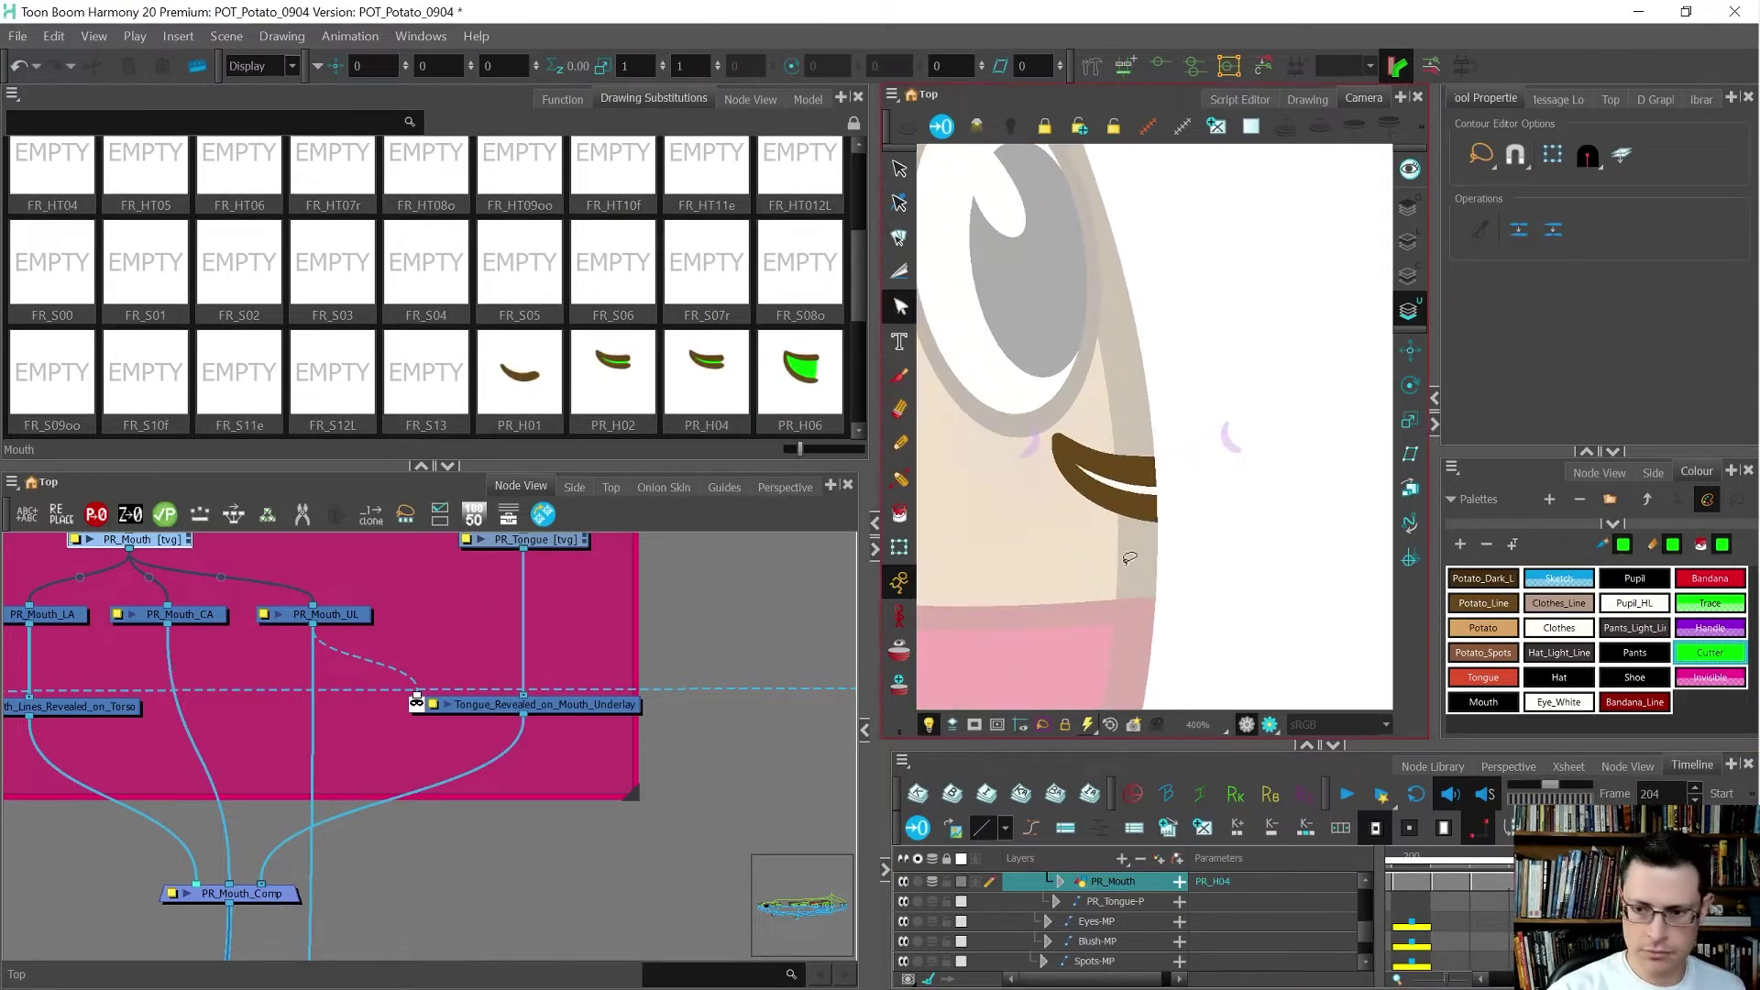
pyautogui.press('k')
pyautogui.click(1409, 242)
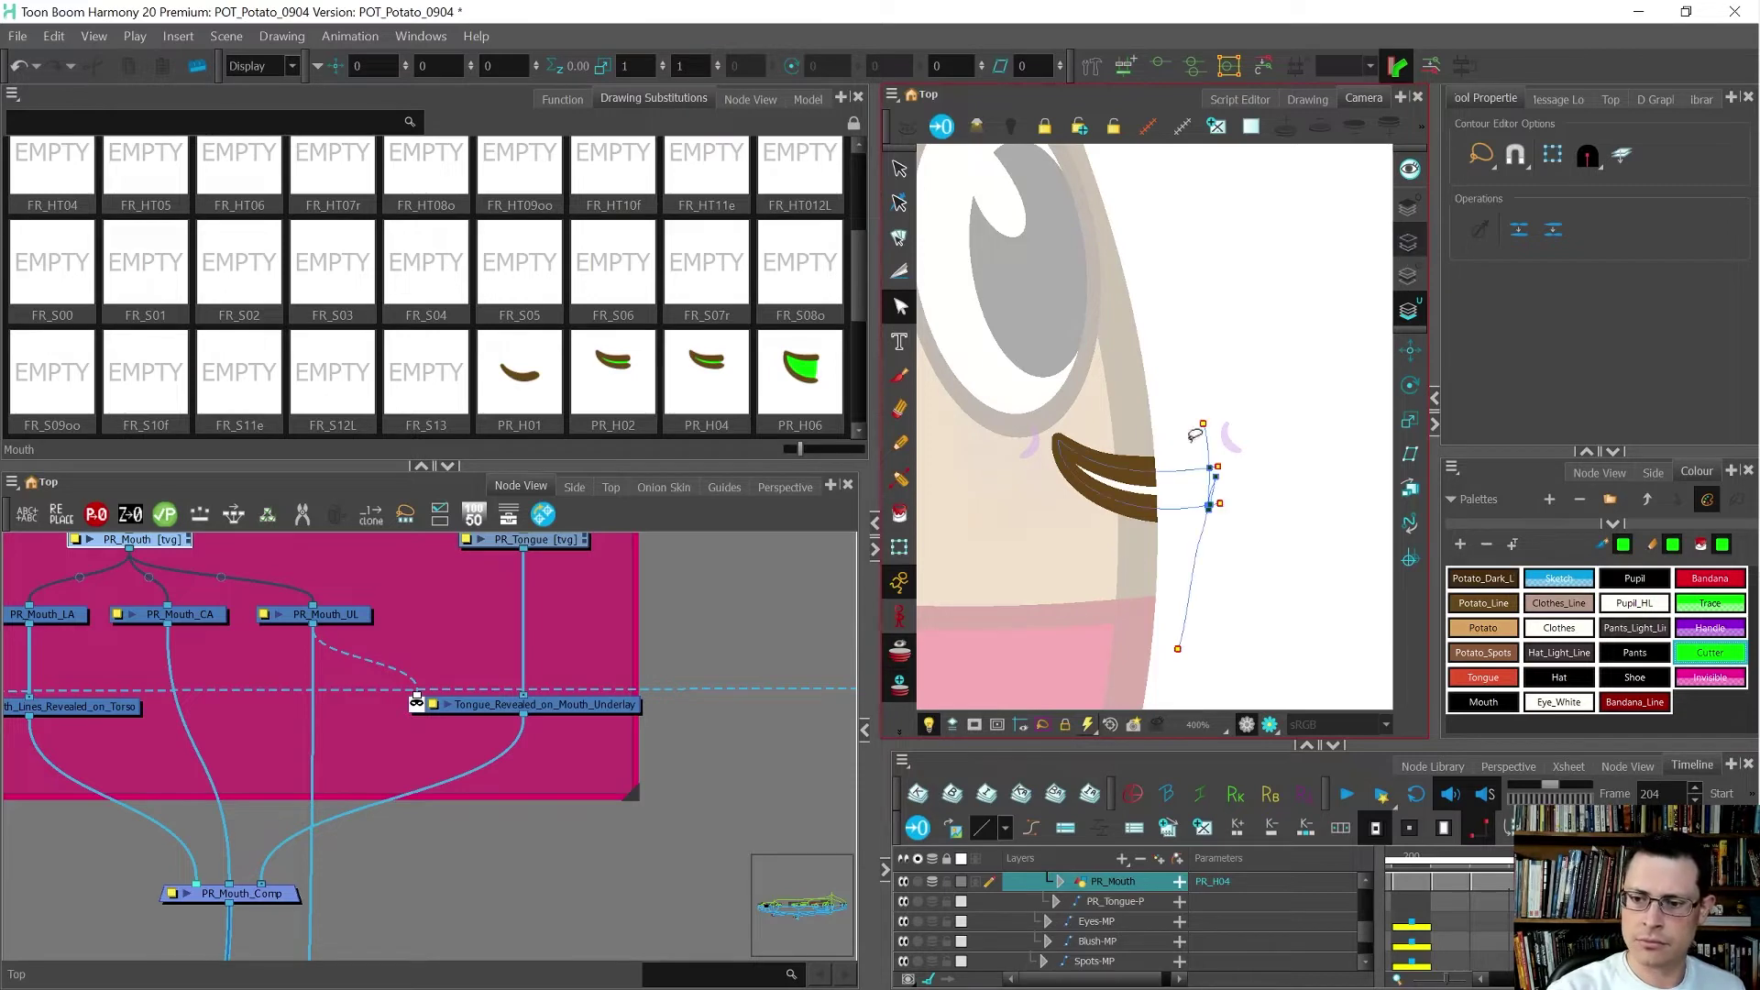
pyautogui.click(1307, 98)
pyautogui.scroll(4, 1352, 509)
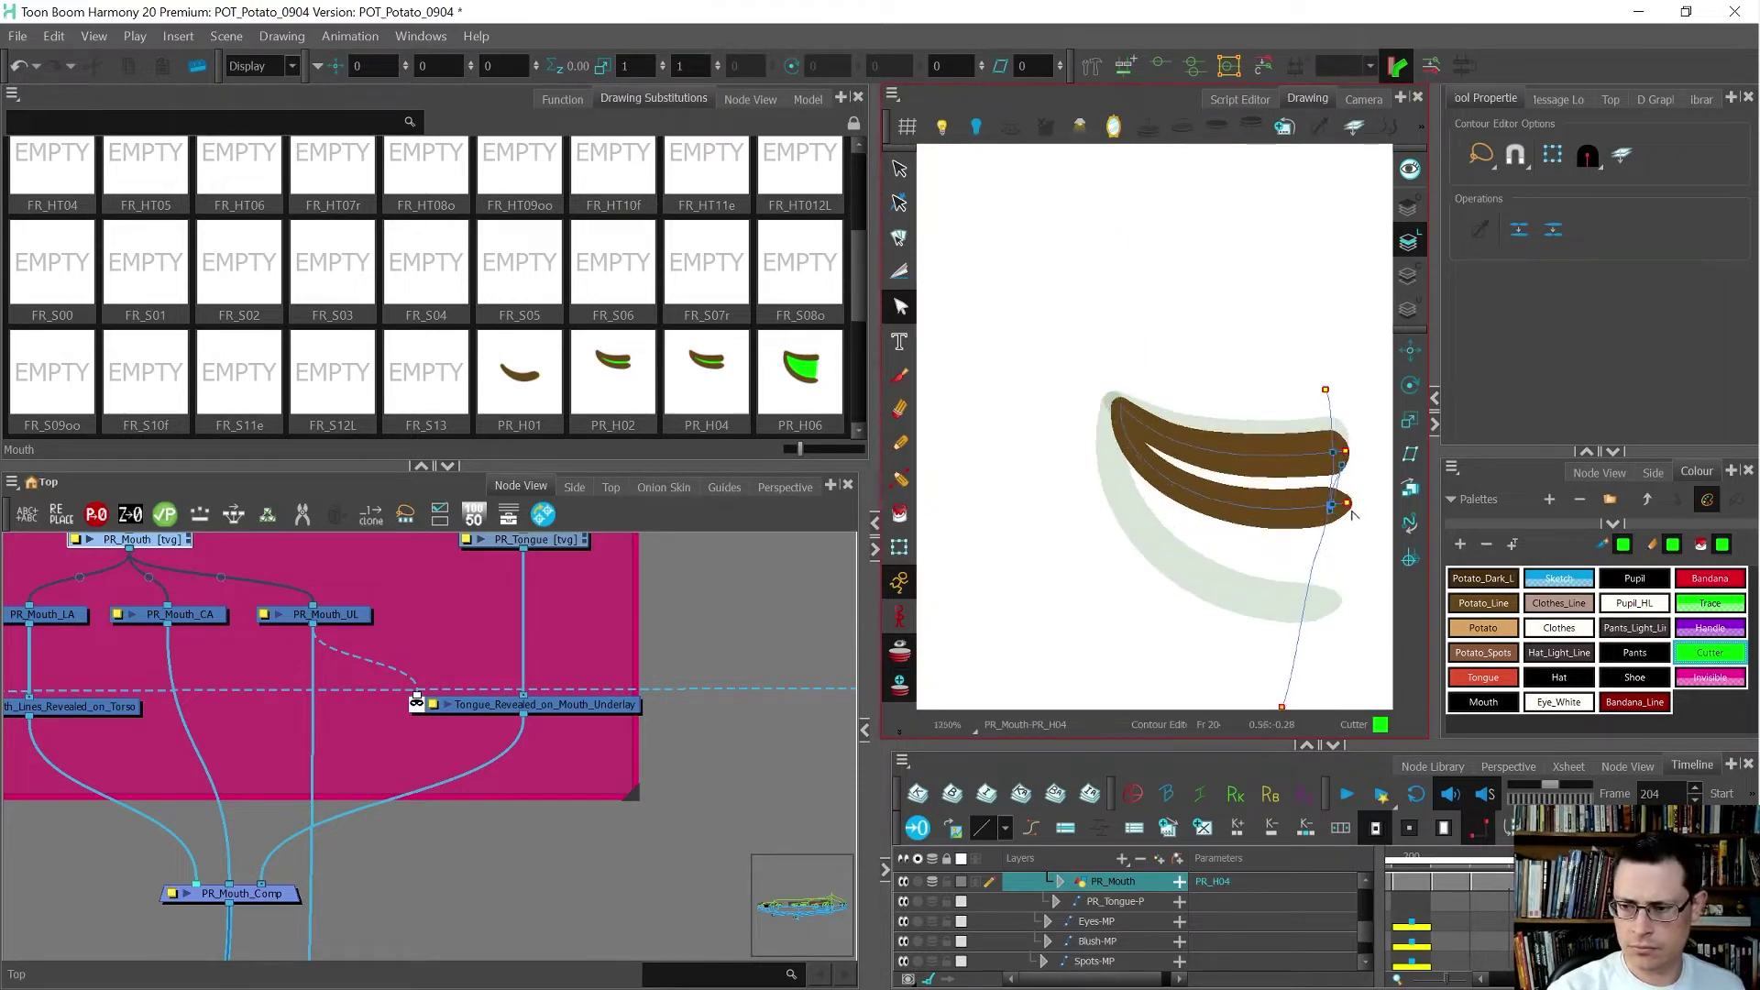
pyautogui.hotkey('alt', 's')
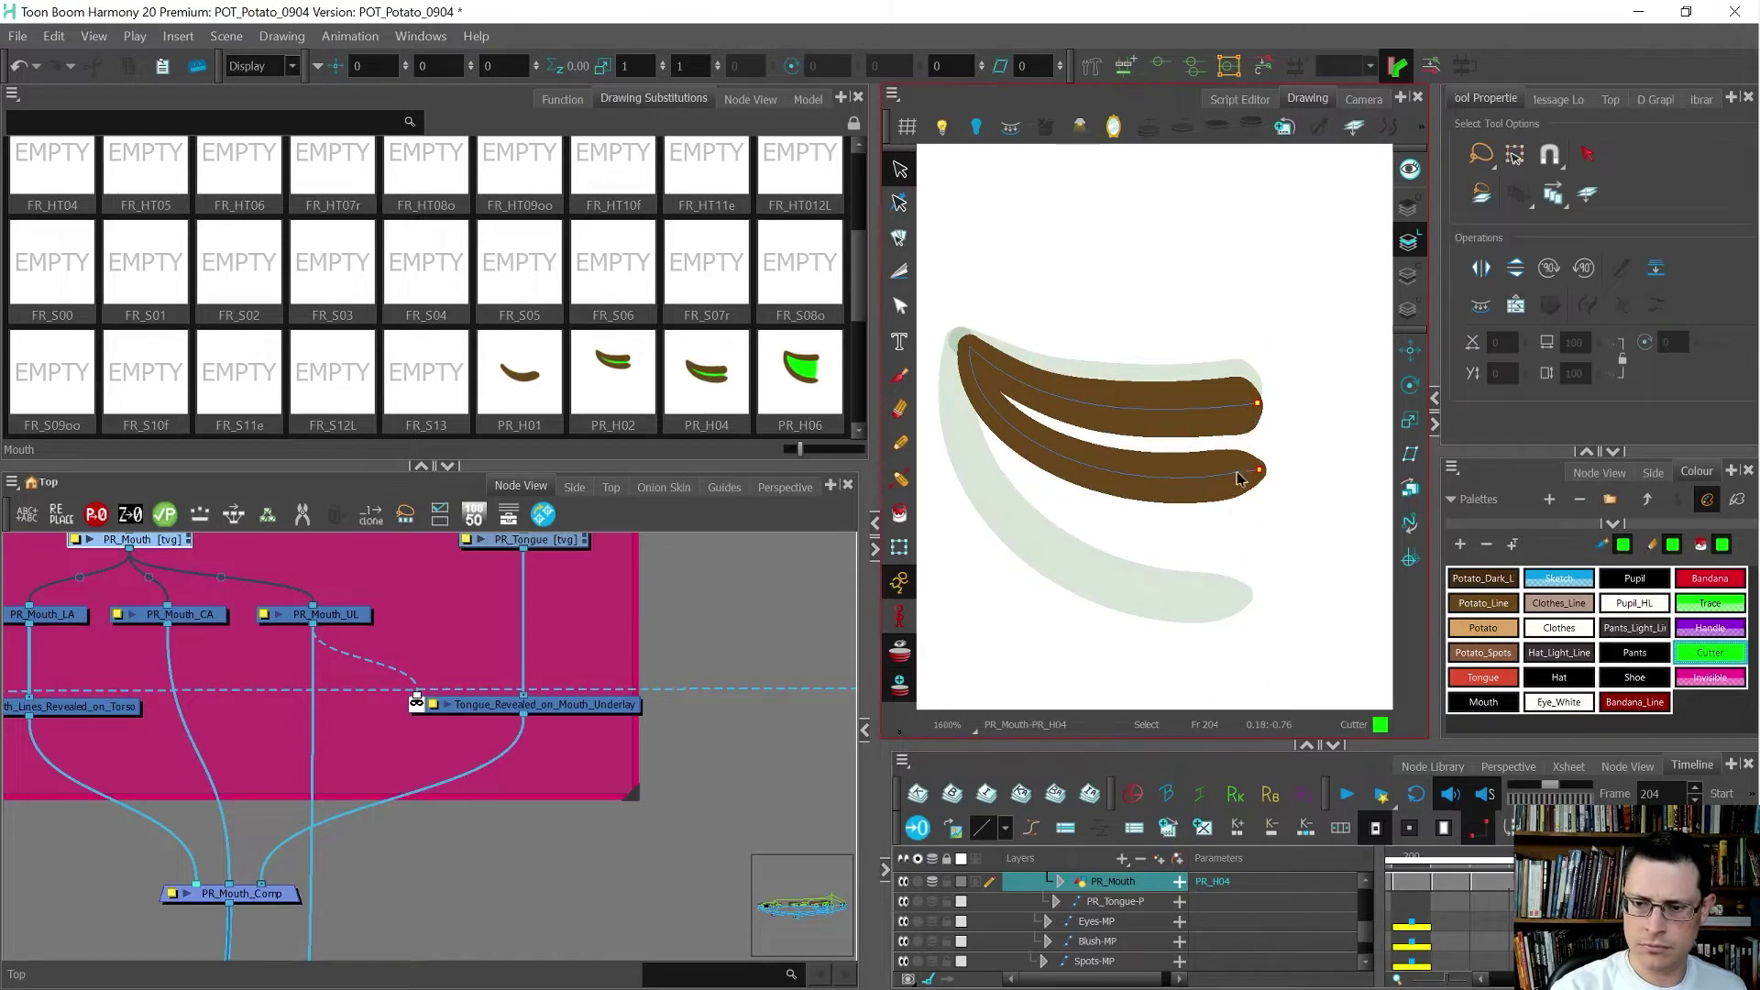
# - Pull the lower lip line of the PR_H04 mouth down and curve it outward near the mouth corner
pyautogui.hotkey('alt', 'q')
pyautogui.moveTo(1272, 381)
pyautogui.mouseDown()
pyautogui.moveTo(1284, 437)
pyautogui.moveTo(1256, 530)
pyautogui.mouseUp()
pyautogui.moveTo(970, 348); pyautogui.dragTo(966, 360)
pyautogui.moveTo(960, 427); pyautogui.dragTo(952, 457)
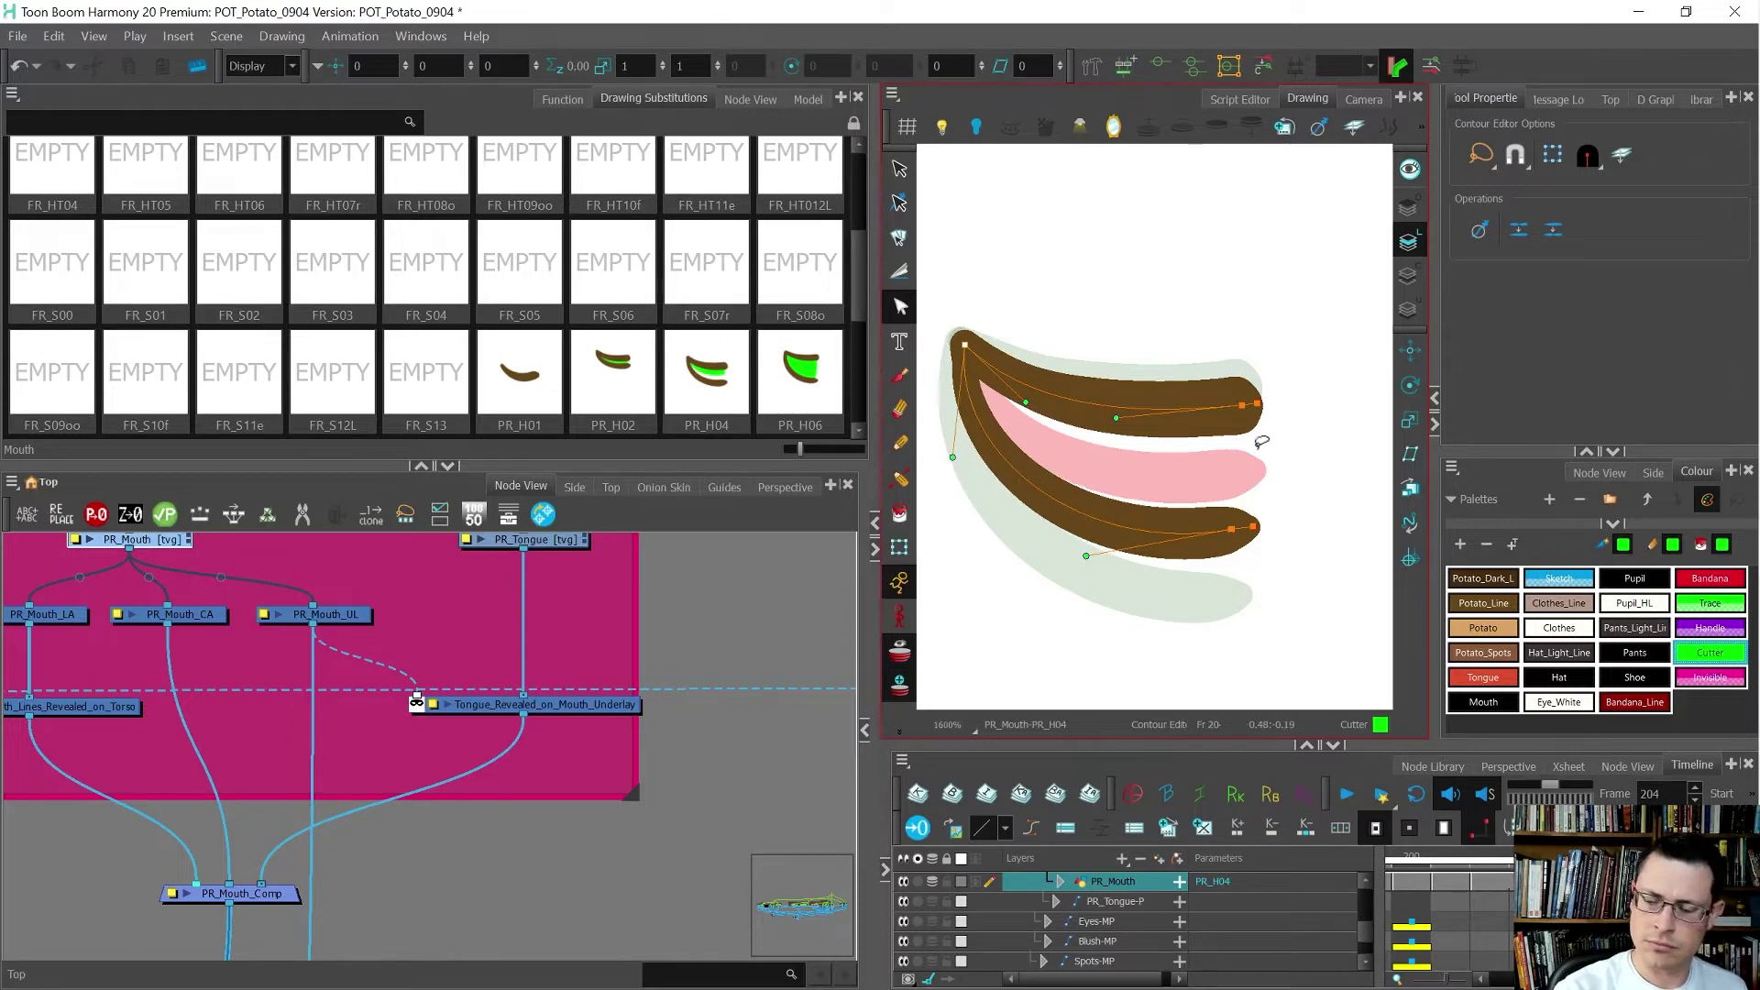
# - Raise the open end of the PR_H04 upper lip slightly and adjust its curve near the mouth corner
pyautogui.click(1258, 405)
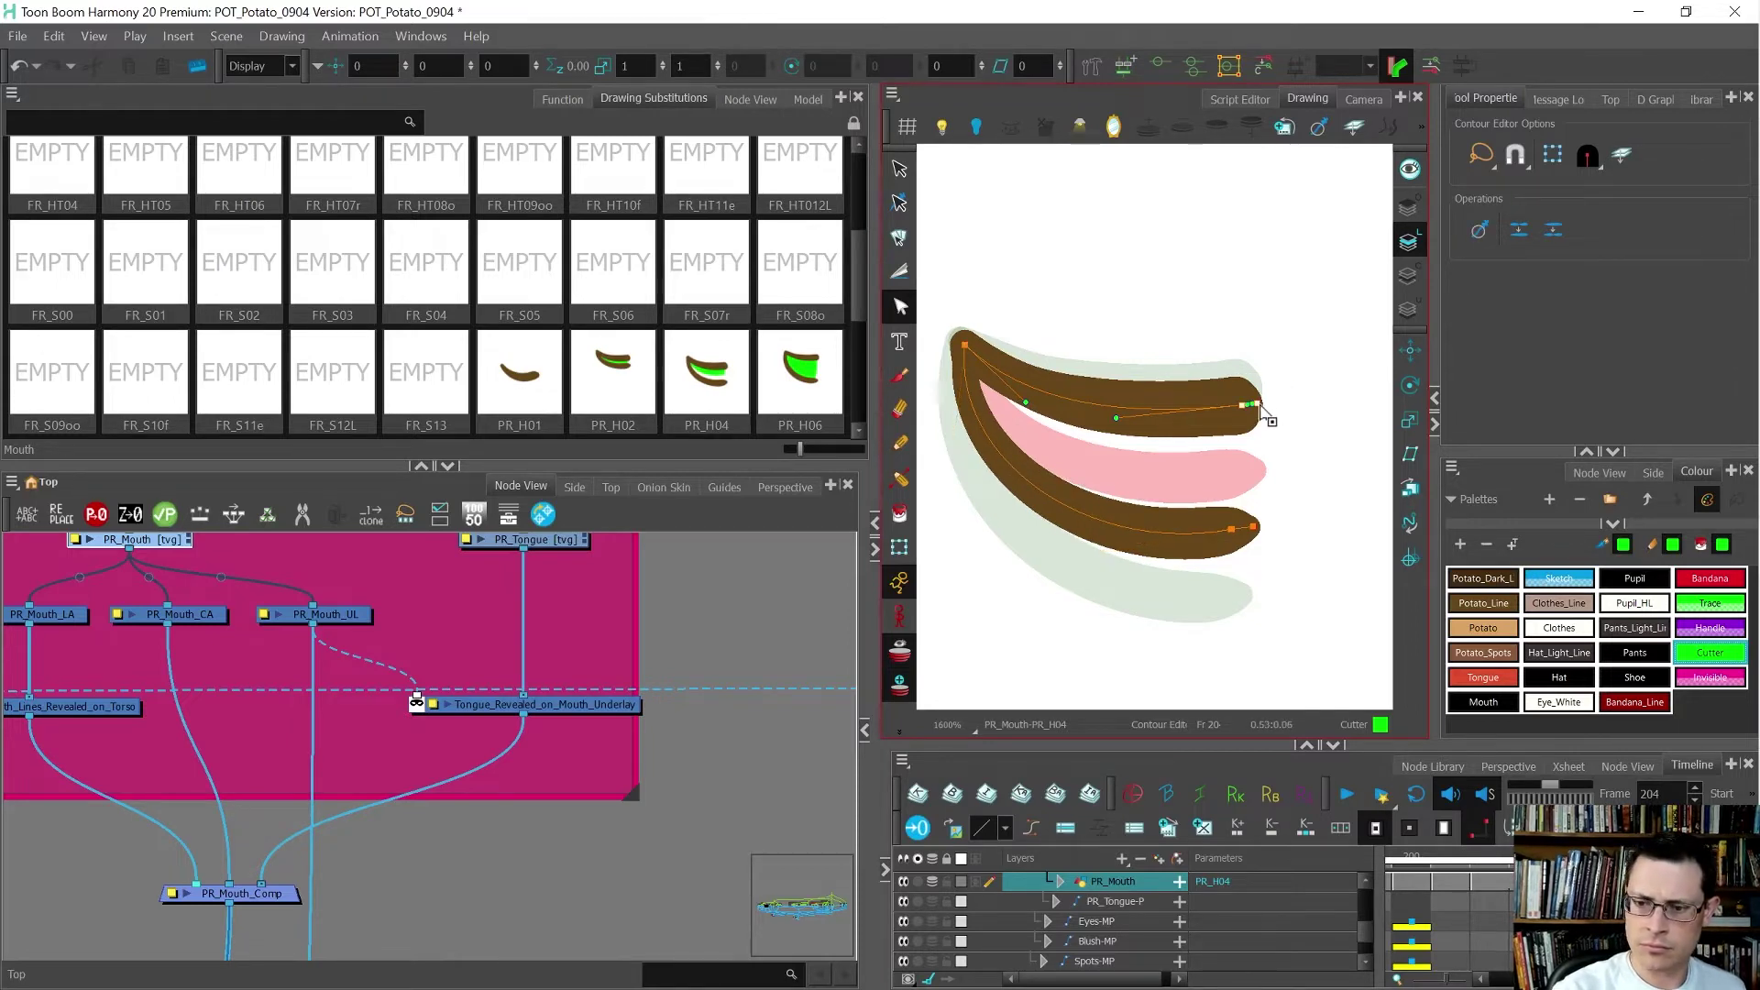
pyautogui.moveTo(1259, 404); pyautogui.dragTo(1259, 396)
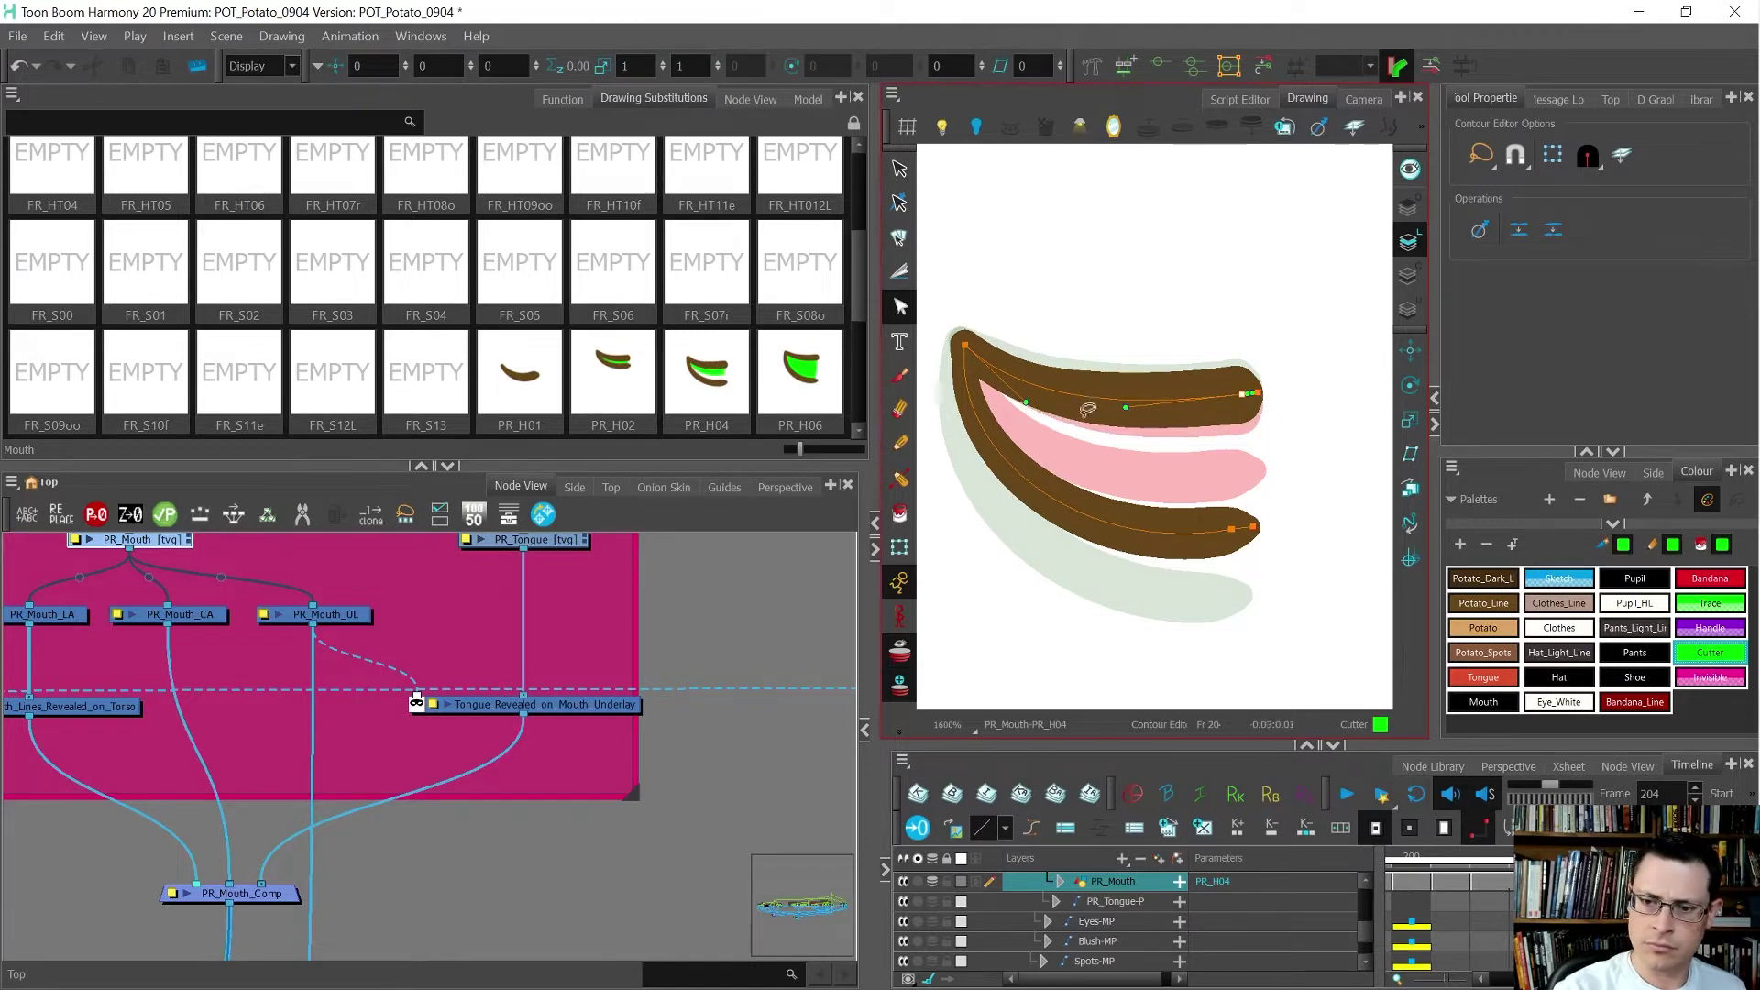
pyautogui.click(1026, 390)
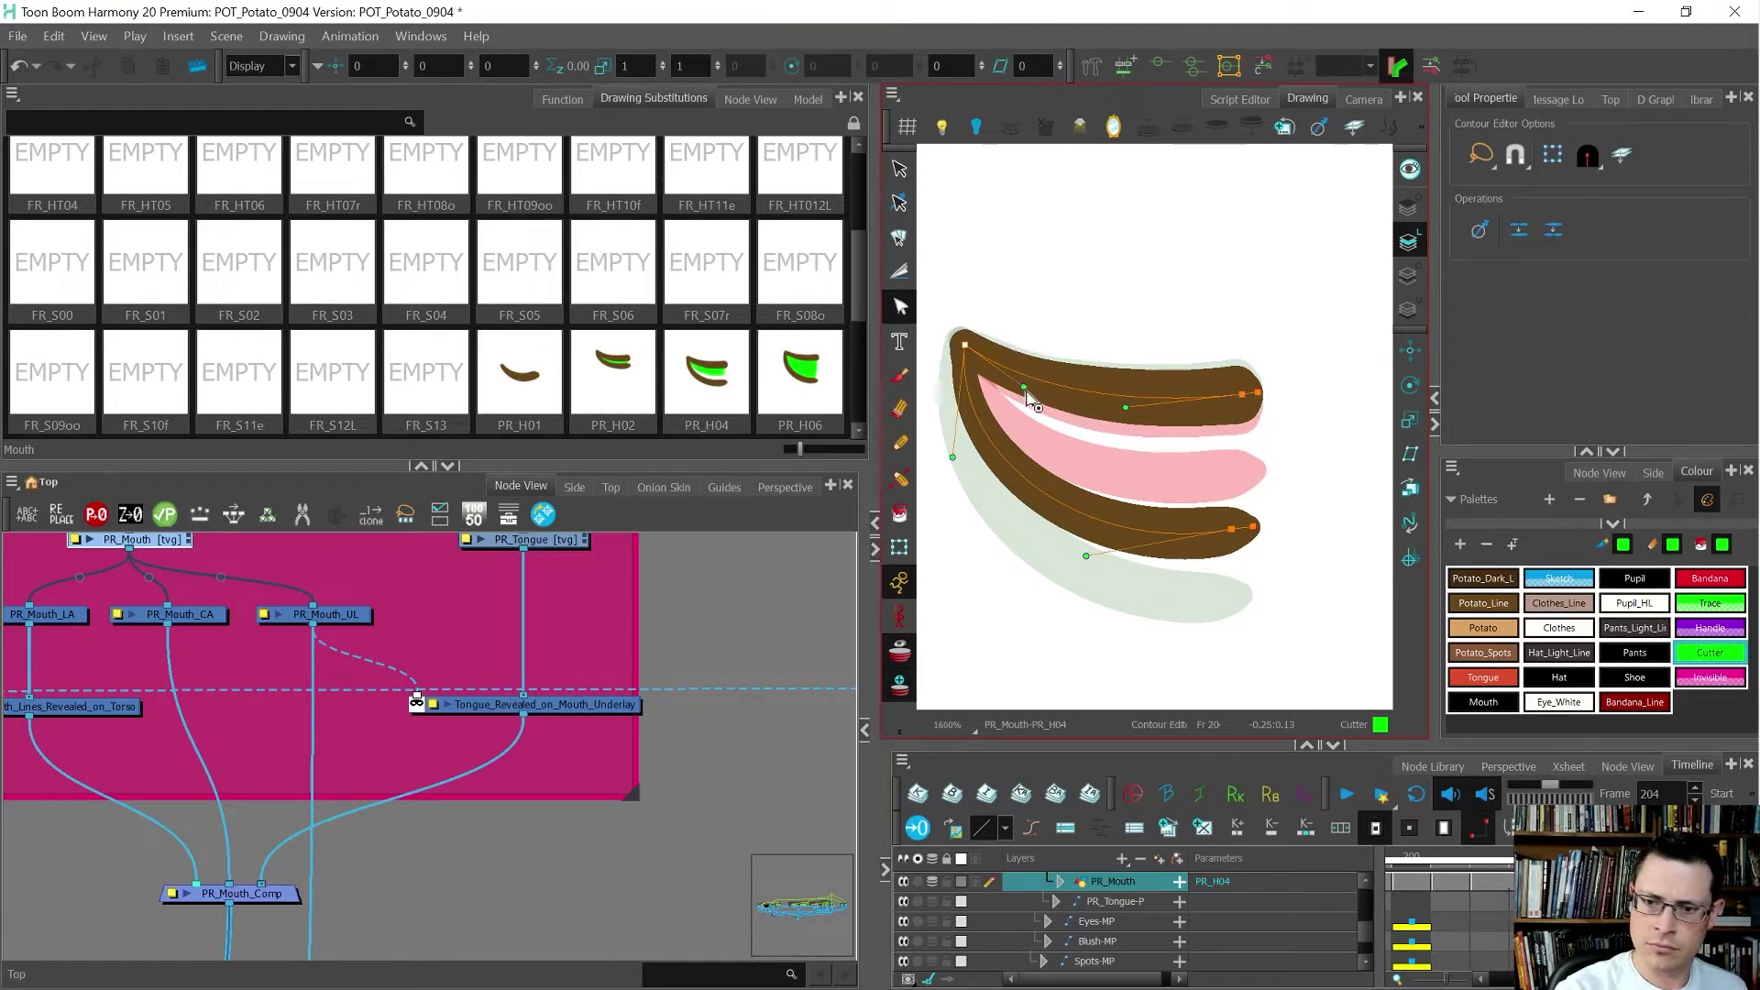
pyautogui.click(1061, 323)
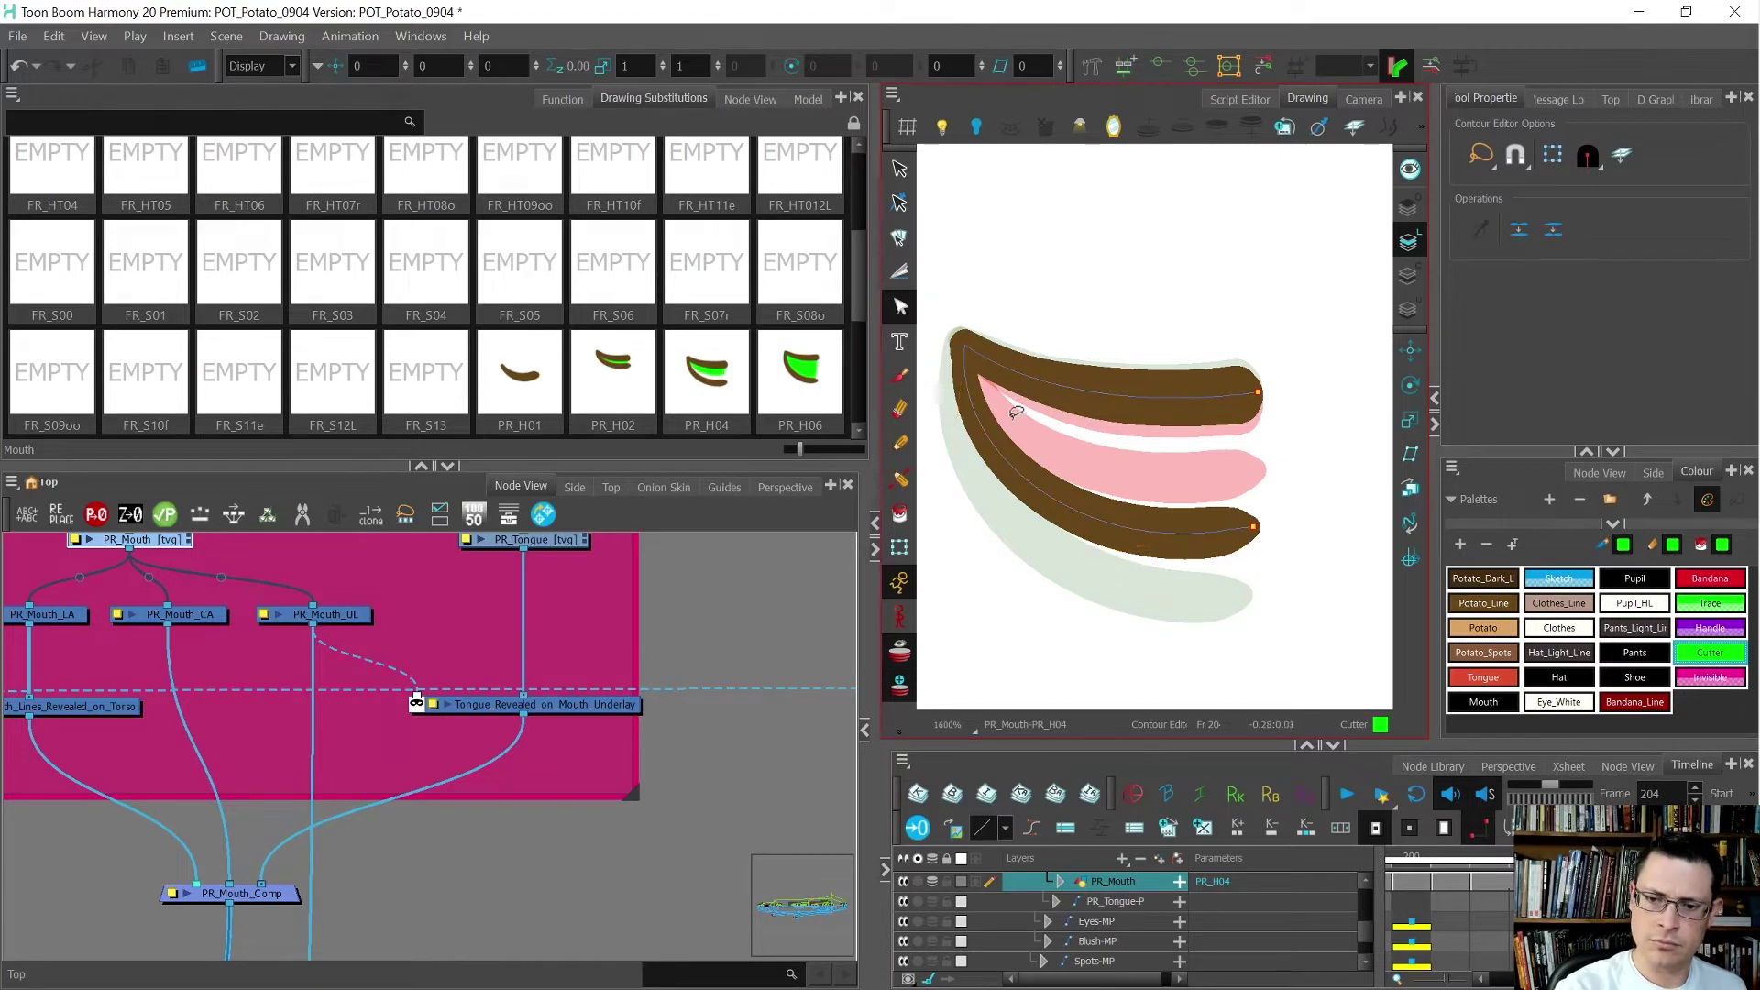
# - Refine the pencil line thickness at the PR_H04 mouth corner with the Pencil Editor
pyautogui.moveTo(1006, 294); pyautogui.dragTo(957, 422)
pyautogui.hotkey('shift', 'F10')
pyautogui.moveTo(1024, 322)
pyautogui.mouseDown()
pyautogui.moveTo(950, 381)
pyautogui.moveTo(1018, 317)
pyautogui.moveTo(952, 431)
pyautogui.moveTo(969, 374)
pyautogui.mouseUp()
pyautogui.click(1063, 335)
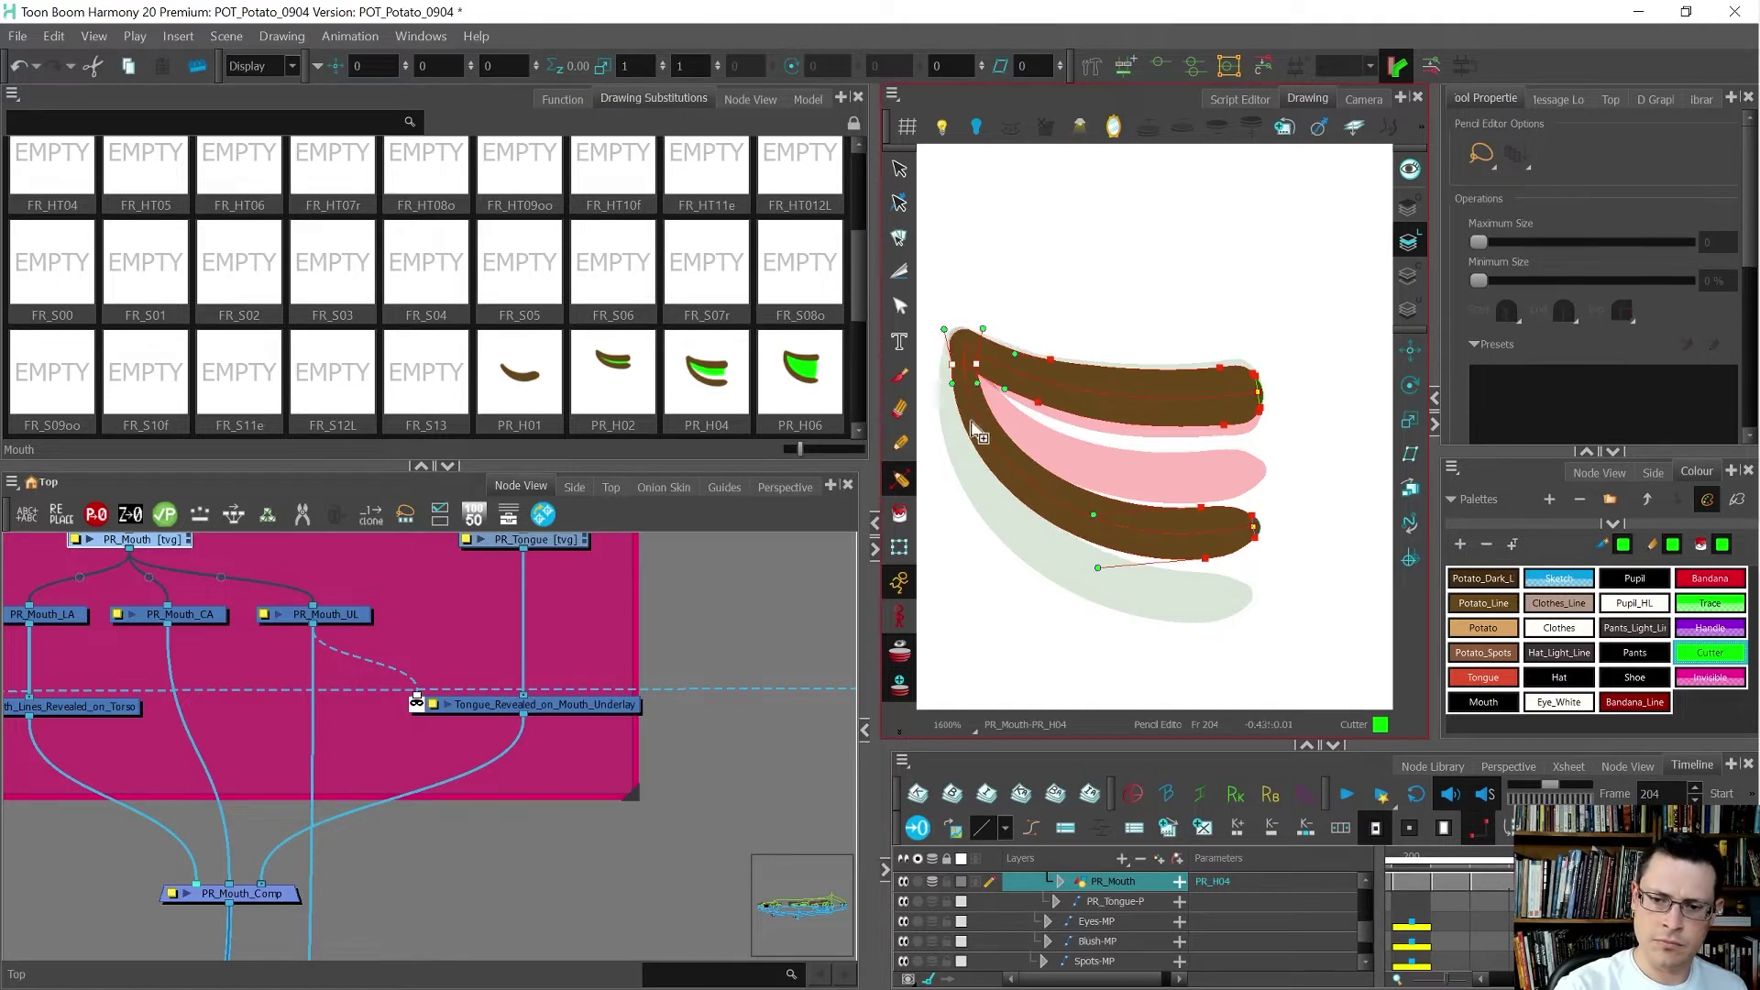
pyautogui.click(974, 365)
pyautogui.moveTo(1010, 330)
pyautogui.mouseDown()
pyautogui.moveTo(940, 371)
pyautogui.moveTo(1015, 361)
pyautogui.mouseUp()
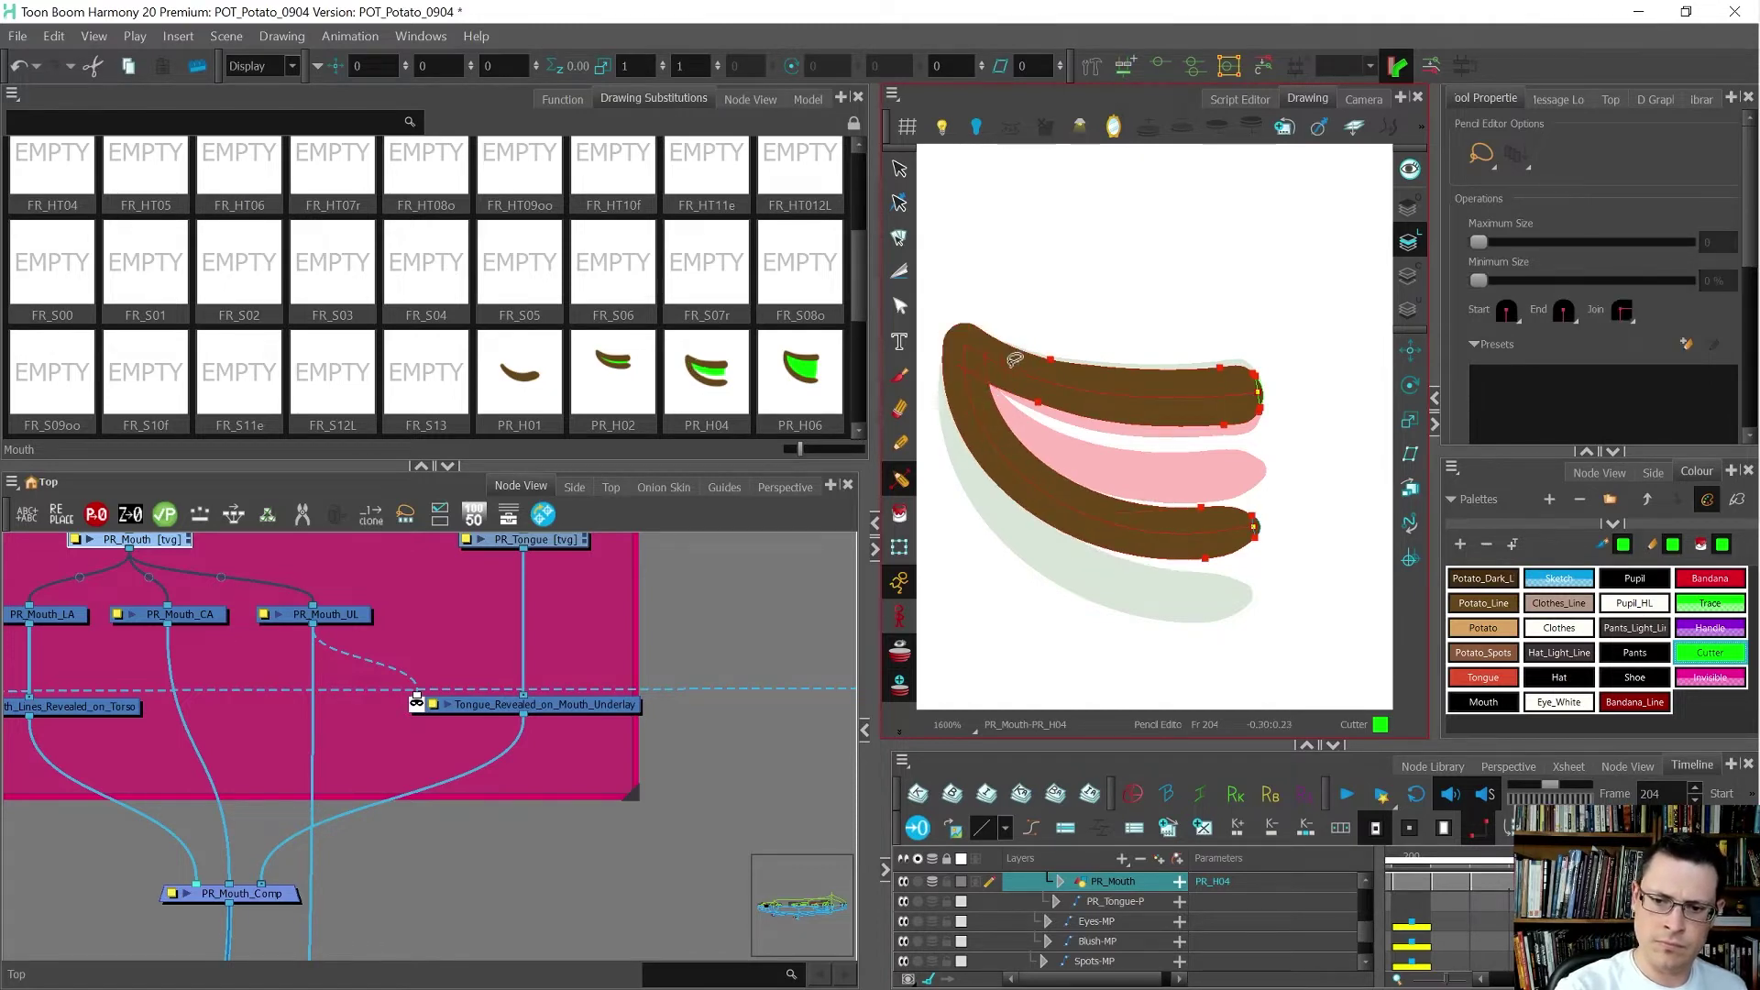
pyautogui.click(978, 357)
pyautogui.moveTo(978, 358); pyautogui.dragTo(981, 361)
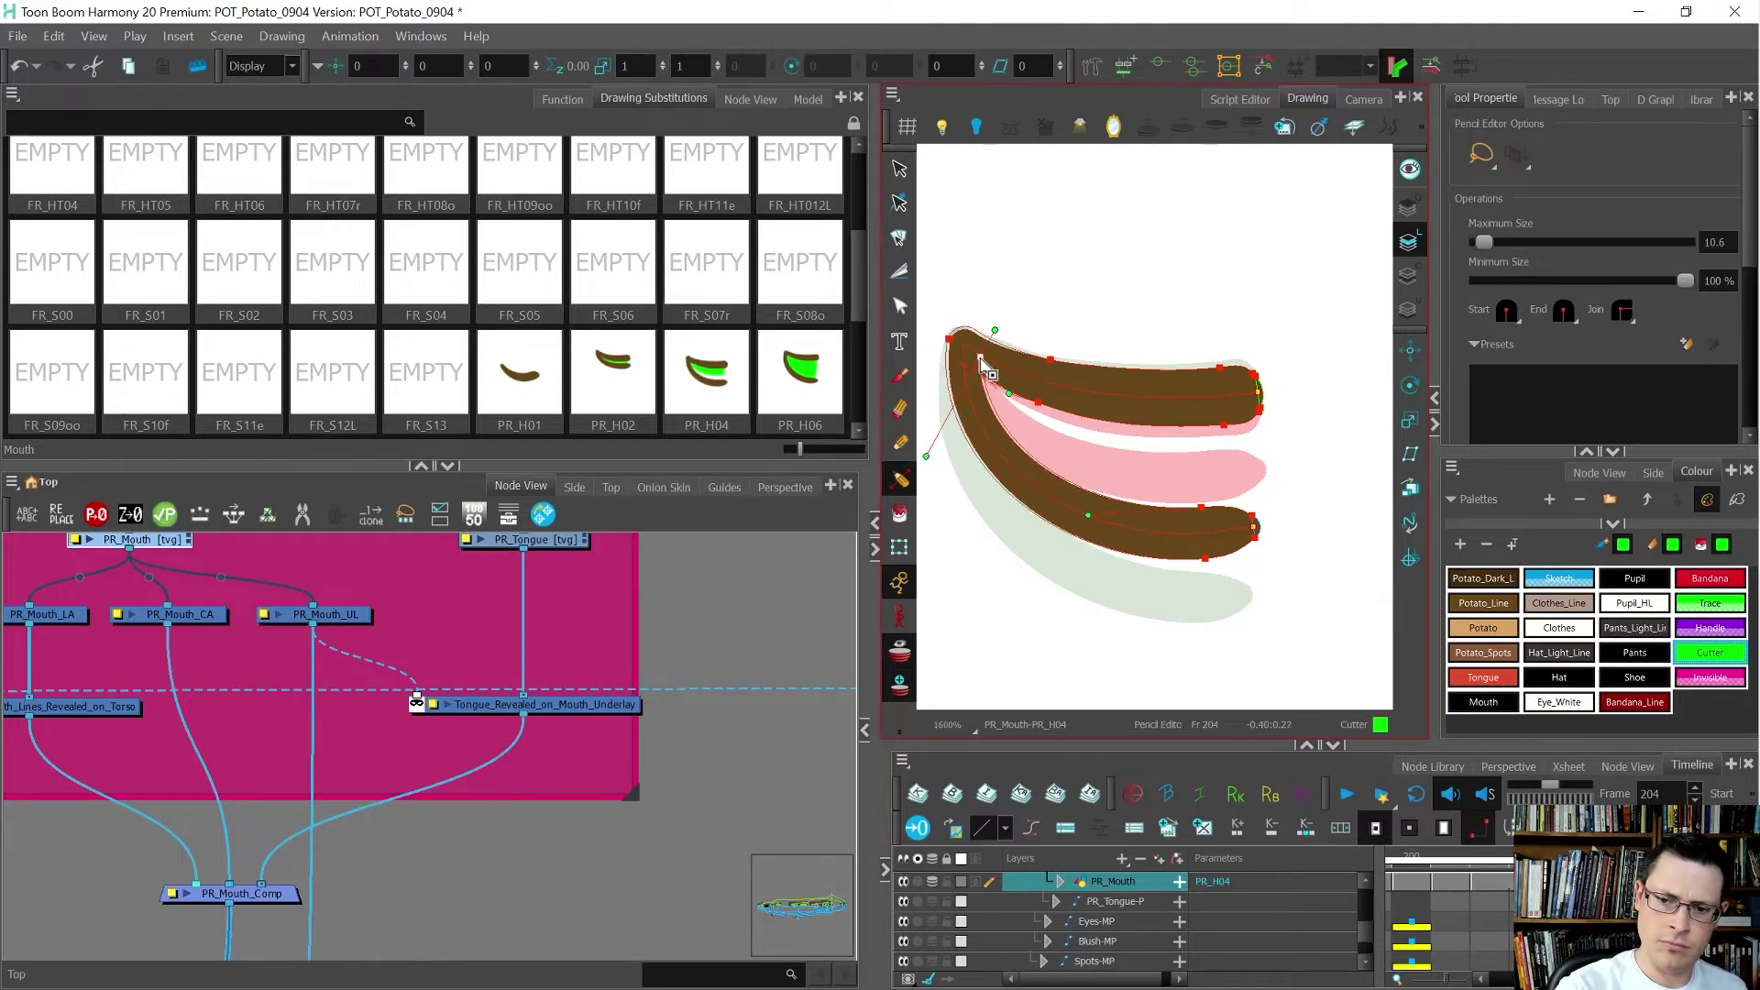
pyautogui.click(1086, 342)
# - Flip between PR_H04 and its neighbouring mouth drawings to compare their lip shapes
pyautogui.press('f')
pyautogui.press('g')
pyautogui.press('f')
pyautogui.press('g')
pyautogui.press('f')
pyautogui.press('g')
pyautogui.press('f')
pyautogui.press('g')
pyautogui.press('f')
pyautogui.press('g')
pyautogui.press('g')
pyautogui.press('f')
# - Close the open end of the PR_H04 mouth with an invisible stroke and fill its interior with the Cutter colour
pyautogui.hotkey('alt', 'v')
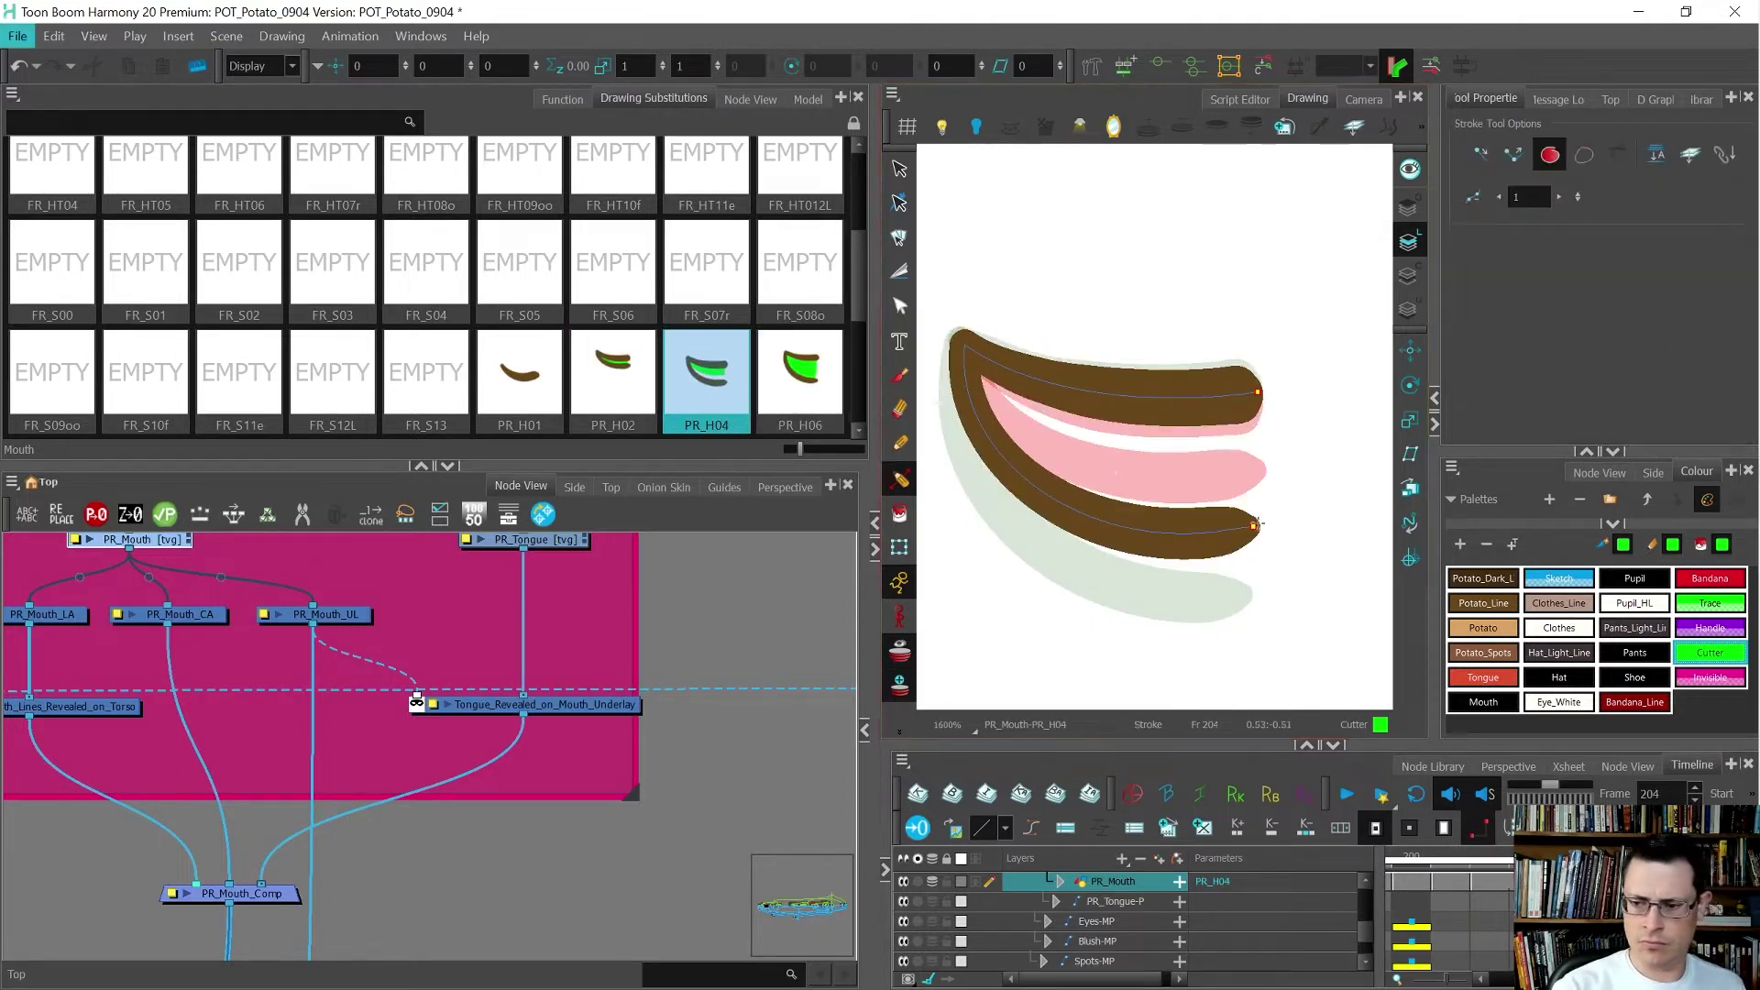
pyautogui.moveTo(1225, 578); pyautogui.dragTo(1245, 530)
pyautogui.moveTo(1254, 399); pyautogui.dragTo(1205, 305)
pyautogui.hotkey('alt', 'i')
pyautogui.click(1160, 458)
# - Move the green Cutter fill from PR_H04's line art to its underlay, replacing the old underlay shape
pyautogui.hotkey('alt', 's')
pyautogui.click(1154, 464)
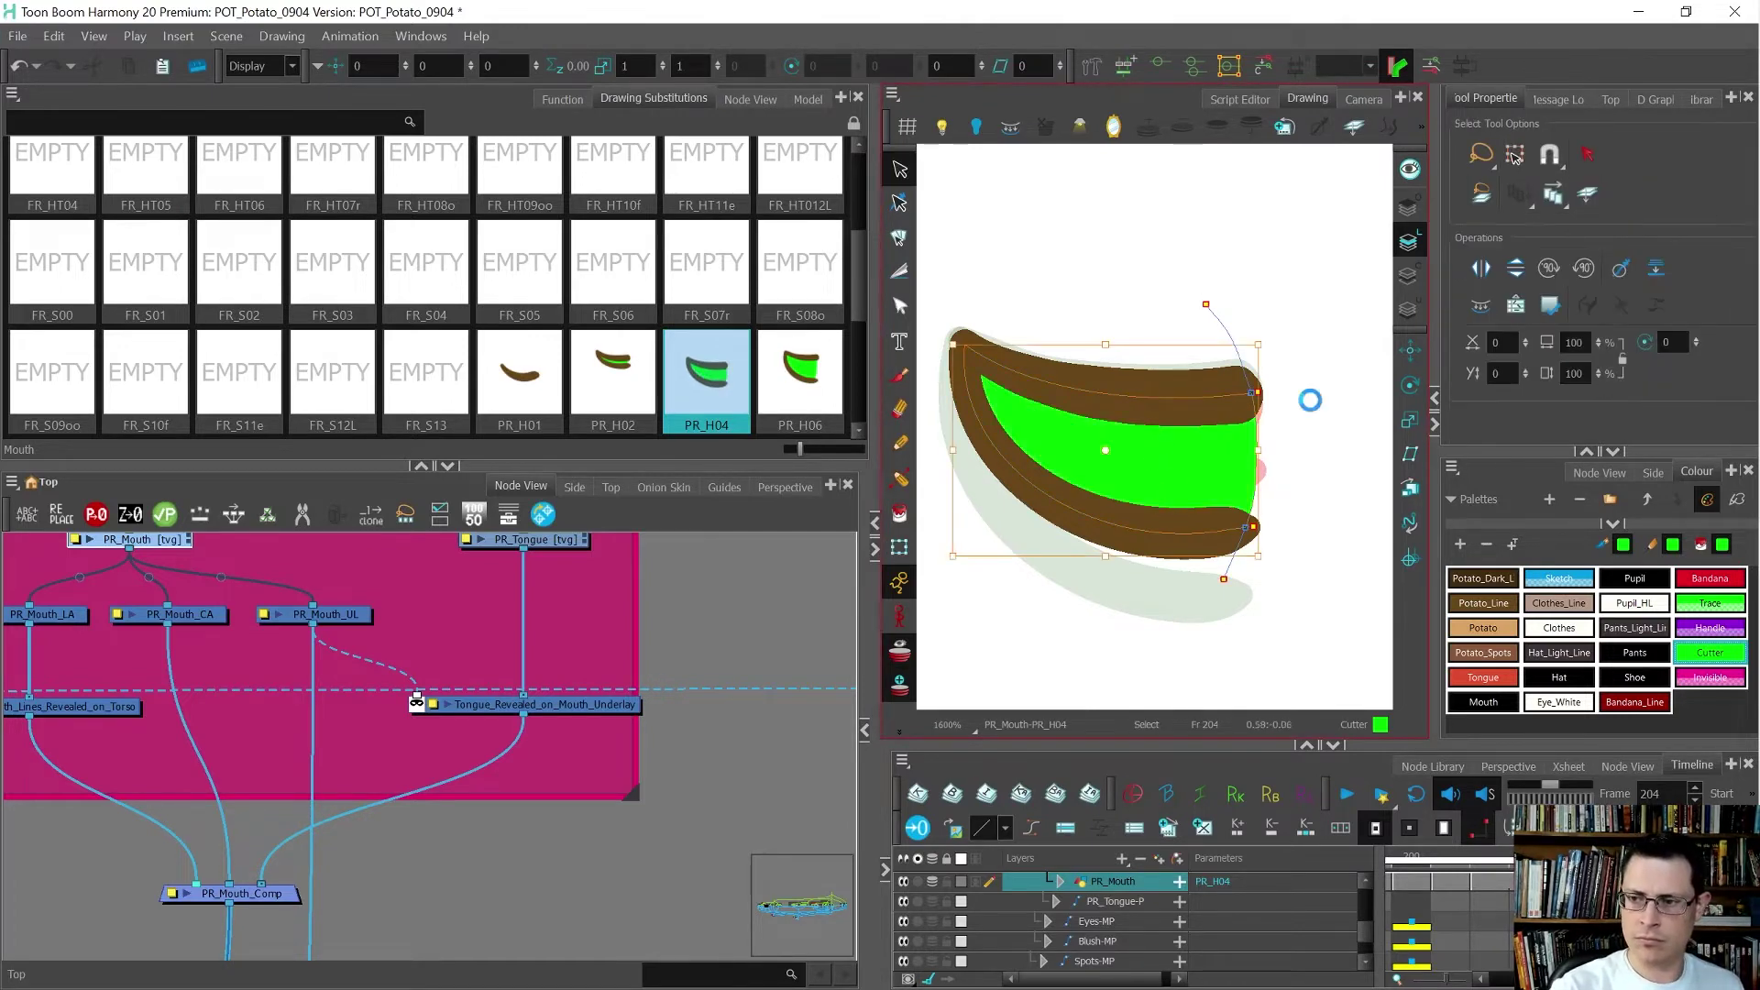
pyautogui.hotkey('ctrl', 'x')
pyautogui.click(1409, 310)
pyautogui.hotkey('ctrl', 'v')
pyautogui.hotkey('ctrl', 'z')
pyautogui.moveTo(1219, 494); pyautogui.dragTo(1277, 523)
pyautogui.hotkey('ctrl', 'v')
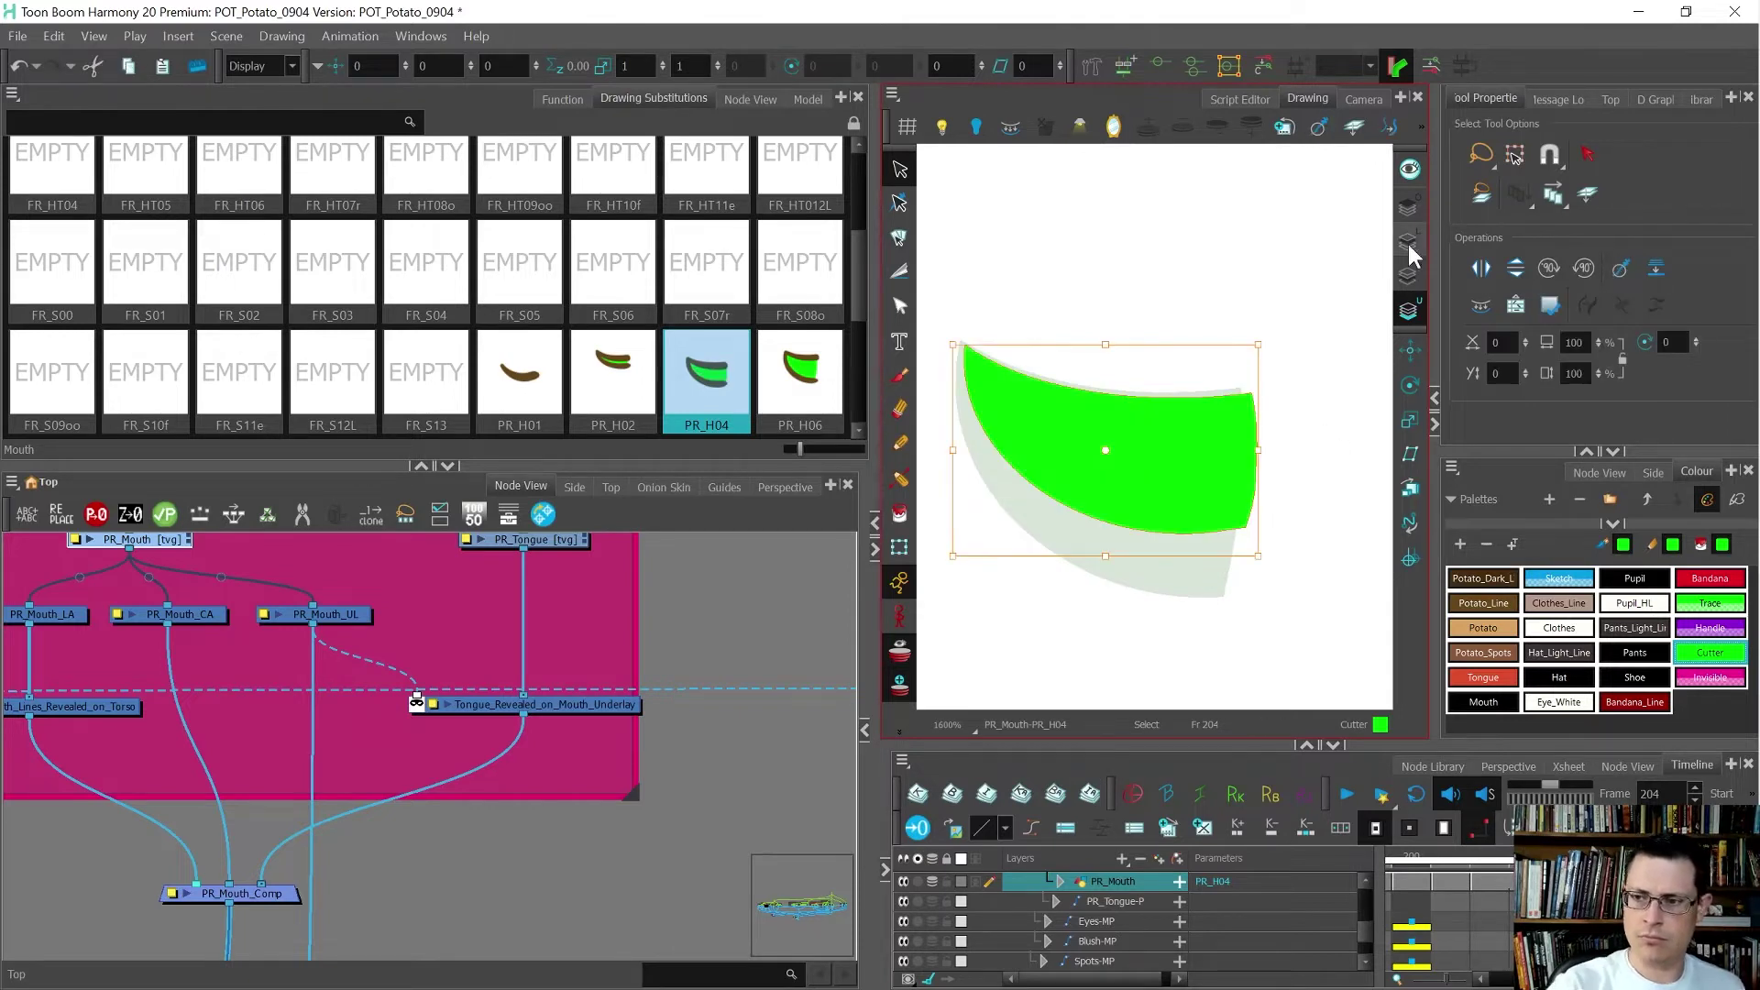
pyautogui.click(1409, 243)
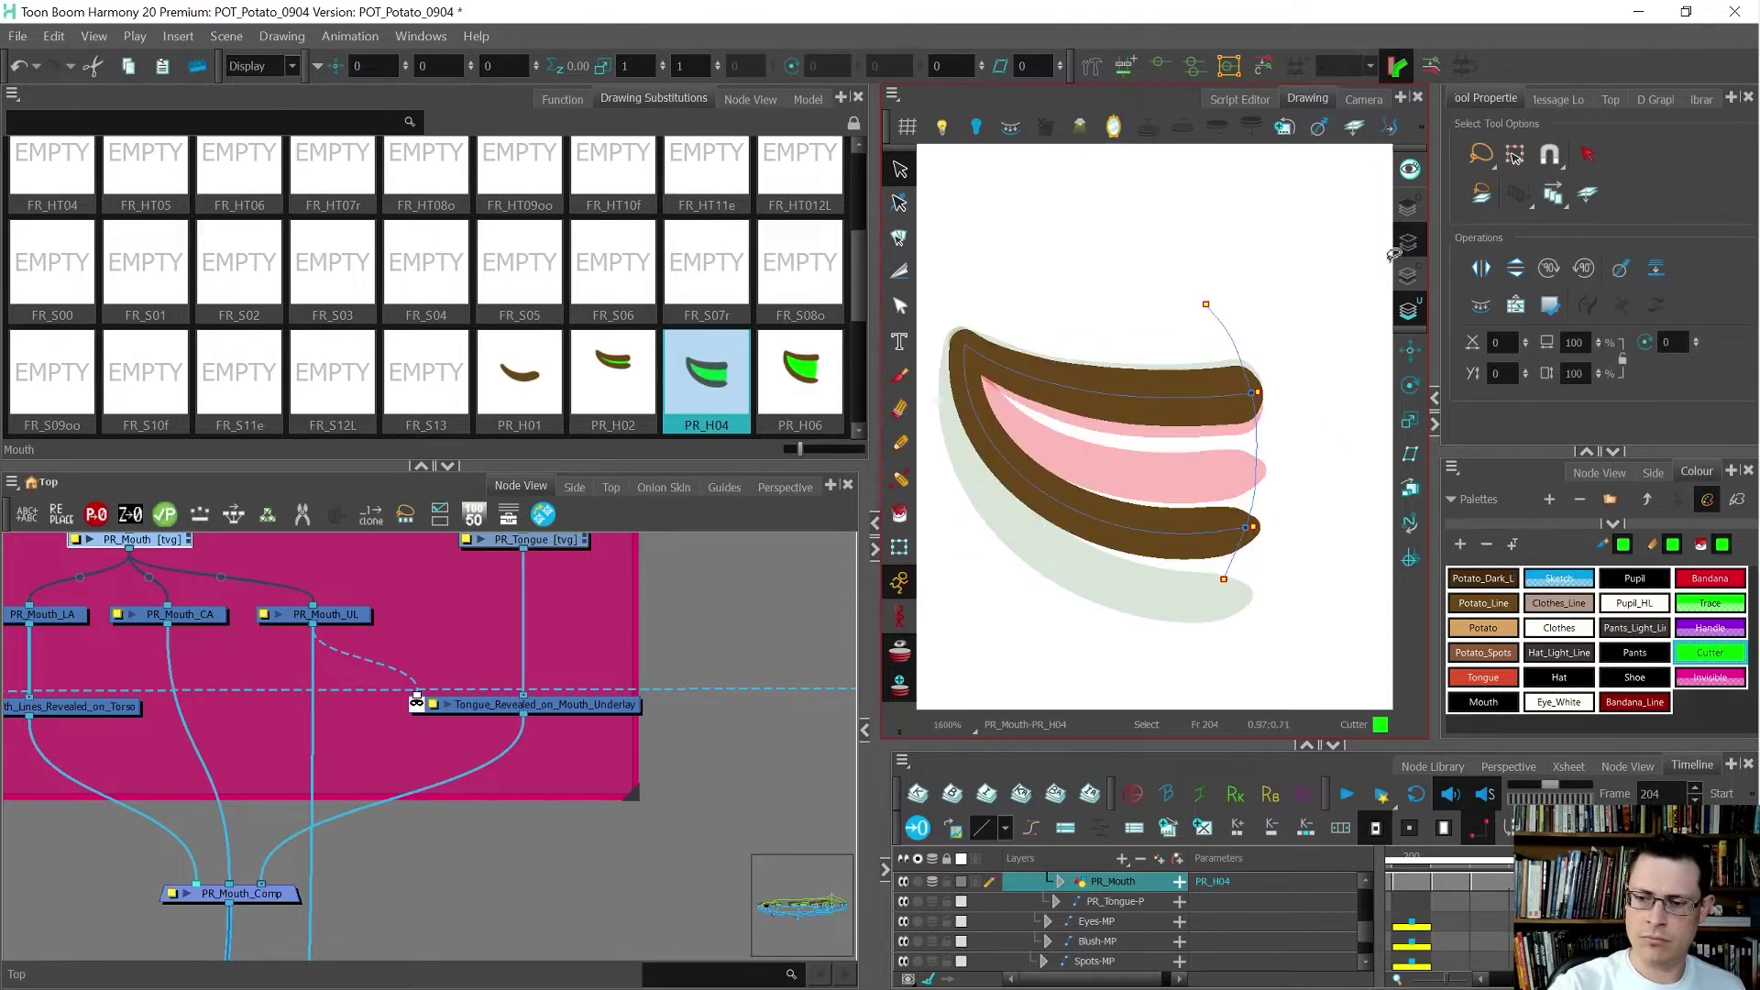
# - Return to the Camera view and step through frames 201 to 206 to check the mouth's opening sequence
pyautogui.click(1363, 101)
pyautogui.hotkey('shift', 't')
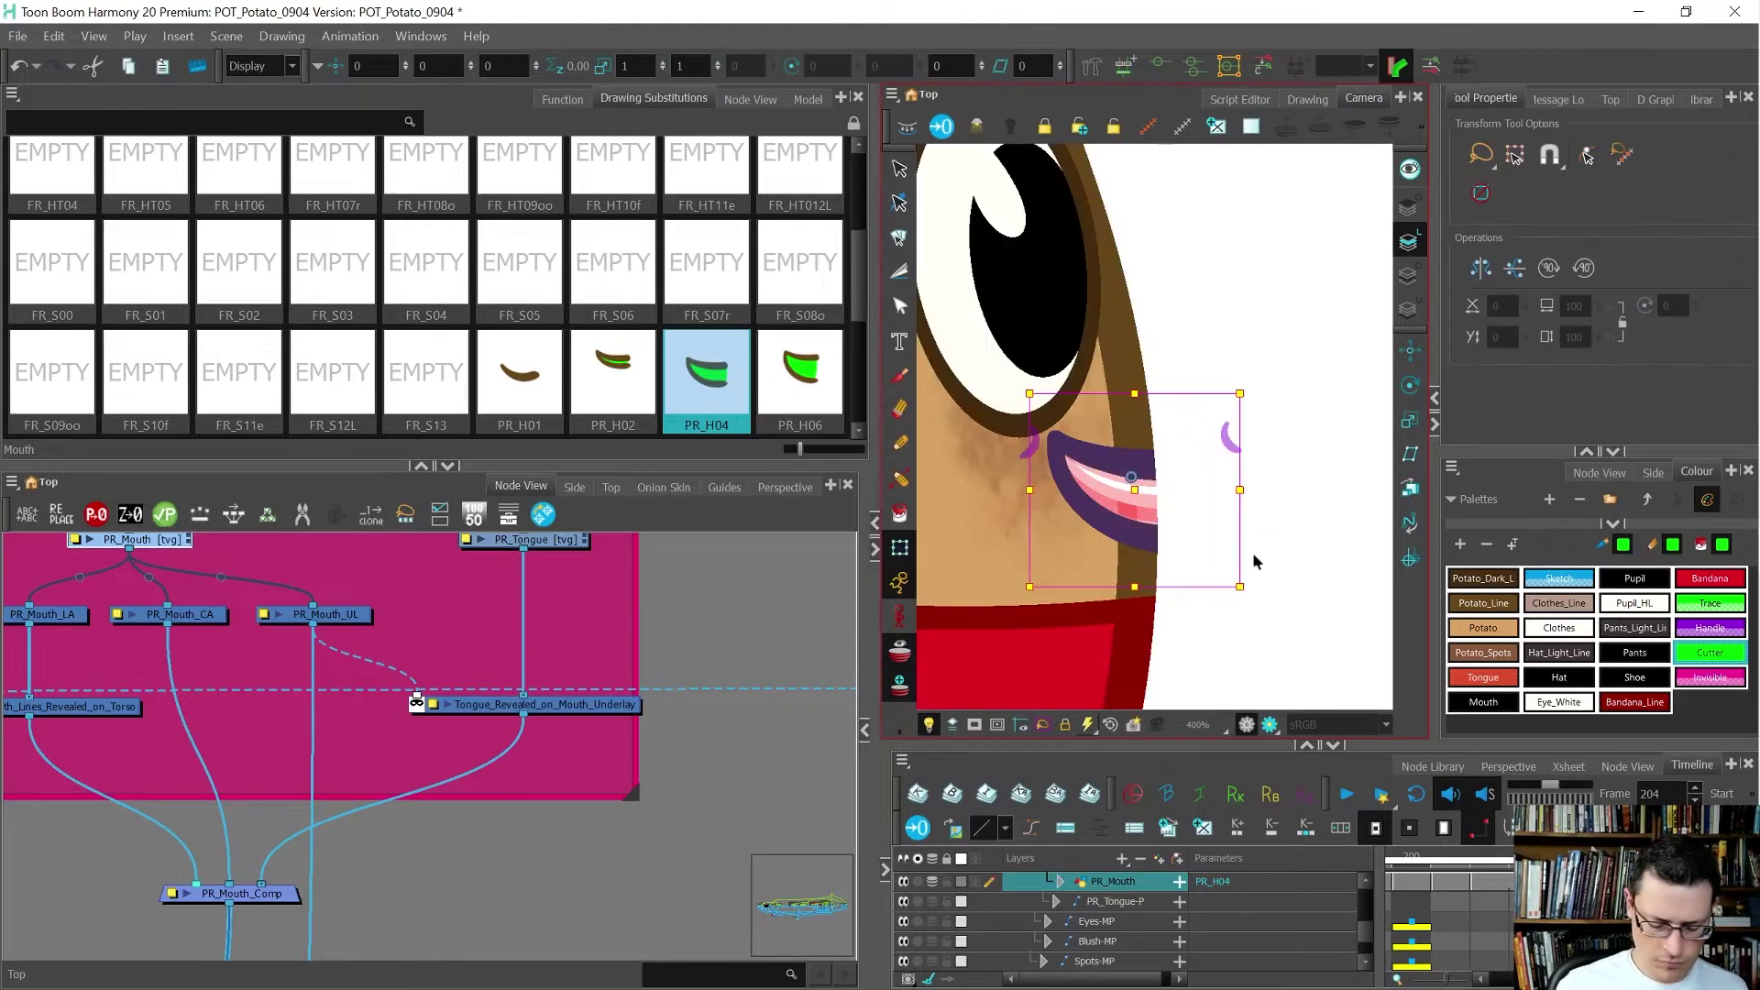
pyautogui.press(',')
pyautogui.press(',')
pyautogui.press(',')
pyautogui.scroll(-5, 1252, 554)
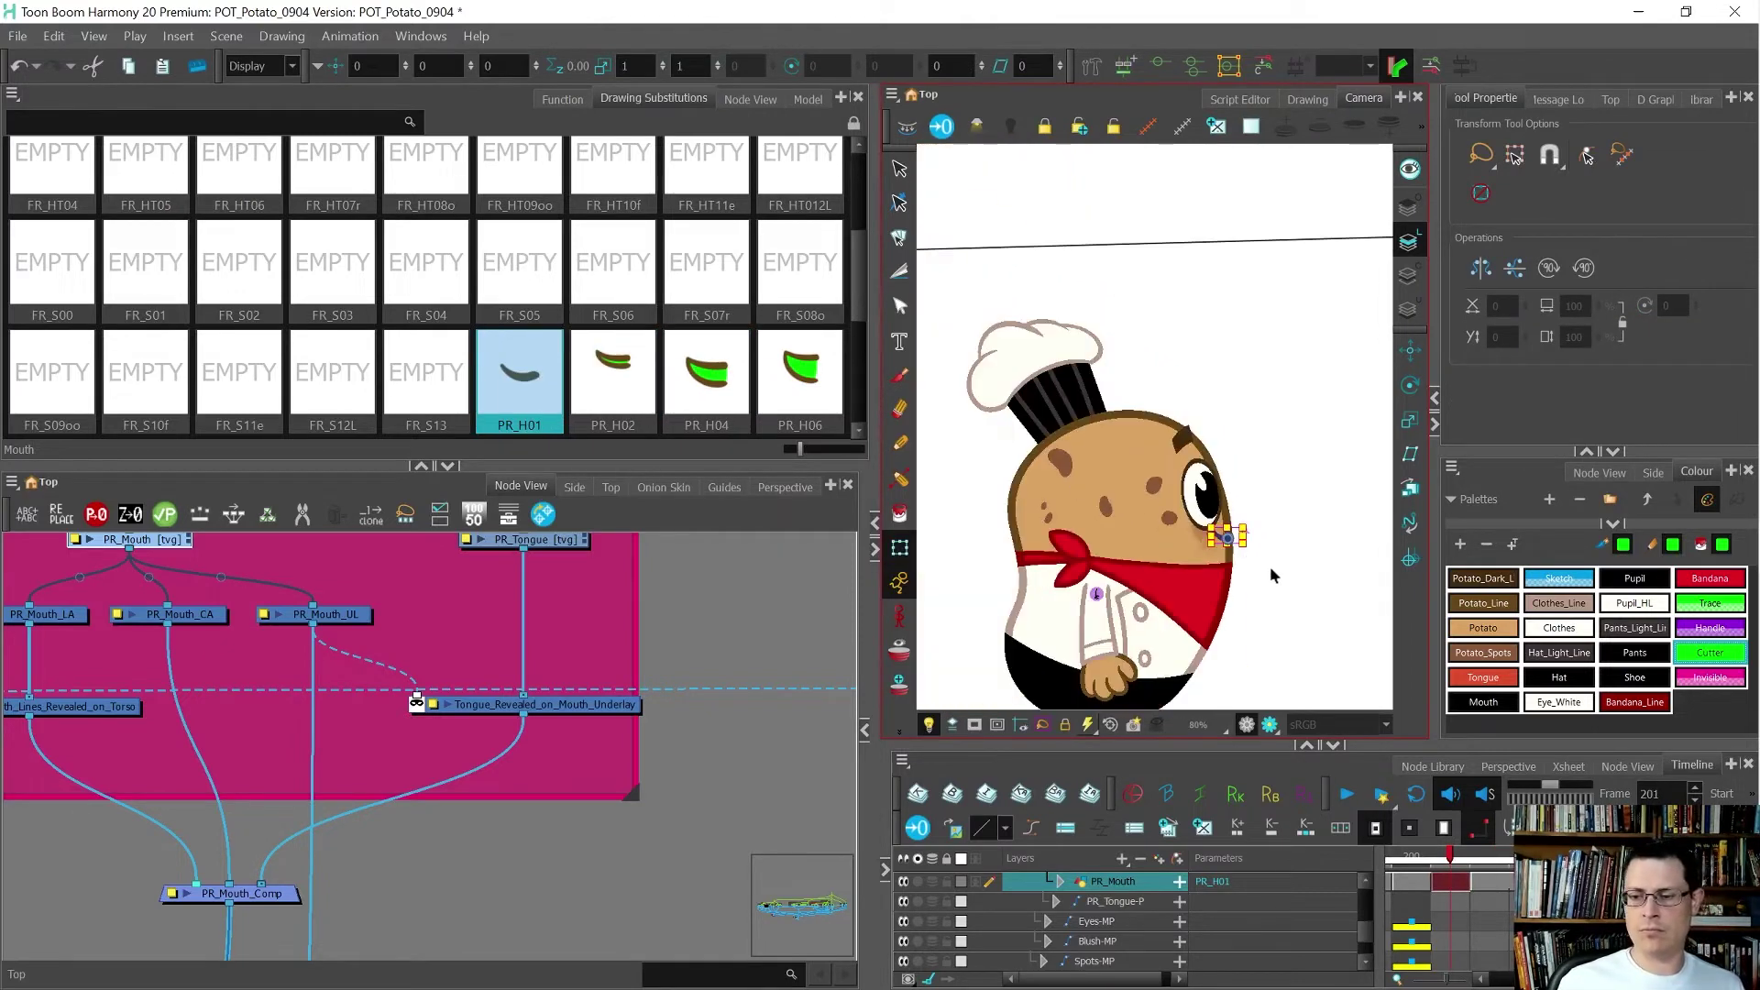
pyautogui.click(1261, 564)
pyautogui.press('.')
pyautogui.press('.')
pyautogui.press('.')
pyautogui.press('.')
pyautogui.press('.')
pyautogui.scroll(2, 1287, 578)
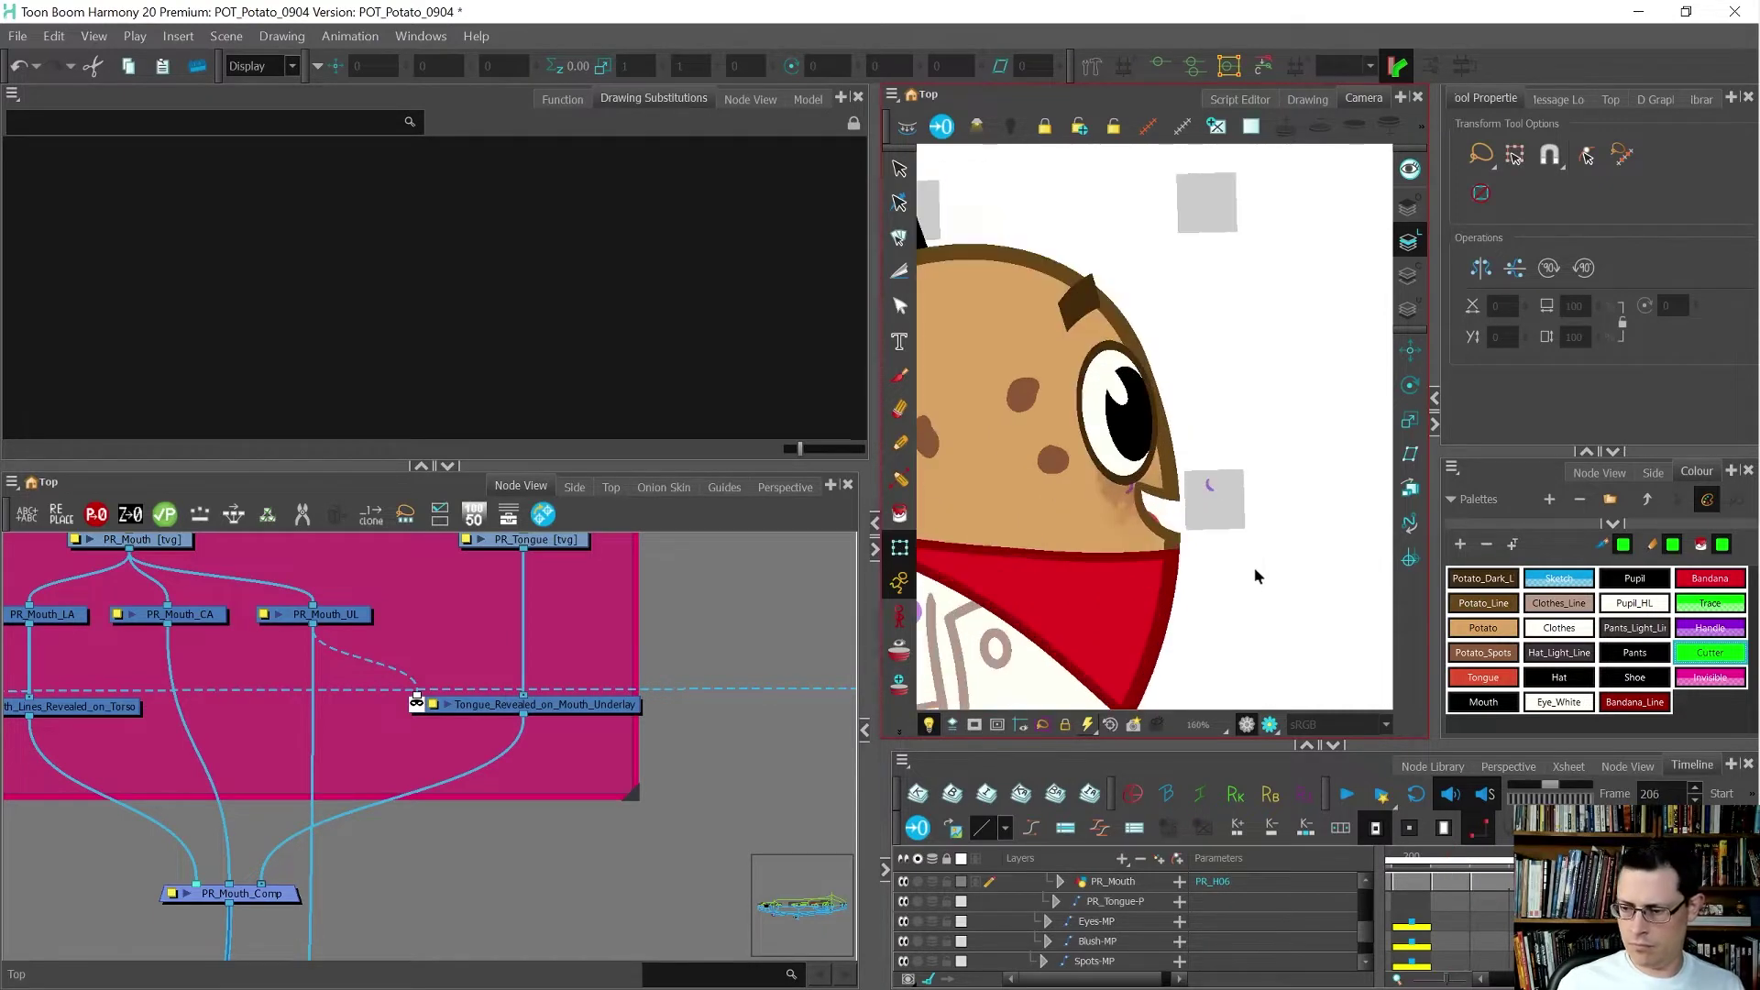
# - Duplicate the PR_H02 drawing at frame 203 and the PR_H04 drawing to make two further in-between mouths
pyautogui.click(1530, 881)
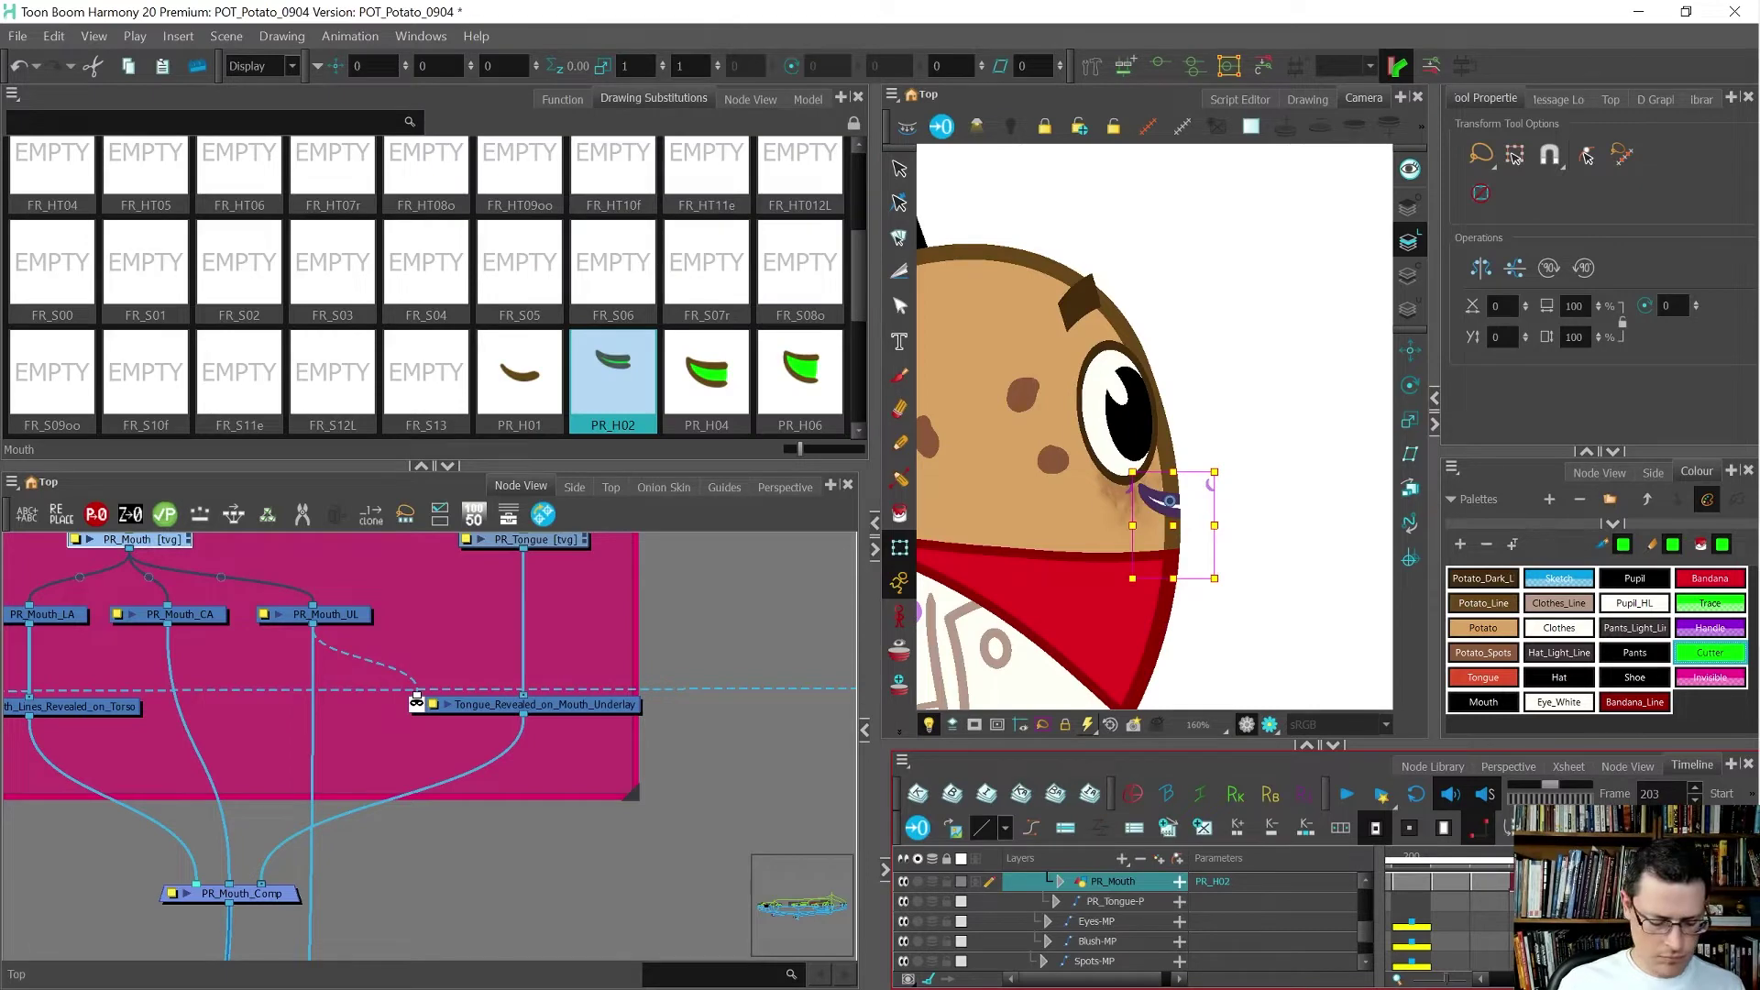
pyautogui.hotkey('alt', 'shift', 'd')
pyautogui.press('.')
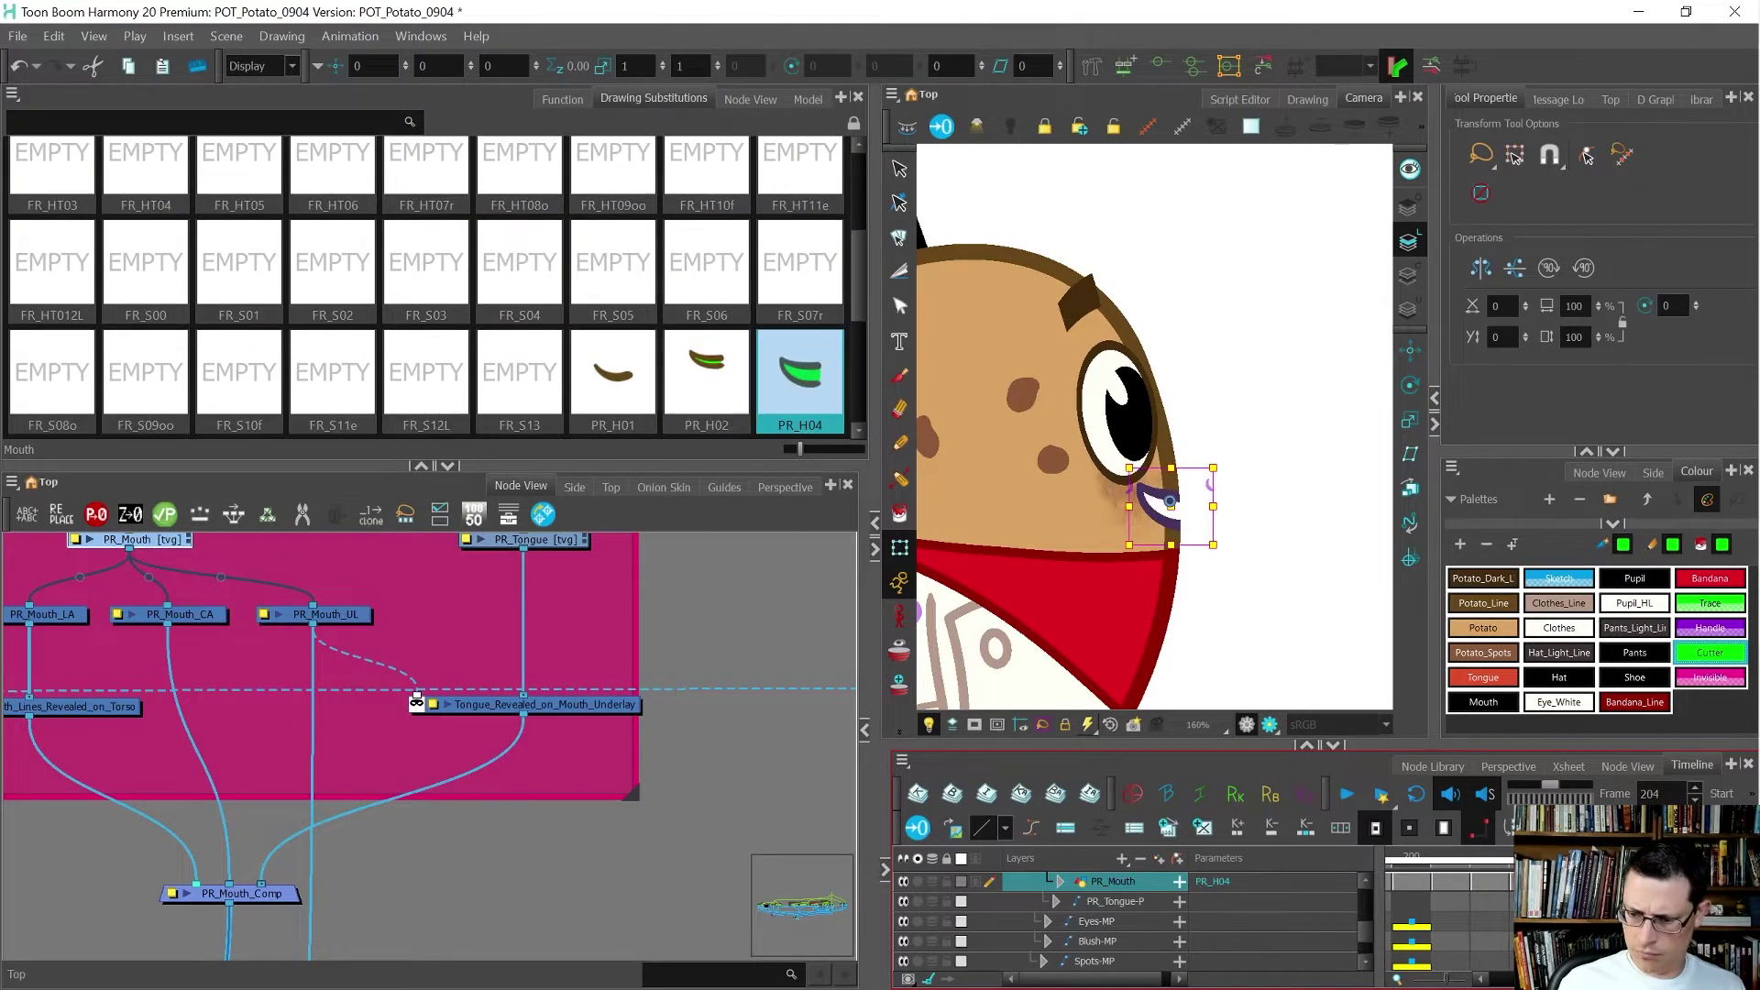
pyautogui.hotkey('alt', 'shift', 'd')
pyautogui.press(',')
pyautogui.press(',')
# - Enlarge the Camera view and timeline by narrowing the neighbouring panels
pyautogui.click(810, 630)
pyautogui.moveTo(878, 638); pyautogui.dragTo(558, 638)
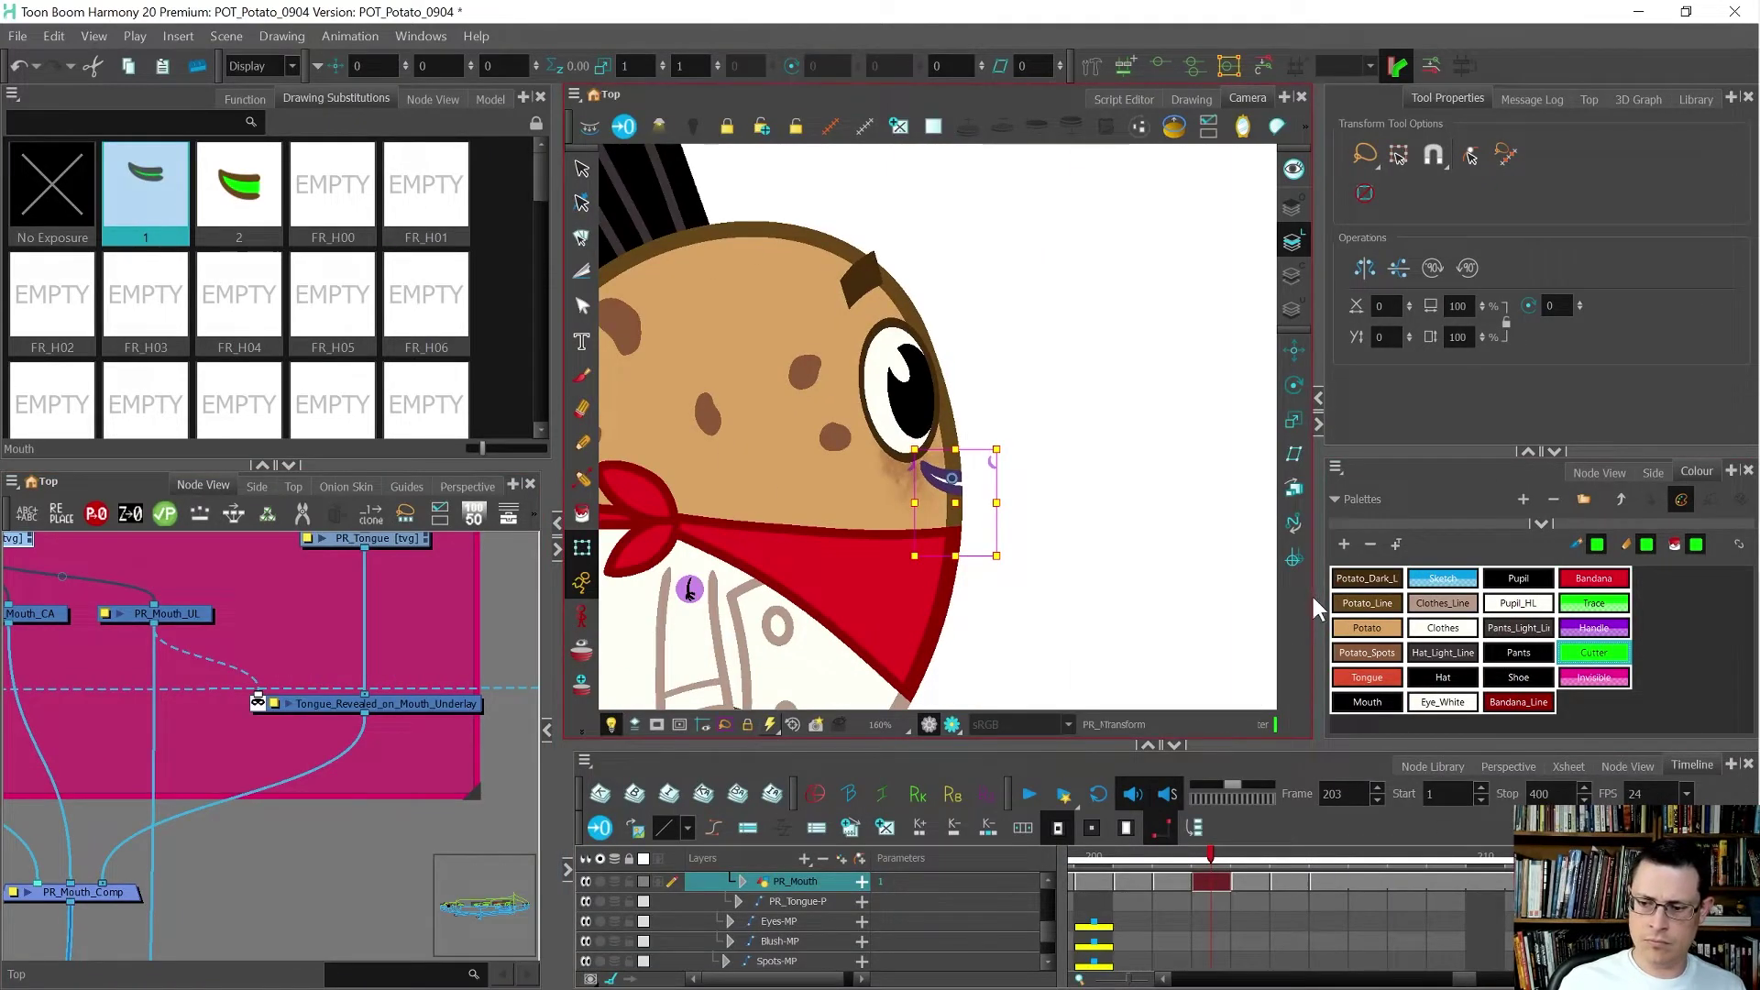
pyautogui.moveTo(1325, 597); pyautogui.dragTo(1389, 597)
# - Compare the Camera view mouths at frames 202 and 203, and open the frame 203 mouth in the Drawing view
pyautogui.scroll(1, 976, 490)
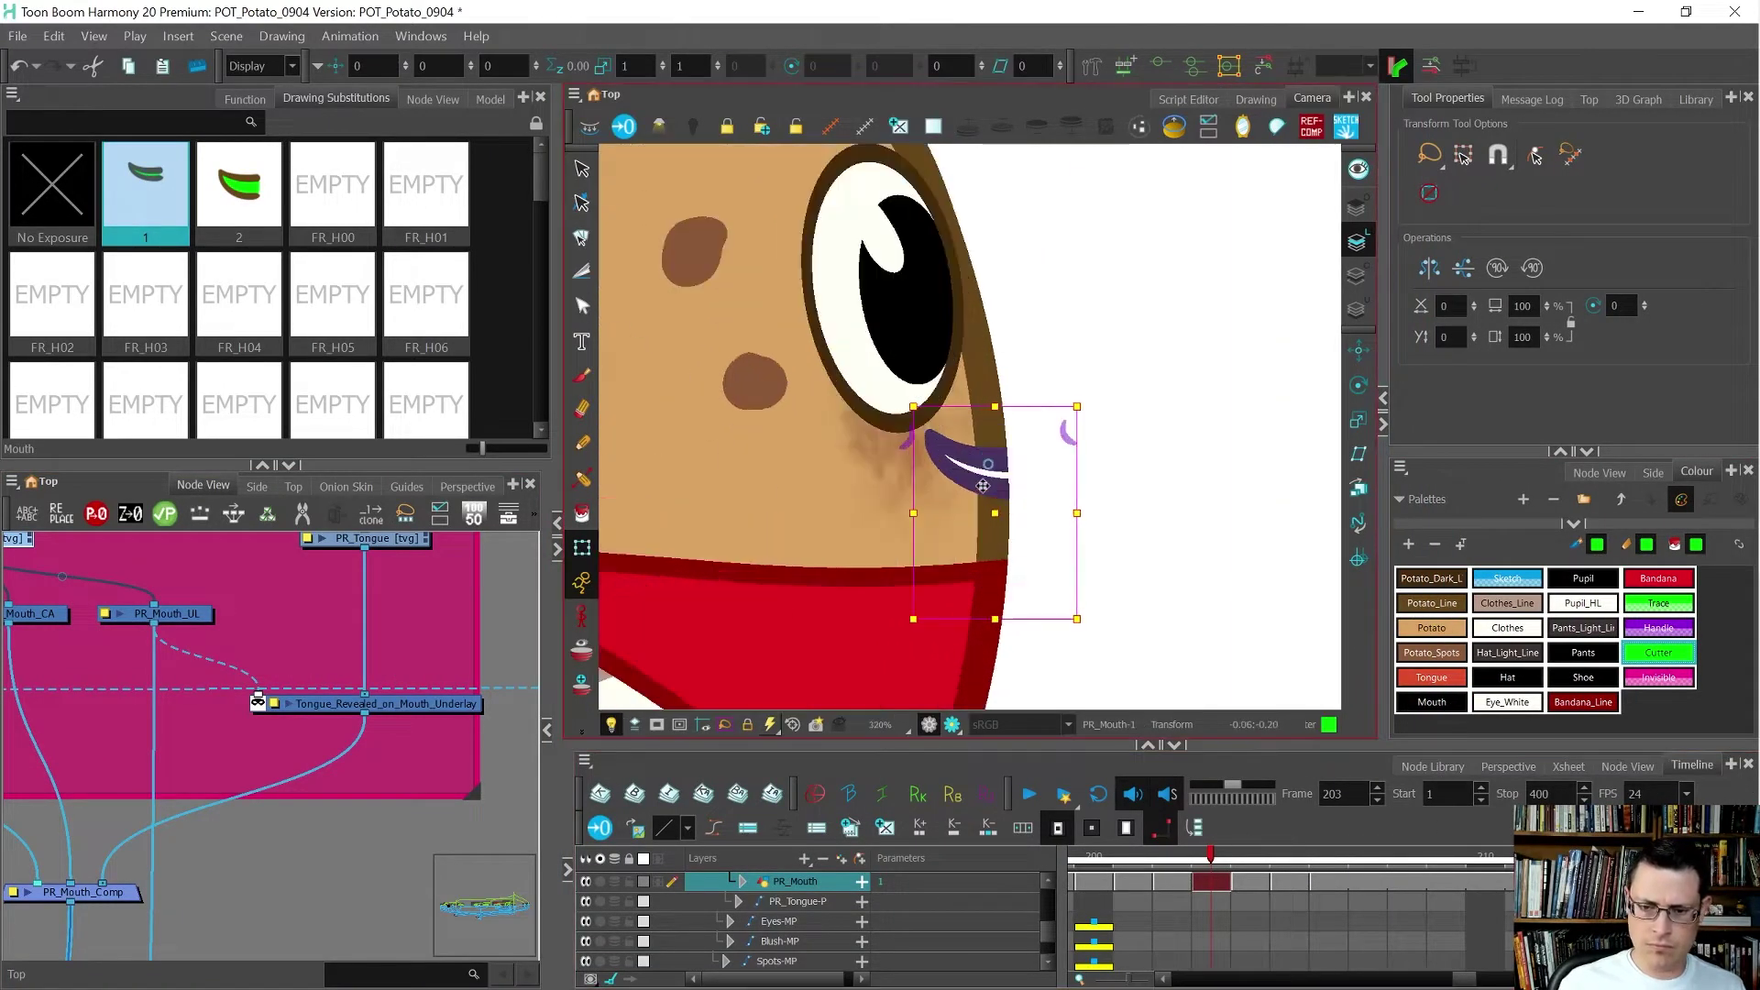
pyautogui.press(',')
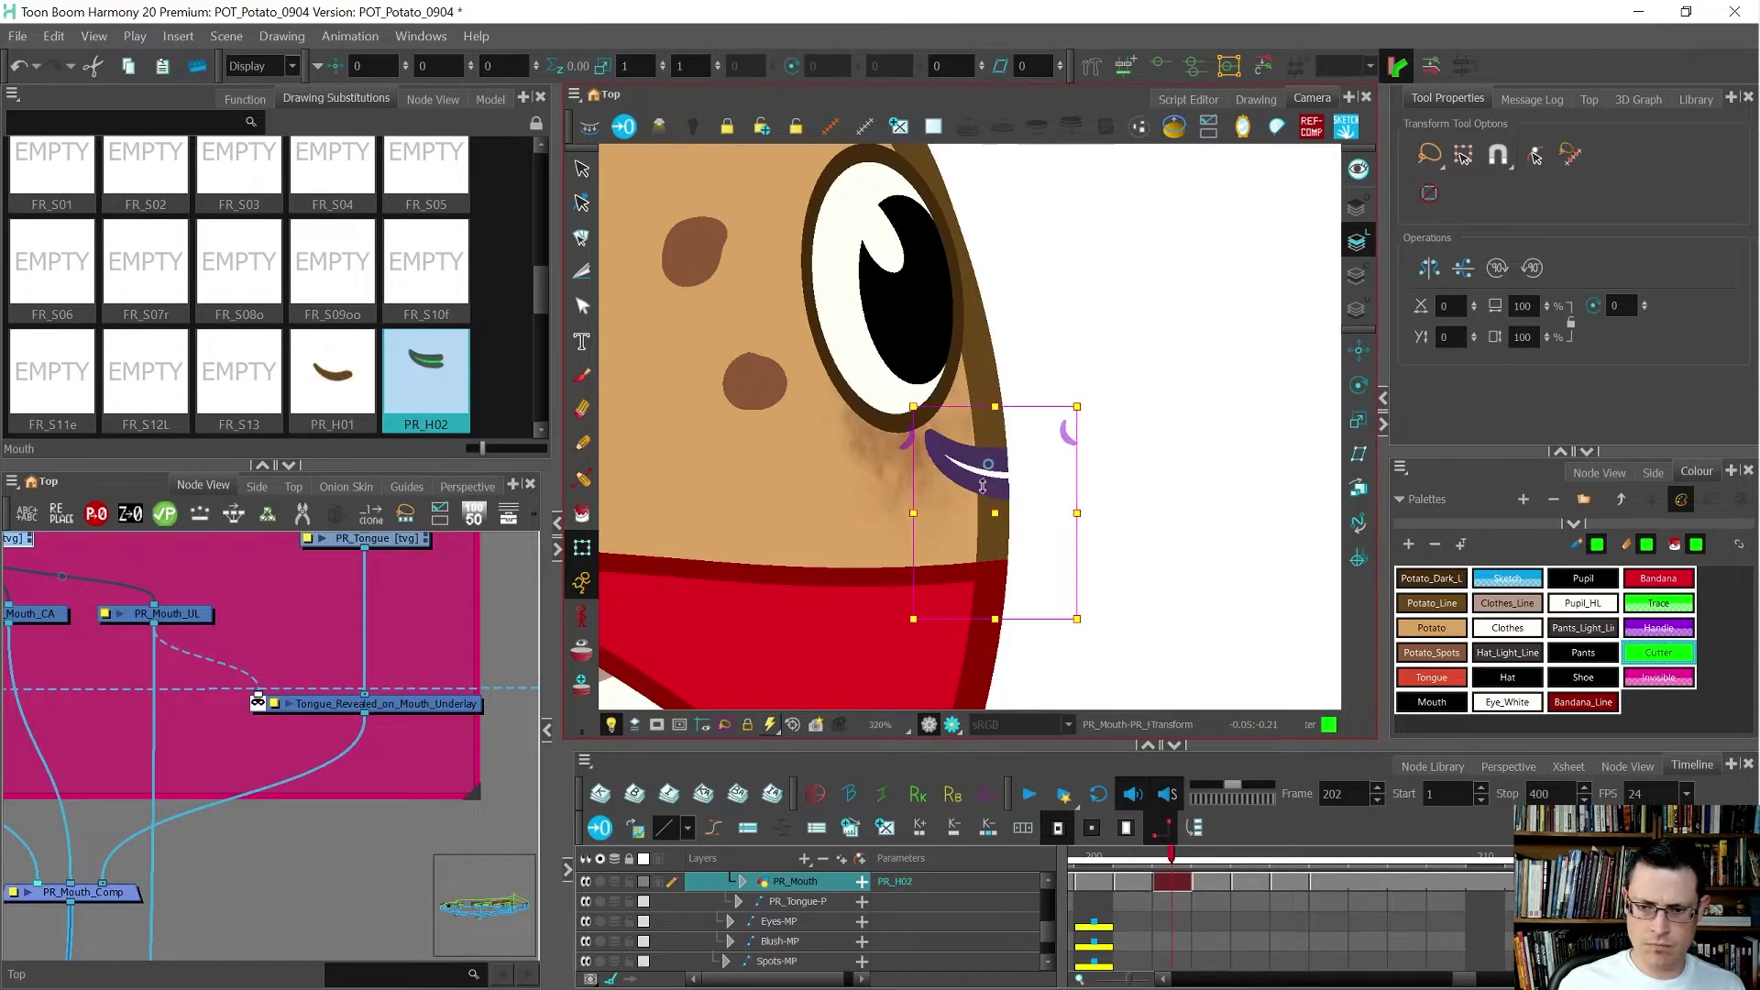
pyautogui.press('.')
pyautogui.scroll(3, 1007, 476)
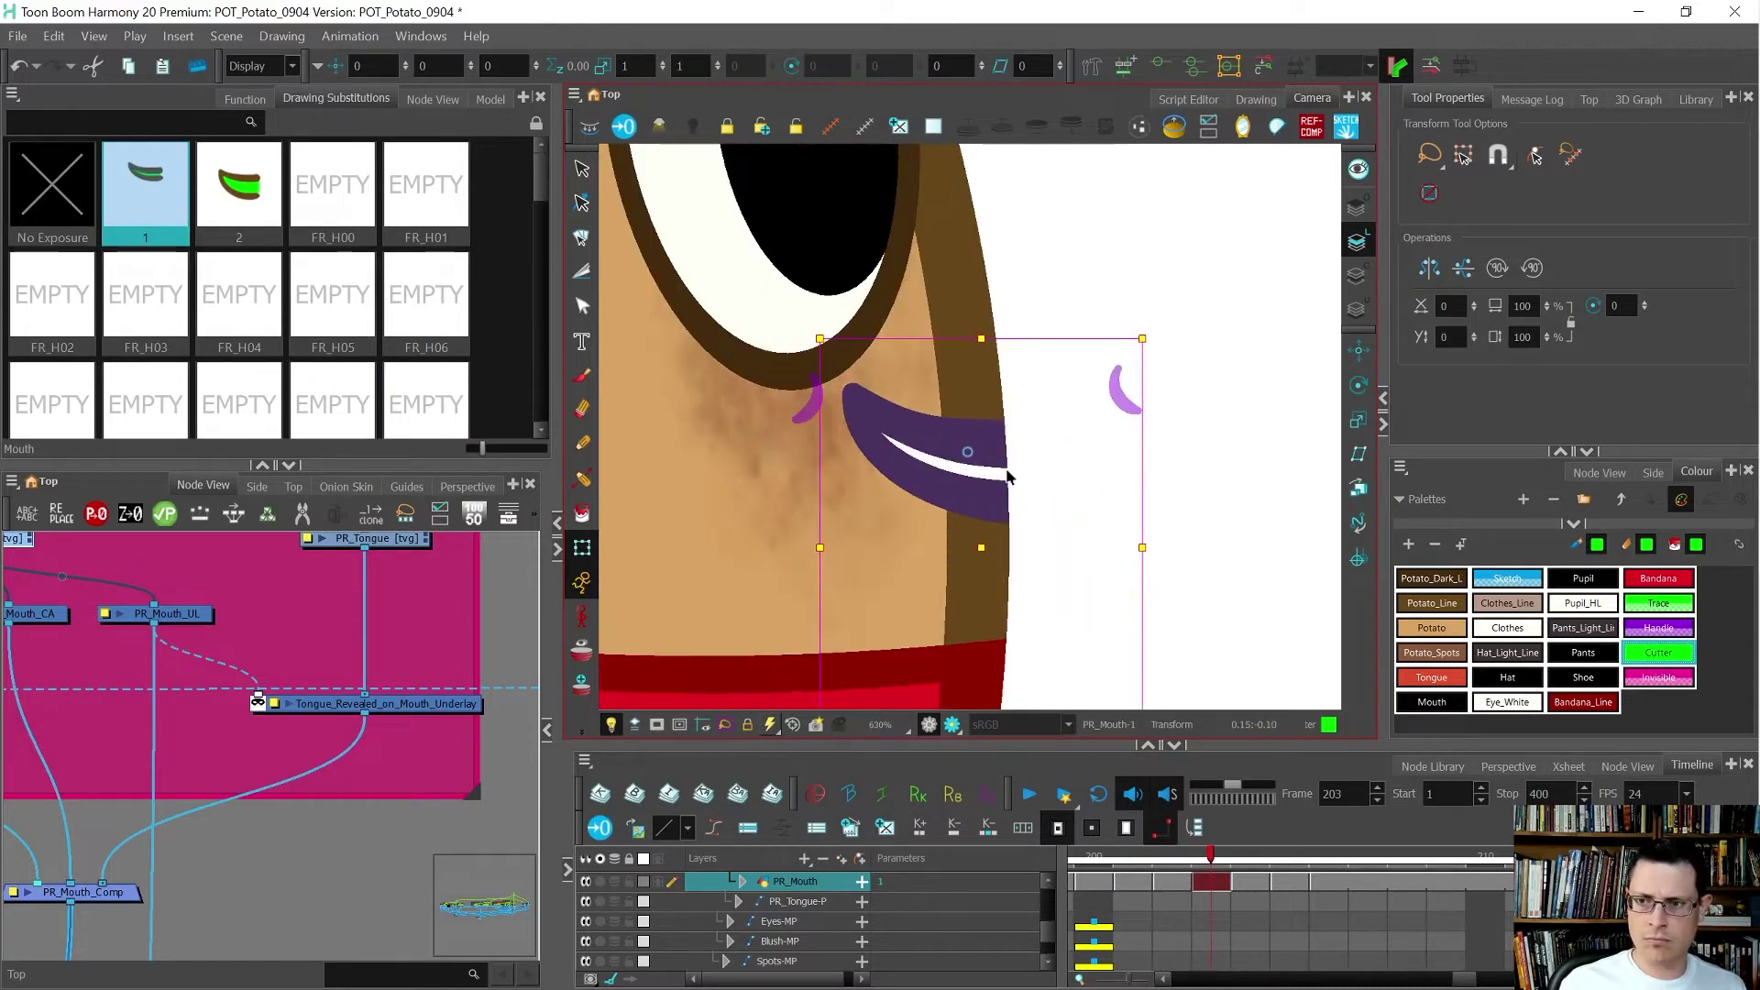
pyautogui.click(1256, 98)
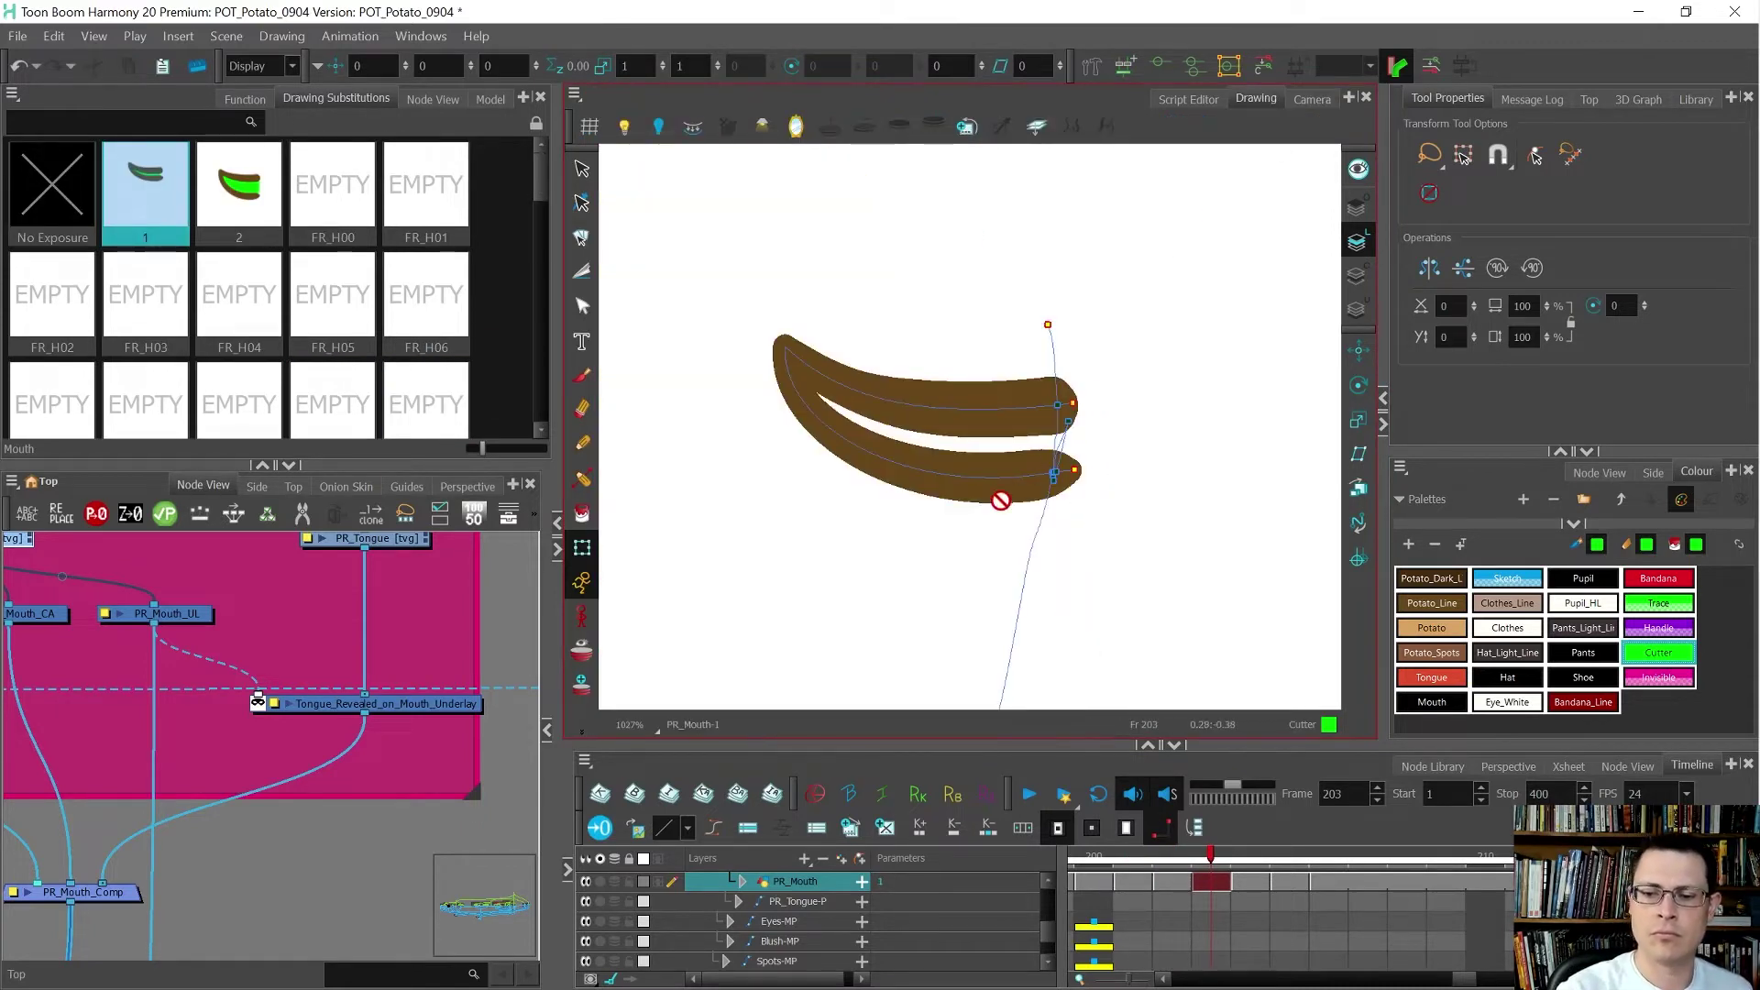
# - Remove the leftover closing lines at the open ends of the PR_H02 mouth and the frame 203 mouth
pyautogui.hotkey('alt', 's')
pyautogui.press(',')
pyautogui.press(',')
pyautogui.press('.')
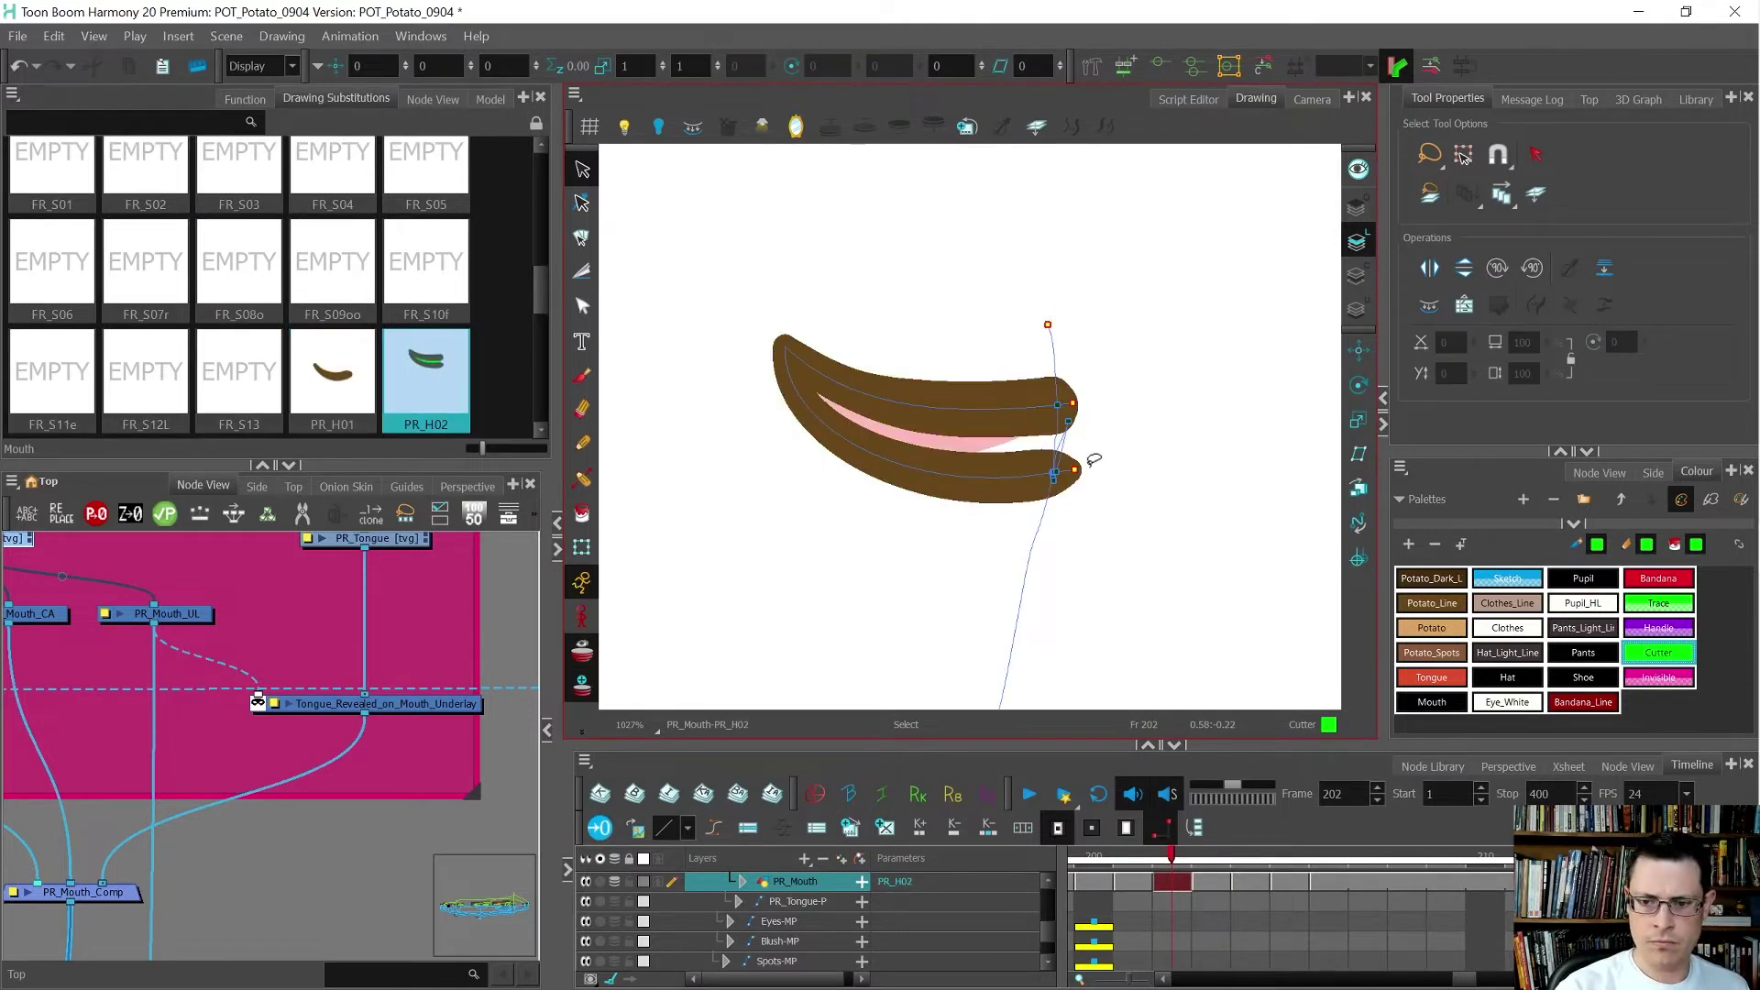
pyautogui.hotkey('alt', 't')
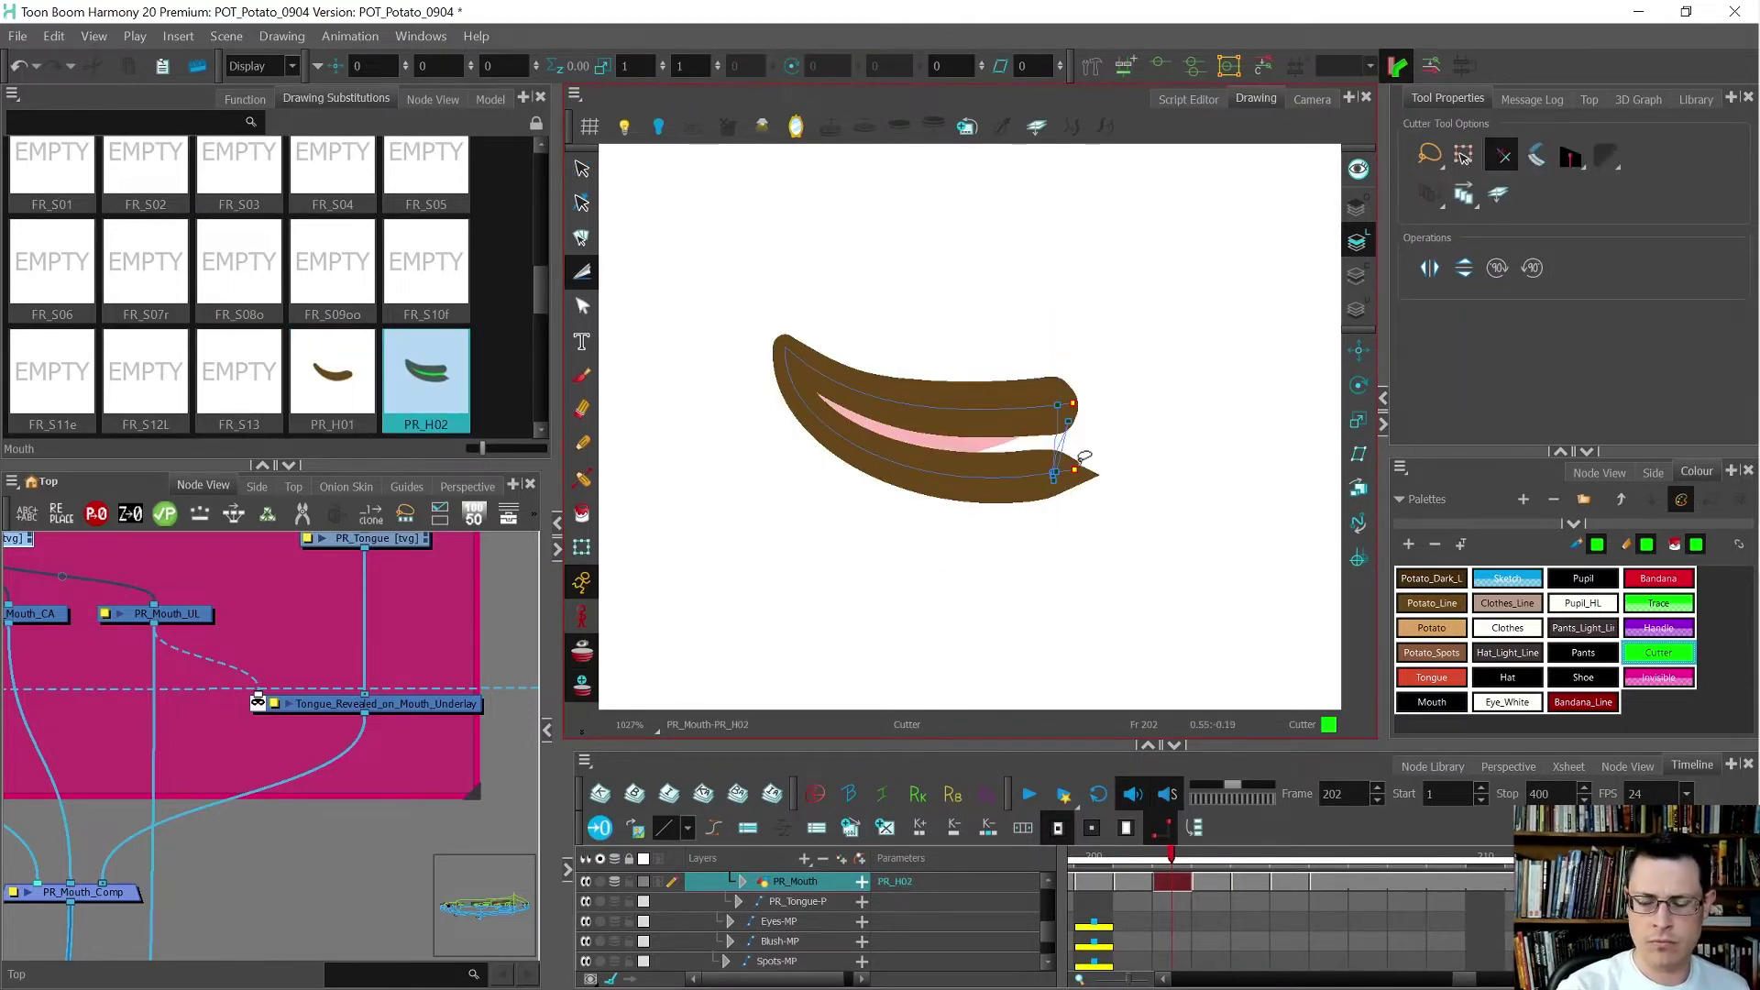
pyautogui.hotkey('alt', 's')
pyautogui.press('.')
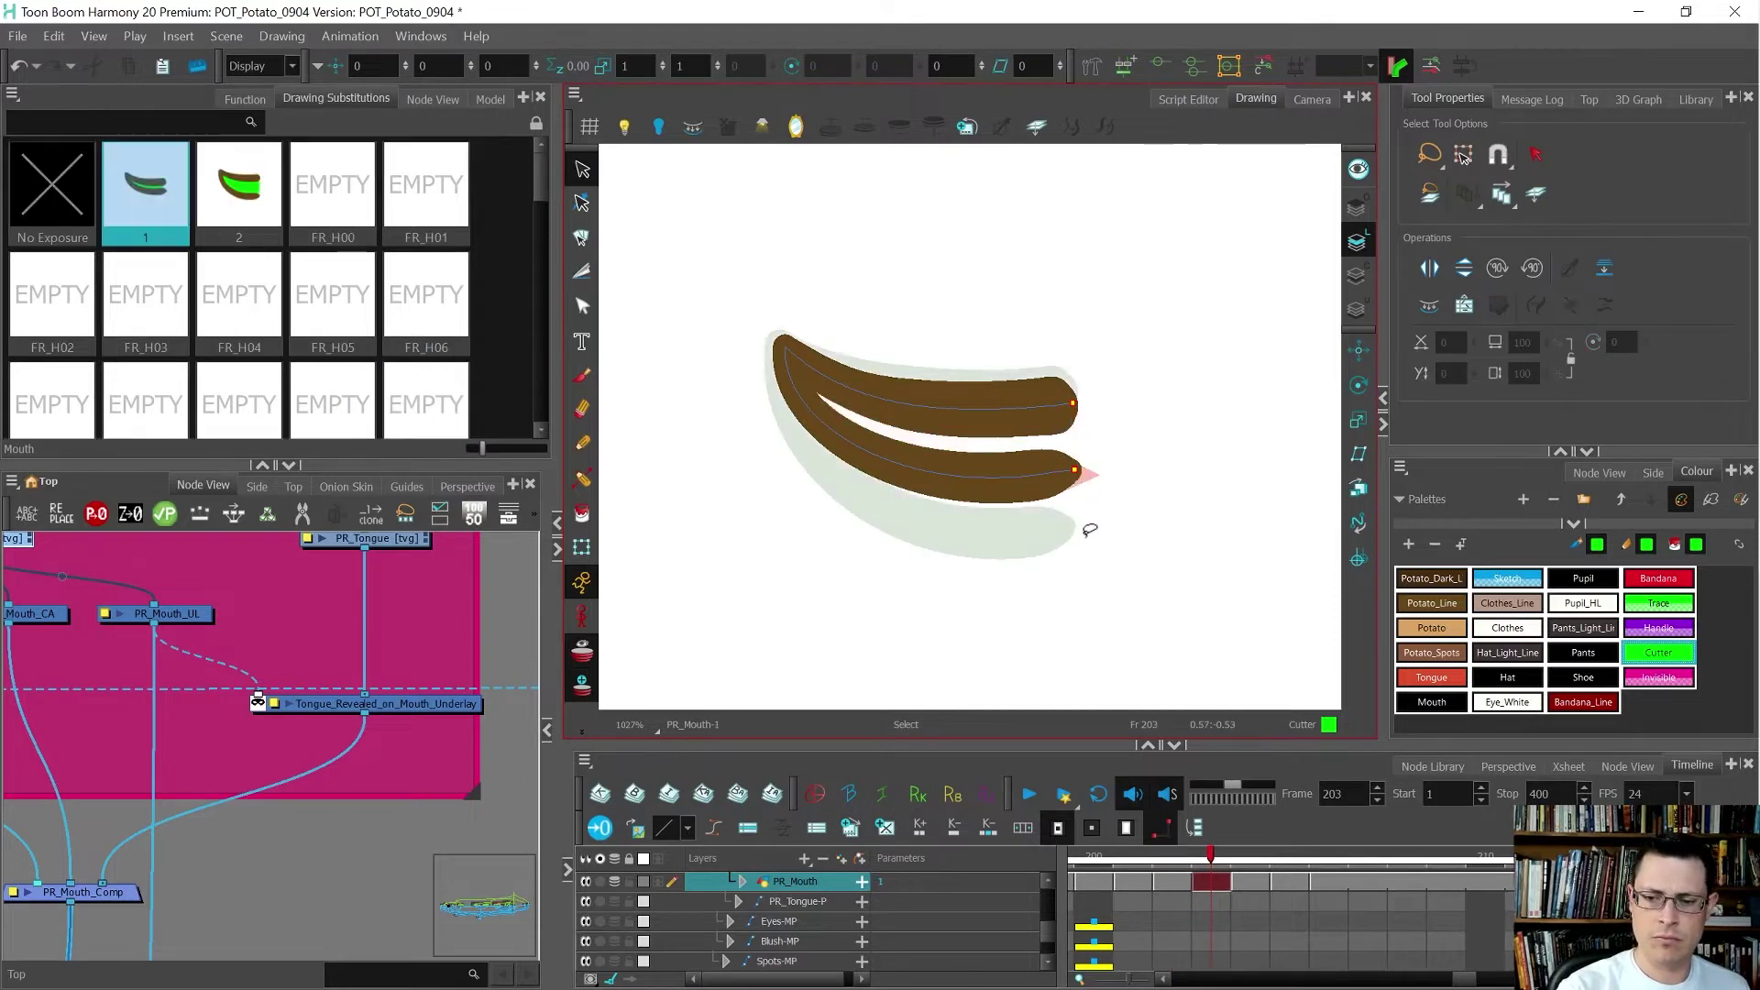
# - Lower the lower lip of the frame 203 mouth between the onion-skinned neighbours and adjust its corner point and curve
pyautogui.hotkey('alt', 'q')
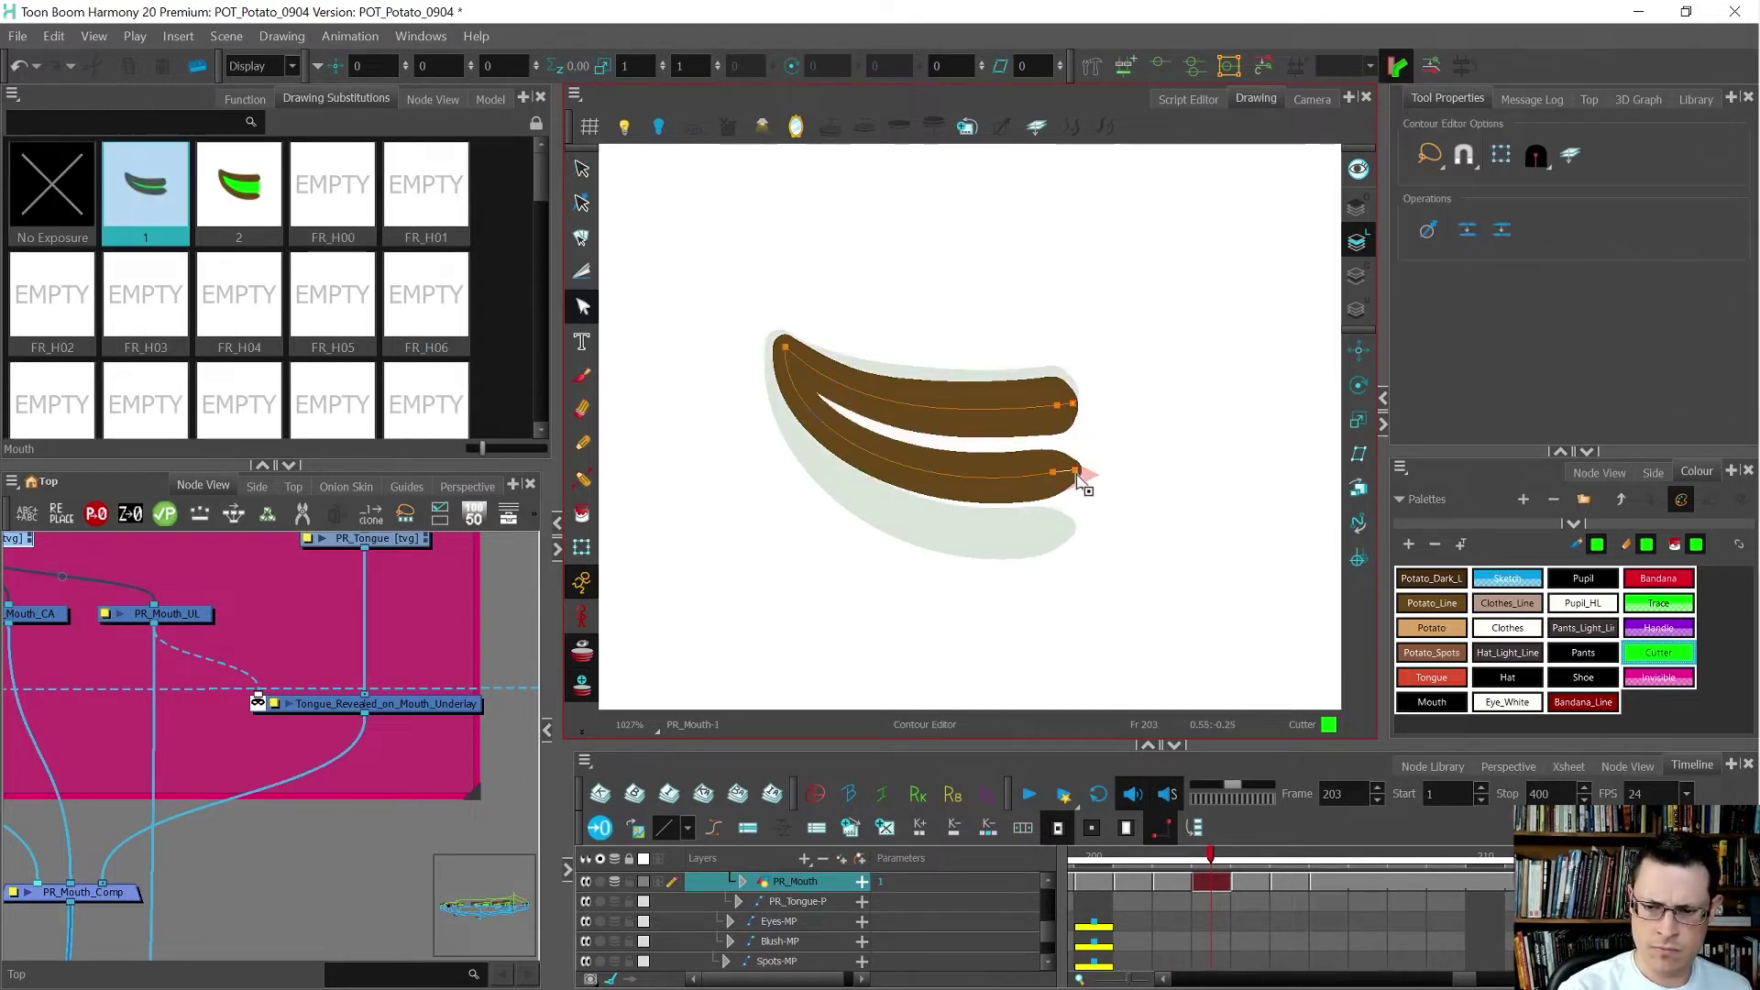
pyautogui.moveTo(1074, 471); pyautogui.dragTo(1071, 499)
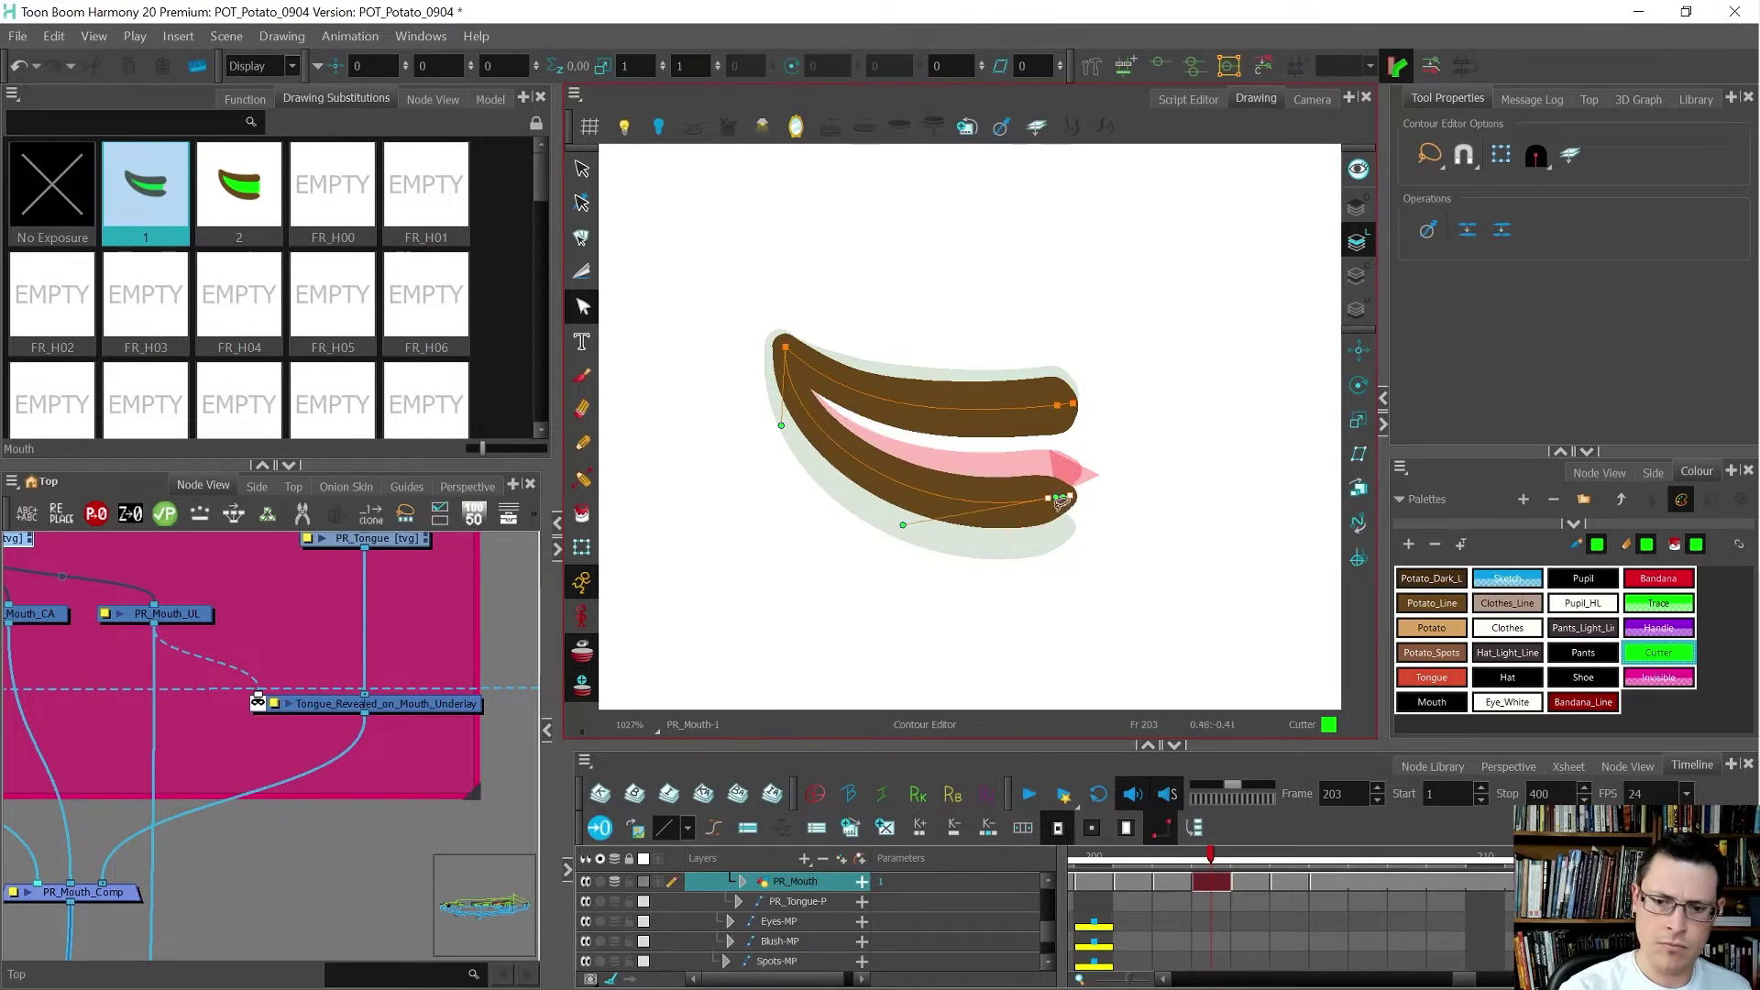
pyautogui.scroll(2, 807, 316)
pyautogui.click(782, 353)
pyautogui.moveTo(780, 348); pyautogui.dragTo(779, 350)
pyautogui.moveTo(773, 476); pyautogui.dragTo(771, 493)
# - Raise the upper lip's open end on the frame 203 mouth slightly and reshape its curve between the neighbouring drawings
pyautogui.moveTo(1278, 431)
pyautogui.mouseDown()
pyautogui.moveTo(1284, 448)
pyautogui.moveTo(1234, 434)
pyautogui.mouseUp()
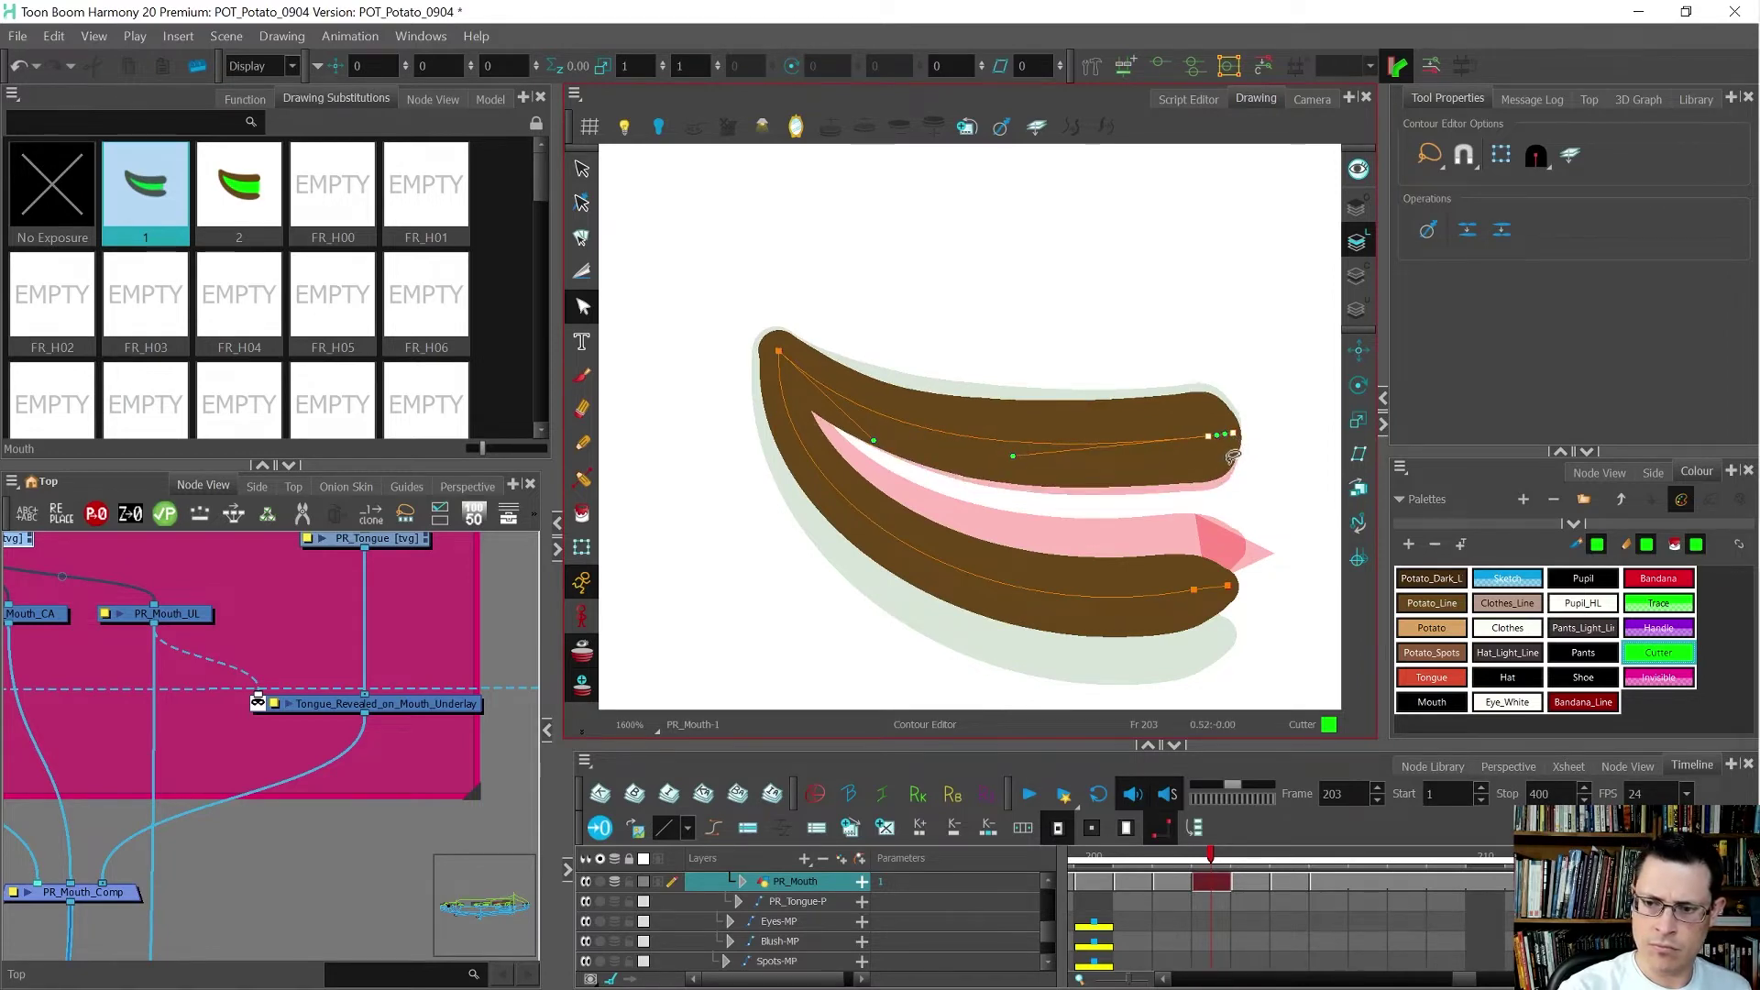
pyautogui.moveTo(1013, 463); pyautogui.dragTo(1022, 460)
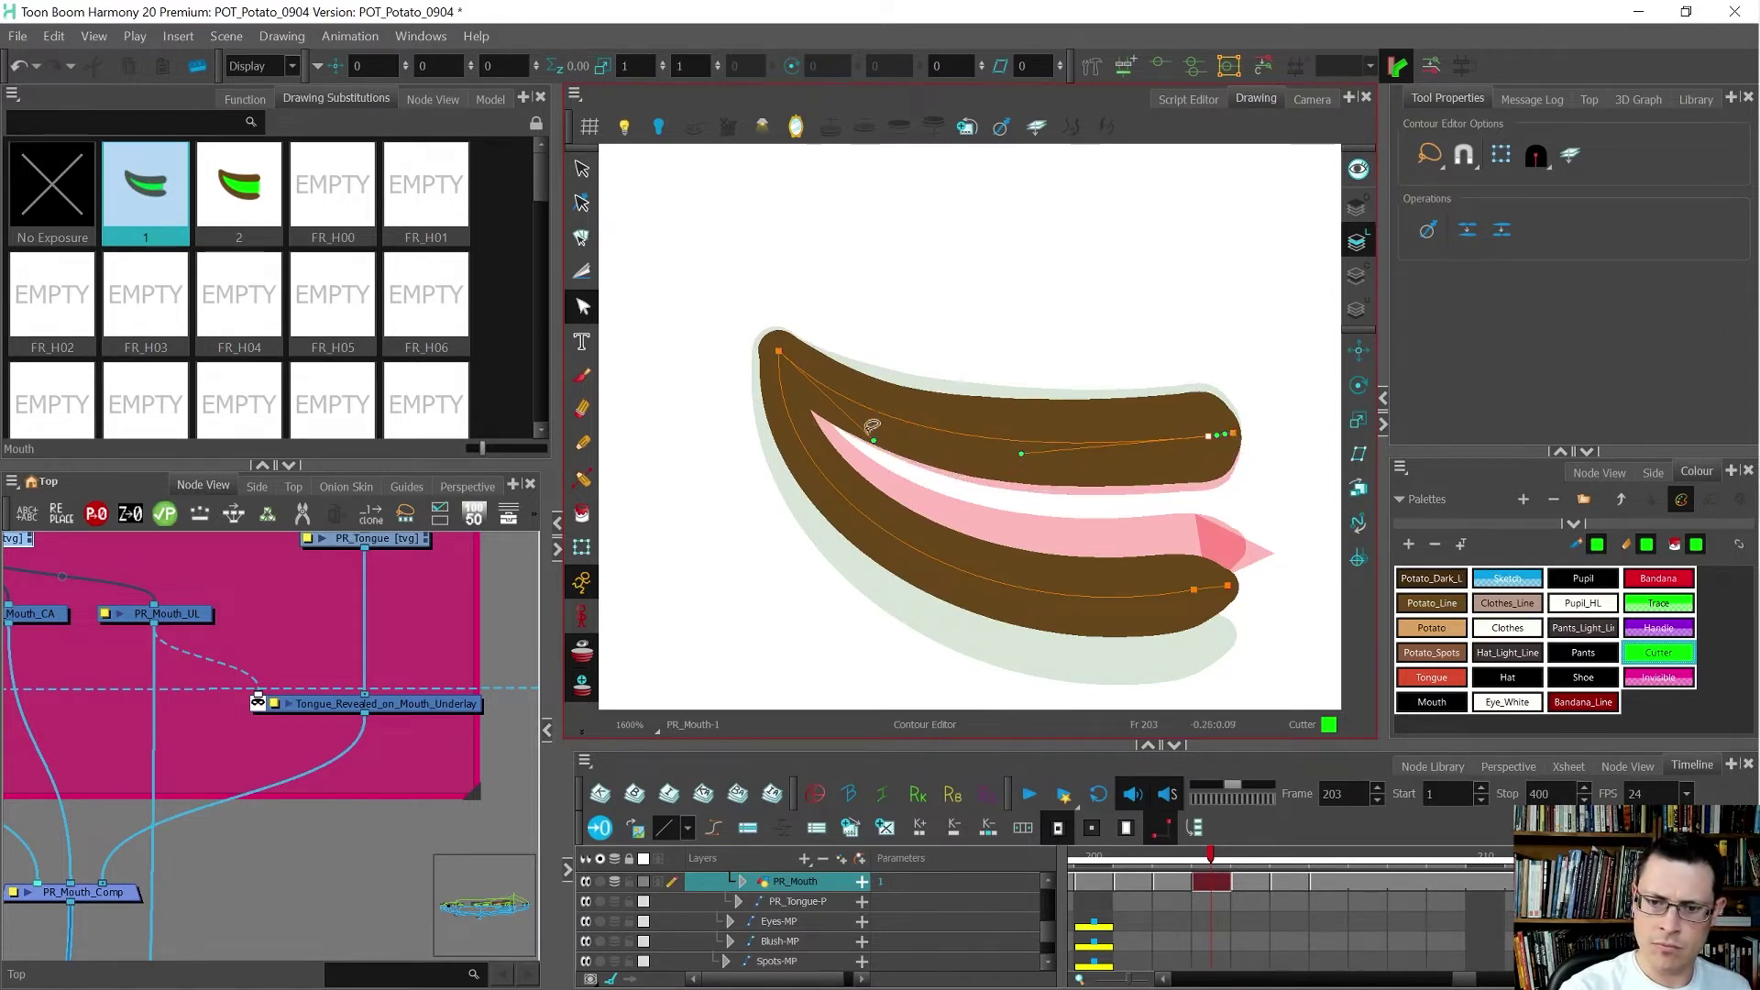
pyautogui.moveTo(873, 438); pyautogui.dragTo(870, 431)
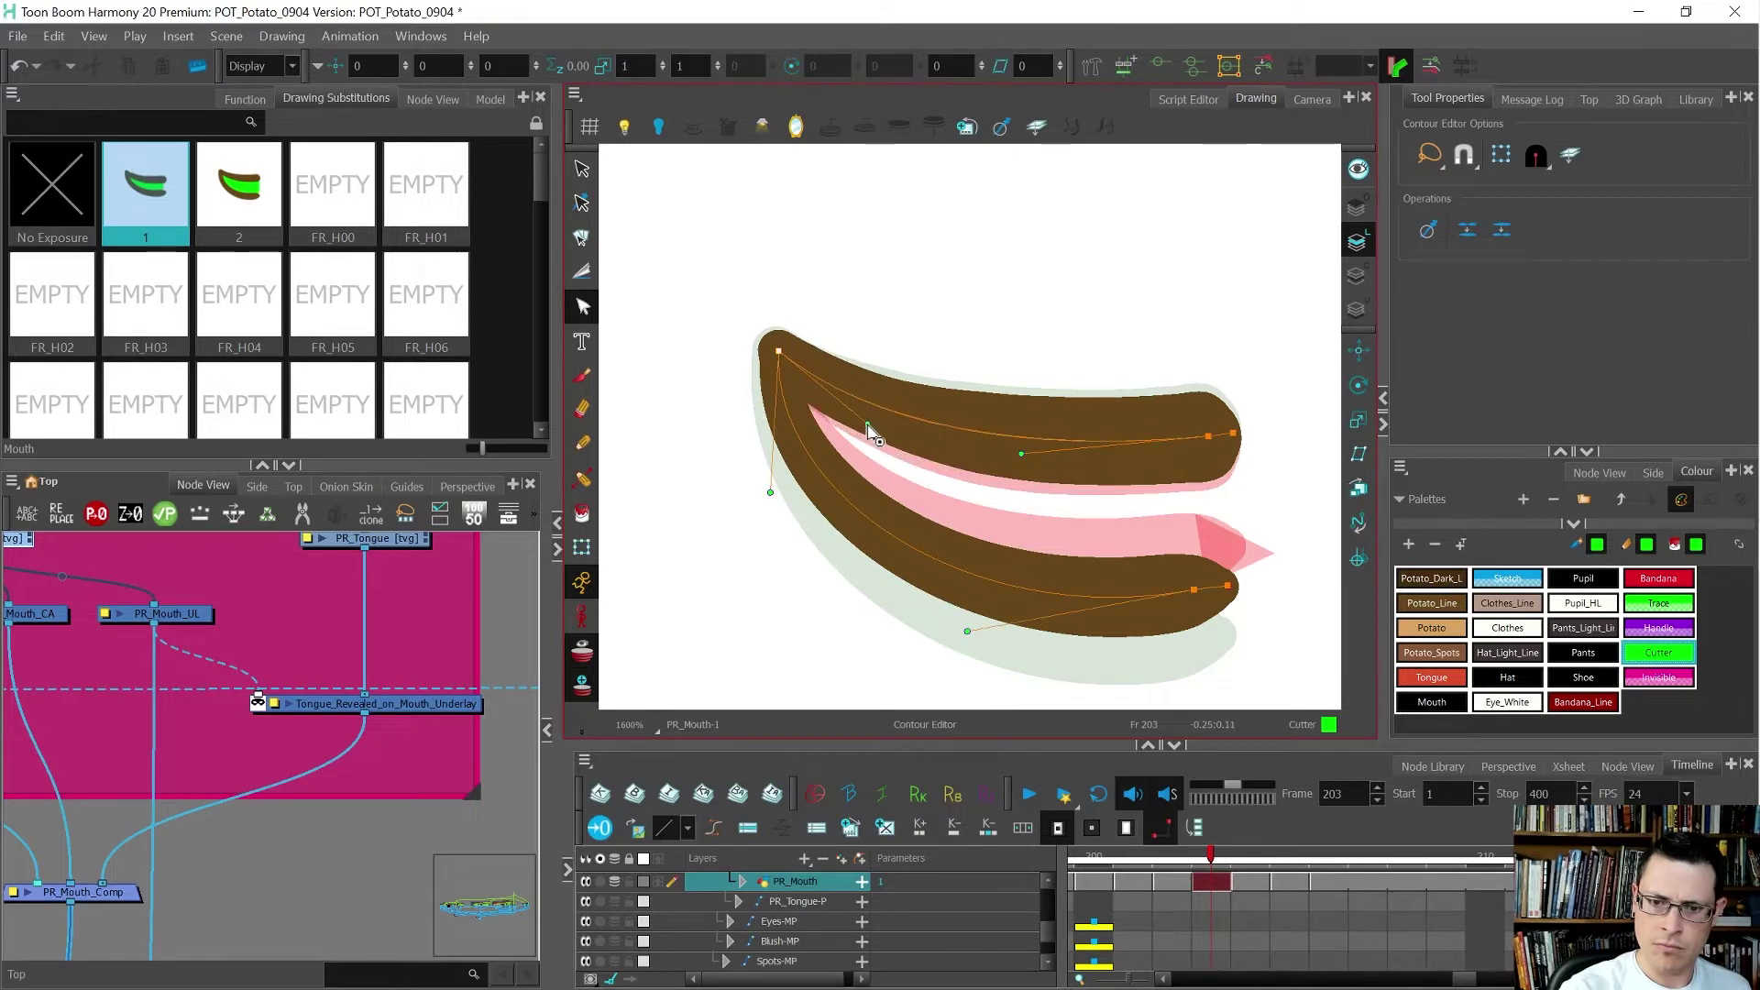
pyautogui.moveTo(868, 424); pyautogui.dragTo(864, 433)
# - Flip back and forth between frames 202 and 204 to compare the reshaped frame 203 mouth's lines with its neighbours
pyautogui.press(',')
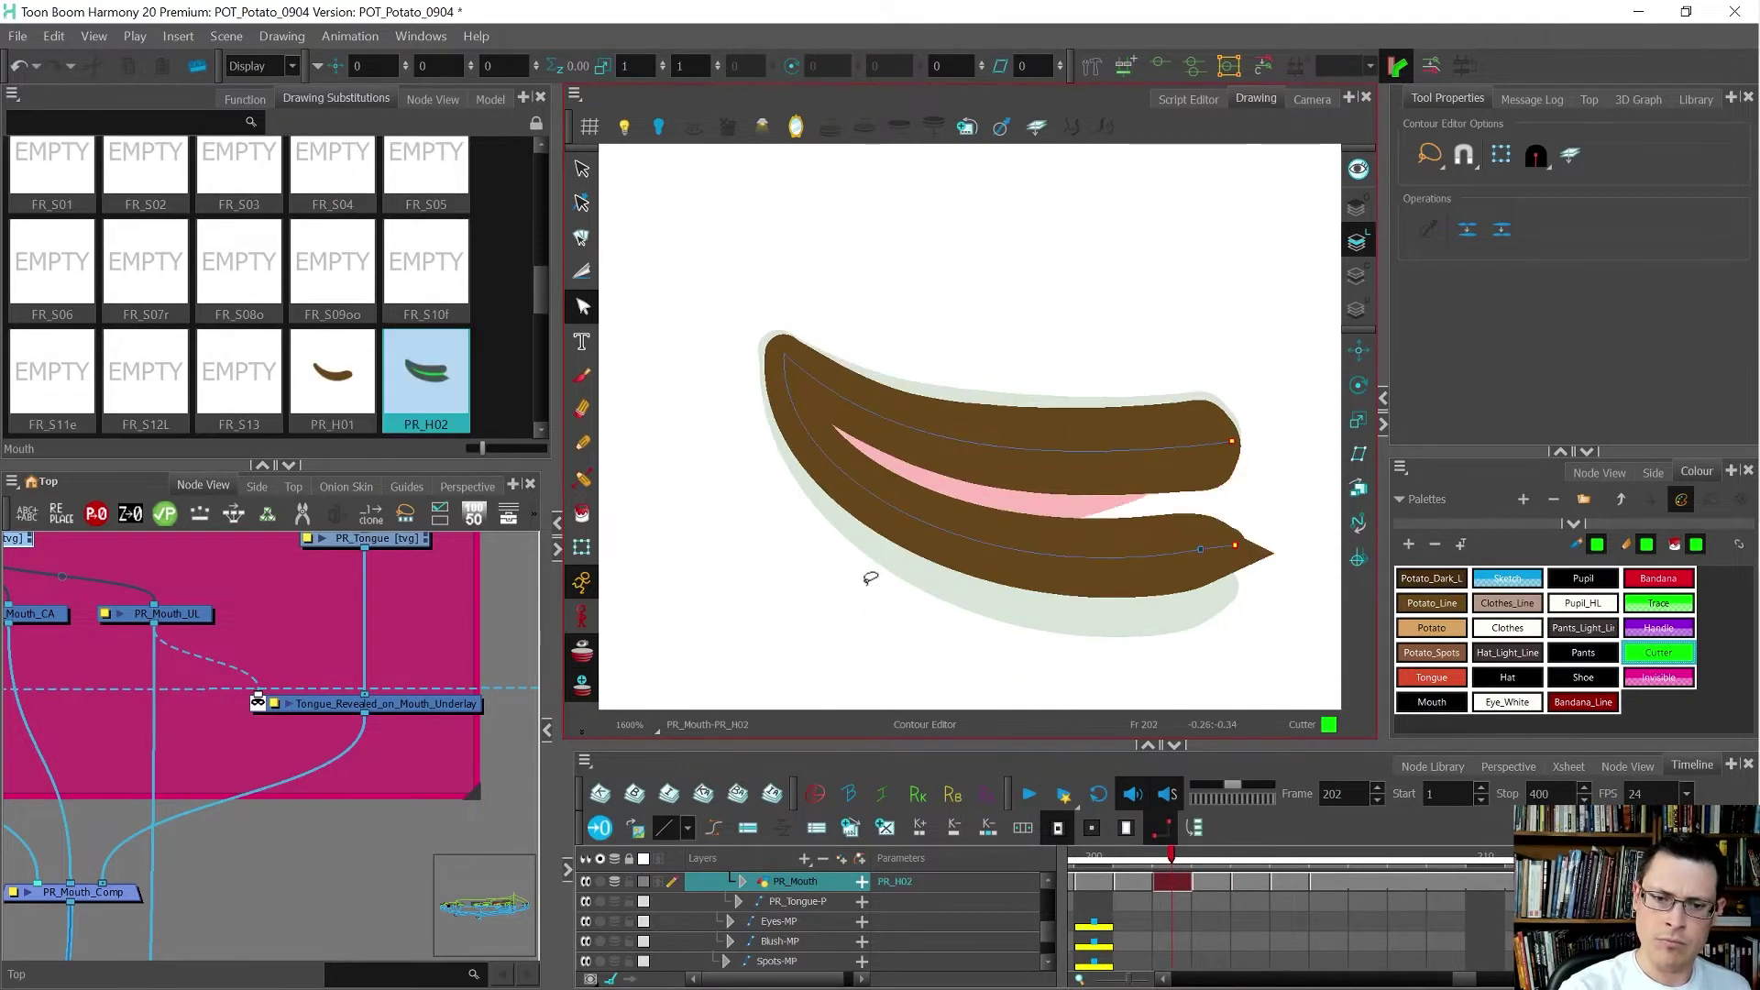
pyautogui.press('.')
pyautogui.press('.')
pyautogui.press(',')
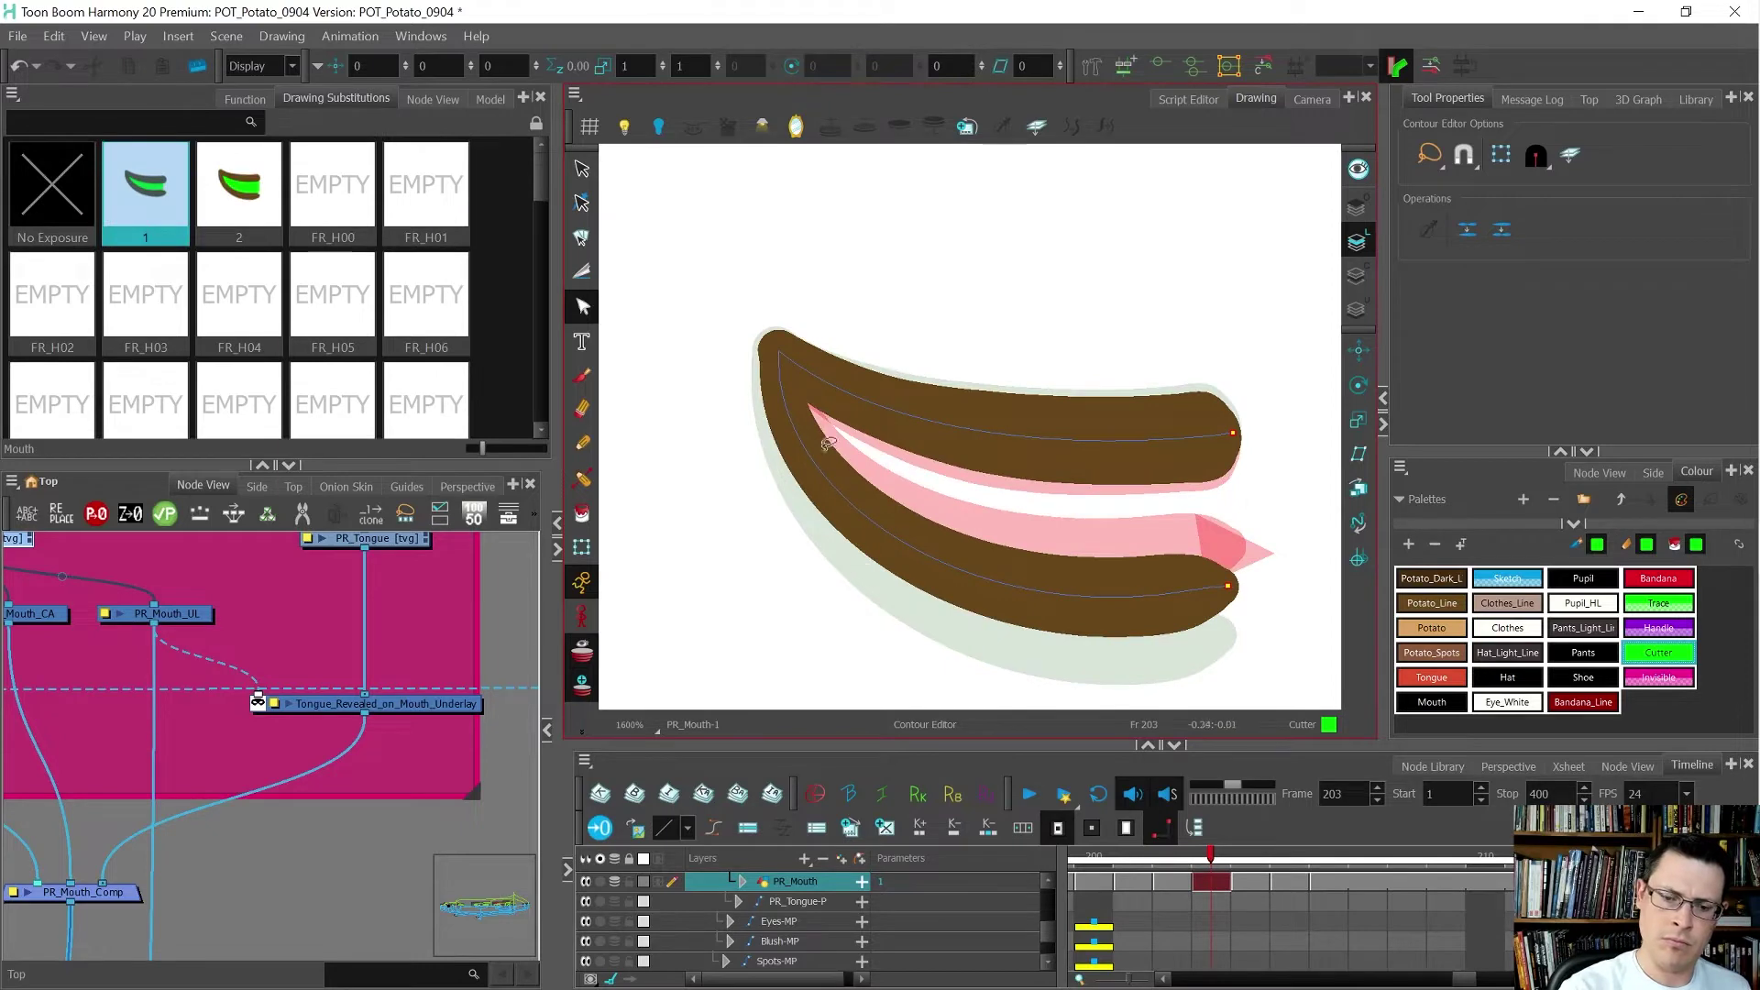
pyautogui.hotkey('alt', 'shift', 'q')
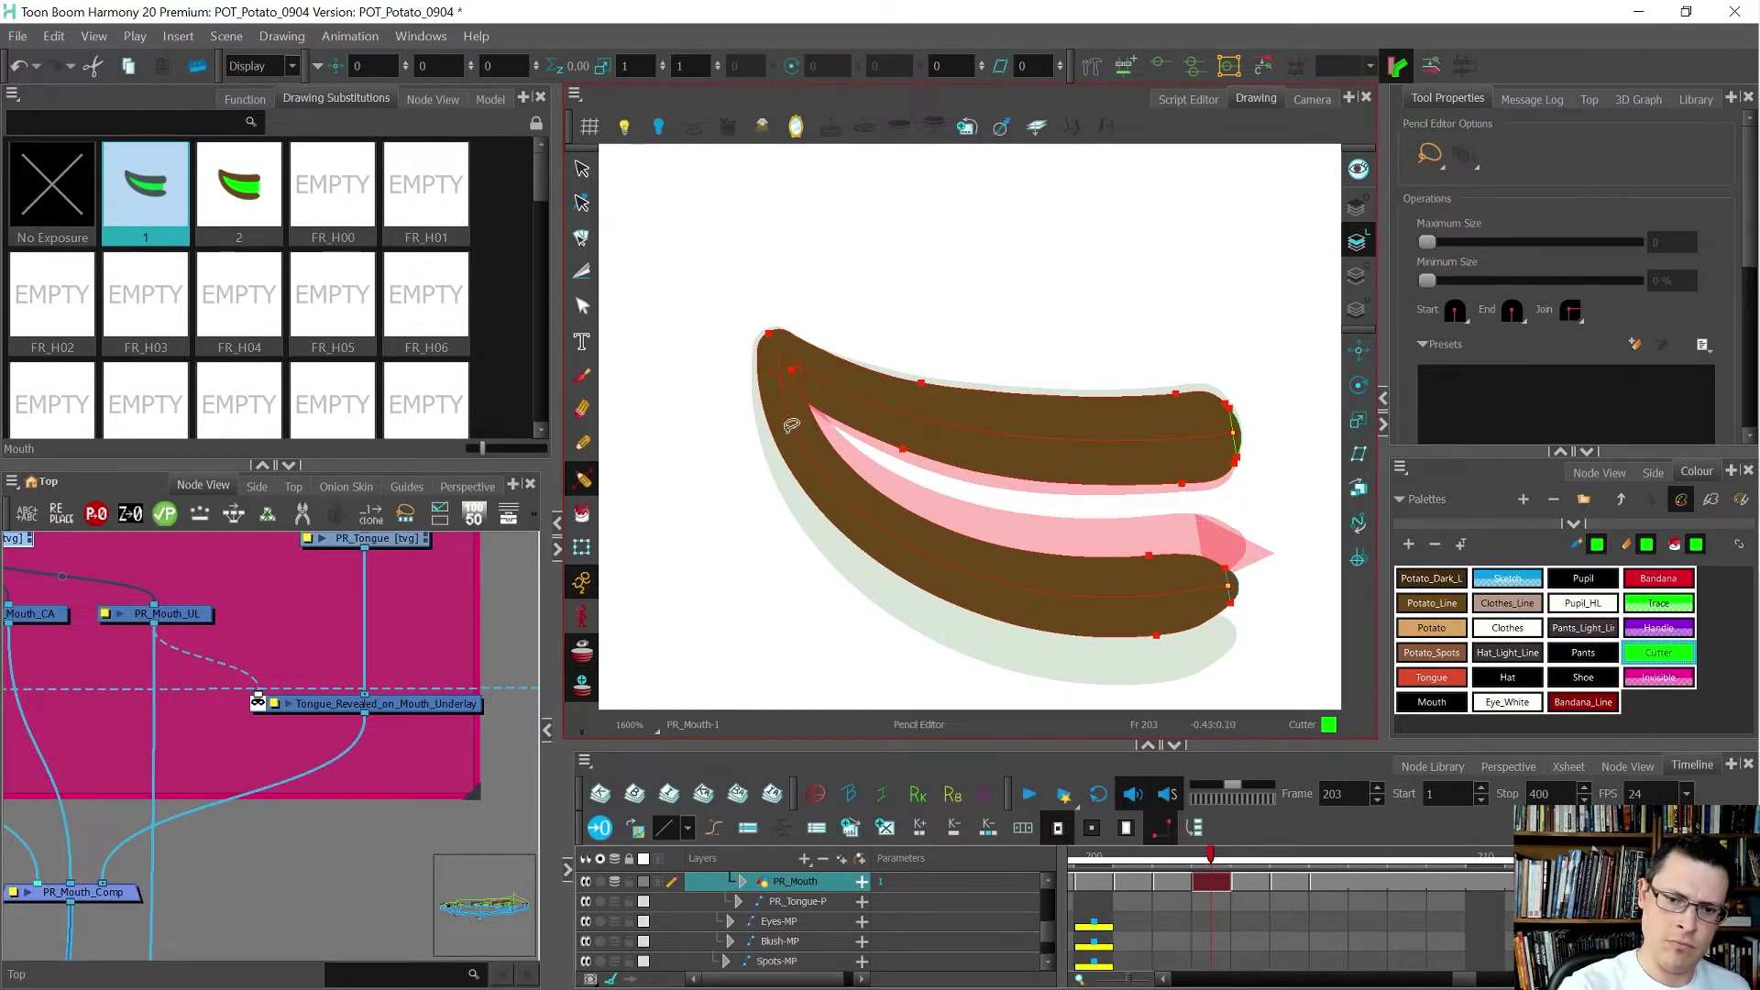
pyautogui.press(',')
pyautogui.press('.')
pyautogui.press('.')
pyautogui.press(',')
pyautogui.press(',')
pyautogui.press('.')
pyautogui.press(',')
pyautogui.press('.')
pyautogui.press(',')
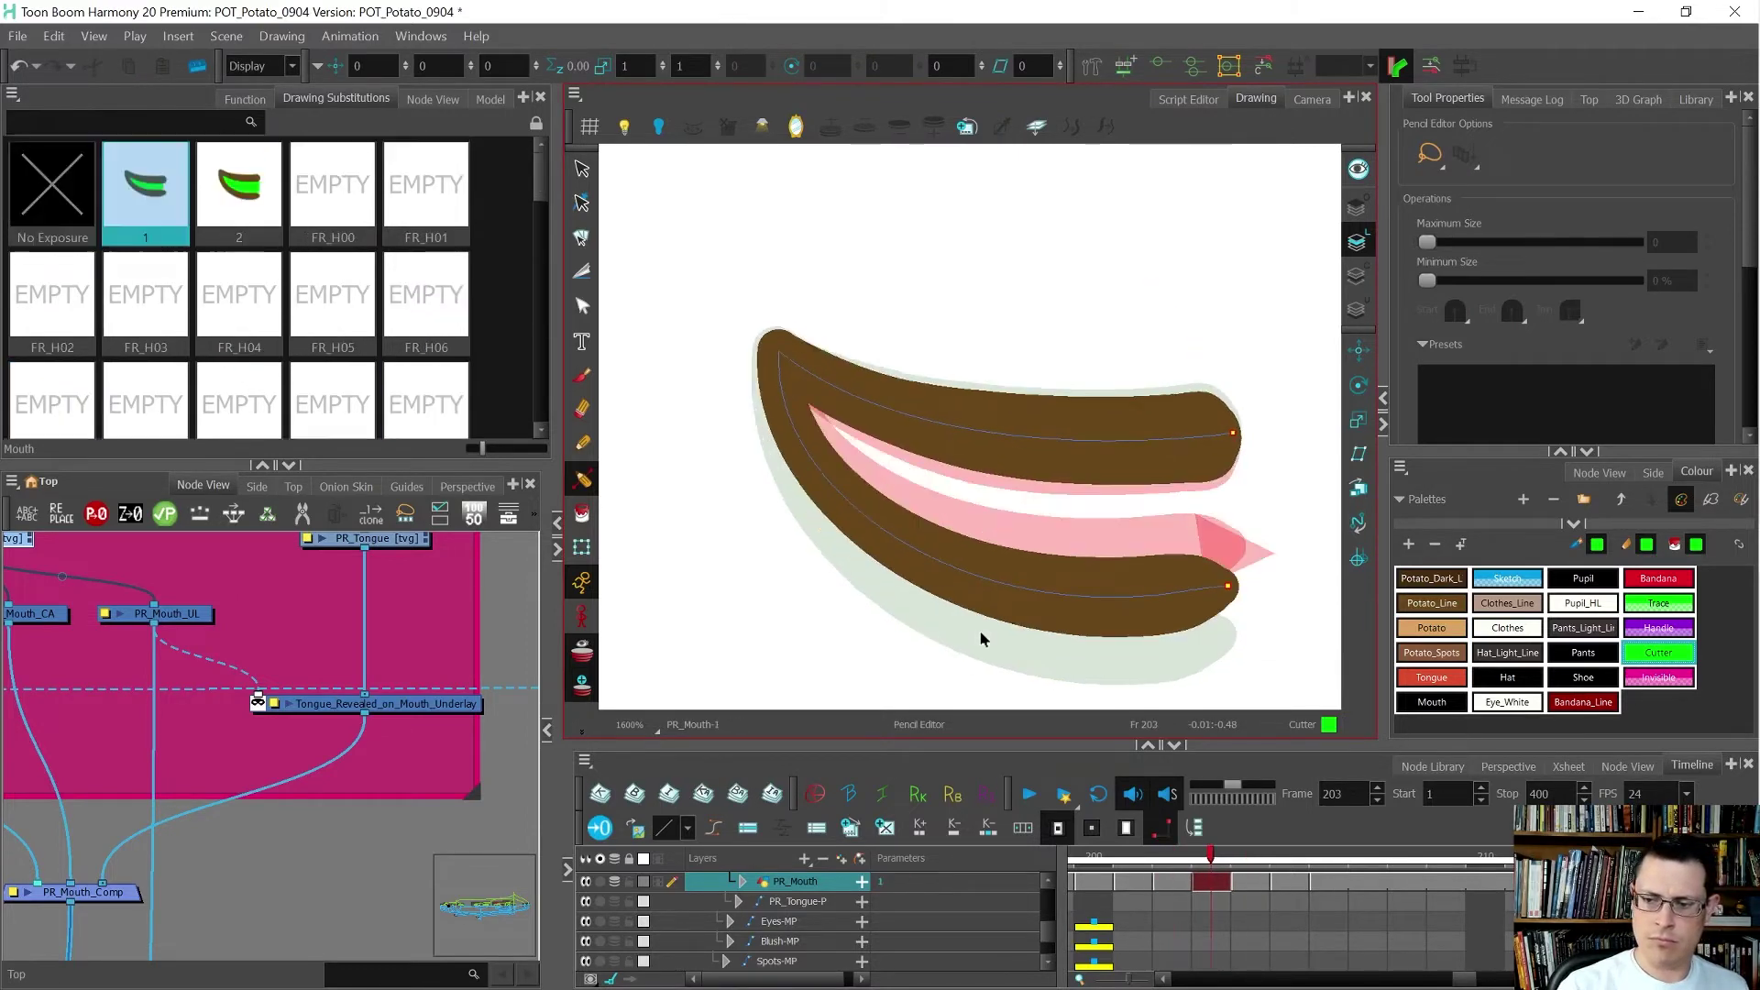
# - Delete the closing line at the open end of the frame 205 mouth
pyautogui.press('.')
pyautogui.press('.')
pyautogui.press('.')
pyautogui.moveTo(1253, 562); pyautogui.dragTo(1238, 491)
pyautogui.hotkey('alt', 's')
pyautogui.moveTo(1258, 431); pyautogui.dragTo(1117, 496)
pyautogui.press('Delete')
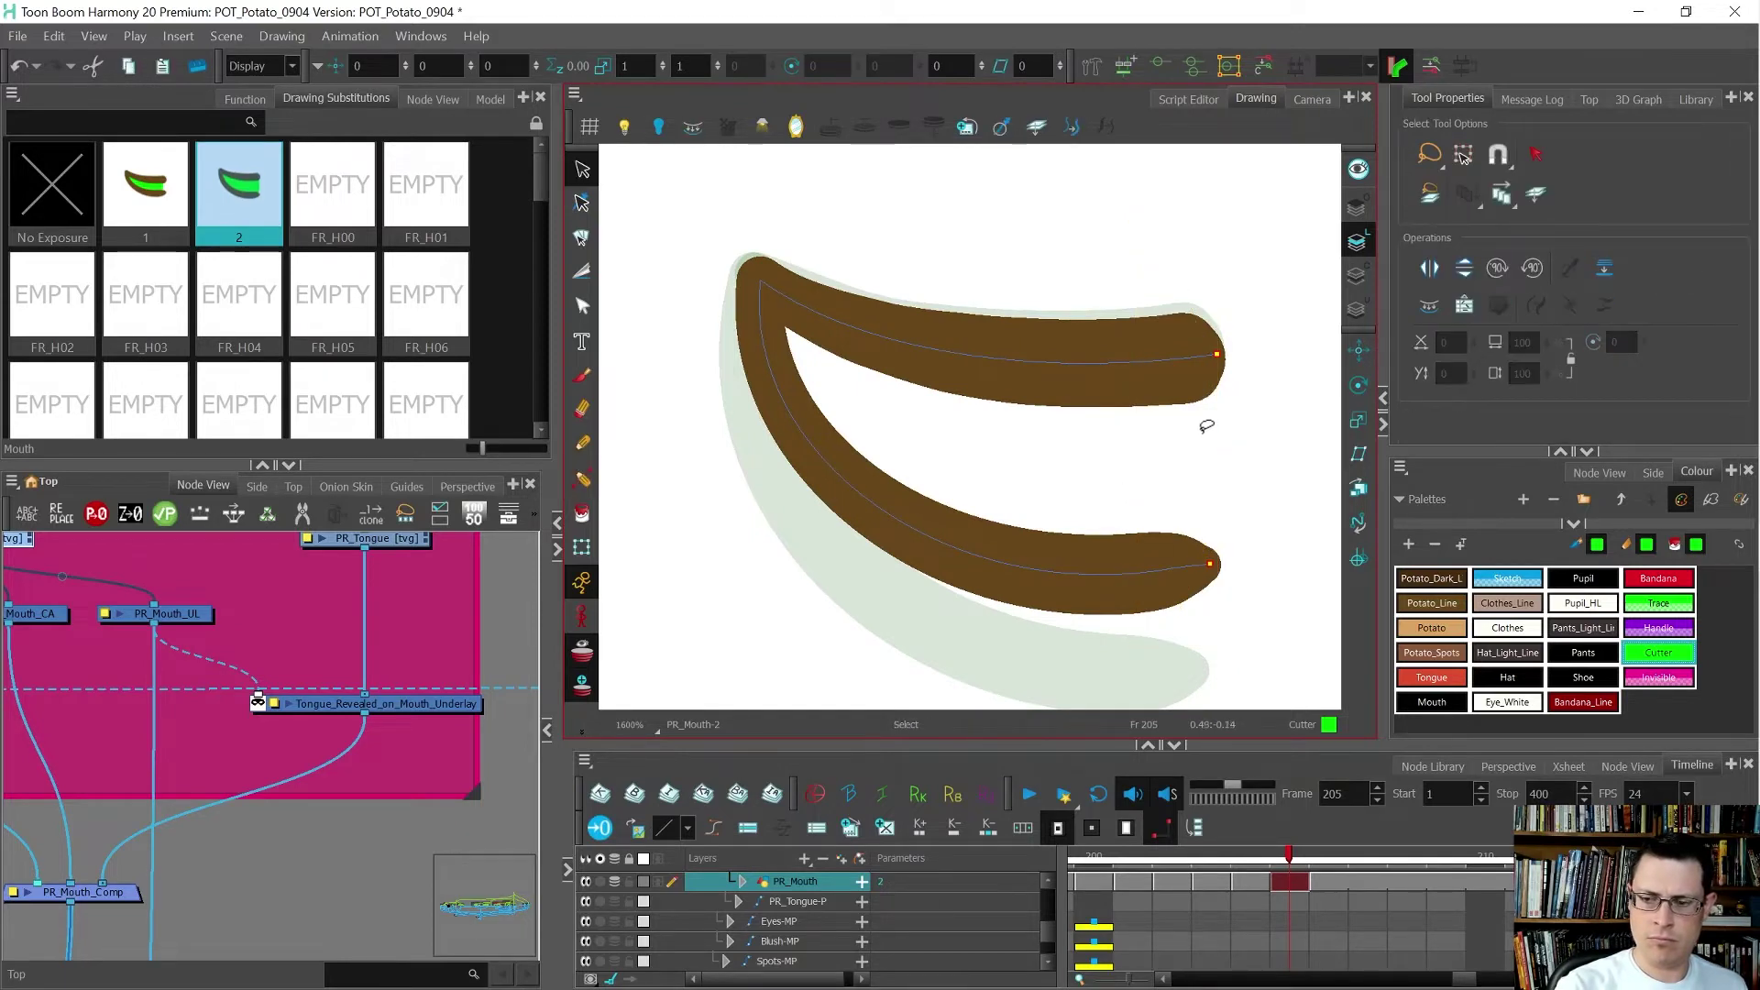
# - Raise the upper lip's open end slightly on the frame 205 mouth
pyautogui.hotkey('alt', 'q')
pyautogui.scroll(2, 1222, 347)
pyautogui.click(1208, 362)
pyautogui.moveTo(1212, 362); pyautogui.dragTo(1214, 355)
pyautogui.scroll(-1, 1227, 350)
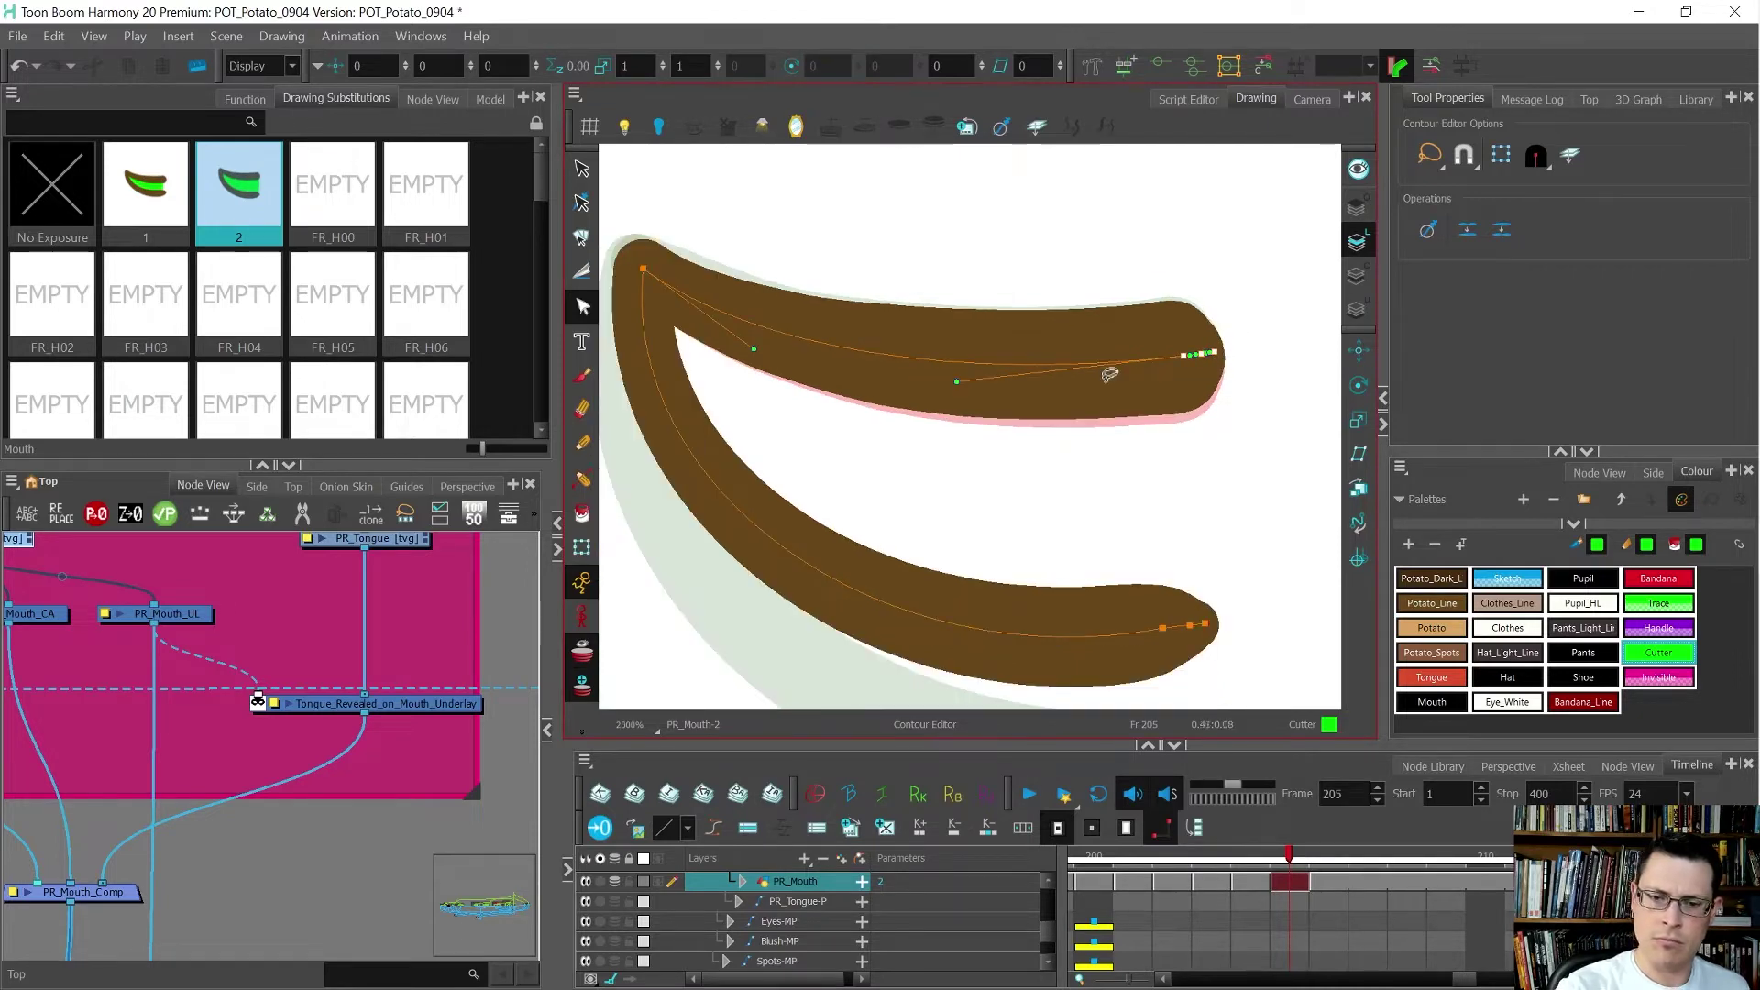
# - Shift the frame 205 mouth's corner slightly up and outward, and adjust the upper lip's curve handles to smooth it
pyautogui.moveTo(648, 277); pyautogui.dragTo(641, 272)
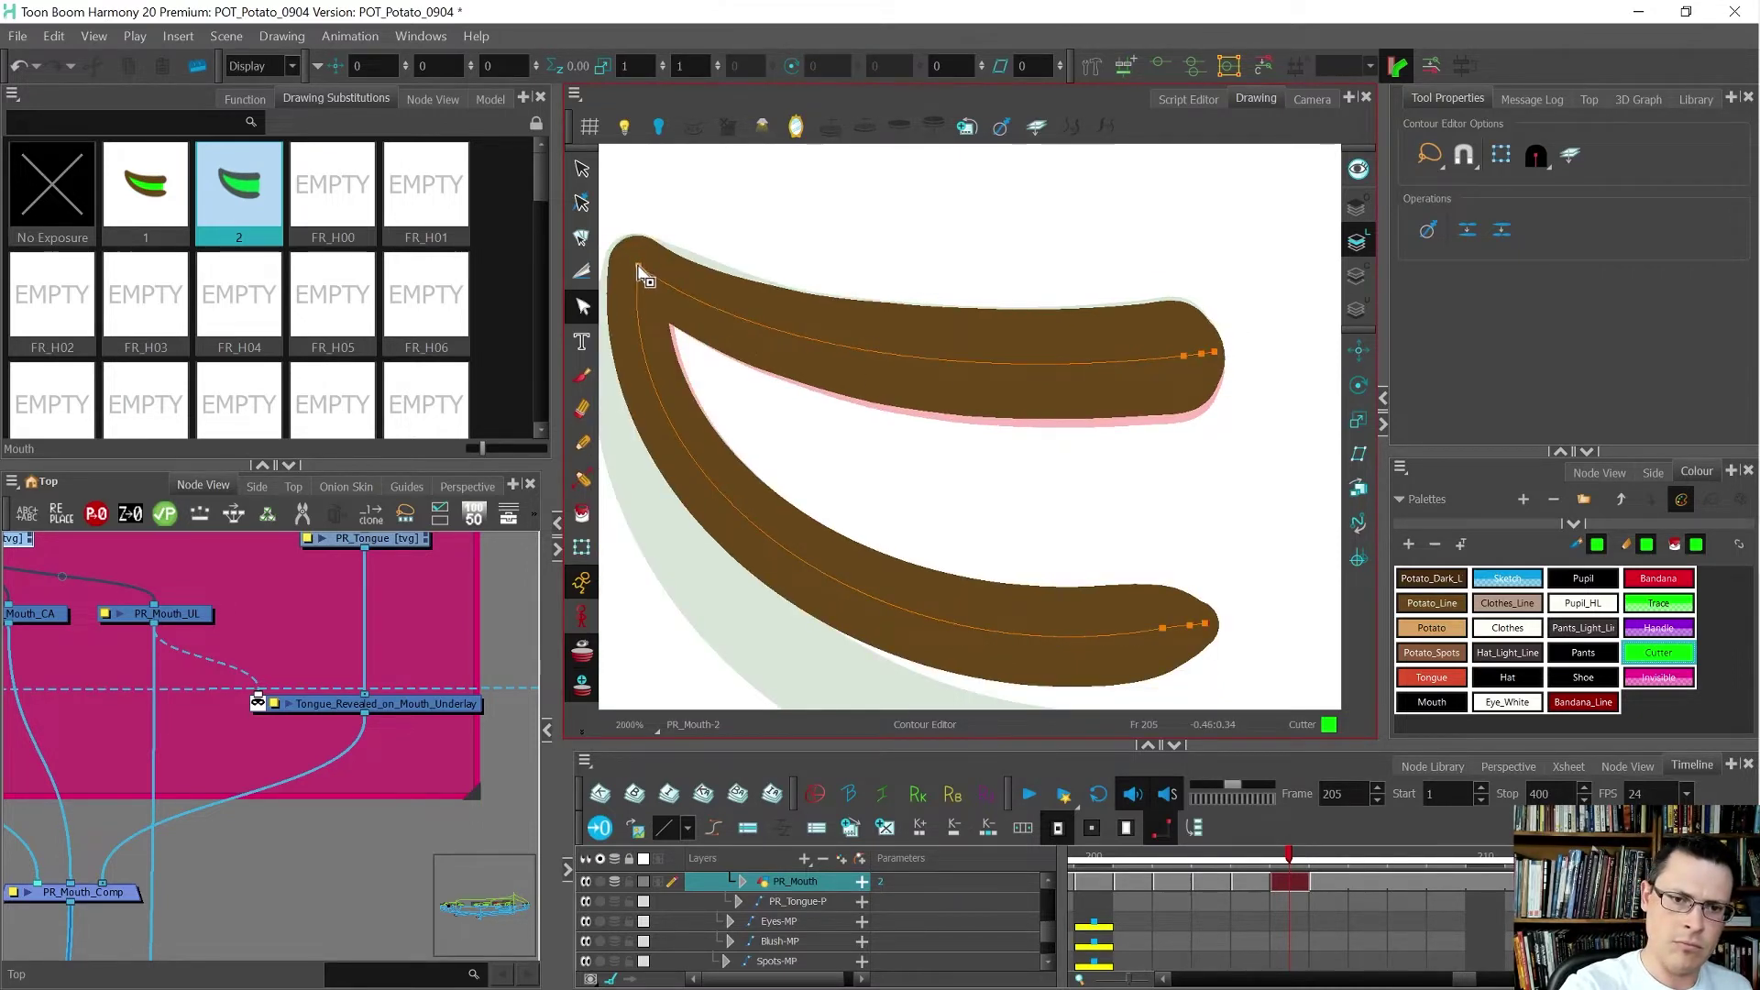
pyautogui.click(639, 267)
pyautogui.moveTo(749, 327); pyautogui.dragTo(773, 353)
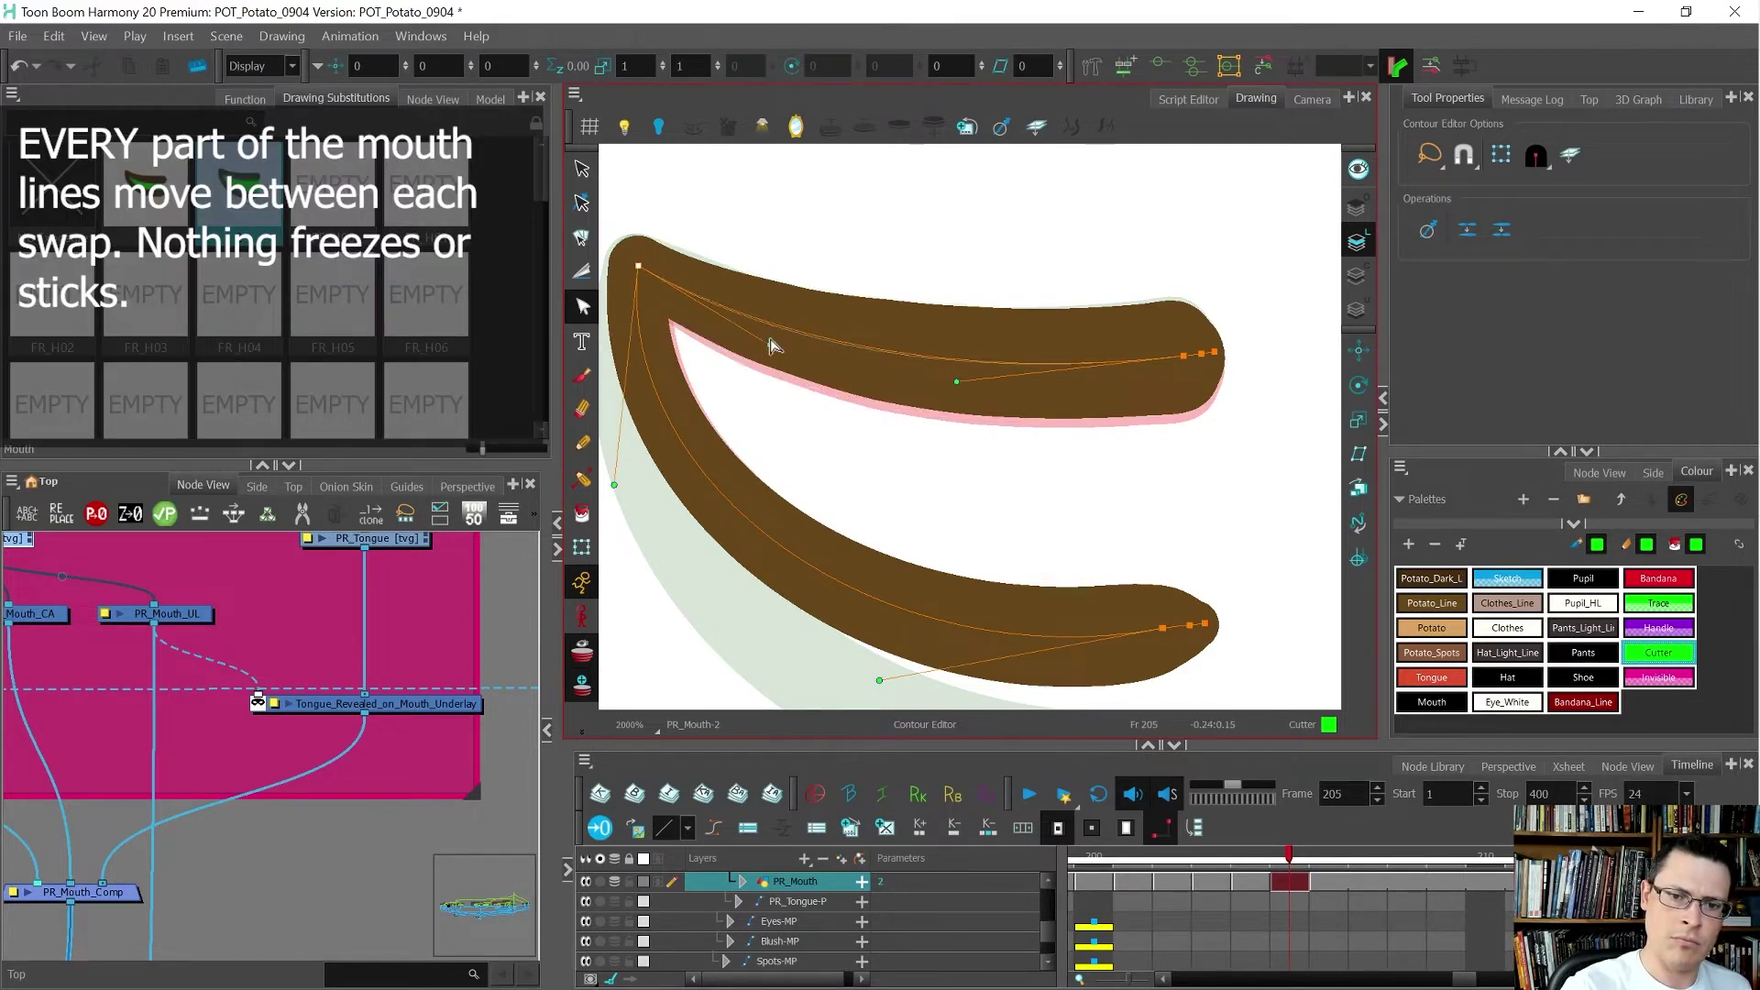
pyautogui.moveTo(956, 385); pyautogui.dragTo(942, 386)
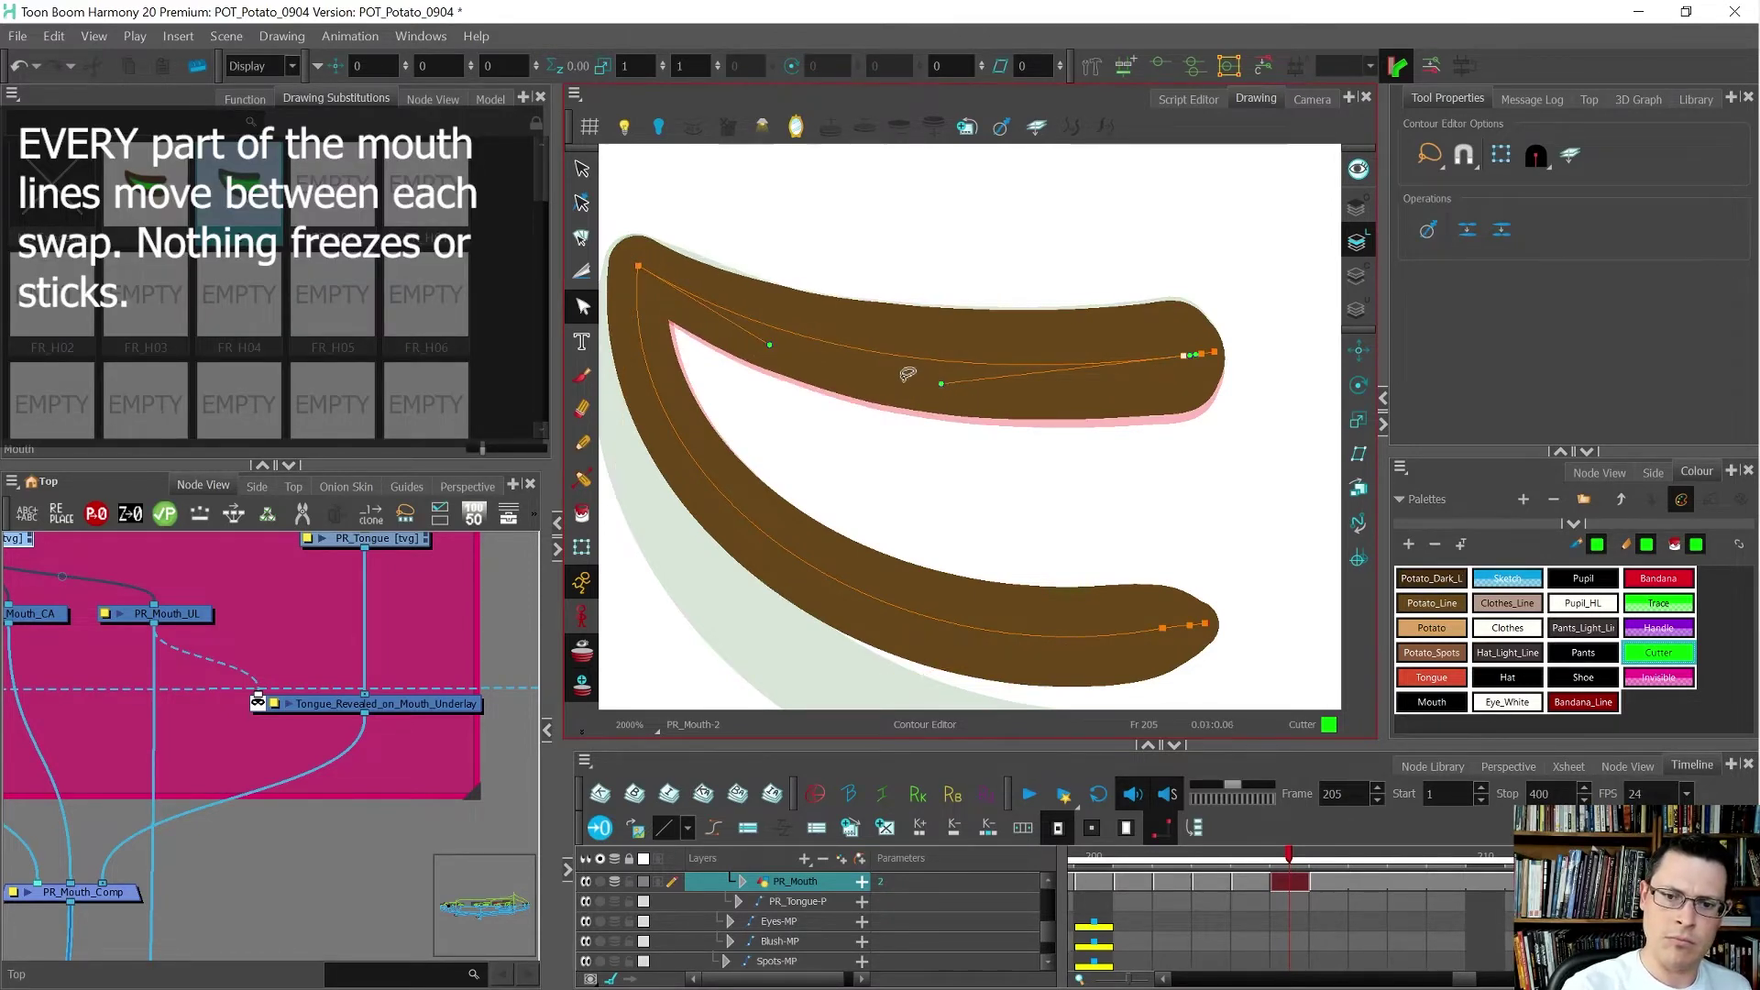
pyautogui.moveTo(766, 343); pyautogui.dragTo(786, 352)
pyautogui.click(825, 236)
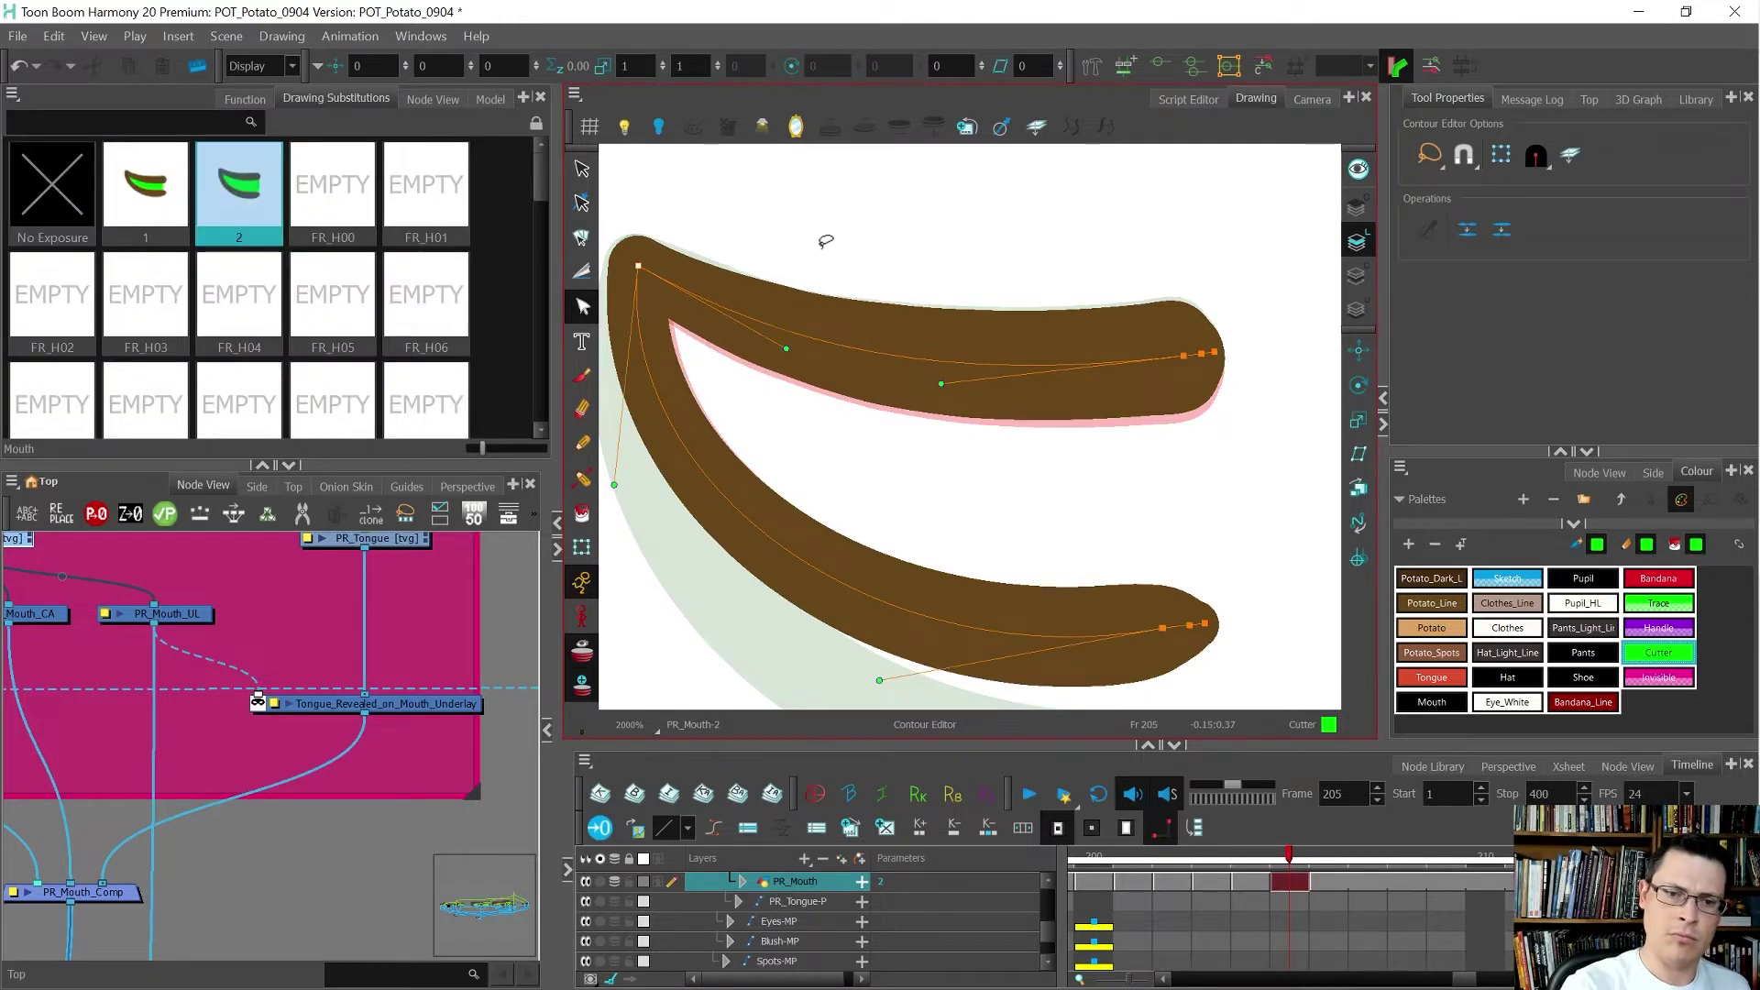
# - Lower the frame 205 mouth's lower lip and extend its corner curve downward, partway toward the next drawing
pyautogui.scroll(-3, 1075, 328)
pyautogui.moveTo(1224, 440)
pyautogui.mouseDown()
pyautogui.moveTo(1238, 506)
pyautogui.moveTo(1210, 594)
pyautogui.mouseUp()
pyautogui.moveTo(622, 379); pyautogui.dragTo(600, 475)
pyautogui.scroll(-2, 883, 449)
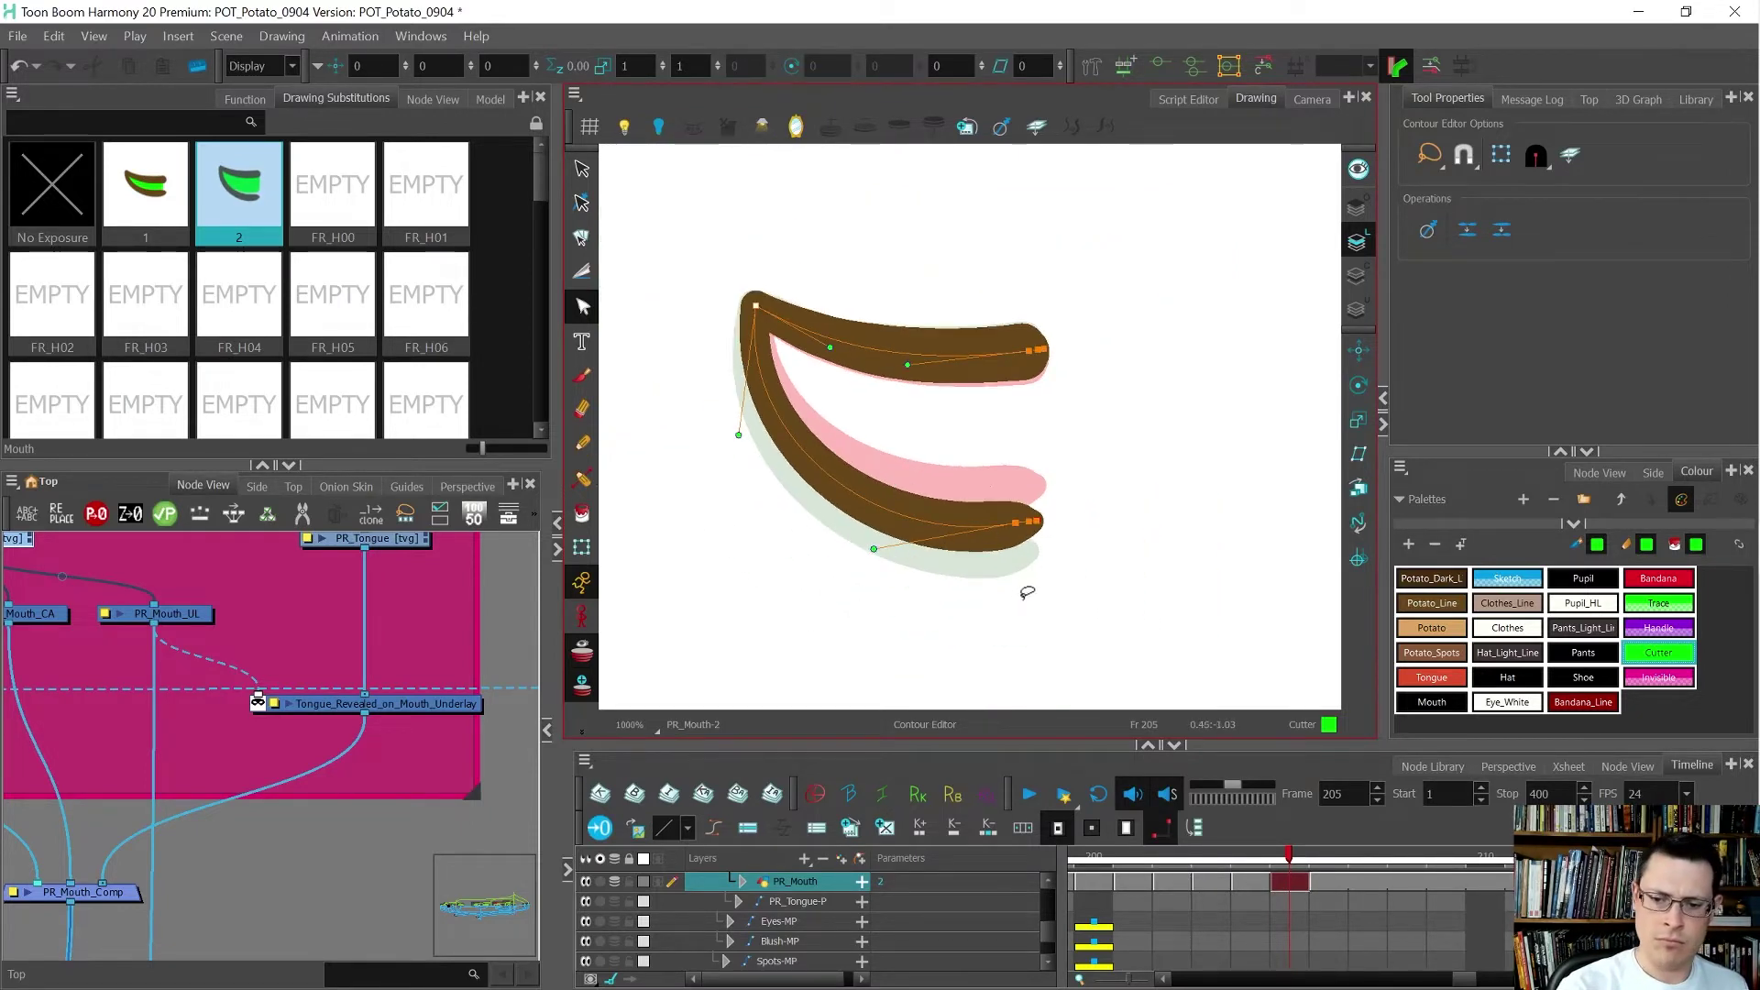
# - Step through the mouth drawings from frame 205 back to 201 without onion skin to check the line movement
pyautogui.press('Escape')
pyautogui.press(',')
pyautogui.press(',')
pyautogui.press(',')
pyautogui.press(',')
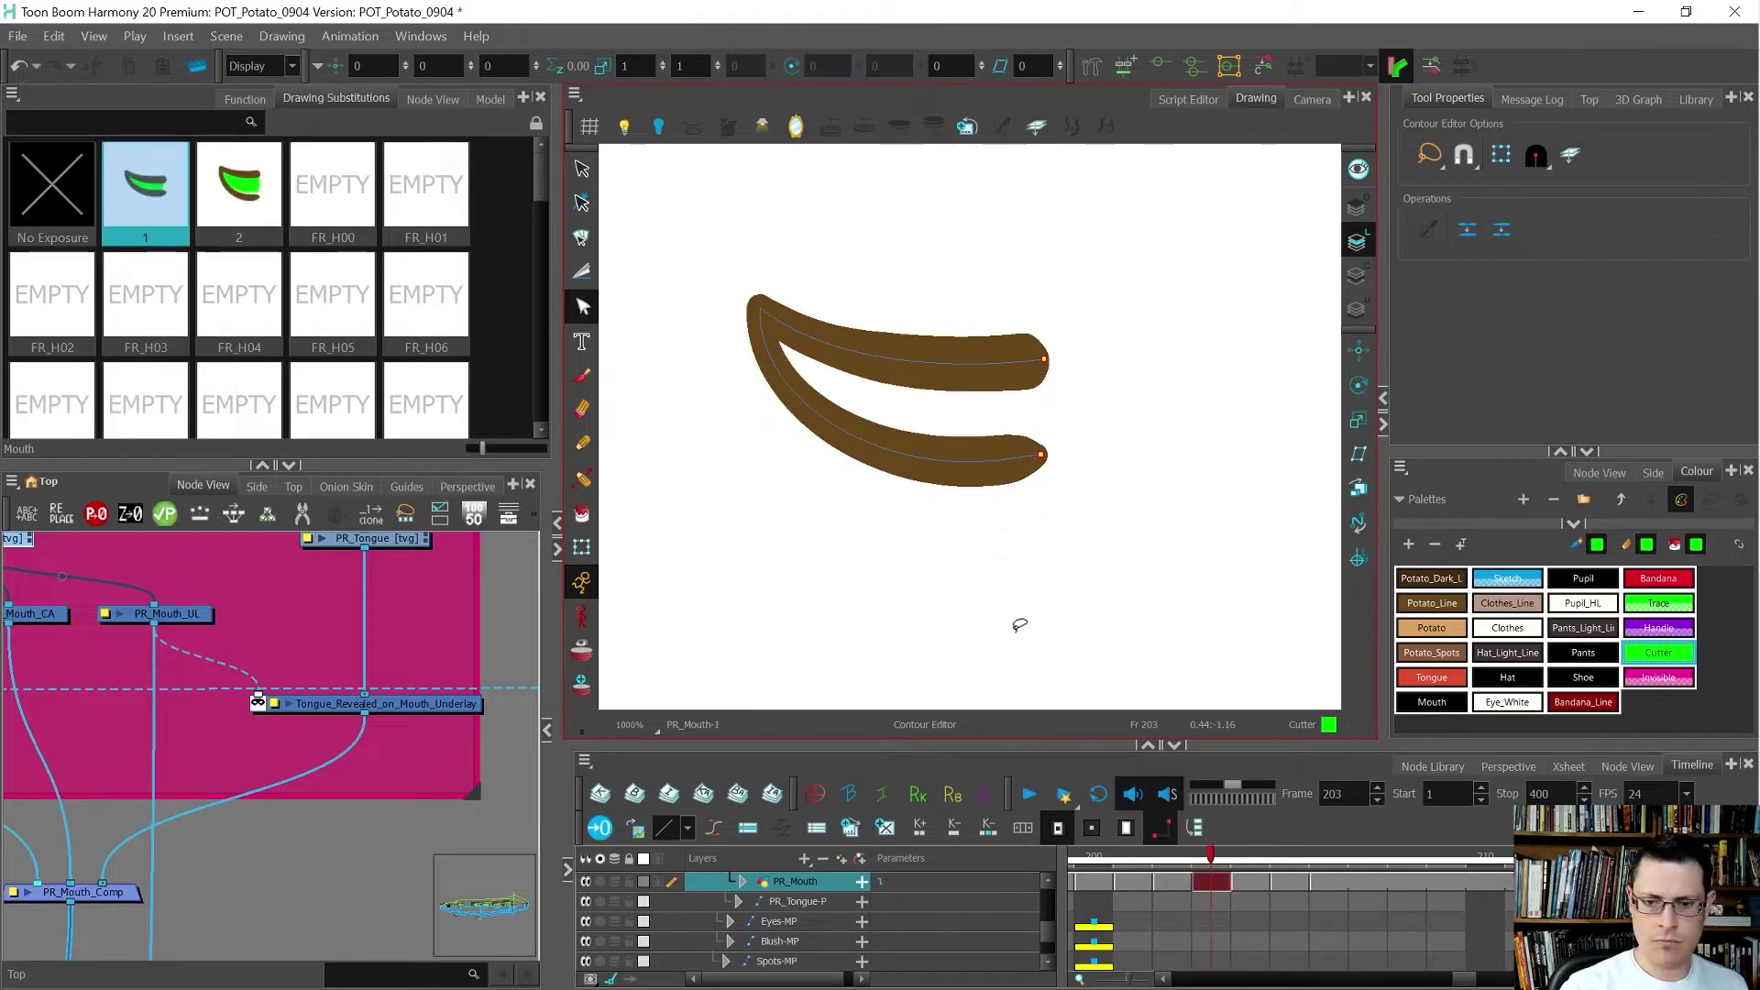
pyautogui.press('.')
pyautogui.press('Escape')
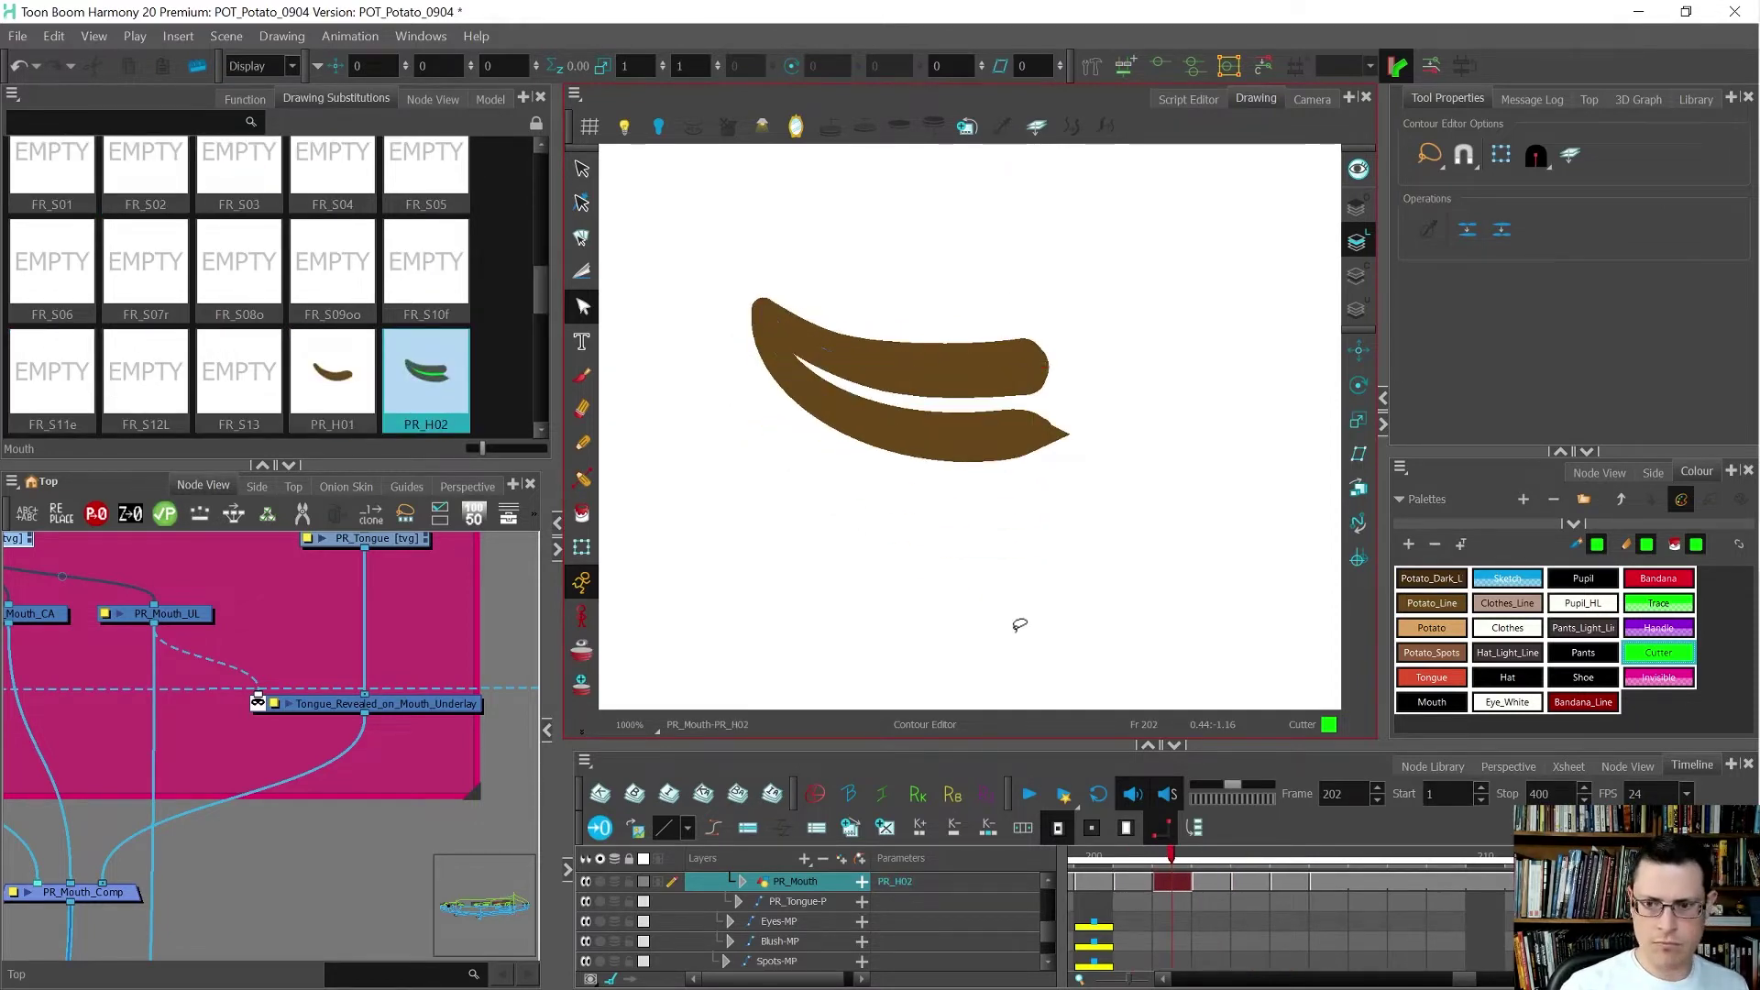
pyautogui.press(',')
pyautogui.press('.')
pyautogui.press('.')
pyautogui.press(',')
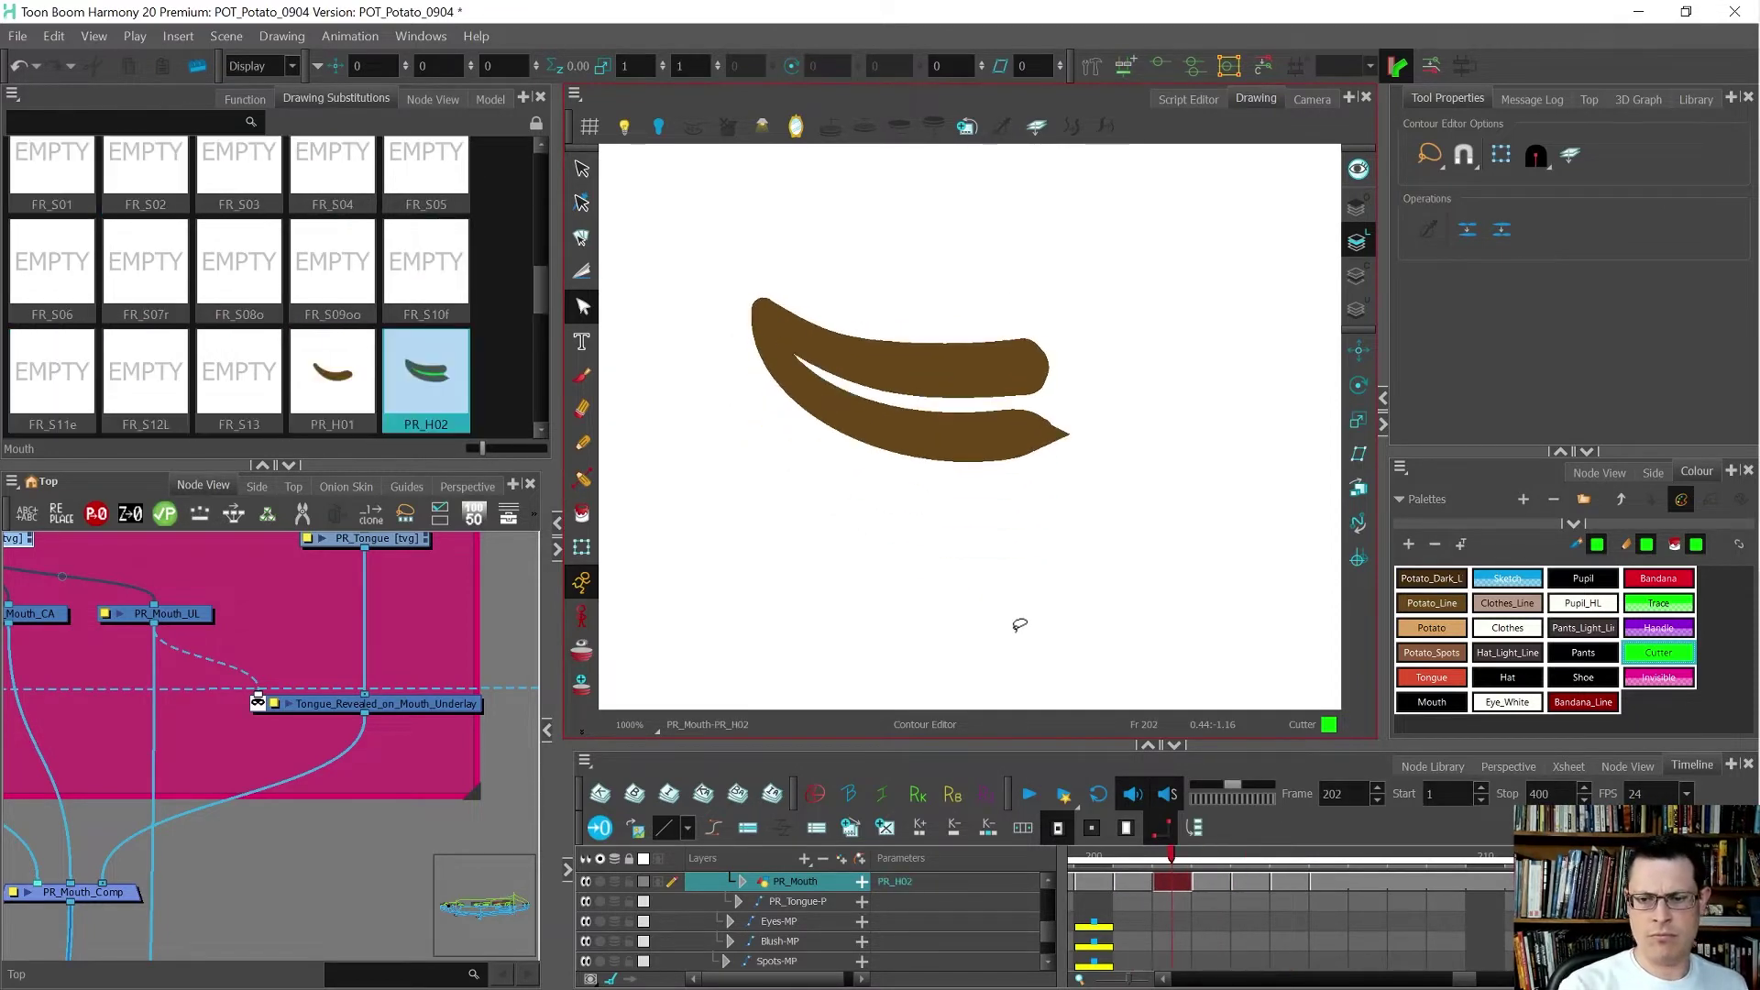
pyautogui.hotkey('alt', 's')
pyautogui.click(1059, 434)
pyautogui.press('Delete')
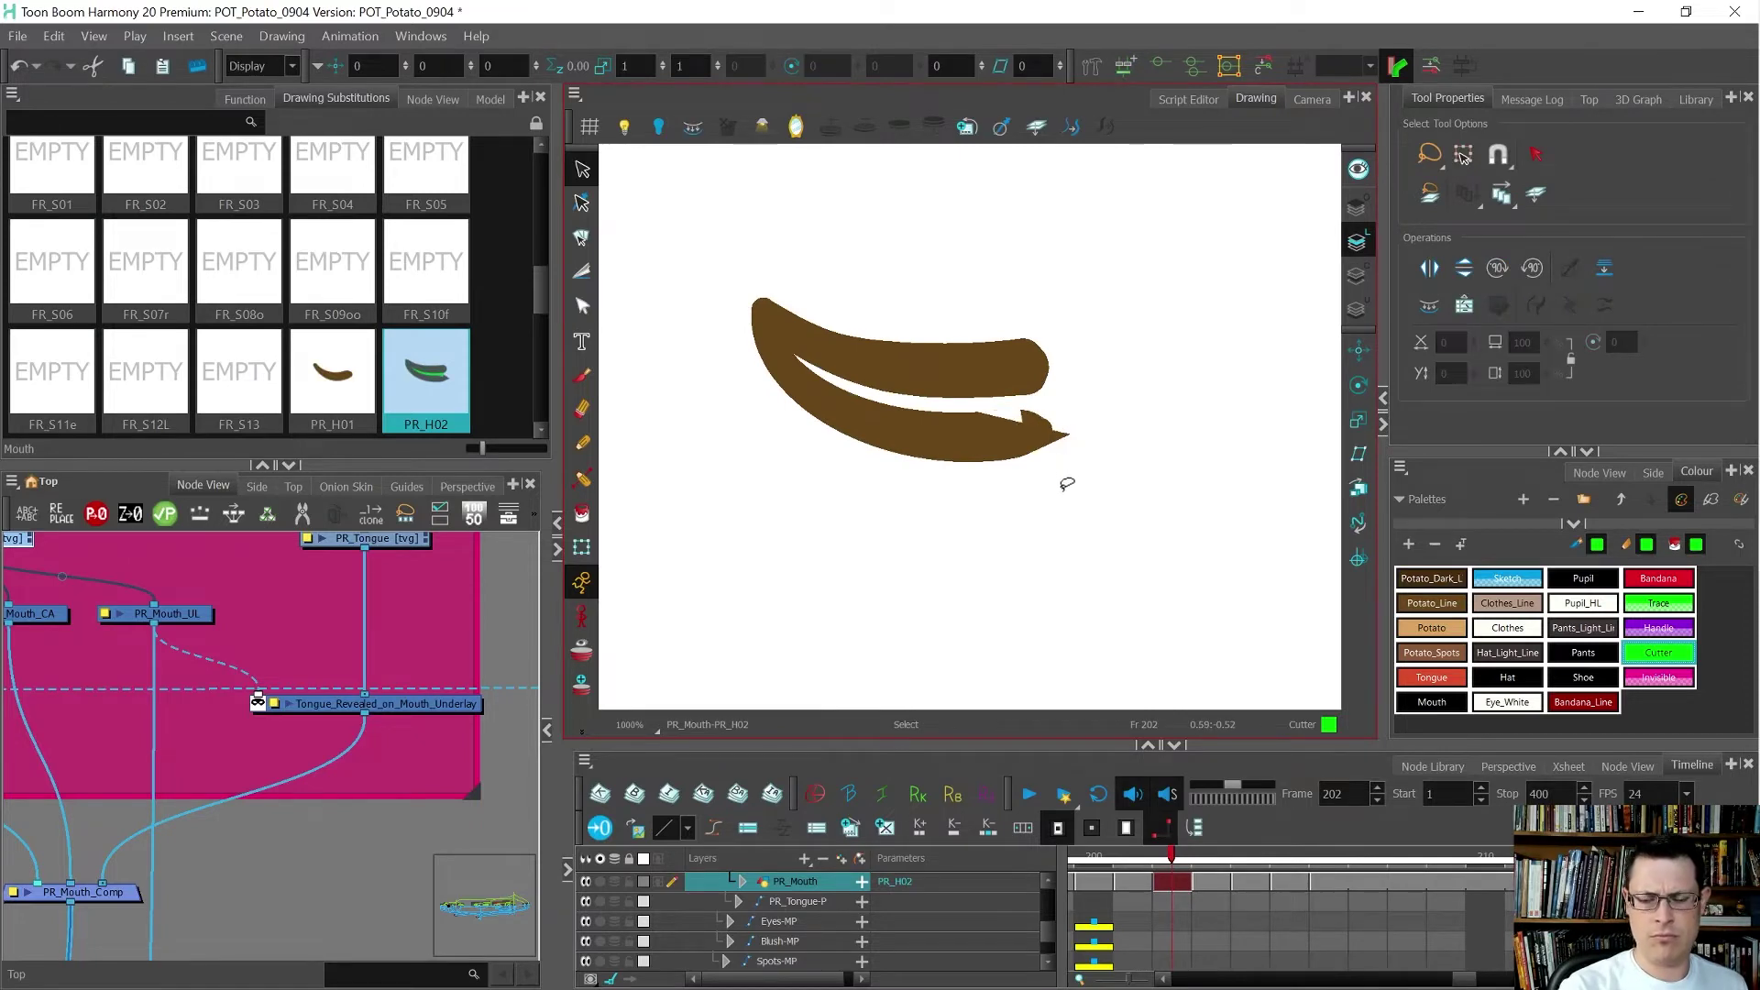
pyautogui.hotkey('ctrl', 'z')
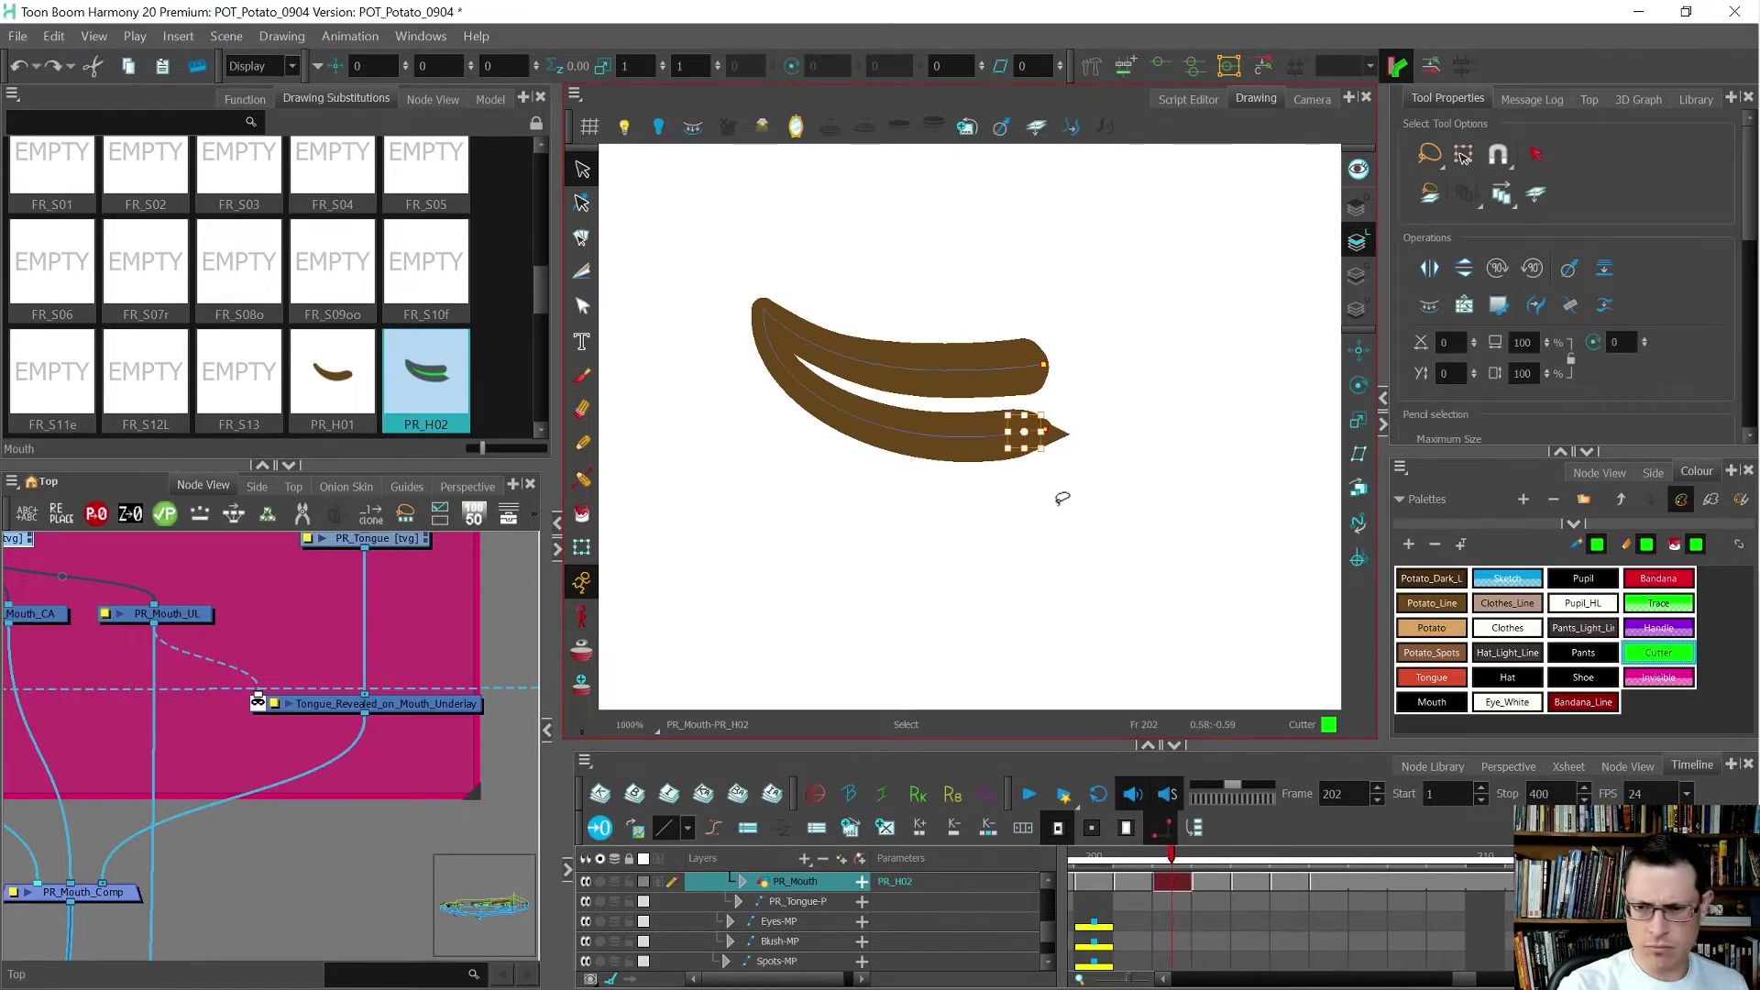
pyautogui.click(1062, 495)
pyautogui.scroll(1, 1041, 475)
pyautogui.click(966, 483)
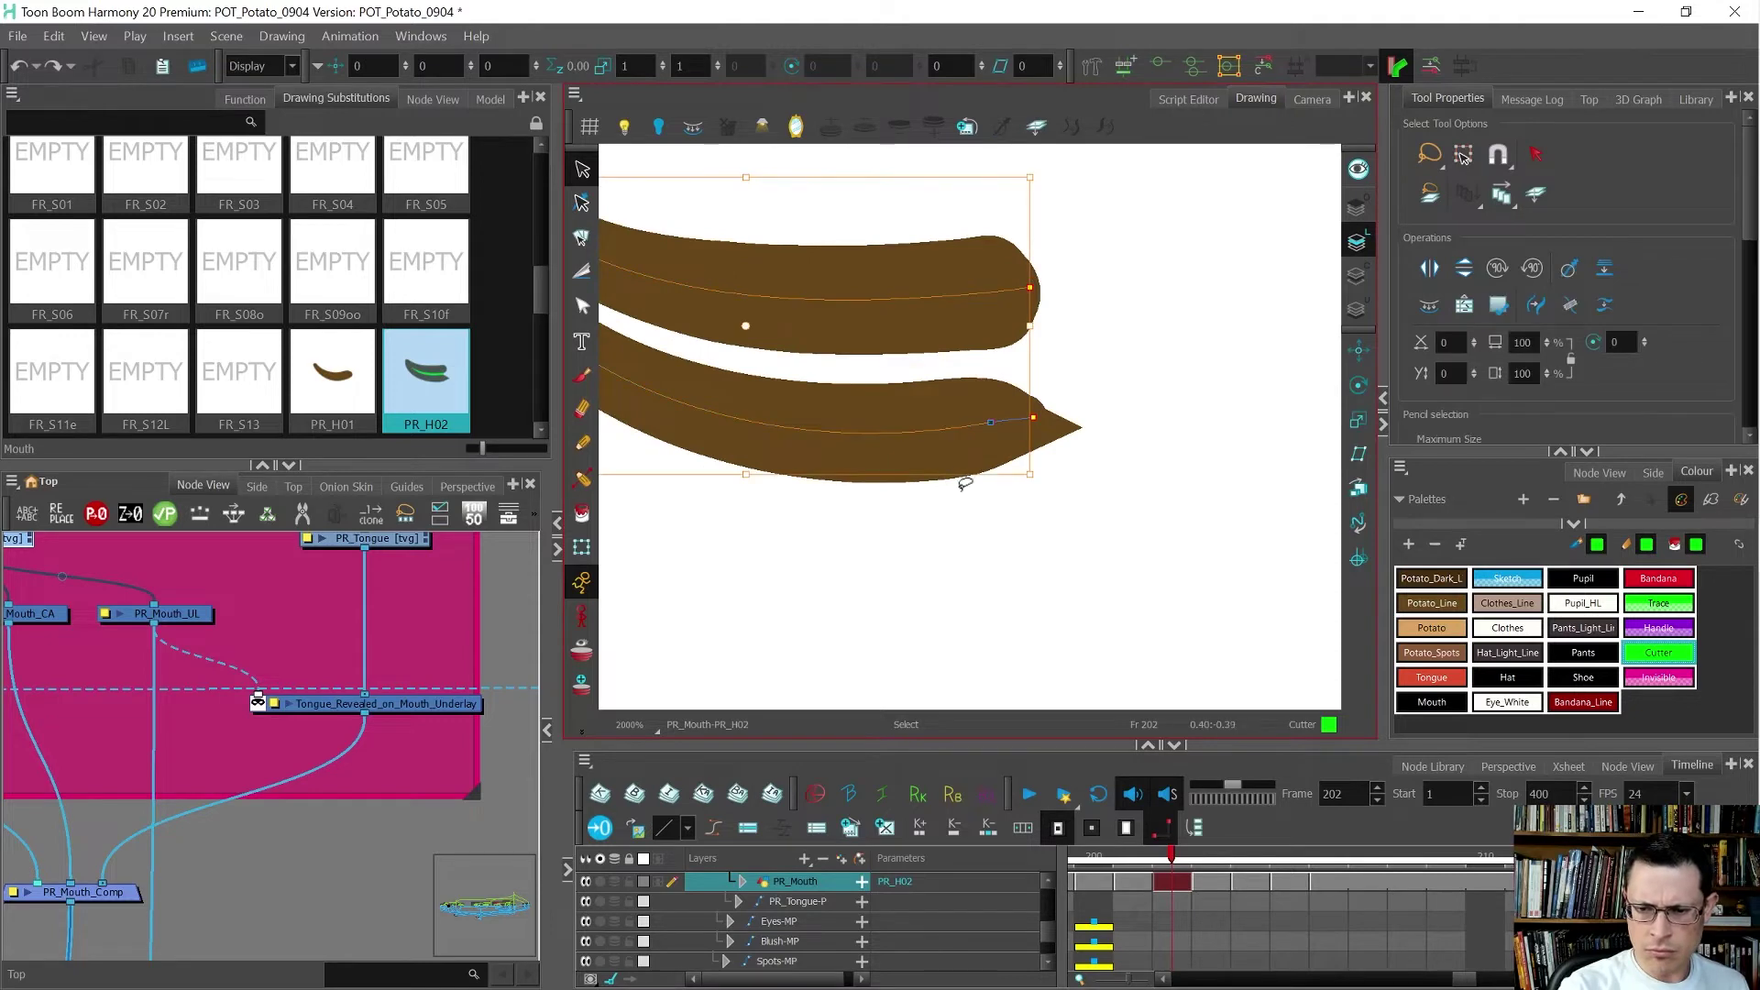
pyautogui.press('Delete')
pyautogui.hotkey('ctrl', 'z')
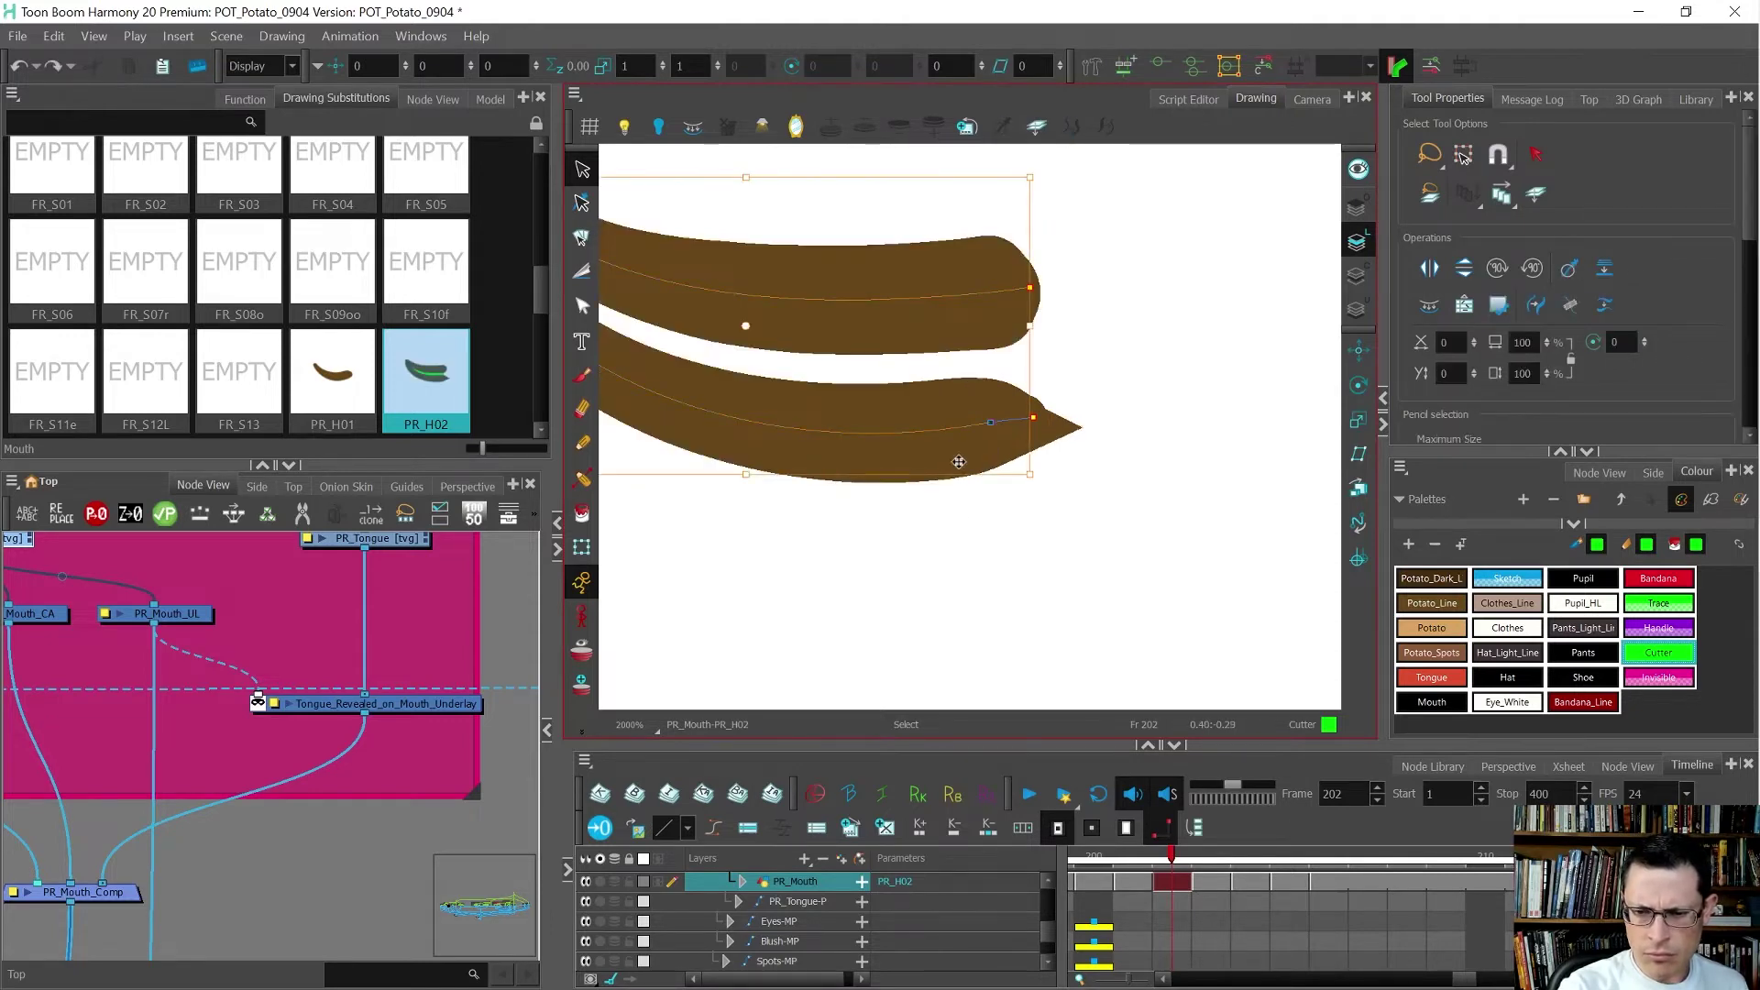
pyautogui.press('Delete')
pyautogui.hotkey('ctrl', 'z')
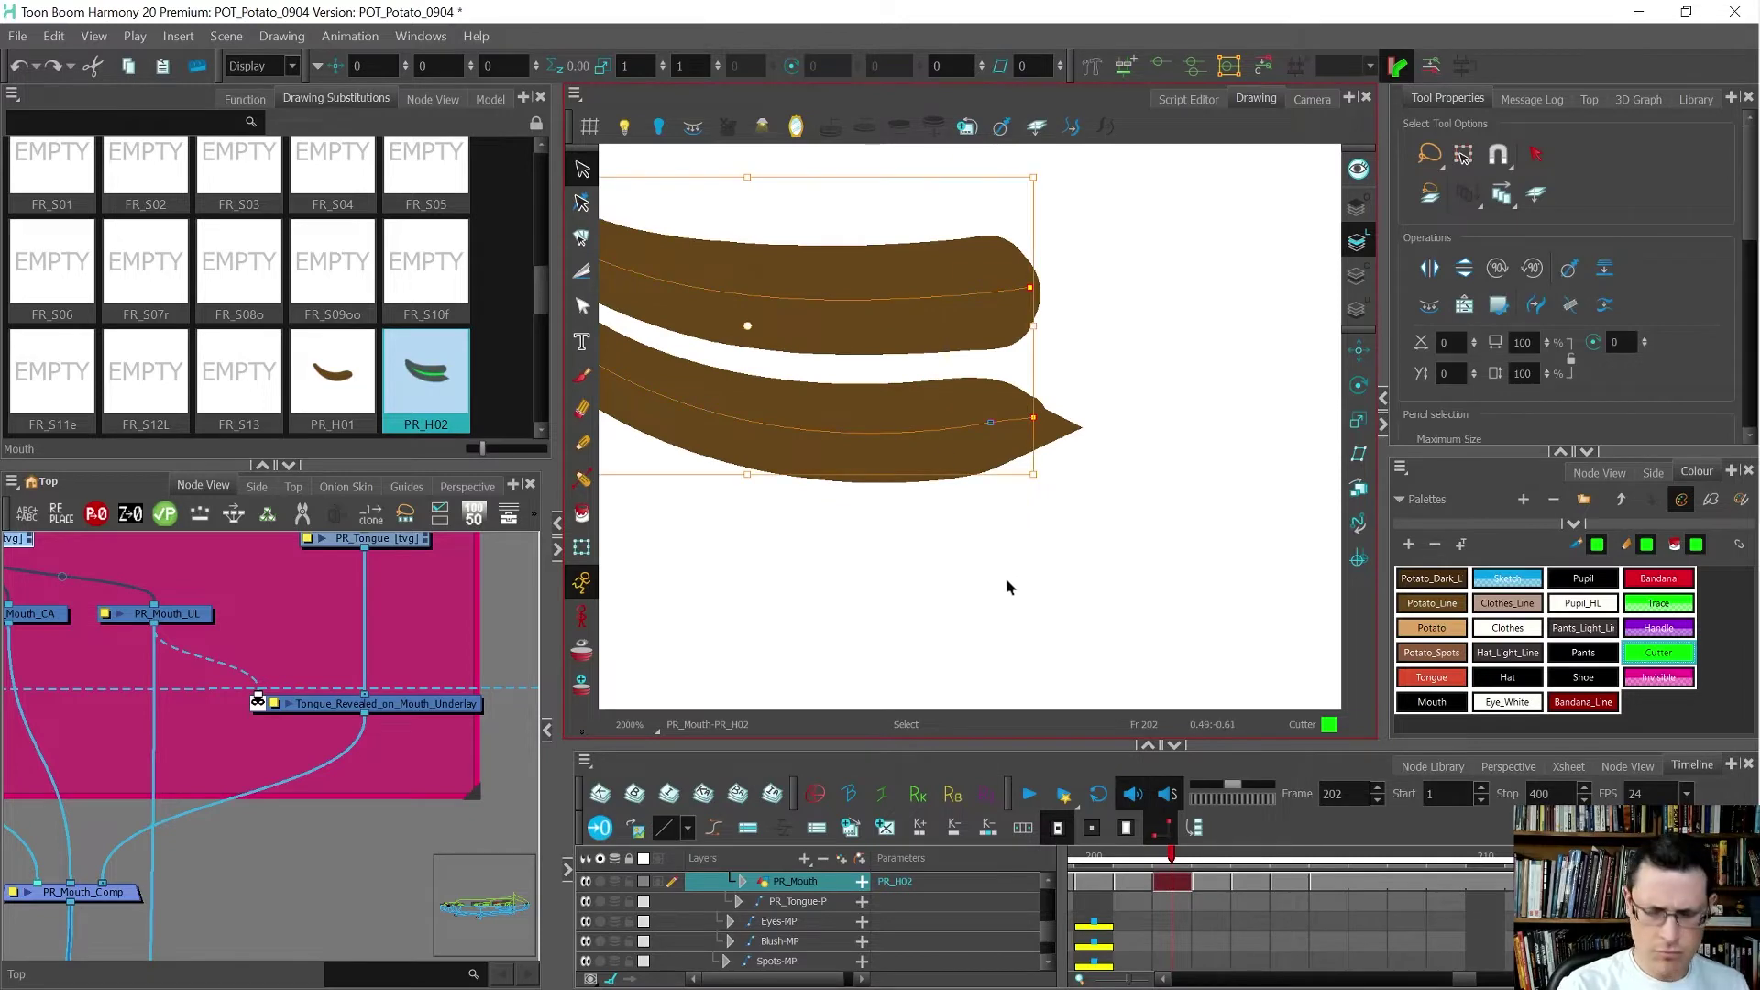
# - Flatten PR_H02's selected lip lines to remove the spike at the lower lip's open end
pyautogui.hotkey('alt', 'shift', 'f')
pyautogui.click(1045, 490)
pyautogui.press(',')
pyautogui.press('.')
# - Step back and forth through the whole mouth sequence, from closed to open smile, to check that every line keeps moving
pyautogui.press('.')
pyautogui.press('.')
pyautogui.press('.')
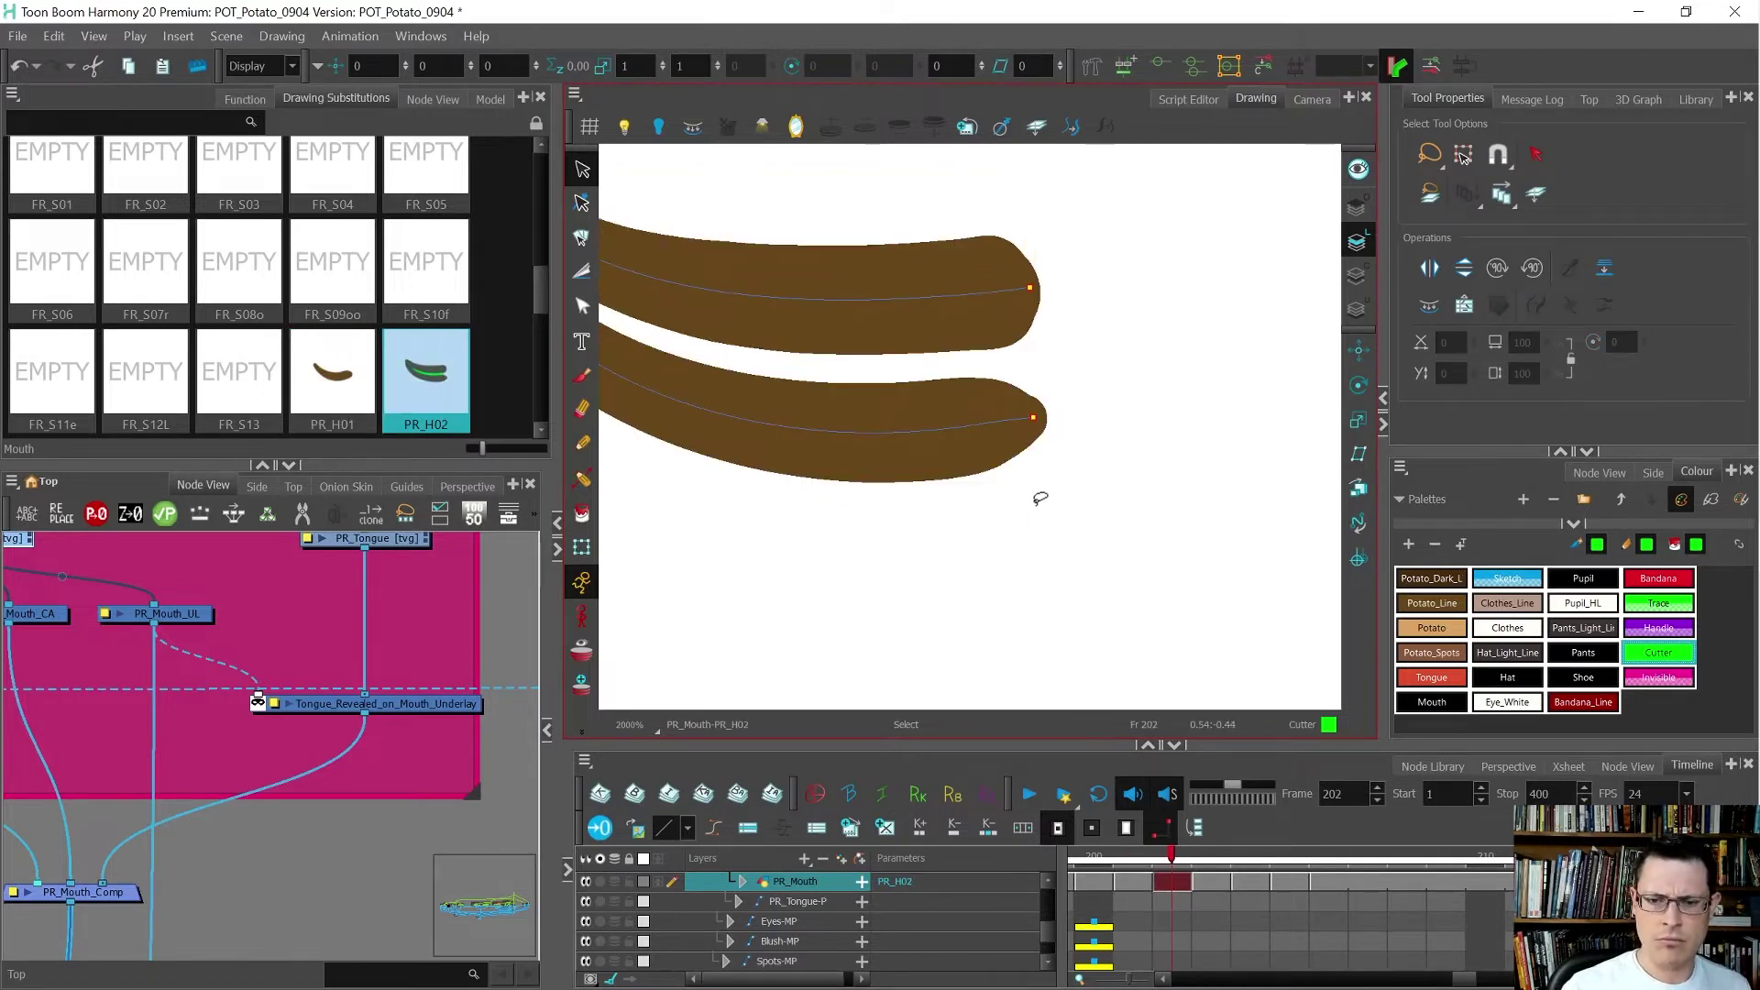
pyautogui.scroll(-4, 1039, 496)
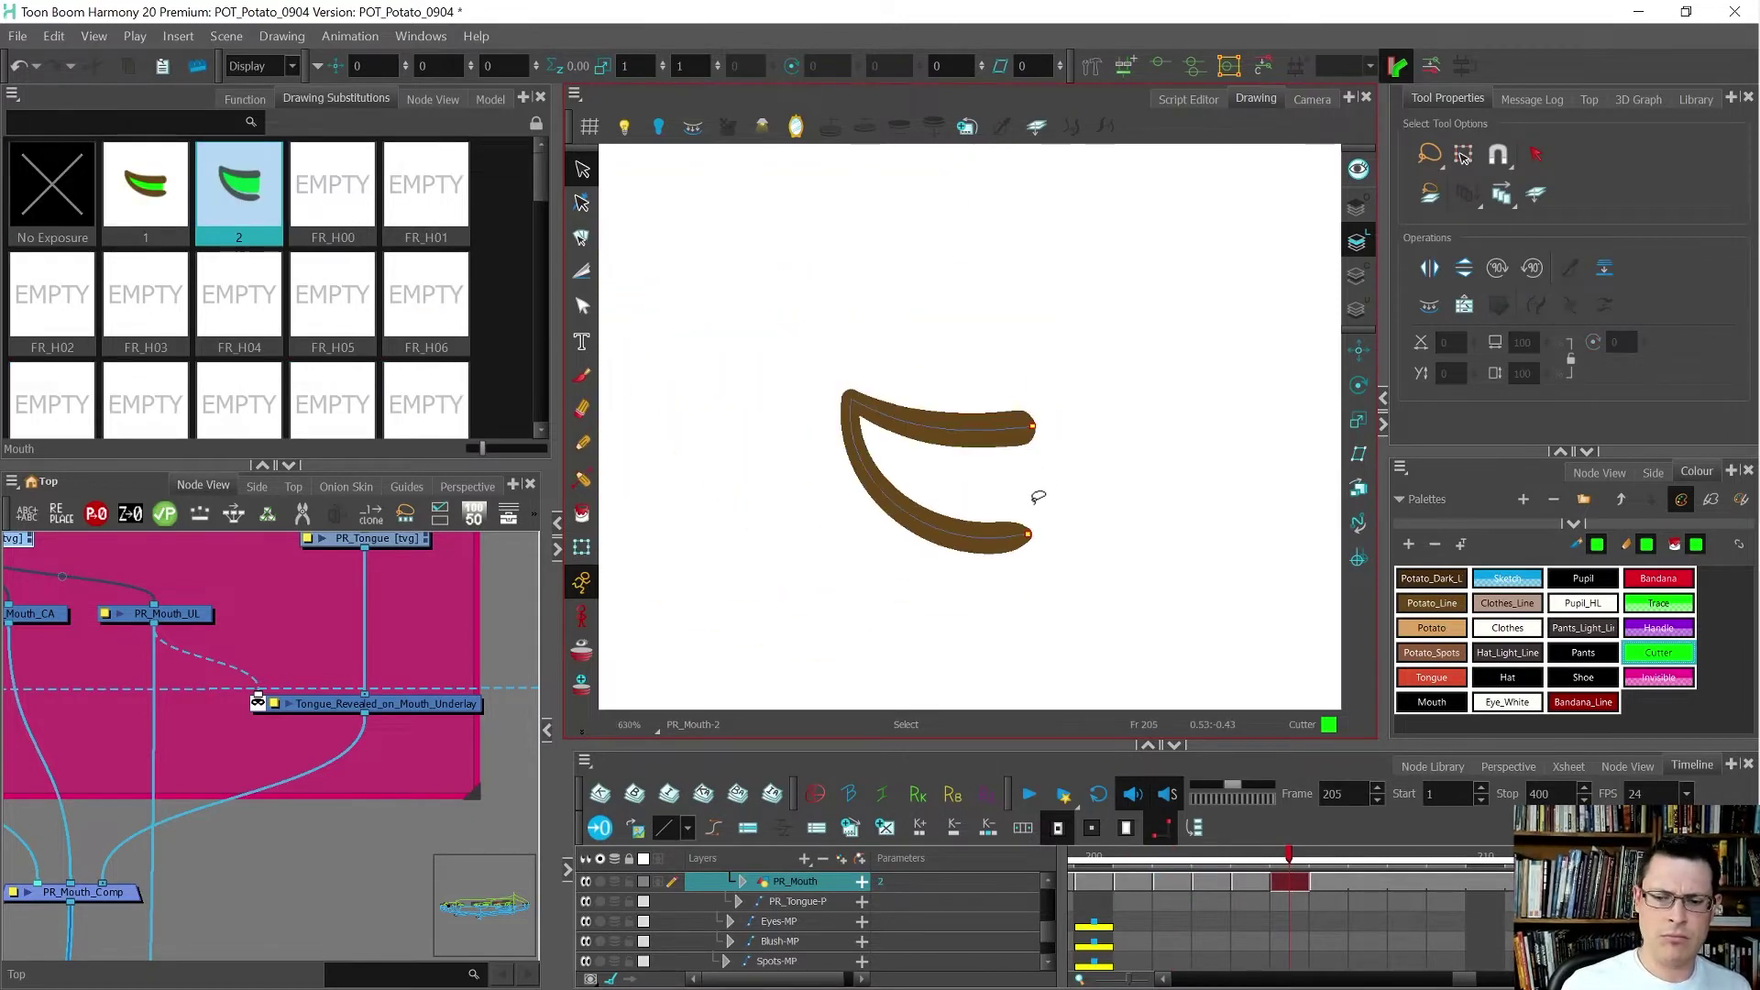
pyautogui.press('.')
pyautogui.press('.')
pyautogui.press(',')
pyautogui.press(',')
pyautogui.press(',')
pyautogui.press(',')
pyautogui.press(',')
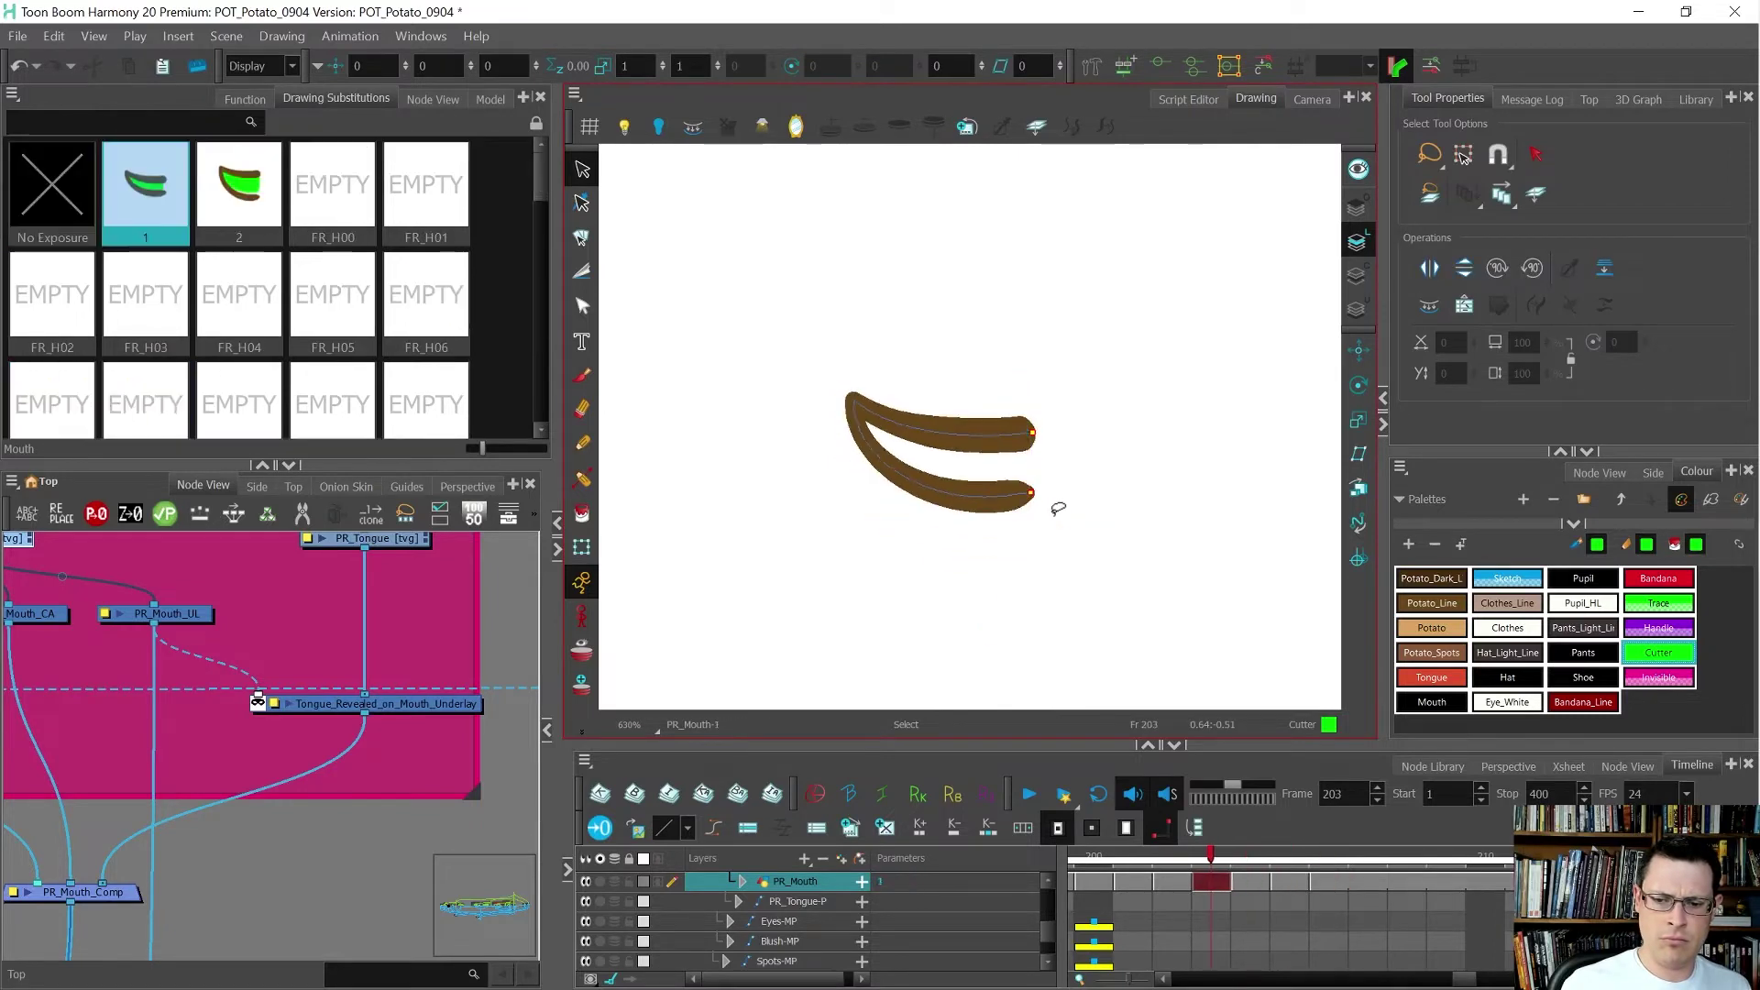
pyautogui.press('.')
pyautogui.press('.')
pyautogui.press('.')
pyautogui.press(',')
pyautogui.press(',')
pyautogui.press(',')
pyautogui.press(',')
pyautogui.press('.')
pyautogui.press('.')
pyautogui.press('.')
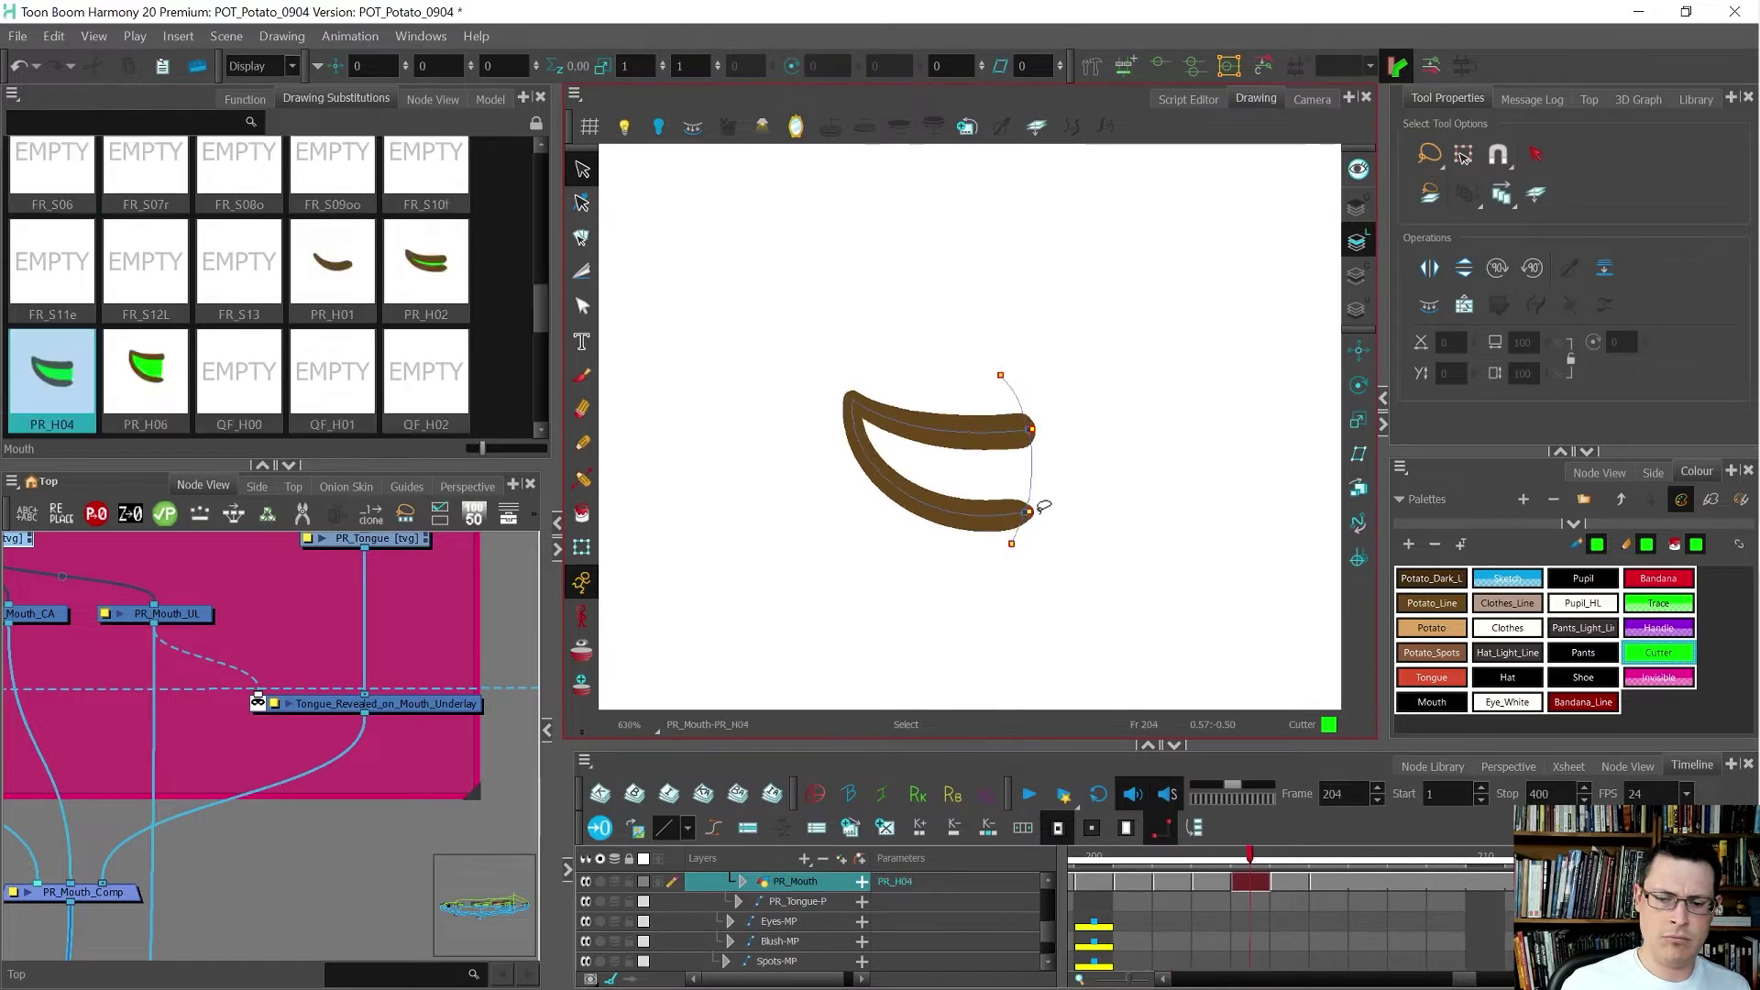
# - Step back and forth through the mouth drawings up to frame 205 to check how the lip lines move
pyautogui.press(',')
pyautogui.press(',')
pyautogui.press(',')
pyautogui.press('.')
pyautogui.press('.')
pyautogui.press('.')
pyautogui.press('.')
pyautogui.press(',')
pyautogui.press(',')
pyautogui.press(',')
pyautogui.press(',')
pyautogui.press('.')
pyautogui.press('.')
pyautogui.press('.')
pyautogui.press('.')
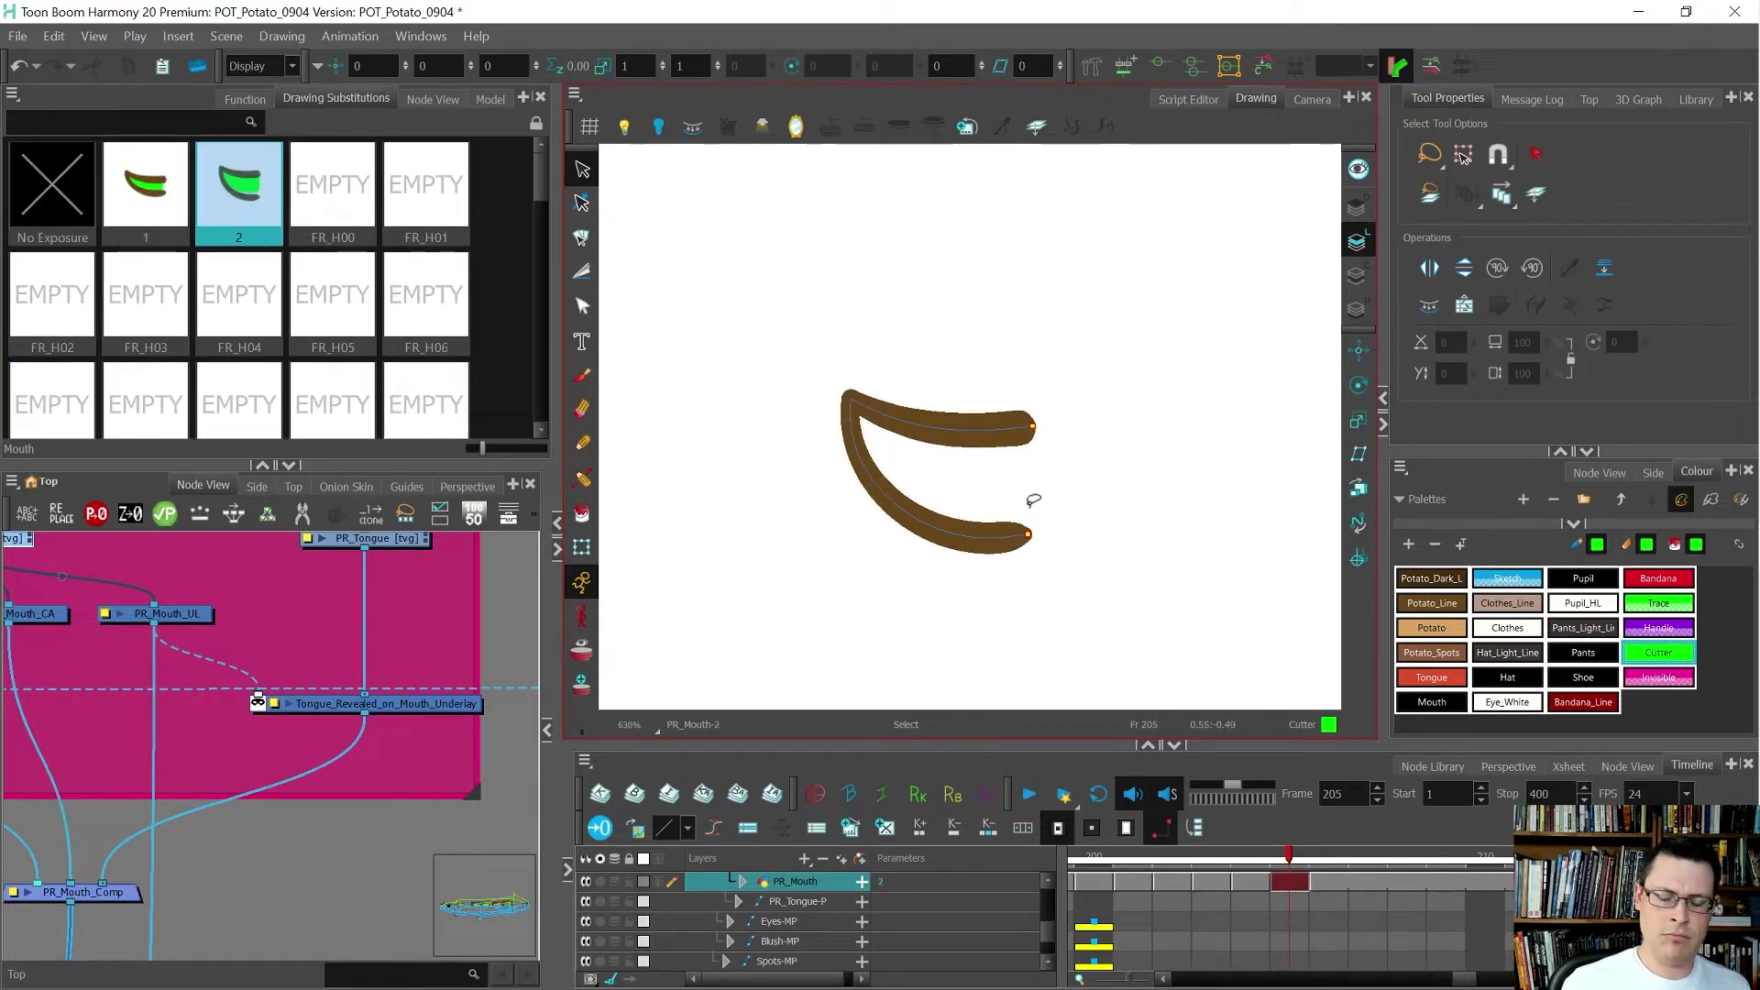
# - Close the open end of frame 203's mouth with a curved stroke and fill the enclosed mouth with the Cutter colour
pyautogui.press(',')
pyautogui.hotkey('alt', 'v')
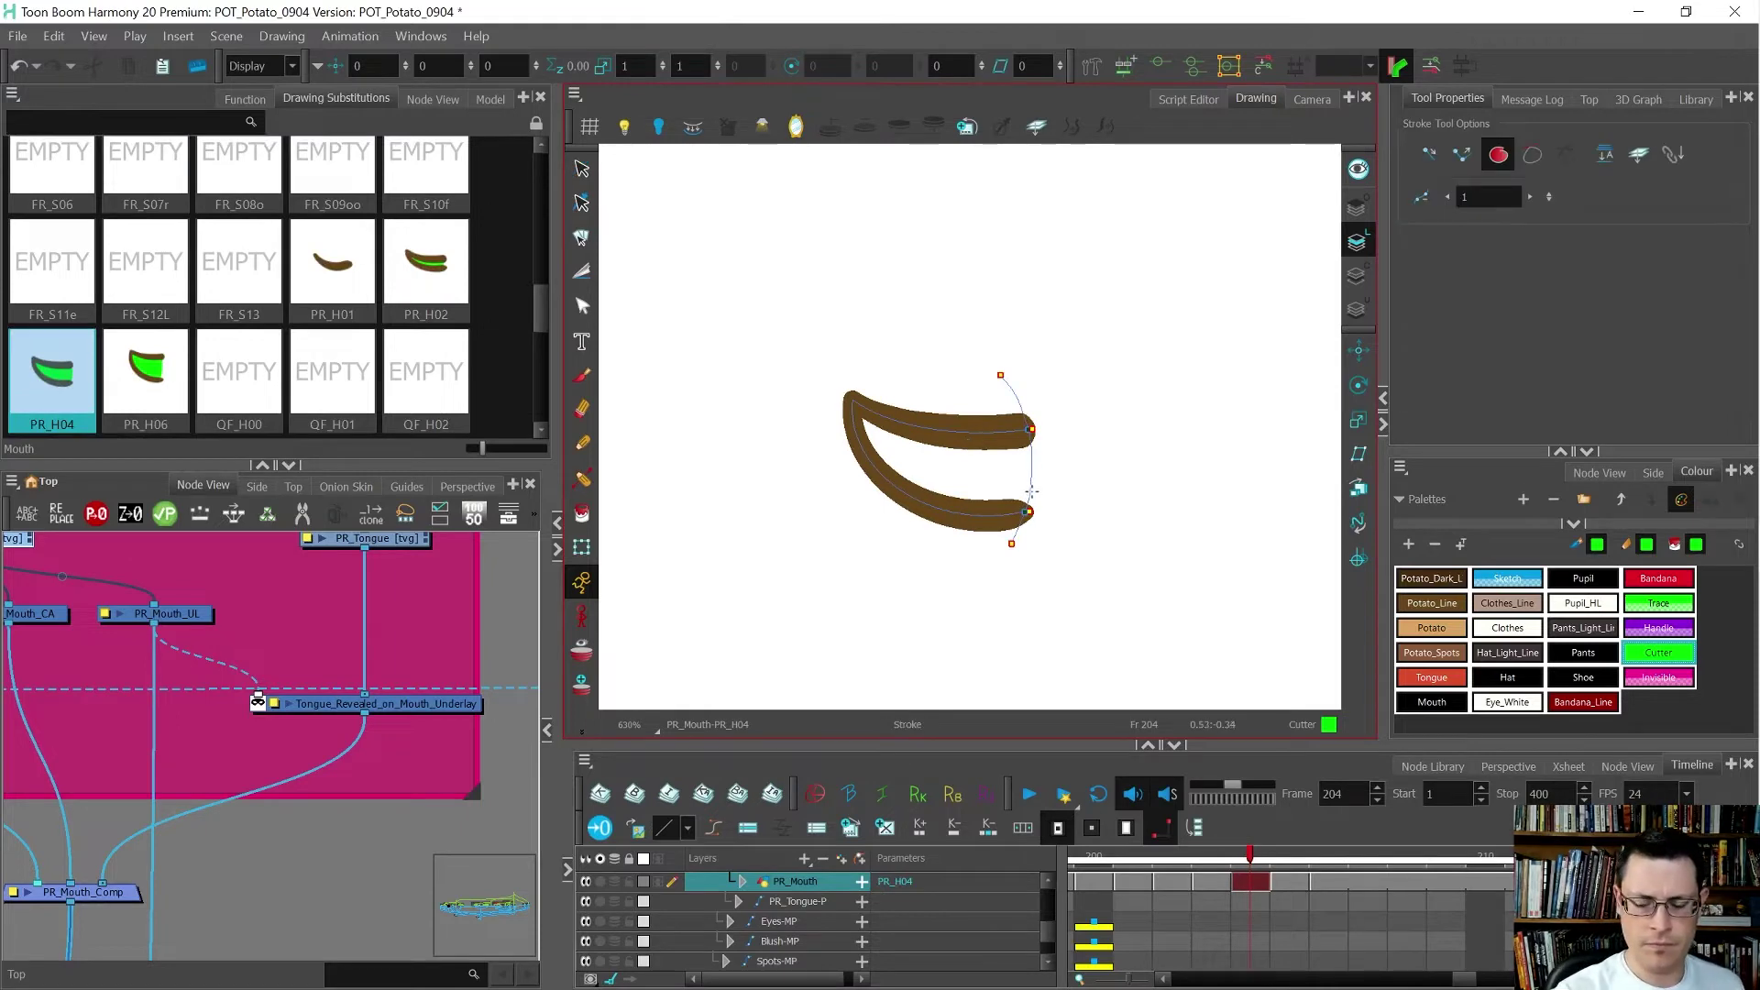
pyautogui.press(',')
pyautogui.scroll(4, 1023, 502)
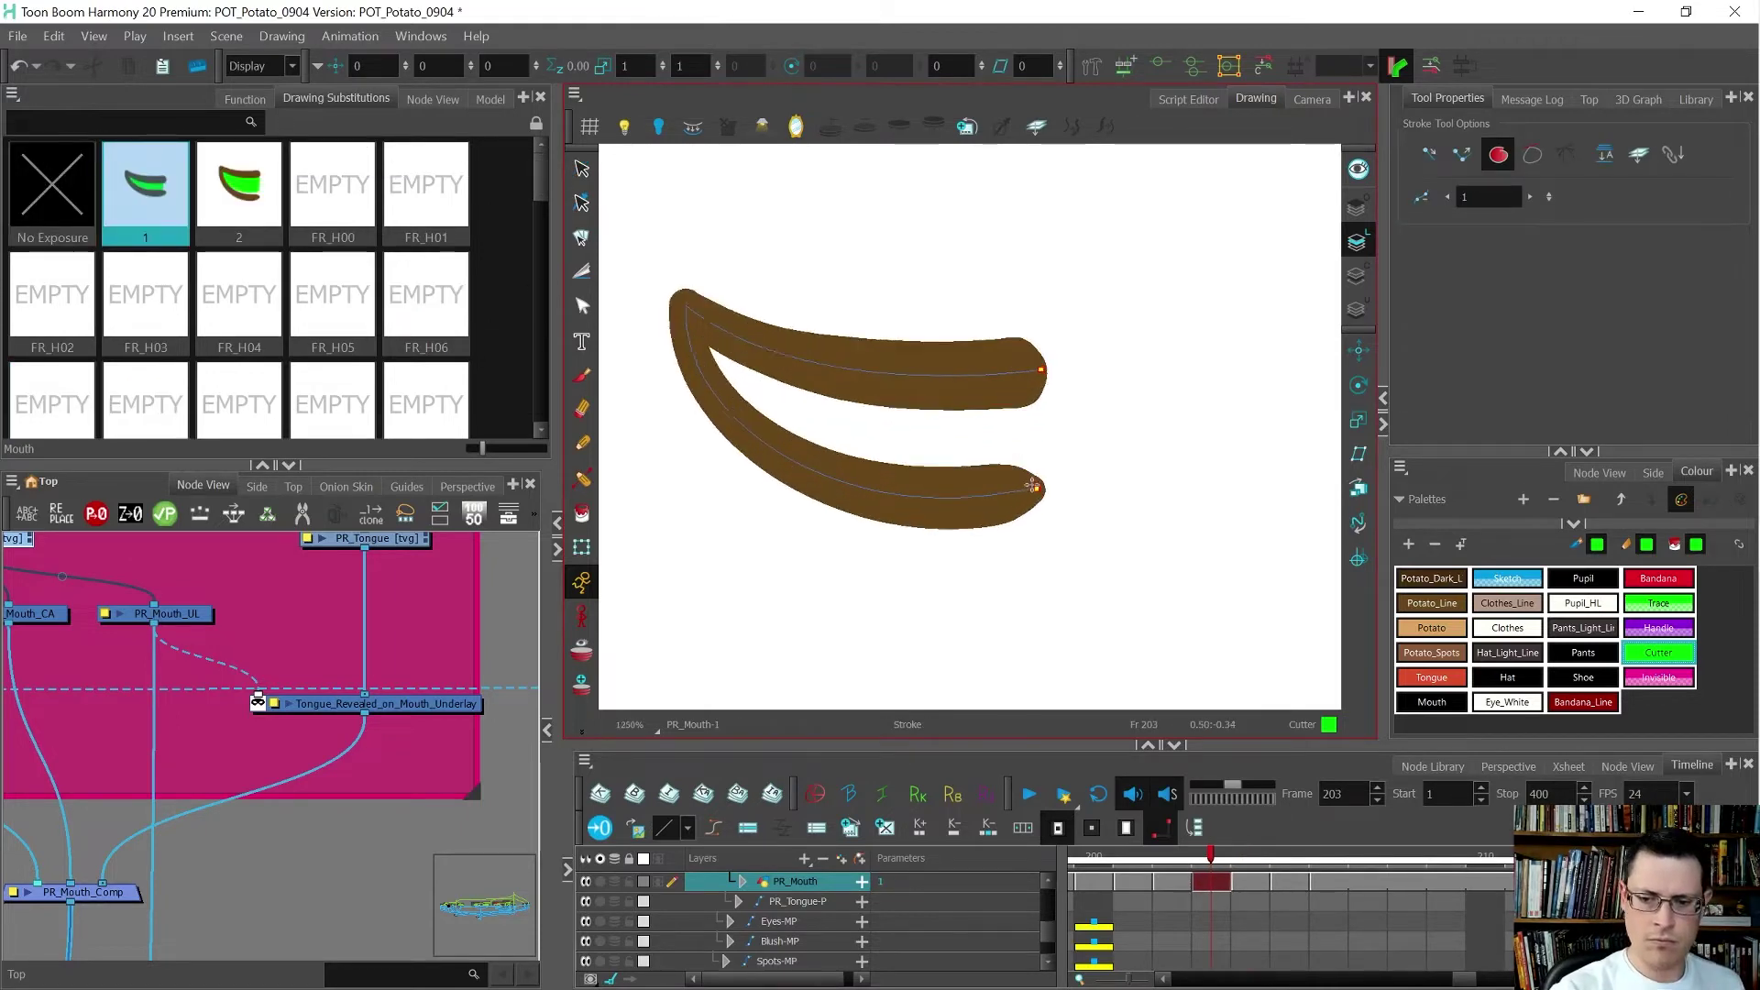
pyautogui.moveTo(1048, 422); pyautogui.dragTo(1018, 313)
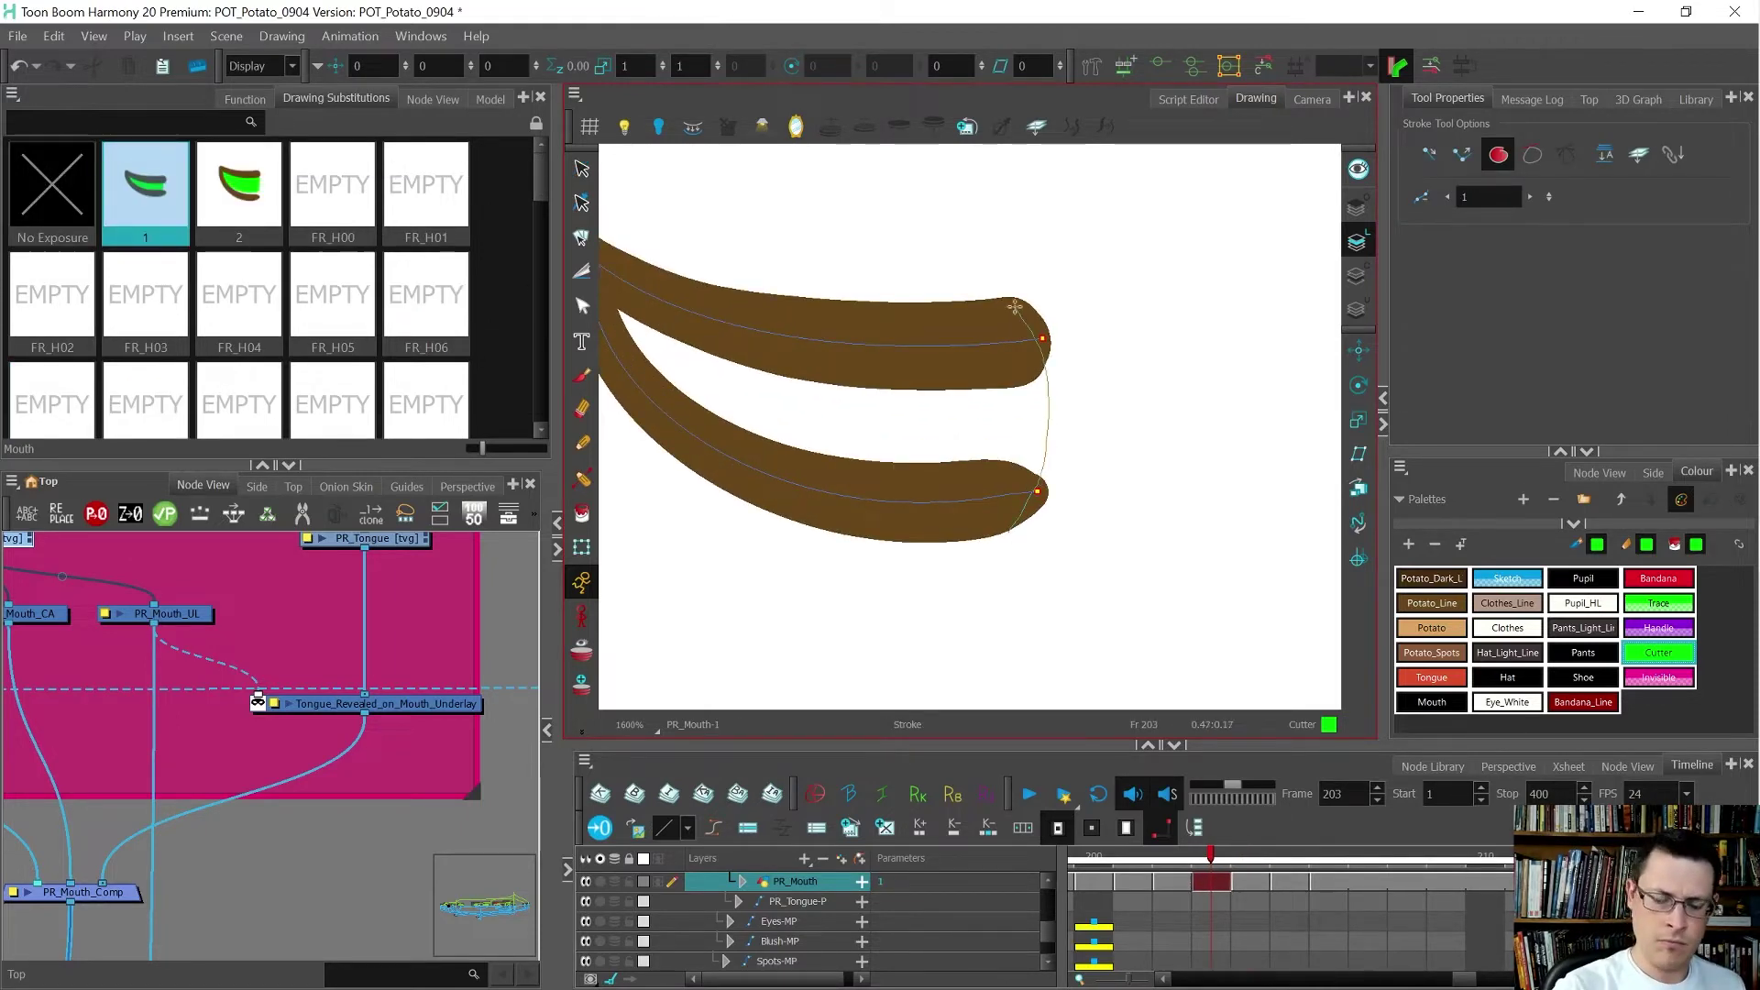
pyautogui.hotkey('alt', 'i')
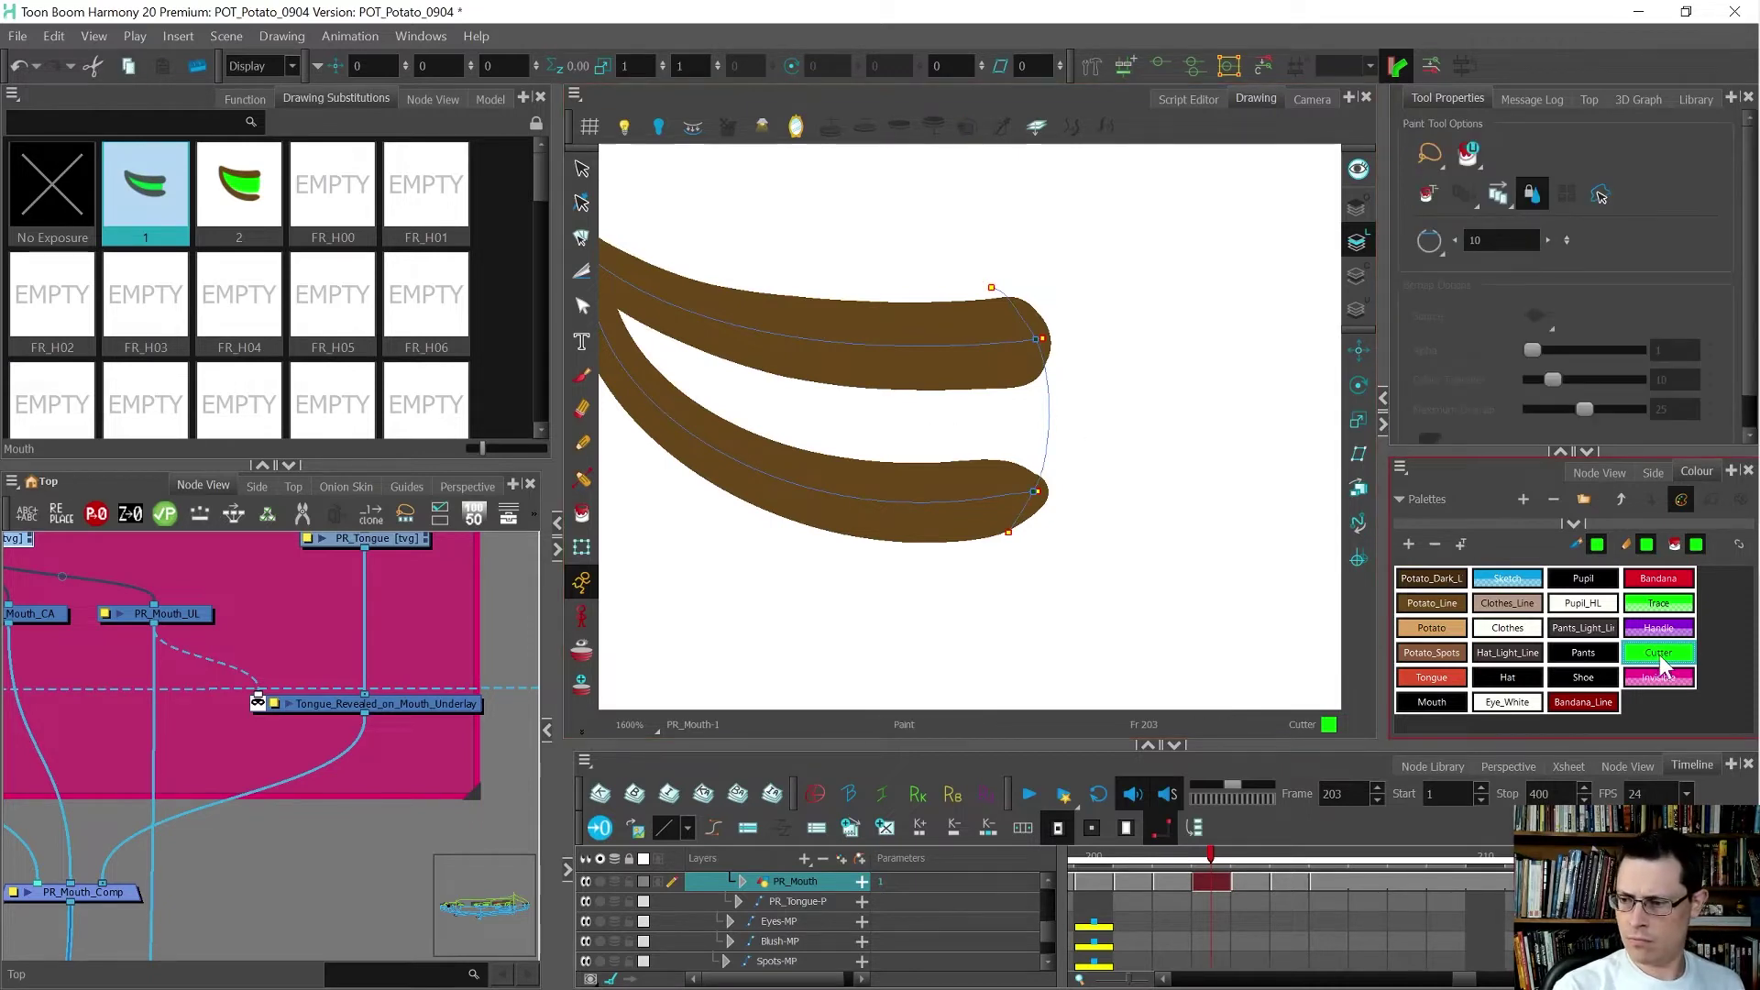
pyautogui.click(931, 439)
# - Transfer the Cutter fill of the frame 203 mouth from Line Art to Underlay Art
pyautogui.hotkey('alt', 's')
pyautogui.click(1357, 275)
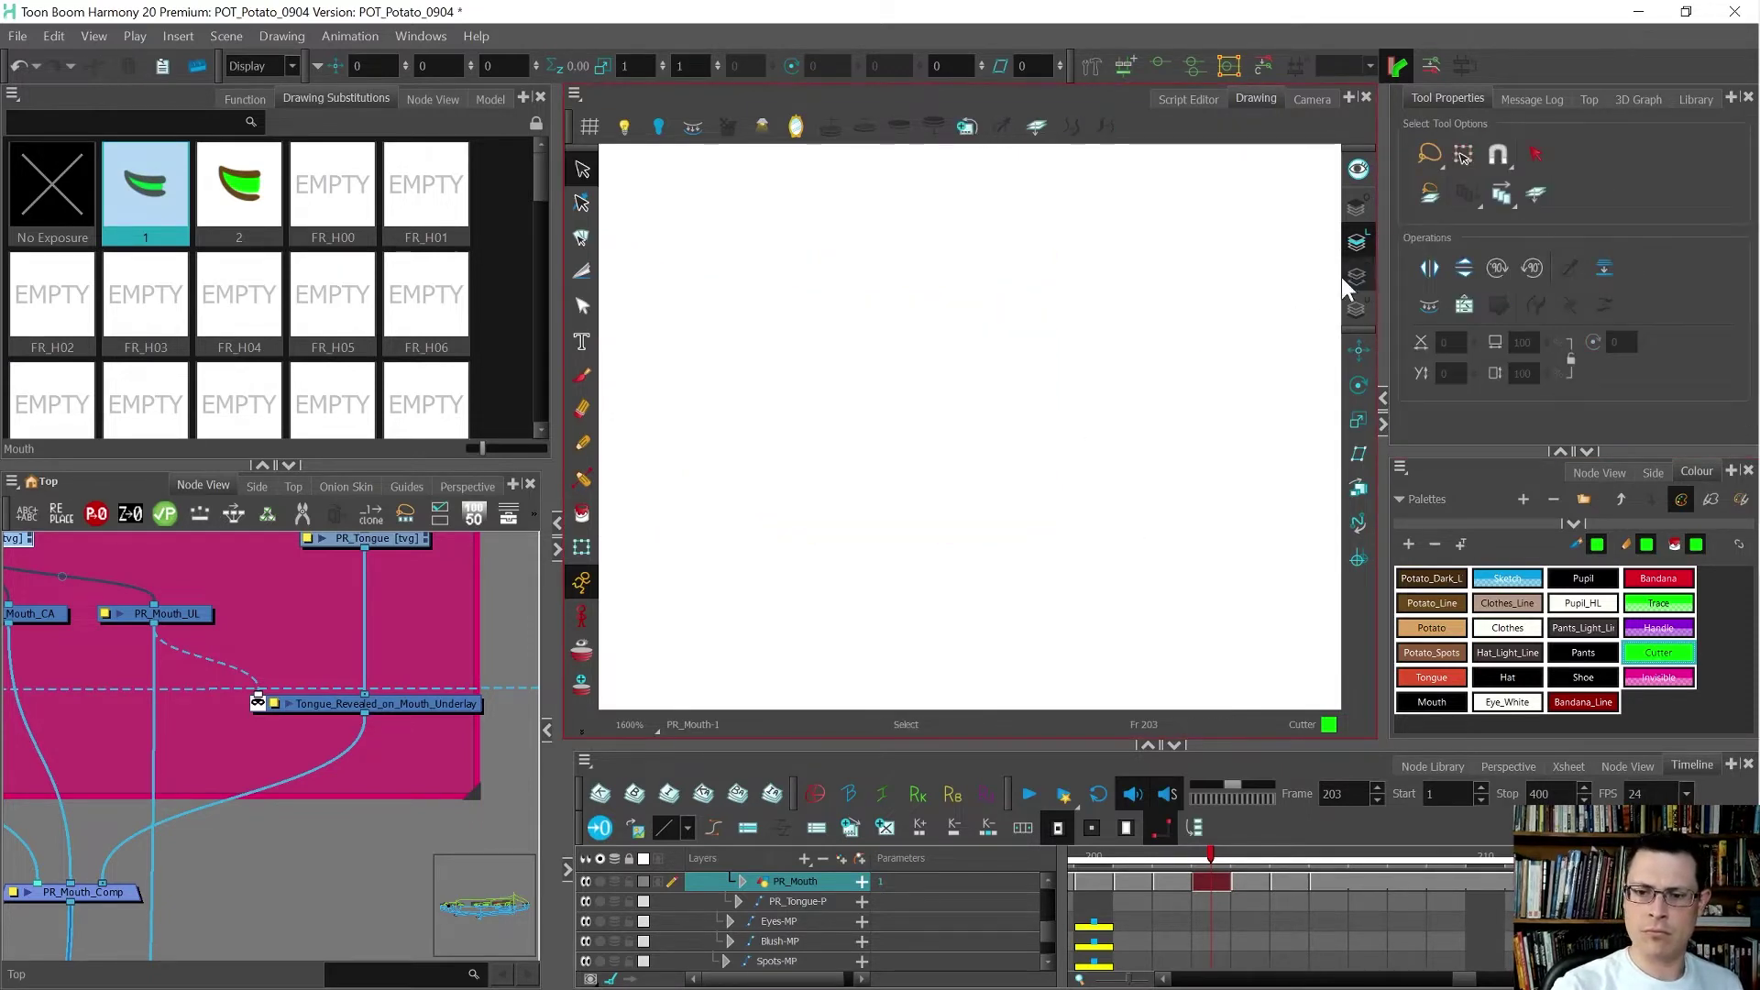
pyautogui.click(1356, 312)
pyautogui.moveTo(1144, 294); pyautogui.dragTo(1069, 432)
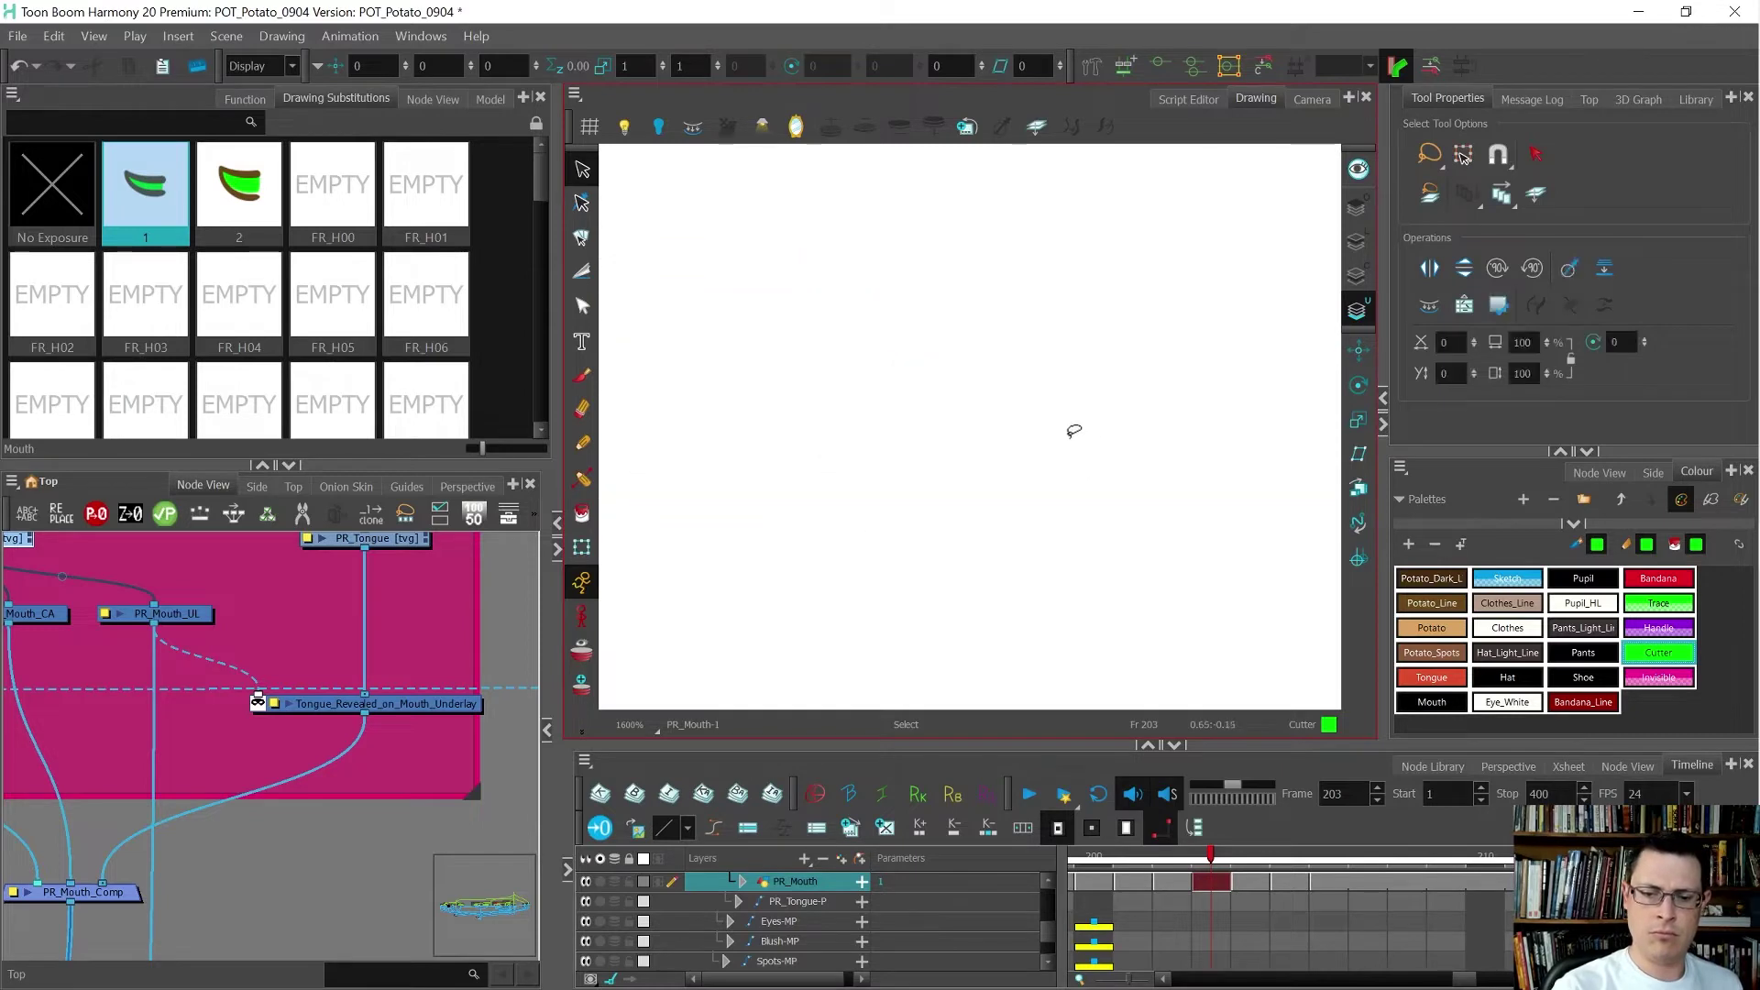
# - In frame 205's Line Art, join the two lip ends with an outward-curving stroke and fill the mouth with Cutter
pyautogui.click(1355, 240)
pyautogui.press('.')
pyautogui.press('.')
pyautogui.hotkey('alt', '4')
pyautogui.moveTo(939, 670); pyautogui.dragTo(1054, 548)
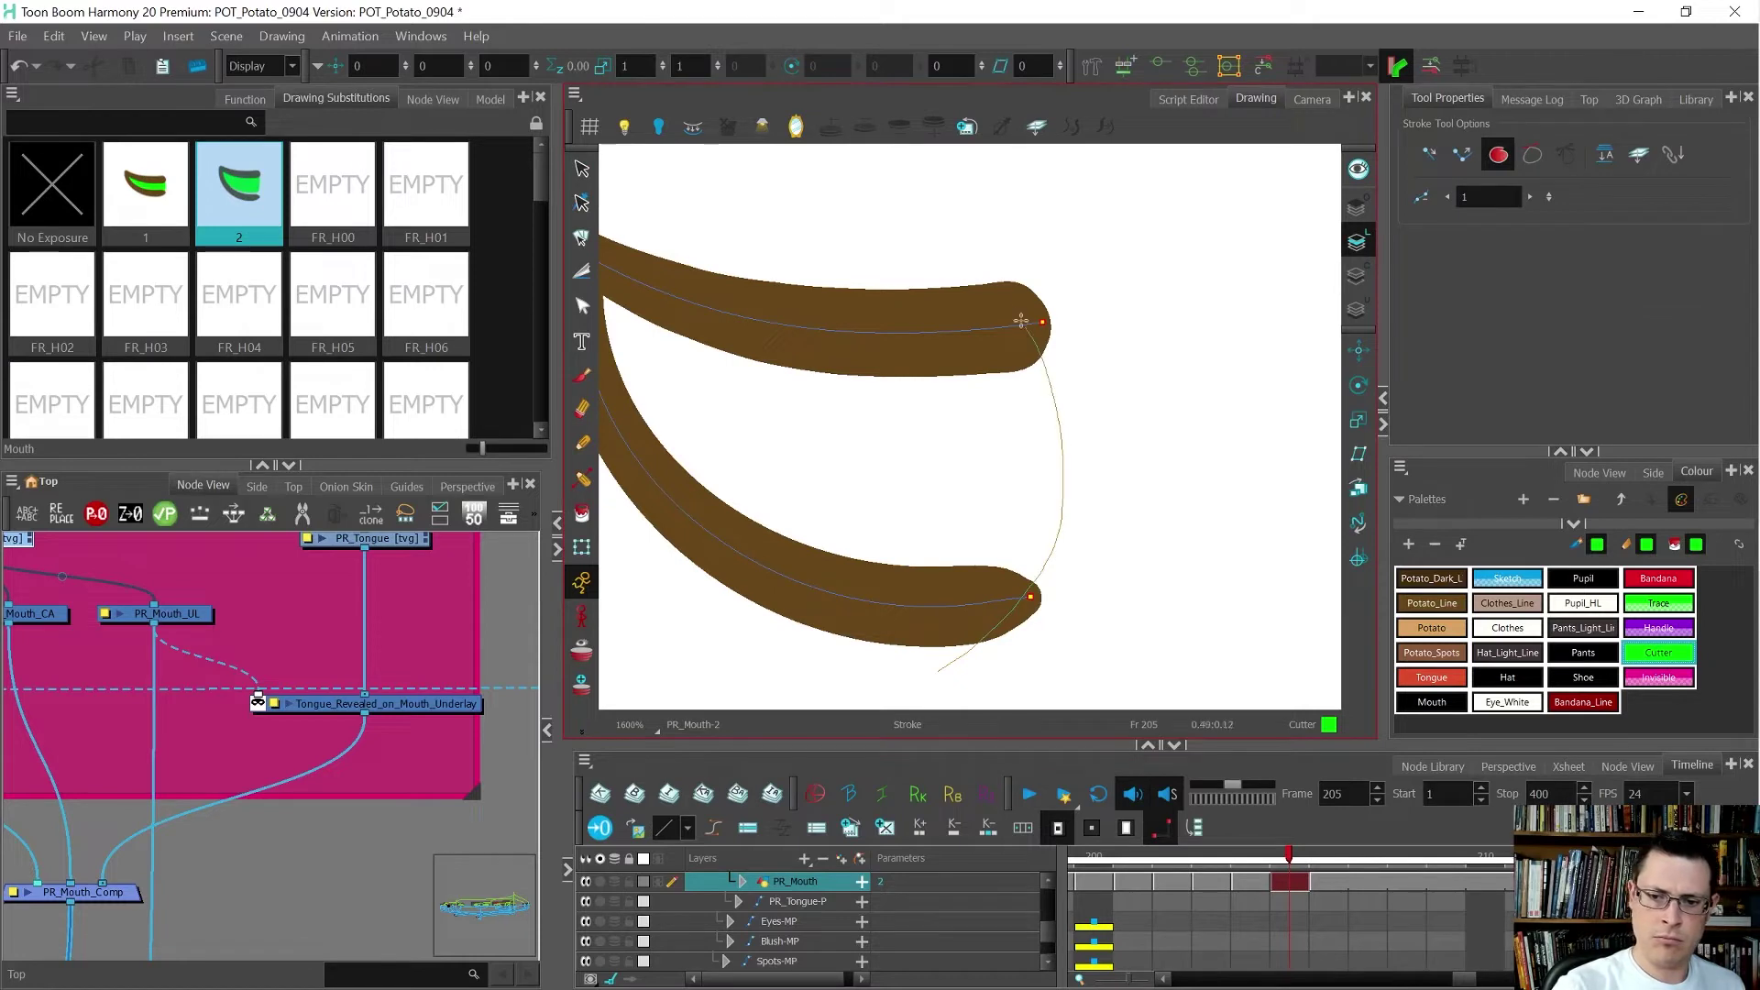
pyautogui.hotkey('alt', 'i')
pyautogui.click(955, 472)
# - Move frame 205's new Cutter fill out of Line Art and into Underlay Art
pyautogui.hotkey('alt', 's')
pyautogui.hotkey('ctrl', 'a')
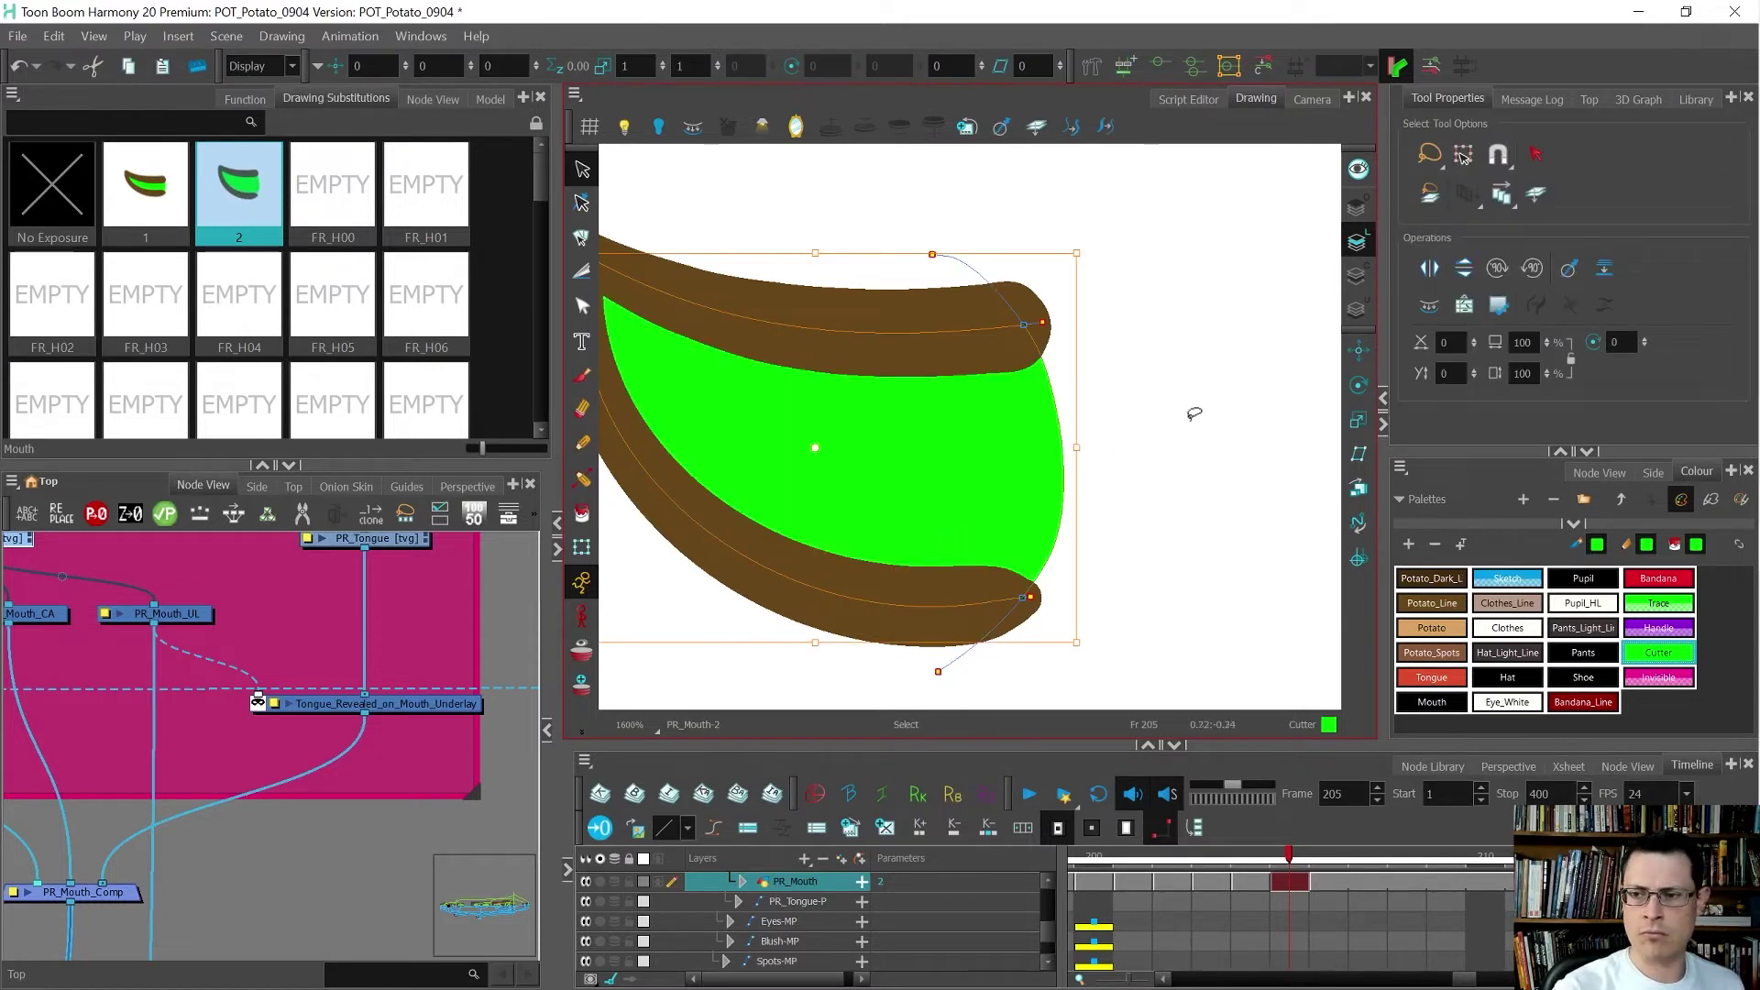
pyautogui.press('Delete')
pyautogui.moveTo(1182, 402)
pyautogui.mouseDown()
pyautogui.moveTo(1140, 244)
pyautogui.moveTo(1105, 499)
pyautogui.mouseUp()
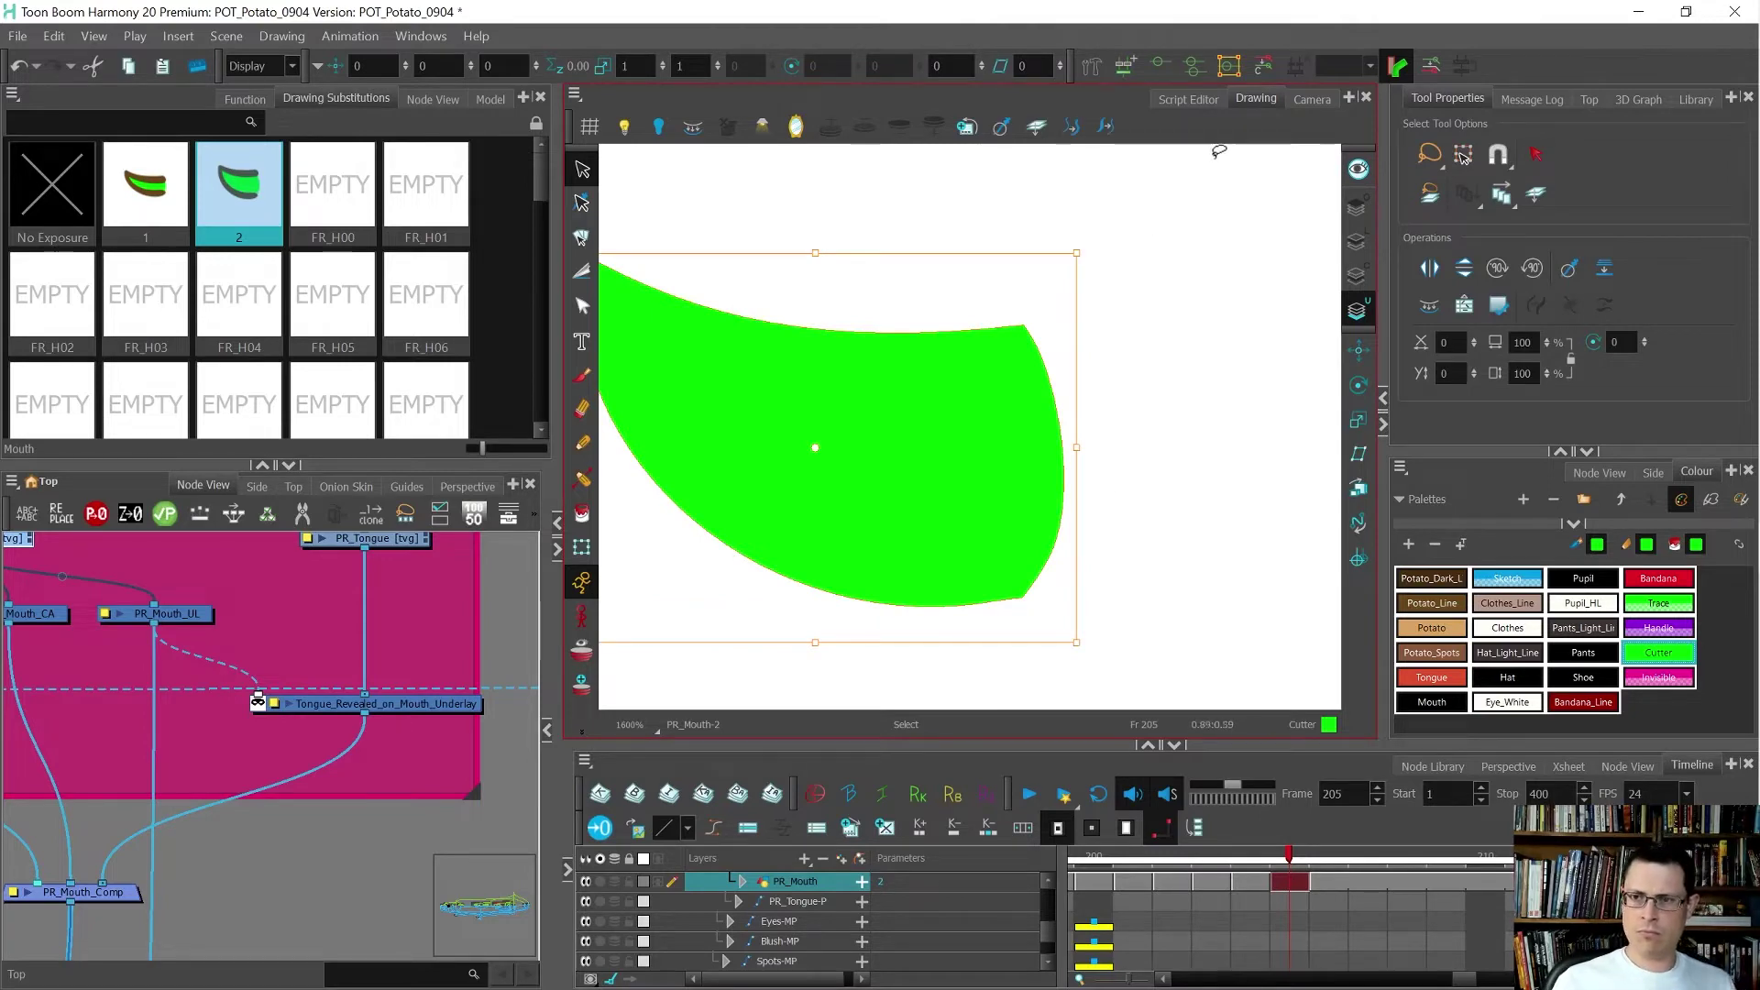
# - Flip repeatedly through the mouth drawings on the character in the Camera view to check the opening smile
pyautogui.click(1311, 98)
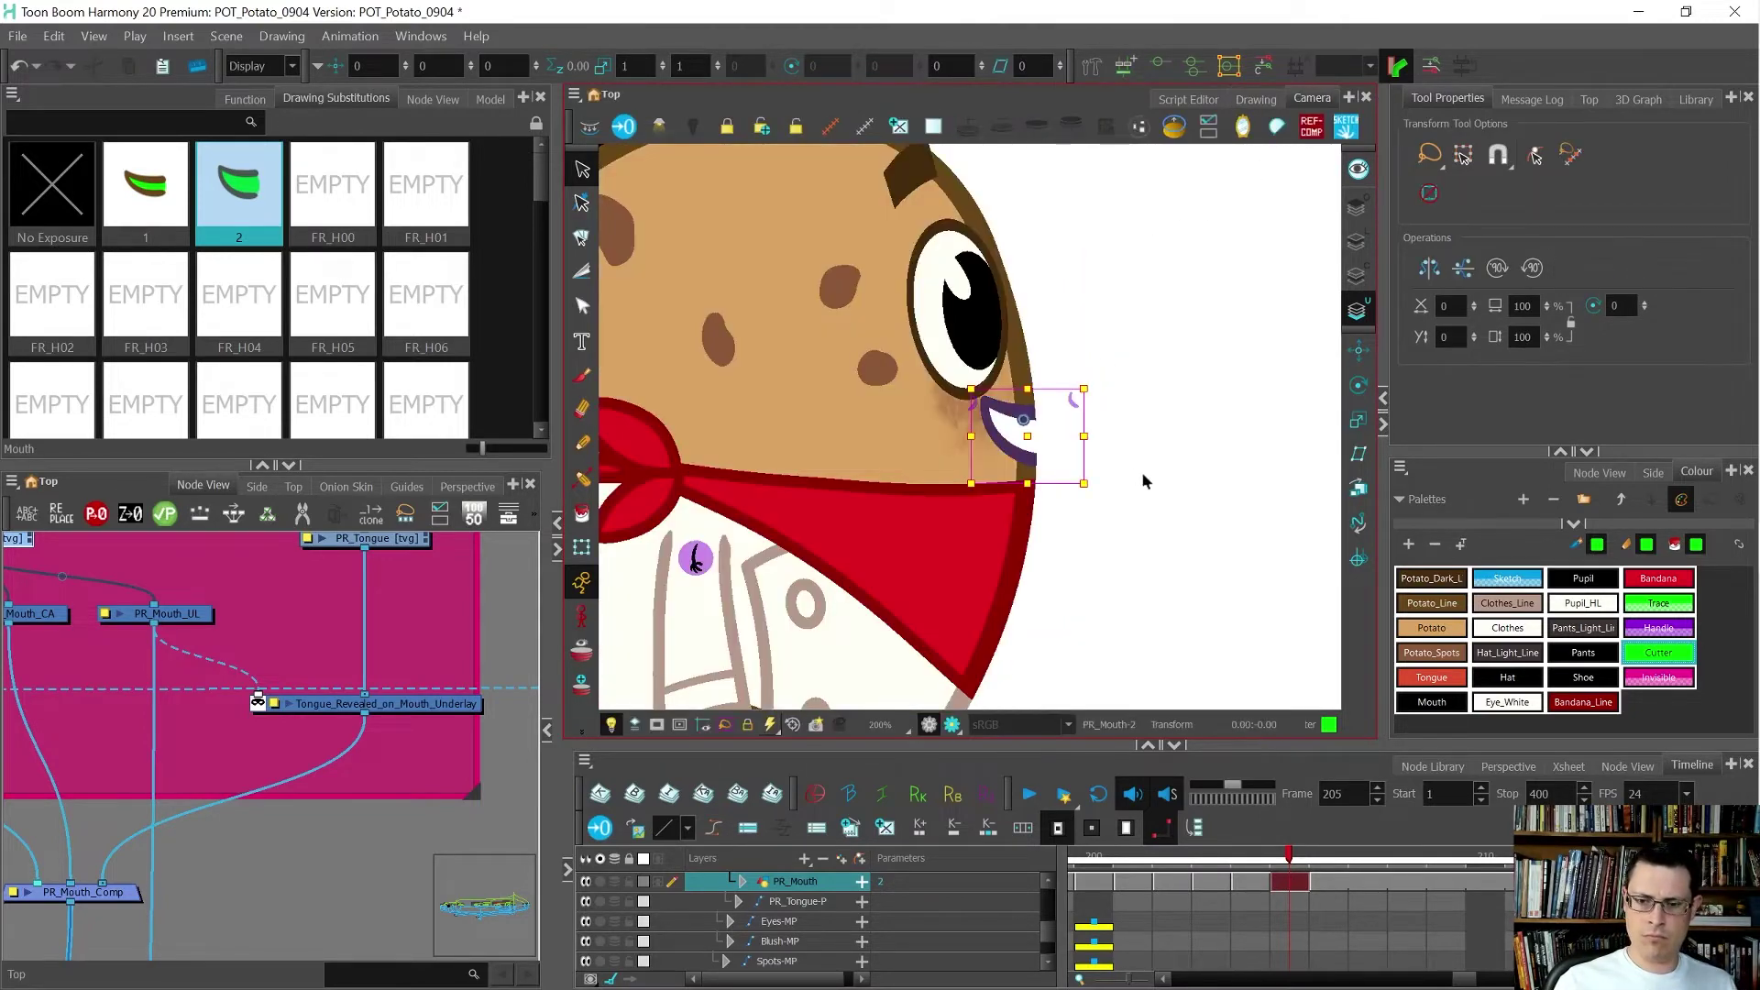
pyautogui.hotkey('shift', 't')
pyautogui.click(1150, 475)
pyautogui.press(',')
pyautogui.press(',')
pyautogui.press(',')
pyautogui.press(',')
pyautogui.press(',')
pyautogui.press('.')
pyautogui.press('.')
pyautogui.press('.')
pyautogui.press('.')
pyautogui.press('.')
pyautogui.press('.')
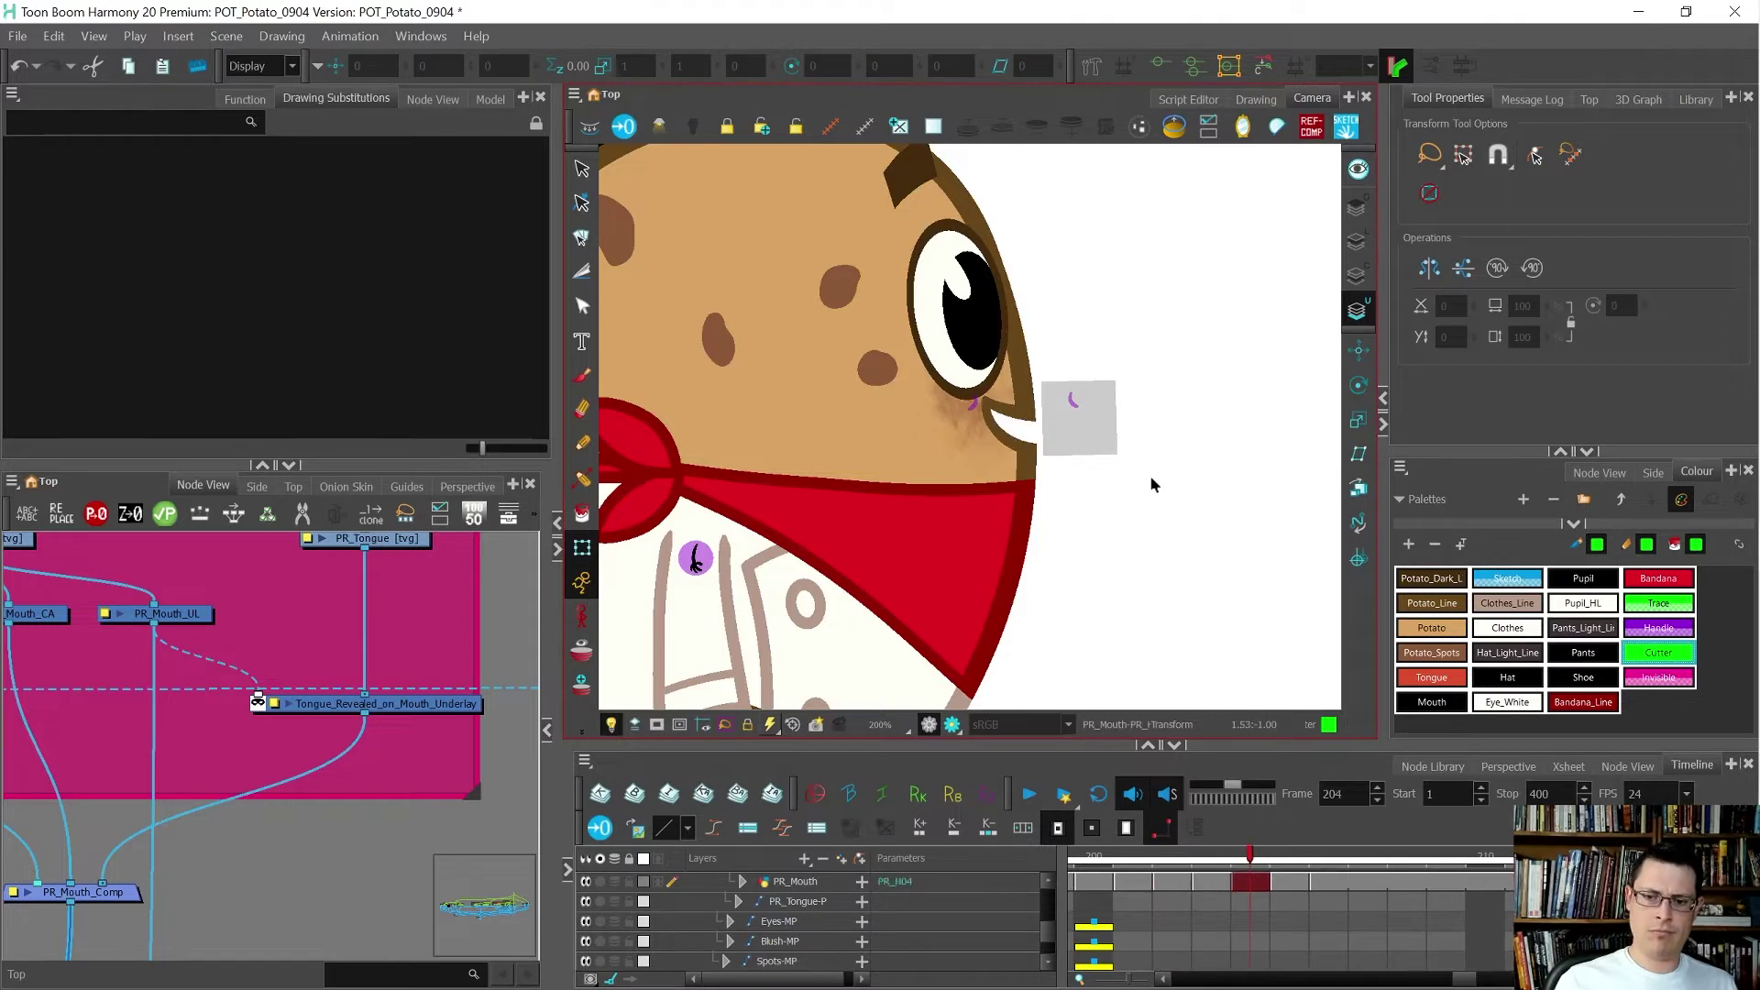
pyautogui.press(',')
pyautogui.press(',')
pyautogui.press(',')
pyautogui.press(',')
pyautogui.press(',')
pyautogui.press('.')
pyautogui.press('.')
pyautogui.press('.')
pyautogui.press('.')
pyautogui.press('.')
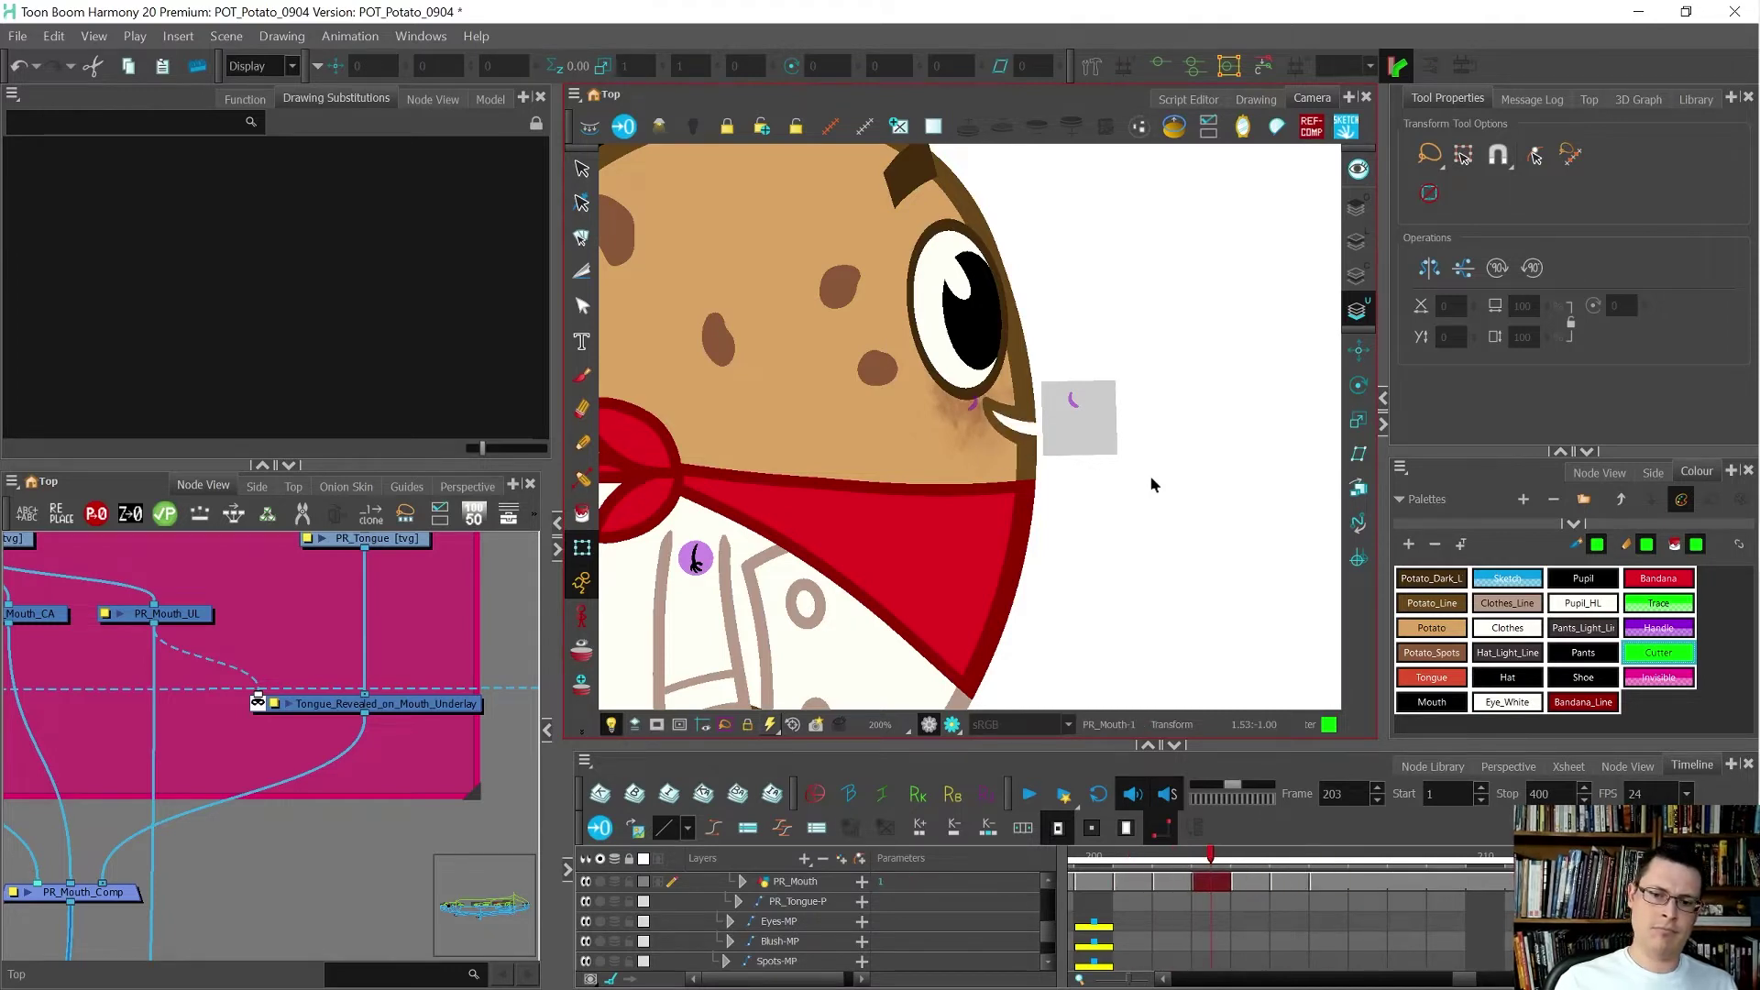
pyautogui.press('.')
pyautogui.press(',')
pyautogui.press(',')
pyautogui.press(',')
pyautogui.press(',')
pyautogui.press(',')
pyautogui.press(',')
pyautogui.press('.')
pyautogui.press('.')
pyautogui.press('.')
pyautogui.press('.')
pyautogui.press('.')
pyautogui.press('.')
pyautogui.press(',')
pyautogui.press(',')
pyautogui.press(',')
pyautogui.press(',')
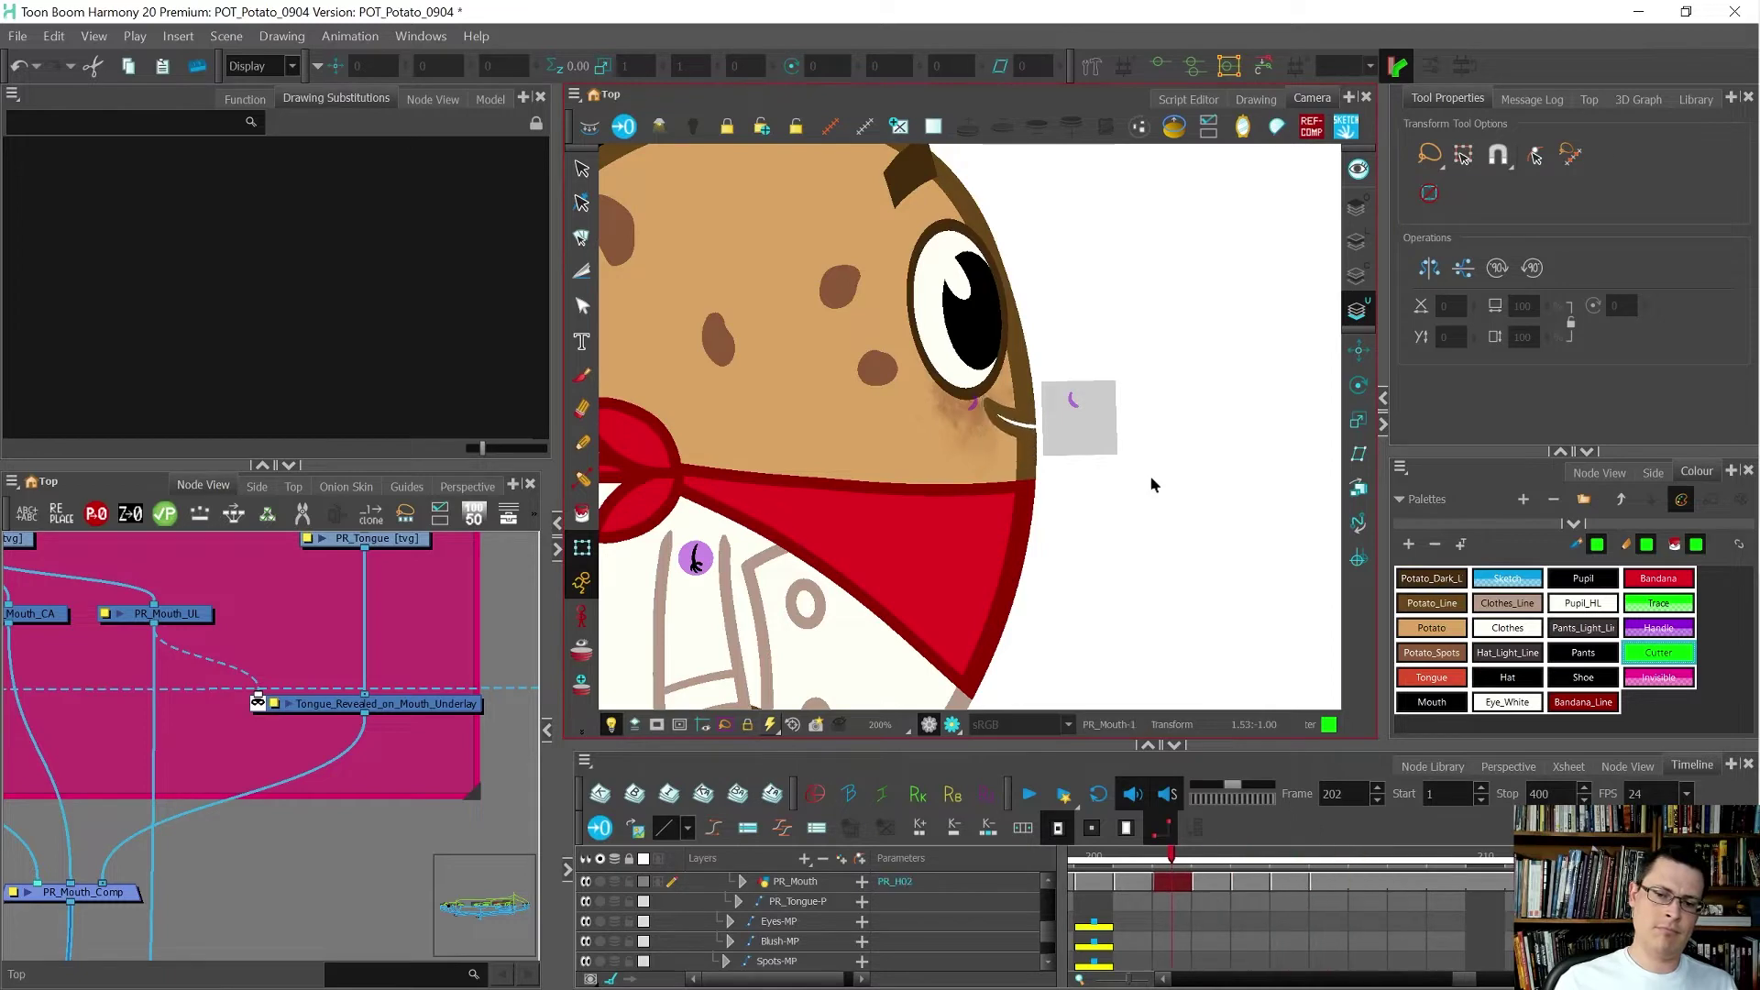
pyautogui.press(',')
# - Examine the smile's opening and closing on the whole character by stepping through frames 201 to 206
pyautogui.scroll(-2, 1150, 475)
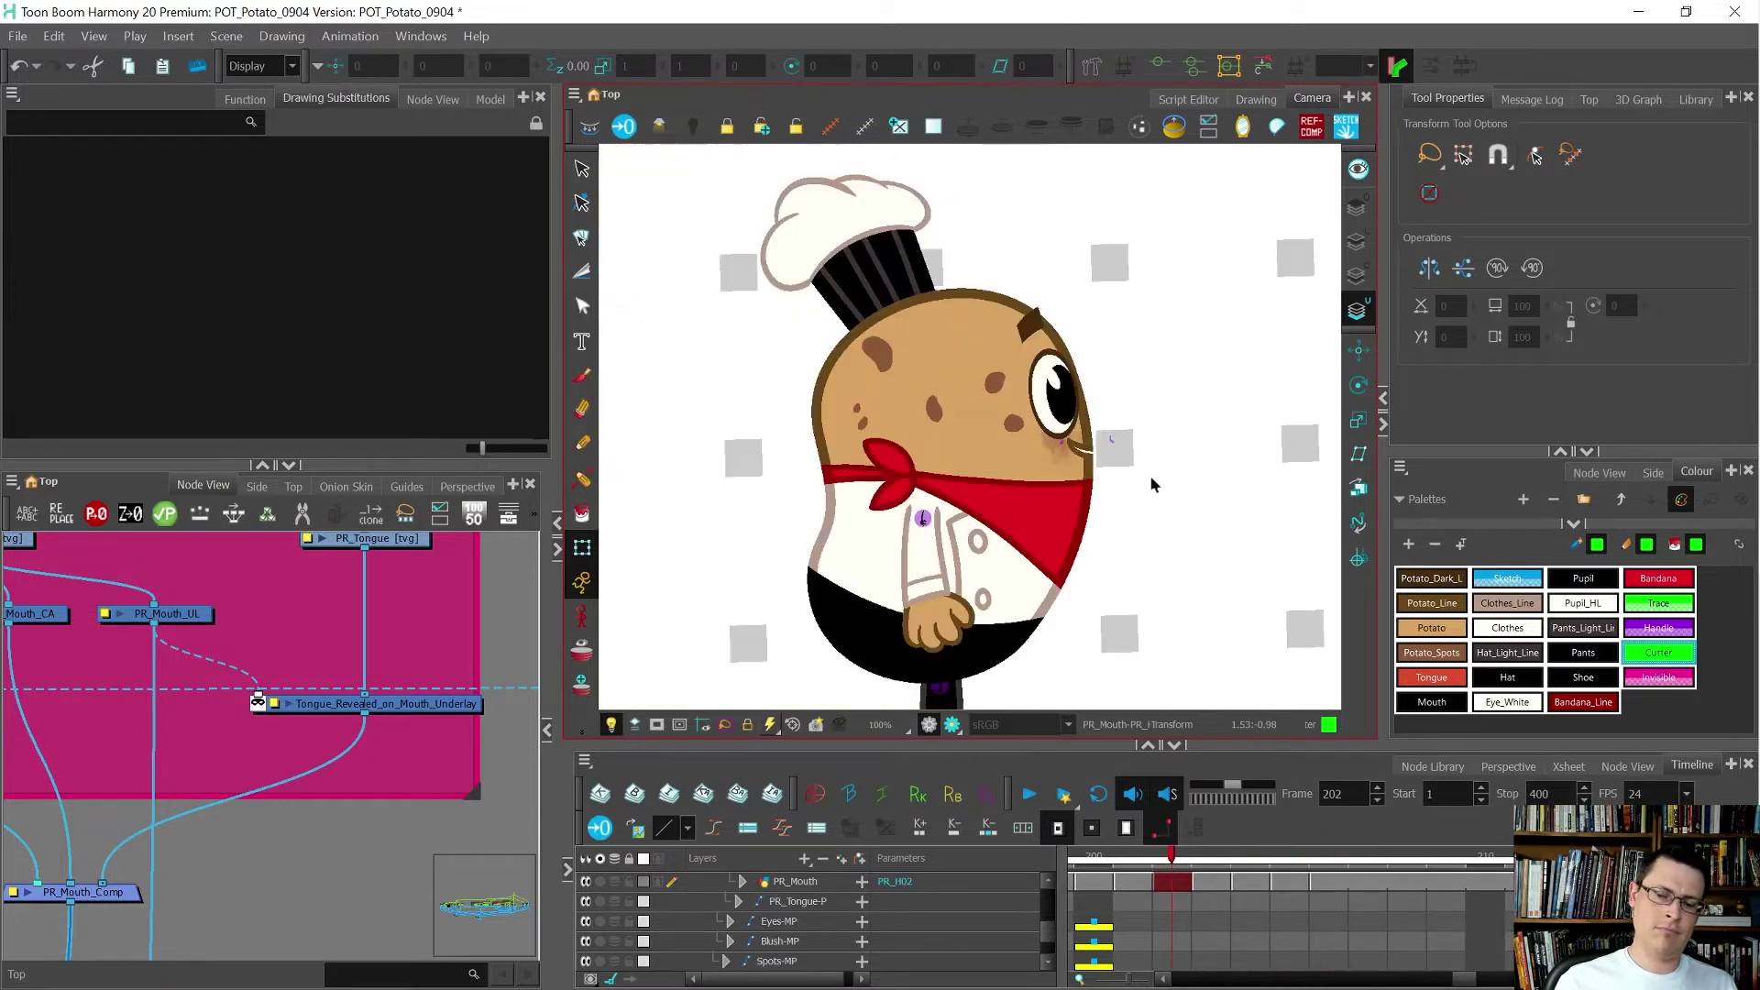
pyautogui.press('.')
pyautogui.press('.')
pyautogui.press('.')
pyautogui.press('.')
pyautogui.press(',')
pyautogui.press(',')
pyautogui.press(',')
pyautogui.press(',')
pyautogui.press(',')
pyautogui.press('.')
pyautogui.press('.')
pyautogui.press('.')
pyautogui.press('.')
pyautogui.press('.')
pyautogui.scroll(-2, 1136, 887)
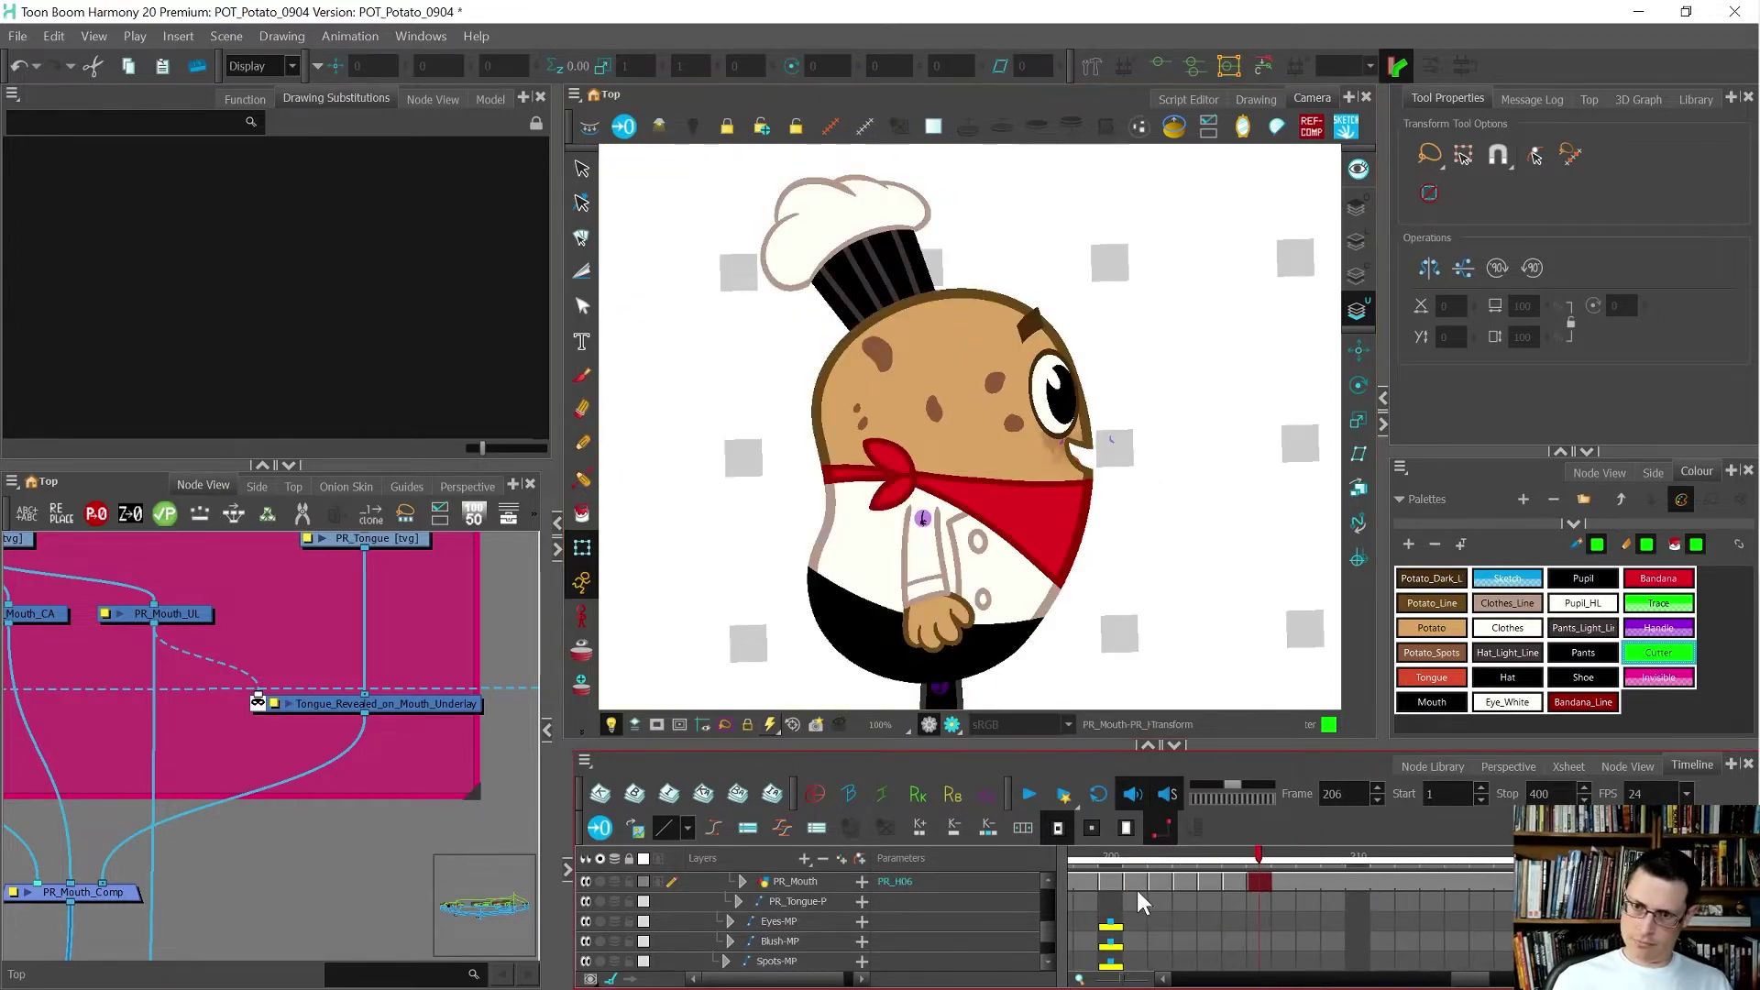
# - Create an empty drawing on the PR_Mouth layer at frame 208, after the open smile
pyautogui.scroll(1, 1315, 889)
pyautogui.click(1256, 858)
pyautogui.click(1194, 880)
pyautogui.moveTo(1076, 872); pyautogui.dragTo(1527, 861)
pyautogui.click(1412, 876)
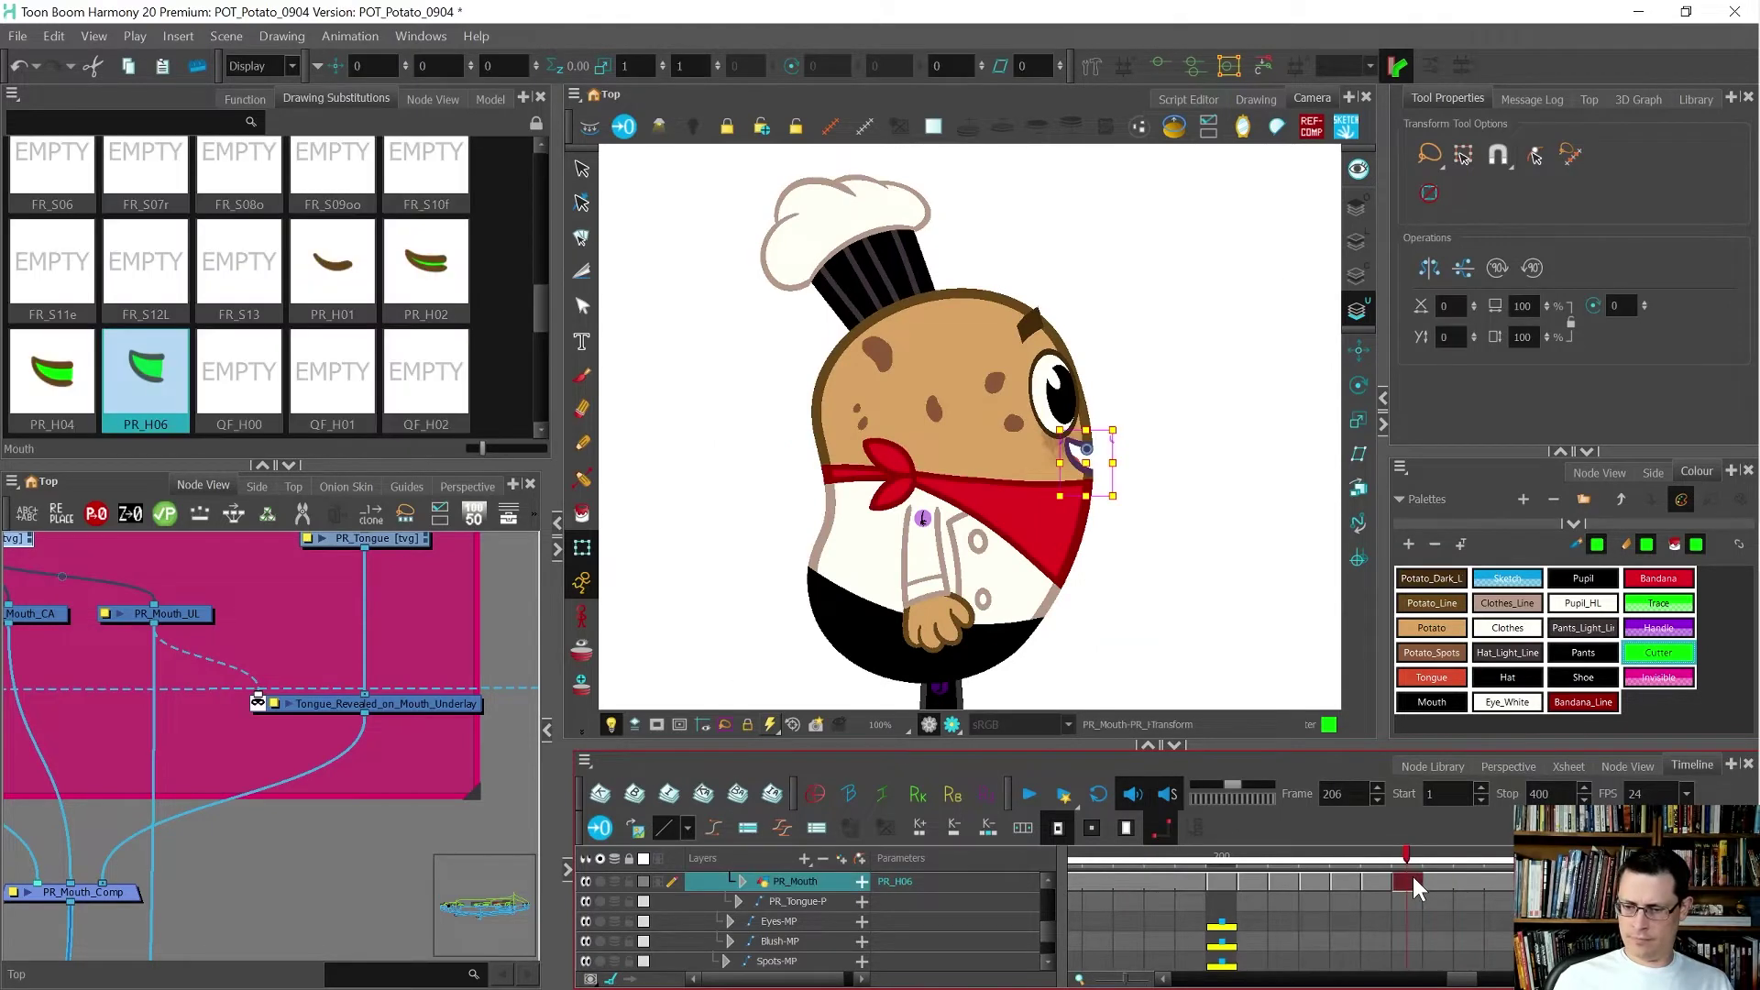
pyautogui.scroll(5, 1110, 486)
pyautogui.press('.')
pyautogui.press('.')
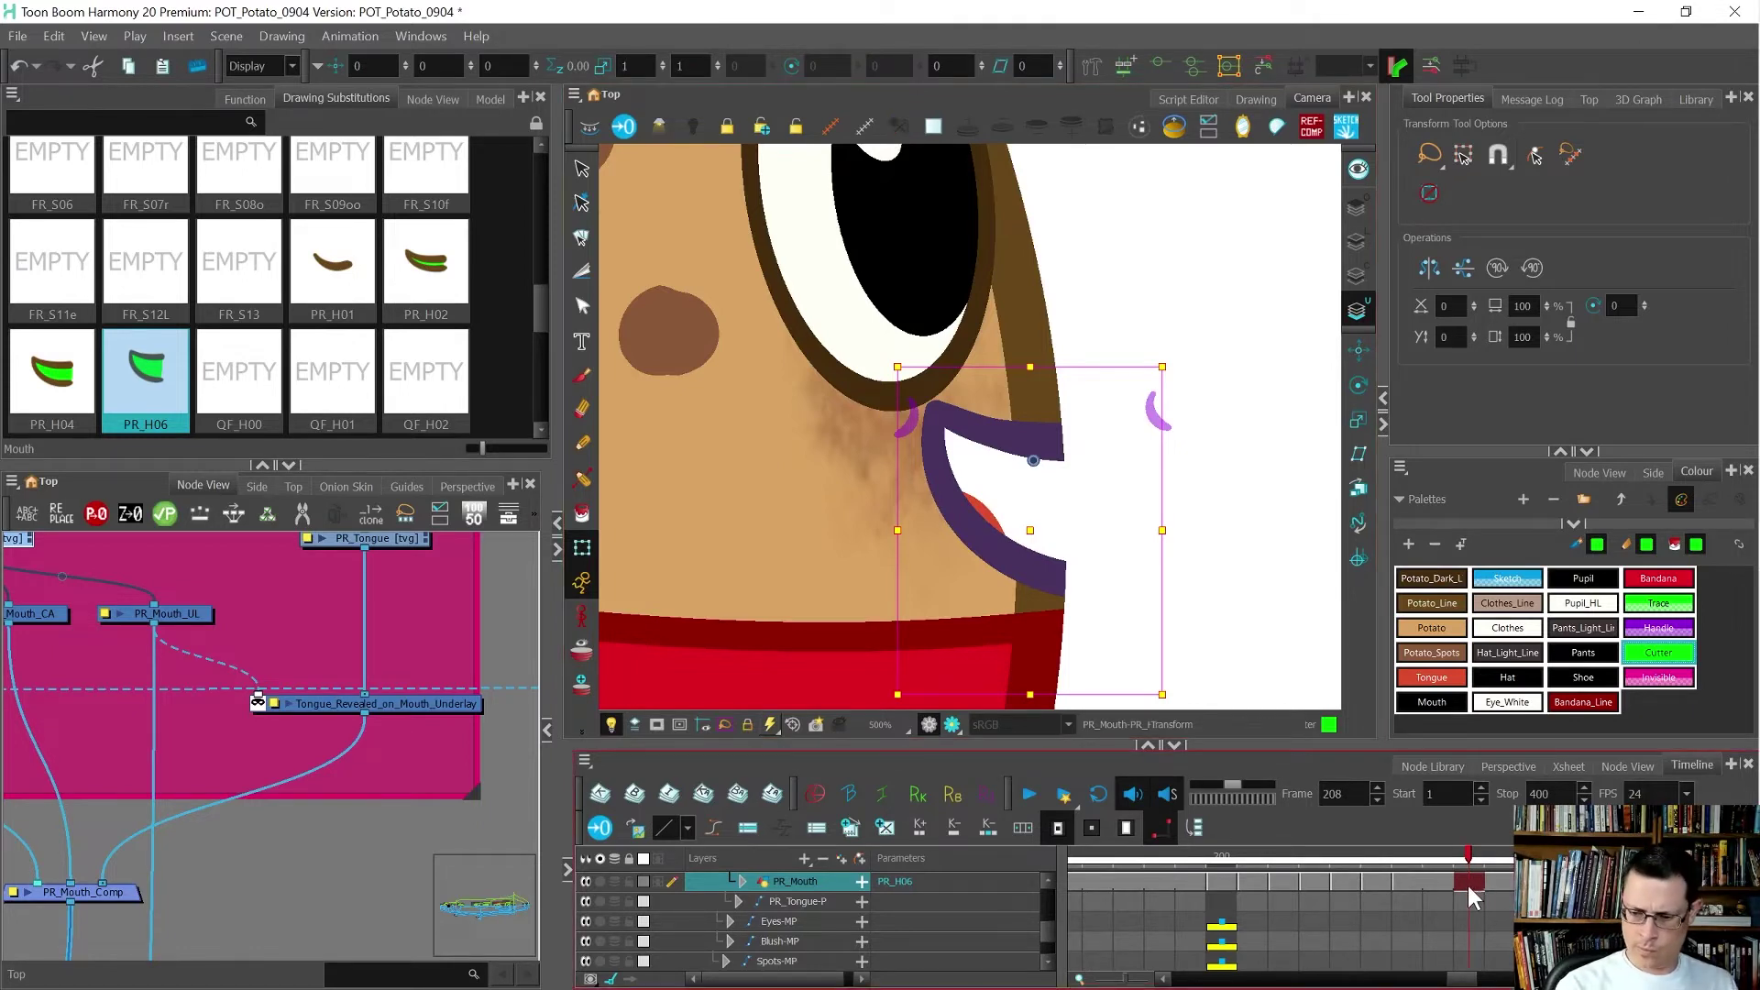
pyautogui.hotkey('alt', 'shift', 'r')
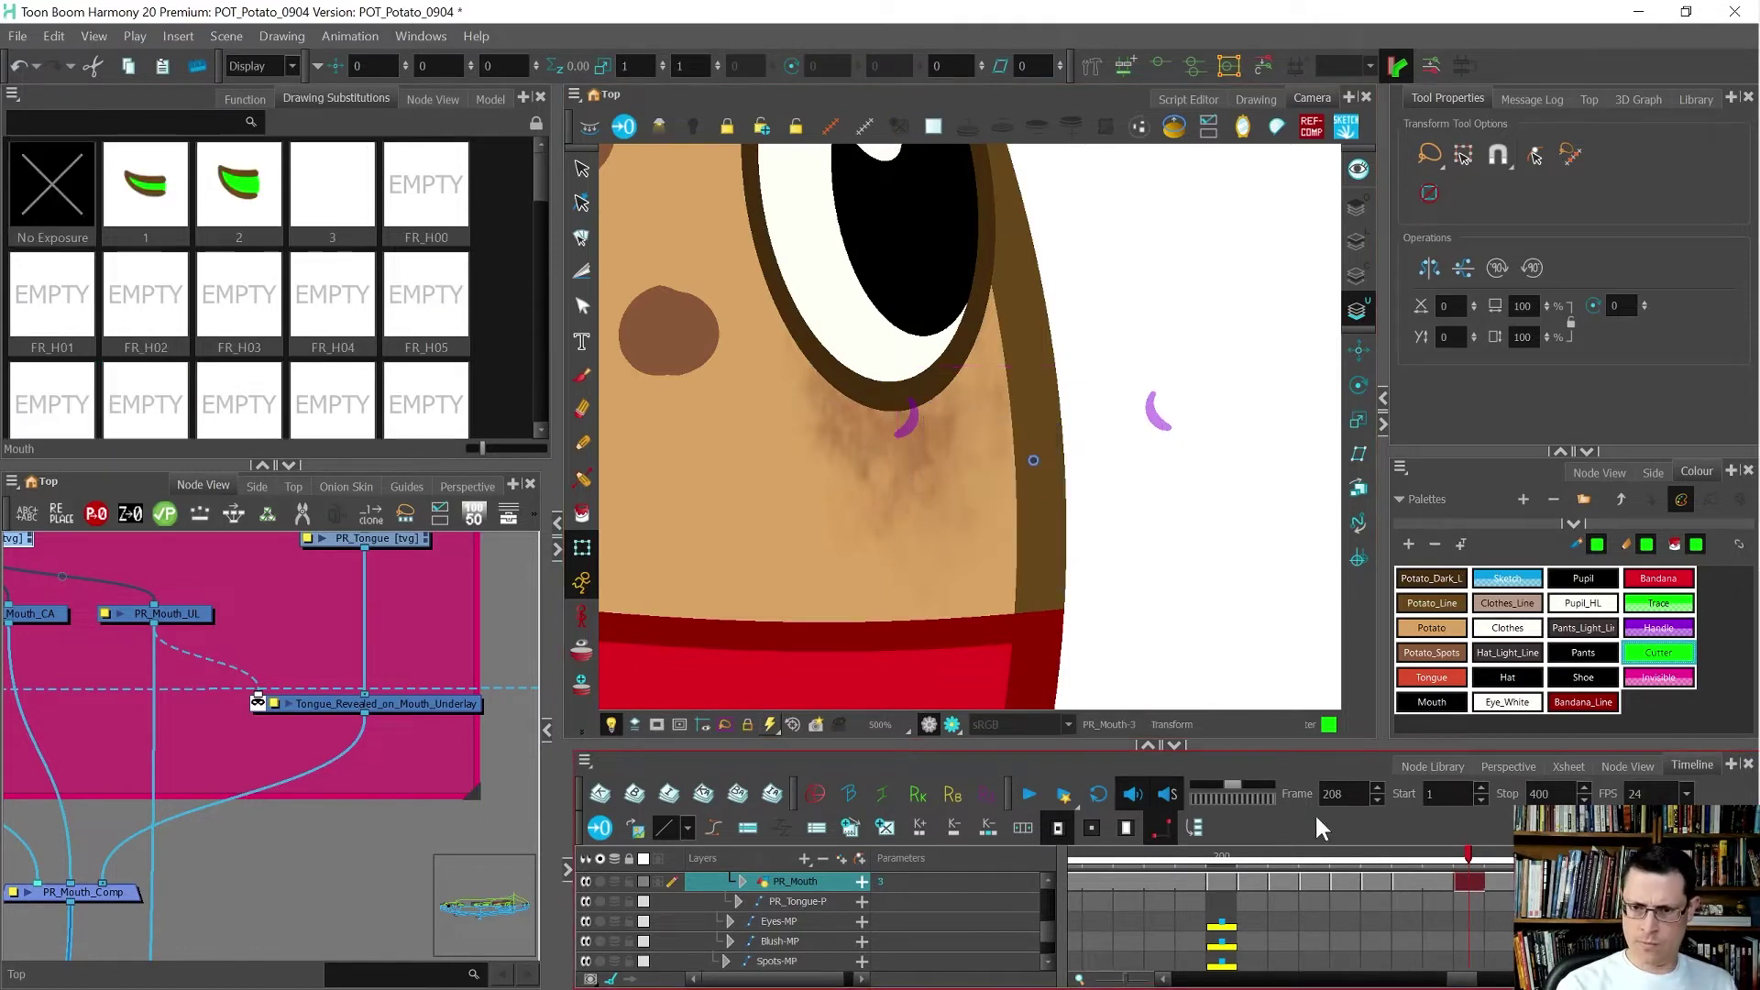
# - Set up the Soft Lead brush with the Sketch colour, undo the stray stroke, and make Colour Art the active art layer
pyautogui.hotkey('alt', 'b')
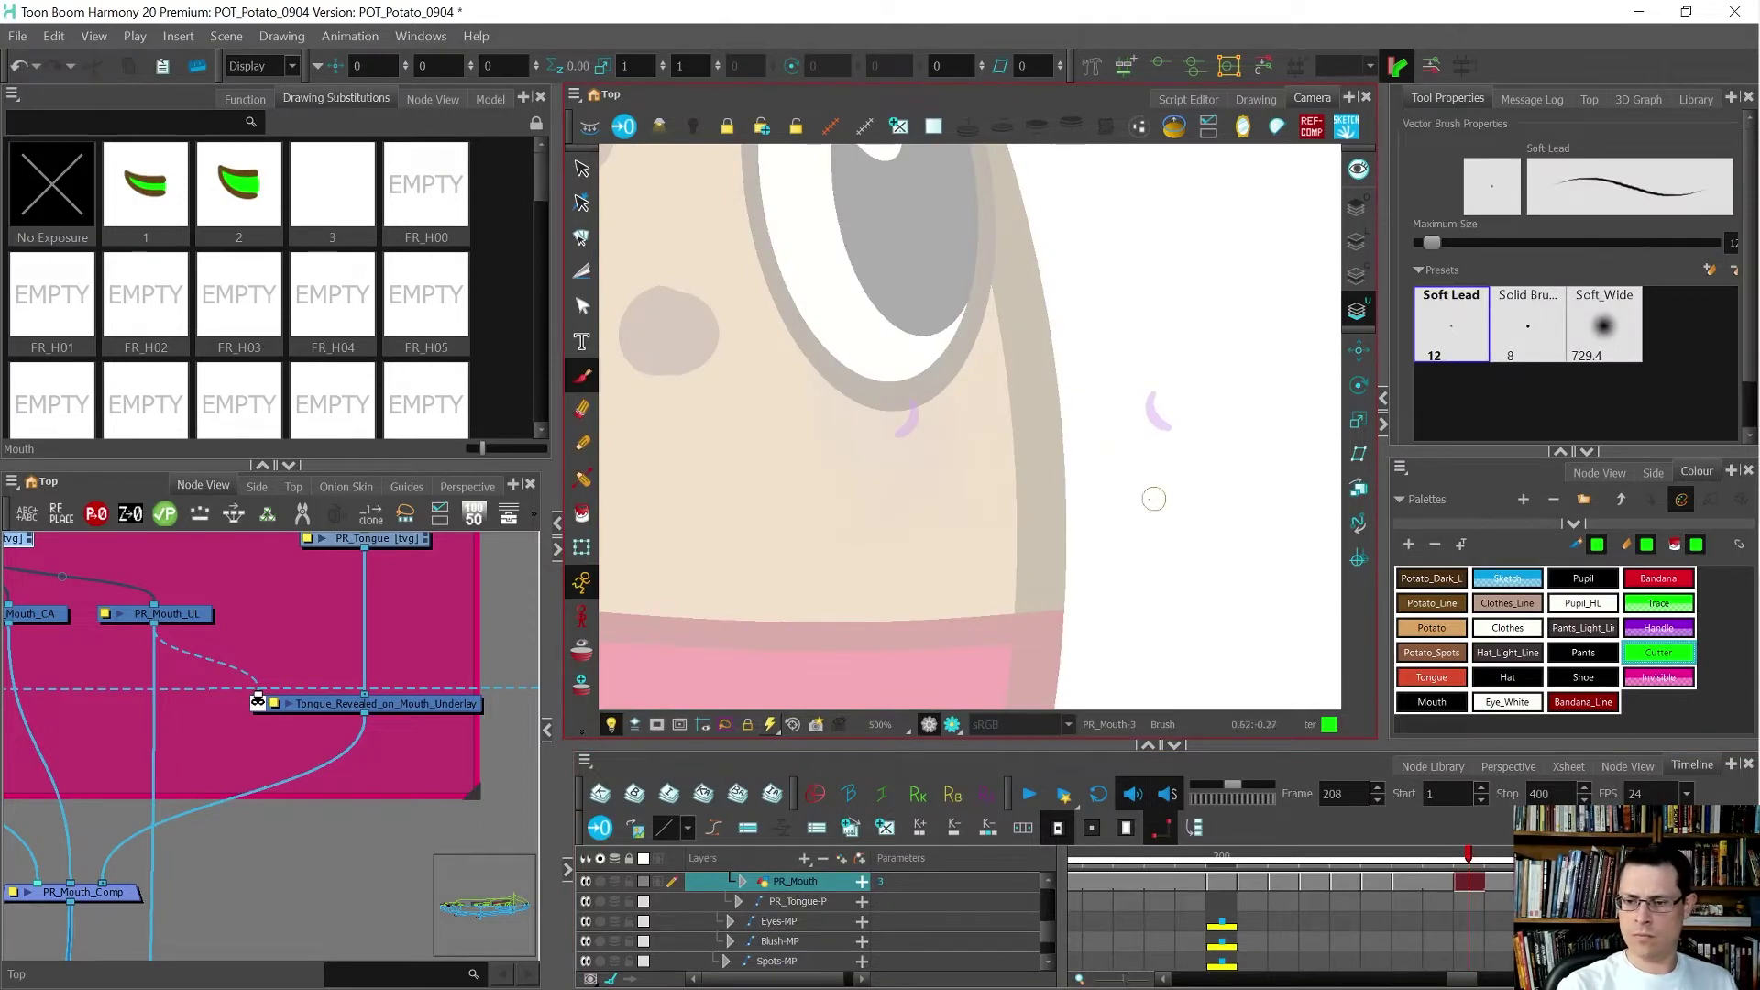
pyautogui.click(1508, 579)
pyautogui.press('f')
pyautogui.press('g')
pyautogui.press('f')
pyautogui.press('g')
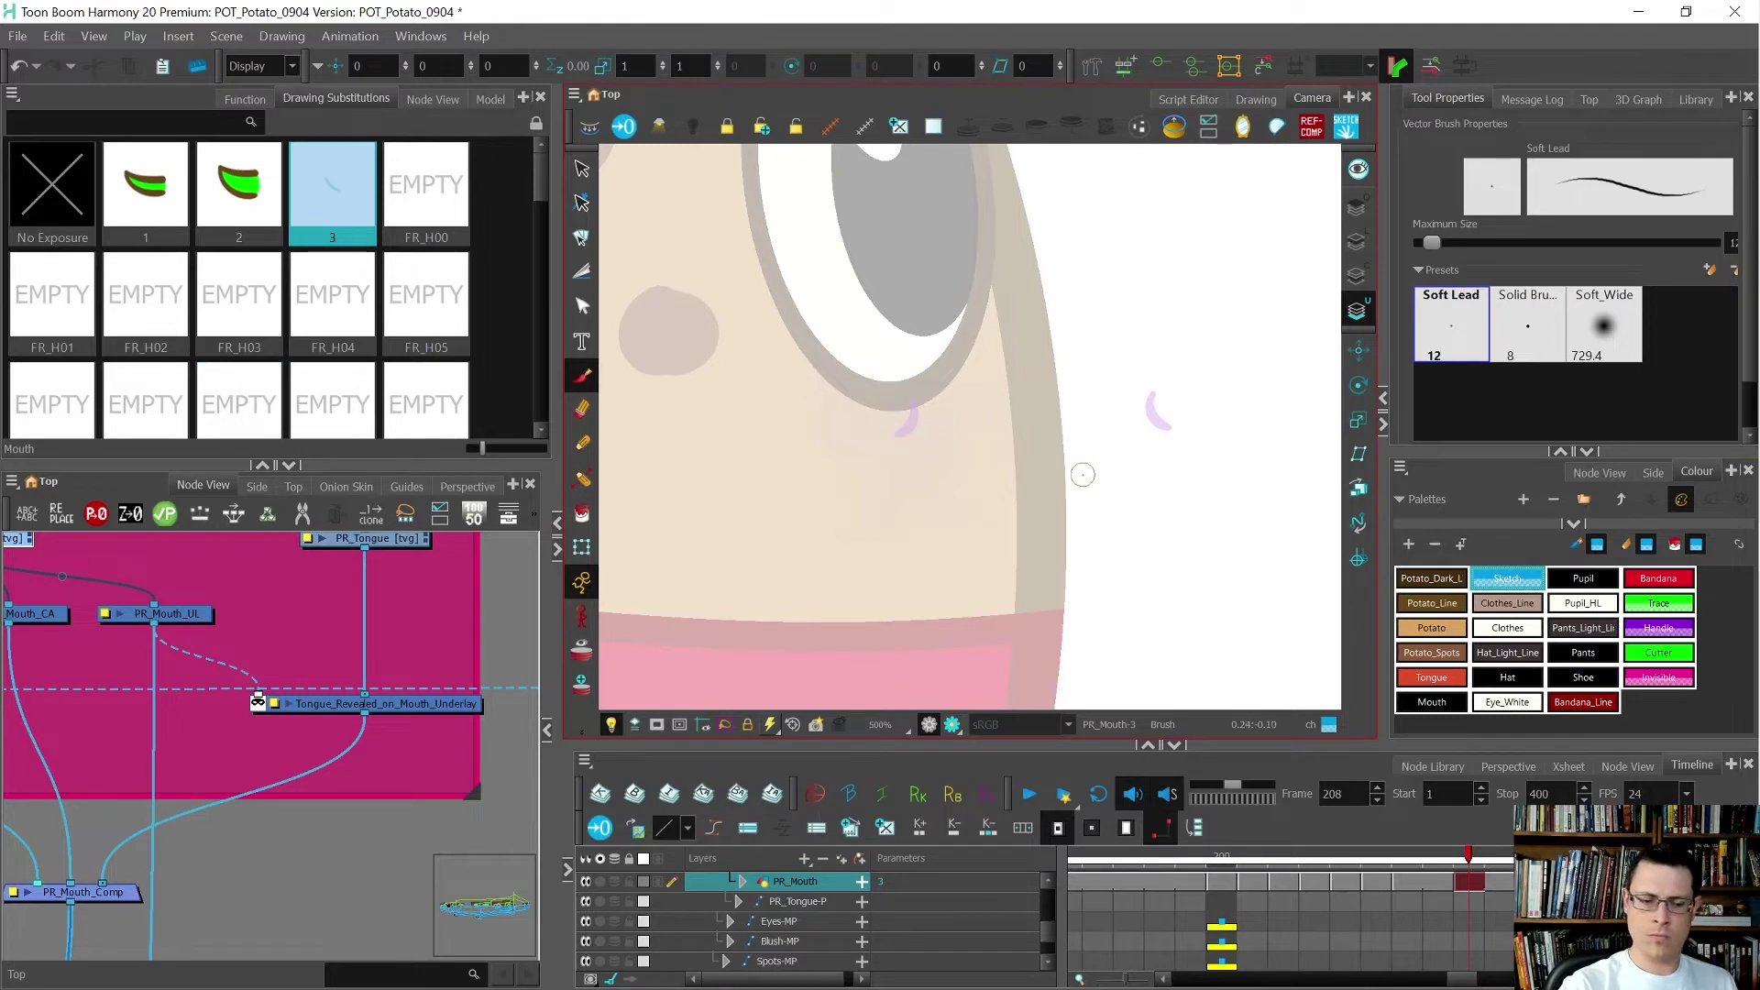
pyautogui.hotkey('ctrl', 'z')
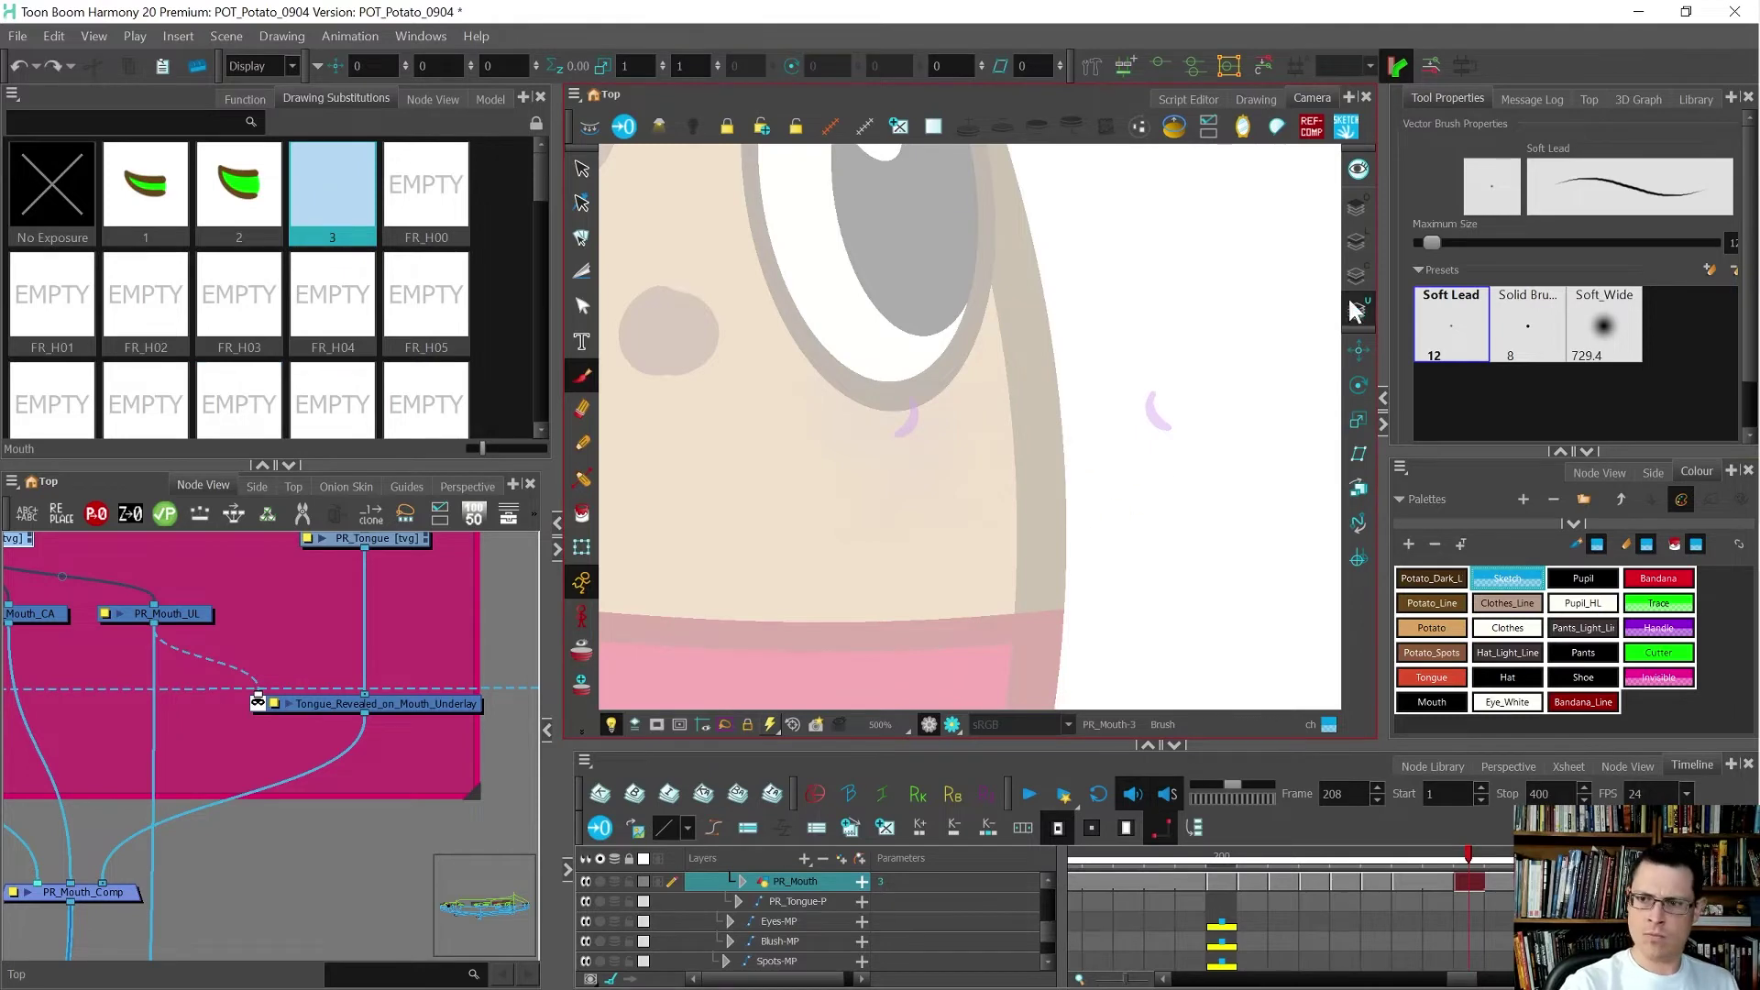
pyautogui.click(1356, 240)
pyautogui.click(1356, 275)
# - Sketch a protruding upper lip beyond the face edge at frame 208, plus the inward curve leading down to the lower lip
pyautogui.moveTo(1059, 407); pyautogui.dragTo(1141, 447)
pyautogui.press('f')
pyautogui.press('g')
pyautogui.press('f')
pyautogui.press('g')
pyautogui.moveTo(1100, 450); pyautogui.dragTo(1112, 535)
pyautogui.moveTo(1101, 449)
pyautogui.mouseDown()
pyautogui.moveTo(1082, 488)
pyautogui.moveTo(1115, 532)
pyautogui.mouseUp()
pyautogui.press('f')
pyautogui.press('g')
# - Thicken the upper lip sketch, draw the lower lip back to the face, and reinforce the curve between the lips
pyautogui.moveTo(1051, 394); pyautogui.dragTo(1080, 437)
pyautogui.press('f')
pyautogui.press('g')
pyautogui.moveTo(1115, 535)
pyautogui.mouseDown()
pyautogui.moveTo(1060, 588)
pyautogui.moveTo(1099, 540)
pyautogui.moveTo(1055, 598)
pyautogui.moveTo(1095, 546)
pyautogui.moveTo(1058, 601)
pyautogui.mouseUp()
pyautogui.press('f')
pyautogui.moveTo(1105, 515)
pyautogui.mouseDown()
pyautogui.moveTo(1053, 591)
pyautogui.moveTo(1089, 521)
pyautogui.mouseUp()
pyautogui.press('g')
pyautogui.press('f')
pyautogui.press('g')
pyautogui.moveTo(1102, 450)
pyautogui.mouseDown()
pyautogui.moveTo(1071, 503)
pyautogui.moveTo(1094, 537)
pyautogui.moveTo(1078, 530)
pyautogui.mouseUp()
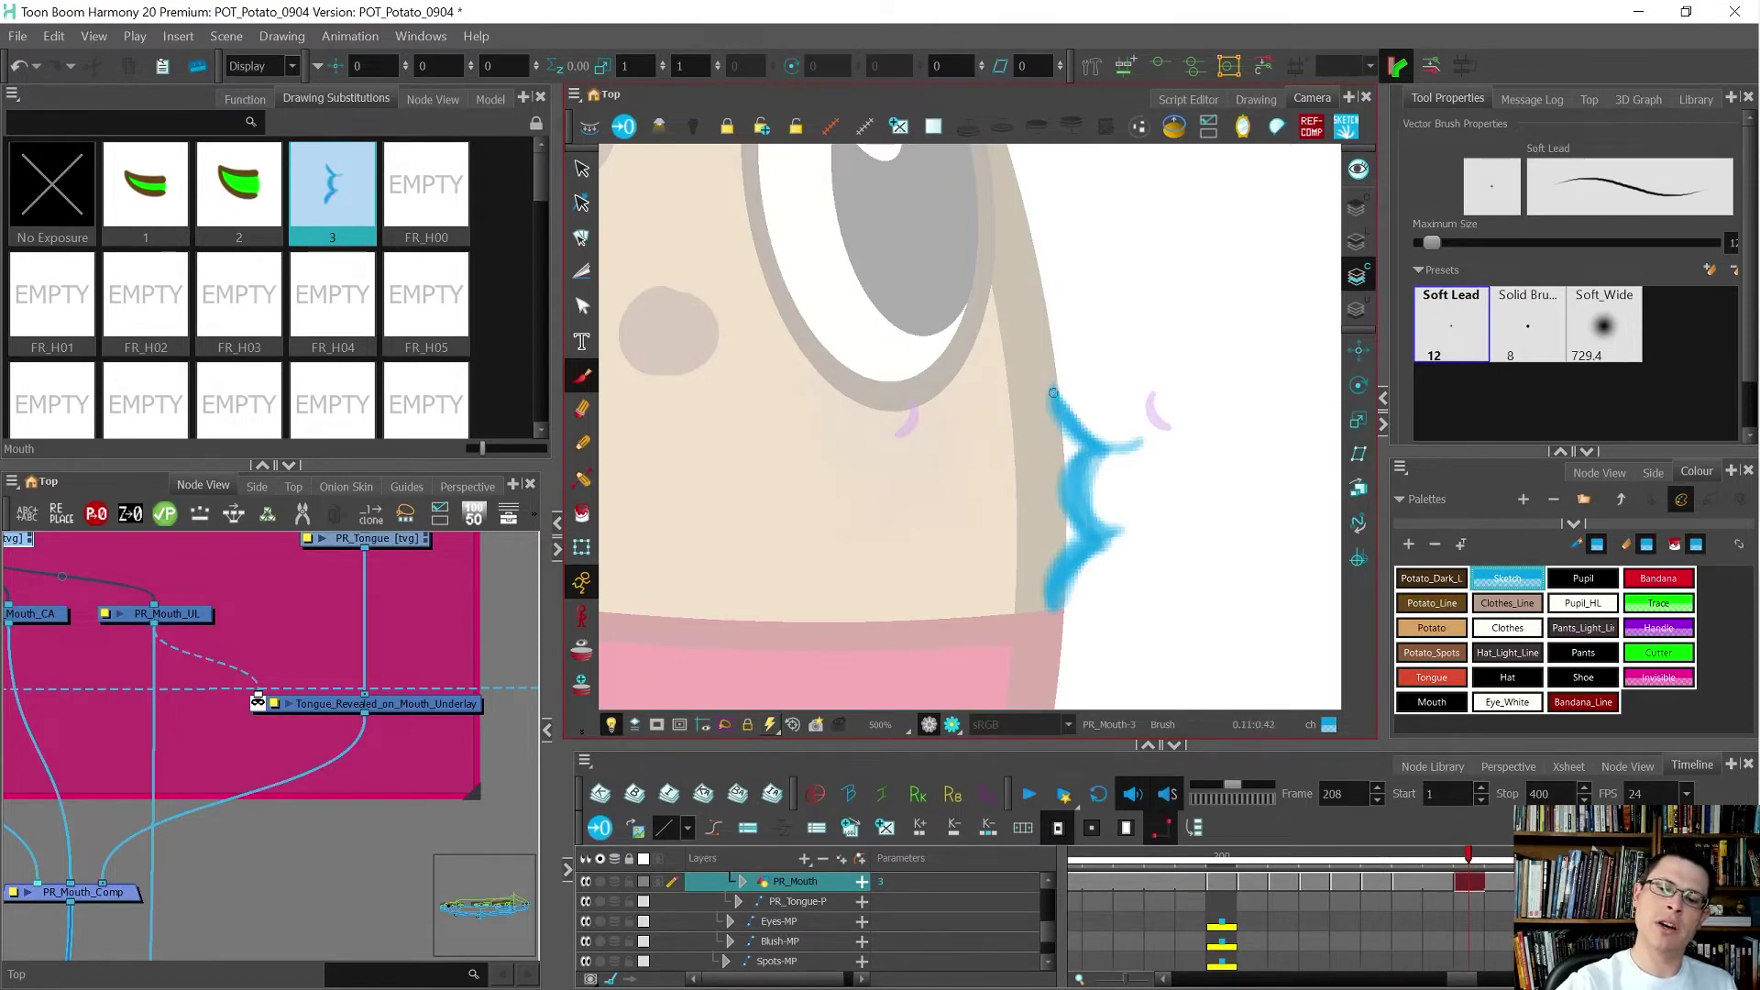
# - Flip between the puckered mouth sketch and its neighbouring drawings to compare the mouth shapes at different view sizes
pyautogui.press('f')
pyautogui.press('g')
pyautogui.press('f')
pyautogui.press('g')
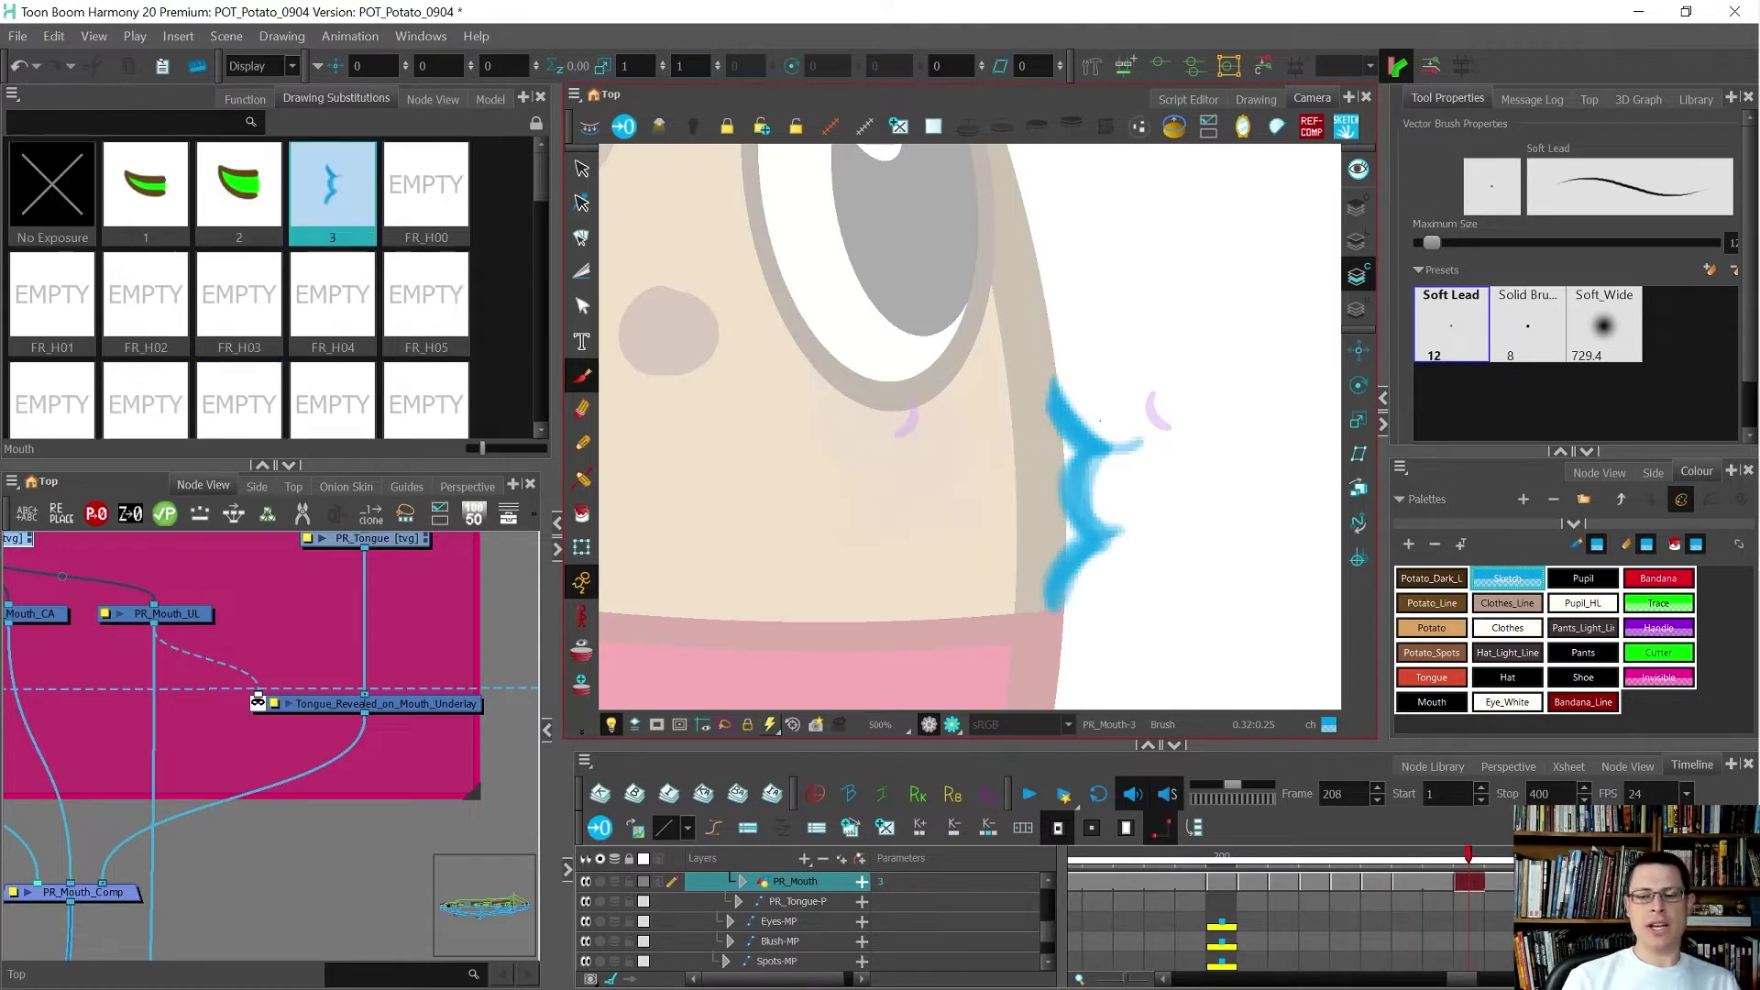
pyautogui.scroll(-5, 1082, 449)
pyautogui.press('f')
pyautogui.press('g')
pyautogui.press('f')
pyautogui.press('g')
pyautogui.press('f')
pyautogui.press('g')
pyautogui.press('f')
pyautogui.press('g')
pyautogui.press('f')
pyautogui.press('g')
pyautogui.press('f')
pyautogui.press('g')
pyautogui.scroll(4, 1085, 450)
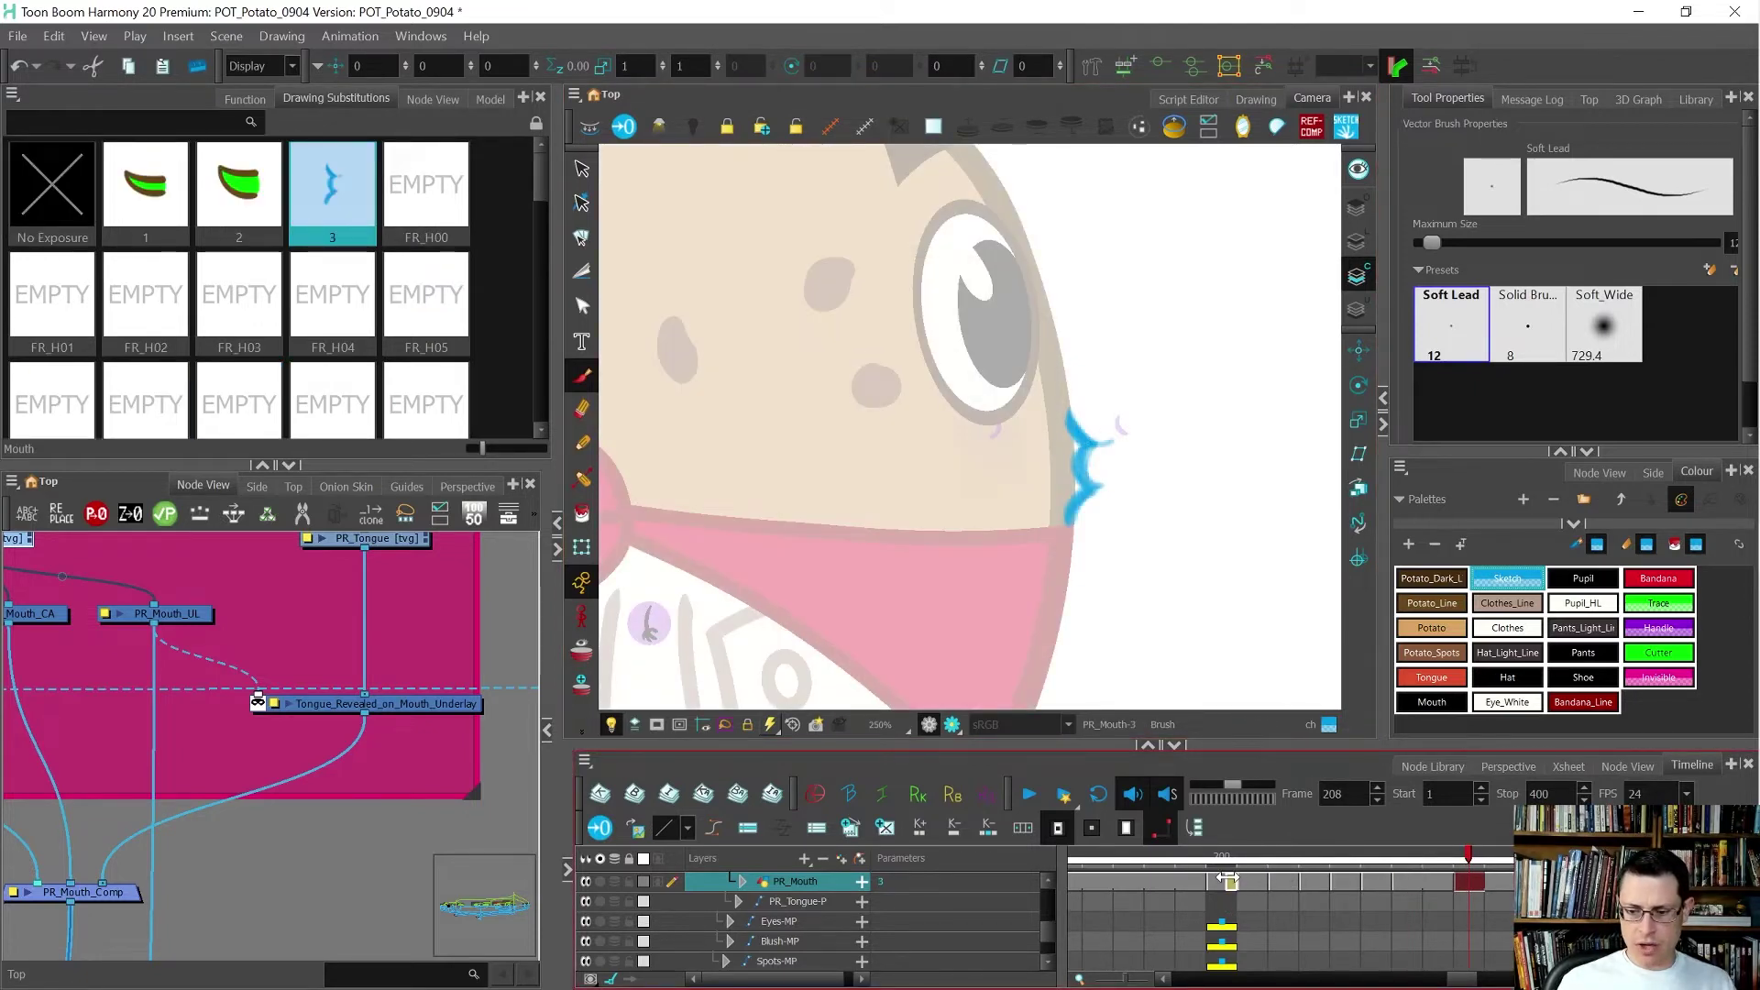
# - Mark the closed mouth drawing at frame 201 of the PR_Mouth layer in red
pyautogui.press('f')
pyautogui.press('f')
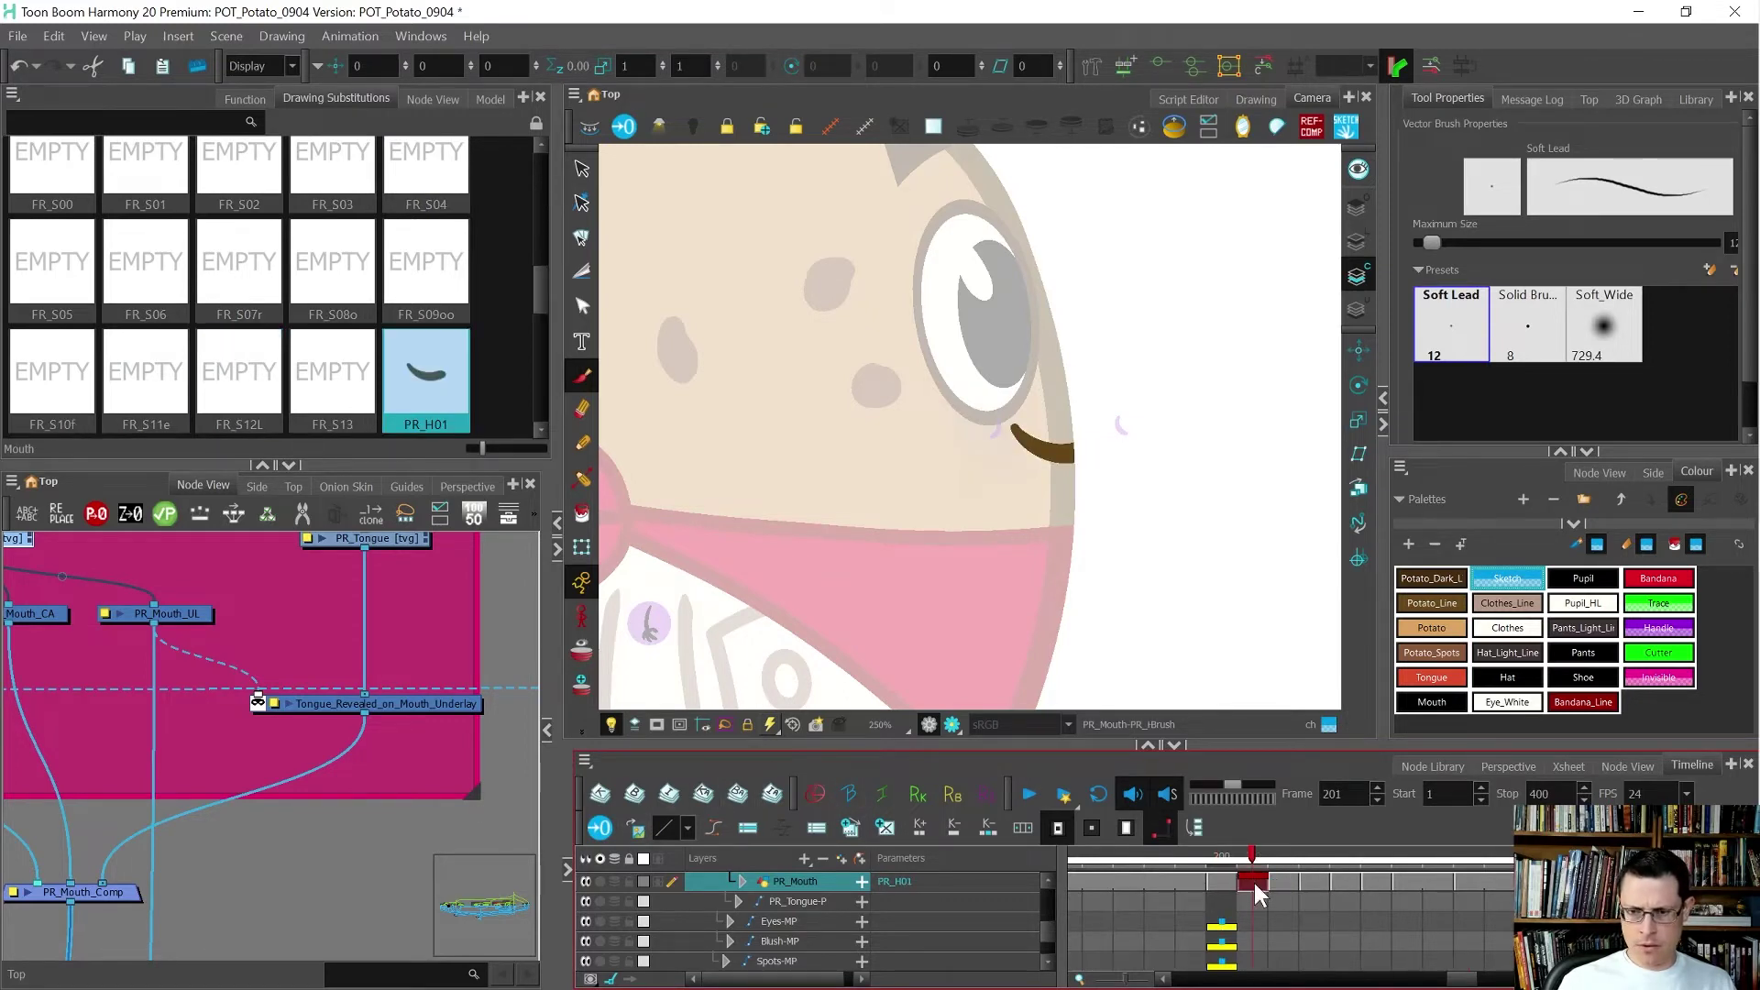
pyautogui.press('g')
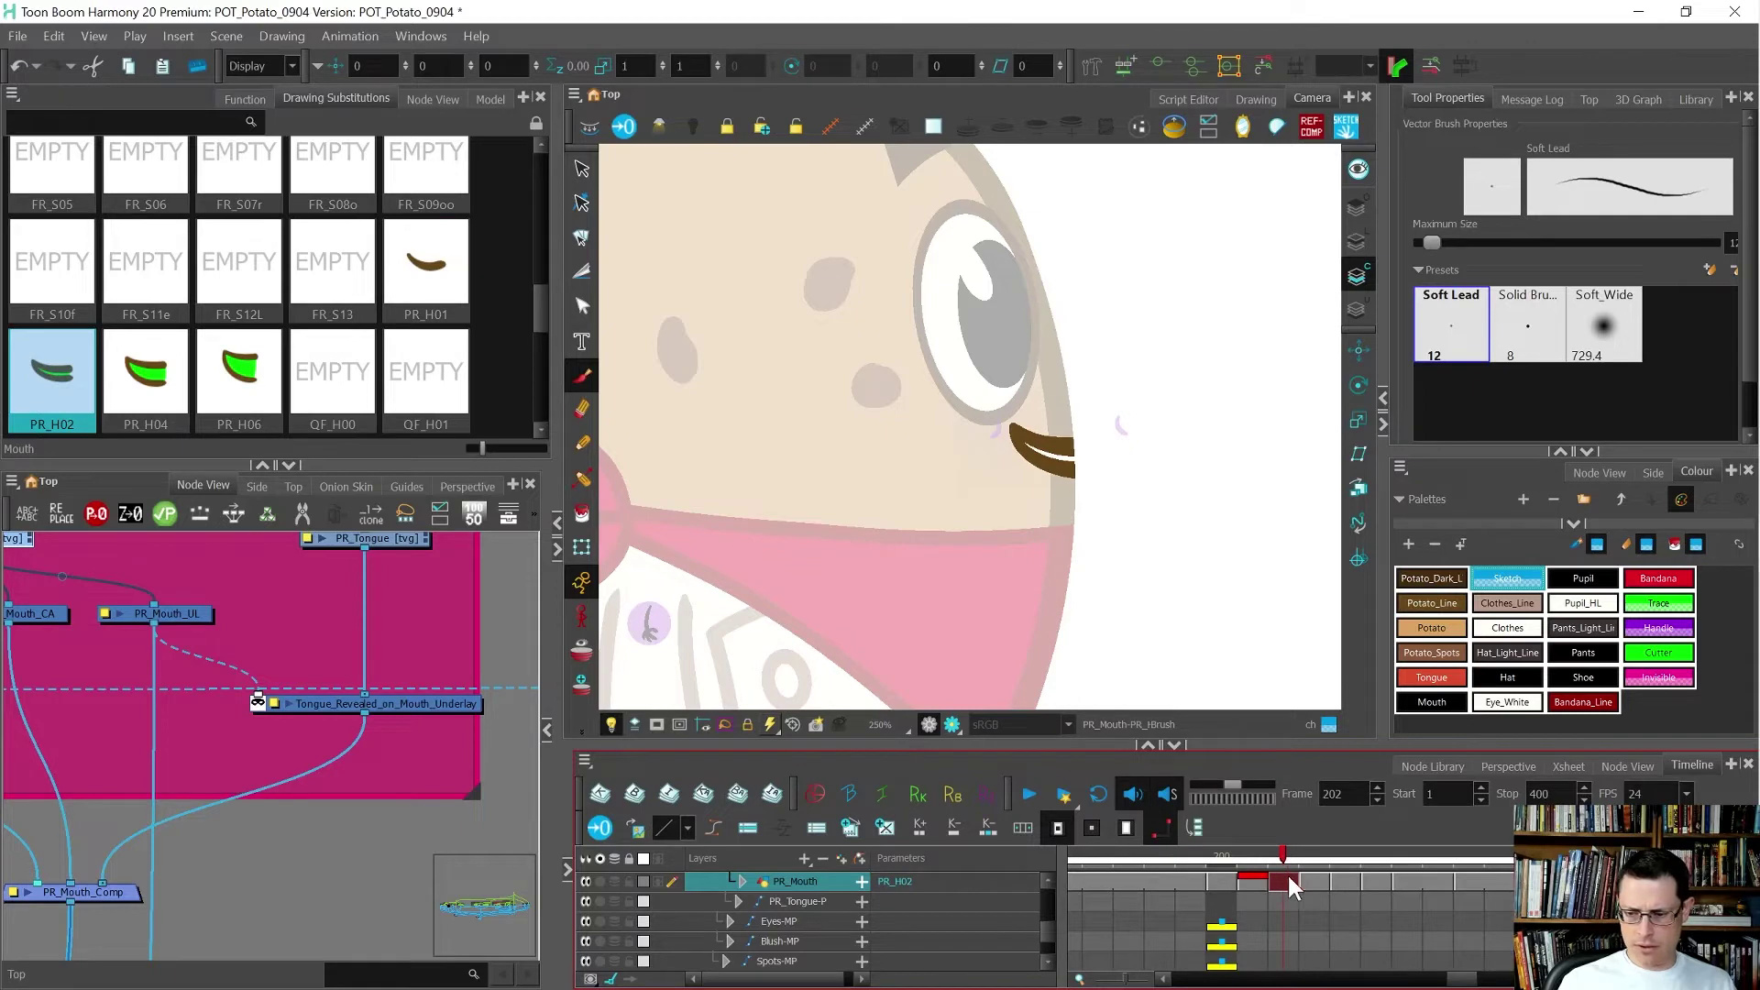
# - Step between frames 208 and 209 of the PR_Mouth layer to check the puckered mouth sketch
pyautogui.click(1470, 883)
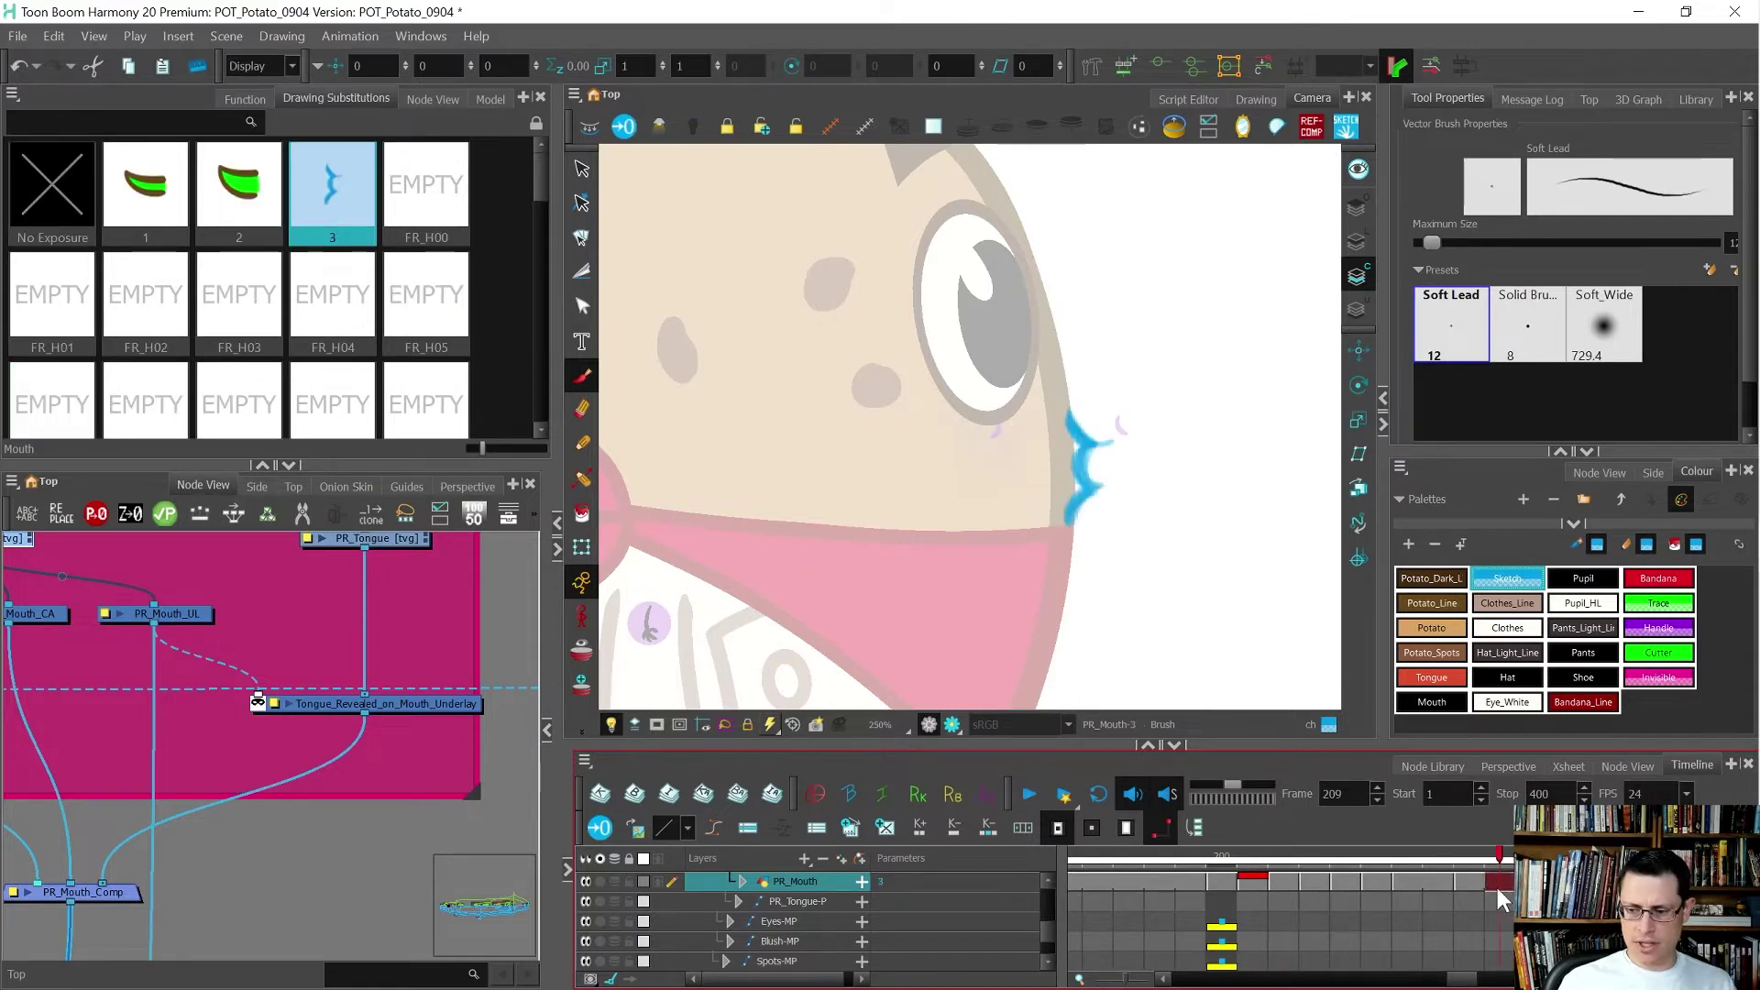
pyautogui.press('g')
pyautogui.press('g')
pyautogui.press('f')
pyautogui.press('f')
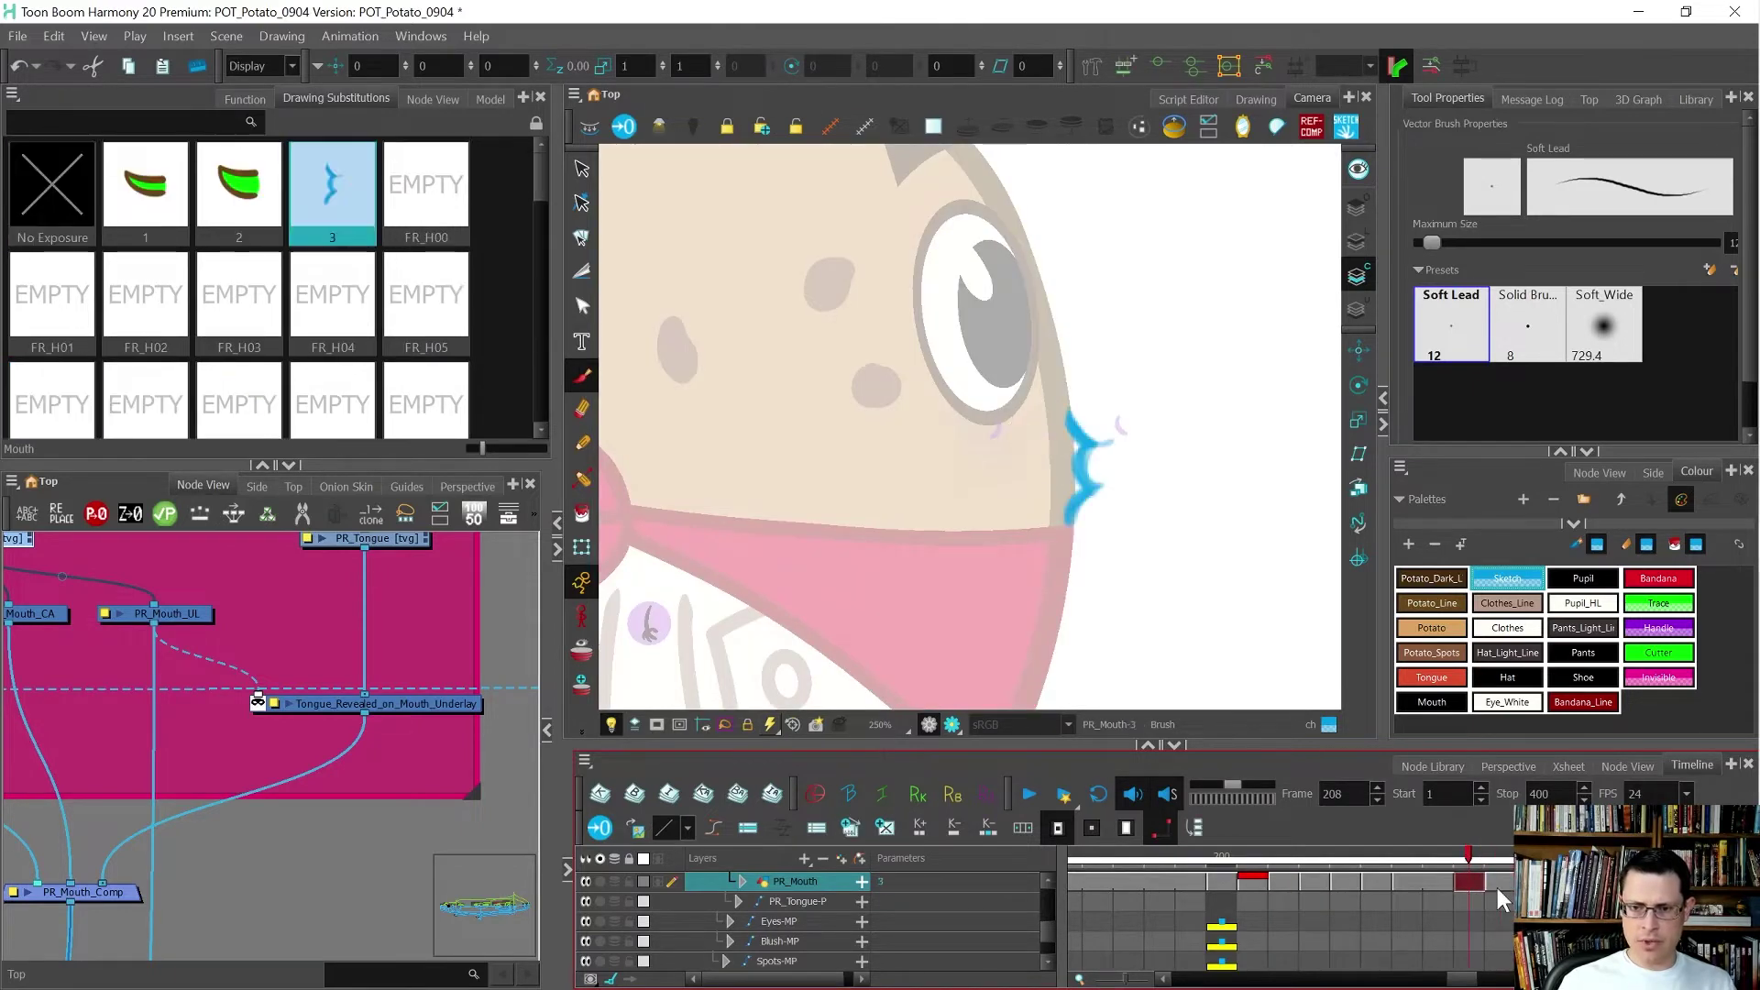
pyautogui.click(1498, 885)
pyautogui.press(',')
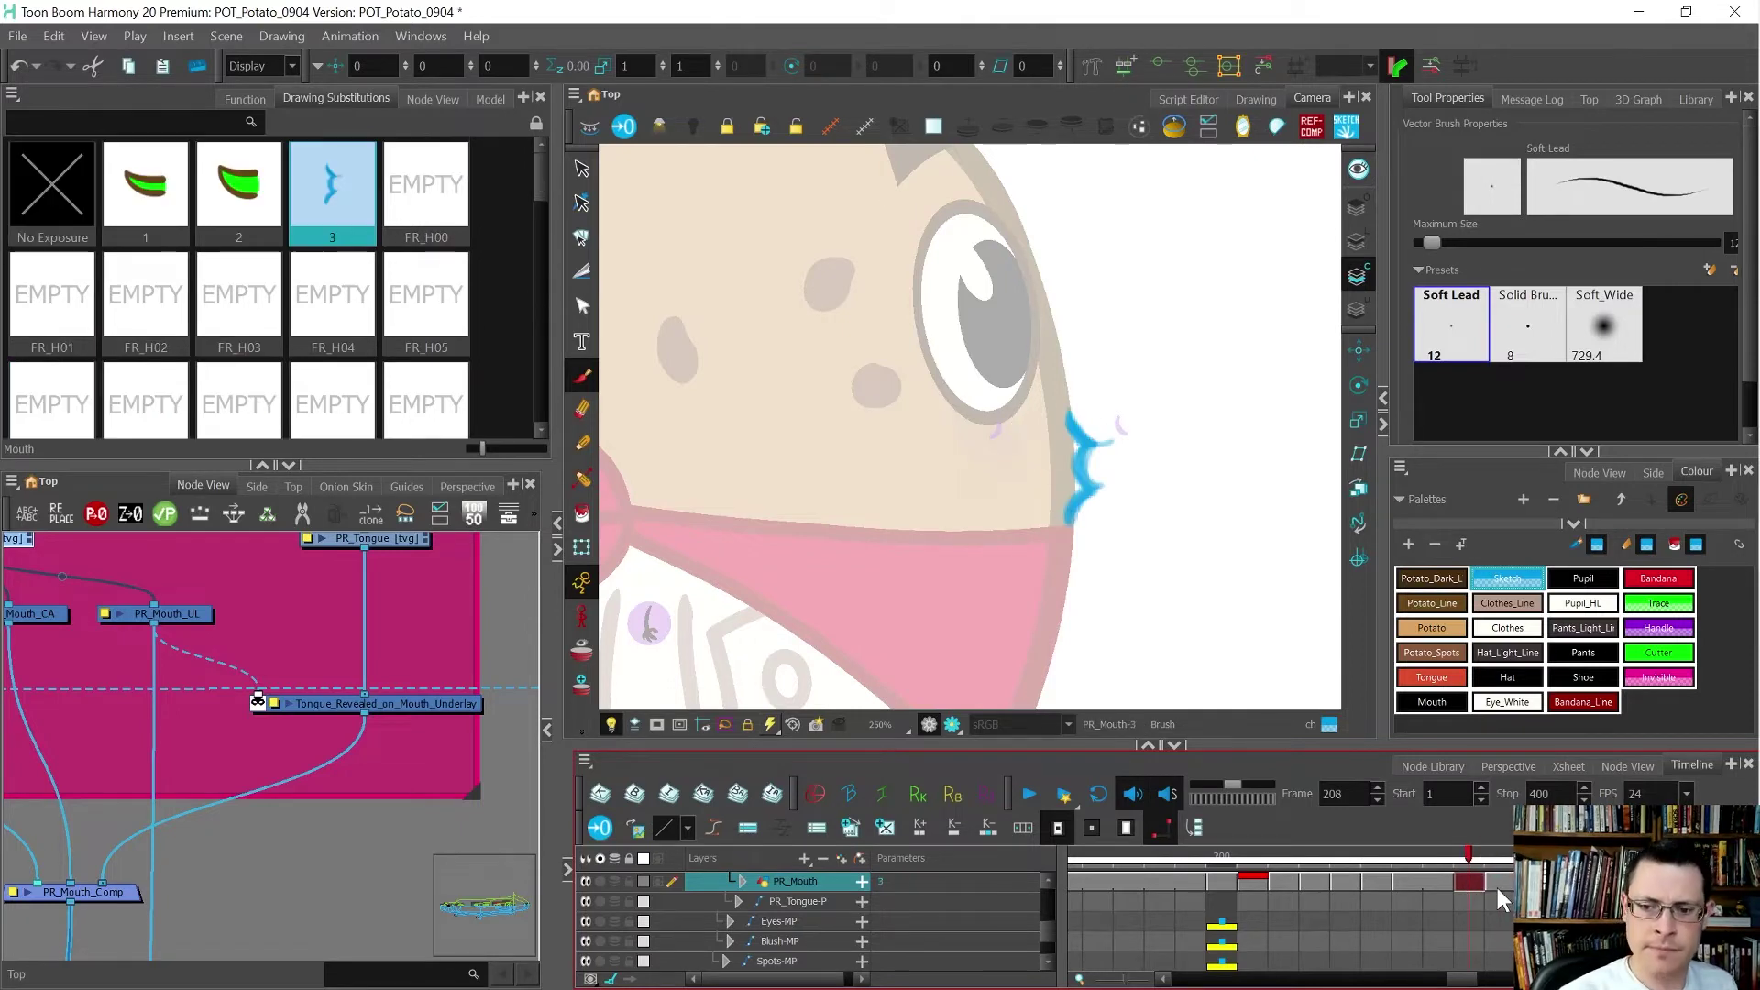
# - Squash the puckered mouth sketch vertically and flip between it and the neighbouring frame to compare the shapes
pyautogui.hotkey('alt', 's')
pyautogui.click(1078, 523)
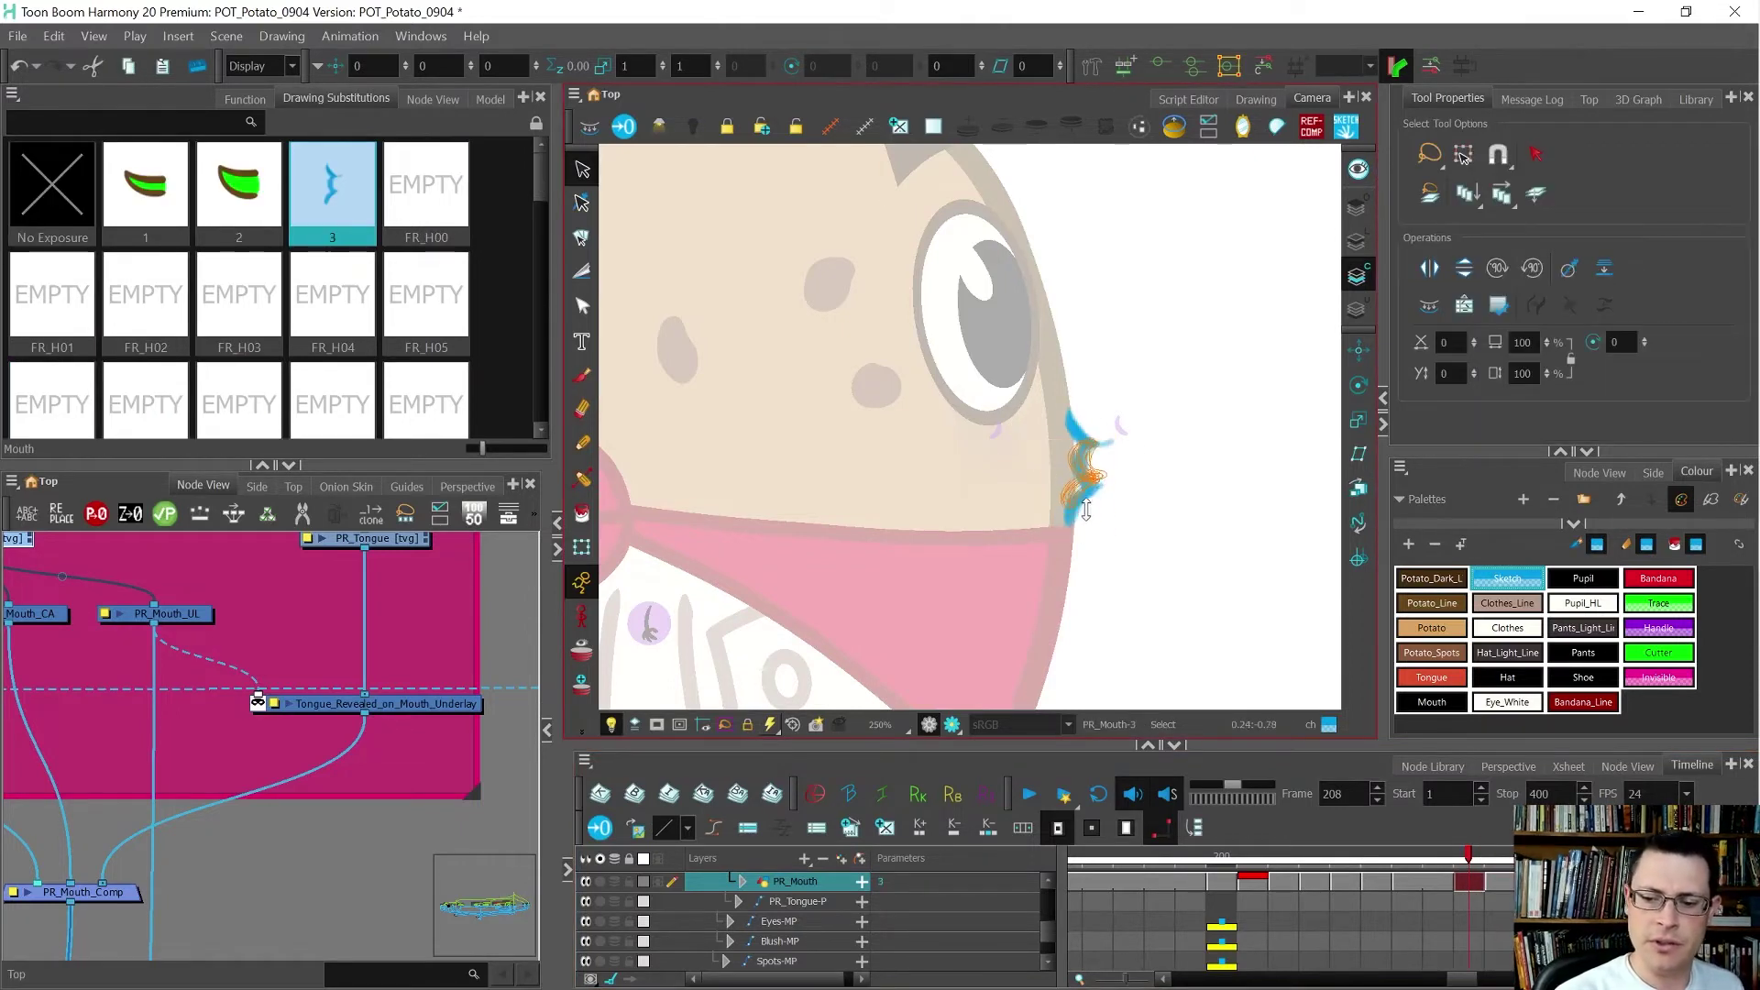
pyautogui.click(1111, 566)
pyautogui.press('.')
pyautogui.press(',')
pyautogui.press('.')
pyautogui.press(',')
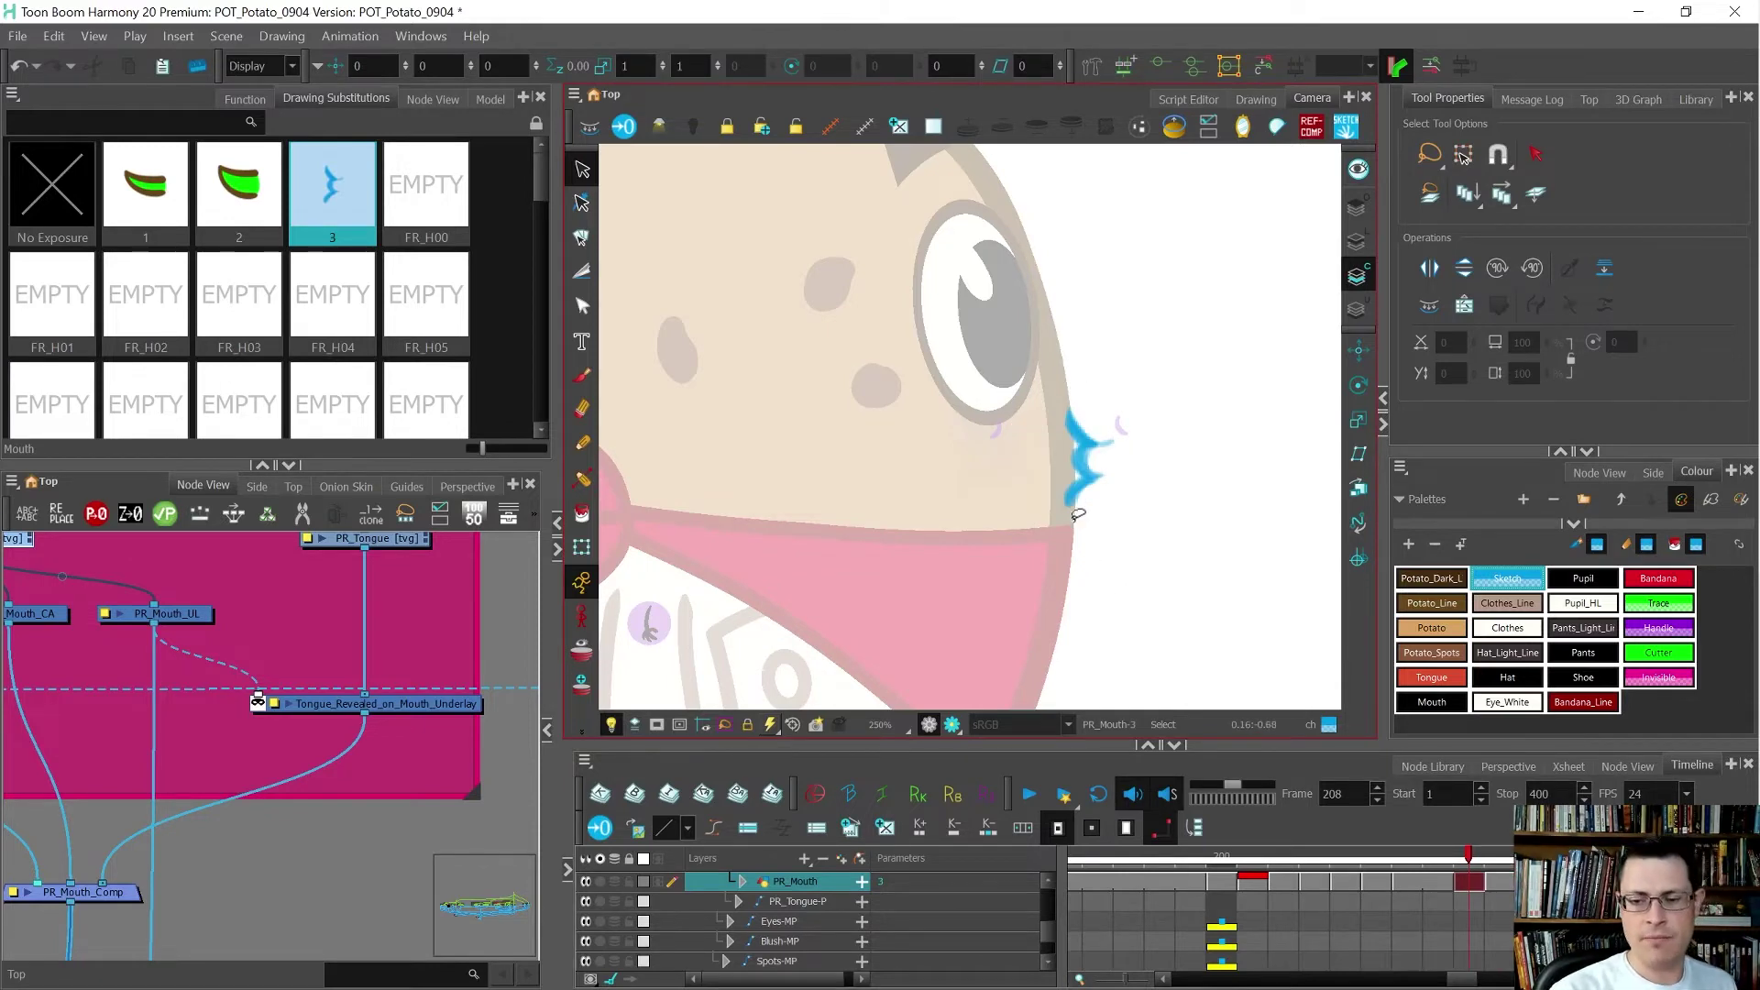
# - Rework the puckered lips sketch closer to the face edge with the brush, and compare it with the preceding frame
pyautogui.hotkey('alt', '/')
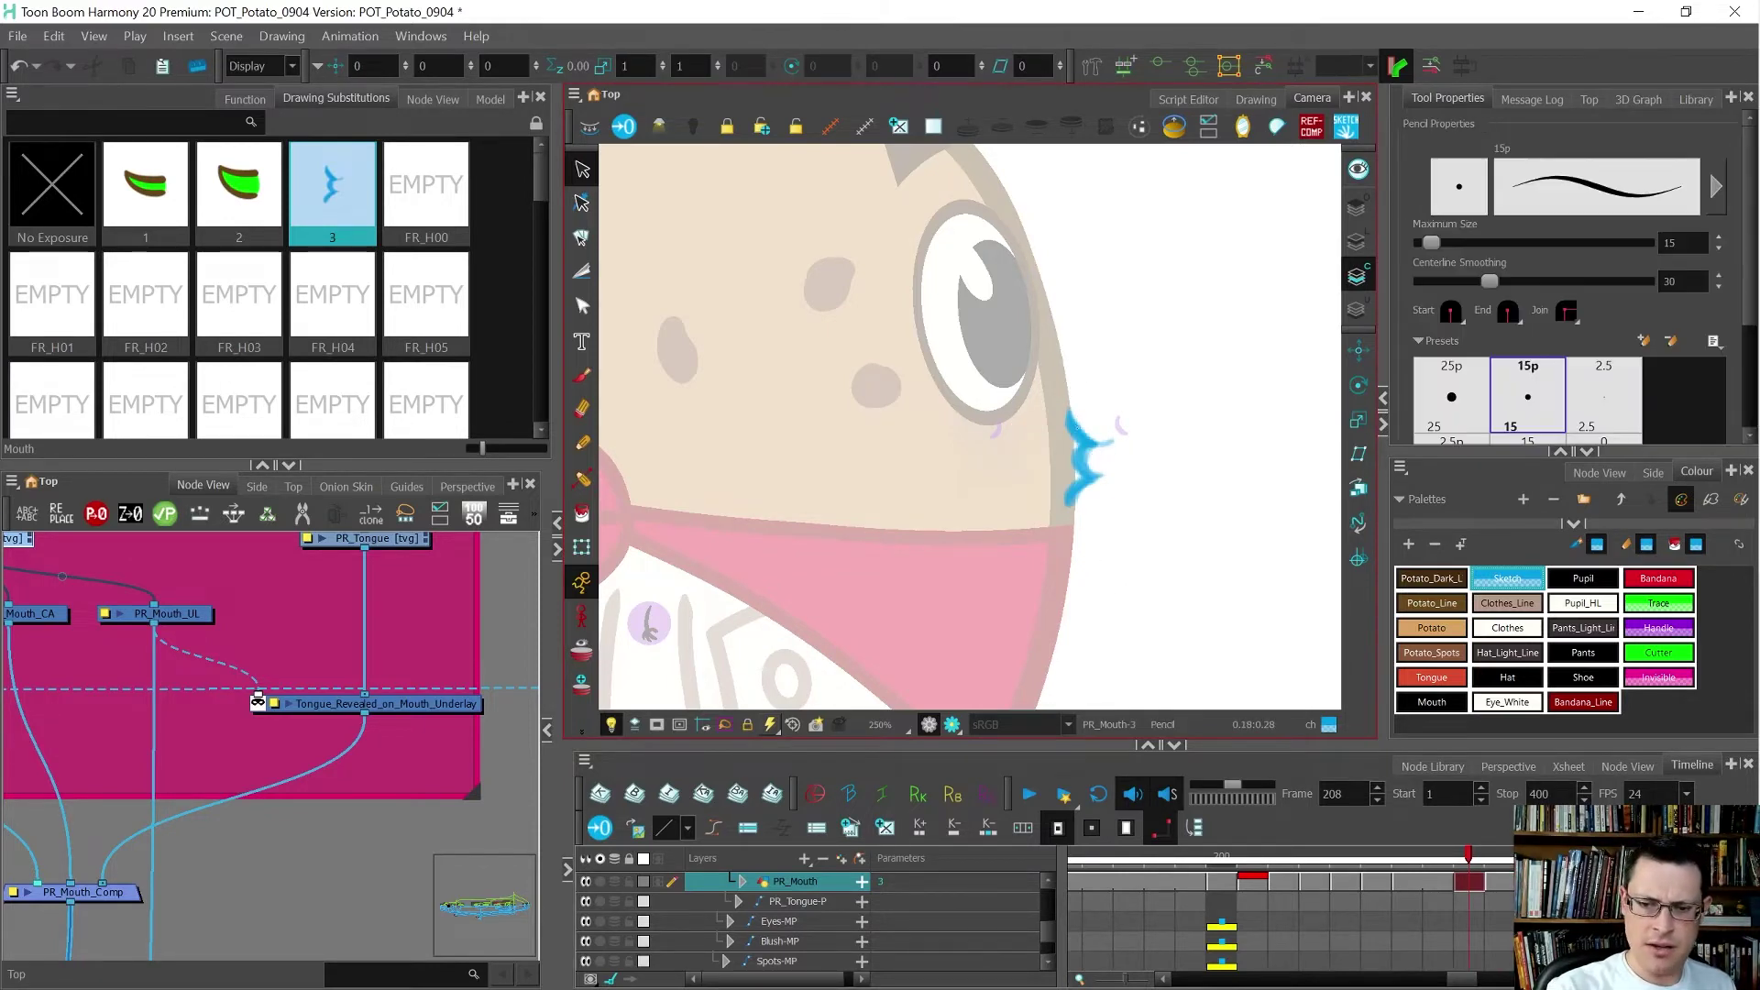
pyautogui.hotkey('alt', 'b')
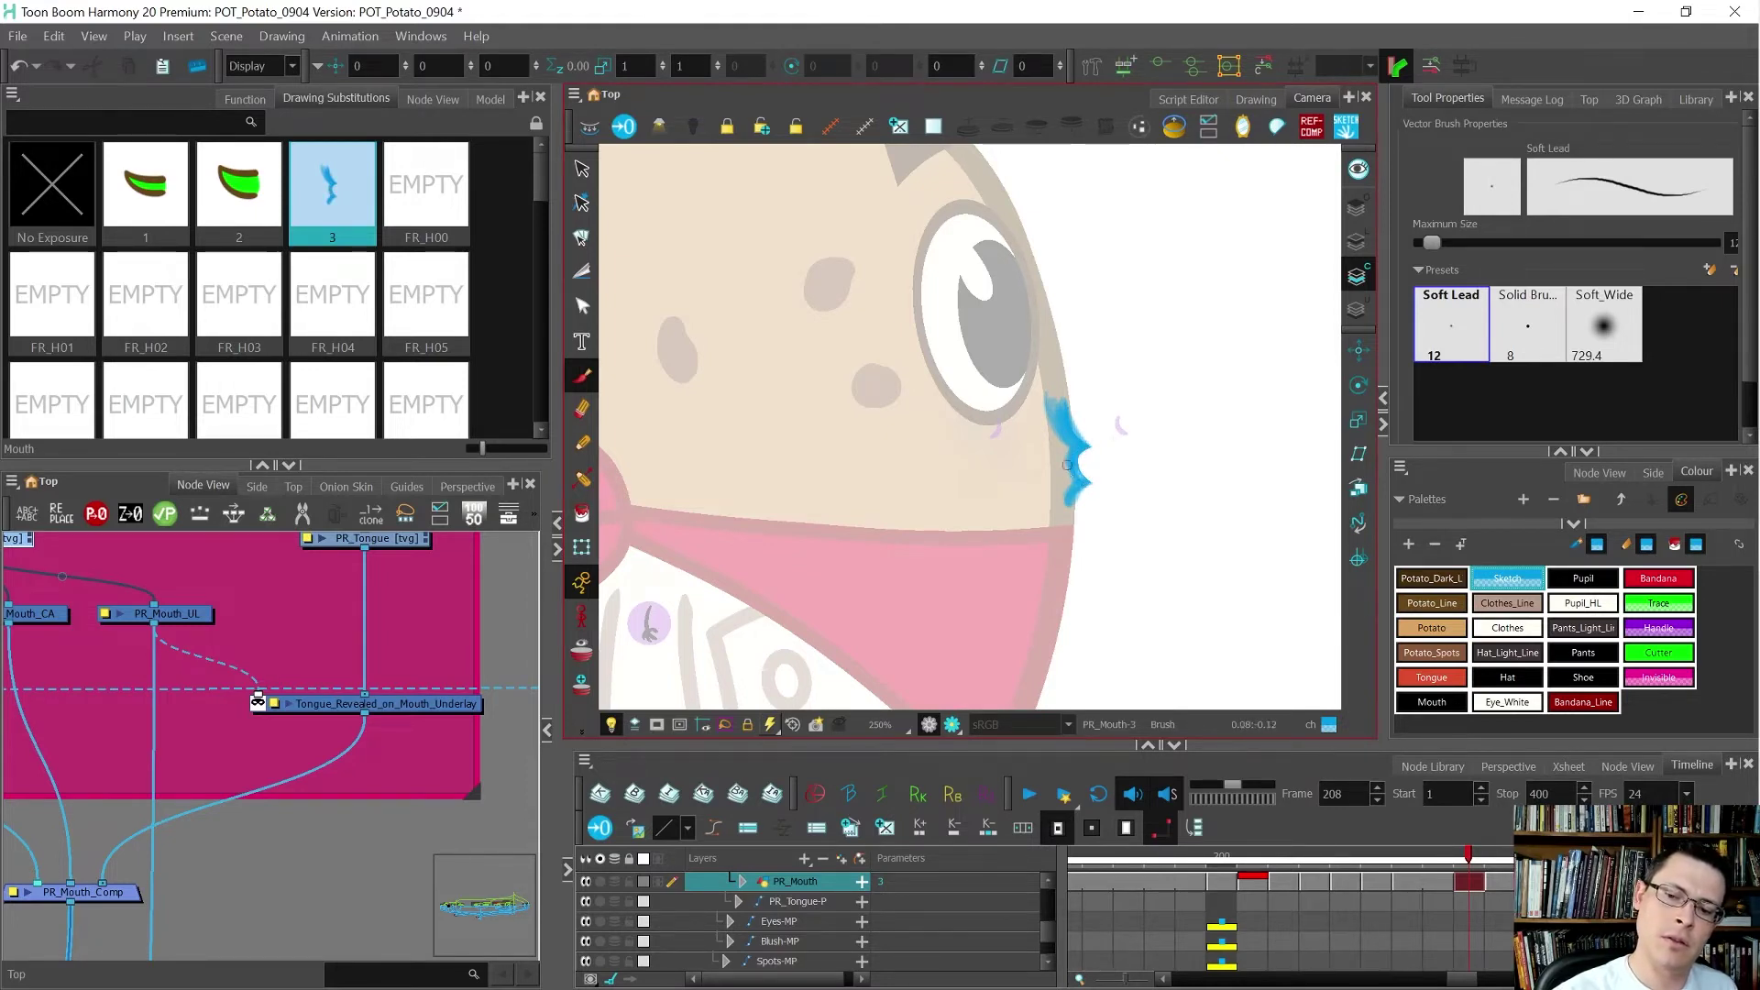
pyautogui.moveTo(1072, 484); pyautogui.dragTo(1052, 507)
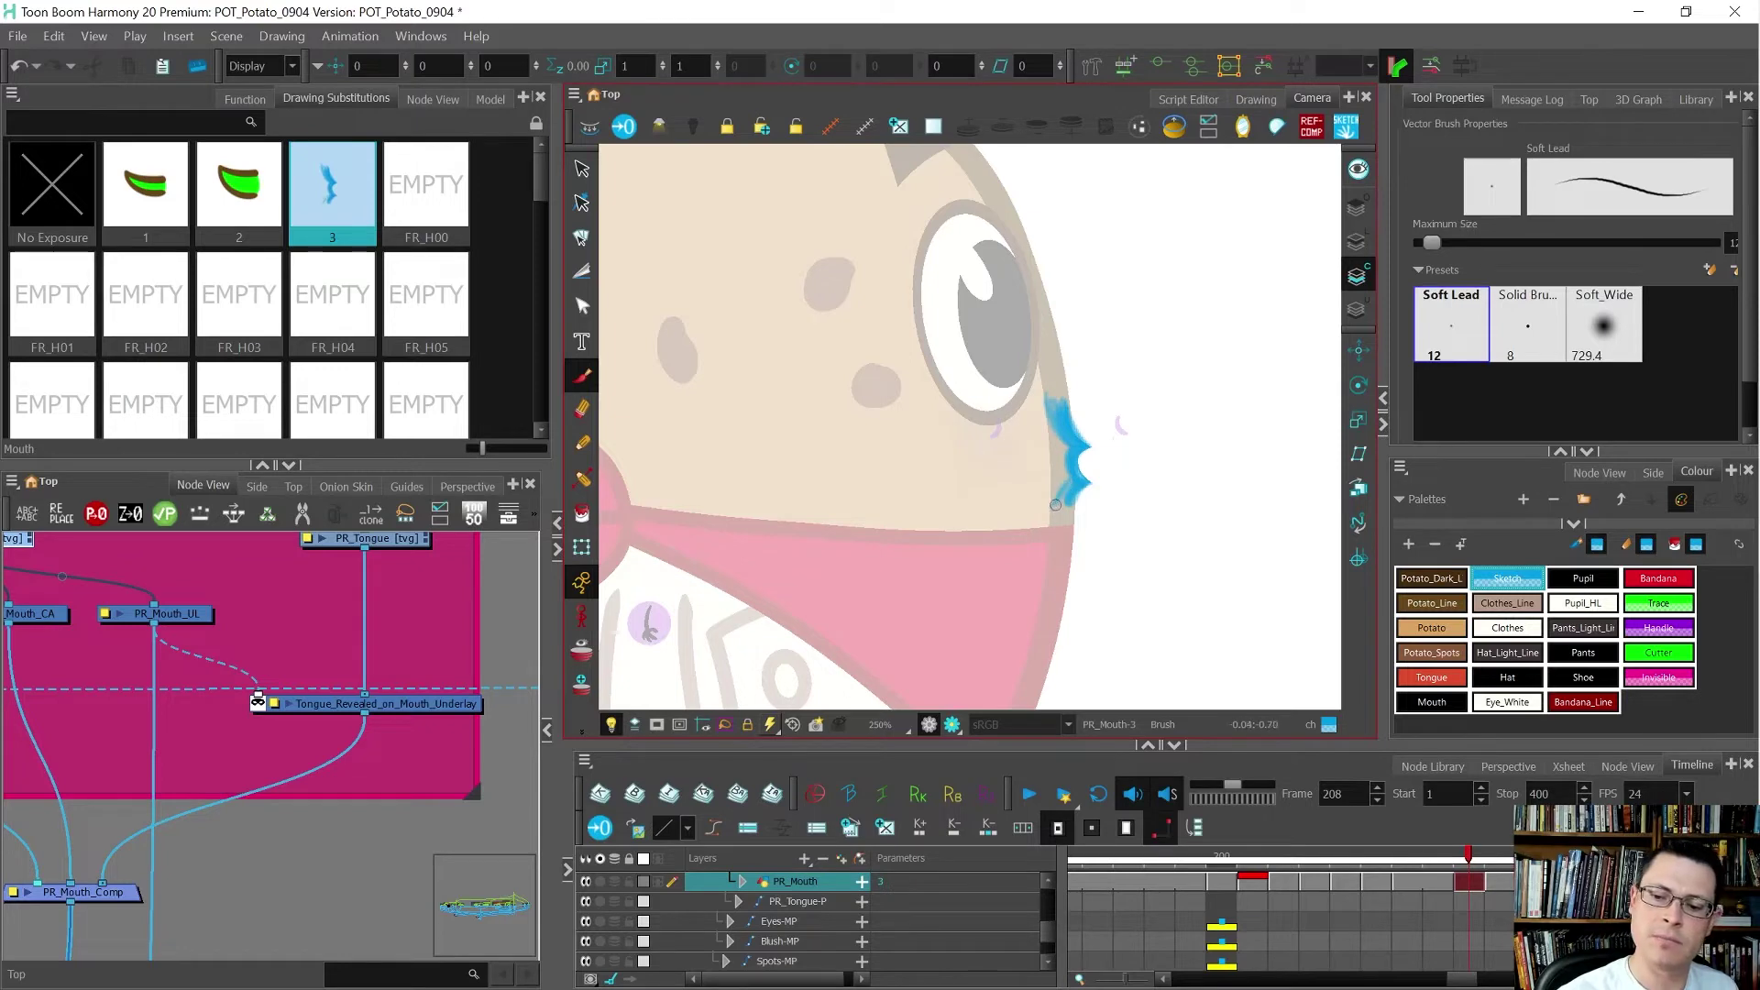
pyautogui.press(',')
pyautogui.press('.')
pyautogui.press(',')
pyautogui.press('.')
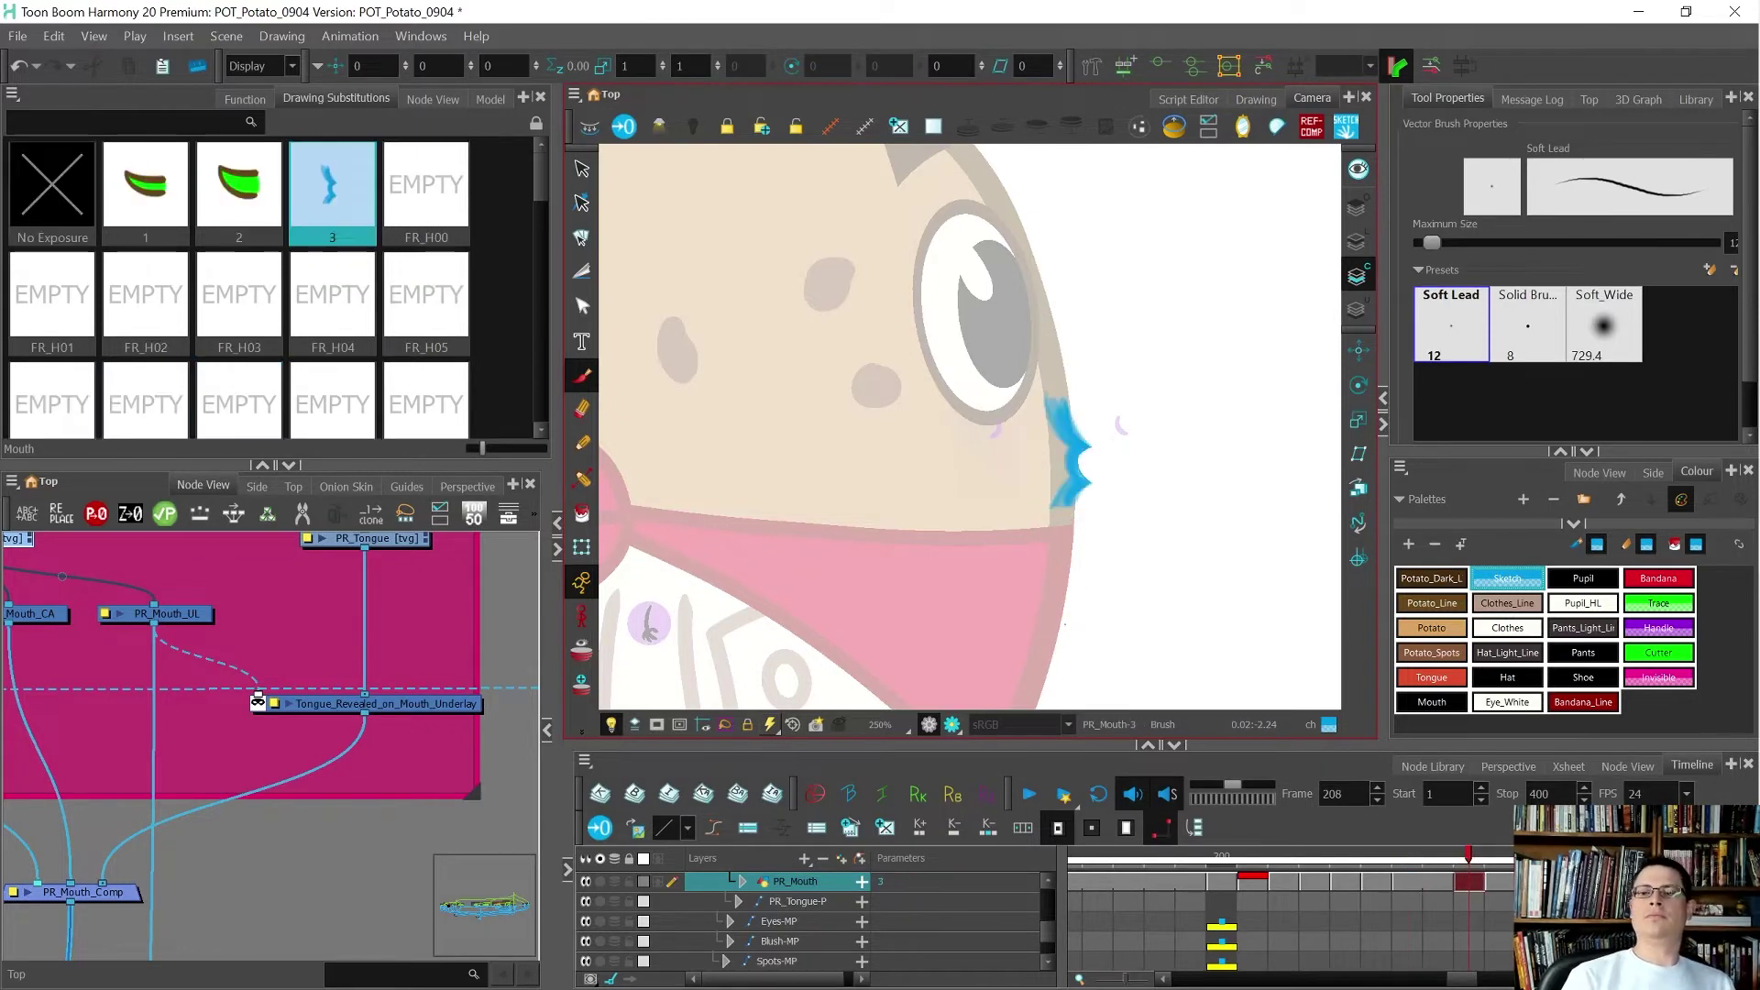
# - Shift the whole puckered mouth sketch slightly upward along the face edge and check it against the preceding frame
pyautogui.hotkey('alt', 's')
pyautogui.hotkey('ctrl', 'a')
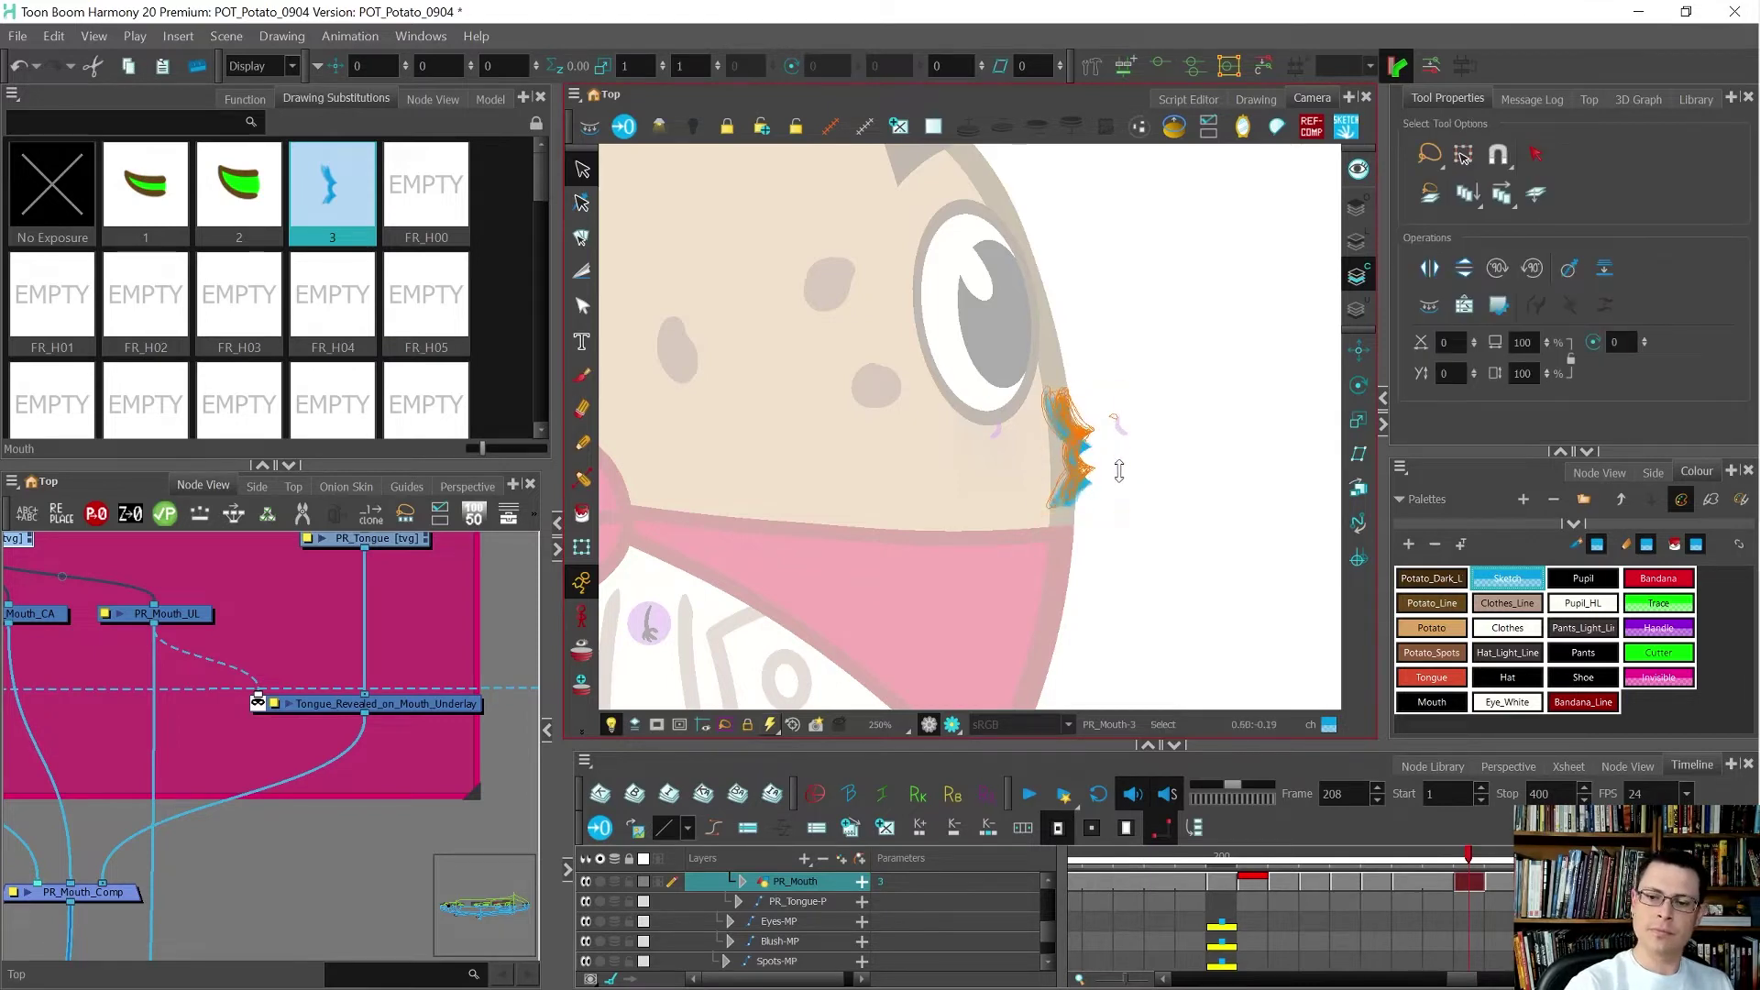
pyautogui.click(1108, 552)
pyautogui.press(',')
pyautogui.press('.')
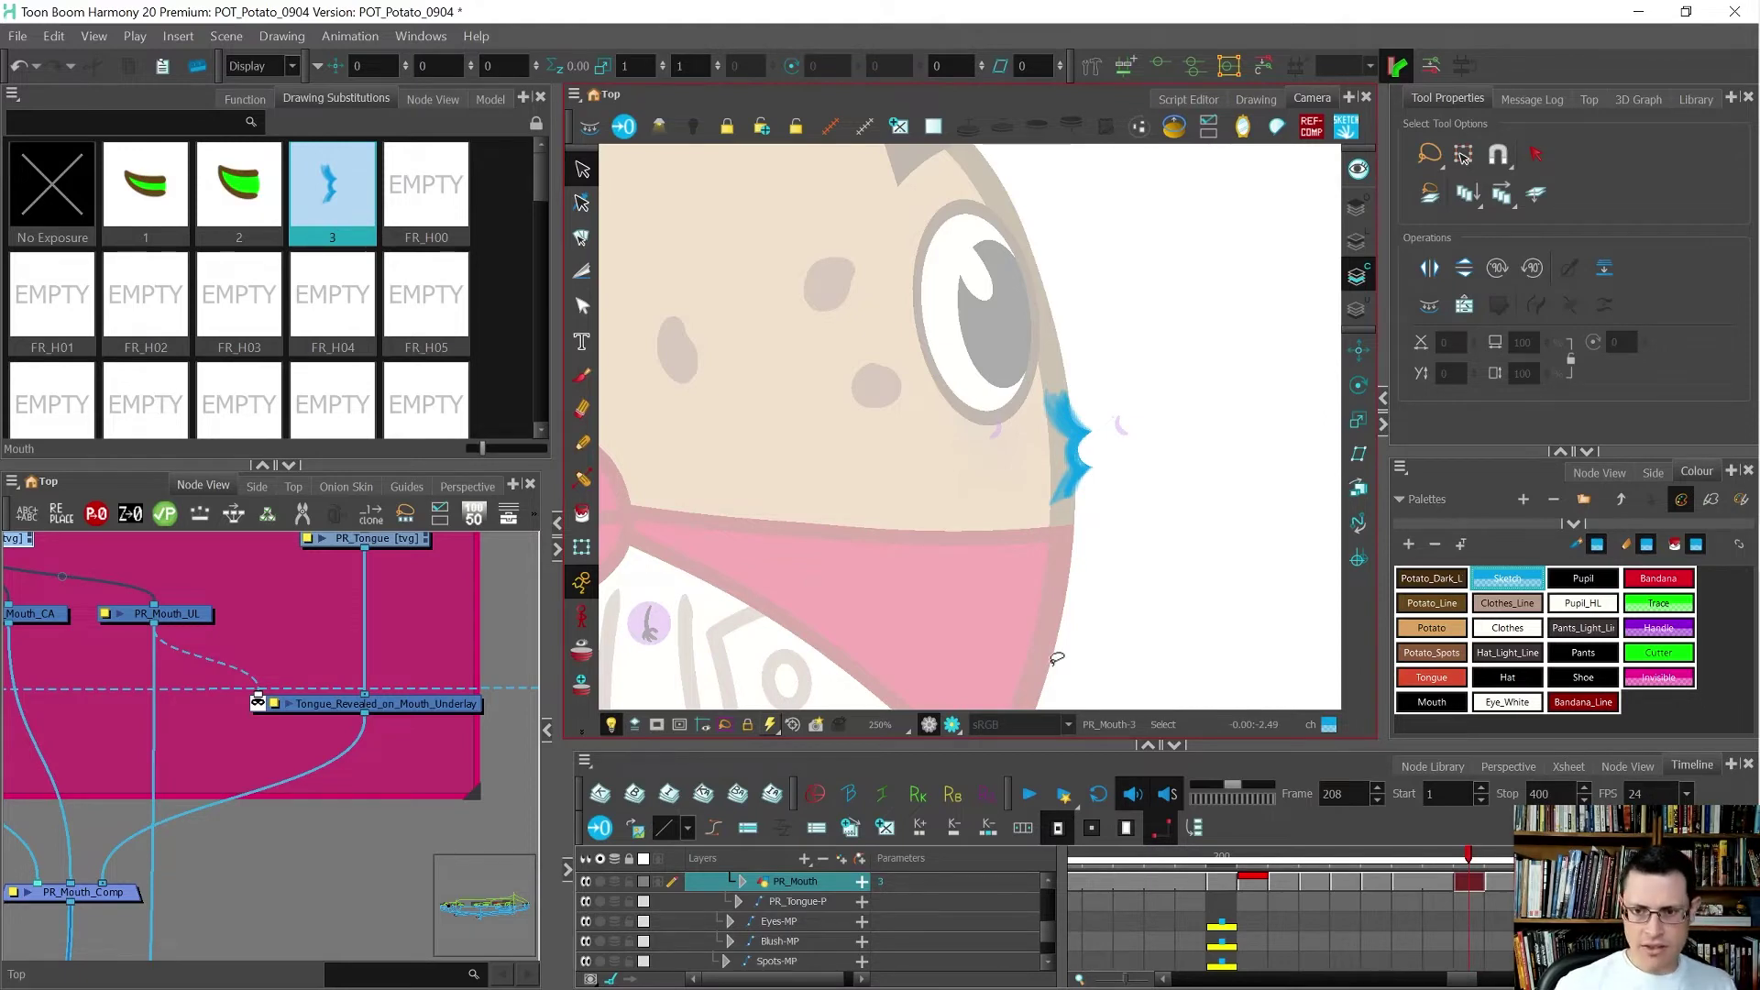
# - Draw the upper lip, lower lip and connecting curve over the sketch with the 25p pencil in the Potato_Line colour
pyautogui.hotkey('alt', 'x')
pyautogui.scroll(2, 1082, 413)
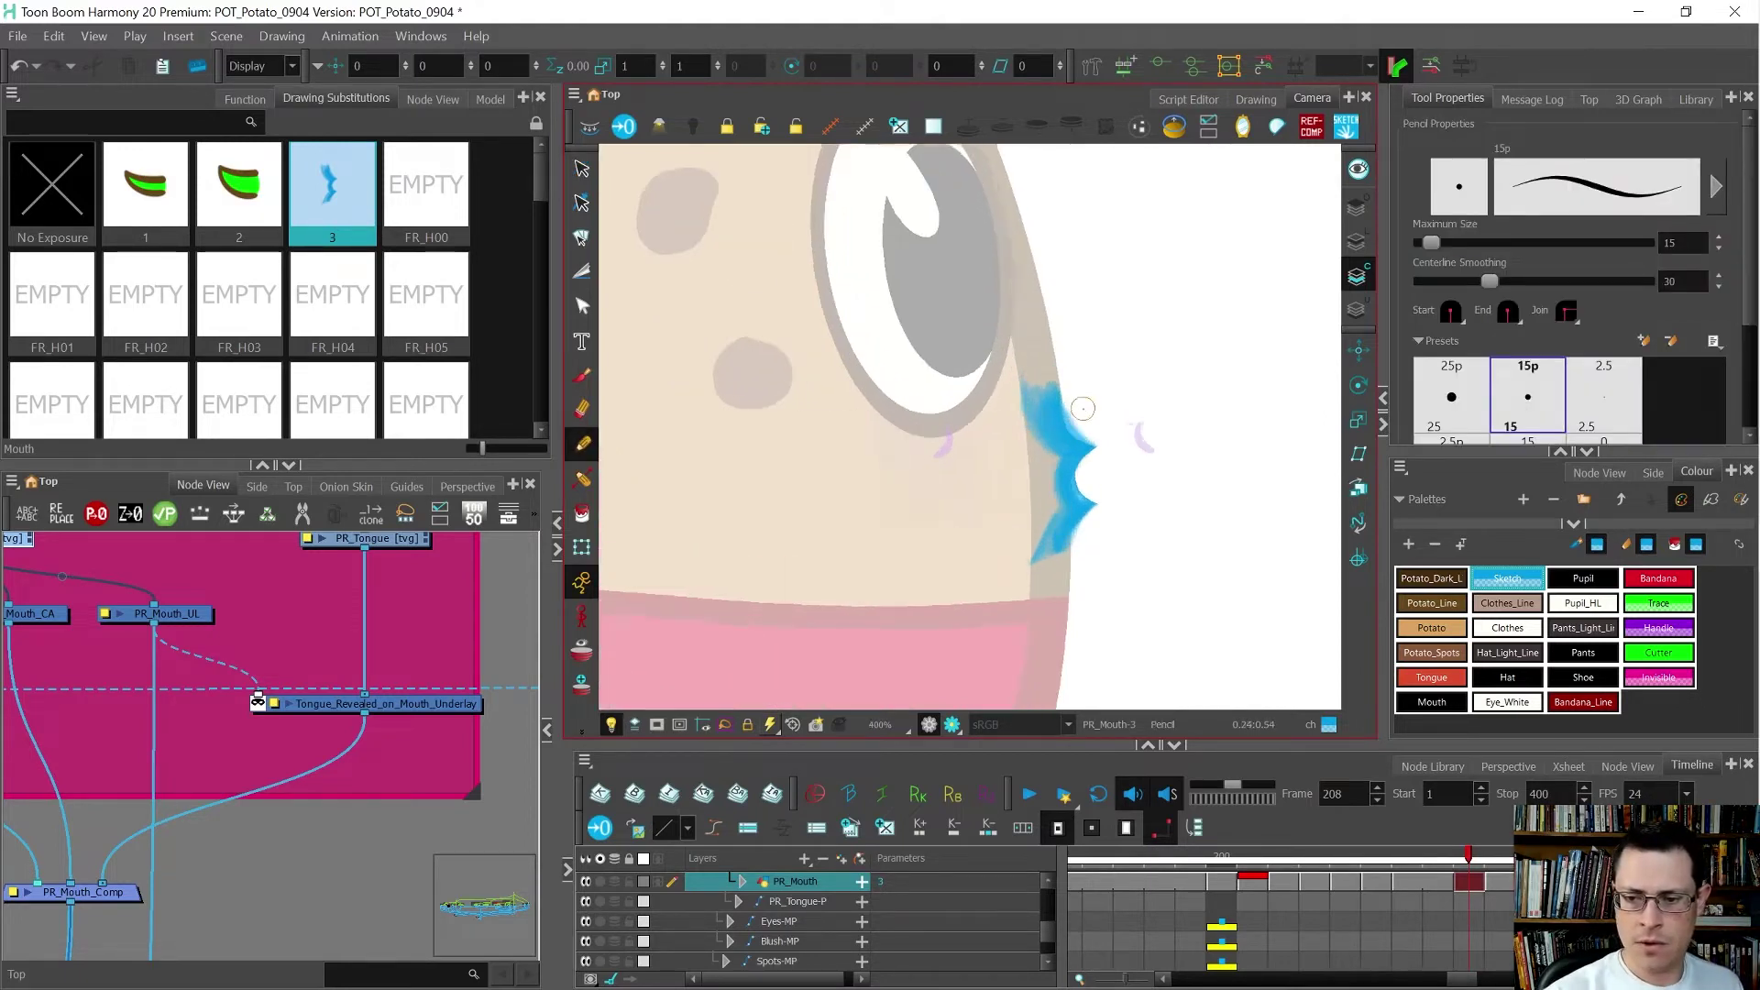
pyautogui.moveTo(1136, 461); pyautogui.dragTo(1054, 448)
pyautogui.click(1451, 385)
pyautogui.moveTo(981, 320)
pyautogui.mouseDown()
pyautogui.moveTo(1018, 385)
pyautogui.moveTo(1183, 440)
pyautogui.mouseUp()
pyautogui.hotkey('ctrl', 'z')
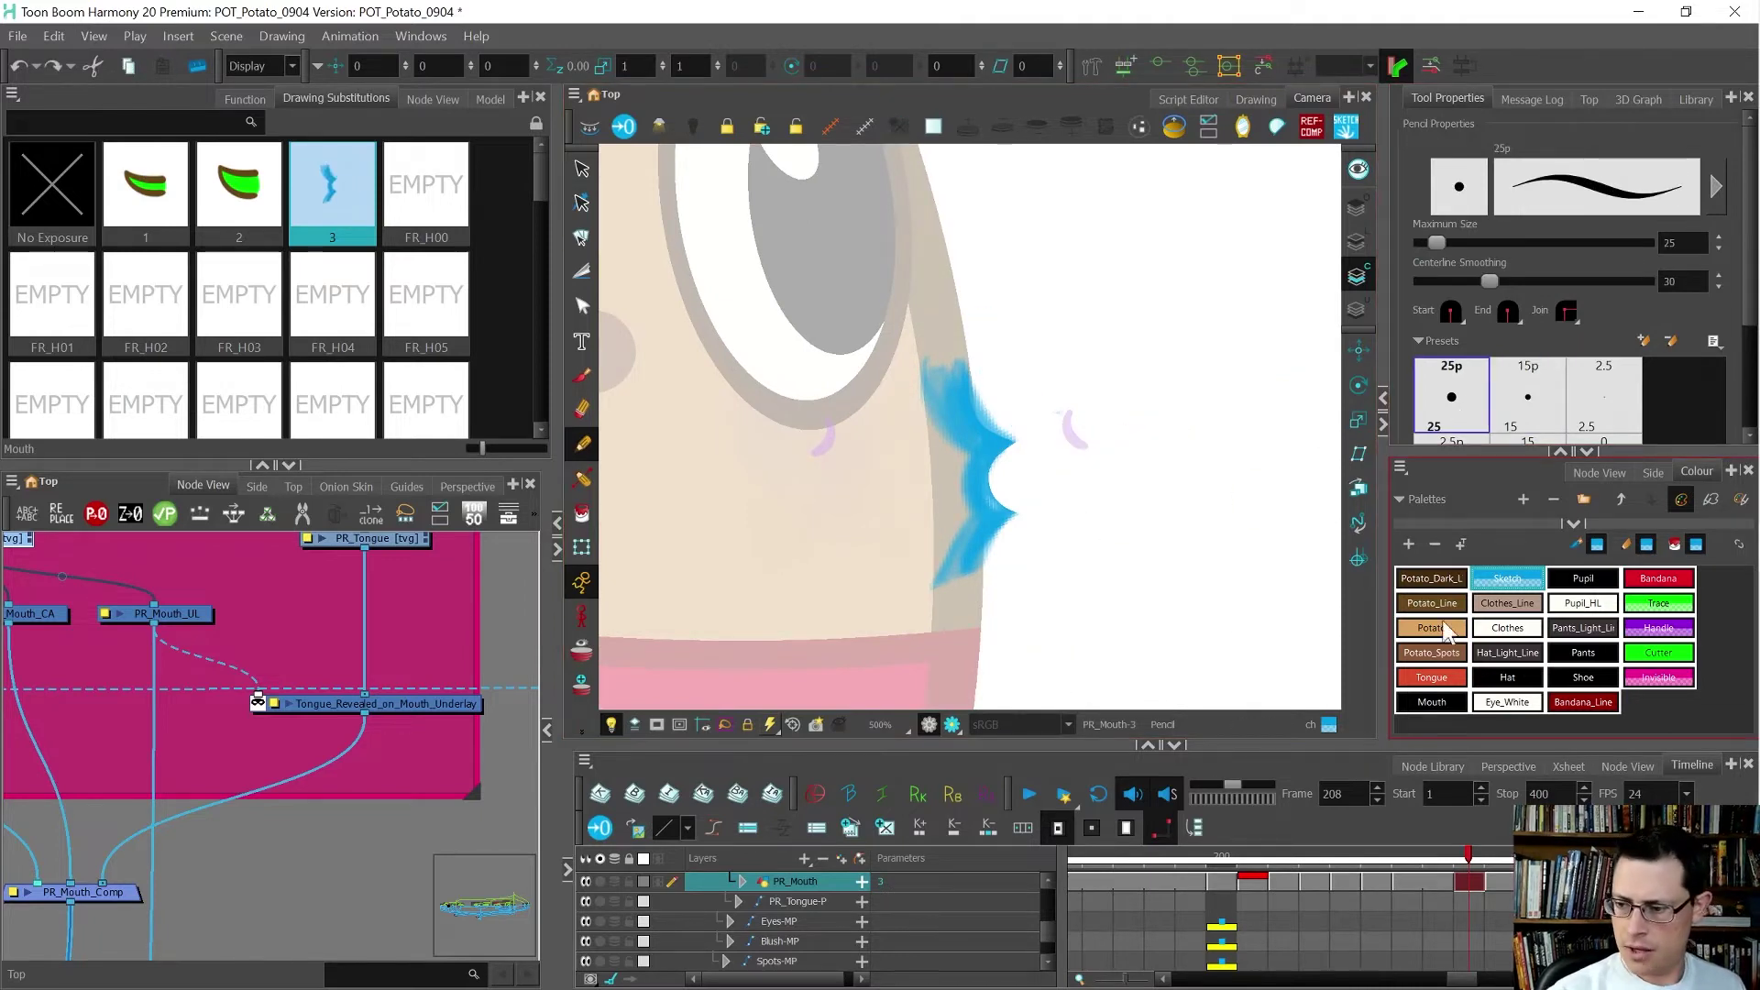
pyautogui.click(1432, 603)
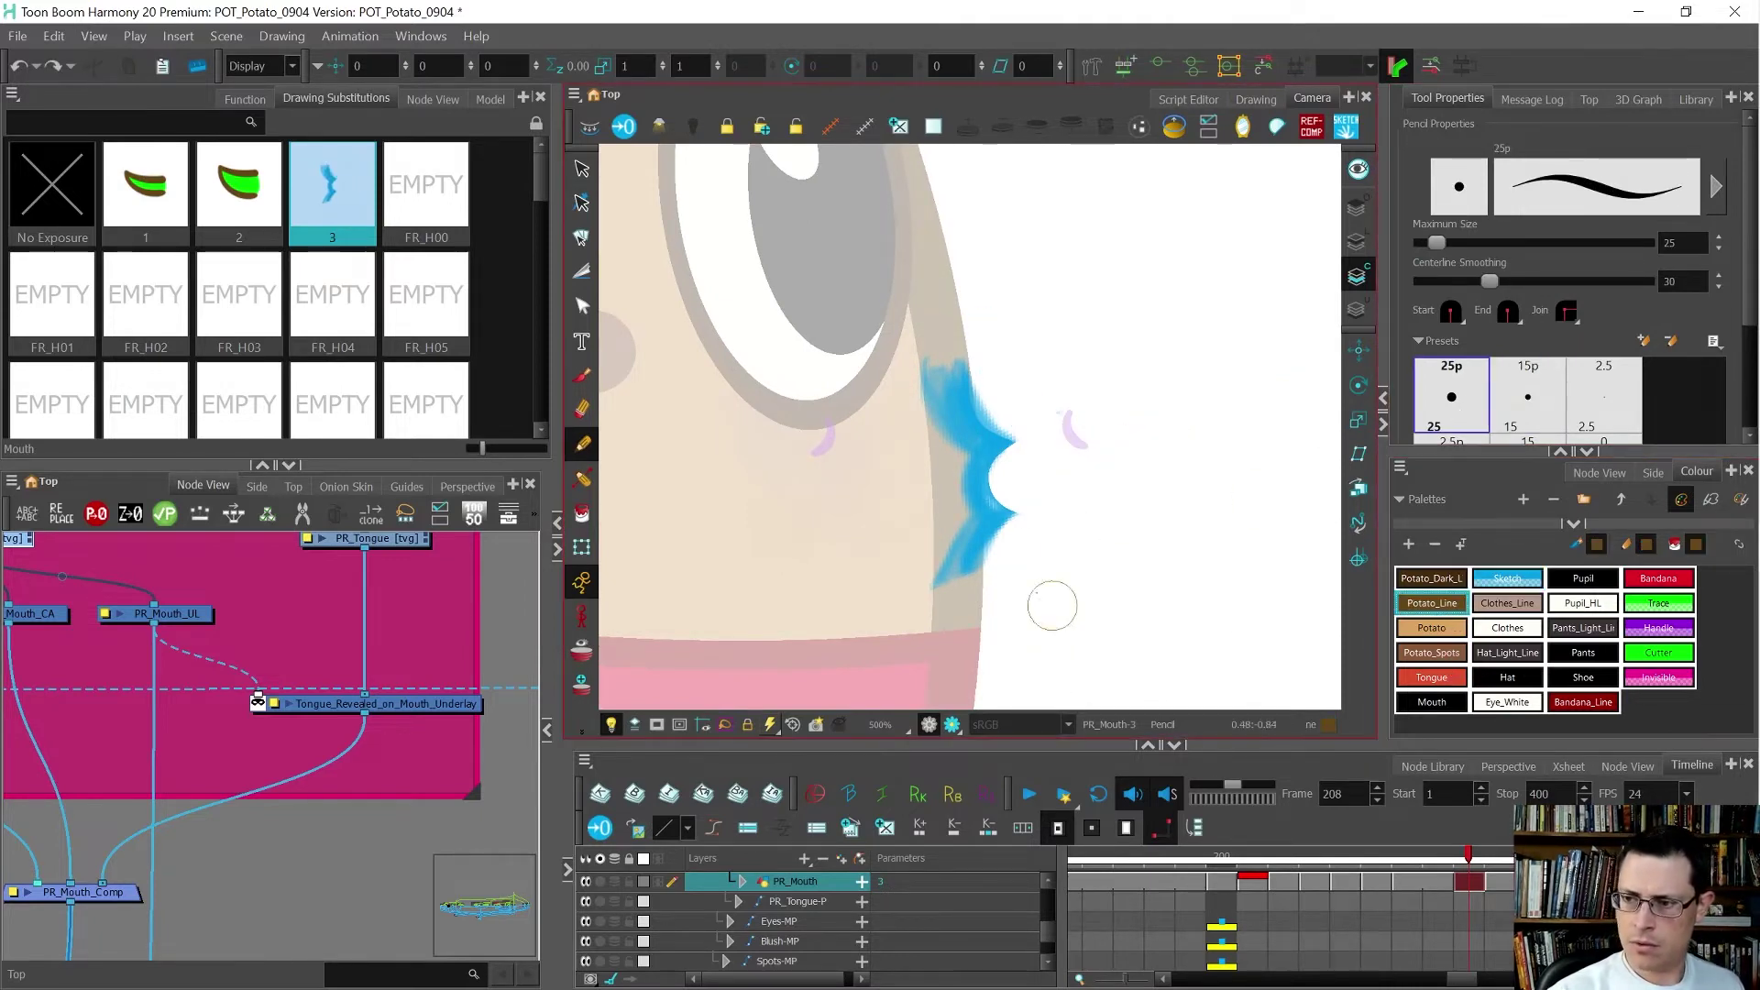
pyautogui.moveTo(935, 347)
pyautogui.mouseDown()
pyautogui.moveTo(1002, 466)
pyautogui.moveTo(1132, 495)
pyautogui.mouseUp()
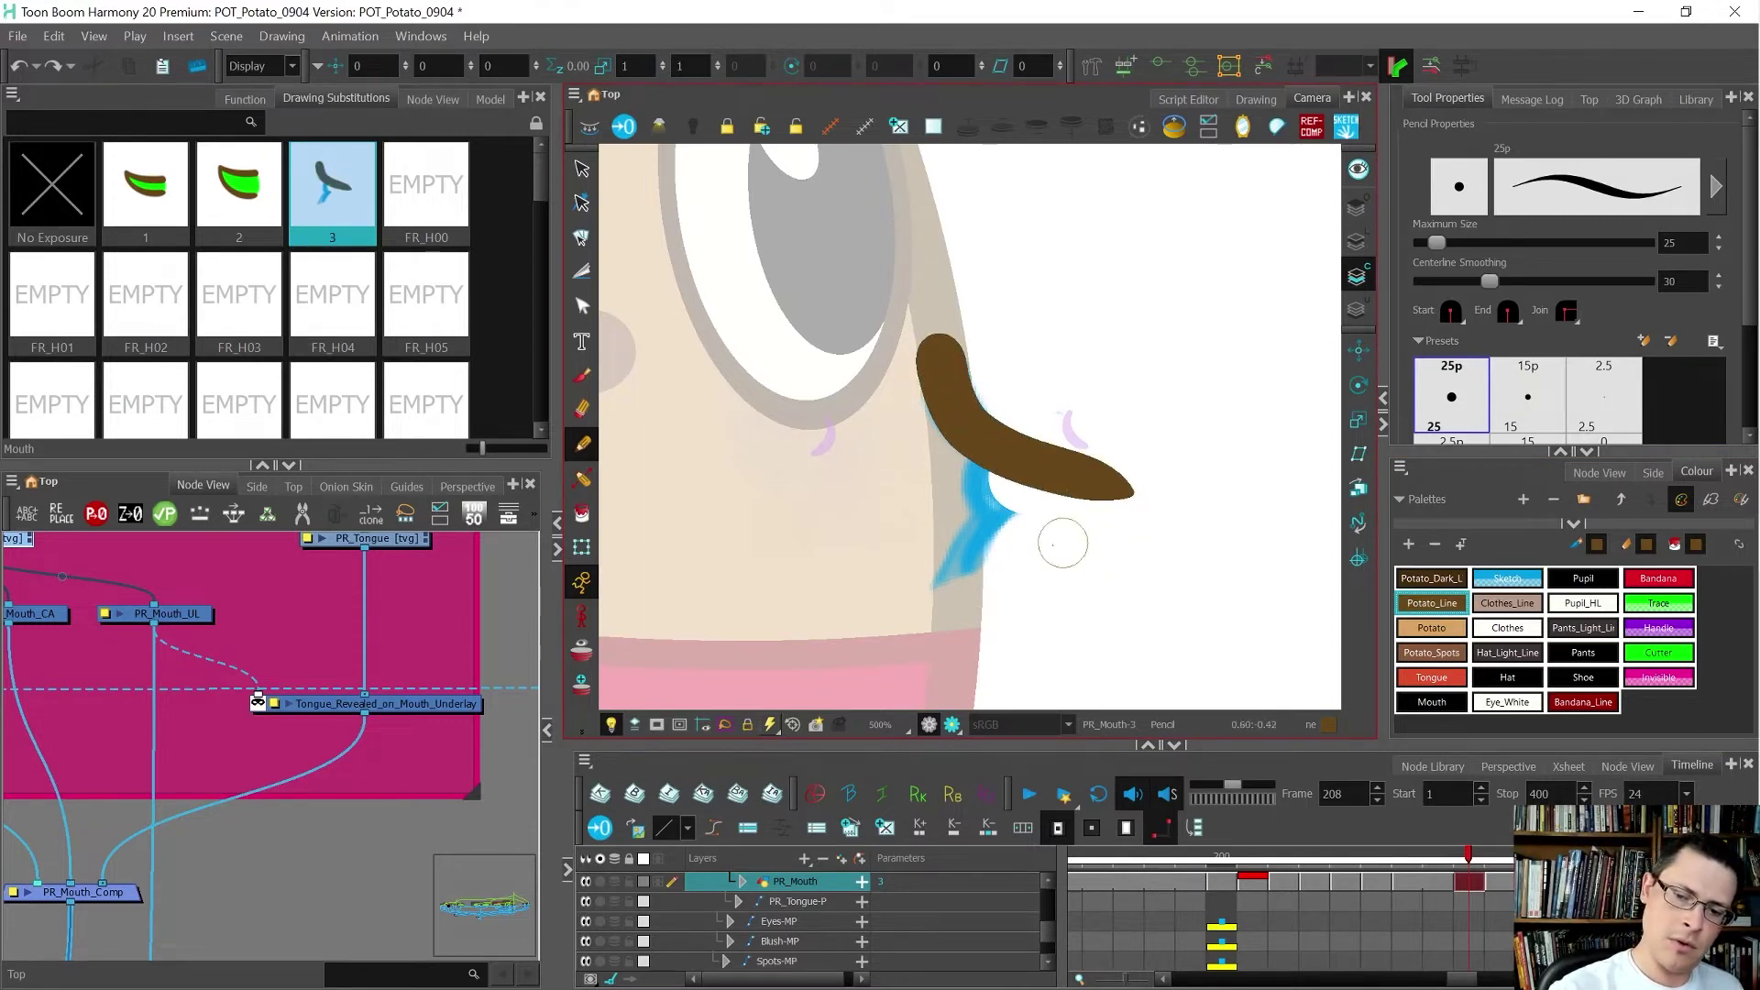
pyautogui.moveTo(954, 601)
pyautogui.mouseDown()
pyautogui.moveTo(967, 550)
pyautogui.moveTo(1027, 486)
pyautogui.moveTo(1123, 472)
pyautogui.mouseUp()
pyautogui.moveTo(1068, 539)
pyautogui.mouseDown()
pyautogui.moveTo(1032, 537)
pyautogui.moveTo(1054, 550)
pyautogui.moveTo(977, 514)
pyautogui.moveTo(979, 467)
pyautogui.moveTo(1080, 396)
pyautogui.mouseUp()
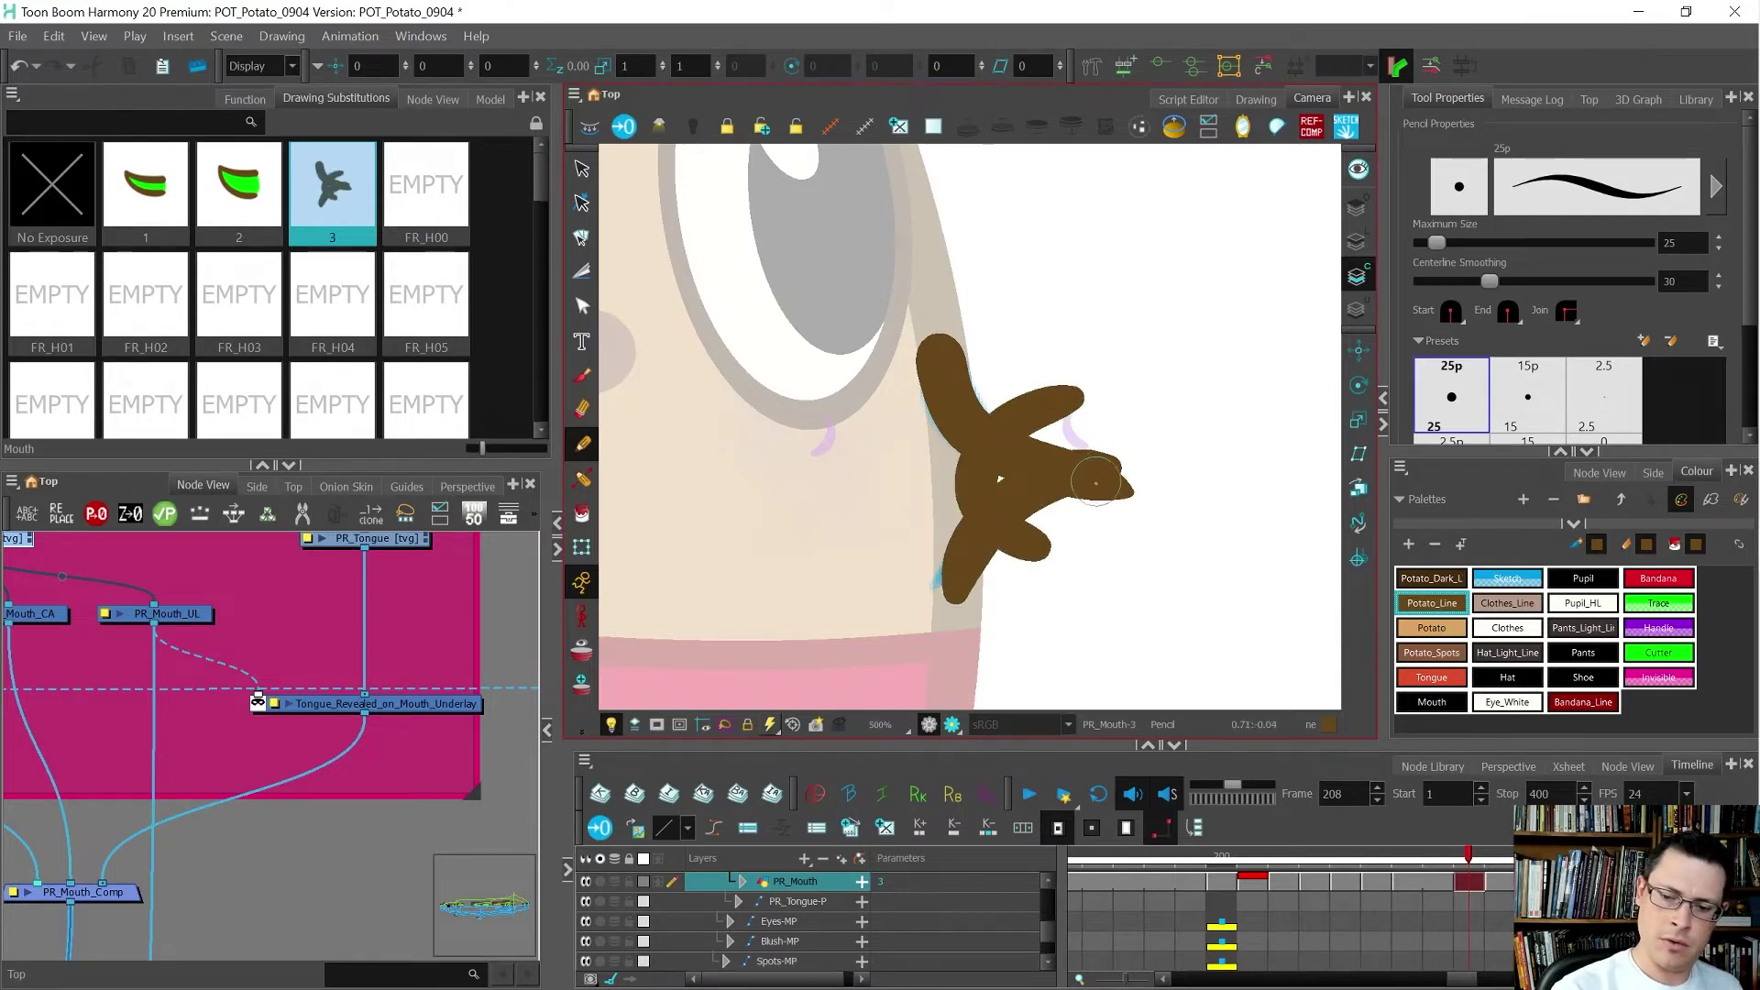
# - Trim the overshooting stroke ends beyond both lip tips with the Cutter
pyautogui.hotkey('alt', 't')
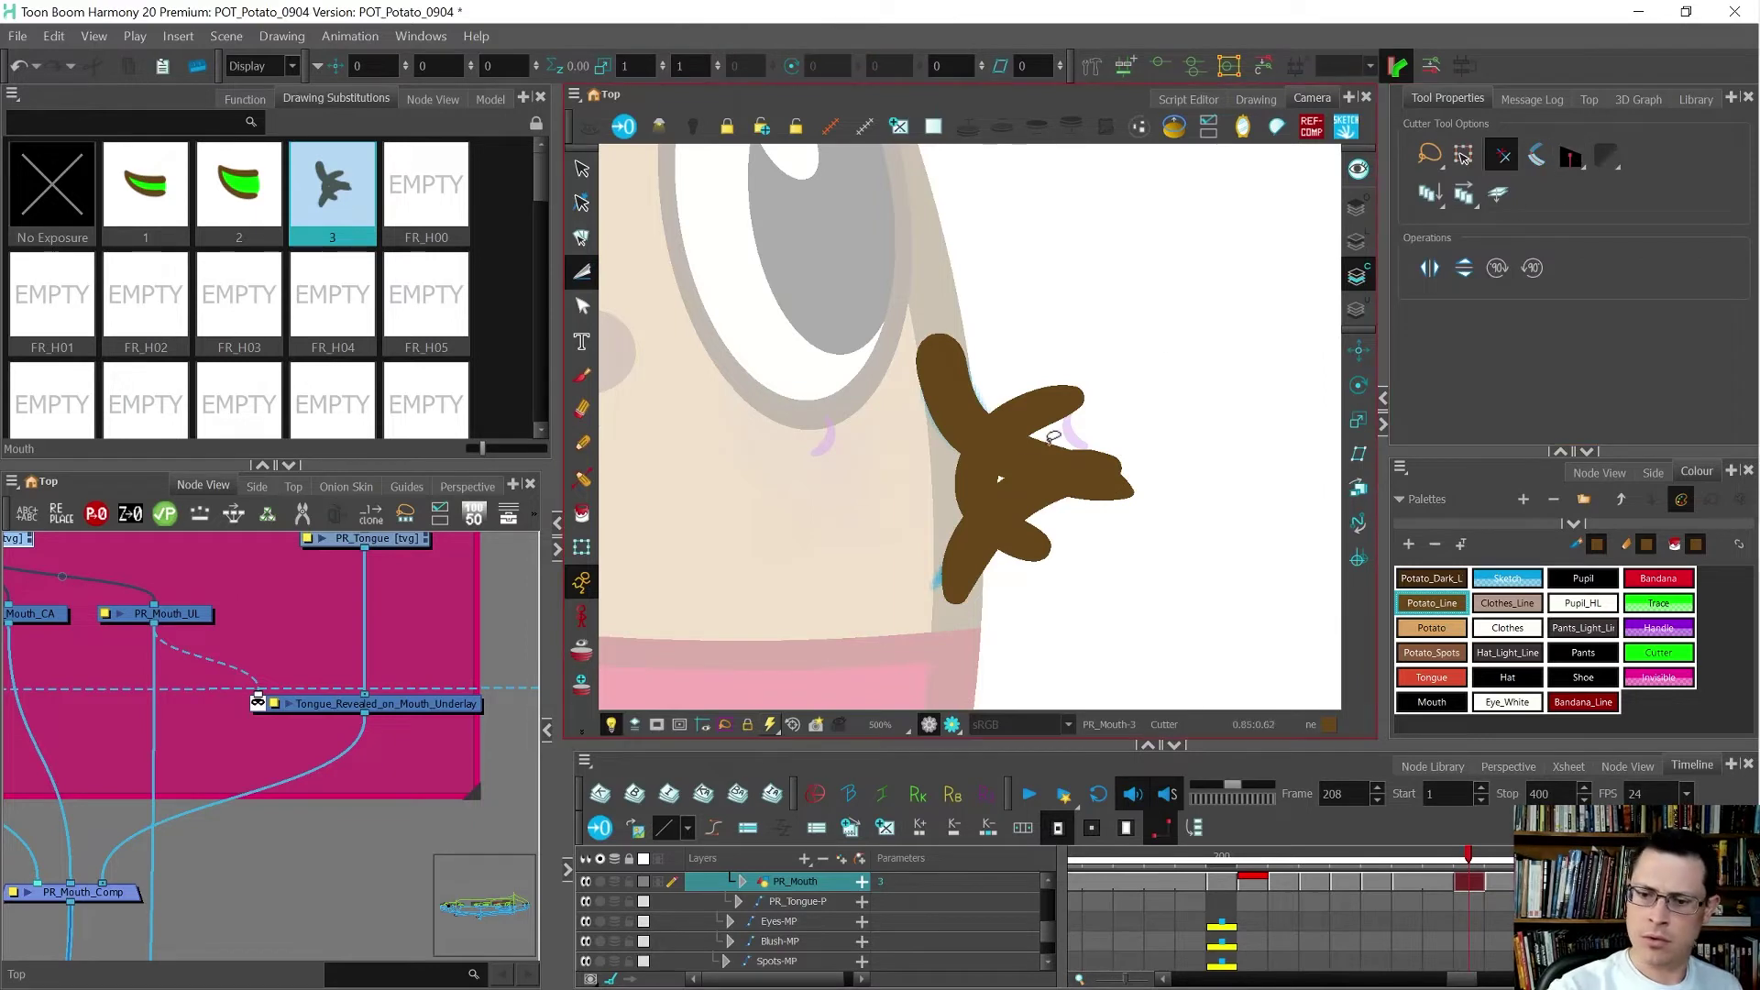
pyautogui.moveTo(1055, 438)
pyautogui.mouseDown()
pyautogui.moveTo(1004, 466)
pyautogui.moveTo(1059, 481)
pyautogui.mouseUp()
pyautogui.moveTo(1000, 376); pyautogui.dragTo(1052, 486)
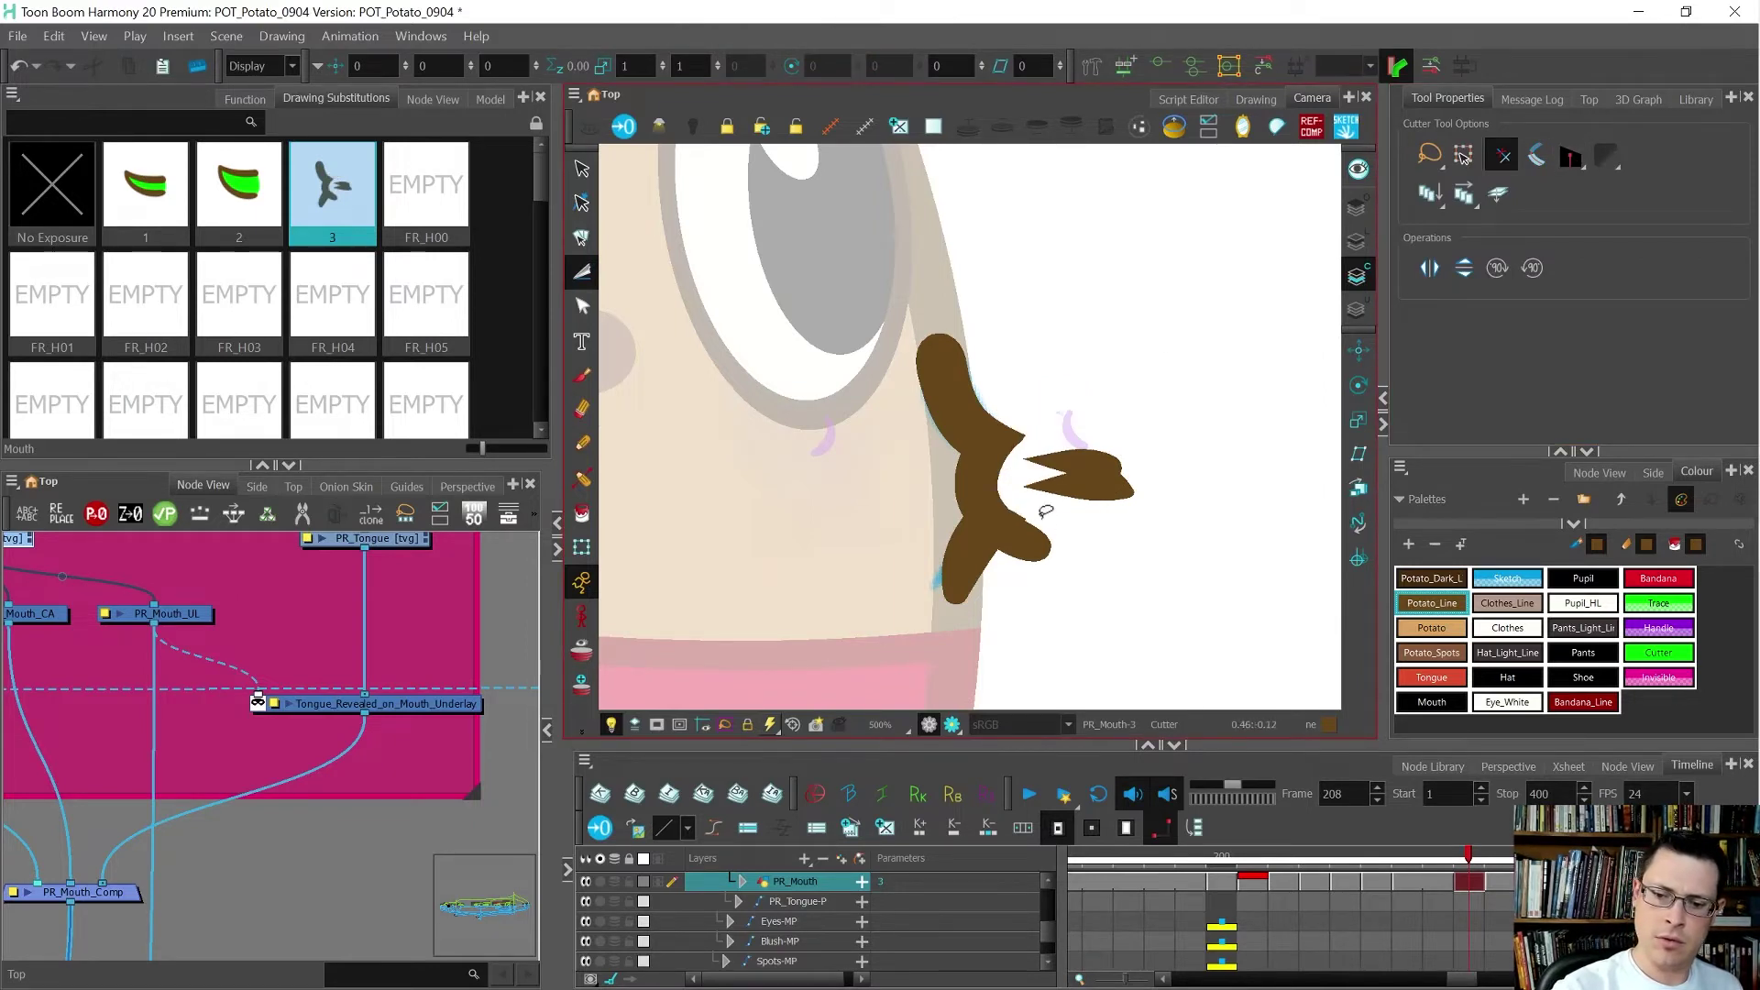
pyautogui.moveTo(1007, 587); pyautogui.dragTo(1094, 530)
pyautogui.moveTo(1132, 396); pyautogui.dragTo(1028, 500)
# - Delete the remaining blue sketch from beneath the brown mouth line
pyautogui.press('d')
pyautogui.hotkey('alt', 's')
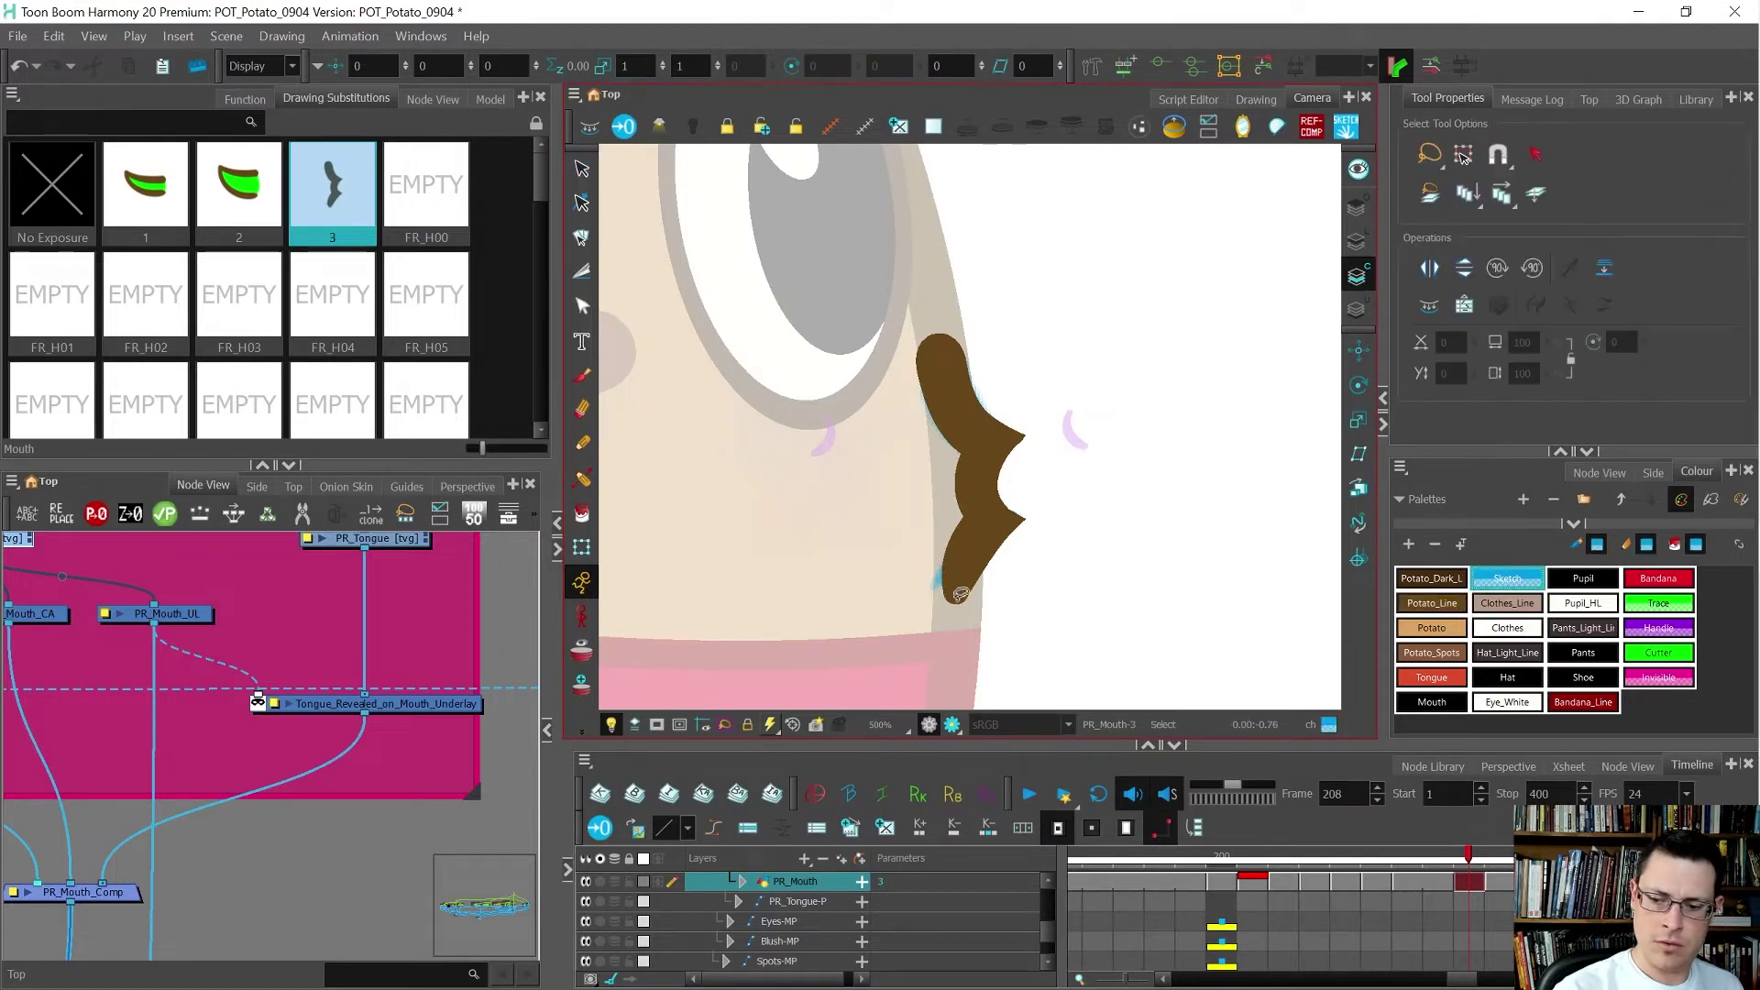
pyautogui.click(955, 590)
pyautogui.click(975, 615)
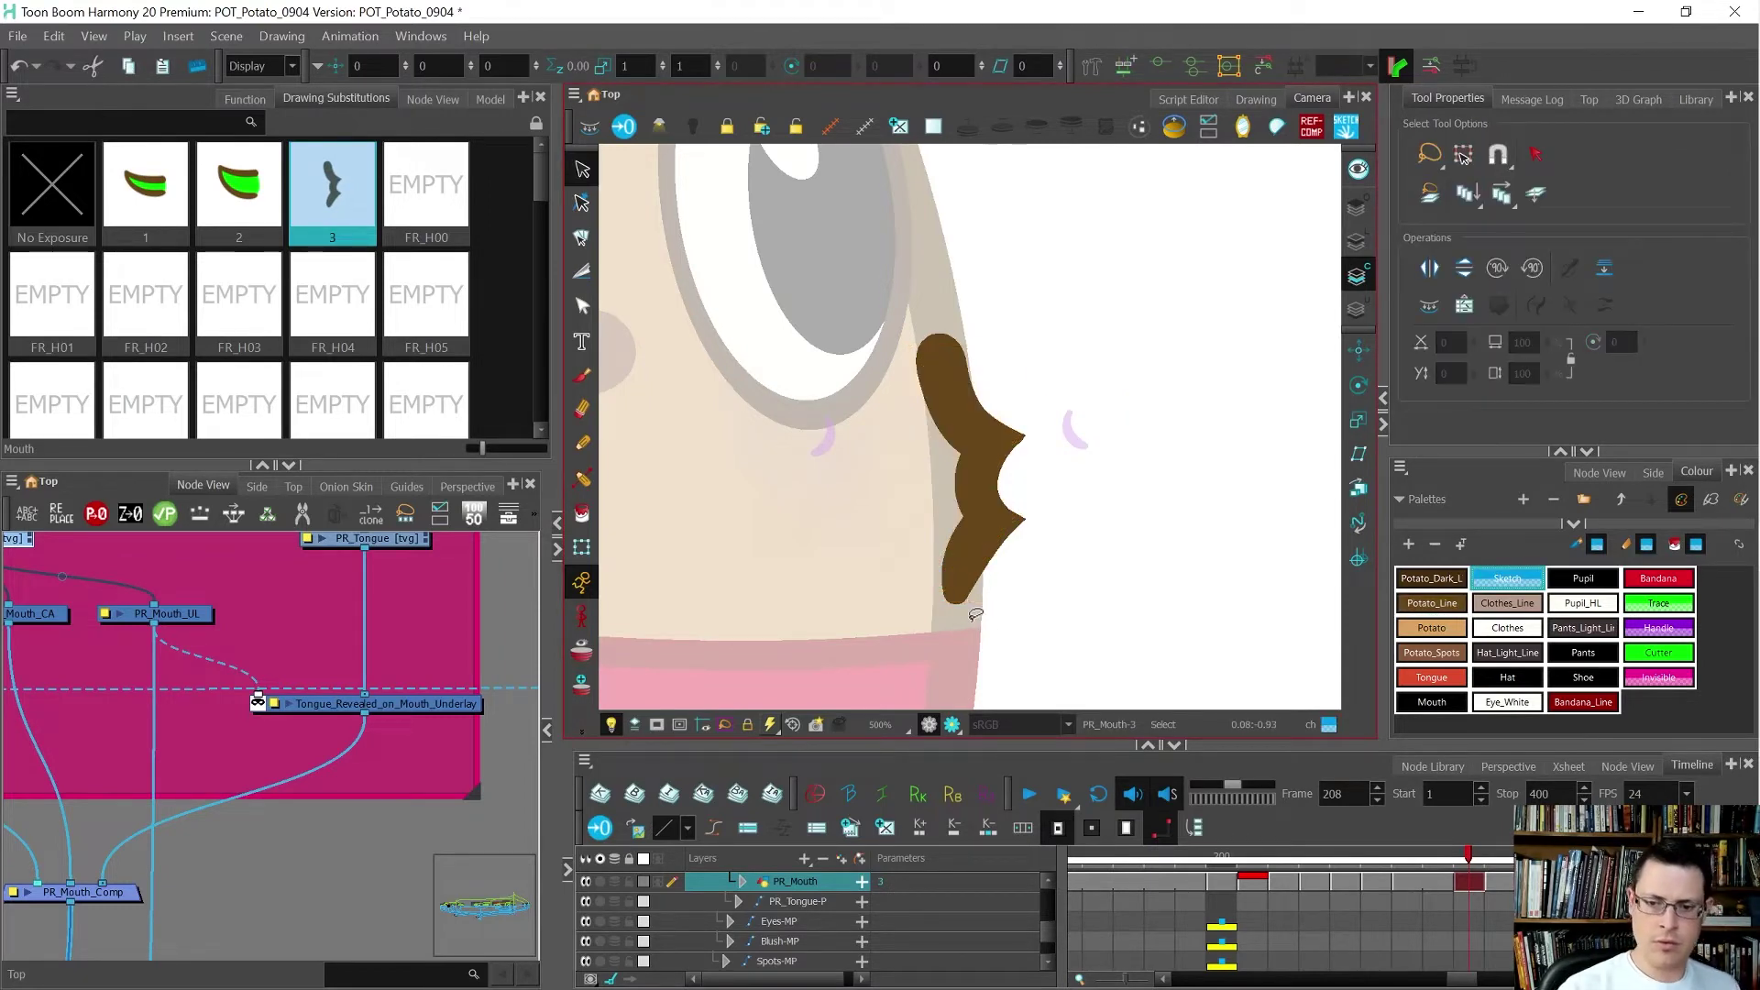
# - Join the mouth's pencil strokes into one line and give its corners a pointed join
pyautogui.click(840, 538)
pyautogui.moveTo(1052, 577)
pyautogui.mouseDown()
pyautogui.moveTo(1075, 426)
pyautogui.moveTo(978, 601)
pyautogui.mouseUp()
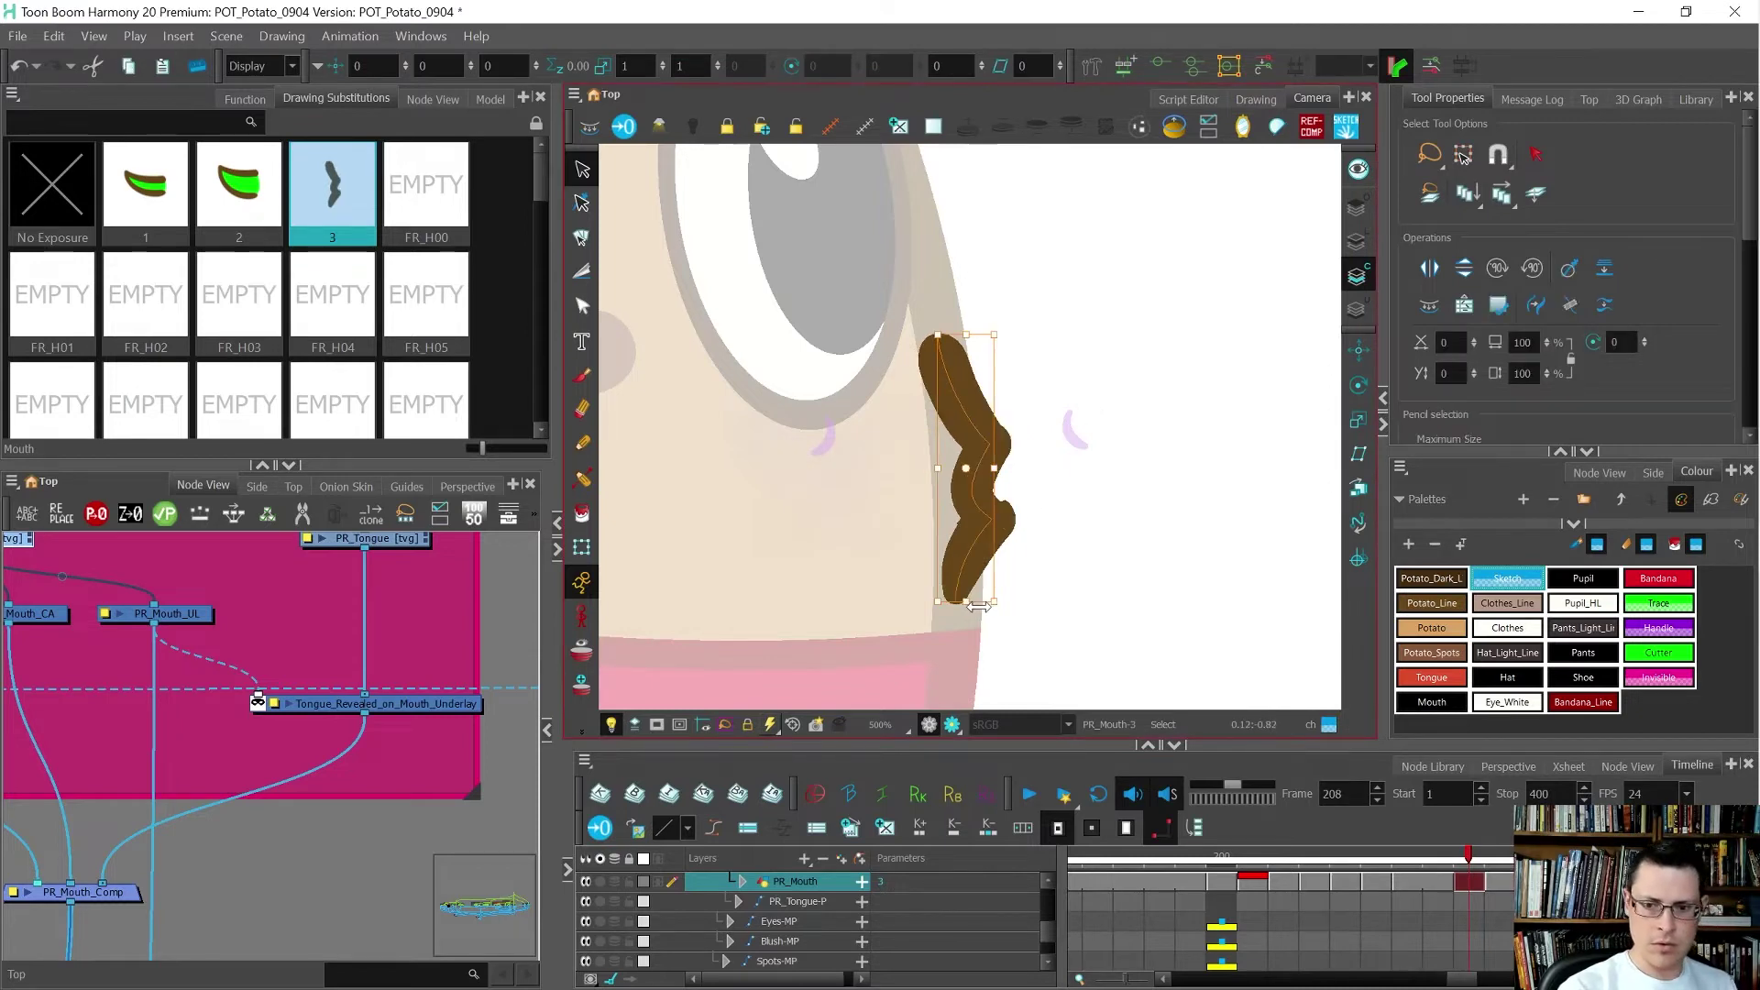
pyautogui.click(1684, 283)
pyautogui.scroll(-5, 1591, 332)
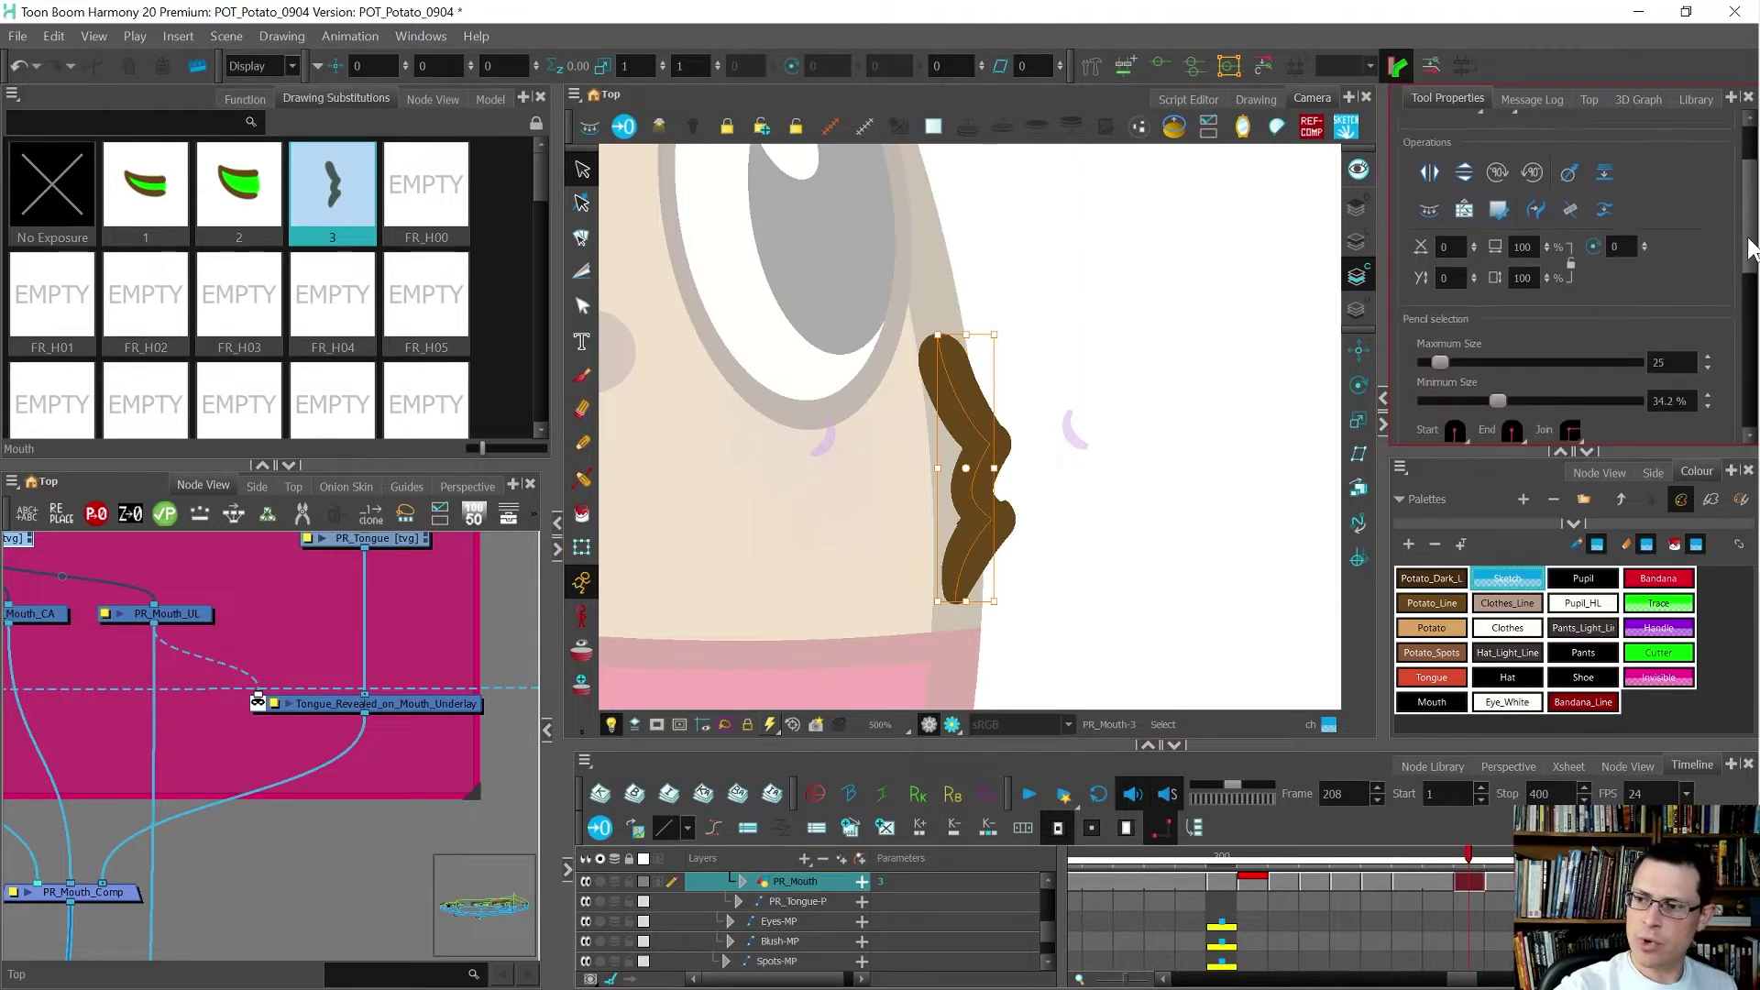
pyautogui.click(1573, 320)
pyautogui.click(1578, 360)
pyautogui.click(1075, 557)
# - Refine the curves of the lower lip, the inner bend and the upper lip with the Contour Editor
pyautogui.hotkey('alt', 'q')
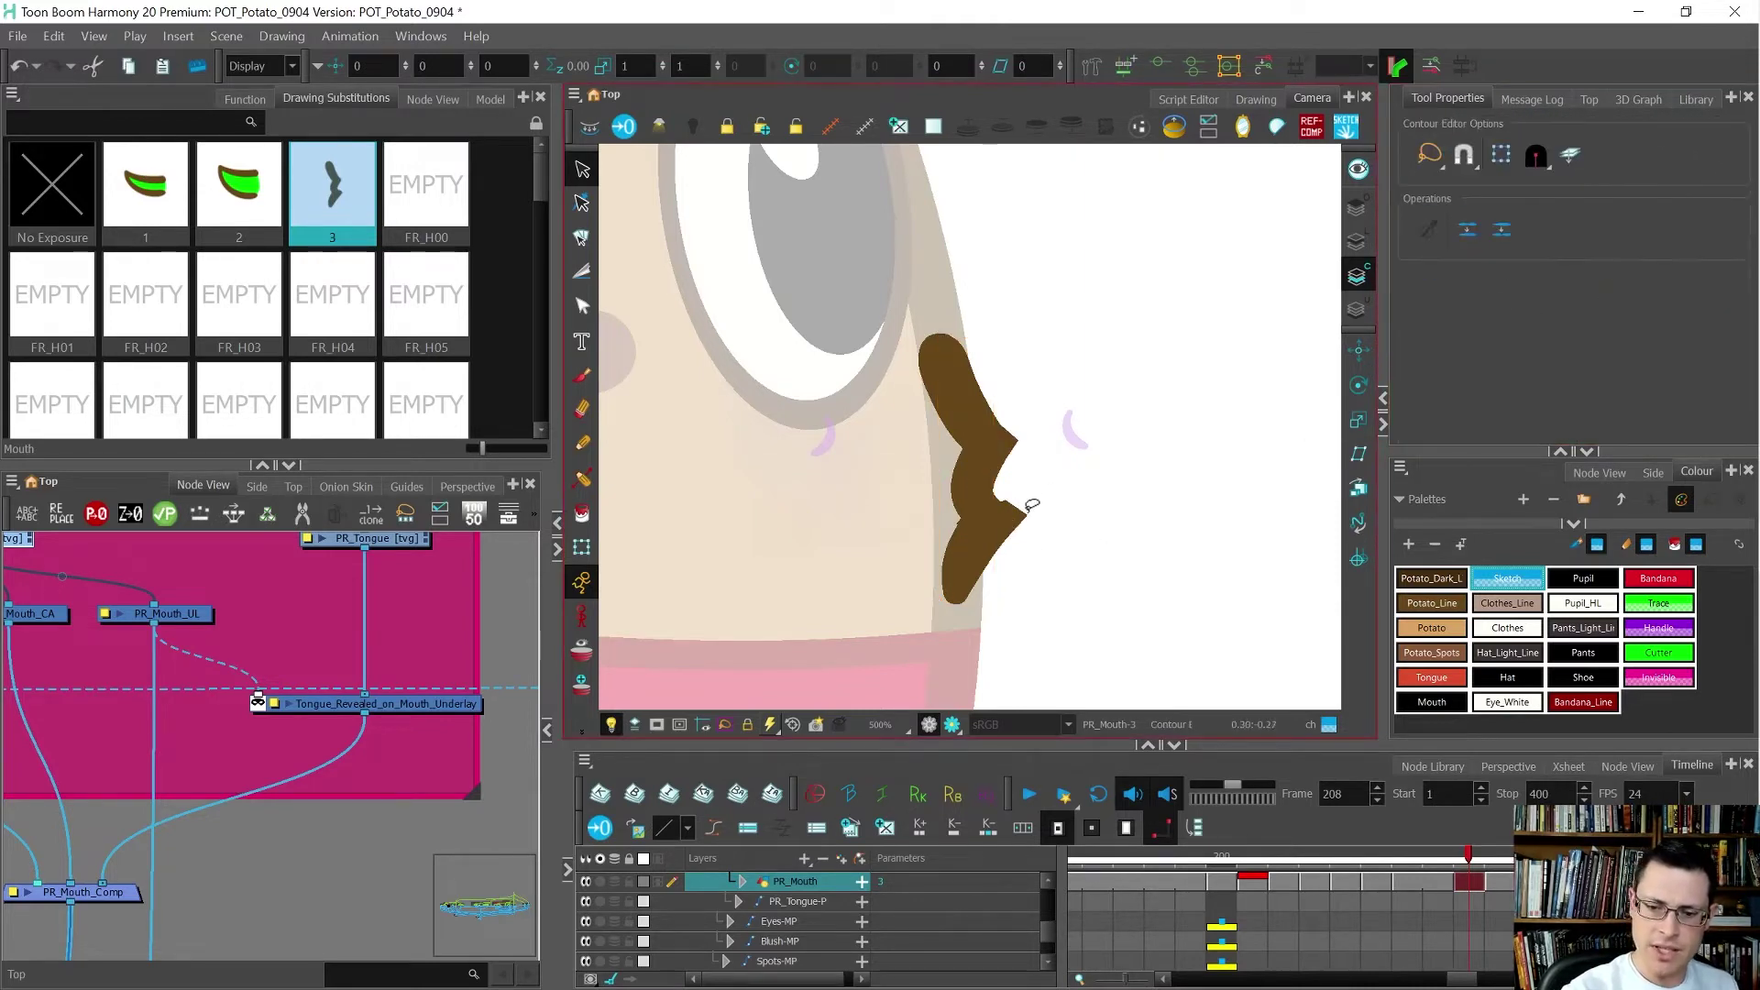
pyautogui.click(921, 581)
pyautogui.moveTo(966, 502); pyautogui.dragTo(978, 501)
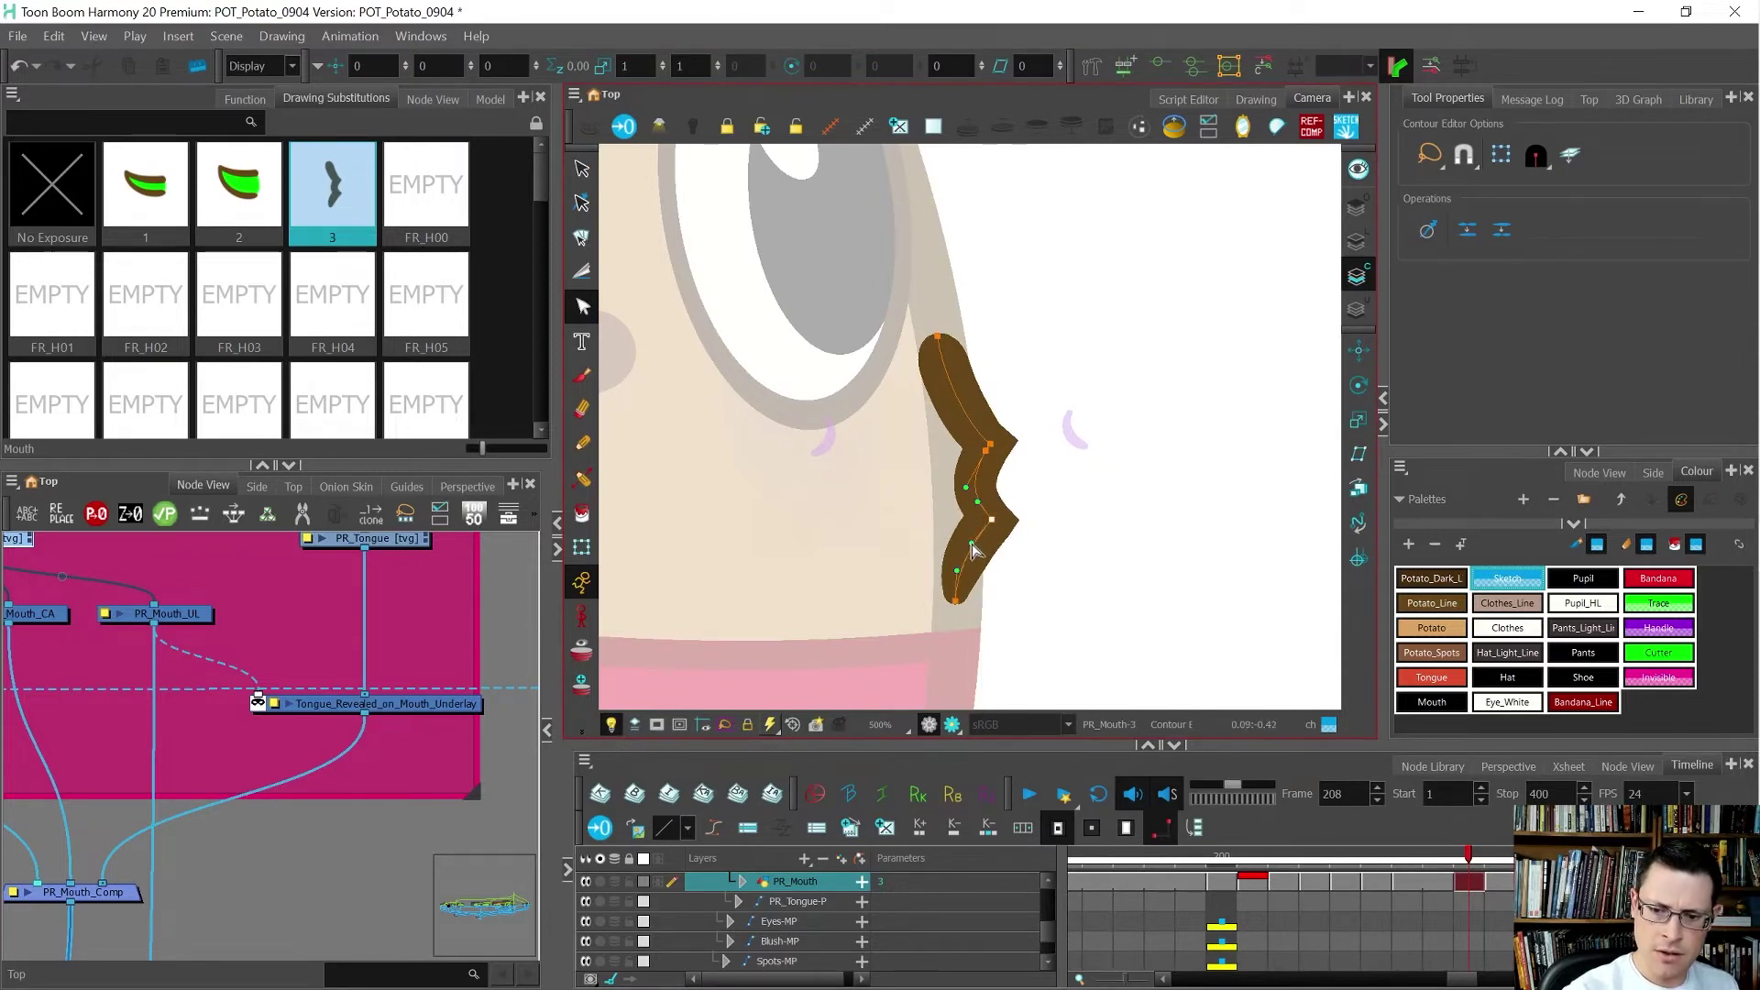
pyautogui.moveTo(974, 548); pyautogui.dragTo(965, 475)
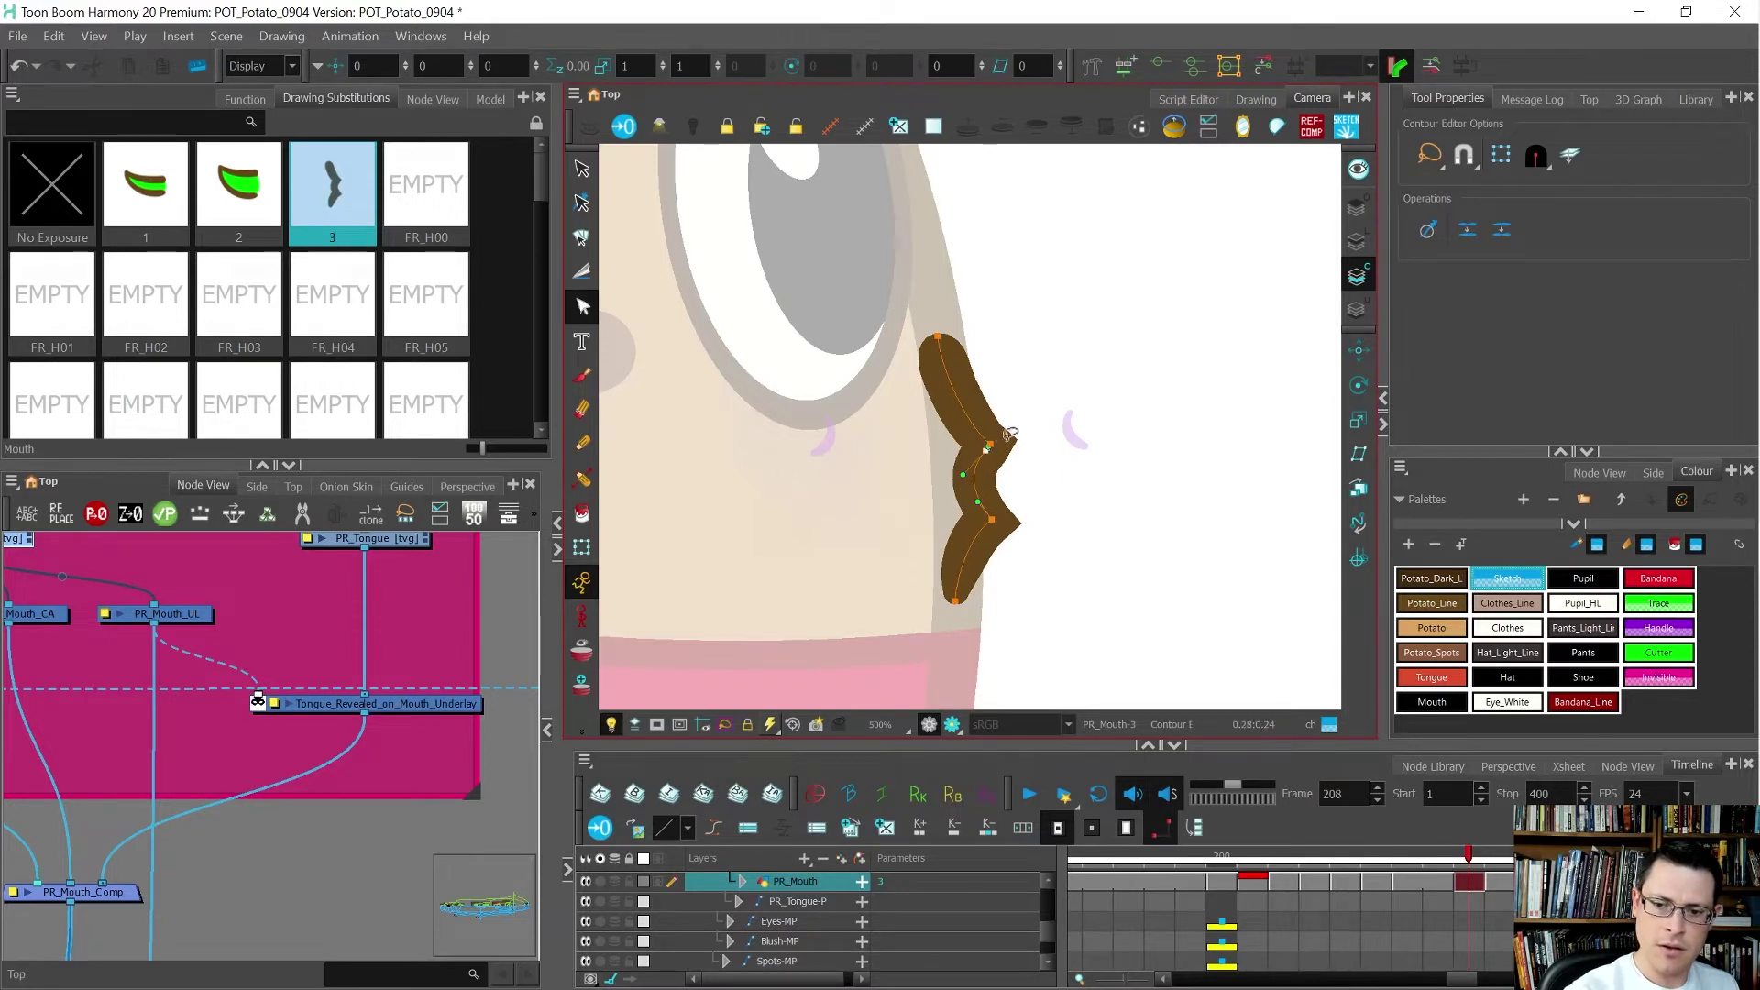
pyautogui.moveTo(1009, 433); pyautogui.dragTo(970, 431)
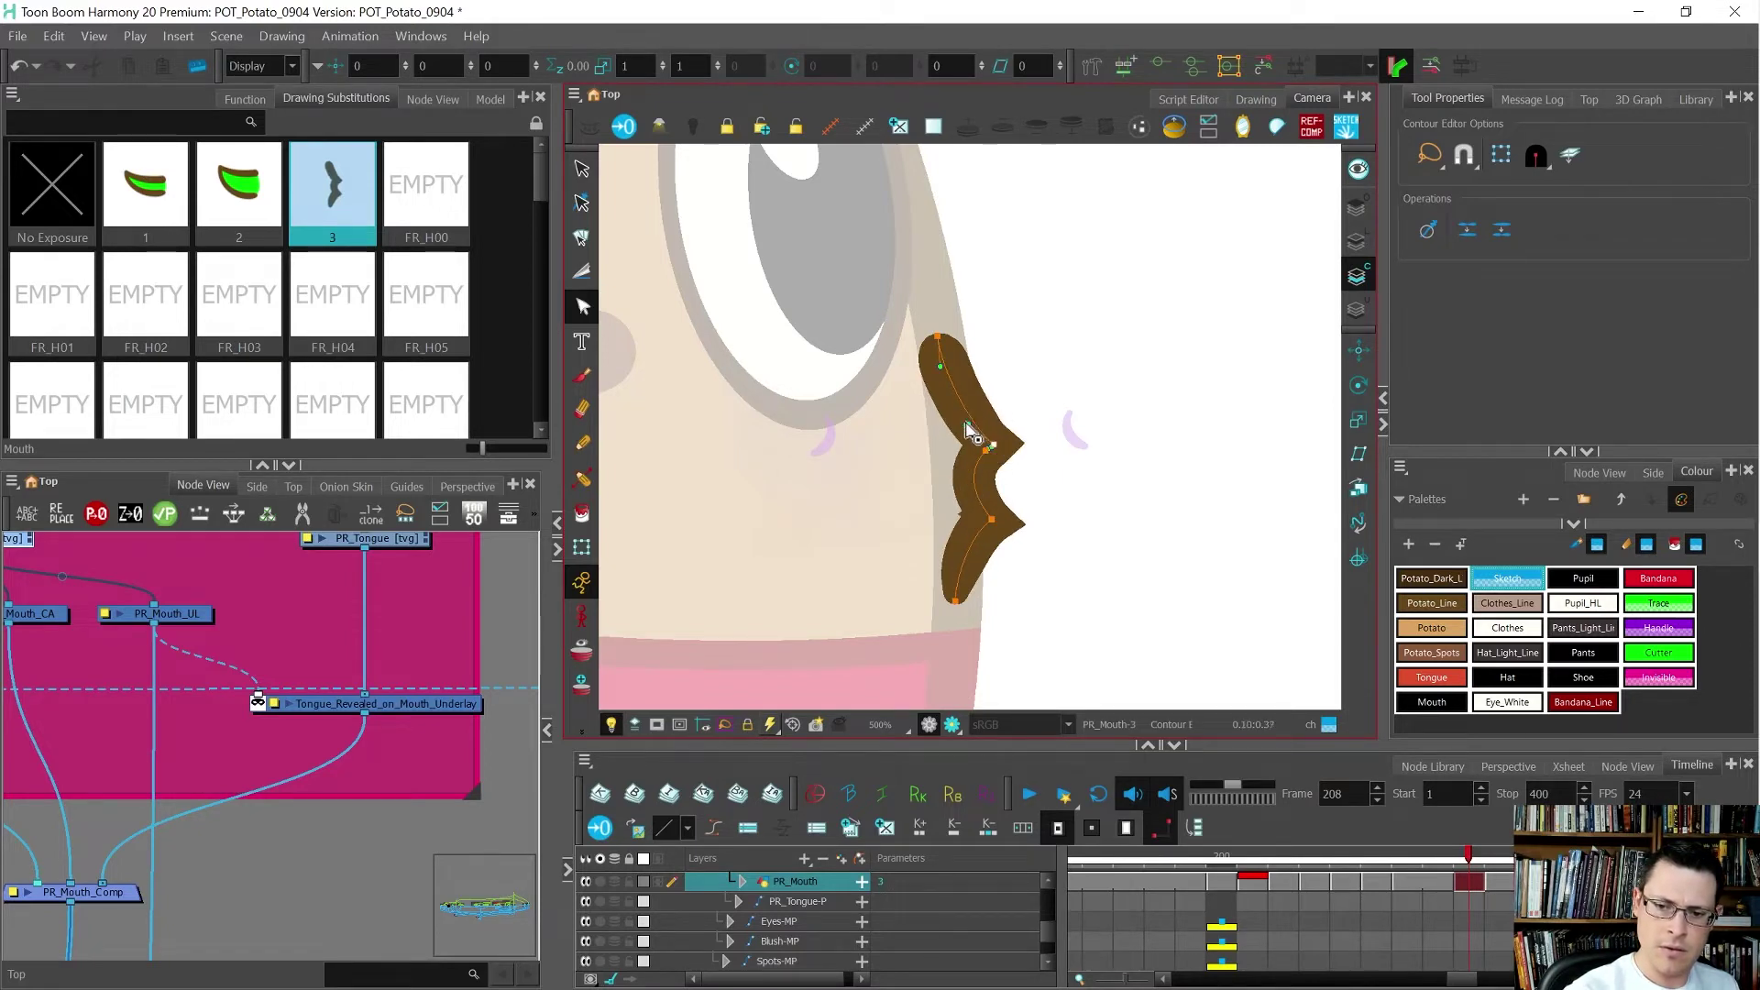
# - Examine the paired stroke width points of the torso outline with the Pencil Editor
pyautogui.hotkey('shift', 't')
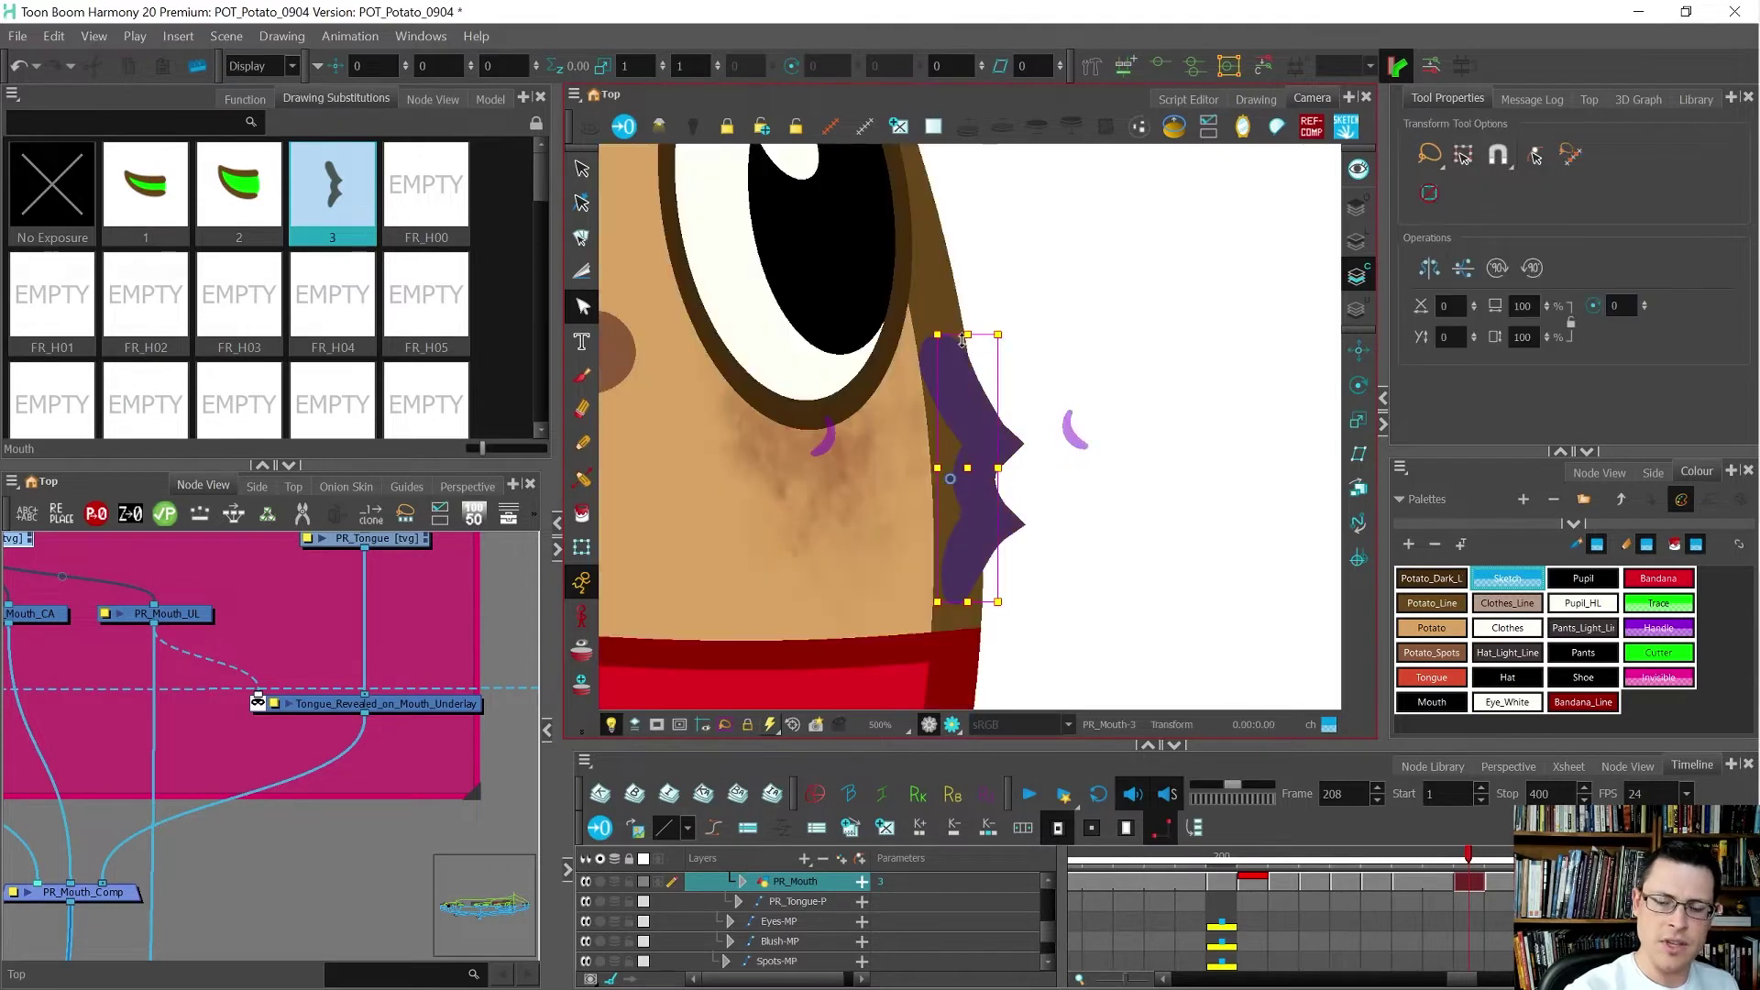
pyautogui.click(949, 317)
pyautogui.hotkey('shift', 'q')
pyautogui.scroll(-1, 974, 474)
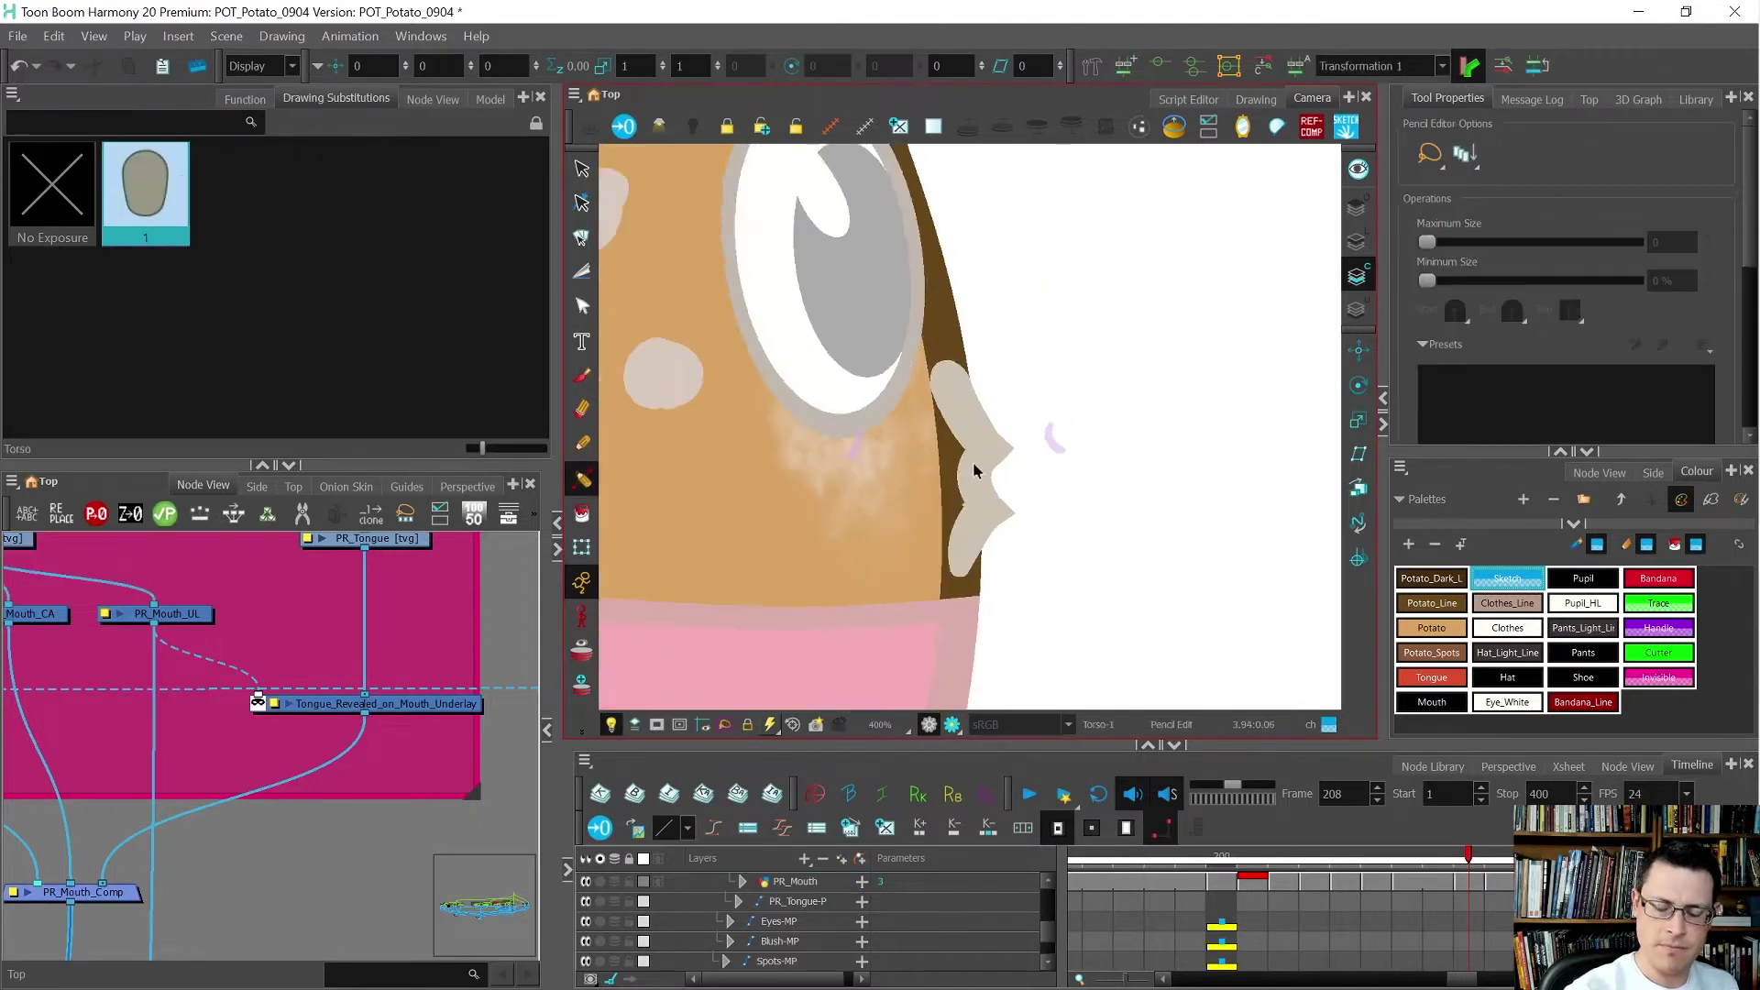
pyautogui.scroll(-5, 975, 474)
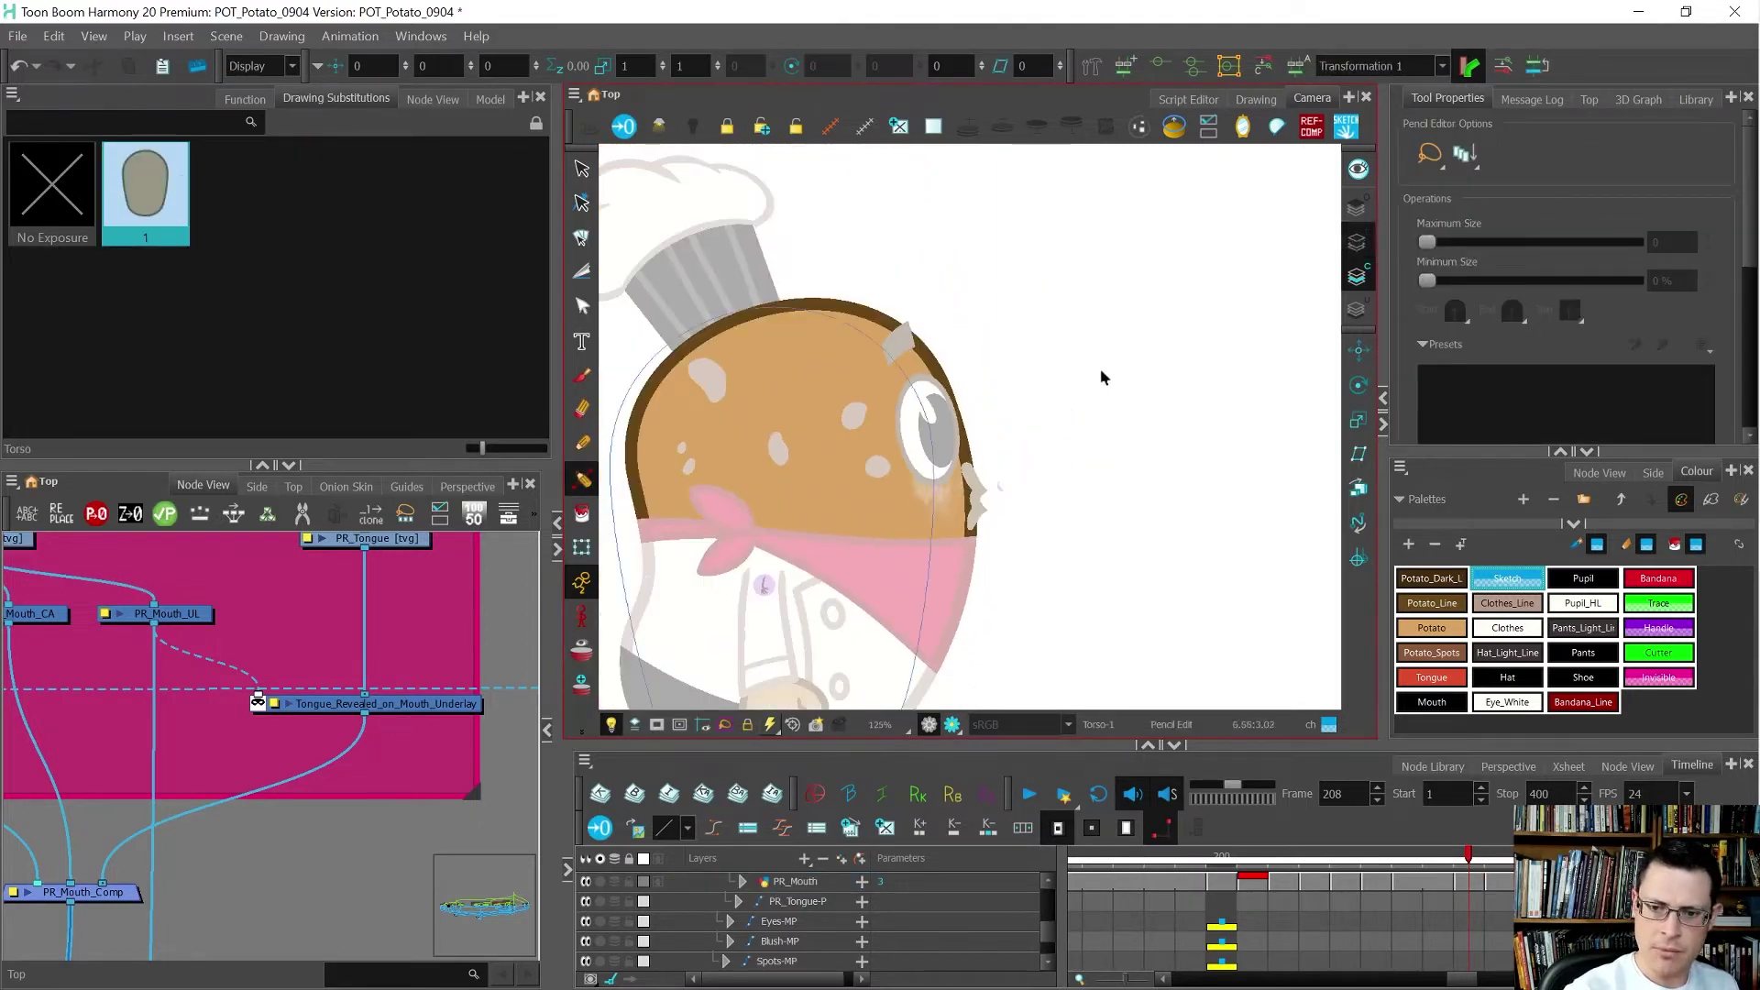
pyautogui.press('l')
pyautogui.moveTo(987, 502); pyautogui.dragTo(1064, 331)
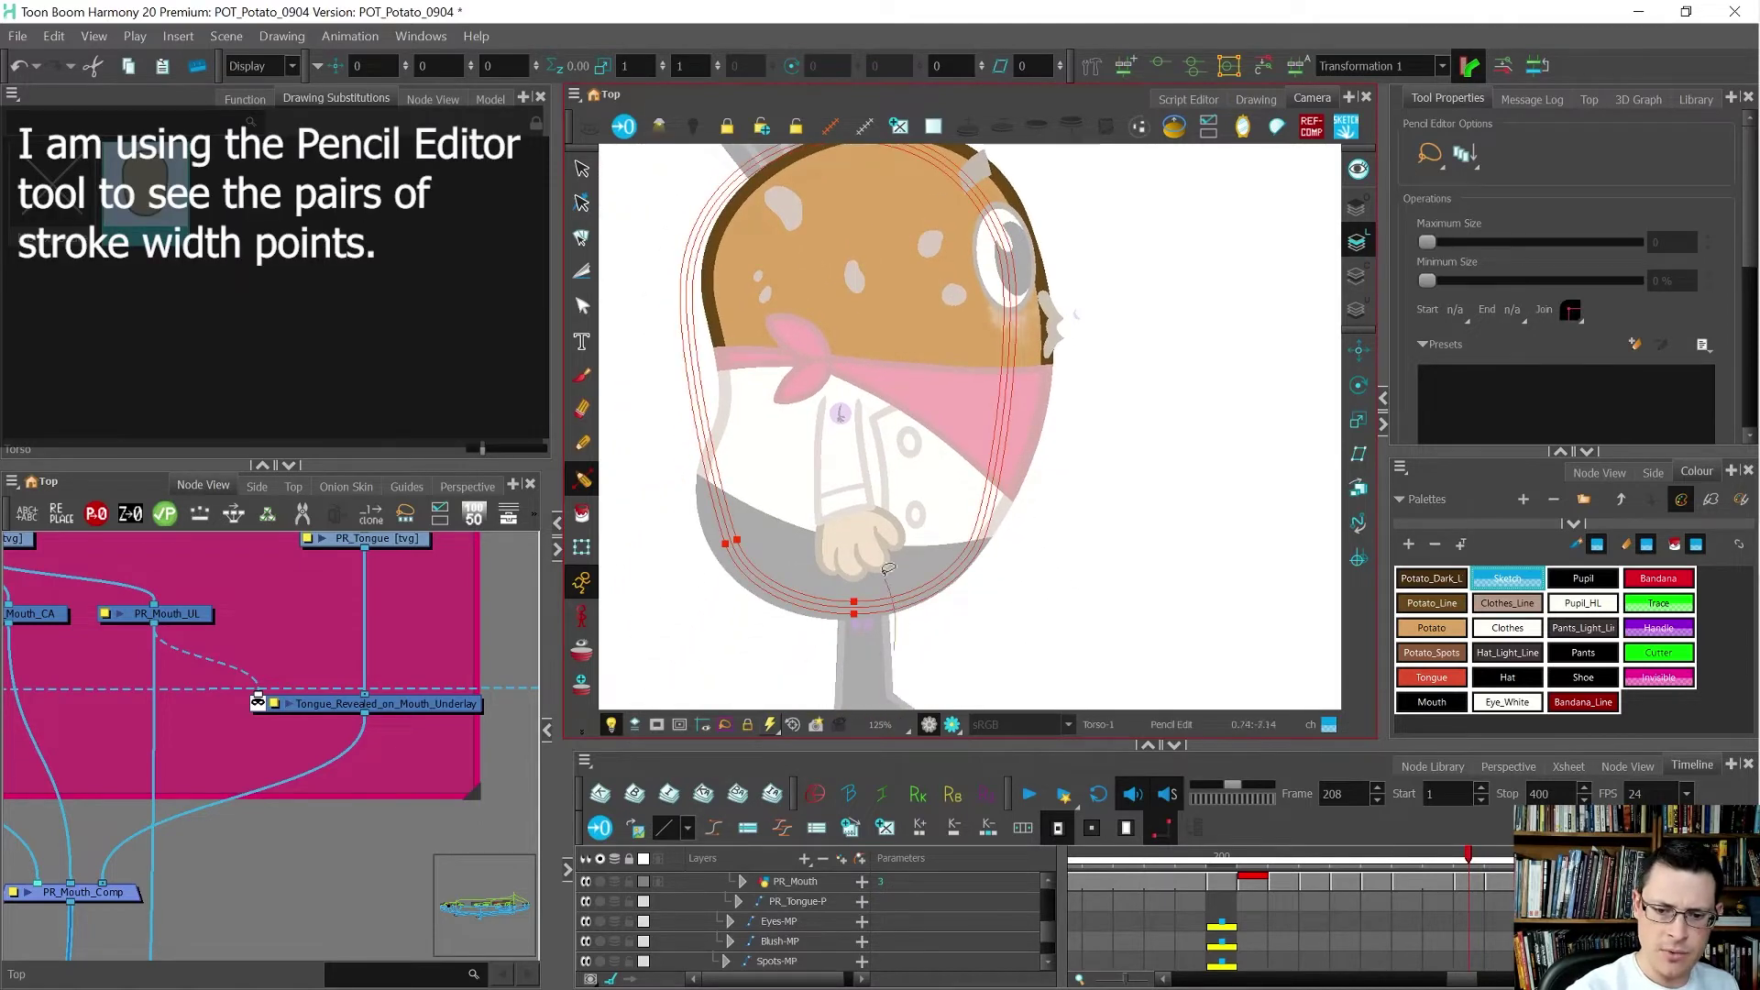
pyautogui.click(882, 600)
# - Return to the mouth drawing with the Pencil Editor, widen the line's upper end and make that end flat
pyautogui.hotkey('shift', 't')
pyautogui.scroll(6, 1036, 298)
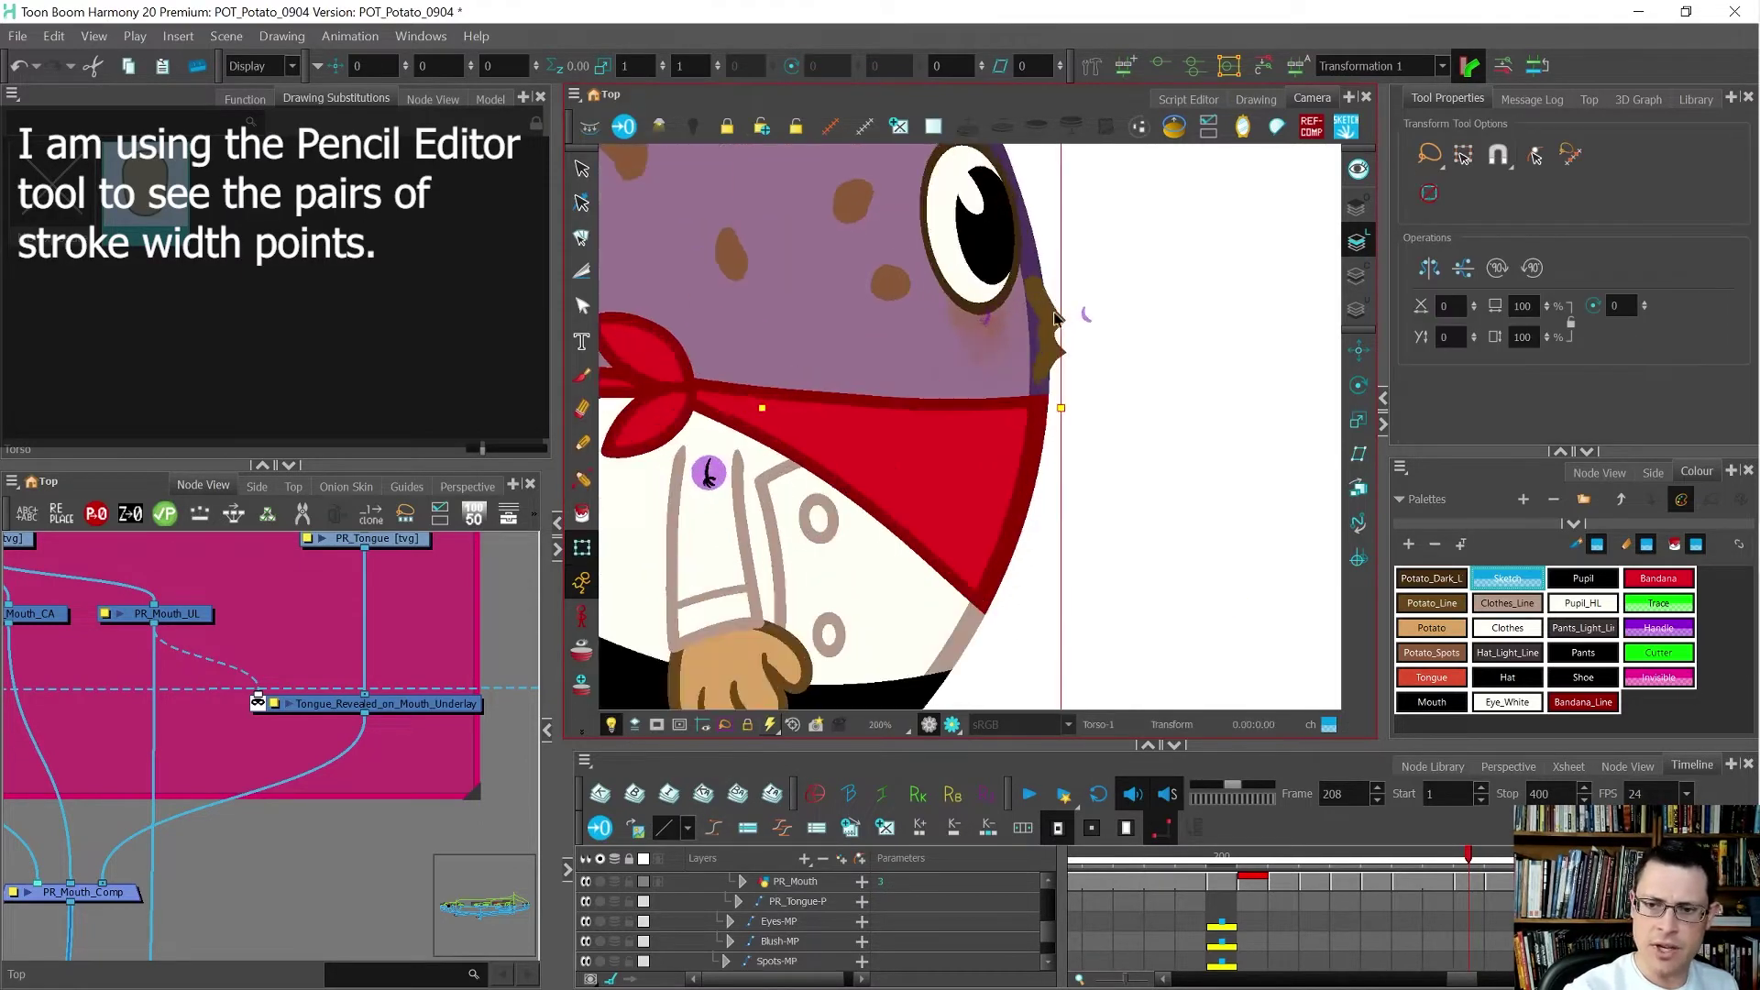
pyautogui.click(1036, 298)
pyautogui.hotkey('alt', 'shift', 'q')
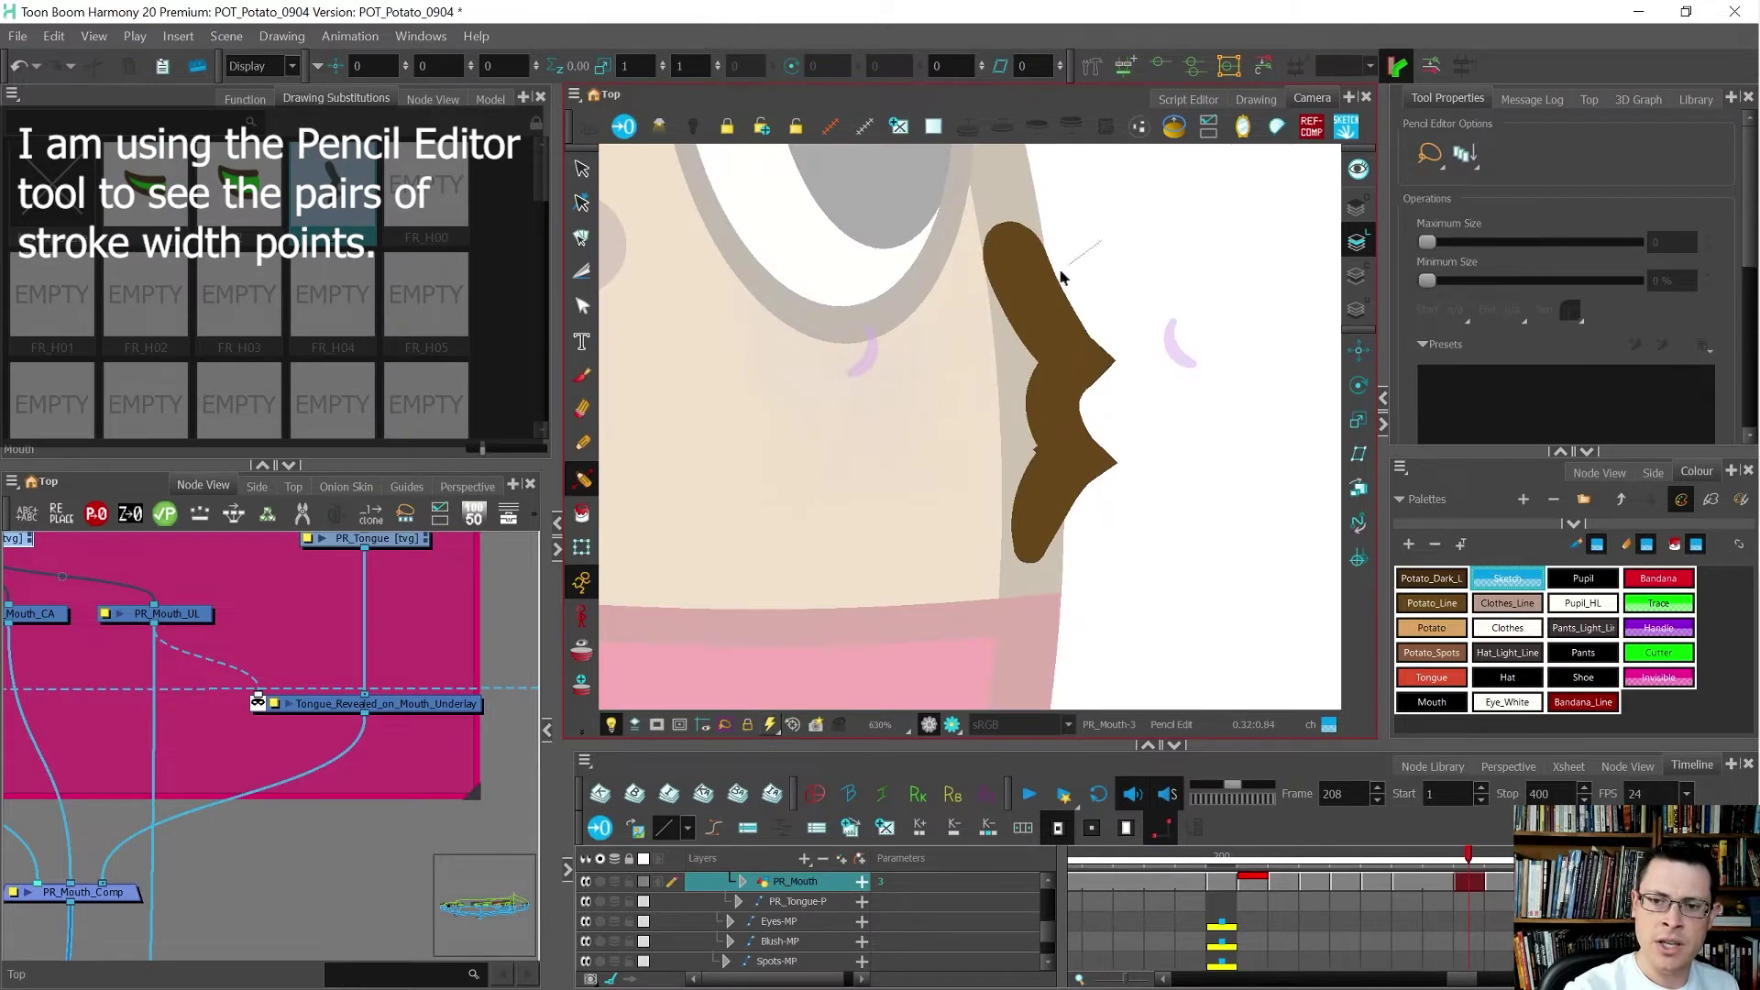
pyautogui.moveTo(1069, 287); pyautogui.dragTo(963, 378)
pyautogui.click(1358, 276)
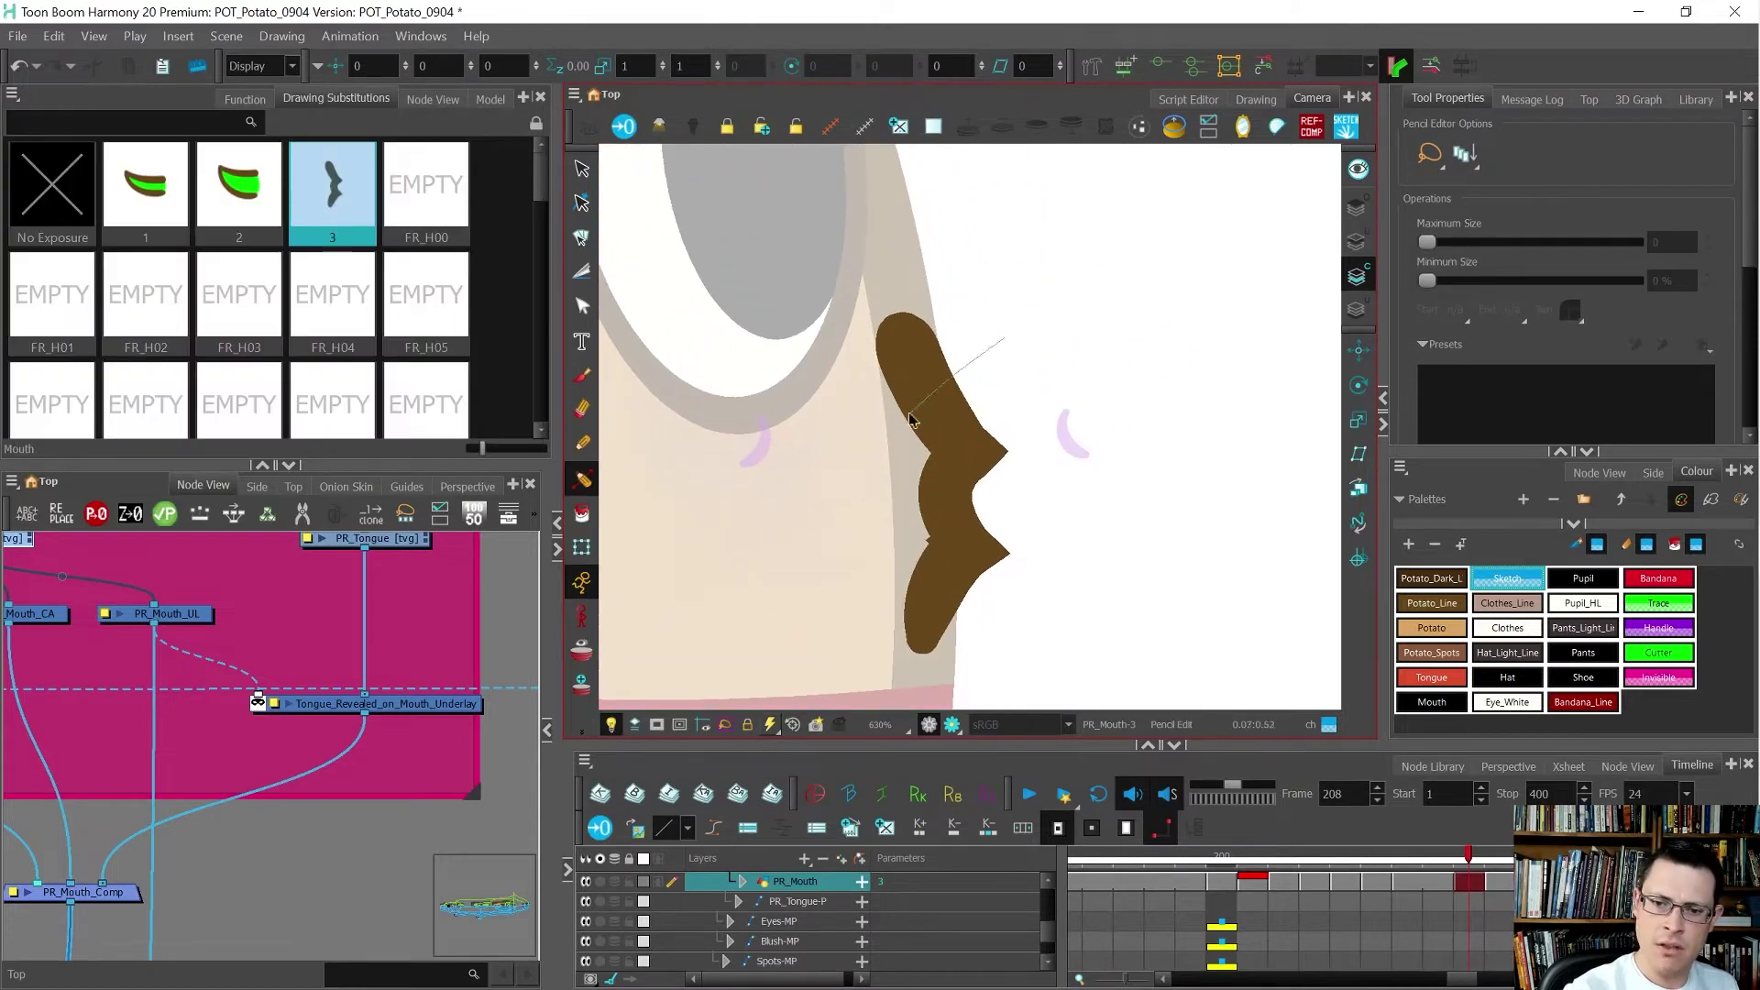
pyautogui.click(937, 333)
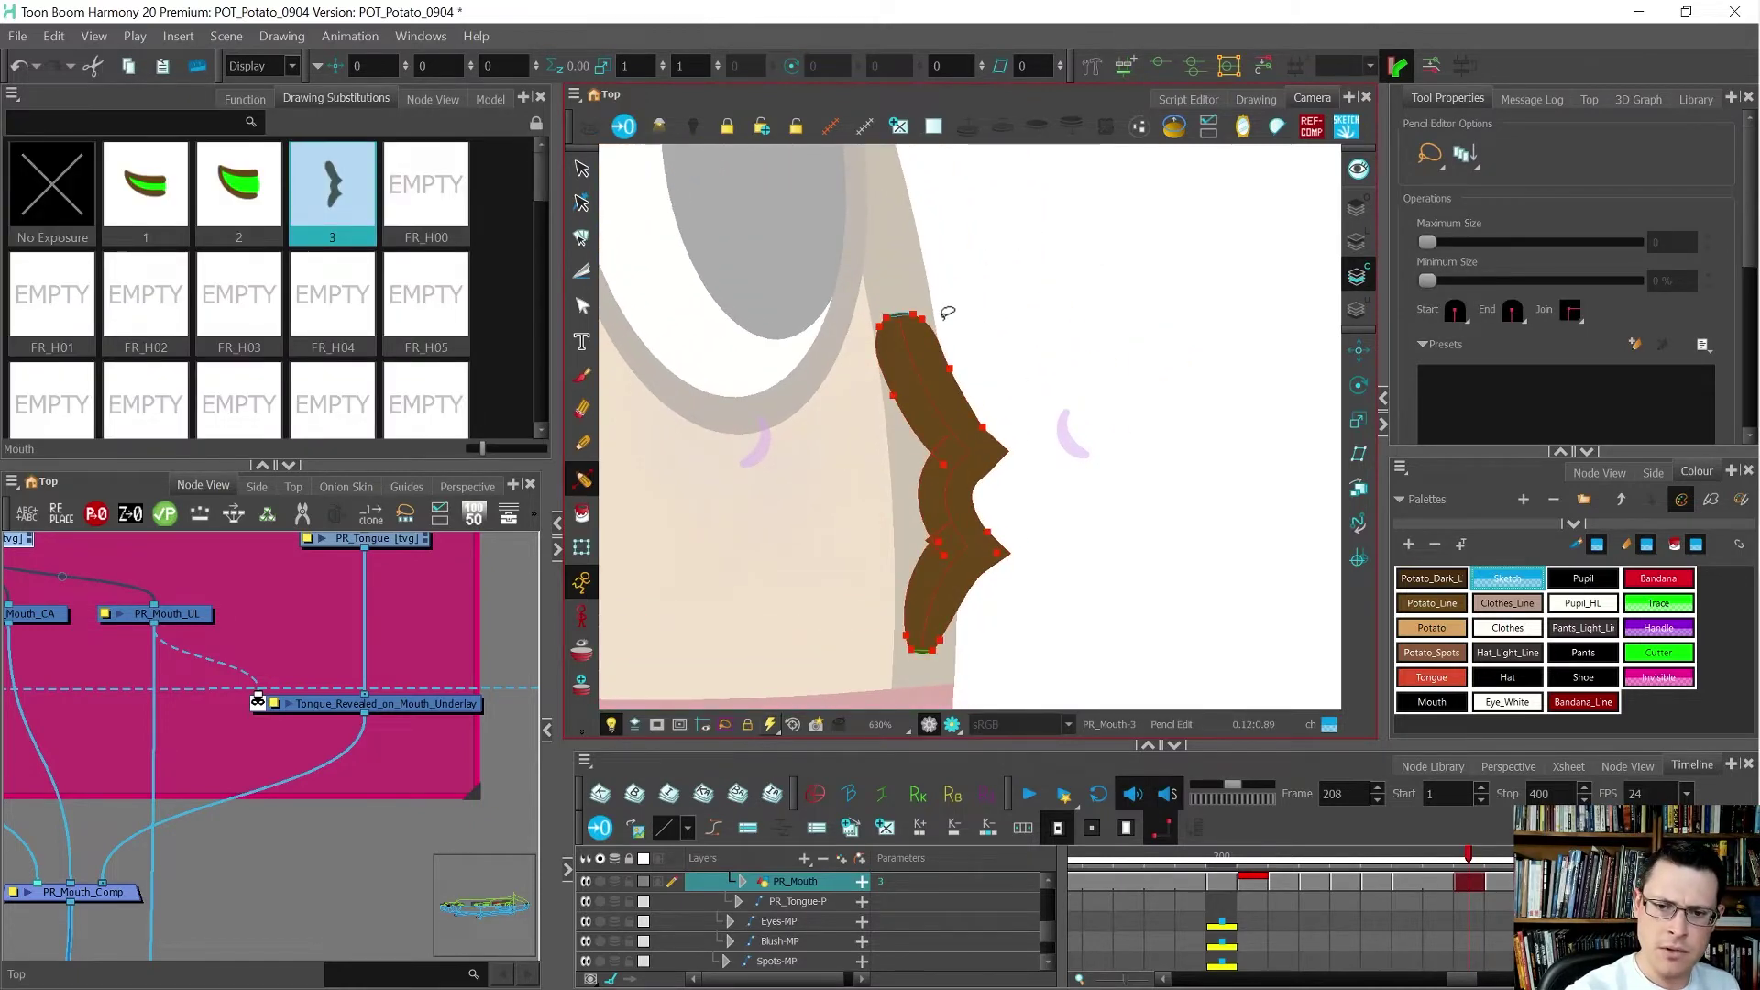
pyautogui.click(913, 335)
pyautogui.moveTo(917, 322)
pyautogui.mouseDown()
pyautogui.moveTo(959, 291)
pyautogui.moveTo(917, 319)
pyautogui.mouseUp()
pyautogui.click(905, 314)
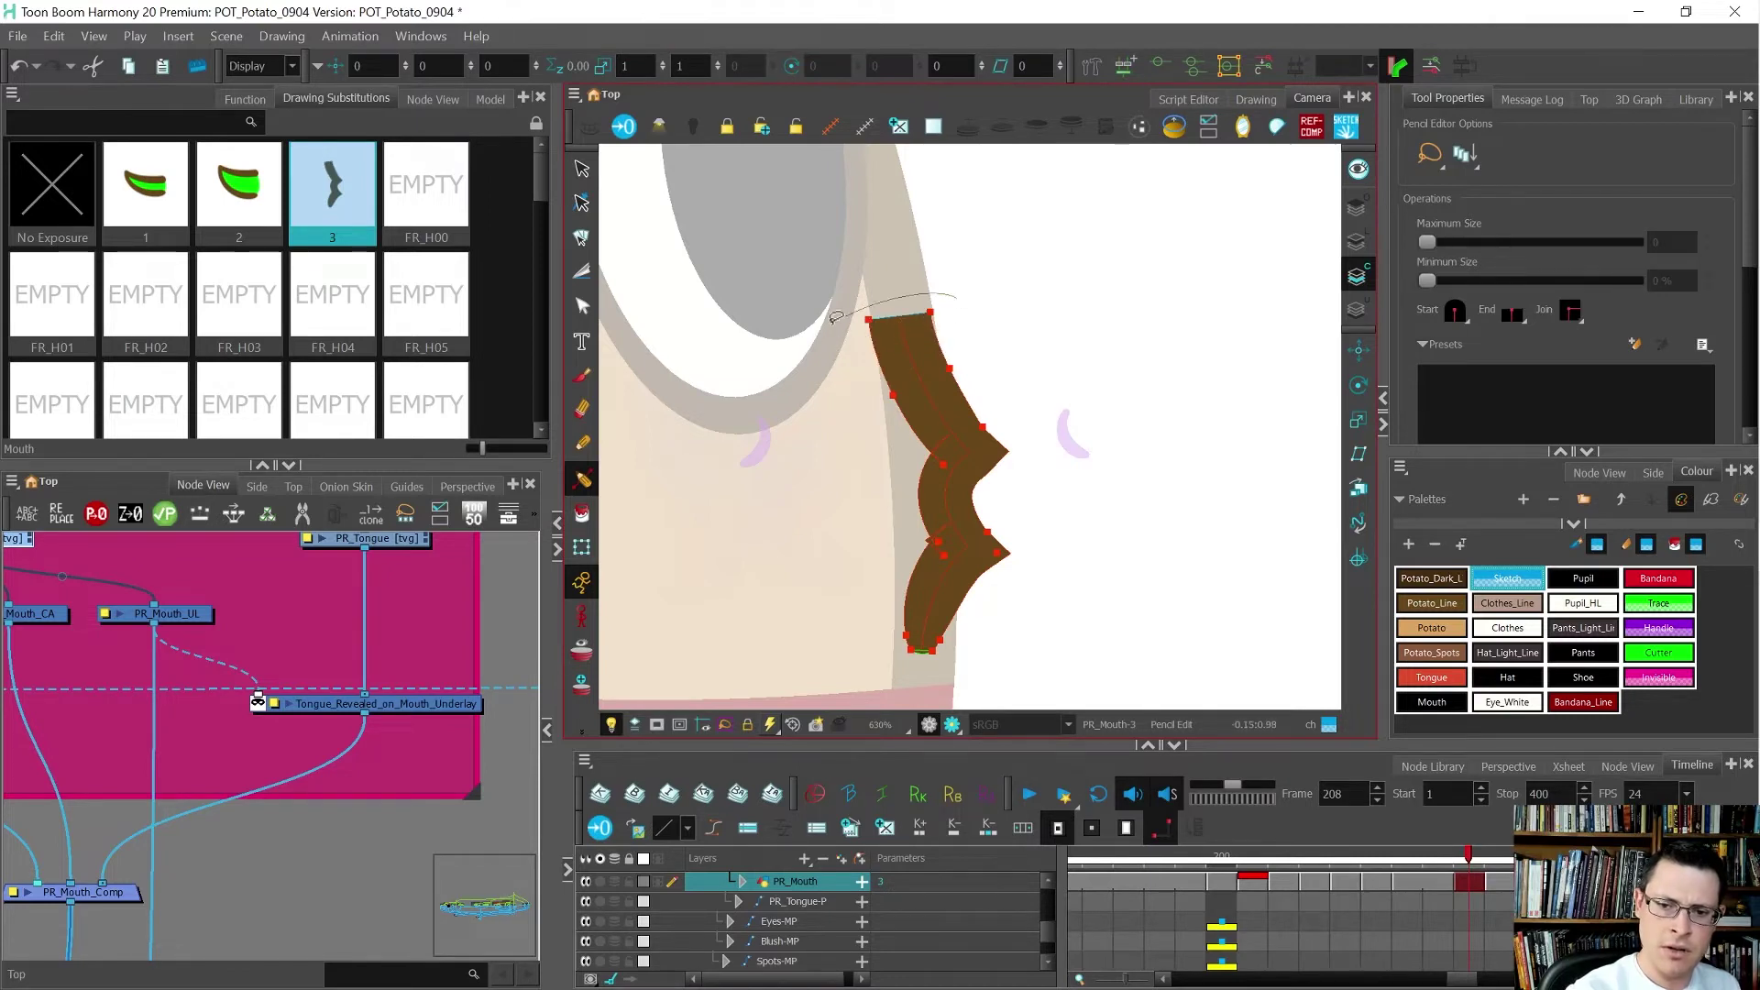
# - Widen the mouth line's lower end, make that end flat and adjust its maximum size
pyautogui.moveTo(955, 638)
pyautogui.mouseDown()
pyautogui.moveTo(1018, 633)
pyautogui.moveTo(945, 659)
pyautogui.mouseUp()
pyautogui.click(937, 621)
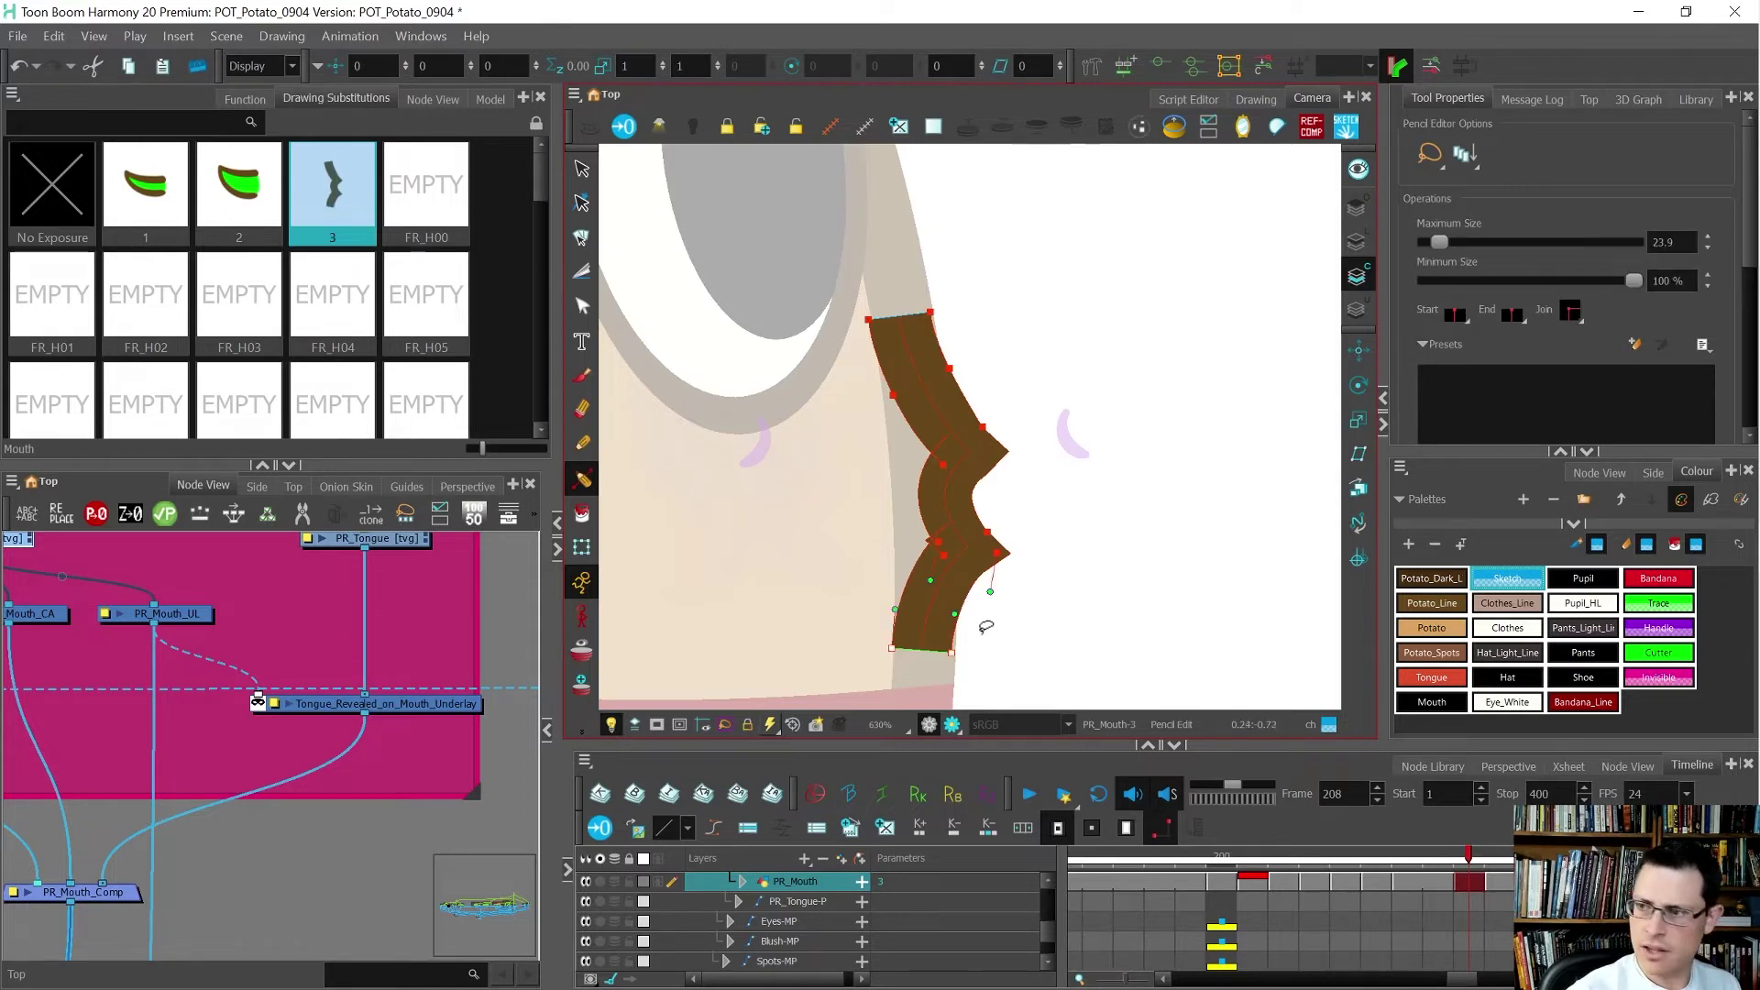
pyautogui.doubleClick(1664, 242)
pyautogui.write('2')
pyautogui.press('Return')
pyautogui.click(994, 617)
# - Fine-tune the curve at the mouth line's lower end with the Contour Editor and make that end round with the Pencil Editor
pyautogui.scroll(3, 1009, 636)
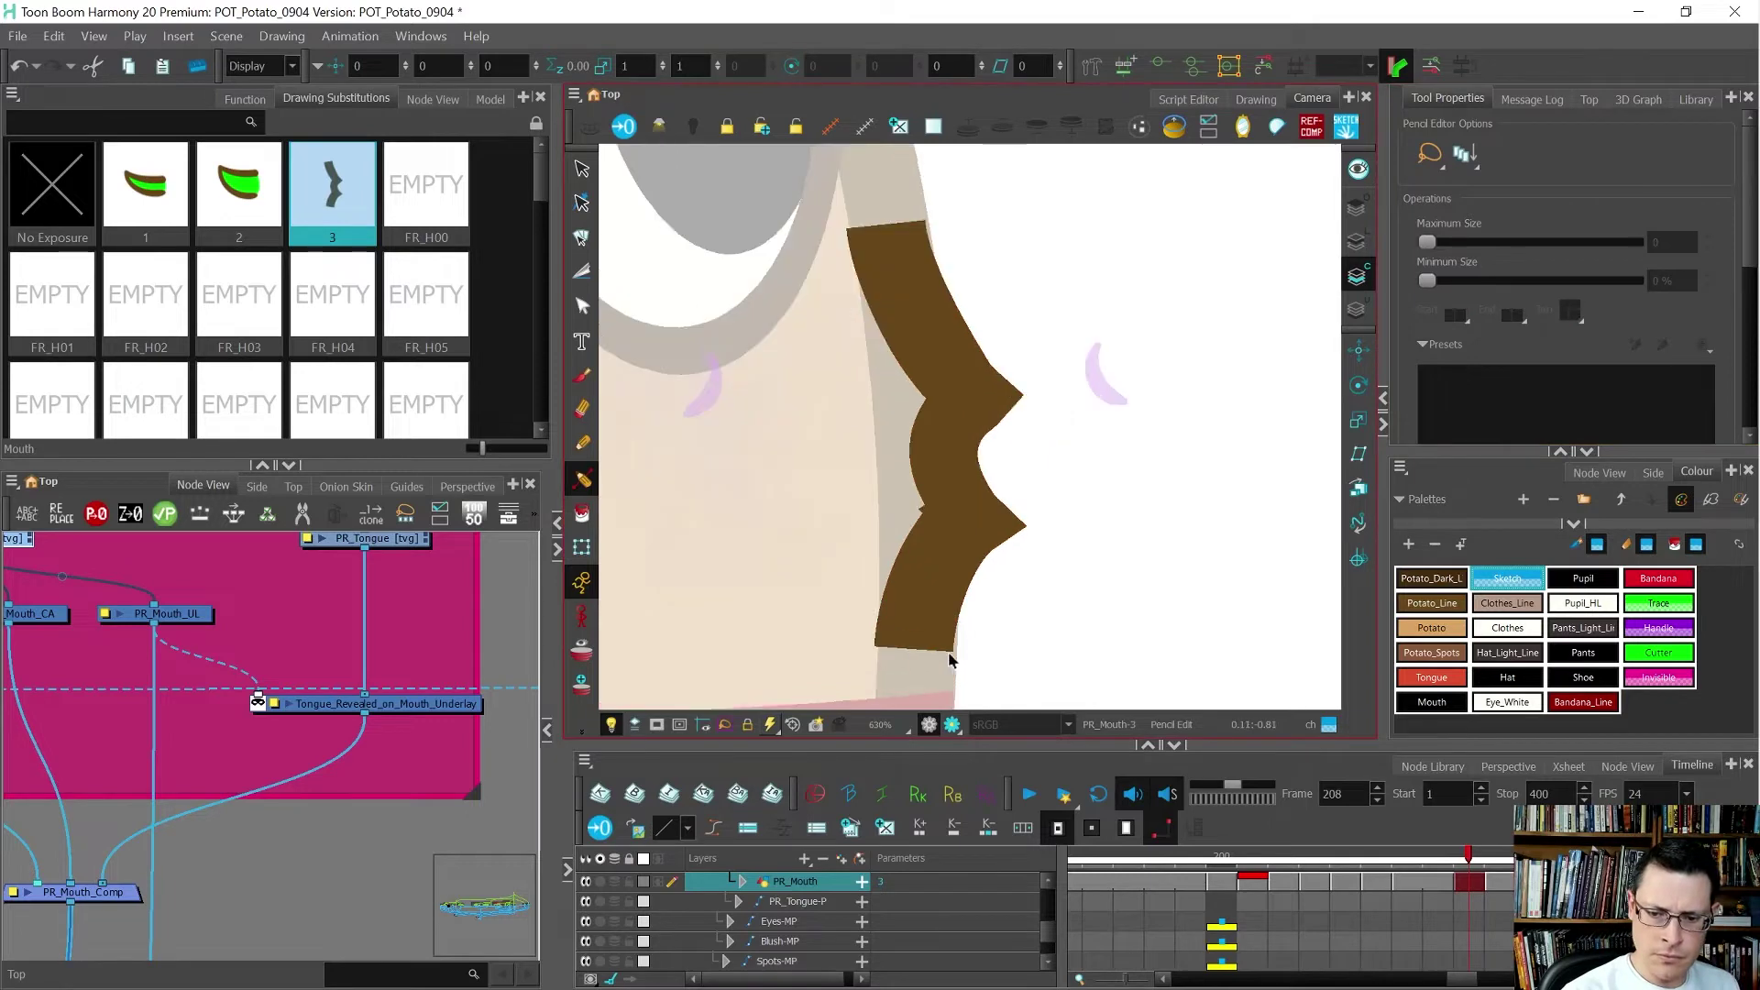
pyautogui.moveTo(1009, 636)
pyautogui.mouseDown()
pyautogui.moveTo(1042, 586)
pyautogui.moveTo(962, 585)
pyautogui.mouseUp()
pyautogui.hotkey('alt', 'q')
pyautogui.click(960, 584)
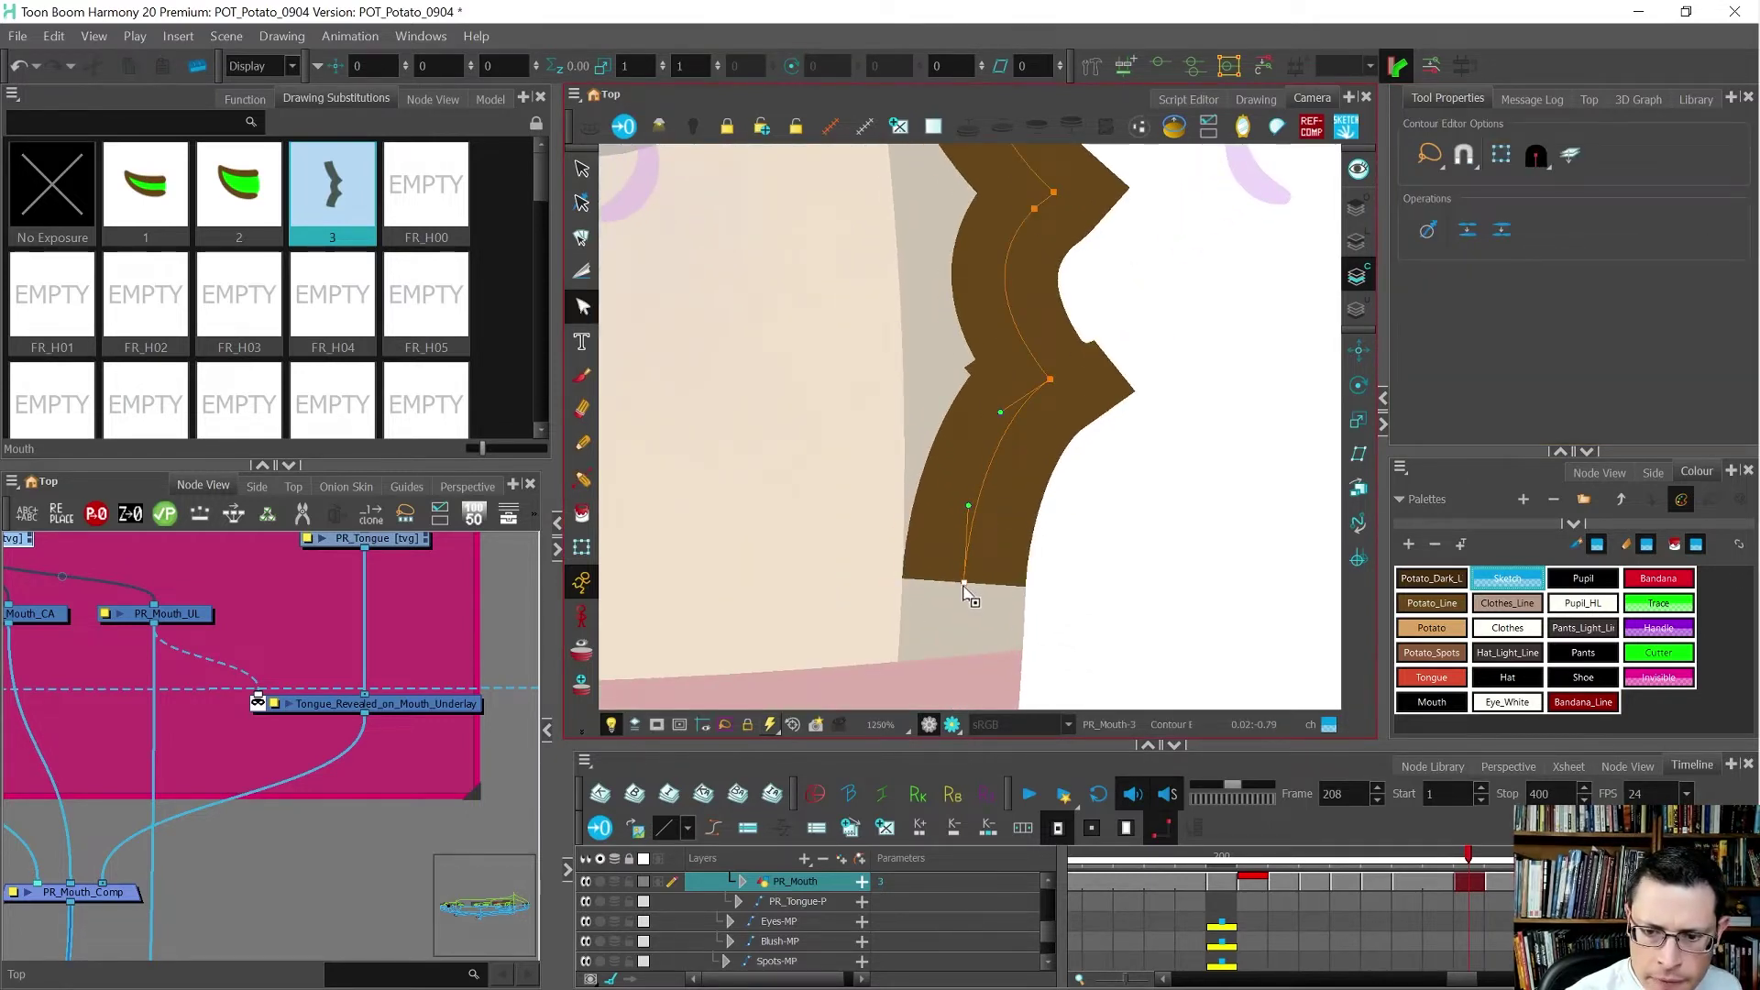
pyautogui.moveTo(968, 507); pyautogui.dragTo(965, 506)
pyautogui.hotkey('alt', 'w')
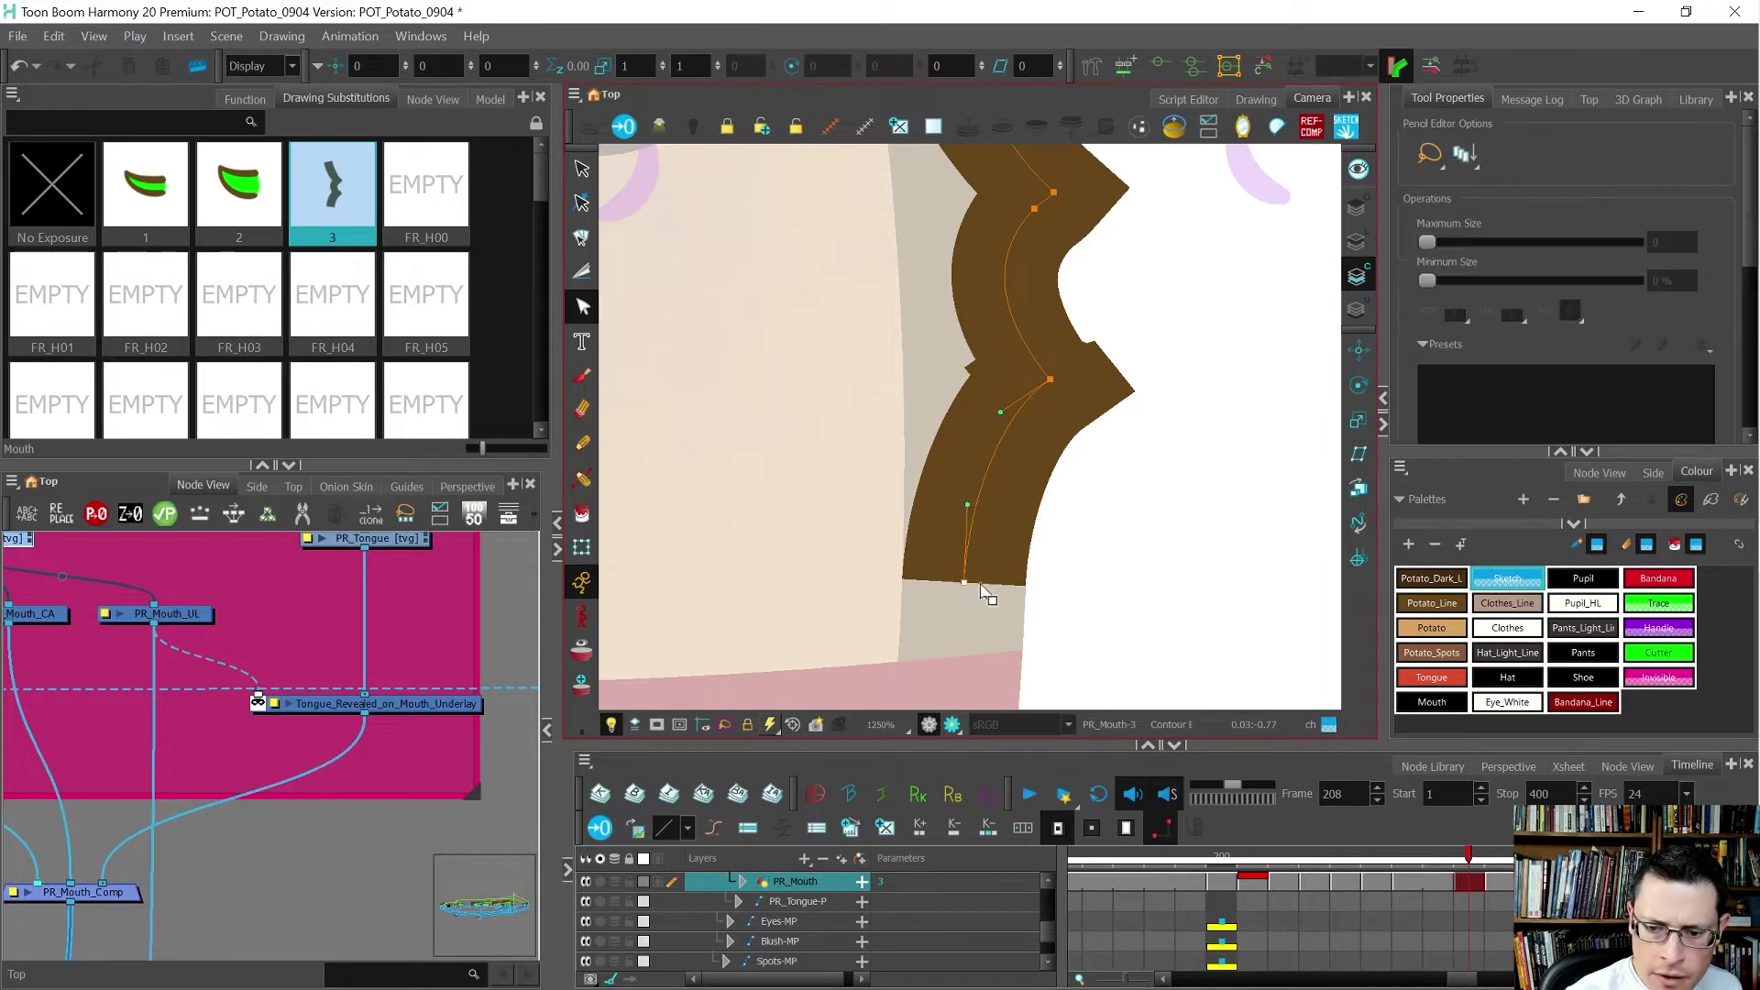
pyautogui.click(972, 573)
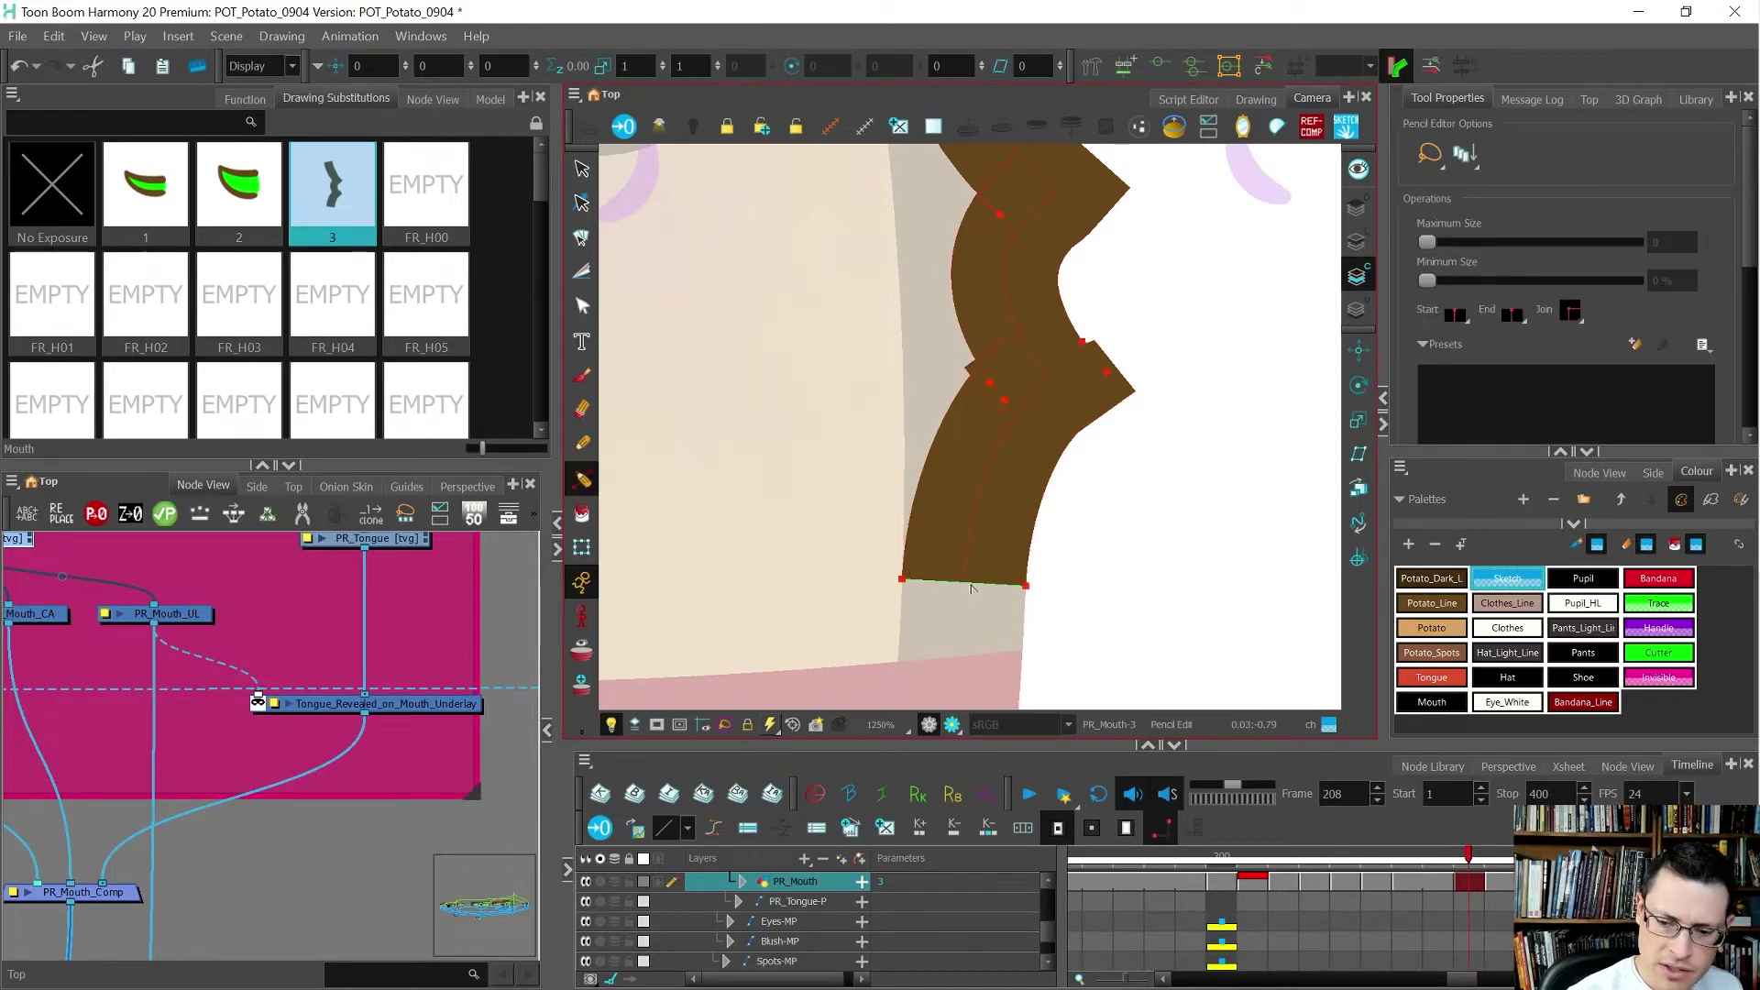
pyautogui.moveTo(972, 588); pyautogui.dragTo(959, 655)
pyautogui.press('space')
# - Fine-tune the curve at the mouth line's upper end with the Contour Editor and make that end round with the Pencil Editor
pyautogui.moveTo(1112, 370); pyautogui.dragTo(1019, 586)
pyautogui.moveTo(1007, 405); pyautogui.dragTo(1034, 662)
pyautogui.hotkey('alt', 'q')
pyautogui.moveTo(928, 397)
pyautogui.mouseDown()
pyautogui.moveTo(963, 405)
pyautogui.moveTo(854, 405)
pyautogui.mouseUp()
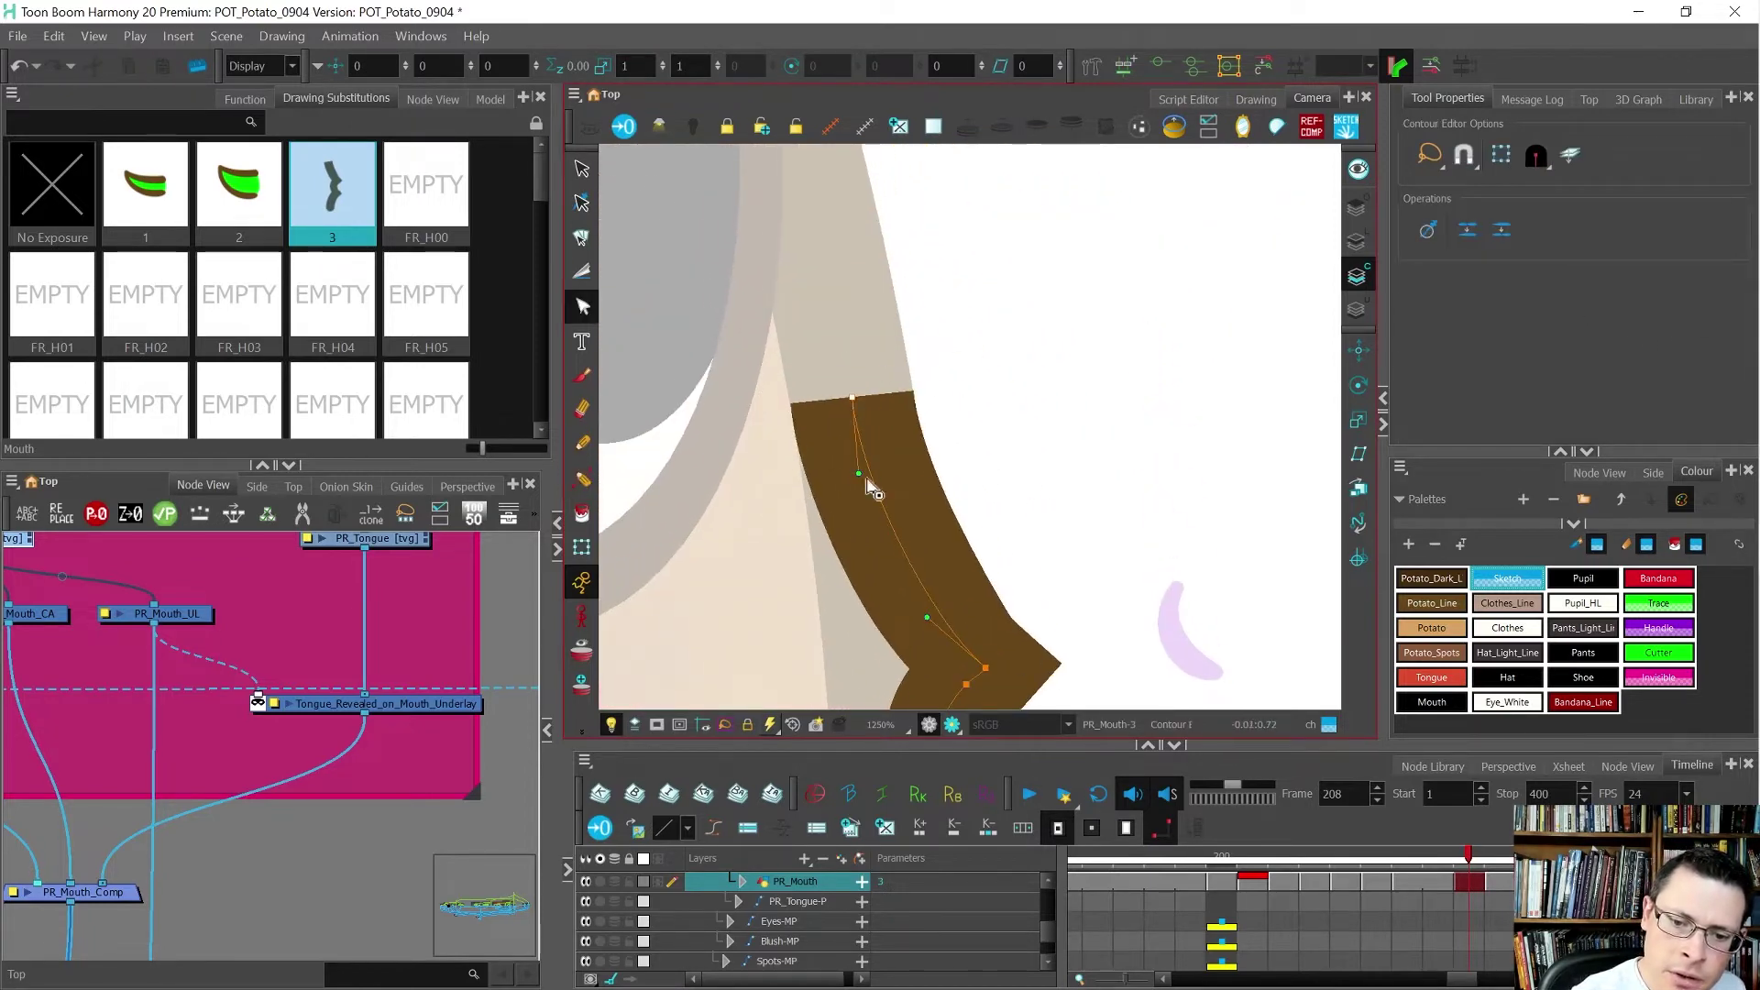
pyautogui.moveTo(864, 475); pyautogui.dragTo(867, 478)
pyautogui.hotkey('alt', 'w')
pyautogui.moveTo(1019, 389)
pyautogui.mouseDown()
pyautogui.moveTo(958, 407)
pyautogui.moveTo(858, 378)
pyautogui.moveTo(845, 335)
pyautogui.mouseUp()
pyautogui.click(937, 316)
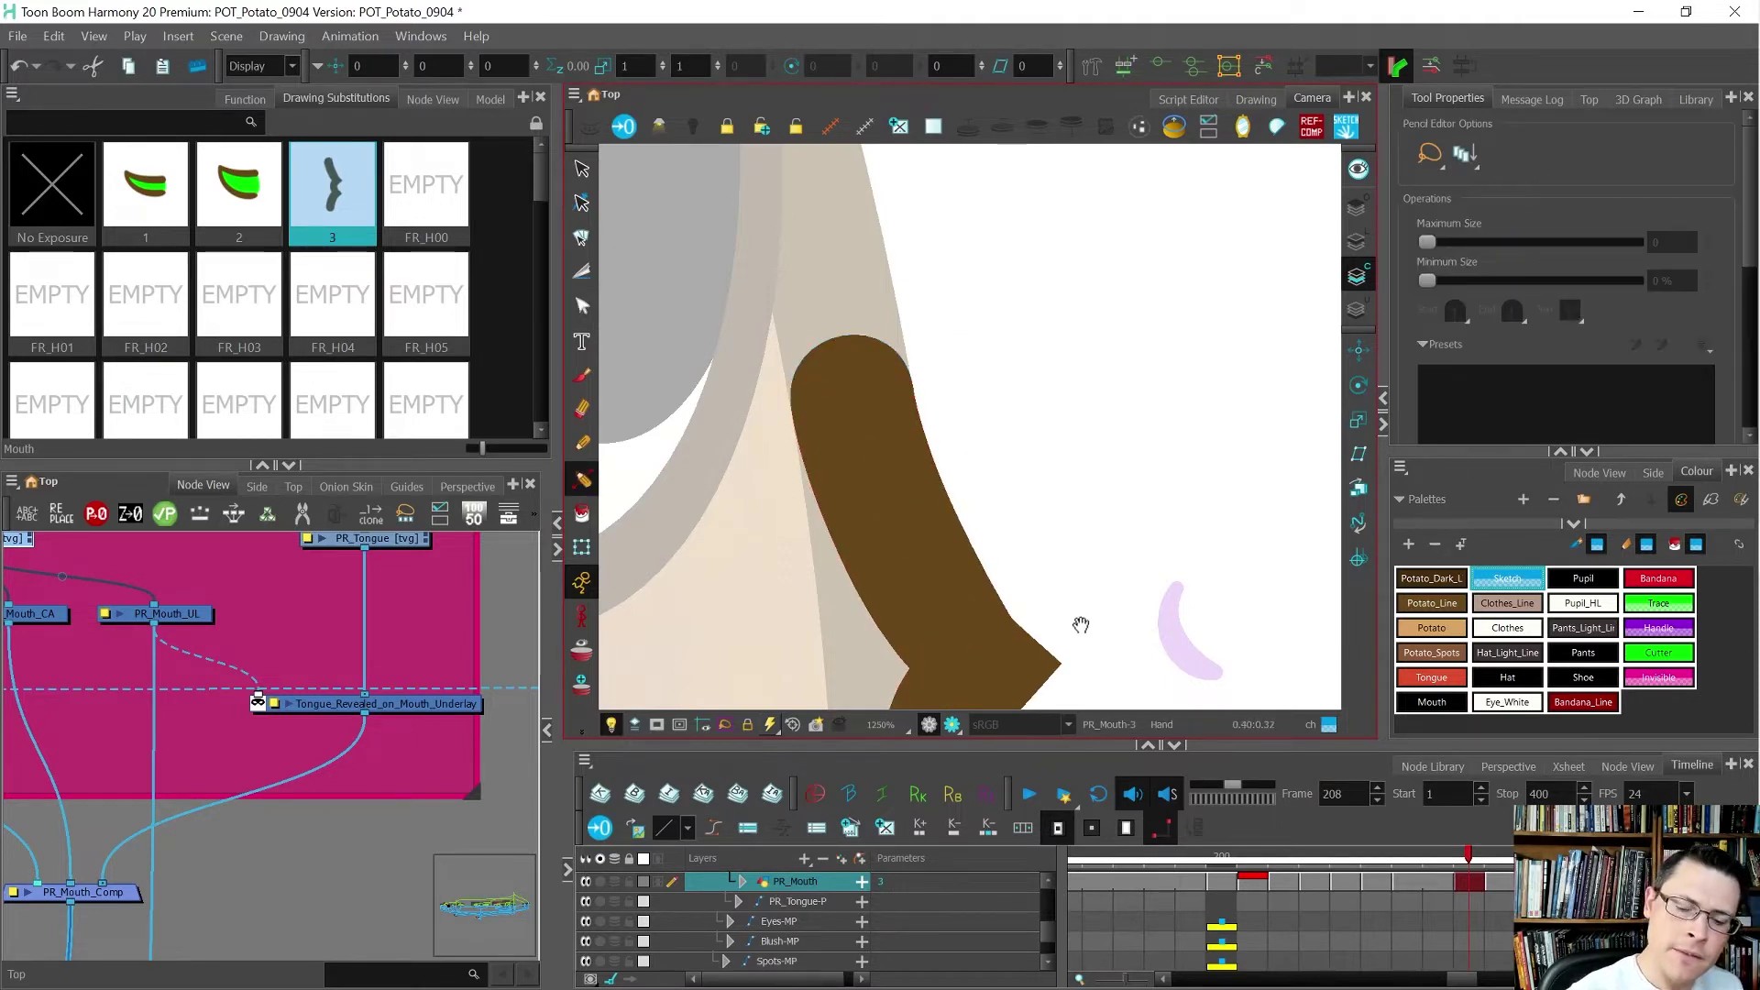
# - Remove the extra stroke width points around the two lip corners and the inner bend with the Pencil Editor
pyautogui.moveTo(1072, 620); pyautogui.dragTo(1024, 328)
pyautogui.click(898, 641)
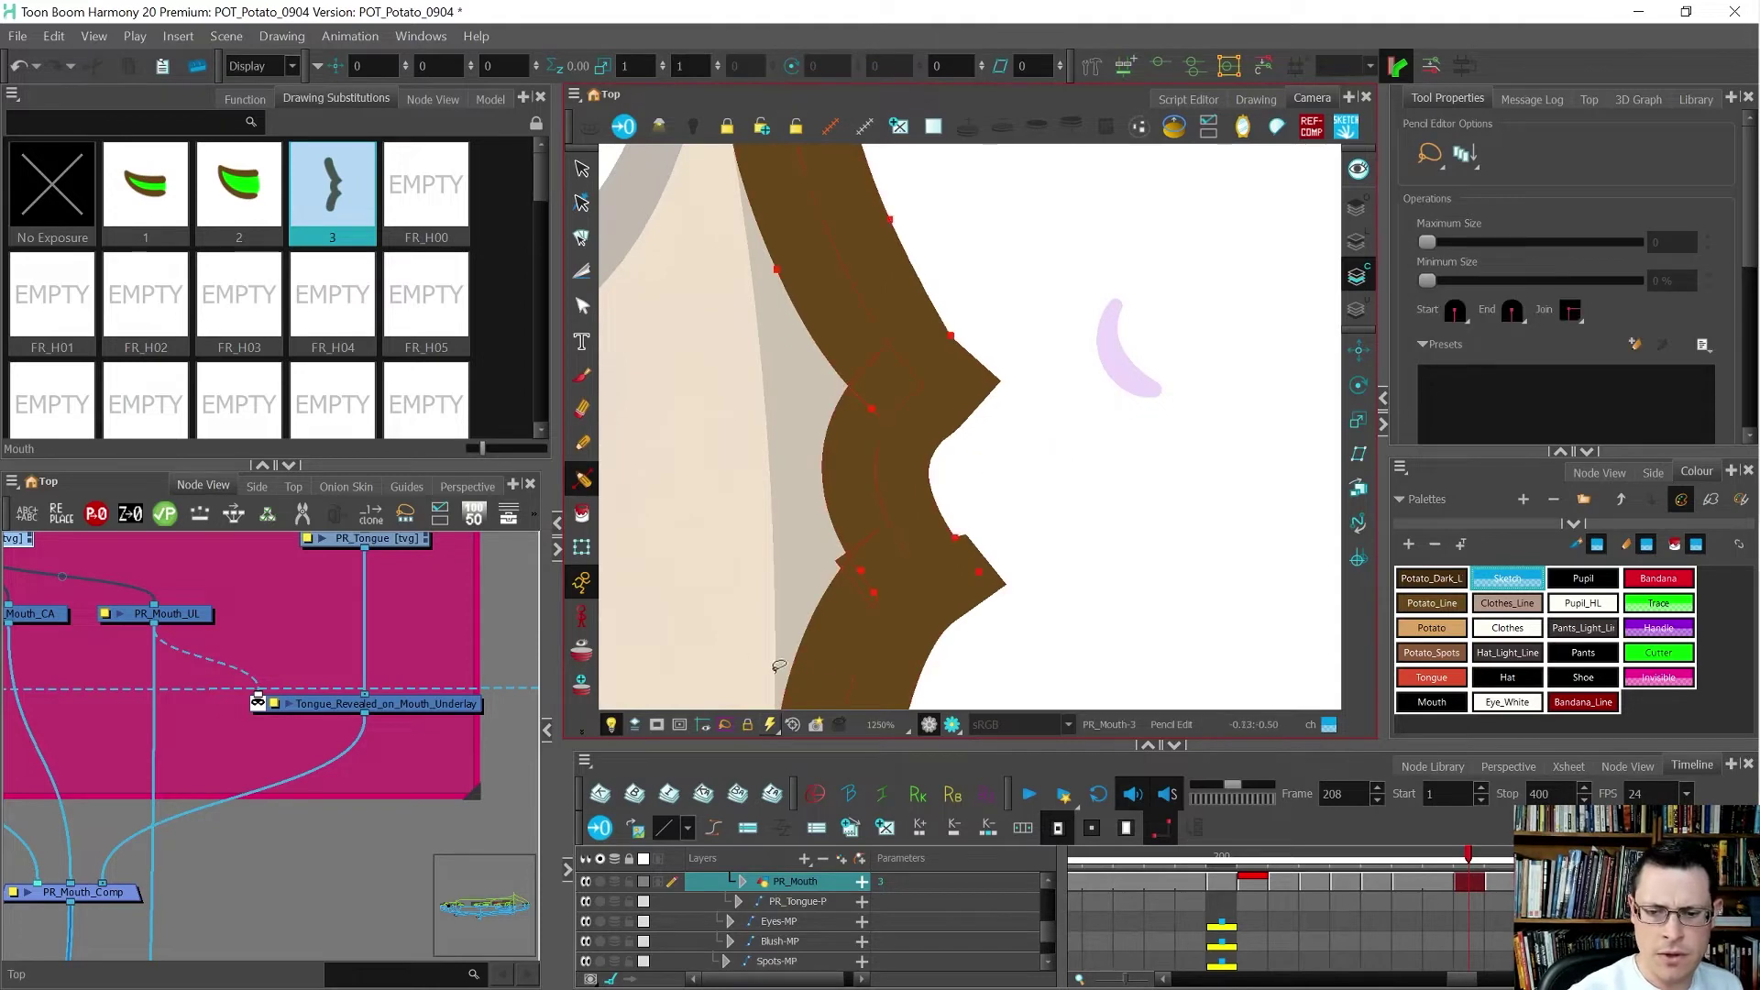
pyautogui.moveTo(1043, 510)
pyautogui.mouseDown()
pyautogui.moveTo(815, 547)
pyautogui.moveTo(1062, 539)
pyautogui.mouseUp()
pyautogui.press('Delete')
pyautogui.moveTo(1065, 437); pyautogui.dragTo(942, 499)
pyautogui.press('Delete')
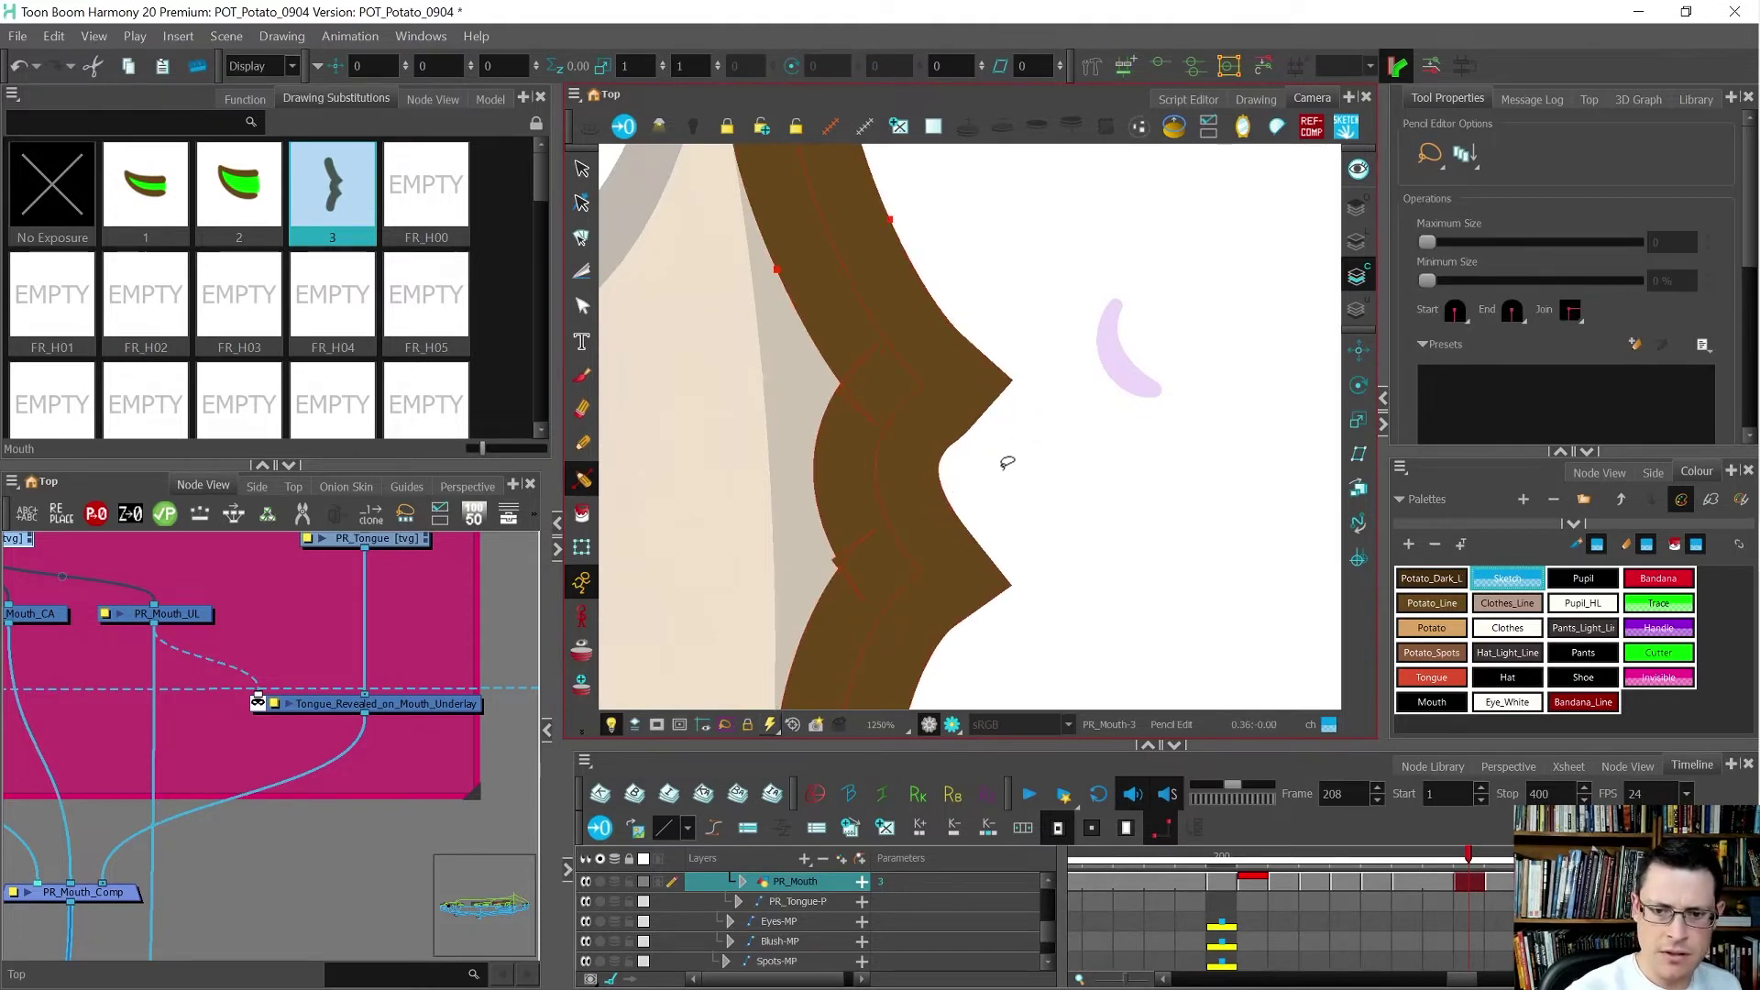
# - Delete the extra contour point near the inner bend and reshape the curves around the upper lip's tip
pyautogui.hotkey('alt', 'q')
pyautogui.moveTo(968, 463)
pyautogui.mouseDown()
pyautogui.moveTo(904, 392)
pyautogui.moveTo(857, 440)
pyautogui.moveTo(884, 500)
pyautogui.mouseUp()
pyautogui.press('Delete')
pyautogui.moveTo(962, 367)
pyautogui.mouseDown()
pyautogui.moveTo(917, 431)
pyautogui.moveTo(913, 409)
pyautogui.moveTo(880, 436)
pyautogui.moveTo(901, 405)
pyautogui.mouseUp()
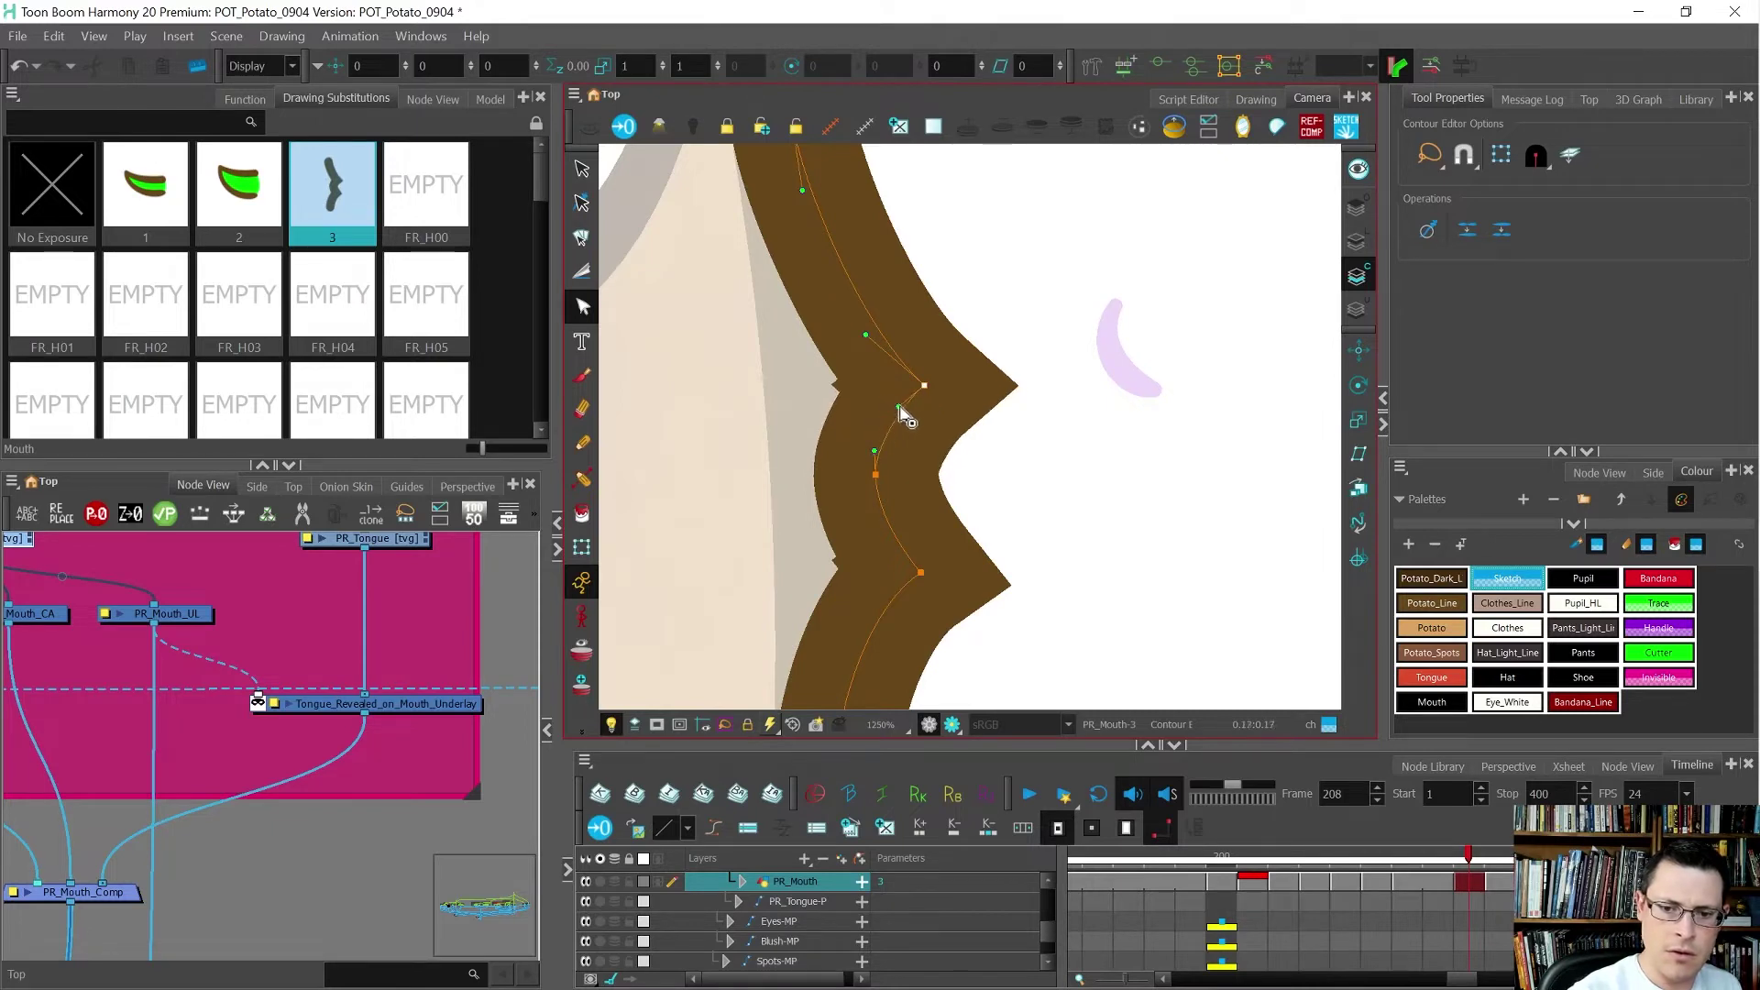
pyautogui.moveTo(869, 337); pyautogui.dragTo(892, 335)
# - Reshape the curves around the lower lip's tip with the Contour Editor for a smooth line
pyautogui.scroll(-3, 1009, 431)
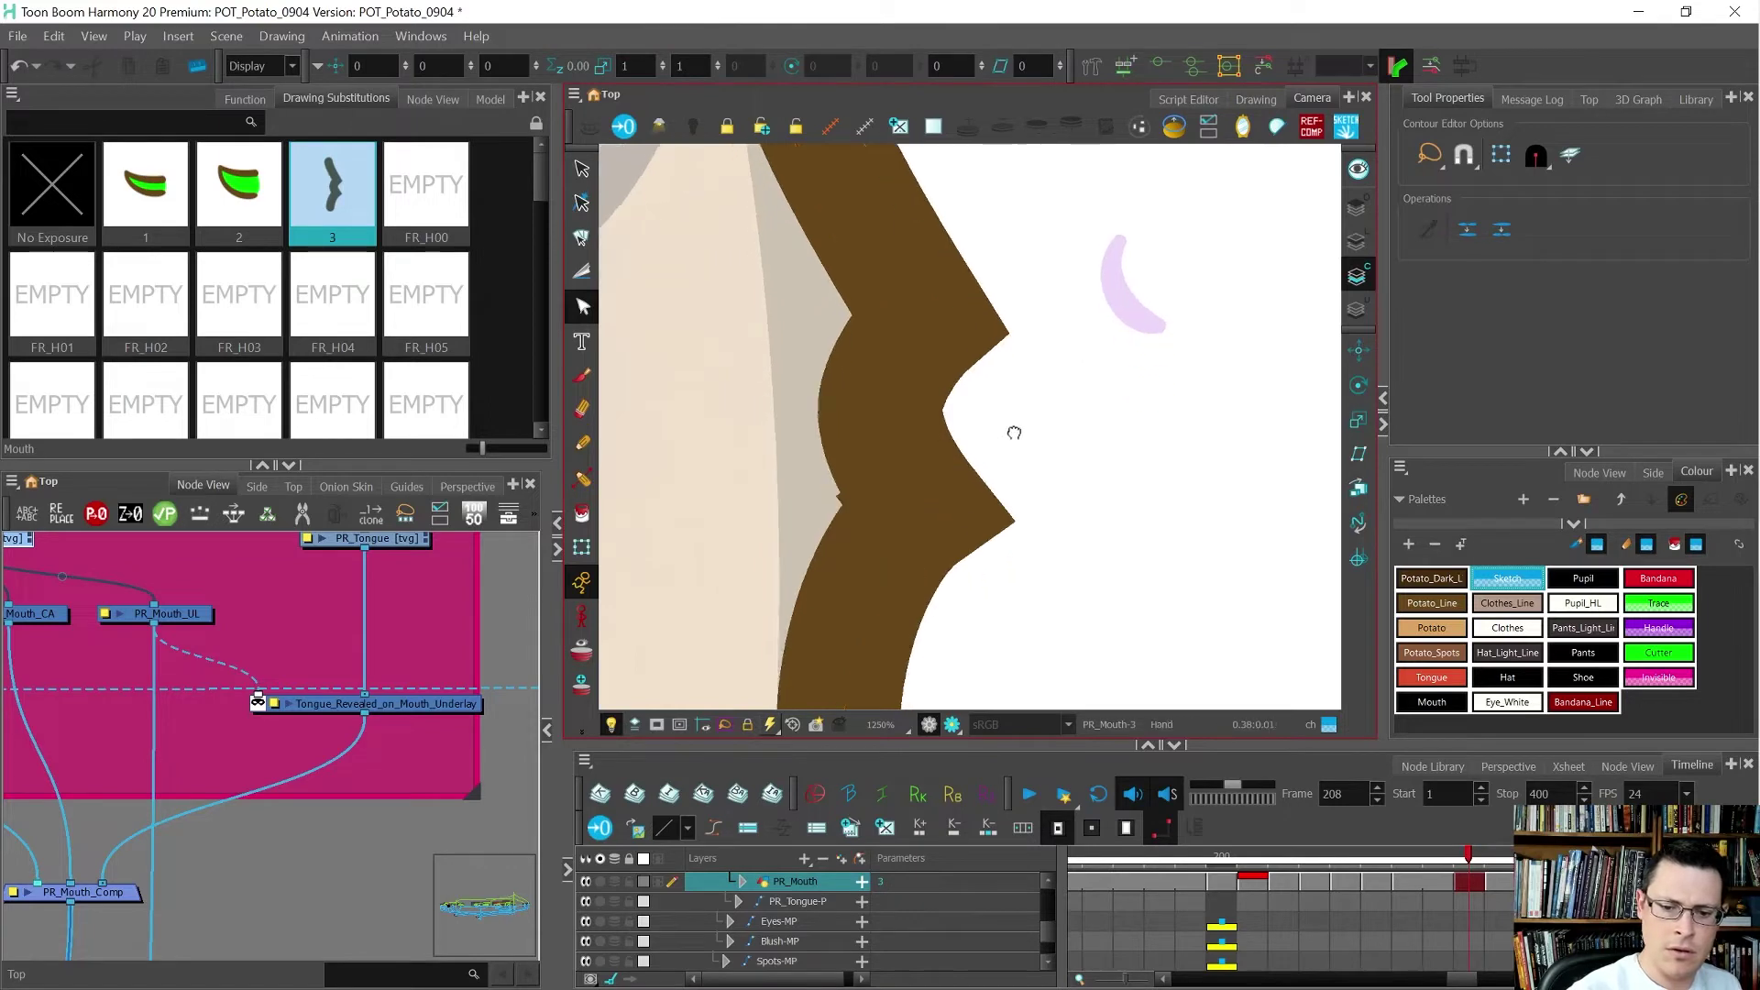
pyautogui.click(920, 431)
pyautogui.moveTo(869, 470); pyautogui.dragTo(892, 476)
pyautogui.click(990, 493)
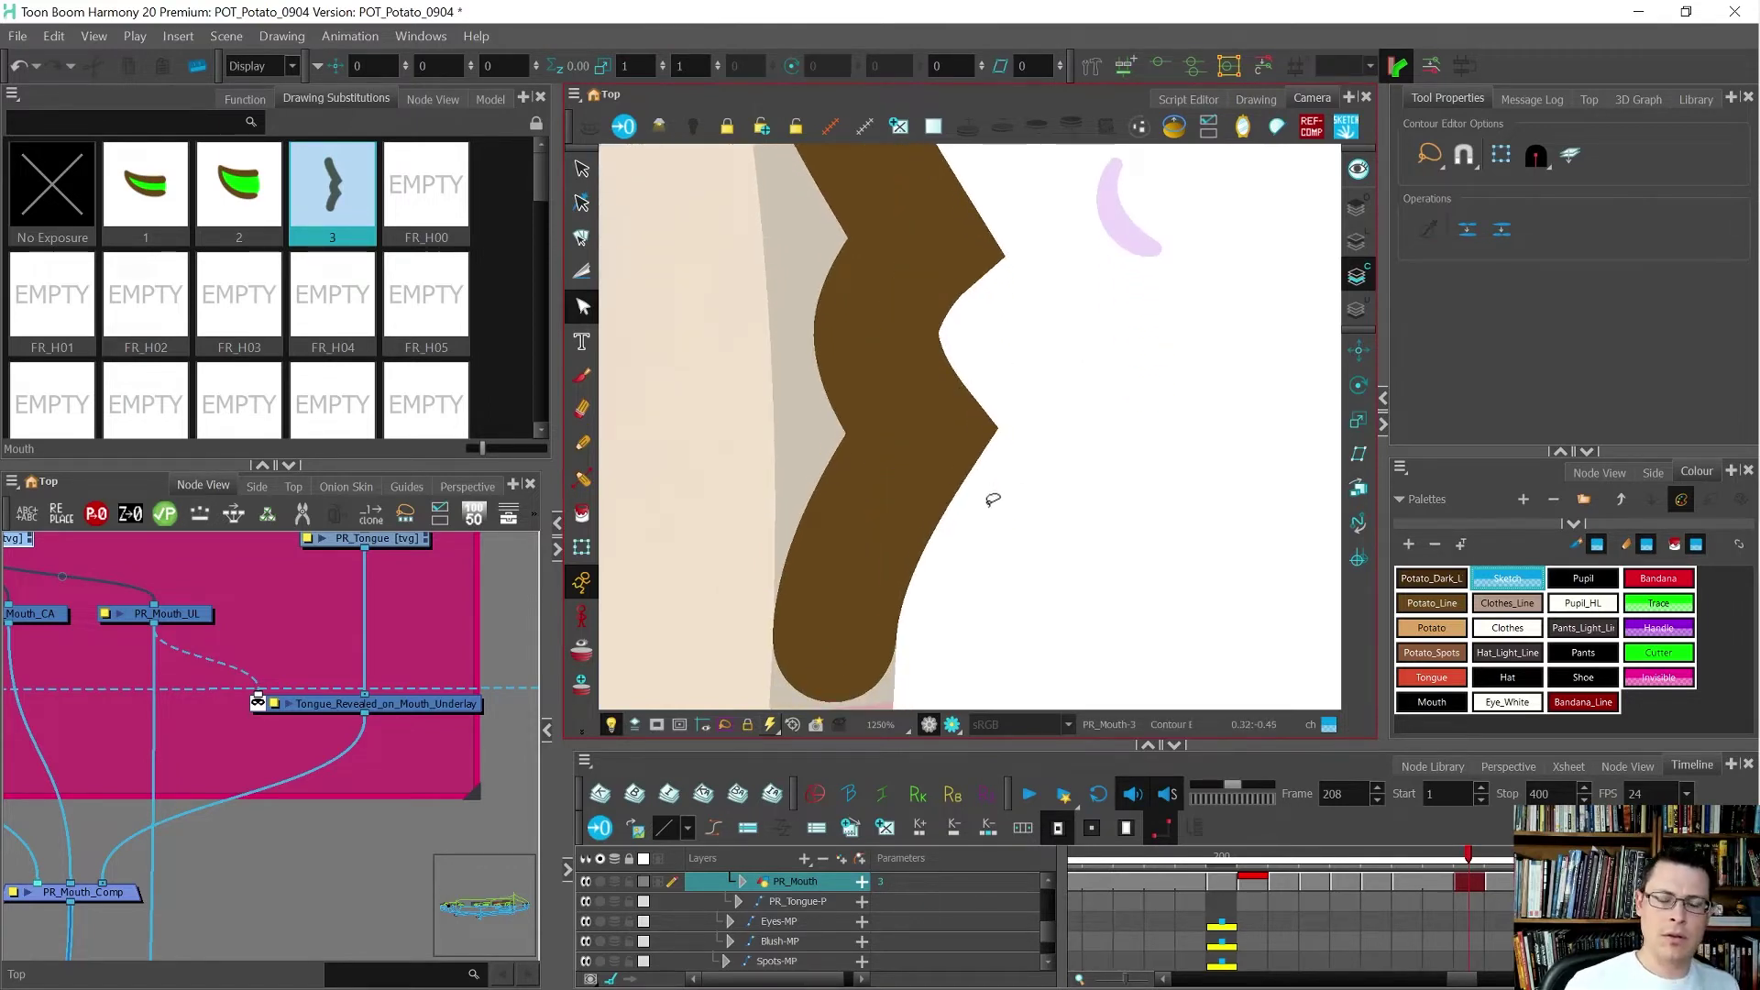
# - Check the mouth line against the full-colour face outline and compare it with the neighbouring mouth drawings
pyautogui.scroll(-10, 993, 500)
pyautogui.scroll(4, 1002, 492)
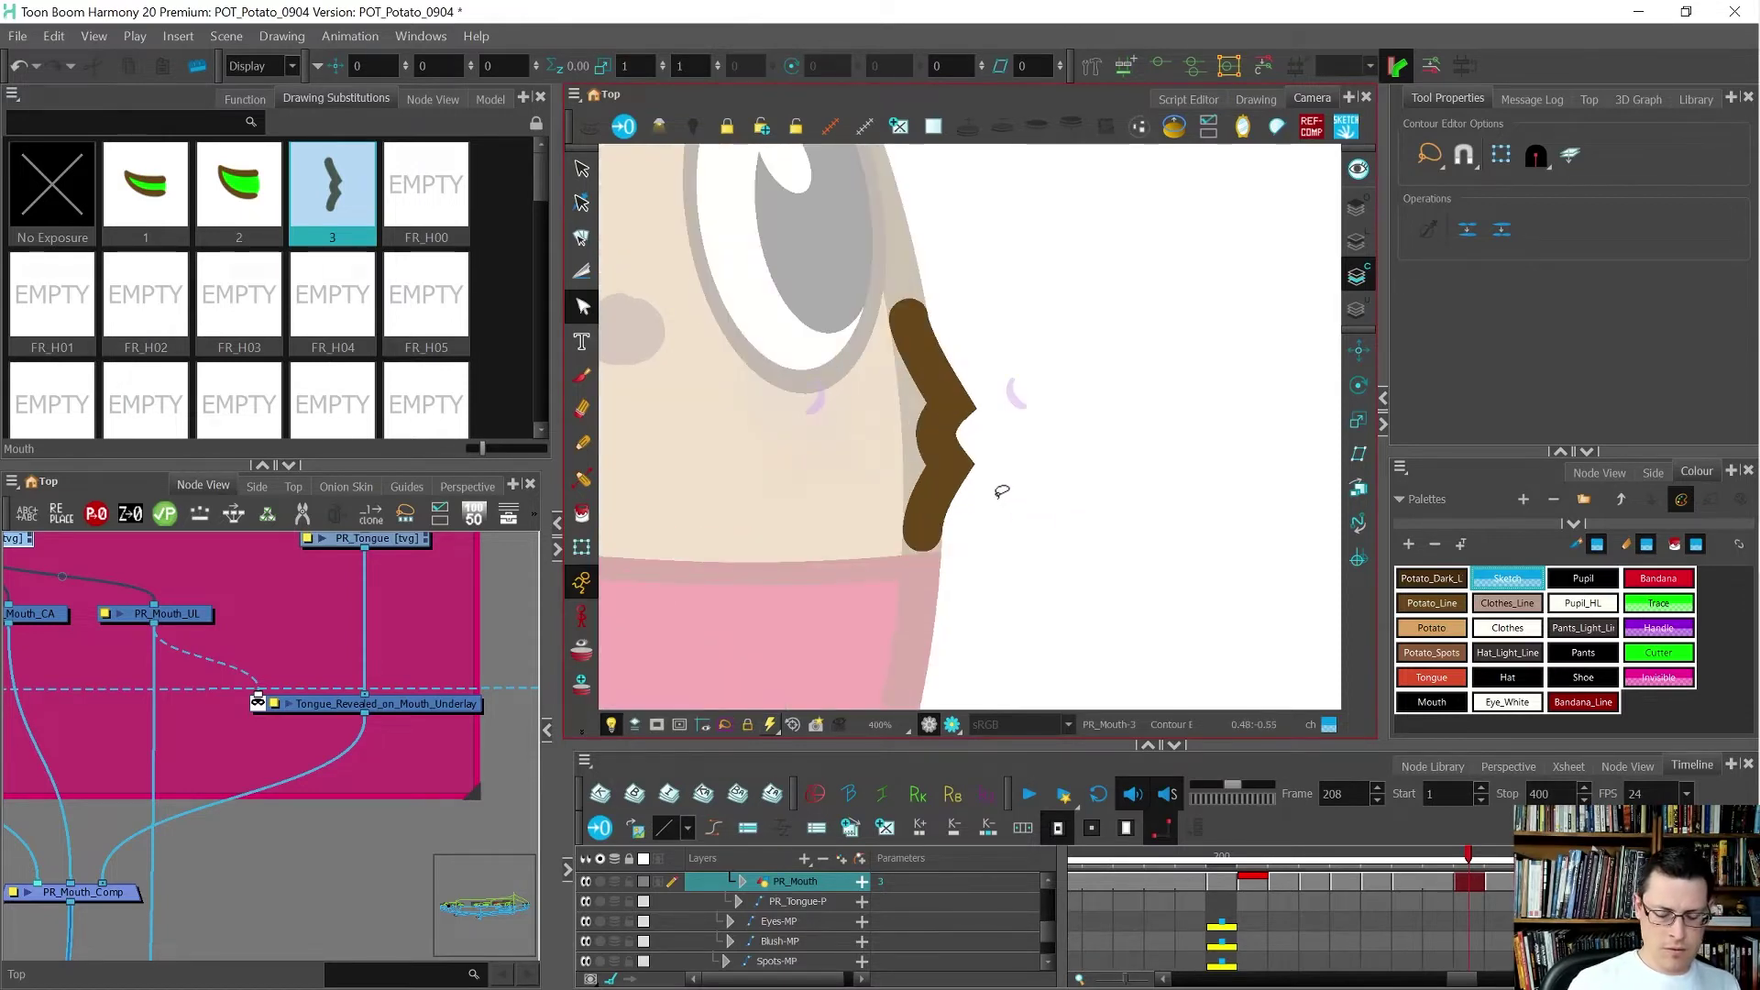
pyautogui.hotkey('shift', 't')
pyautogui.click(1024, 510)
pyautogui.scroll(-2, 1027, 511)
pyautogui.press(',')
pyautogui.press(',')
pyautogui.press('.')
pyautogui.press('.')
pyautogui.scroll(3, 1027, 518)
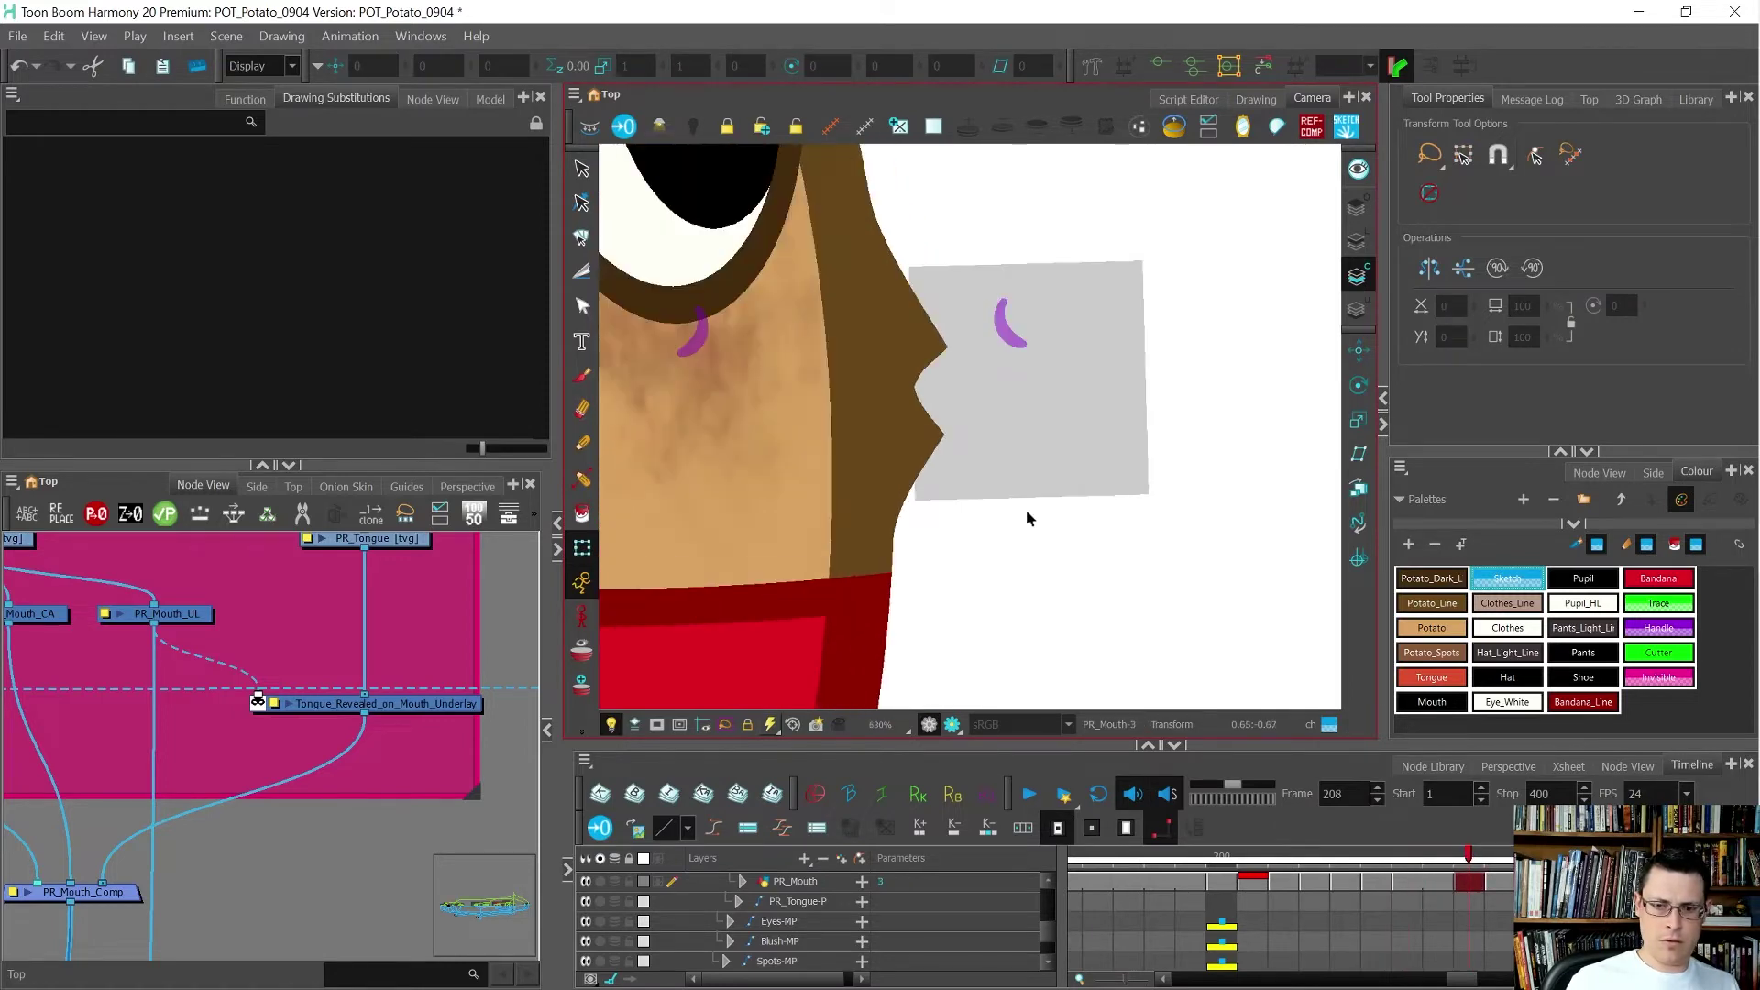
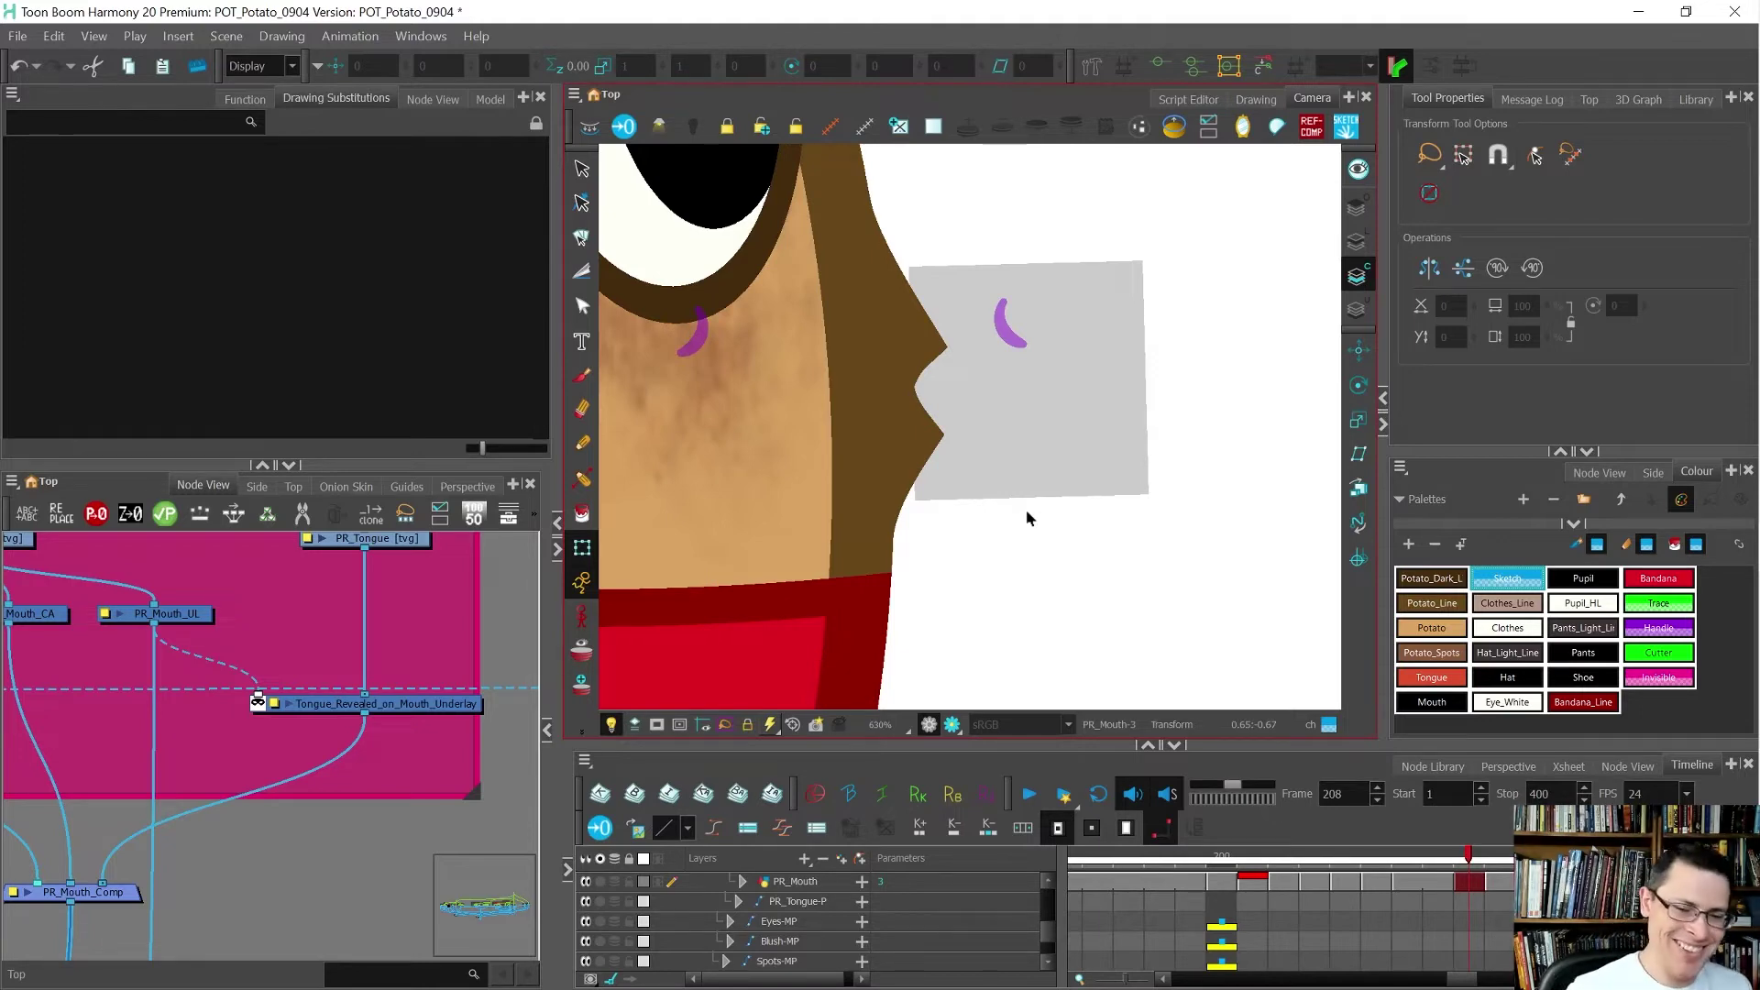
# - Draw an invisible stroke with the Stroke tool from in front of the lower lip, behind the mouth line, to in front of the upper lip
pyautogui.hotkey('alt', 'v')
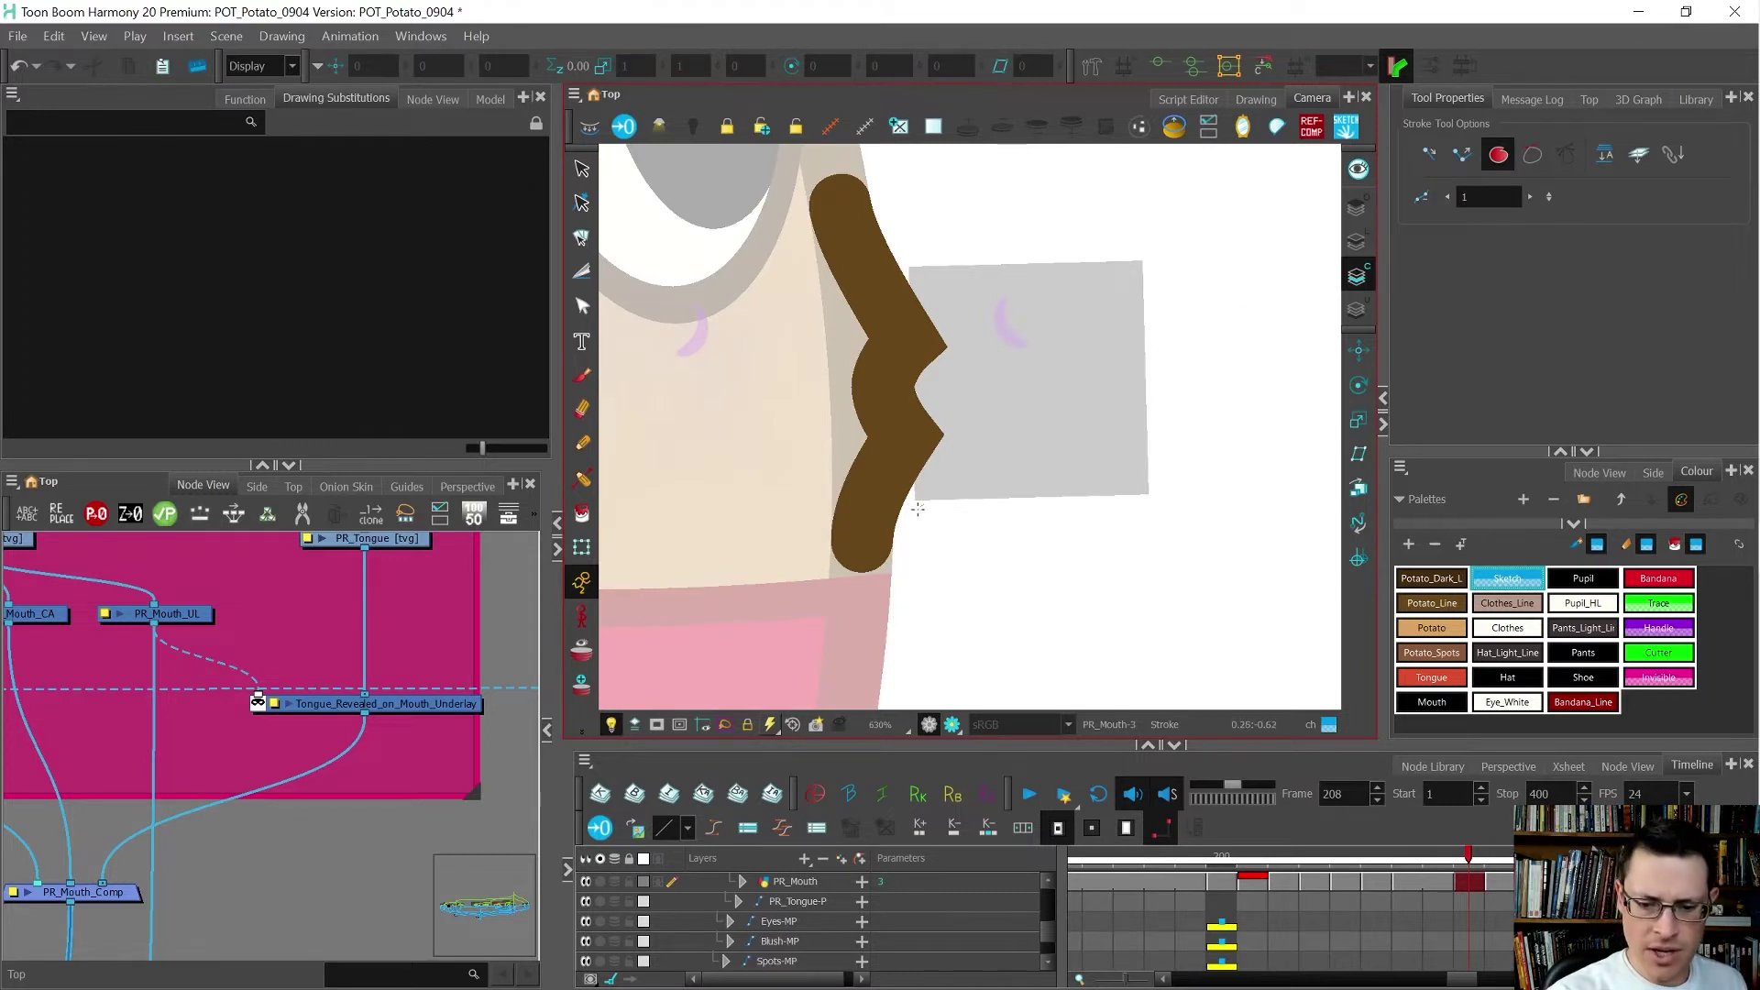
pyautogui.moveTo(823, 430); pyautogui.dragTo(821, 364)
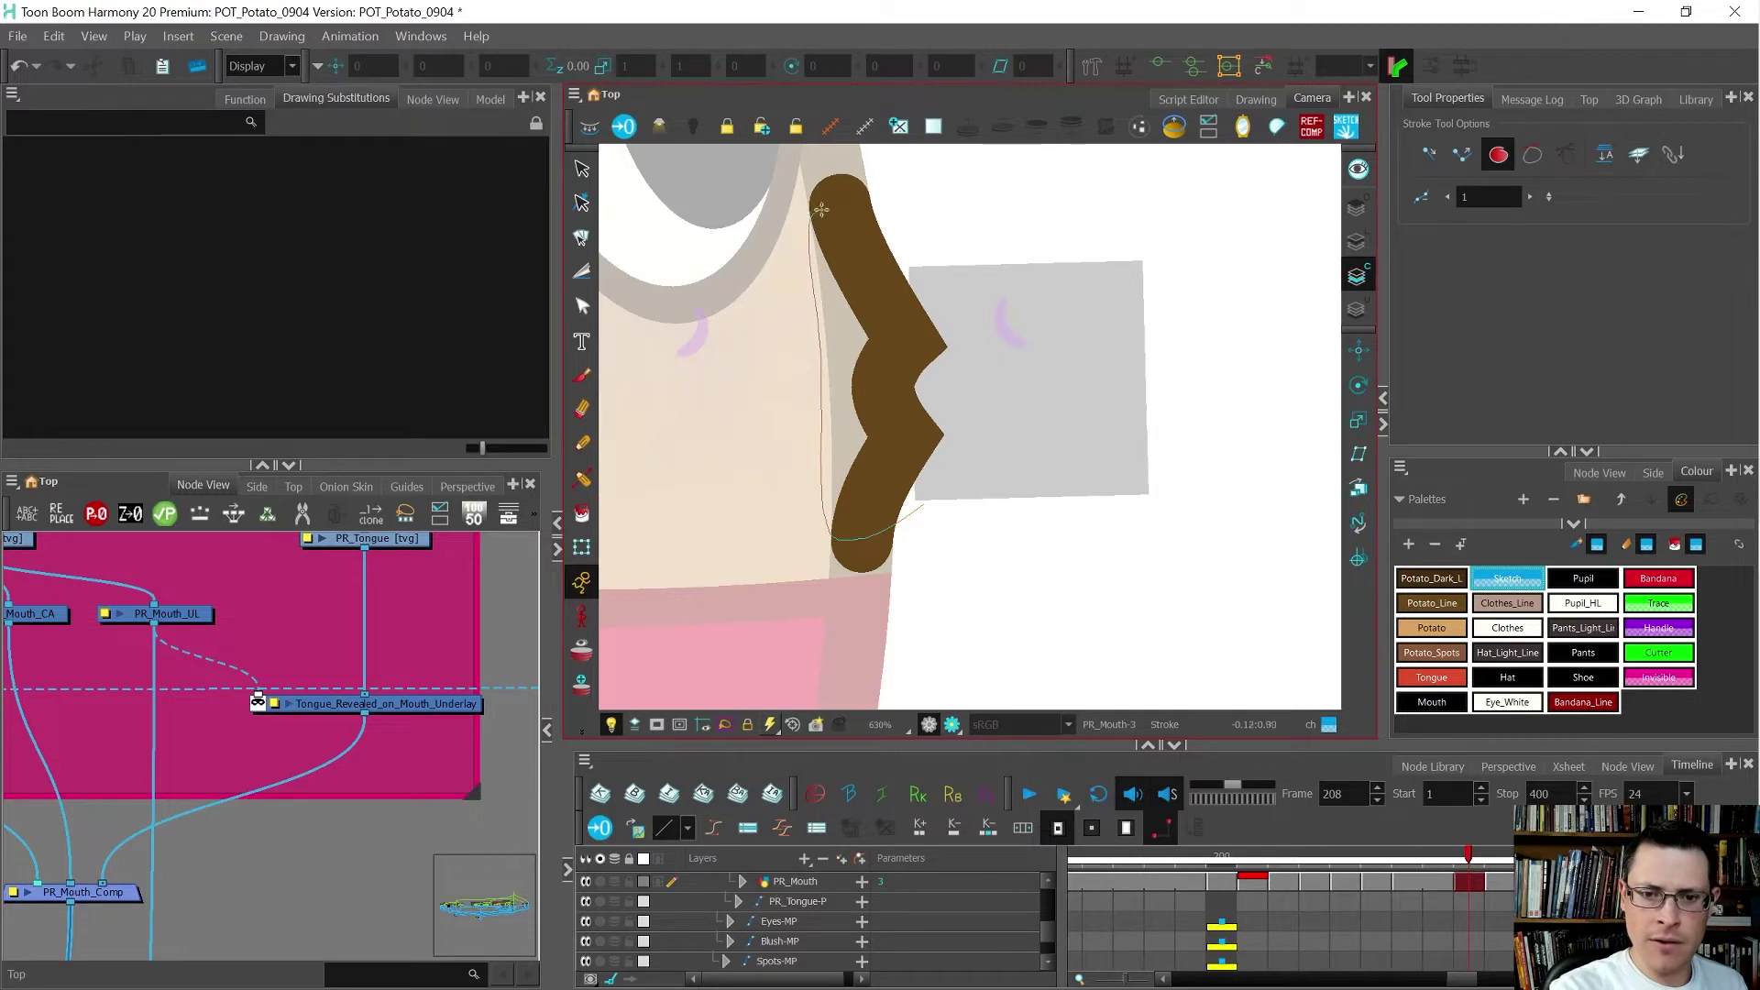
pyautogui.click(819, 497)
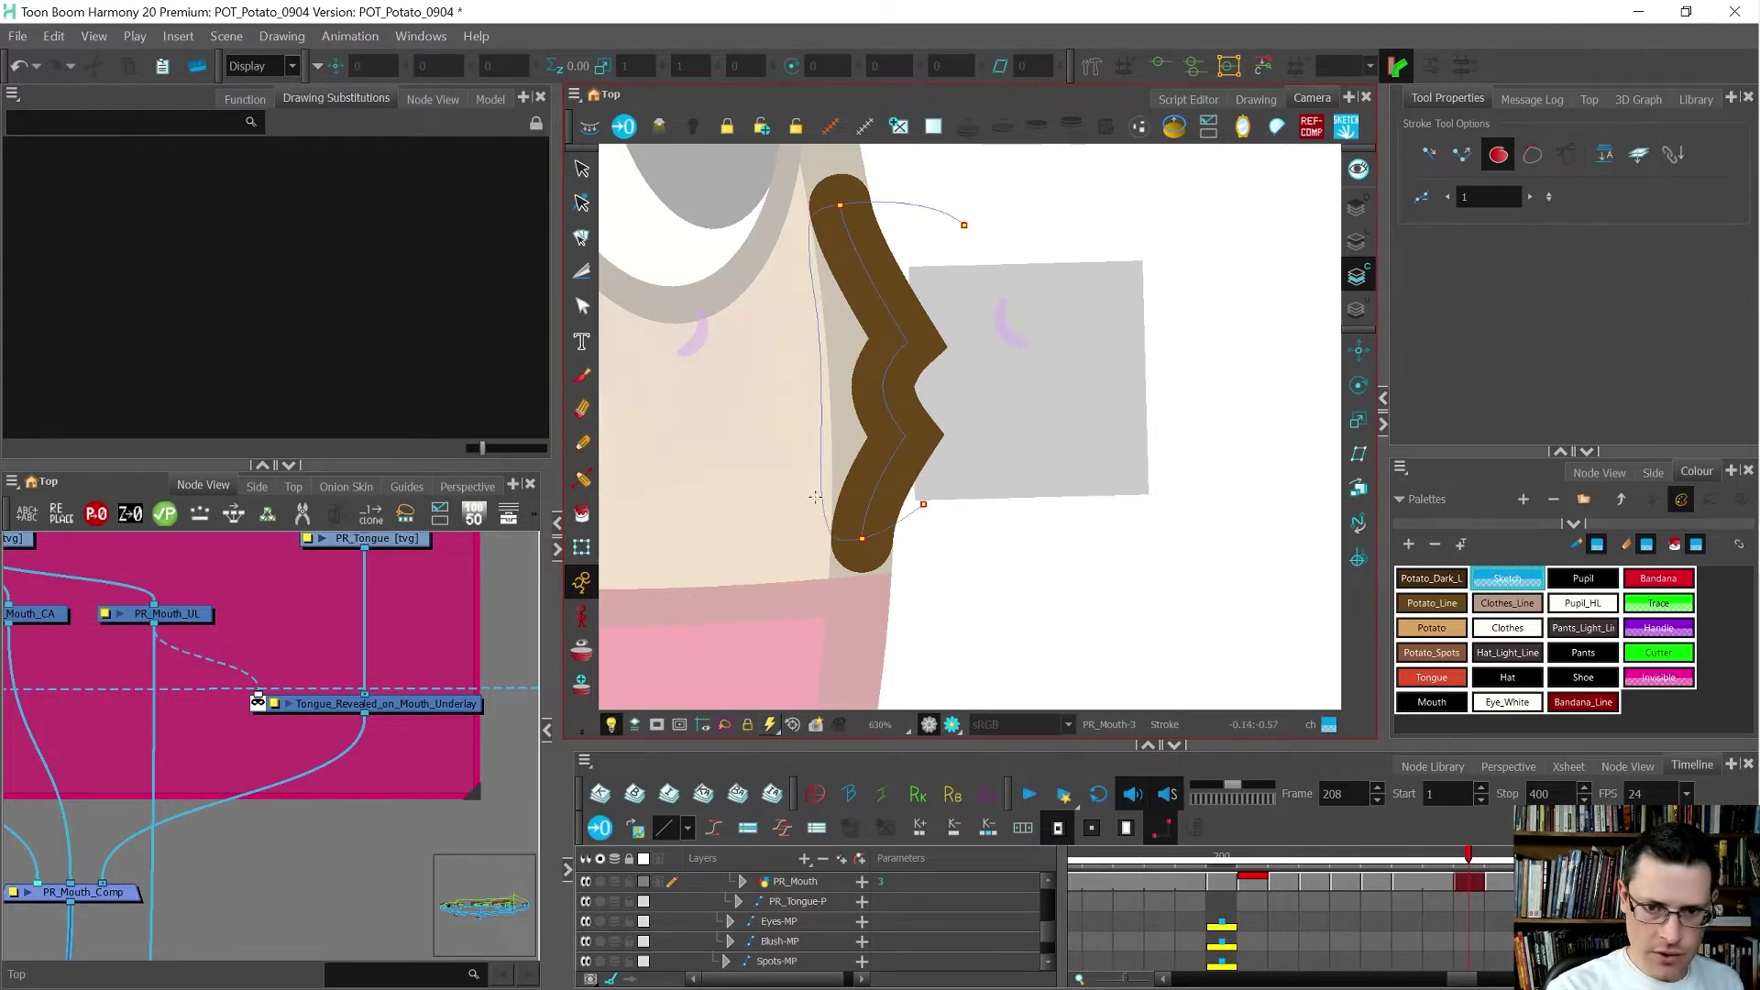
# - Paint the enclosed area behind the mouth line with the Potato colour
pyautogui.hotkey('alt', 'q')
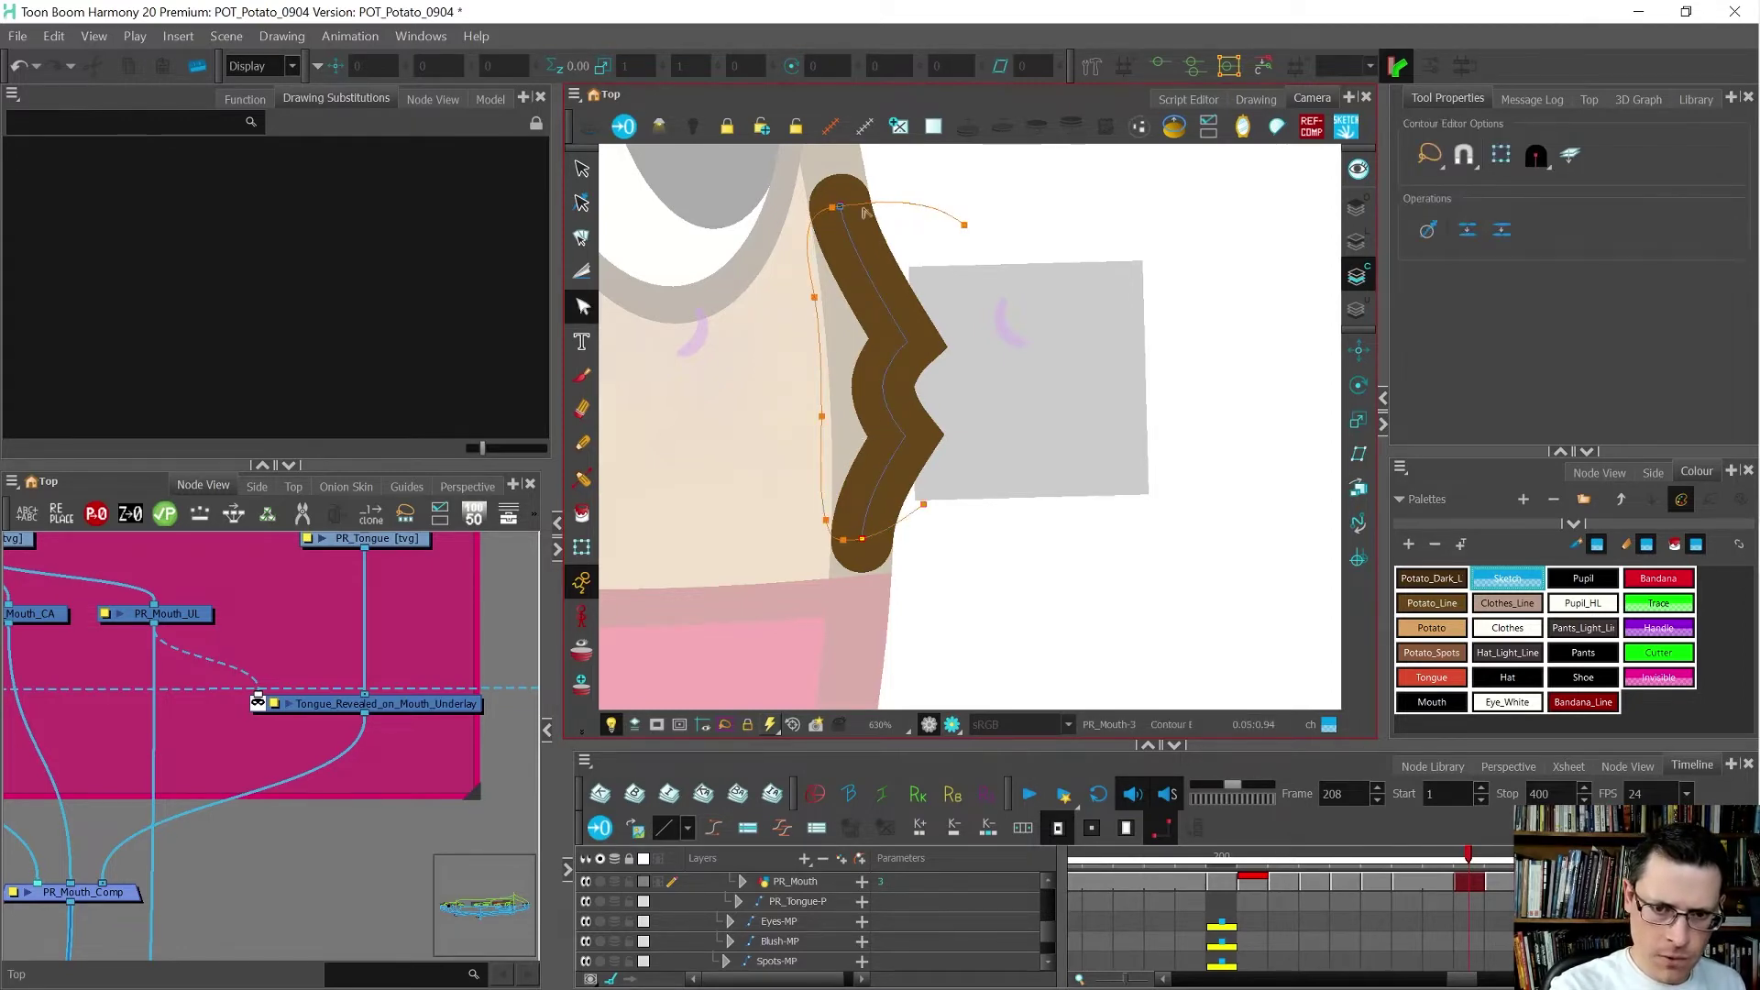
pyautogui.hotkey('alt', 'i')
pyautogui.click(1431, 628)
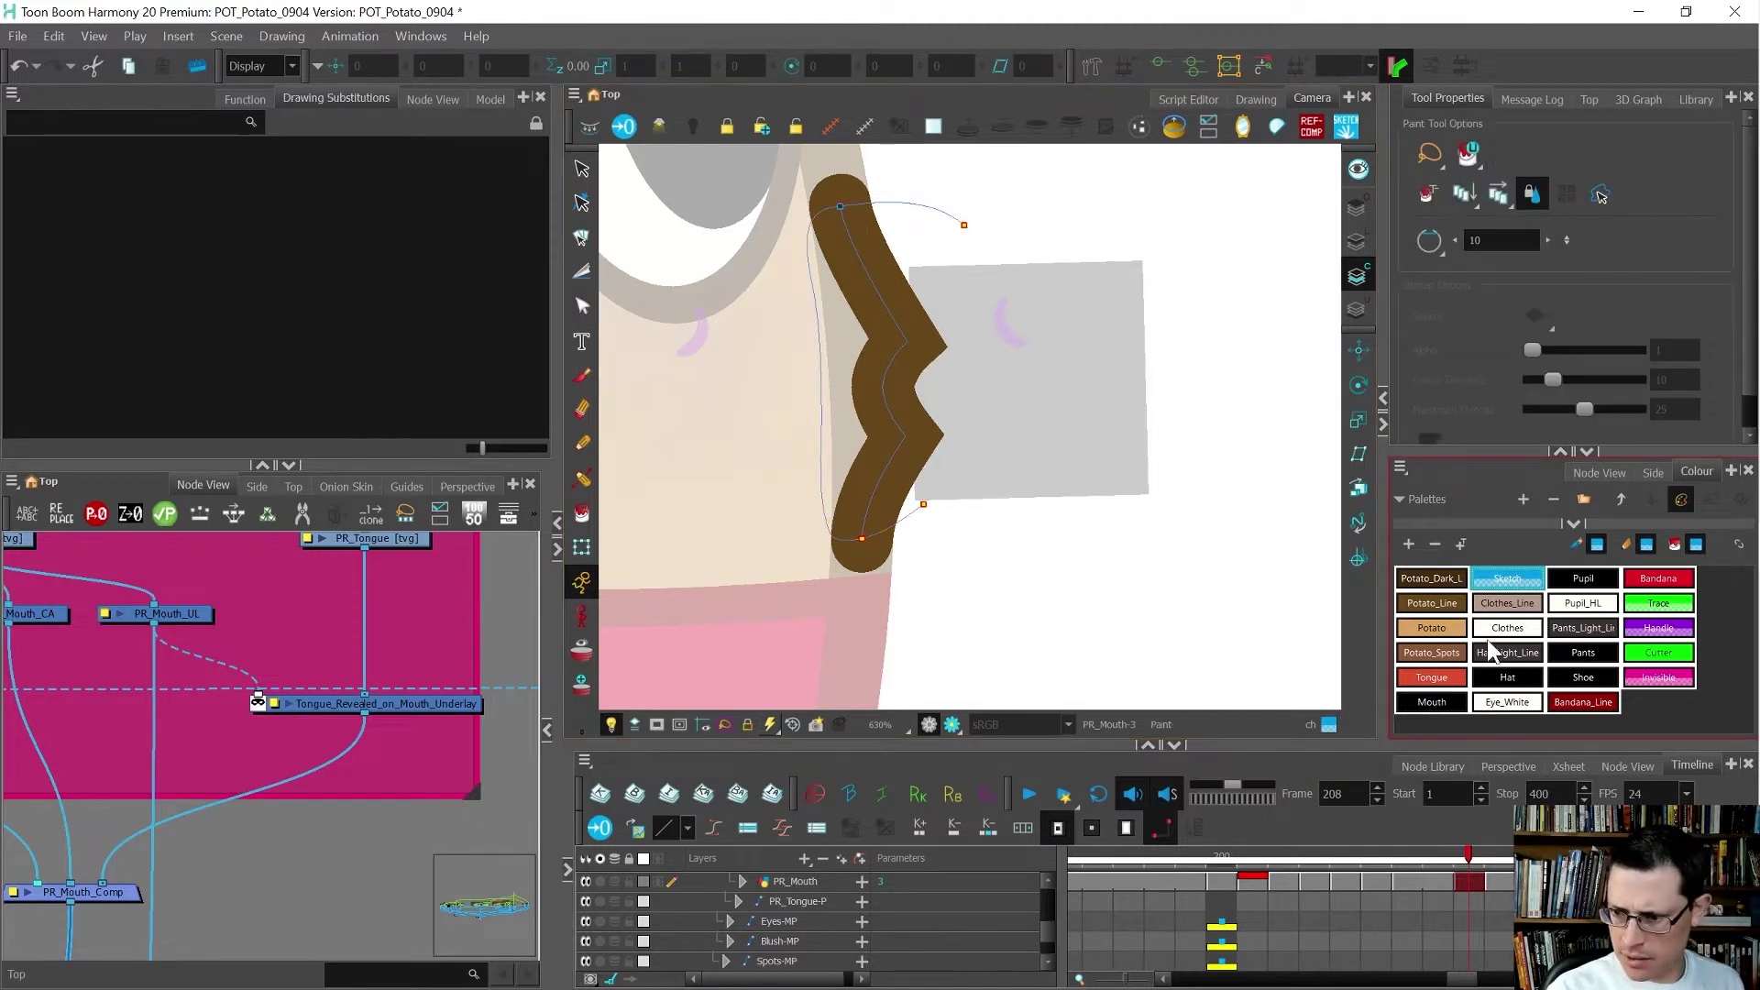
pyautogui.click(848, 378)
# - Examine the filled puckered mouth on the profile face up close and on the whole character
pyautogui.hotkey('shift', 't')
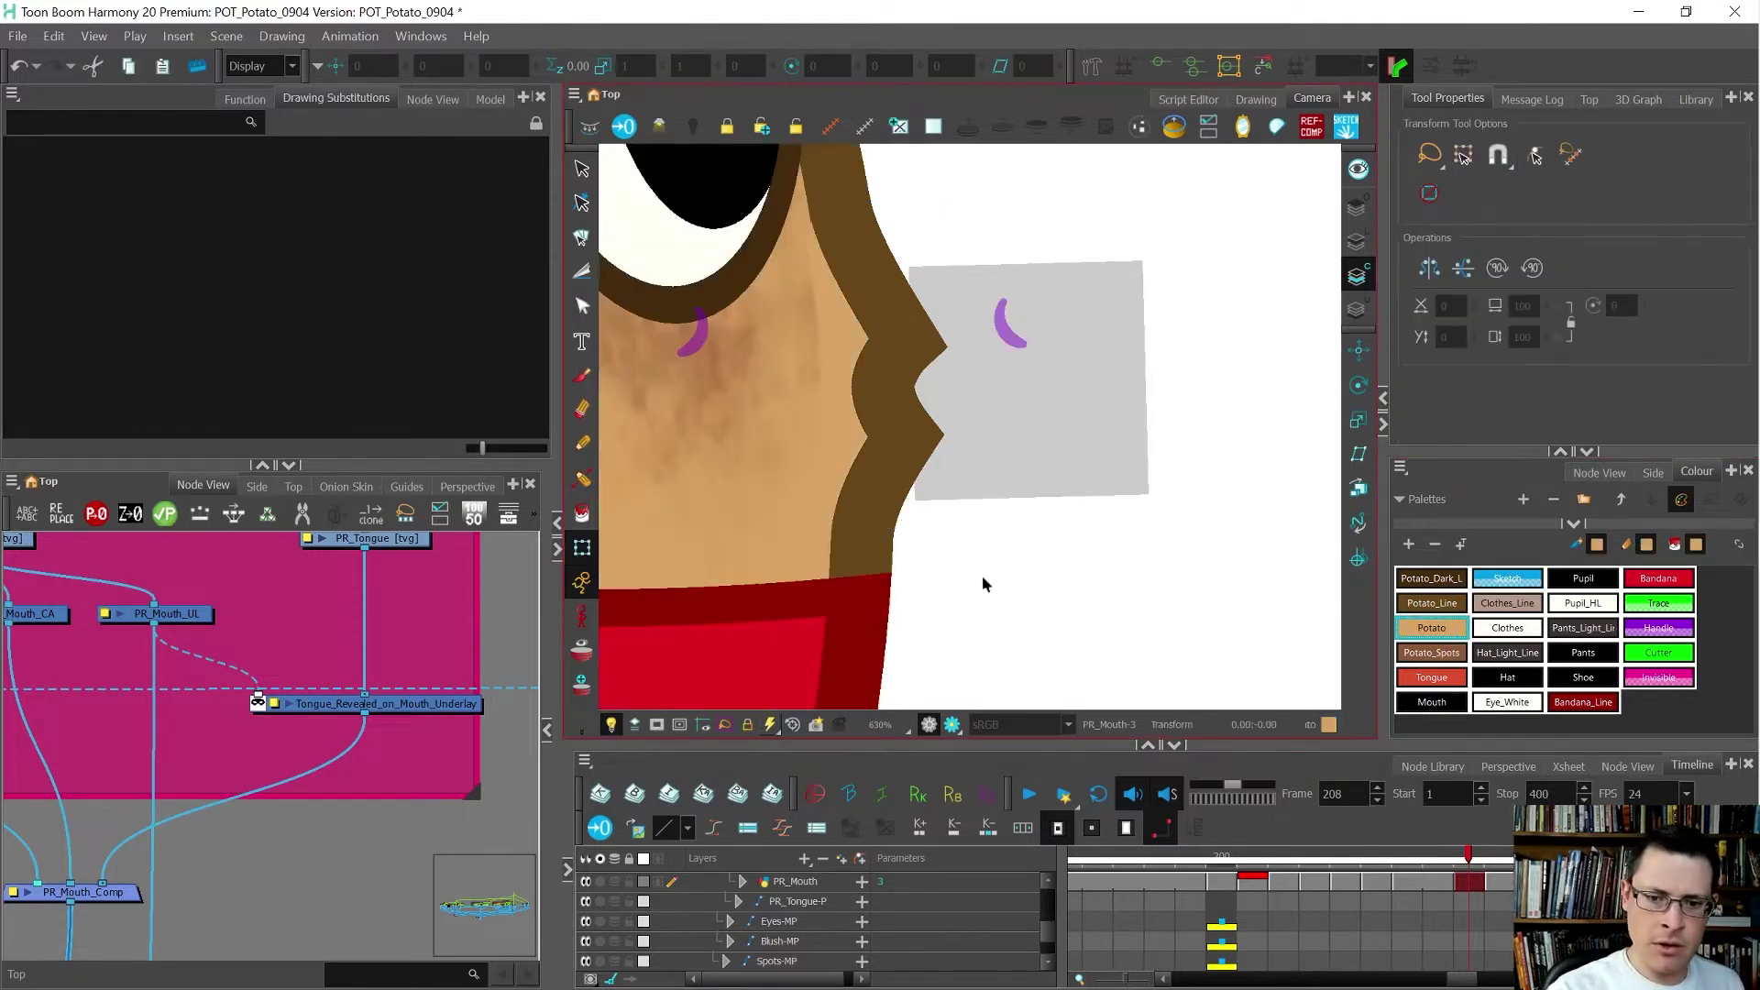
pyautogui.scroll(-5, 982, 575)
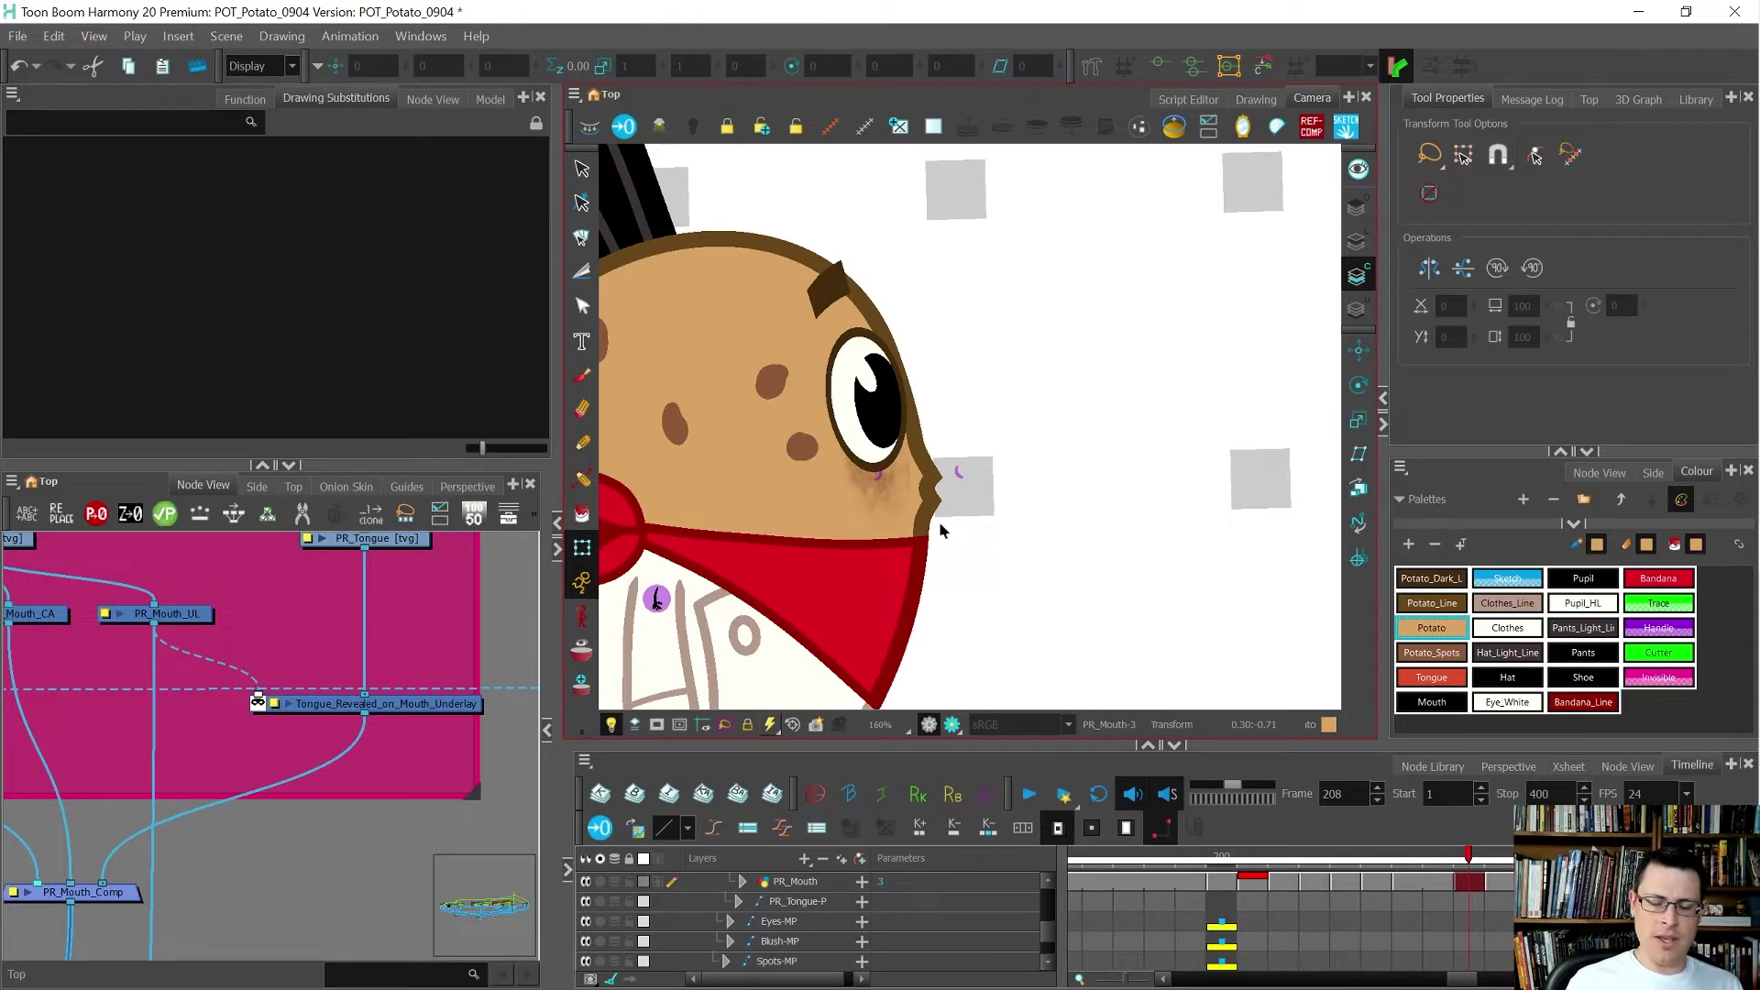
pyautogui.scroll(3, 930, 509)
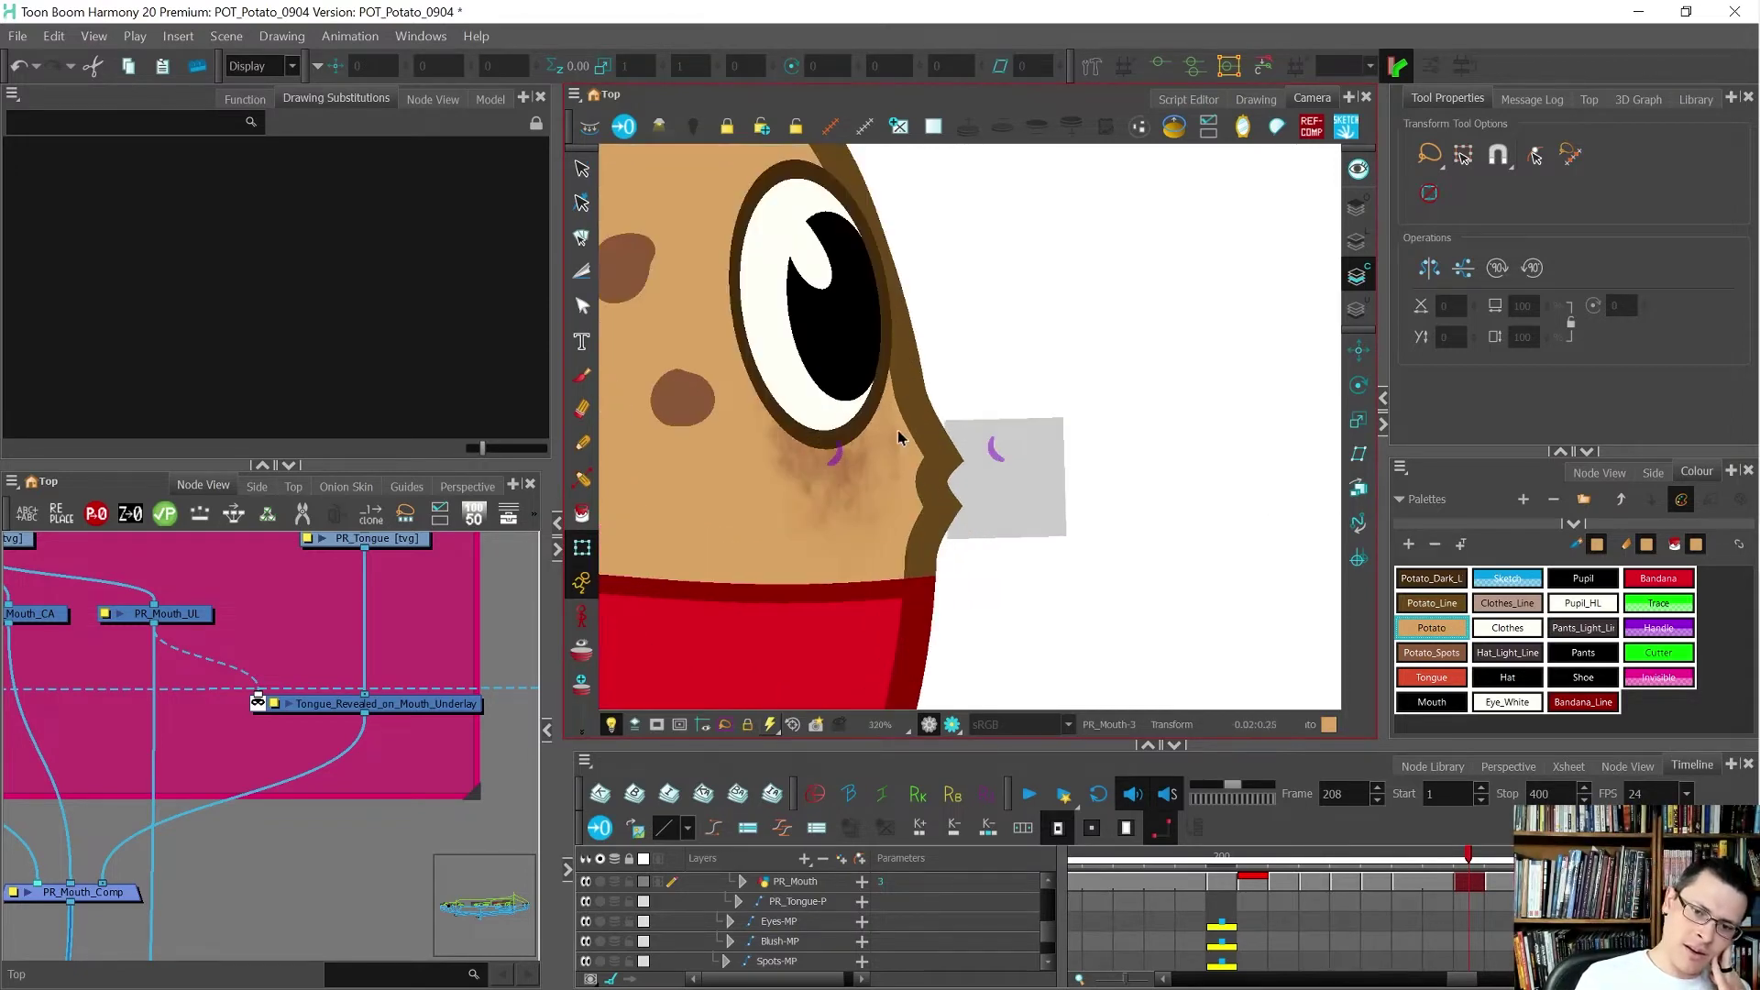
pyautogui.click(859, 463)
pyautogui.moveTo(942, 412)
pyautogui.mouseDown()
pyautogui.moveTo(890, 407)
pyautogui.moveTo(965, 397)
pyautogui.moveTo(895, 384)
pyautogui.moveTo(920, 380)
pyautogui.mouseUp()
pyautogui.moveTo(921, 382); pyautogui.dragTo(949, 420)
pyautogui.click(1029, 363)
pyautogui.scroll(-6, 979, 362)
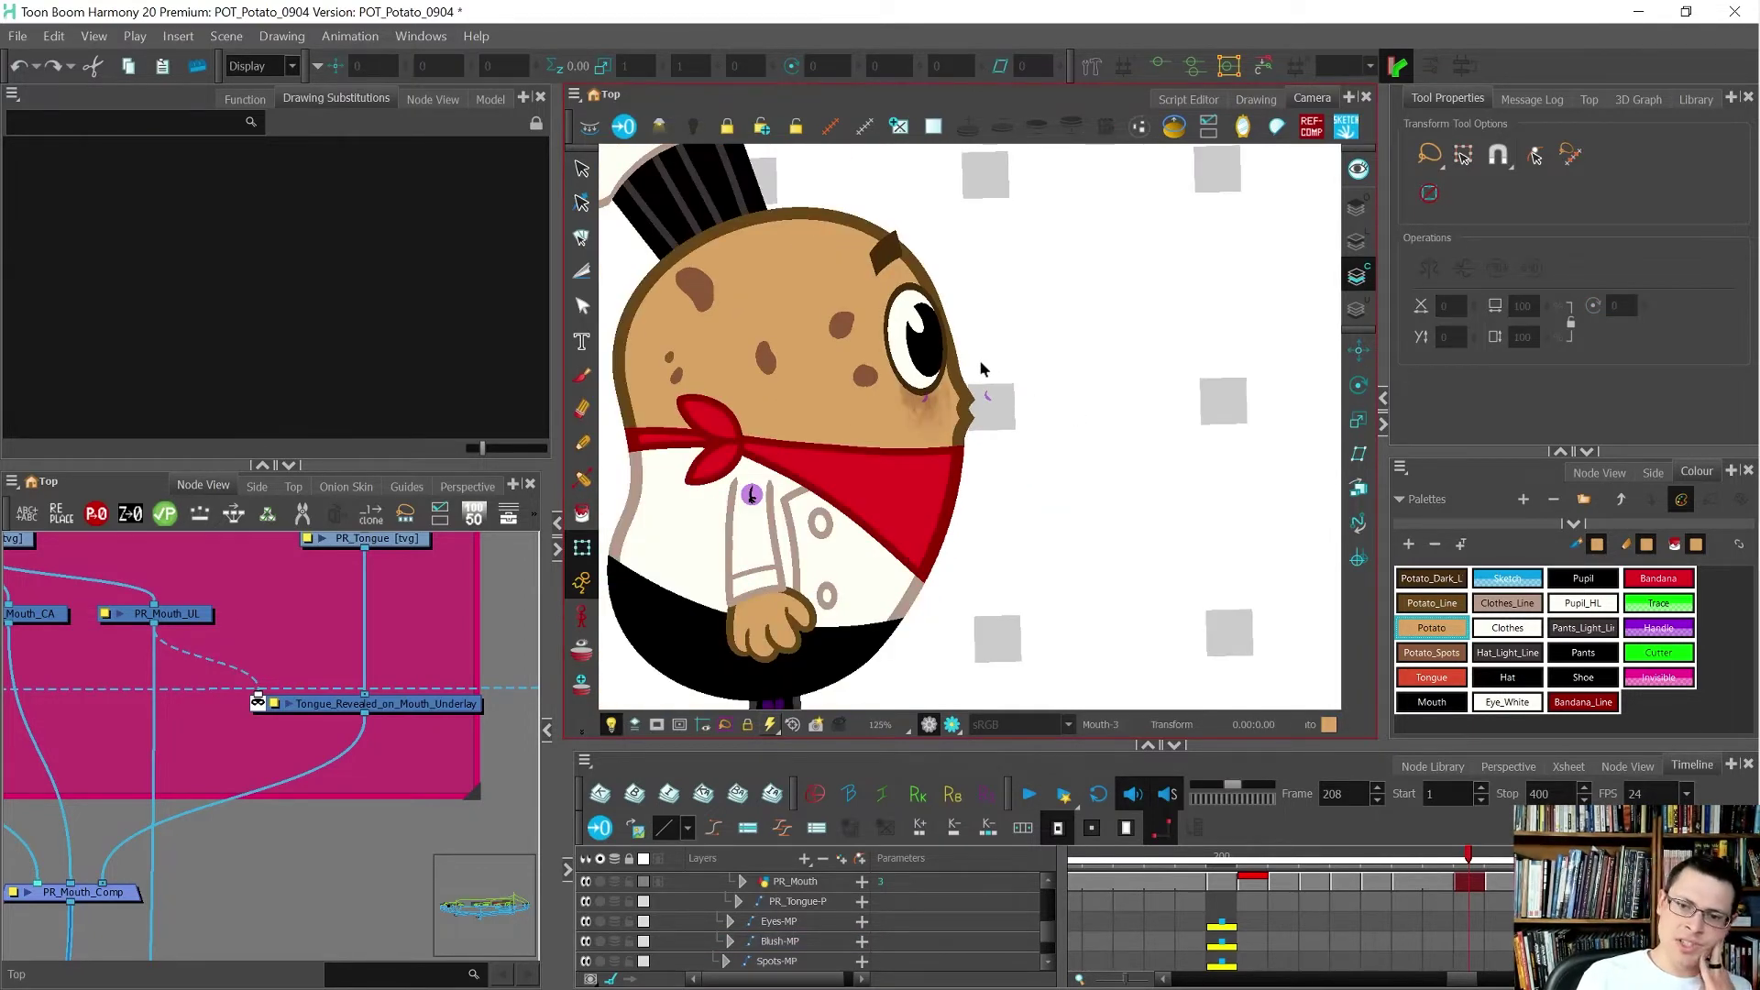
pyautogui.scroll(3, 979, 365)
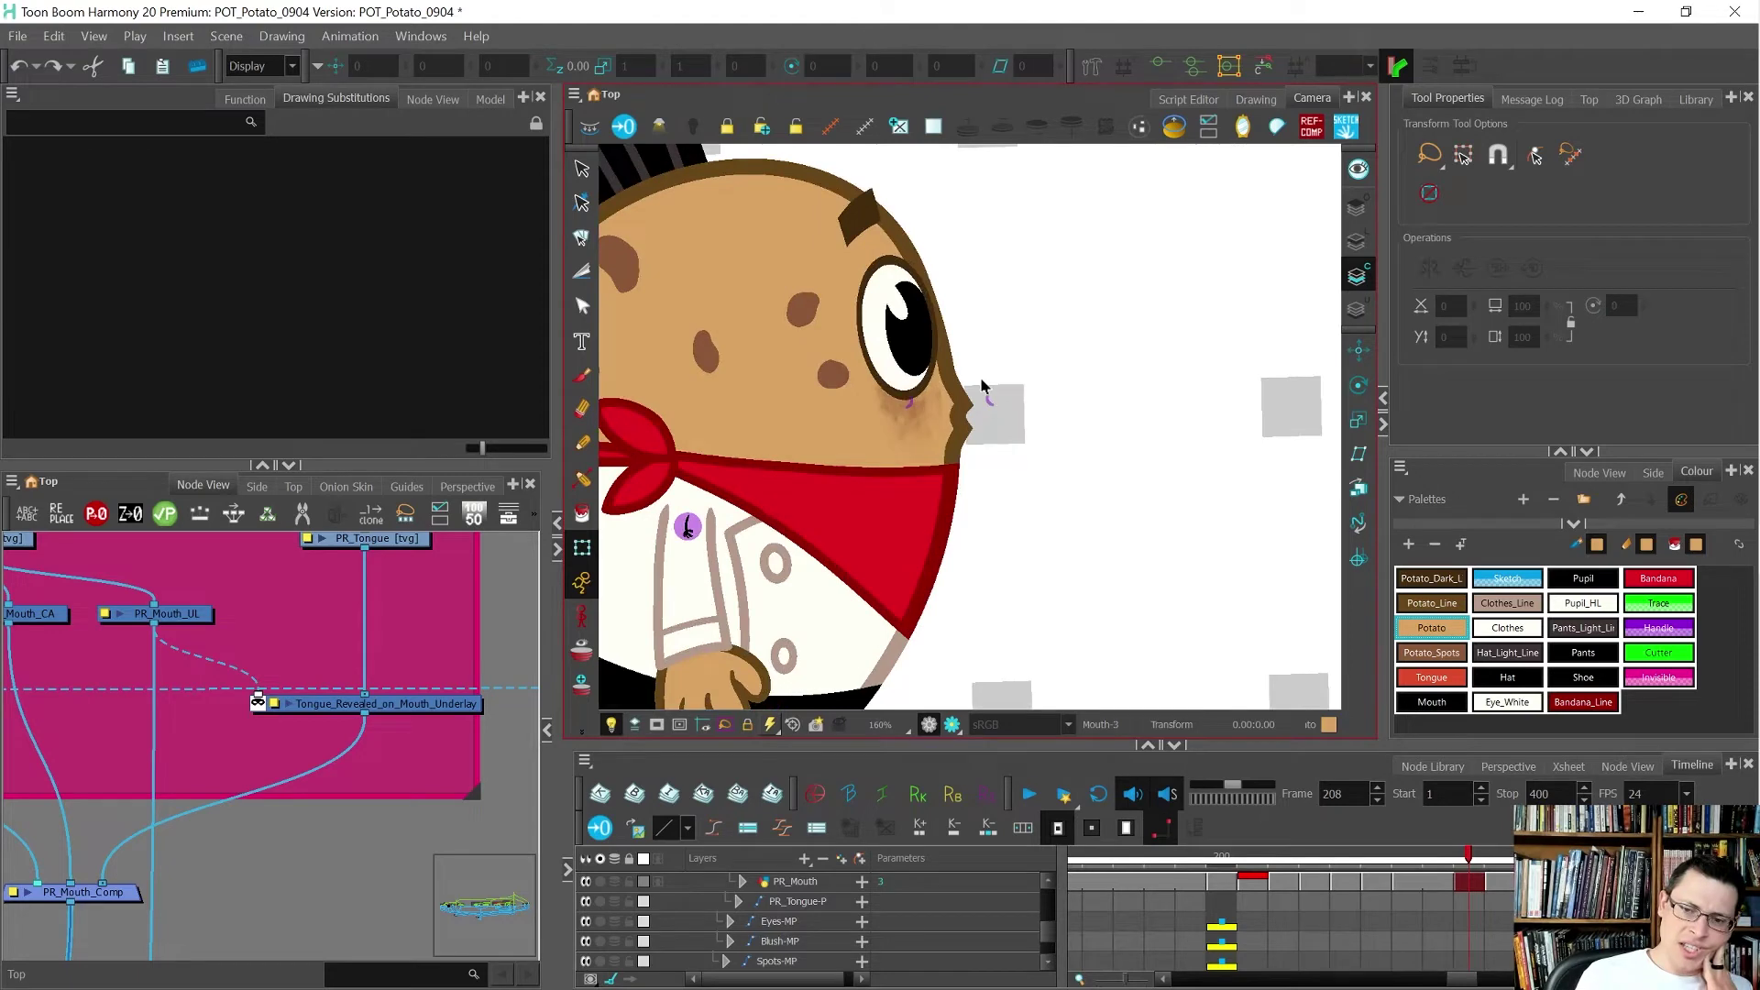
pyautogui.scroll(3, 980, 385)
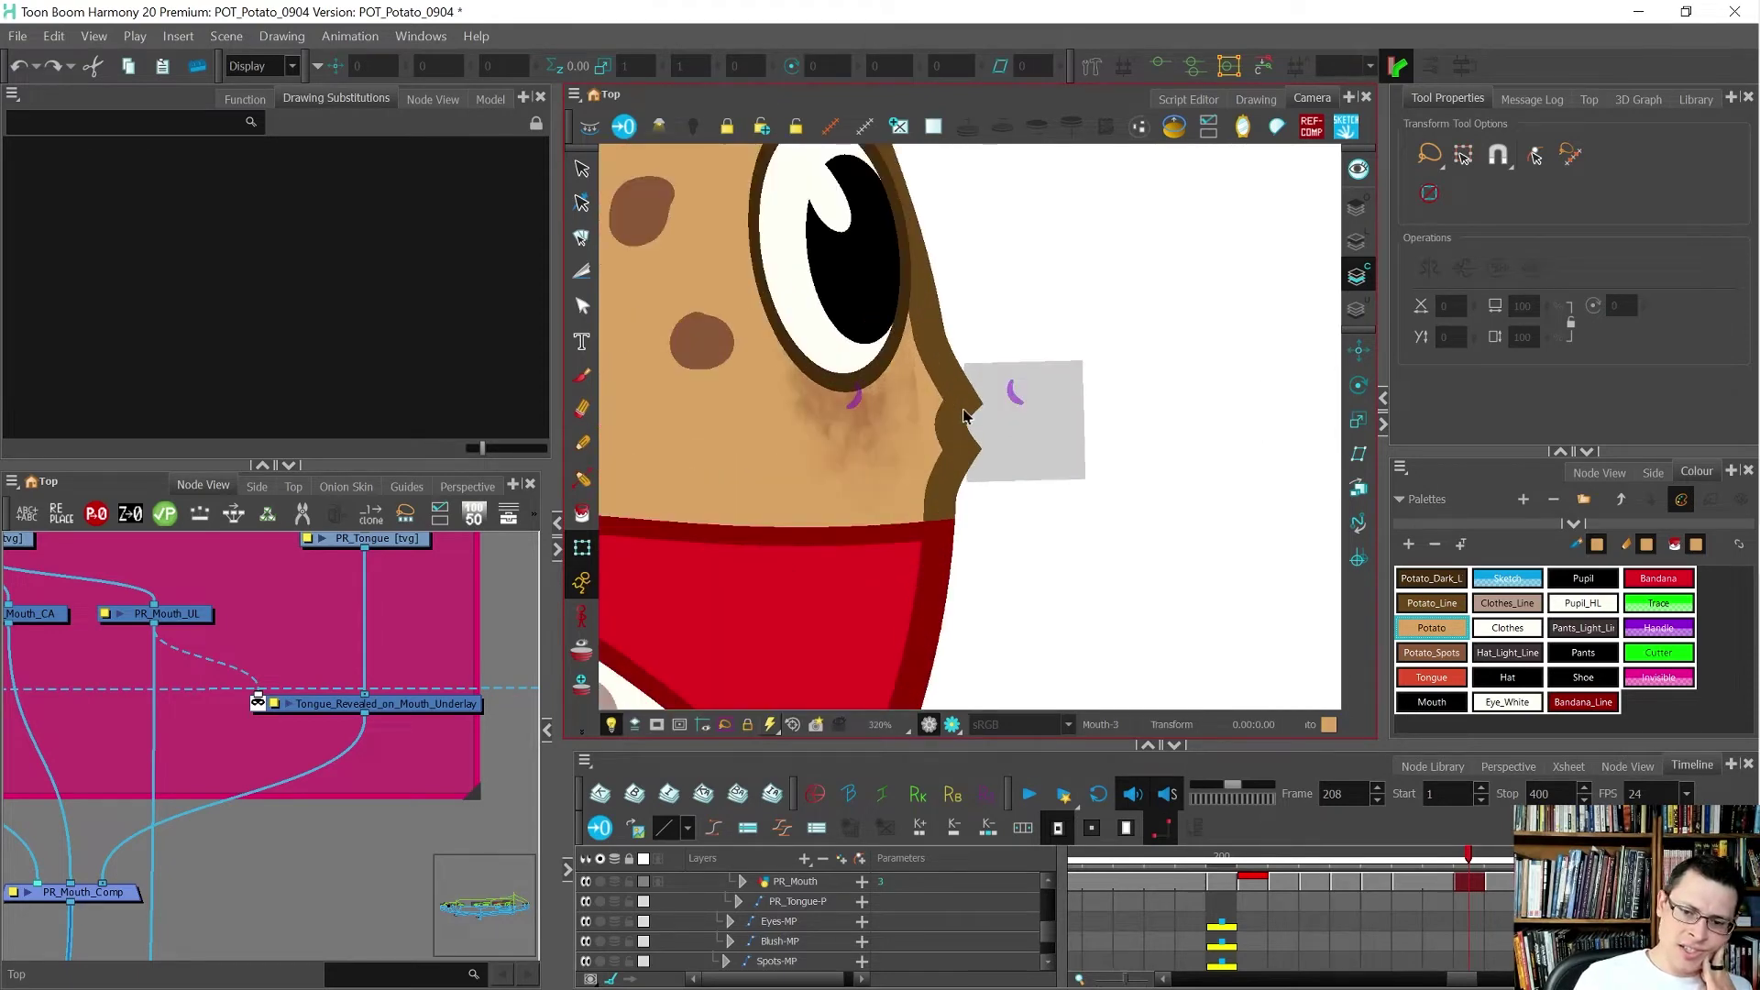
pyautogui.scroll(-6, 896, 374)
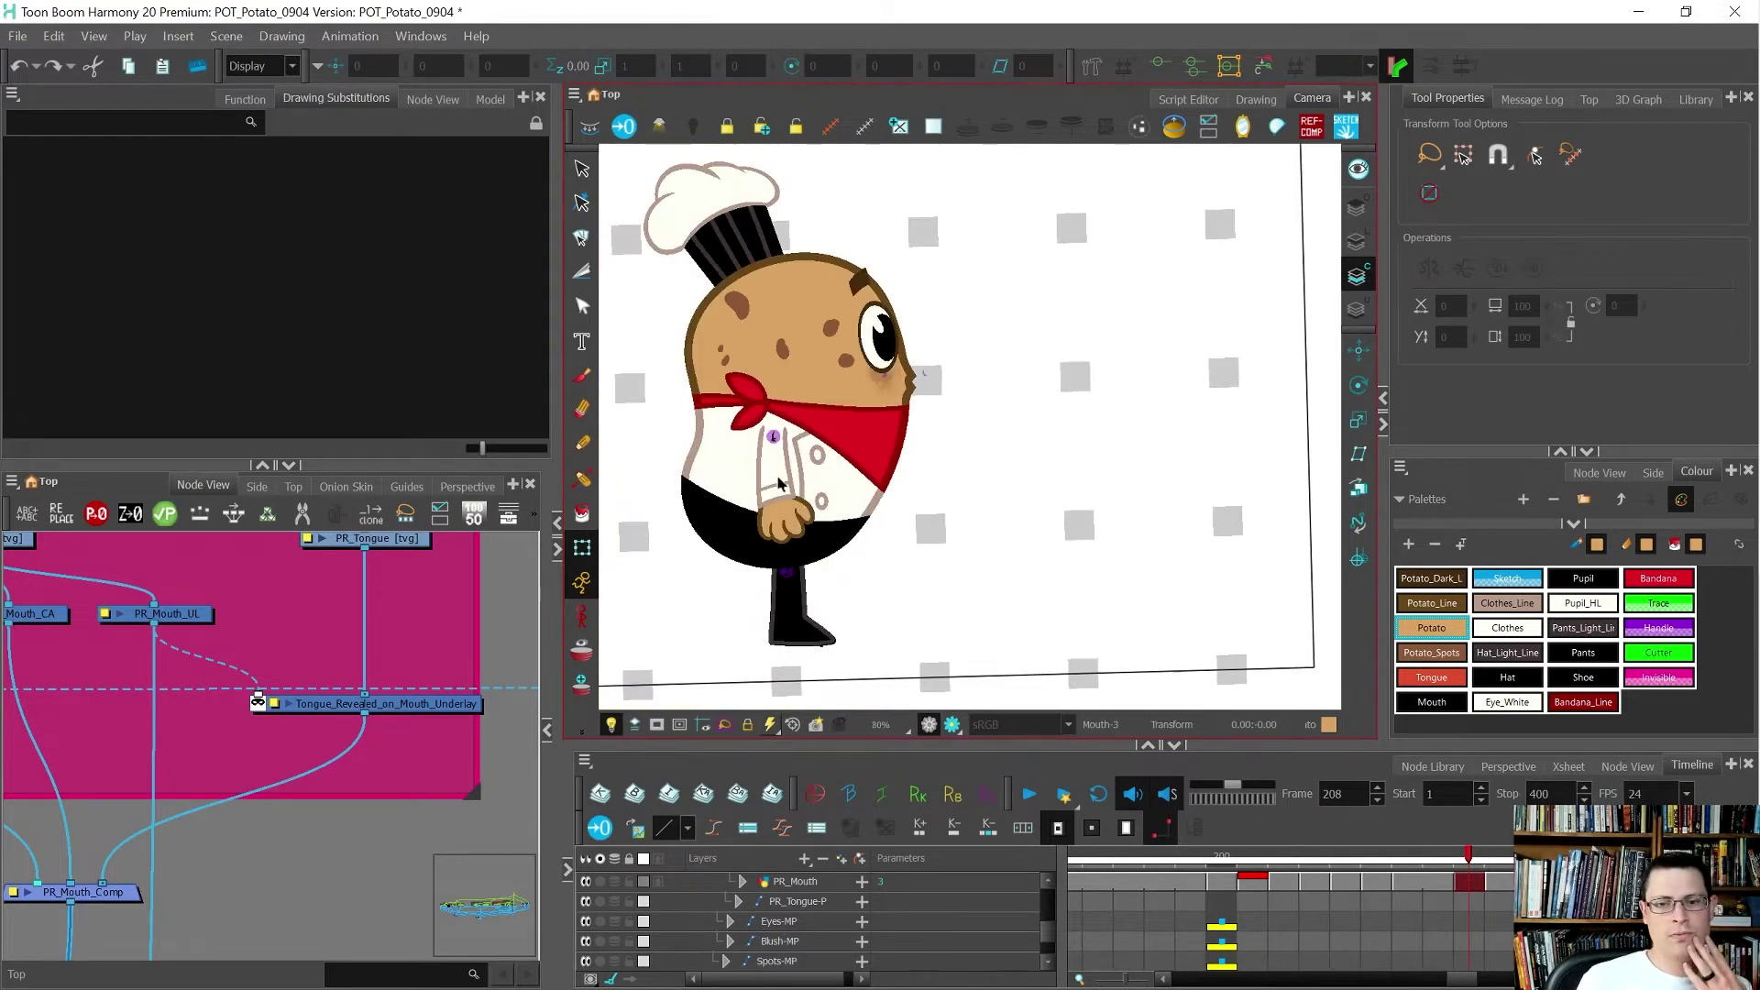
pyautogui.scroll(5, 899, 393)
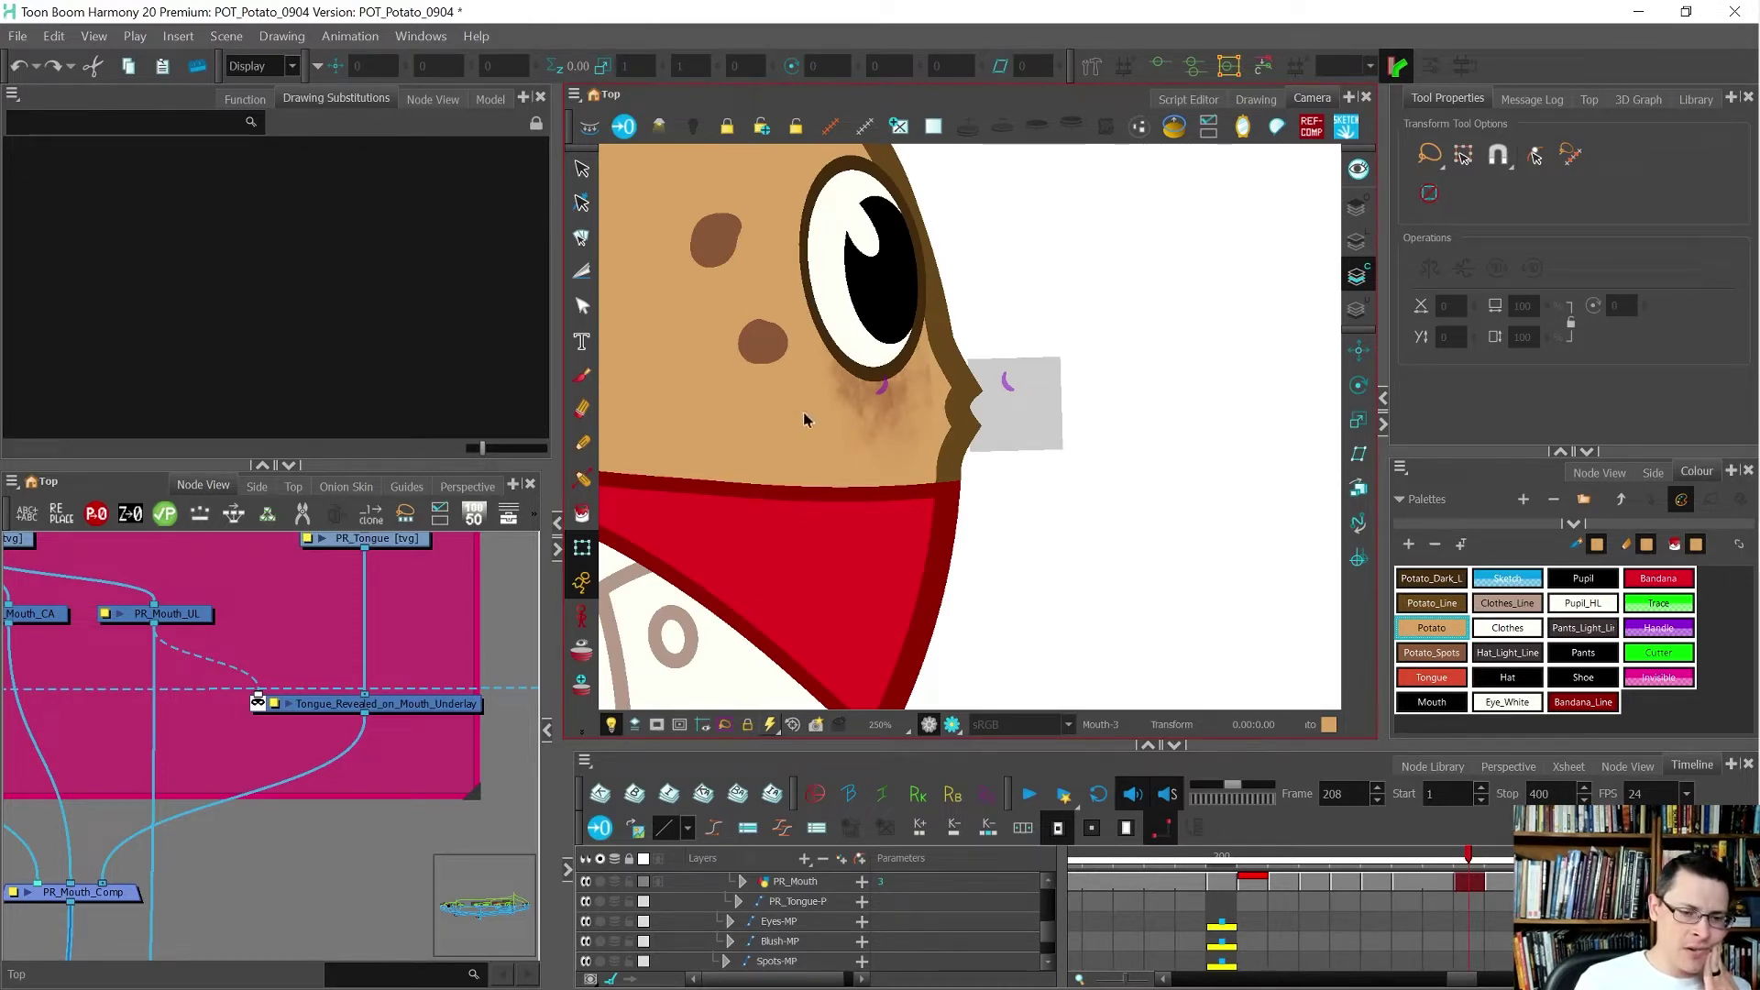
# - Enlarge the Node View and move the mouth's potato-coloured fill from the colour art to the underlay art
pyautogui.moveTo(337, 463); pyautogui.dragTo(355, 301)
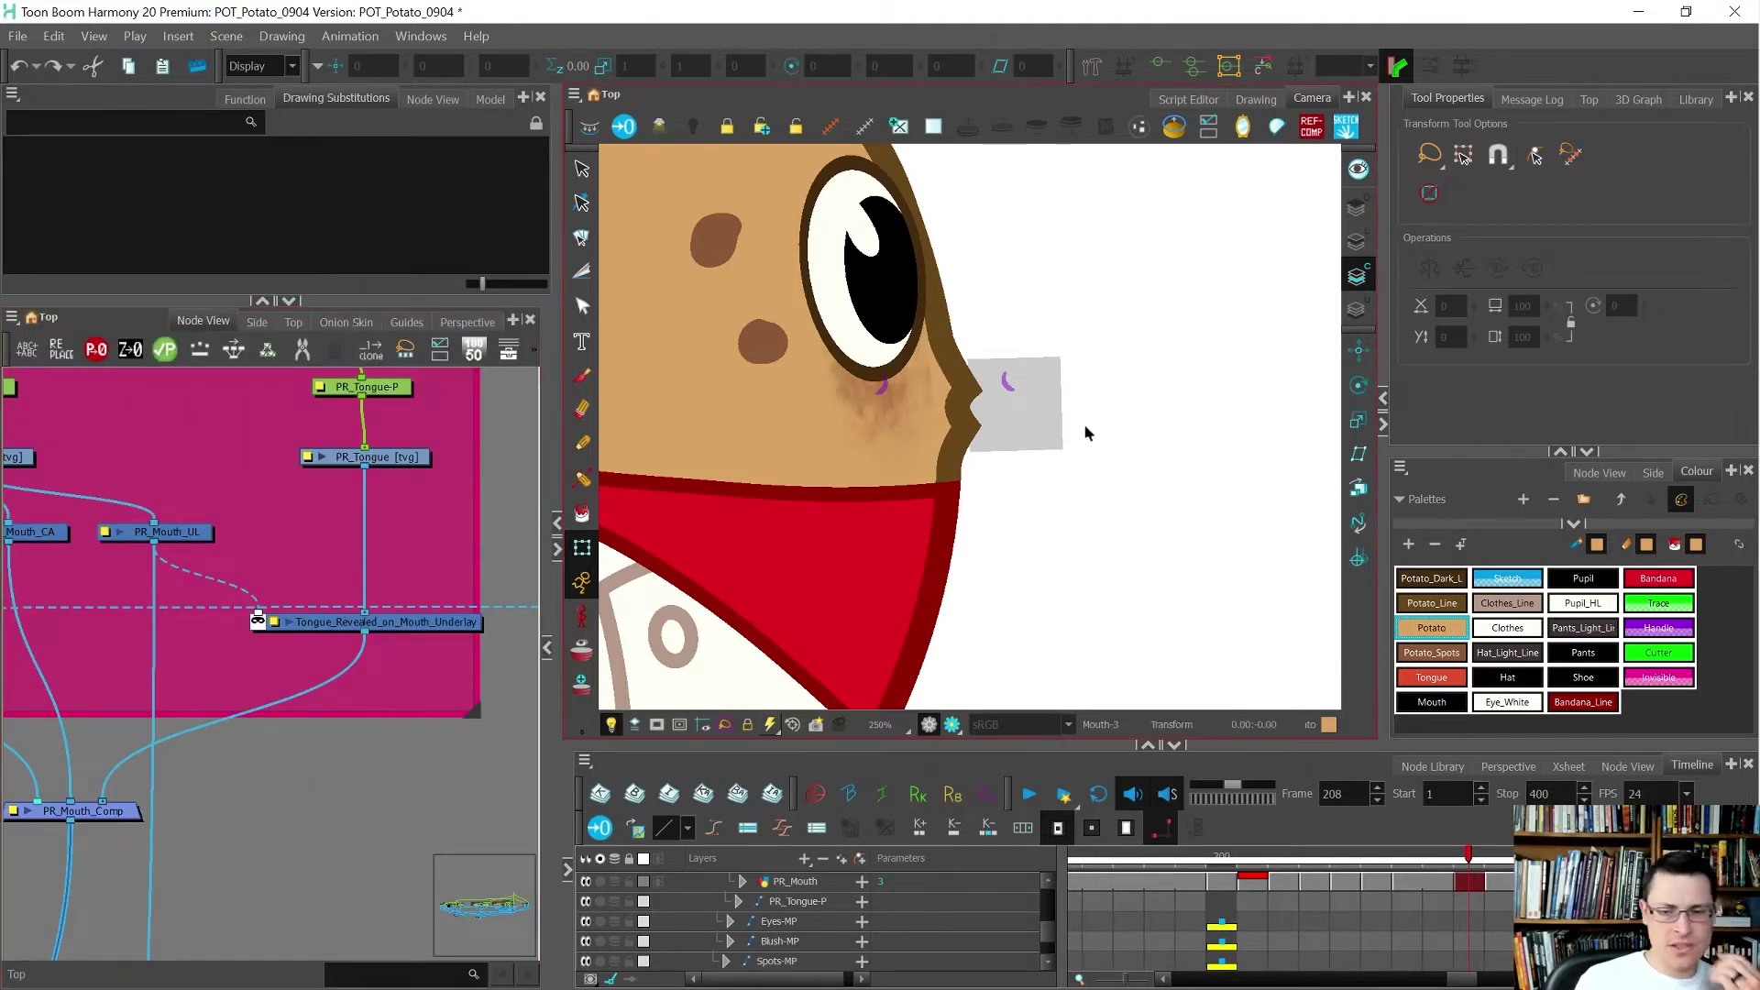
pyautogui.scroll(3, 938, 403)
pyautogui.hotkey('alt', 's')
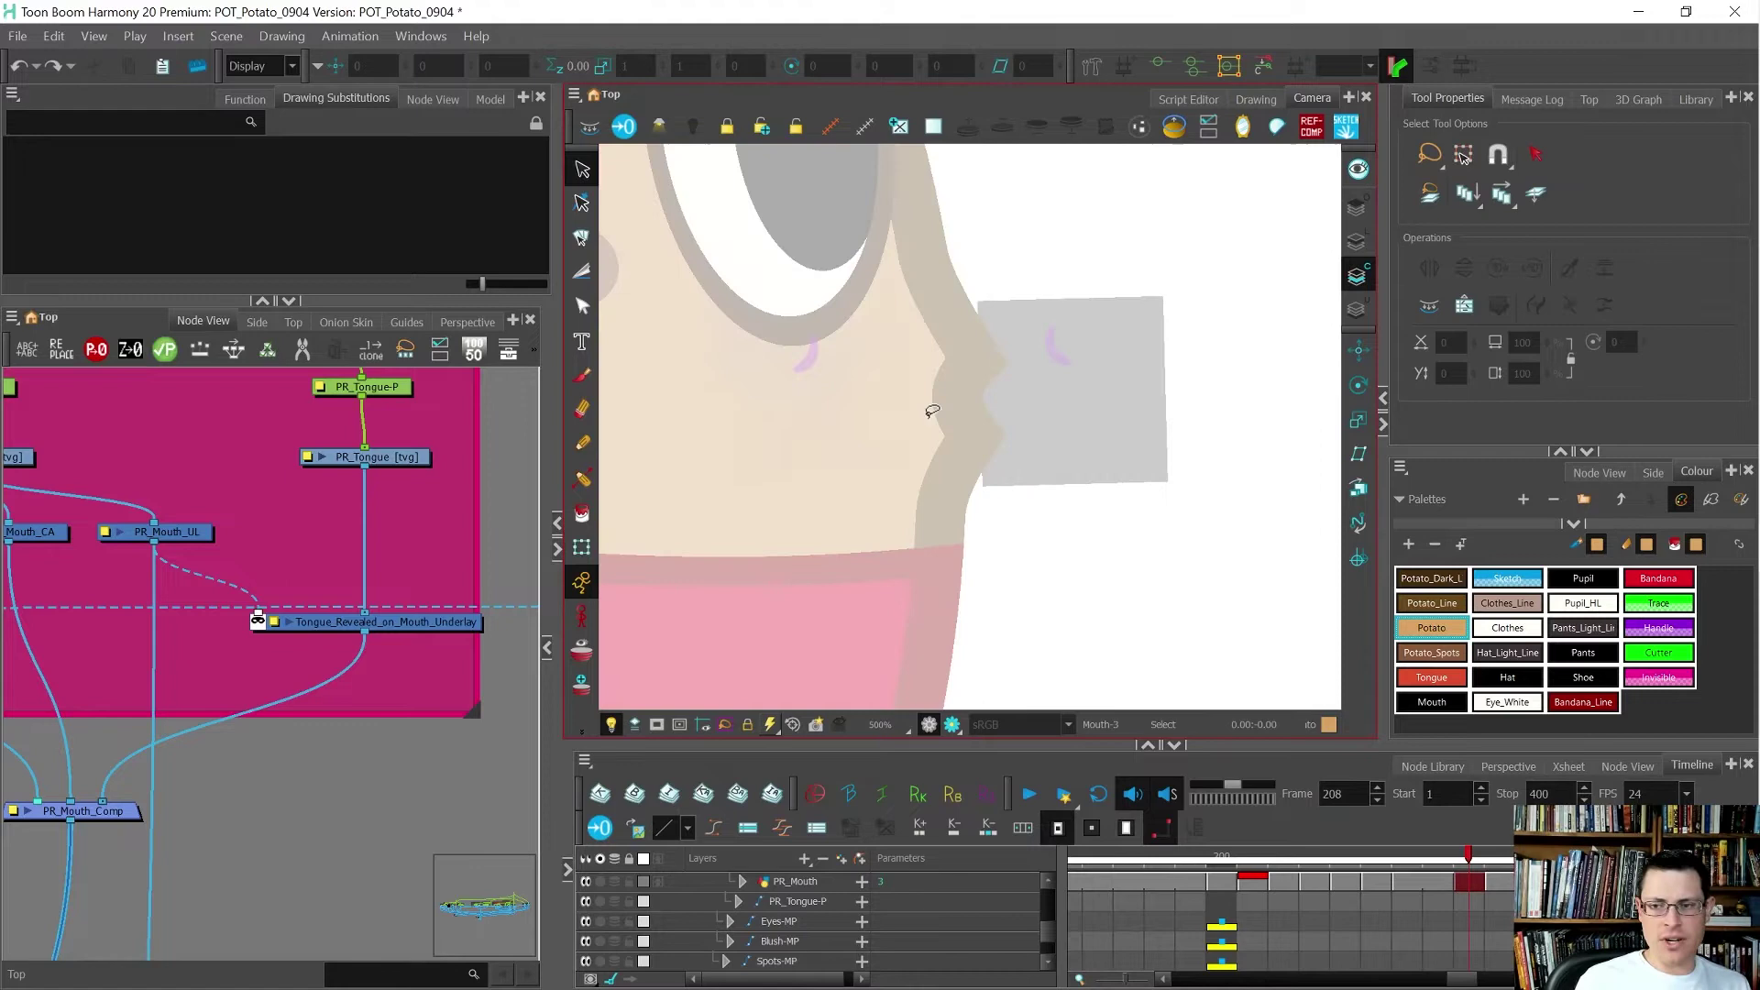
pyautogui.keyDown('ctrl'); pyautogui.click(937, 412); pyautogui.keyUp('ctrl')
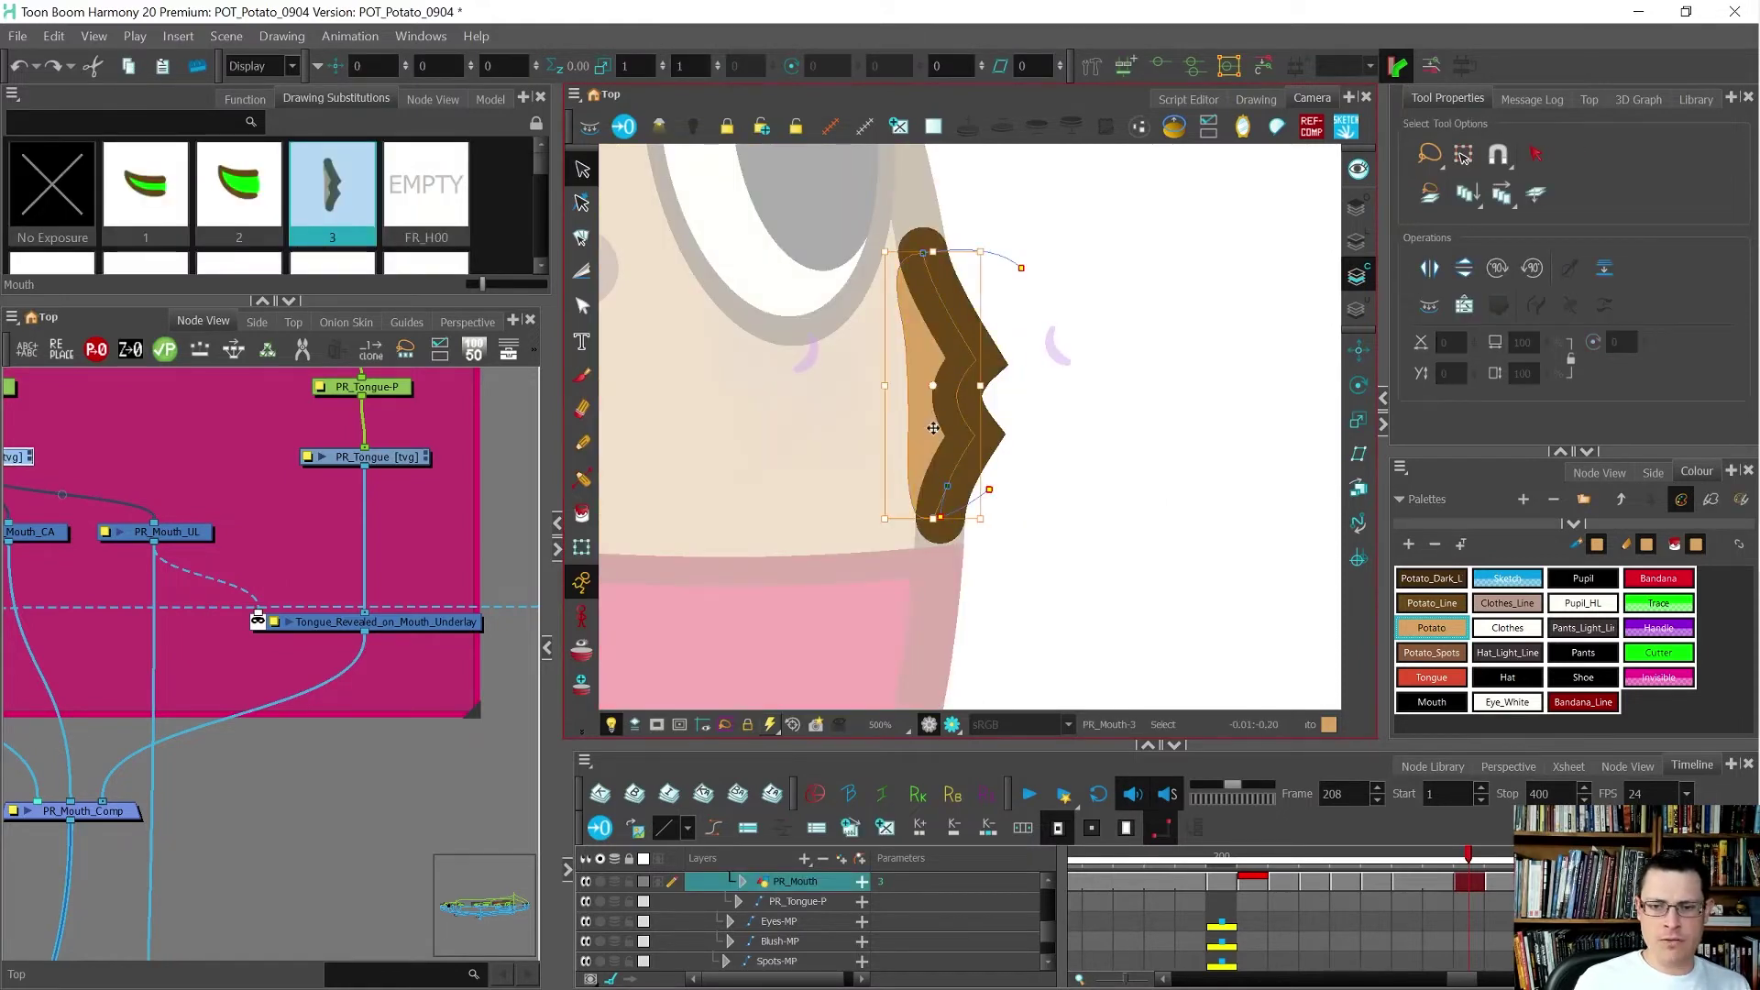
pyautogui.press('Delete')
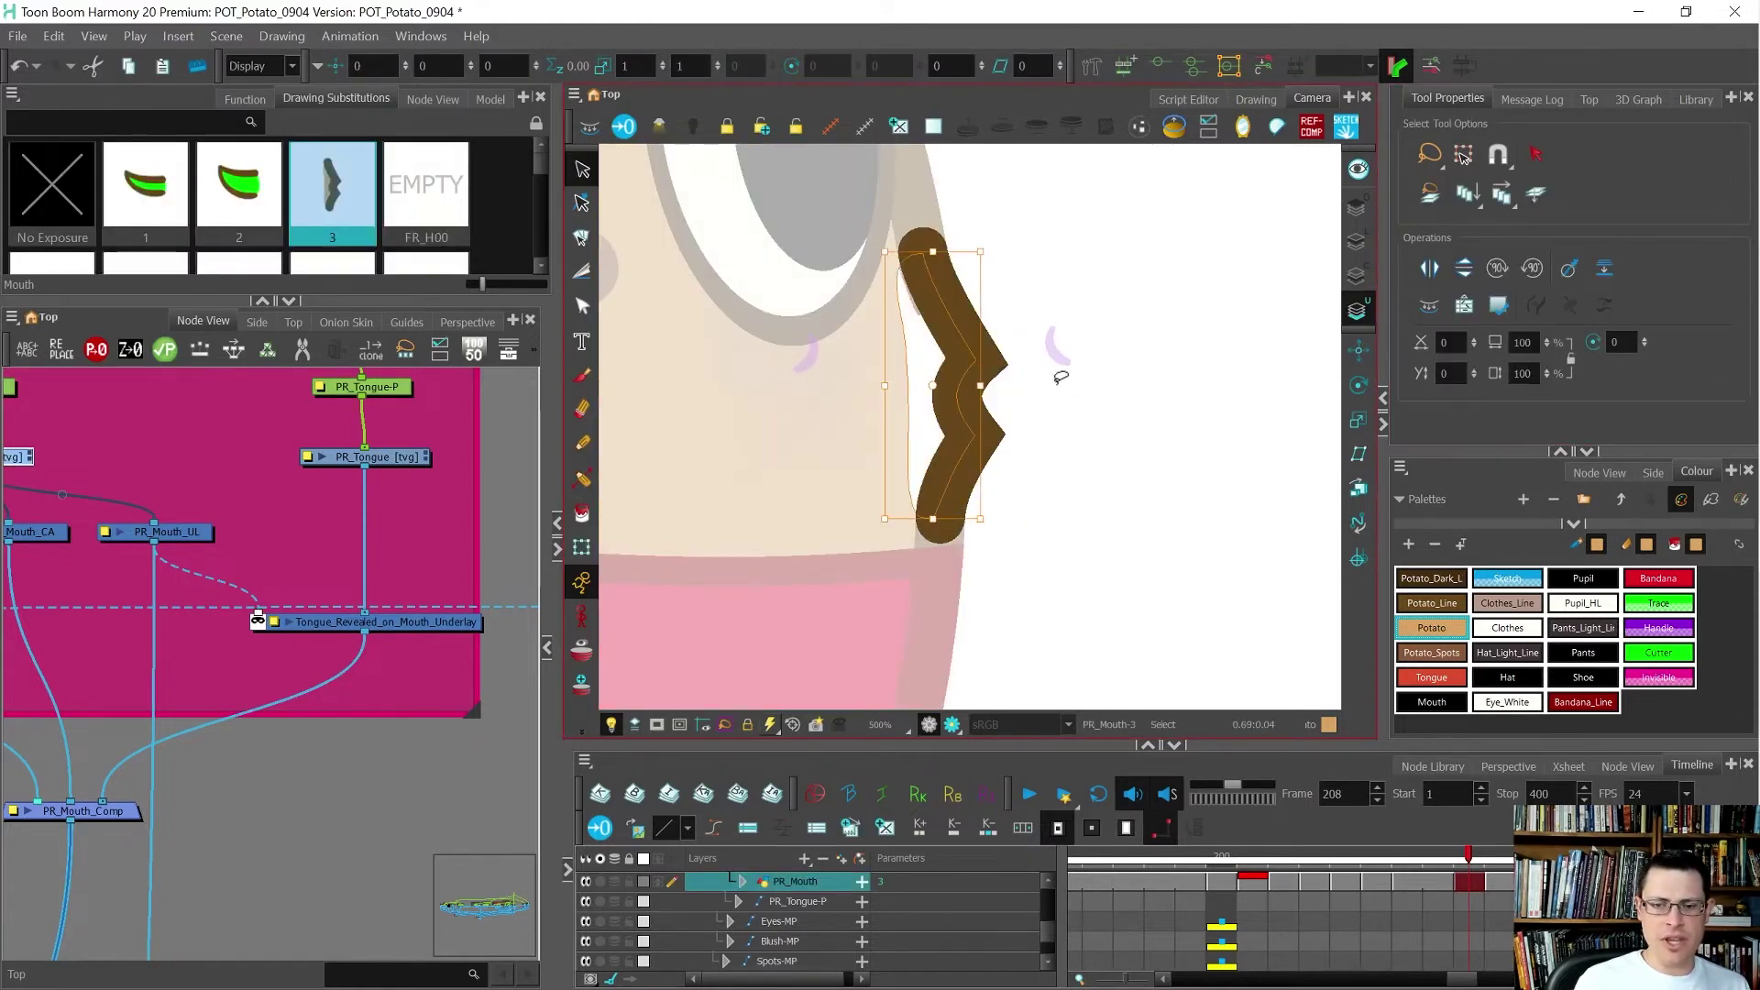
# - Check the mouth on the whole profile character, widening the Node View and deselecting the mouth drawing
pyautogui.hotkey('shift', 't')
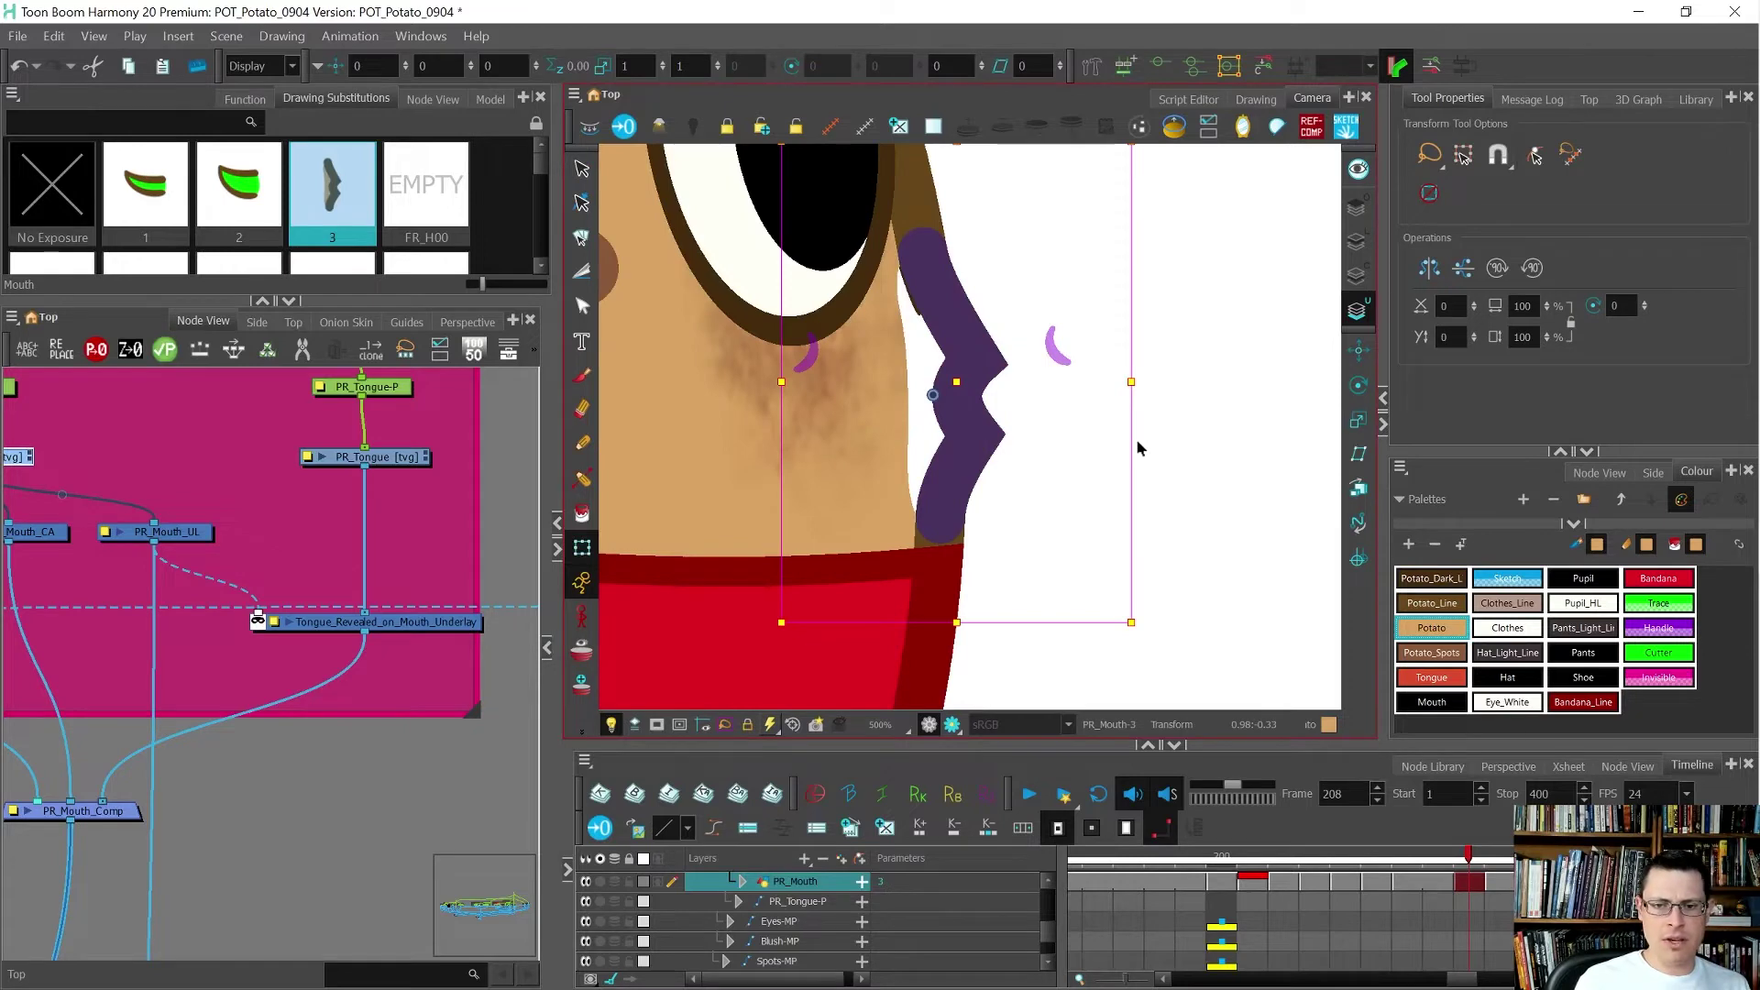
pyautogui.scroll(-4, 1050, 381)
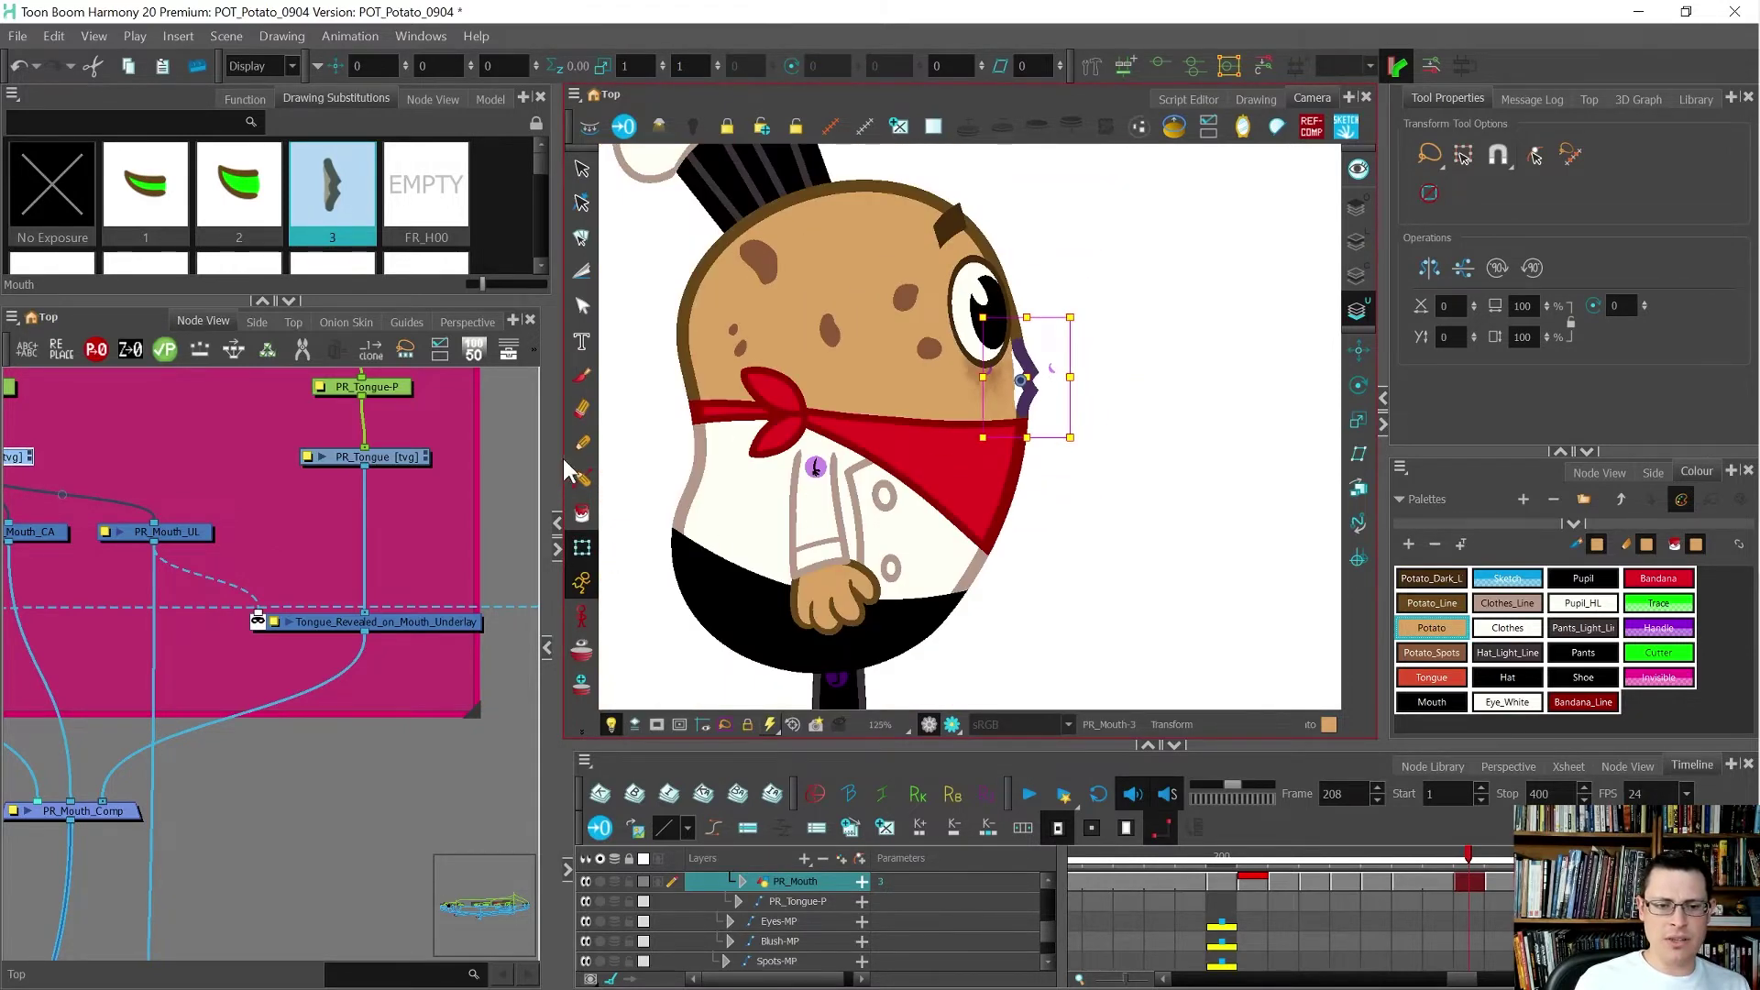
pyautogui.moveTo(558, 452); pyautogui.dragTo(688, 453)
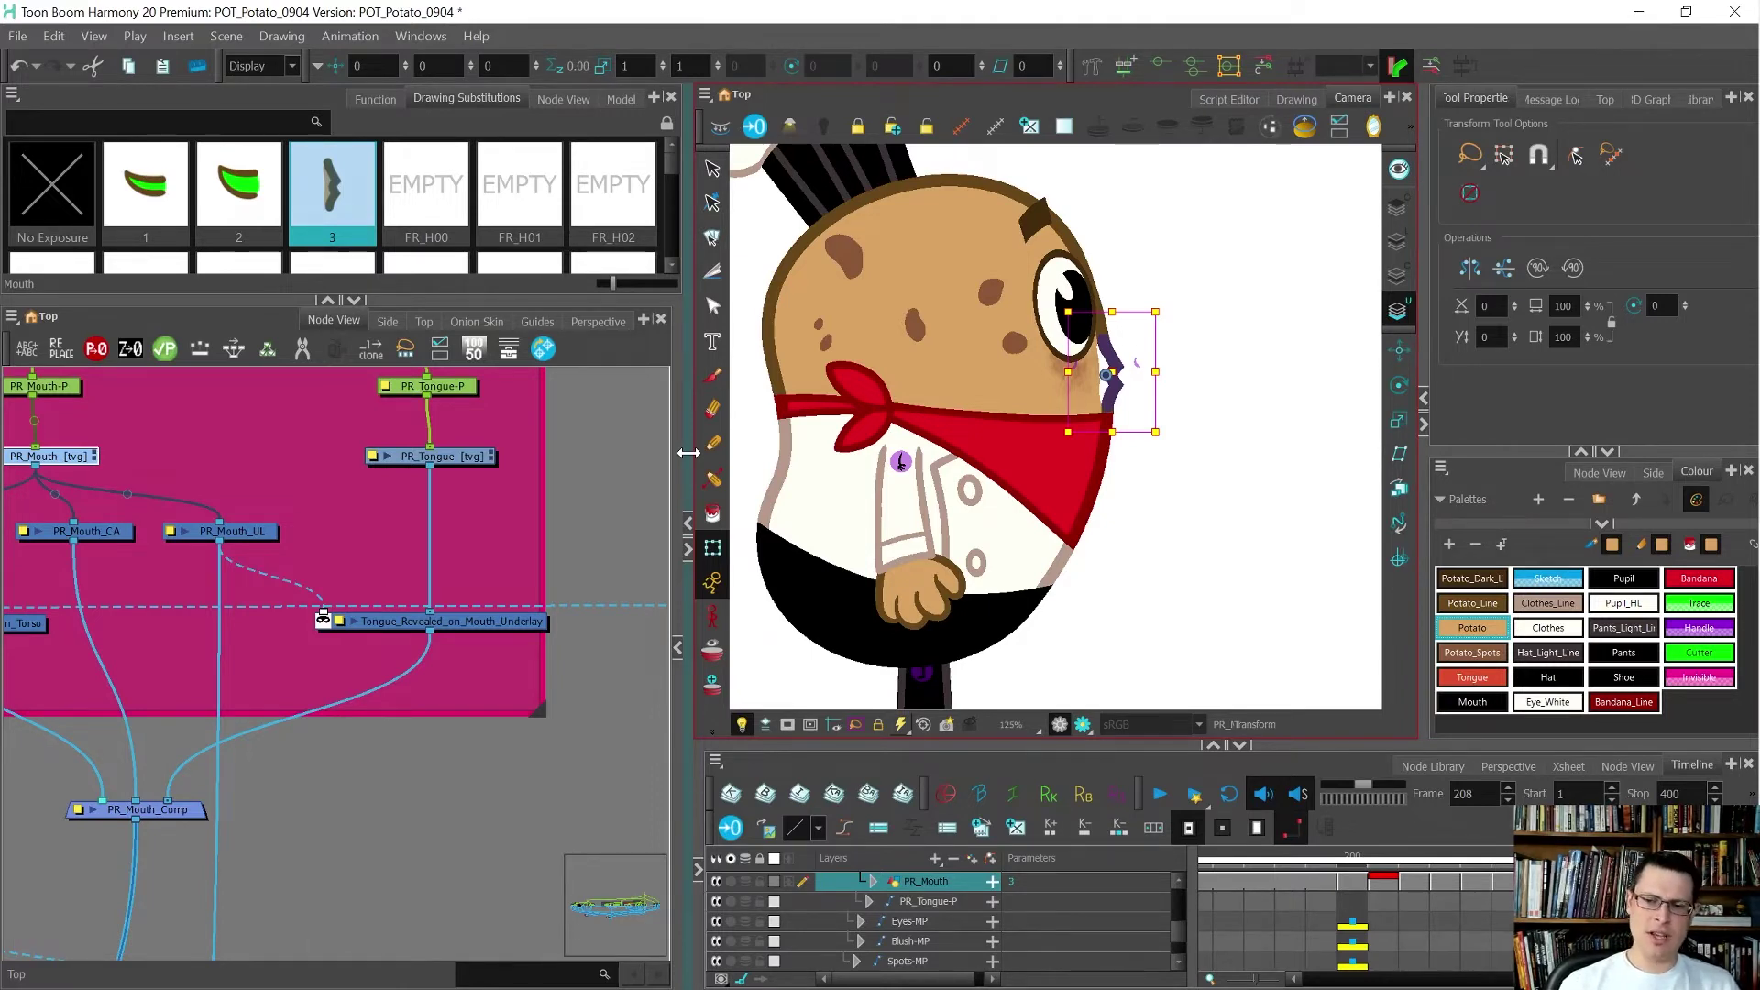
pyautogui.click(1257, 509)
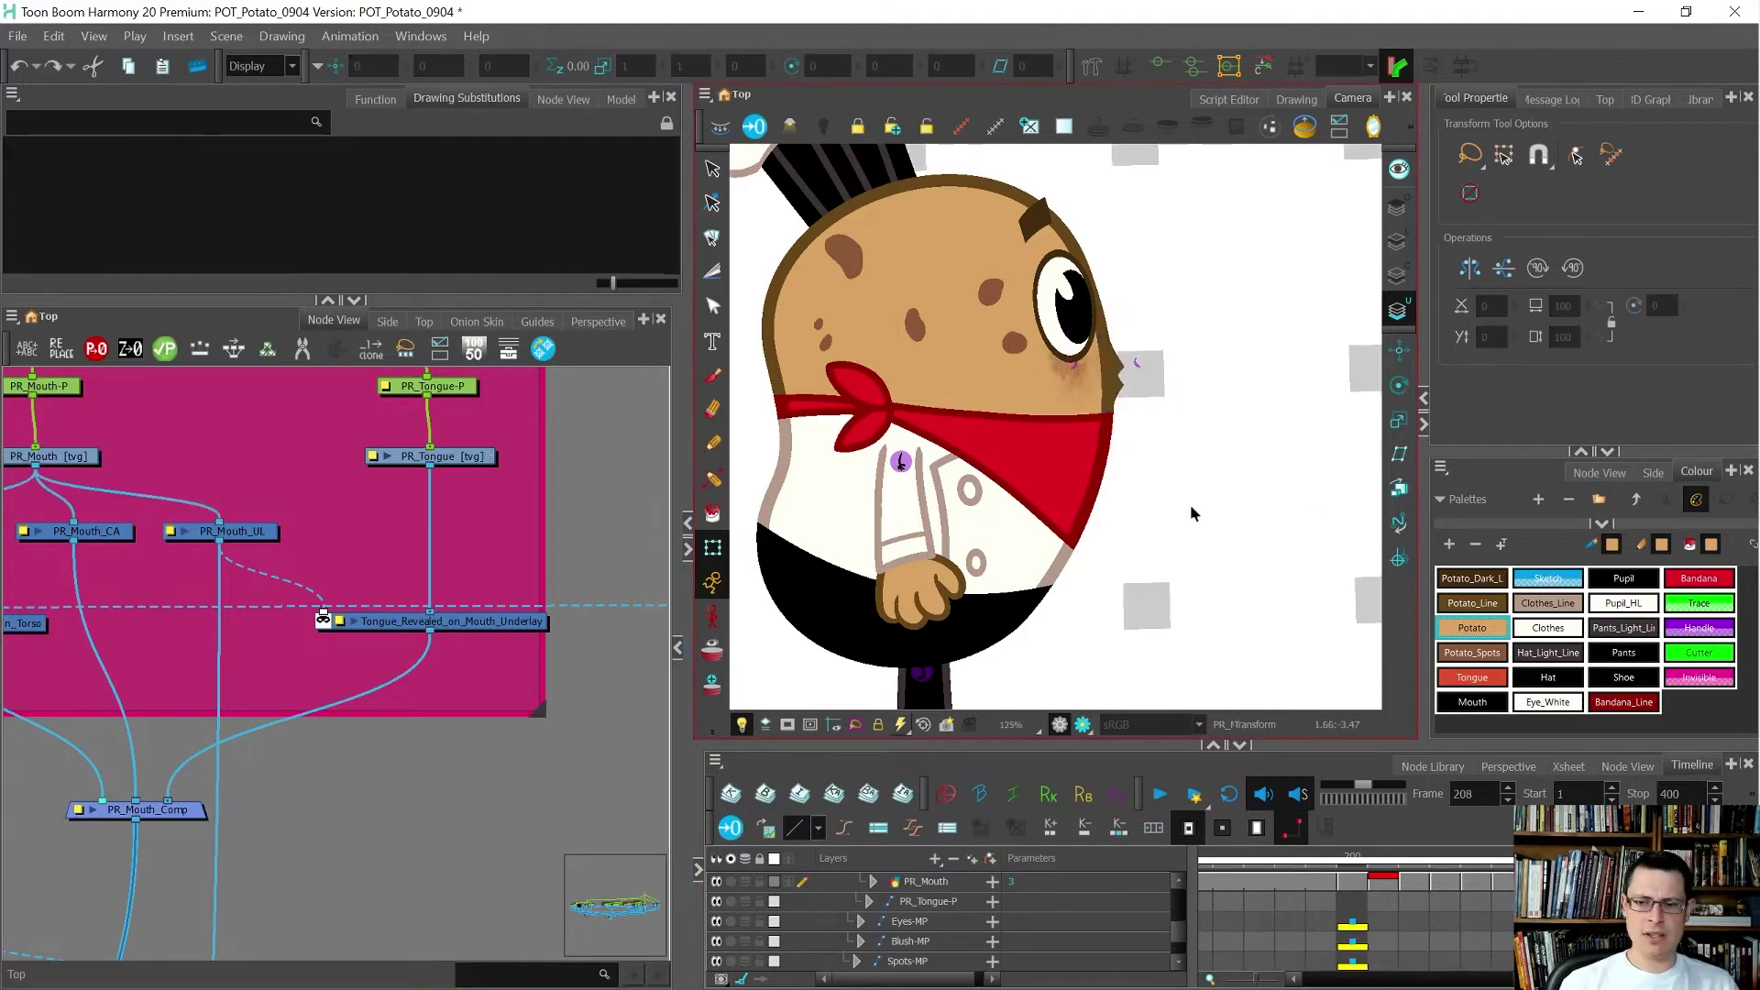
# - Push the puckered mouth's lip points on the colour art slightly outward from the face with the Contour Editor
pyautogui.scroll(3, 1101, 373)
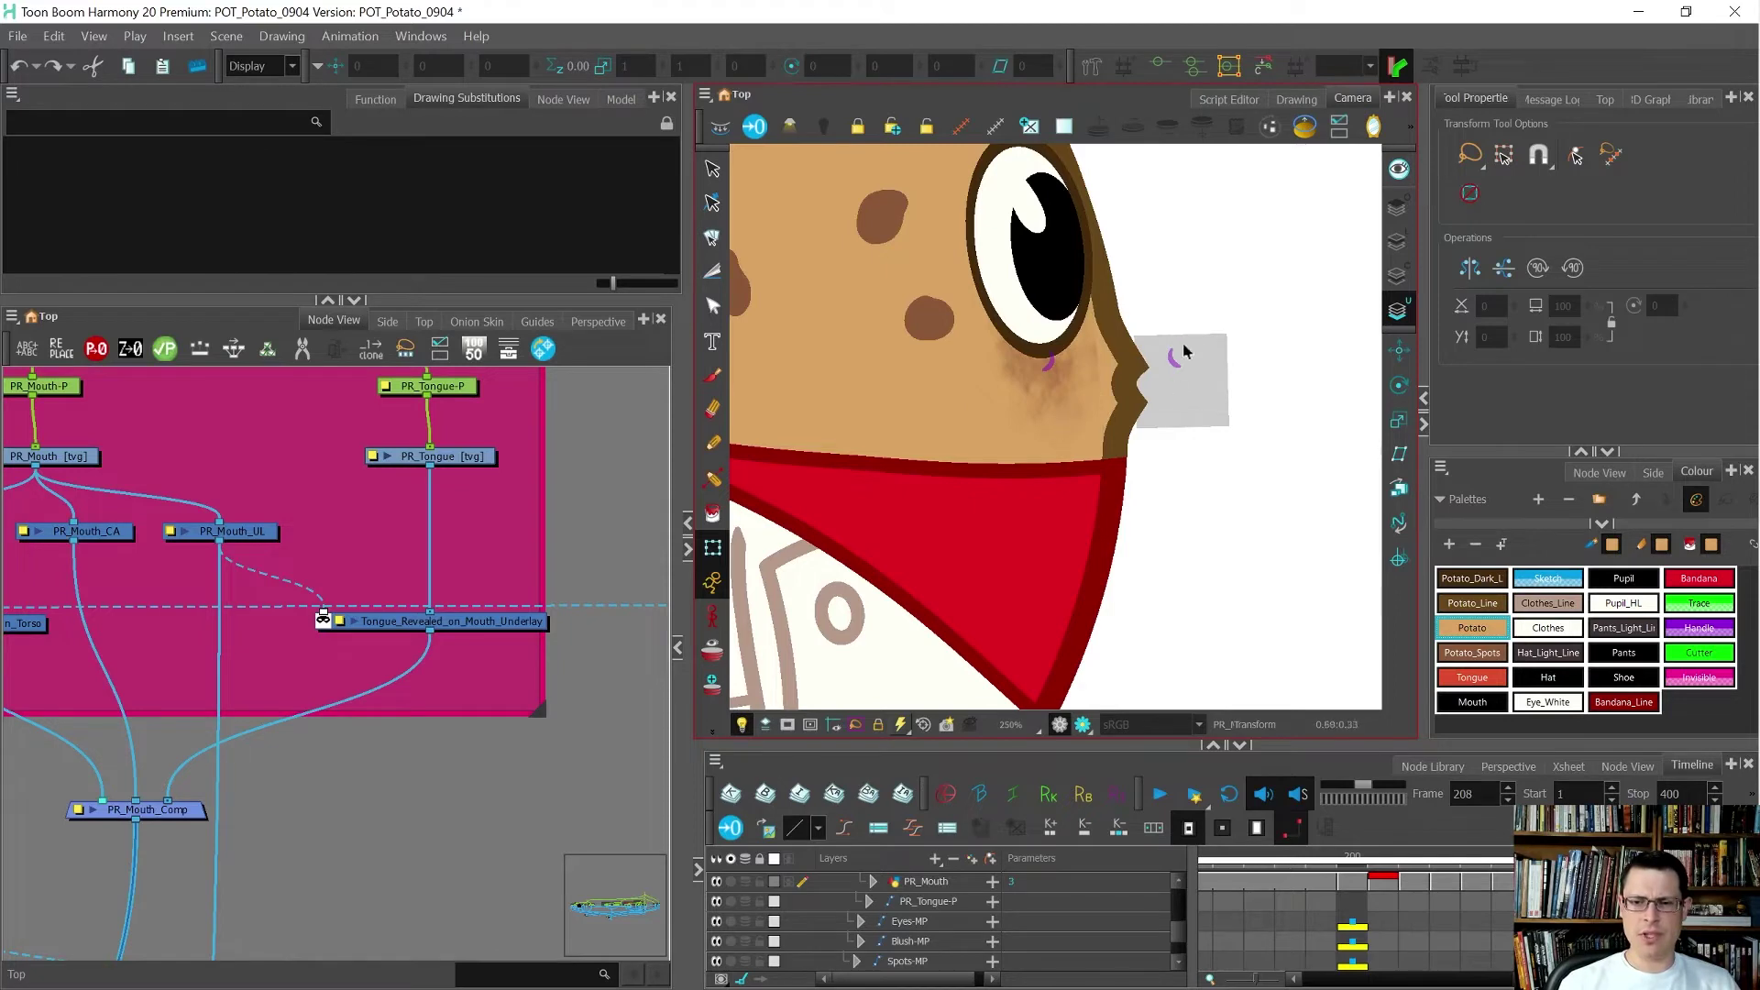
pyautogui.scroll(-5, 1130, 310)
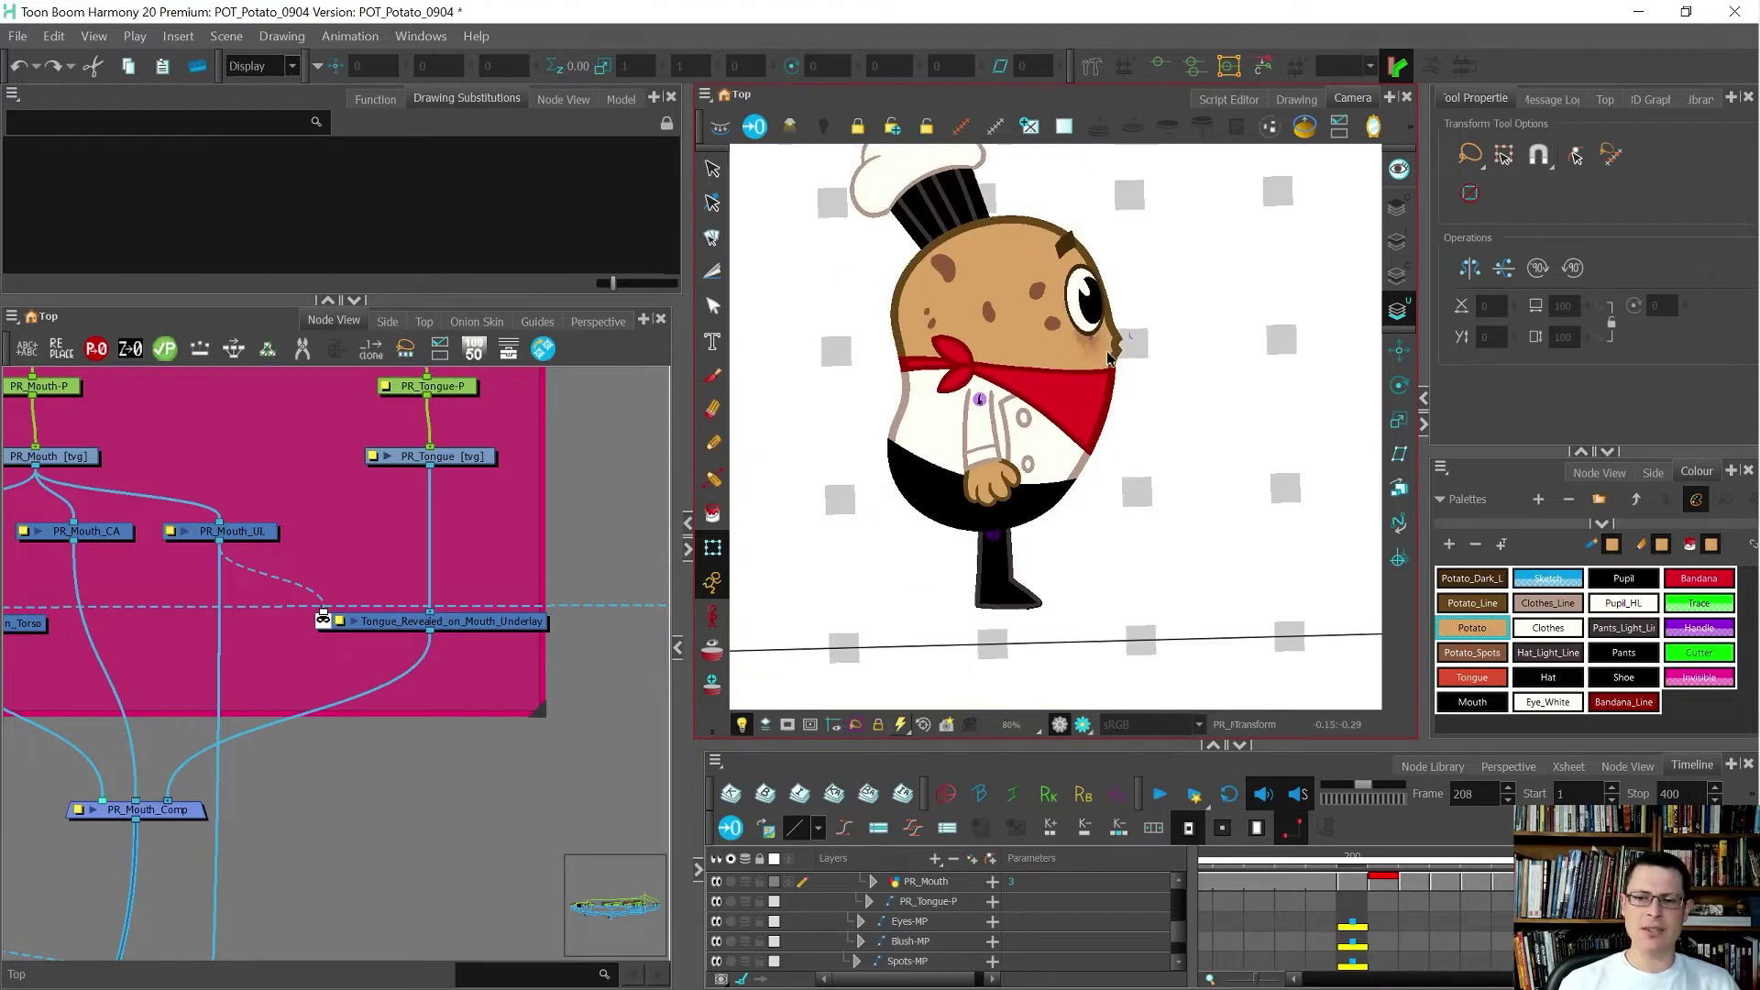
pyautogui.scroll(-2, 1109, 358)
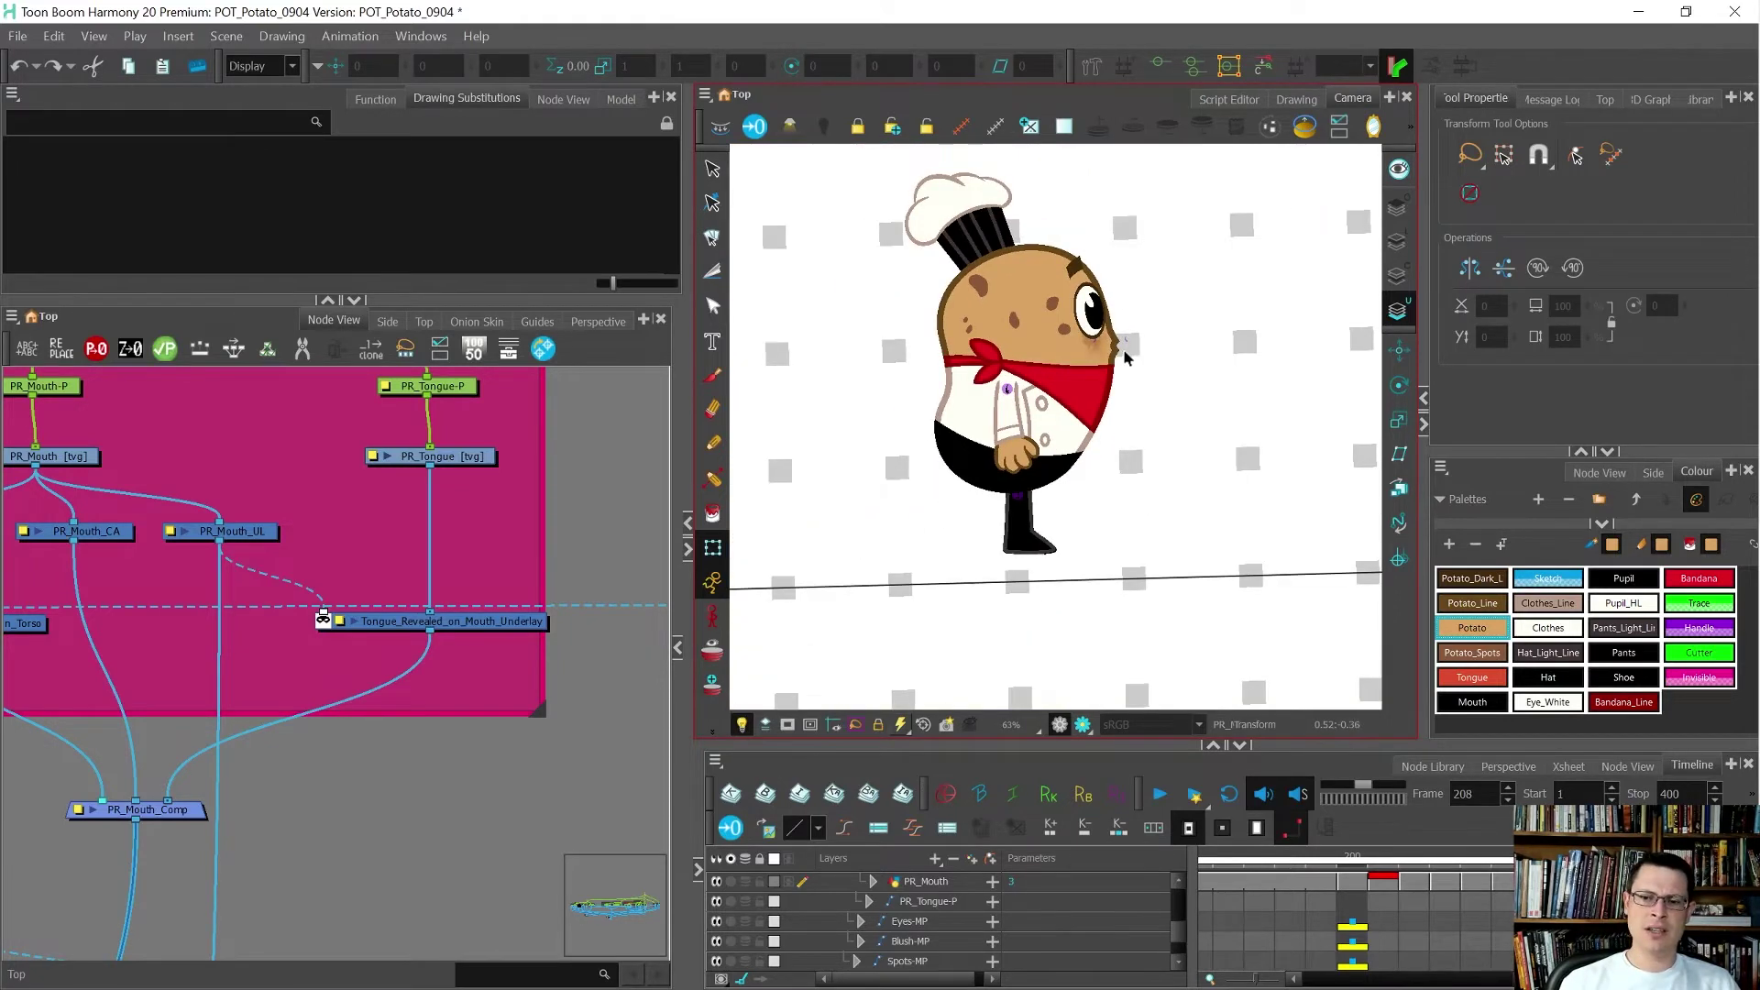
pyautogui.scroll(9, 1124, 348)
pyautogui.hotkey('alt', 'q')
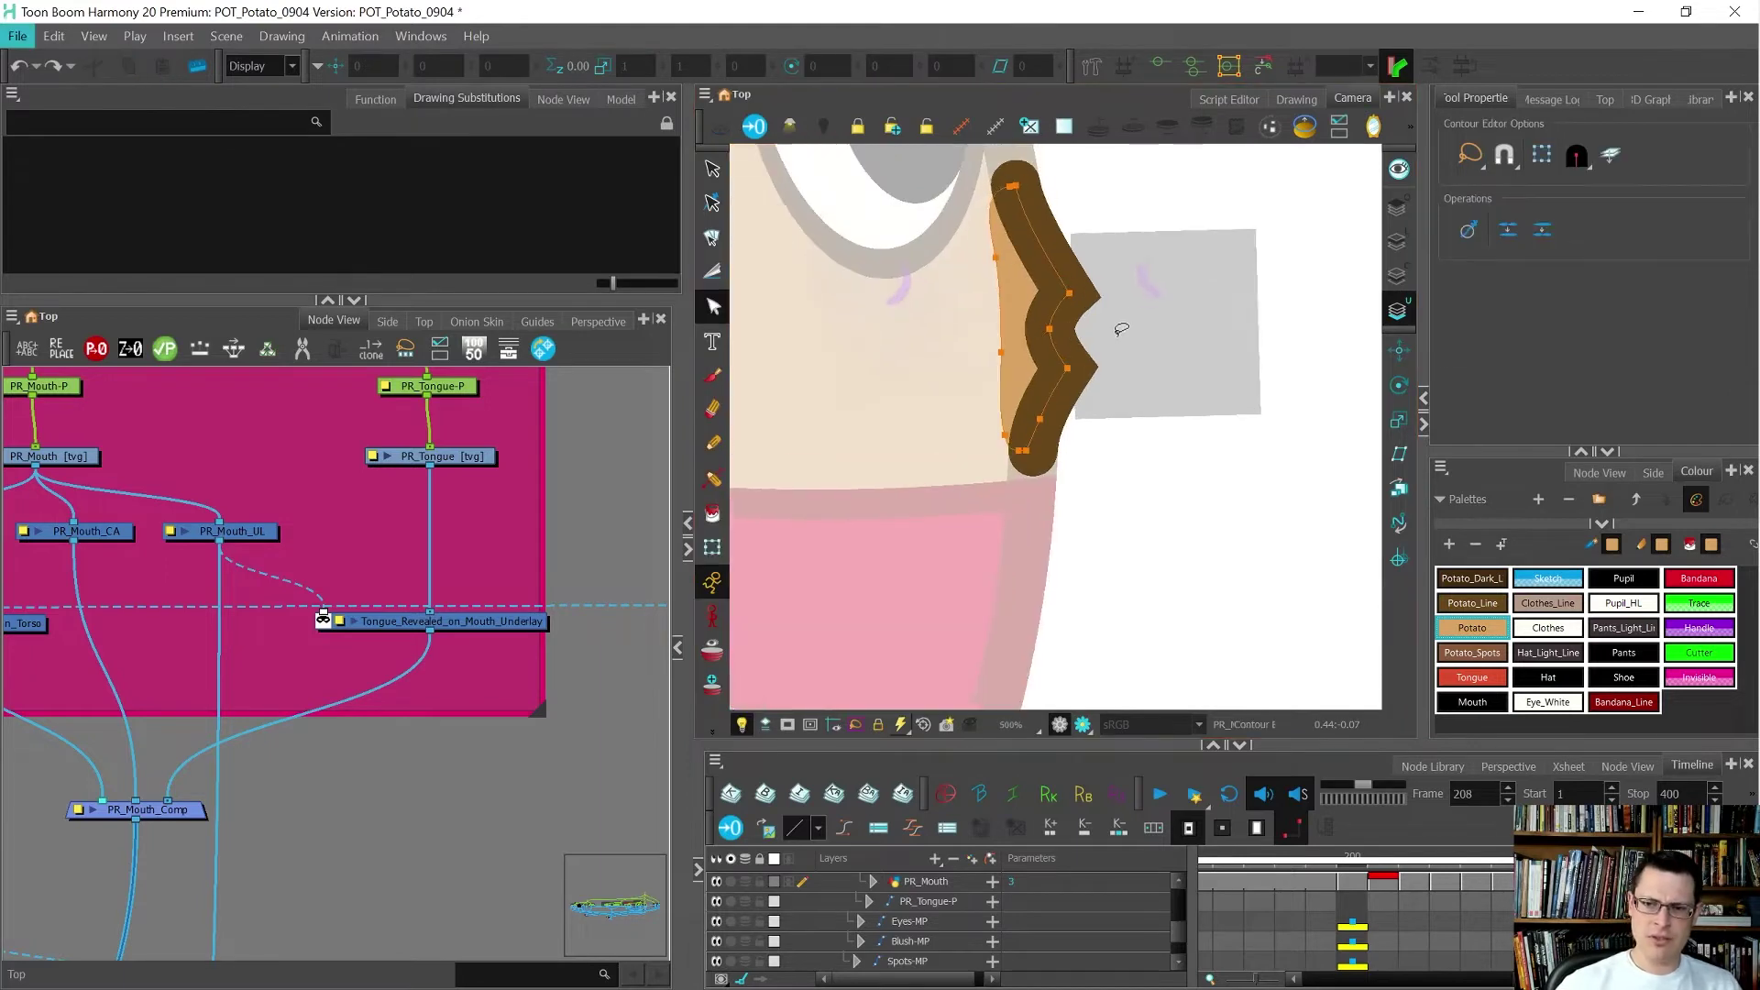
pyautogui.click(1115, 276)
pyautogui.click(1159, 299)
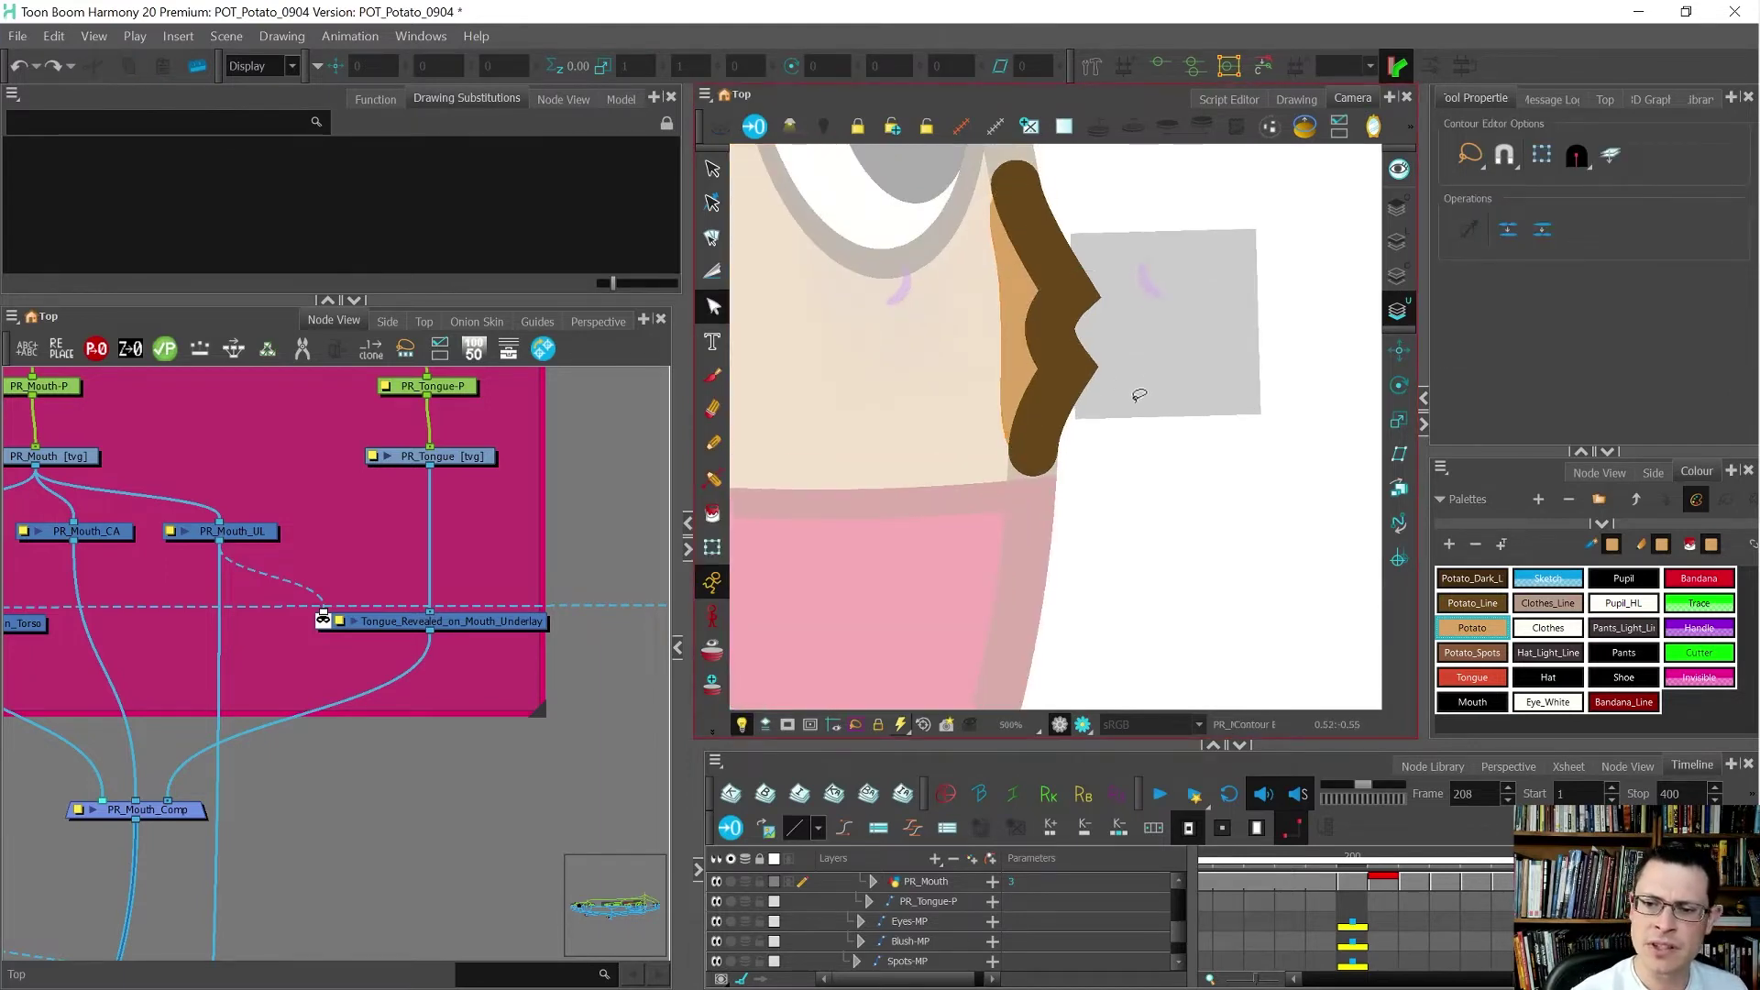
pyautogui.click(1400, 281)
pyautogui.moveTo(1148, 304); pyautogui.dragTo(1077, 310)
pyautogui.click(1083, 293)
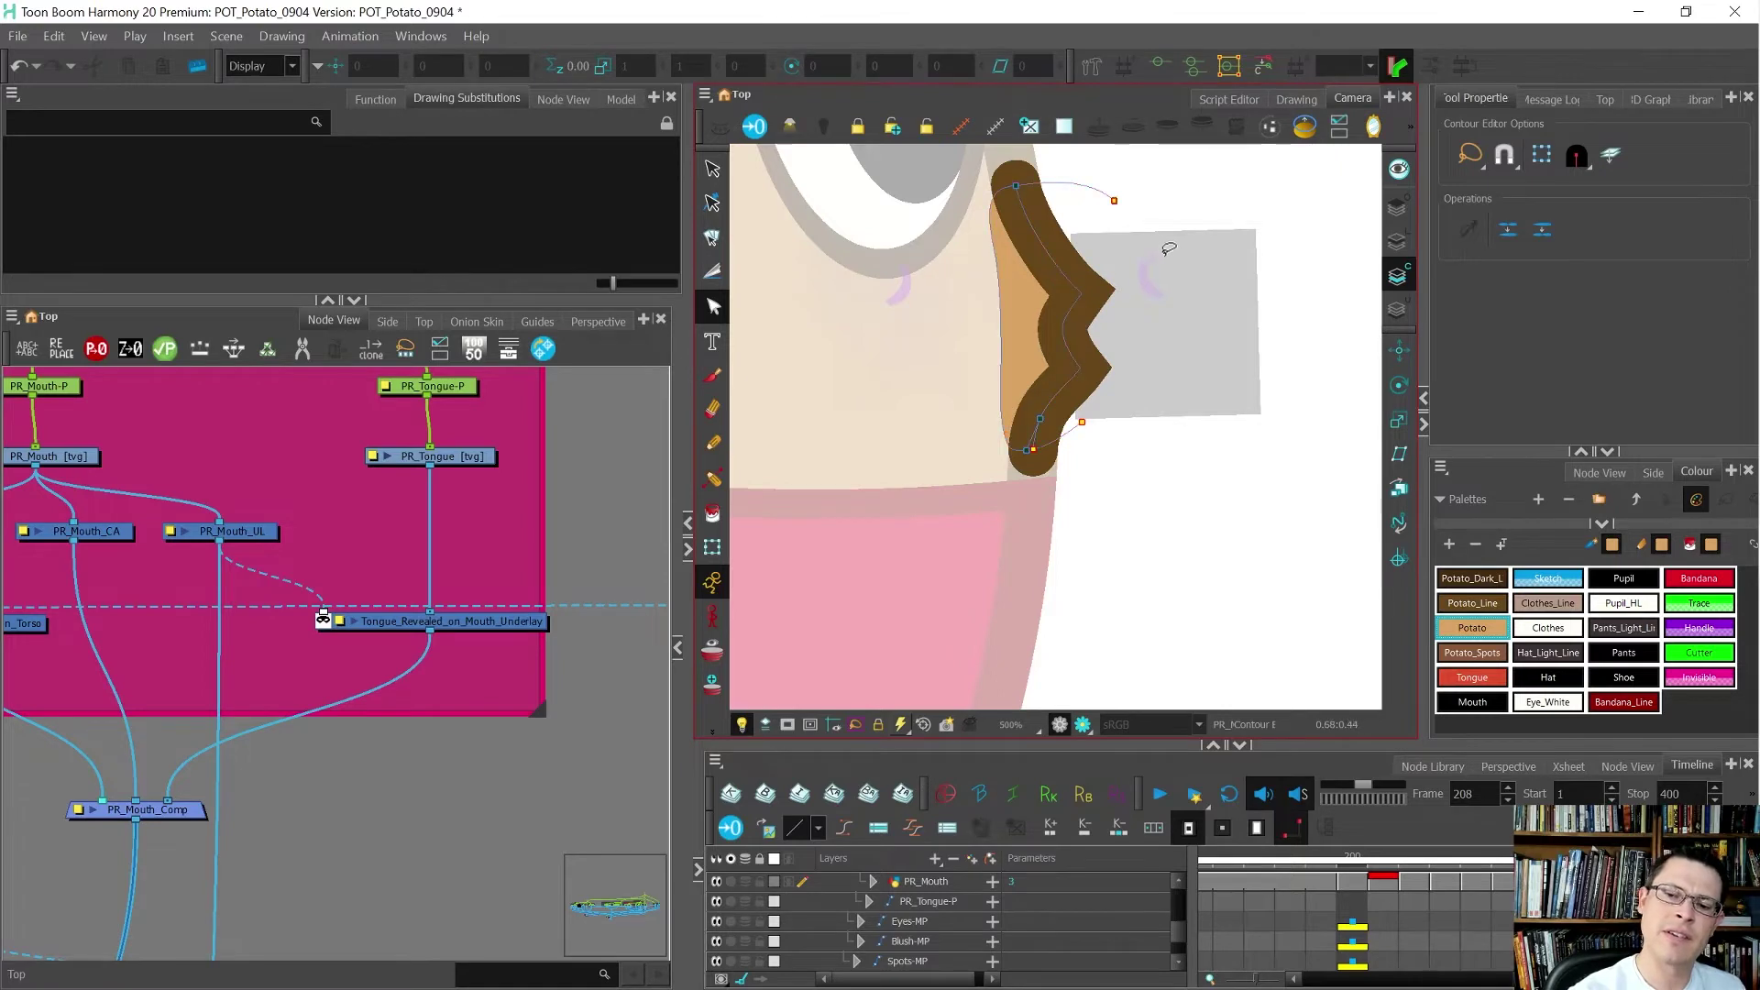
# - Check the puckered mouth on the whole profile character and compare it with the mouths on the neighbouring frames
pyautogui.scroll(-4, 1164, 437)
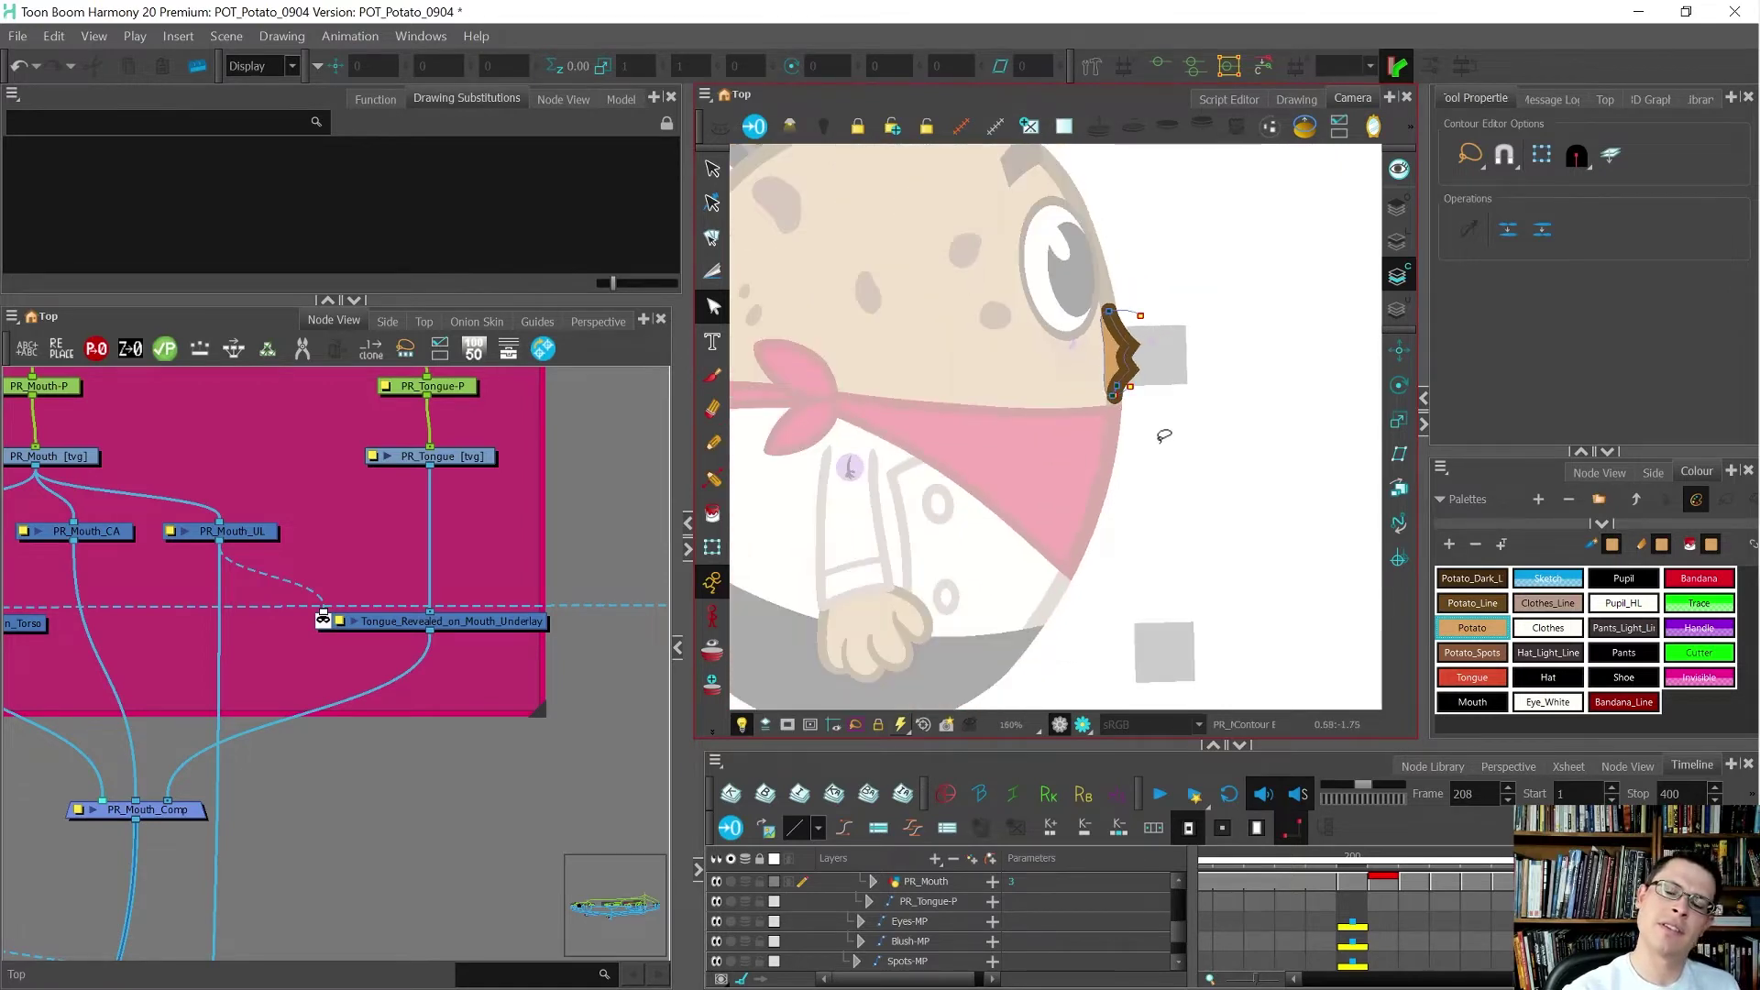
pyautogui.hotkey('shift', 't')
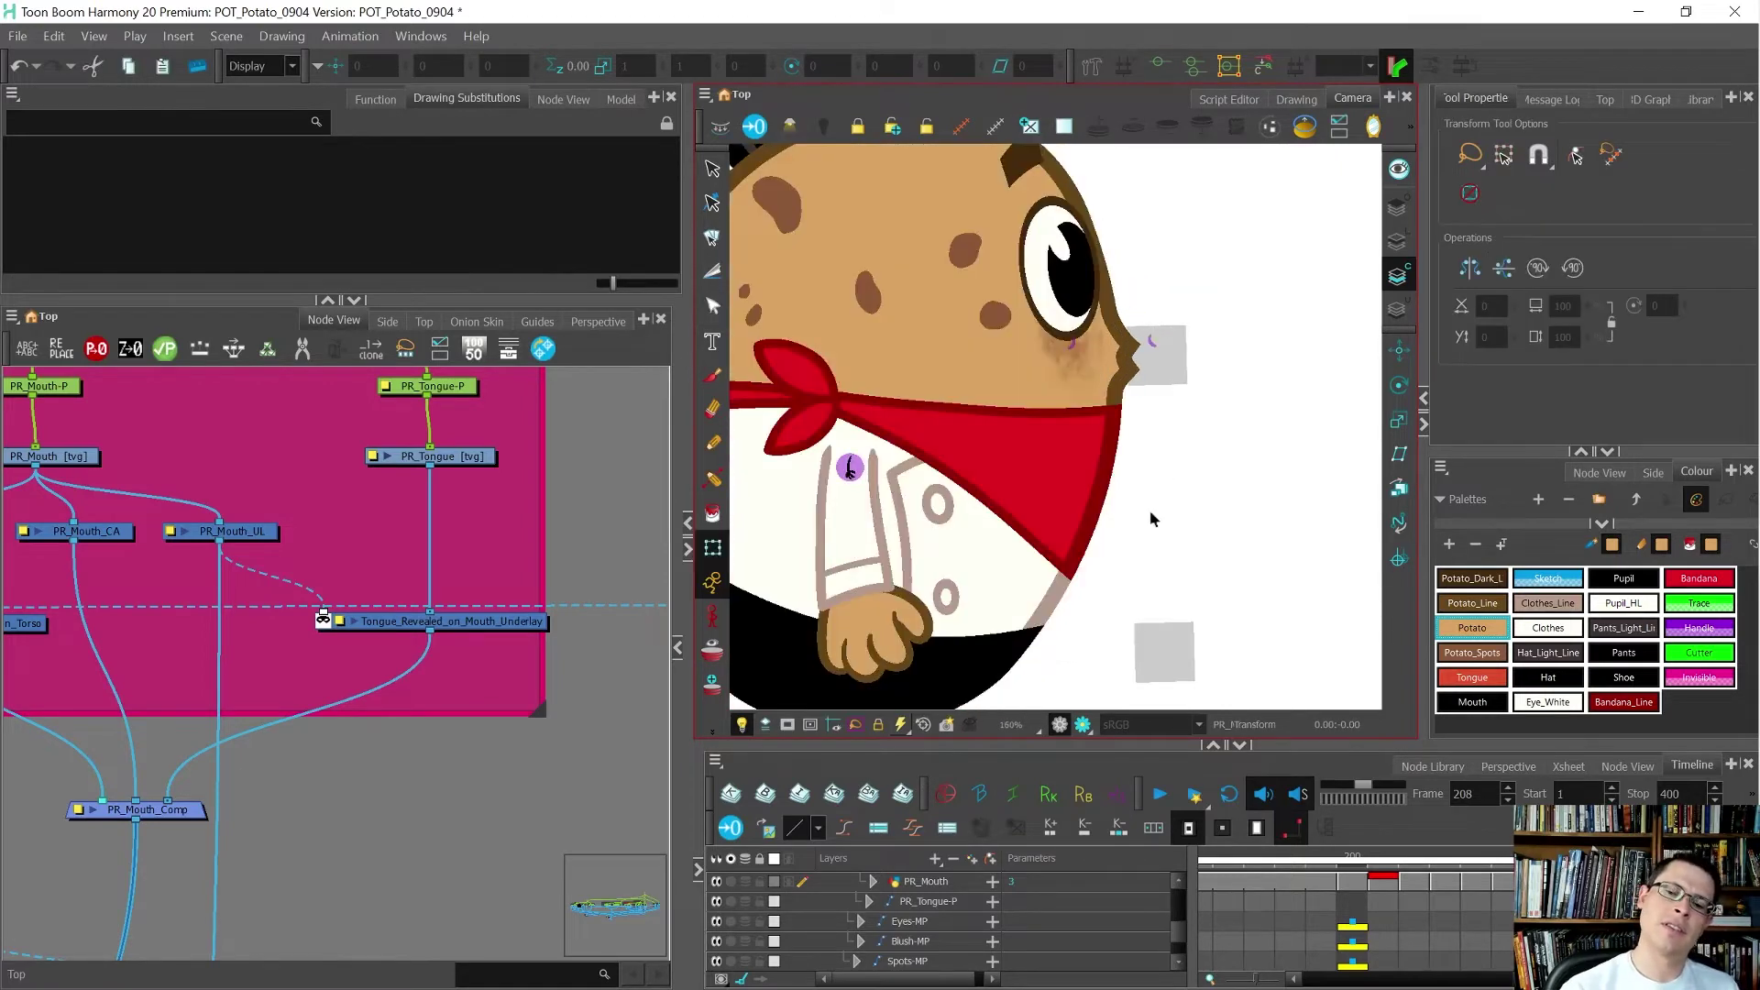
pyautogui.scroll(-6, 1013, 379)
pyautogui.scroll(3, 1014, 379)
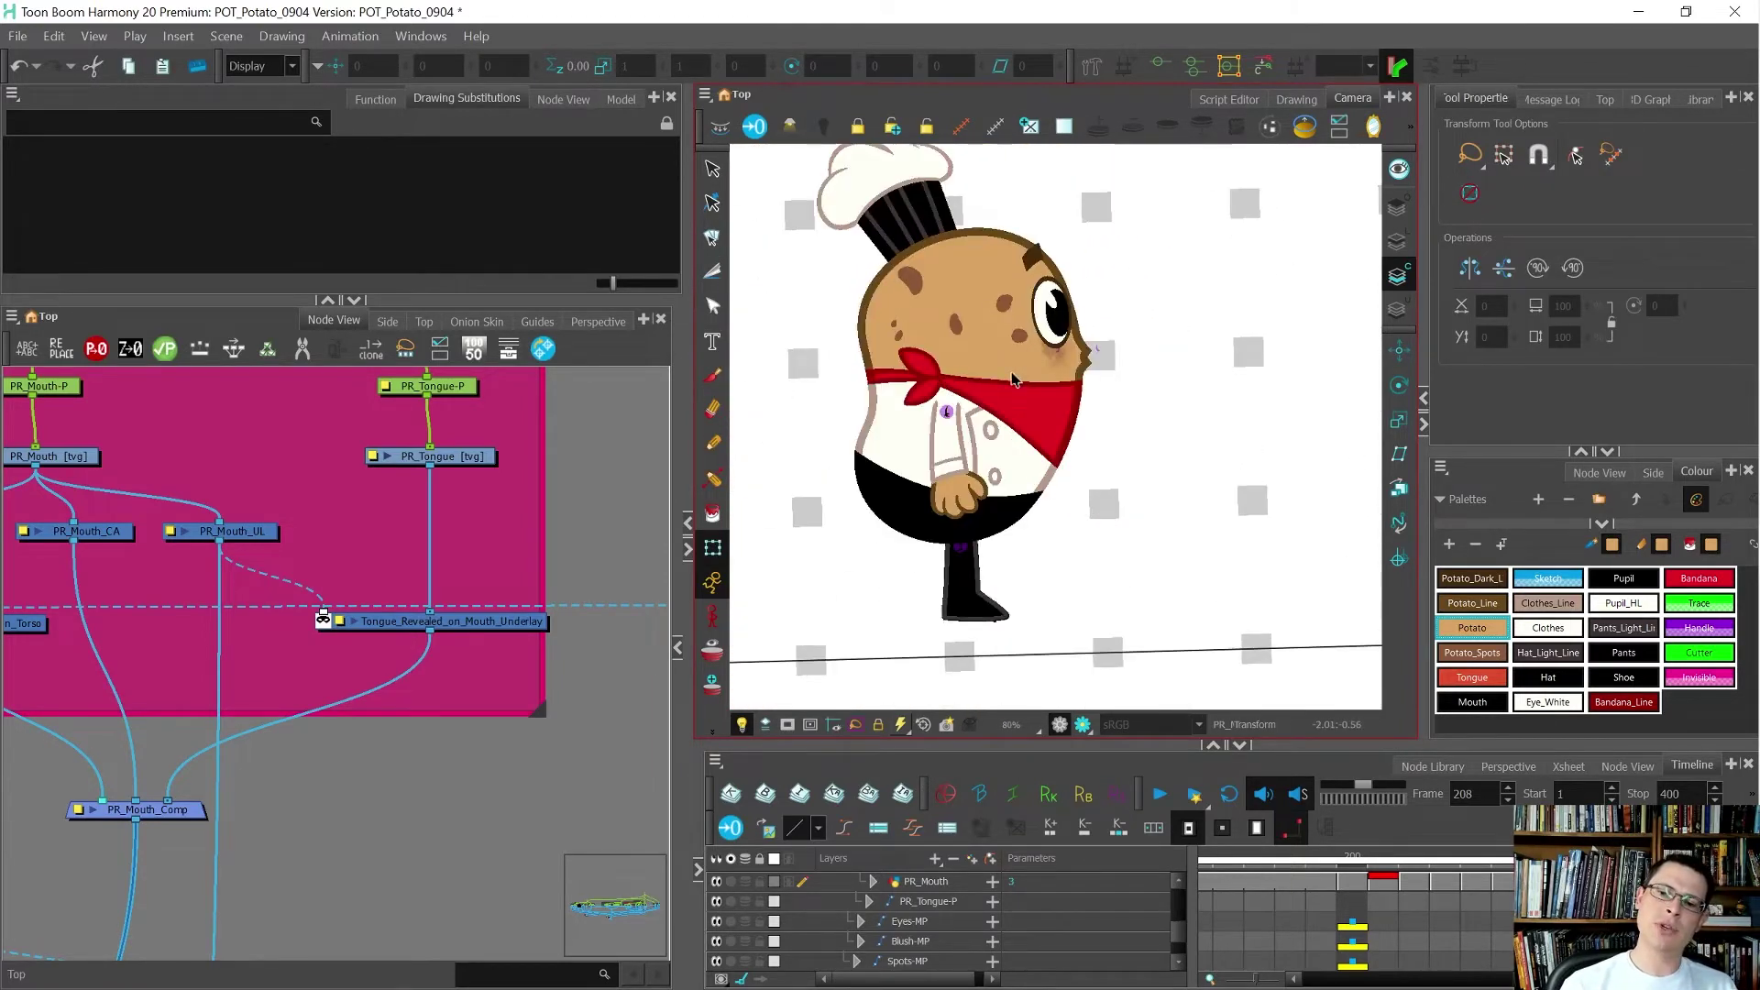
pyautogui.press(',')
pyautogui.press(',')
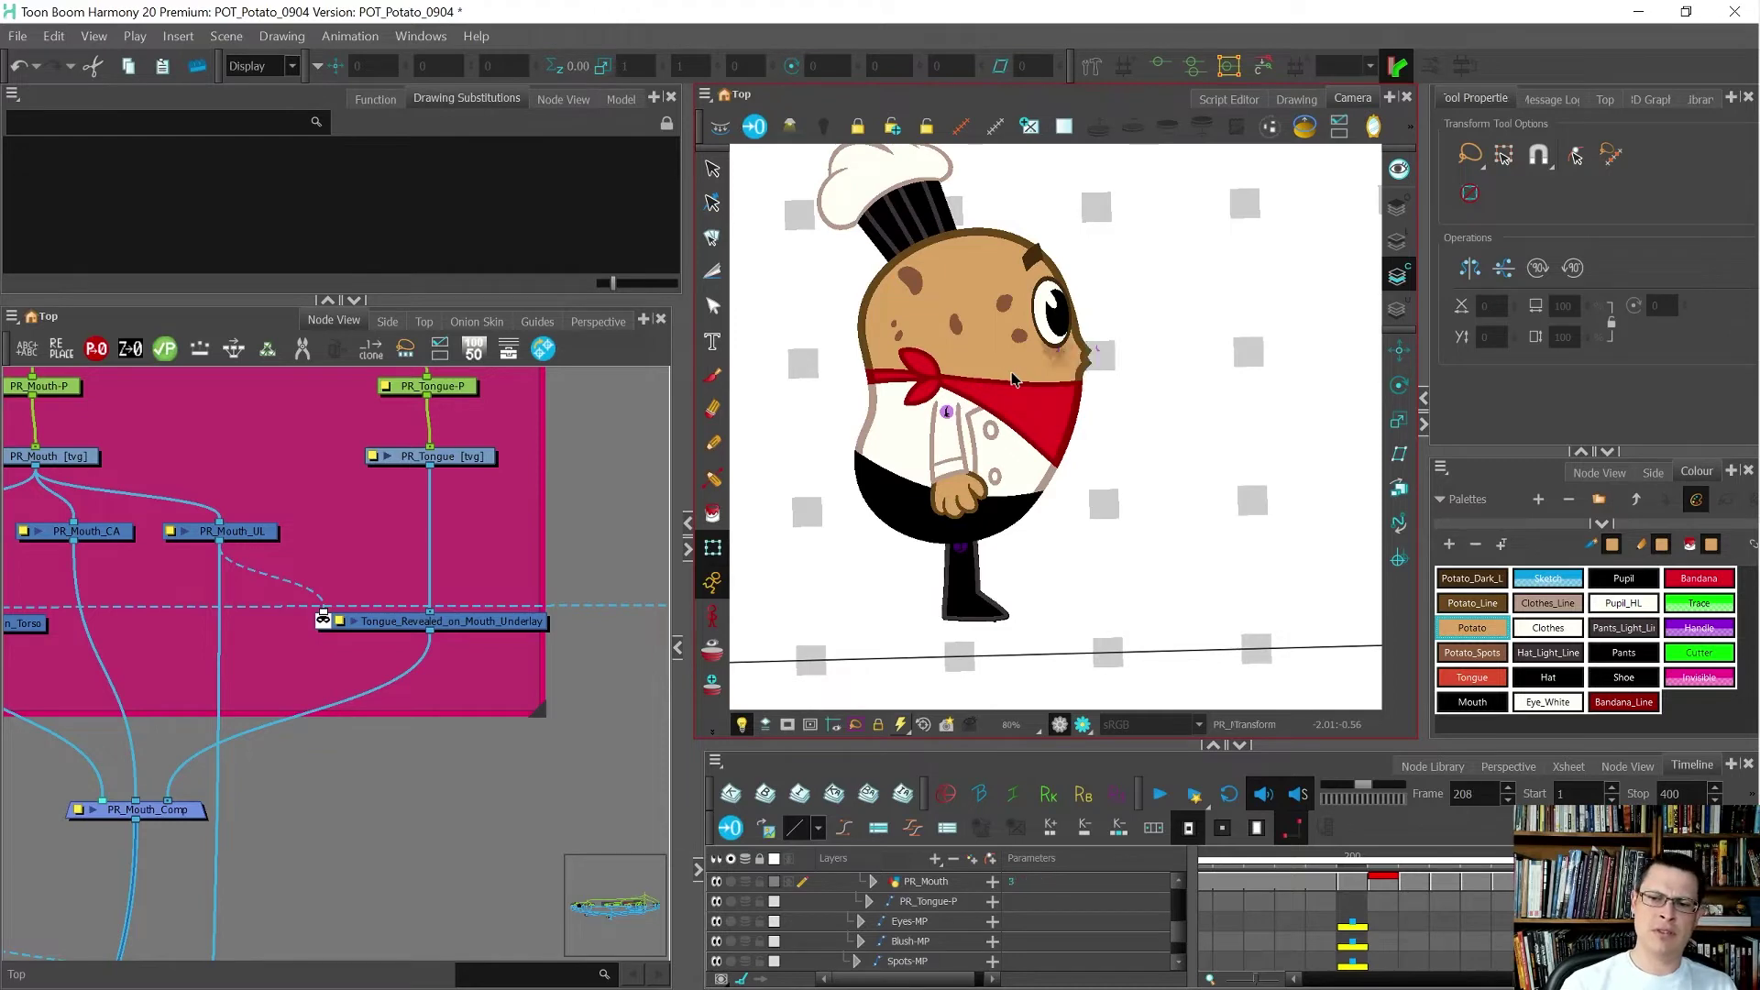
pyautogui.press(']')
pyautogui.press('[')
pyautogui.press(']')
pyautogui.press('[')
pyautogui.press(']')
pyautogui.press('[')
pyautogui.press('.')
pyautogui.press(',')
pyautogui.press('.')
pyautogui.press('.')
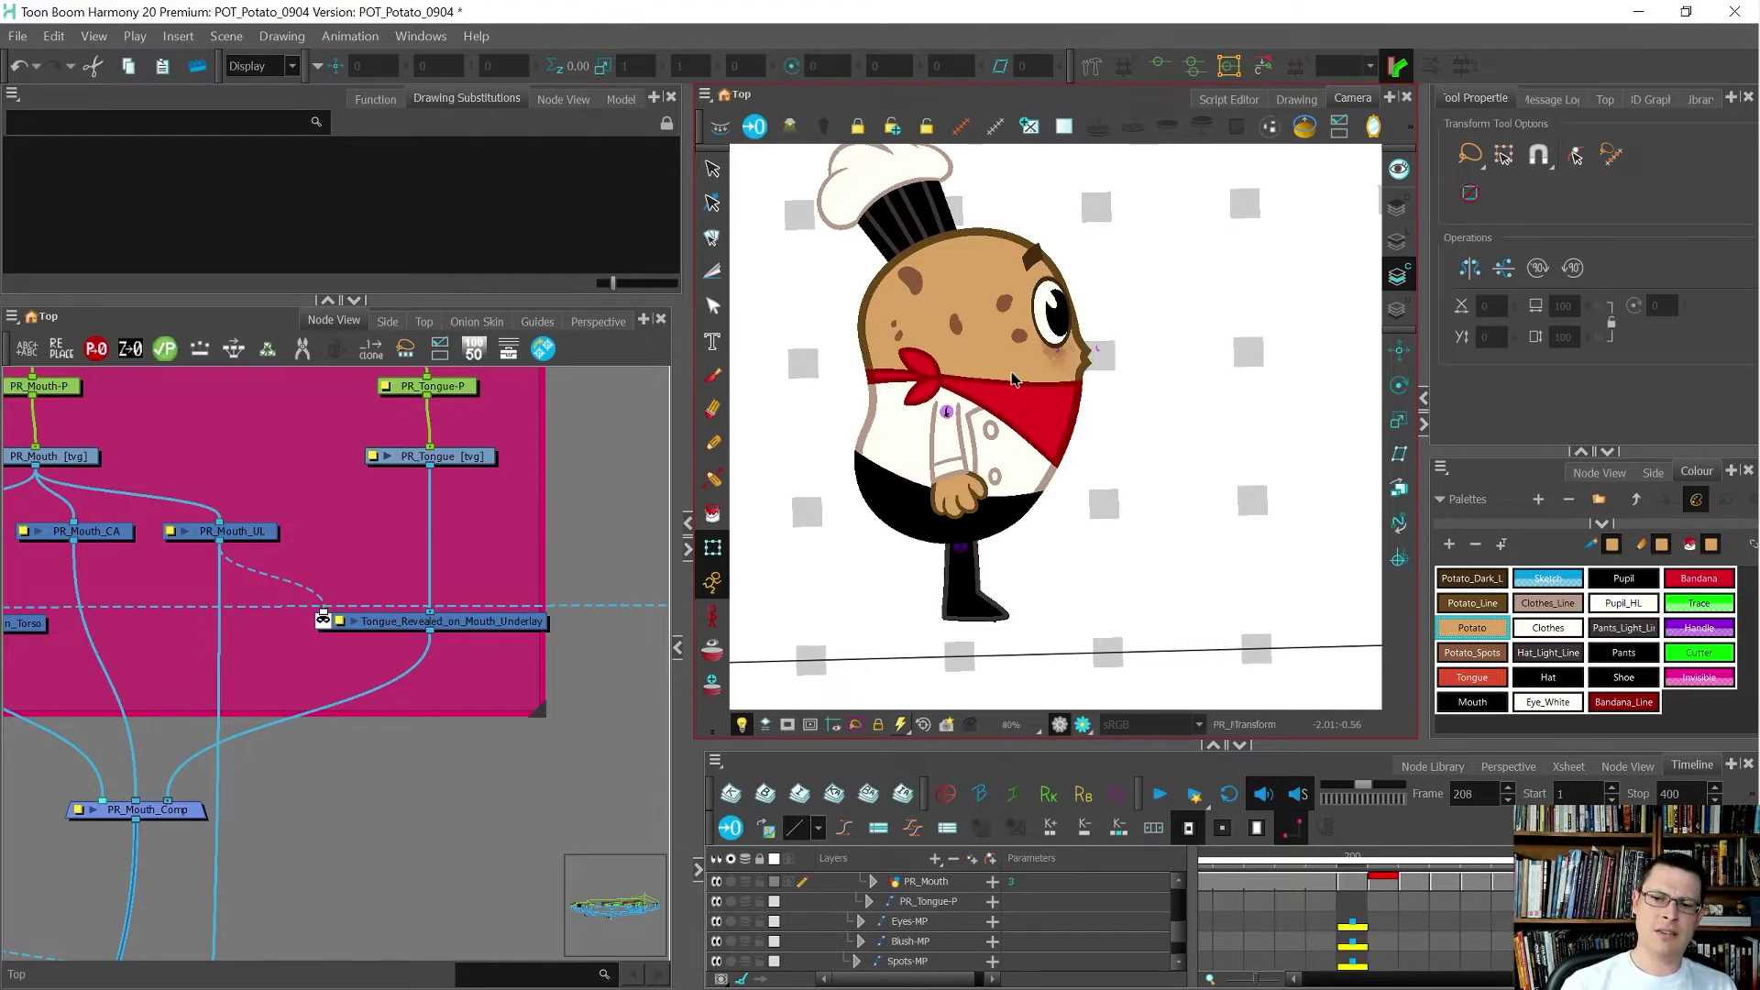
pyautogui.scroll(1, 1091, 334)
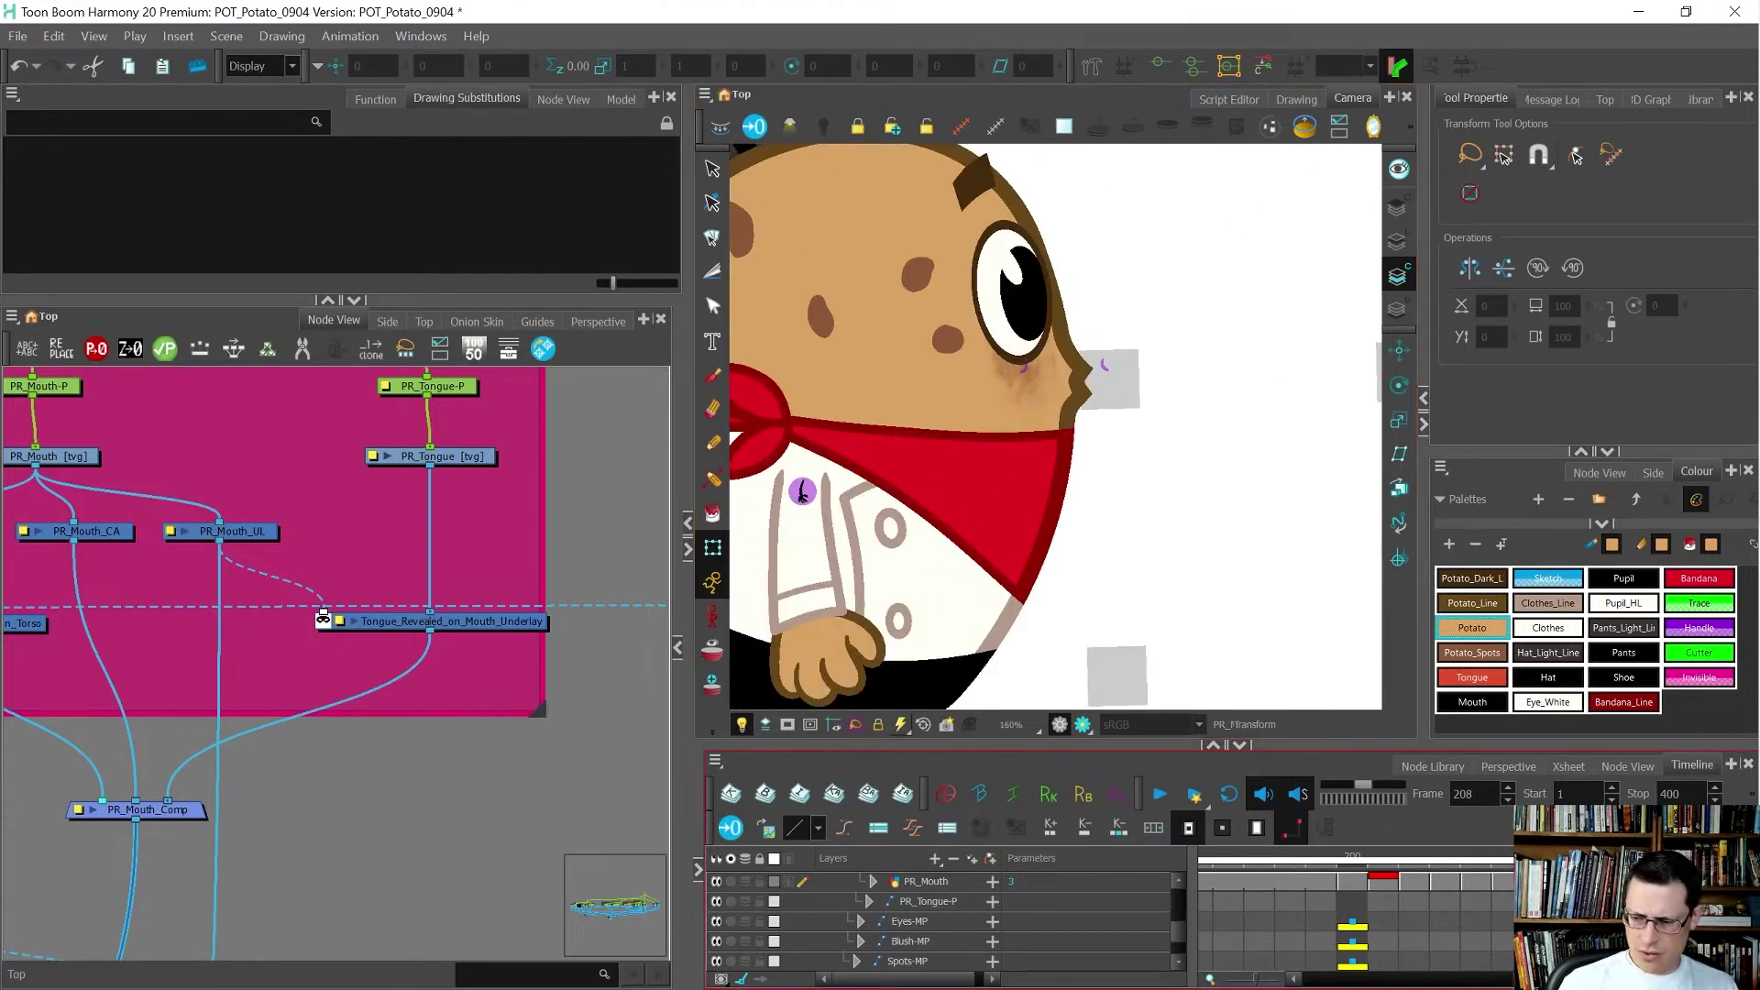
# - Rename the PR_Mouth layer's puckered mouth drawing as PR_H09oo
pyautogui.click(926, 881)
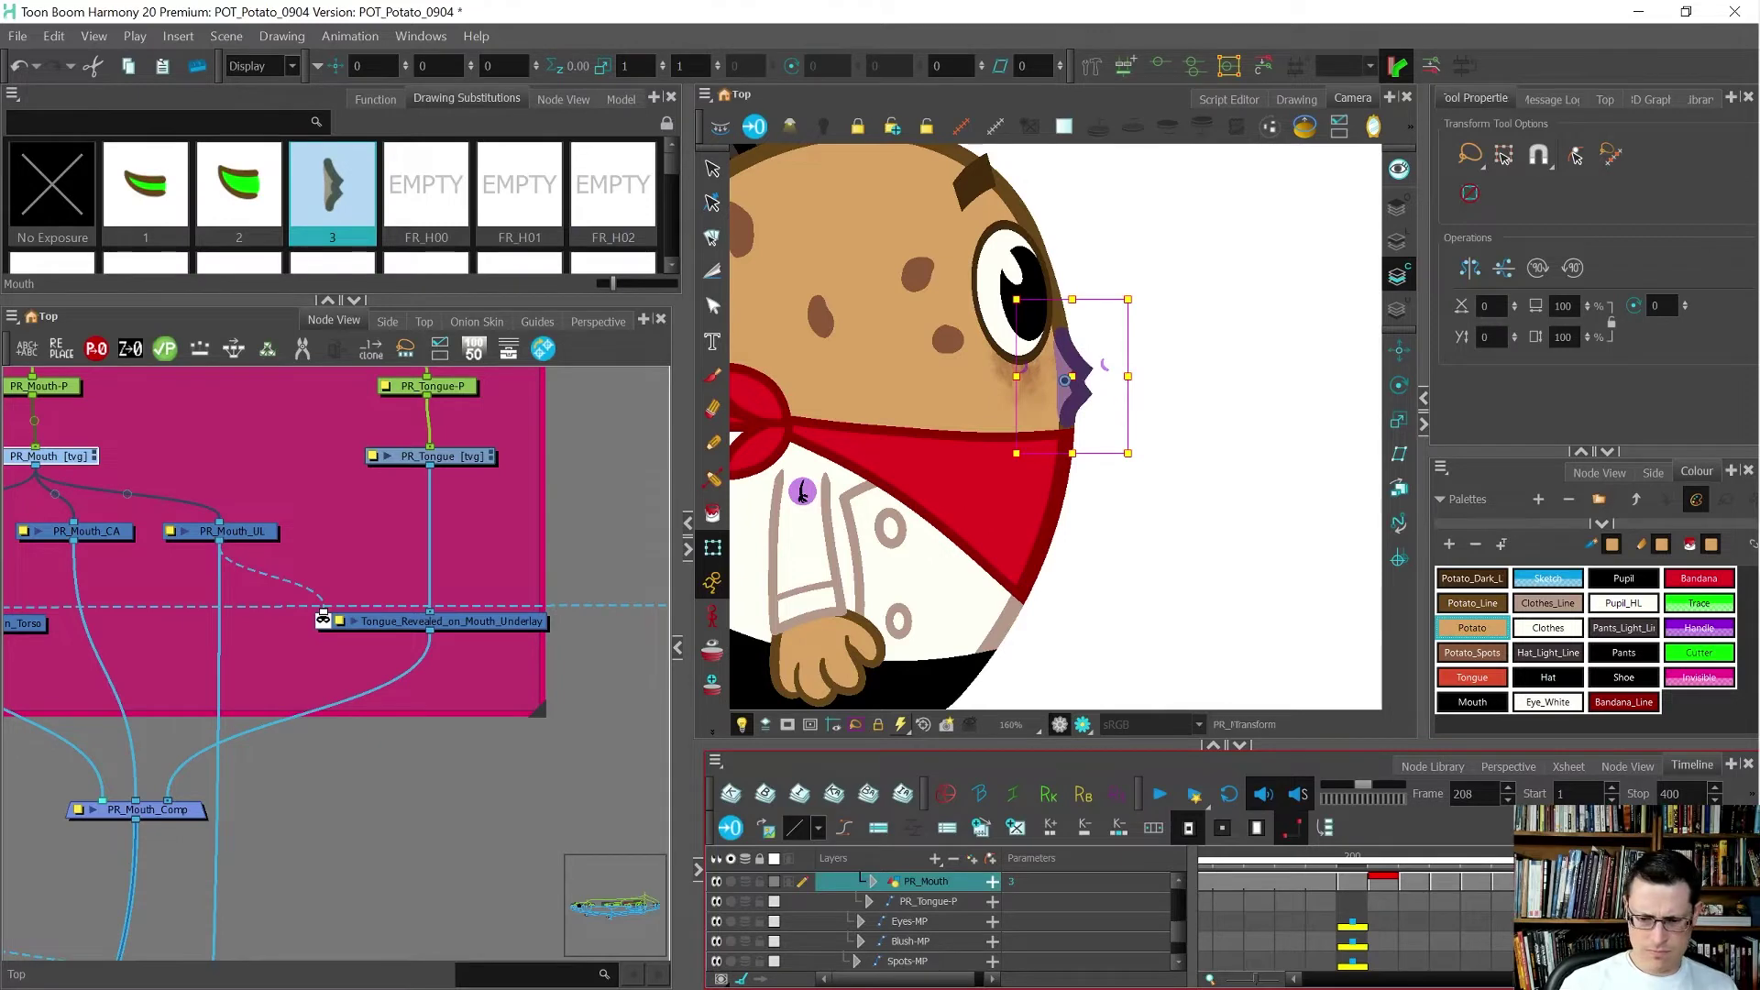
pyautogui.hotkey('ctrl', 'd')
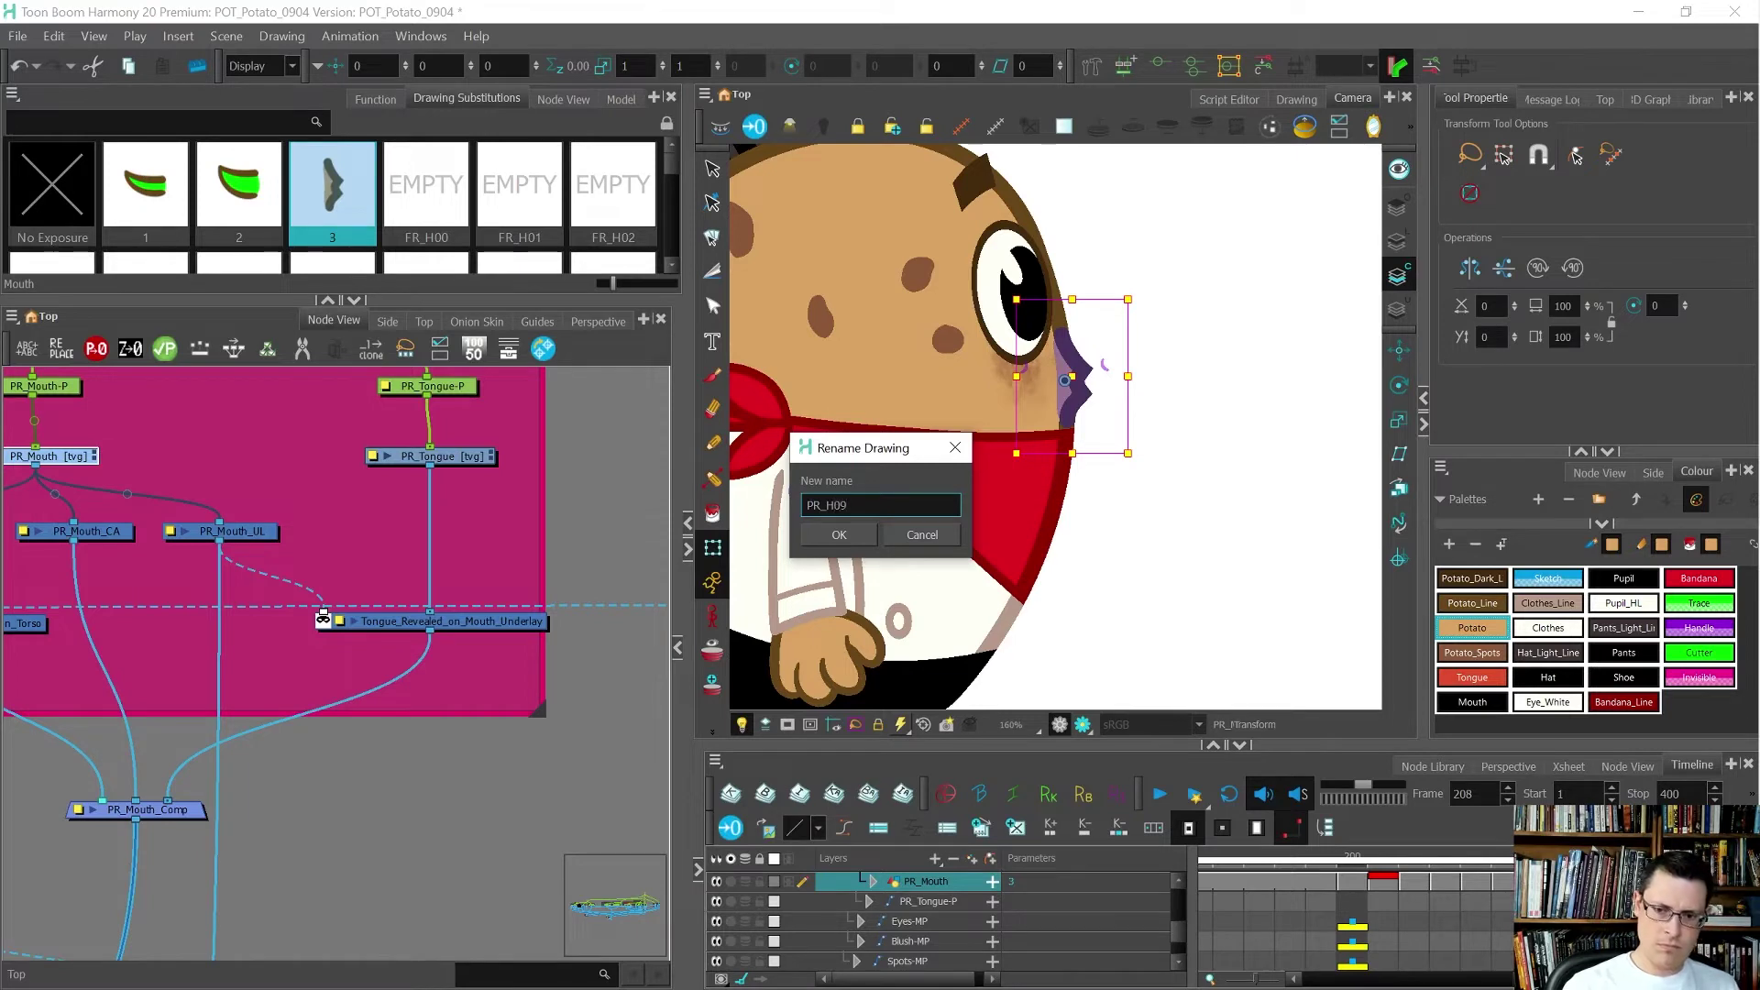
pyautogui.write('09oo')
pyautogui.press('Return')
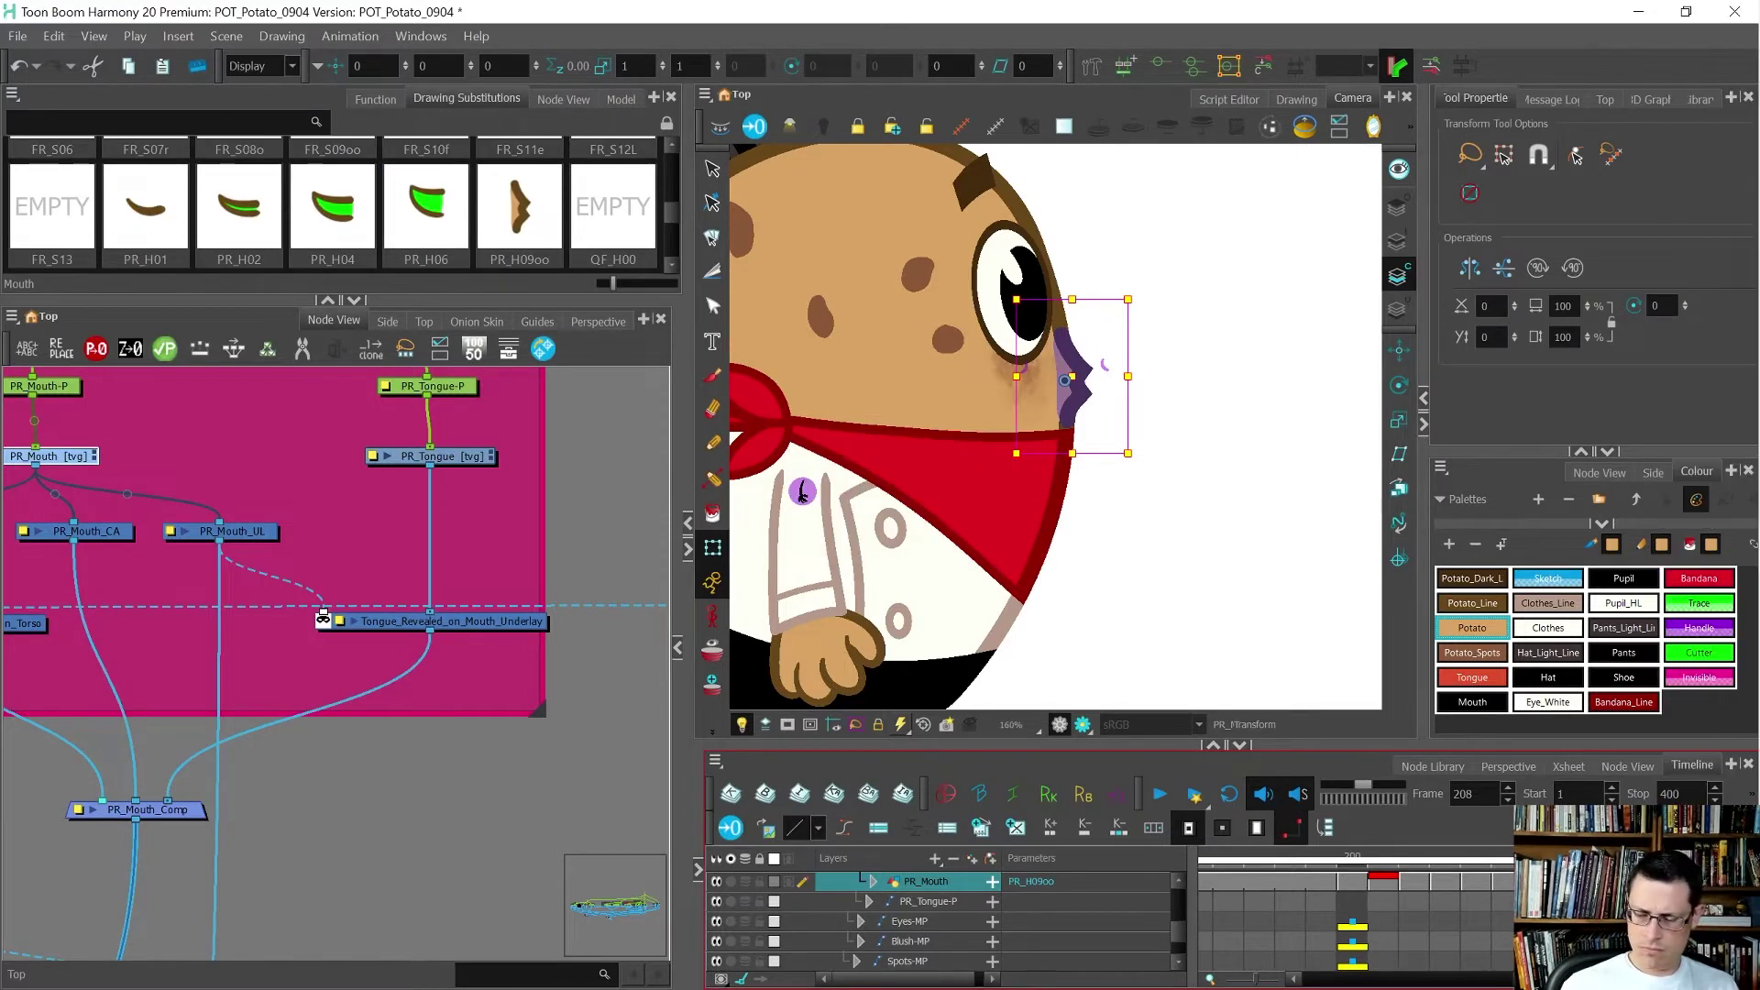
# - Create an empty PR_Mouth drawing on frame 207 and roughly brush a small C-shaped open mouth at the face's front edge
pyautogui.press(',')
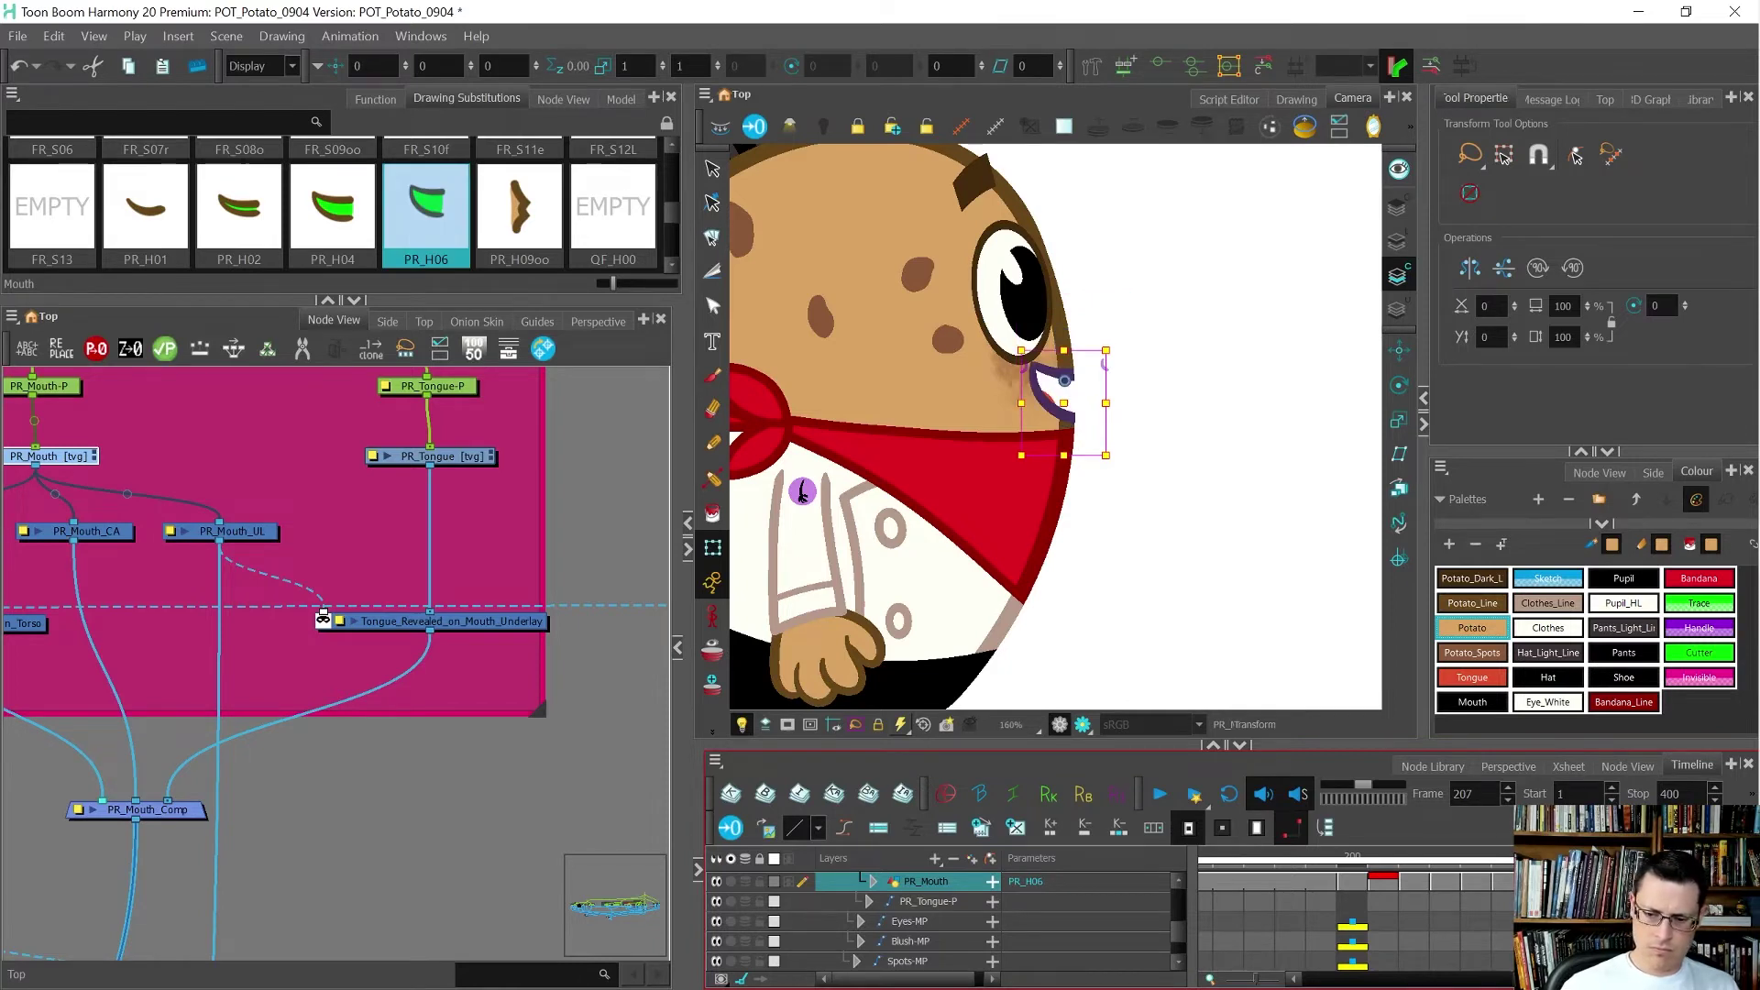
pyautogui.click(1016, 828)
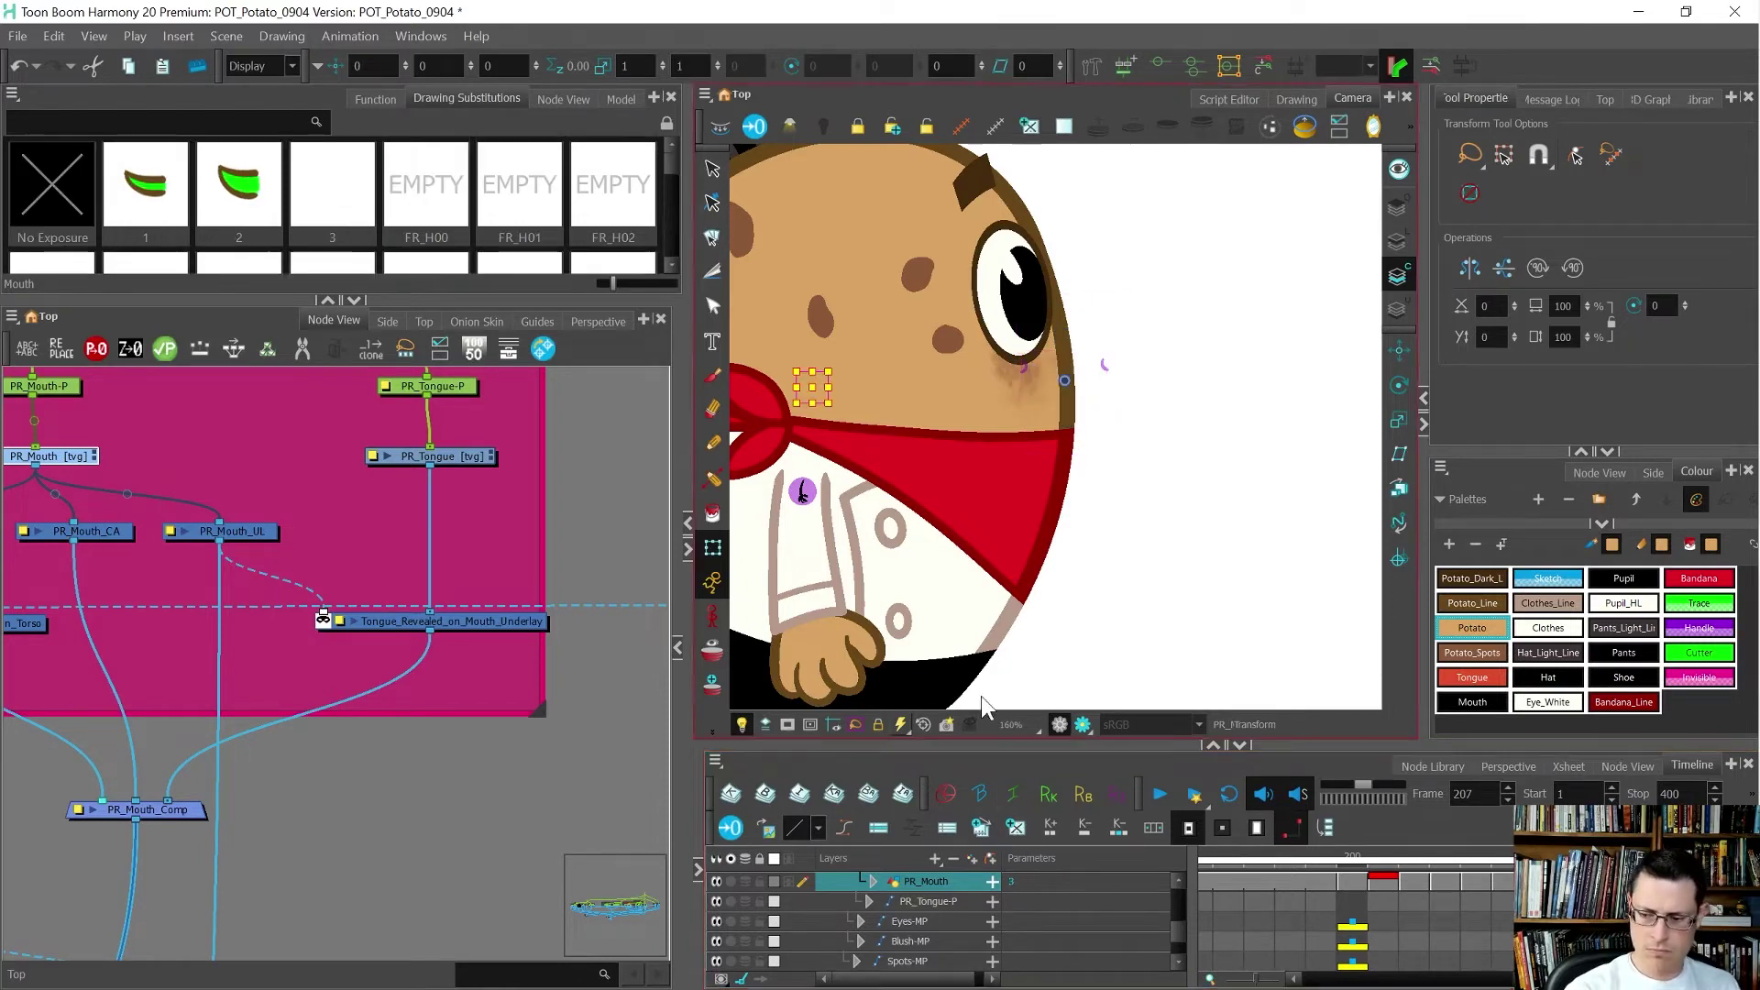
pyautogui.hotkey('alt', 'b')
pyautogui.scroll(4, 1055, 403)
pyautogui.press(',')
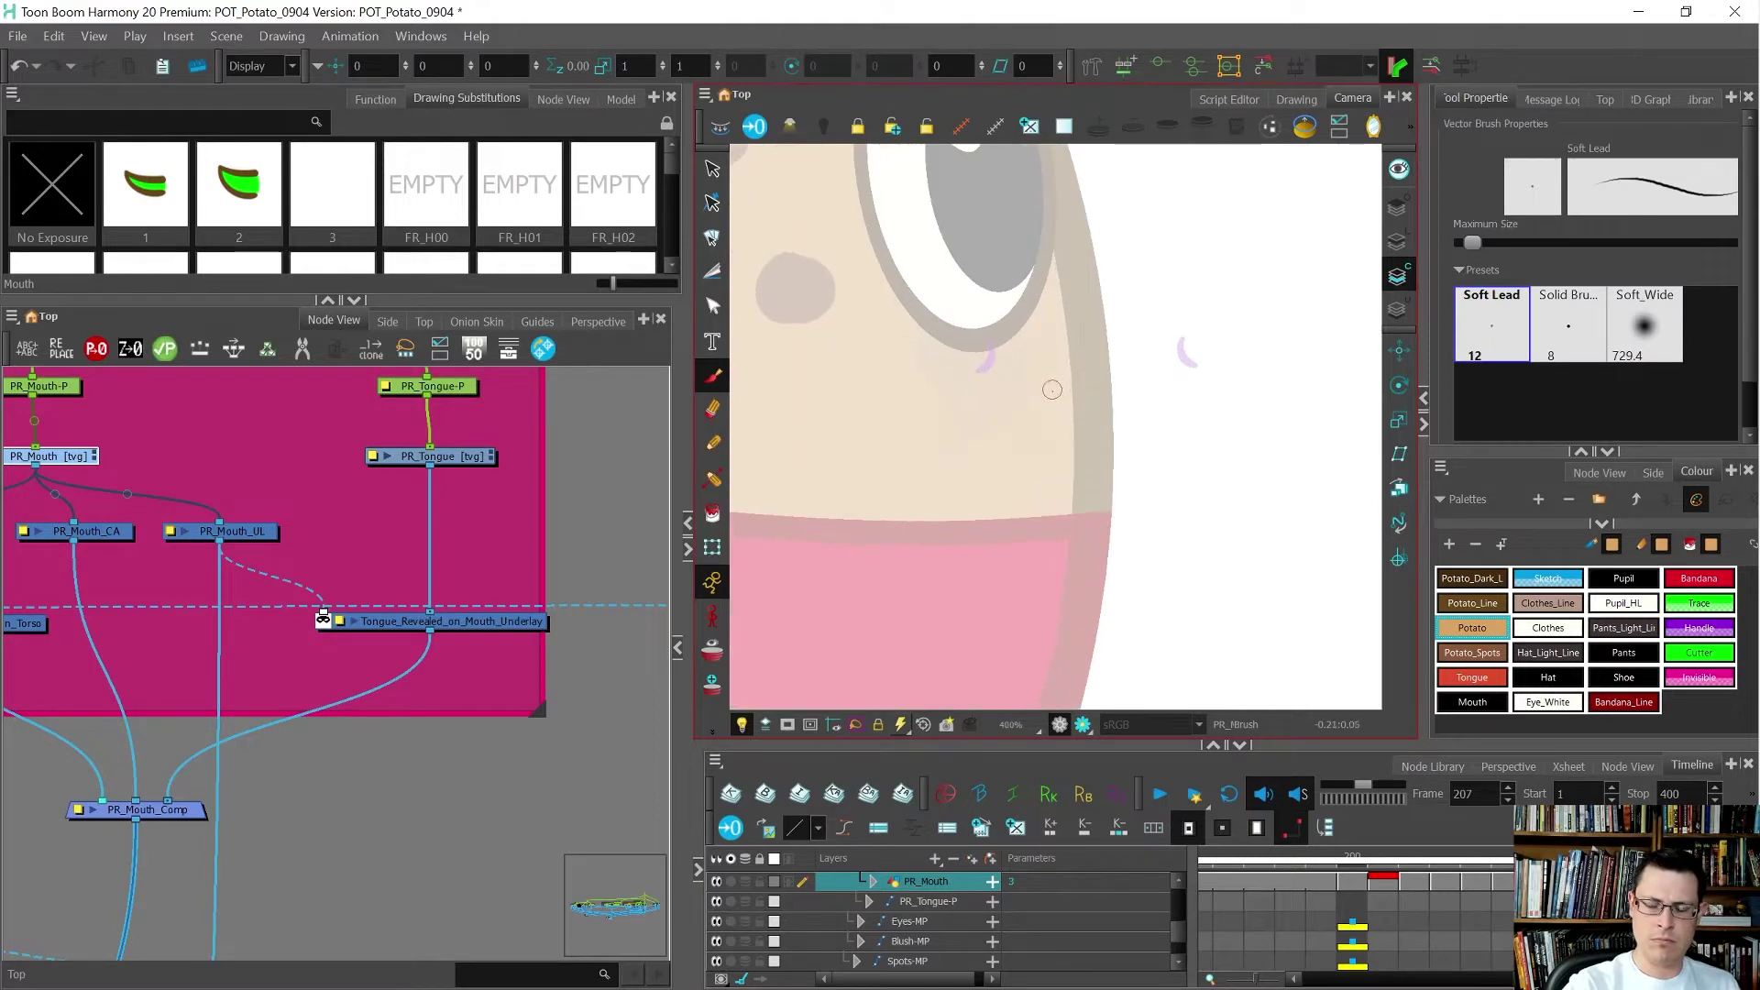
pyautogui.press('.')
pyautogui.press(',')
pyautogui.press('.')
pyautogui.moveTo(1085, 453)
pyautogui.mouseDown()
pyautogui.moveTo(1061, 404)
pyautogui.moveTo(1101, 458)
pyautogui.mouseUp()
pyautogui.moveTo(1086, 363)
pyautogui.mouseDown()
pyautogui.moveTo(1075, 450)
pyautogui.moveTo(1063, 431)
pyautogui.moveTo(1105, 455)
pyautogui.mouseUp()
# - Compare the rough C-shaped mouth sketch with the mouths on the neighbouring frames
pyautogui.press(',')
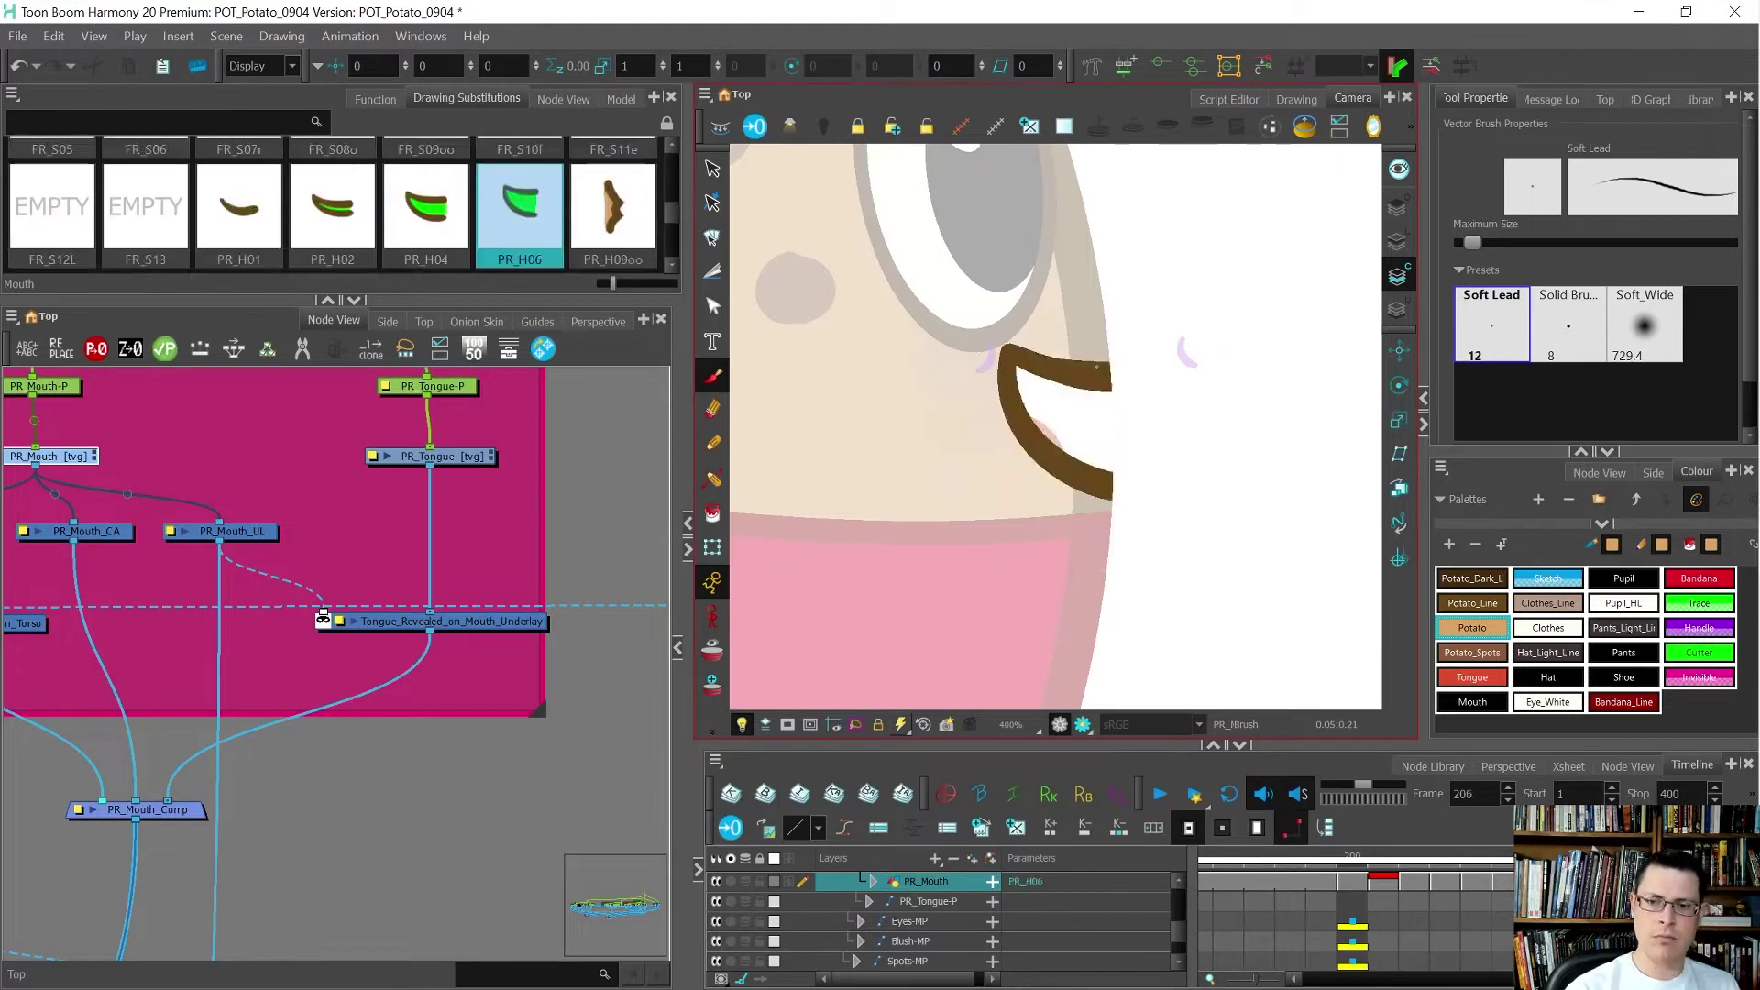
pyautogui.press('.')
pyautogui.press('.')
pyautogui.press(',')
pyautogui.press(',')
pyautogui.press('.')
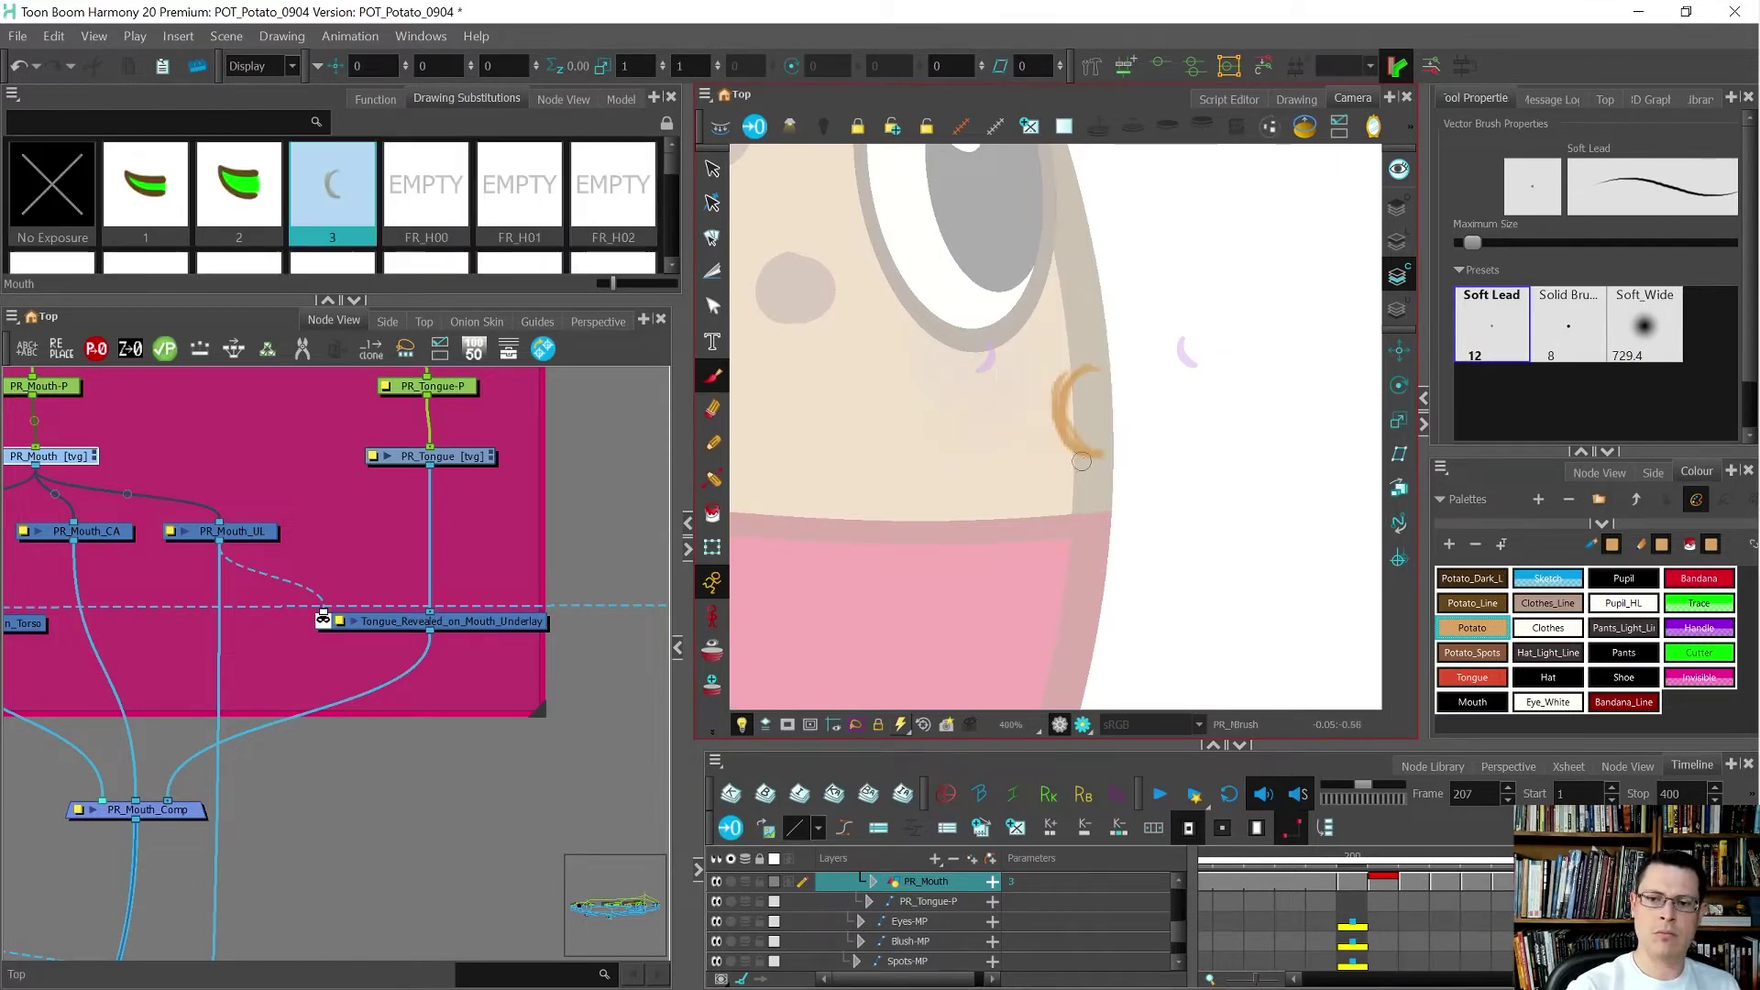
# - Draw the C-shaped mouth outline with the 25p pencil in Potato_Line, extending both ends past the face edge, and compare it with PR_H06
pyautogui.hotkey('alt', 'x')
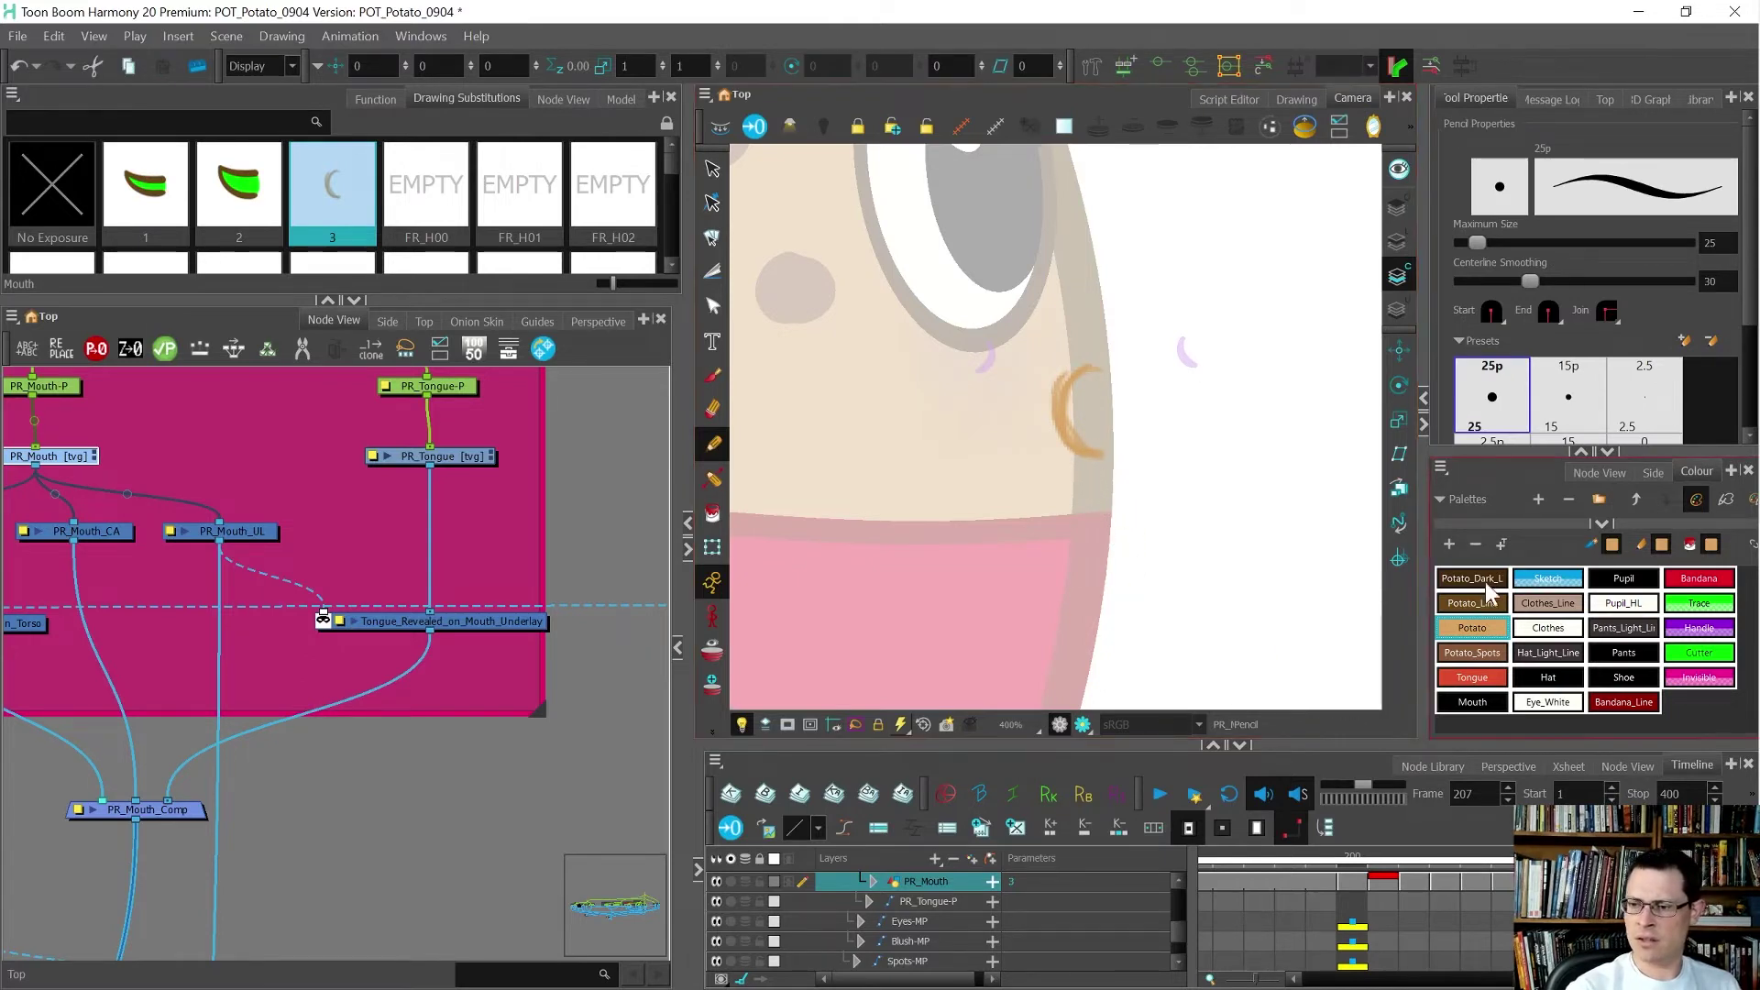
pyautogui.click(1491, 605)
pyautogui.moveTo(1165, 453)
pyautogui.mouseDown()
pyautogui.moveTo(1071, 448)
pyautogui.moveTo(1056, 383)
pyautogui.moveTo(1154, 363)
pyautogui.mouseUp()
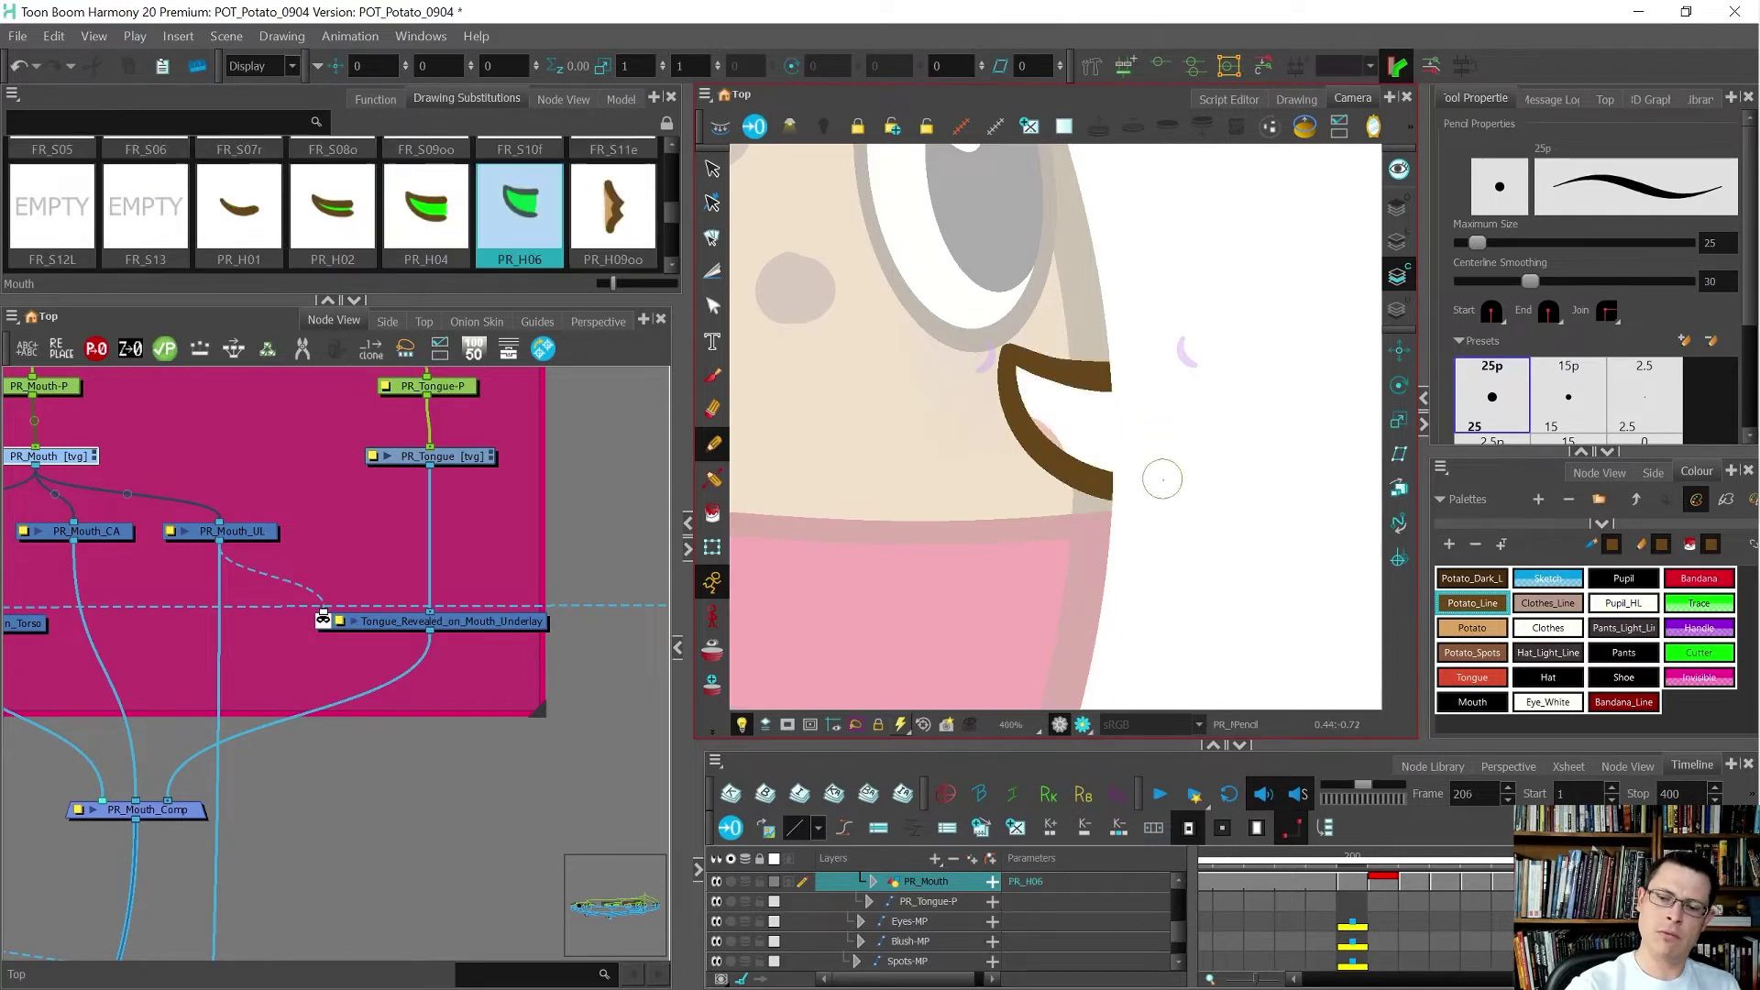
pyautogui.press('.')
pyautogui.press(',')
pyautogui.press(',')
pyautogui.press('.')
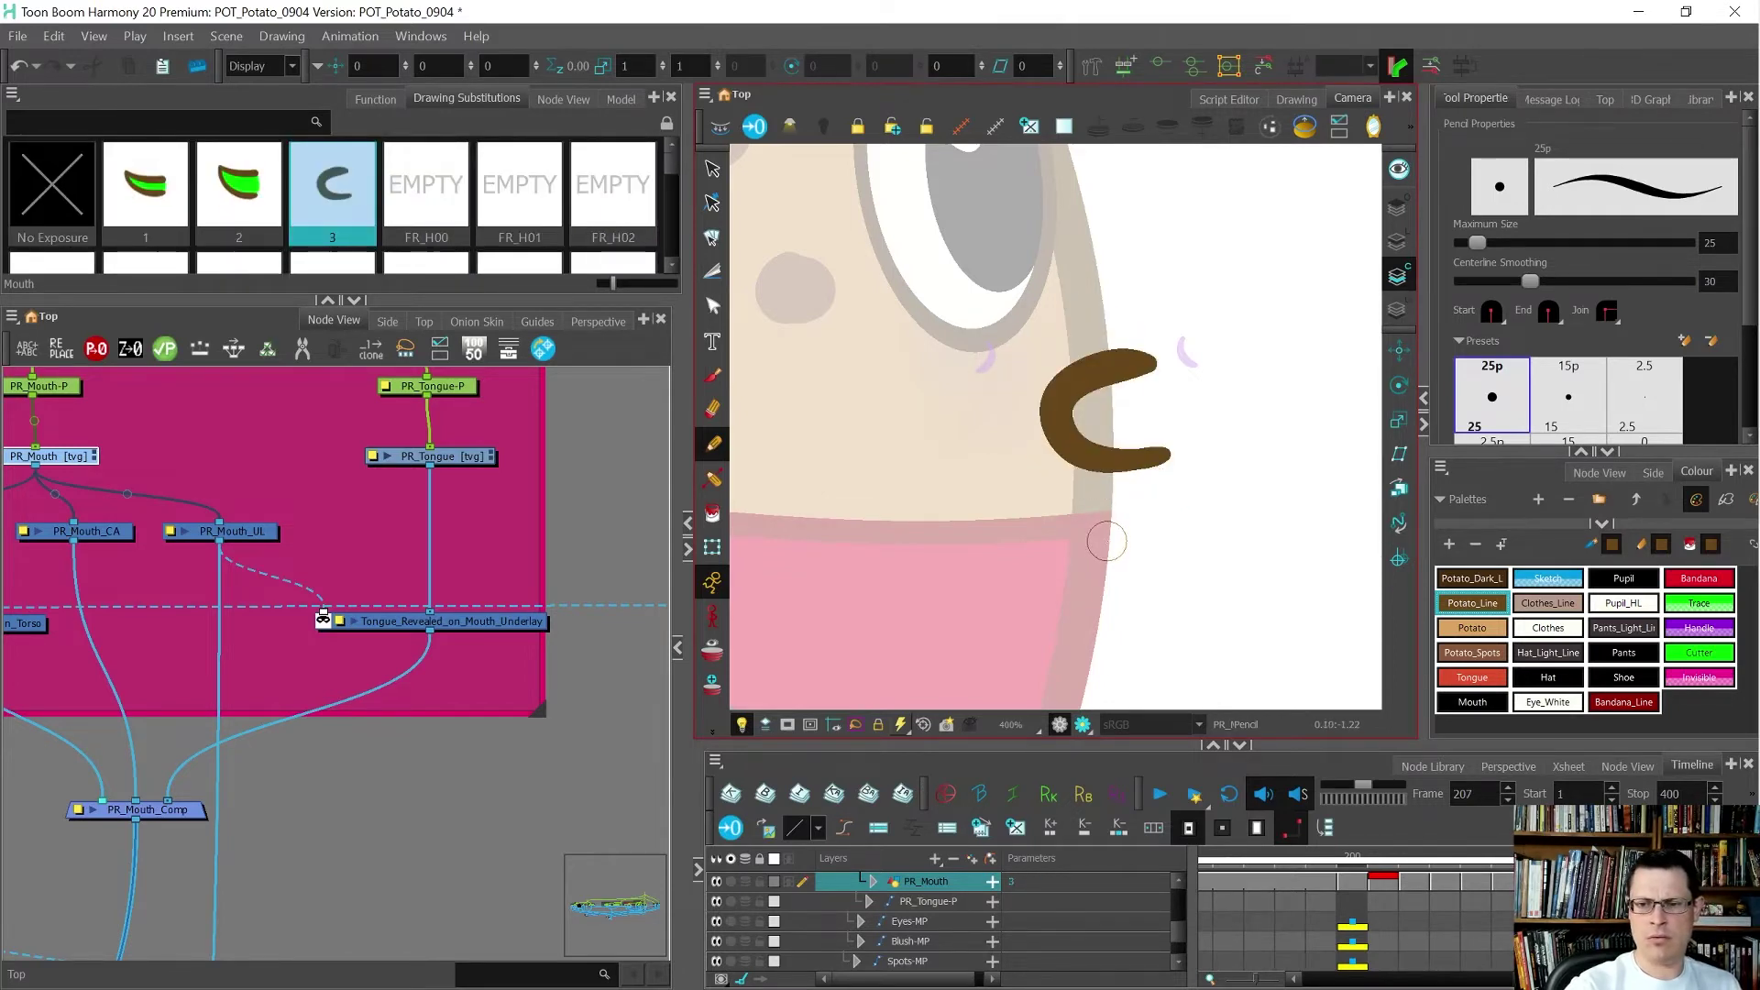
# - Close the open front of the C-shaped mouth with an invisible stroke and pick the Potato colour
pyautogui.hotkey('alt', 'v')
pyautogui.moveTo(1140, 463)
pyautogui.mouseDown()
pyautogui.moveTo(1163, 417)
pyautogui.moveTo(1108, 338)
pyautogui.mouseUp()
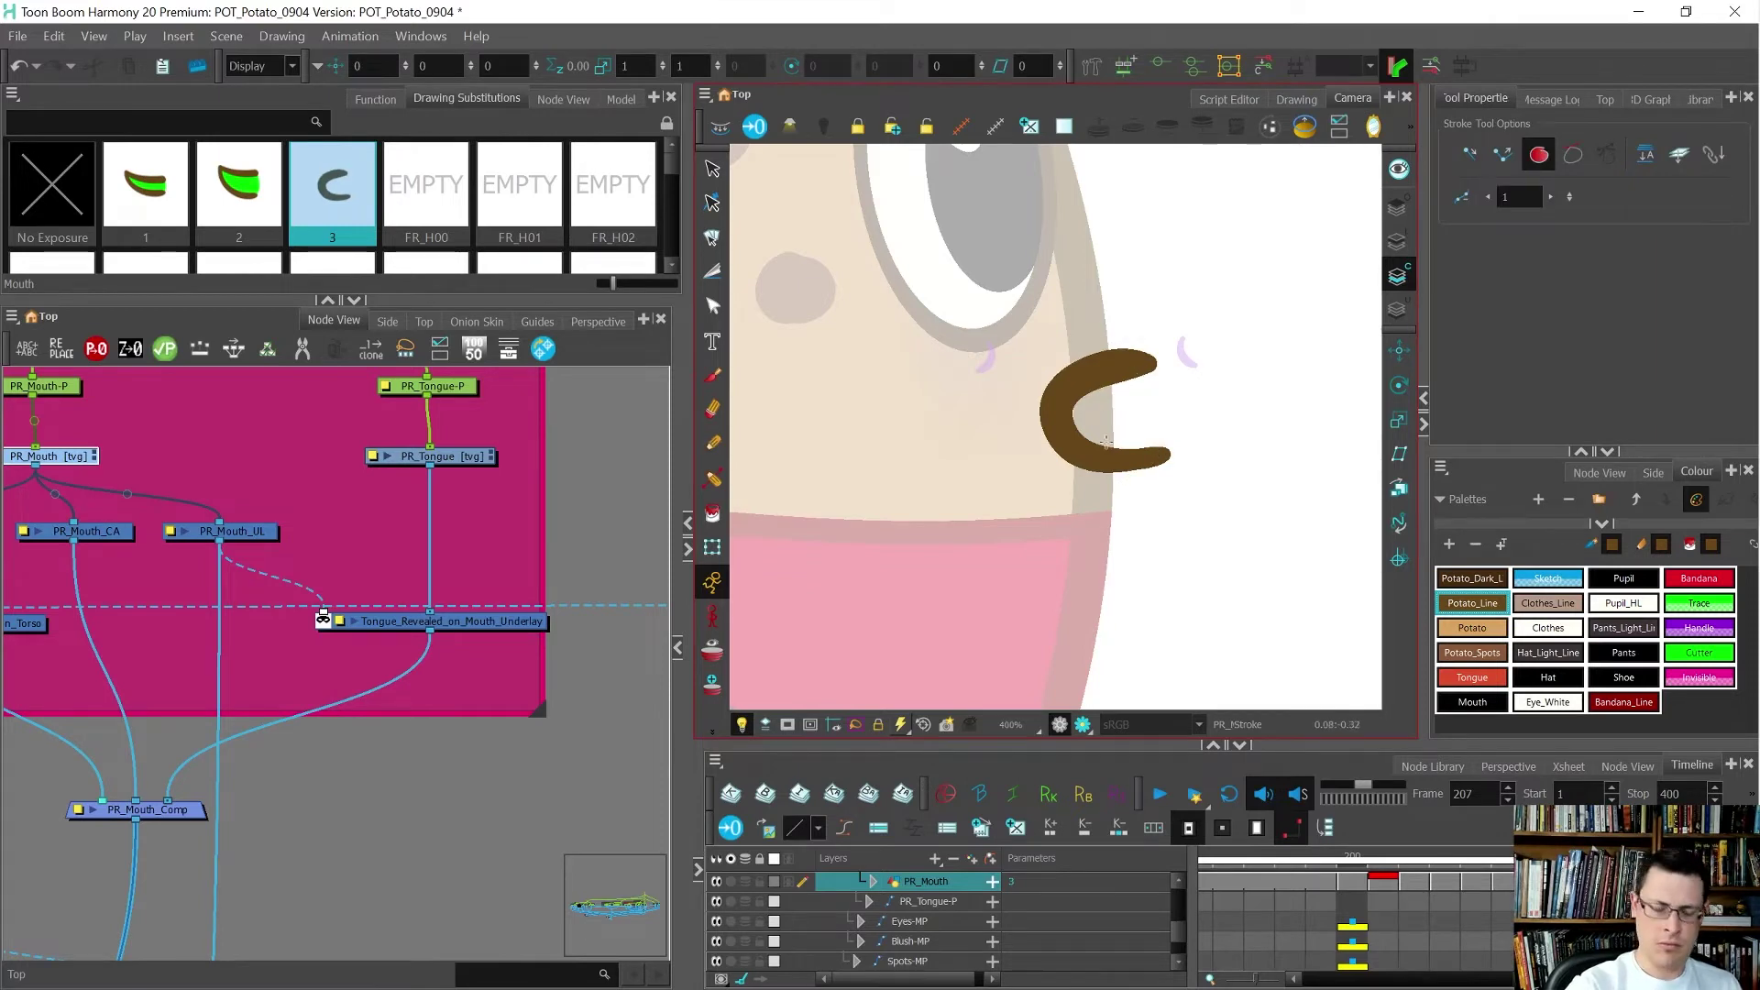
pyautogui.click(1490, 634)
# - Cut the whole C-shaped mouth from the colour art and paste it onto the line art
pyautogui.hotkey('alt', 's')
pyautogui.hotkey('ctrl', 'a')
pyautogui.click(1229, 498)
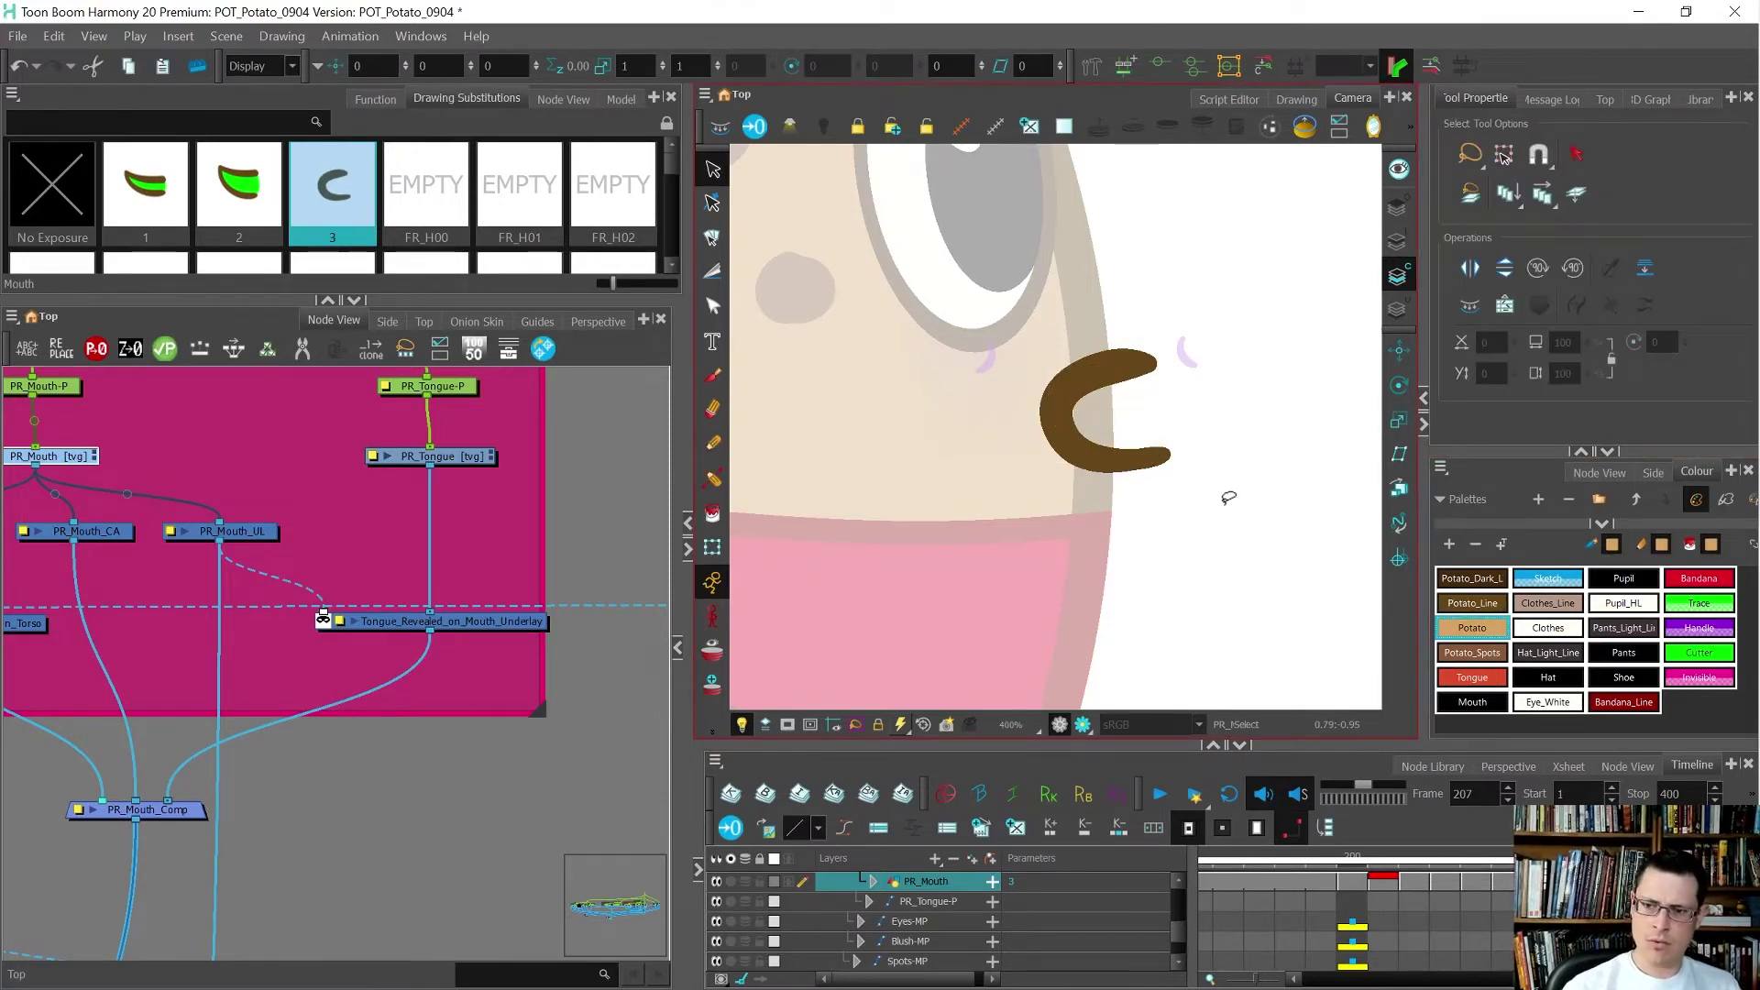
pyautogui.moveTo(1161, 503)
pyautogui.mouseDown()
pyautogui.moveTo(1234, 394)
pyautogui.moveTo(1313, 348)
pyautogui.mouseUp()
pyautogui.press('l')
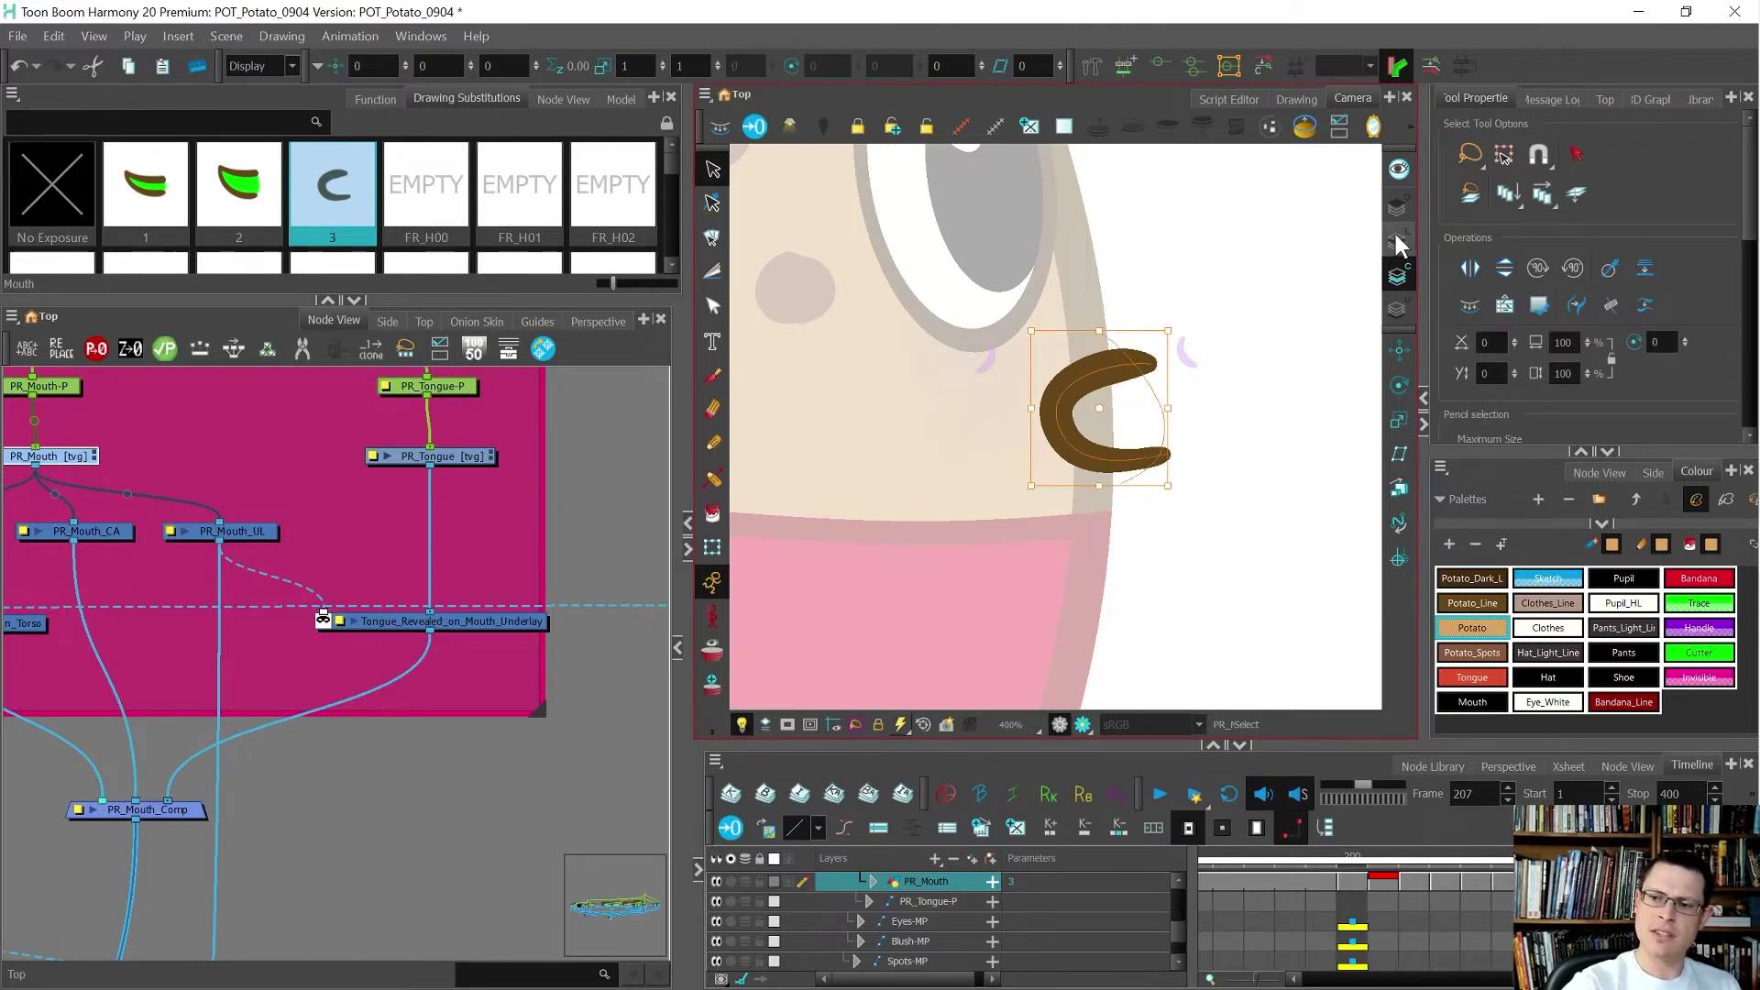
pyautogui.press('l')
pyautogui.moveTo(1229, 459)
pyautogui.mouseDown()
pyautogui.moveTo(1171, 534)
pyautogui.moveTo(1198, 424)
pyautogui.mouseUp()
pyautogui.hotkey('ctrl', 'x')
pyautogui.press('l')
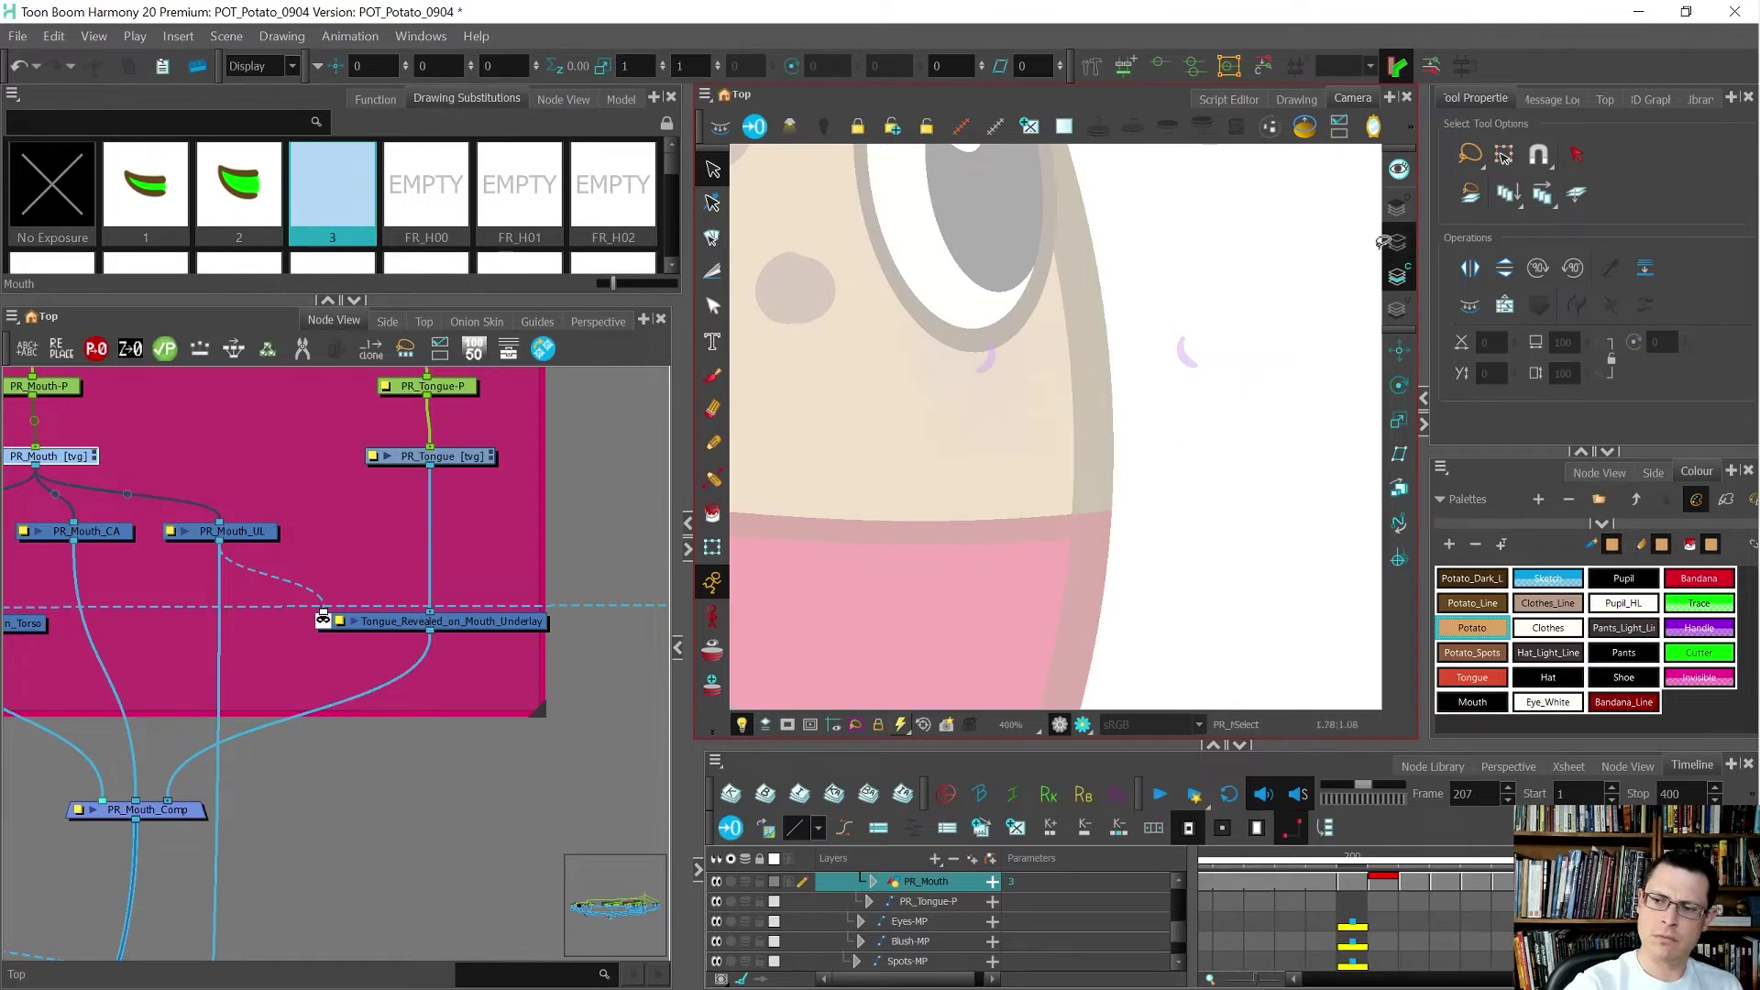
pyautogui.hotkey('ctrl', 'v')
# - Paint the enclosed opening of the C-shaped mouth with the Cutter colour
pyautogui.hotkey('alt', 'i')
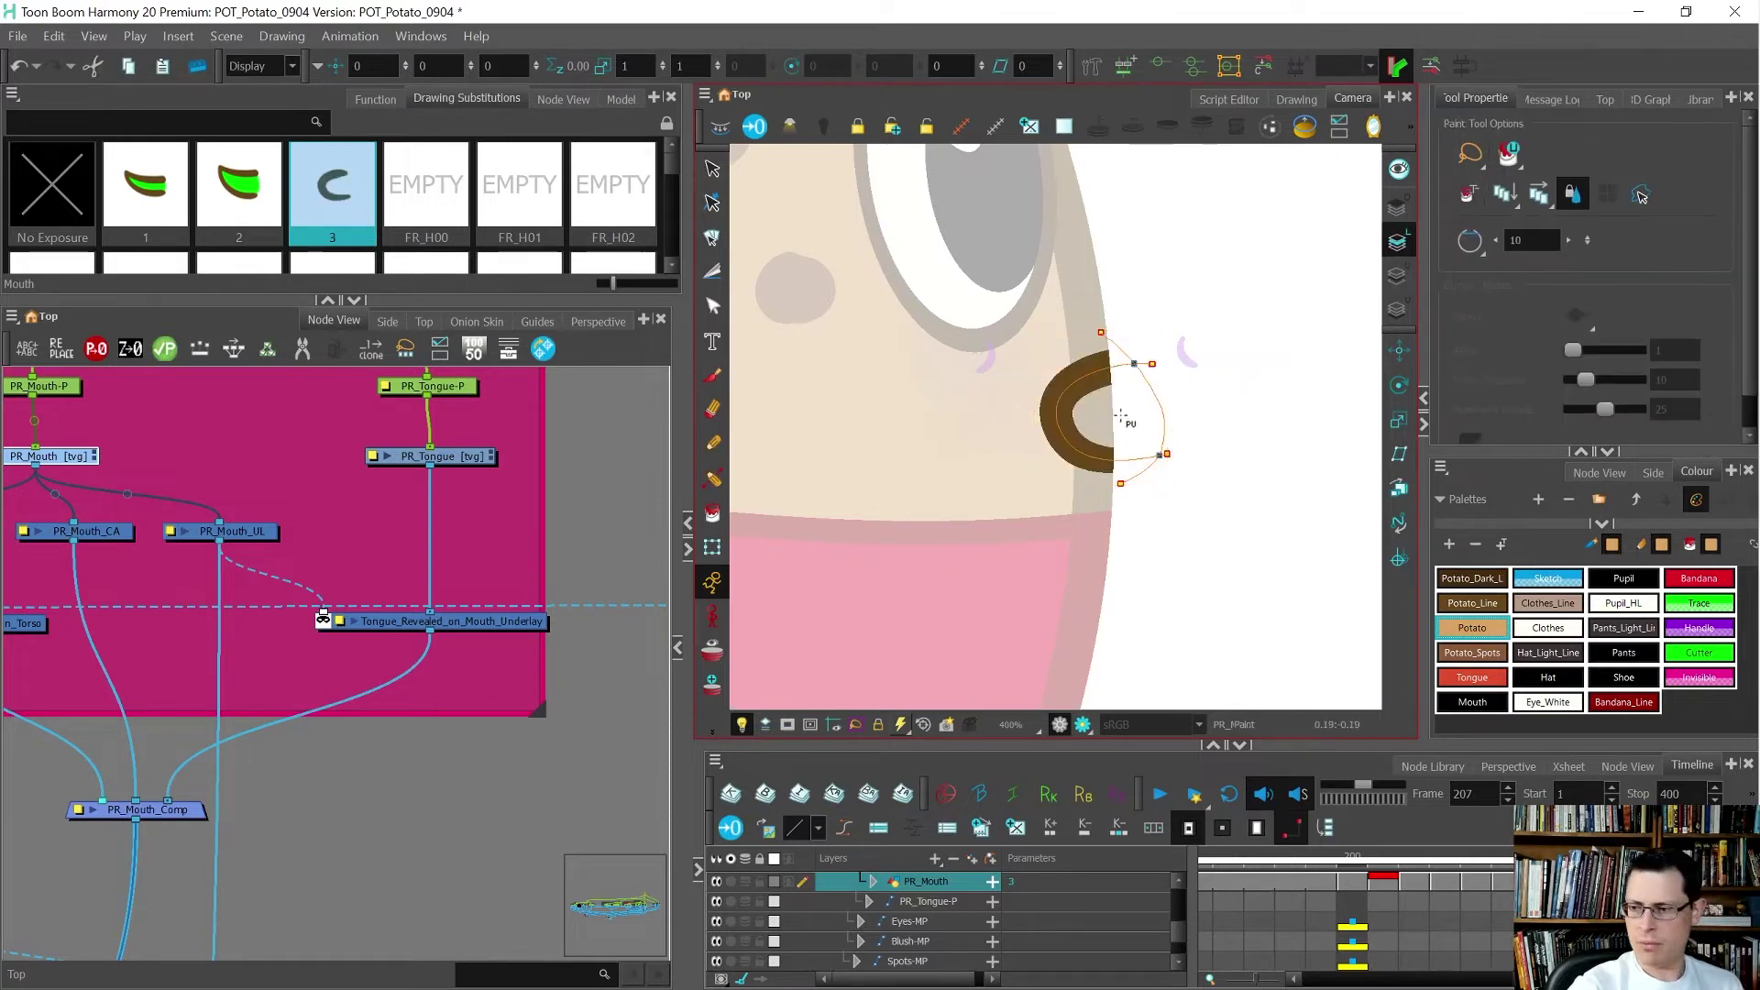
pyautogui.click(1104, 431)
pyautogui.click(1699, 652)
pyautogui.click(1098, 414)
pyautogui.hotkey('alt', 's')
pyautogui.click(1227, 392)
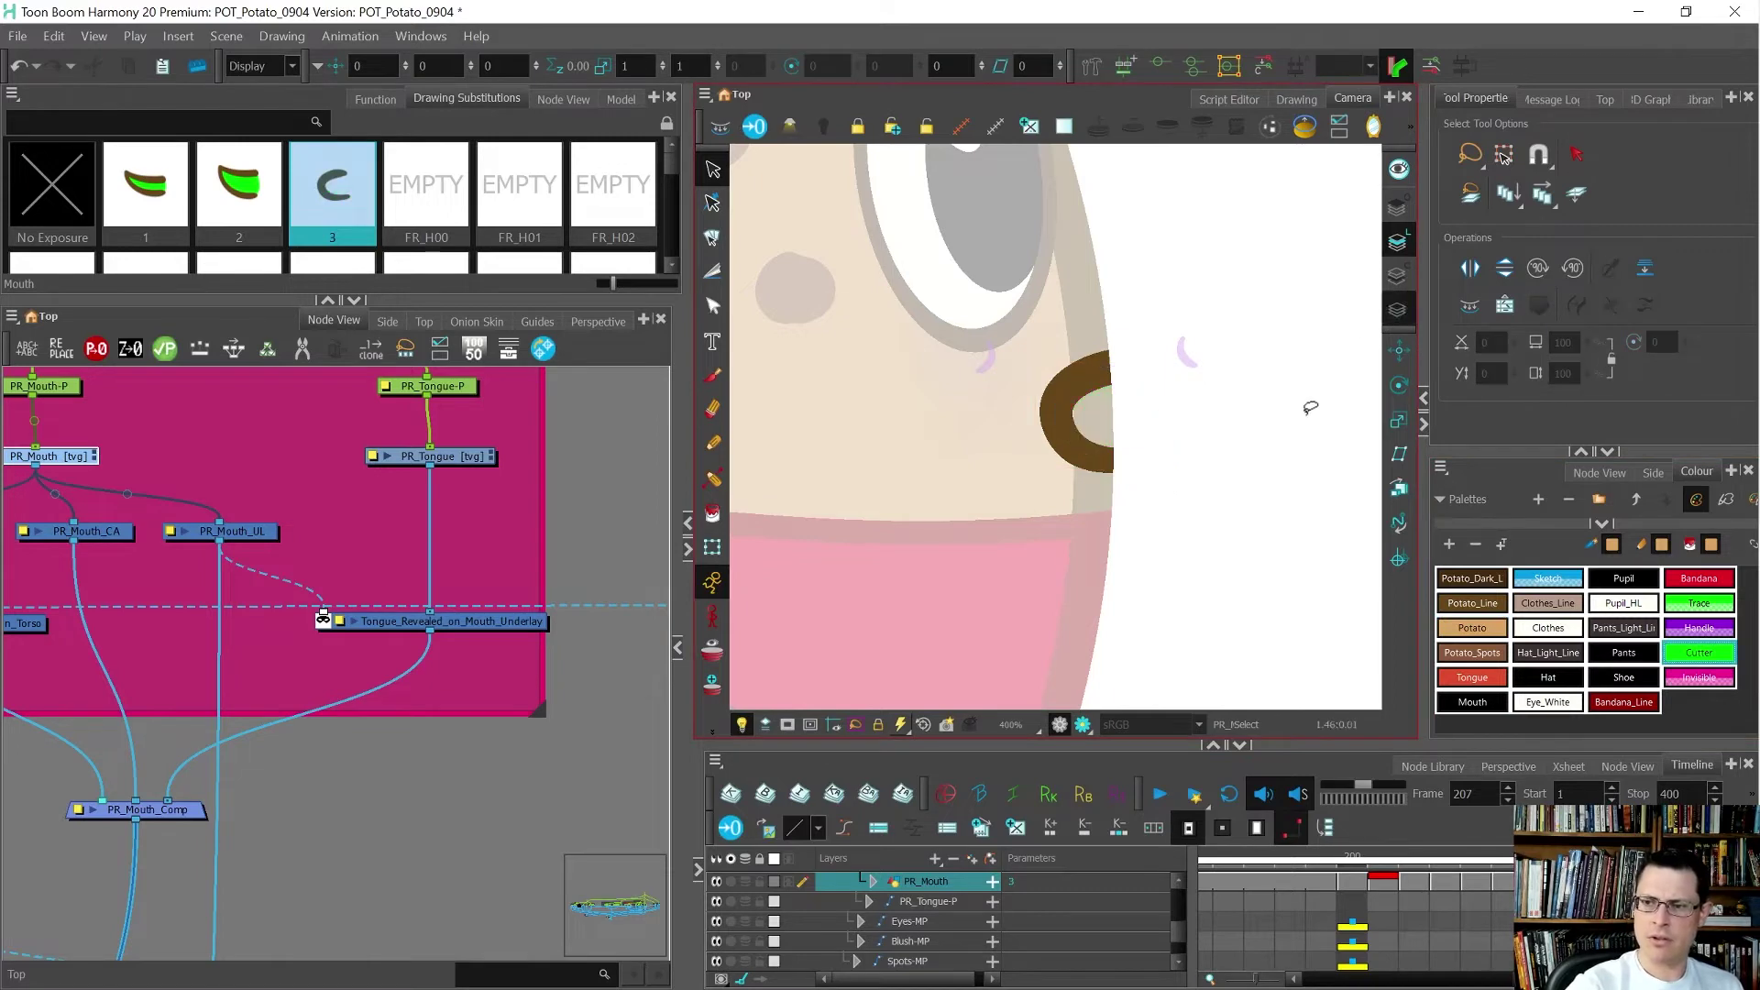
# - Check the cut-out C-shaped mouth on the profile face and flip between it and the puckered mouth
pyautogui.hotkey('shift', 't')
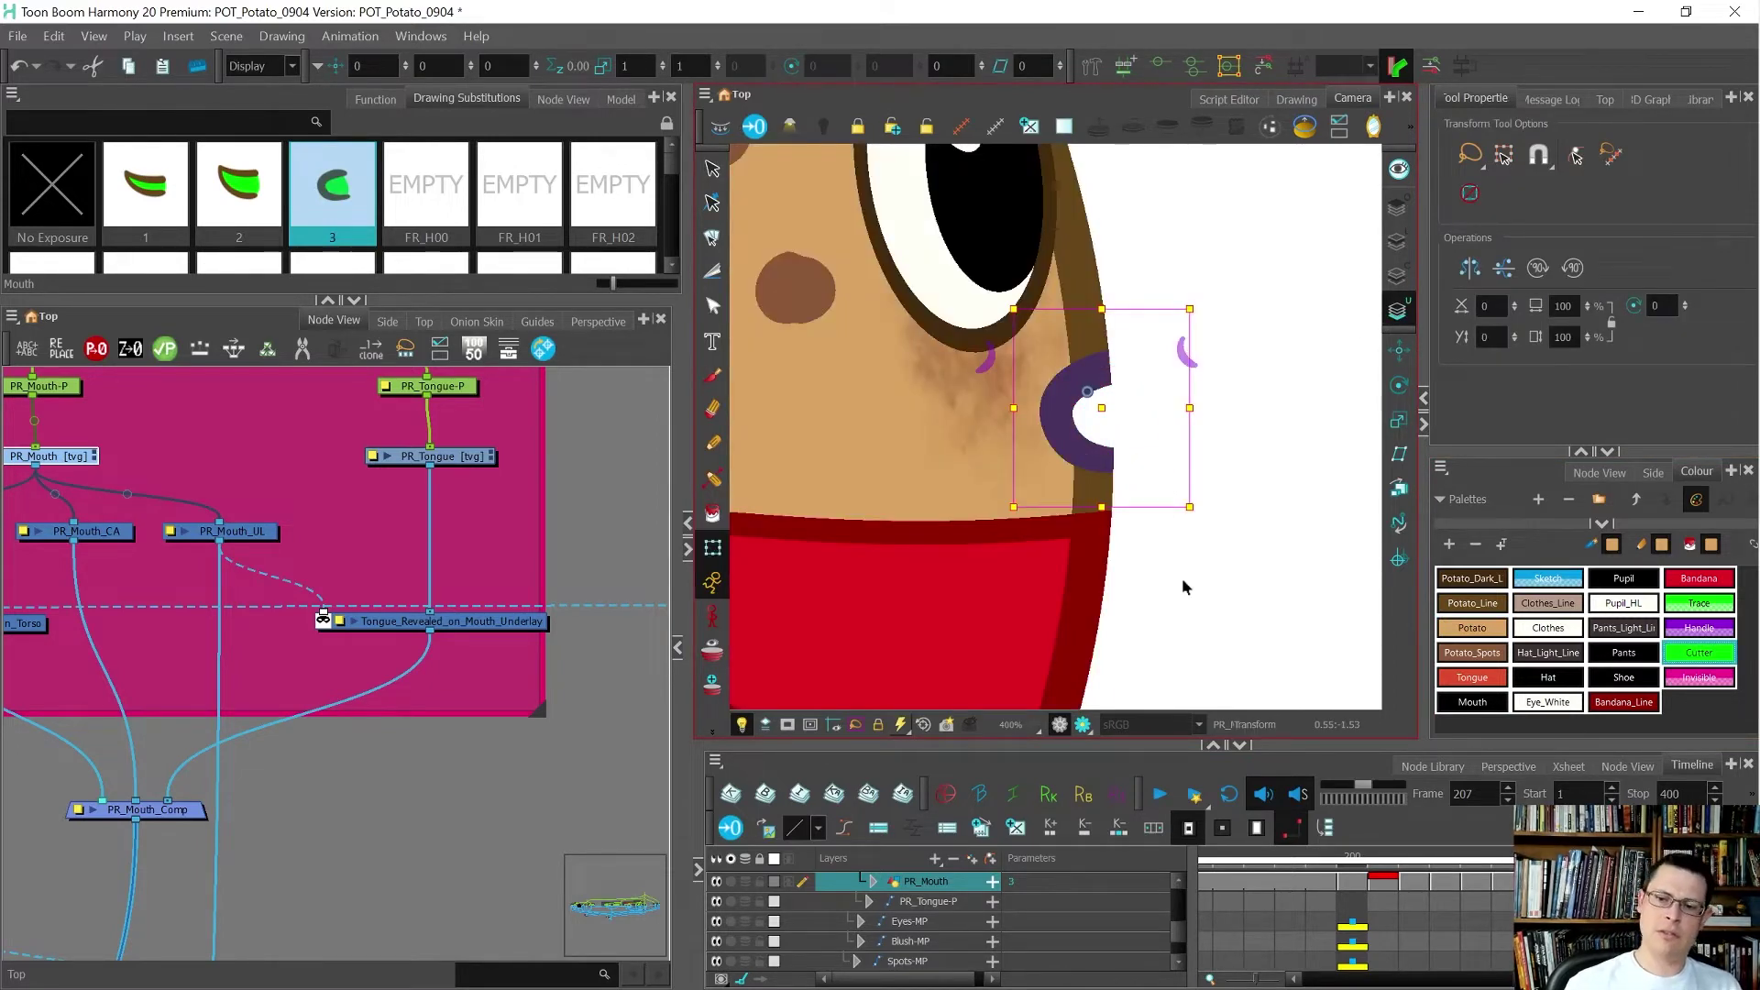
pyautogui.click(1181, 577)
pyautogui.scroll(-5, 1181, 578)
pyautogui.press('.')
pyautogui.press(',')
pyautogui.press('.')
pyautogui.press(',')
pyautogui.scroll(4, 1192, 546)
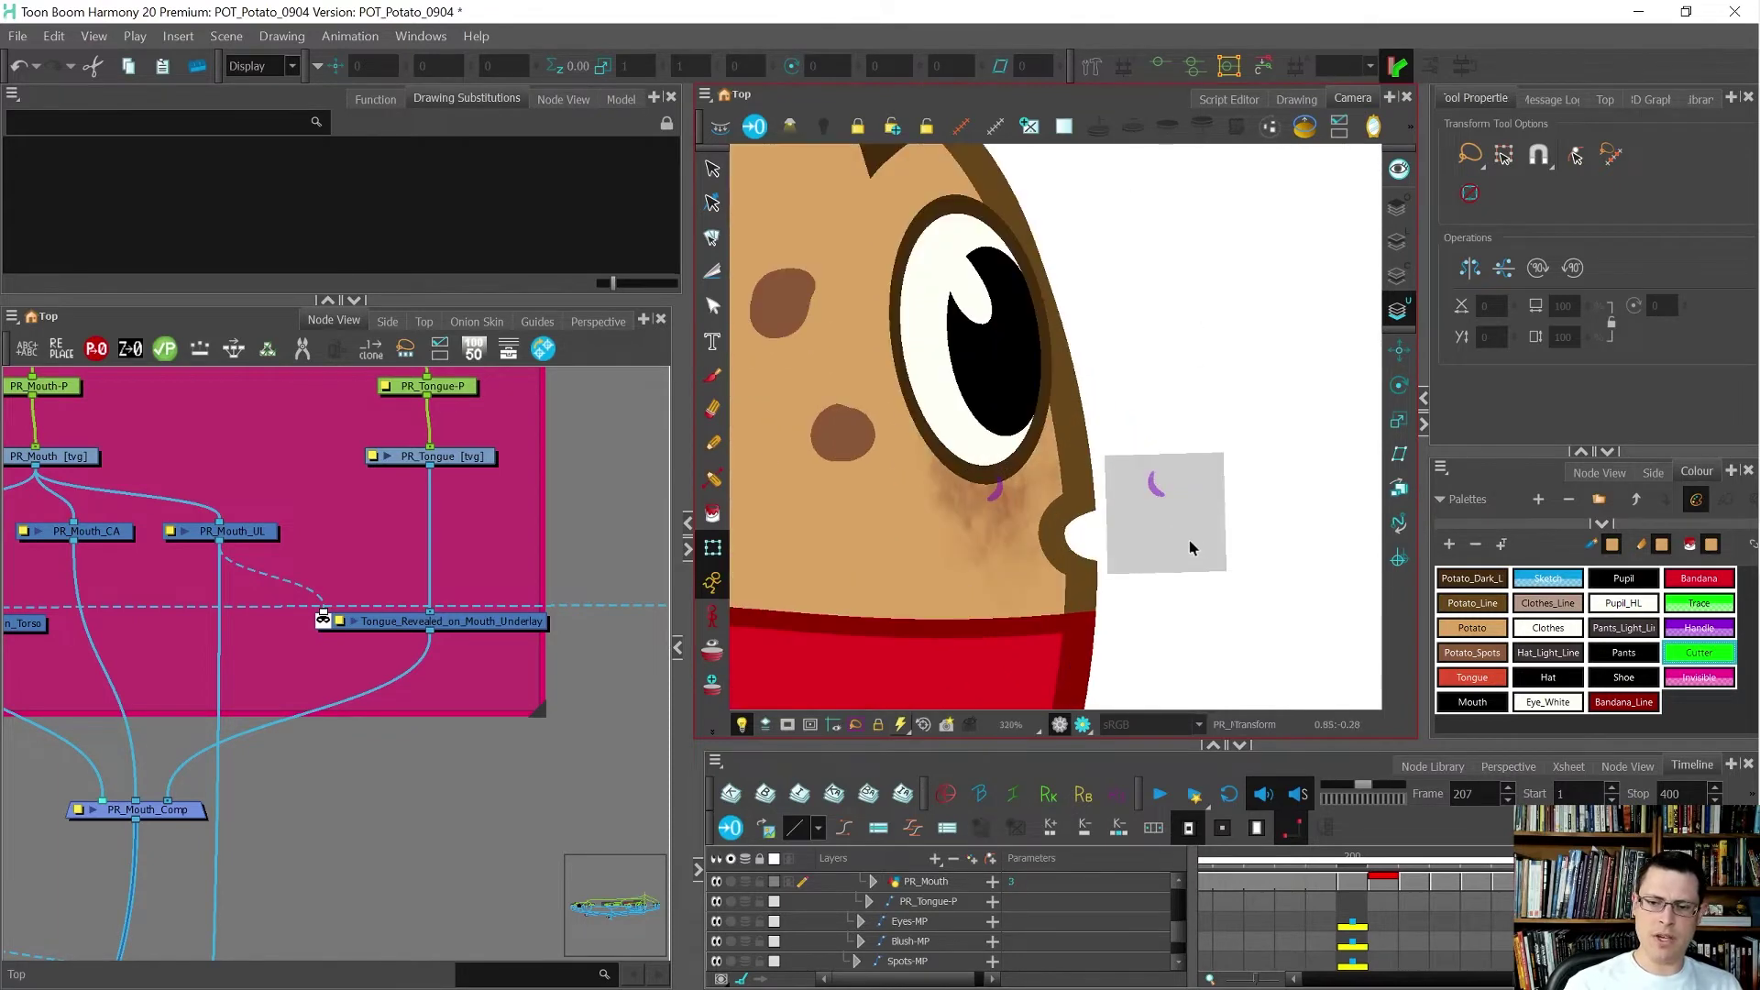
# - Set the Select tool to act on all art layers and select the C-shaped mouth's line art, comparing it with PR_H06
pyautogui.hotkey('alt', 's')
pyautogui.click(1577, 192)
pyautogui.click(1397, 241)
pyautogui.moveTo(1290, 427)
pyautogui.mouseDown()
pyautogui.moveTo(1265, 541)
pyautogui.moveTo(1288, 440)
pyautogui.mouseUp()
pyautogui.press(',')
pyautogui.press('.')
pyautogui.press(',')
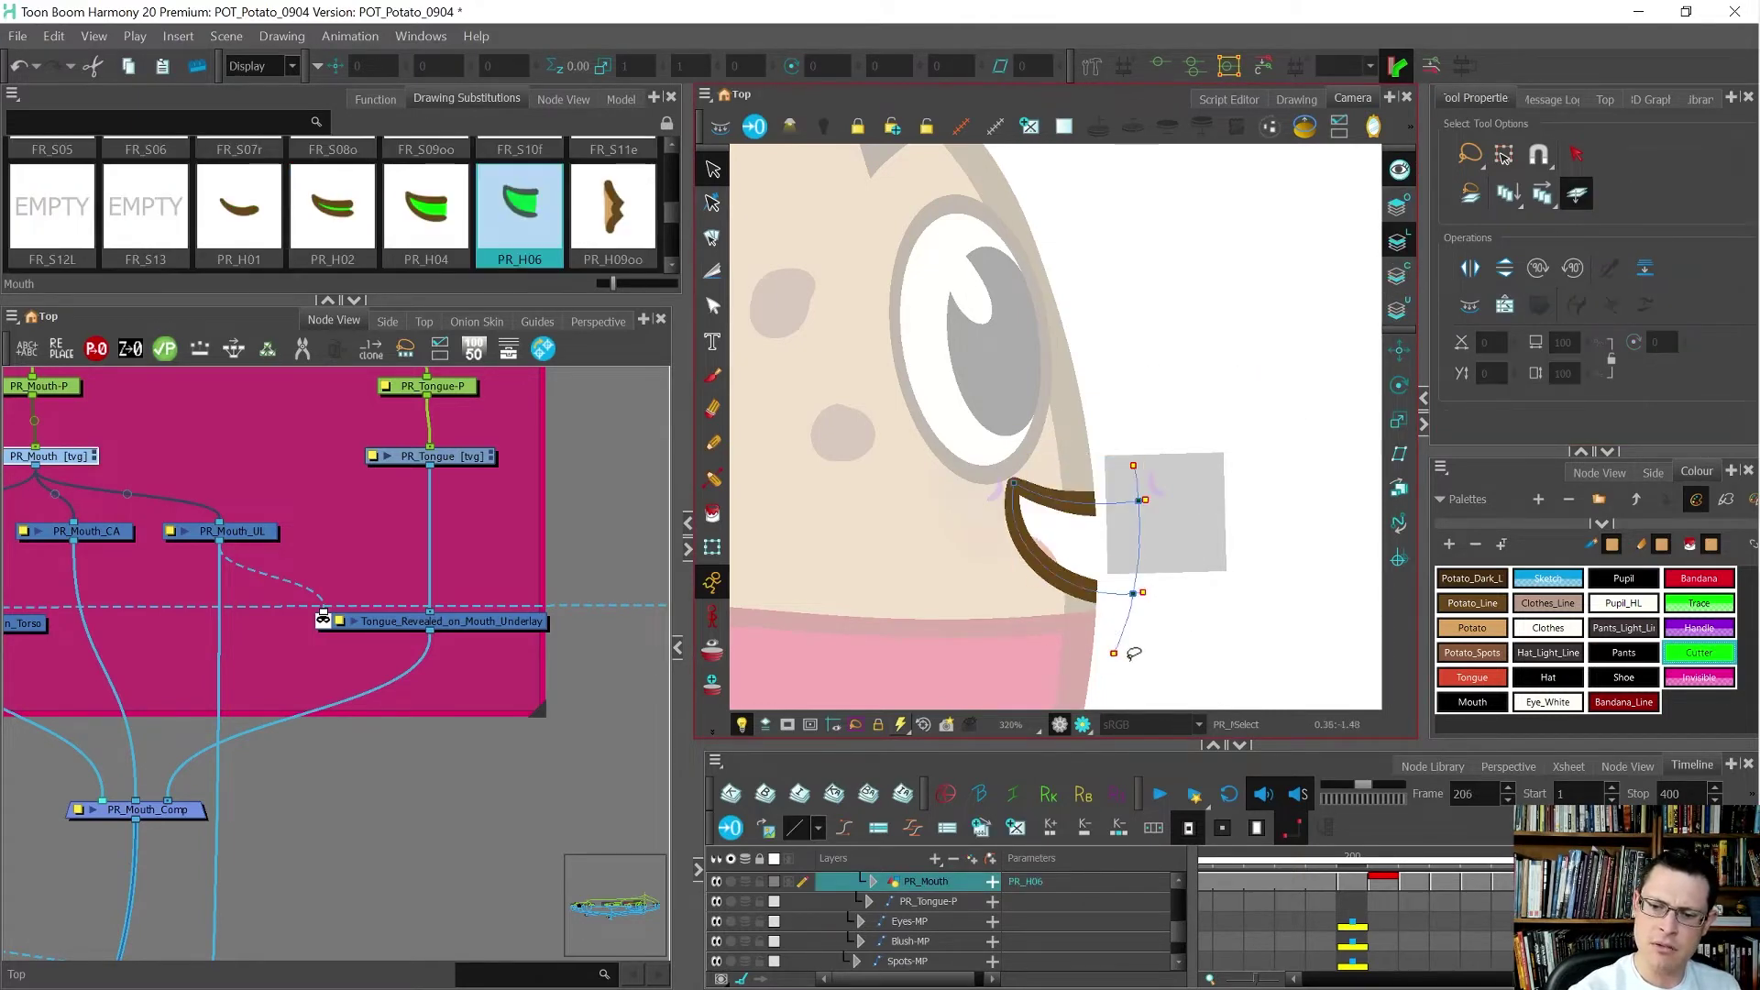
# - Reselect the C-shaped mouth's artwork and flip between it, PR_H06 and PR_H09oo to compare their shapes on the face
pyautogui.press('.')
pyautogui.press(',')
pyautogui.press('.')
pyautogui.press(',')
pyautogui.press('.')
pyautogui.moveTo(1240, 530)
pyautogui.mouseDown()
pyautogui.moveTo(1143, 393)
pyautogui.moveTo(1160, 624)
pyautogui.mouseUp()
pyautogui.click(1081, 489)
pyautogui.press(',')
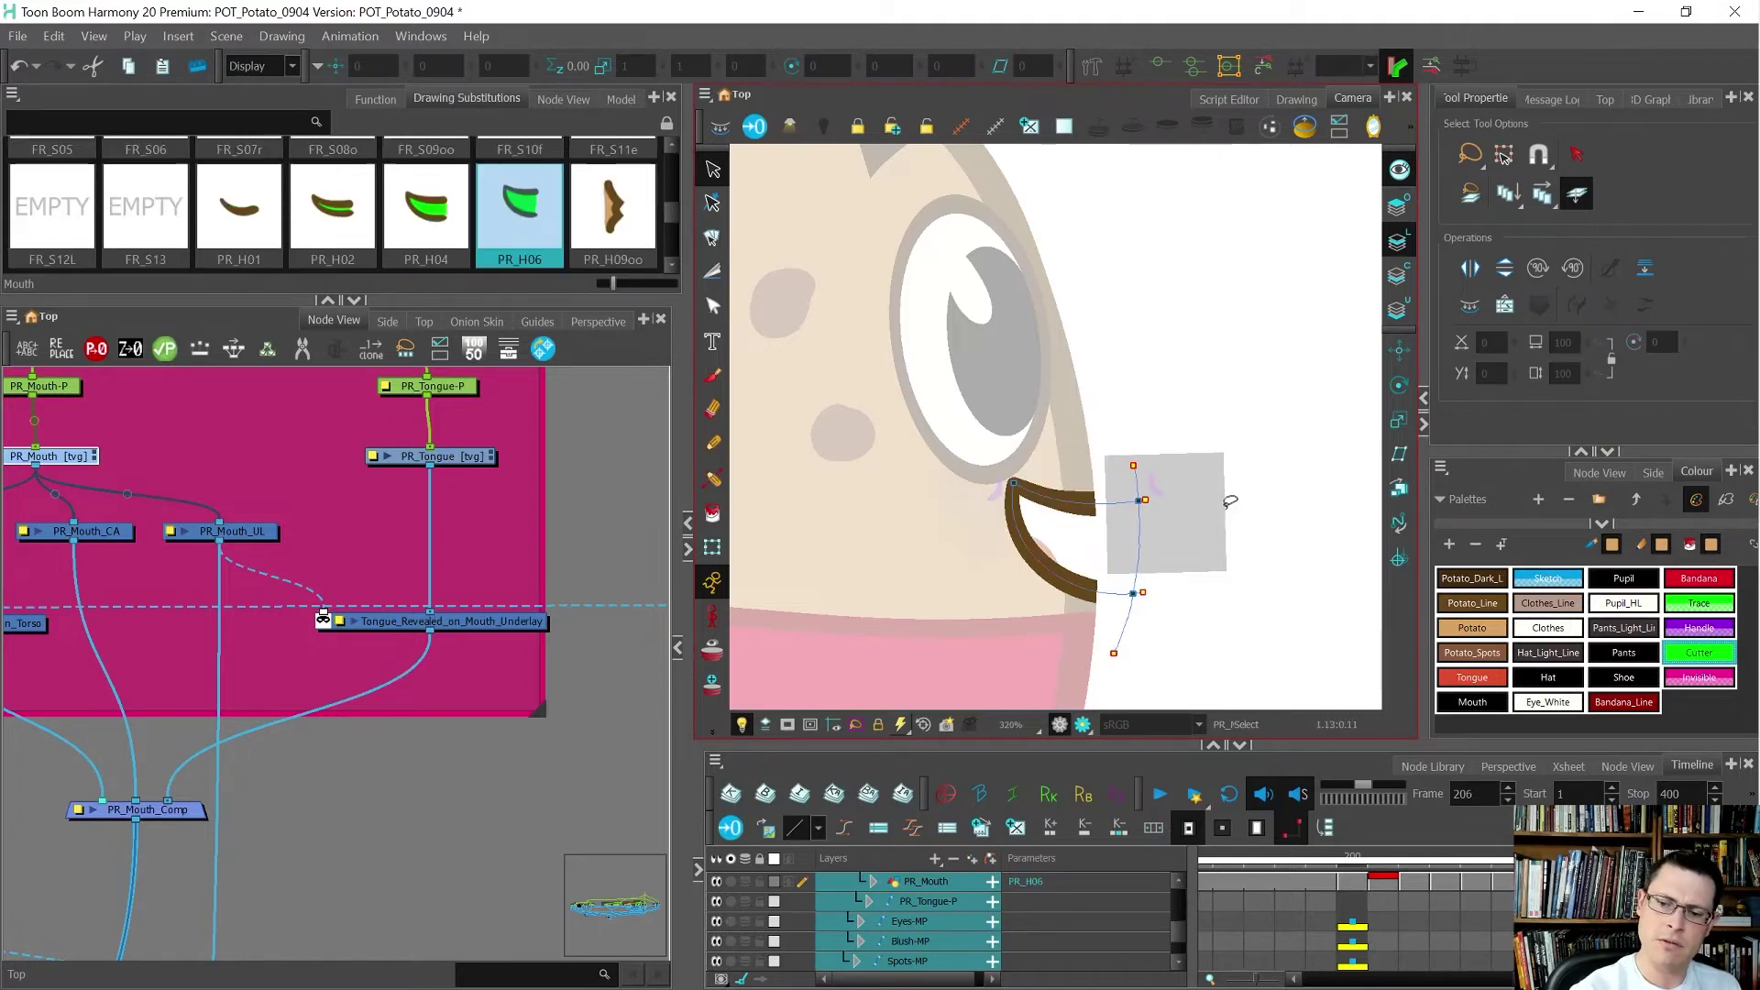
pyautogui.press('.')
pyautogui.press('.')
pyautogui.hotkey('shift', 't')
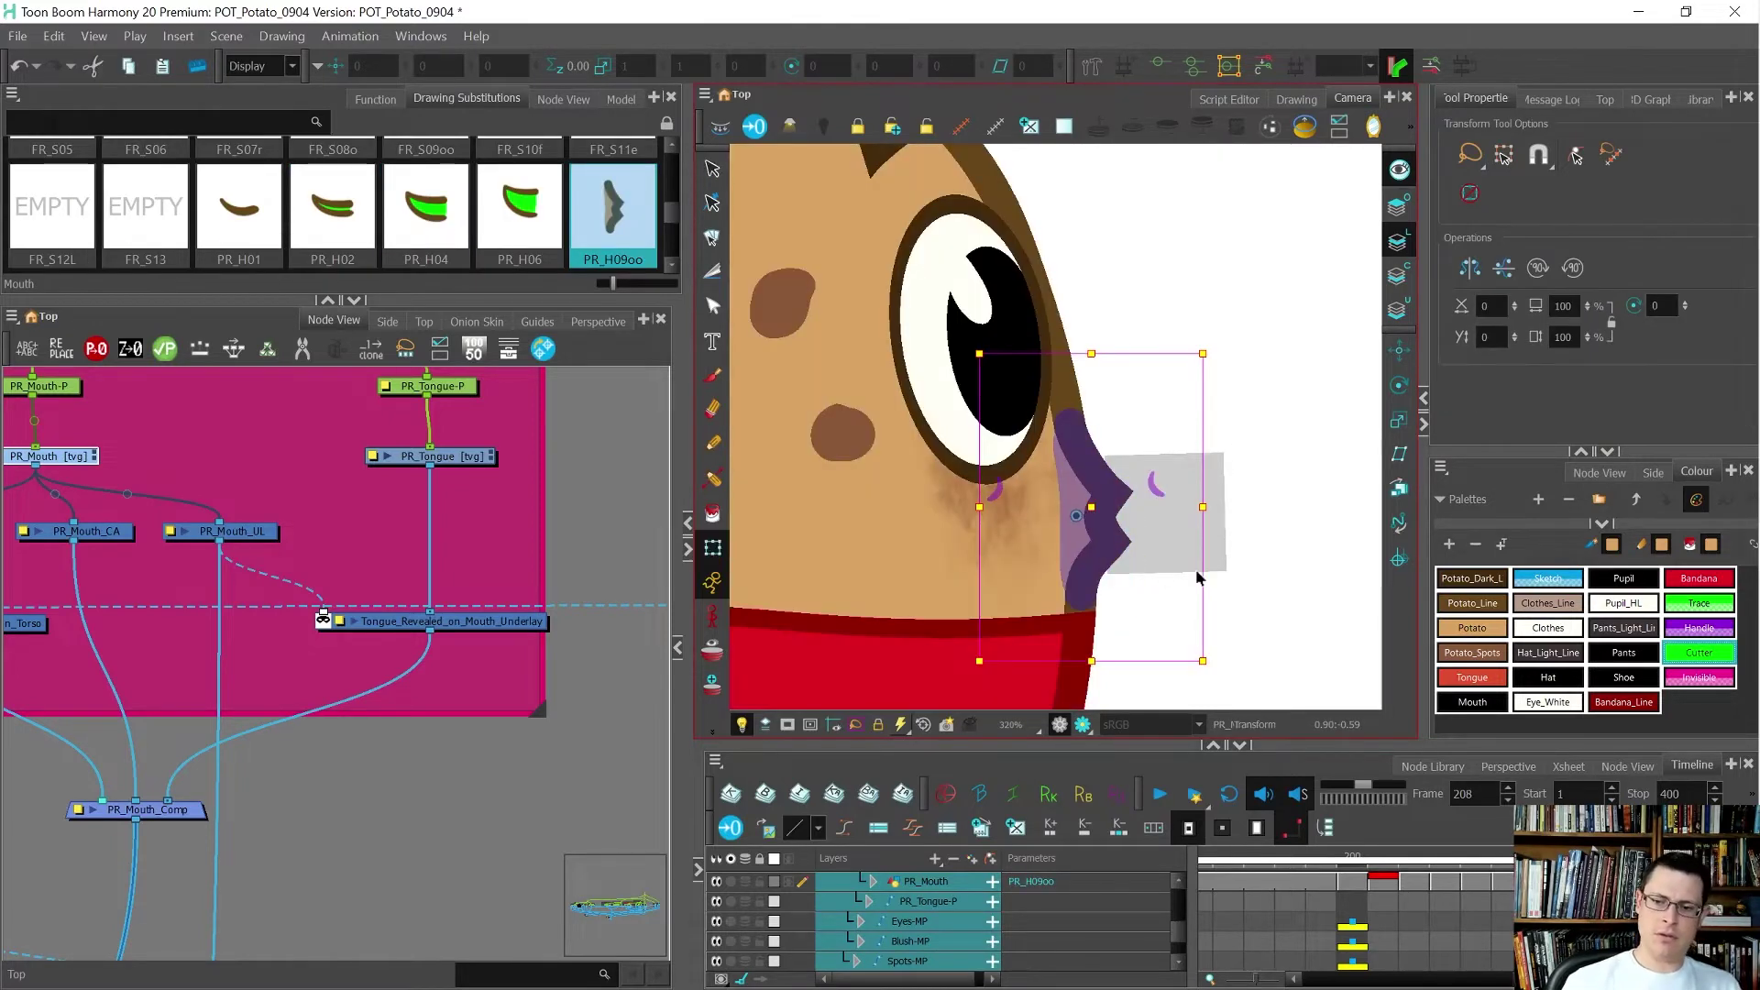
pyautogui.scroll(-3, 1198, 578)
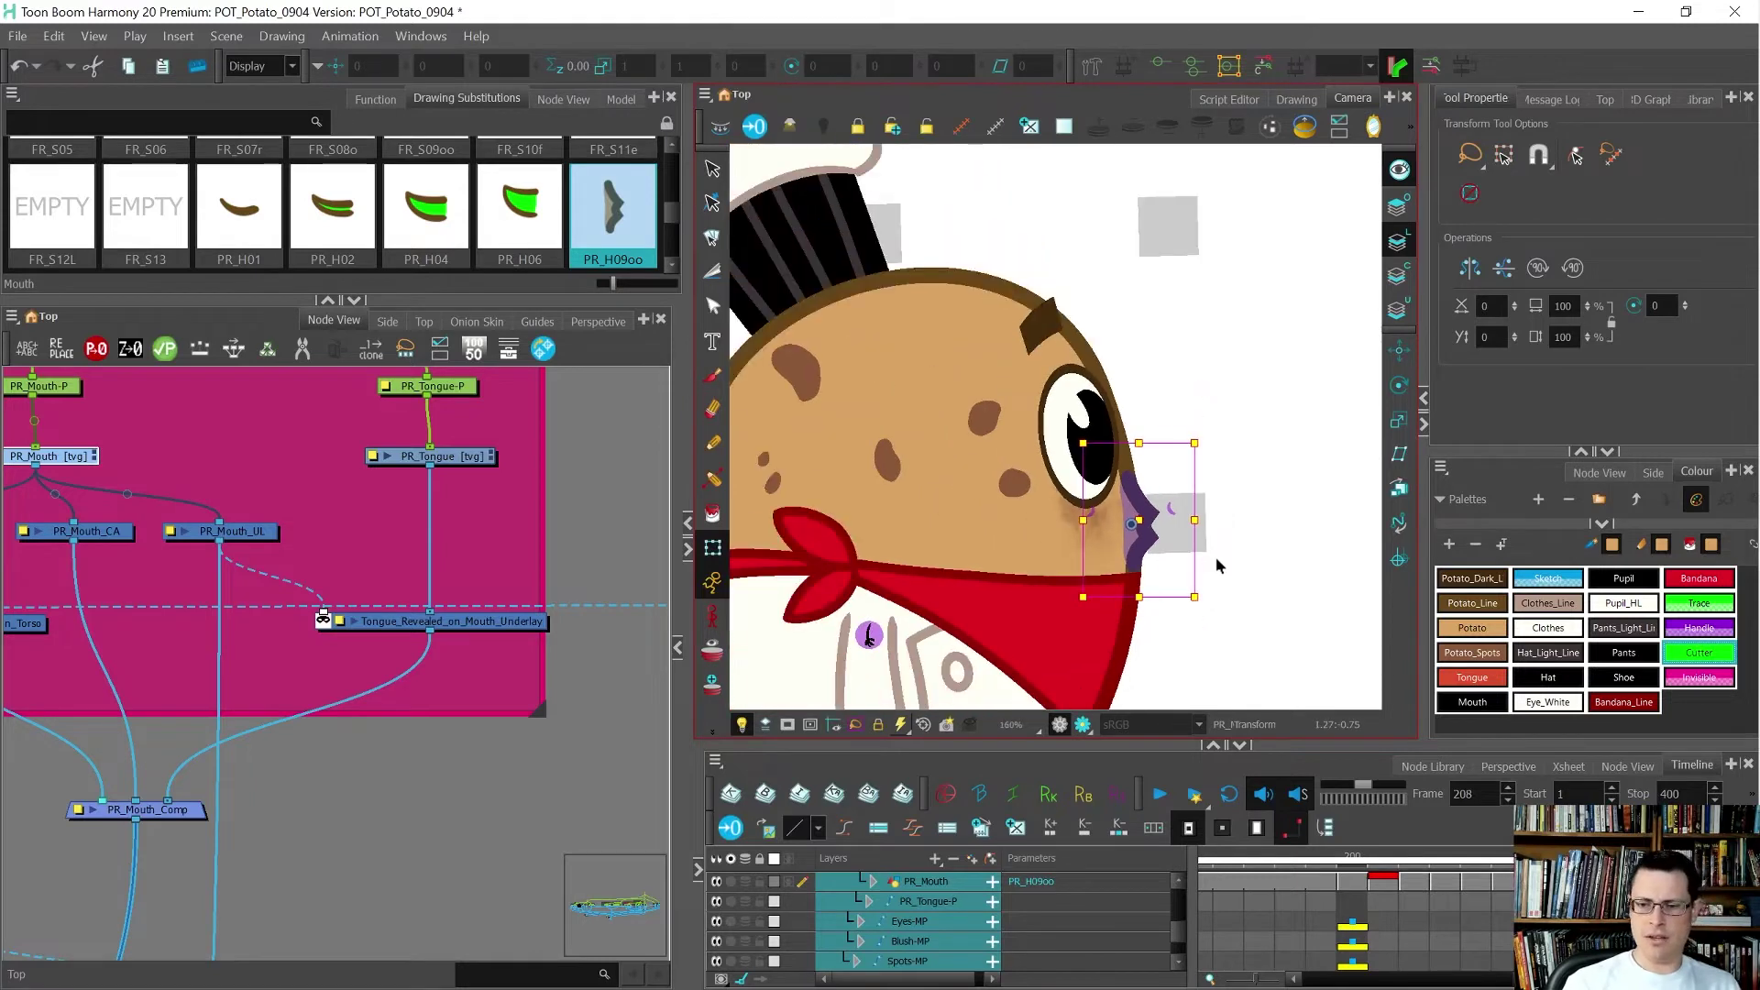
# - Flip repeatedly between PR_H06, the C-shaped mouth and PR_H09oo to compare how the mouth shapes flow on the face
pyautogui.press(',')
pyautogui.press(',')
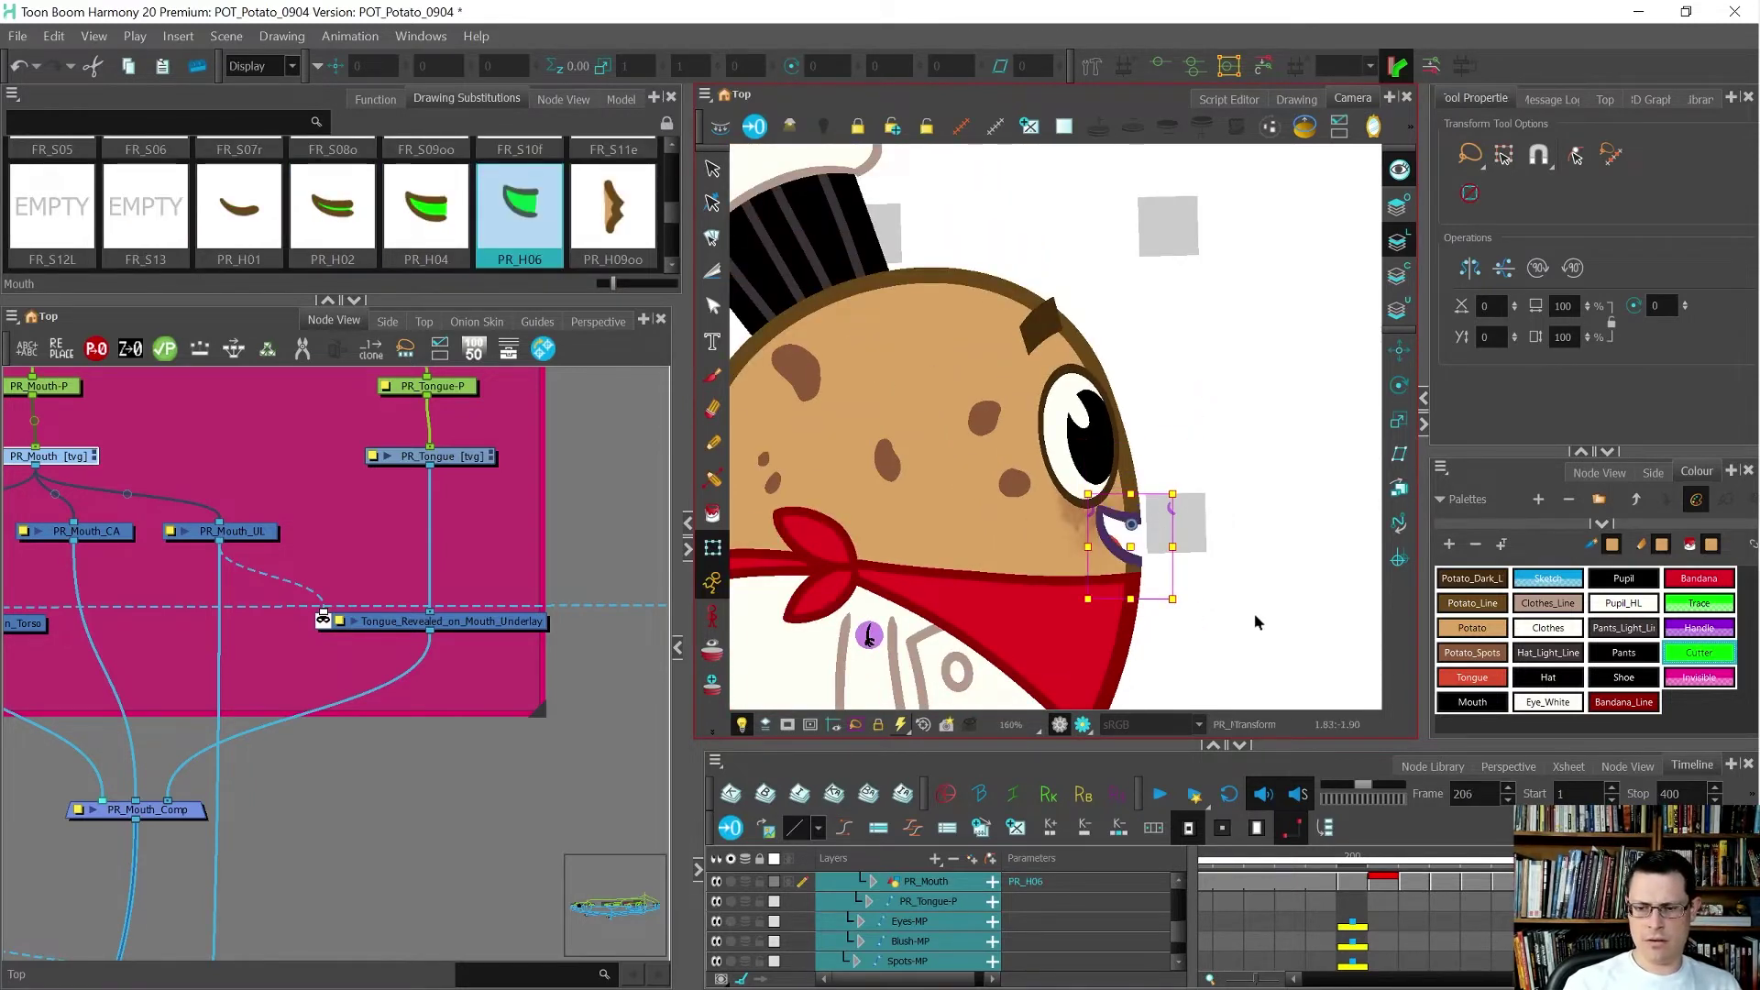
pyautogui.press(',')
pyautogui.press('.')
pyautogui.press('.')
pyautogui.press('.')
pyautogui.press(',')
pyautogui.press(',')
pyautogui.press('.')
pyautogui.press('.')
pyautogui.press(',')
pyautogui.press(',')
pyautogui.press('.')
pyautogui.press('.')
pyautogui.press(',')
pyautogui.press(',')
pyautogui.press('.')
pyautogui.press('.')
pyautogui.press(',')
pyautogui.press(',')
pyautogui.press('.')
pyautogui.press('.')
pyautogui.press(',')
pyautogui.press(',')
pyautogui.press('.')
pyautogui.press('.')
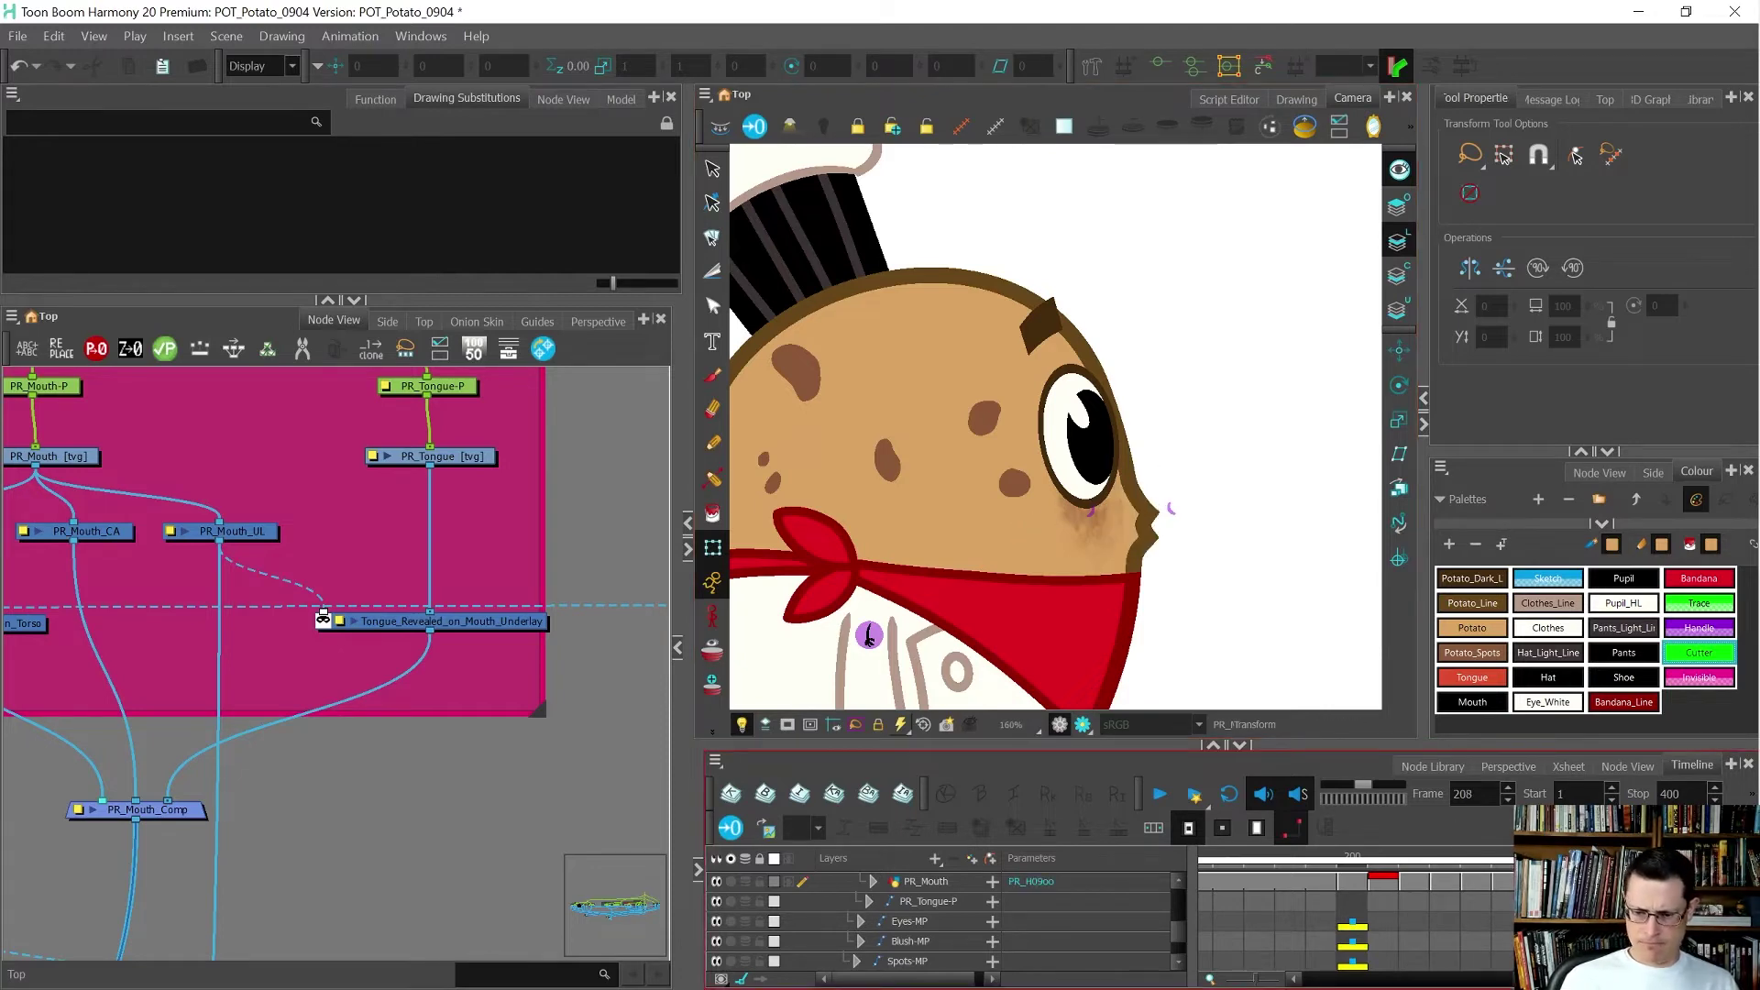
# - Rename the C-shaped mouth drawing on frame 207 as PR_H08o
pyautogui.press(',')
pyautogui.click(1134, 525)
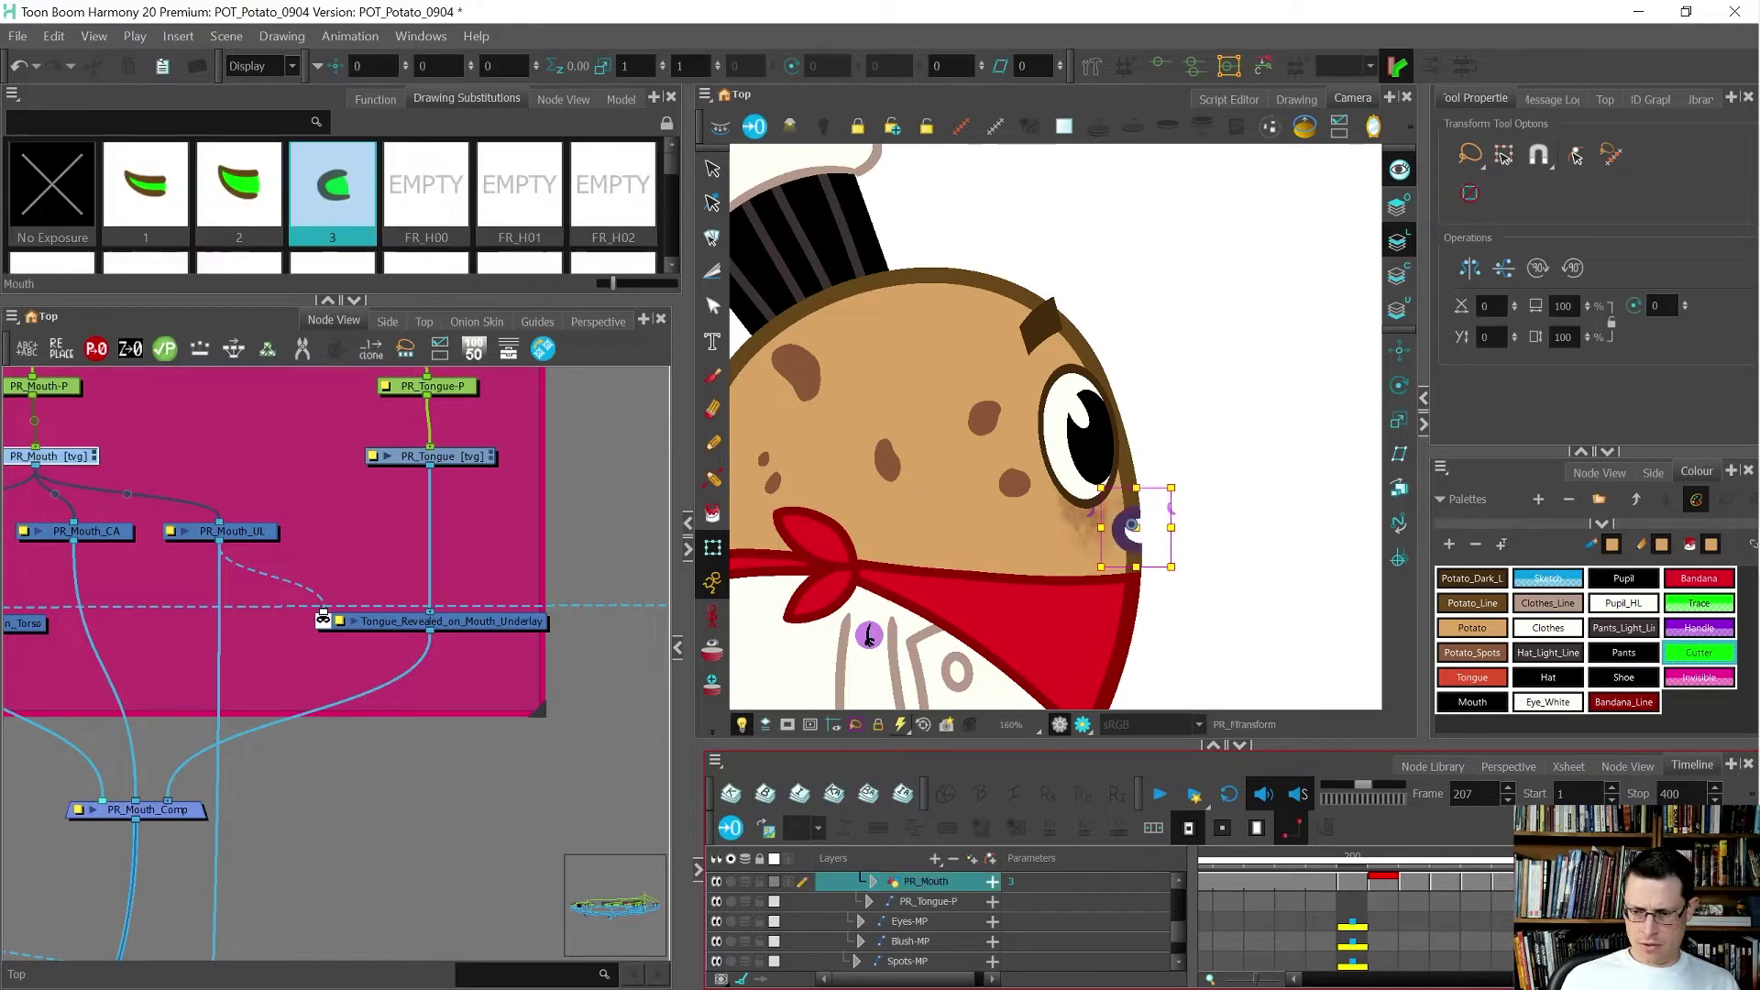
pyautogui.hotkey('ctrl', 'r')
pyautogui.write('PR')
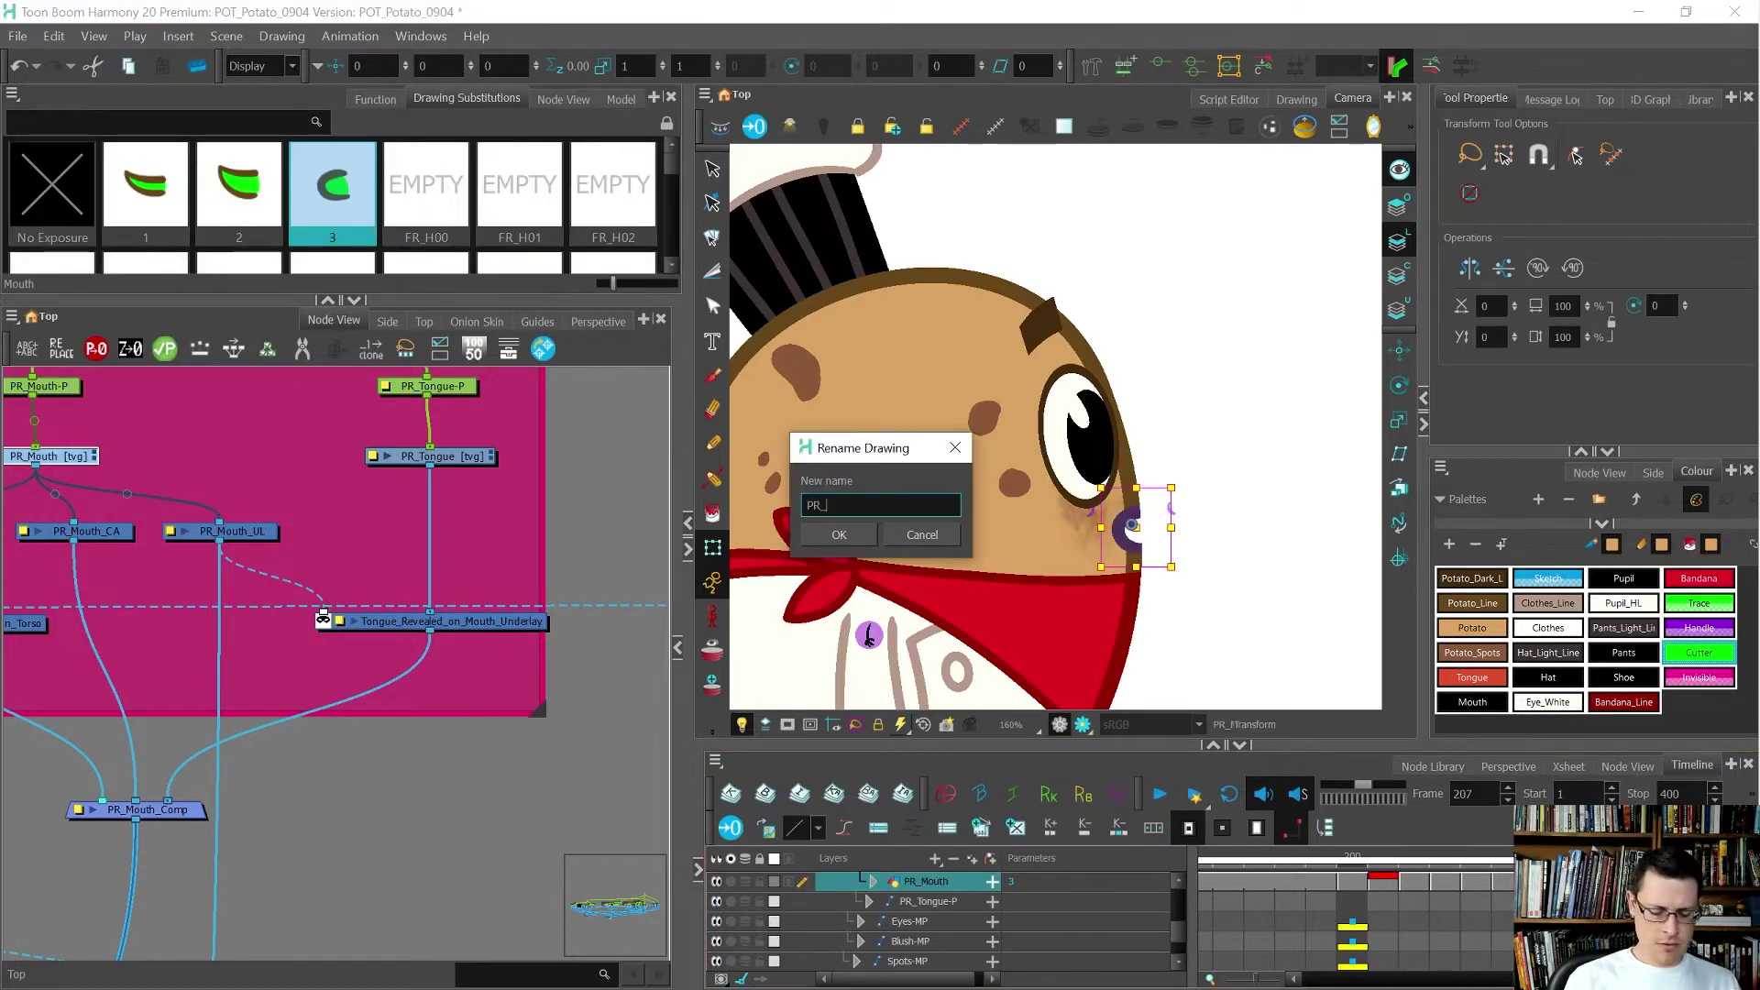
pyautogui.write('_H08o')
pyautogui.press('Return')
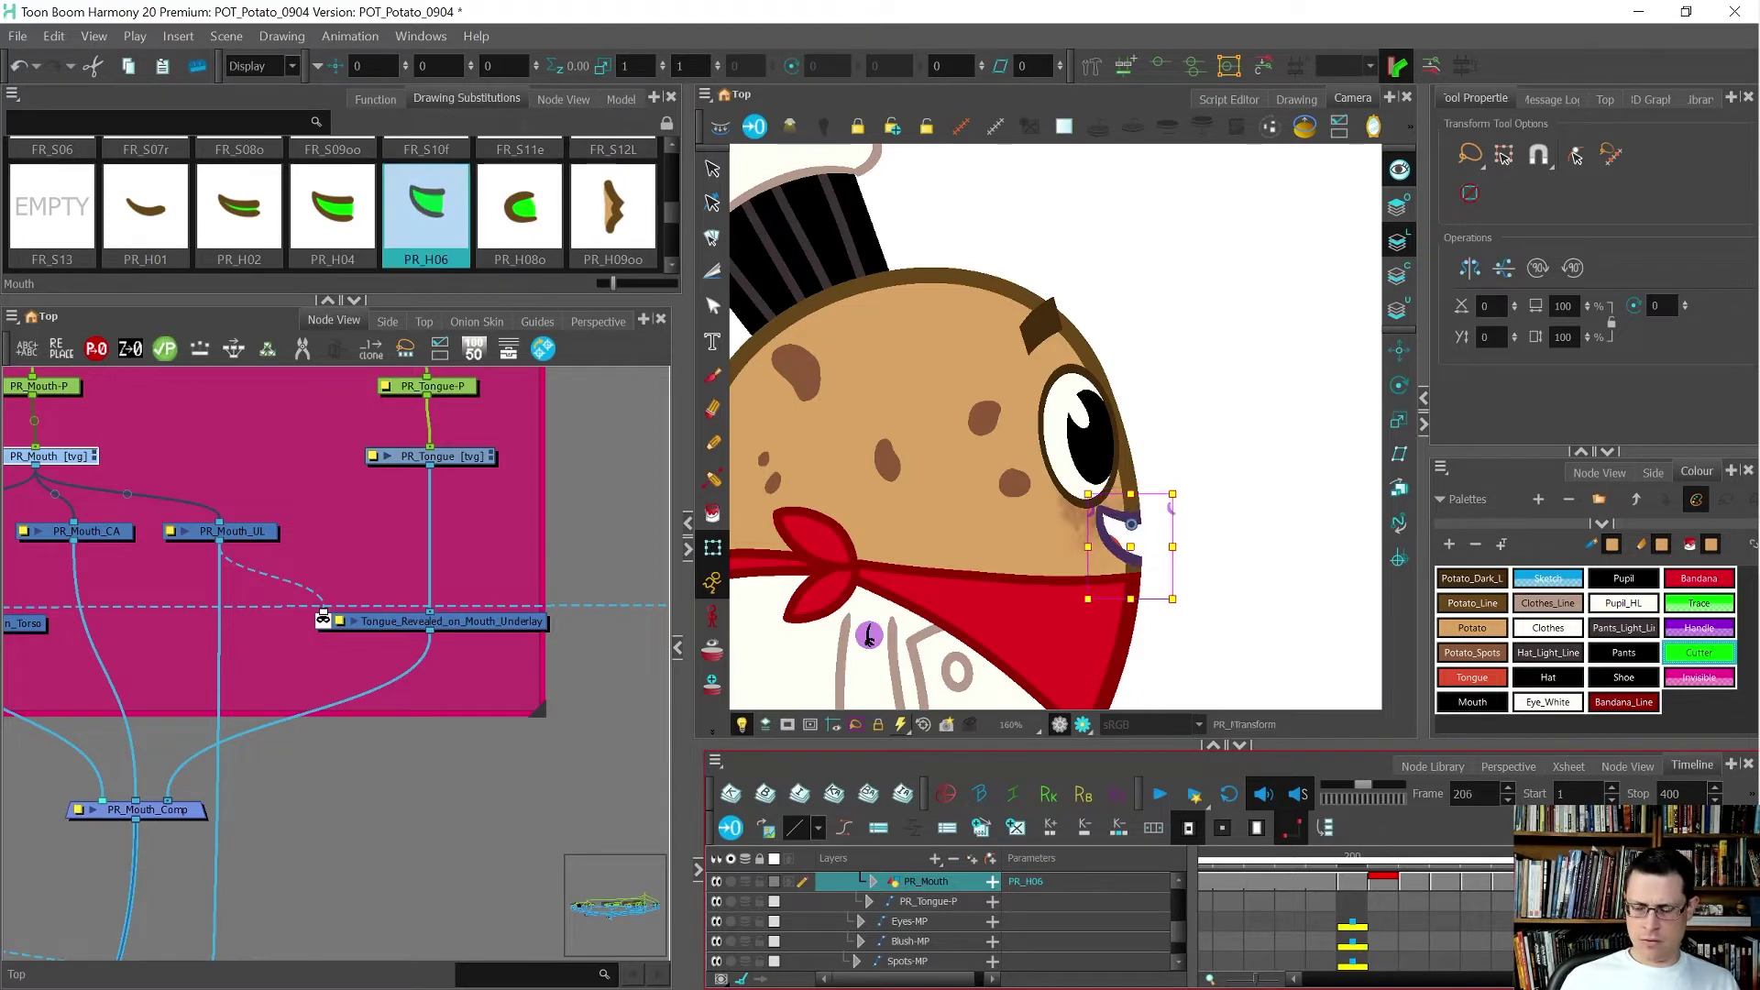
# - Show the PR_Mouth layer's drawing thumbnails in the timeline and rename drawing 2 as PR_H05
pyautogui.press('.')
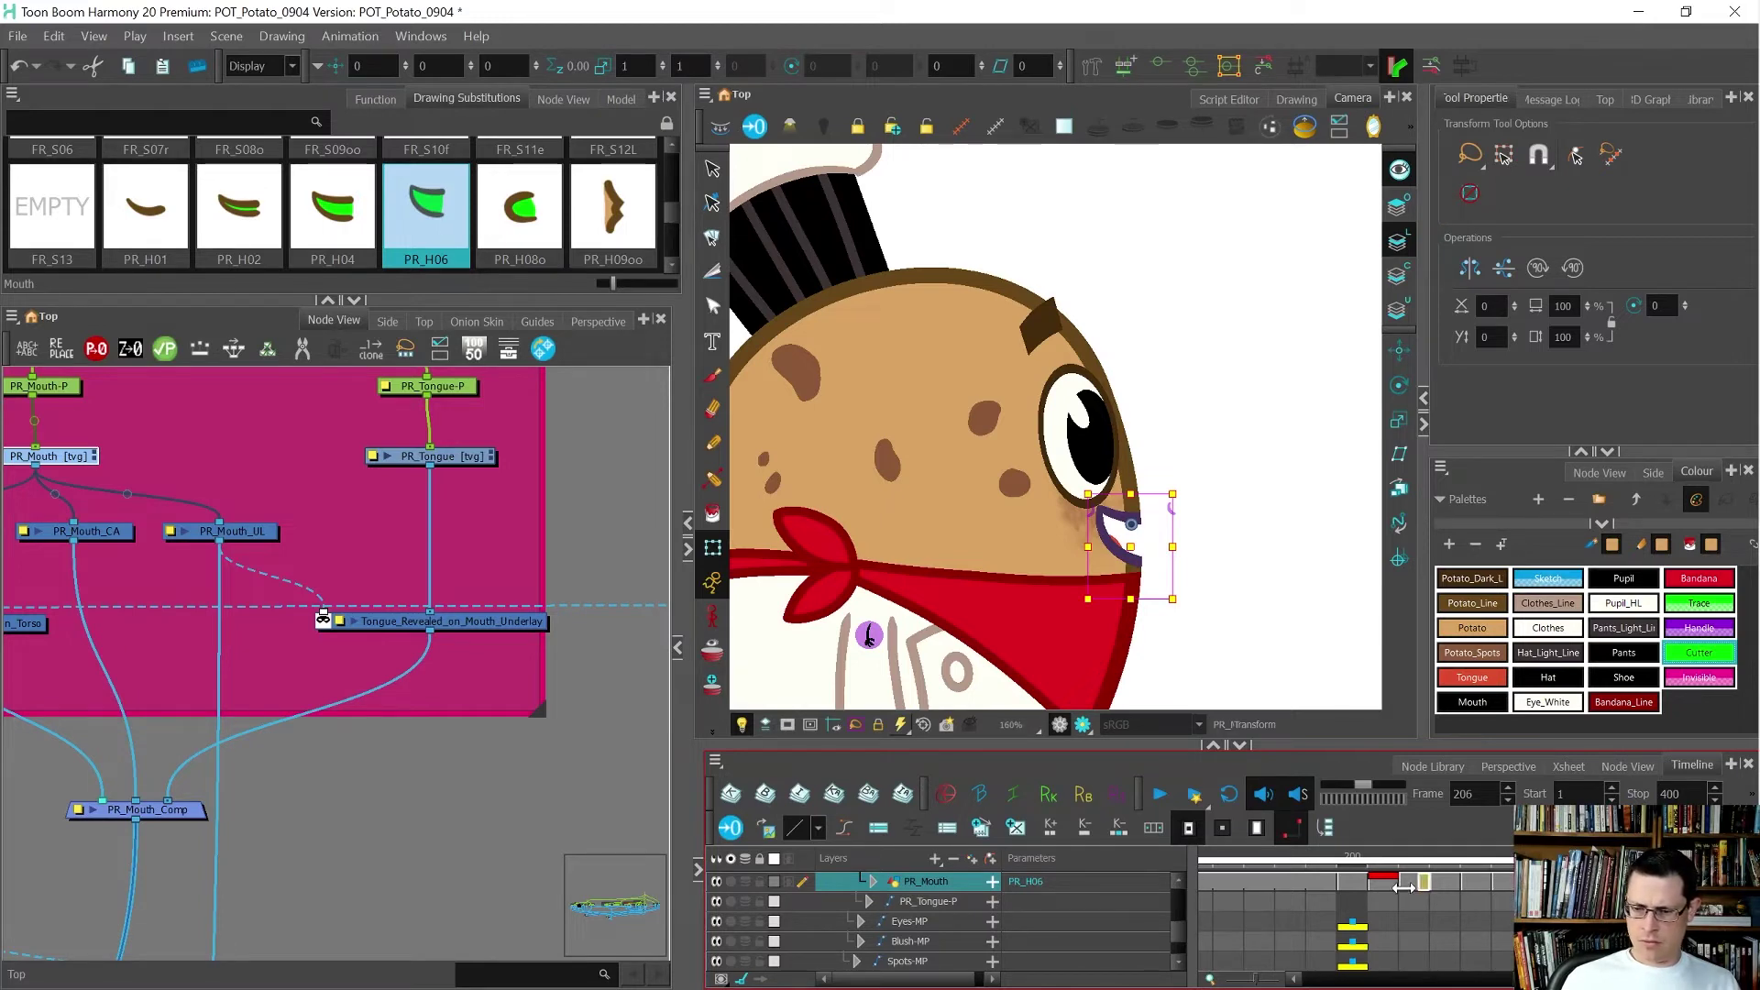
pyautogui.click(787, 882)
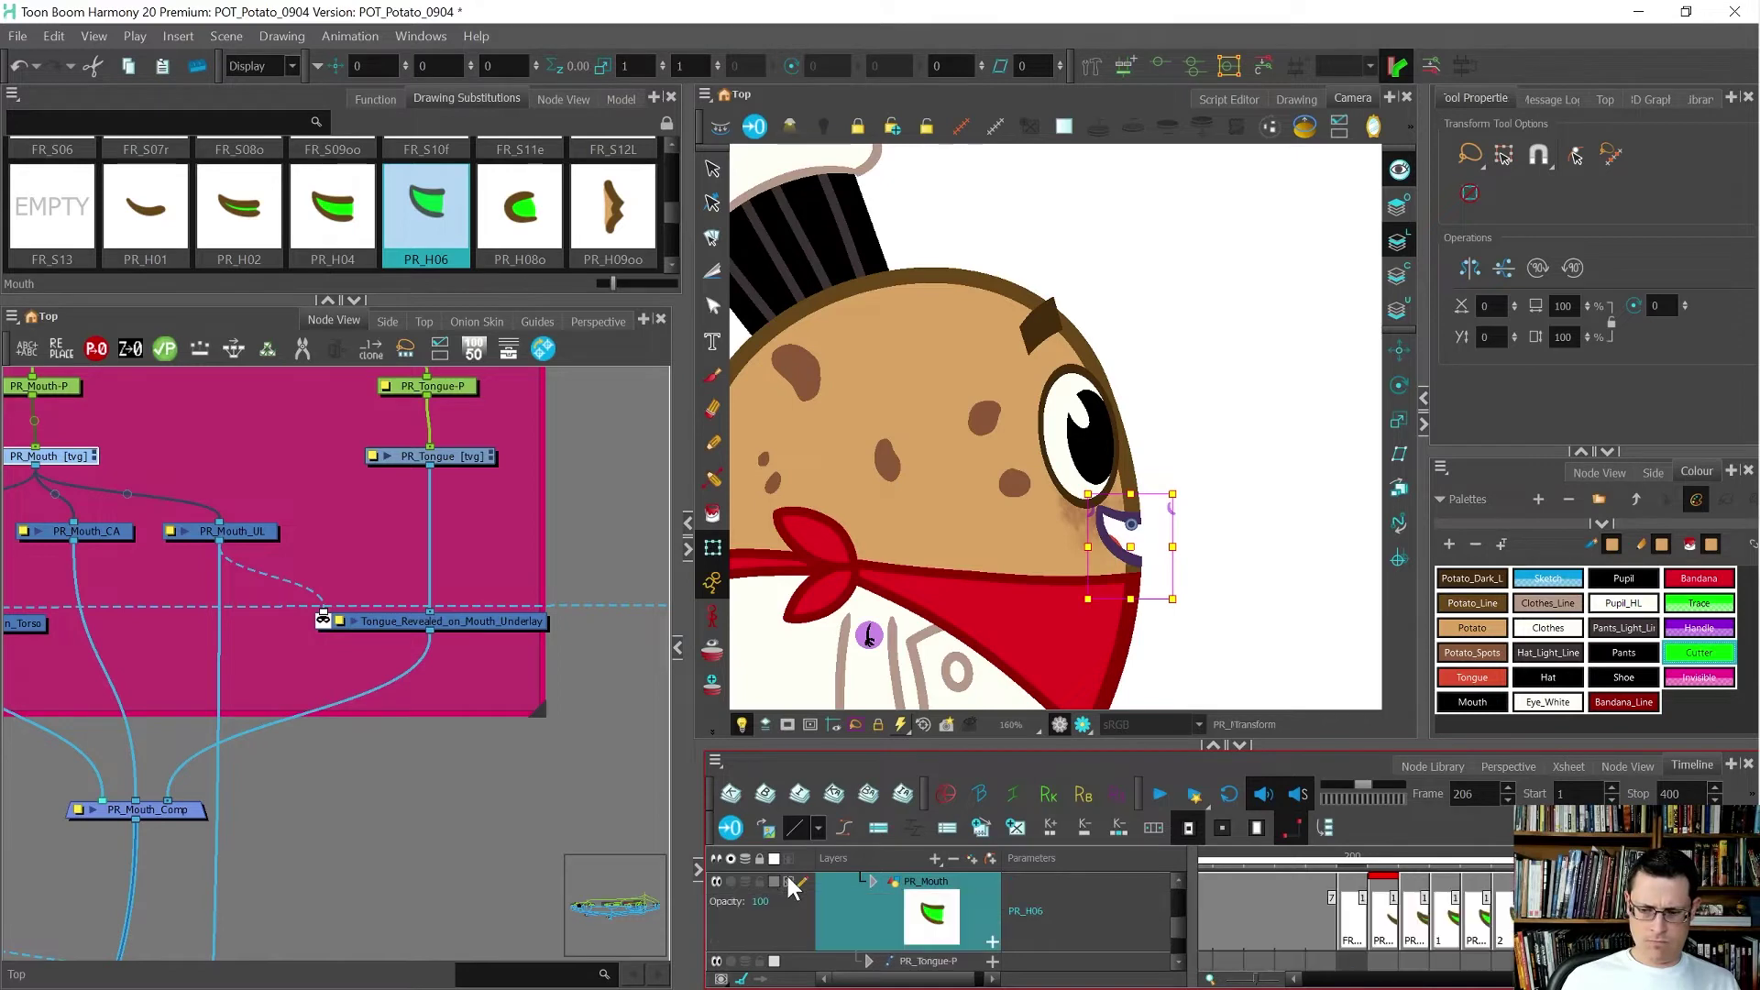
pyautogui.press('2')
pyautogui.press('2')
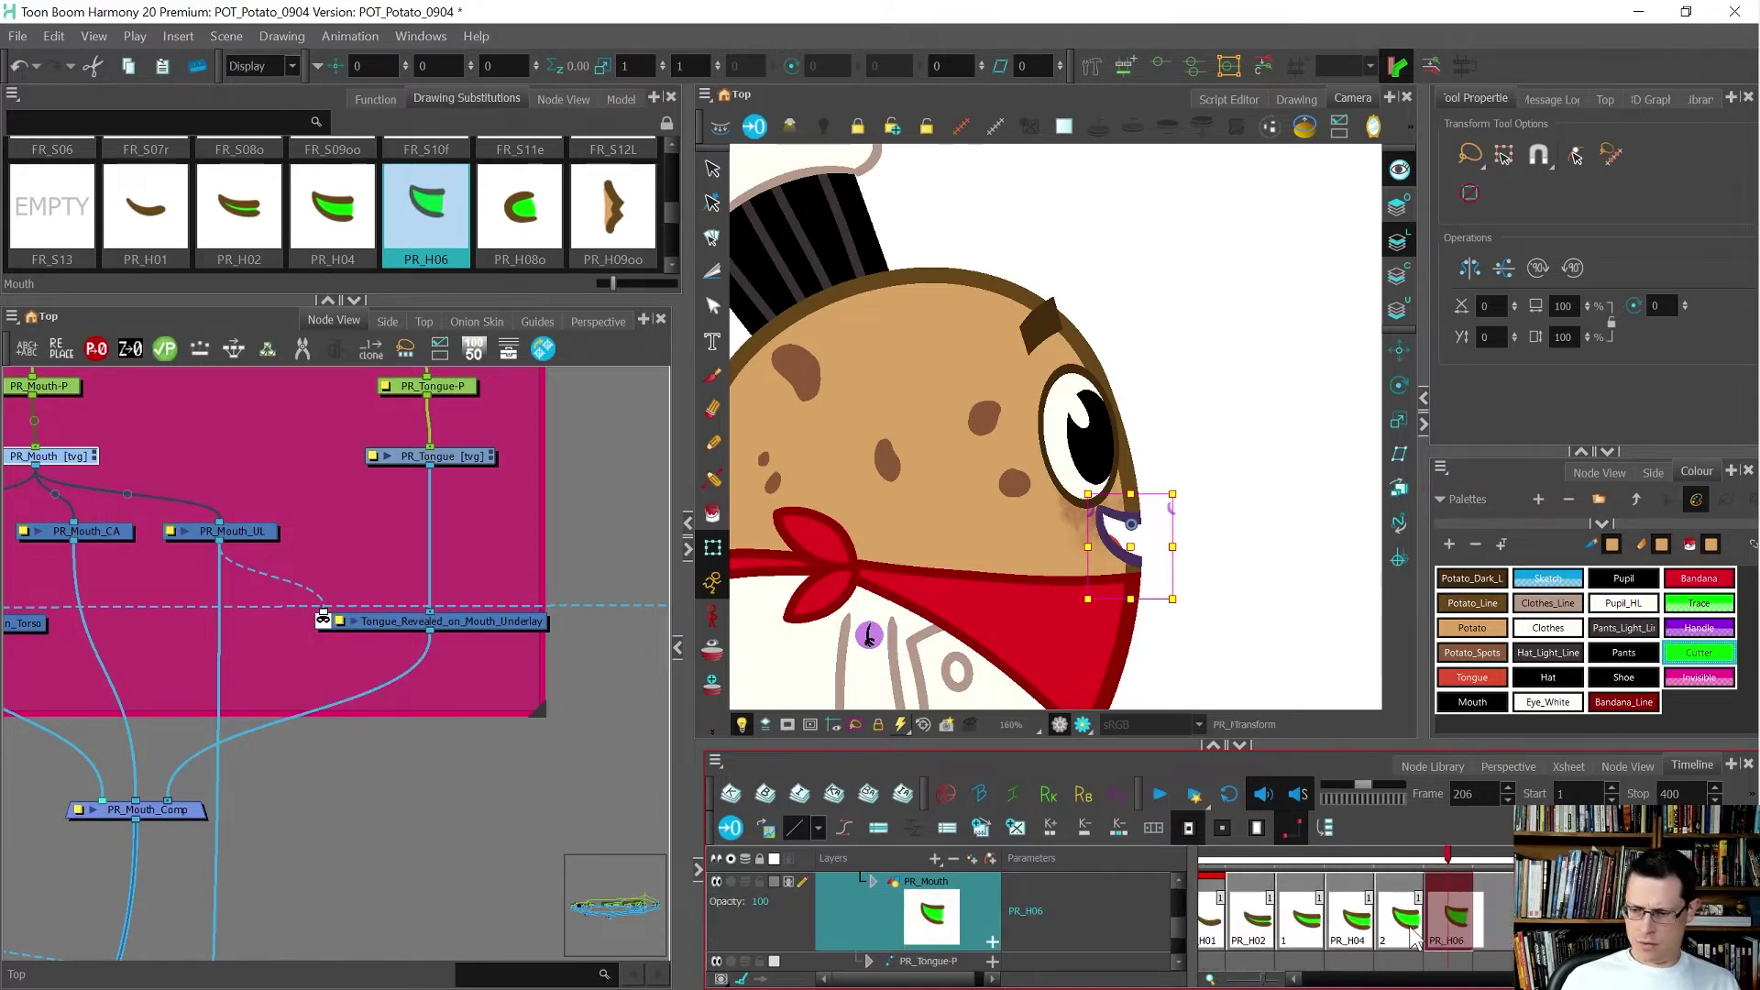
pyautogui.click(1408, 921)
pyautogui.hotkey('ctrl', 'd')
pyautogui.write('PR_H')
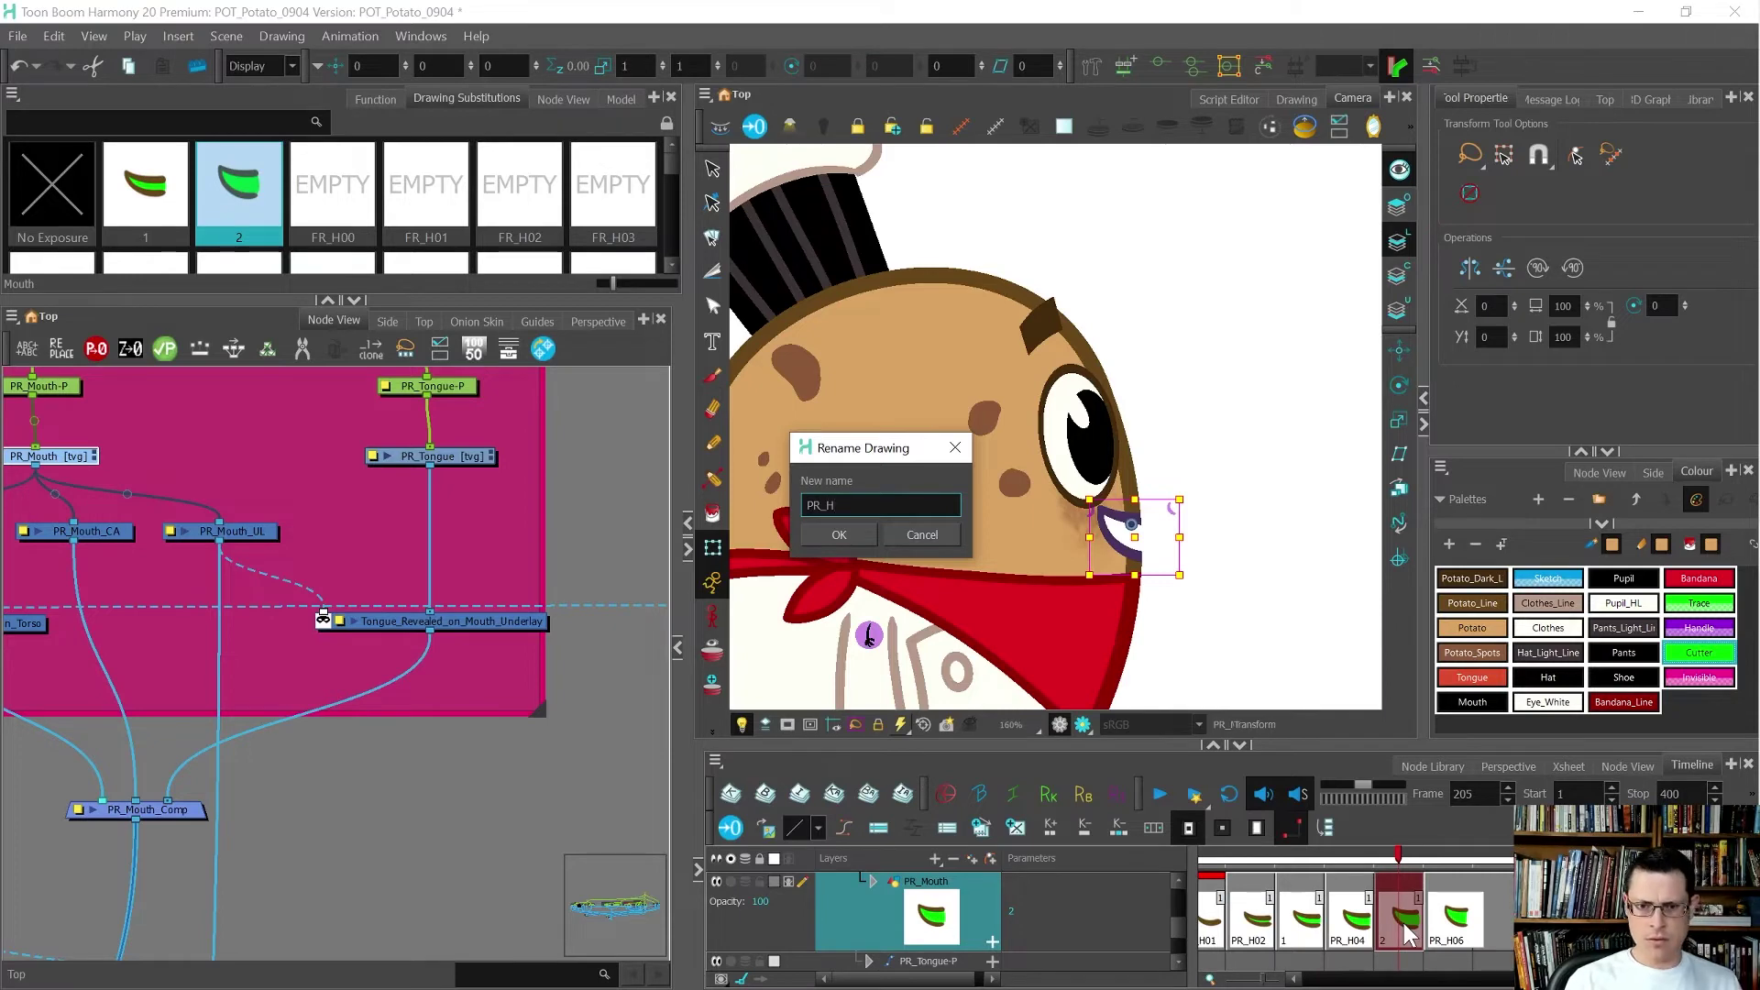
pyautogui.press('Return')
# - Rename drawing 1 on frame 203 of PR_Mouth as PR_H03
pyautogui.click(1313, 904)
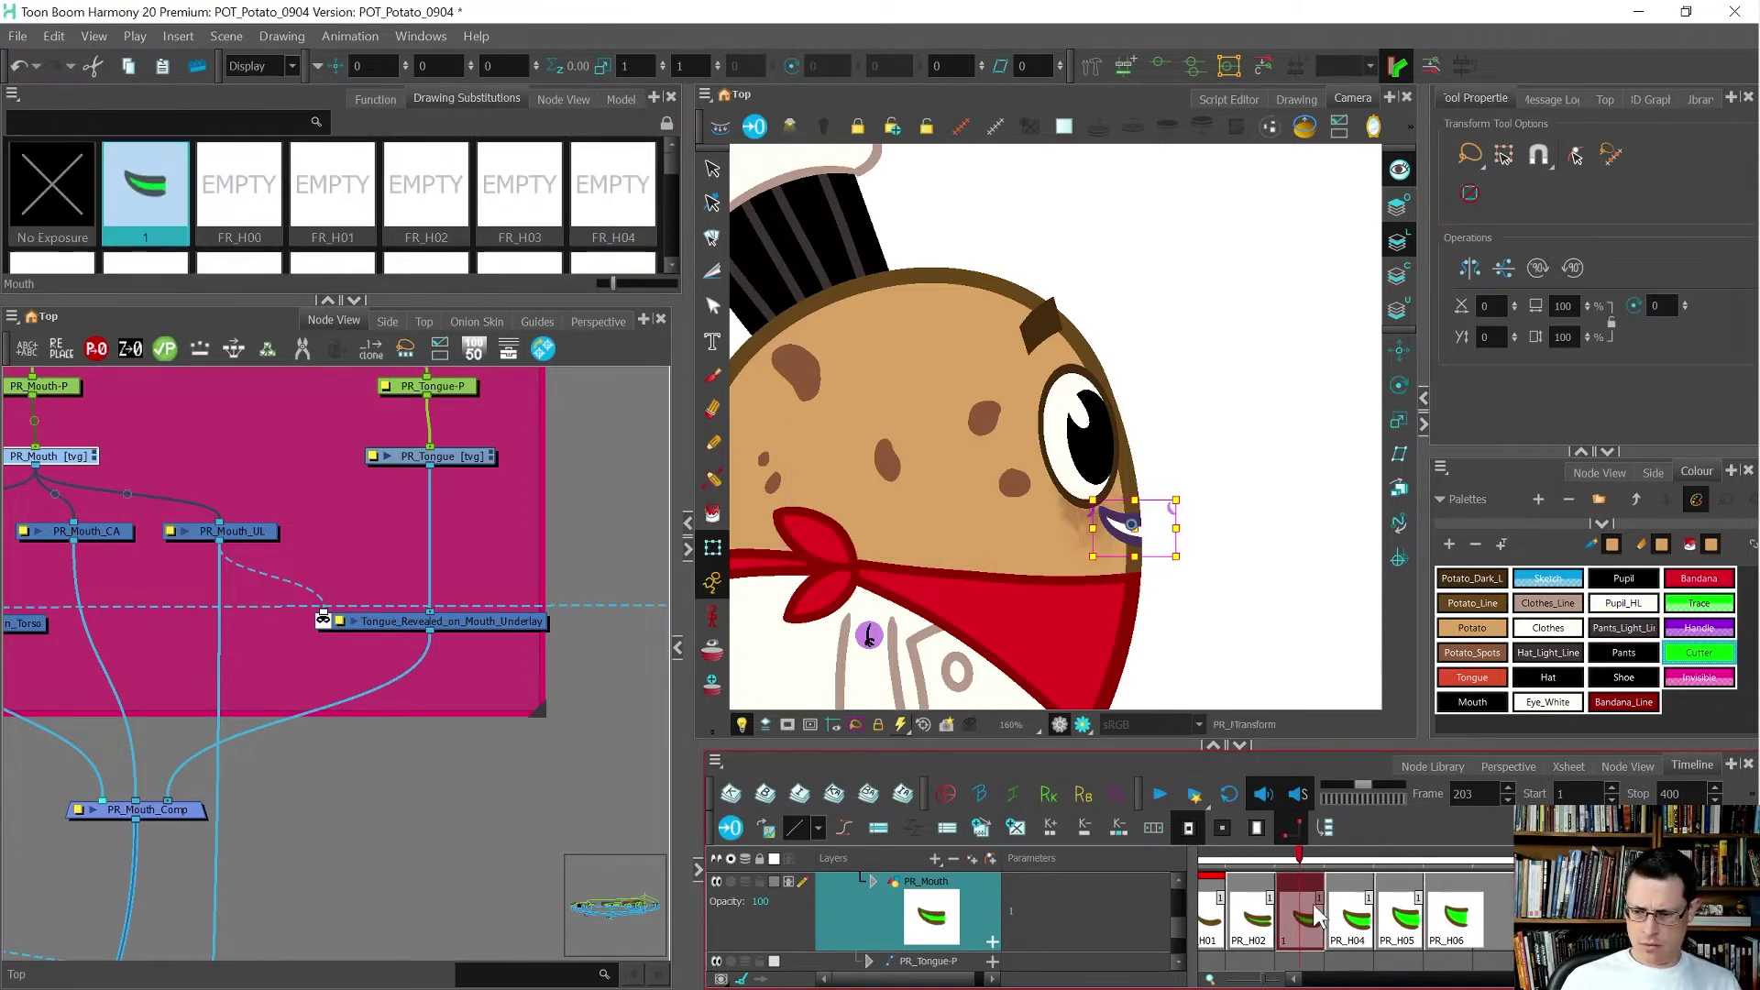
pyautogui.hotkey('ctrl', 'd')
pyautogui.write('PR_H03')
pyautogui.press('Return')
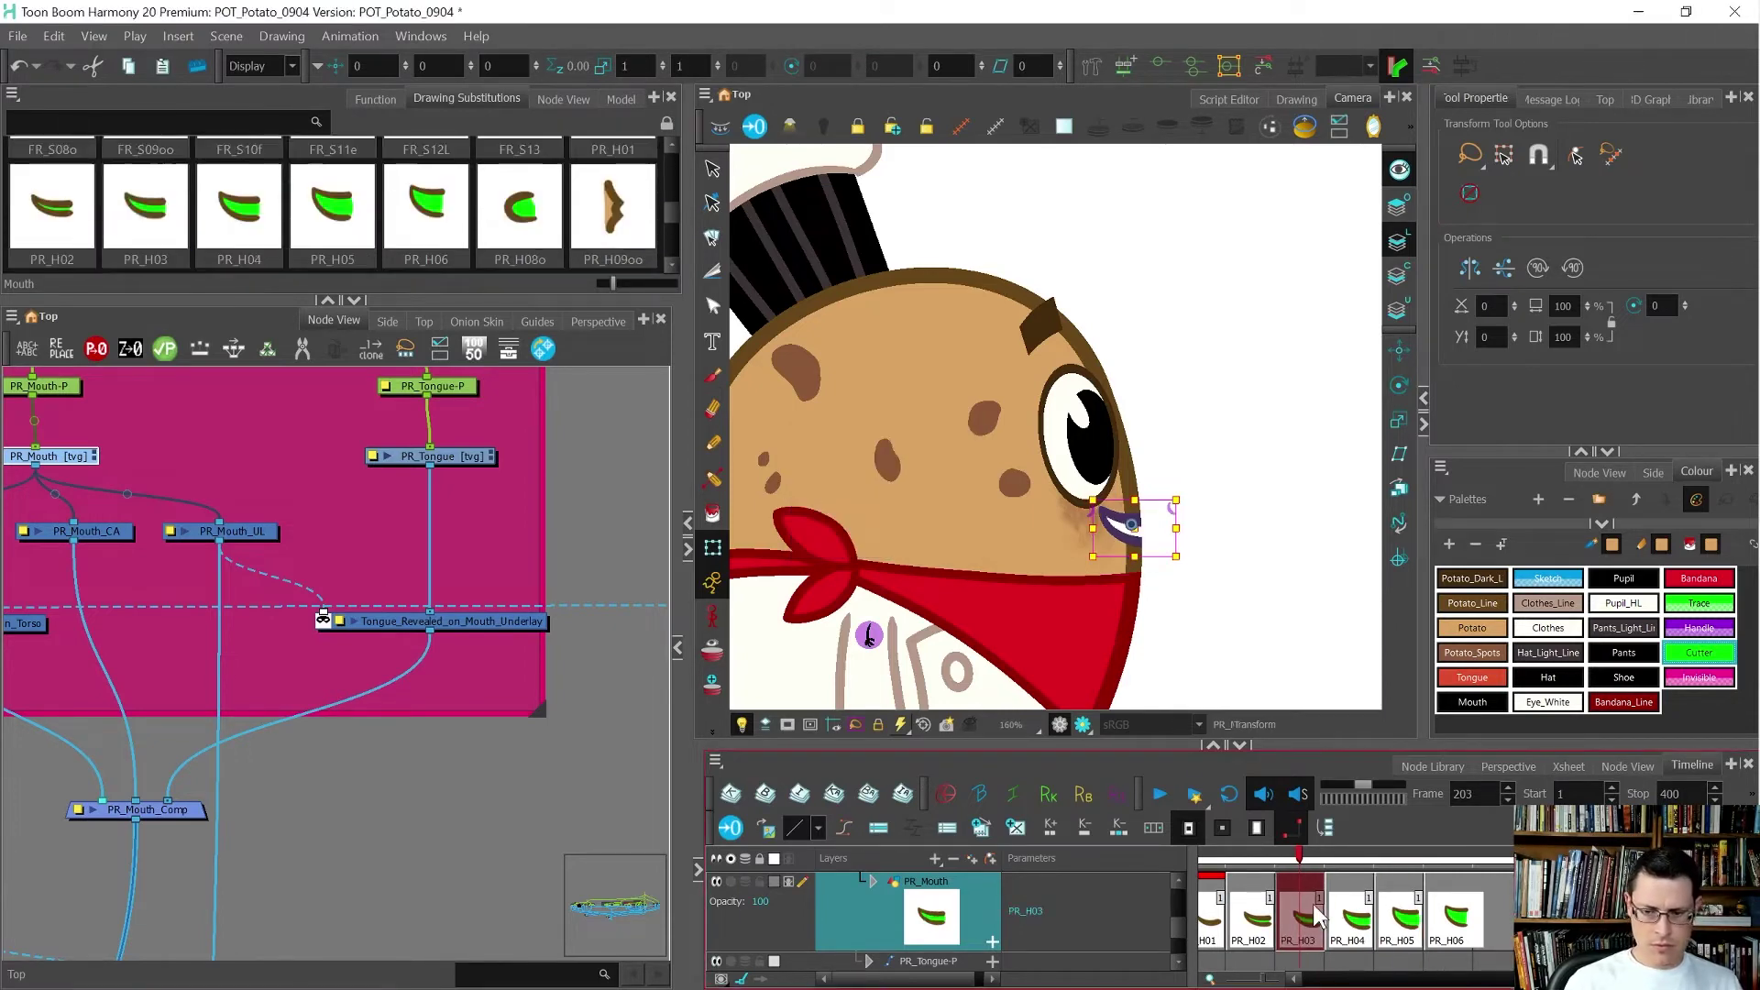
# - Place PR_H04 again after PR_H06 on frames 207 and 208, and create an empty drawing on frame 208
pyautogui.press('.')
pyautogui.press('.')
pyautogui.press('.')
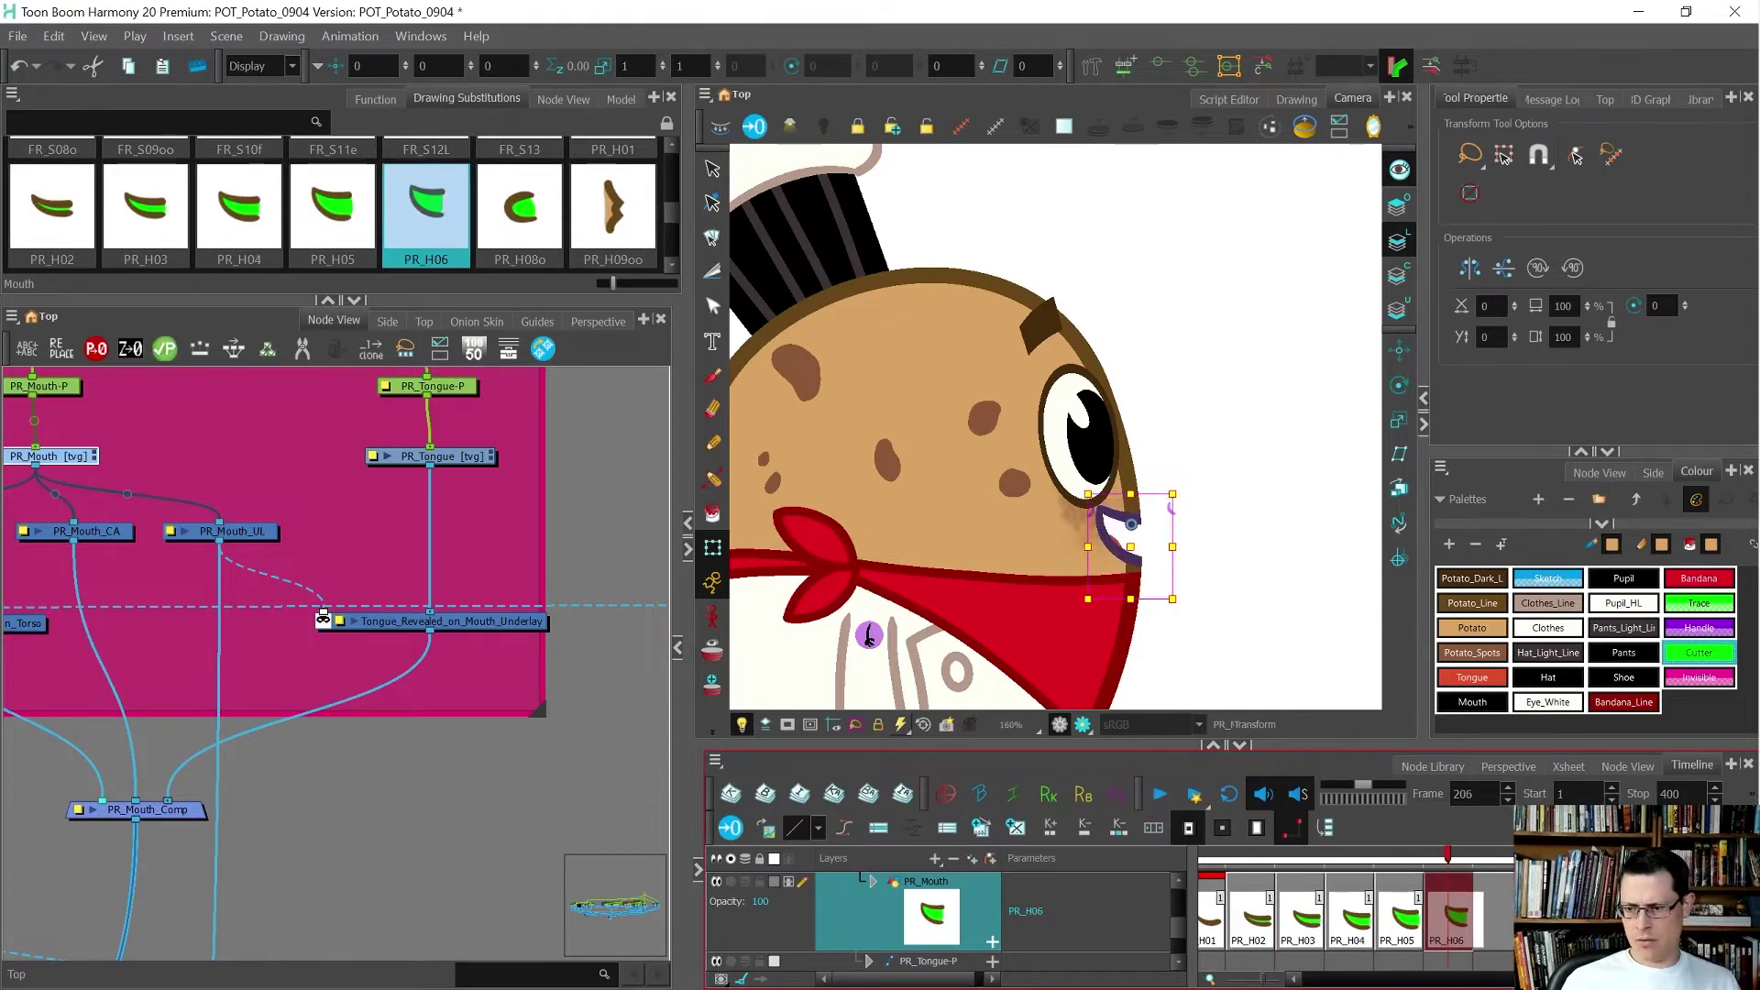
pyautogui.click(1358, 924)
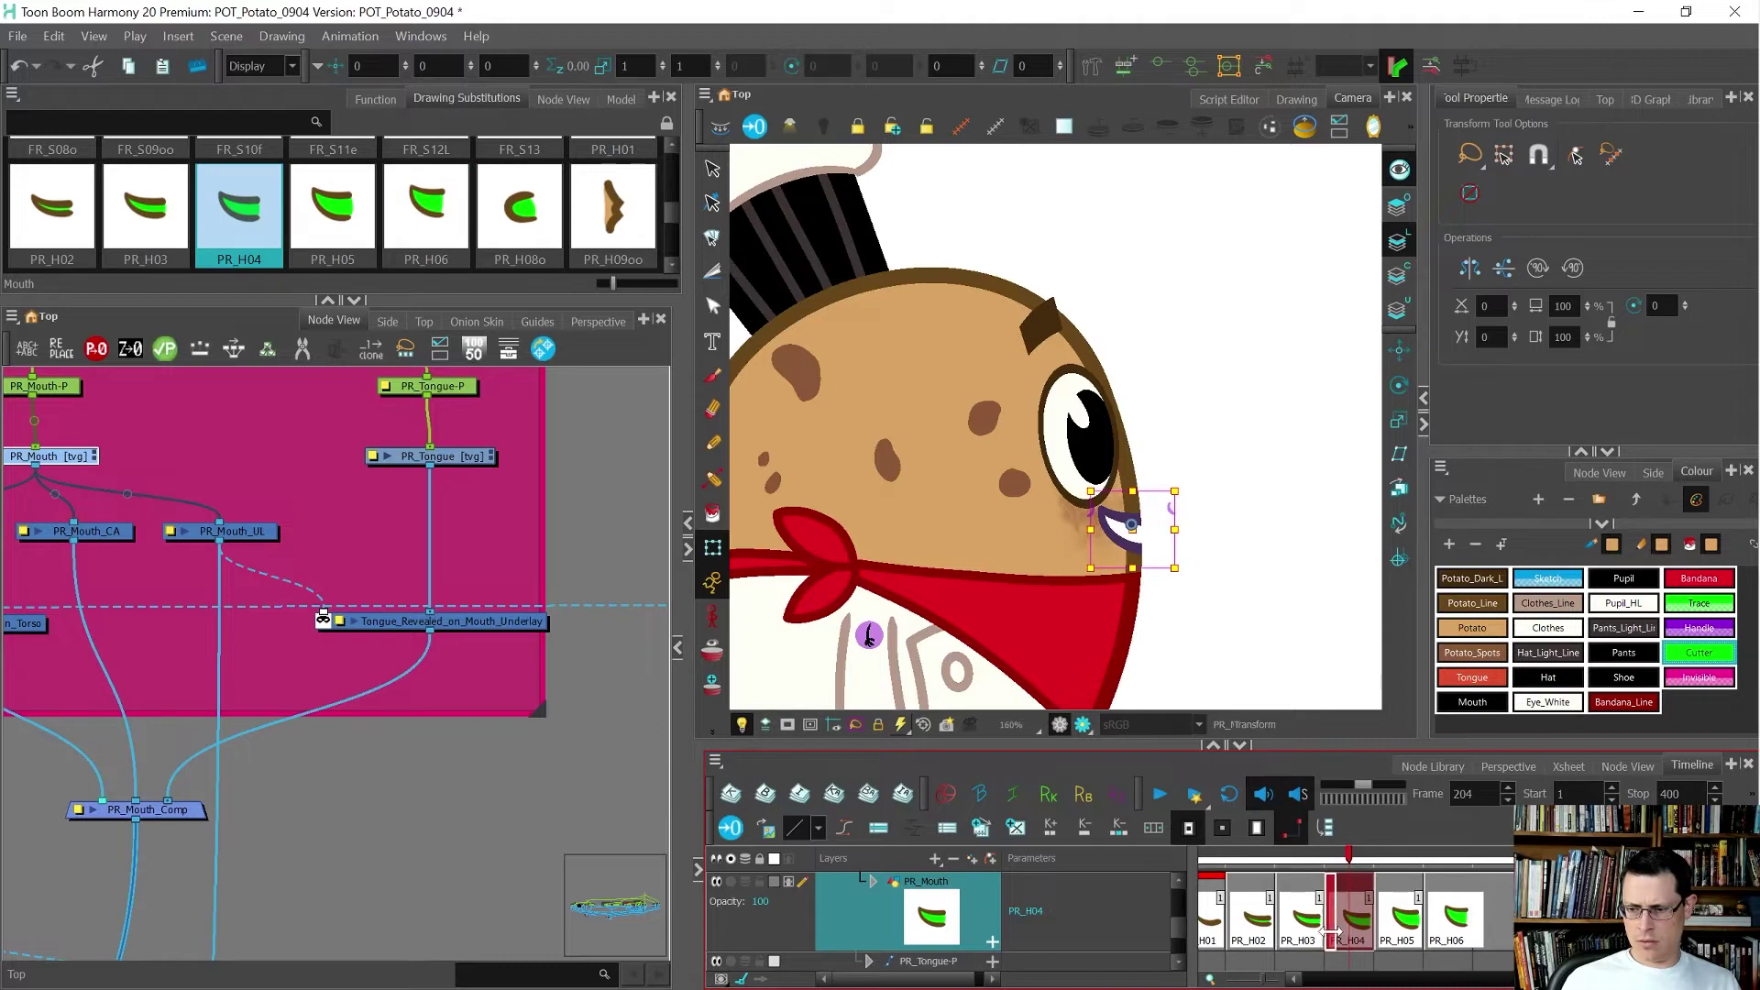
pyautogui.click(1493, 933)
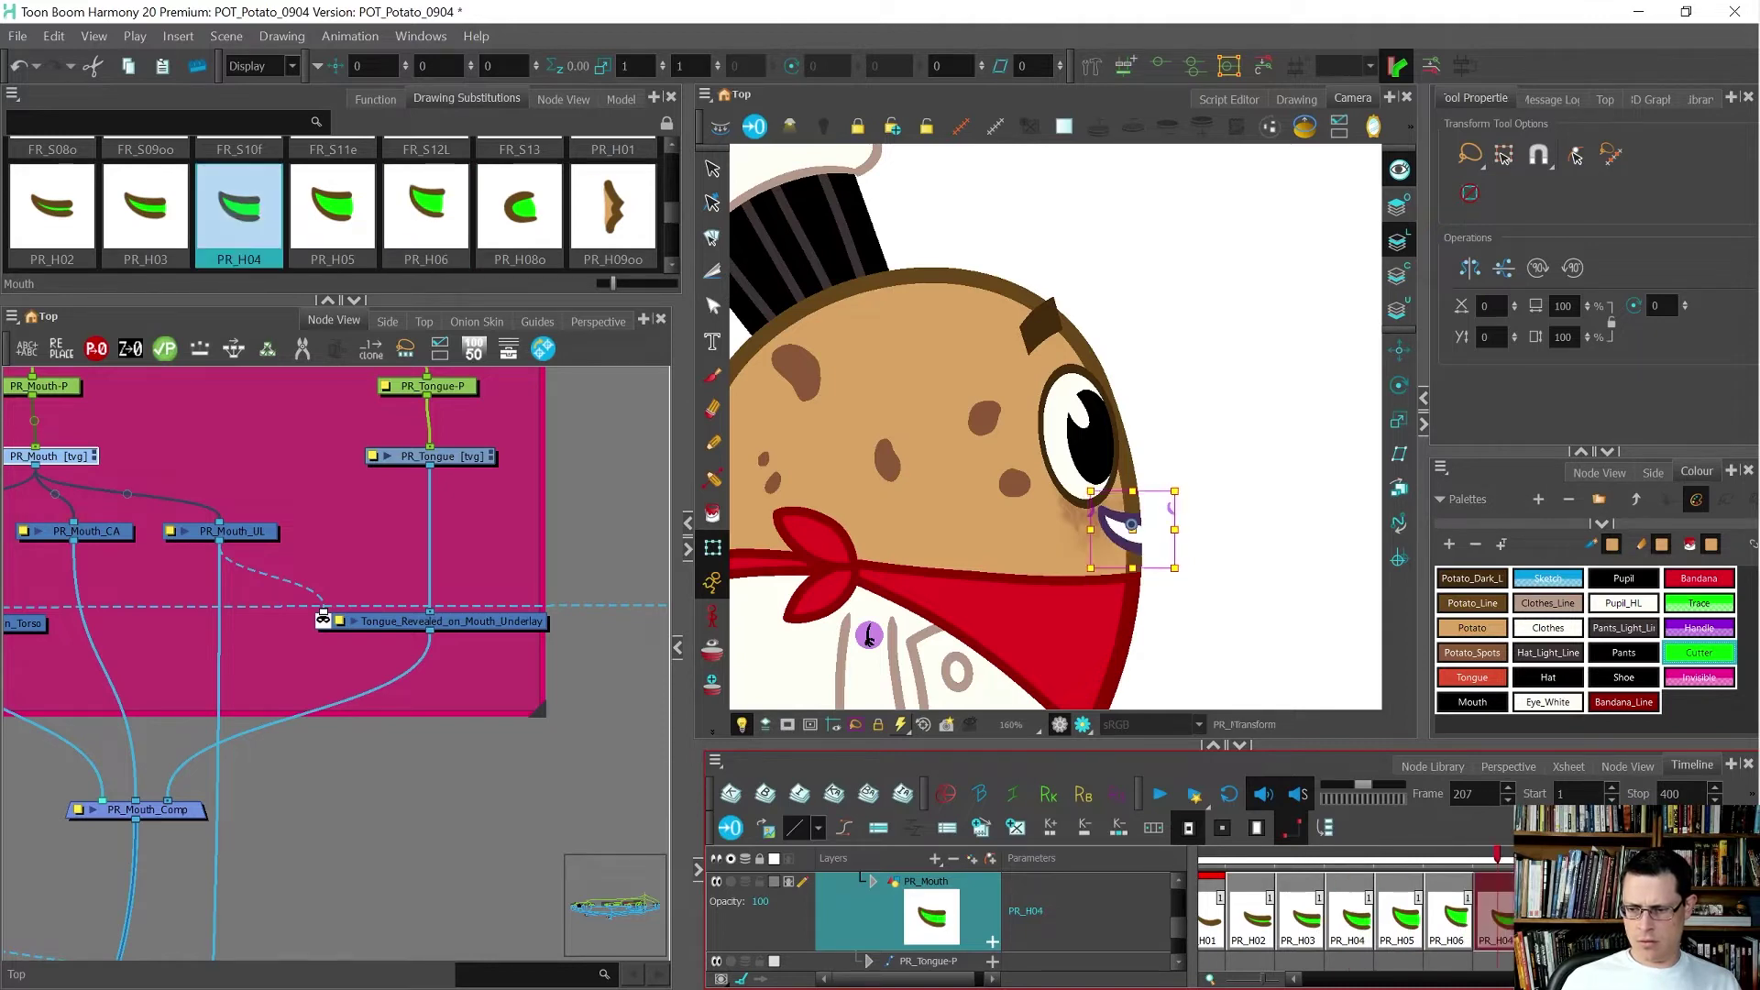
pyautogui.click(1545, 931)
pyautogui.scroll(5, 1137, 518)
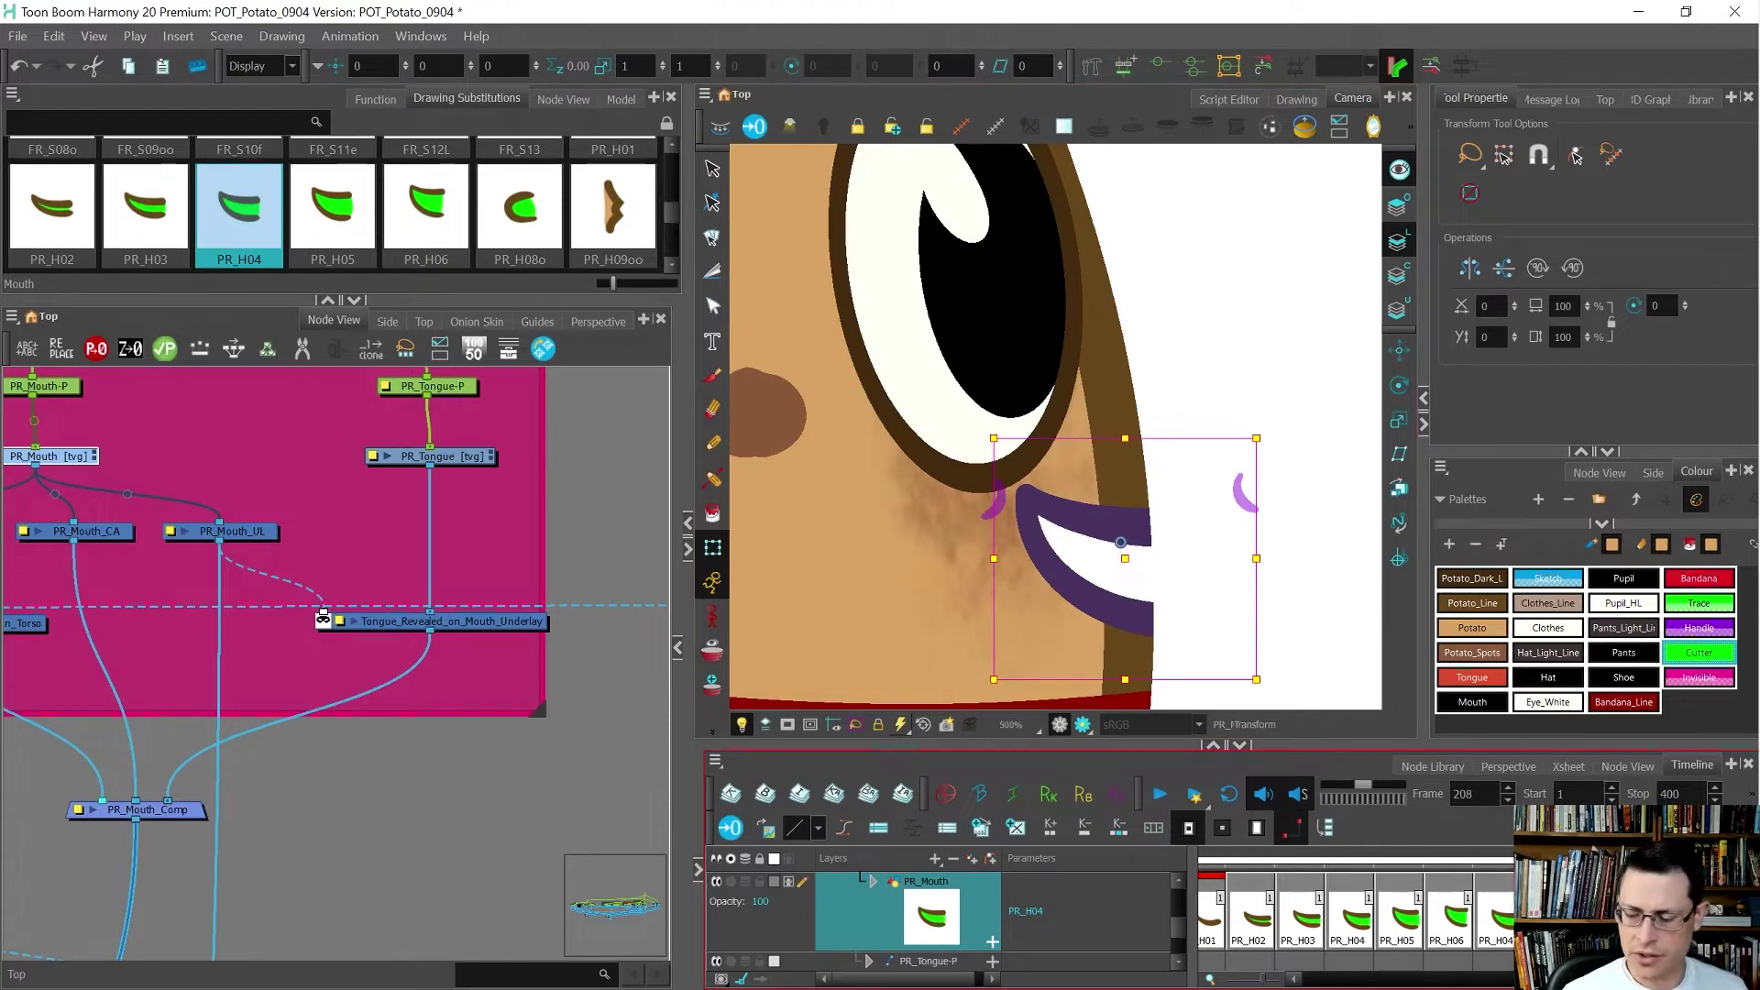
pyautogui.hotkey('alt', 'shift', 'r')
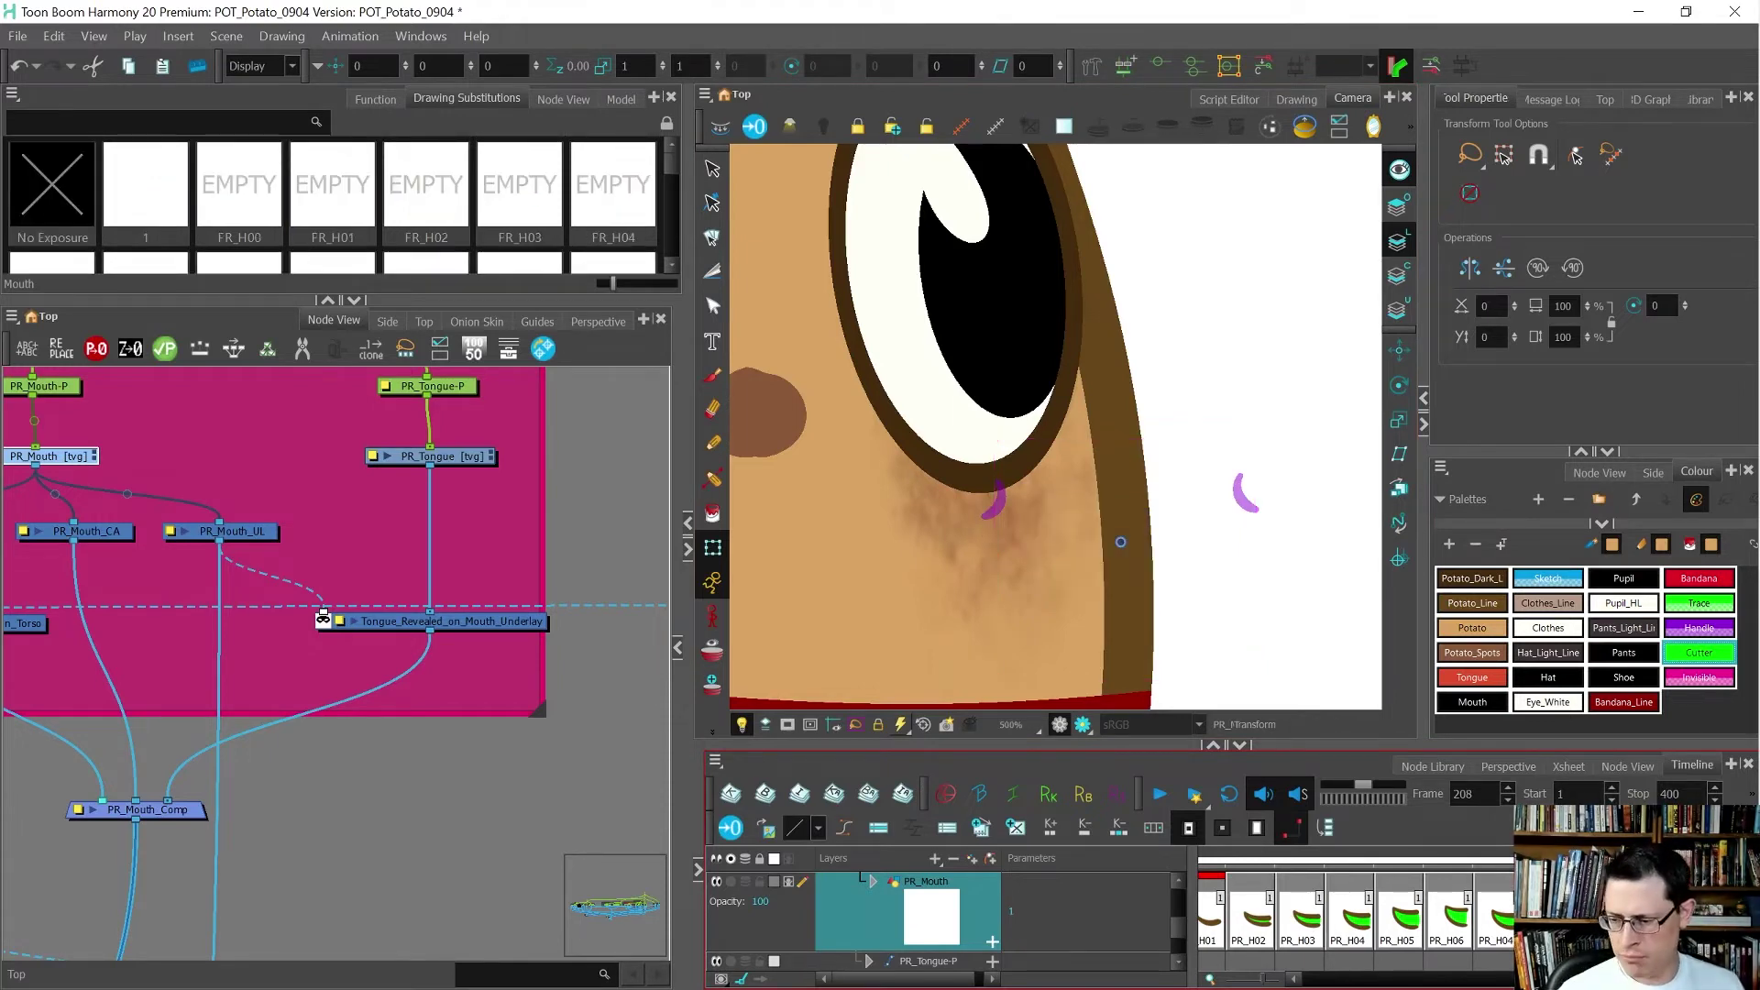
# - Compare the neighbouring mouths with the Brush active, and open the empty frame 208 drawing in the drawing view showing only line art
pyautogui.hotkey('alt', 'b')
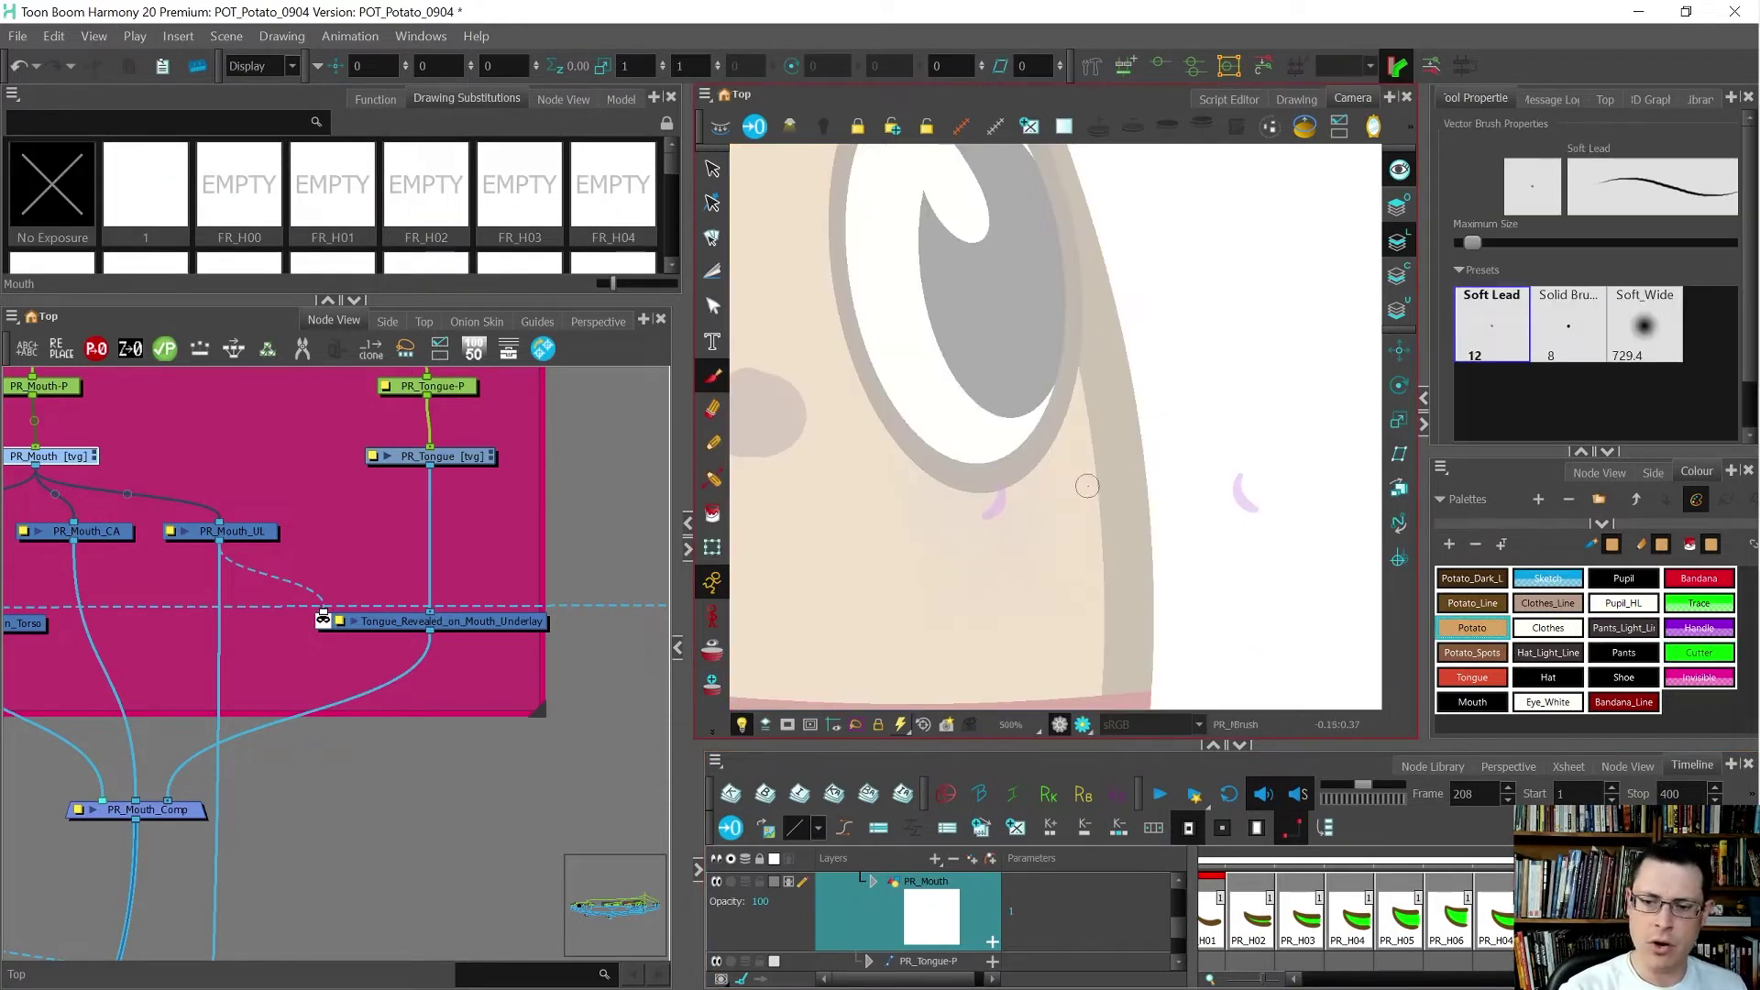
pyautogui.press(',')
pyautogui.press('.')
pyautogui.press('.')
pyautogui.press(',')
pyautogui.press(',')
pyautogui.press('.')
pyautogui.press(',')
pyautogui.click(1297, 98)
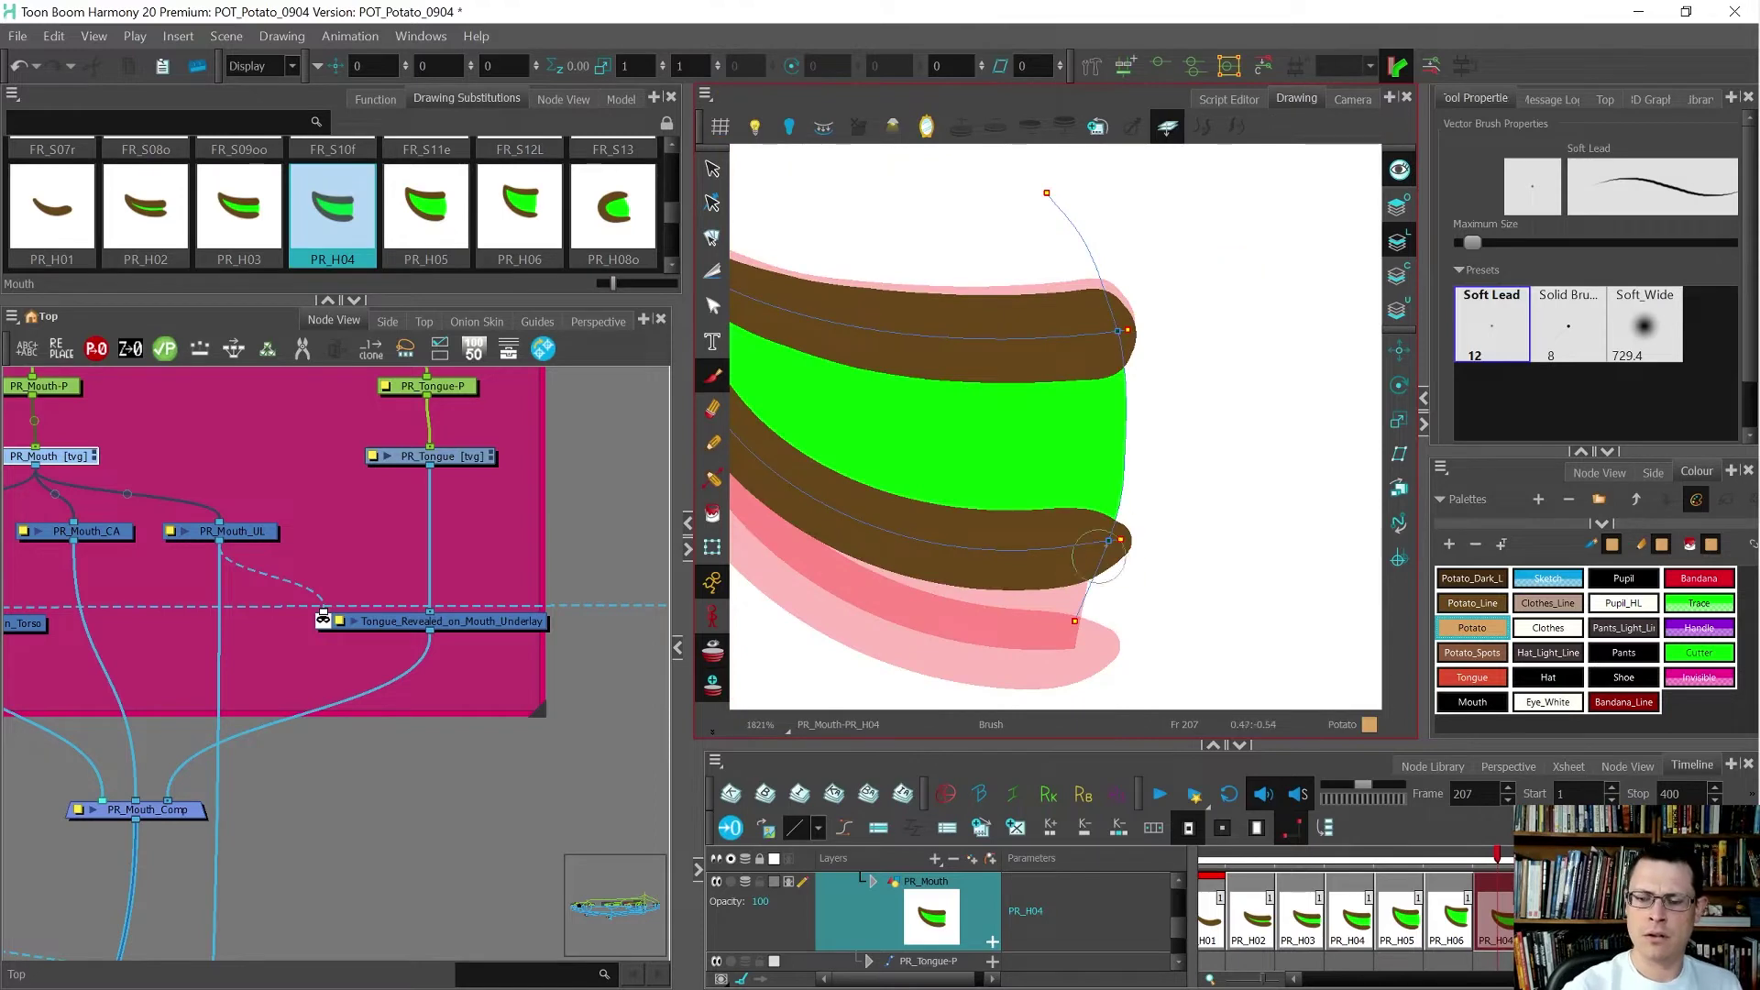
pyautogui.moveTo(1166, 452); pyautogui.dragTo(1285, 514)
pyautogui.click(1397, 207)
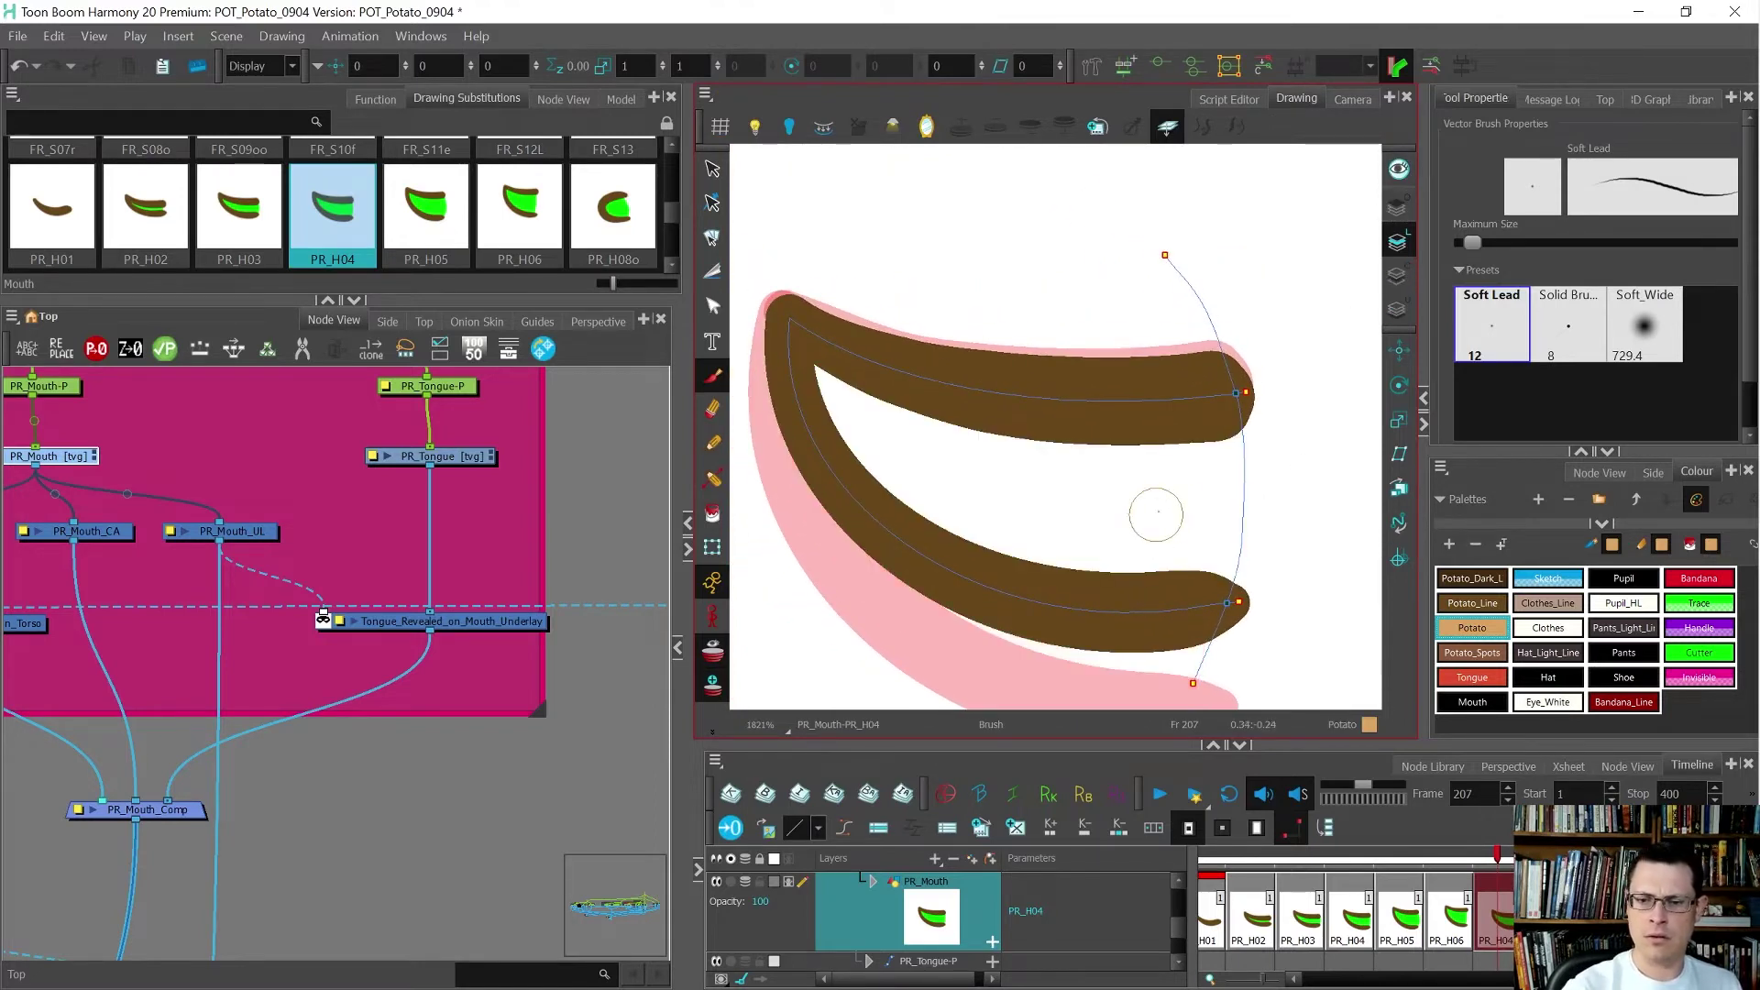
pyautogui.press('.')
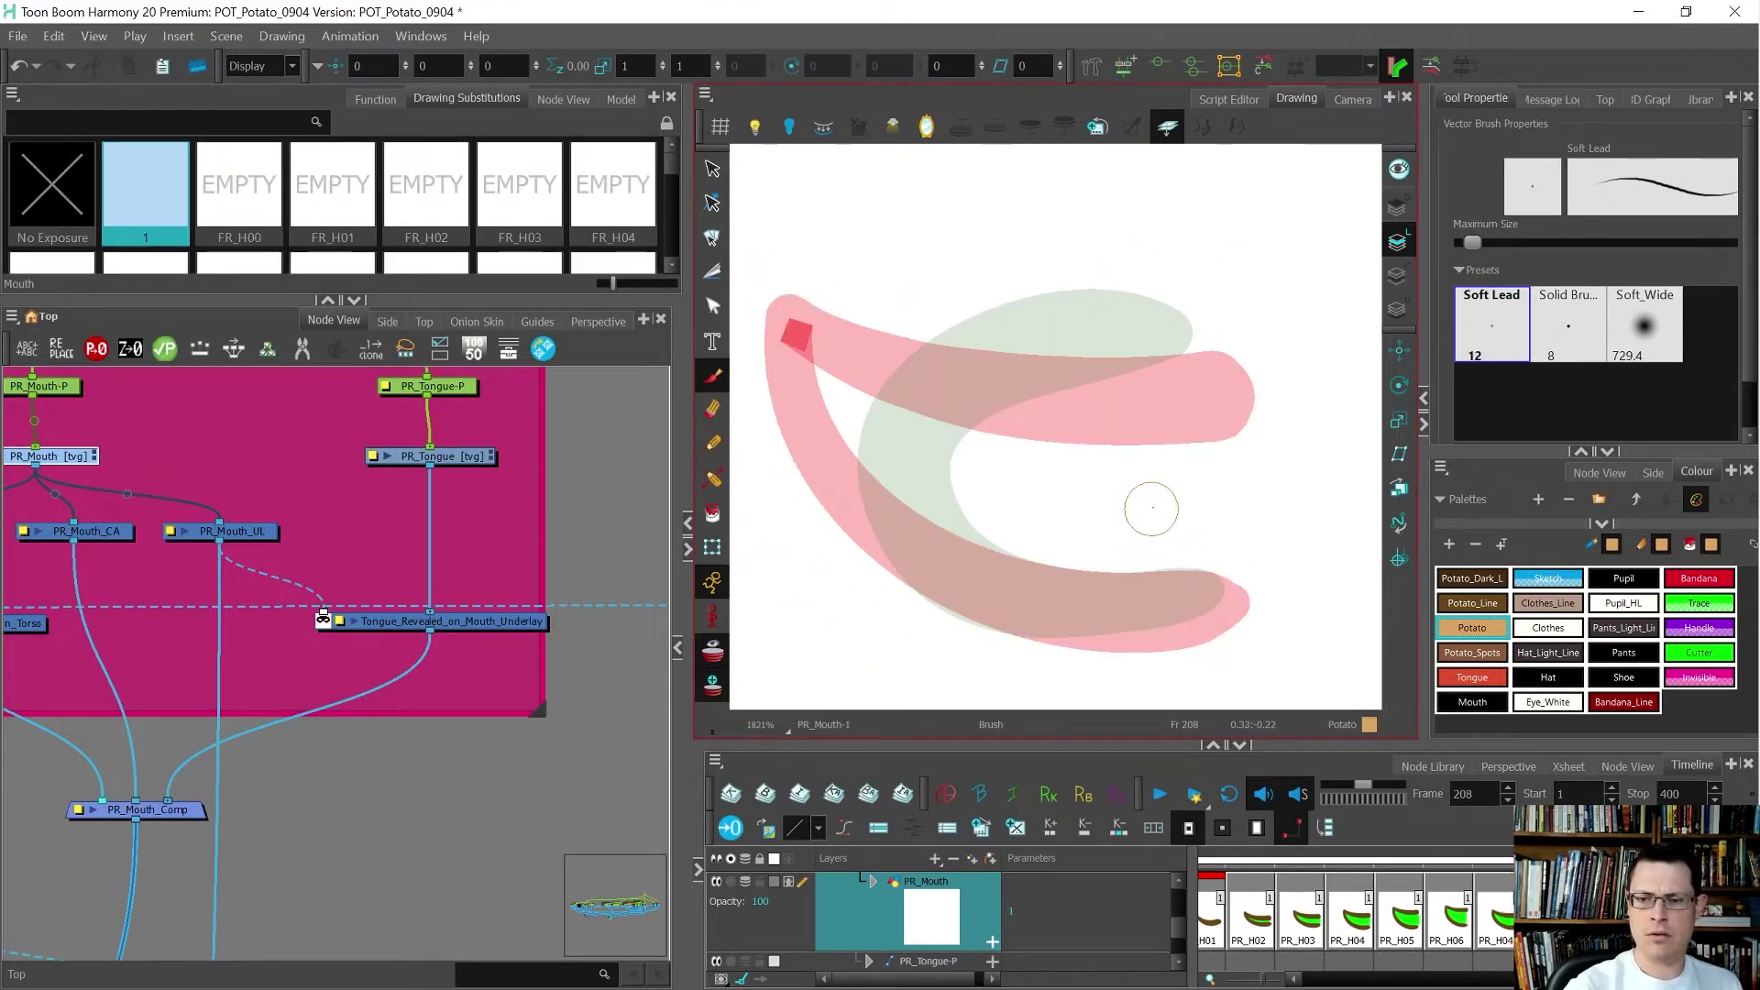
# - Rough in the in-between mouth's outline on frame 208 with the Brush in the Sketch colour
pyautogui.moveTo(1224, 610)
pyautogui.mouseDown()
pyautogui.moveTo(1133, 630)
pyautogui.moveTo(839, 449)
pyautogui.moveTo(876, 351)
pyautogui.moveTo(1104, 310)
pyautogui.moveTo(1112, 578)
pyautogui.mouseUp()
pyautogui.hotkey('ctrl', 'z')
pyautogui.click(1548, 578)
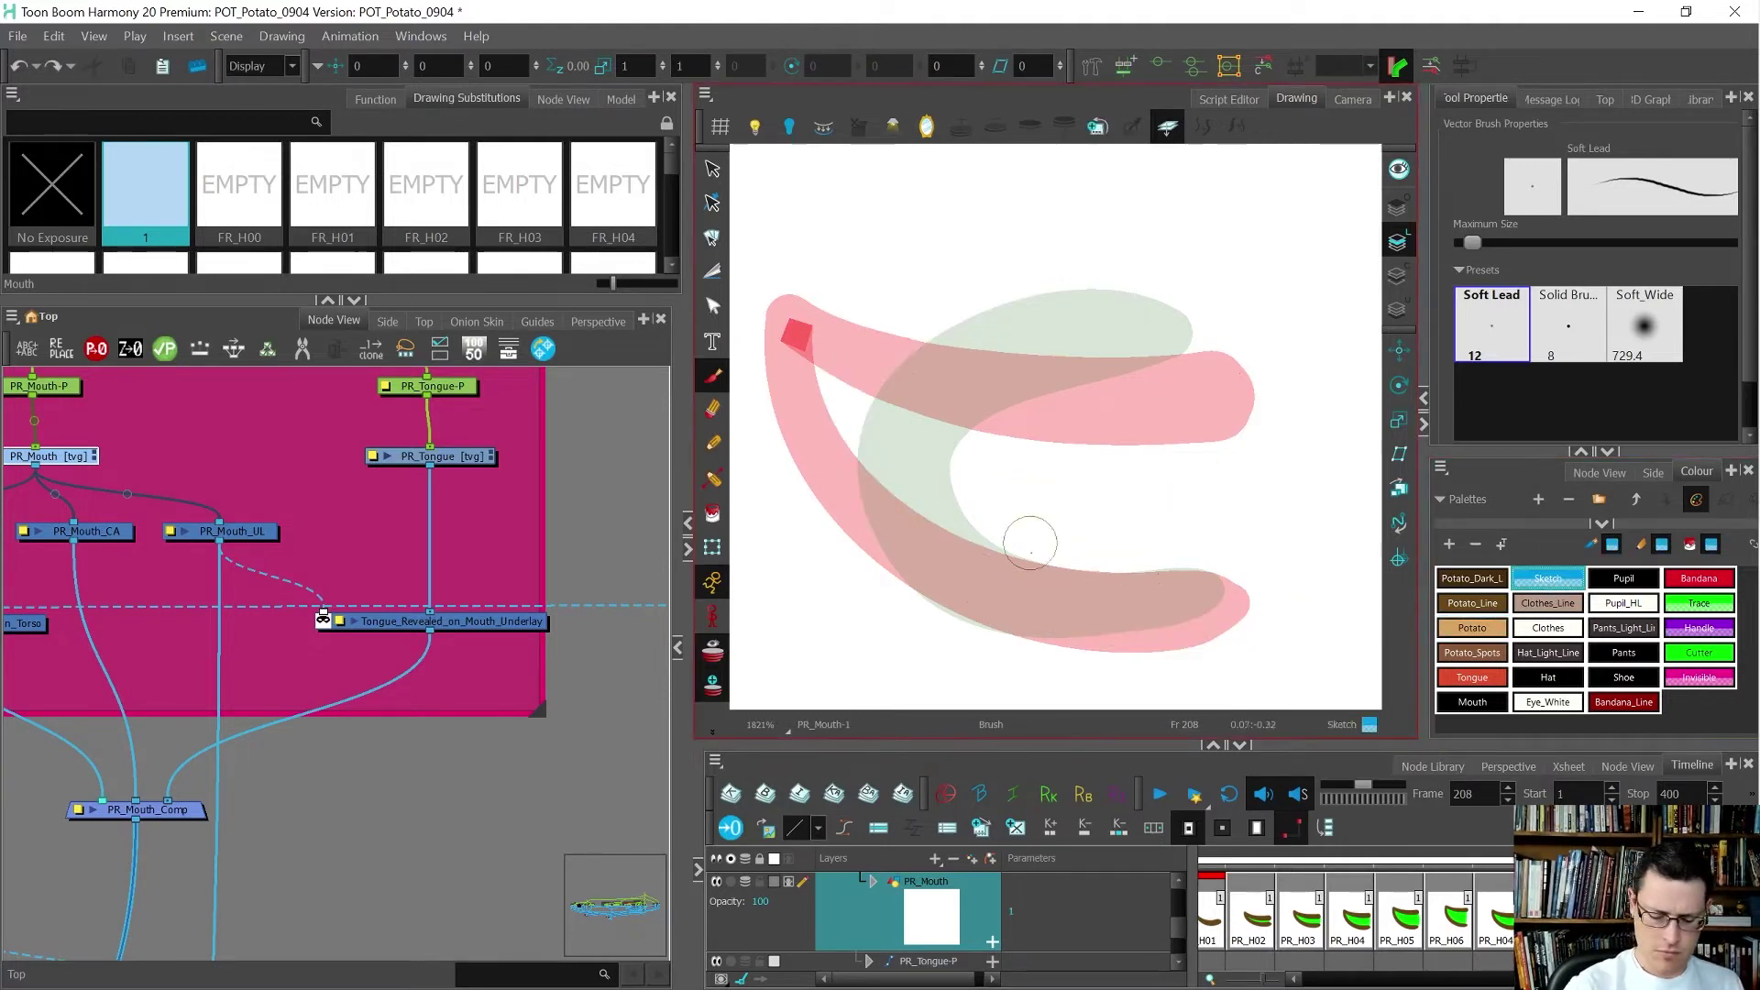
pyautogui.moveTo(1170, 319)
pyautogui.mouseDown()
pyautogui.moveTo(885, 335)
pyautogui.moveTo(827, 389)
pyautogui.moveTo(832, 452)
pyautogui.moveTo(885, 539)
pyautogui.moveTo(836, 442)
pyautogui.moveTo(914, 334)
pyautogui.moveTo(1149, 310)
pyautogui.moveTo(920, 337)
pyautogui.moveTo(875, 547)
pyautogui.moveTo(901, 500)
pyautogui.moveTo(1121, 618)
pyautogui.moveTo(1182, 287)
pyautogui.moveTo(831, 604)
pyautogui.moveTo(1163, 497)
pyautogui.mouseUp()
# - Copy PR_H04's line art into the frame 208 drawing and shift it slightly inward over the sketch
pyautogui.press(',')
pyautogui.hotkey('alt', 's')
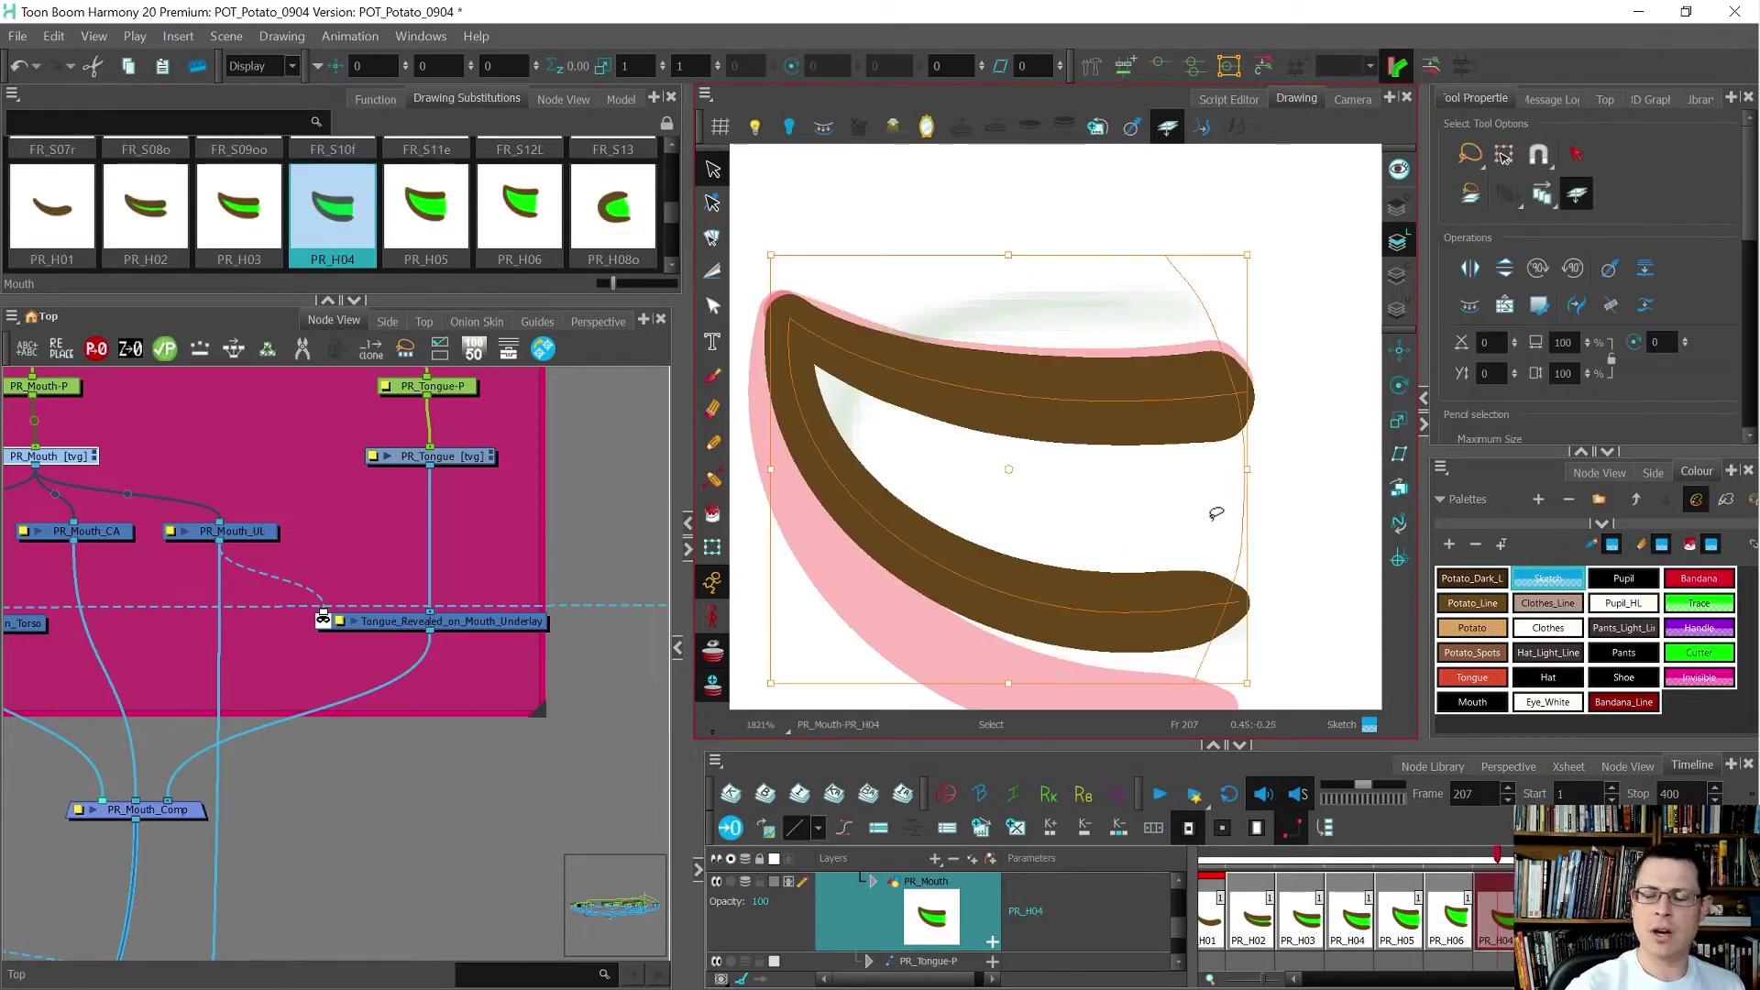
pyautogui.press('.')
pyautogui.moveTo(768, 466)
pyautogui.mouseDown()
pyautogui.moveTo(811, 464)
pyautogui.moveTo(807, 486)
pyautogui.mouseUp()
# - Bend the upper lip upward near the mouth corner with the Contour Editor
pyautogui.hotkey('alt', 'q')
pyautogui.click(1078, 429)
pyautogui.click(836, 368)
pyautogui.moveTo(917, 427)
pyautogui.mouseDown()
pyautogui.moveTo(931, 287)
pyautogui.moveTo(930, 303)
pyautogui.mouseUp()
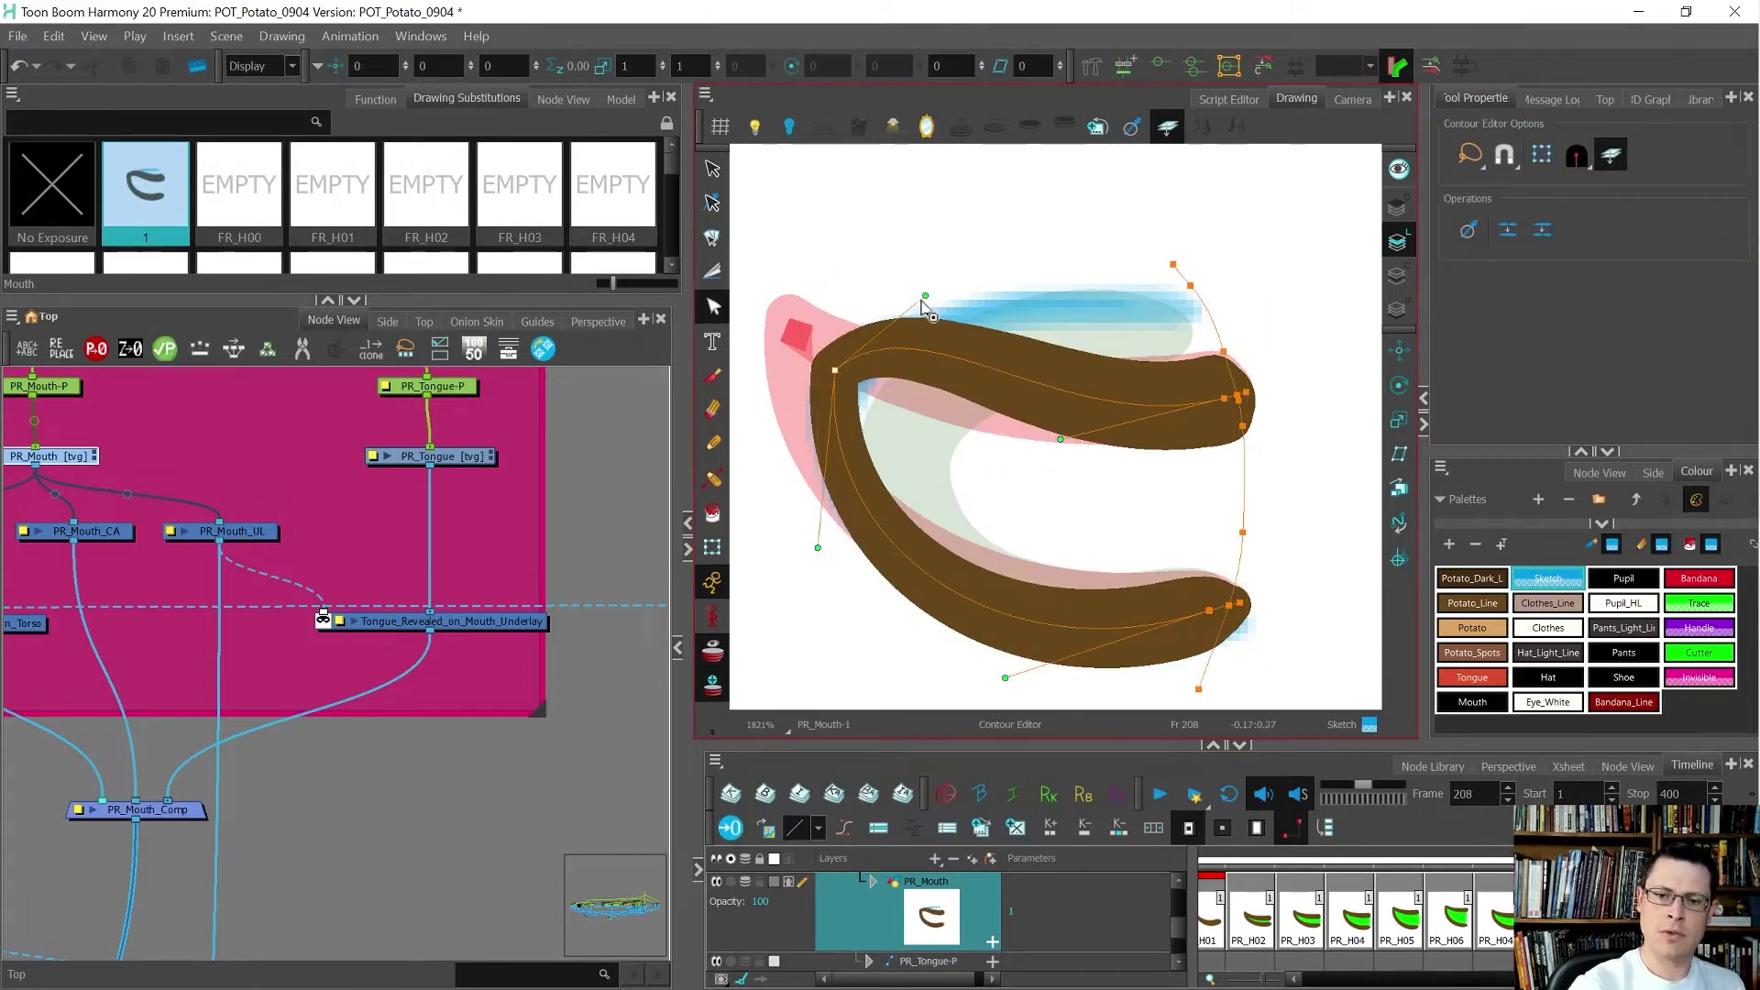
pyautogui.moveTo(932, 306); pyautogui.dragTo(929, 310)
# - Delete the invisible closing stroke across the mouth's open end
pyautogui.click(1287, 478)
pyautogui.hotkey('alt', 's')
pyautogui.moveTo(1288, 478); pyautogui.dragTo(1178, 527)
pyautogui.press('Delete')
# - Limit the Contour Editor to the current art layer and reshape the upper lip to follow the blue sketch
pyautogui.hotkey('alt', 'q')
pyautogui.click(1229, 412)
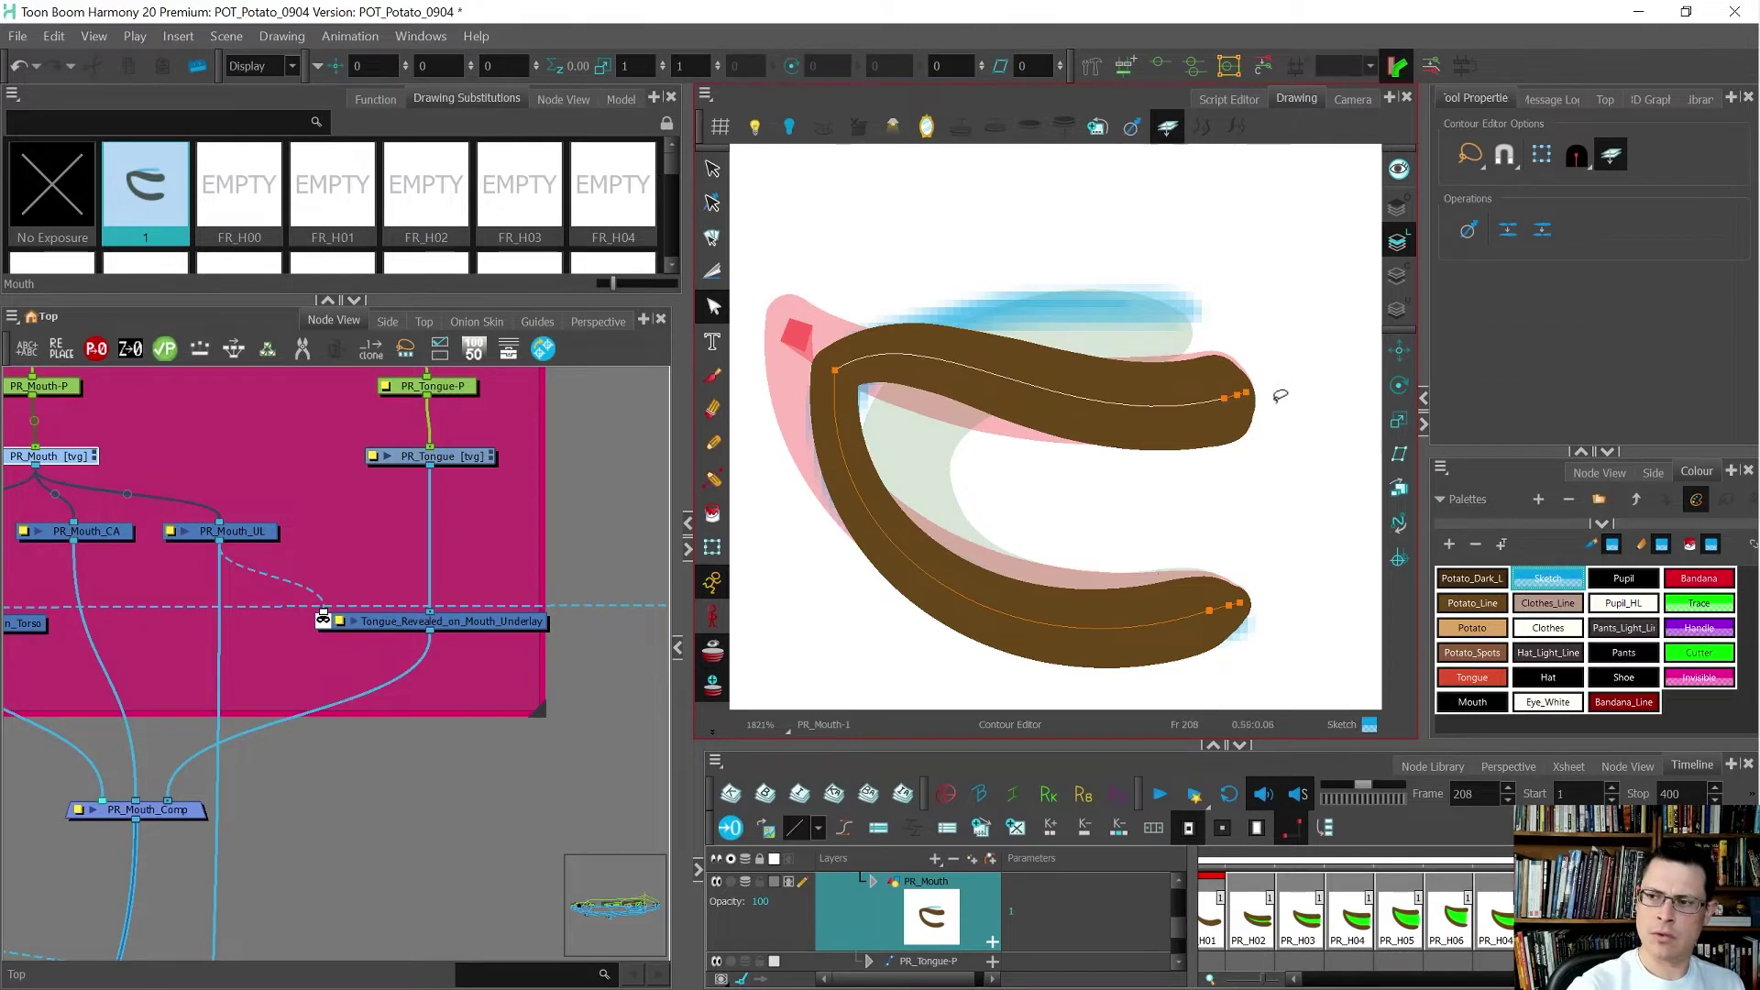
pyautogui.click(1610, 156)
pyautogui.click(1244, 446)
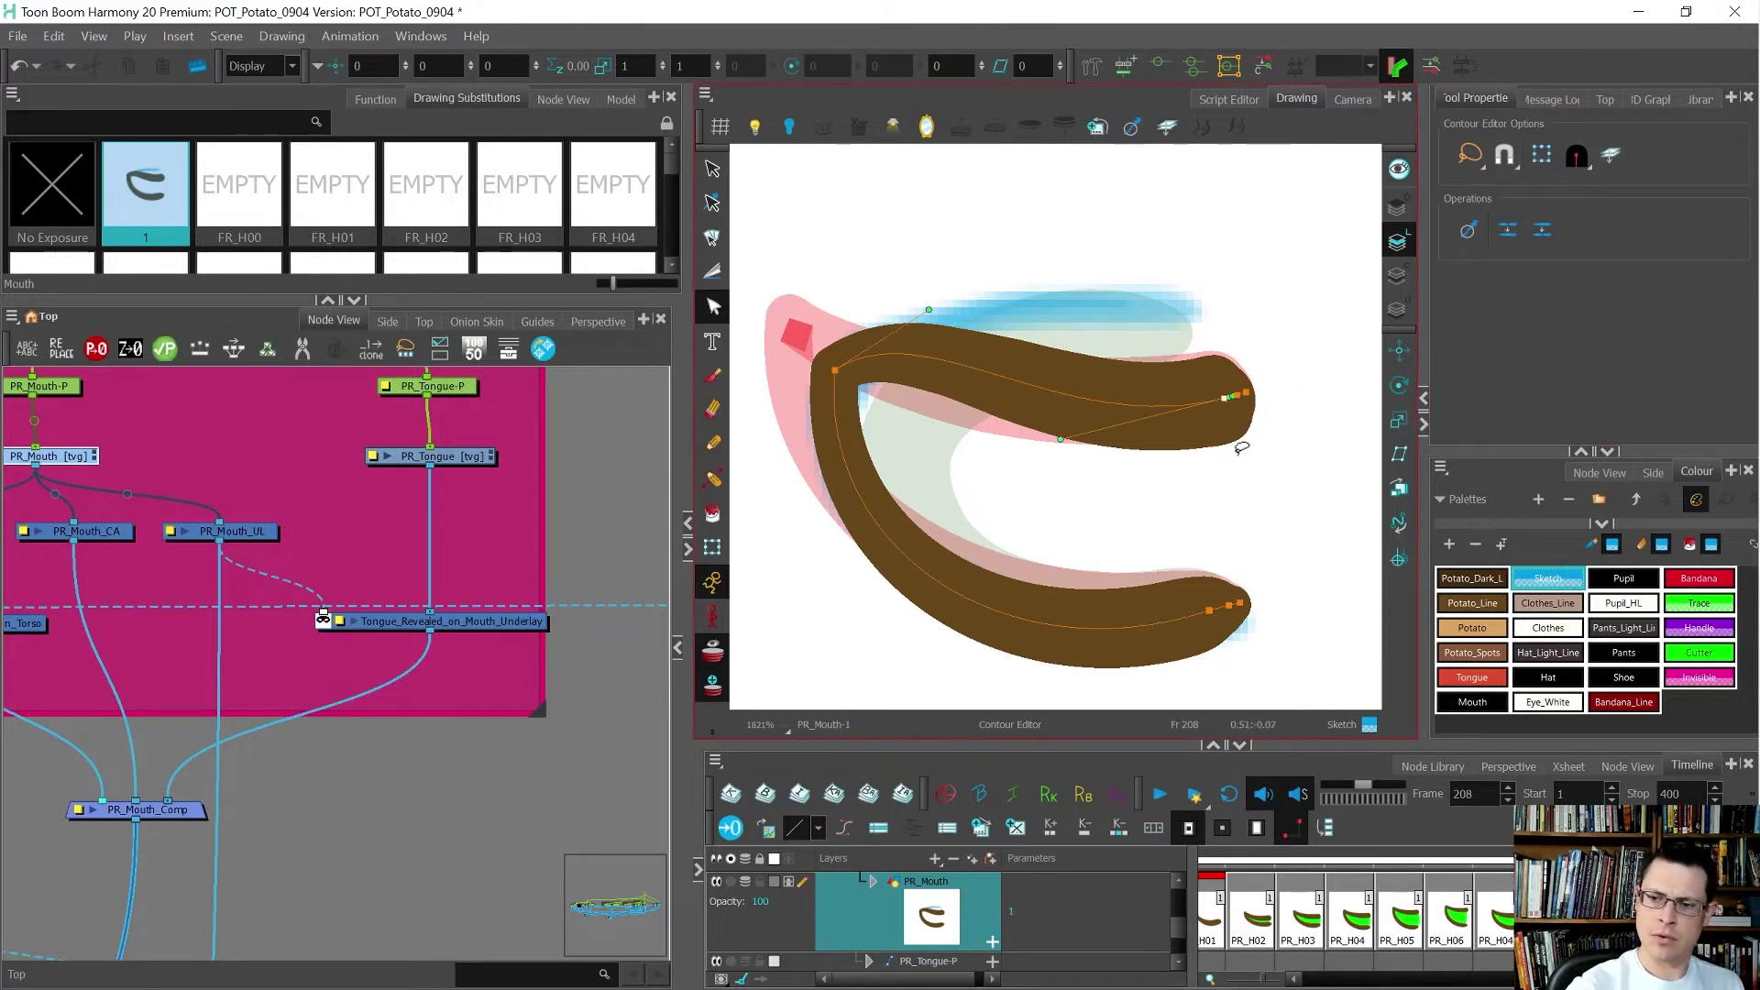
pyautogui.moveTo(1243, 381)
pyautogui.mouseDown()
pyautogui.moveTo(1240, 419)
pyautogui.moveTo(1233, 381)
pyautogui.moveTo(1183, 345)
pyautogui.mouseUp()
pyautogui.moveTo(928, 310); pyautogui.dragTo(865, 325)
pyautogui.moveTo(1184, 342)
pyautogui.mouseDown()
pyautogui.moveTo(1045, 310)
pyautogui.moveTo(1057, 319)
pyautogui.mouseUp()
pyautogui.moveTo(866, 326); pyautogui.dragTo(869, 347)
# - Shorten the lower lip's end and adjust its curve handles to match the onion-skinned mouths
pyautogui.click(1233, 614)
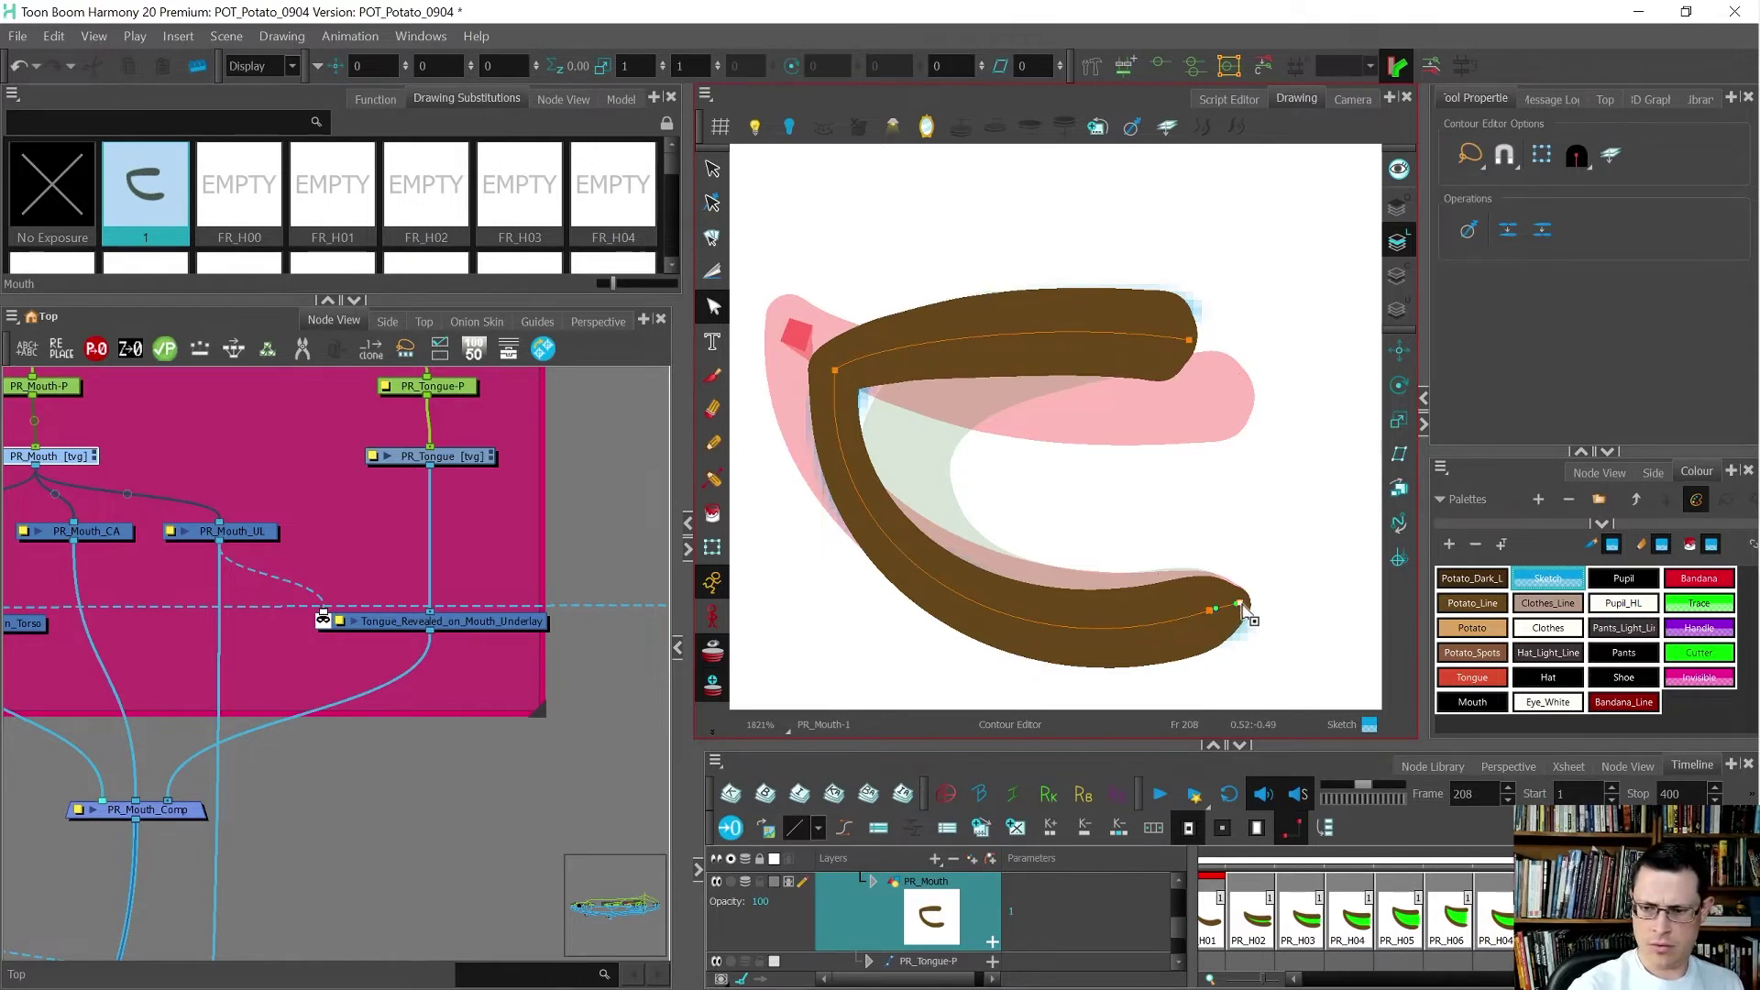
pyautogui.moveTo(1244, 607); pyautogui.dragTo(1212, 615)
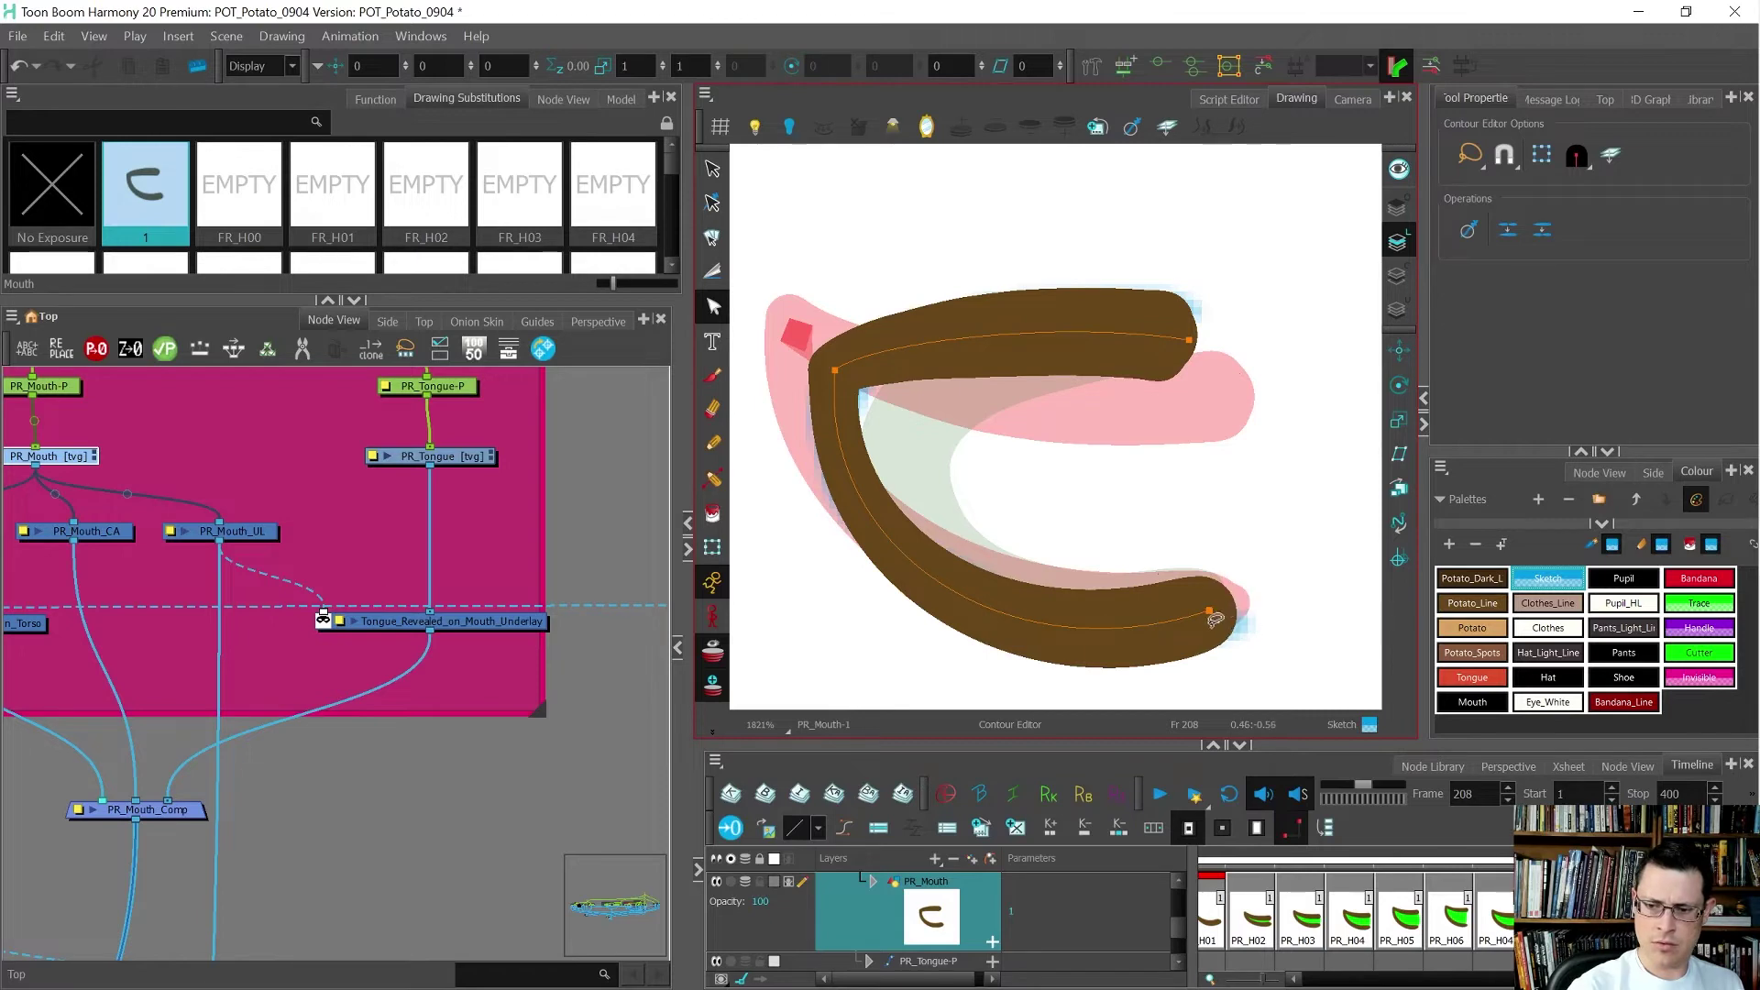
pyautogui.click(1210, 612)
pyautogui.moveTo(1211, 614); pyautogui.dragTo(1215, 610)
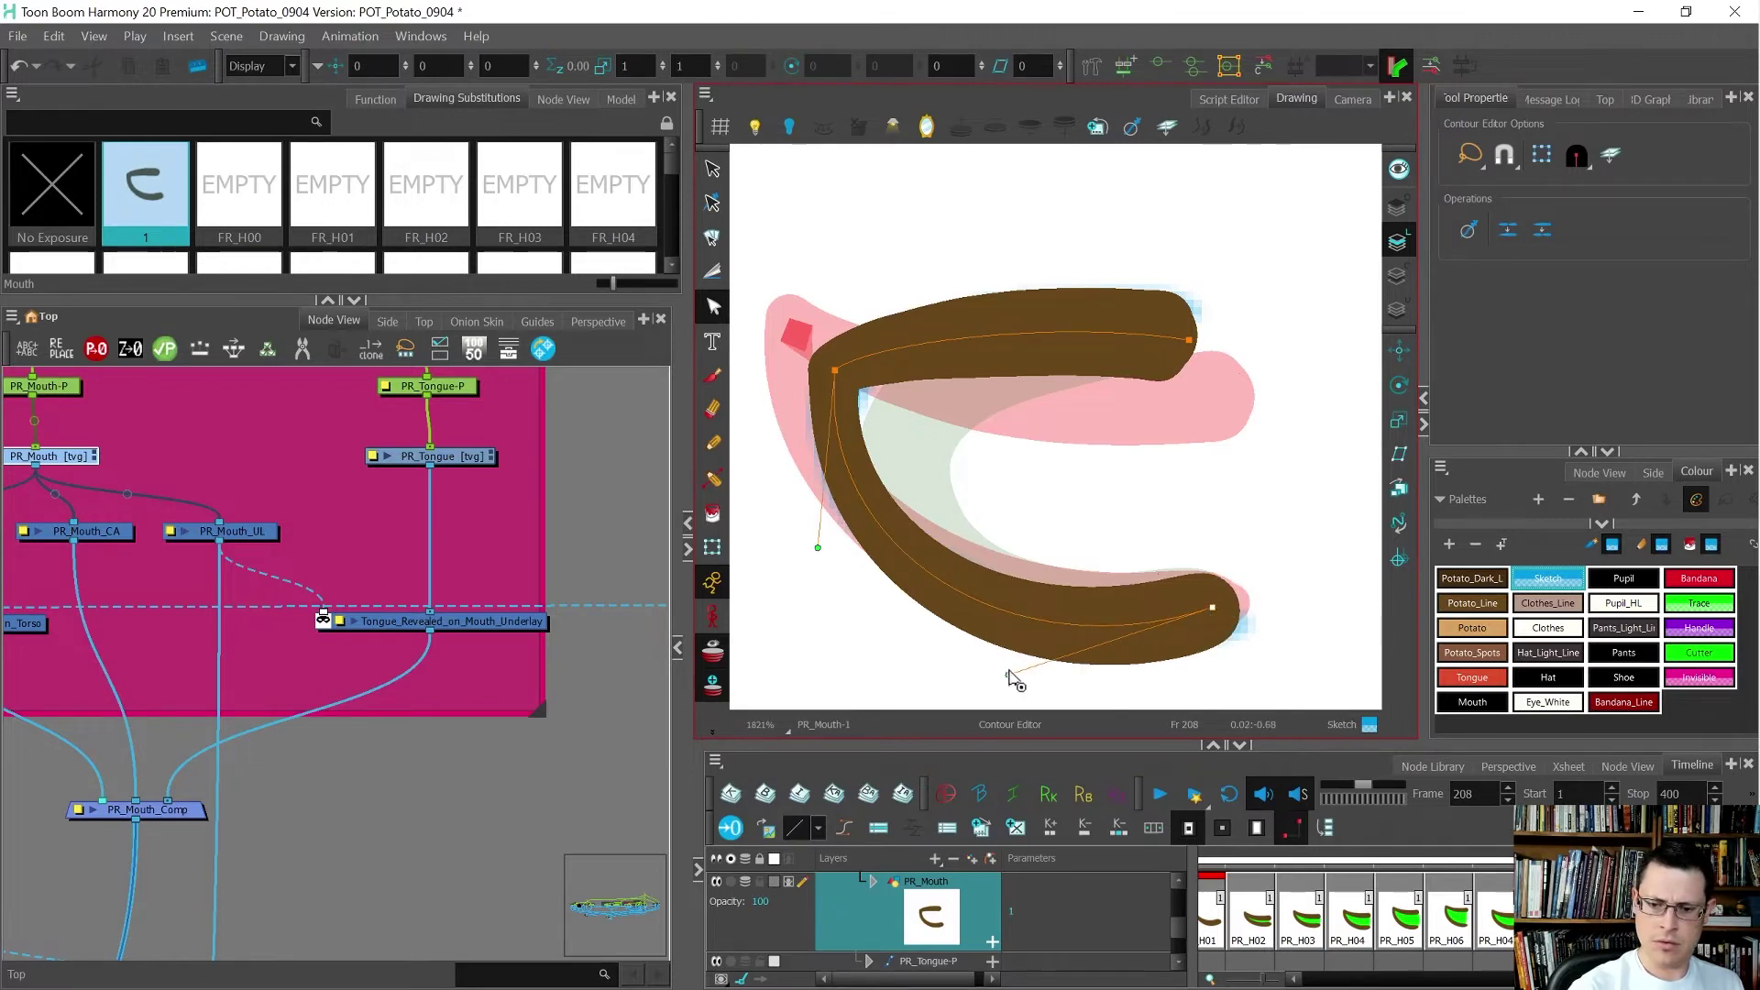
pyautogui.moveTo(1009, 676); pyautogui.dragTo(955, 662)
pyautogui.moveTo(817, 548); pyautogui.dragTo(785, 446)
# - Move the mouth corner outward and adjust its adjoining handles to flatten the upper lip
pyautogui.moveTo(835, 371); pyautogui.dragTo(871, 350)
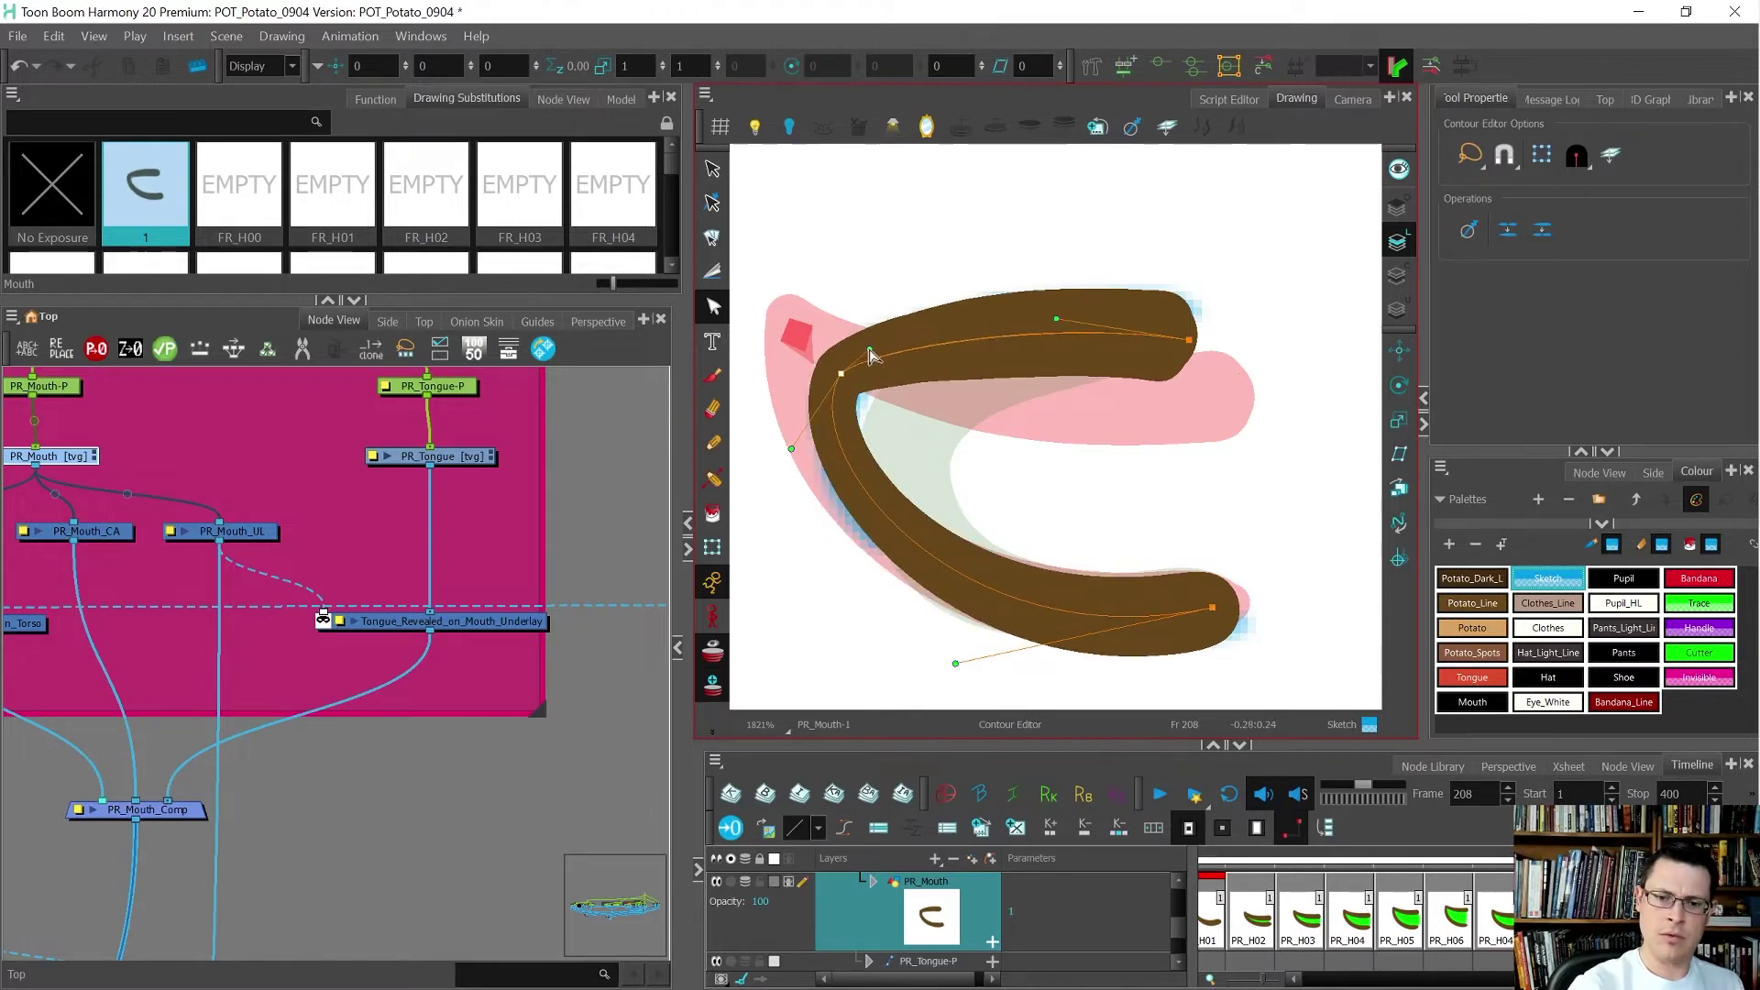
pyautogui.moveTo(791, 449); pyautogui.dragTo(833, 448)
pyautogui.moveTo(840, 374)
pyautogui.mouseDown()
pyautogui.moveTo(827, 369)
pyautogui.moveTo(879, 355)
pyautogui.moveTo(817, 355)
pyautogui.mouseUp()
pyautogui.moveTo(1060, 320); pyautogui.dragTo(1067, 334)
# - Flip between the in-between mouth and PR_H04 to compare their outlines
pyautogui.press(',')
pyautogui.press('.')
pyautogui.press('.')
pyautogui.press(',')
pyautogui.press(',')
pyautogui.press('.')
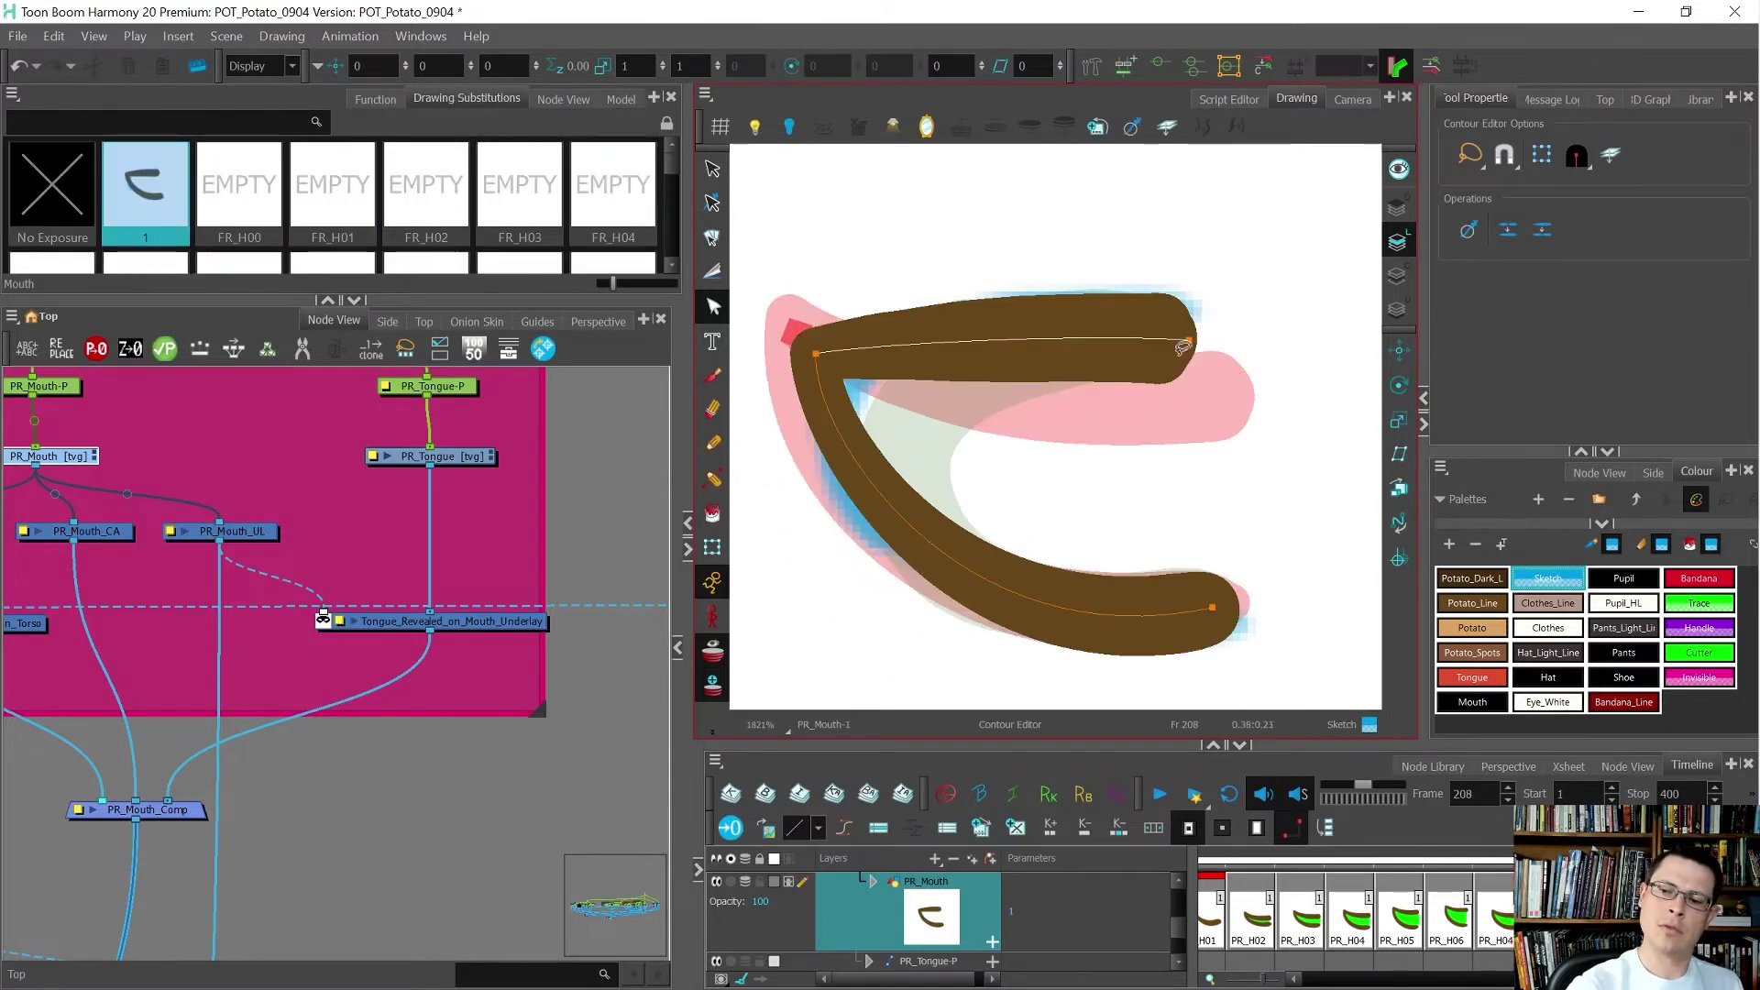
pyautogui.press(',')
pyautogui.press('.')
pyautogui.press('.')
pyautogui.press(',')
pyautogui.press(',')
pyautogui.press('.')
# - Lower the upper lip's open end and fine-tune its curve handles, checking it against PR_H04
pyautogui.moveTo(1174, 364); pyautogui.dragTo(1177, 382)
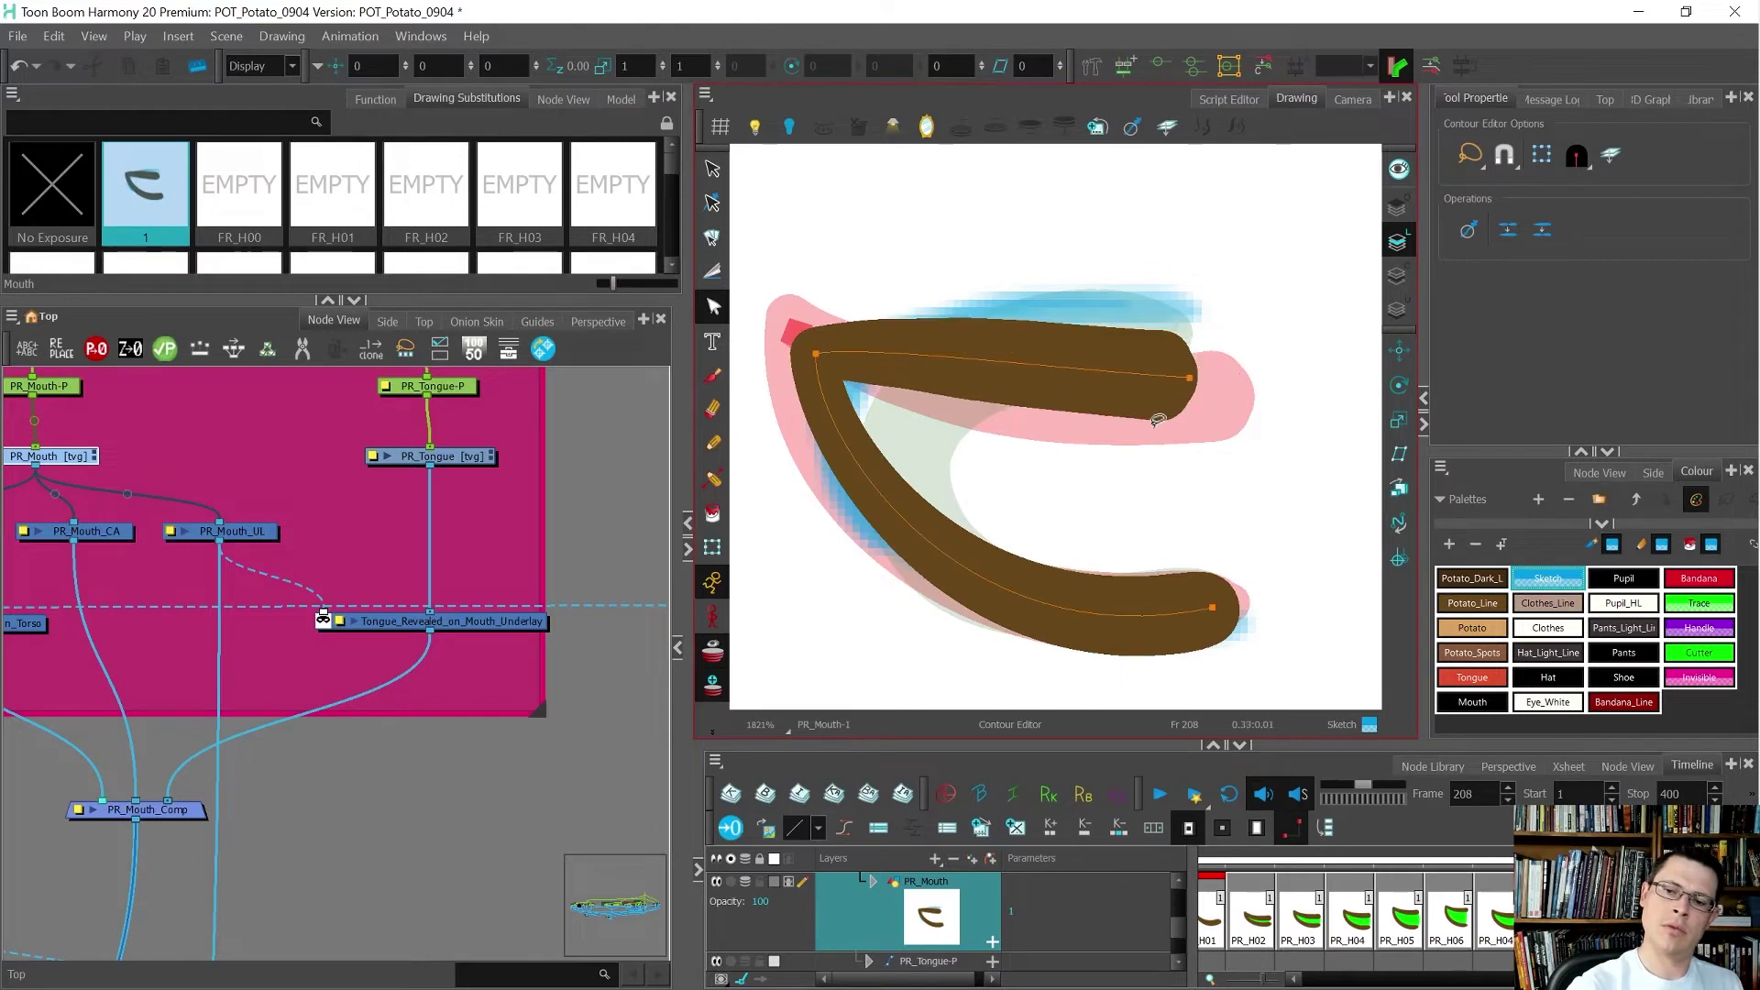
pyautogui.press(',')
pyautogui.press('.')
pyautogui.press('.')
pyautogui.press(',')
pyautogui.press('.')
pyautogui.press(',')
pyautogui.click(1188, 382)
pyautogui.moveTo(1070, 370); pyautogui.dragTo(1080, 365)
pyautogui.moveTo(873, 345); pyautogui.dragTo(878, 357)
# - Remove the blue Sketch strokes from the in-between mouth drawing
pyautogui.hotkey('alt', 's')
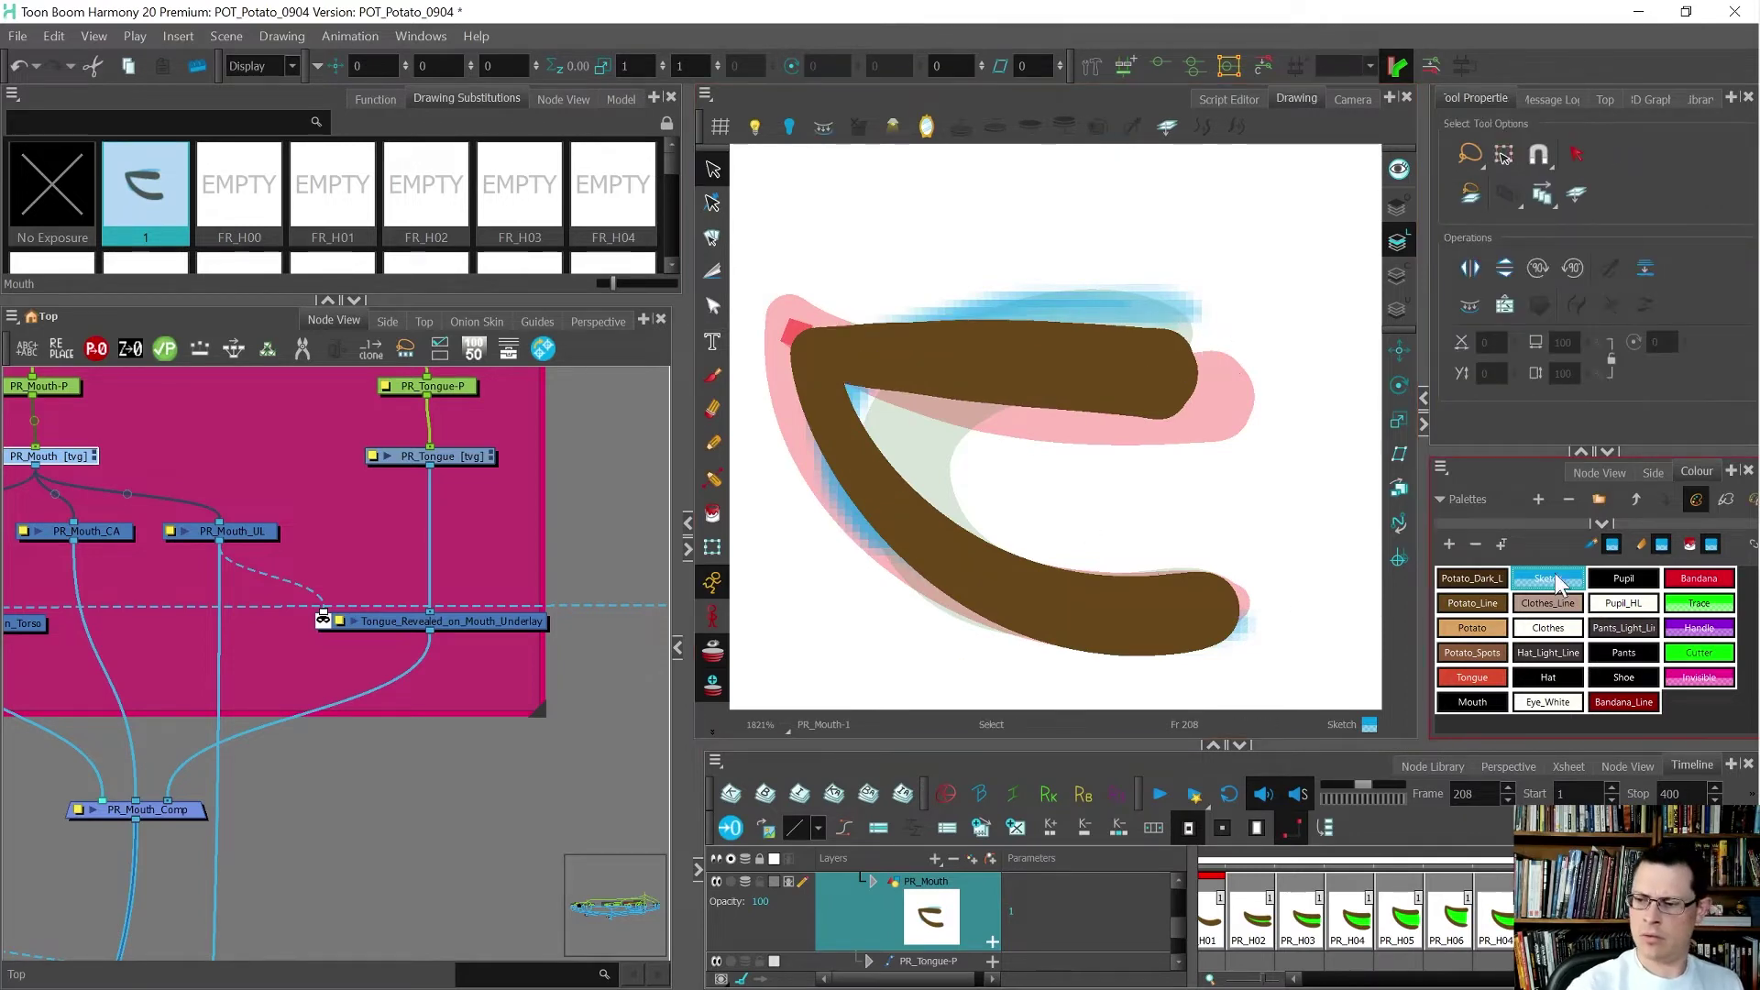
pyautogui.hotkey('ctrl', 'a')
pyautogui.press('Escape')
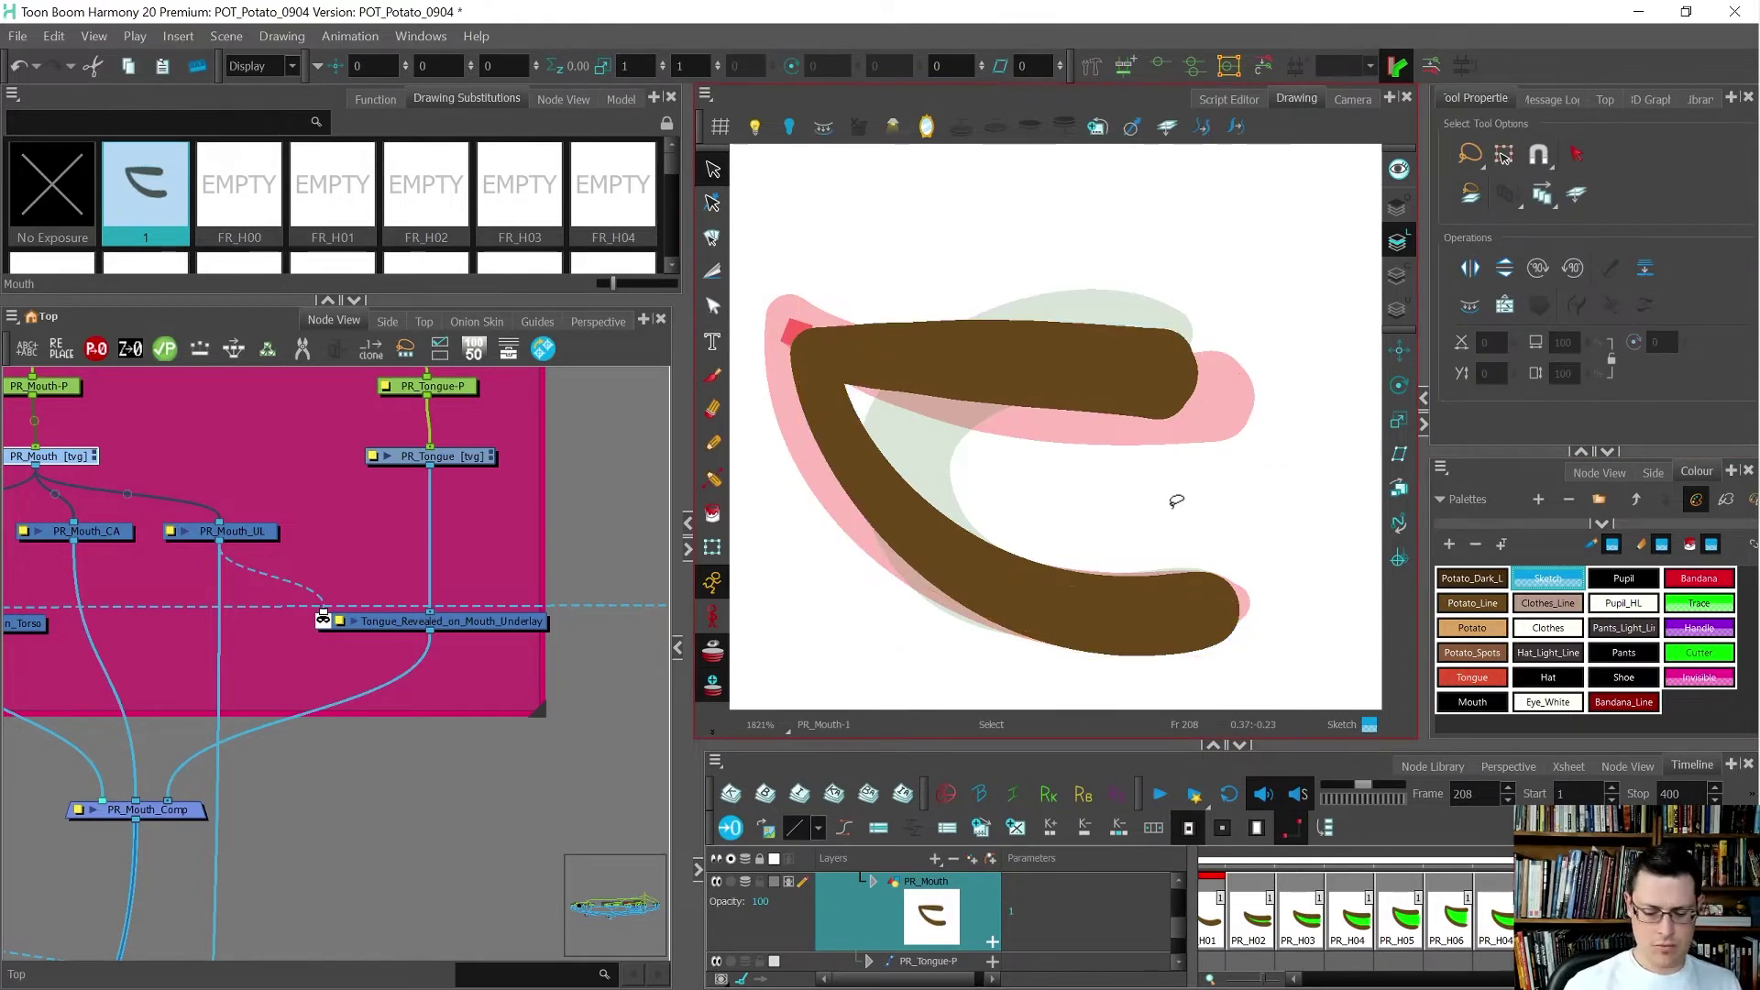
# - Compare the cleaned in-between mouth with its neighbours in the drawing view and on the face in the camera view
pyautogui.press('.')
pyautogui.press(',')
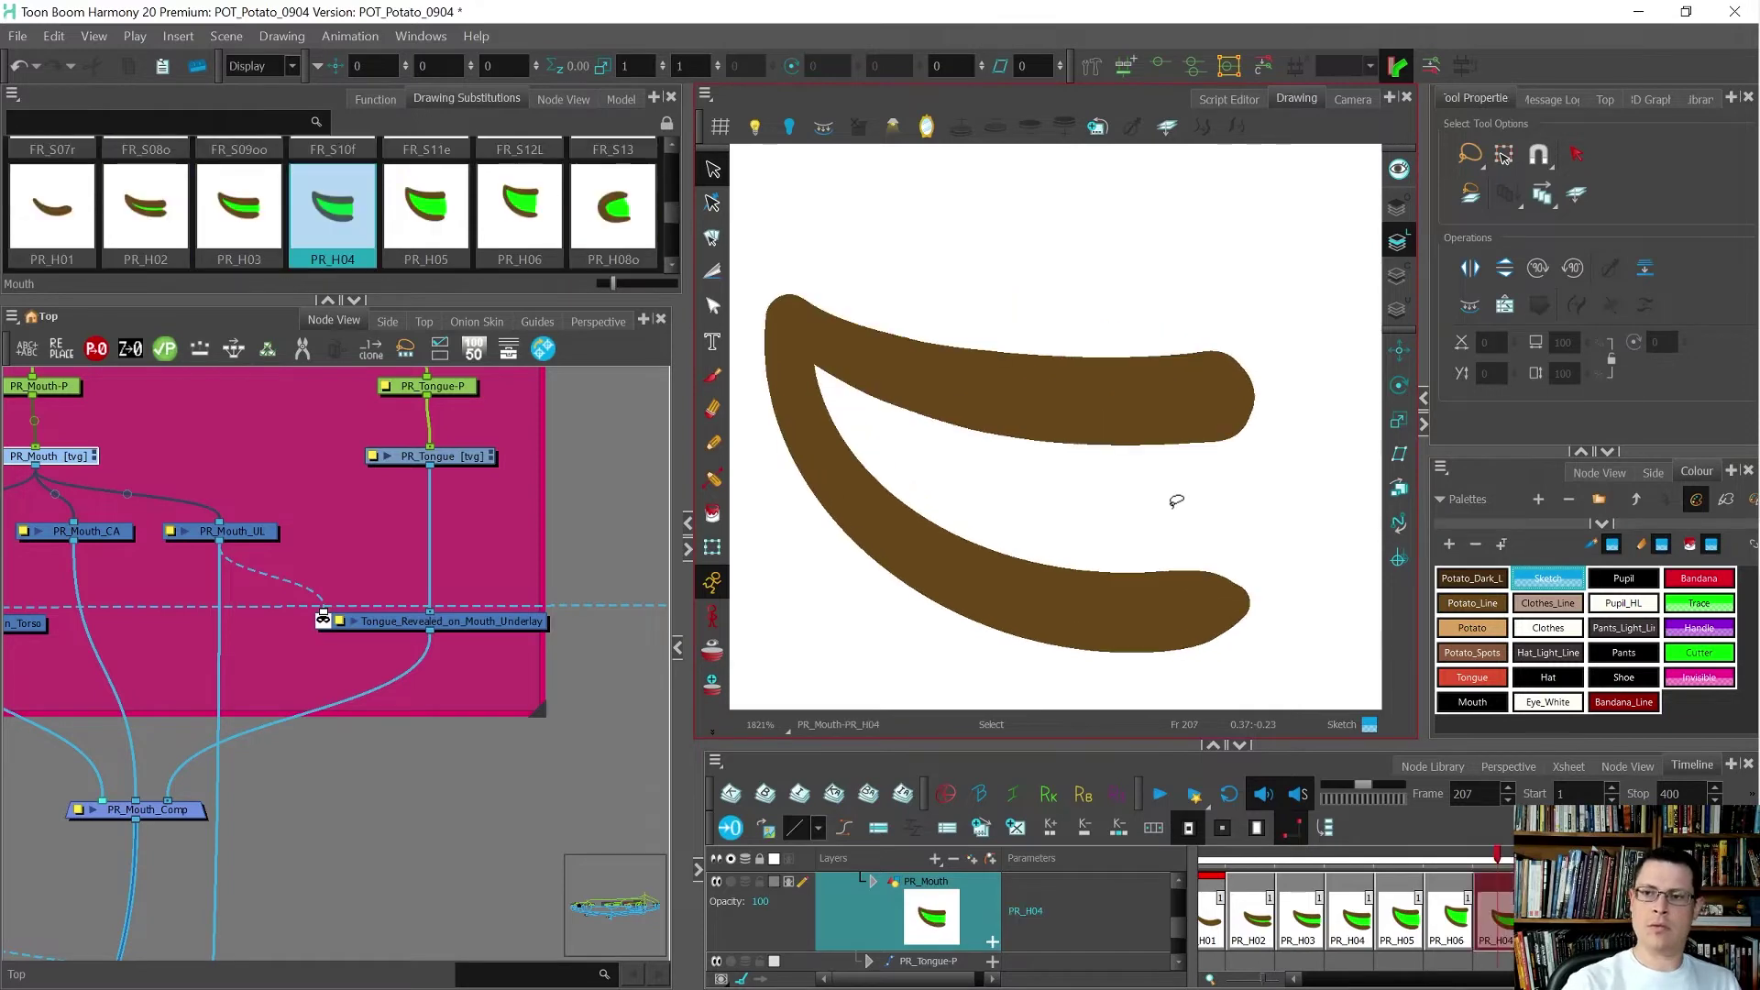
pyautogui.press(',')
pyautogui.click(1353, 99)
pyautogui.press('.')
pyautogui.press(',')
pyautogui.press('.')
# - Adjust the upper lip's curve handle near the mouth corner on the in-between mouth and lower the lip's open end slightly
pyautogui.hotkey('alt', 'q')
pyautogui.click(1144, 524)
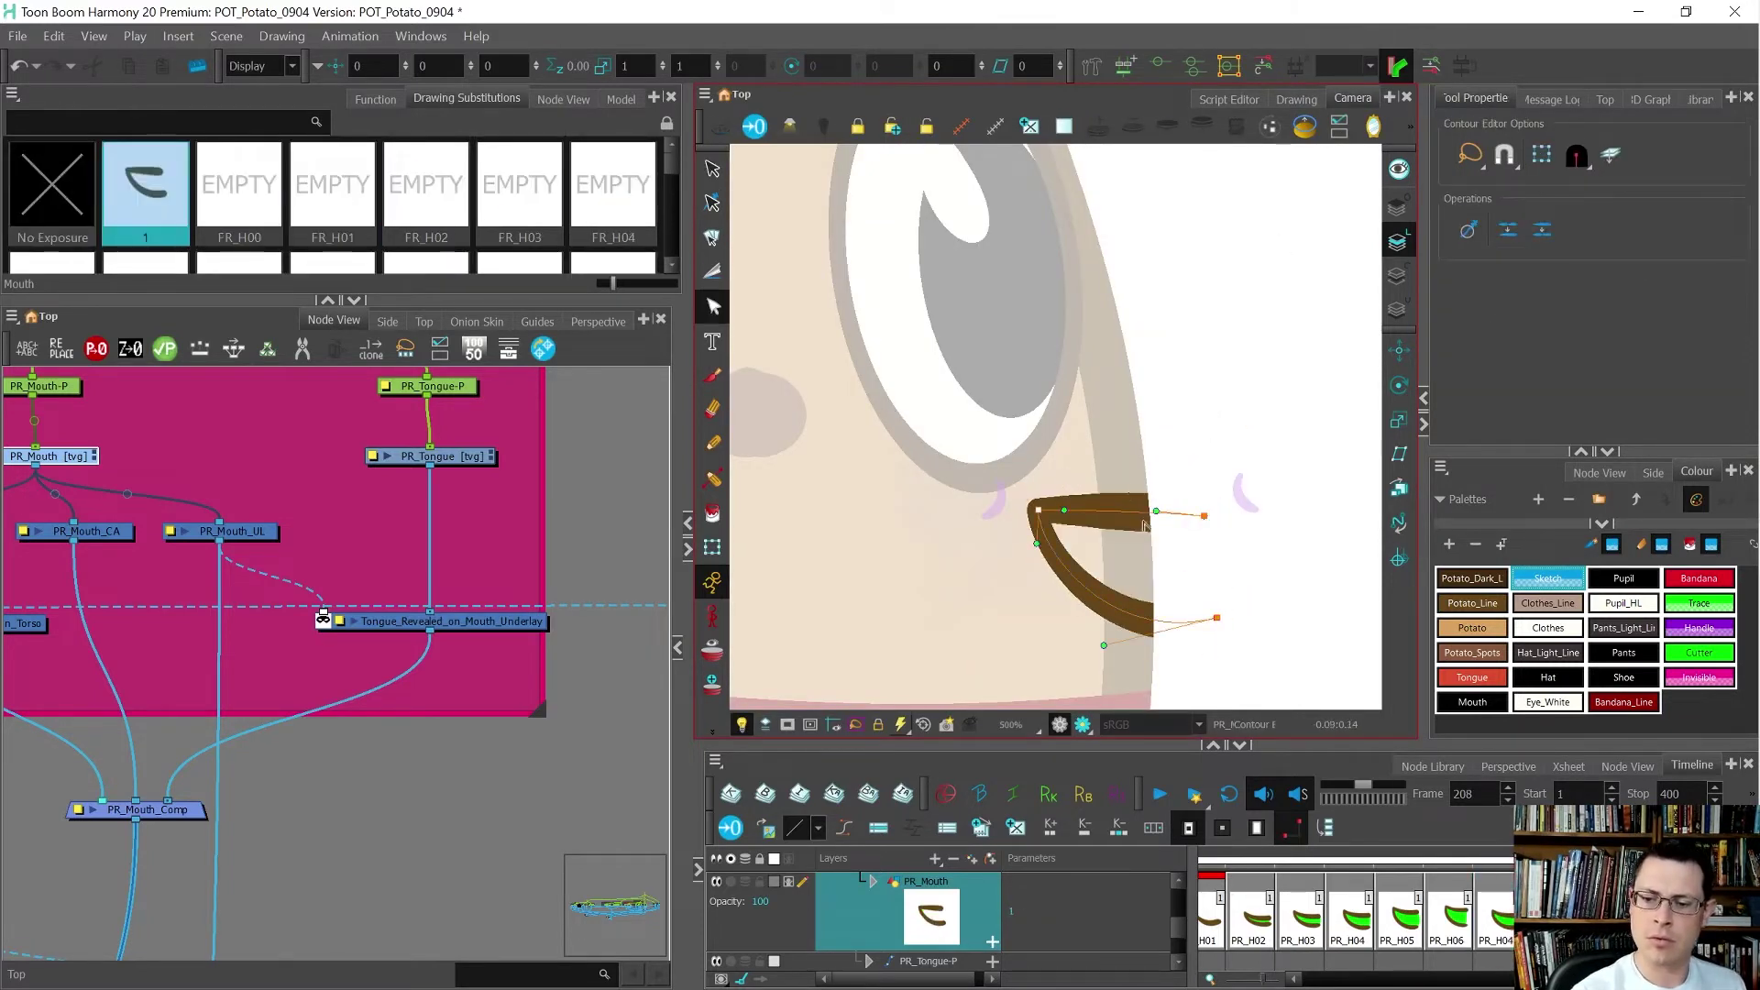
pyautogui.moveTo(1074, 520); pyautogui.dragTo(1084, 526)
pyautogui.press(',')
pyautogui.press('.')
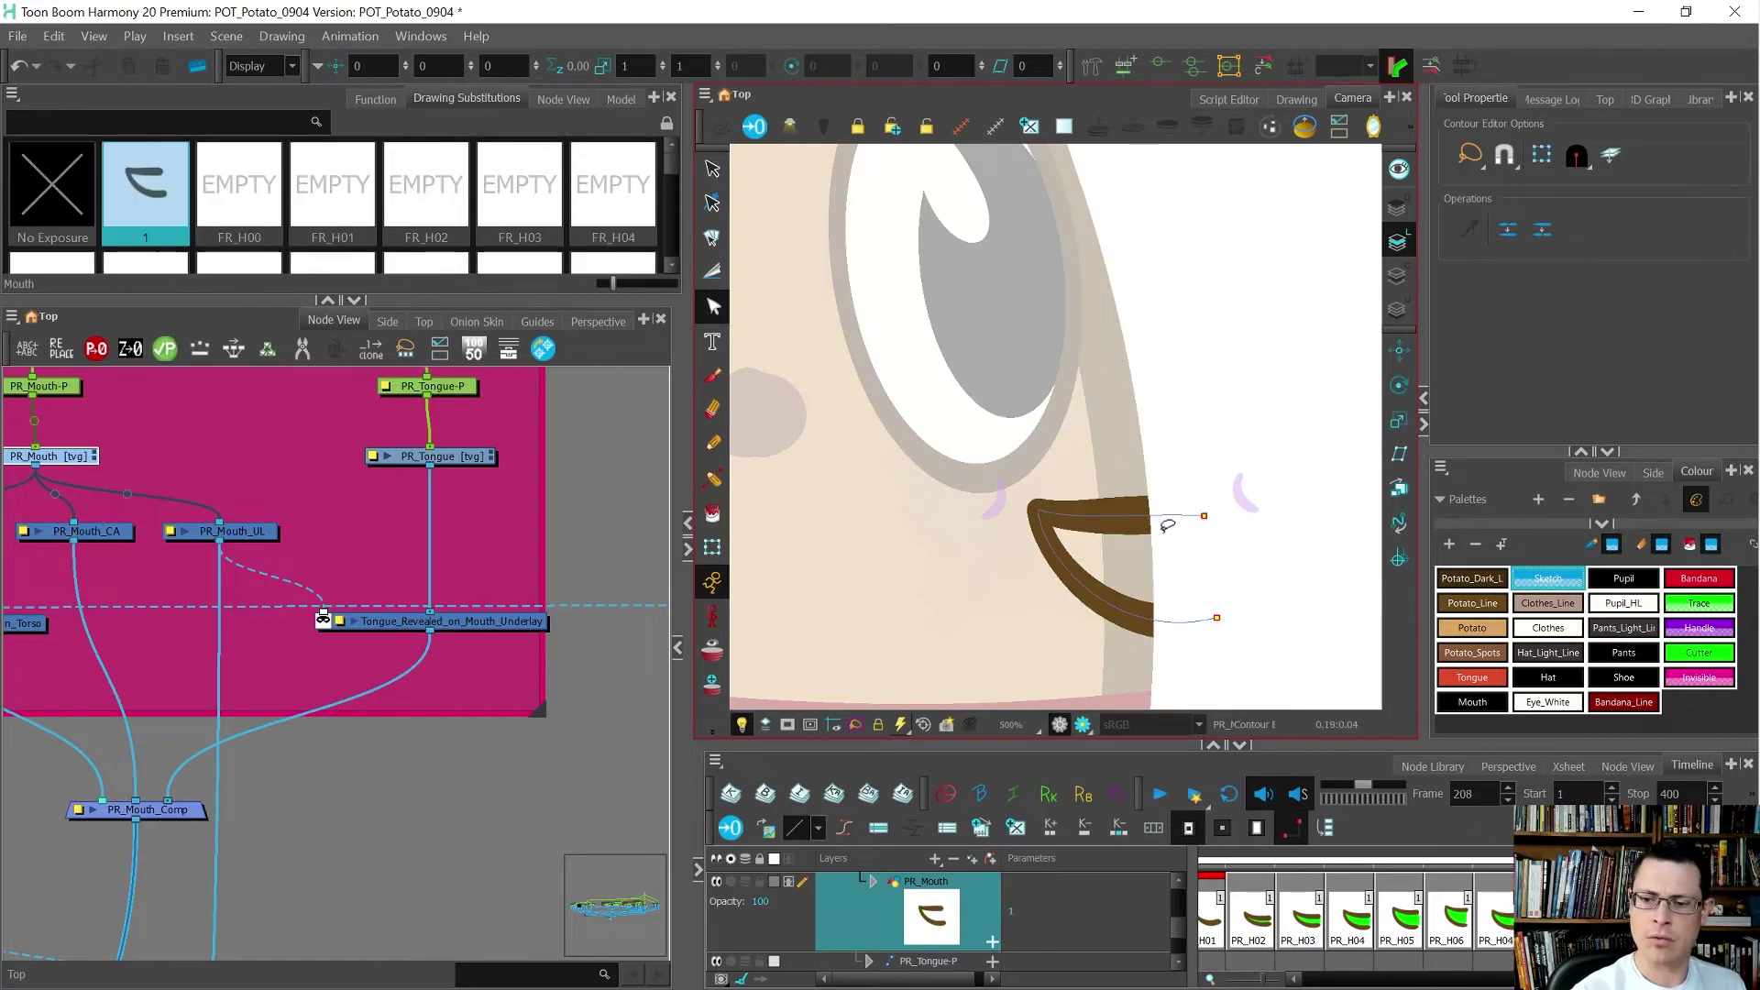
pyautogui.moveTo(1254, 514)
pyautogui.mouseDown()
pyautogui.moveTo(1249, 500)
pyautogui.moveTo(1206, 522)
pyautogui.mouseUp()
# - Flip between the in-between mouth and its neighbouring drawings on the face to compare the lip shapes
pyautogui.press('.')
pyautogui.press(',')
pyautogui.press('.')
pyautogui.press(',')
pyautogui.press('.')
pyautogui.press(',')
pyautogui.press('.')
pyautogui.press(',')
pyautogui.press('.')
pyautogui.press(',')
pyautogui.press('.')
pyautogui.press(',')
pyautogui.press(',')
pyautogui.press('.')
pyautogui.press(',')
pyautogui.press('.')
pyautogui.press(',')
pyautogui.press('.')
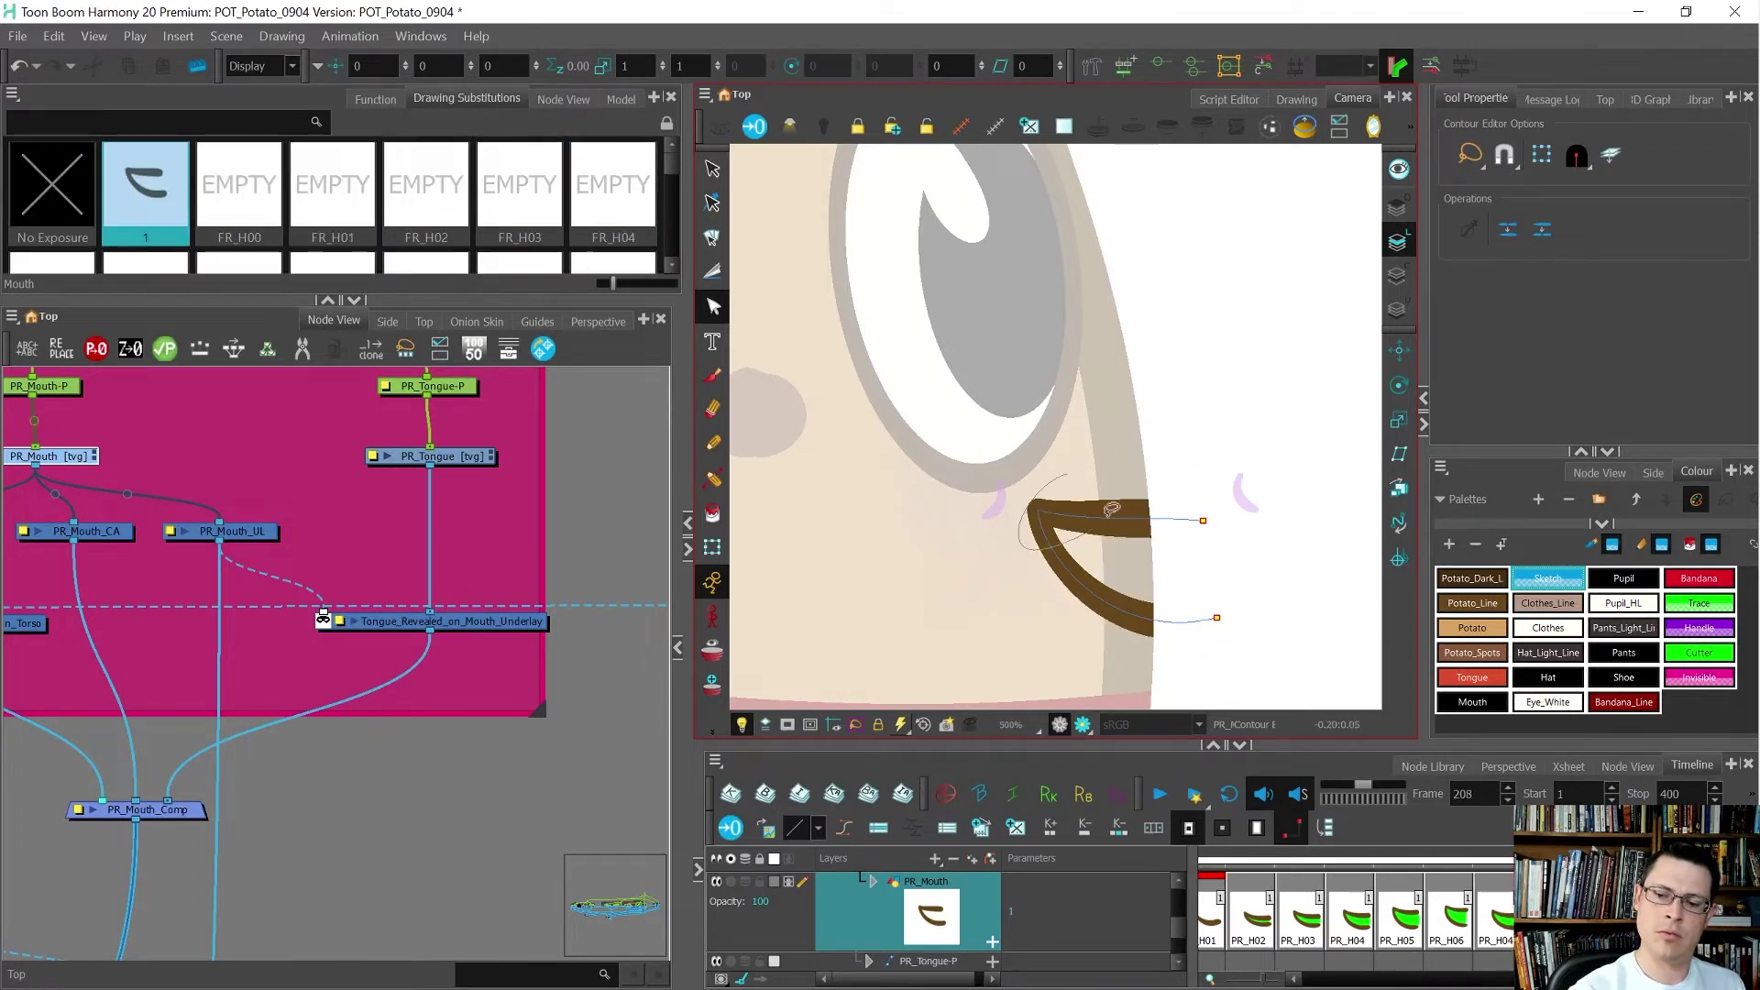
pyautogui.press(',')
pyautogui.press('.')
pyautogui.press('.')
pyautogui.press(',')
pyautogui.press(',')
pyautogui.press('.')
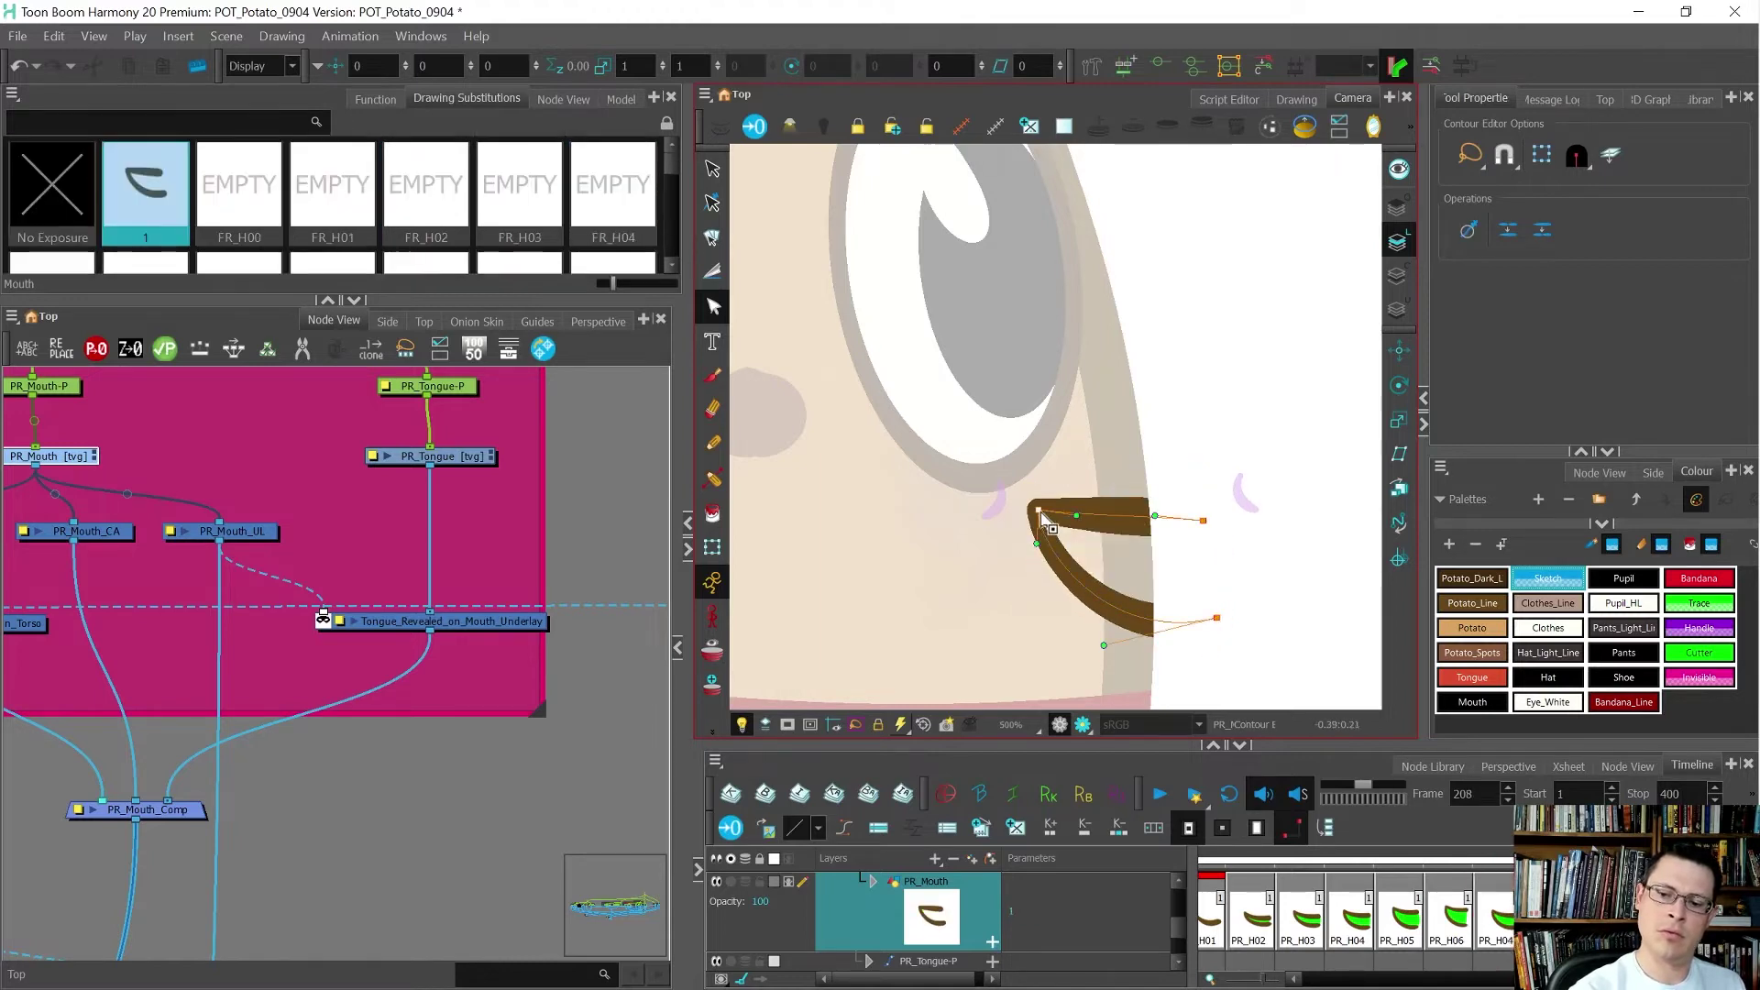
# - Lower the in-between mouth's corner point slightly and check it against PR_H04
pyautogui.press(',')
pyautogui.moveTo(1039, 514); pyautogui.dragTo(1024, 525)
pyautogui.press('.')
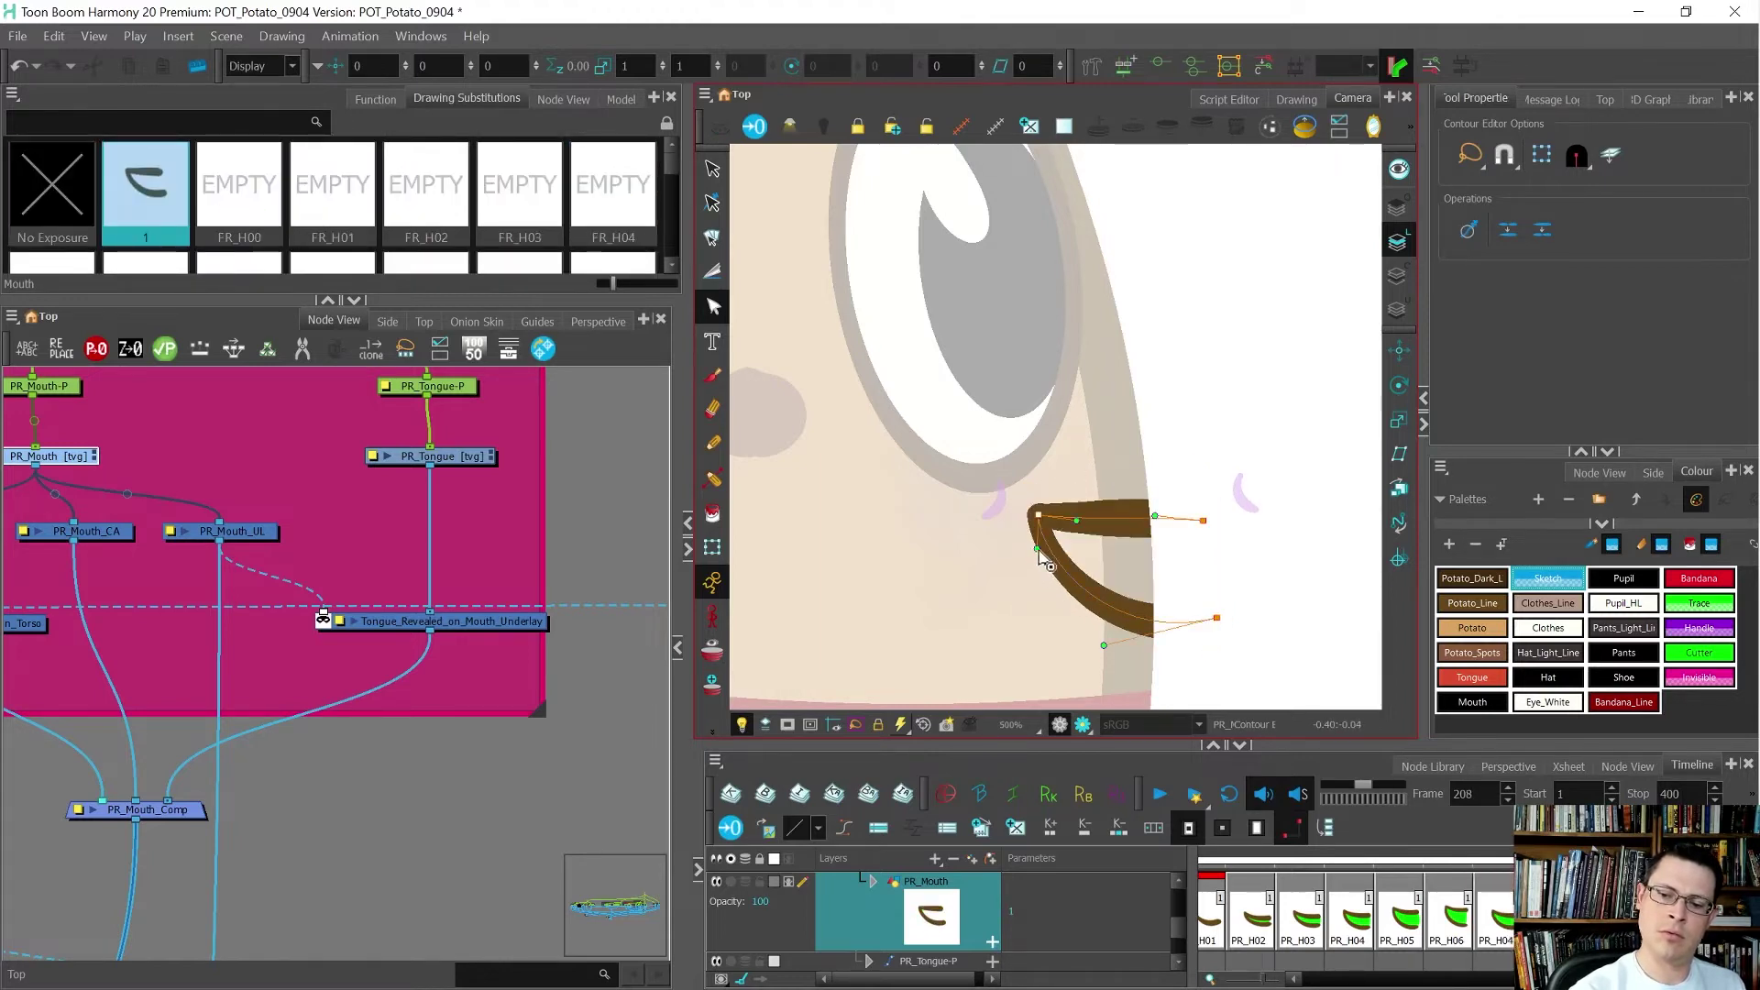
pyautogui.press(',')
pyautogui.press('.')
pyautogui.press(',')
pyautogui.press('.')
pyautogui.press(',')
pyautogui.press('.')
pyautogui.press(',')
pyautogui.press('.')
pyautogui.press(',')
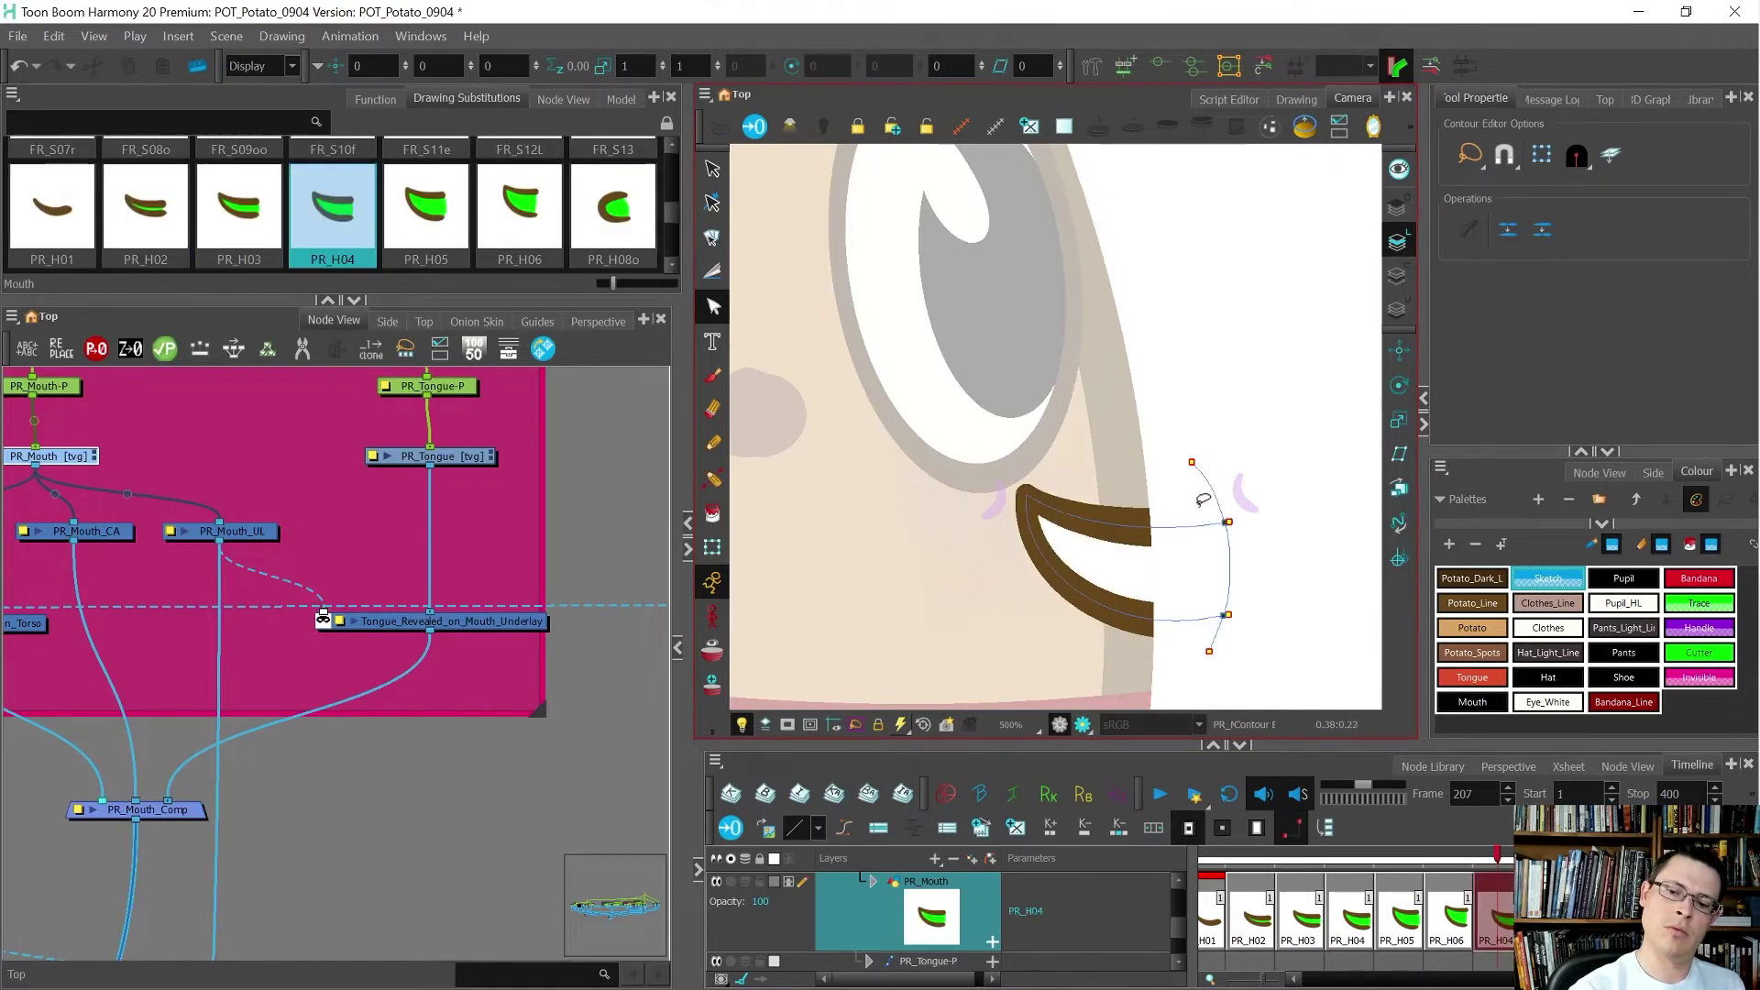
# - Raise the upper lip's open end slightly and compare the drawing with its neighbouring mouths
pyautogui.press('.')
pyautogui.moveTo(1211, 526); pyautogui.dragTo(1159, 526)
pyautogui.press(',')
pyautogui.press('.')
pyautogui.press('.')
pyautogui.press(',')
pyautogui.press(',')
pyautogui.press('.')
pyautogui.press('.')
pyautogui.press(',')
pyautogui.press(',')
pyautogui.press('.')
pyautogui.press(',')
pyautogui.press('.')
# - Close the mouth's open side with a curved stroke between the lips and fill the interior
pyautogui.hotkey('alt', 'v')
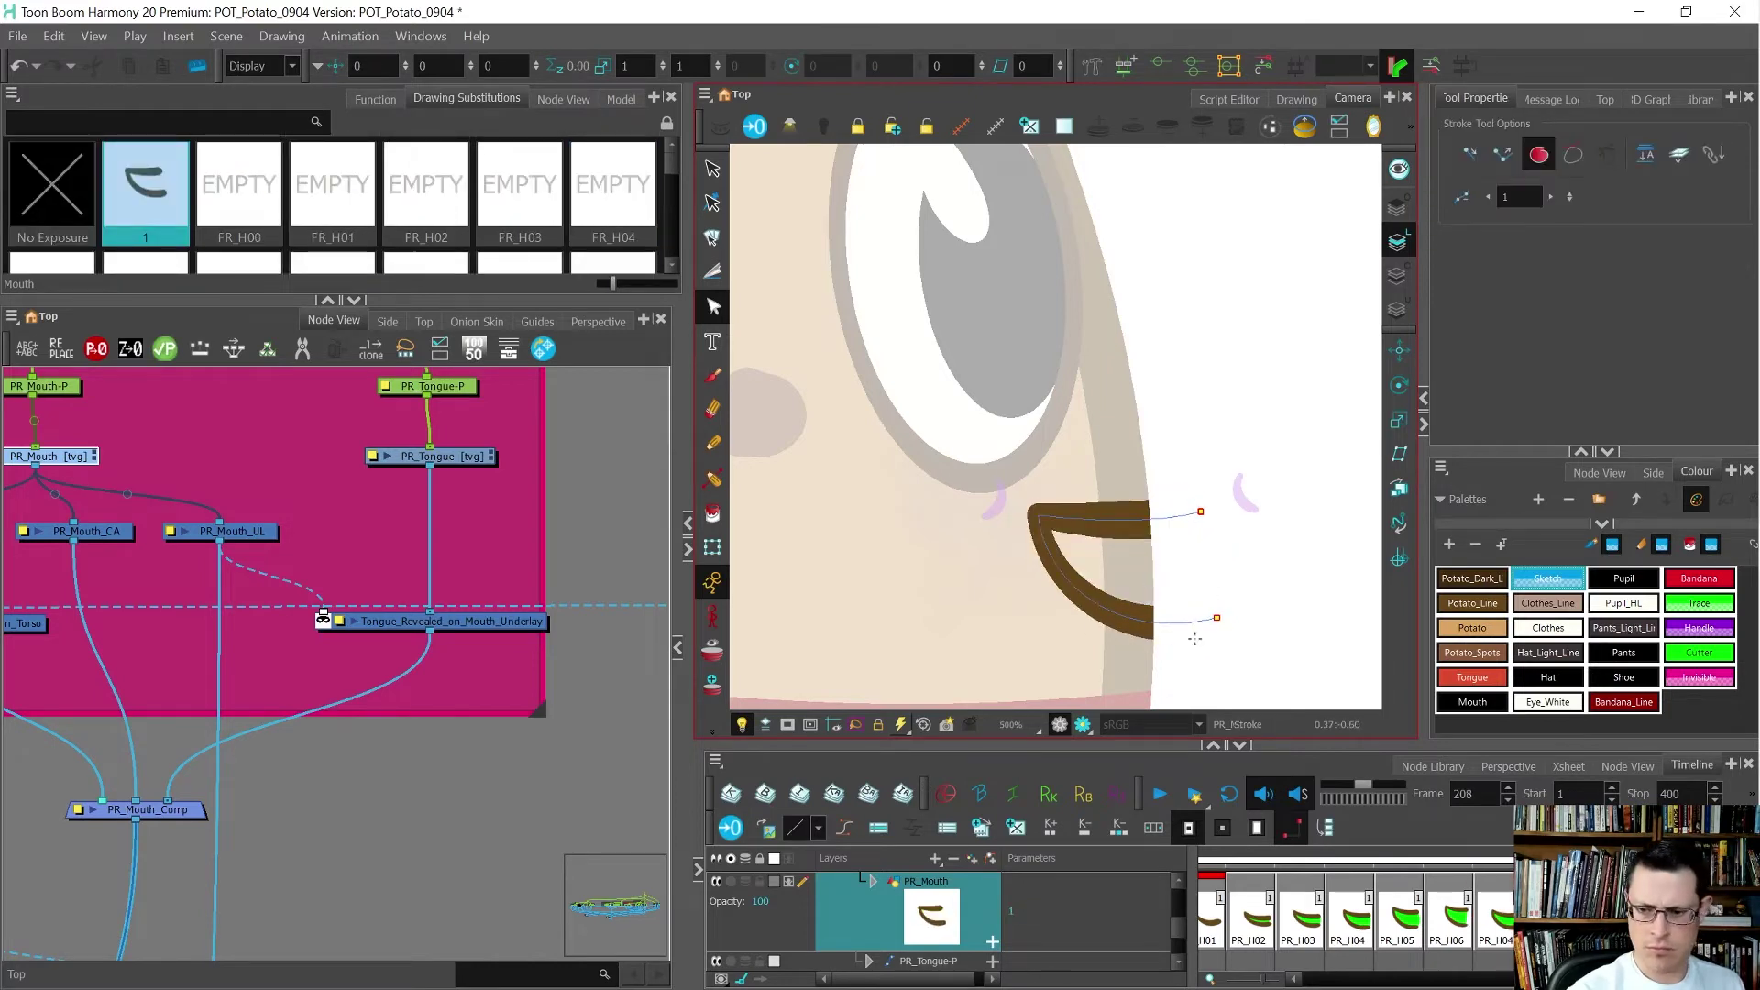
pyautogui.moveTo(1192, 651); pyautogui.dragTo(1212, 595)
pyautogui.hotkey('alt', 's')
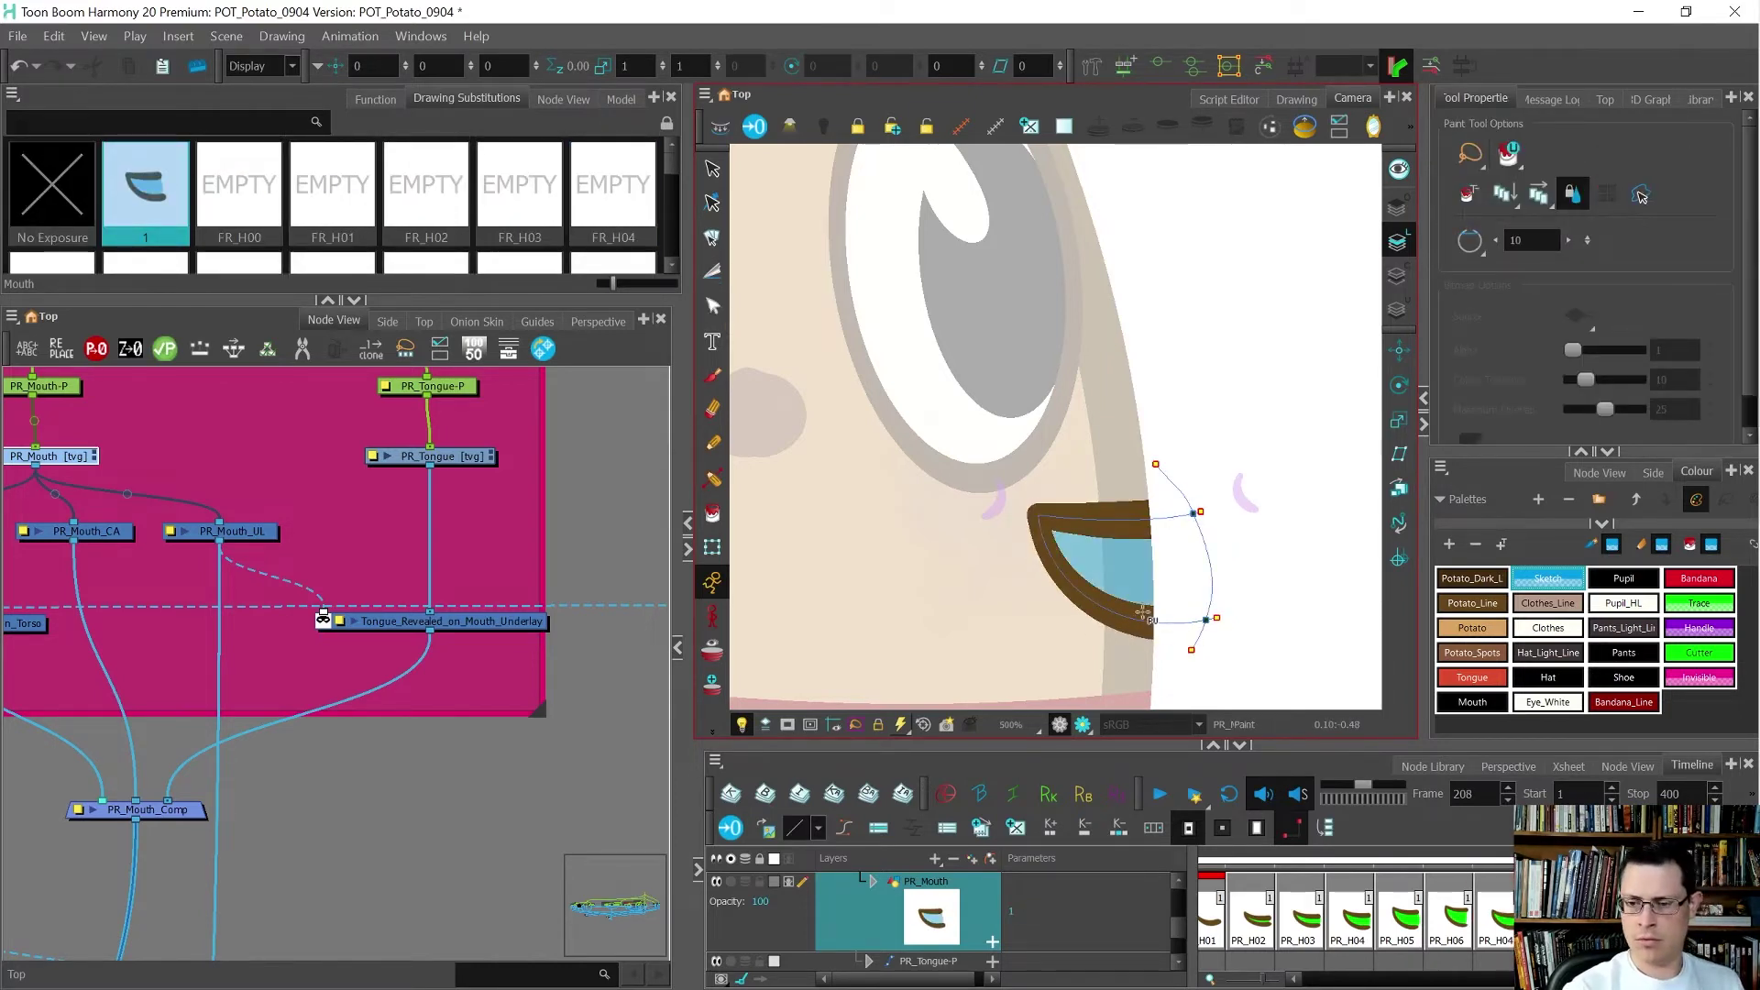
# - Recolour the in-between mouth's blue interior fill with the Cutter colour
pyautogui.click(1395, 312)
pyautogui.hotkey('ctrl', 'a')
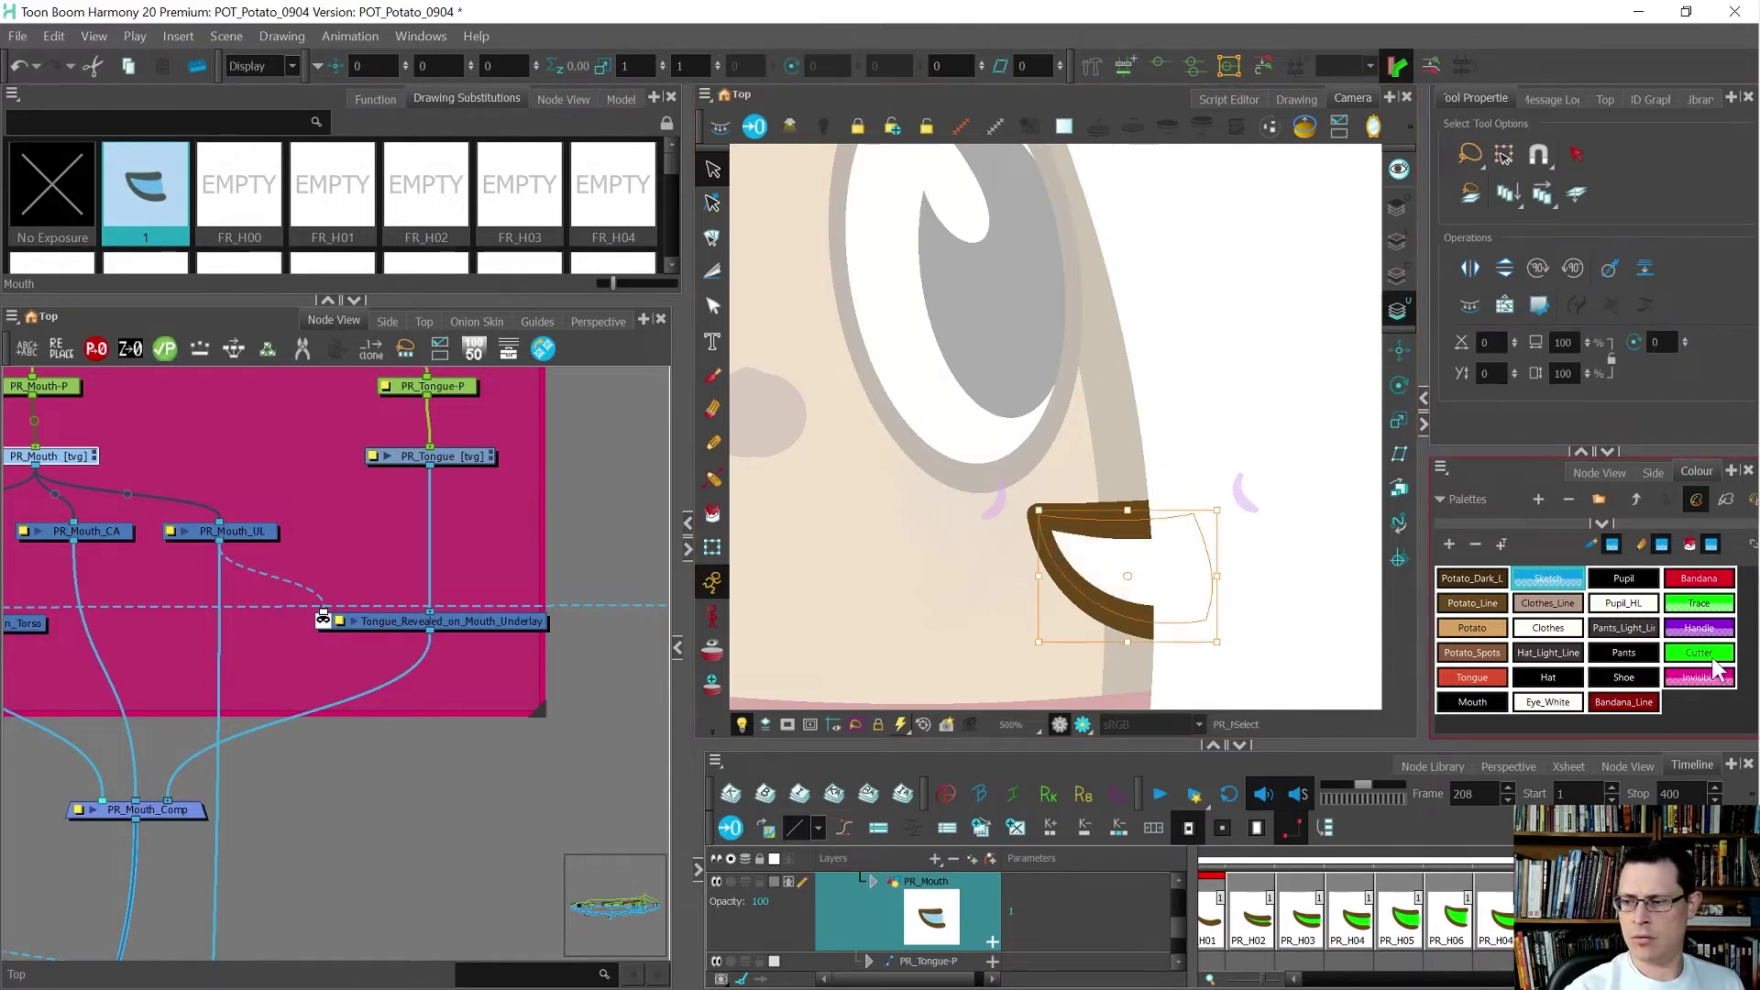
pyautogui.click(1257, 640)
pyautogui.hotkey('shift', 't')
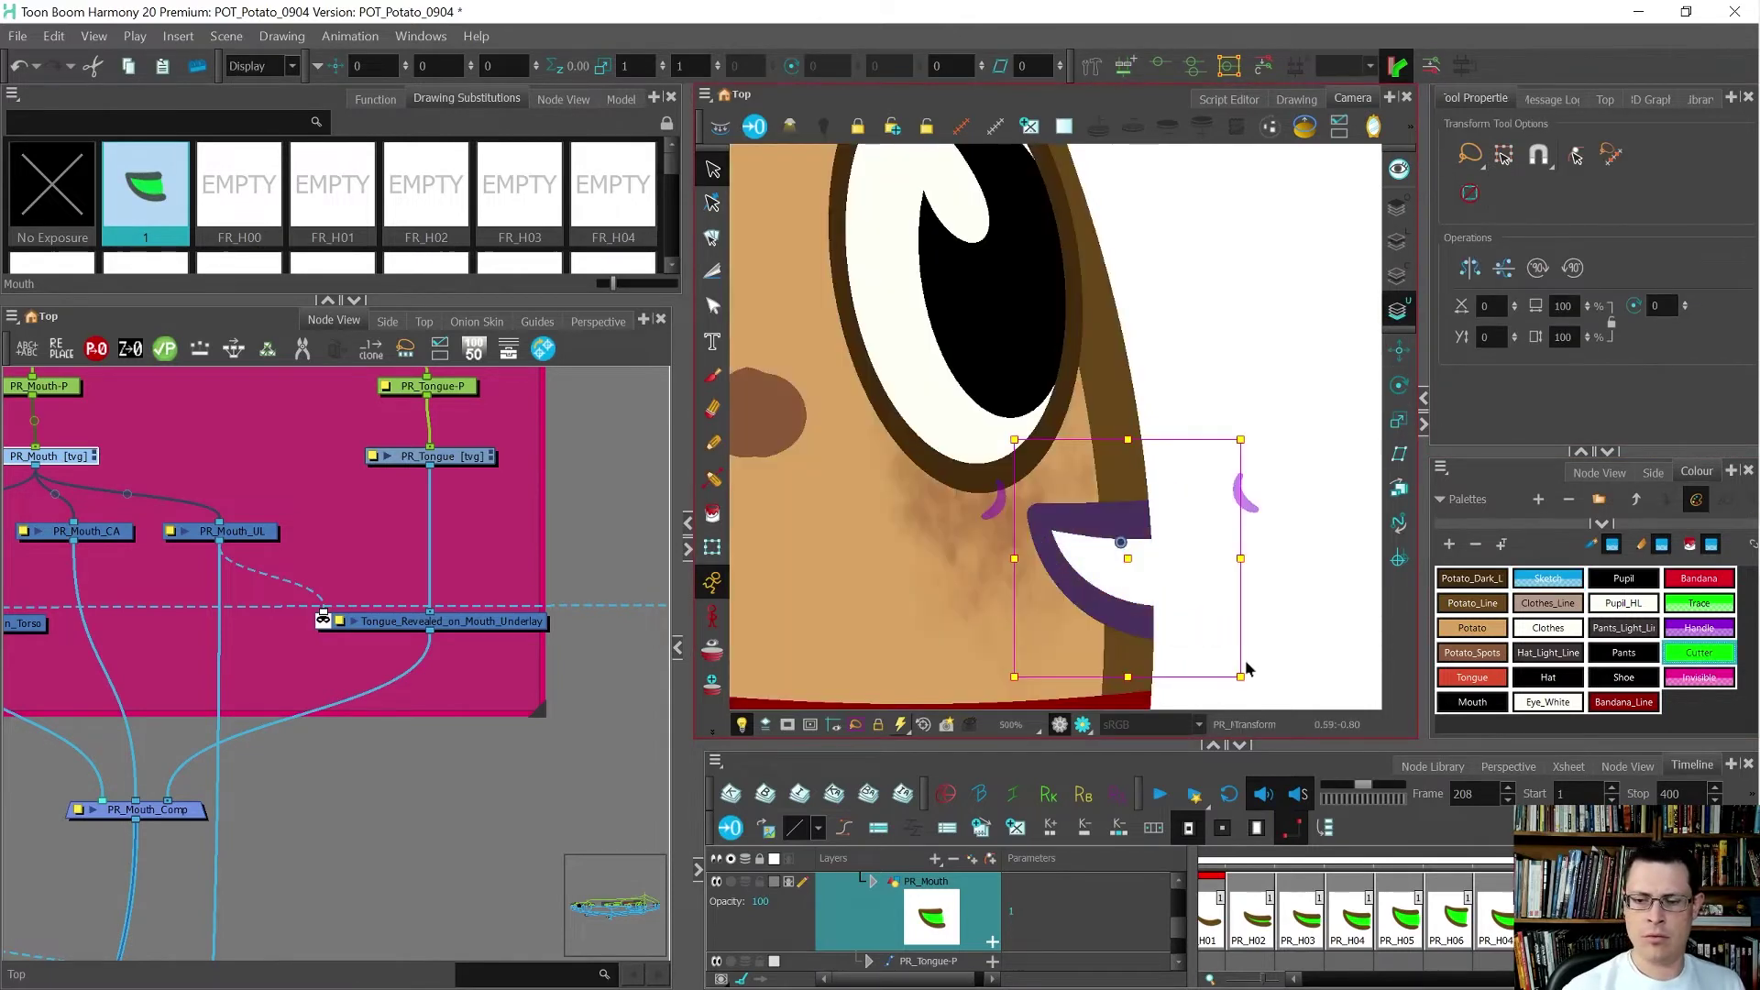
# - Examine the finished in-between mouth on the whole character and step through the neighbouring mouth drawings
pyautogui.scroll(-7, 1137, 262)
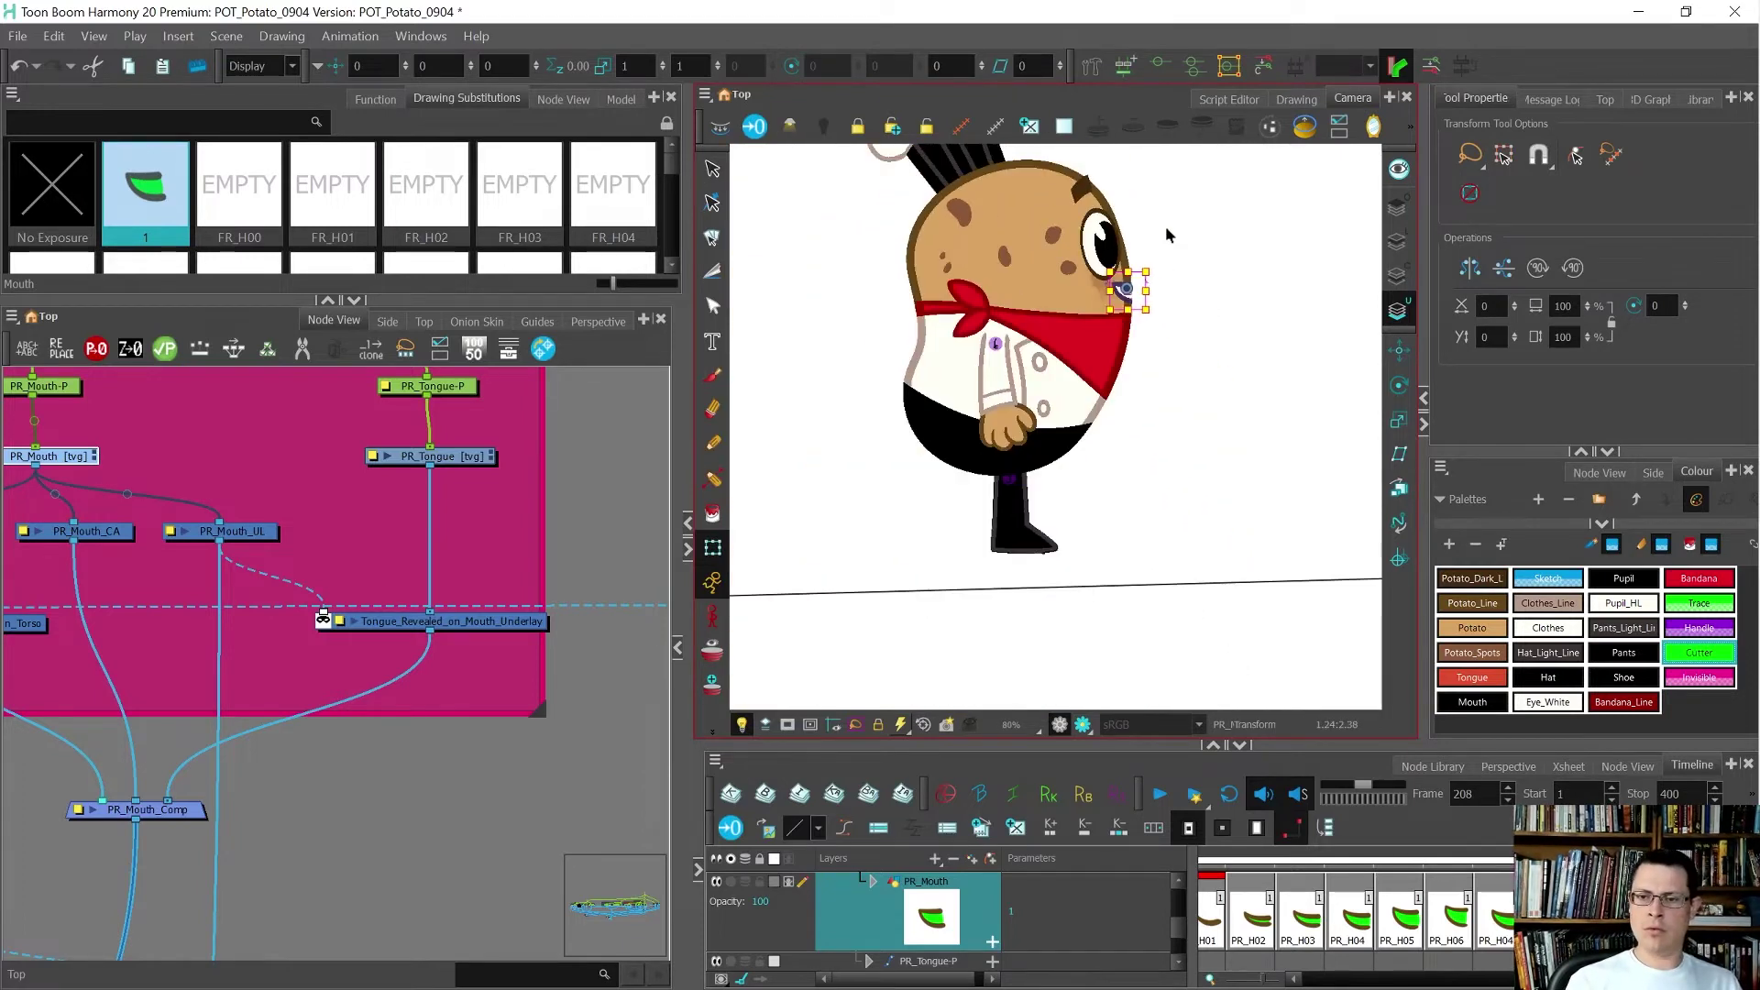
pyautogui.scroll(3, 1165, 226)
pyautogui.press(',')
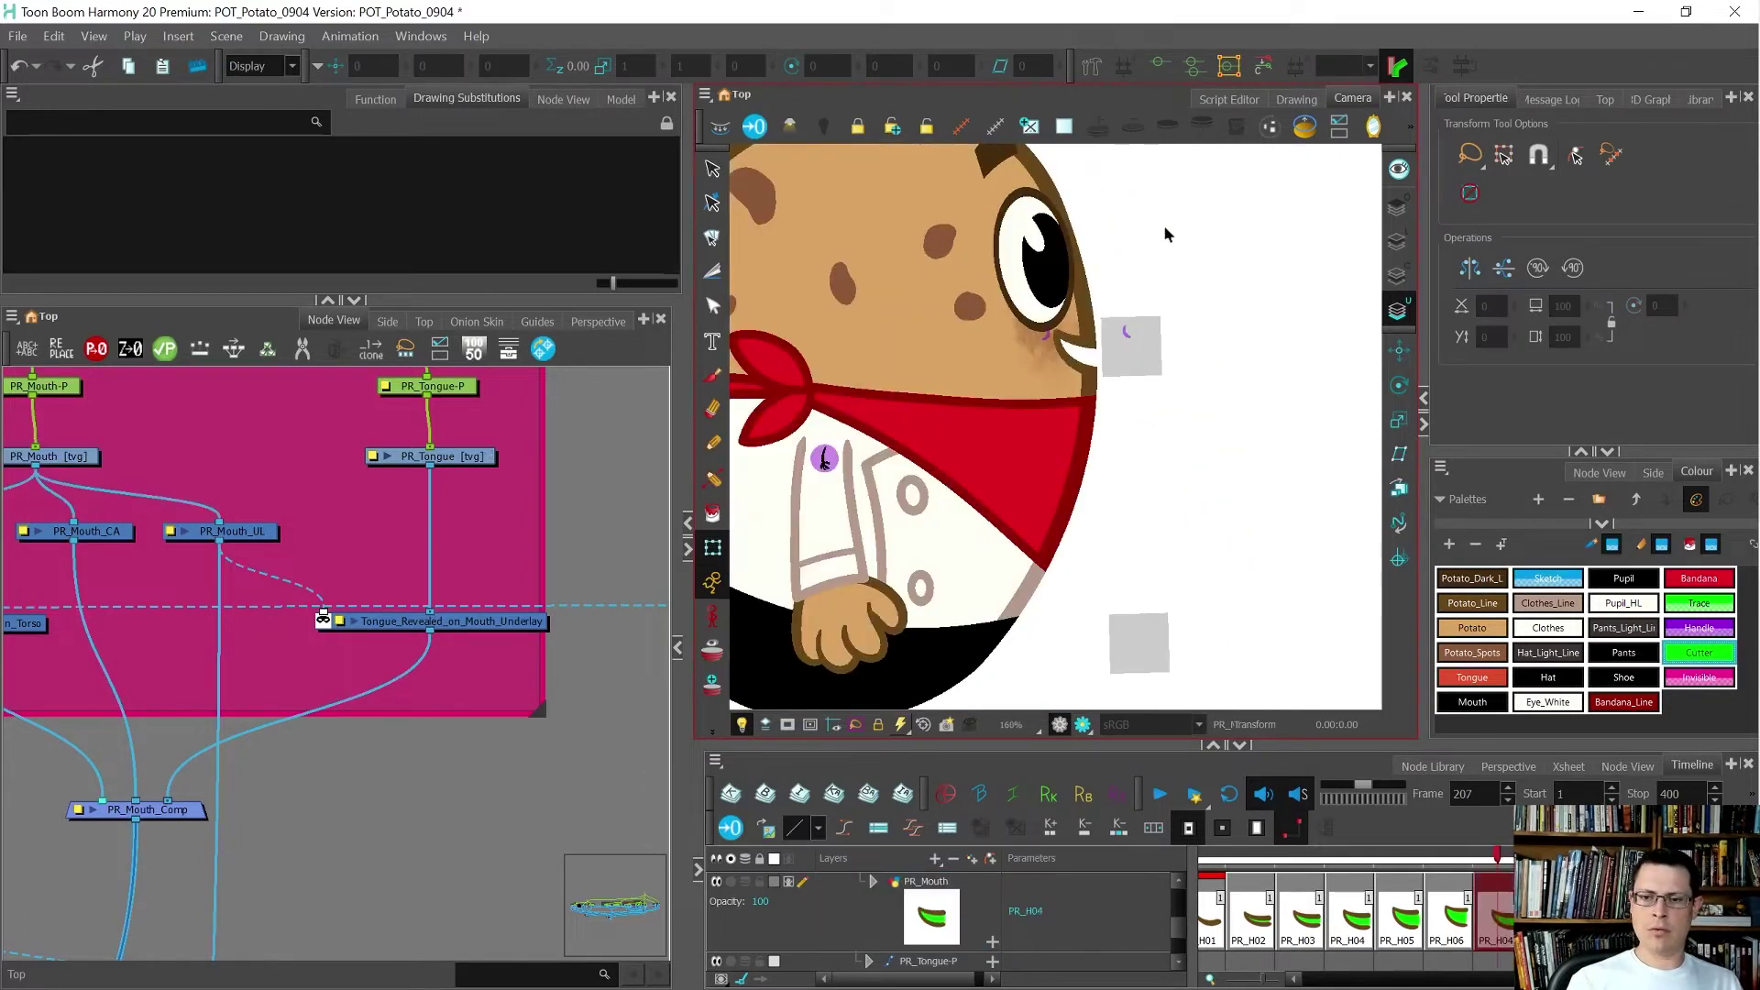
pyautogui.press('.')
pyautogui.press('.')
pyautogui.press('.')
pyautogui.scroll(-5, 1130, 271)
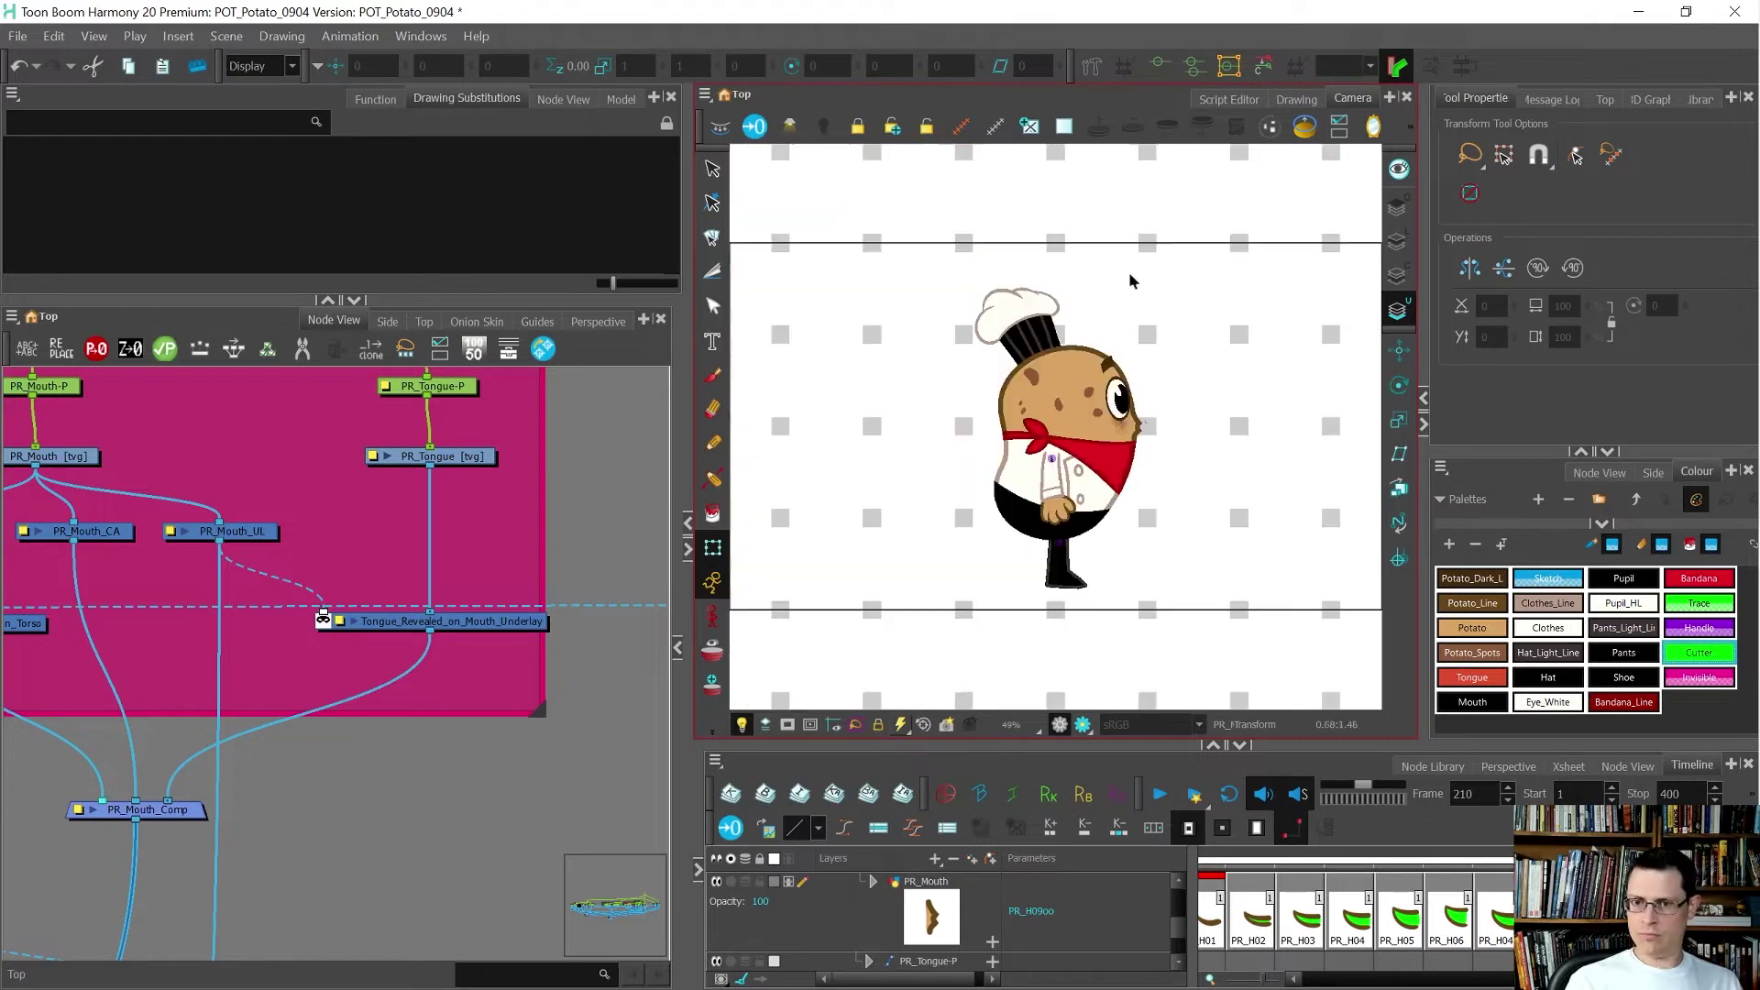
pyautogui.scroll(2, 1157, 420)
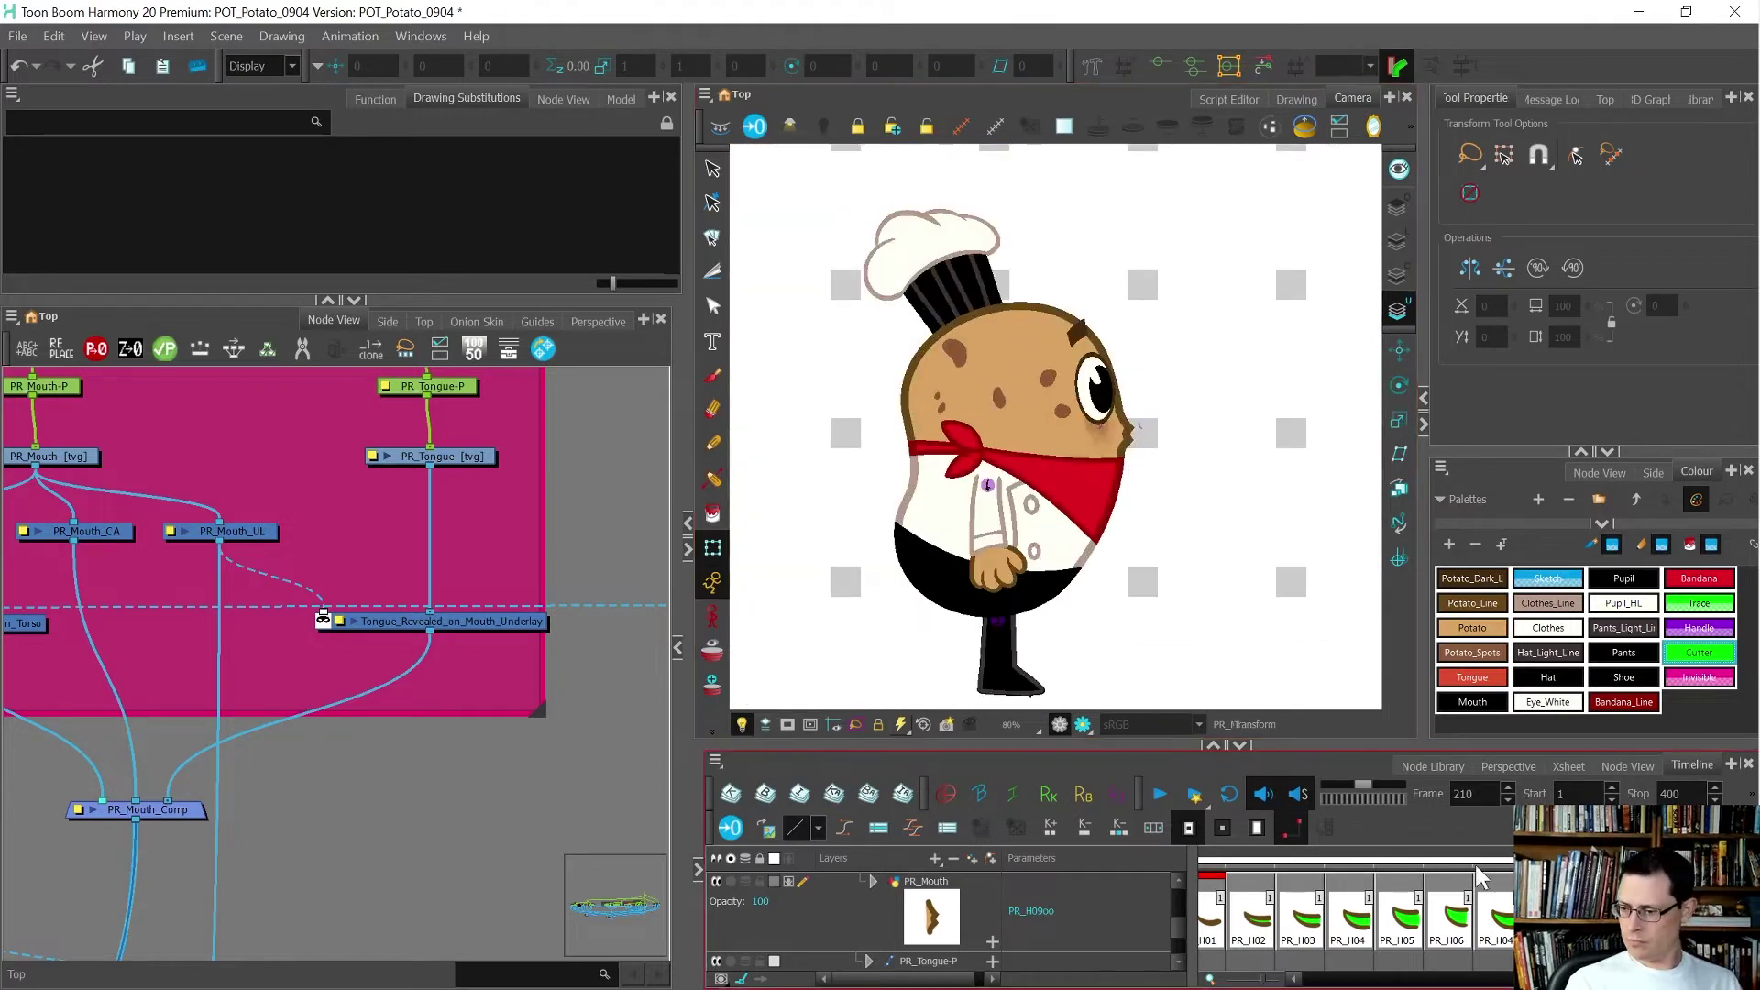
# - Rename the in-between mouth drawing on frame 208 as PR_H07r
pyautogui.click(1548, 917)
pyautogui.hotkey('ctrl', 'd')
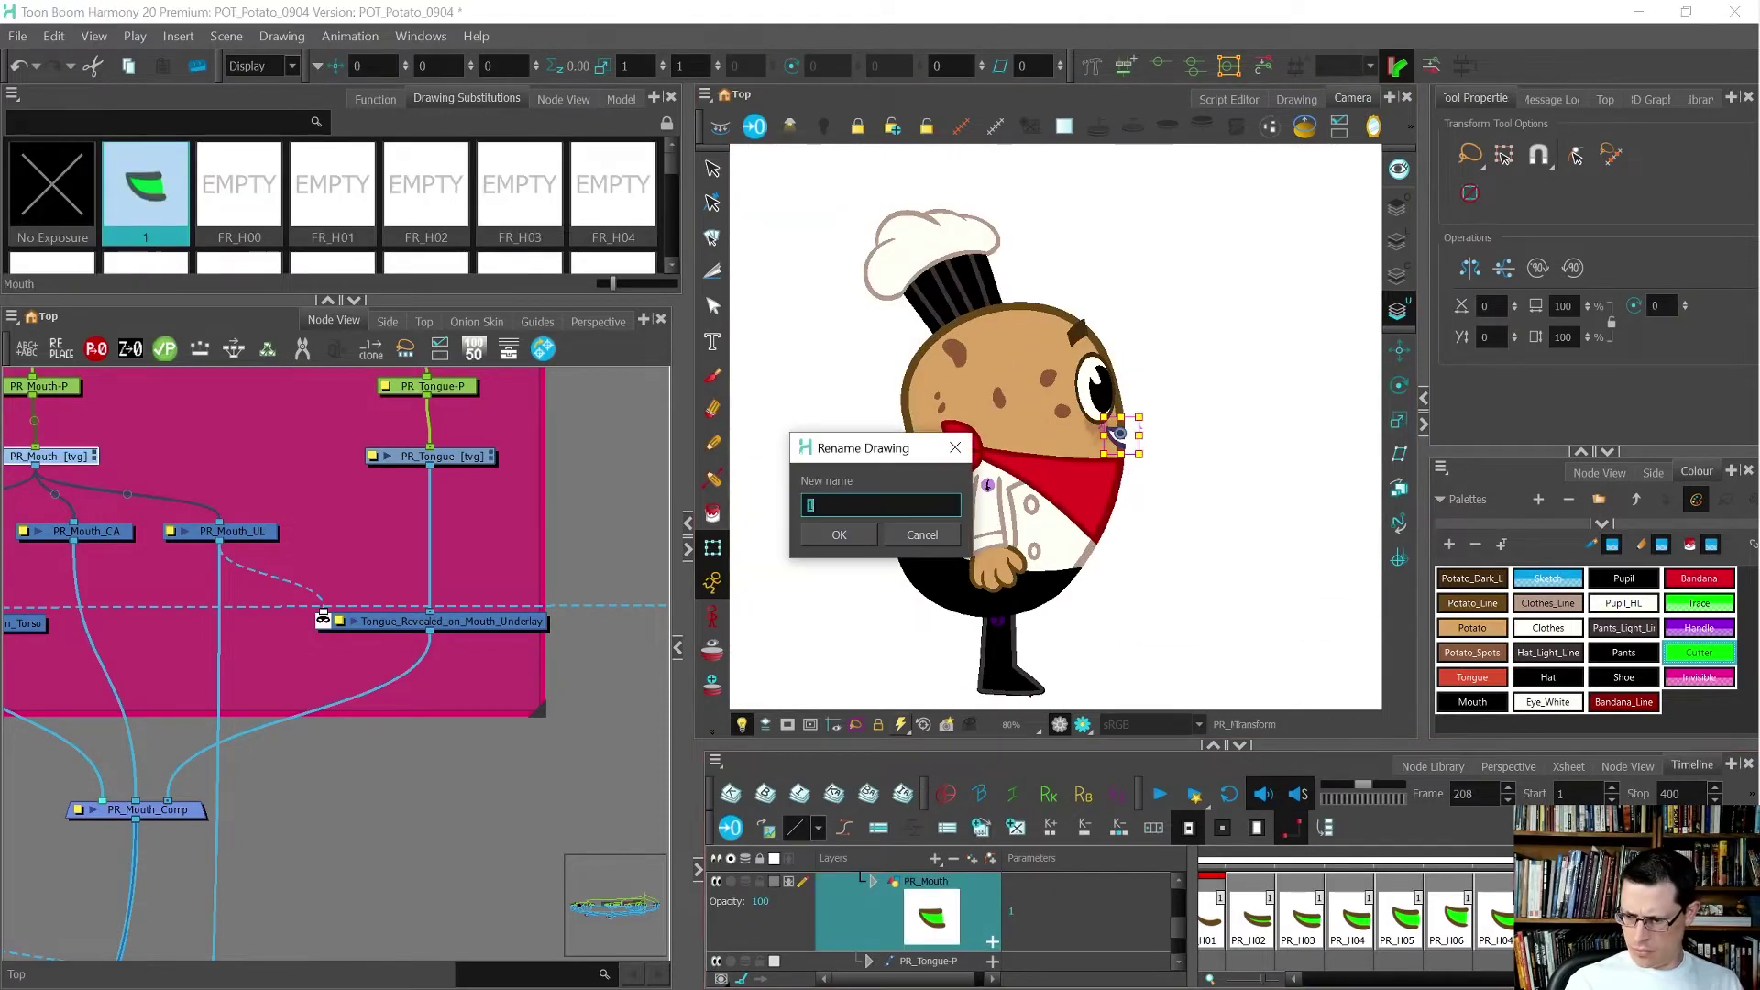
pyautogui.write('PR_H0')
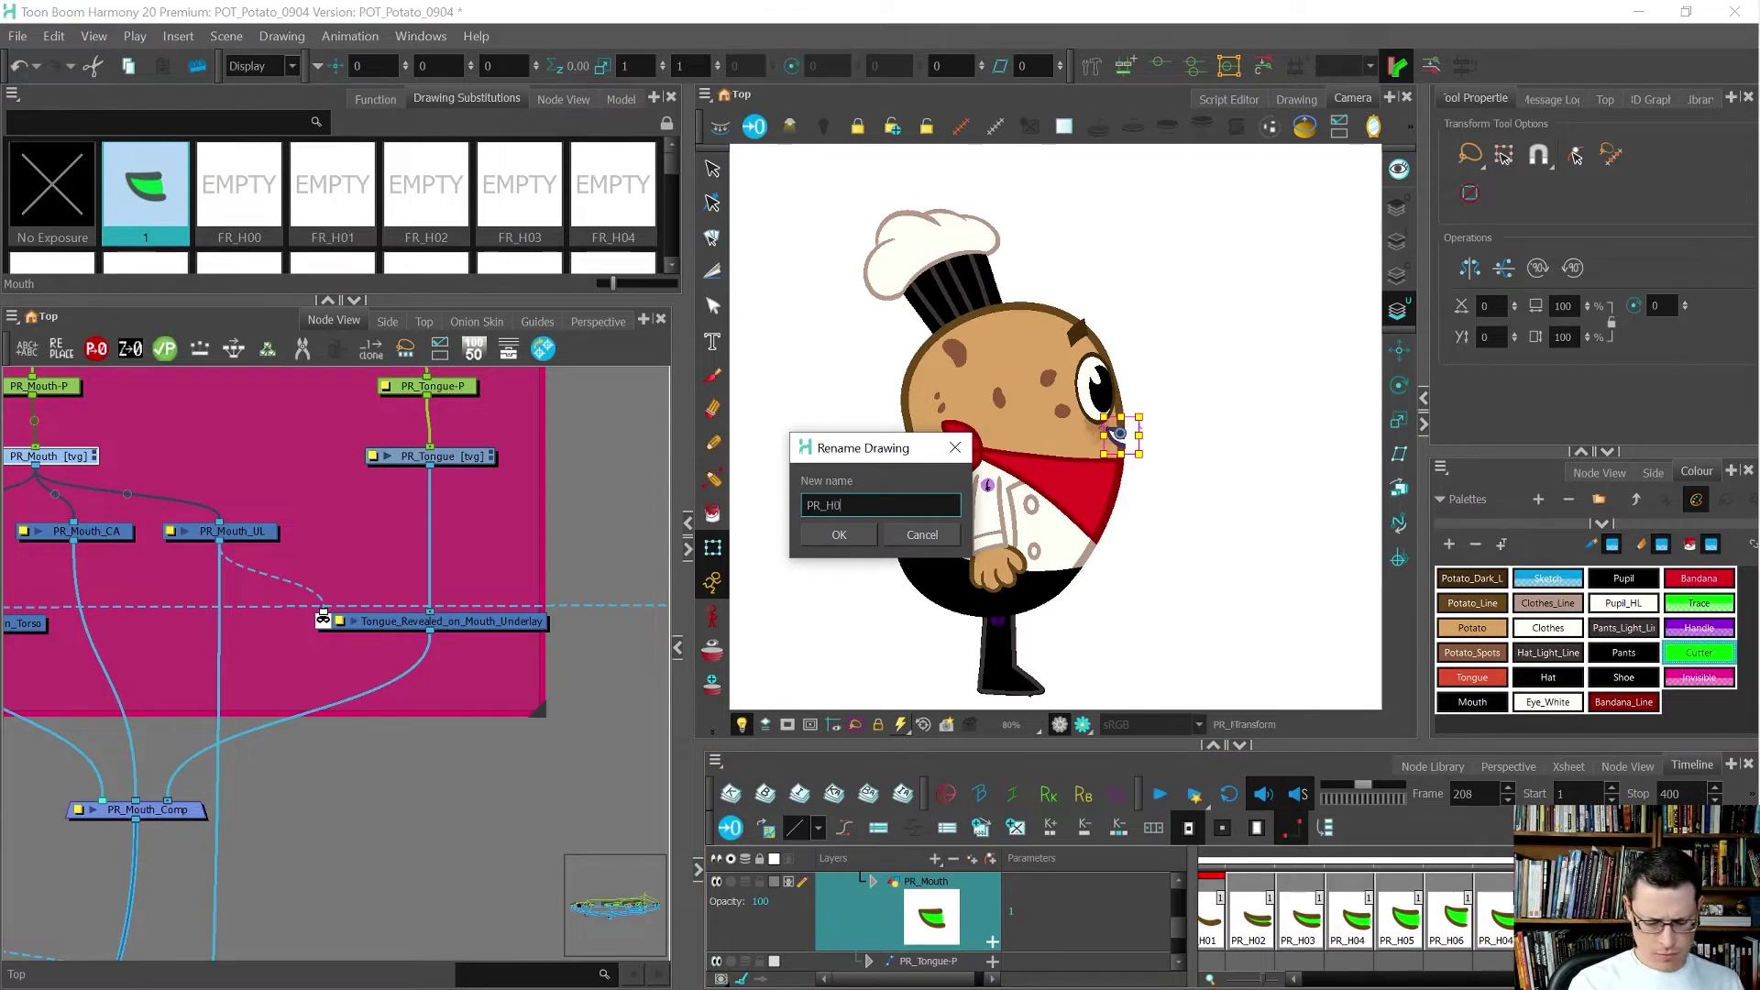
pyautogui.write('7r')
pyautogui.press('Return')
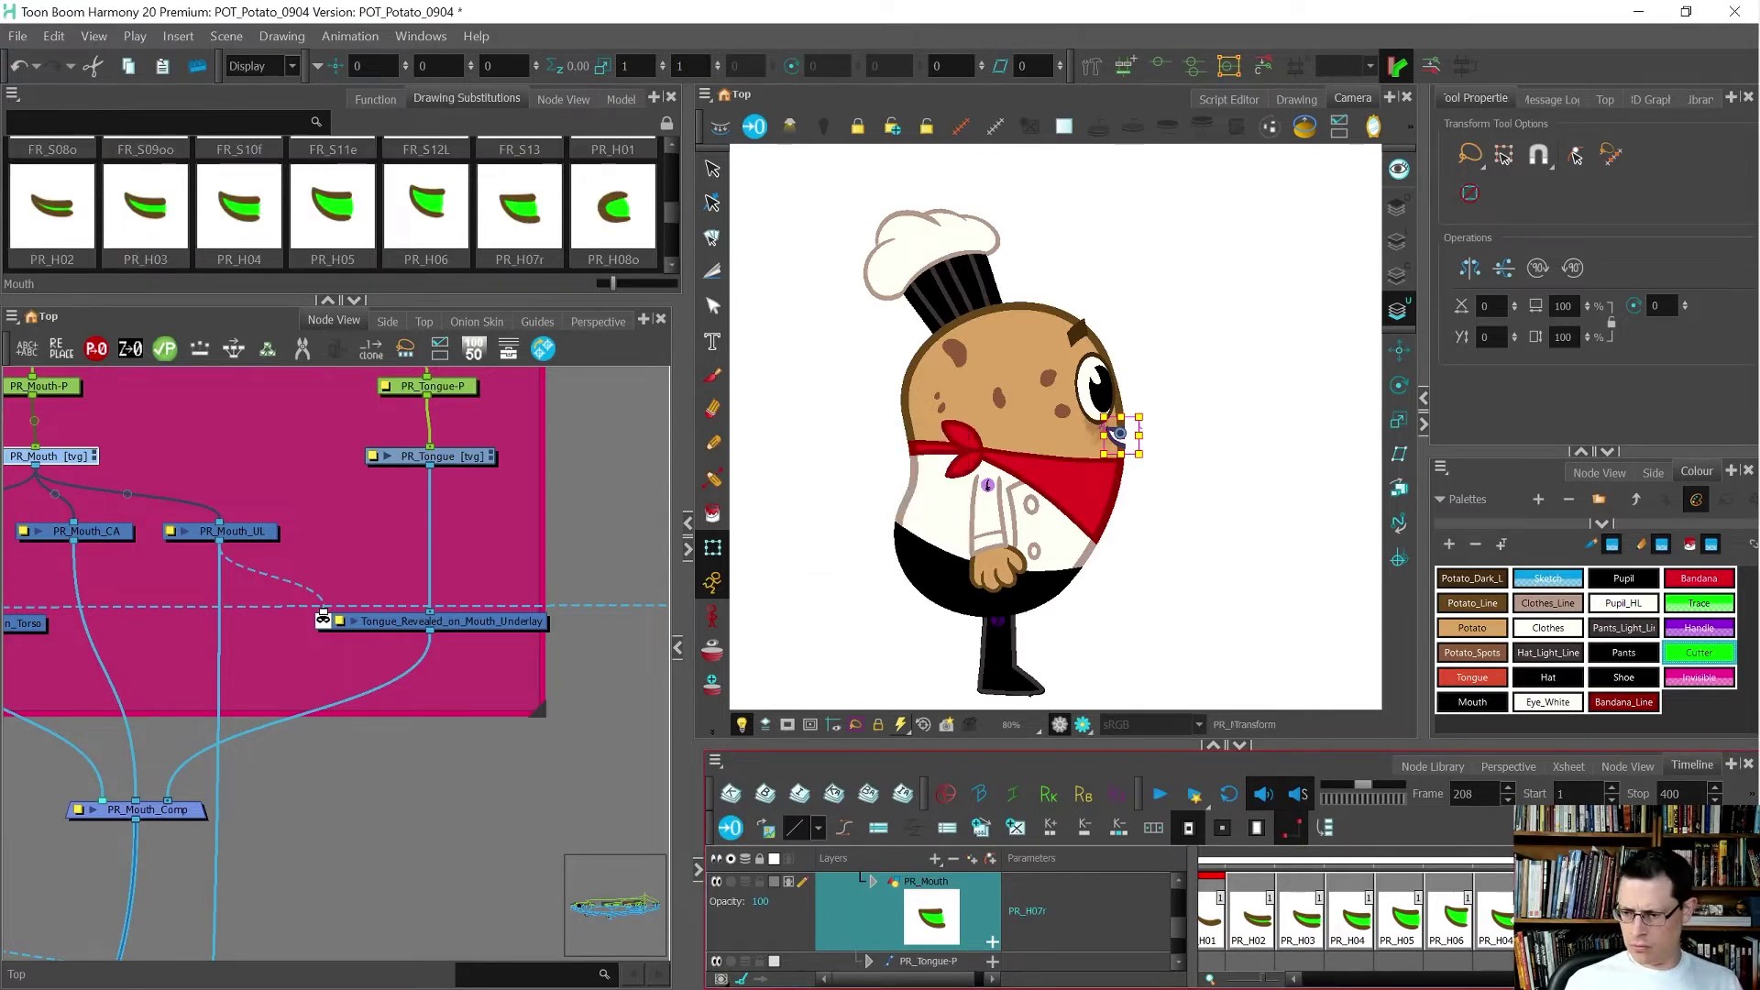
# - Remove the duplicate PR_H04 exposure on frame 207 and close the gap so PR_H07r directly follows PR_H06
pyautogui.click(1501, 936)
pyautogui.press('Delete')
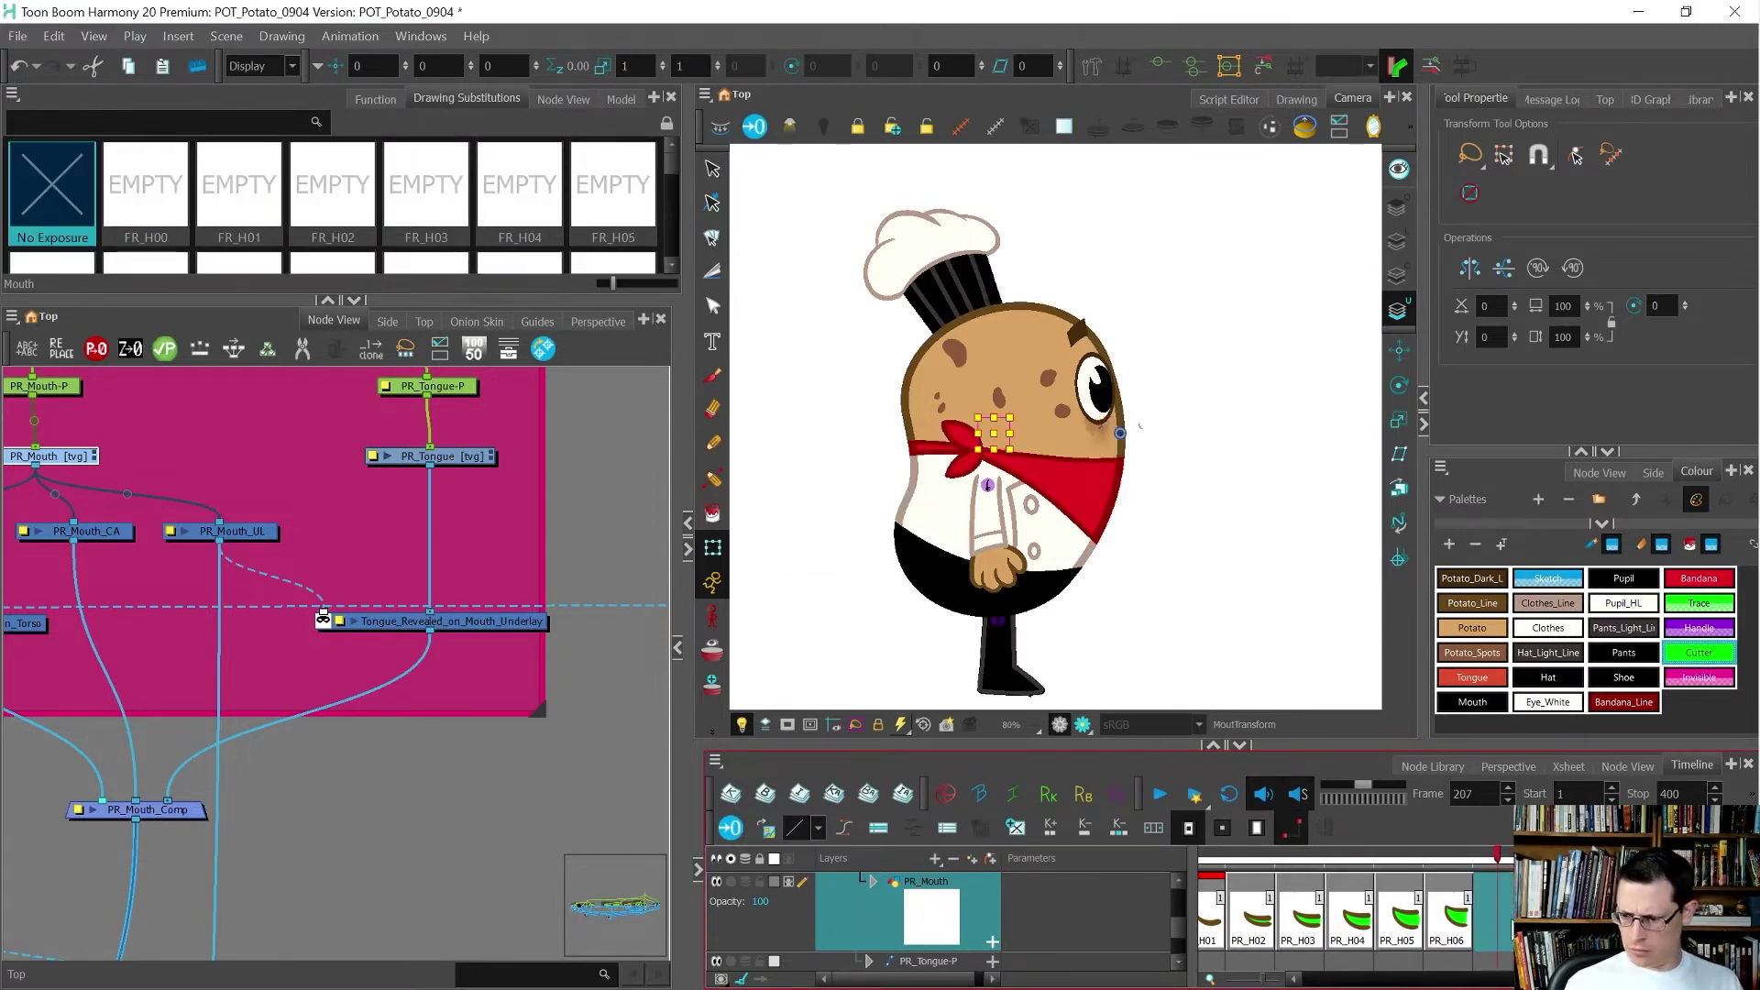
pyautogui.press('.')
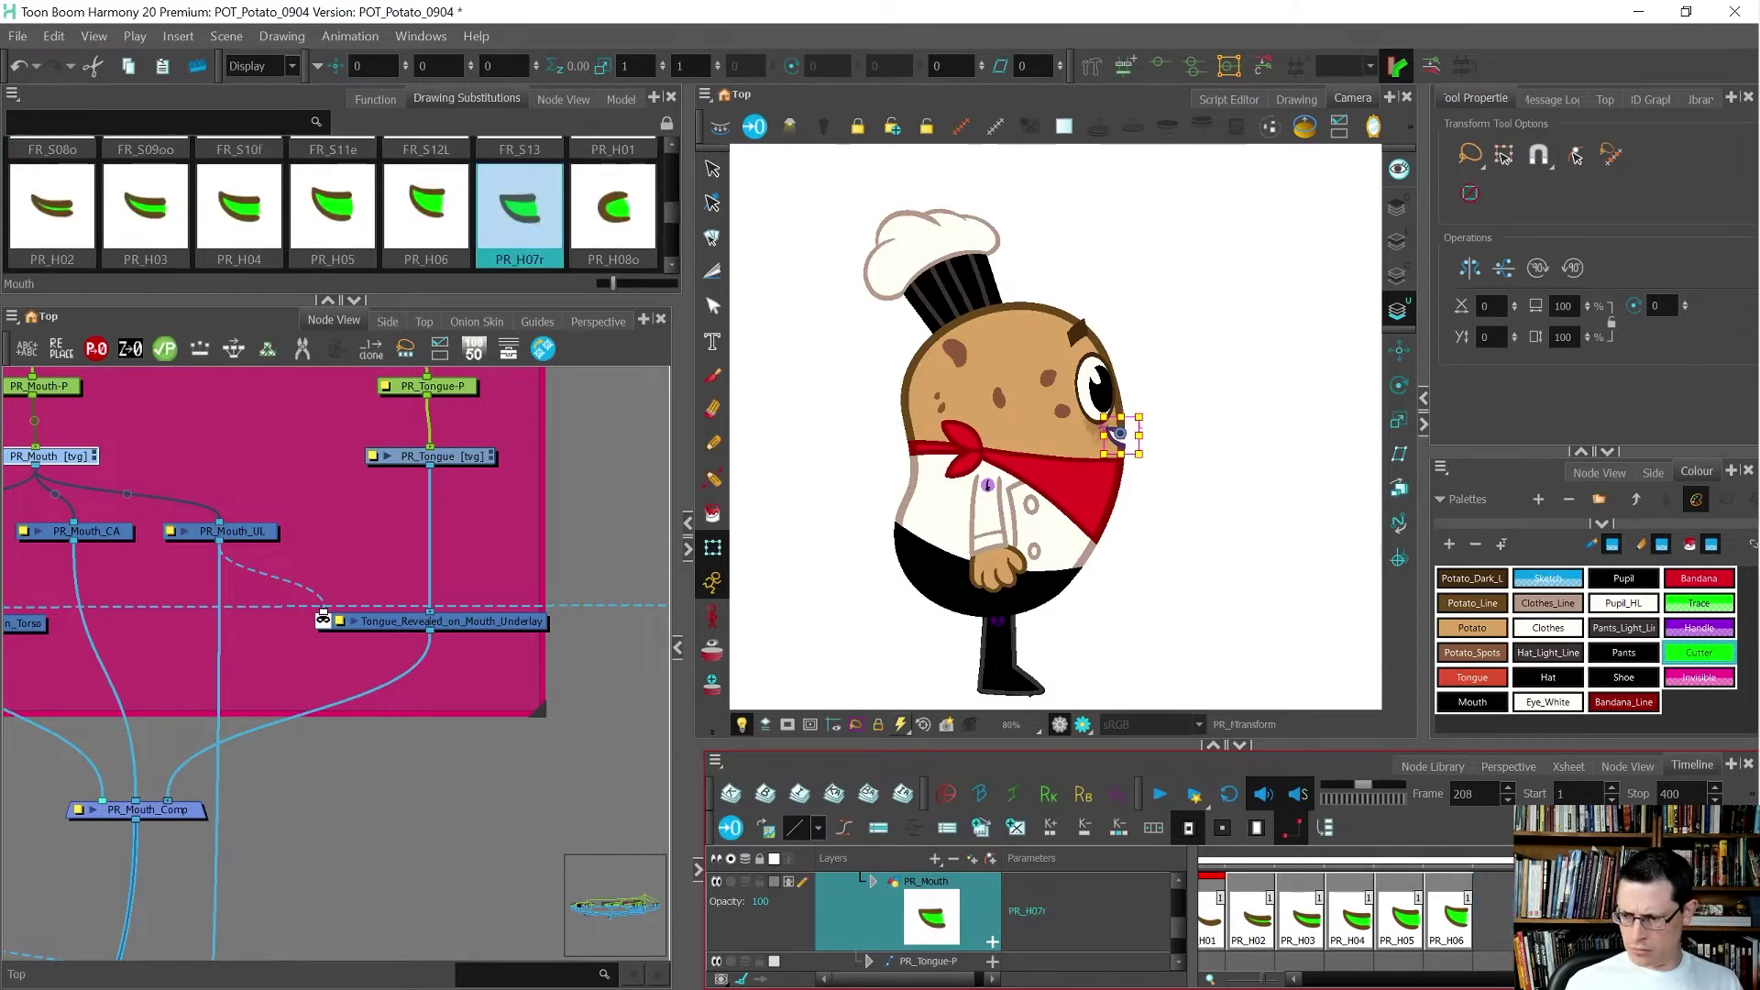
pyautogui.press(',')
pyautogui.press('.')
pyautogui.press('.')
pyautogui.press('.')
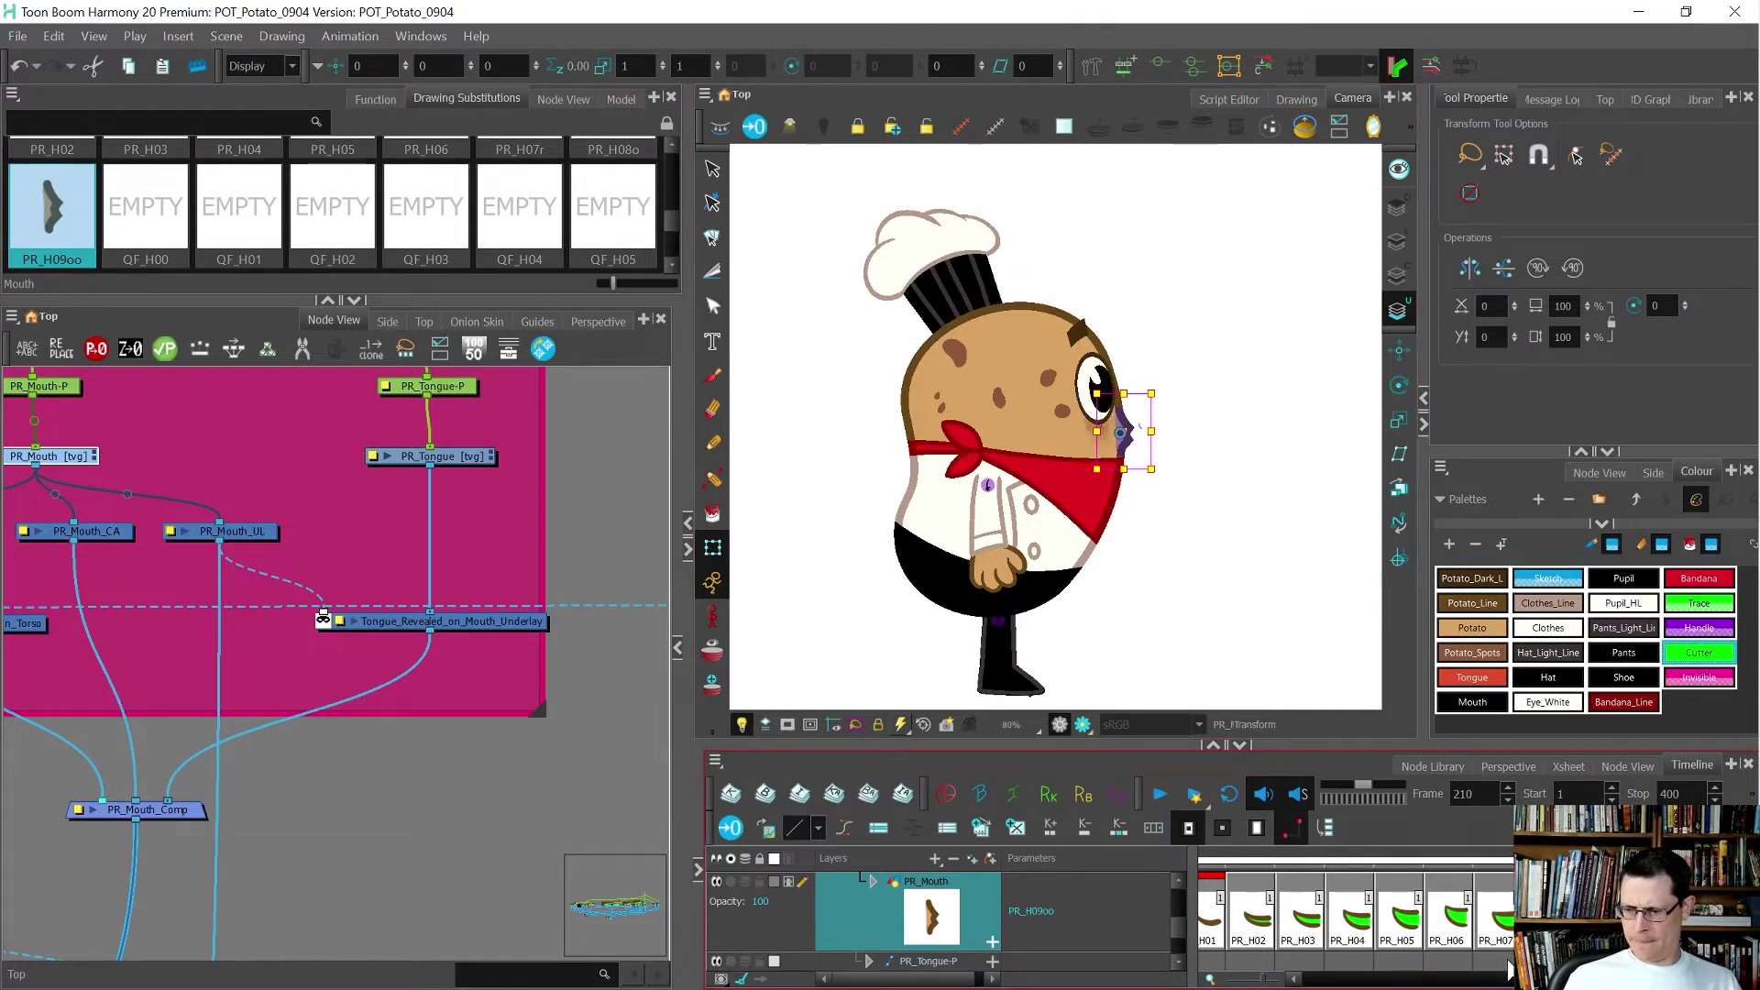
# - Widen the camera and timeline views and enlarge the frame thumbnails around PR_H09oo
pyautogui.press('1')
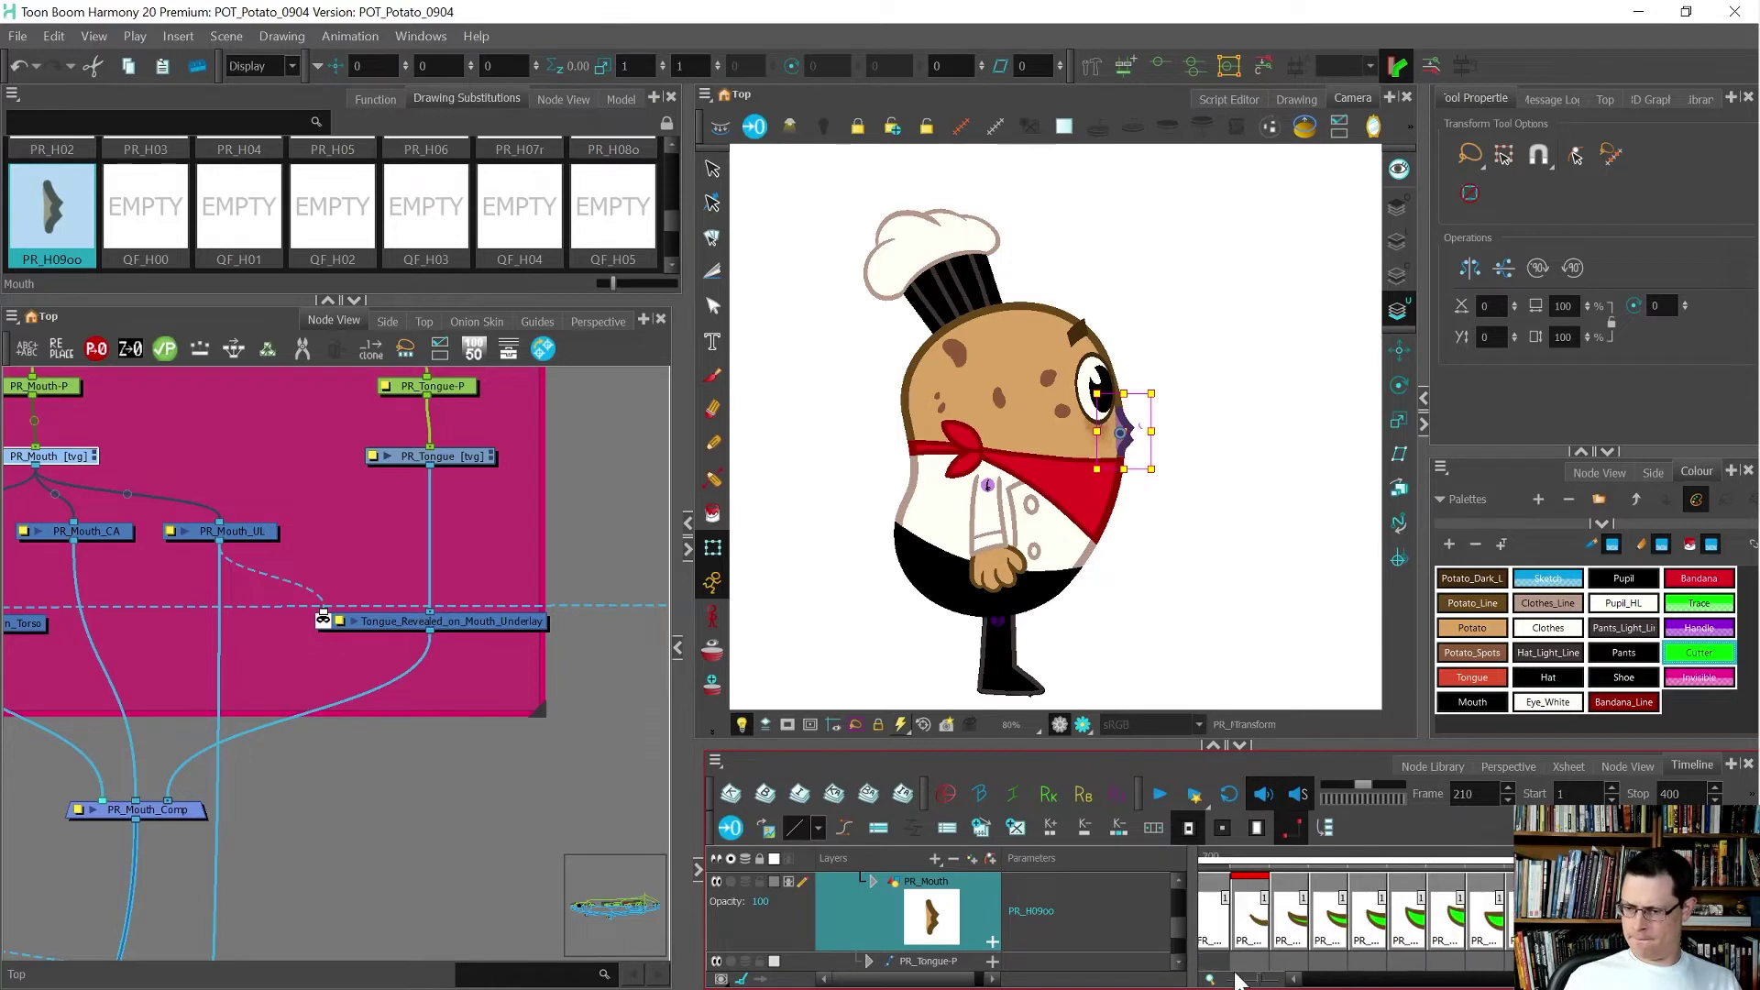
pyautogui.moveTo(693, 671); pyautogui.dragTo(550, 670)
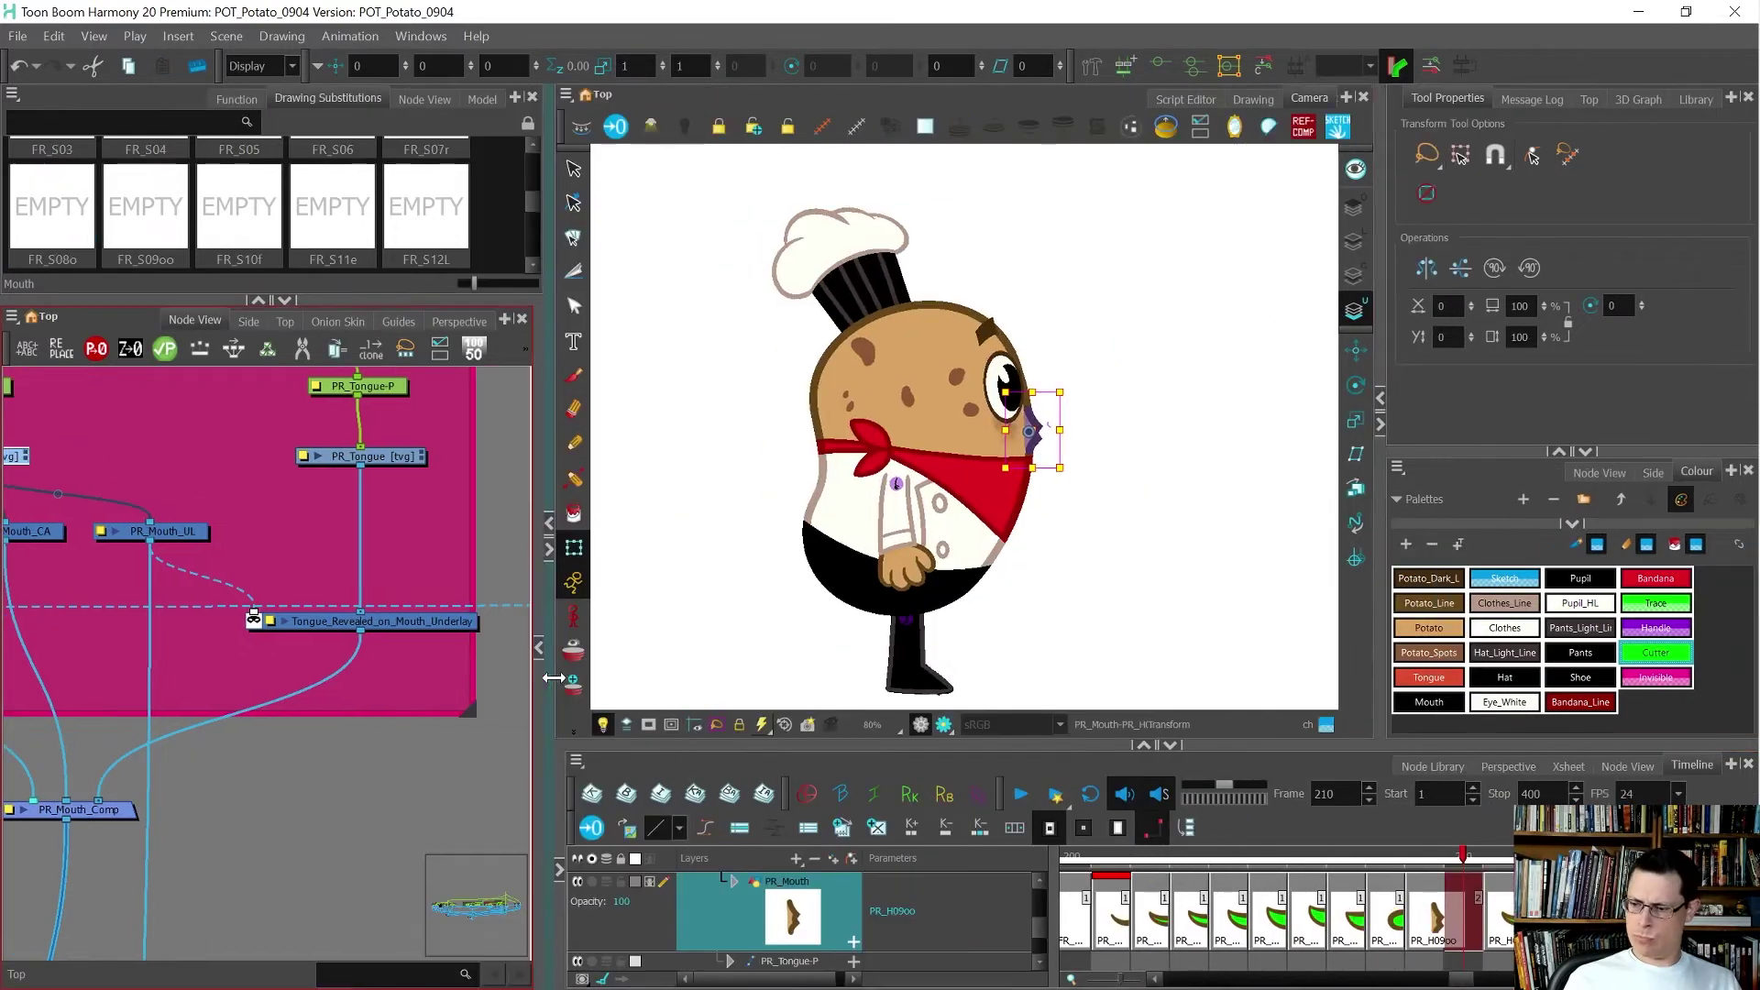
pyautogui.press('2')
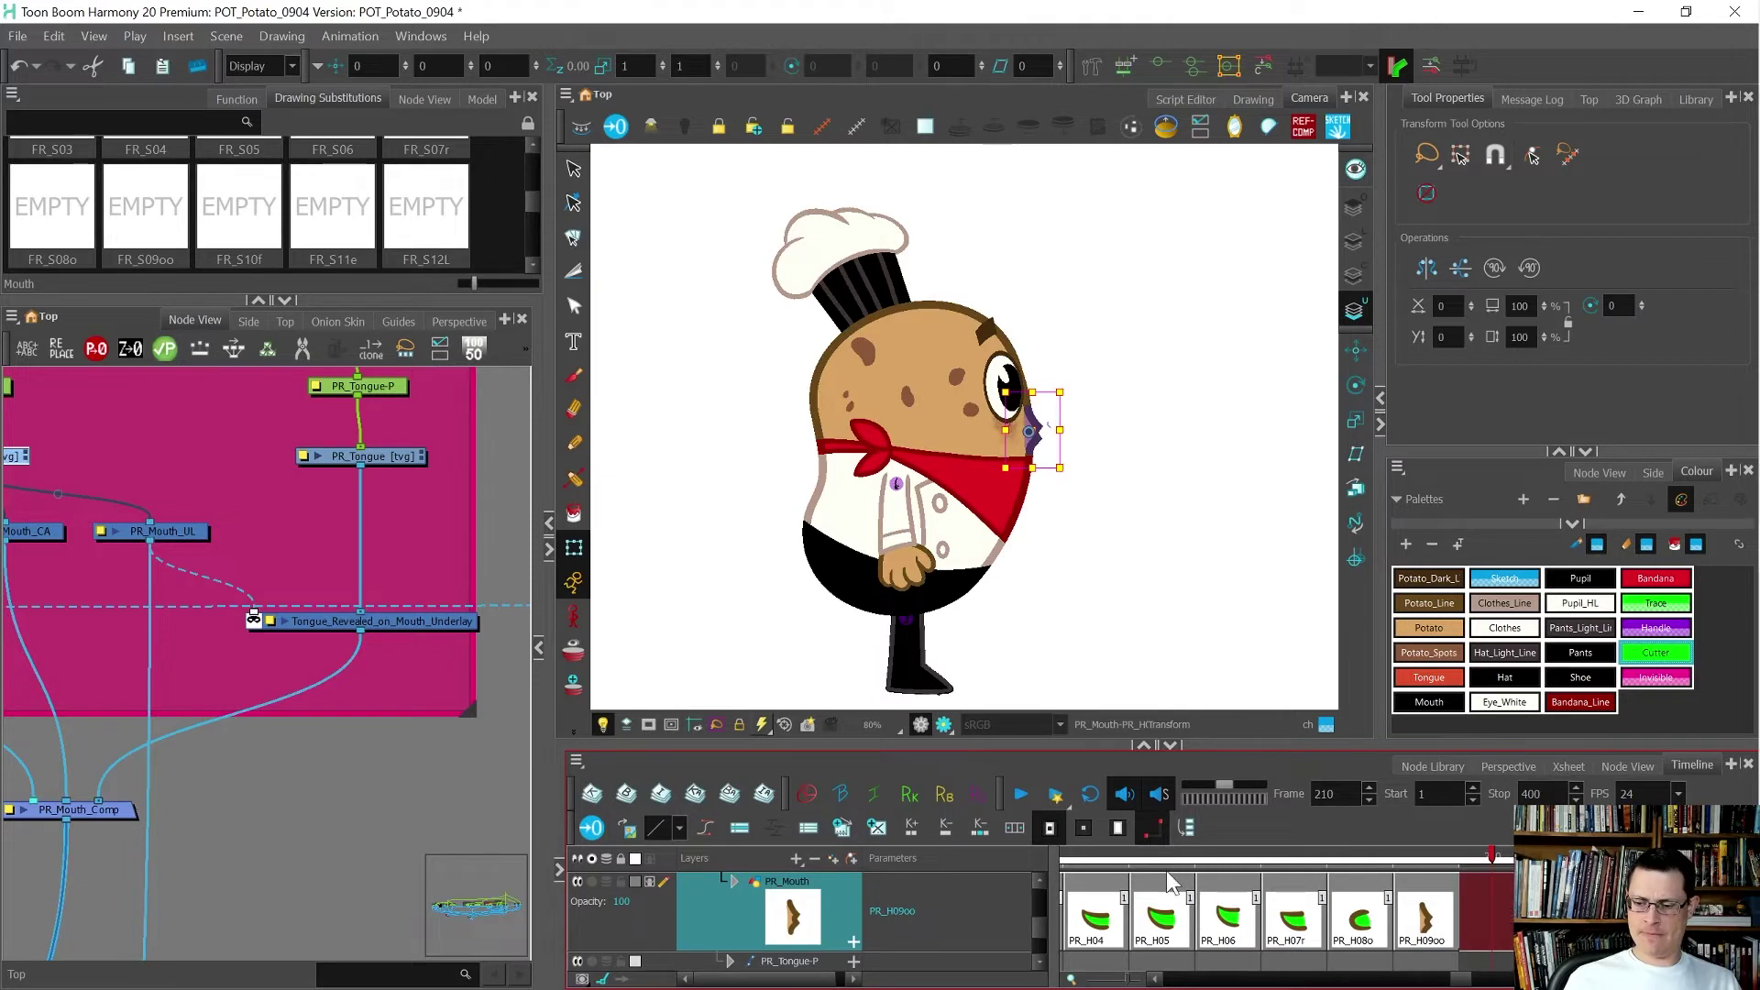
pyautogui.scroll(5, 1001, 425)
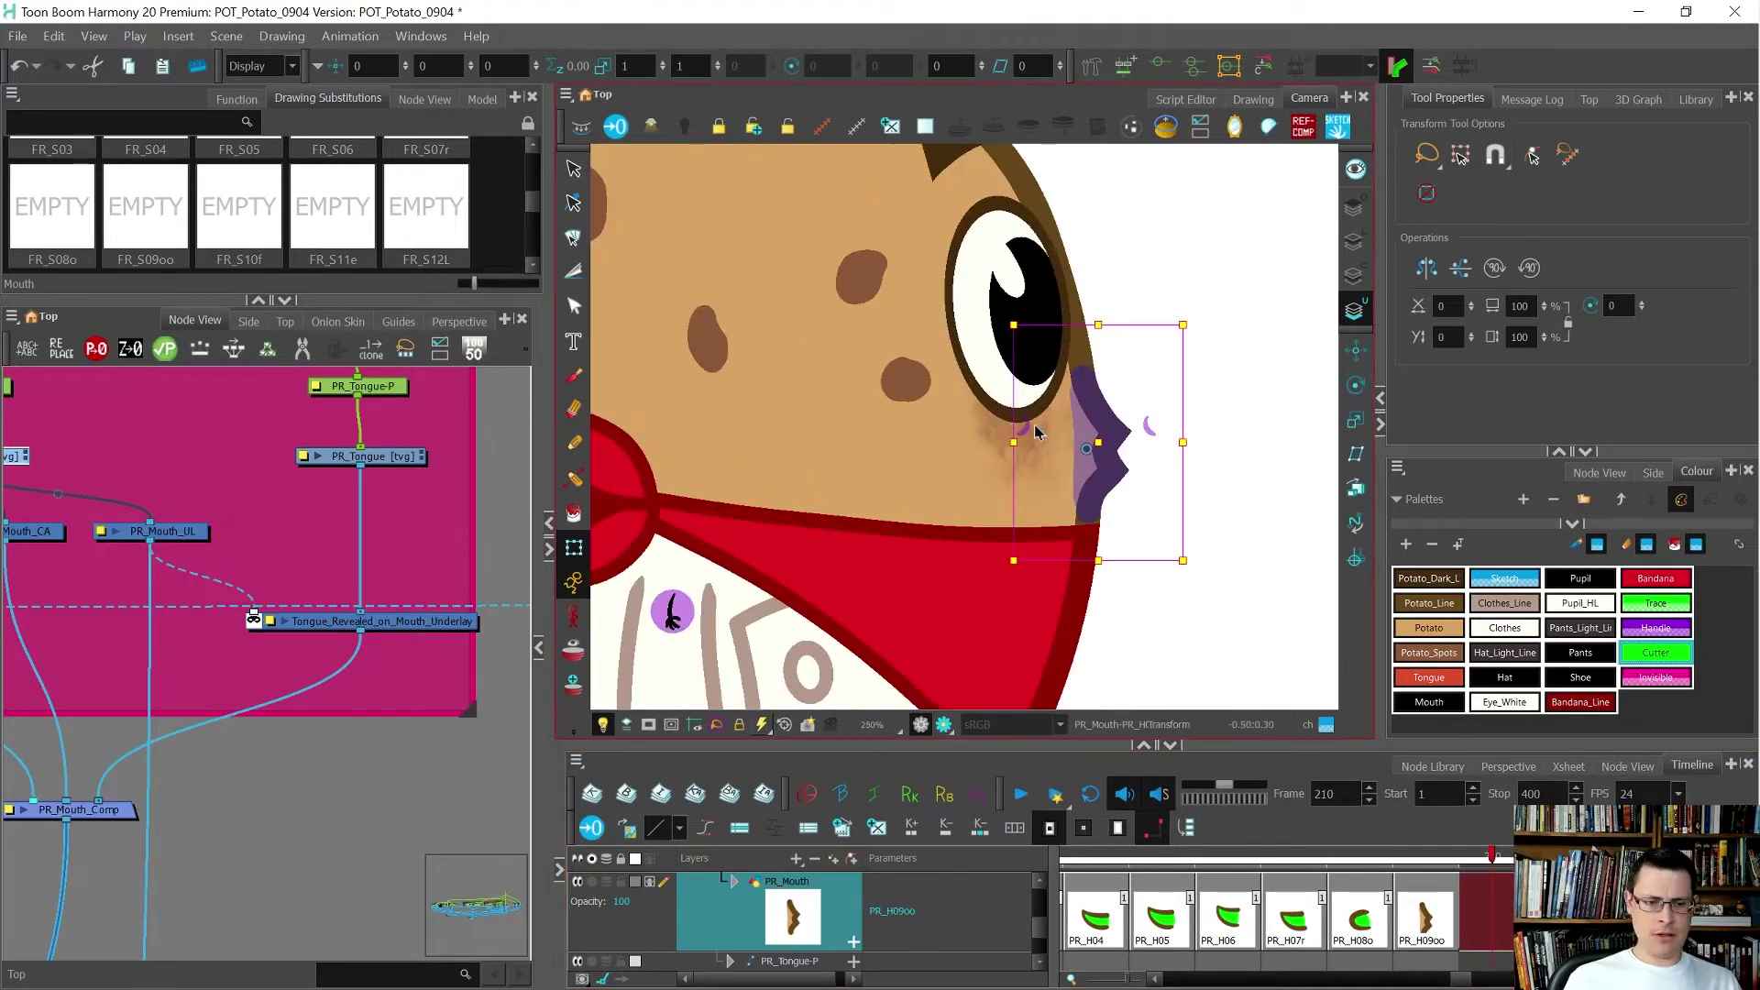
pyautogui.scroll(-3, 1036, 431)
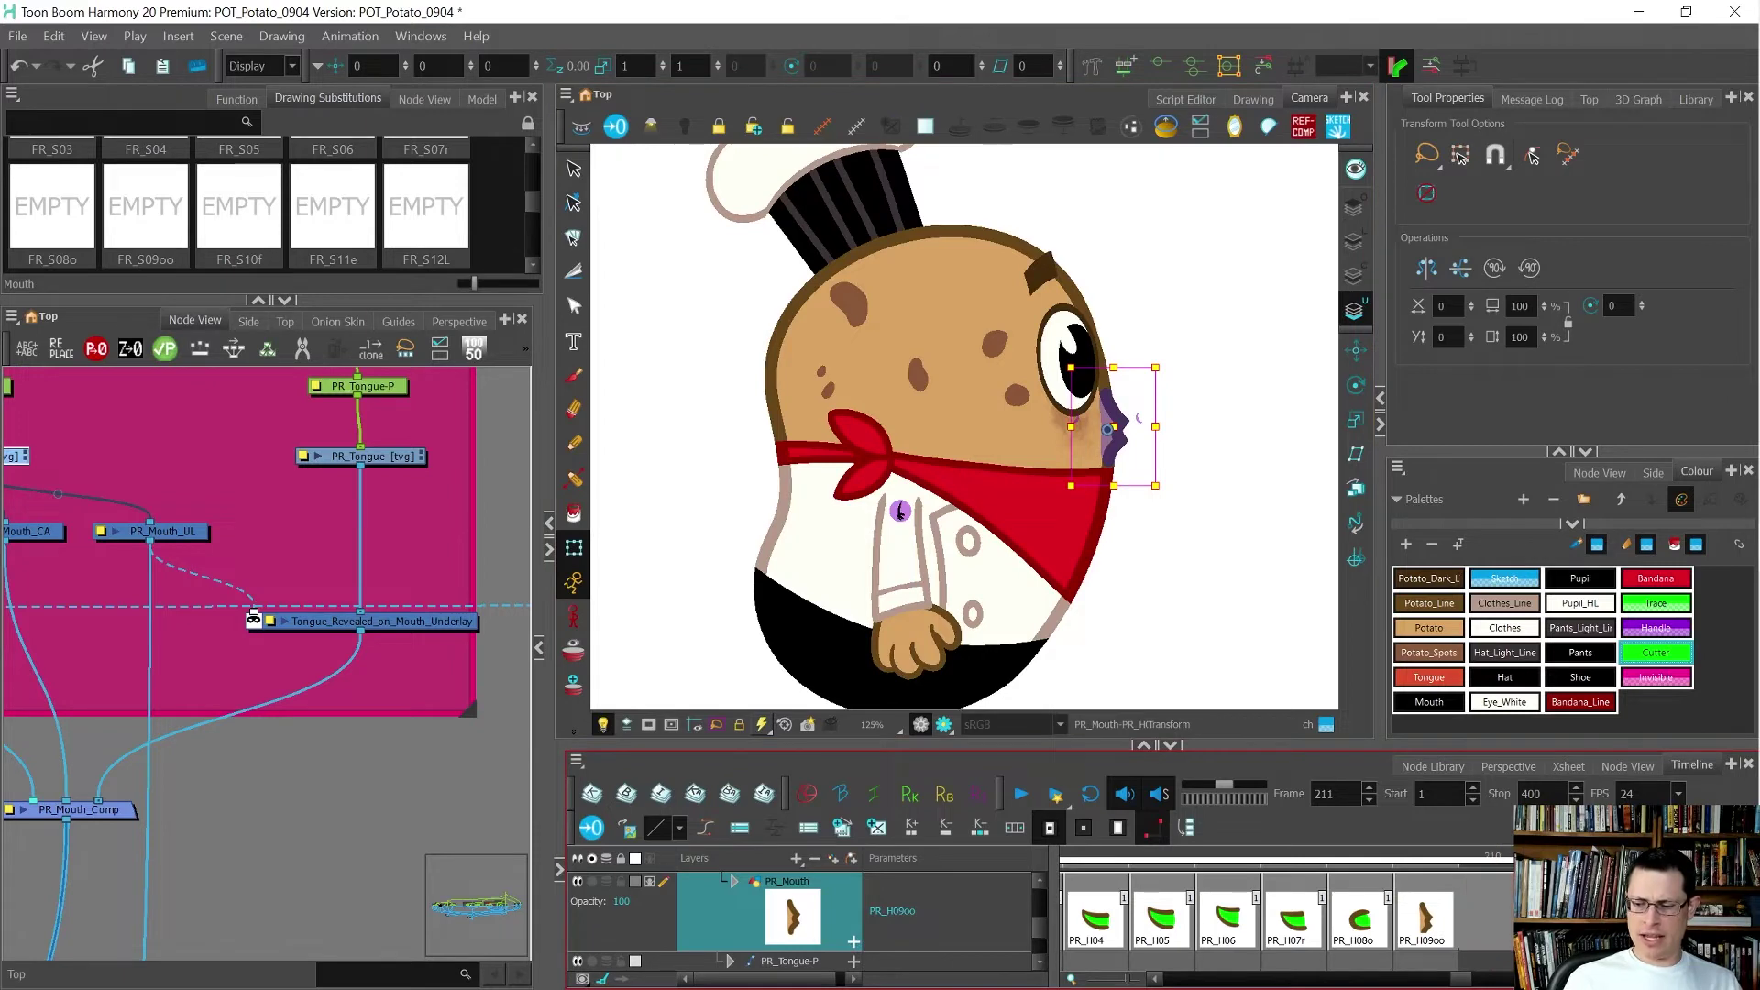
# - Enlarge the drawing substitutions list and expose the quarter-front mouth QF_H10f on frame 211 as a reference
pyautogui.moveTo(389, 303); pyautogui.dragTo(394, 654)
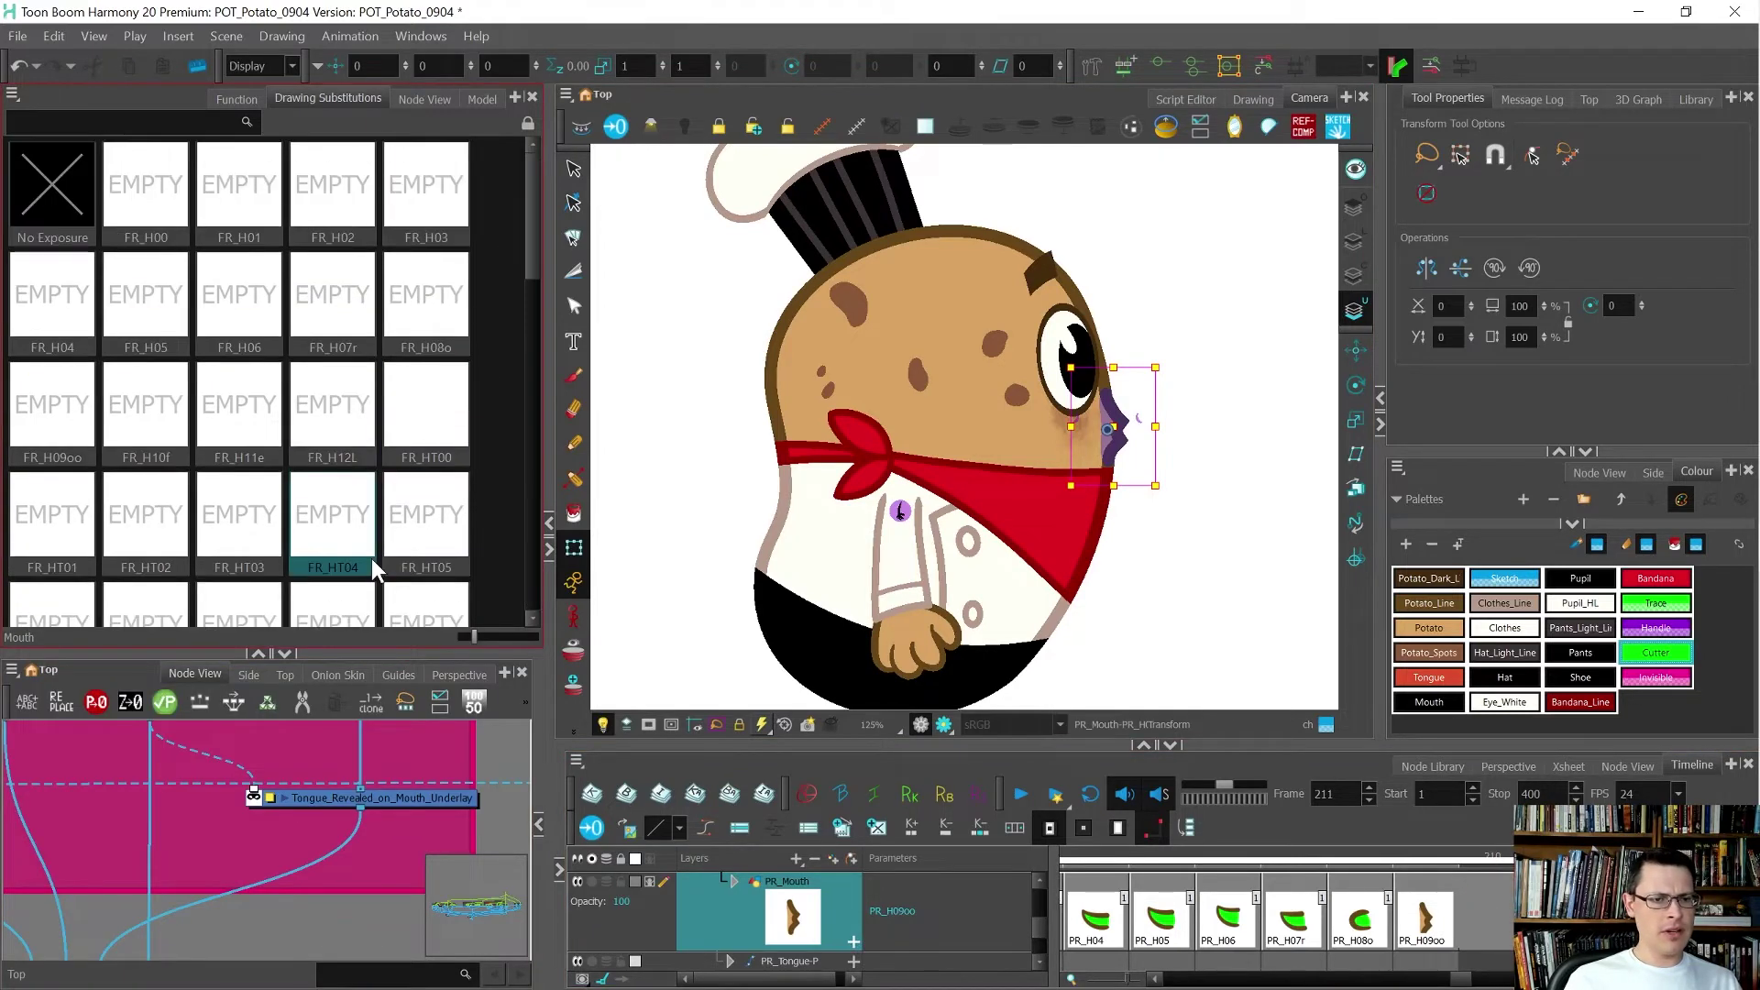
pyautogui.scroll(-5, 372, 559)
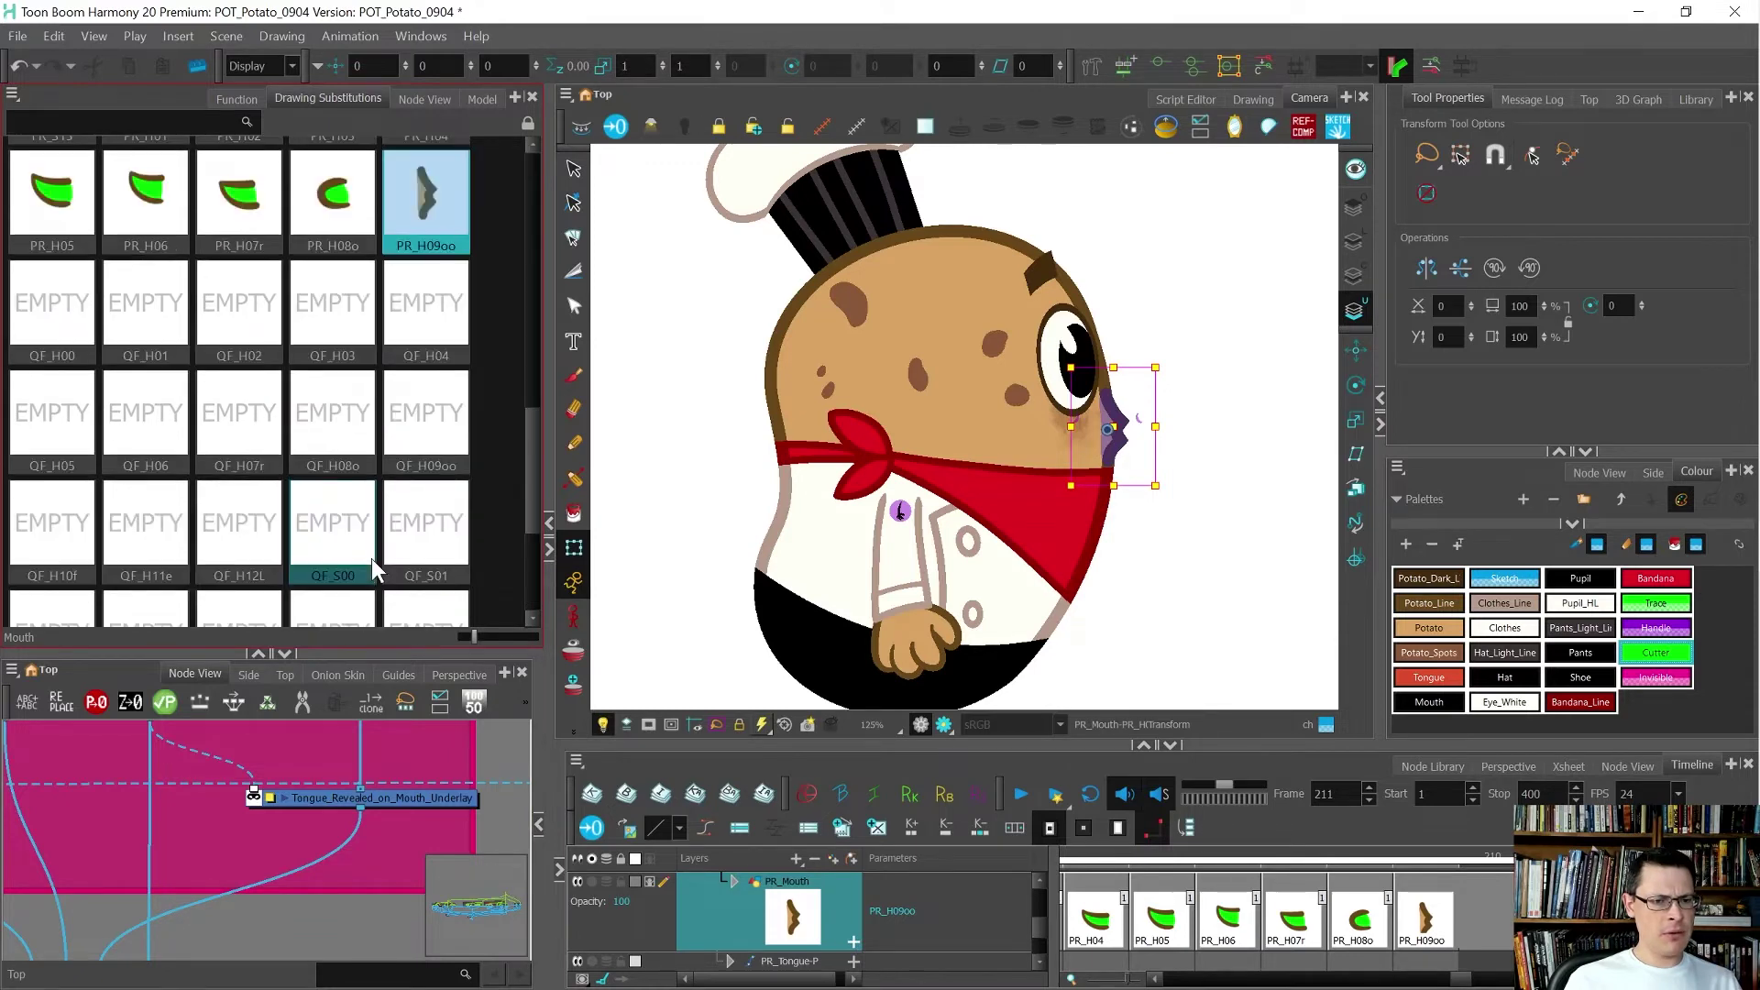
pyautogui.click(75, 548)
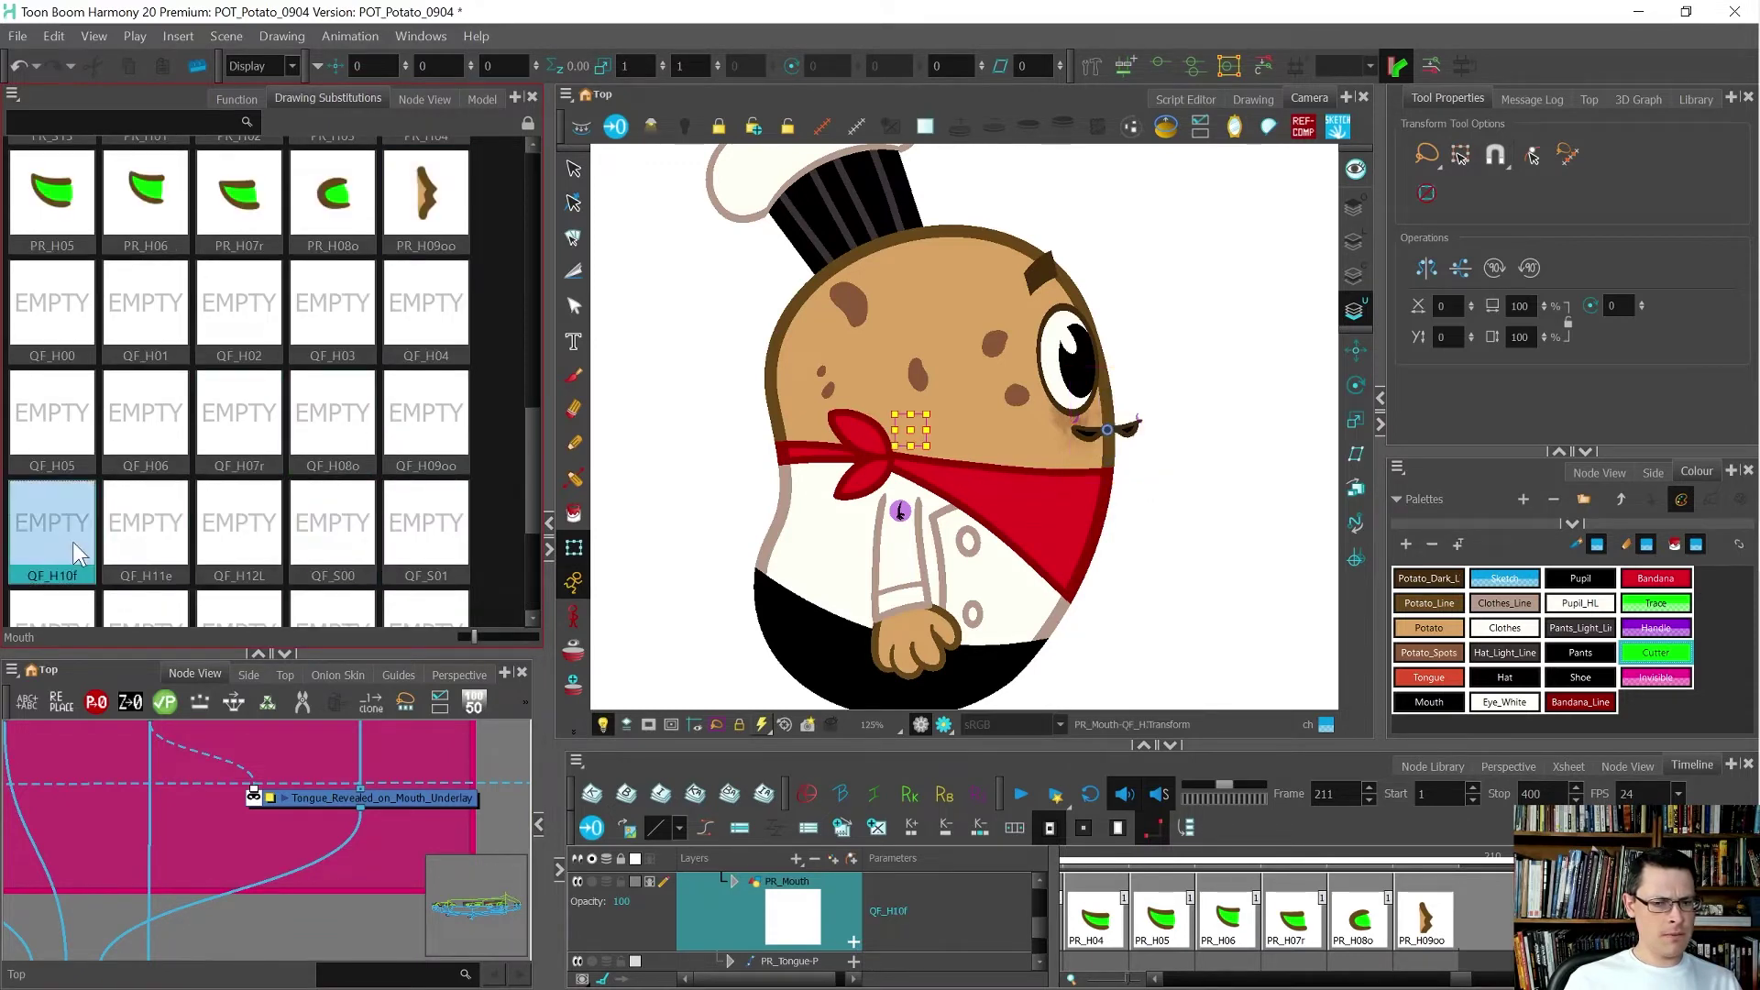
pyautogui.scroll(5, 1140, 431)
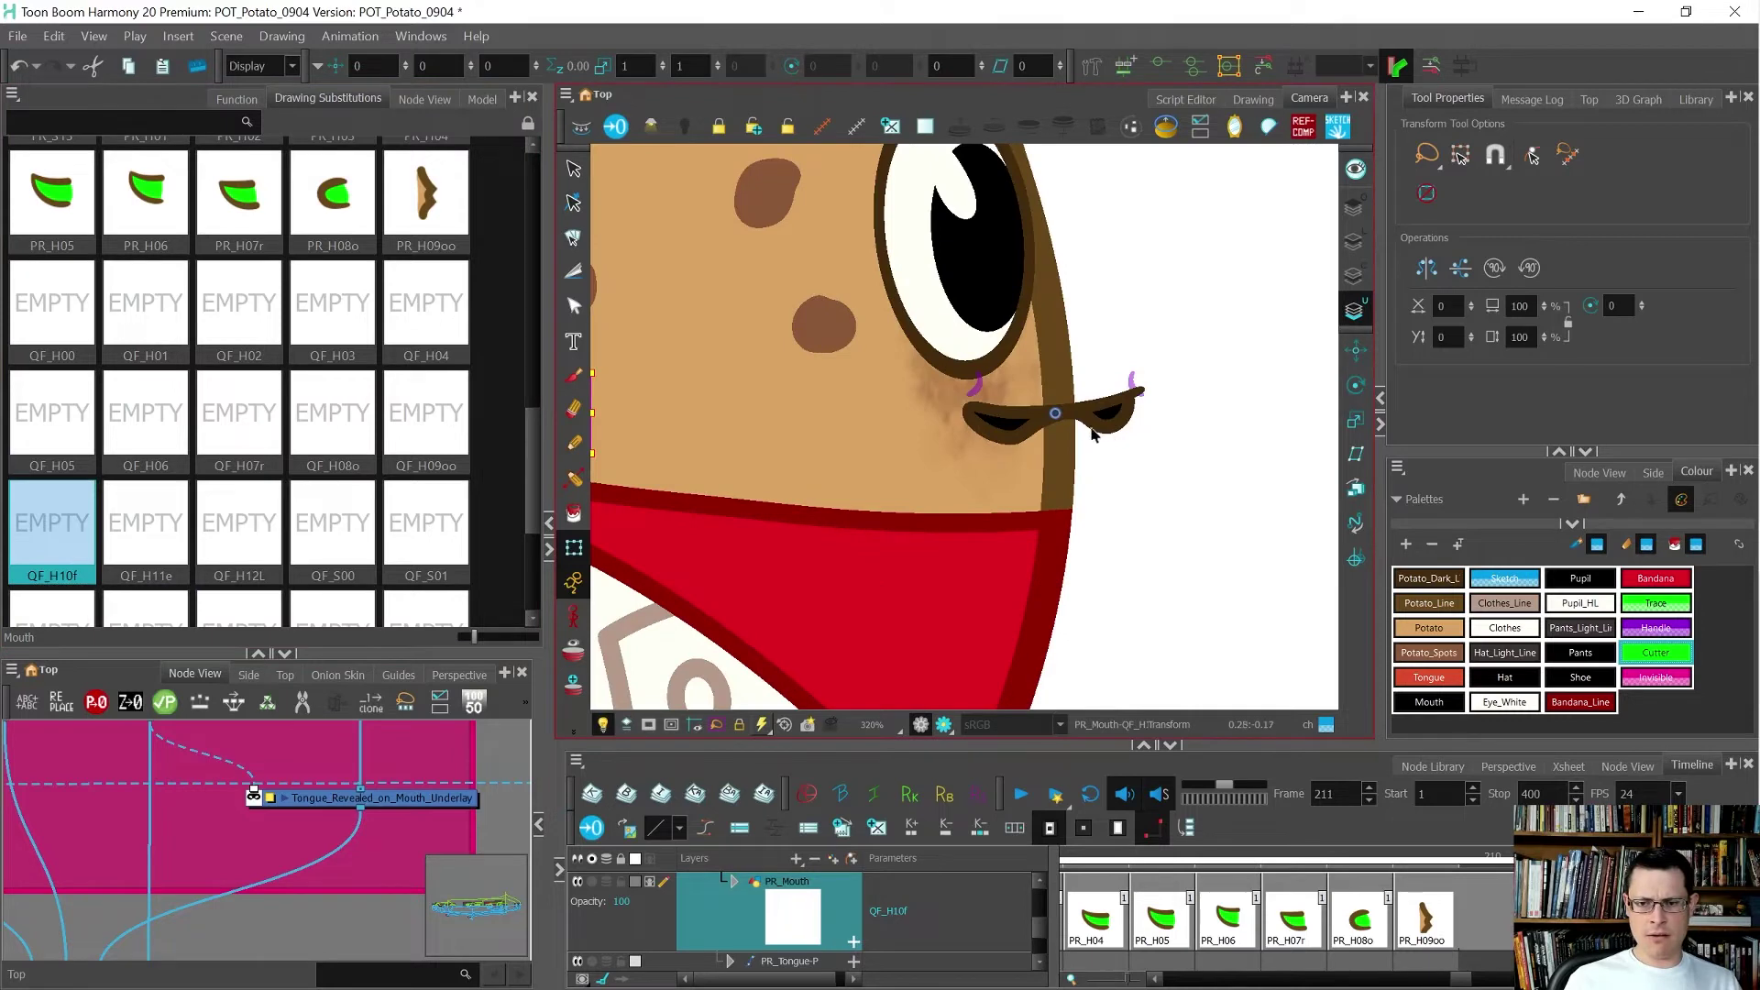
pyautogui.scroll(4, 1093, 434)
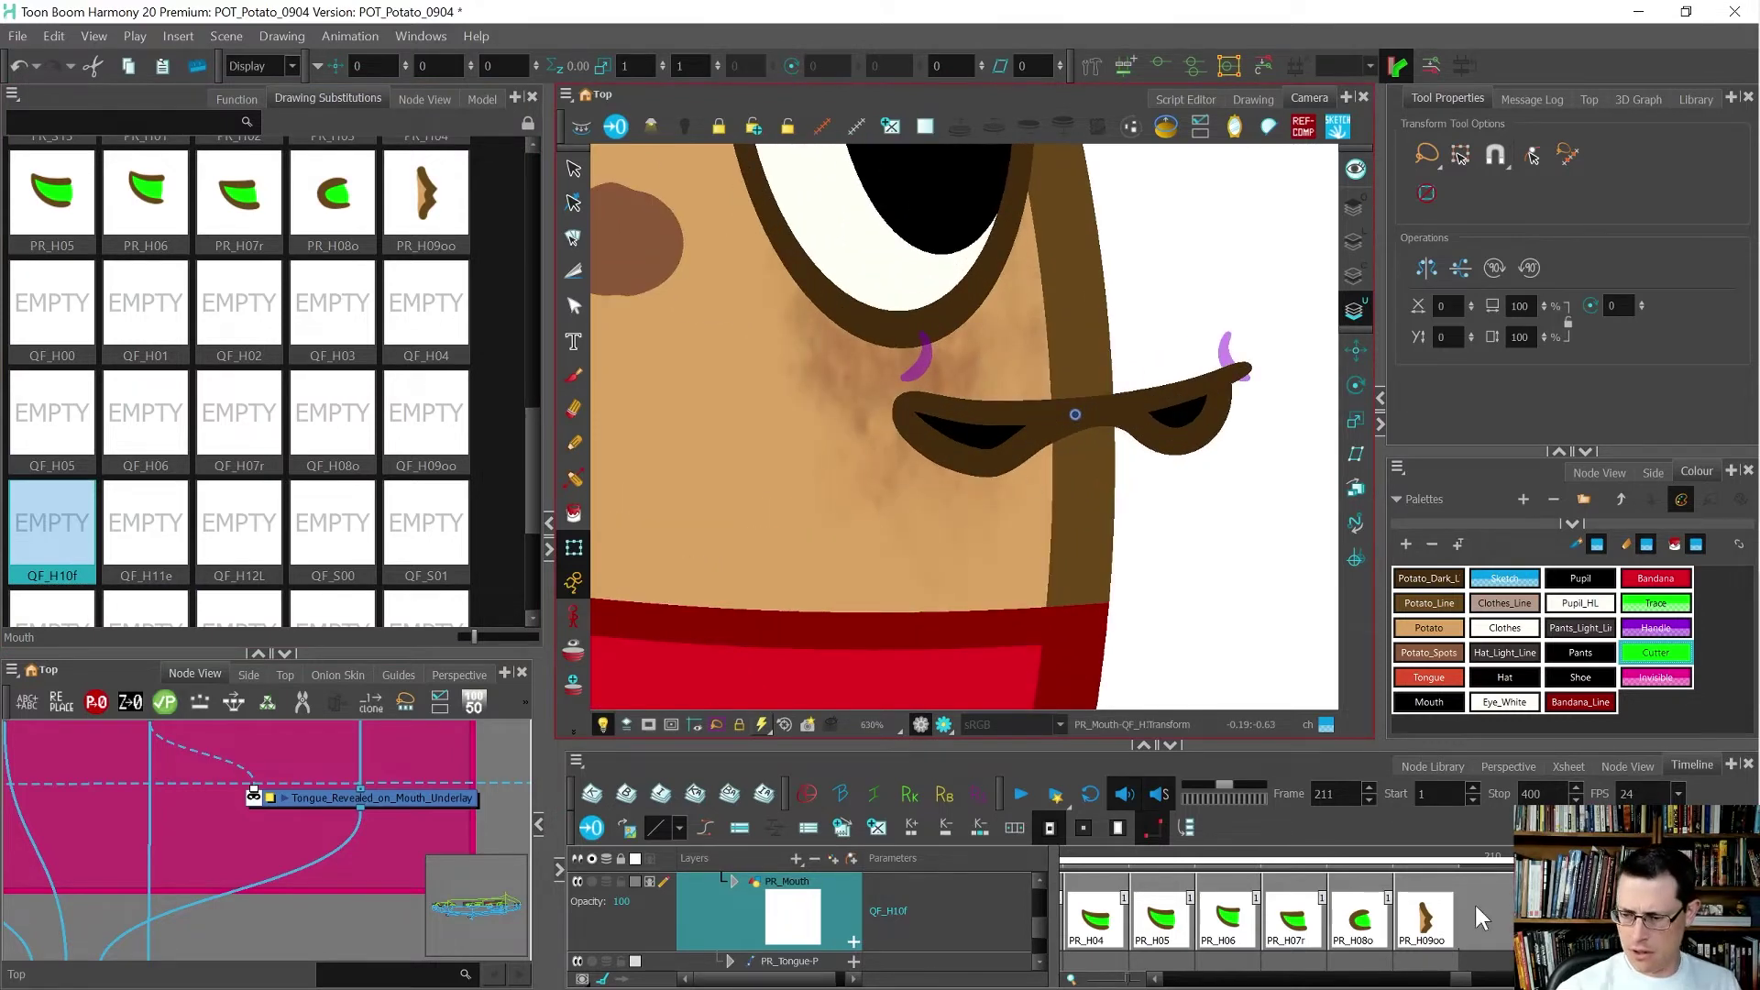
# - Get the Brush ready with the Soft Lead preset and create an empty drawing on PR_Mouth at frame 210
pyautogui.press(',')
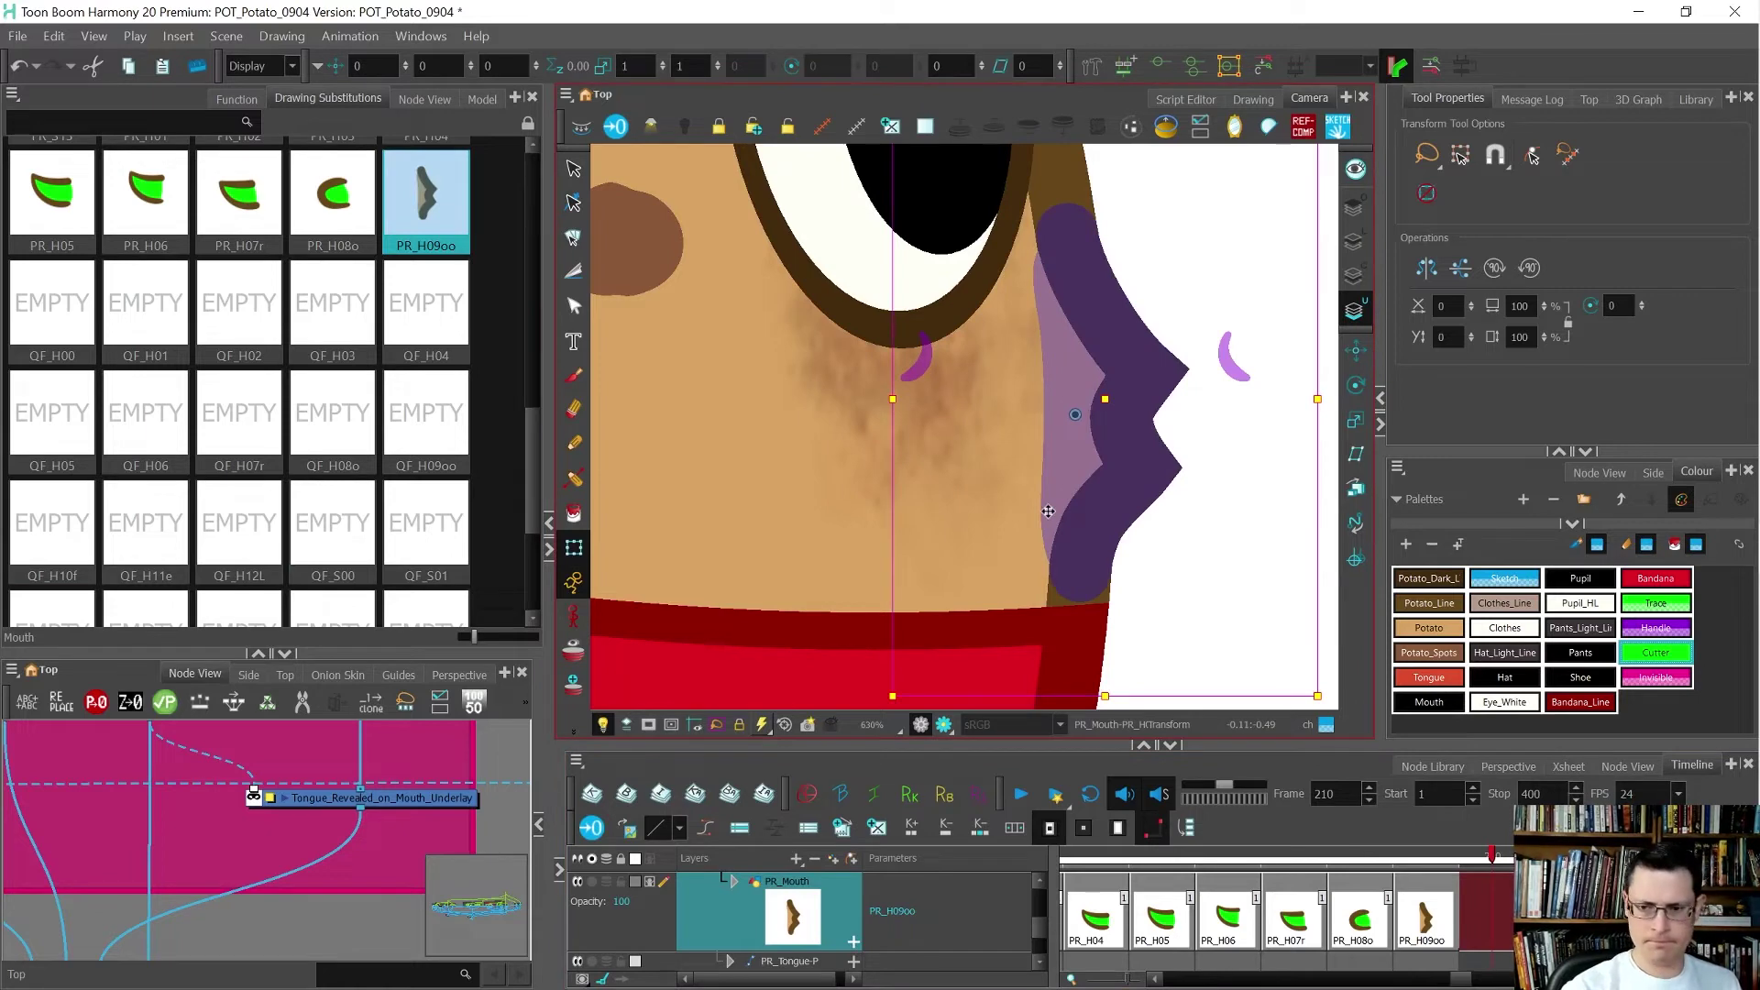
pyautogui.hotkey('alt', 'b')
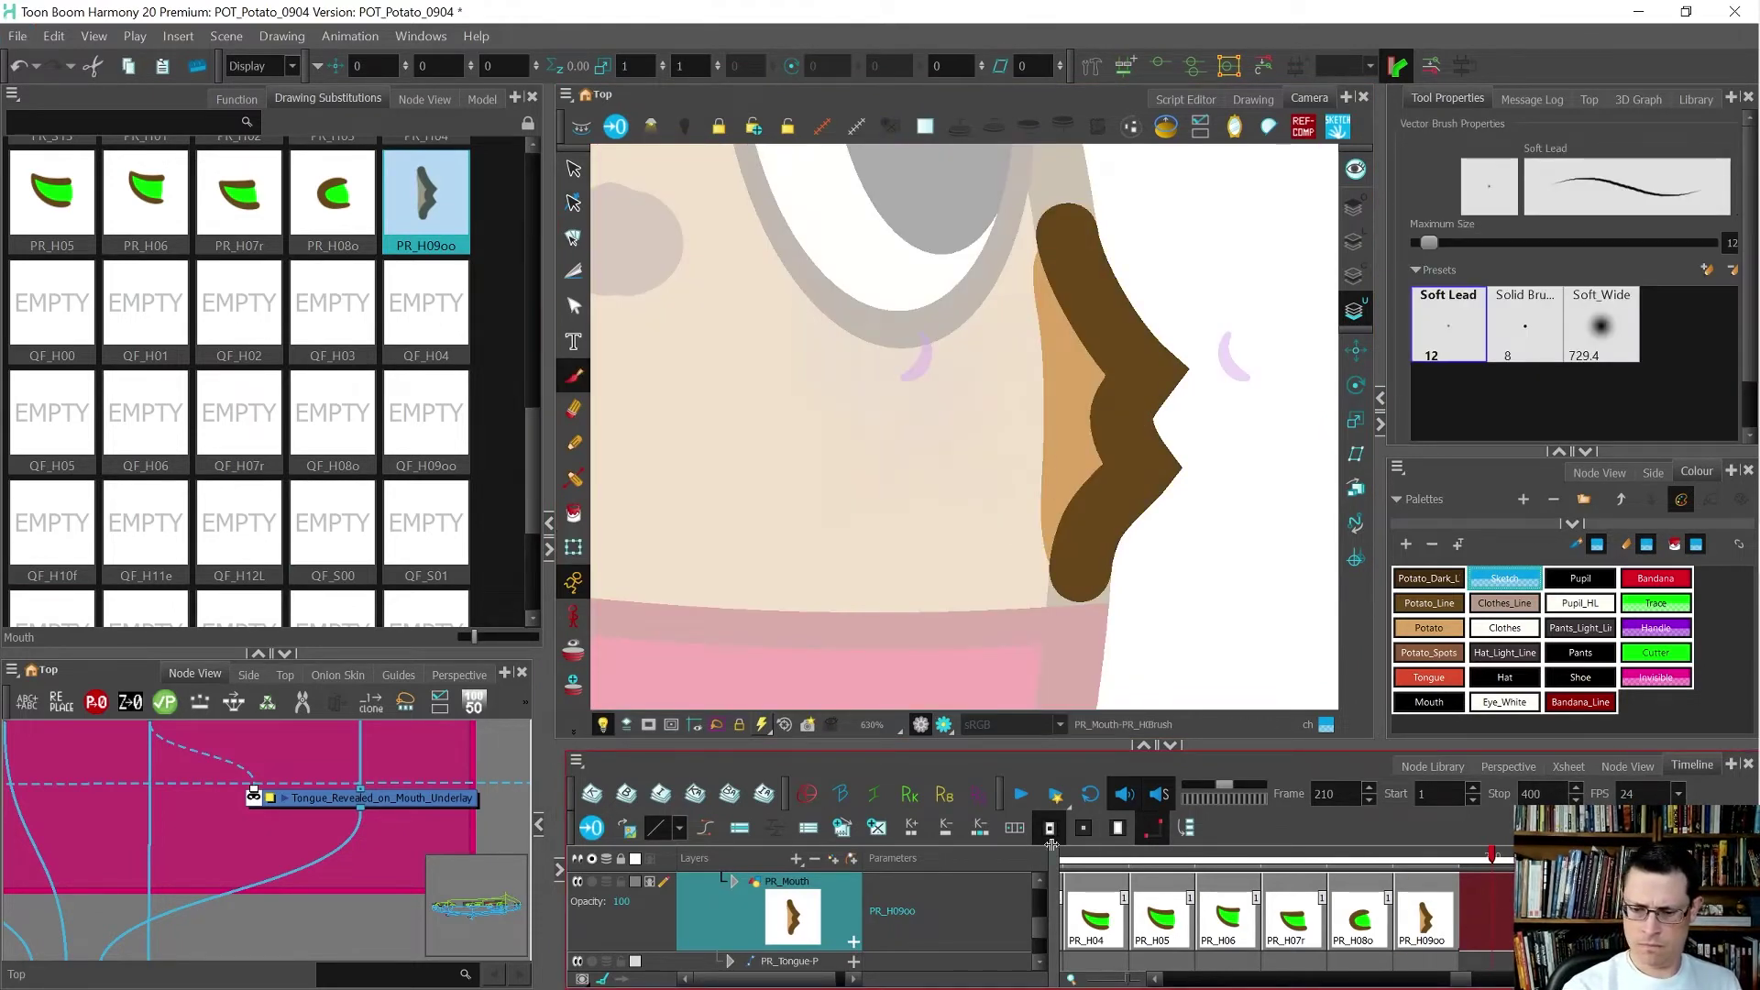
pyautogui.click(880, 828)
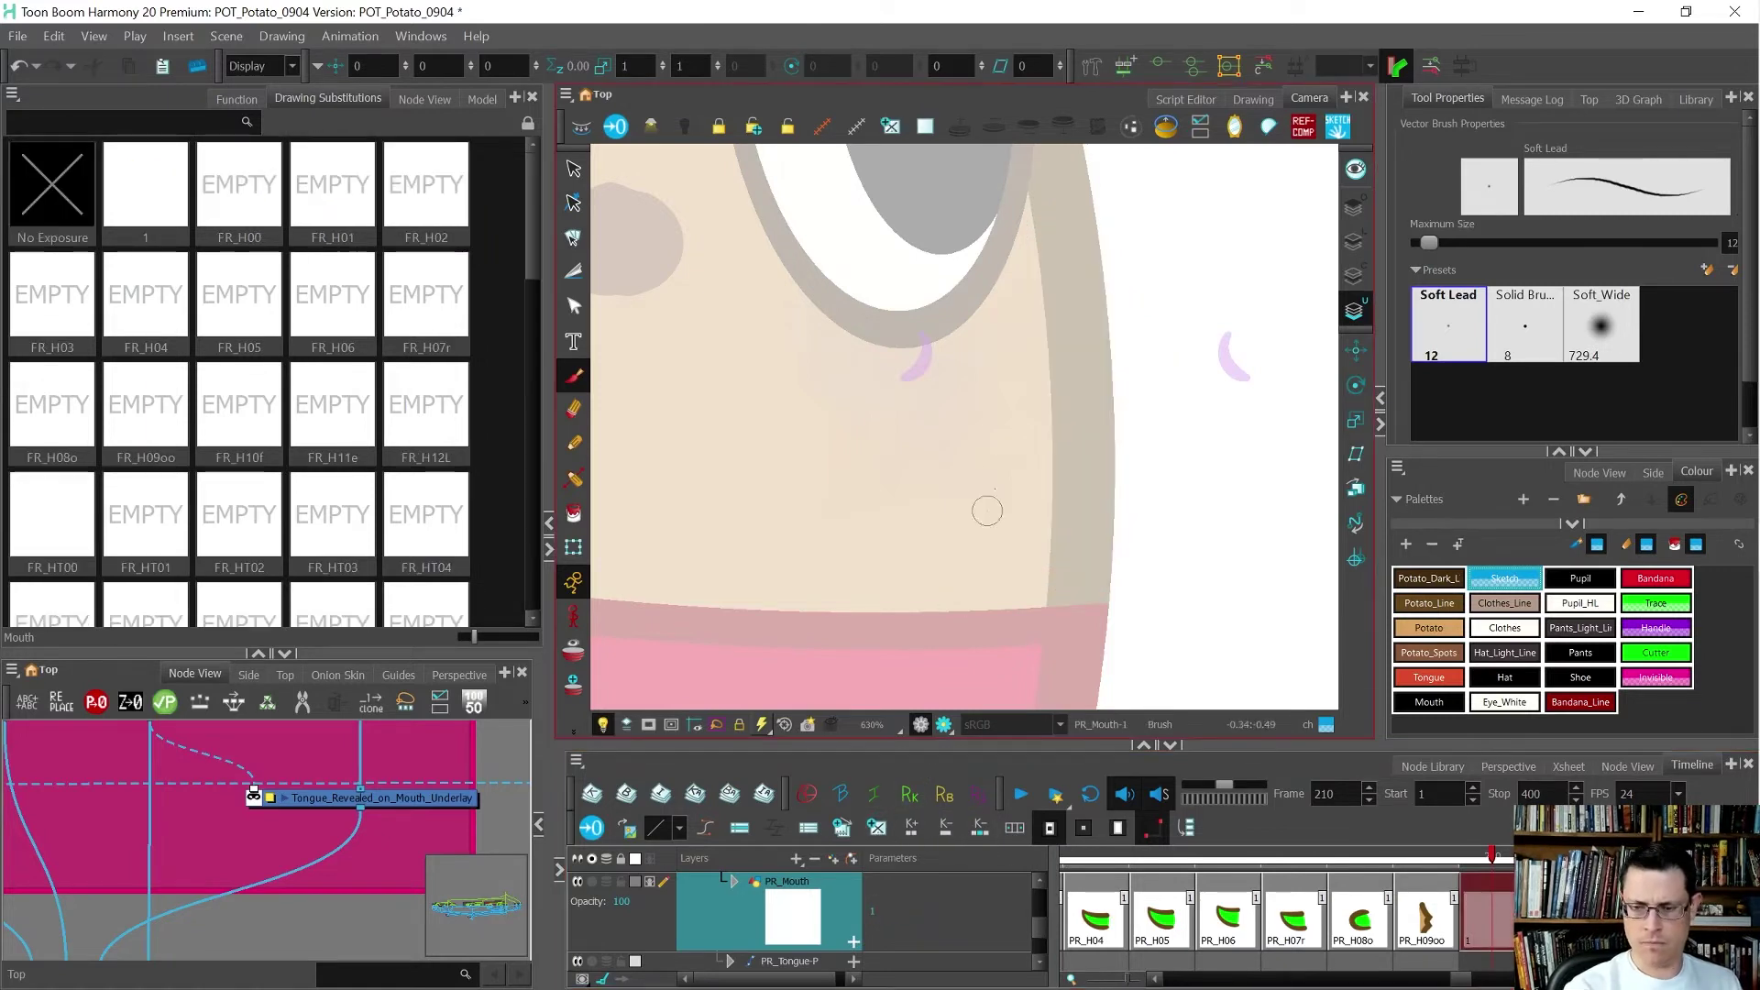
# - Compare the empty drawing on frame 210 with the QF_H10f reference and brush in the upper lip line
pyautogui.press('.')
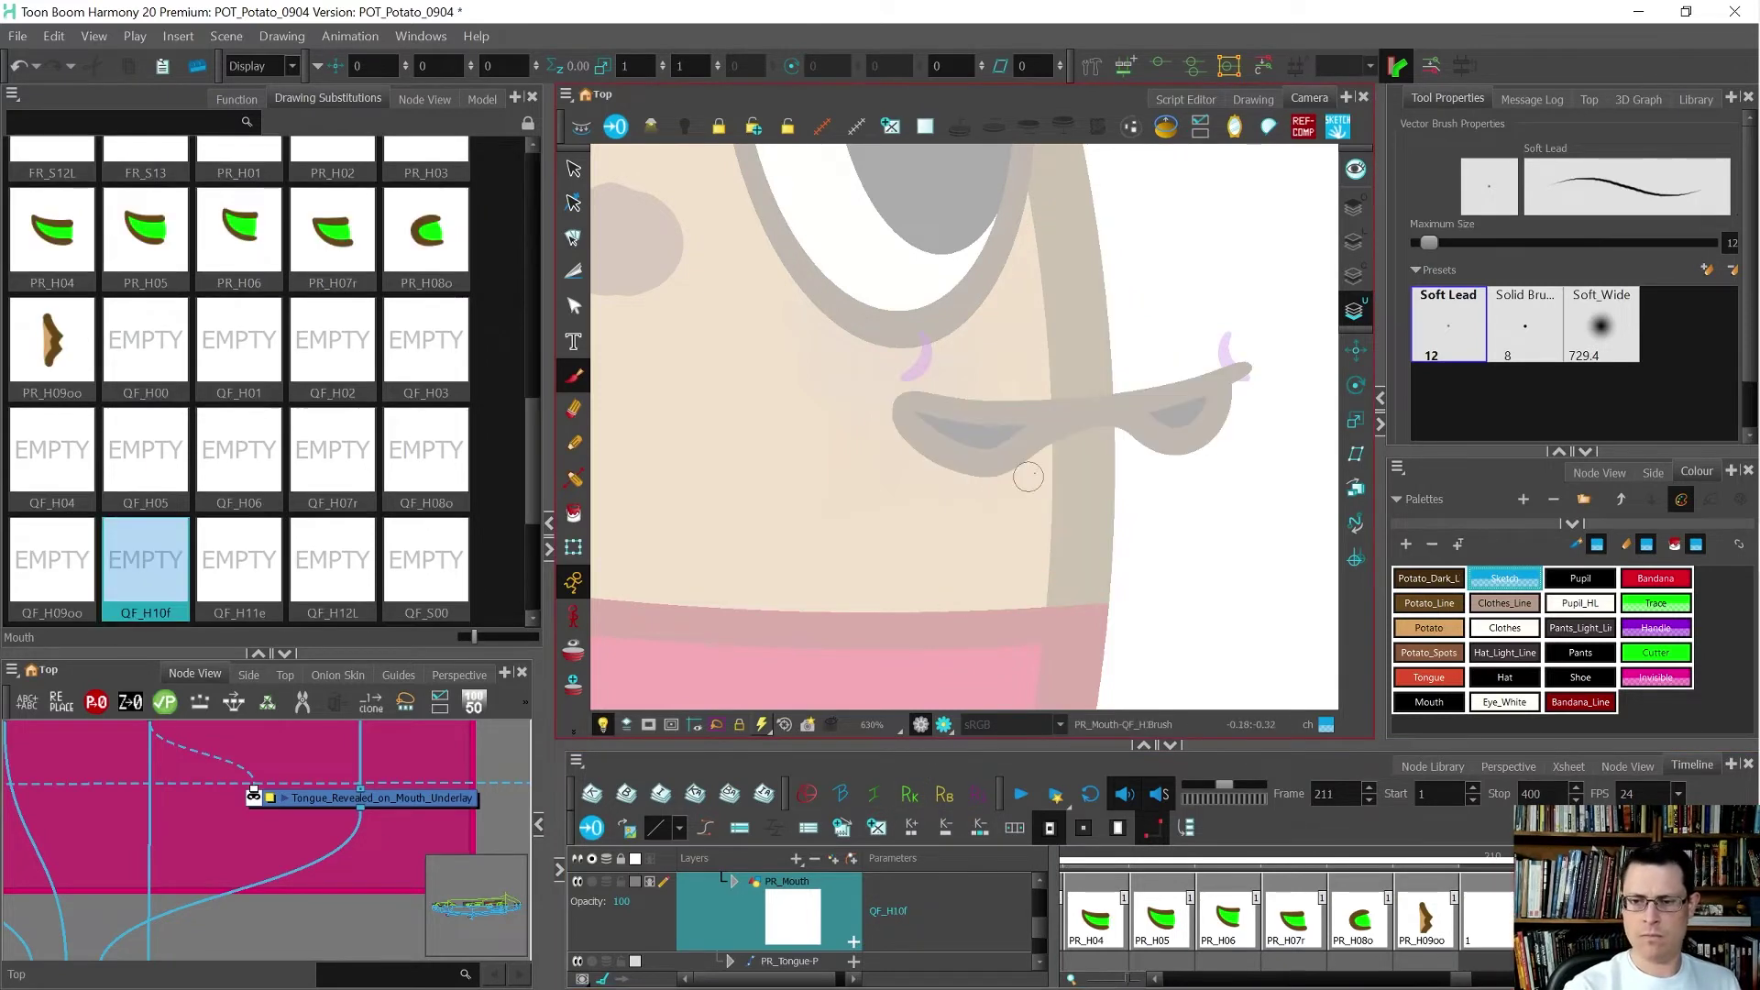
pyautogui.press(',')
pyautogui.press('.')
pyautogui.press(',')
pyautogui.moveTo(913, 408)
pyautogui.mouseDown()
pyautogui.moveTo(1114, 396)
pyautogui.moveTo(1017, 412)
pyautogui.mouseUp()
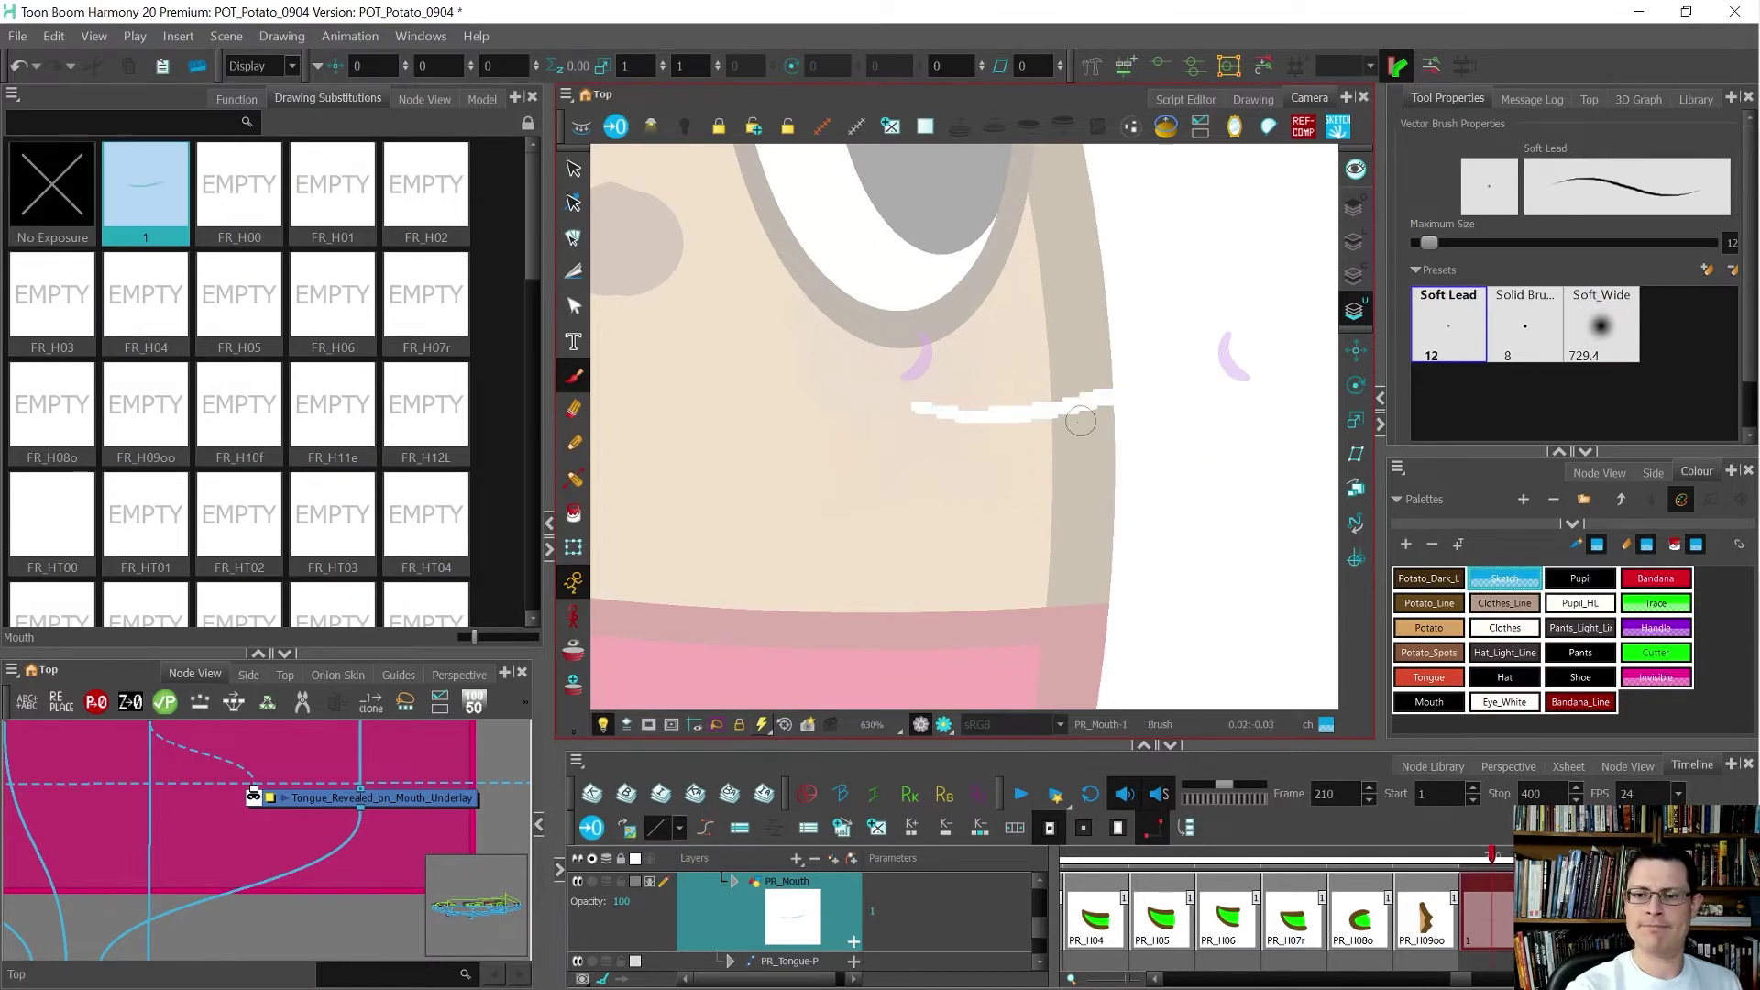
# - Move the upper lip stroke from the Underlay art to the Colour Art and get the Brush ready again
pyautogui.hotkey('alt', 's')
pyautogui.hotkey('ctrl', 'a')
pyautogui.hotkey('ctrl', 'x')
pyautogui.click(1356, 275)
pyautogui.hotkey('ctrl', 'v')
pyautogui.hotkey('alt', 'b')
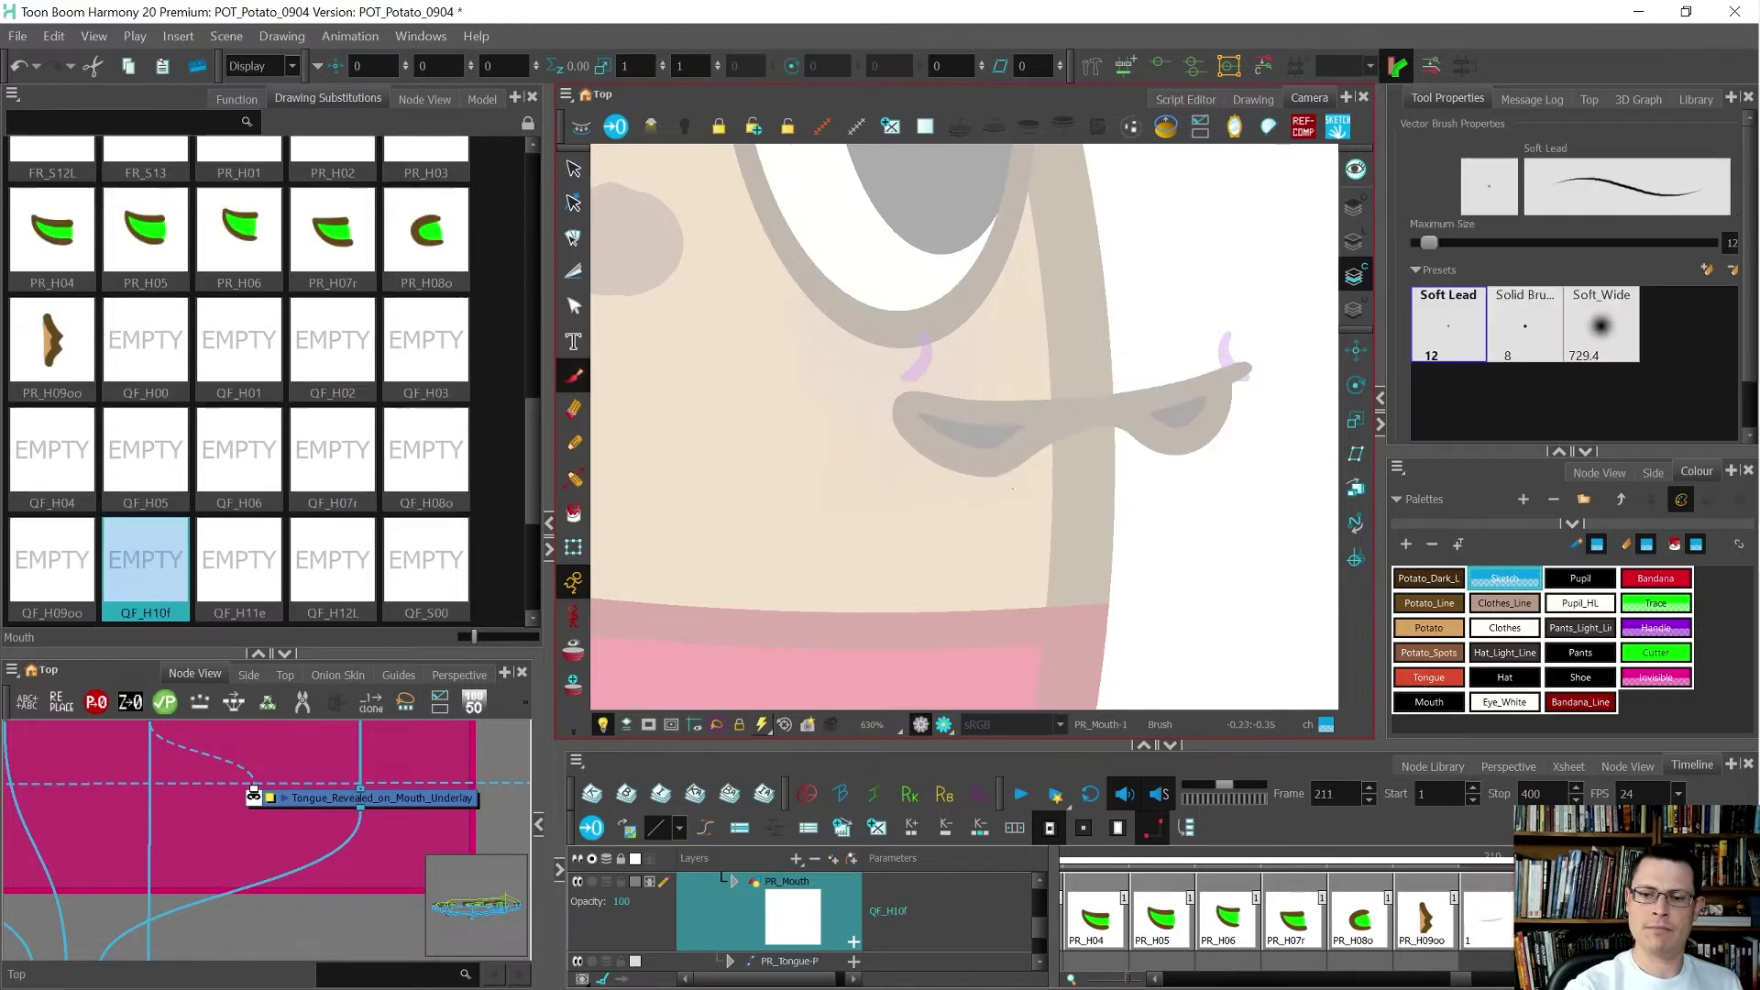
# - Rough out the looped lower lip, the curve beyond the face edge and the chin strokes in the Sketch colour
pyautogui.moveTo(919, 410)
pyautogui.mouseDown()
pyautogui.moveTo(1007, 462)
pyautogui.moveTo(933, 409)
pyautogui.moveTo(997, 452)
pyautogui.moveTo(1082, 406)
pyautogui.moveTo(1118, 450)
pyautogui.moveTo(1099, 405)
pyautogui.moveTo(1115, 477)
pyautogui.mouseUp()
pyautogui.moveTo(1075, 404); pyautogui.dragTo(1124, 458)
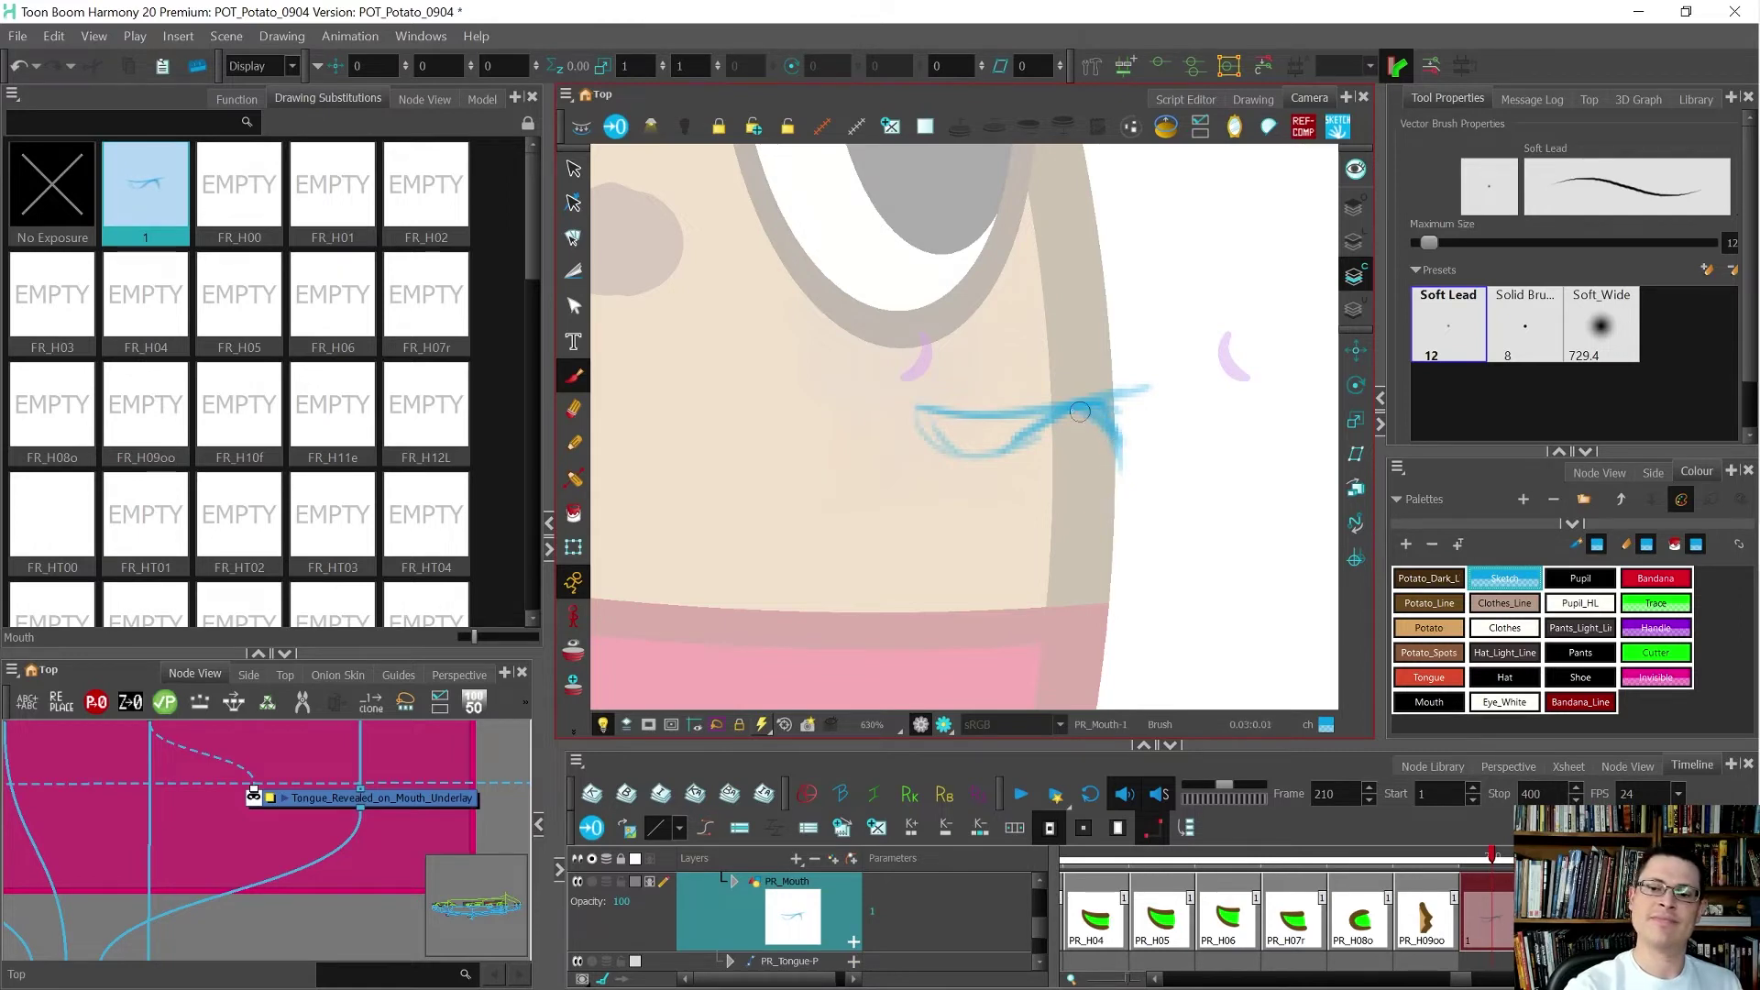
pyautogui.moveTo(1077, 405); pyautogui.dragTo(1134, 515)
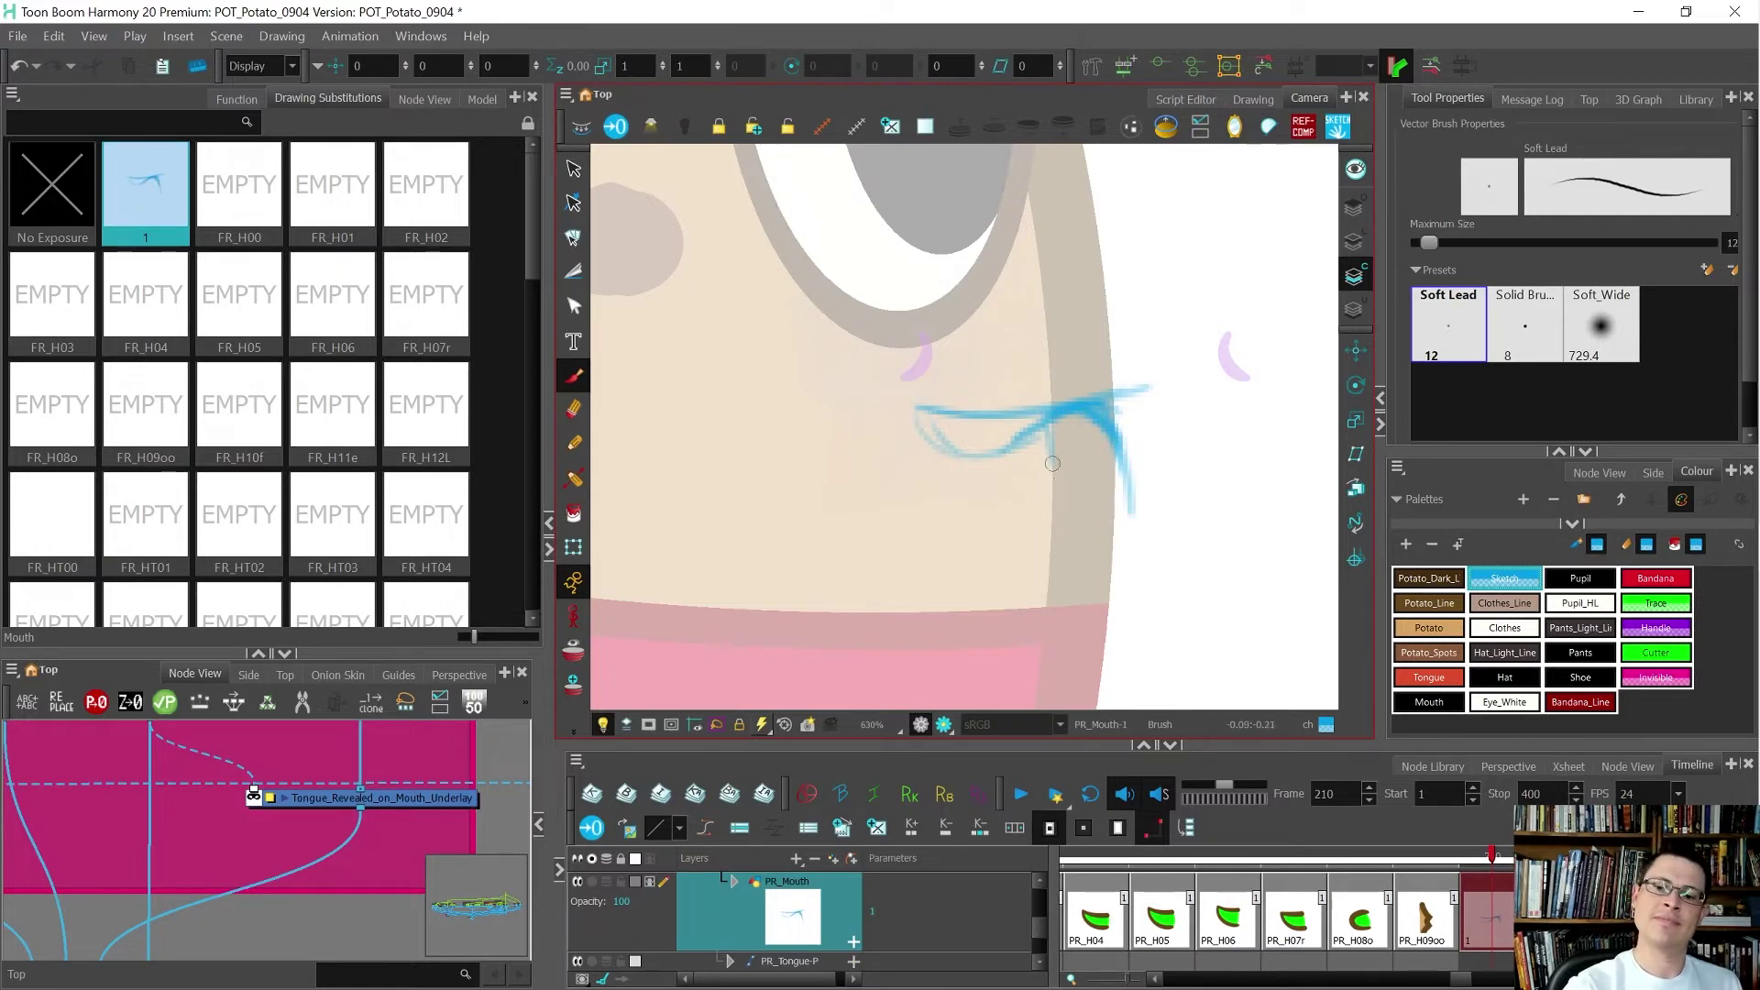
pyautogui.moveTo(918, 409); pyautogui.dragTo(1055, 396)
pyautogui.press('[')
pyautogui.press(']')
pyautogui.press(']')
pyautogui.press('[')
# - Trace the sketched upper and lower lips on the Line Art with the 25p Pencil in Potato_Line, extending past the face edge
pyautogui.hotkey('alt', 'x')
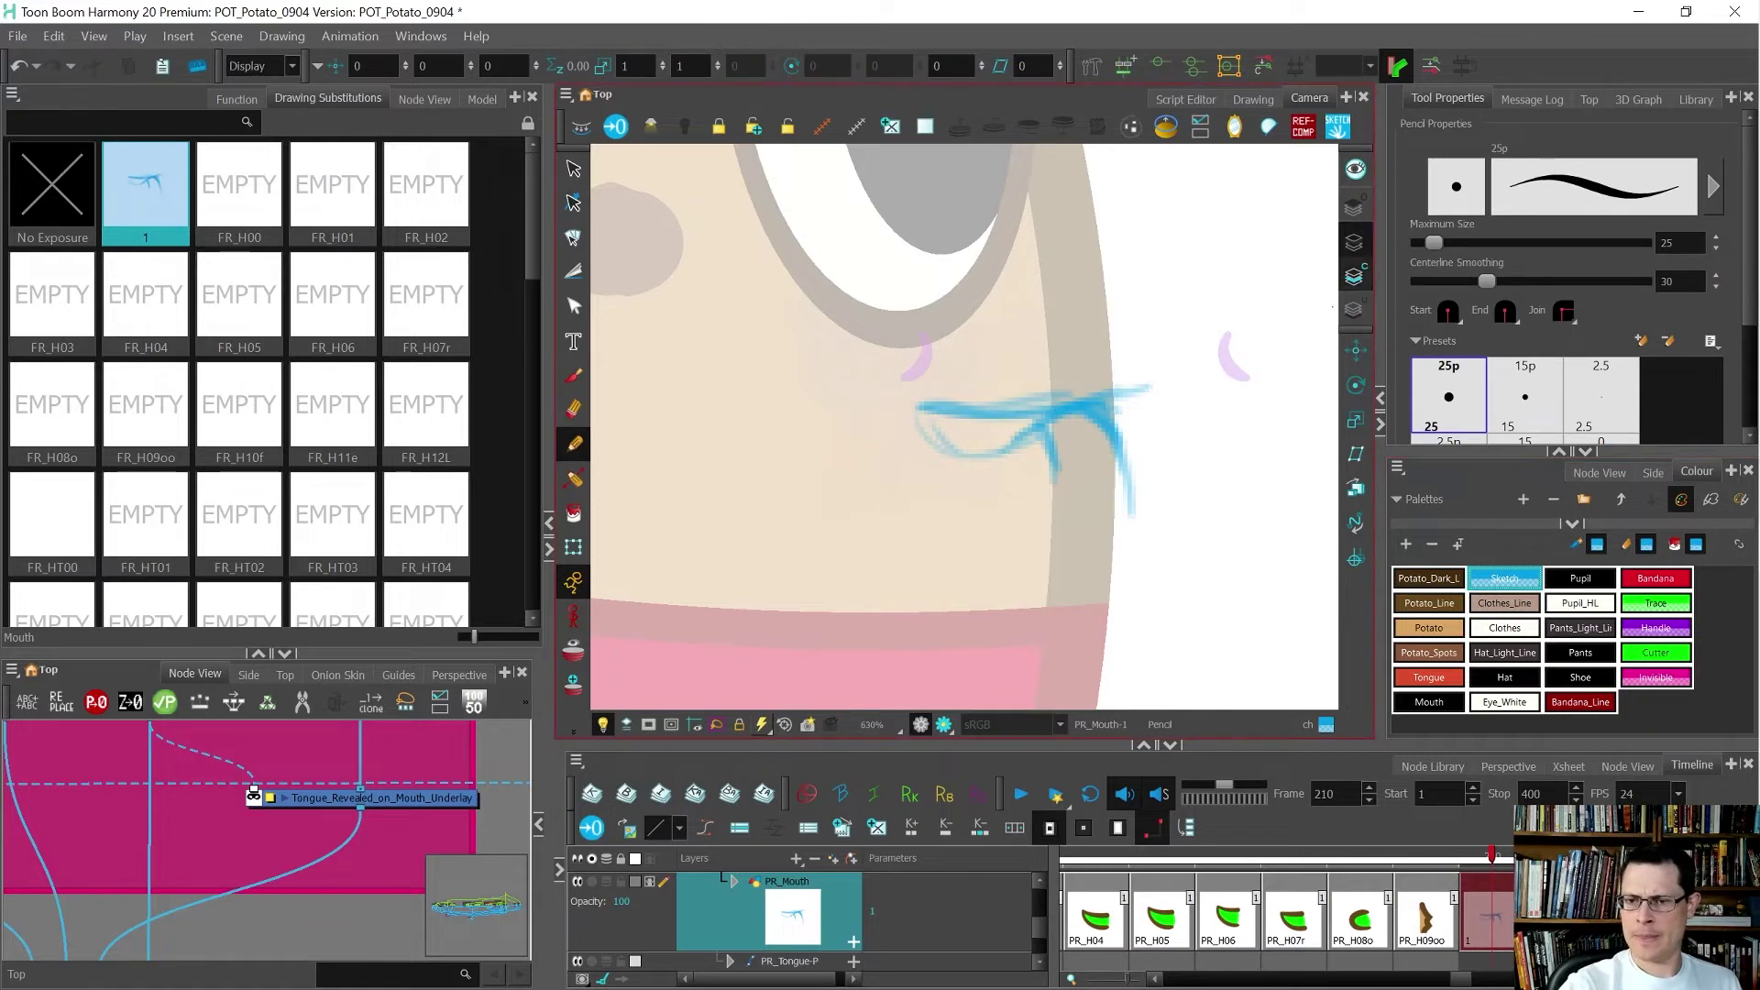
pyautogui.press('l')
pyautogui.click(1444, 605)
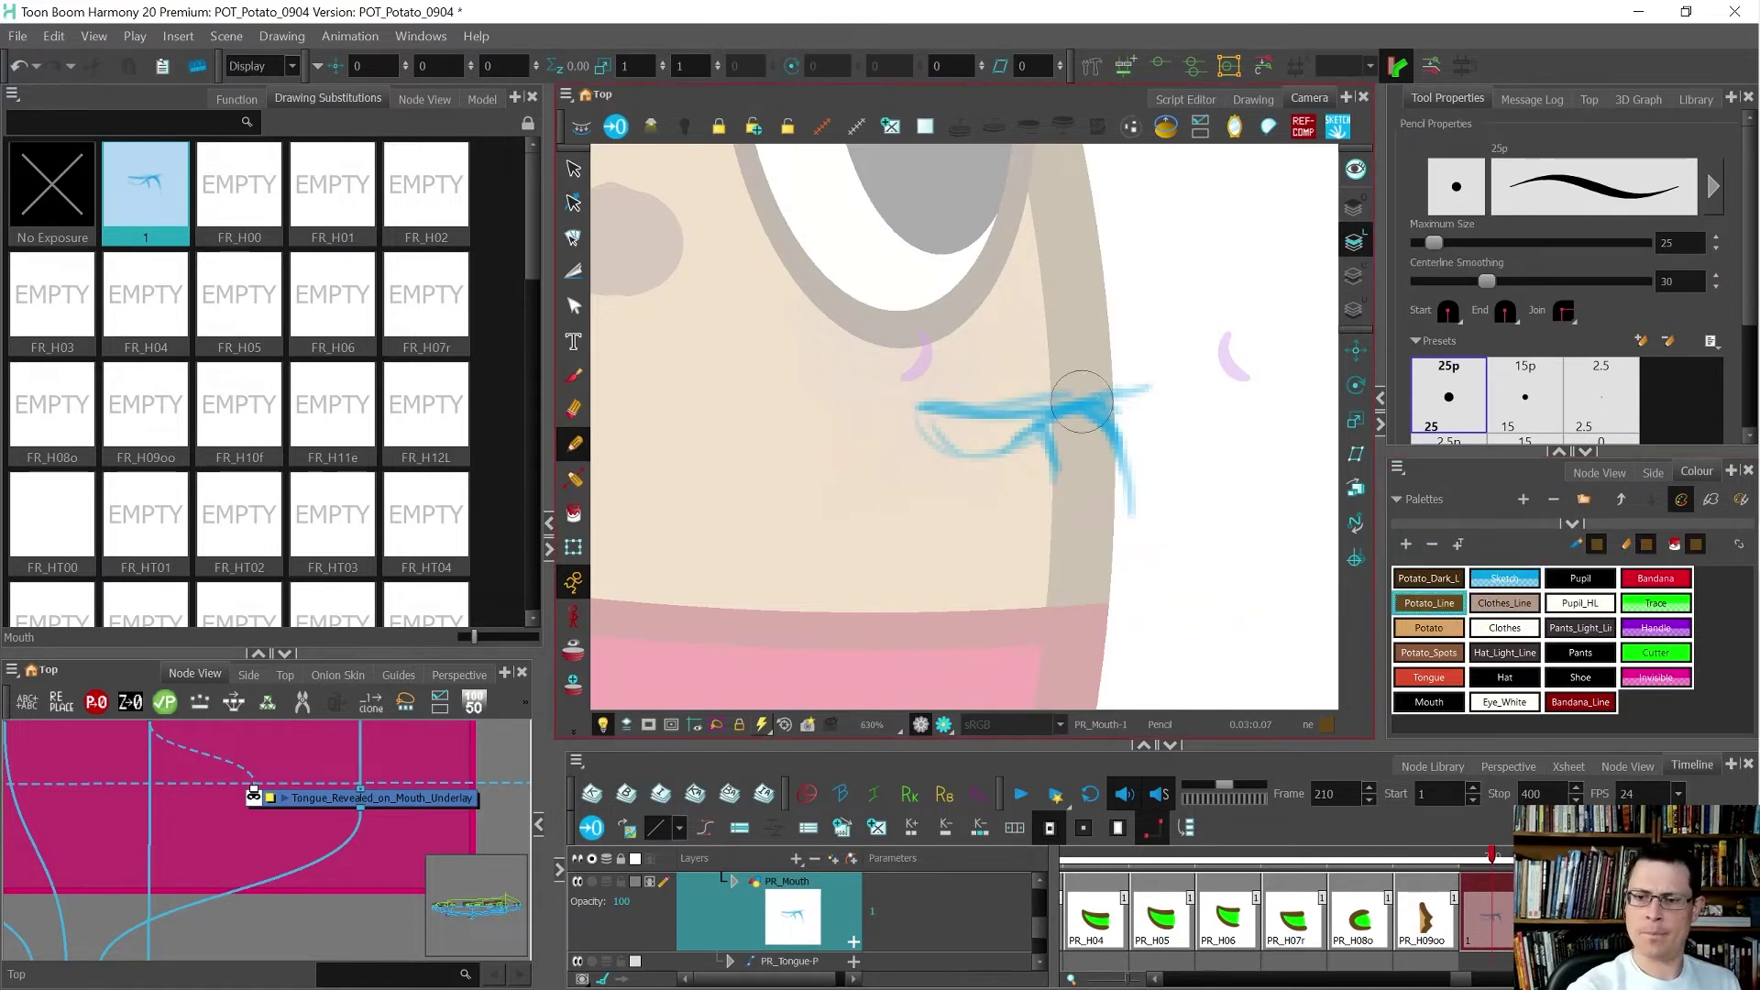
pyautogui.moveTo(1161, 367)
pyautogui.mouseDown()
pyautogui.moveTo(1089, 397)
pyautogui.moveTo(921, 417)
pyautogui.mouseUp()
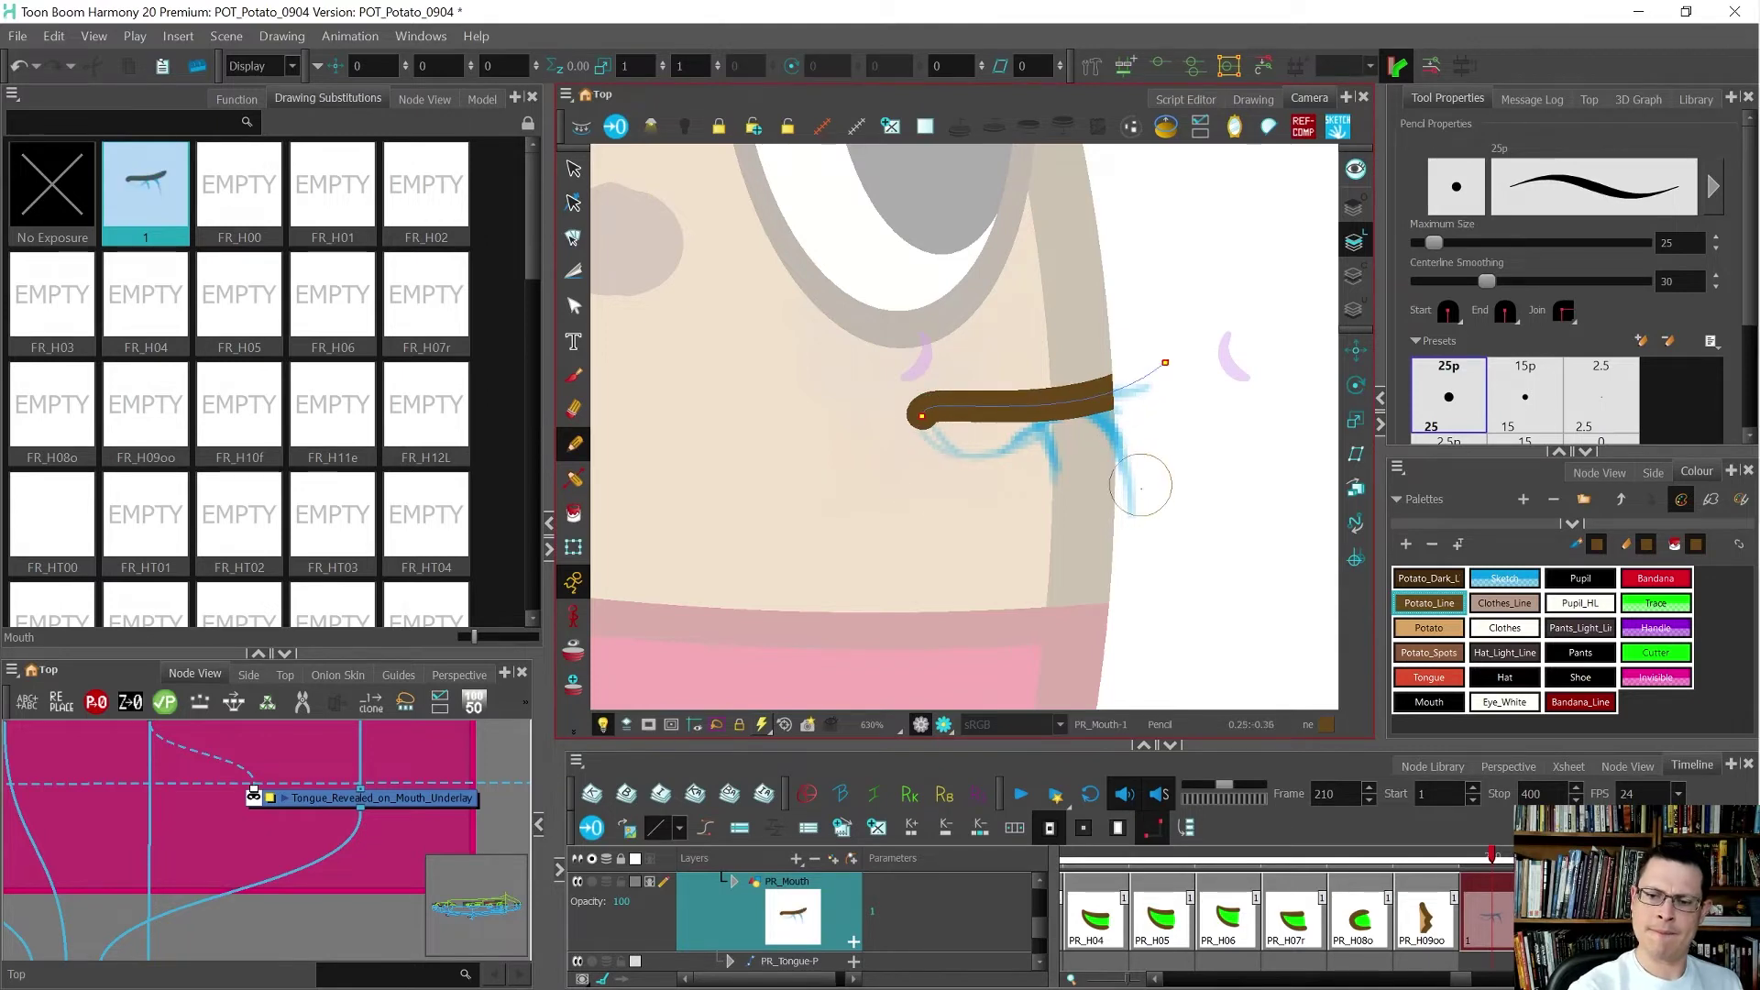
pyautogui.moveTo(1142, 521)
pyautogui.mouseDown()
pyautogui.moveTo(1130, 469)
pyautogui.moveTo(1087, 417)
pyautogui.moveTo(954, 460)
pyautogui.moveTo(917, 436)
pyautogui.moveTo(928, 415)
pyautogui.mouseUp()
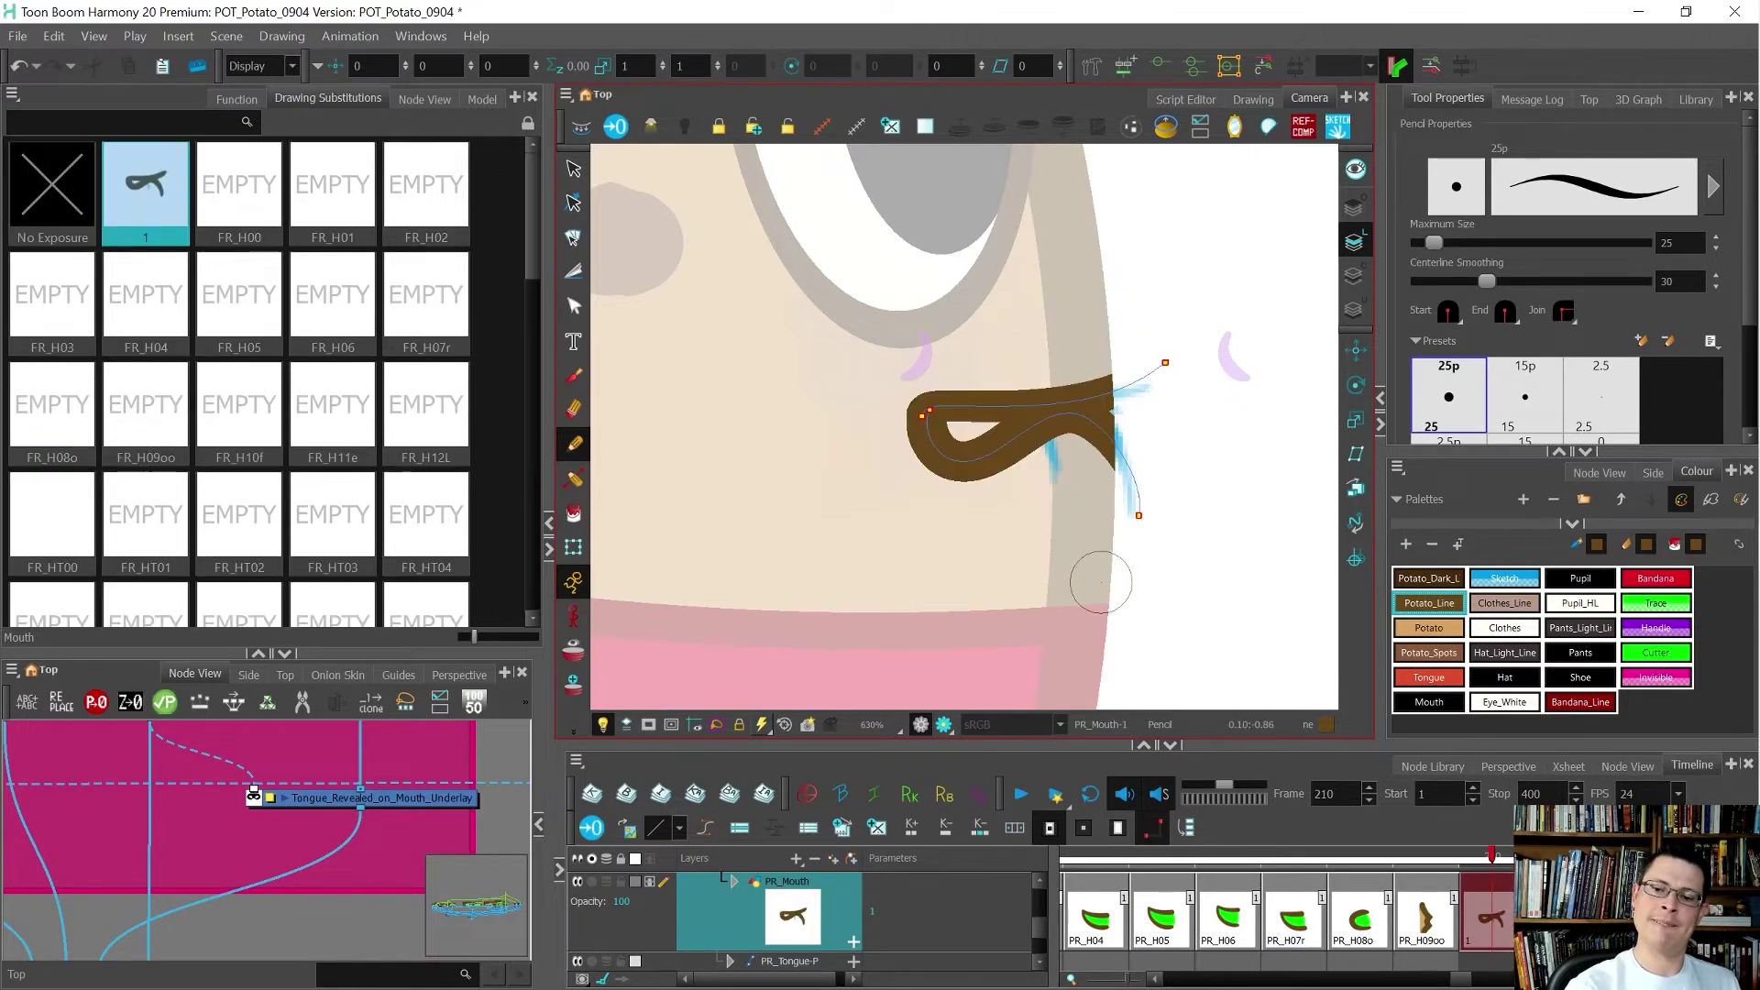
# - Select all the mouth's pencil lines and reduce their maximum size
pyautogui.hotkey('alt', 's')
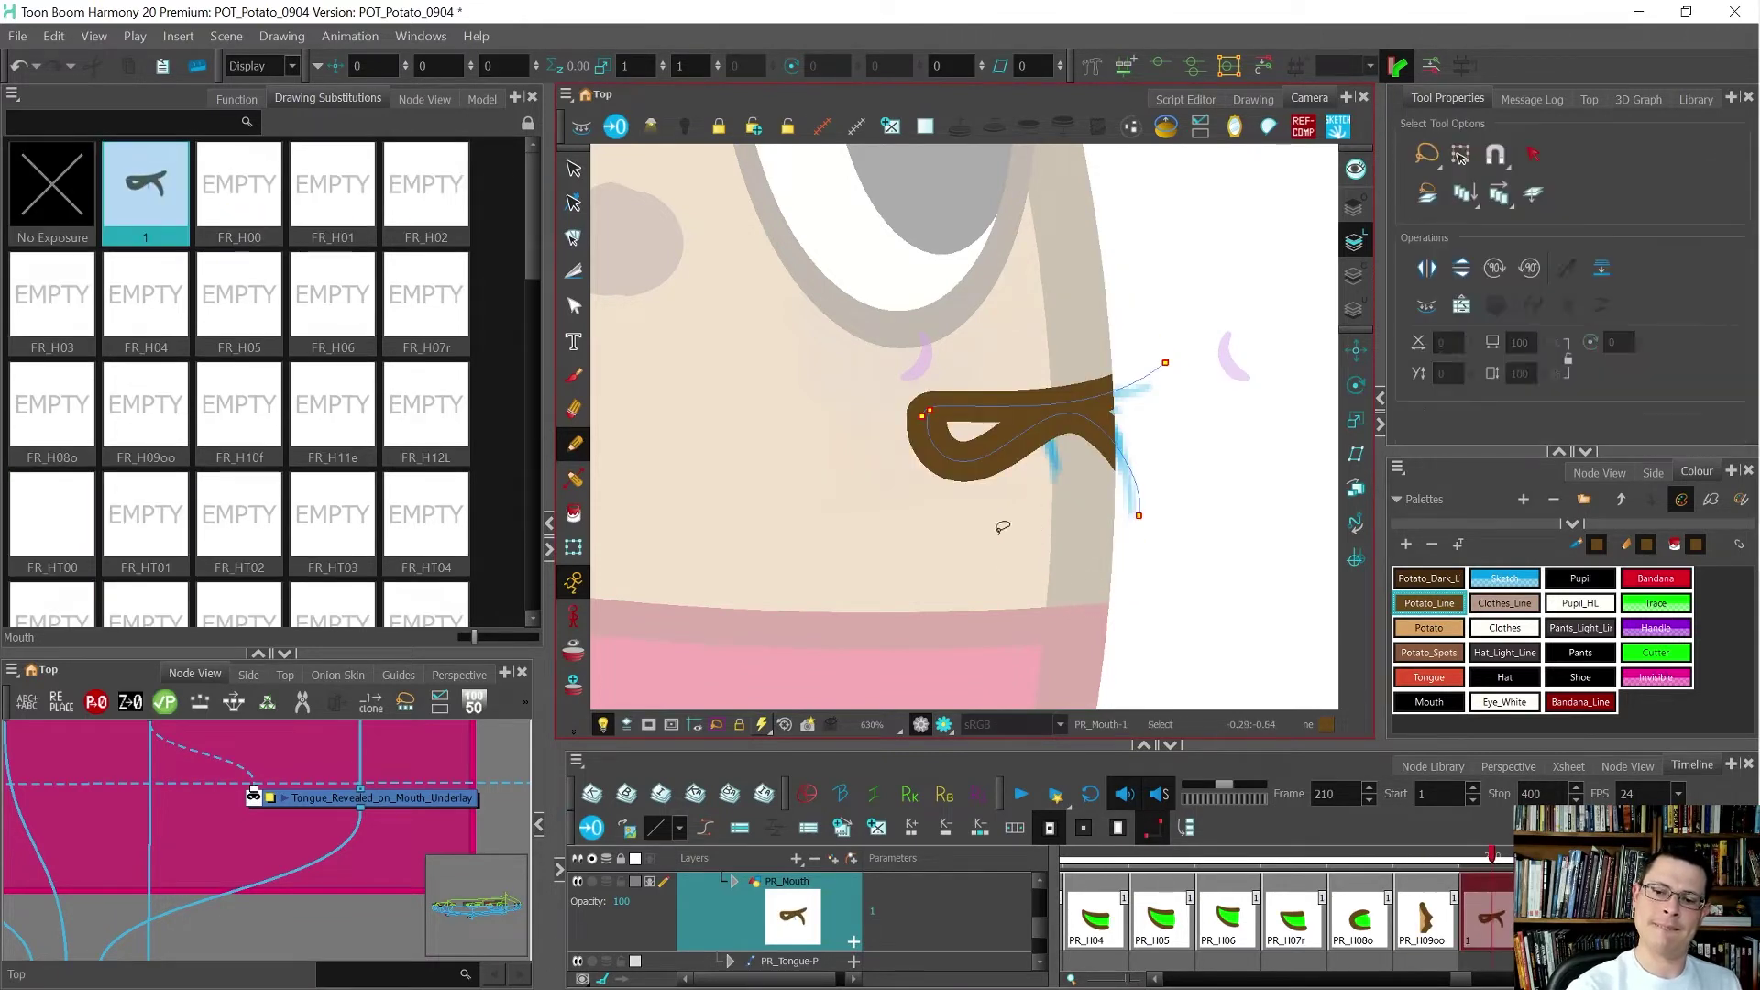
pyautogui.hotkey('ctrl', 'a')
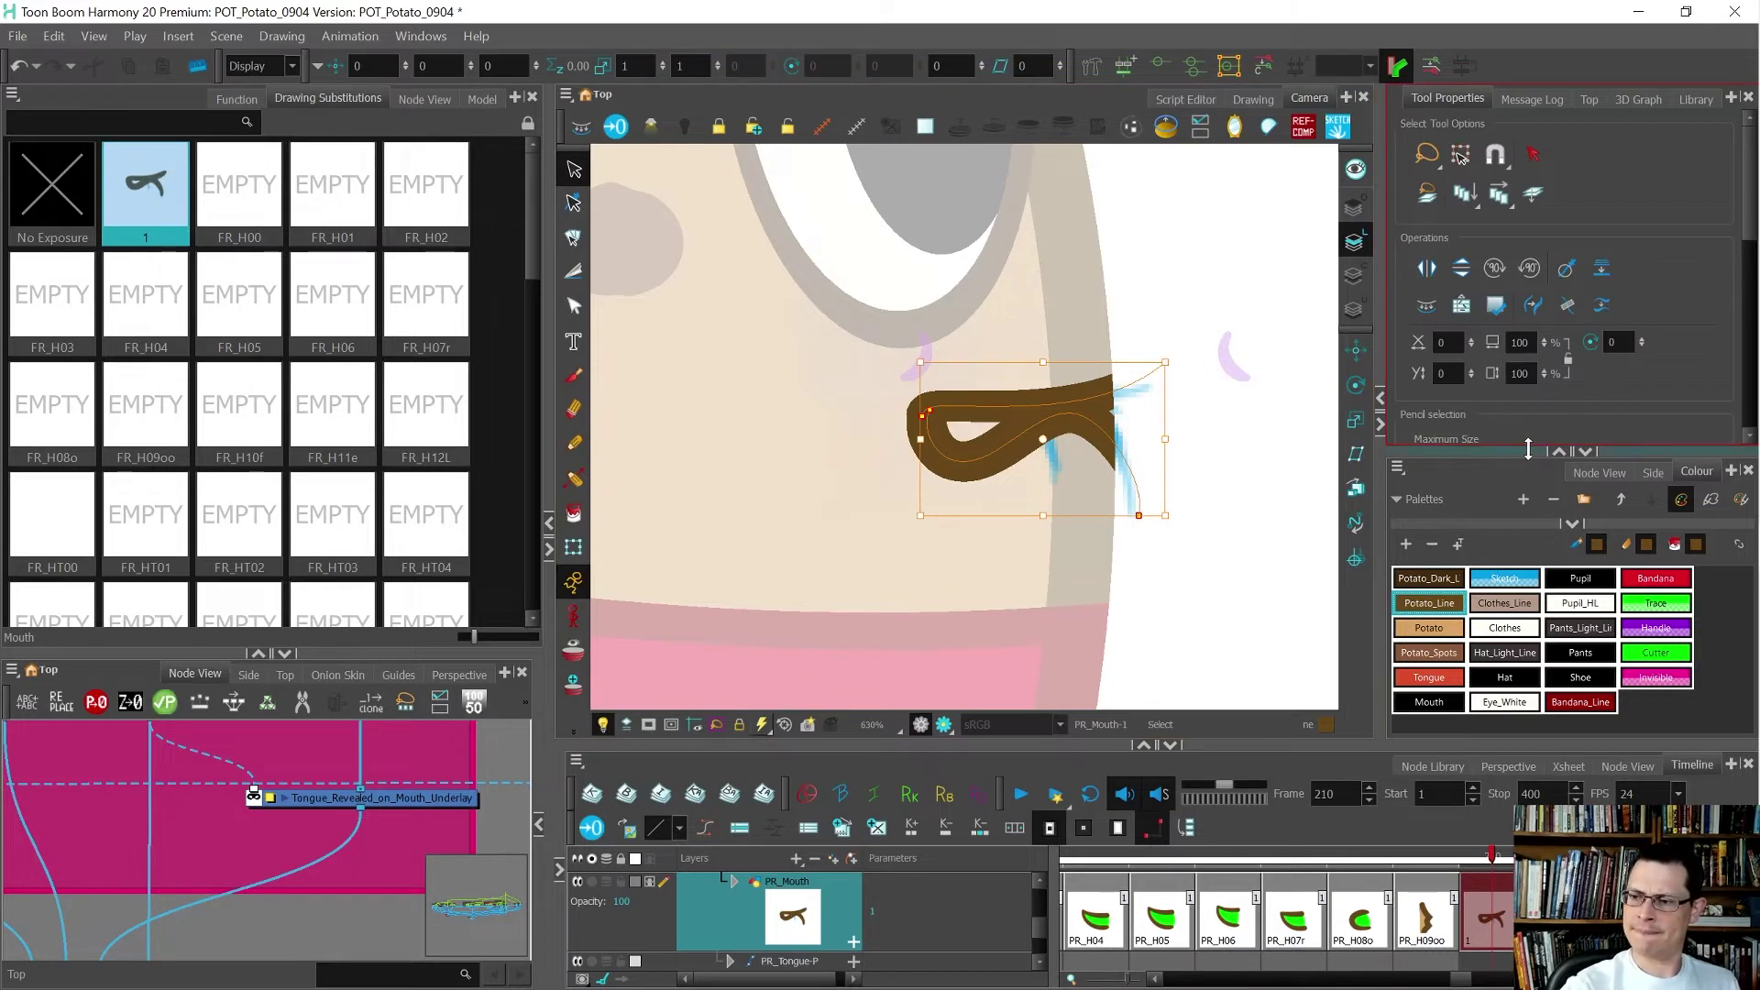
pyautogui.moveTo(1692, 452); pyautogui.dragTo(1692, 547)
pyautogui.click(1705, 463)
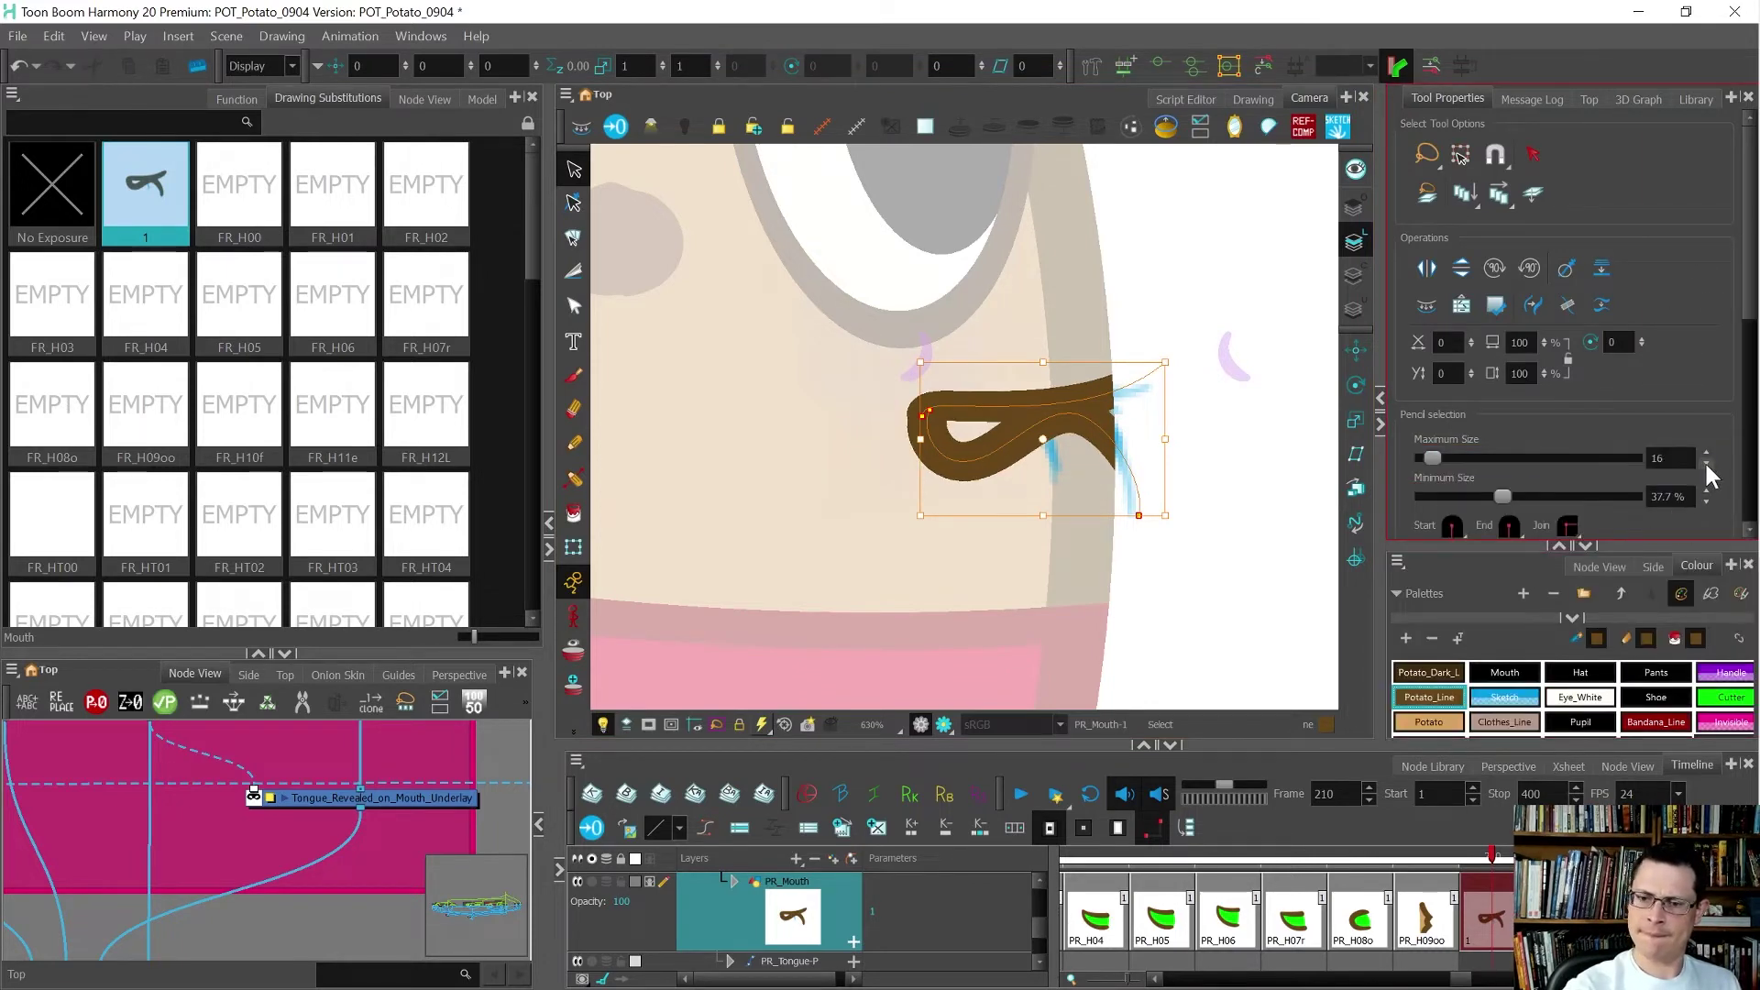
pyautogui.click(1707, 452)
pyautogui.click(1214, 562)
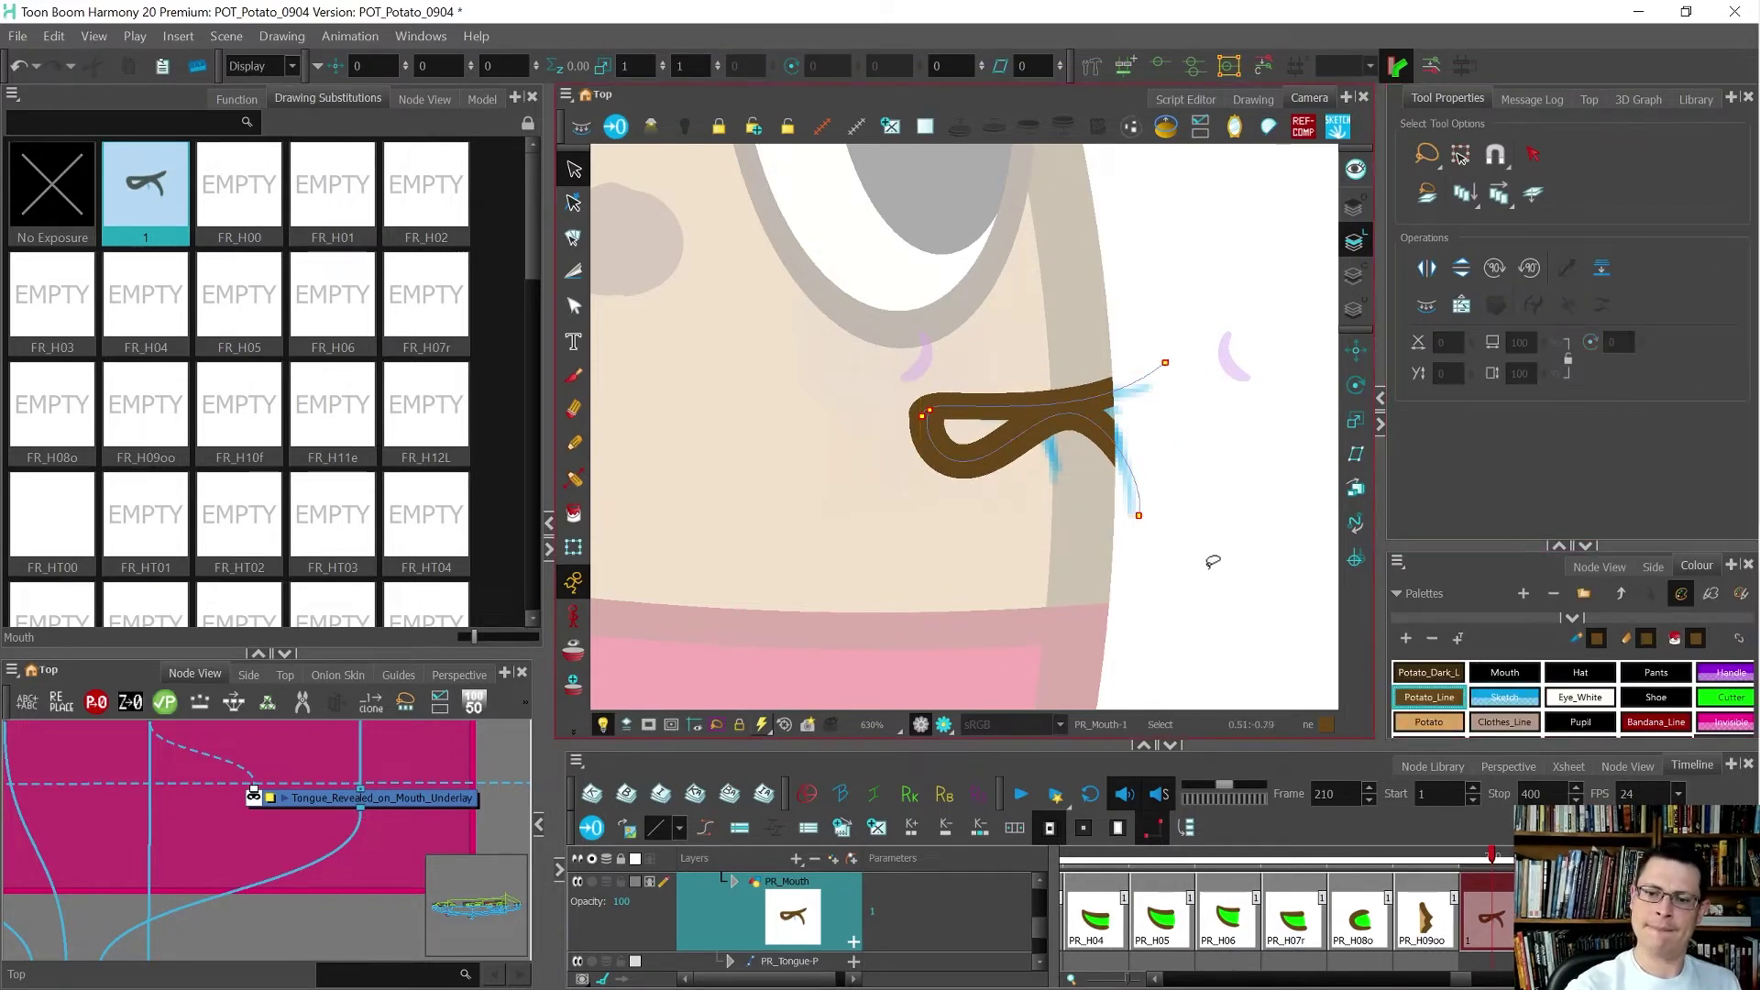
# - Check the mouth against the neighbouring frames and reshape the lower lip line to round out the mouth corner
pyautogui.press(',')
pyautogui.press('.')
pyautogui.press('.')
pyautogui.press(',')
pyautogui.press('.')
pyautogui.press(',')
pyautogui.hotkey('alt', 'q')
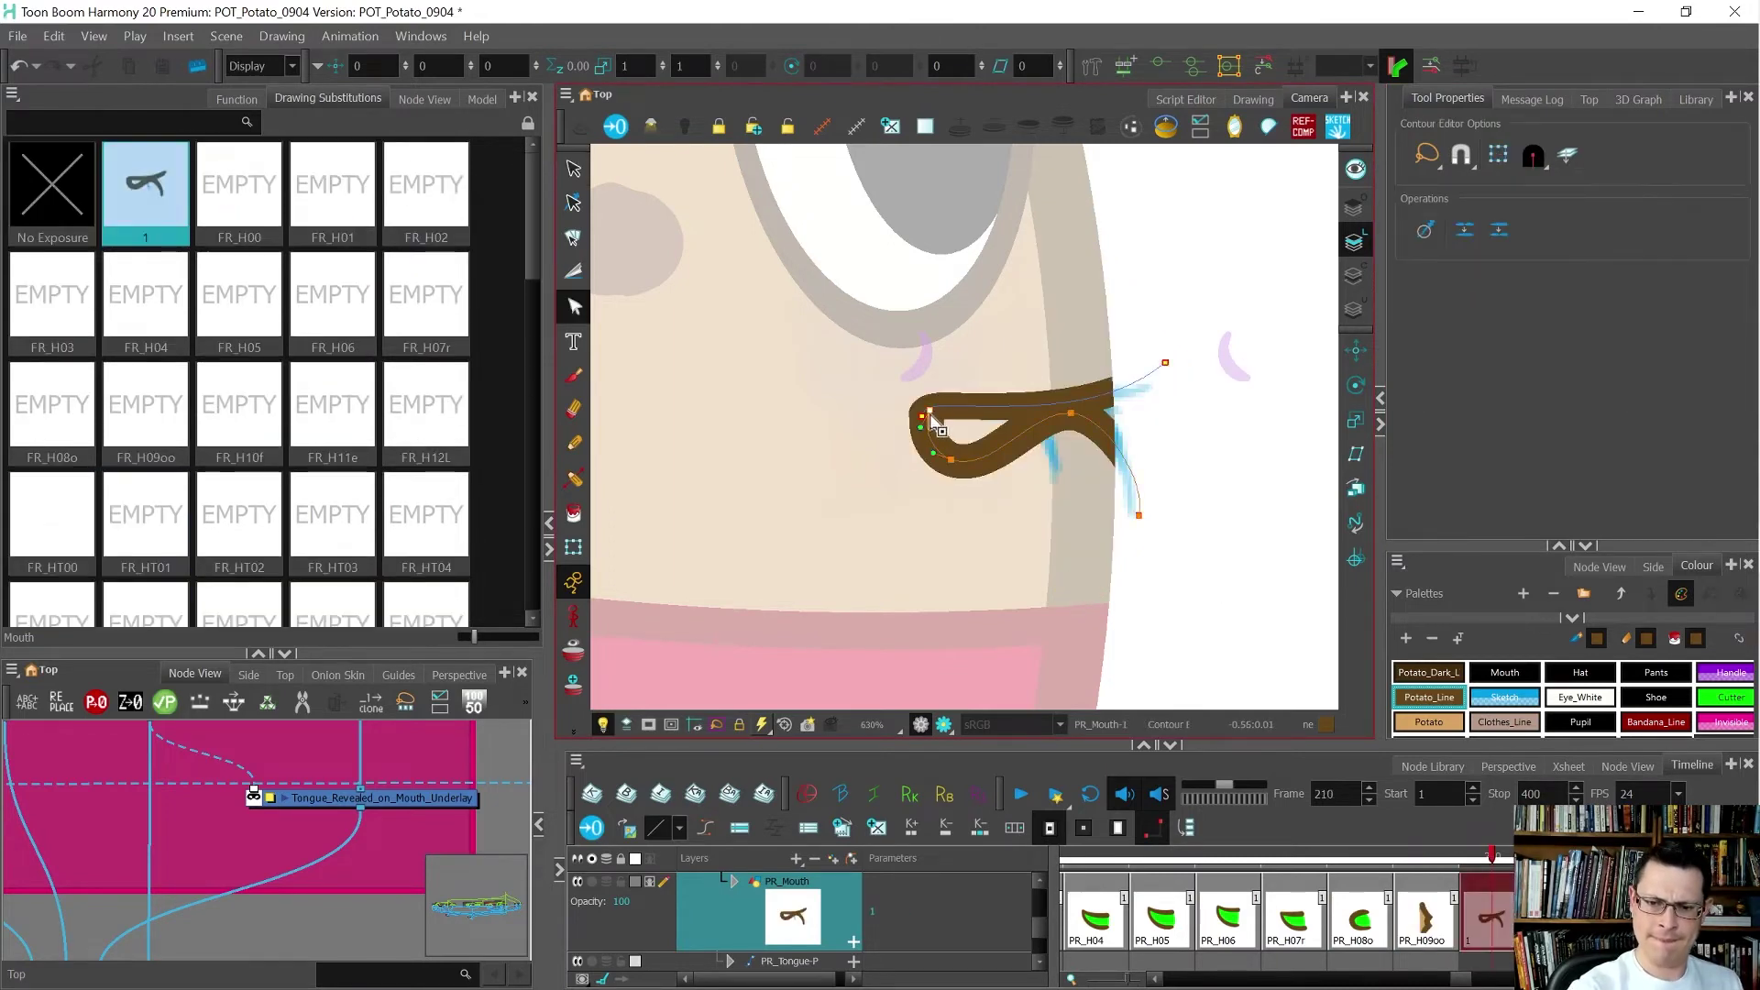
pyautogui.moveTo(918, 441); pyautogui.dragTo(914, 443)
pyautogui.click(914, 496)
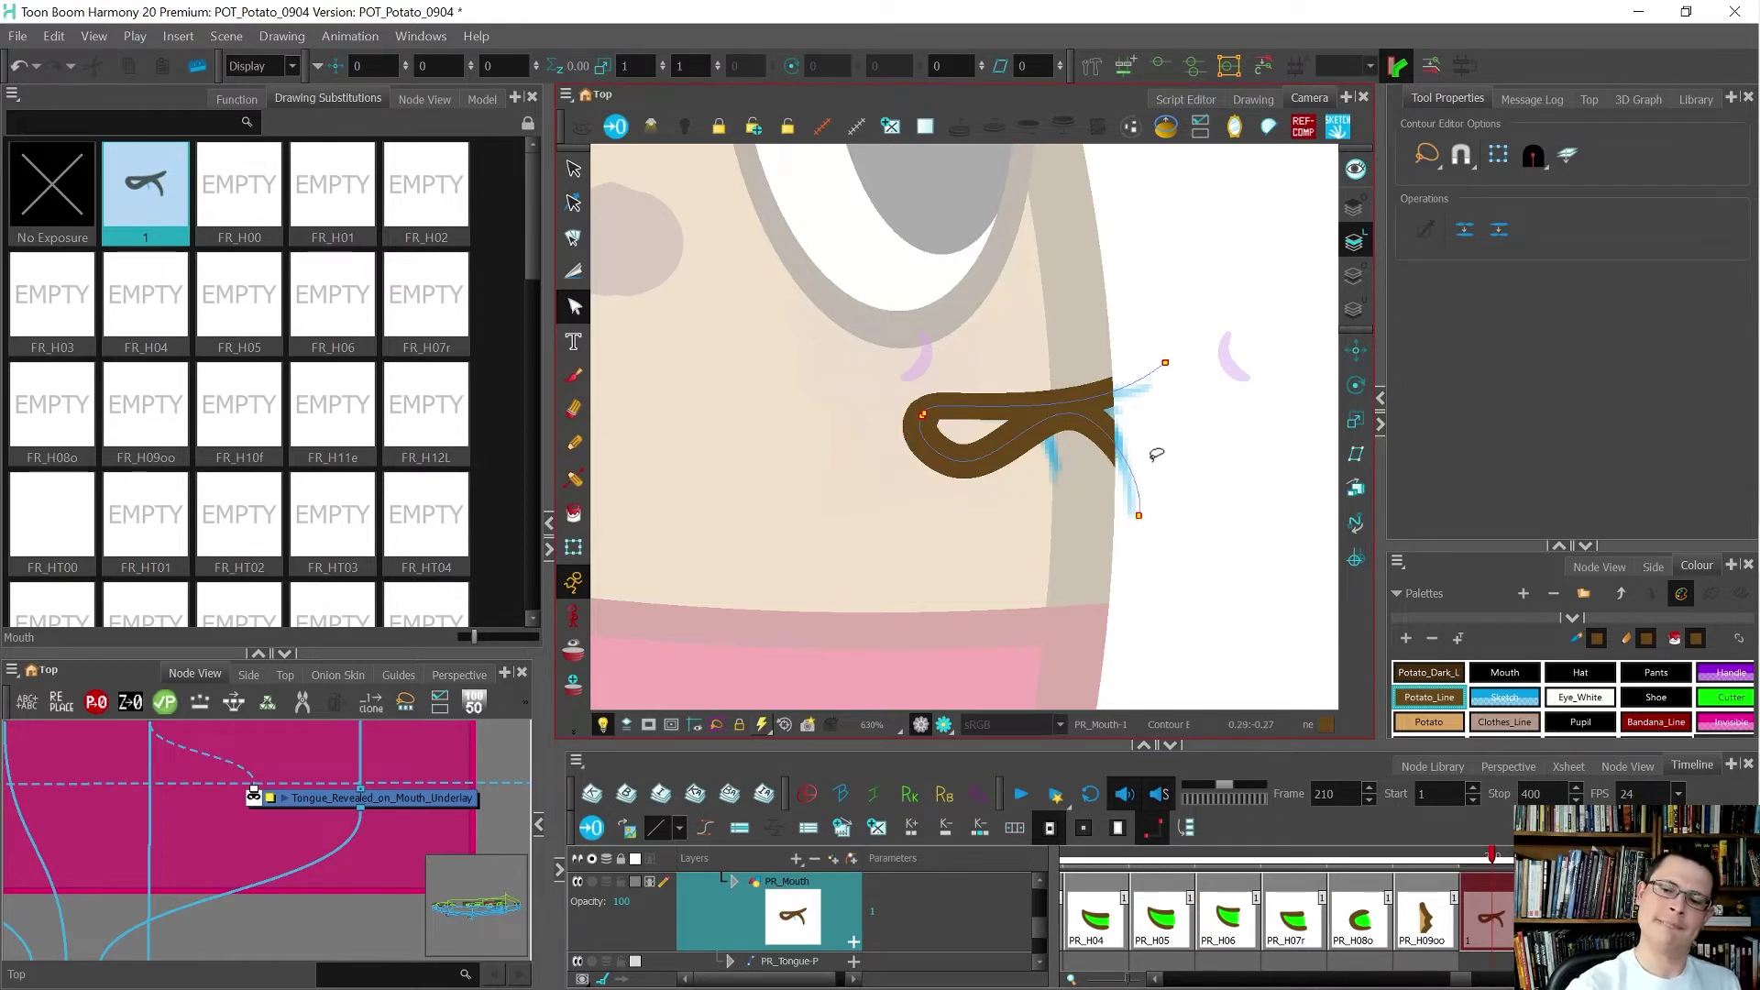
# - Delete the rough blue sketch from the Colour Art
pyautogui.click(1507, 697)
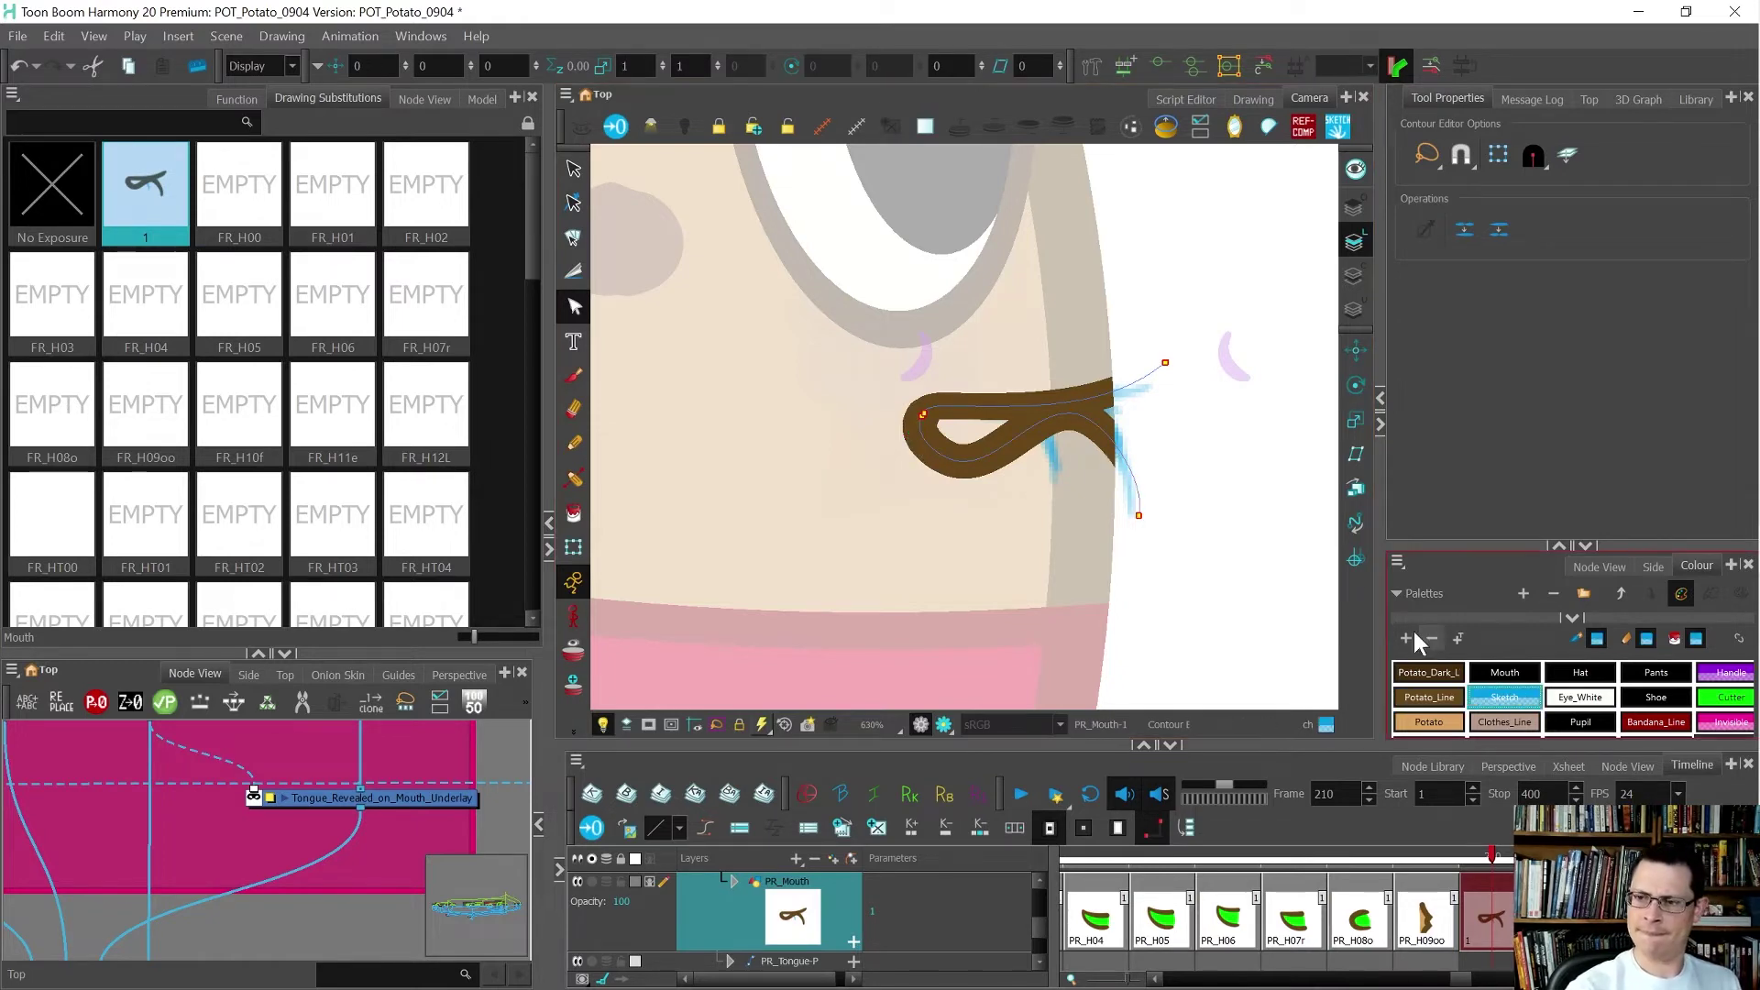
pyautogui.click(1356, 276)
pyautogui.hotkey('ctrl', 'a')
pyautogui.press('Delete')
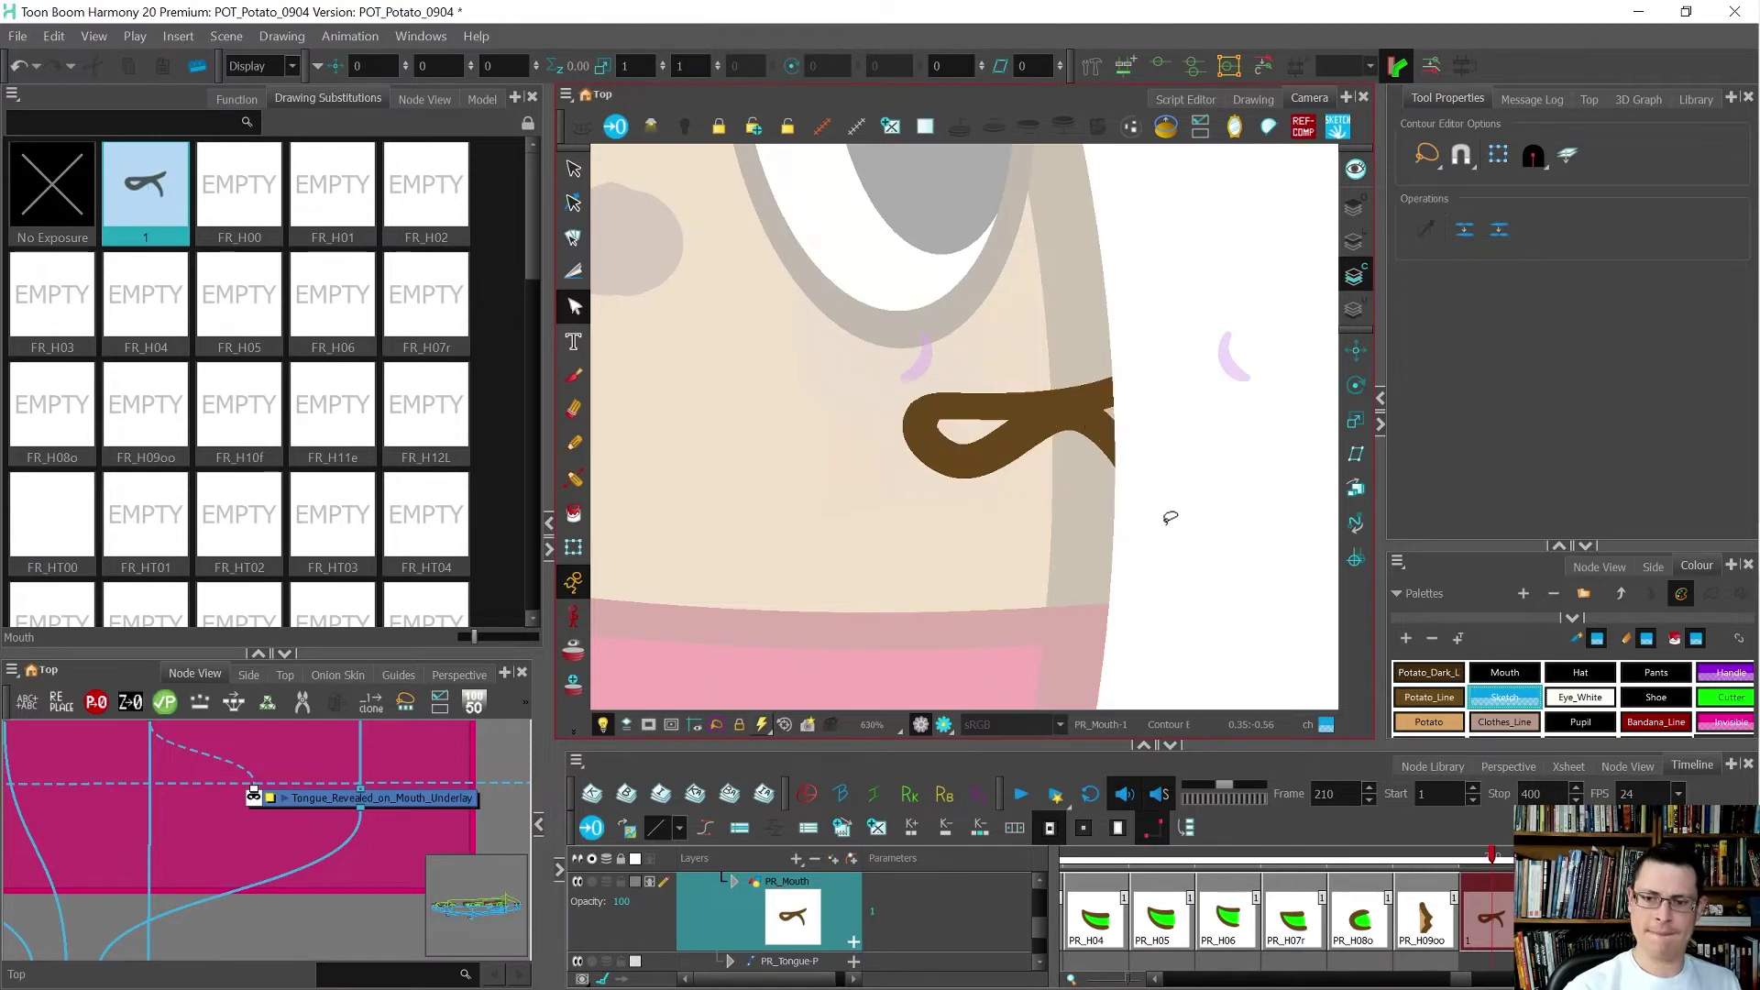
# - Close the open end of the mouth beyond the face with an invisible curved stroke on the Line Art
pyautogui.hotkey('alt', 'v')
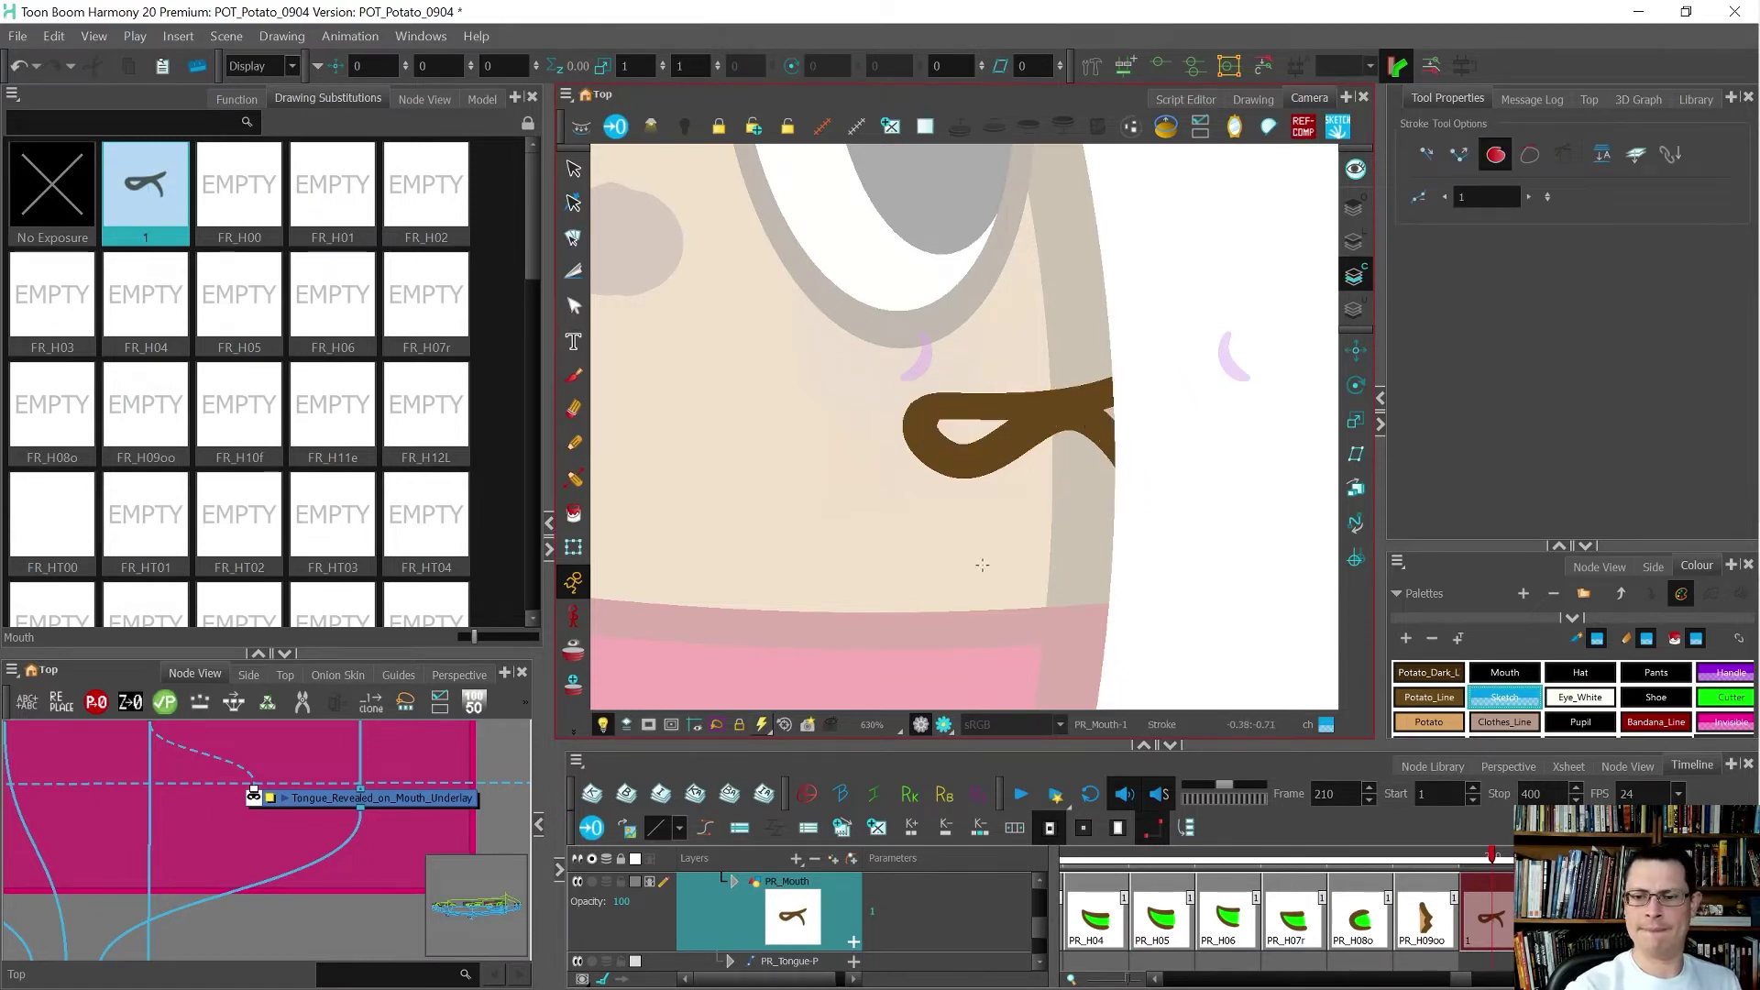
pyautogui.moveTo(1165, 362); pyautogui.dragTo(1138, 515)
pyautogui.press('l')
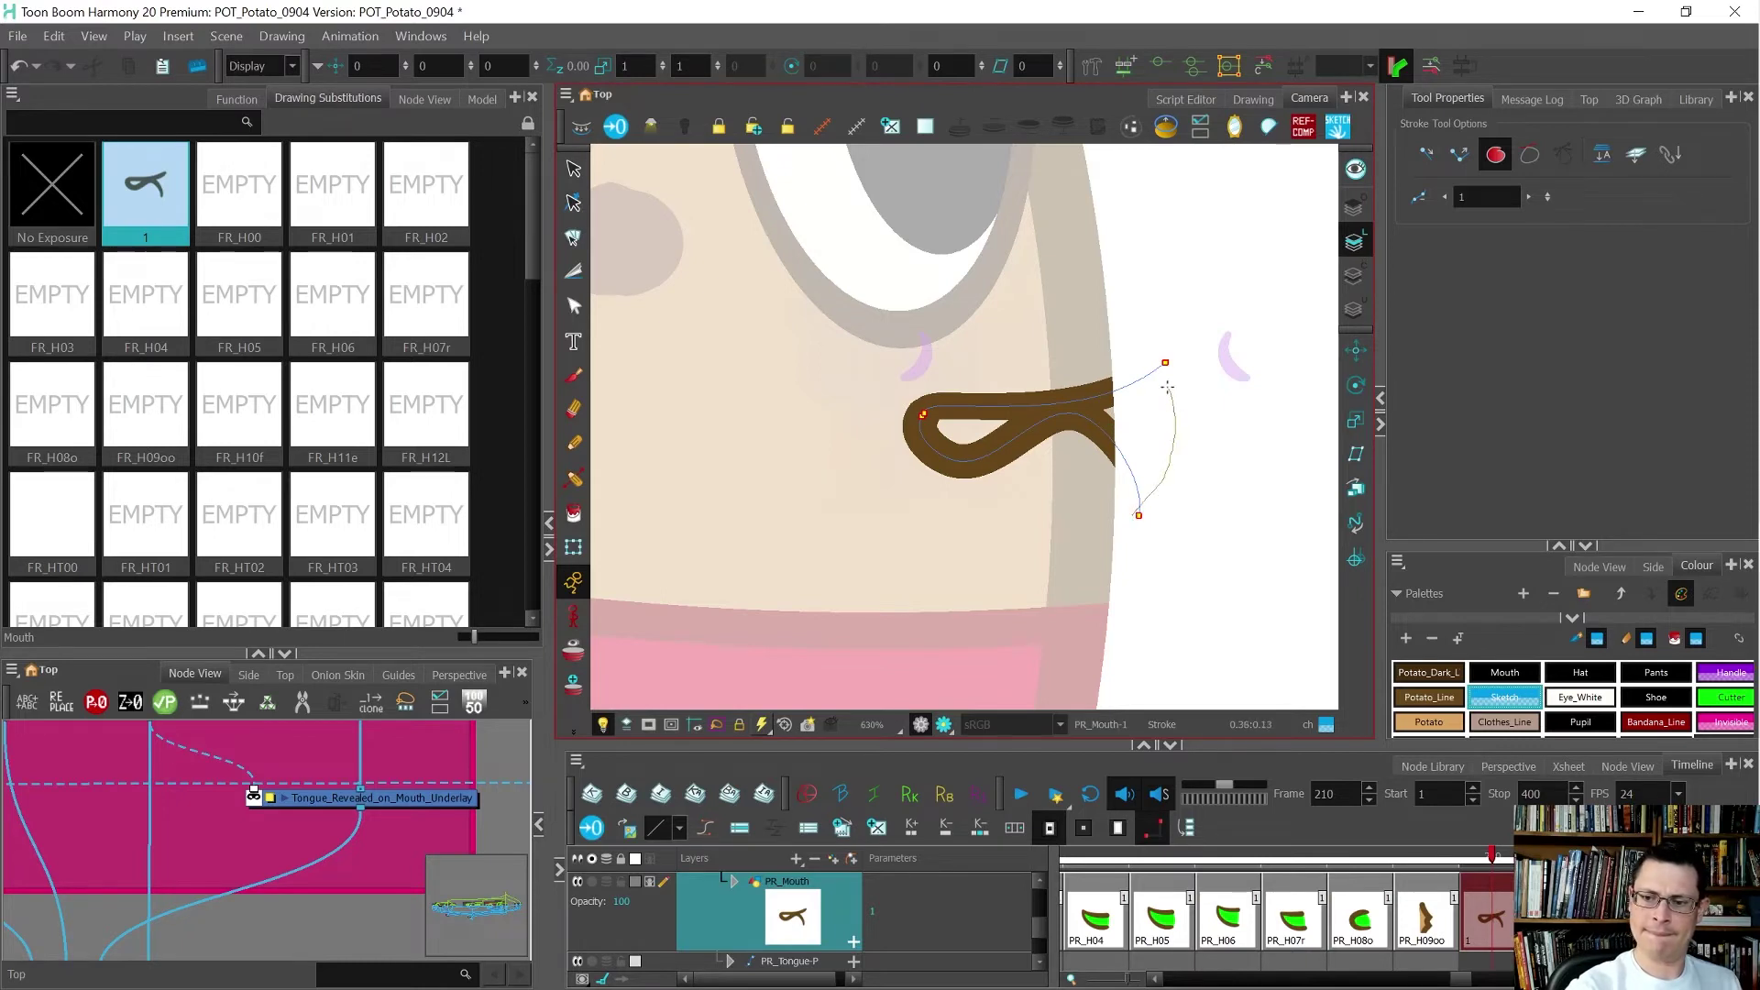
pyautogui.click(1110, 333)
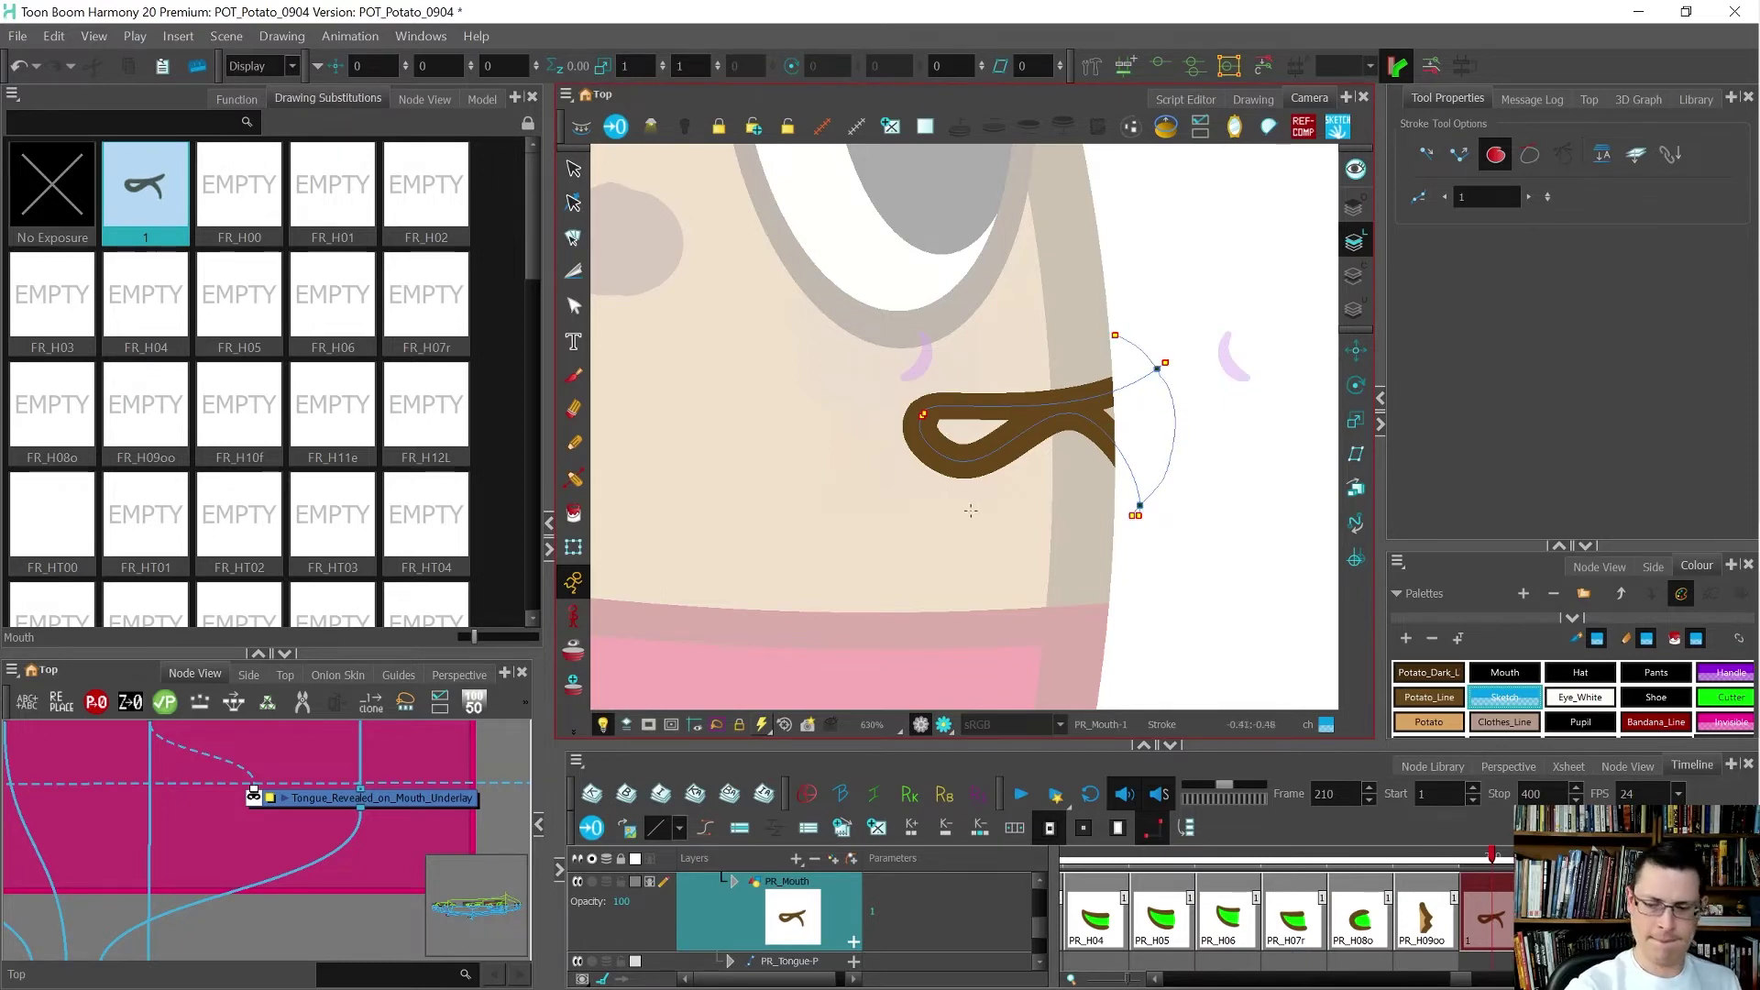
# - Fill the enclosed mouth interior with the green Cutter colour
pyautogui.hotkey('alt', 'i')
pyautogui.click(1729, 697)
pyautogui.click(980, 429)
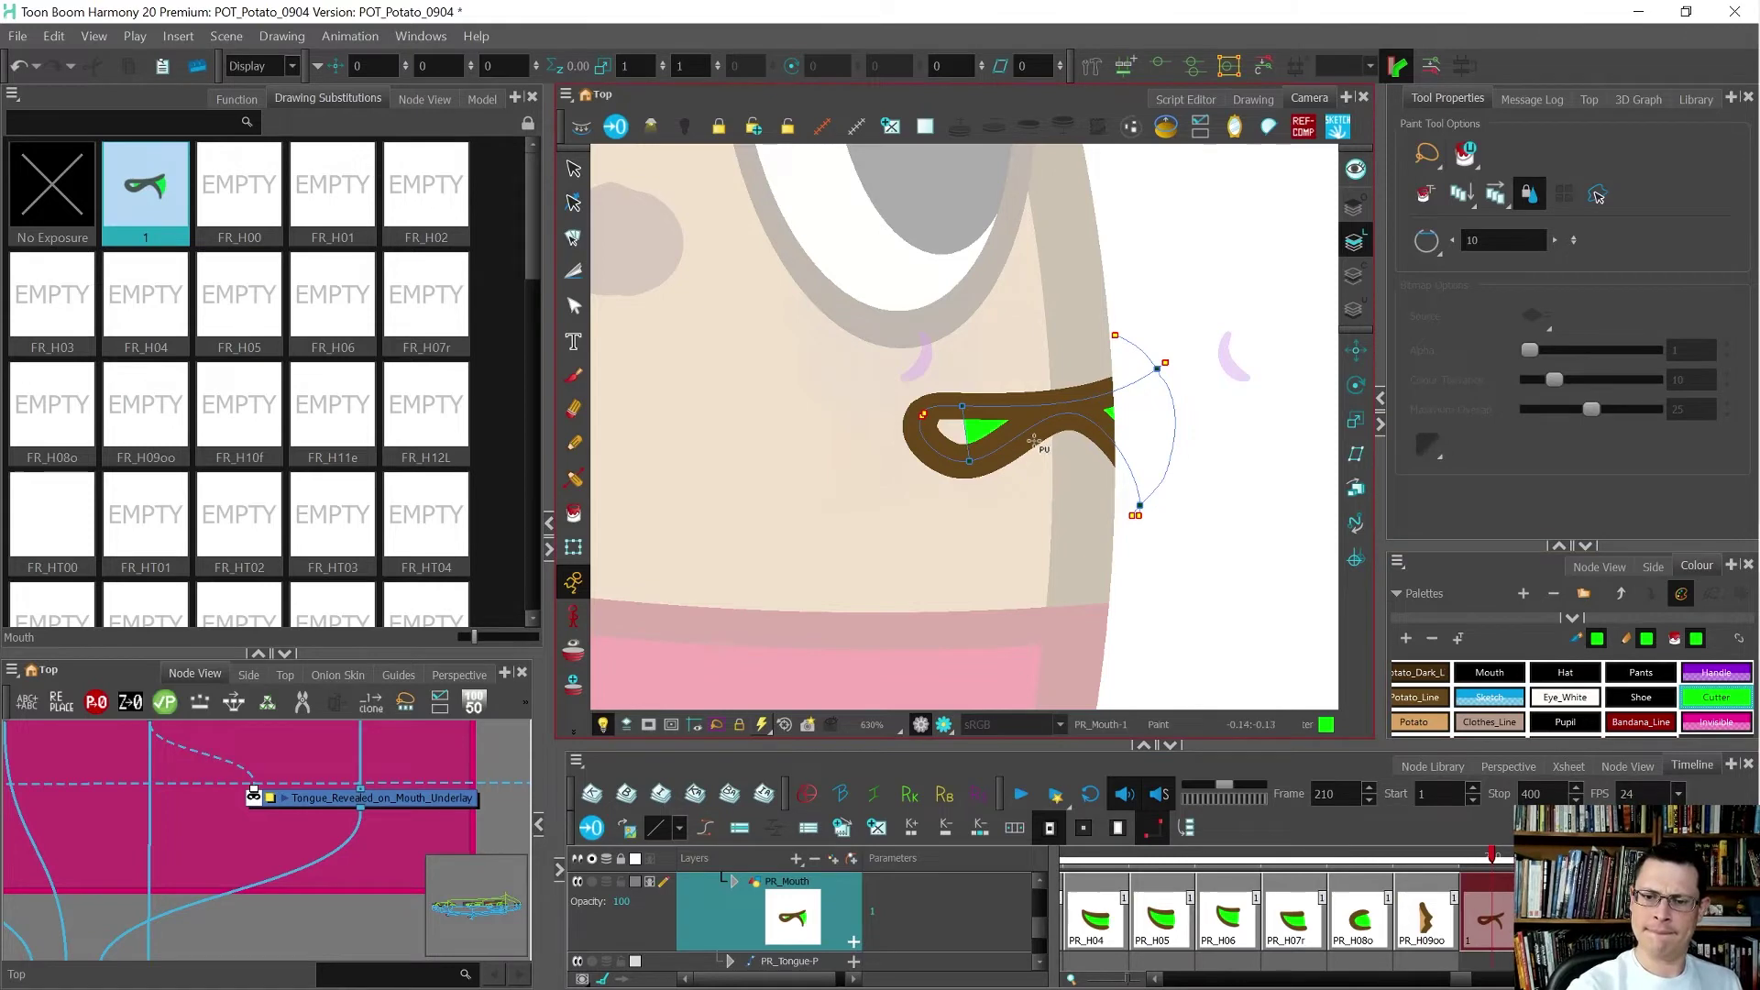
pyautogui.hotkey('ctrl', 'z')
pyautogui.scroll(7, 940, 430)
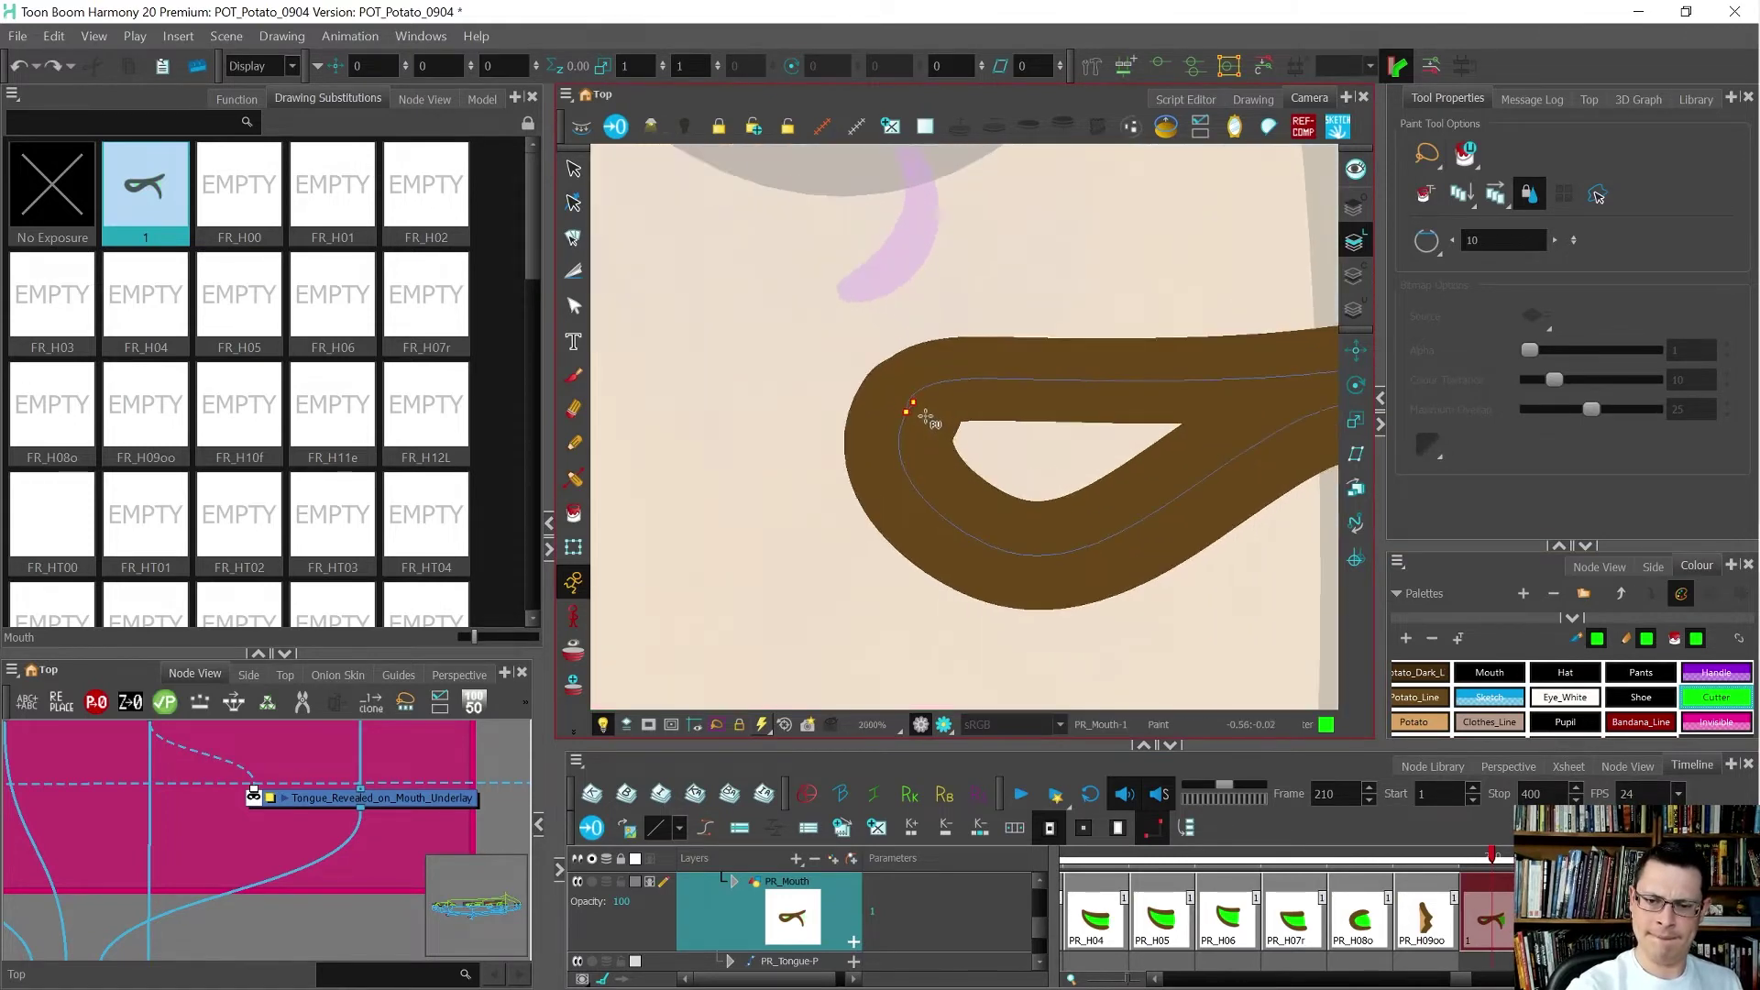
pyautogui.click(1075, 474)
pyautogui.scroll(-5, 1075, 474)
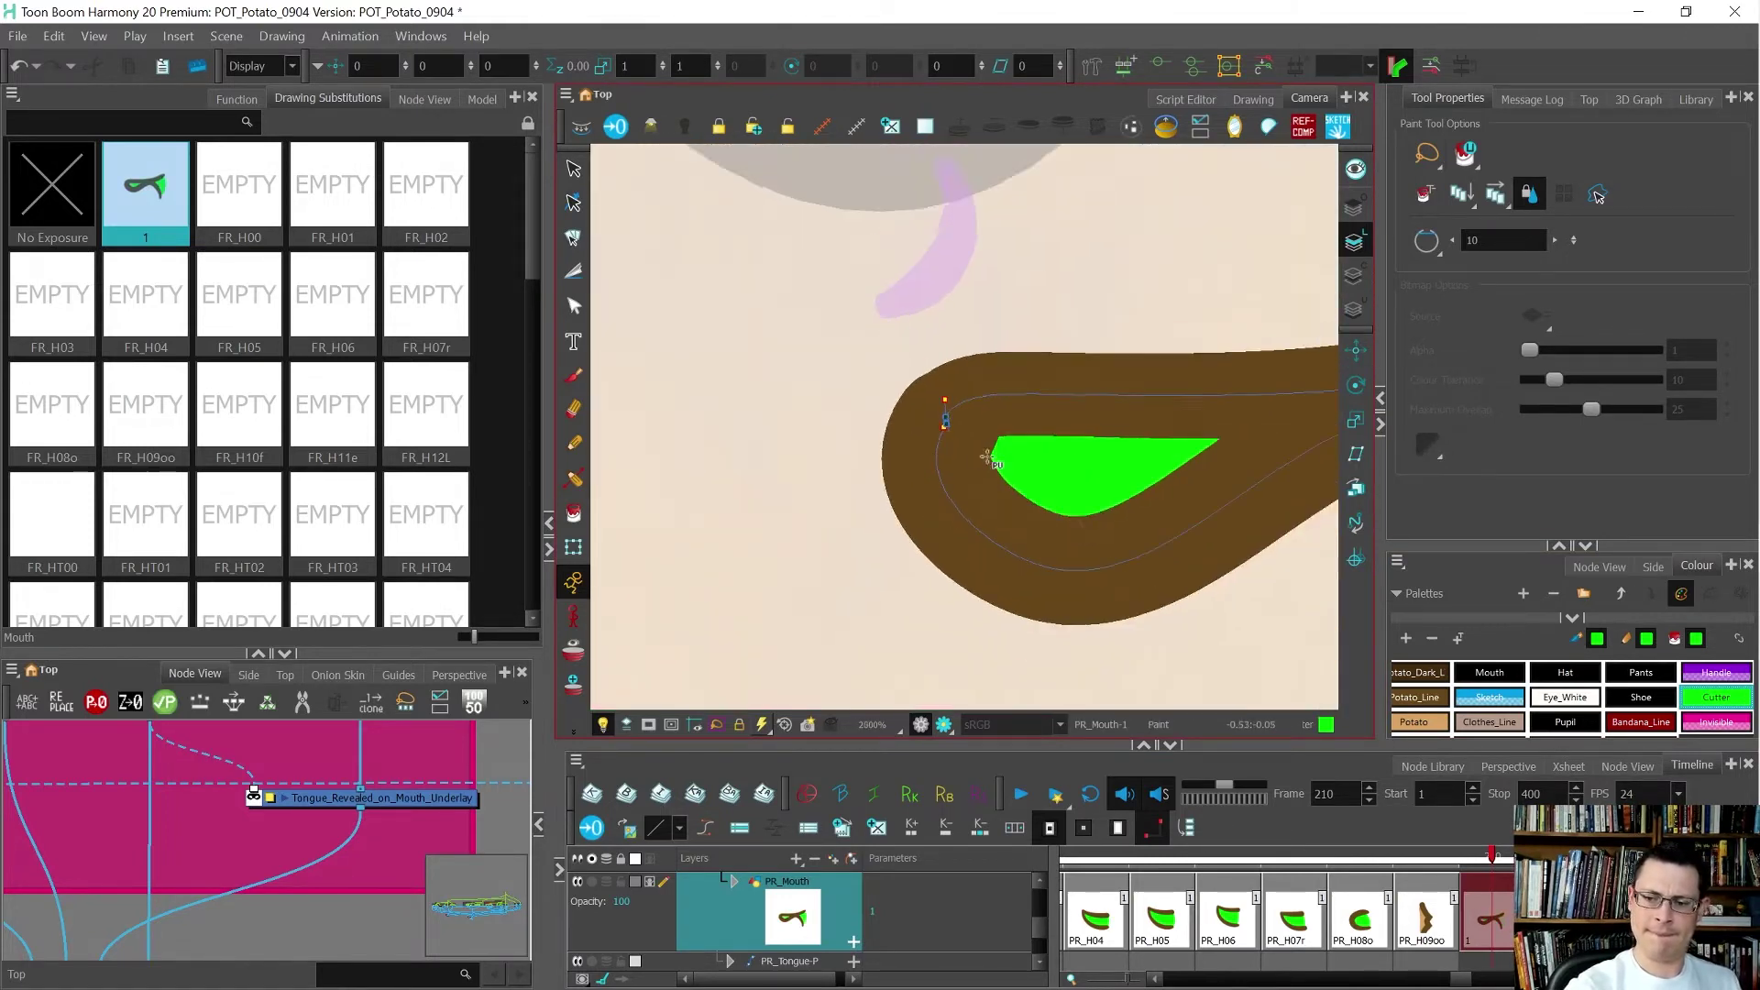
# - Move the green Cutter fill from the Line Art to the Underlay art
pyautogui.hotkey('alt', 's')
pyautogui.hotkey('ctrl', 'a')
pyautogui.press('Delete')
pyautogui.scroll(-2, 1100, 531)
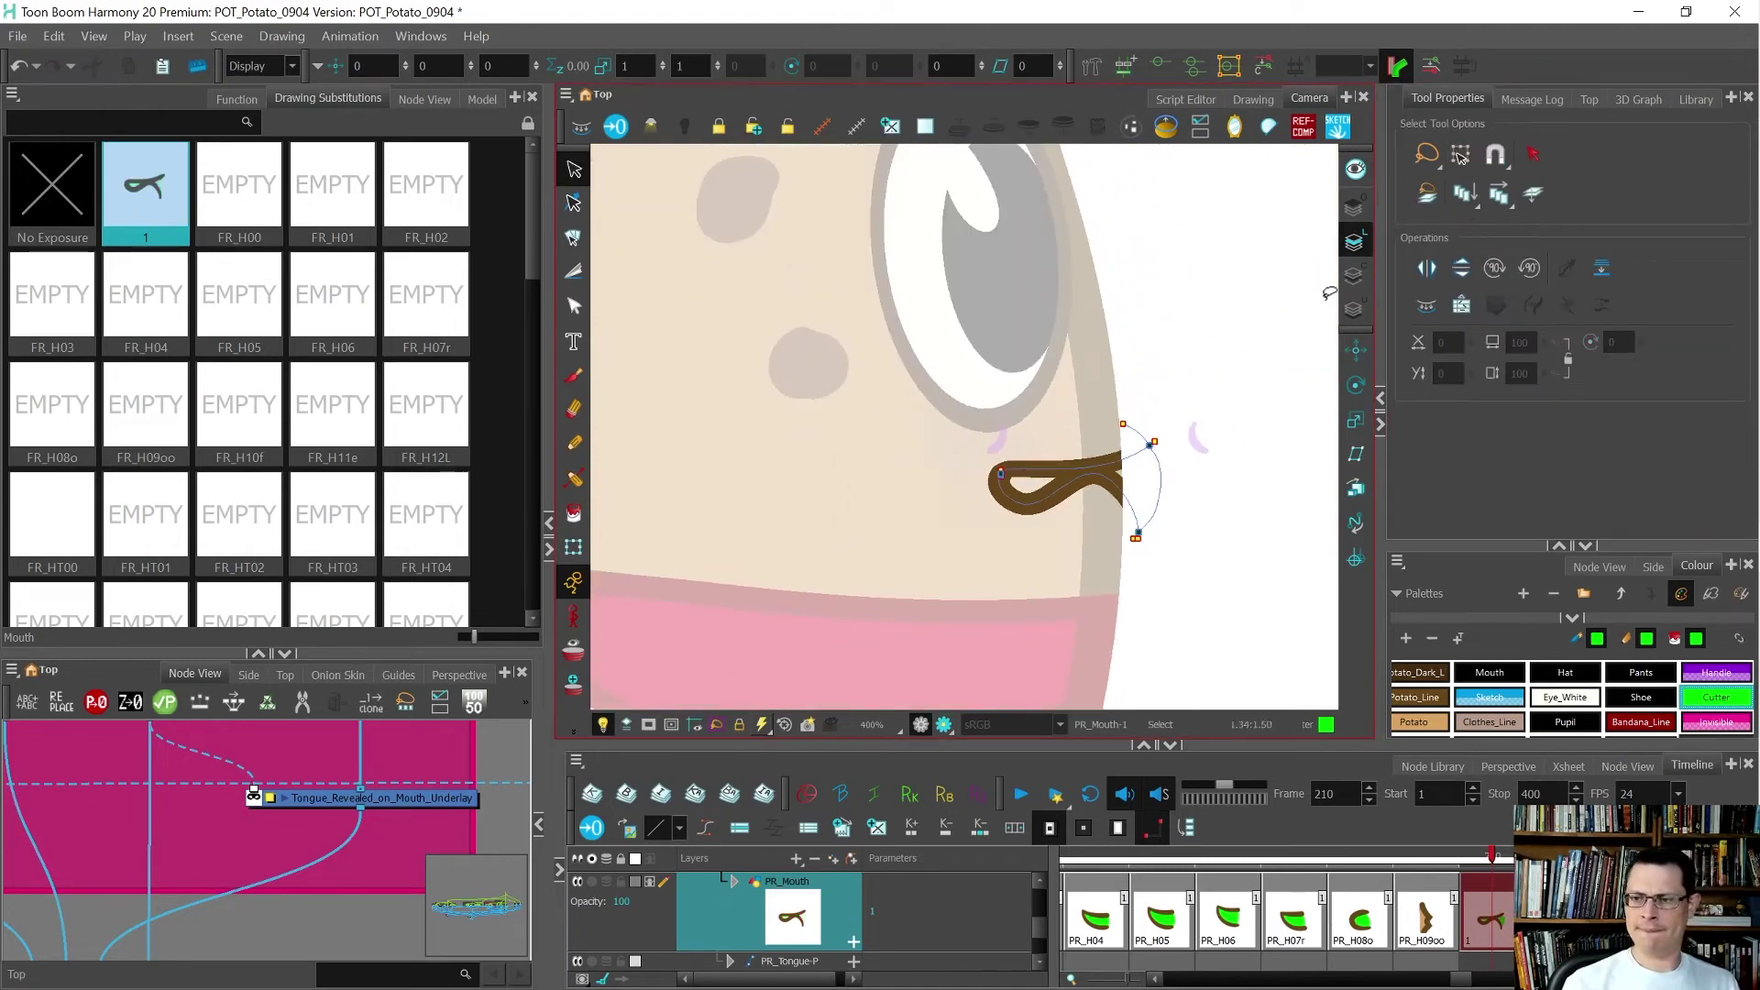
pyautogui.click(1357, 308)
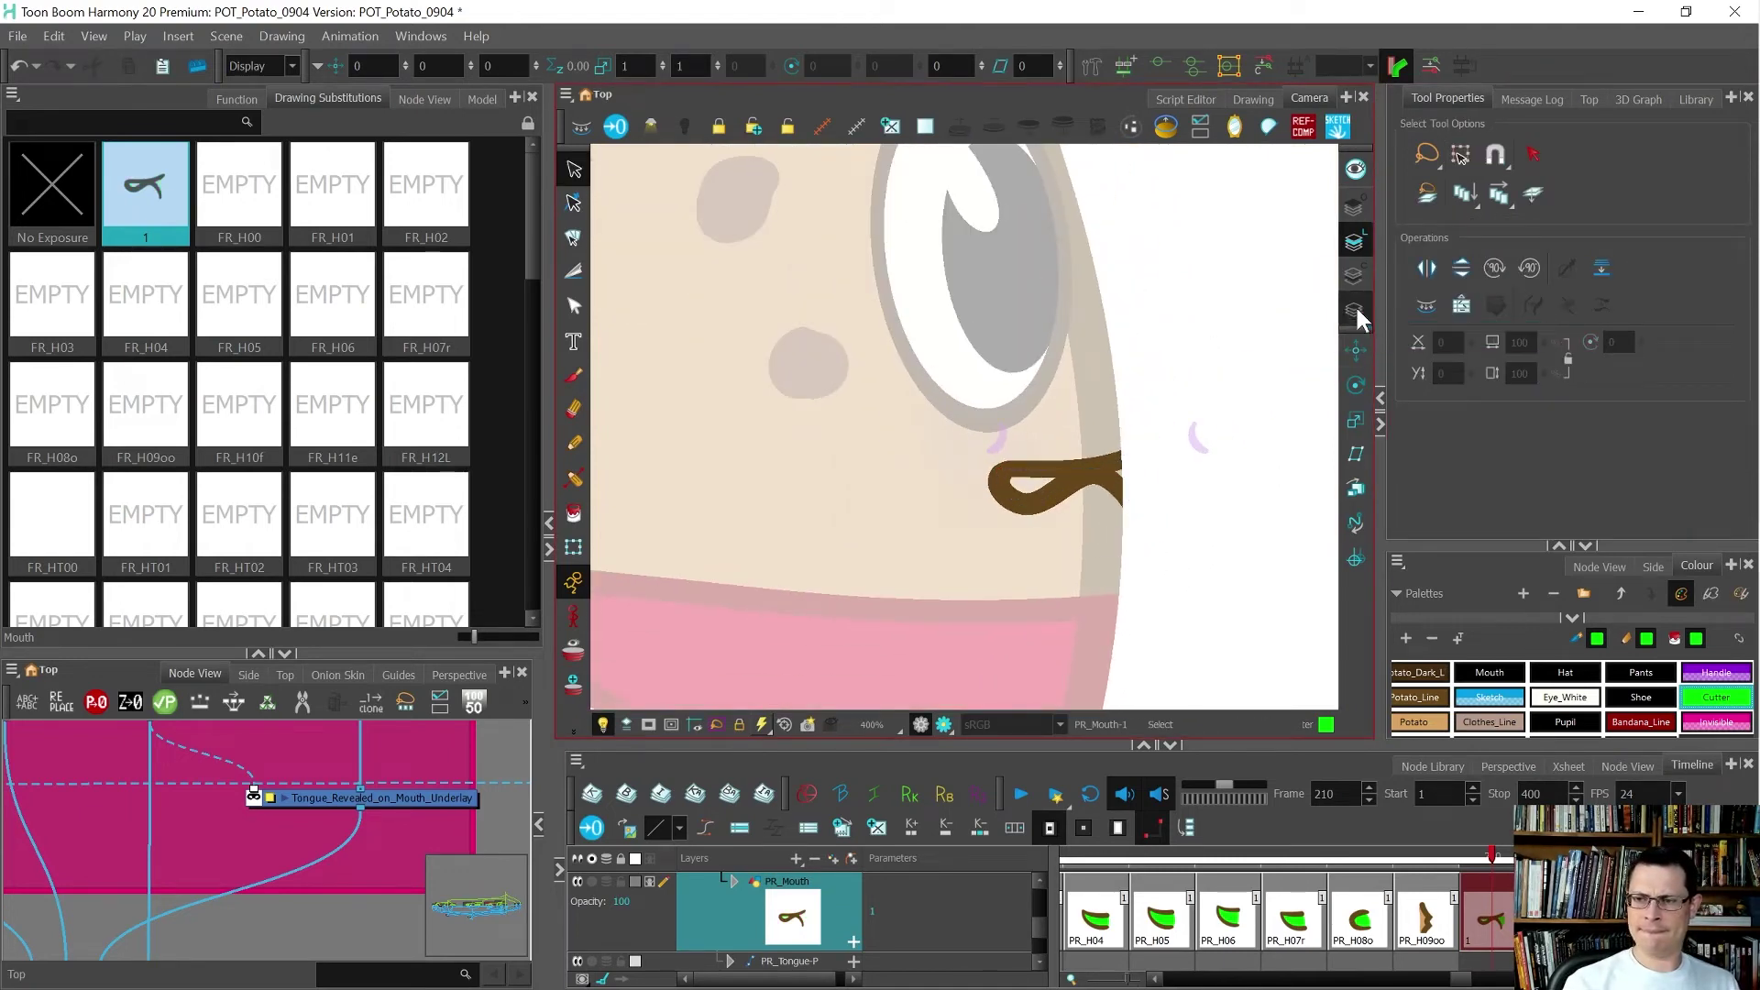
pyautogui.hotkey('ctrl', 'a')
# - Deselect the drawing and examine how the mouth cuts through the face outline in the full character view
pyautogui.scroll(-2, 1153, 311)
pyautogui.hotkey('shift', 't')
pyautogui.click(1154, 312)
pyautogui.scroll(-3, 1154, 312)
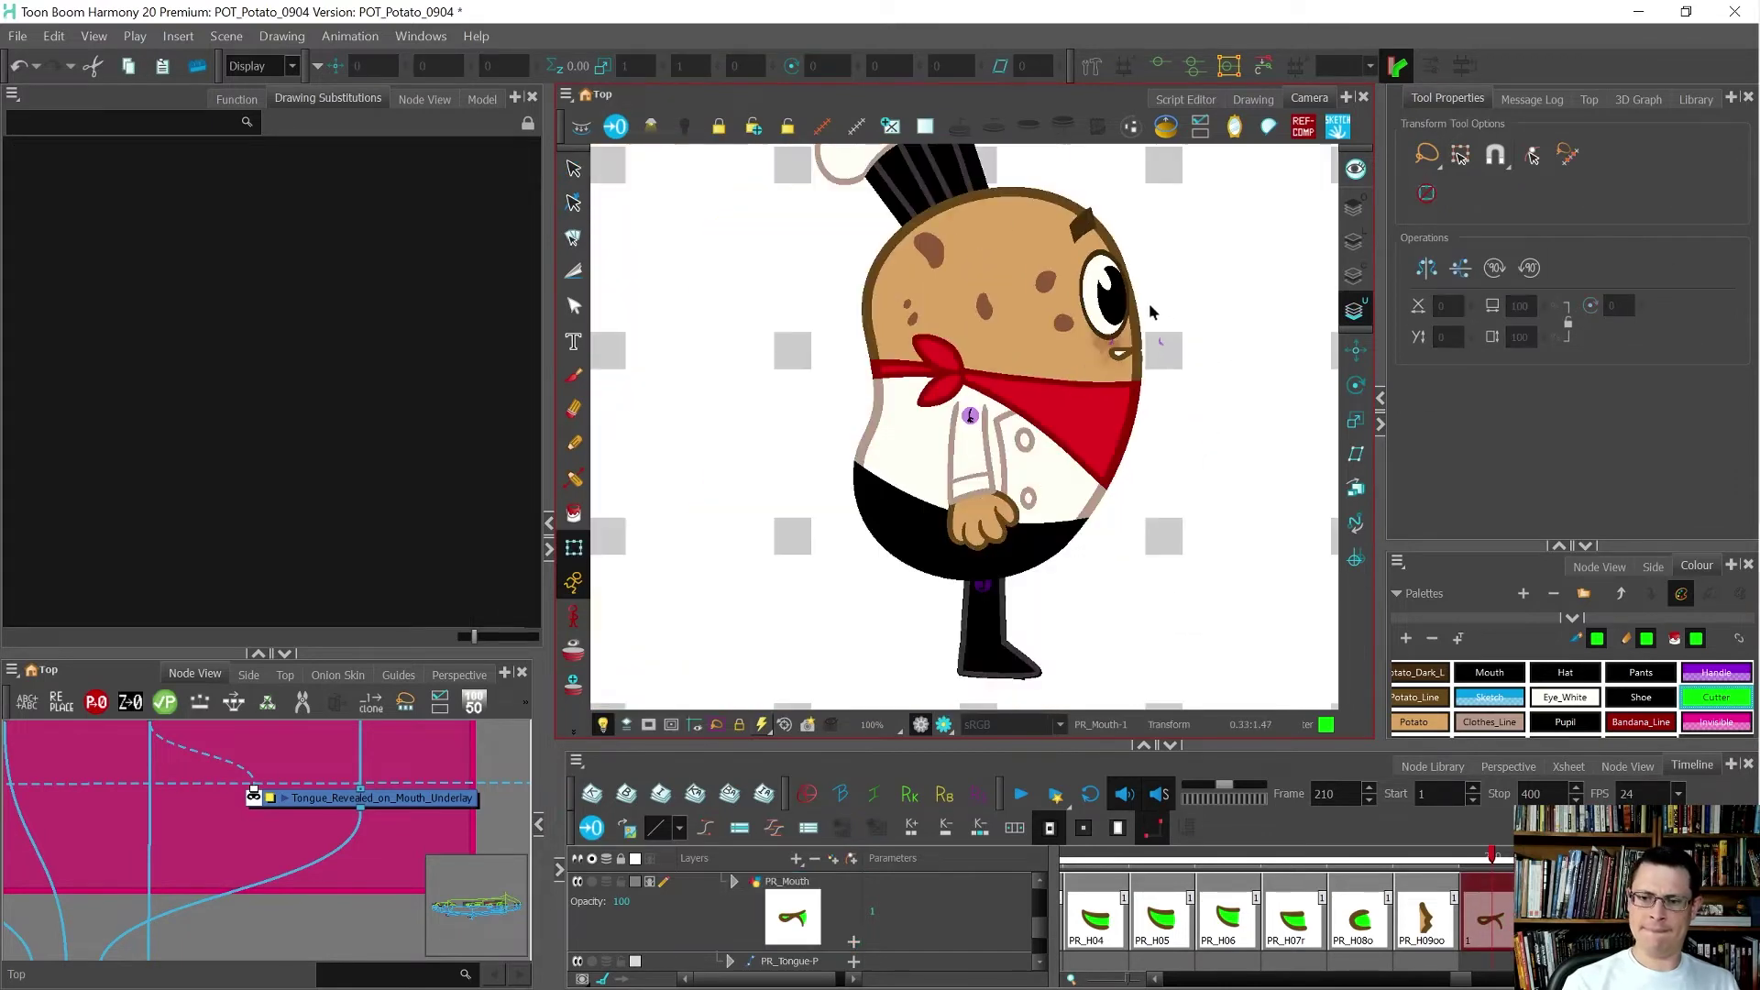
pyautogui.scroll(4, 1155, 321)
pyautogui.scroll(3, 1152, 411)
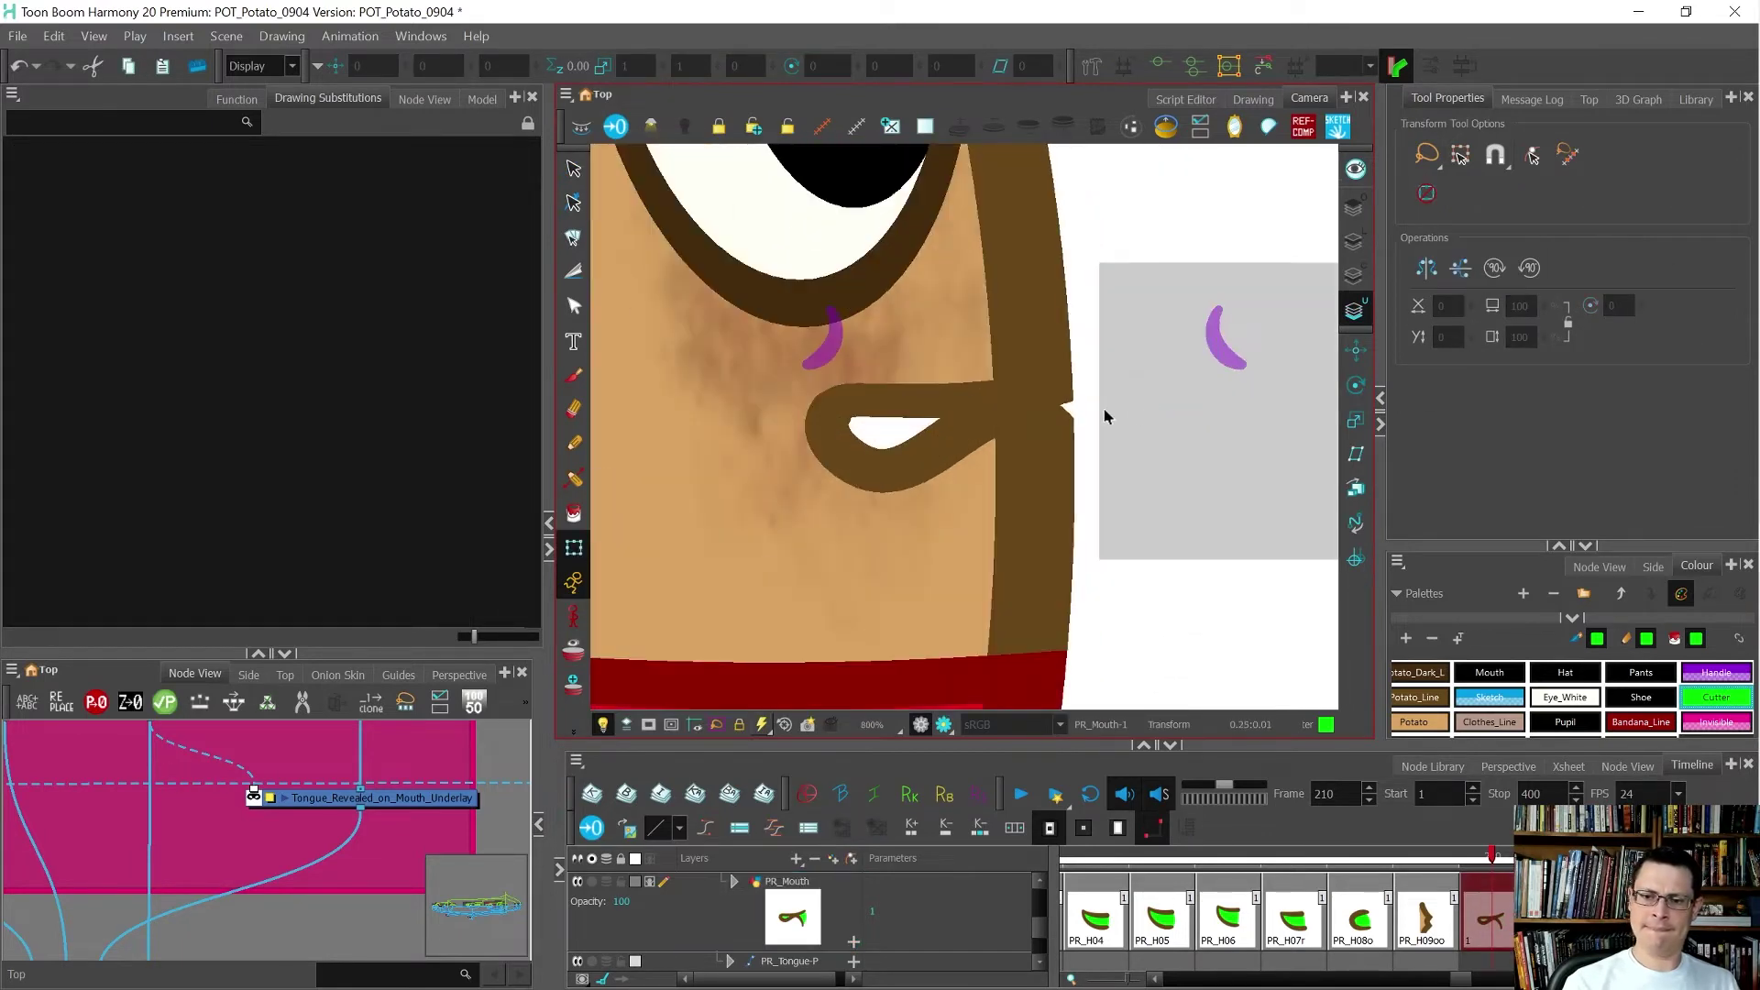
pyautogui.scroll(-1, 1106, 417)
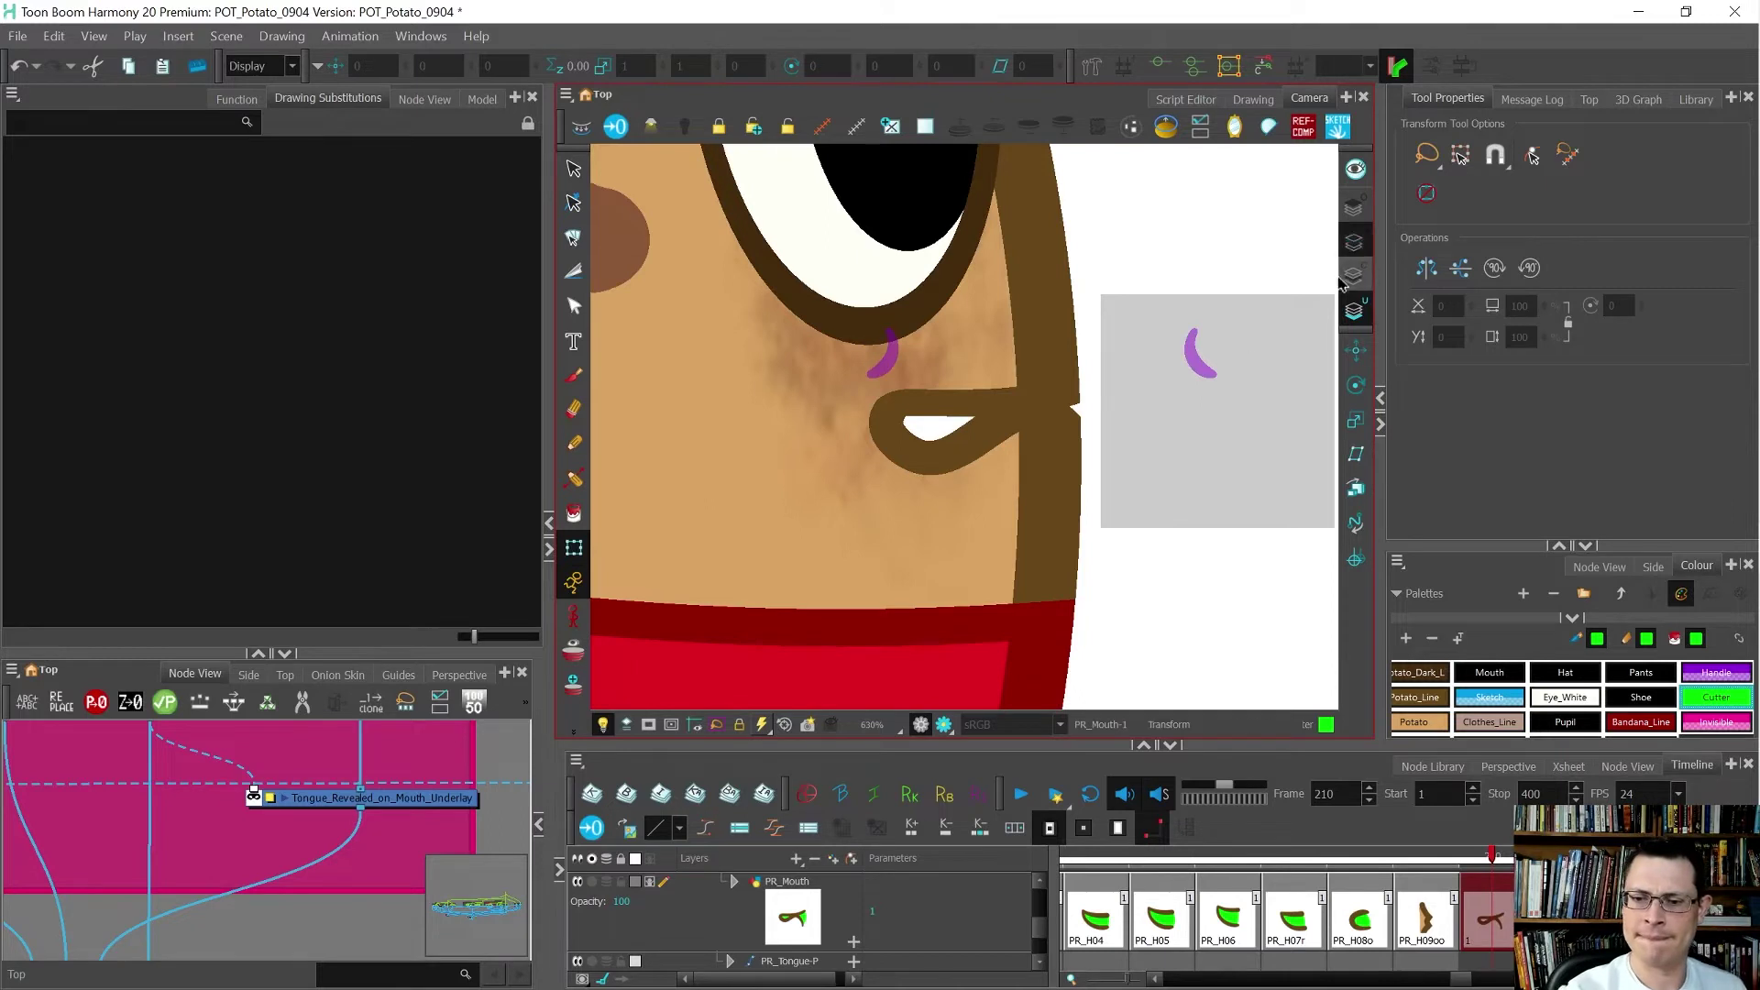
# - Reshape the lower lip's outer curve on all art layers at once, pulling its end in to follow the face edge
pyautogui.hotkey('alt', 'q')
pyautogui.click(1568, 158)
pyautogui.click(1066, 405)
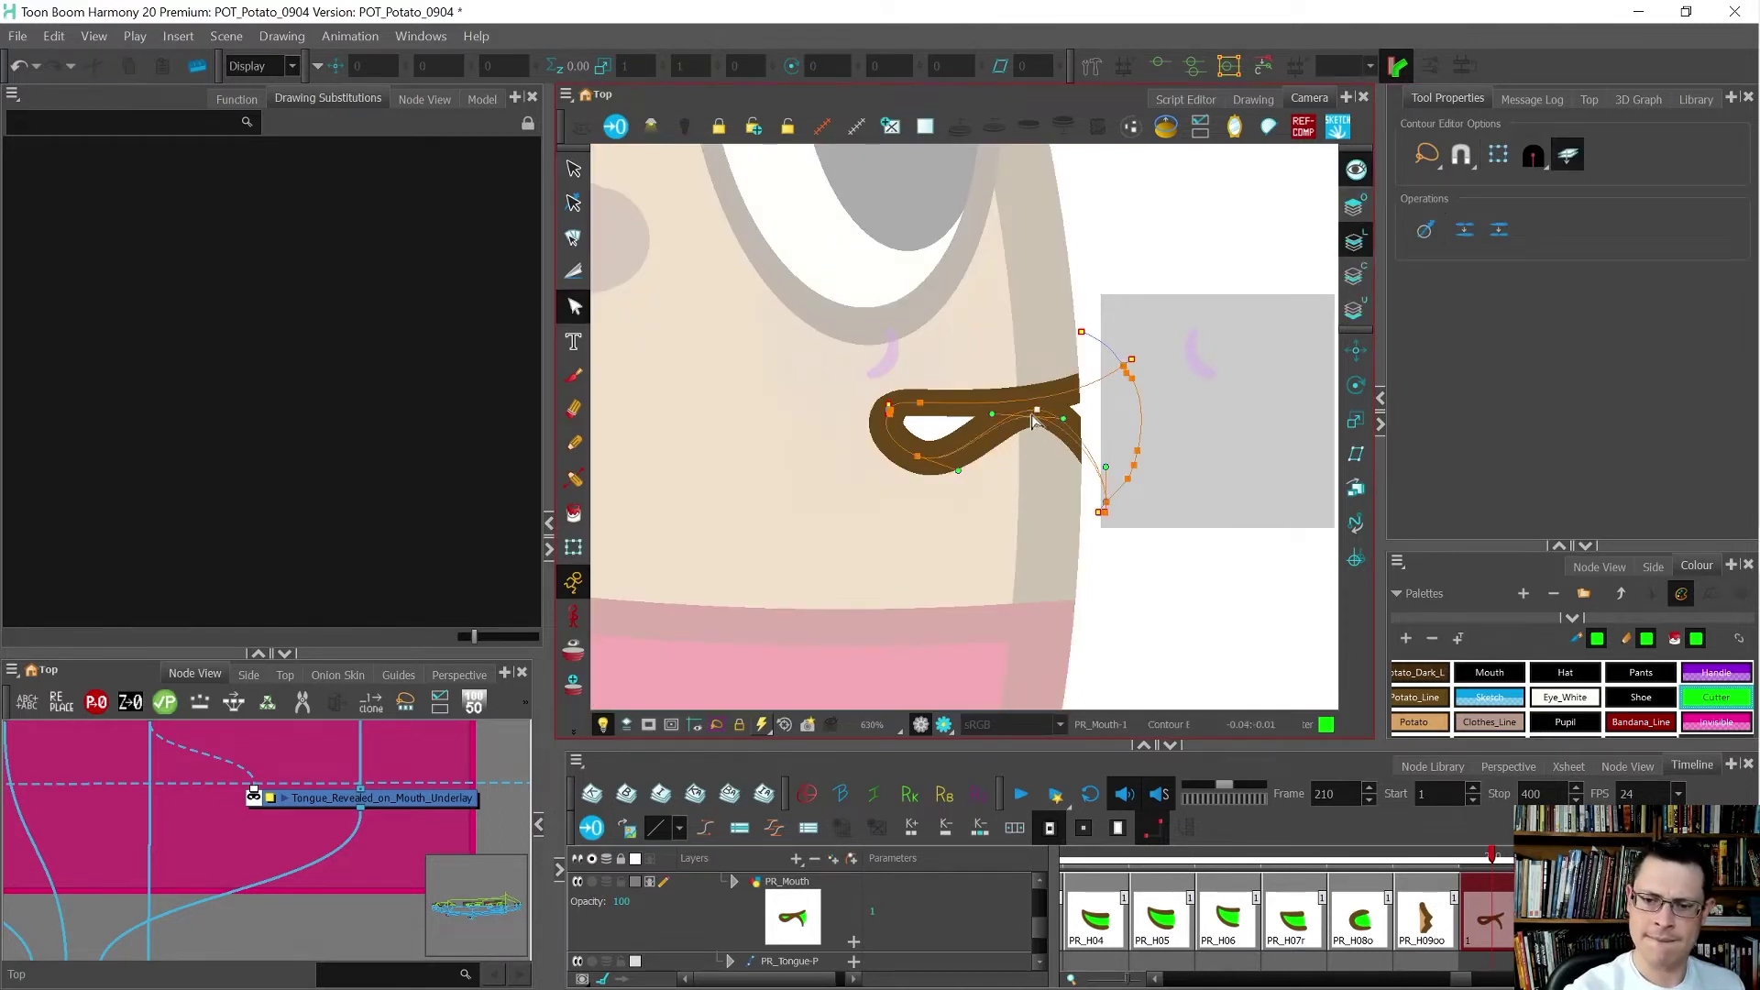
pyautogui.moveTo(1027, 431); pyautogui.dragTo(1091, 419)
pyautogui.moveTo(1133, 528); pyautogui.dragTo(1086, 447)
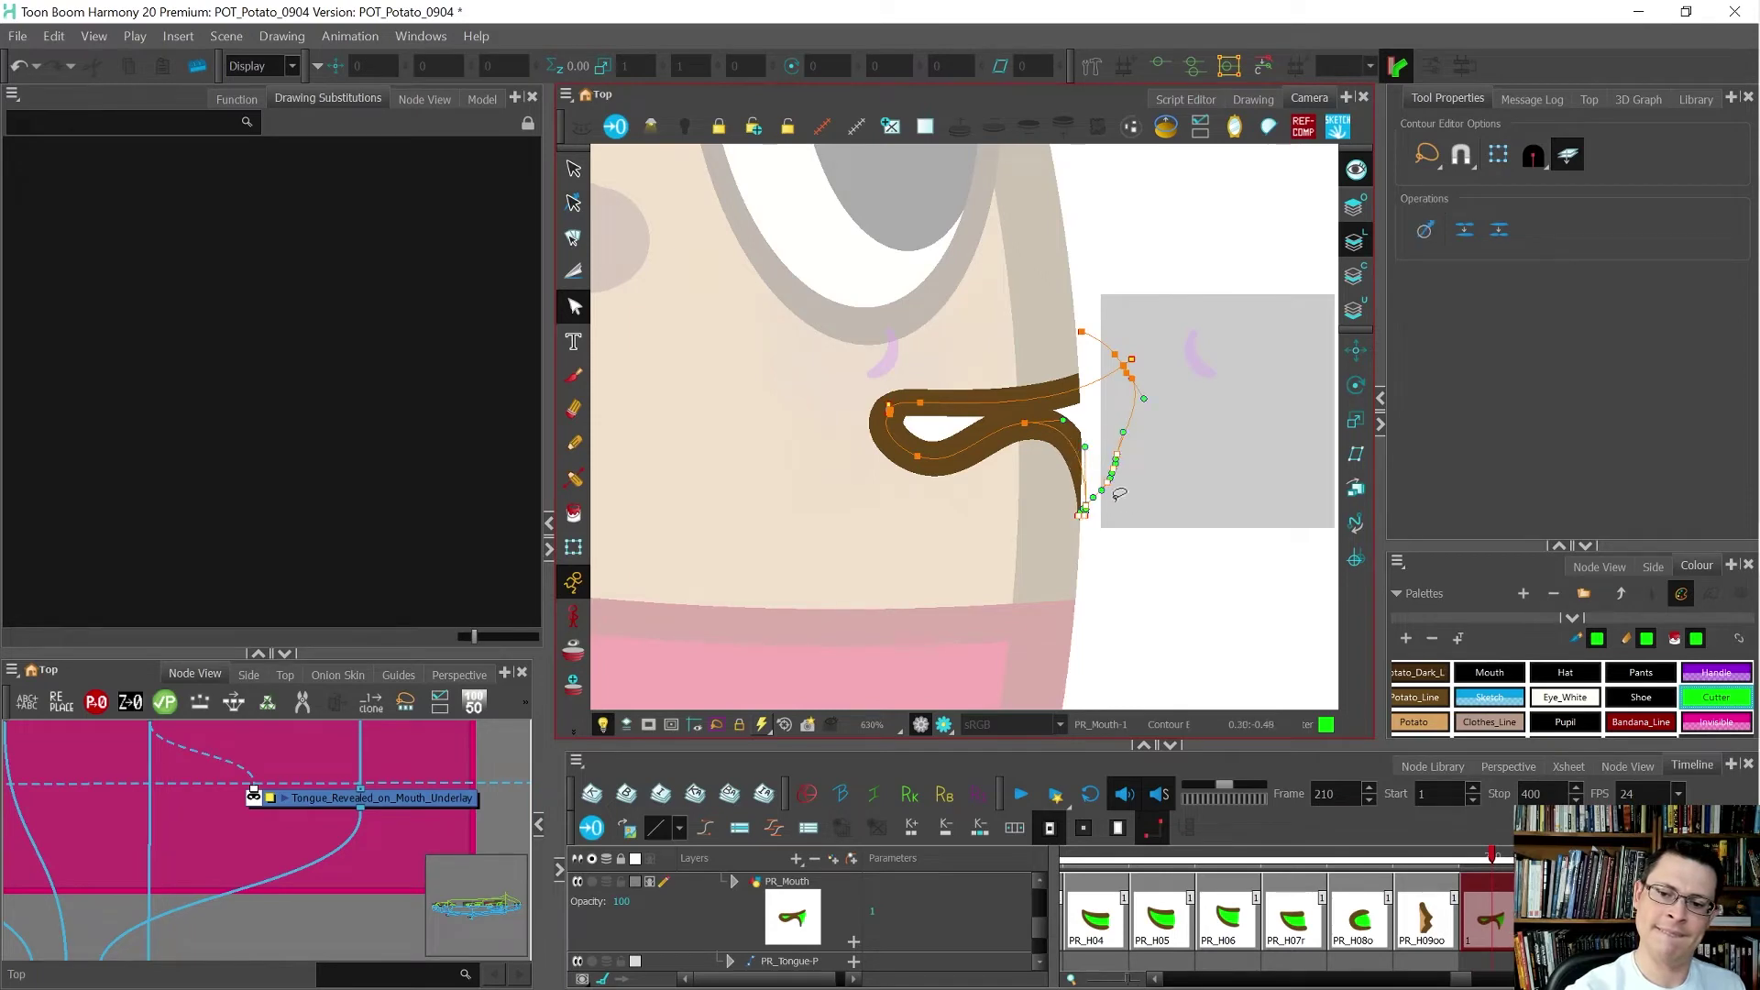
pyautogui.click(1085, 512)
pyautogui.moveTo(1084, 514); pyautogui.dragTo(1092, 526)
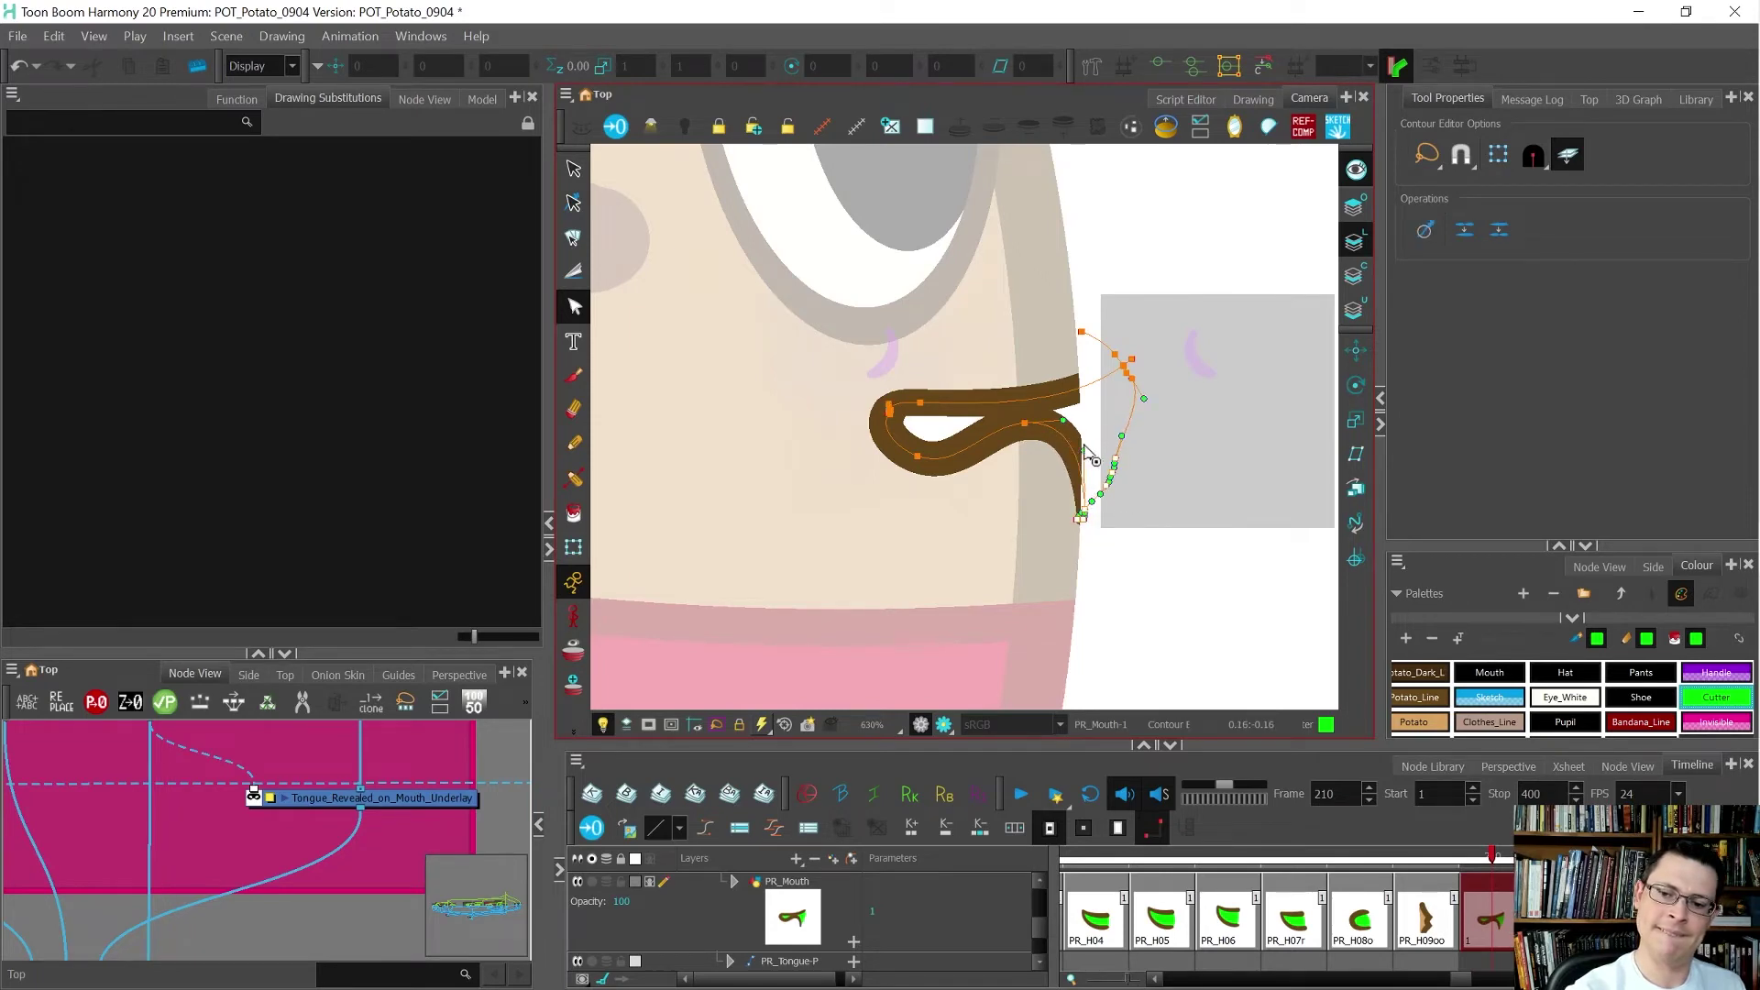
# - Examine the finished mouth on the full character and compare it with the mouths on neighbouring frames
pyautogui.hotkey('shift', 't')
pyautogui.scroll(-2, 1151, 442)
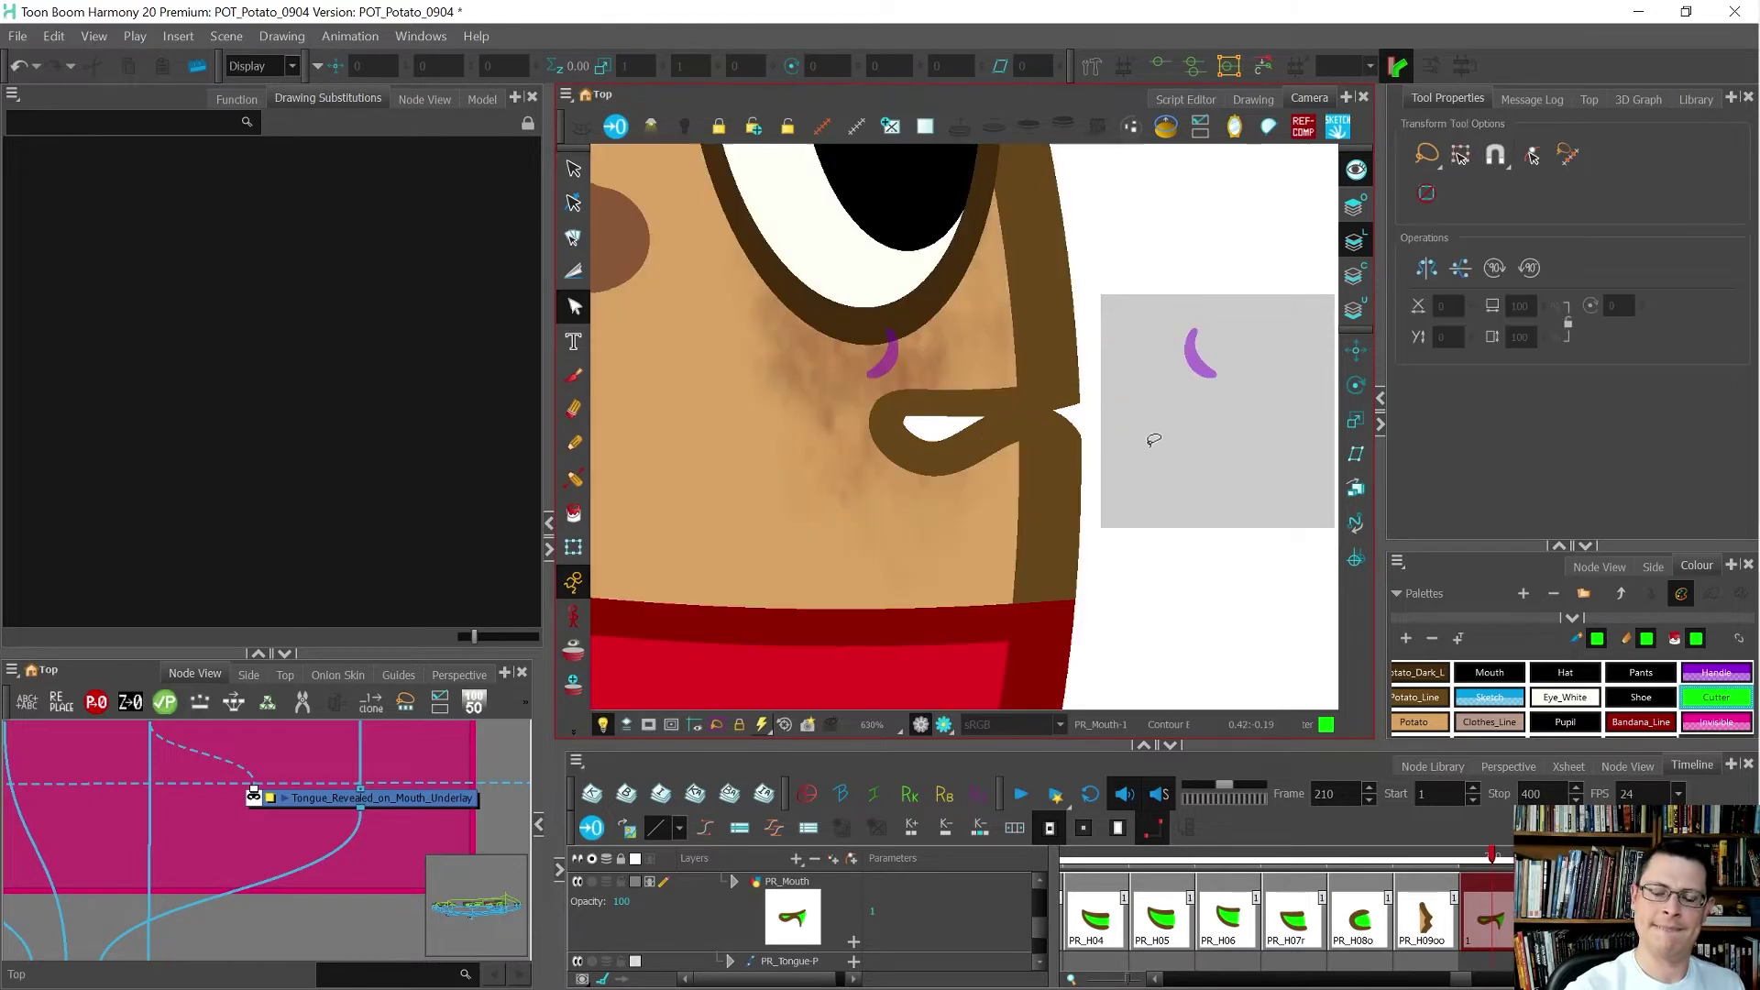
pyautogui.scroll(-2, 1151, 446)
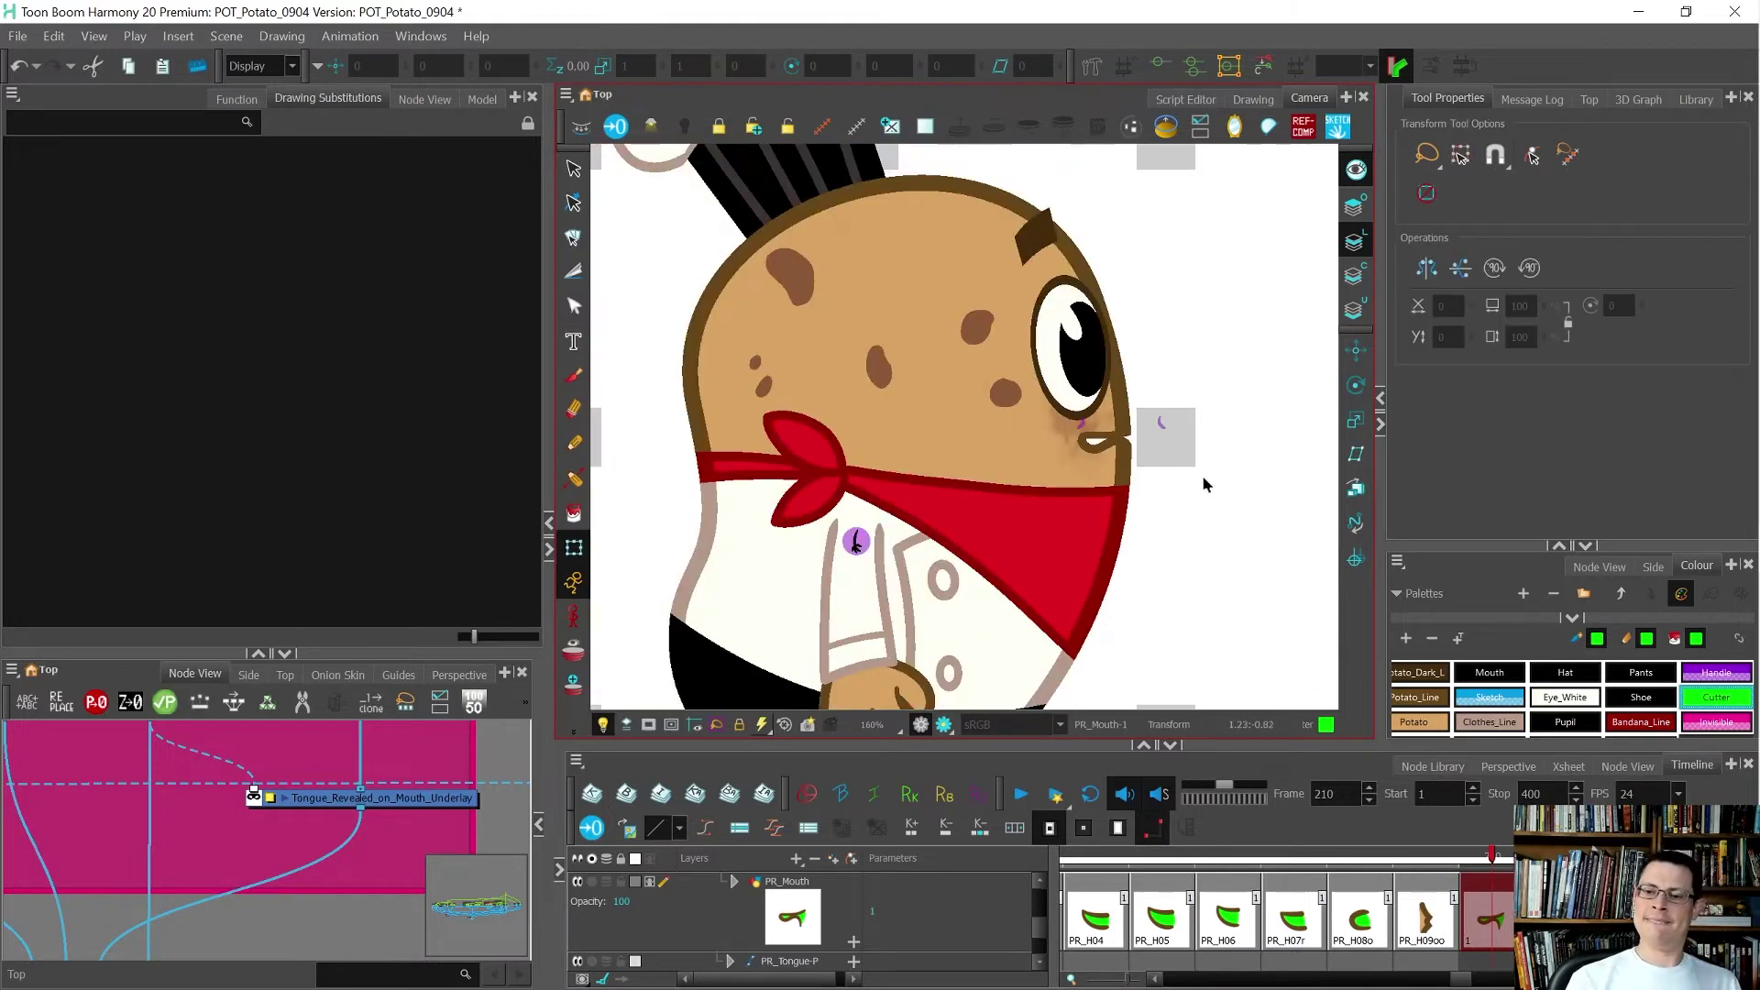
pyautogui.press(',')
pyautogui.press('.')
pyautogui.press(',')
pyautogui.press('.')
pyautogui.press(',')
pyautogui.press('.')
pyautogui.scroll(2, 1141, 449)
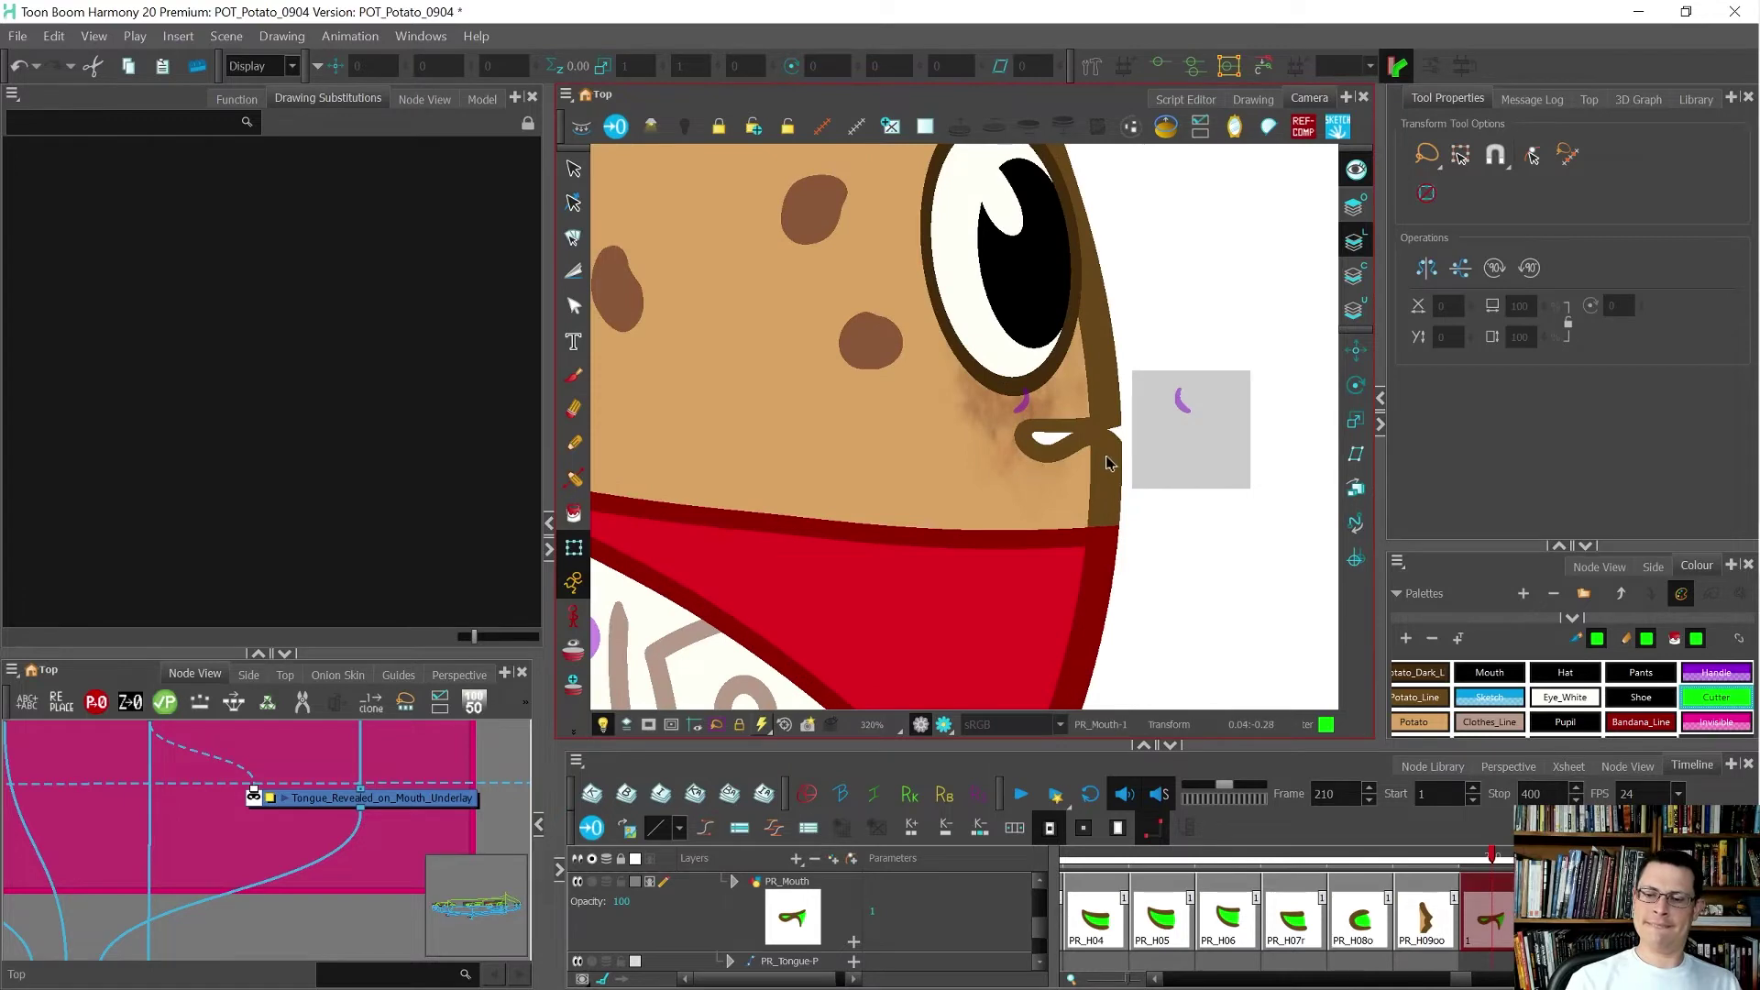
pyautogui.scroll(1, 1107, 463)
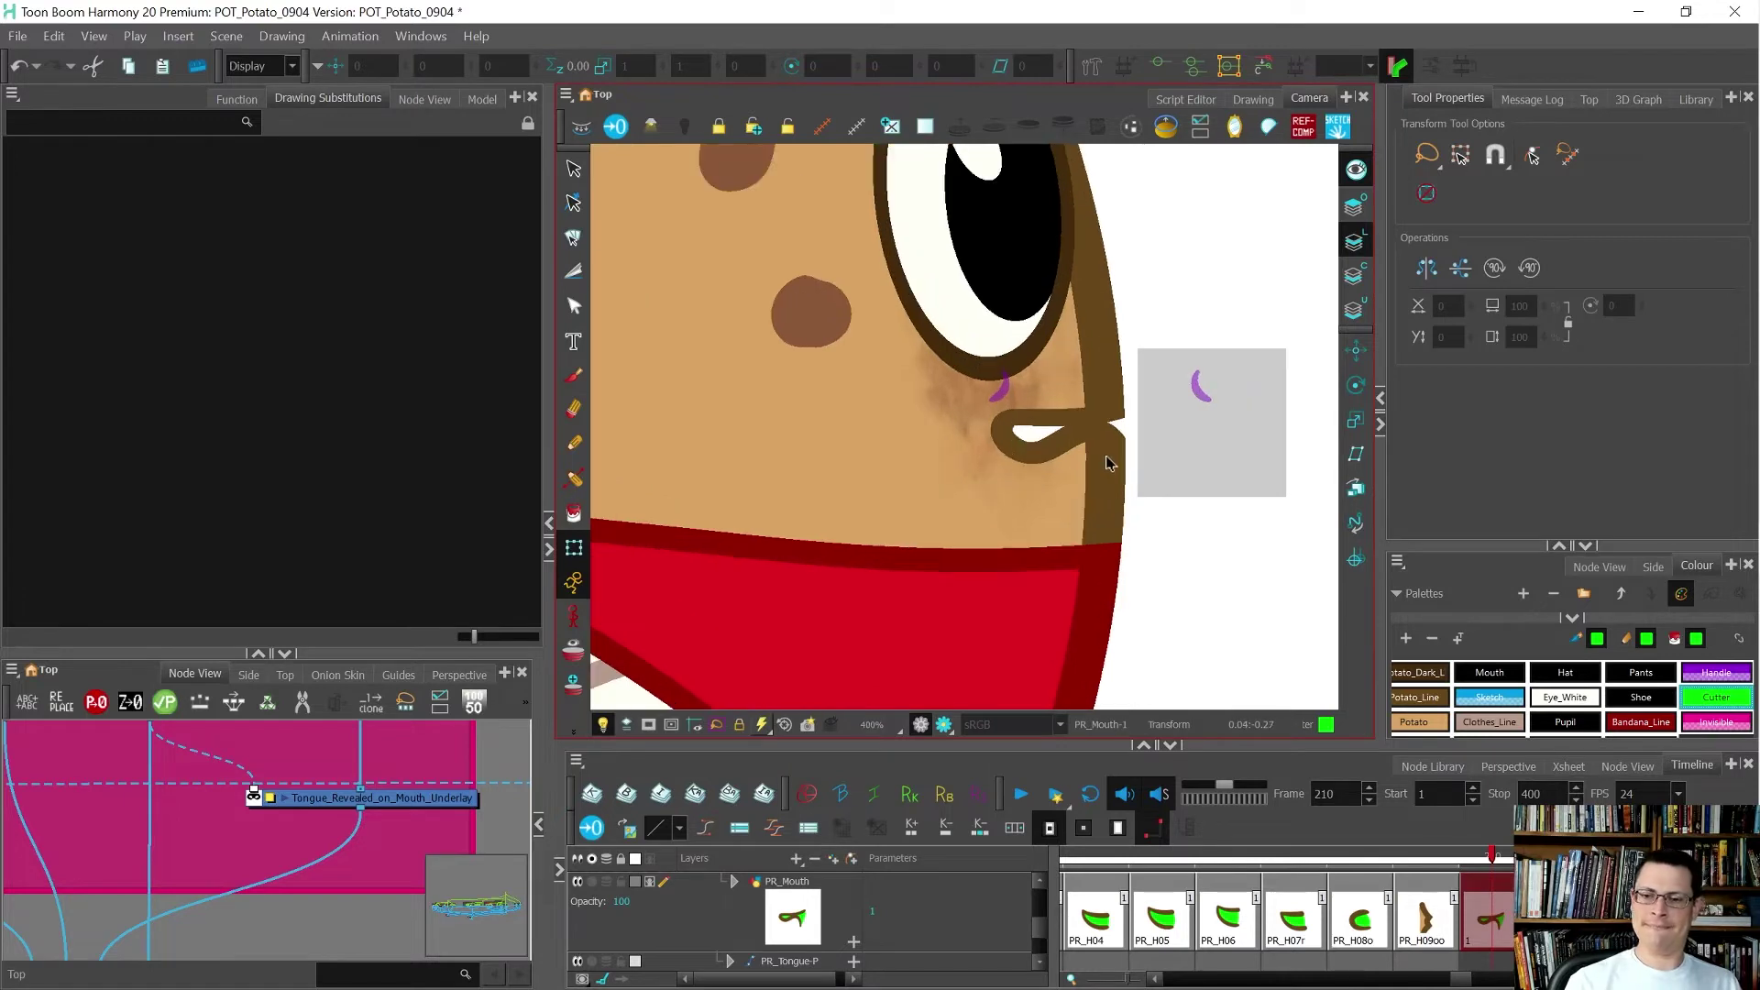
# - Refine the lower lip's stroke on the frame 210 mouth with the Pencil Editor at the point near the face edge
pyautogui.hotkey('alt', '/')
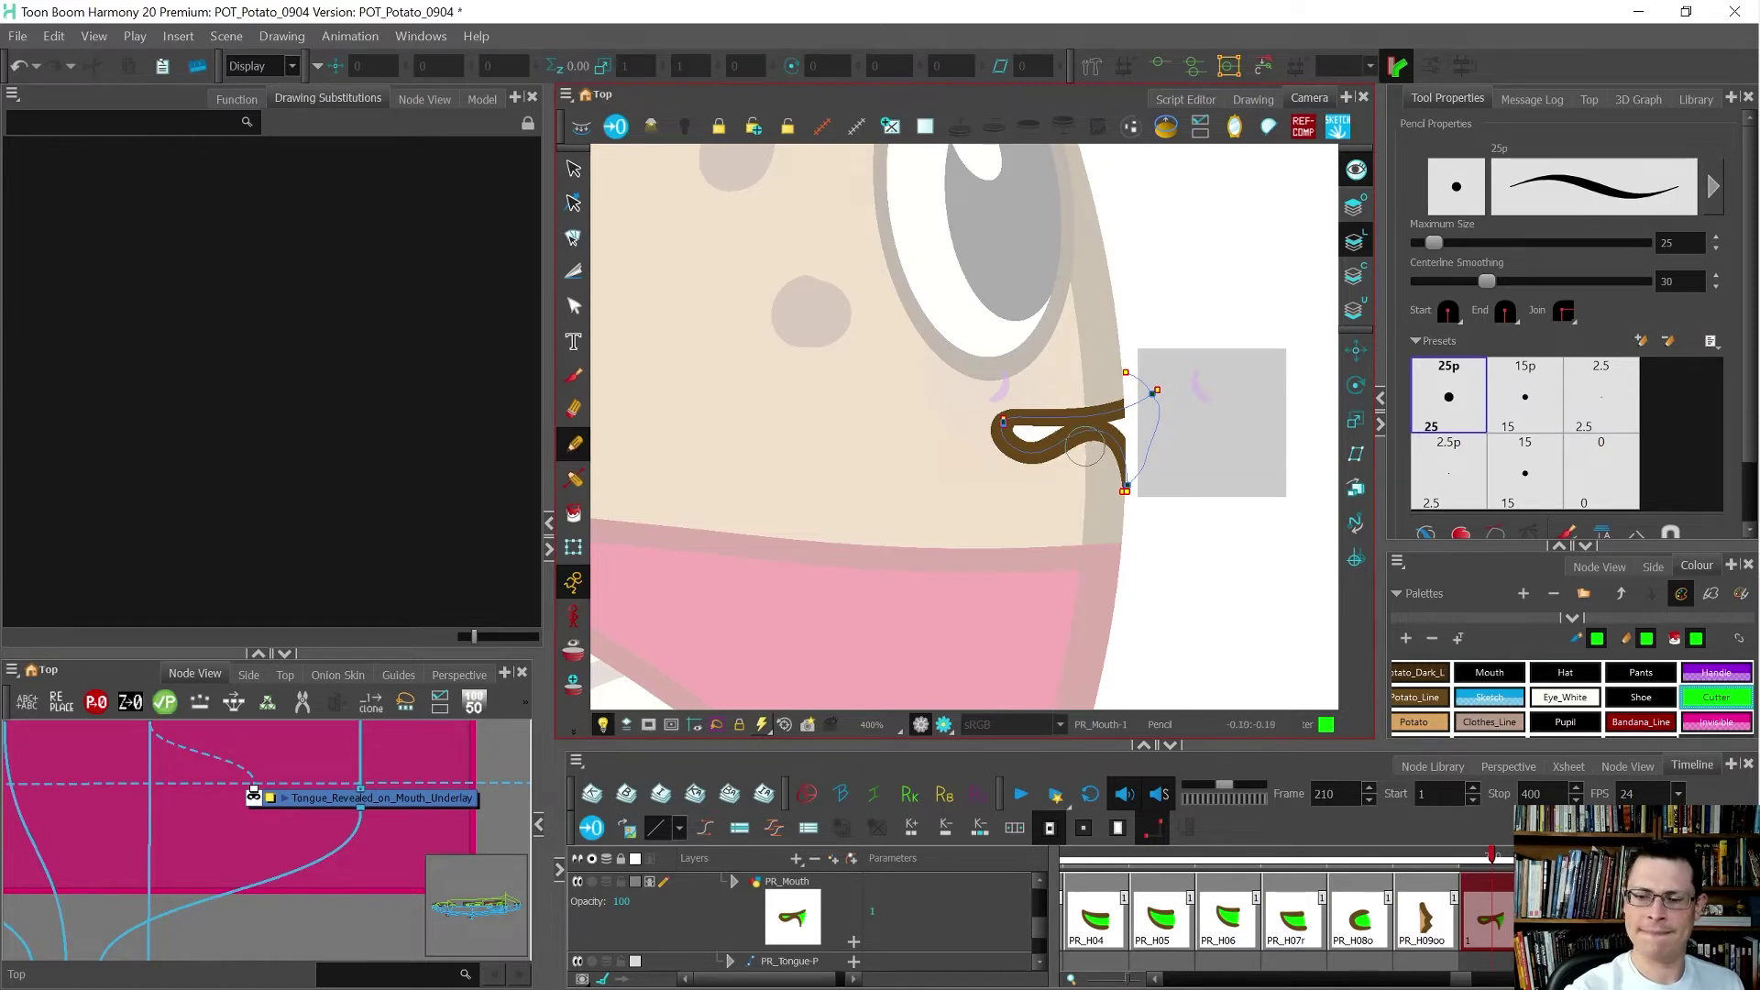
pyautogui.hotkey('alt', 'shift', '/')
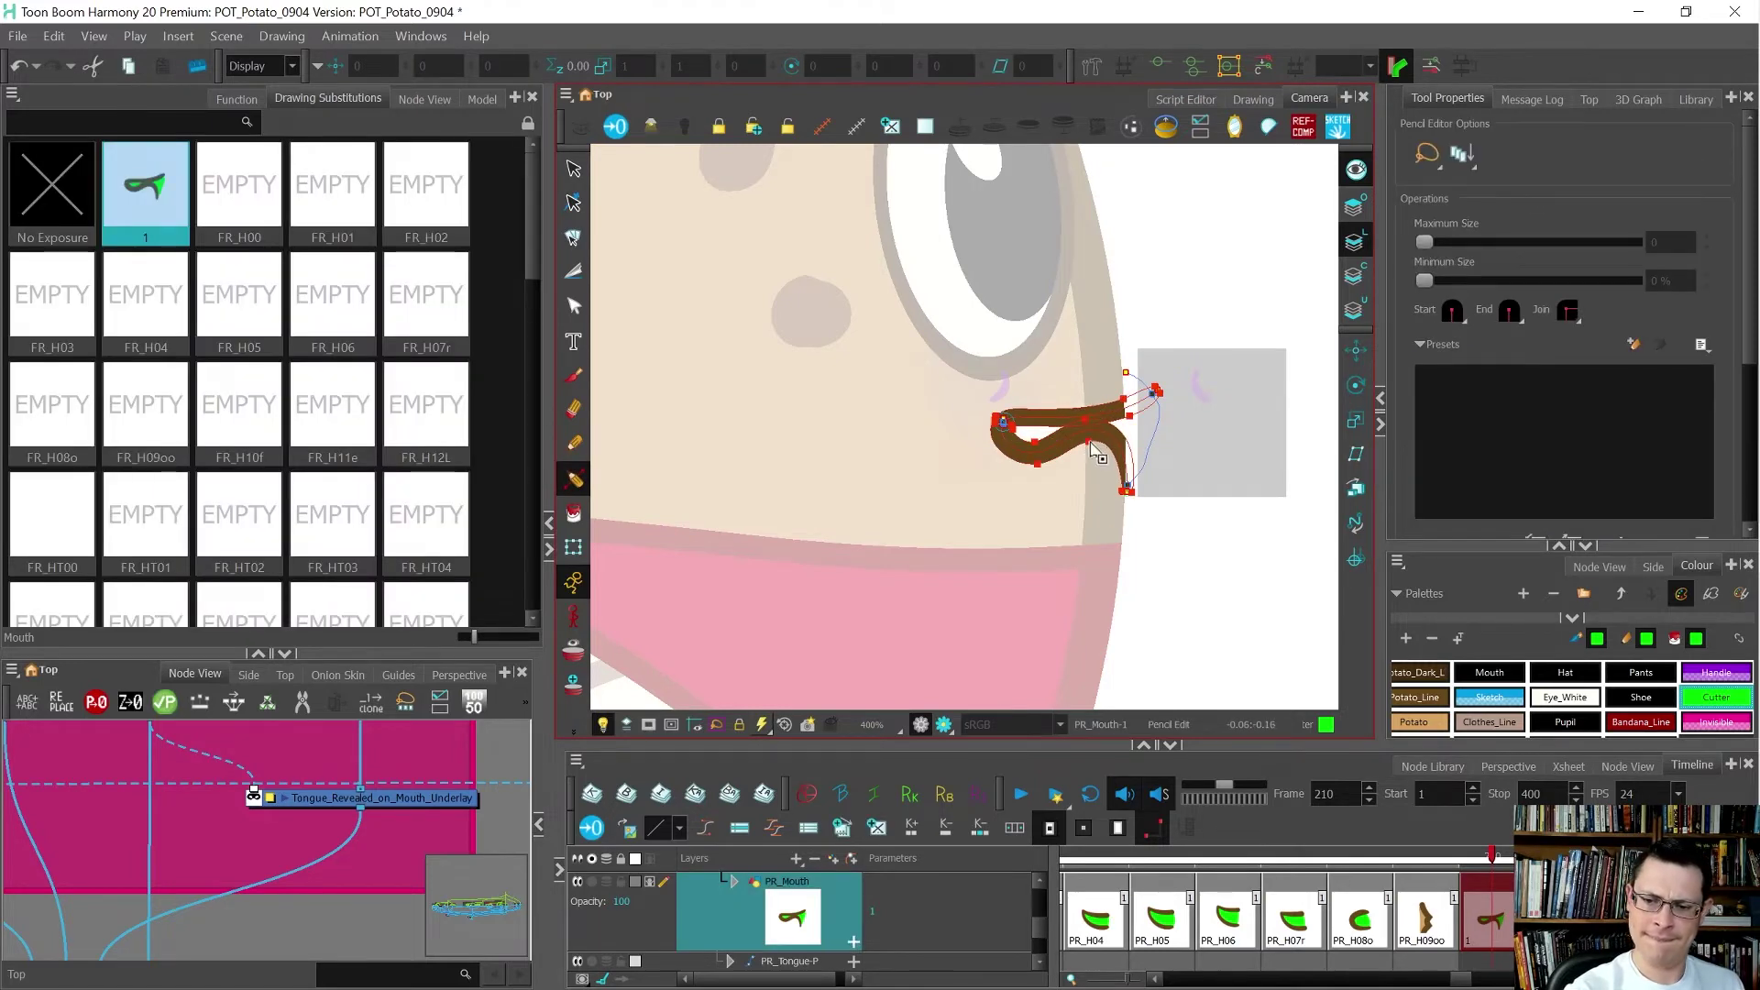
pyautogui.click(1095, 458)
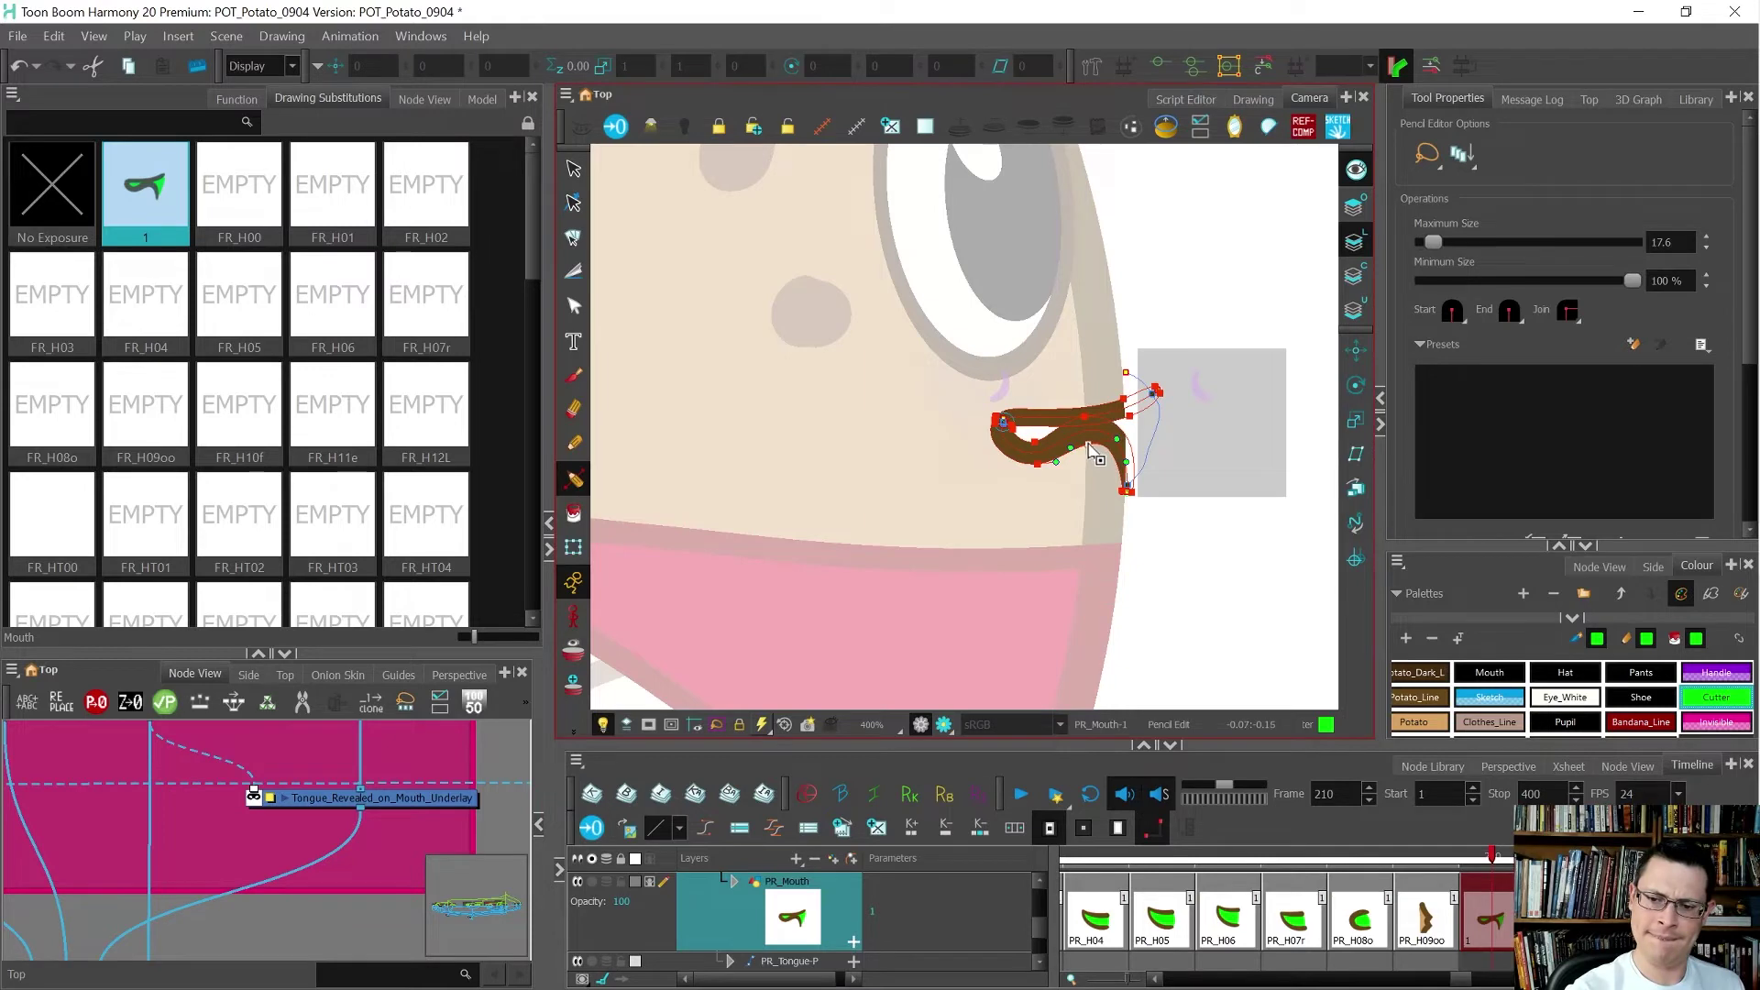
pyautogui.hotkey('shift', 't')
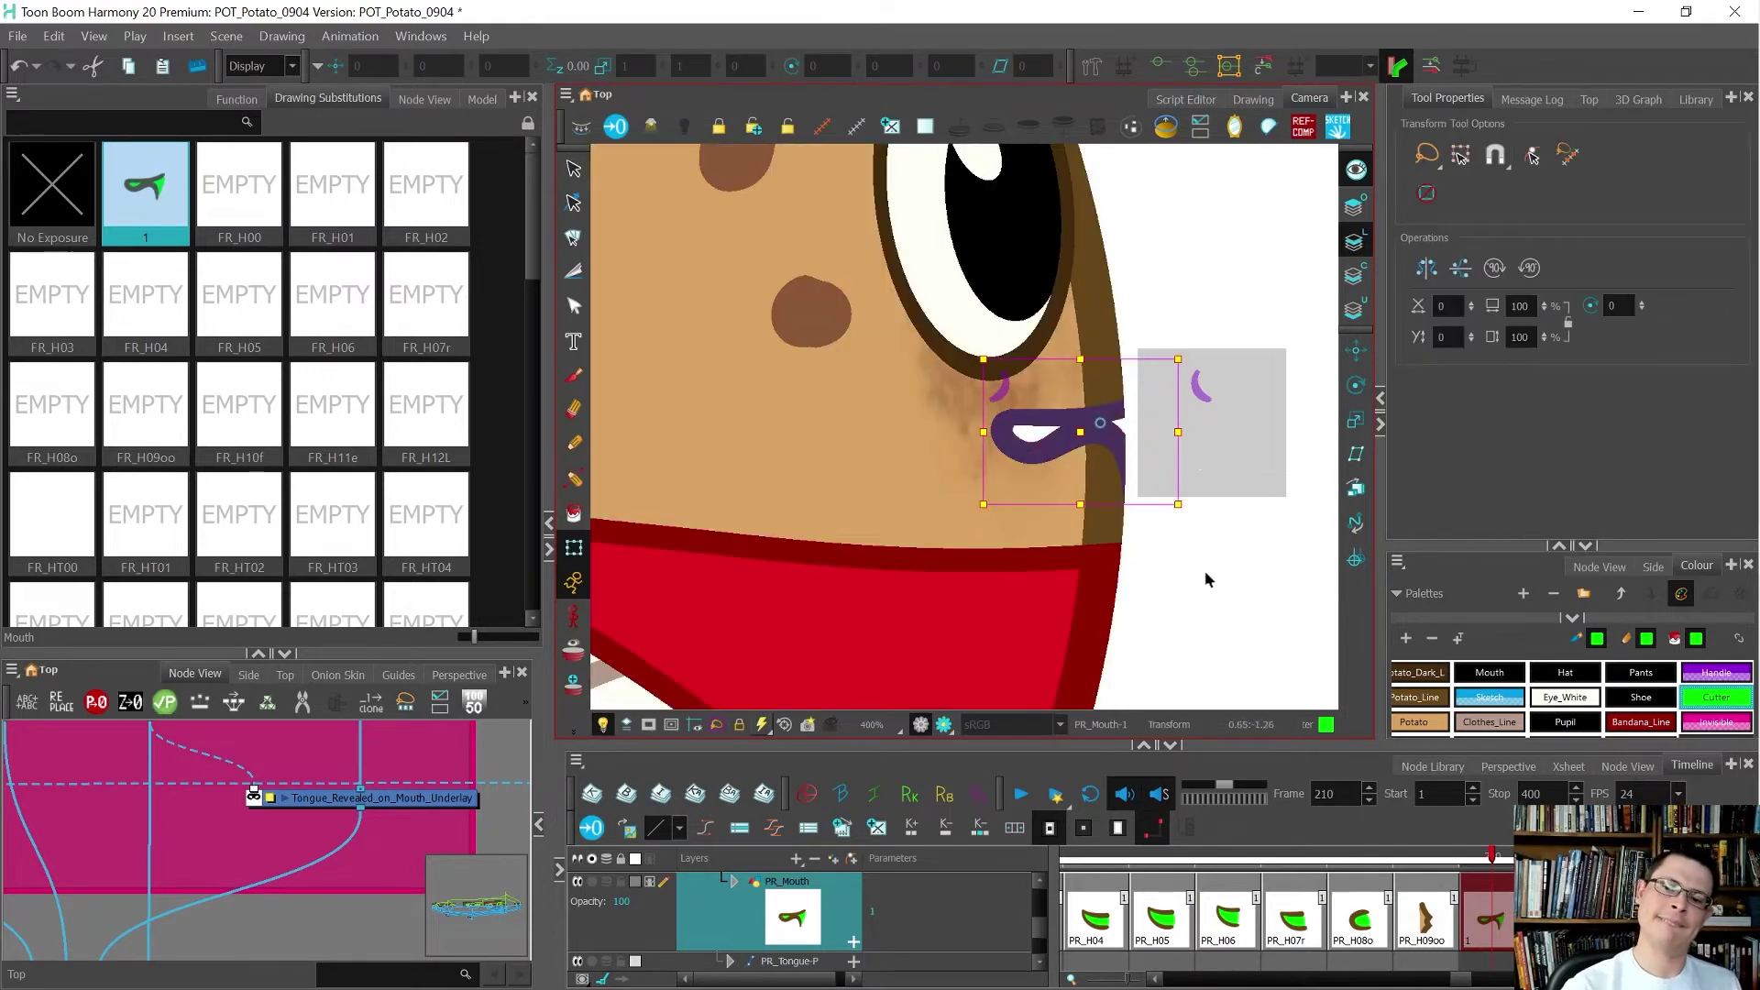
# - Examine the frame 210 mouth on the full character and compare it repeatedly with the frame 209 mouth
pyautogui.scroll(-2, 1205, 571)
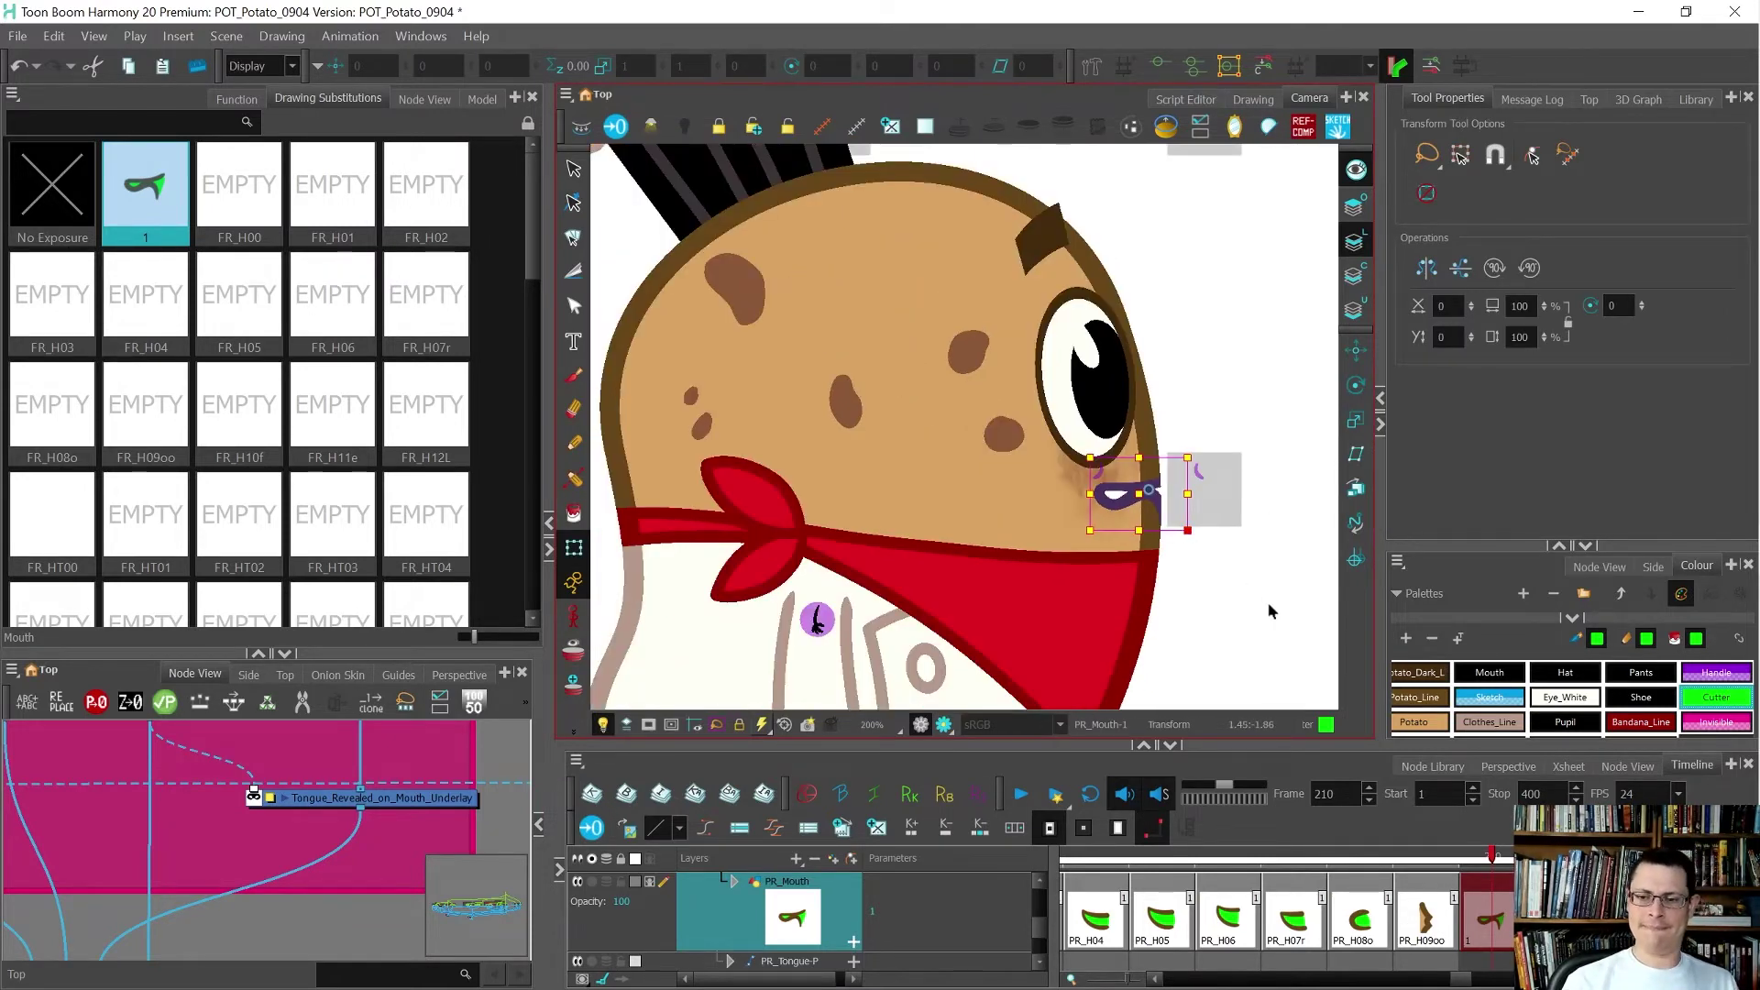
pyautogui.click(503, 846)
pyautogui.scroll(-2, 1268, 376)
pyautogui.press(',')
pyautogui.press('.')
pyautogui.press(',')
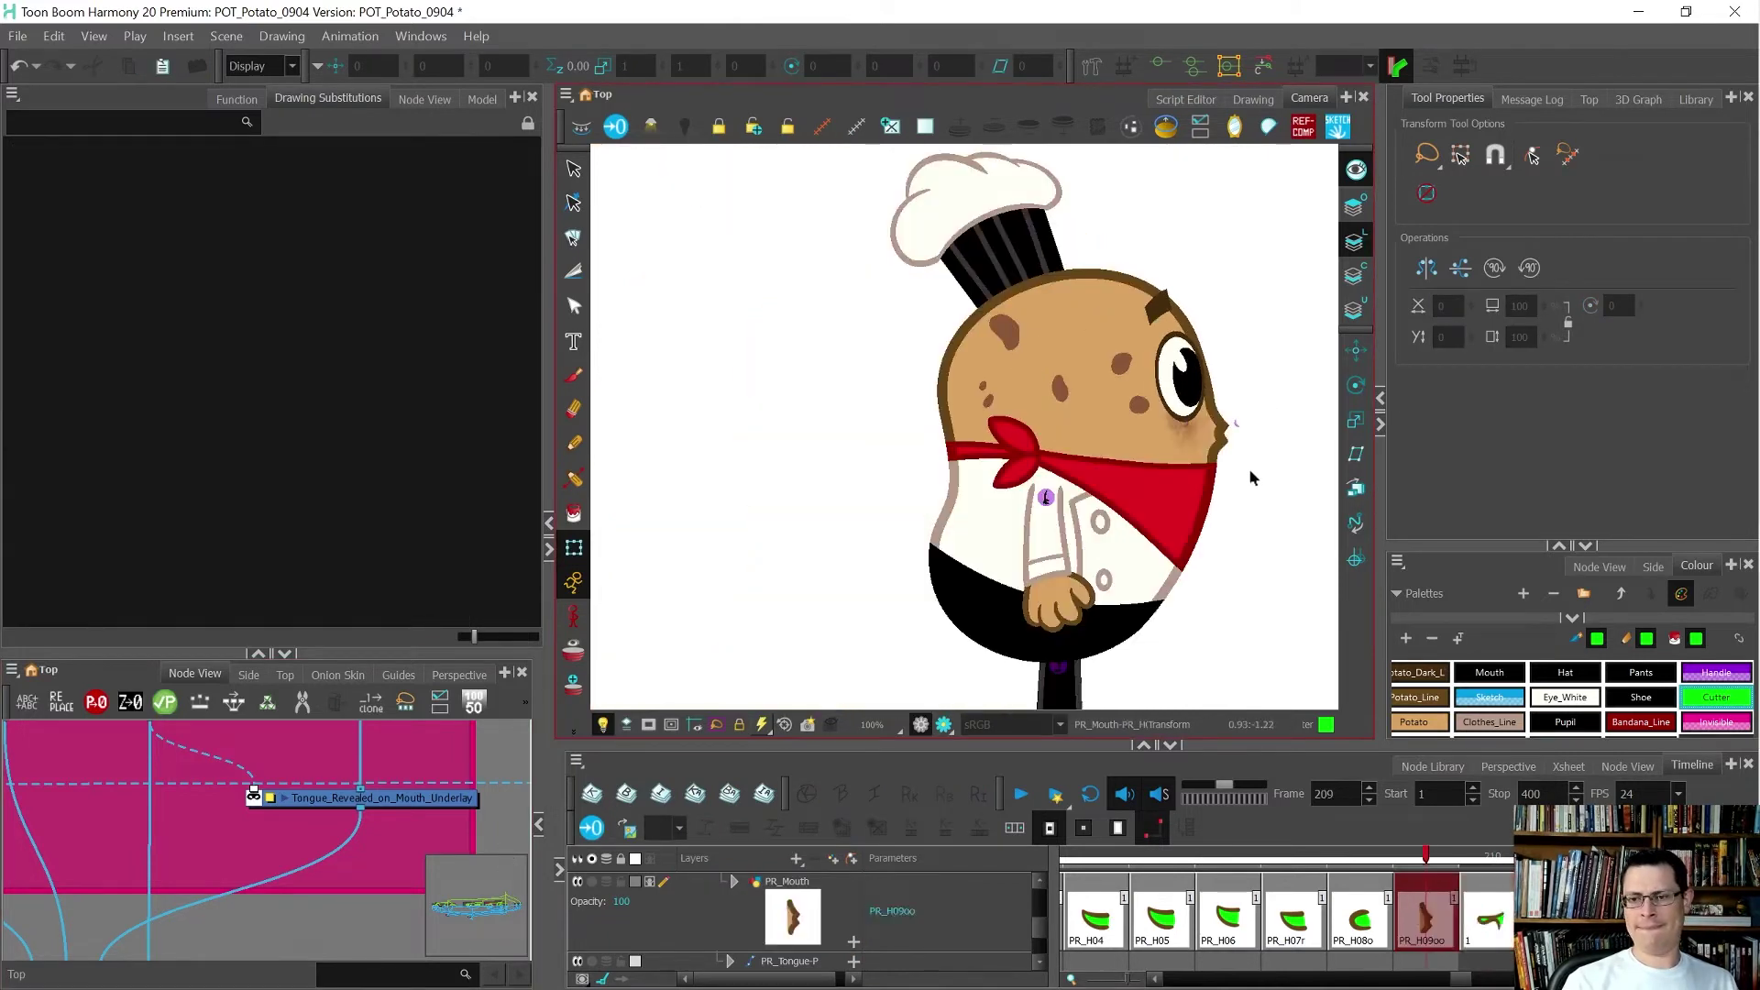
pyautogui.press('.')
pyautogui.press(',')
pyautogui.press('.')
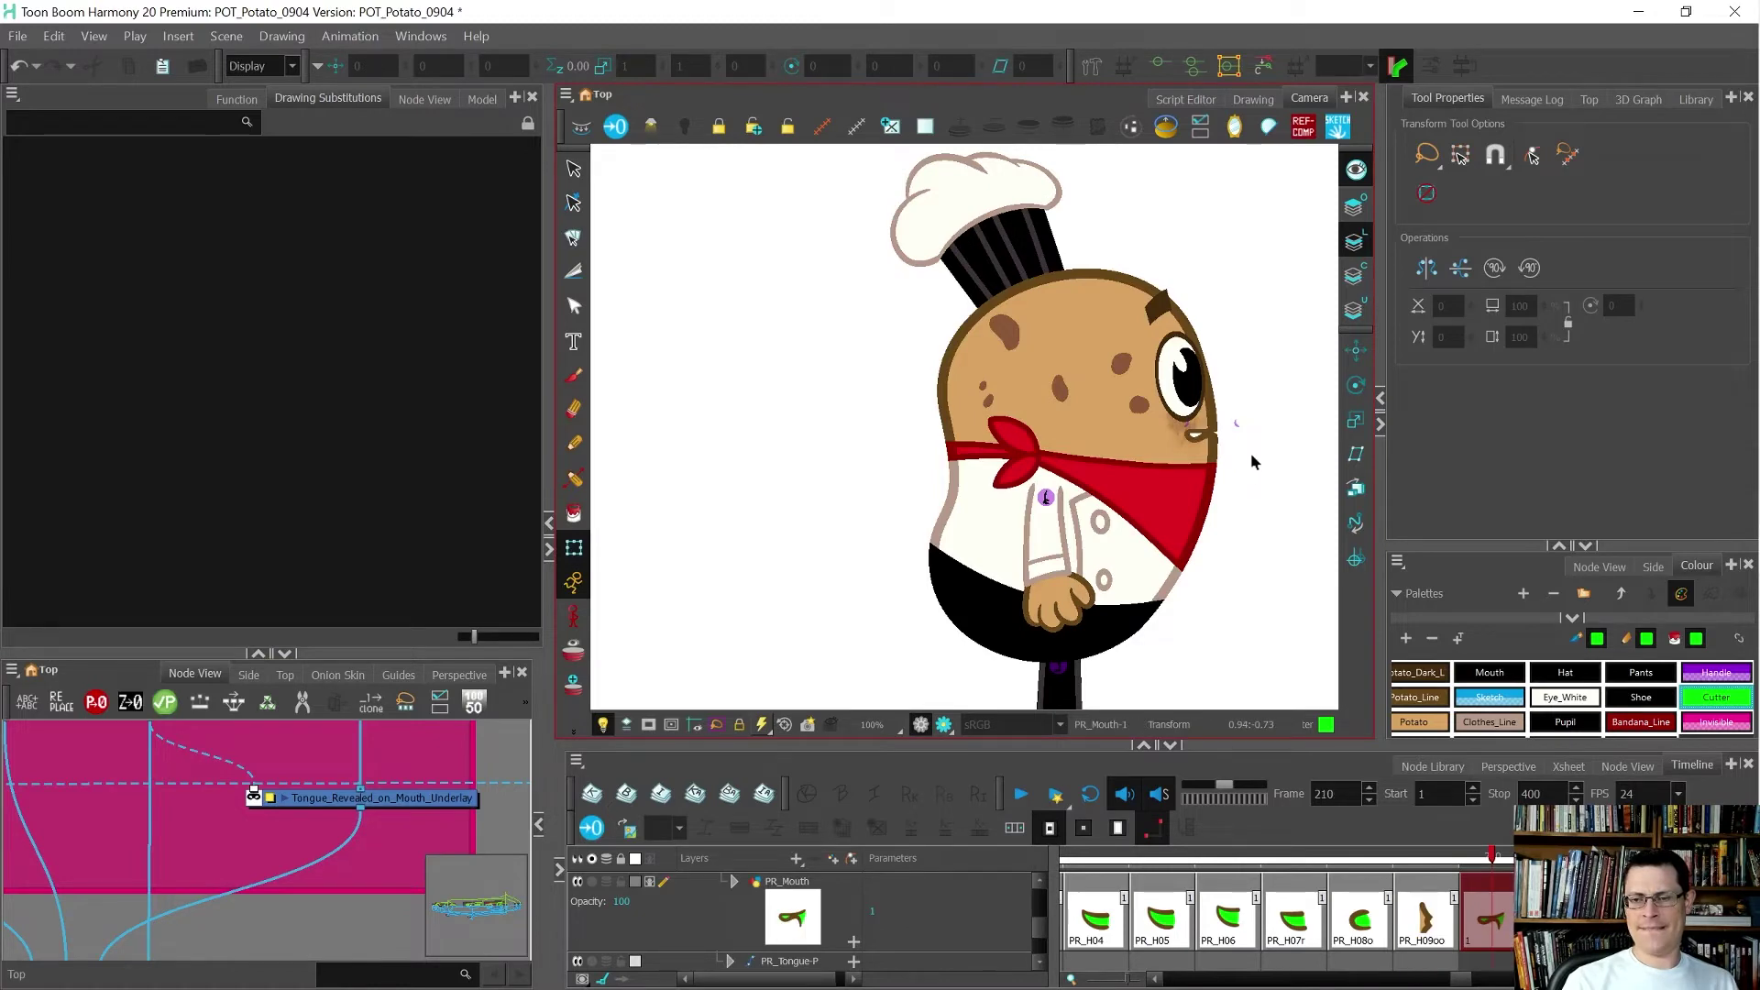
pyautogui.press(',')
pyautogui.press('.')
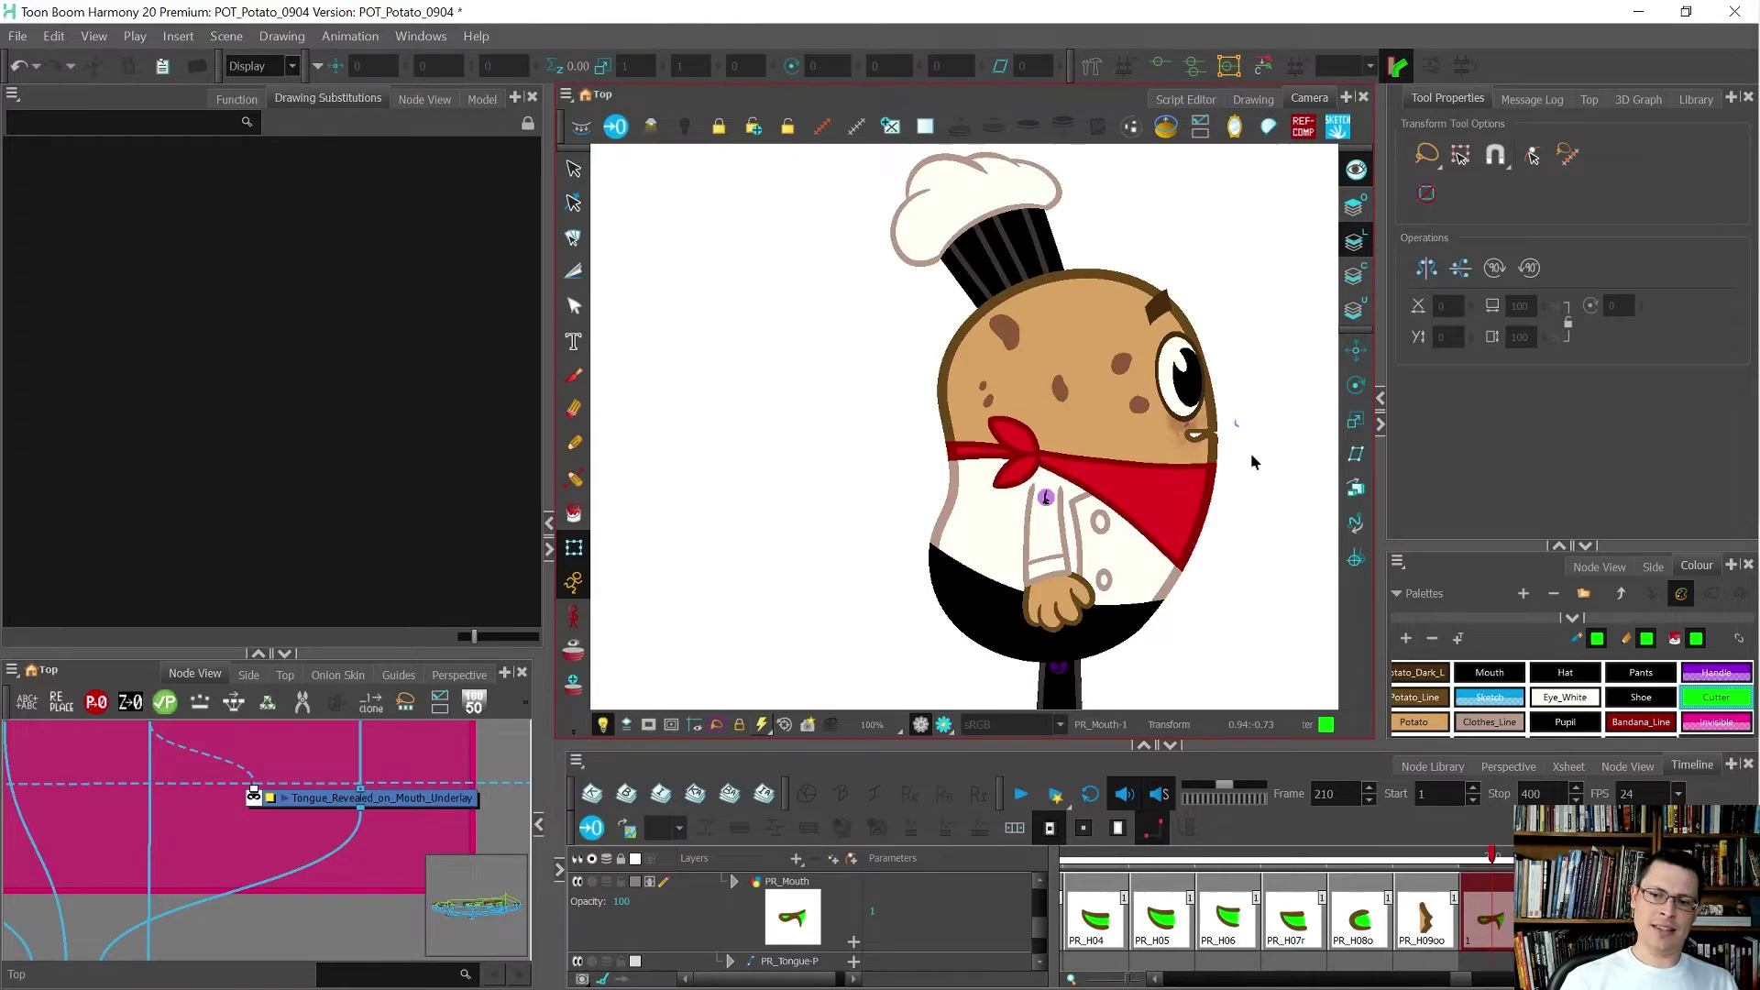
# - Rename the frame 210 mouth drawing as PR_H10f
pyautogui.doubleClick(1504, 935)
pyautogui.write('PR_')
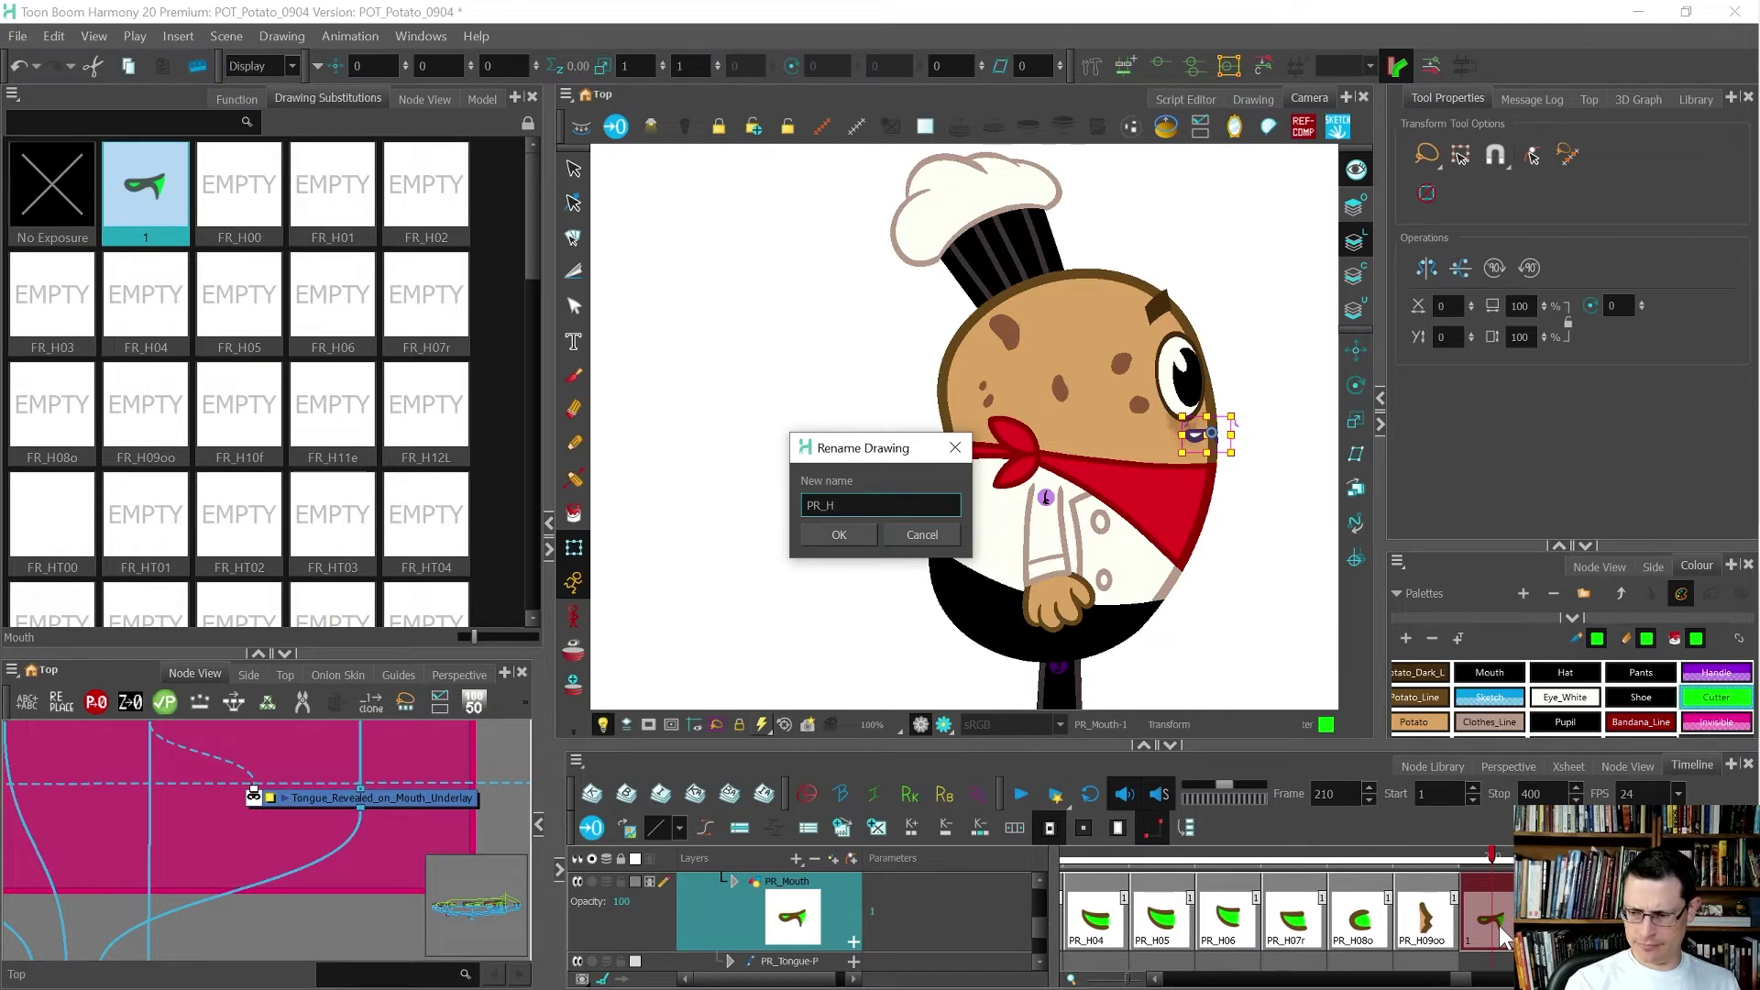
pyautogui.write('H10f')
pyautogui.press('Return')
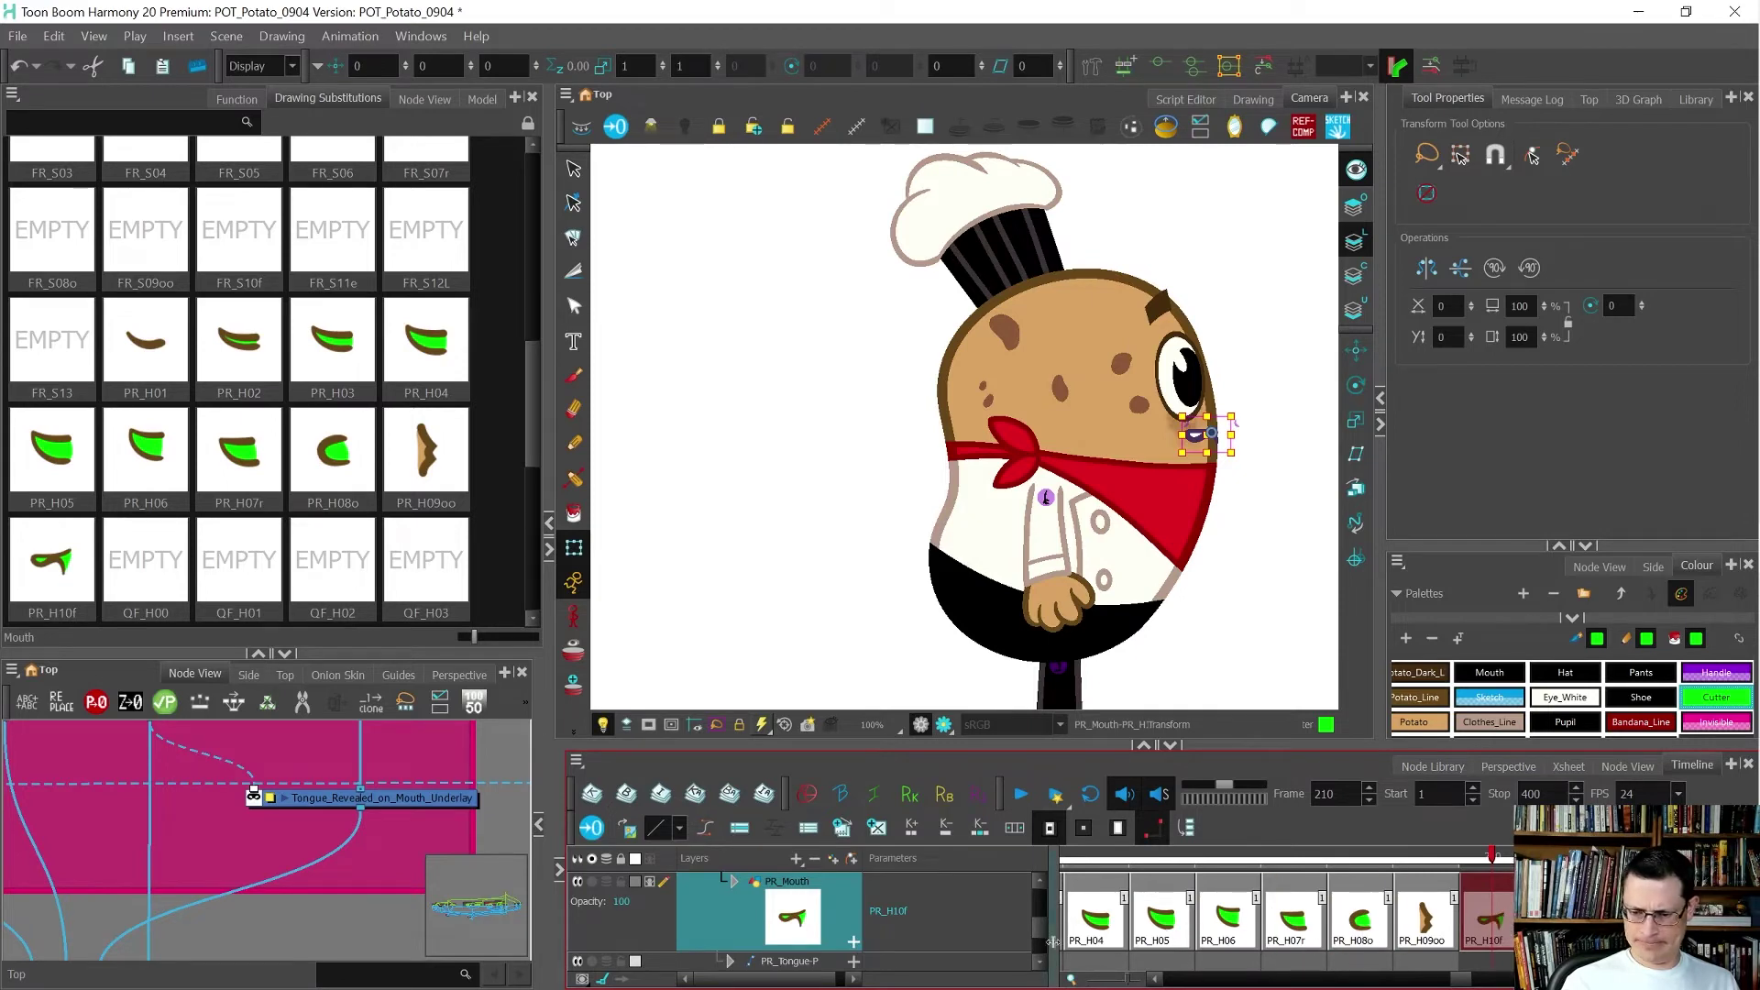
# - Copy the PR_H04 mouth to frame 211, duplicate the drawing there and rename it PR_H11e
pyautogui.click(1096, 935)
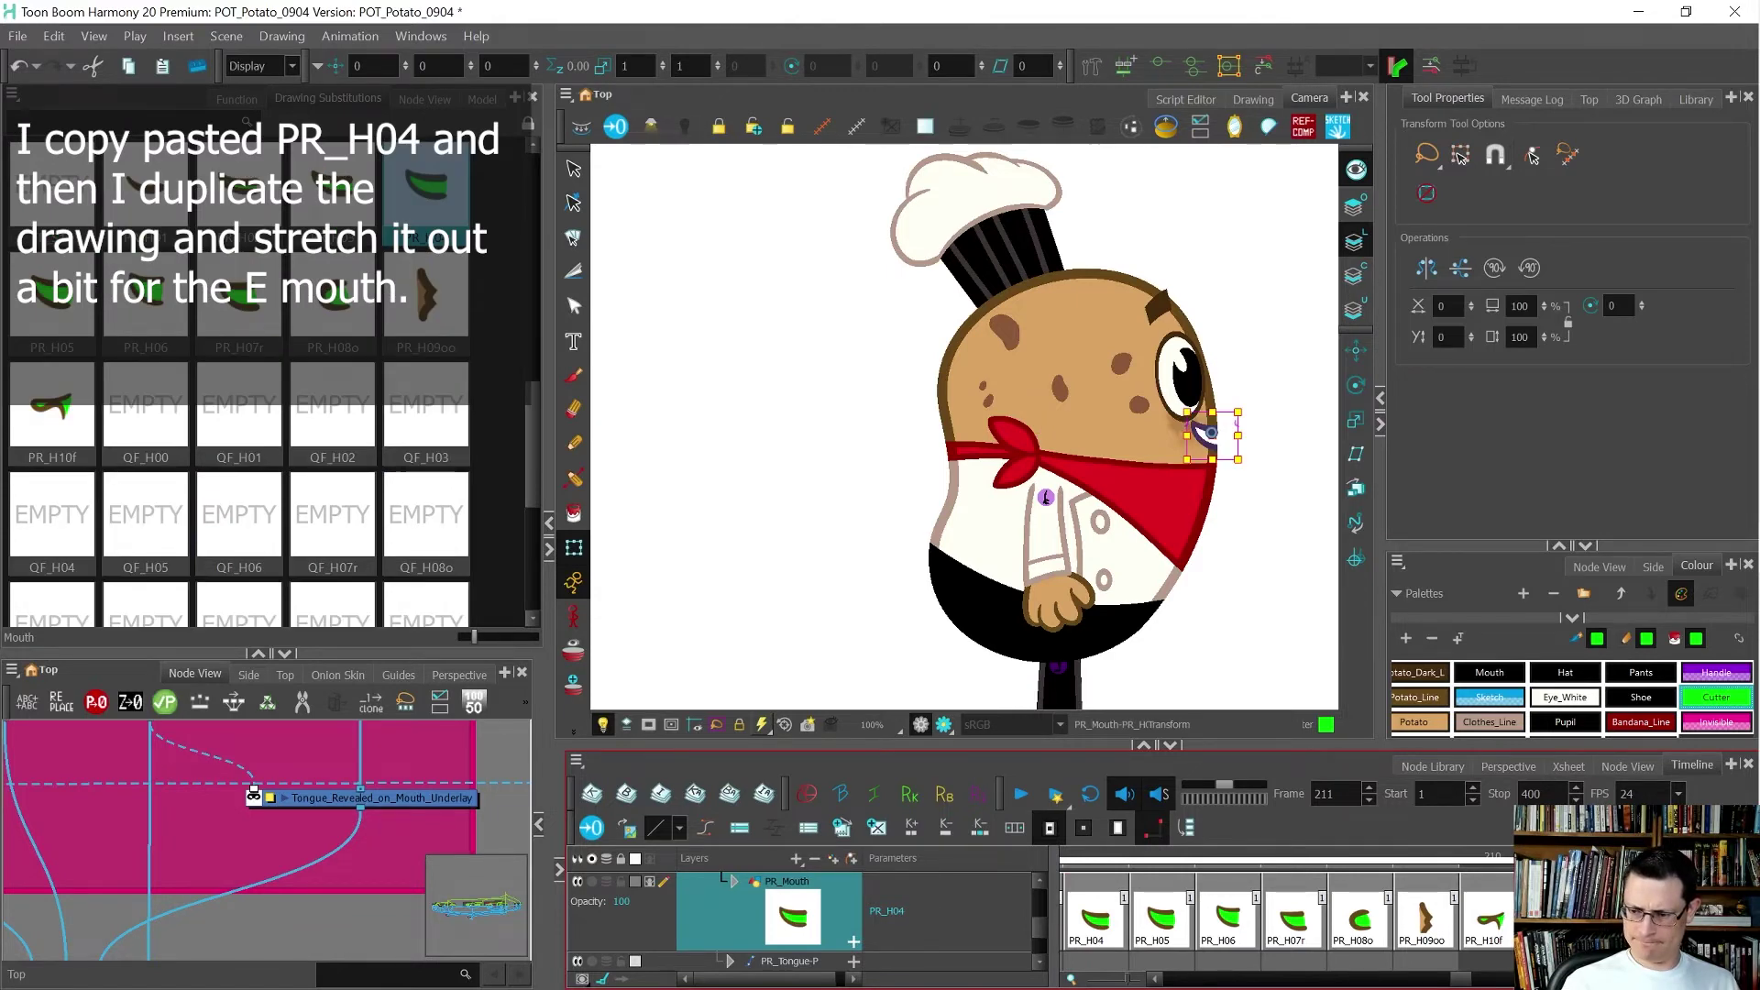
pyautogui.hotkey('alt', 'shift', 'd')
pyautogui.hotkey('ctrl', 'd')
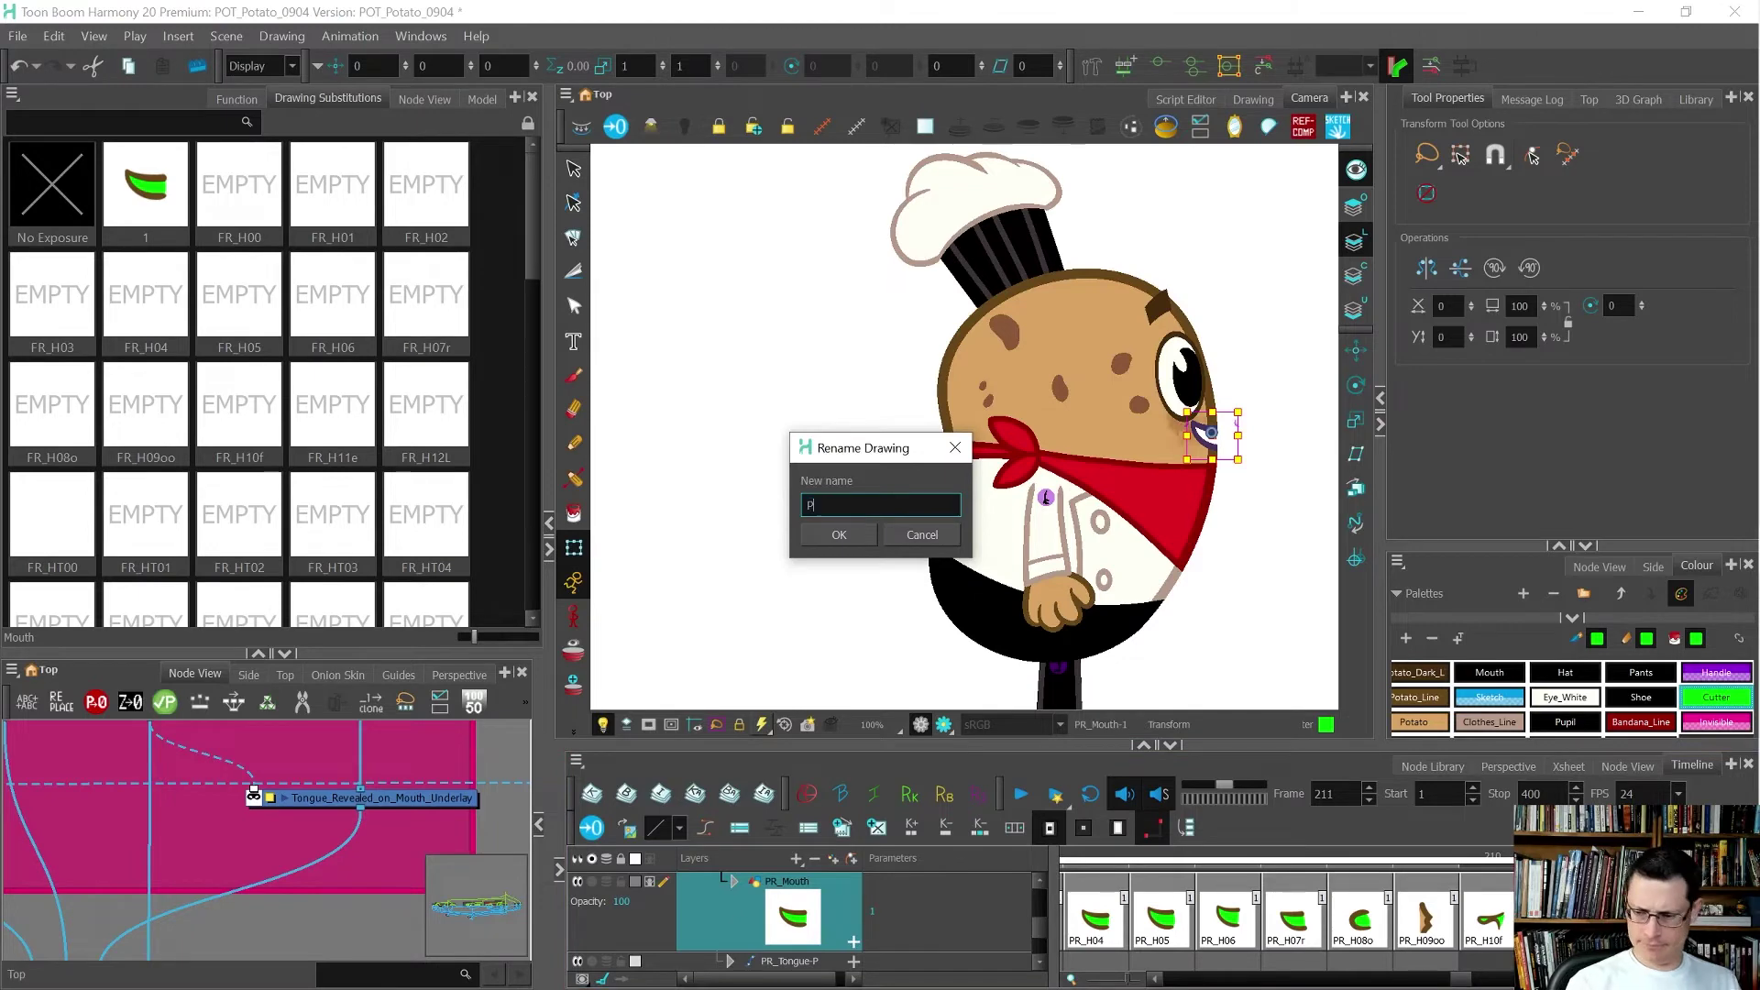
pyautogui.press('Return')
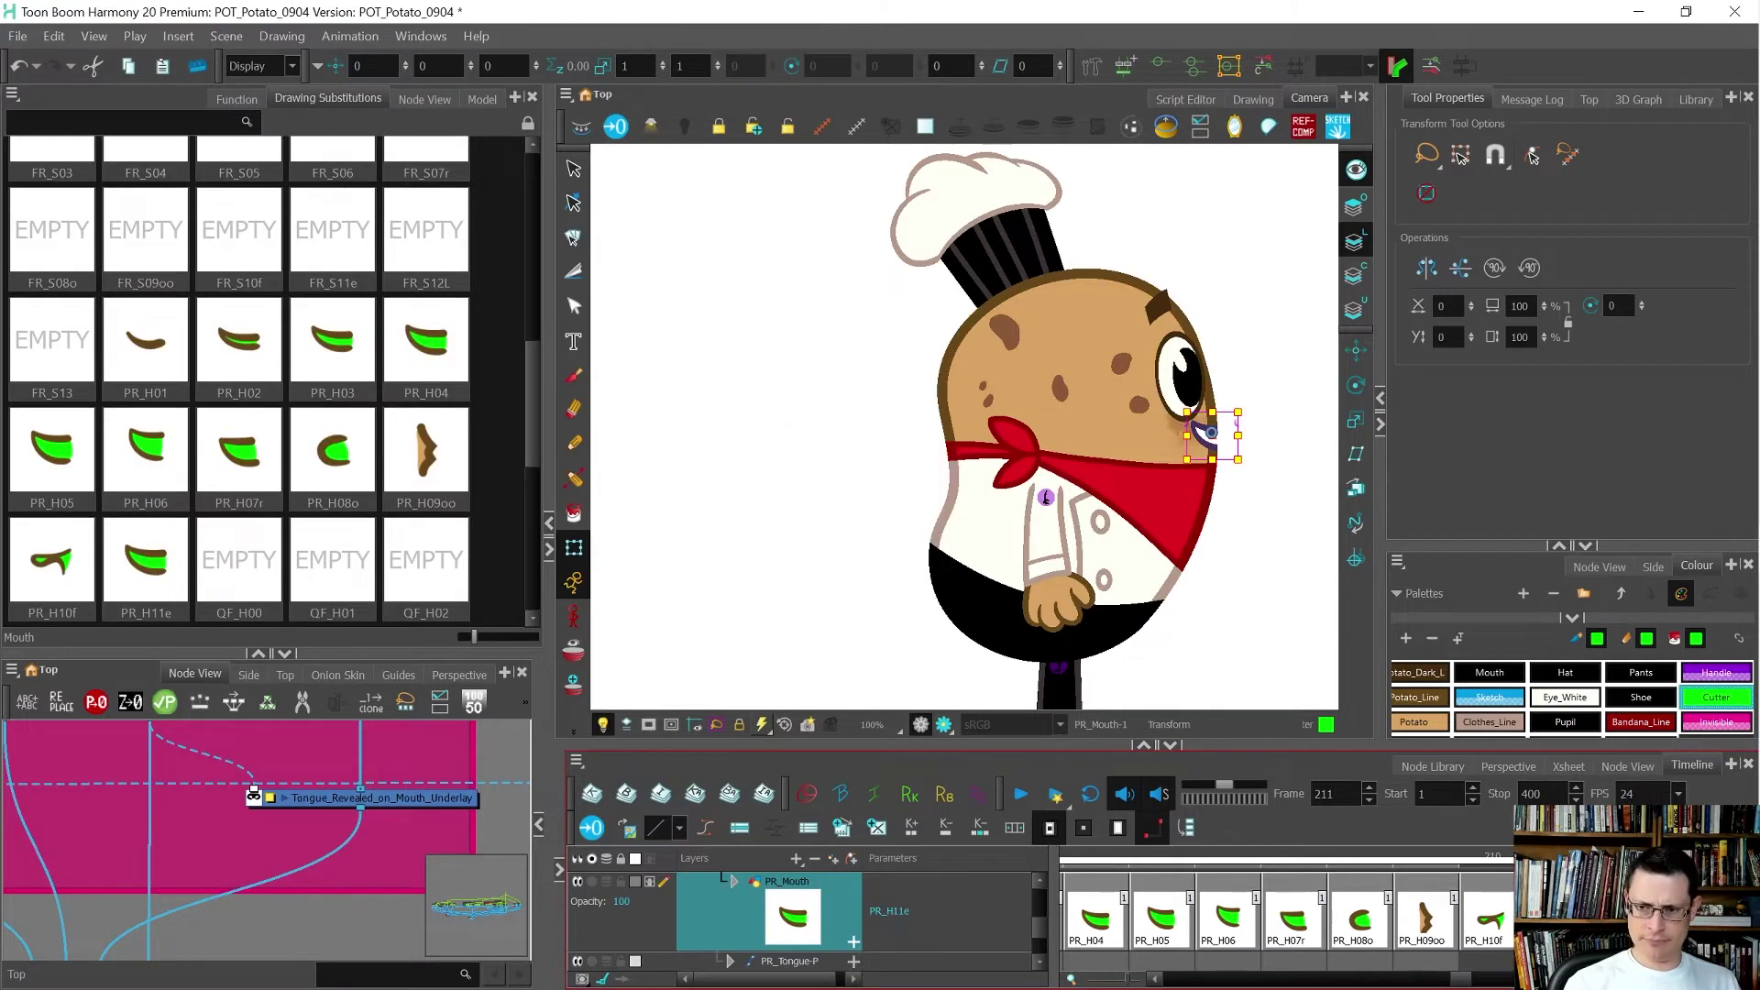
# - Stretch the PR_H11e mouth slightly wider with the Select tool, extending its inner corner farther into the face
pyautogui.hotkey('alt', 's')
pyautogui.scroll(4, 1216, 433)
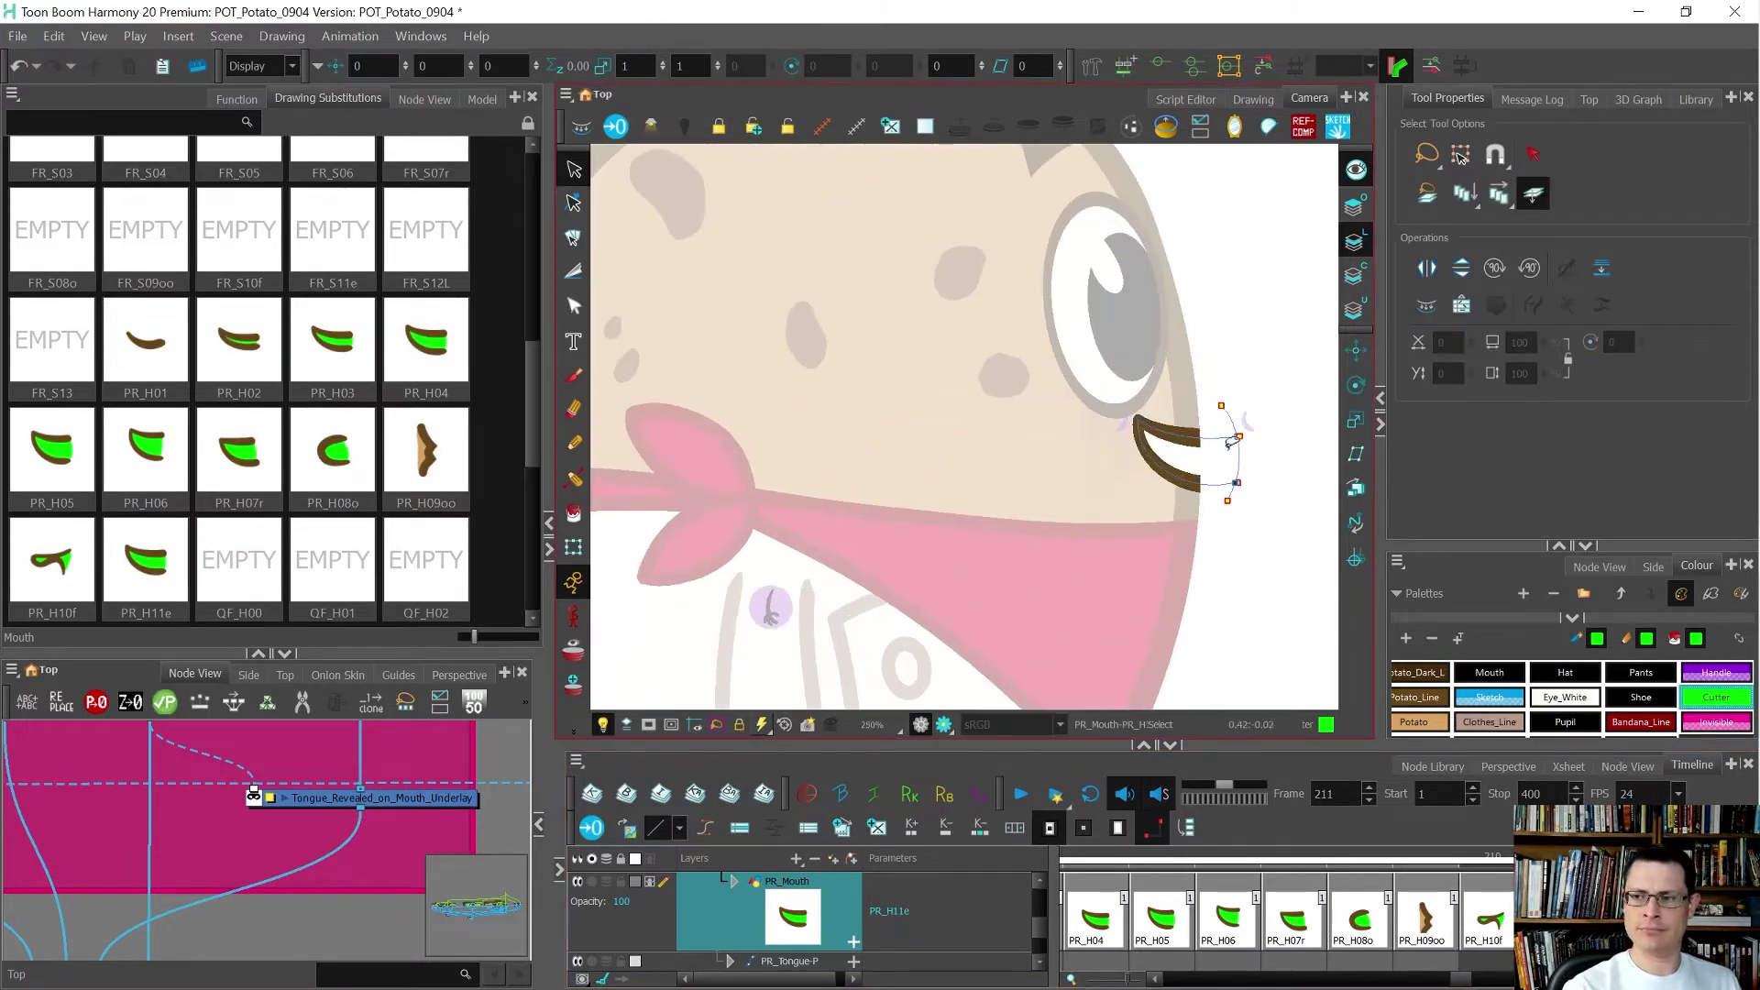
pyautogui.moveTo(1233, 496)
pyautogui.mouseDown()
pyautogui.moveTo(1132, 446)
pyautogui.moveTo(1116, 463)
pyautogui.mouseUp()
# - Reshape the PR_H11e mouth's contour, raising the lower lip's outer end and adjusting the curves beyond the face edge
pyautogui.hotkey('alt', 'q')
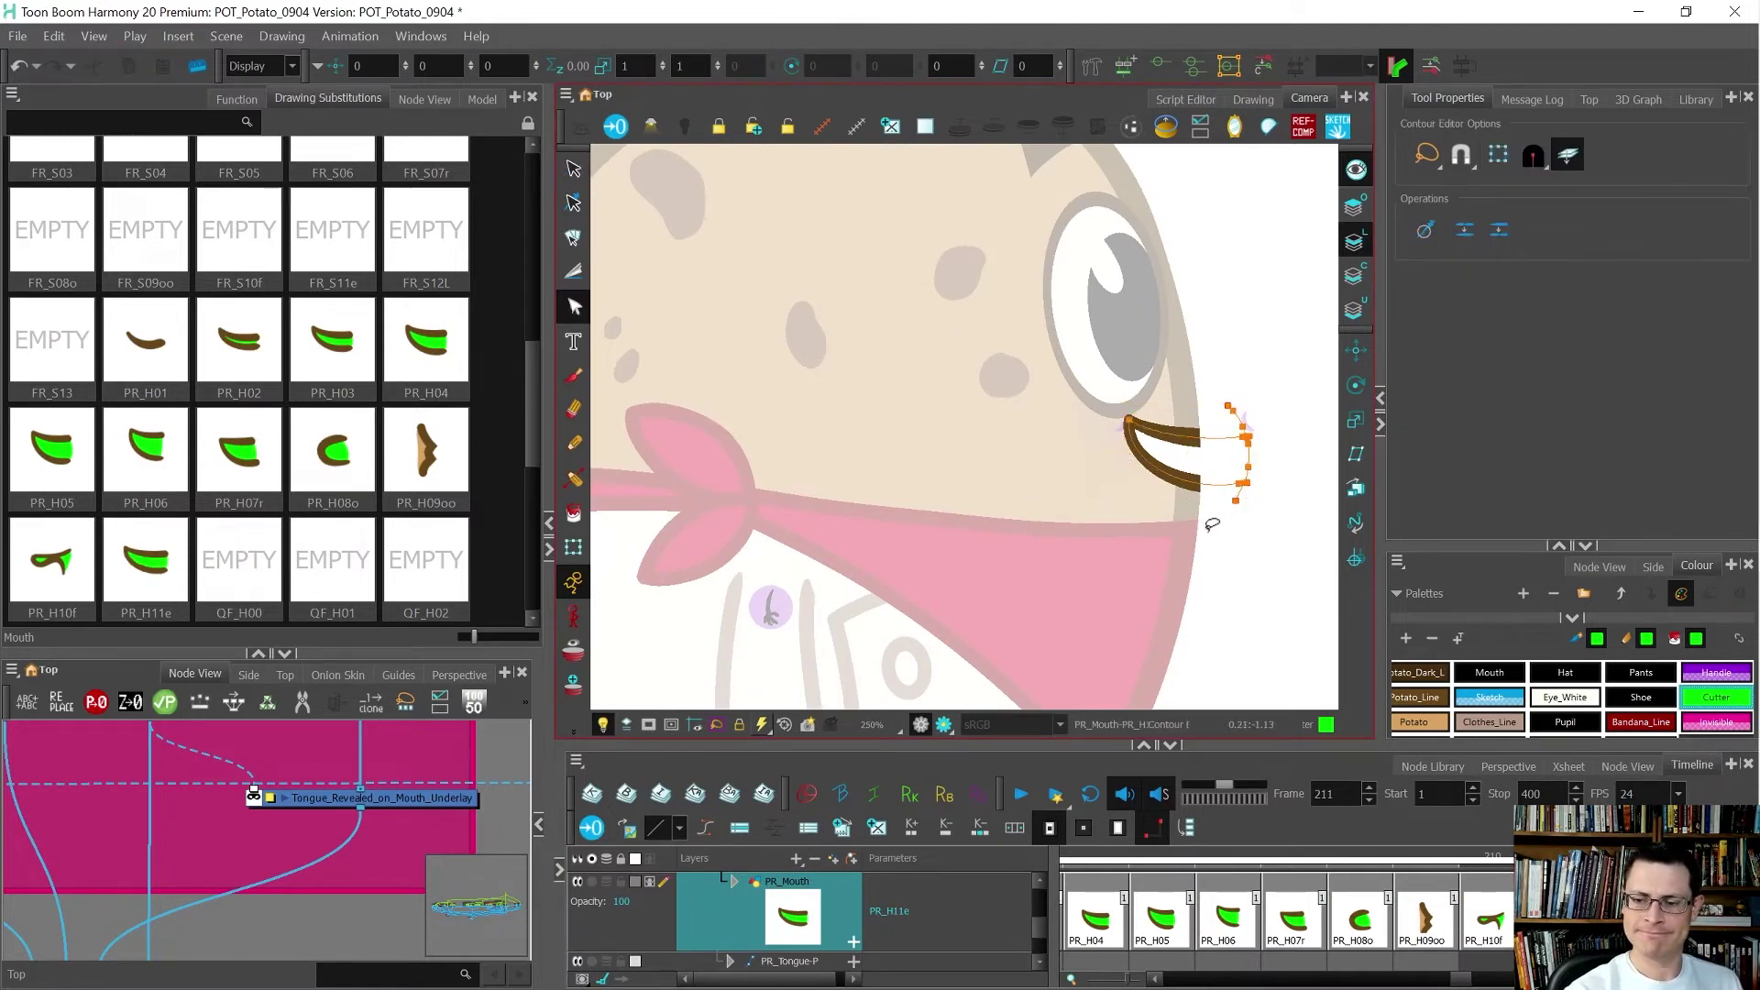
pyautogui.moveTo(1273, 484)
pyautogui.mouseDown()
pyautogui.moveTo(1256, 509)
pyautogui.moveTo(1243, 479)
pyautogui.mouseUp()
pyautogui.moveTo(1272, 396); pyautogui.dragTo(1265, 440)
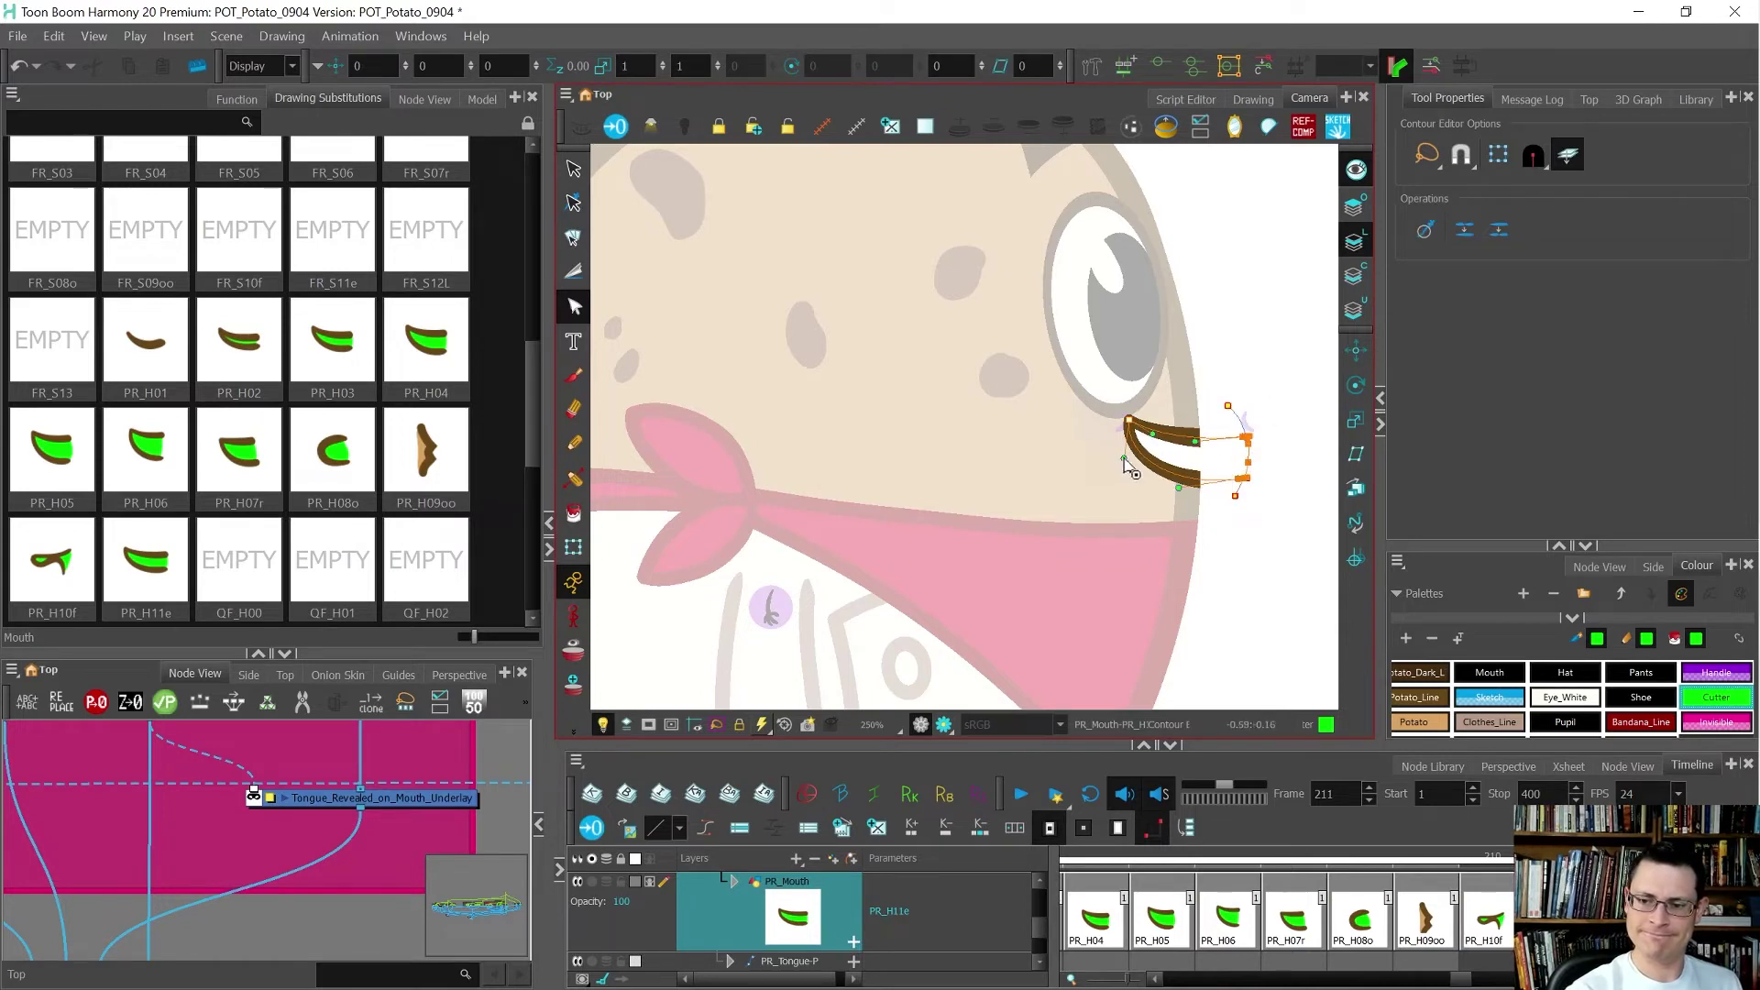
pyautogui.click(1102, 485)
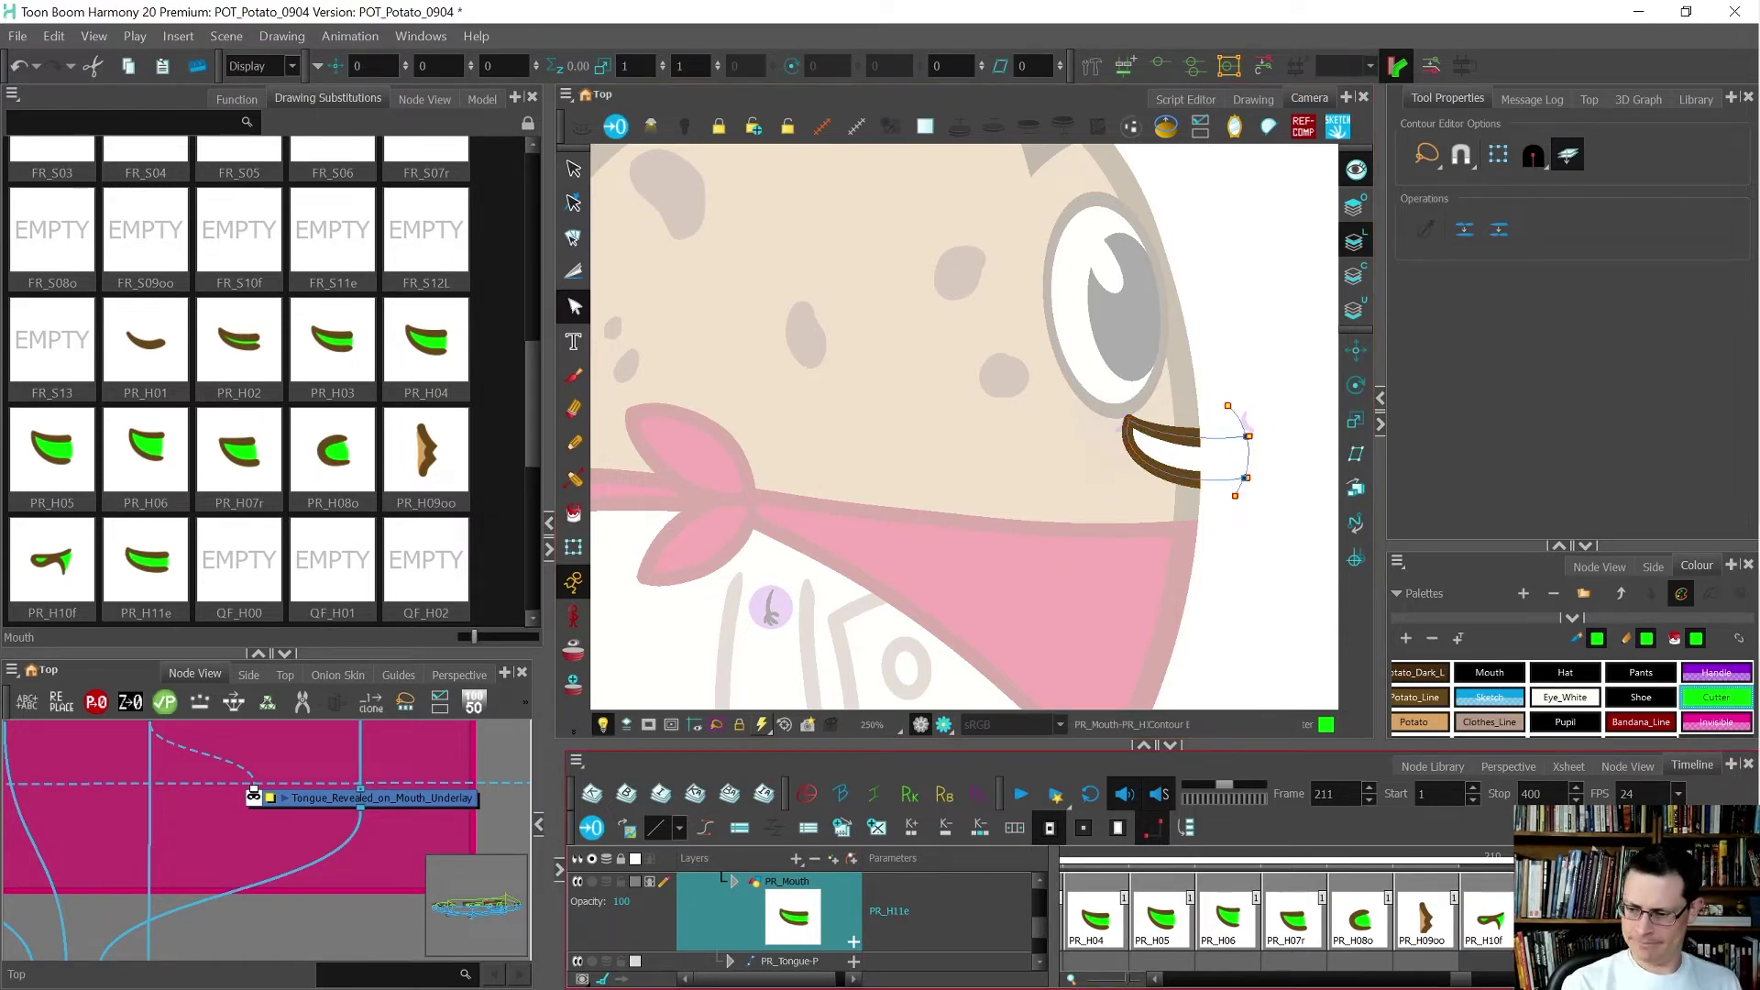
# - Compare the PR_H11e mouth with the neighbouring frame's mouth and examine it on the full character
pyautogui.click(1101, 944)
pyautogui.press(',')
pyautogui.press('.')
pyautogui.press(',')
pyautogui.press('.')
pyautogui.scroll(-5, 1123, 352)
pyautogui.press(',')
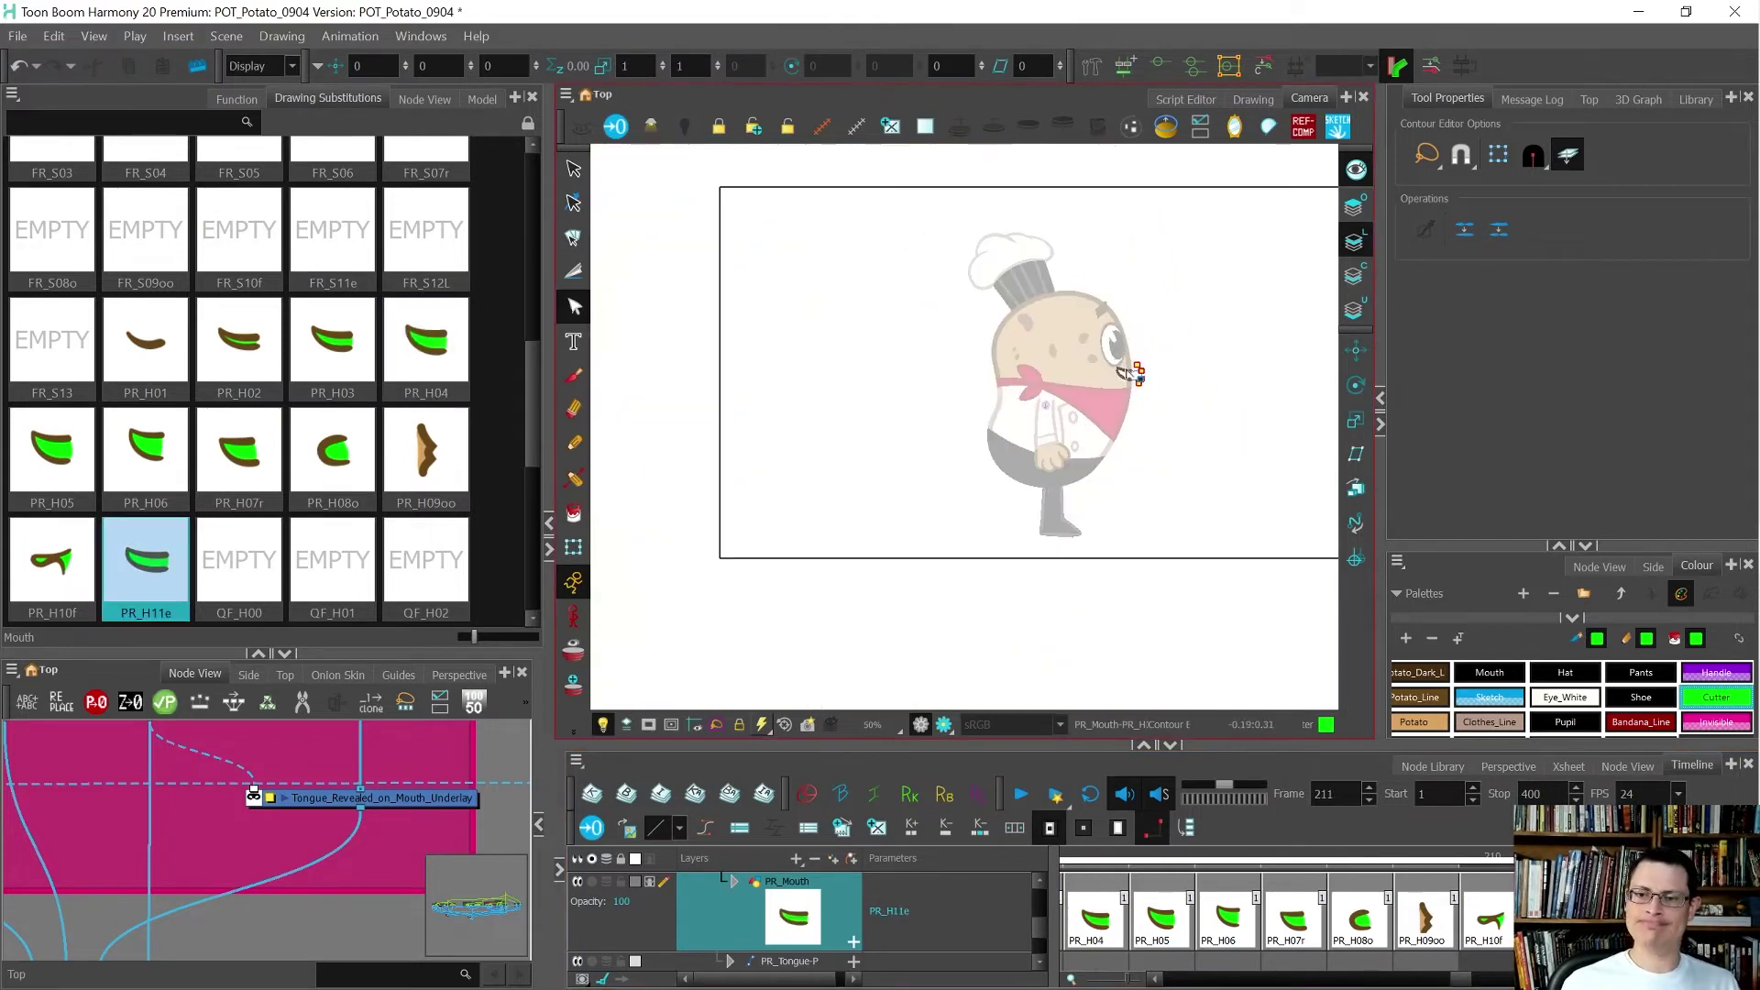
pyautogui.scroll(4, 1133, 371)
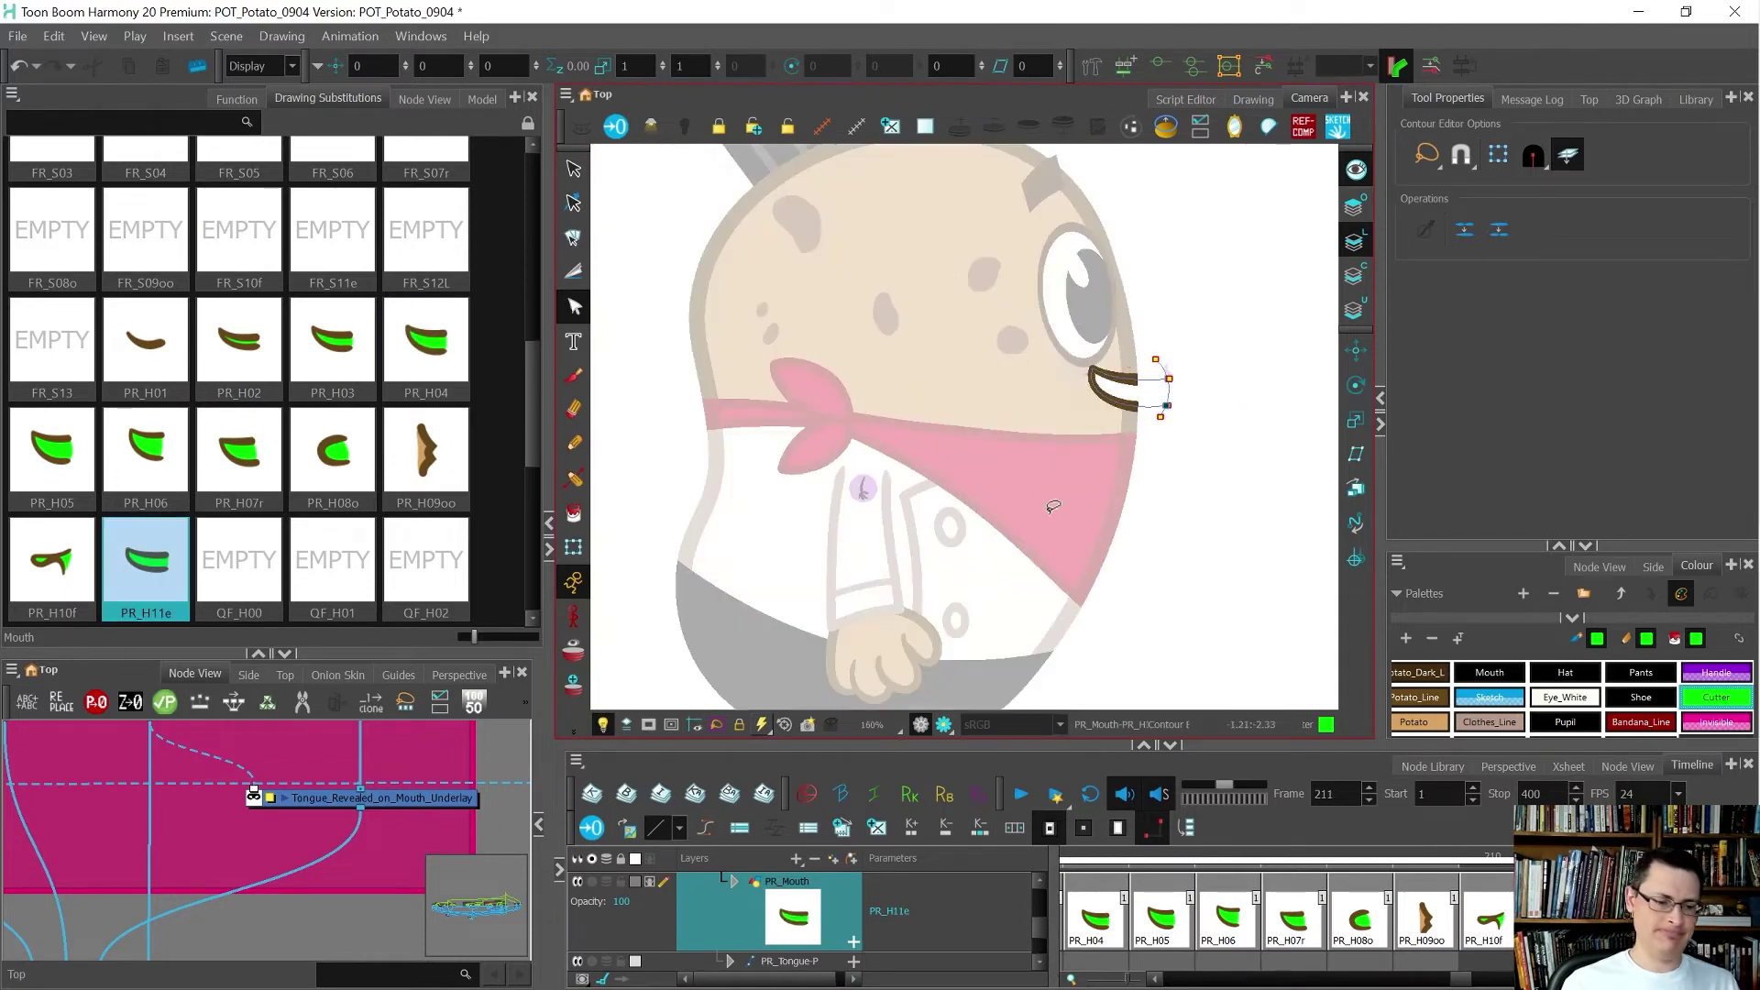
# - Select the PR_Tongue drawing at frame 211 and move the tongue slightly up into the PR_H11e mouth
pyautogui.moveTo(160, 655); pyautogui.dragTo(202, 457)
pyautogui.scroll(-4, 257, 730)
pyautogui.scroll(5, 310, 620)
pyautogui.click(347, 642)
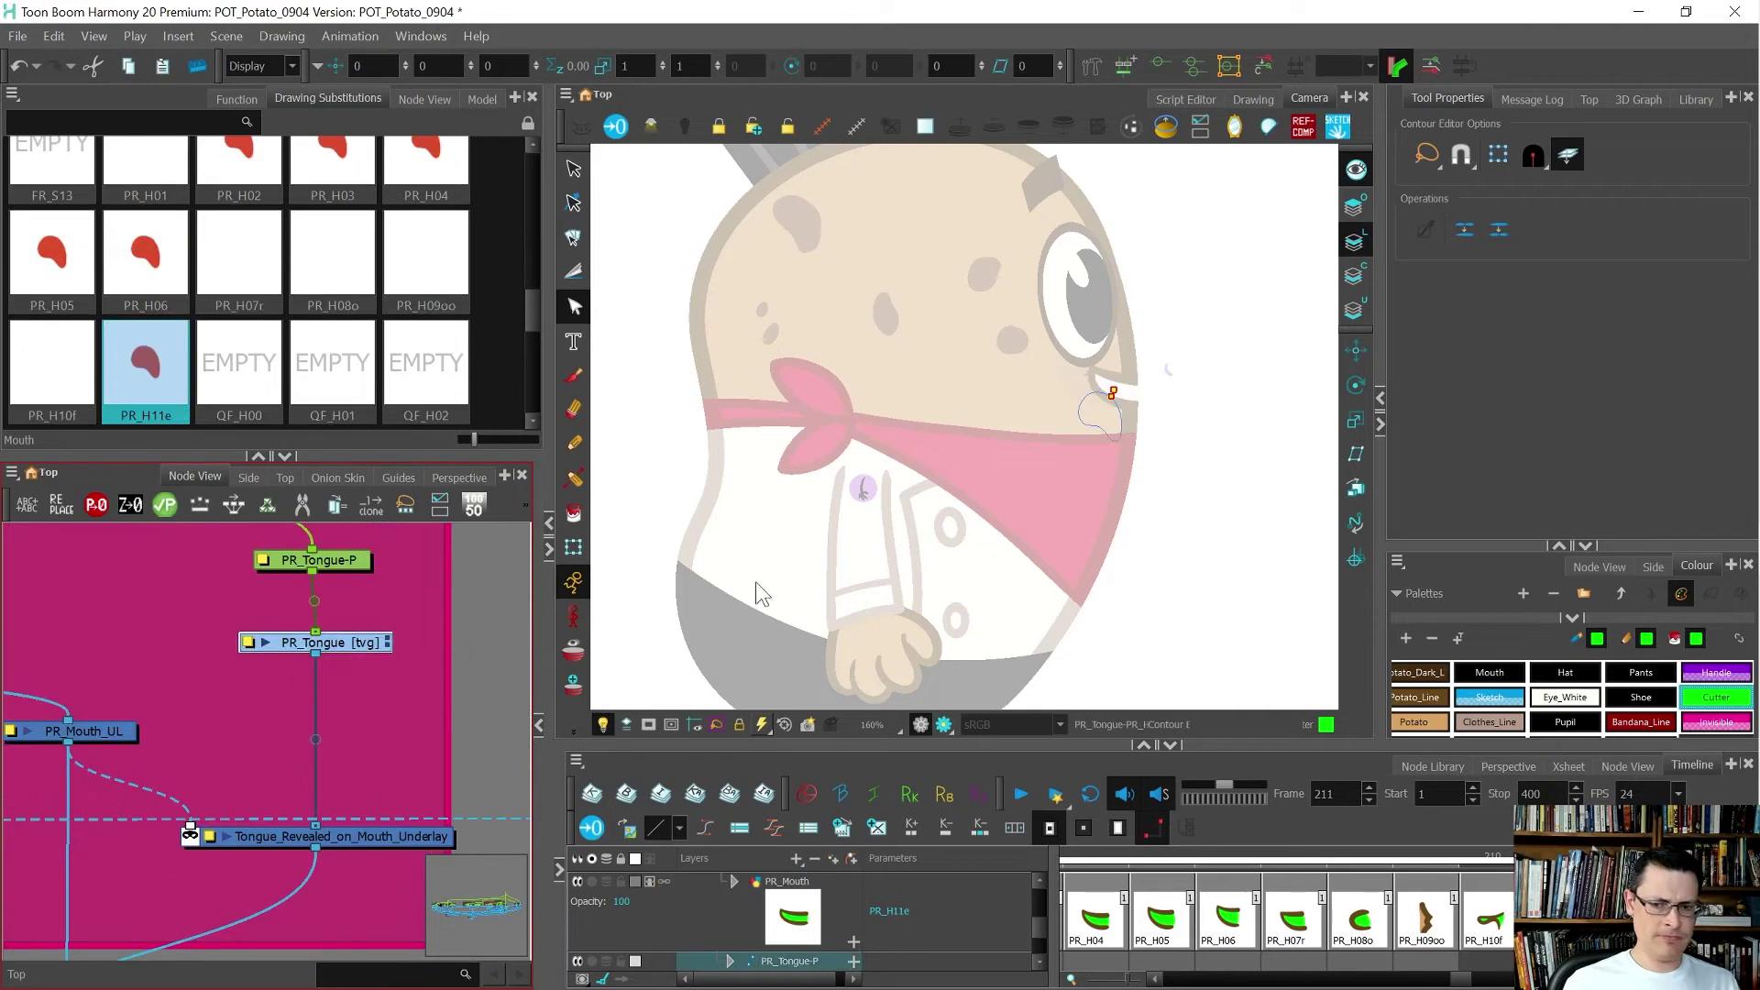
pyautogui.hotkey('alt', 's')
pyautogui.scroll(2, 1130, 419)
pyautogui.click(1096, 423)
pyautogui.moveTo(1096, 422); pyautogui.dragTo(1095, 412)
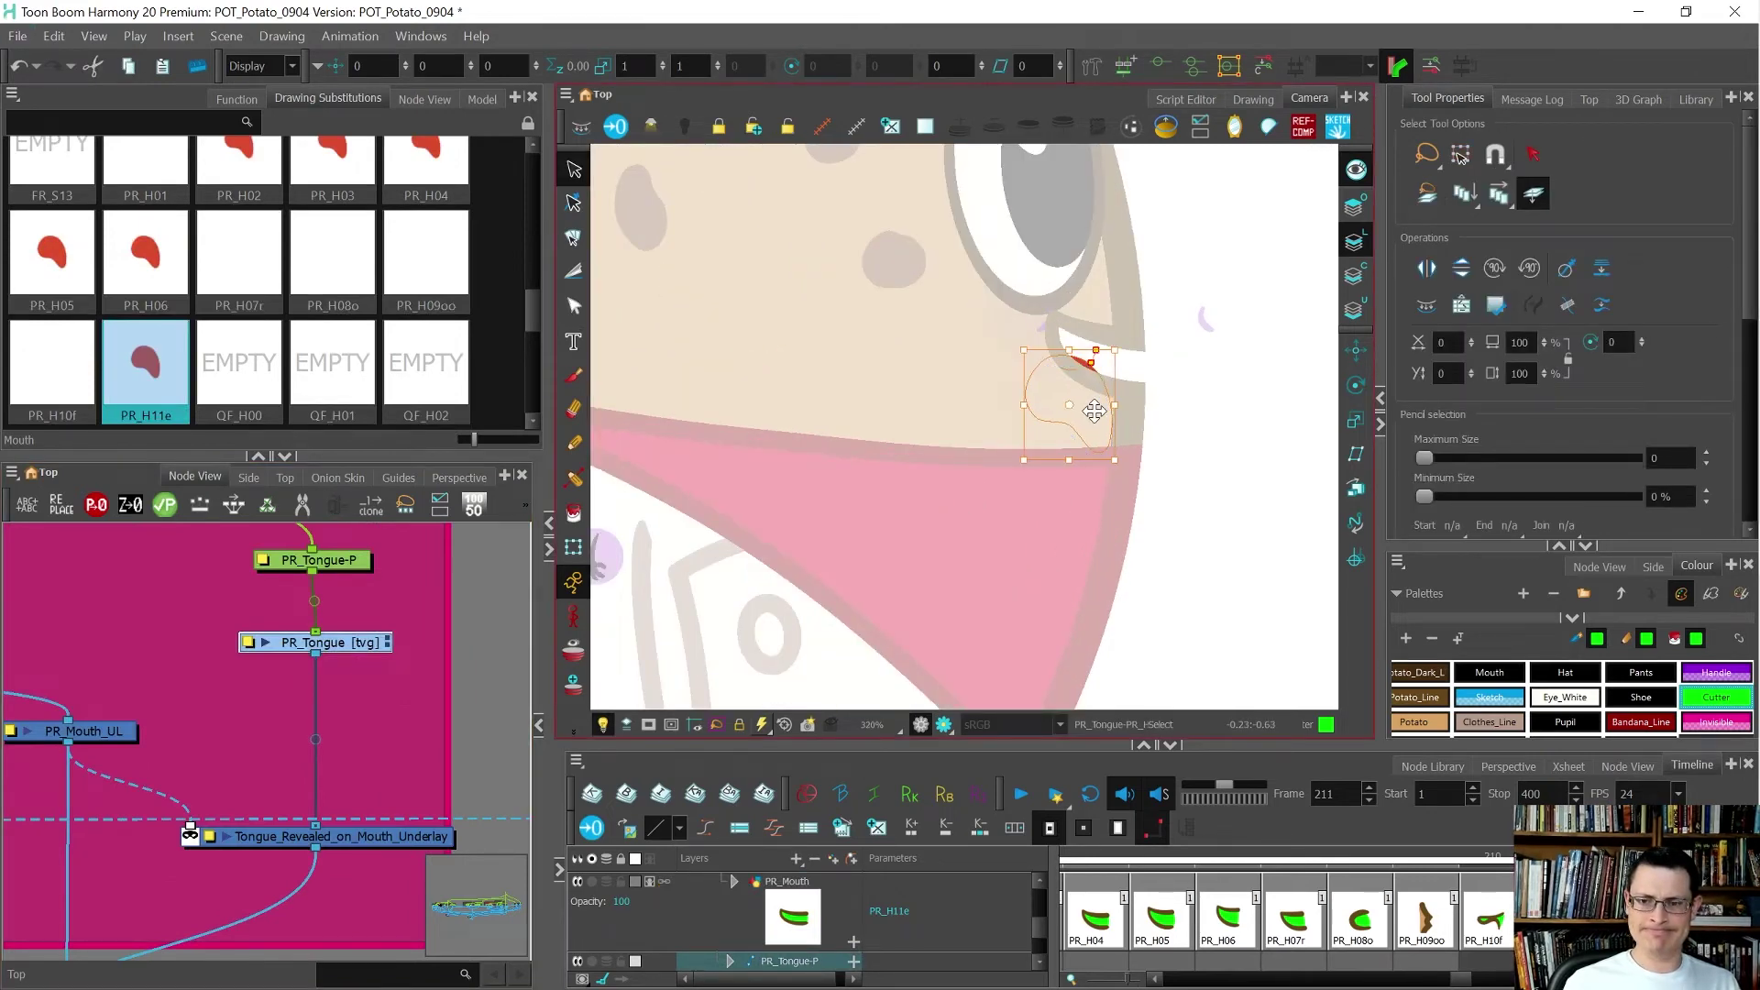
pyautogui.click(1176, 440)
pyautogui.scroll(-4, 1176, 440)
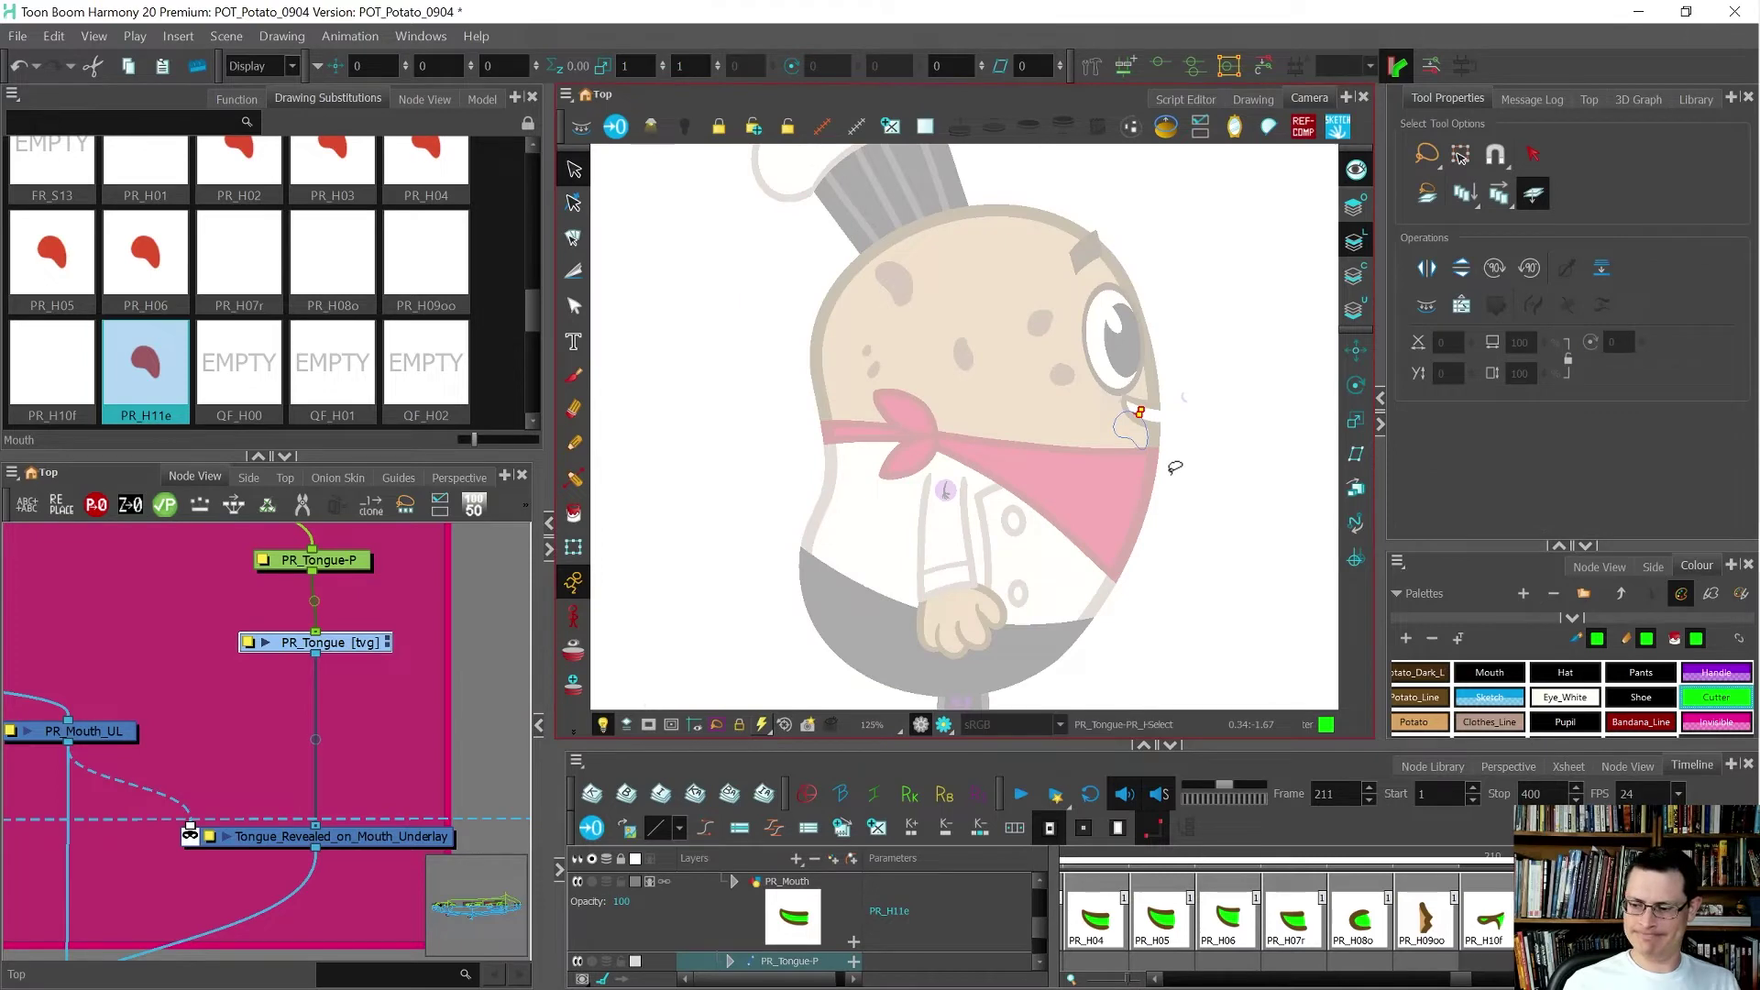
# - Check the tongue in the rendered PR_H11e mouth and adjust its position behind the lower lip
pyautogui.hotkey('shift', 't')
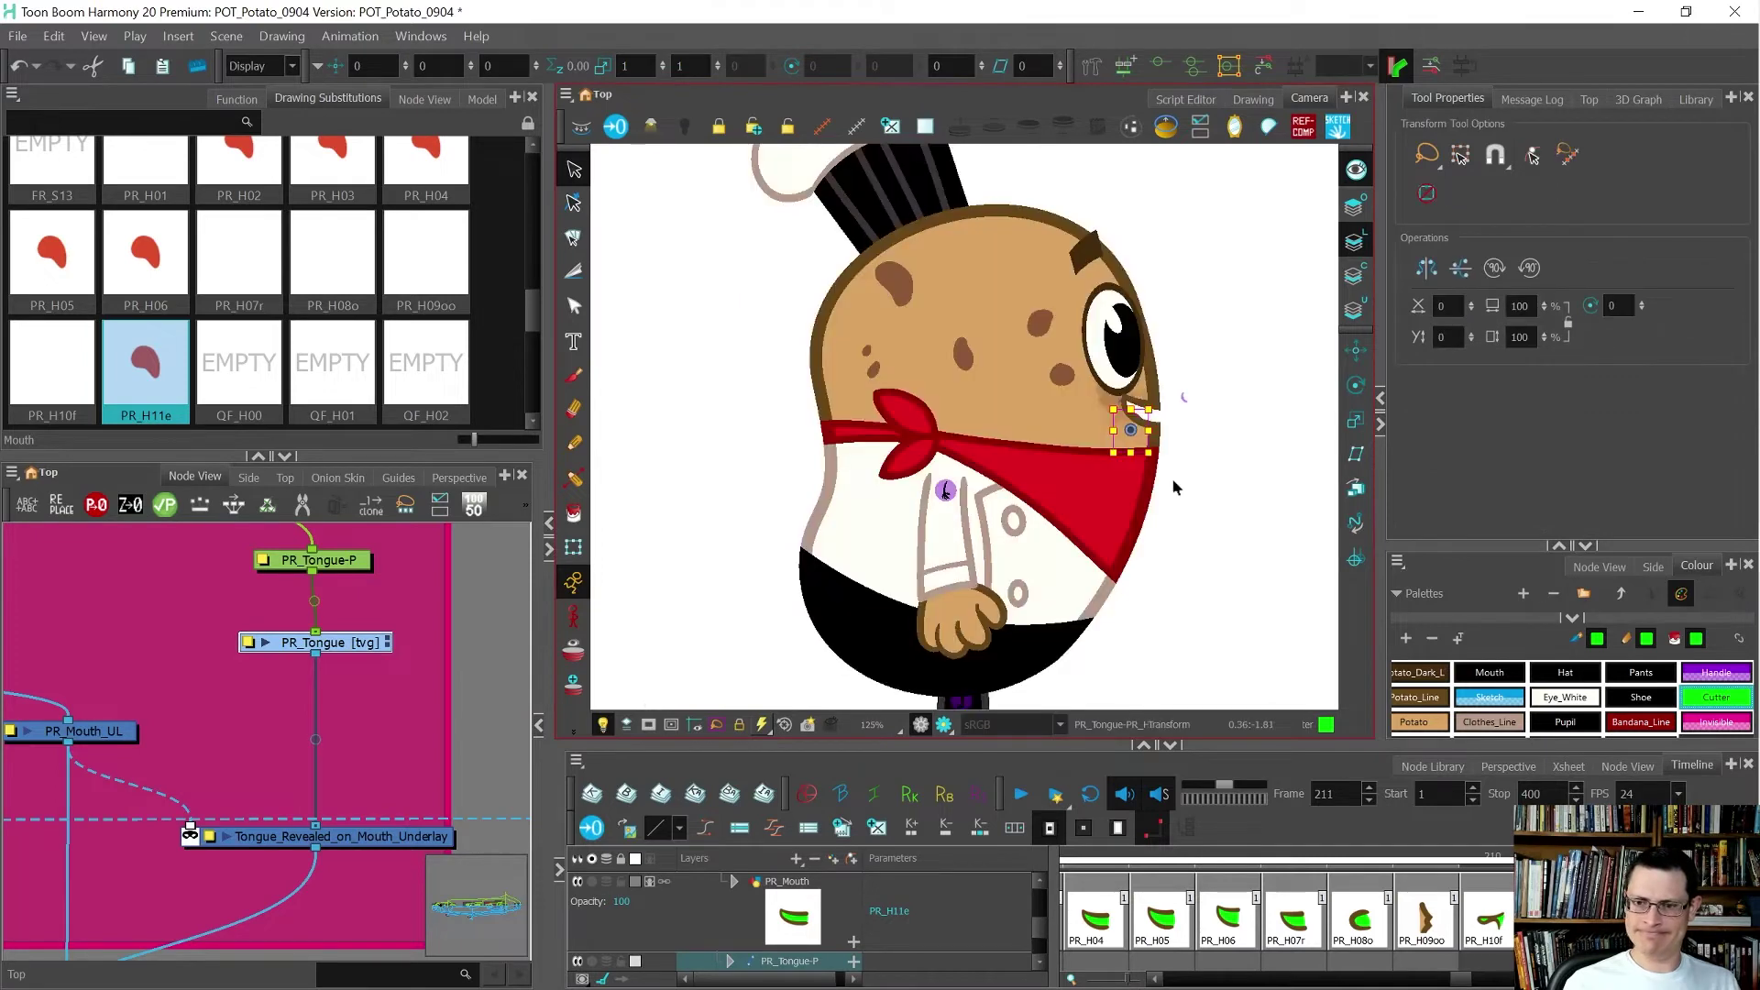
pyautogui.scroll(3, 1182, 475)
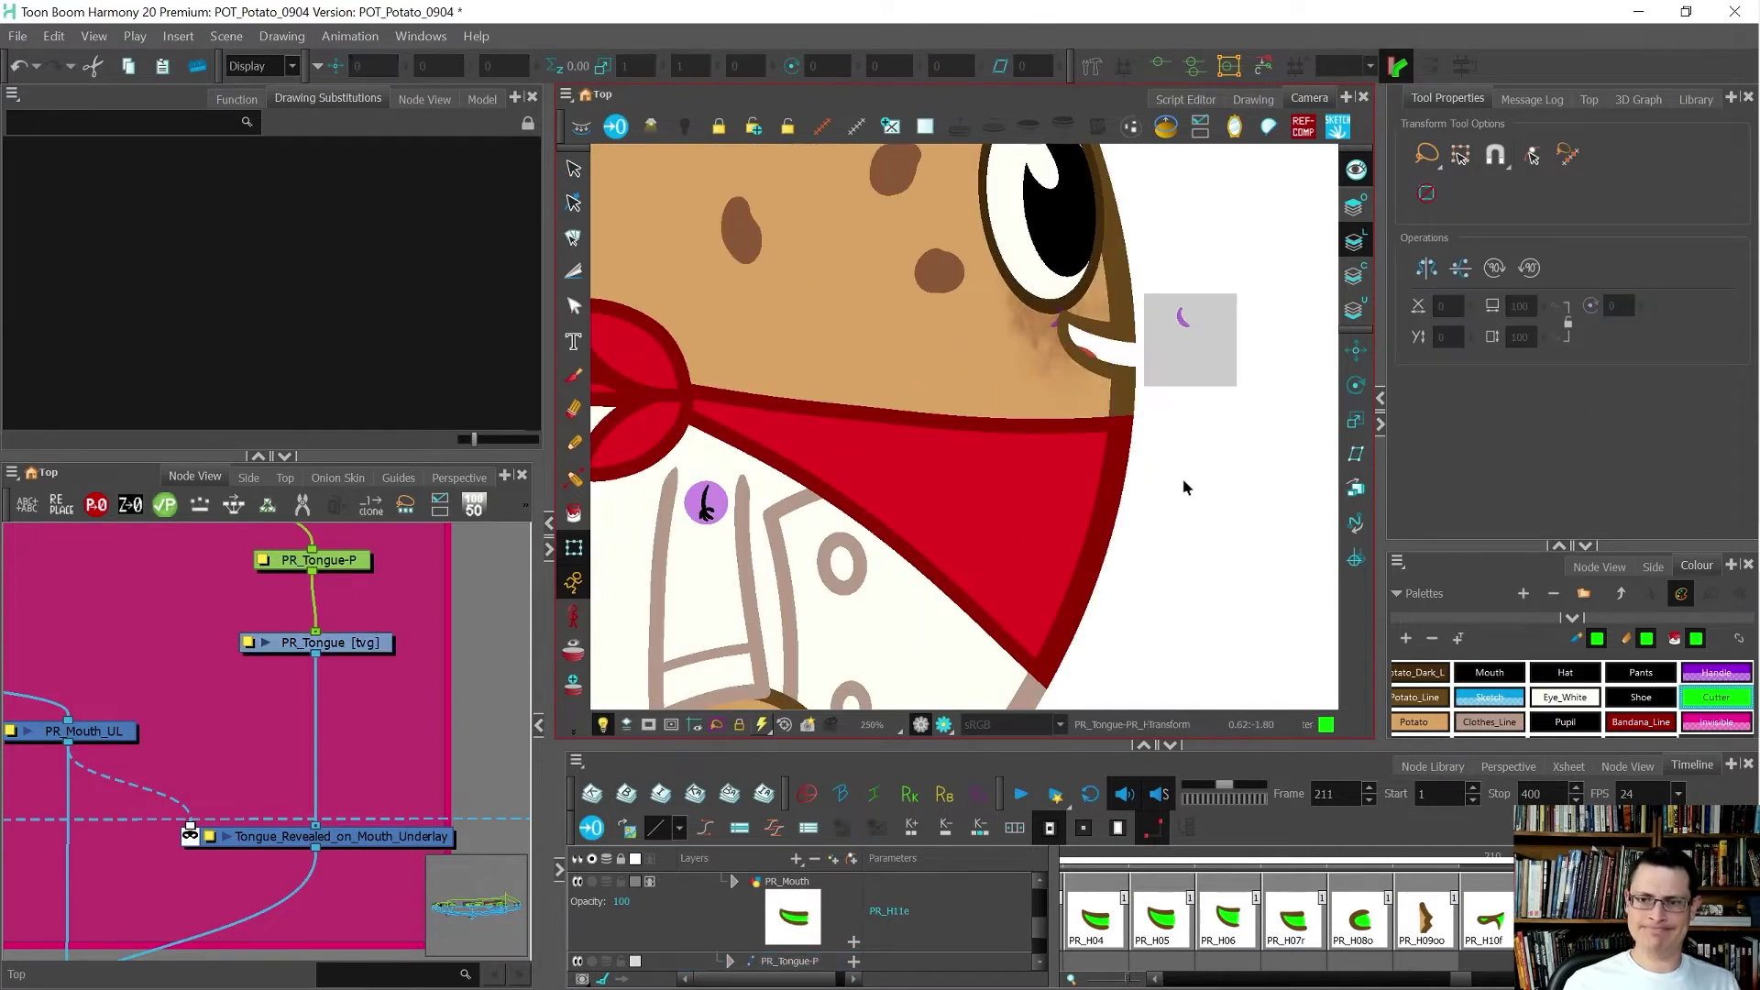
pyautogui.scroll(-3, 1182, 479)
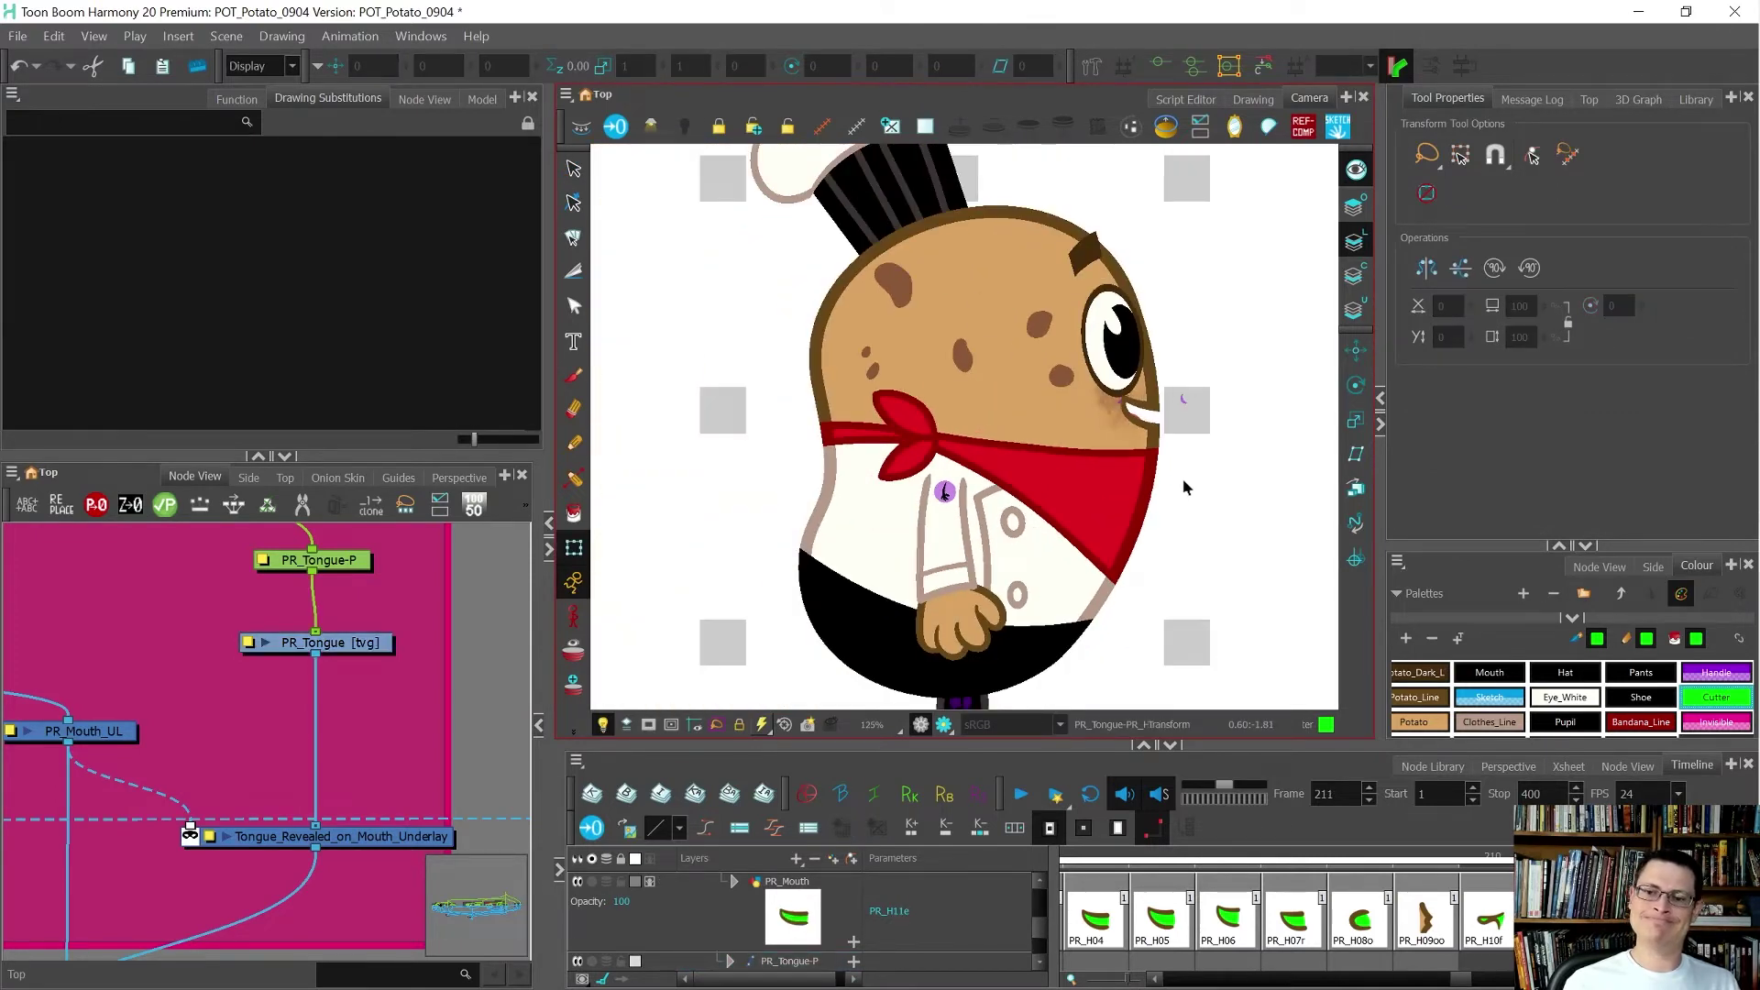
pyautogui.press('.')
pyautogui.scroll(5, 1183, 416)
pyautogui.hotkey('alt', 's')
pyautogui.click(1036, 434)
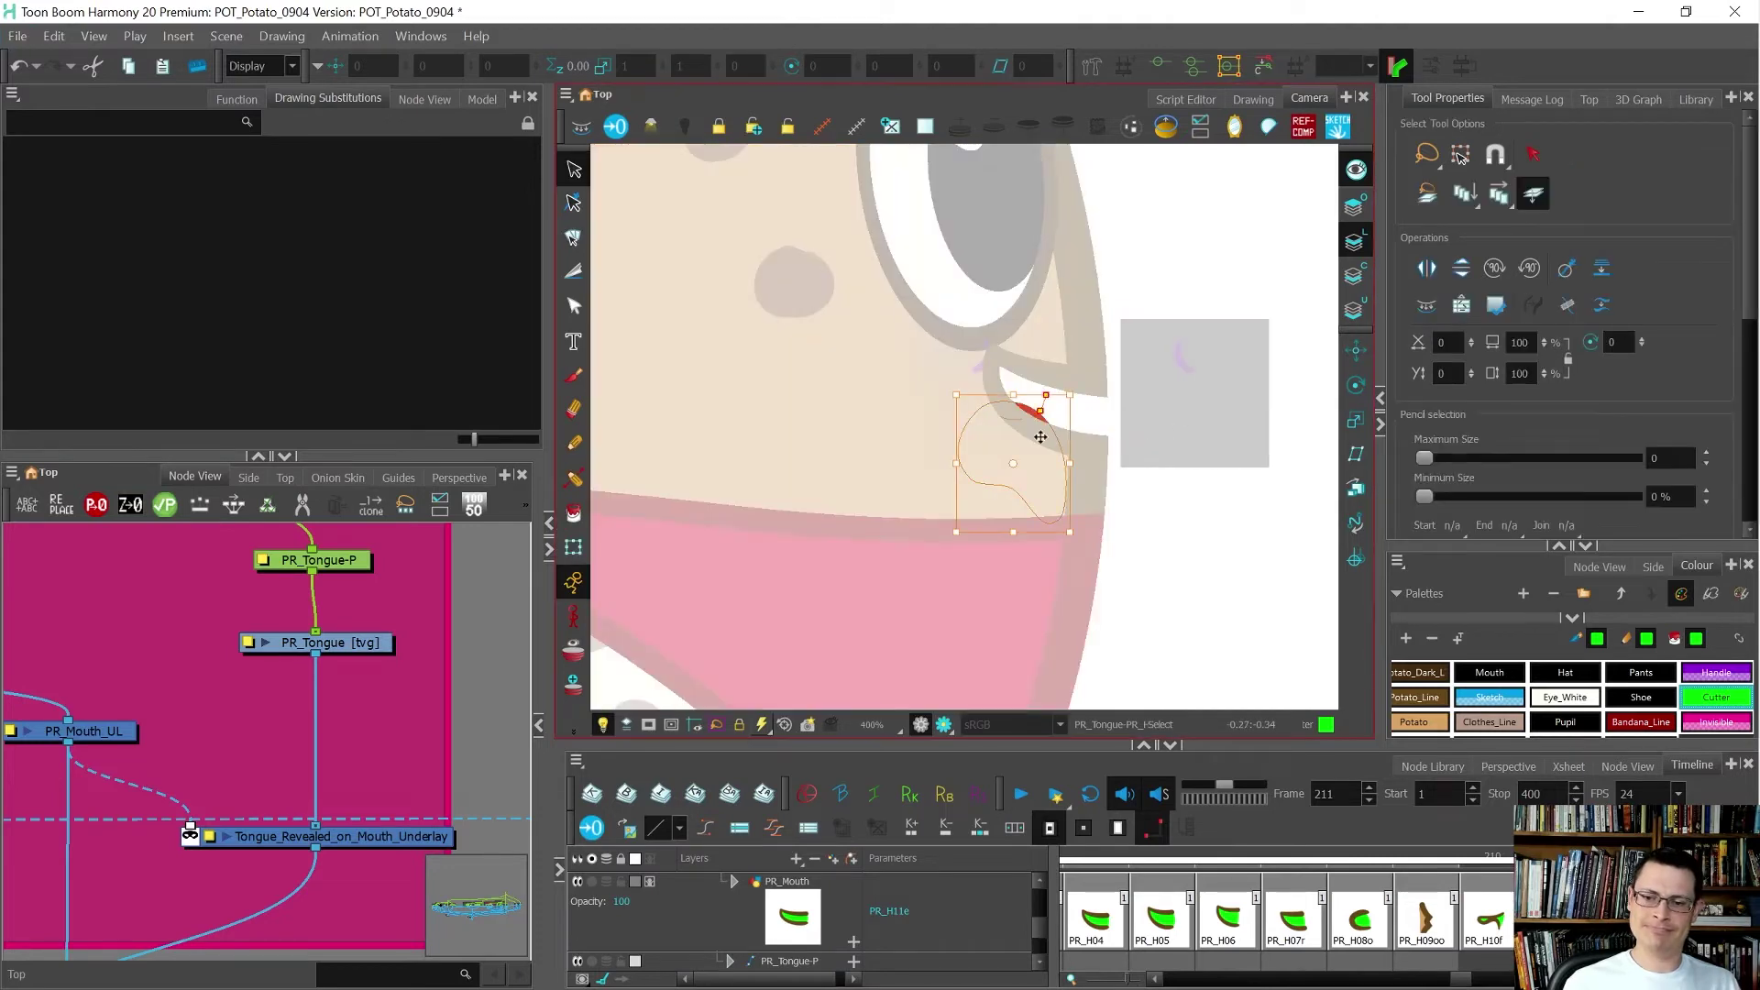
pyautogui.click(1181, 451)
pyautogui.scroll(-3, 1184, 453)
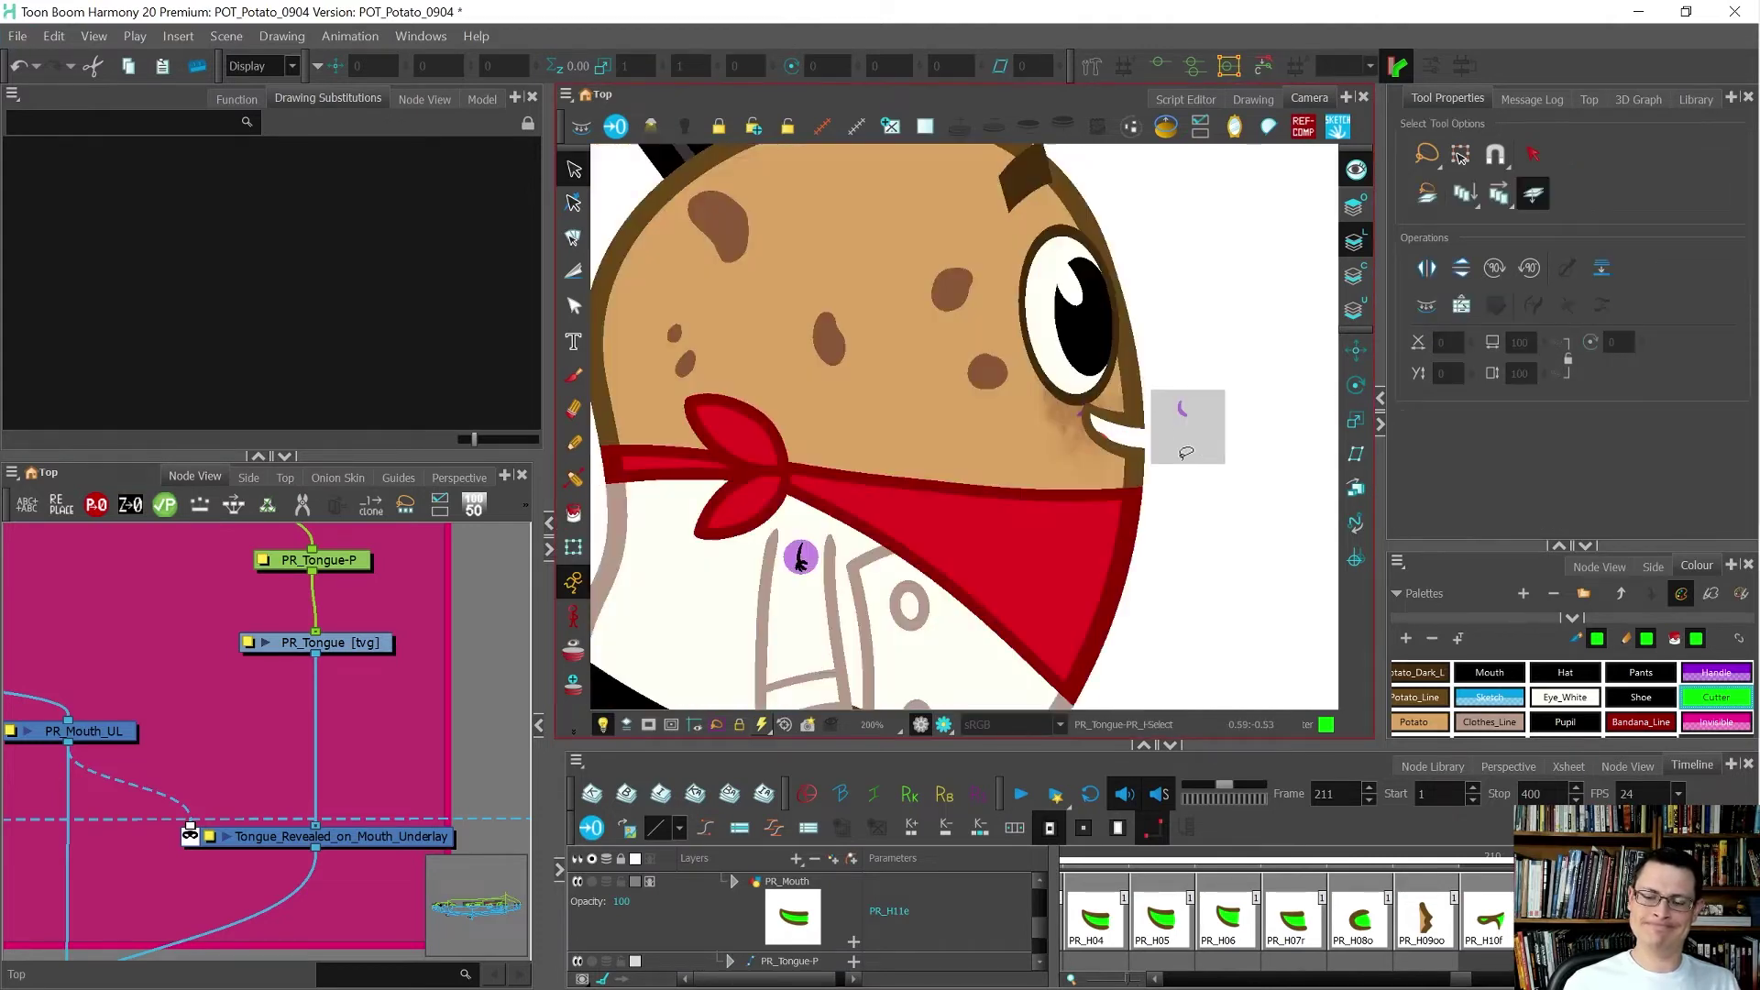
pyautogui.hotkey('shift', 't')
pyautogui.scroll(-1, 1185, 452)
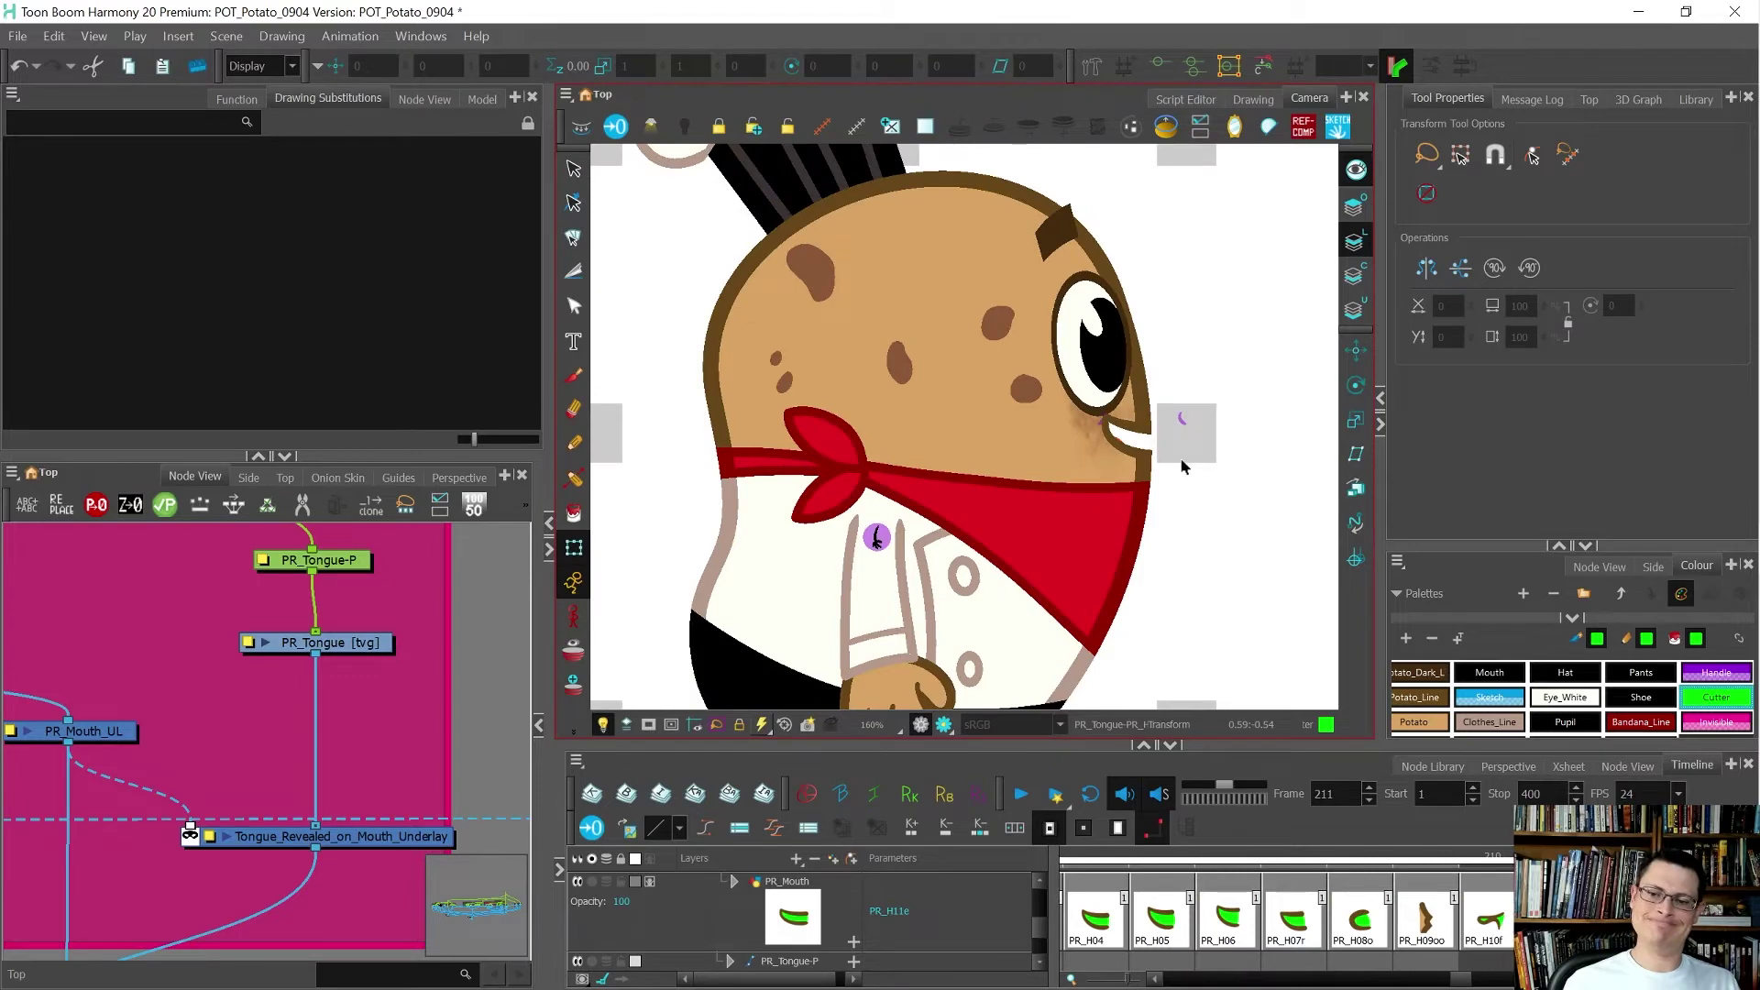
# - Fine-tune the PR_H11e tongue's placement with another small move, leaving it deselected
pyautogui.scroll(5, 1174, 458)
pyautogui.hotkey('alt', 's')
pyautogui.click(1050, 475)
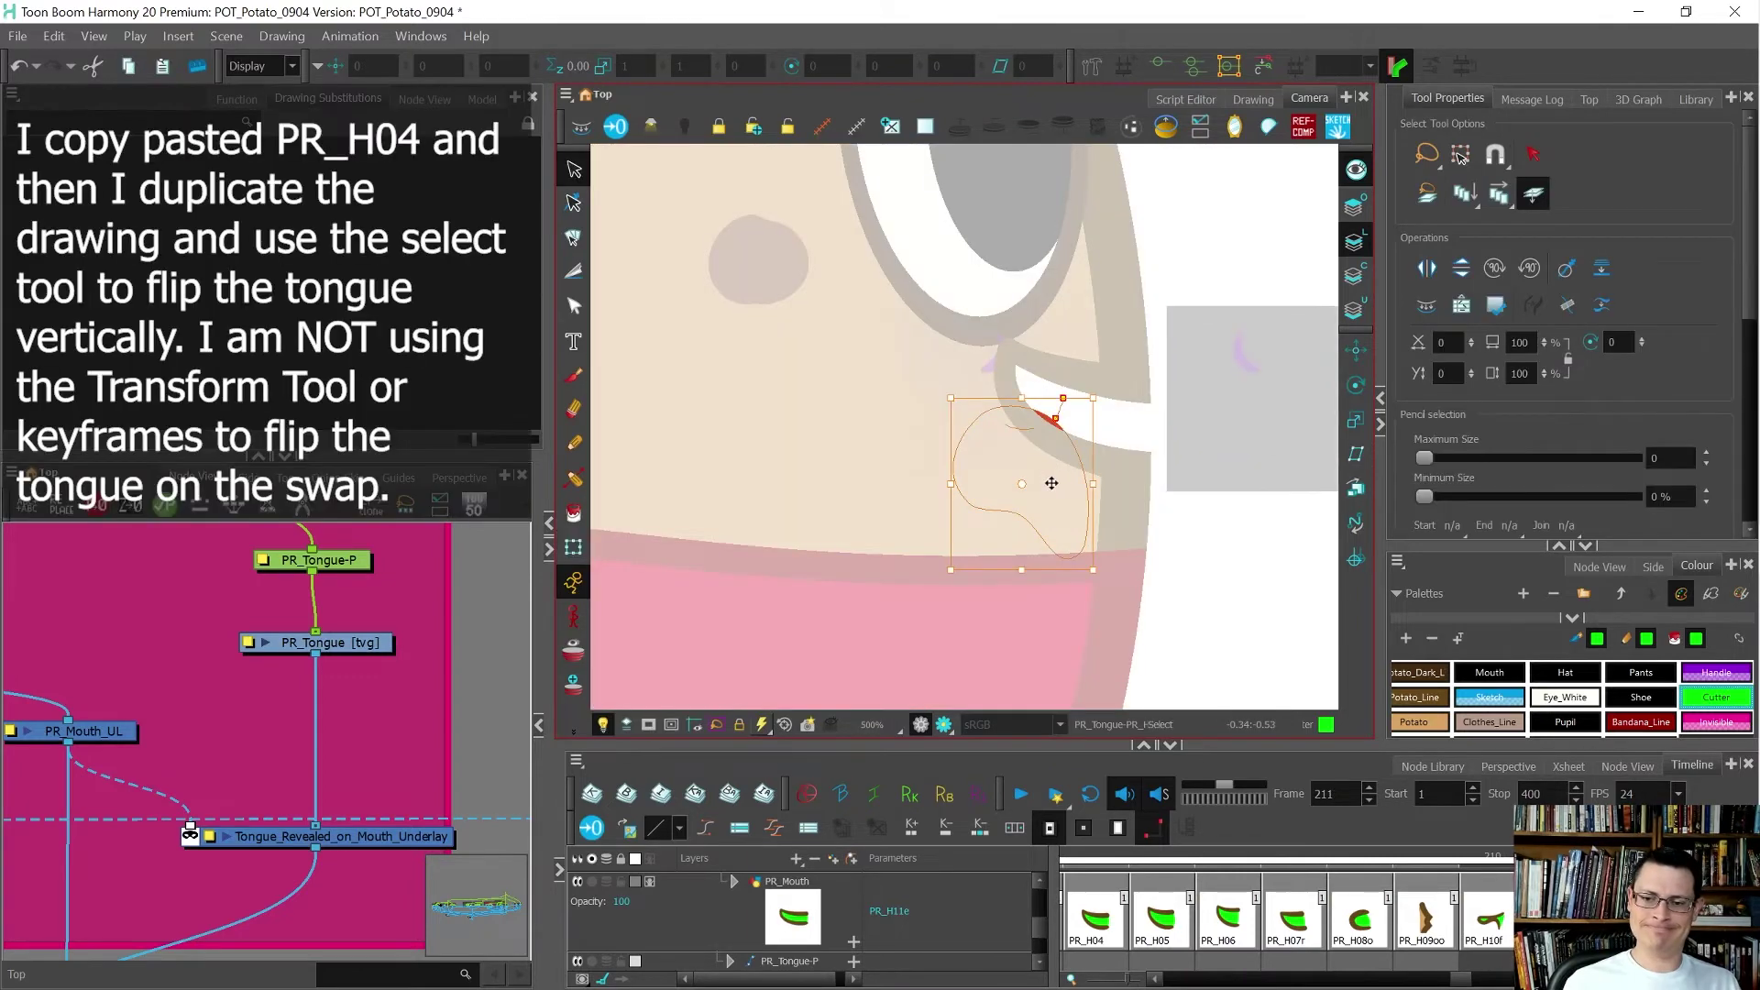
pyautogui.click(1114, 504)
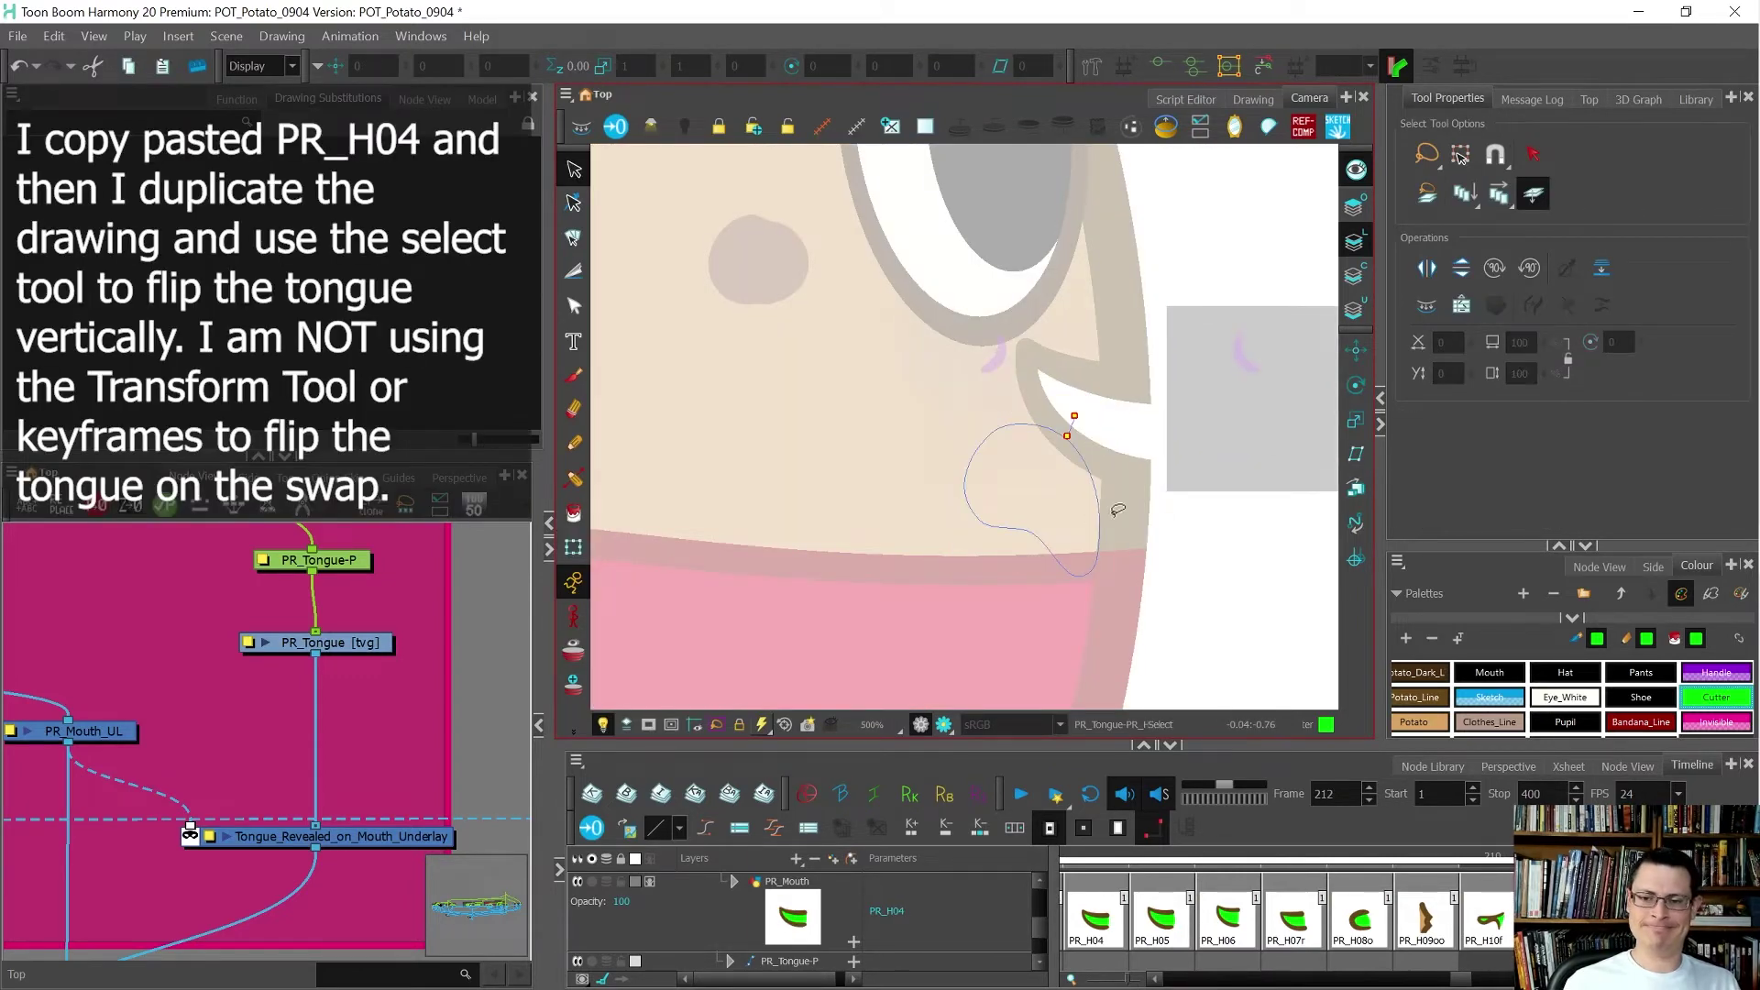
# - Duplicate the PR_H04 mouth drawing exposed at frame 212 and rename the copy PR_H12f
pyautogui.click(1621, 917)
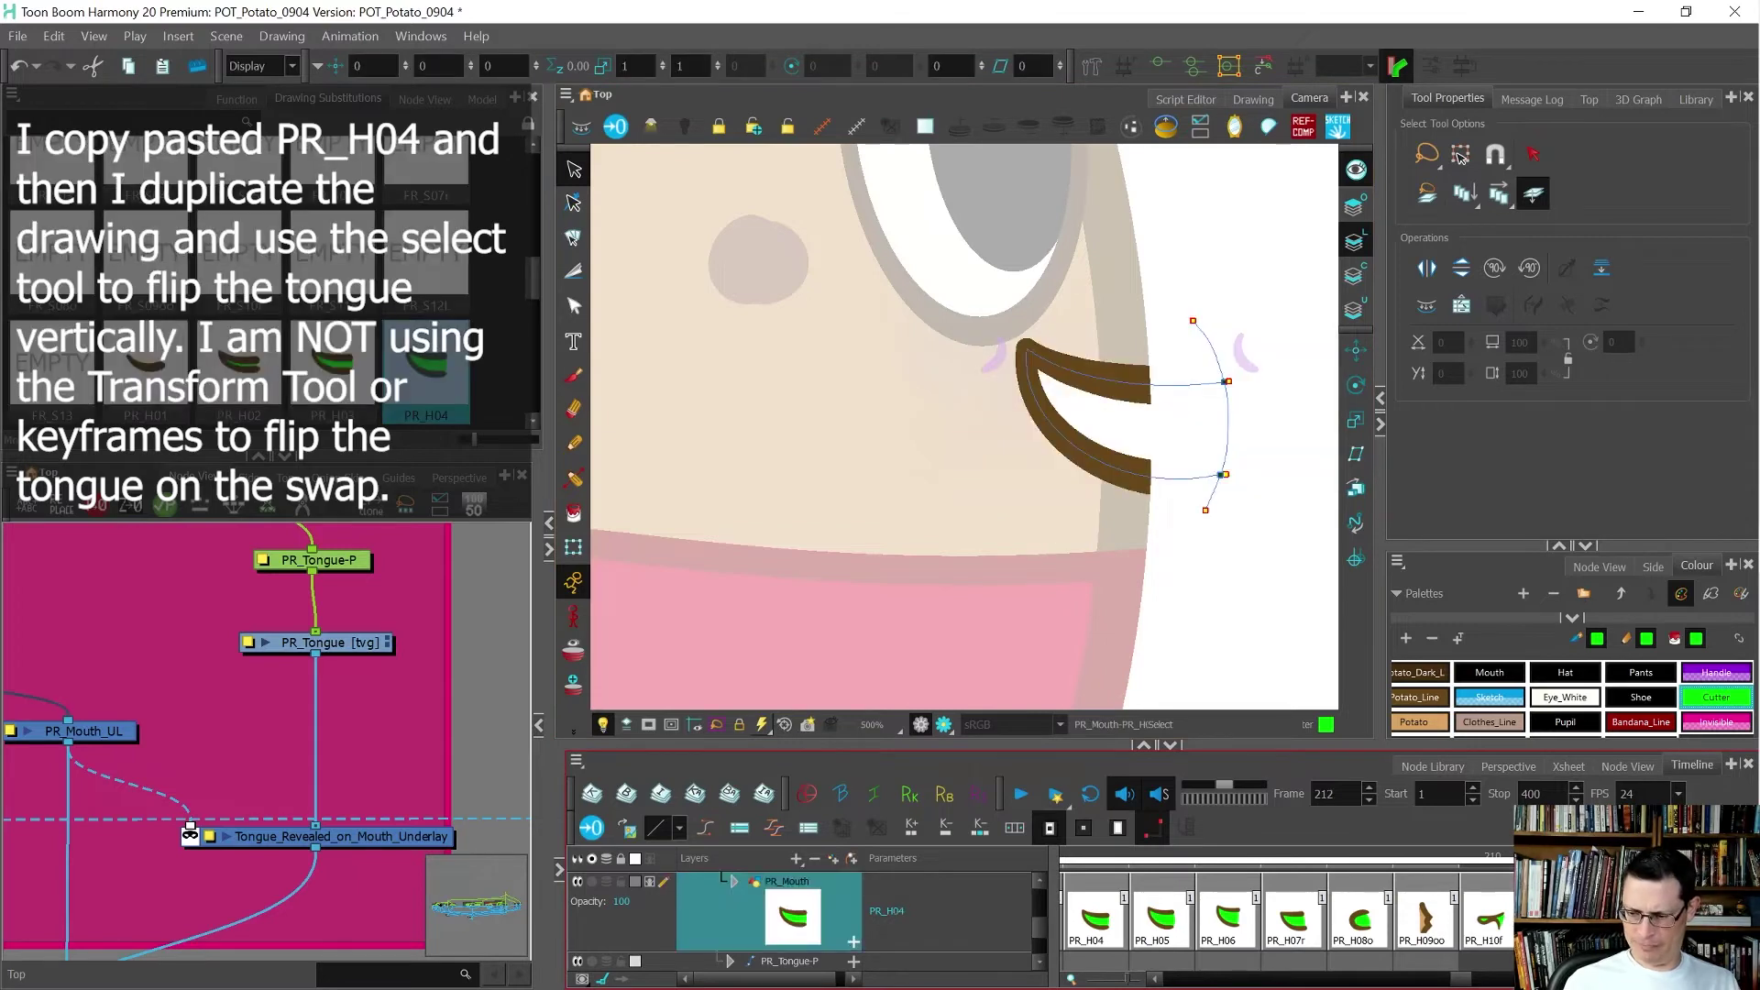
pyautogui.hotkey('alt', 'shift', 'd')
pyautogui.hotkey('ctrl', 'd')
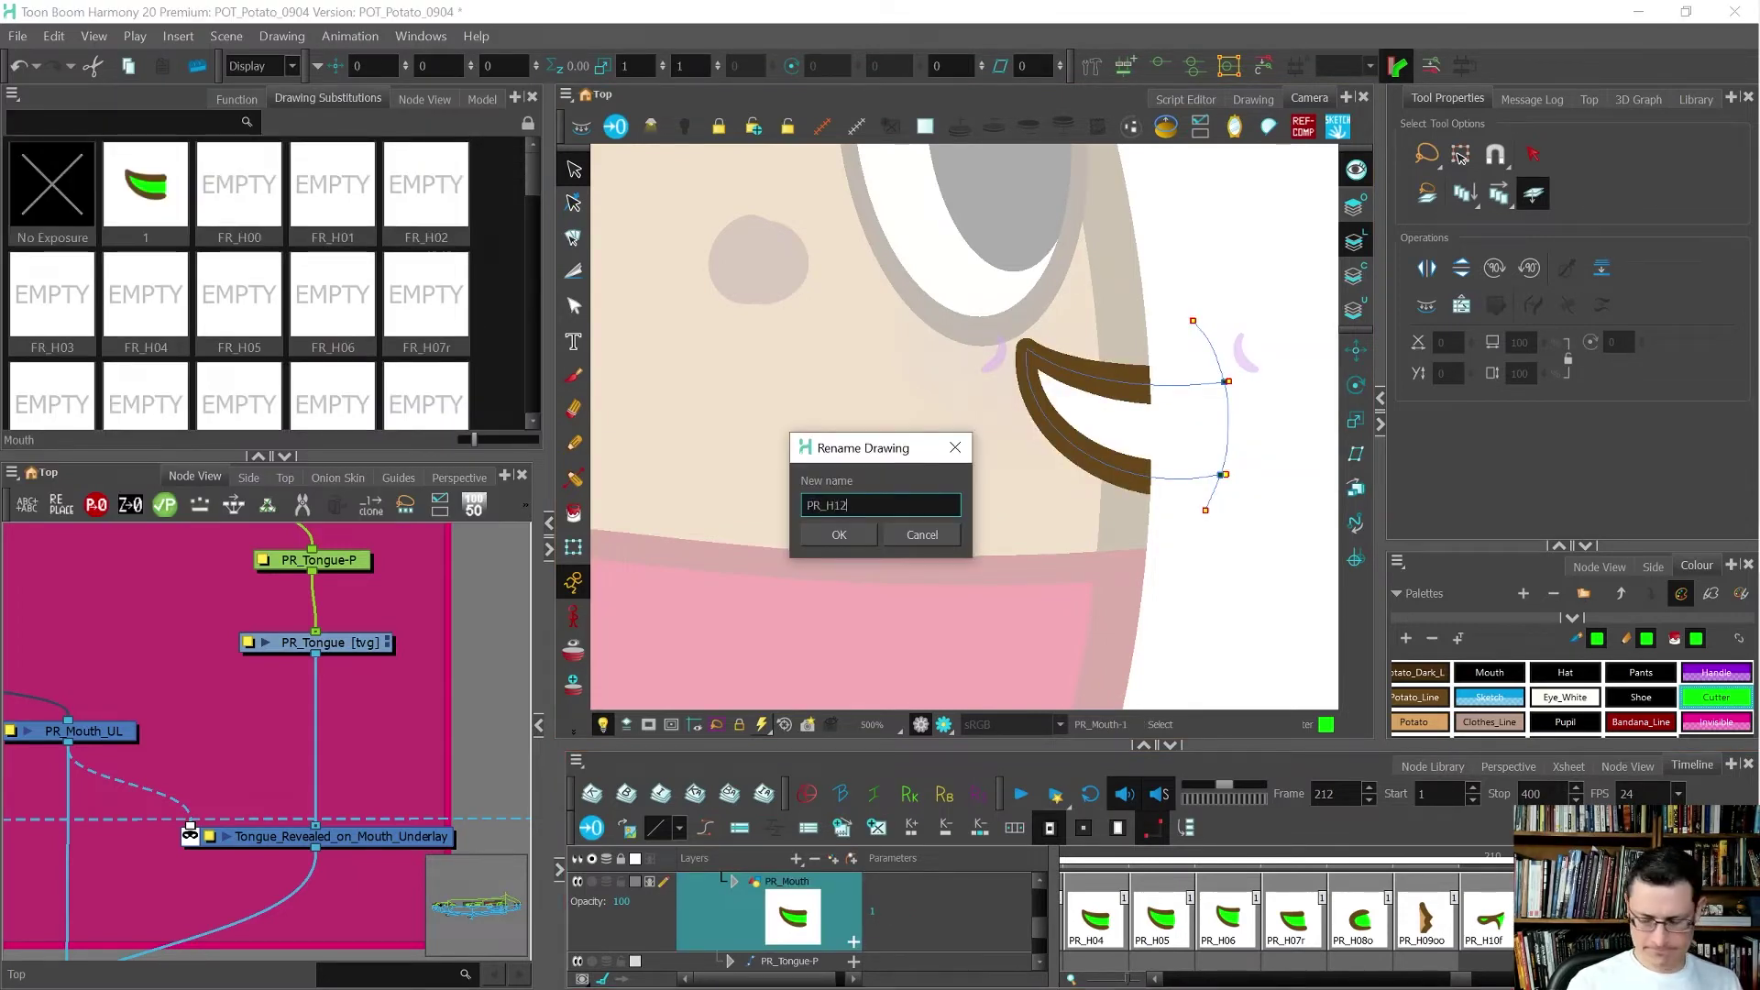
pyautogui.write('PR_H12f')
pyautogui.press('Return')
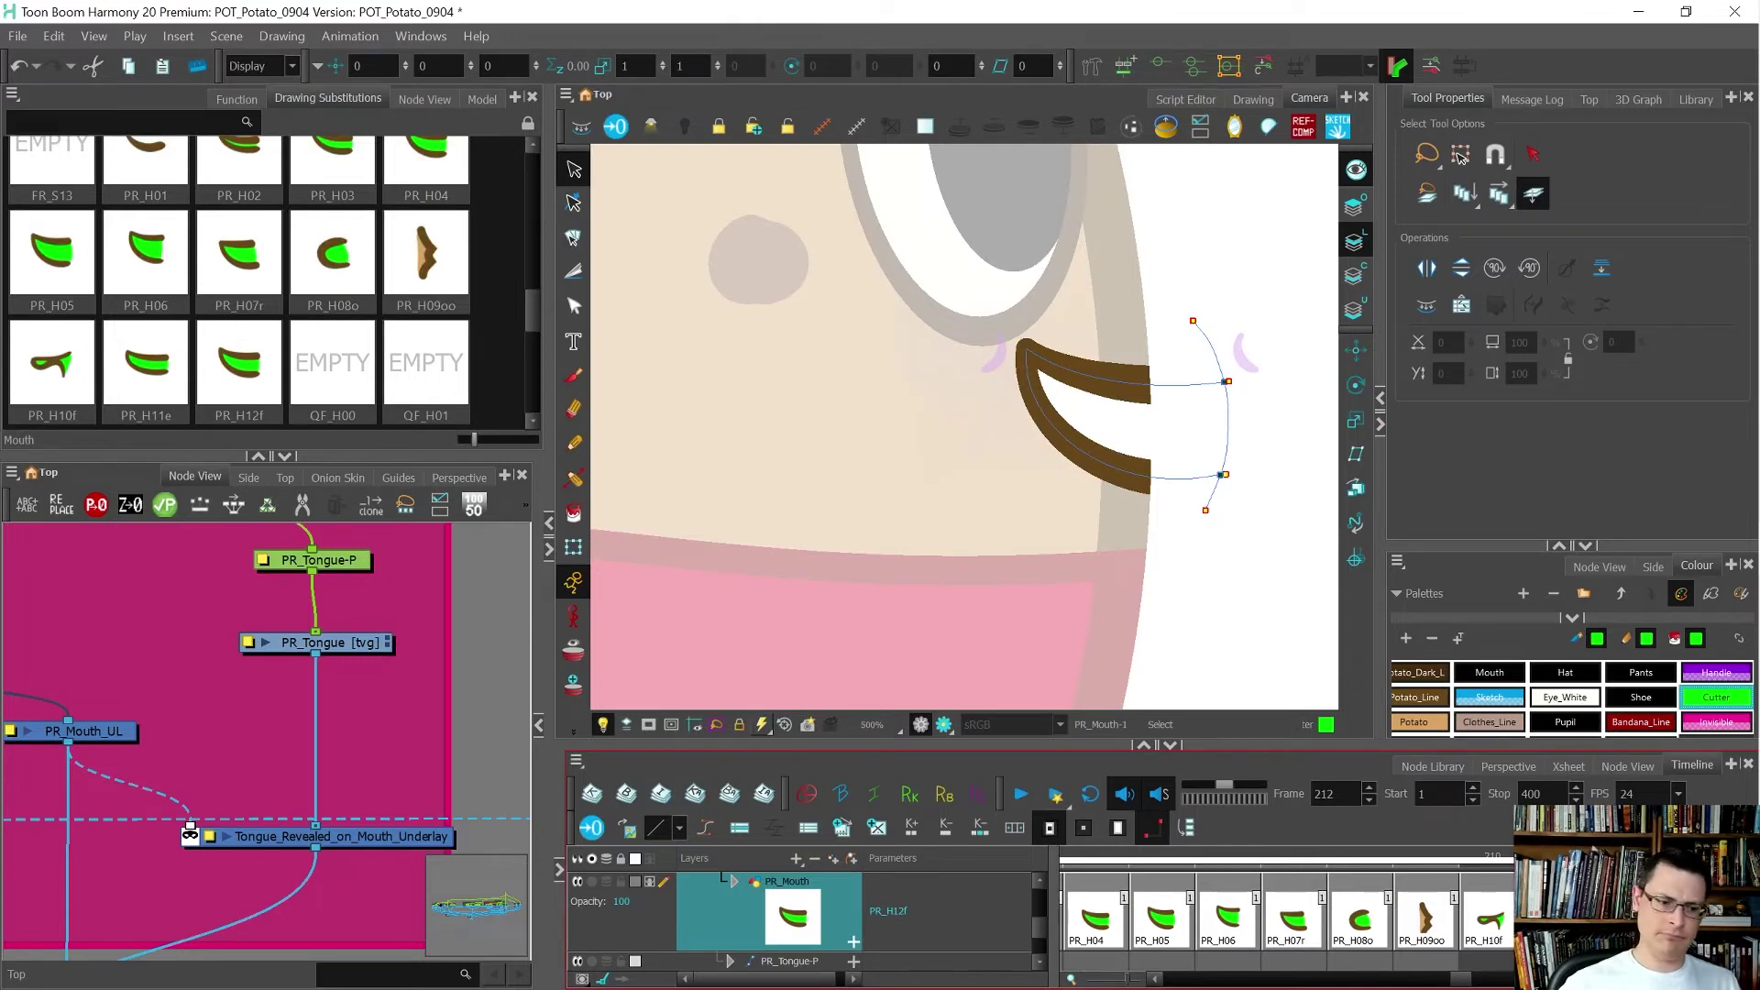
# - Select all the tongue artwork in PR_Tongue at frame 212 and flip it vertically with the Select tool
pyautogui.click(360, 643)
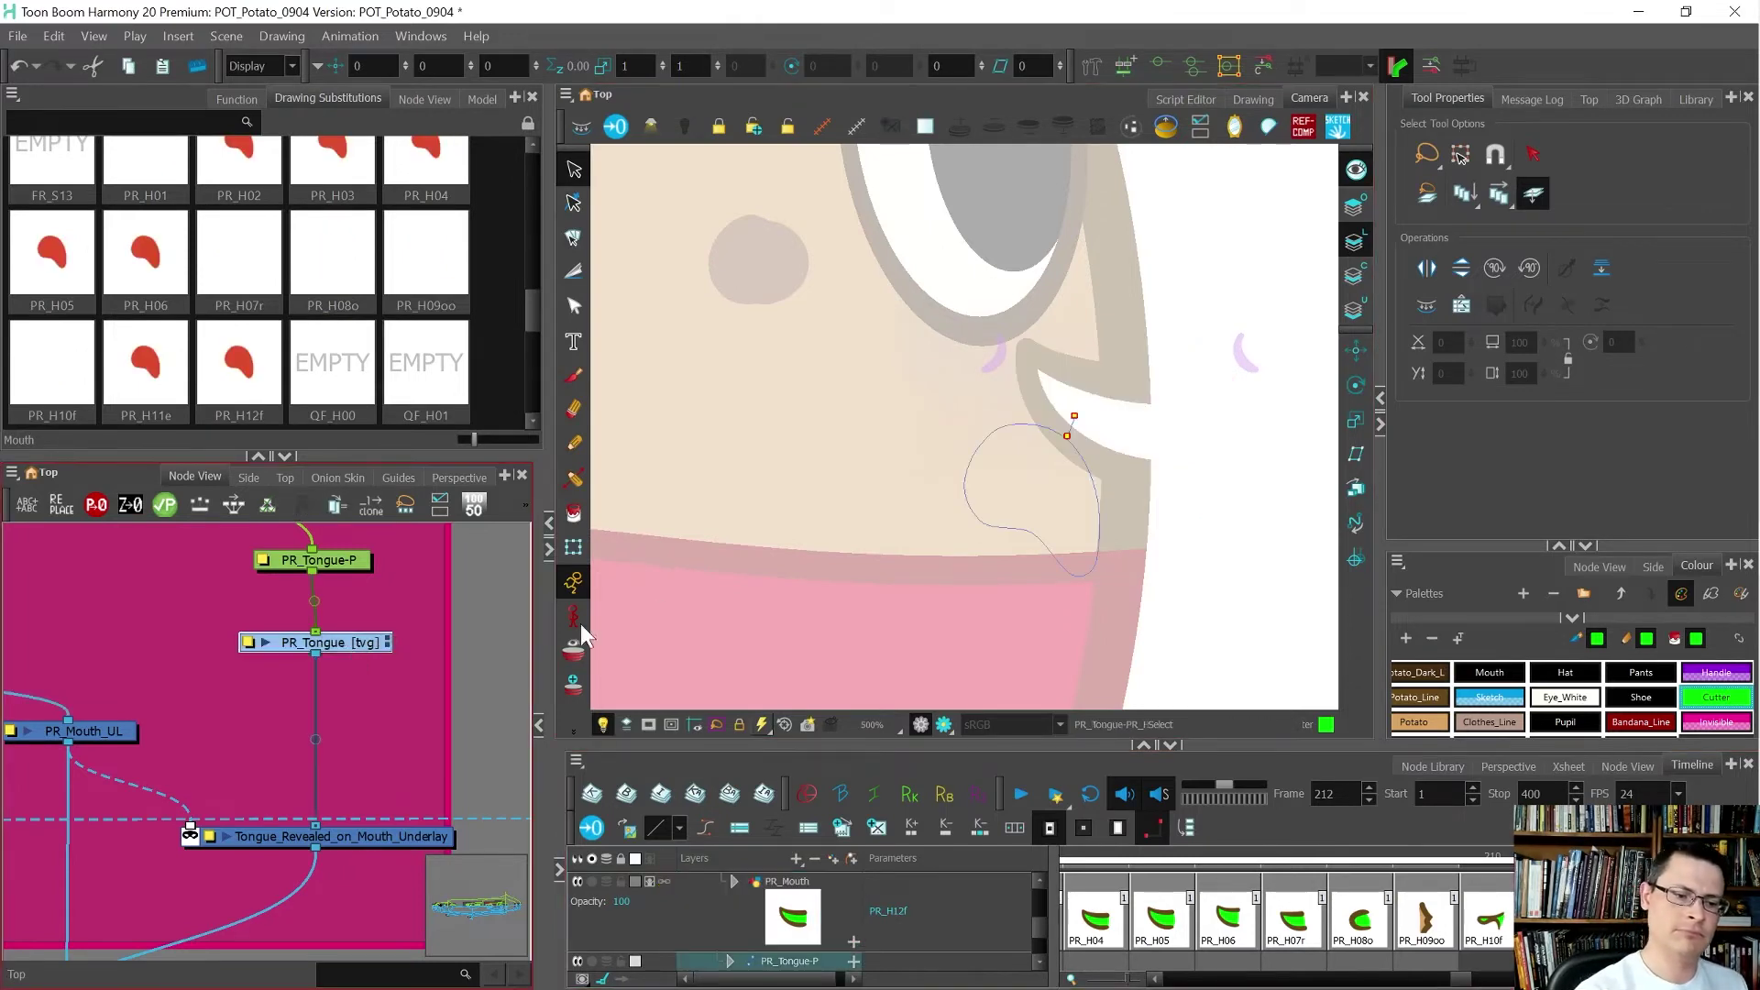
pyautogui.hotkey('ctrl', 'a')
pyautogui.click(1461, 267)
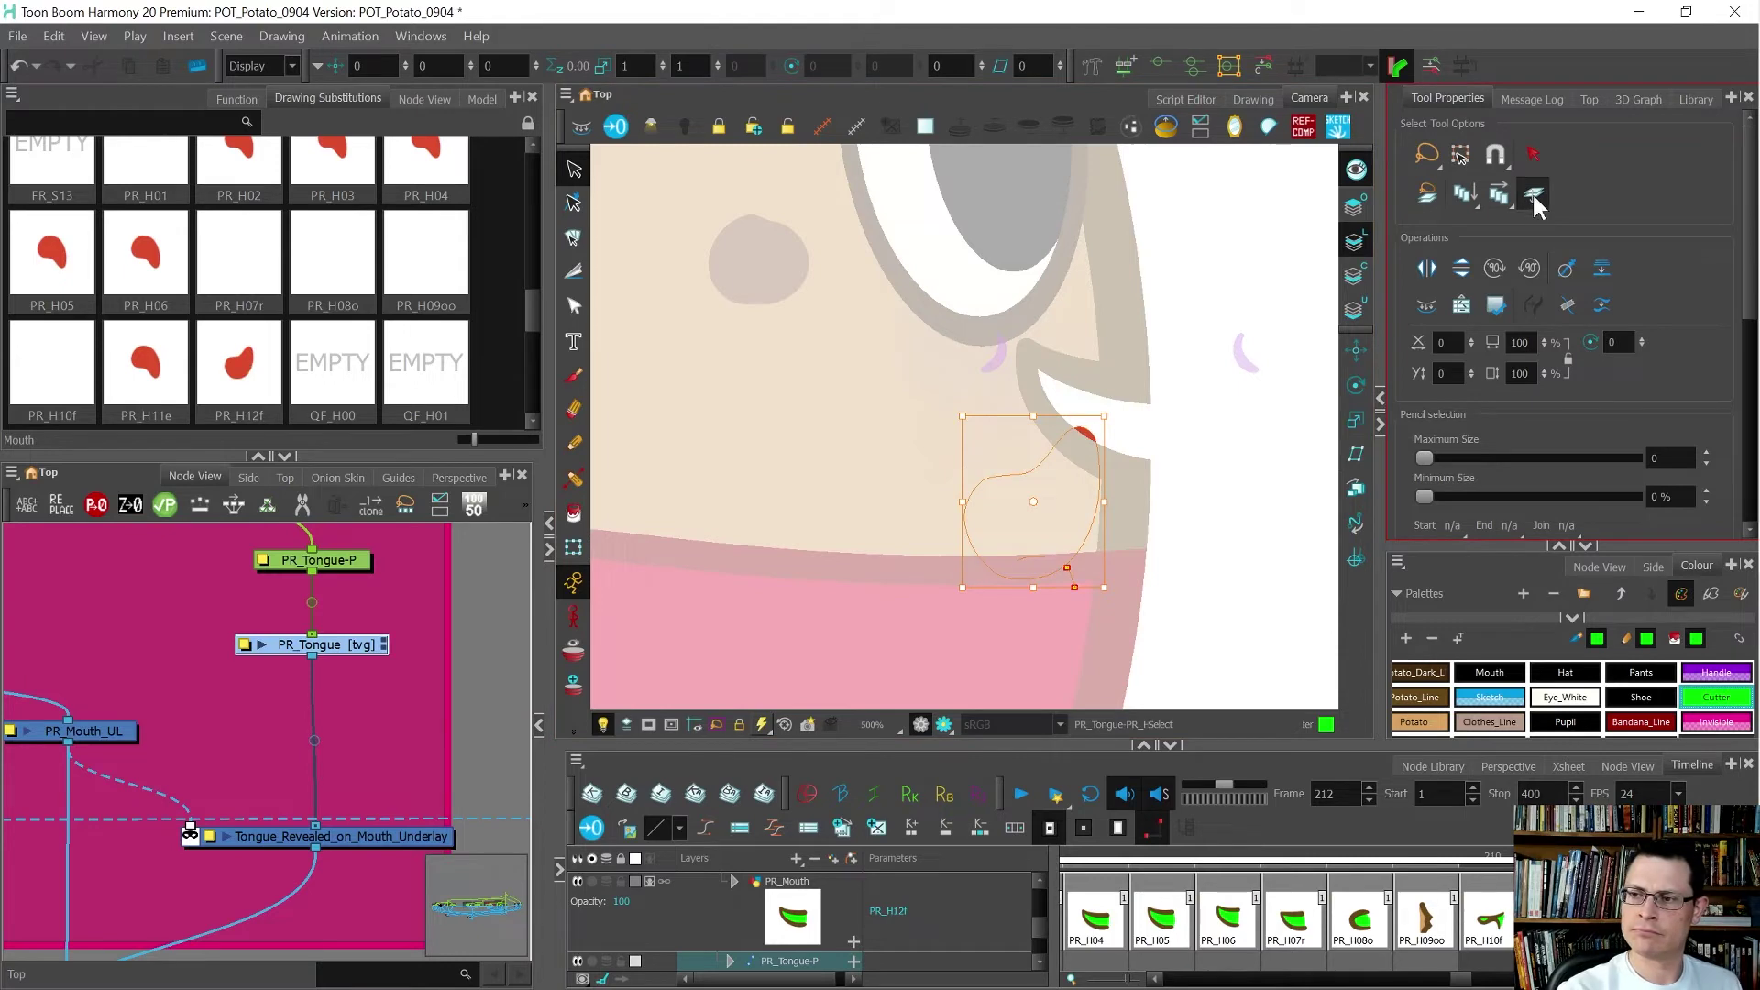
# - Move the flipped PR_H12f tongue up into the mouth opening and rotate it slightly clockwise, leaving it deselected
pyautogui.moveTo(1076, 496); pyautogui.dragTo(1099, 455)
pyautogui.moveTo(1142, 375); pyautogui.dragTo(1157, 396)
pyautogui.hotkey('shift', 't')
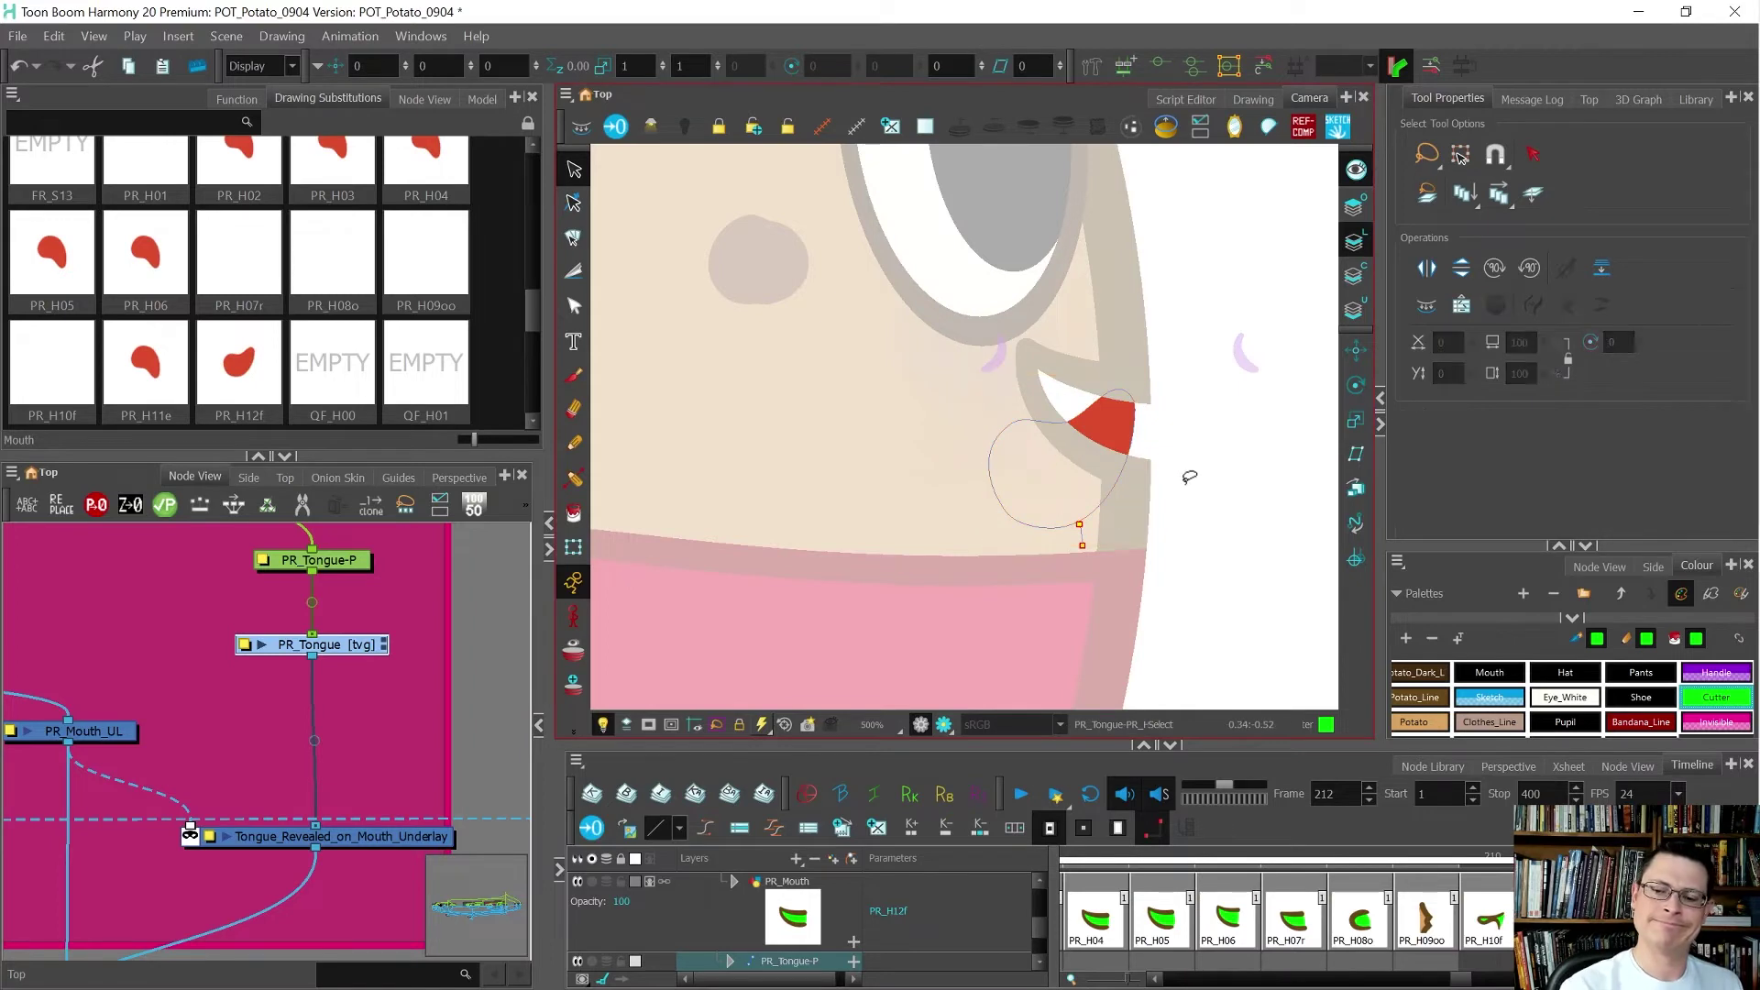
pyautogui.scroll(-4, 1182, 481)
pyautogui.click(1230, 502)
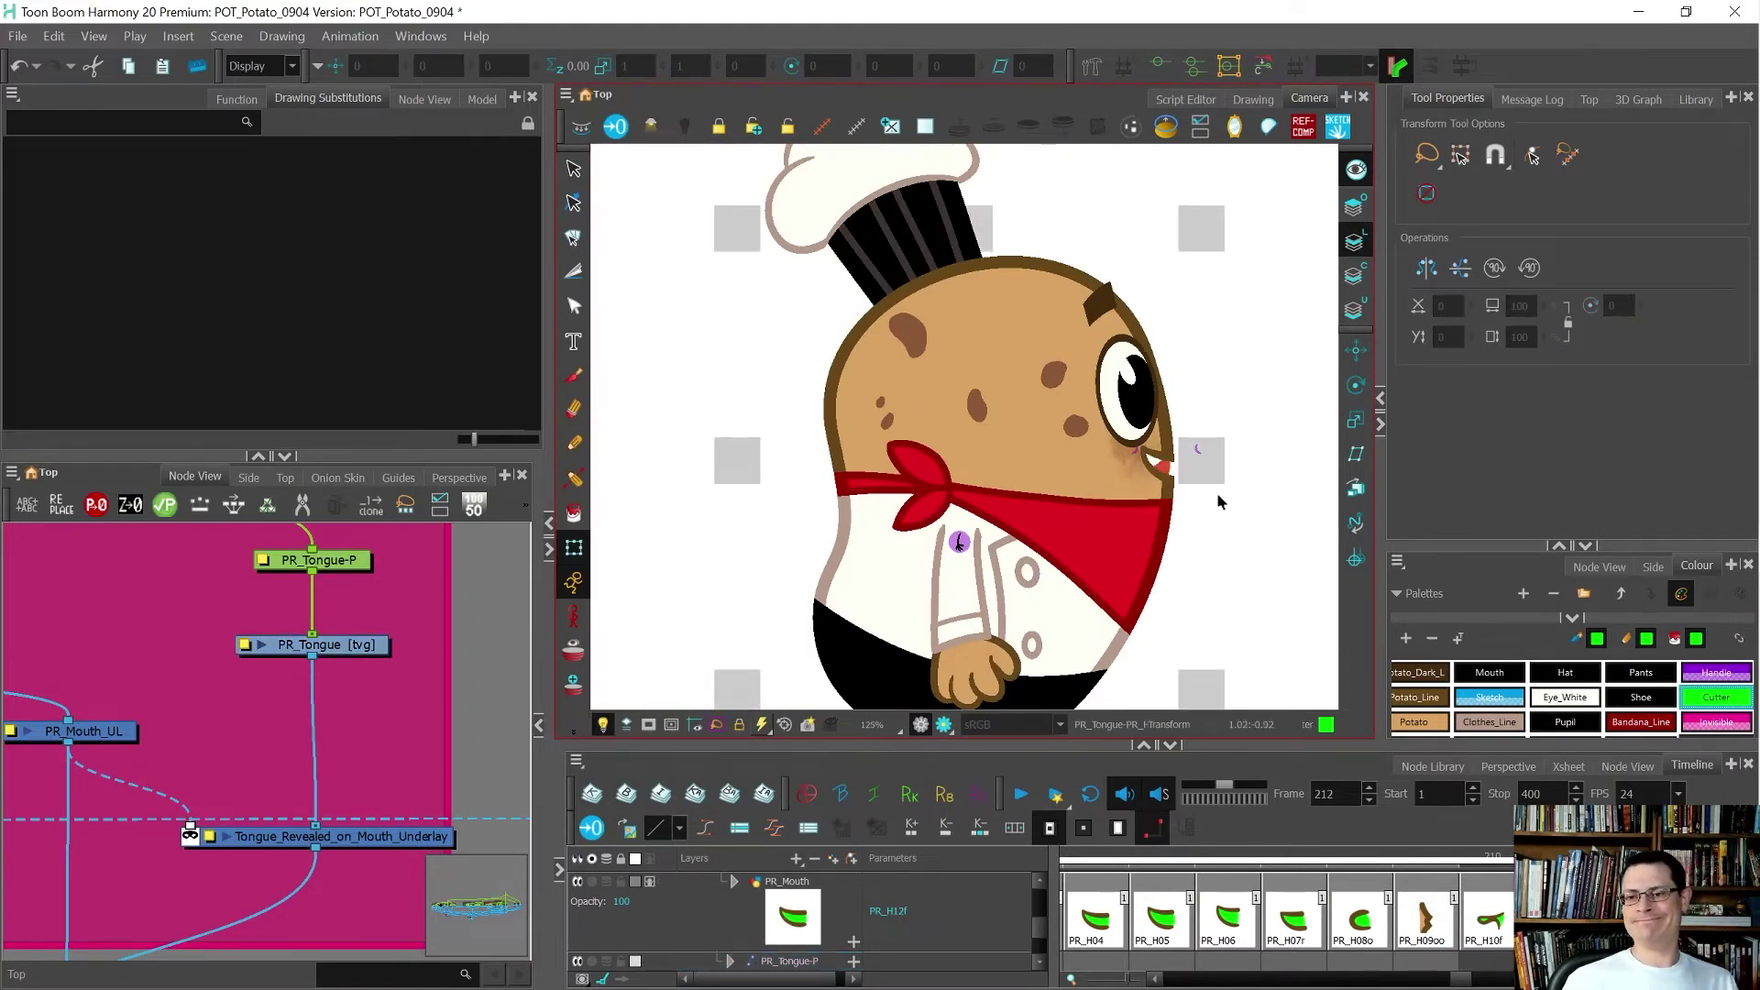
# - Fine-tune the PR_H12f tongue's placement above the lower lip and check it in the rendered character
pyautogui.scroll(4, 1217, 494)
pyautogui.hotkey('alt', 's')
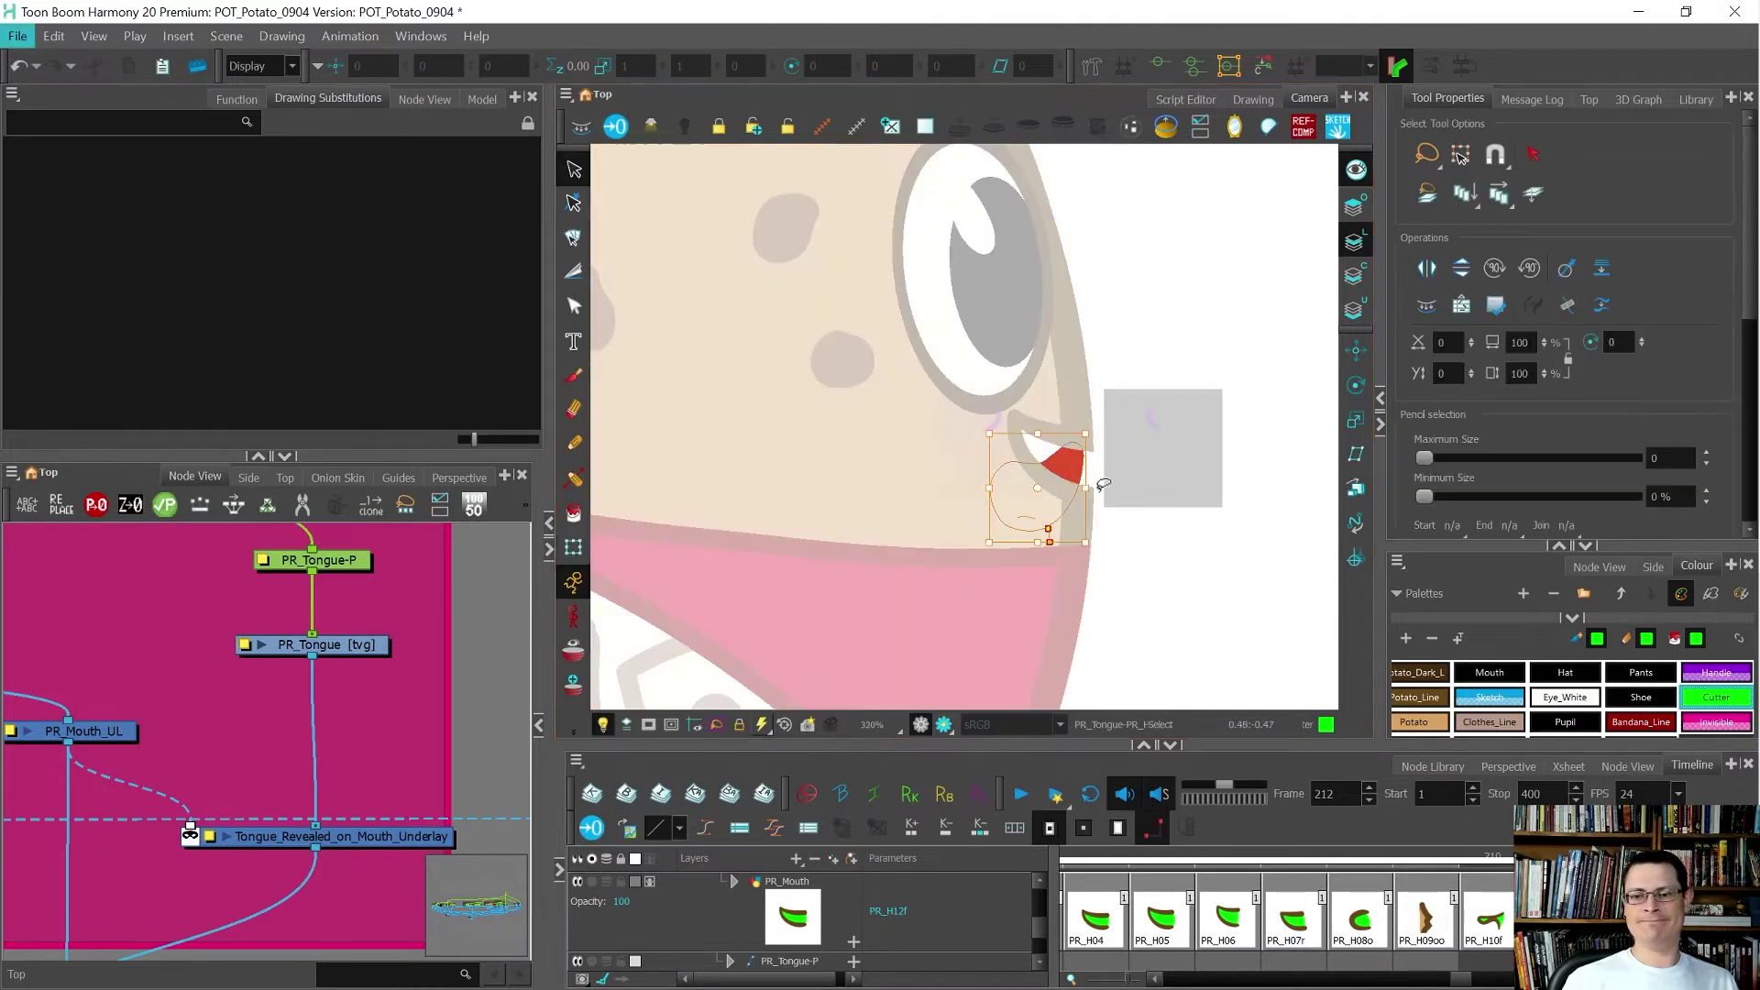
pyautogui.click(1059, 470)
pyautogui.moveTo(1055, 474); pyautogui.dragTo(1059, 475)
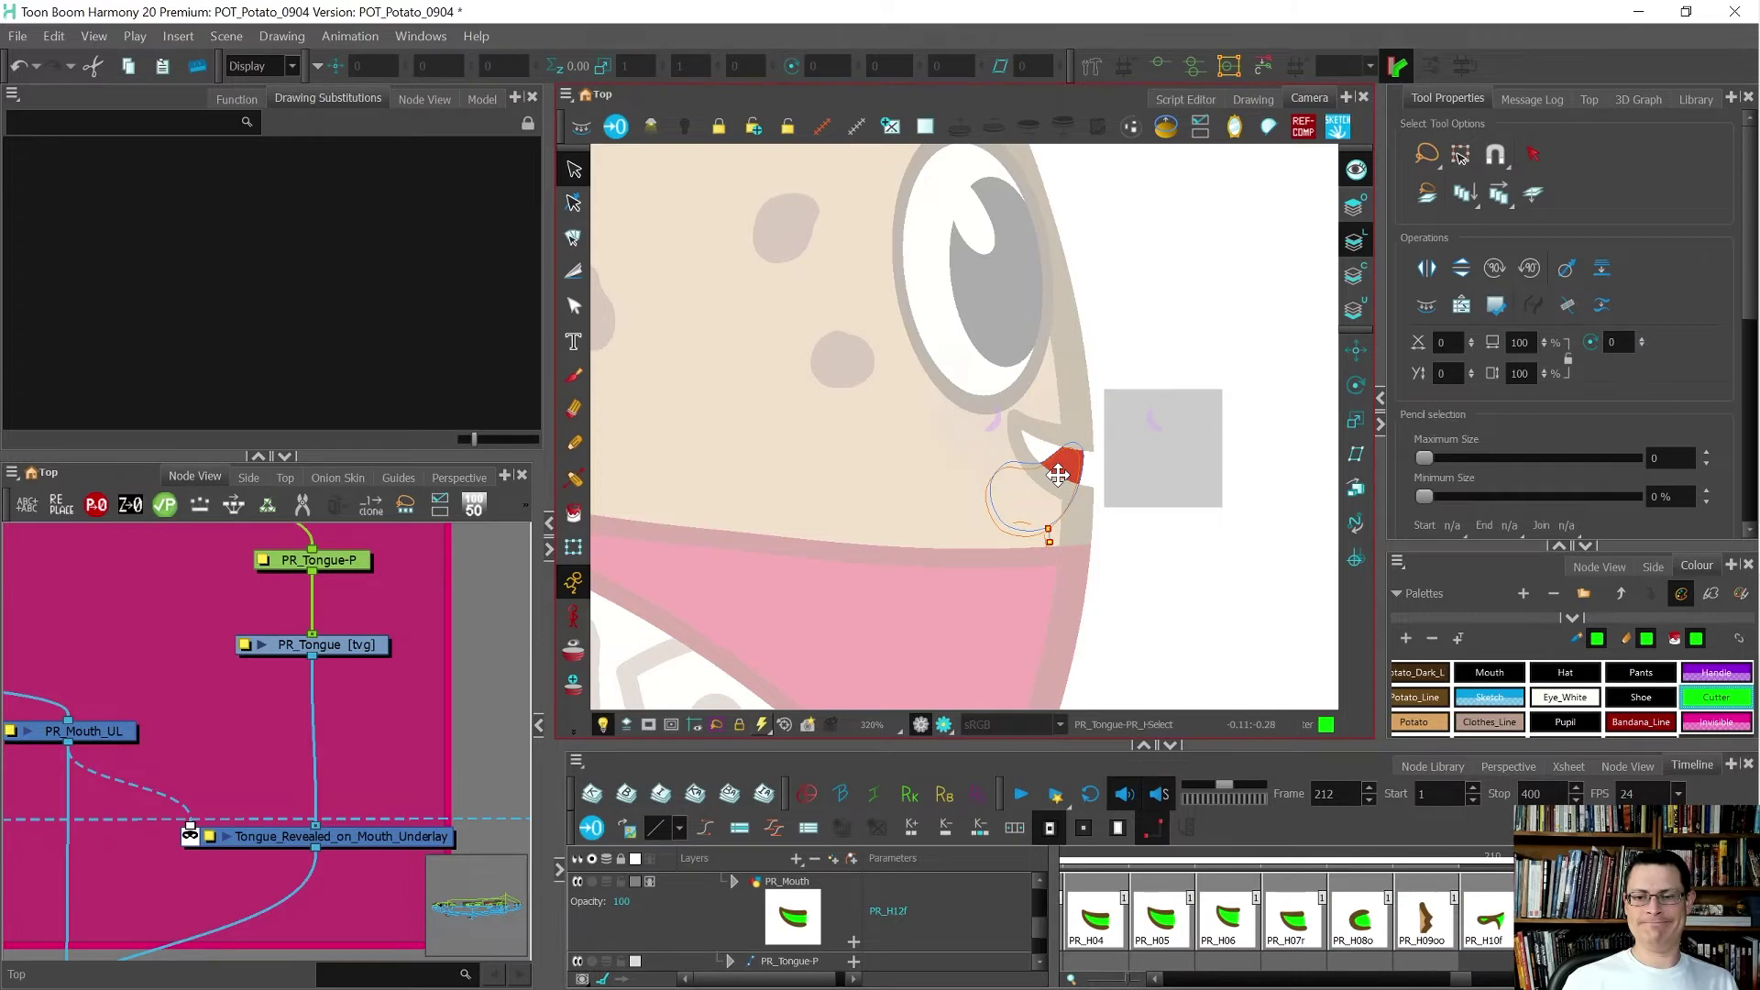
pyautogui.hotkey('shift', 't')
pyautogui.scroll(-2, 1147, 516)
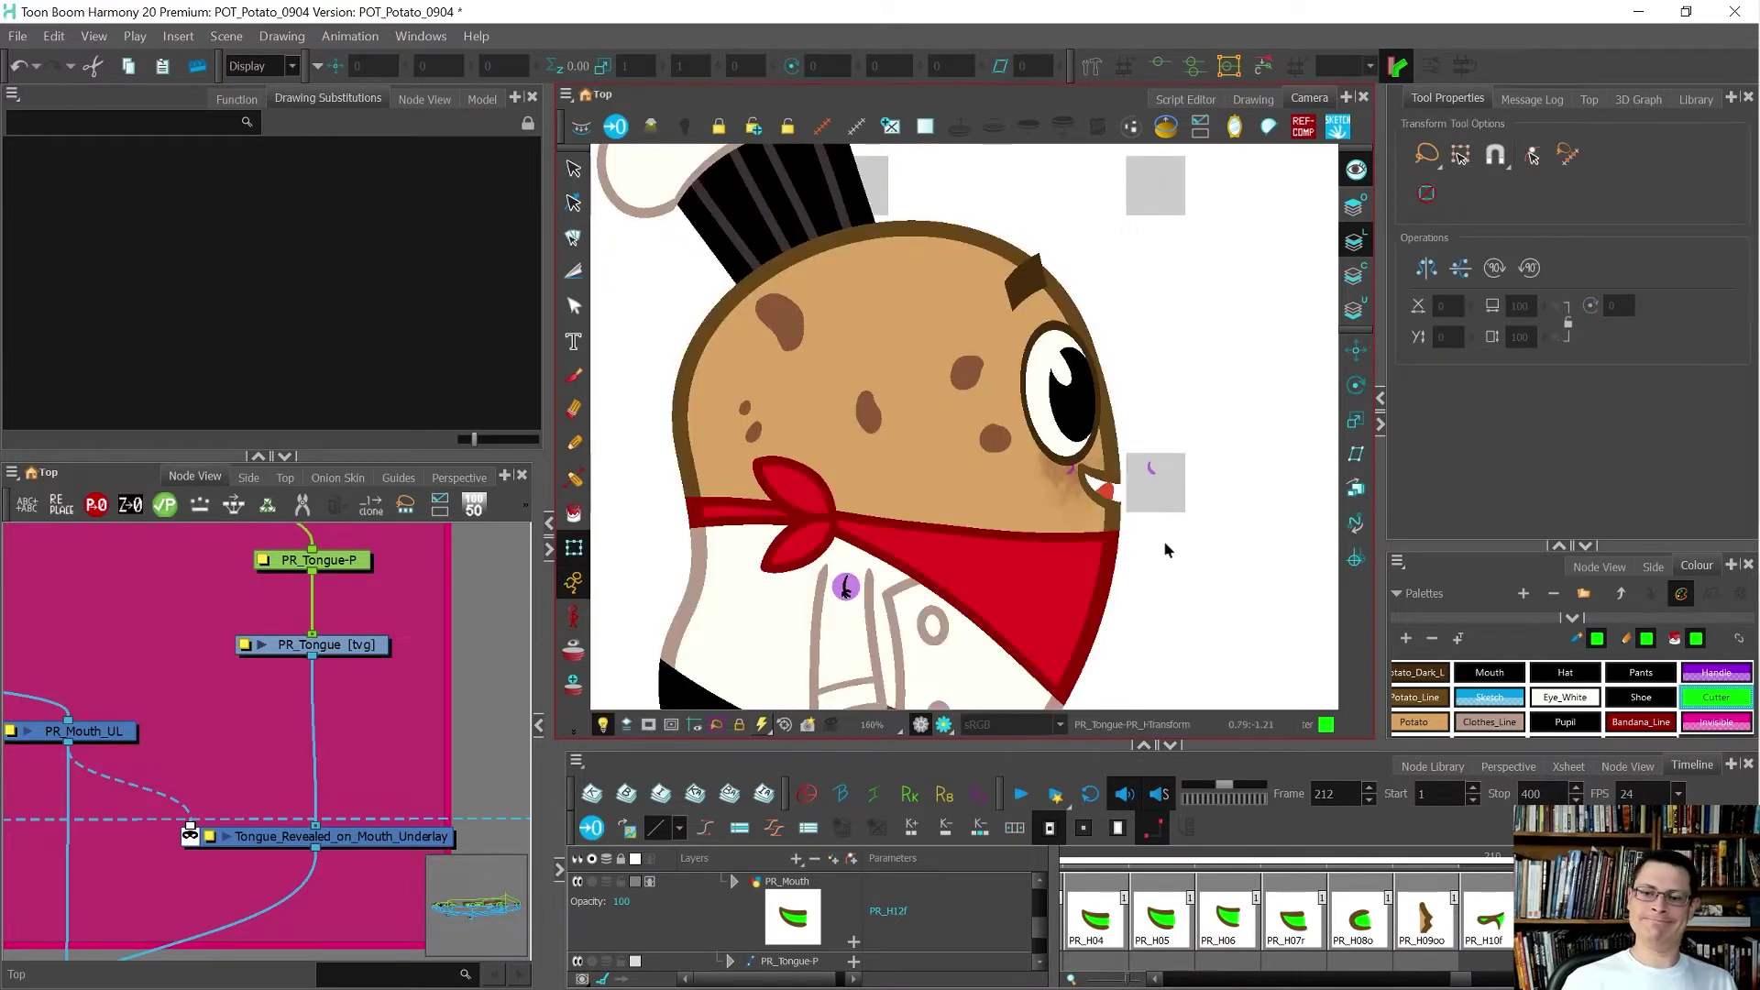
pyautogui.scroll(5, 1120, 491)
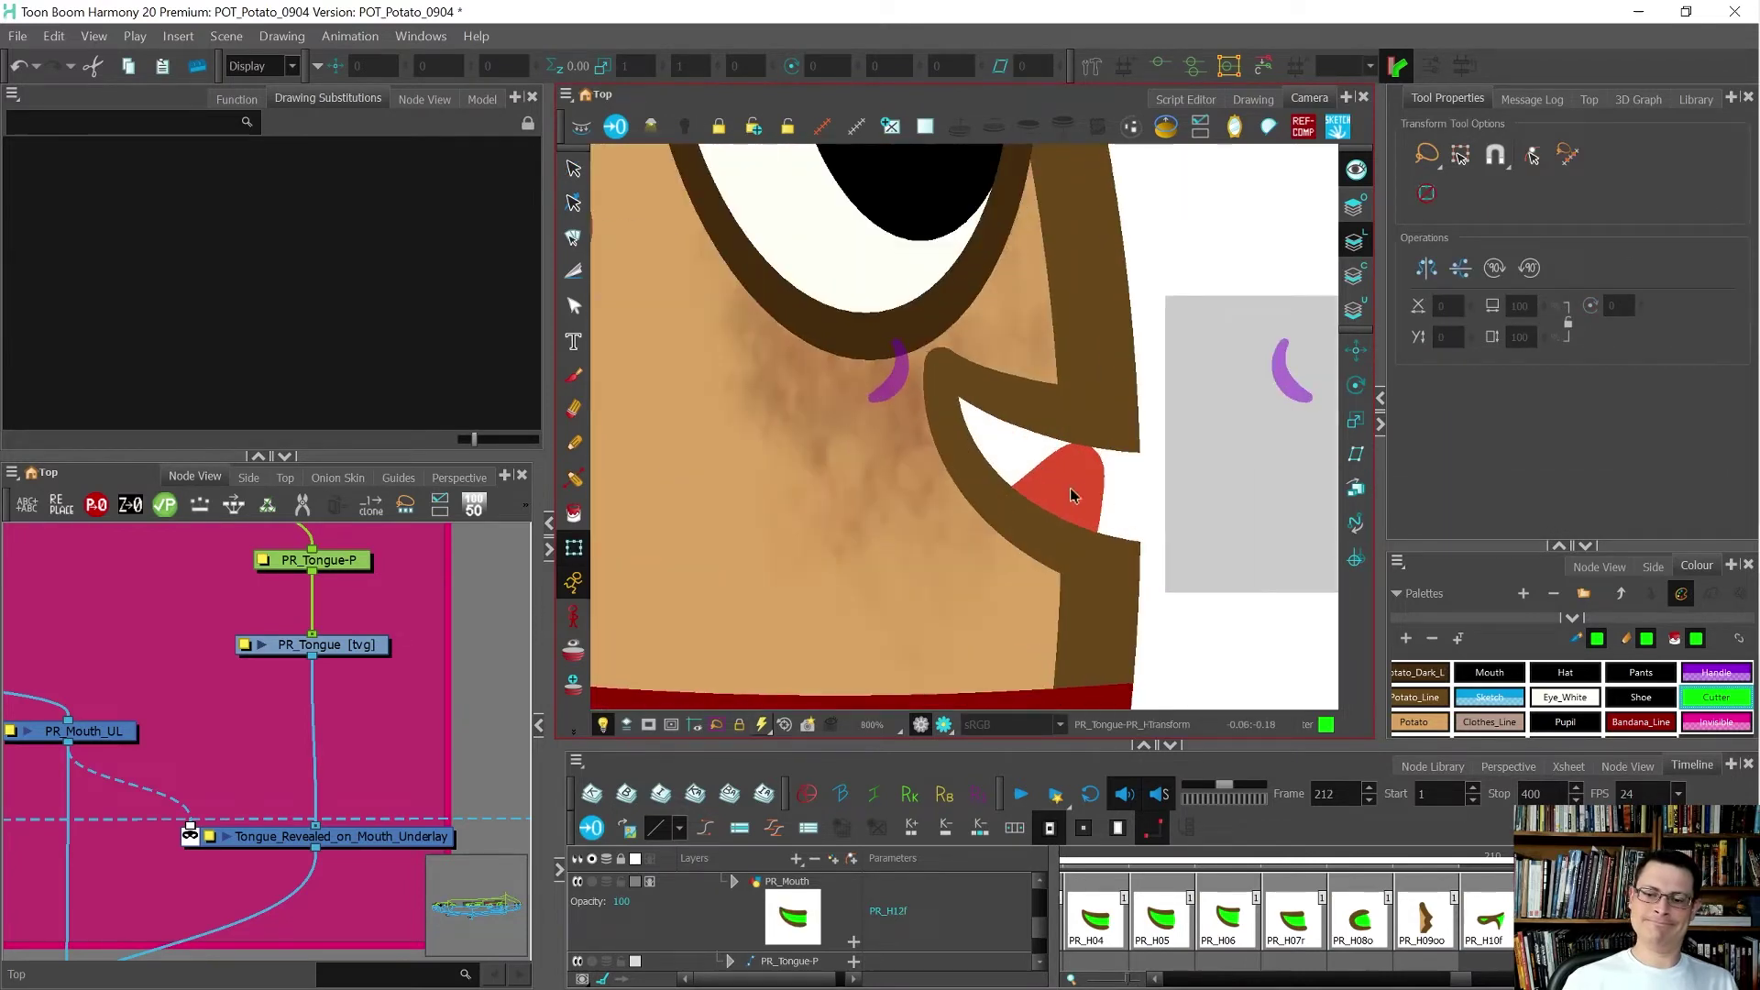
pyautogui.hotkey('alt', 's')
pyautogui.click(1073, 482)
pyautogui.hotkey('shift', 't')
# - Flip between frames 211 and 212 to compare the PR_H11e and PR_H12f mouths on the whole character
pyautogui.scroll(-8, 1109, 521)
pyautogui.press(',')
pyautogui.press('.')
pyautogui.press(',')
pyautogui.press('.')
pyautogui.press(',')
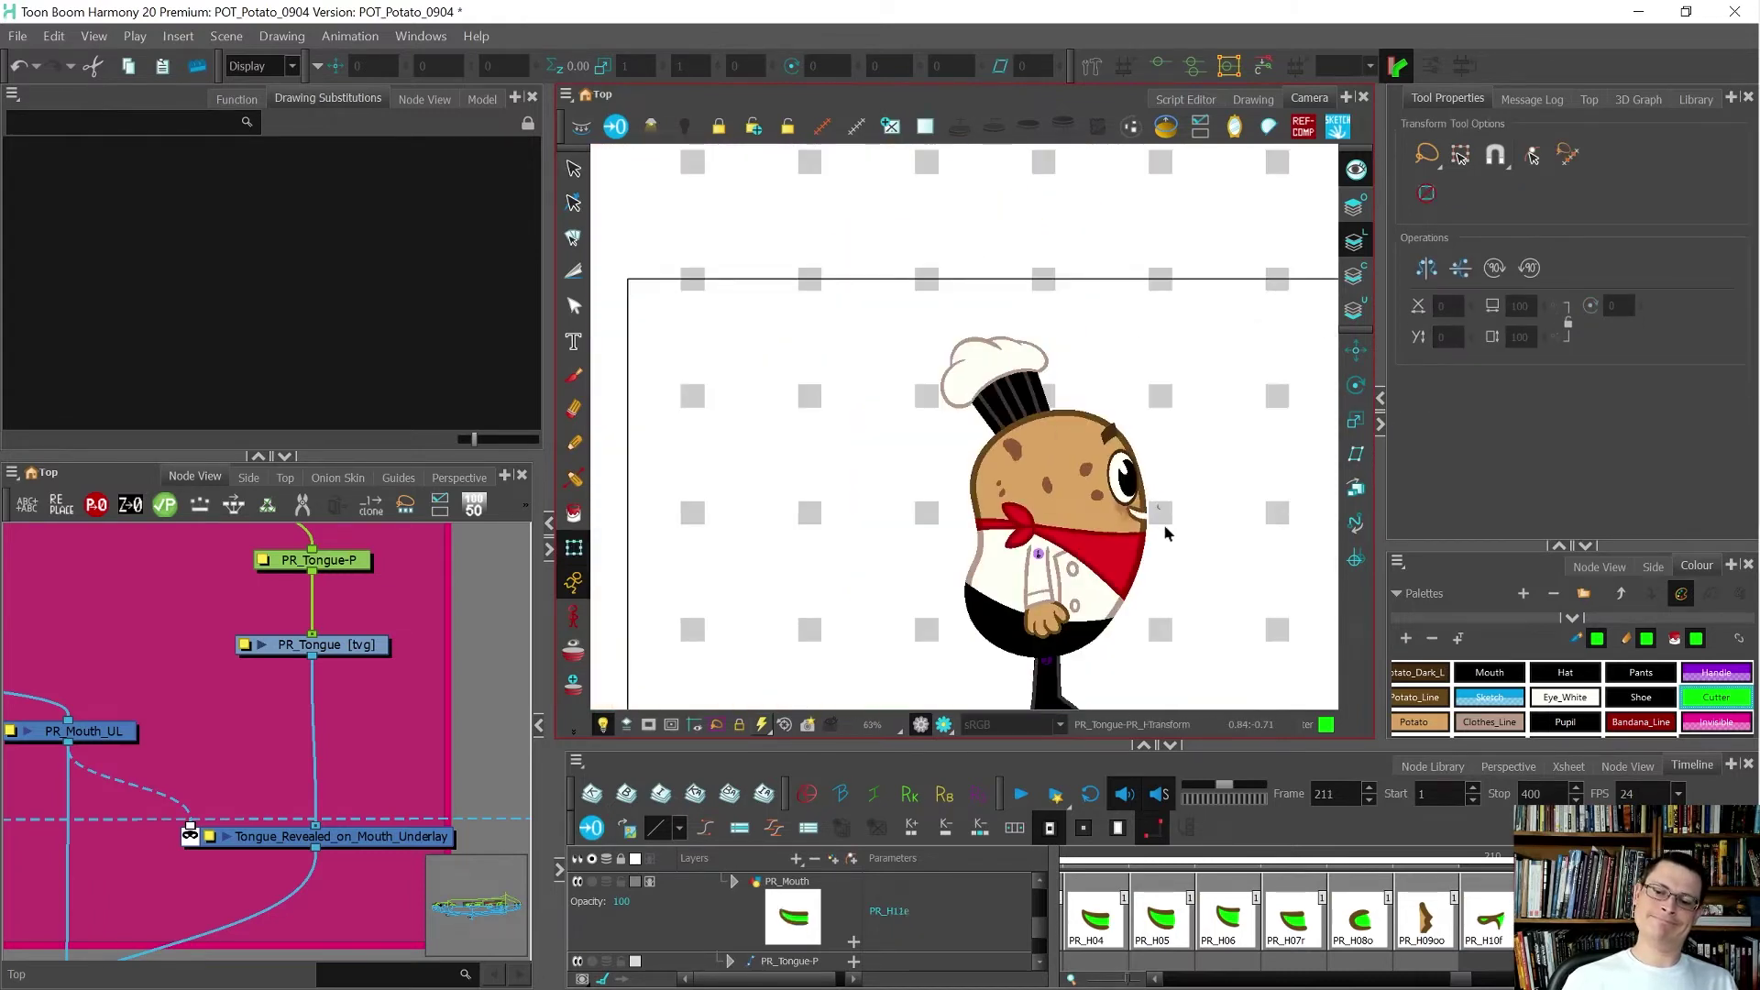
pyautogui.press('.')
pyautogui.scroll(-2, 1210, 888)
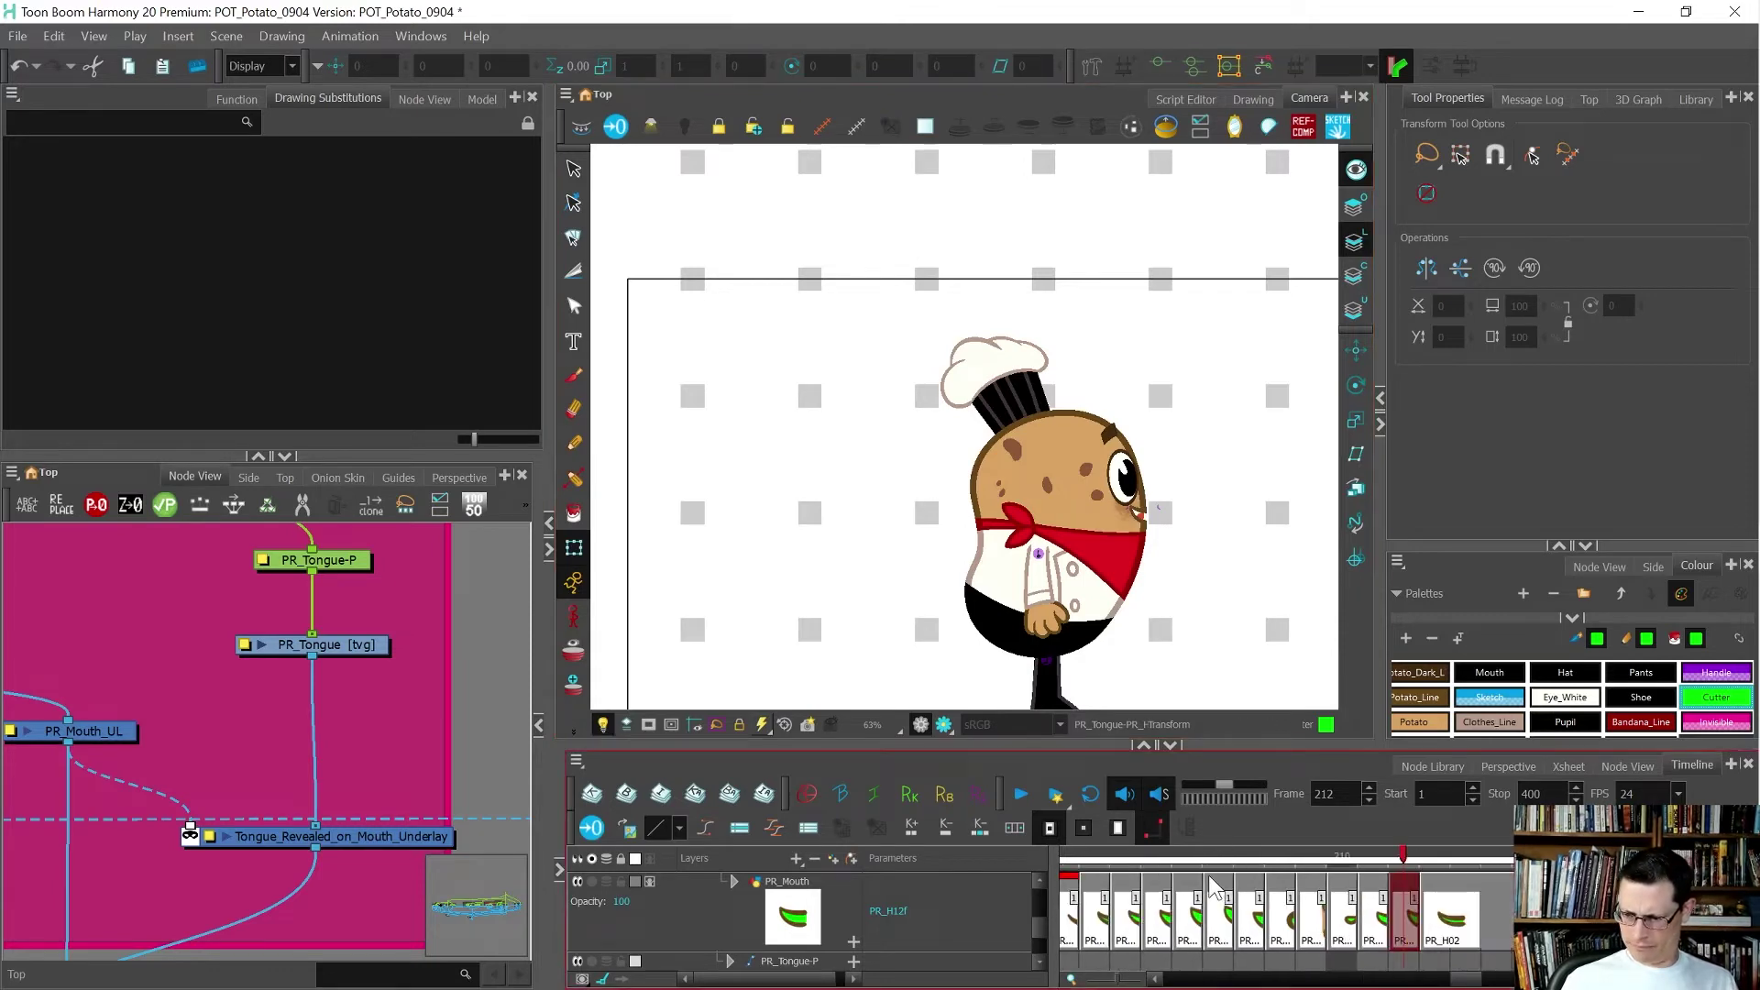
# - Step back to frame 202 and forward again to frame 213 to review the full series of happy profile mouths
pyautogui.scroll(1, 1467, 914)
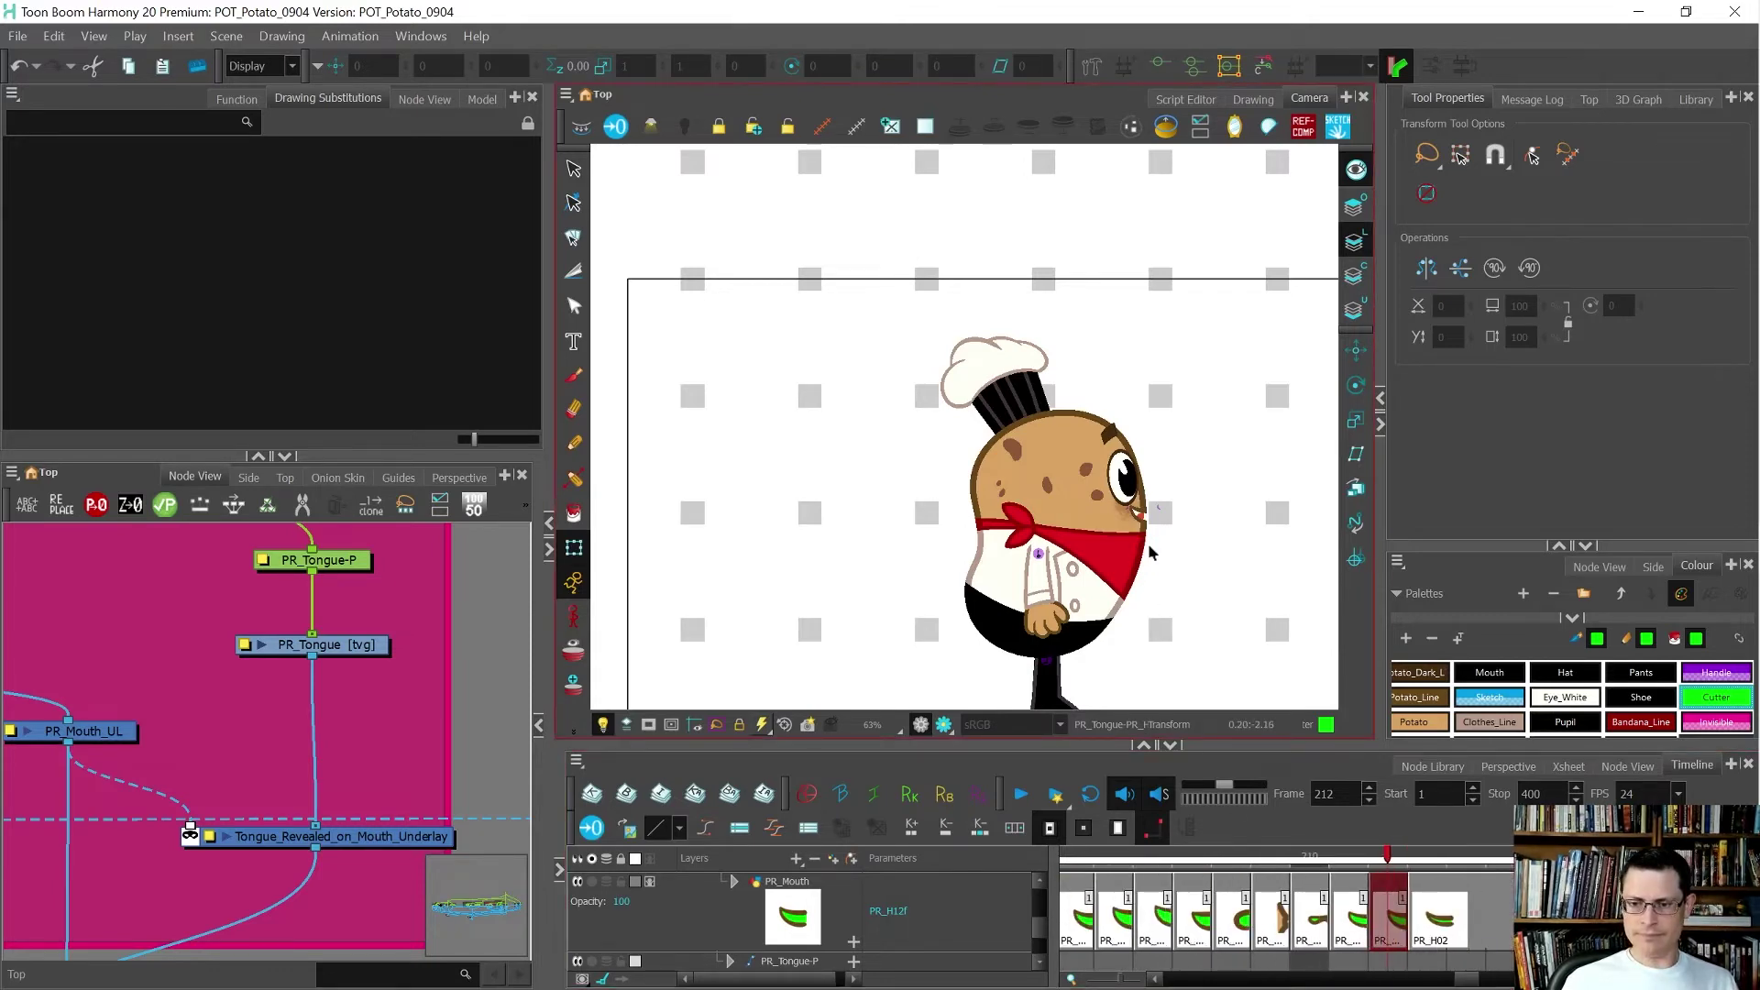
pyautogui.press(',')
pyautogui.press(',')
pyautogui.press(',')
pyautogui.press(',')
pyautogui.press(',')
pyautogui.press(',')
pyautogui.press(',')
pyautogui.press(',')
pyautogui.press(',')
pyautogui.press(',')
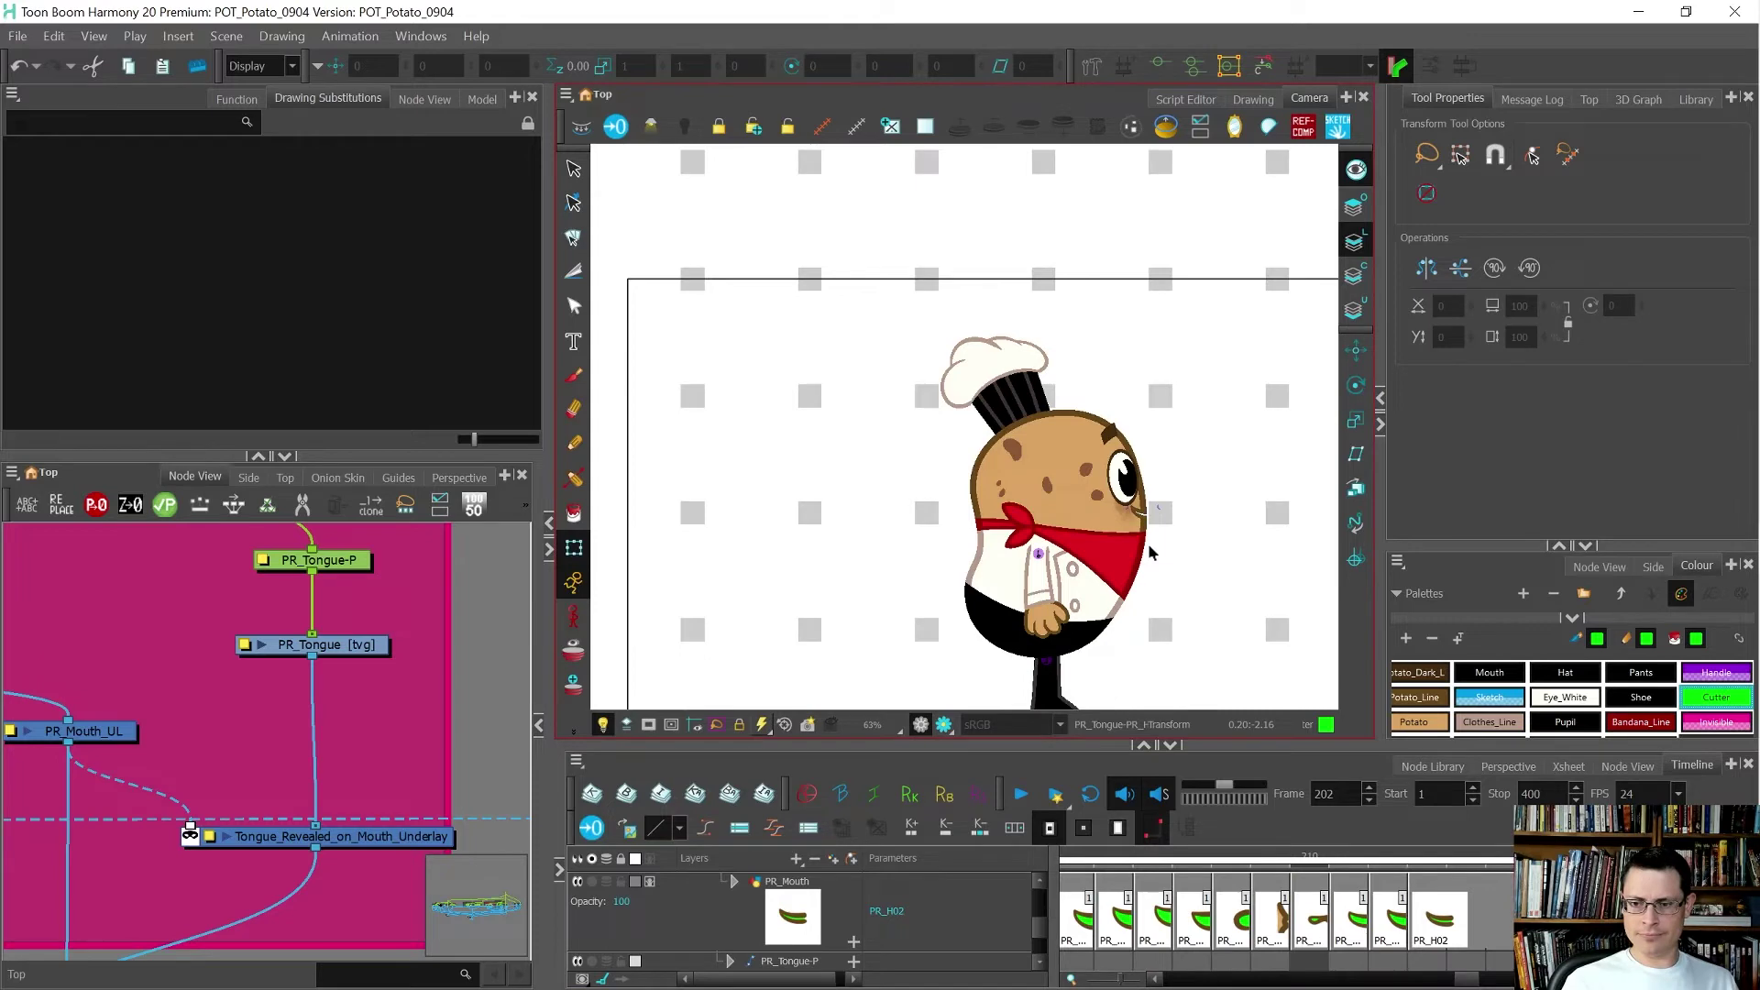
pyautogui.press('.')
pyautogui.press('.')
pyautogui.press('.')
pyautogui.press('.')
pyautogui.press('.')
pyautogui.press('.')
pyautogui.press('.')
pyautogui.press('.')
pyautogui.press('.')
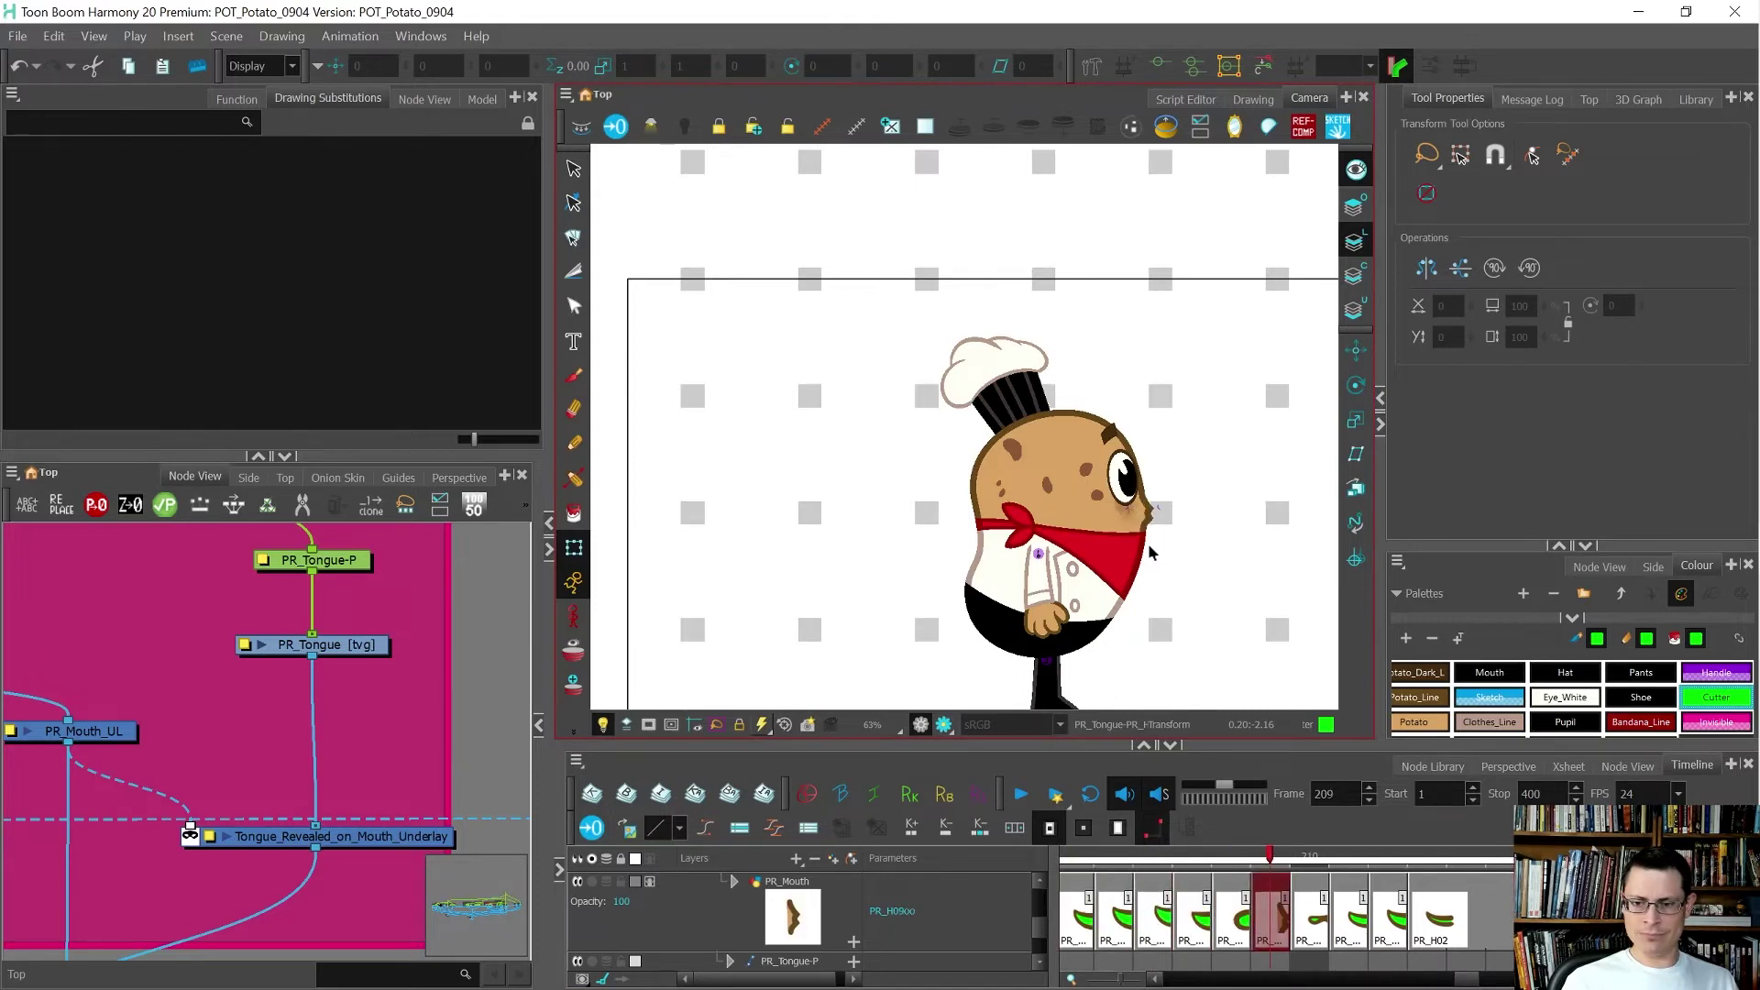
pyautogui.press('.')
pyautogui.press('.')
pyautogui.press('.')
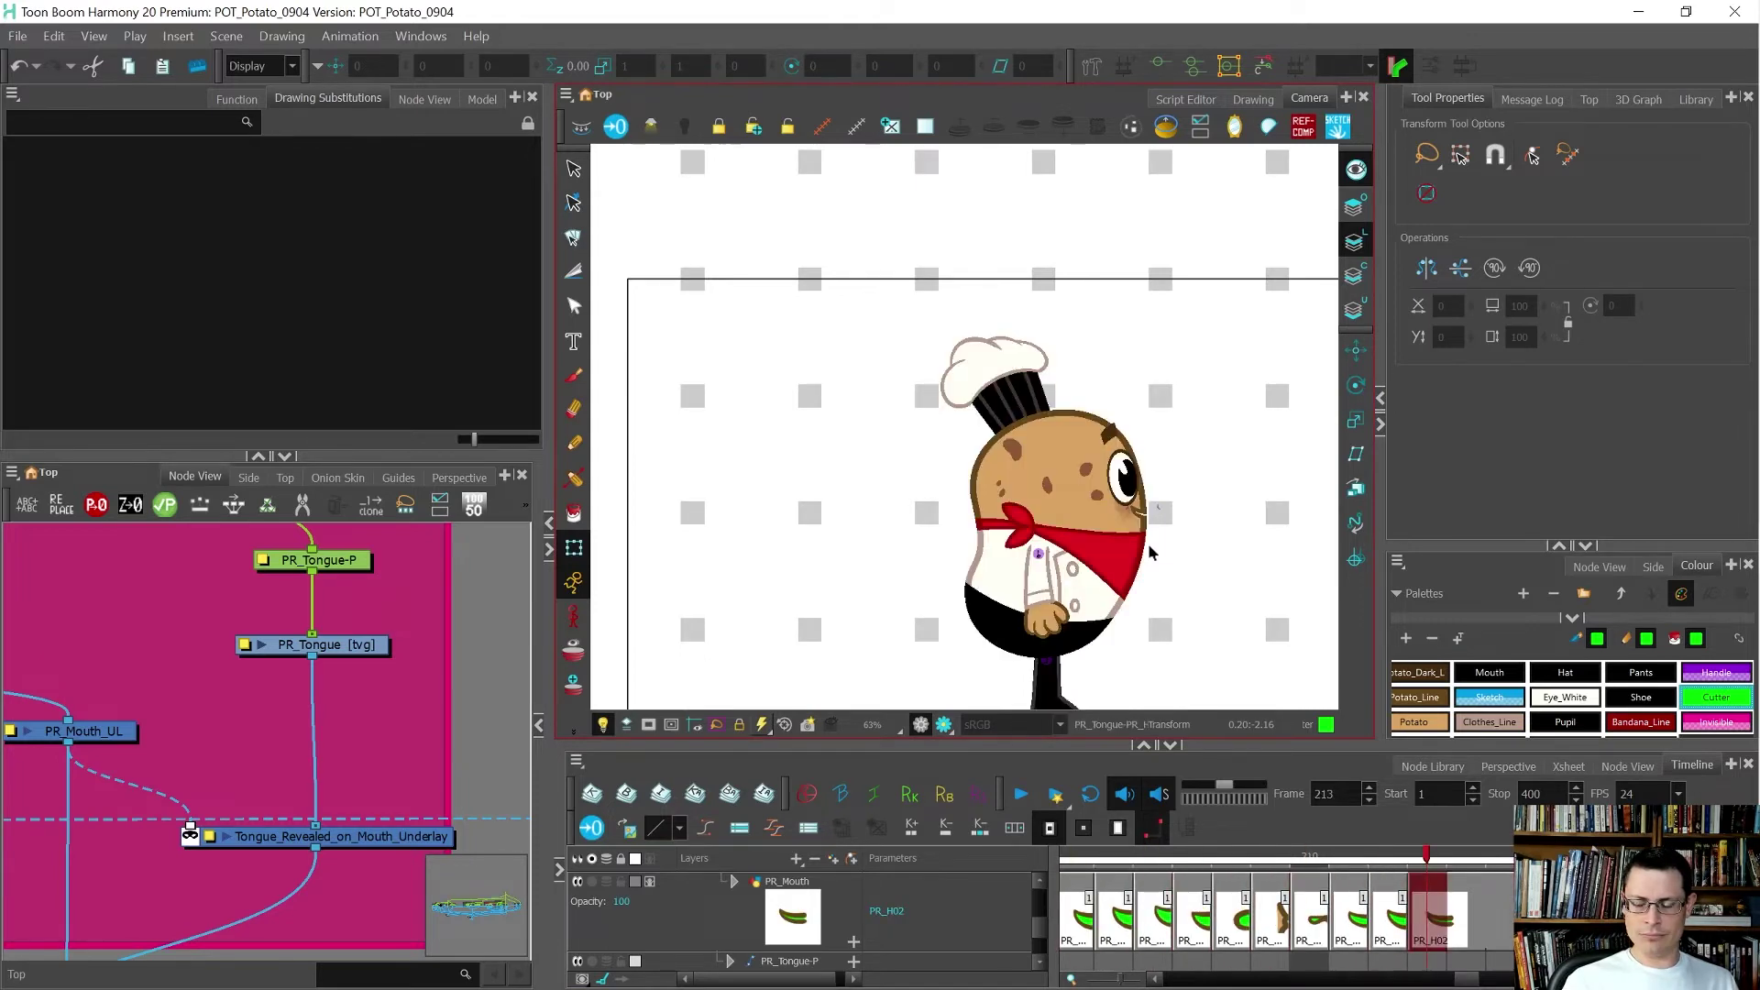
# - Duplicate the PR_H01 drawing on PR_Mouth at frame 221 to start the sad mouth series
pyautogui.press('1')
pyautogui.press('1')
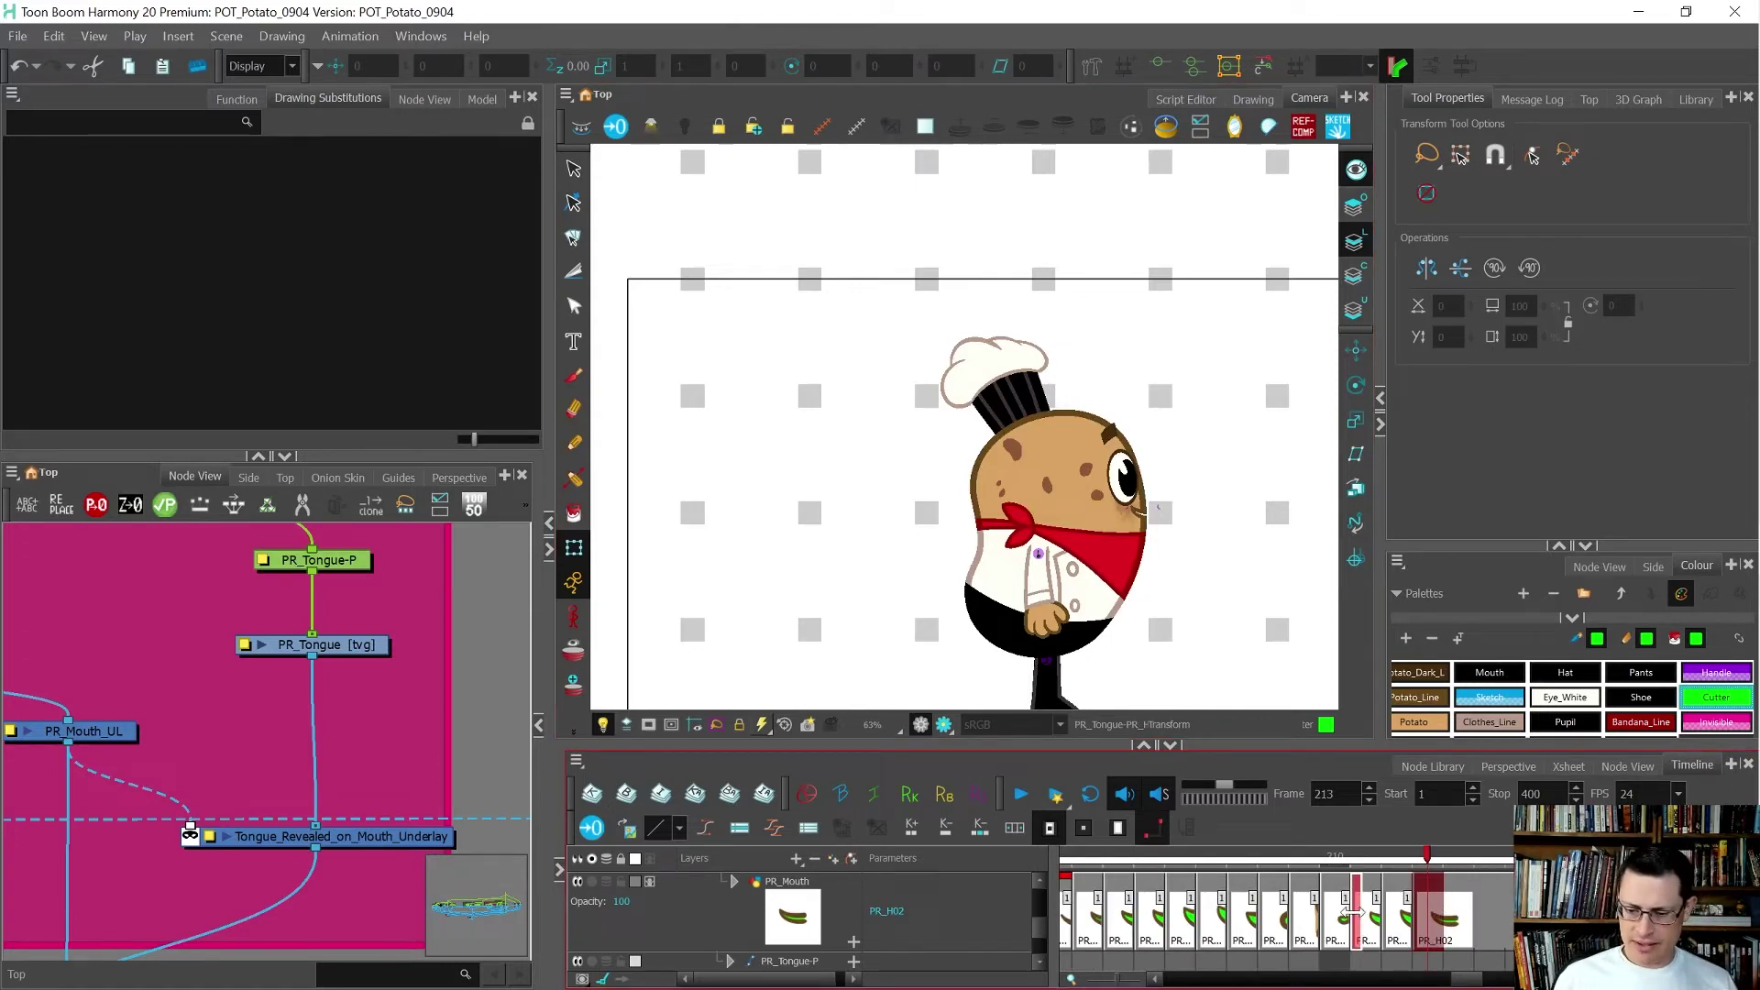
pyautogui.press('1')
pyautogui.press('2')
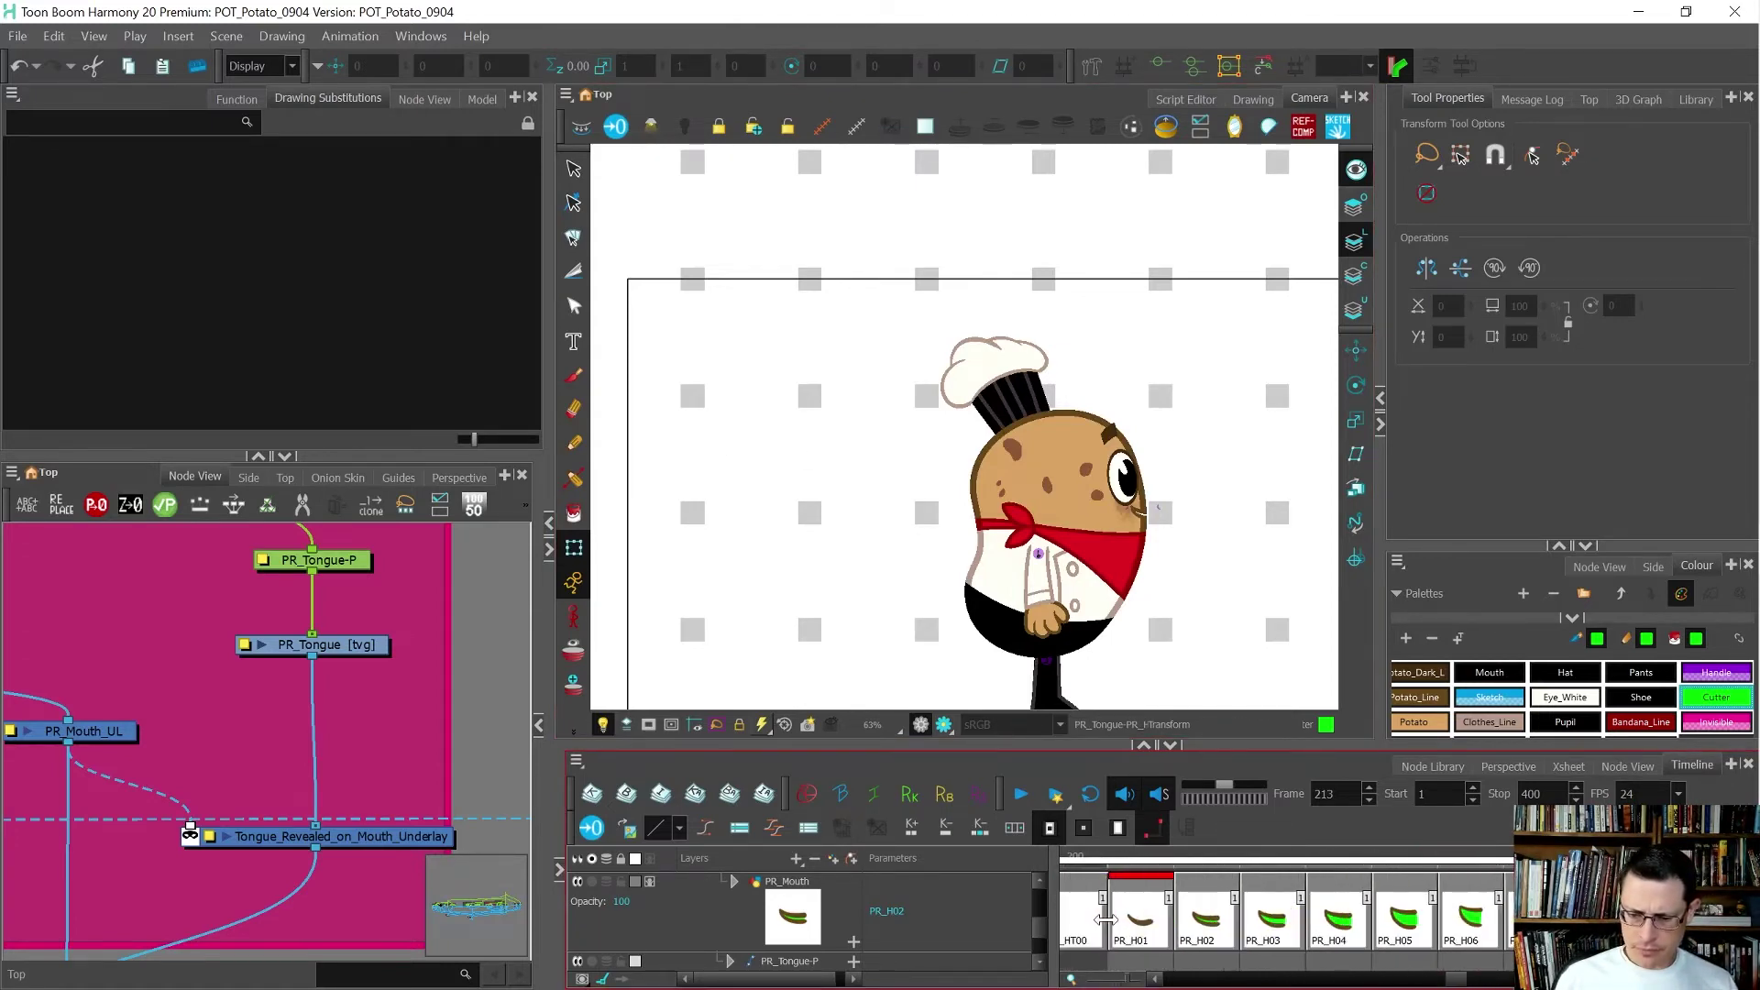
pyautogui.click(1119, 904)
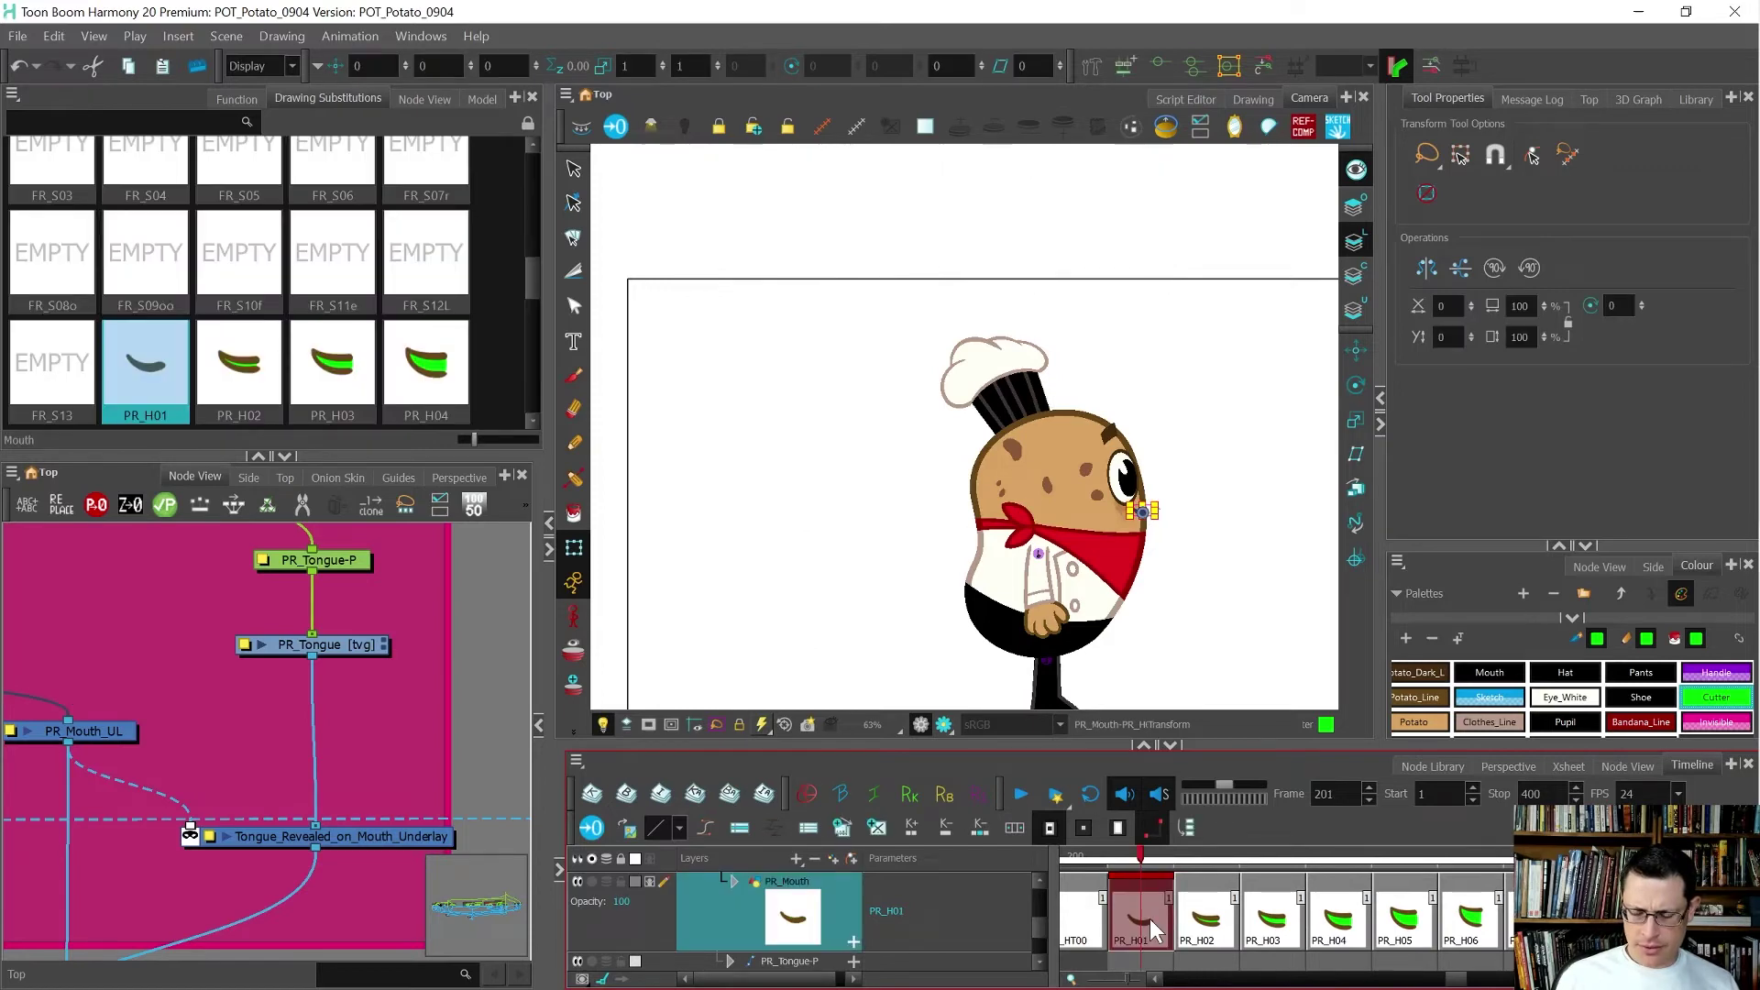
pyautogui.press('1')
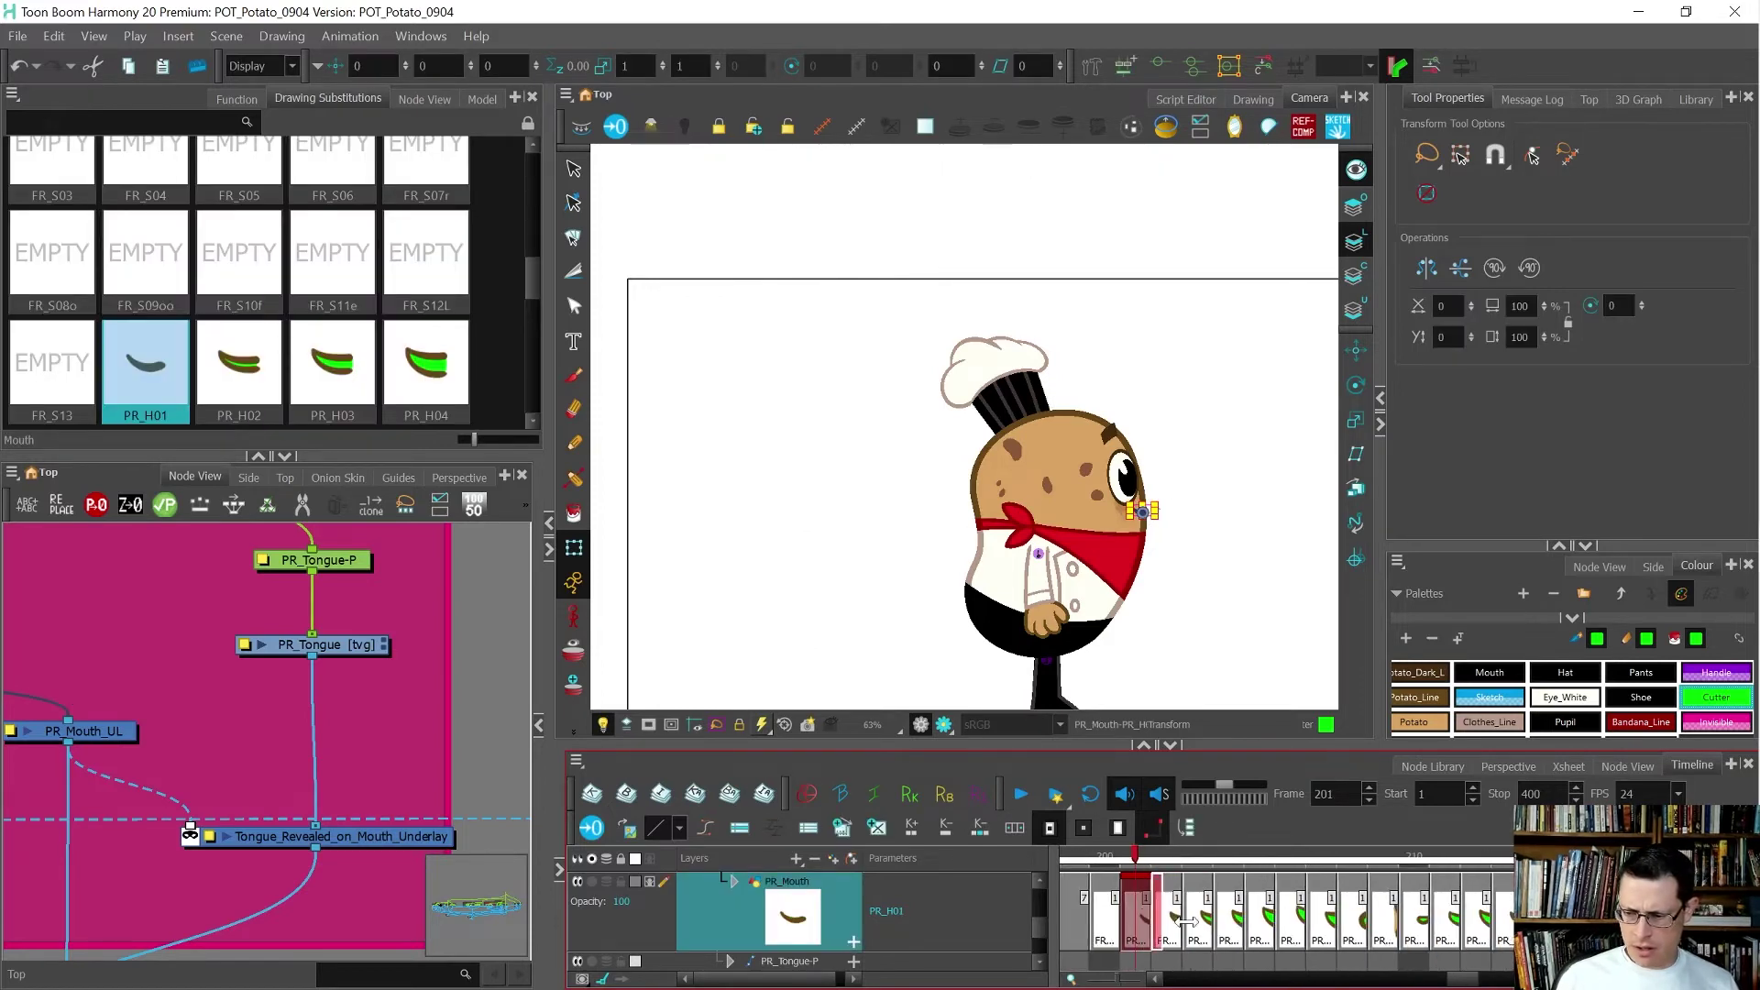
pyautogui.press('2')
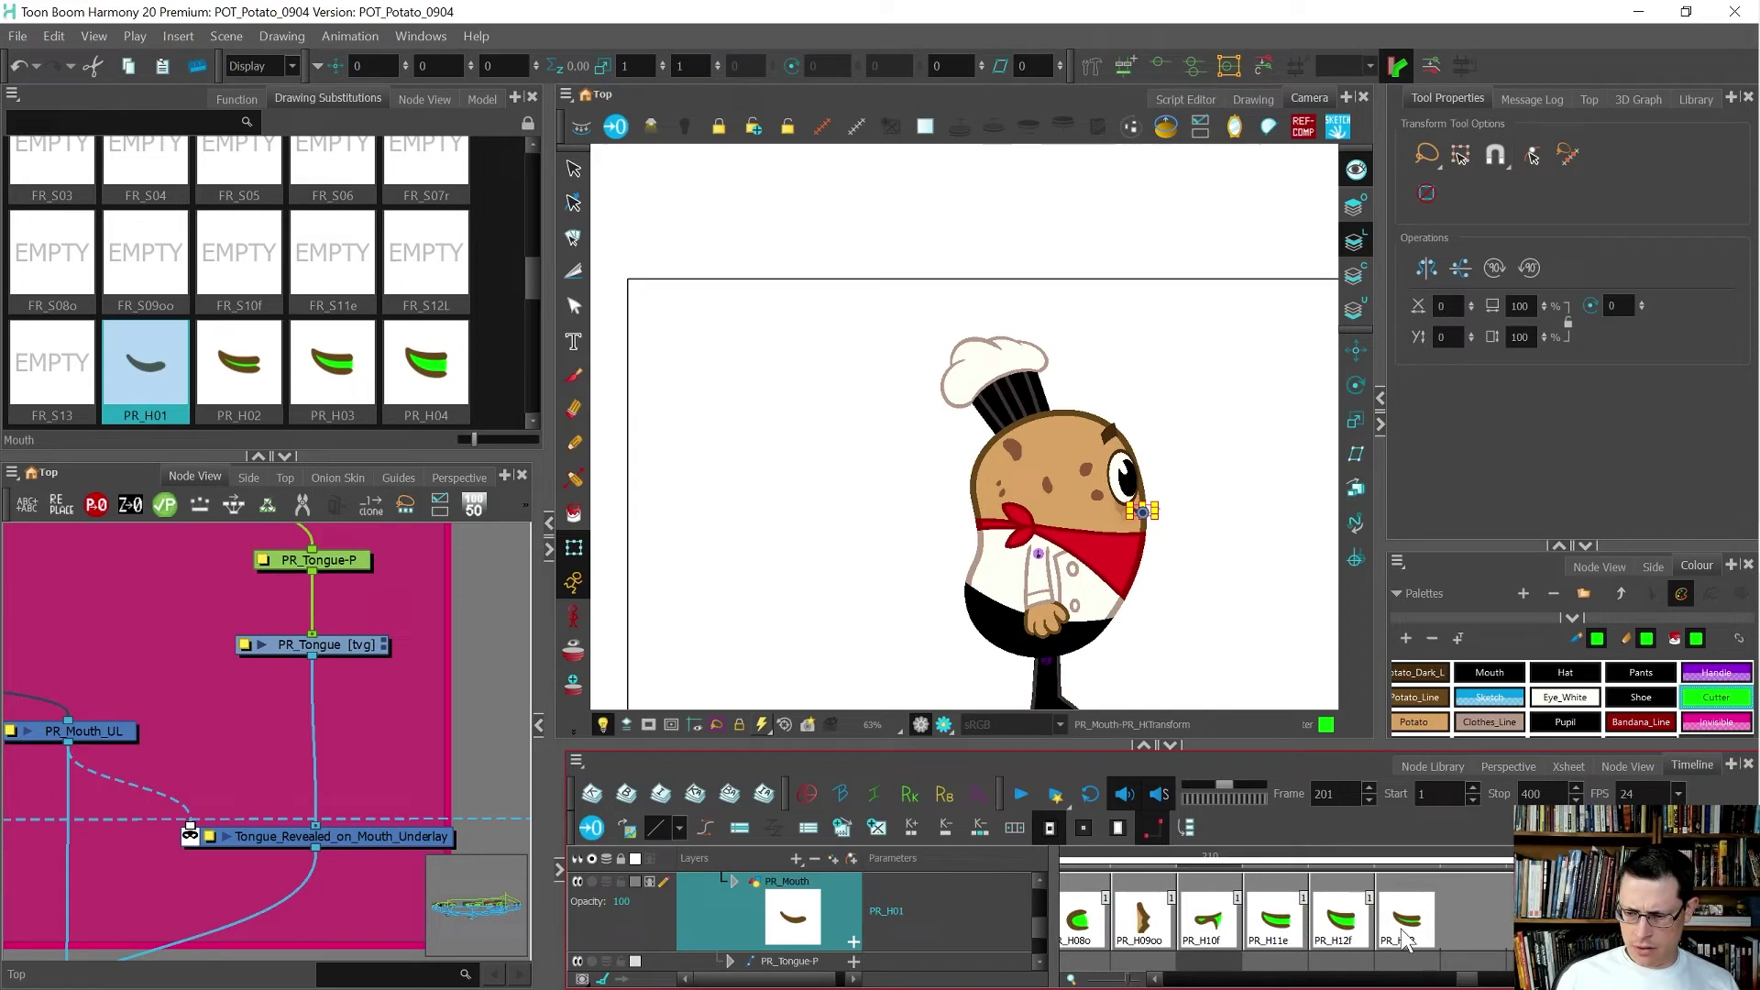
pyautogui.press('1')
pyautogui.click(1530, 940)
pyautogui.press('[')
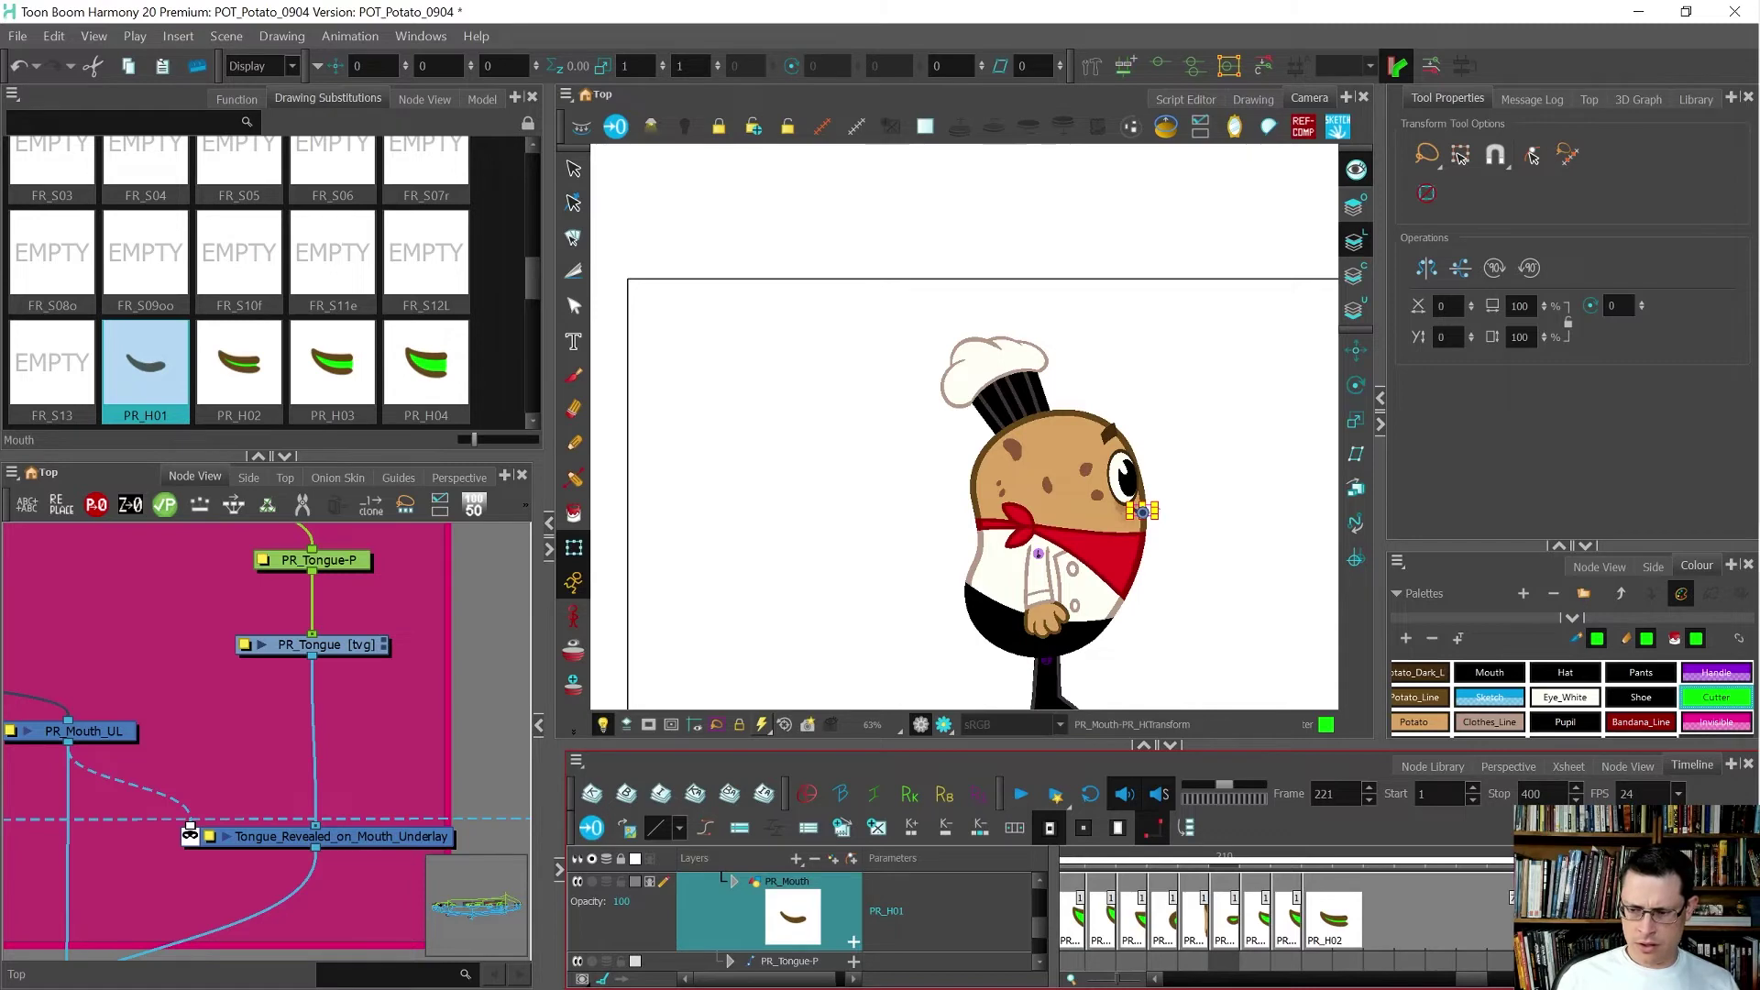
pyautogui.press('[')
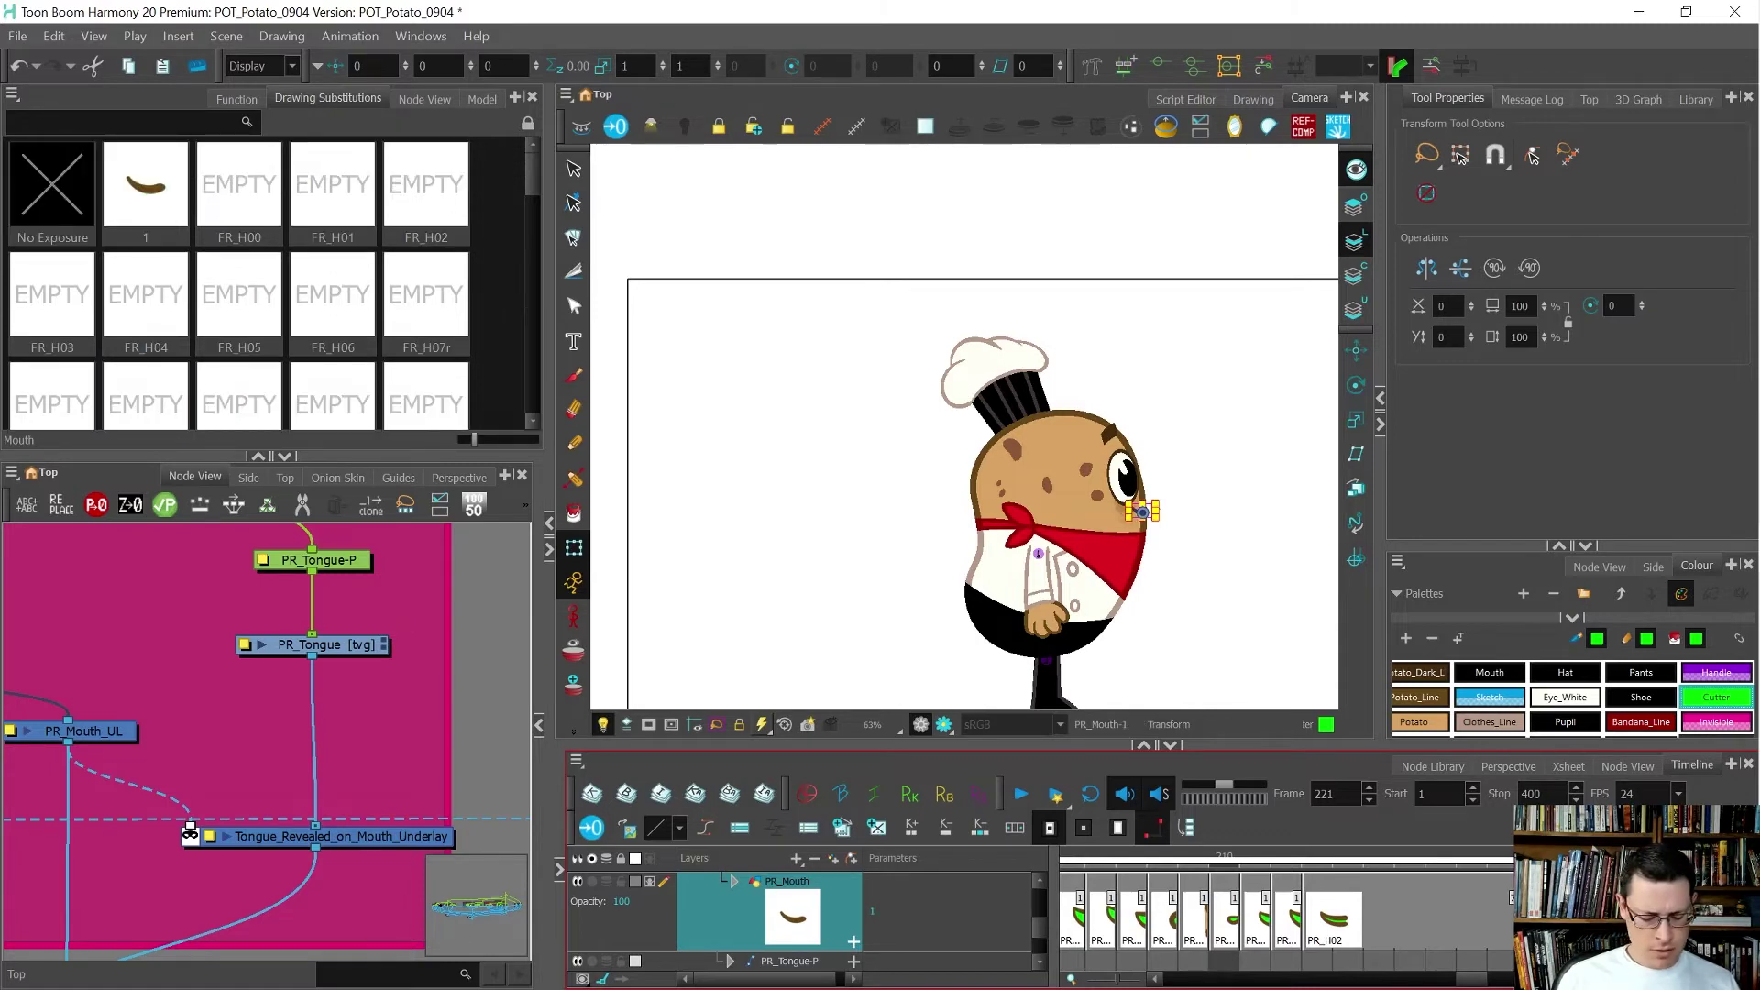
# - Select all the artwork of the duplicated mouth at frame 221, flip it vertically into a frown and deselect it
pyautogui.scroll(5, 1165, 490)
pyautogui.hotkey('alt', 's')
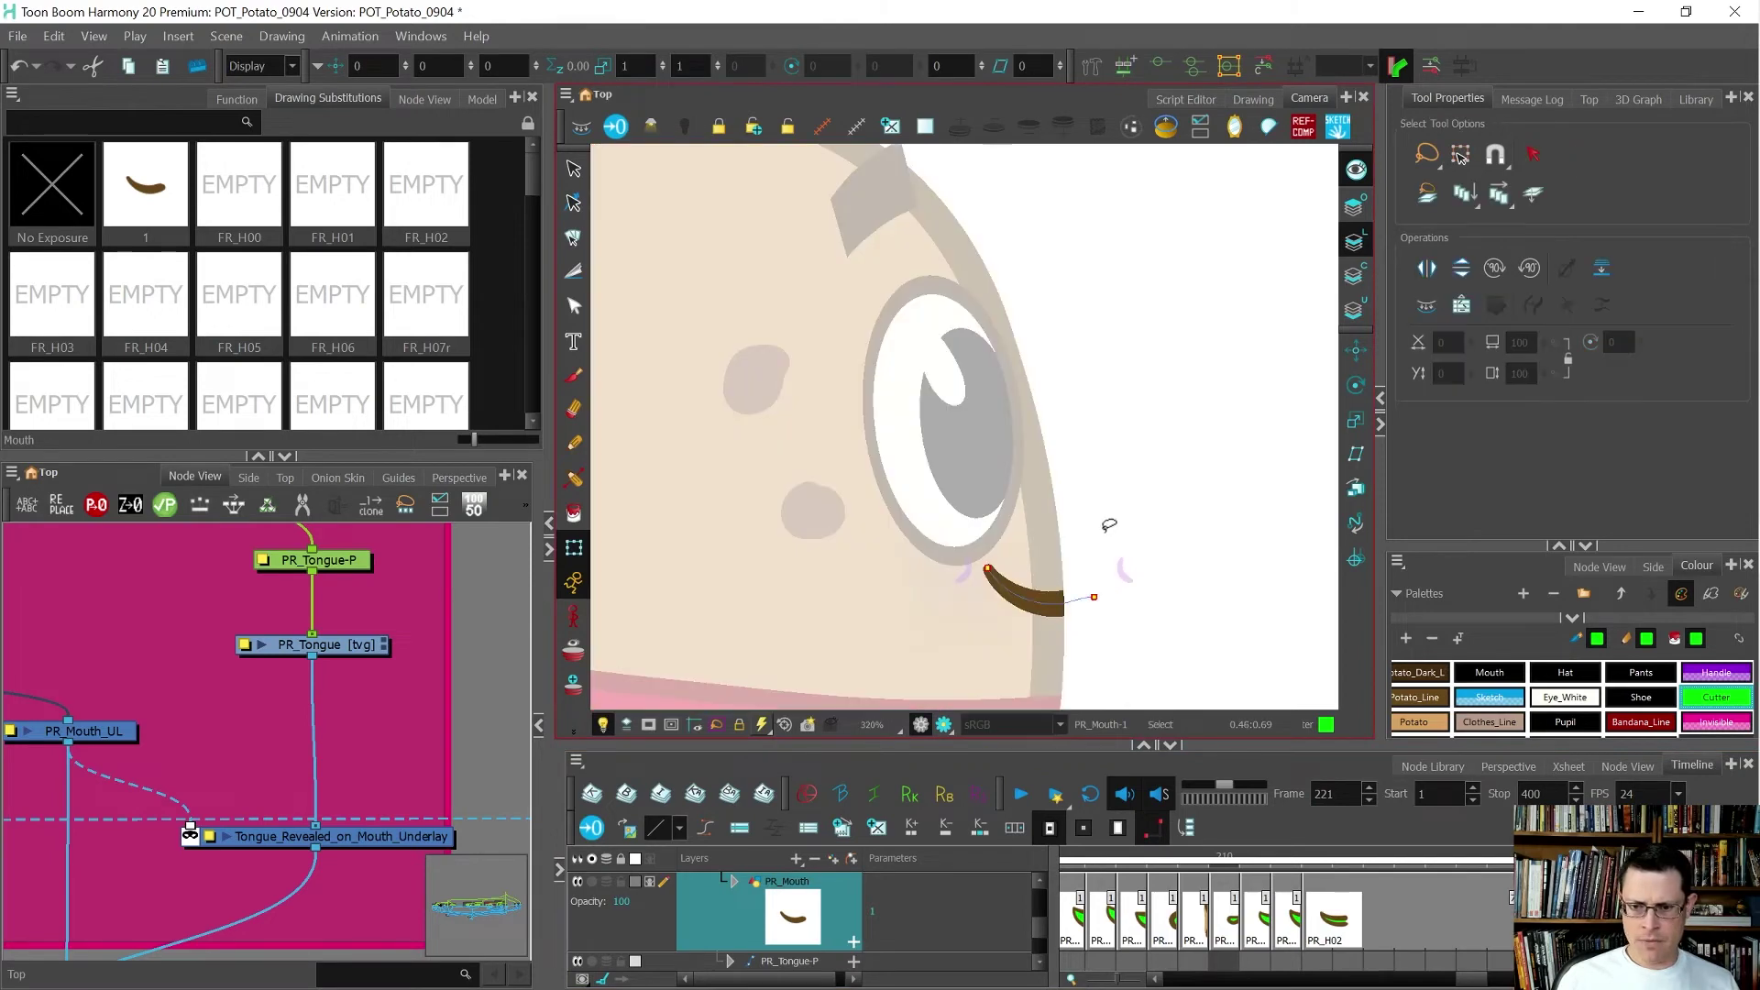
pyautogui.hotkey('ctrl', 'a')
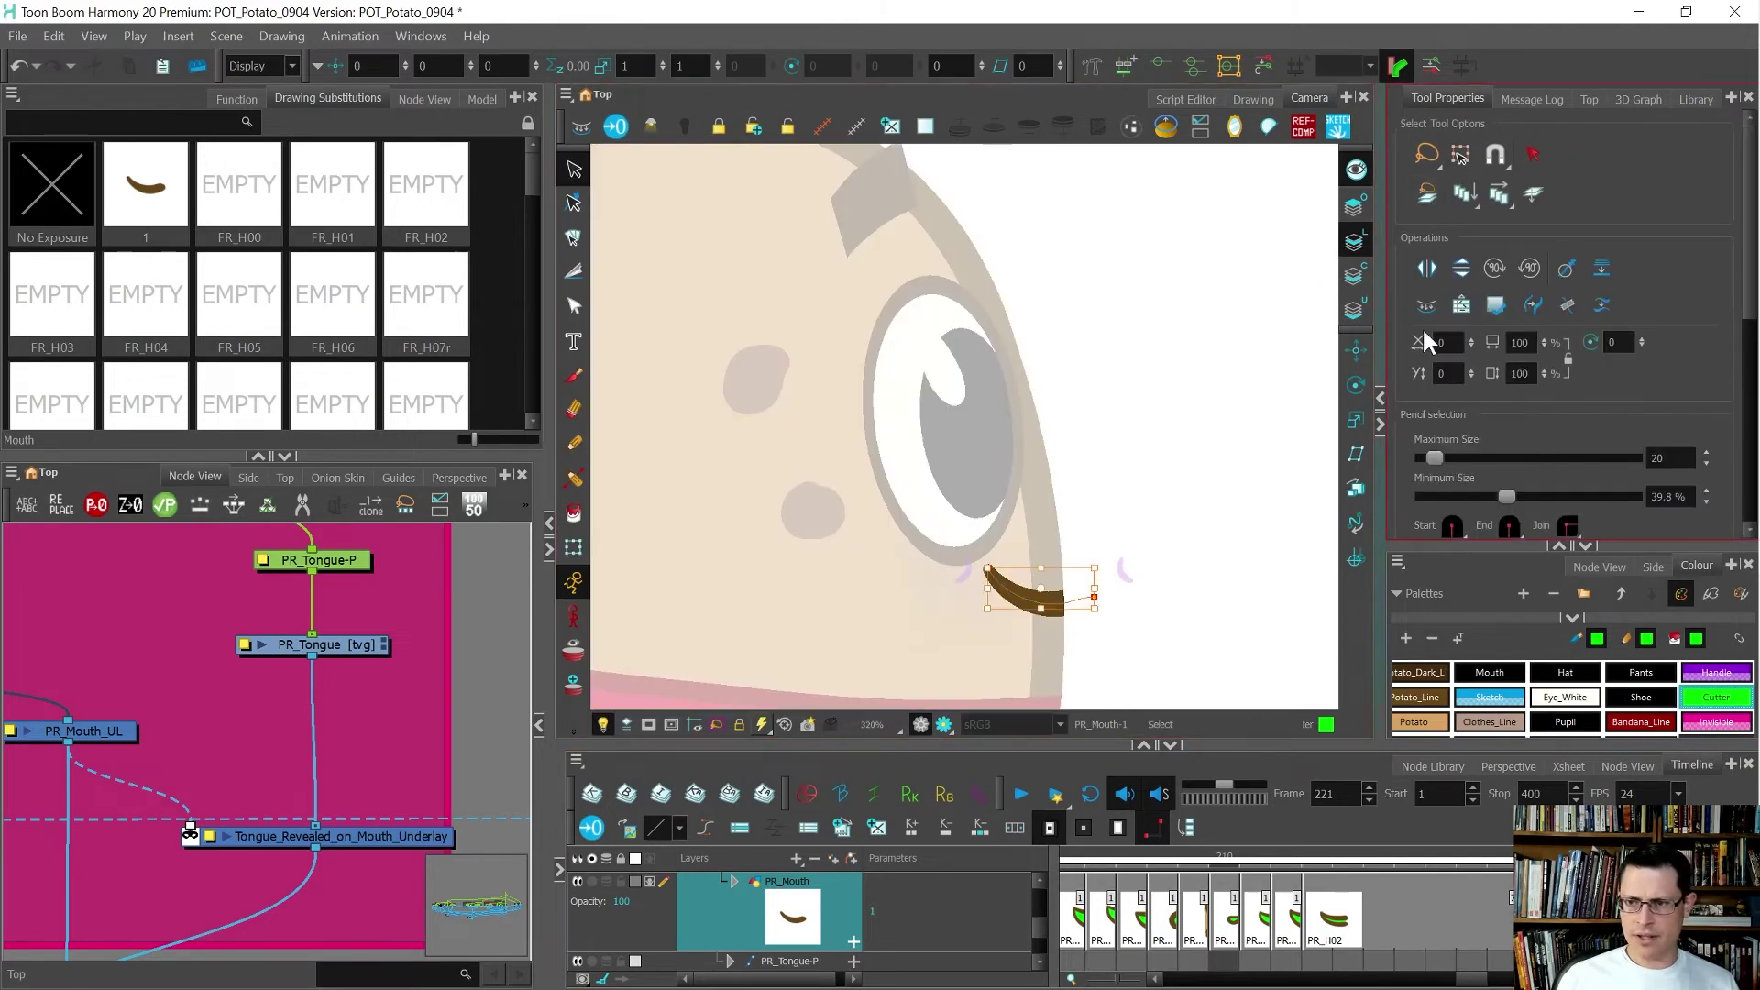
pyautogui.click(1461, 268)
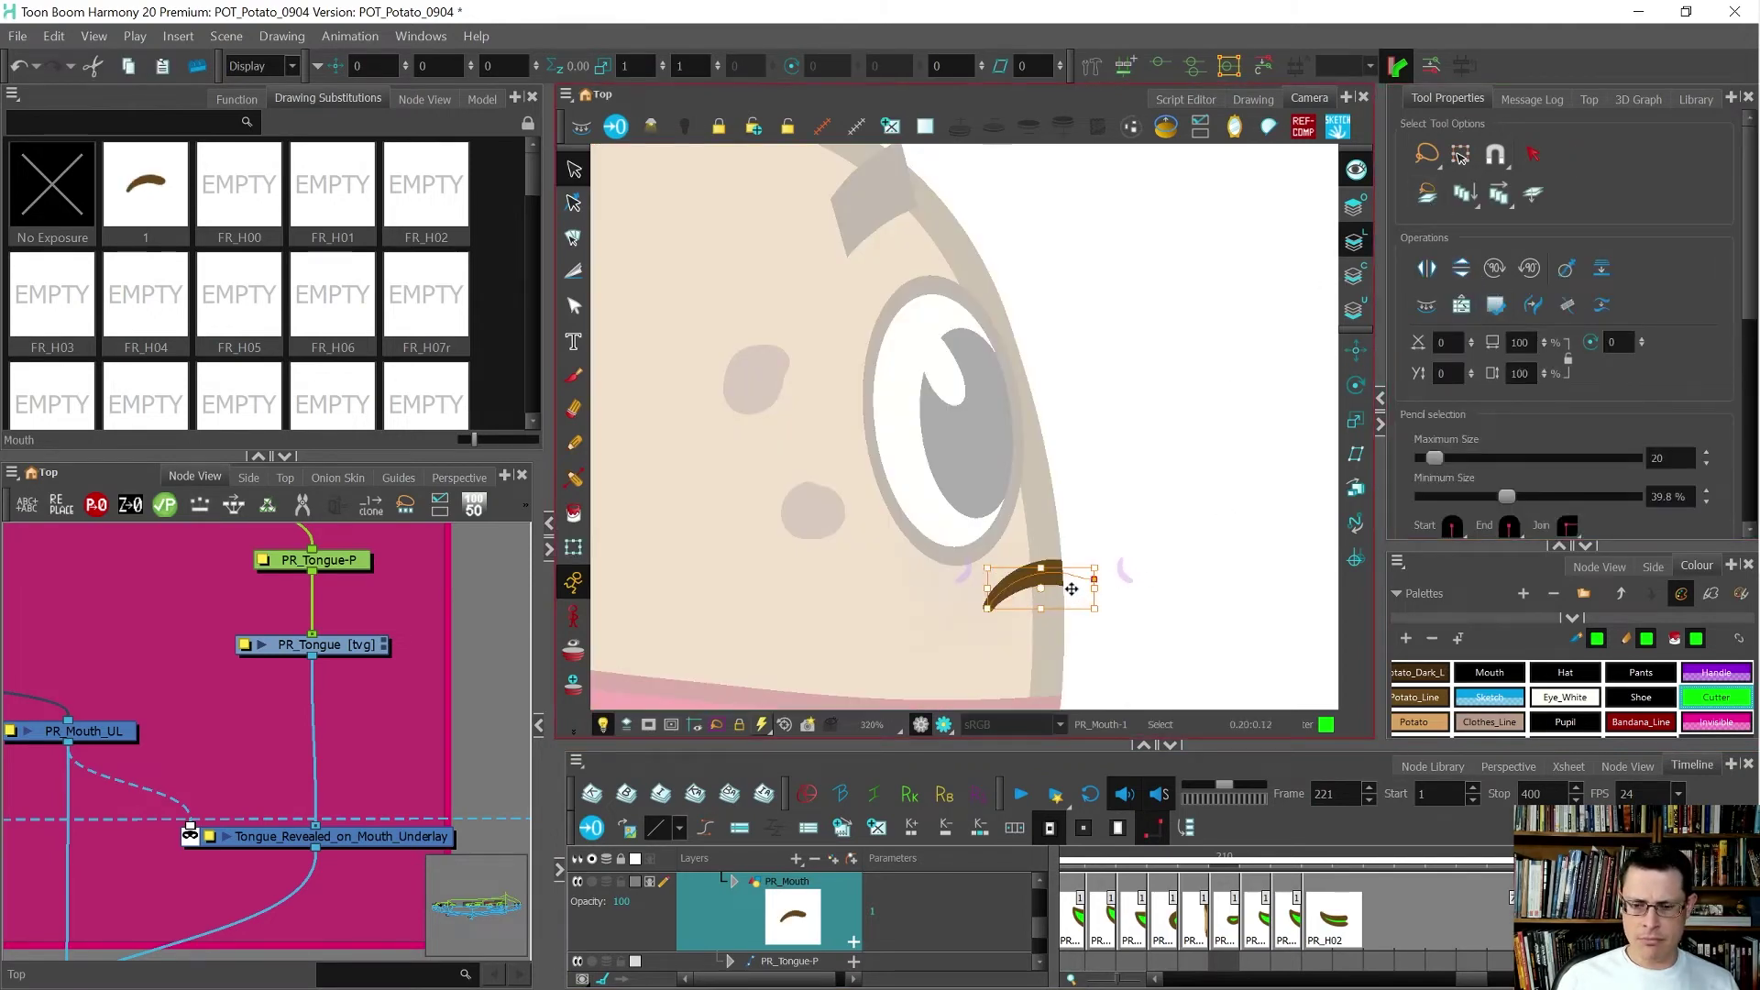
pyautogui.scroll(-2, 1063, 500)
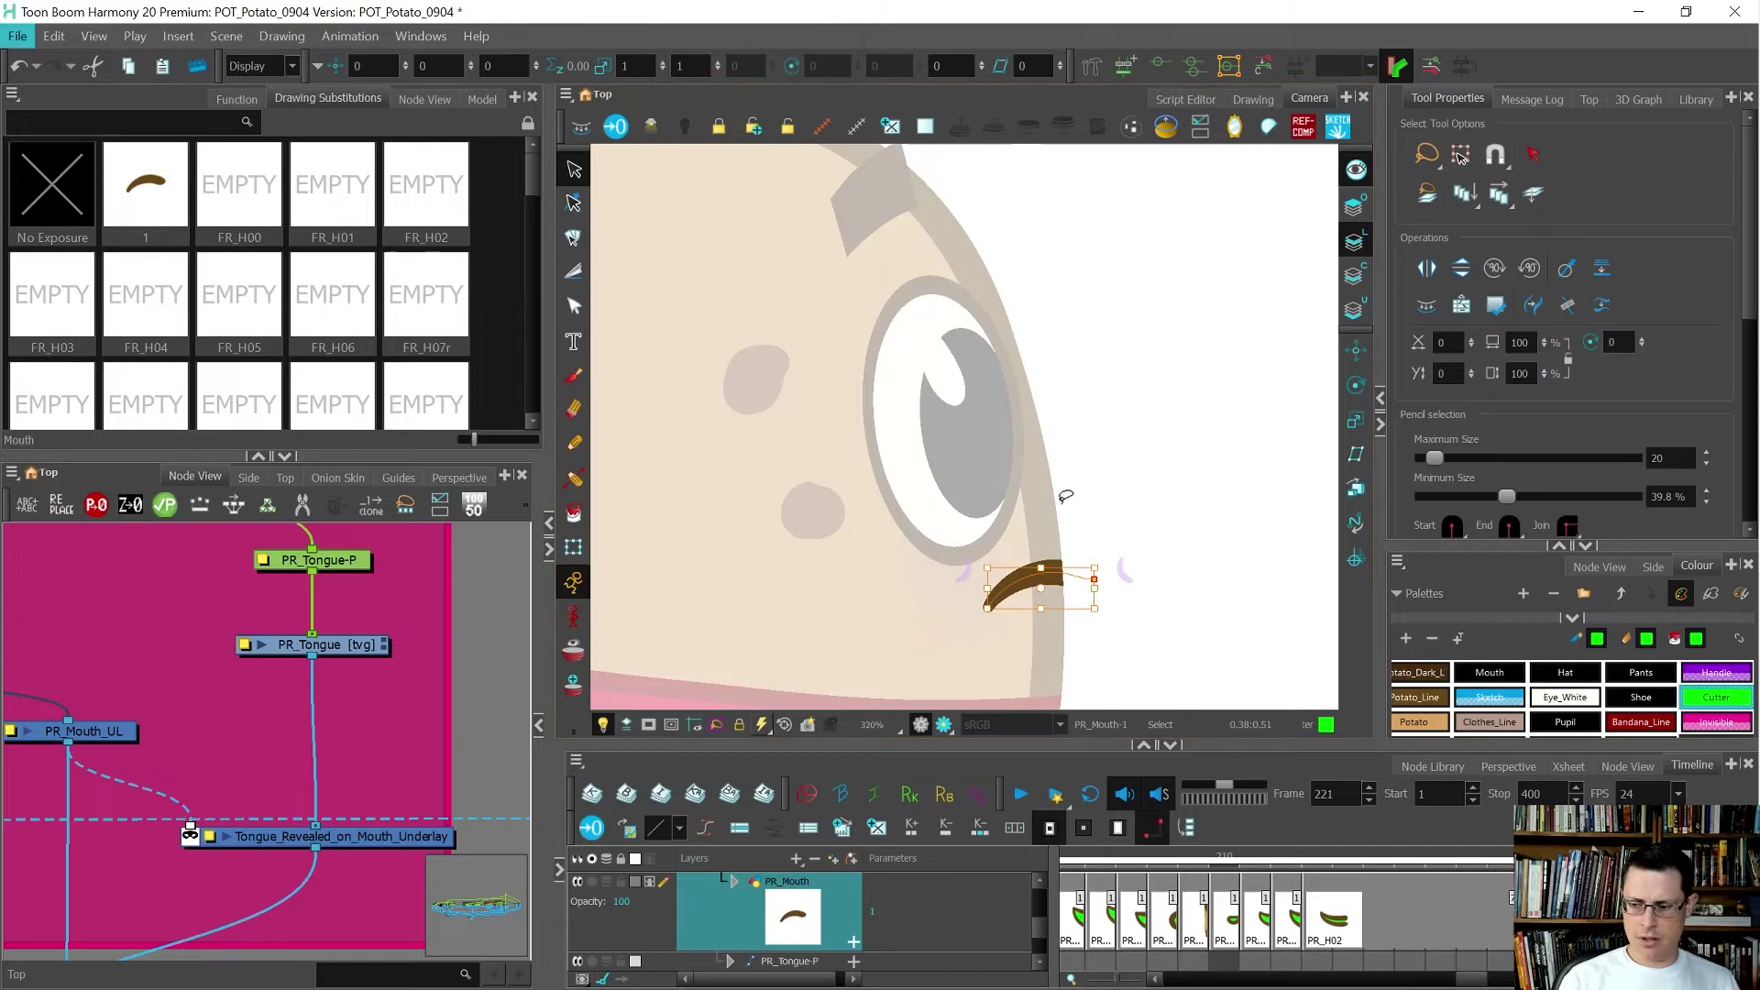
pyautogui.scroll(-2, 1098, 372)
pyautogui.click(1172, 396)
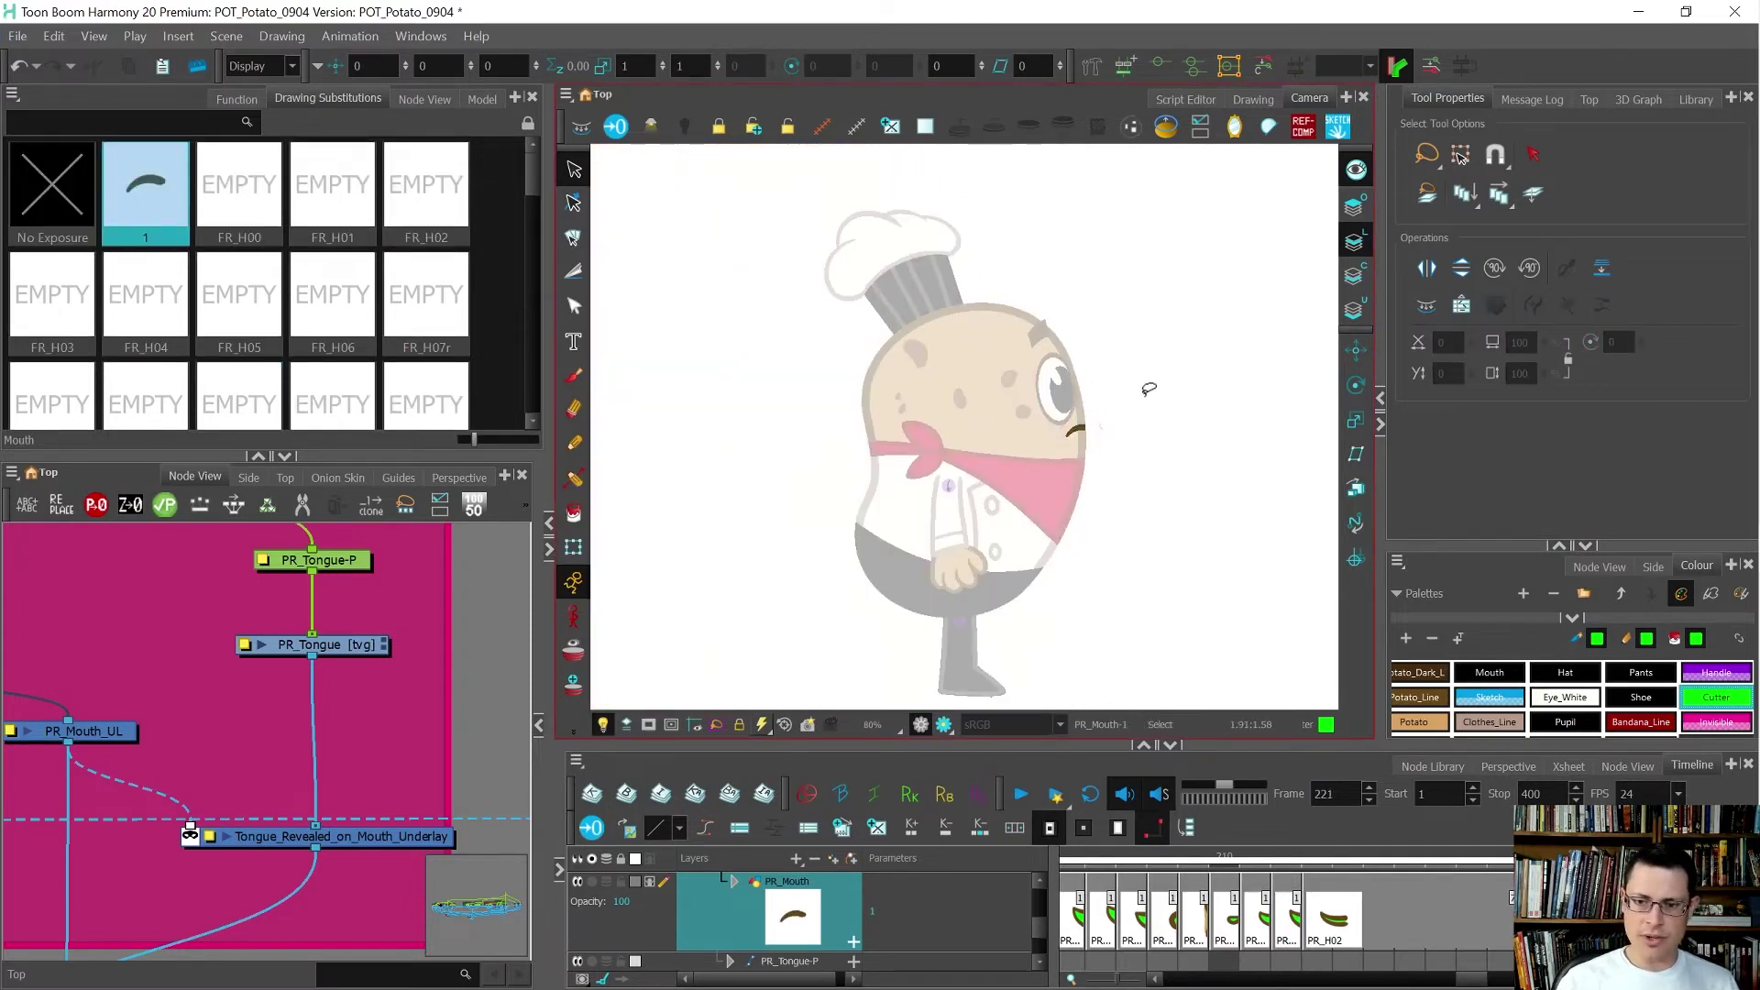
# - Compare the frown with the neighbouring frame, and rename its drawing PR_S01
pyautogui.press(',')
pyautogui.press('.')
pyautogui.press(',')
pyautogui.press('.')
pyautogui.press(',')
pyautogui.press('.')
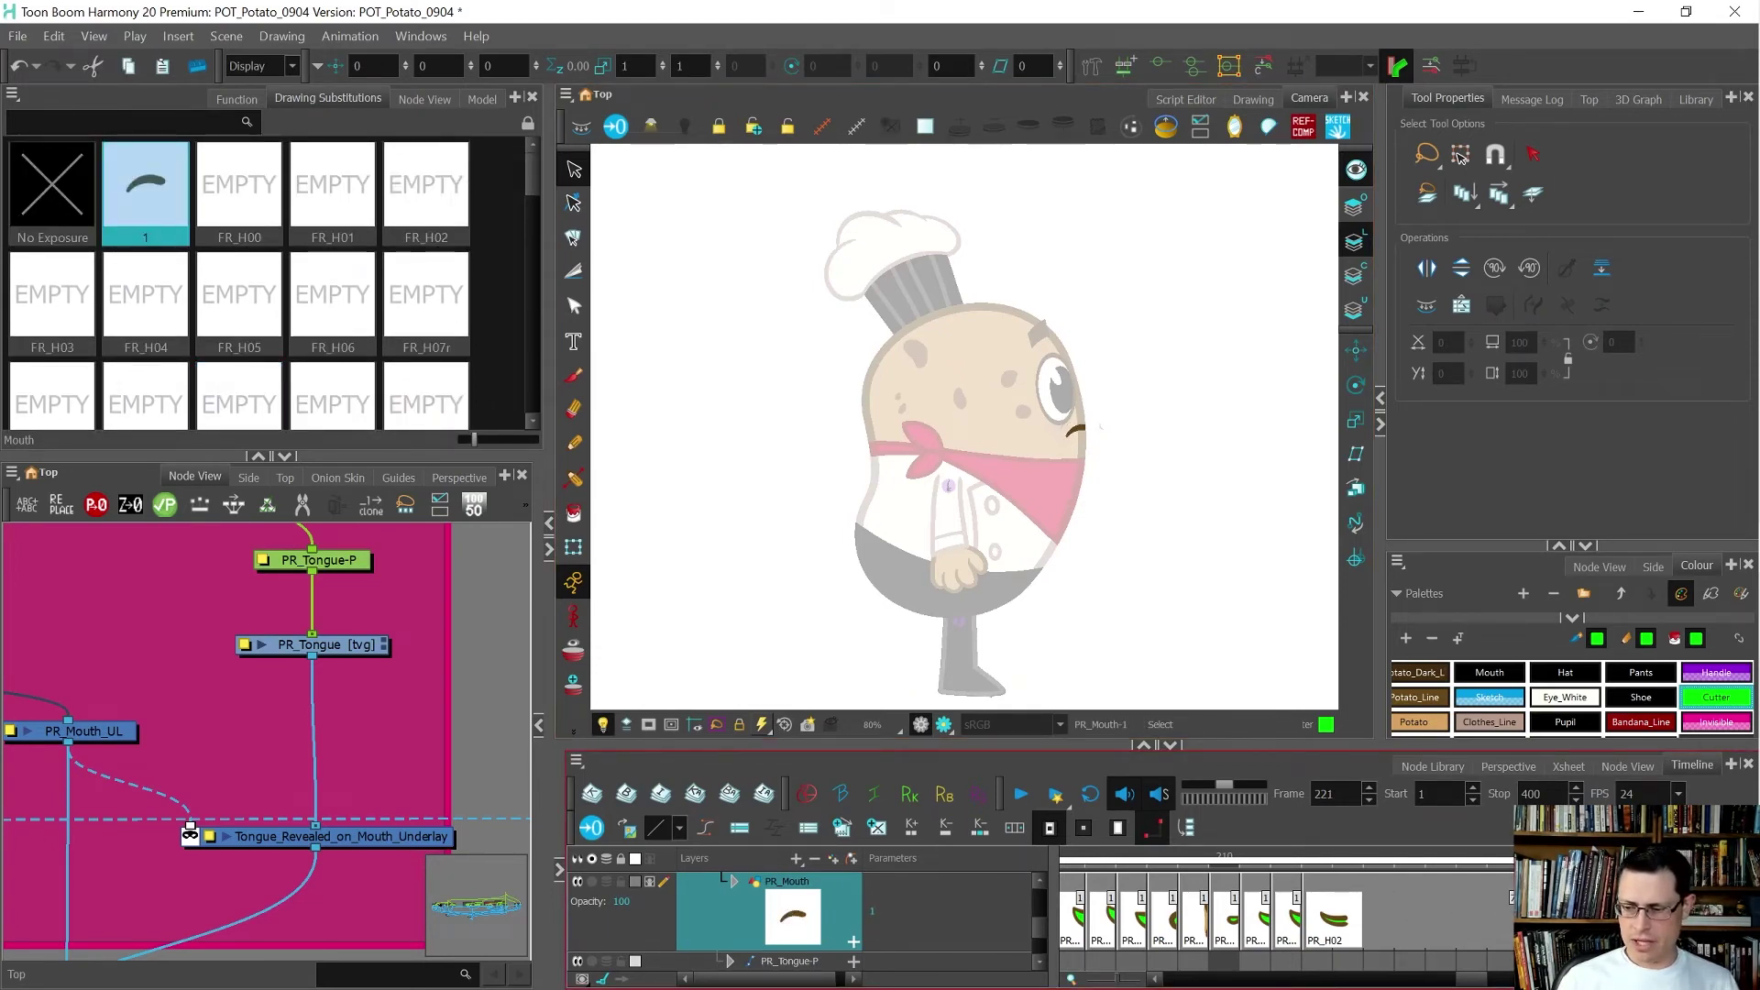
pyautogui.hotkey('ctrl', 'd')
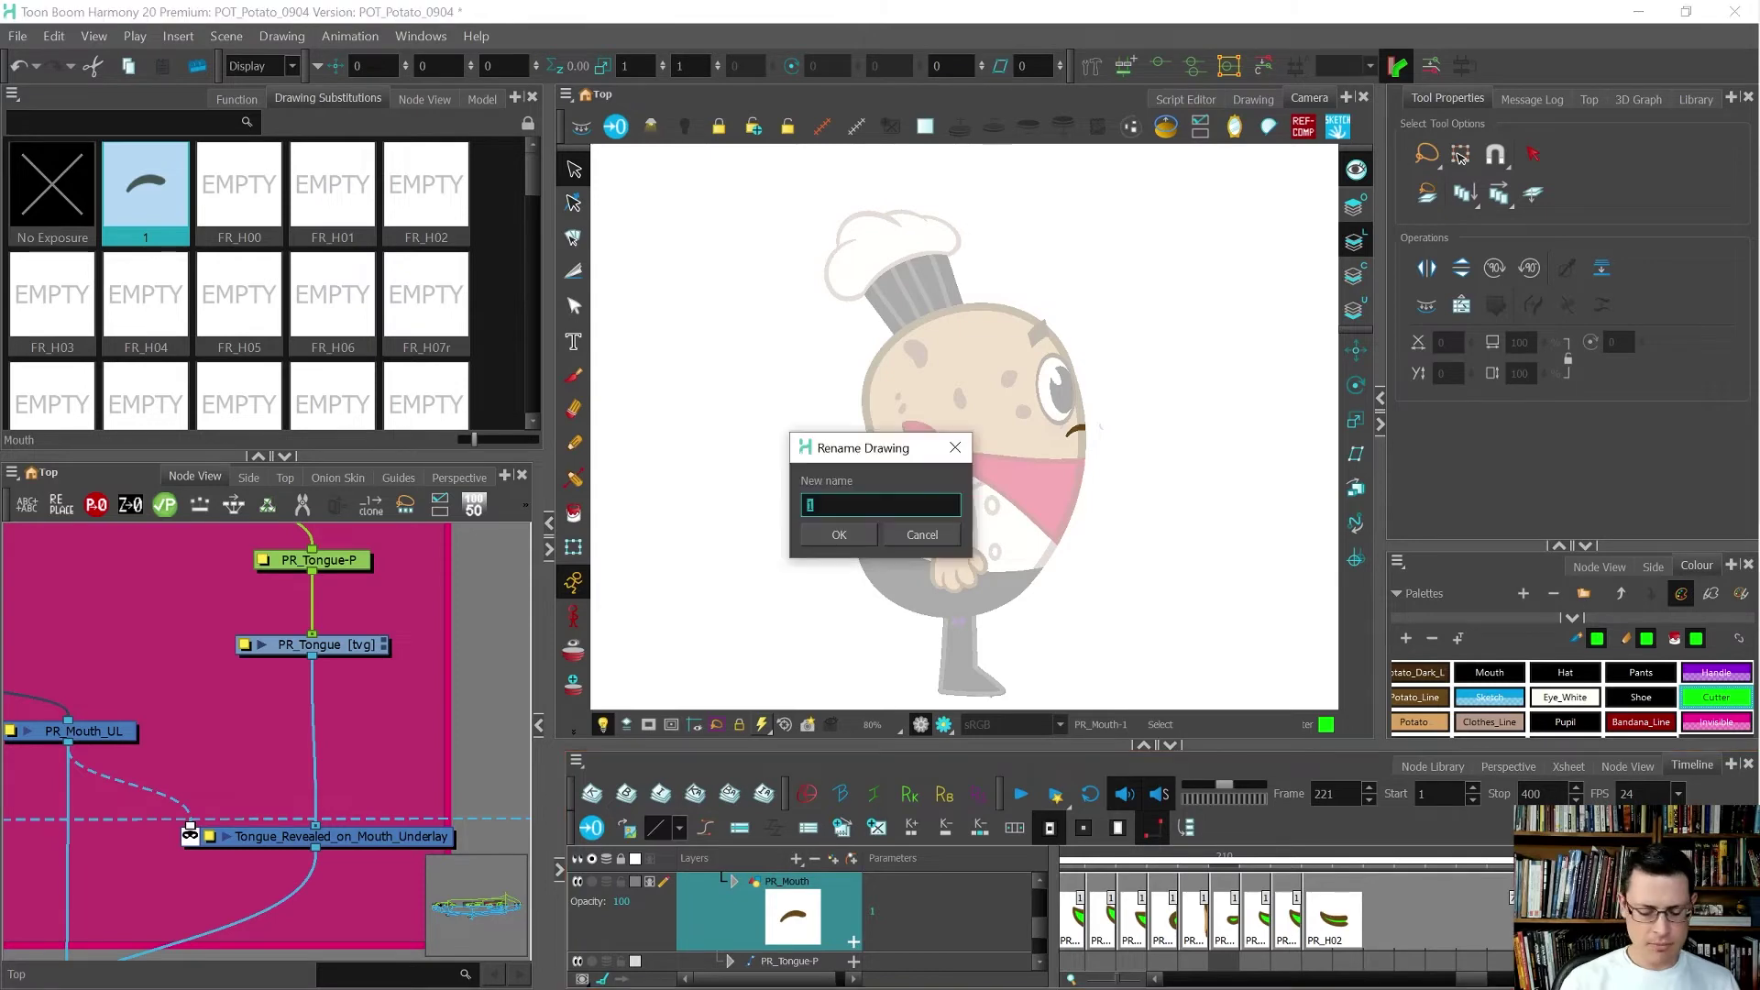
pyautogui.write('PR_')
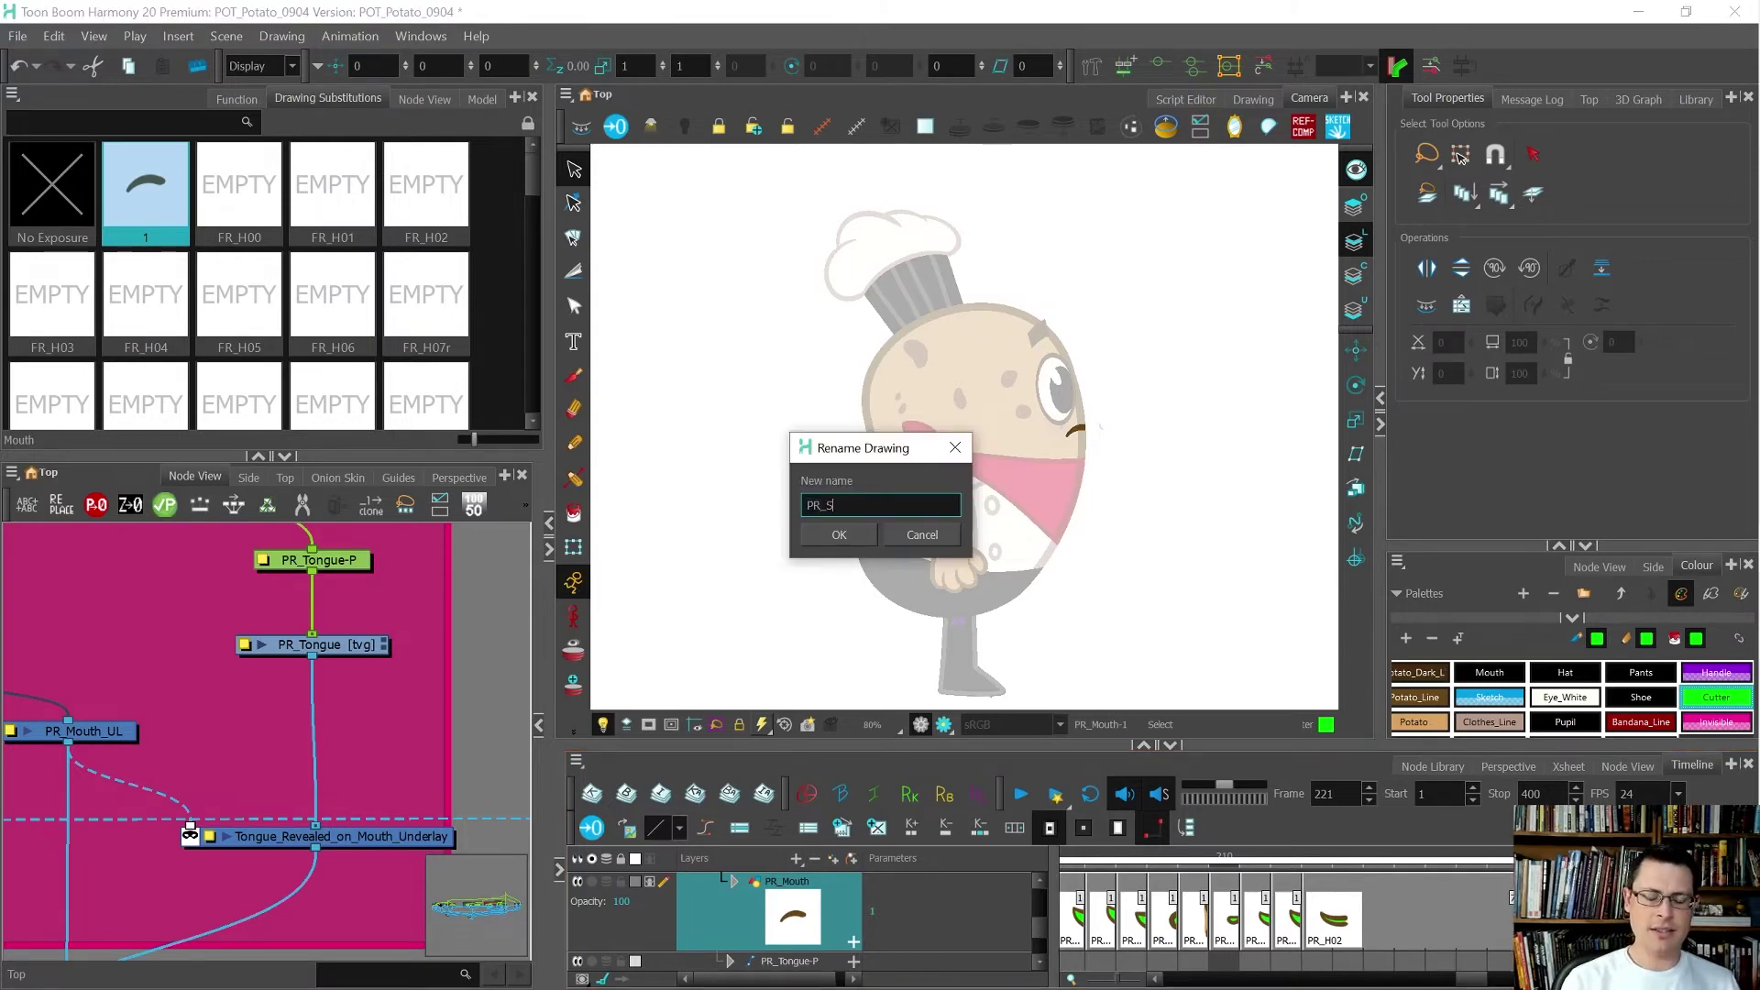
pyautogui.write('S01')
pyautogui.press('Return')
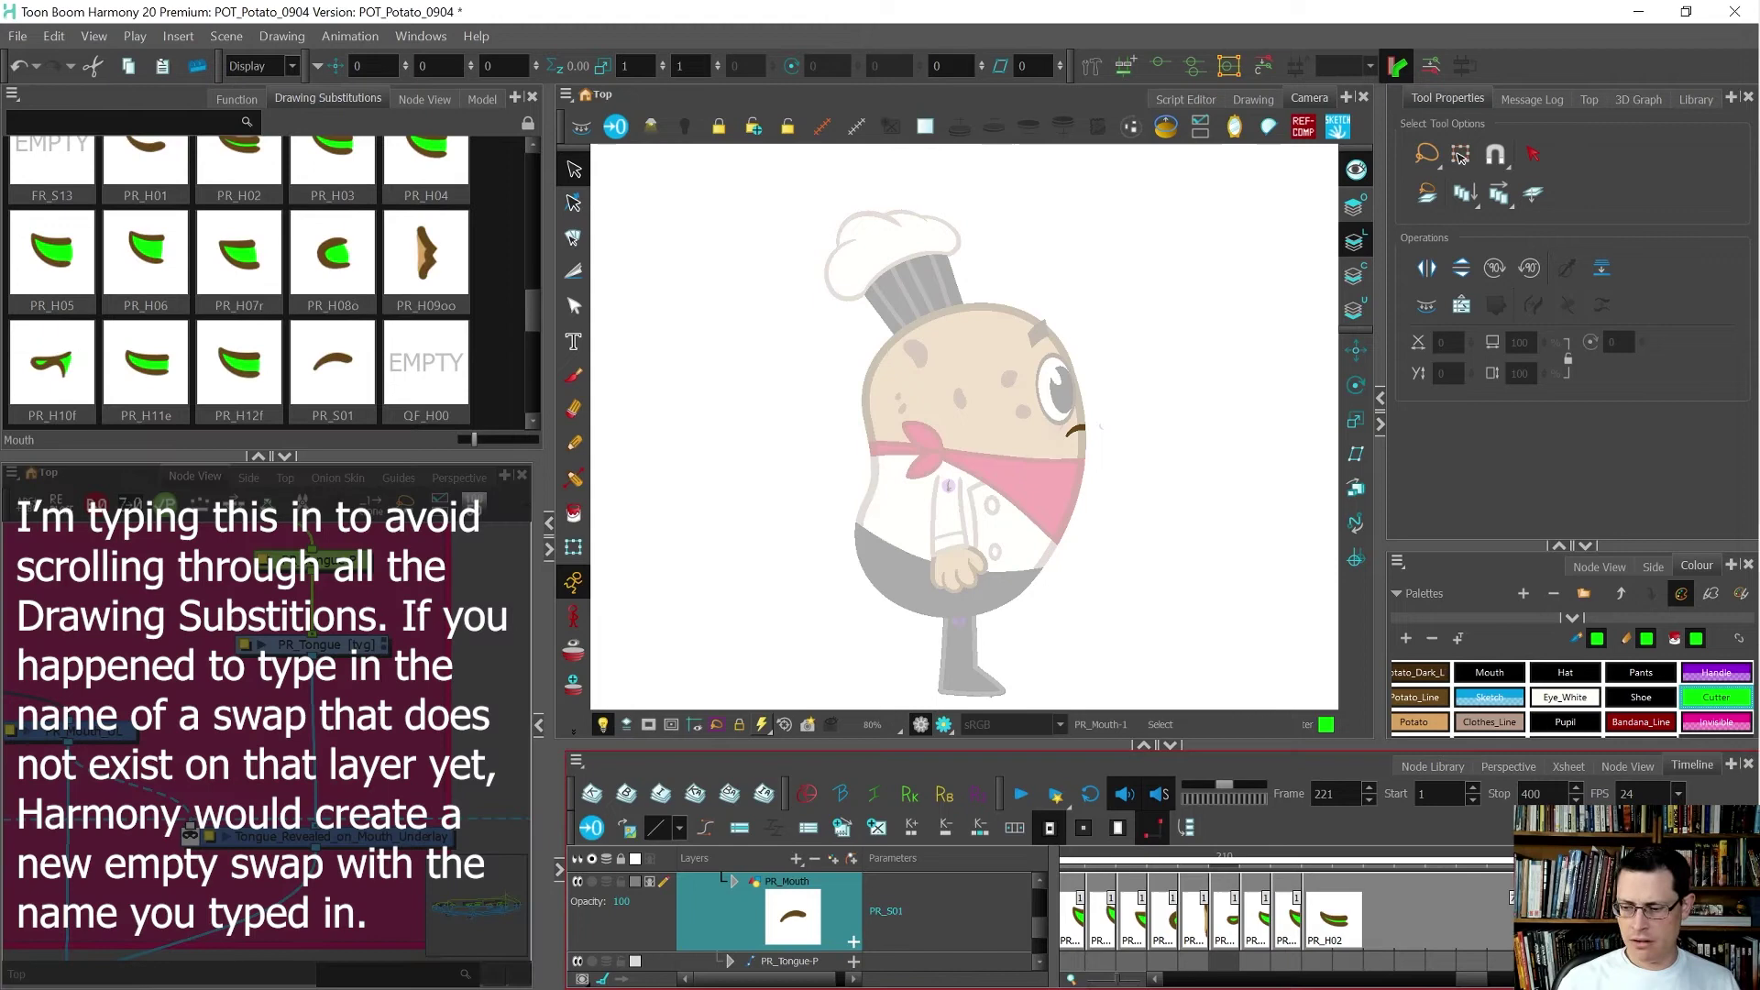
# - Expose the QF_S01 drawing on PR_Mouth at frame 222 as a reference and flip between it and the PR_S01 frown
pyautogui.click(886, 912)
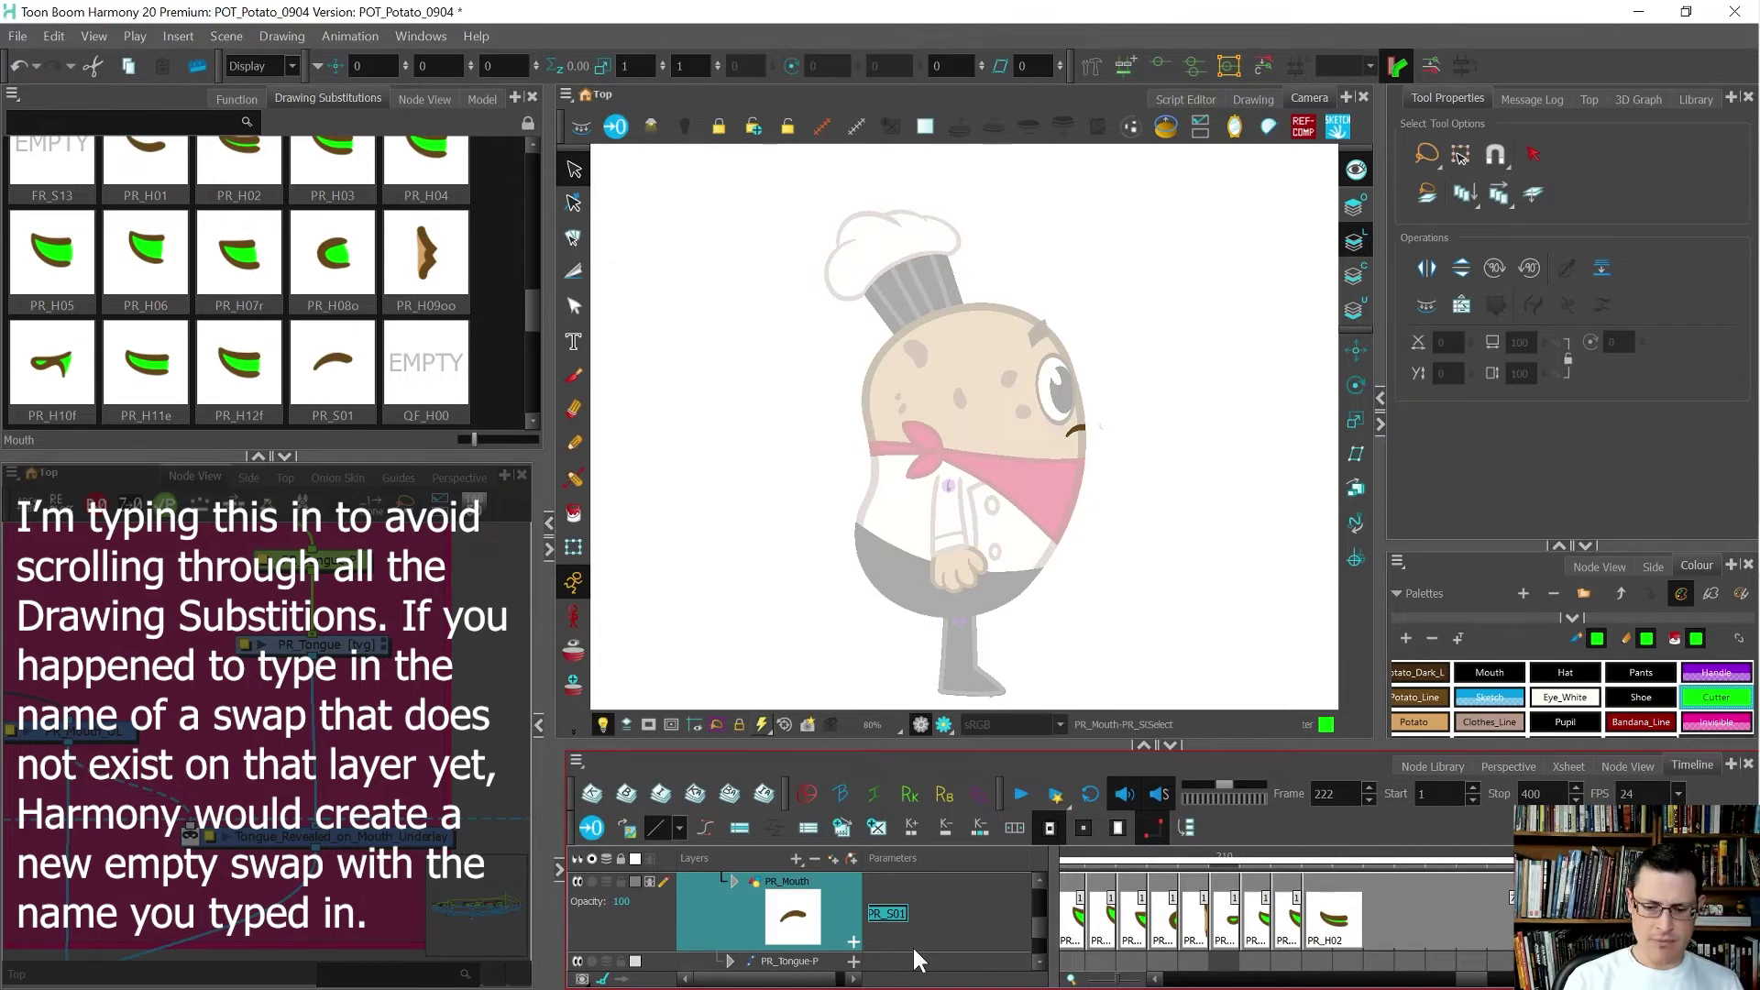
pyautogui.write('QF_S')
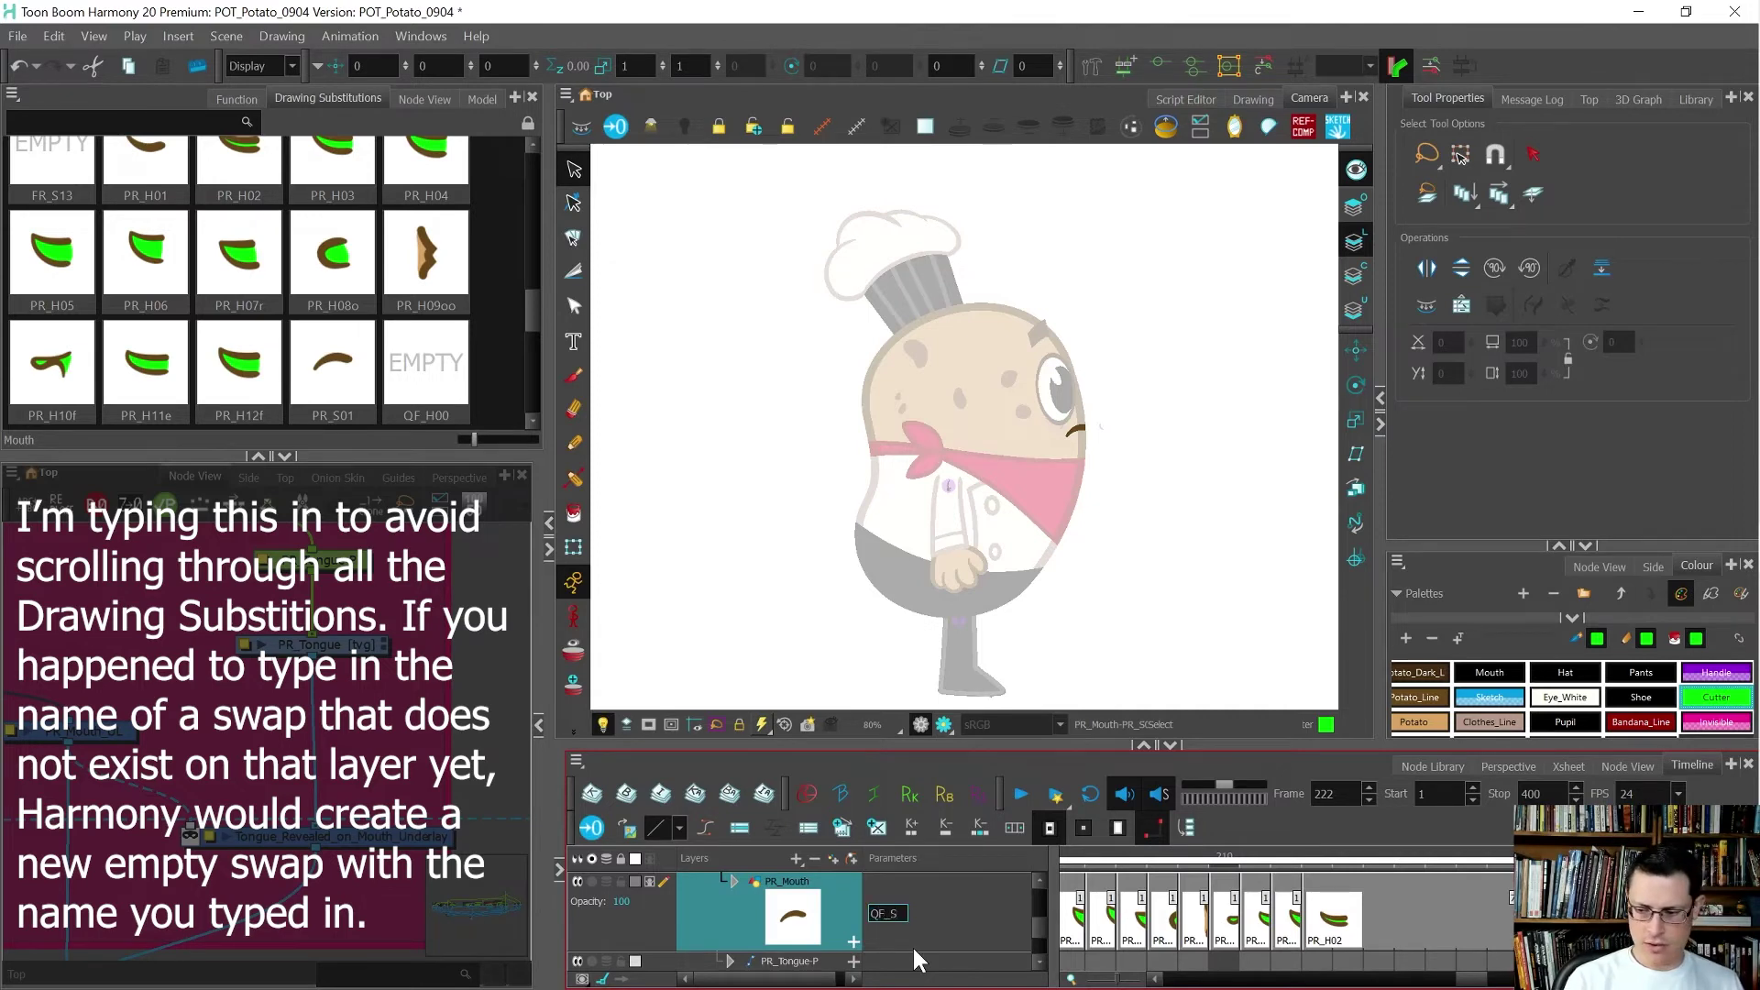
pyautogui.write('01')
pyautogui.press('Return')
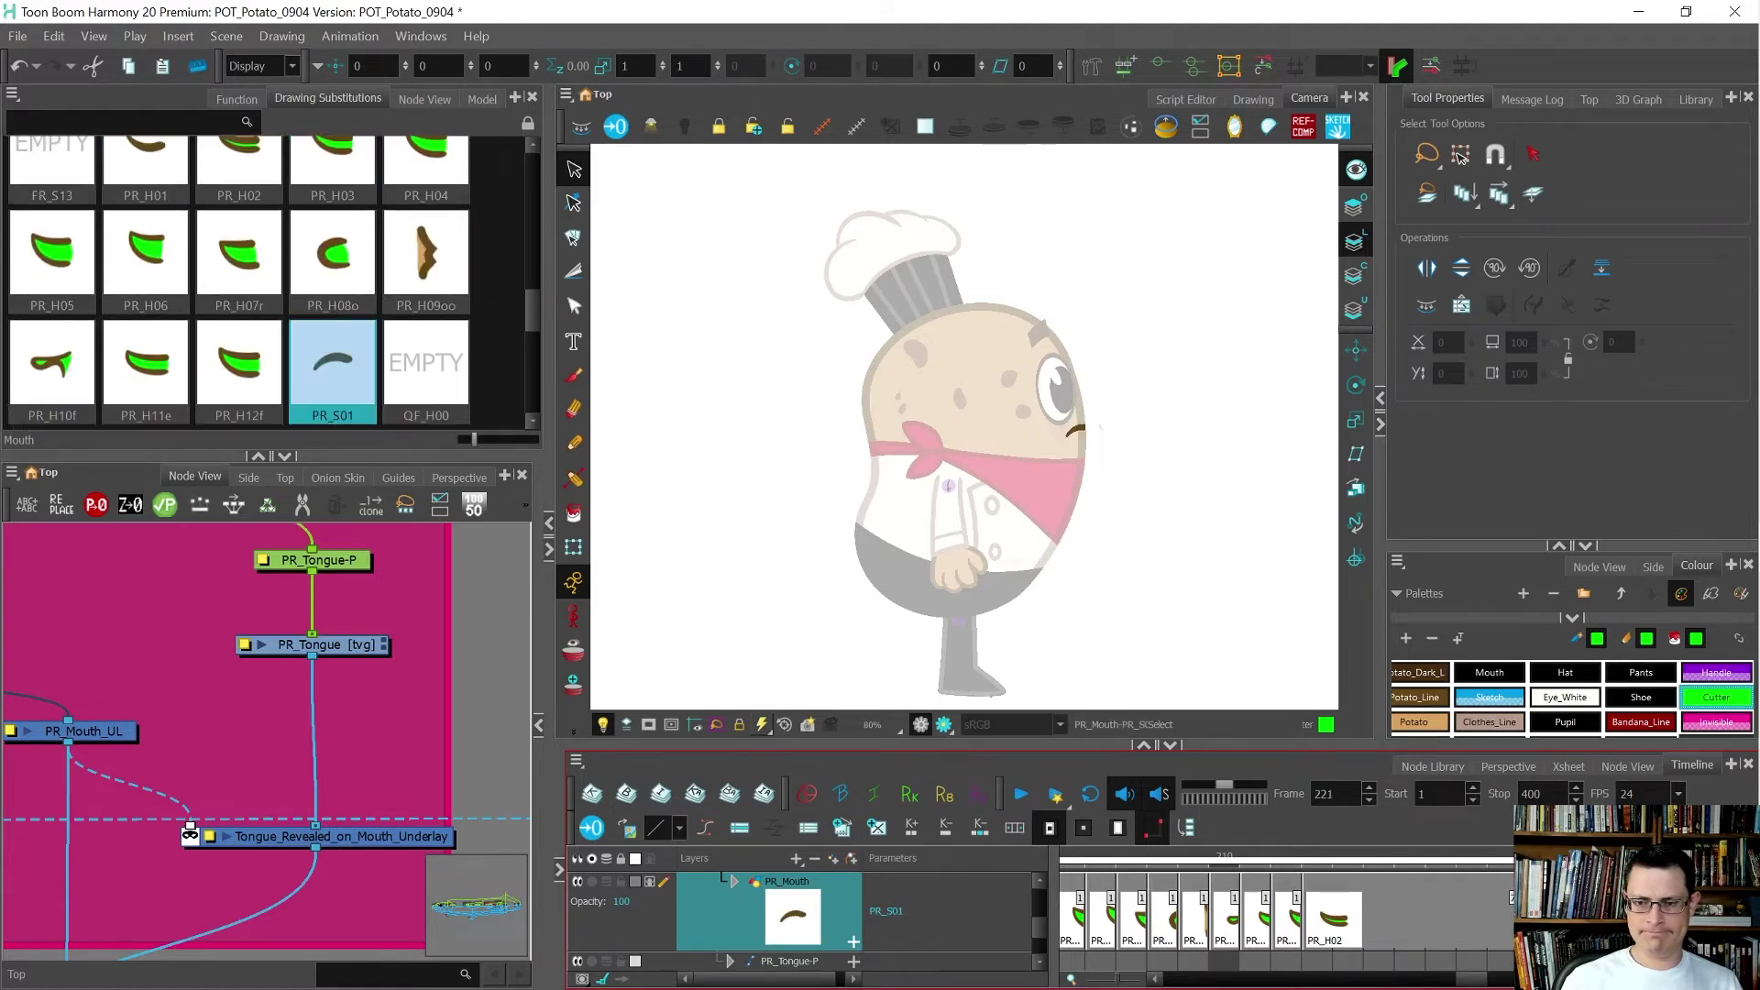
pyautogui.press('.')
pyautogui.press(',')
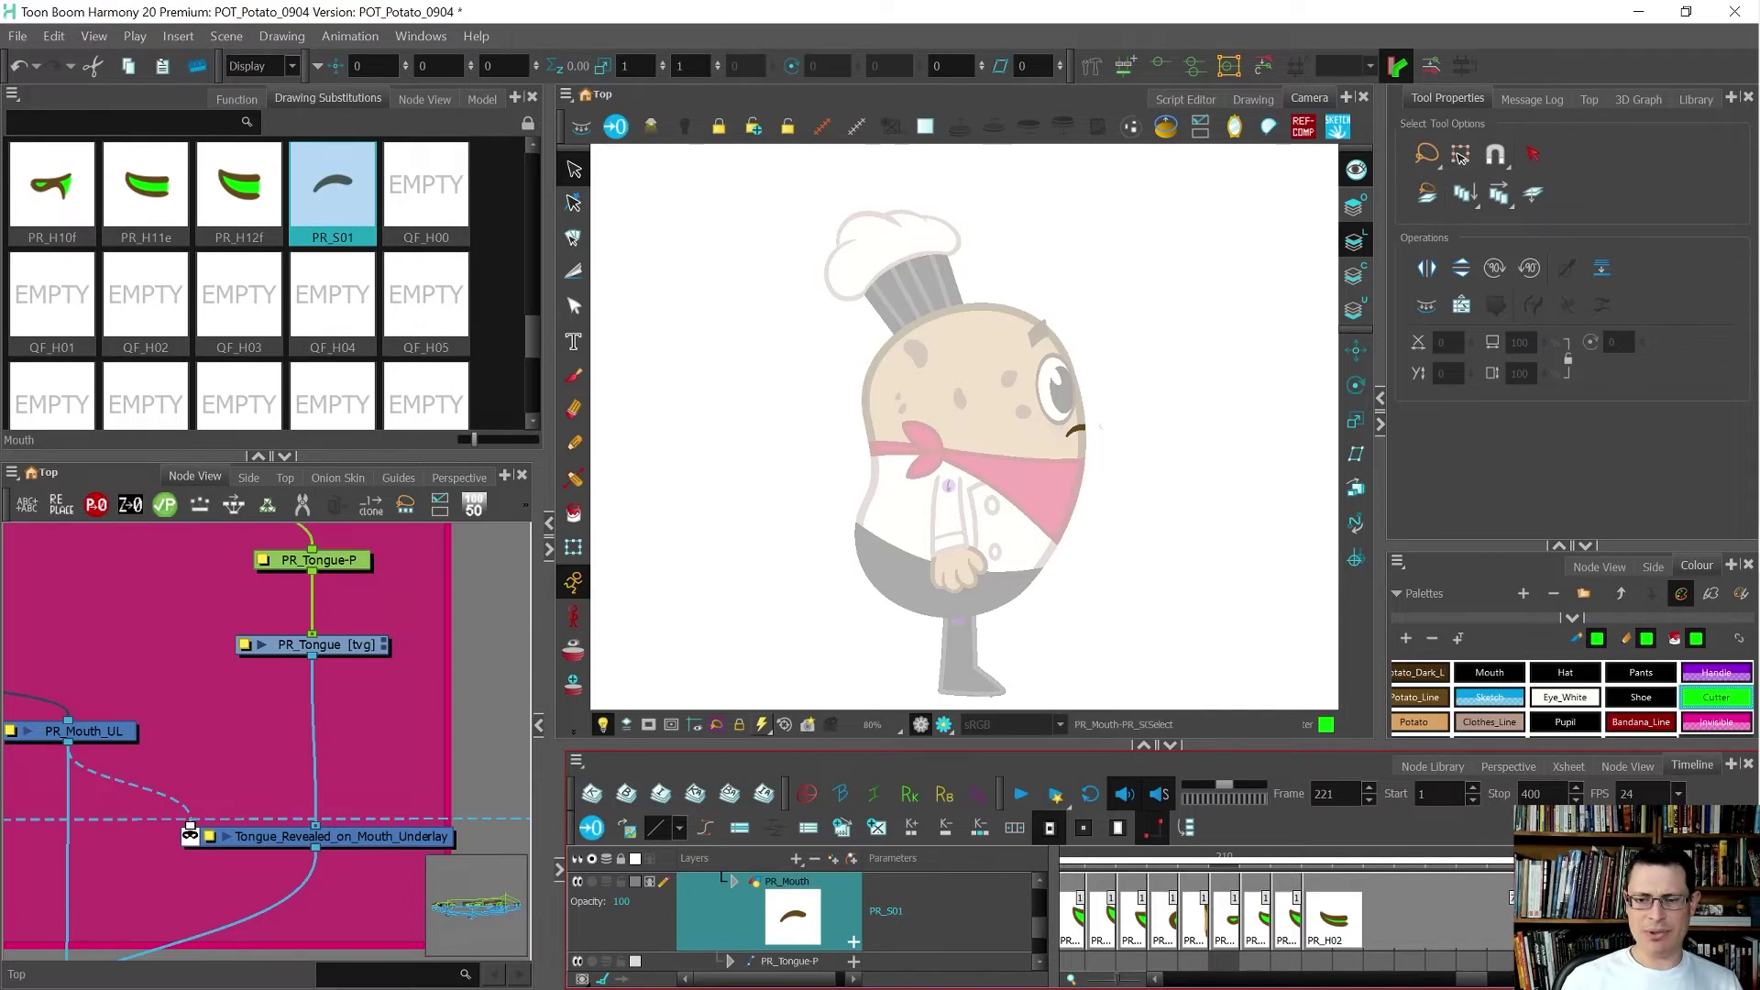
pyautogui.scroll(3, 1118, 360)
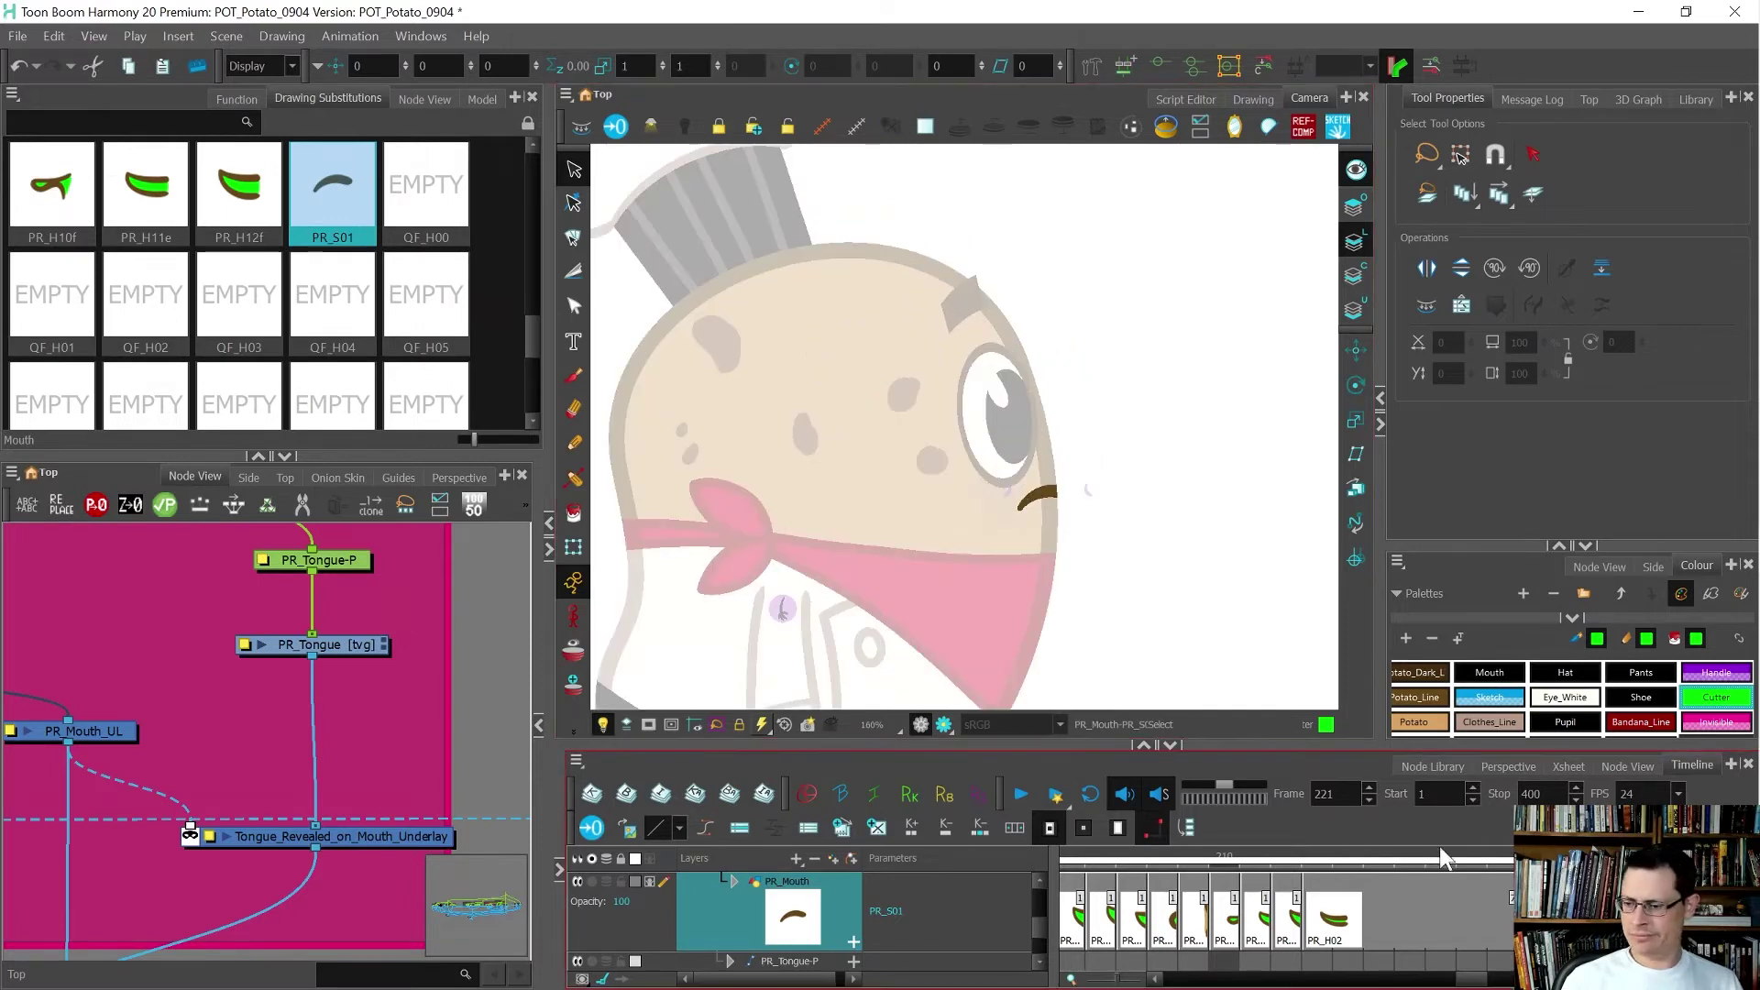
pyautogui.press('.')
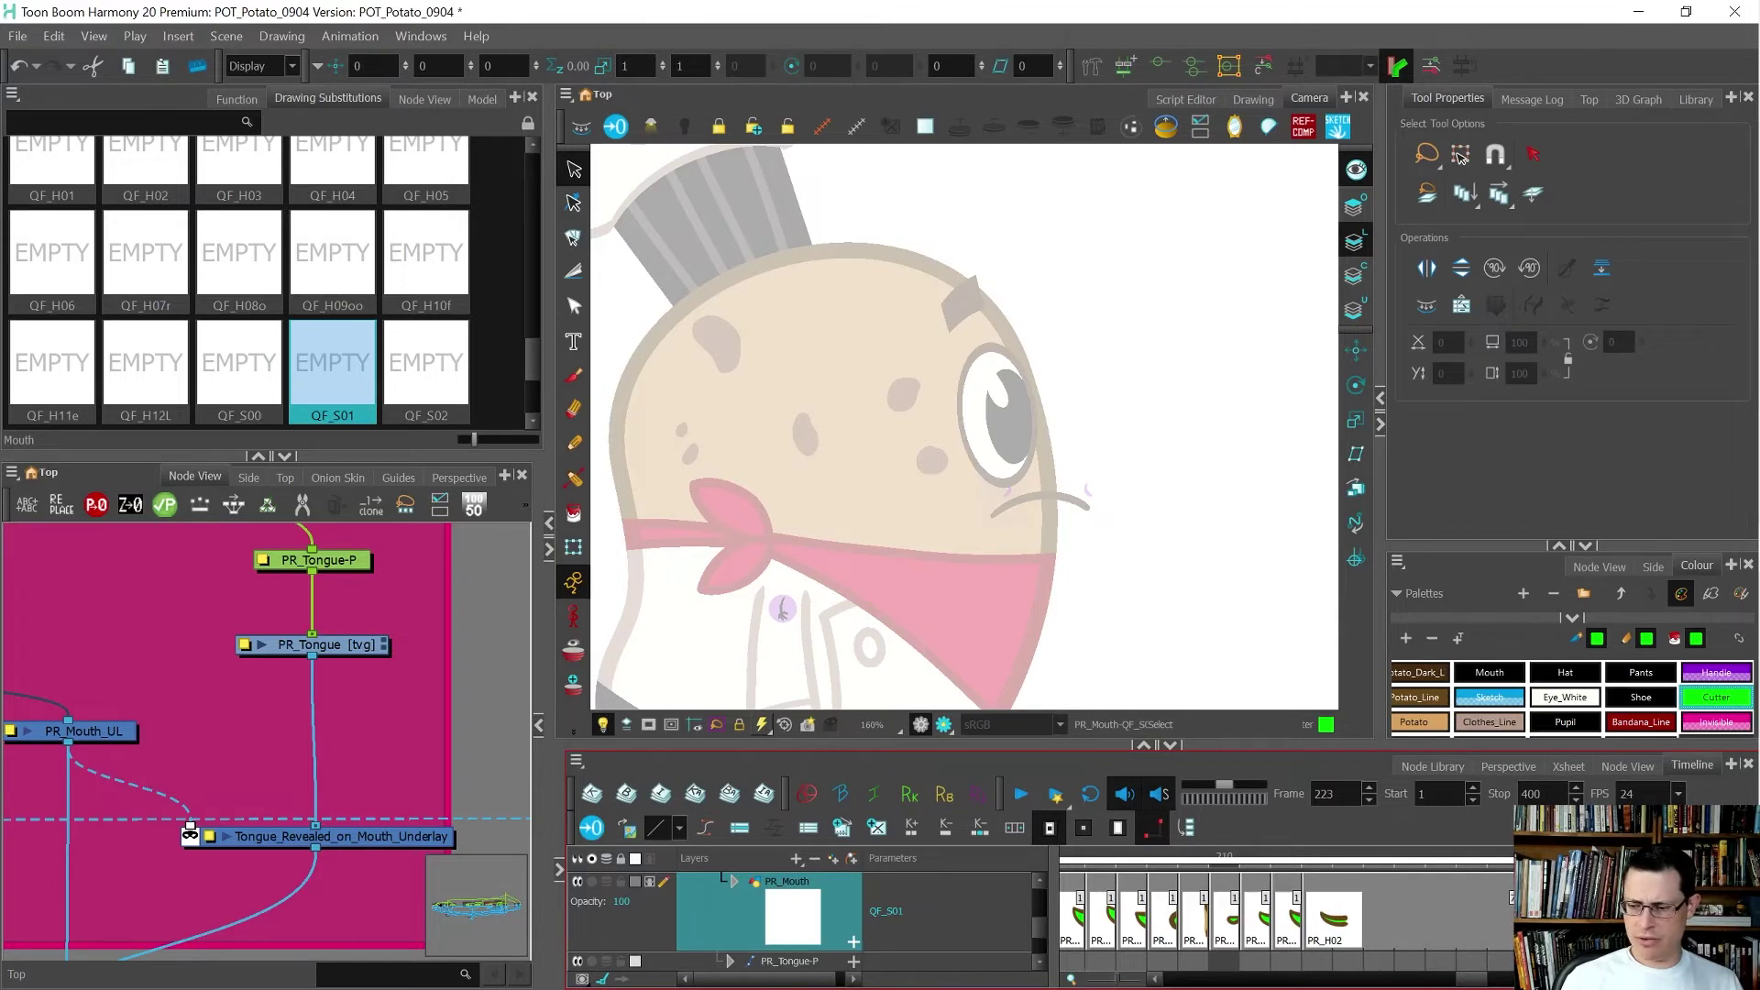
# - Swap the drawing exposed on PR_Mouth at frame 223 to QF_S06 as the reference and return to frame 222
pyautogui.press('=')
pyautogui.press('=')
pyautogui.press('=')
pyautogui.press('=')
pyautogui.press('=')
pyautogui.press('=')
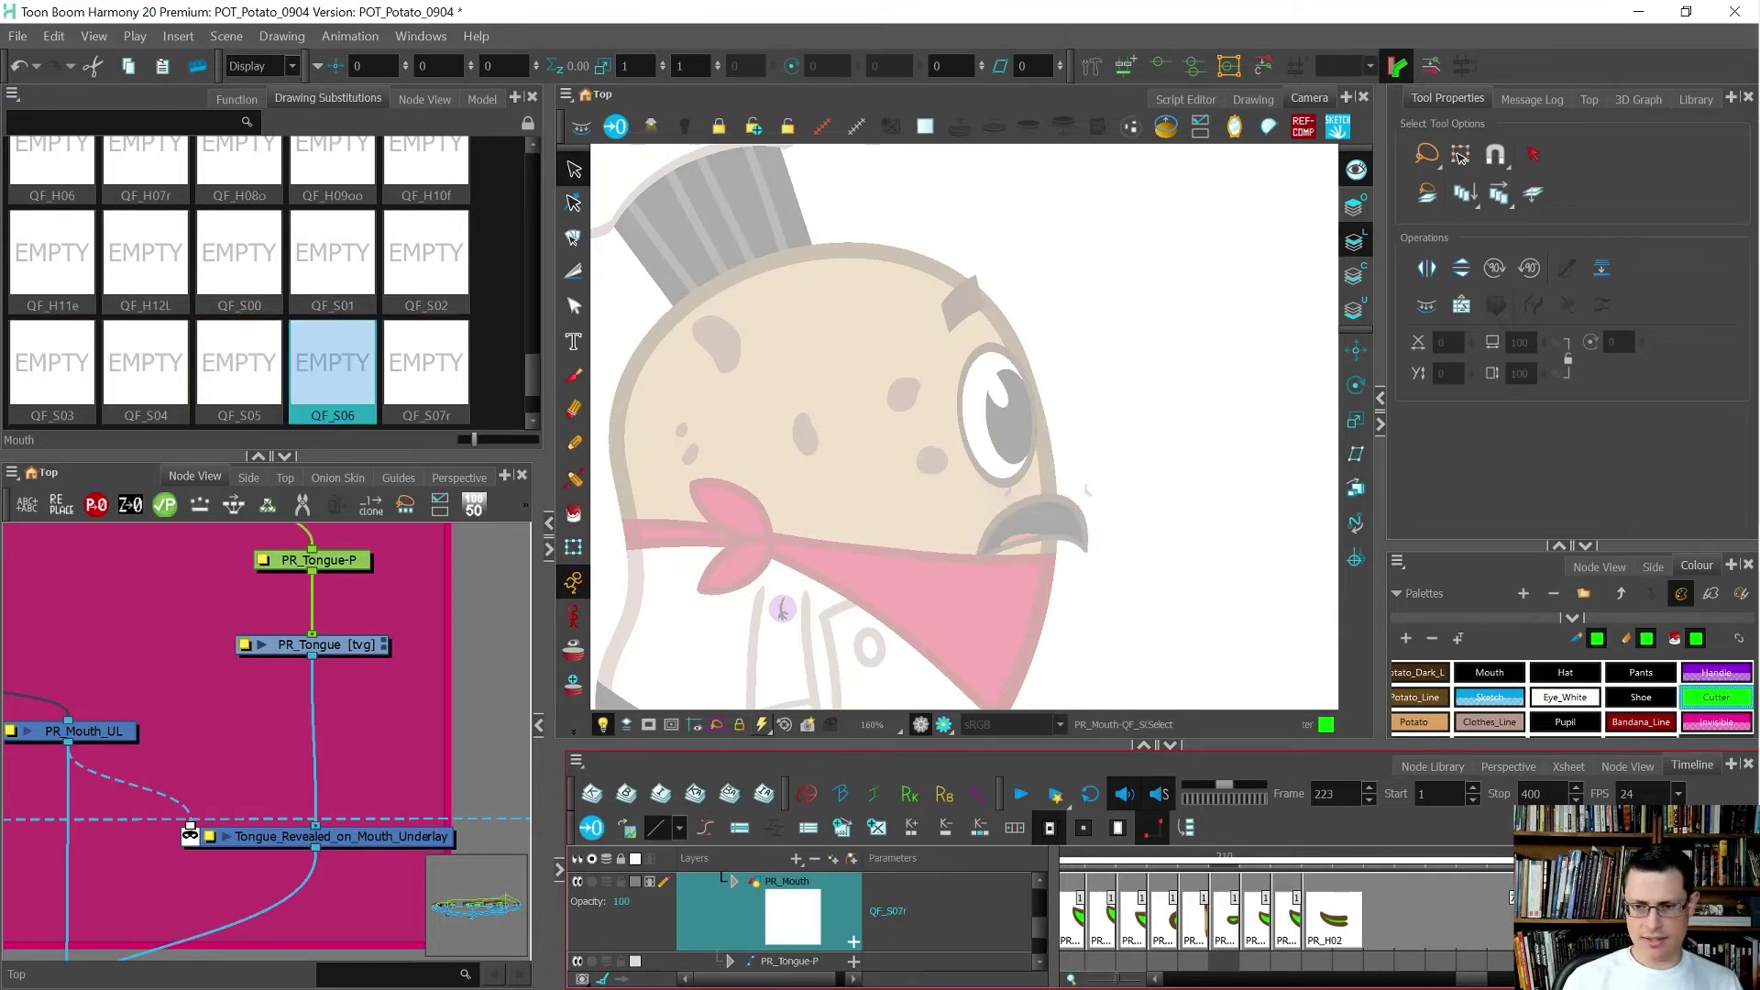
pyautogui.press('-')
pyautogui.press(',')
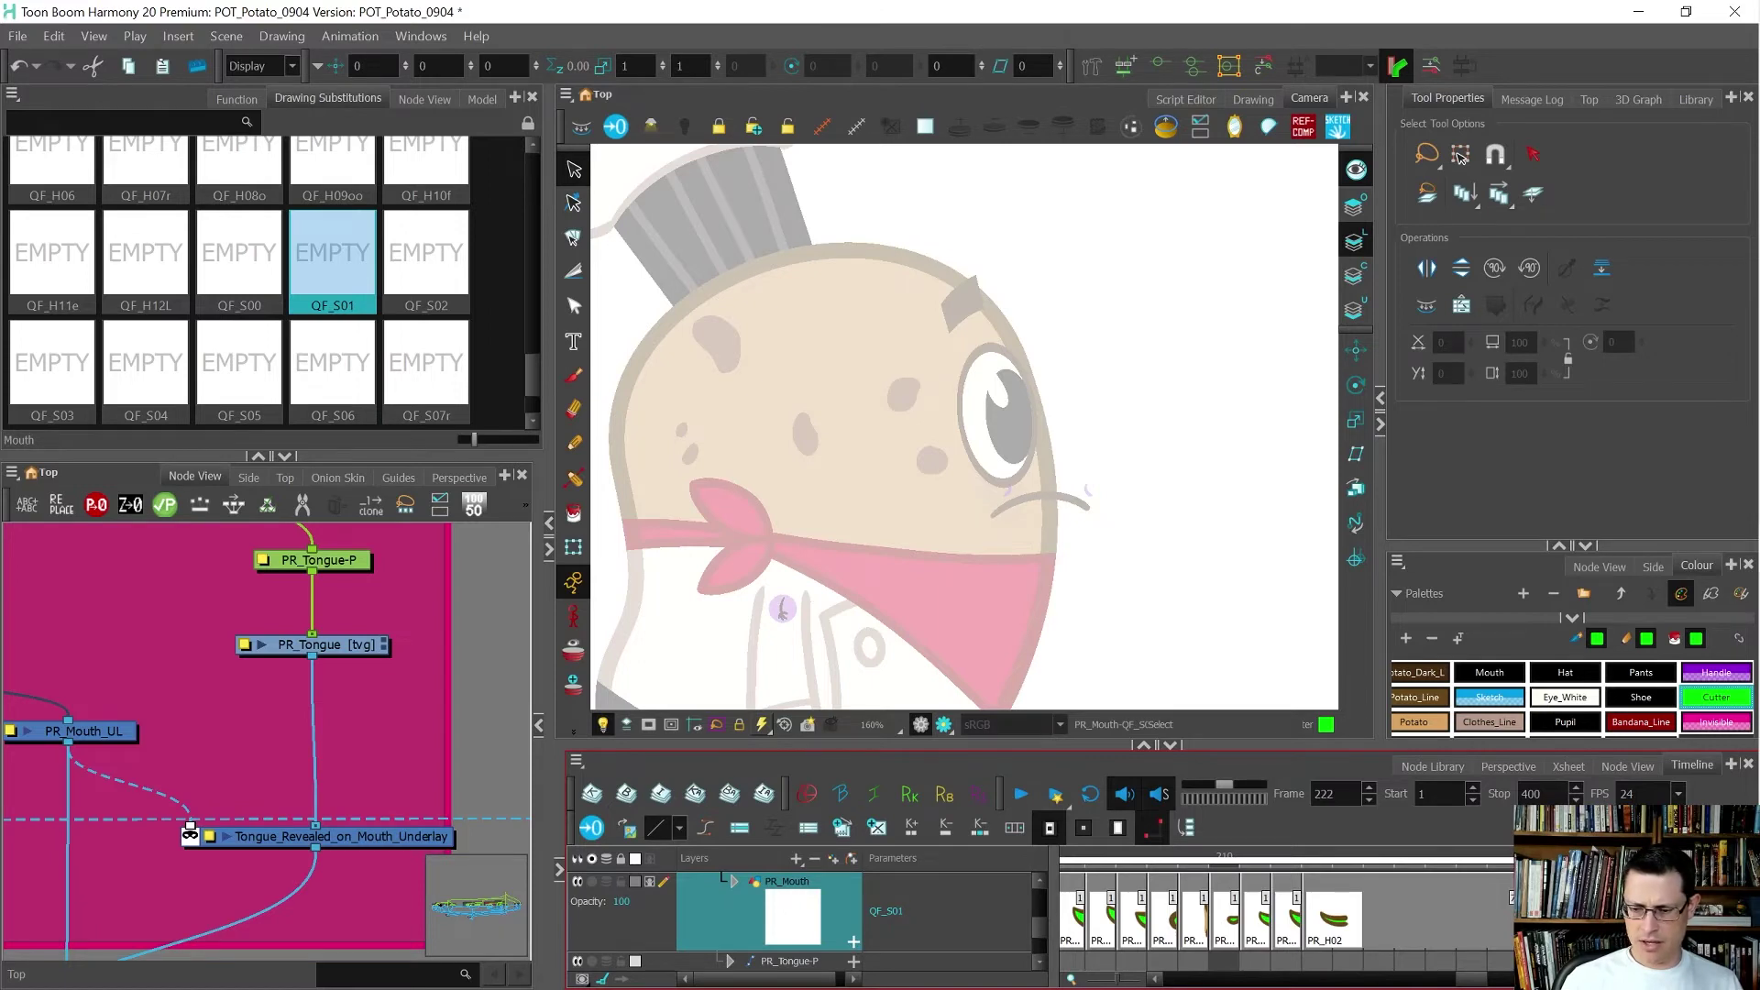
# - Copy the PR_H06 exposure from frame 206 of PR_Mouth to frame 222 and duplicate it as a separate drawing
pyautogui.click(1293, 941)
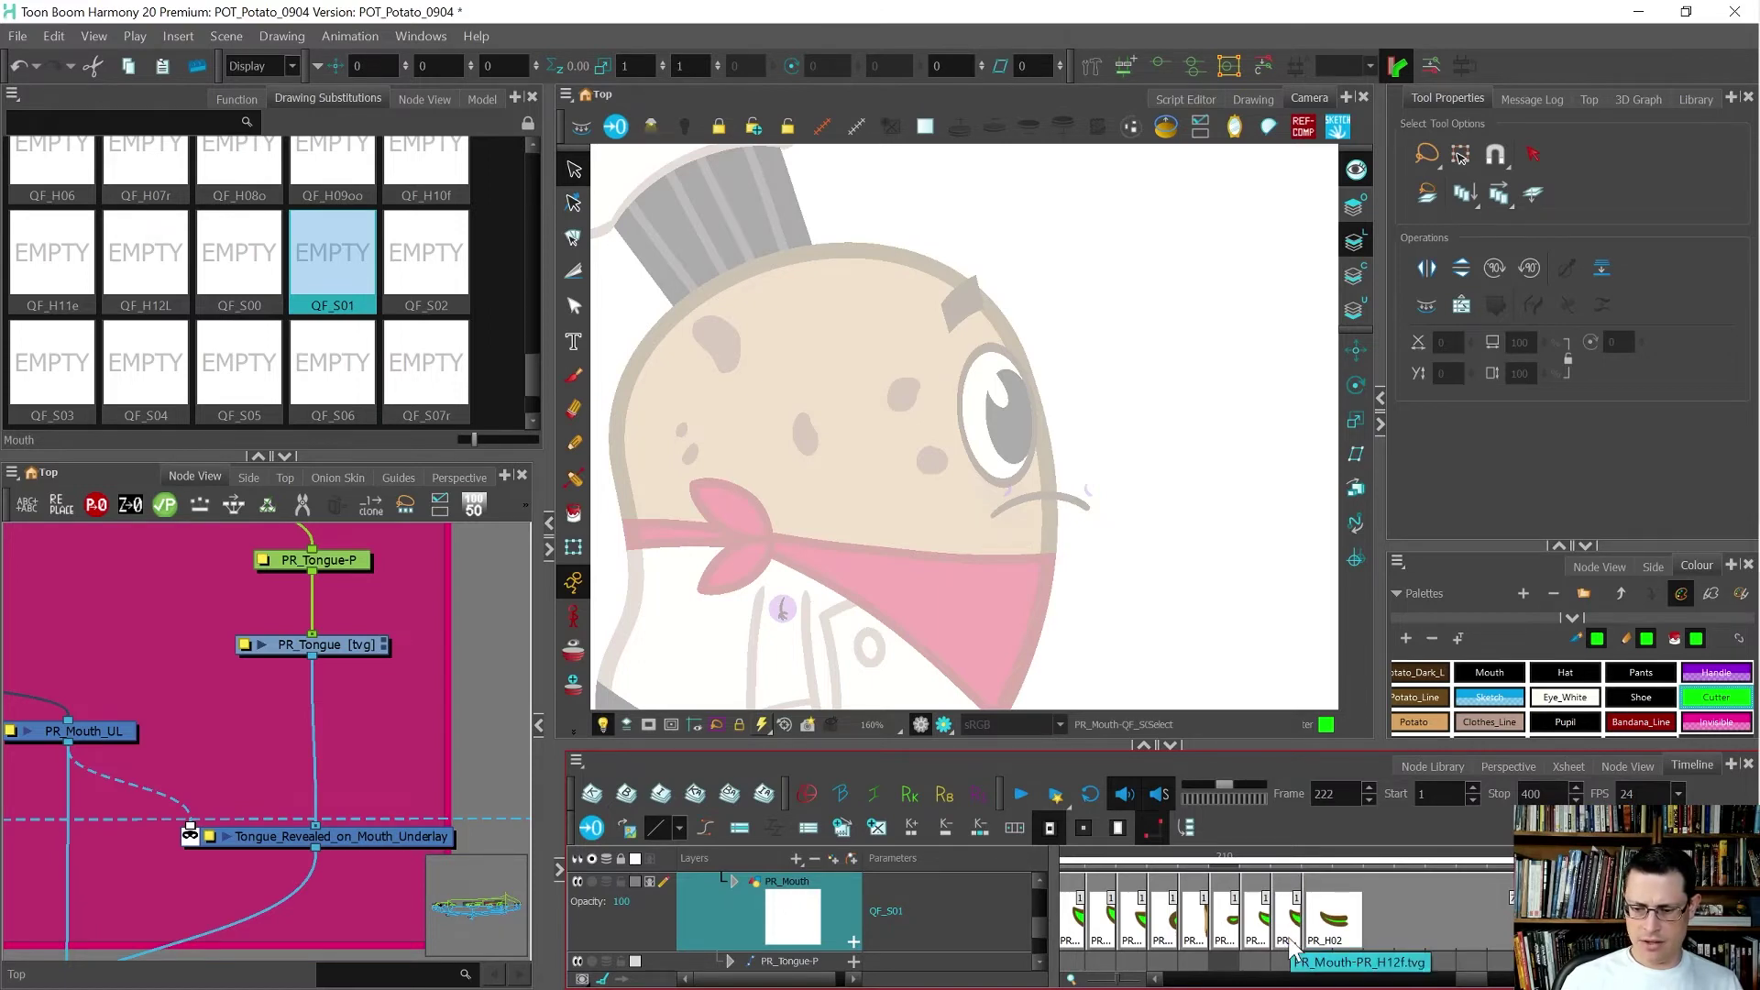
pyautogui.scroll(3, 1176, 922)
pyautogui.click(1180, 924)
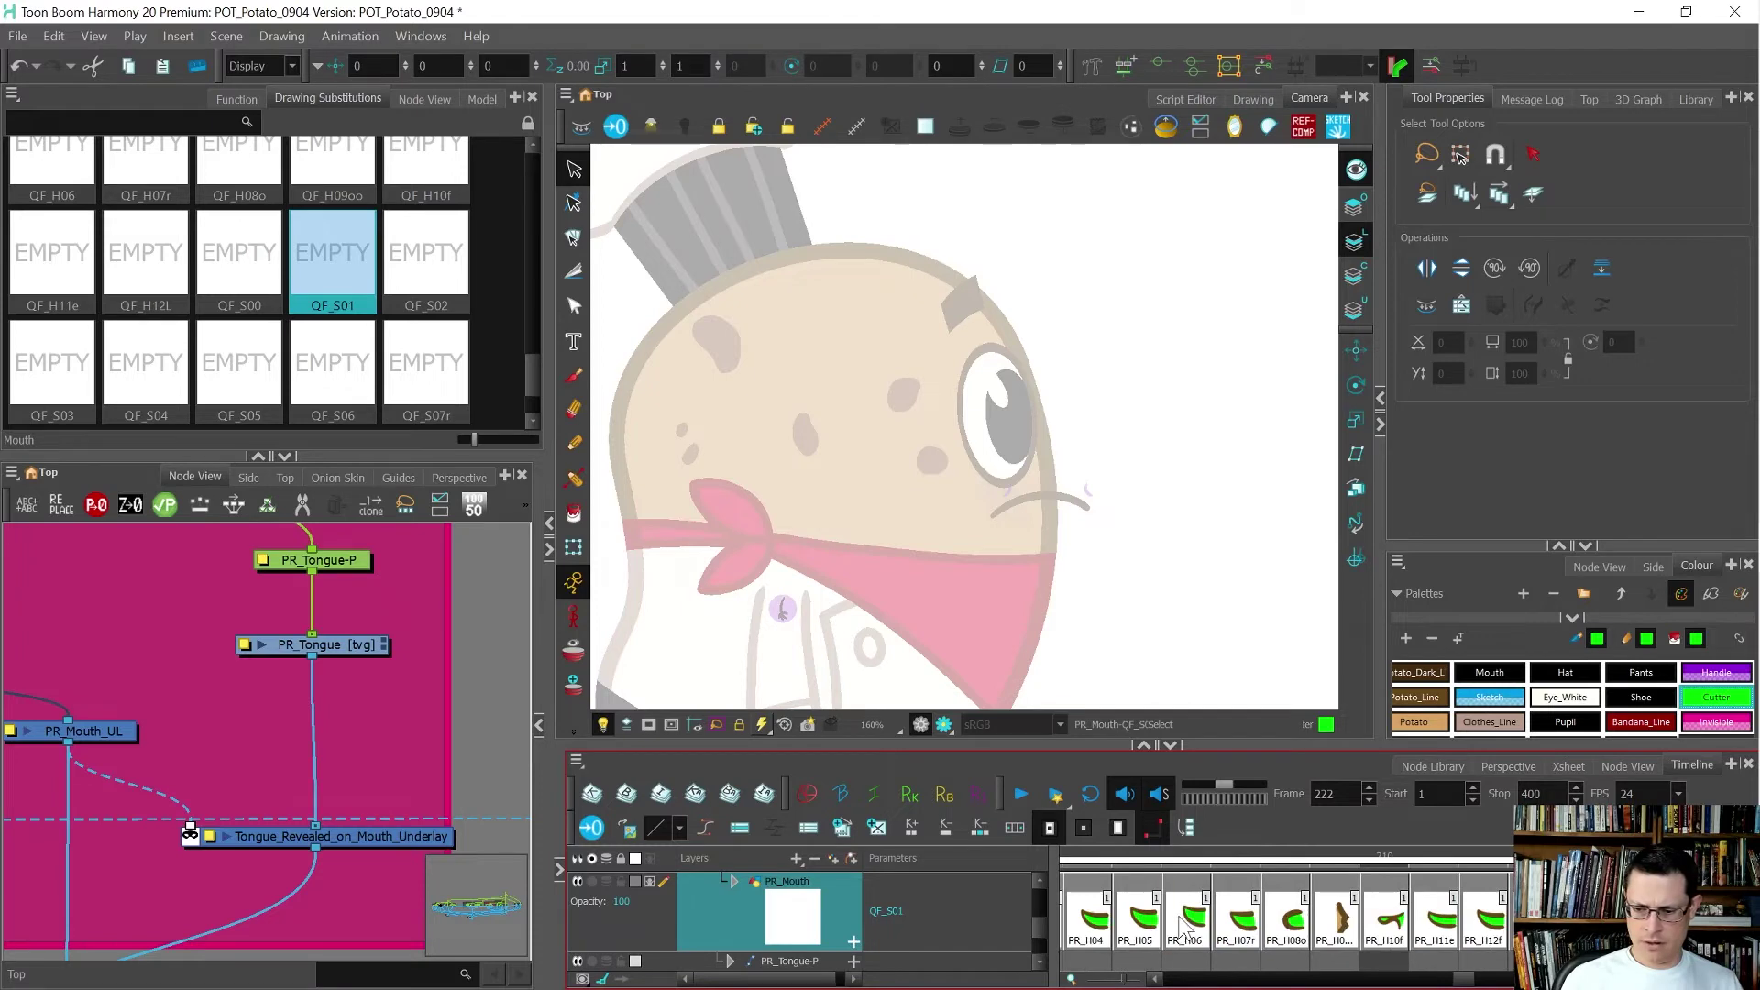
pyautogui.scroll(-3, 1183, 922)
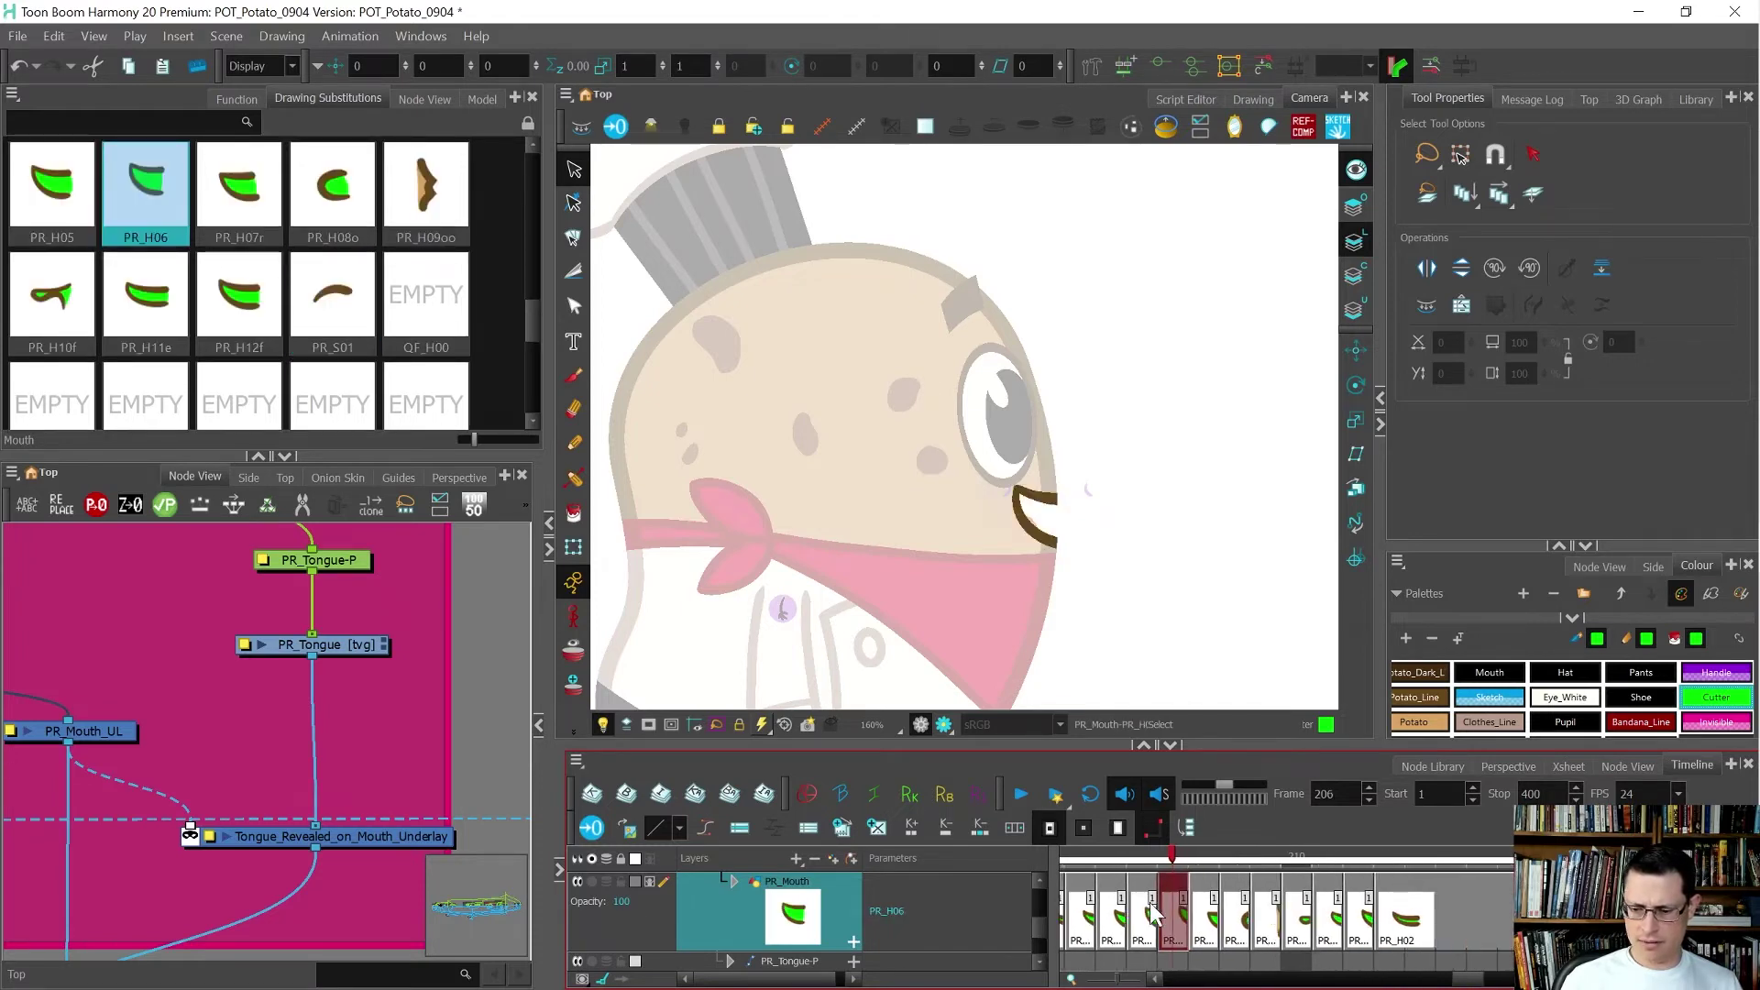
pyautogui.hscroll(5, 1284, 922)
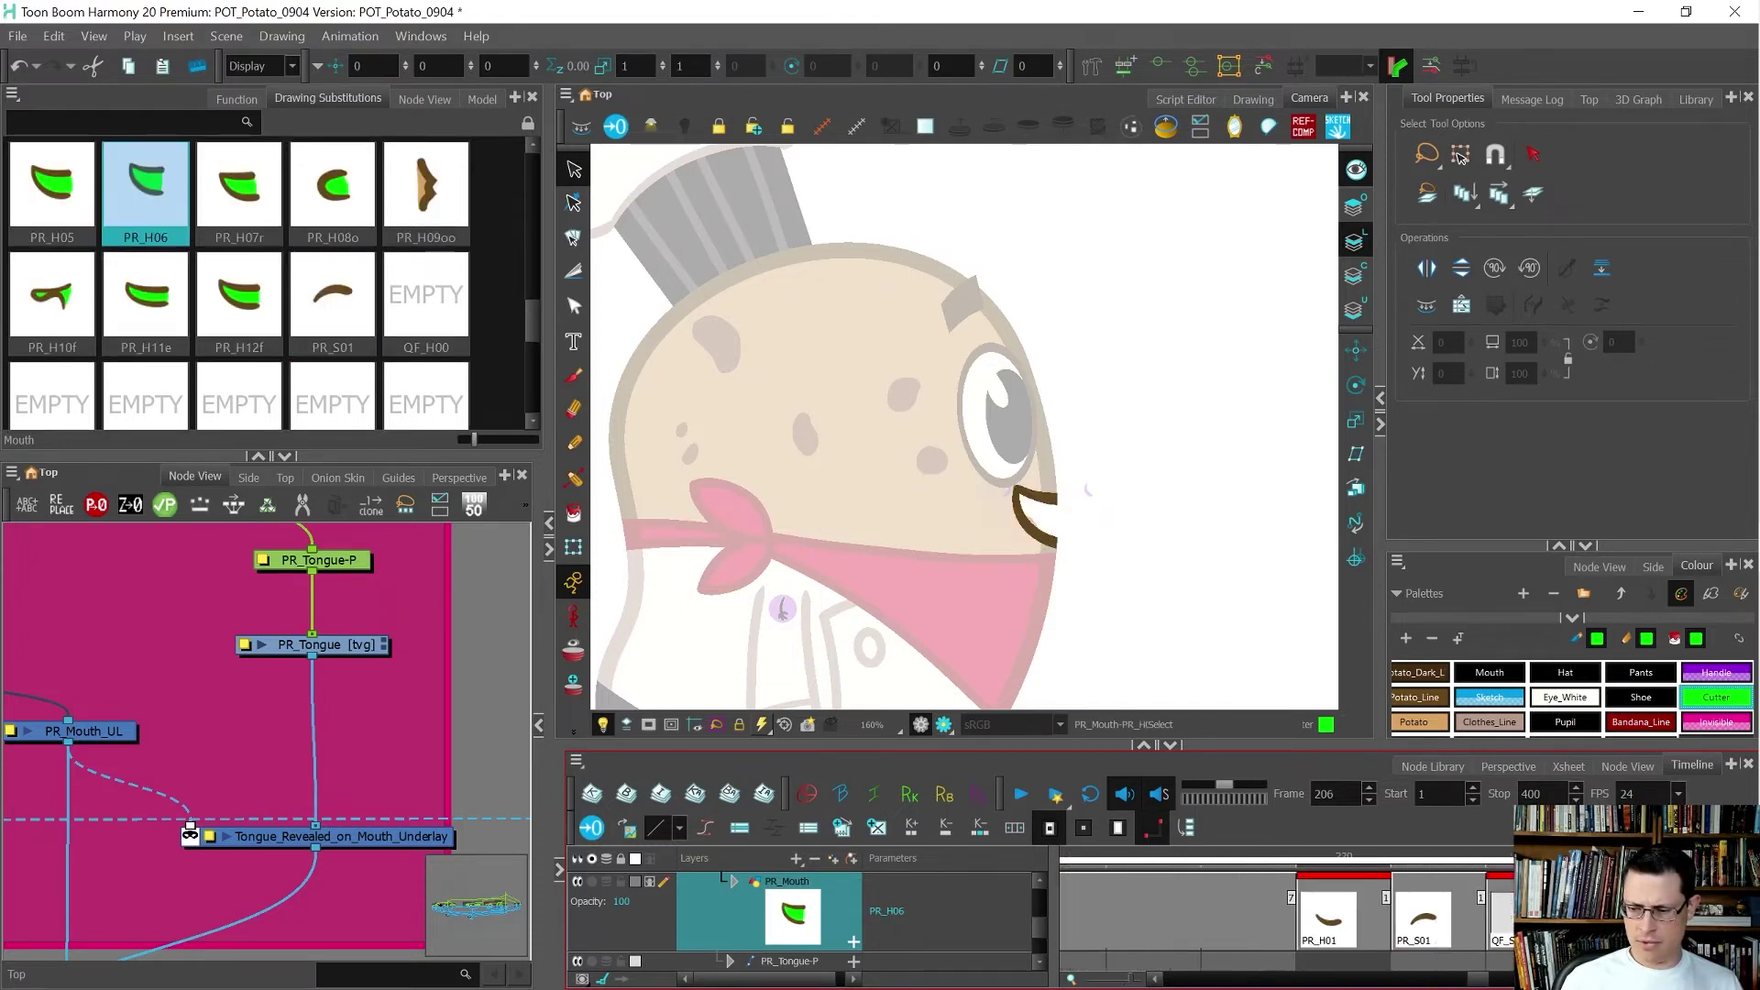
pyautogui.click(1500, 917)
pyautogui.hotkey('ctrl', 'v')
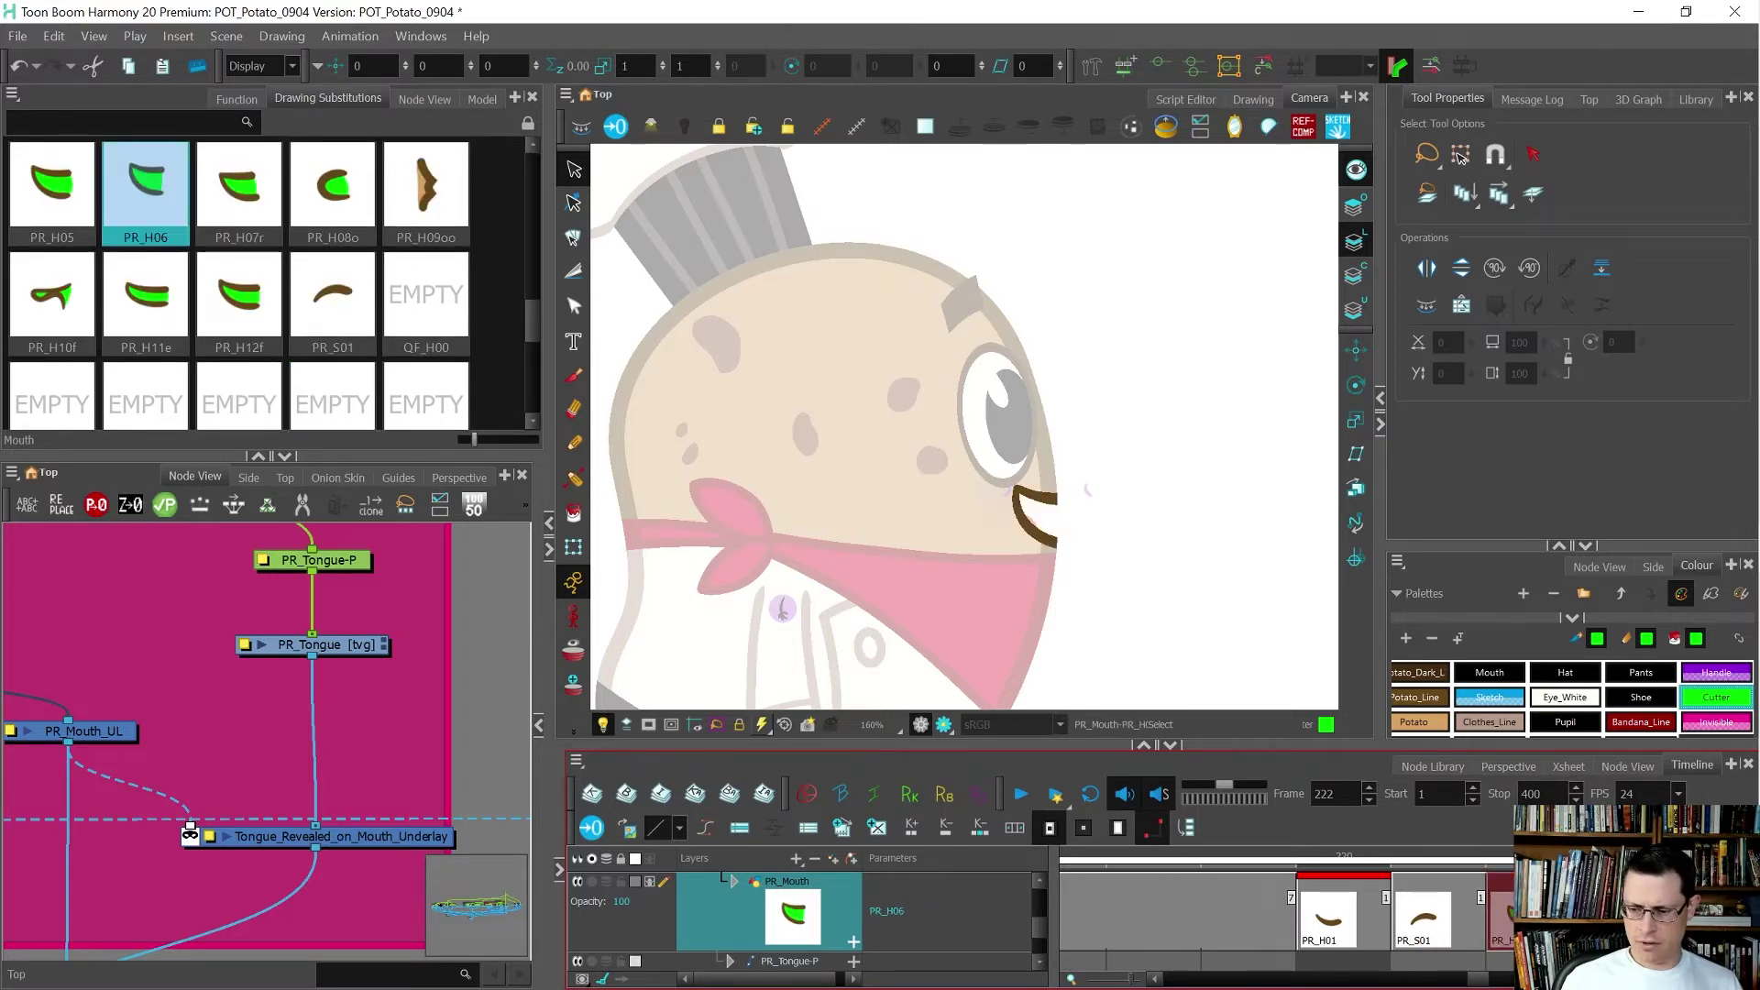
pyautogui.hotkey('alt', 'shift', 'd')
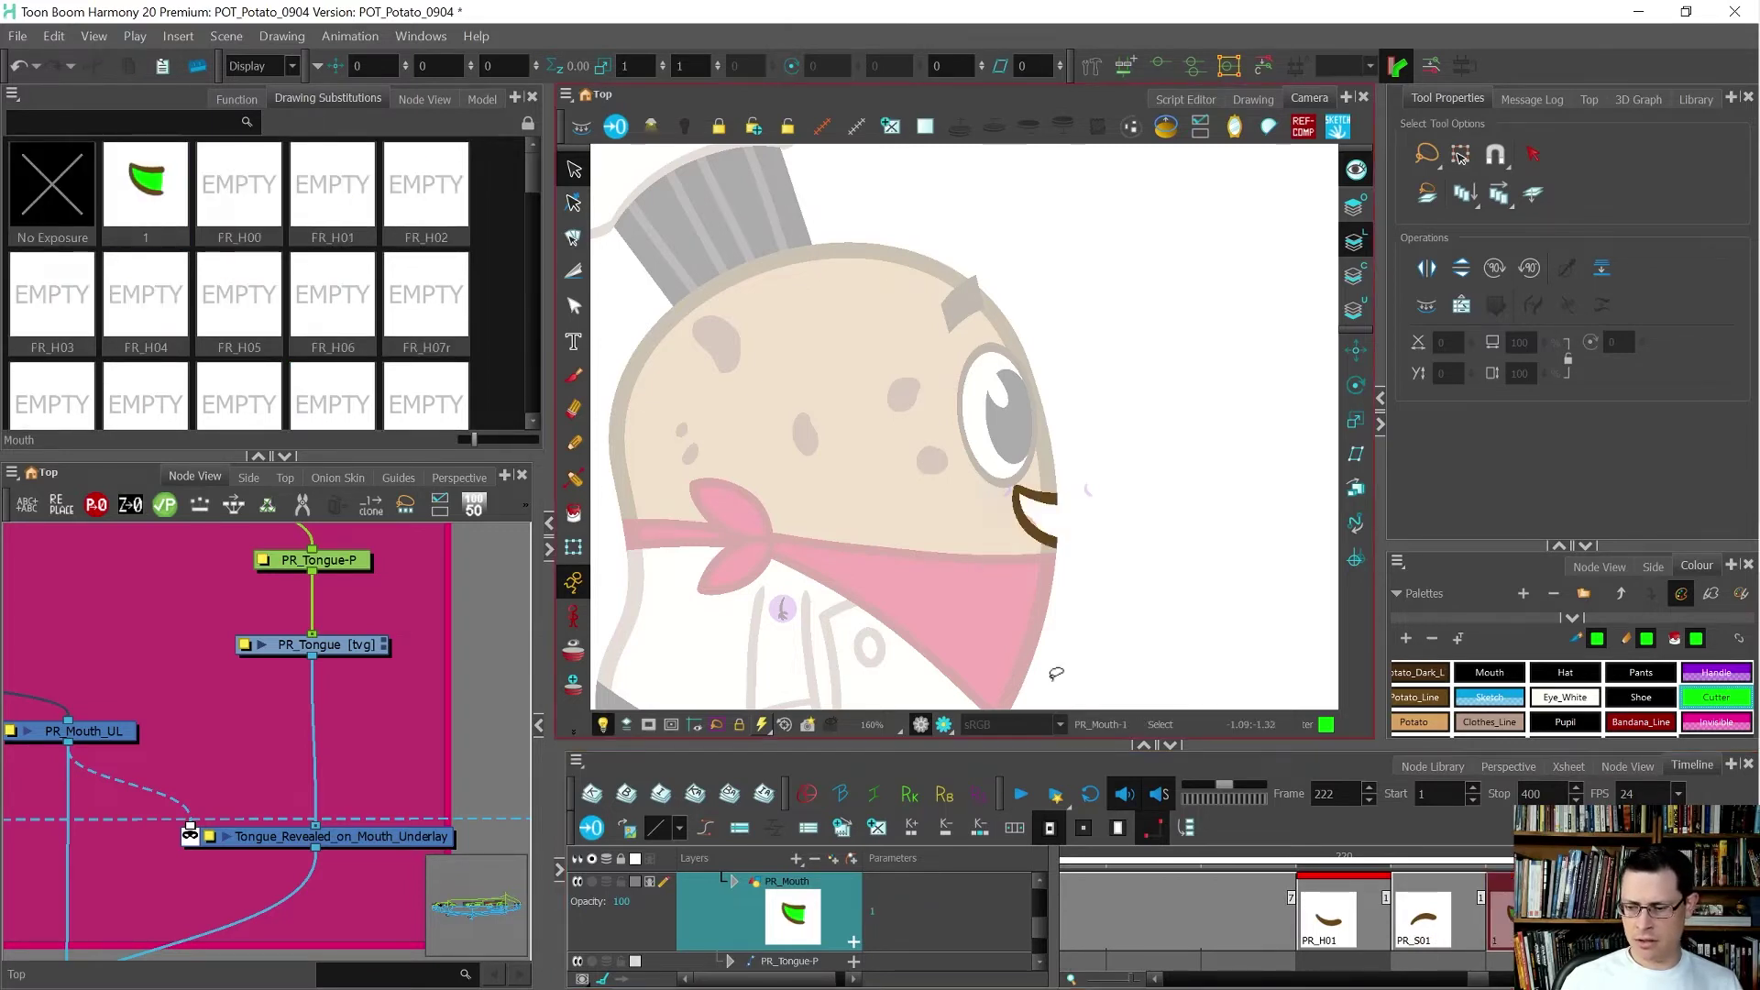
# - Rename the duplicated mouth drawing at frame 222 PR_S06
pyautogui.hotkey('ctrl', 'd')
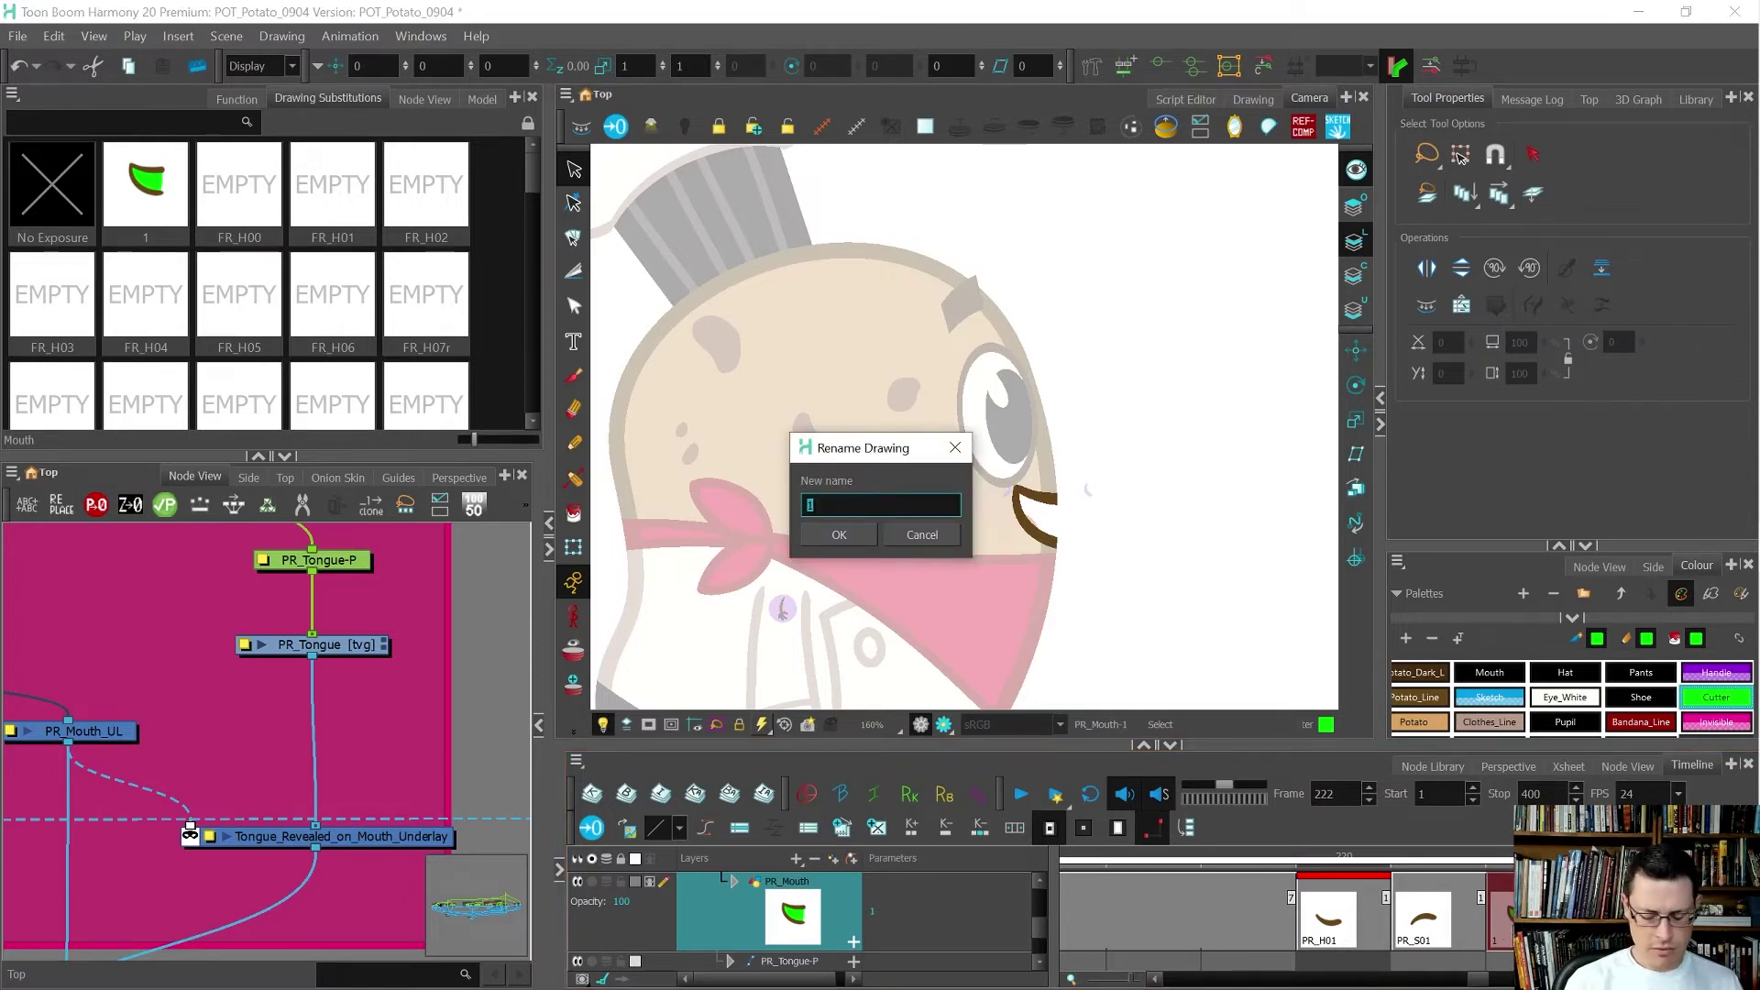
pyautogui.write('PR_S06')
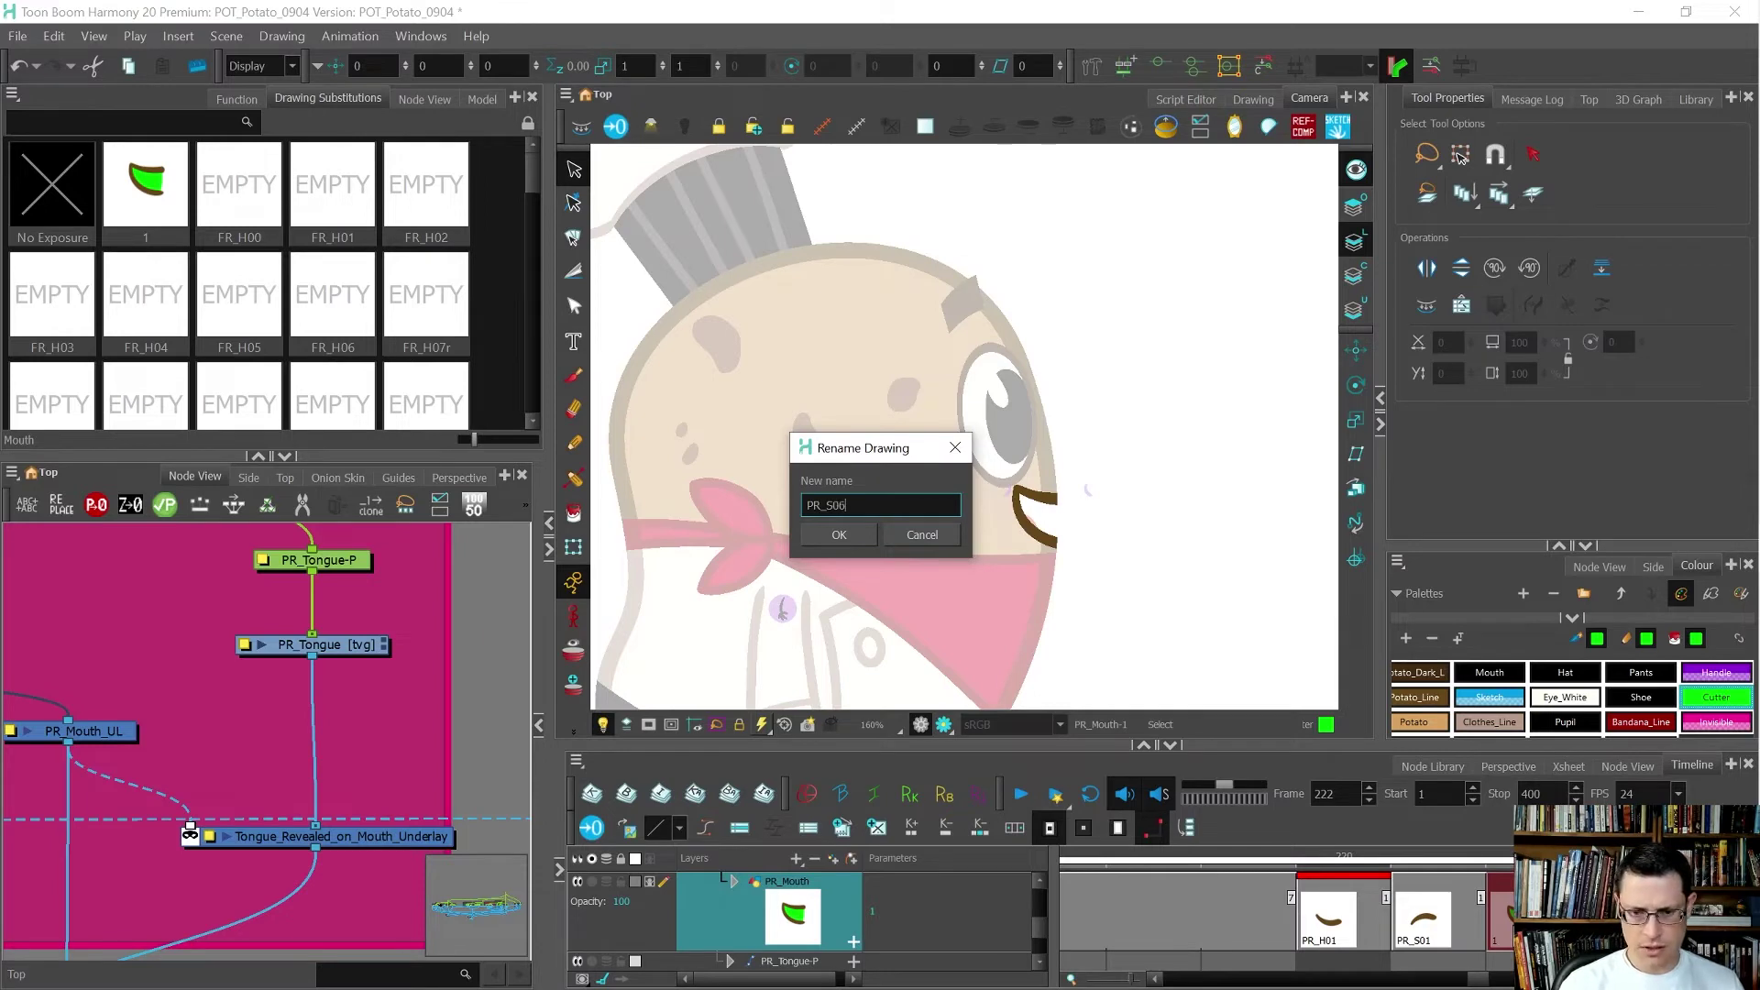
pyautogui.press('Return')
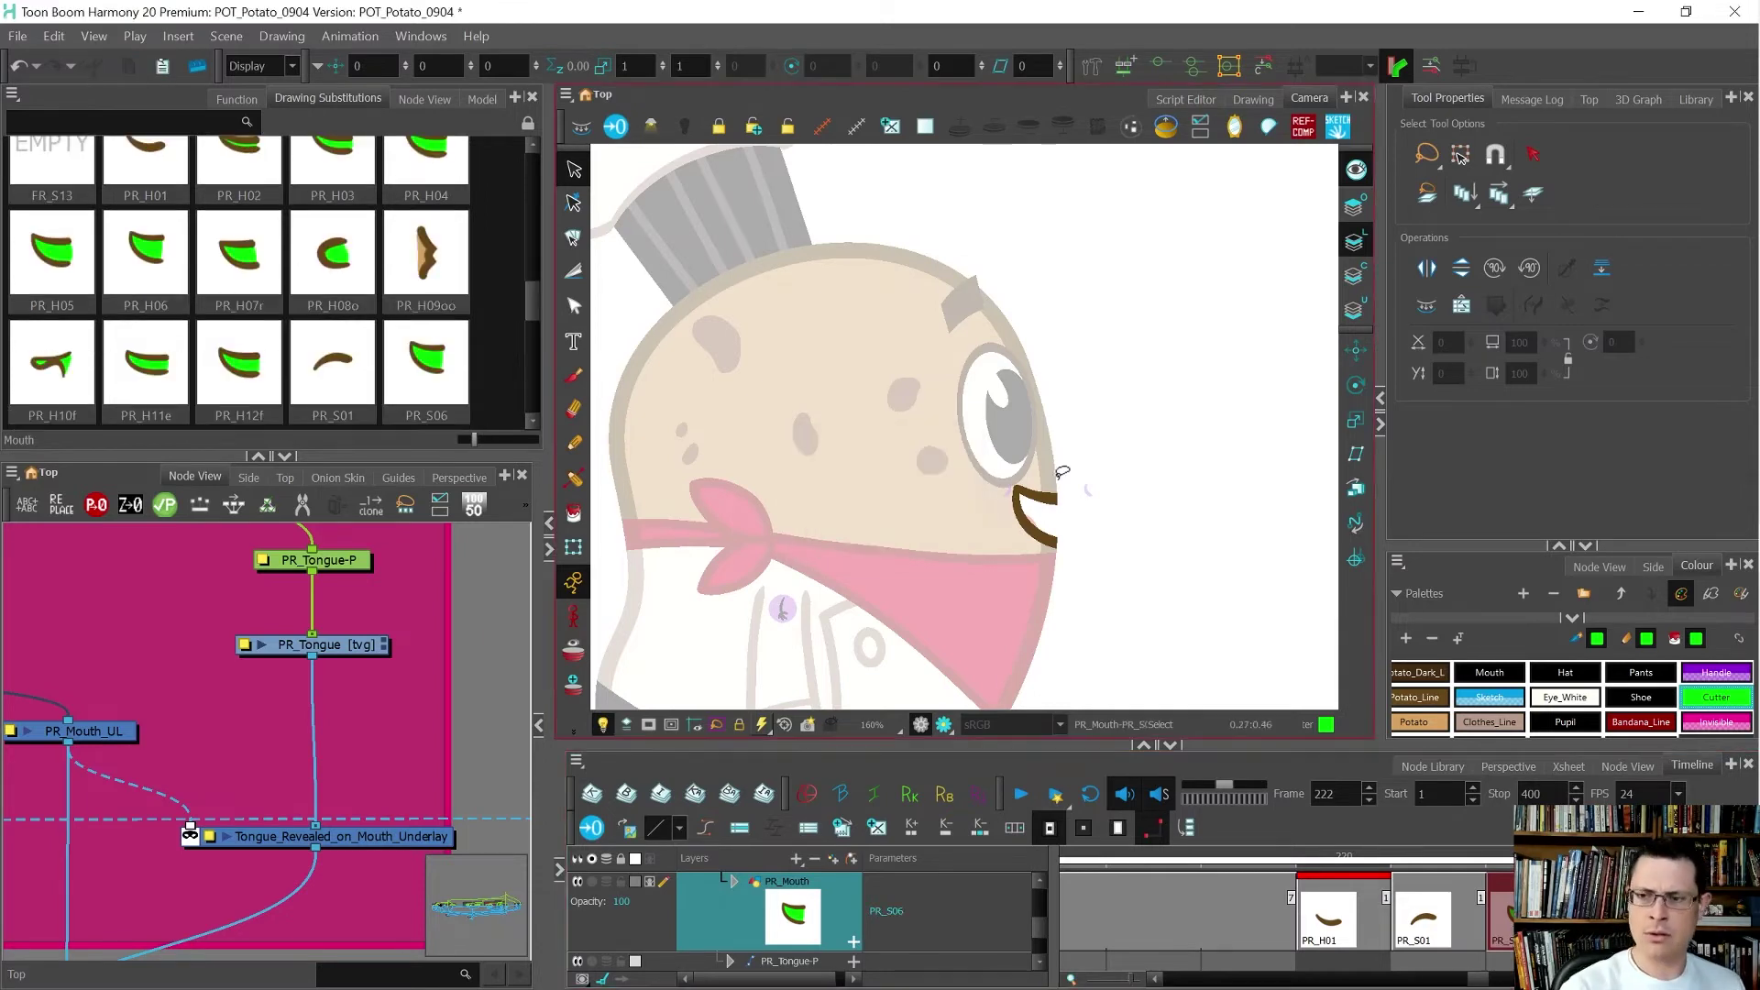
# - Select all the PR_S06 mouth artwork, flip it vertically and move it up toward the frown position
pyautogui.click(1533, 193)
pyautogui.moveTo(1135, 482); pyautogui.dragTo(1130, 479)
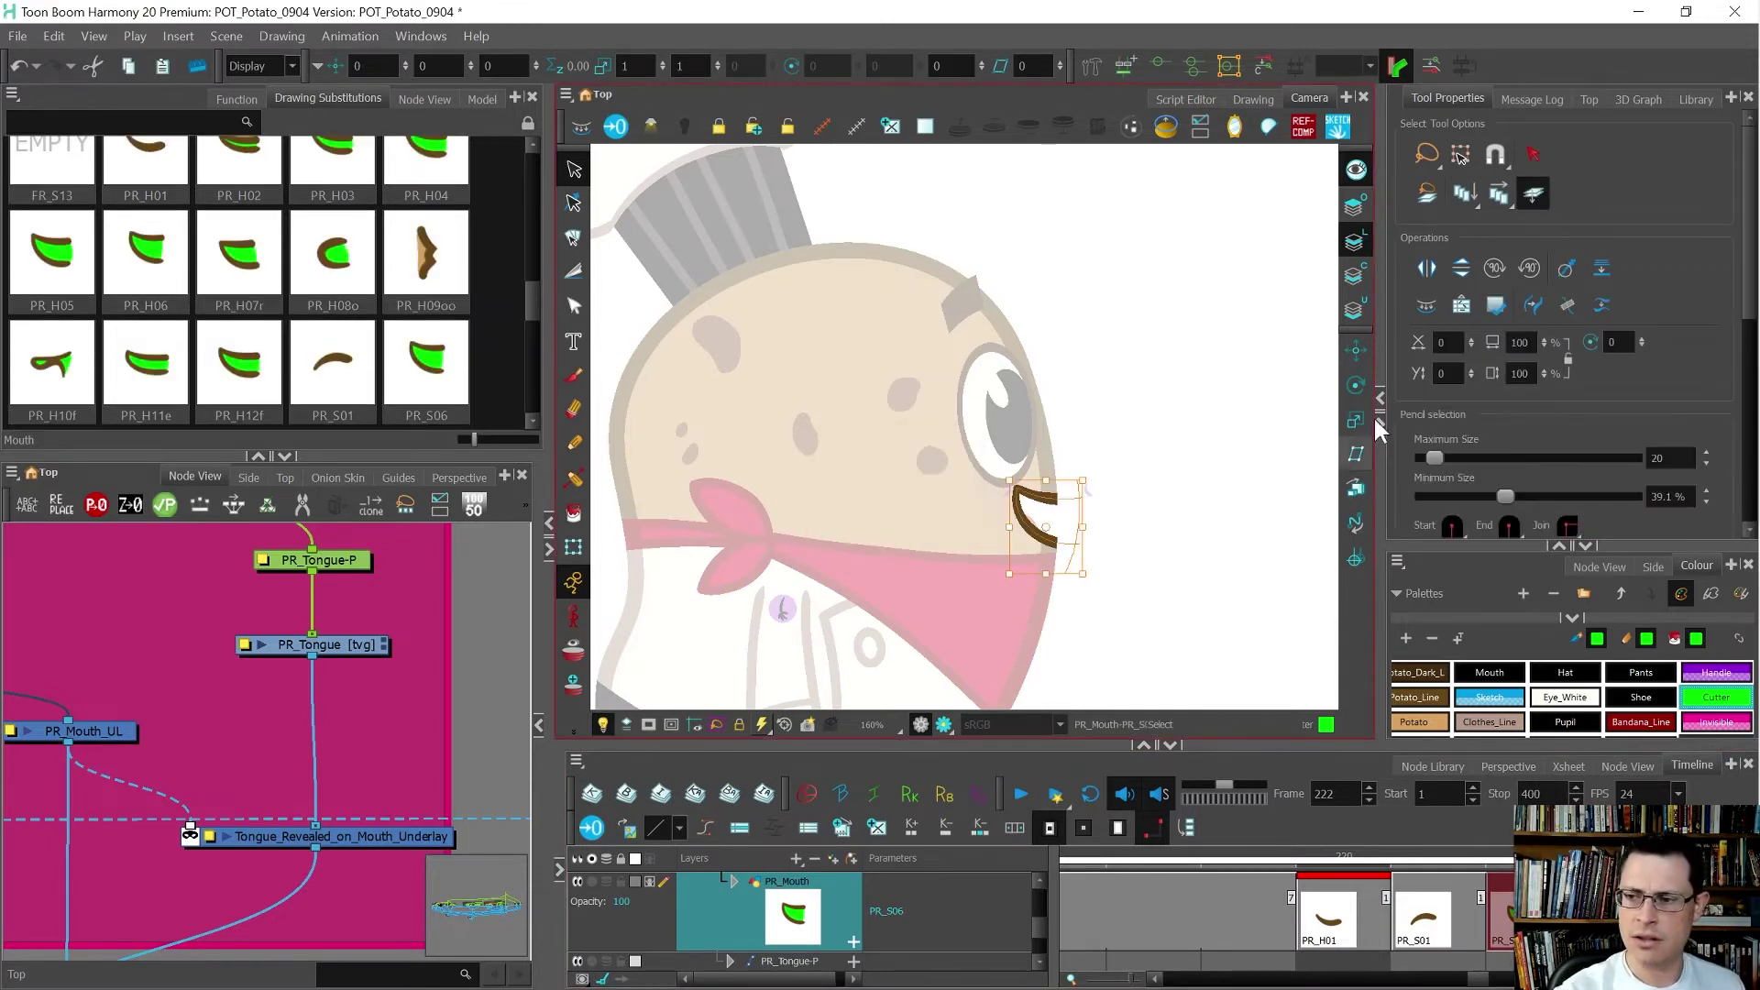
pyautogui.click(1462, 267)
pyautogui.moveTo(1052, 515); pyautogui.dragTo(1052, 485)
# - Compare the flipped PR_S06 mouth with the PR_S01 frown, fine-tune it to line up with the frown, and deselect it
pyautogui.press(',')
pyautogui.press('.')
pyautogui.press(',')
pyautogui.press('.')
pyautogui.press(',')
pyautogui.press('.')
pyautogui.press(',')
pyautogui.press('.')
pyautogui.press(',')
pyautogui.press('.')
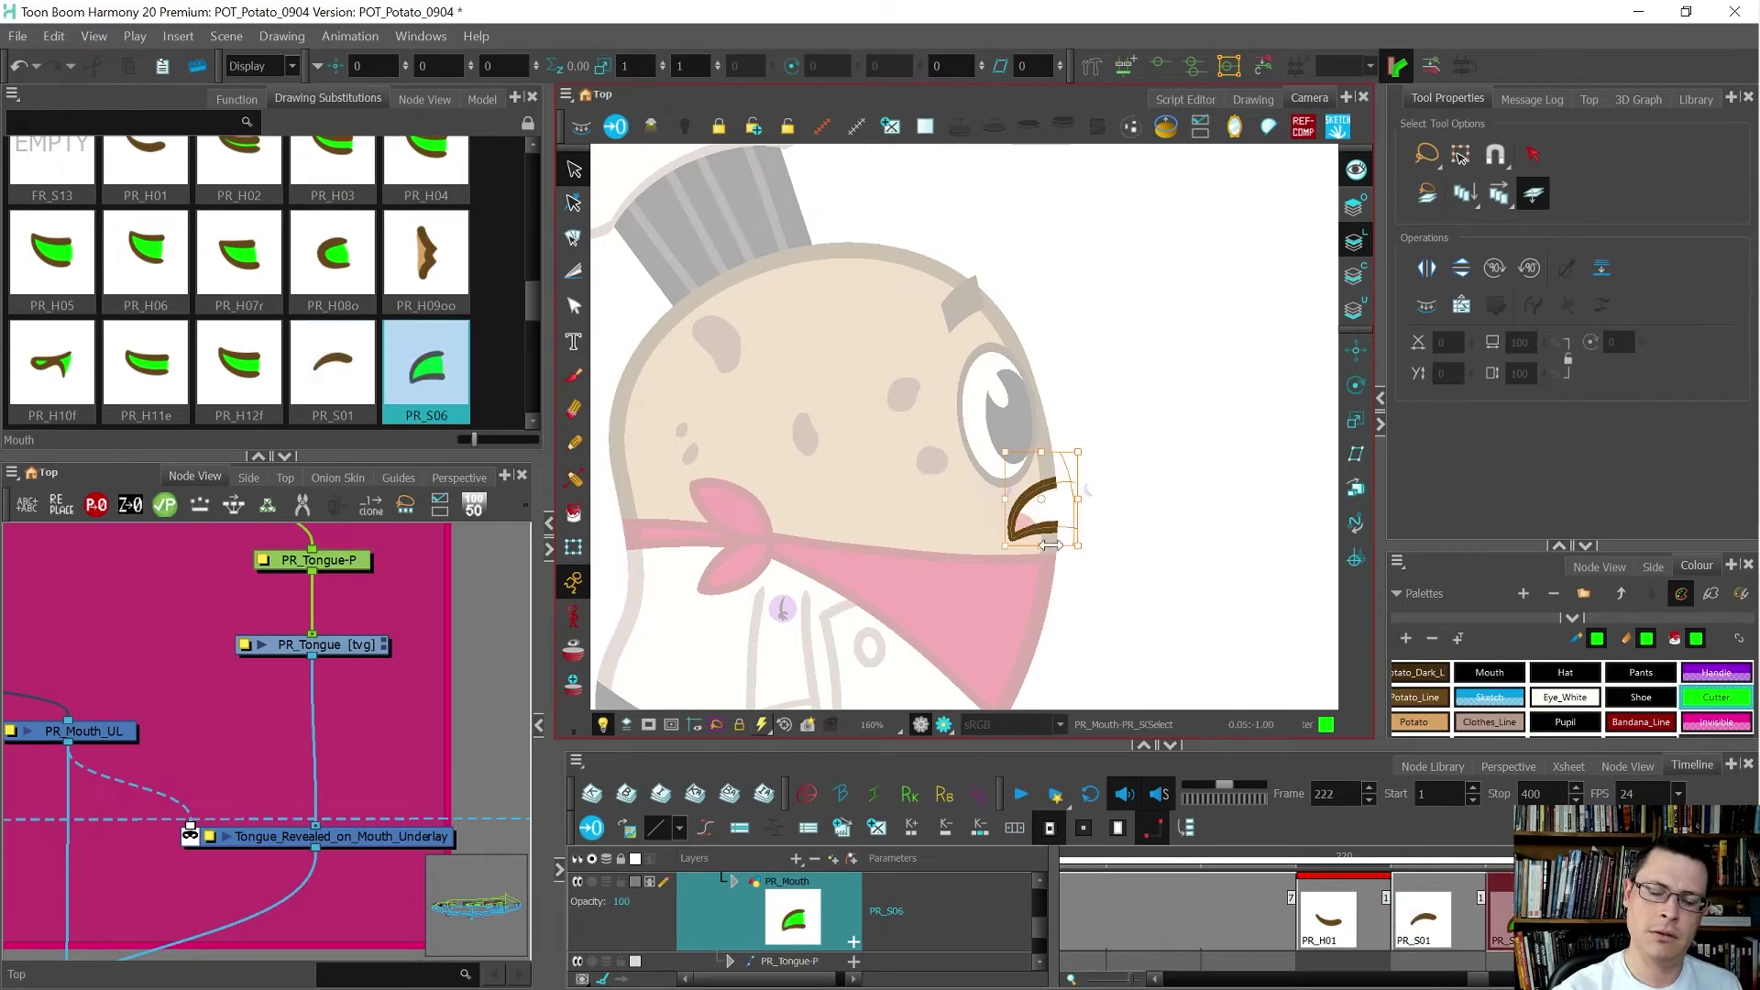
pyautogui.click(1050, 541)
pyautogui.press(',')
pyautogui.press('.')
pyautogui.press(',')
pyautogui.press('.')
pyautogui.click(1057, 567)
# - Flip between frames 221 and 222 to check how the PR_S01 frown opens into the PR_S06 mouth
pyautogui.press(',')
pyautogui.press('.')
pyautogui.press(',')
pyautogui.press('.')
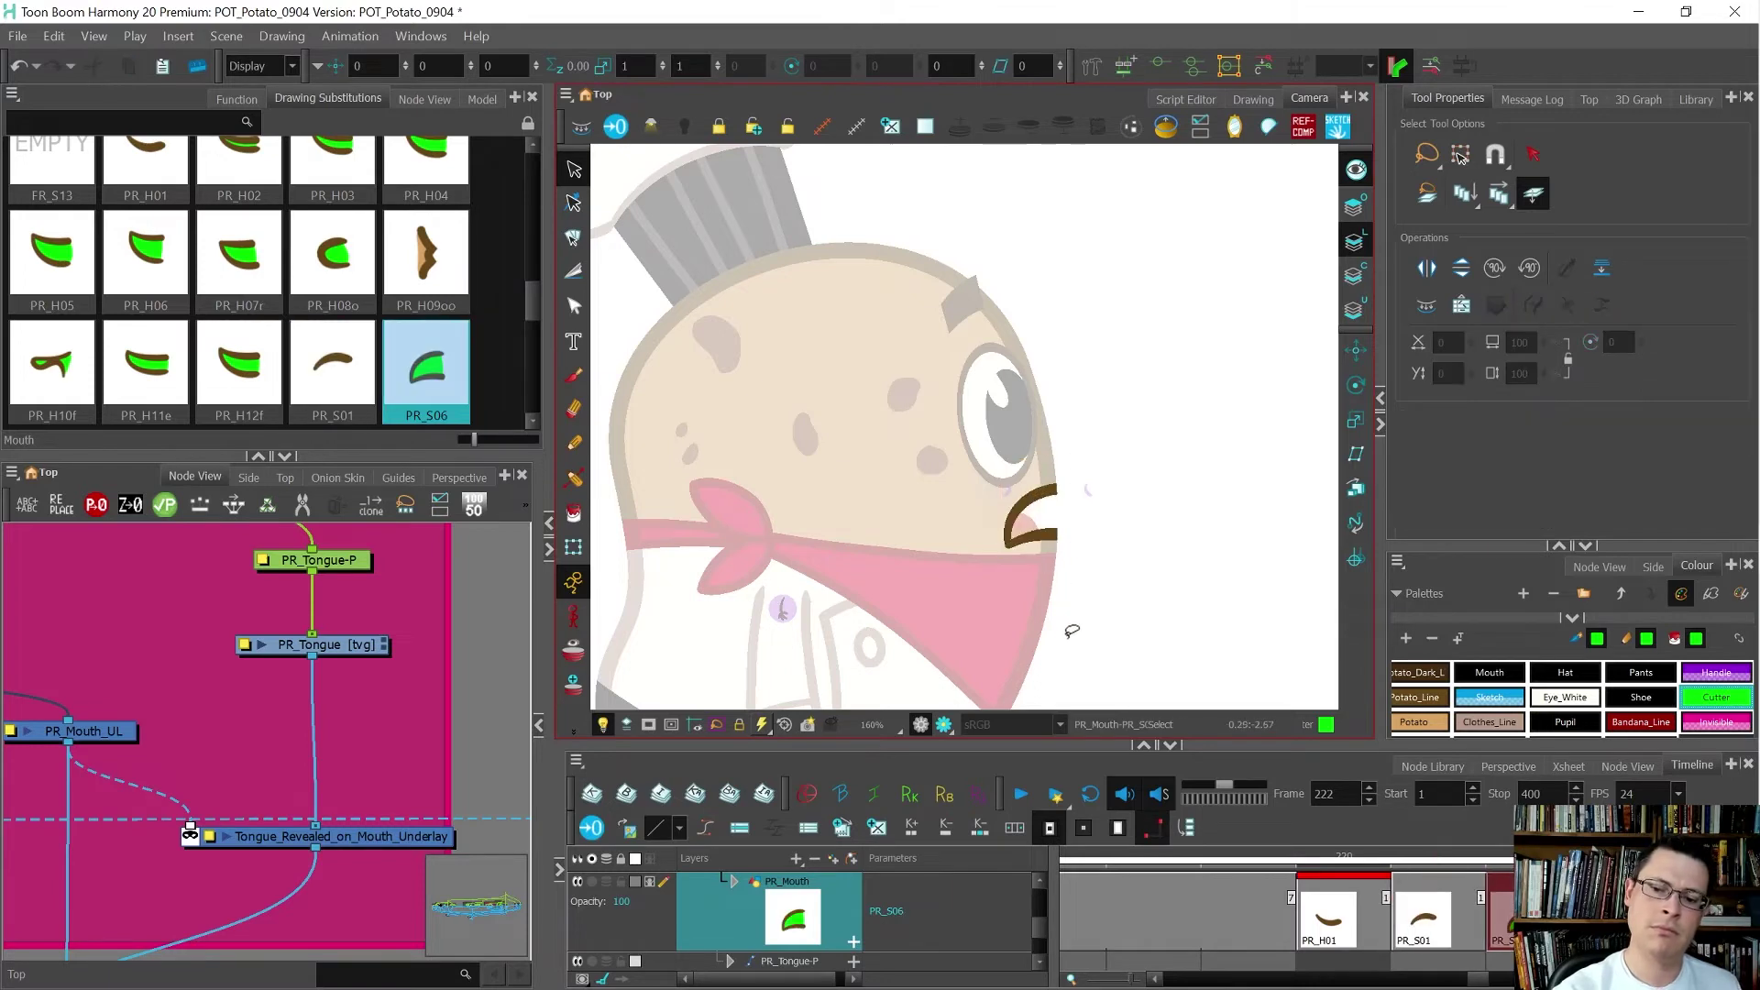
pyautogui.press(',')
pyautogui.press('.')
pyautogui.press(',')
pyautogui.press('.')
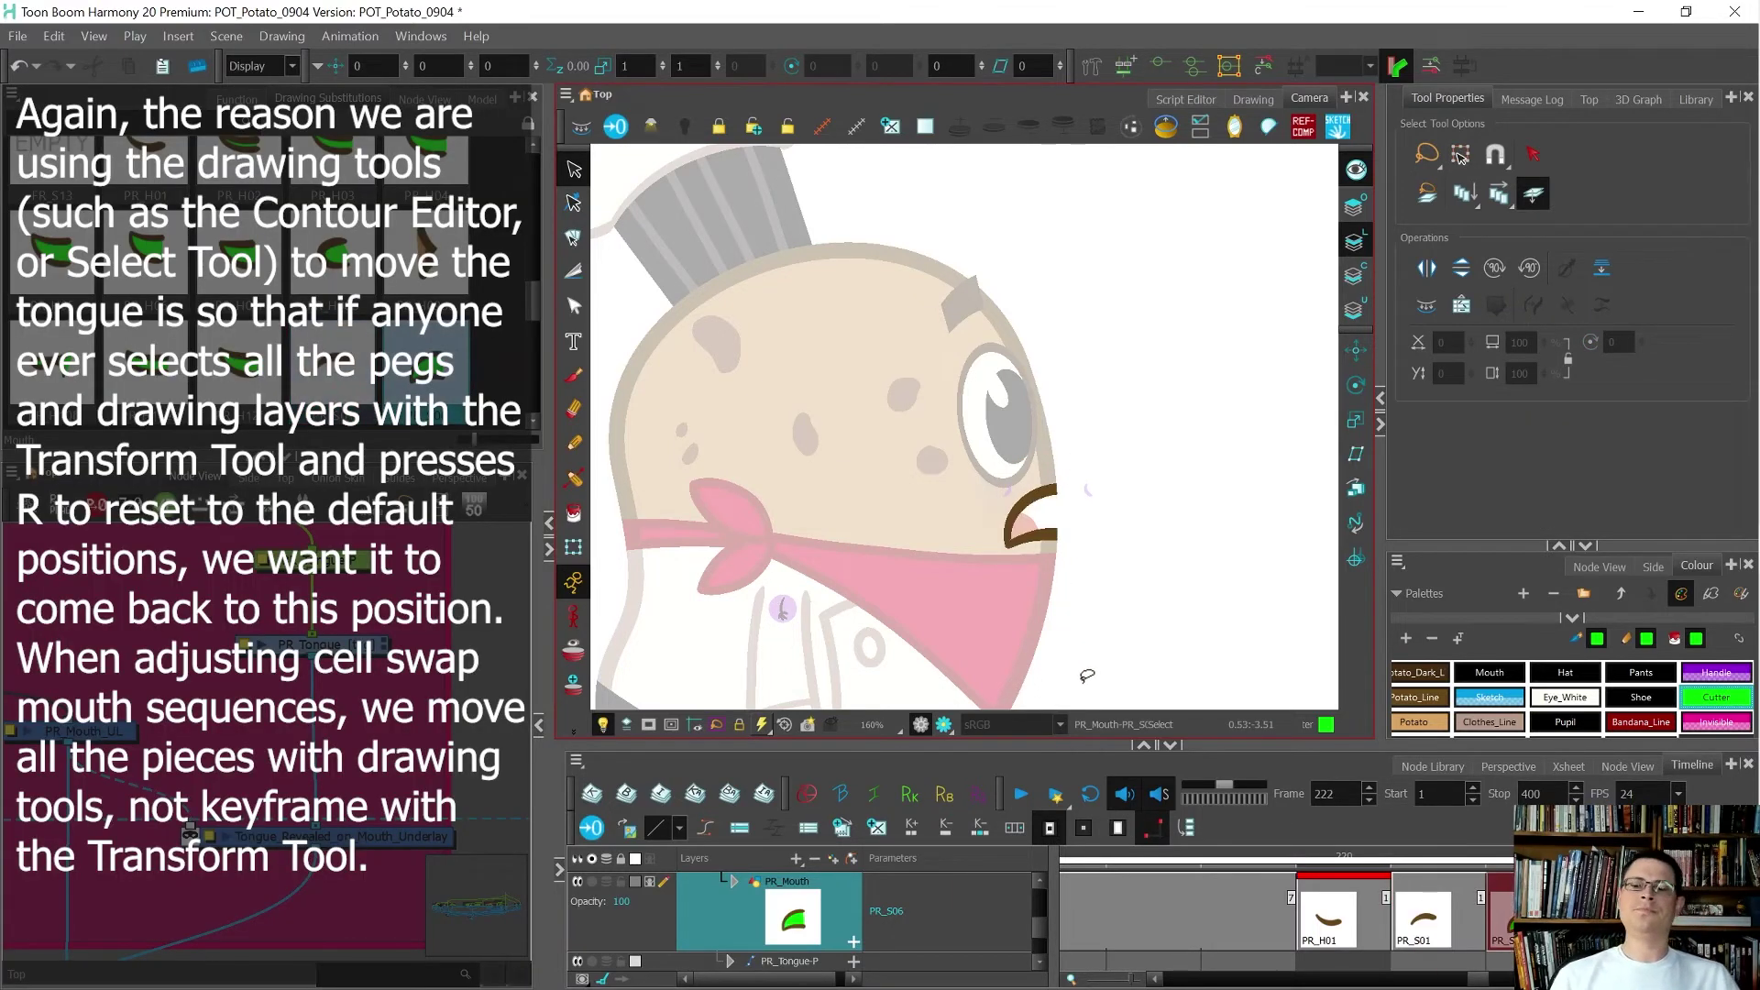
pyautogui.press(',')
pyautogui.press('.')
pyautogui.press(',')
pyautogui.press('.')
pyautogui.press(',')
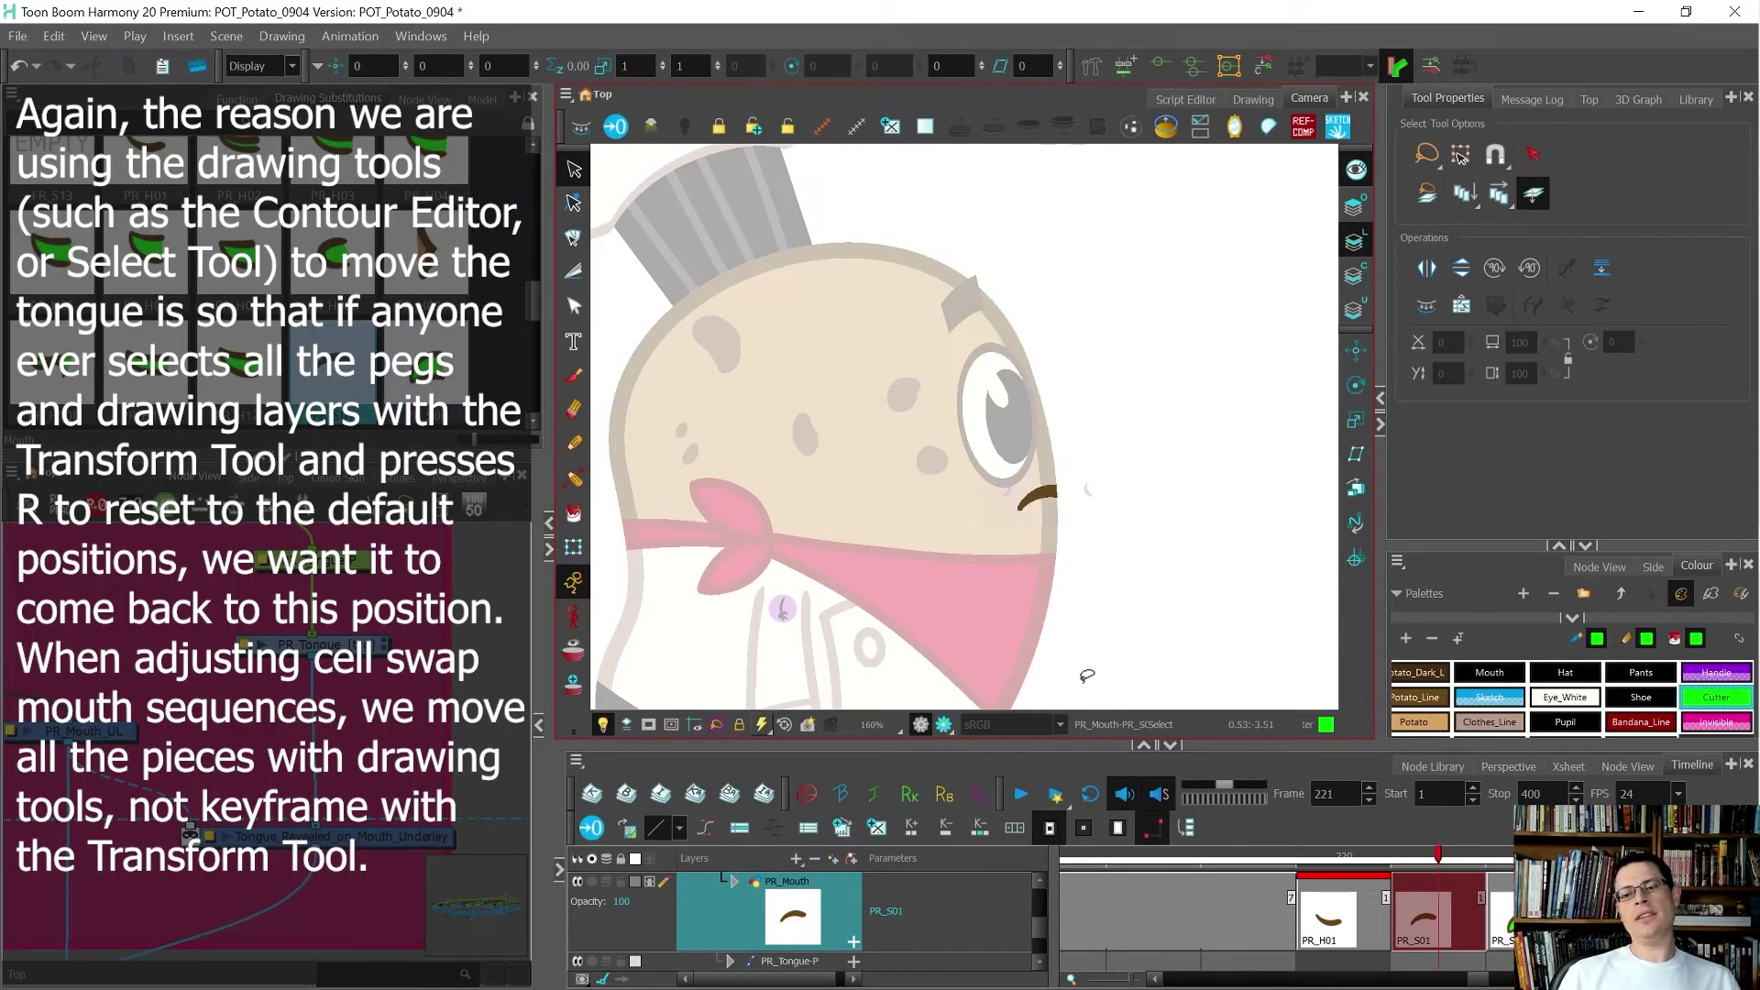
pyautogui.press('.')
# - Select the PR_Tongue drawing at frame 222 and move its artwork down into the lower part of the open mouth with the Select tool
pyautogui.hotkey('shift', 't')
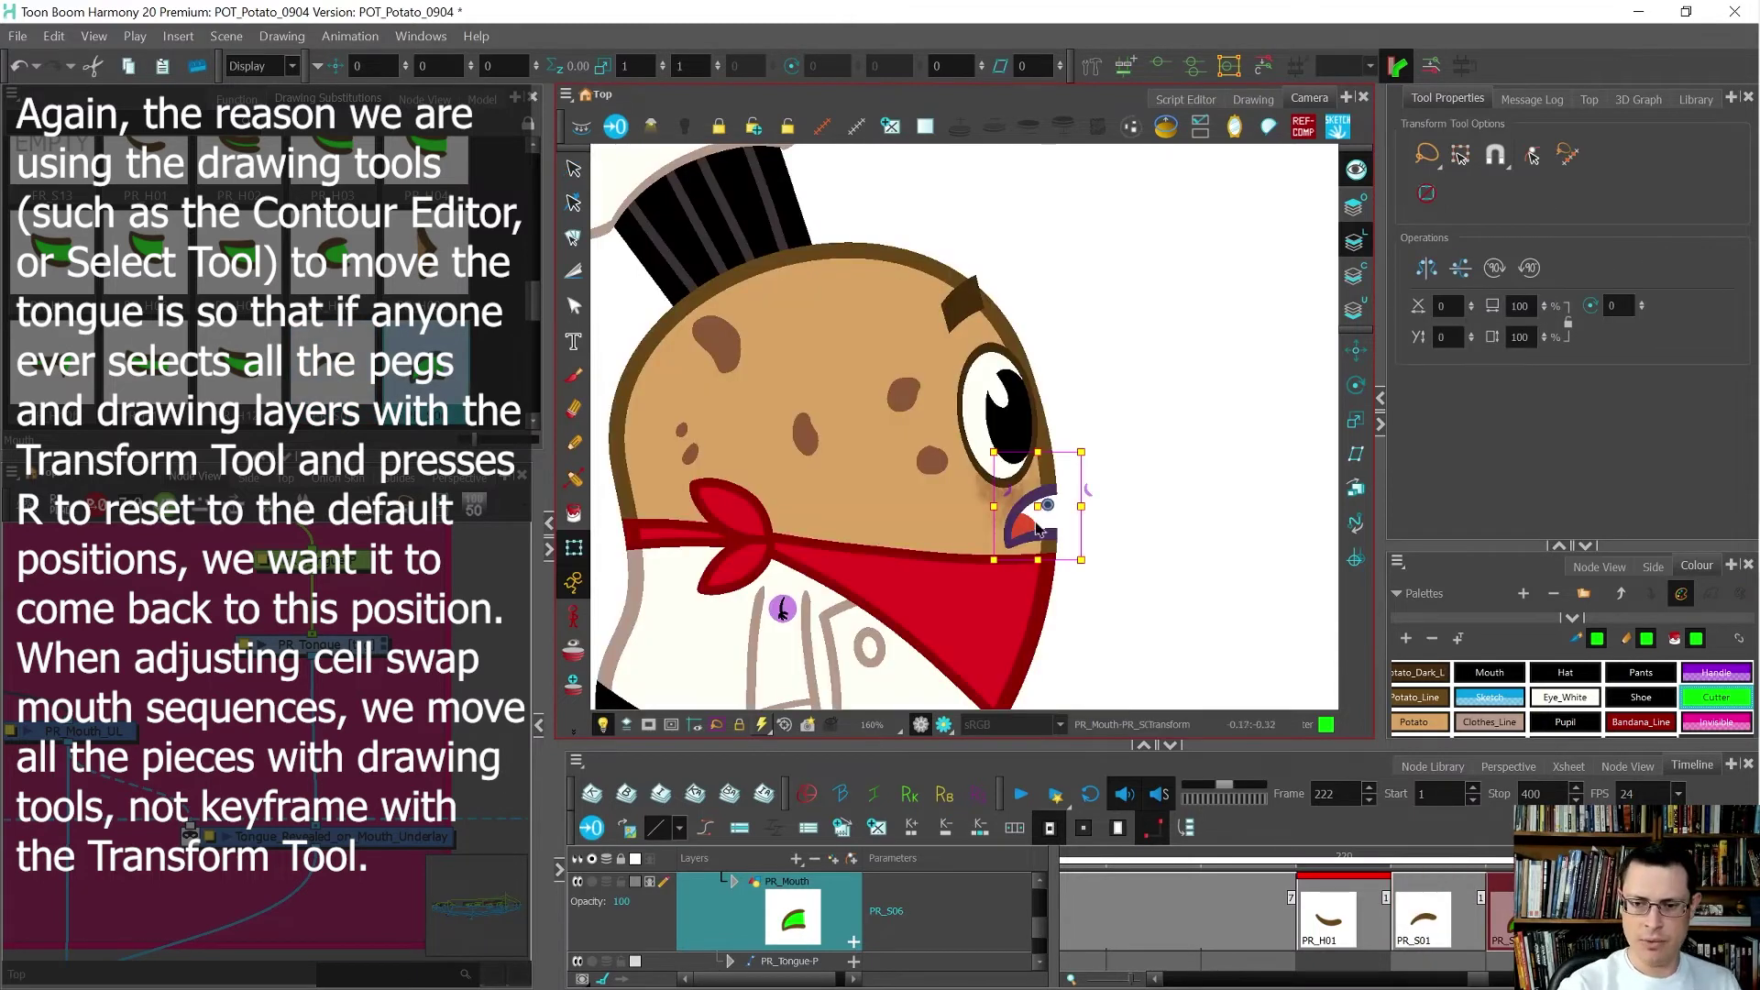
pyautogui.click(1027, 528)
pyautogui.hotkey('alt', 's')
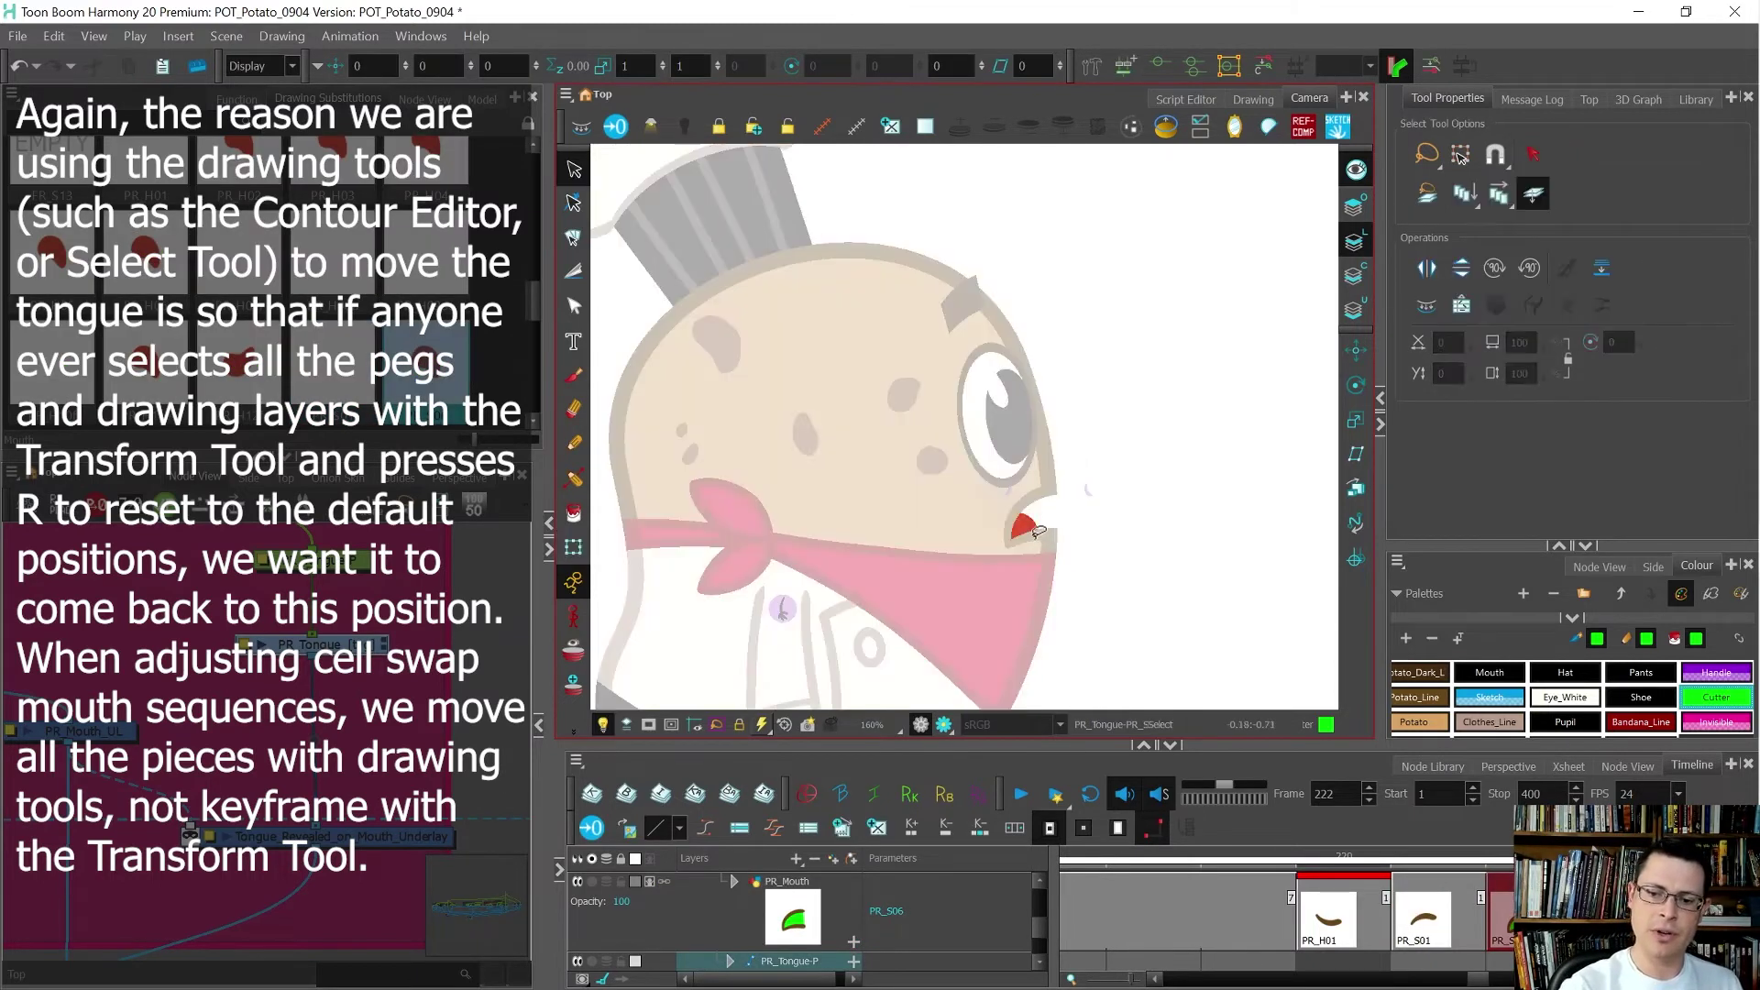
pyautogui.moveTo(1029, 528); pyautogui.dragTo(1027, 529)
pyautogui.click(1026, 533)
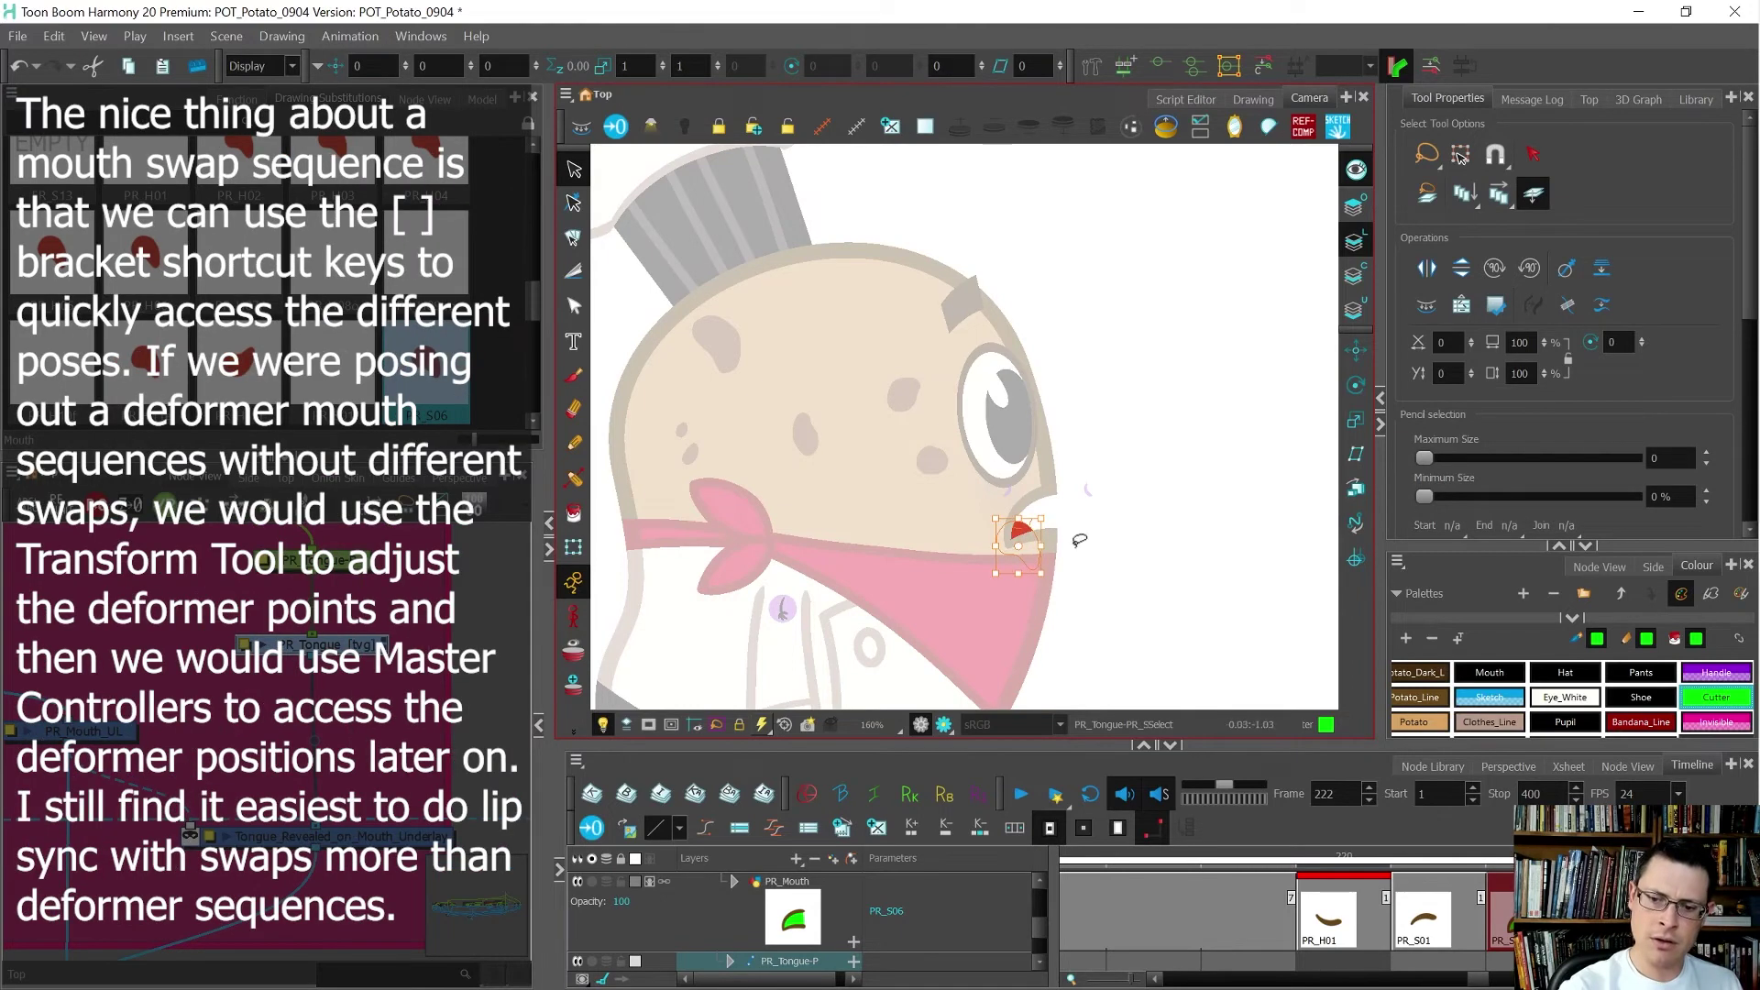
pyautogui.click(1131, 572)
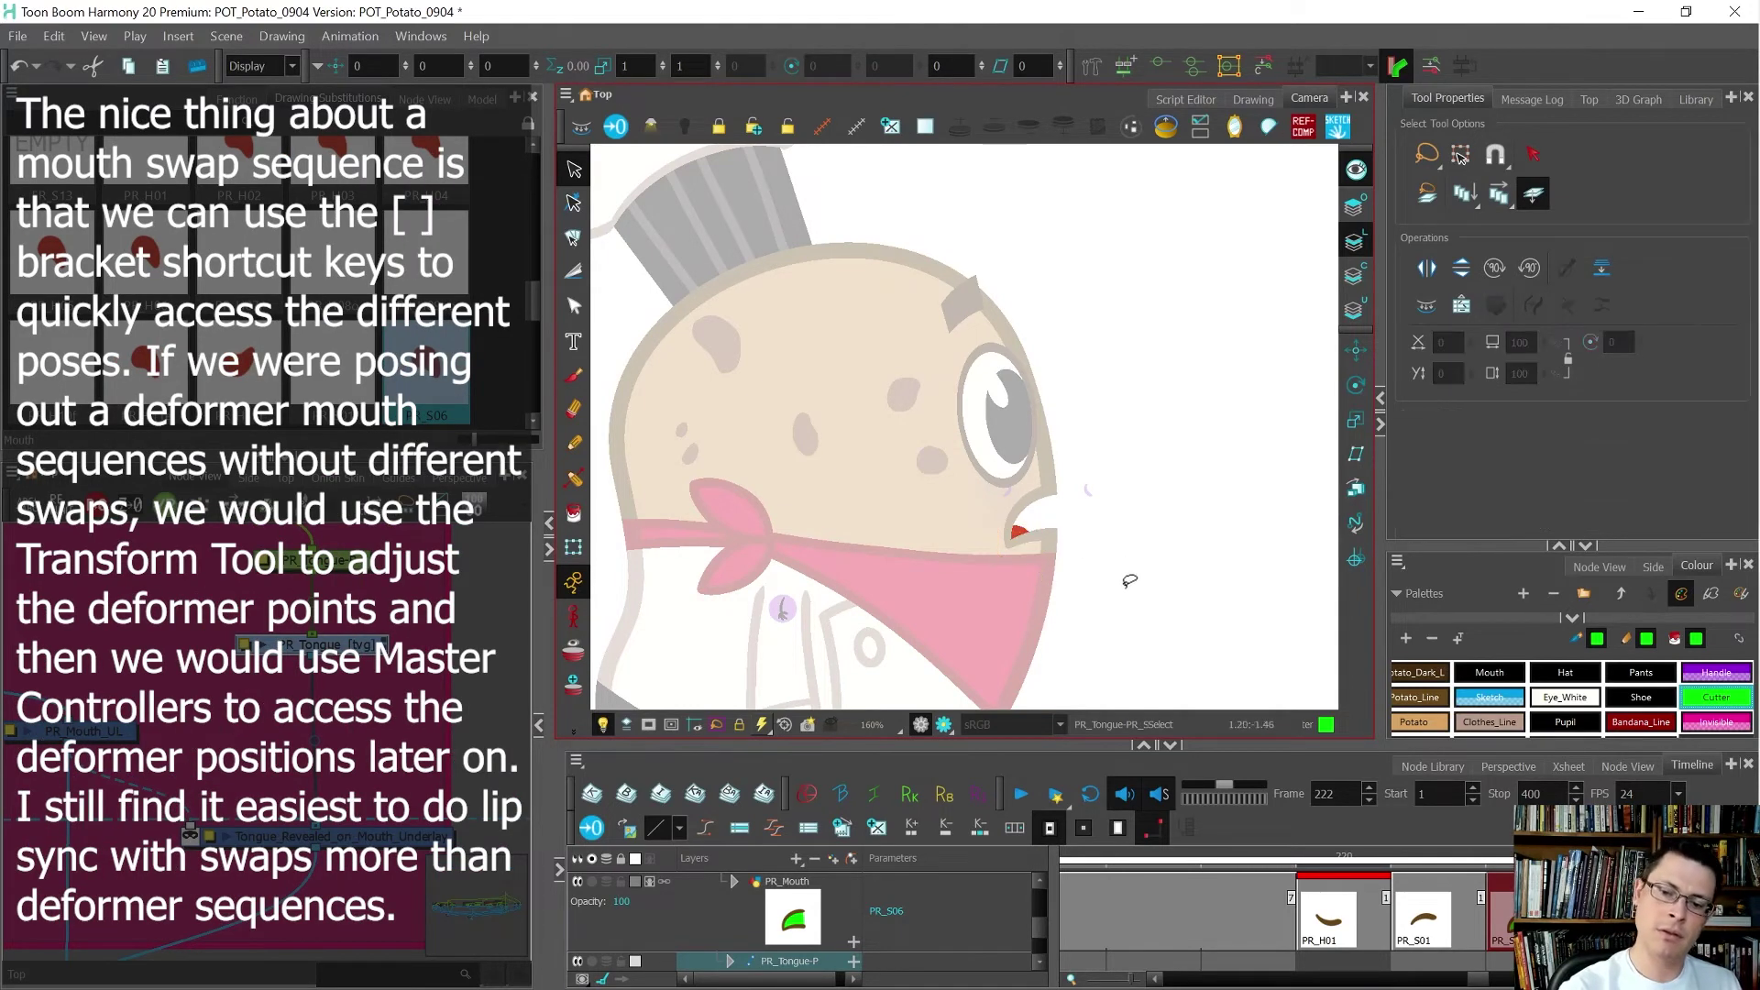
# - Switch to the Transform tool and flip between frames 221 and 222 to review the sad mouth with its repositioned tongue
pyautogui.hotkey('shift', 't')
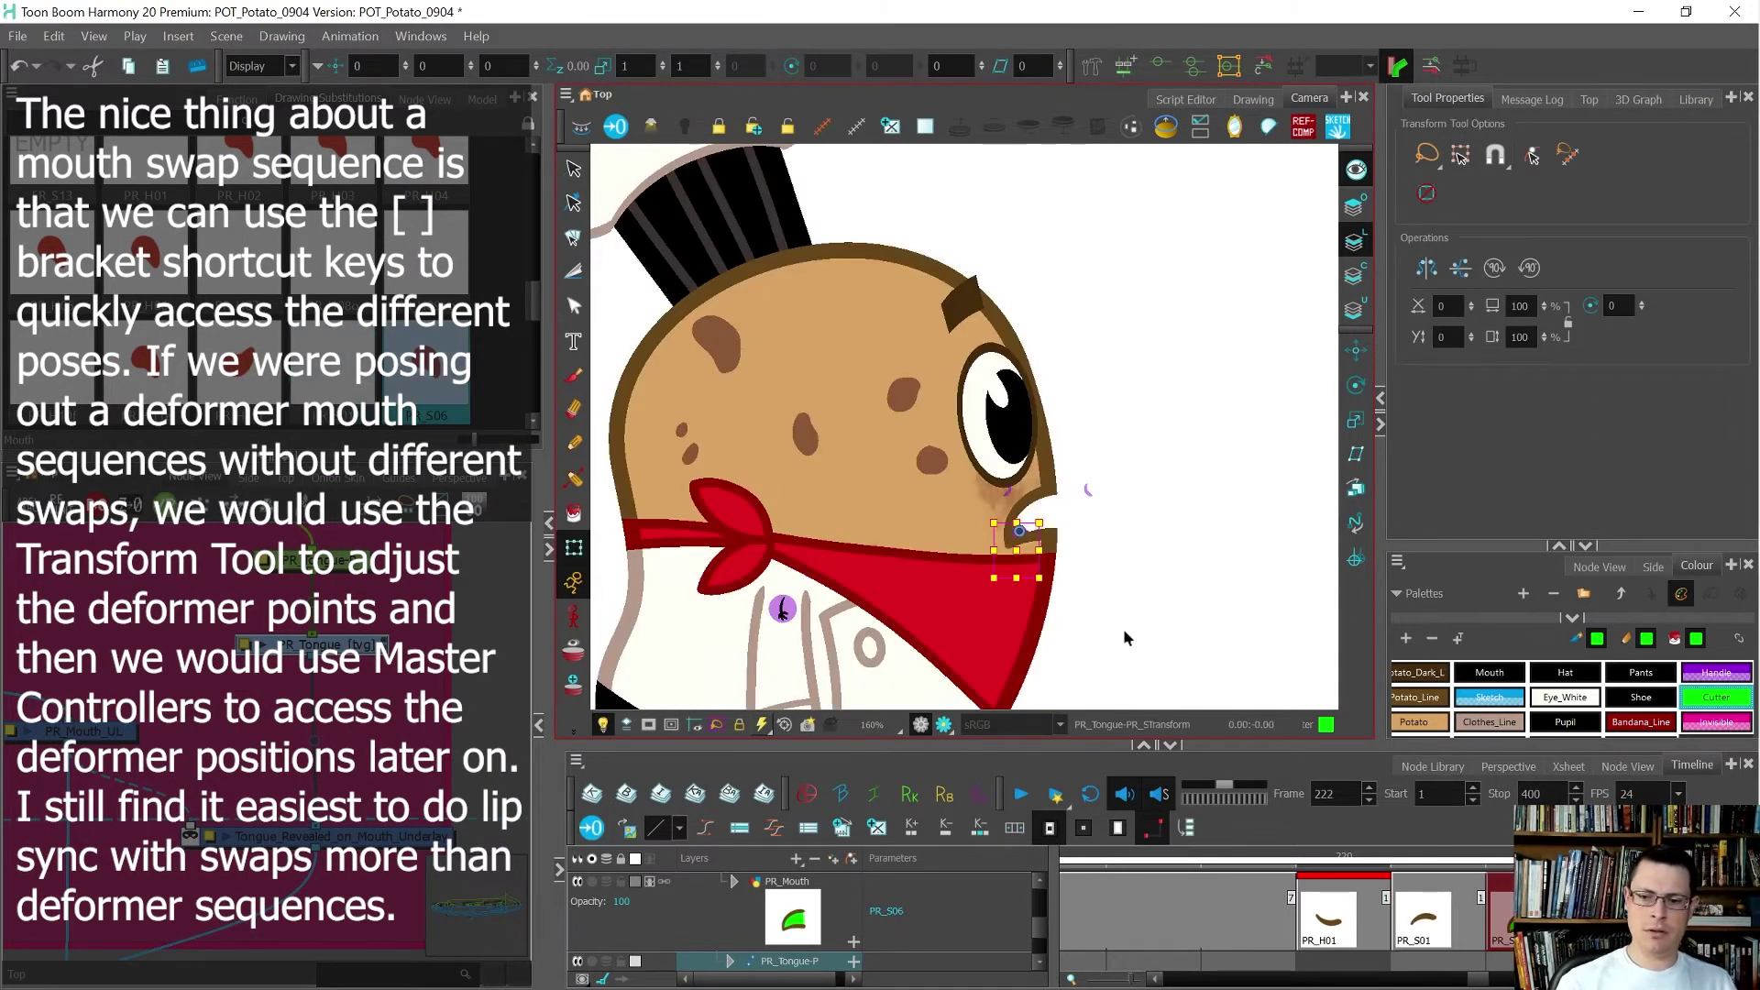
pyautogui.press(',')
pyautogui.press('.')
pyautogui.press(',')
pyautogui.press('.')
pyautogui.press(',')
pyautogui.press('.')
pyautogui.press(',')
pyautogui.press('.')
pyautogui.press(',')
pyautogui.press('.')
pyautogui.press(',')
pyautogui.press('.')
pyautogui.press(',')
pyautogui.press('.')
# - Try to move the PR_S06 exposure from frame 222 to frame 226 on PR_Mouth, undo the move and reselect frame 222
pyautogui.click(1425, 922)
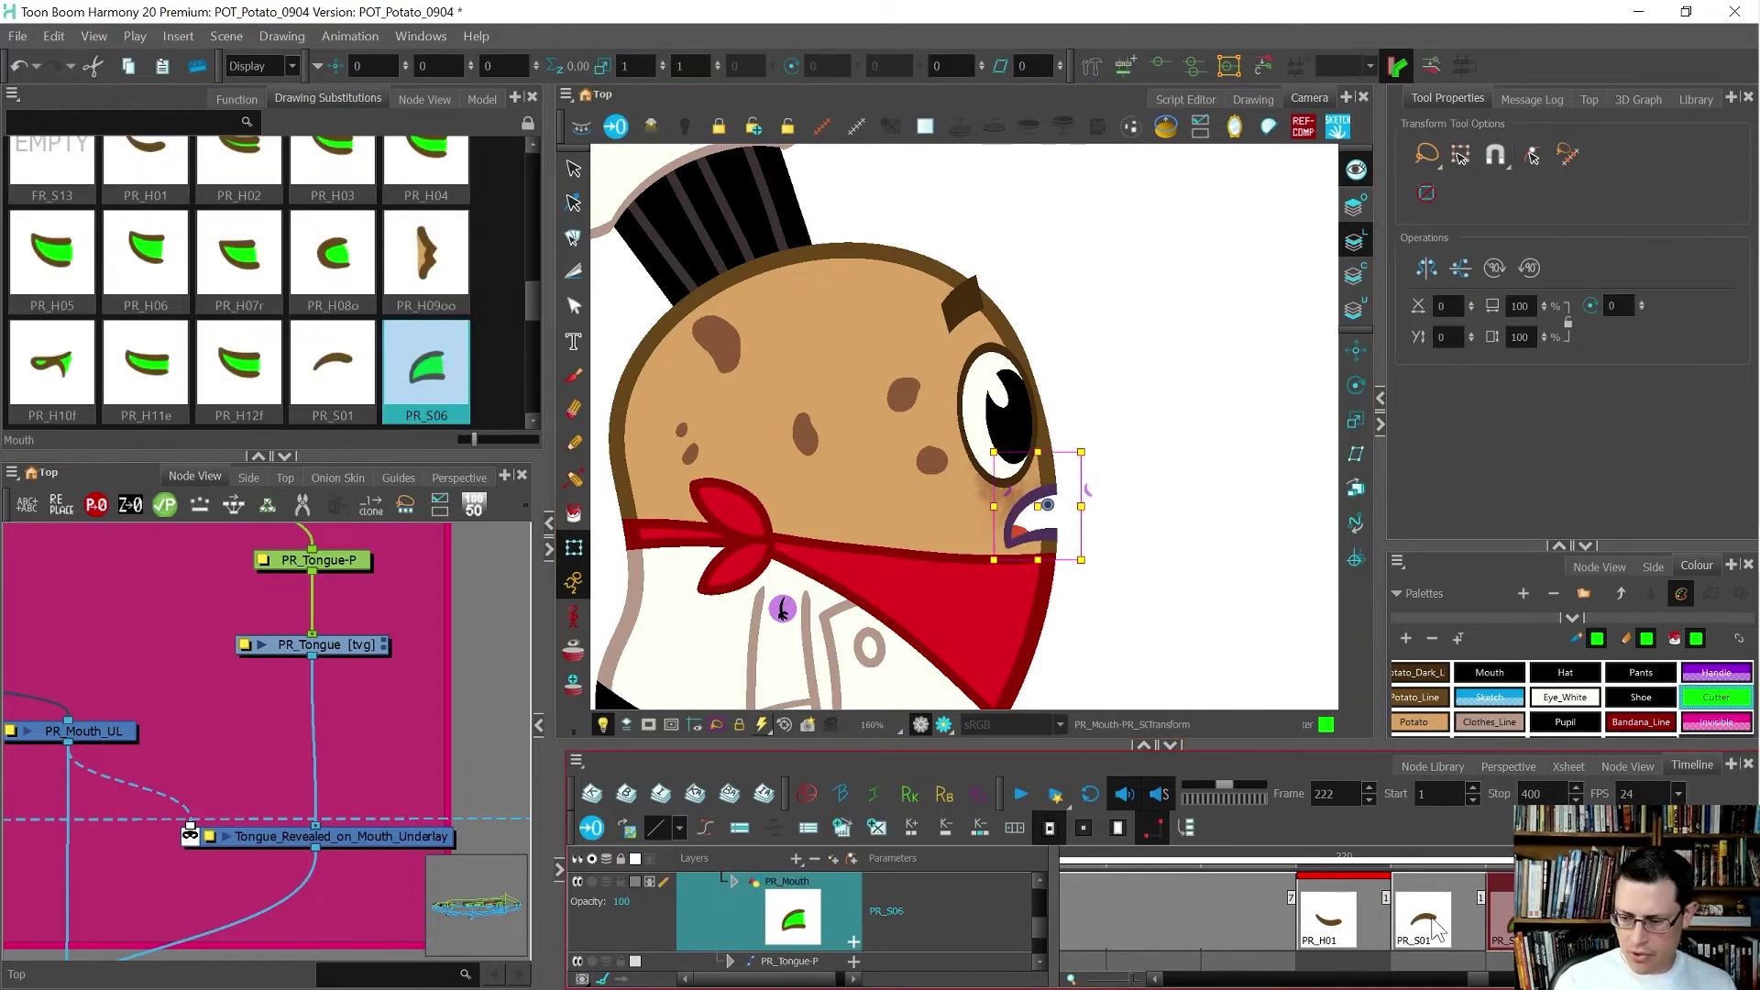
pyautogui.click(1440, 930)
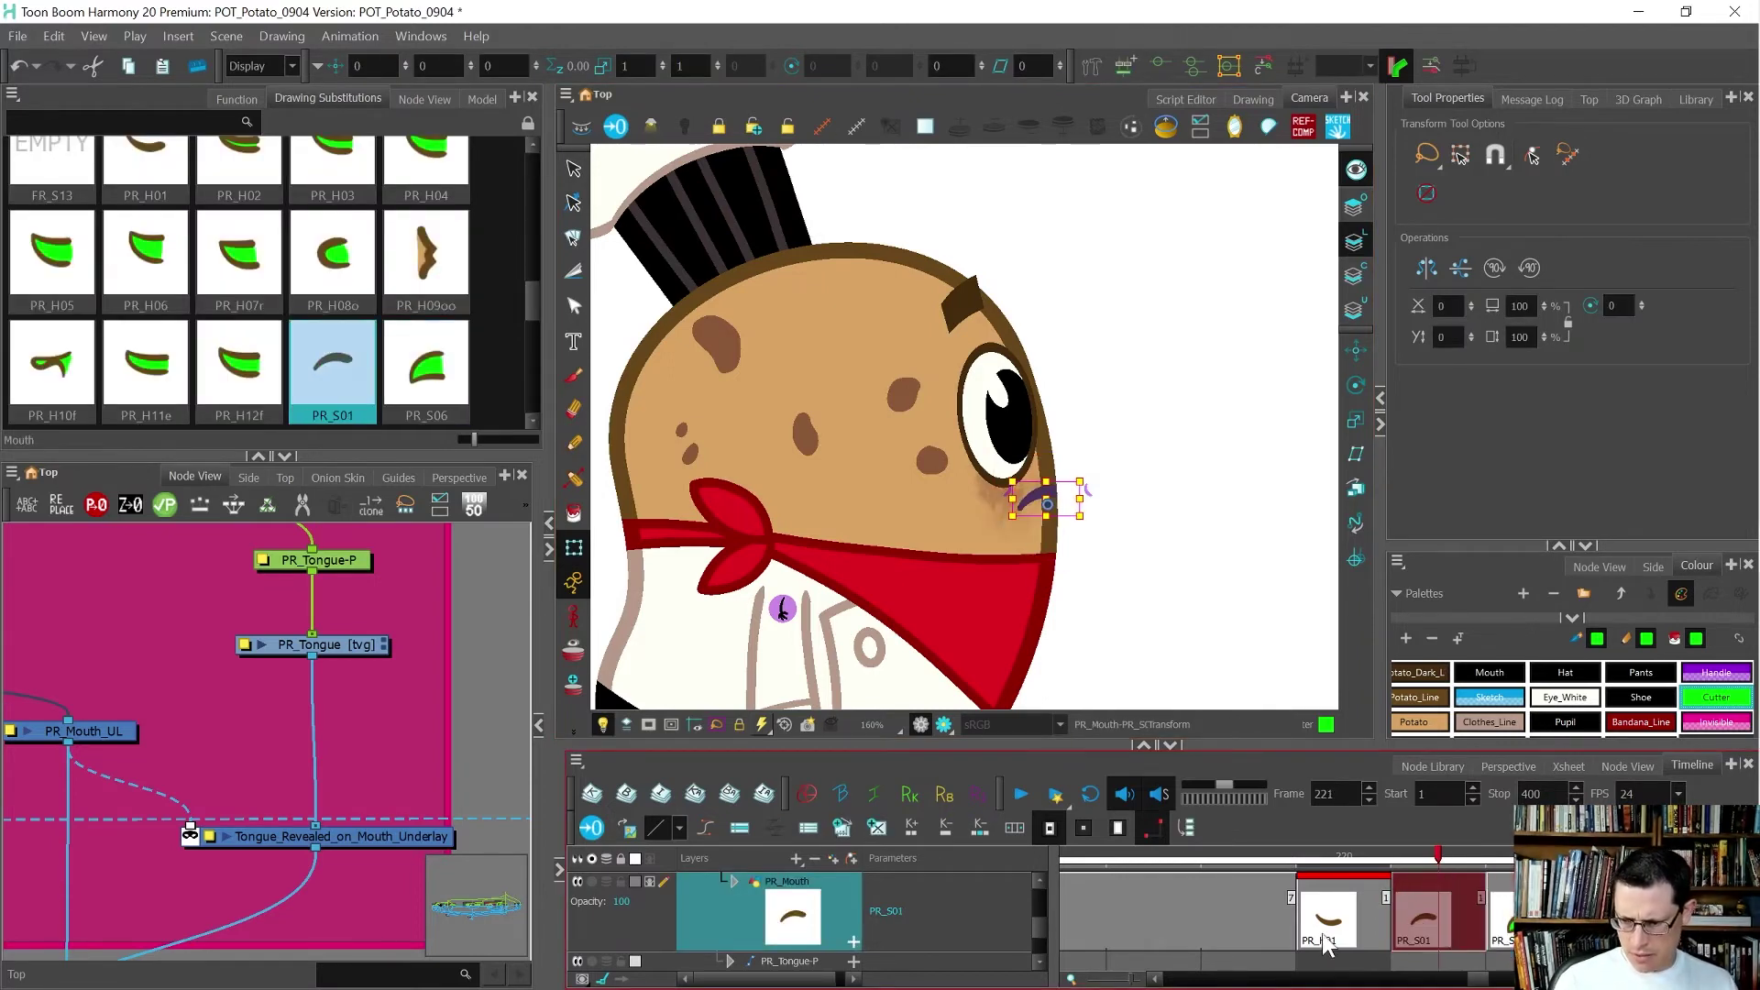
pyautogui.hscroll(2, 1320, 925)
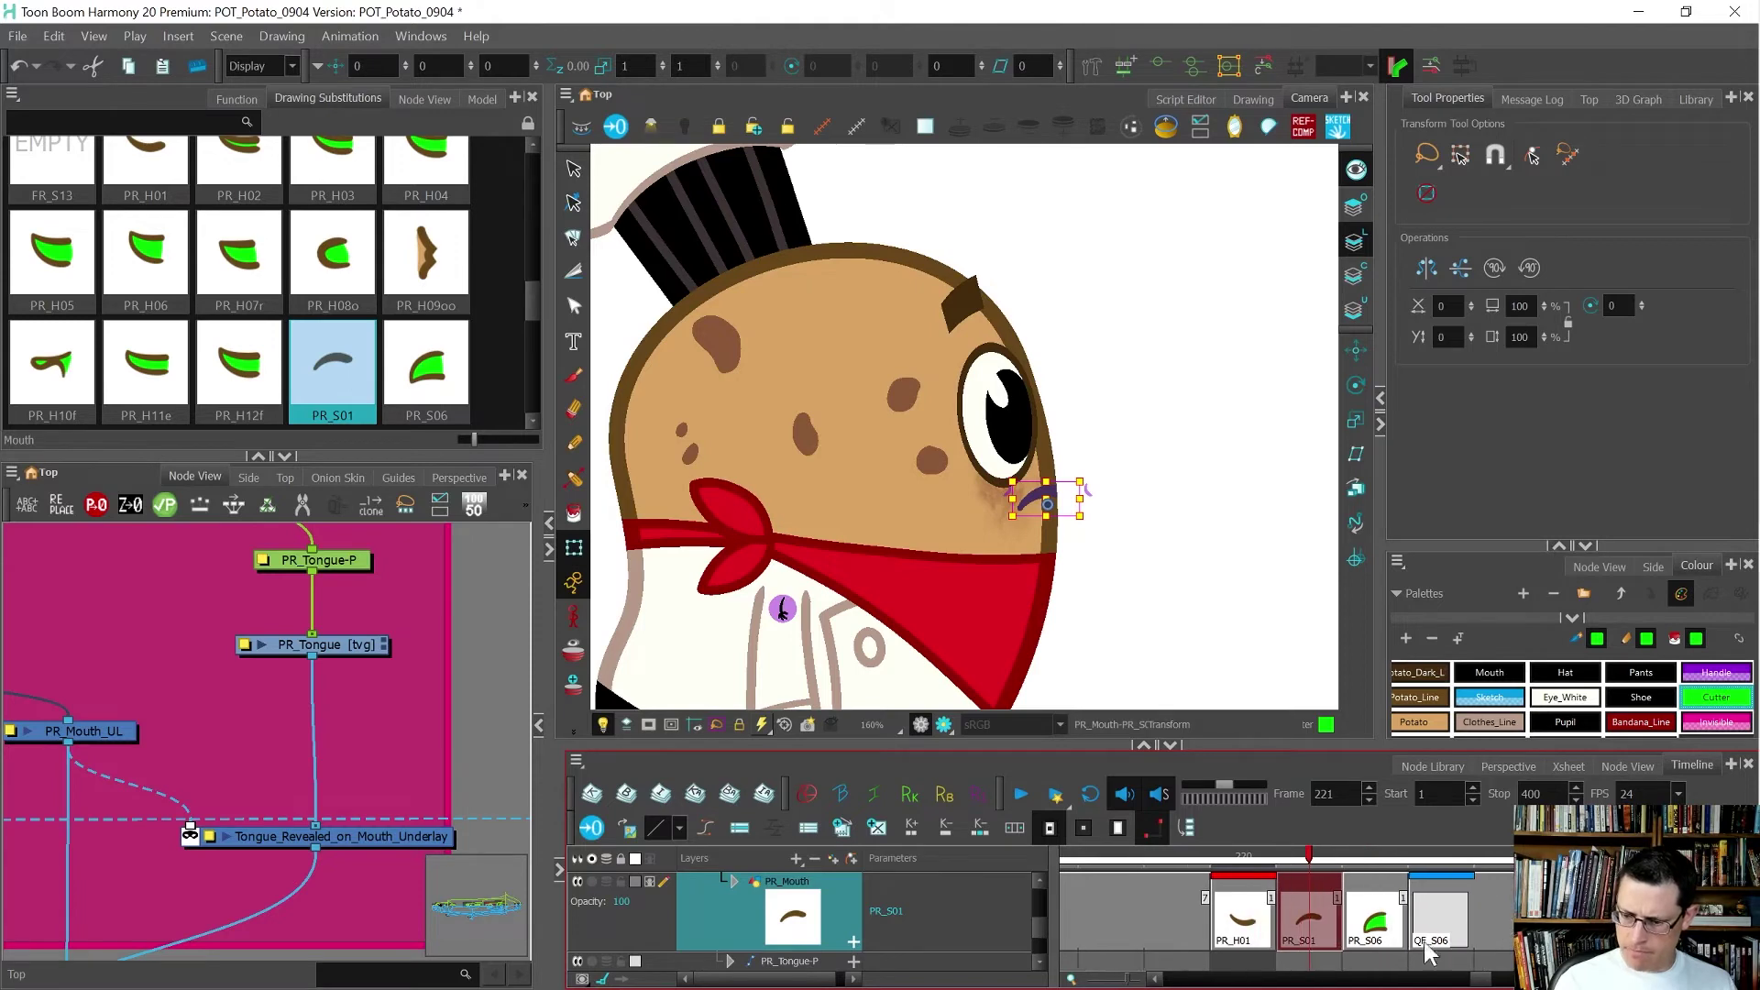
pyautogui.click(1373, 920)
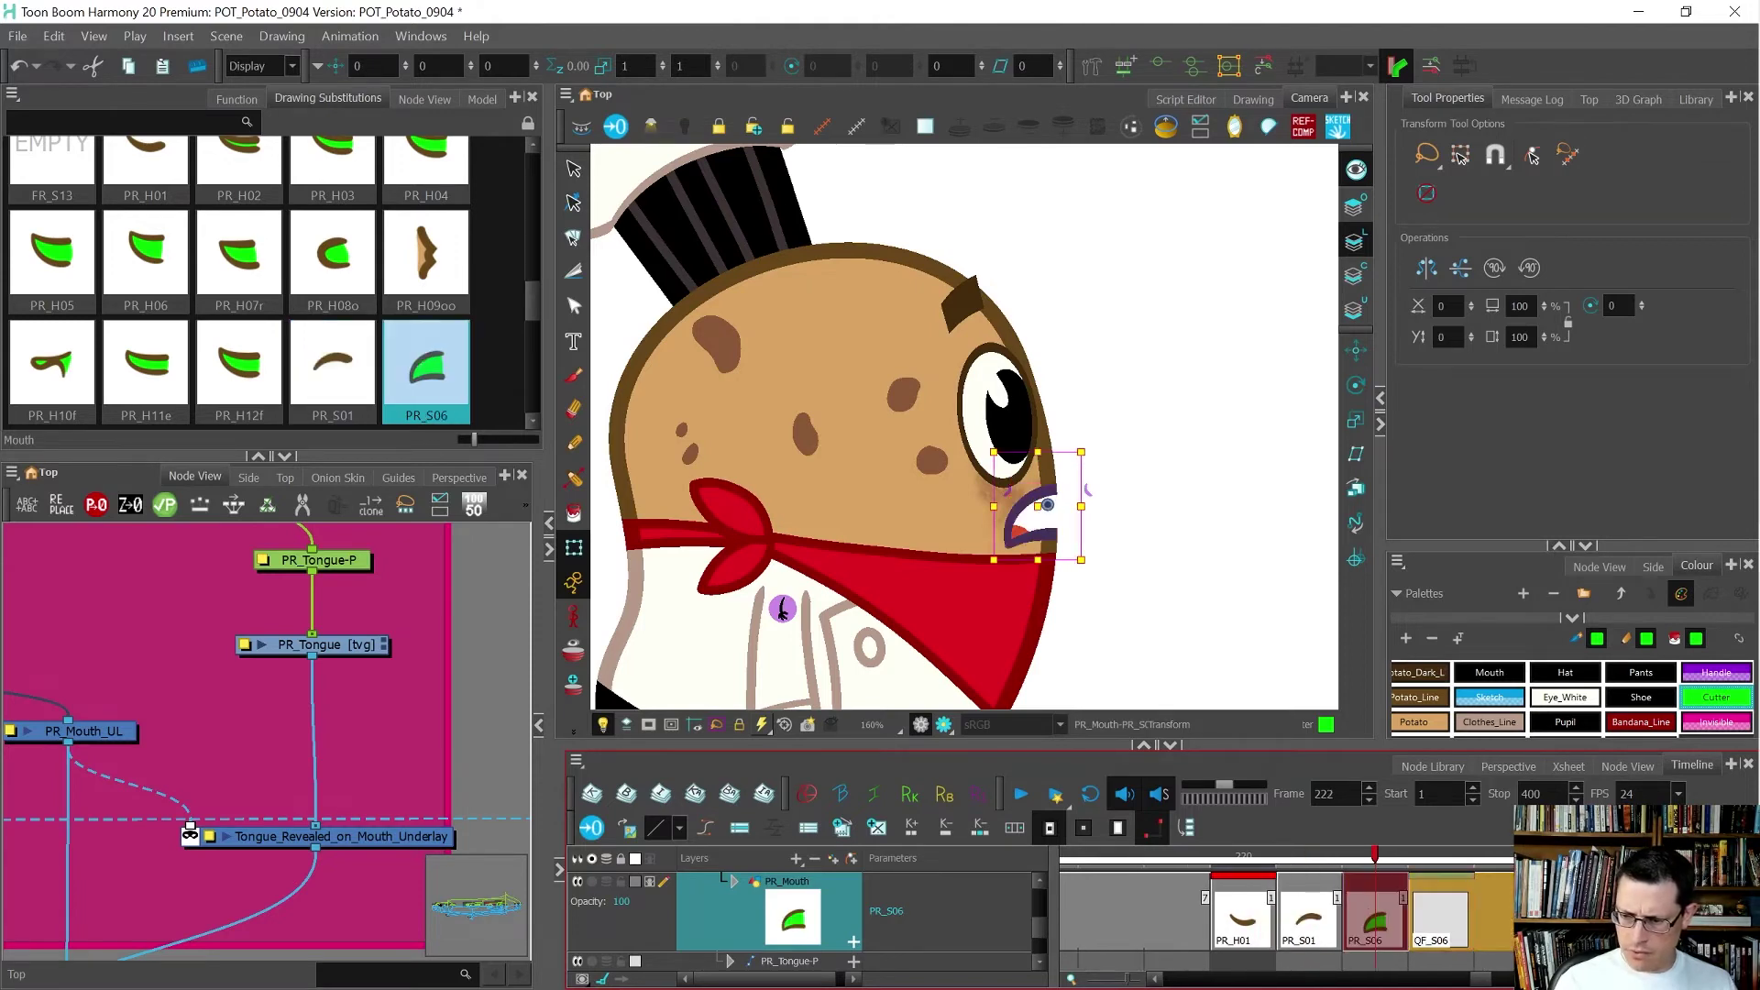
pyautogui.moveTo(1373, 919); pyautogui.dragTo(1639, 920)
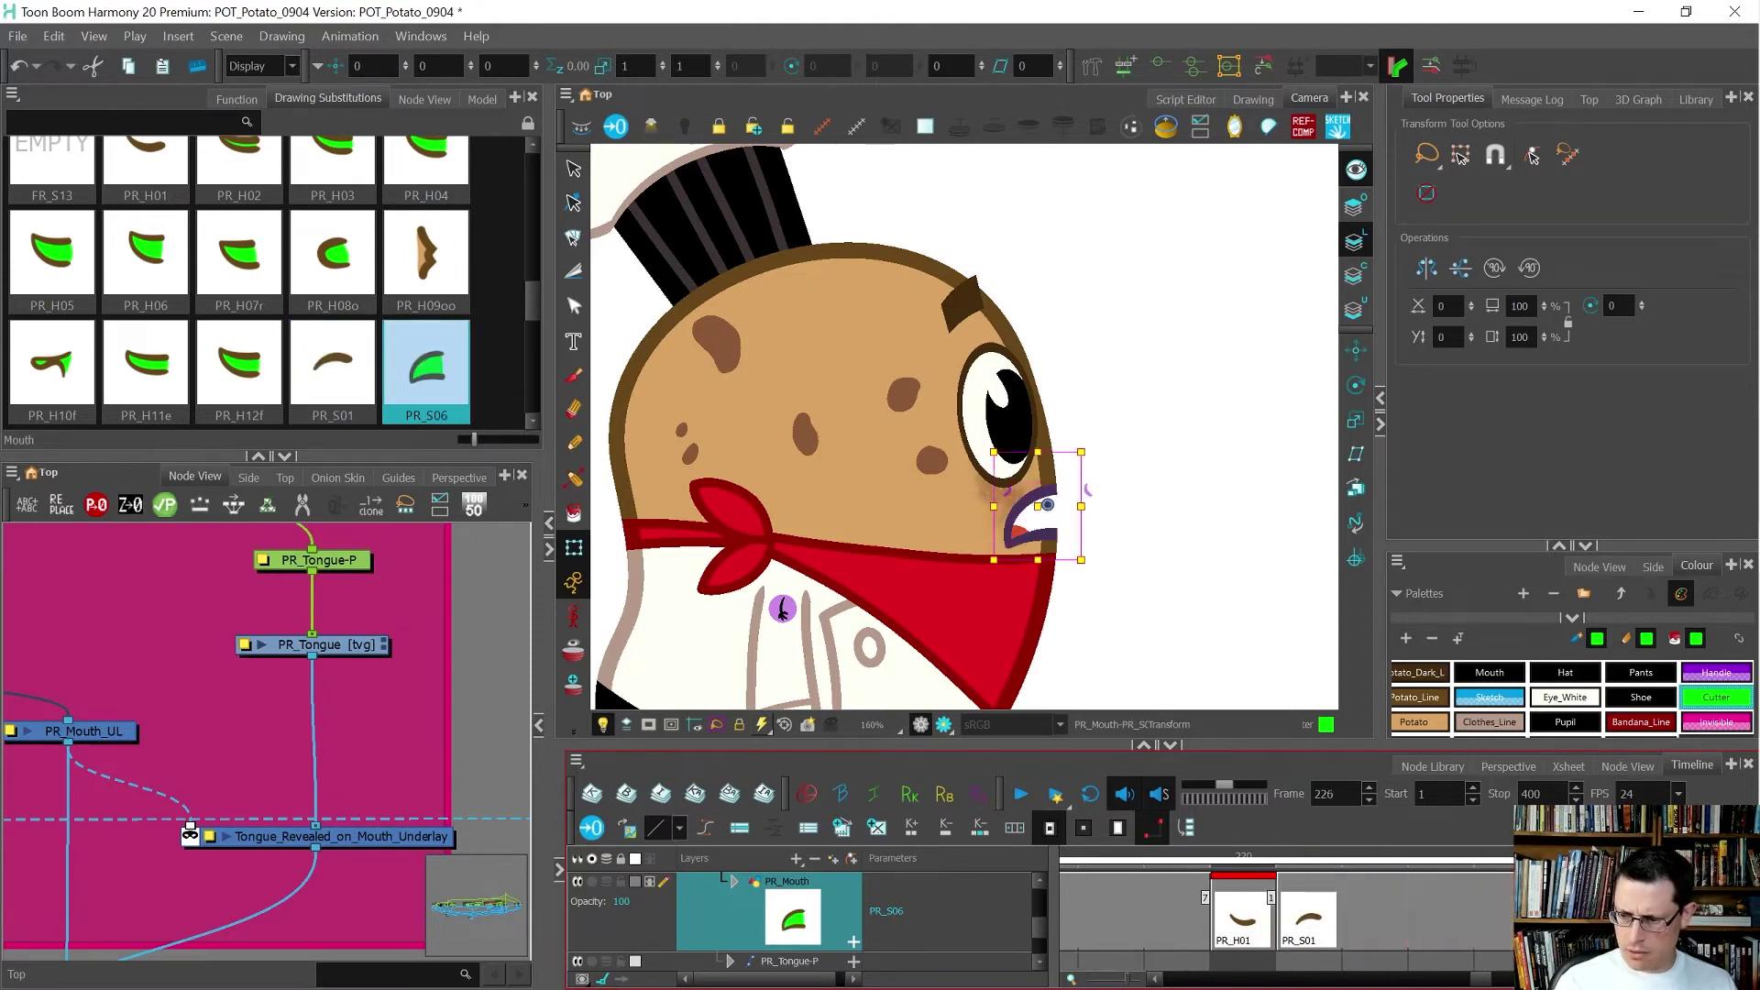
pyautogui.click(1454, 933)
pyautogui.hotkey('ctrl', 'z')
pyautogui.click(1383, 922)
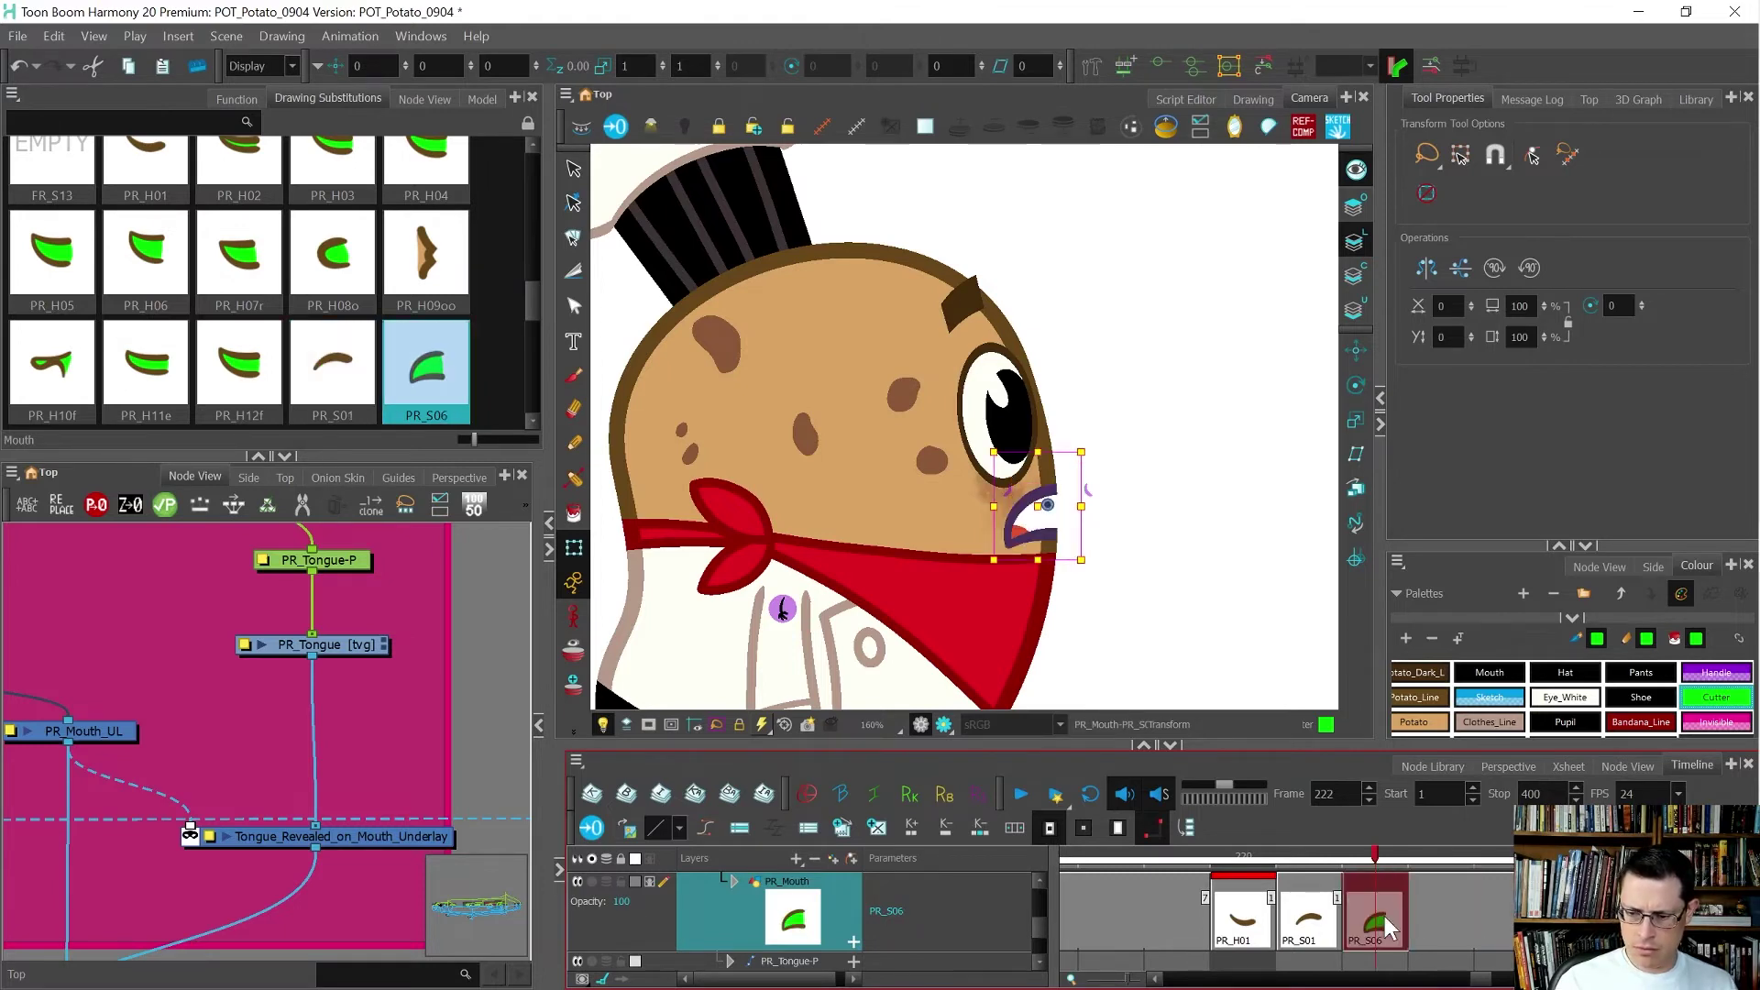
# - Duplicate the PR_S06 mouth drawing at frame 222 and rename the copy PR_S02
pyautogui.hotkey('alt', 'shift', 'd')
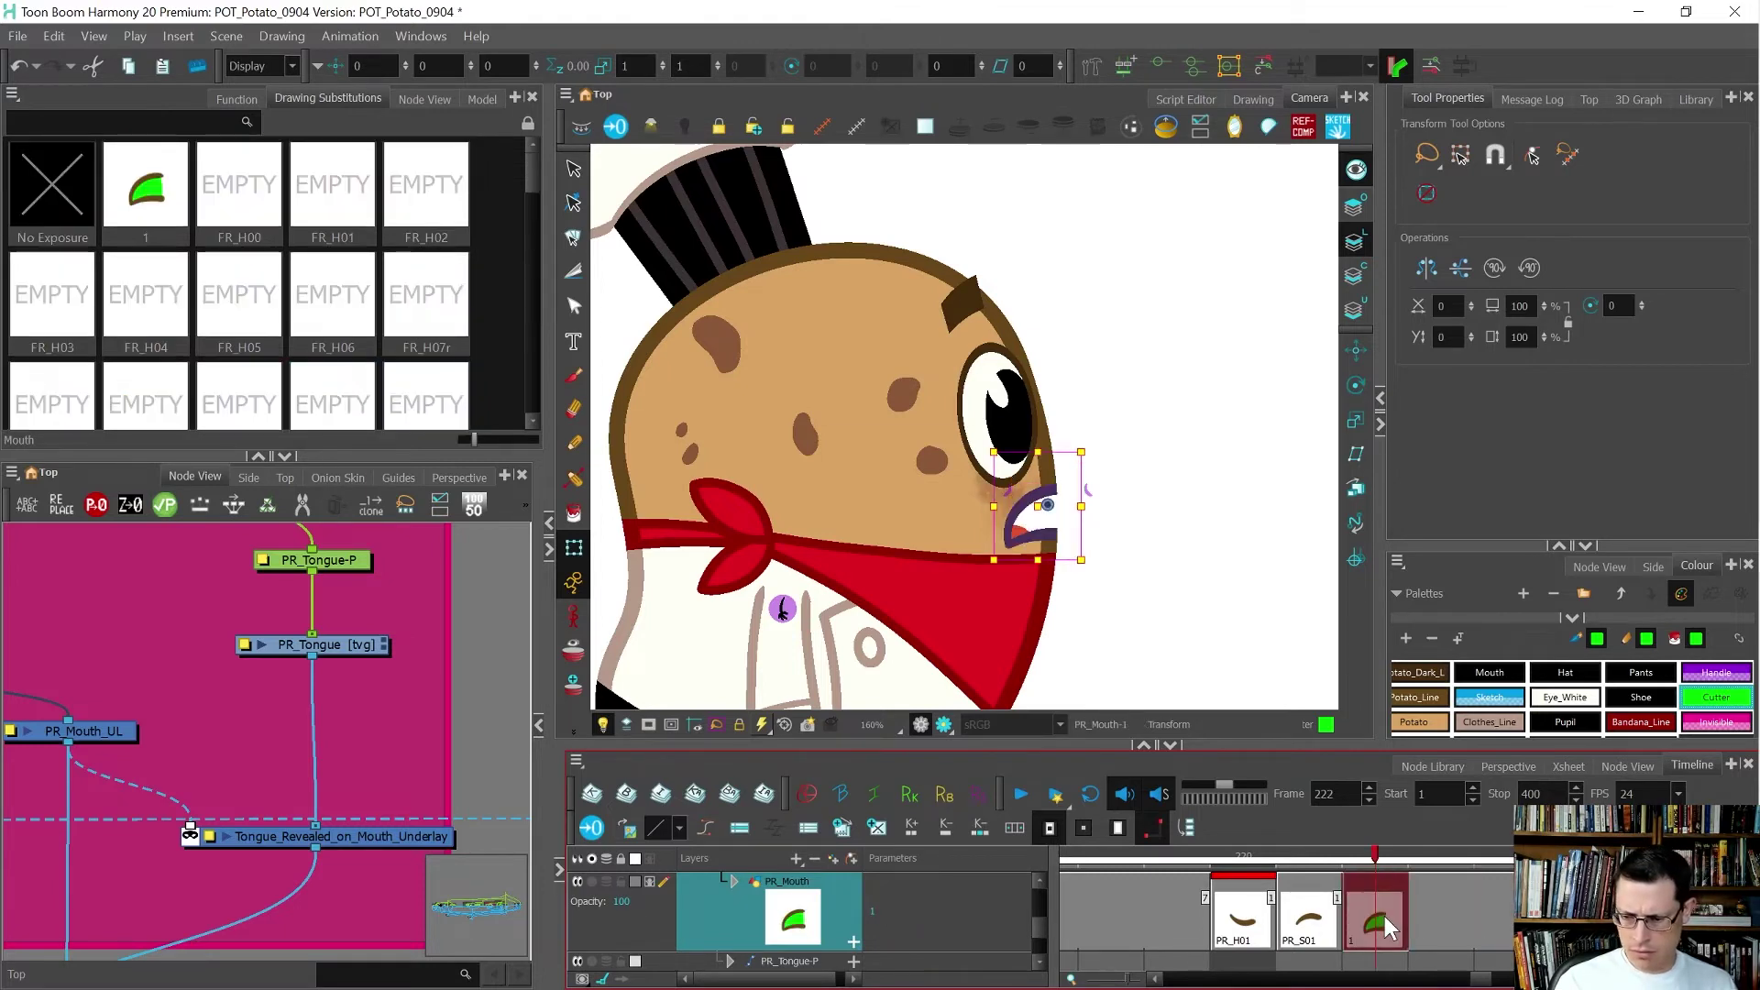
pyautogui.hotkey('ctrl', 'd')
pyautogui.write('PR_S02')
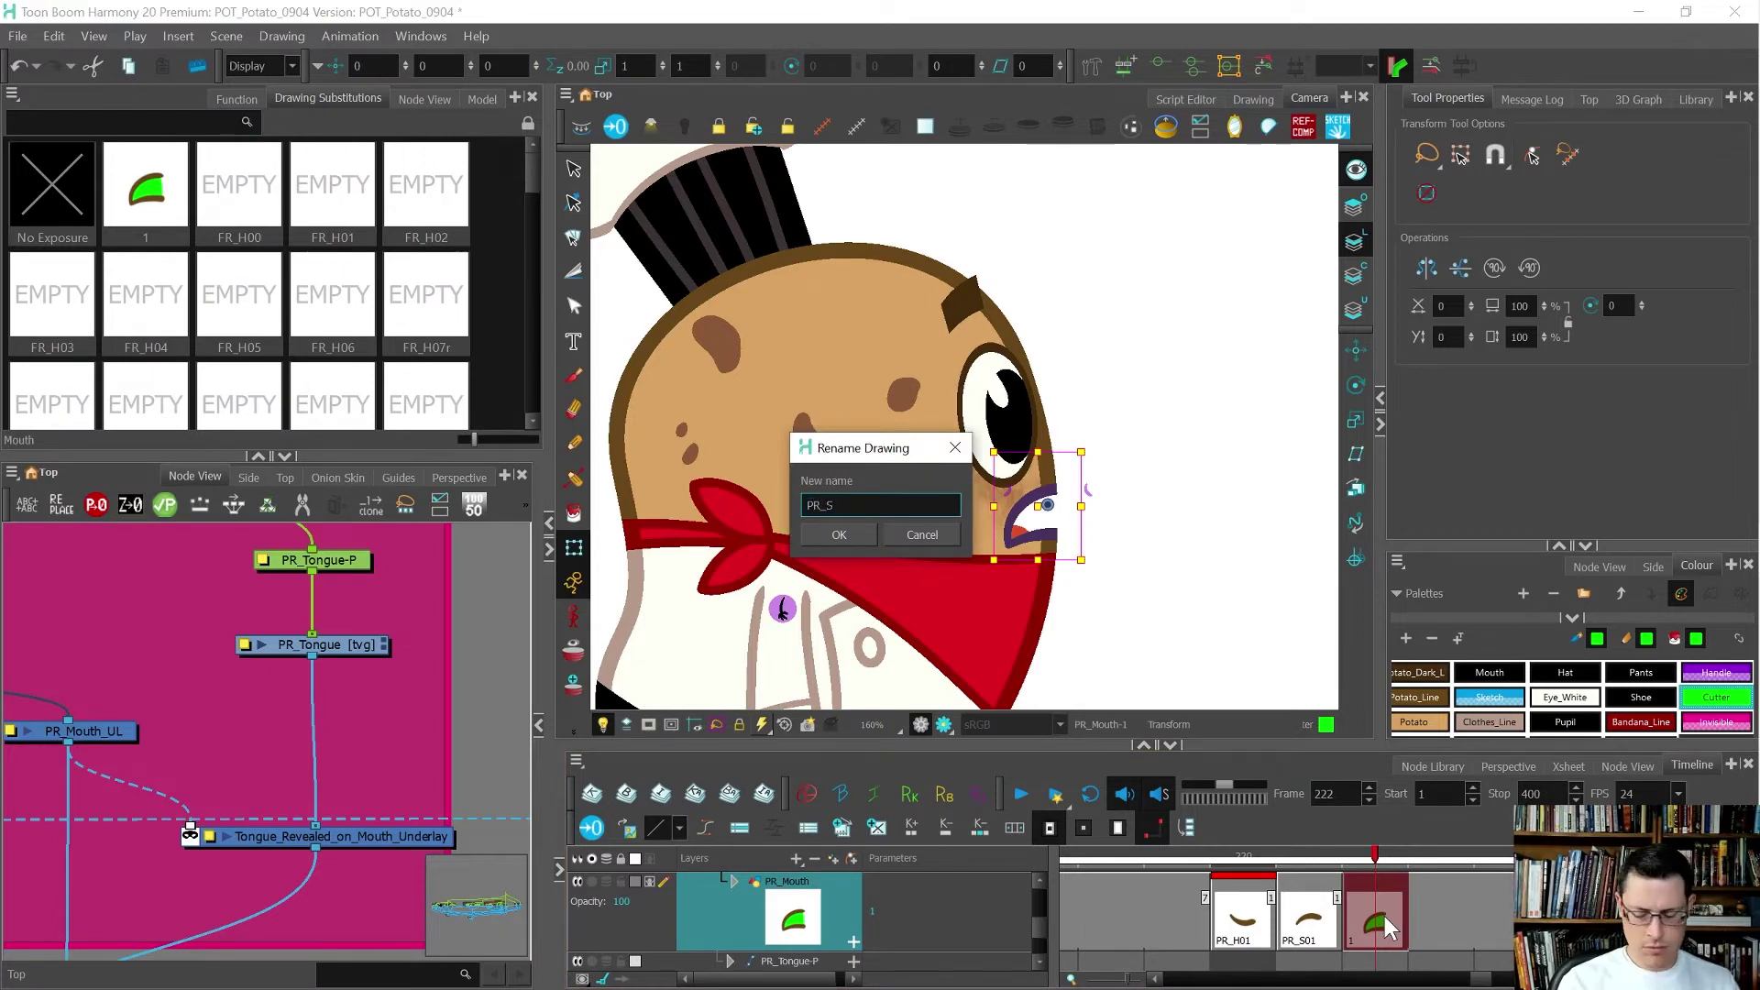
pyautogui.press('Return')
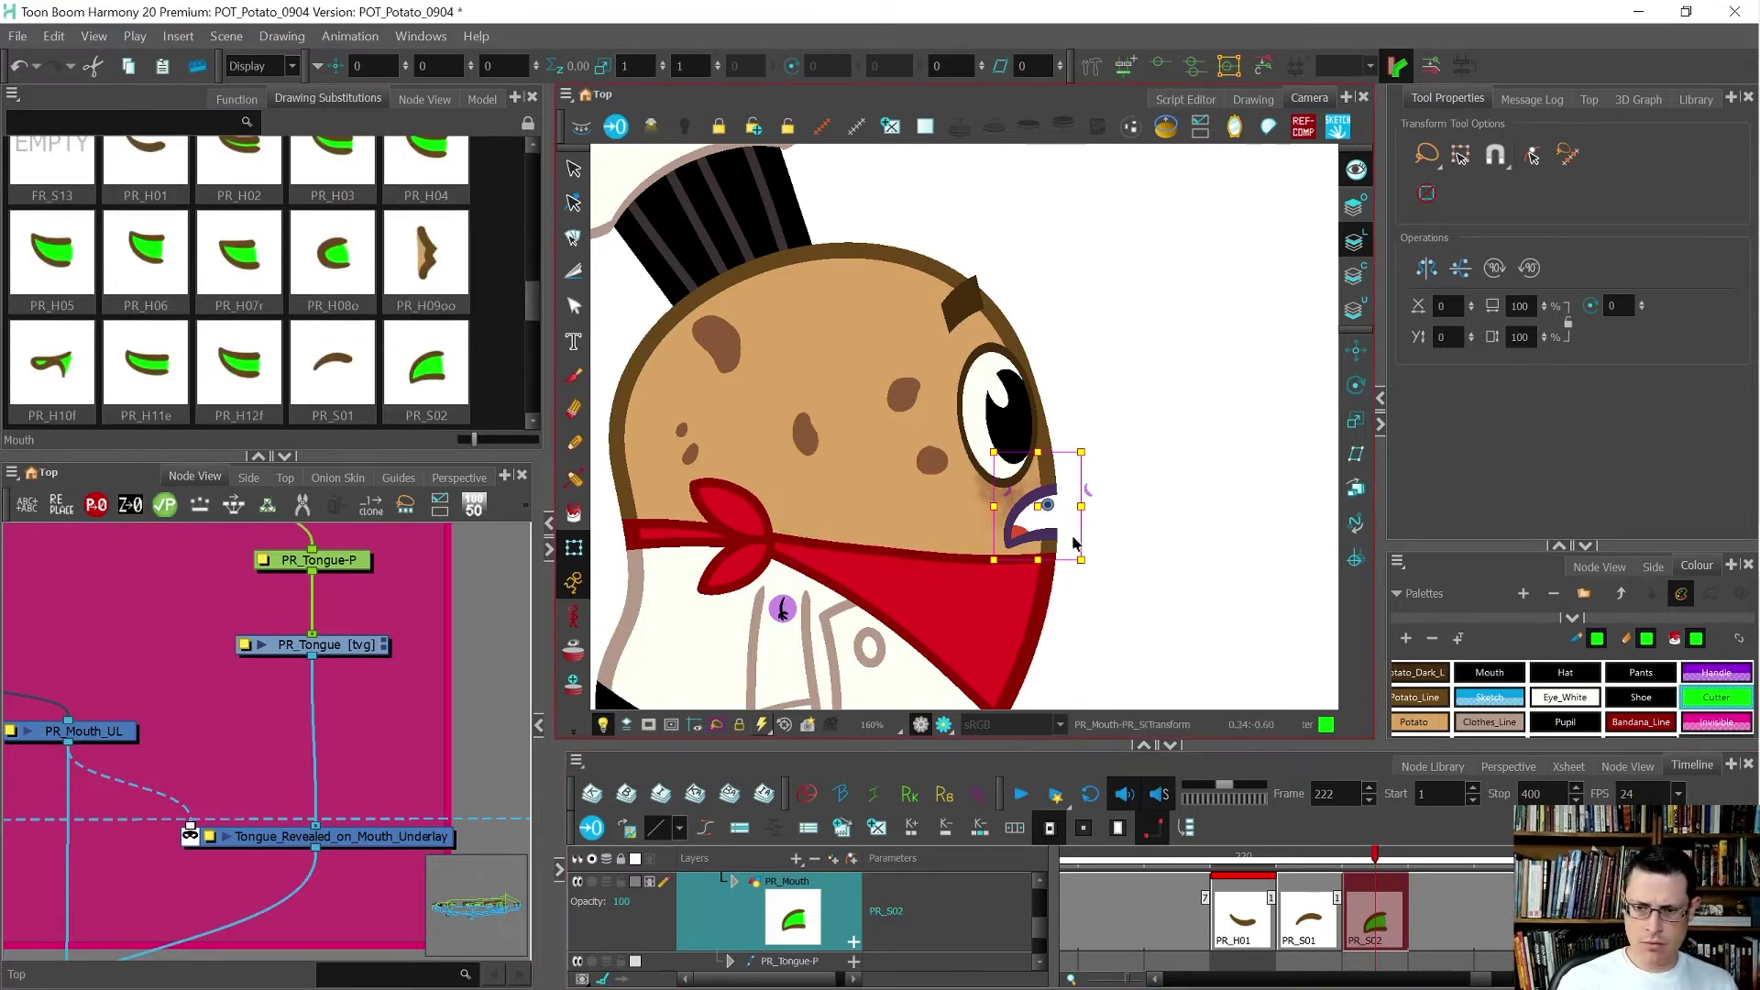
# - With onion skin shown in the Drawing view, remove the vertical closing stroke across the open end of the PR_S02 mouth
pyautogui.scroll(5, 1072, 539)
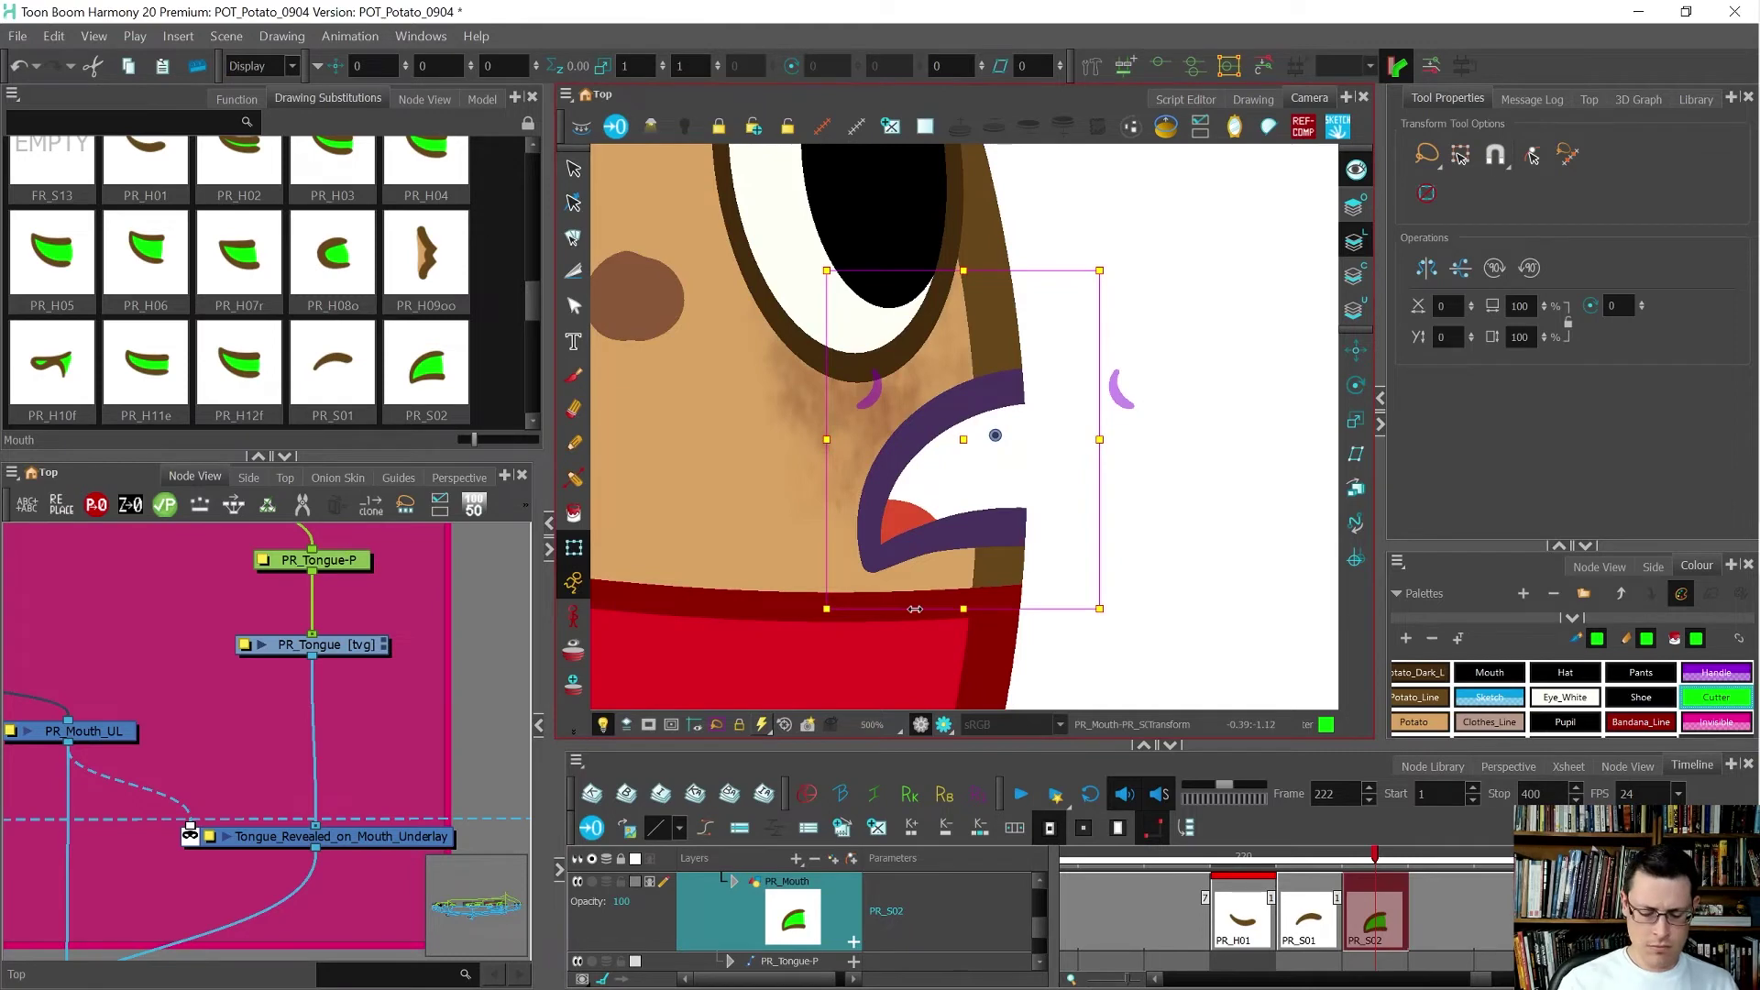
pyautogui.click(1253, 99)
pyautogui.press('l')
pyautogui.hotkey('alt', 'q')
pyautogui.scroll(-1, 1011, 468)
pyautogui.moveTo(1095, 394)
pyautogui.mouseDown()
pyautogui.moveTo(1054, 268)
pyautogui.moveTo(1096, 333)
pyautogui.moveTo(1048, 446)
pyautogui.mouseUp()
pyautogui.hotkey('alt', 's')
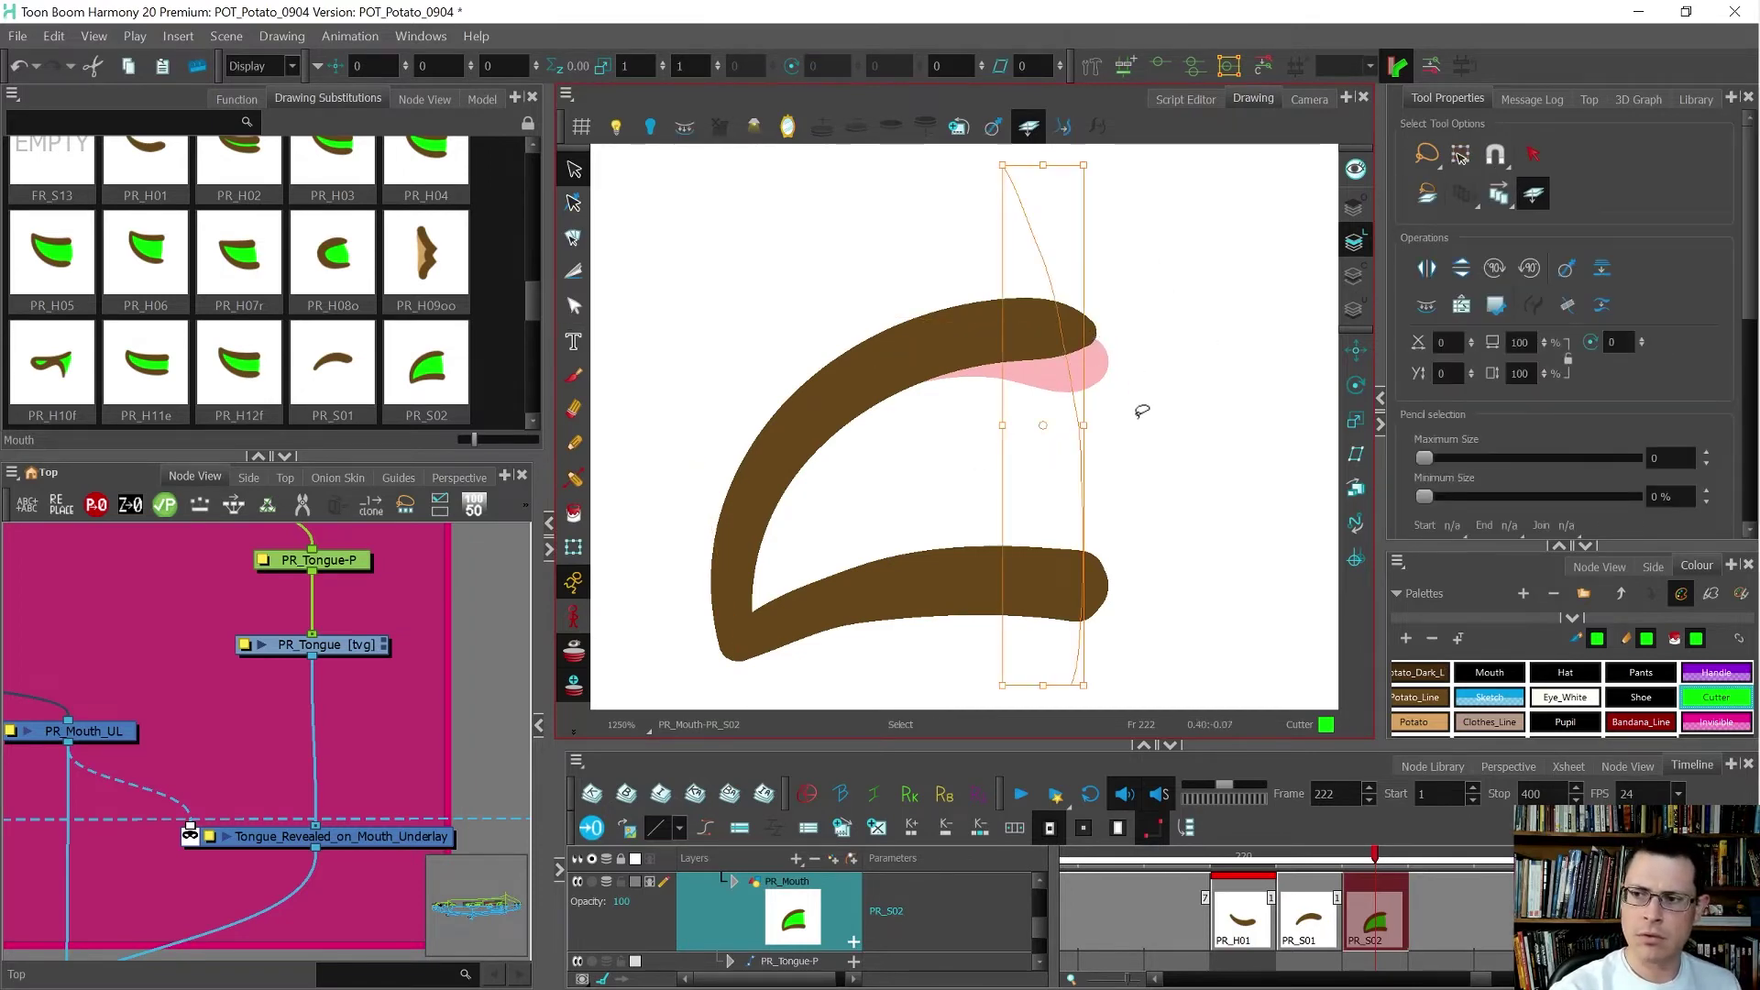
pyautogui.hotkey('alt', 'q')
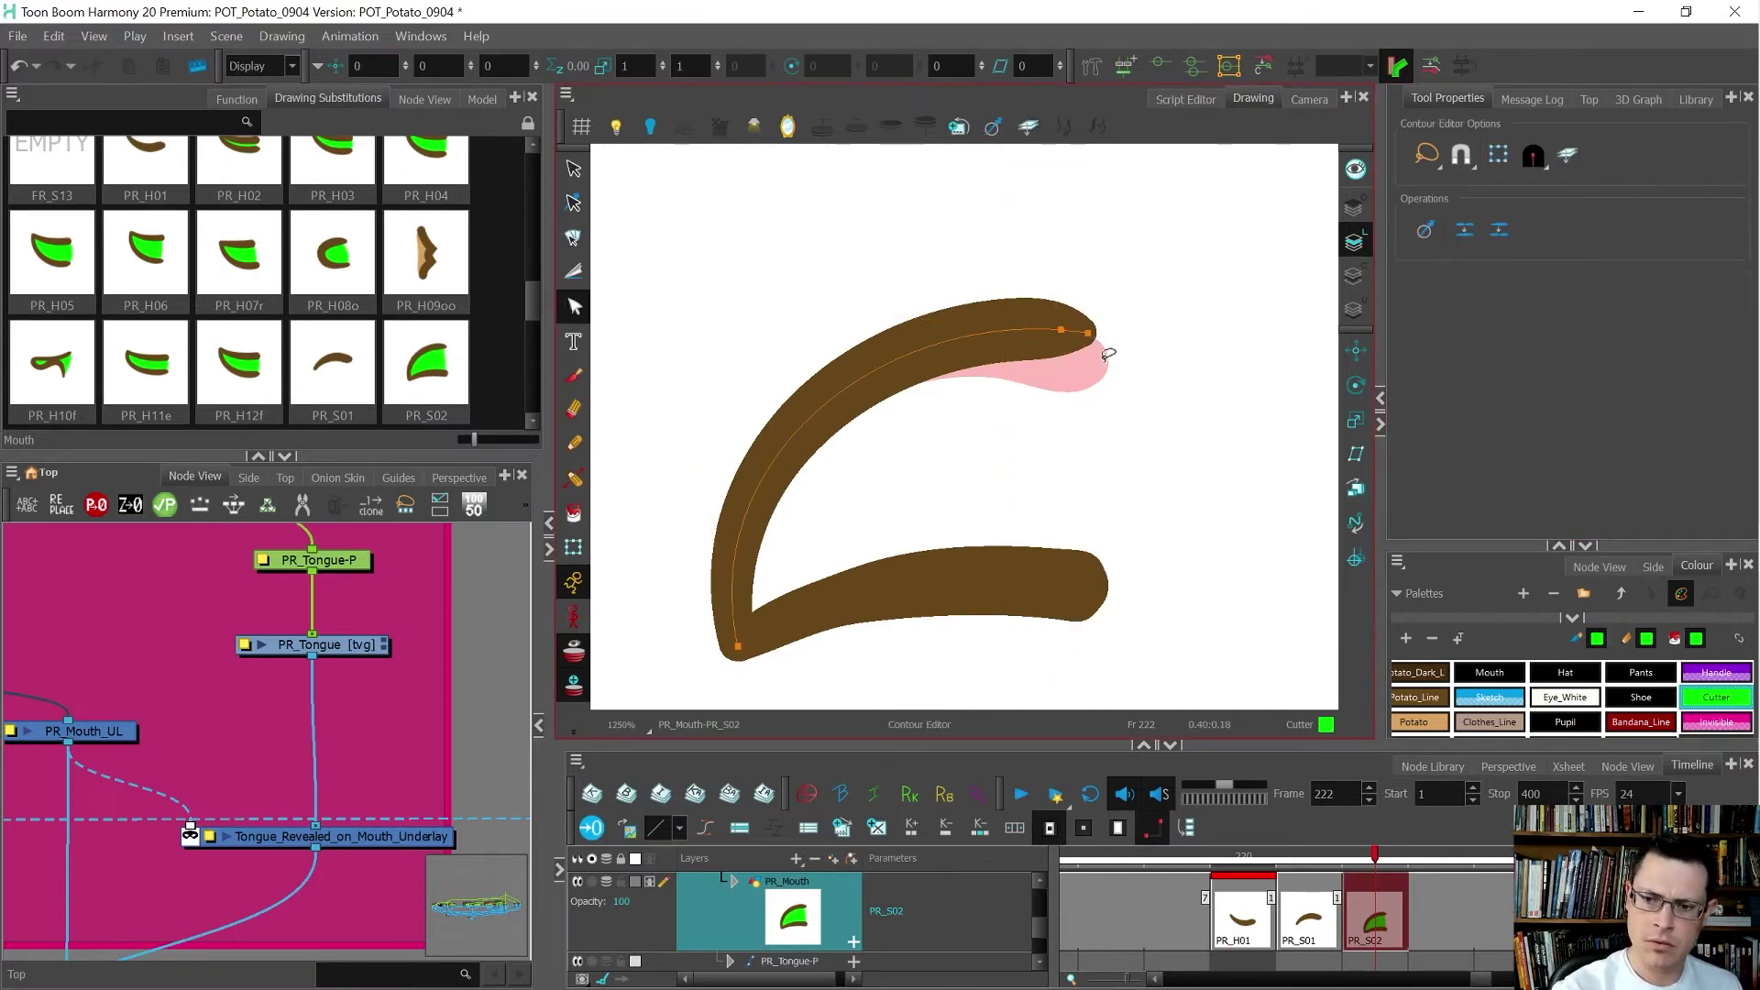
# - Lower the tip of the PR_S02 upper lip with the Contour Editor to approach the previous drawing's onion skin
pyautogui.moveTo(1097, 373)
pyautogui.mouseDown()
pyautogui.moveTo(1087, 341)
pyautogui.moveTo(1112, 404)
pyautogui.moveTo(1099, 364)
pyautogui.moveTo(1125, 392)
pyautogui.mouseUp()
pyautogui.click(1500, 156)
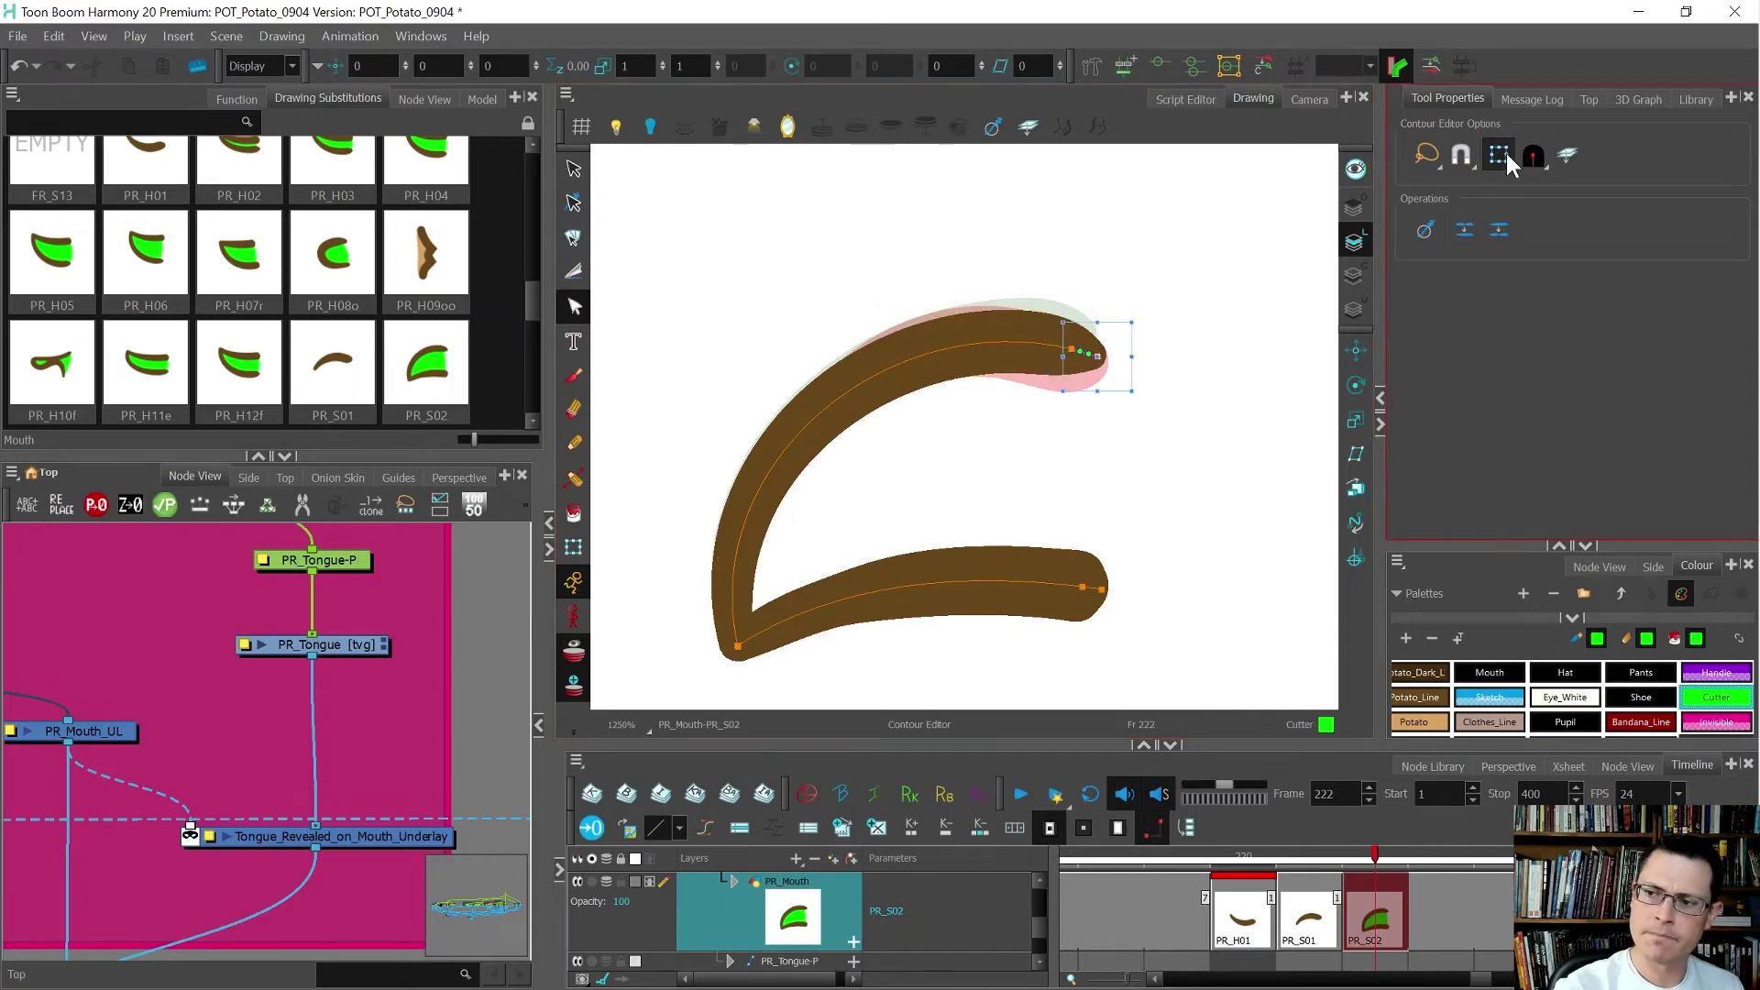
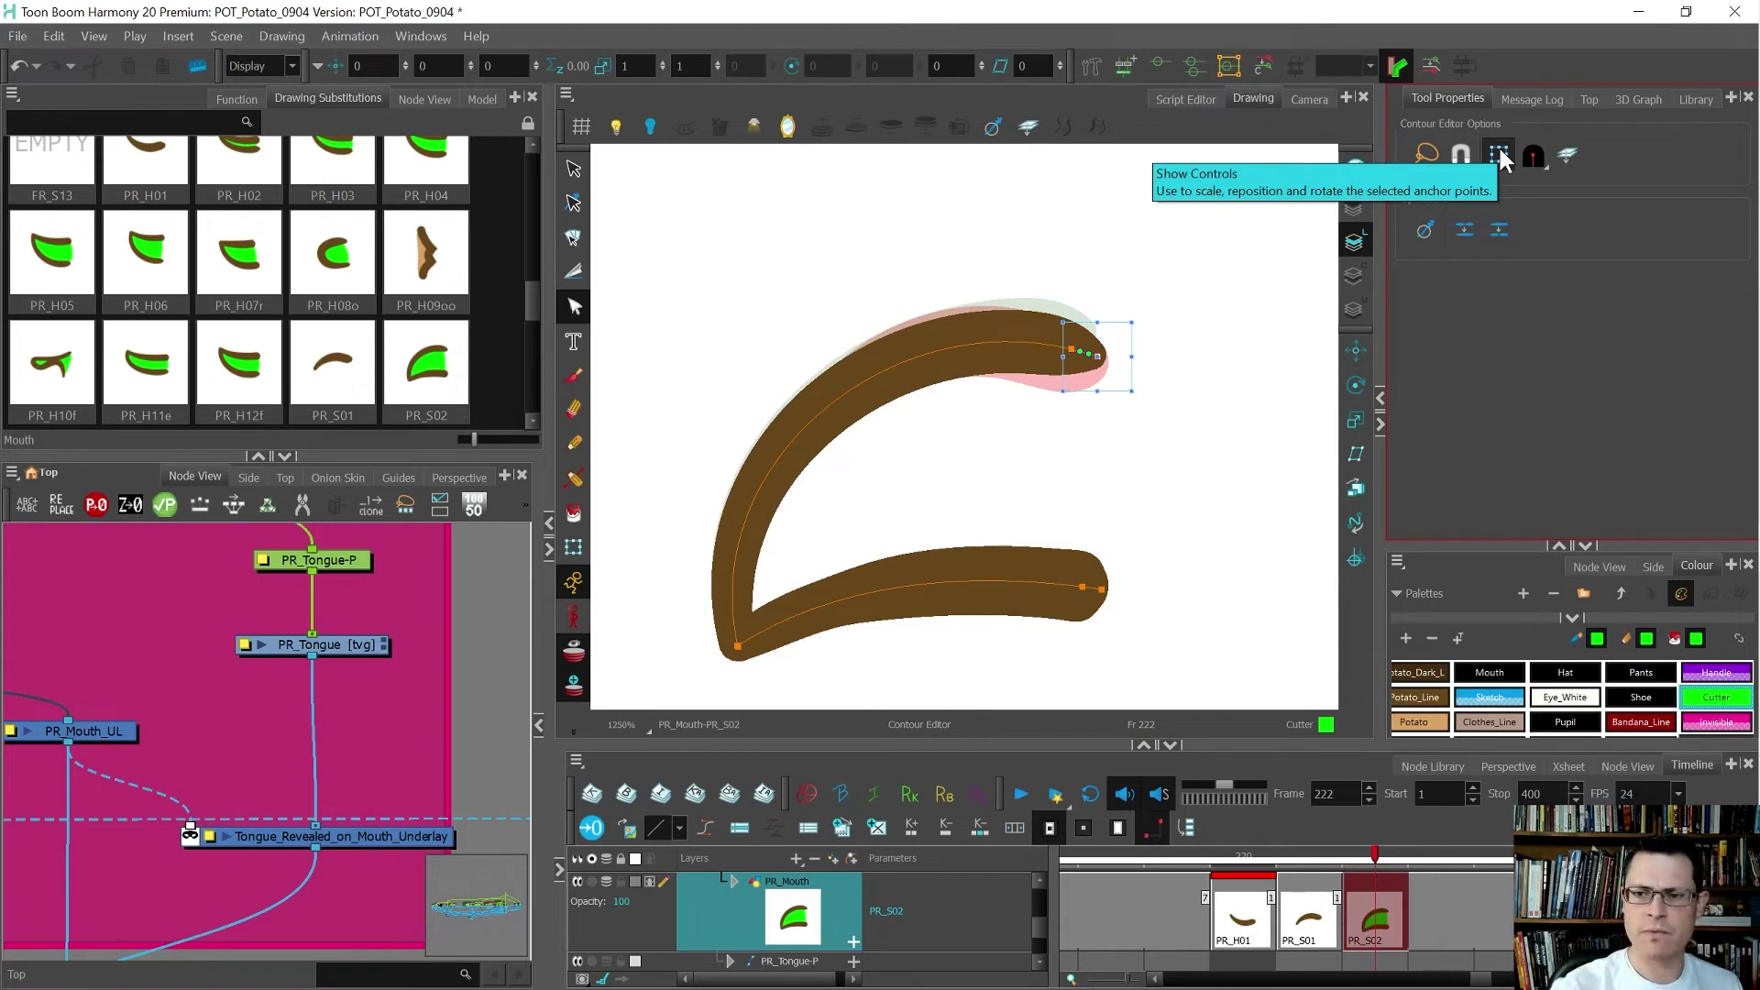
pyautogui.click(1500, 157)
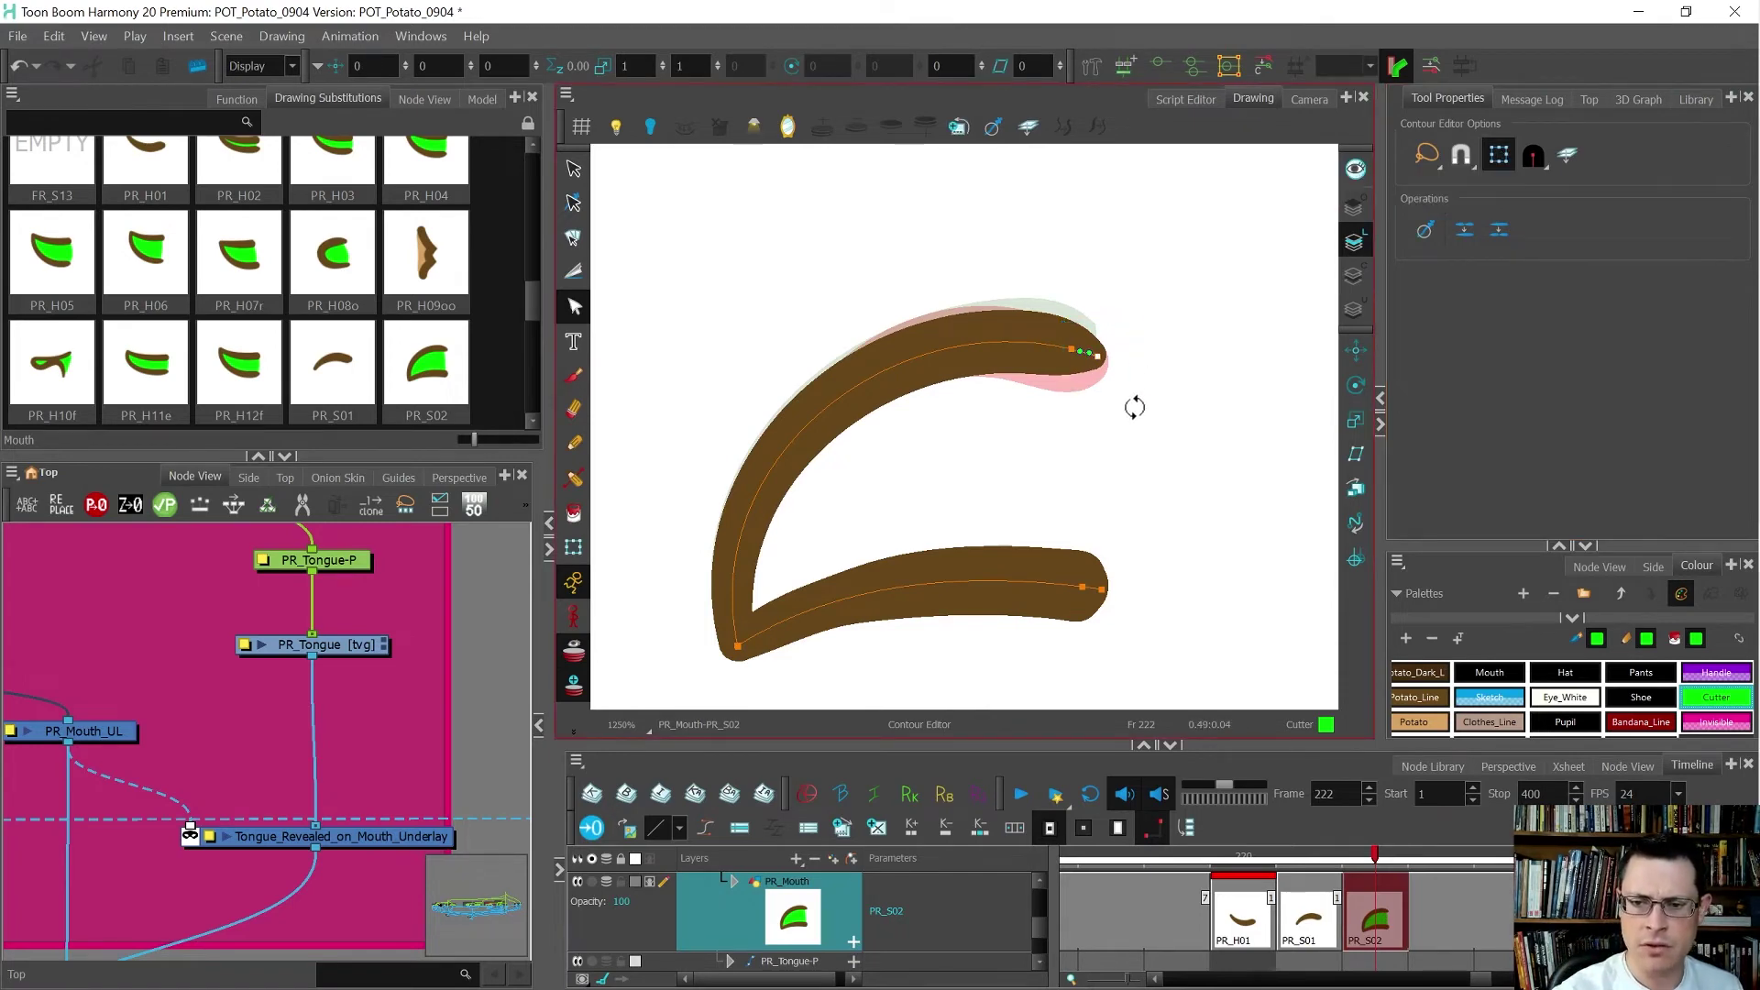
pyautogui.hotkey('ctrl', 'z')
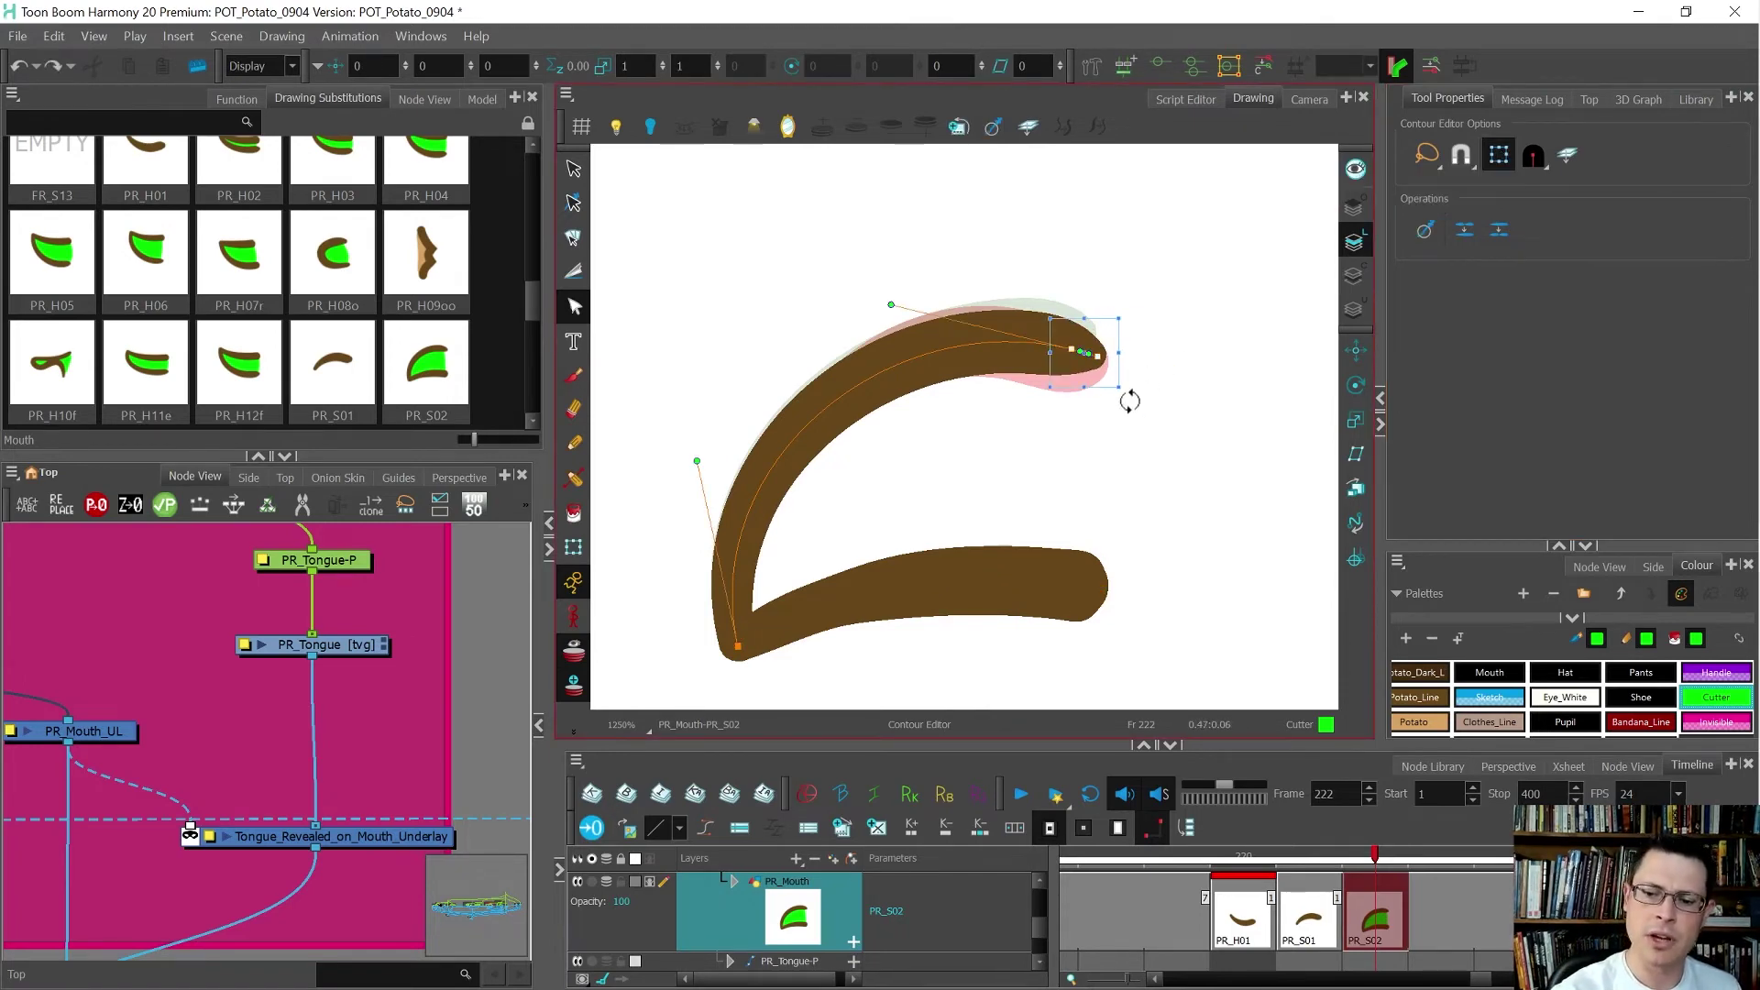
pyautogui.moveTo(1096, 360); pyautogui.dragTo(1103, 375)
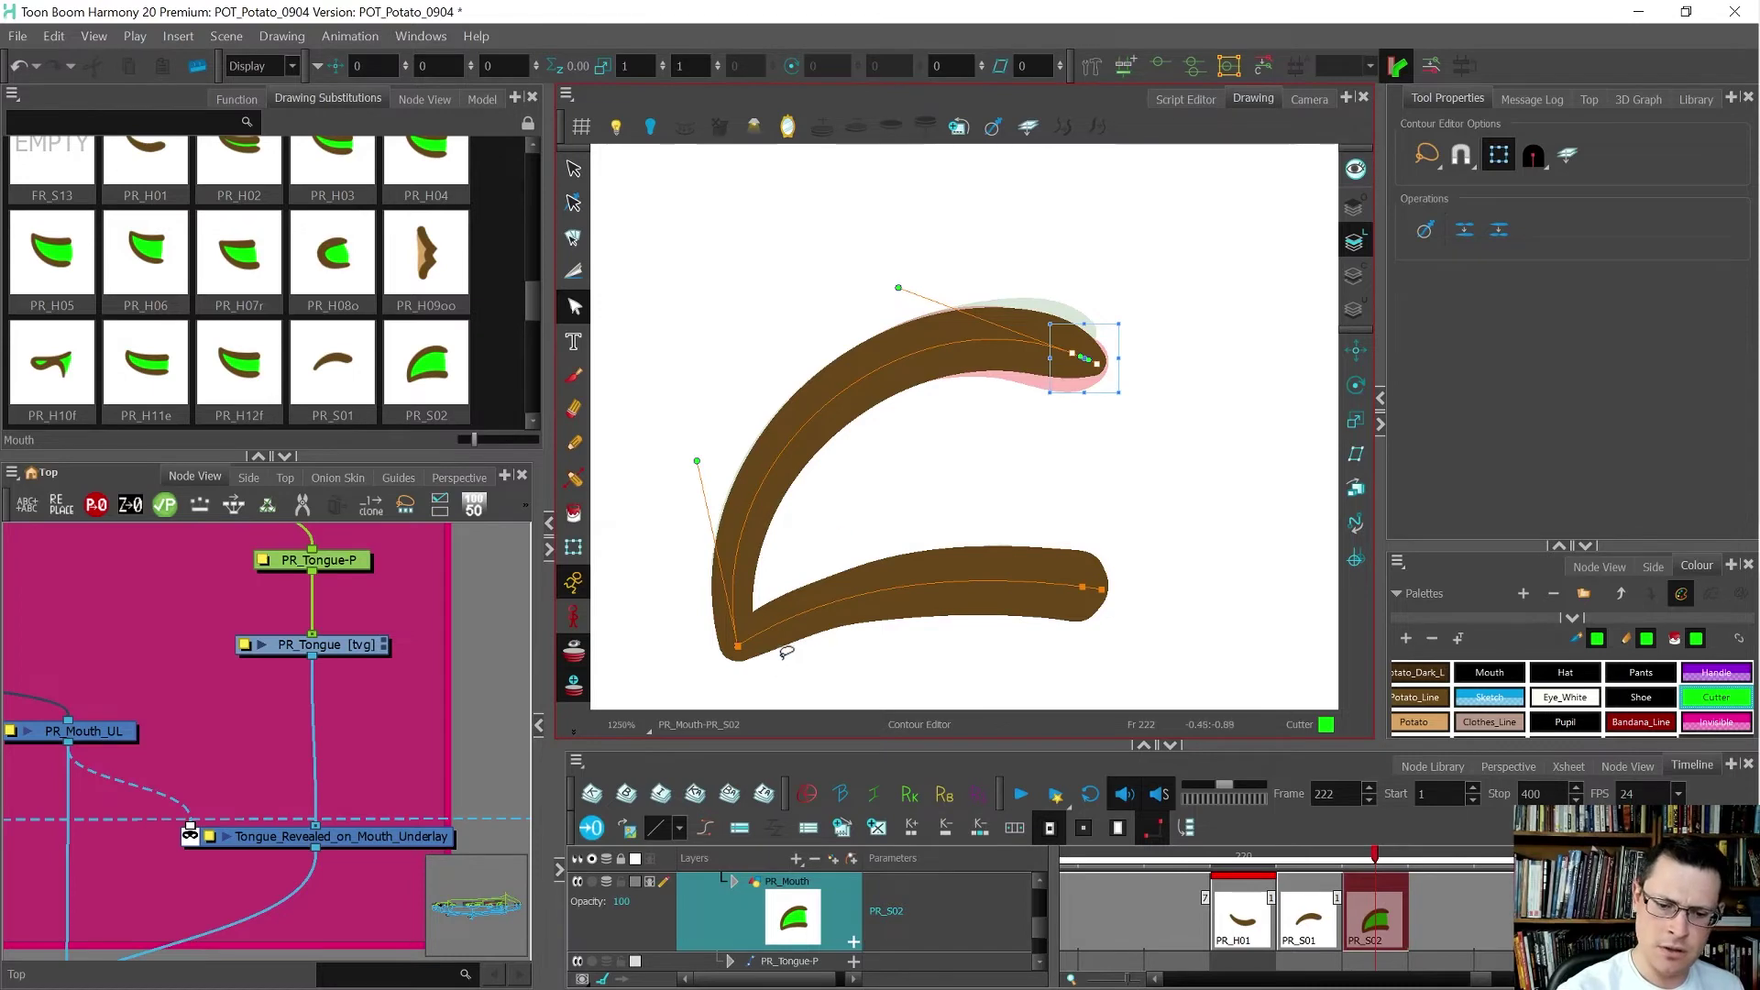
# - Raise the PR_S02 mouth corner toward the upper lip and reshape the upper lip's curve with its handles
pyautogui.click(807, 500)
pyautogui.click(1499, 155)
pyautogui.click(783, 543)
pyautogui.moveTo(784, 544)
pyautogui.mouseDown()
pyautogui.moveTo(863, 403)
pyautogui.moveTo(789, 472)
pyautogui.mouseUp()
pyautogui.moveTo(748, 287); pyautogui.dragTo(811, 401)
pyautogui.moveTo(898, 287); pyautogui.dragTo(914, 298)
# - Raise the PR_S02 lower lip's end close beneath the upper lip, smooth its curve, and turn off onion skin
pyautogui.moveTo(1099, 589); pyautogui.dragTo(1091, 437)
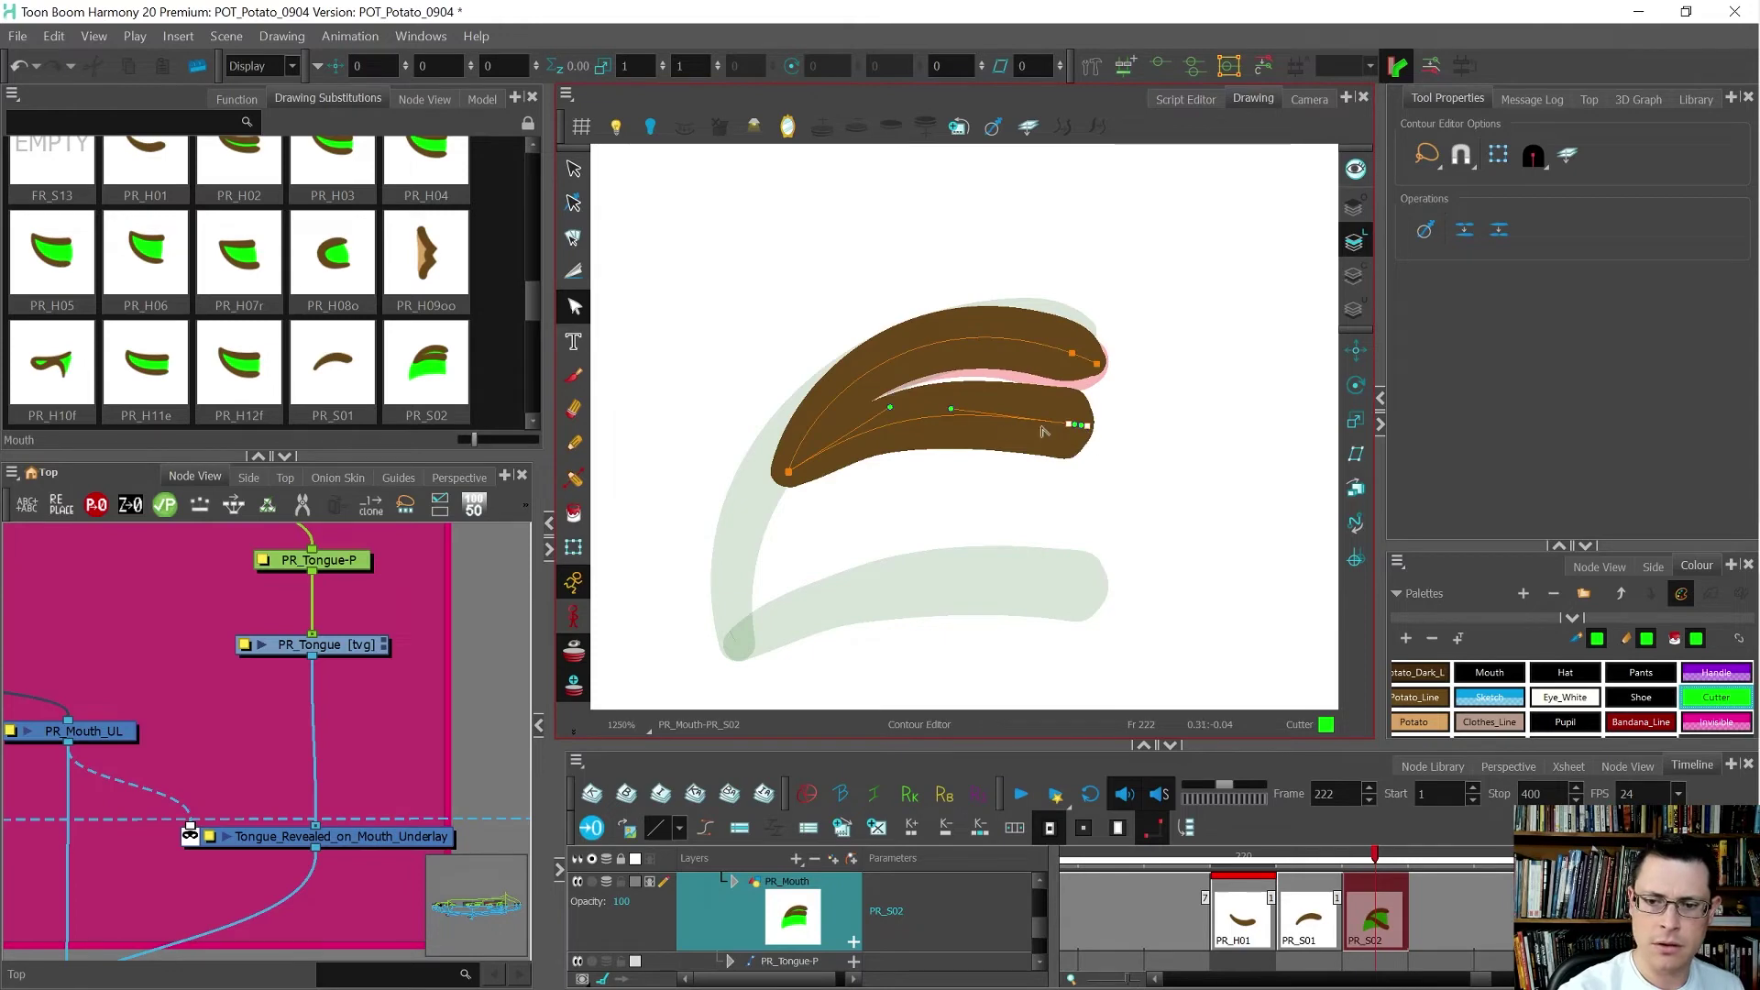
pyautogui.moveTo(953, 412); pyautogui.dragTo(983, 419)
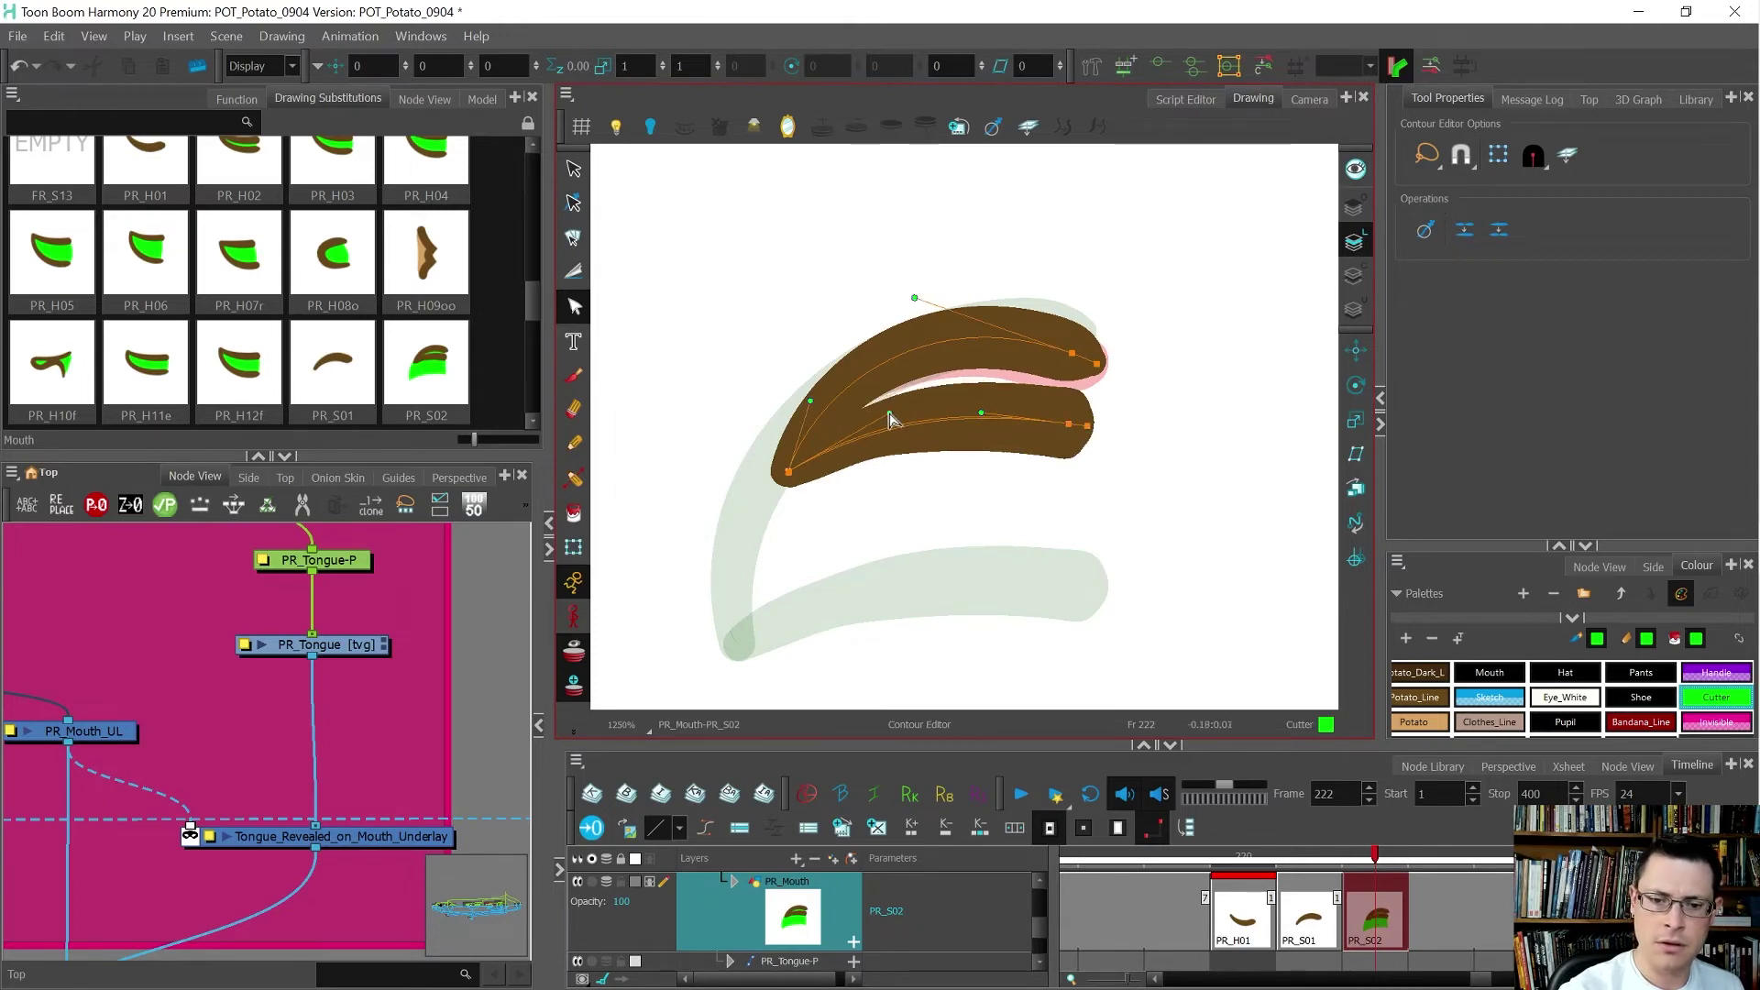
pyautogui.click(896, 538)
pyautogui.hotkey('alt', 'o')
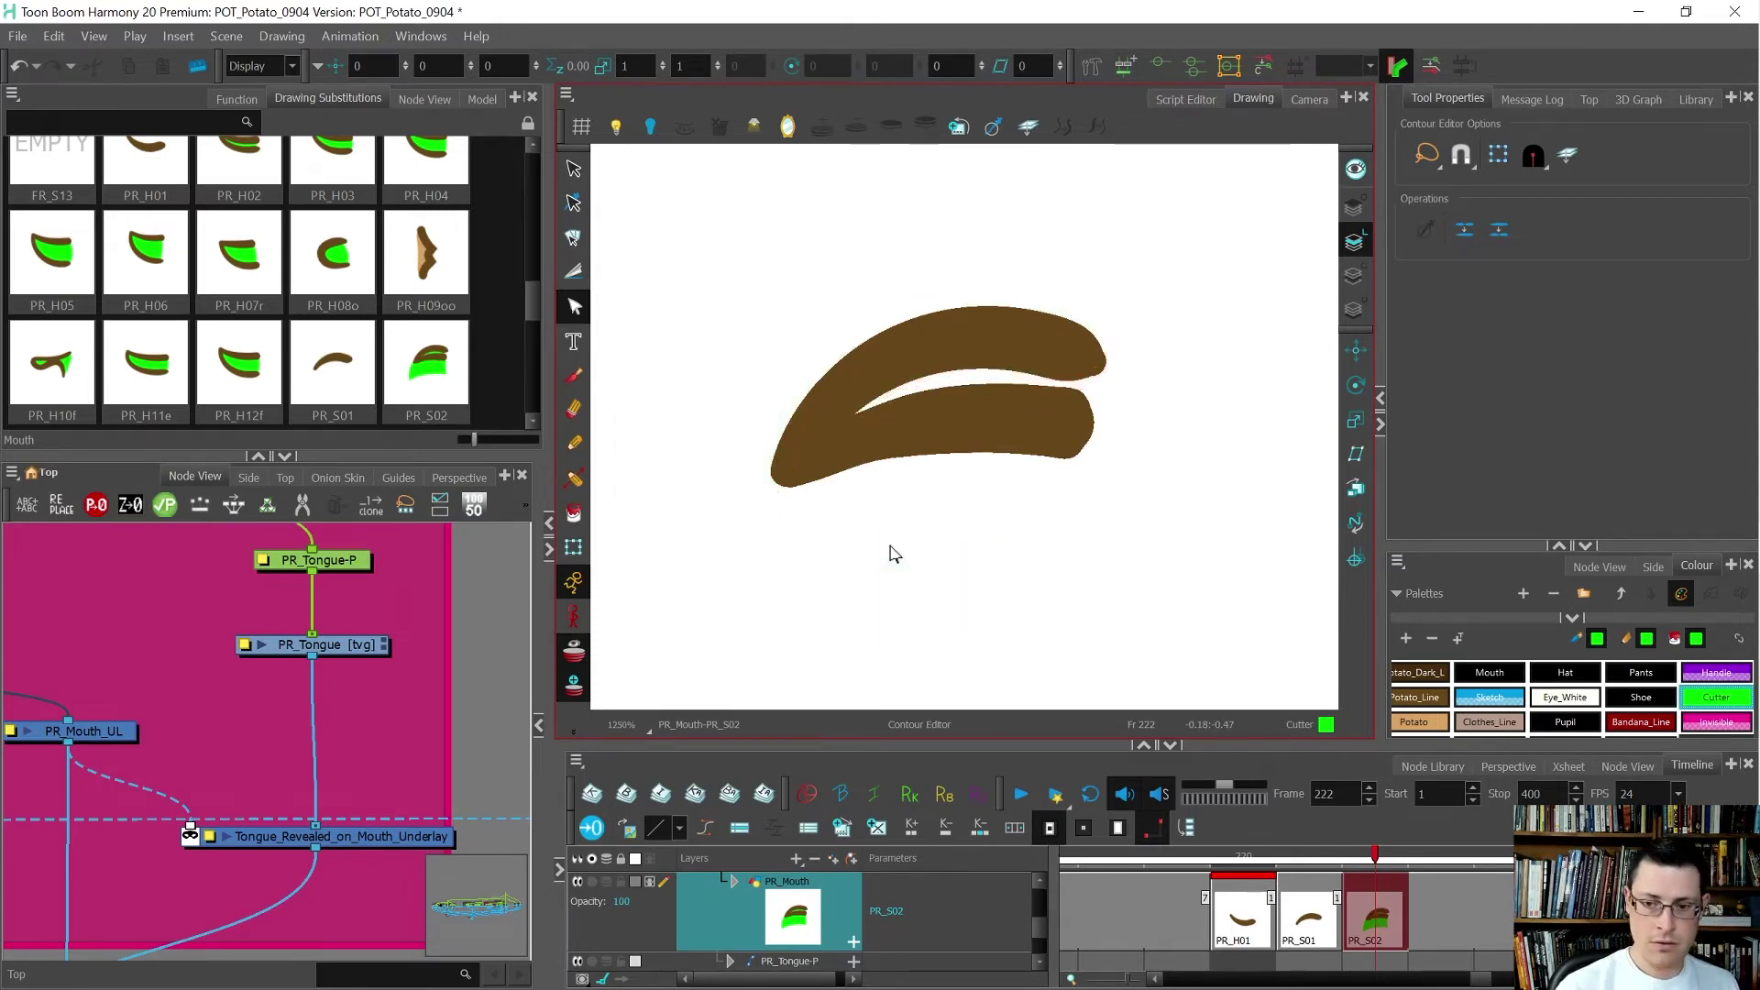
# - Step through the frames to compare the reshaped PR_S02 mouth with the neighbouring mouth drawings
pyautogui.press('.')
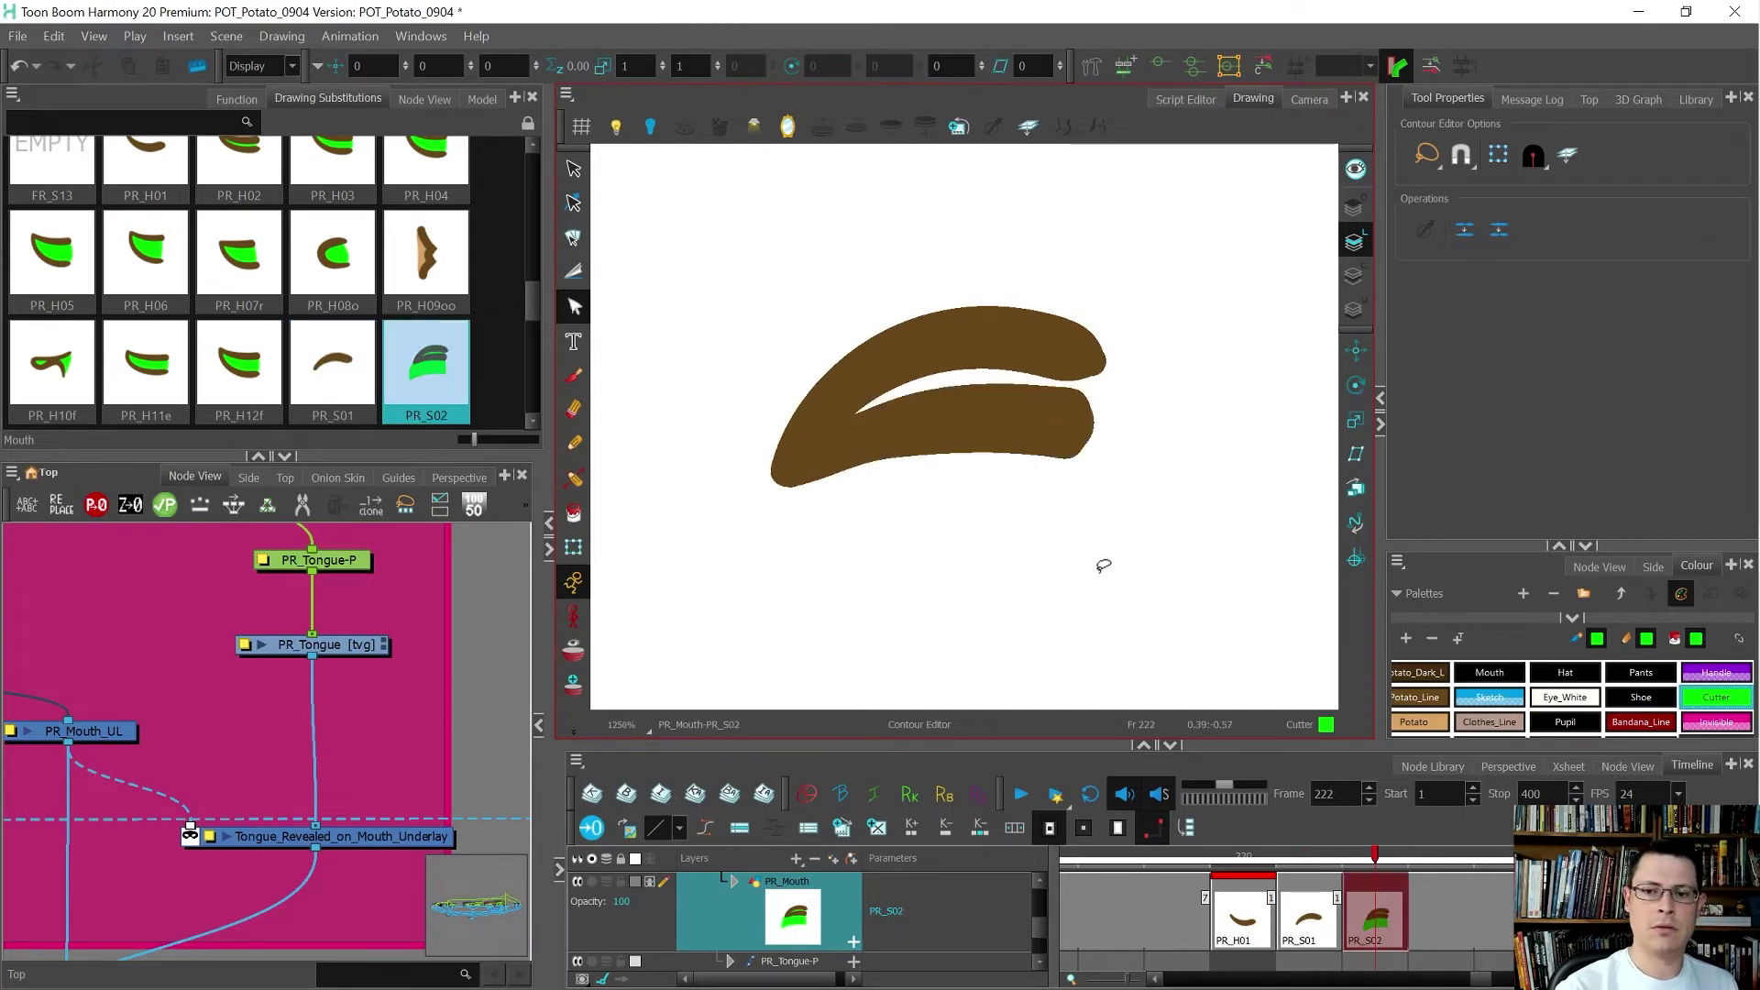
pyautogui.press('.')
pyautogui.press('.')
pyautogui.press('.')
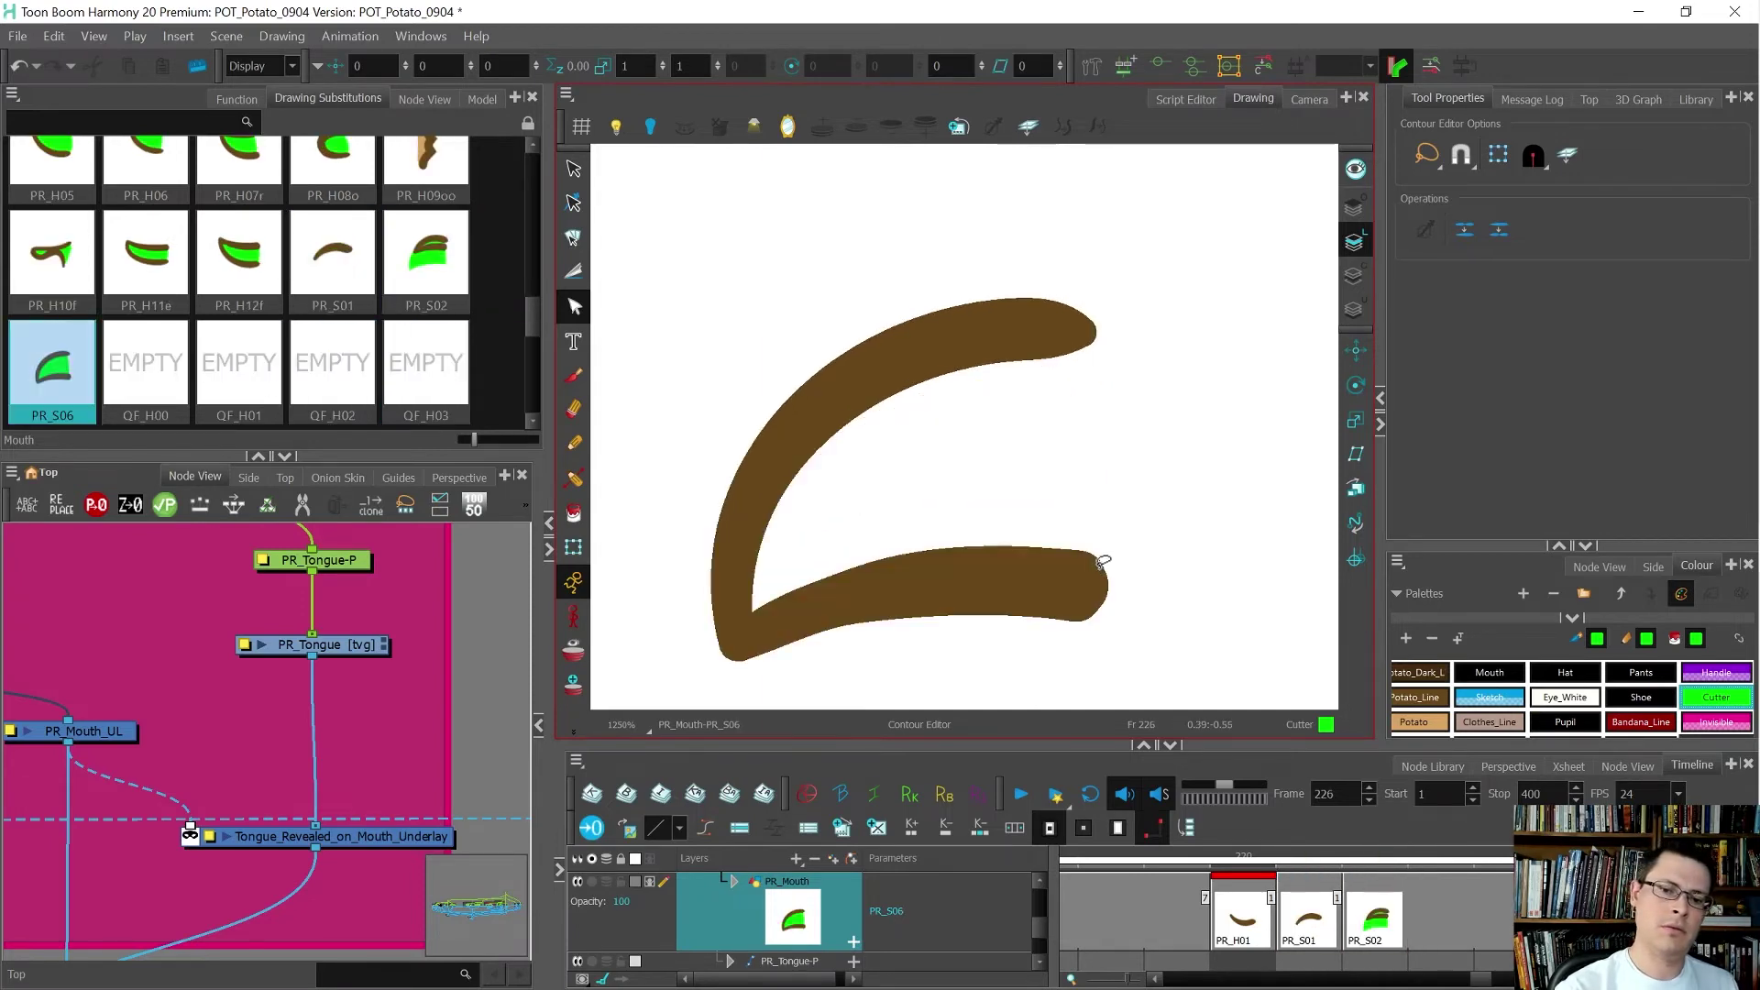
pyautogui.press('.')
pyautogui.press('.')
pyautogui.press('.')
pyautogui.press('.')
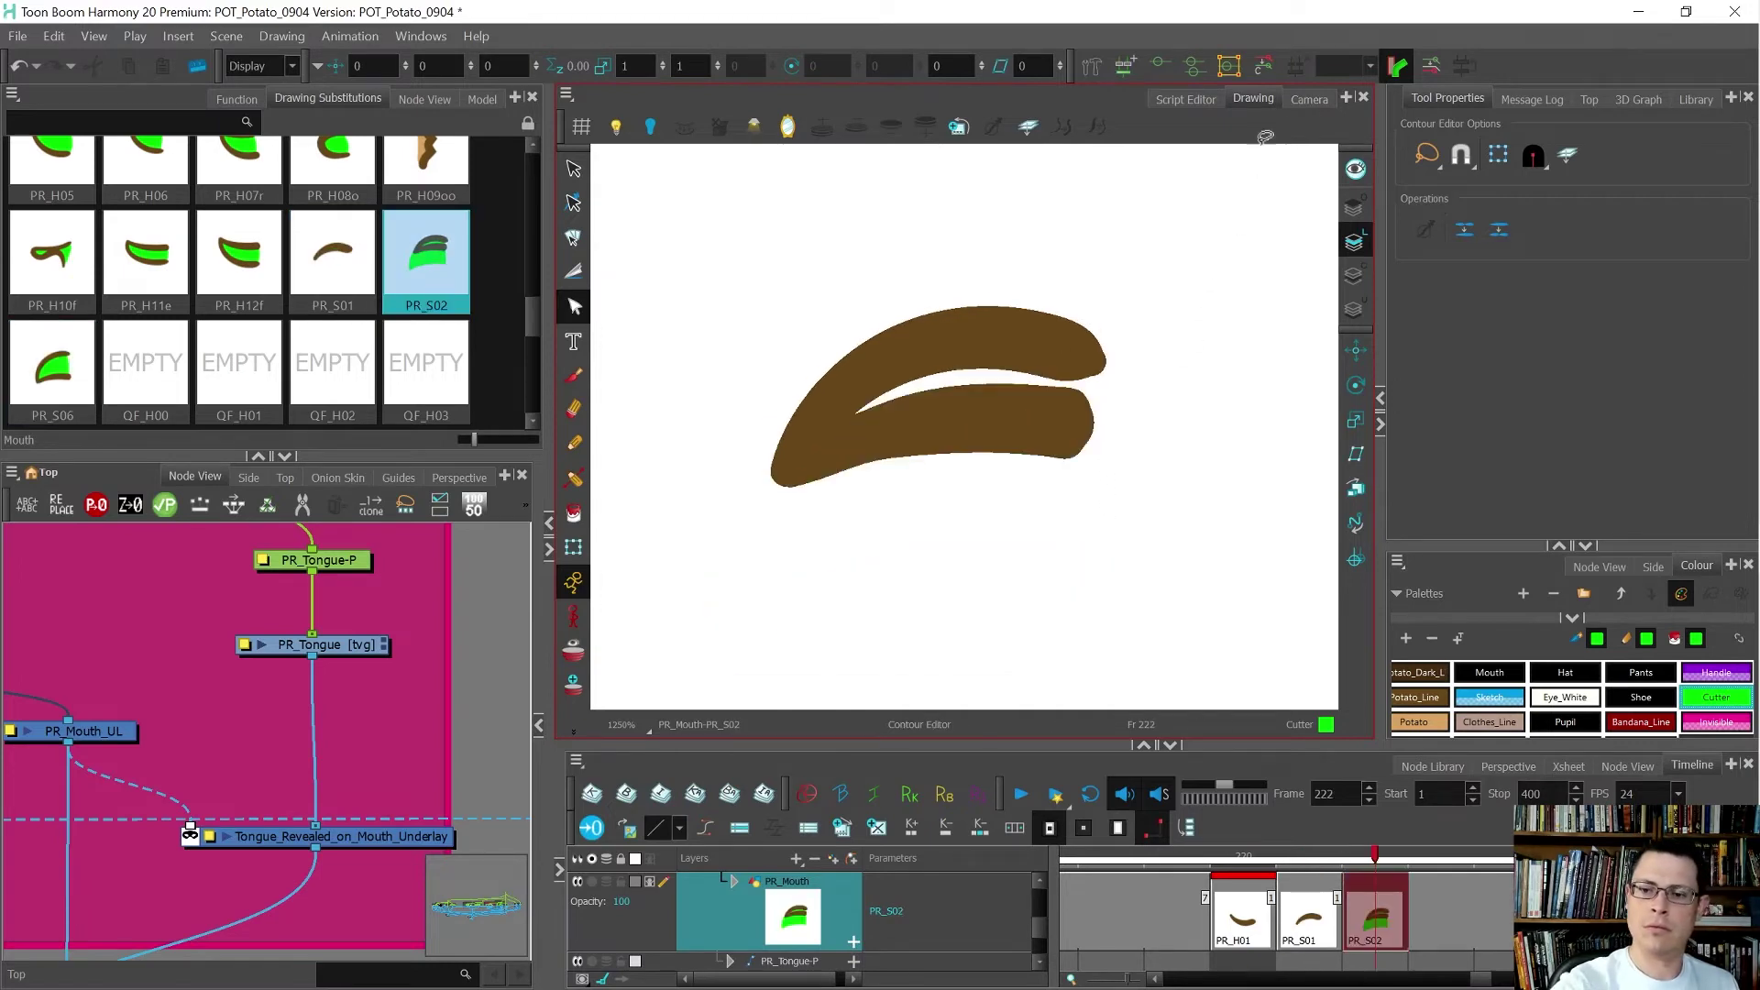
# - Close the open end of the PR_S02 mouth with an invisible stroke and fill the gap between the lips with green
pyautogui.hotkey('alt', 'v')
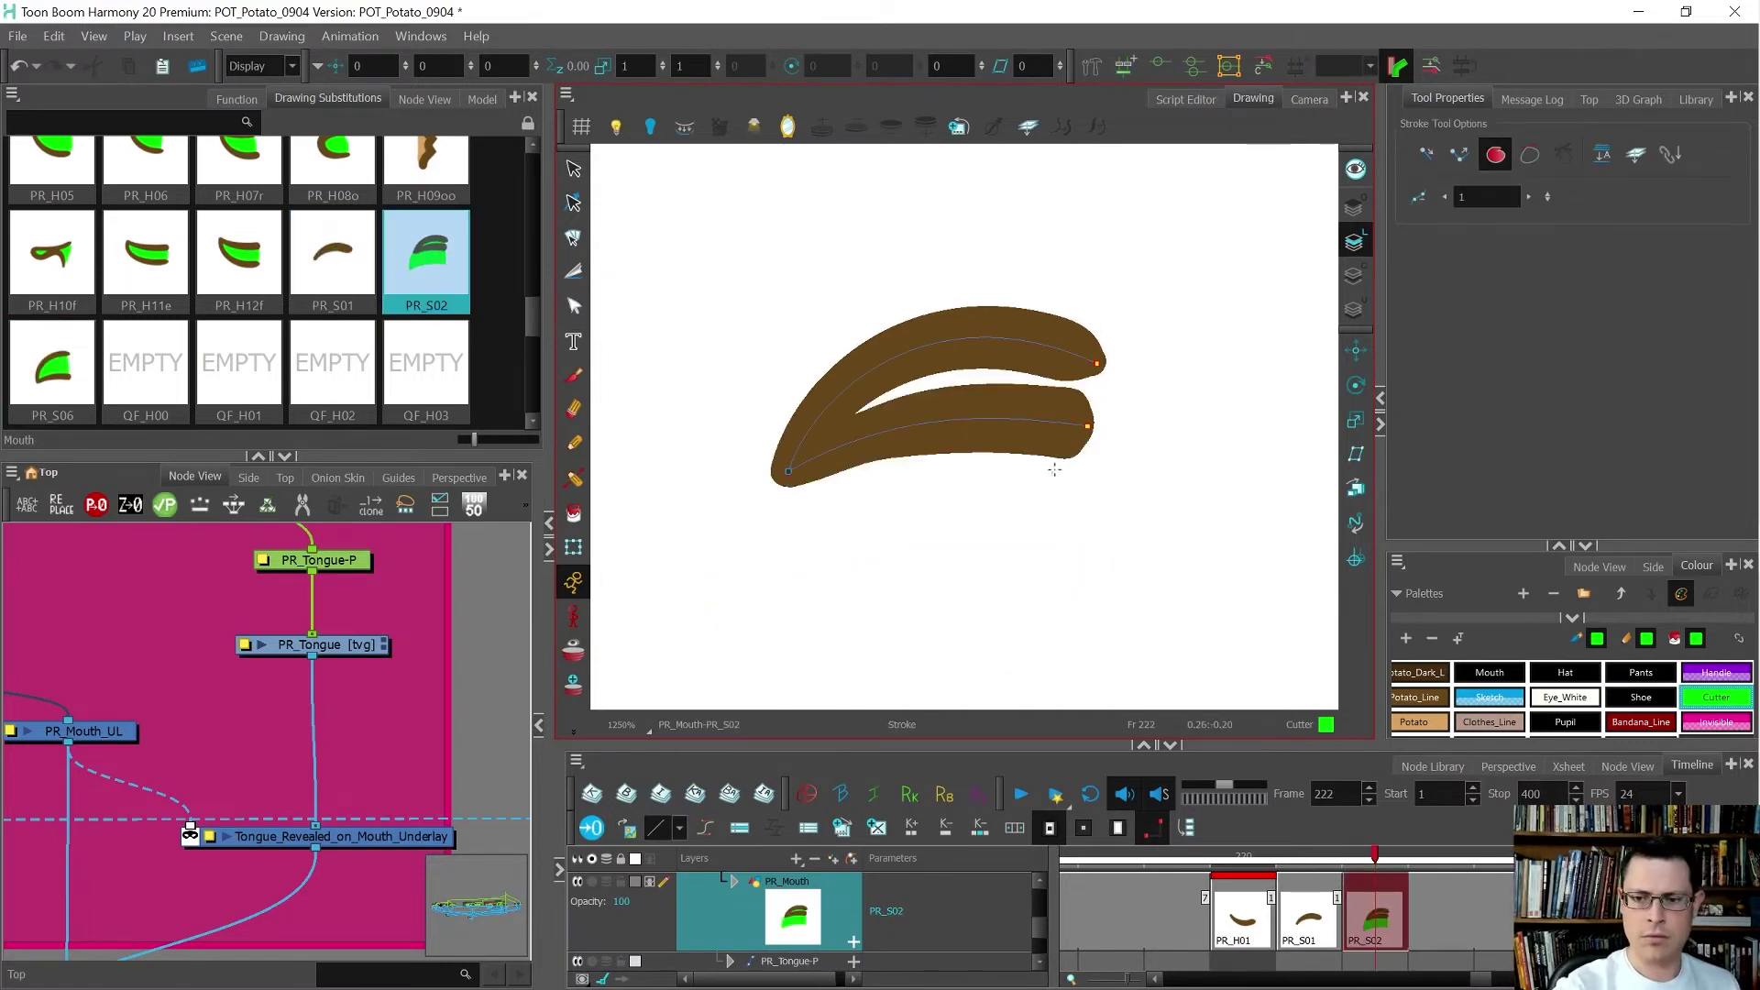
pyautogui.hotkey('alt', 'i')
pyautogui.click(995, 377)
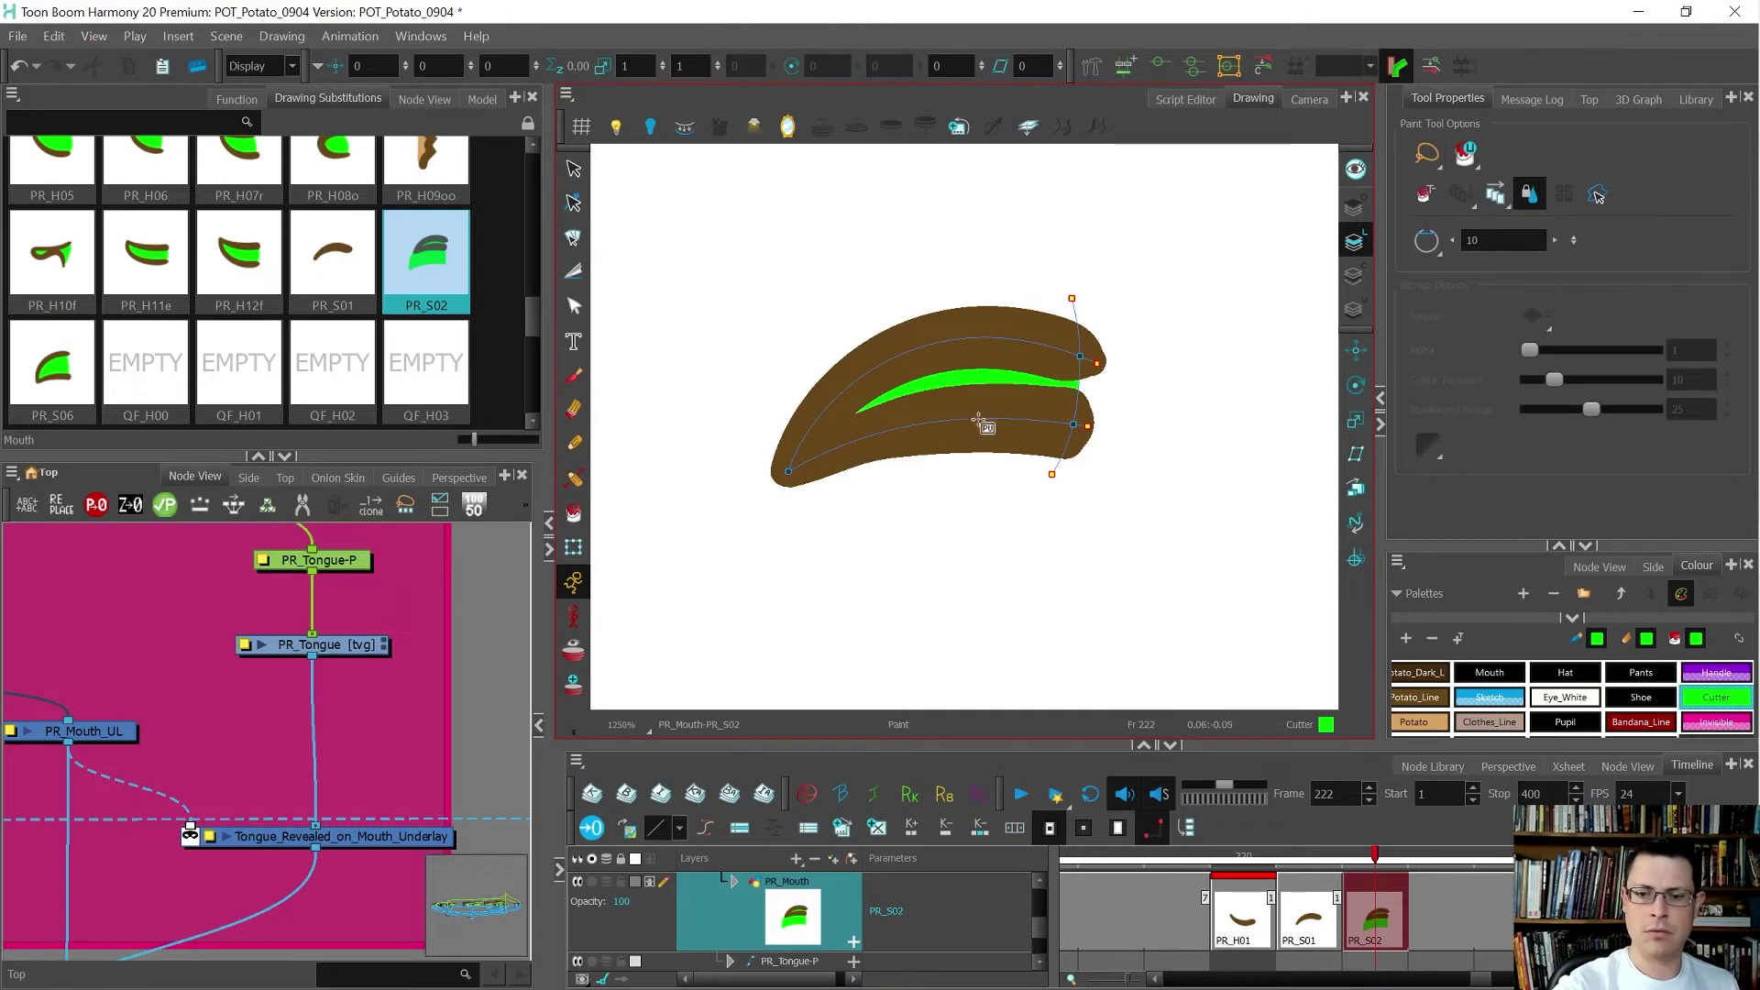
# - Move the new green fill from the Line Art layer to the Underlay layer and delete the old green shape there
pyautogui.hotkey('alt', 's')
pyautogui.click(995, 378)
pyautogui.press('Delete')
pyautogui.click(1351, 312)
pyautogui.hotkey('ctrl', 'v')
pyautogui.click(1026, 549)
pyautogui.press('Delete')
pyautogui.click(1354, 242)
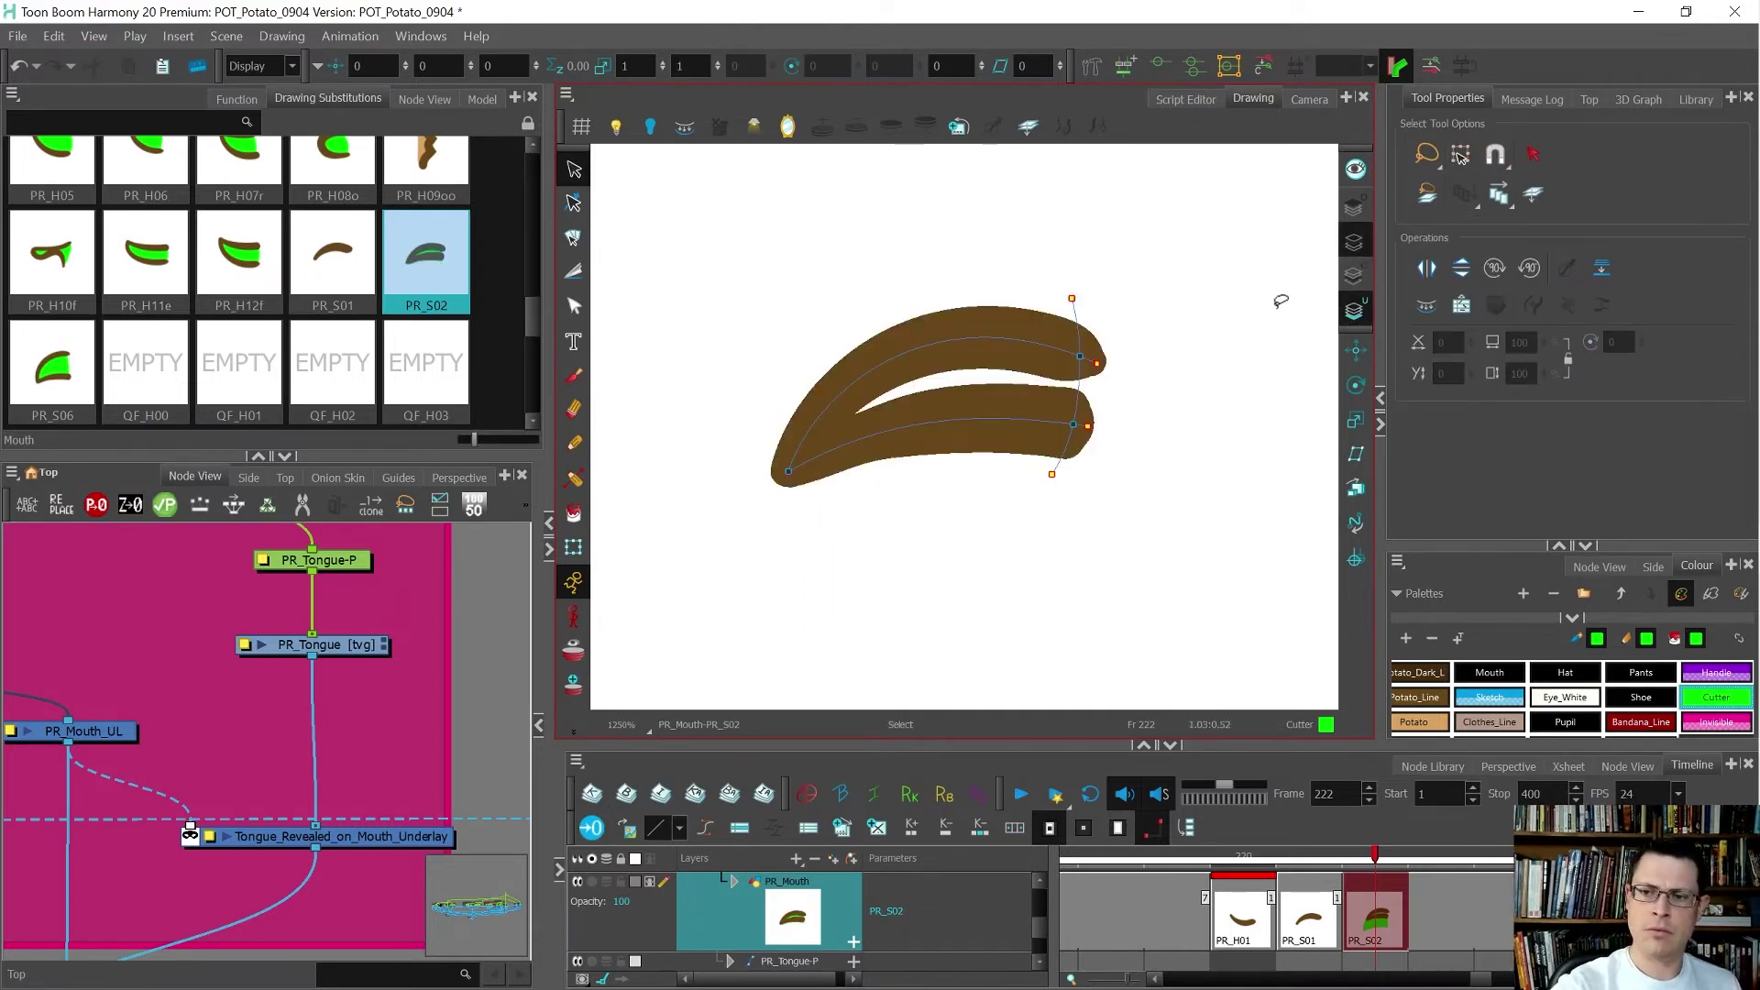
# - Compare the PR_S01 and PR_S02 mouths on the character in the Camera view by flipping between their frames
pyautogui.click(1309, 98)
pyautogui.hotkey('shift', 't')
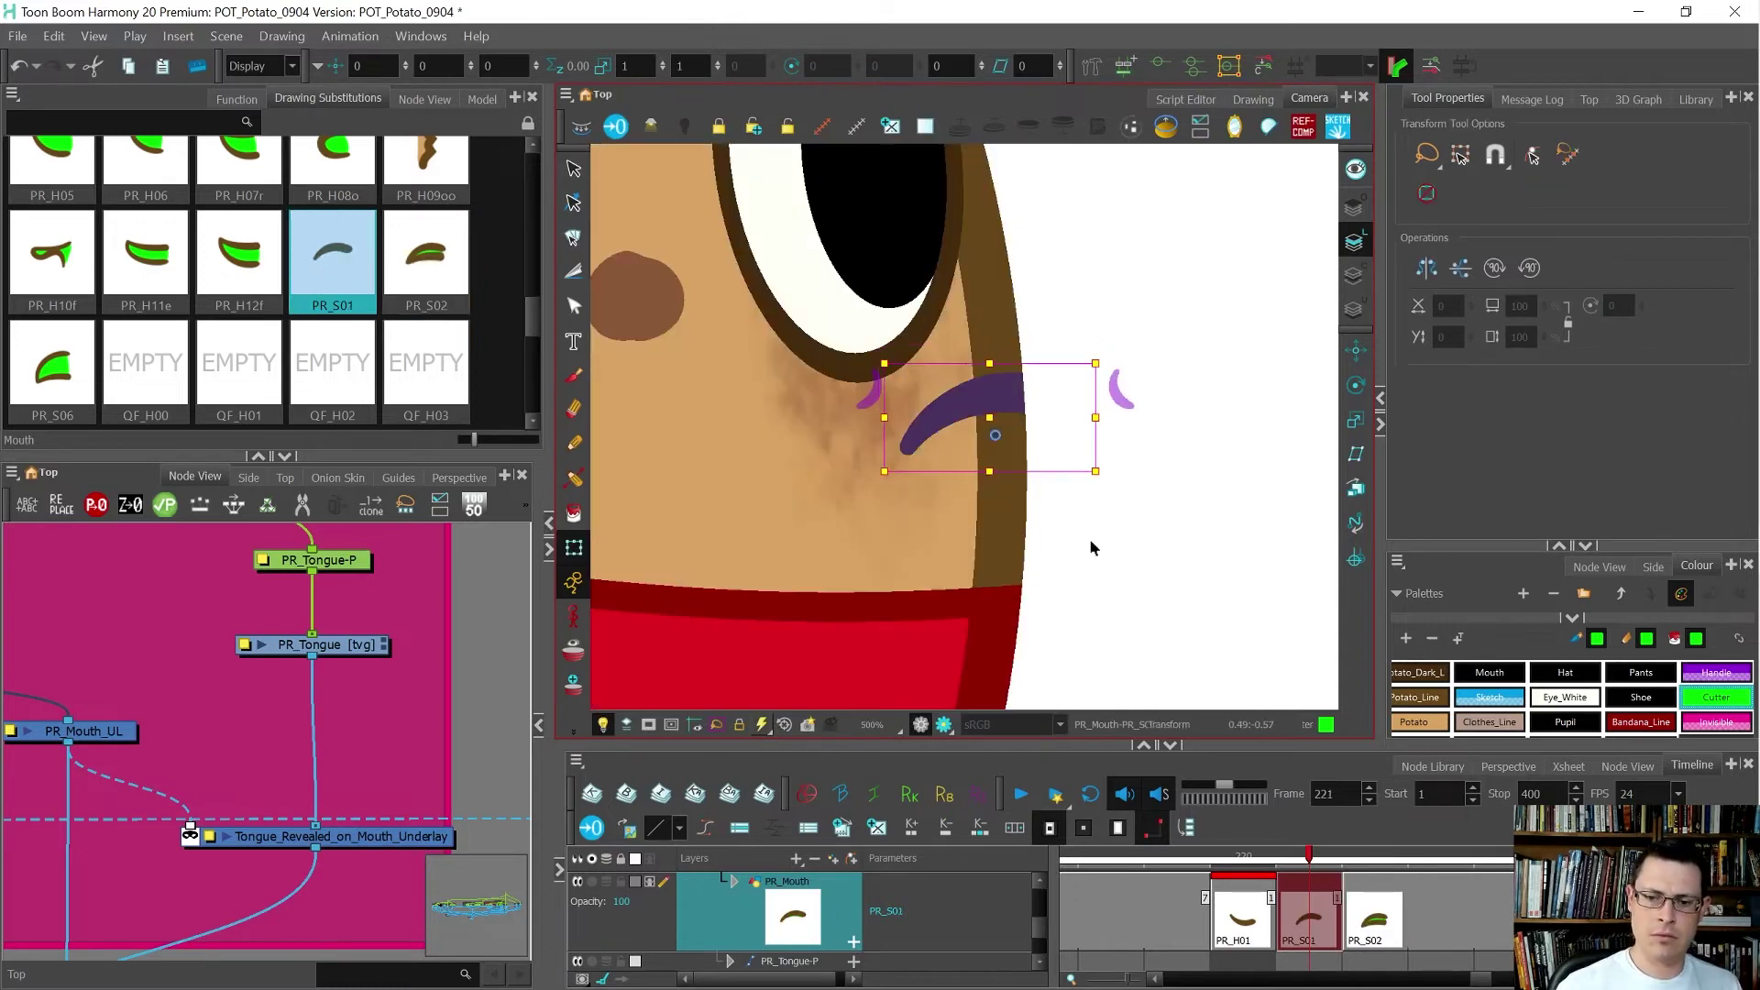
pyautogui.scroll(-5, 1030, 472)
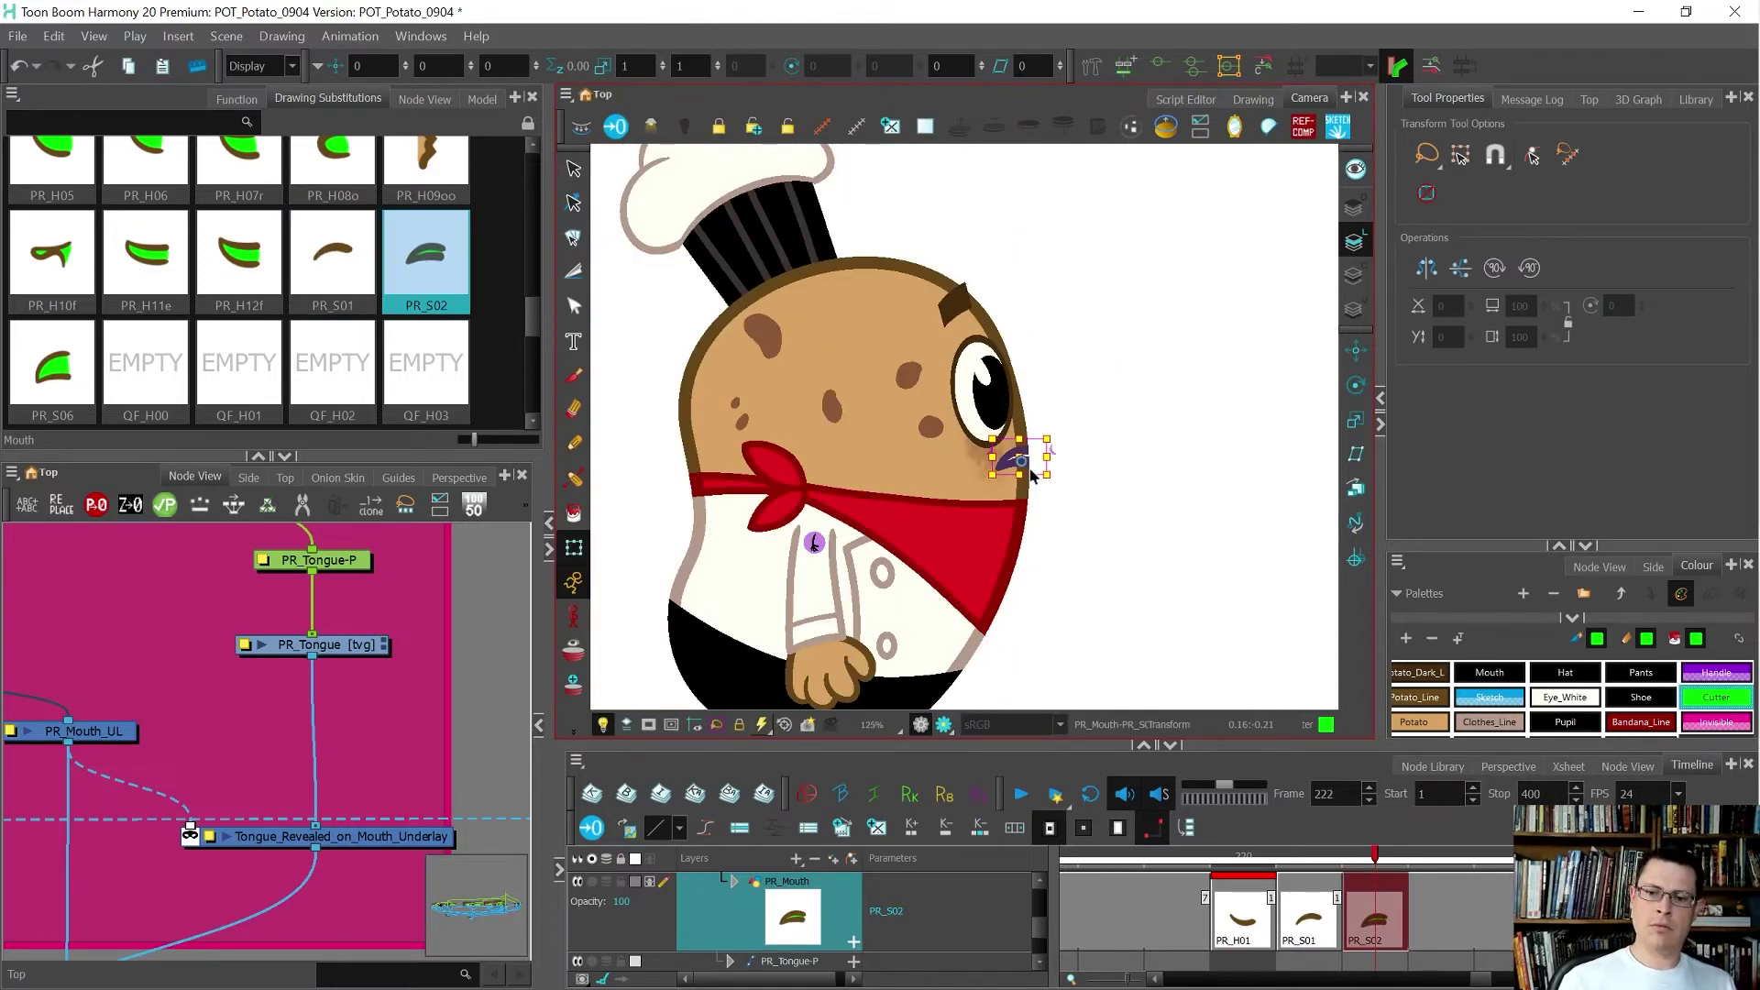
pyautogui.scroll(3, 1030, 472)
pyautogui.press(',')
pyautogui.press('.')
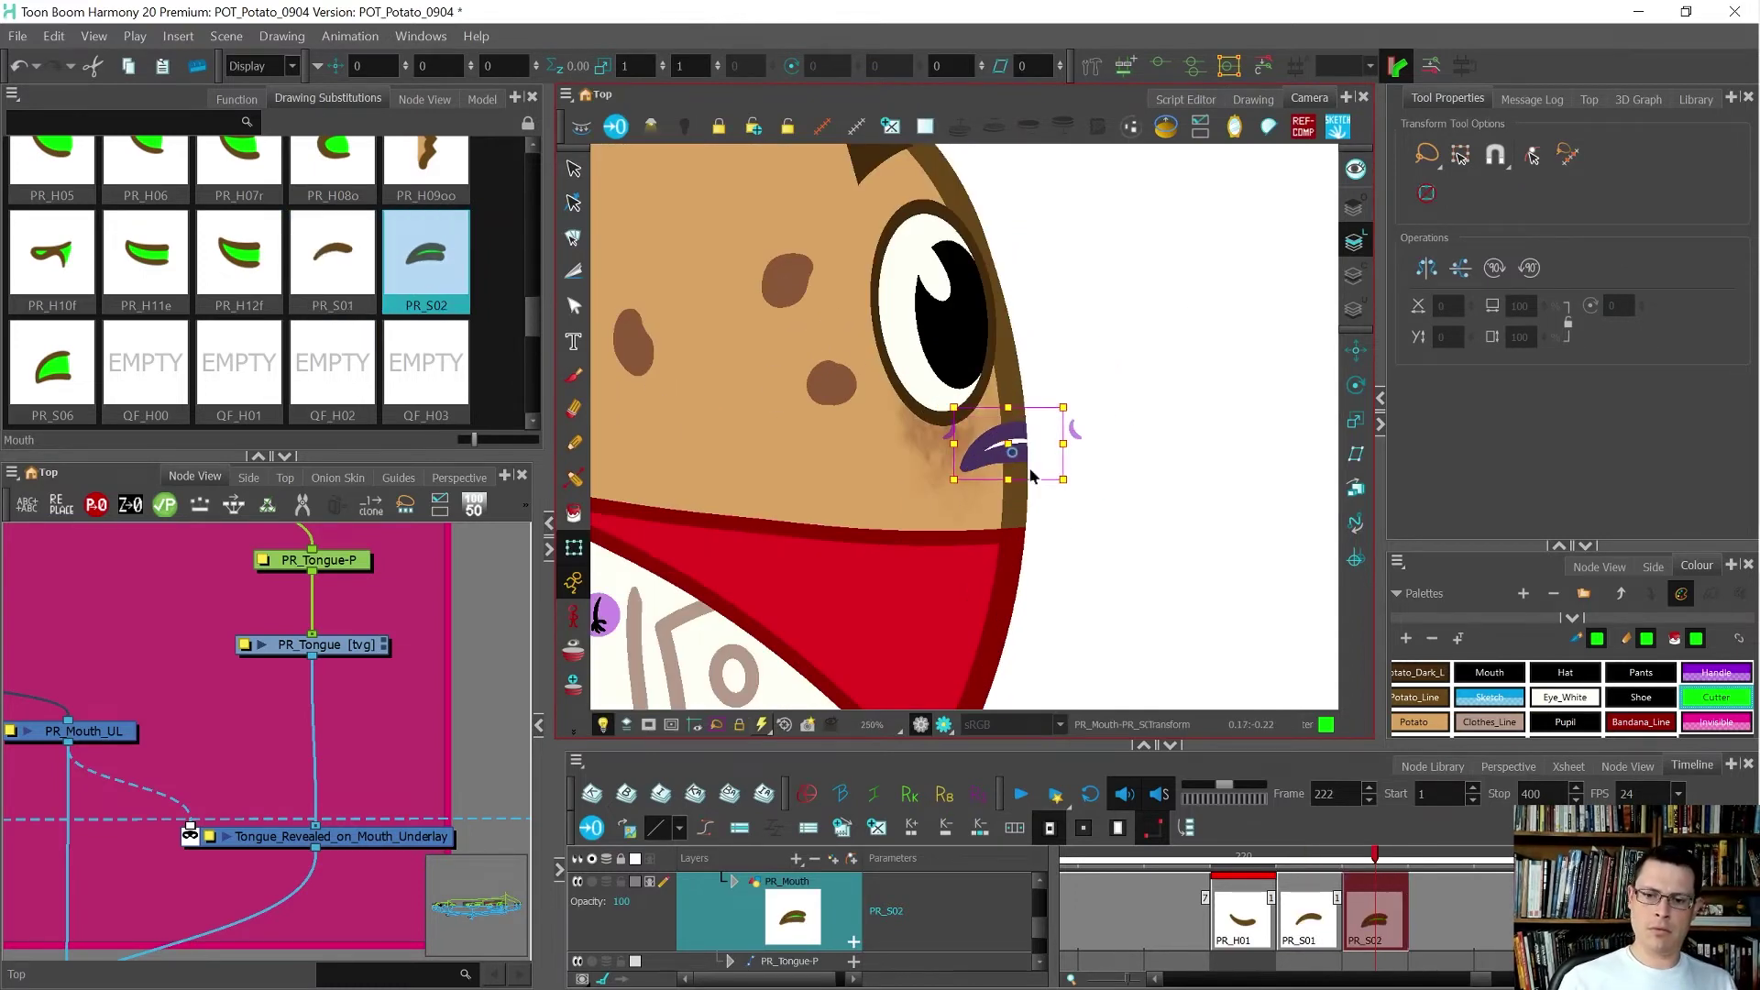
pyautogui.press(',')
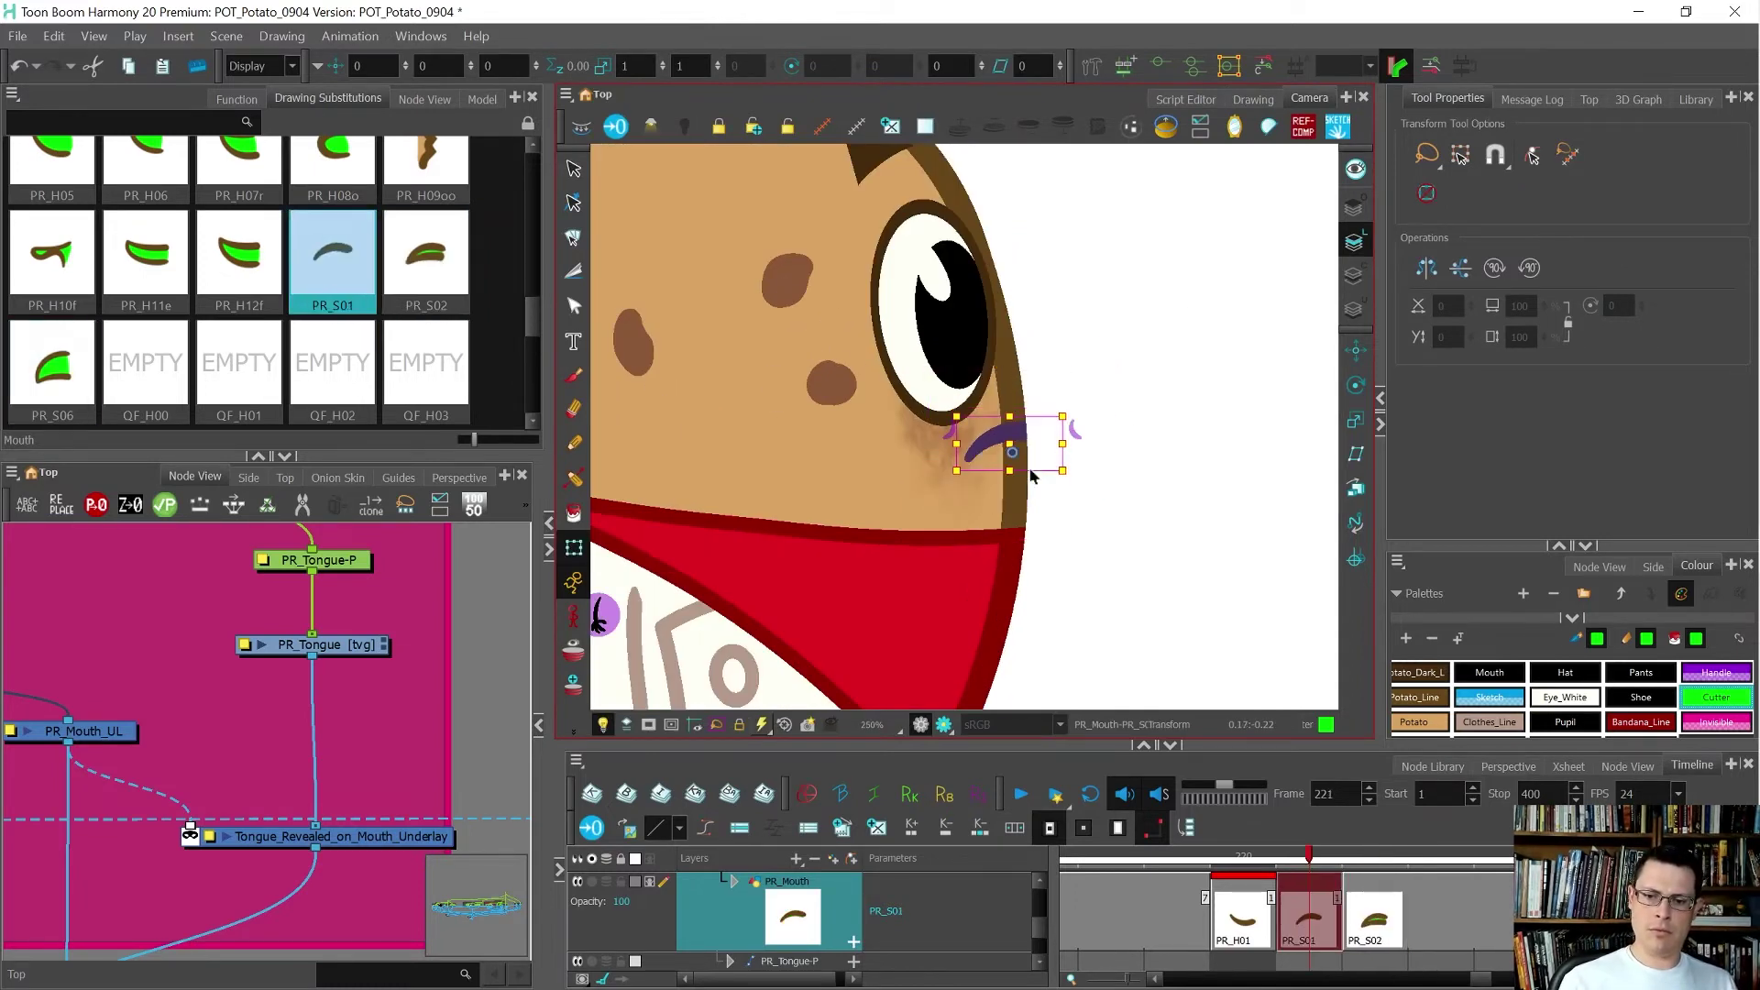
pyautogui.press('.')
pyautogui.press('.')
pyautogui.press(',')
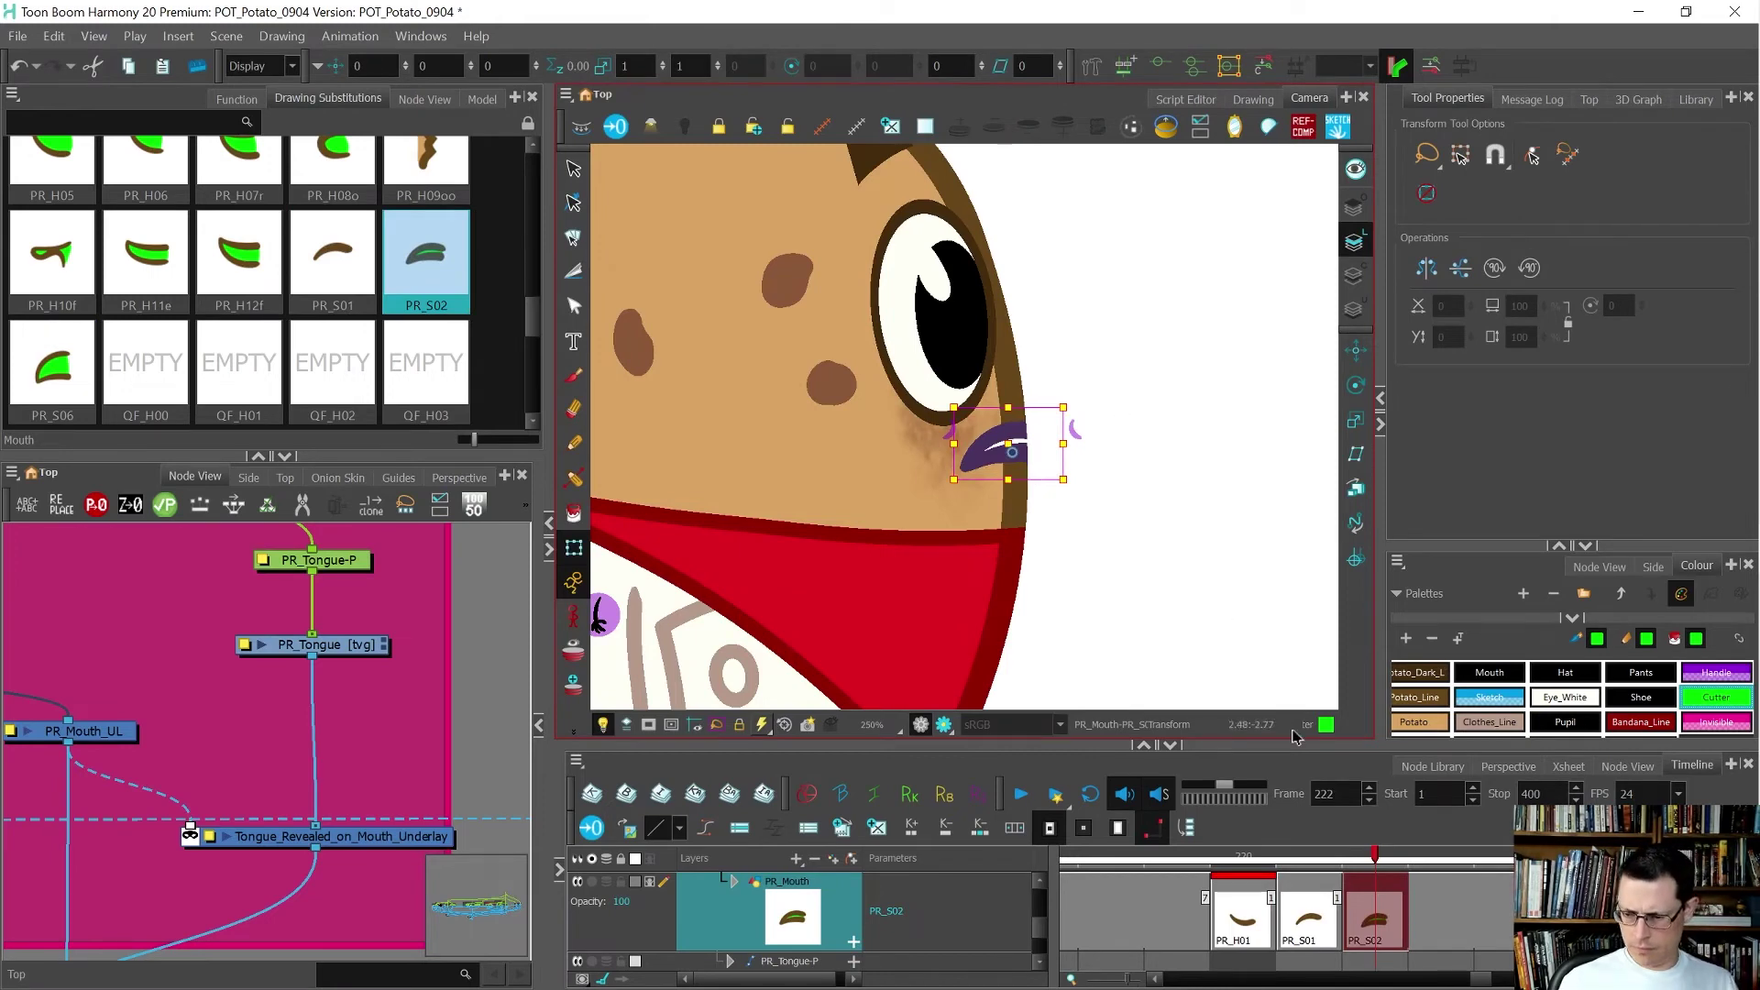
# - Duplicate the PR_S06 mouth drawing at frame 224 and rename the copy PR_S04
pyautogui.click(1510, 927)
pyautogui.press(']')
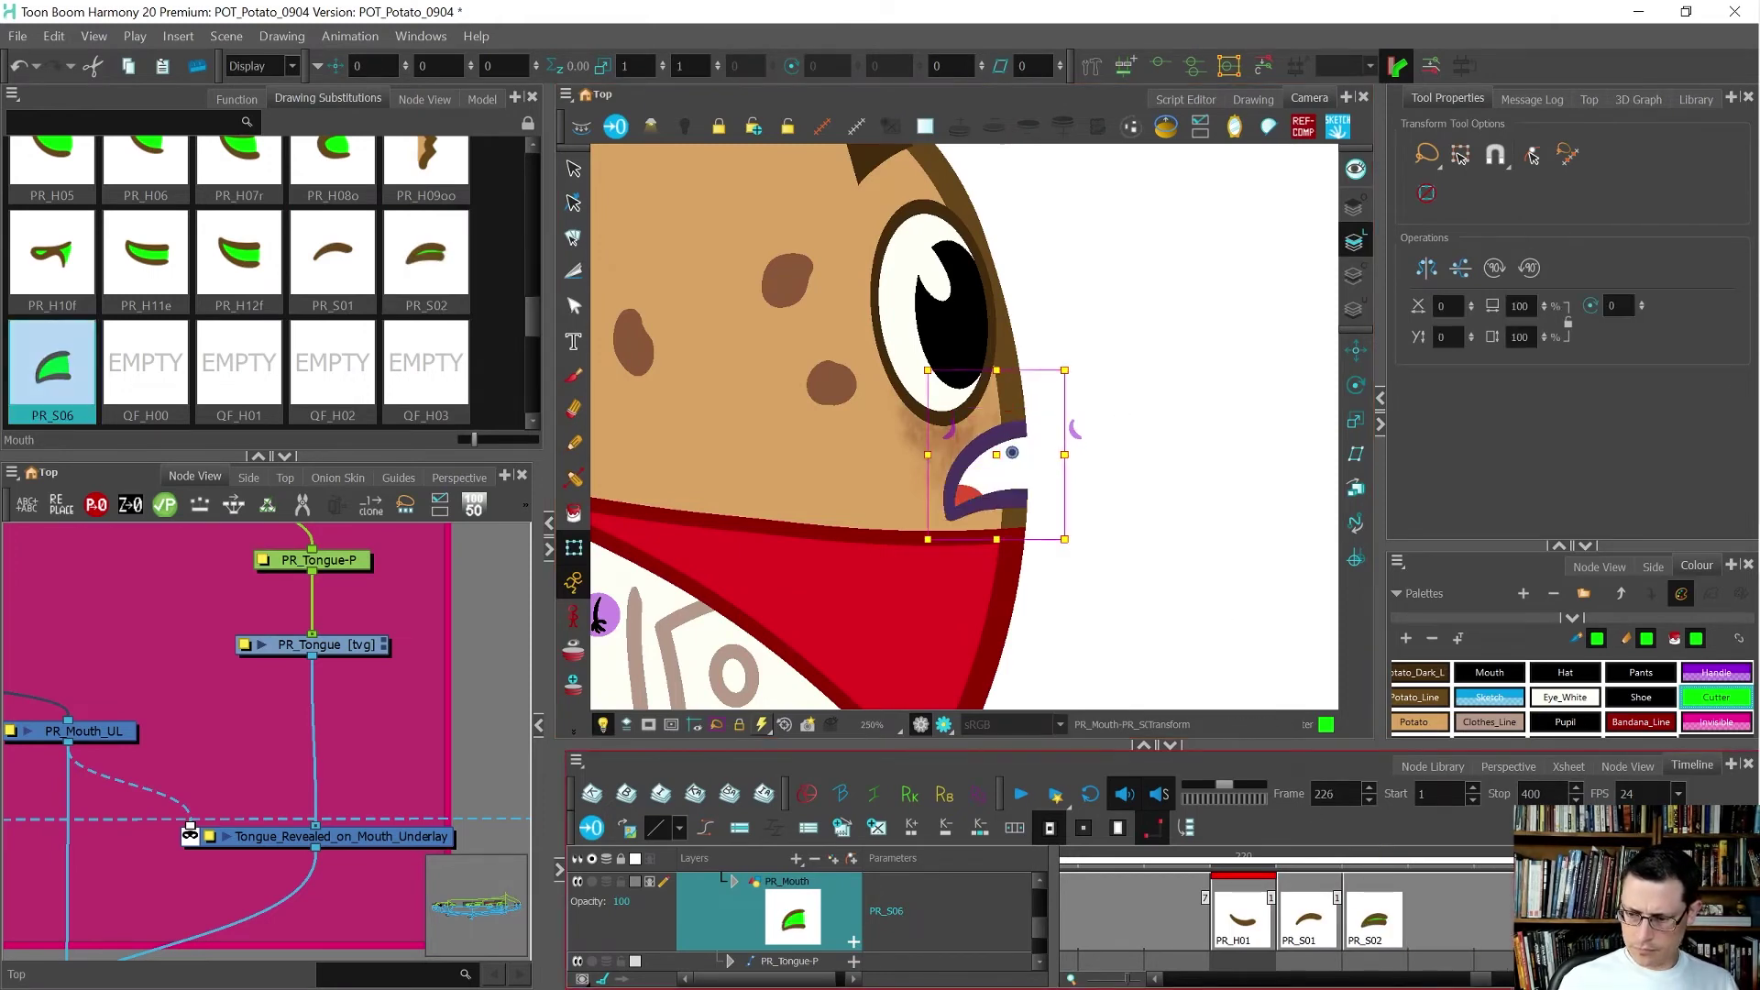
pyautogui.press('[')
pyautogui.press(']')
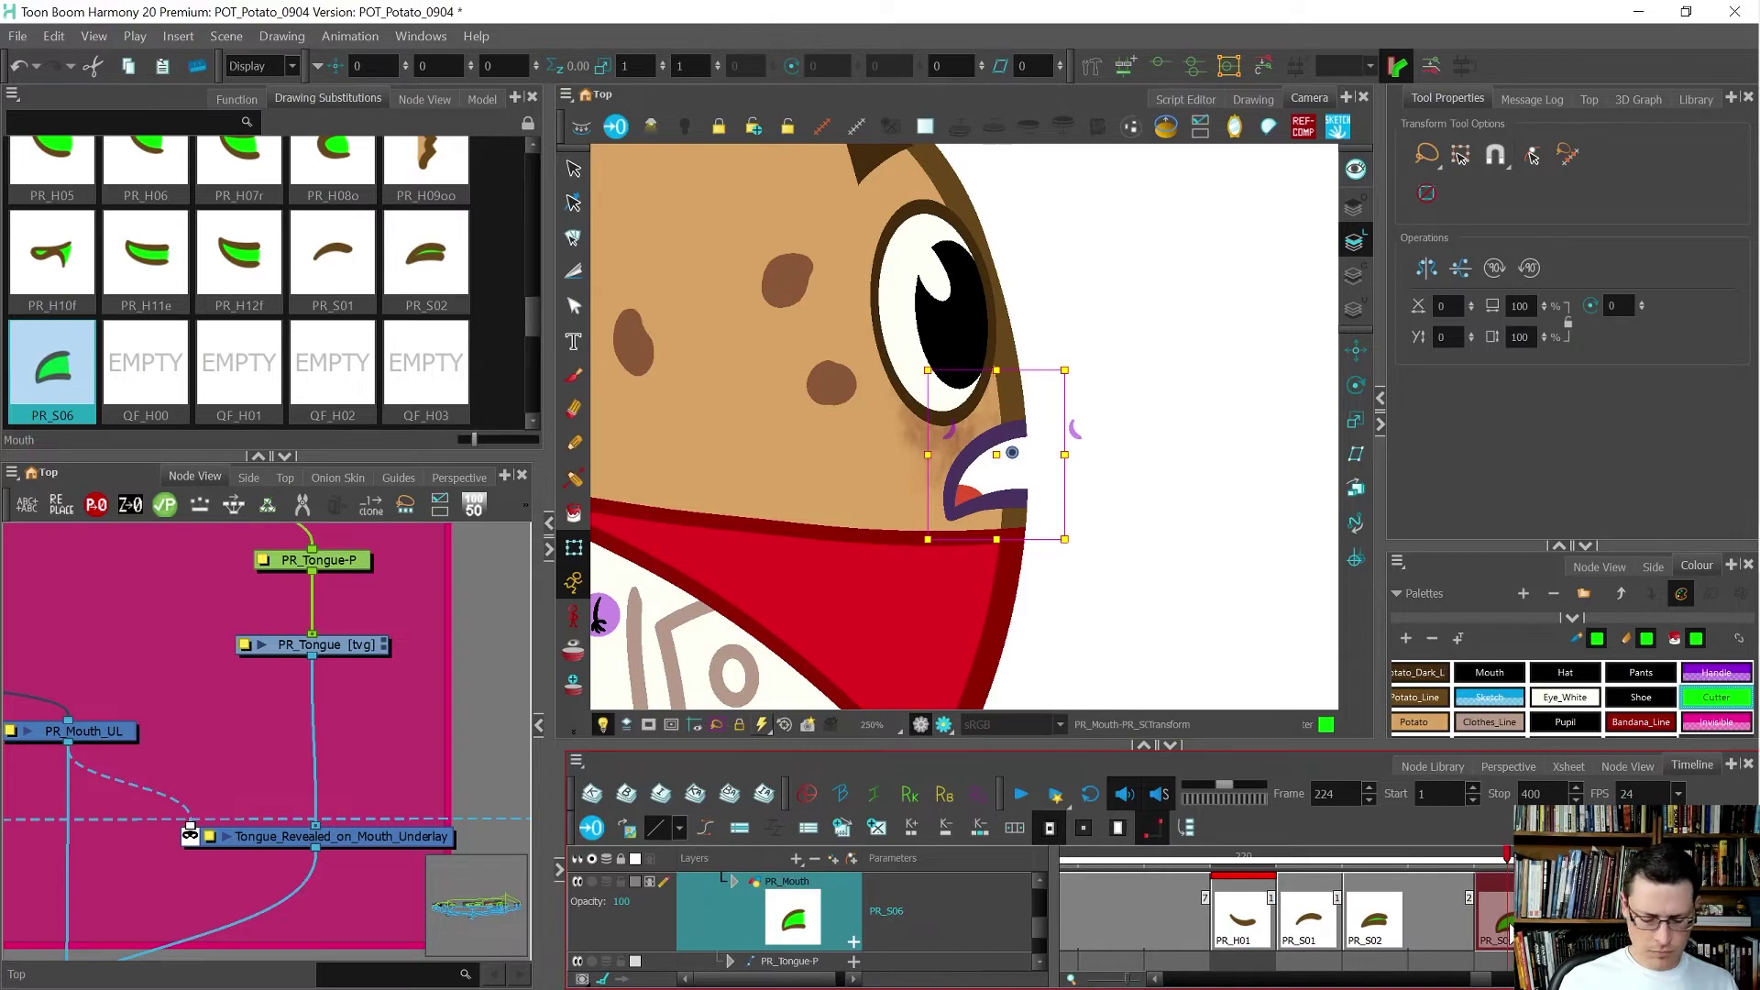
pyautogui.hotkey('alt', 'shift', 'd')
pyautogui.hotkey('ctrl', 'd')
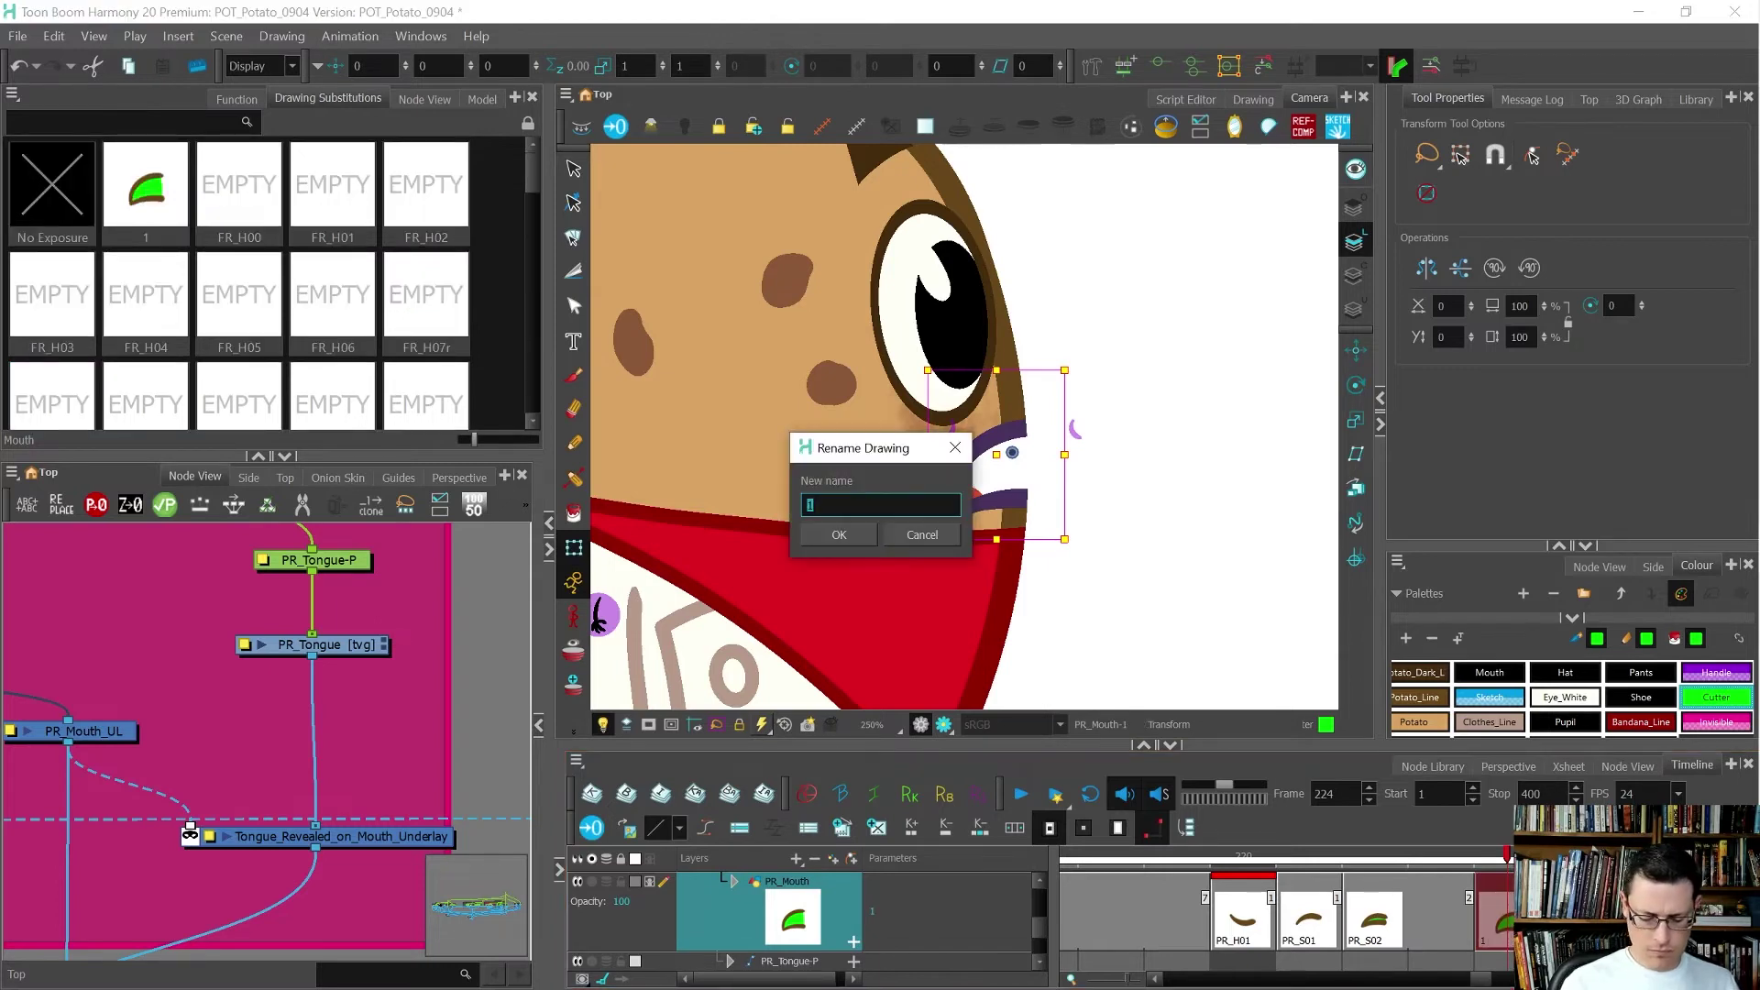
pyautogui.write('PR_S04')
pyautogui.press('Return')
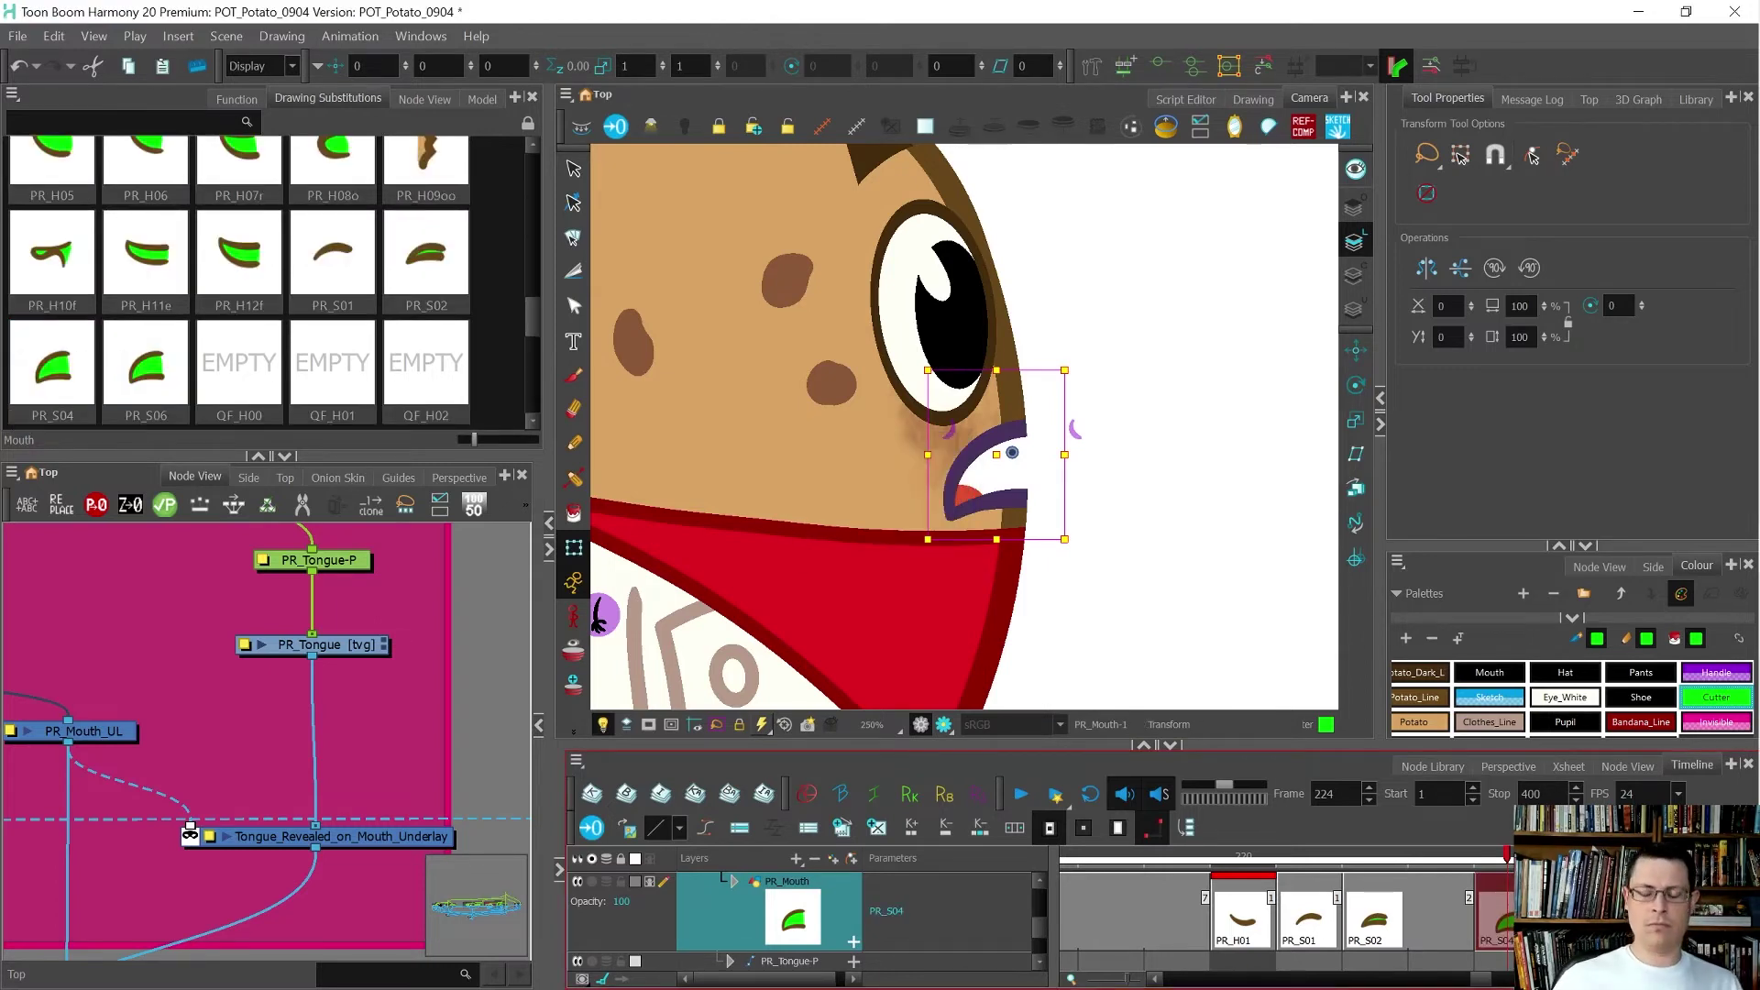
# - With onion skin shown in the Drawing view, lower the PR_S04 upper lip's tip slightly and adjust its curve handle
pyautogui.hotkey('alt', 'q')
pyautogui.click(1254, 99)
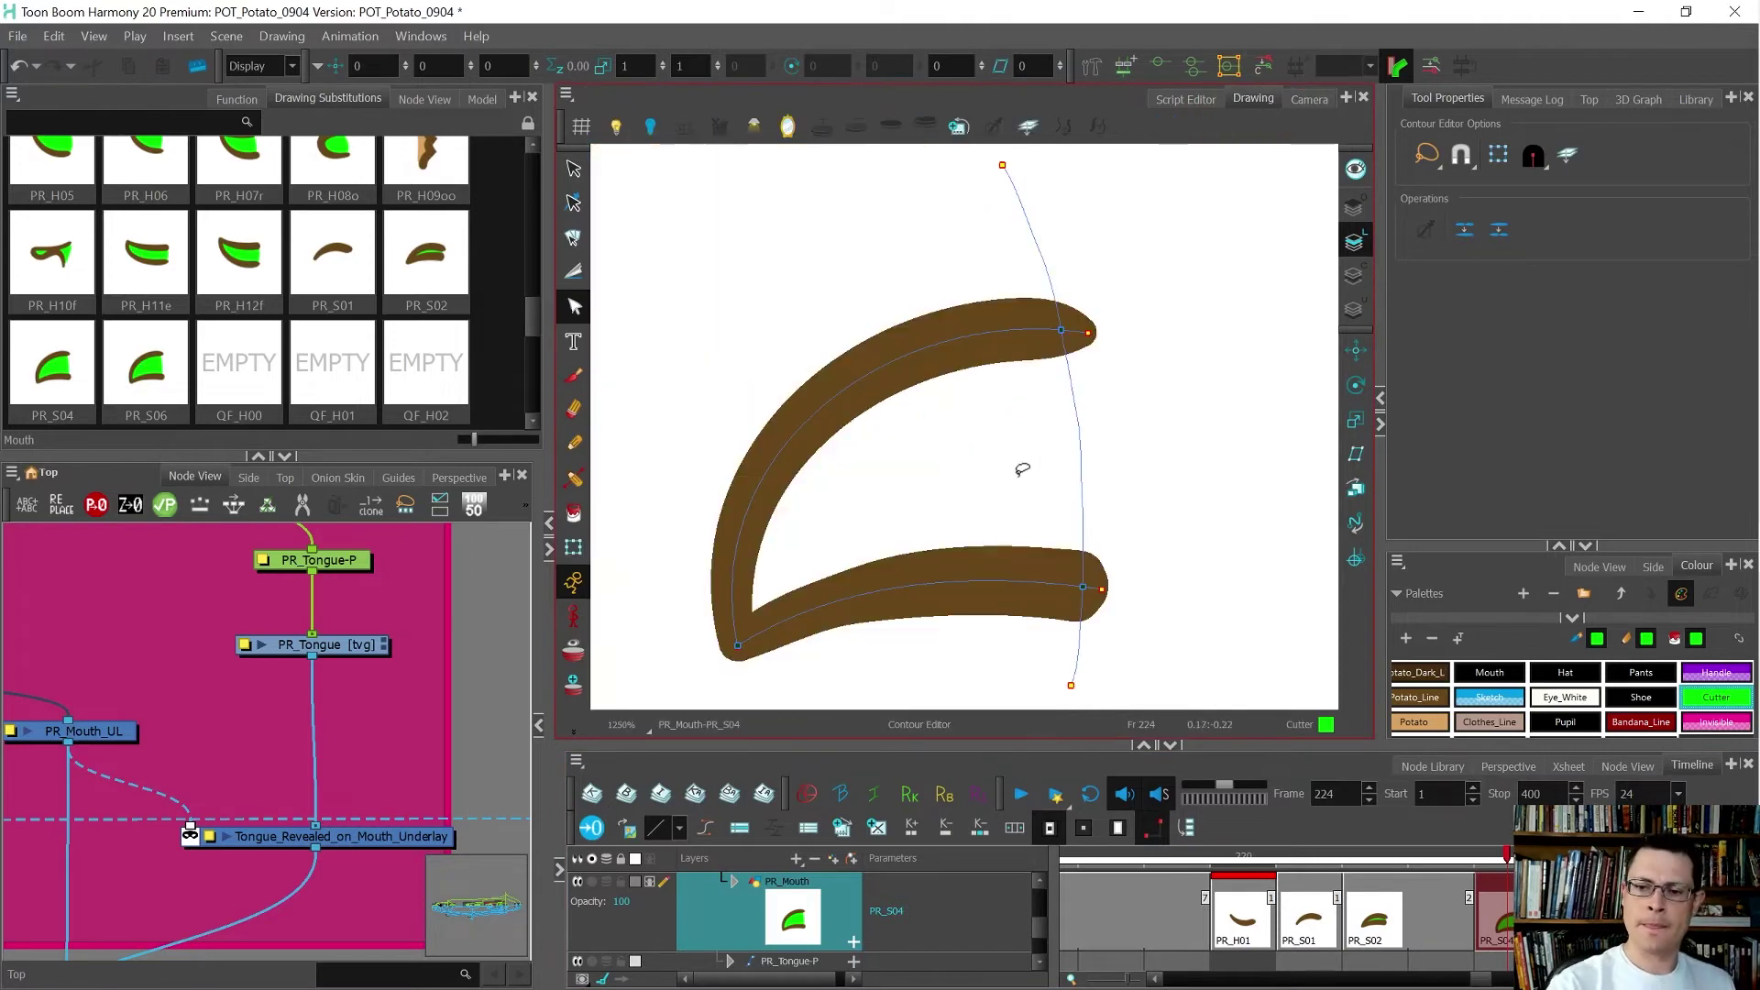
pyautogui.hotkey('shift', 'l')
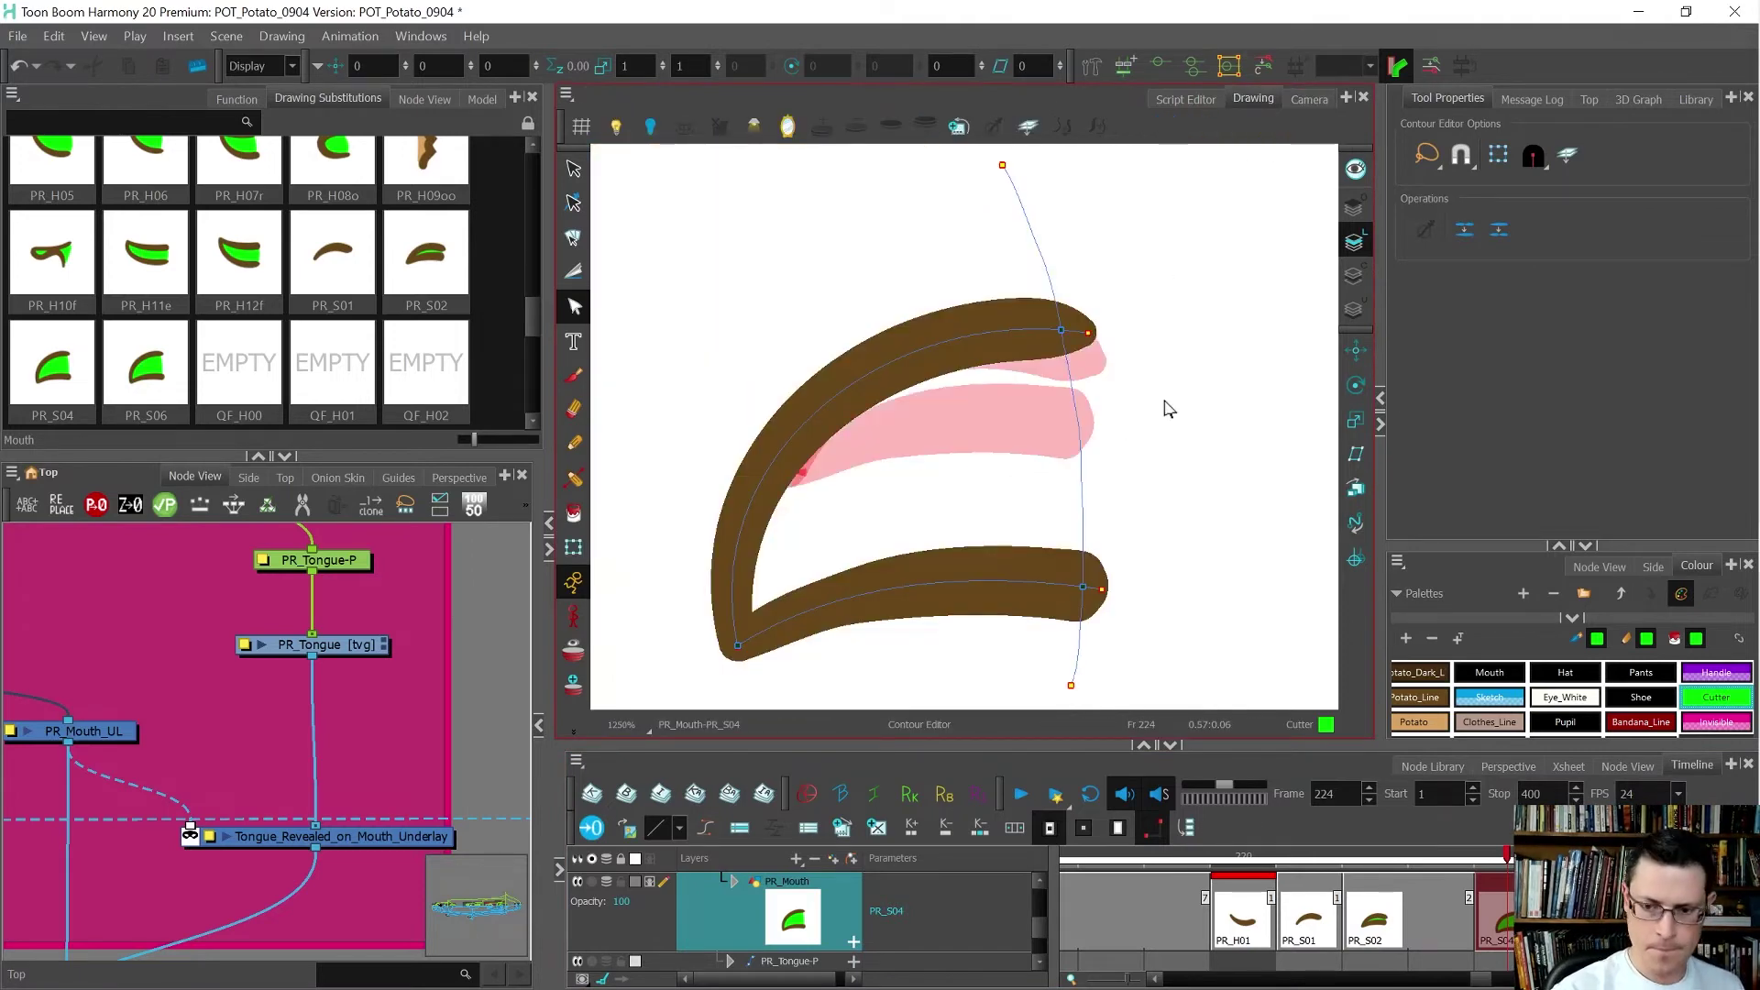
pyautogui.moveTo(1131, 370)
pyautogui.mouseDown()
pyautogui.moveTo(1069, 342)
pyautogui.moveTo(1109, 392)
pyautogui.moveTo(1163, 330)
pyautogui.moveTo(1114, 368)
pyautogui.moveTo(1128, 385)
pyautogui.moveTo(1095, 351)
pyautogui.mouseUp()
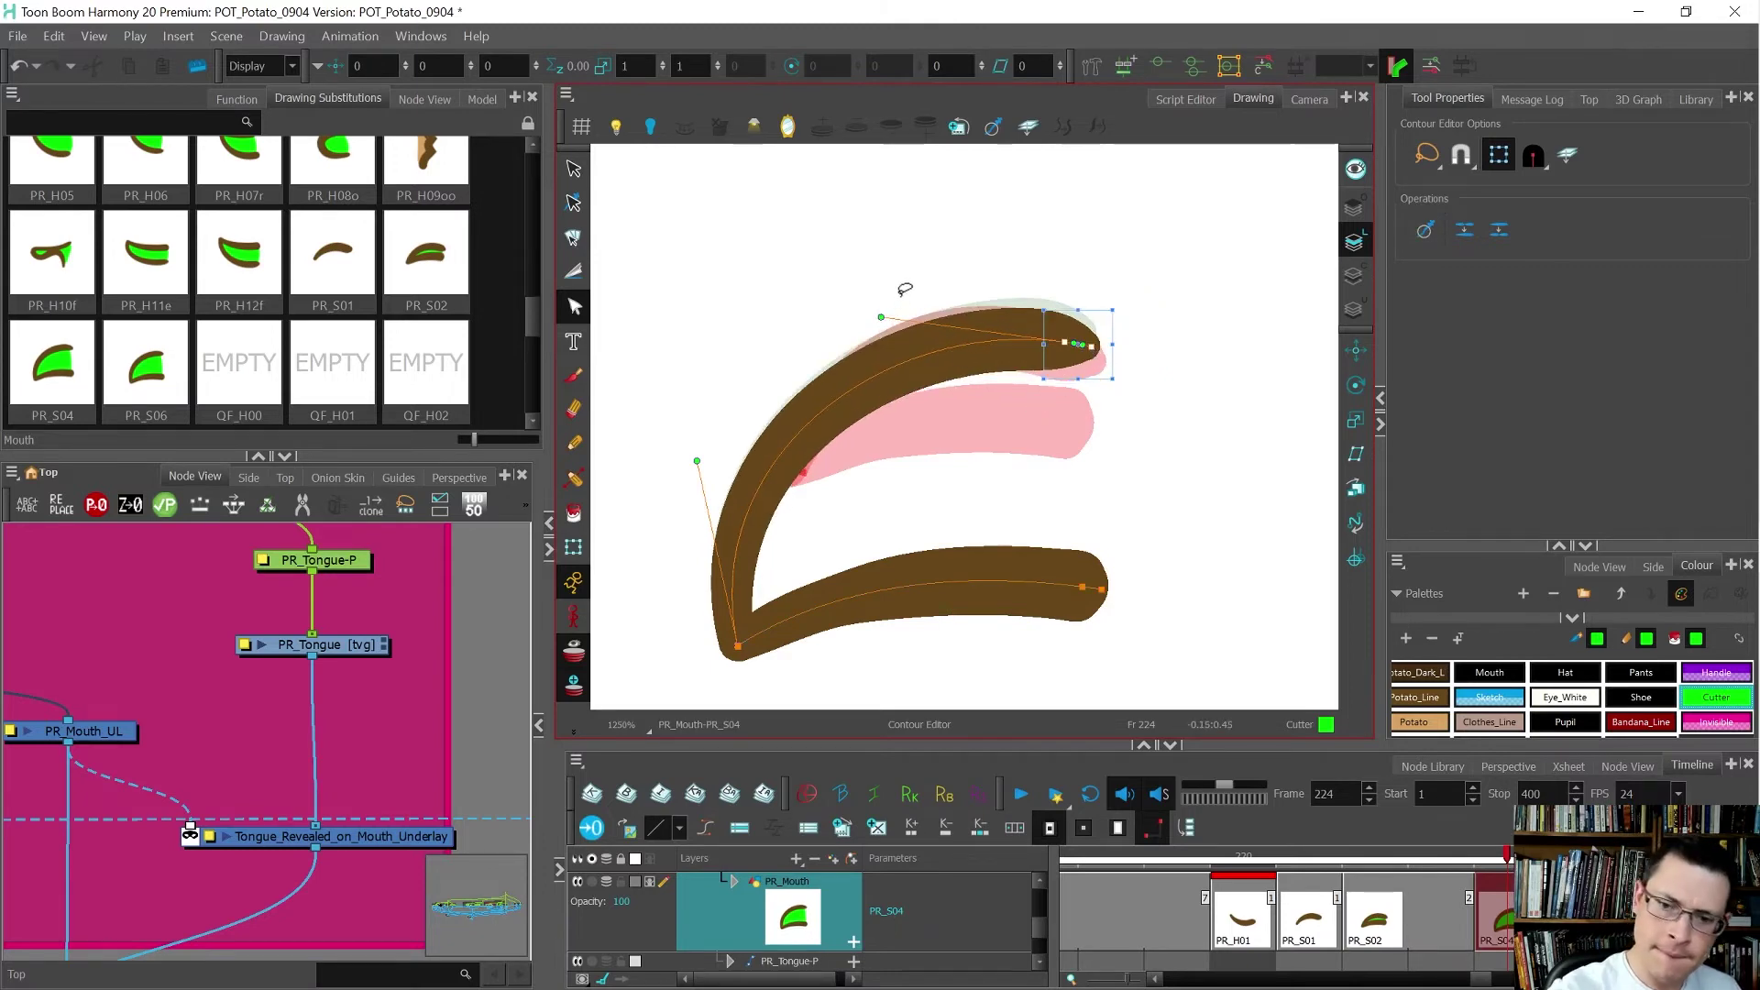
pyautogui.moveTo(883, 315)
pyautogui.mouseDown()
pyautogui.moveTo(874, 300)
pyautogui.moveTo(891, 299)
pyautogui.mouseUp()
# - Raise the PR_S04 lower lip, shift the mouth corner inward, and reshape the upper lip's curve near the corner
pyautogui.moveTo(1114, 643)
pyautogui.mouseDown()
pyautogui.moveTo(676, 696)
pyautogui.moveTo(1105, 569)
pyautogui.moveTo(1082, 585)
pyautogui.moveTo(1081, 508)
pyautogui.mouseUp()
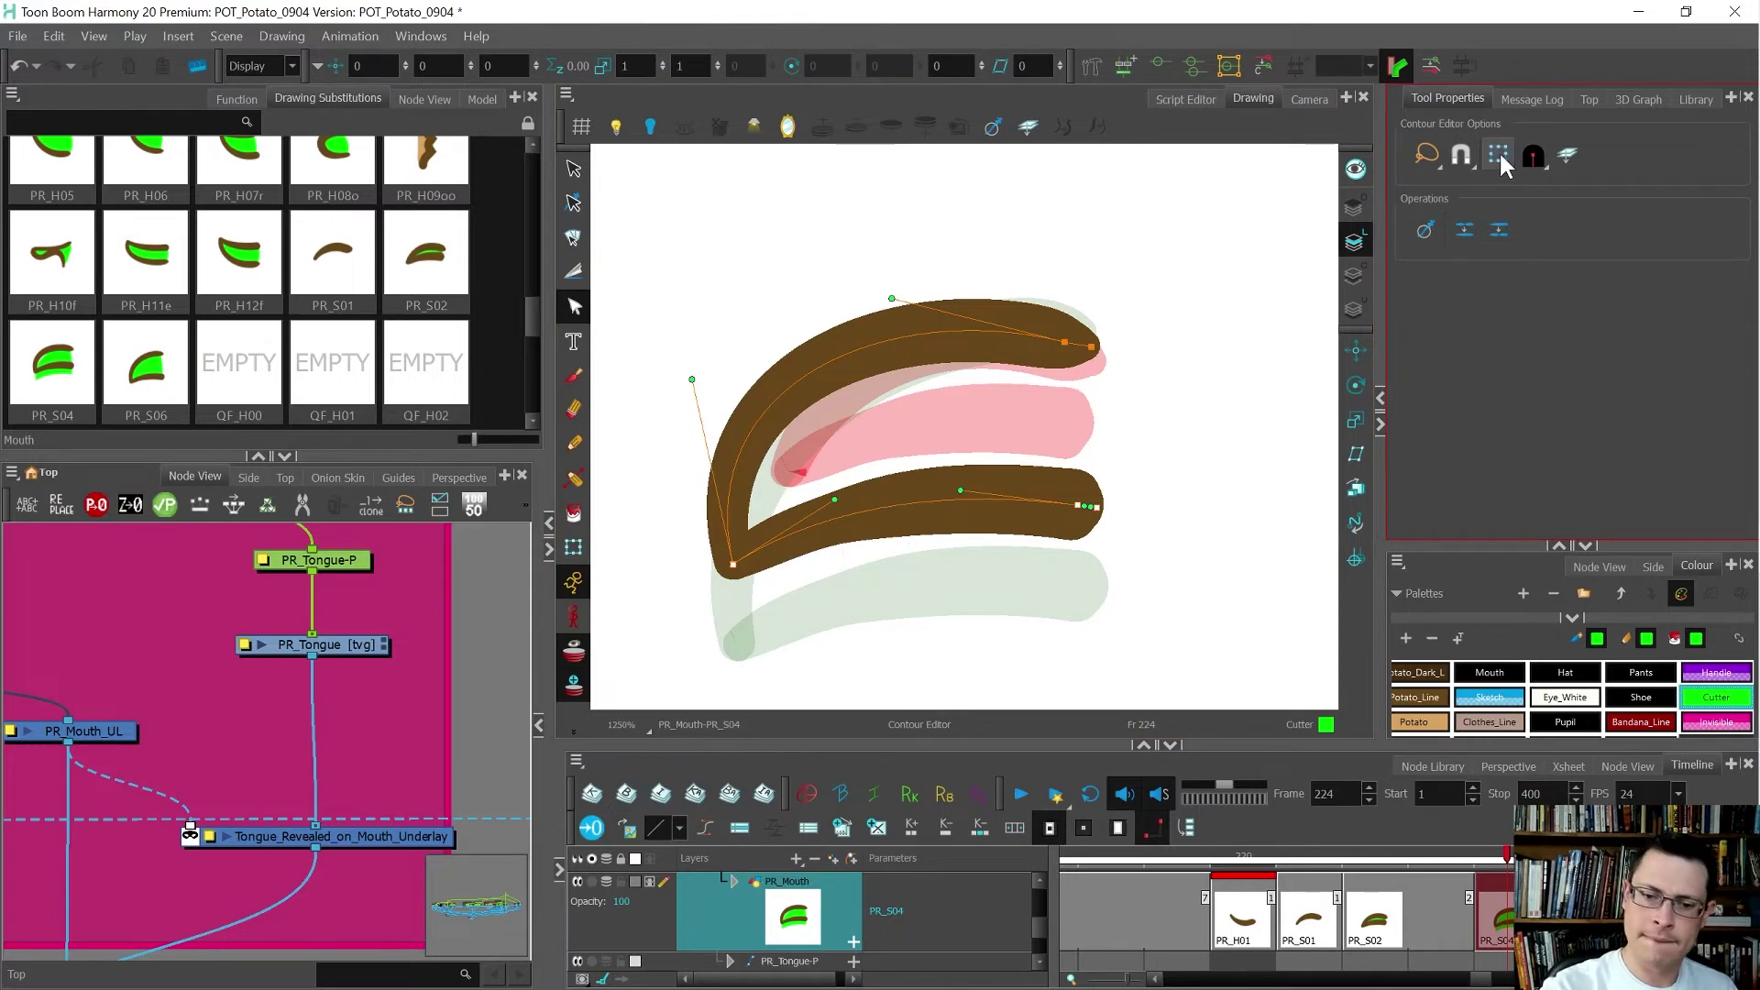
pyautogui.moveTo(733, 564); pyautogui.dragTo(757, 569)
pyautogui.moveTo(717, 377); pyautogui.dragTo(758, 445)
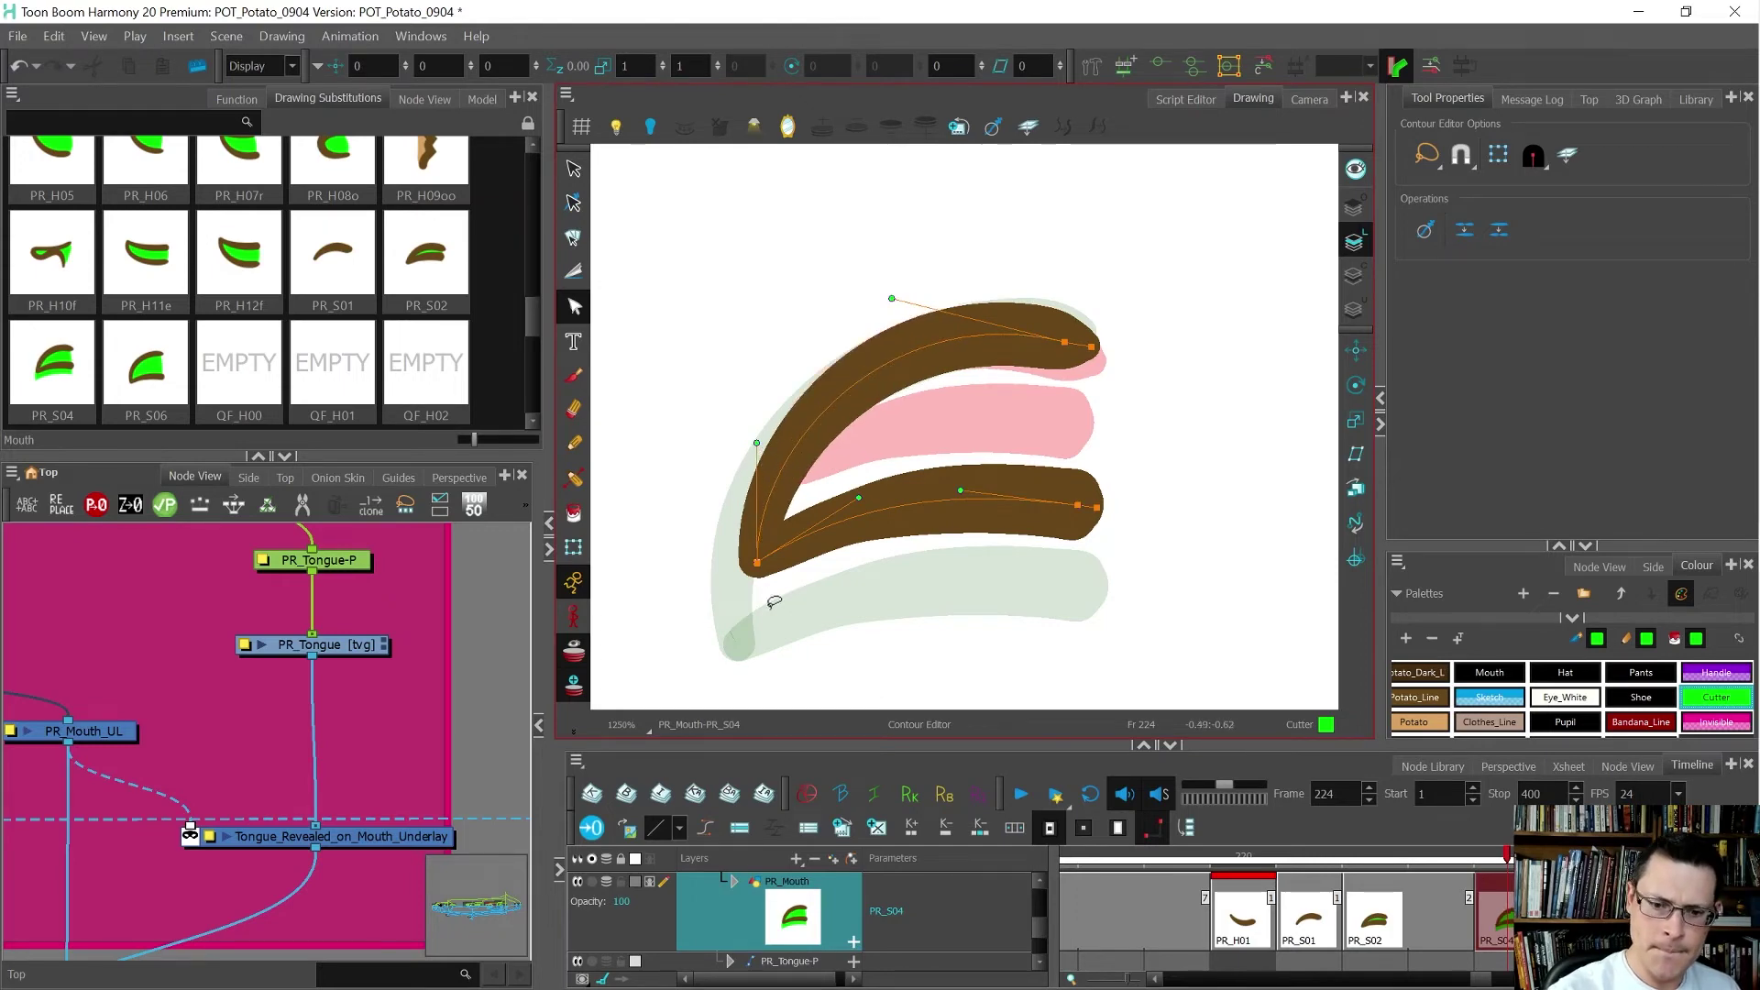
# - Flip back and forth between the mouth drawings to check how PR_S04 fits between its neighbours
pyautogui.press('f')
pyautogui.press('g')
pyautogui.press('g')
pyautogui.press('f')
pyautogui.press('f')
pyautogui.press('g')
pyautogui.press('g')
pyautogui.press('f')
pyautogui.press('f')
pyautogui.press('g')
pyautogui.press('g')
pyautogui.press('f')
pyautogui.press('f')
pyautogui.press('g')
pyautogui.press('g')
pyautogui.press('f')
pyautogui.press('f')
pyautogui.press('g')
pyautogui.press('g')
pyautogui.press('f')
# - Refine the PR_S04 lower lip's curve by adjusting both of its Bezier handles
pyautogui.click(1016, 496)
pyautogui.moveTo(961, 490); pyautogui.dragTo(976, 487)
pyautogui.moveTo(859, 498); pyautogui.dragTo(850, 503)
pyautogui.click(904, 460)
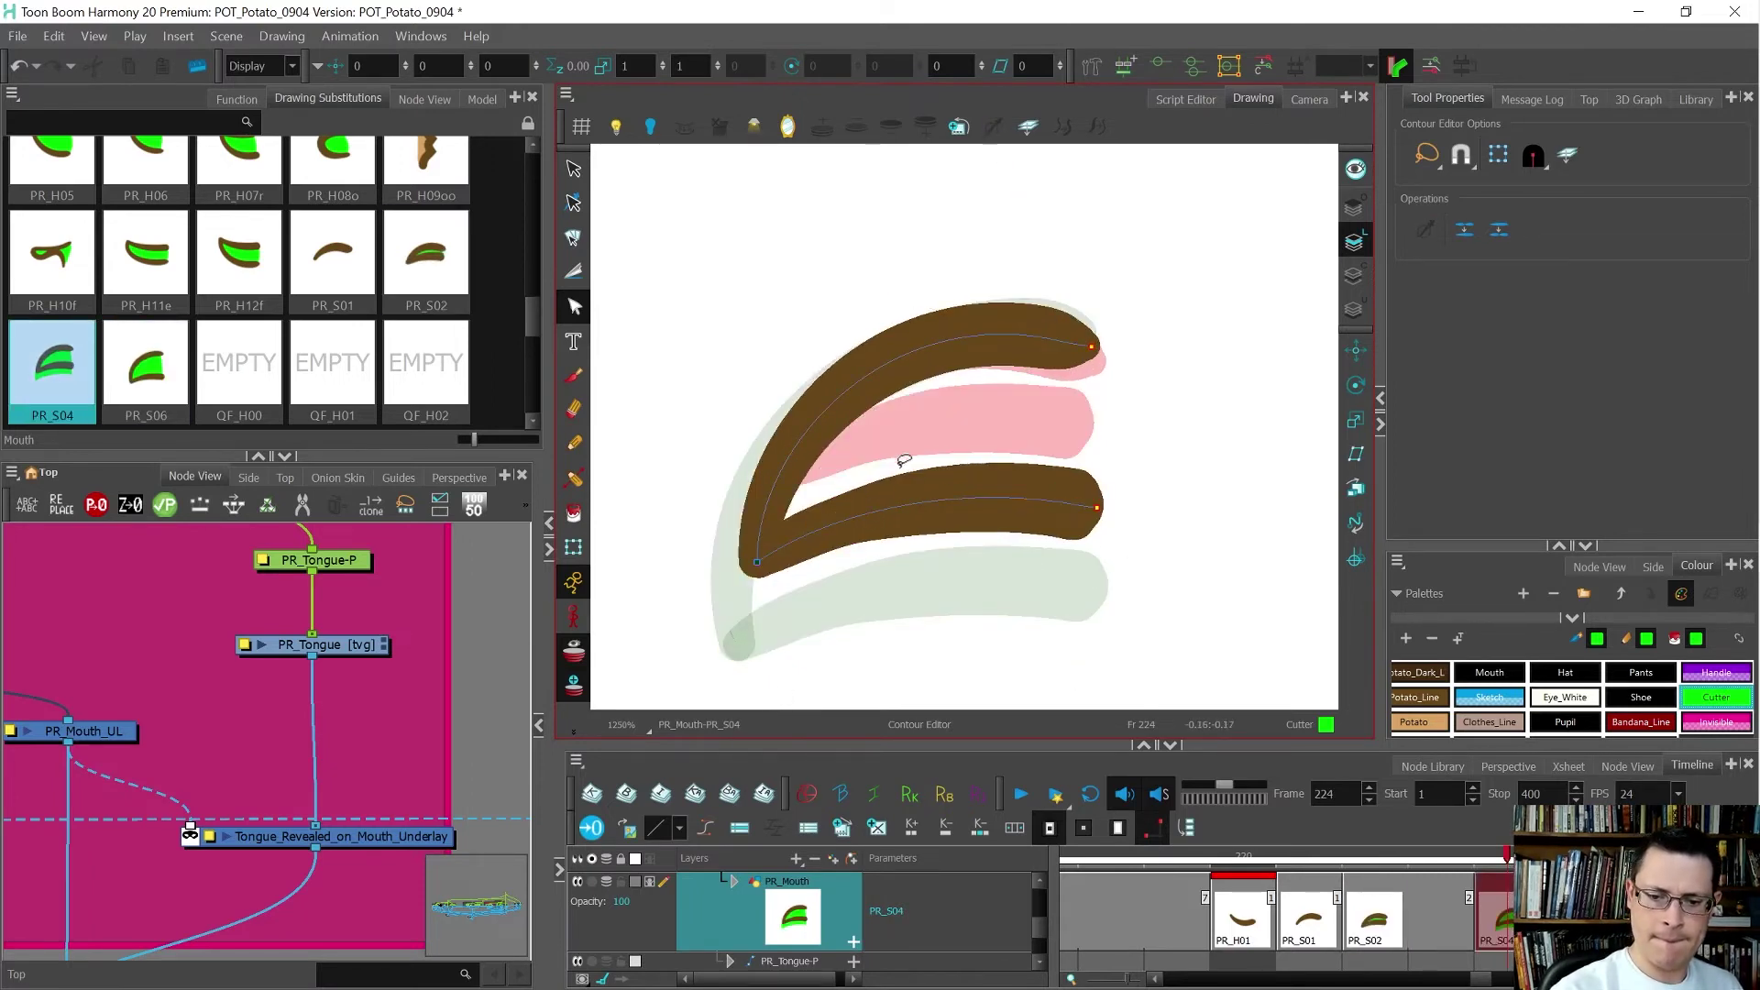
# - Close the open side of the PR_S04 mouth with a curved stroke between the lip tips and fill the interior with Cutter green
pyautogui.press('g')
pyautogui.press('g')
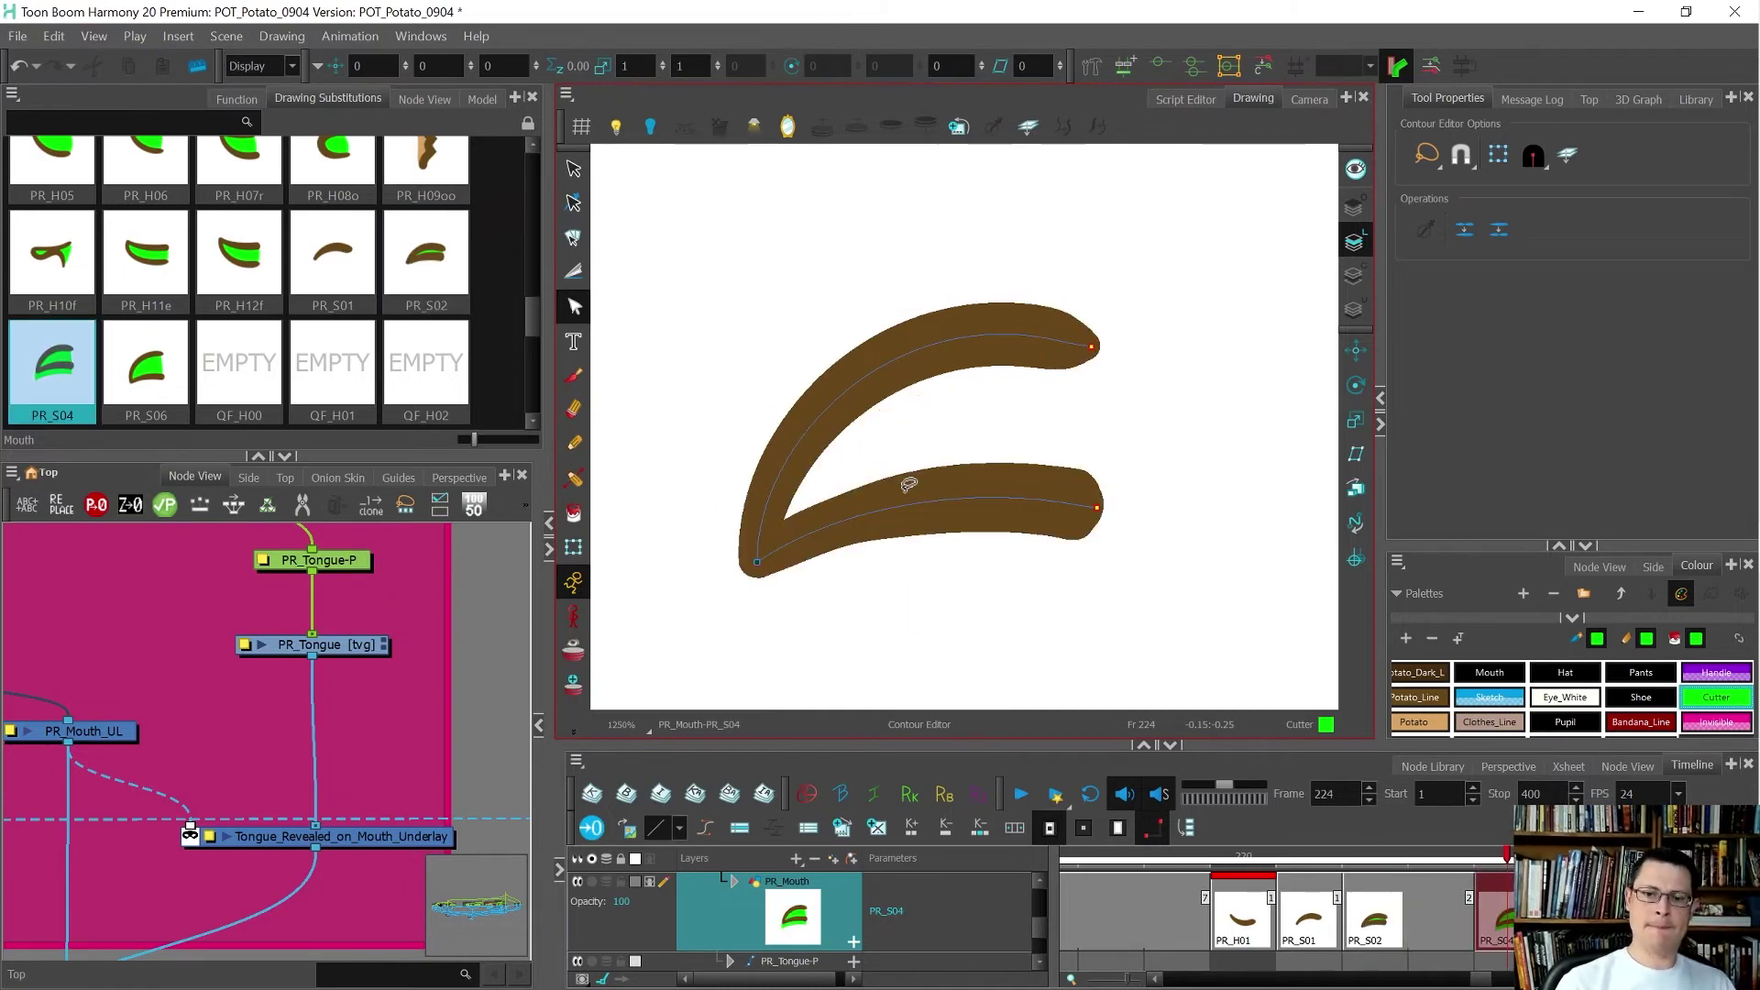
pyautogui.press('f')
pyautogui.press('f')
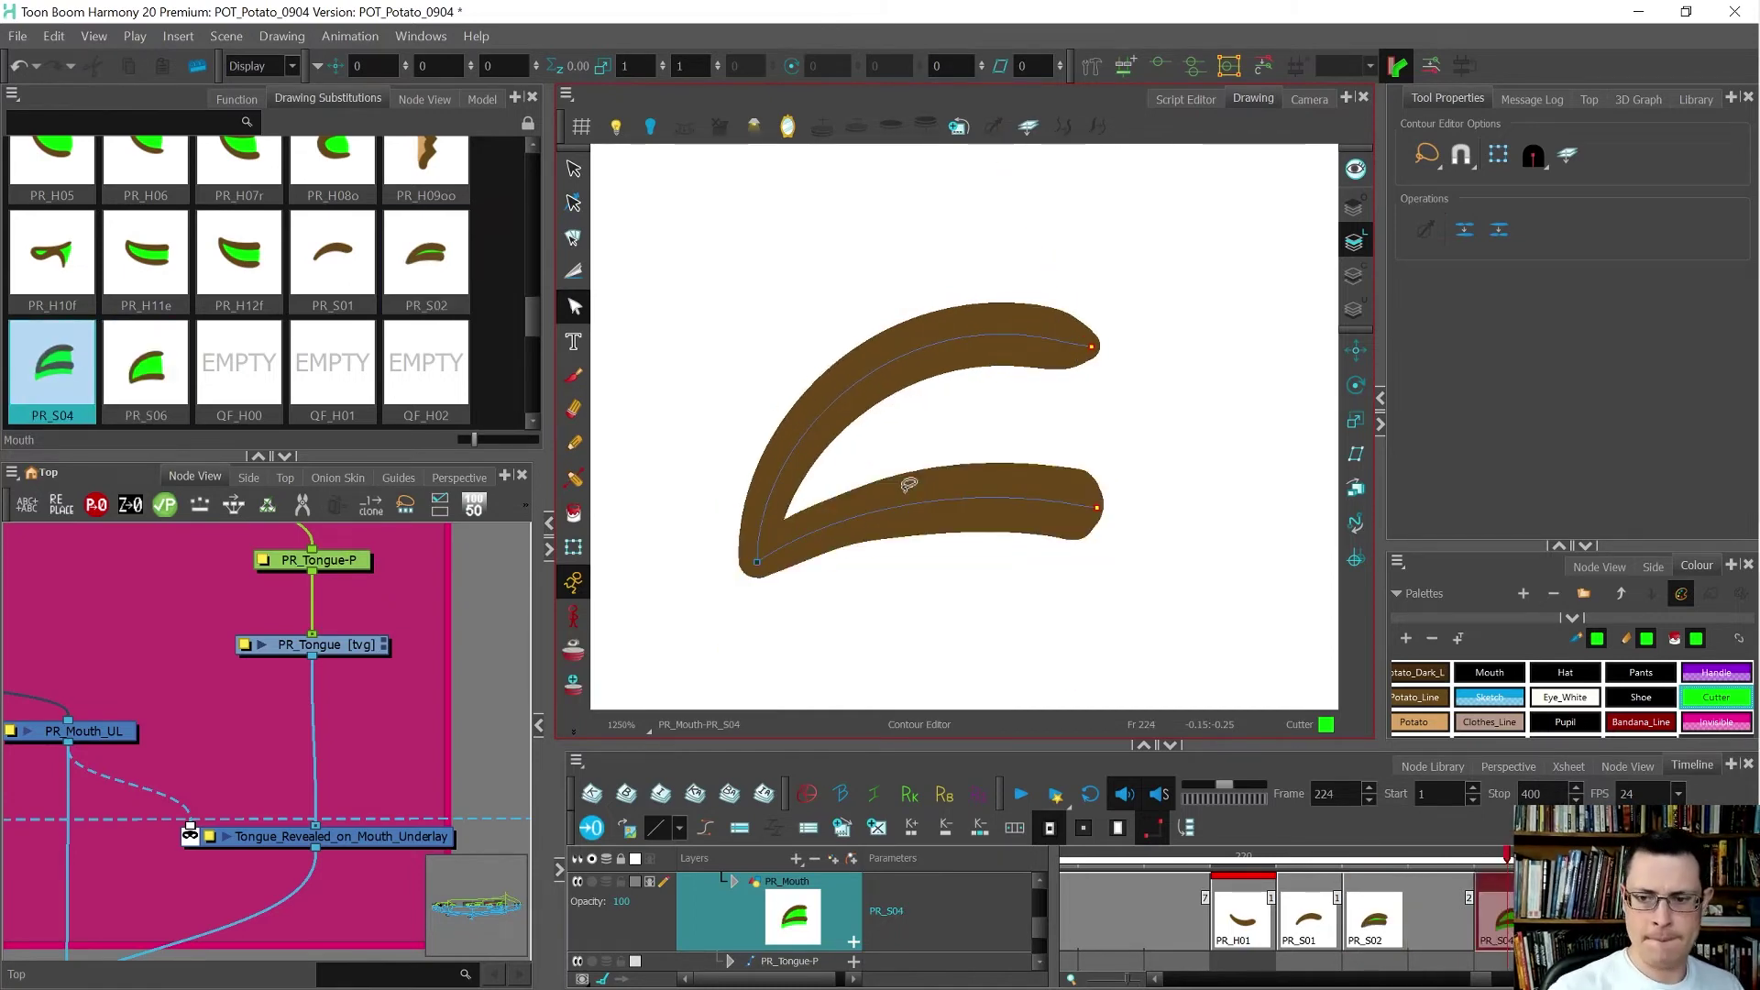
pyautogui.hotkey('alt', 'v')
pyautogui.moveTo(1054, 579); pyautogui.dragTo(1080, 536)
pyautogui.moveTo(1005, 265); pyautogui.dragTo(1012, 274)
pyautogui.hotkey('alt', 'i')
pyautogui.click(1034, 435)
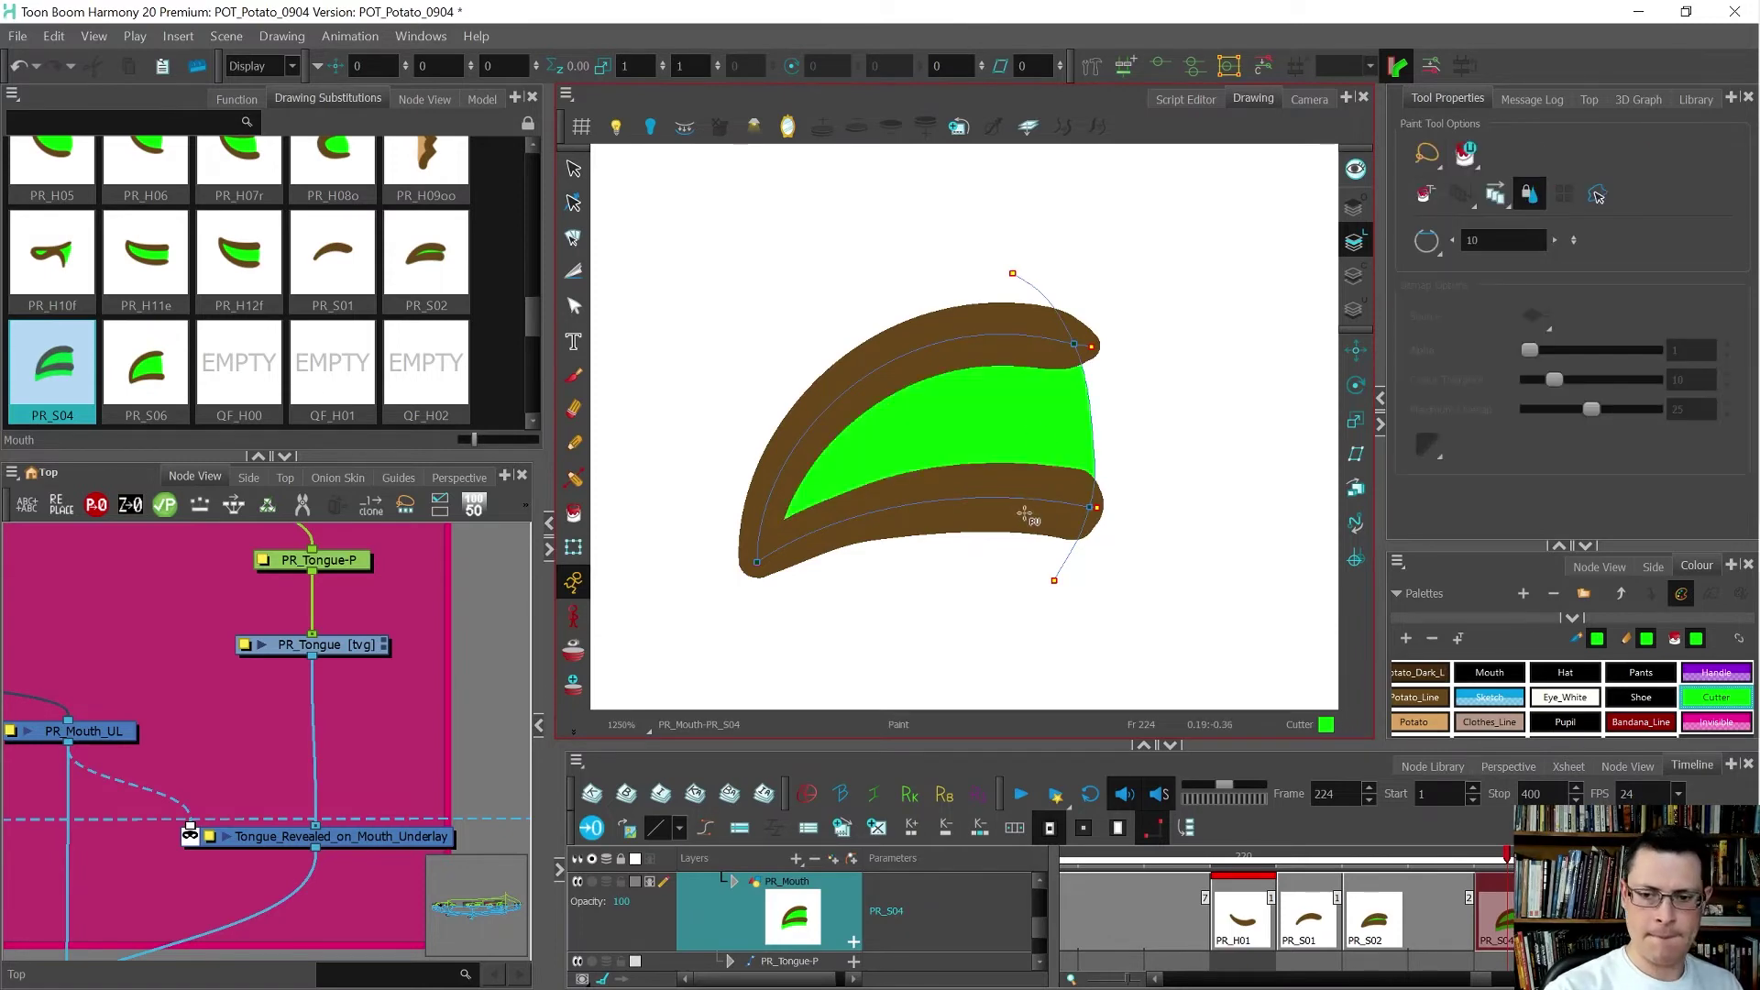
# - Move PR_S04's new green fill from Line Art to Underlay, delete the old oversized fill there, and return to Line Art
pyautogui.hotkey('alt', 's')
pyautogui.click(1029, 440)
pyautogui.hotkey('ctrl', 'x')
pyautogui.click(1353, 308)
pyautogui.hotkey('ctrl', 'v')
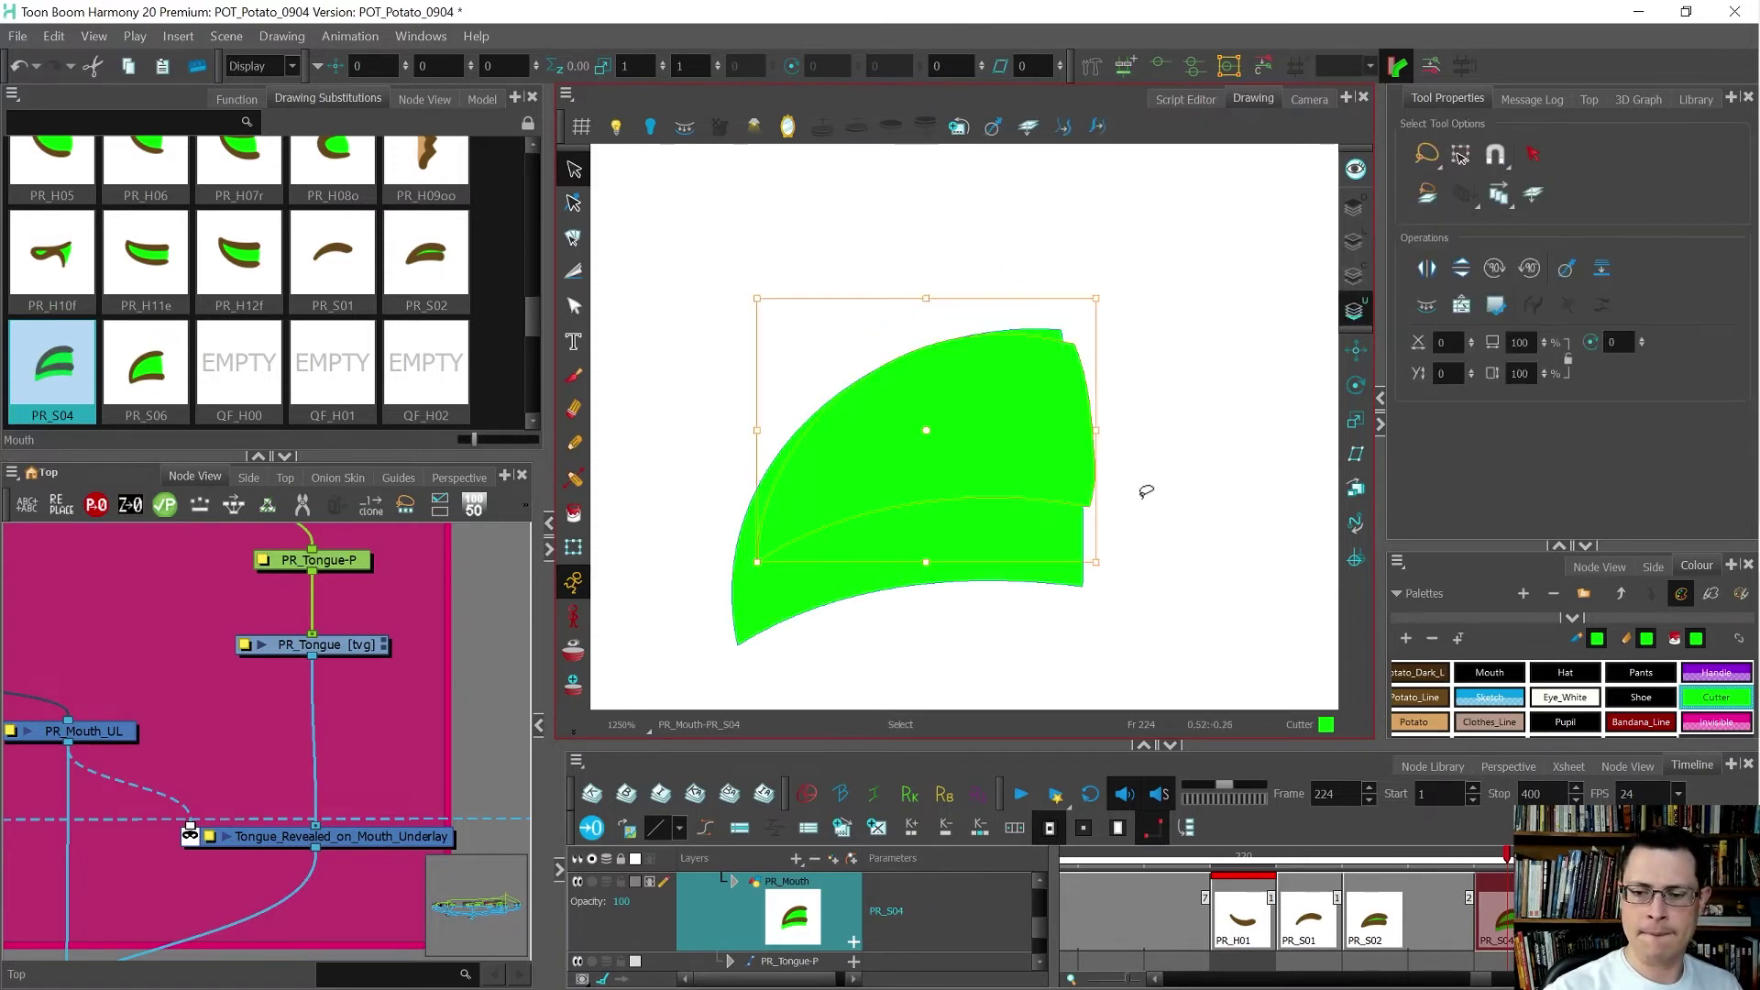
pyautogui.click(1033, 535)
pyautogui.press('Delete')
pyautogui.click(1355, 242)
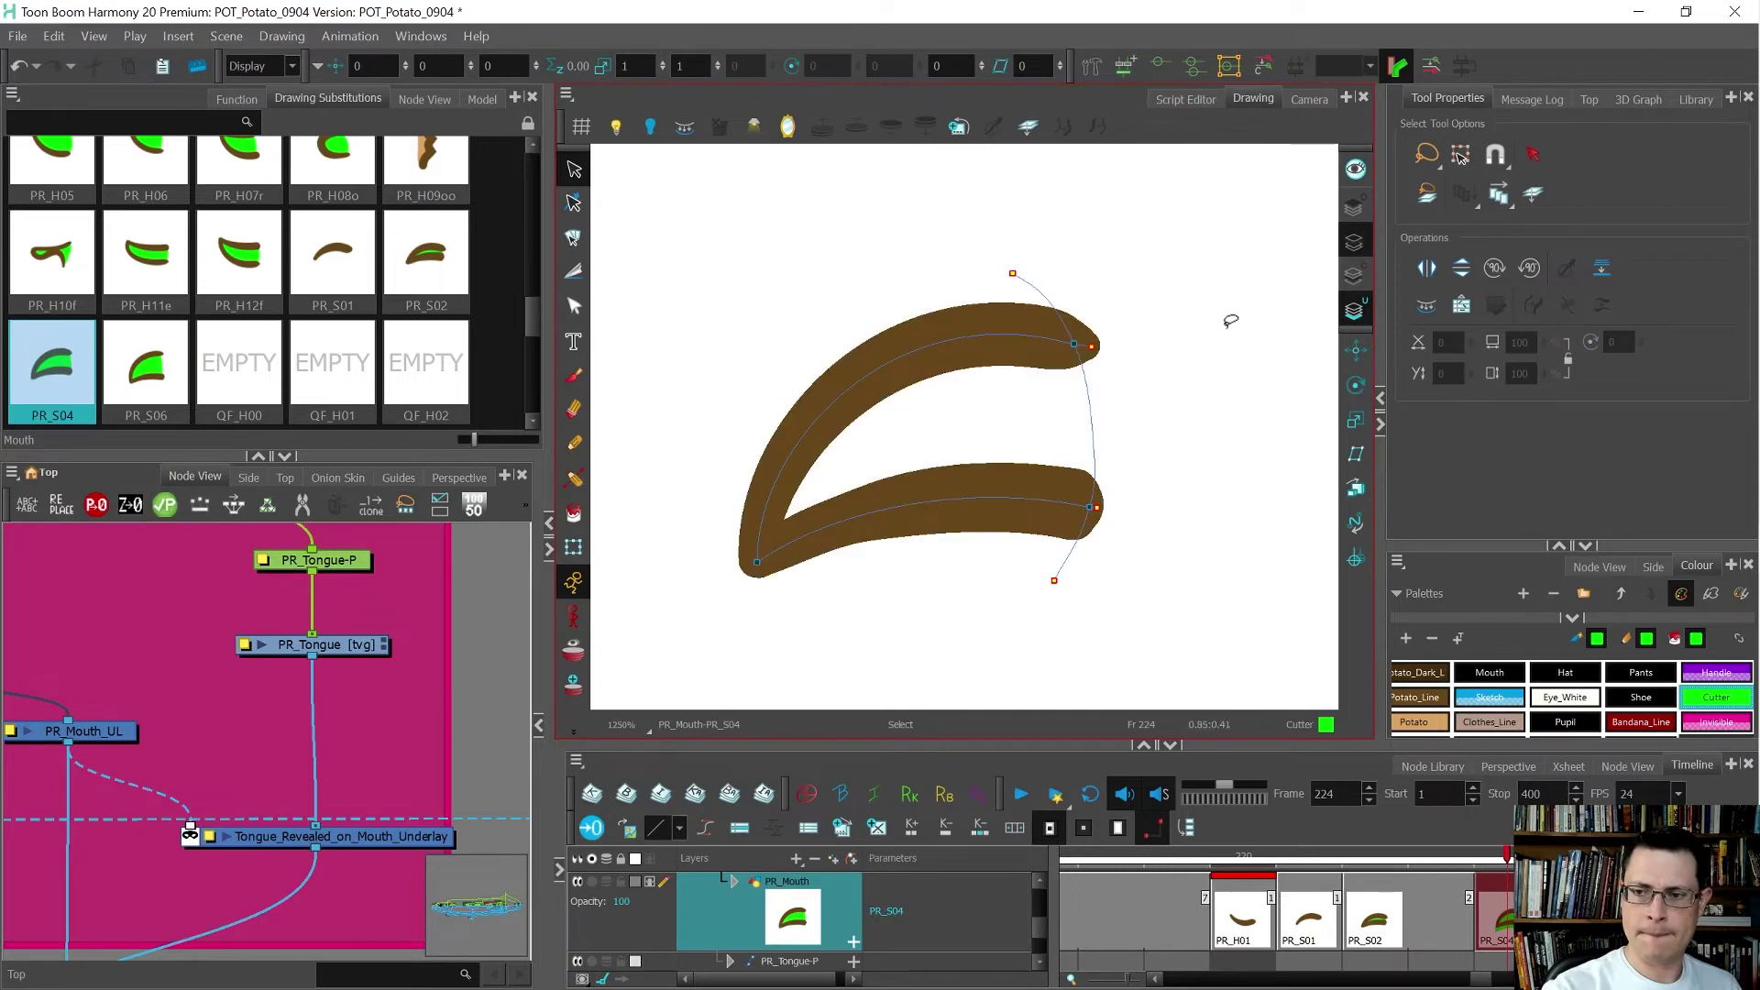
# - Step through the sad mouth drawings in the Camera view to examine how they progress on the character's face
pyautogui.click(1320, 101)
pyautogui.press(',')
pyautogui.press(',')
pyautogui.press(',')
pyautogui.press('.')
pyautogui.hotkey('shift', 'm')
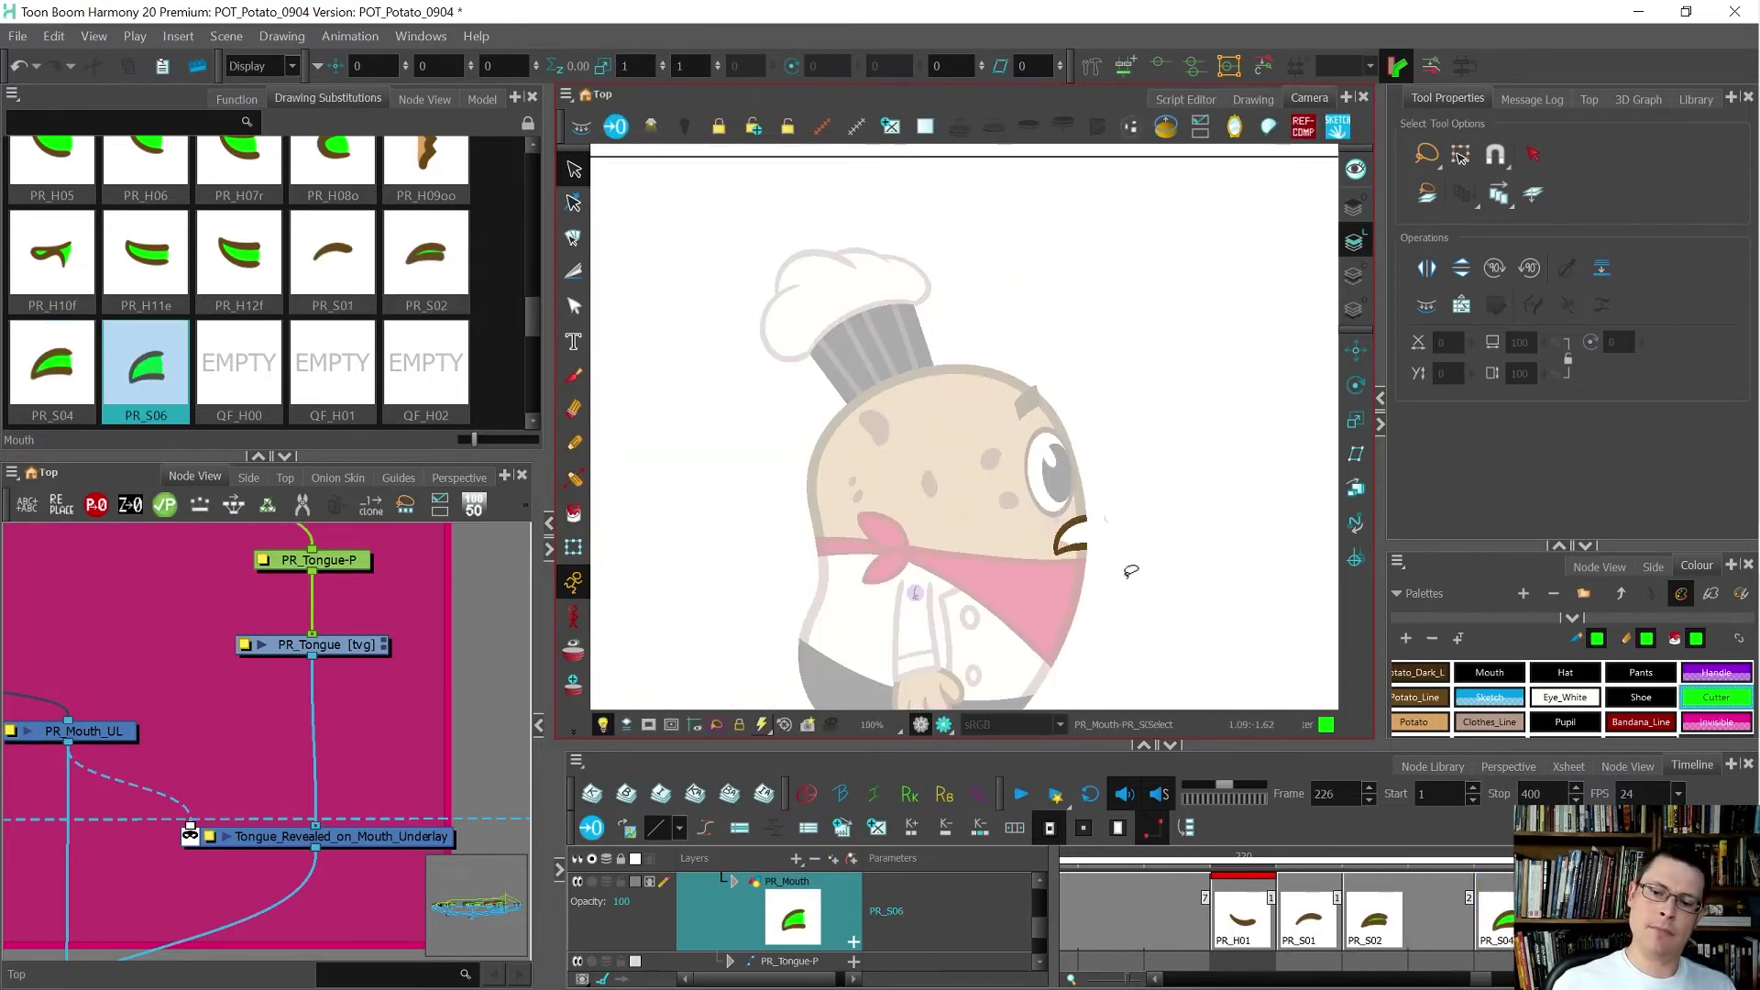
pyautogui.press('.')
pyautogui.press('.')
pyautogui.press('.')
pyautogui.press('.')
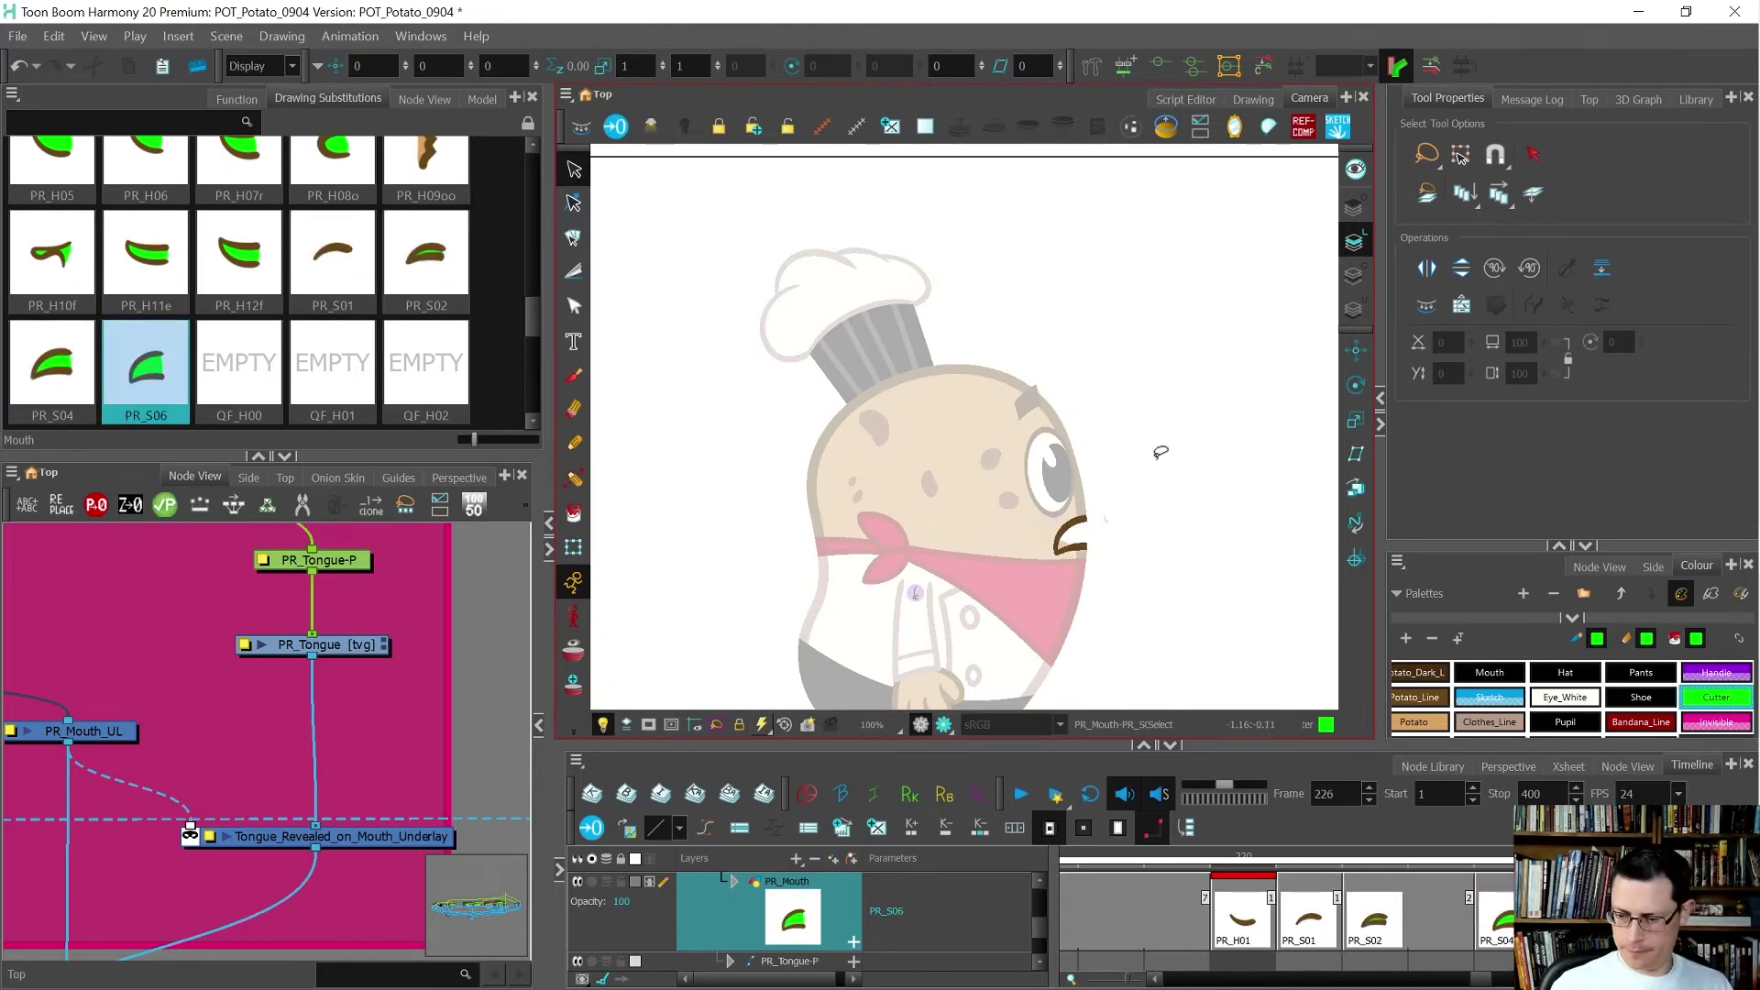
pyautogui.press(',')
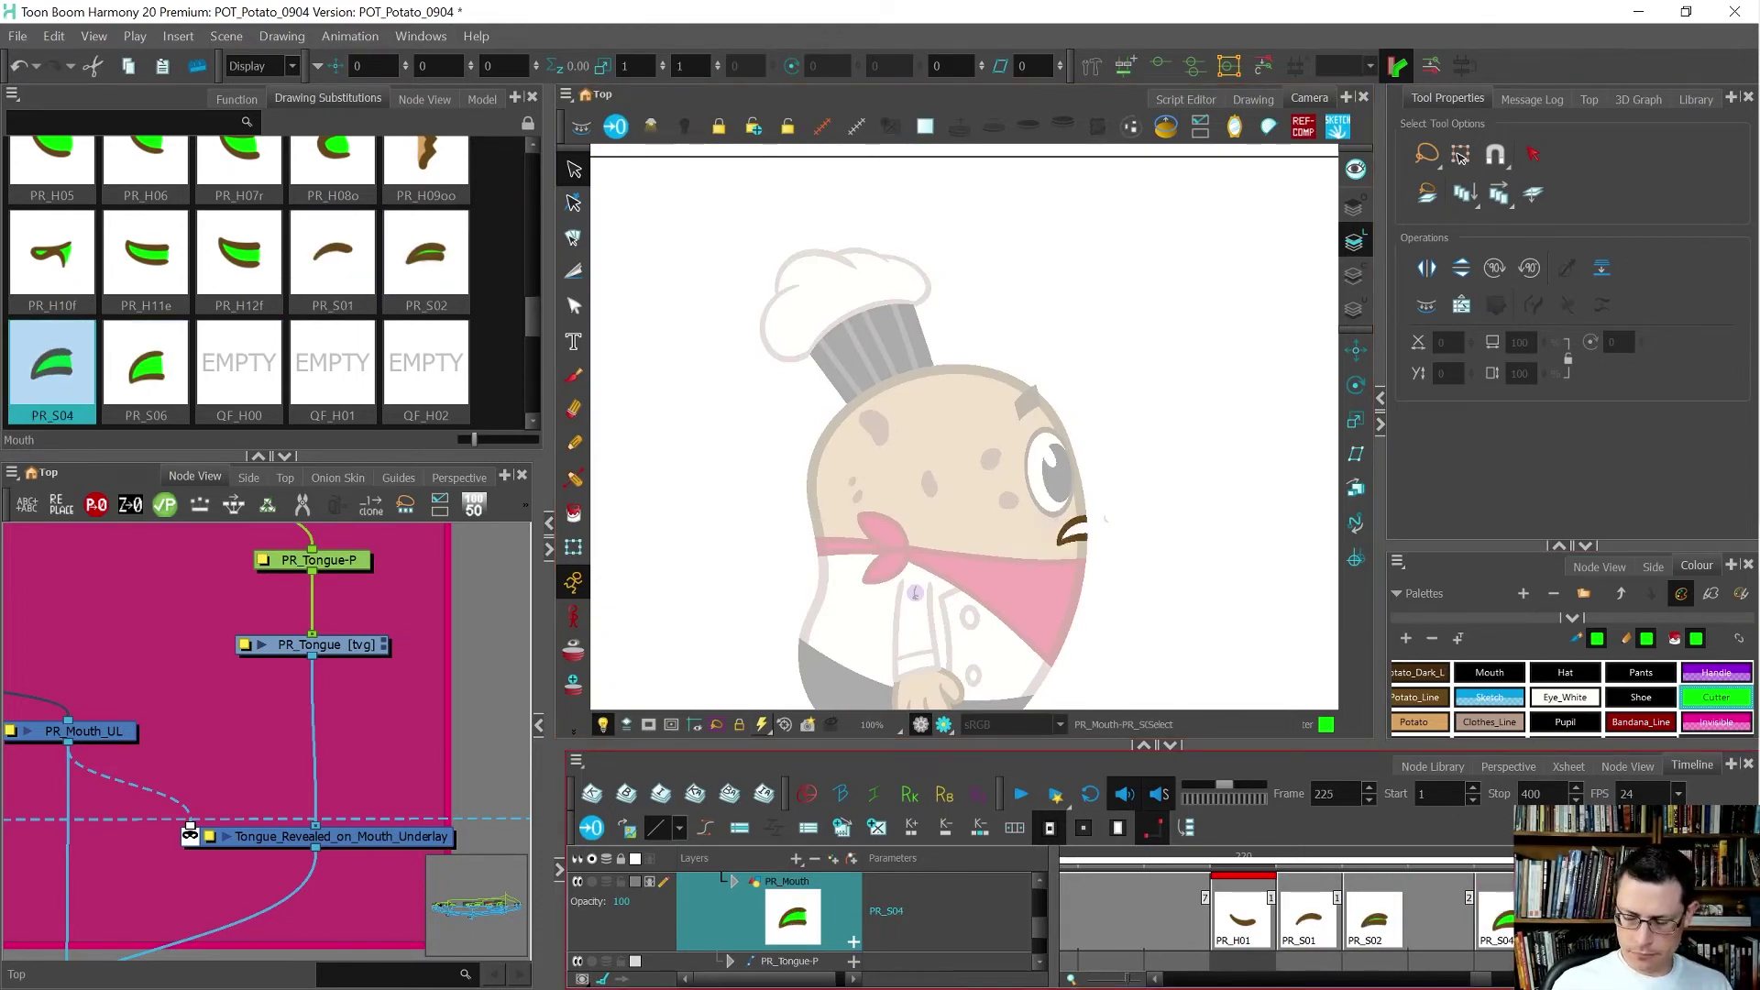
# - Duplicate PR_S06 on frame 225 and PR_S02 on frame 223 as new in-between mouth drawings, keeping the default drawing names
pyautogui.press(']')
pyautogui.press('[')
pyautogui.press(']')
pyautogui.click(1428, 928)
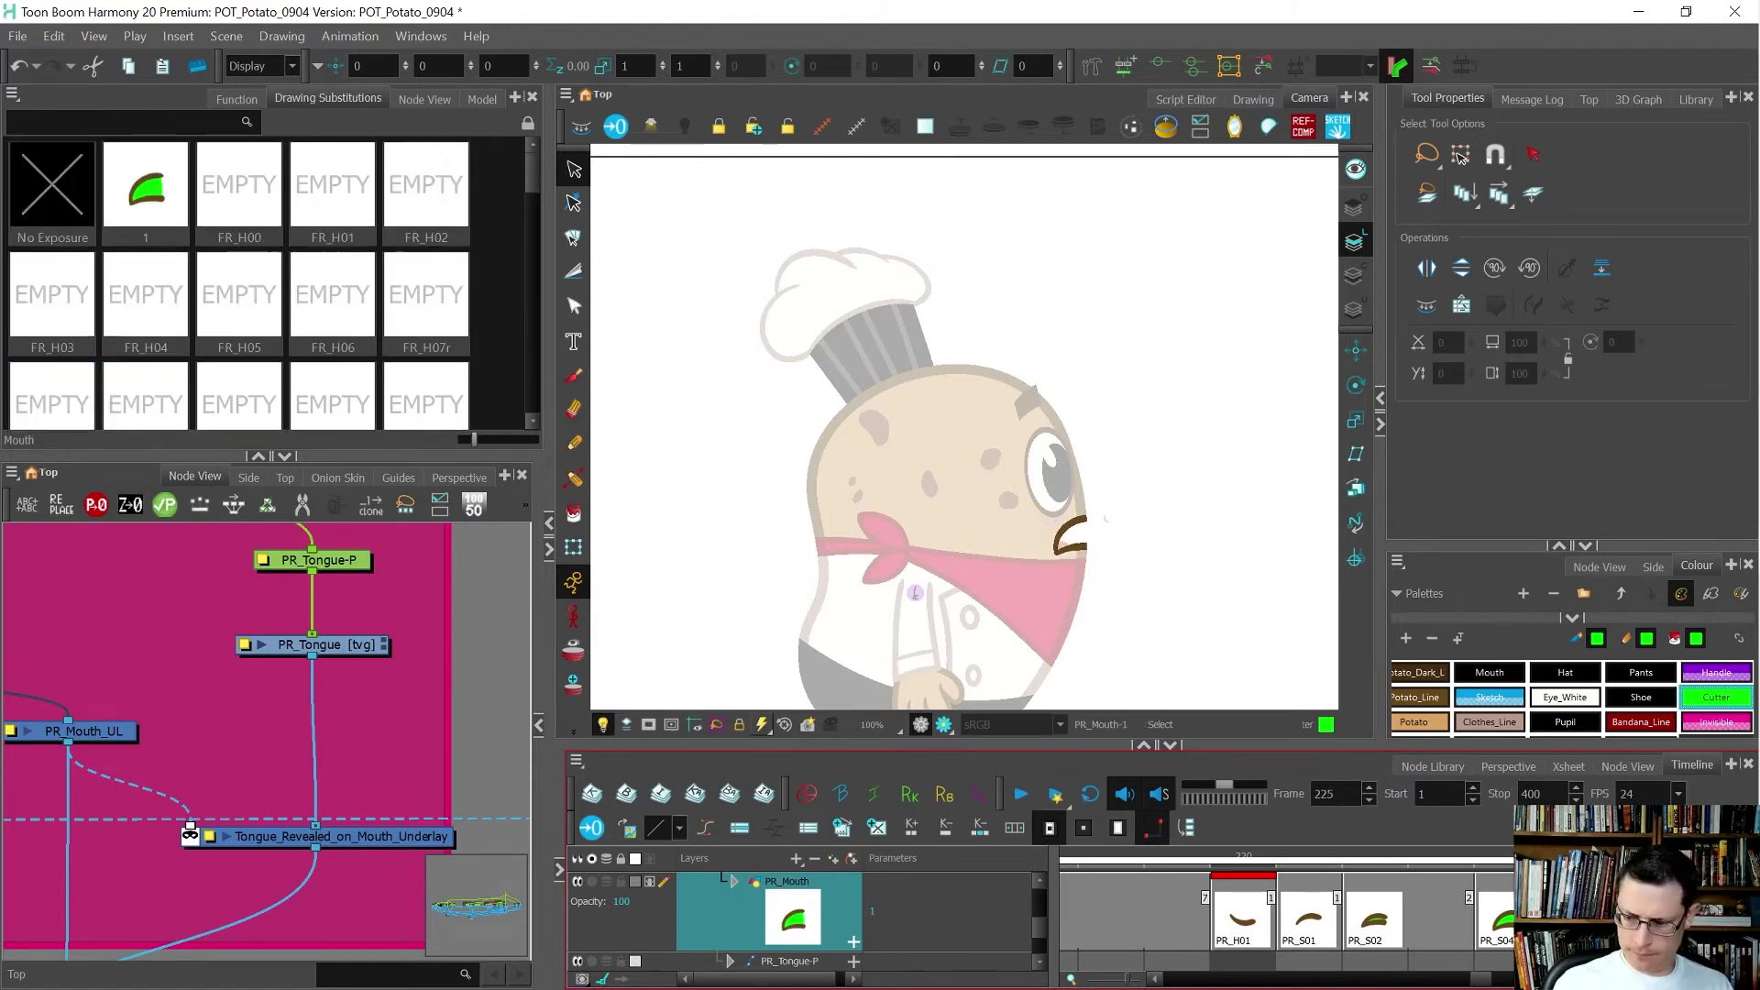
pyautogui.press('.')
pyautogui.press(',')
pyautogui.hotkey('ctrl', 'd')
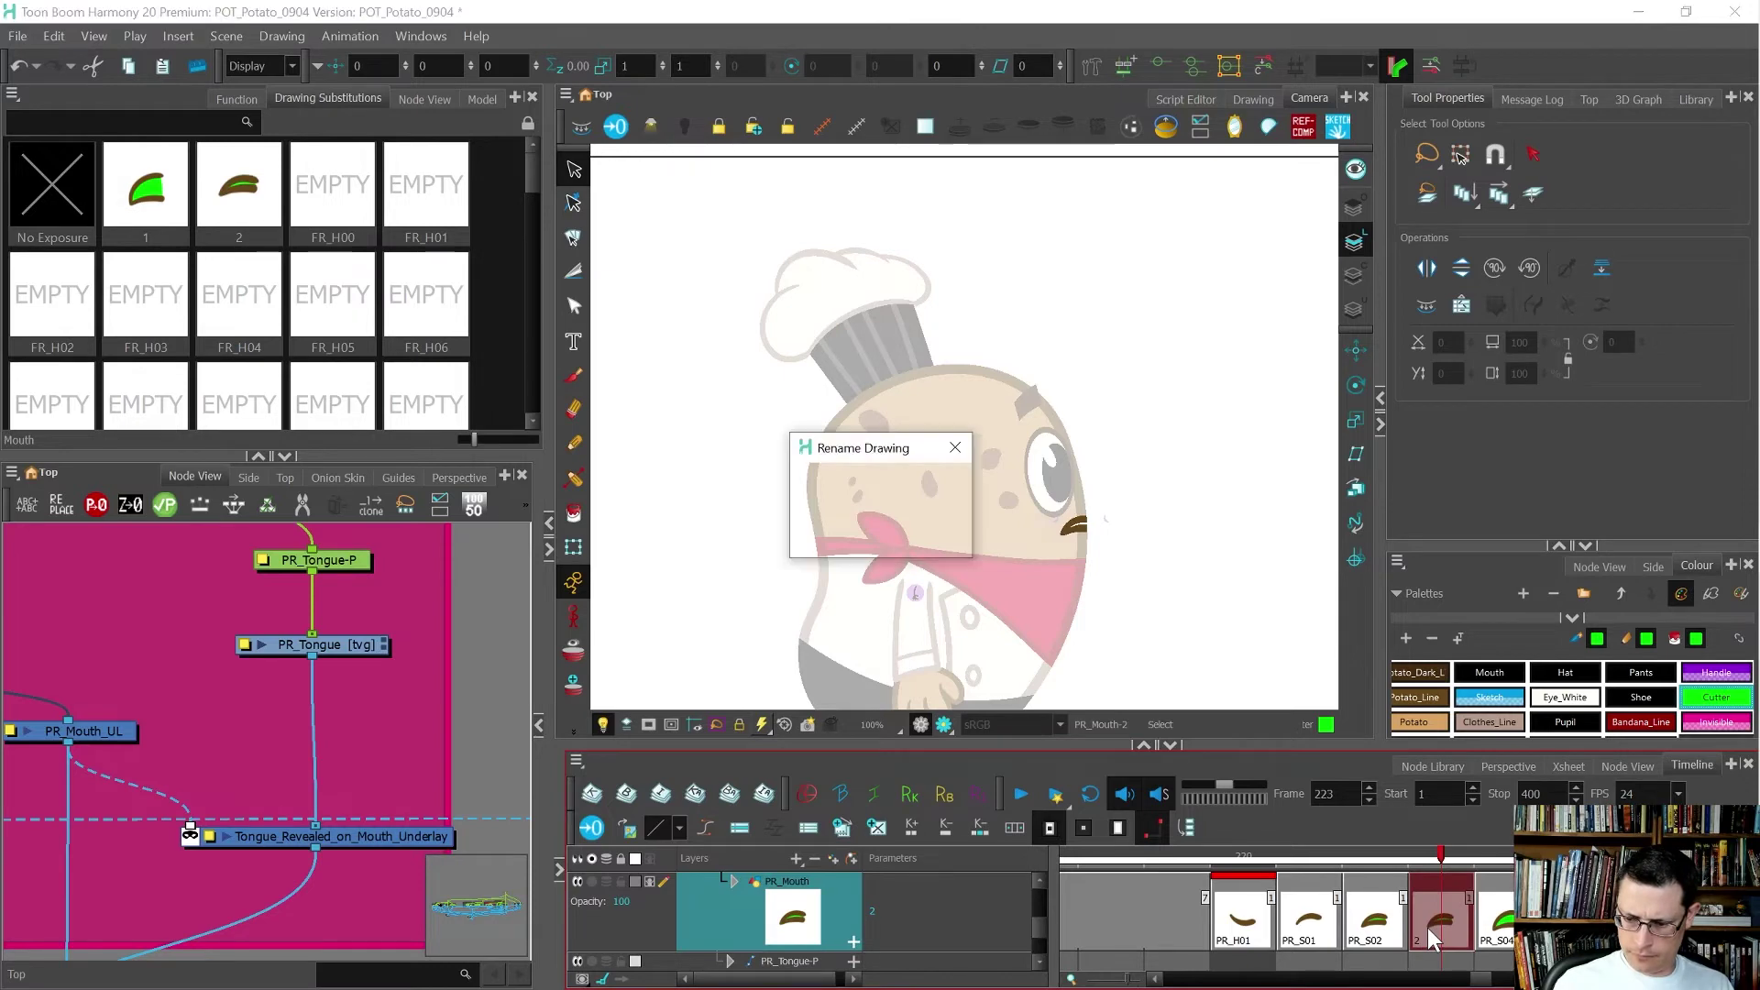
pyautogui.press('Escape')
# - In the Drawing view, delete the closing stroke from the frame 223 mouth and show the onion skin
pyautogui.scroll(4, 1101, 529)
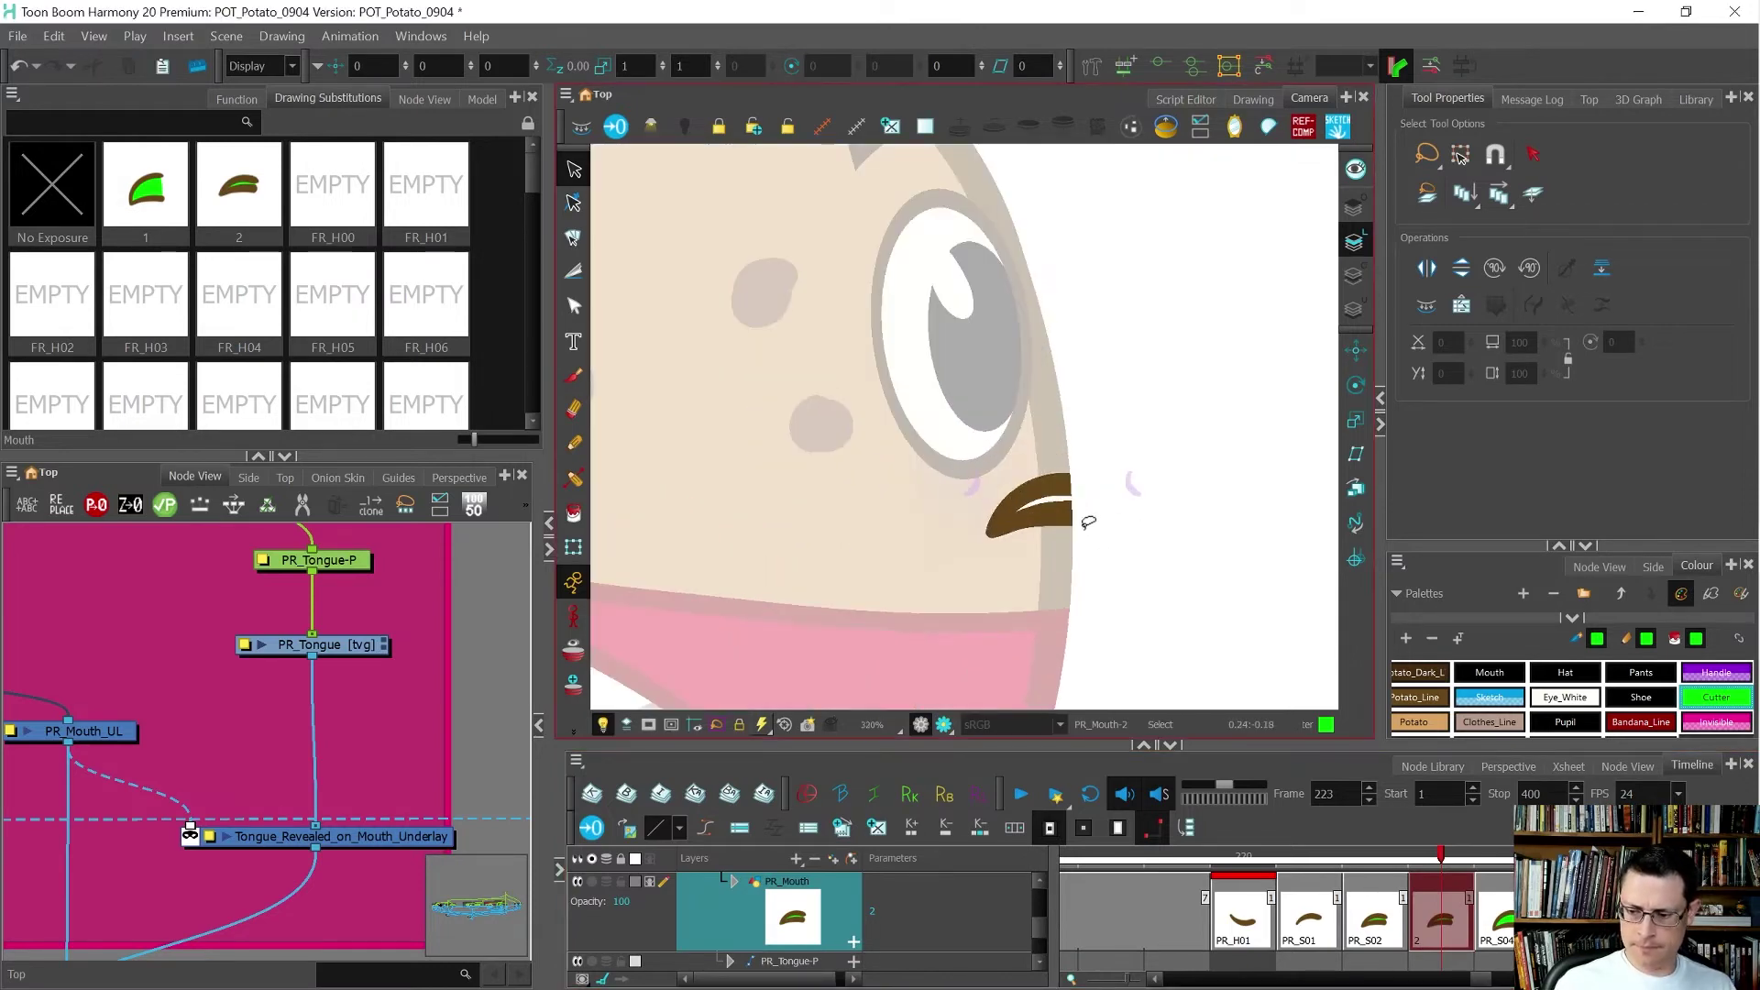
pyautogui.click(1253, 99)
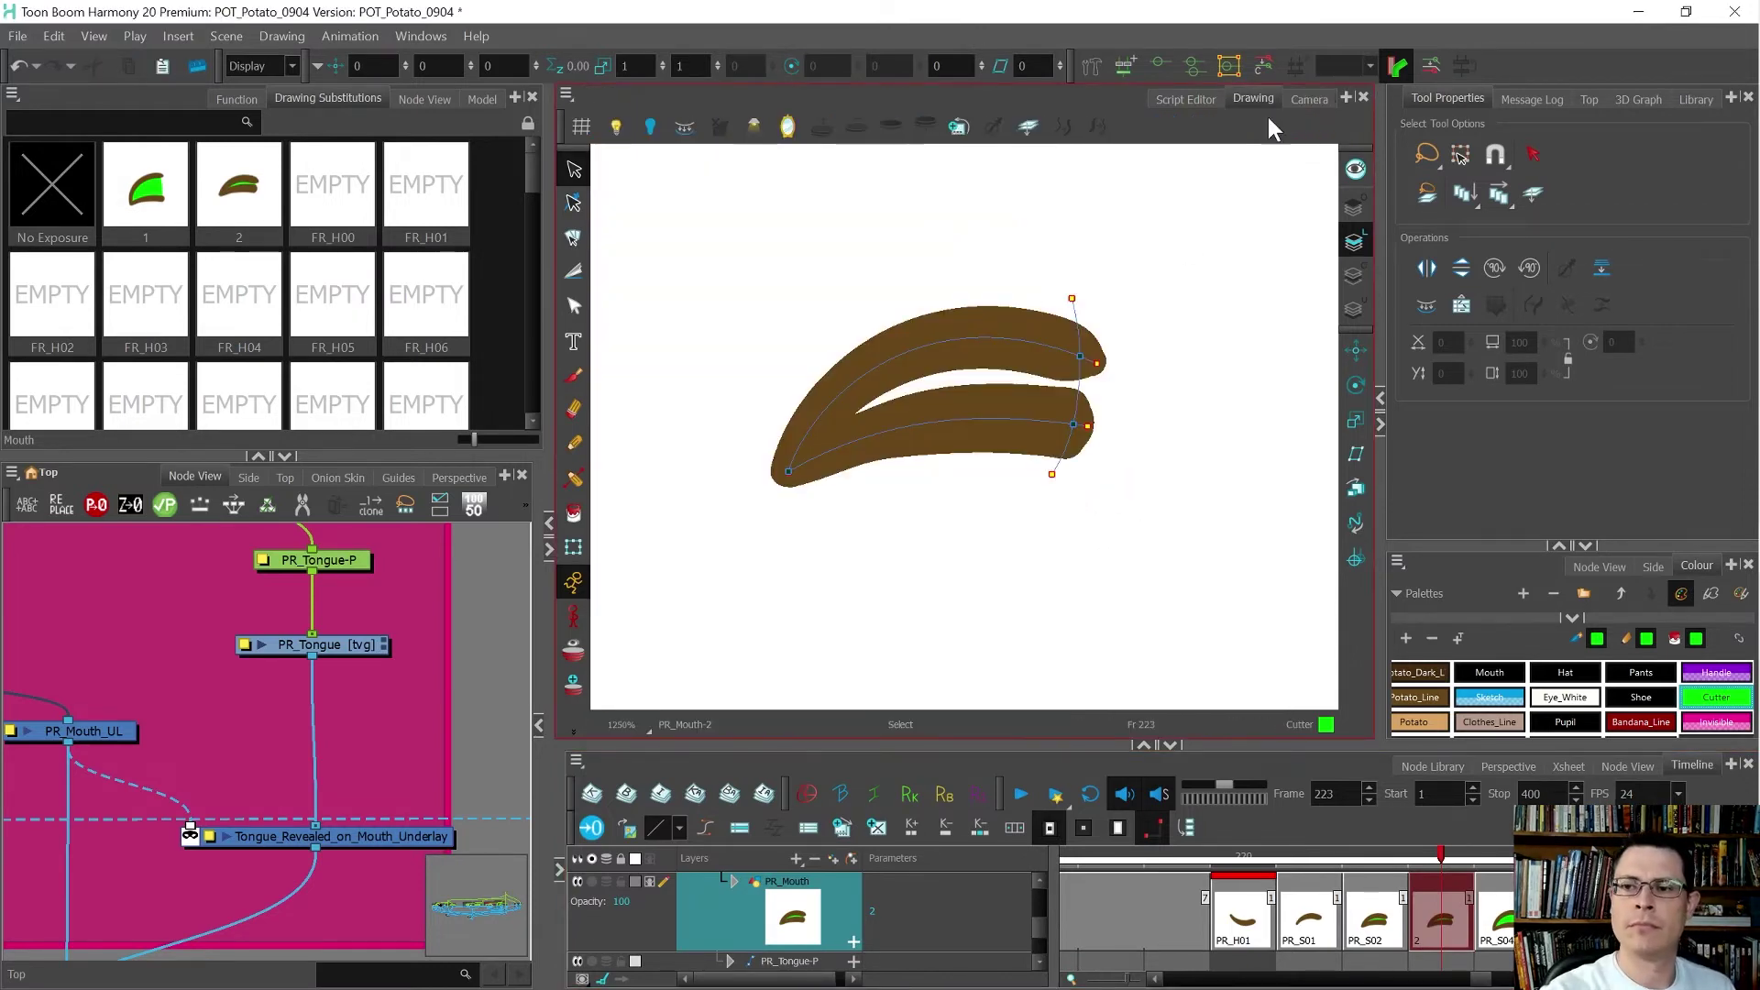
pyautogui.hotkey('alt', 'q')
pyautogui.scroll(1, 1044, 426)
pyautogui.moveTo(1021, 501); pyautogui.dragTo(1115, 561)
pyautogui.hotkey('alt', 's')
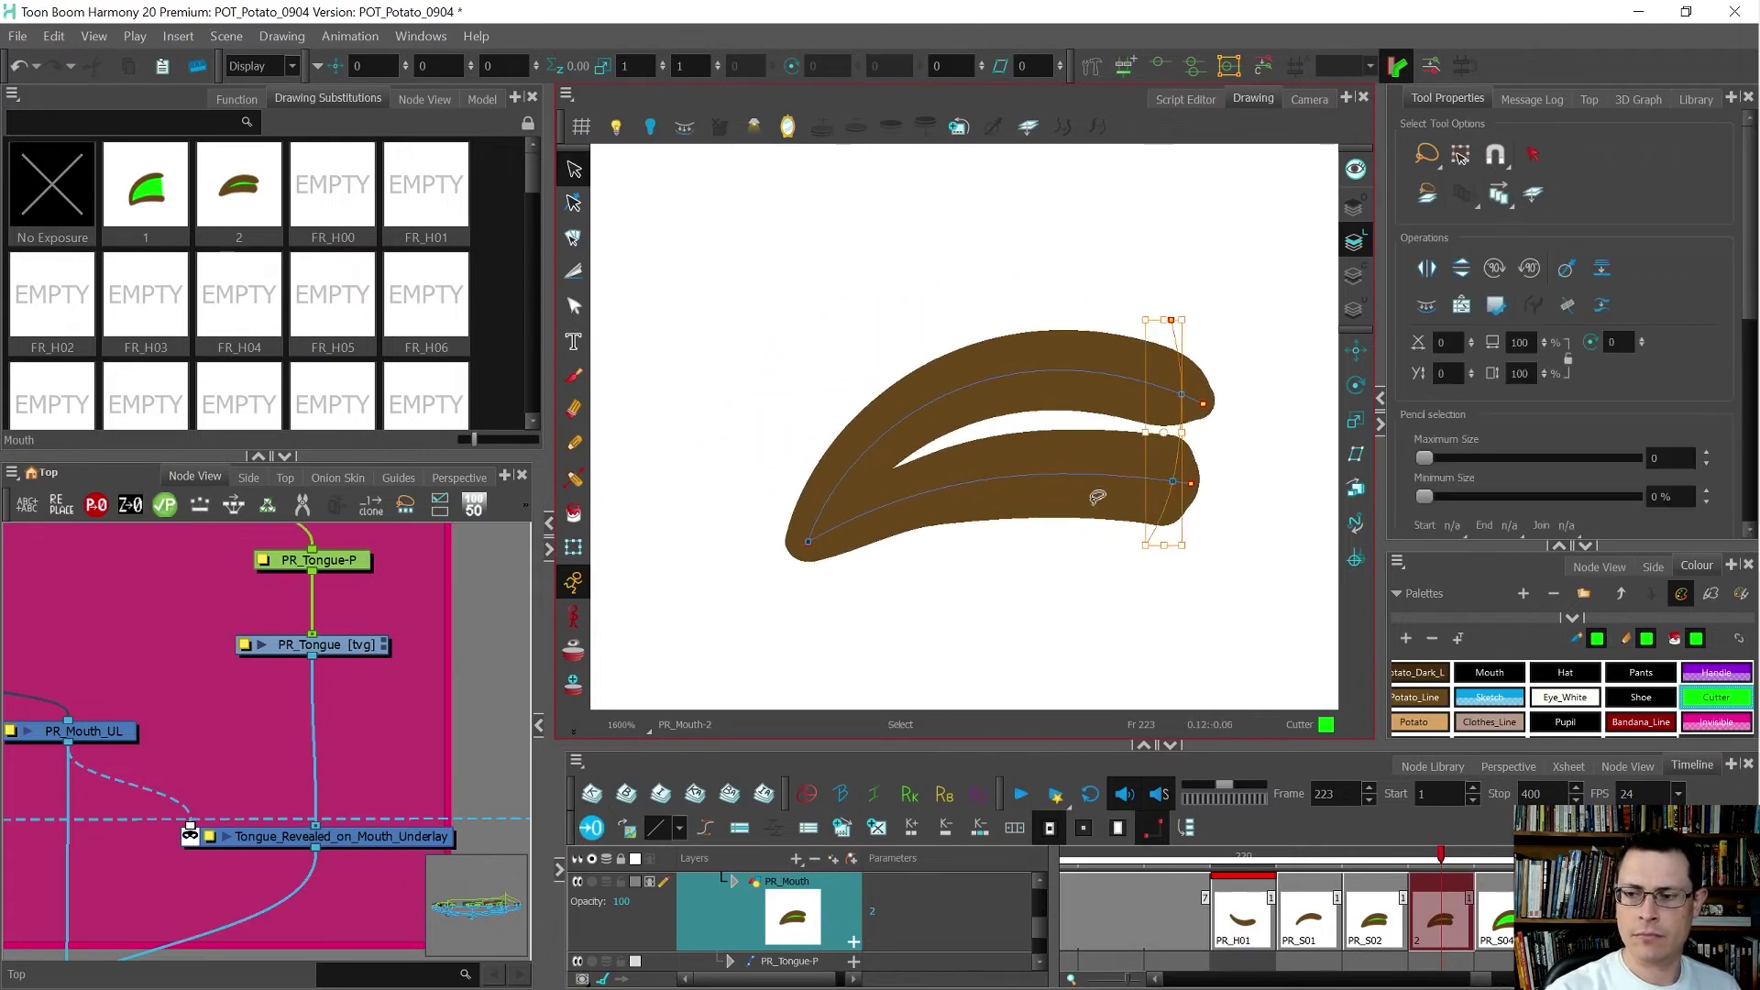
pyautogui.hotkey('alt', 'o')
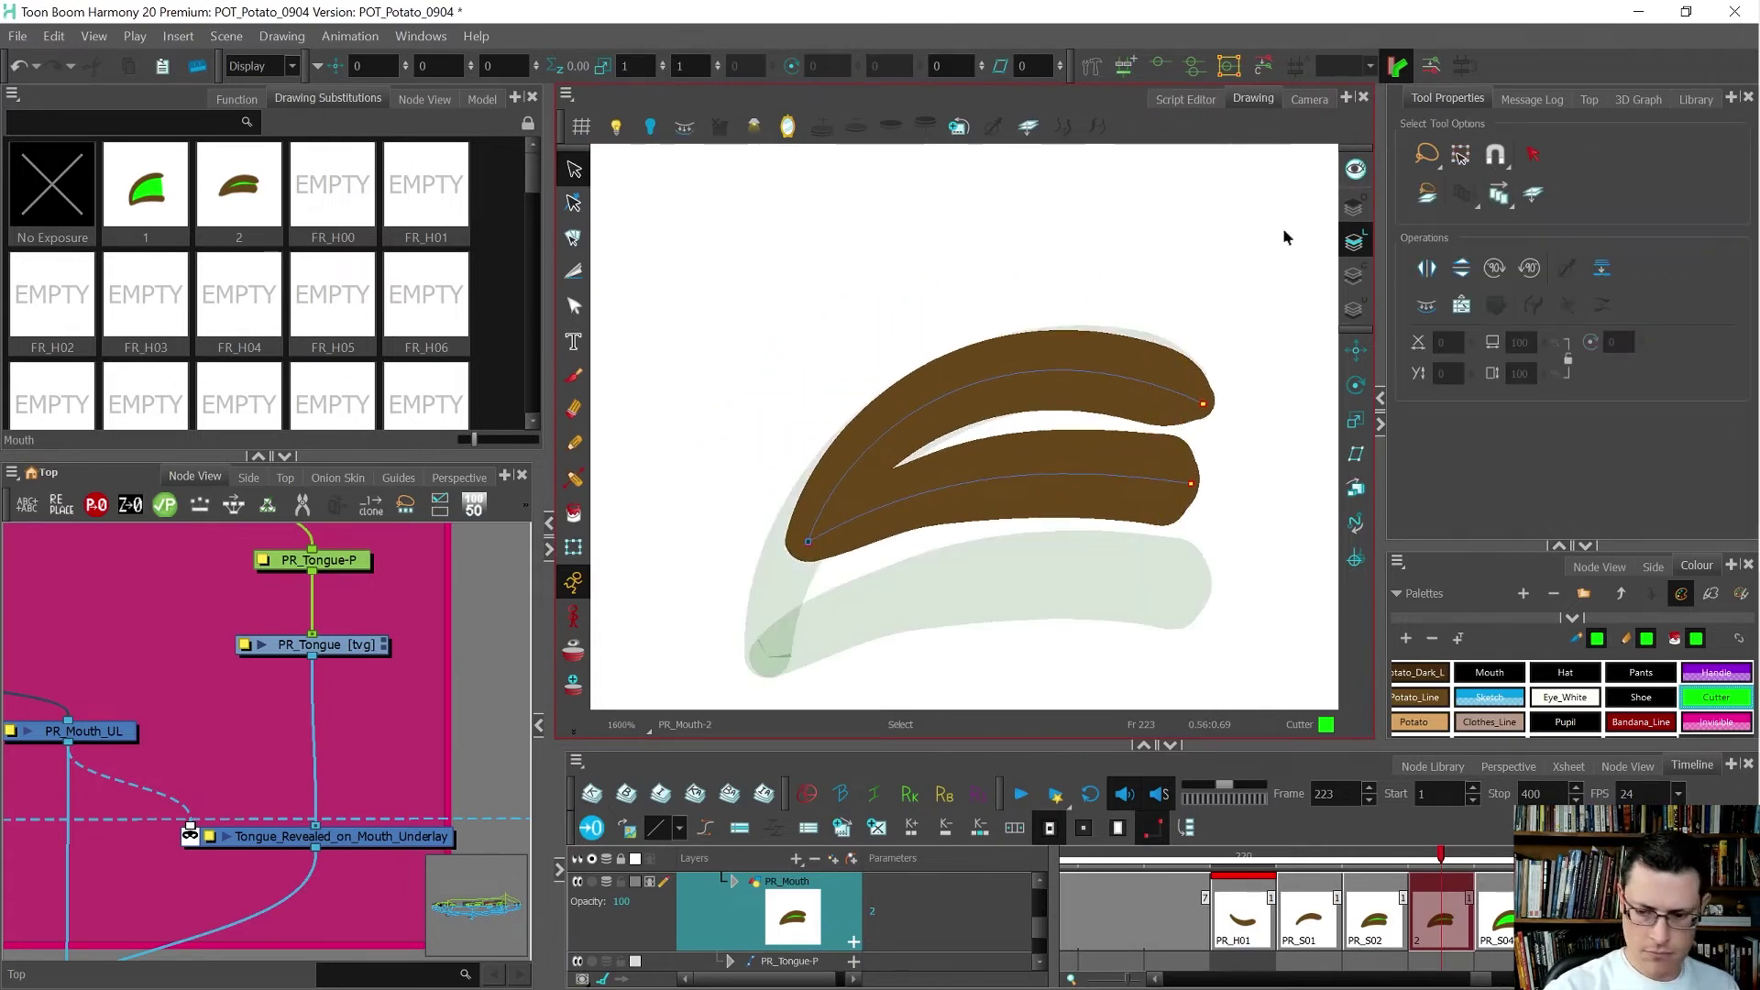
# - Move the frame 223 mouth corner down and outward, and adjust the upper lip's tip and curve handle to sit between the neighbouring drawings
pyautogui.hotkey('alt', 'q')
pyautogui.moveTo(807, 543); pyautogui.dragTo(784, 593)
pyautogui.moveTo(1240, 393)
pyautogui.mouseDown()
pyautogui.moveTo(1157, 371)
pyautogui.moveTo(1234, 418)
pyautogui.mouseUp()
pyautogui.click(1498, 155)
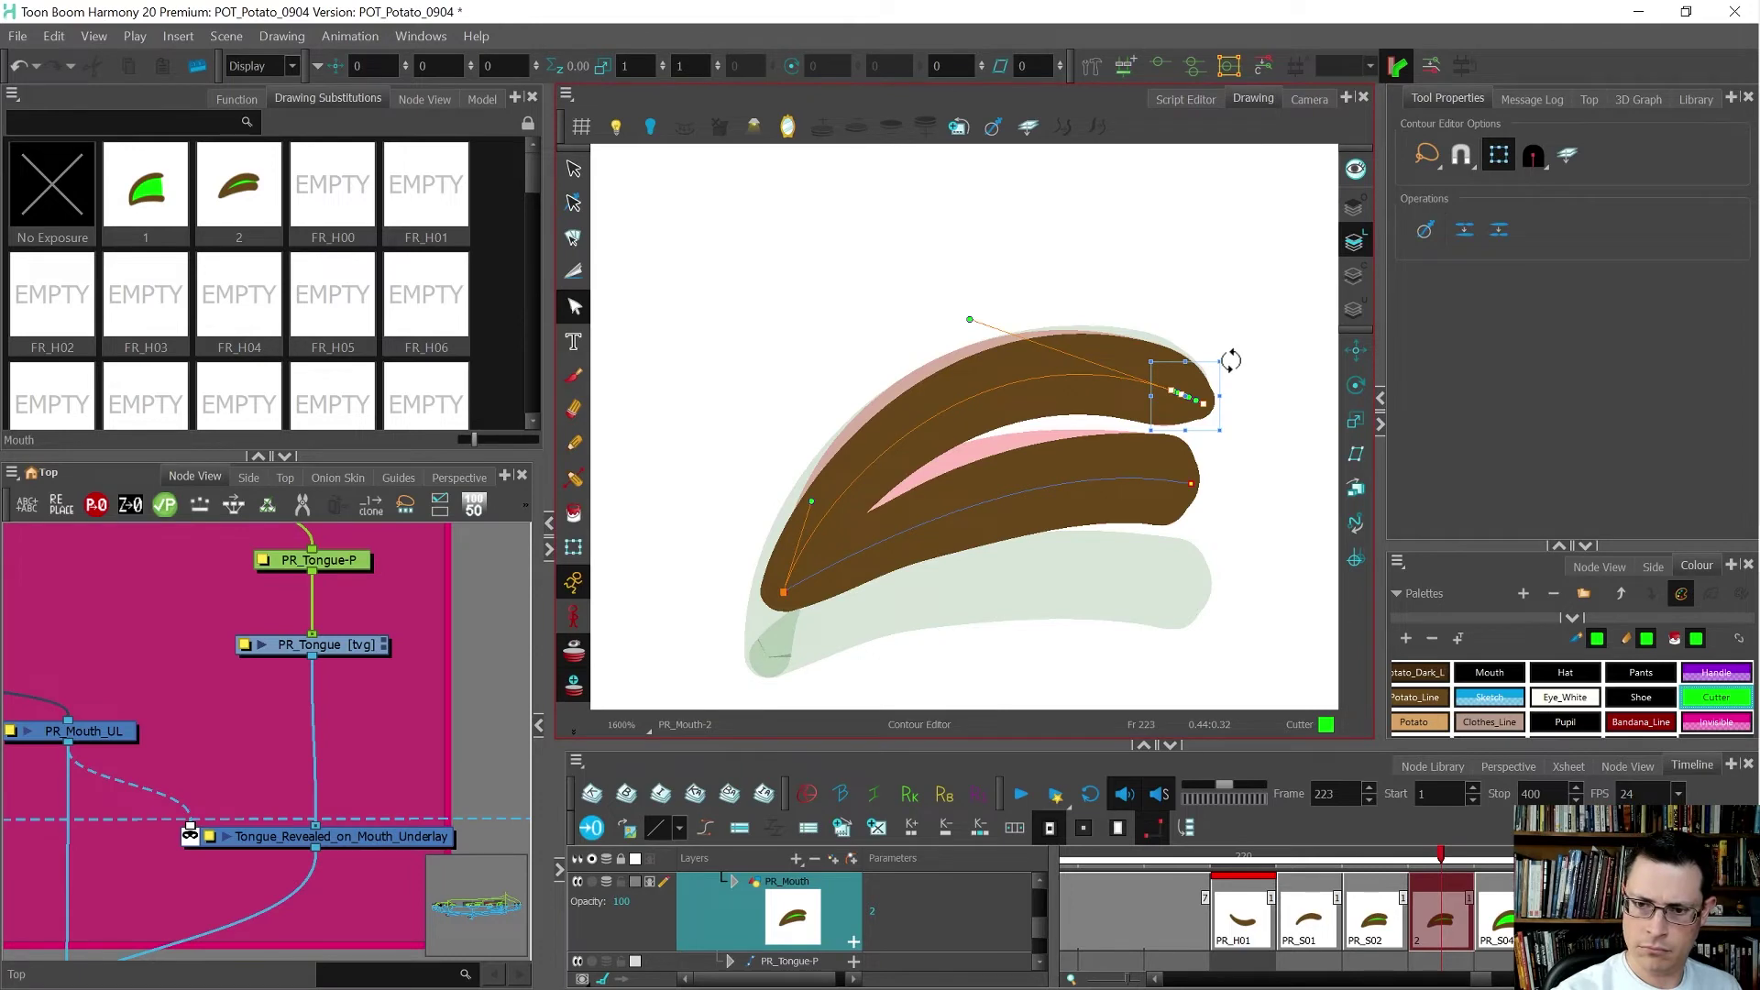
pyautogui.moveTo(1206, 414); pyautogui.dragTo(1204, 408)
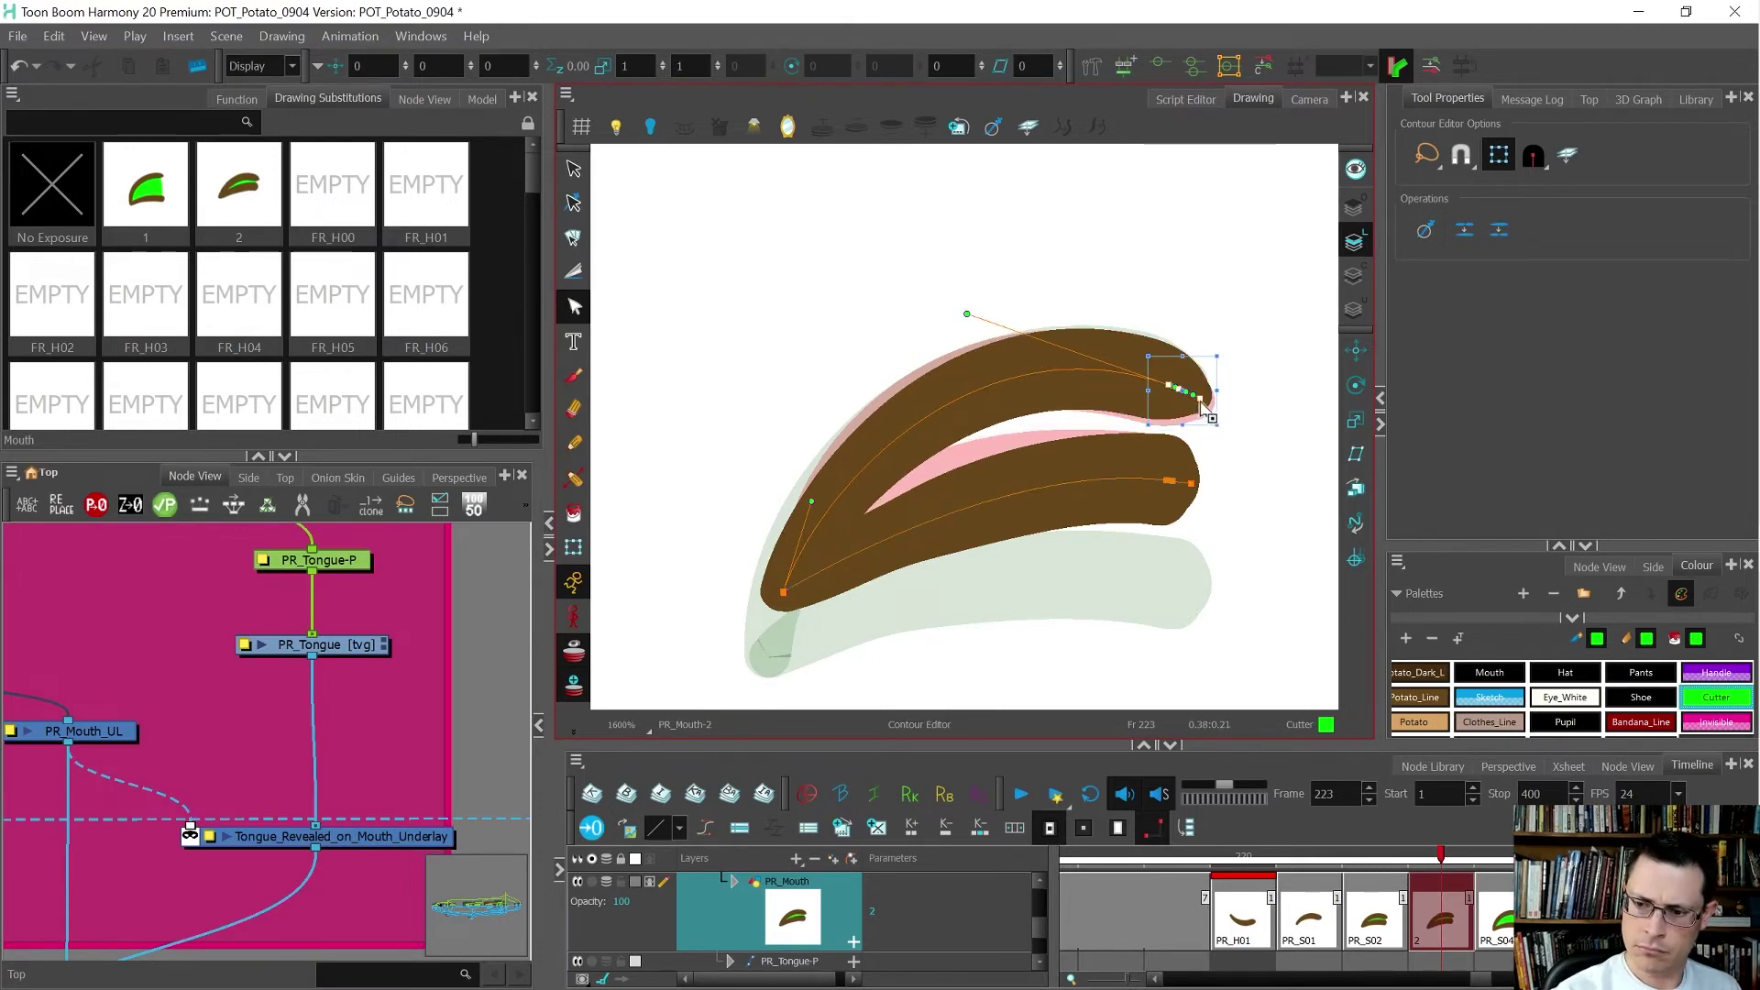
pyautogui.moveTo(977, 341); pyautogui.dragTo(936, 314)
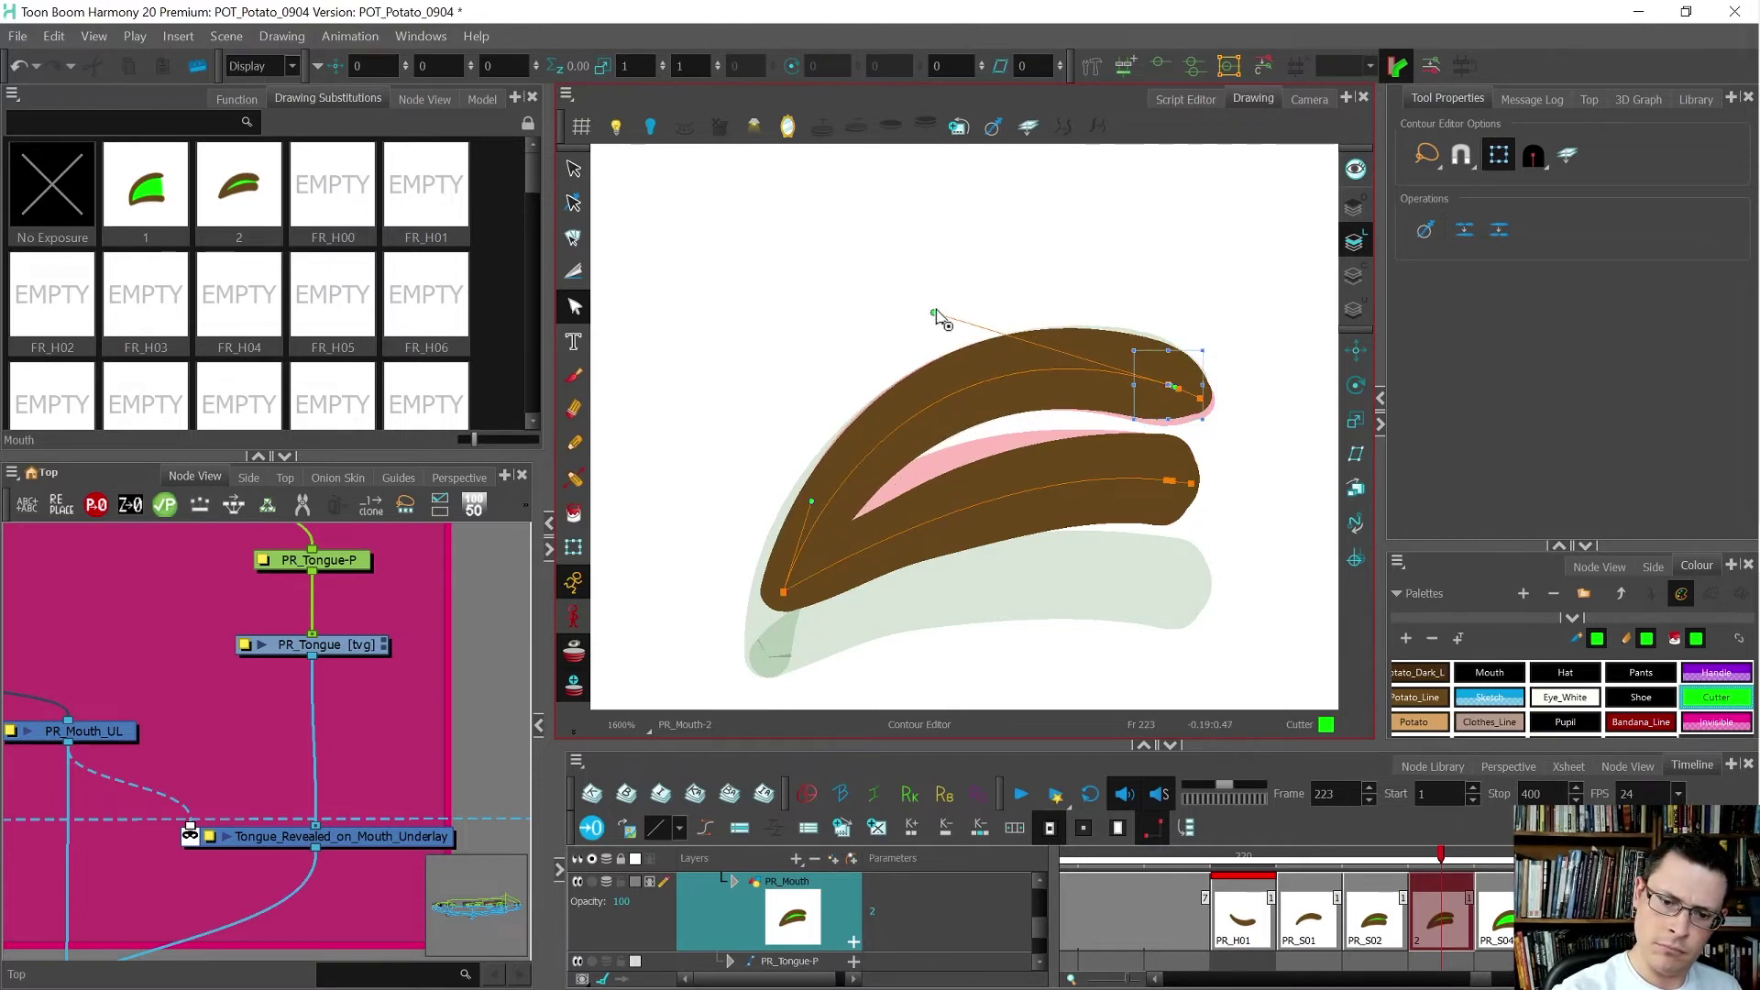
# - Lower the frame 223 mouth's lower lip, nudge the corner down, and refine the lip curves with their Bezier handles
pyautogui.moveTo(1250, 495)
pyautogui.mouseDown()
pyautogui.moveTo(1198, 499)
pyautogui.moveTo(1205, 541)
pyautogui.mouseUp()
pyautogui.moveTo(910, 520); pyautogui.dragTo(904, 538)
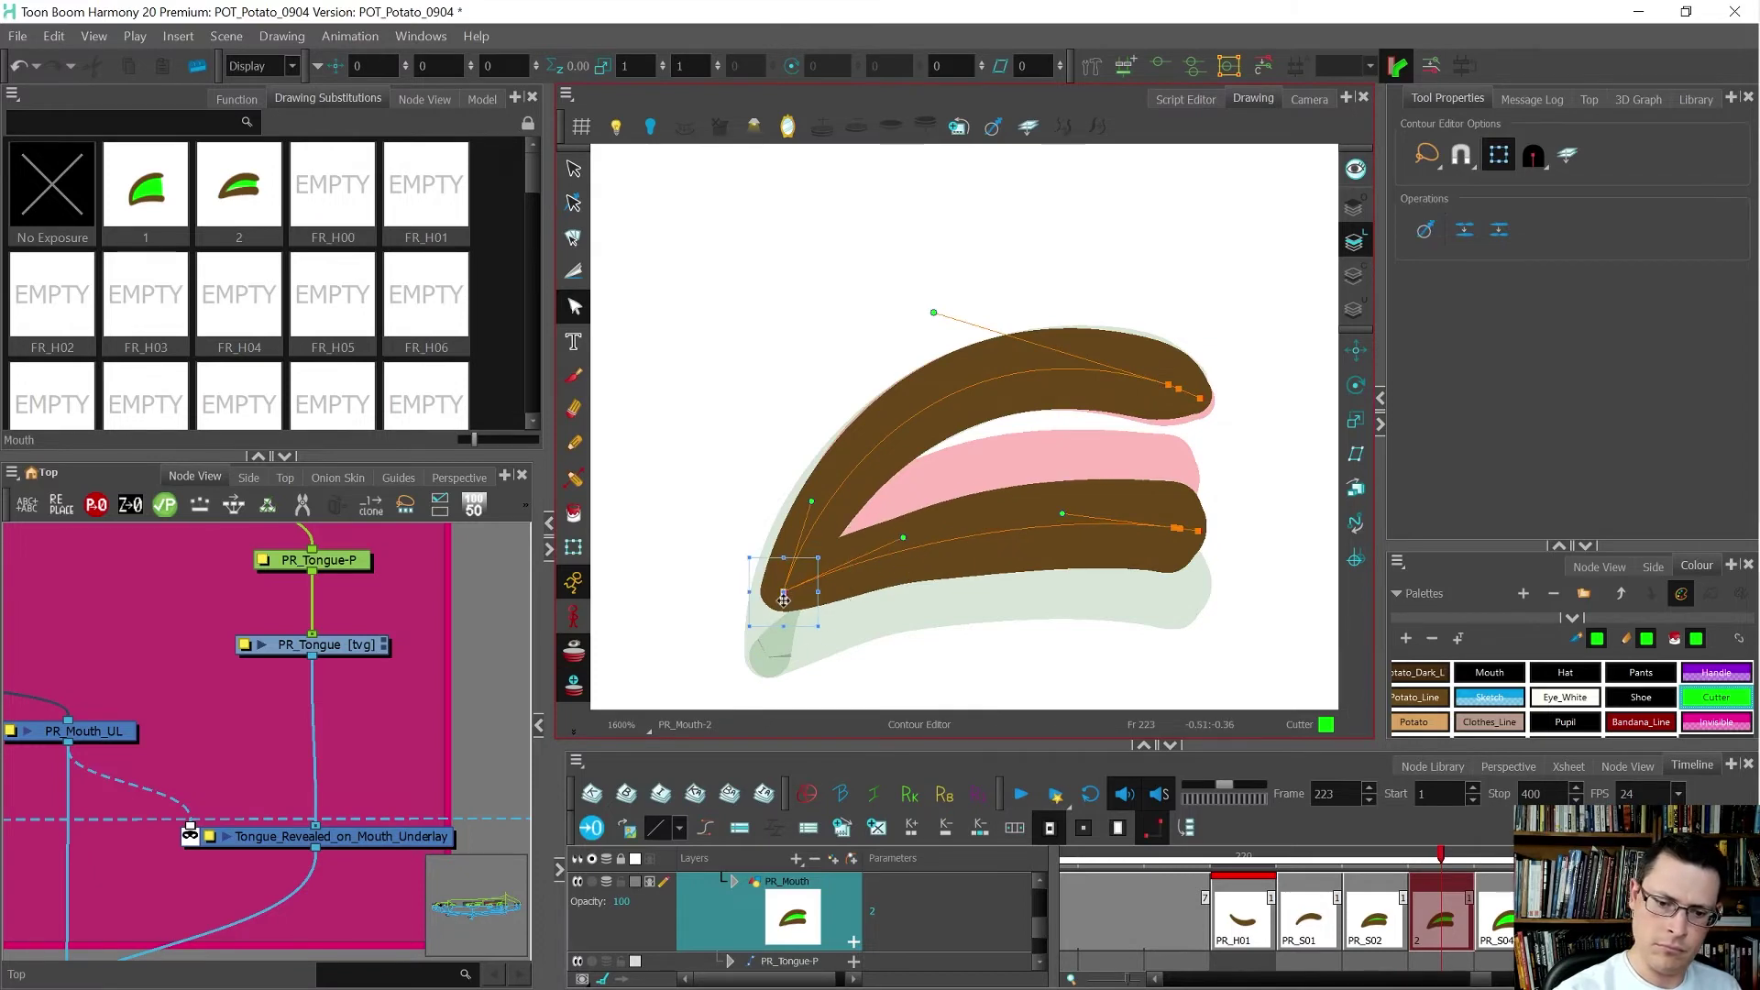
pyautogui.click(1499, 155)
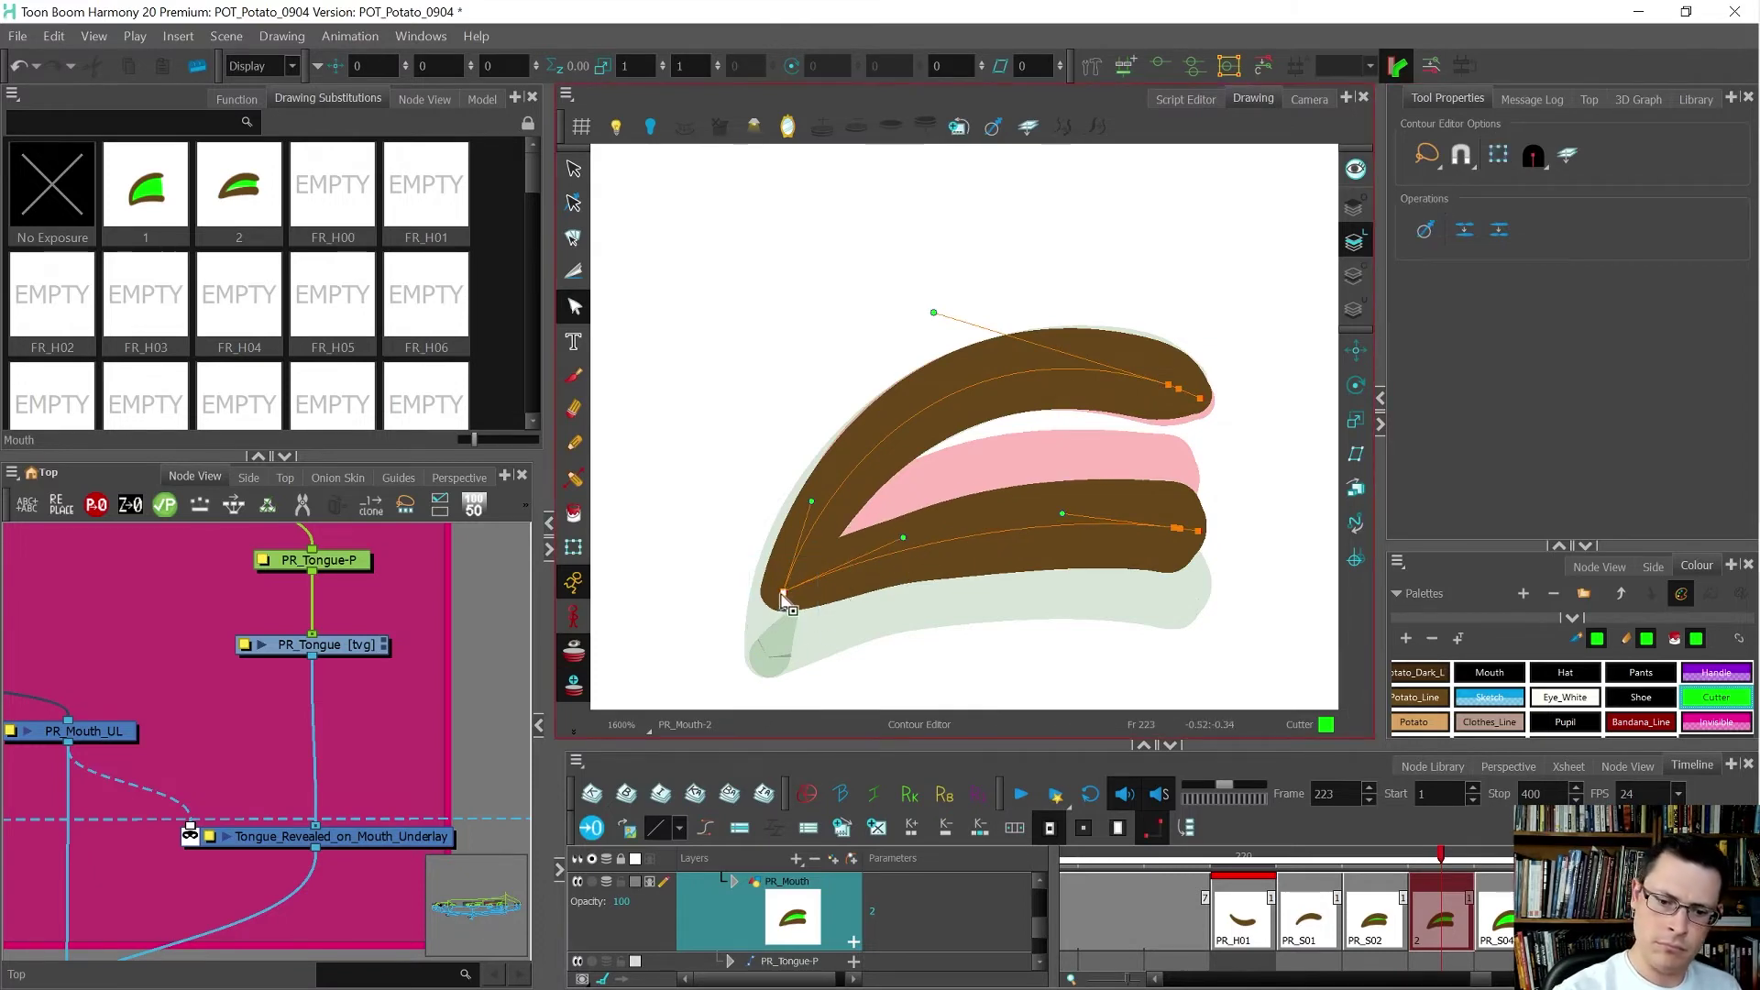
pyautogui.moveTo(782, 593); pyautogui.dragTo(782, 605)
pyautogui.moveTo(811, 501); pyautogui.dragTo(805, 508)
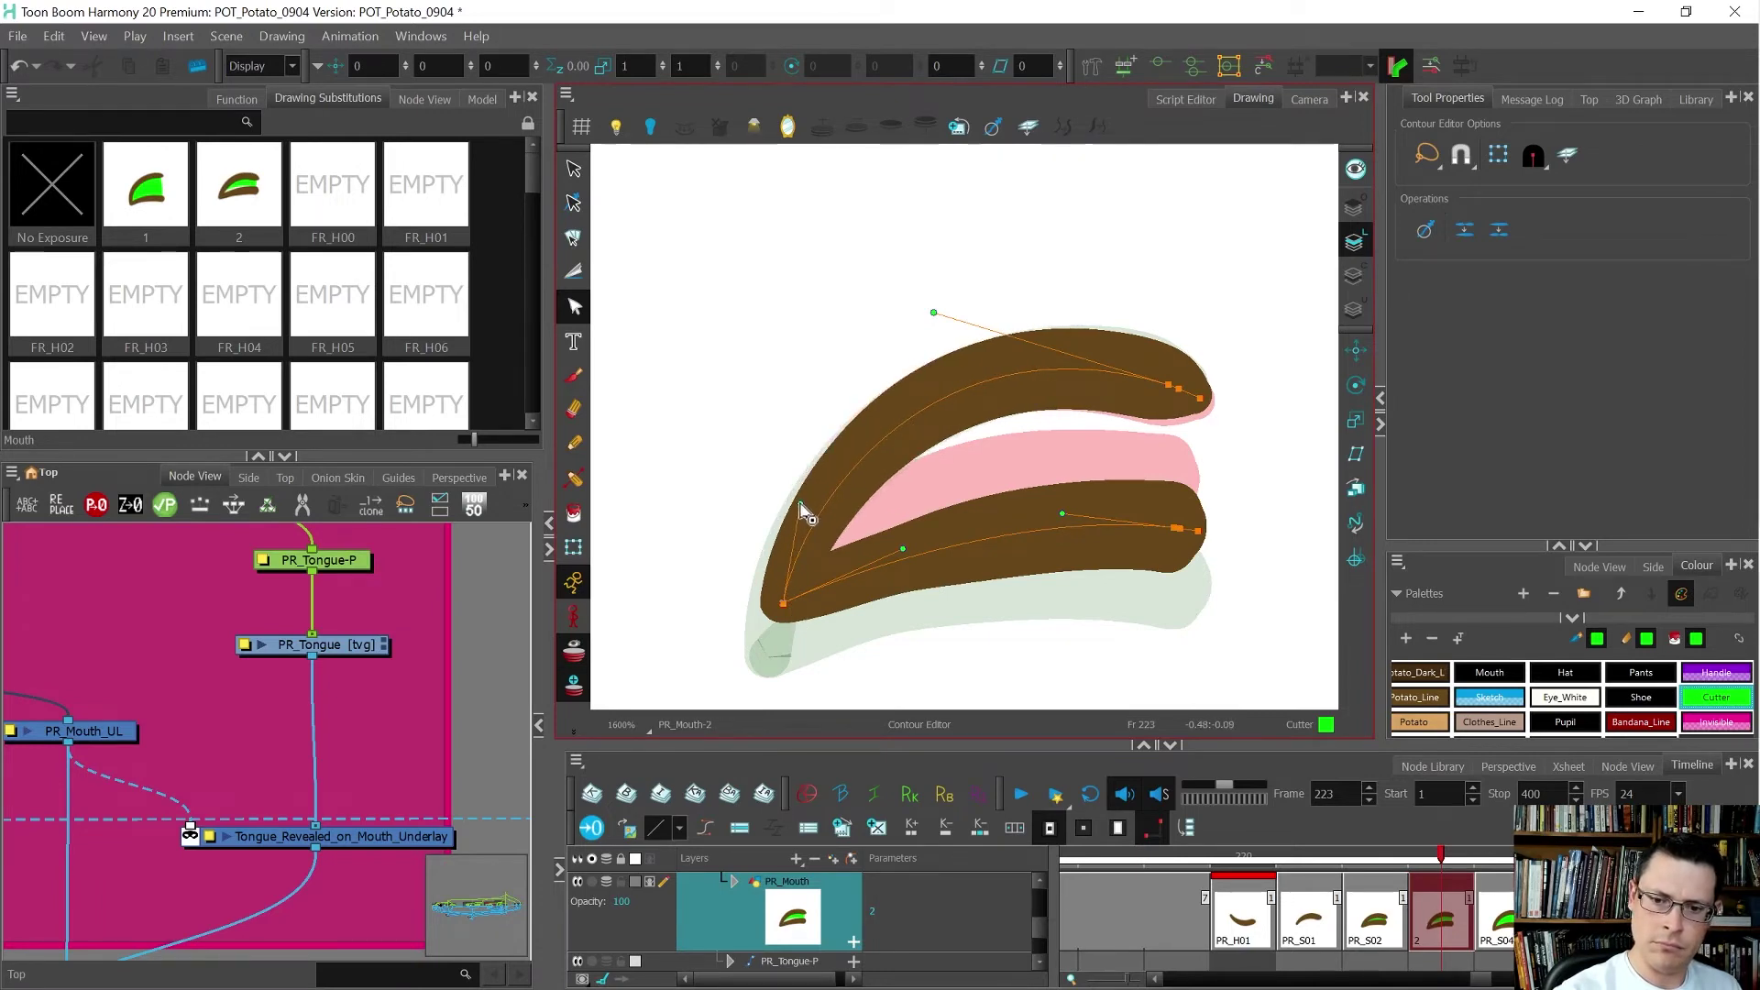
pyautogui.moveTo(910, 553); pyautogui.dragTo(922, 519)
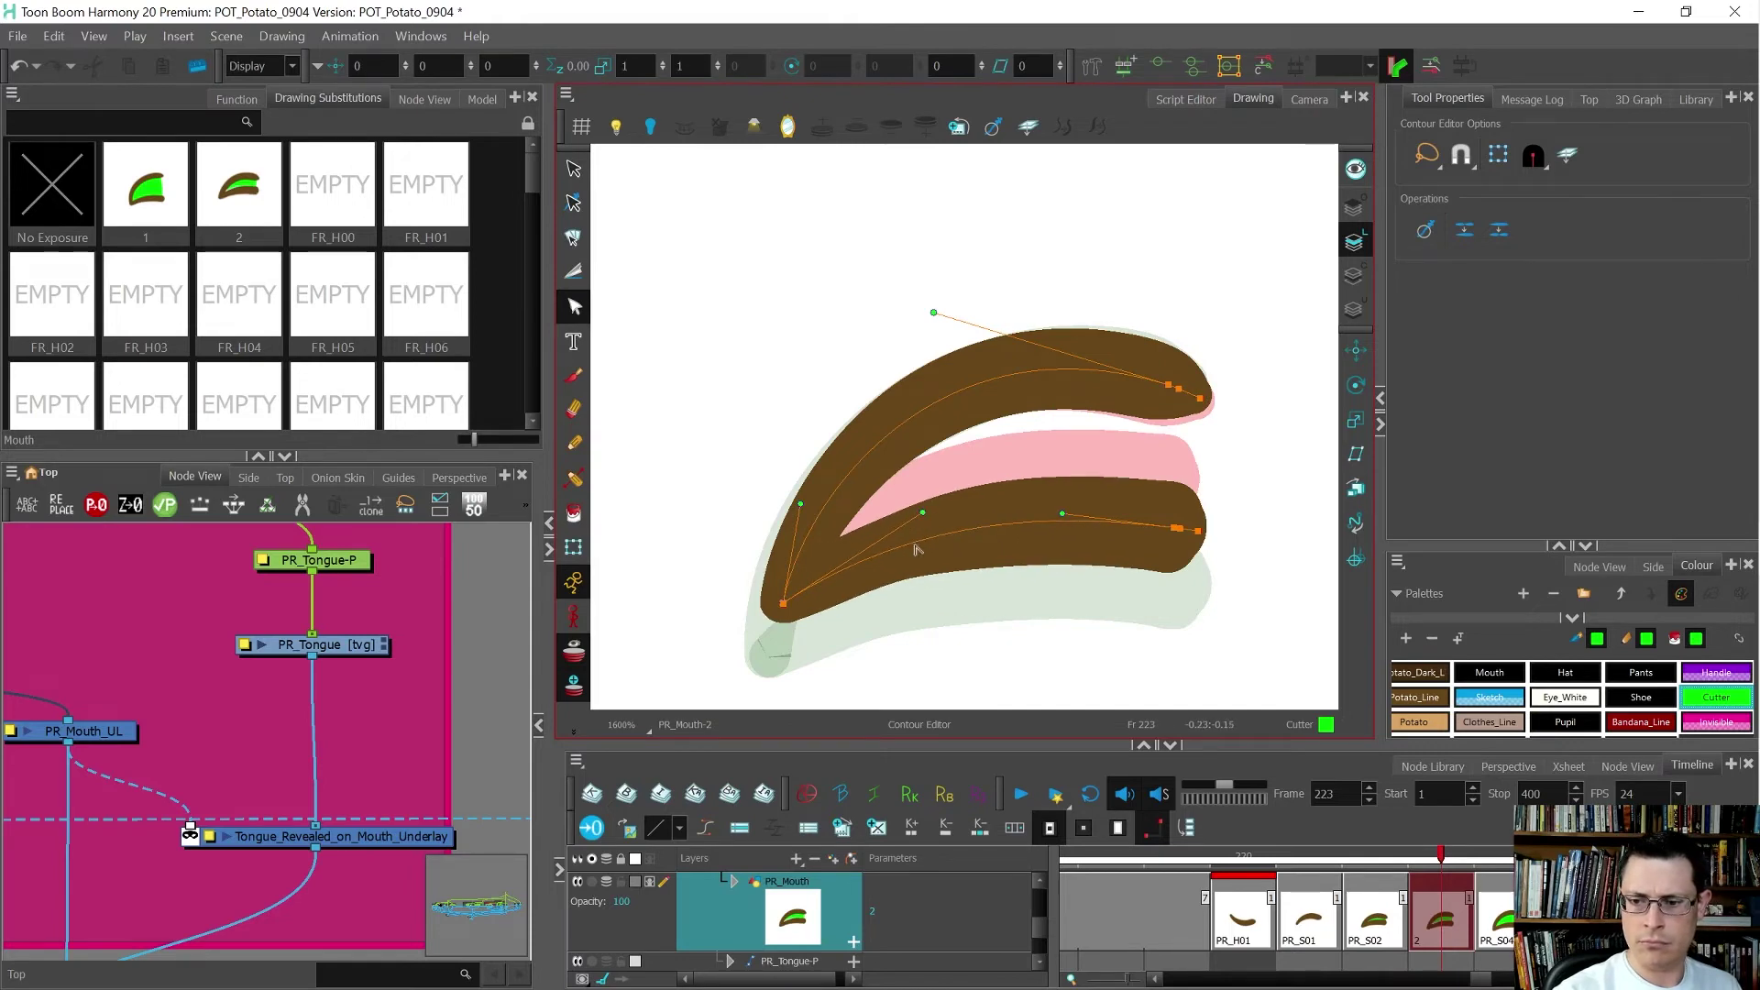
# - Hide the onion skin and flip between the frame 223 mouth and its neighbours to check the in-between
pyautogui.click(1015, 642)
pyautogui.hotkey('alt', 'o')
pyautogui.press(',')
pyautogui.press('.')
pyautogui.press('.')
pyautogui.press(',')
pyautogui.press(',')
pyautogui.press('.')
pyautogui.press('.')
pyautogui.scroll(-5, 1006, 652)
pyautogui.press(',')
pyautogui.press('.')
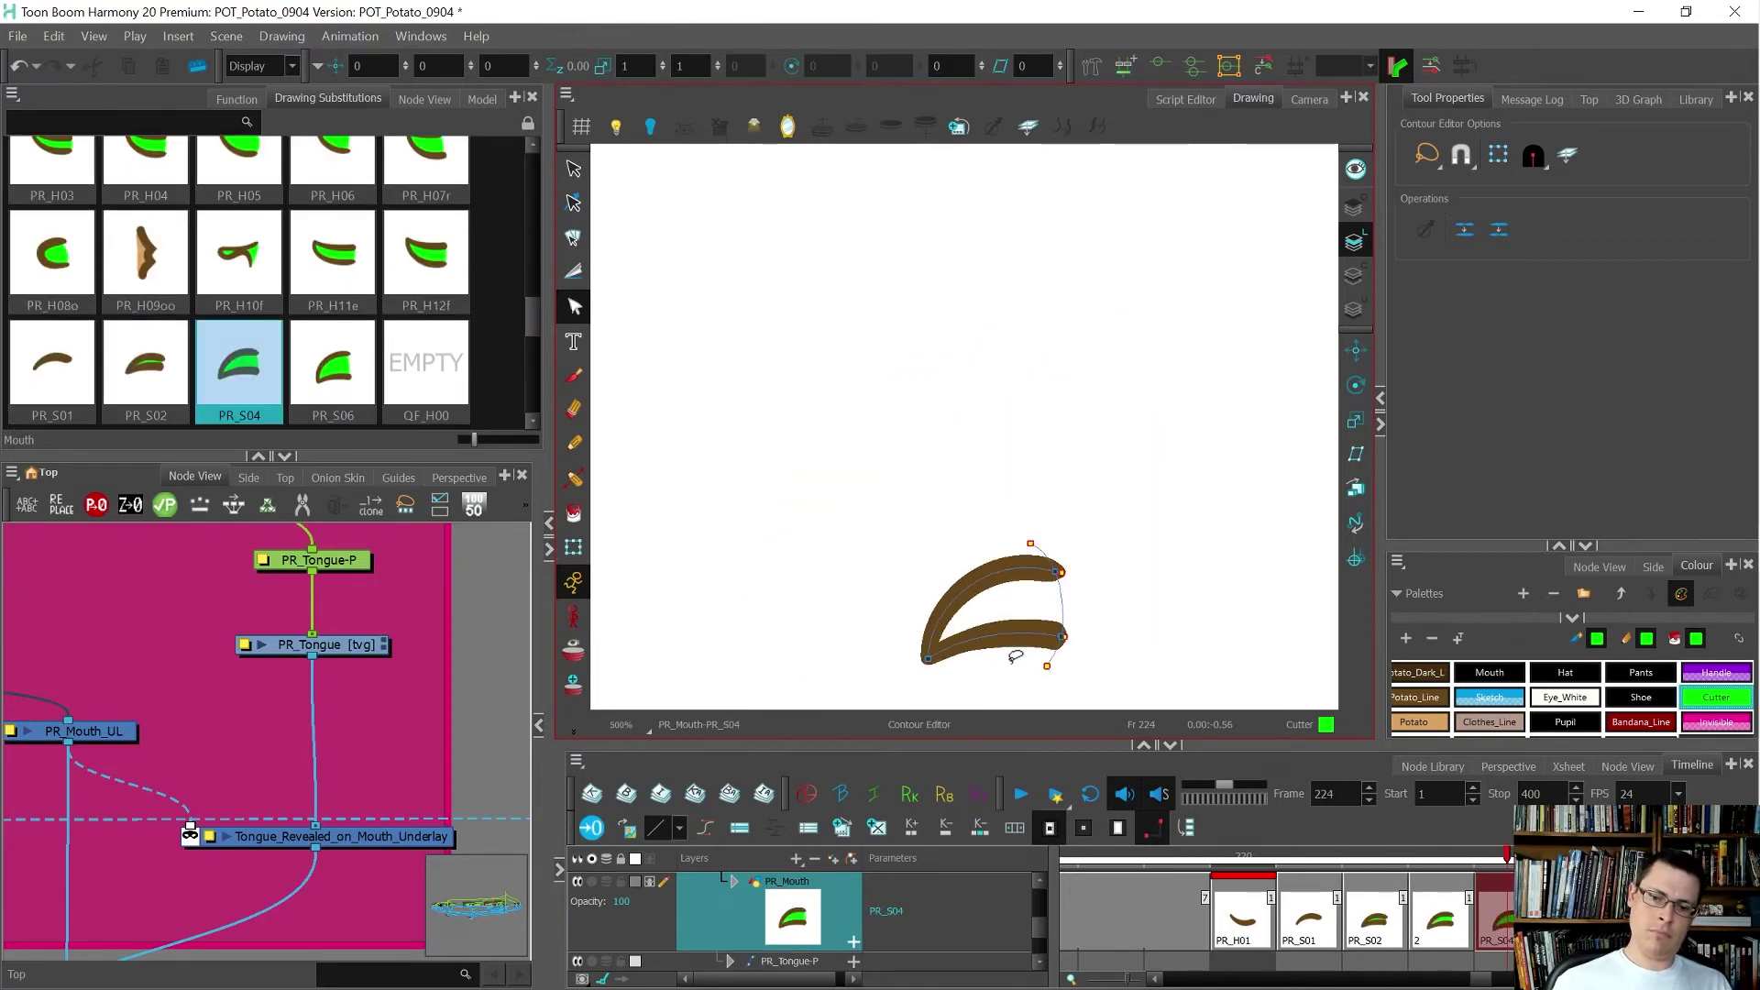
# - Close the frame 223 mouth with a curved stroke bulging past the lip tips and fill its interior with Cutter green
pyautogui.press(',')
pyautogui.scroll(5, 1101, 614)
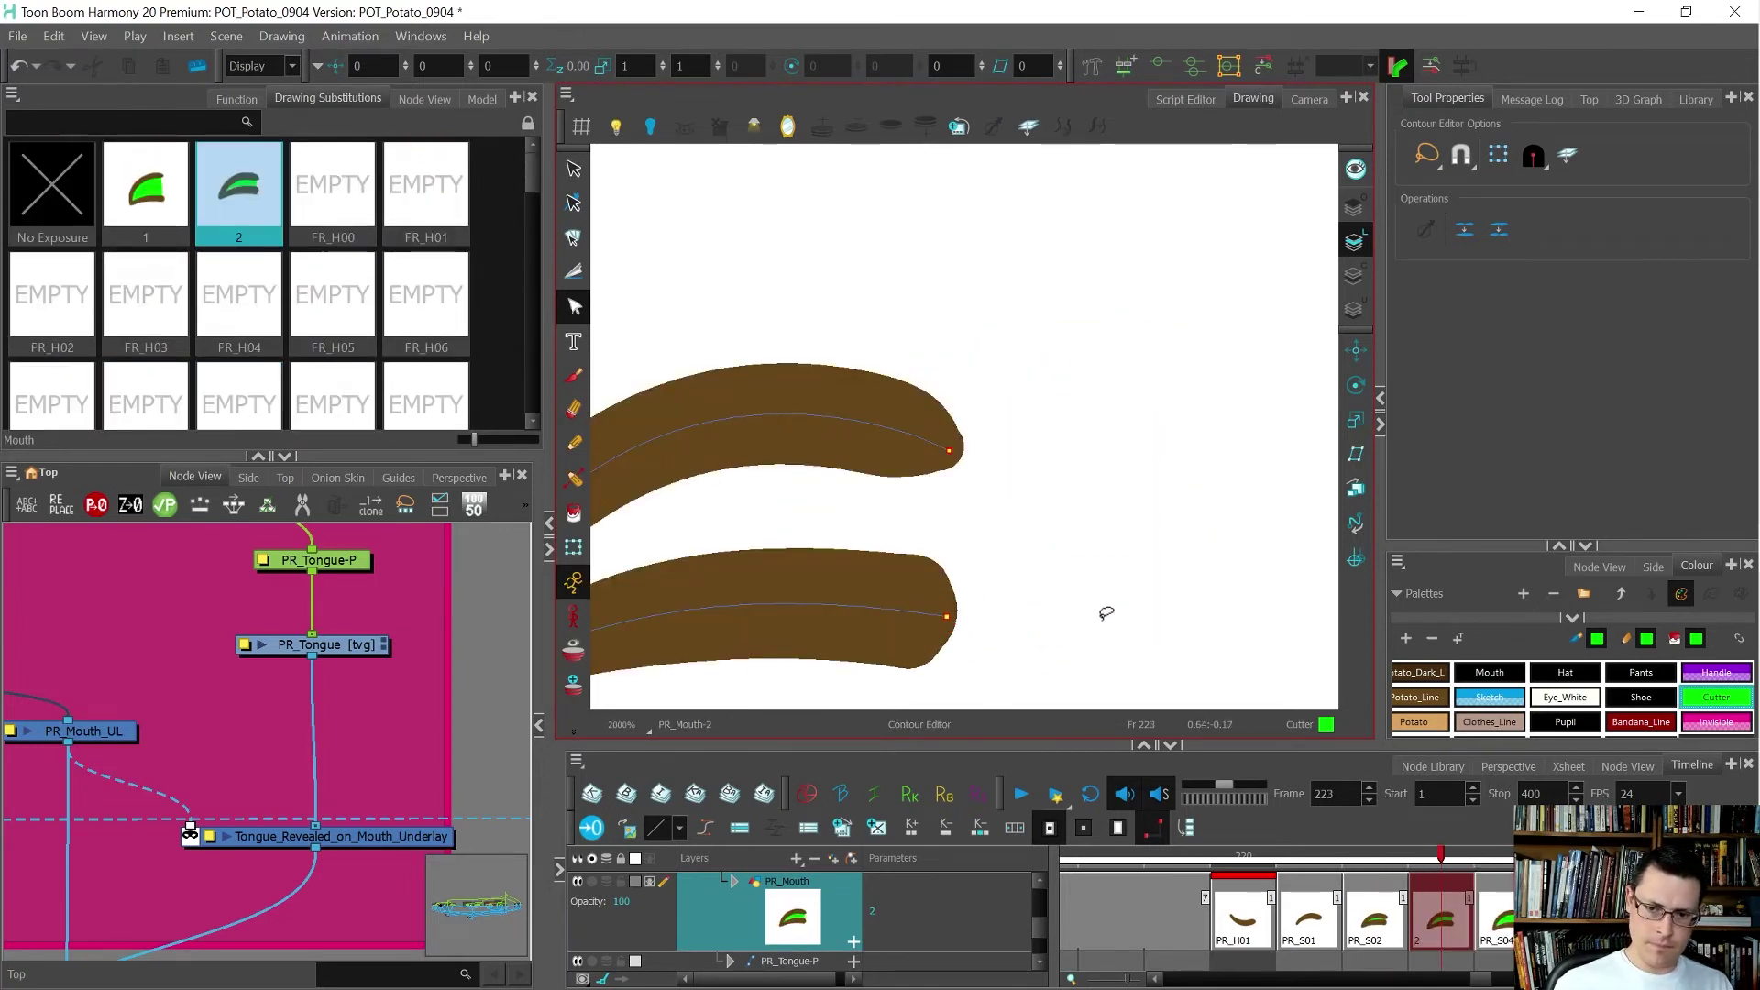
pyautogui.hotkey('alt', 'v')
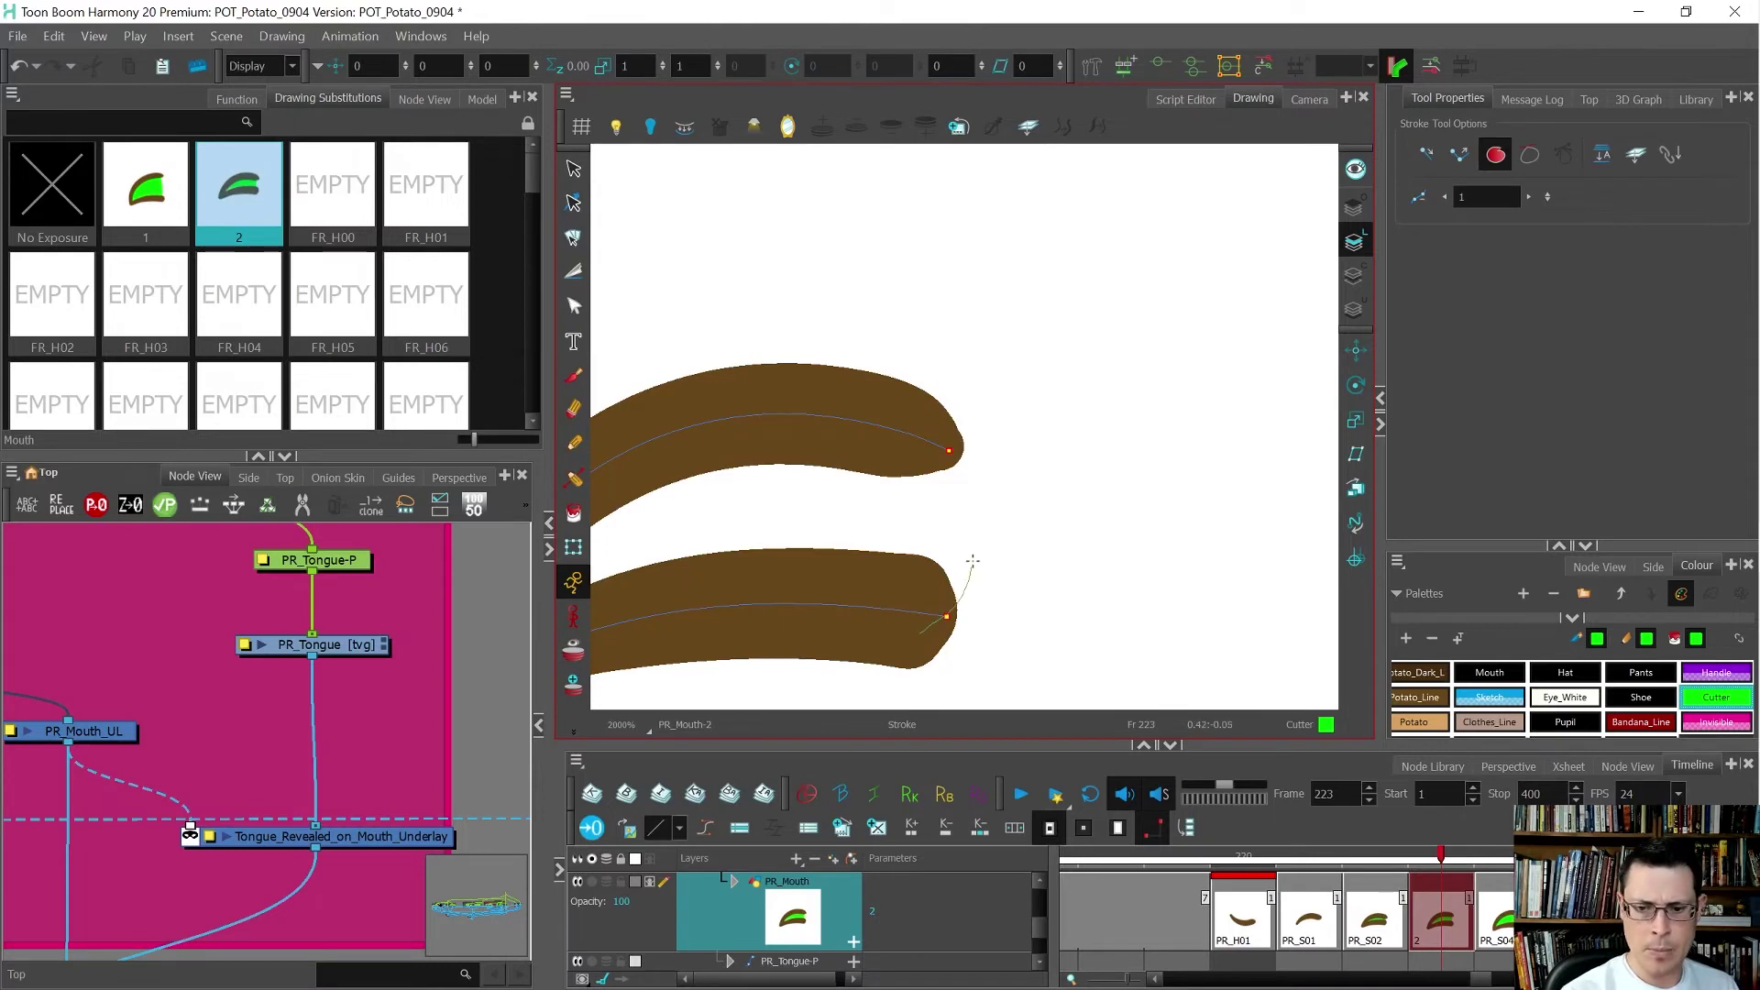
pyautogui.hotkey('alt', 'i')
pyautogui.click(833, 523)
# - Move the frame 223 mouth's green fill from Line Art to Underlay, replacing the old fill there, and return to Line Art
pyautogui.hotkey('alt', 's')
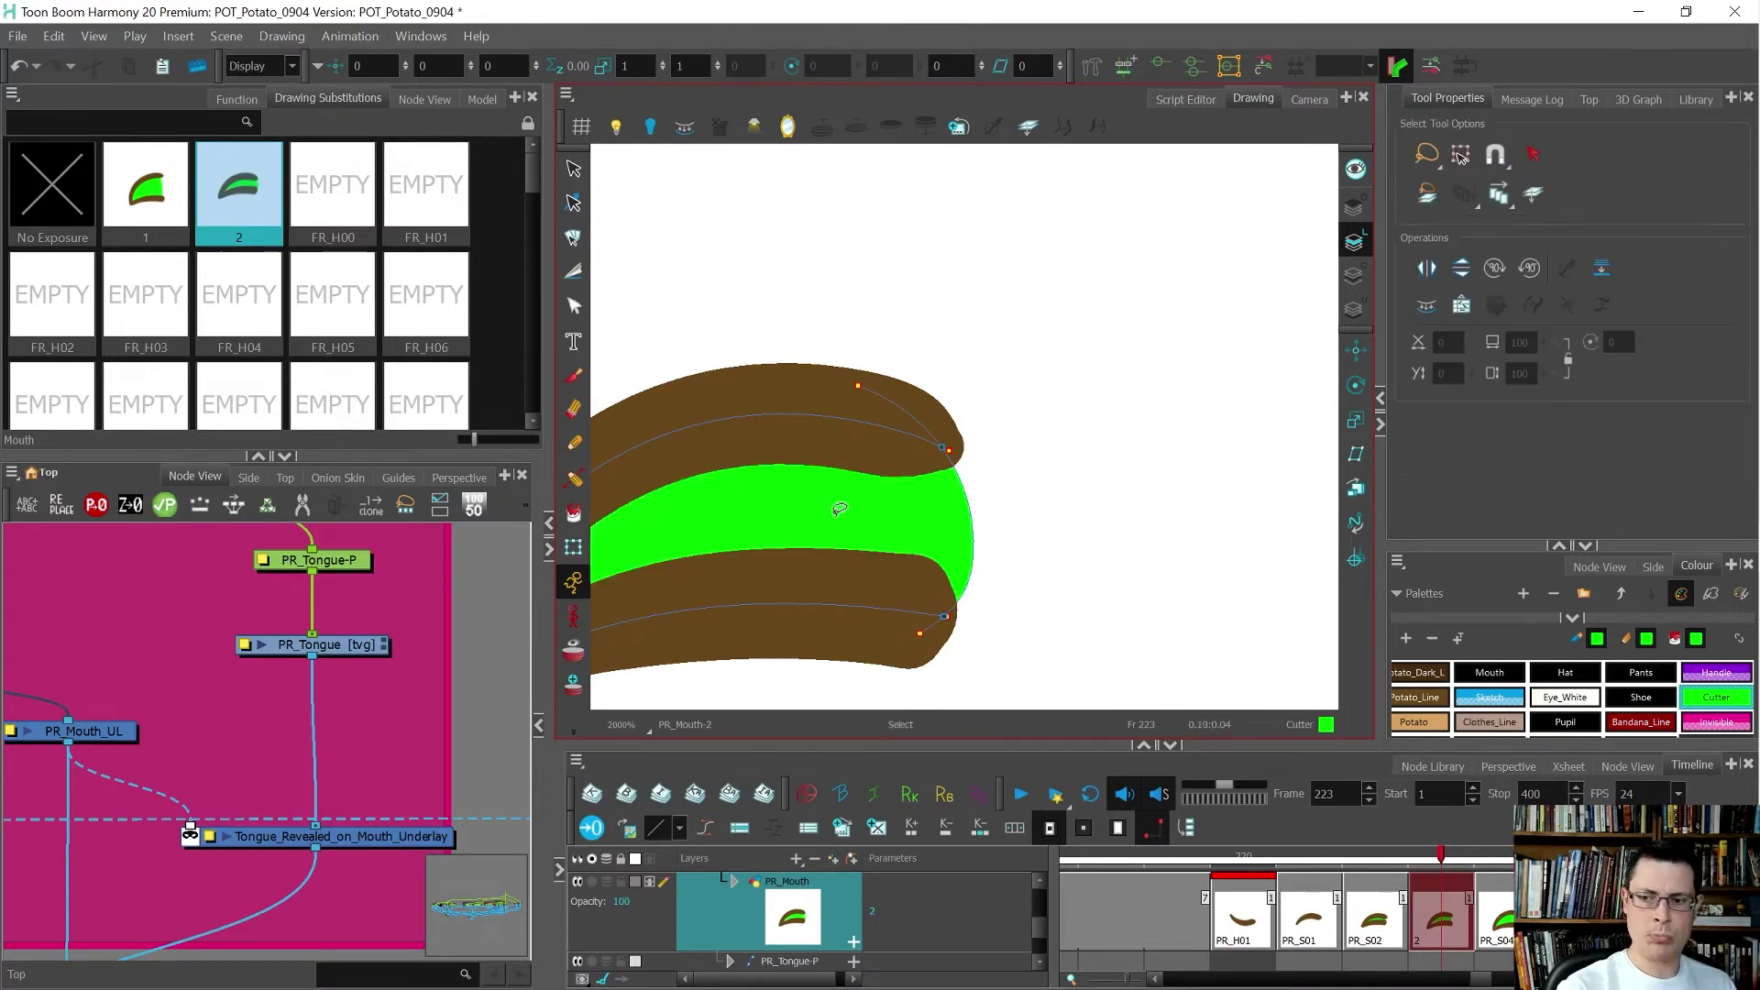
pyautogui.hotkey('ctrl', 'a')
pyautogui.hotkey('ctrl', 'x')
pyautogui.click(1357, 309)
pyautogui.hotkey('ctrl', 'v')
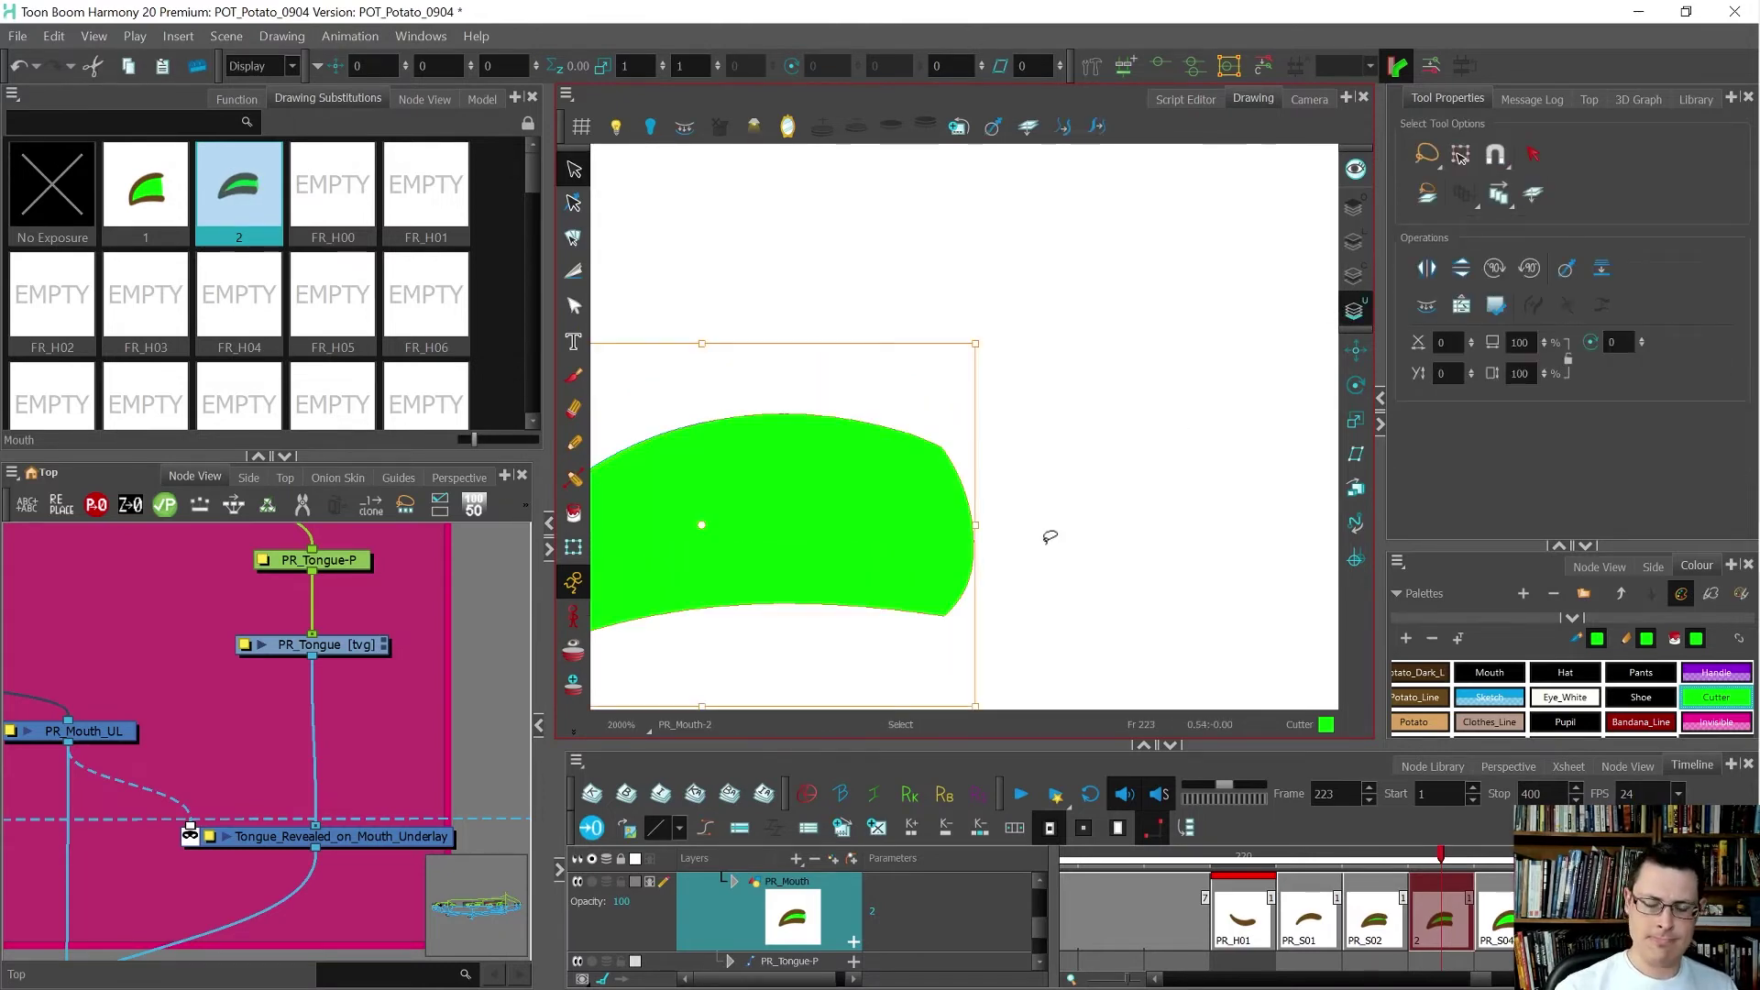
pyautogui.scroll(-3, 1210, 641)
pyautogui.scroll(6, 1076, 636)
pyautogui.hotkey('ctrl', 'z')
pyautogui.scroll(-5, 1032, 438)
pyautogui.hotkey('ctrl', 'a')
pyautogui.press('Delete')
pyautogui.hotkey('ctrl', 'v')
pyautogui.click(1171, 495)
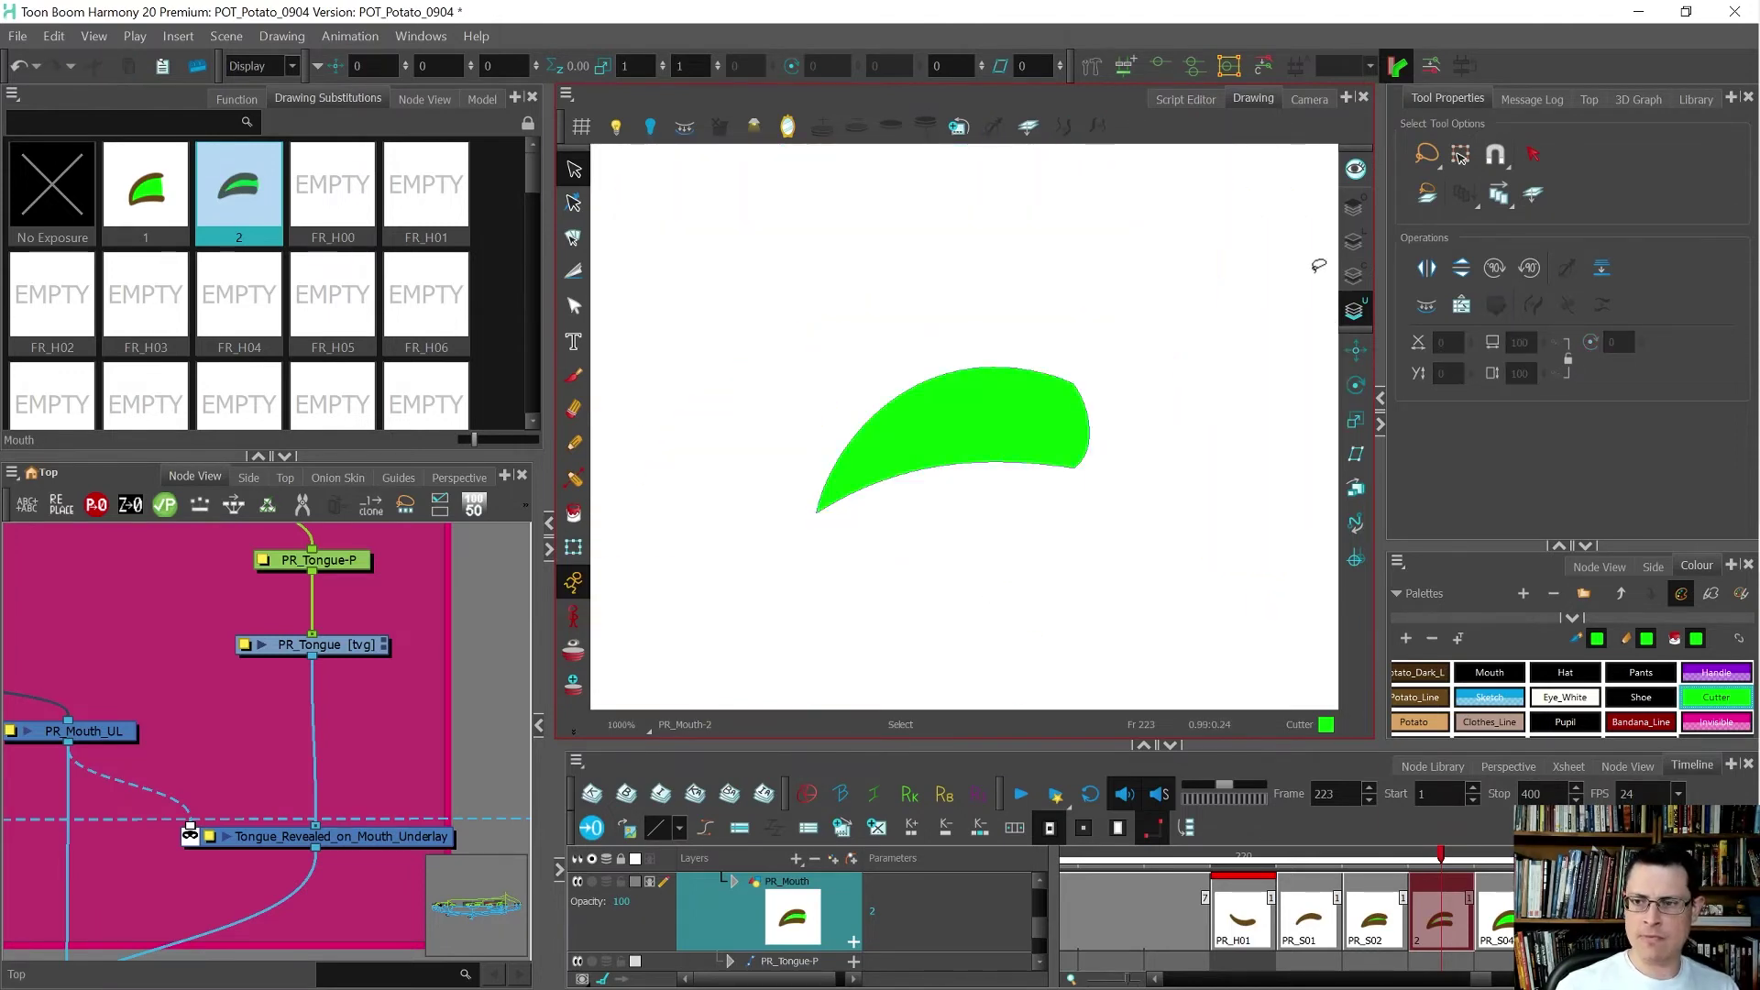
pyautogui.click(1354, 244)
# - On the frame 225 mouth, raise the corner where the lips meet, using the onion skin as a guide
pyautogui.press('.')
pyautogui.press('.')
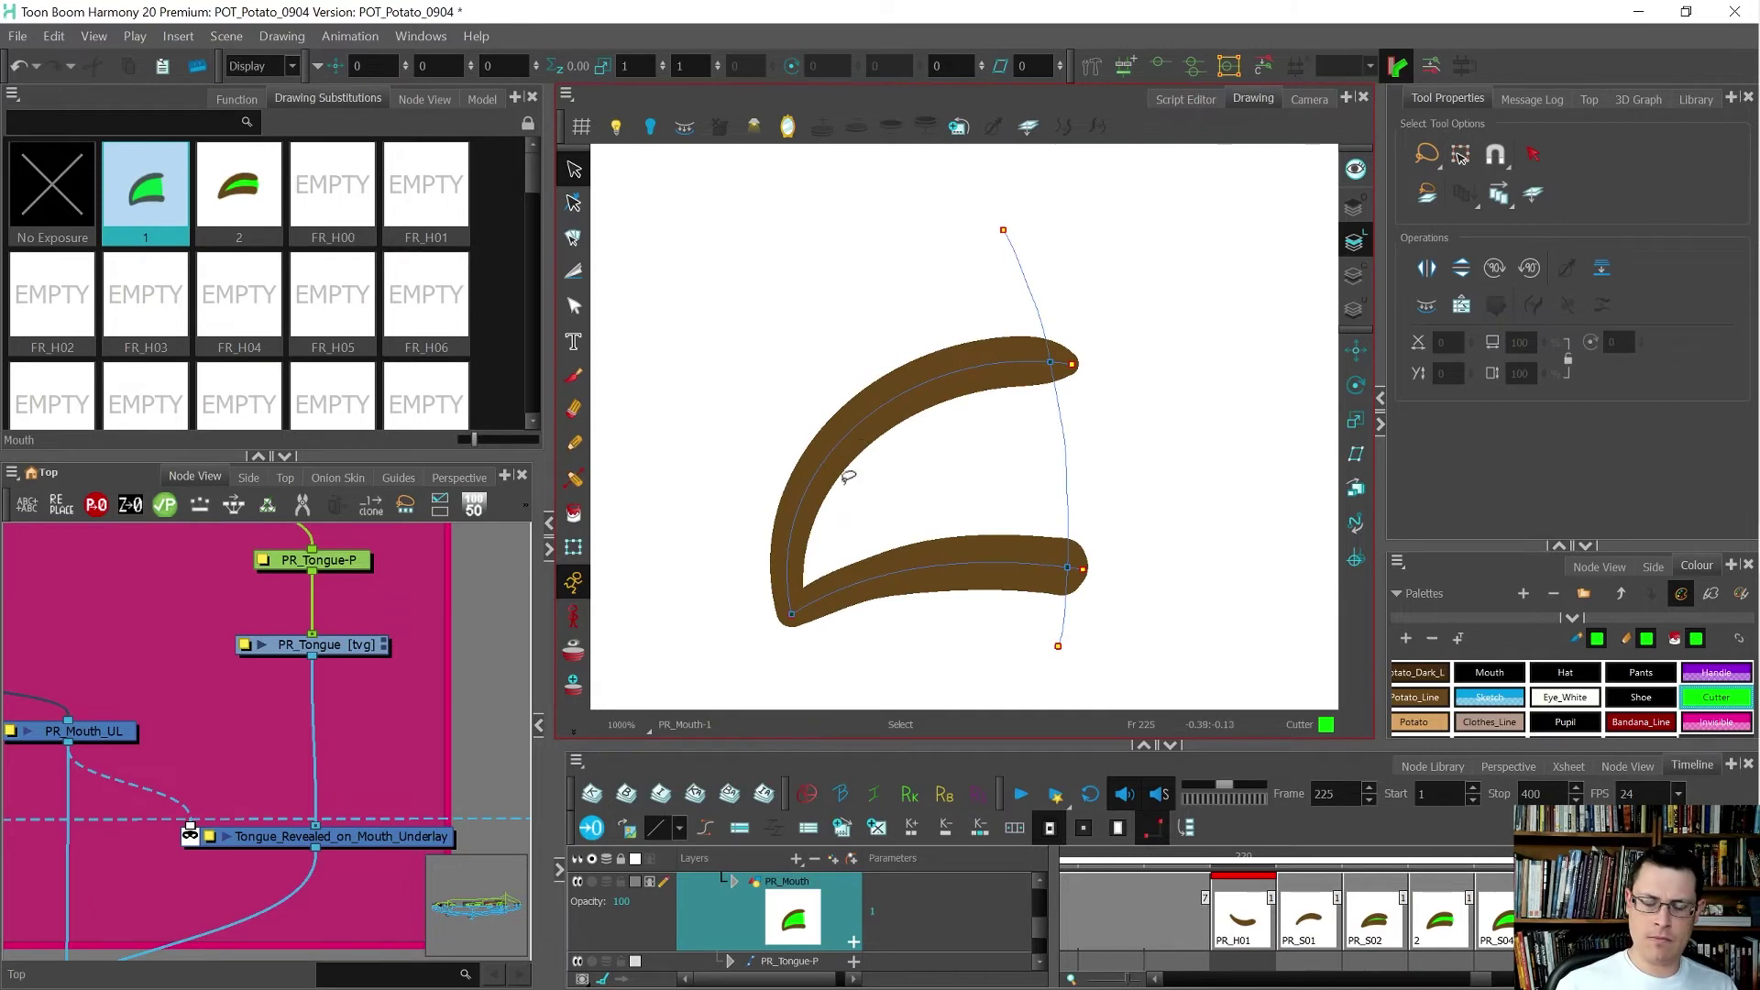
pyautogui.hotkey('alt', 'q')
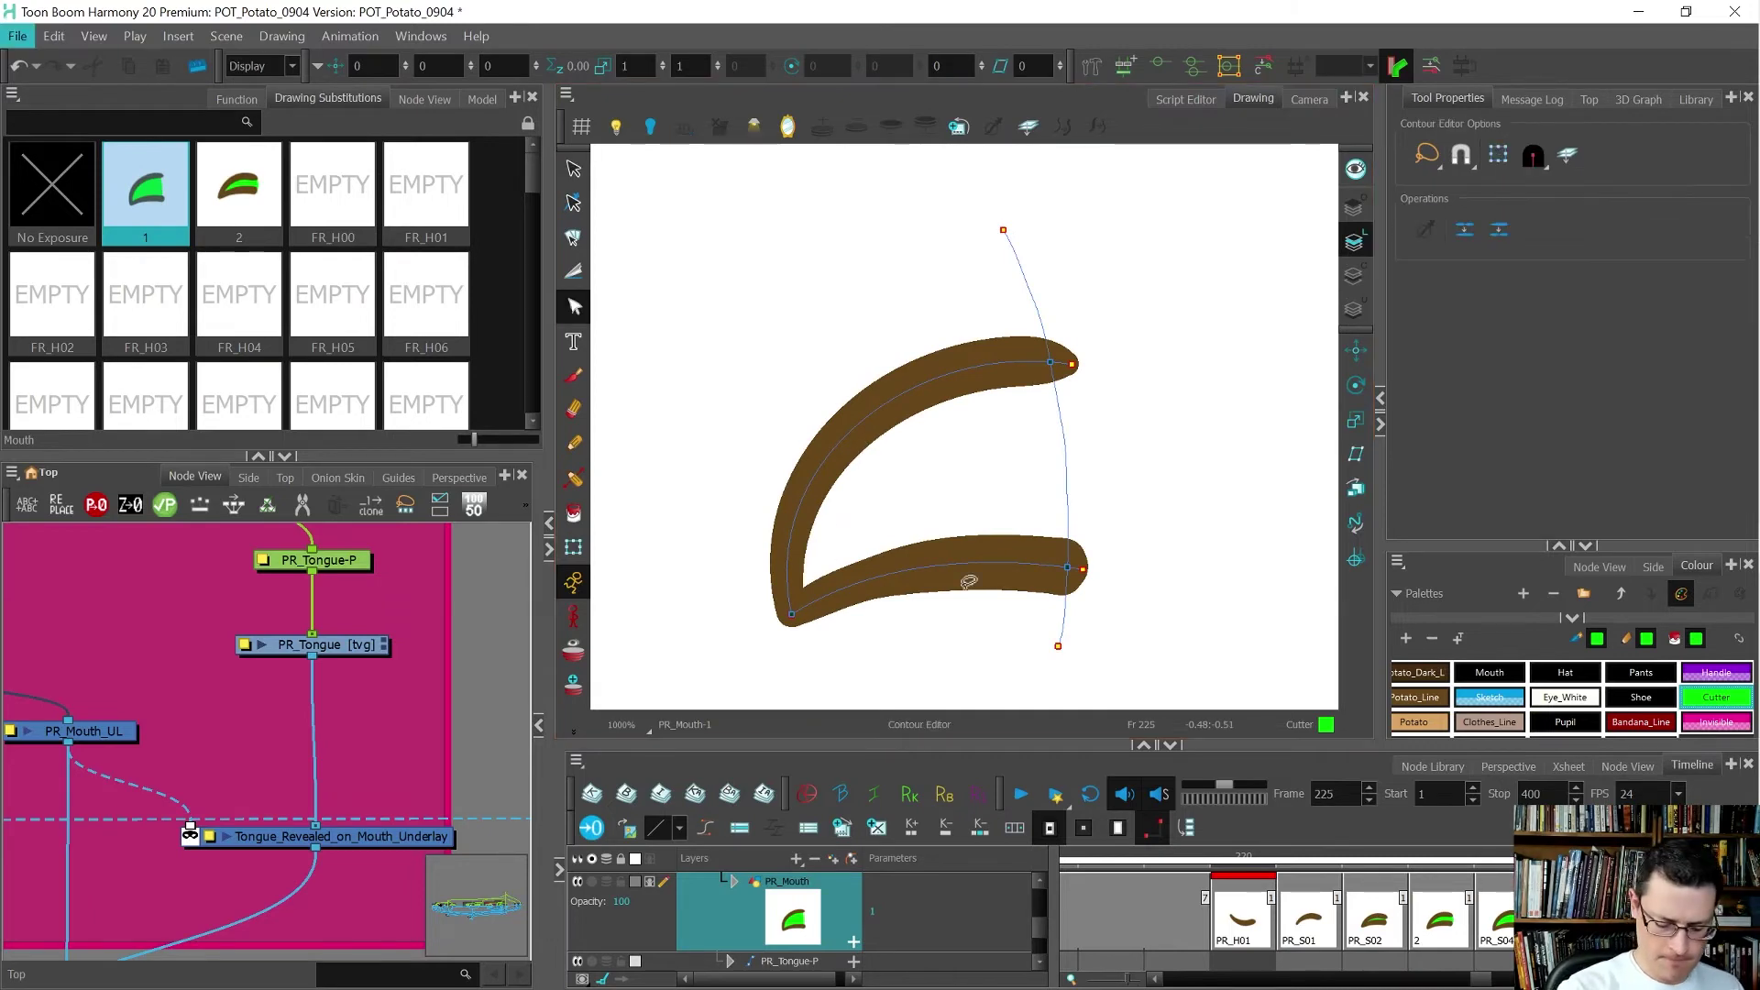
pyautogui.scroll(1, 828, 550)
pyautogui.click(792, 612)
pyautogui.moveTo(785, 622); pyautogui.dragTo(785, 575)
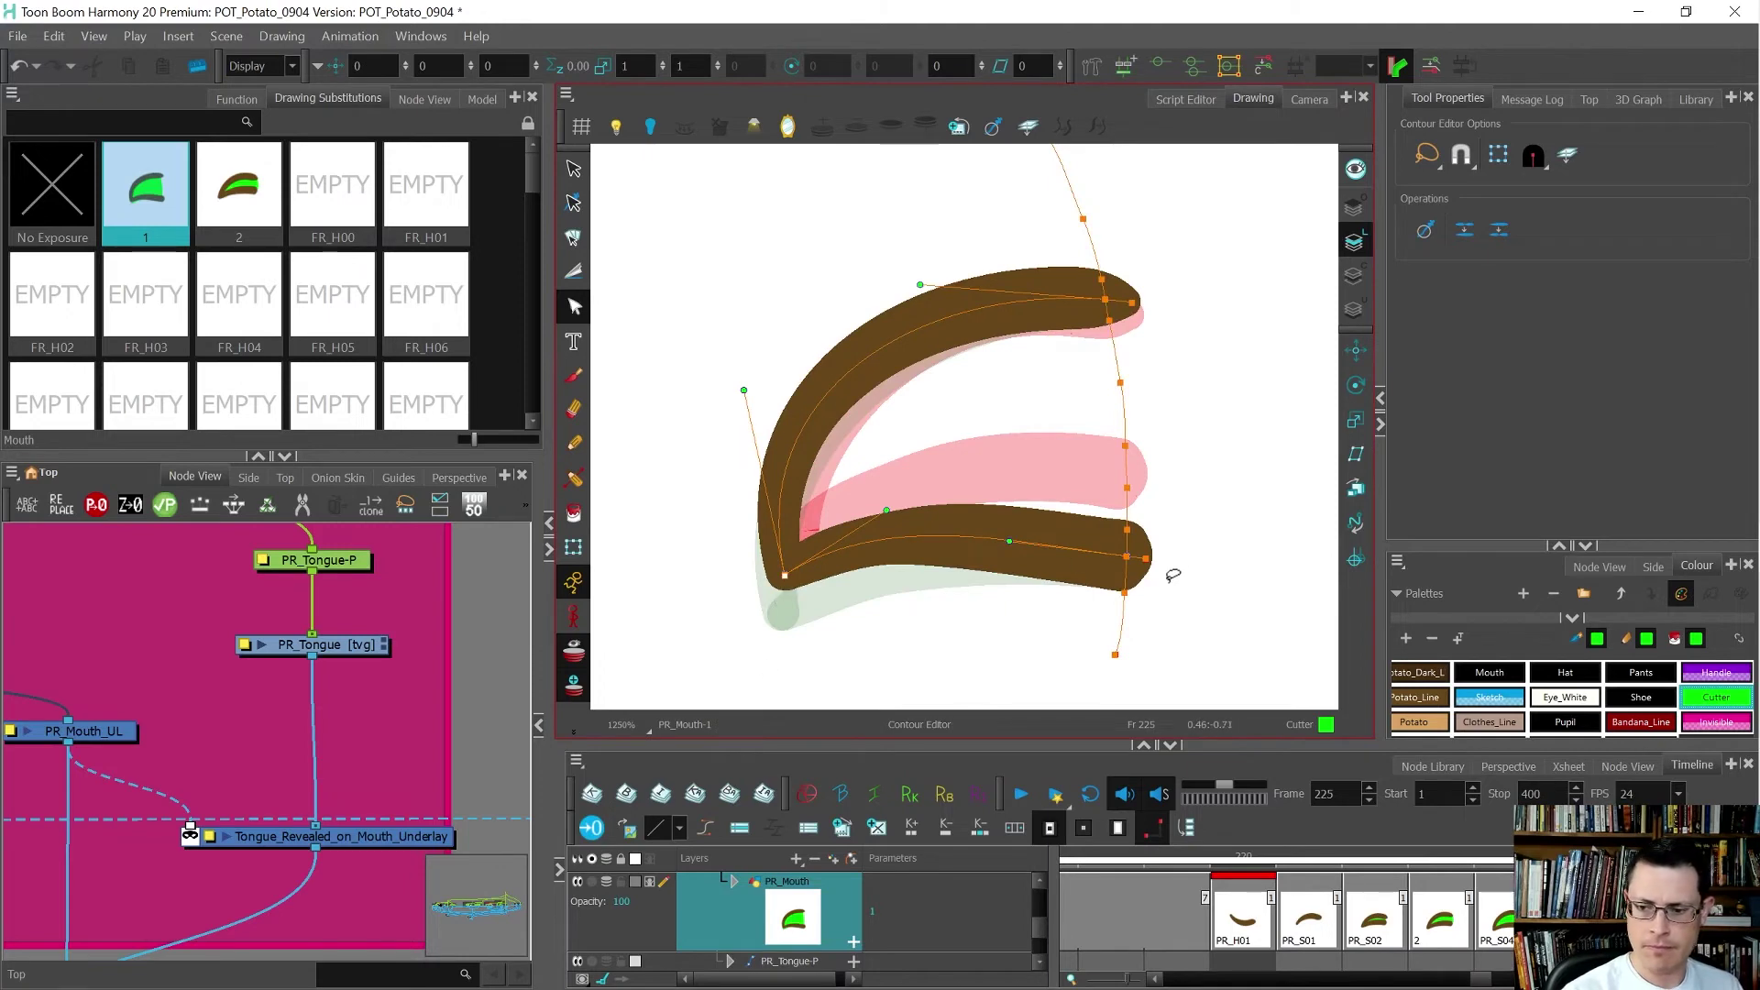
# - Remove the frame 225 mouth's closing stroke, raise the lower lip's tip, and refine the lower lip's curve handles
pyautogui.click(1137, 557)
pyautogui.moveTo(1144, 561); pyautogui.dragTo(1151, 510)
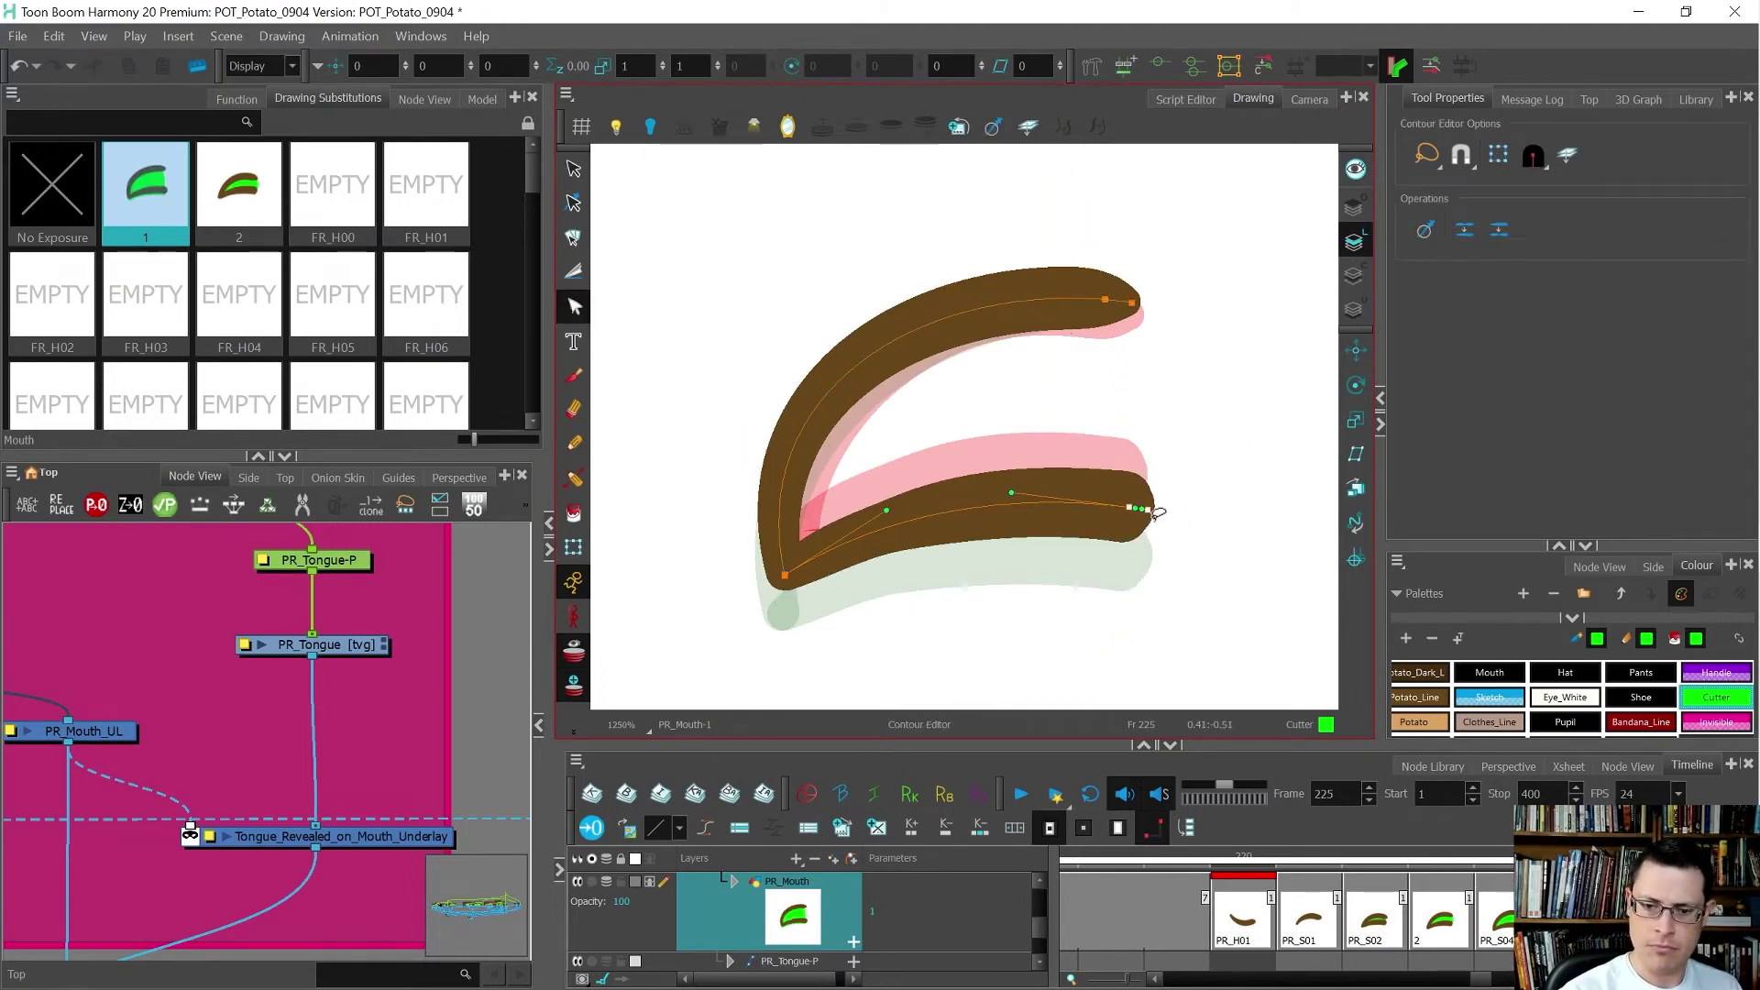
pyautogui.moveTo(886, 511); pyautogui.dragTo(896, 499)
pyautogui.moveTo(1012, 492); pyautogui.dragTo(1014, 489)
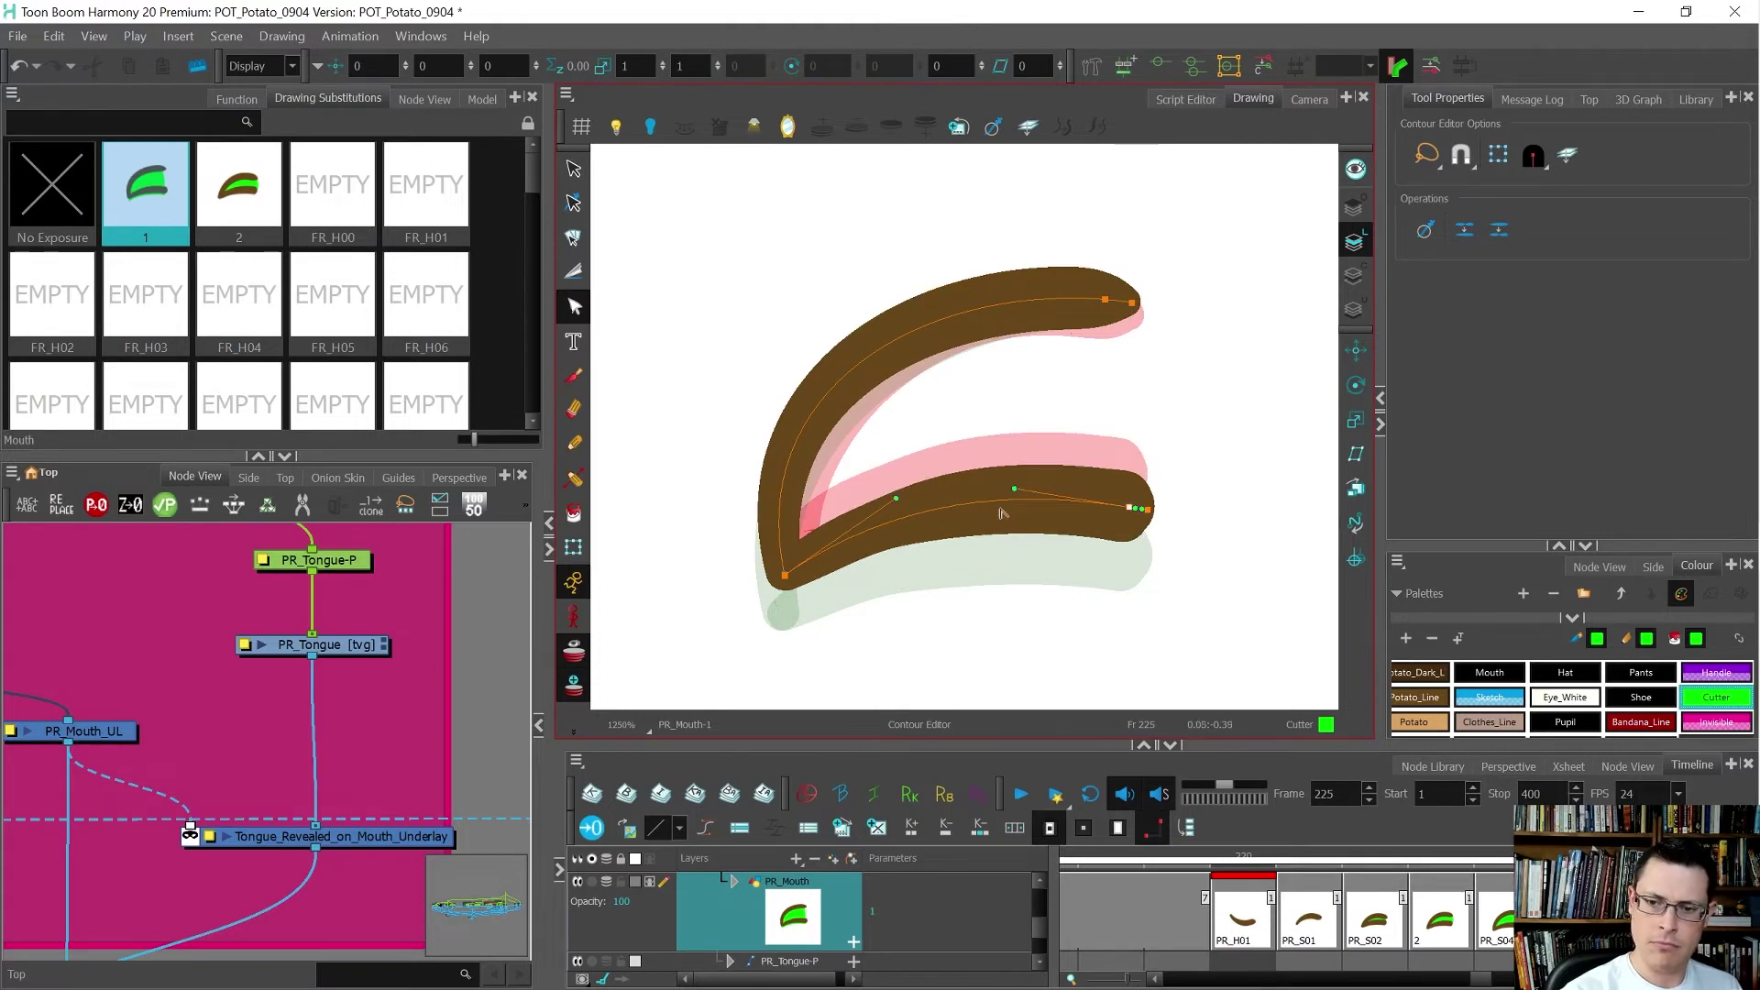
# - Lower the frame 225 mouth's upper lip tip slightly and tilt it downward to fit between the neighbouring drawings
pyautogui.scroll(2, 1139, 325)
pyautogui.moveTo(1036, 225)
pyautogui.mouseDown()
pyautogui.moveTo(1144, 381)
pyautogui.moveTo(1017, 367)
pyautogui.mouseUp()
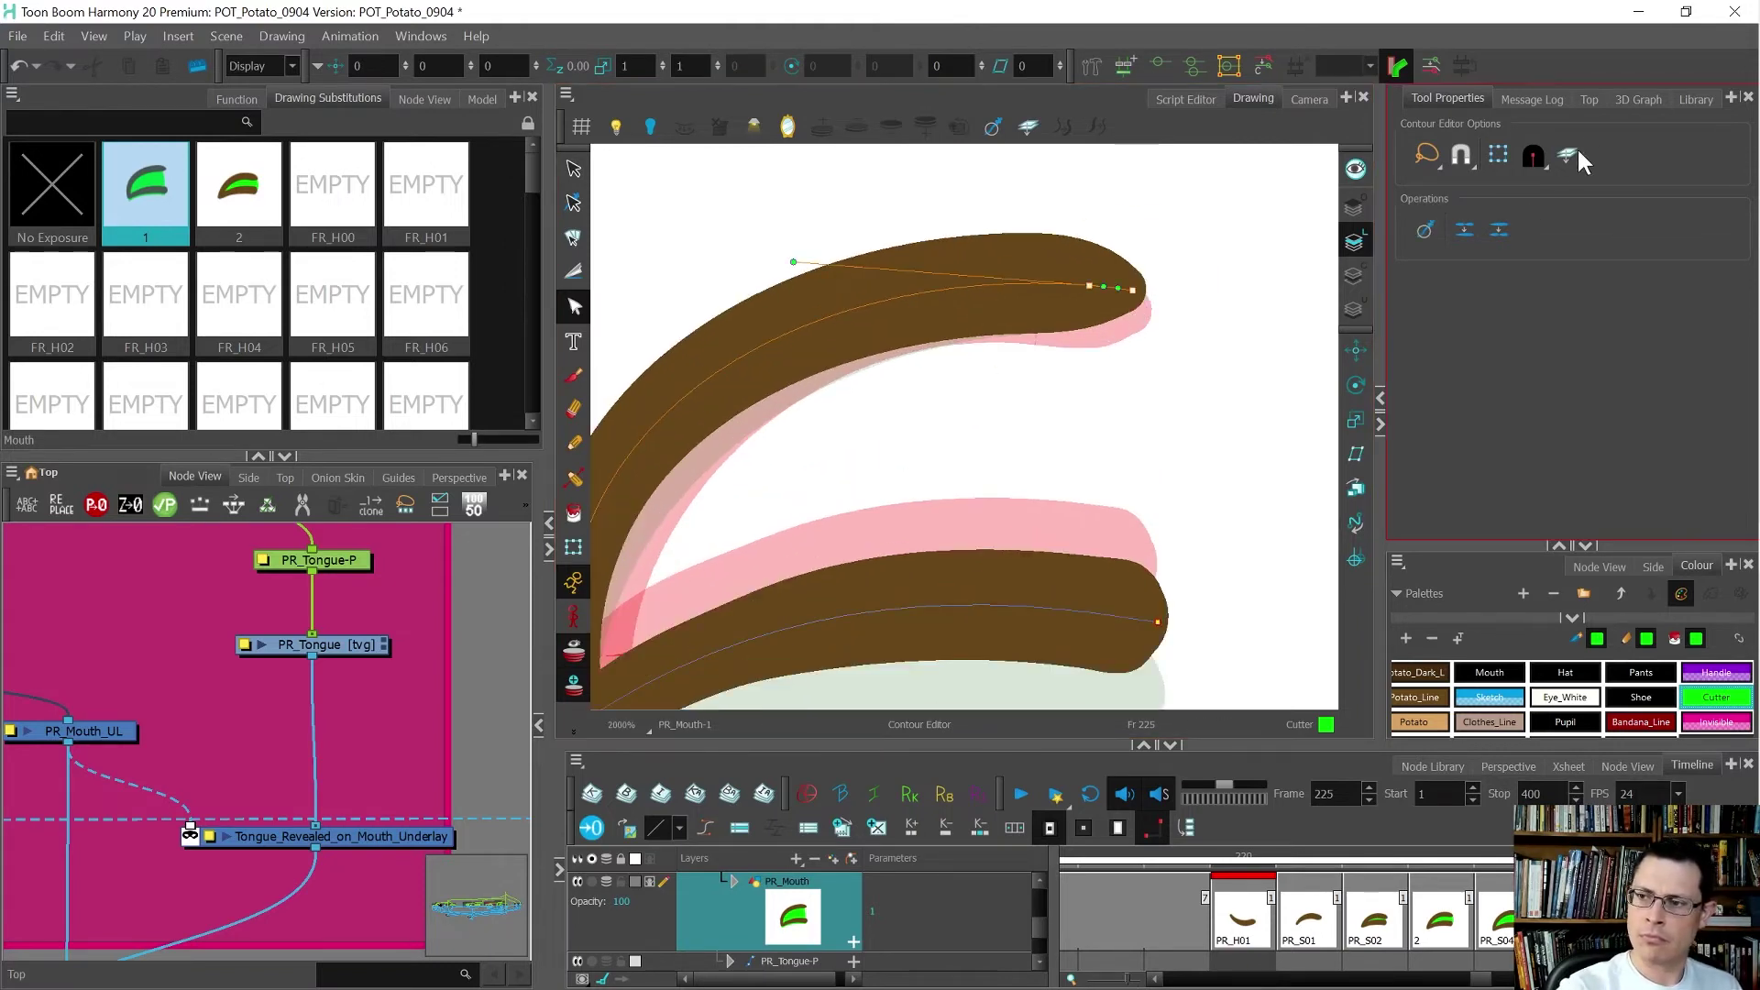
pyautogui.click(1500, 155)
pyautogui.moveTo(1156, 252); pyautogui.dragTo(1110, 307)
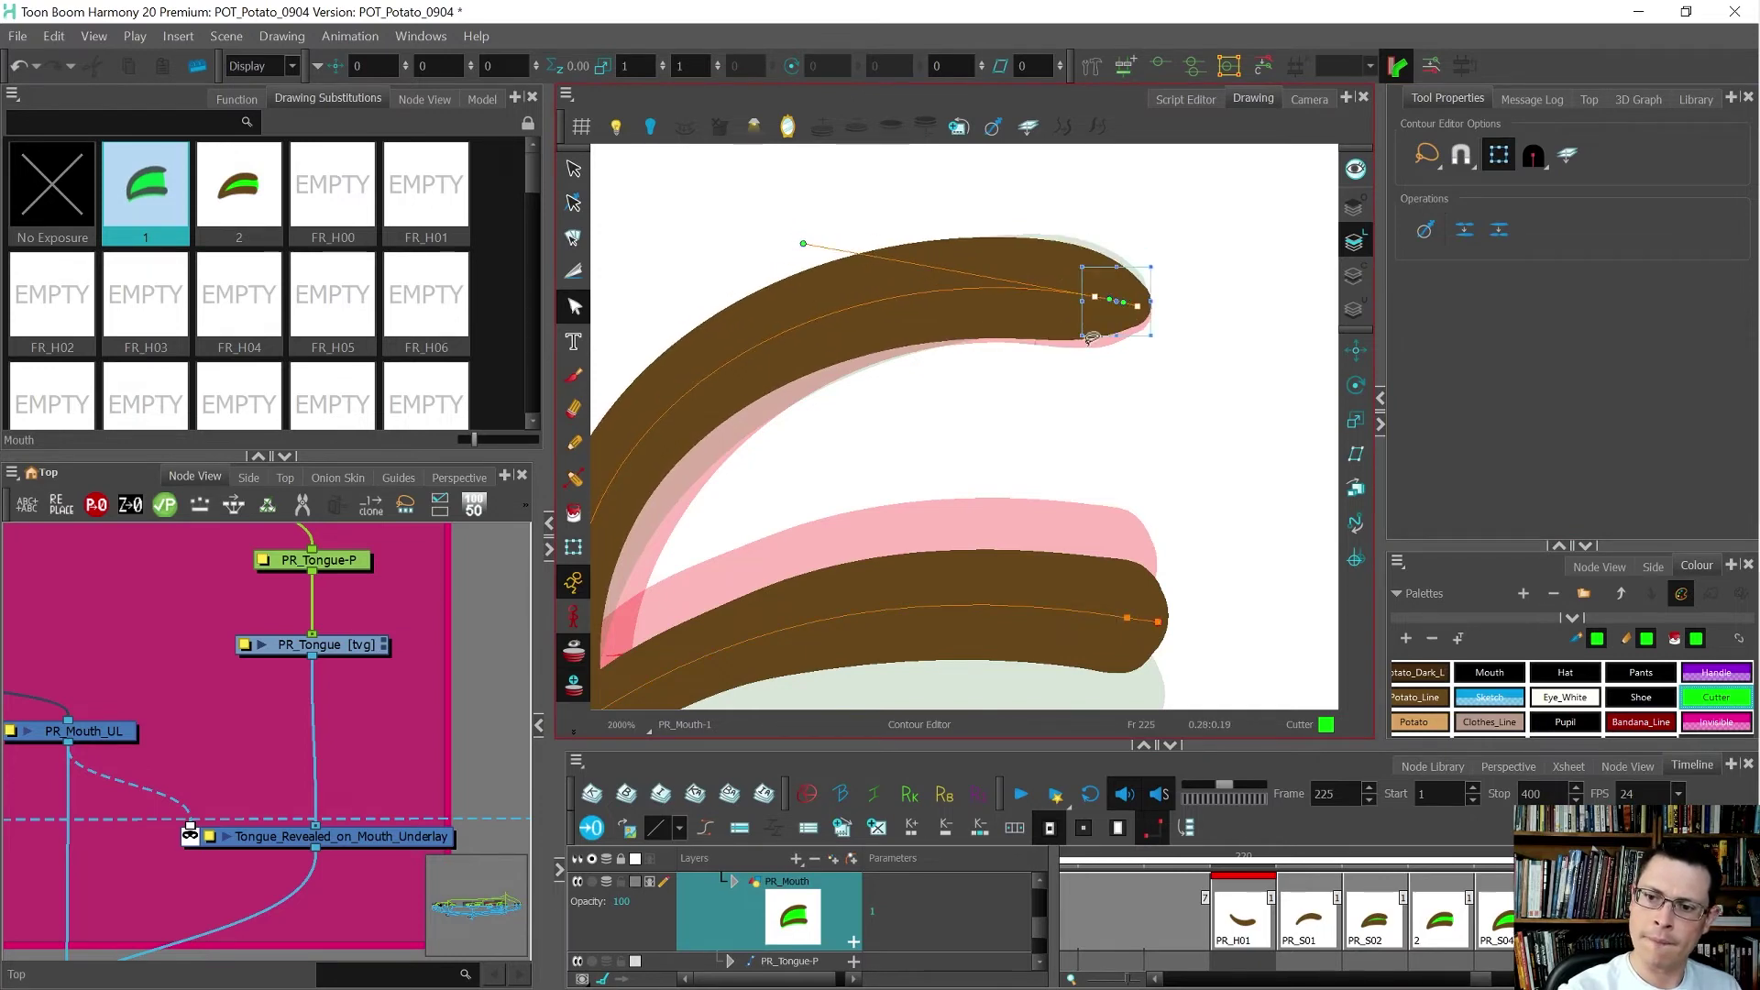
# - Reshape the frame 225 upper lip near the mouth corner by pulling its Bezier handle inward
pyautogui.click(1501, 160)
pyautogui.moveTo(999, 427); pyautogui.dragTo(1113, 380)
pyautogui.scroll(-1, 1096, 394)
pyautogui.moveTo(891, 507); pyautogui.dragTo(849, 519)
pyautogui.moveTo(723, 385); pyautogui.dragTo(757, 419)
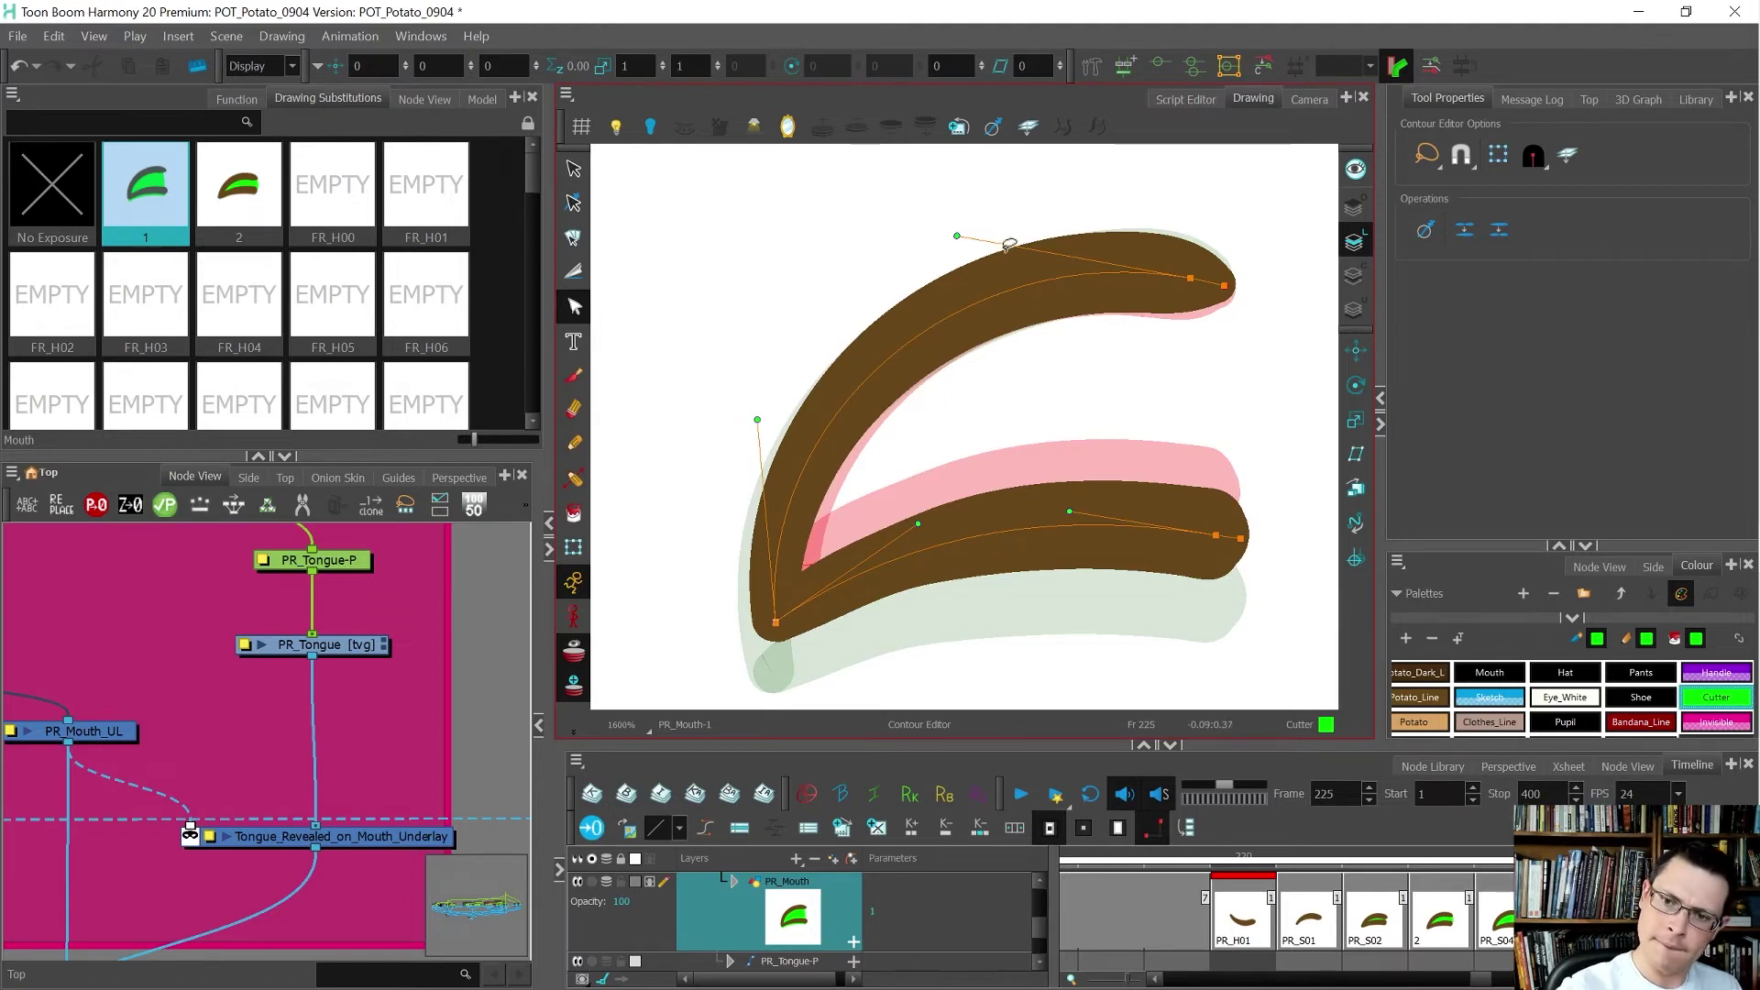
# - Nudge the frame 225 upper lip's Bezier handle slightly inward and compare the mouth with its neighbouring drawings
pyautogui.moveTo(957, 236); pyautogui.dragTo(963, 239)
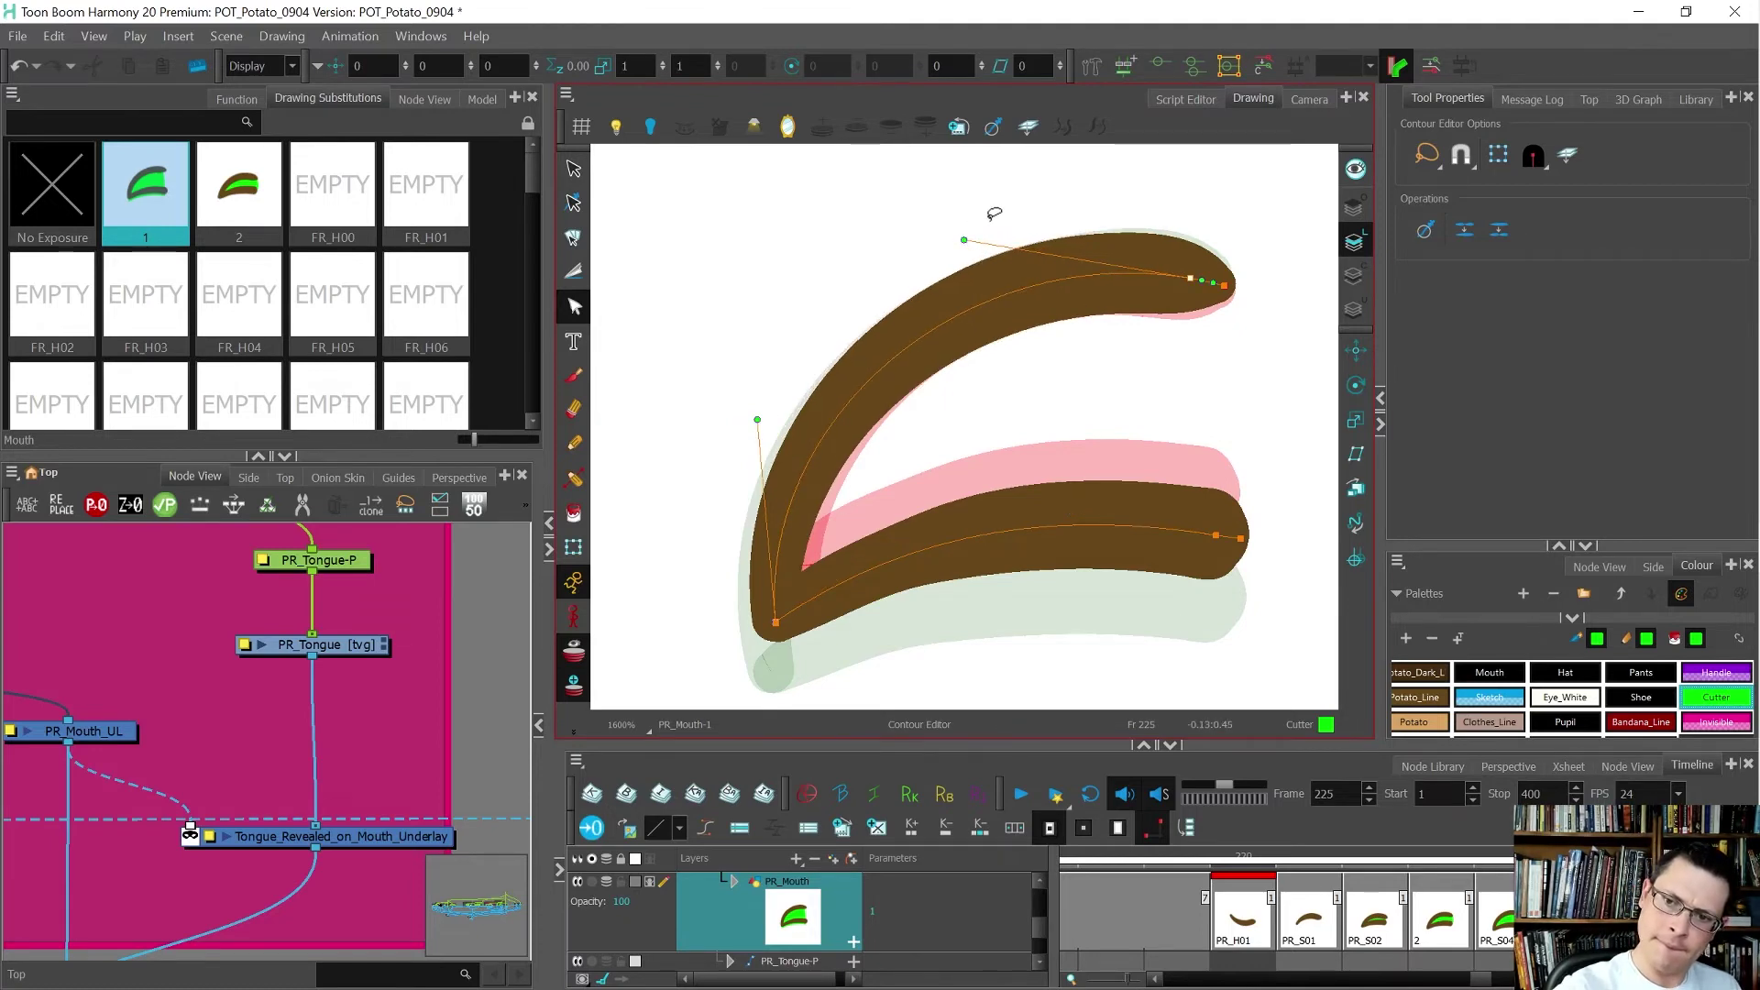
pyautogui.press(',')
pyautogui.press('.')
pyautogui.press(',')
pyautogui.press('.')
pyautogui.press(',')
pyautogui.press('.')
pyautogui.press(',')
pyautogui.press('.')
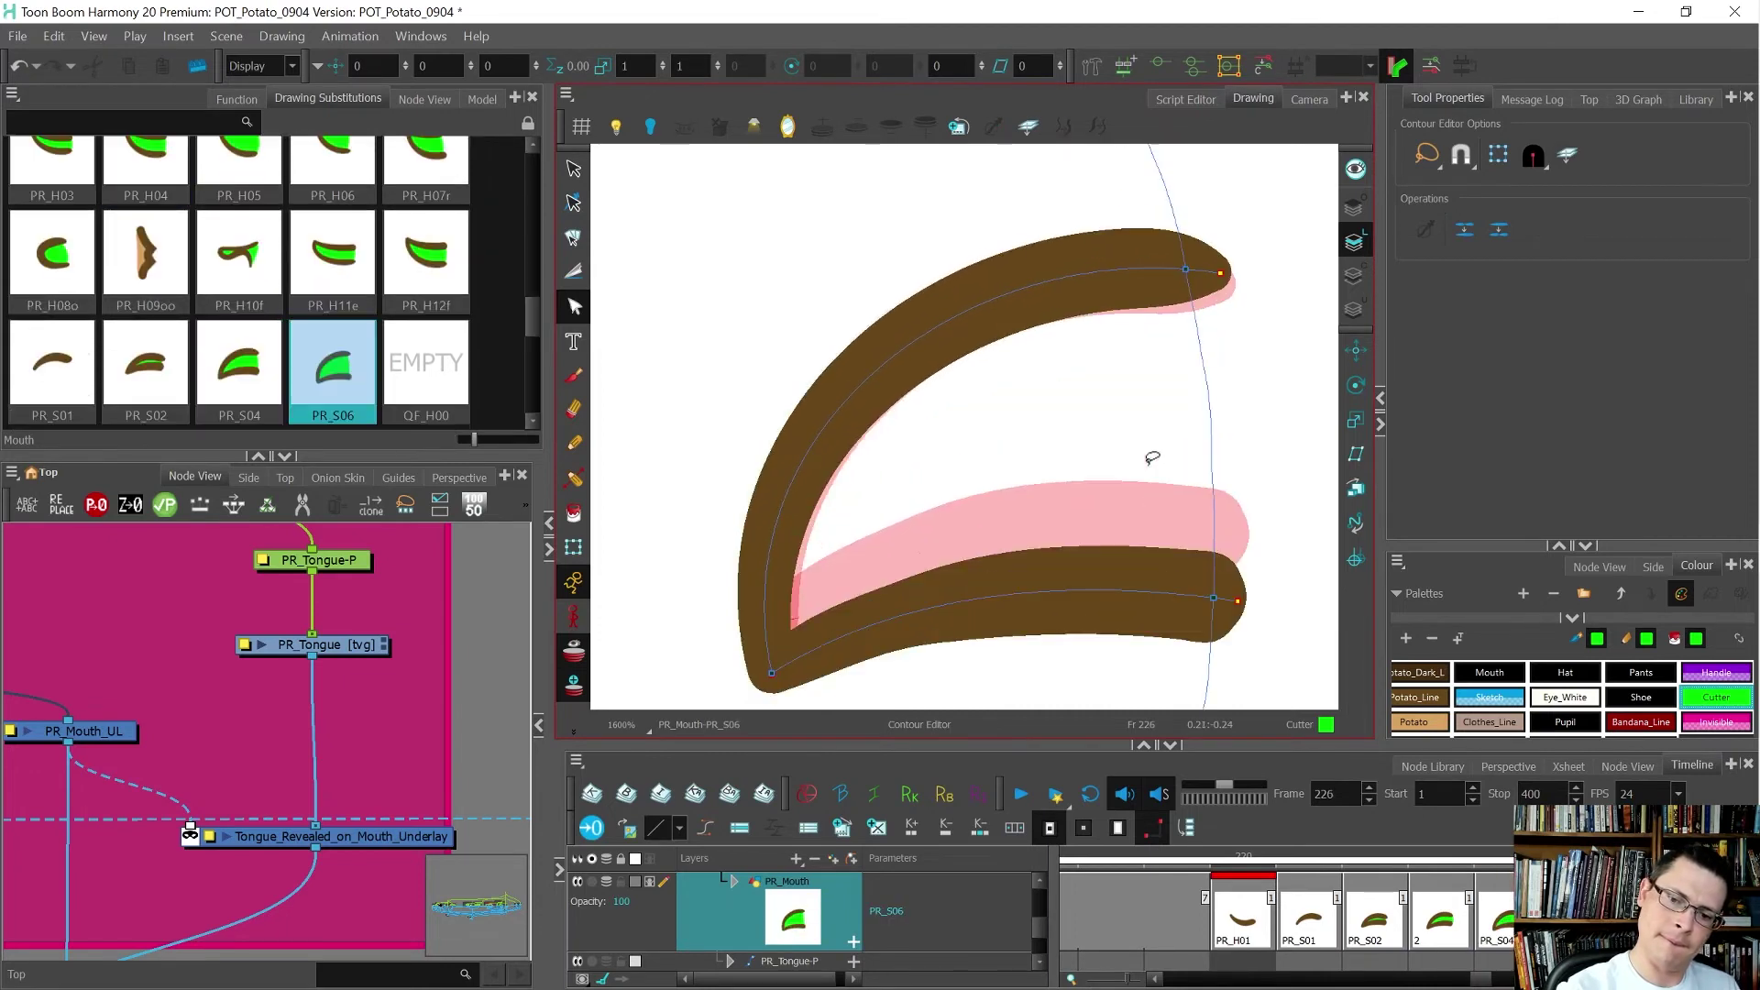
pyautogui.press(',')
pyautogui.press('.')
pyautogui.press('.')
pyautogui.press(',')
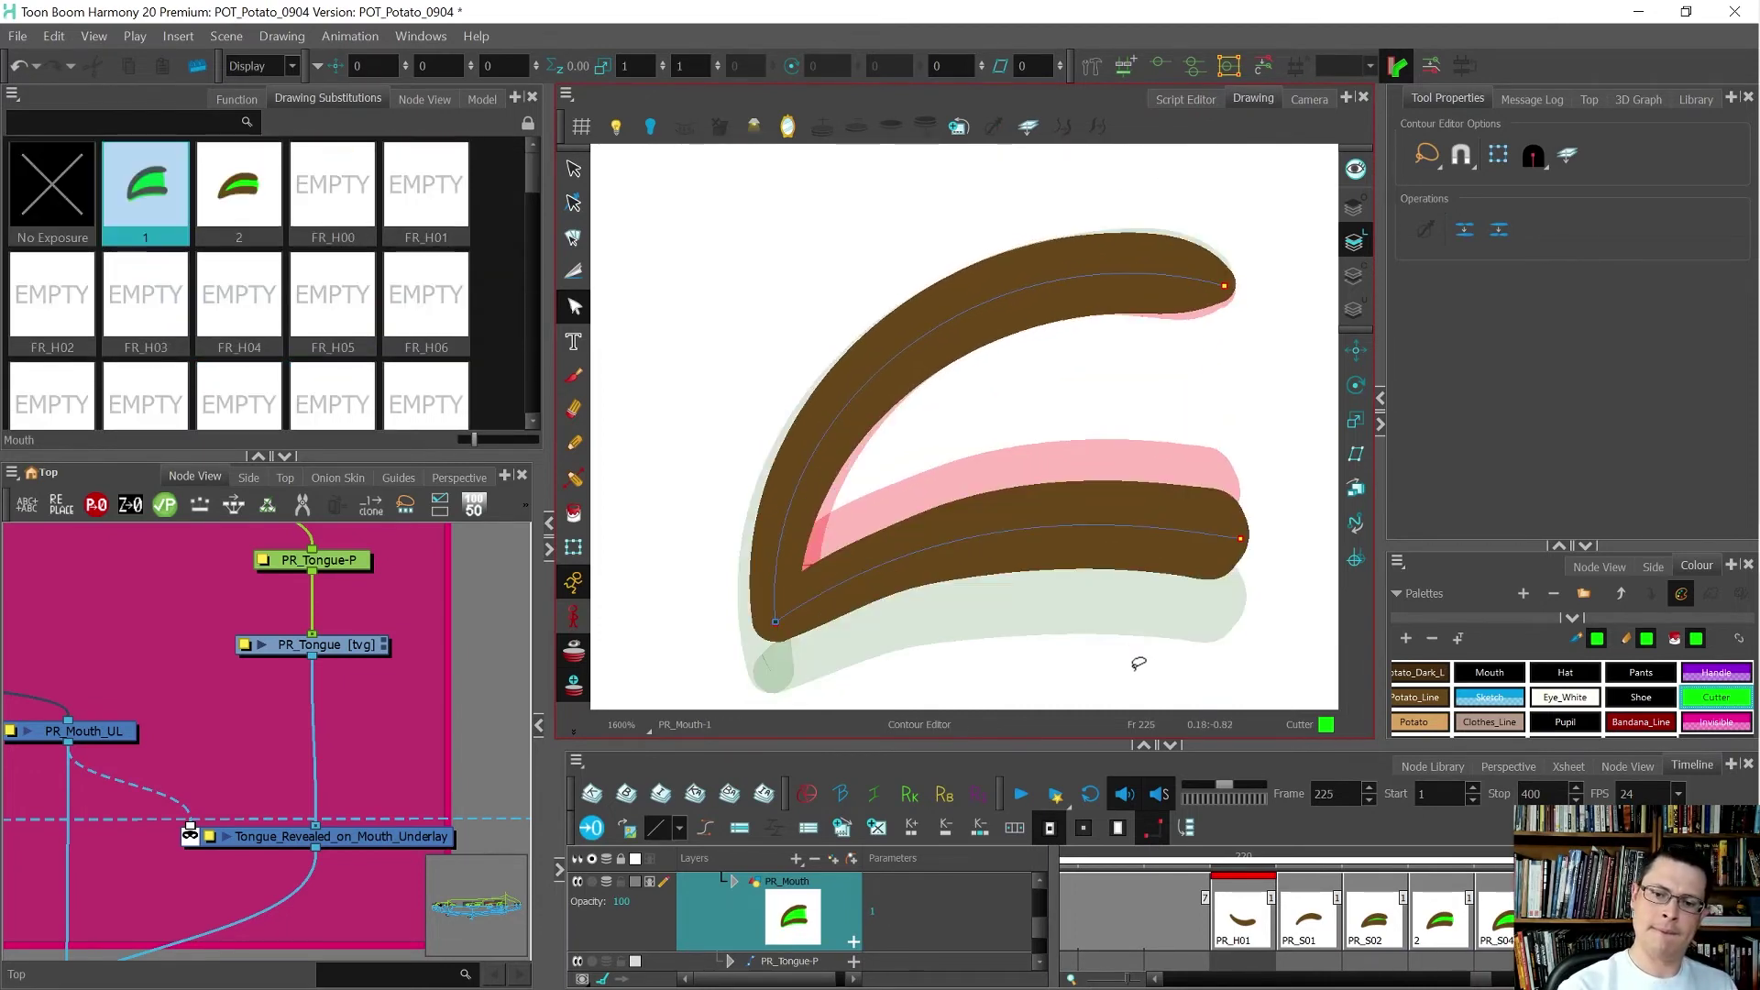
# - Close the frame 225 mouth opening with a curved stroke between the lip tips and fill it with the green Cutter colour
pyautogui.hotkey('alt', 'v')
pyautogui.moveTo(1146, 628)
pyautogui.mouseDown()
pyautogui.moveTo(1210, 569)
pyautogui.moveTo(1284, 445)
pyautogui.moveTo(1257, 315)
pyautogui.moveTo(1179, 218)
pyautogui.moveTo(1048, 233)
pyautogui.mouseUp()
pyautogui.hotkey('alt', 'i')
pyautogui.click(1071, 449)
# - Move the frame 225 mouth's green fill from the line art to the underlay layer
pyautogui.hotkey('alt', 's')
pyautogui.click(1071, 450)
pyautogui.hotkey('ctrl', 'x')
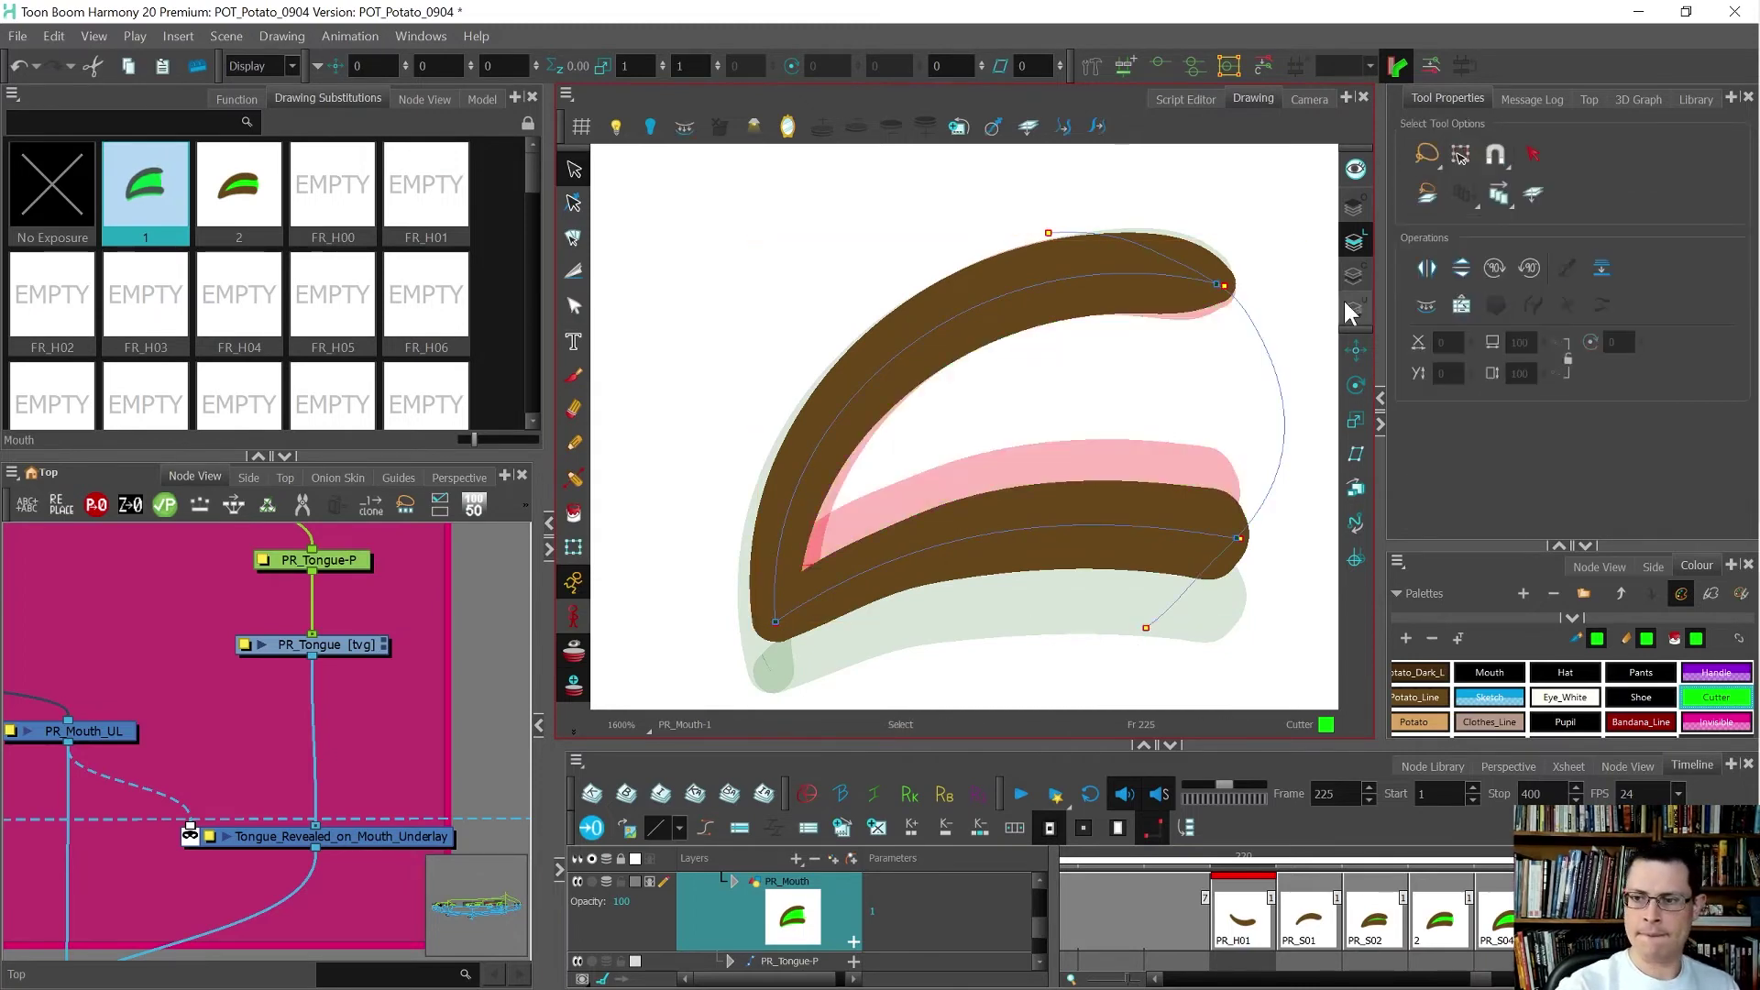
pyautogui.click(1354, 310)
pyautogui.hotkey('ctrl', 'v')
pyautogui.press('Escape')
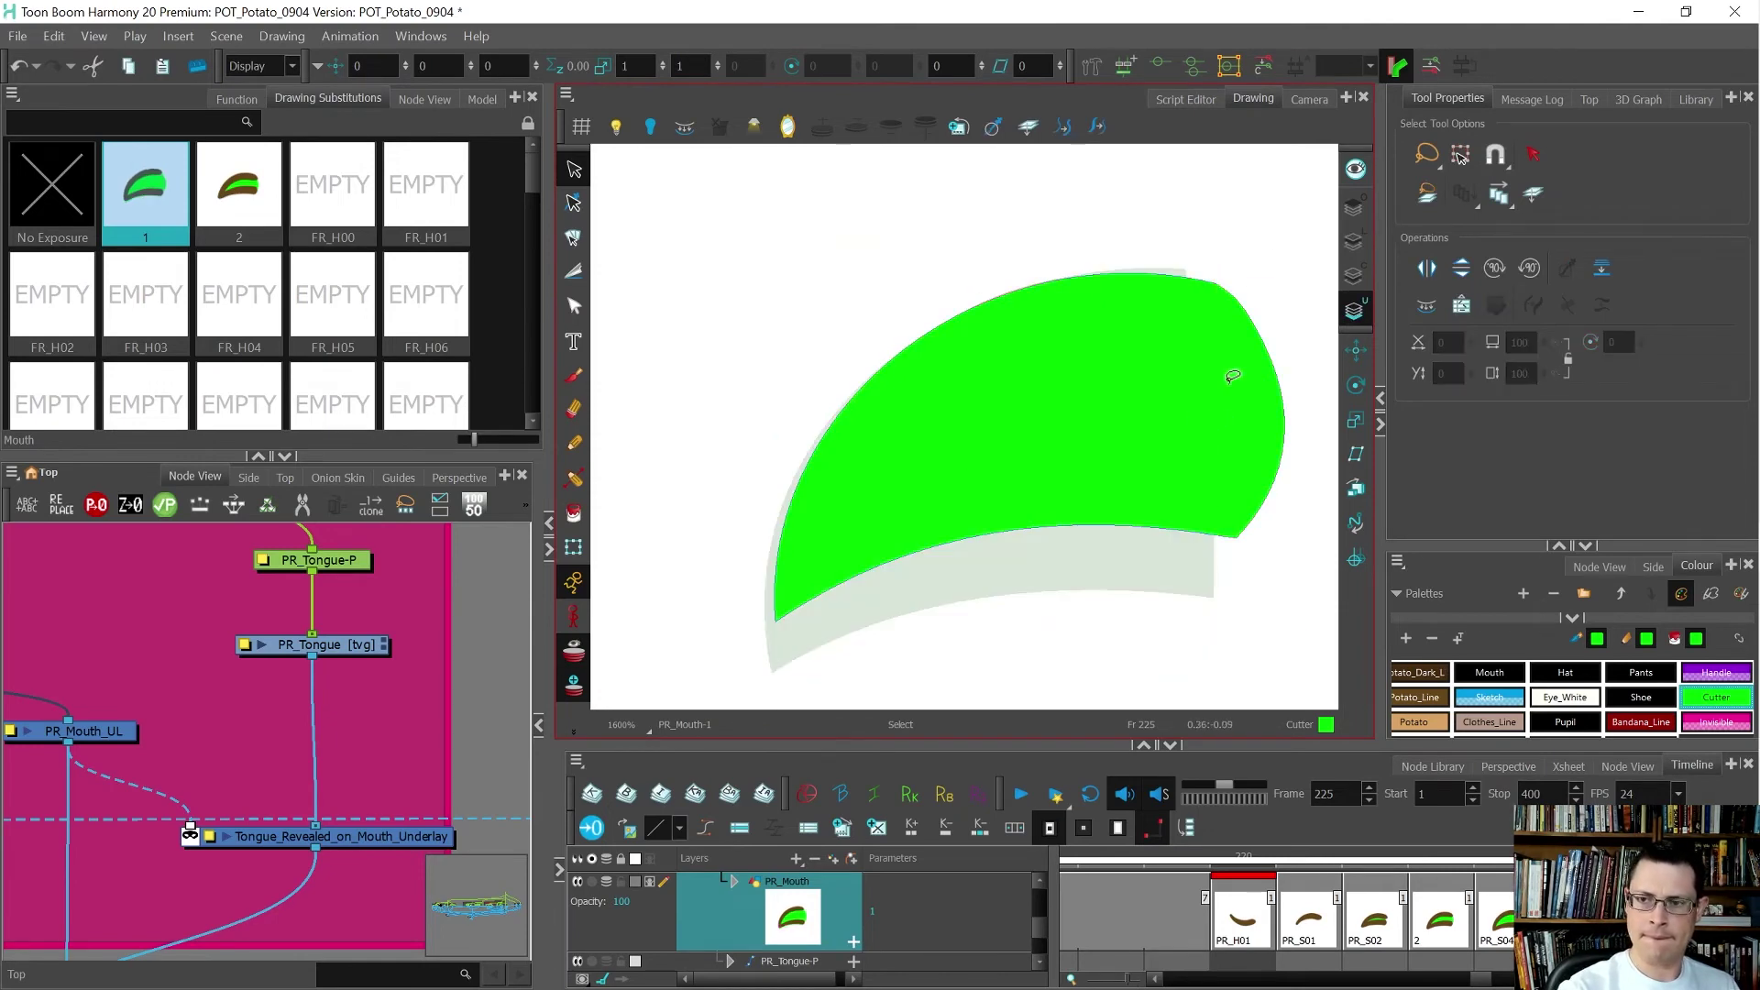
# - Examine the sad mouth sequence up to frame 226 on the character in the Camera view, stepping back and forth through the frames
pyautogui.click(1310, 99)
pyautogui.hotkey('shift', 't')
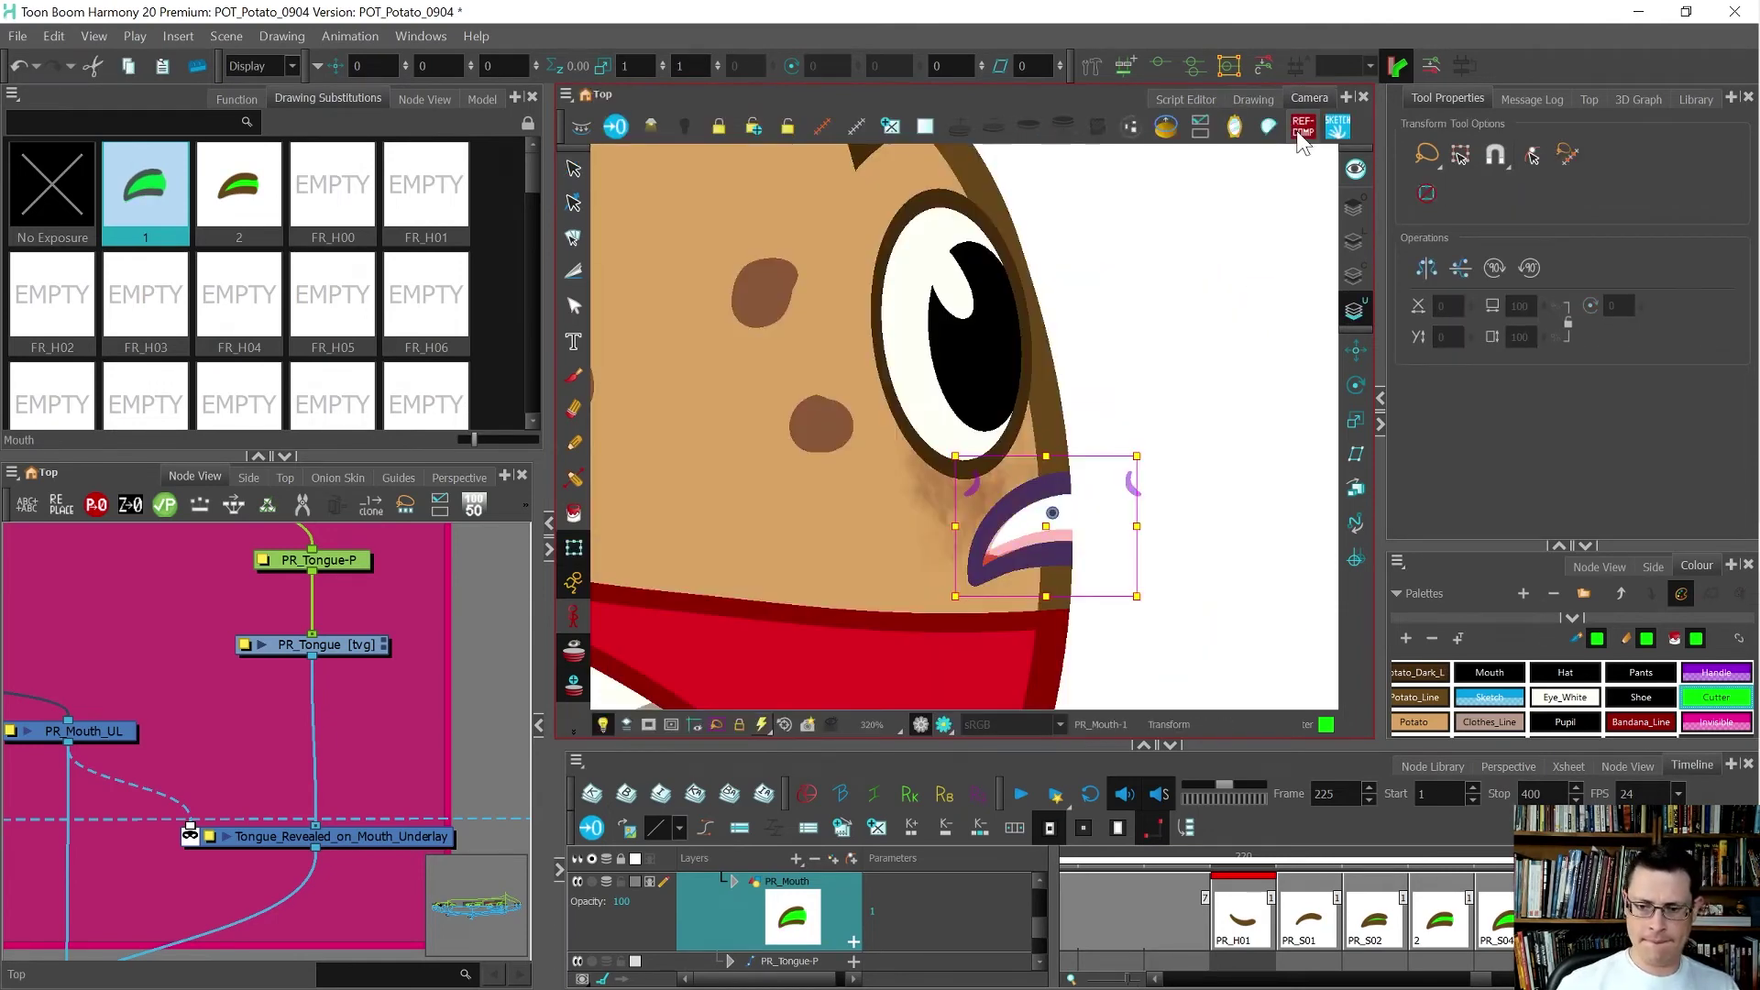
pyautogui.press(',')
pyautogui.press(',')
pyautogui.press(',')
pyautogui.press(',')
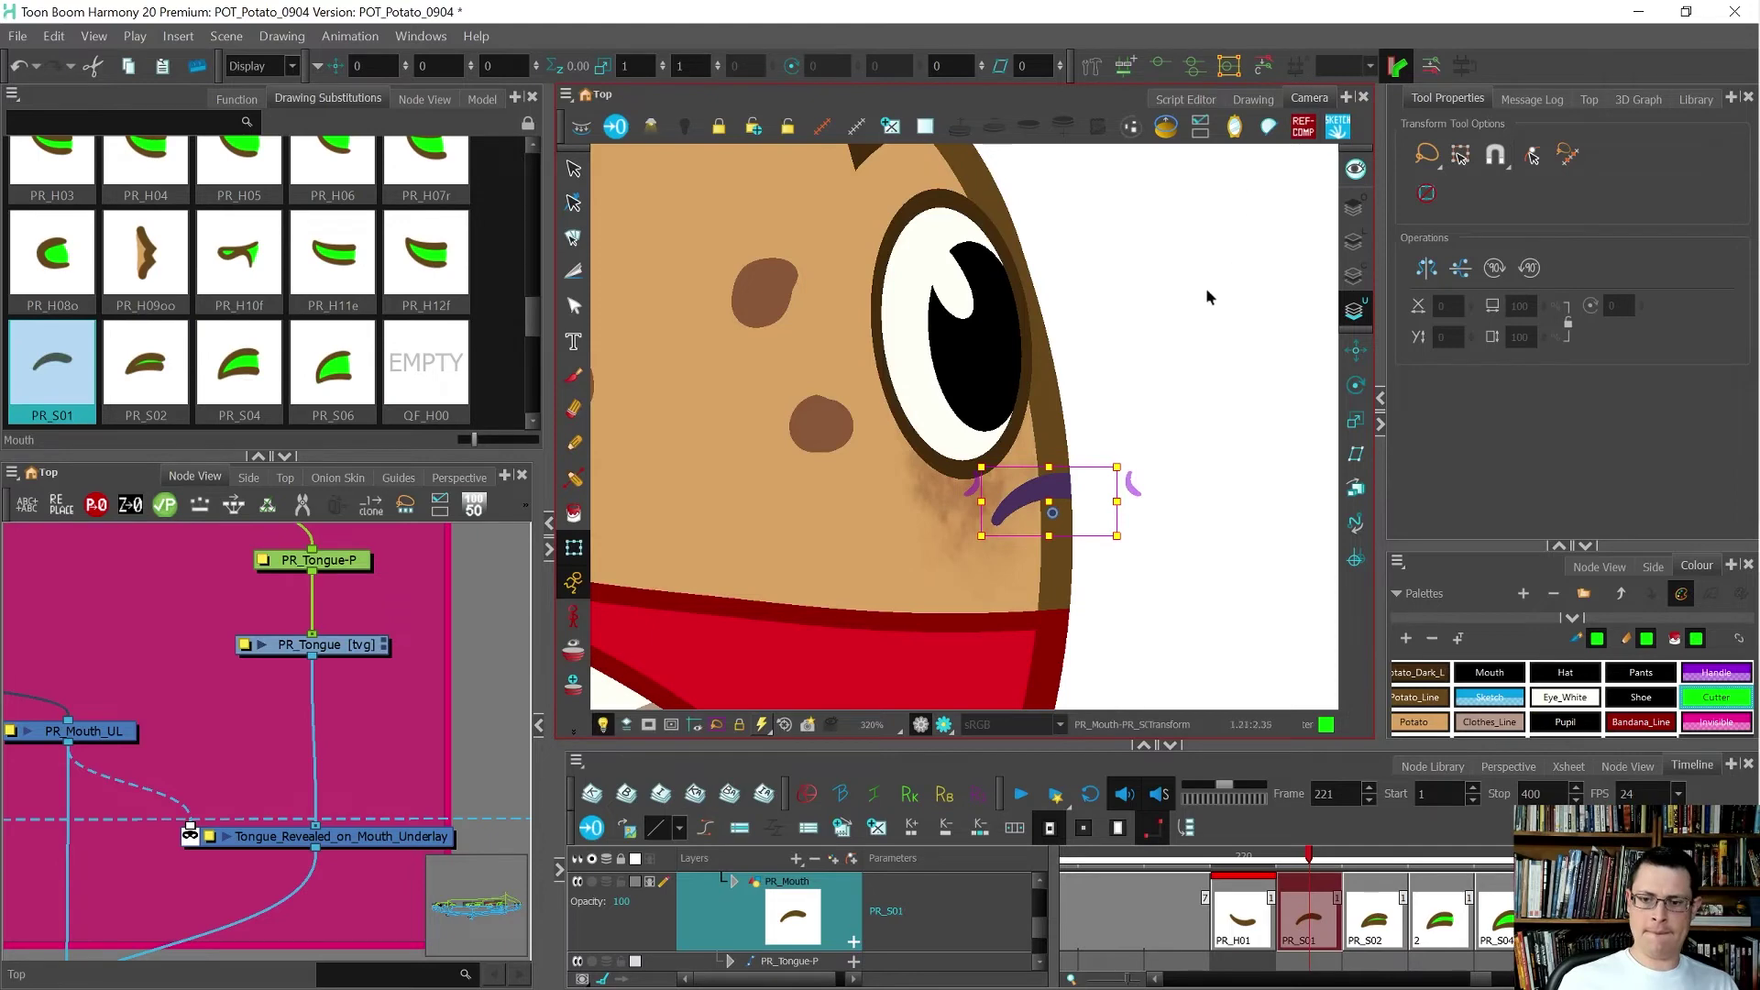
pyautogui.scroll(-2, 1140, 348)
pyautogui.click(1137, 349)
pyautogui.press('.')
pyautogui.press('.')
pyautogui.press('.')
pyautogui.press('.')
pyautogui.scroll(-3, 1136, 347)
pyautogui.press(',')
pyautogui.press(',')
pyautogui.press(',')
pyautogui.press('.')
pyautogui.press('.')
pyautogui.press('.')
pyautogui.press('.')
pyautogui.press('.')
pyautogui.press(',')
pyautogui.press(',')
pyautogui.press(',')
pyautogui.press(',')
pyautogui.press(',')
pyautogui.press(',')
pyautogui.press('.')
pyautogui.press('.')
pyautogui.press('.')
pyautogui.press('.')
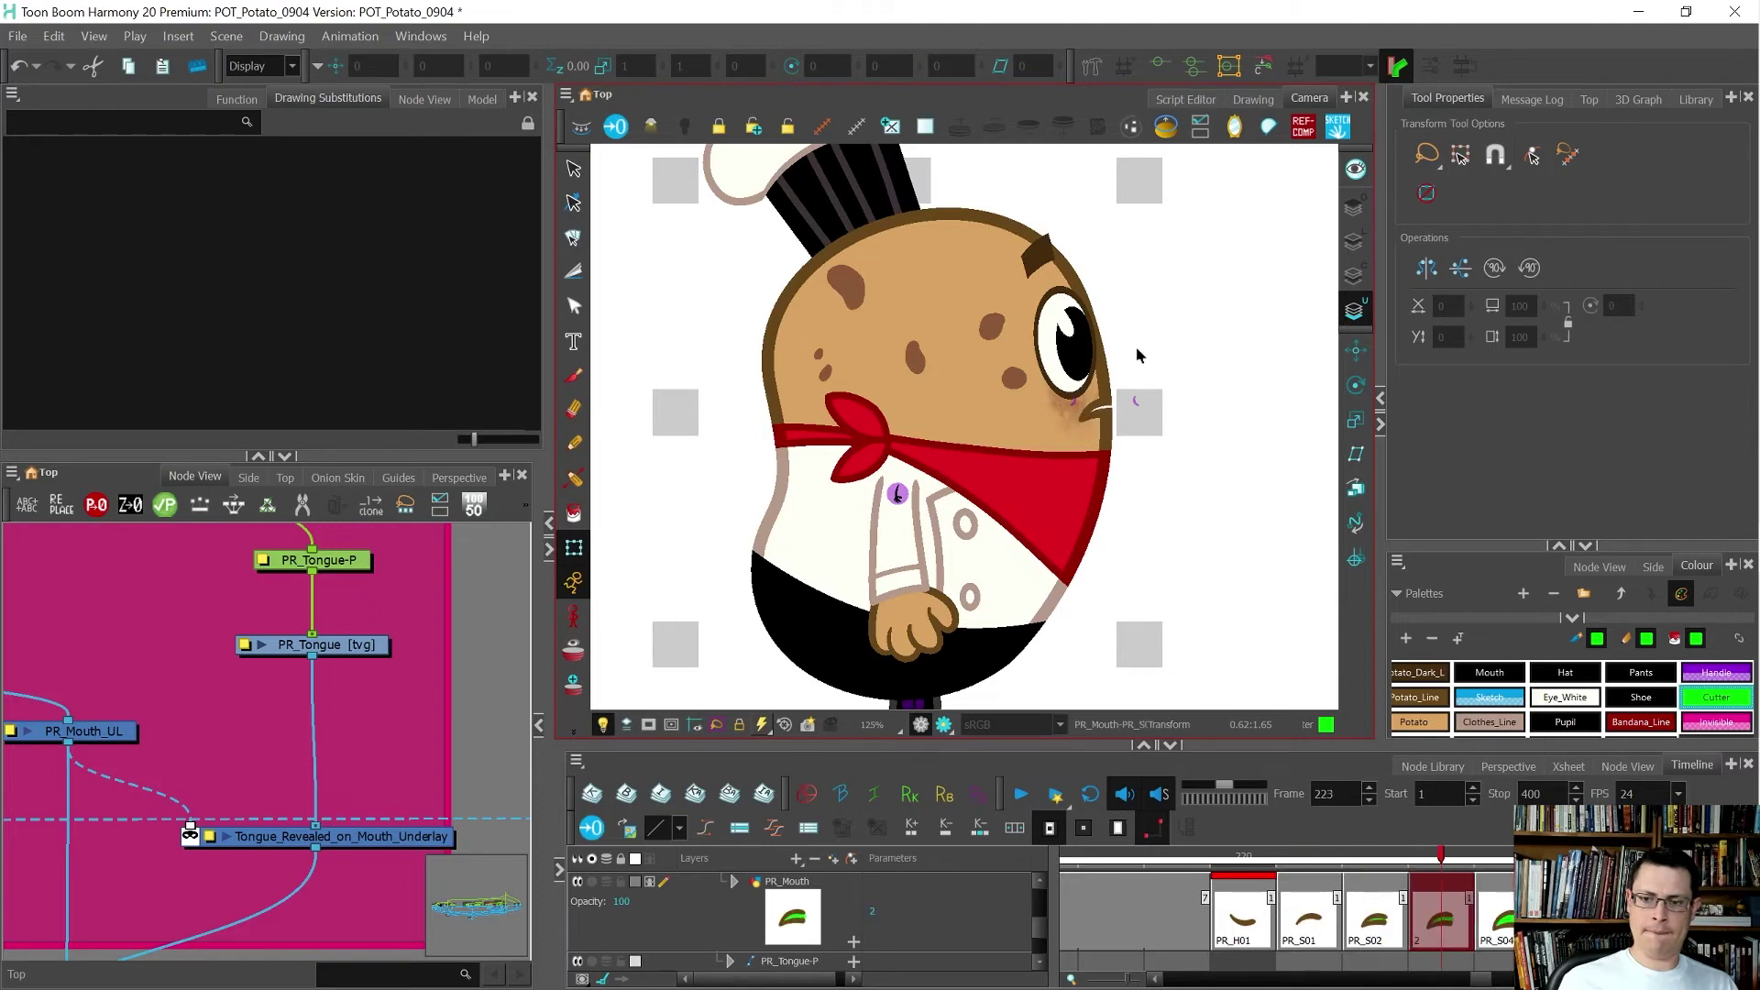
pyautogui.press('.')
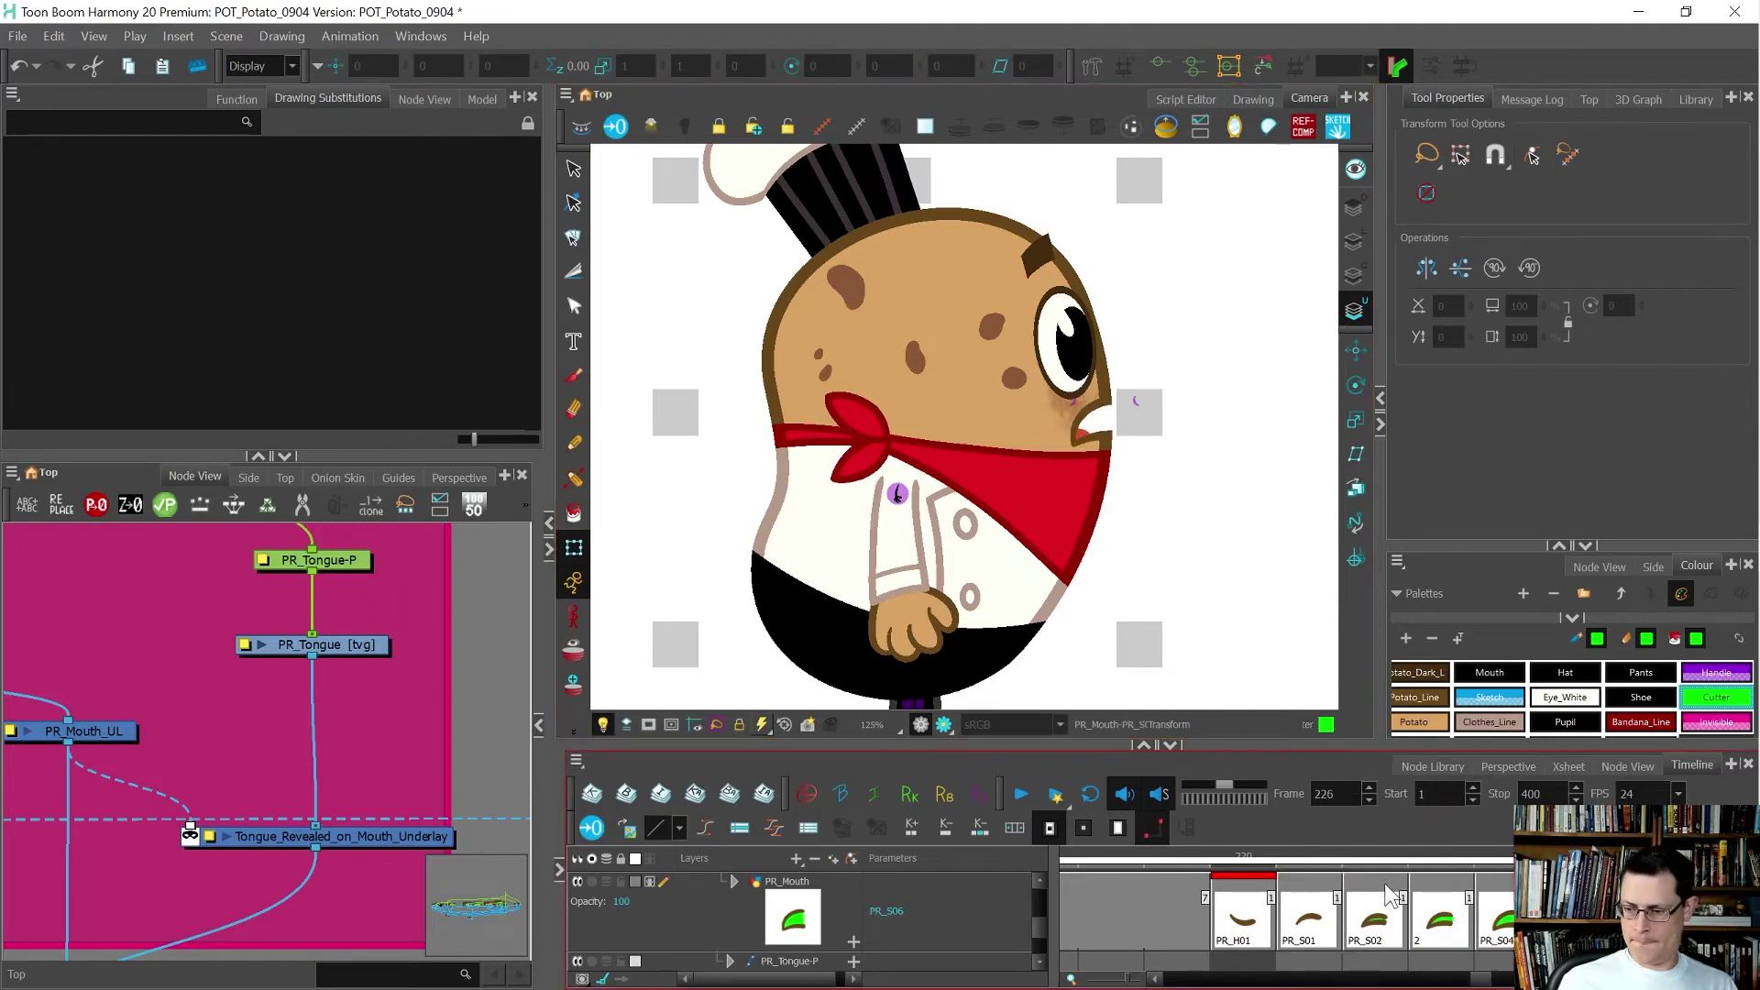
# - Rename the mouth drawing on frame 225 as PR_S05
pyautogui.scroll(-3, 1293, 907)
pyautogui.scroll(4, 1329, 913)
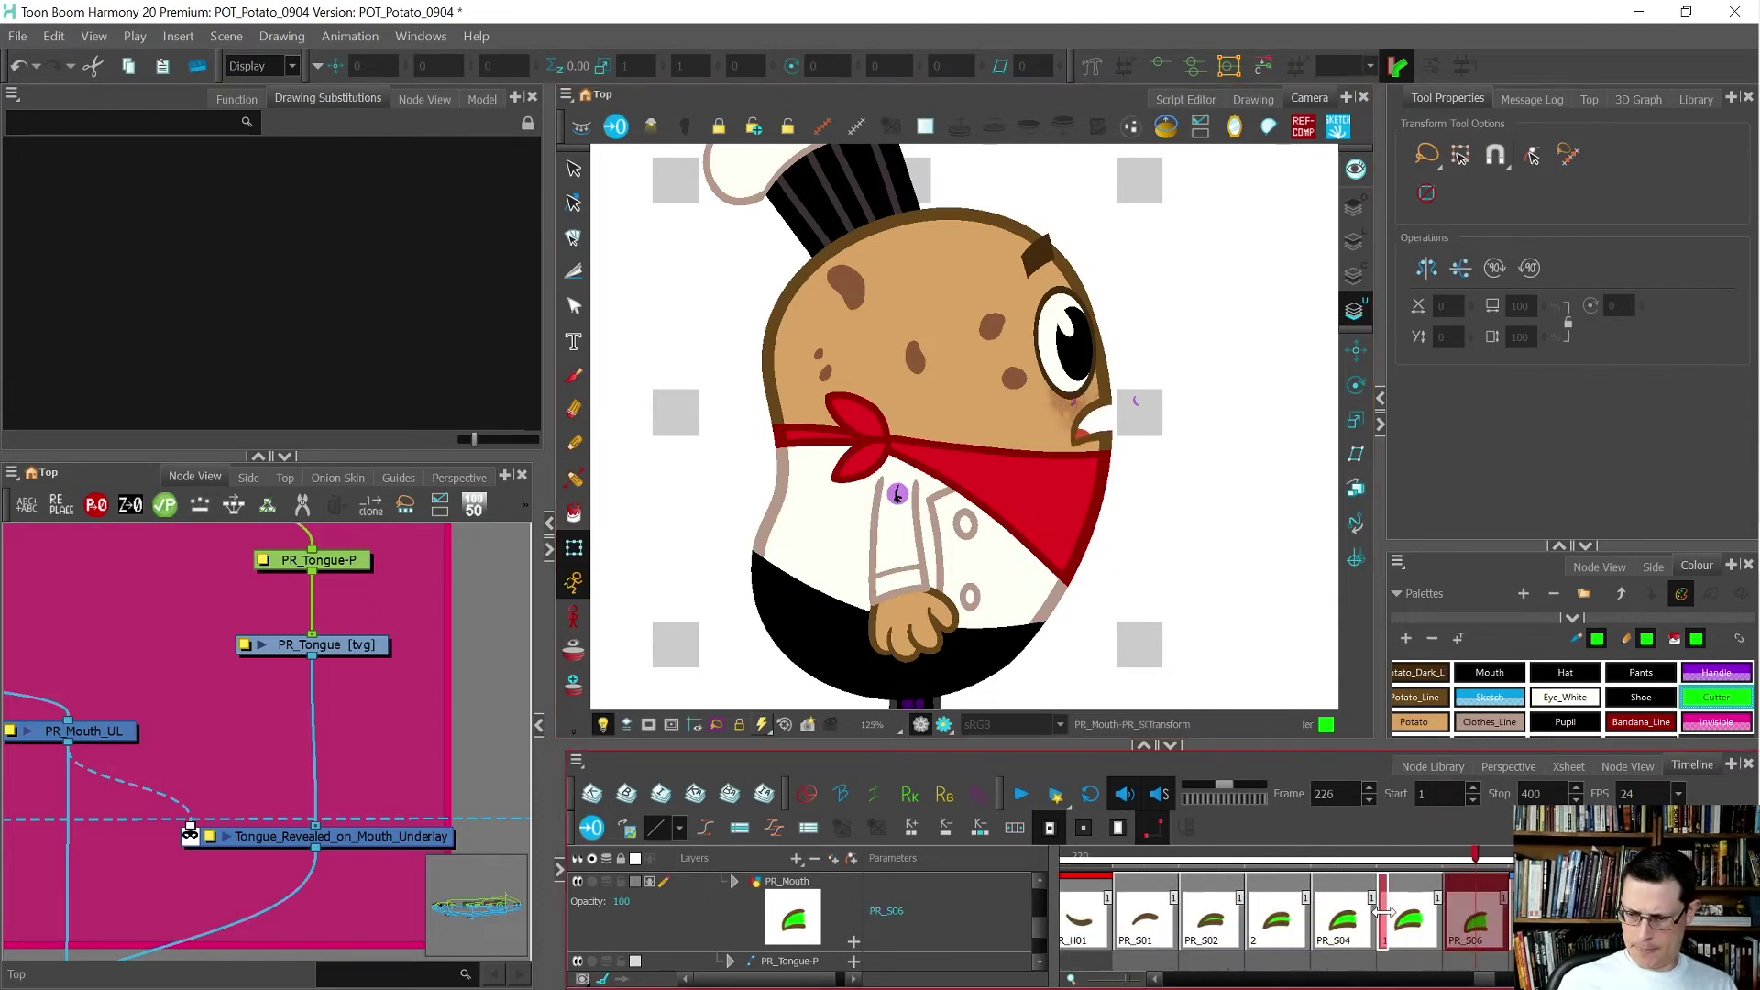
pyautogui.click(1426, 917)
pyautogui.hotkey('ctrl', 'd')
pyautogui.write('PR_S05')
pyautogui.press('Return')
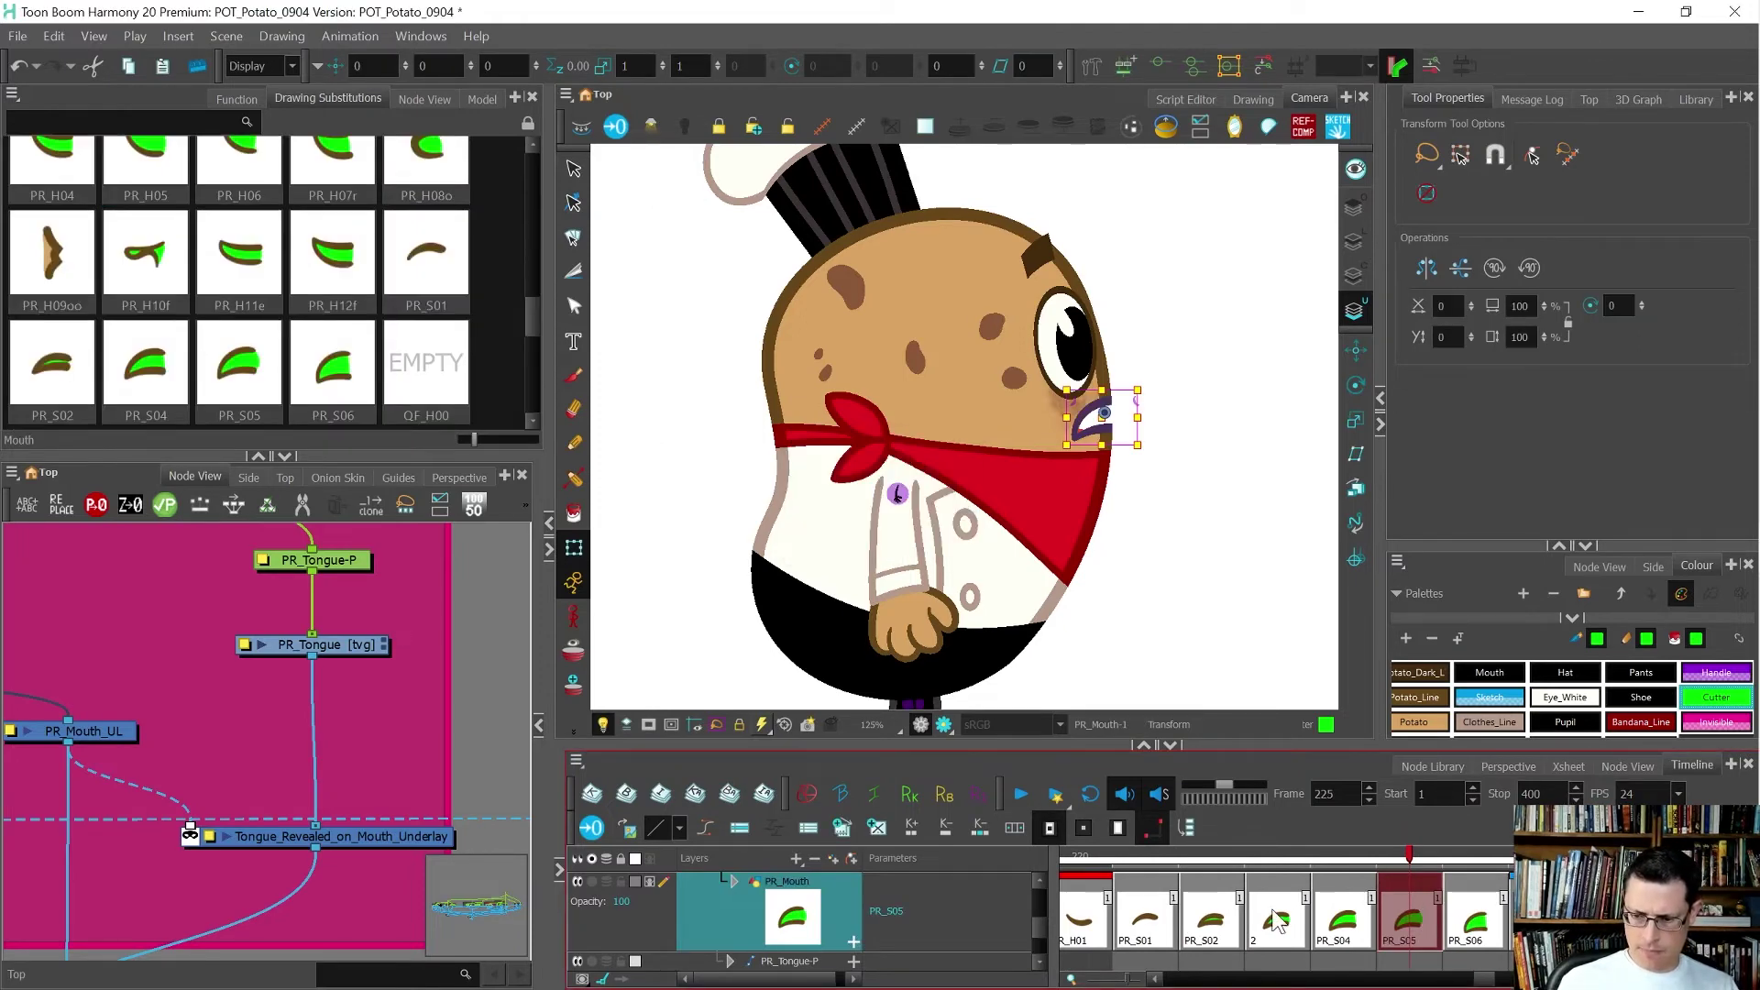
# - Rename the mouth drawing on frame 223 as PR_S03
pyautogui.click(1277, 917)
pyautogui.hotkey('ctrl', 'd')
pyautogui.write('PR_S03')
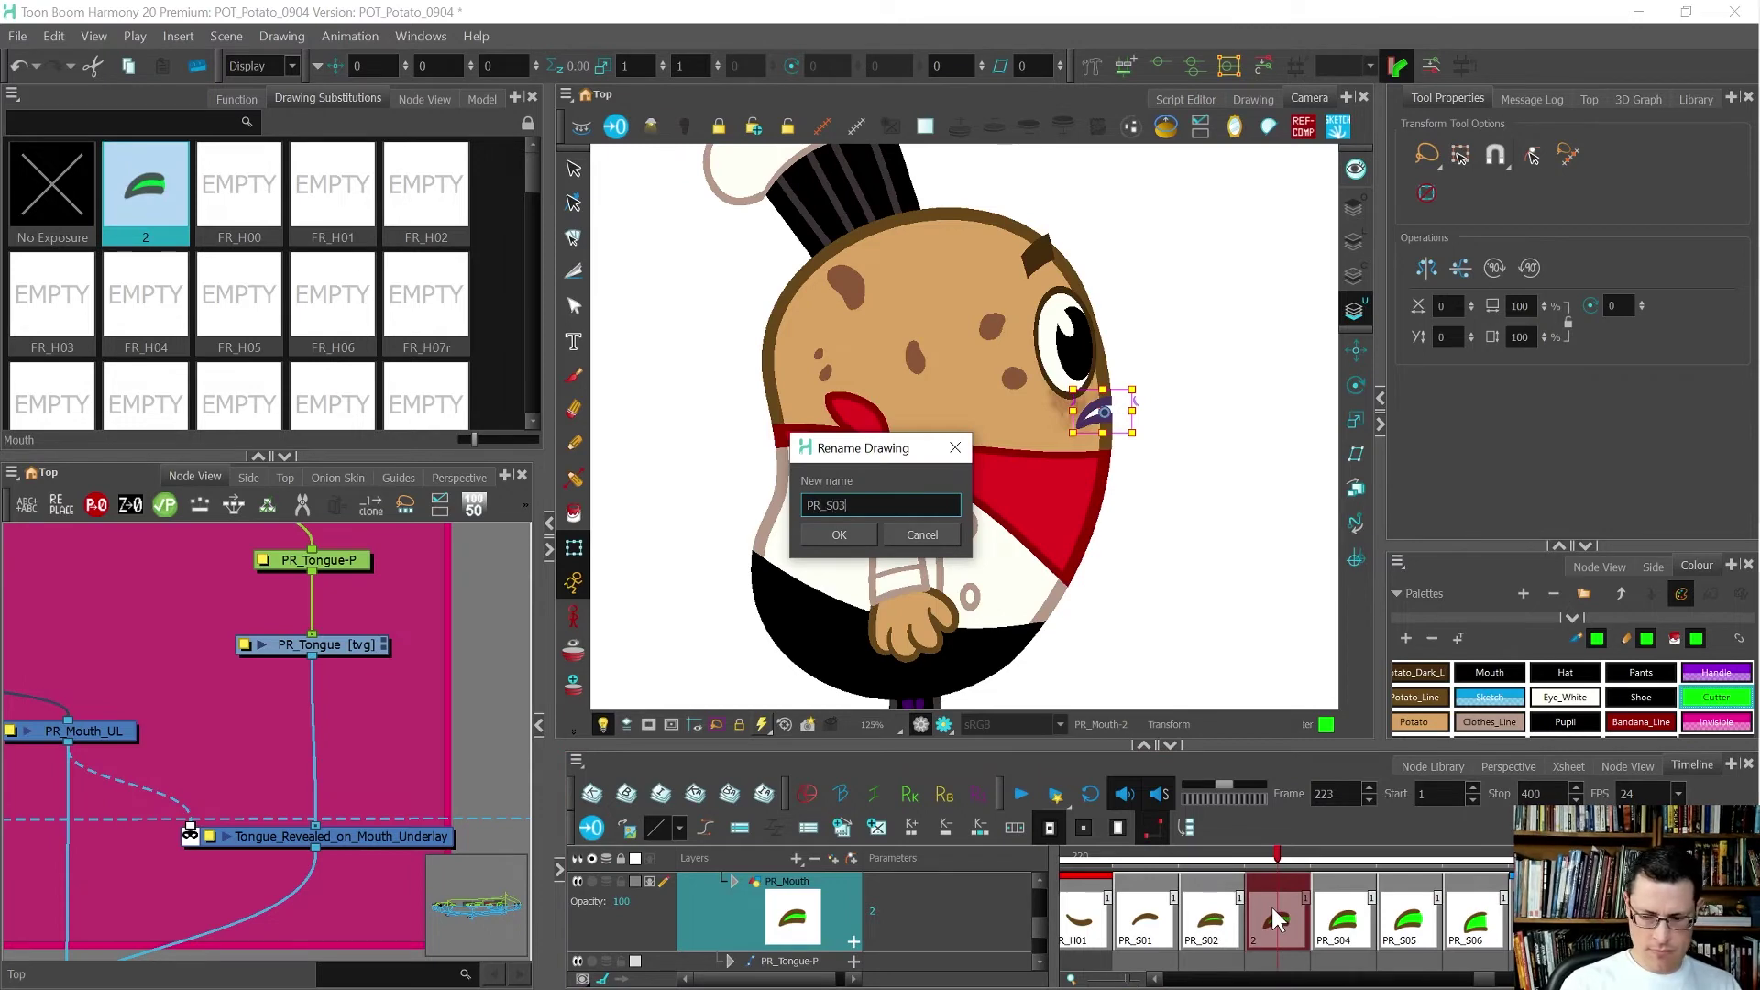
pyautogui.press('Return')
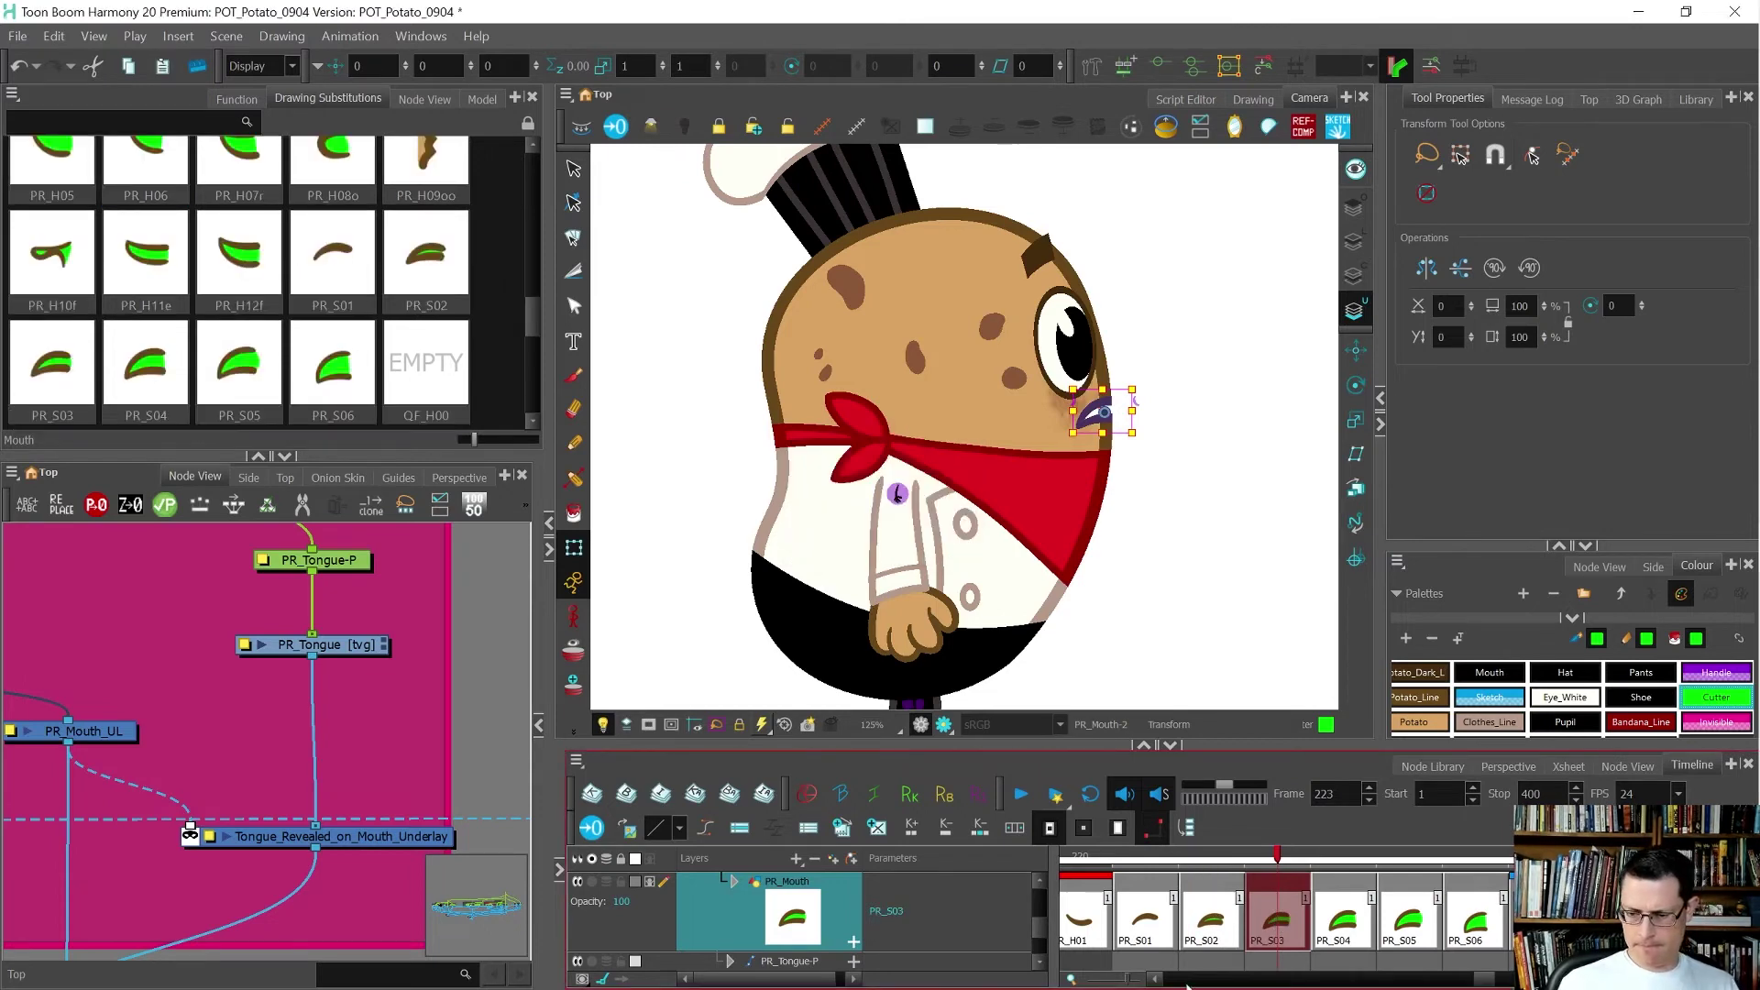
# - Place the PR_S01 mouth on frame 220, duplicate that drawing, and rename the copy PR_S00
pyautogui.click(1146, 926)
pyautogui.click(1082, 928)
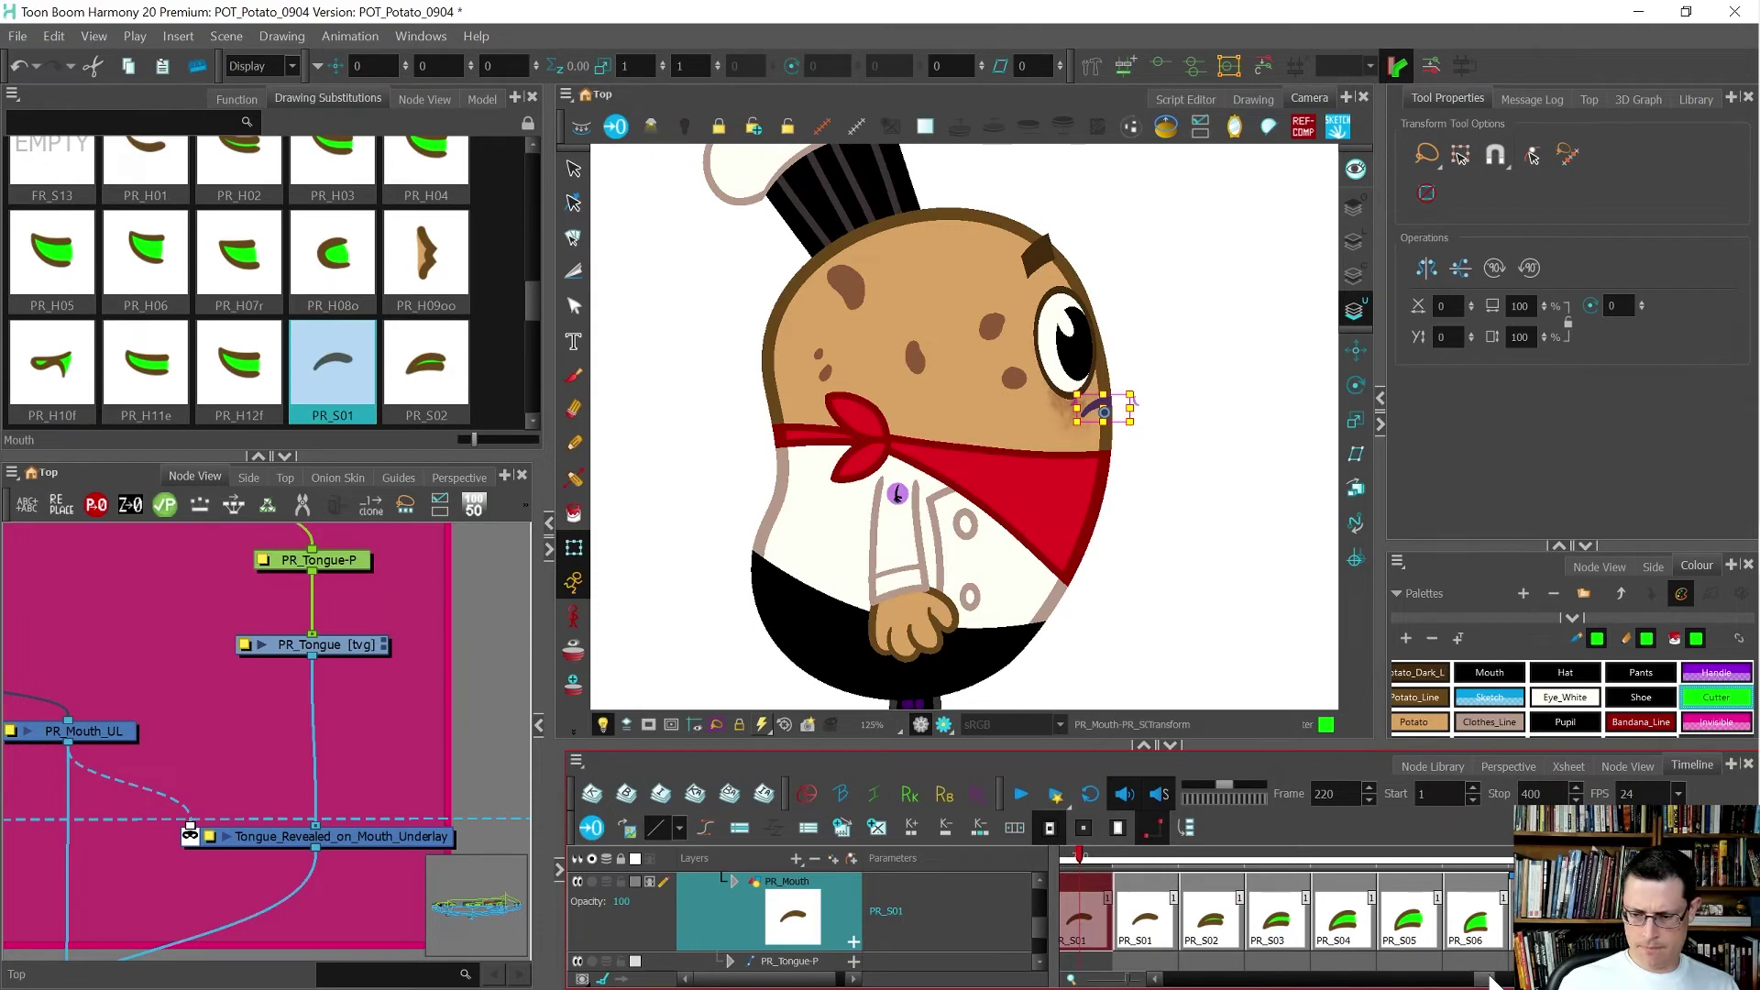
pyautogui.moveTo(1493, 981); pyautogui.dragTo(1403, 979)
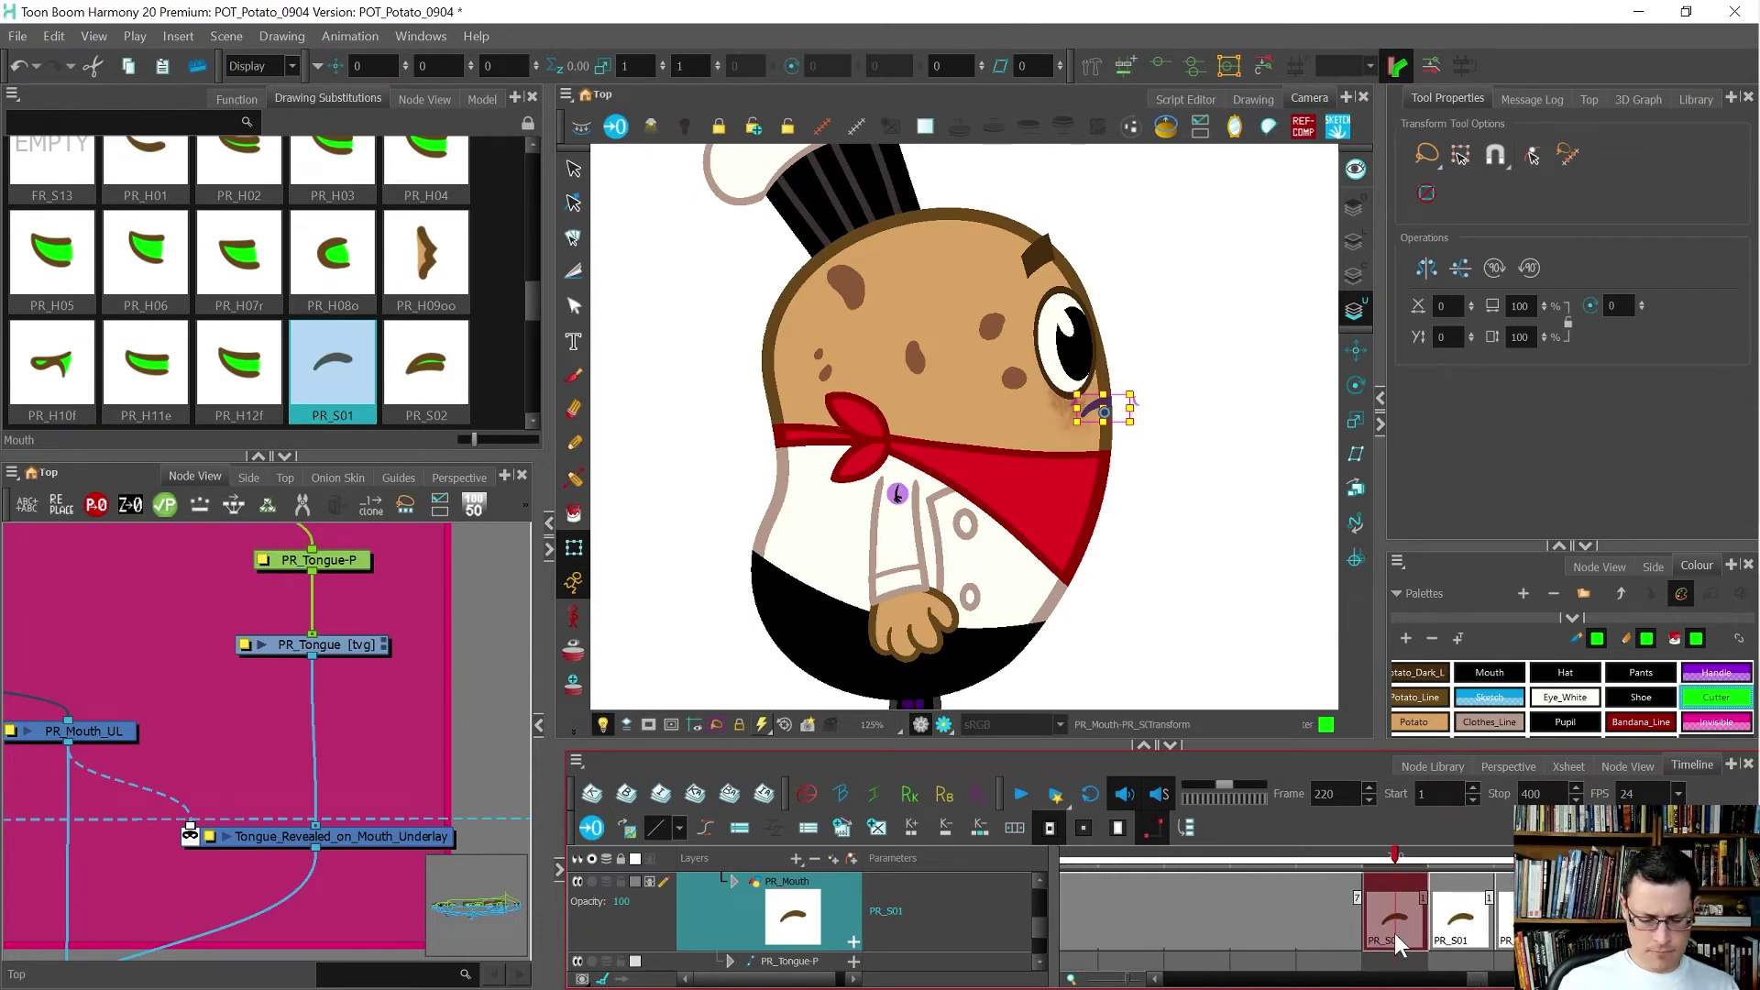
pyautogui.hotkey('alt', 'shift', 'd')
pyautogui.hotkey('ctrl', 'd')
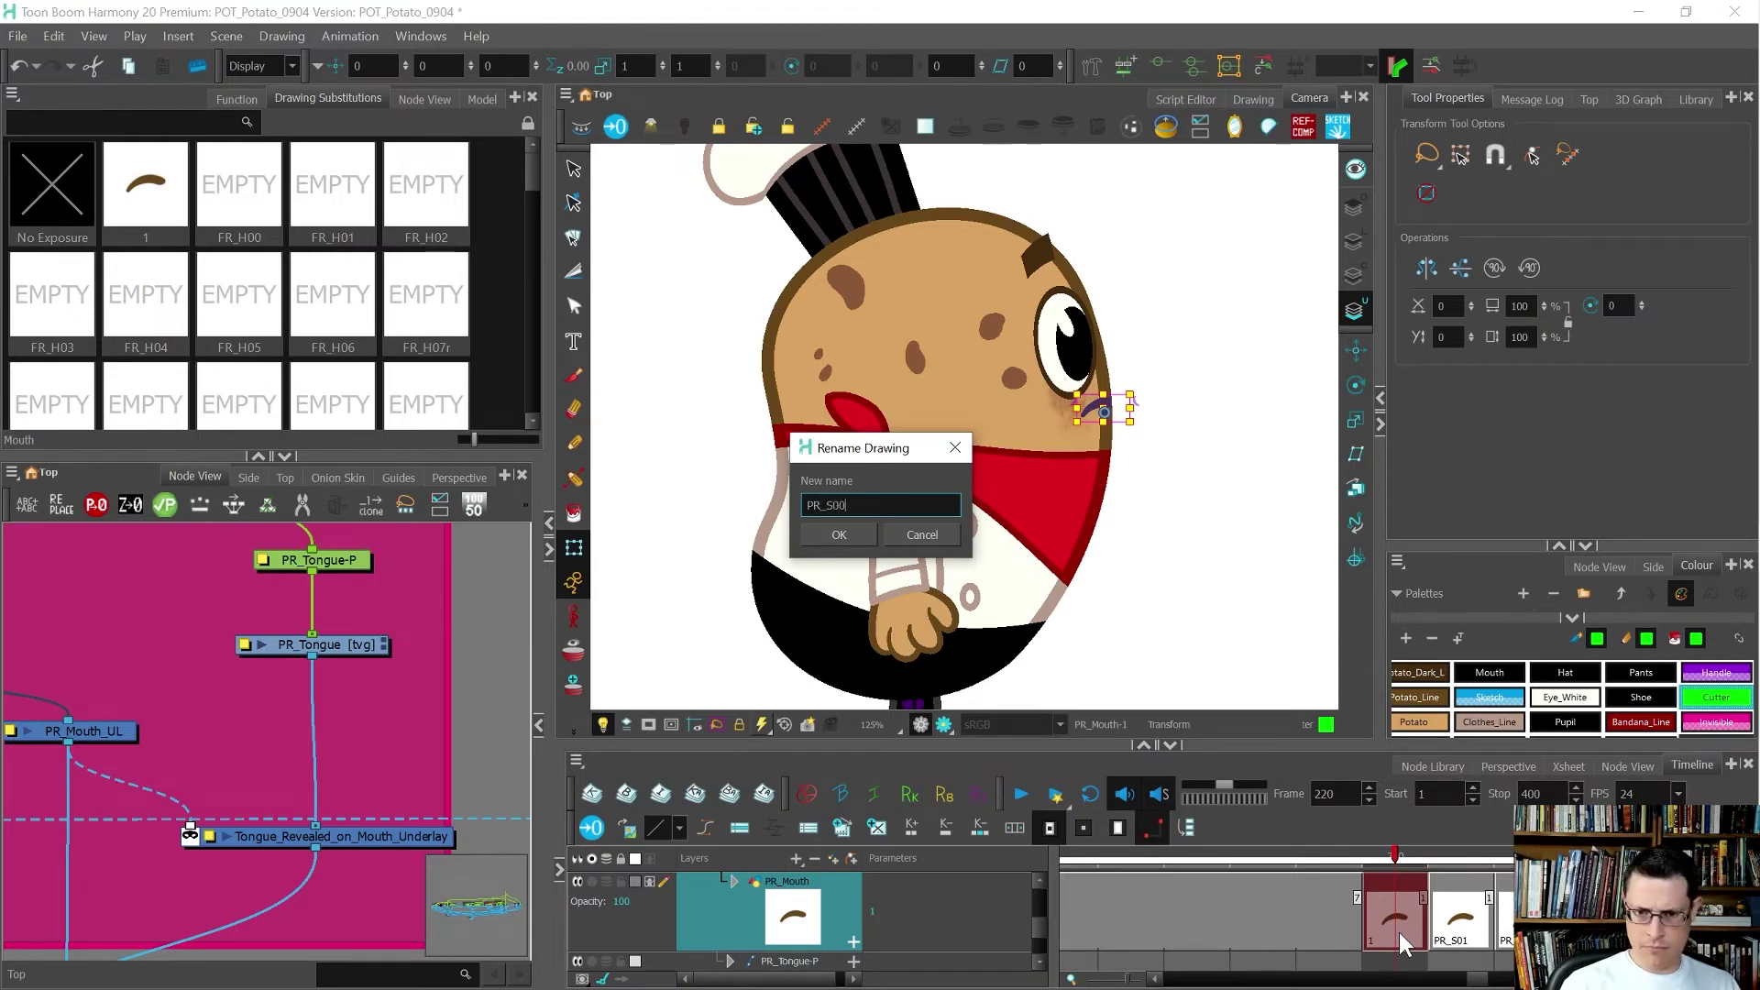
pyautogui.press('Return')
# - Shorten the PR_S00 frown by moving its mouth corner inward and upward with the Contour Editor
pyautogui.hotkey('alt', 's')
pyautogui.scroll(4, 1113, 403)
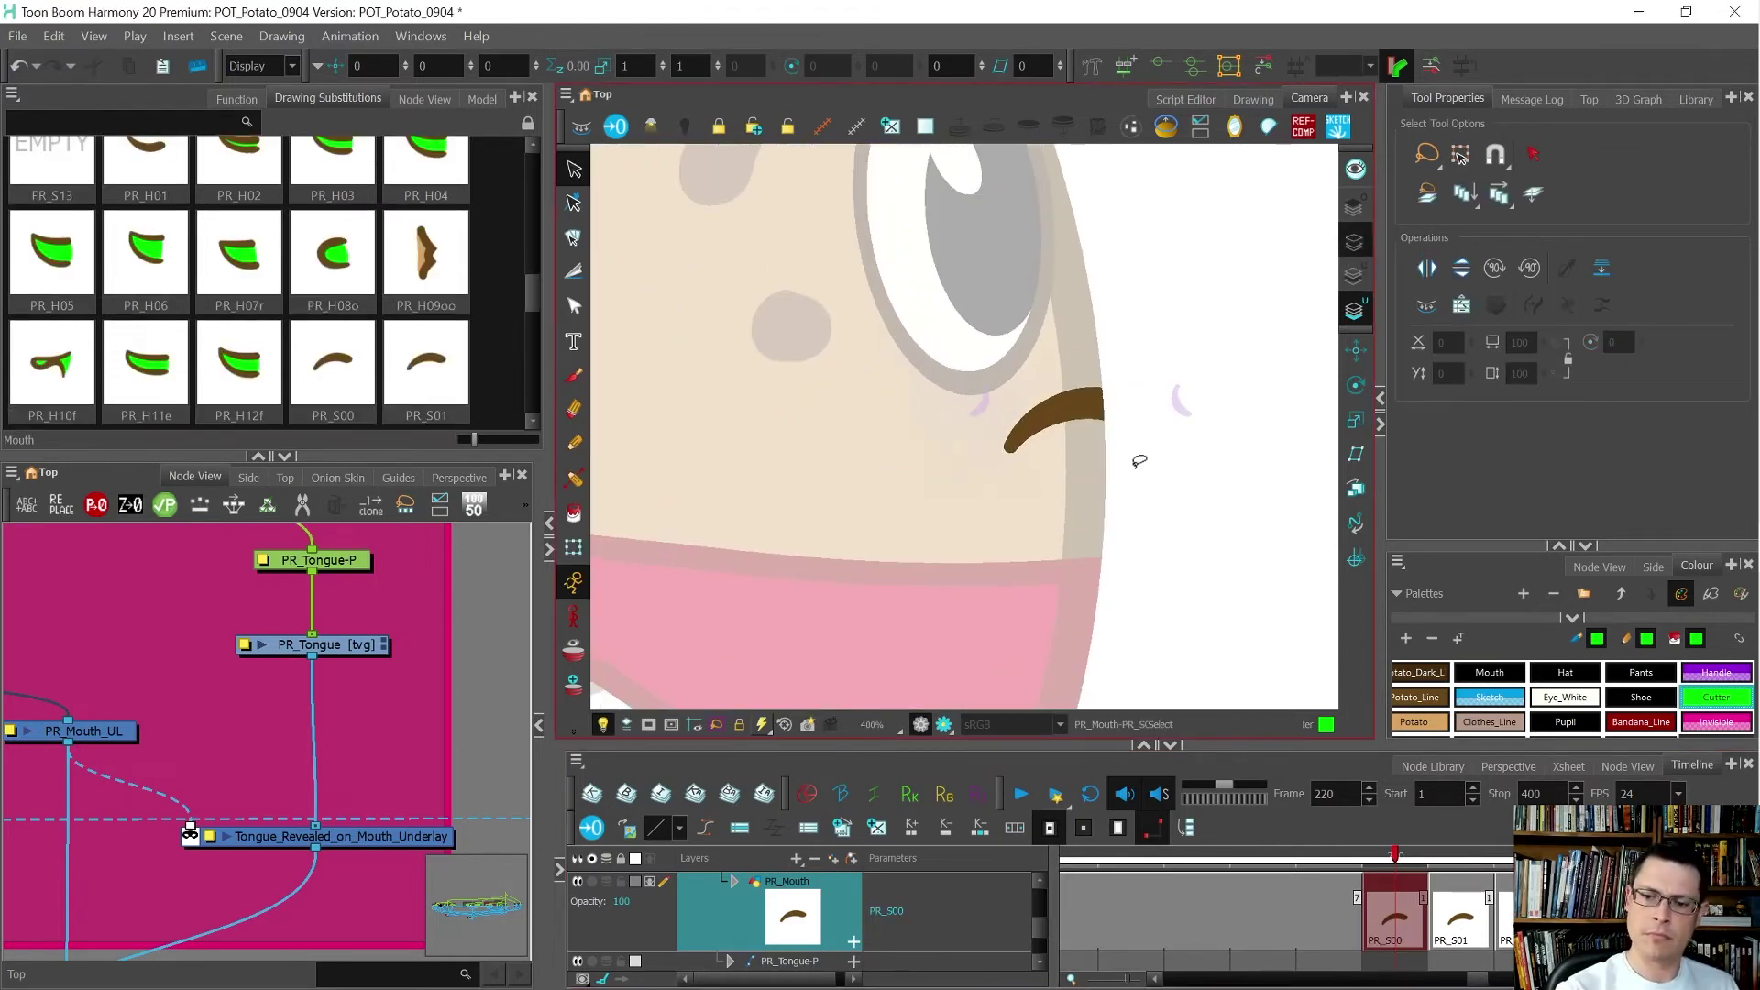
pyautogui.hotkey('alt', 'q')
pyautogui.click(1052, 441)
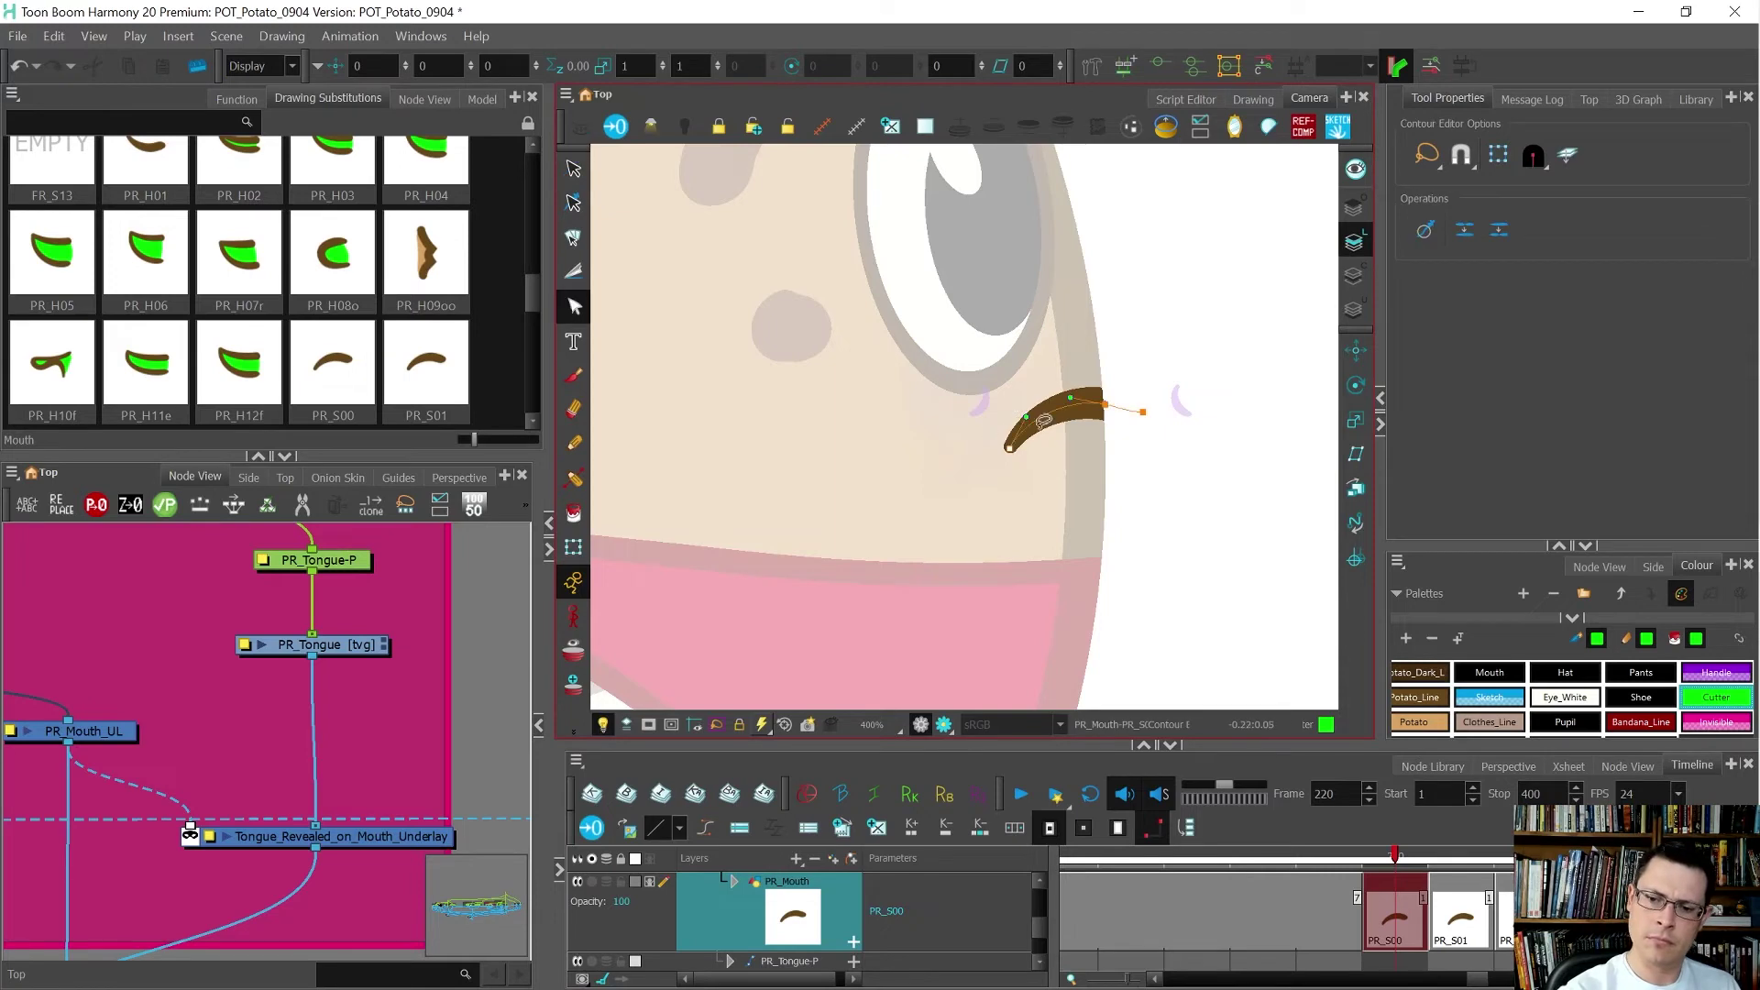
pyautogui.moveTo(1013, 449)
pyautogui.mouseDown()
pyautogui.moveTo(1023, 428)
pyautogui.moveTo(1109, 410)
pyautogui.mouseUp()
pyautogui.click(1135, 530)
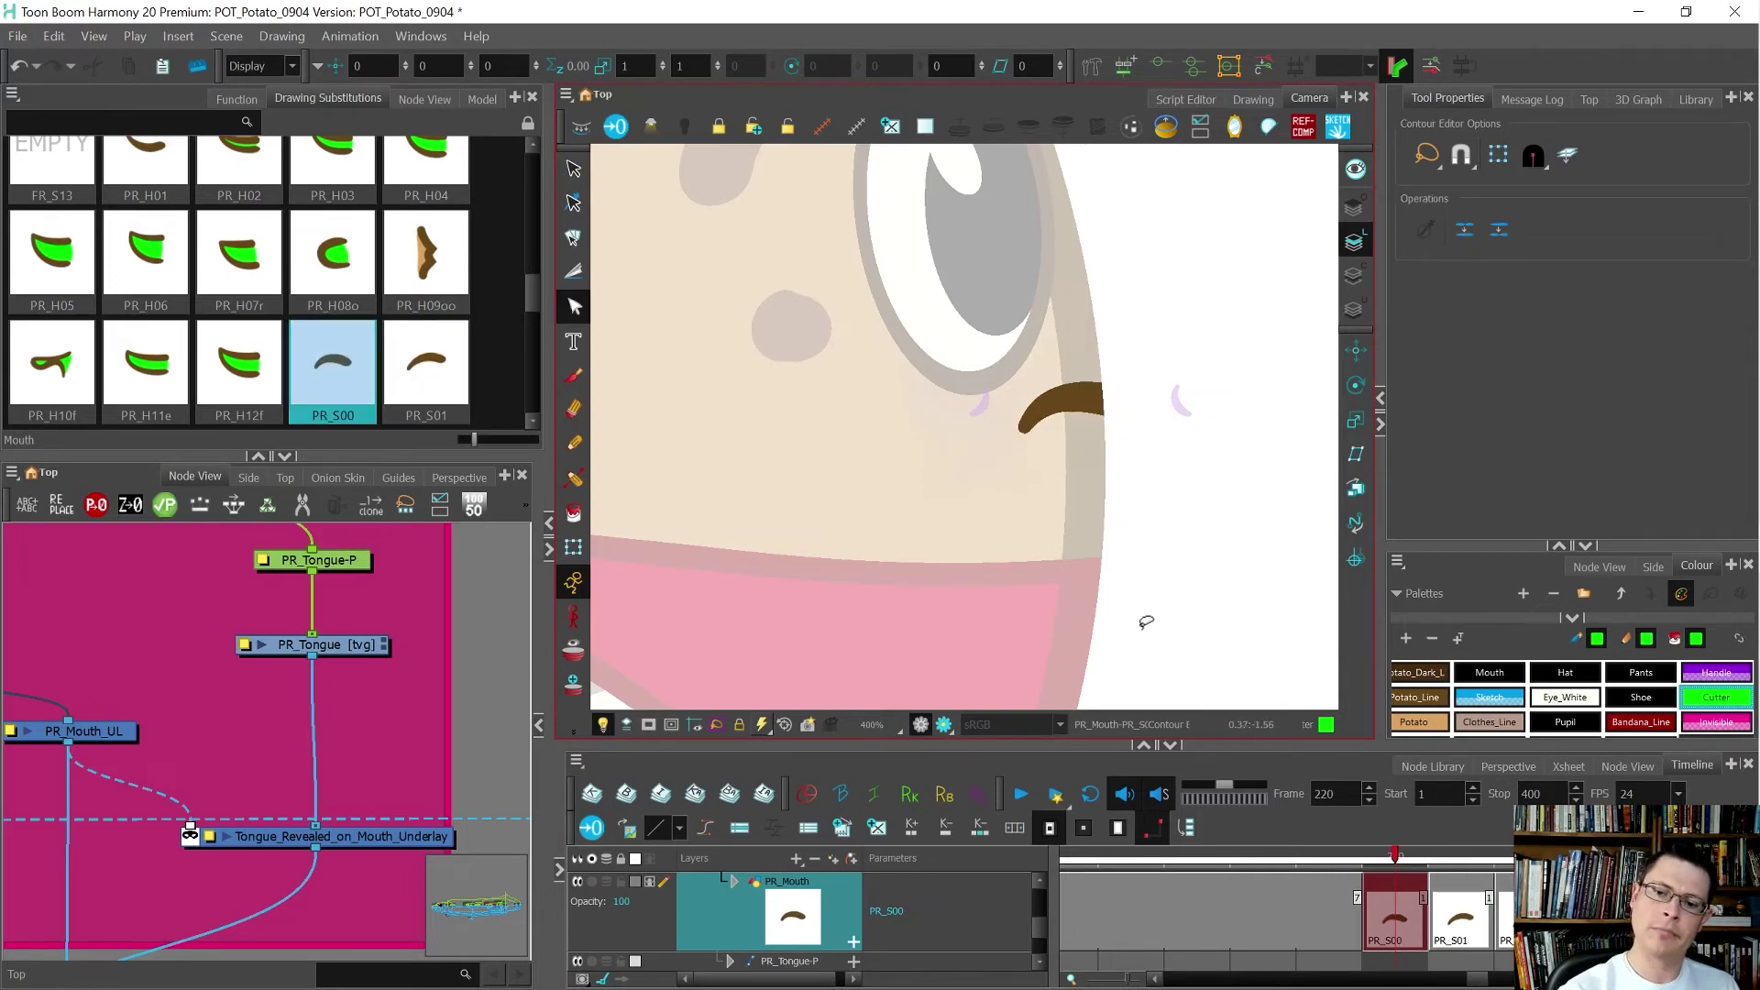
# - Refine the curve handle at the PR_S00 mouth corner and compare the shape with PR_S01
pyautogui.click(1055, 409)
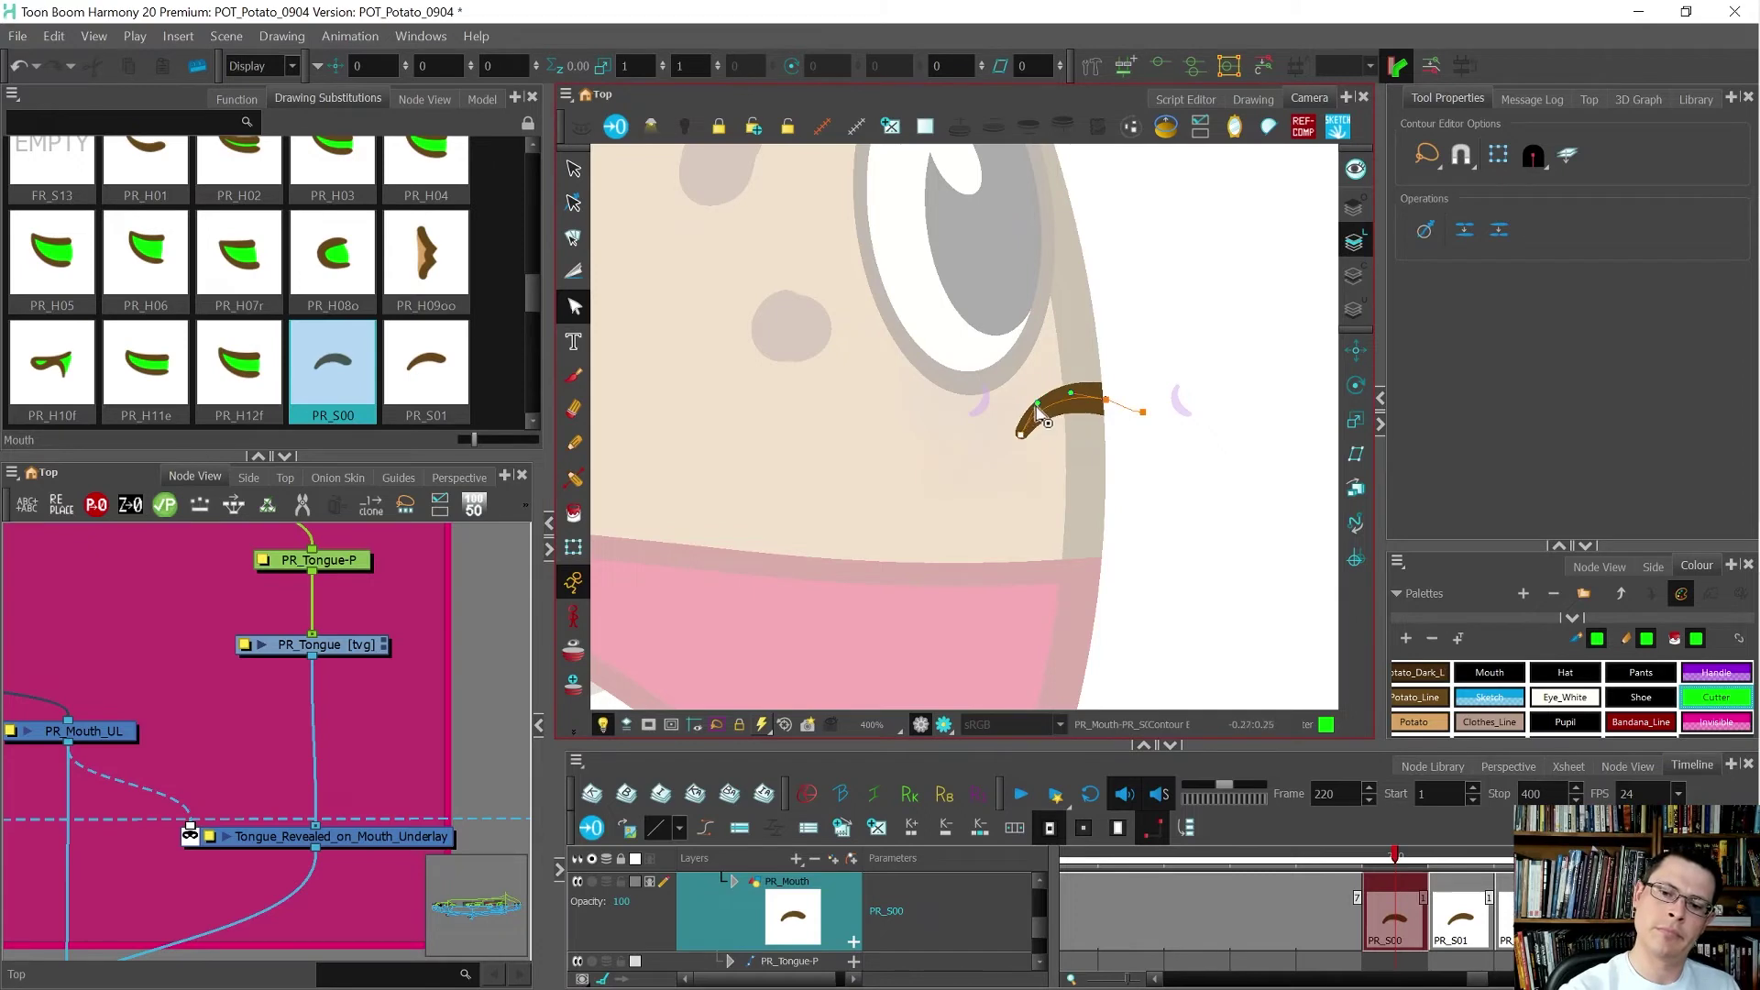
pyautogui.press('.')
pyautogui.press(',')
pyautogui.press('.')
pyautogui.press(',')
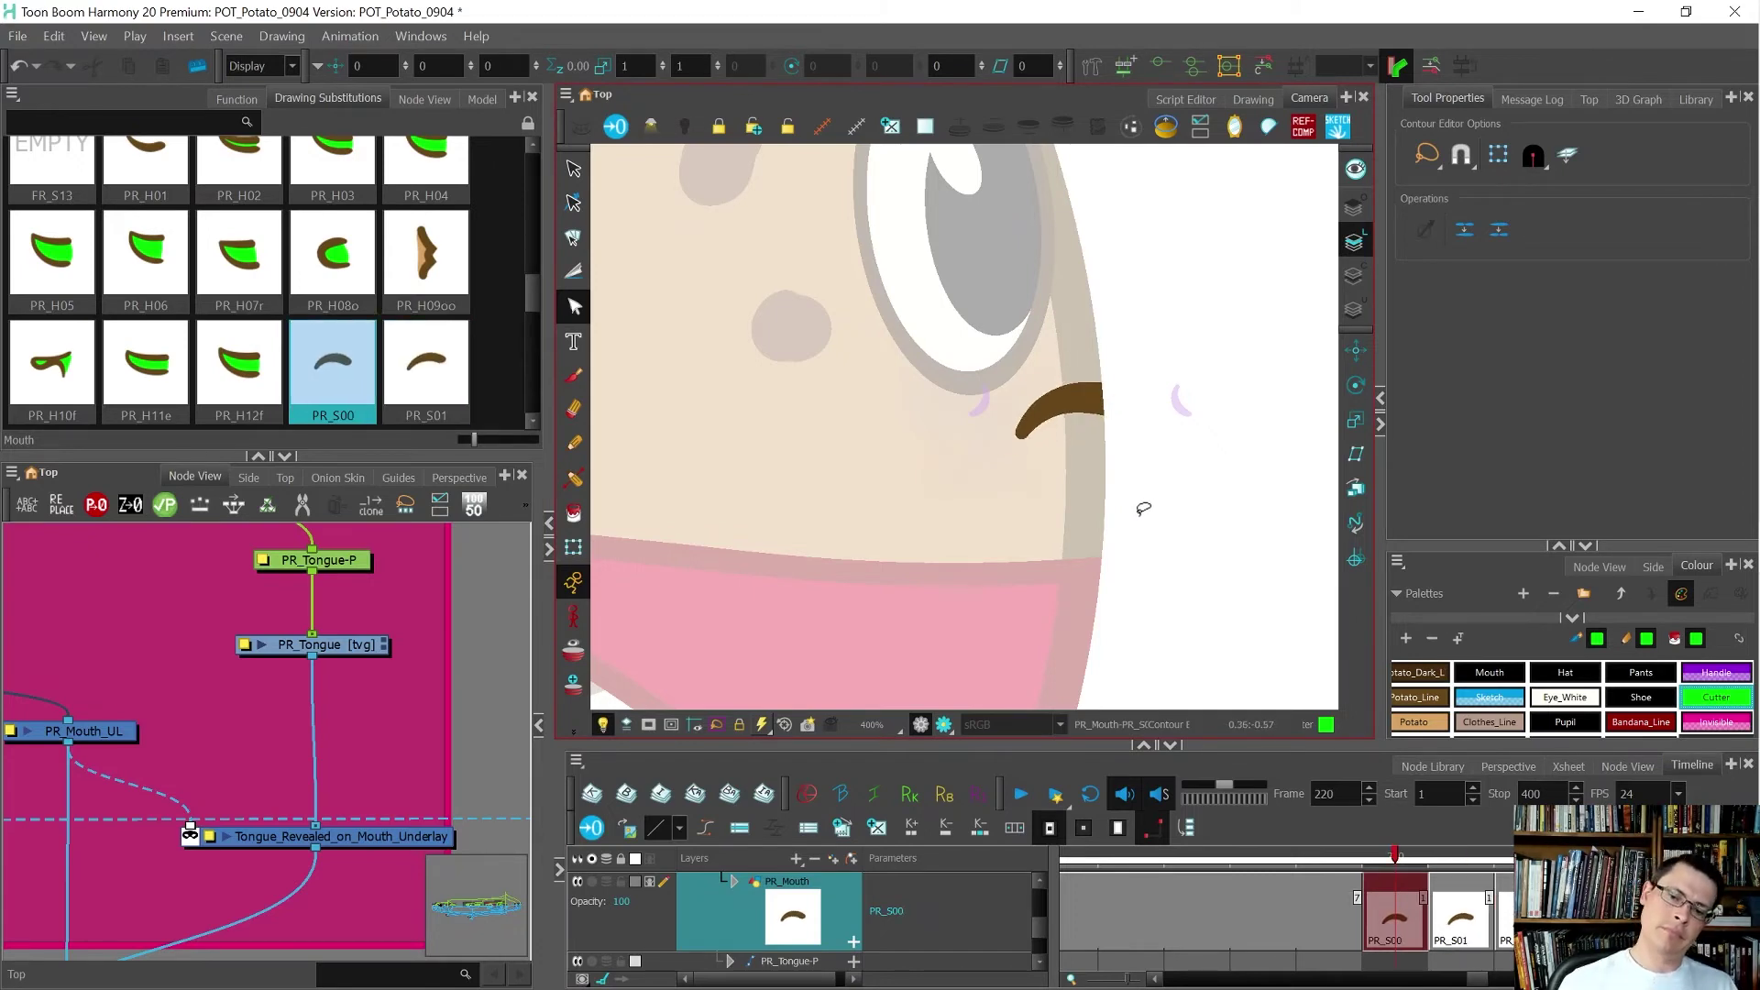
pyautogui.press('.')
# - On frame 200, create a duplicate of the PR_H01 smile drawing and rename it PR_H00
pyautogui.hscroll(-4, 1503, 953)
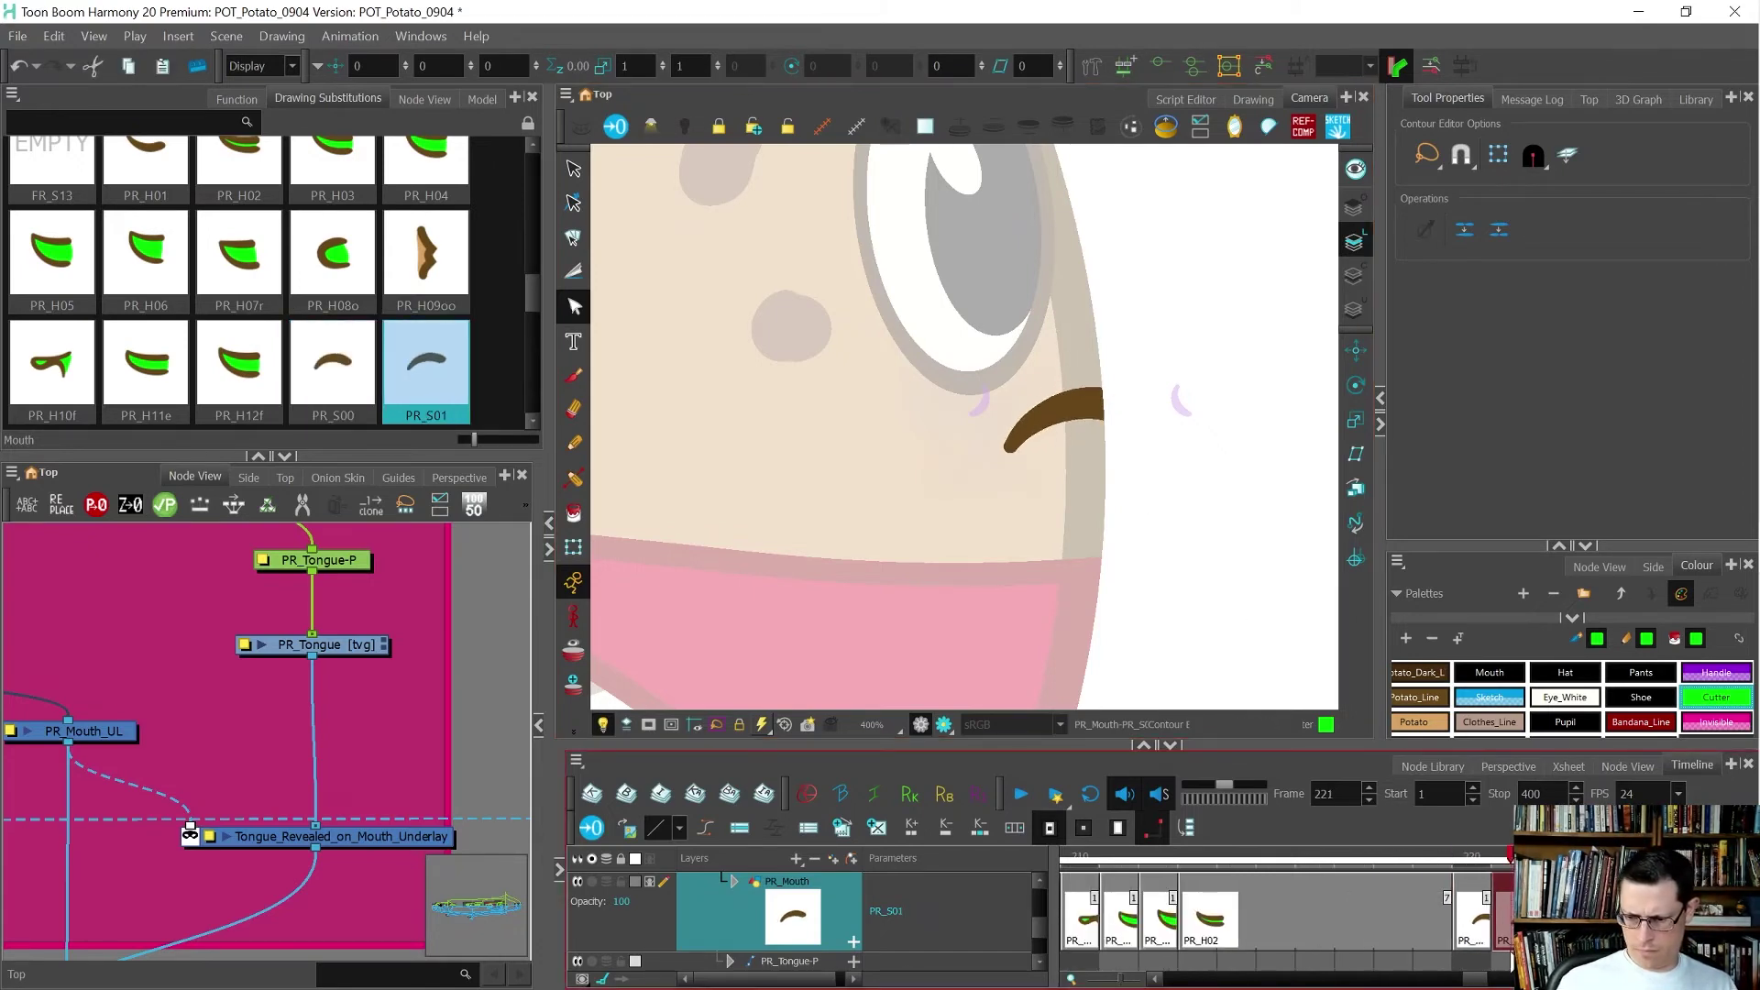
pyautogui.hscroll(-4, 1503, 954)
pyautogui.scroll(3, 1081, 904)
pyautogui.click(1219, 937)
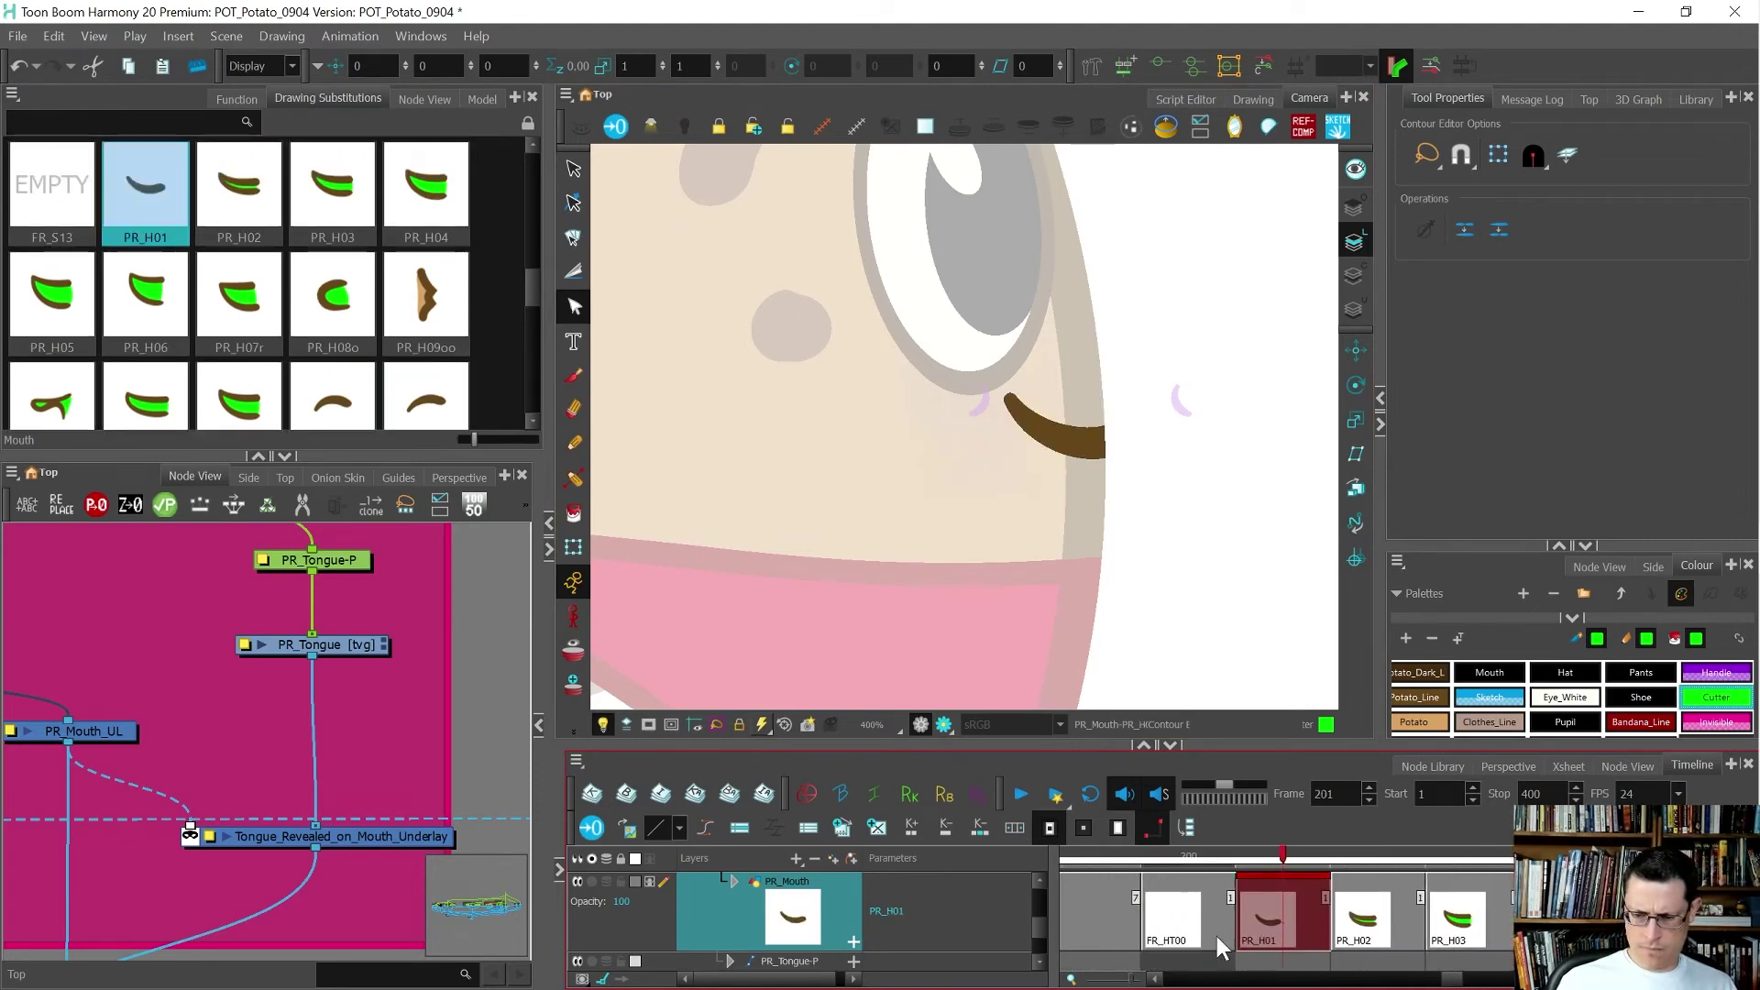
pyautogui.hotkey('alt', 'shift', 'd')
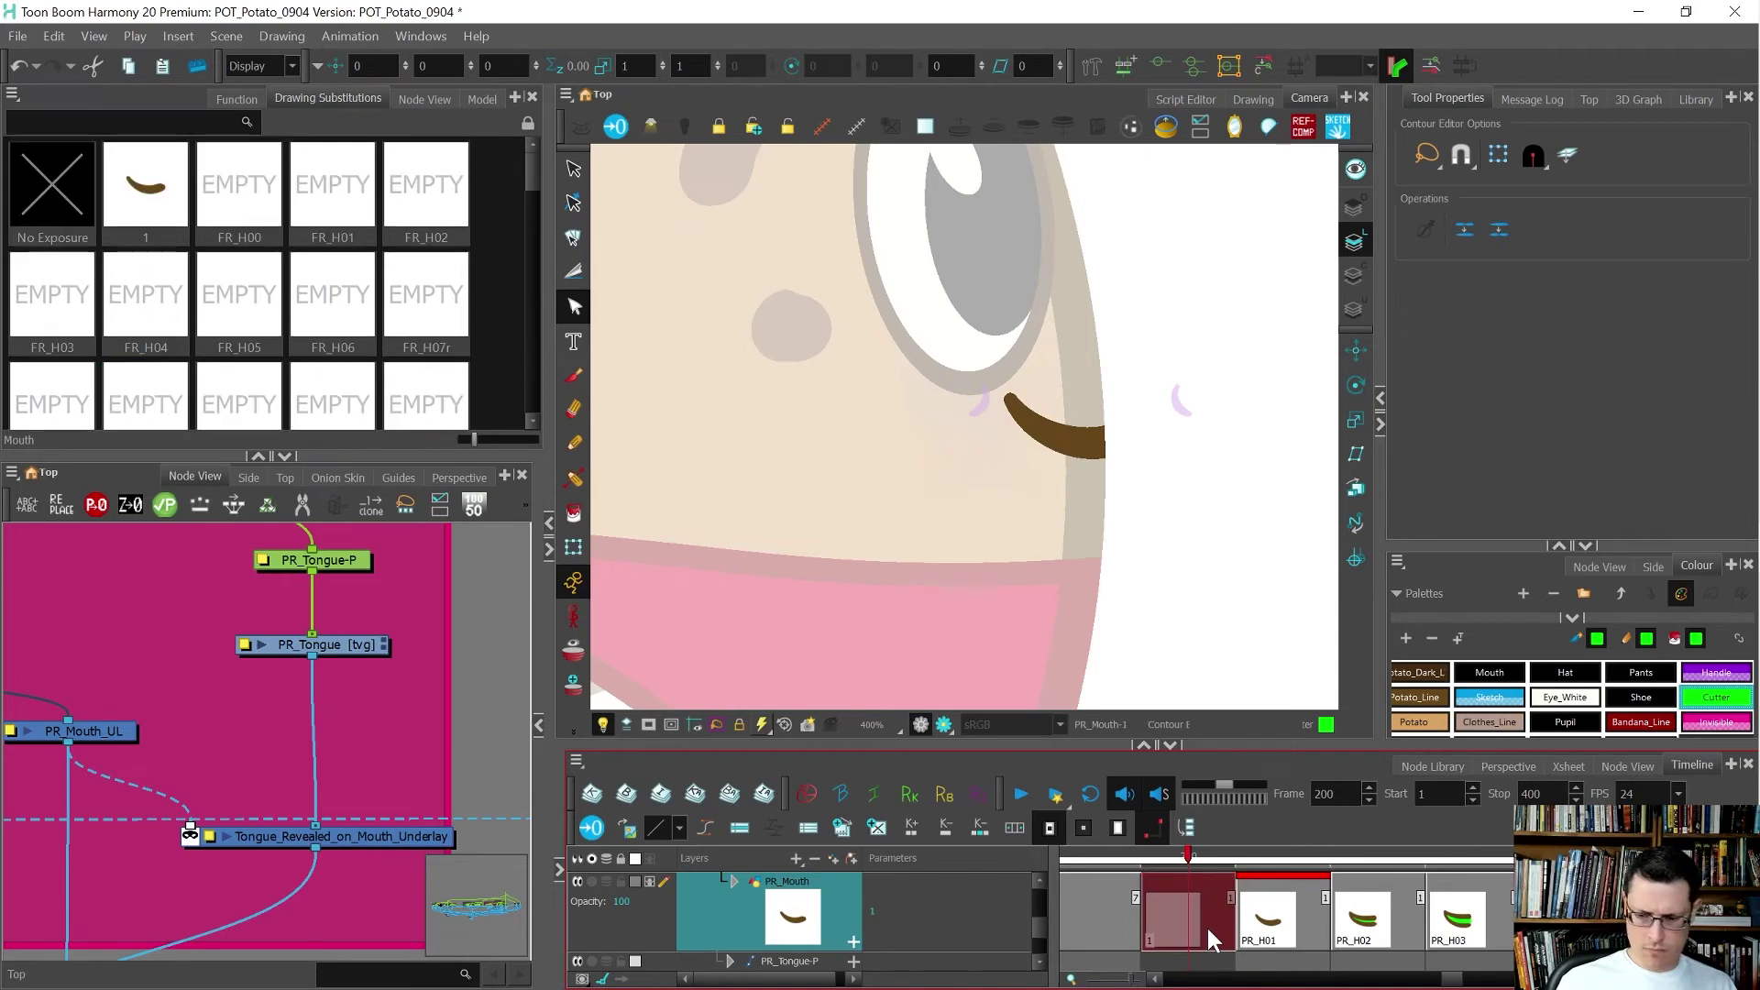
pyautogui.hotkey('ctrl', 'd')
pyautogui.write('PR_H')
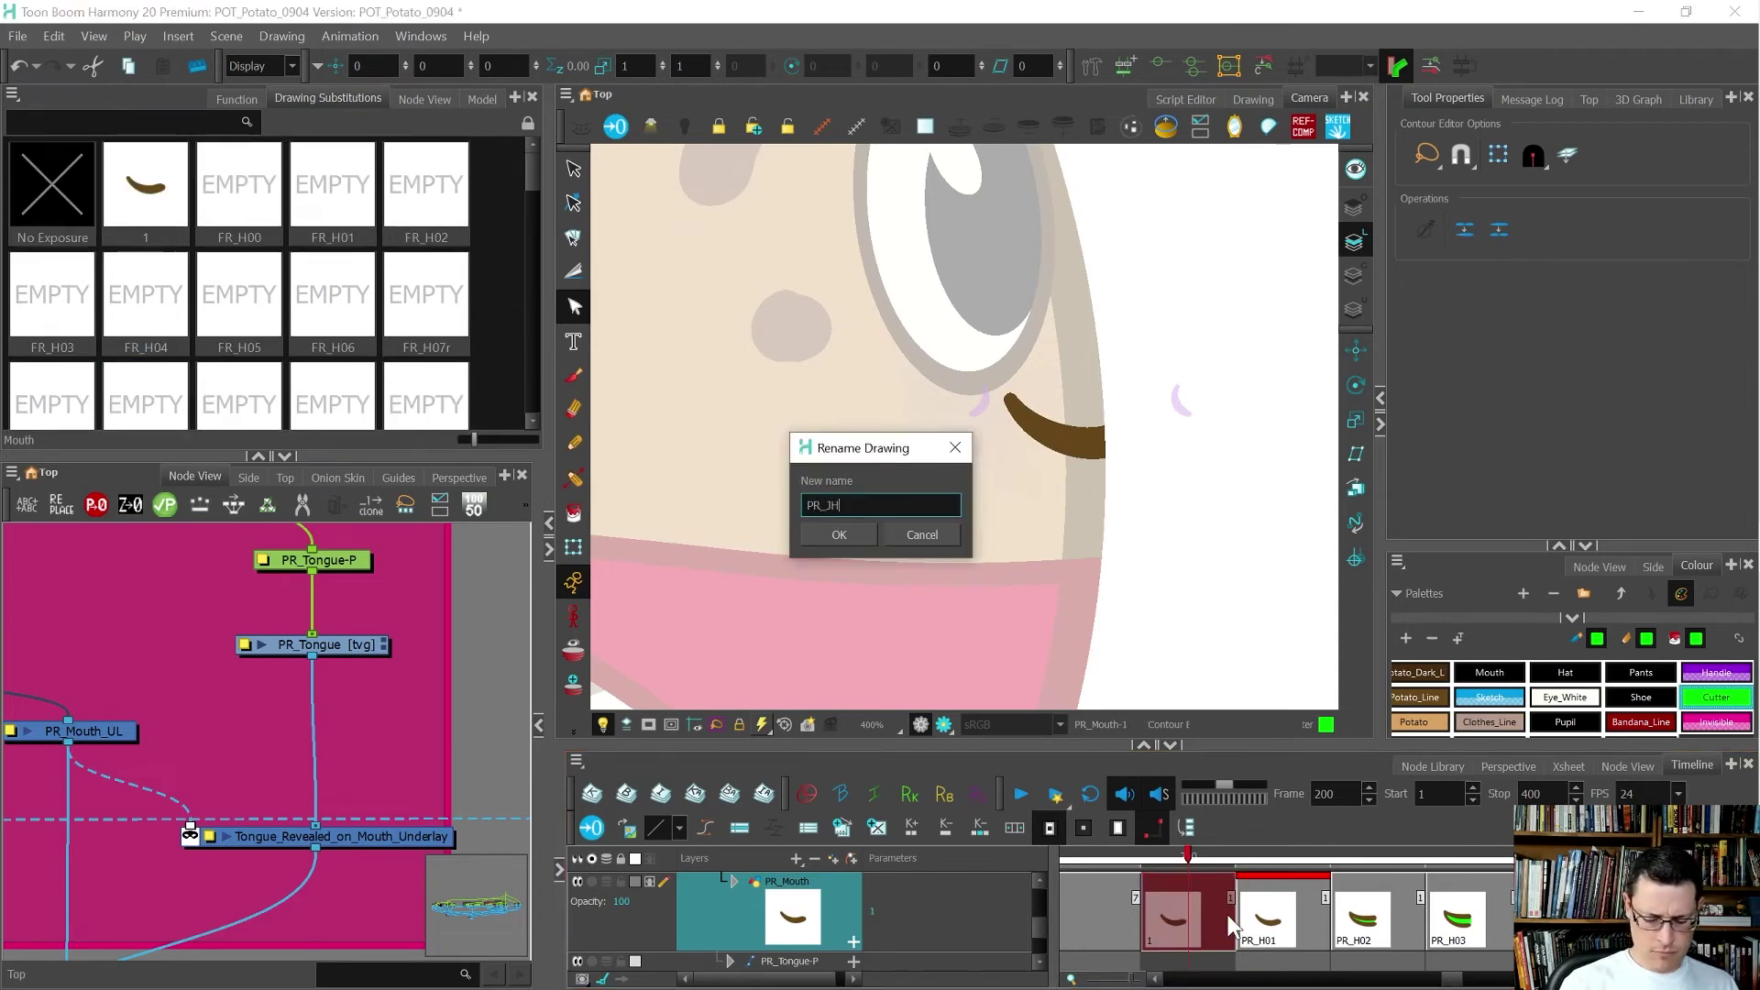
pyautogui.write('00')
pyautogui.press('Return')
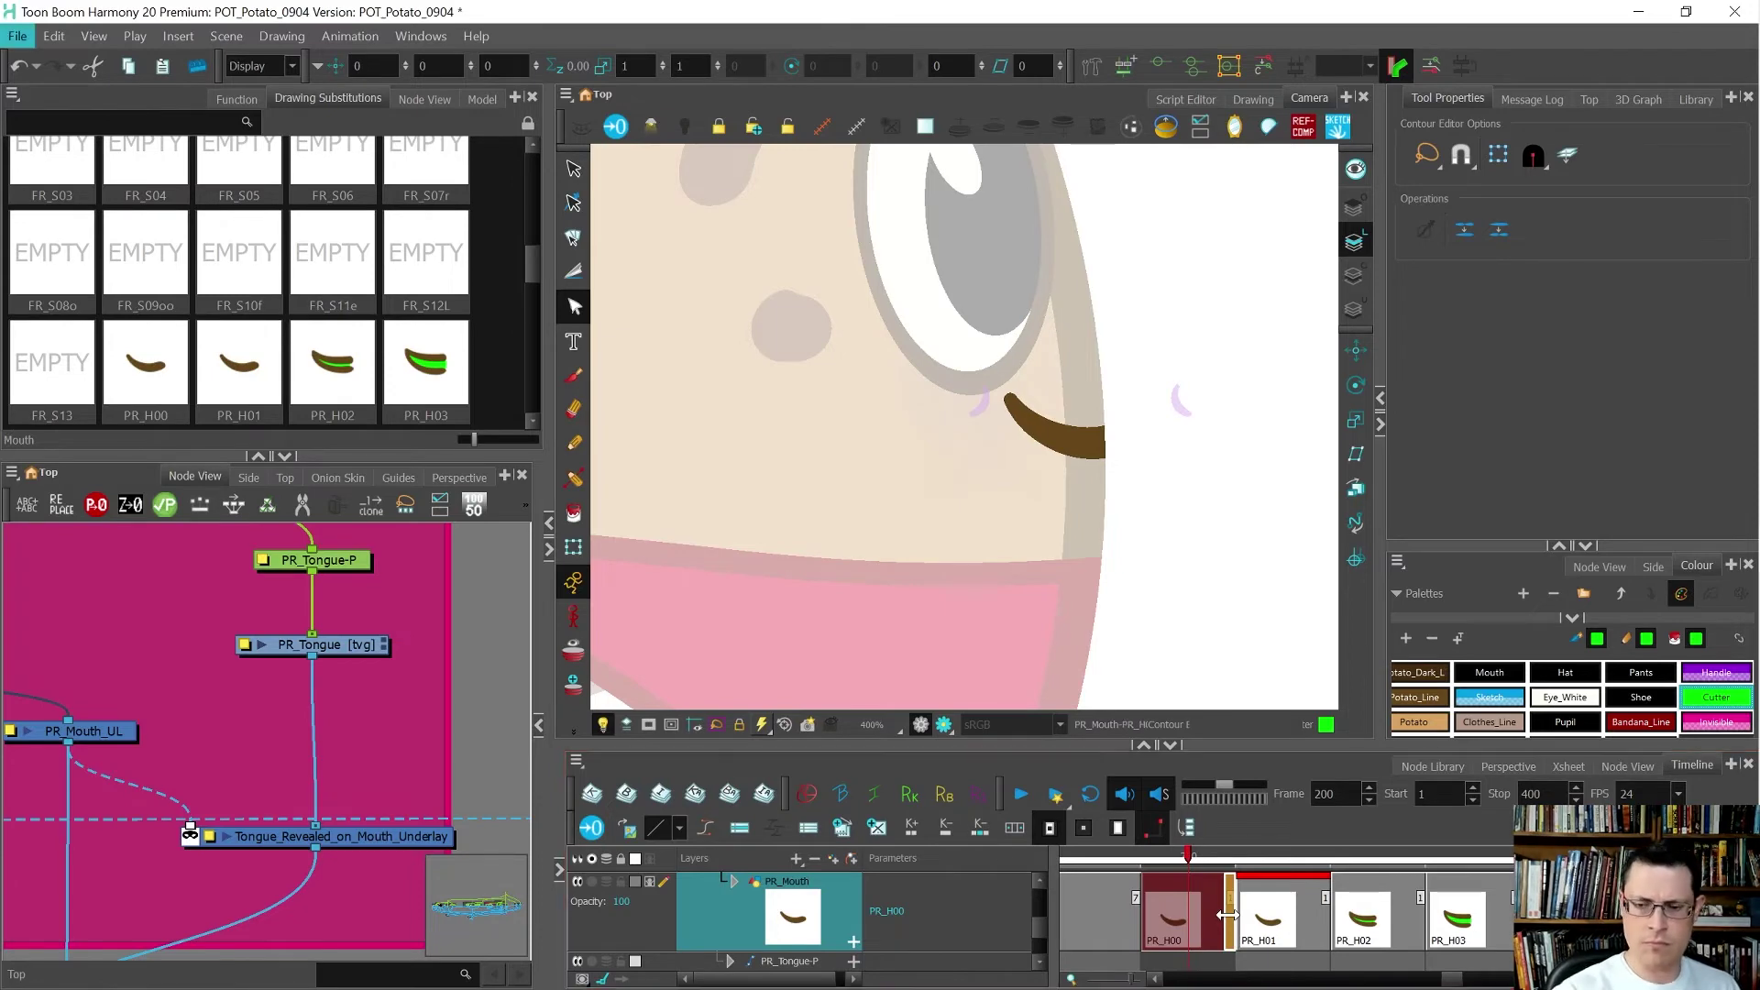
# - Make the PR_H00 smile smaller by moving its corner inward and raising the front point, comparing it with PR_H01
pyautogui.scroll(2, 1009, 422)
pyautogui.click(974, 414)
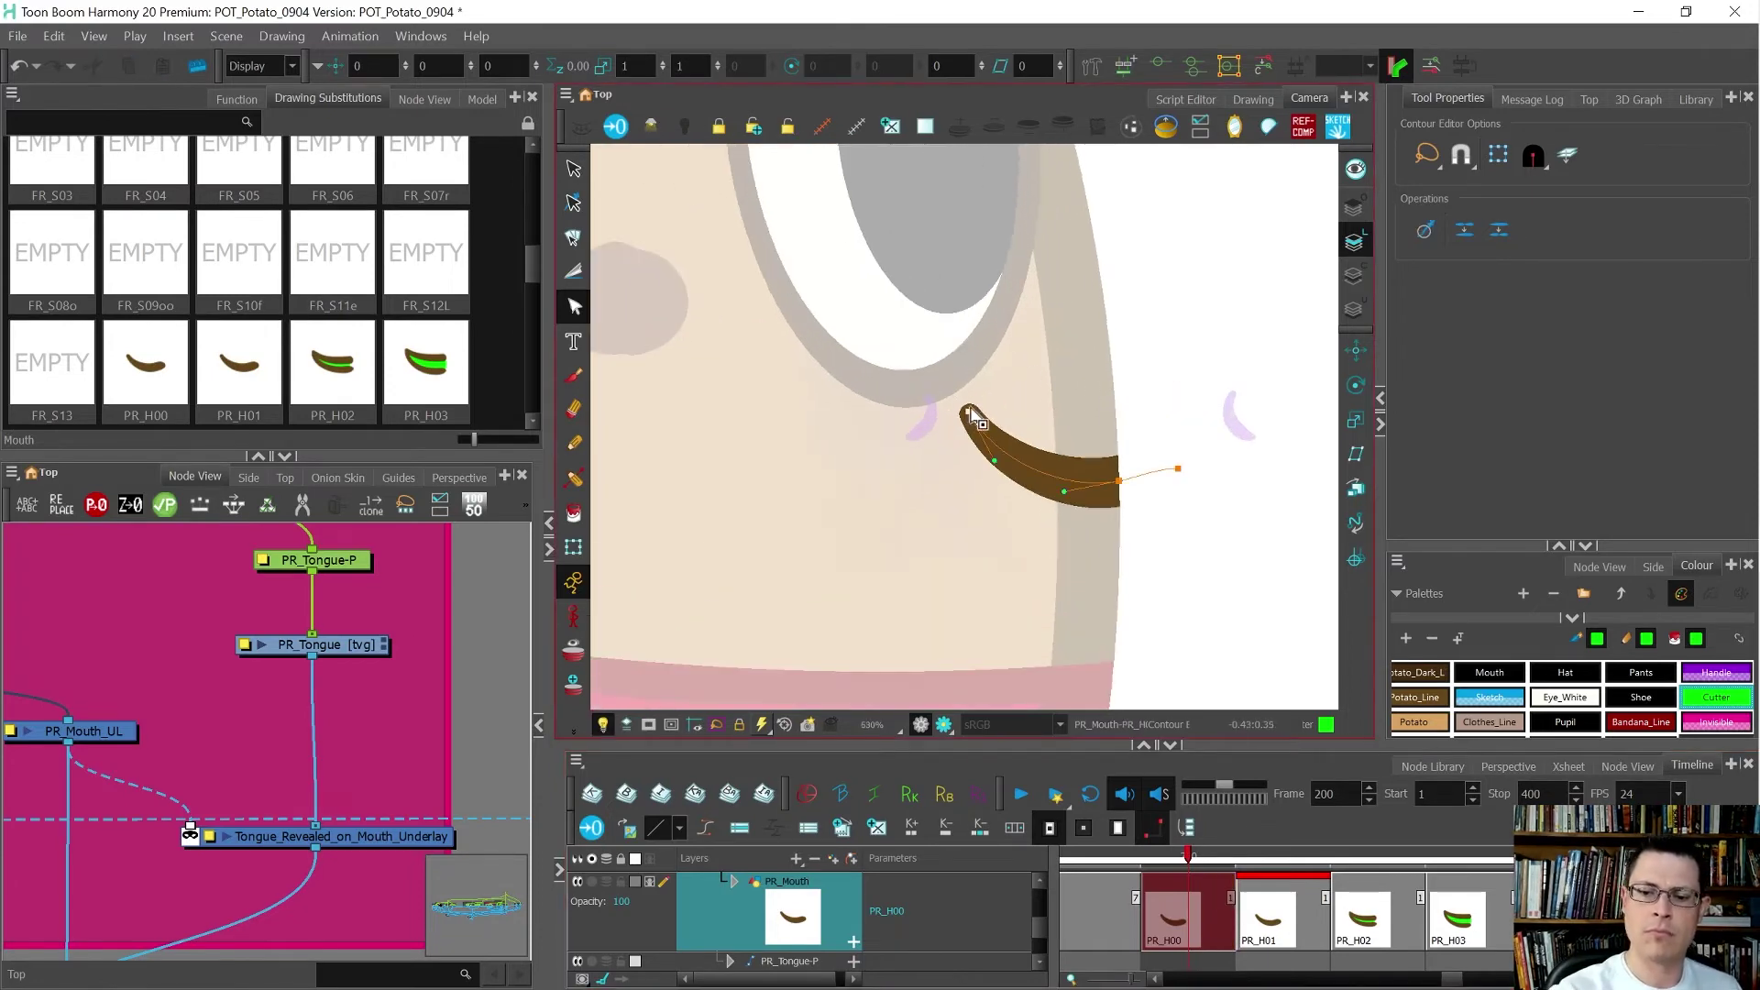
pyautogui.moveTo(970, 412); pyautogui.dragTo(994, 409)
pyautogui.moveTo(1119, 481); pyautogui.dragTo(1116, 469)
pyautogui.press('.')
pyautogui.press(',')
pyautogui.press('.')
pyautogui.press(',')
# - Refine the curve at the PR_H00 mouth corner, compare it with PR_H01, and save the scene
pyautogui.click(993, 410)
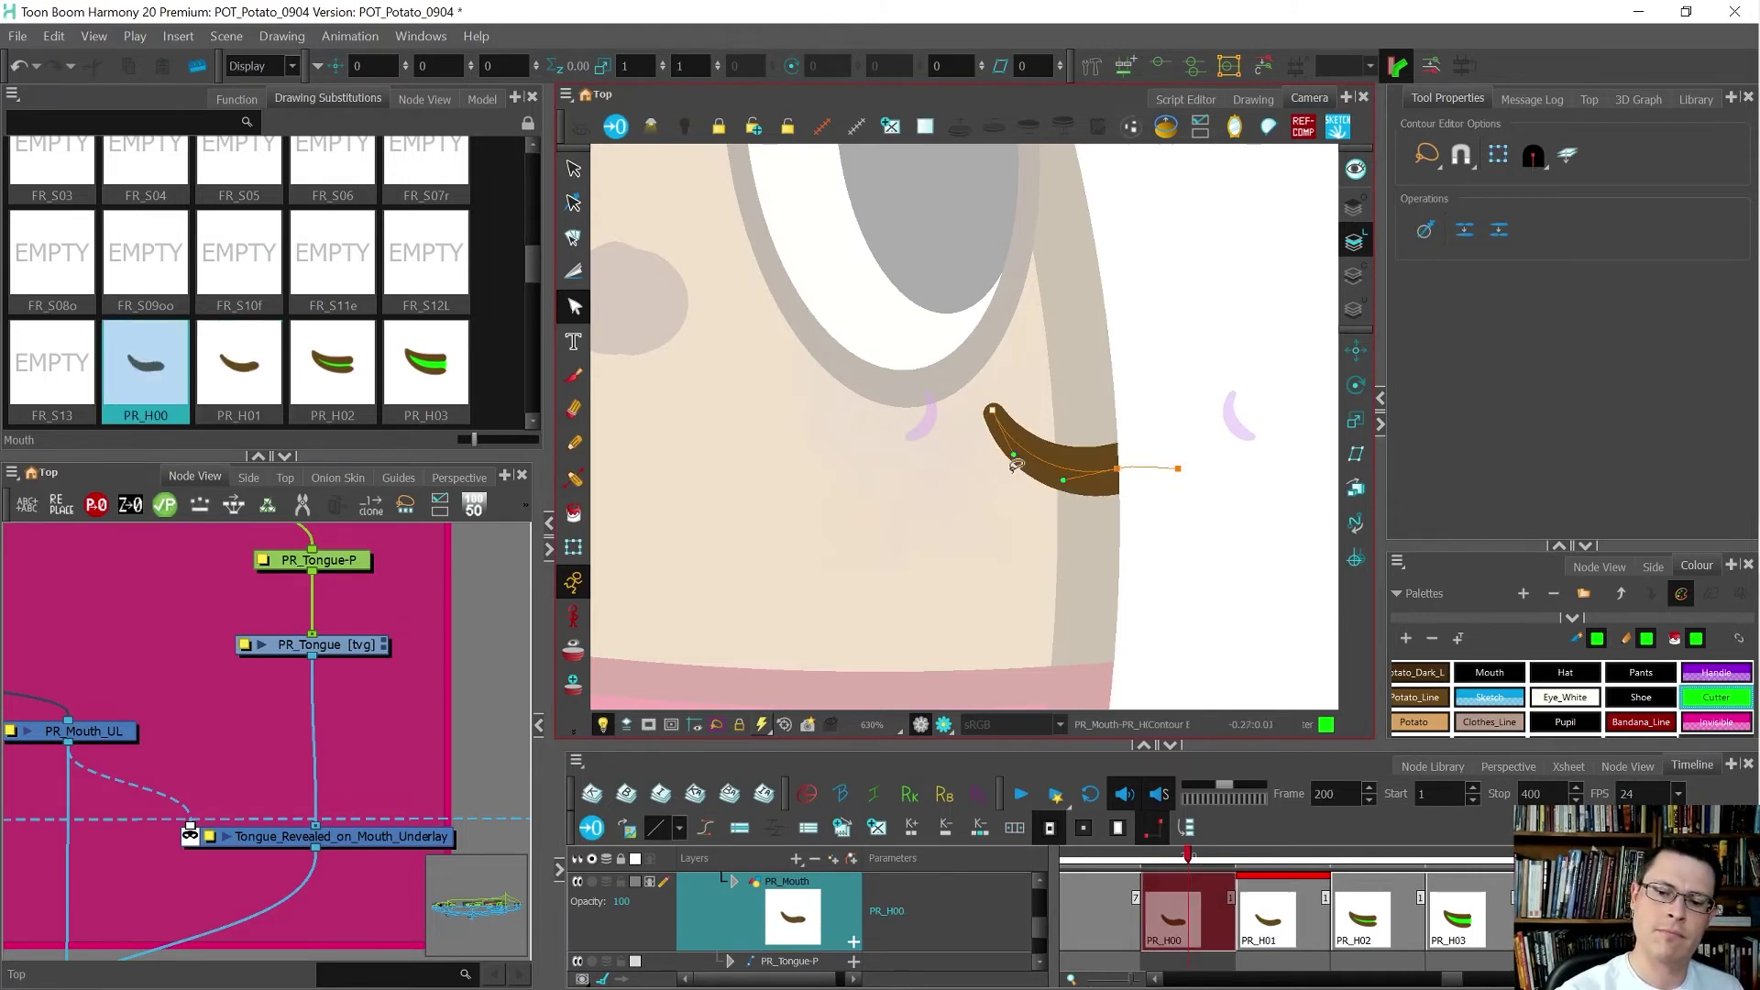
pyautogui.press('.')
pyautogui.press(',')
pyautogui.press('.')
pyautogui.press(',')
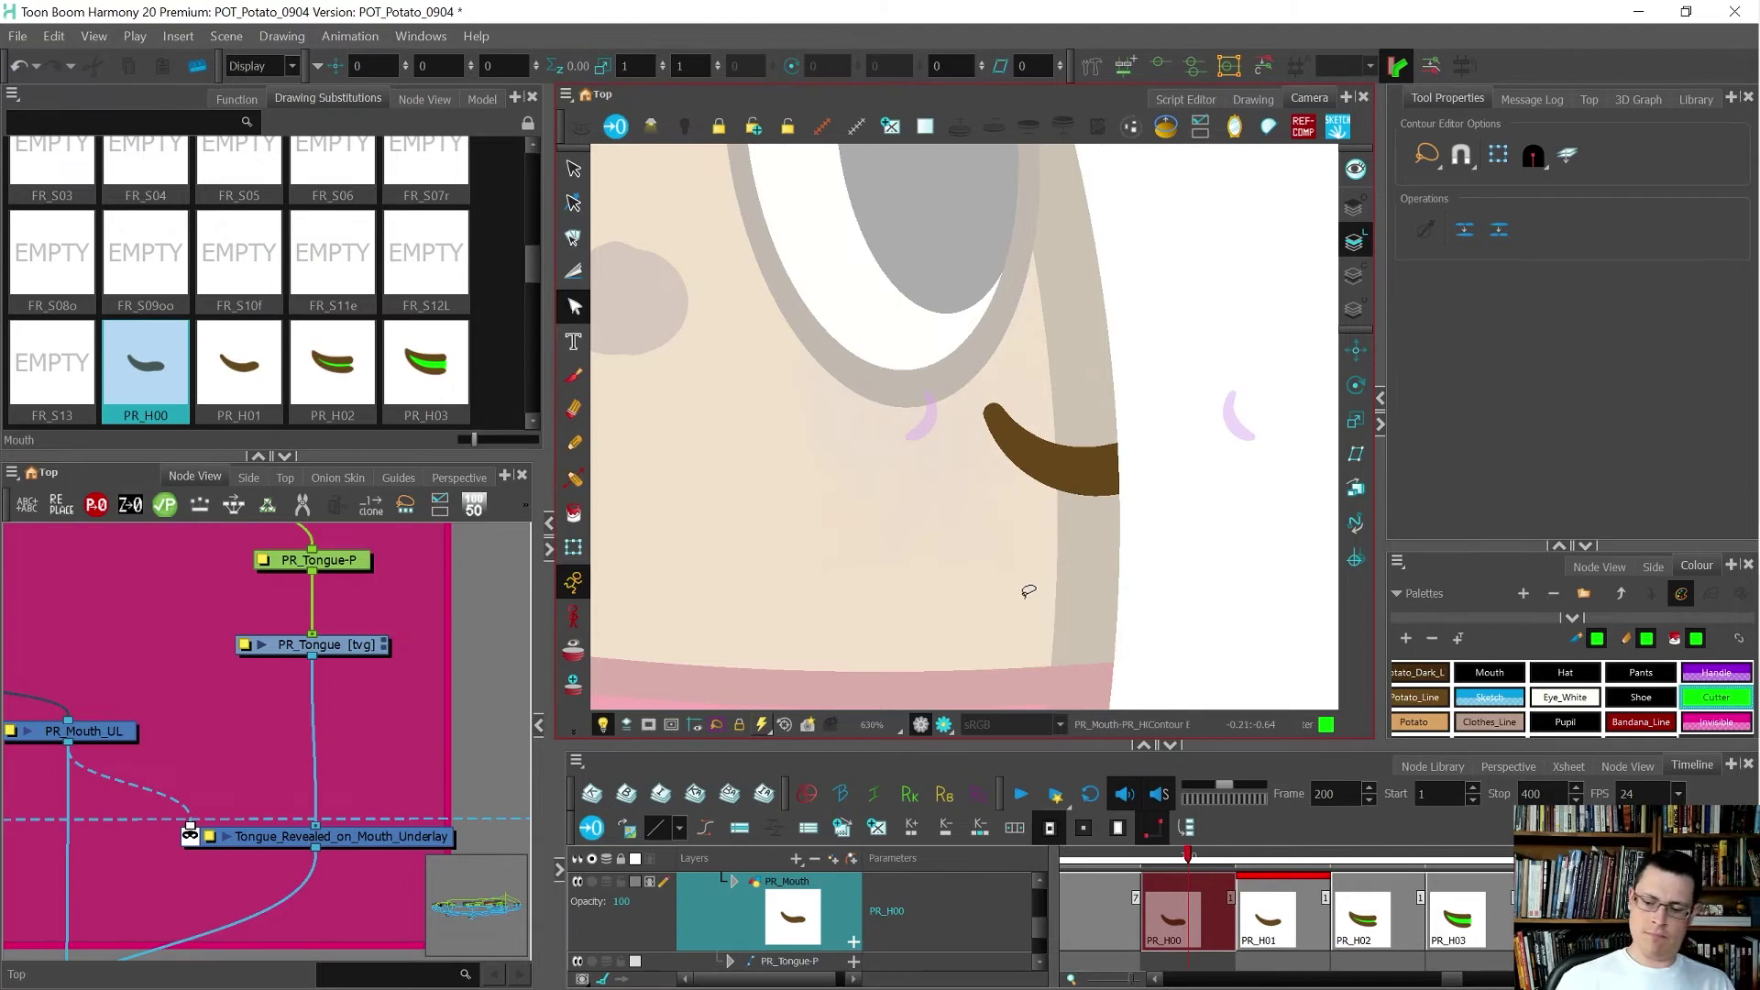
pyautogui.hotkey('ctrl', 's')
# - Copy the PR_H08o, PR_H09oo and PR_H10f mouth exposures starting at frame 208 and paste them from frame 227 onward
pyautogui.scroll(-7, 1050, 565)
pyautogui.click(1181, 903)
pyautogui.press('1')
pyautogui.press('1')
pyautogui.press('2')
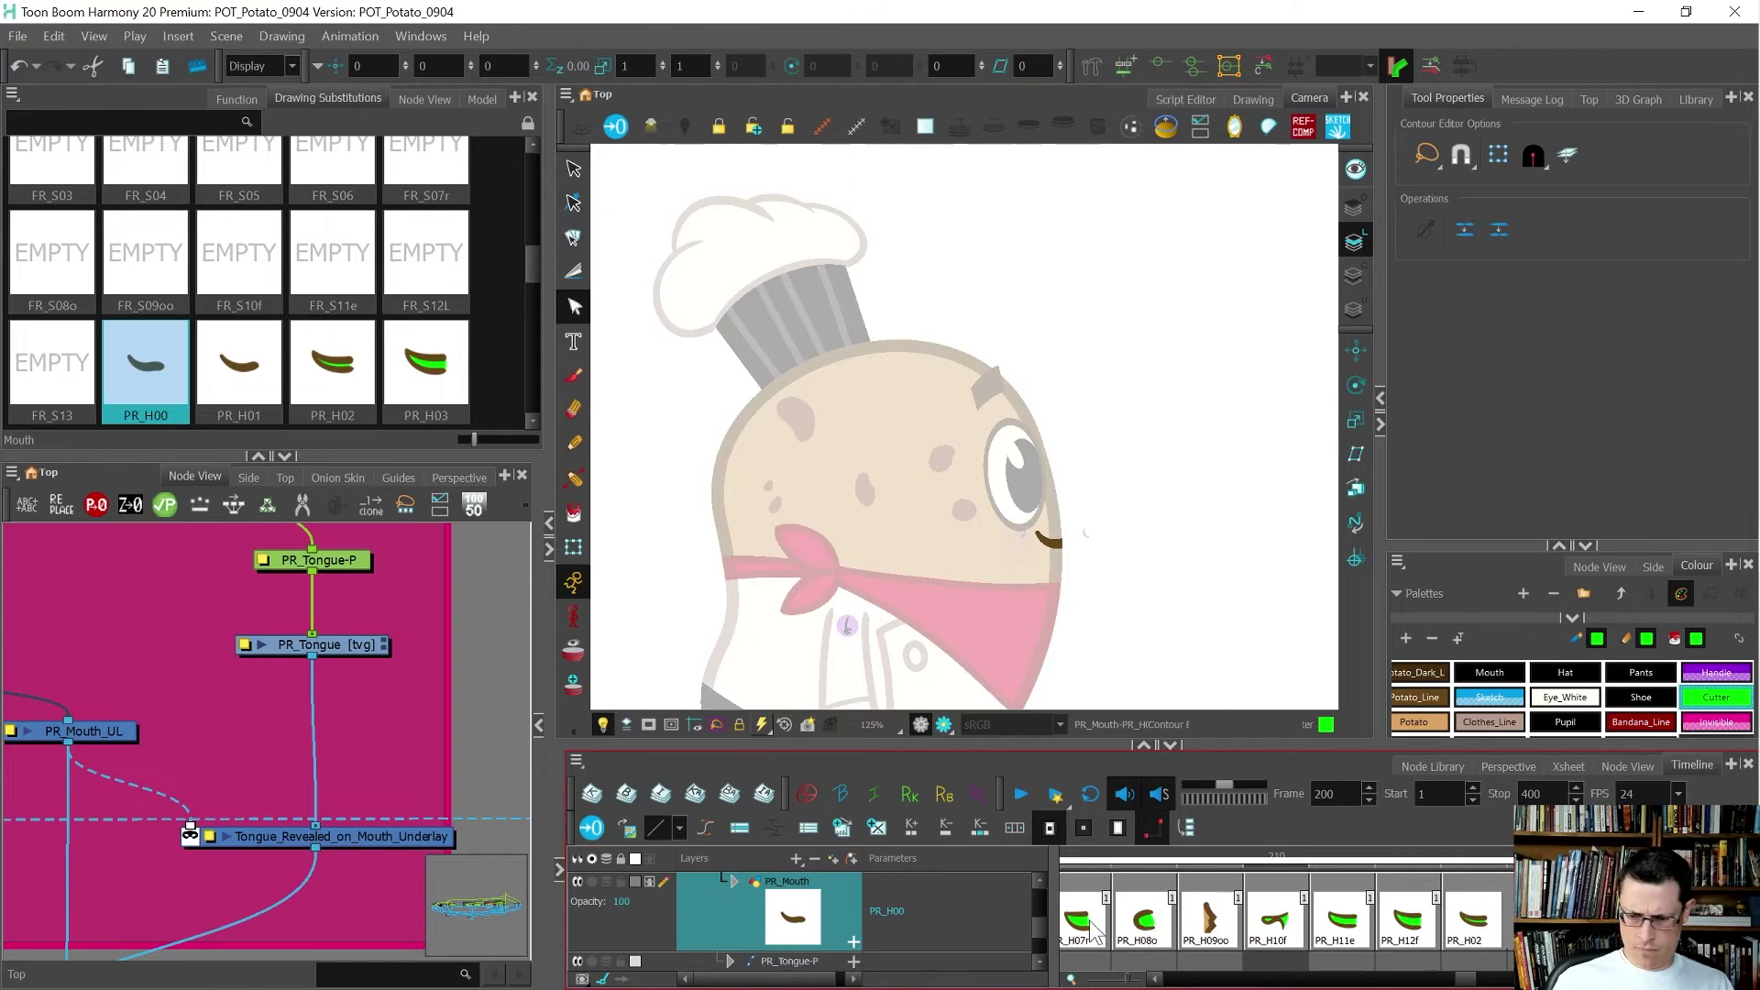
pyautogui.click(1146, 930)
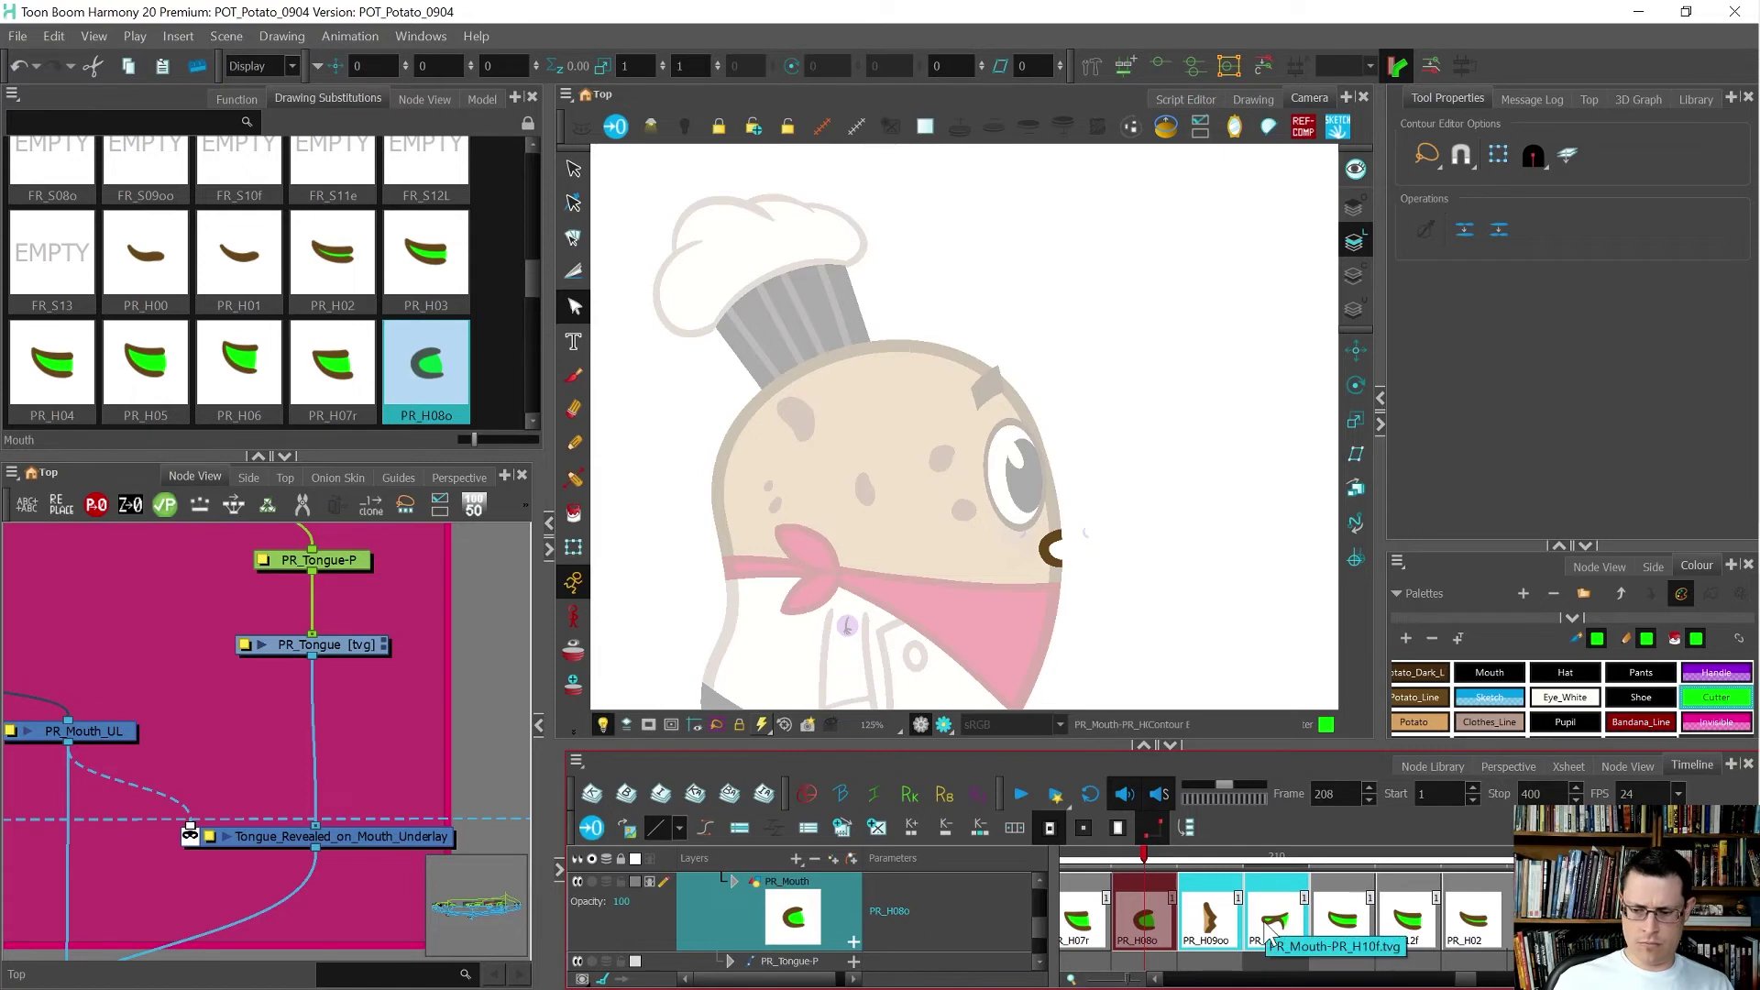
pyautogui.scroll(-4, 1265, 926)
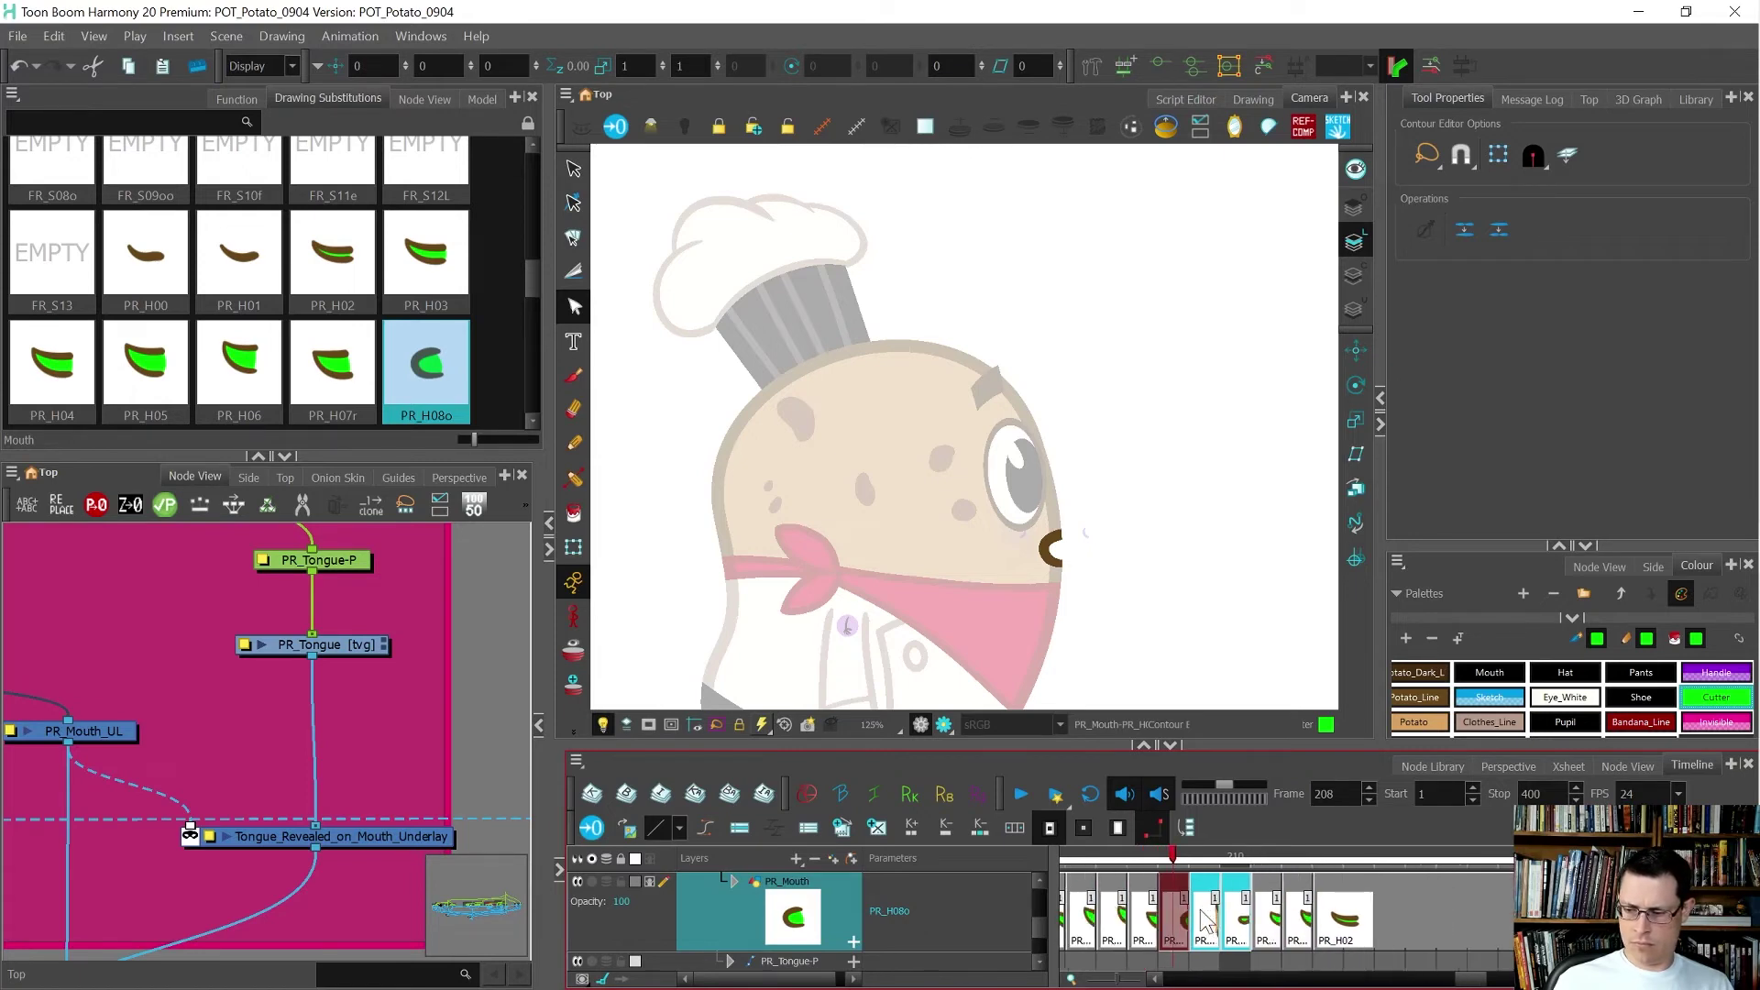
pyautogui.scroll(4, 1283, 926)
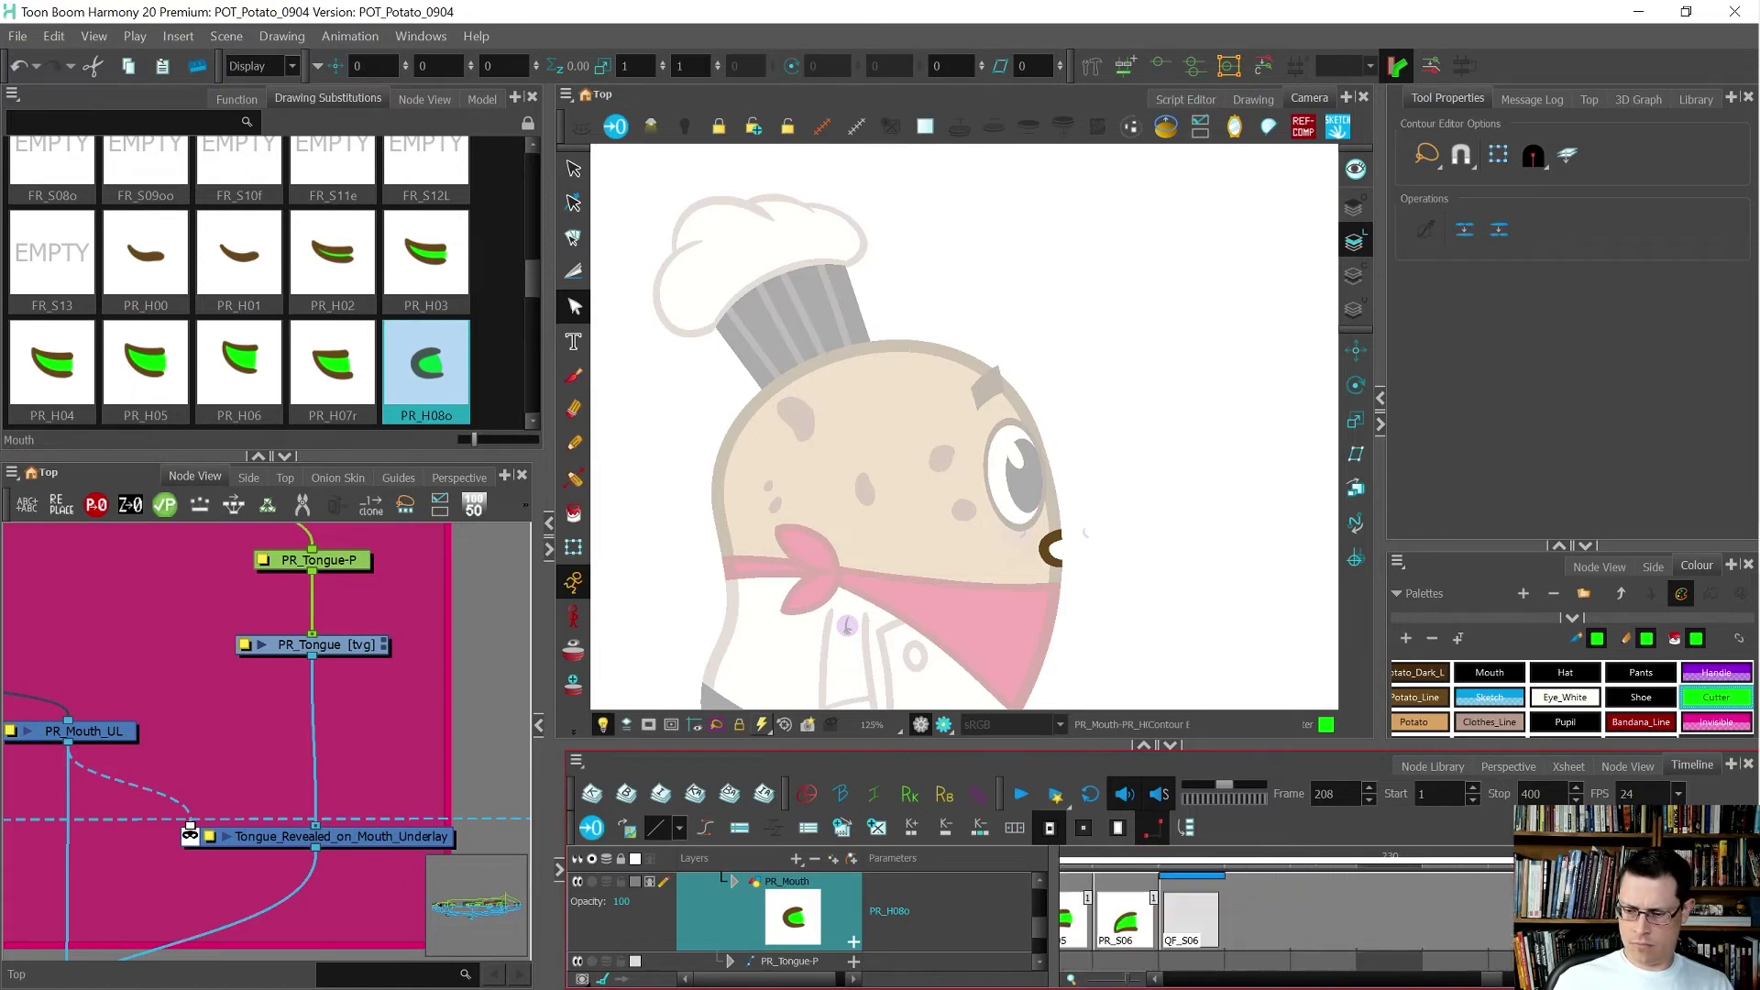
pyautogui.click(1283, 930)
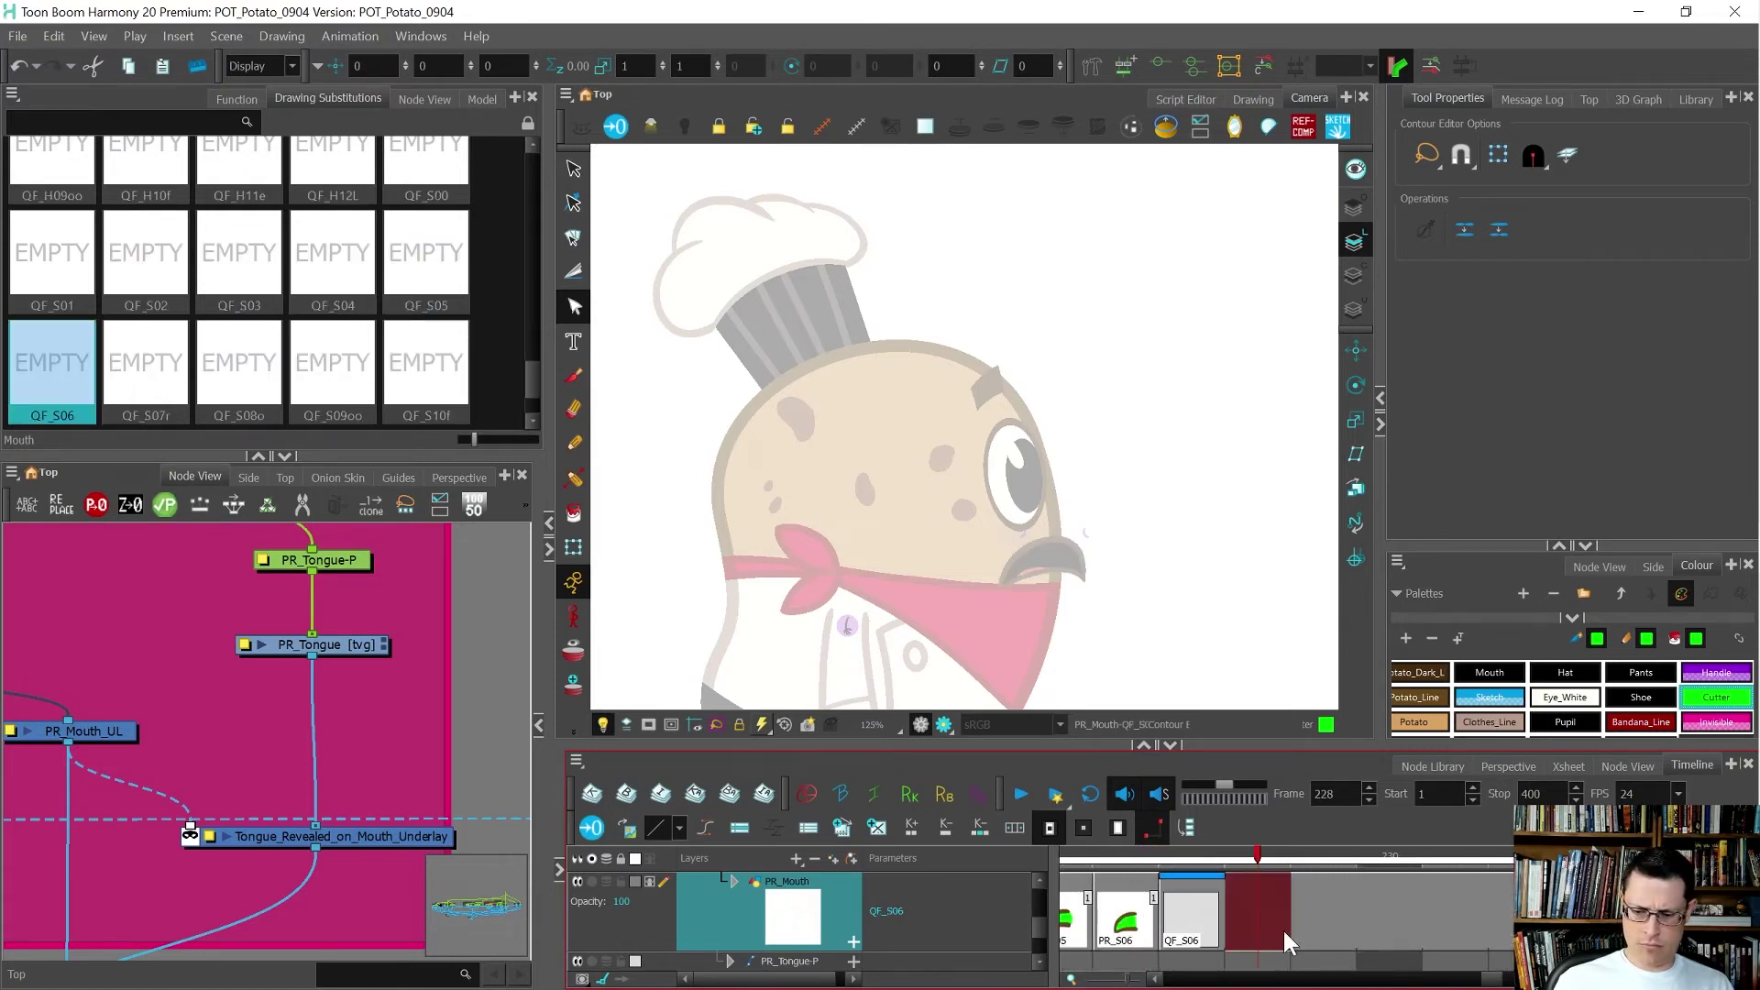
pyautogui.click(1196, 927)
pyautogui.hotkey('ctrl', 'z')
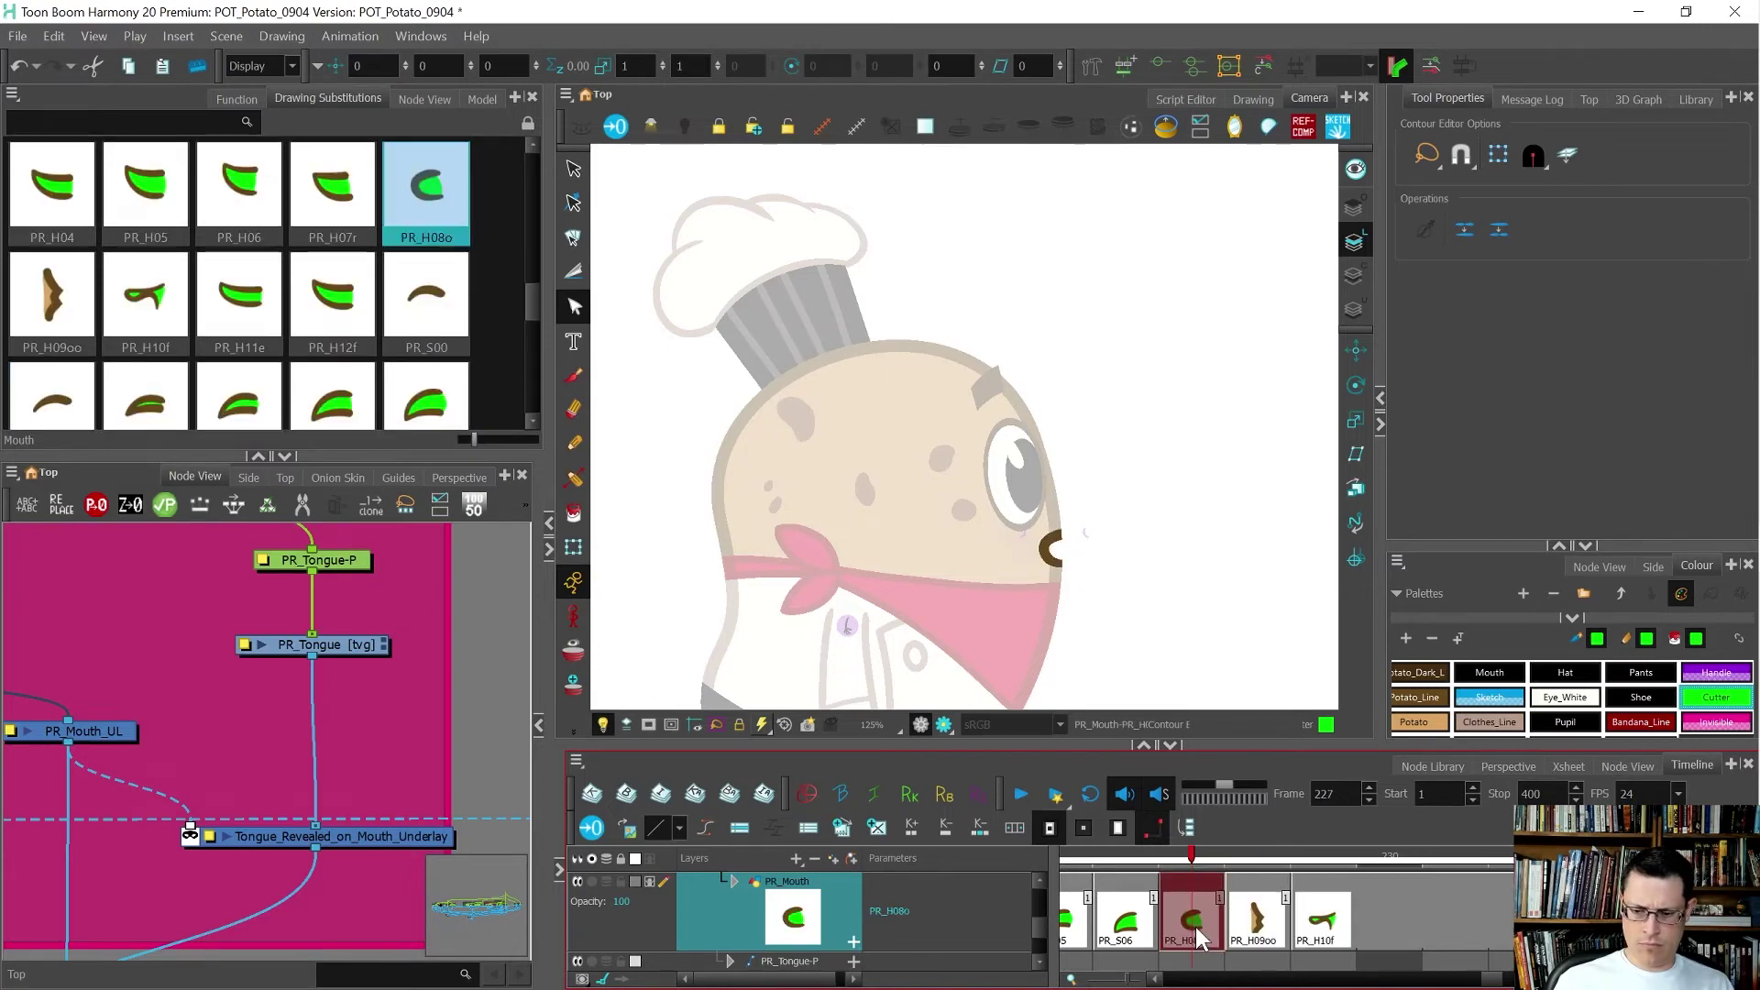
# - Check the pasted mouths from frame 227 onward, comparing PR_H08o with the PR_S06 sad mouth on frame 226
pyautogui.moveTo(1233, 917); pyautogui.dragTo(1382, 911)
pyautogui.click(1323, 917)
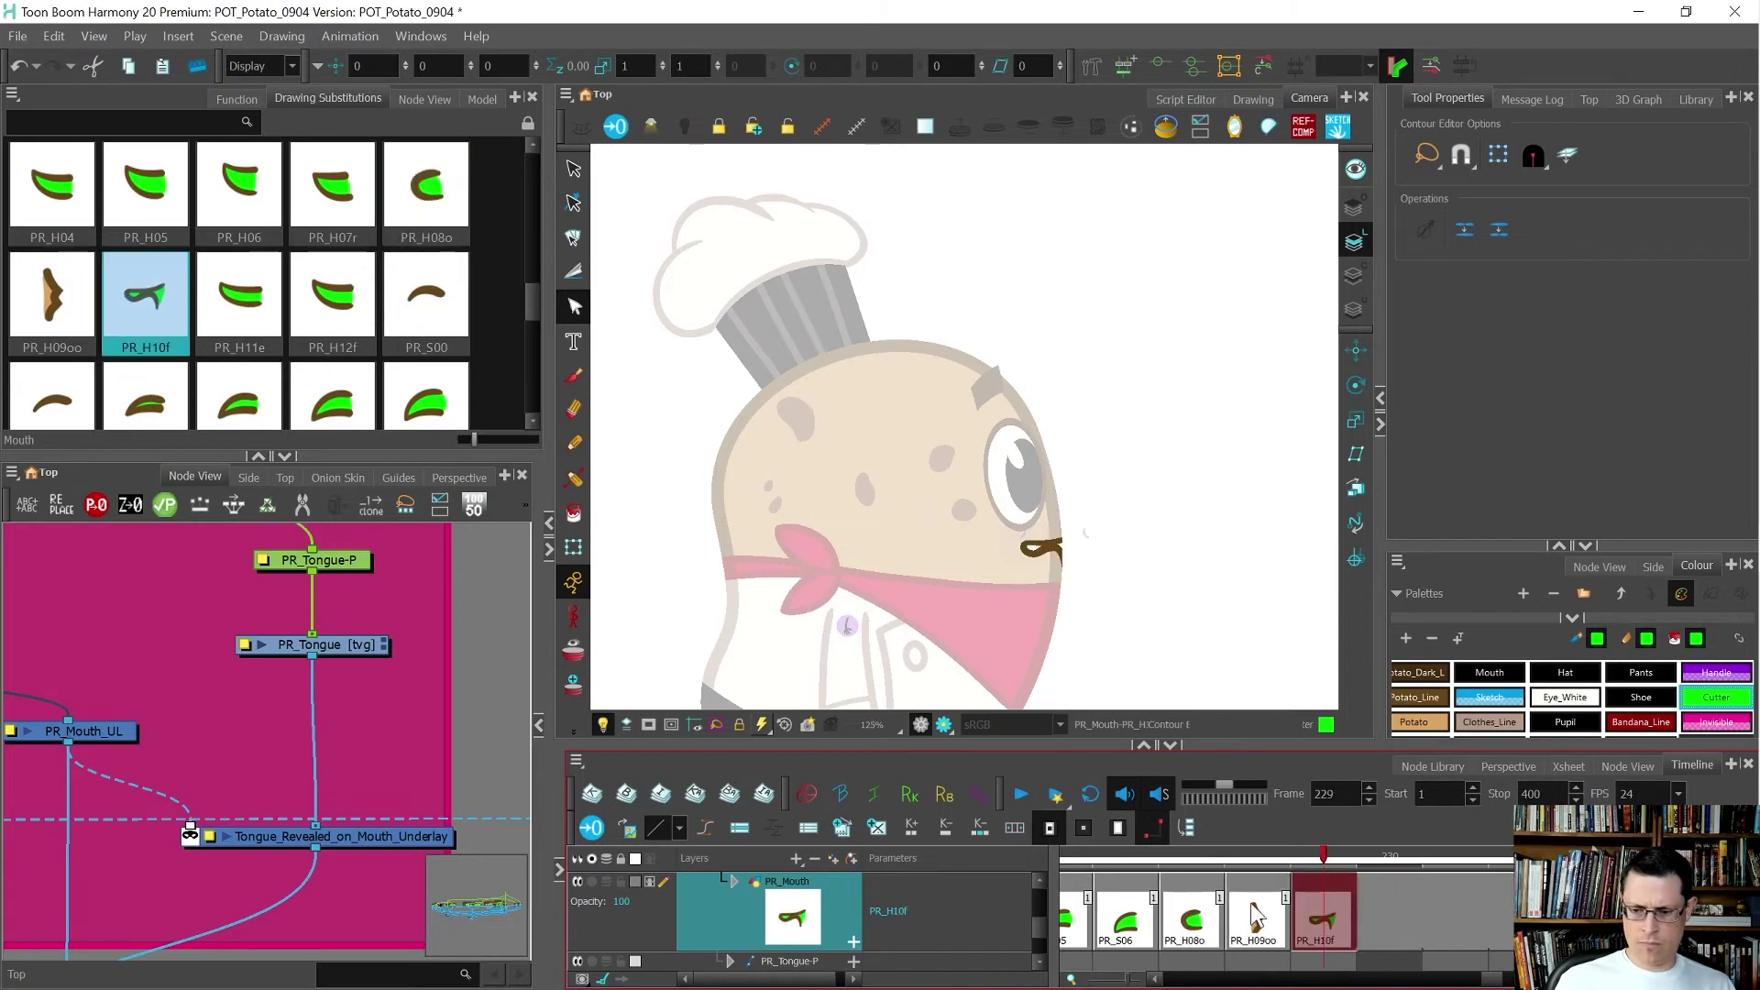
pyautogui.click(1190, 910)
pyautogui.press(',')
pyautogui.press('.')
pyautogui.press(',')
pyautogui.press('.')
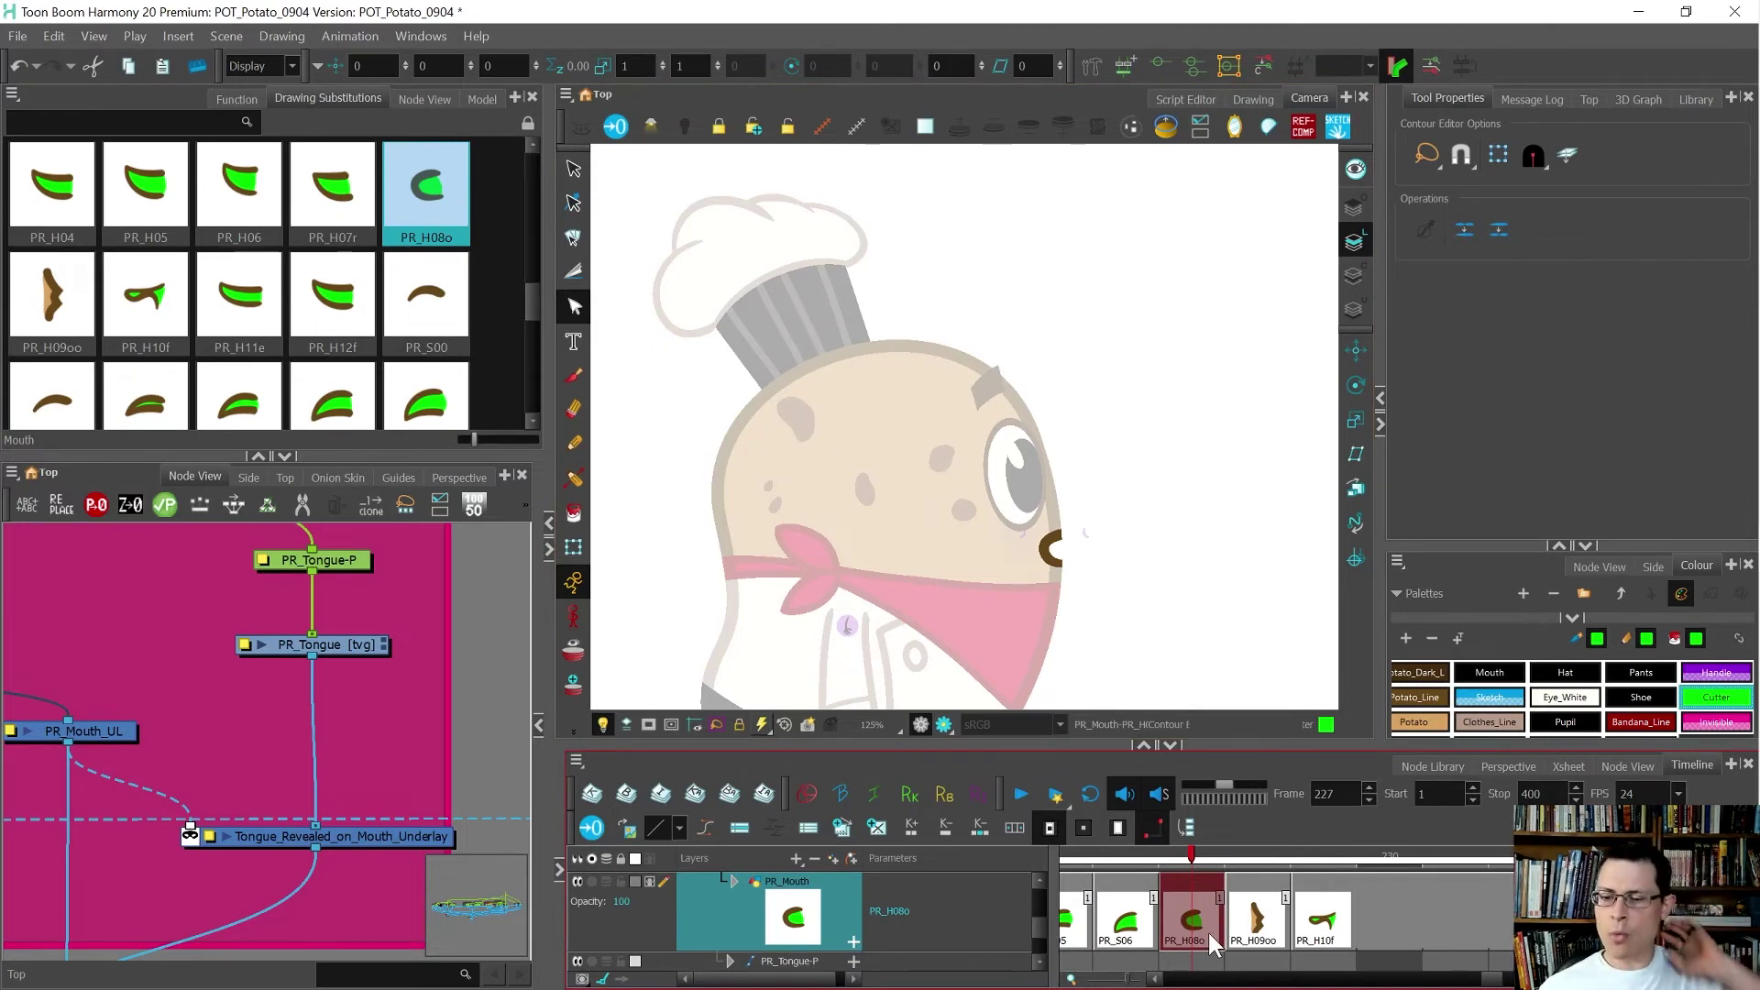
pyautogui.press(',')
pyautogui.press('.')
pyautogui.press(',')
pyautogui.press('.')
pyautogui.press(',')
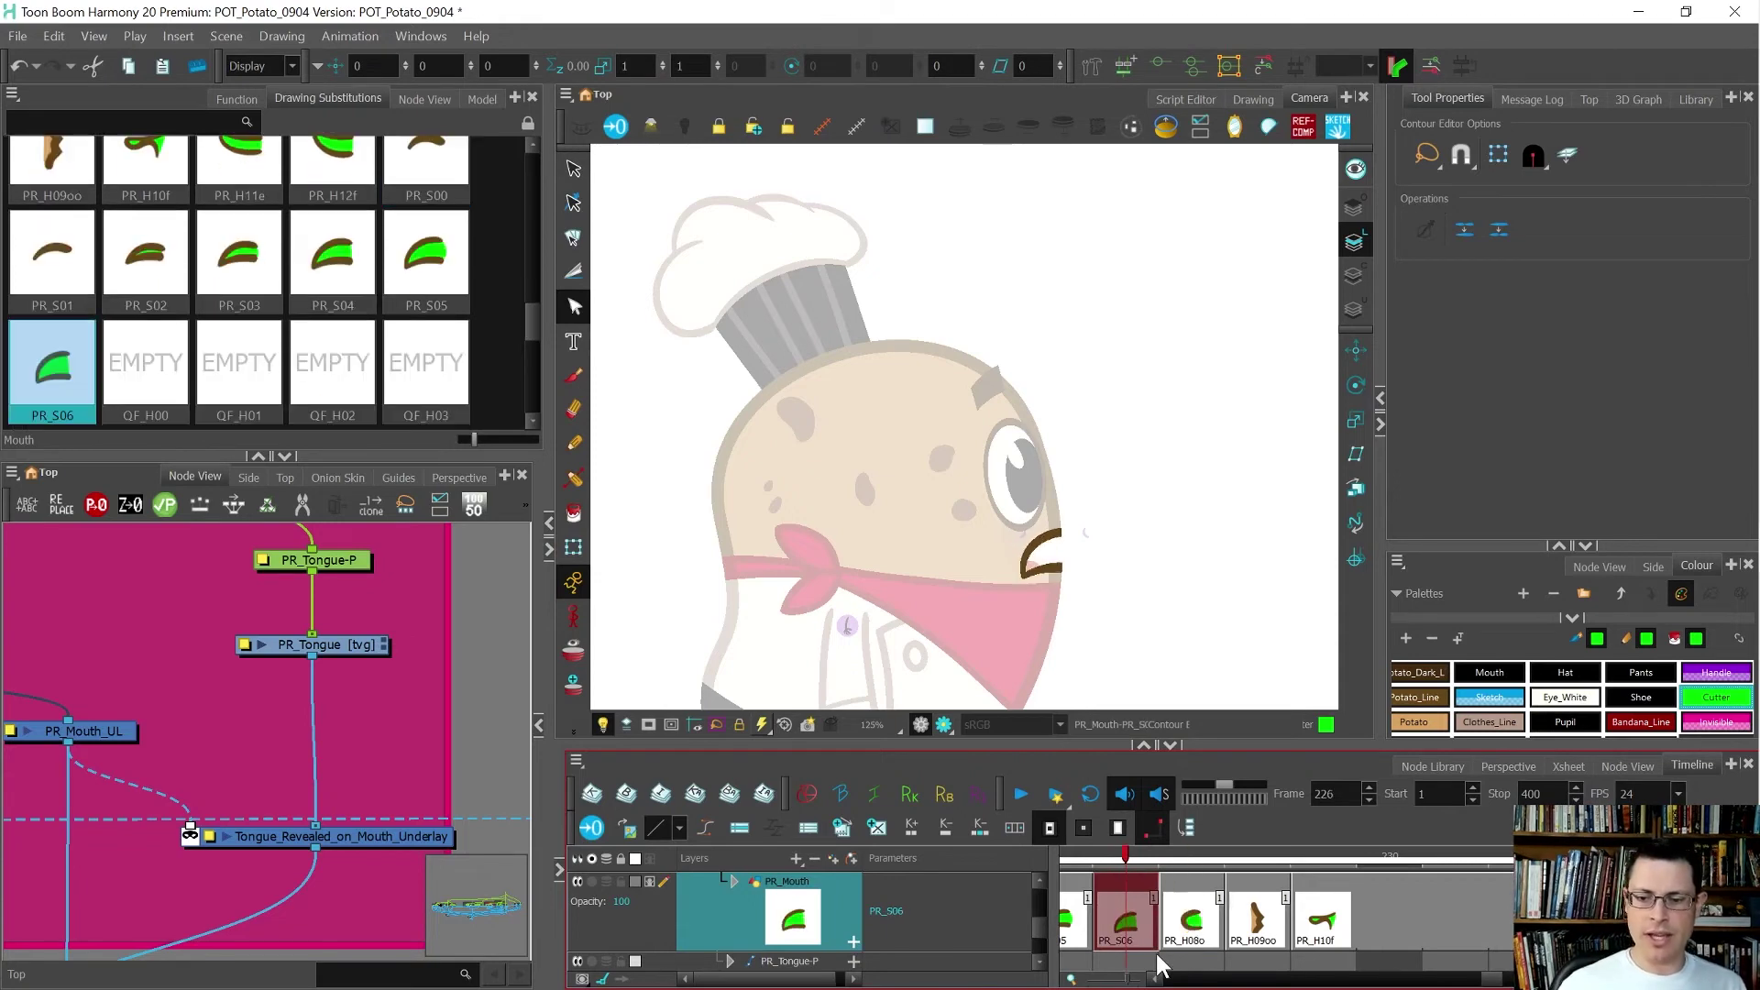
pyautogui.press('.')
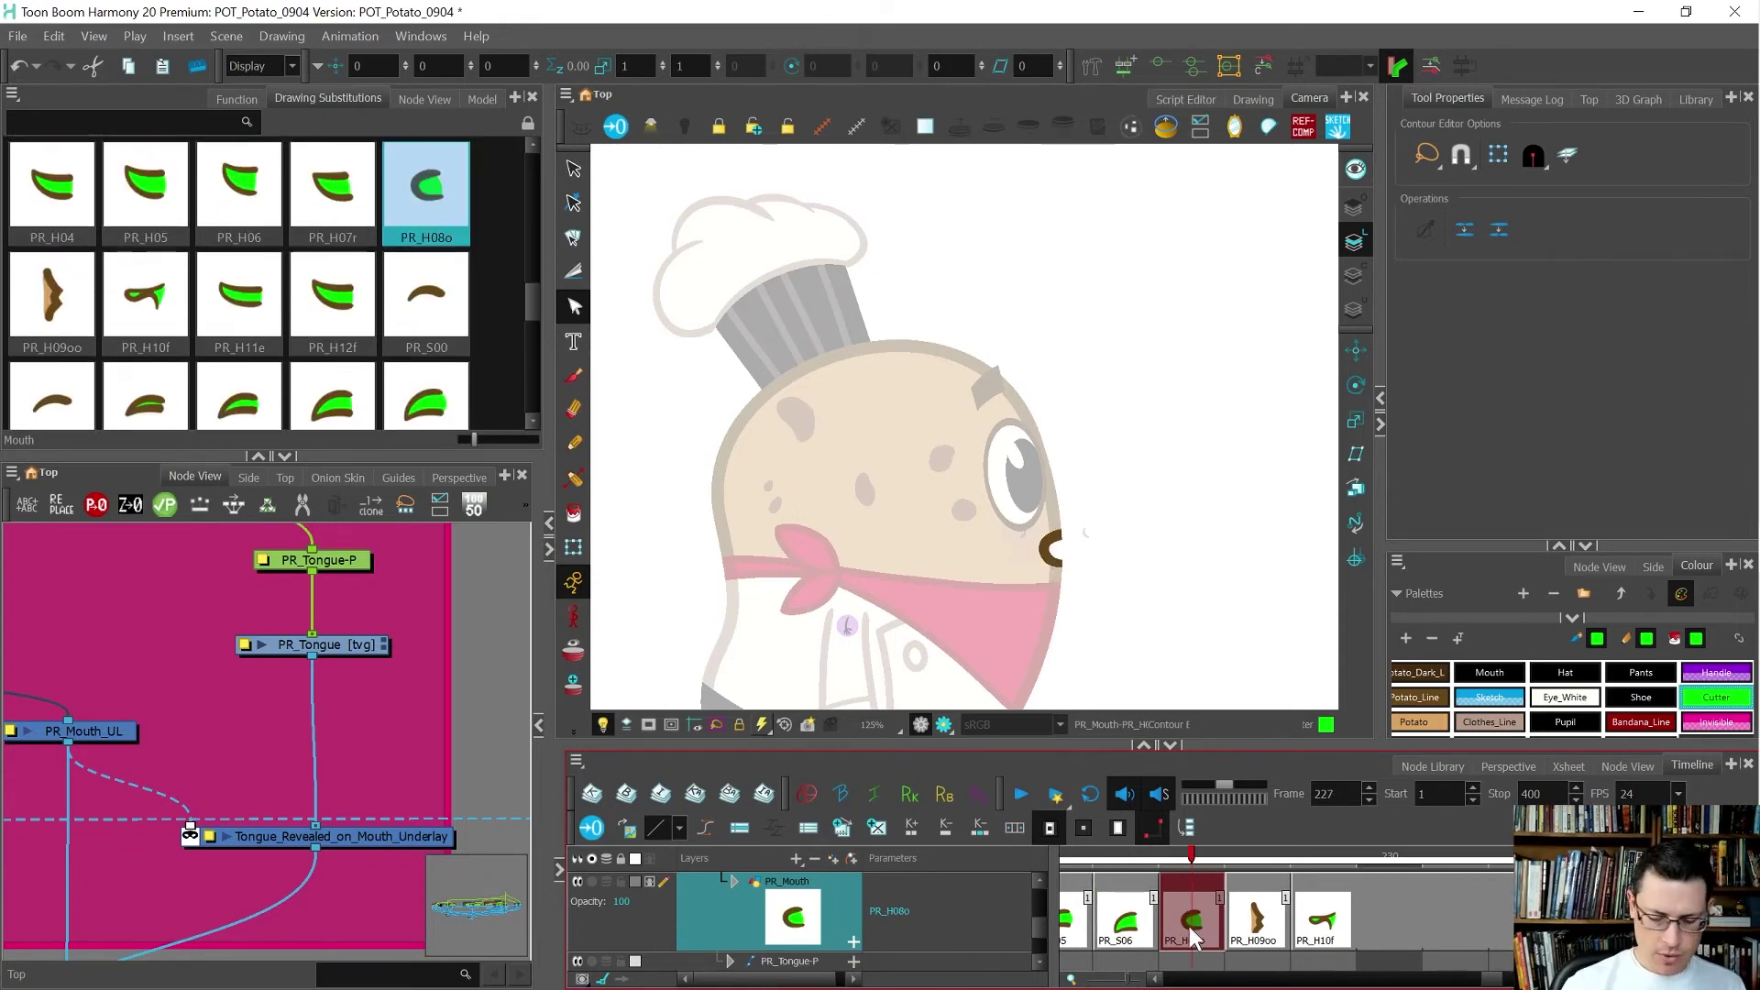
# - Duplicate the PR_H08o drawing on frame 227 and rename the duplicate PR_S08o
pyautogui.hotkey('alt', 'shift', 'd')
pyautogui.hotkey('ctrl', 'd')
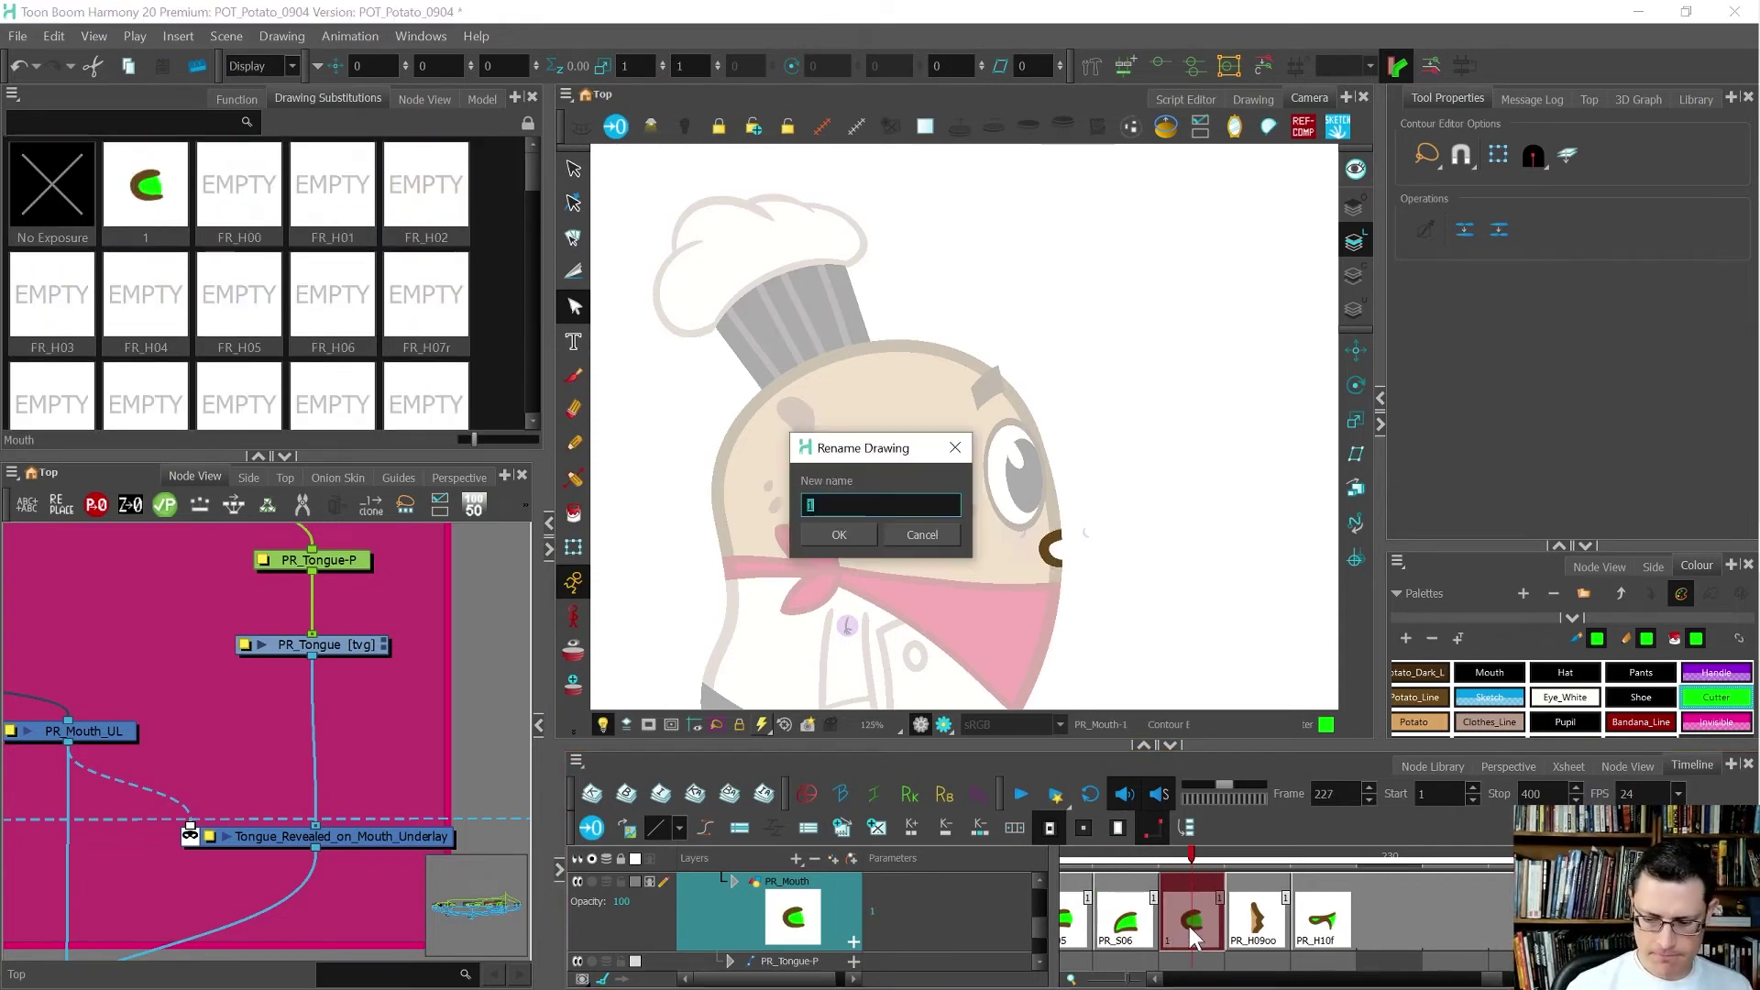
pyautogui.write('PR_S08o')
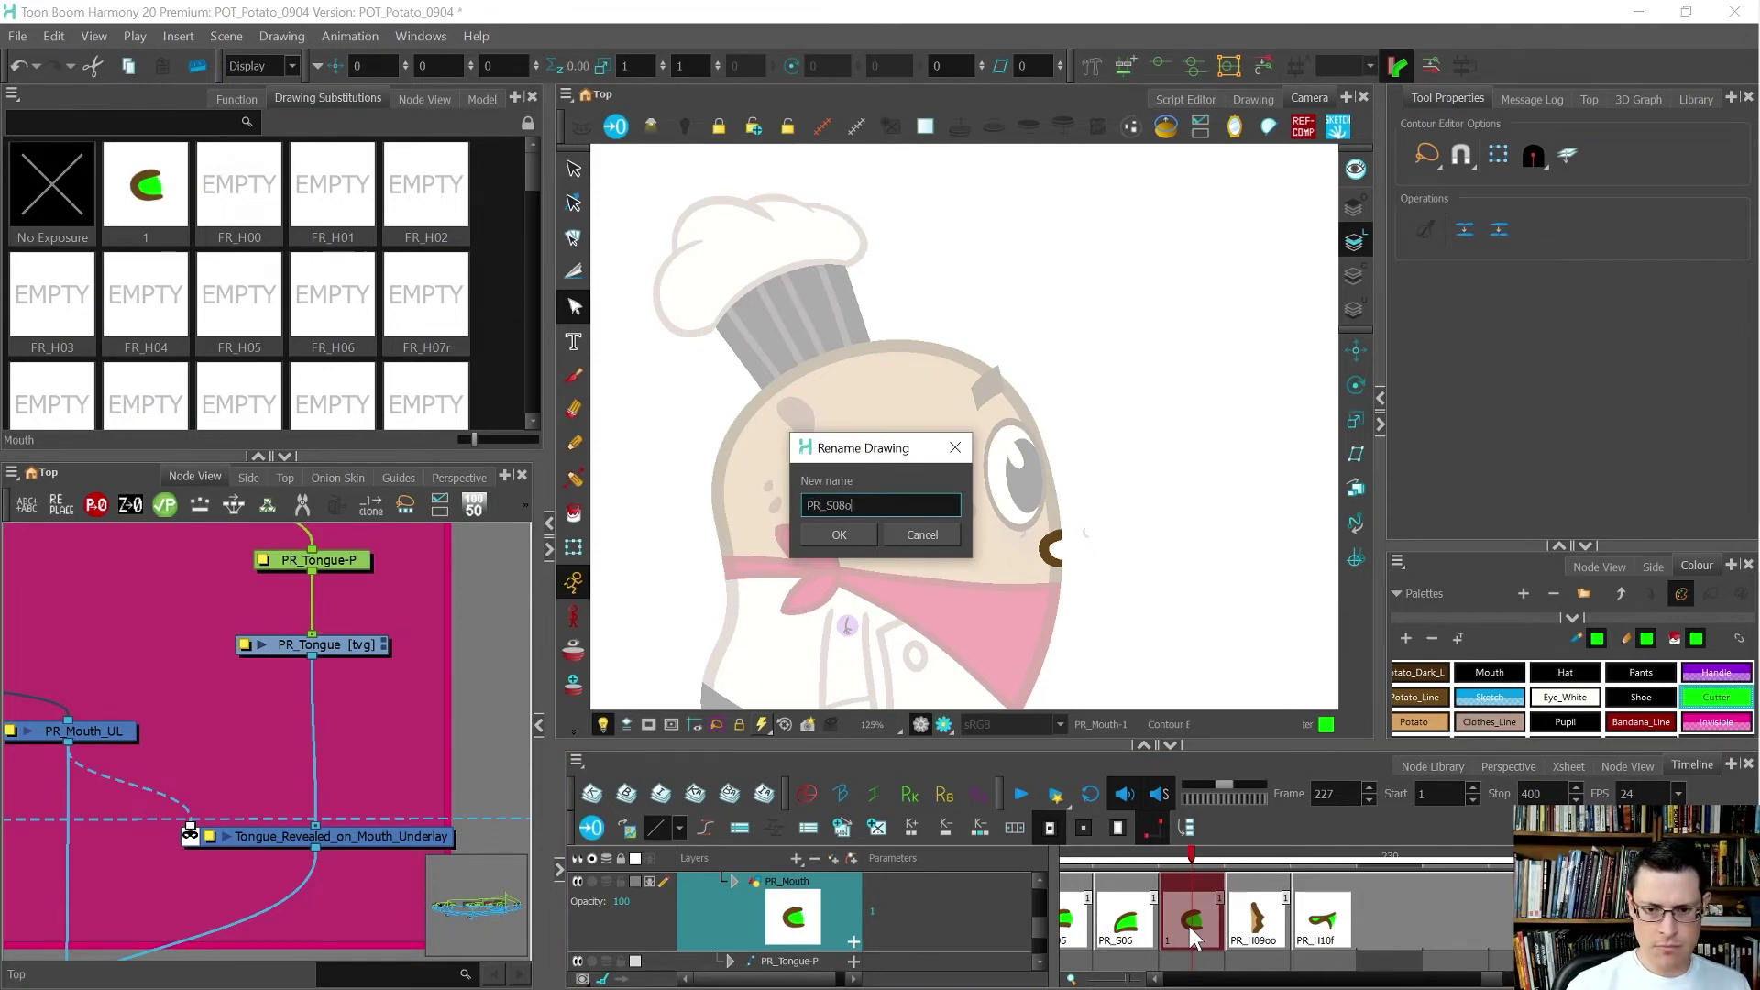
pyautogui.press('Return')
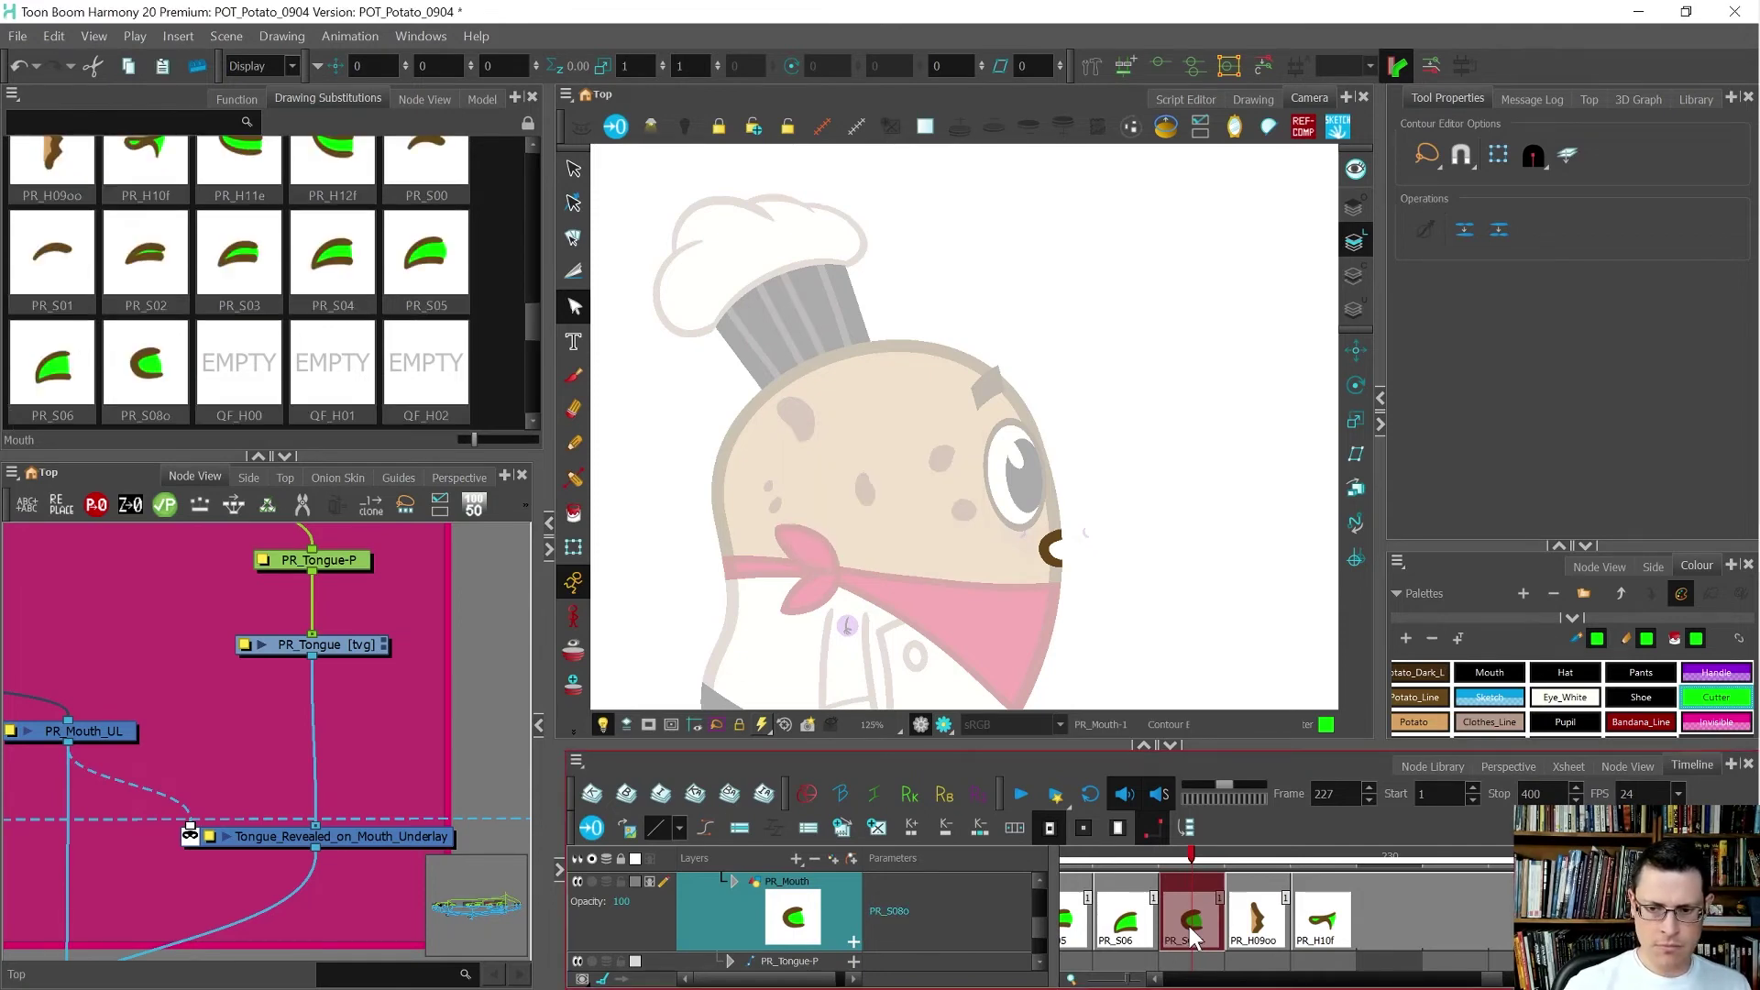
# - Reshape the PR_S08o outline so the back of the mouth droops downward into a sad shape
pyautogui.scroll(2, 1068, 560)
pyautogui.scroll(2, 1068, 560)
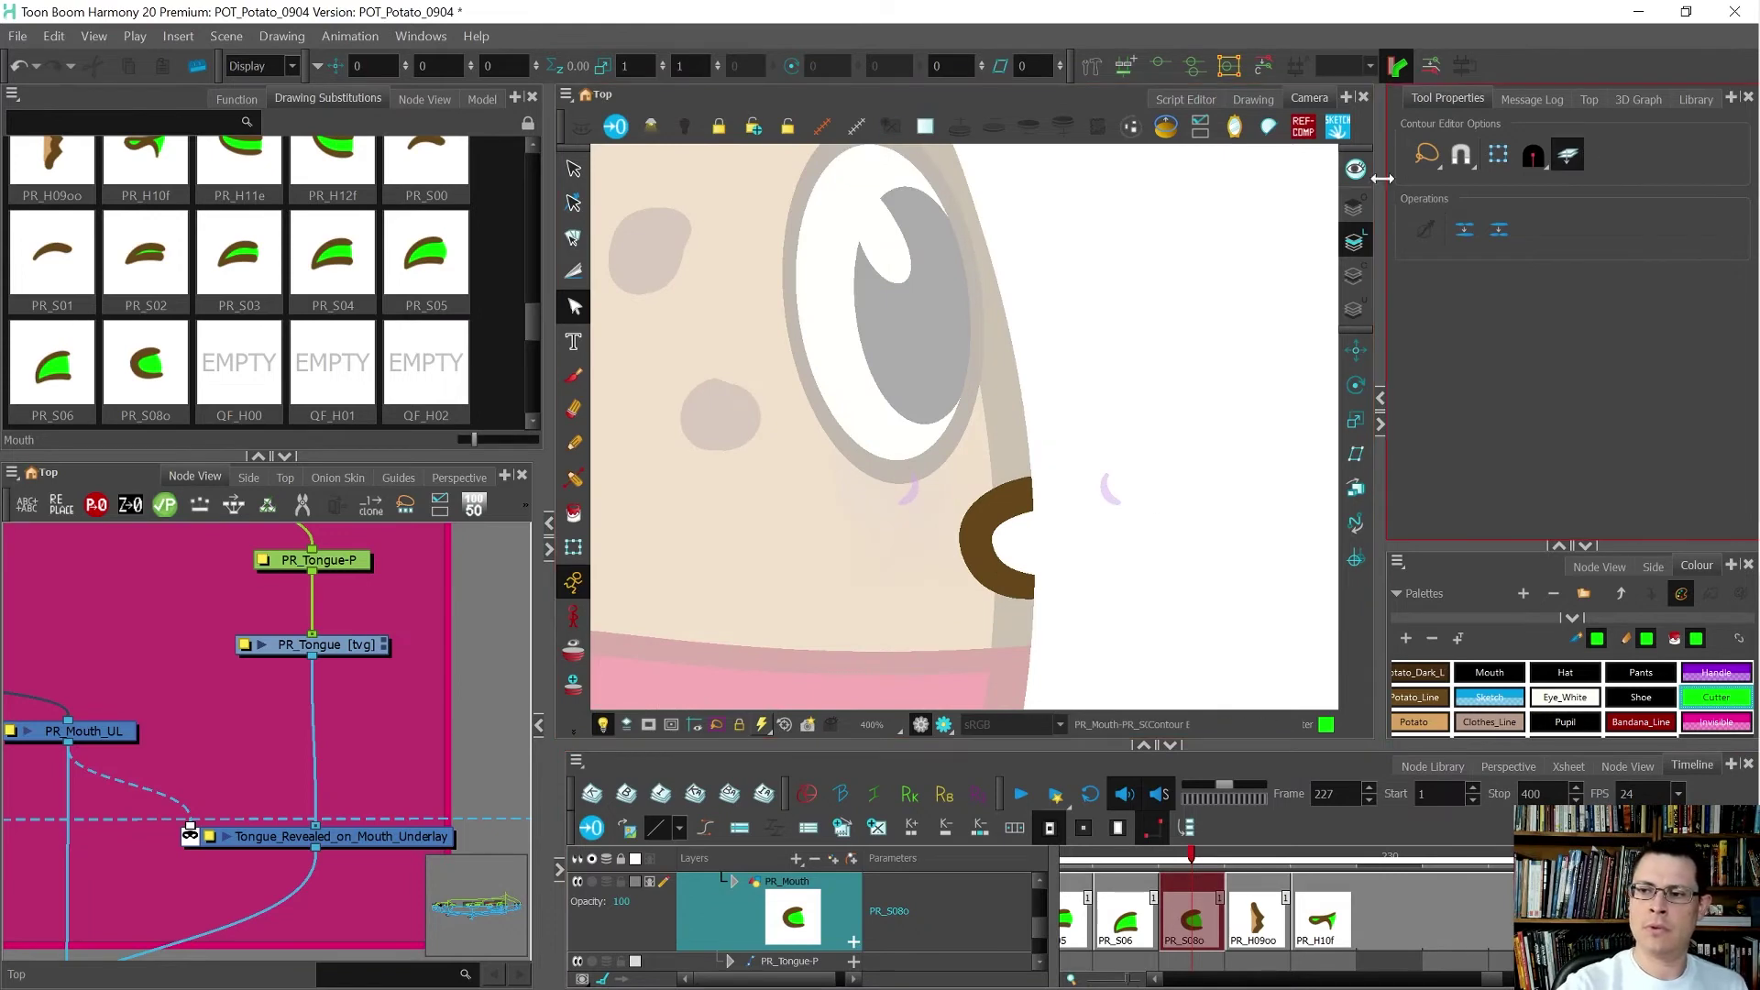
pyautogui.moveTo(1067, 426)
pyautogui.mouseDown()
pyautogui.moveTo(1027, 472)
pyautogui.moveTo(1013, 550)
pyautogui.moveTo(970, 580)
pyautogui.moveTo(960, 544)
pyautogui.mouseUp()
pyautogui.click(991, 637)
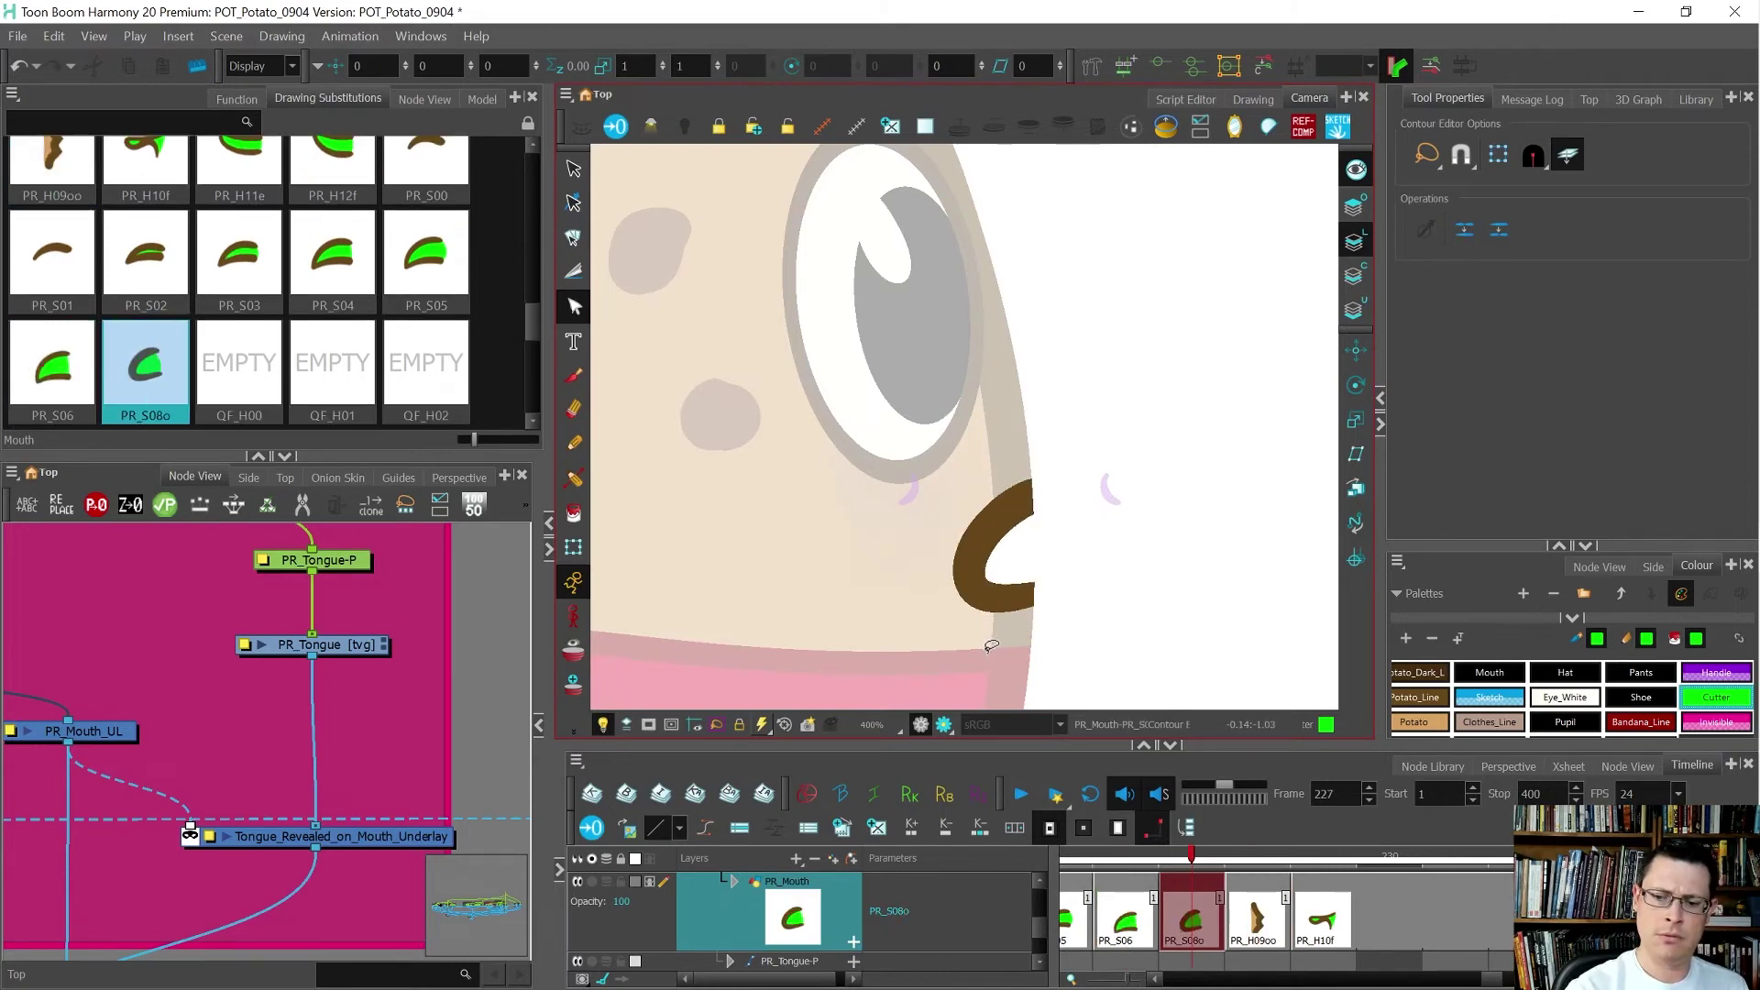
# - Duplicate the PR_H09oo drawing on frame 228 and rename the duplicate PR_S09oo
pyautogui.click(1259, 928)
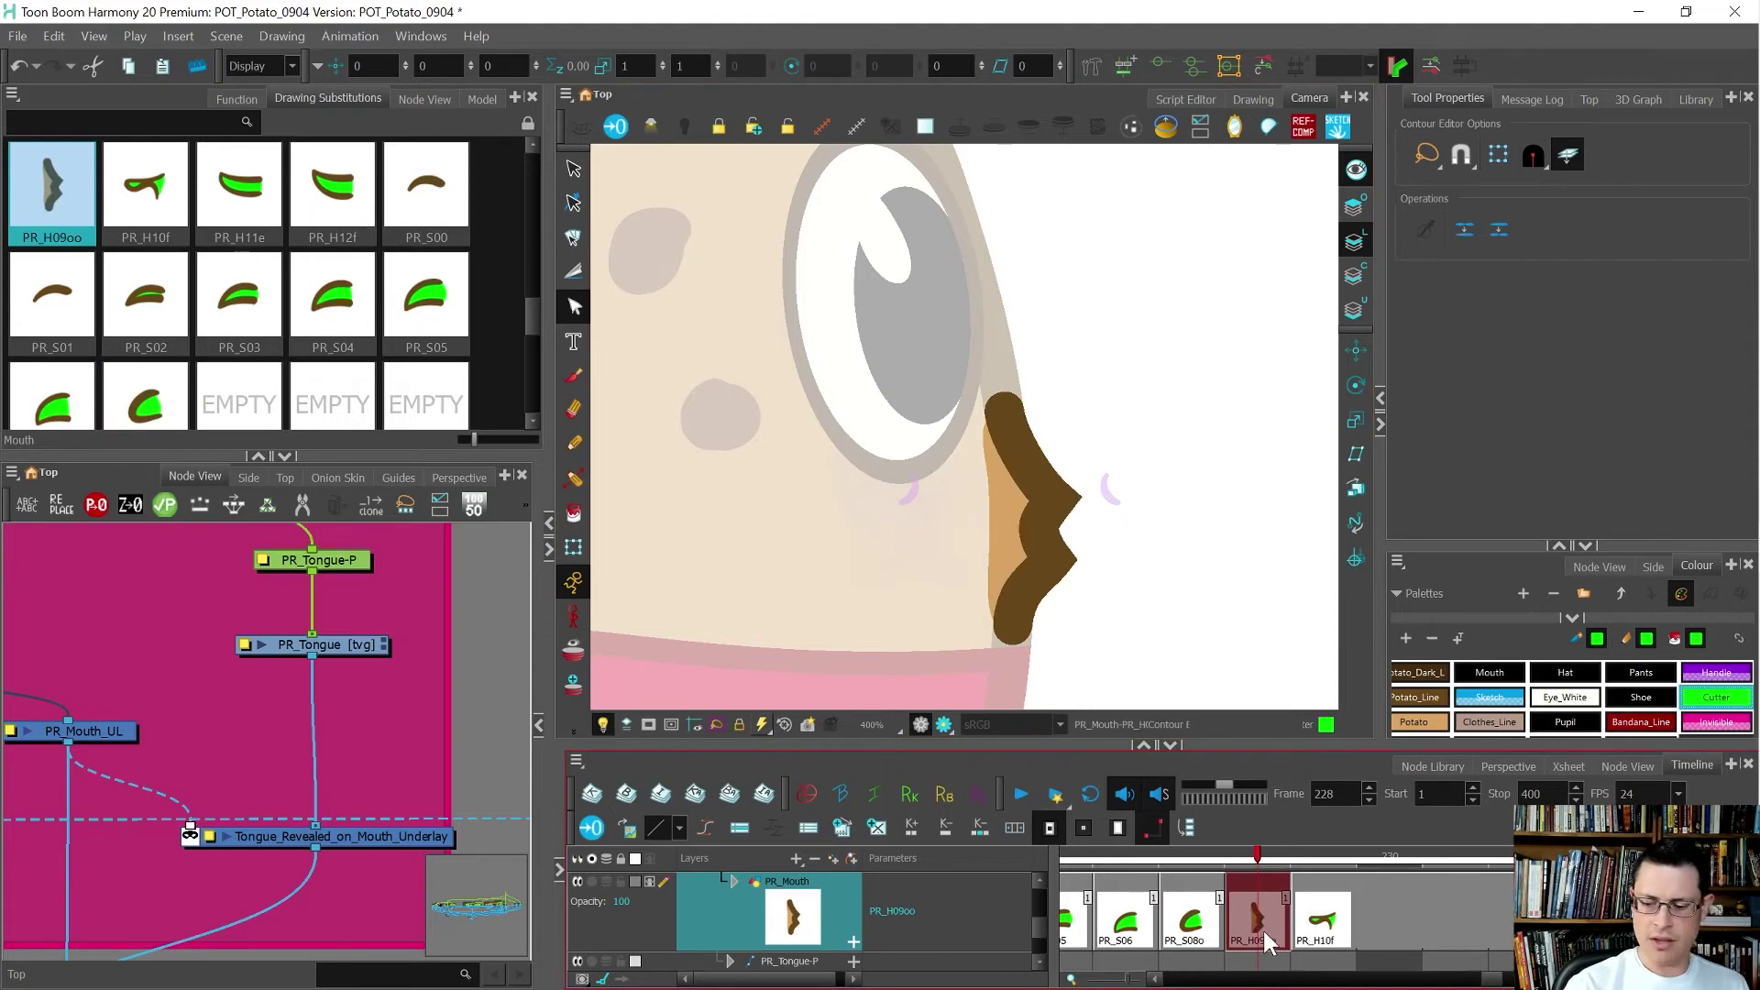
pyautogui.hotkey('alt', 'shift', 'd')
pyautogui.hotkey('ctrl', 'd')
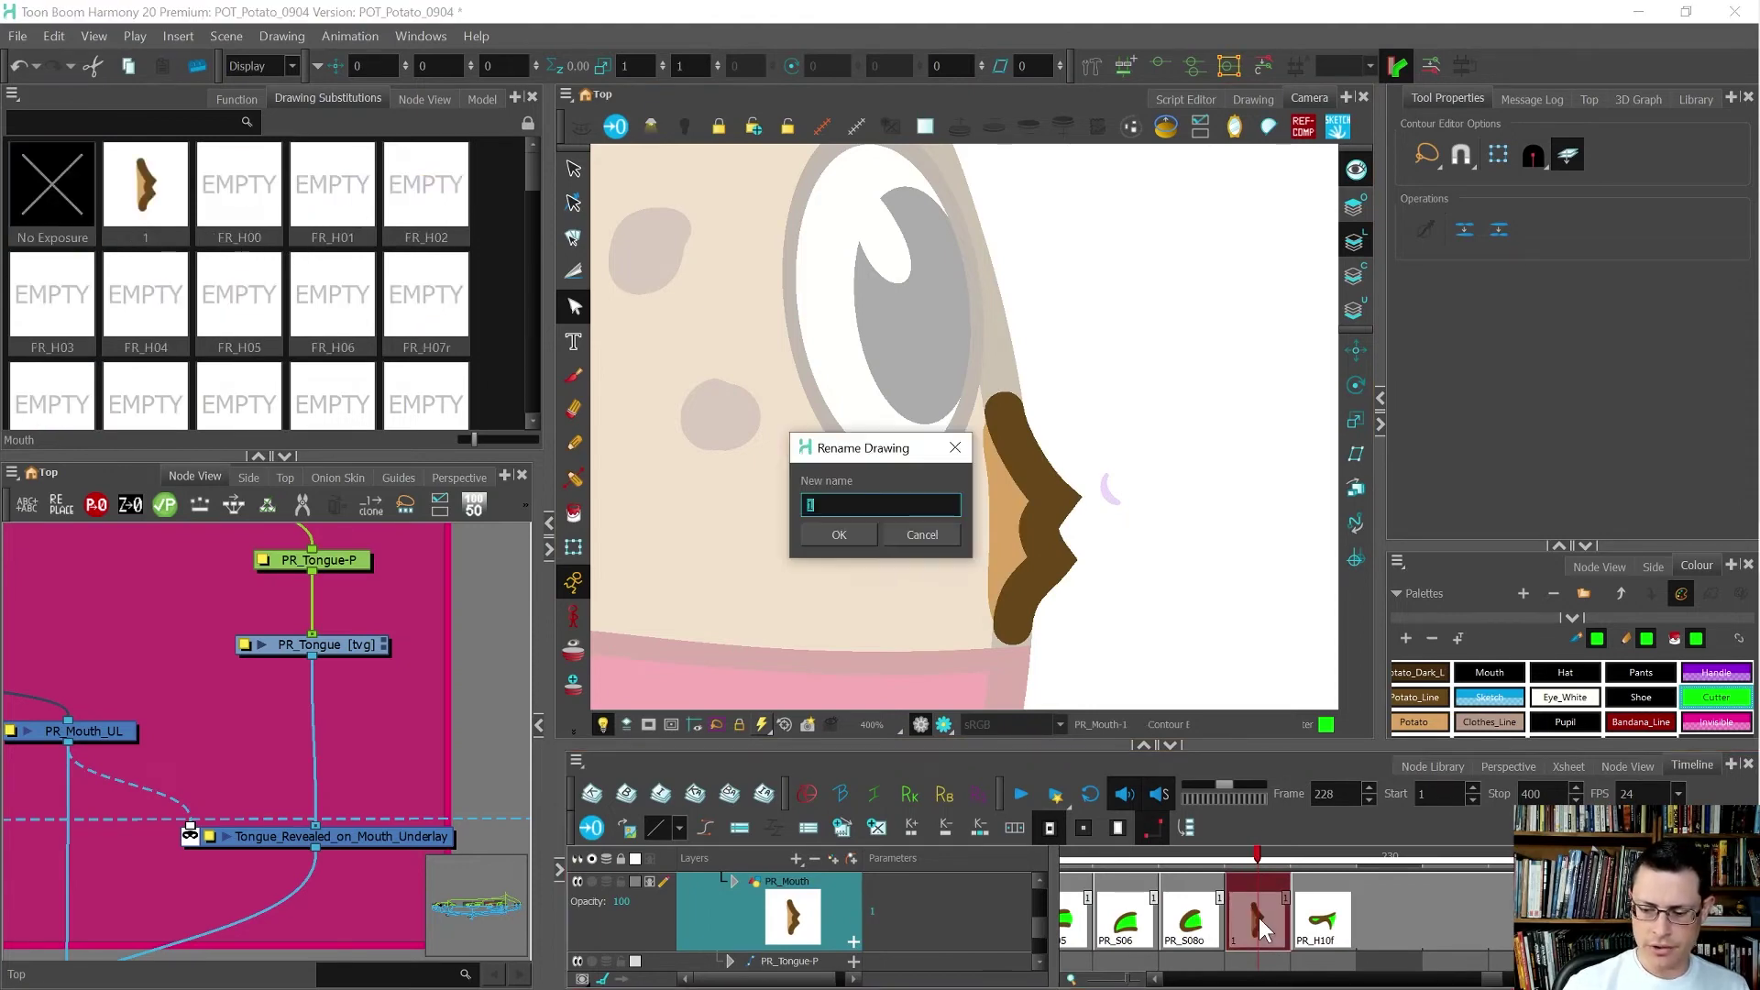
pyautogui.write('PR_S09oo')
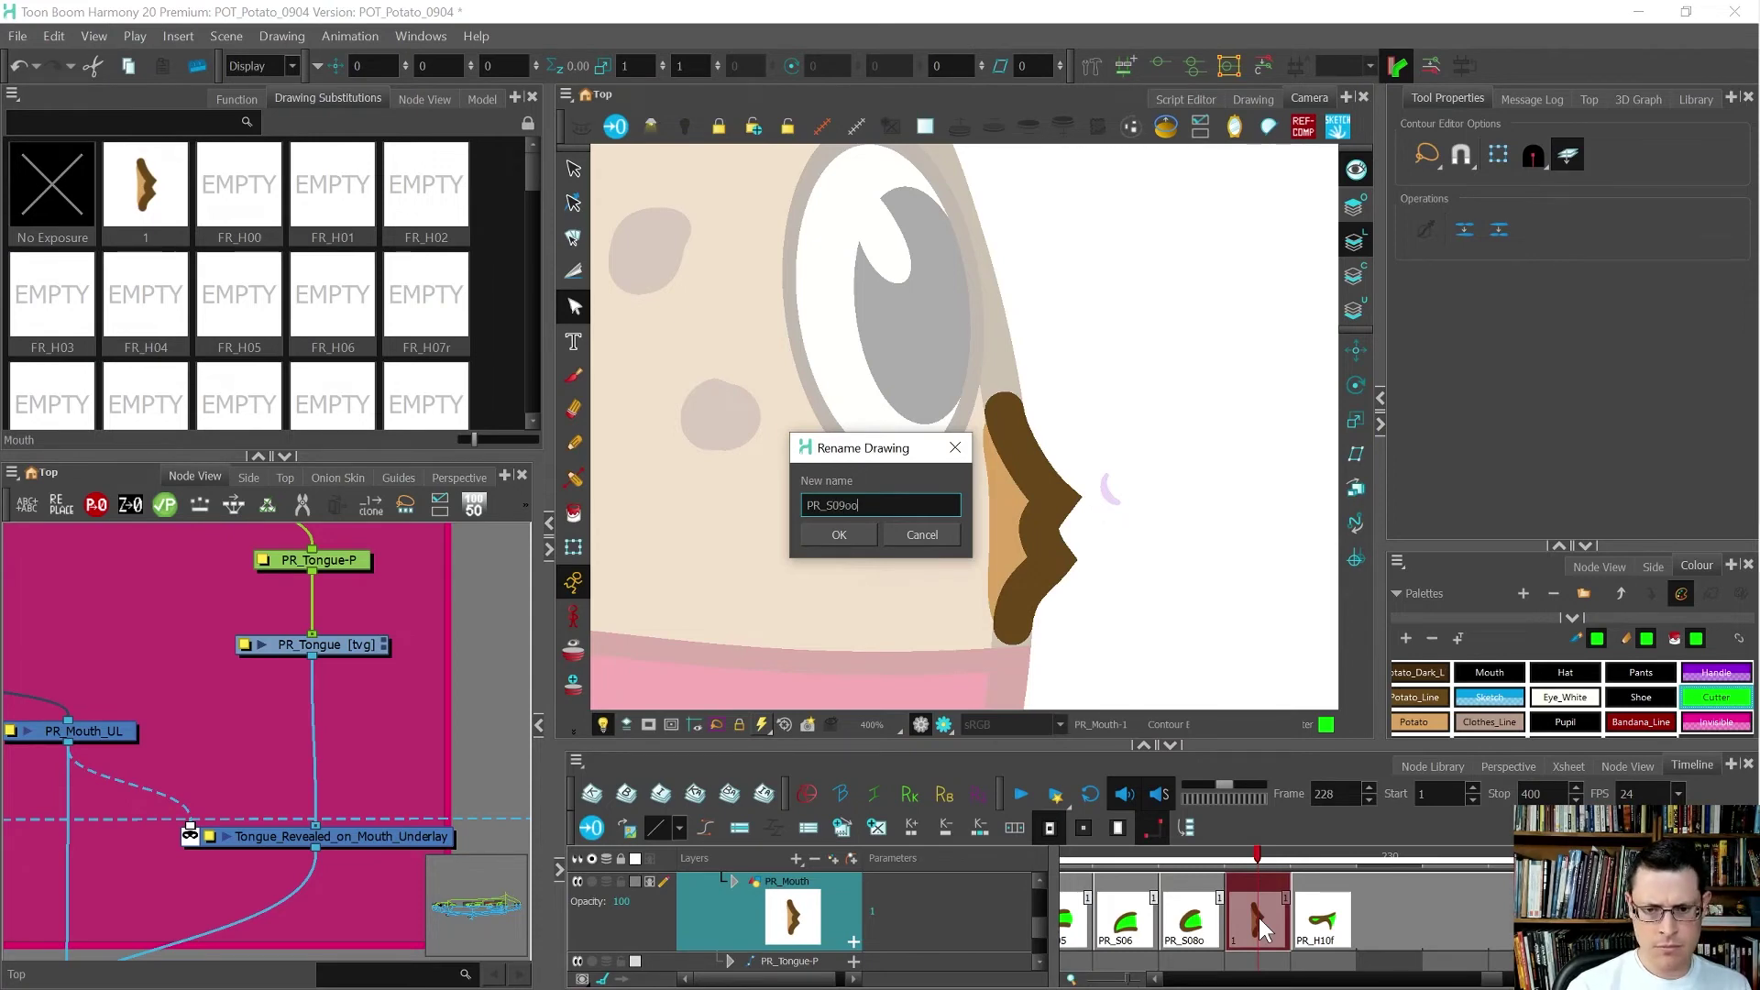
pyautogui.press('Return')
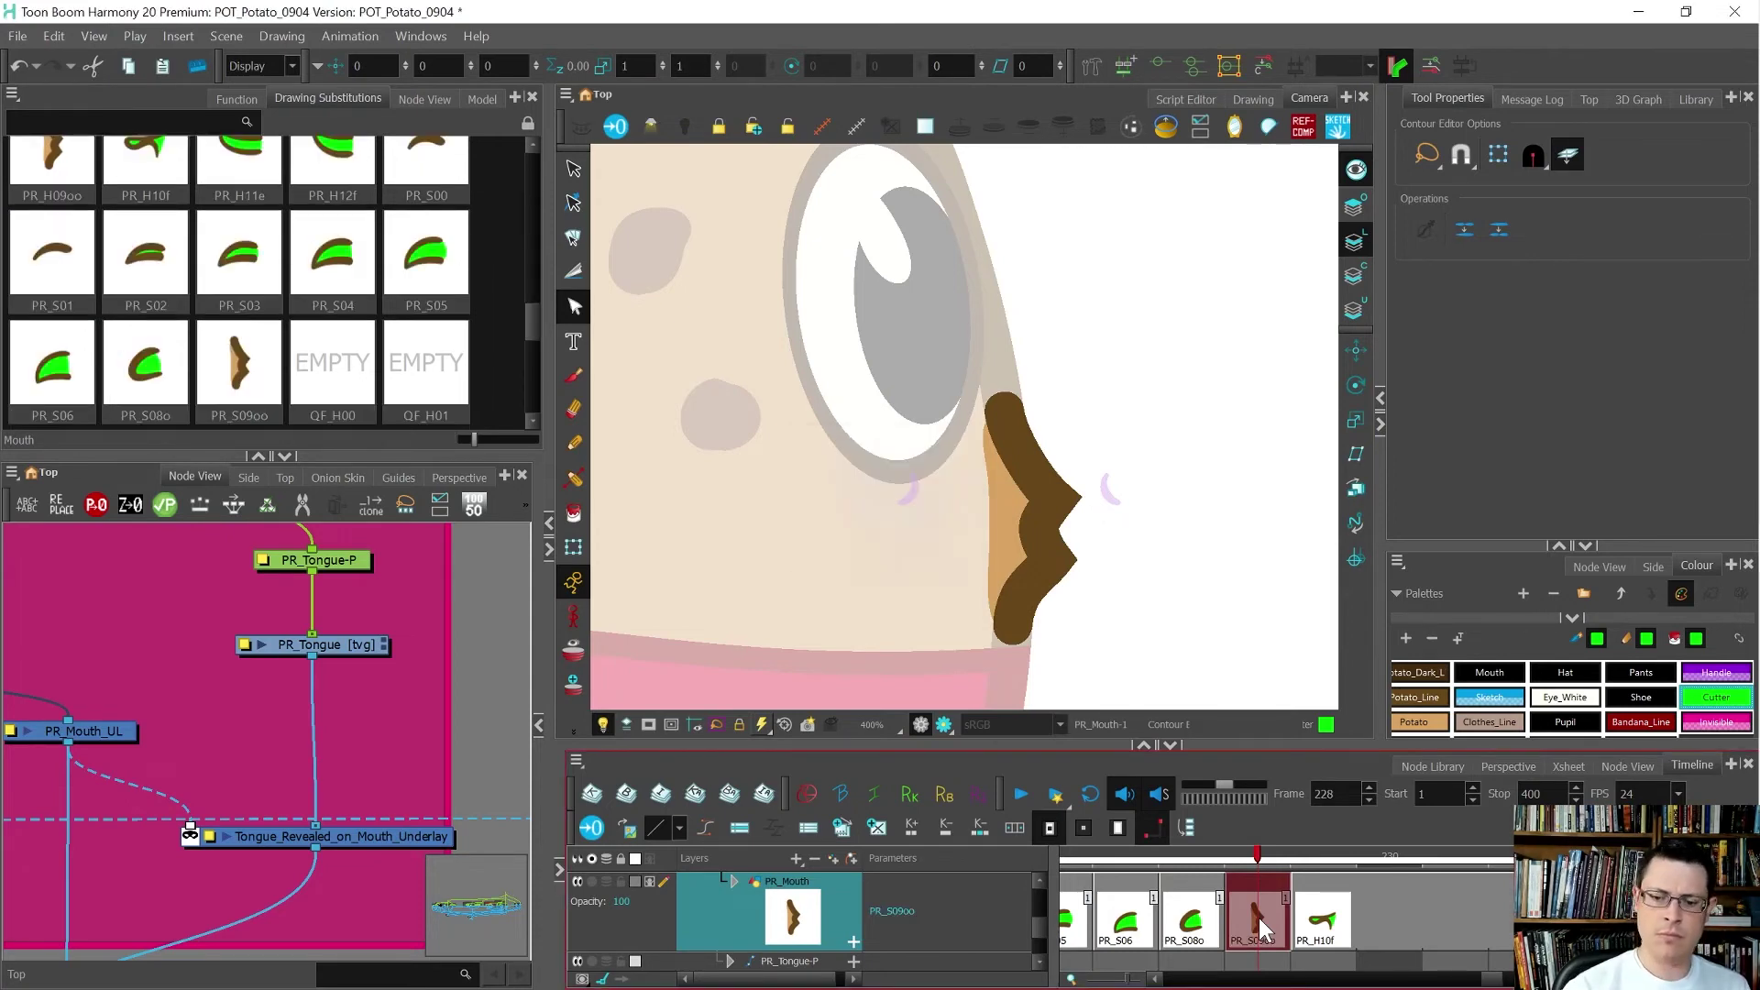
# - Select the whole PR_S09oo lip artwork and move it slightly down the face
pyautogui.hotkey('alt', 's')
pyautogui.click(1053, 546)
pyautogui.click(1045, 570)
pyautogui.moveTo(1047, 570); pyautogui.dragTo(1083, 559)
pyautogui.click(1046, 568)
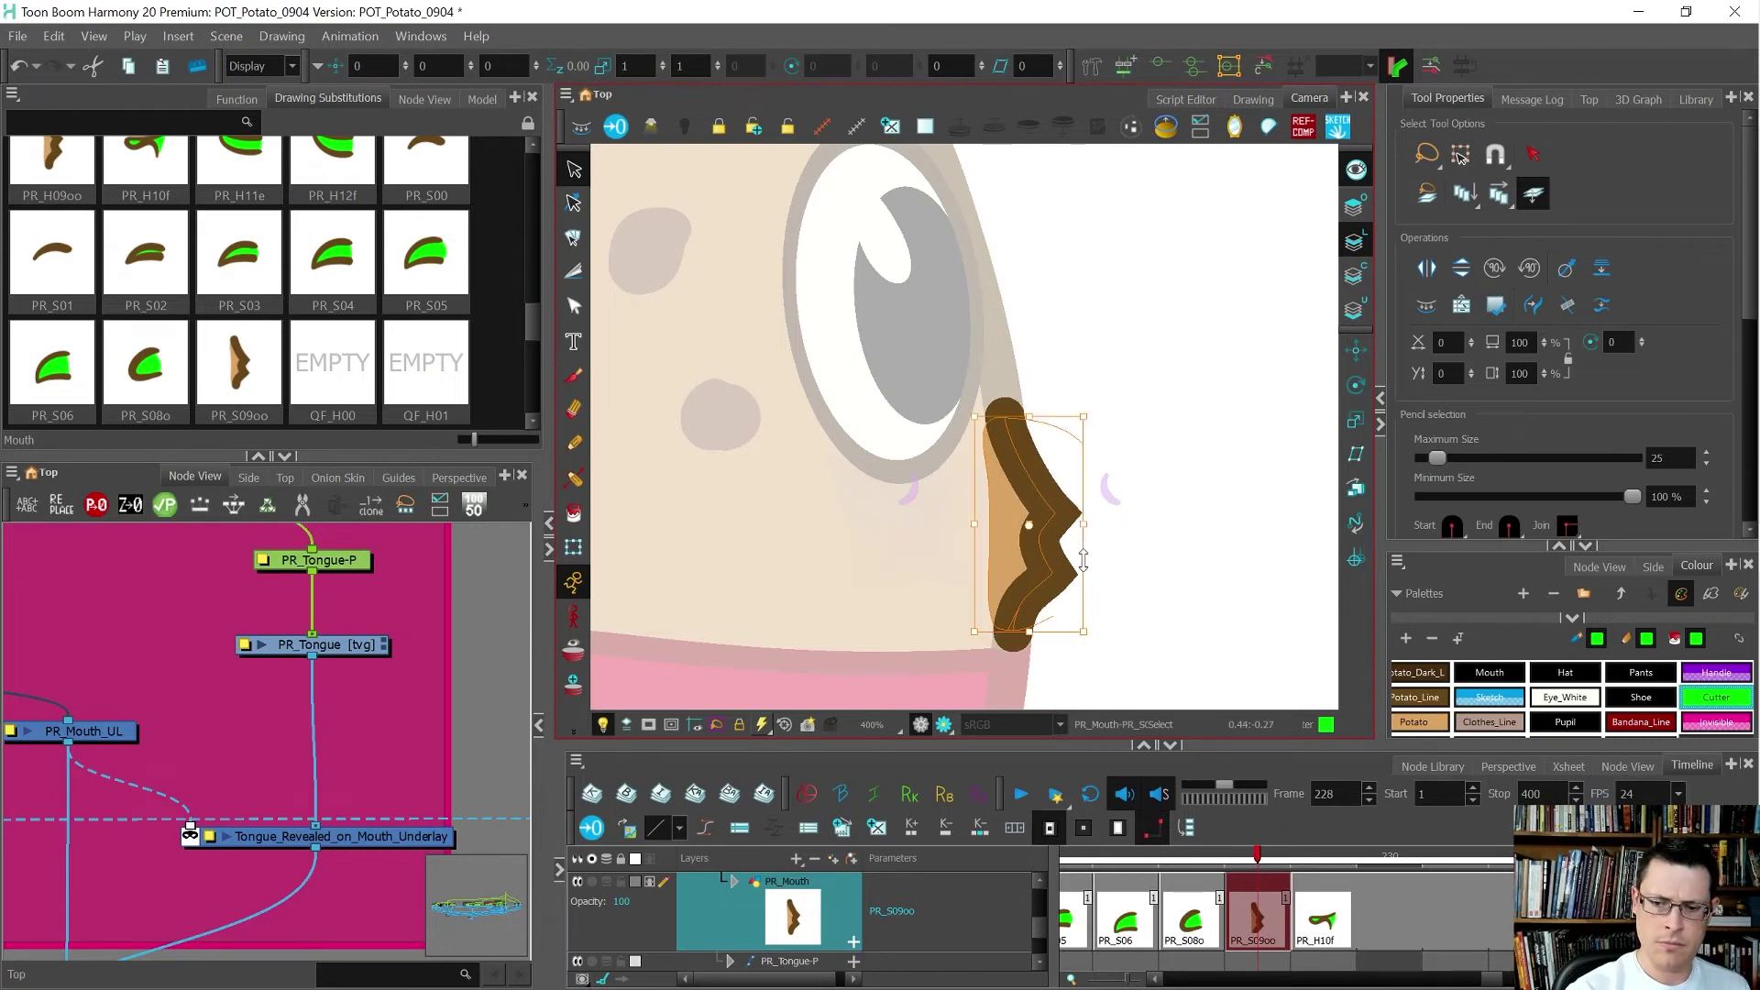
pyautogui.click(1109, 579)
pyautogui.press('-')
pyautogui.press('-')
pyautogui.press('=')
pyautogui.press('=')
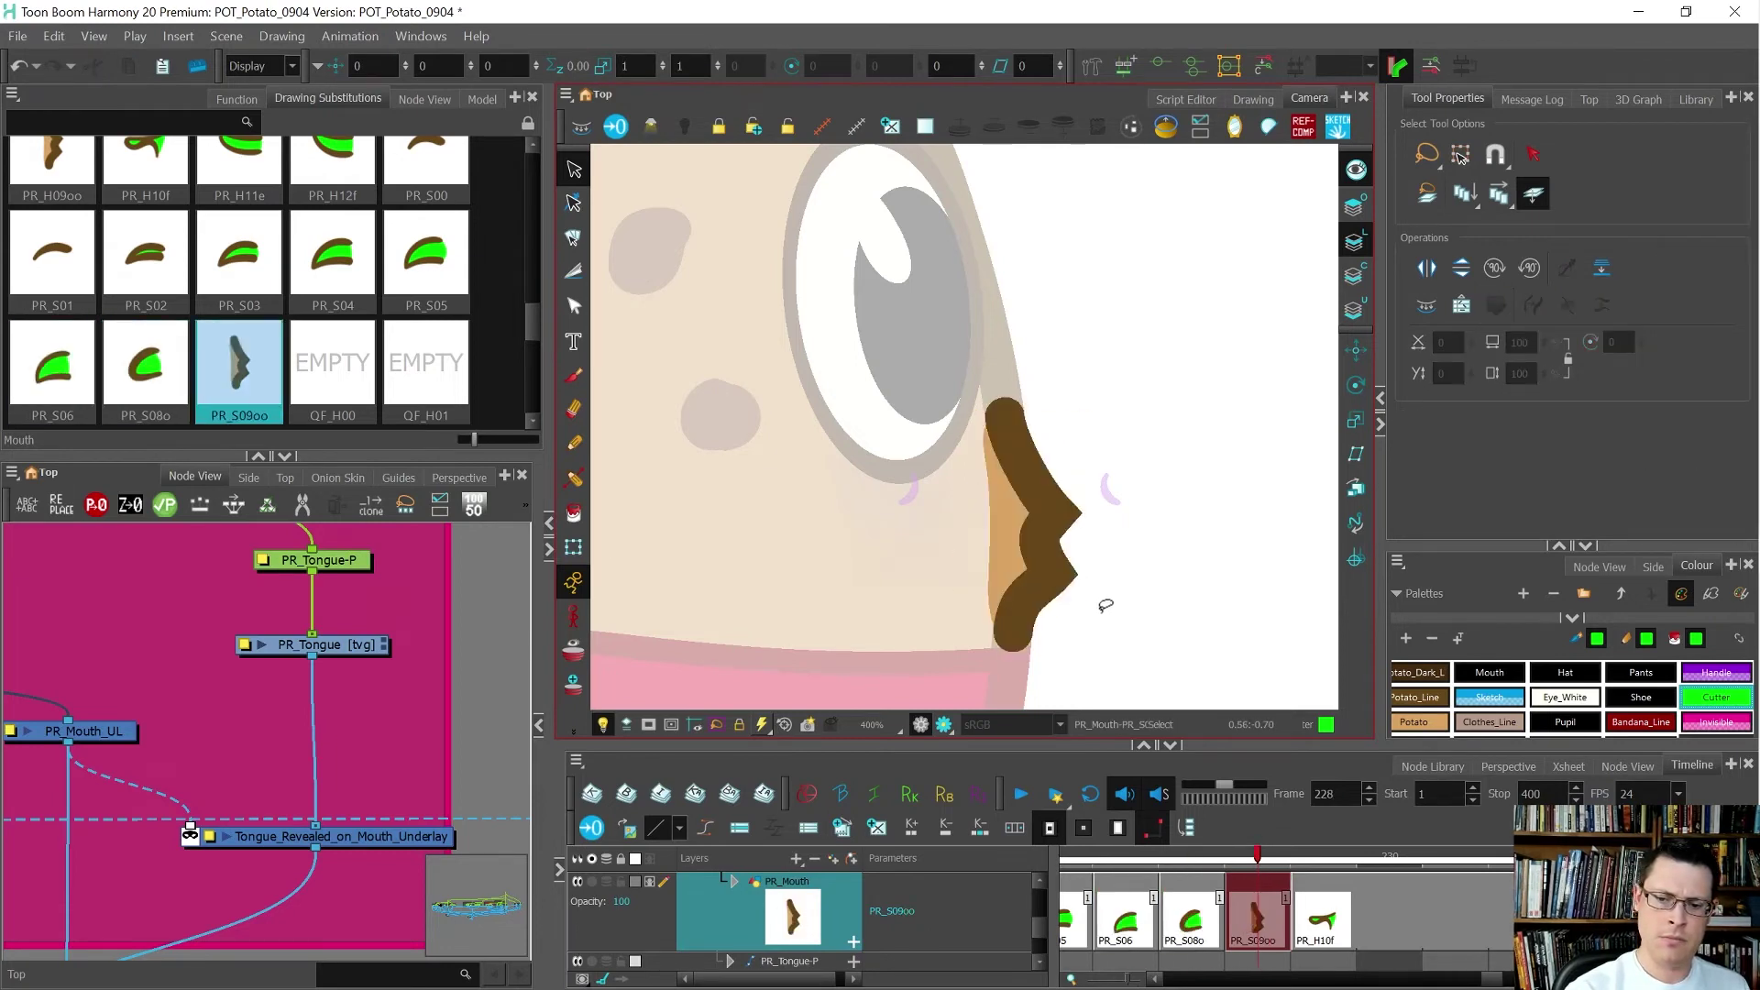
# - Shorten the lower end of the PR_S09oo lips by moving its end points up with the Contour Editor
pyautogui.scroll(3, 1018, 652)
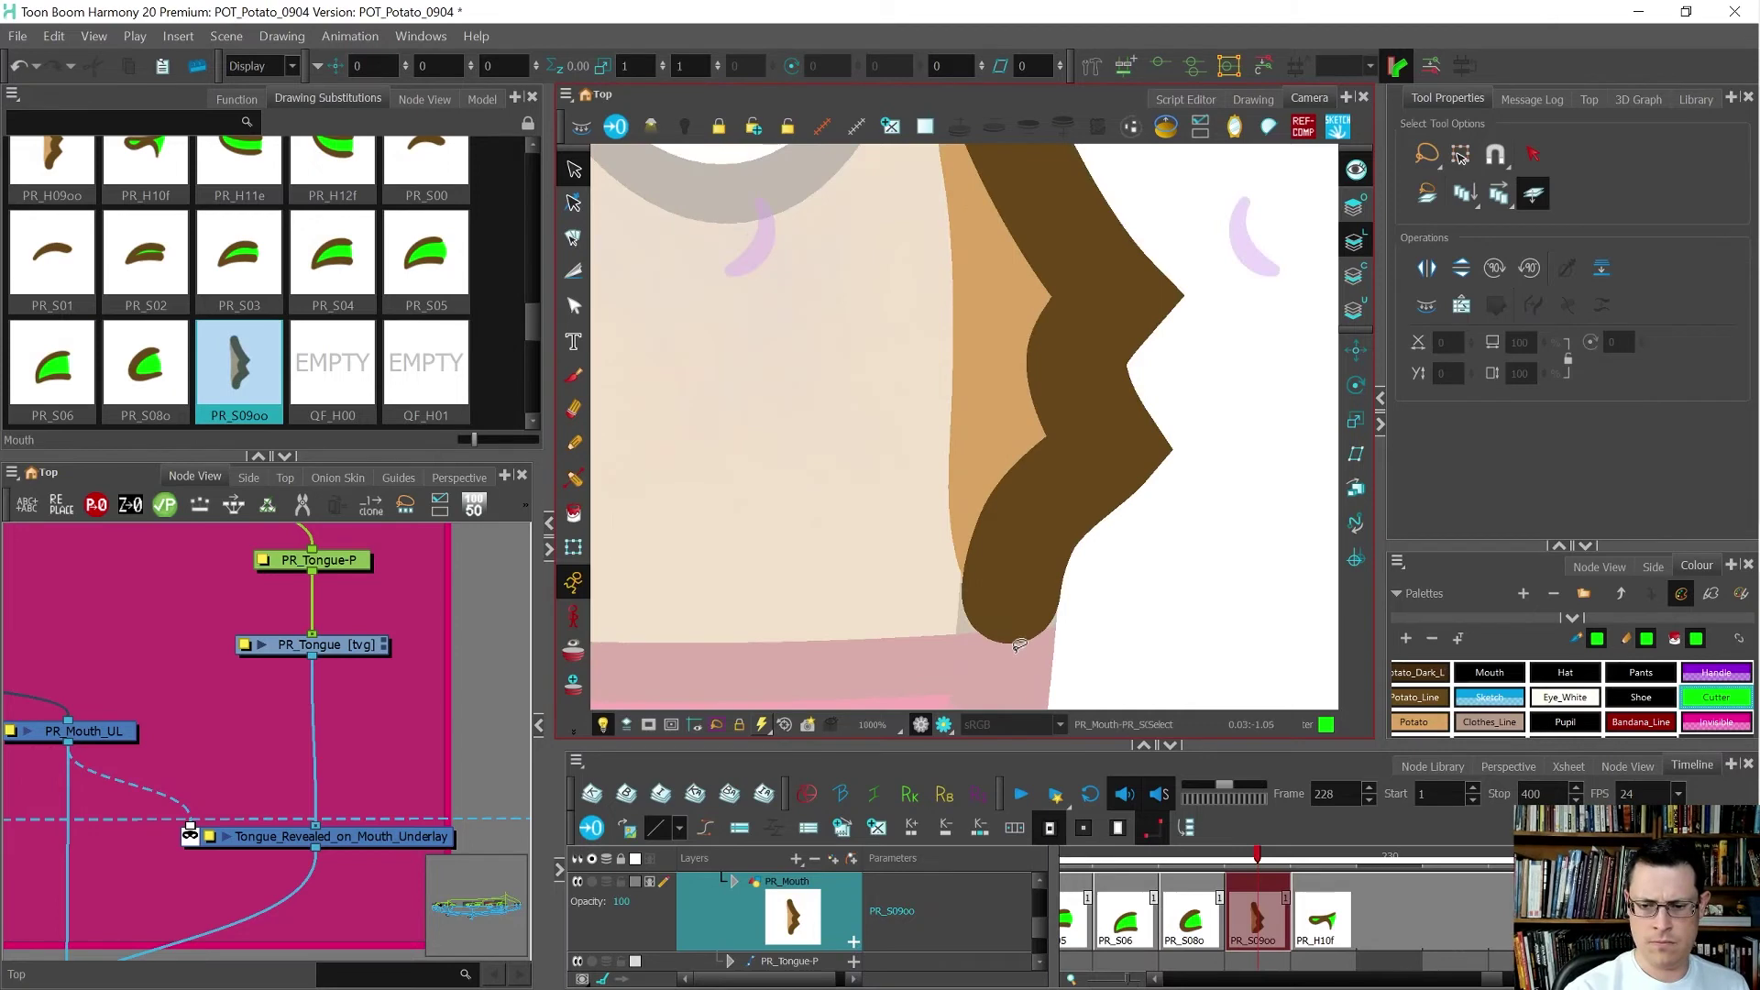
pyautogui.hotkey('alt', 'q')
pyautogui.click(1016, 596)
pyautogui.moveTo(1028, 641)
pyautogui.mouseDown()
pyautogui.moveTo(1051, 600)
pyautogui.moveTo(961, 644)
pyautogui.moveTo(997, 576)
pyautogui.mouseUp()
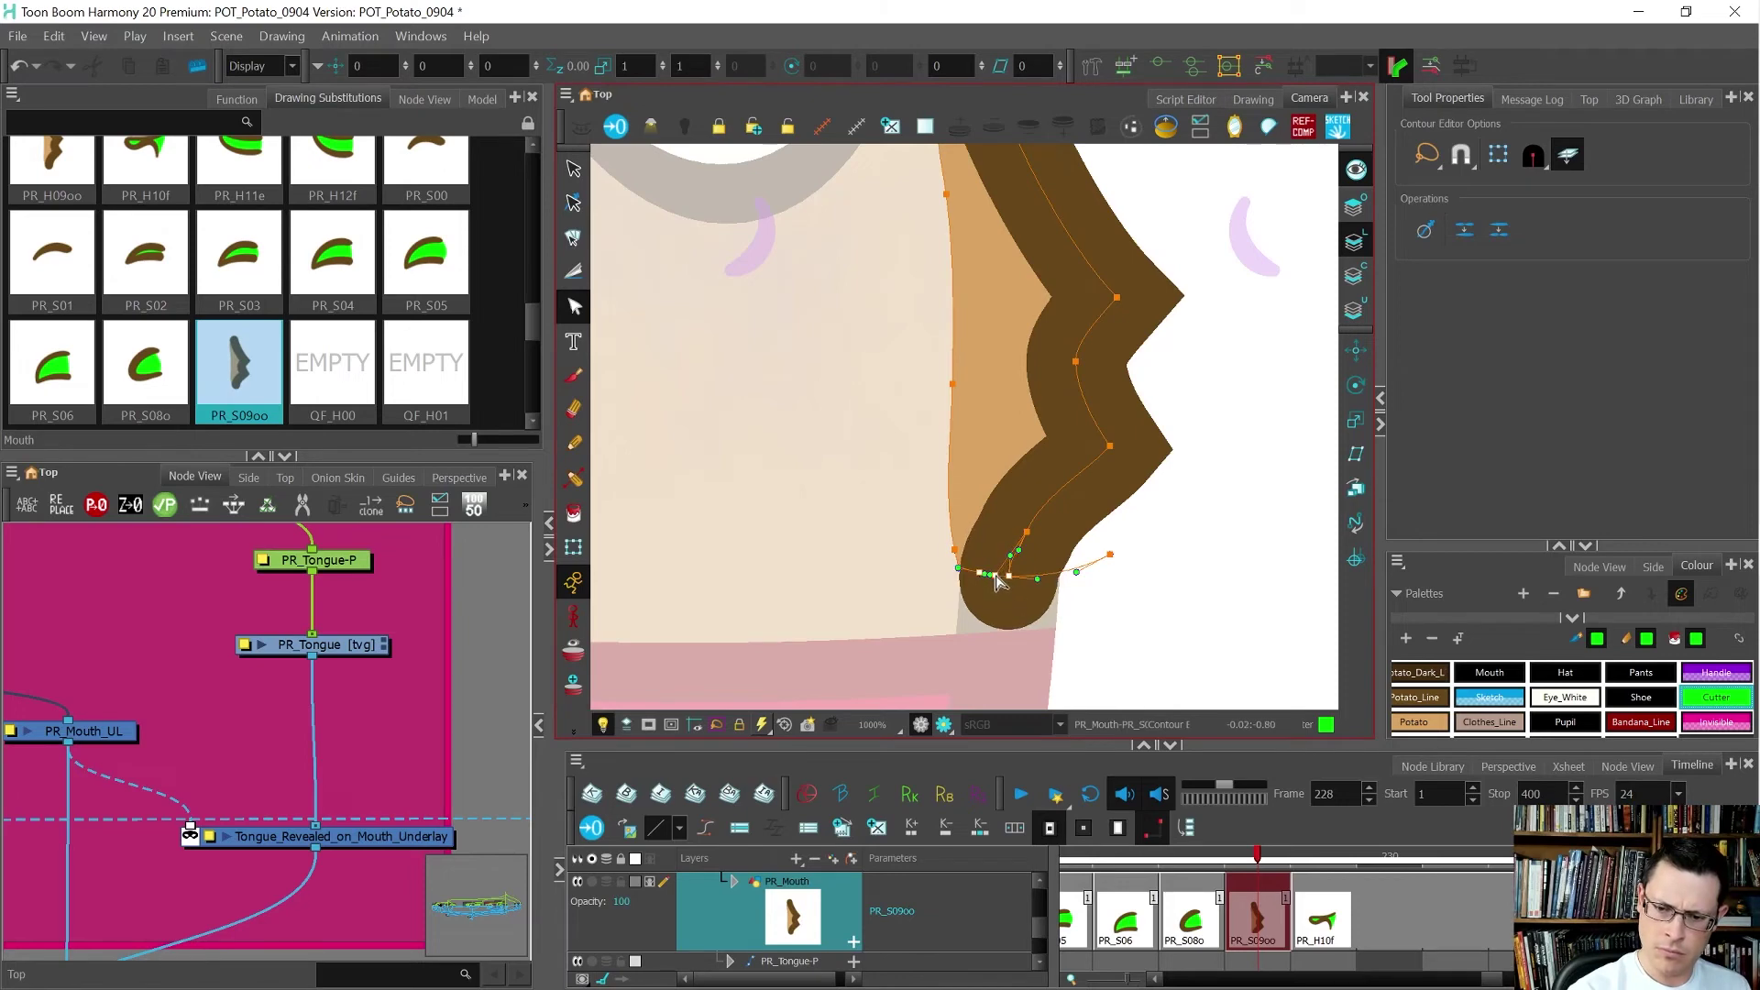
pyautogui.scroll(1, 996, 603)
pyautogui.click(1148, 511)
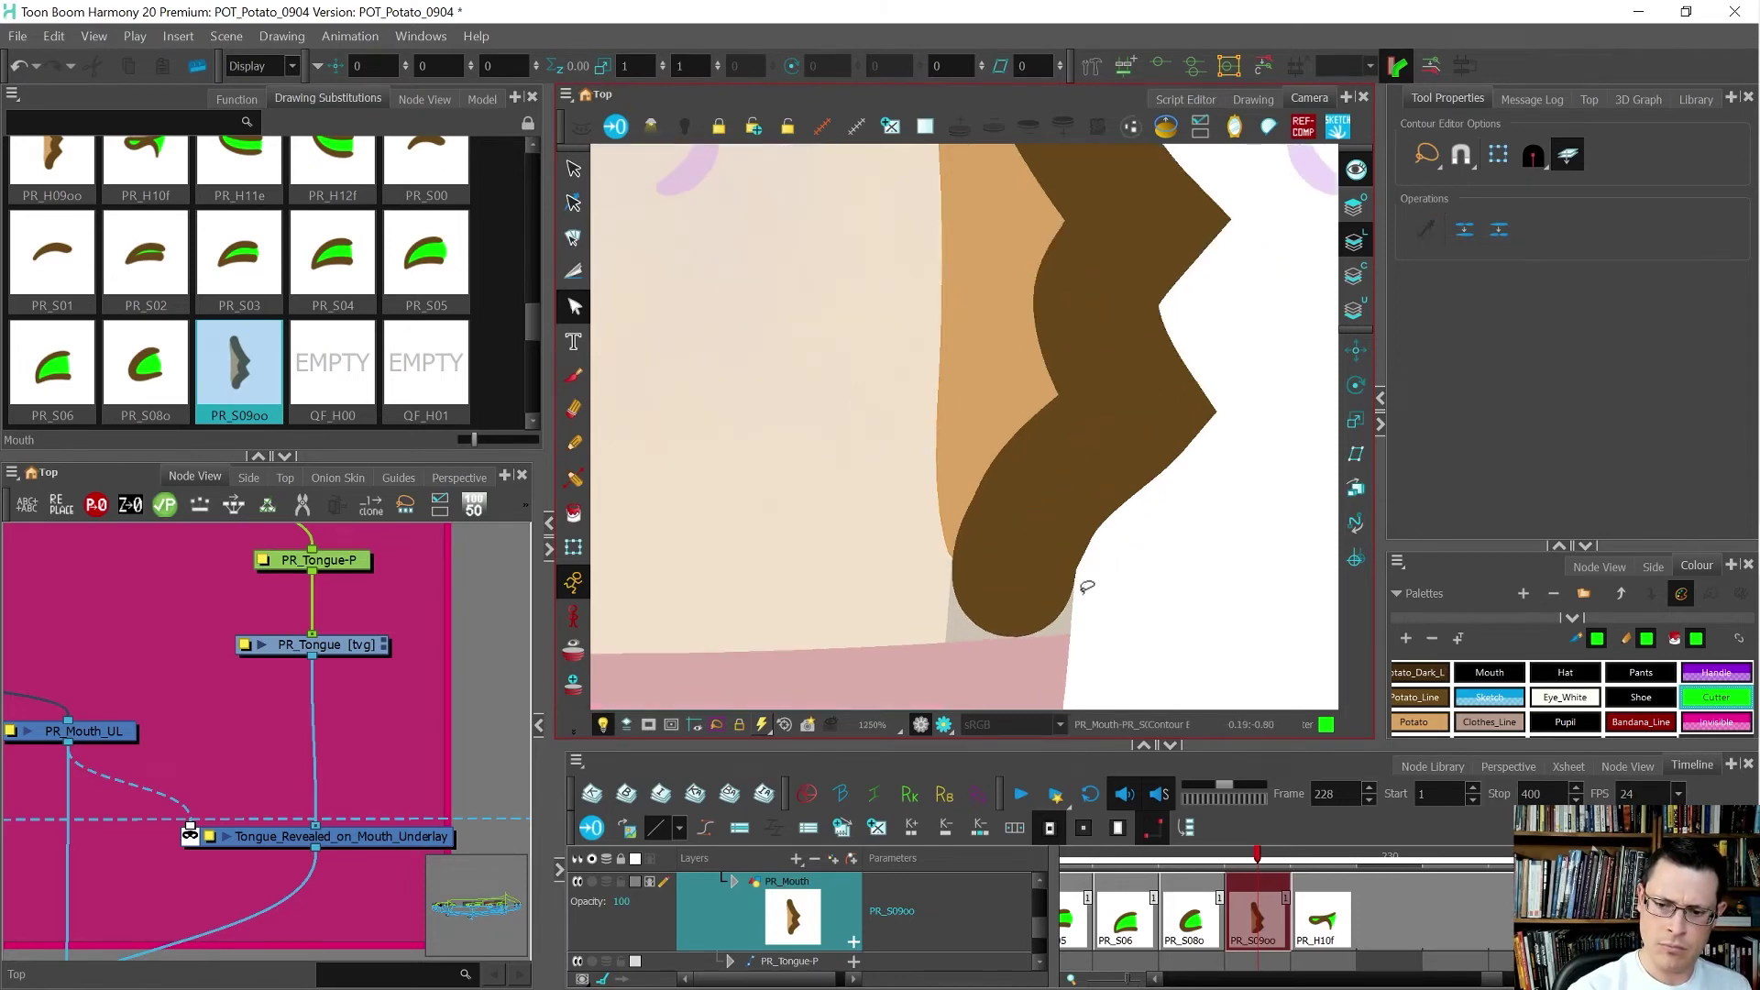
pyautogui.click(1140, 530)
pyautogui.click(1190, 531)
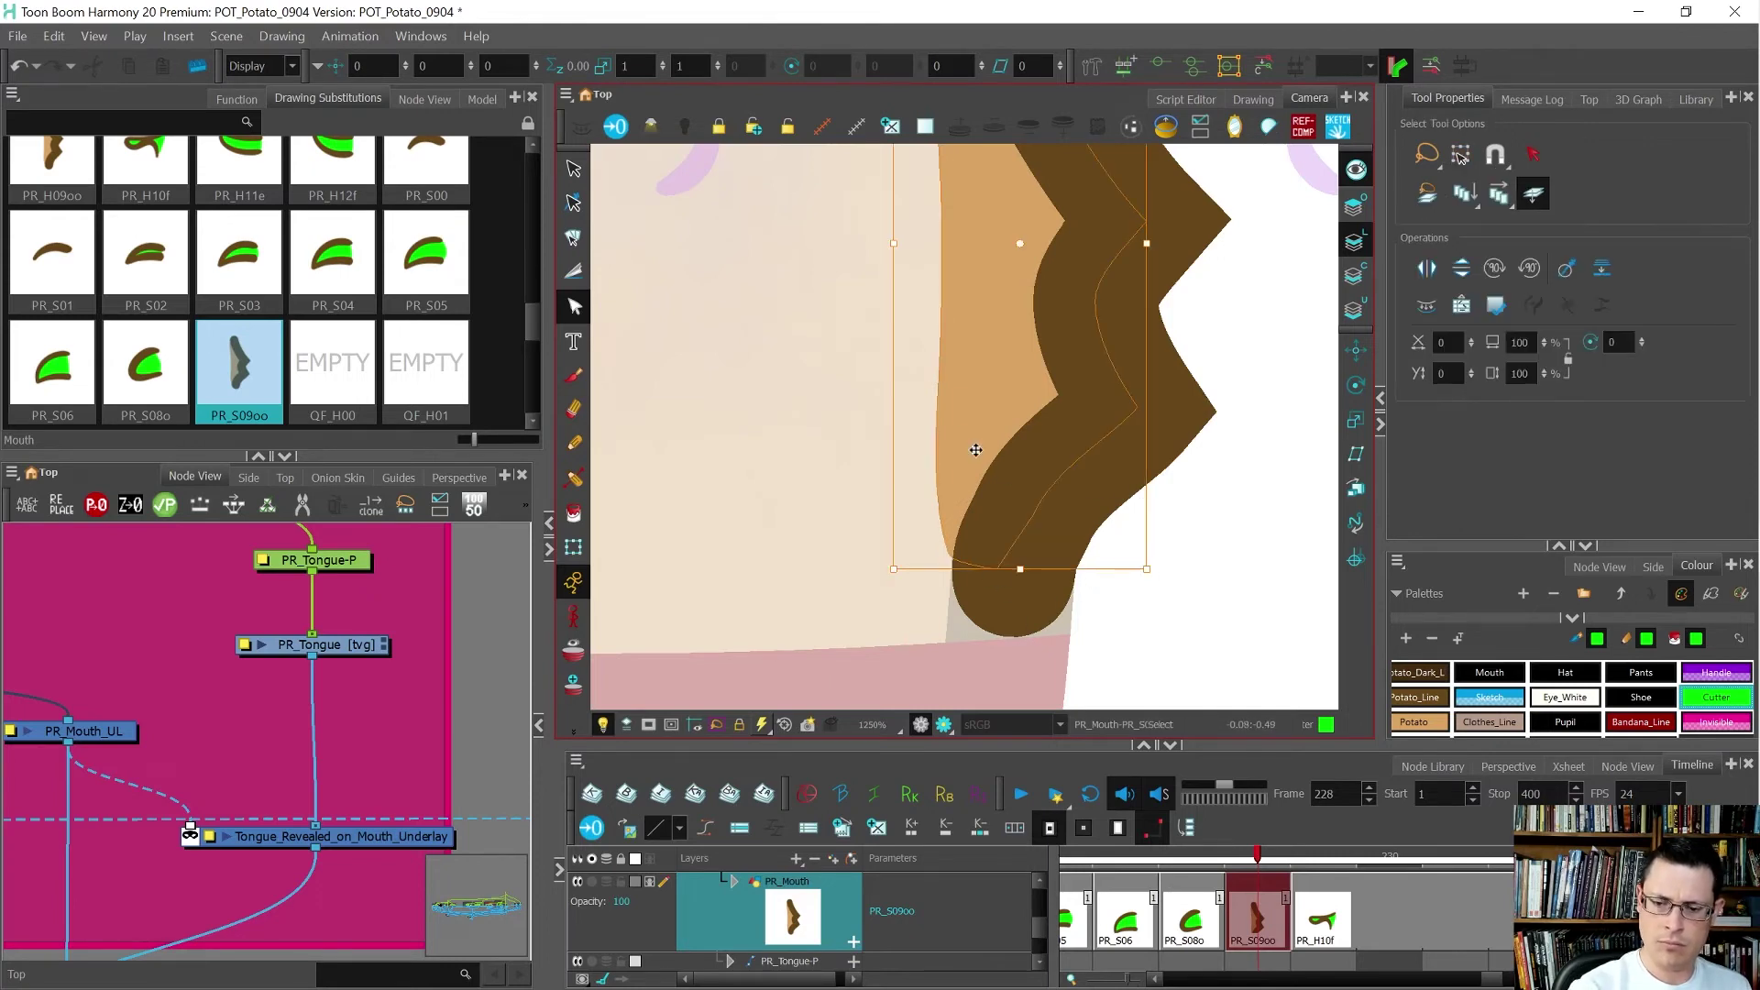
# - Take the tan fill out of PR_S09oo and smooth the curve at the lower end of the lip line
pyautogui.click(1016, 587)
pyautogui.click(1133, 599)
pyautogui.hotkey('alt', 's')
pyautogui.click(1062, 578)
pyautogui.click(1082, 617)
pyautogui.hotkey('alt', 'q')
pyautogui.moveTo(1059, 591)
pyautogui.mouseDown()
pyautogui.moveTo(967, 647)
pyautogui.moveTo(1051, 578)
pyautogui.mouseUp()
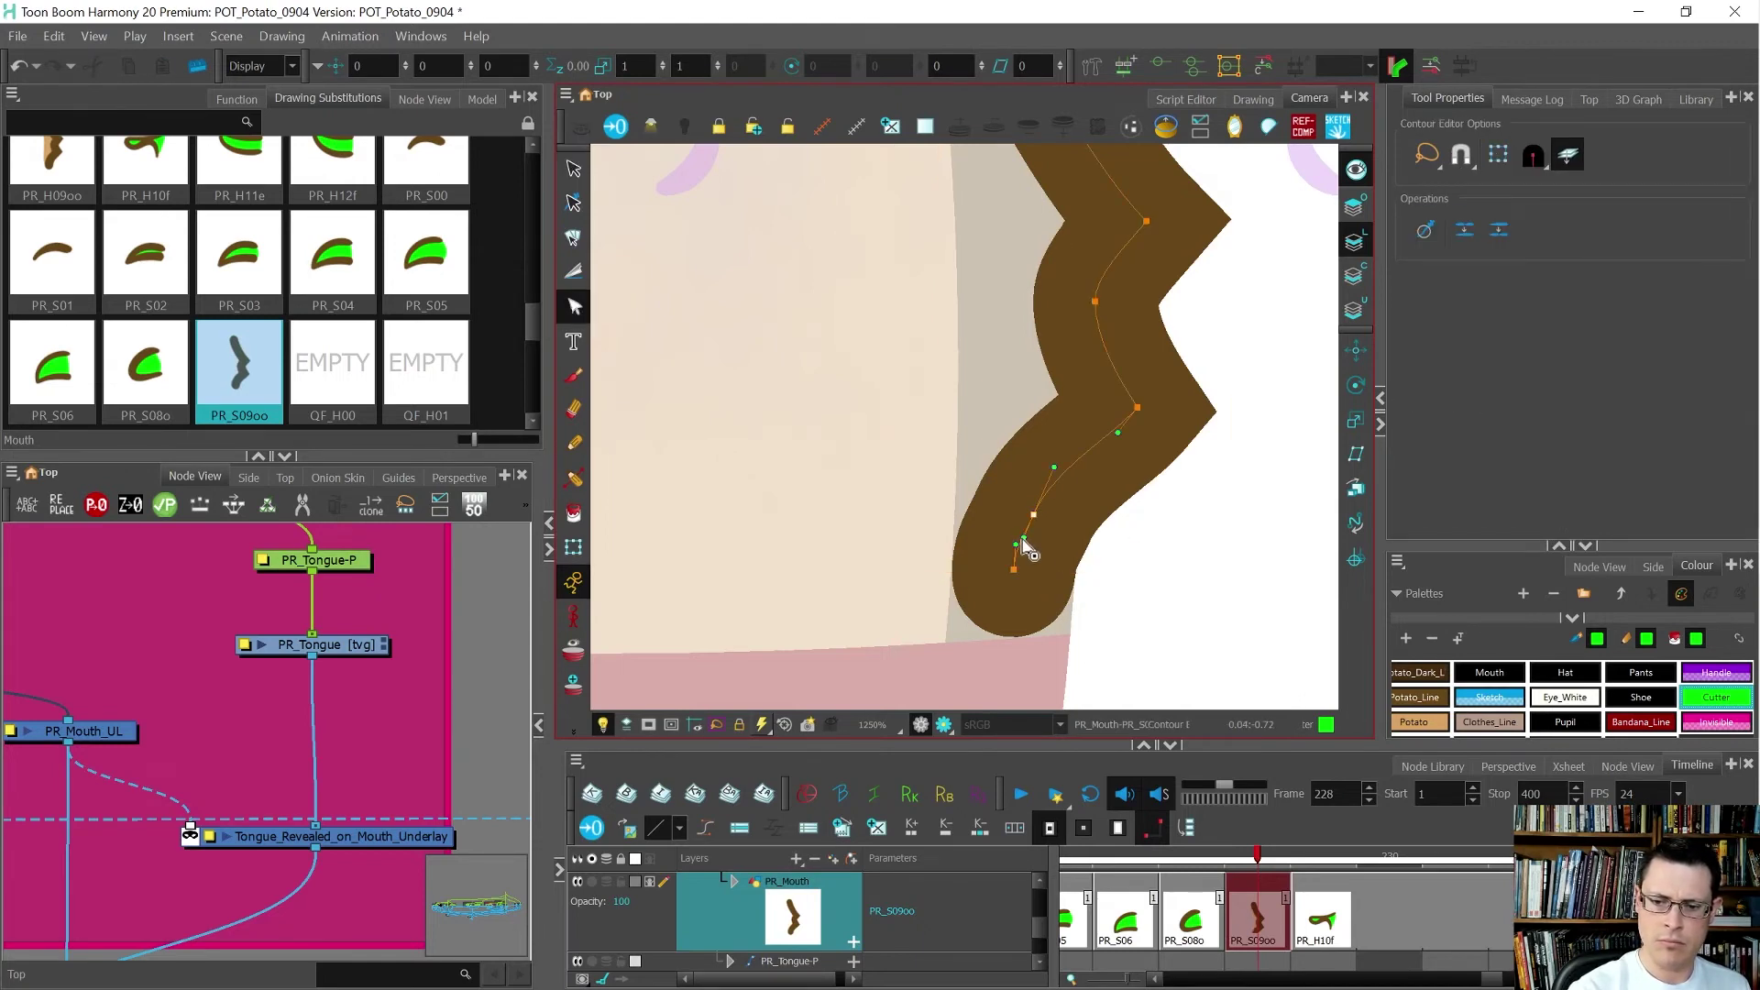
pyautogui.click(1033, 517)
pyautogui.moveTo(1036, 516); pyautogui.dragTo(1034, 513)
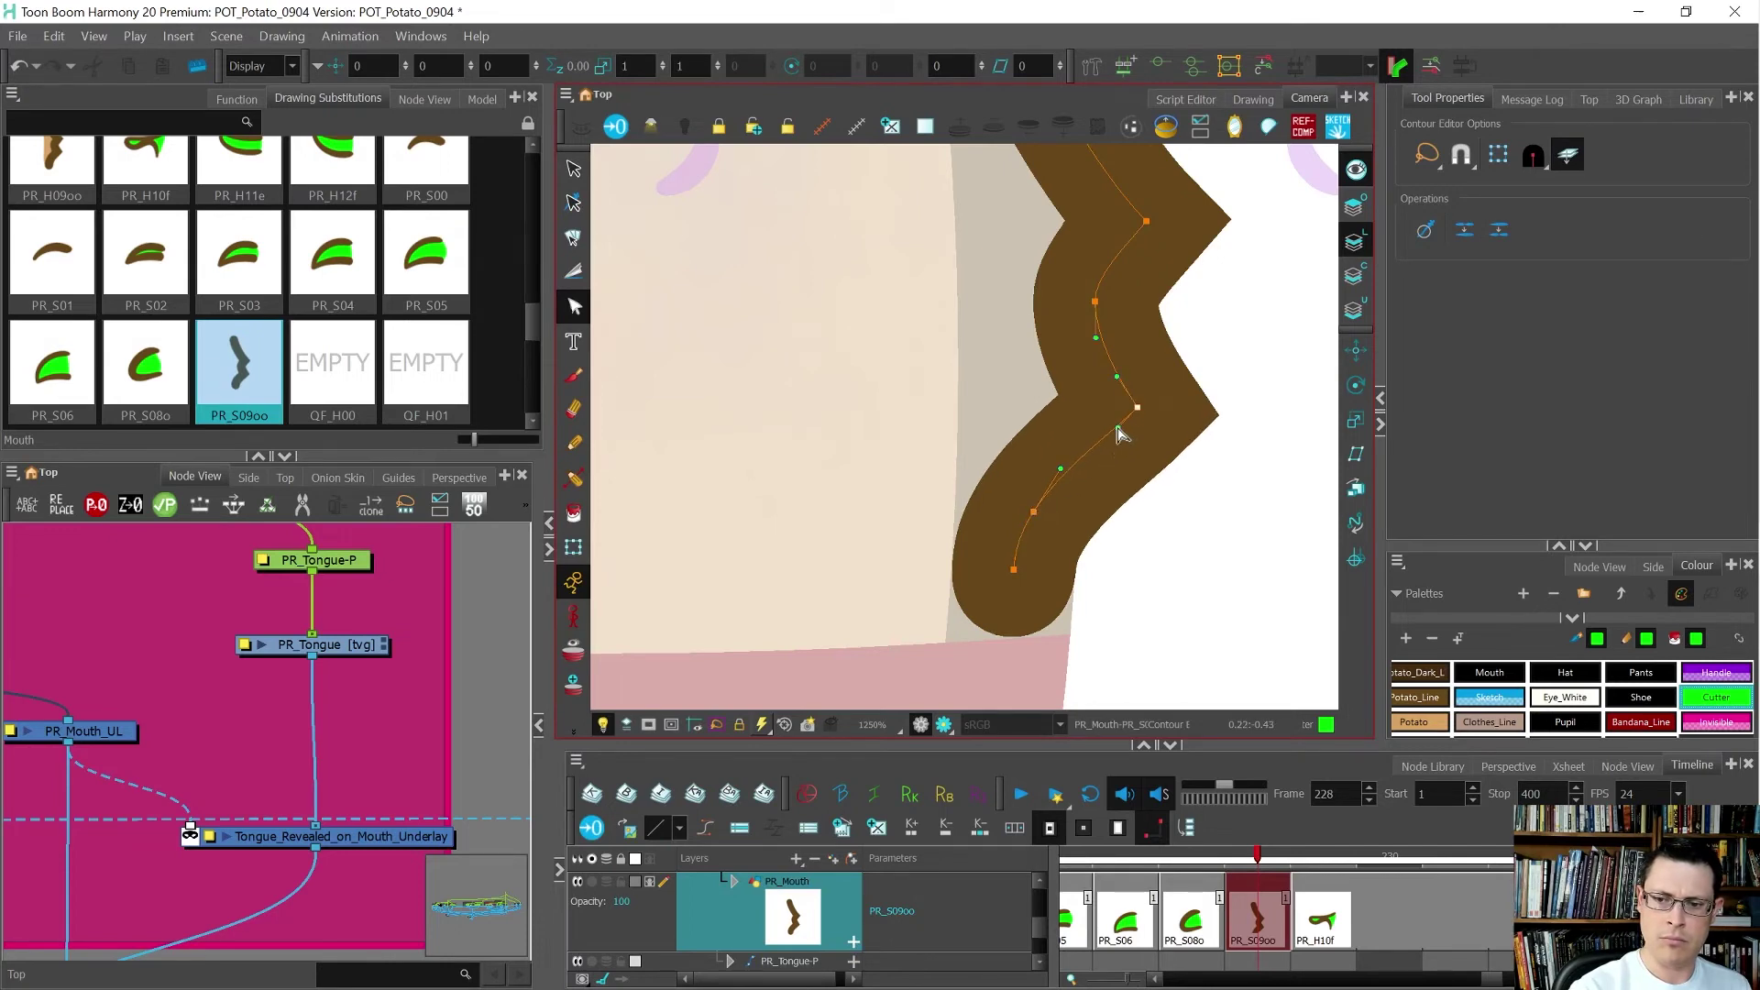
pyautogui.click(1135, 570)
# - Restore the tan fill in PR_S09oo and send it to the back, behind the lip line
pyautogui.hotkey('alt', 's')
pyautogui.hotkey('ctrl', 'a')
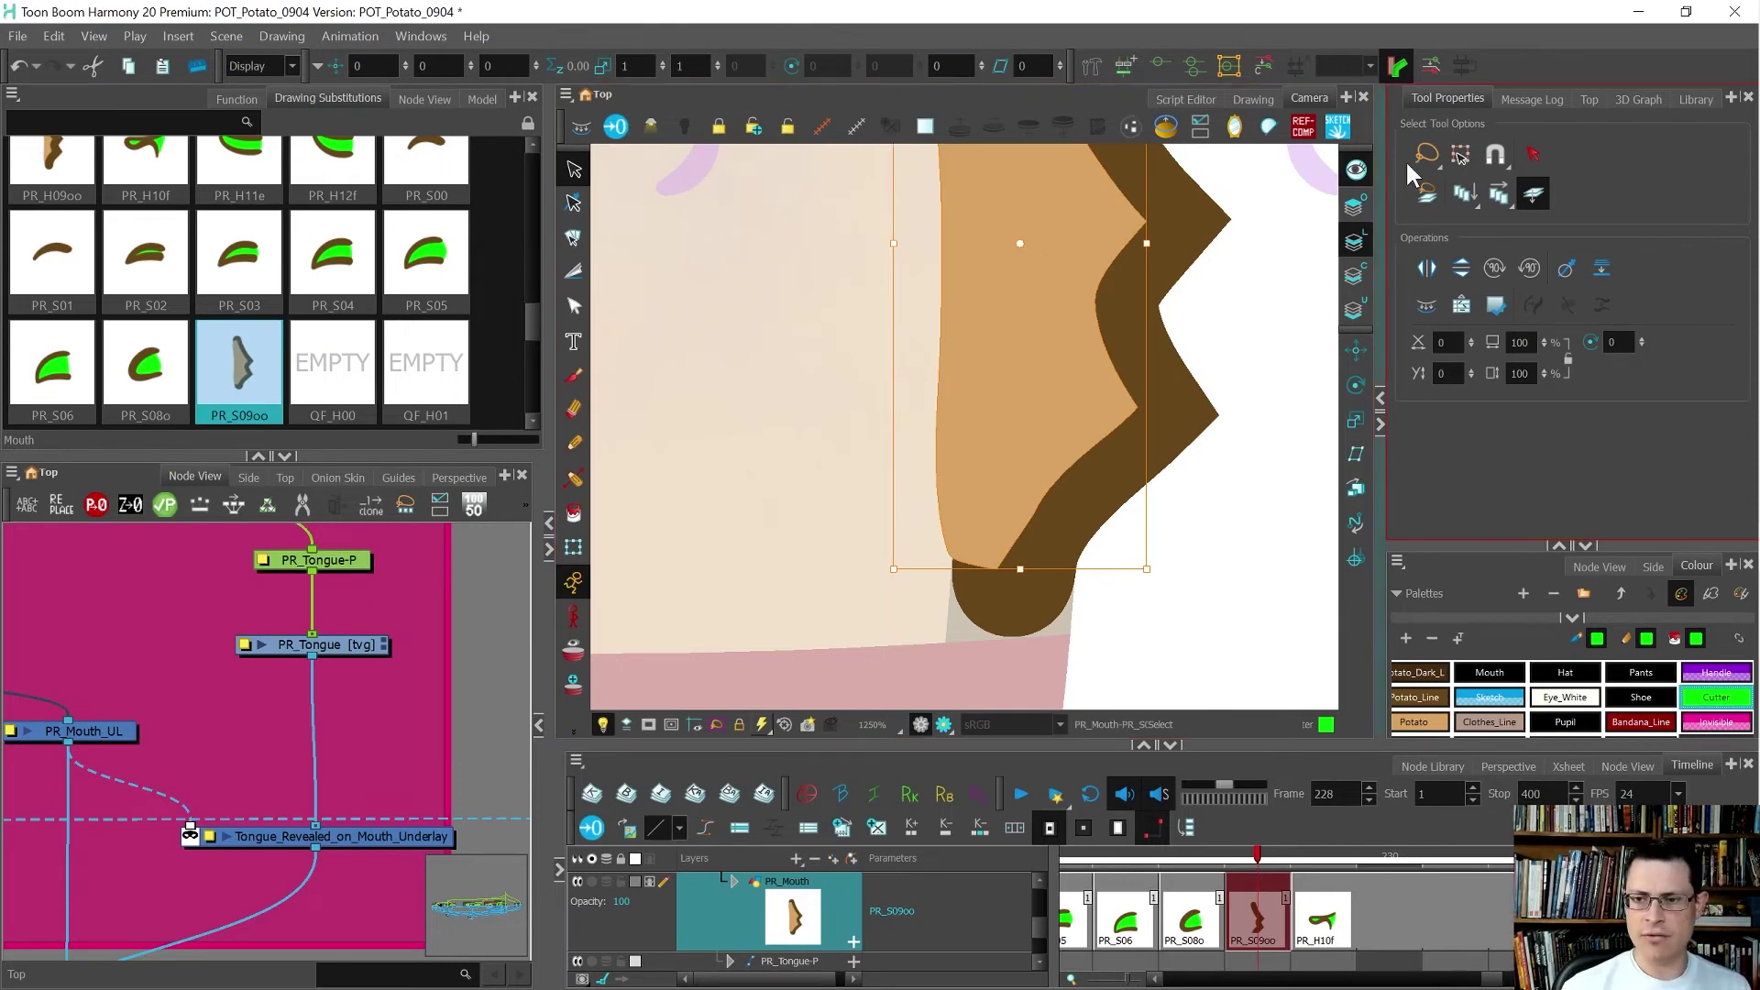
pyautogui.click(1533, 193)
pyautogui.scroll(-1, 1137, 434)
pyautogui.scroll(-2, 1136, 434)
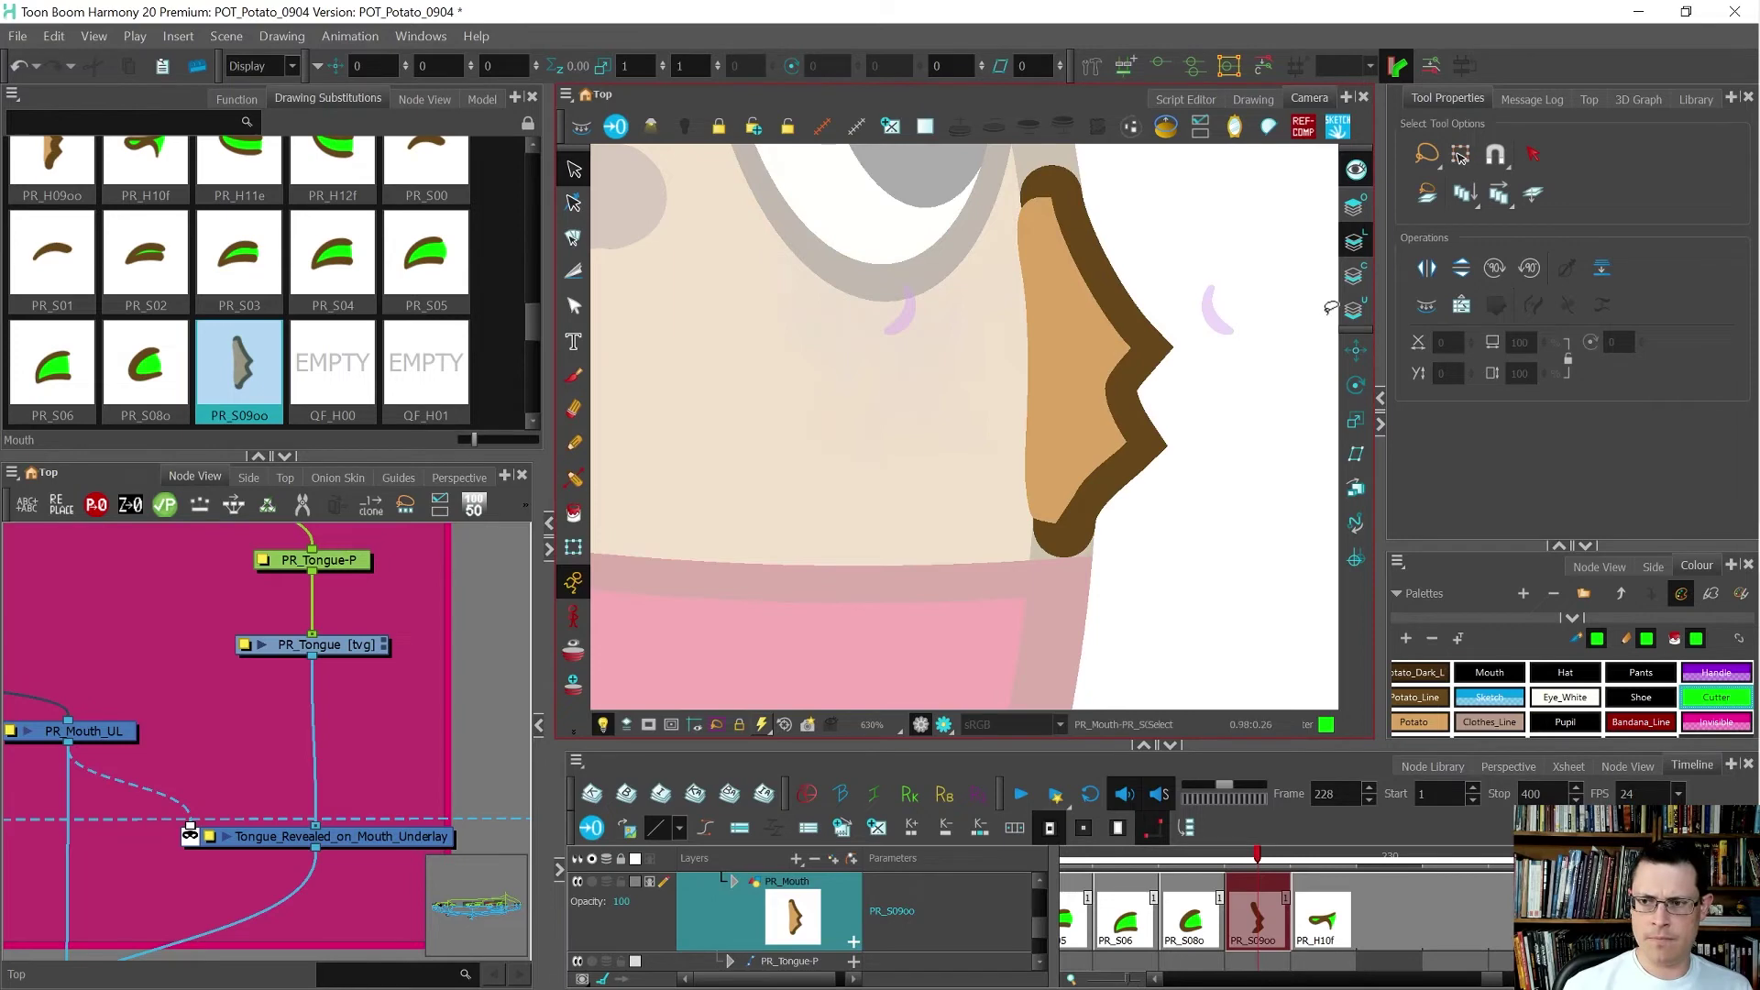
pyautogui.click(1062, 364)
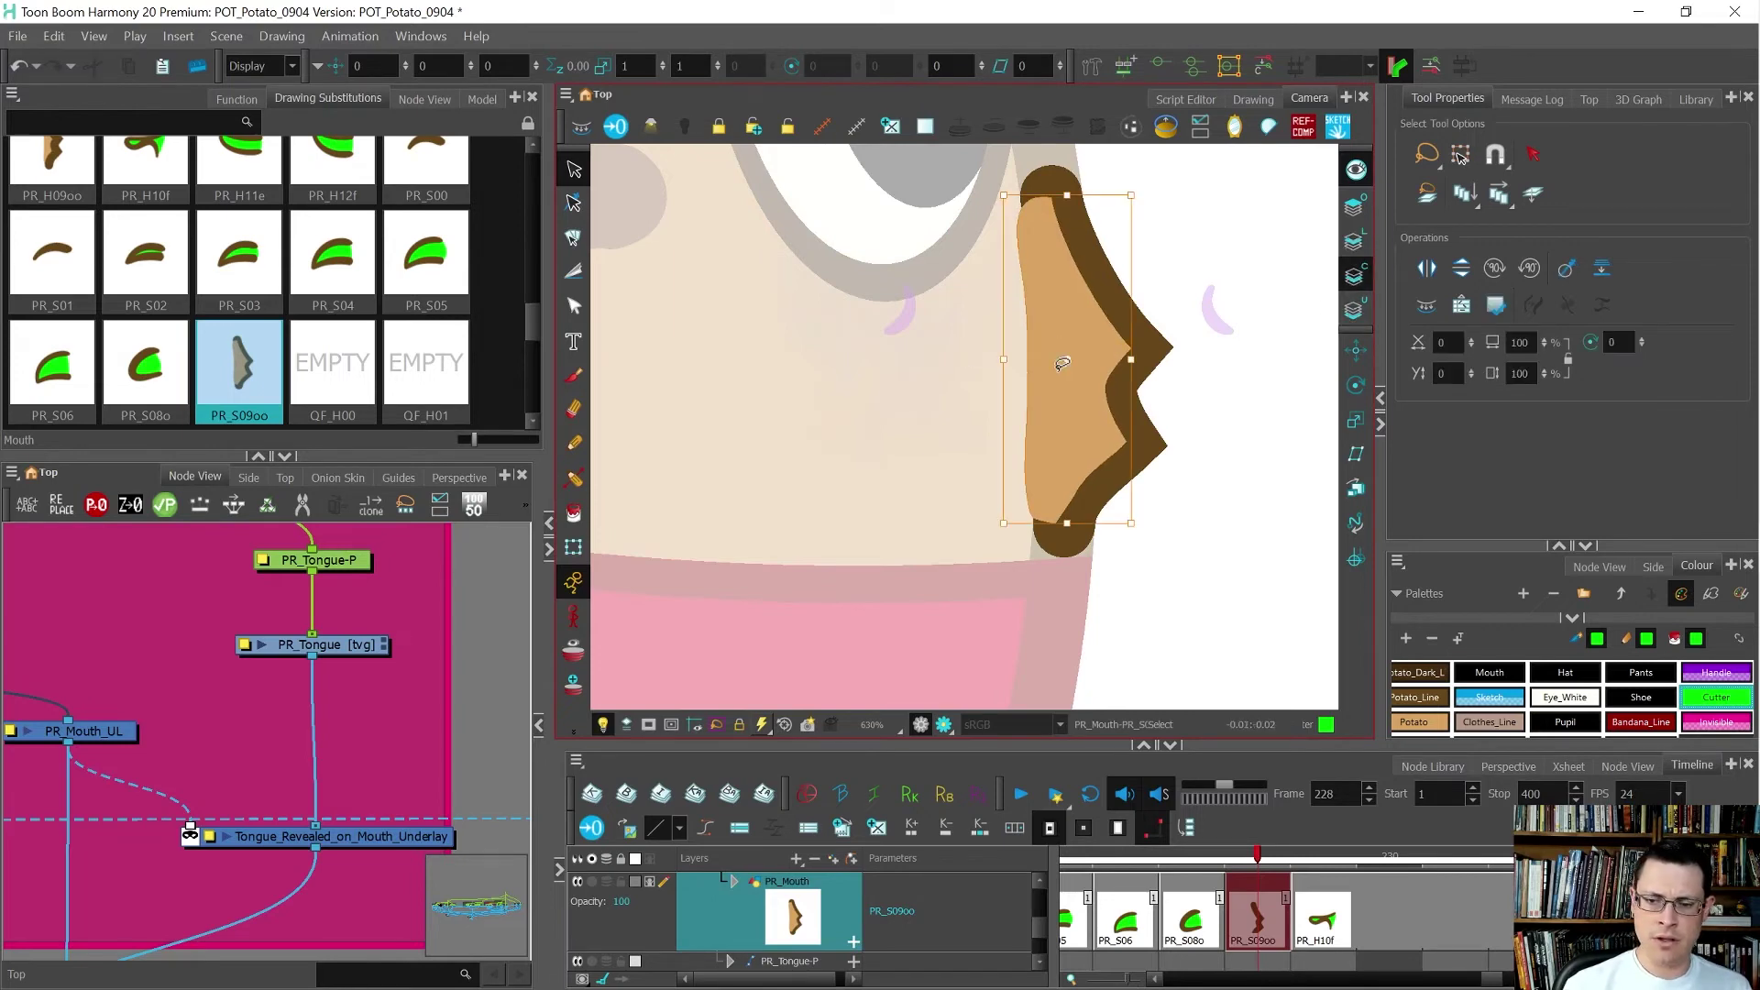
pyautogui.rightClick(1062, 364)
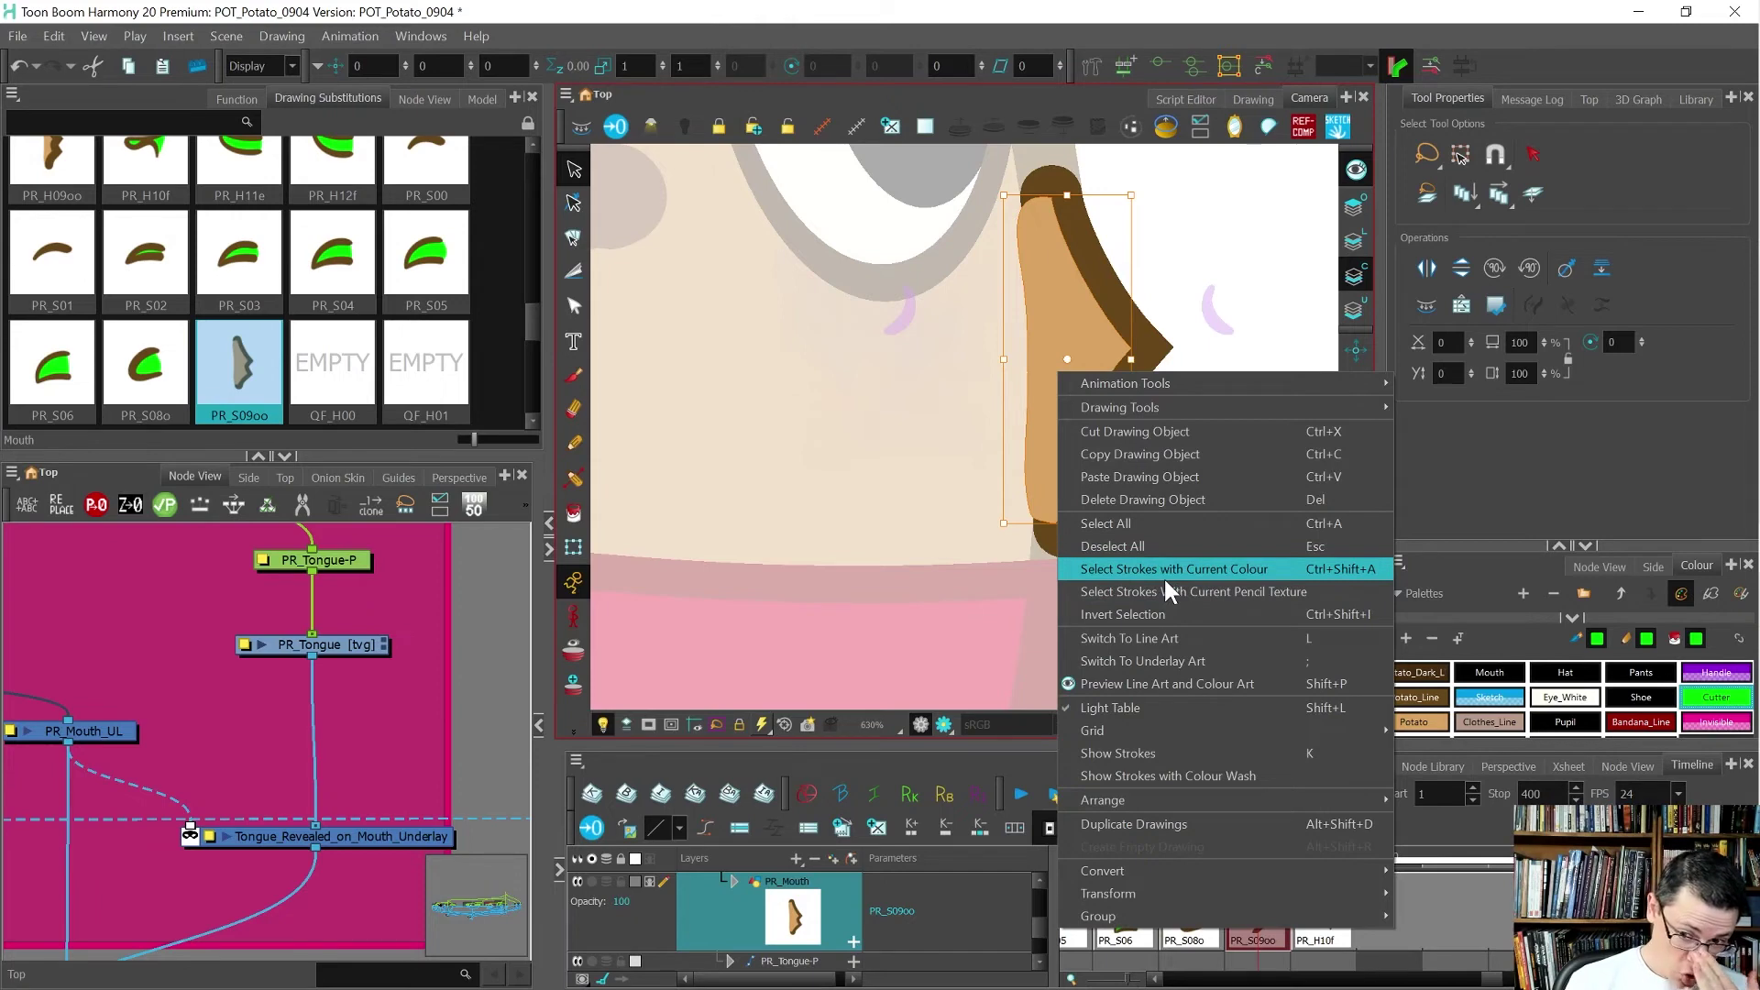
pyautogui.moveTo(1267, 799)
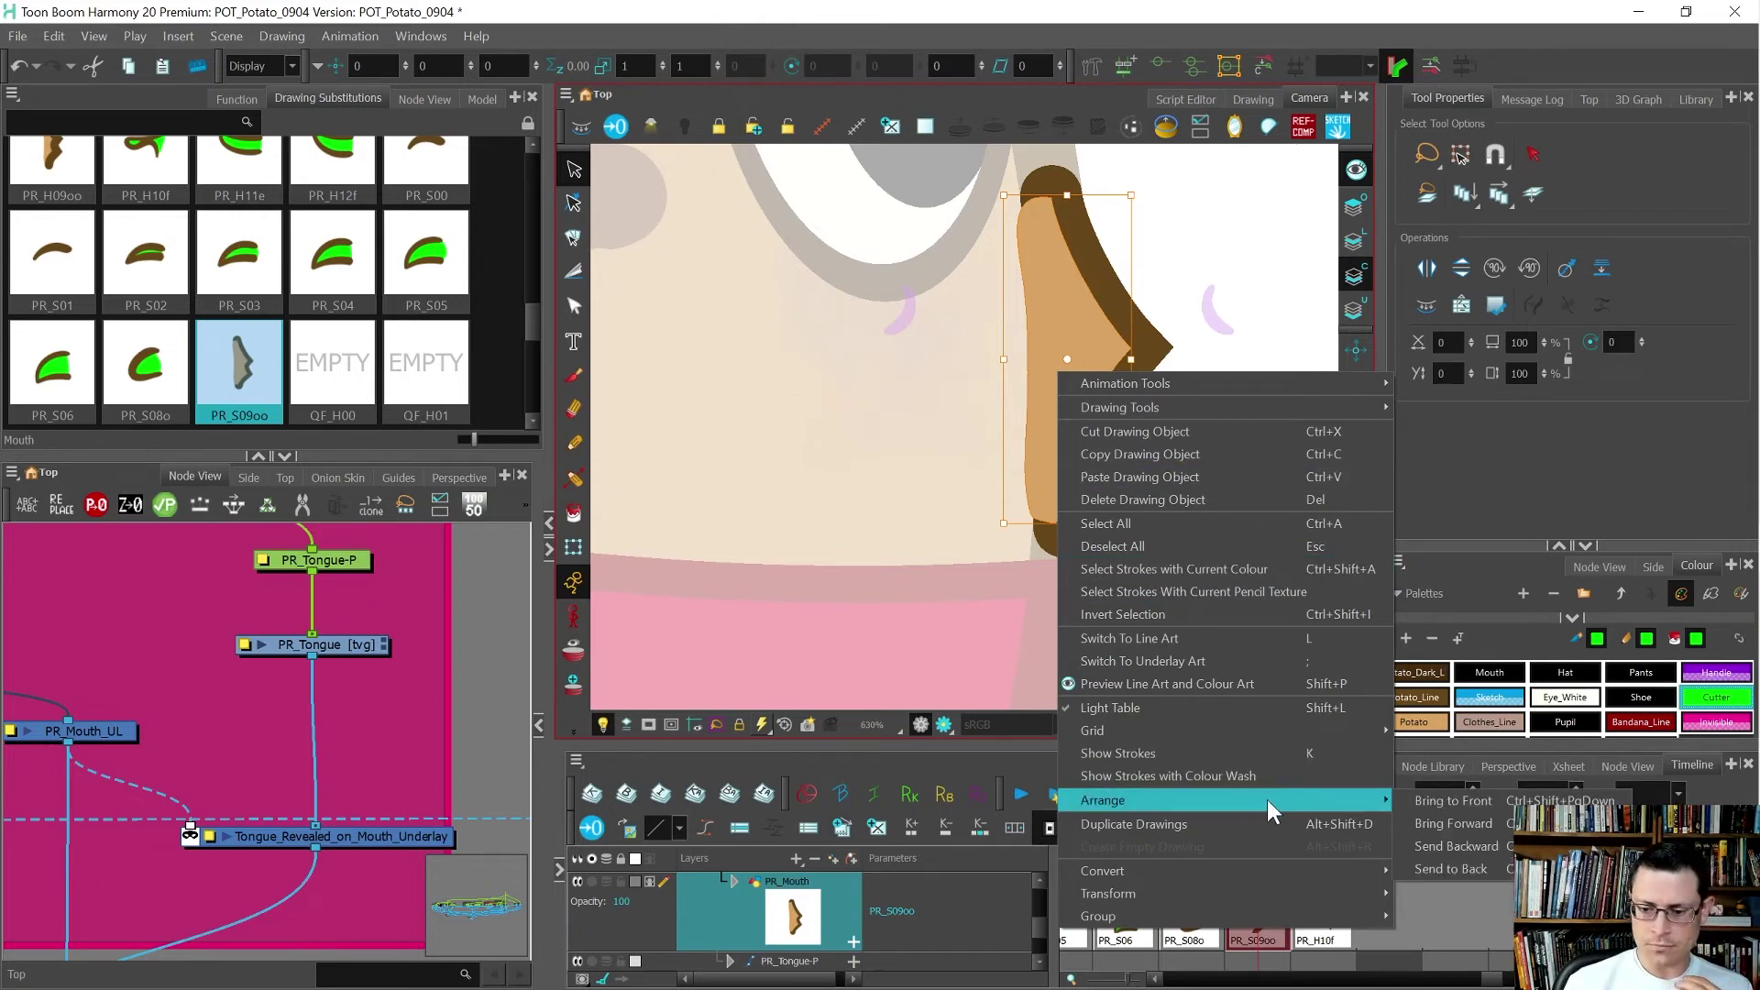
pyautogui.click(1456, 867)
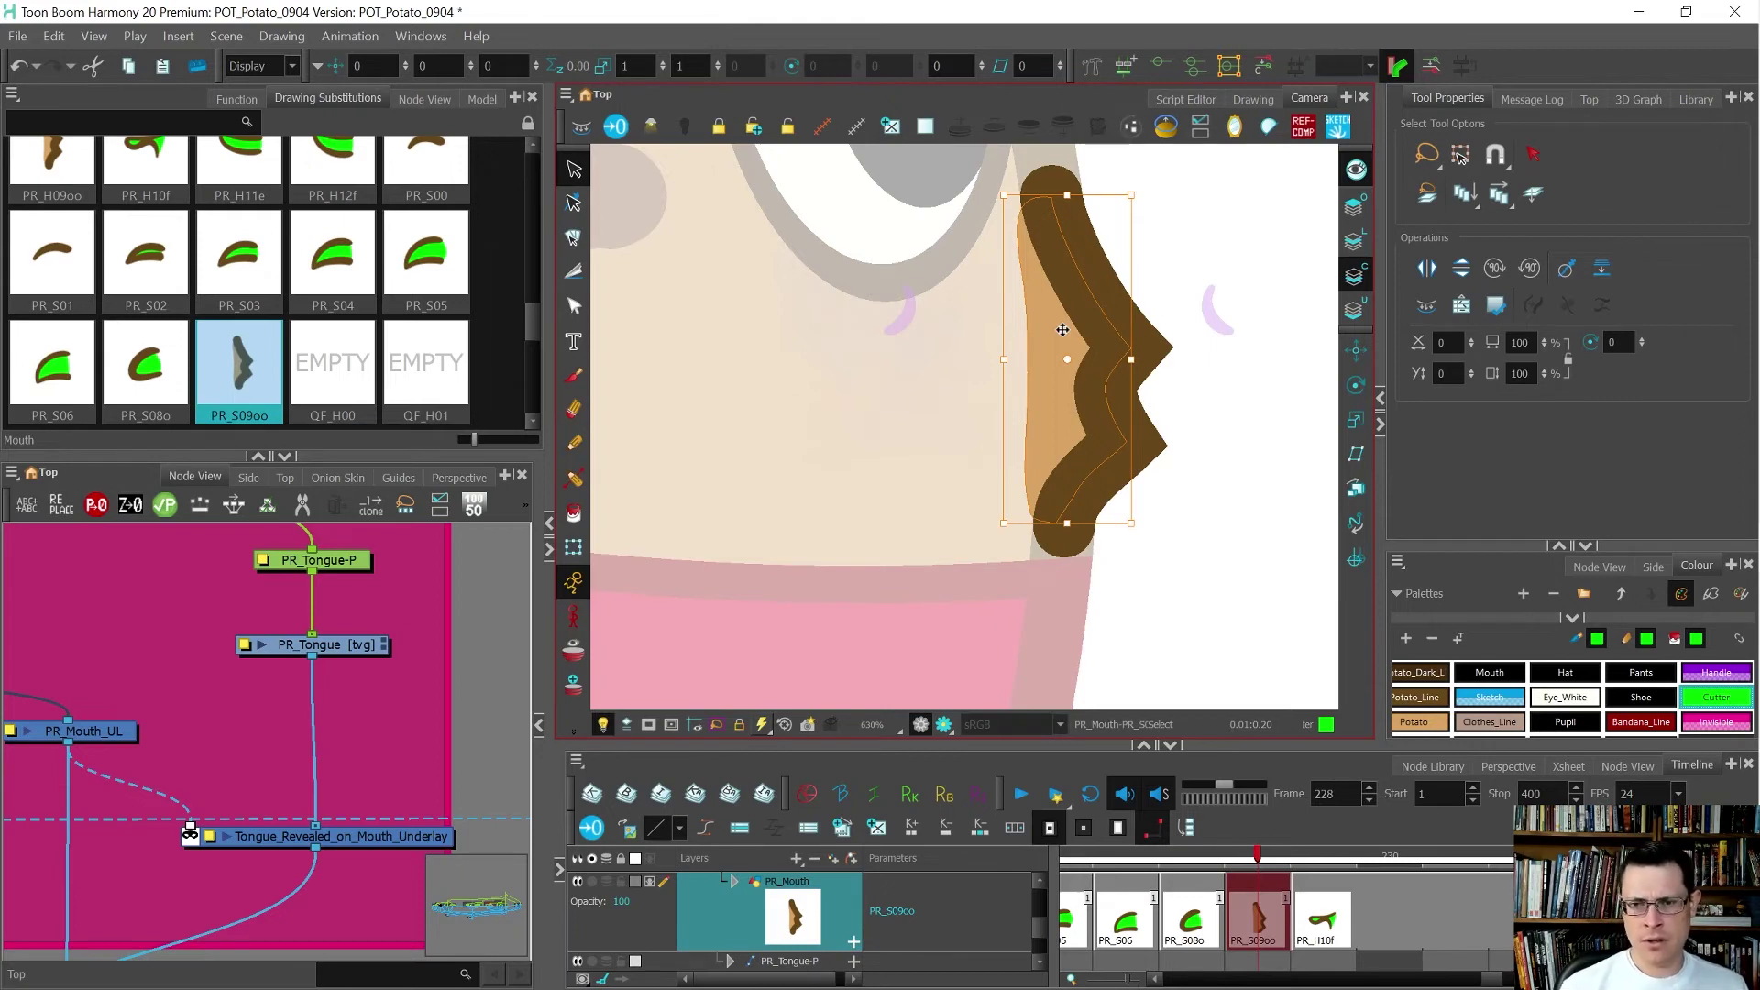
# - Examine PR_S09oo in full colour on the character, flipping between it, PR_S08o and PR_S06
pyautogui.hotkey('alt', 'q')
pyautogui.hotkey('shift', 't')
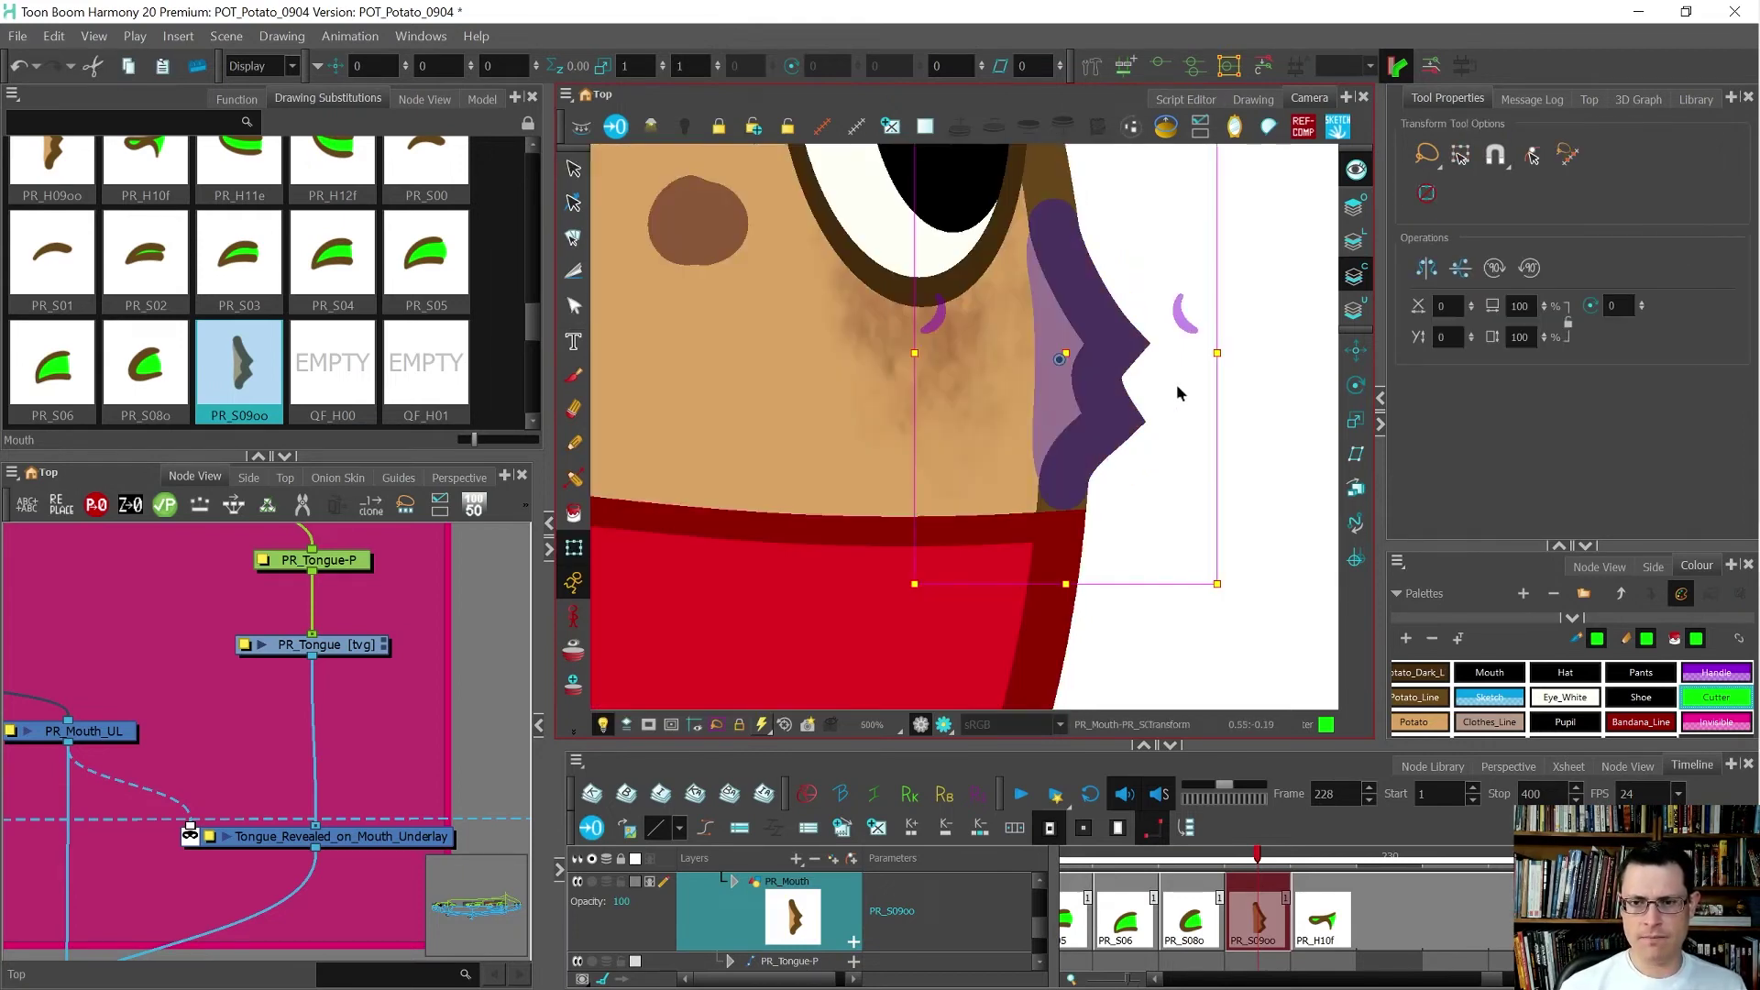
pyautogui.click(1181, 389)
pyautogui.scroll(-2, 1123, 324)
pyautogui.scroll(-3, 1134, 327)
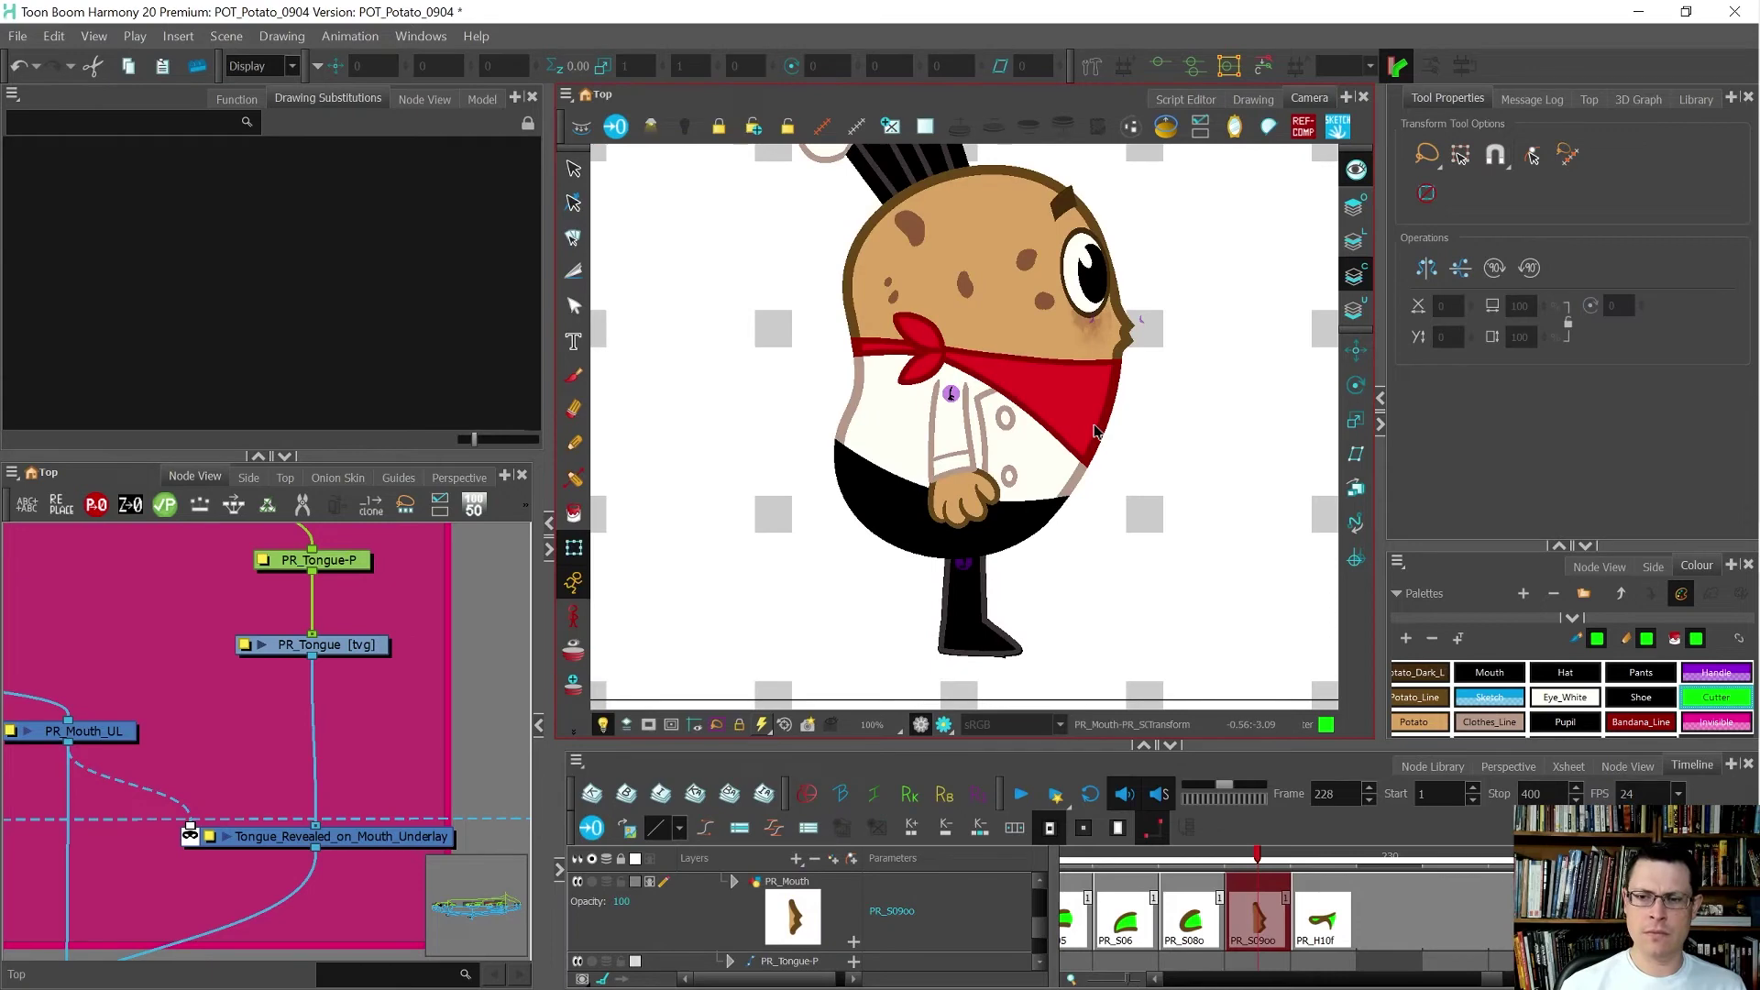
pyautogui.press(',')
pyautogui.press(',')
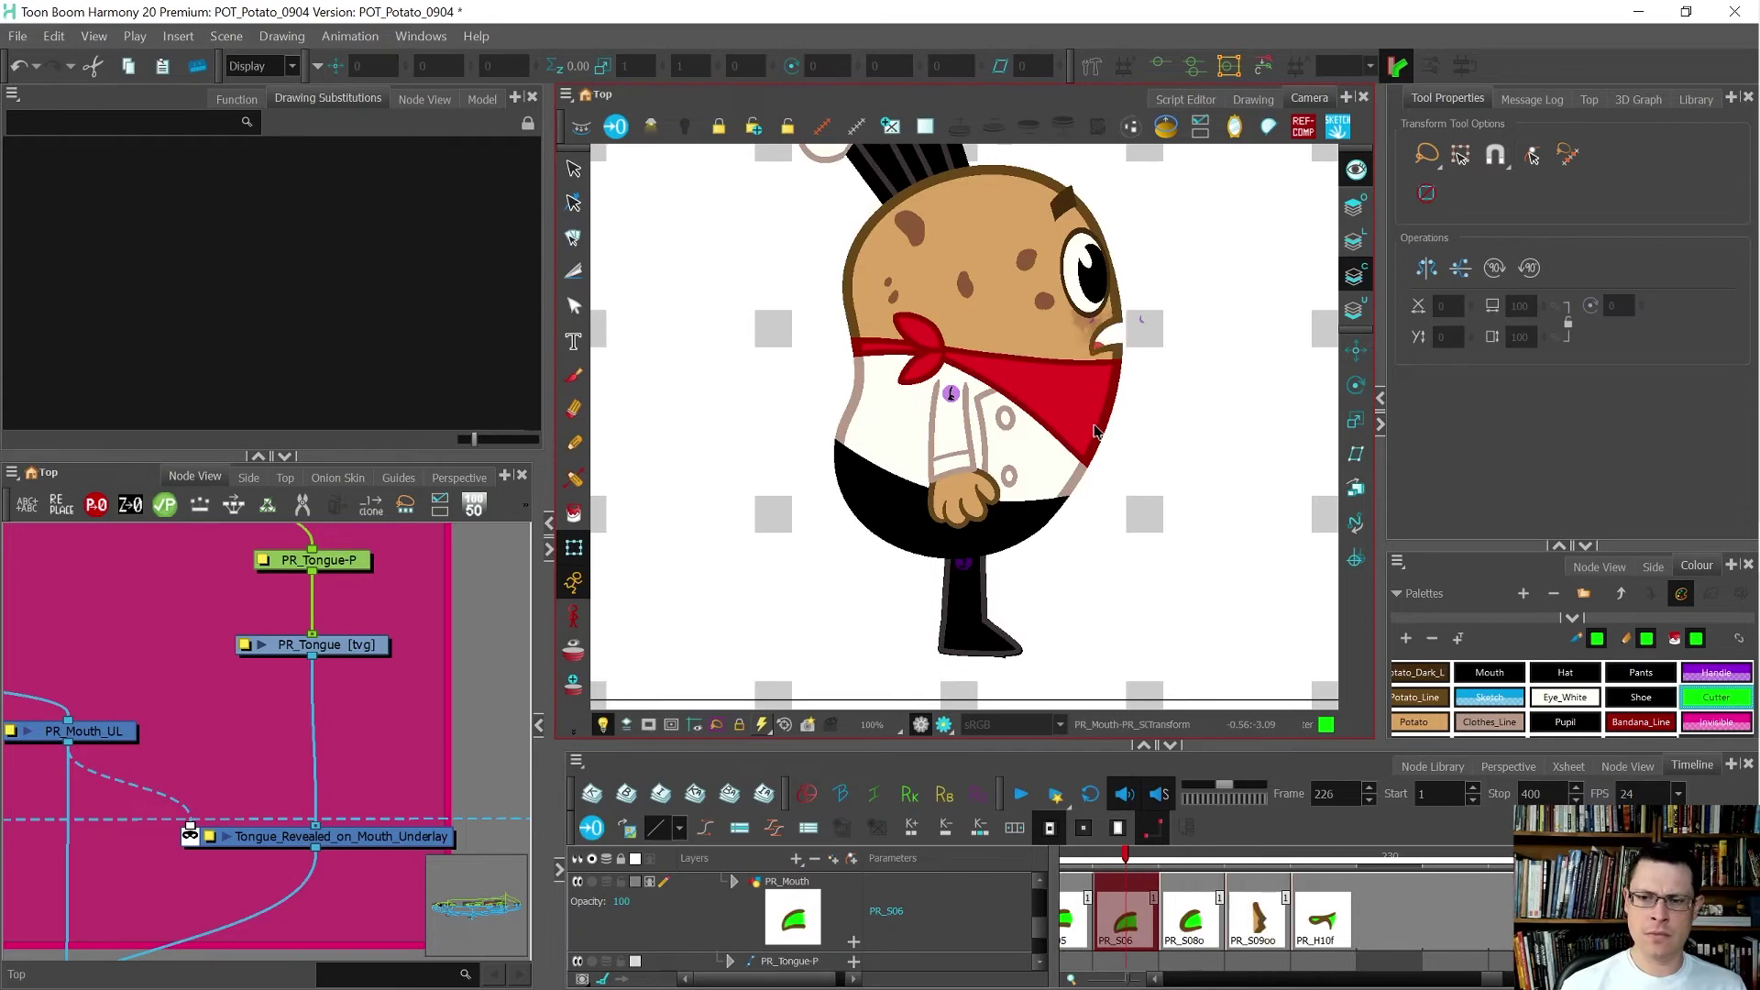
pyautogui.press('.')
pyautogui.press('.')
pyautogui.press(',')
pyautogui.press(',')
pyautogui.press('.')
pyautogui.press('.')
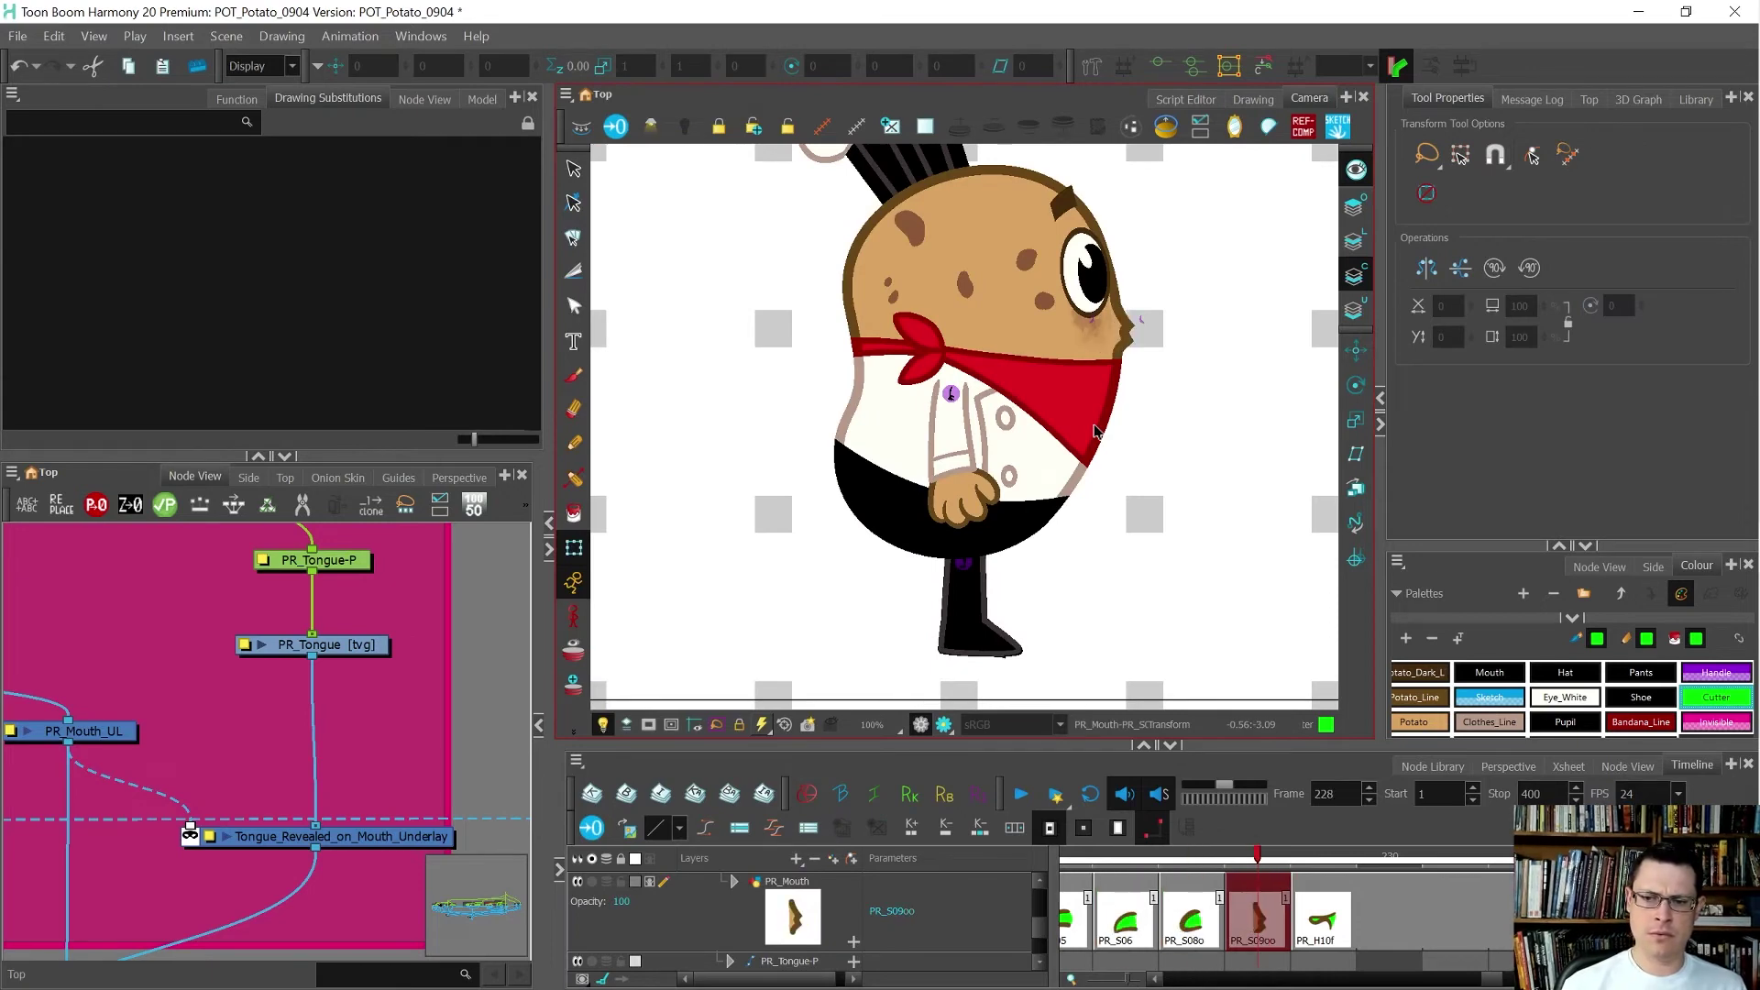
pyautogui.scroll(3, 1146, 335)
pyautogui.press(',')
pyautogui.press(',')
pyautogui.press('.')
pyautogui.press('.')
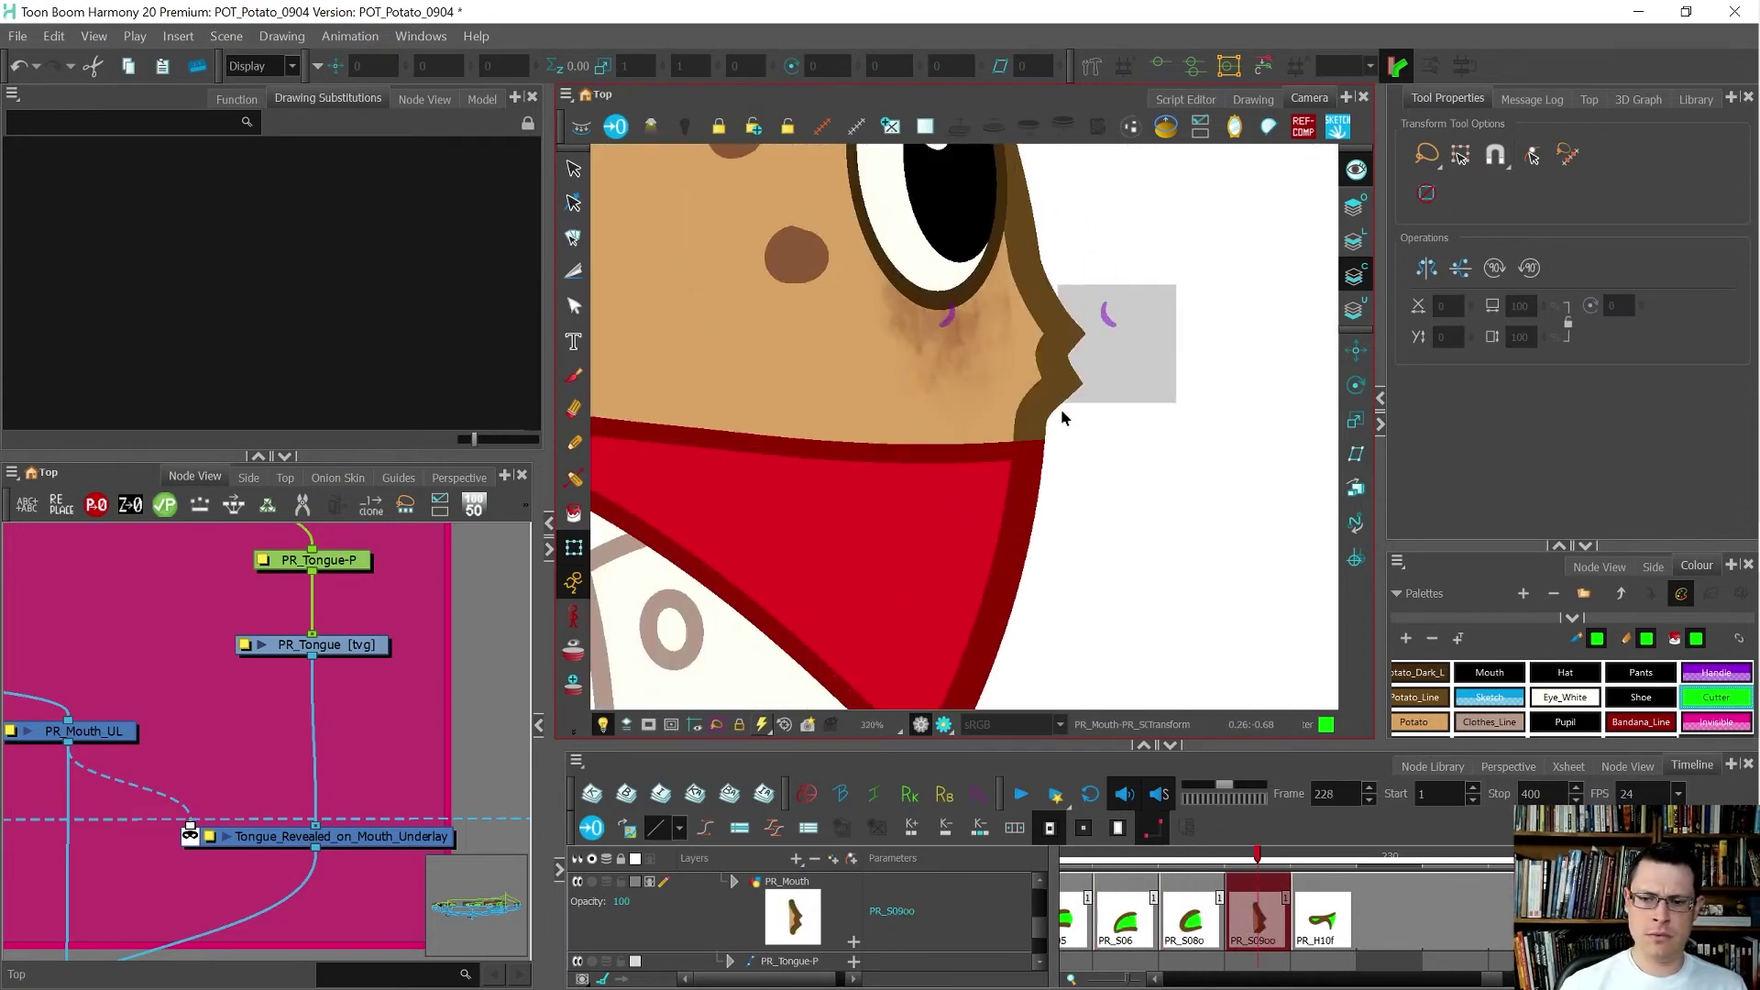
# - Move the PR_S09oo lower lip tip and the notch between the lips downward, and compare the result with PR_S08o
pyautogui.hotkey('shift', 'l')
pyautogui.hotkey('alt', 'q')
pyautogui.scroll(1, 1087, 339)
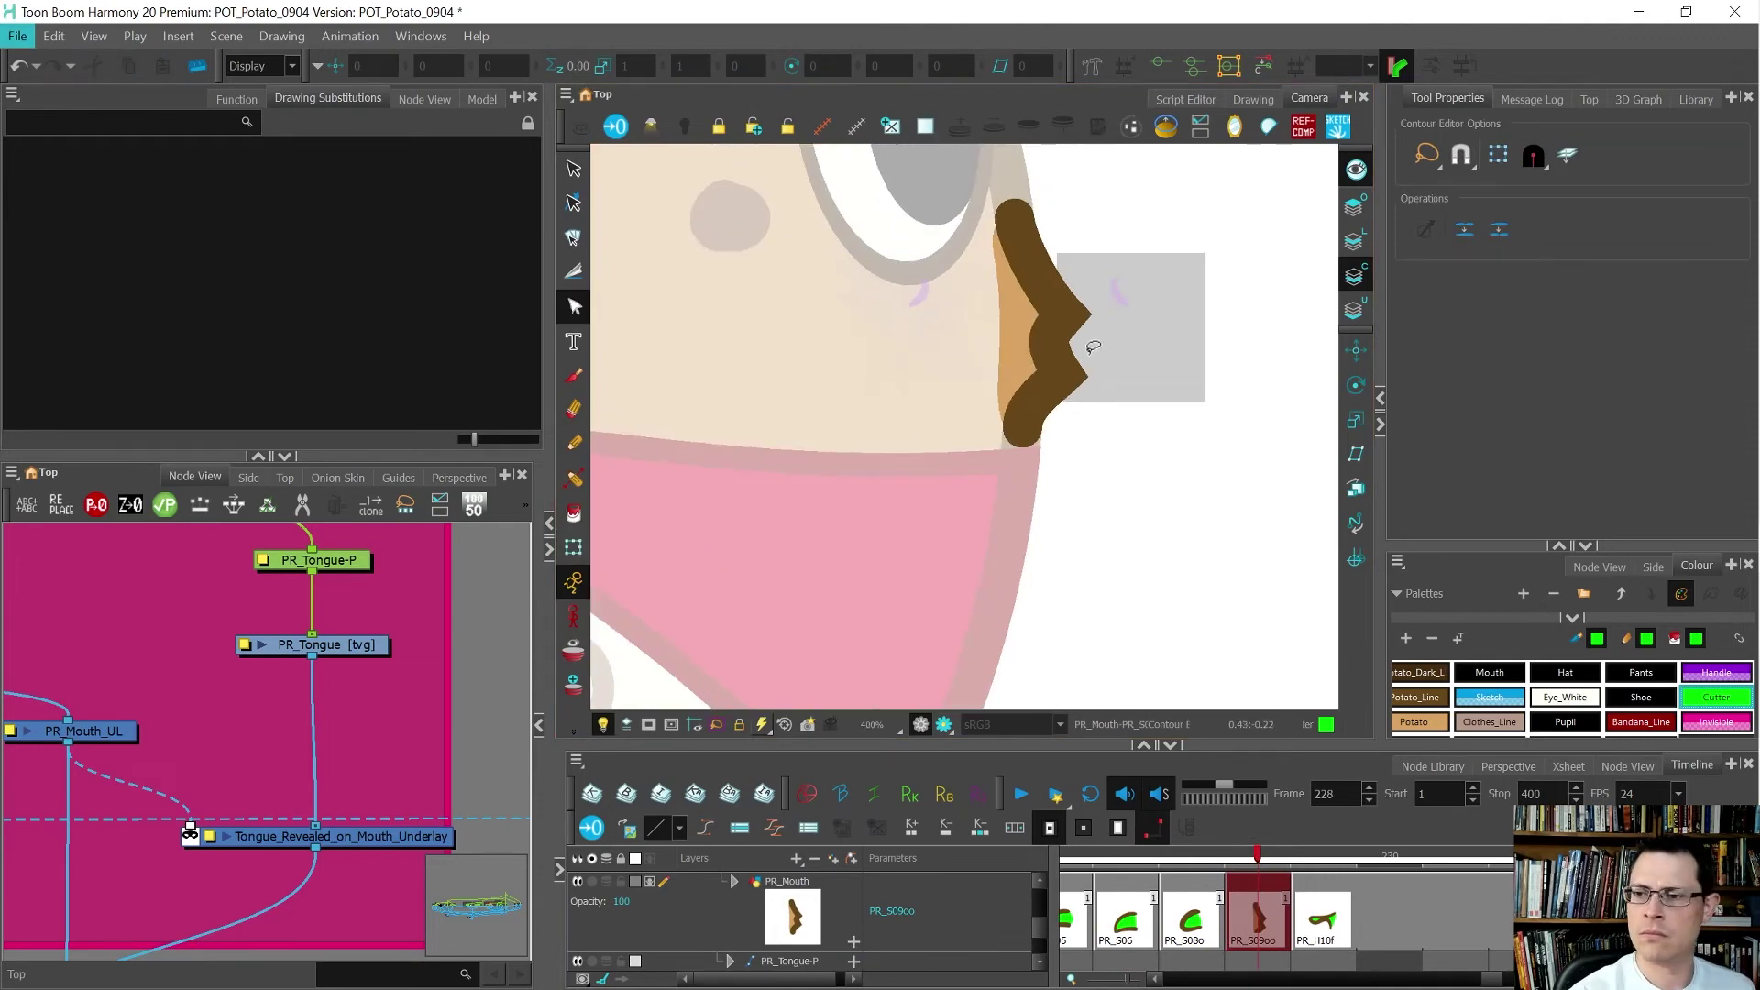
pyautogui.click(1086, 350)
pyautogui.moveTo(1063, 374); pyautogui.dragTo(1055, 403)
pyautogui.click(1049, 343)
pyautogui.moveTo(1049, 350); pyautogui.dragTo(1034, 383)
pyautogui.scroll(2, 1049, 349)
pyautogui.click(1128, 359)
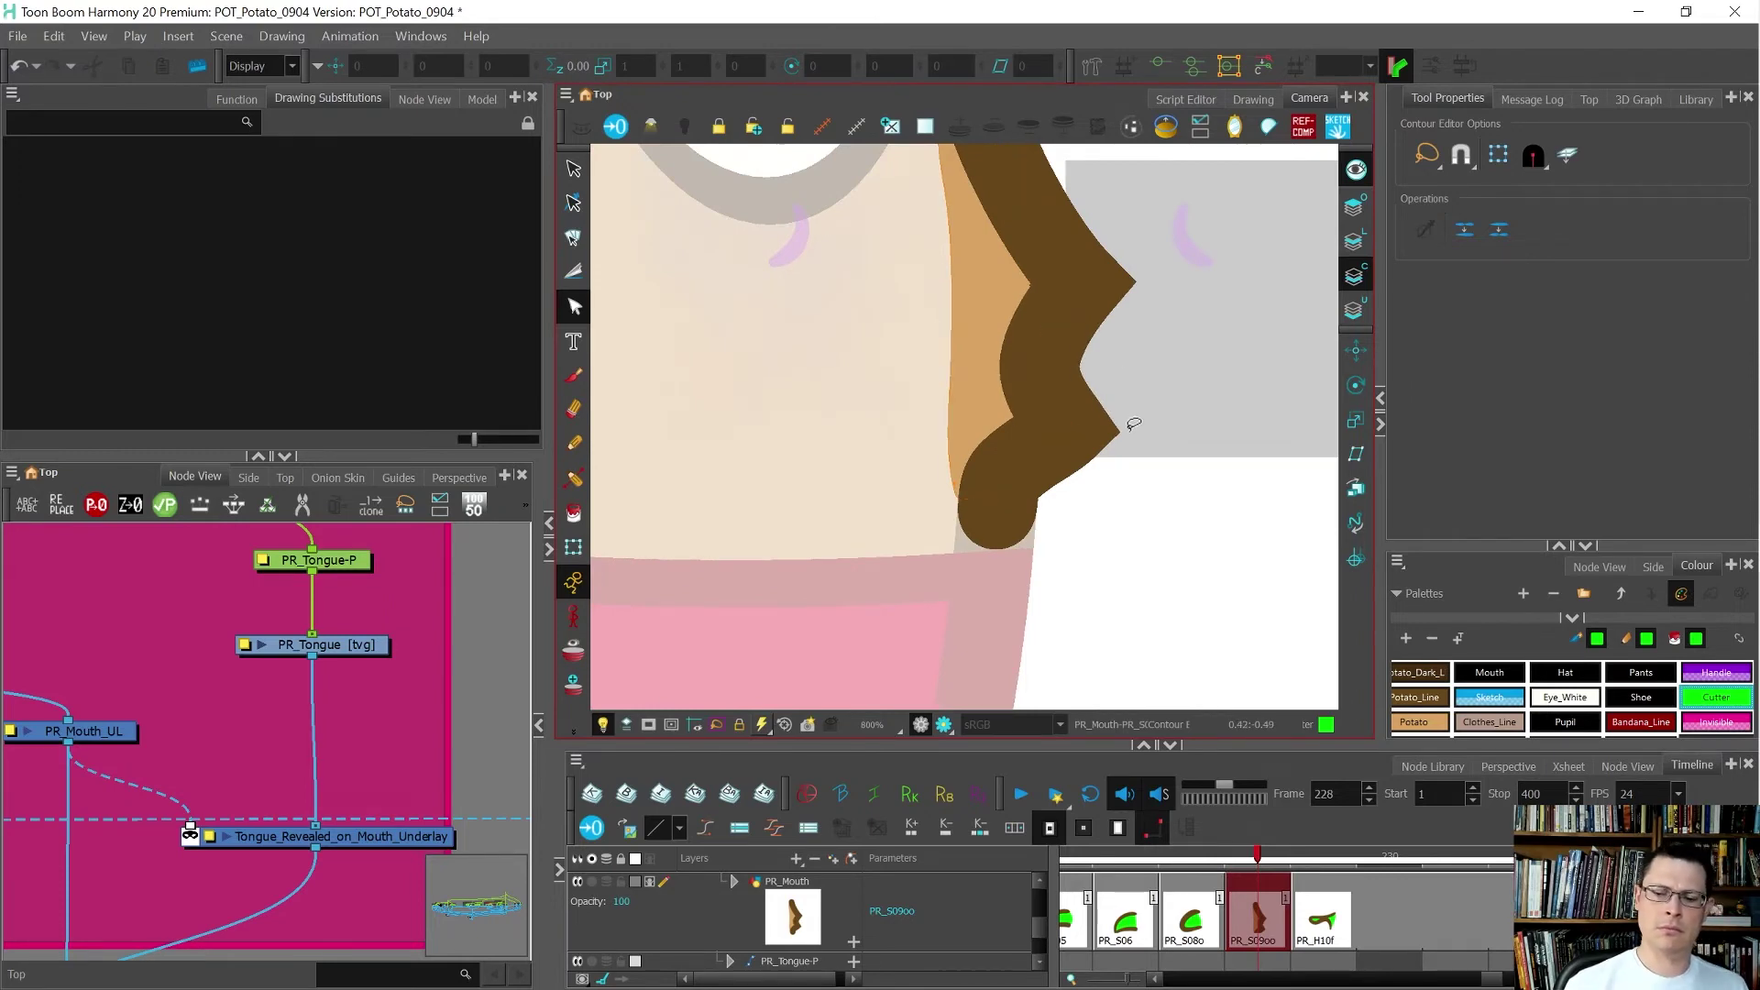
pyautogui.scroll(-5, 1134, 423)
pyautogui.hotkey('shift', 't')
pyautogui.press(',')
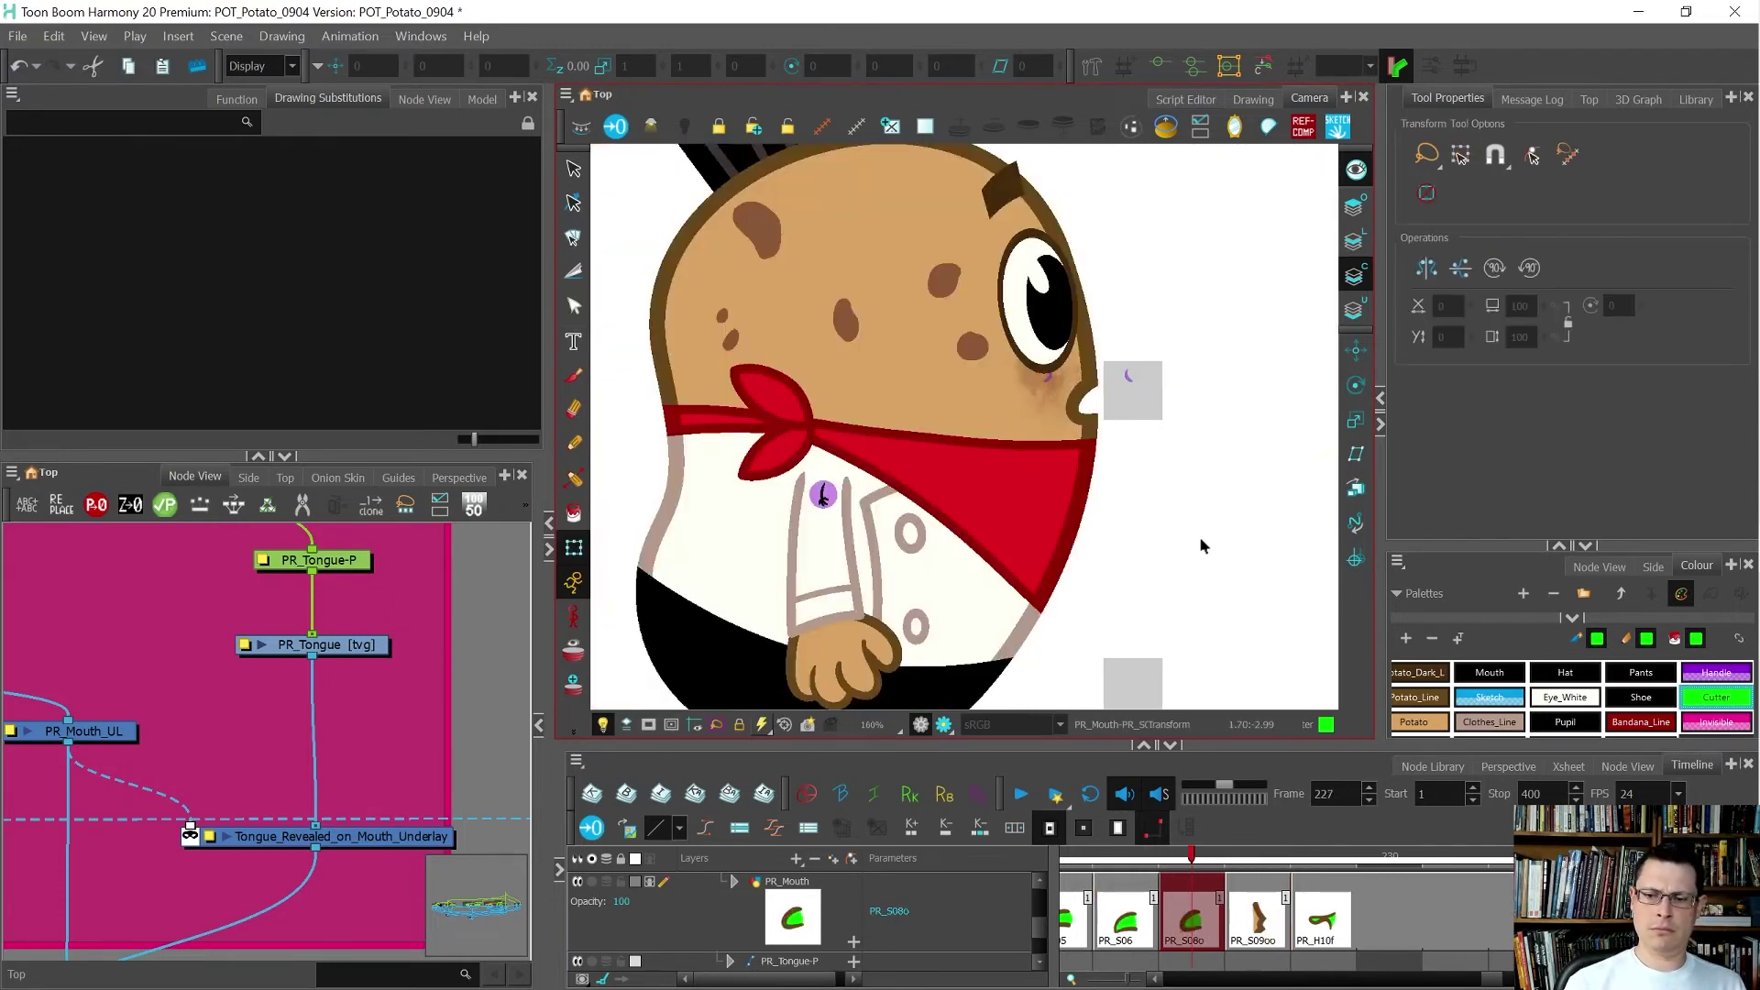
# - Examine PR_S09oo on the character at close and wide view, comparing it with the neighbouring mouths PR_S08o and PR_S06
pyautogui.press('.')
pyautogui.press(',')
pyautogui.press(',')
pyautogui.press('.')
pyautogui.press('.')
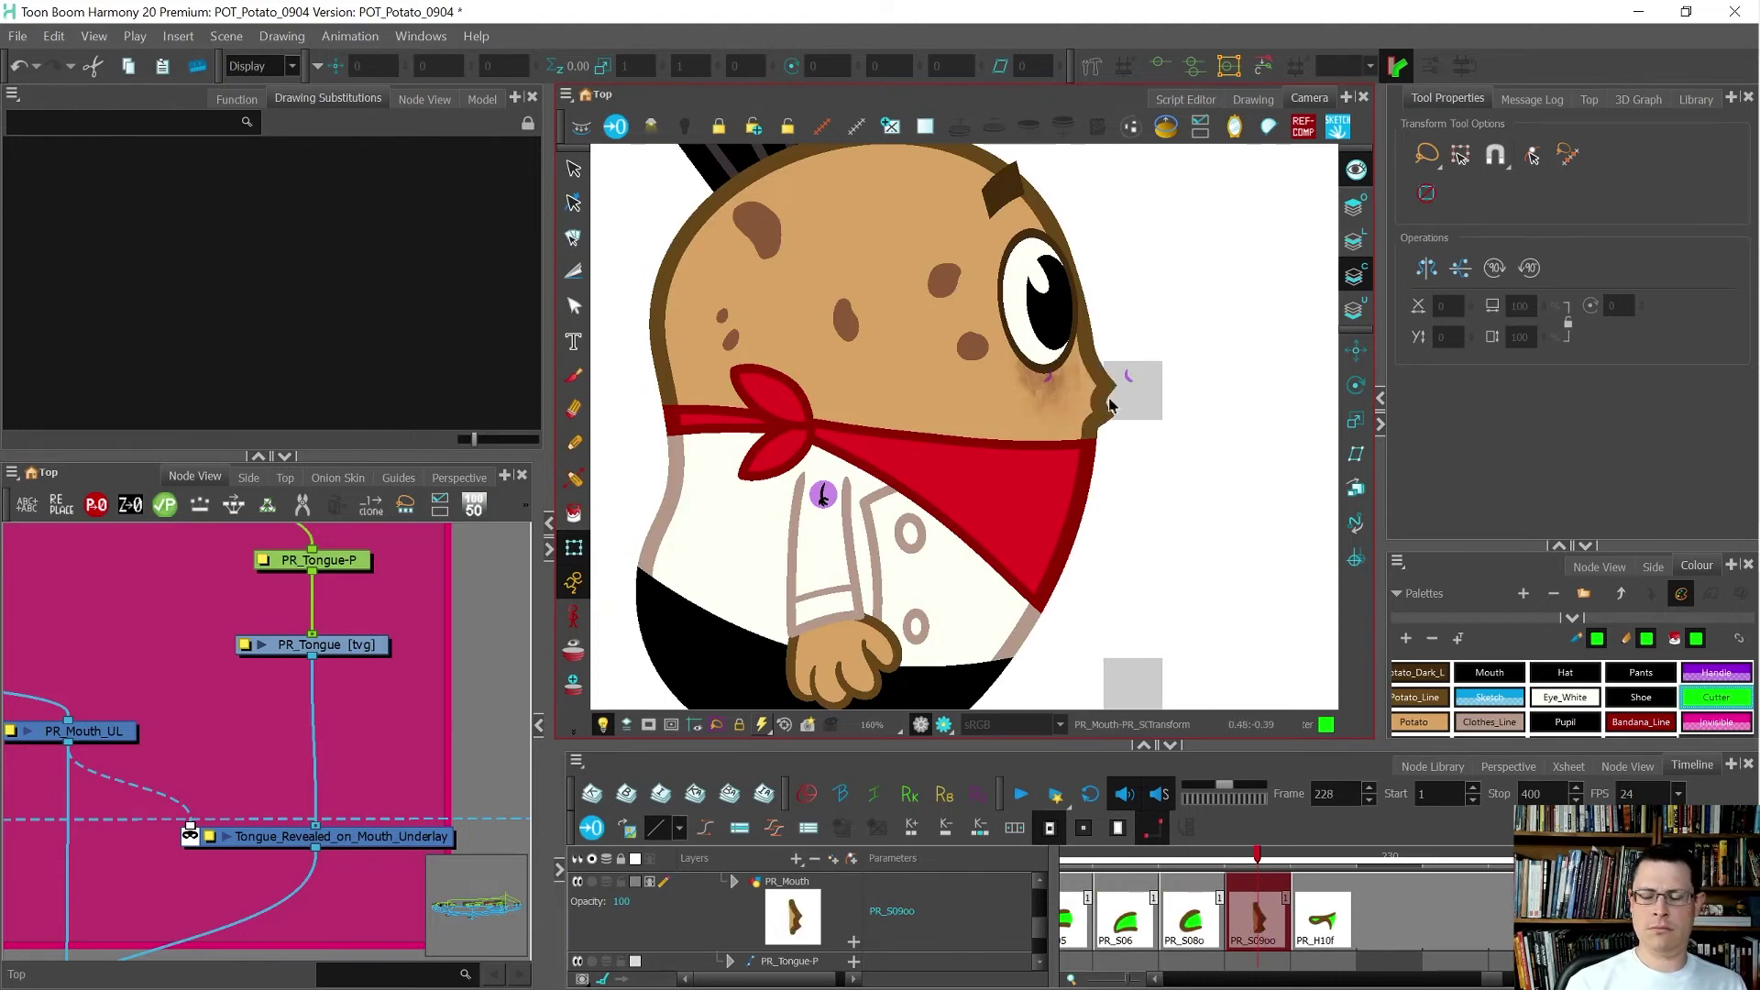
pyautogui.scroll(-4, 1110, 405)
pyautogui.press(',')
pyautogui.press(',')
pyautogui.press('.')
pyautogui.press('.')
pyautogui.scroll(3, 1085, 353)
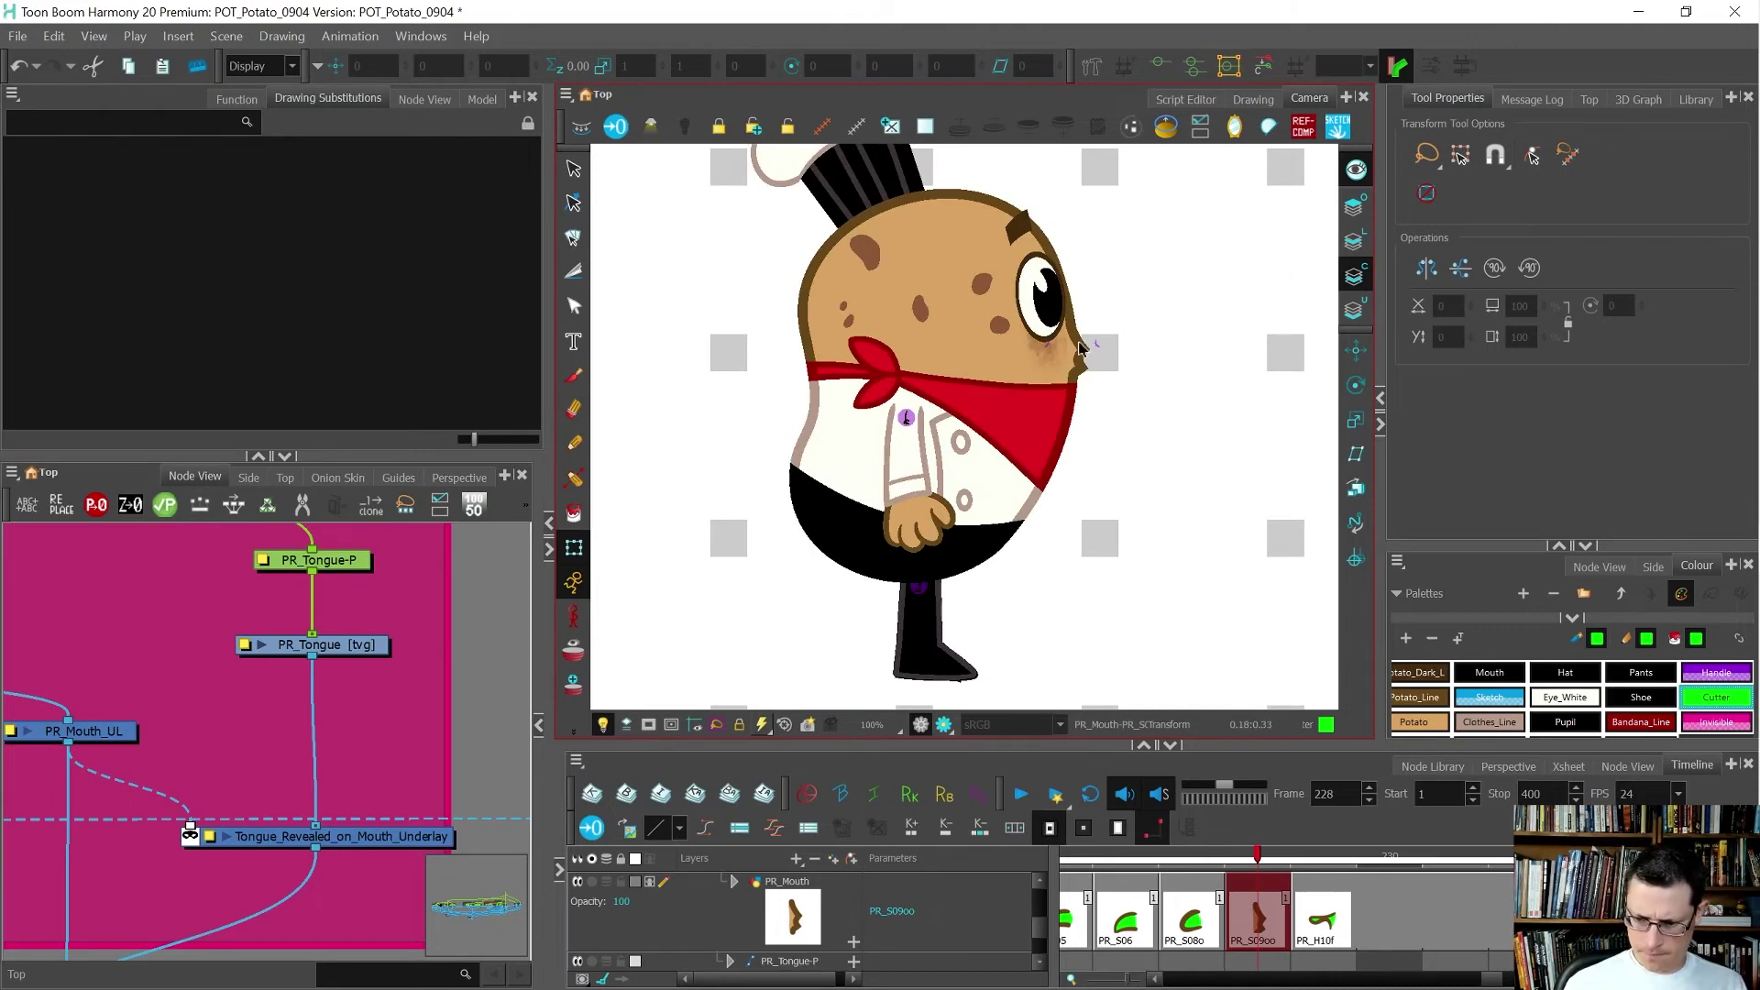
# - Duplicate the PR_H10f mouth drawing to frame 230 and rename the copy PR_S10f
pyautogui.click(1337, 918)
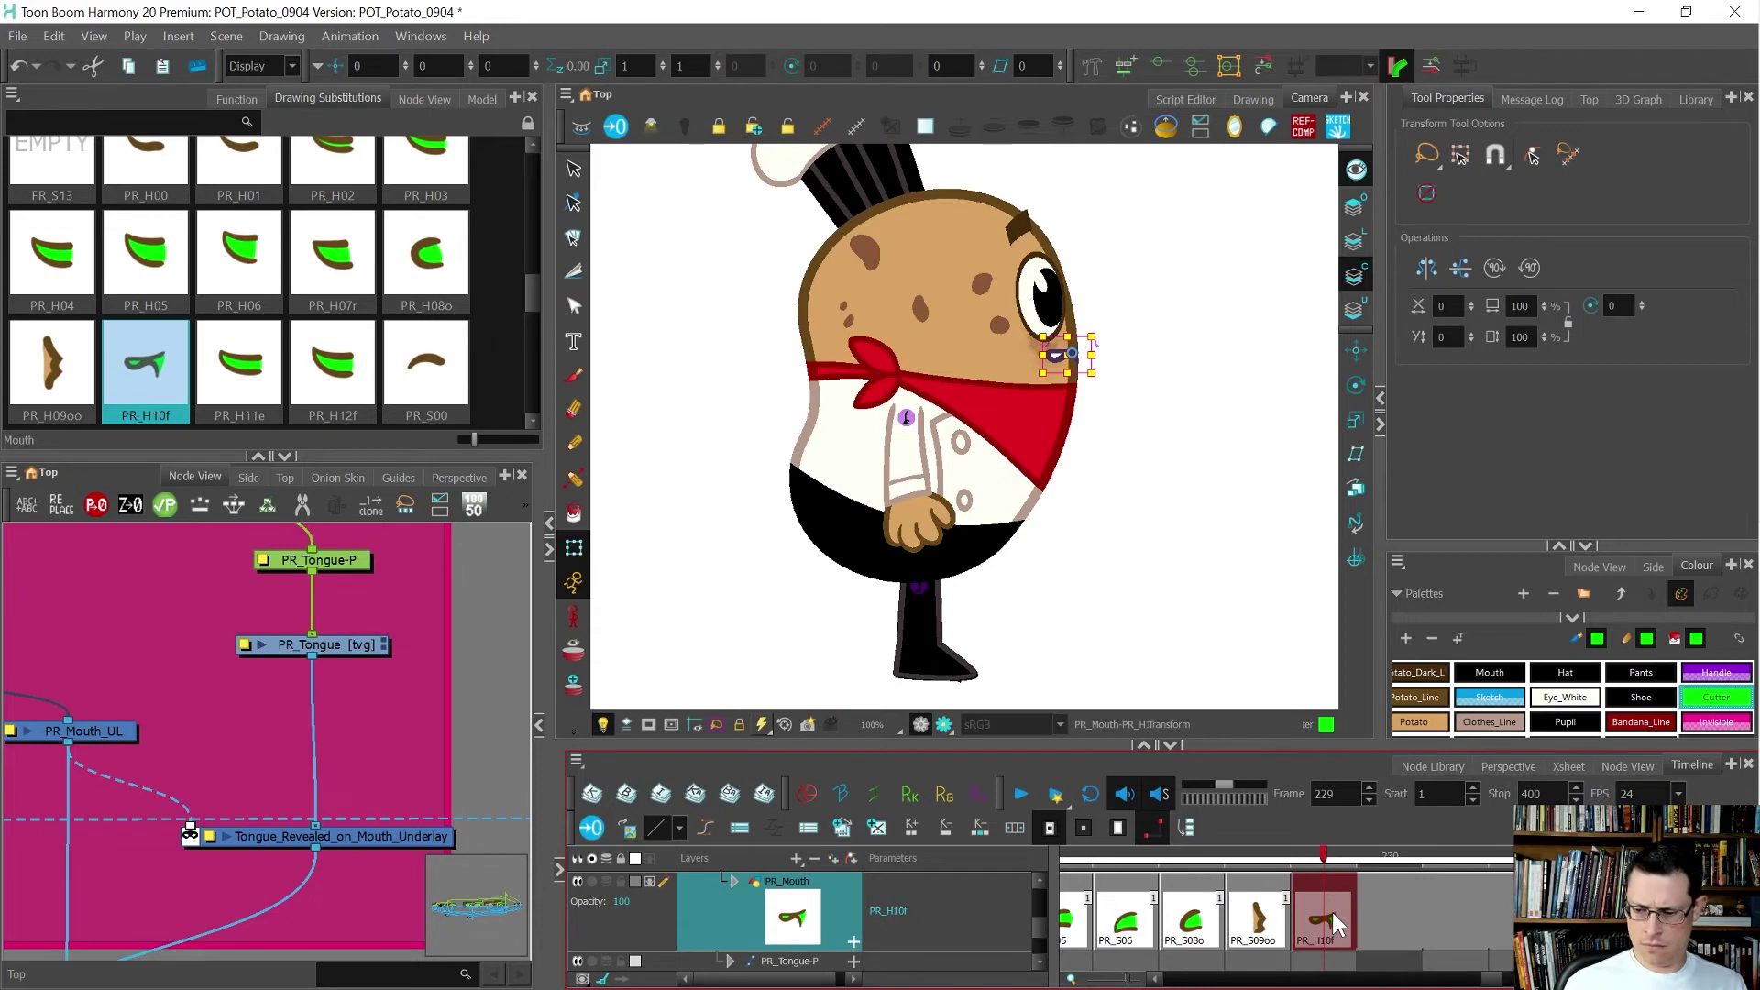
pyautogui.click(1389, 911)
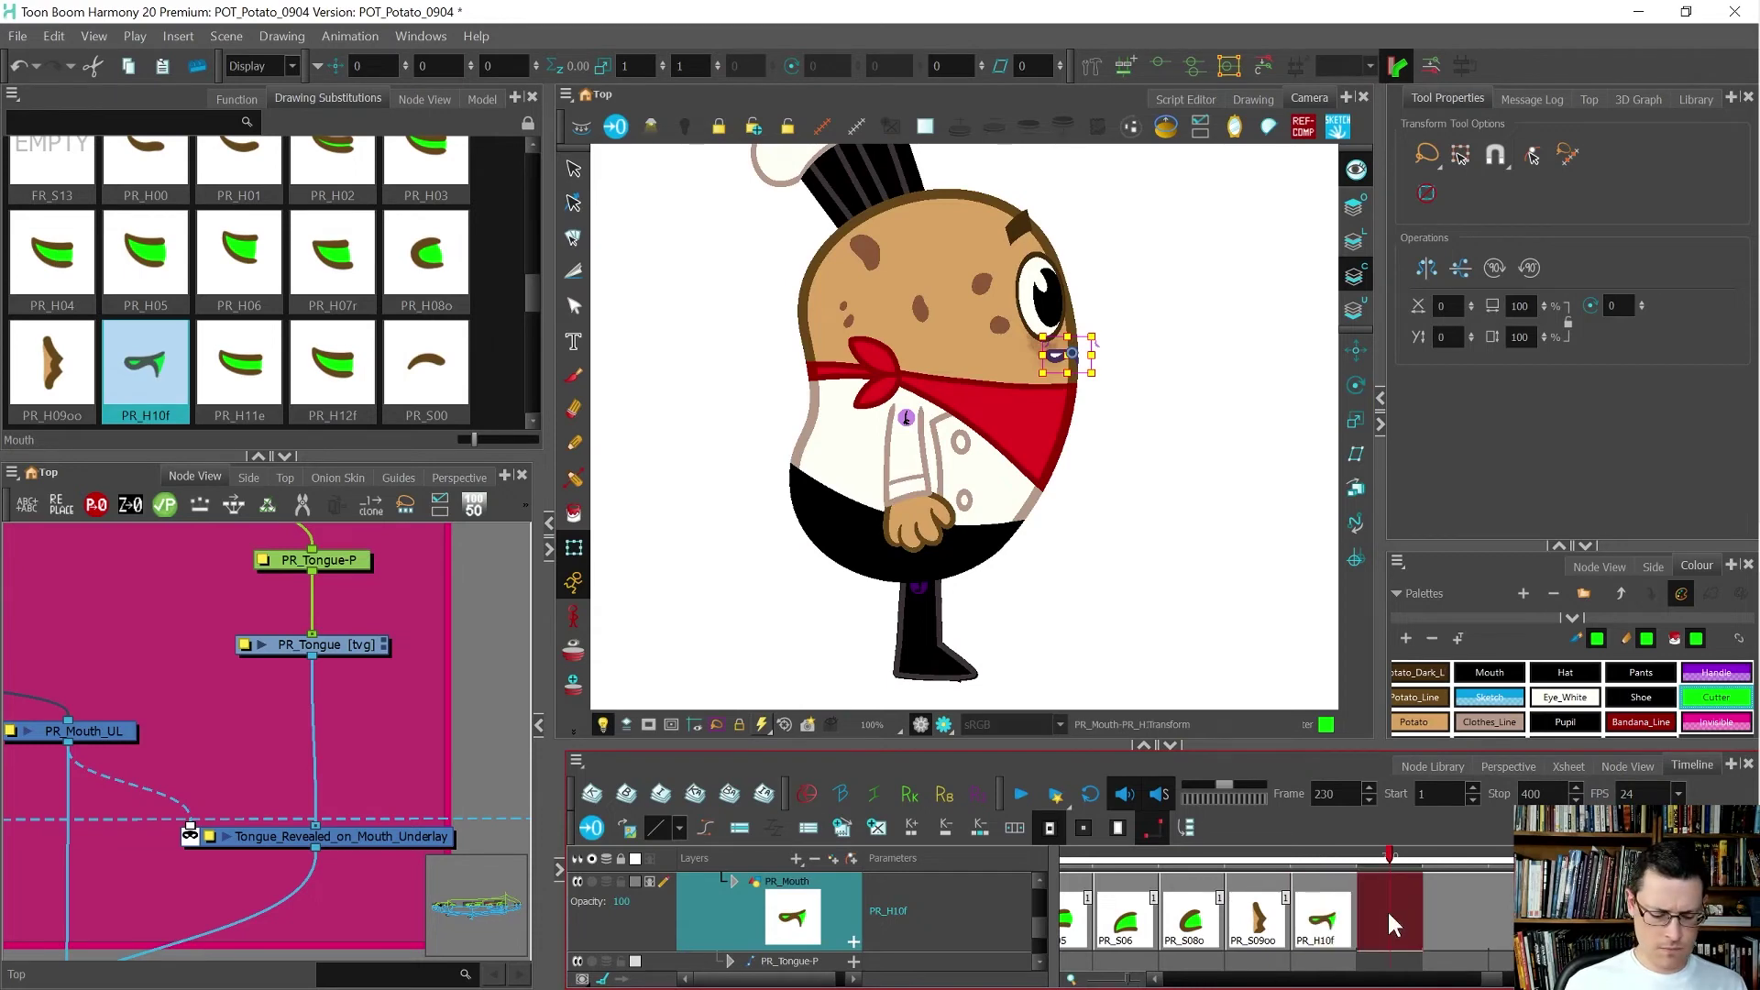
pyautogui.hotkey('alt', 'shift', 'd')
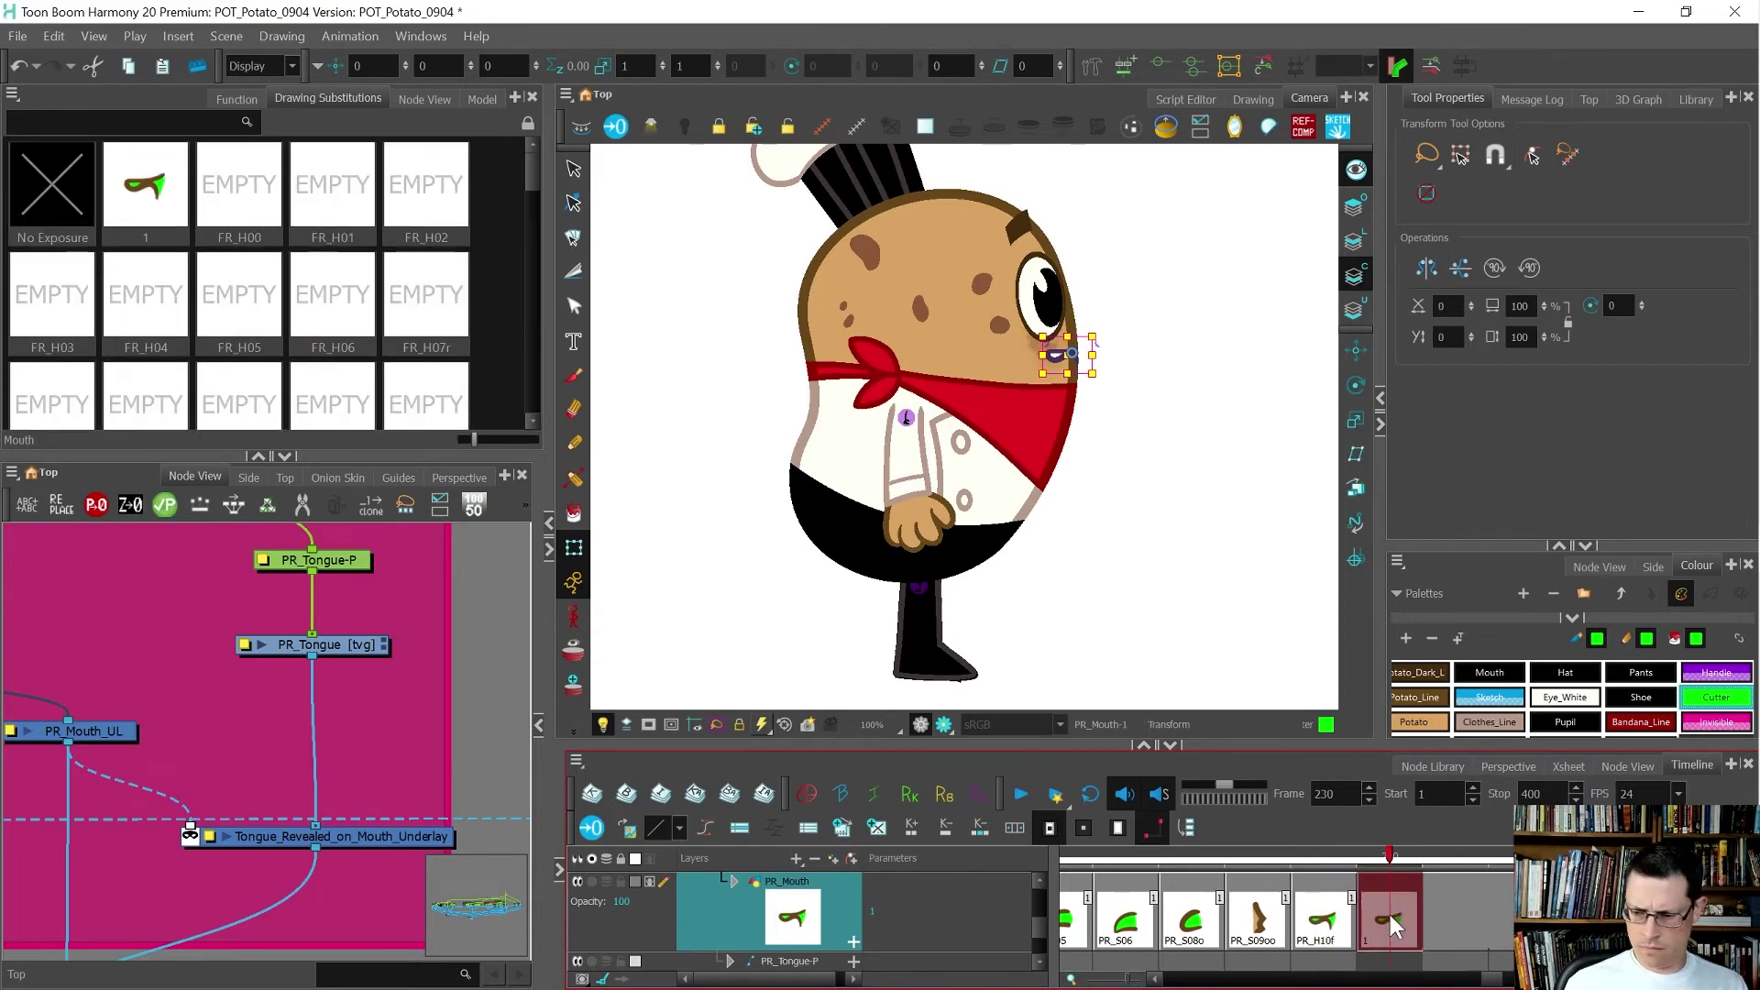
pyautogui.hotkey('ctrl', 'd')
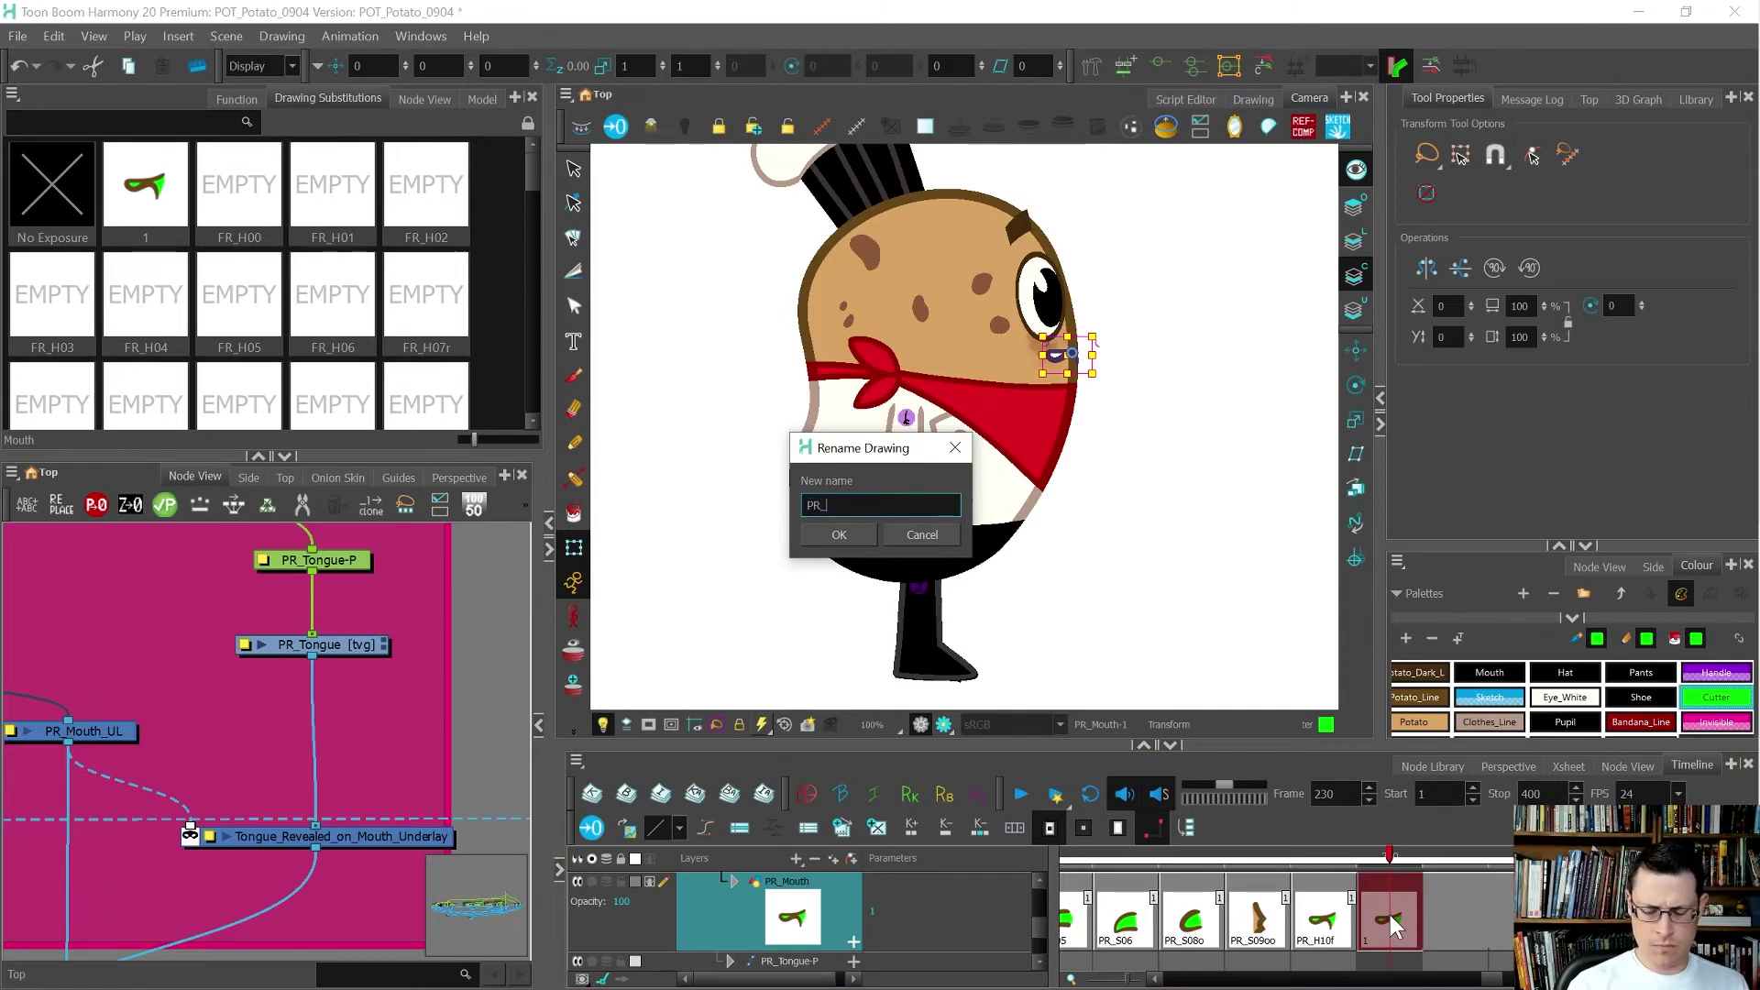
pyautogui.press('Return')
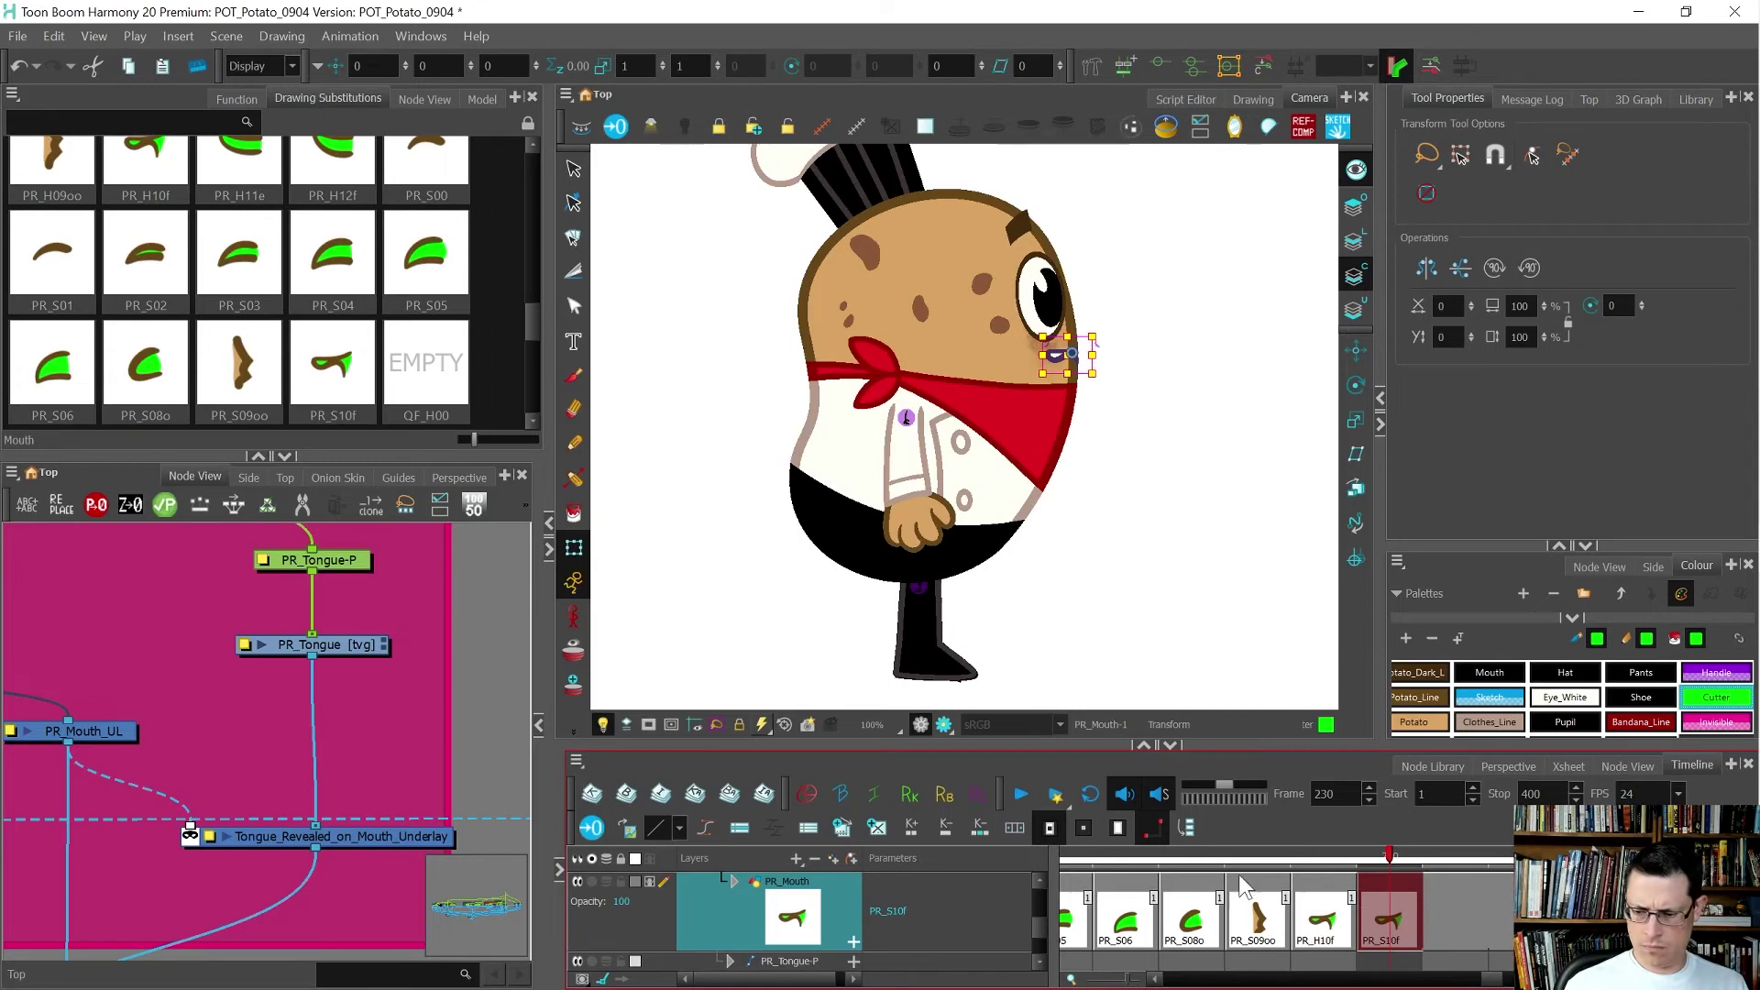
# - Expose the PR_S02 mouth at frame 231, right after PR_S10f, and compare the two mouths
pyautogui.click(1332, 925)
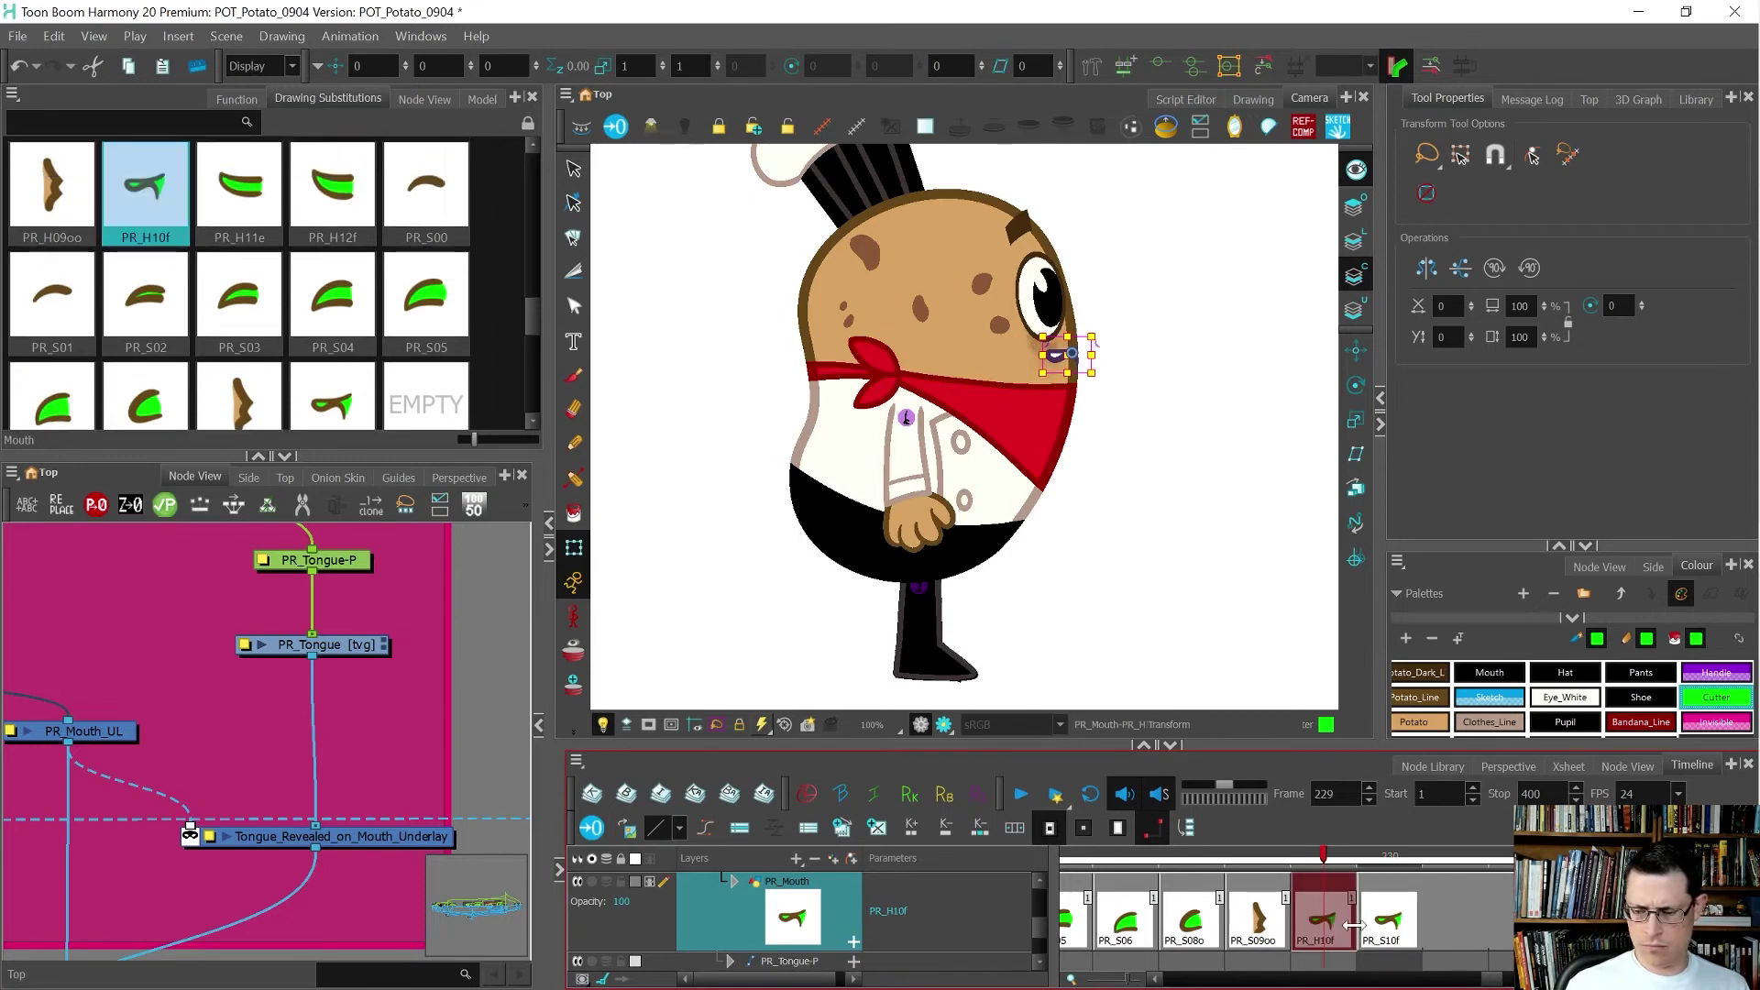
pyautogui.press('1')
pyautogui.press('1')
pyautogui.press('1')
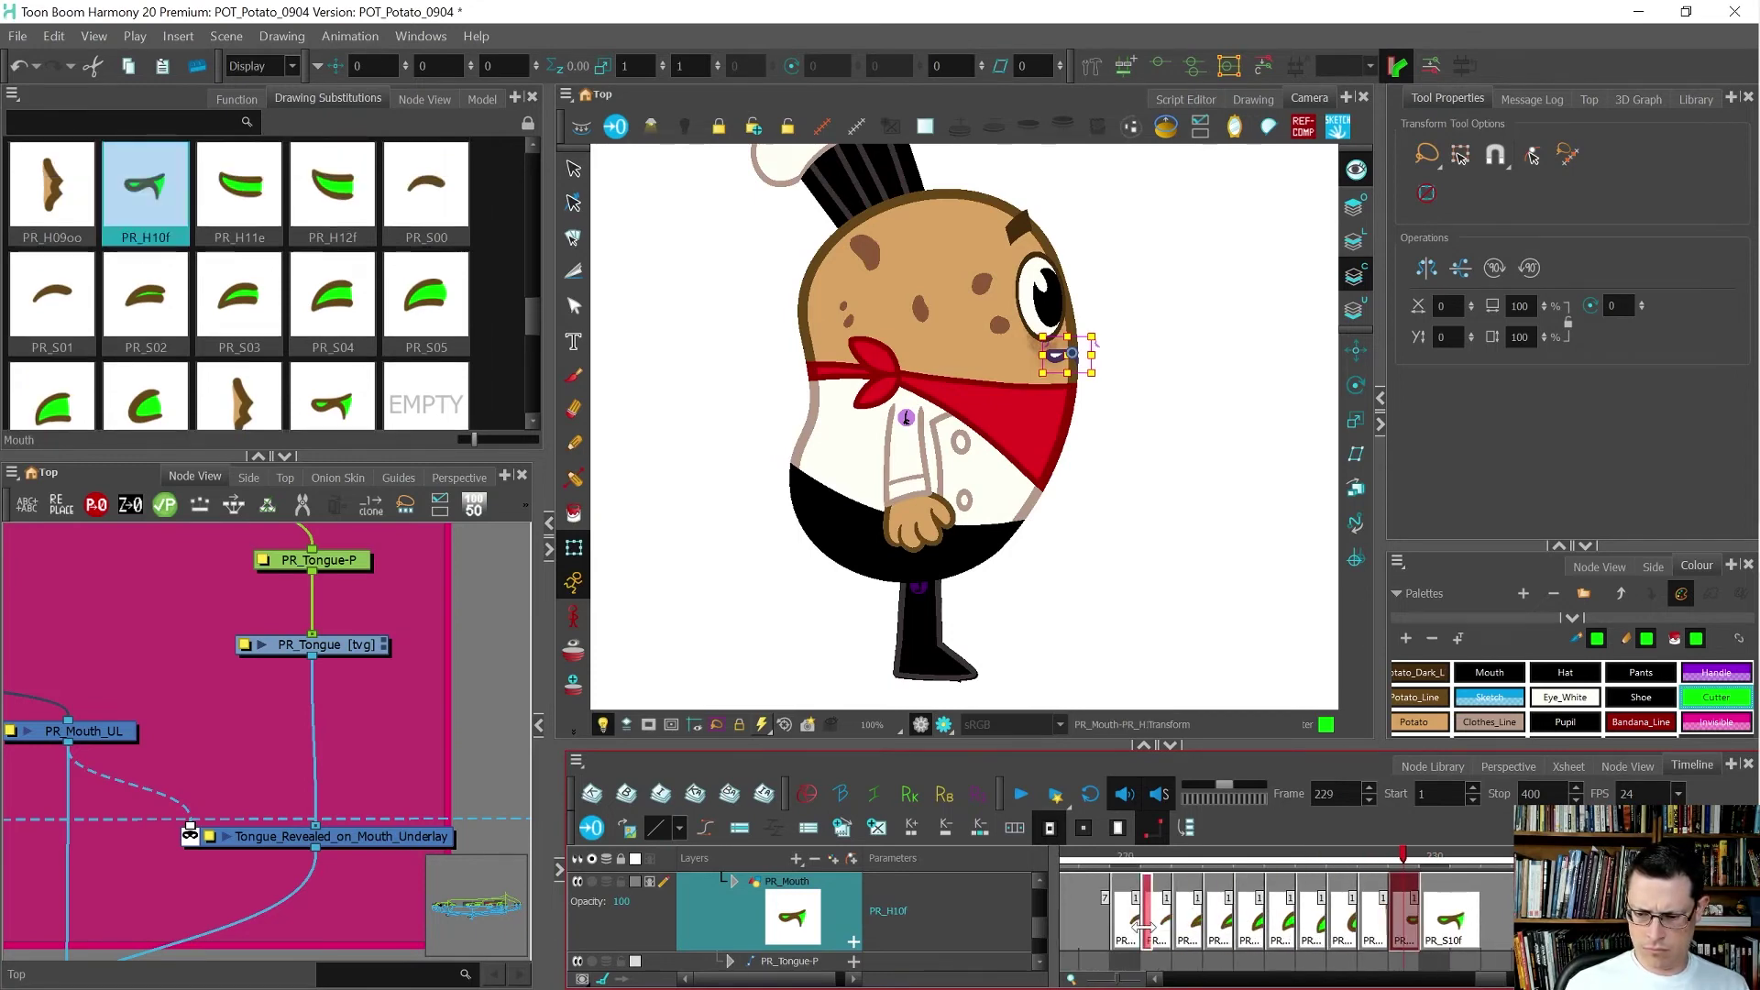
pyautogui.click(1192, 928)
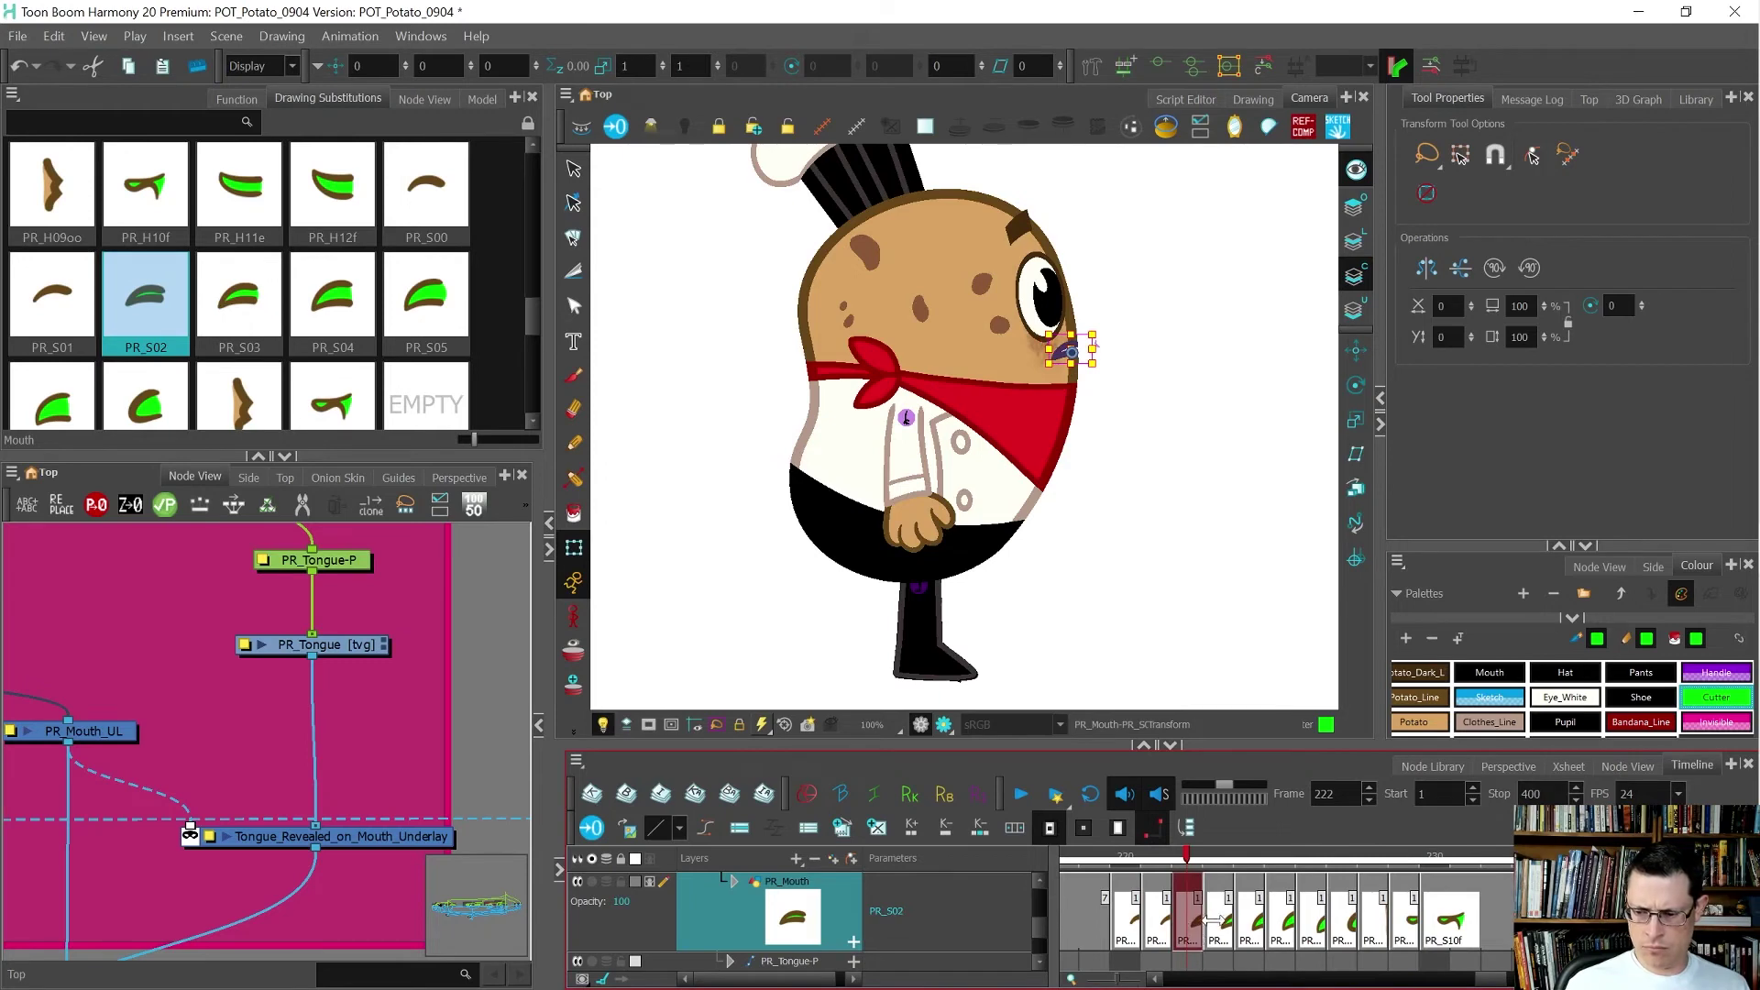
pyautogui.click(1502, 940)
pyautogui.moveTo(1502, 935); pyautogui.dragTo(1458, 942)
pyautogui.click(1437, 933)
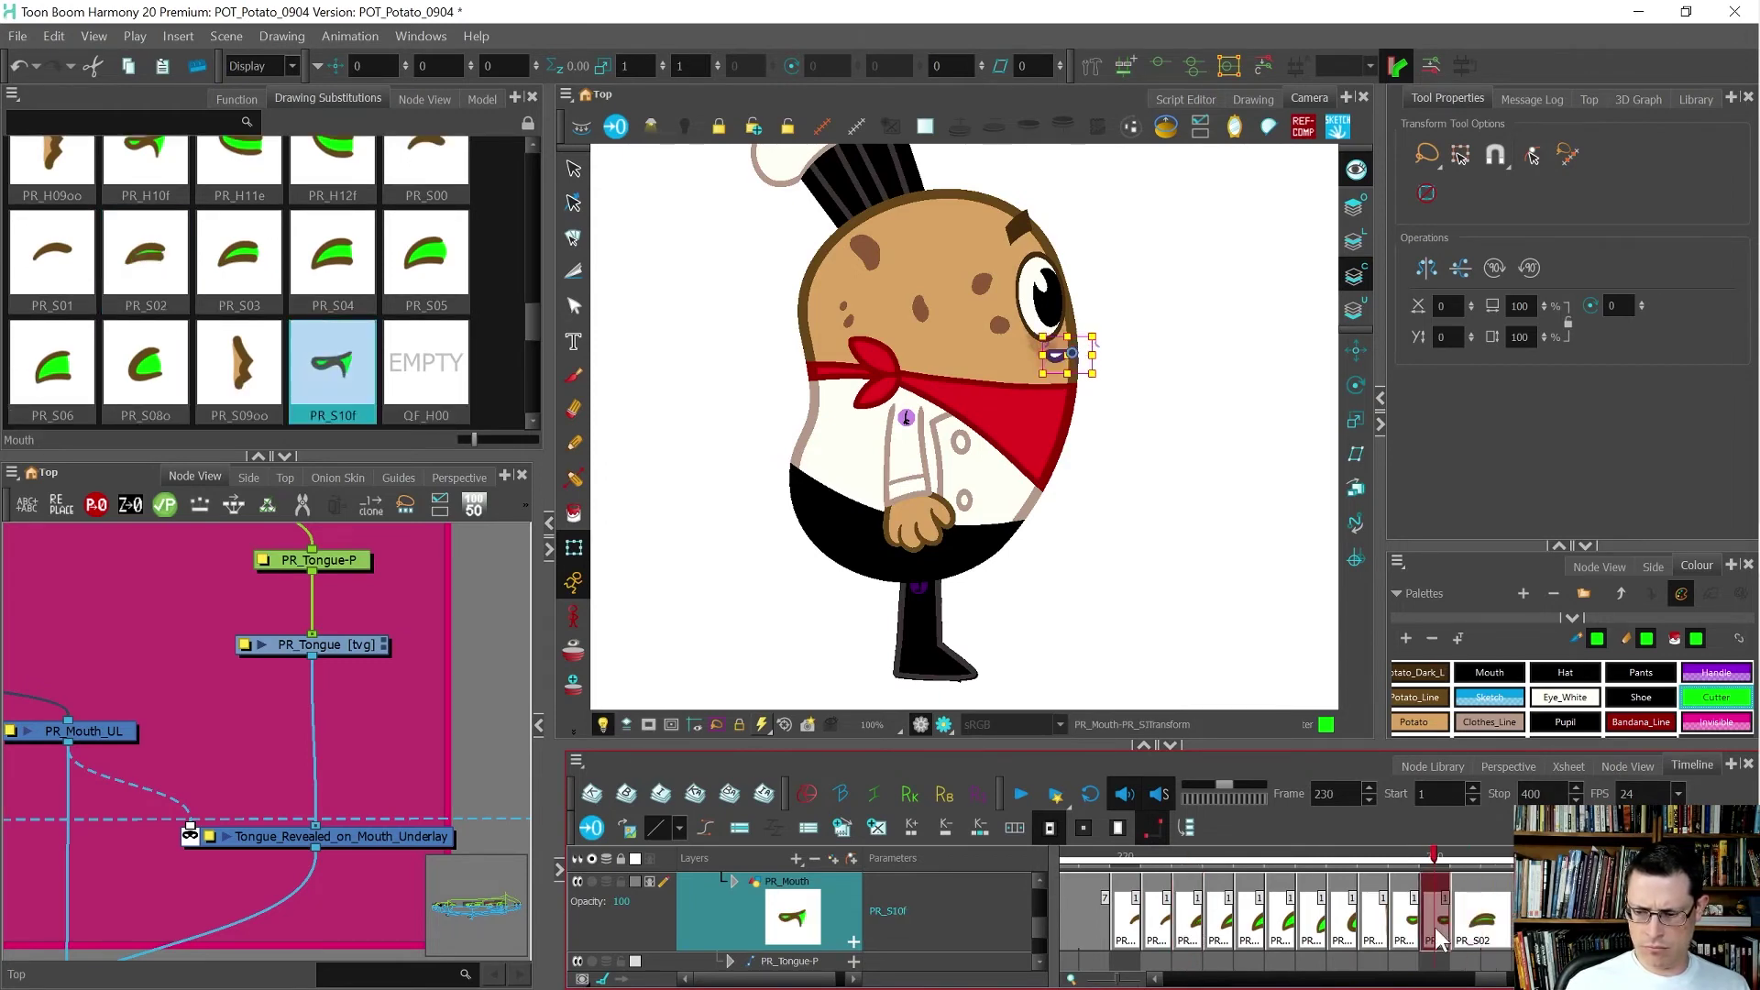
pyautogui.scroll(3, 1064, 355)
pyautogui.press('.')
pyautogui.press(',')
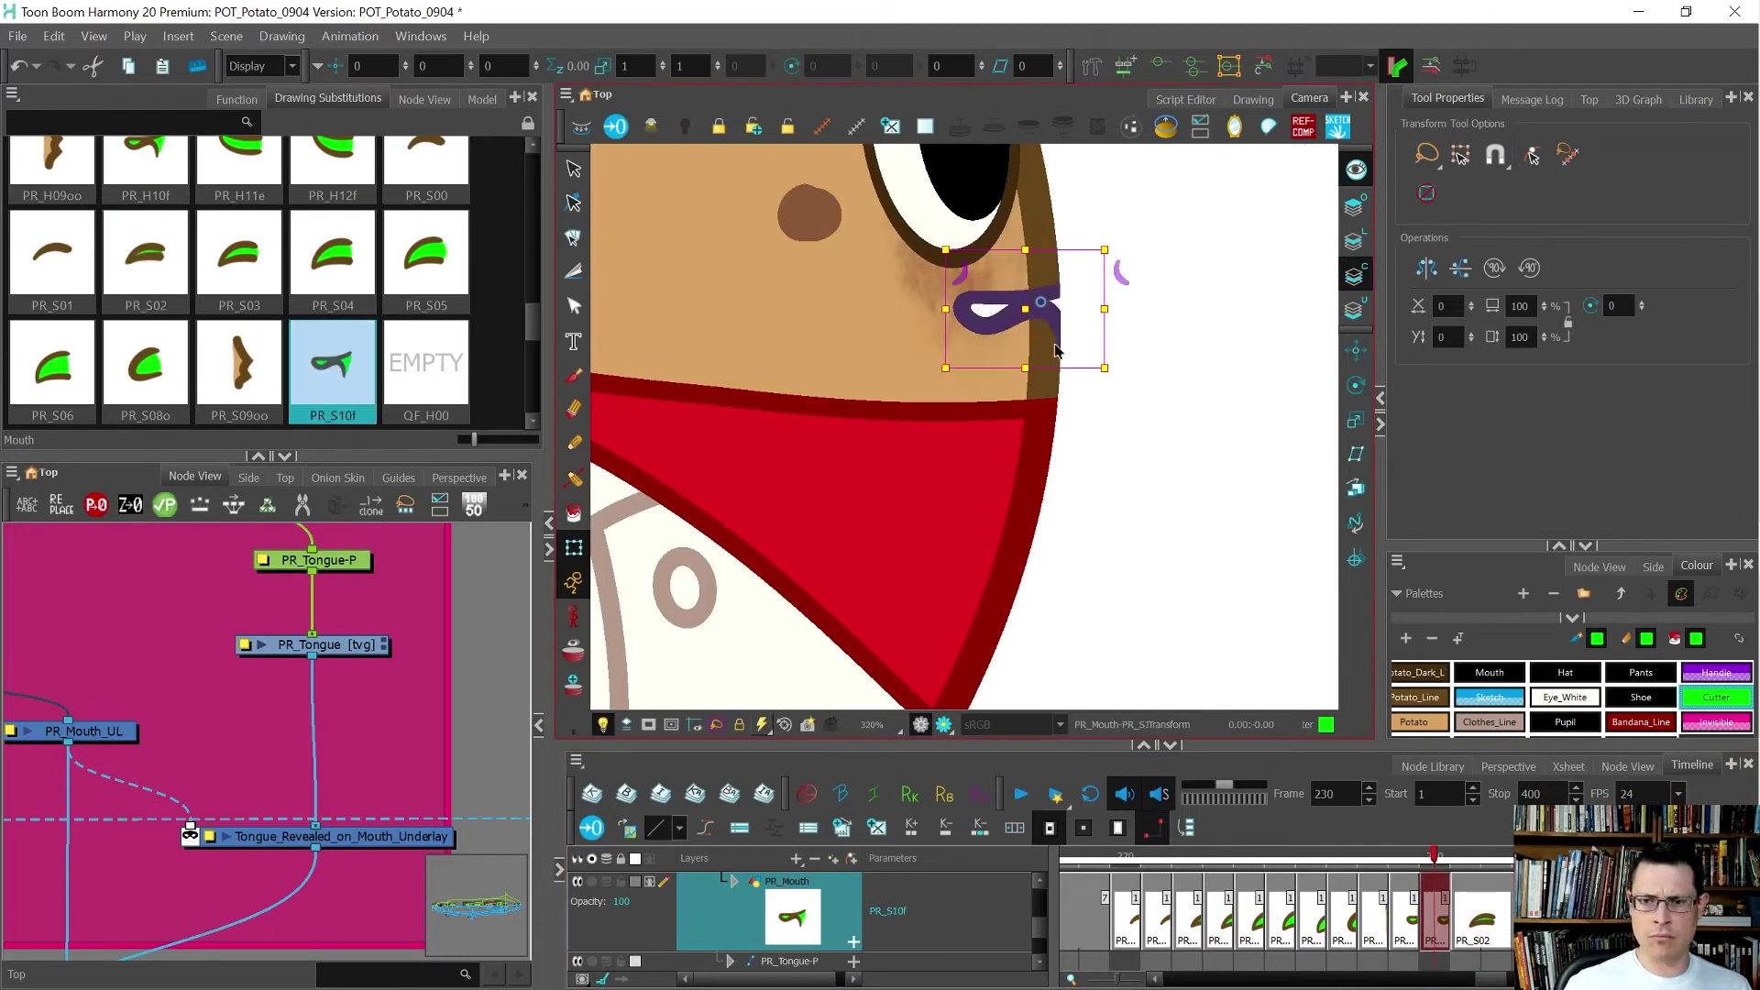
# - Reshape the upper lip line of PR_S10f into an arch and lower its inner corner with the Contour Editor
pyautogui.hotkey('alt', 'q')
pyautogui.scroll(3, 1053, 355)
pyautogui.moveTo(990, 370); pyautogui.dragTo(1008, 605)
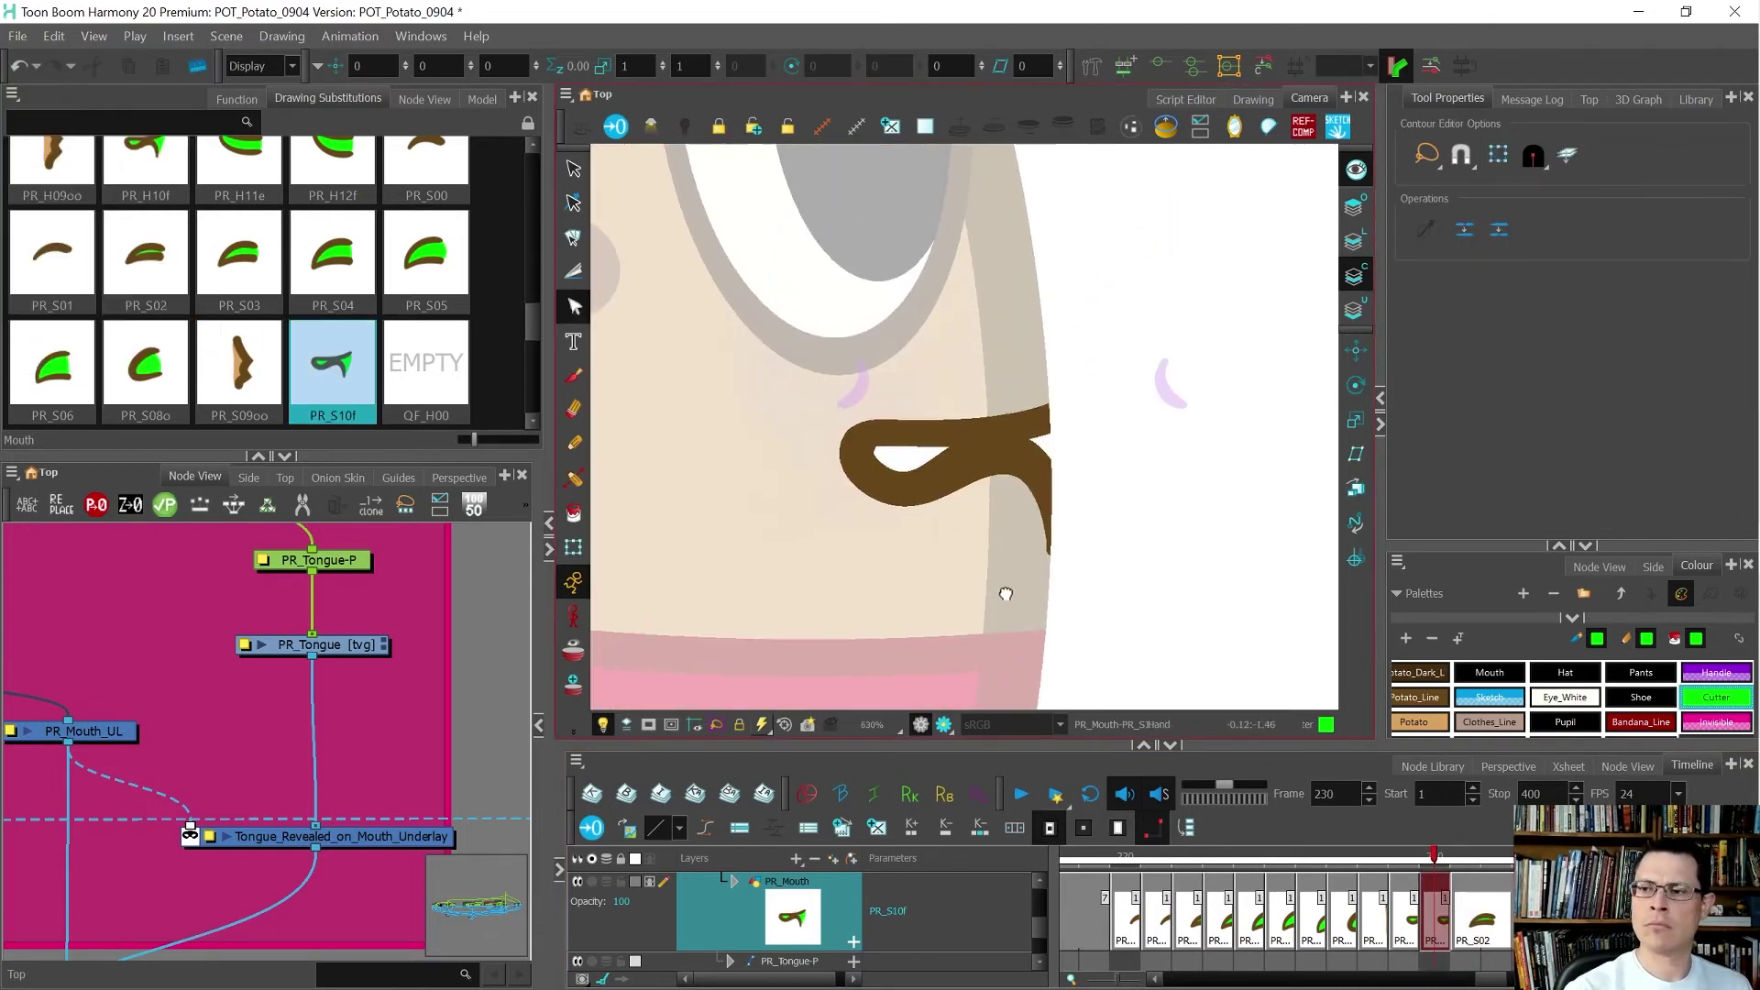
pyautogui.click(1497, 153)
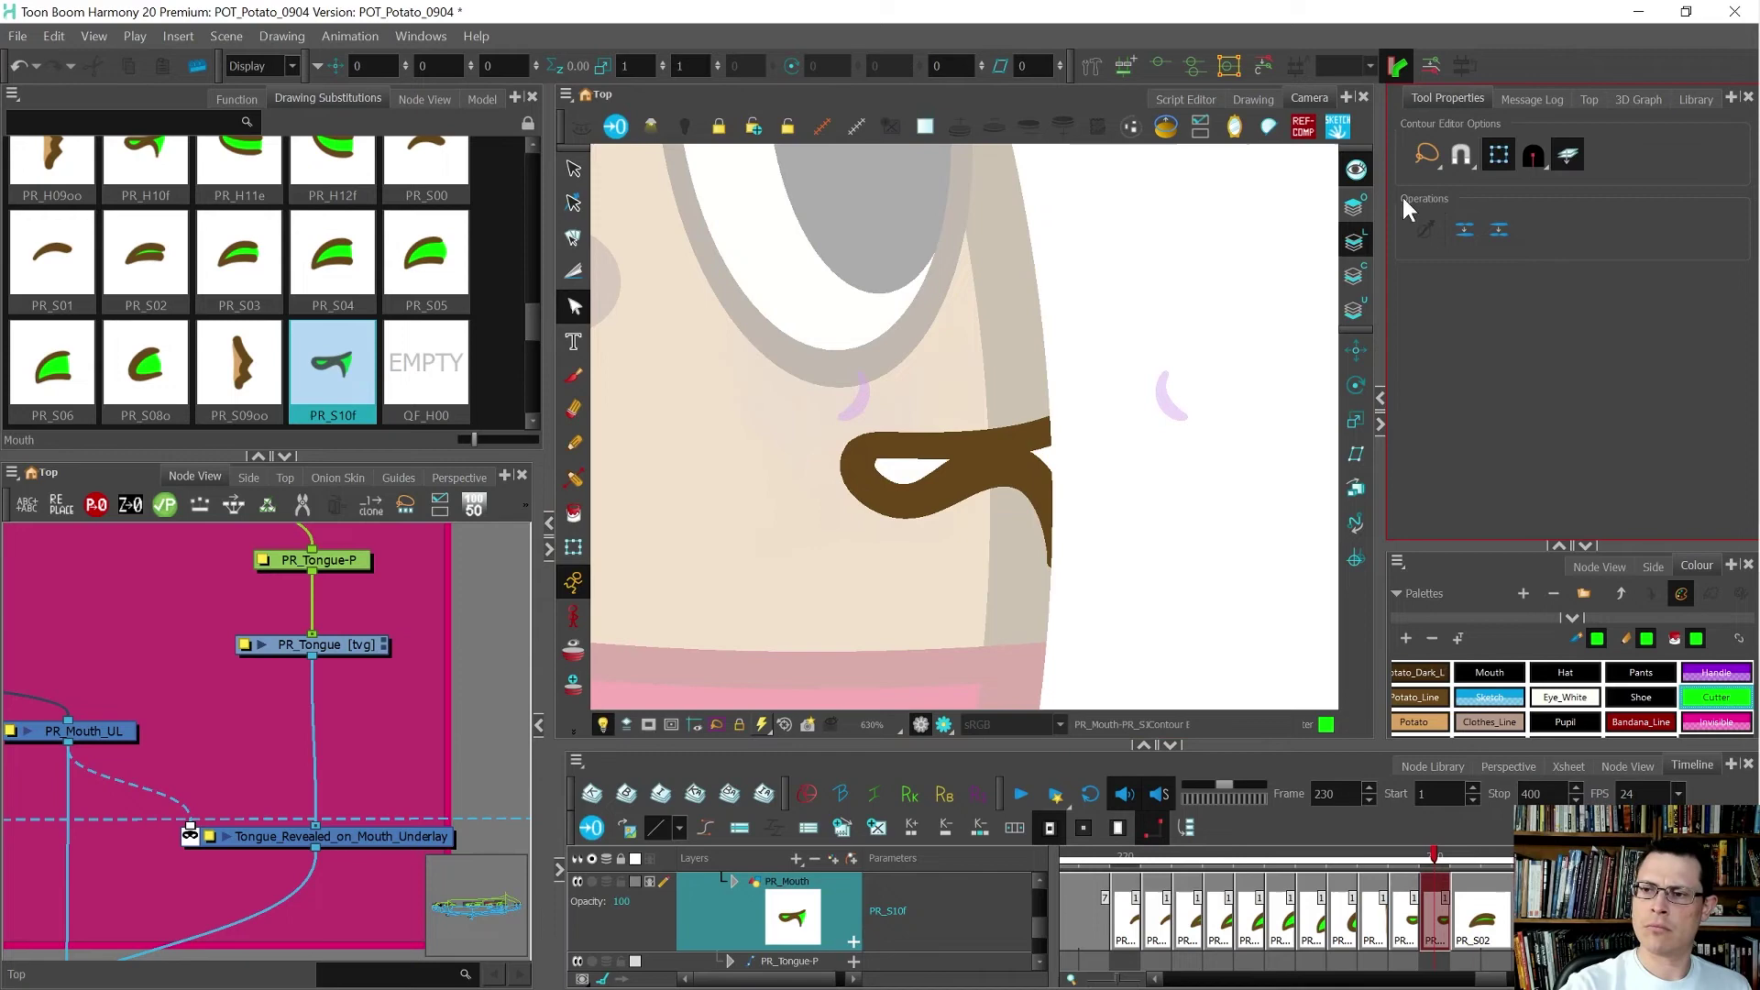
pyautogui.click(935, 504)
pyautogui.moveTo(930, 431)
pyautogui.mouseDown()
pyautogui.moveTo(947, 536)
pyautogui.moveTo(887, 483)
pyautogui.moveTo(924, 506)
pyautogui.mouseUp()
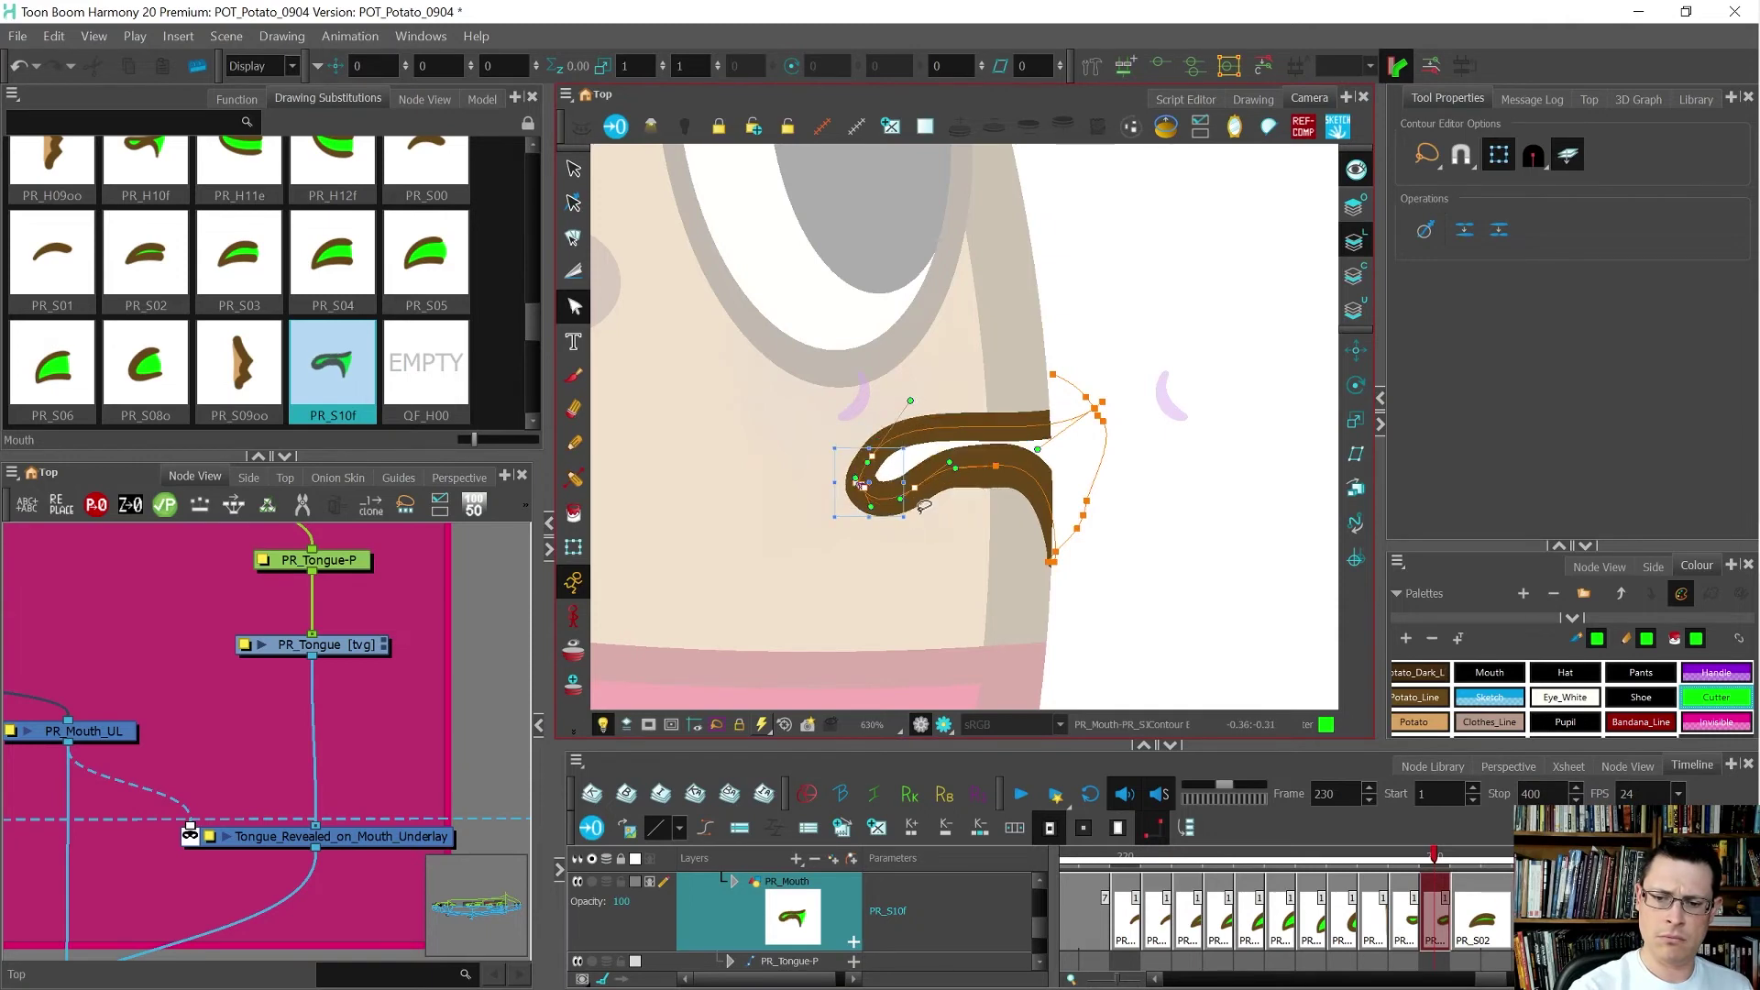
# - Raise the middle of the lower lip line and the inner corner of PR_S10f, comparing the shape with PR_S02
pyautogui.click(995, 467)
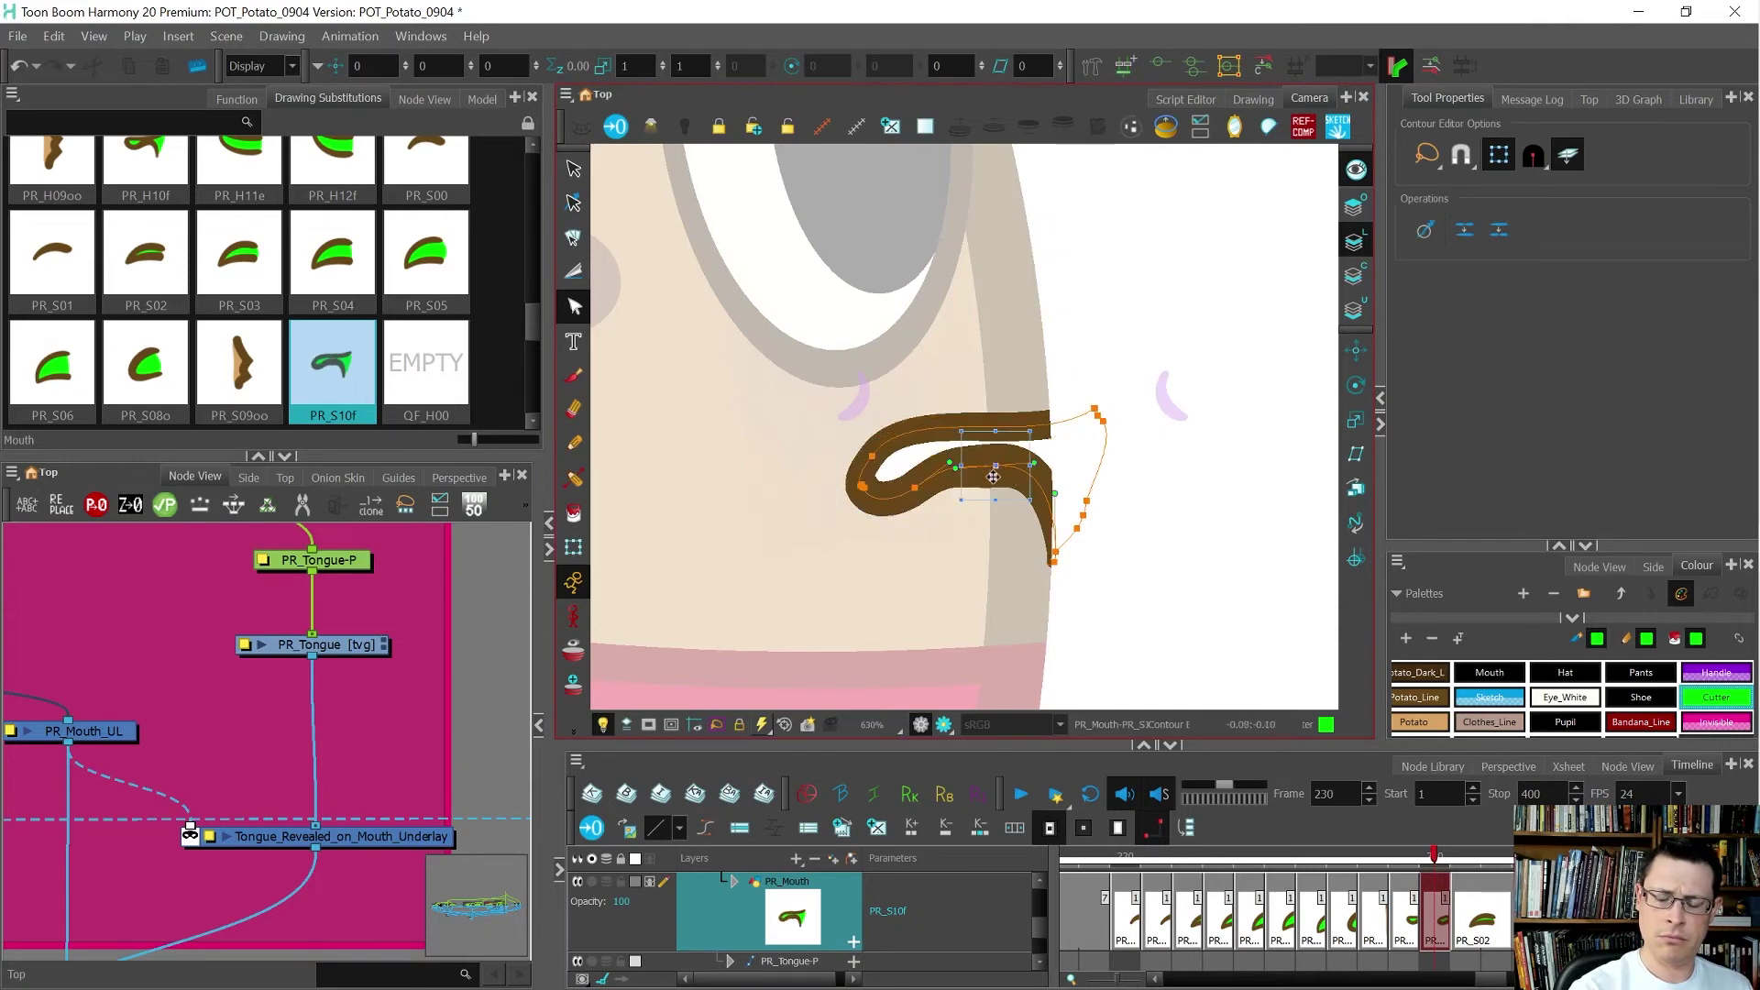
pyautogui.click(1569, 156)
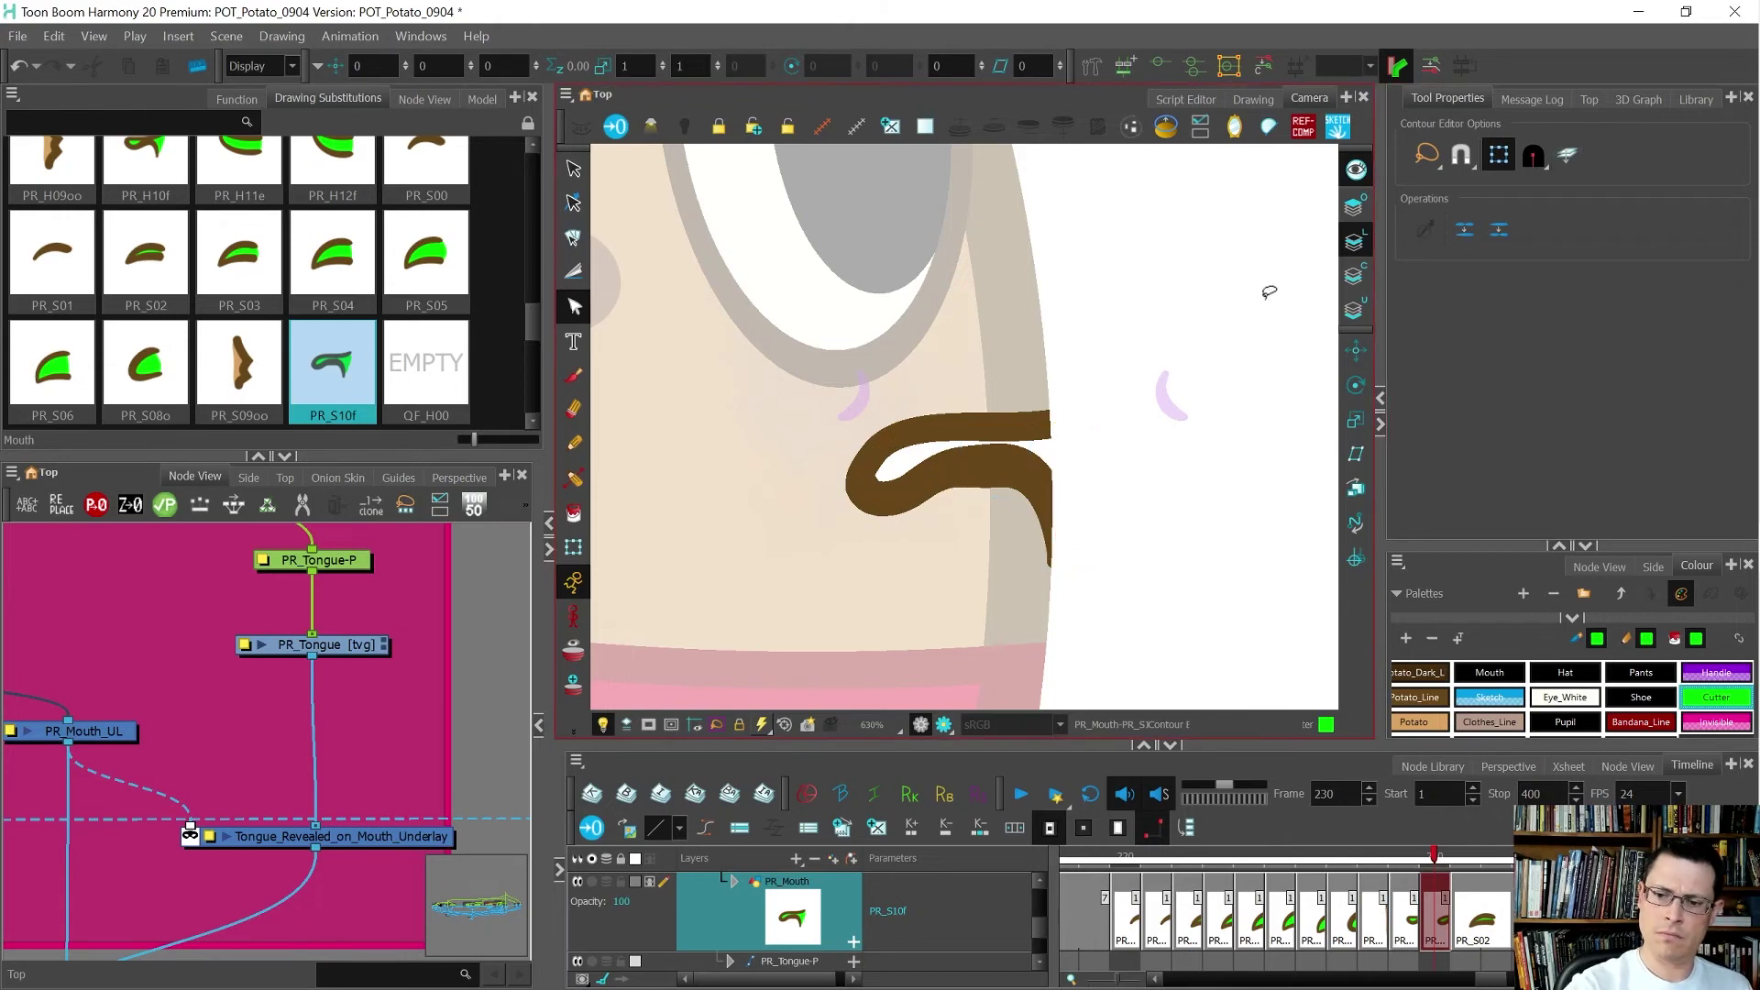
pyautogui.moveTo(980, 539); pyautogui.dragTo(1008, 475)
pyautogui.click(1500, 154)
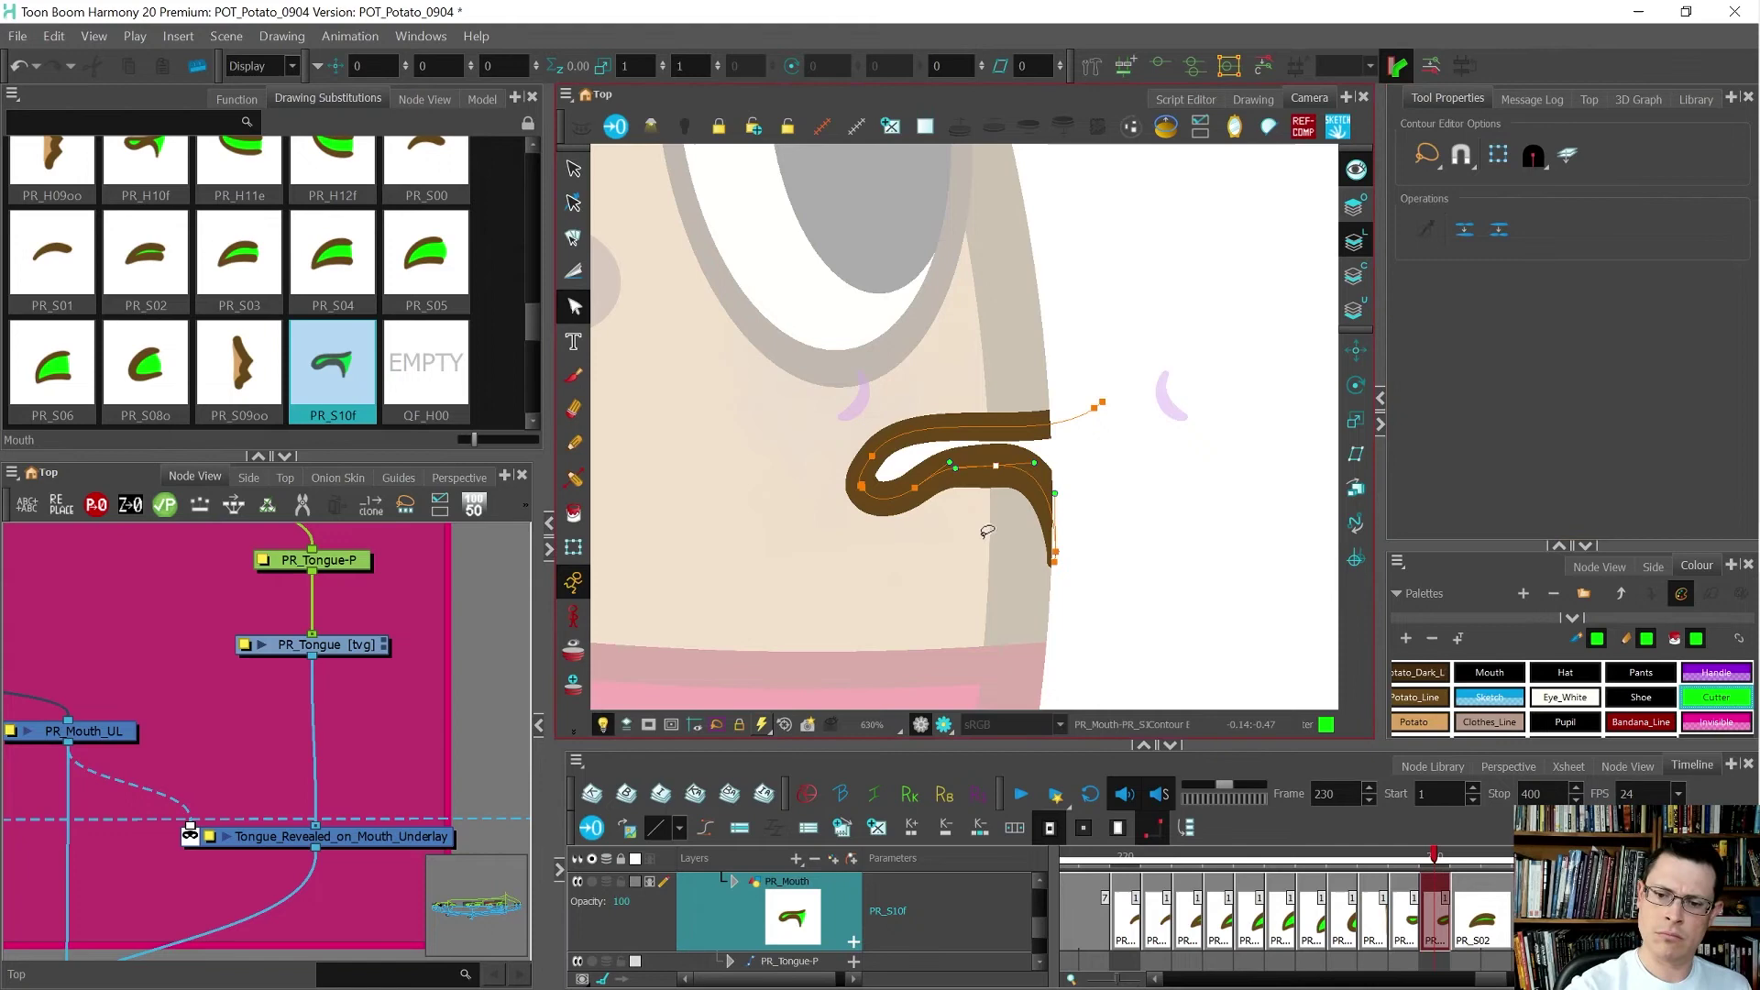
pyautogui.moveTo(997, 466); pyautogui.dragTo(999, 451)
pyautogui.click(972, 567)
pyautogui.moveTo(972, 566)
pyautogui.mouseDown()
pyautogui.moveTo(1004, 440)
pyautogui.moveTo(874, 525)
pyautogui.mouseUp()
pyautogui.click(922, 575)
pyautogui.press('.')
pyautogui.press(',')
pyautogui.press('.')
pyautogui.press(',')
pyautogui.press('.')
pyautogui.press(',')
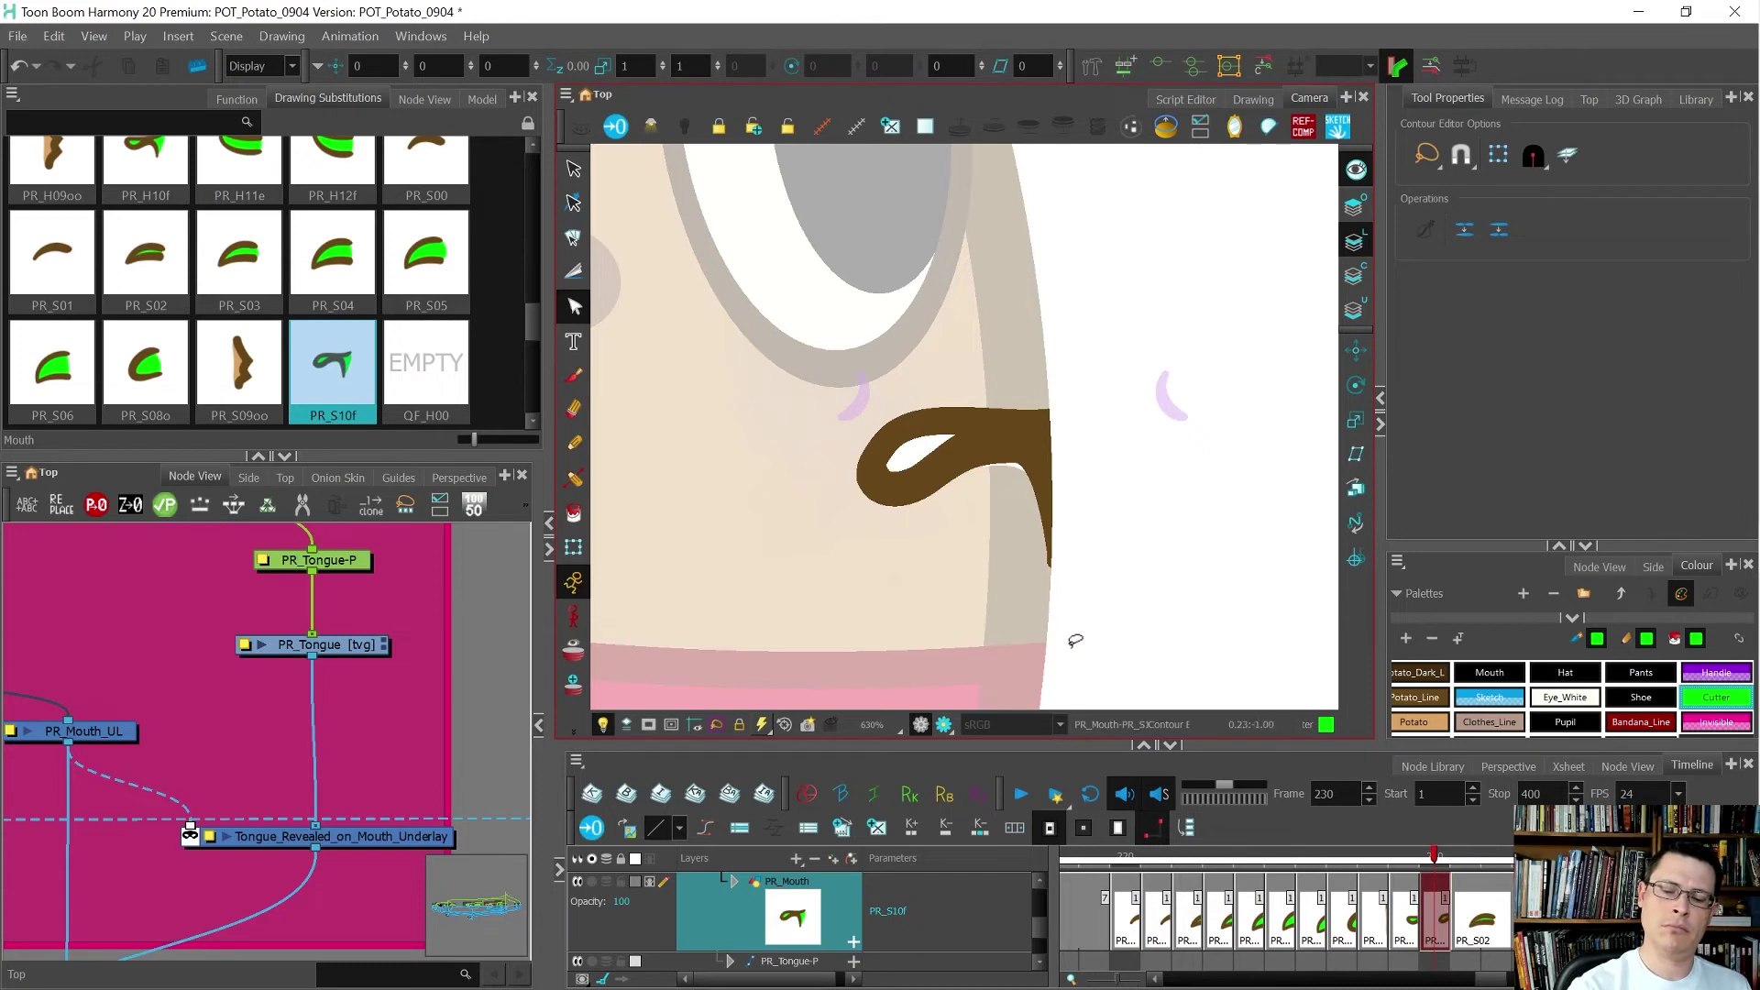
# - Adjust the end point at the lower tip of the PR_S10f lip line where it meets the face edge
pyautogui.hotkey('alt', 'v')
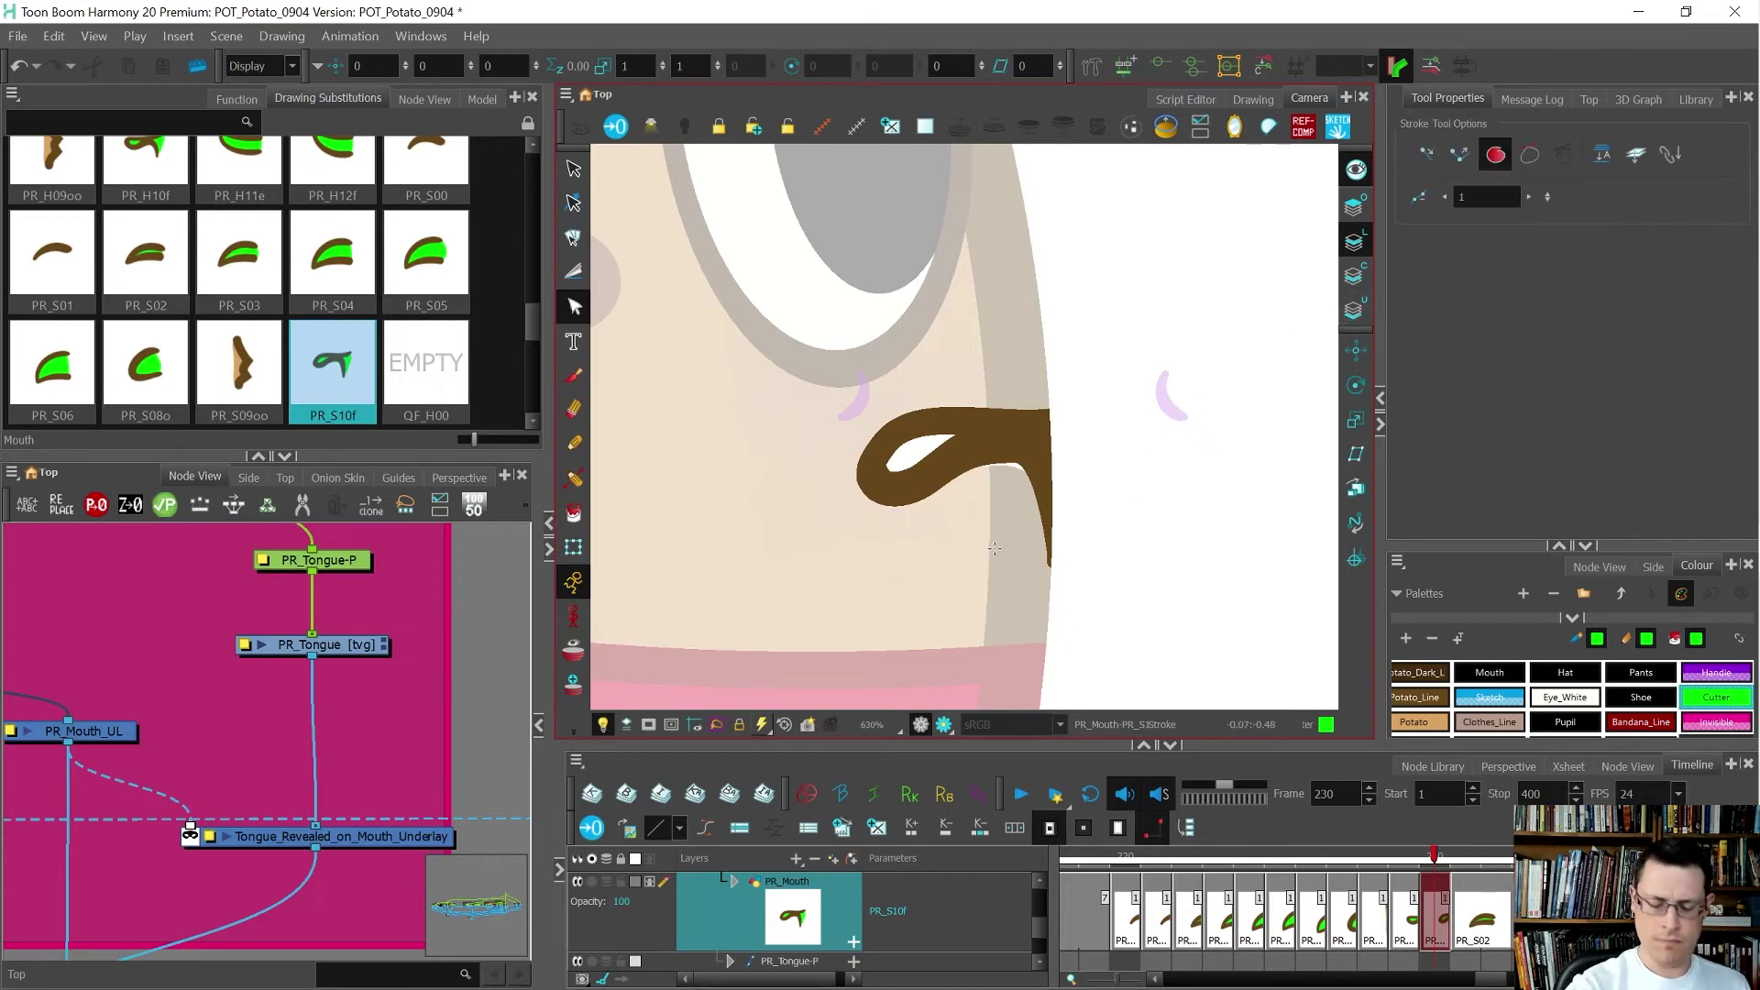
pyautogui.hotkey('alt', 'q')
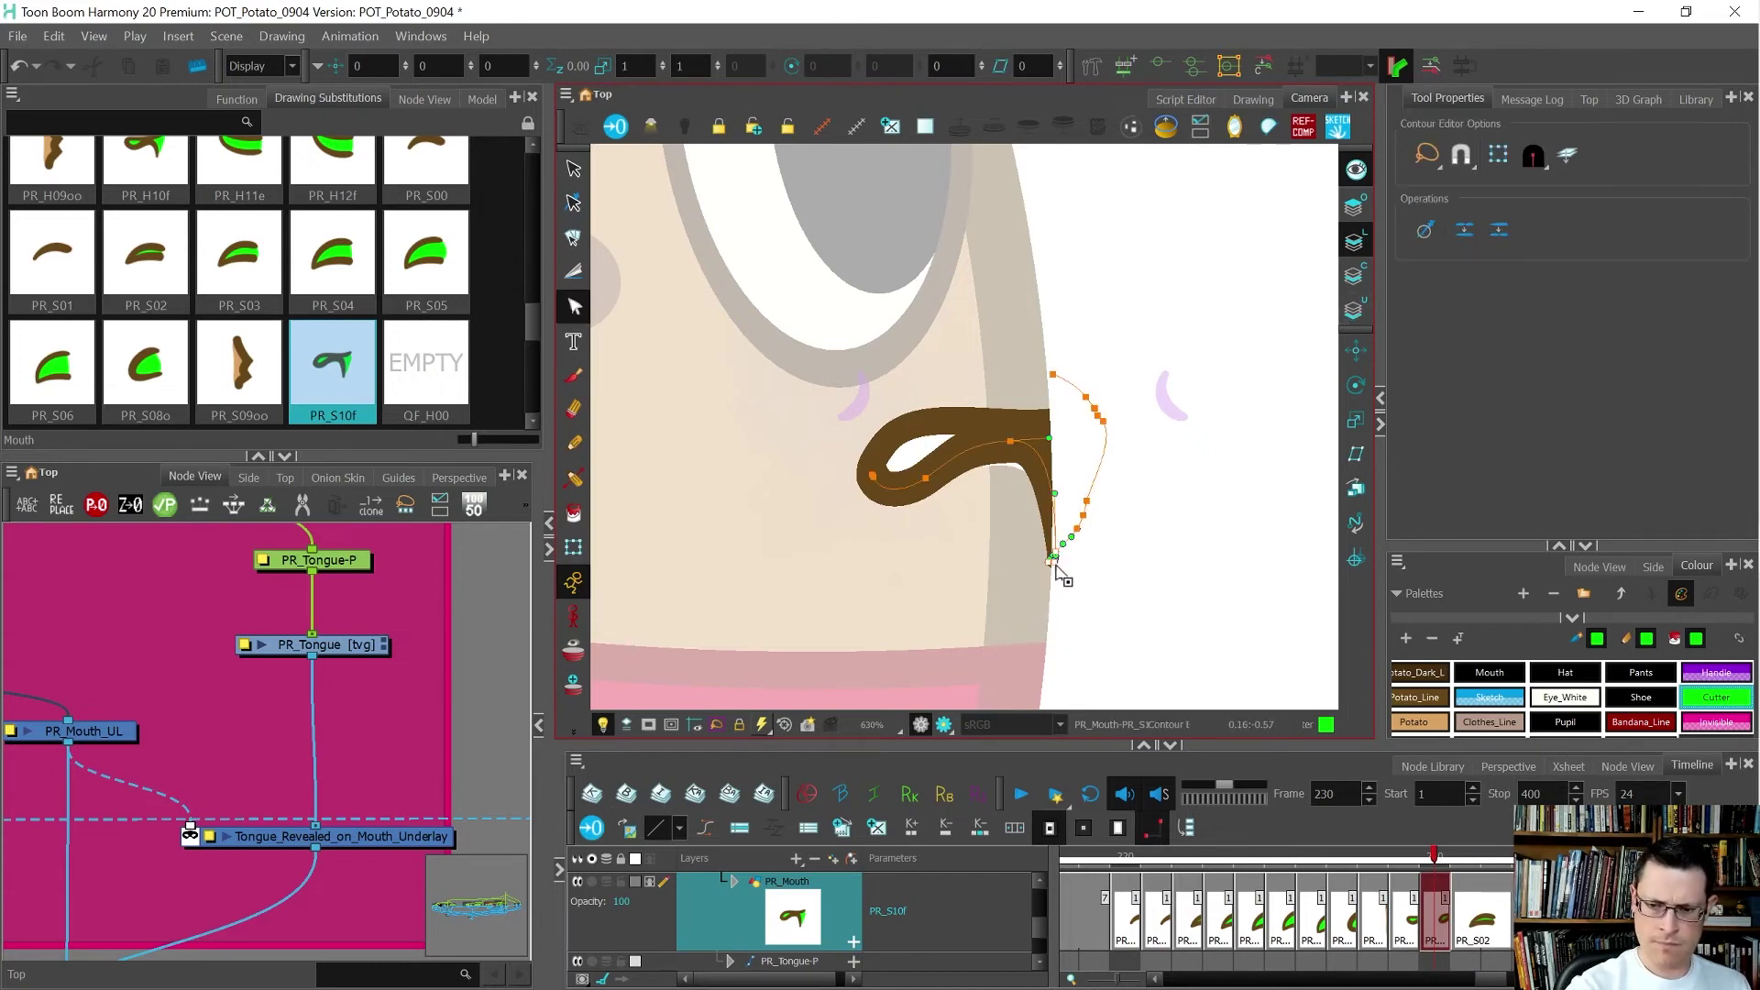
pyautogui.click(1071, 615)
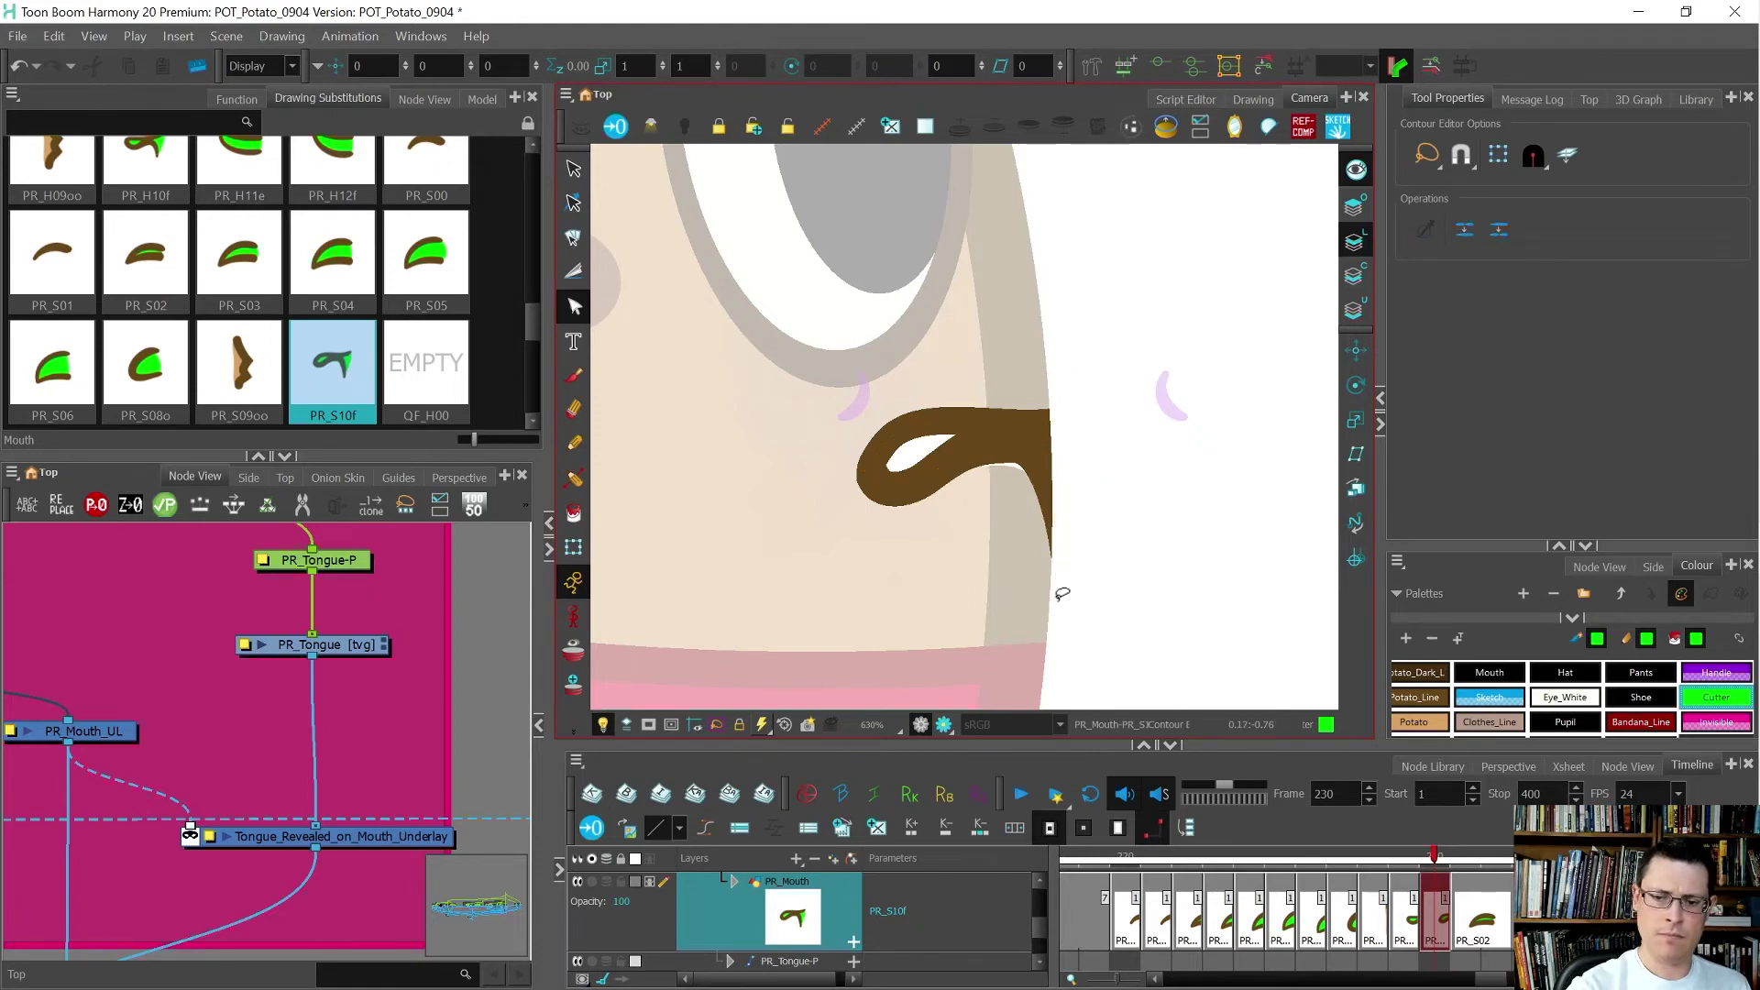
pyautogui.hotkey('alt', 'v')
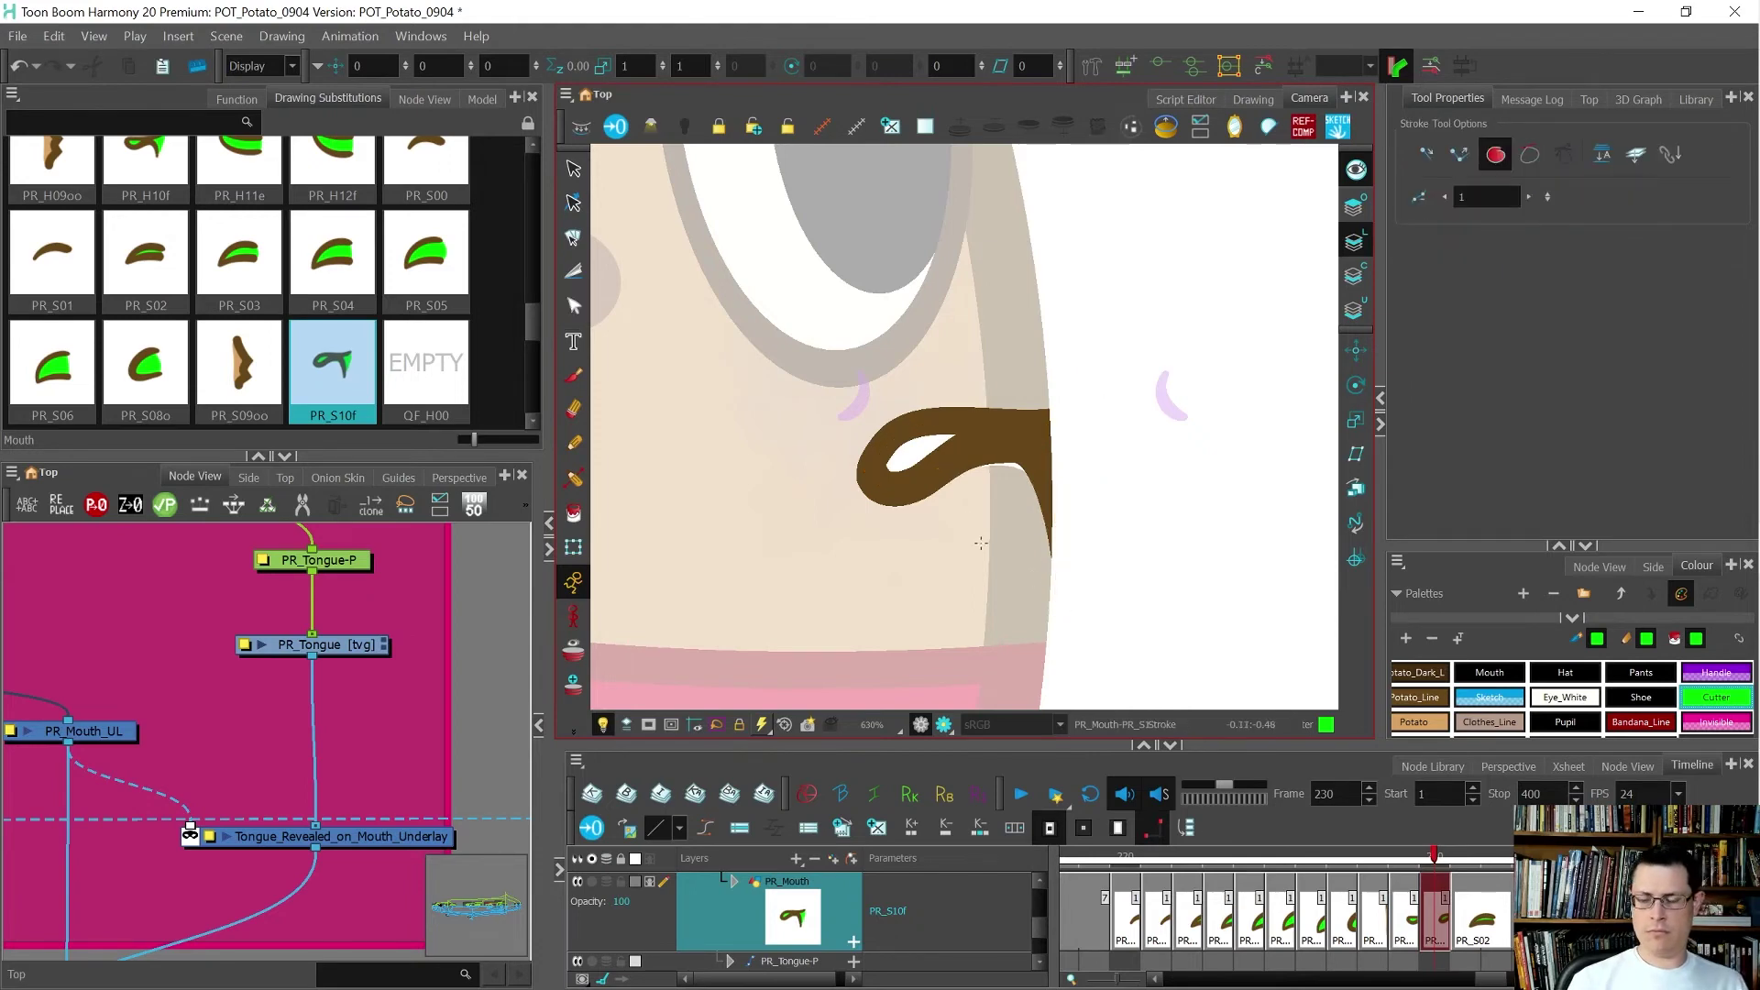
# - Examine the reshaped PR_S10f line art, flipping between it and PR_S02
pyautogui.scroll(-5, 981, 544)
pyautogui.press('.')
pyautogui.press(',')
pyautogui.press('.')
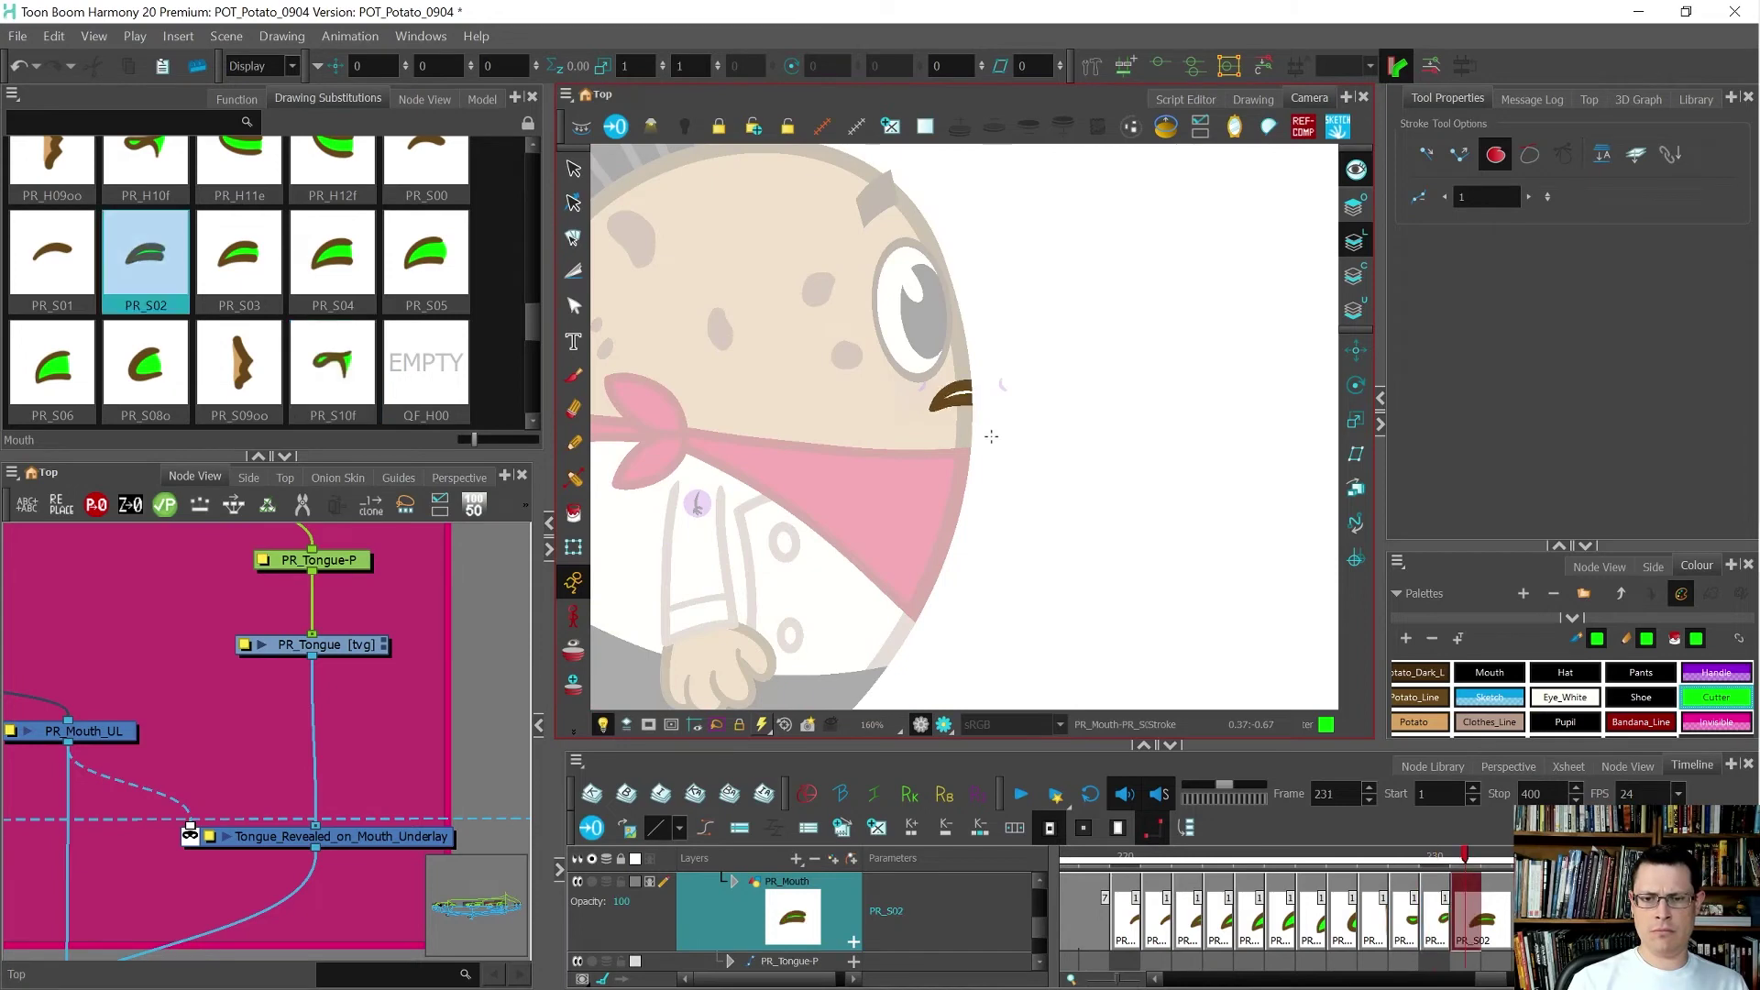
pyautogui.press(',')
pyautogui.press('.')
pyautogui.press('.')
pyautogui.press(',')
pyautogui.scroll(3, 946, 383)
pyautogui.scroll(5, 999, 410)
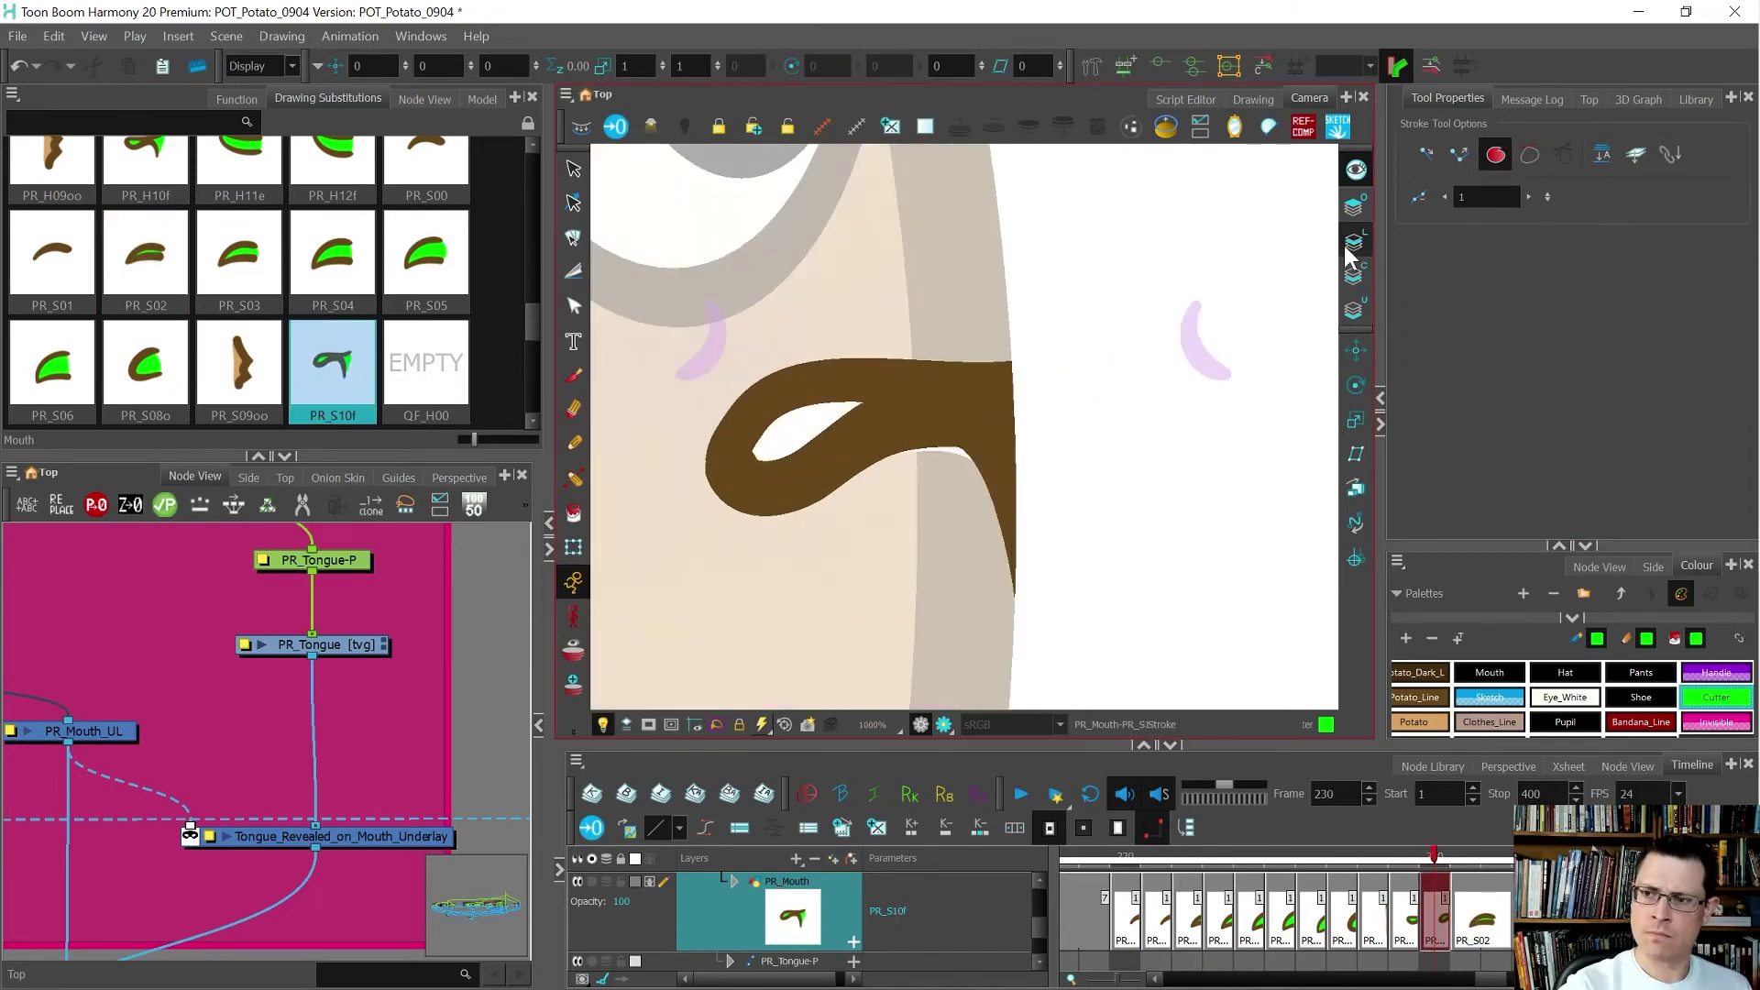
# - Try to fill the mouth opening of PR_S10f with the green Cutter colour on the line art
pyautogui.click(1056, 529)
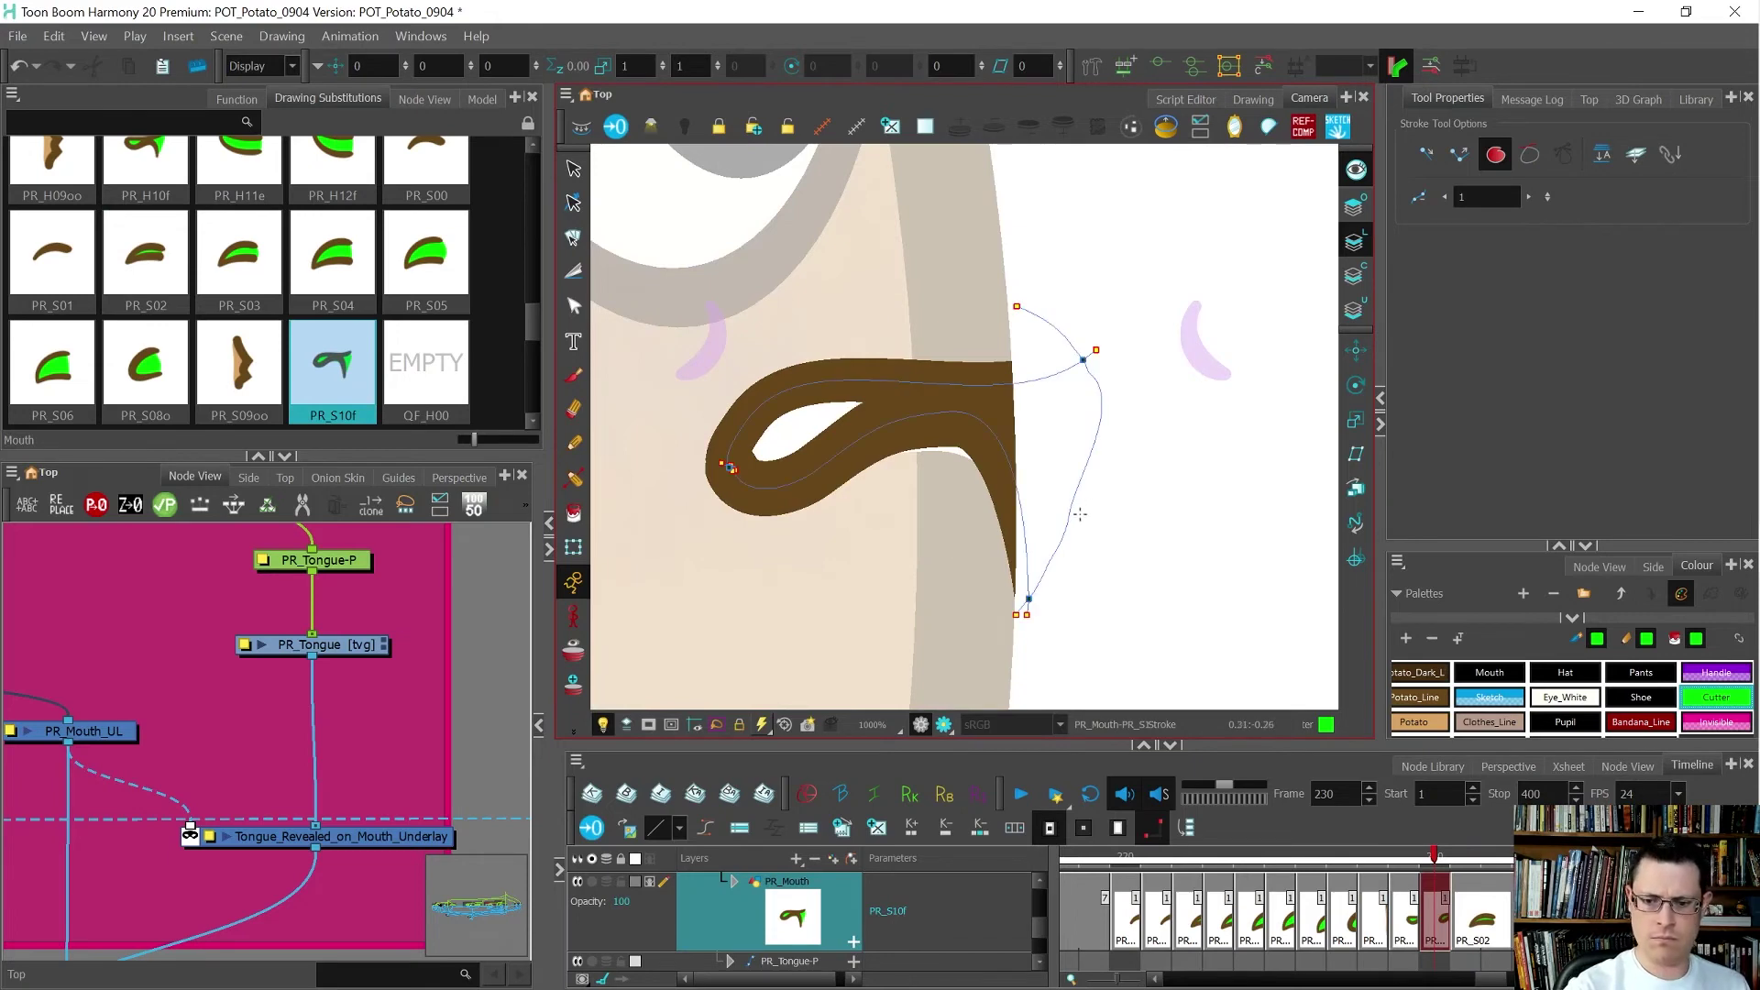
pyautogui.hotkey('alt', 'i')
pyautogui.click(1049, 497)
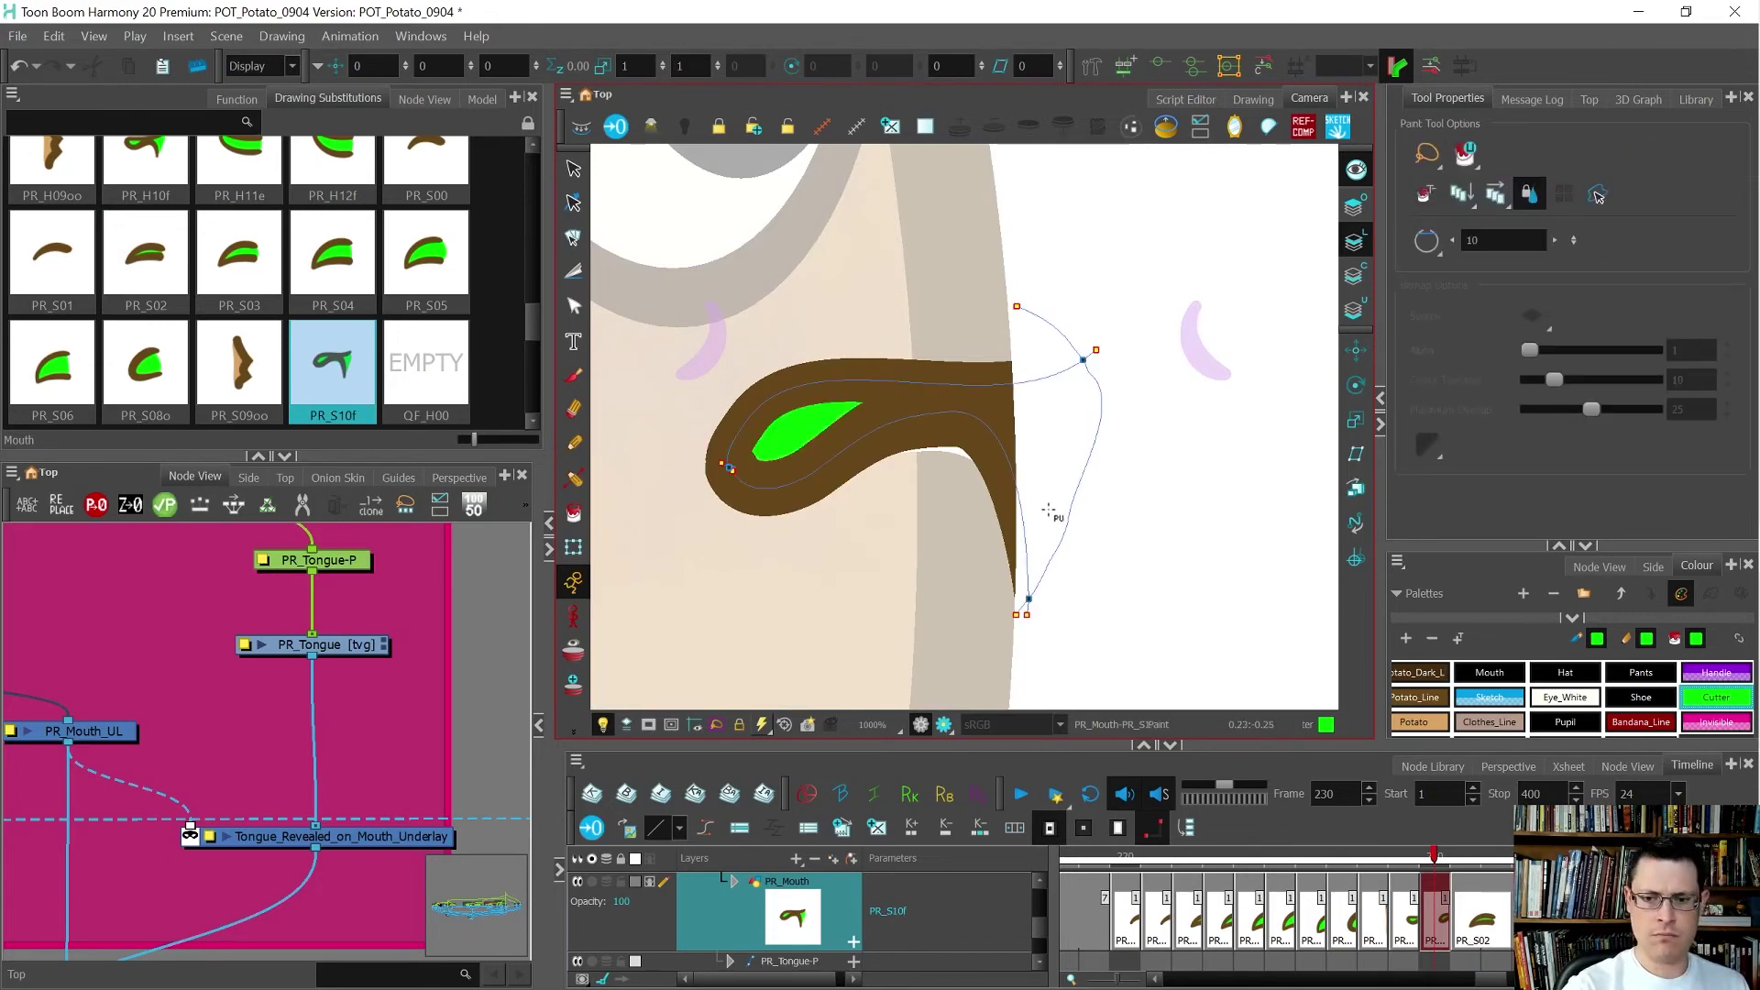
pyautogui.hotkey('alt', 's')
pyautogui.hotkey('ctrl', 'z')
# - Examine PR_S10f in full colour on the character, flipping between it, PR_H10f, PR_S09oo and PR_S02
pyautogui.click(1316, 316)
pyautogui.moveTo(1069, 293); pyautogui.dragTo(1140, 464)
pyautogui.hotkey('shift', 't')
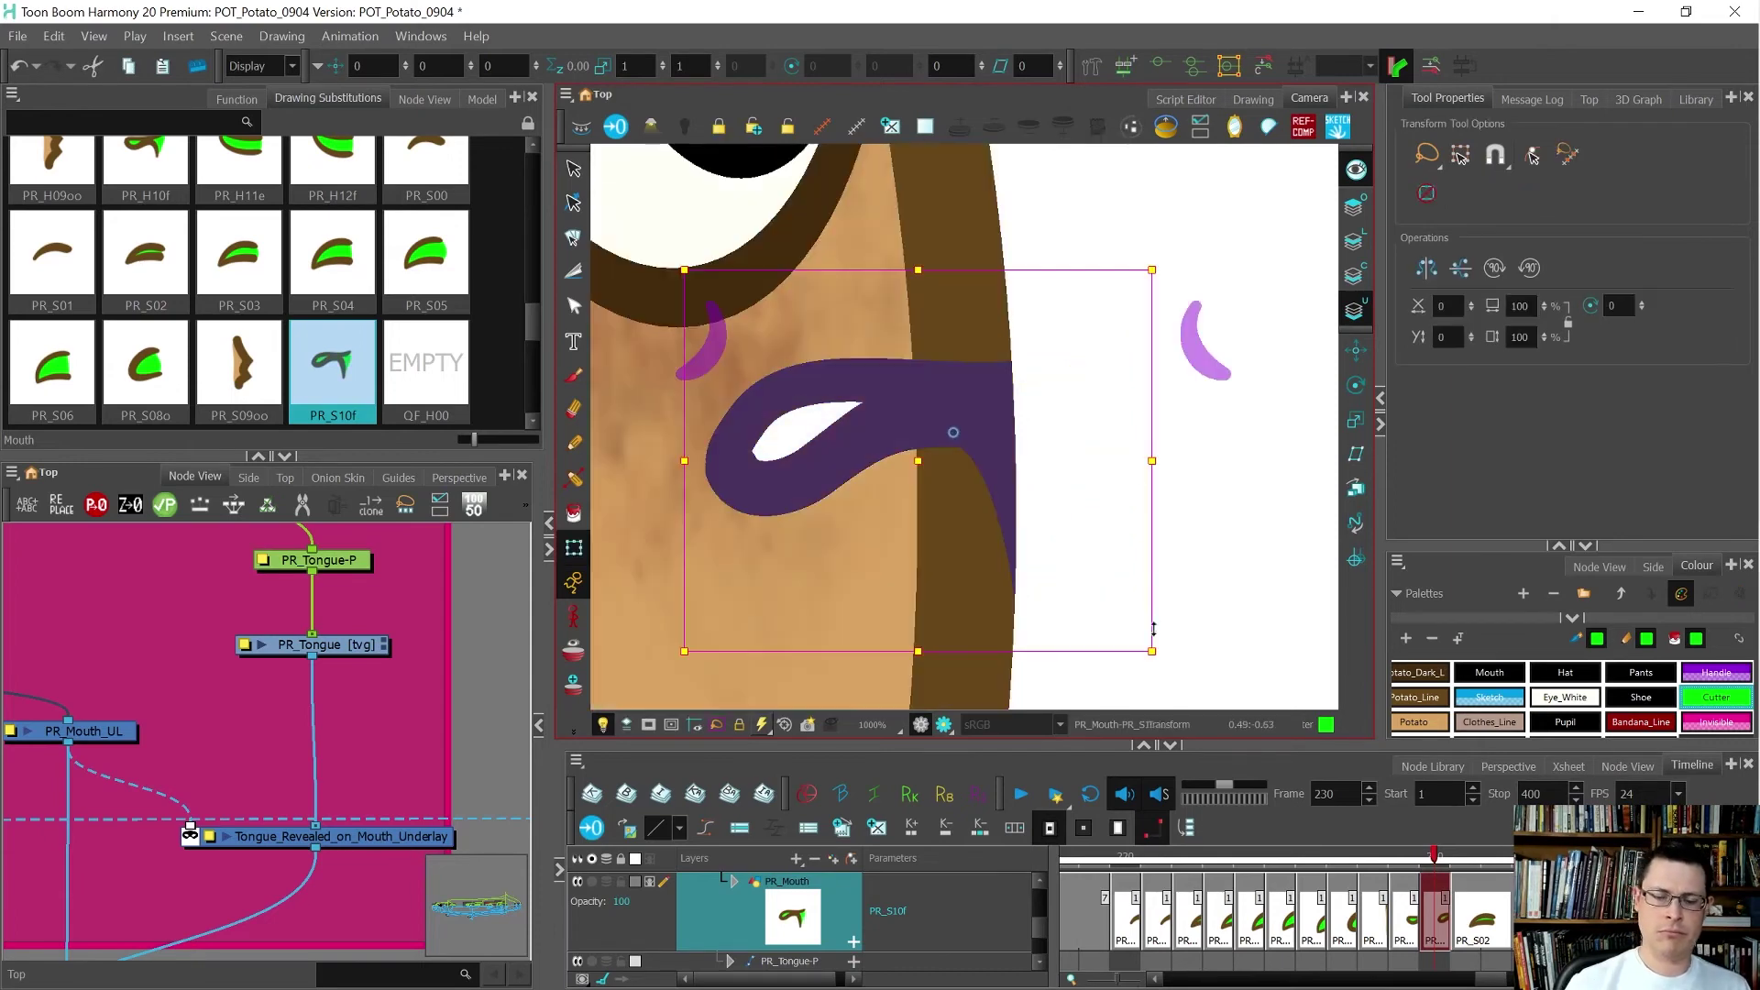
pyautogui.scroll(-7, 1052, 587)
pyautogui.click(1053, 587)
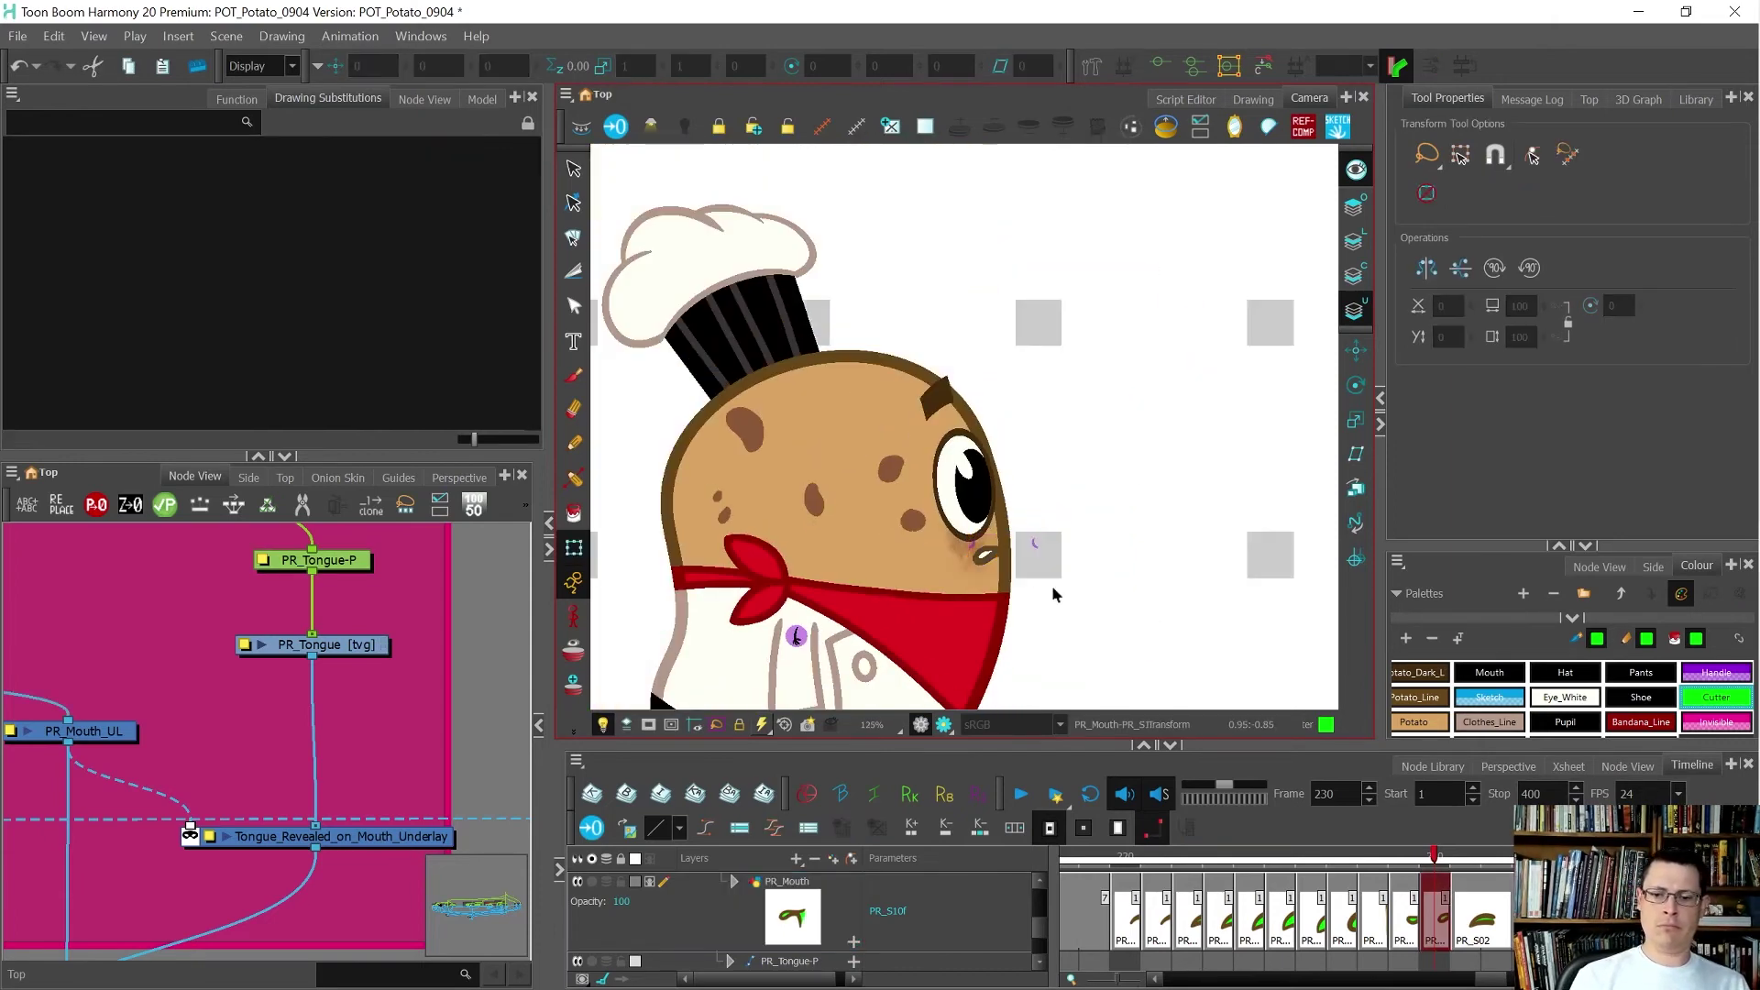
pyautogui.press(',')
pyautogui.press(',')
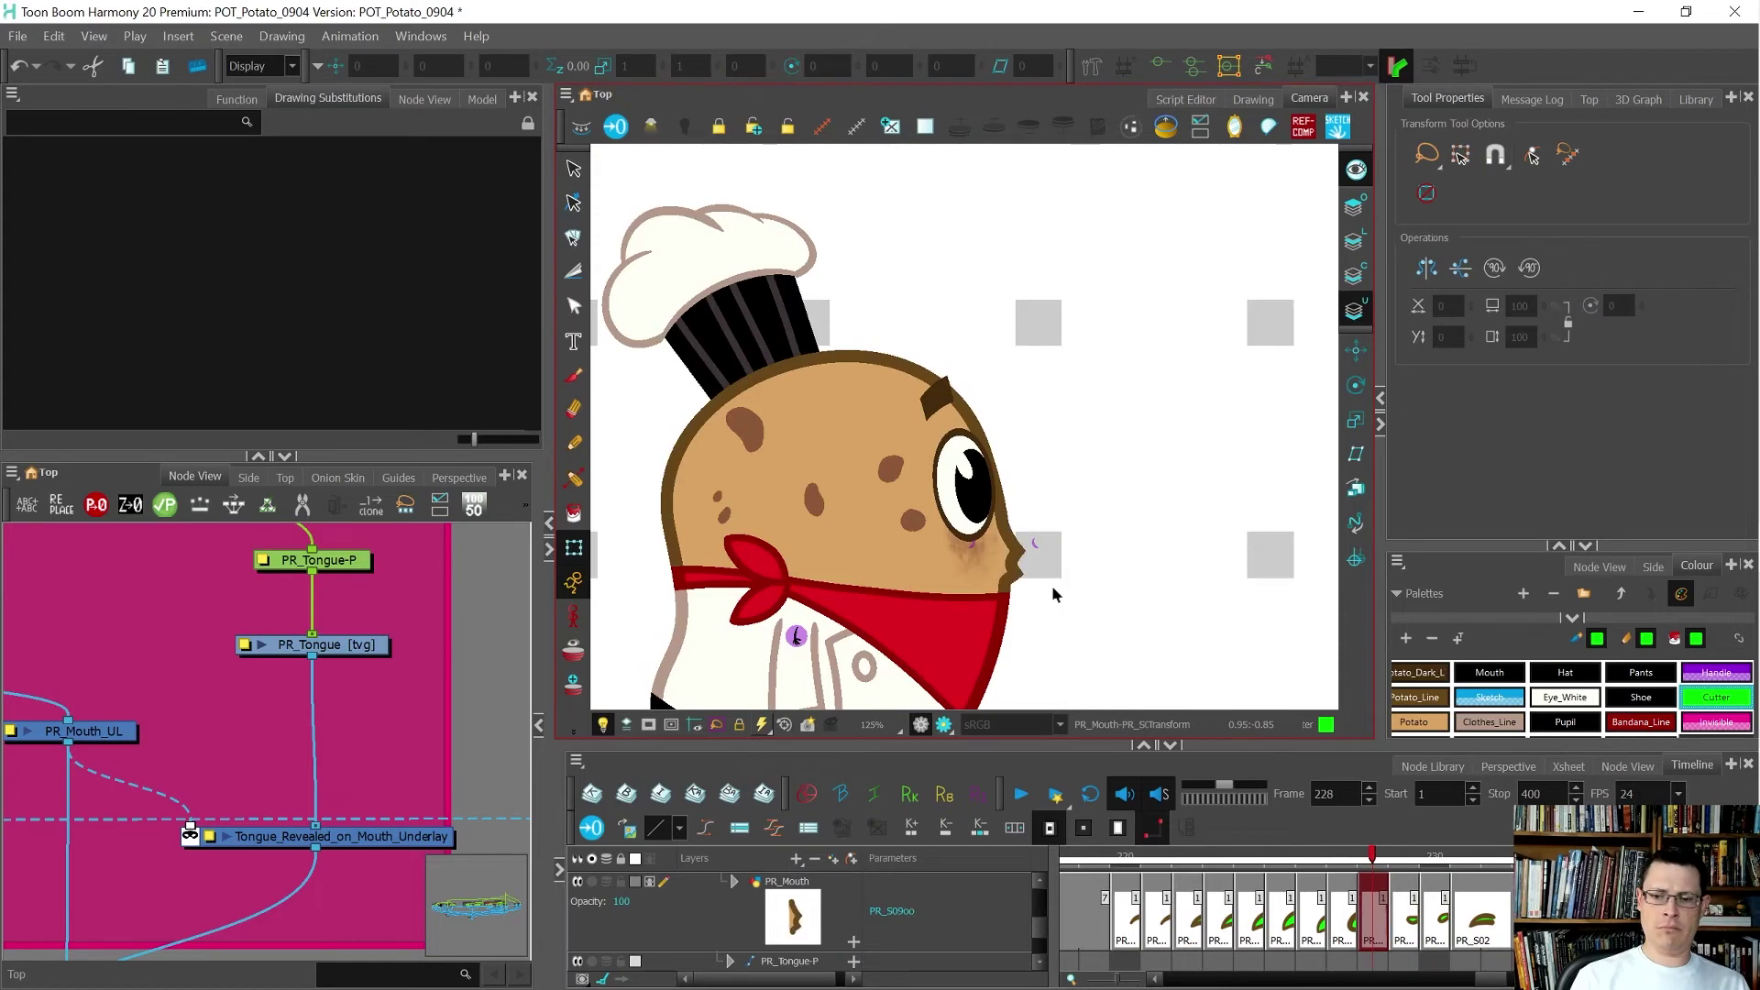
pyautogui.press('.')
pyautogui.press('.')
pyautogui.press(',')
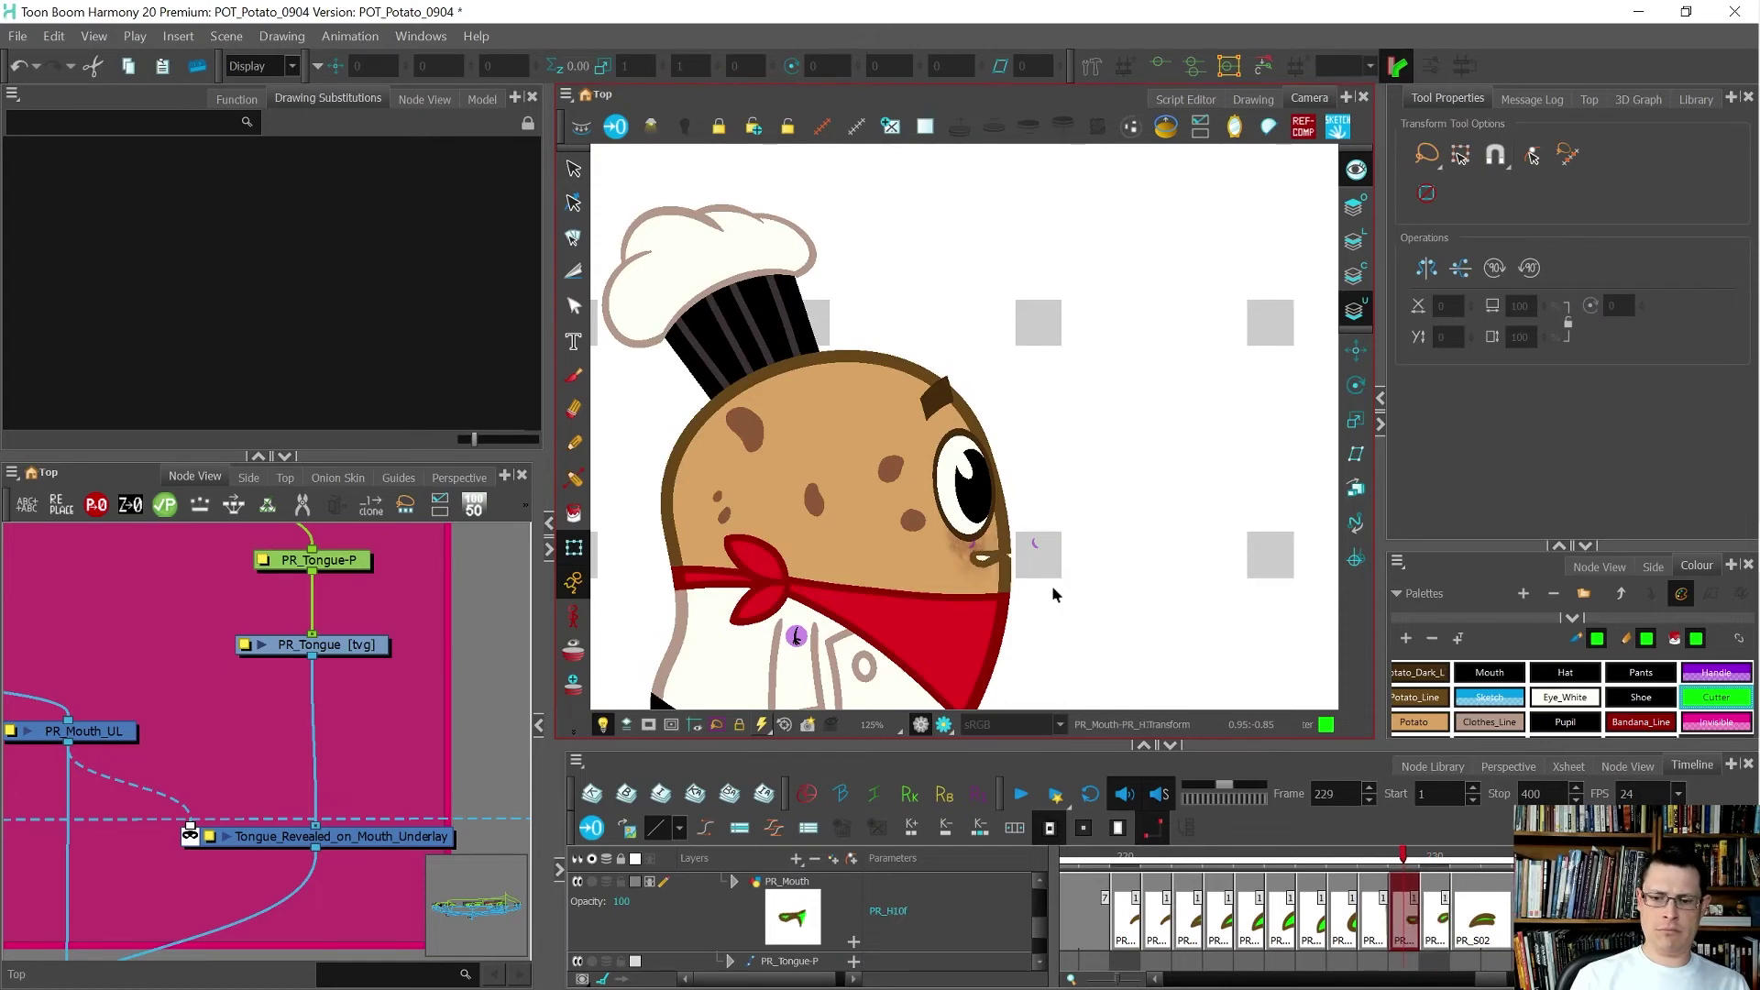
pyautogui.press('.')
pyautogui.press('.')
pyautogui.press(',')
pyautogui.press('.')
pyautogui.press(',')
pyautogui.press('.')
pyautogui.press(',')
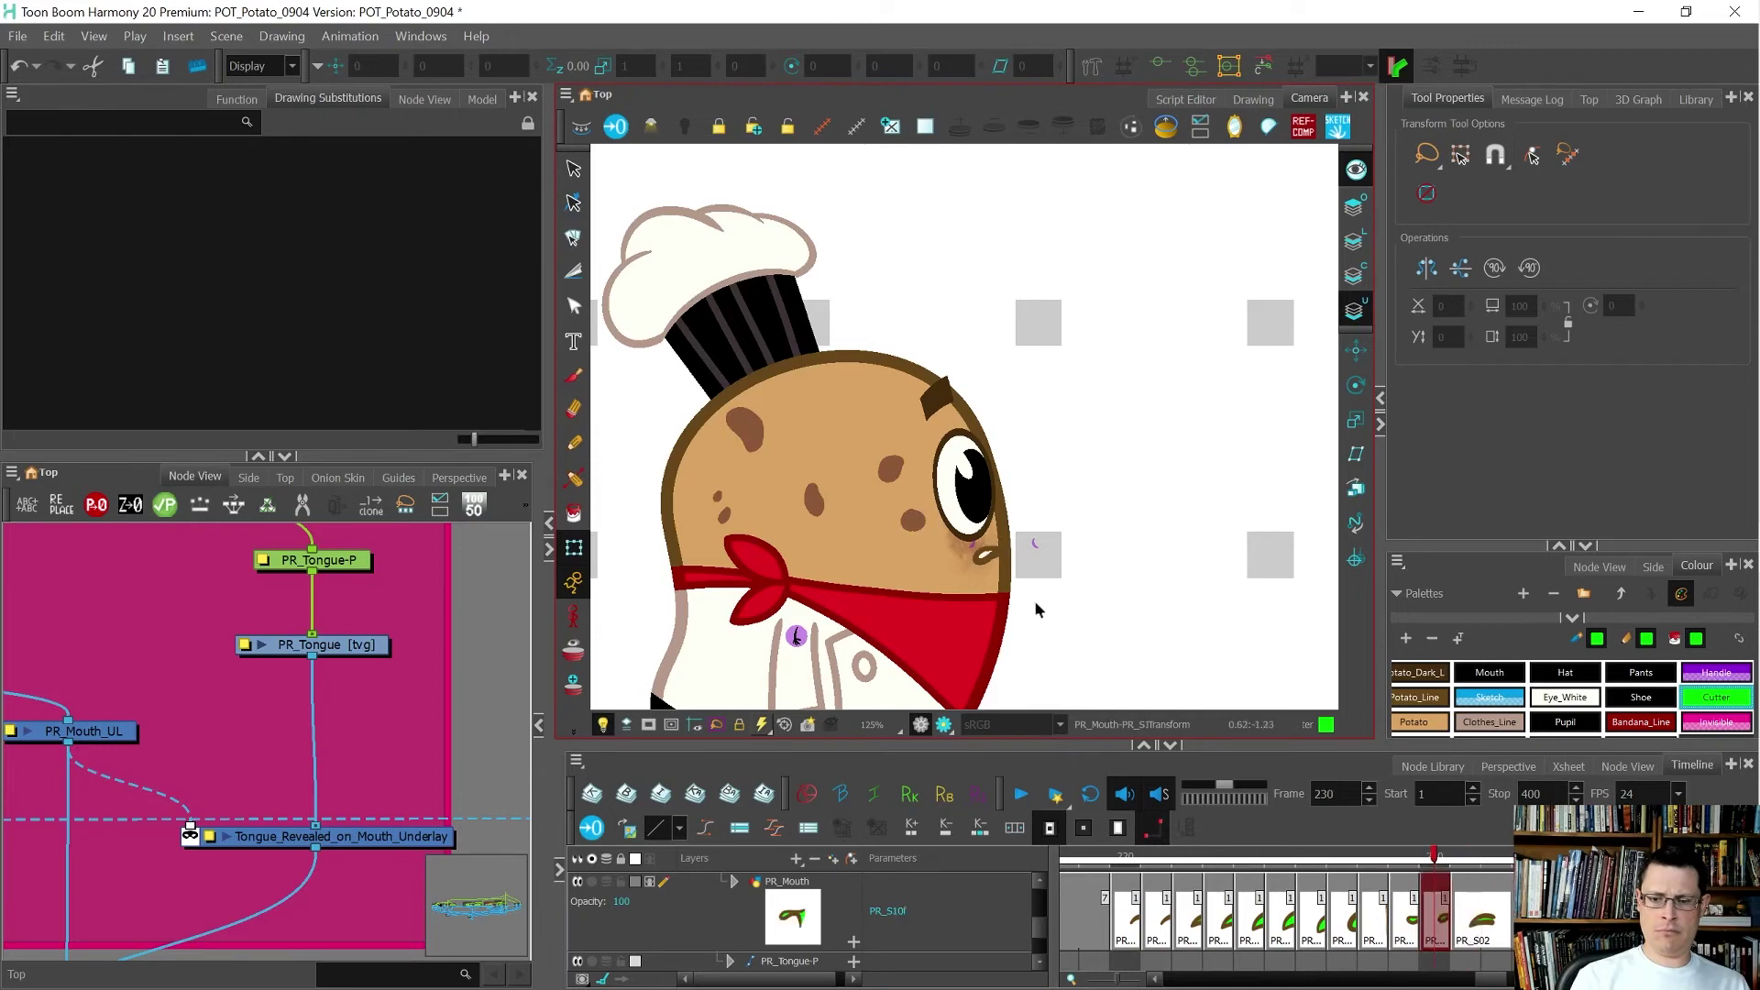
# - Extend the PR_S10f exposure back over frame 229, replacing PR_H10f on the mouth timeline
pyautogui.scroll(-3, 997, 415)
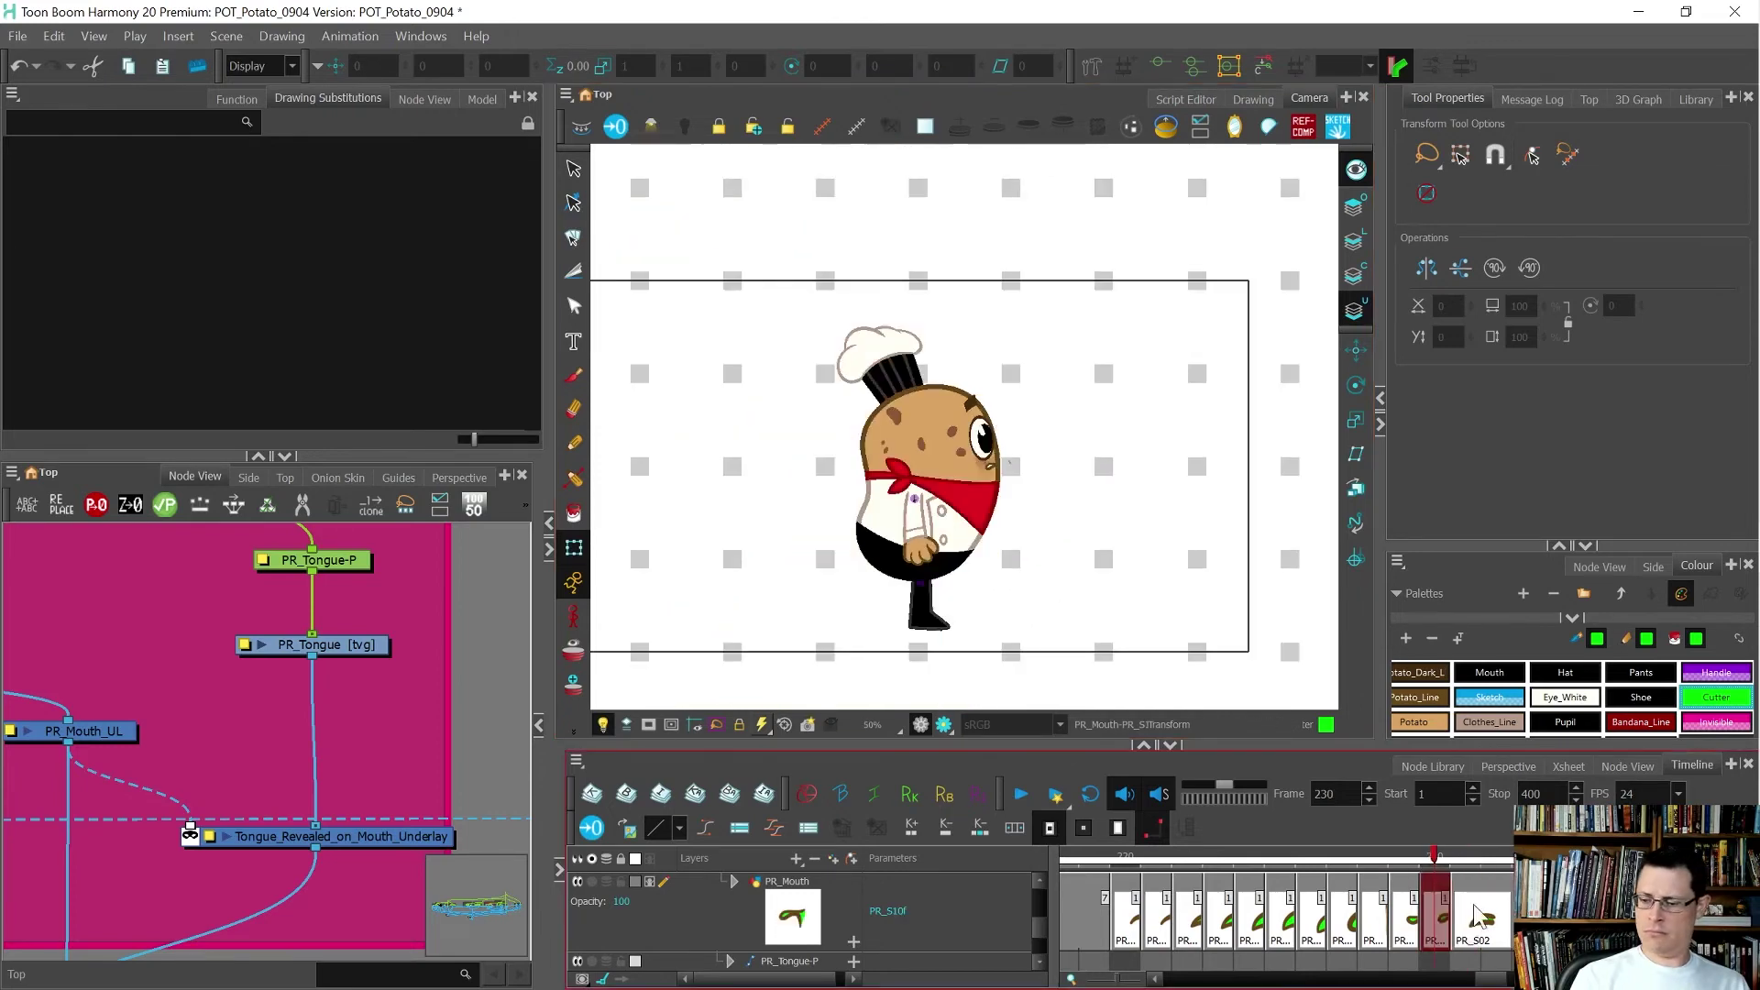
pyautogui.hscroll(1, 1440, 945)
pyautogui.scroll(2, 1439, 945)
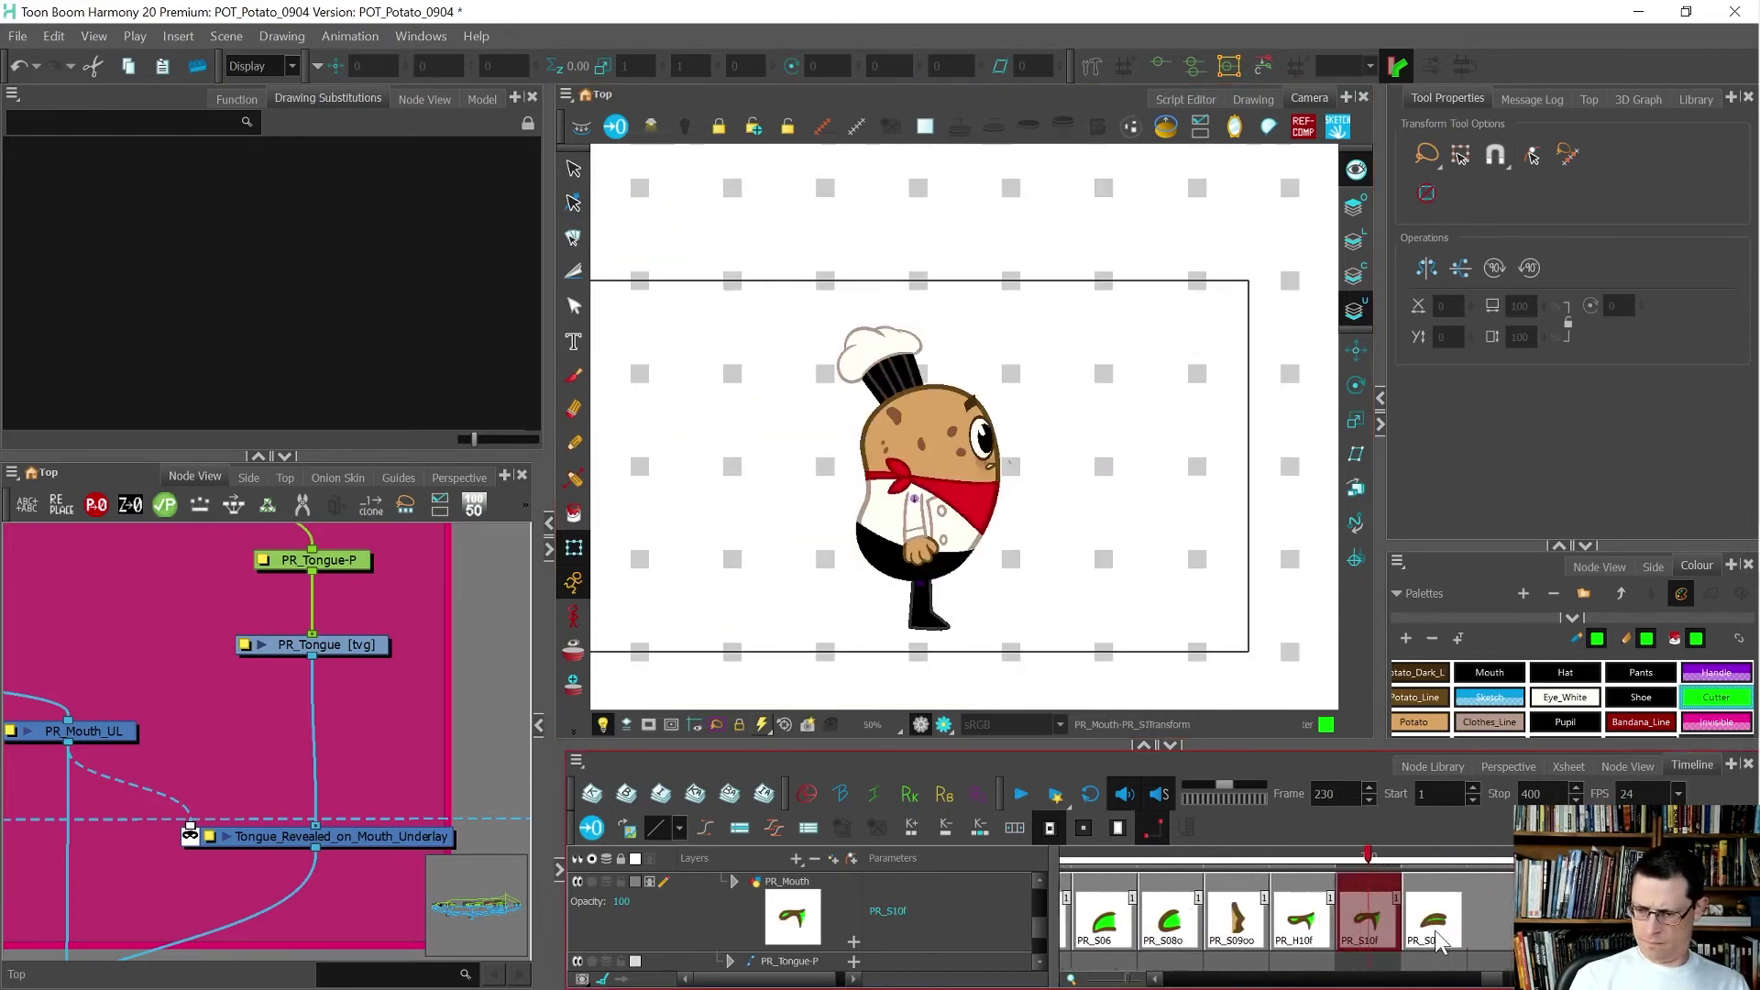
pyautogui.click(1350, 907)
pyautogui.moveTo(1342, 904); pyautogui.dragTo(1300, 911)
pyautogui.click(1357, 912)
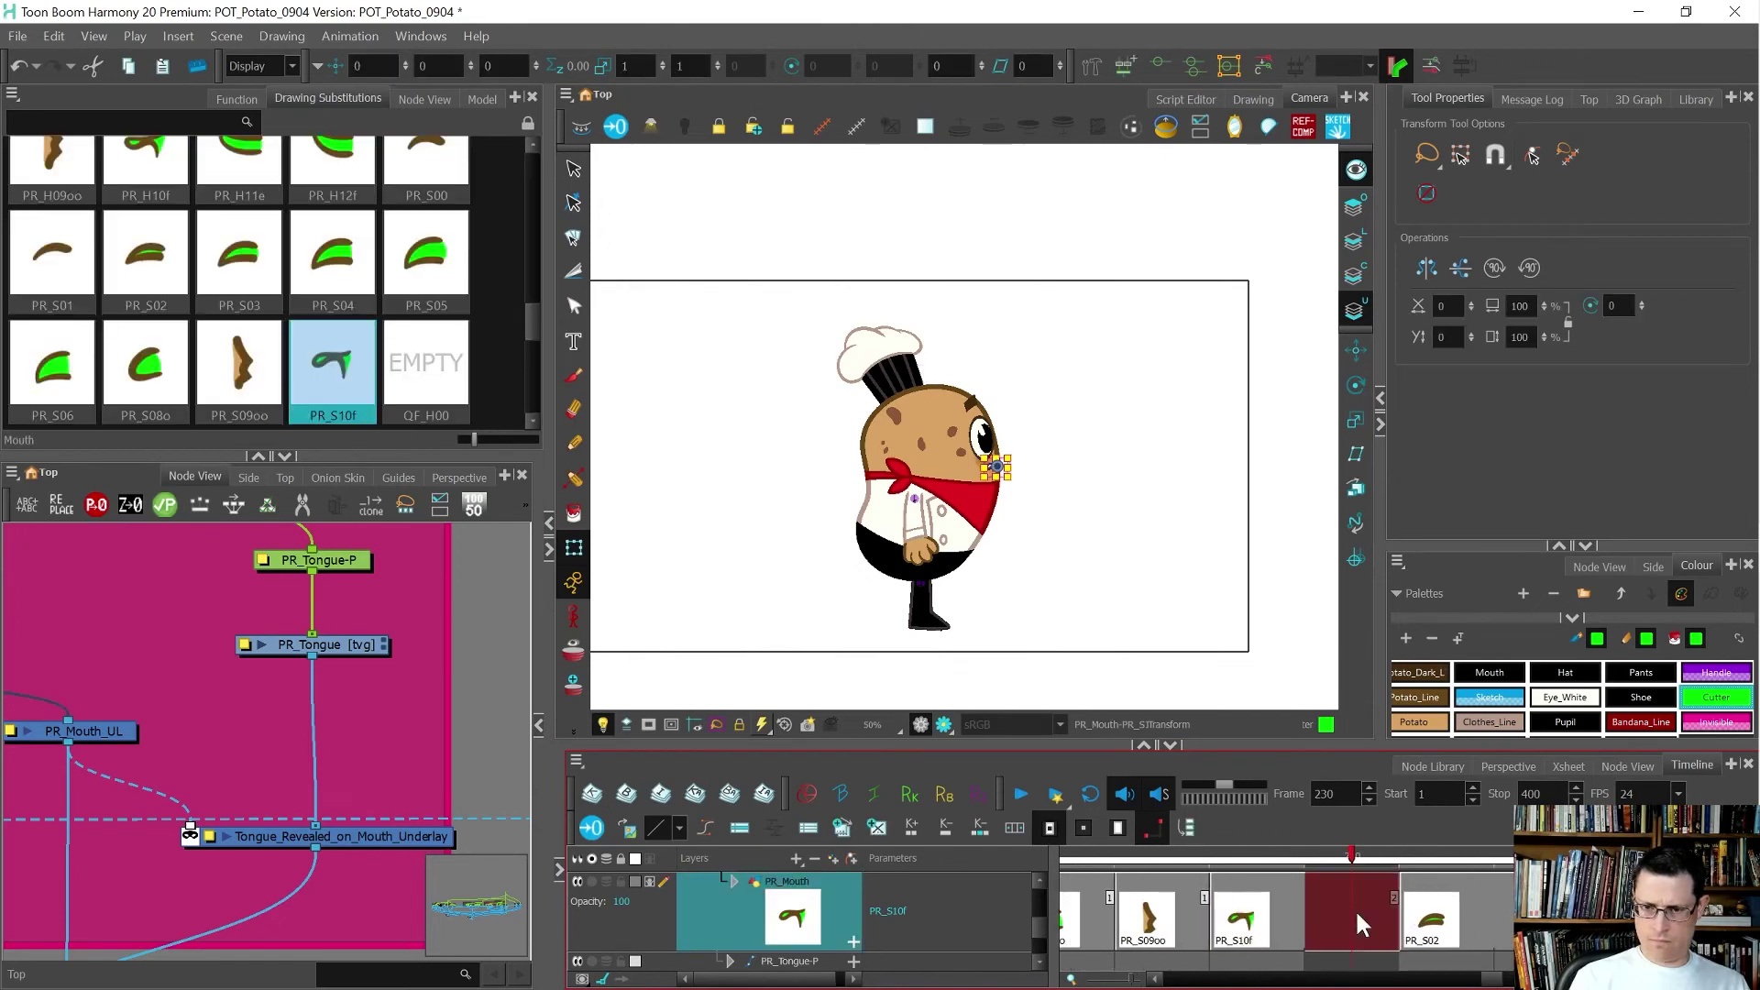
# - Place the PR_S04 mouth after PR_S10f on the mouth timeline and duplicate the drawing on frame 230
pyautogui.scroll(-3, 1375, 910)
pyautogui.scroll(3, 1263, 954)
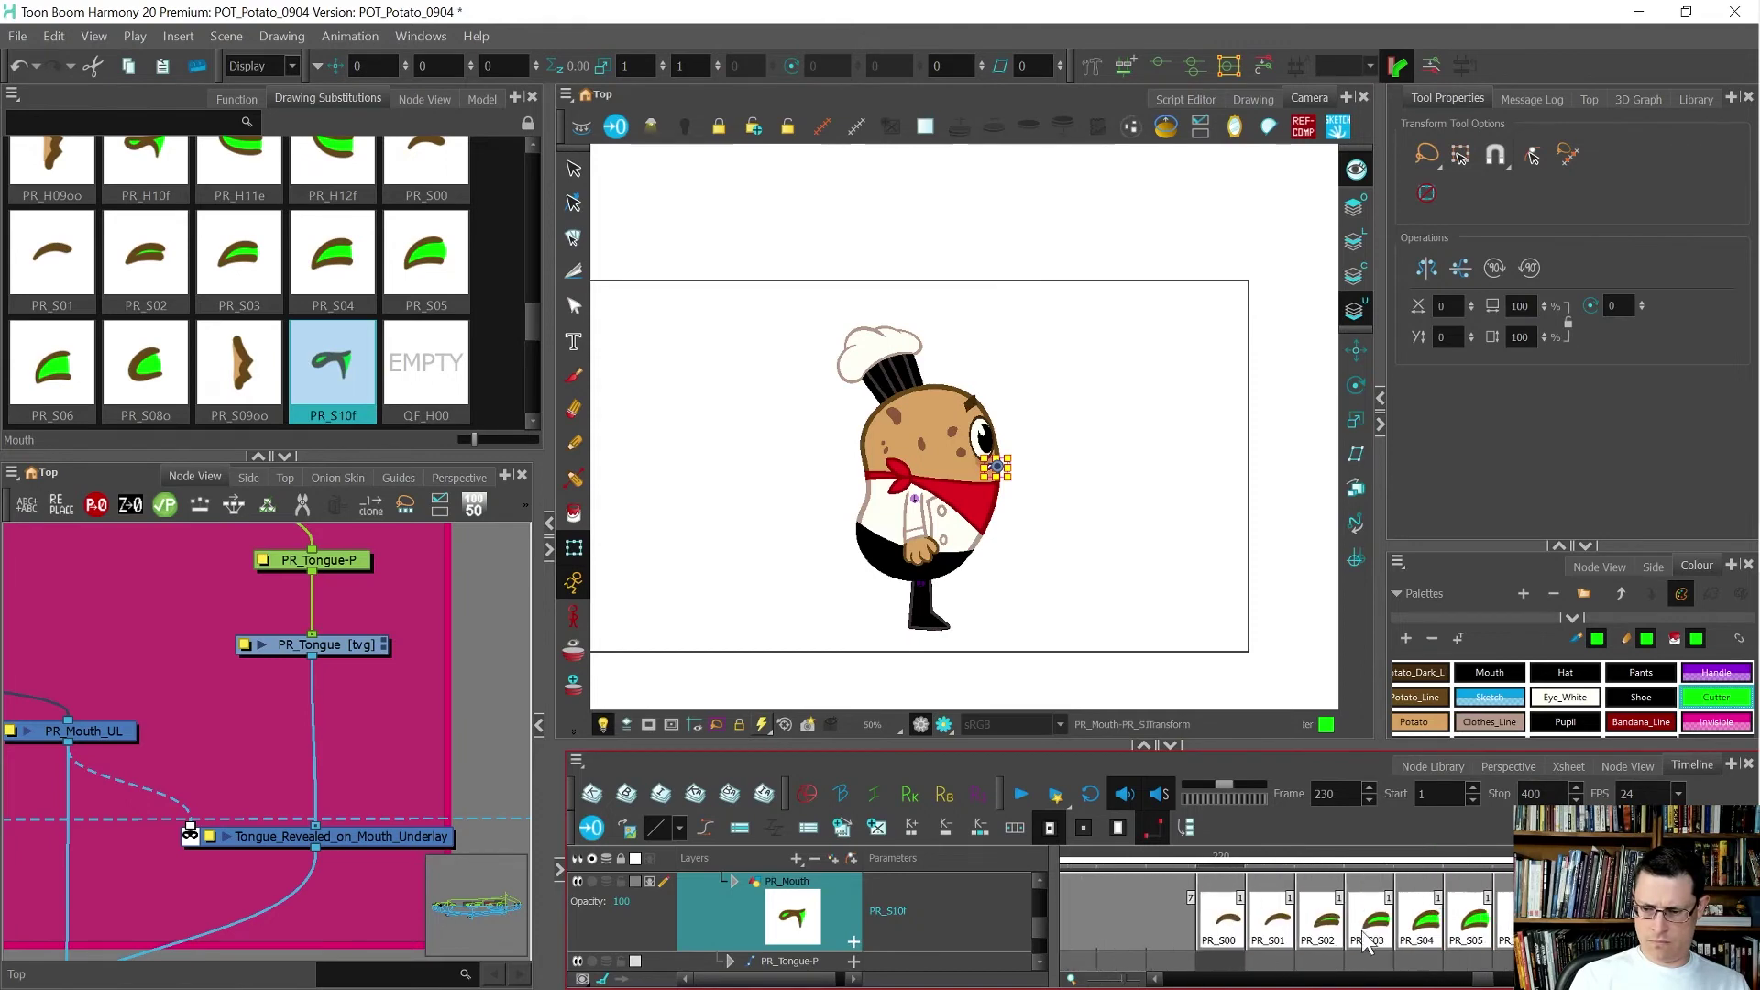
pyautogui.click(1465, 926)
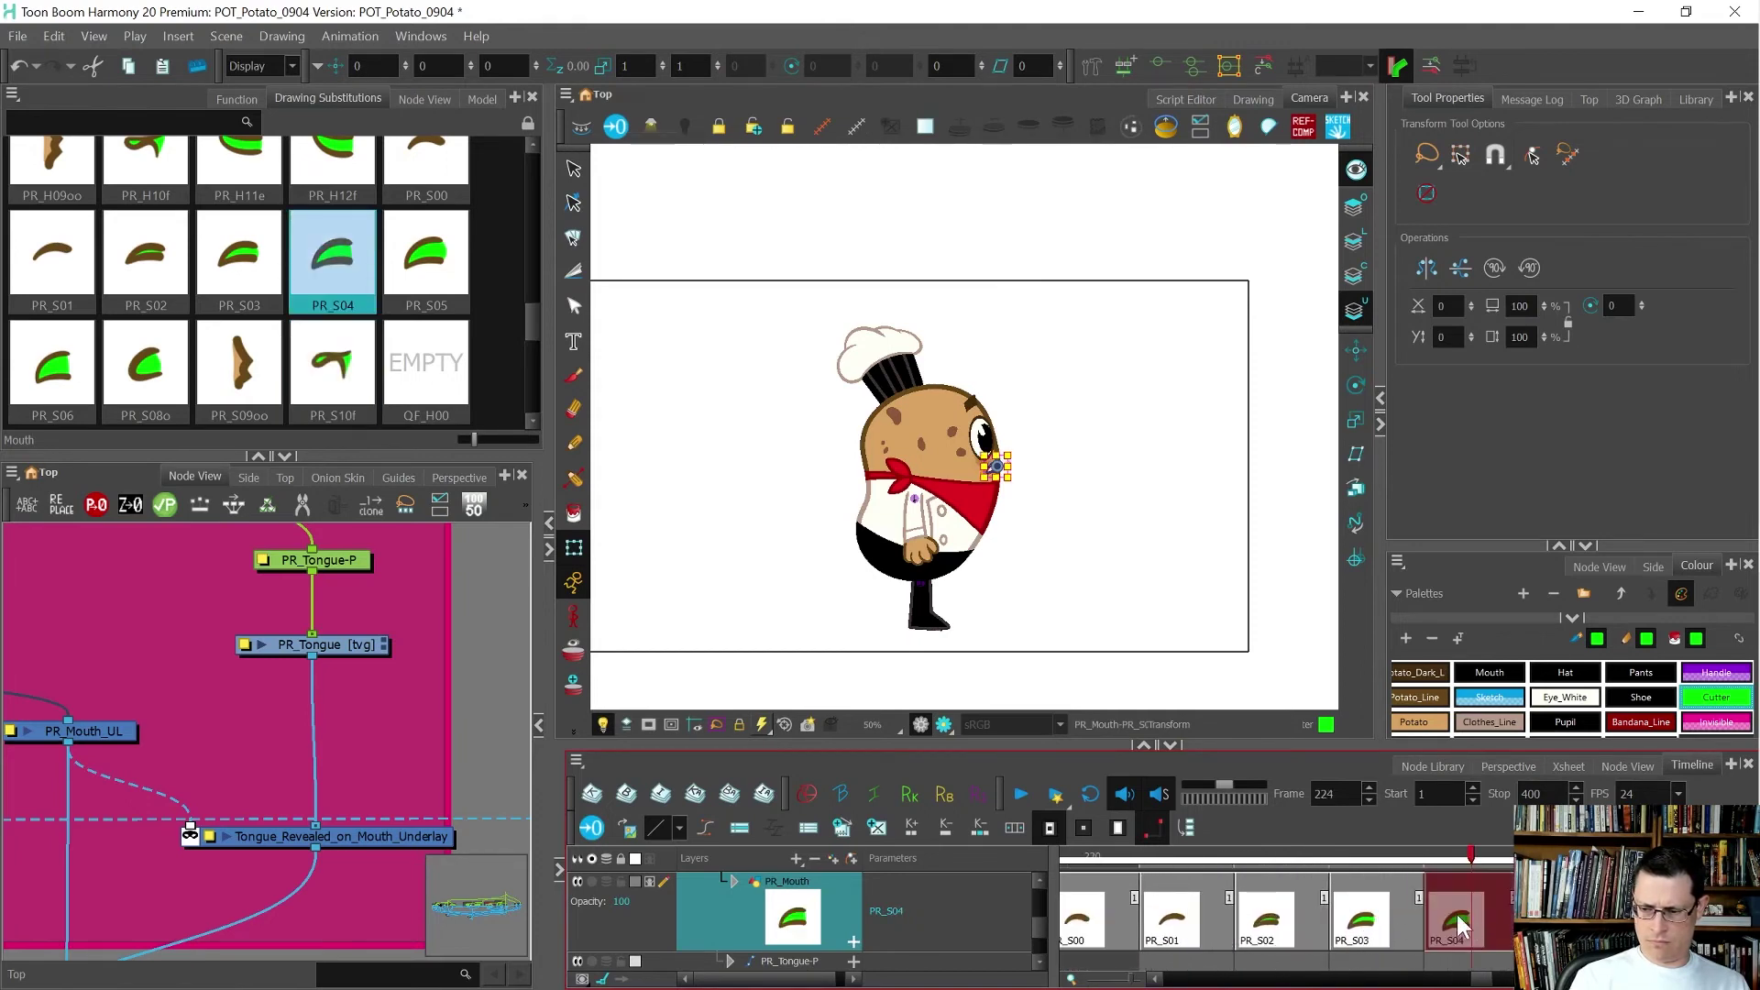
pyautogui.hscroll(3, 1463, 927)
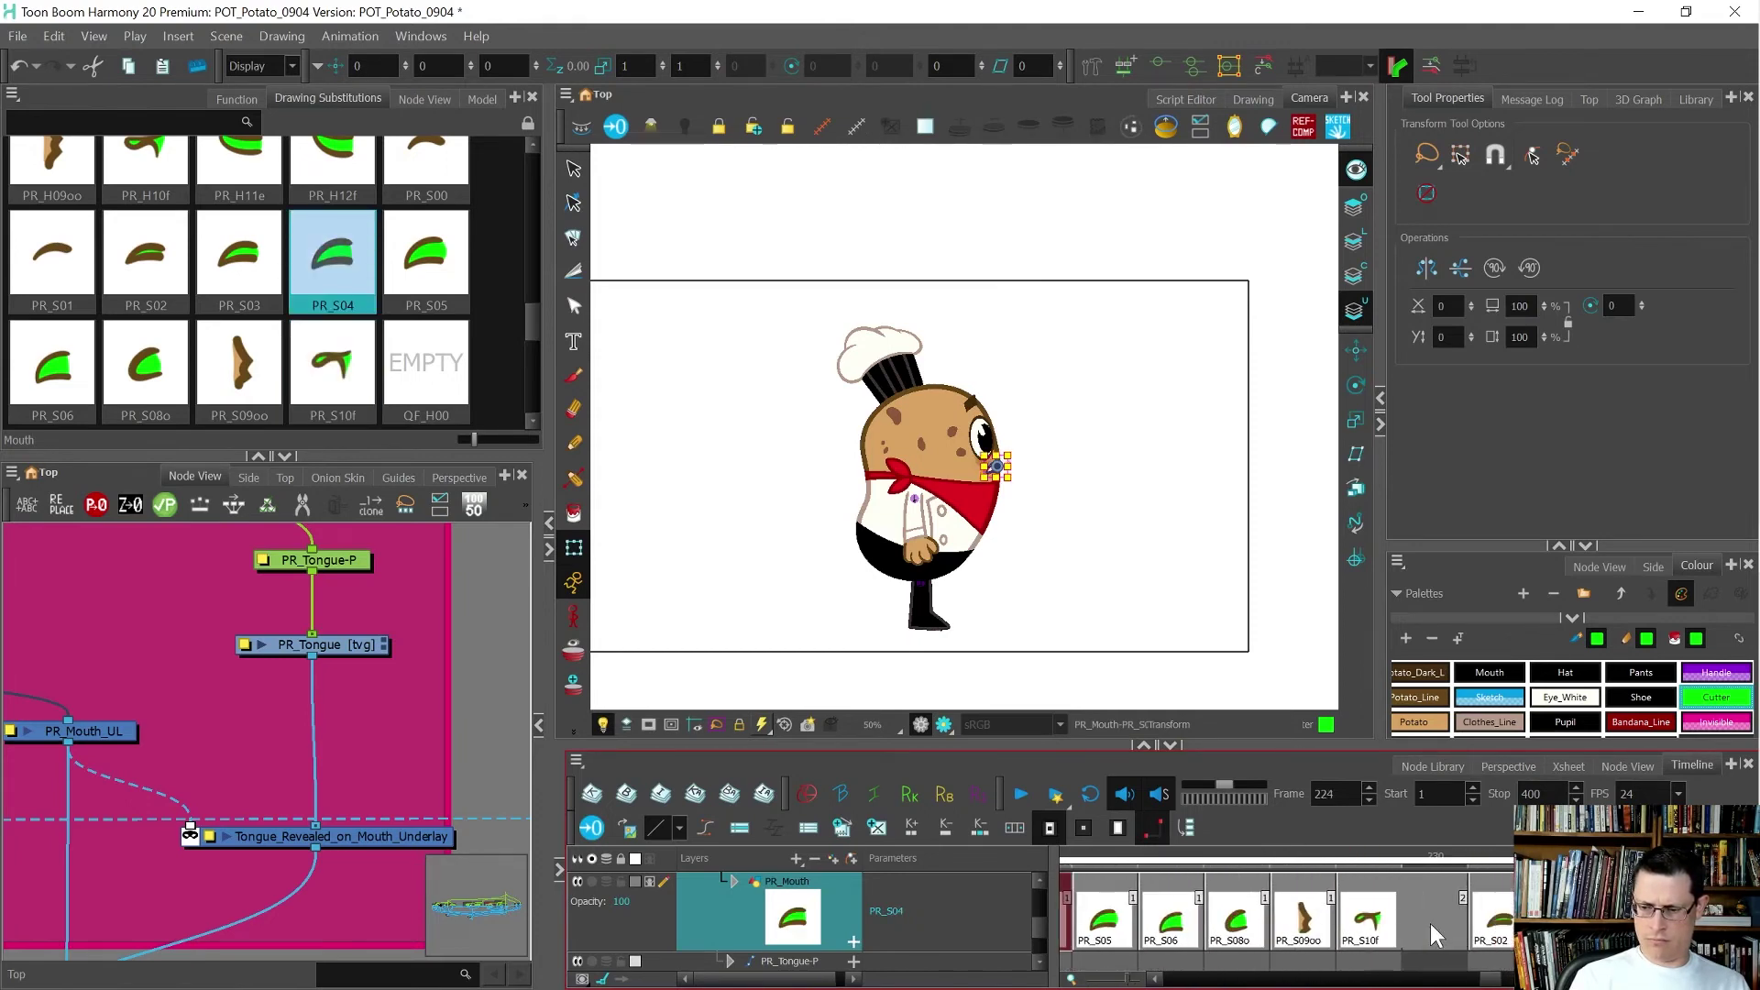
pyautogui.click(1436, 933)
pyautogui.click(1477, 931)
pyautogui.hotkey('ctrl', 'v')
pyautogui.click(1446, 928)
pyautogui.hotkey('alt', 'shift', 'd')
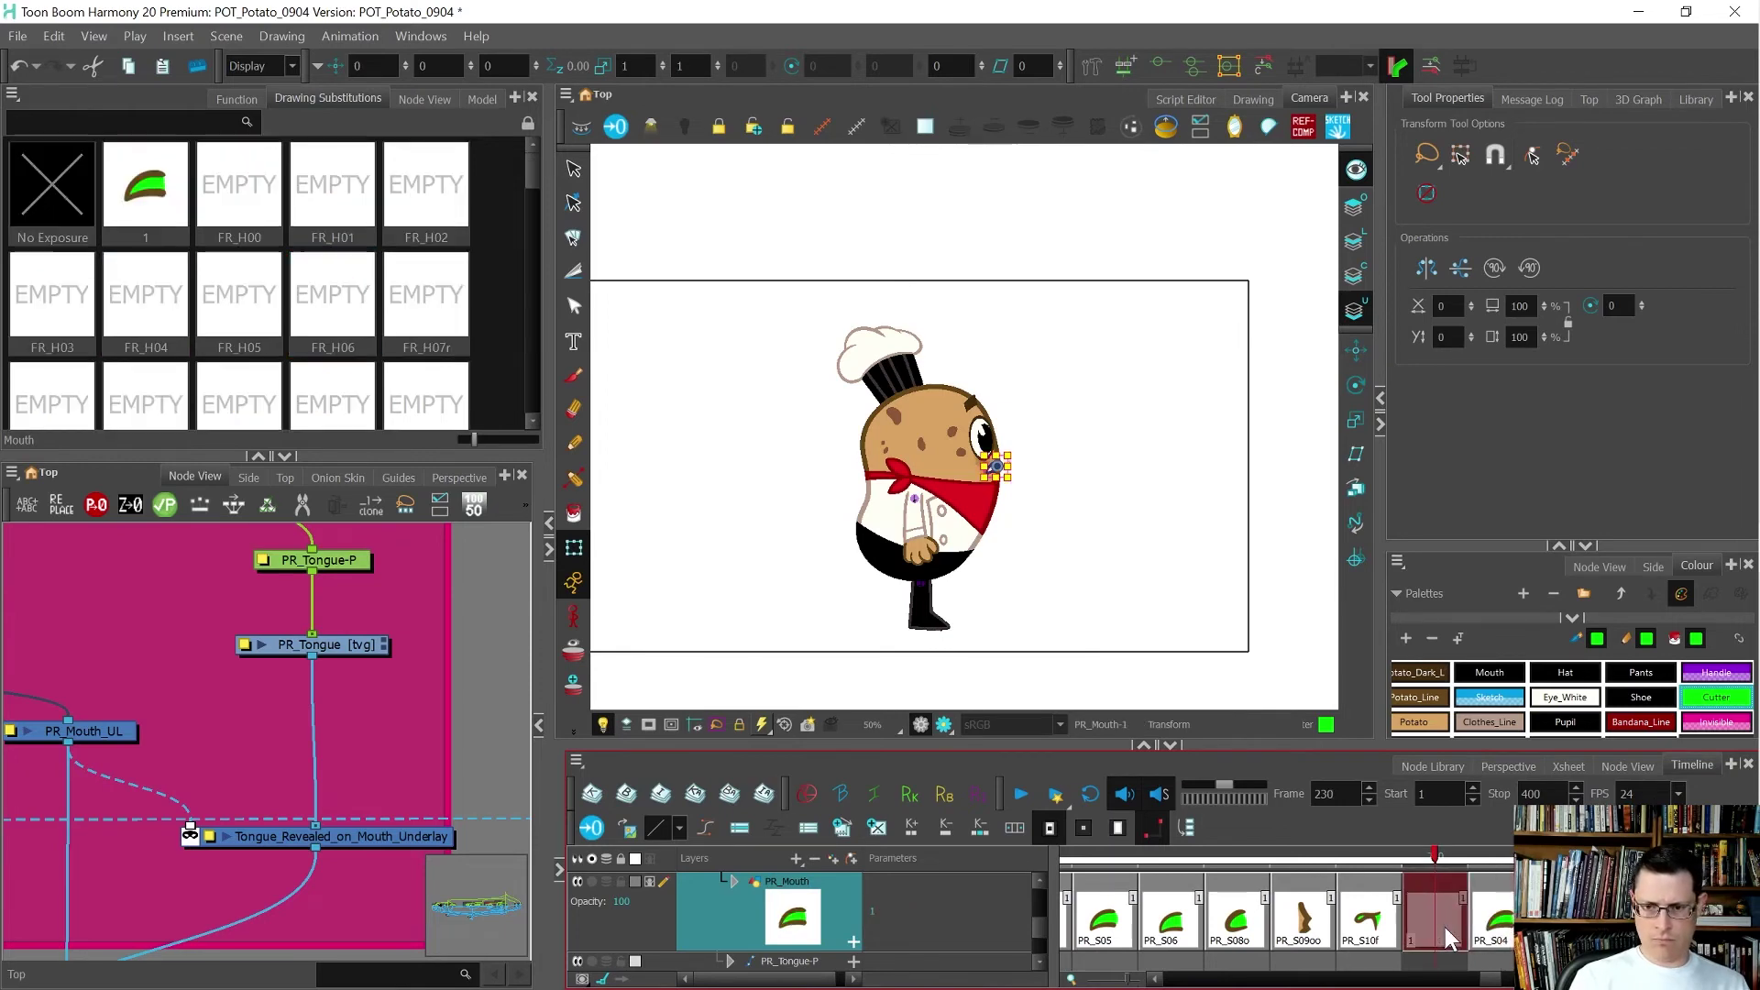
# - Stretch the duplicated mouth's line art backward into the cheek and raise its back corner slightly
pyautogui.scroll(1, 1068, 507)
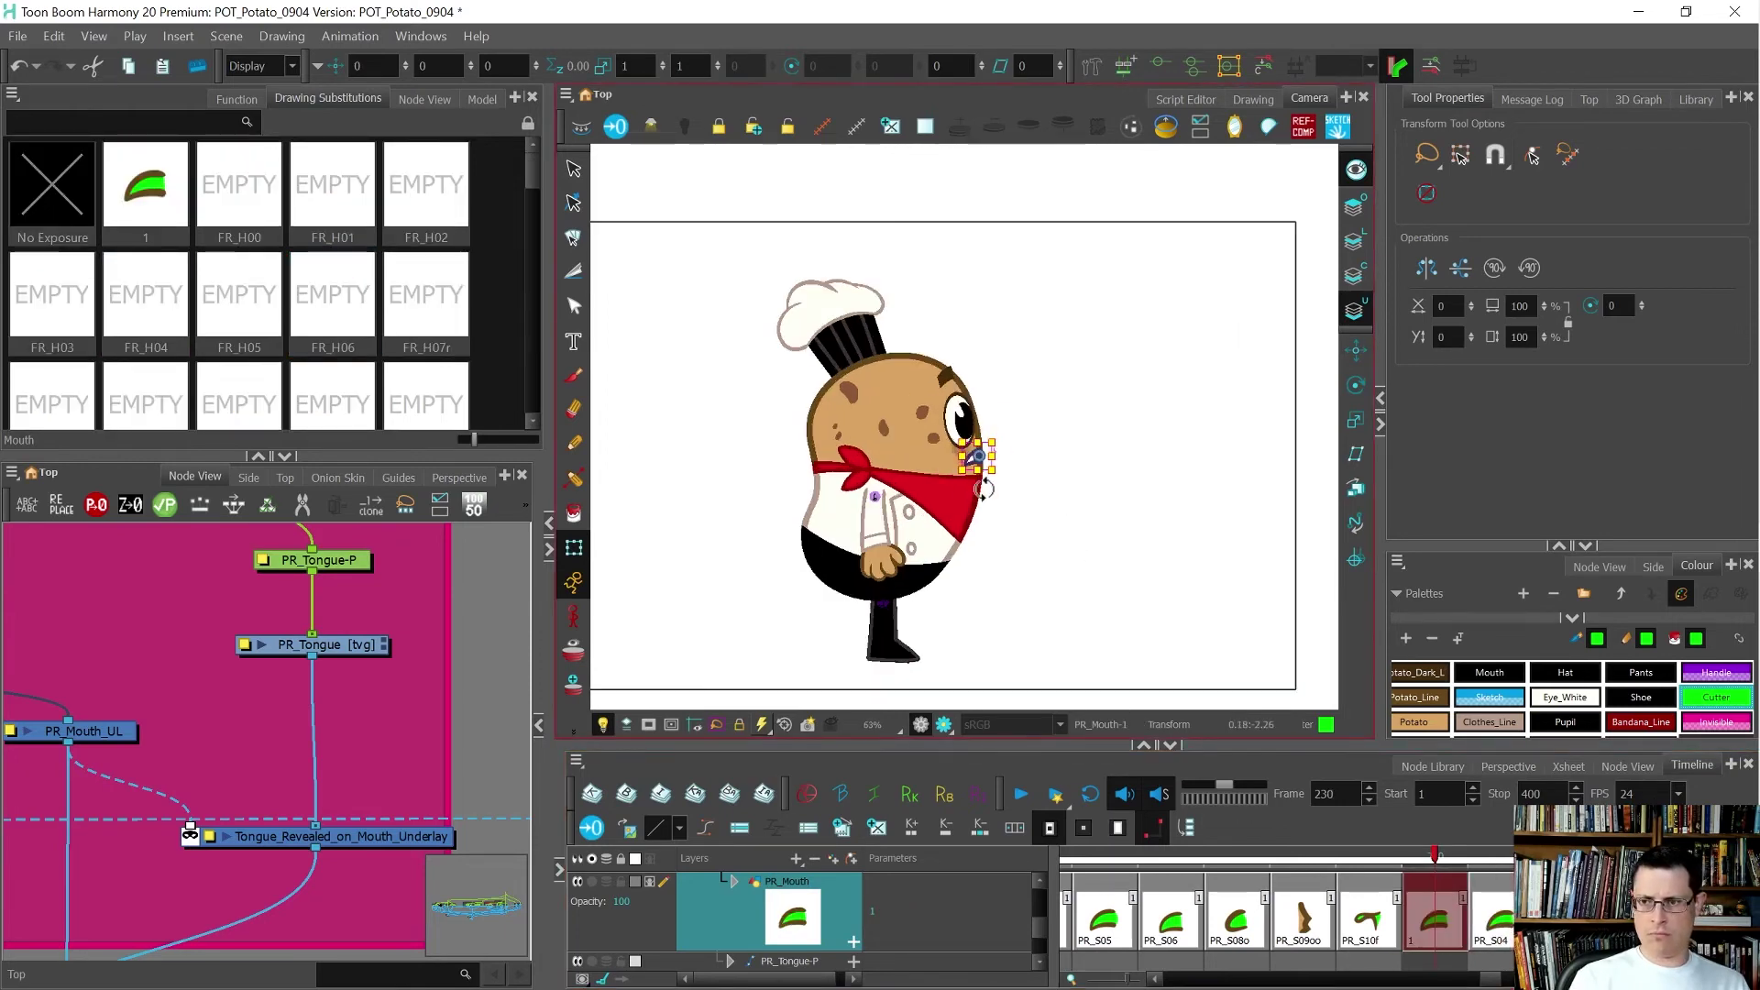
pyautogui.scroll(3, 983, 488)
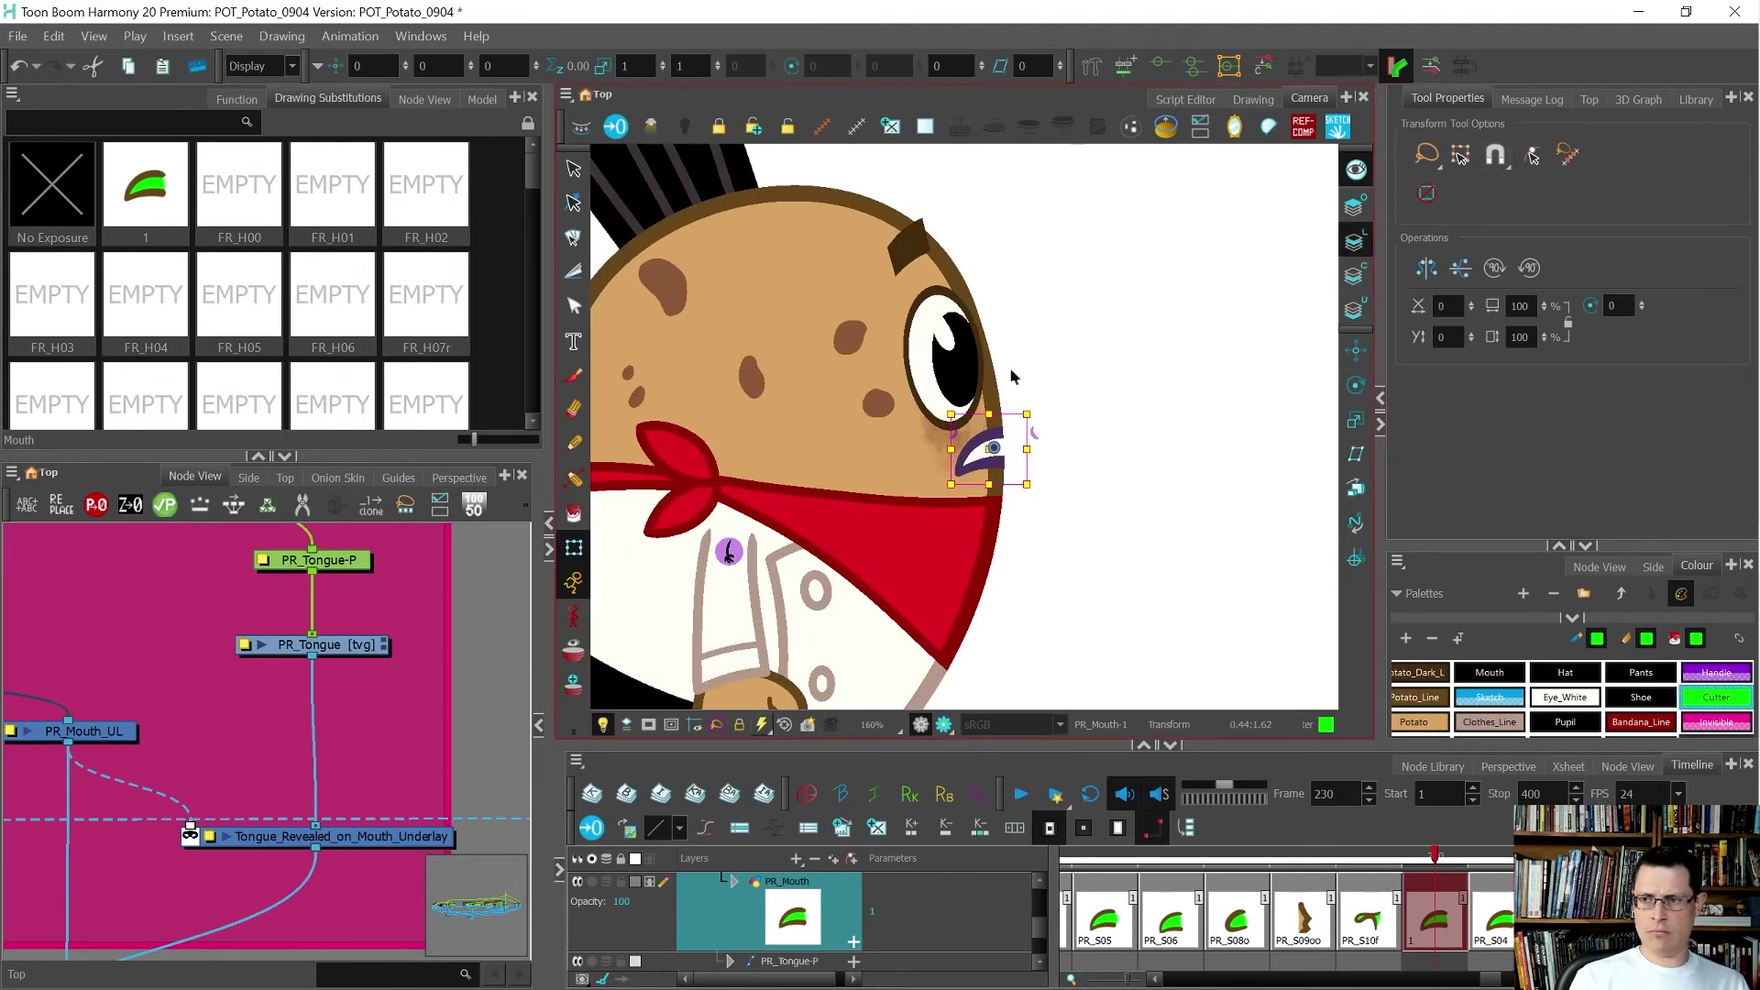
pyautogui.hotkey('alt', 's')
pyautogui.click(1534, 193)
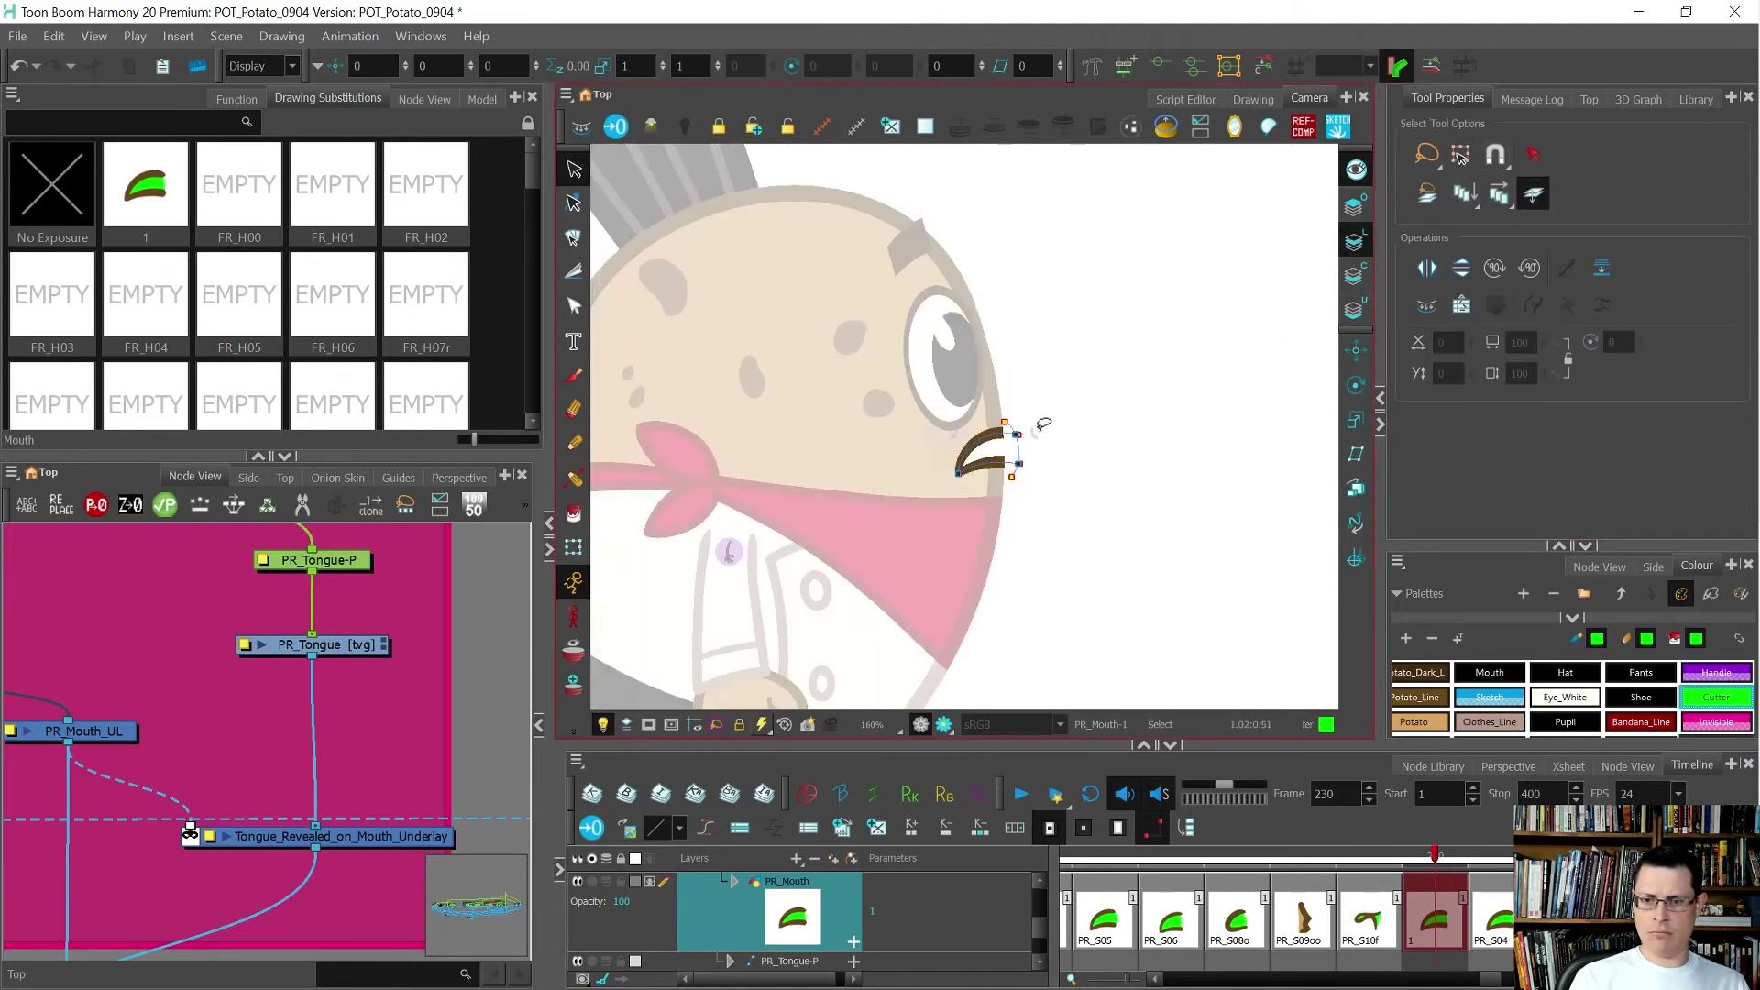
pyautogui.scroll(5, 998, 465)
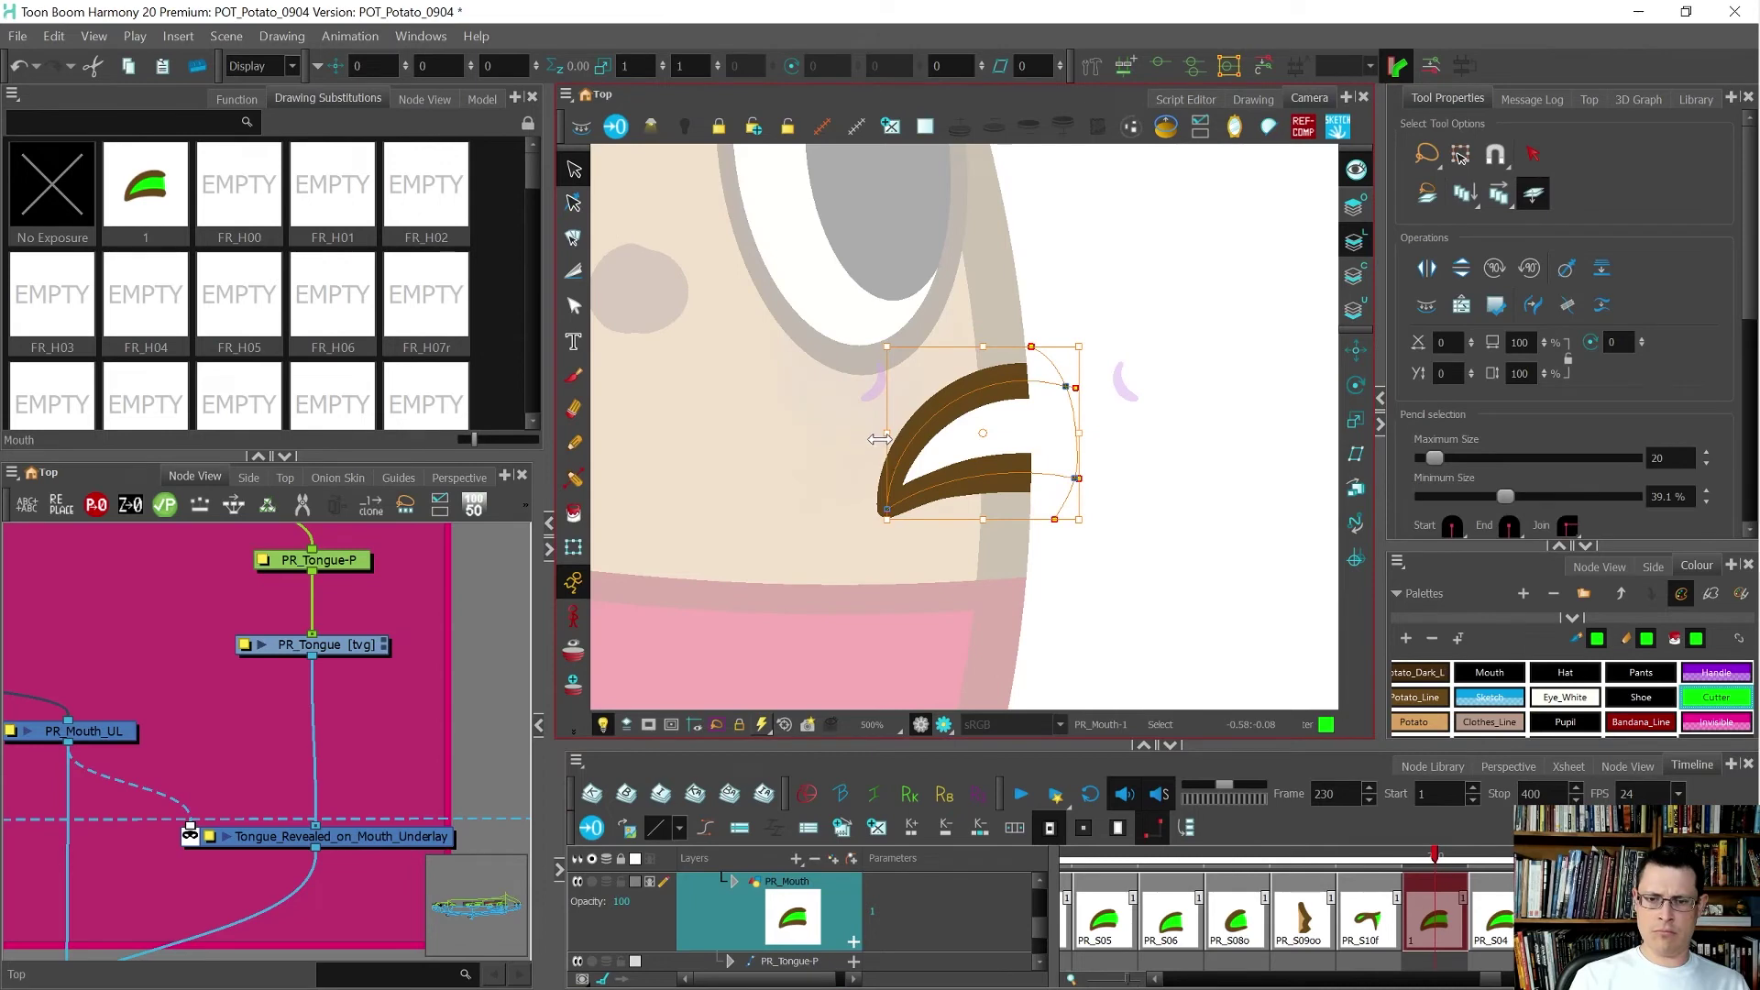
pyautogui.moveTo(880, 439); pyautogui.dragTo(845, 447)
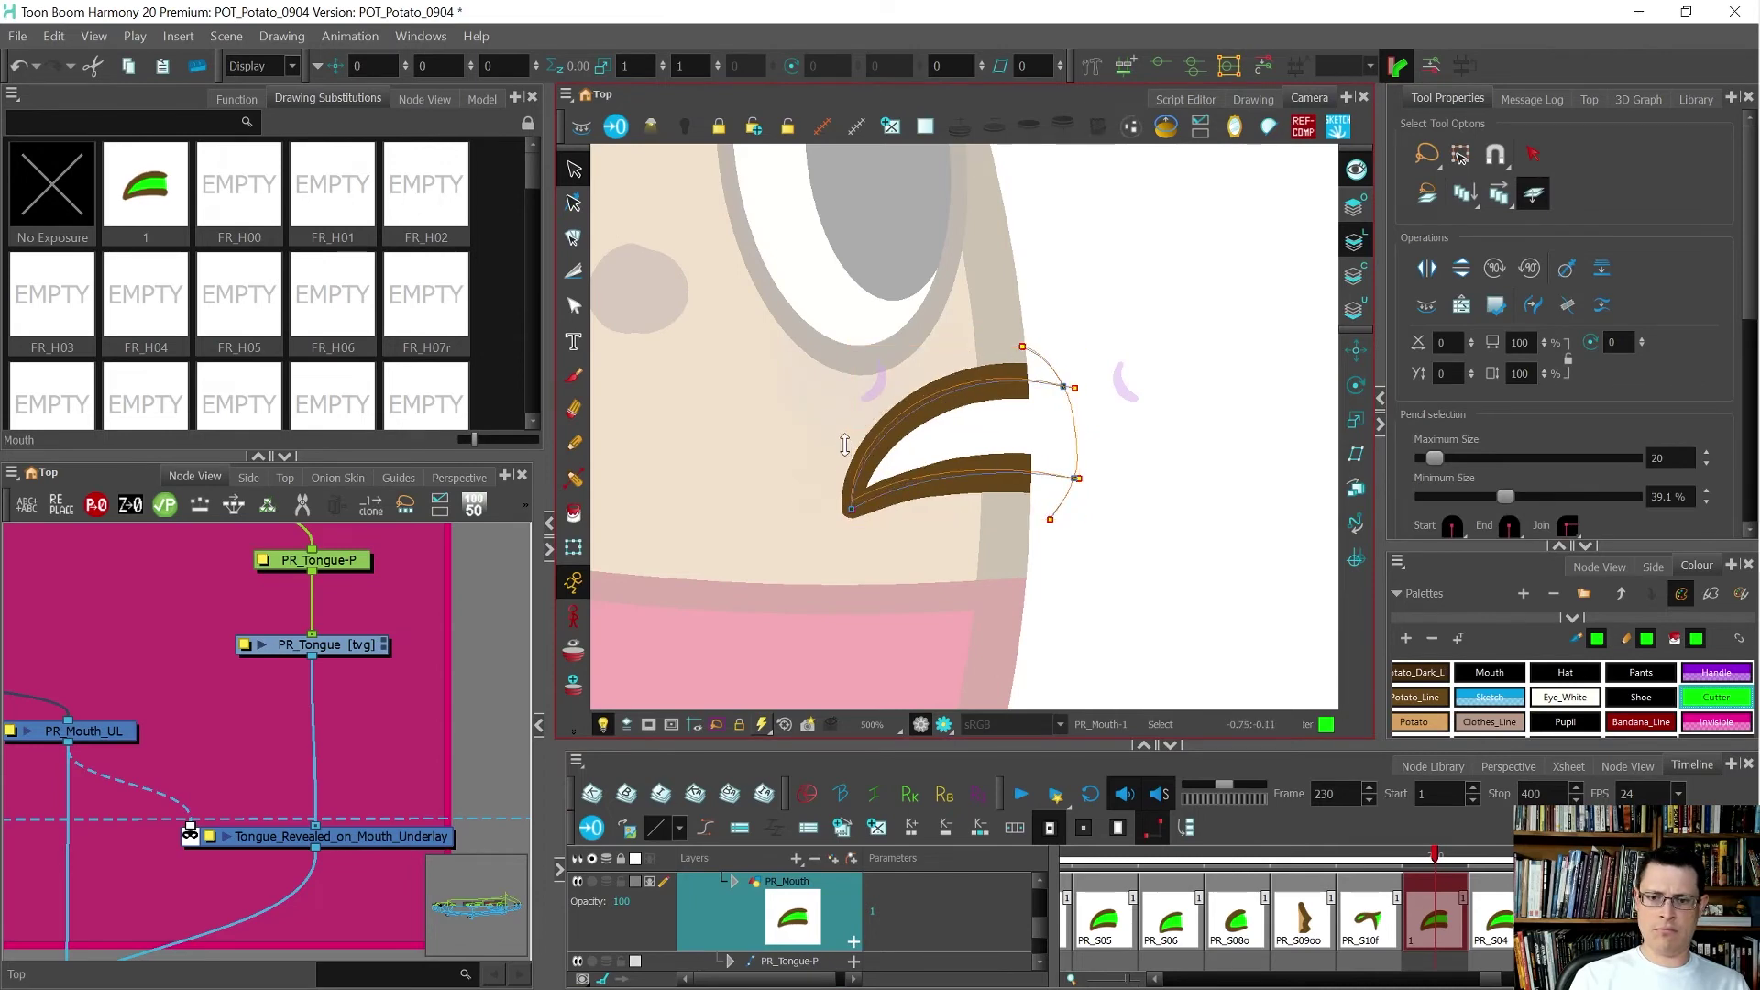
pyautogui.press('Escape')
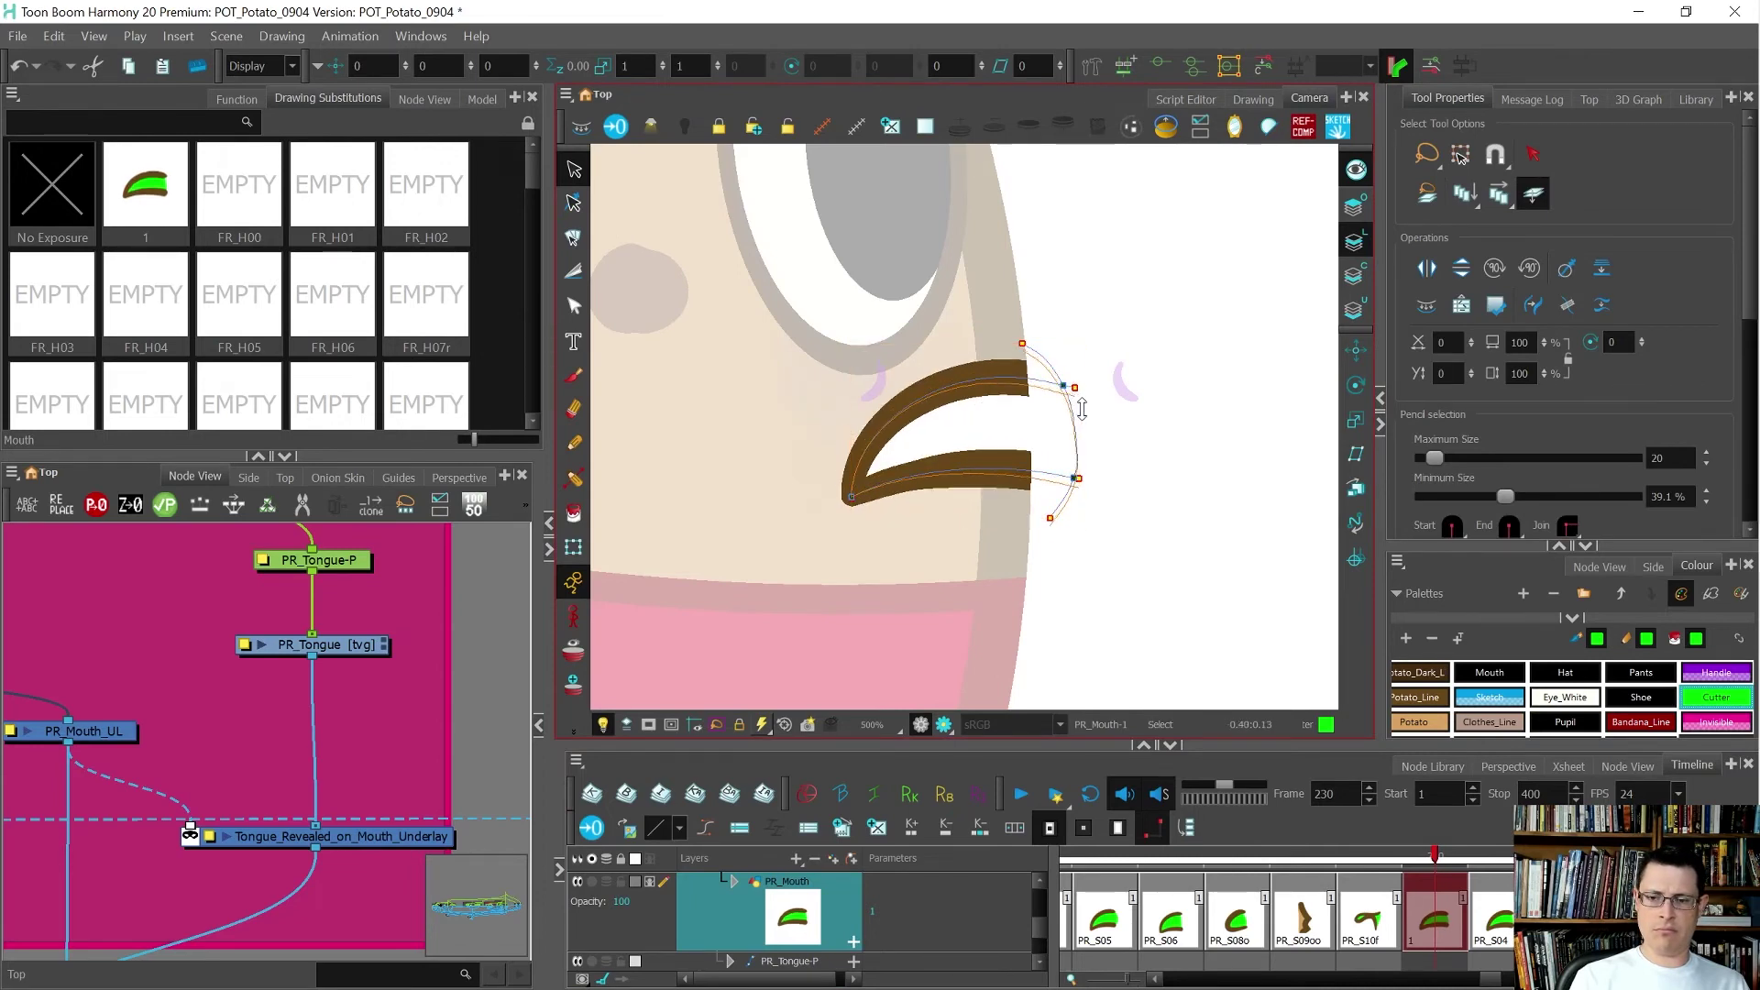
# - Compare the stretched mouth on frame 230 with the PR_S04 mouth on the next frame
pyautogui.press('.')
pyautogui.press(',')
pyautogui.press('.')
pyautogui.scroll(-3, 1083, 399)
pyautogui.press(',')
pyautogui.press('.')
pyautogui.press(',')
pyautogui.press('.')
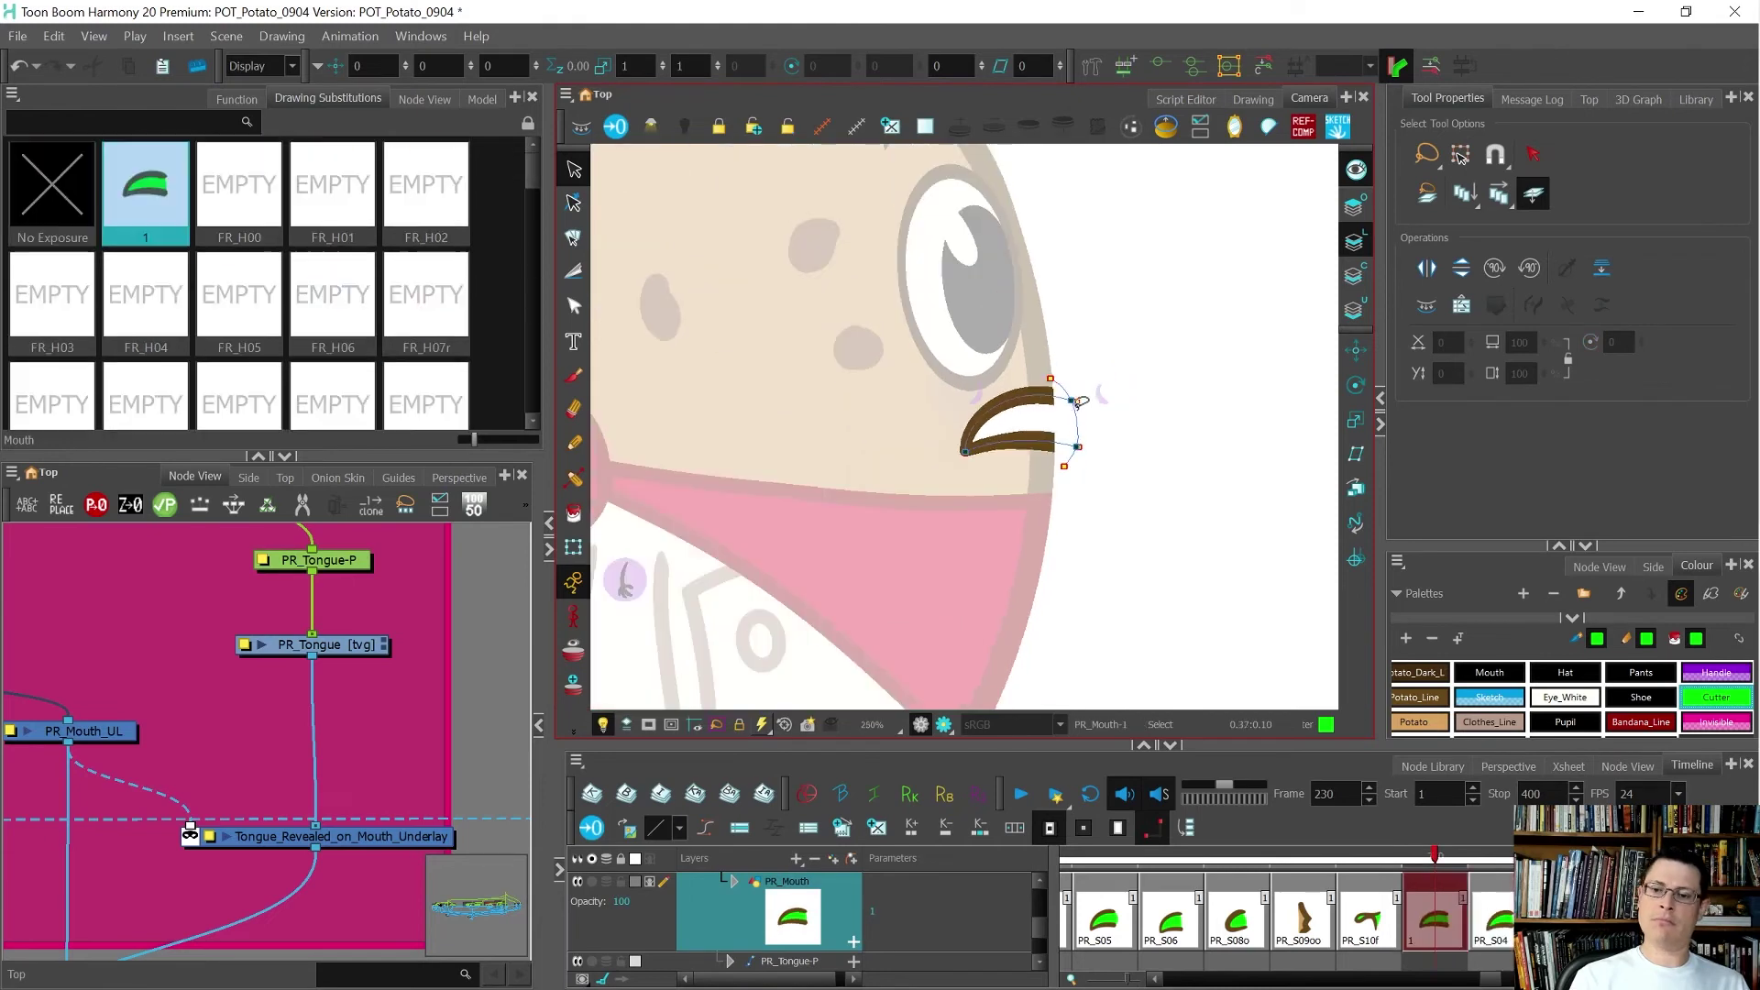
pyautogui.press(',')
pyautogui.press('.')
pyautogui.press(',')
pyautogui.press('.')
pyautogui.press(',')
# - Raise the lower lip's outer end point slightly with the Contour Editor and flip frames to check the shape
pyautogui.hotkey('alt', 'q')
pyautogui.scroll(3, 1064, 514)
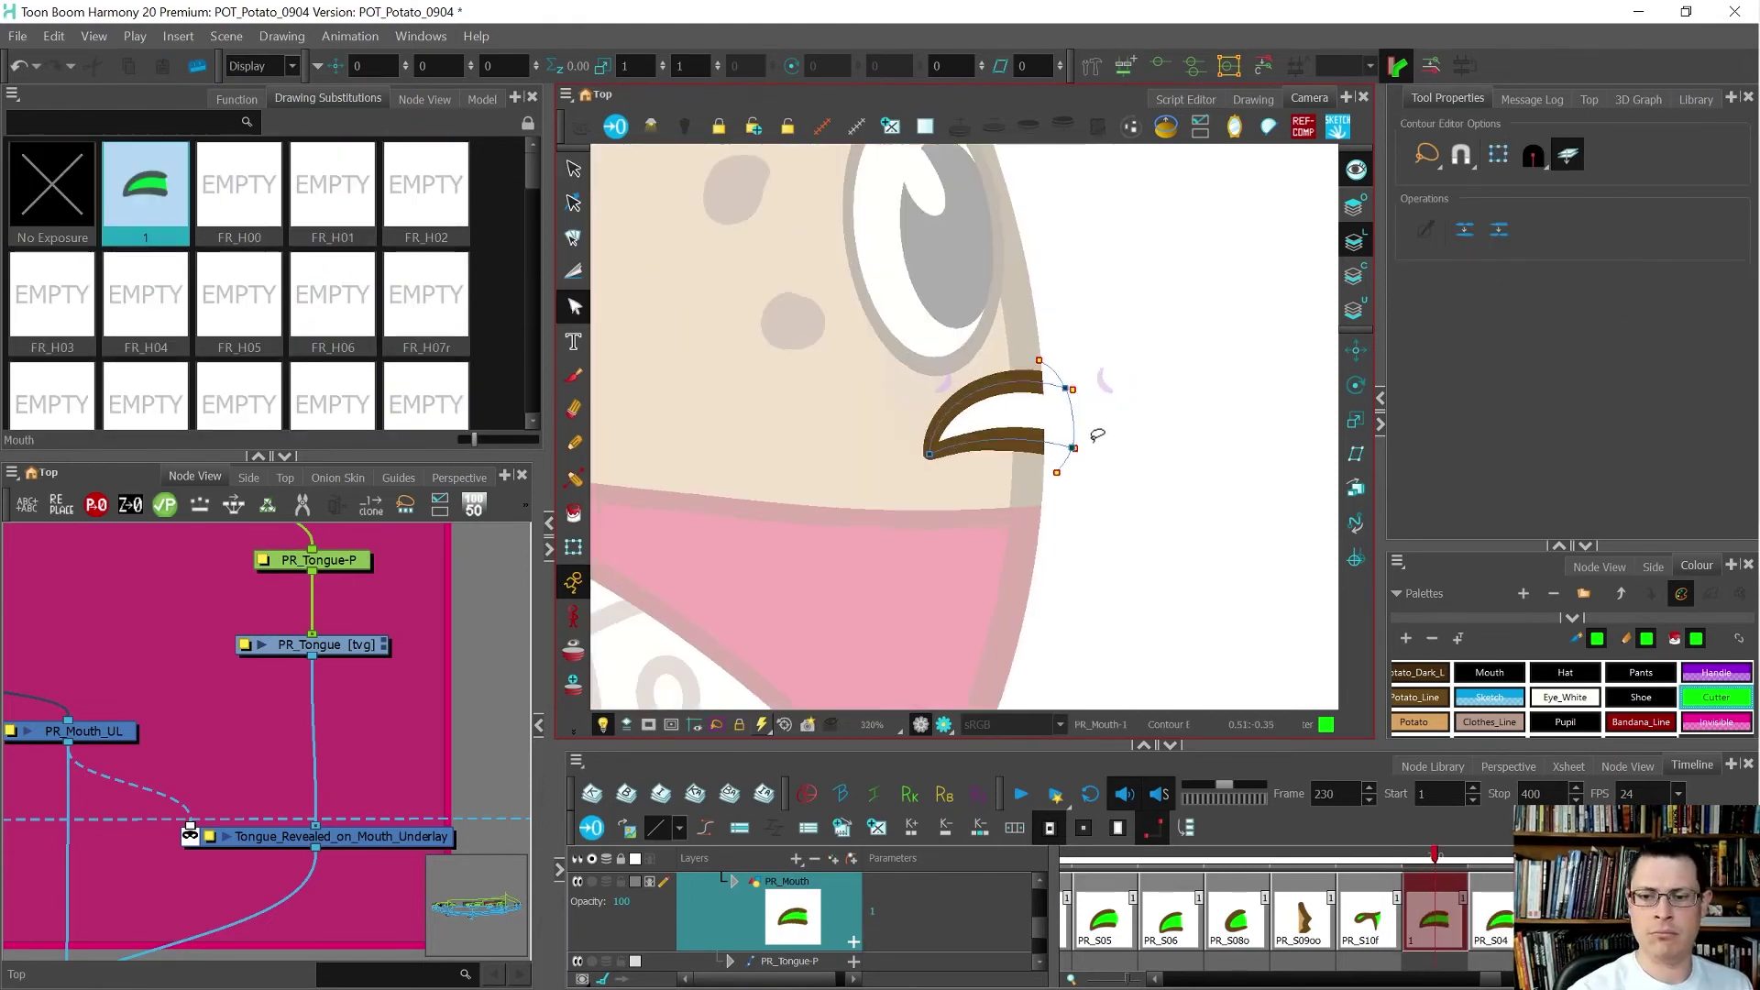
pyautogui.click(1063, 442)
pyautogui.click(1066, 442)
pyautogui.press('.')
pyautogui.press(',')
pyautogui.press('.')
pyautogui.press(',')
pyautogui.press('.')
pyautogui.press(',')
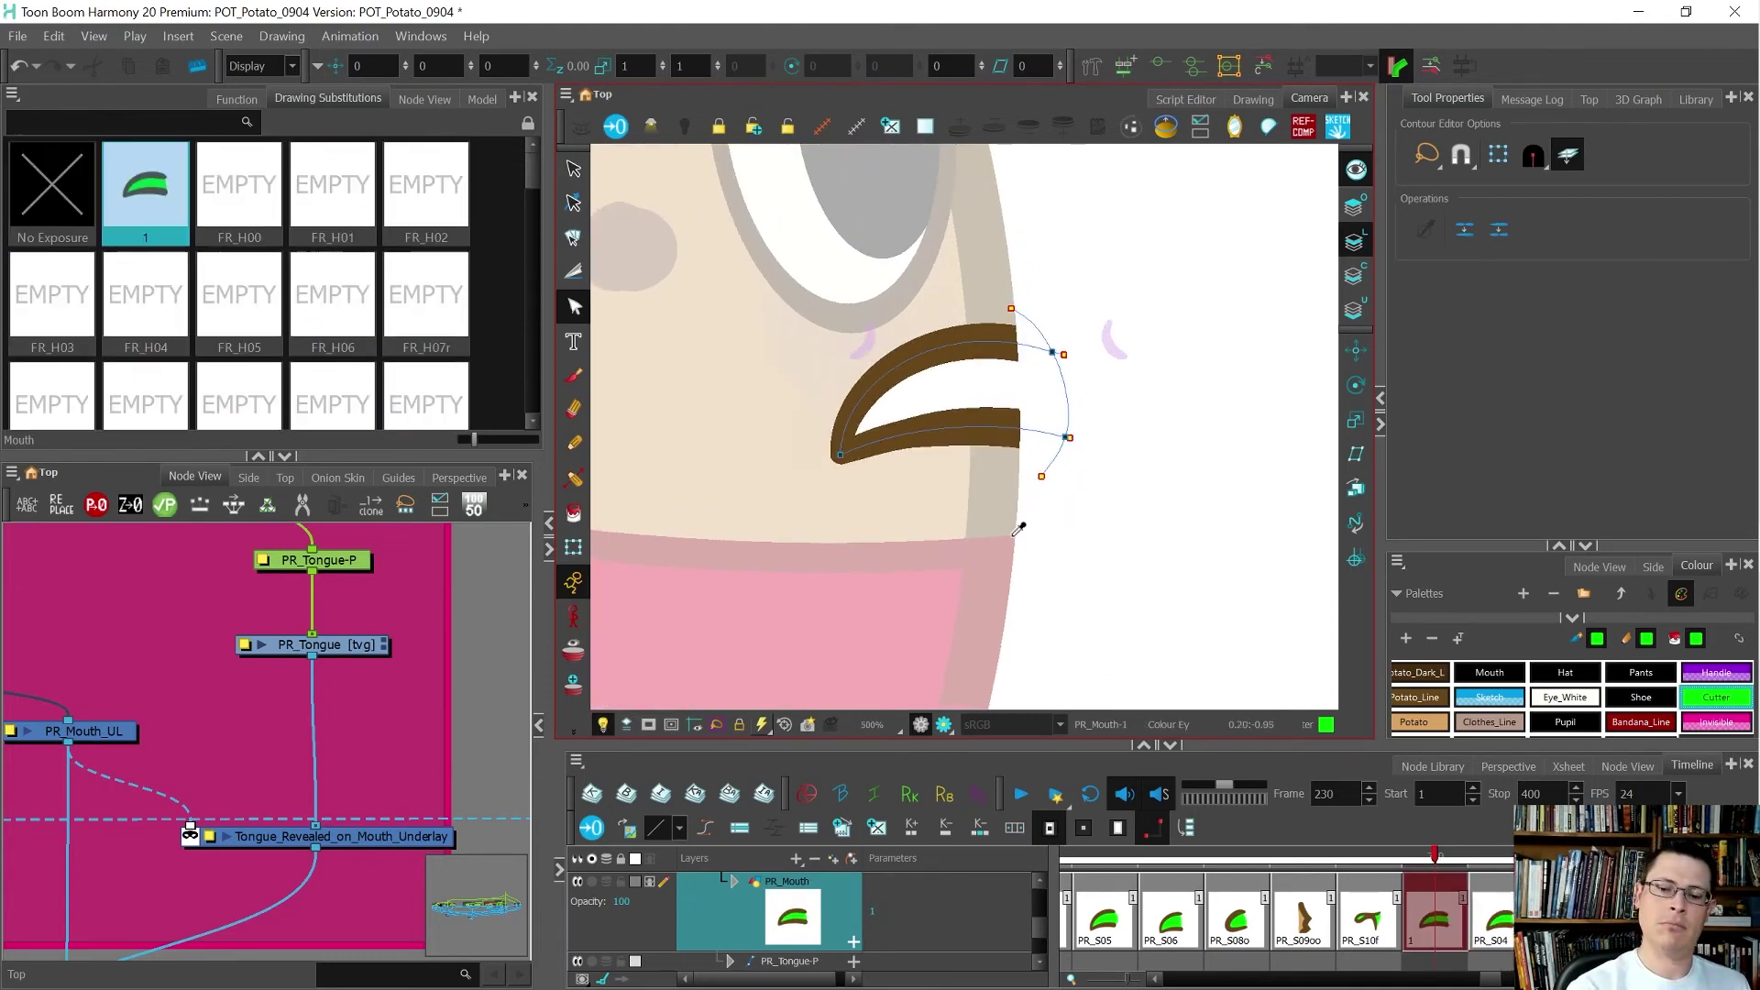
# - Nudge the back corner point of the frame 230 mouth upward and compare it with PR_S04
pyautogui.click(844, 454)
pyautogui.moveTo(901, 421); pyautogui.dragTo(837, 386)
pyautogui.press('.')
pyautogui.press(',')
pyautogui.press('.')
pyautogui.press(',')
pyautogui.press('.')
pyautogui.press(',')
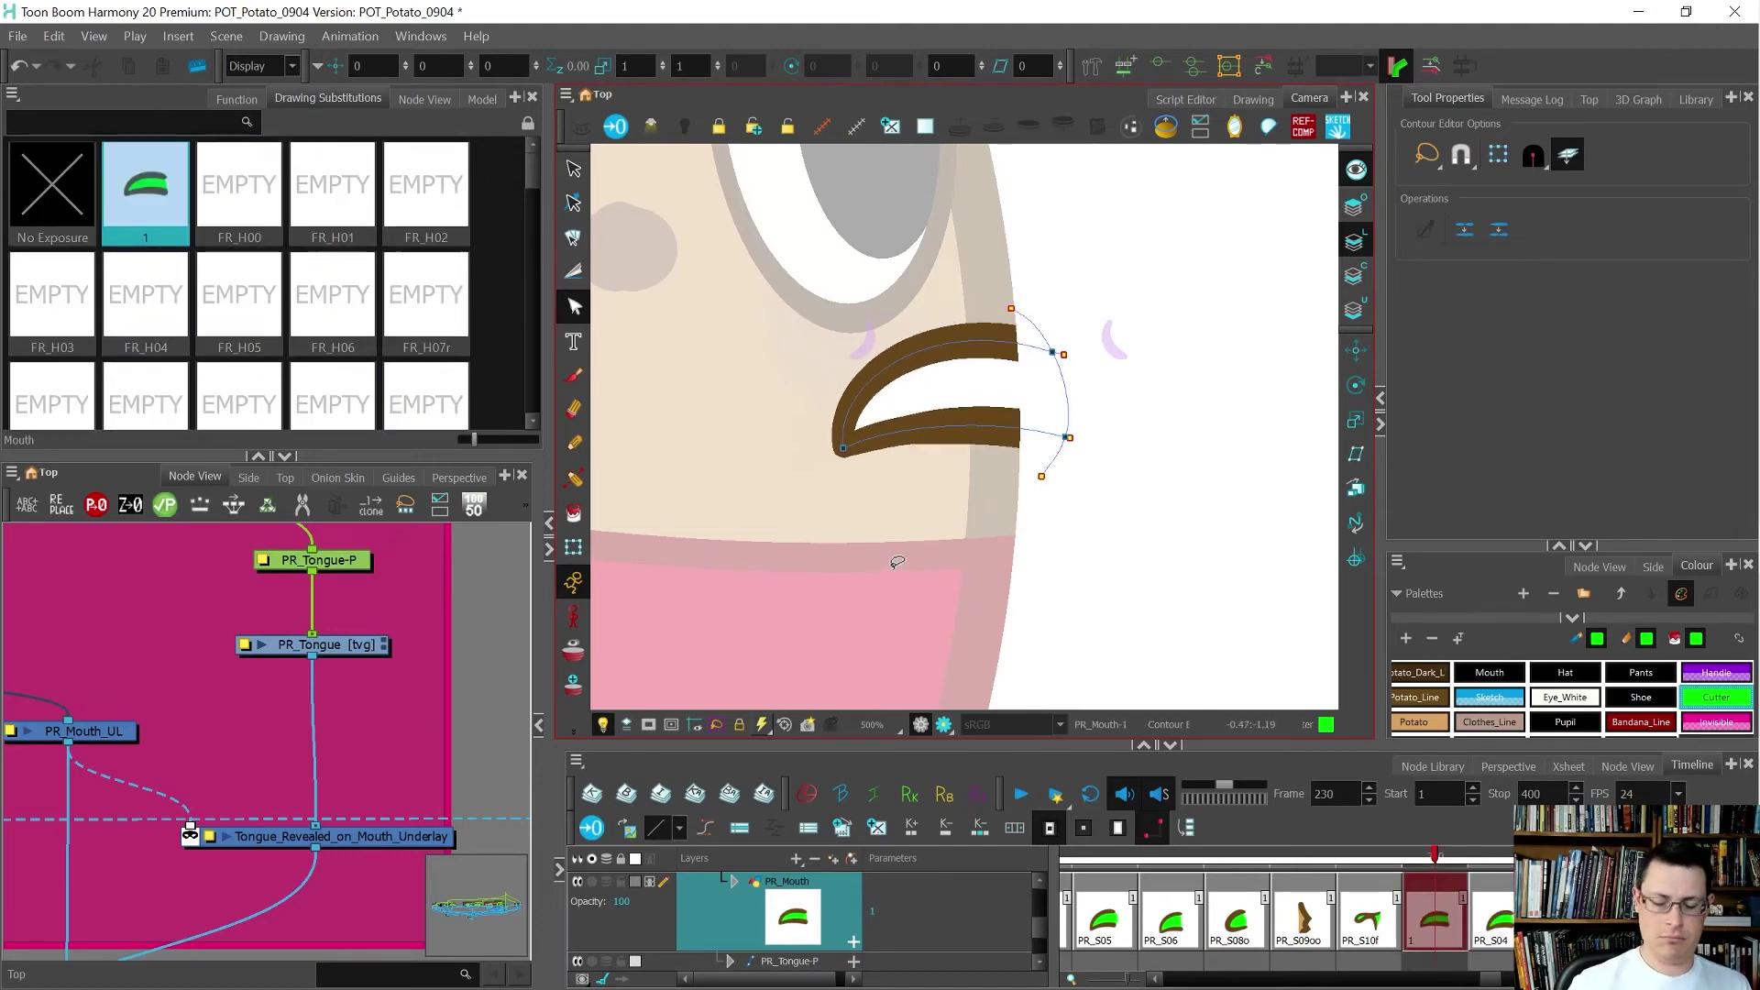
# - Move the PR_Tongue shape on frame 230 up slightly and compare it with the next frame
pyautogui.click(338, 645)
pyautogui.hotkey('alt', 's')
pyautogui.click(922, 486)
pyautogui.moveTo(921, 486); pyautogui.dragTo(919, 472)
pyautogui.press('.')
pyautogui.press(',')
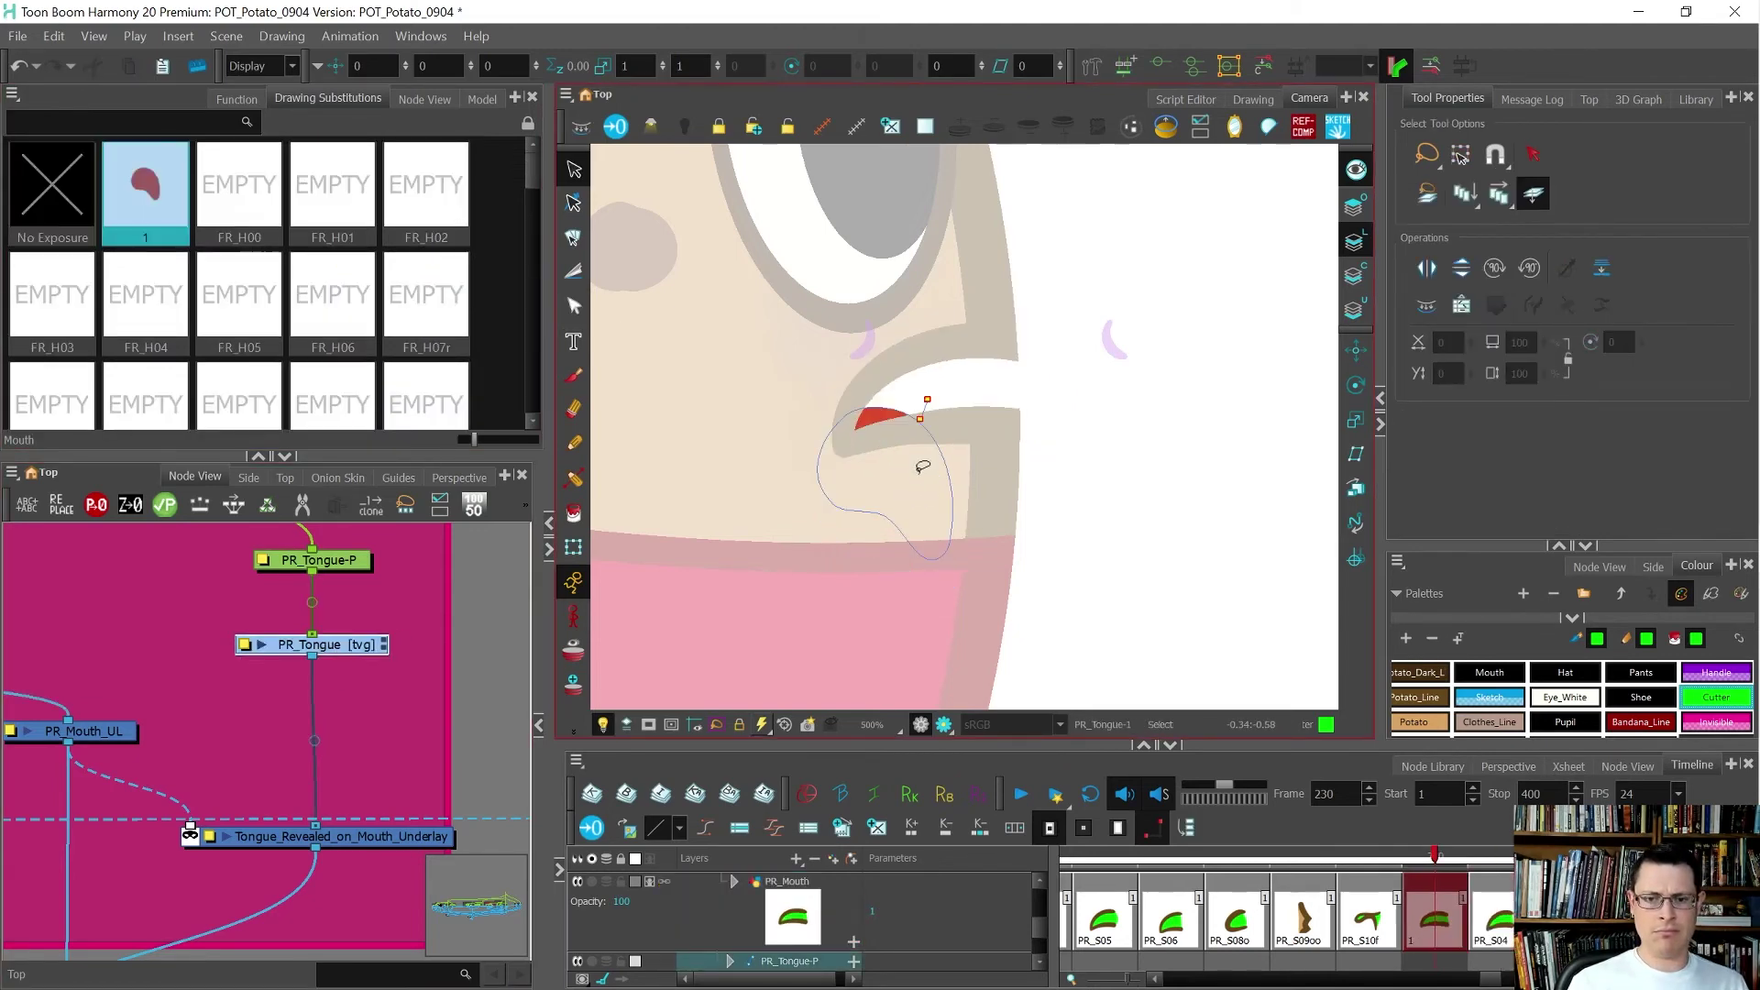
# - Rotate the frame 230 tongue around a pivot set at the mouth's back corner and adjust its placement inside the opening
pyautogui.click(941, 532)
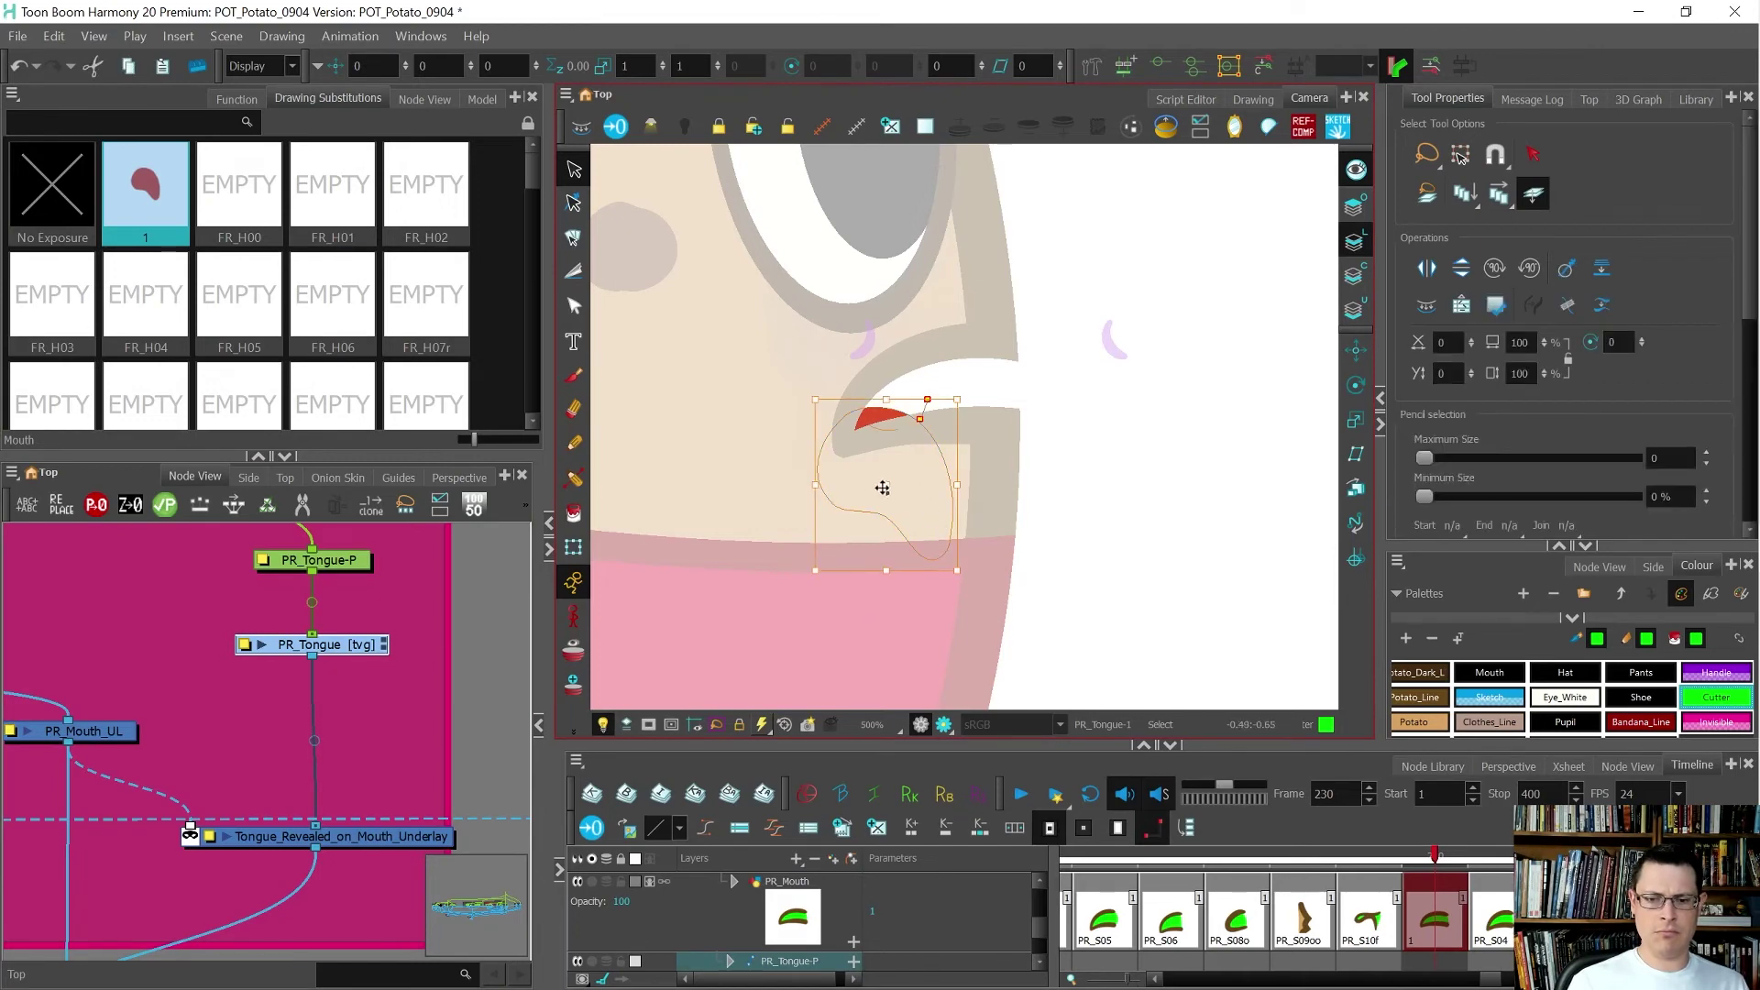
pyautogui.moveTo(887, 486); pyautogui.dragTo(859, 424)
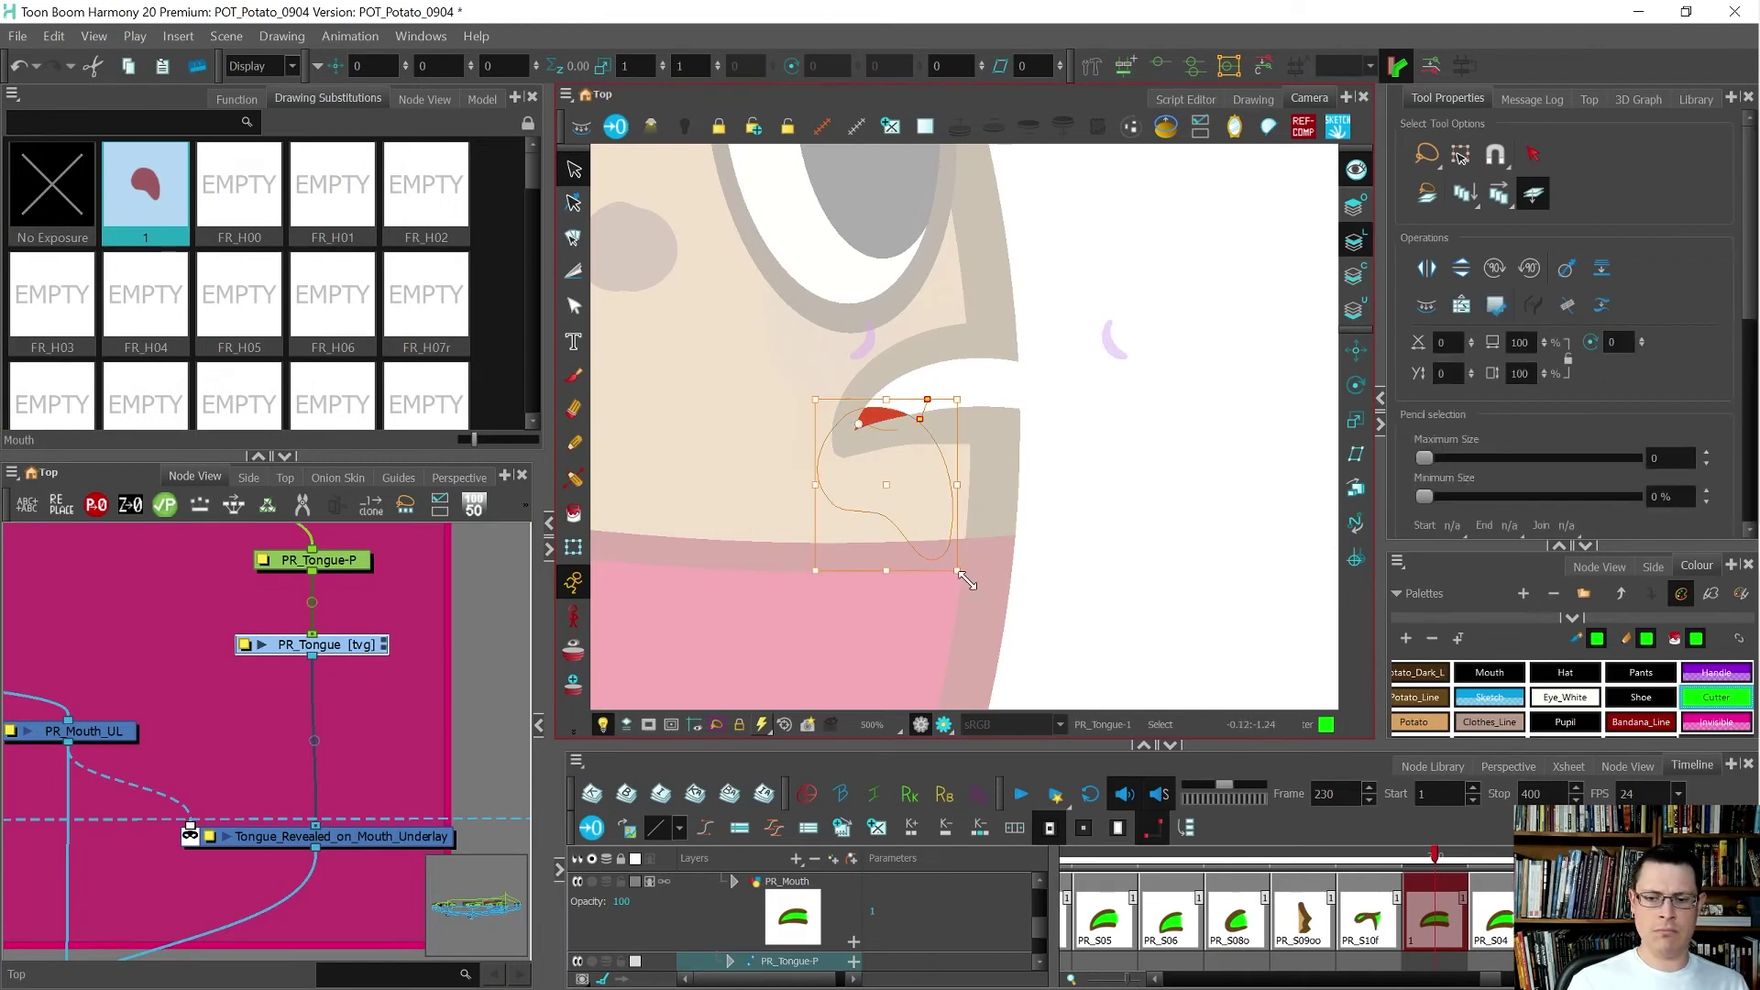
pyautogui.moveTo(969, 582); pyautogui.dragTo(994, 542)
pyautogui.scroll(-3, 964, 504)
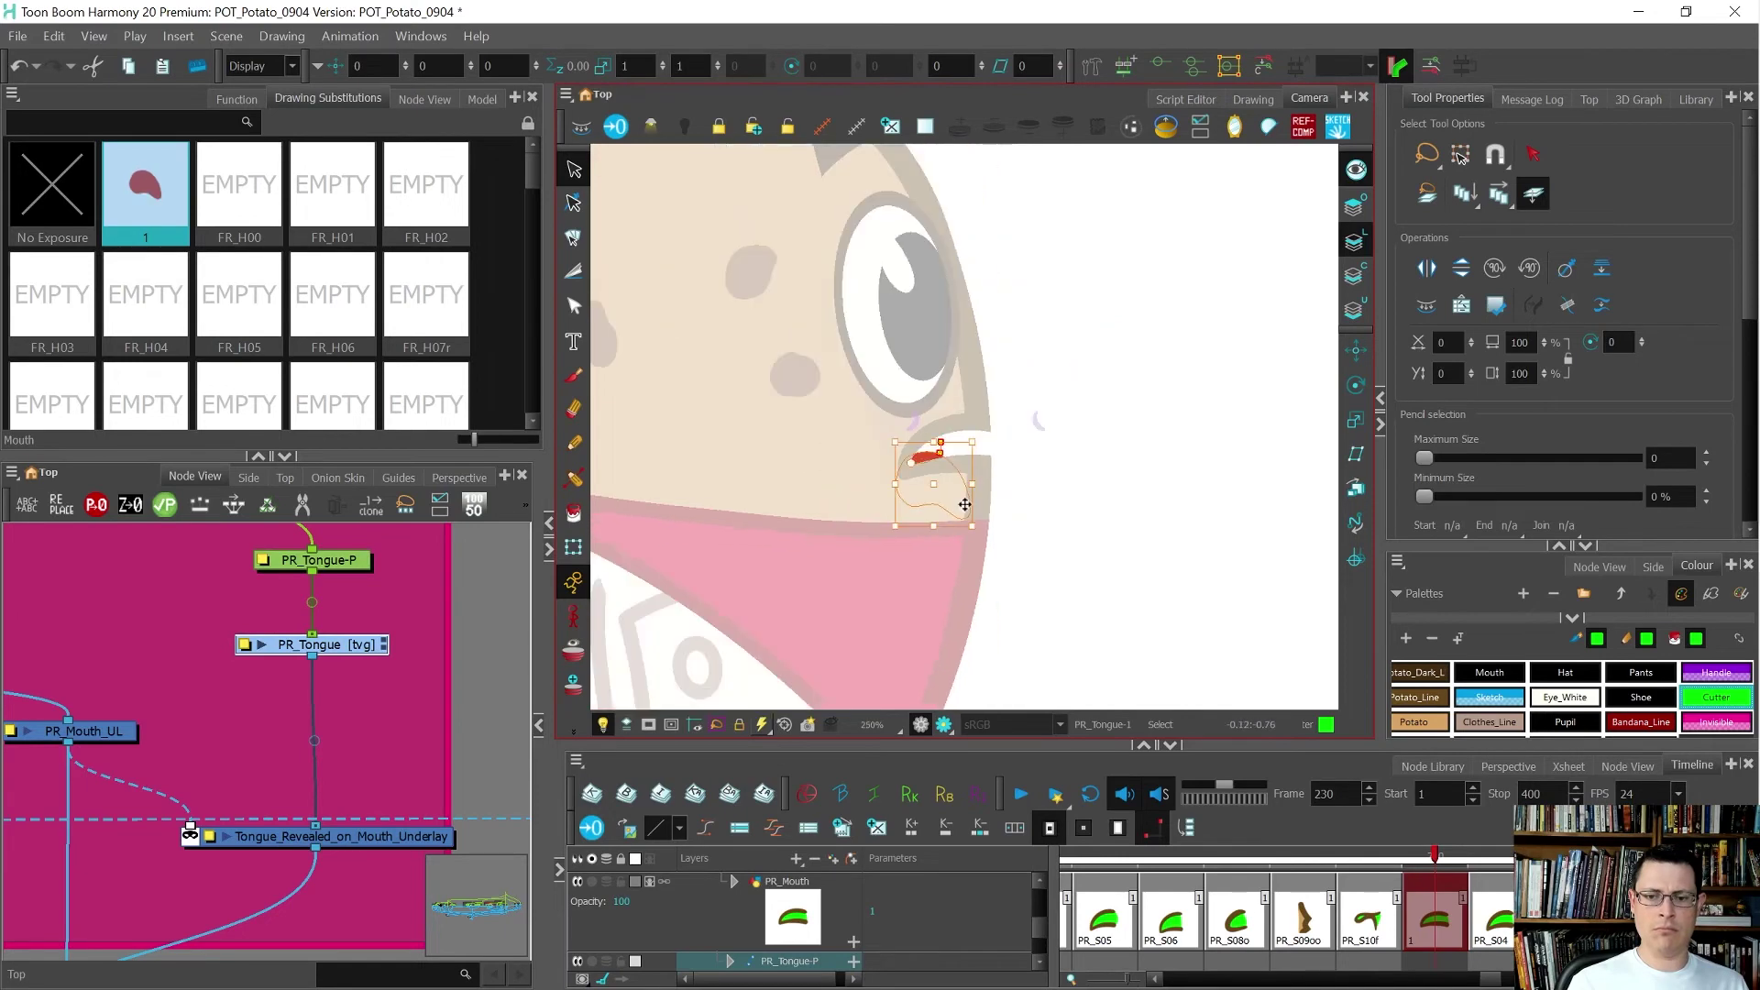
pyautogui.scroll(5, 946, 479)
pyautogui.moveTo(943, 483); pyautogui.dragTo(930, 492)
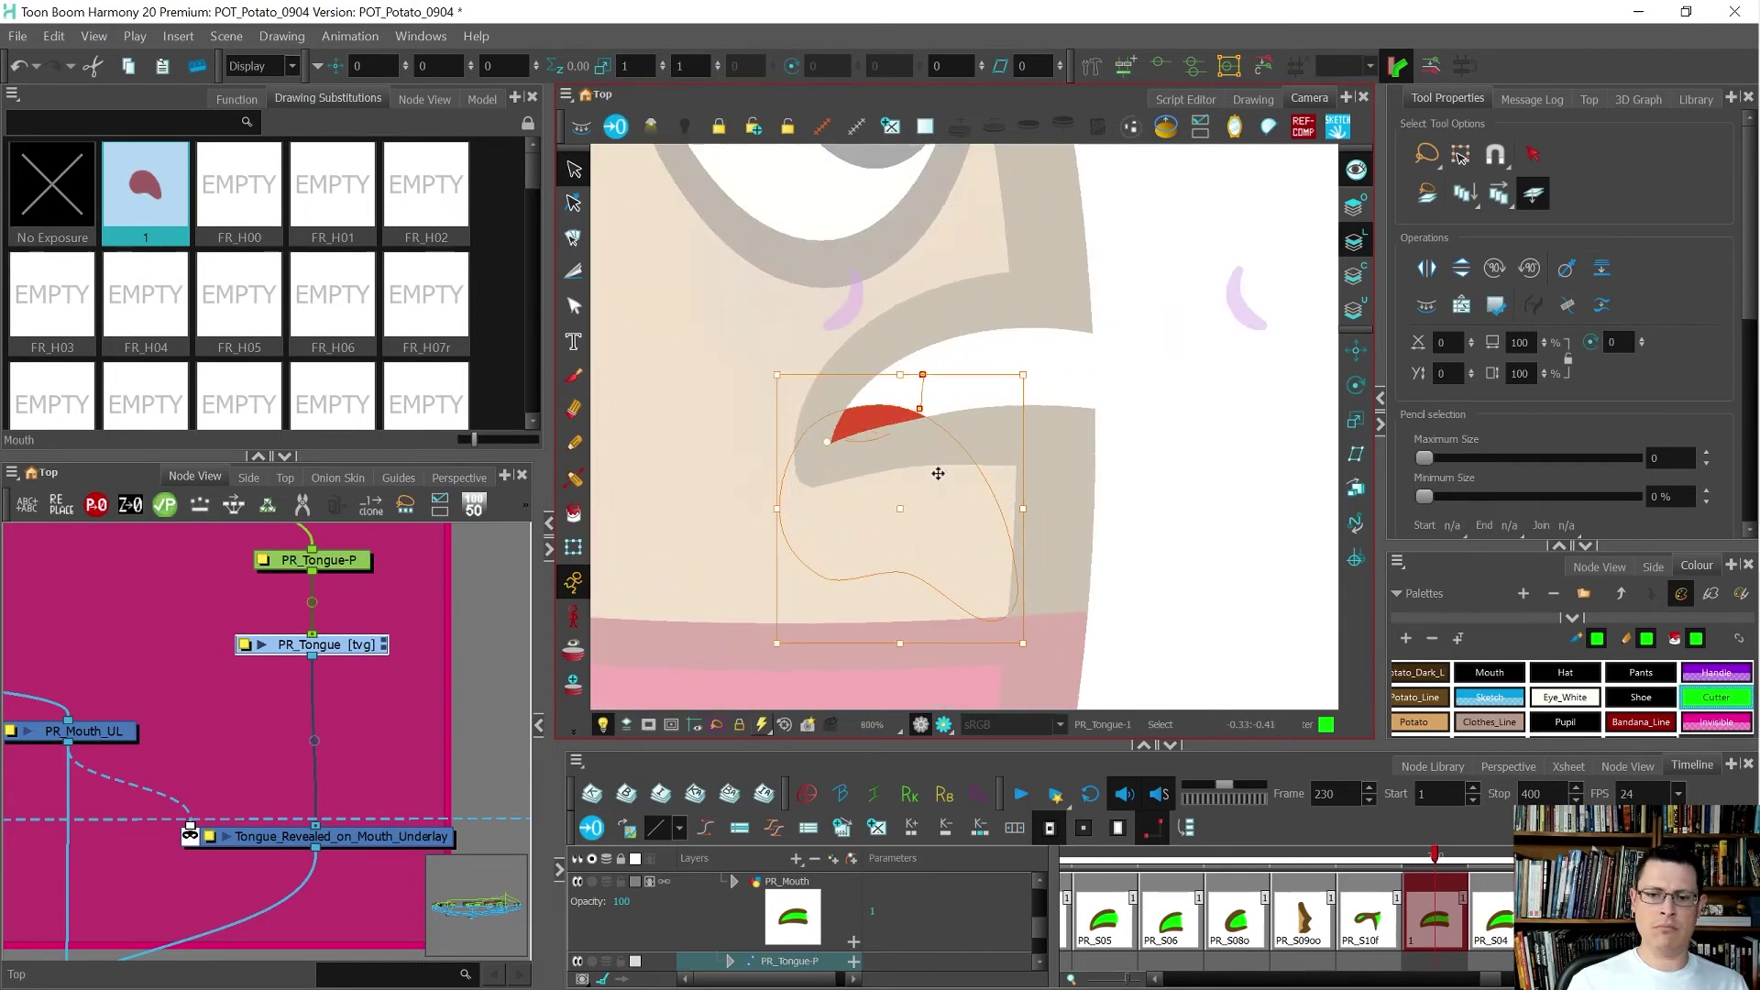
pyautogui.scroll(-3, 938, 474)
pyautogui.scroll(-3, 1113, 507)
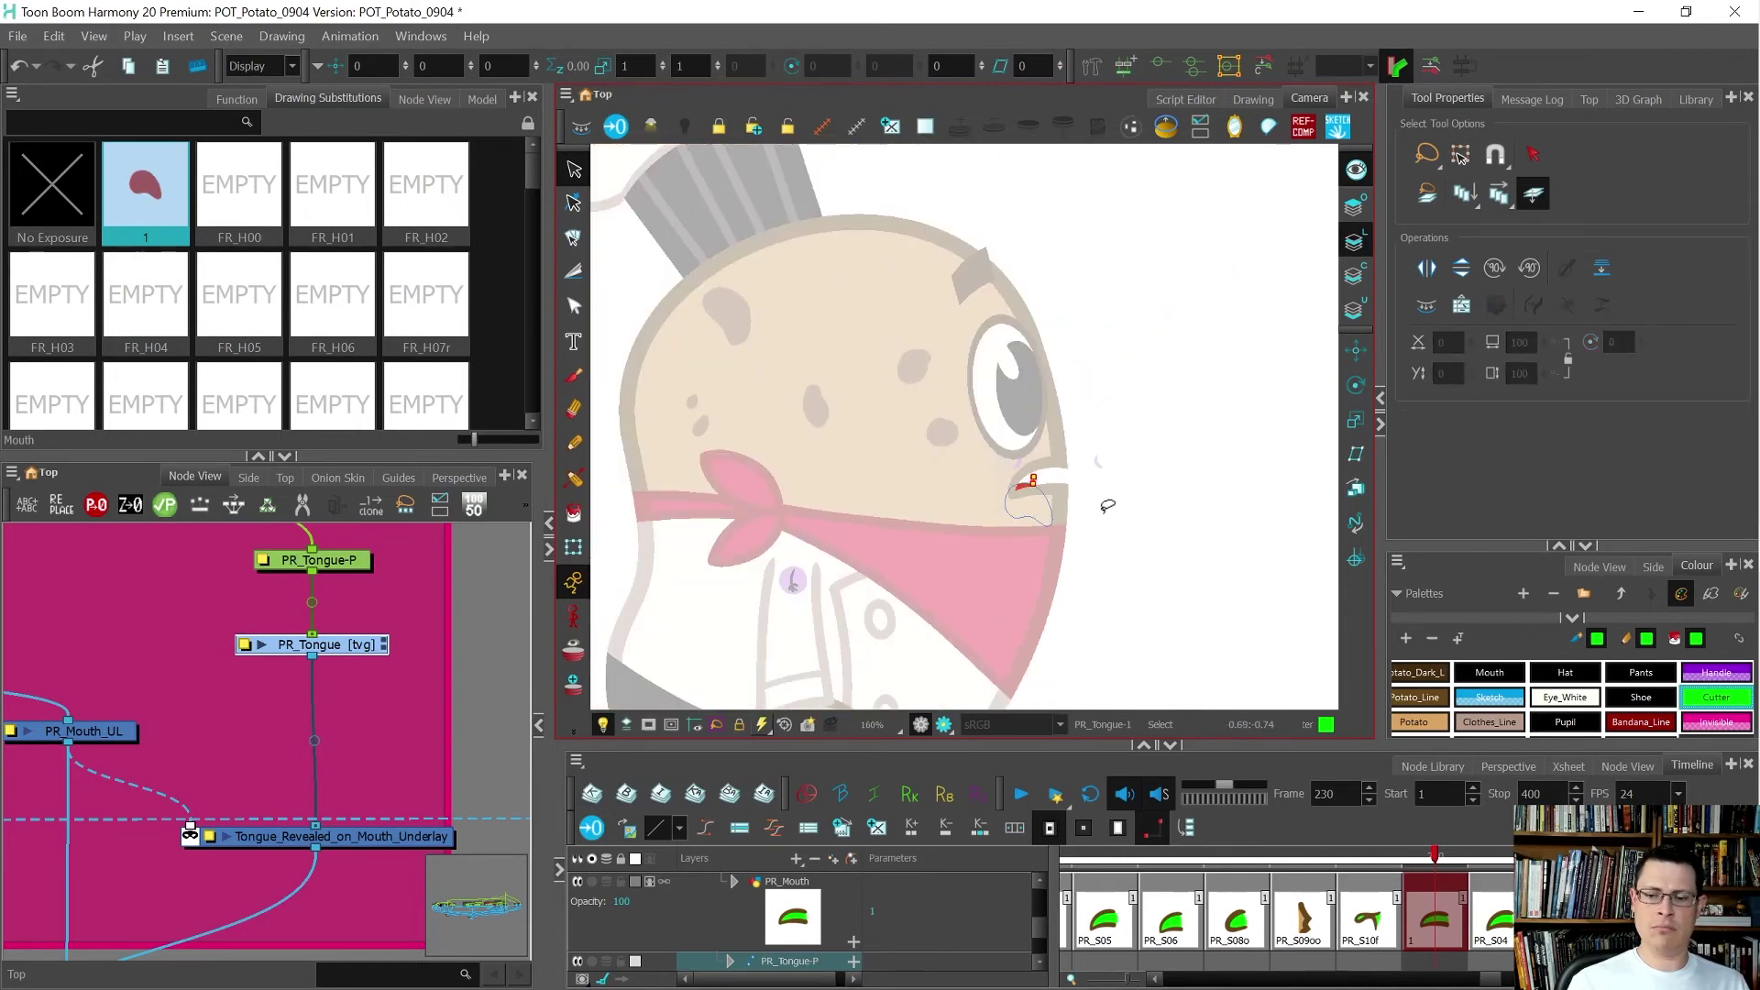
# - Compare the frame 230 mouth and tongue in full colour with the following PR_S04 mouth
pyautogui.hotkey('shift', 't')
pyautogui.press('.')
pyautogui.press(',')
pyautogui.press('.')
pyautogui.press(',')
pyautogui.press('.')
pyautogui.press(',')
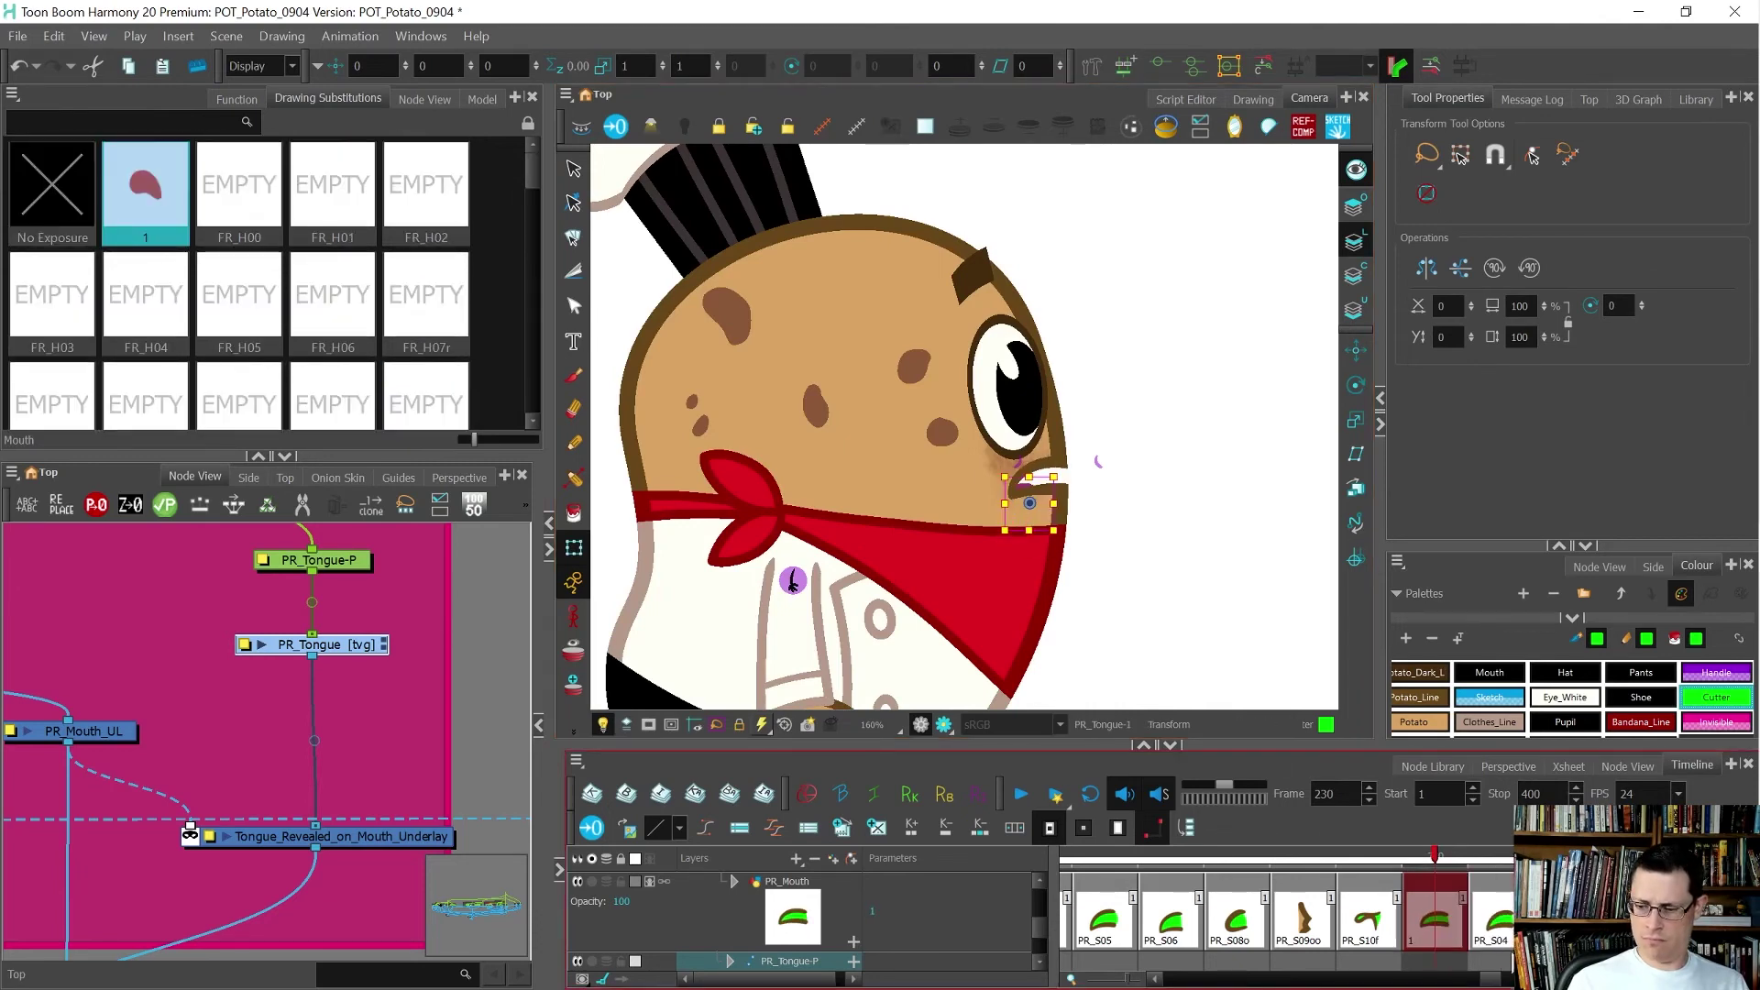
# - Rename the mouth drawing on frame 230 as PR_S11e
pyautogui.click(1439, 924)
pyautogui.hotkey('ctrl', 'd')
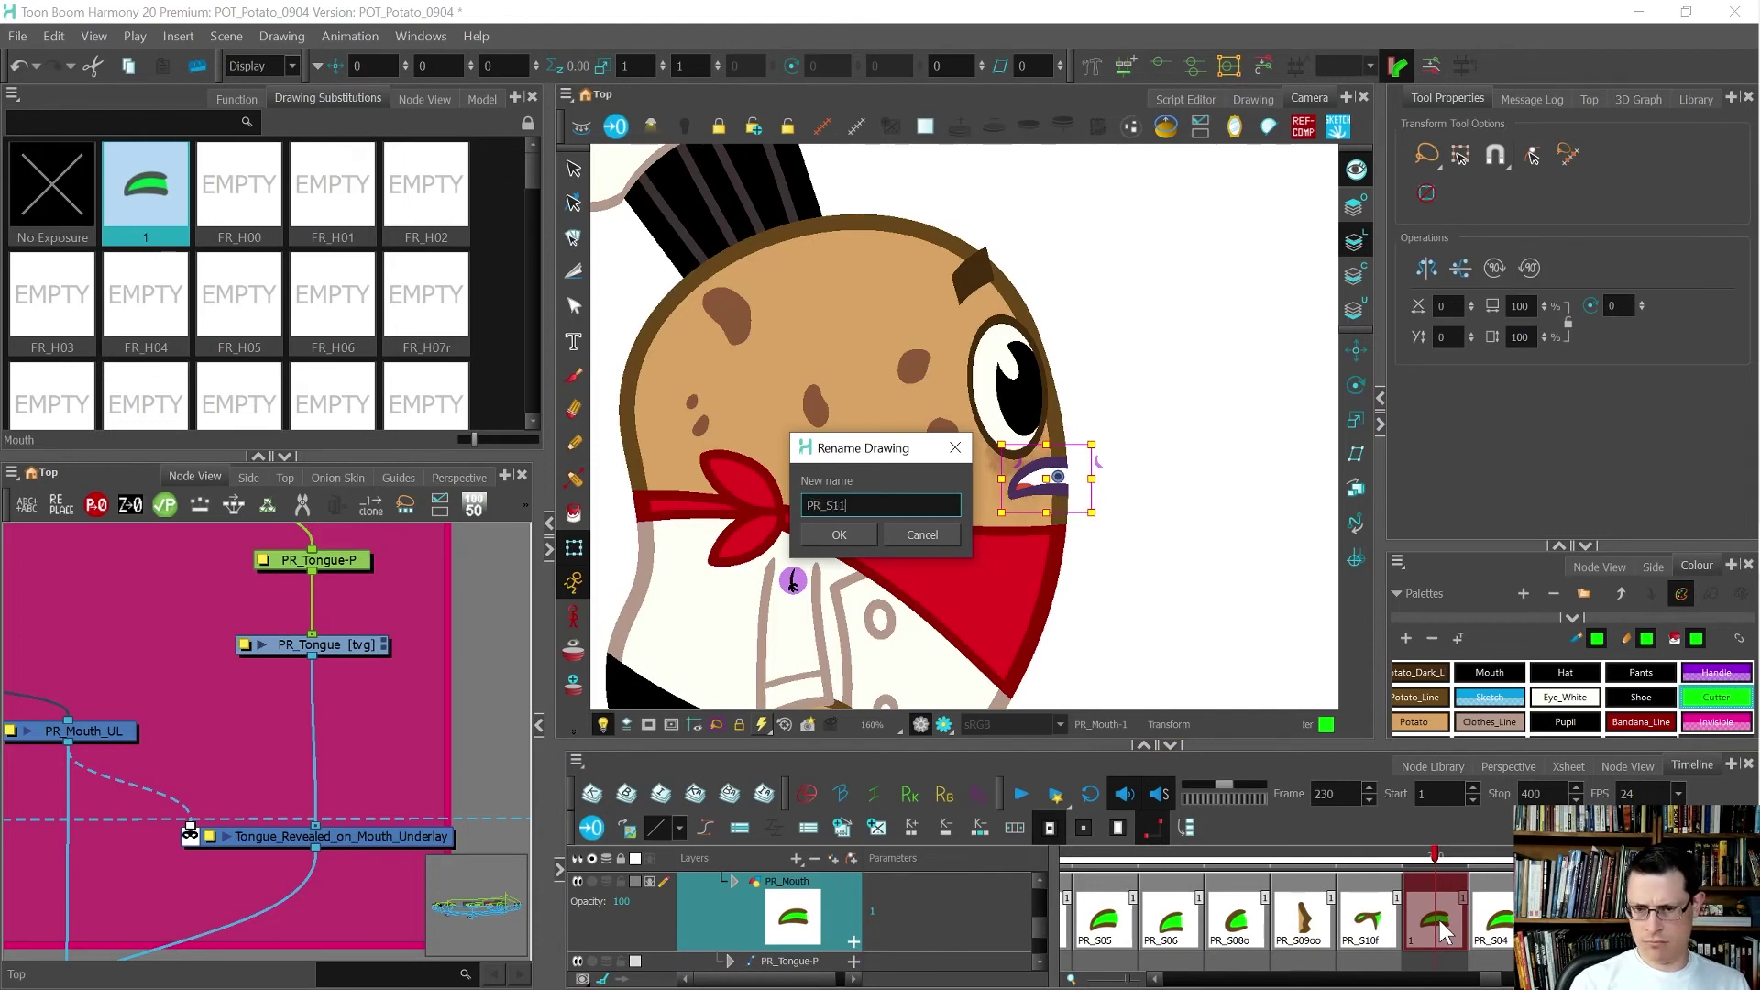
pyautogui.press('Return')
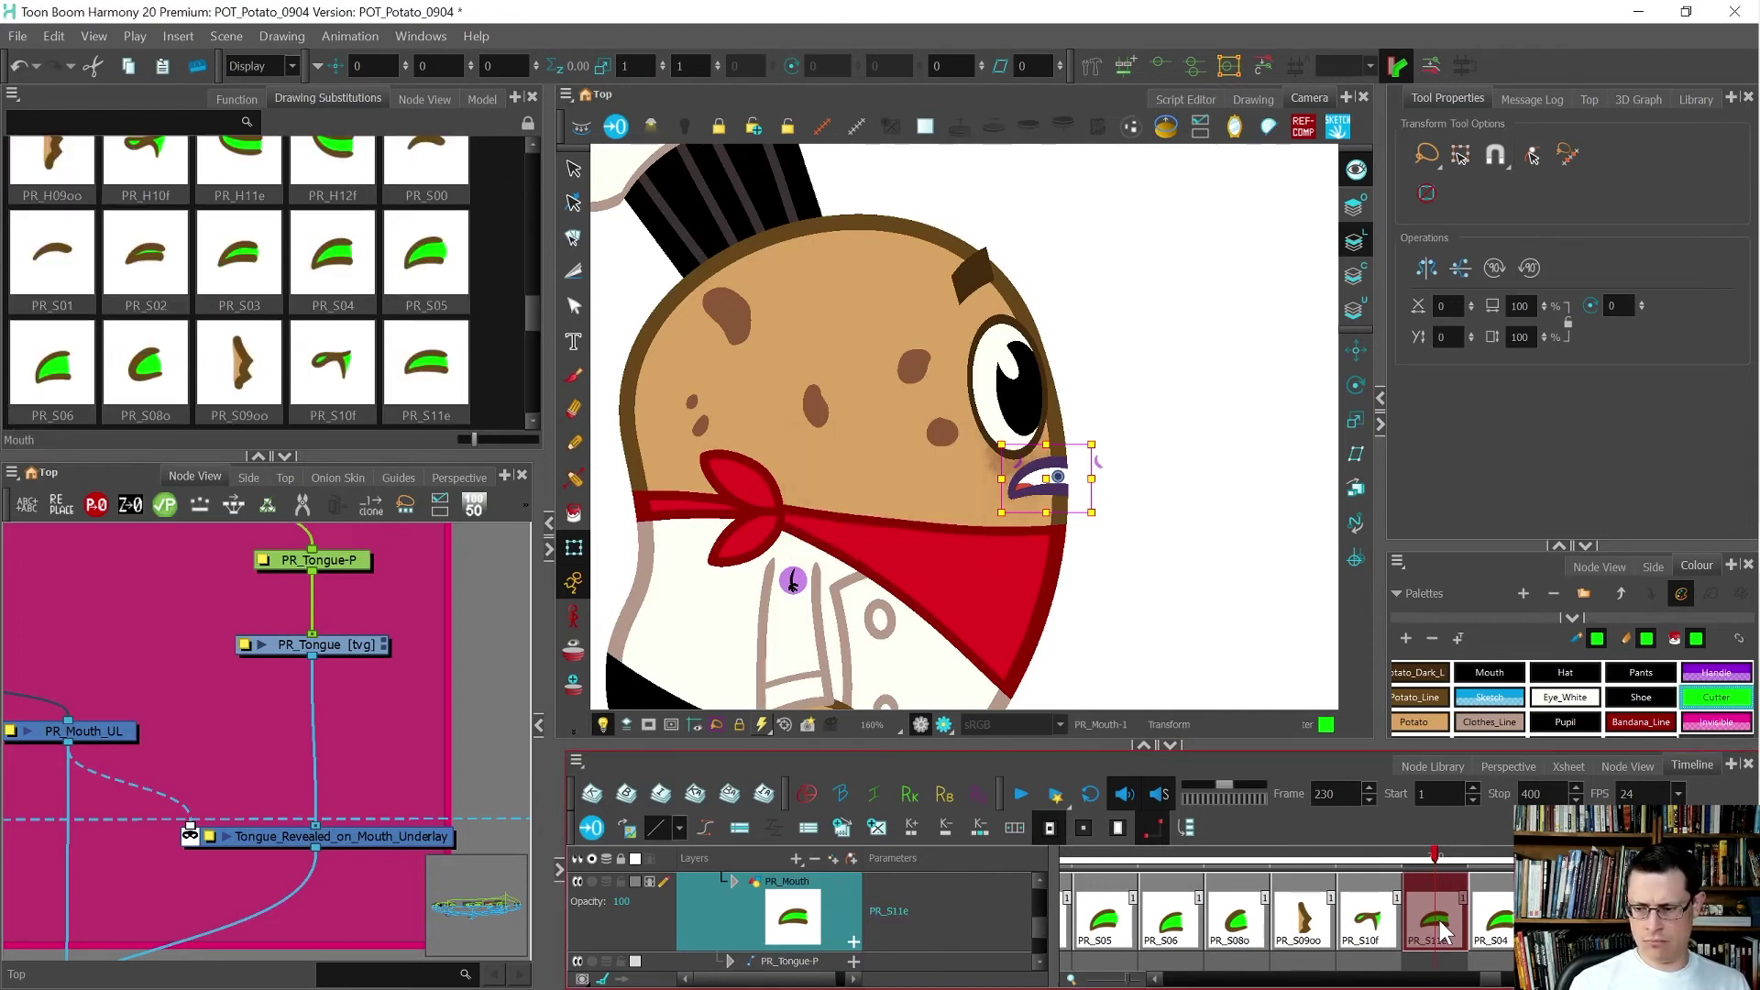
# - Duplicate the PR_S04 mouth drawing on frame 231 and rename the copy as PR_S12L
pyautogui.click(1489, 904)
pyautogui.hotkey('alt', 'shift', 'd')
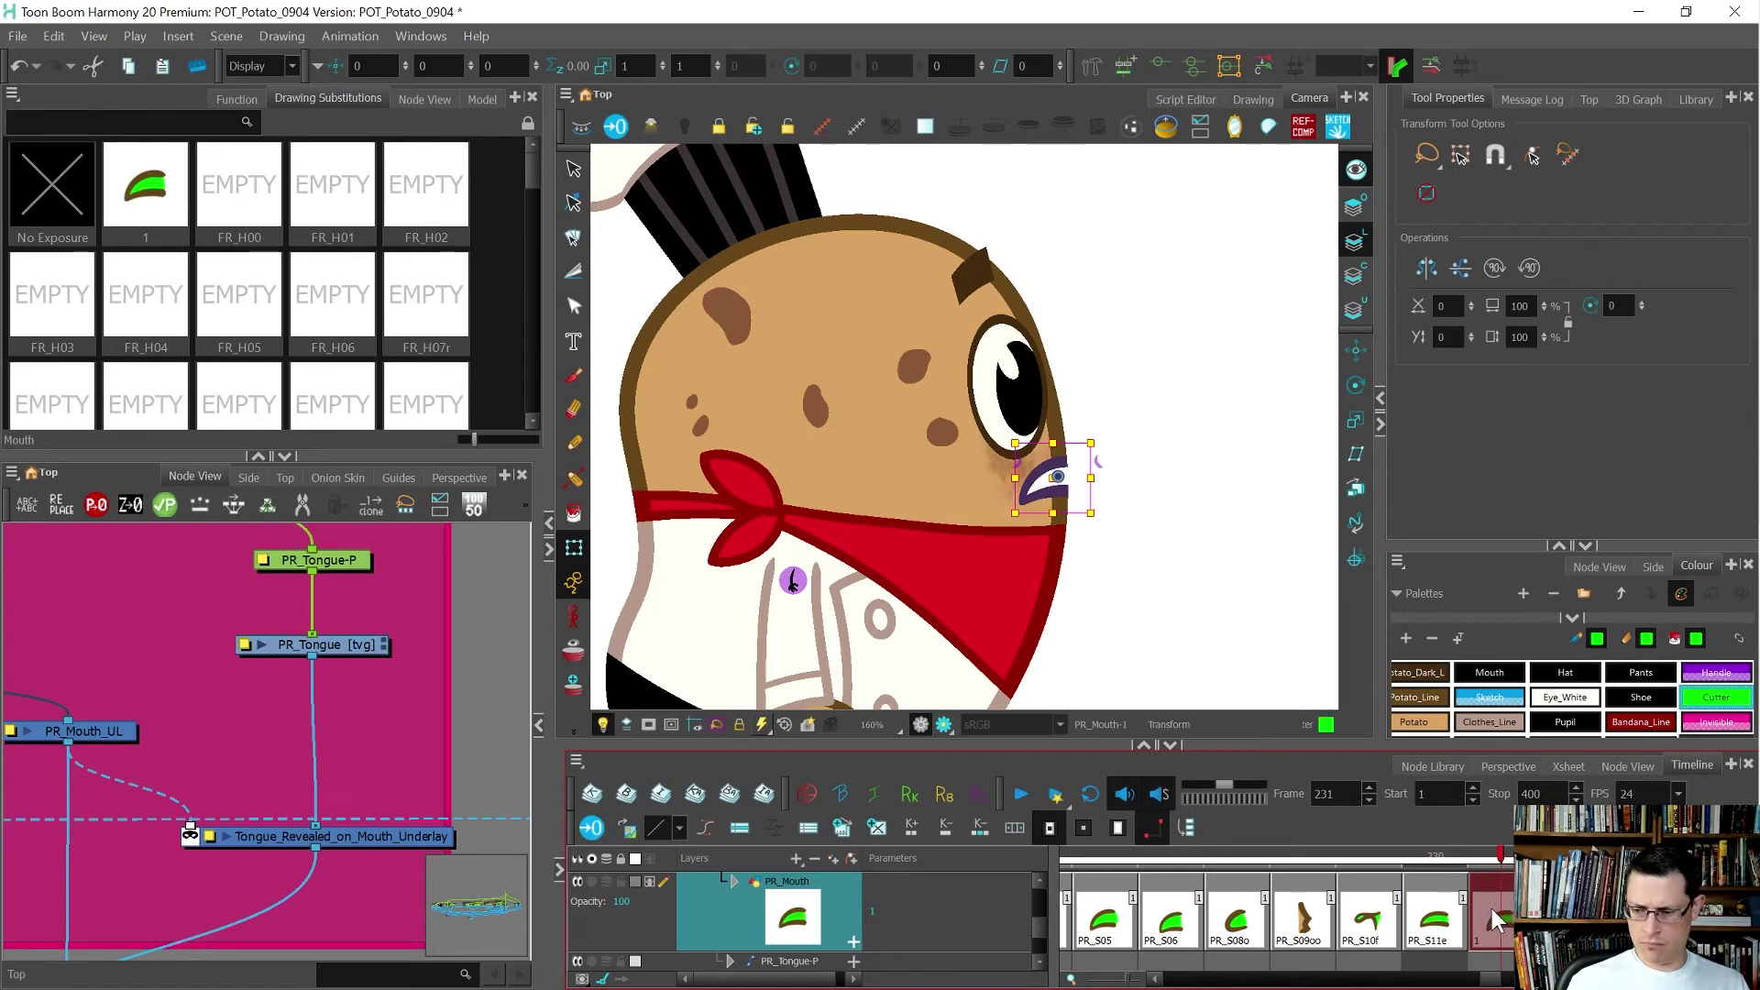
pyautogui.hotkey('ctrl', 'd')
pyautogui.write('PR_S12')
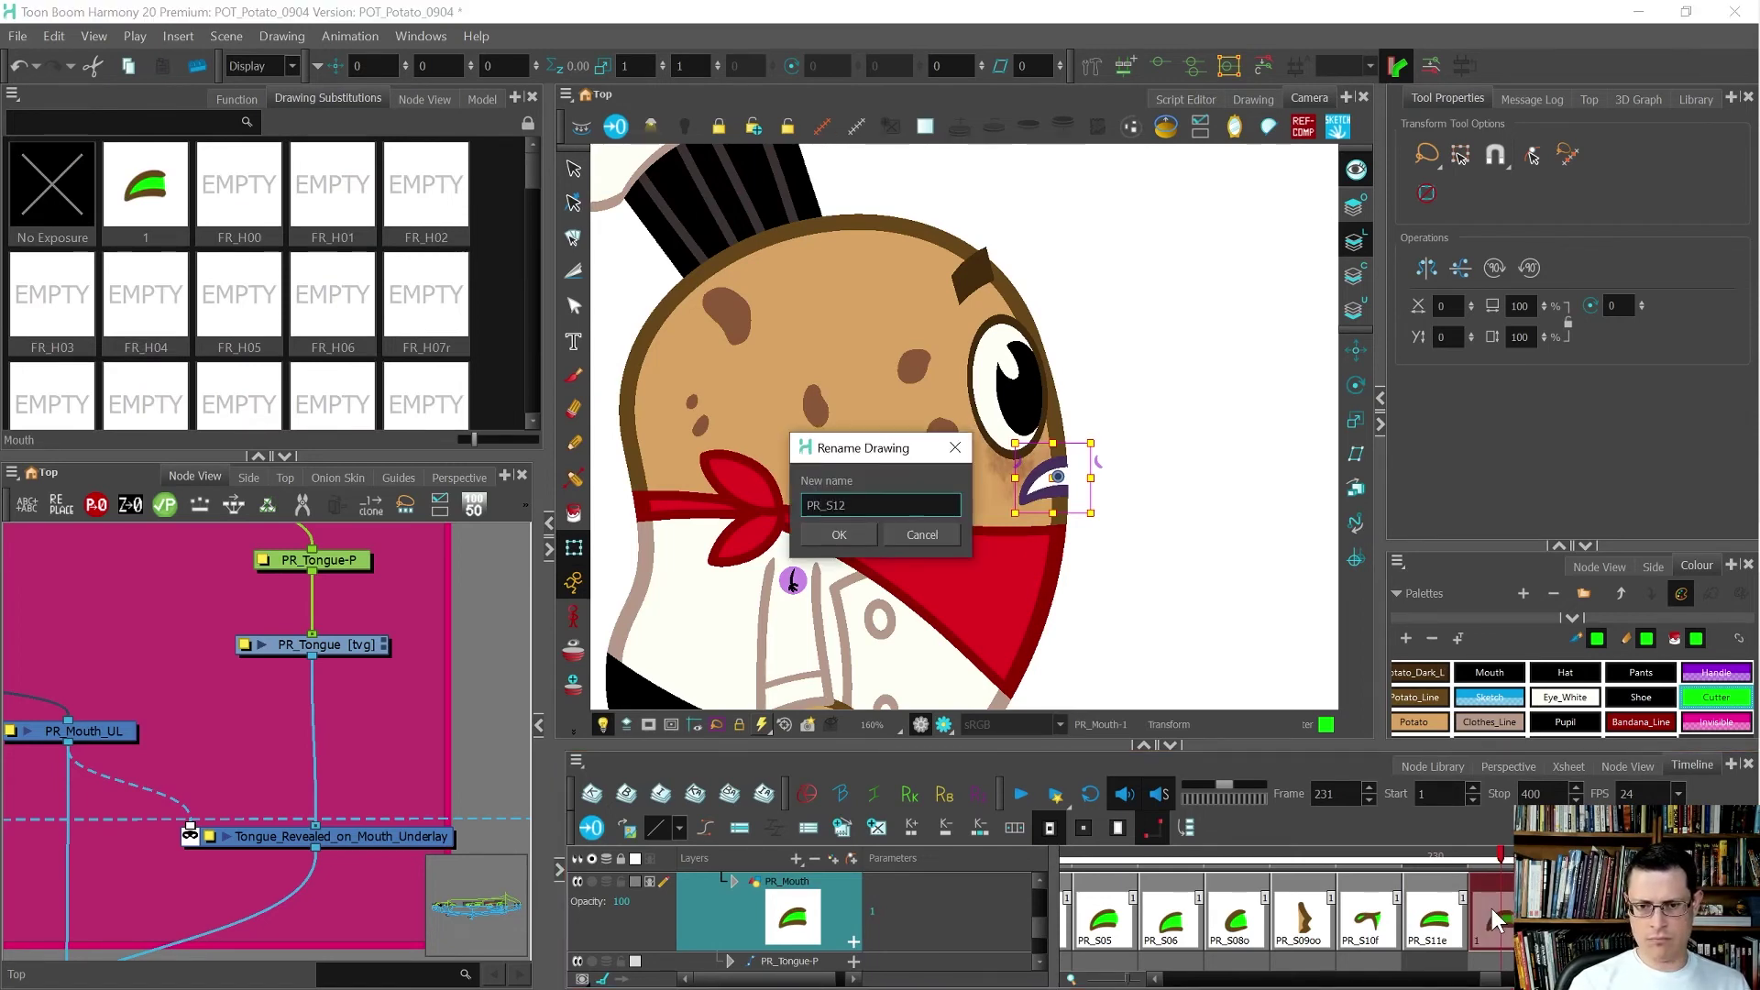
pyautogui.write('L')
pyautogui.press('Return')
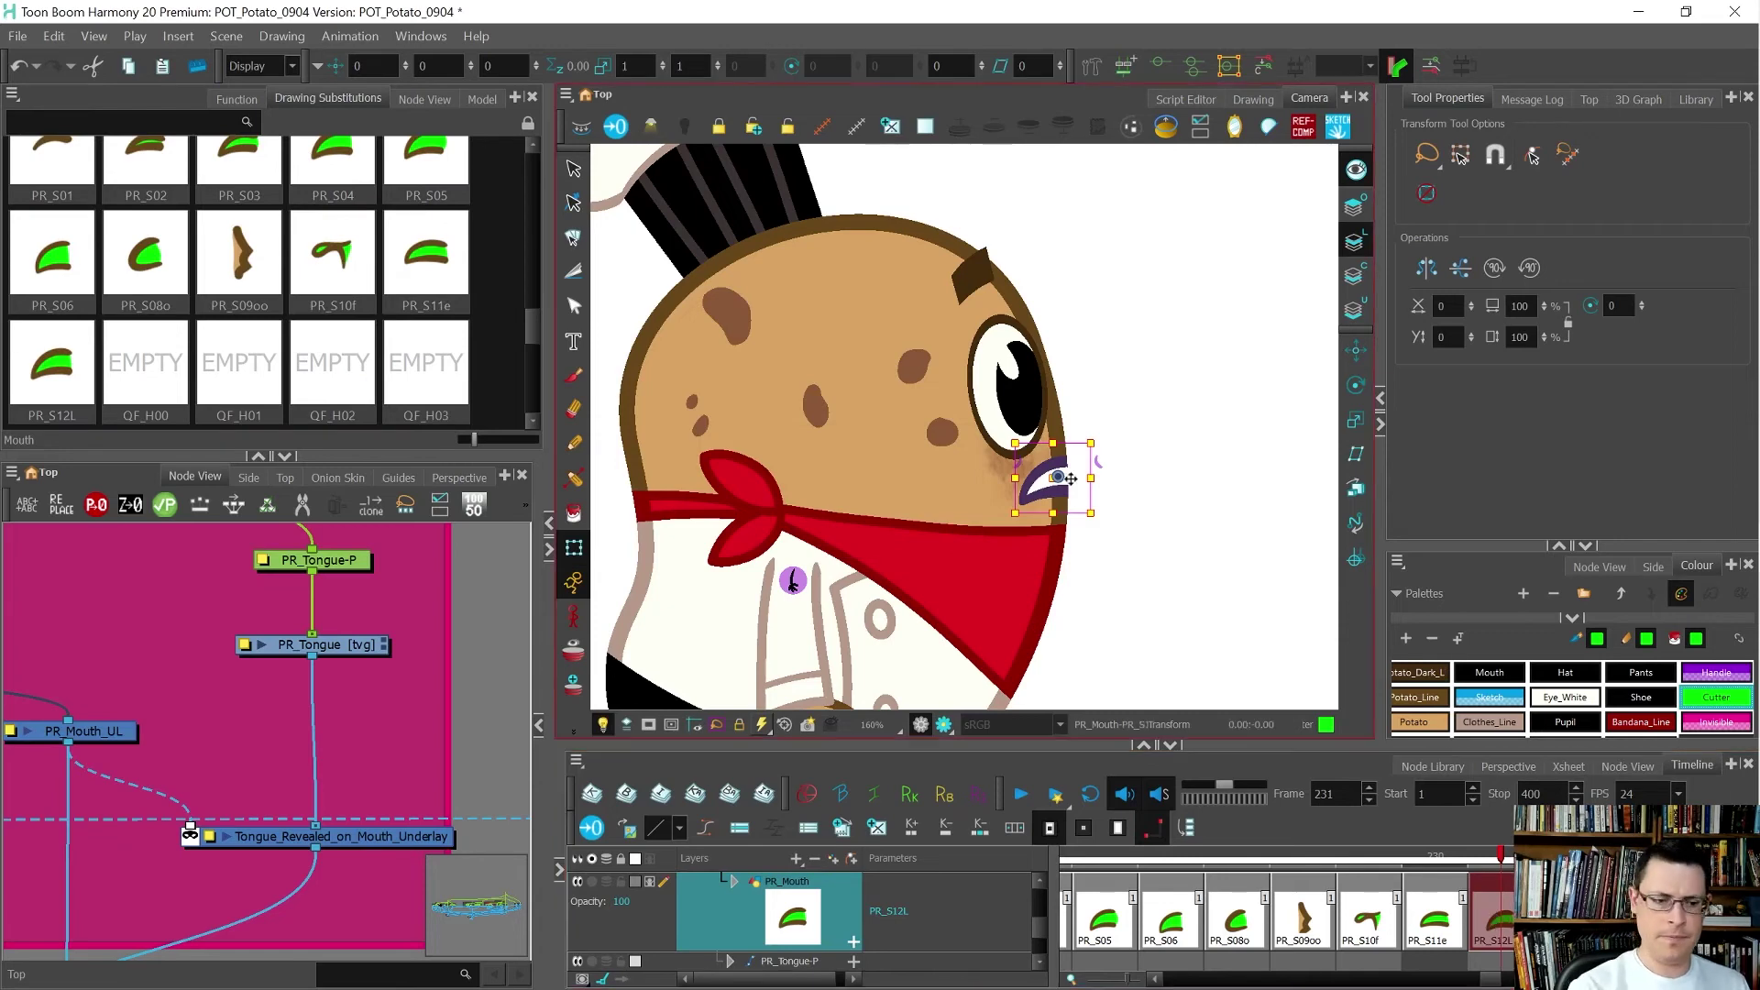
# - Flip the PR_S12L tongue vertically, move it up into the mouth opening and compare it with PR_S11e
pyautogui.hotkey('alt', 's')
pyautogui.click(336, 646)
pyautogui.click(1045, 510)
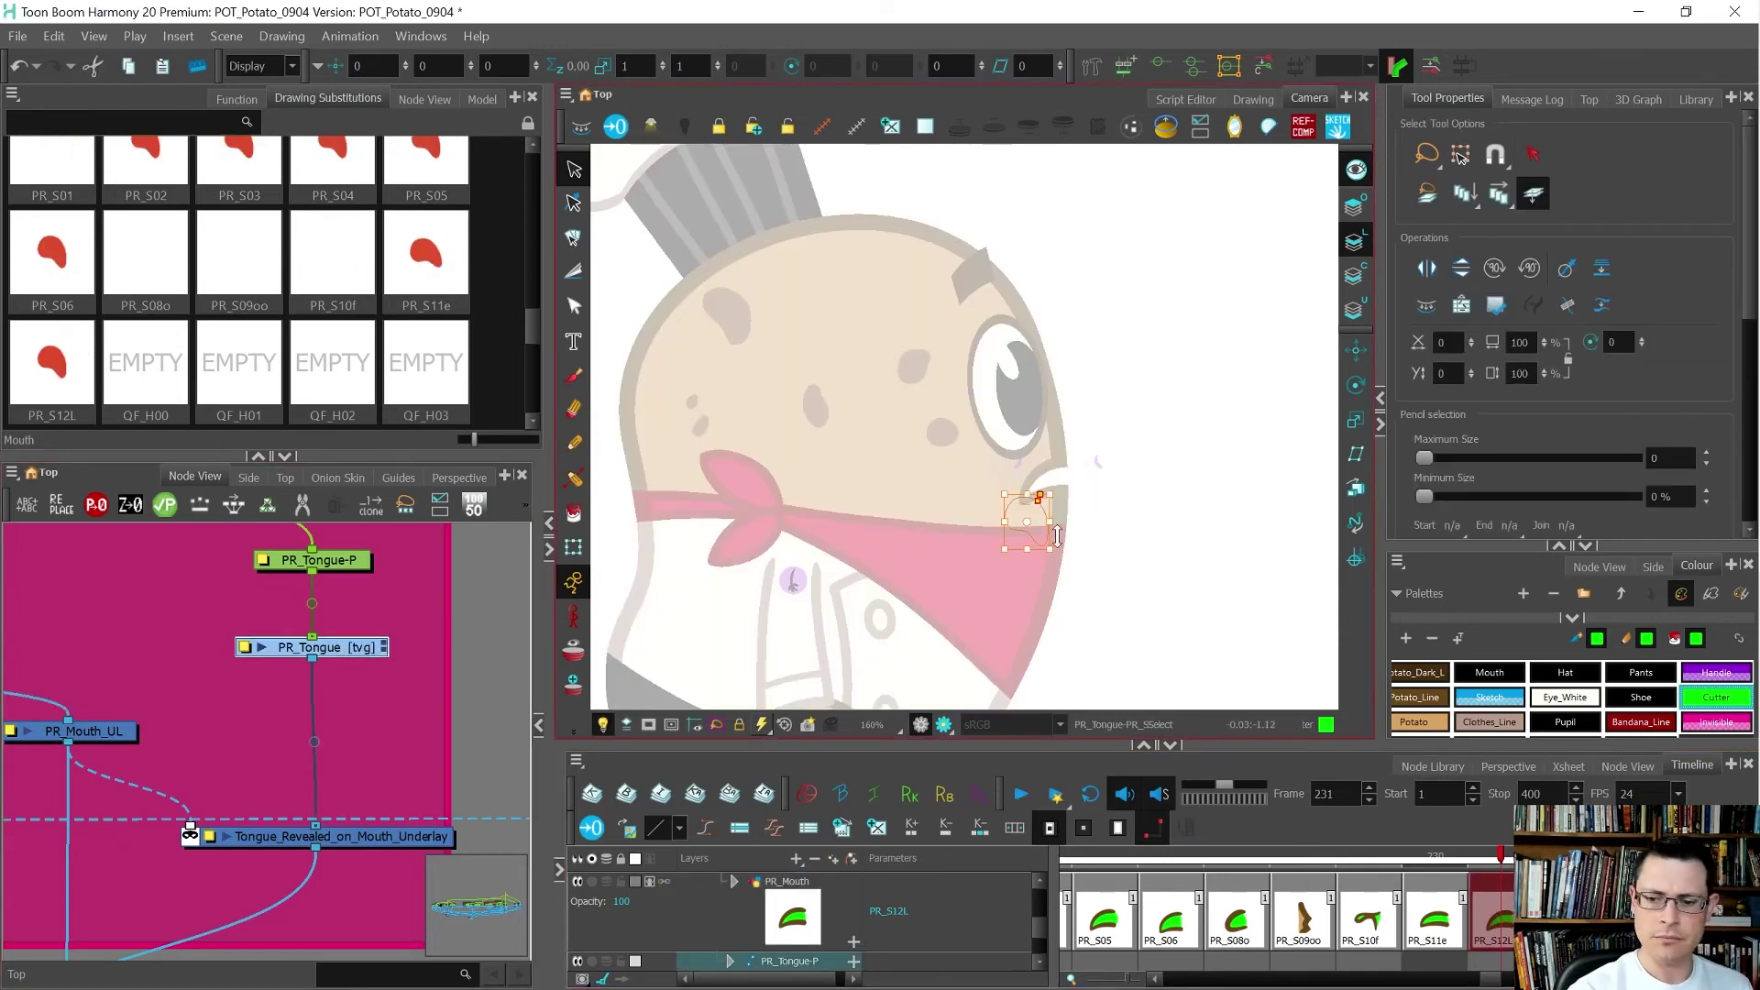
pyautogui.click(1428, 268)
pyautogui.click(1427, 268)
pyautogui.click(1462, 268)
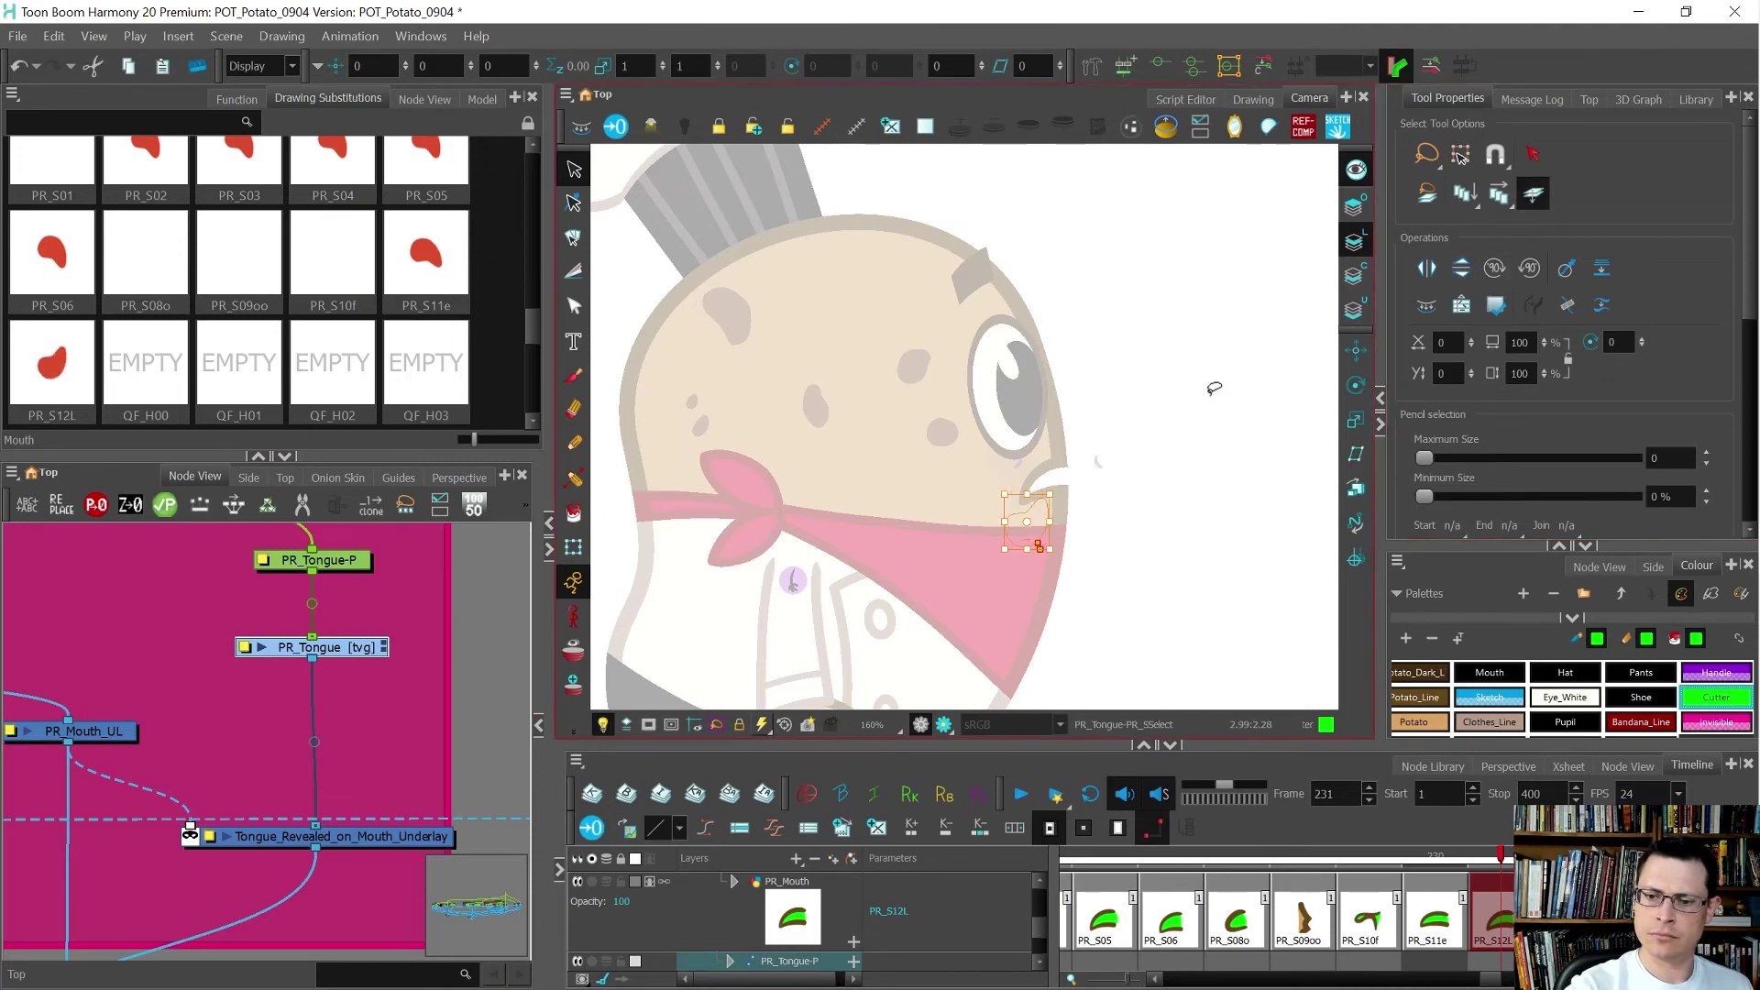
pyautogui.moveTo(1040, 509)
pyautogui.mouseDown()
pyautogui.moveTo(1048, 486)
pyautogui.moveTo(1076, 530)
pyautogui.moveTo(1051, 483)
pyautogui.mouseUp()
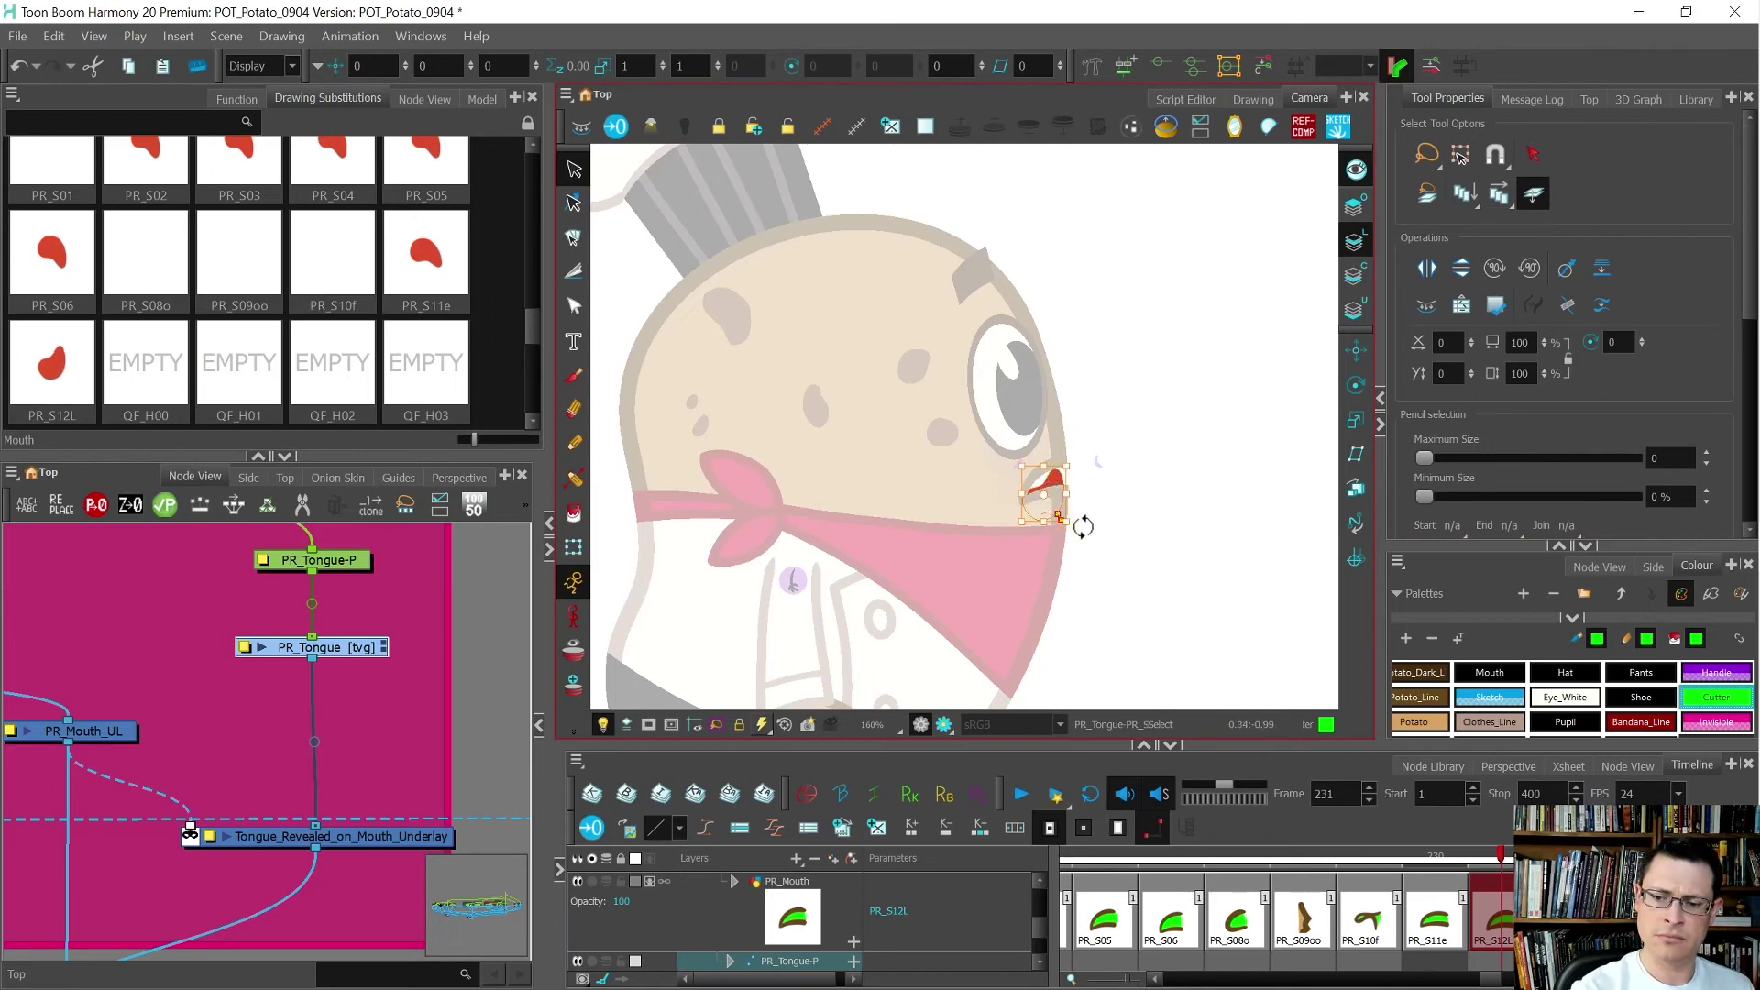
pyautogui.hotkey('shift', 't')
pyautogui.press(',')
pyautogui.press('.')
pyautogui.press(',')
pyautogui.press('.')
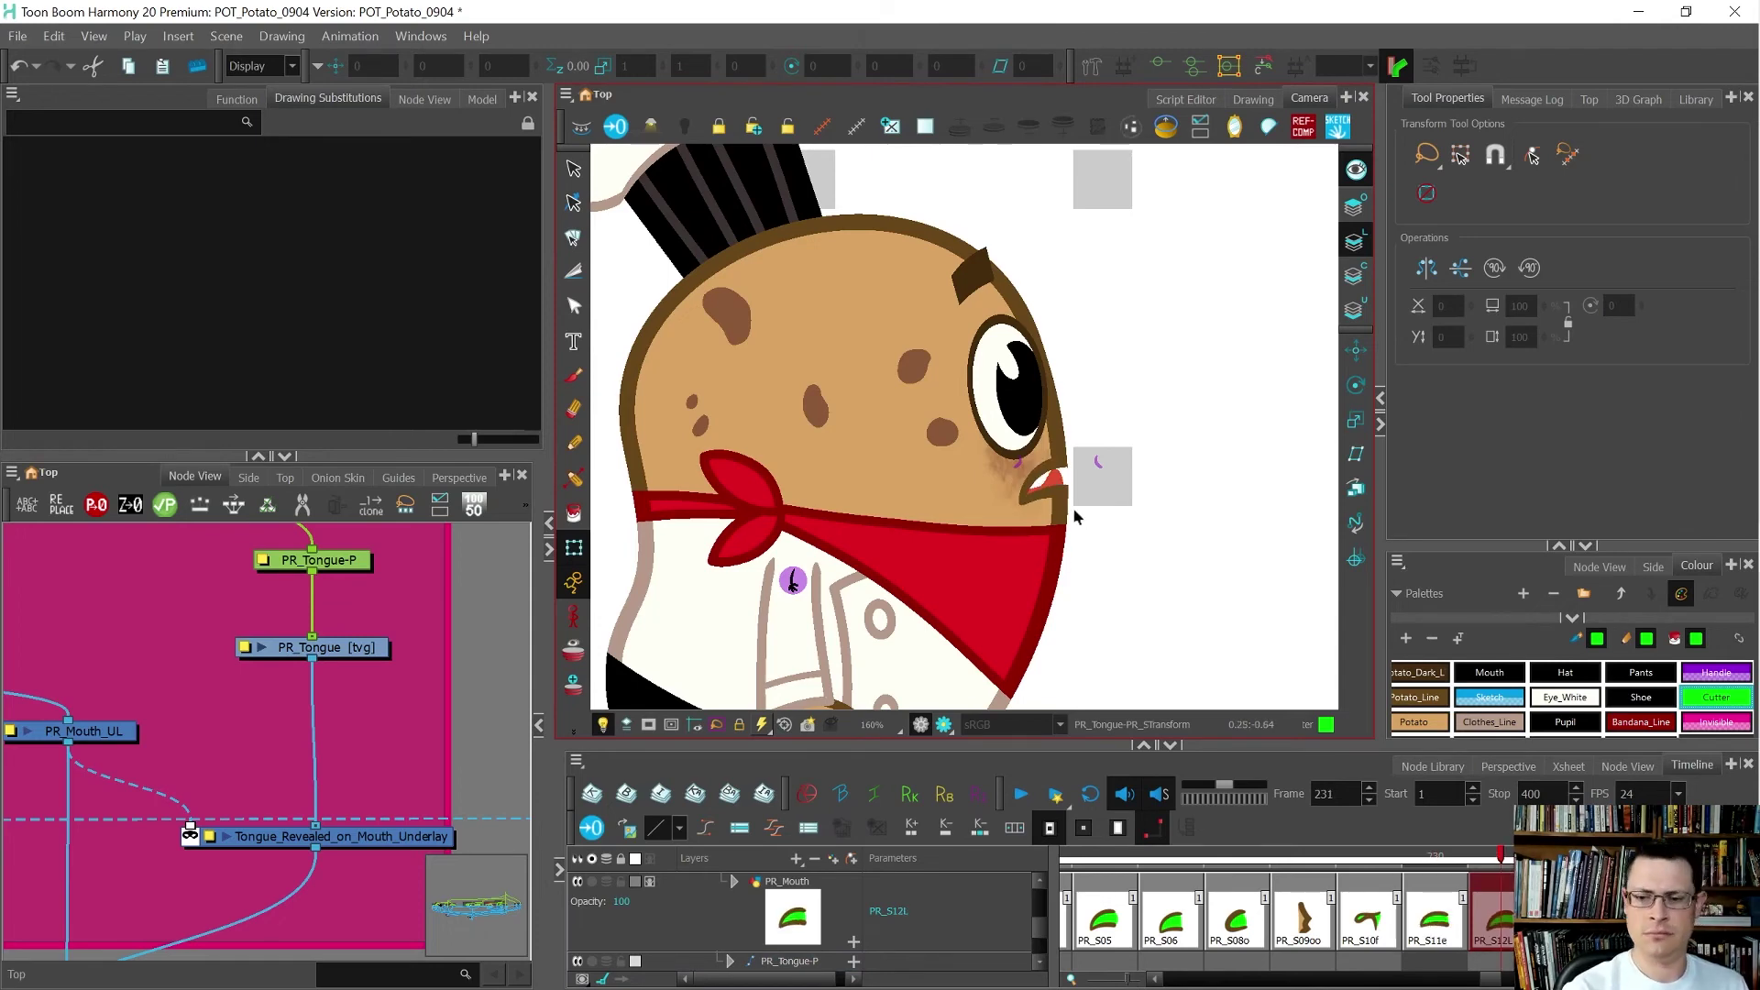
# - Rotate the PR_S12L tongue slightly, nudge it into place and show the mouth in full colour
pyautogui.hotkey('alt', 's')
pyautogui.click(1052, 481)
pyautogui.scroll(2, 1051, 482)
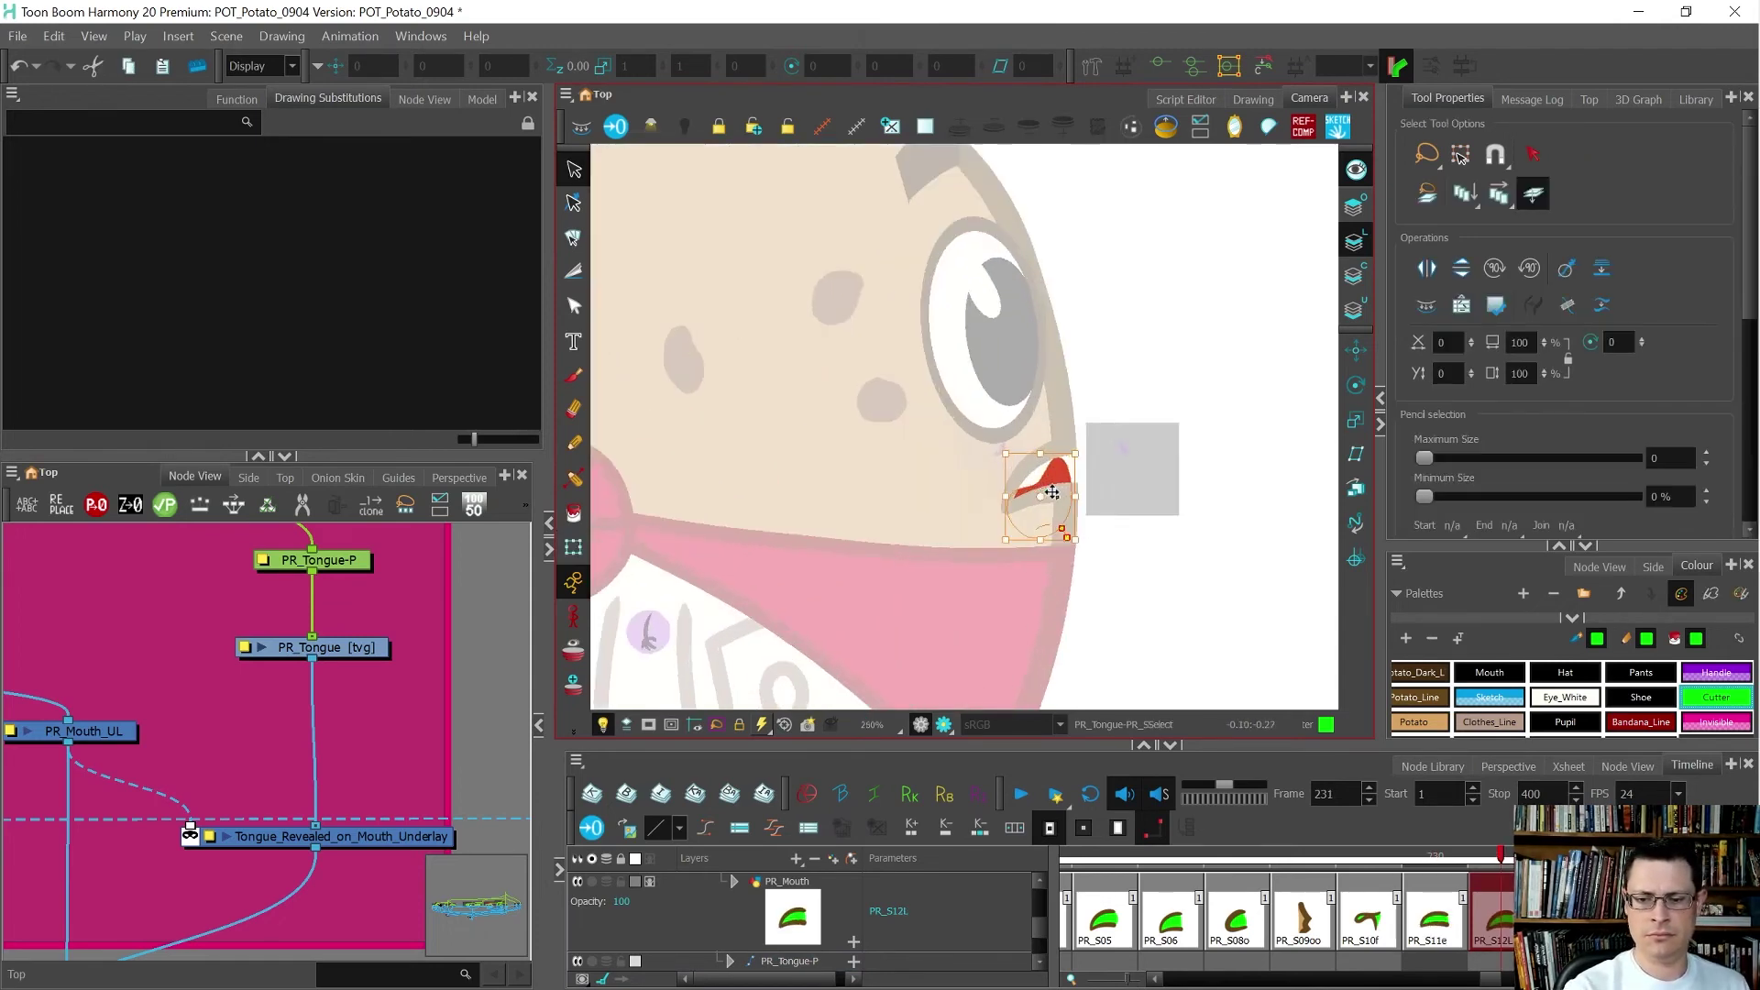
pyautogui.scroll(2, 1051, 493)
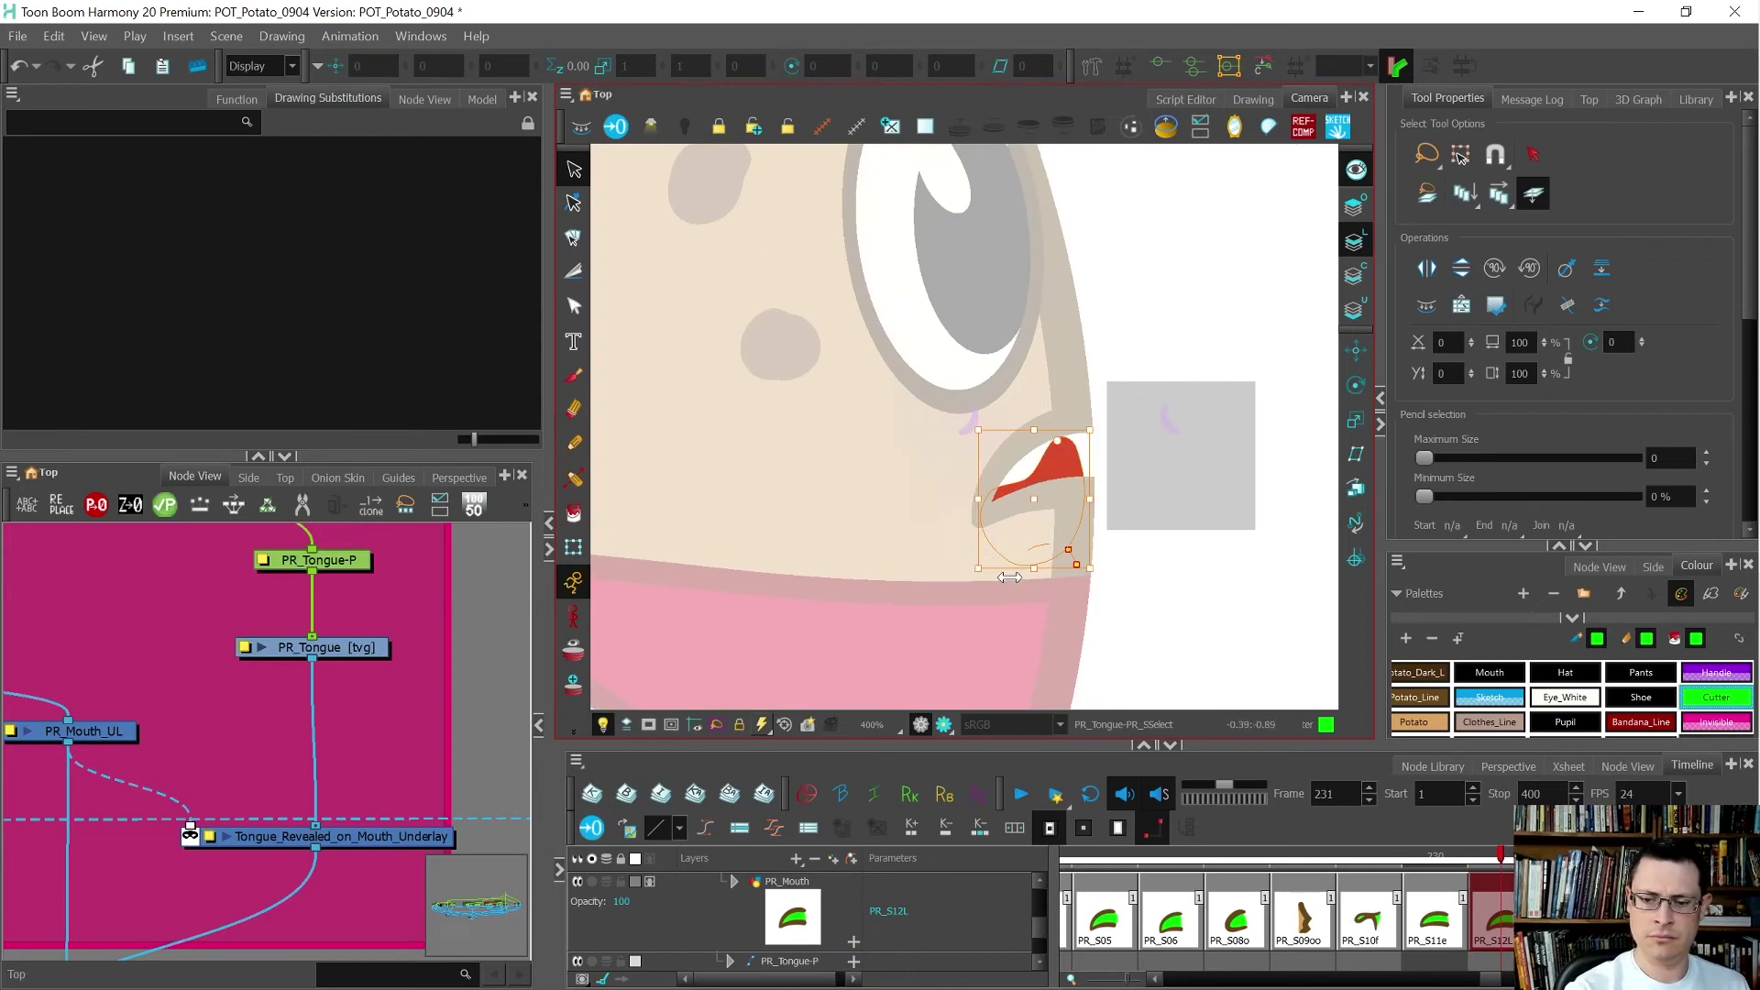
pyautogui.moveTo(1096, 577); pyautogui.dragTo(1115, 580)
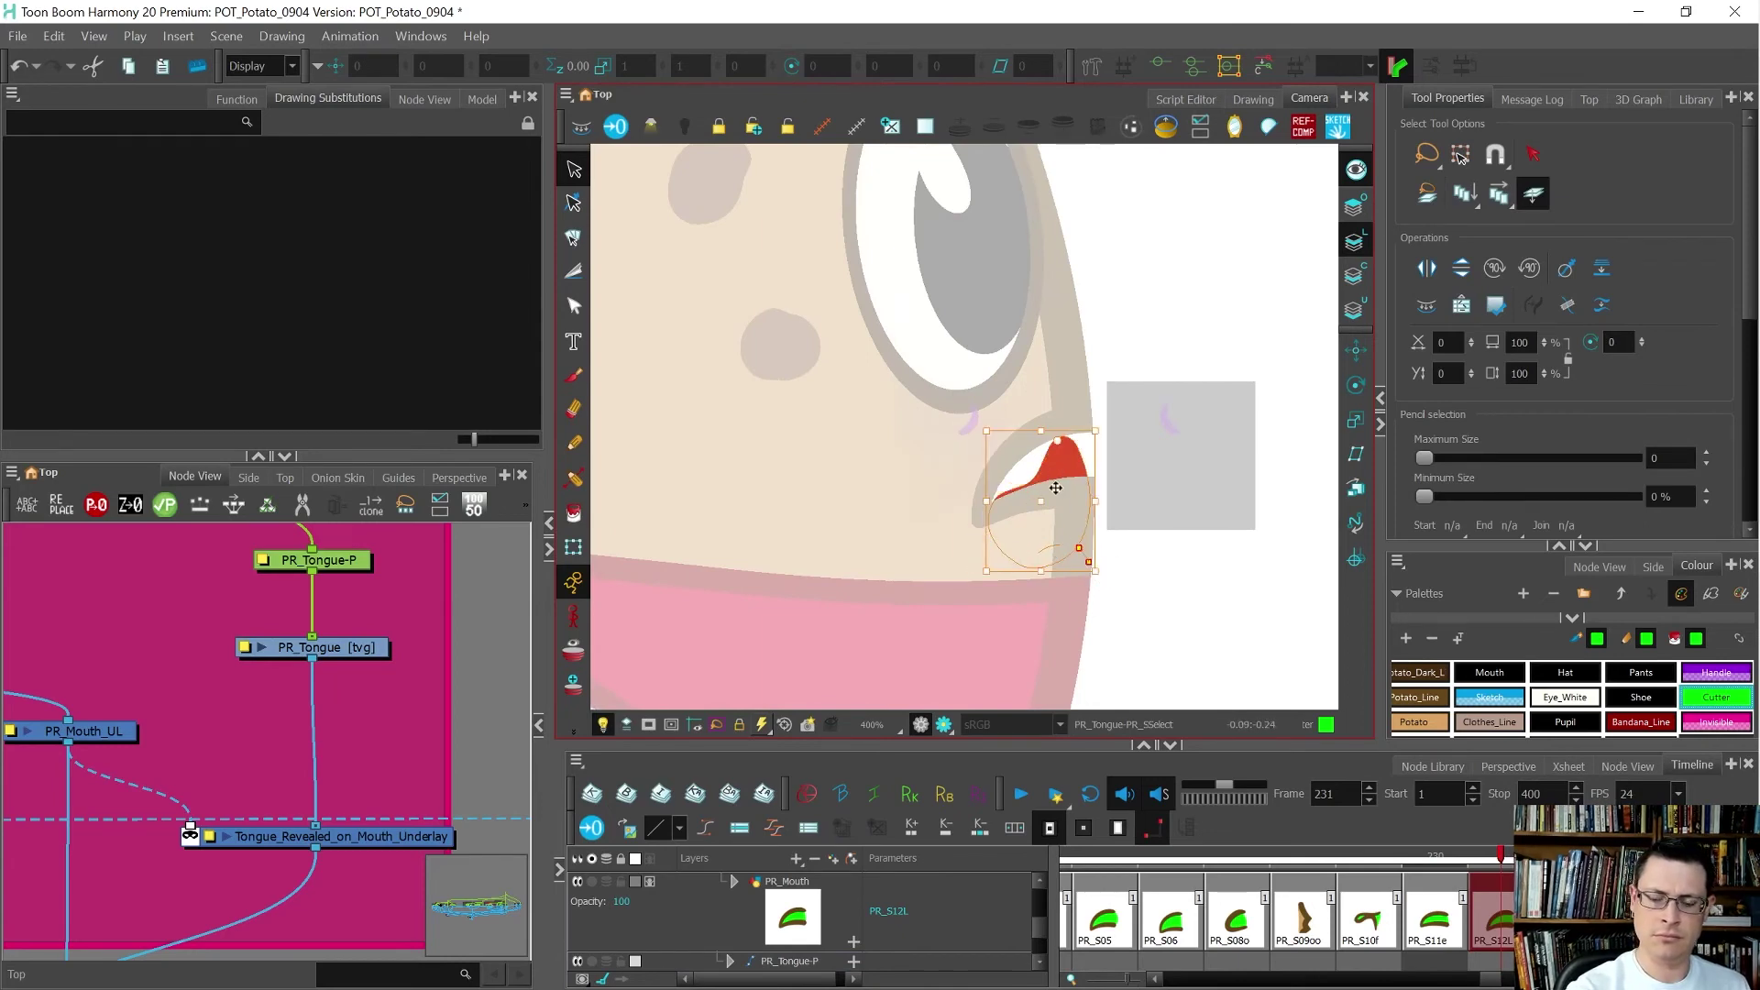
pyautogui.moveTo(1061, 465); pyautogui.dragTo(1058, 469)
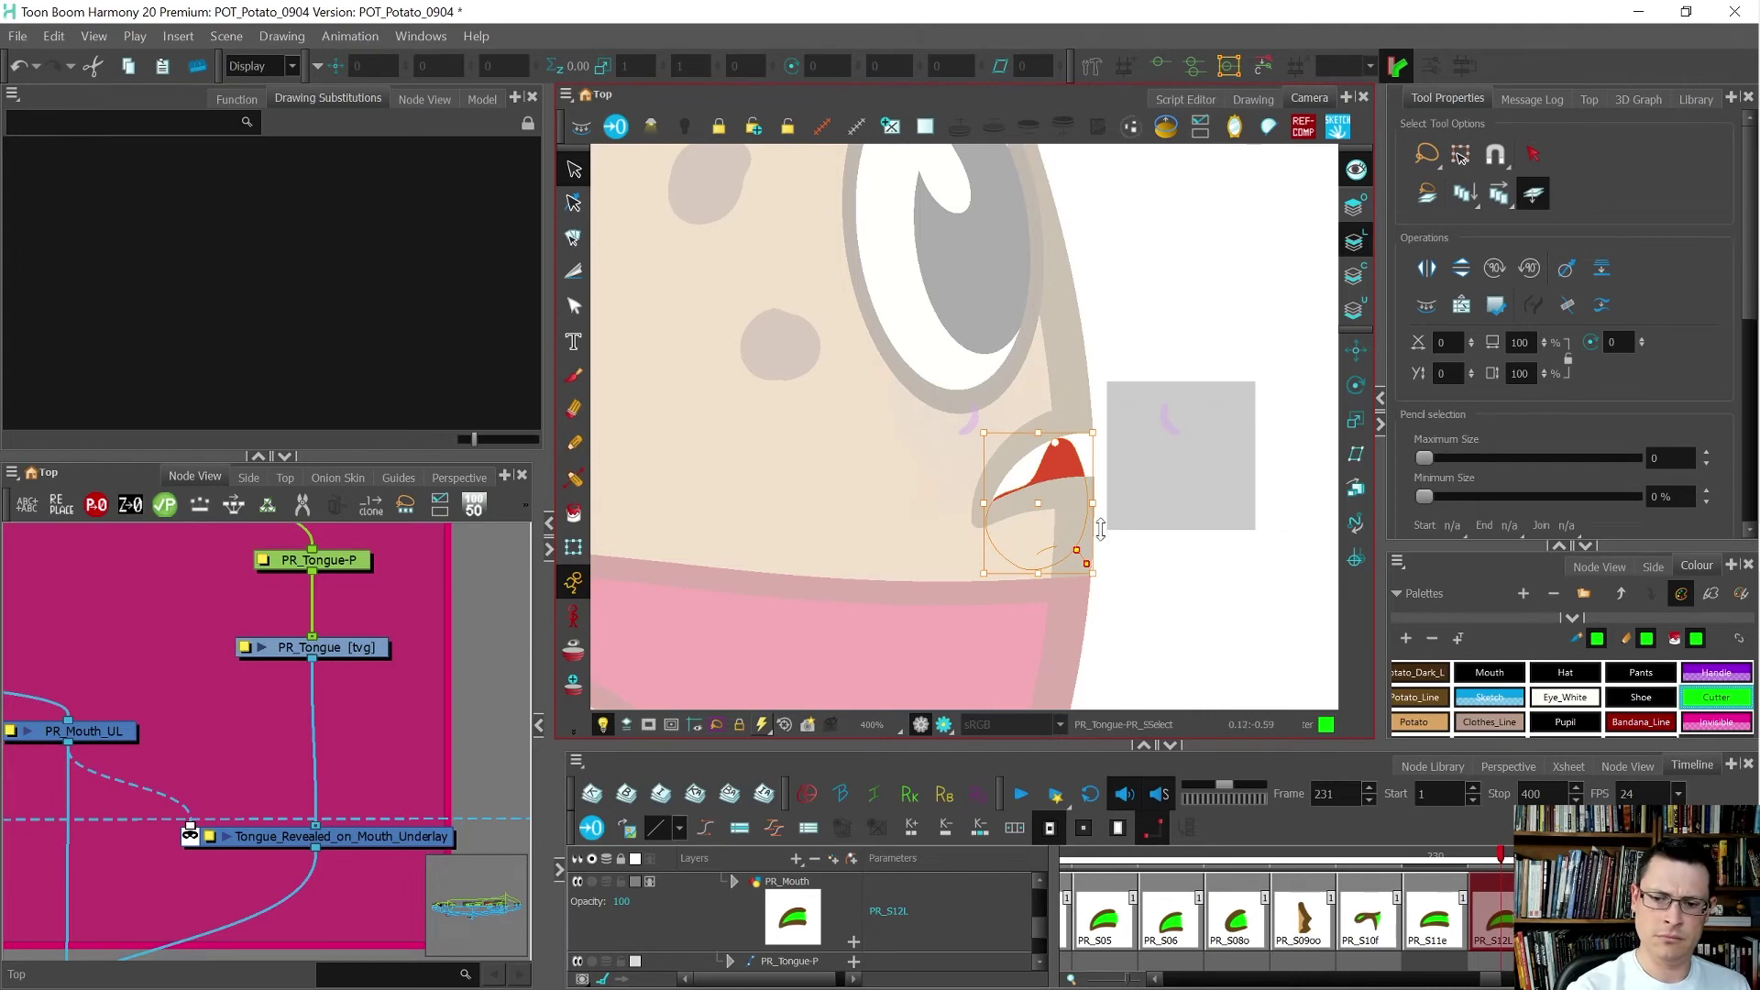
pyautogui.click(1154, 541)
pyautogui.hotkey('shift', 't')
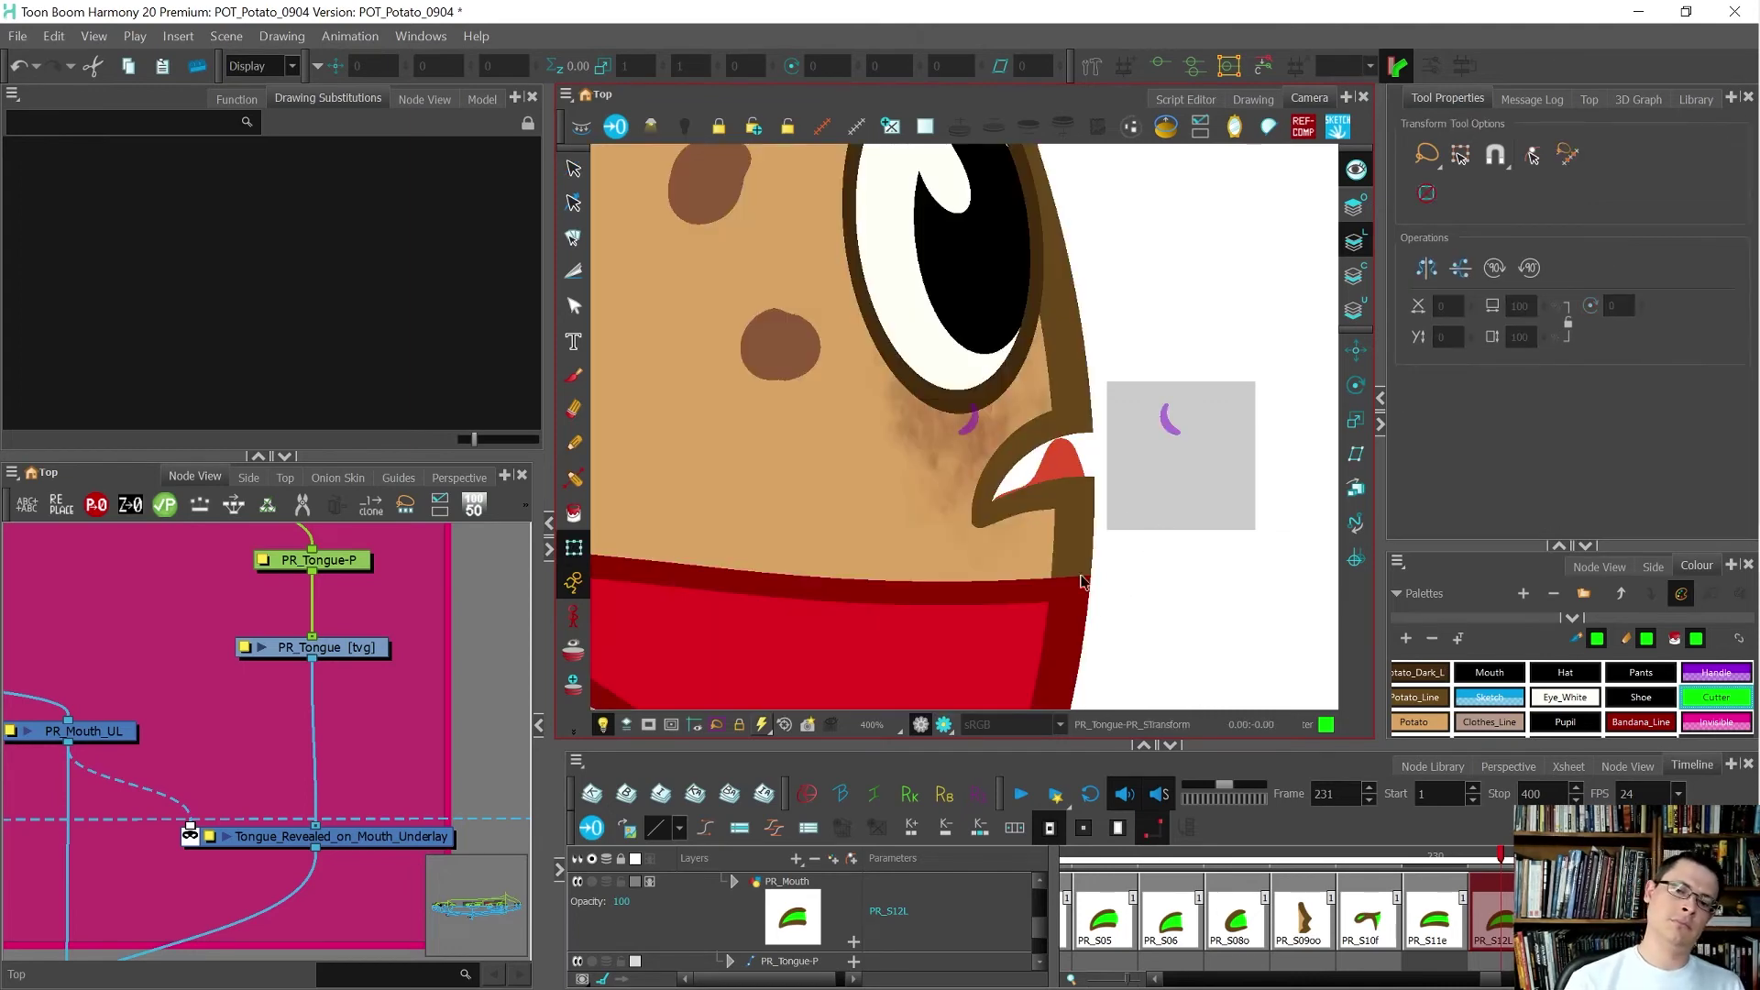
# - Line up the PR_Tongue drawing node with the PR_Mouth node in the PR Mouth group and save the scene
pyautogui.scroll(-6, 976, 523)
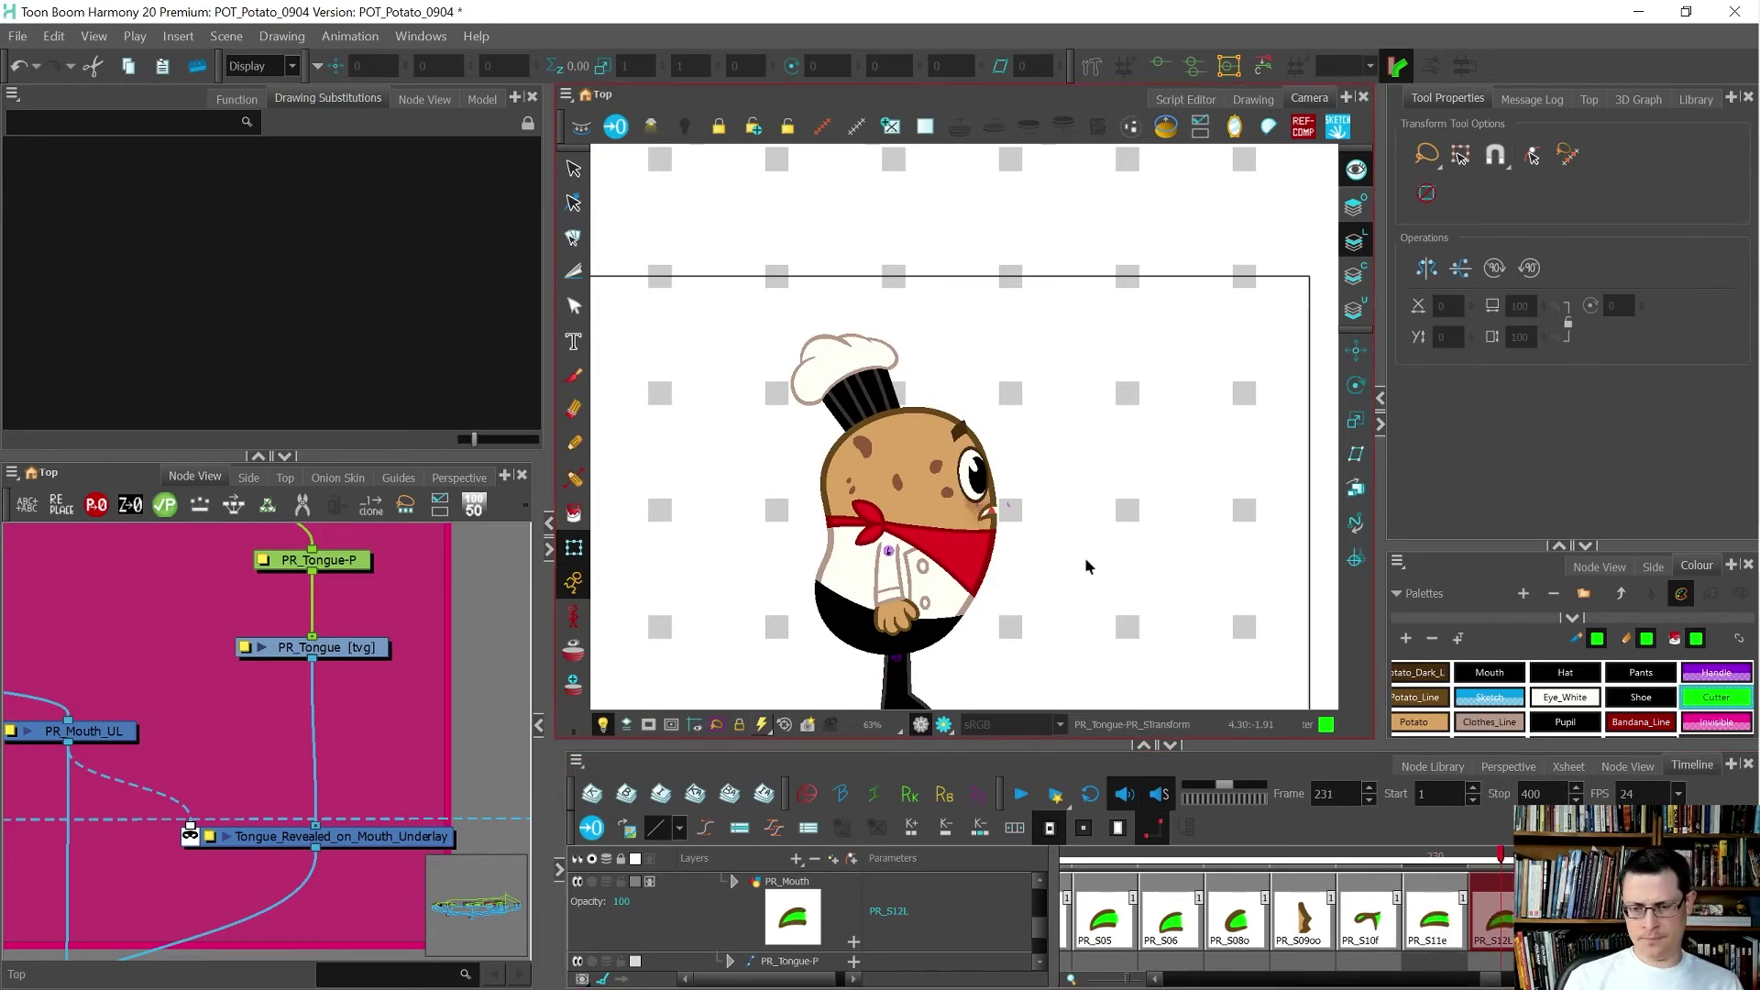
pyautogui.scroll(-3, 337, 684)
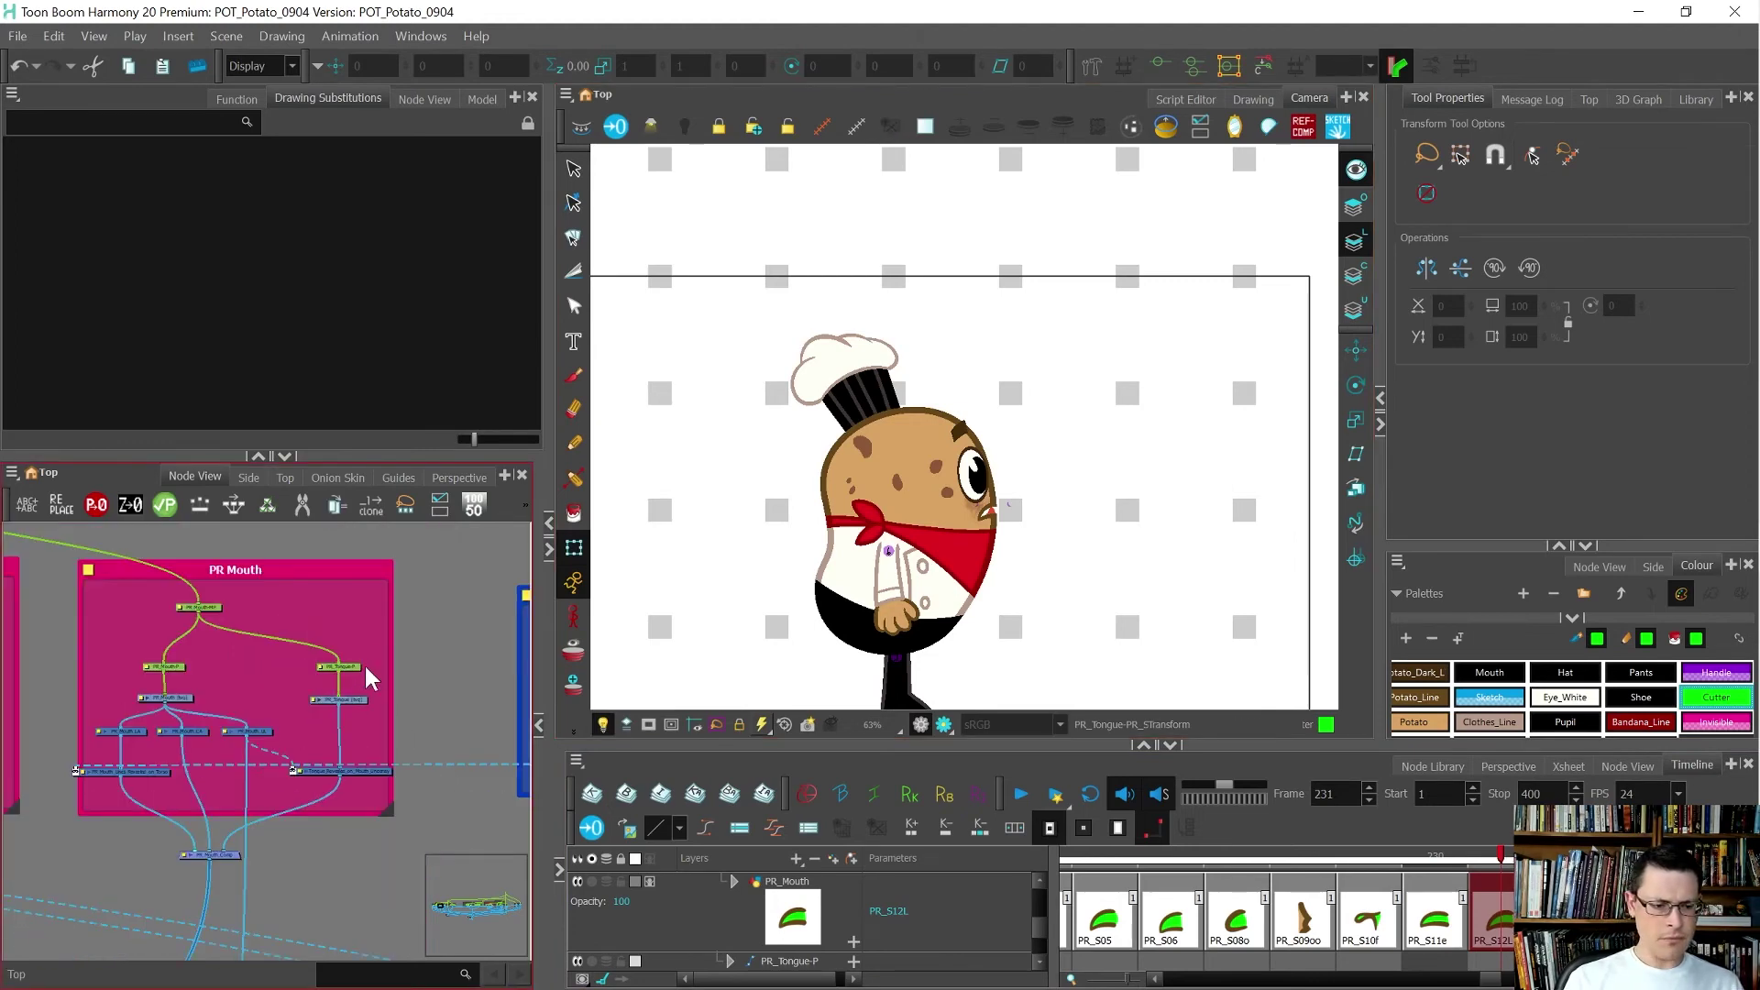
pyautogui.scroll(3, 338, 686)
pyautogui.click(374, 690)
pyautogui.moveTo(371, 684); pyautogui.dragTo(370, 697)
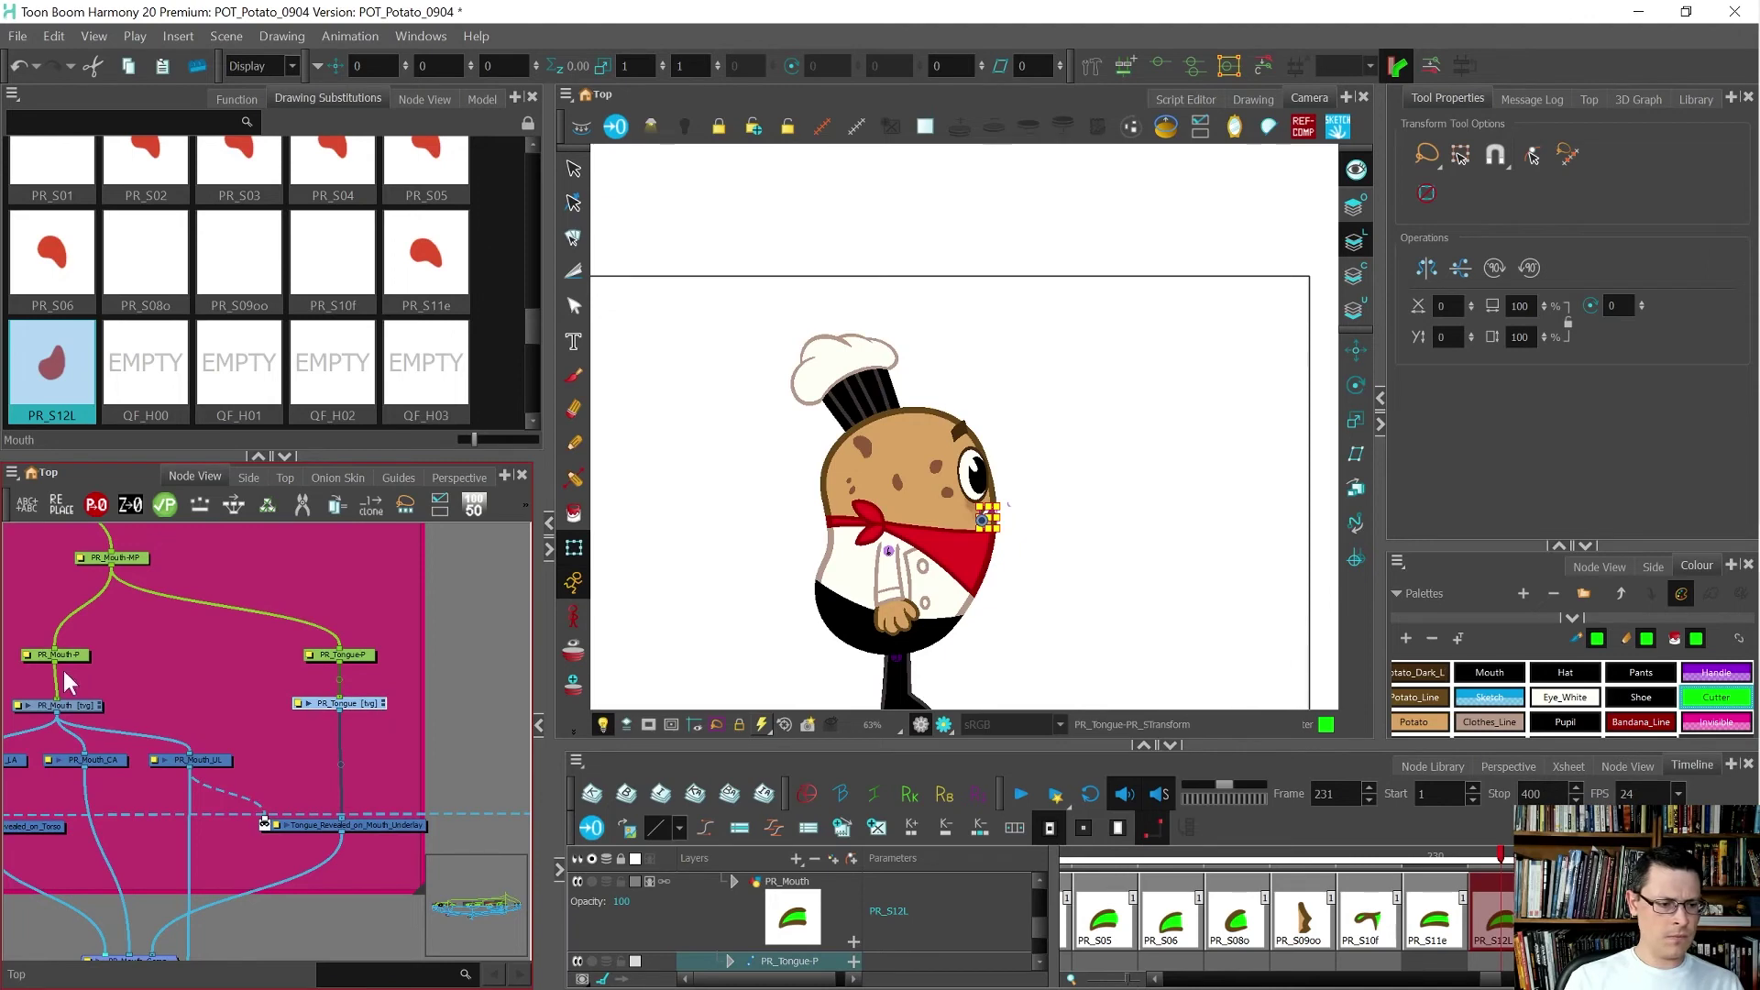
pyautogui.click(120, 684)
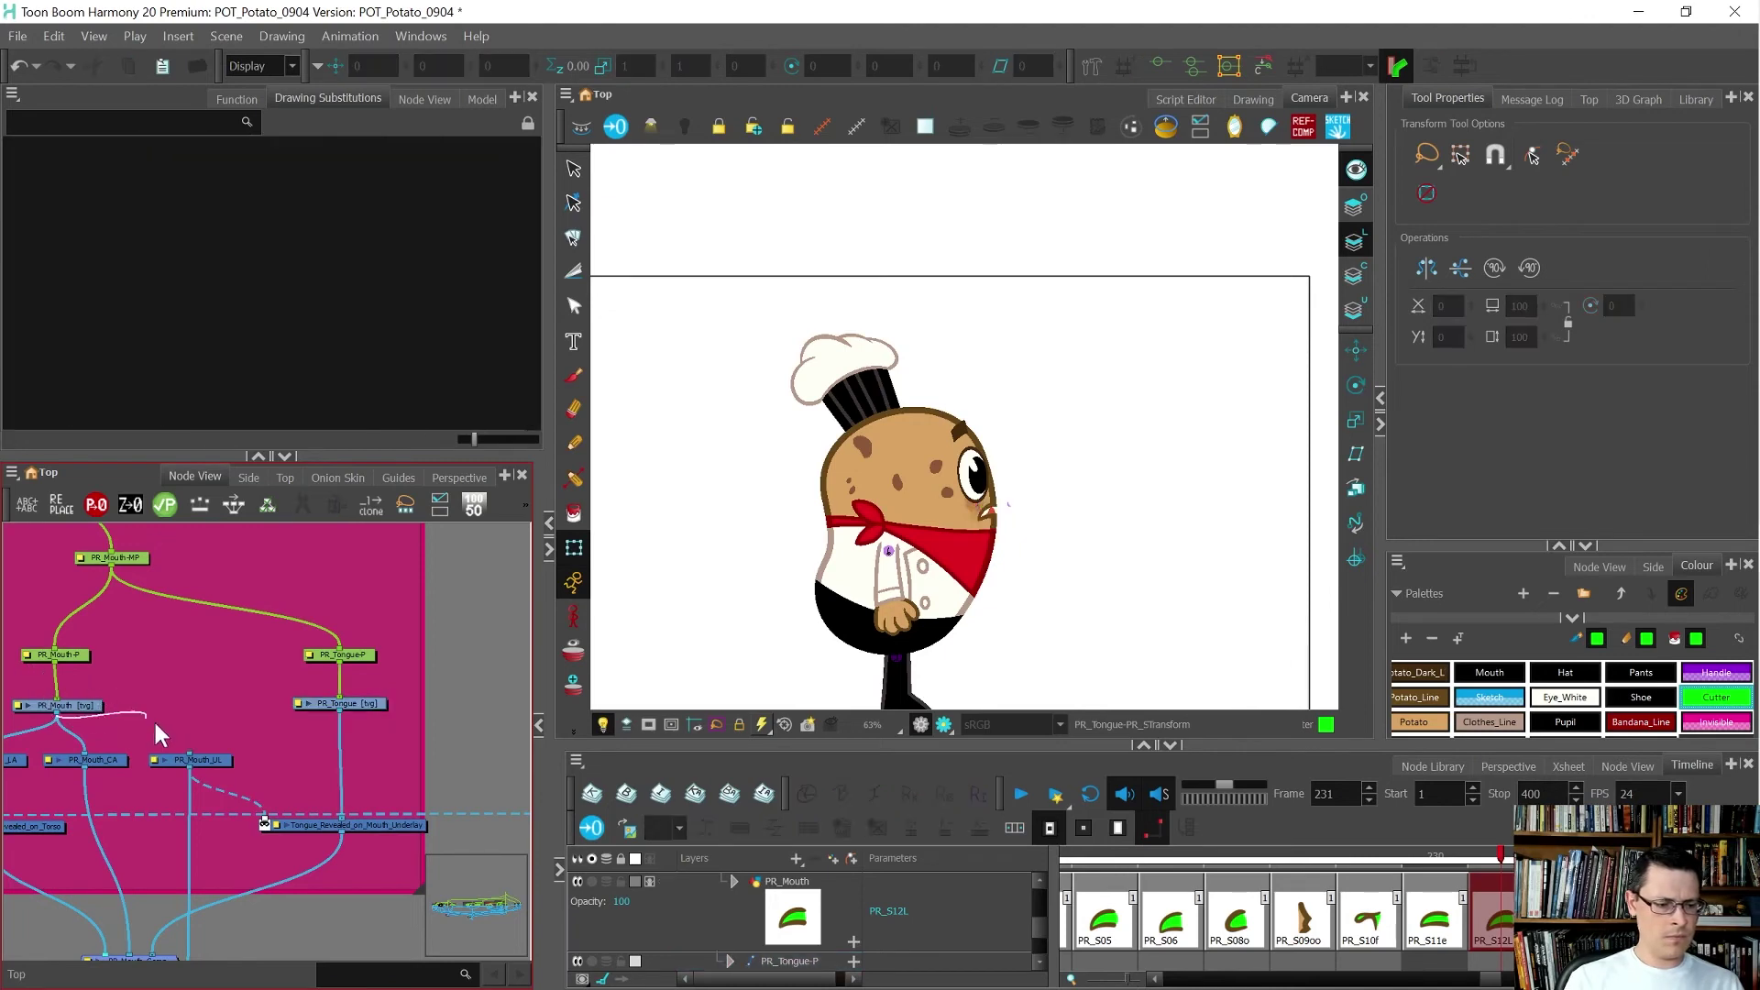
pyautogui.hotkey('ctrl', 's')
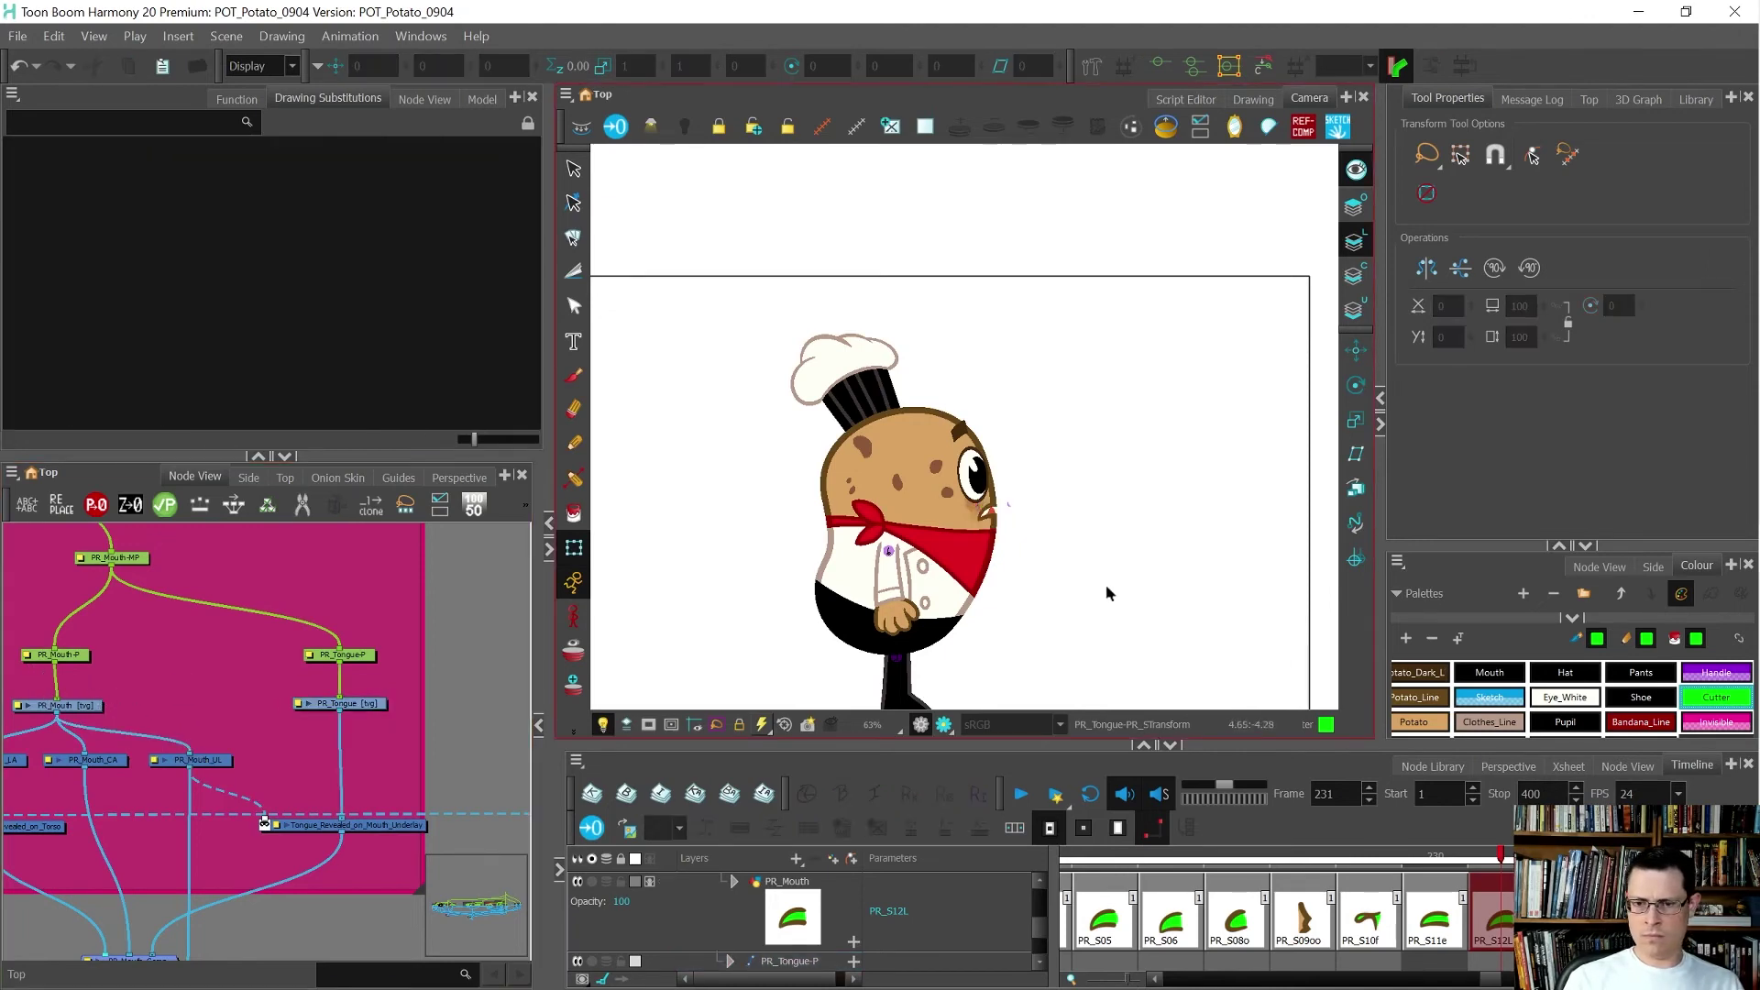
# - Step backward from frame 231 to frame 212 to review the profile mouths on the whole character
pyautogui.scroll(3, 988, 536)
pyautogui.scroll(-4, 1177, 451)
pyautogui.press(',')
pyautogui.press(',')
pyautogui.press(',')
pyautogui.press(',')
pyautogui.press(',')
pyautogui.press(',')
pyautogui.press(',')
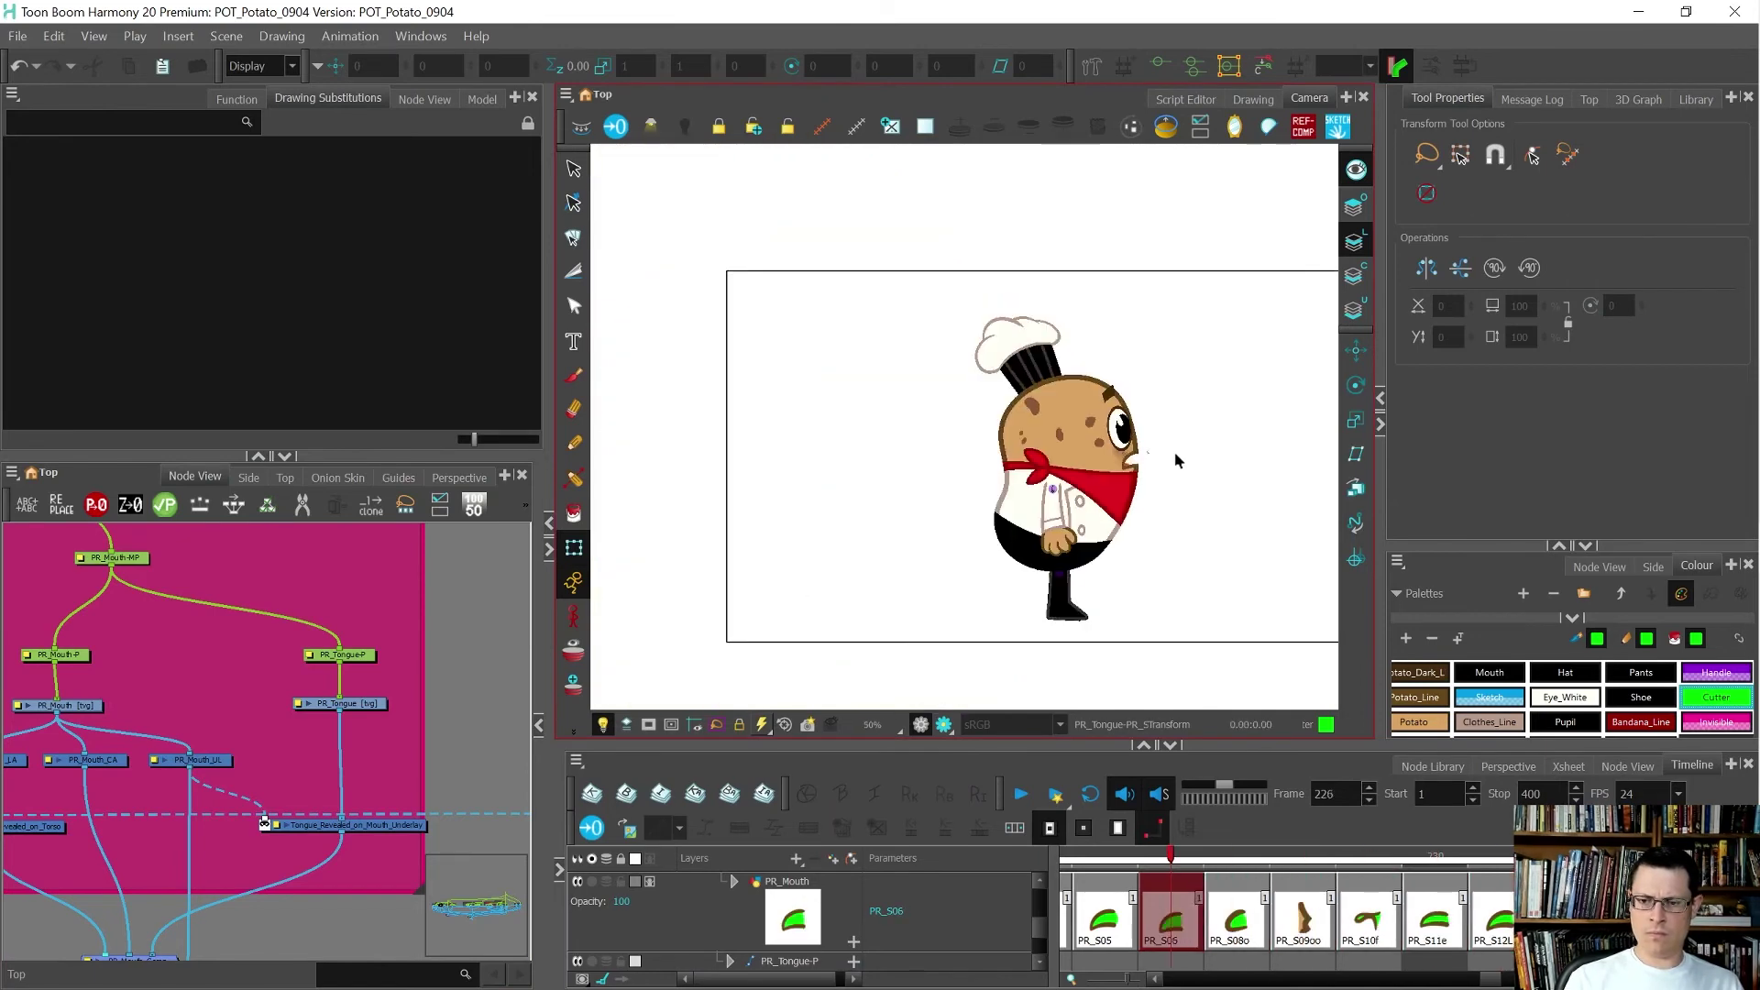
pyautogui.press(',')
pyautogui.press(',')
pyautogui.press(',')
pyautogui.press(',')
pyautogui.press(',')
pyautogui.press(',')
pyautogui.scroll(-3, 1434, 942)
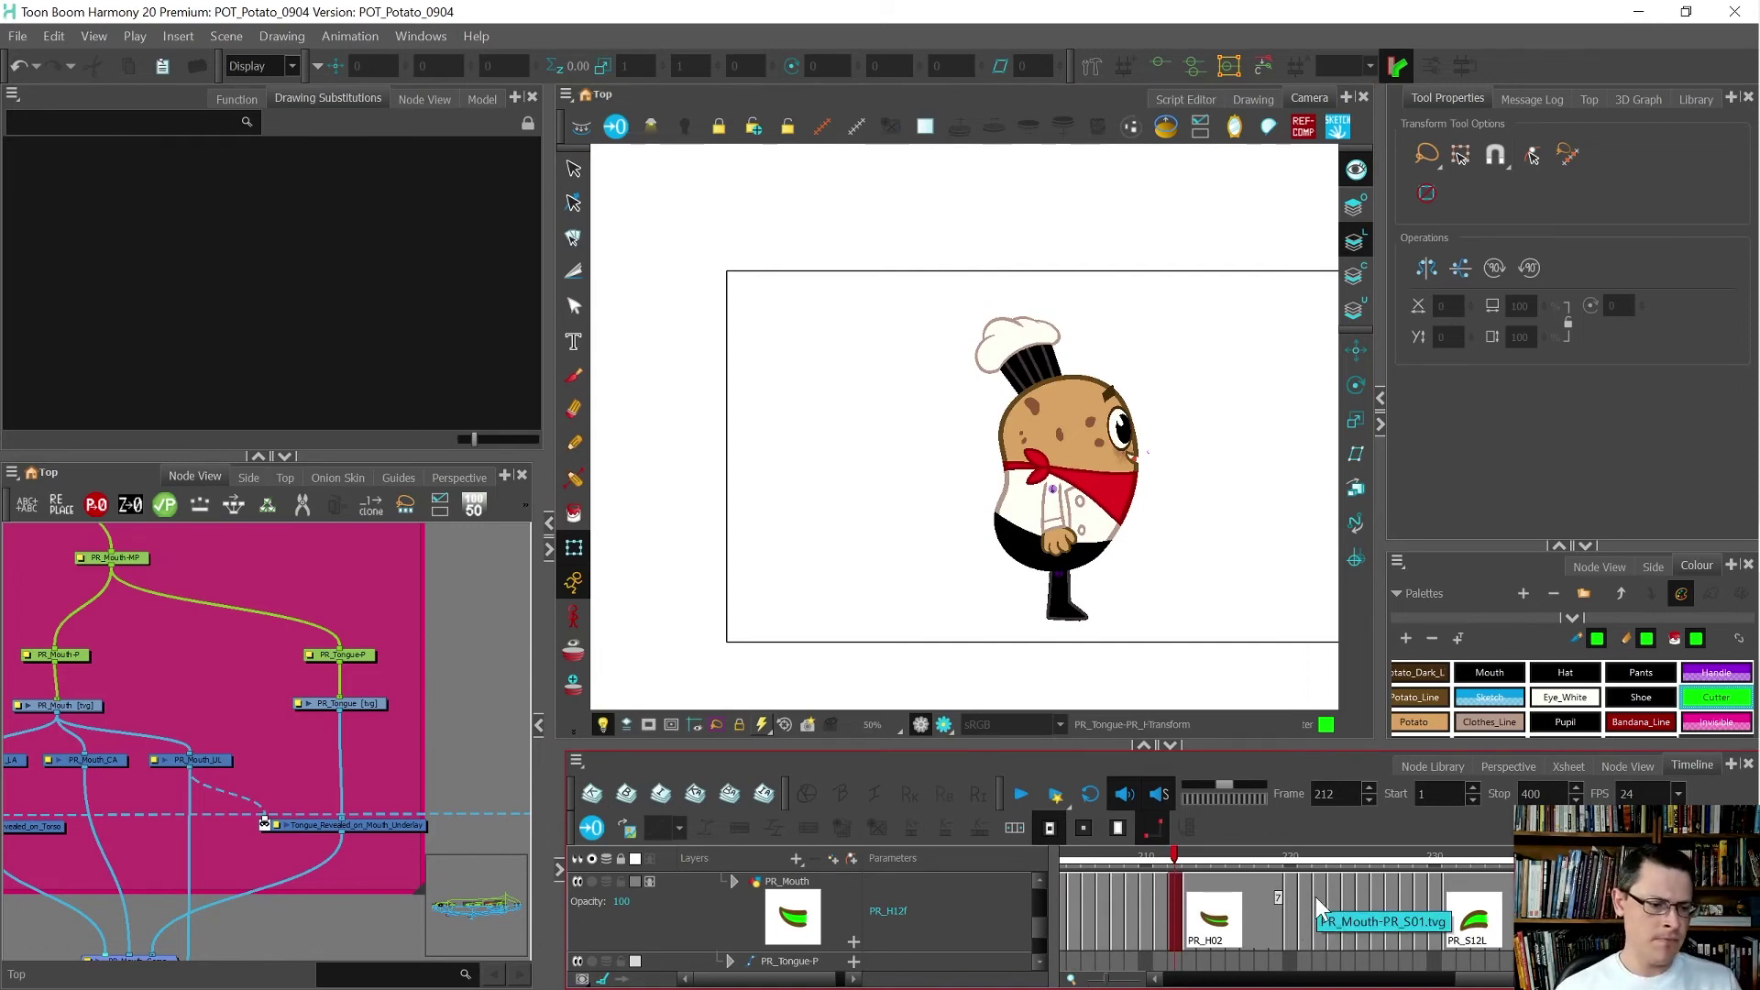
# - Move the PR_Mouth-MP peg directly above PR_Mouth-P in the PR Mouth node group
pyautogui.scroll(-4, 113, 635)
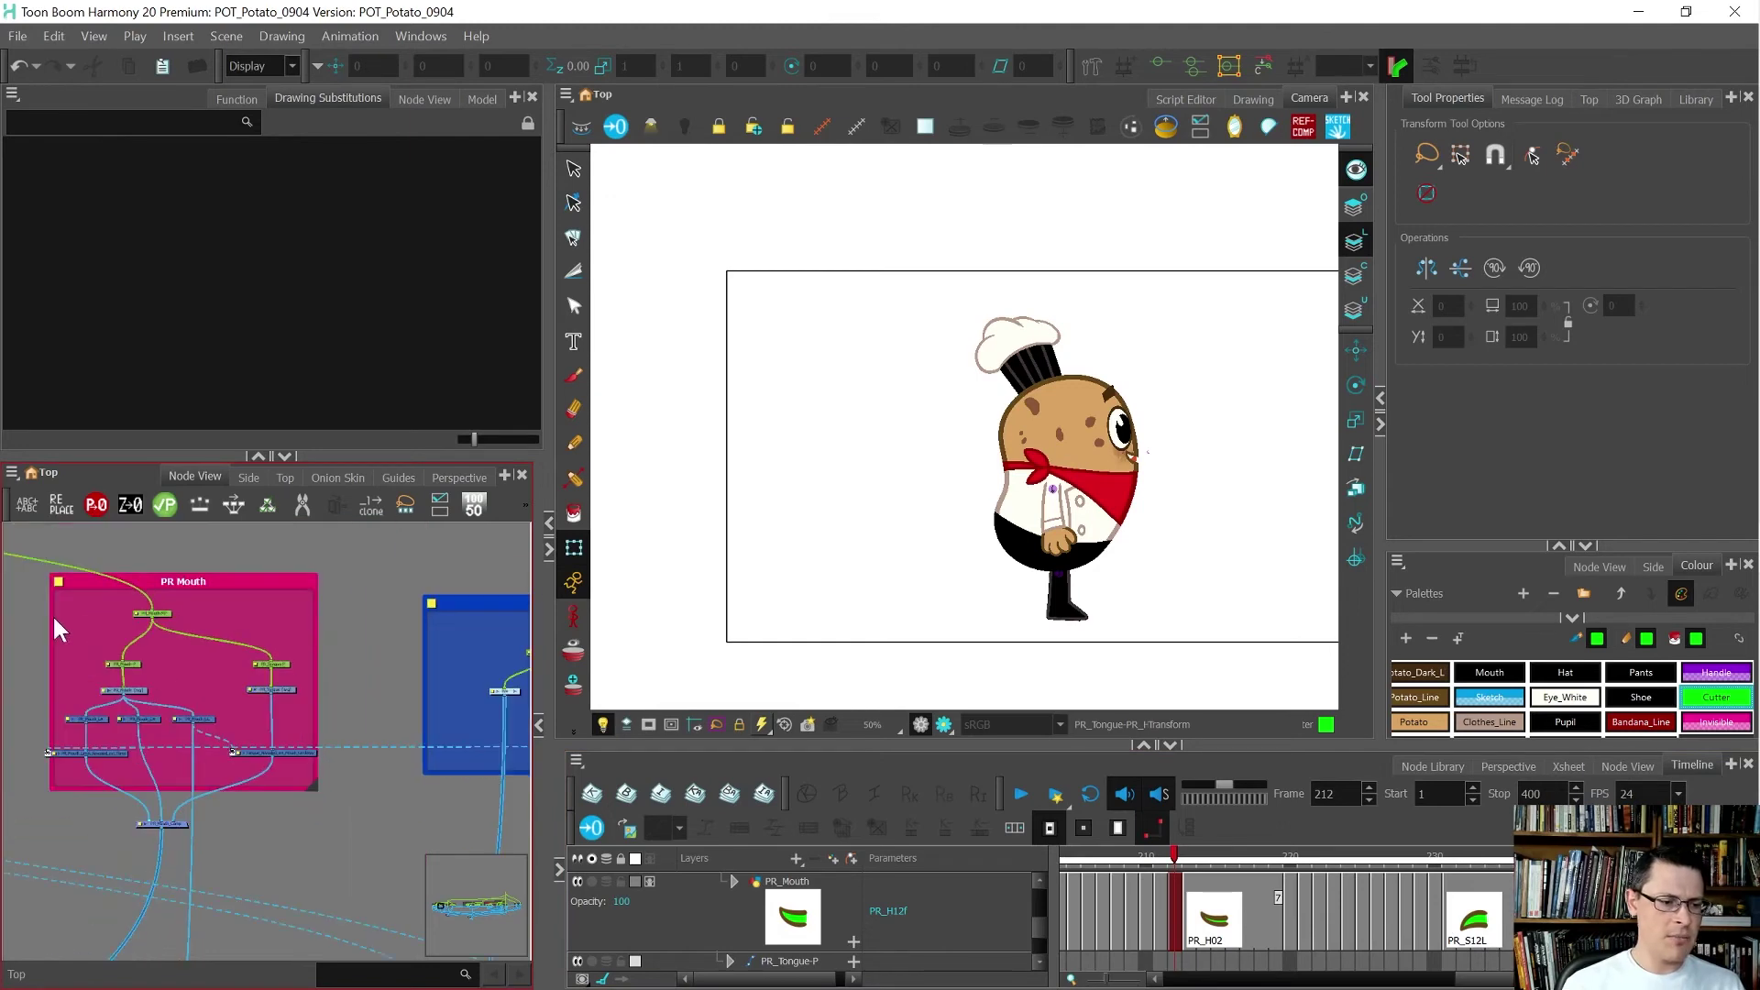
pyautogui.scroll(2, 53, 613)
pyautogui.click(280, 607)
pyautogui.scroll(3, 129, 652)
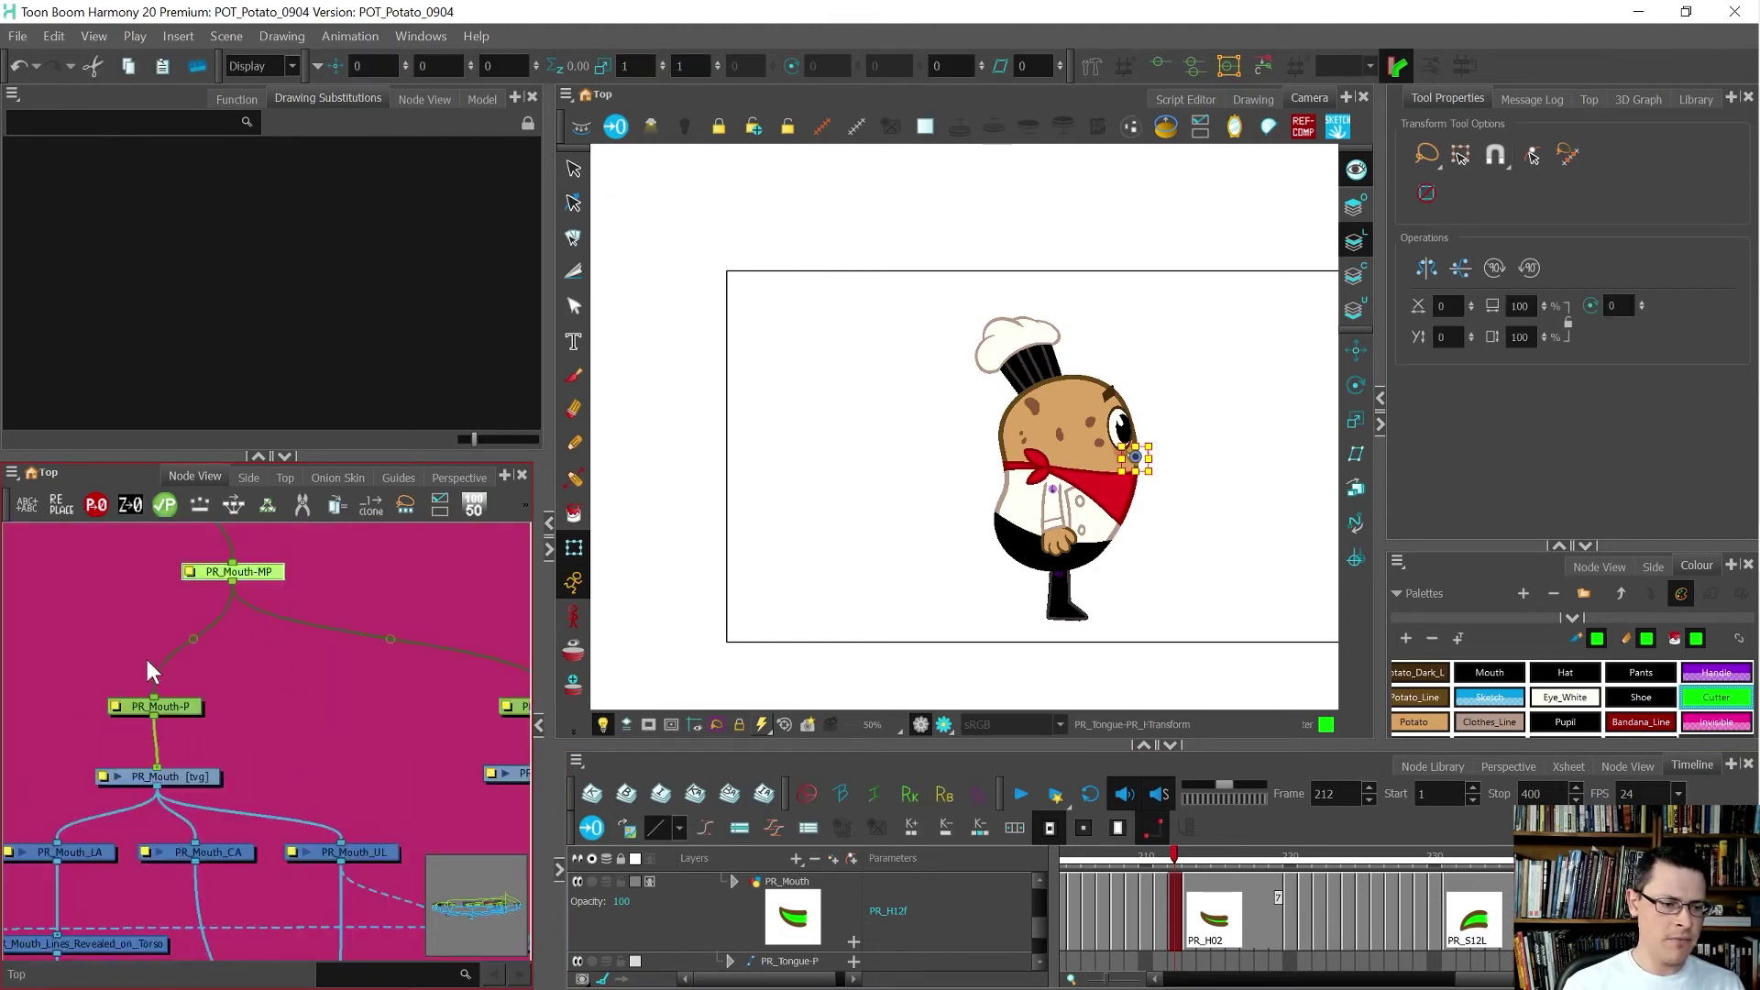
pyautogui.moveTo(349, 583); pyautogui.dragTo(235, 591)
# - Select PR_Mouth-MP, PR_Mouth-P and PR_Mouth together and reposition their pivot onto the upper lip line with the Rotate tool
pyautogui.moveTo(330, 847)
pyautogui.mouseDown()
pyautogui.moveTo(189, 614)
pyautogui.moveTo(73, 520)
pyautogui.mouseUp()
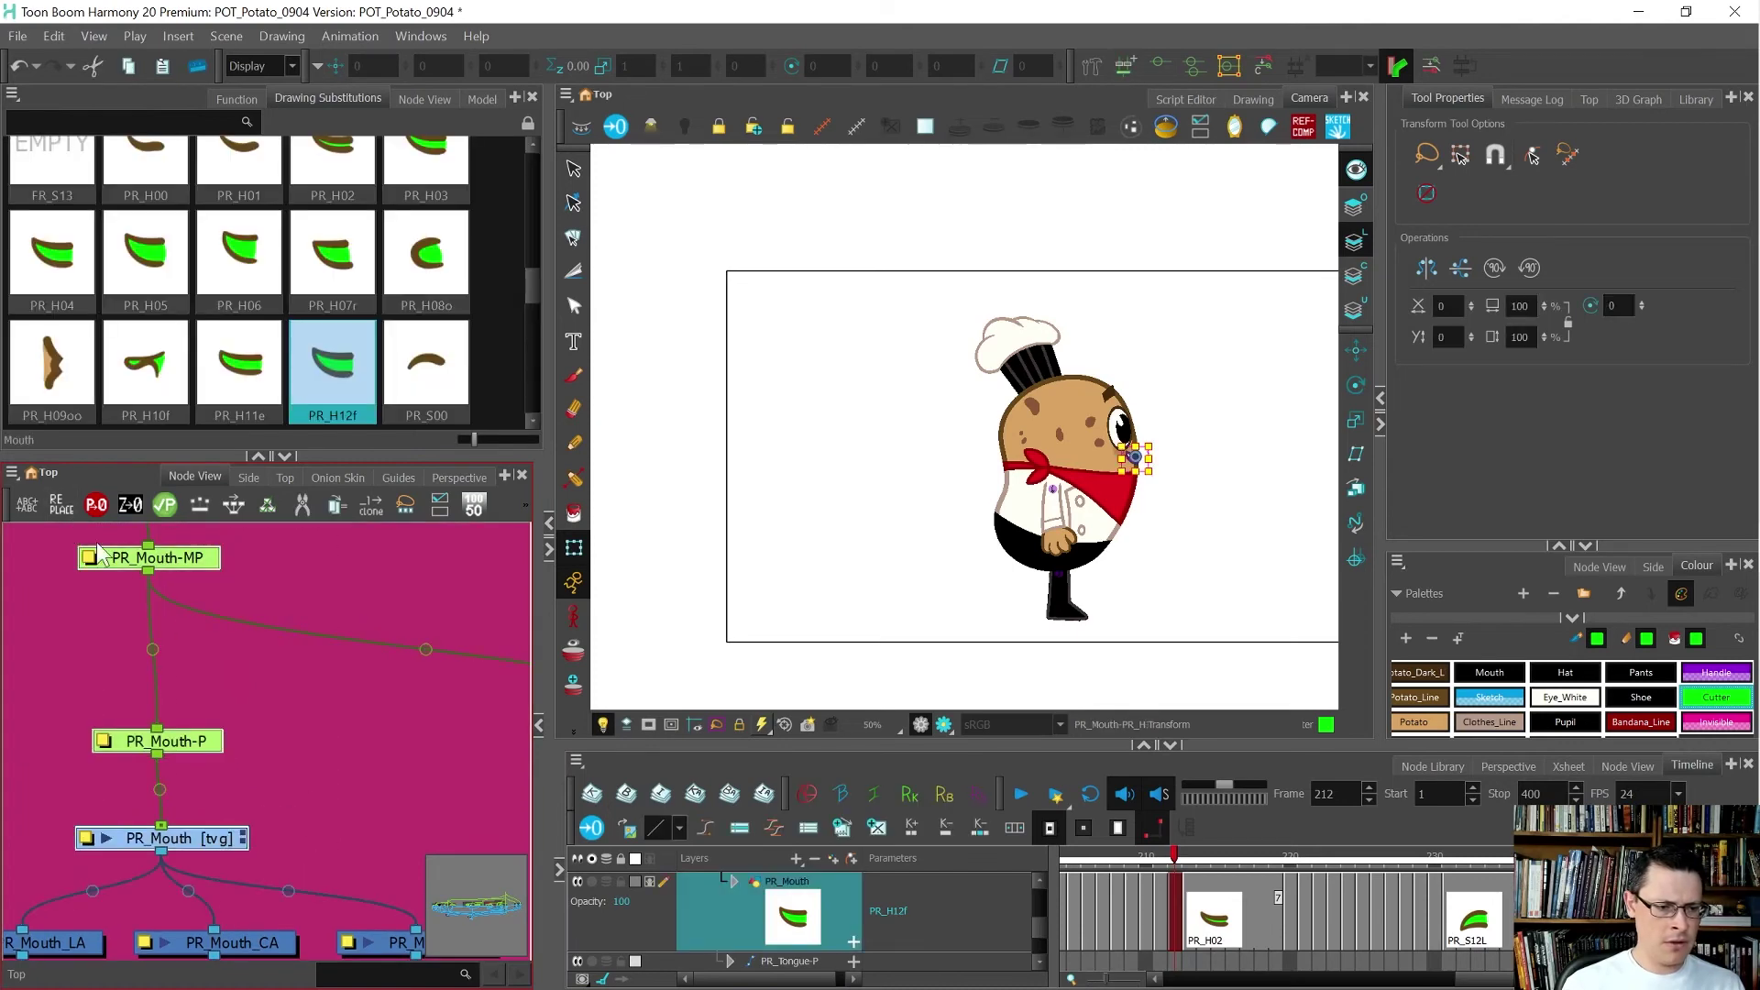
pyautogui.click(1356, 385)
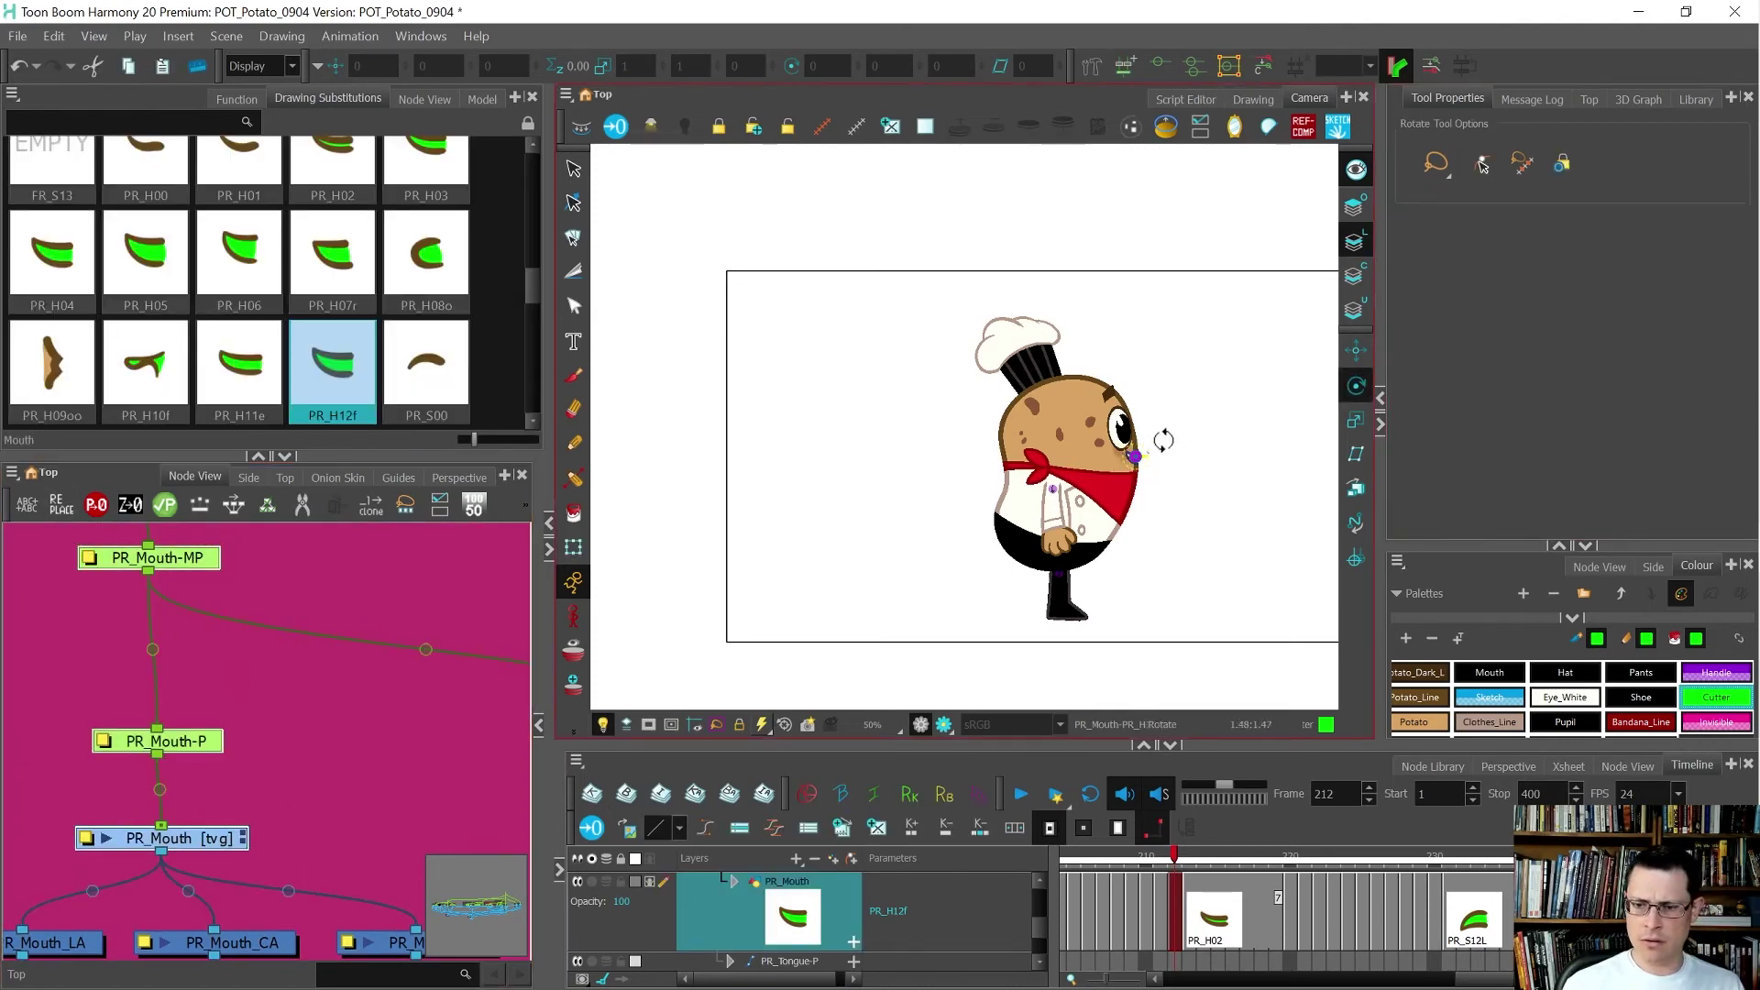
pyautogui.scroll(10, 1146, 449)
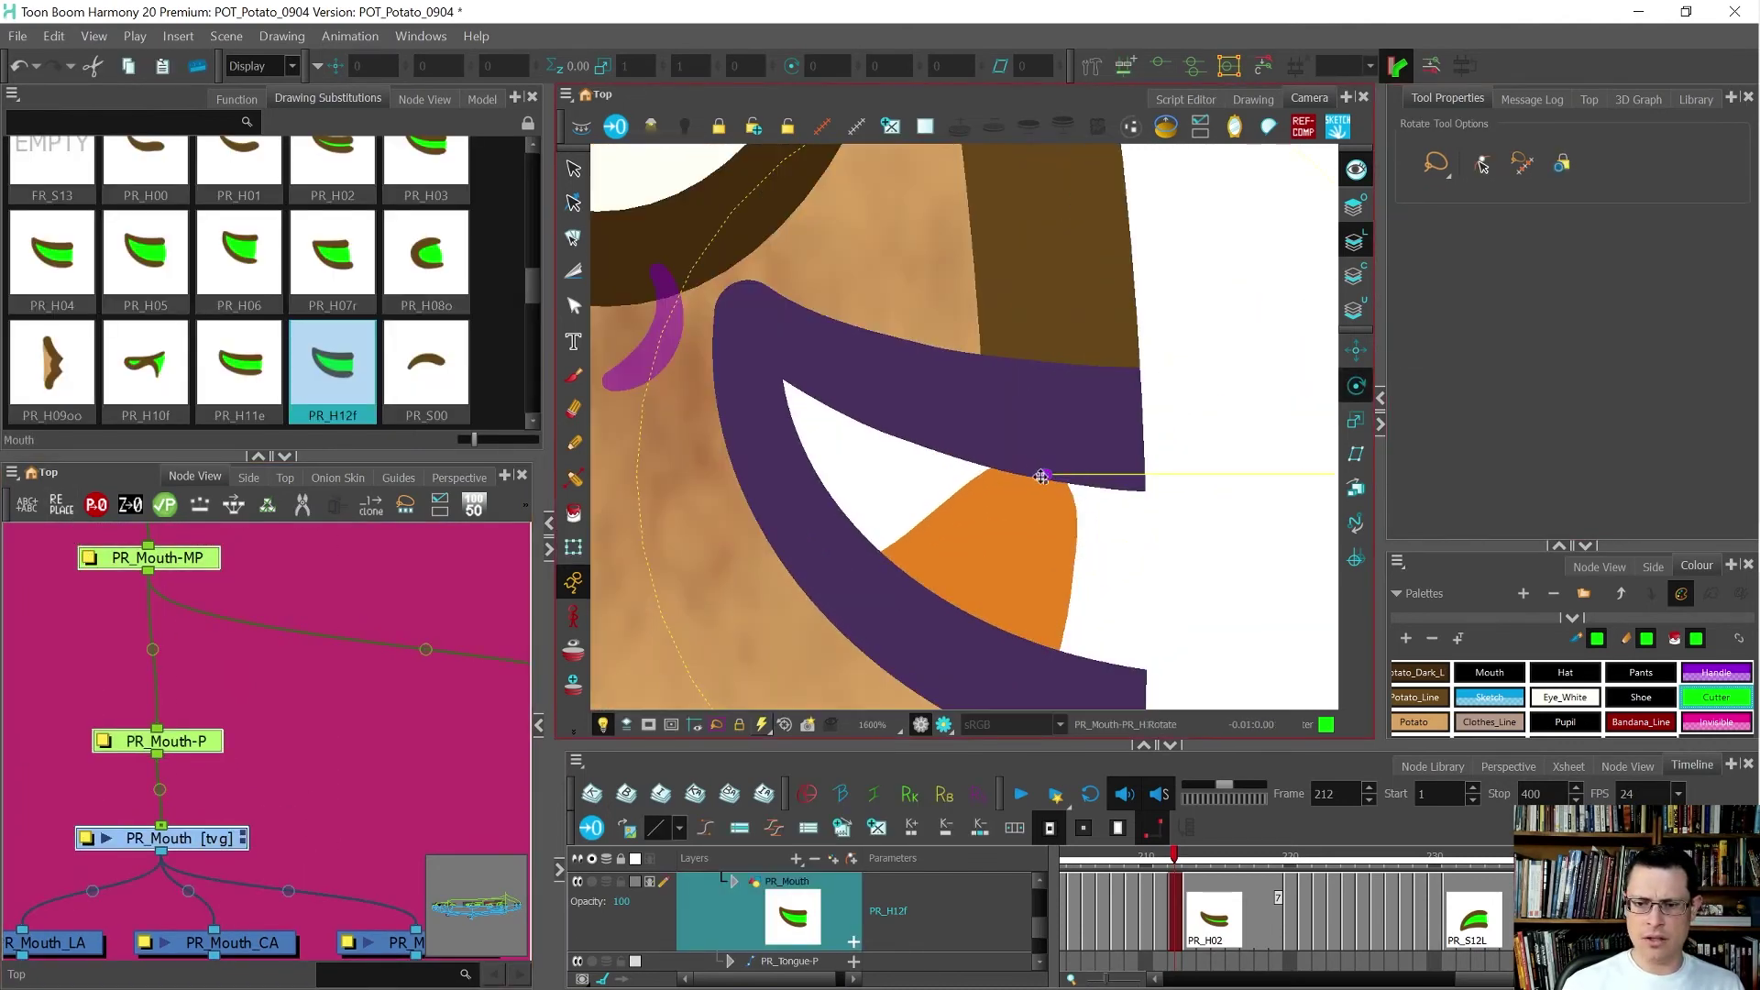
pyautogui.moveTo(1048, 476); pyautogui.dragTo(1073, 428)
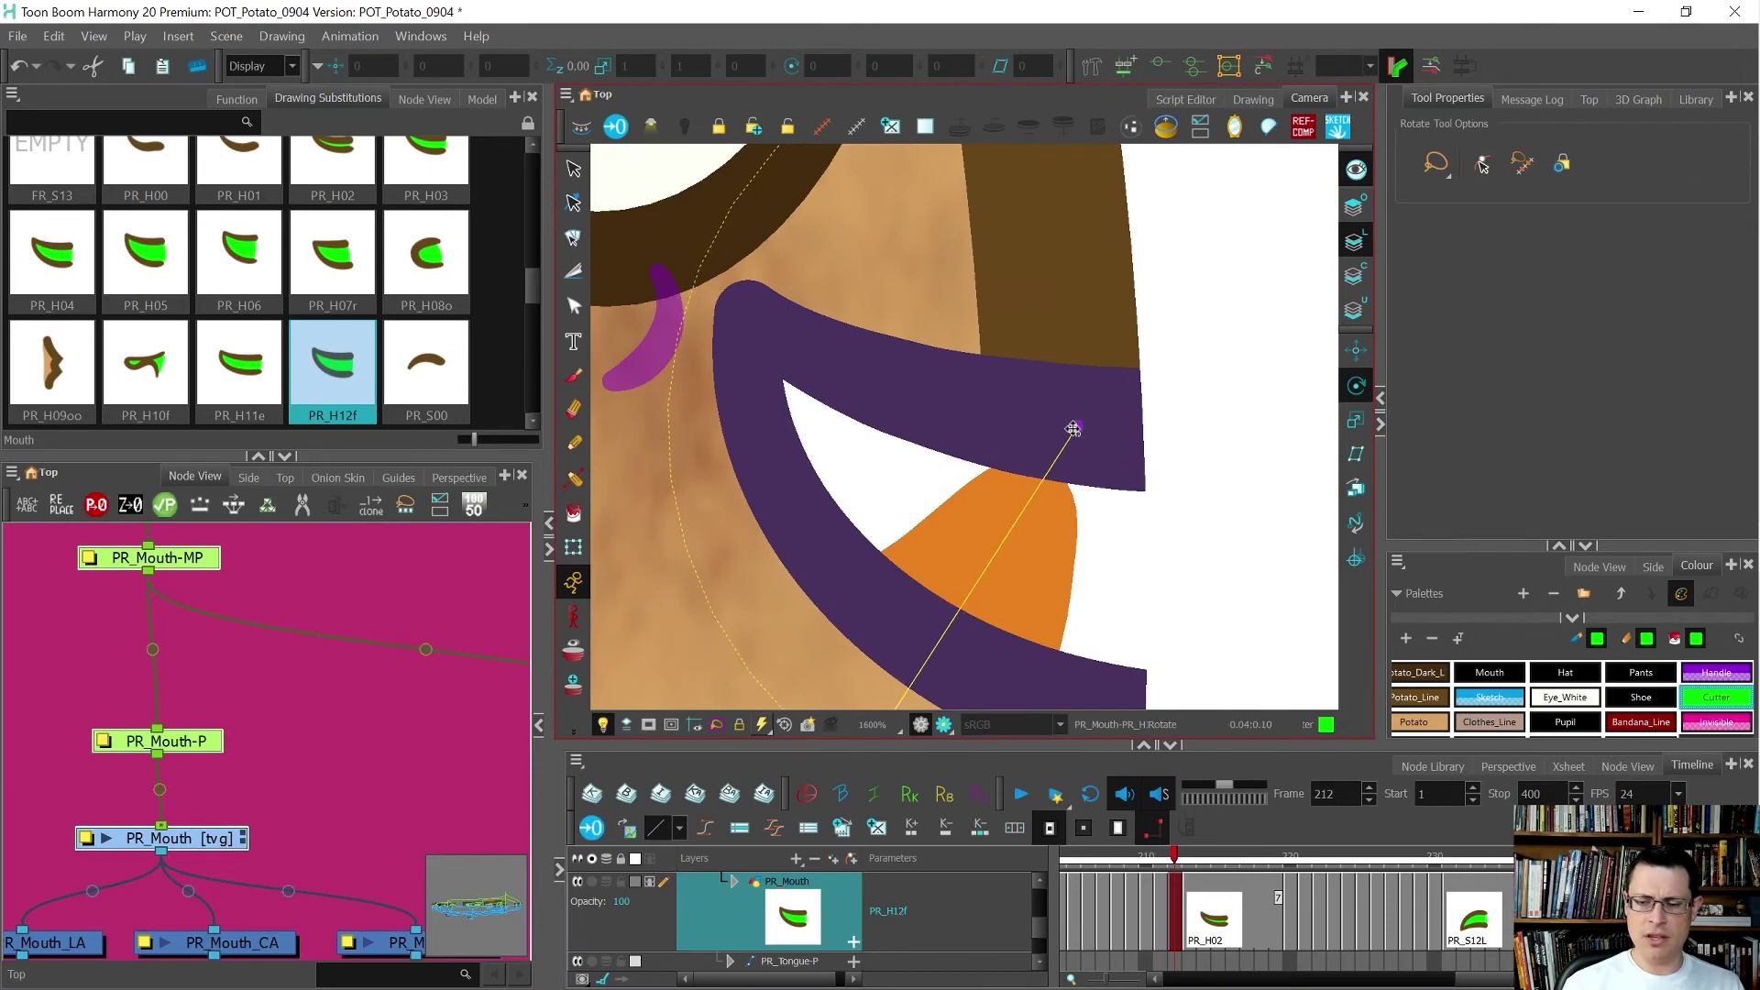
pyautogui.scroll(-10, 1073, 429)
pyautogui.hotkey('shift', 't')
pyautogui.click(1168, 585)
pyautogui.scroll(-3, 1151, 459)
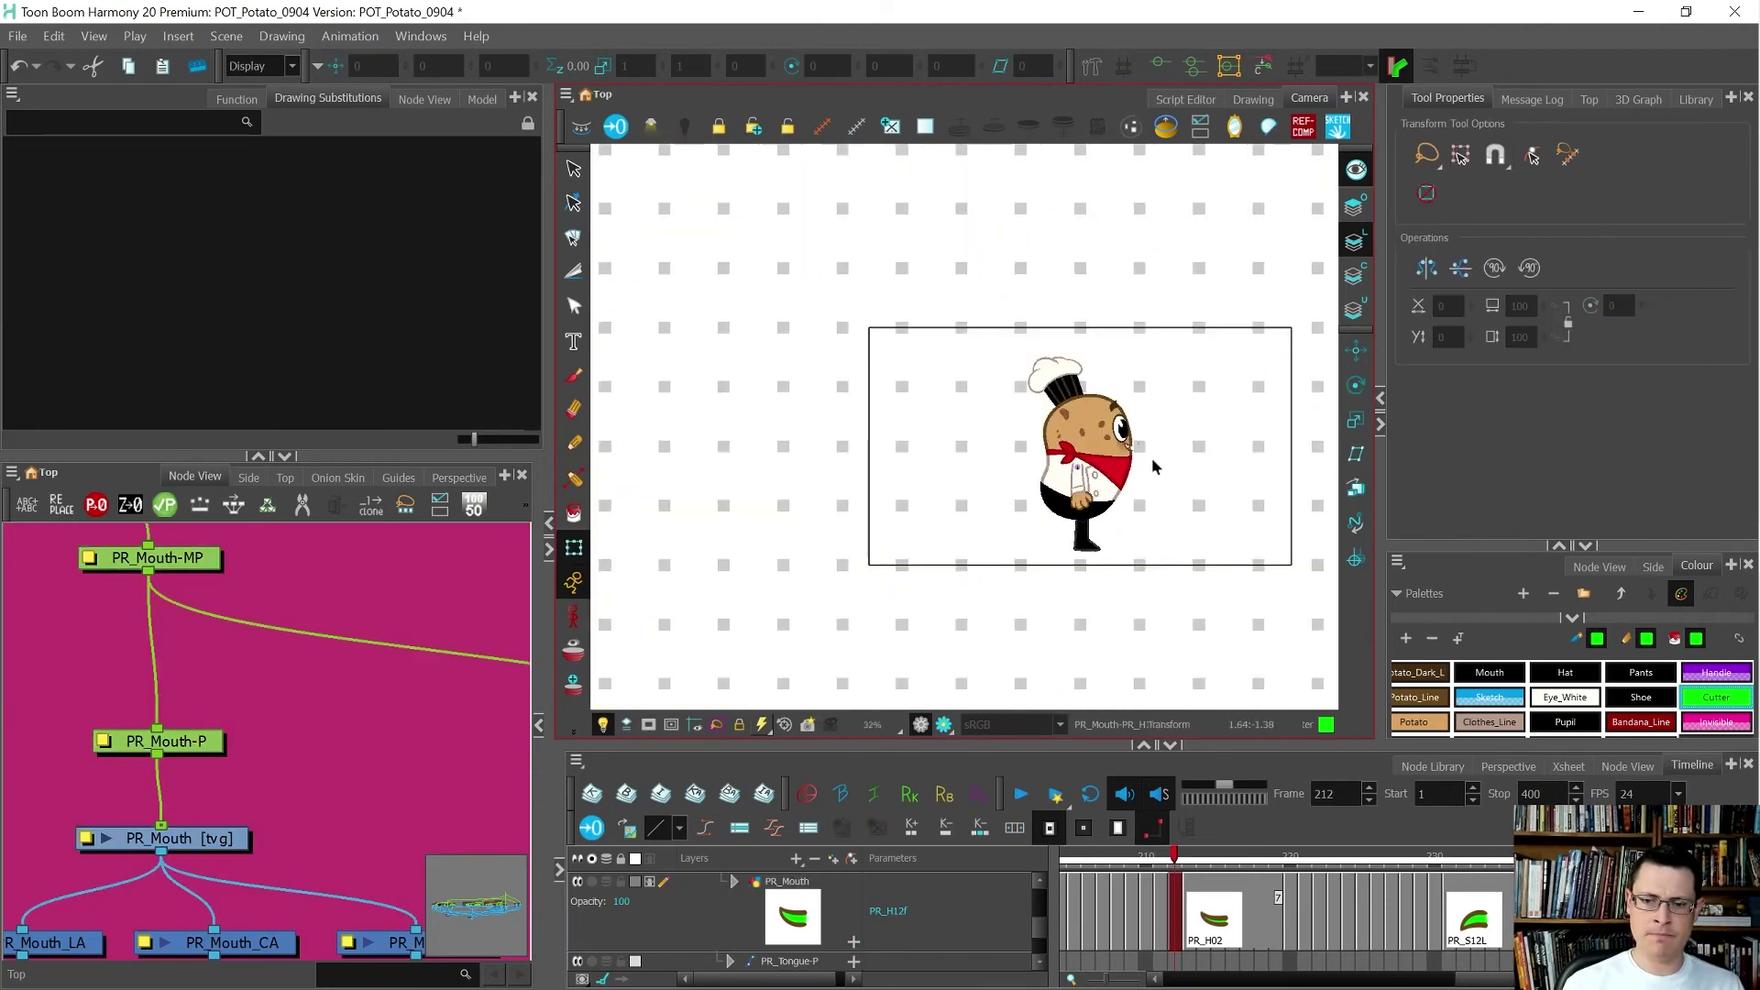
# - Enlarge the Node View area and widen the PR Mouth backdrop so it encloses the tongue nodes
pyautogui.scroll(-3, 334, 704)
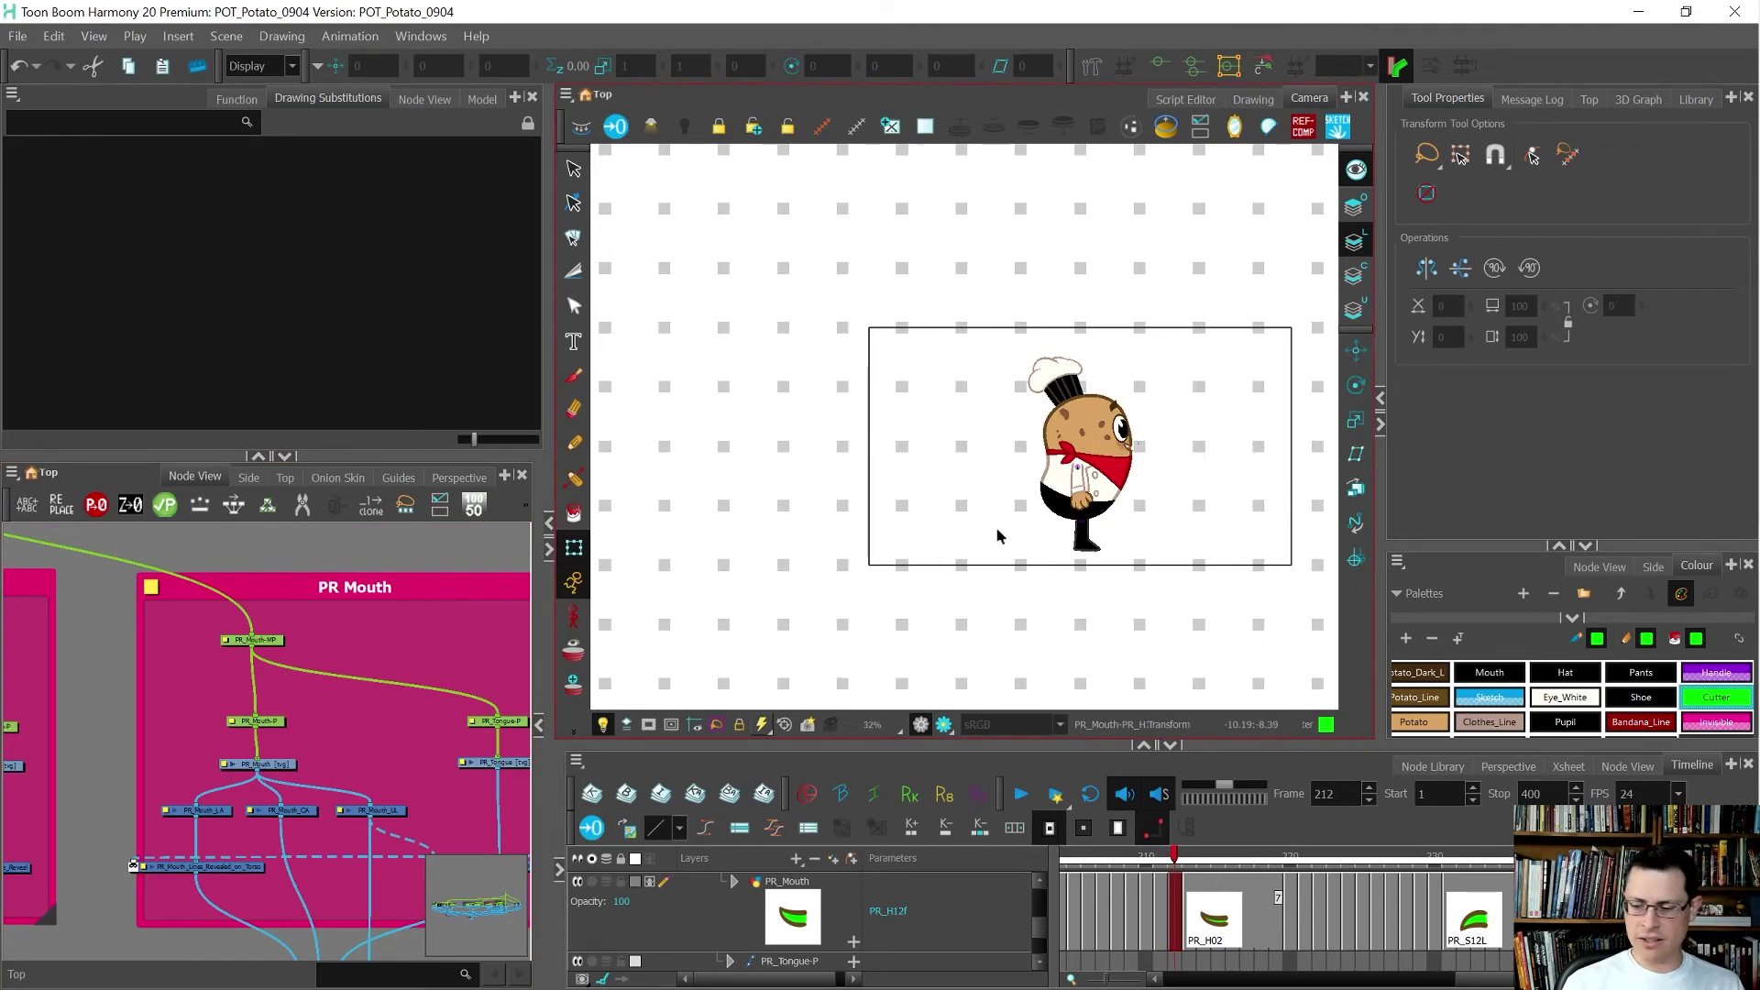
pyautogui.moveTo(323, 455); pyautogui.dragTo(327, 341)
pyautogui.scroll(-2, 162, 592)
pyautogui.moveTo(321, 554); pyautogui.dragTo(280, 555)
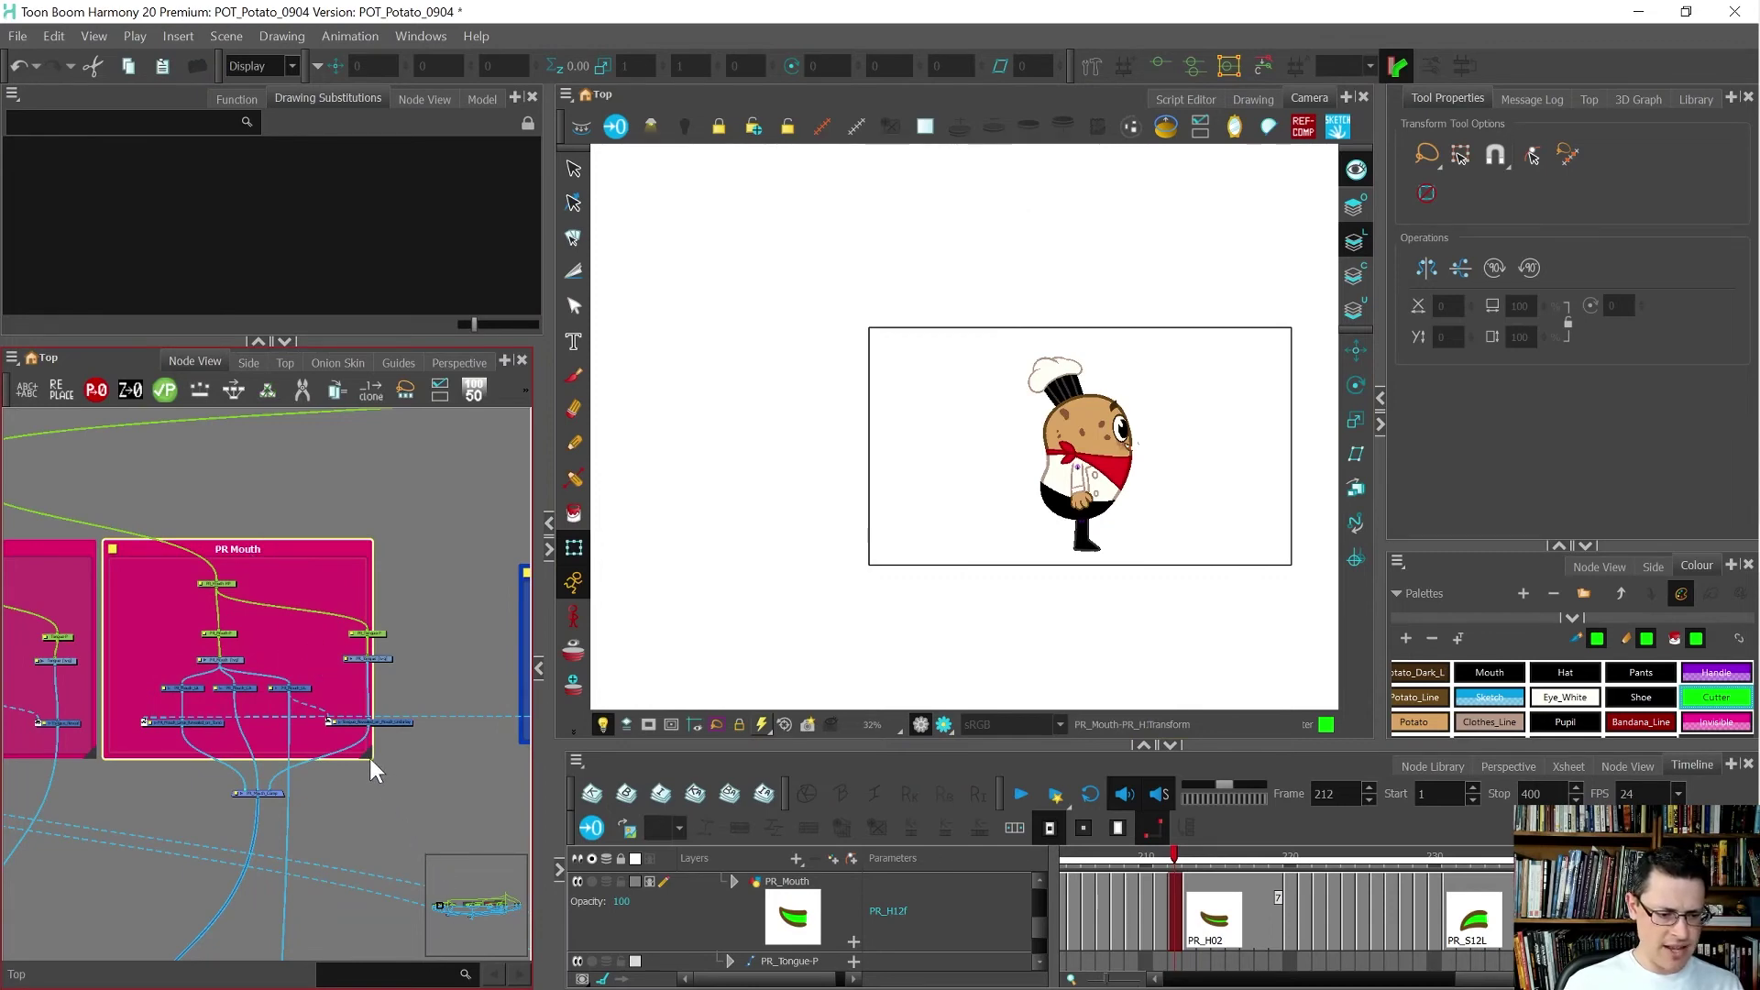
pyautogui.moveTo(371, 758); pyautogui.dragTo(442, 756)
pyautogui.scroll(4, 246, 660)
pyautogui.scroll(-2, 253, 633)
# - Replace the PR_H02 exposure of PR_Mouth from frame 213 onward with a continued hold of PR_H12f
pyautogui.click(255, 633)
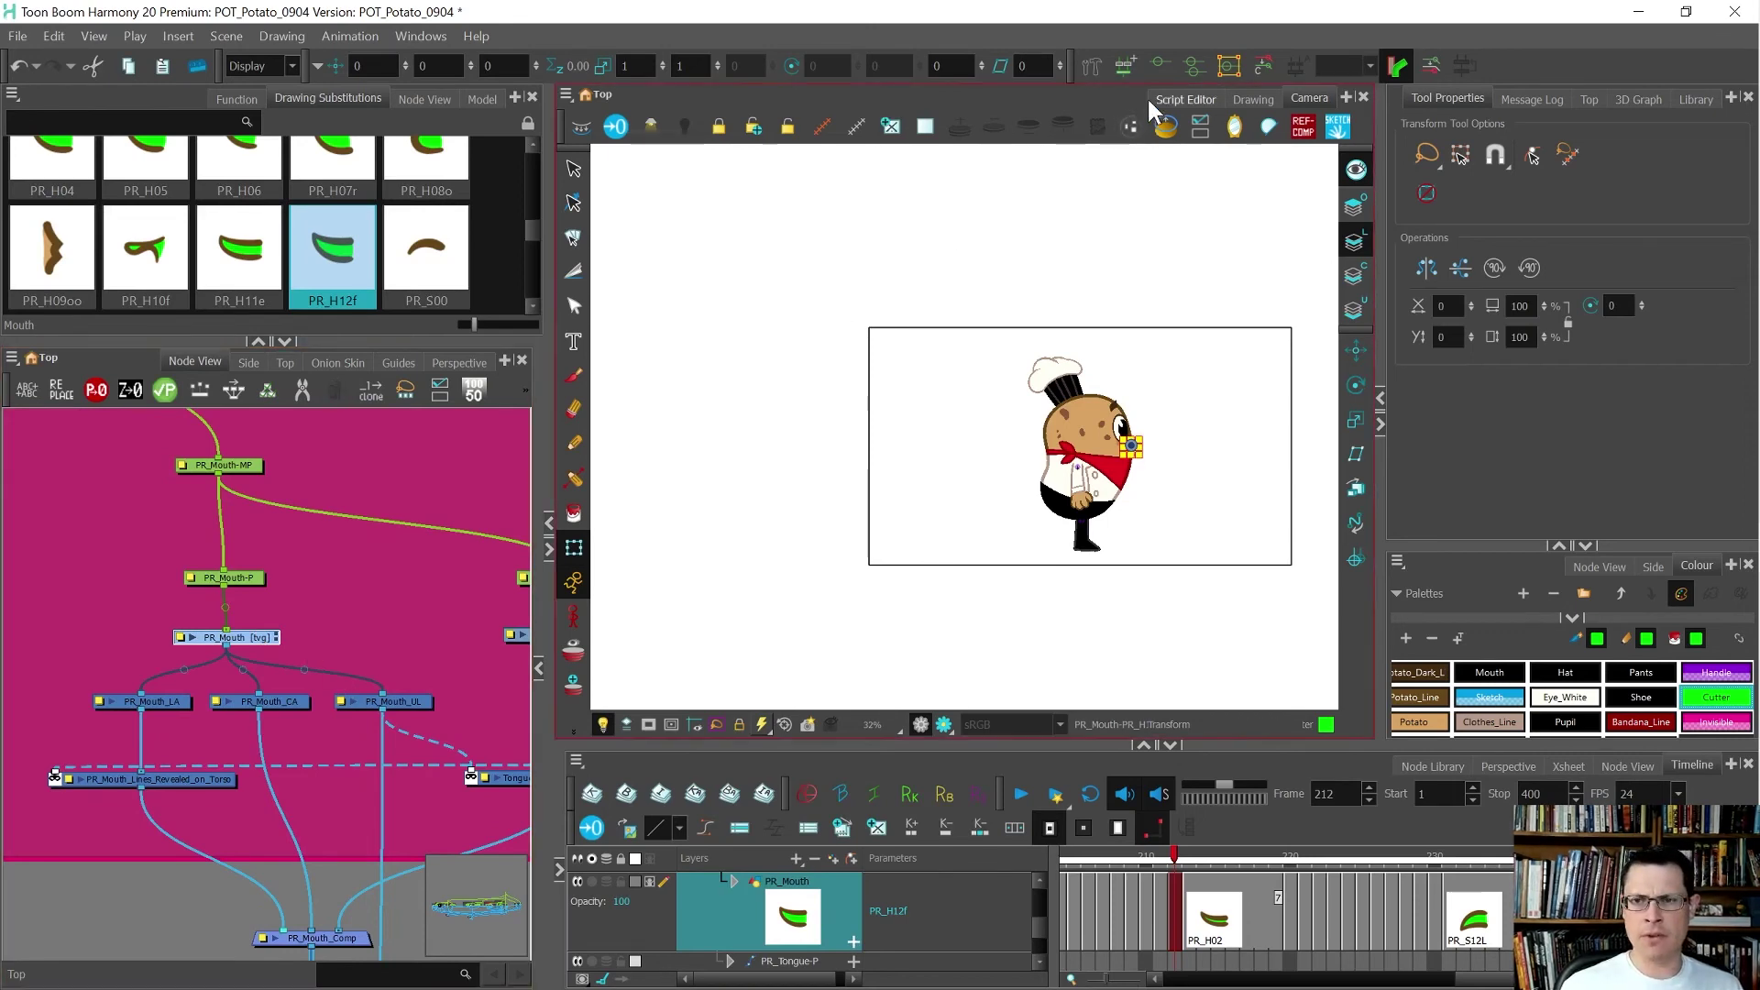
pyautogui.press('1')
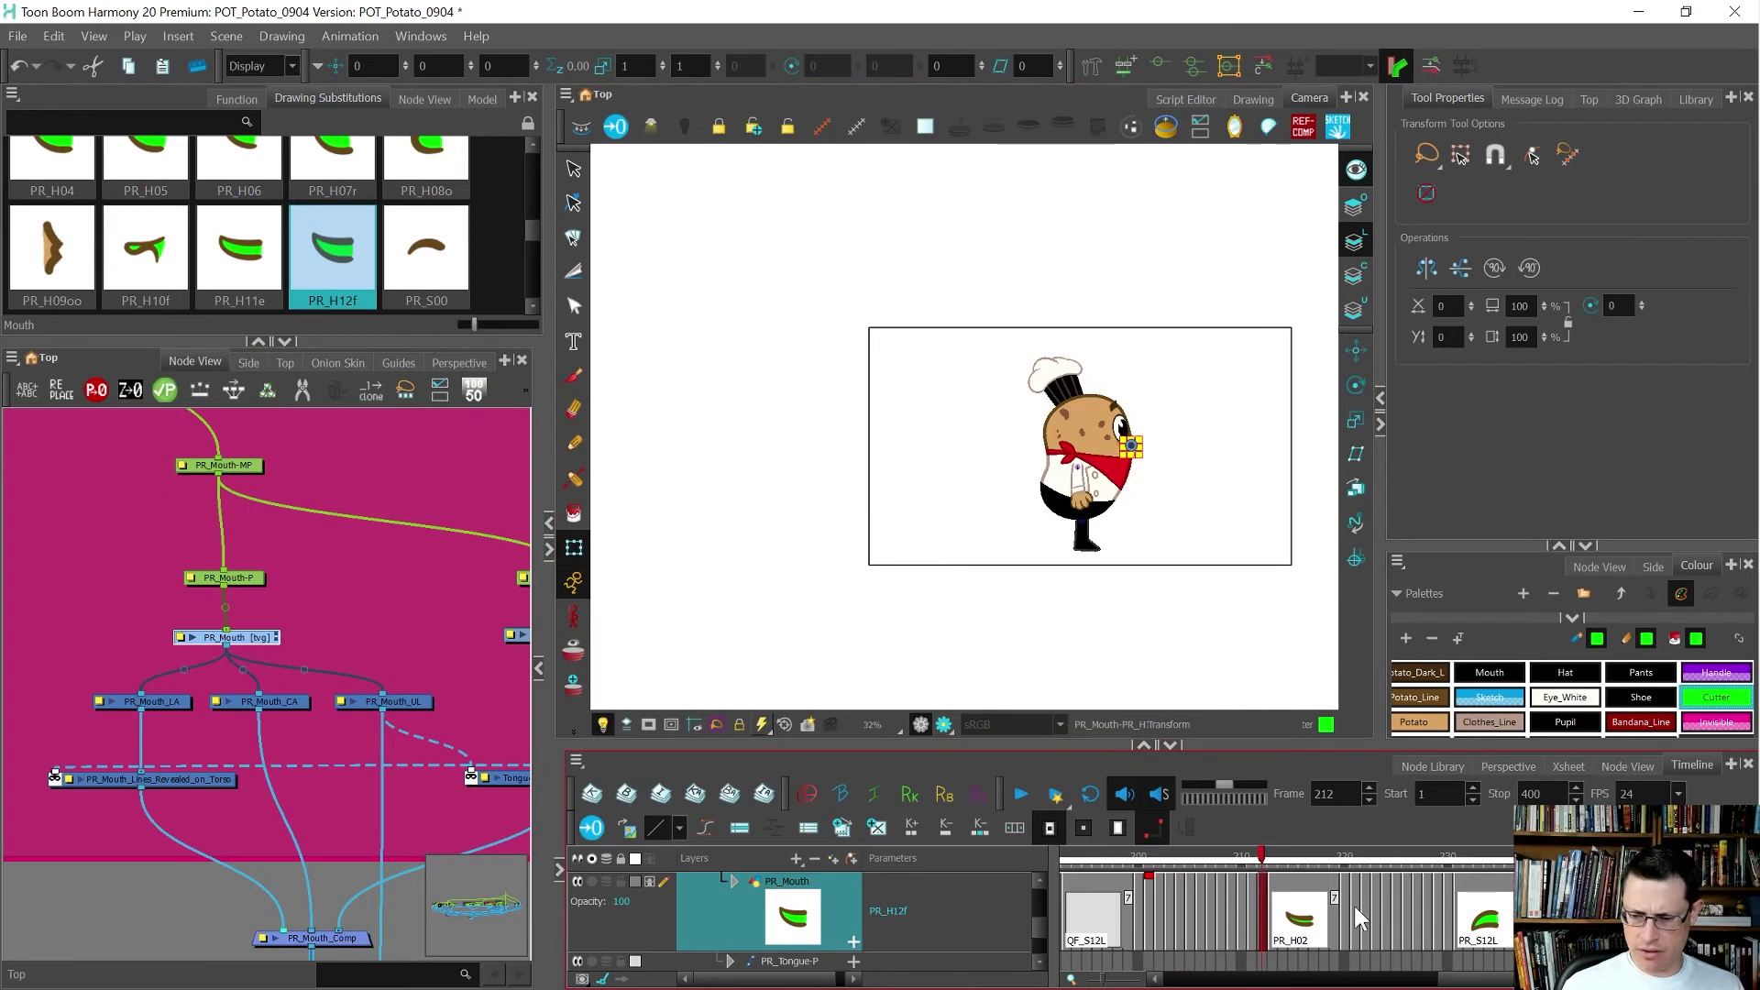
pyautogui.press('2')
pyautogui.press('2')
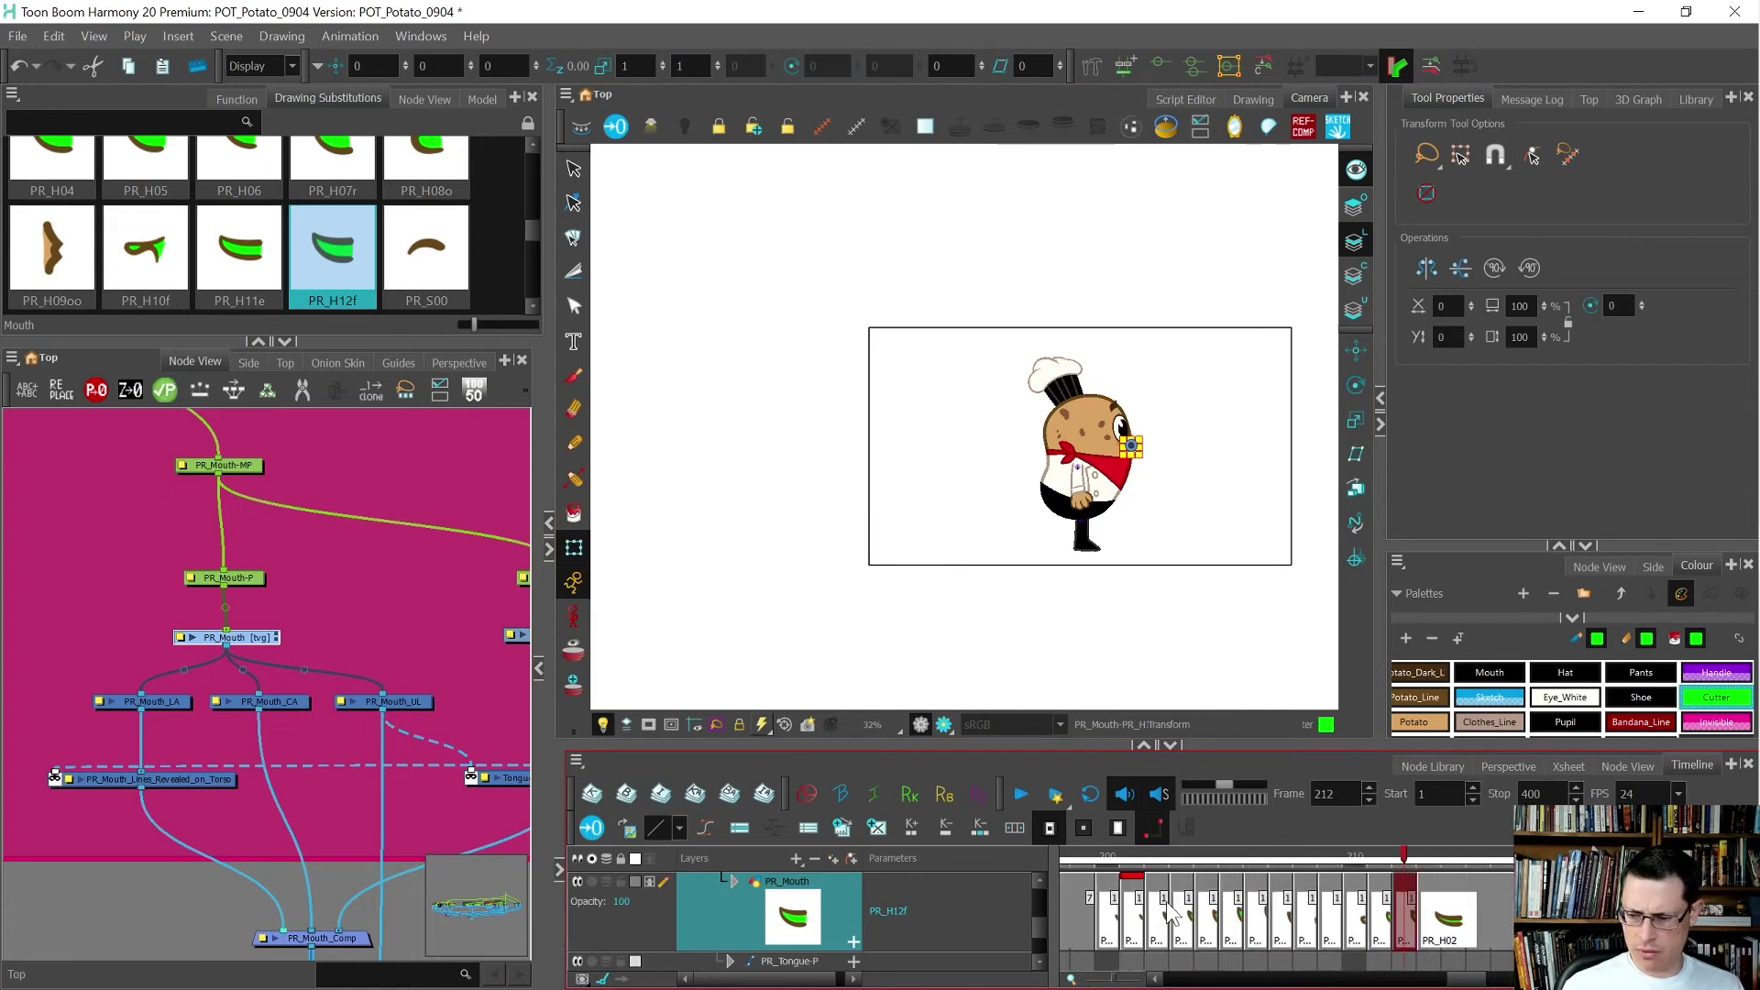
pyautogui.press('2')
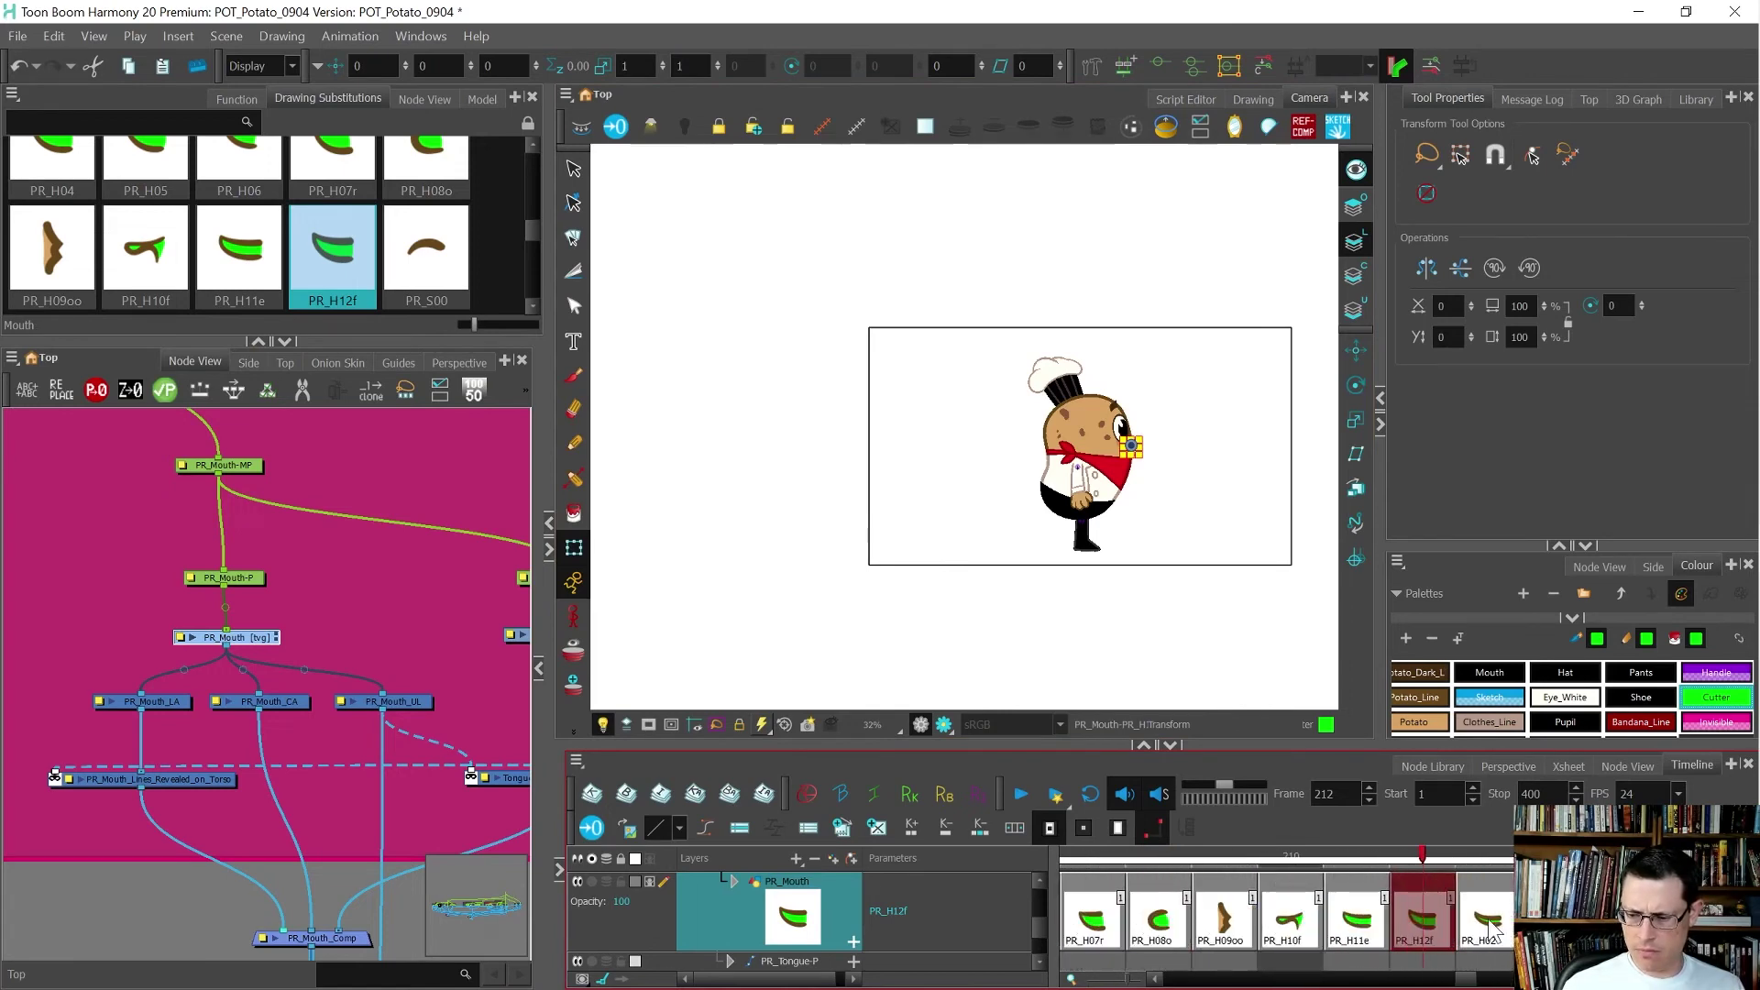
pyautogui.click(1489, 921)
pyautogui.press('.')
pyautogui.hotkey('ctrl', 'v')
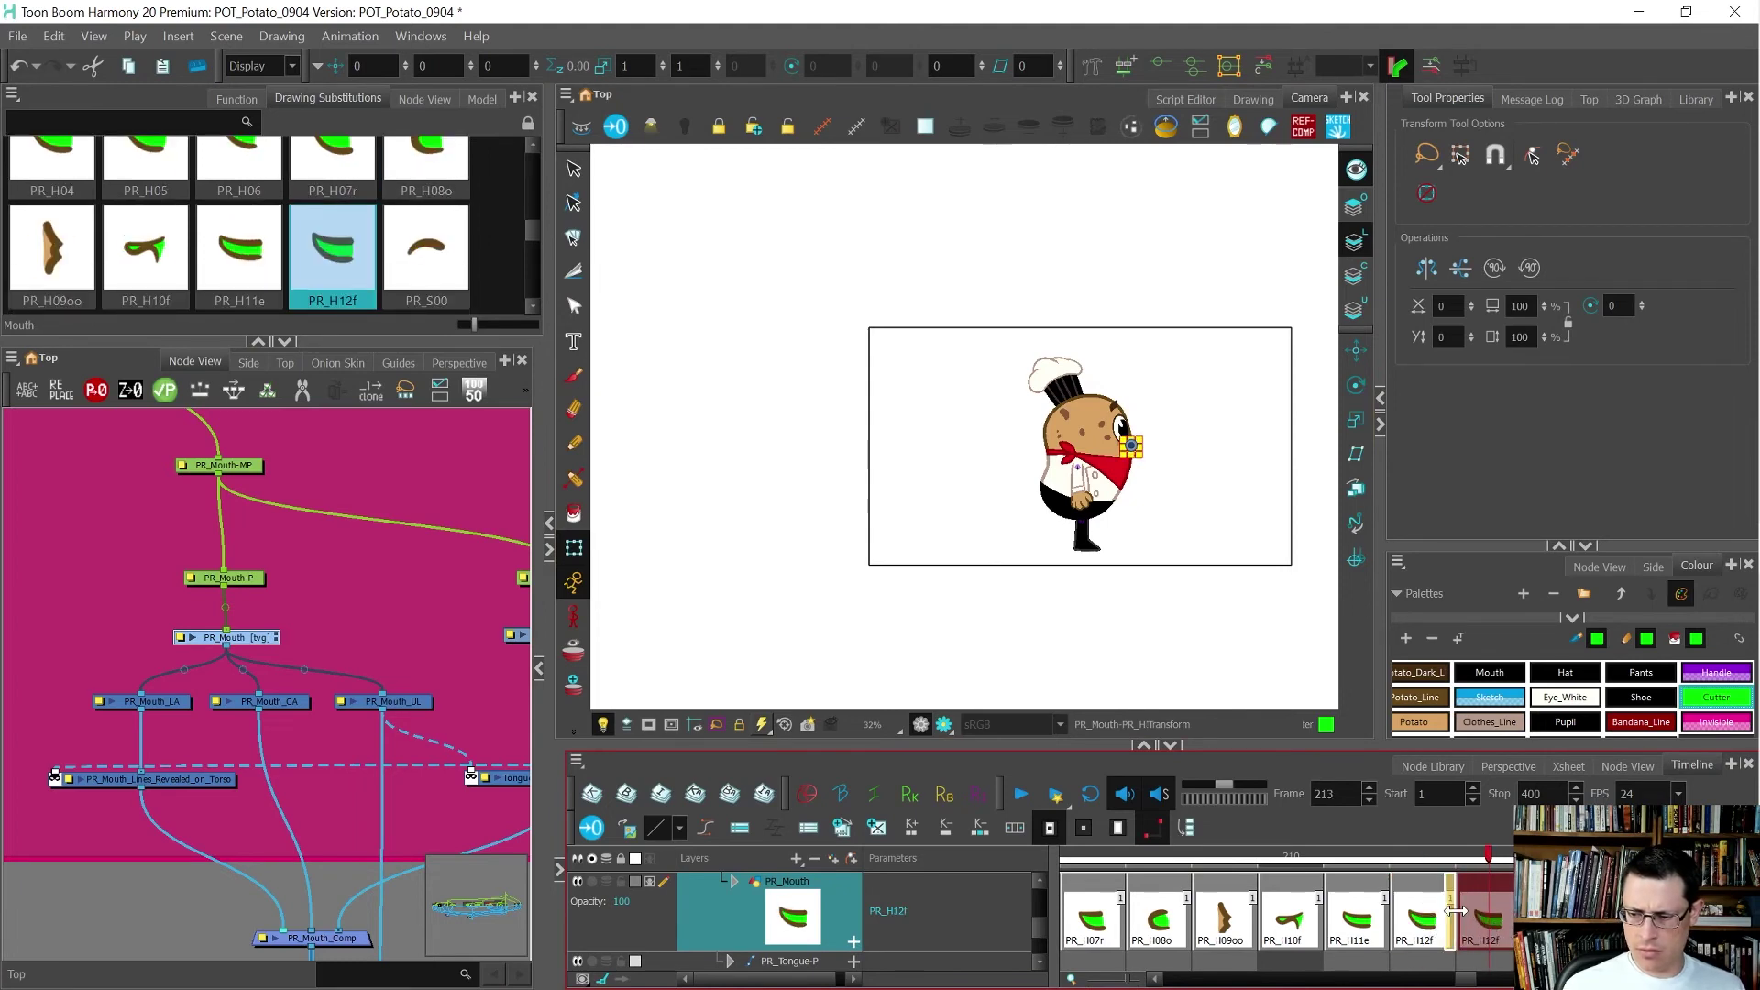
pyautogui.moveTo(1457, 910); pyautogui.dragTo(1421, 920)
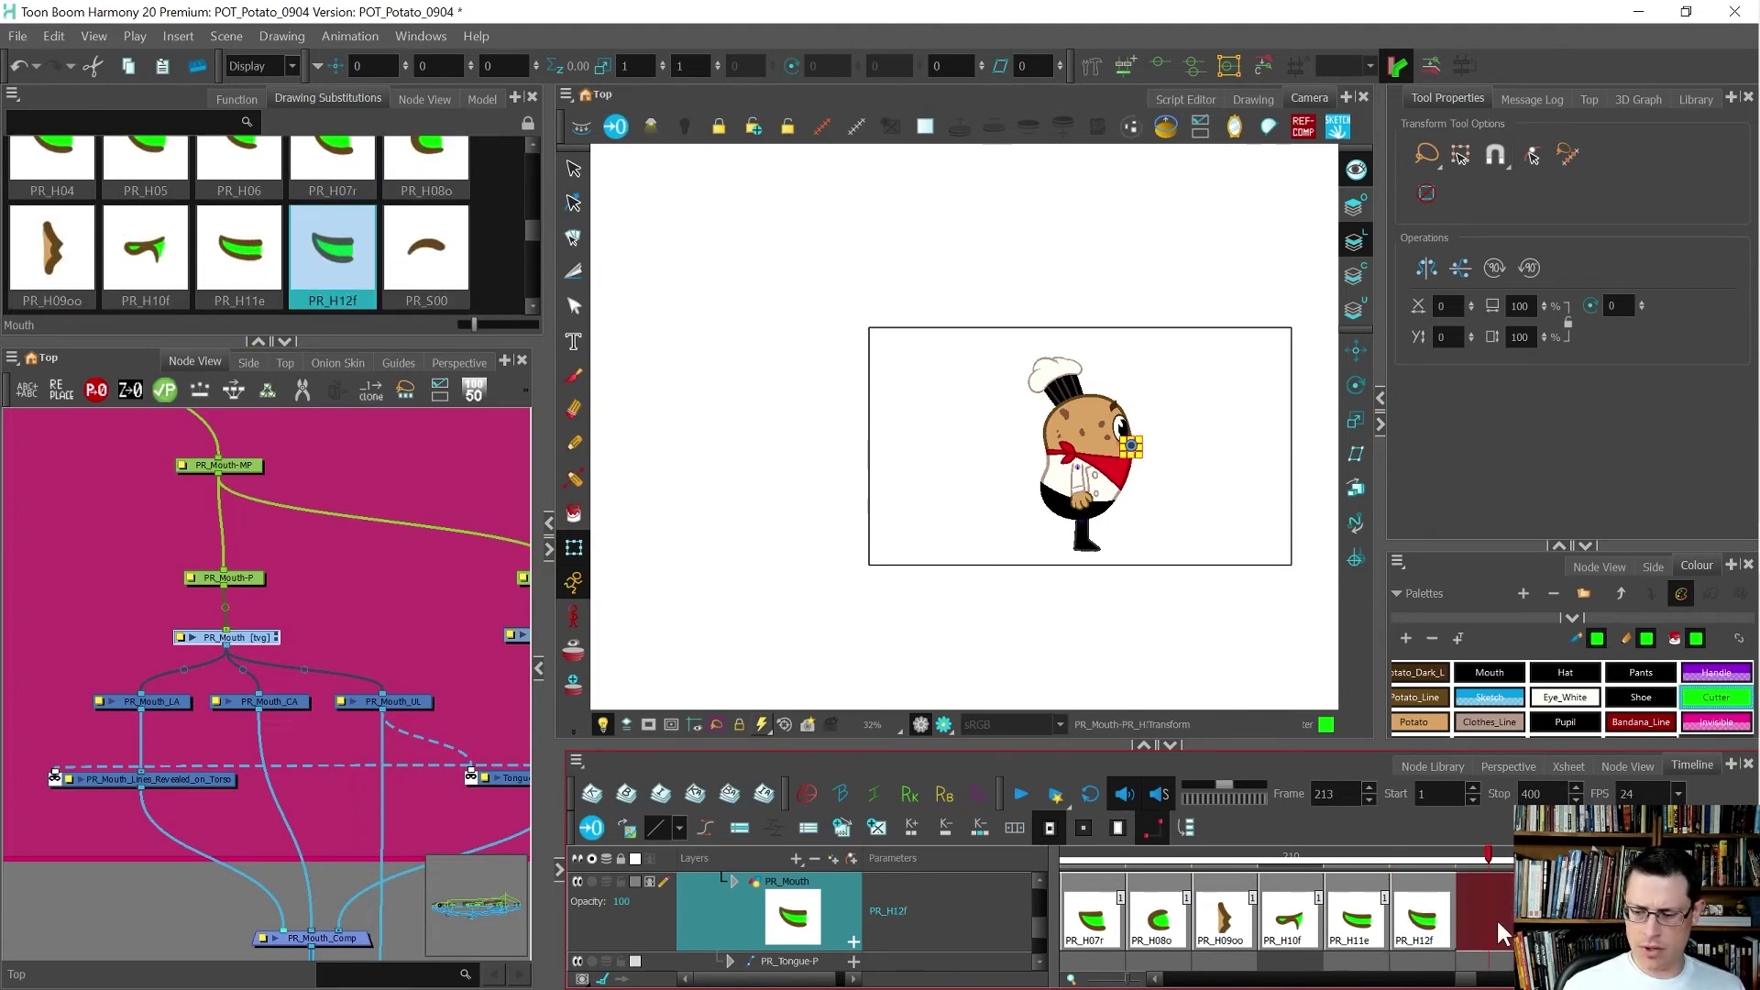
pyautogui.click(1430, 923)
# - Go to the PR_H01 mouth on frame 201 and activate the Rigging tool for the PR_Mouth drawing
pyautogui.scroll(-3, 1465, 915)
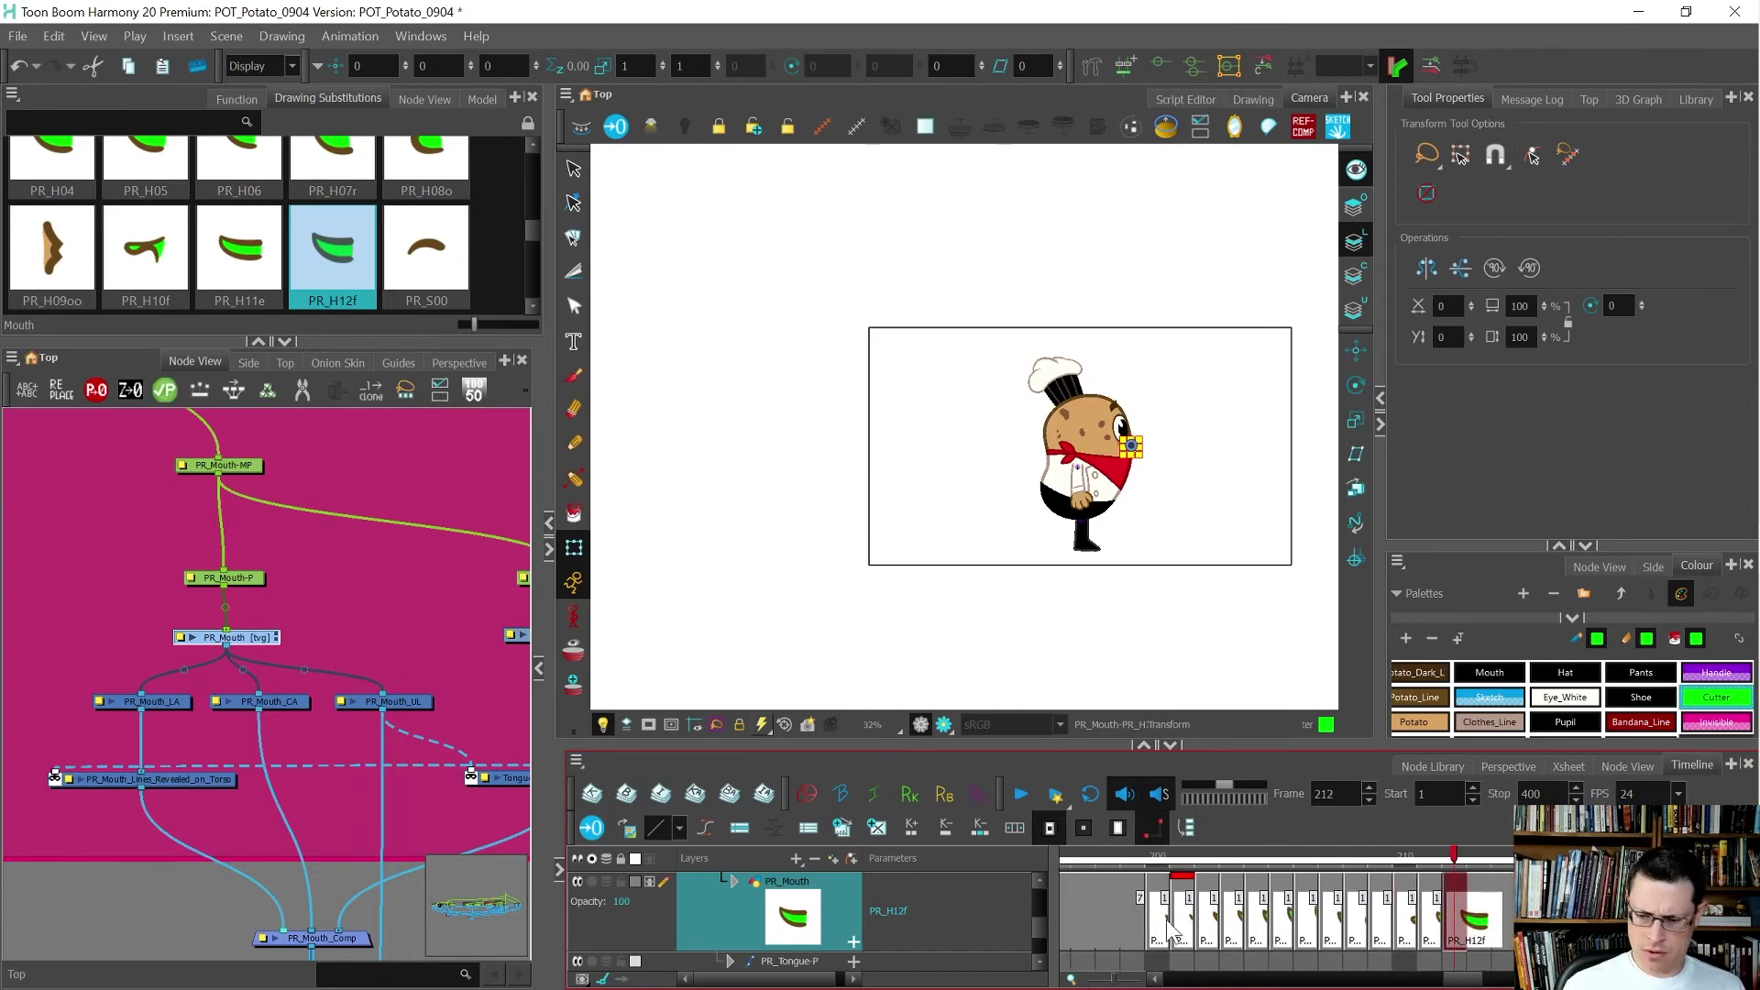
pyautogui.scroll(5, 1165, 921)
pyautogui.scroll(-1, 1289, 919)
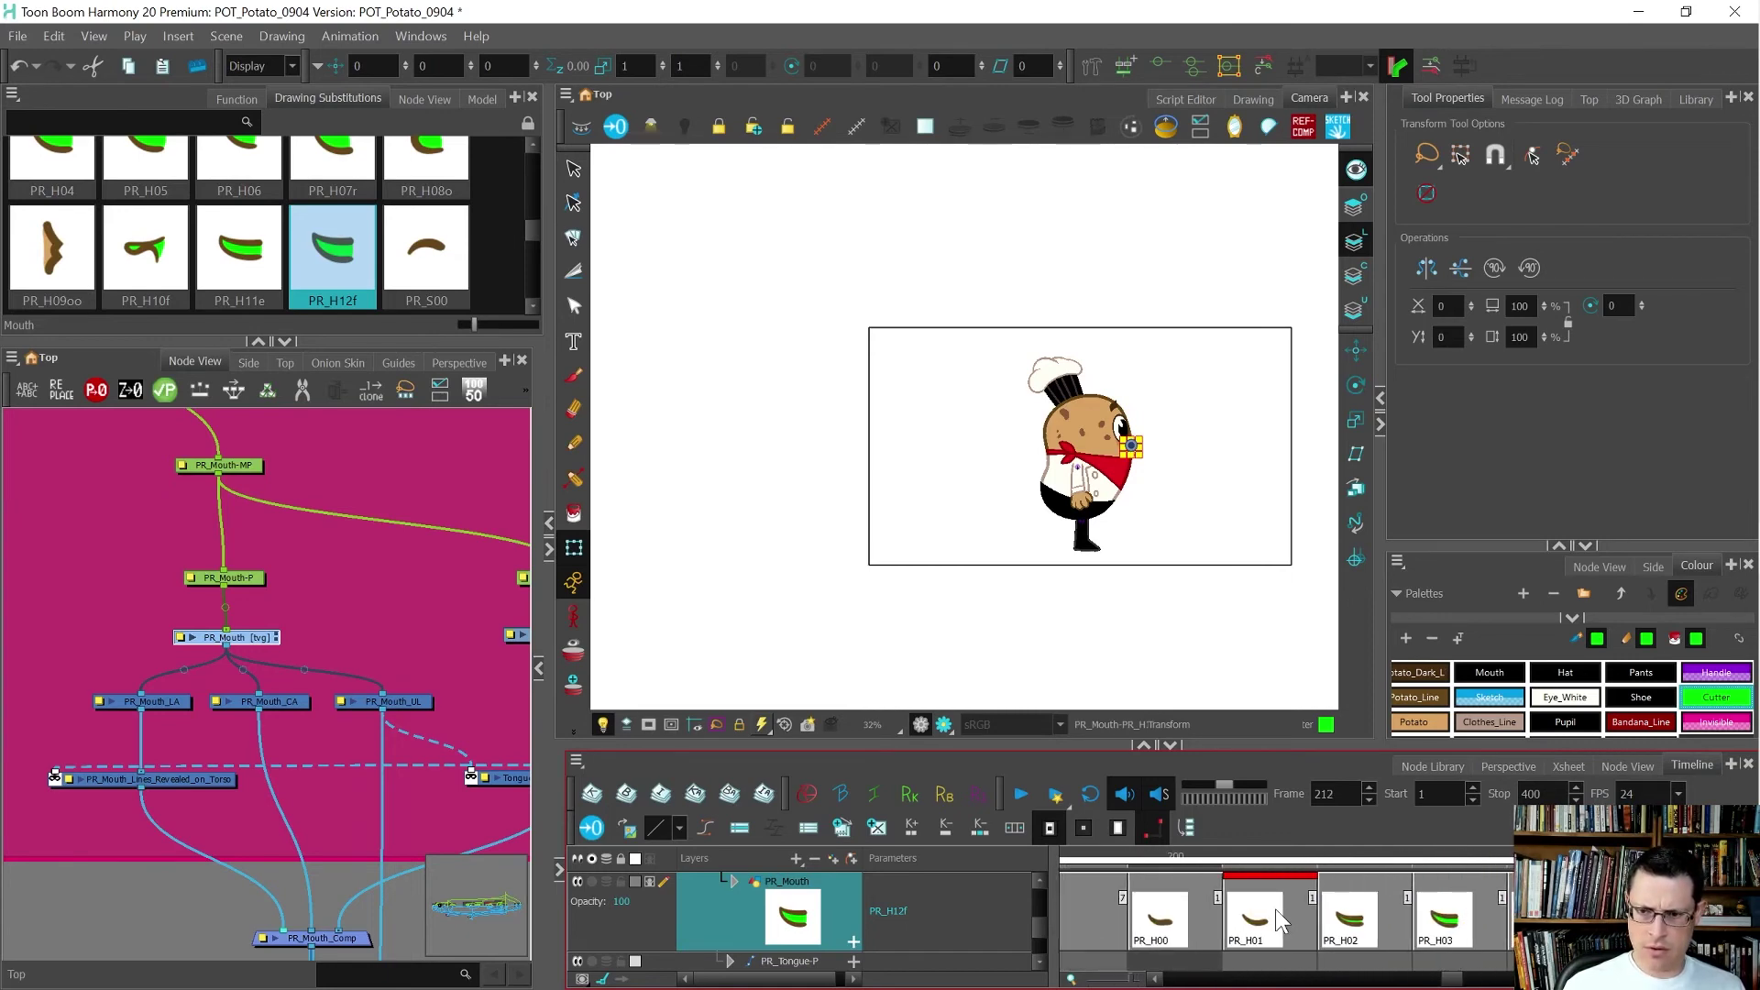
pyautogui.click(1281, 920)
pyautogui.scroll(8, 1137, 440)
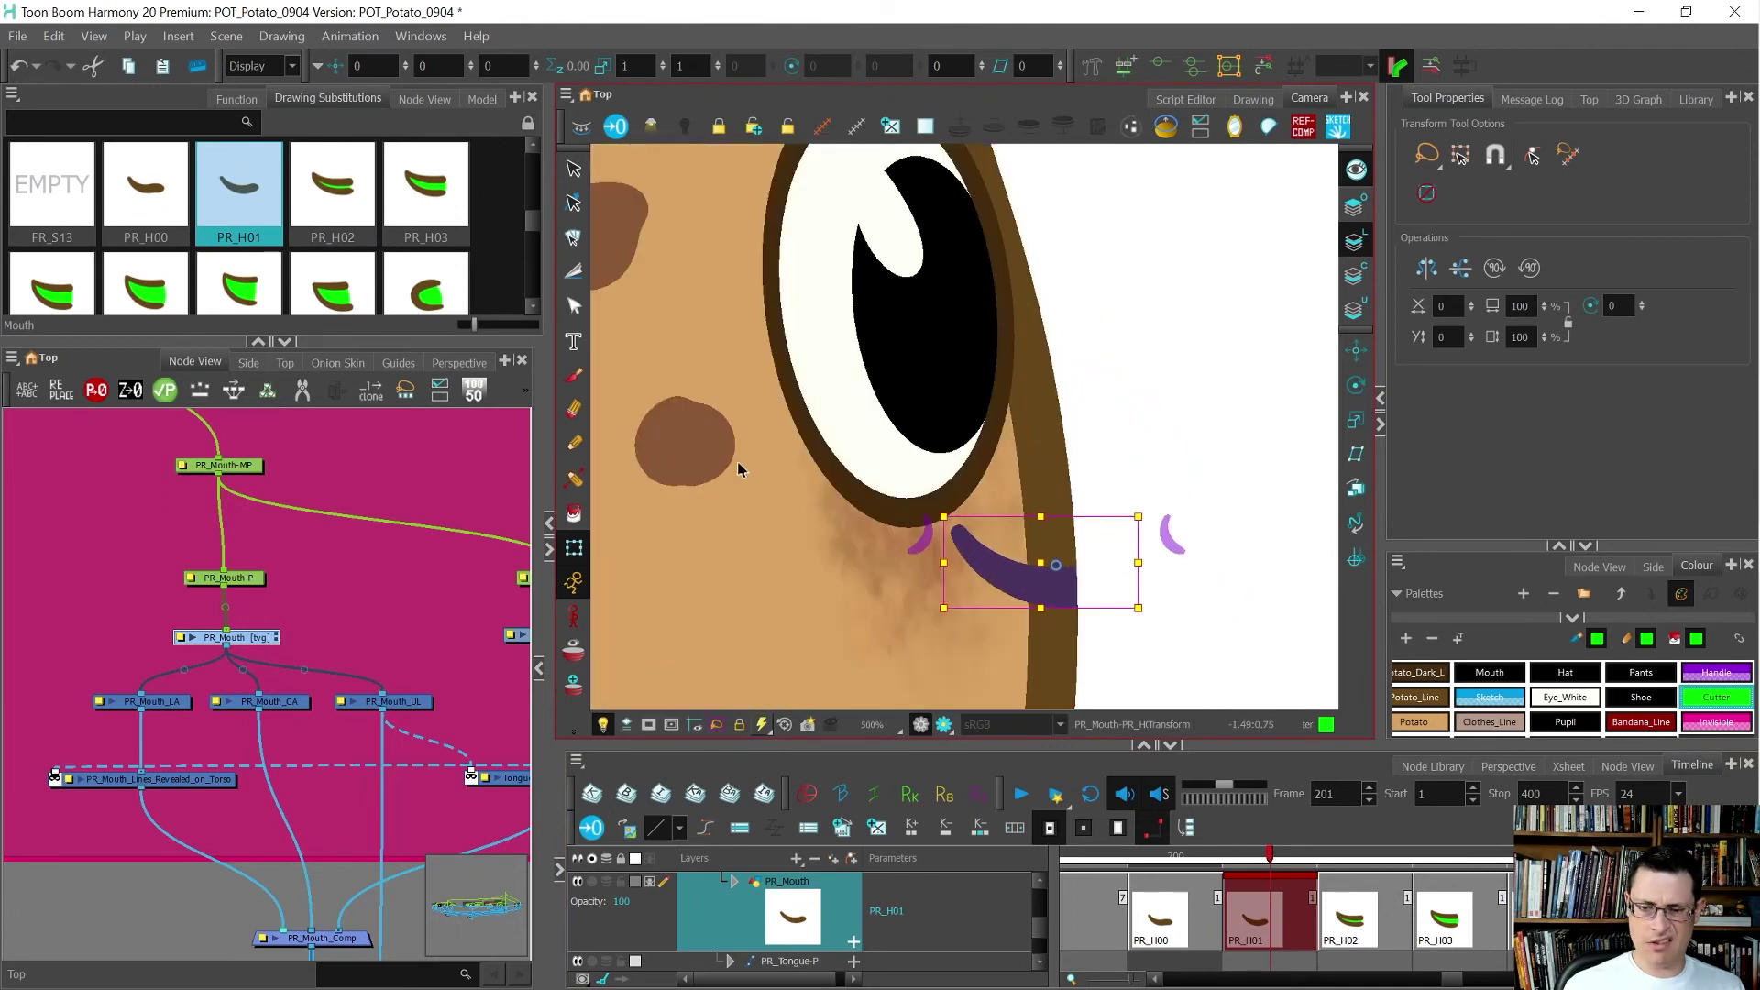
pyautogui.scroll(-1, 737, 462)
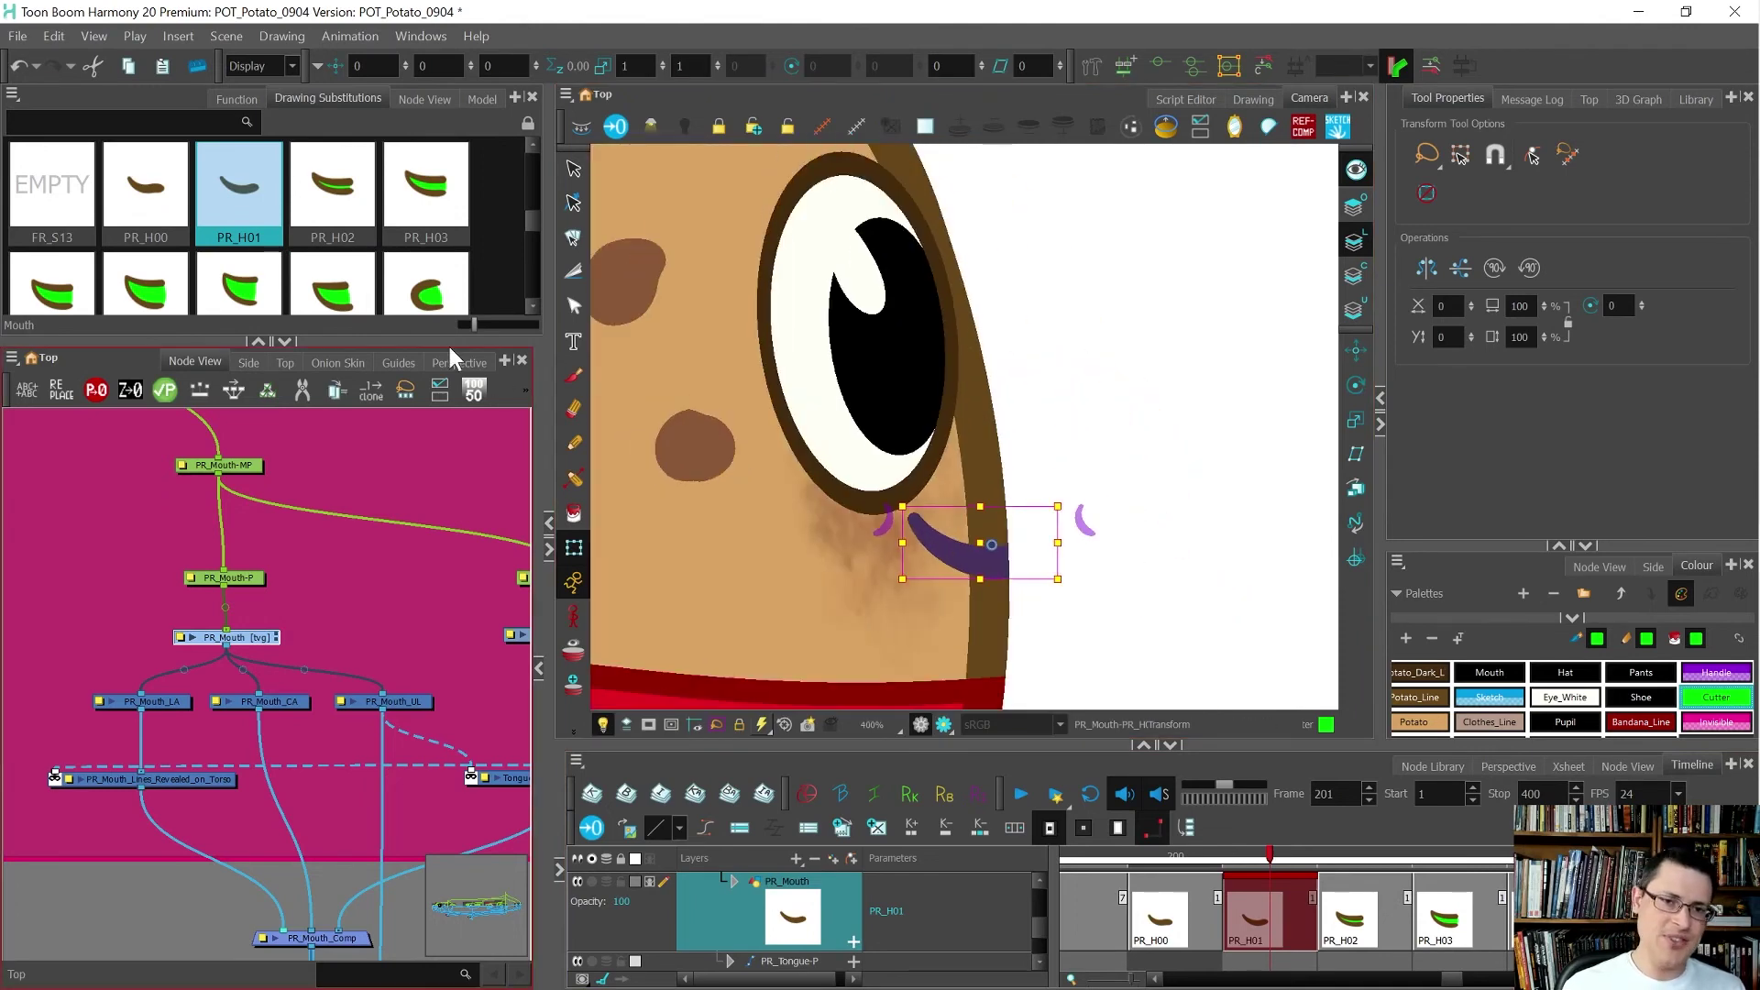
pyautogui.click(1104, 62)
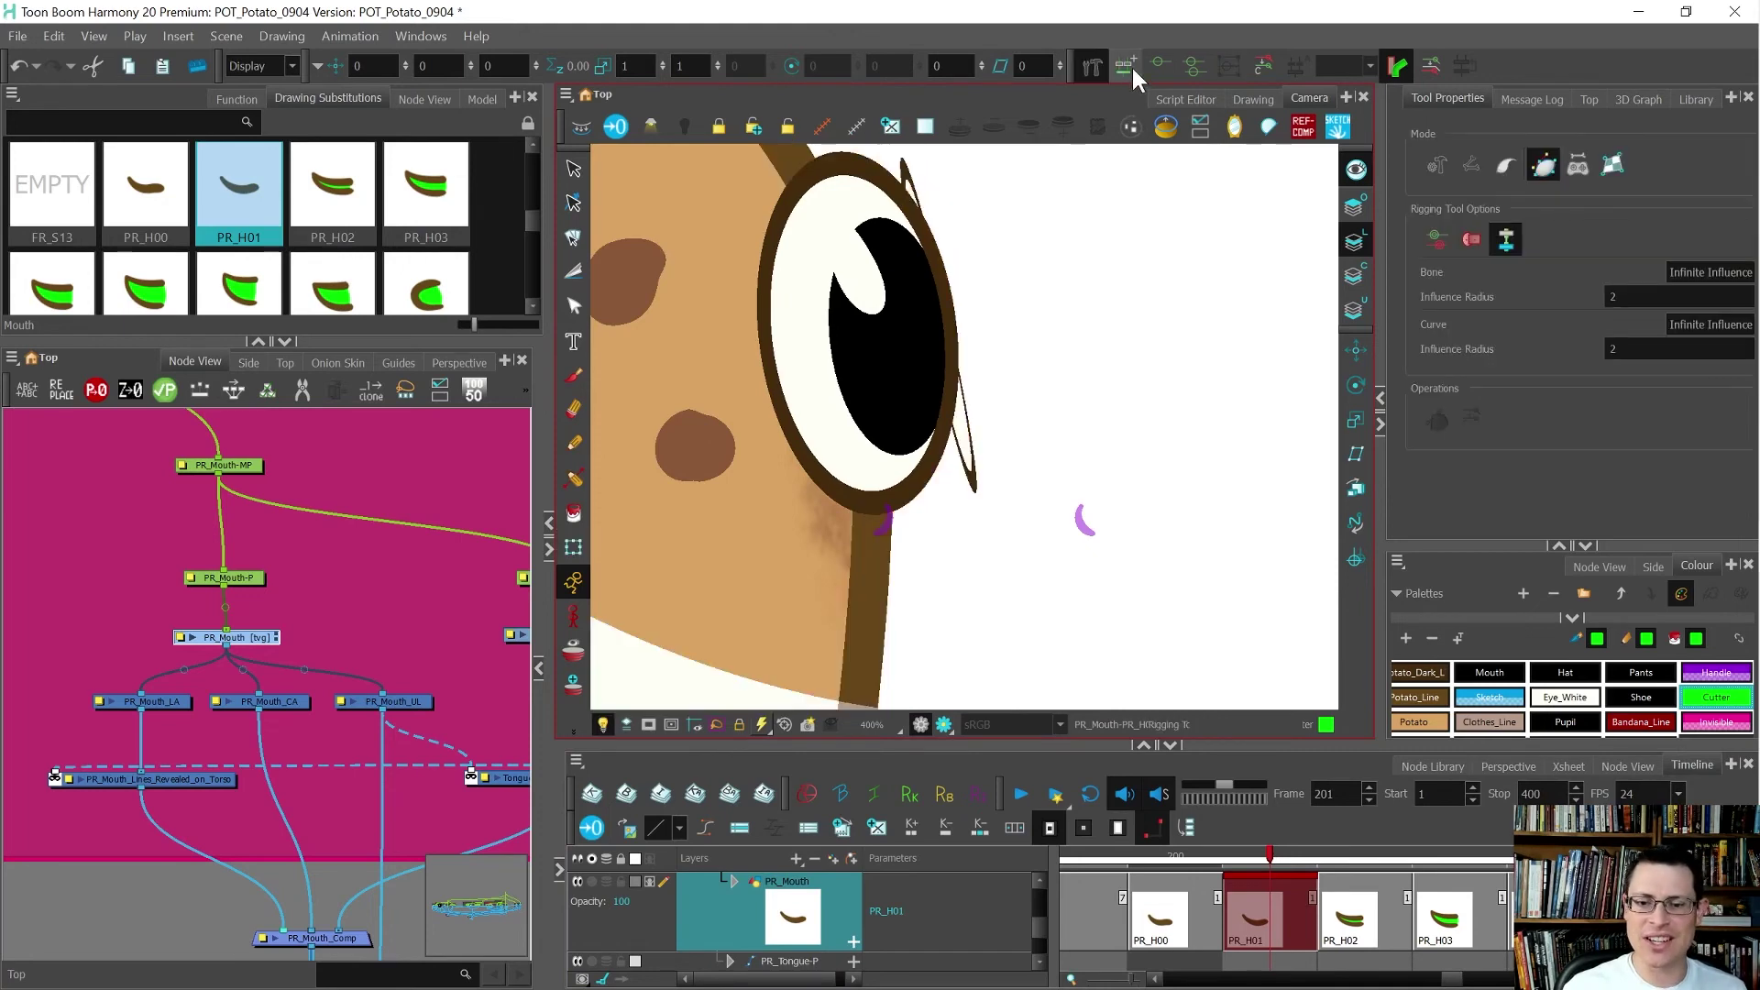
pyautogui.hotkey('shift', 'm')
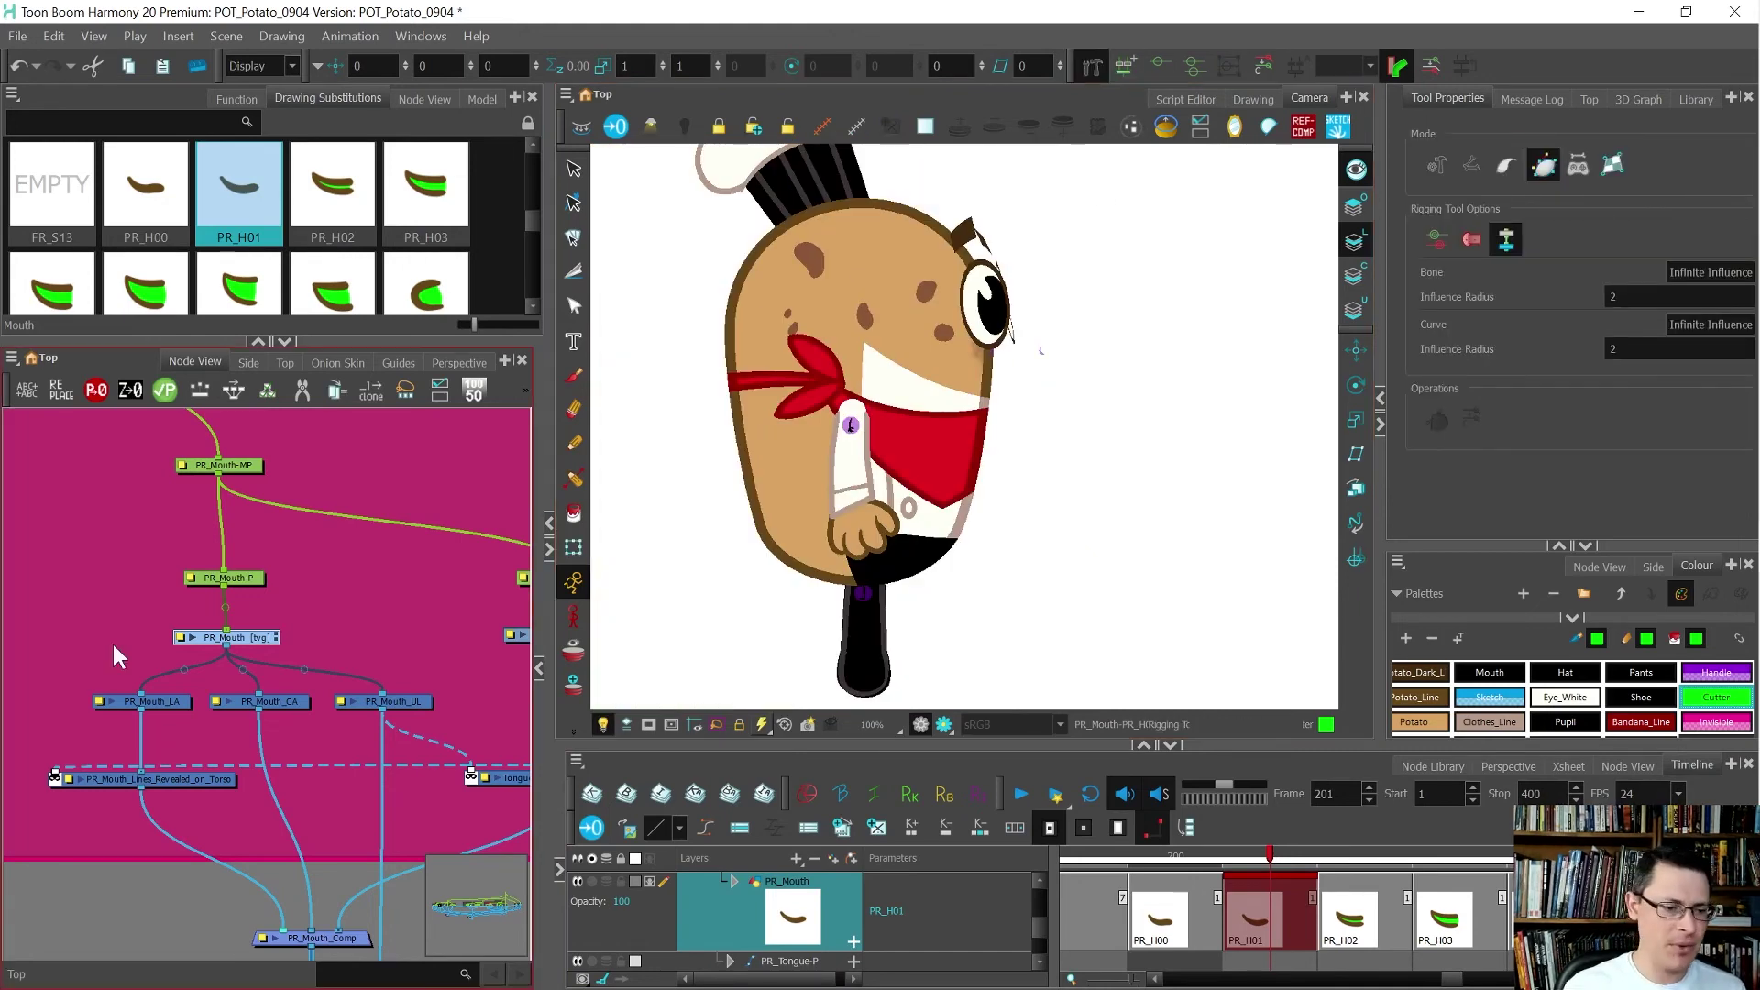
pyautogui.scroll(-1, 118, 656)
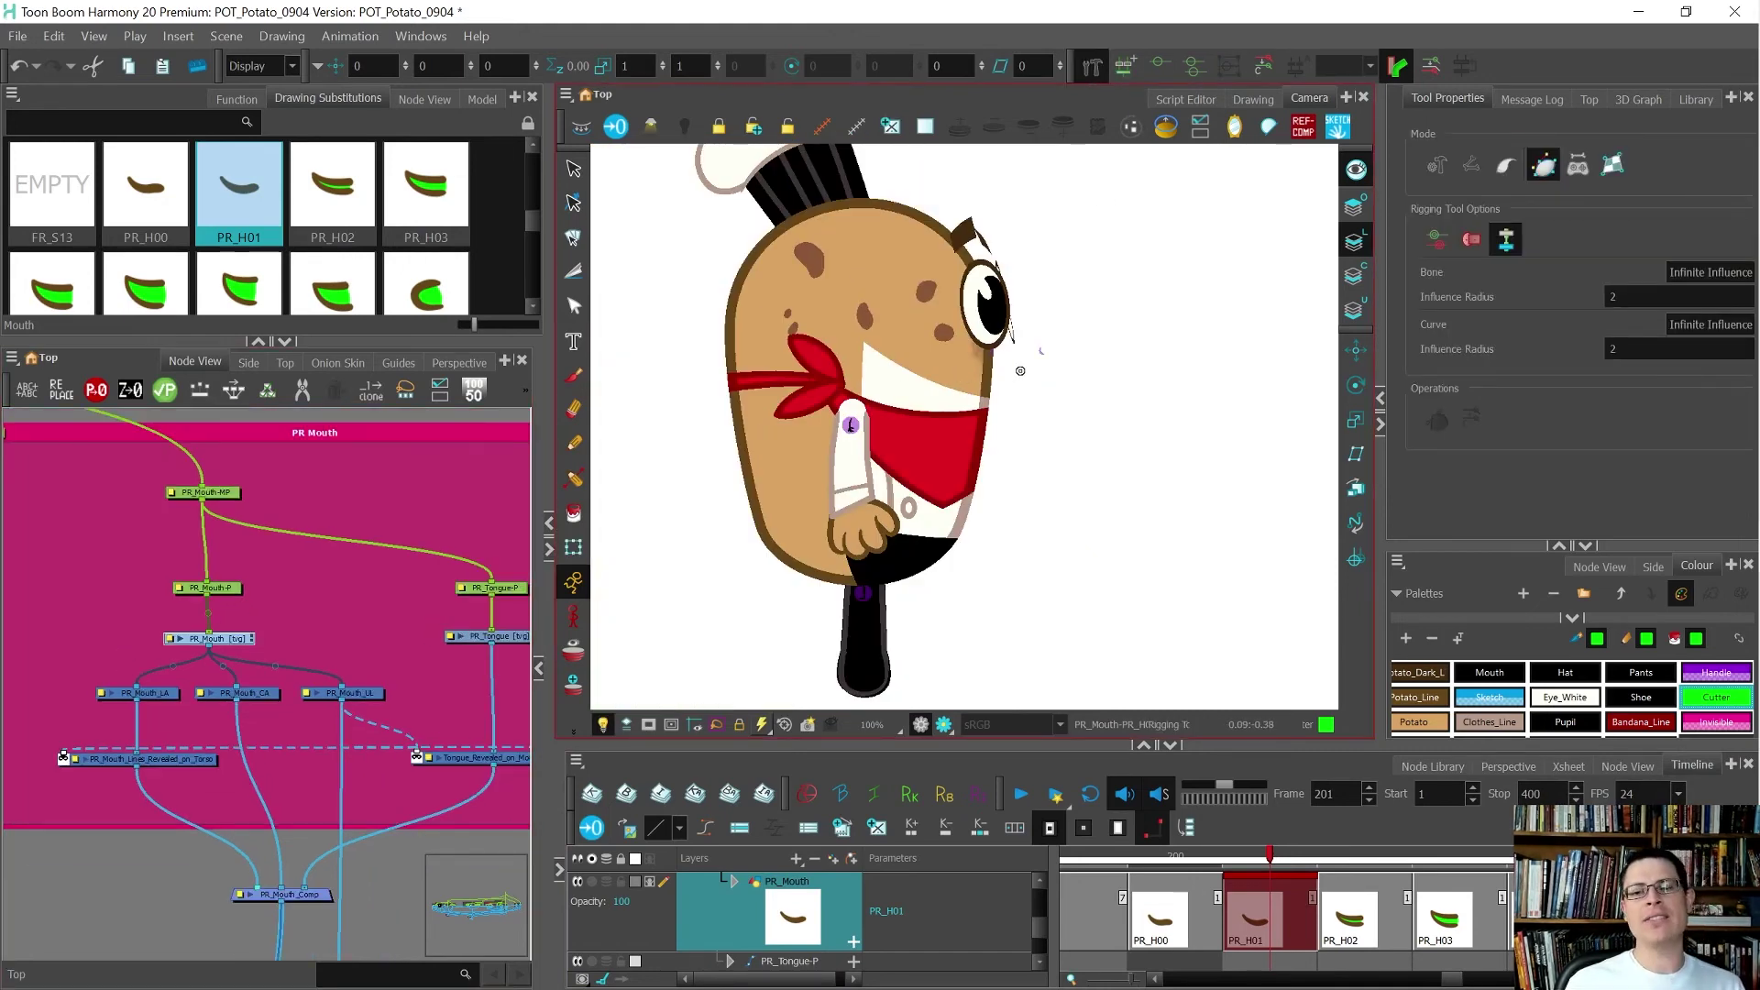
pyautogui.scroll(1, 183, 702)
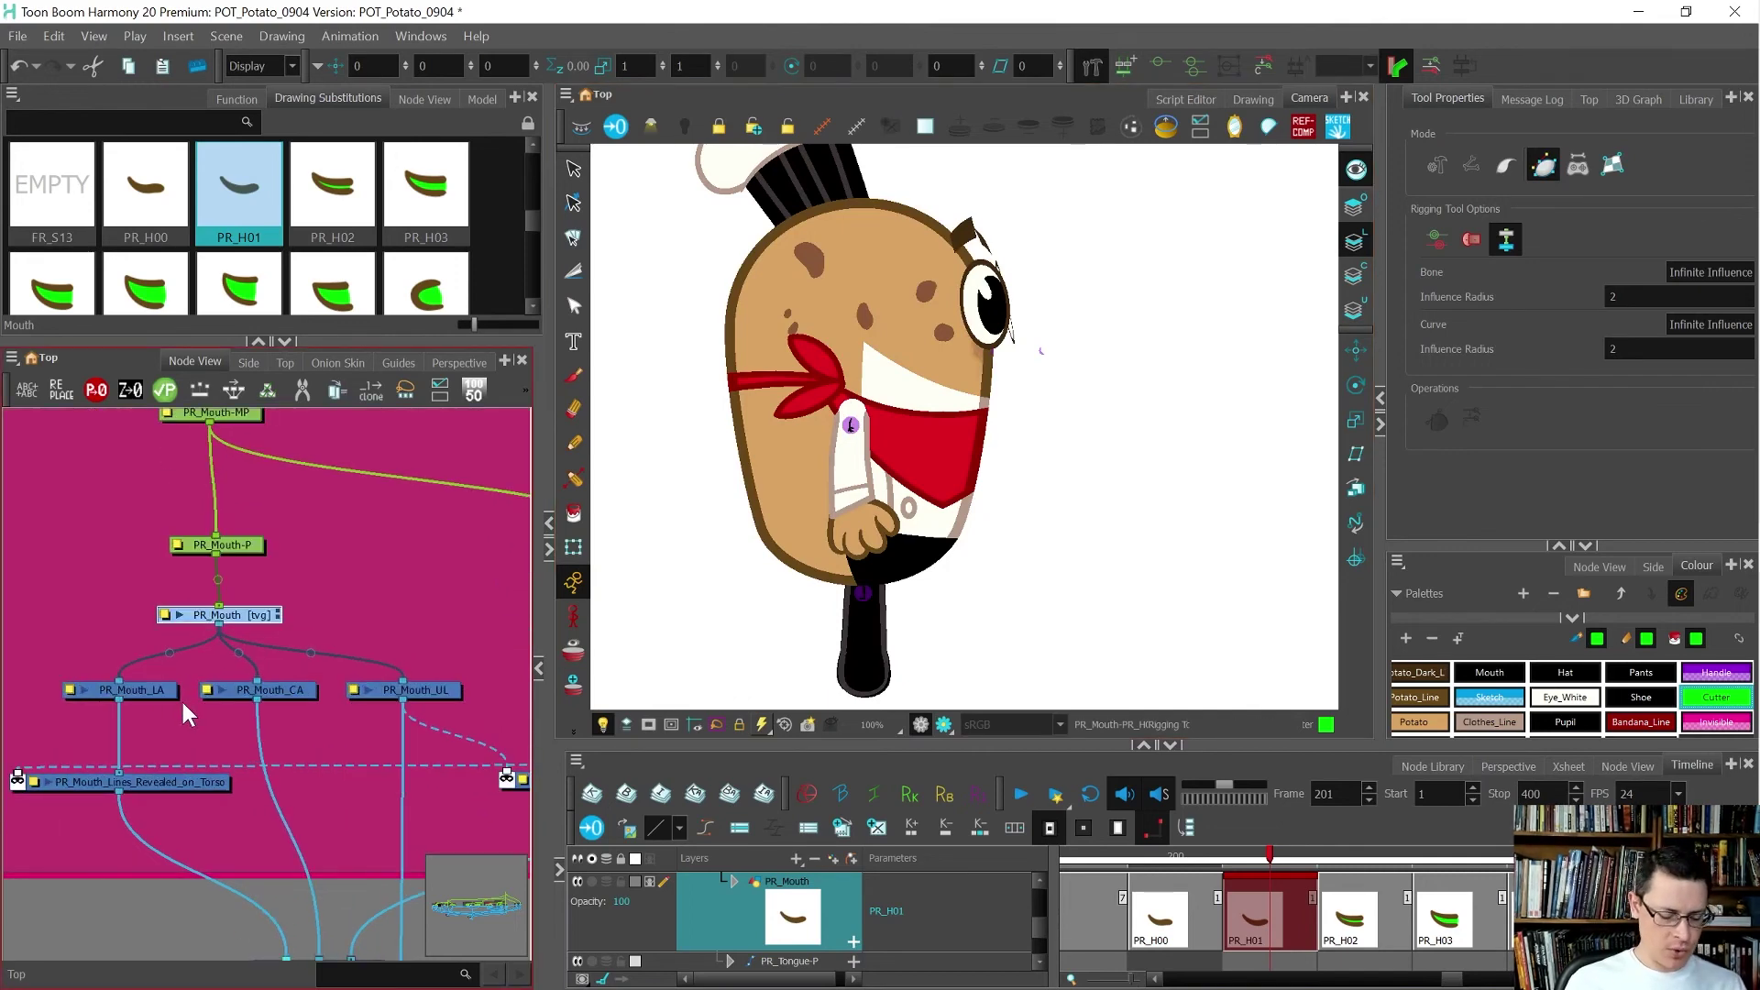
# - Add a second display node connected to PR_Mouth_LA and show Display_2 in the Camera view
pyautogui.hotkey('ctrl', 'i')
pyautogui.moveTo(233, 700); pyautogui.dragTo(98, 876)
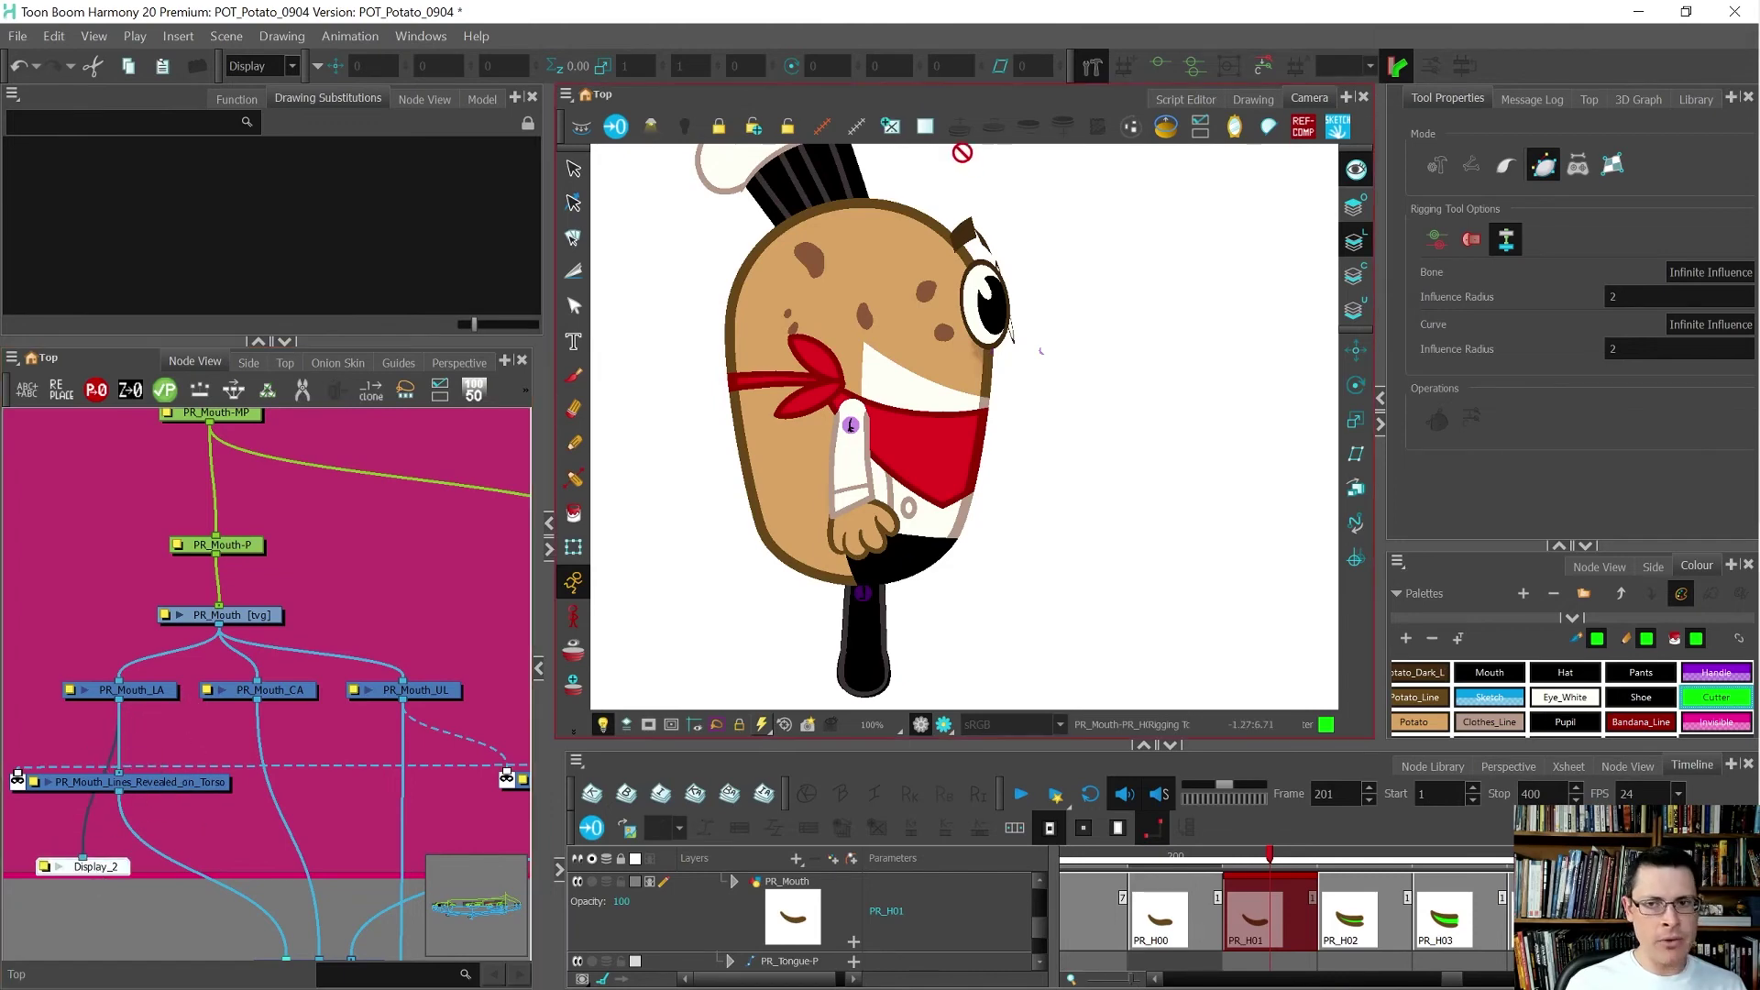
pyautogui.click(243, 169)
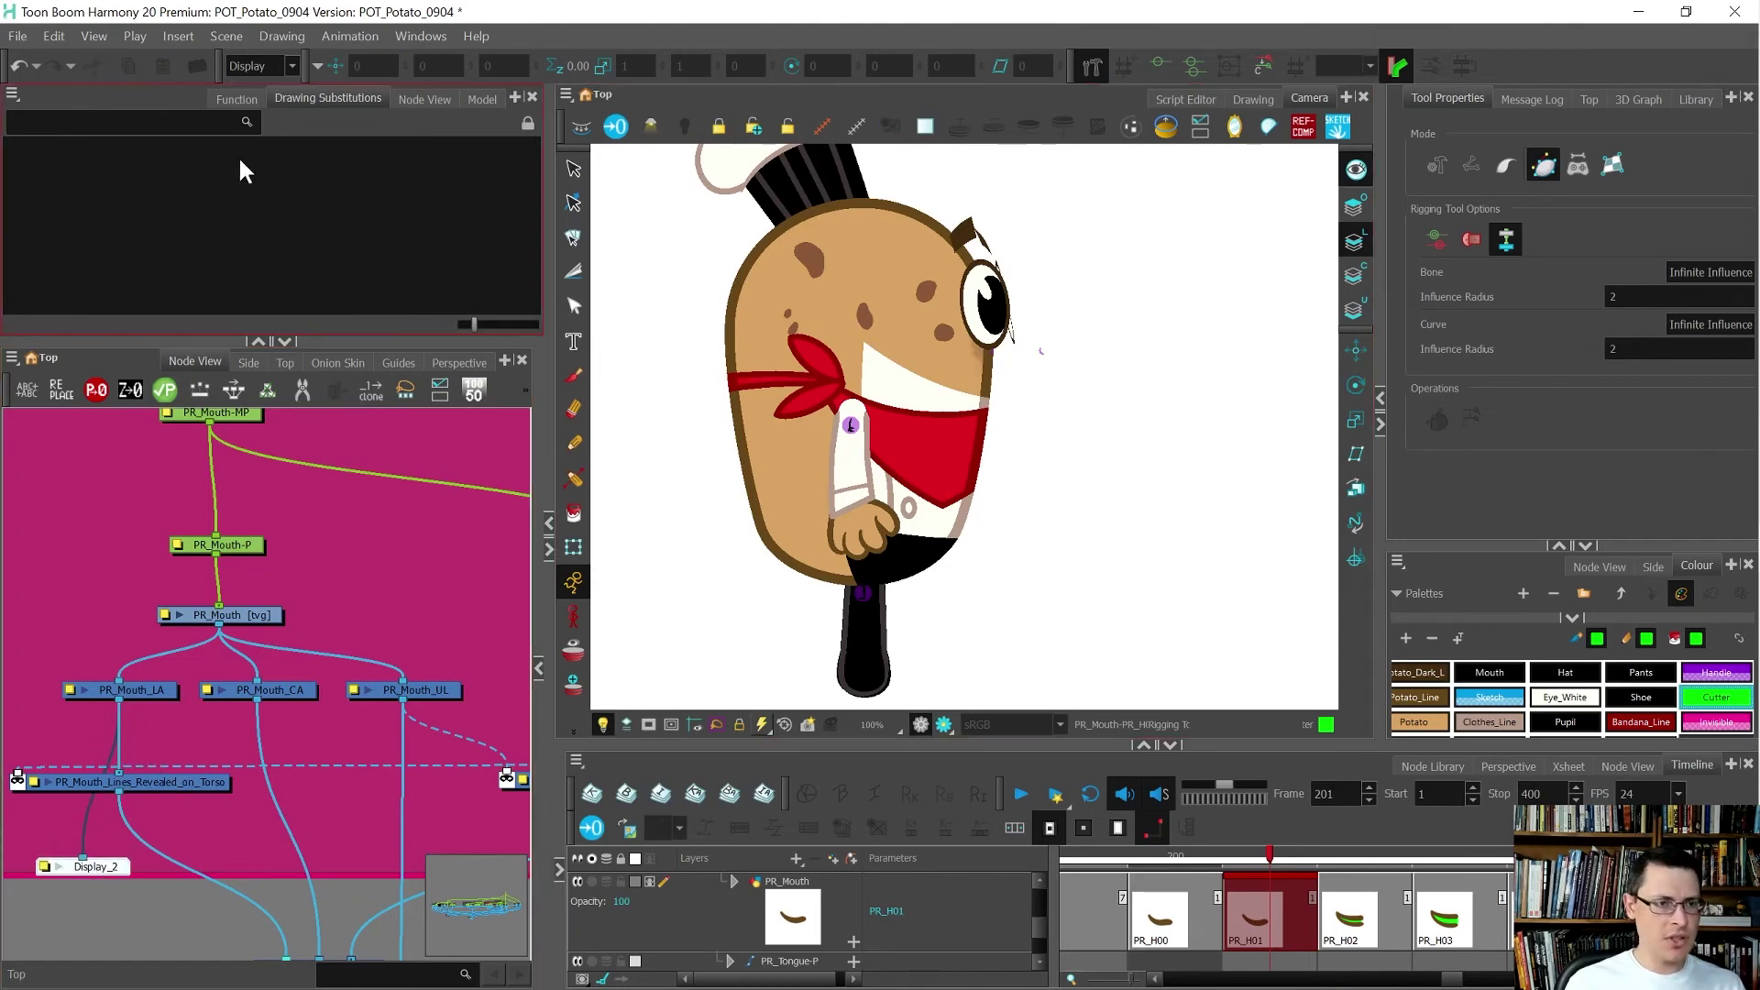
pyautogui.click(301, 67)
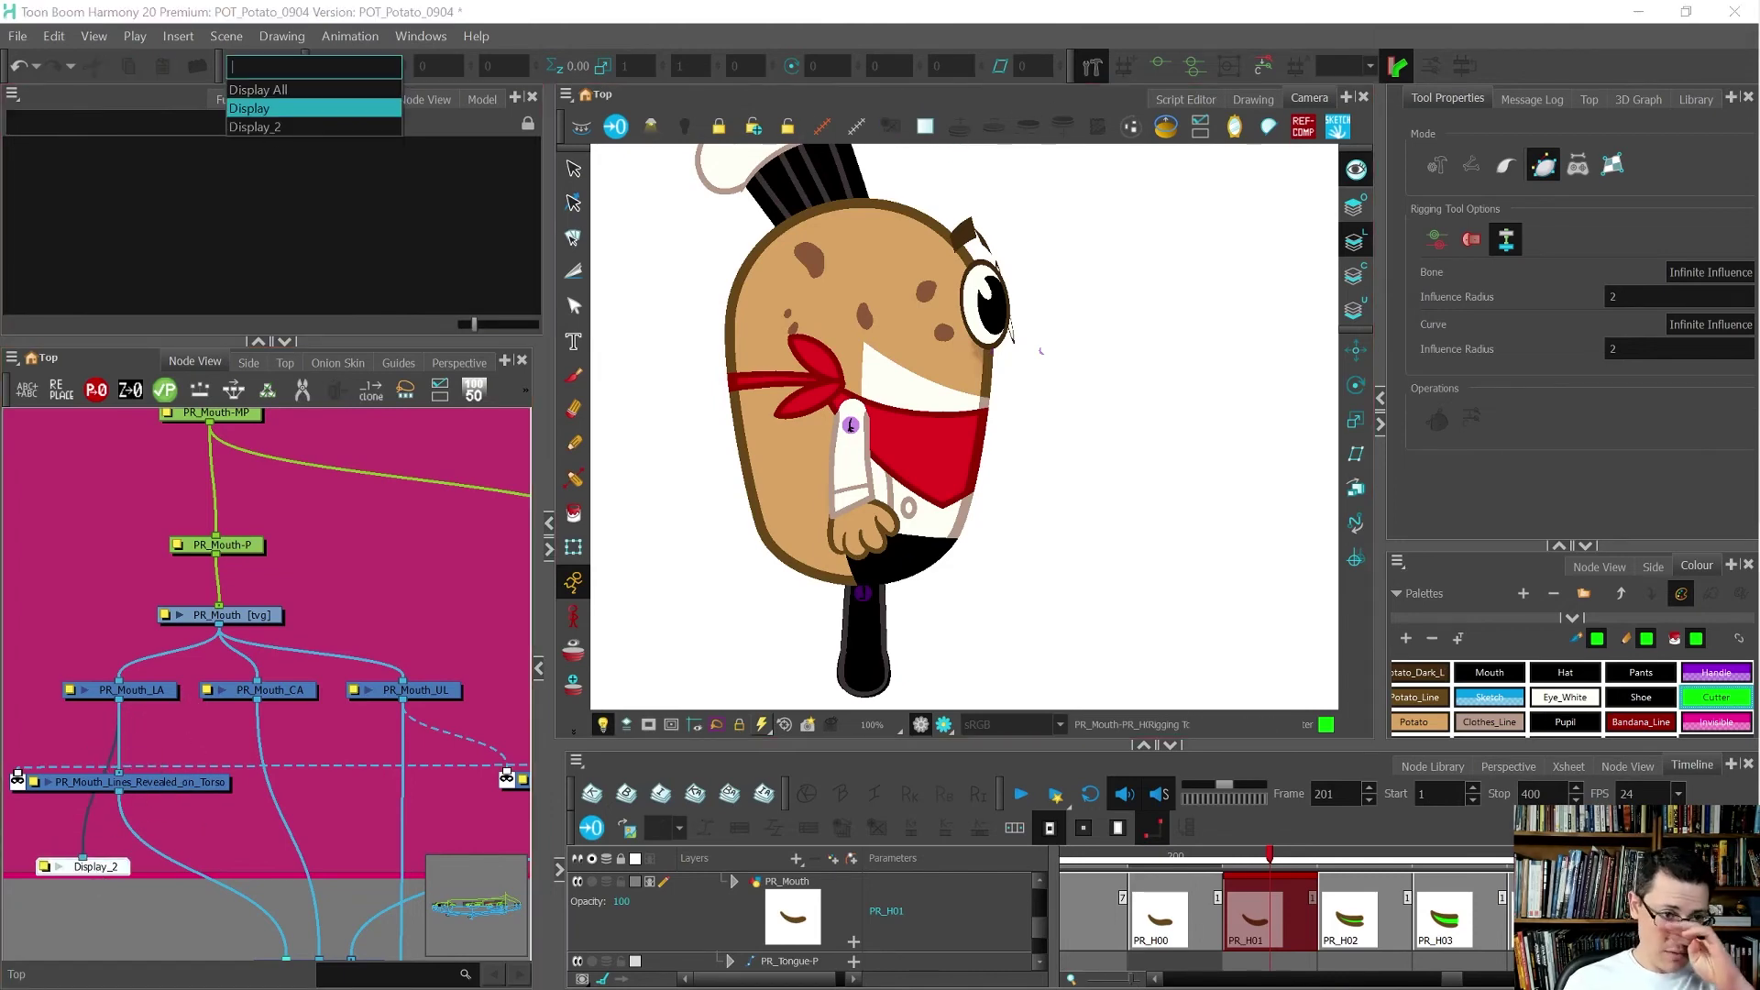
pyautogui.click(284, 126)
pyautogui.scroll(2, 1073, 332)
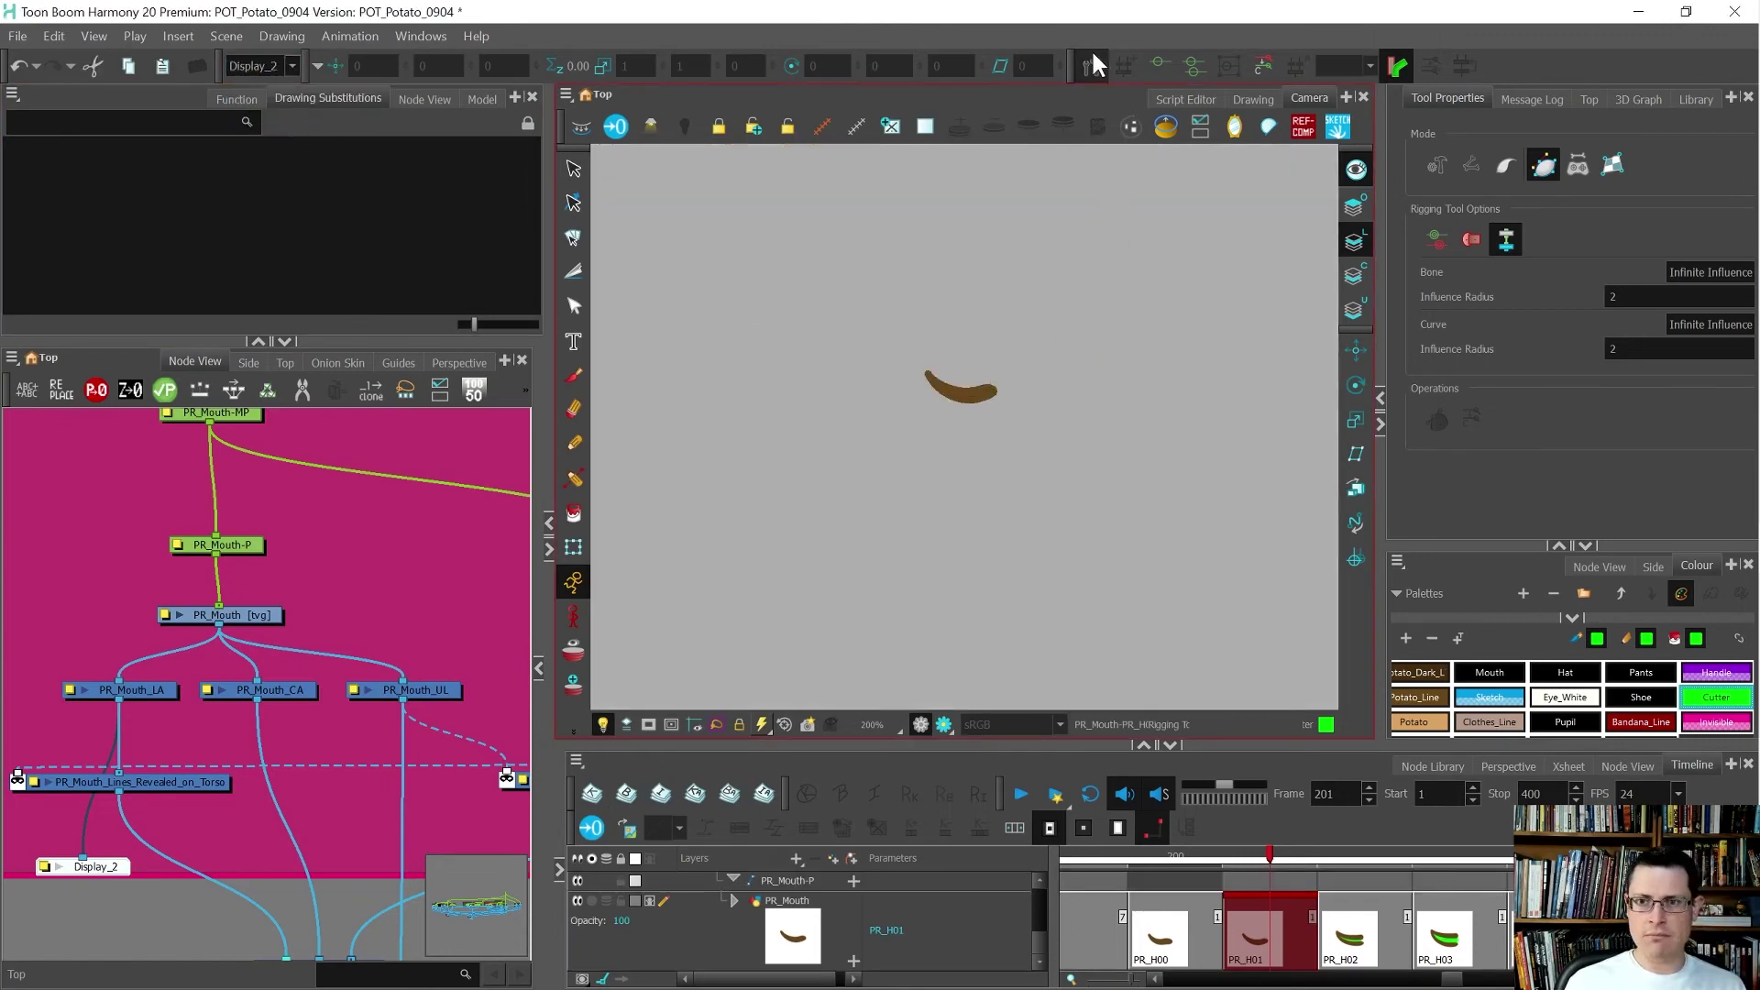
pyautogui.click(108, 766)
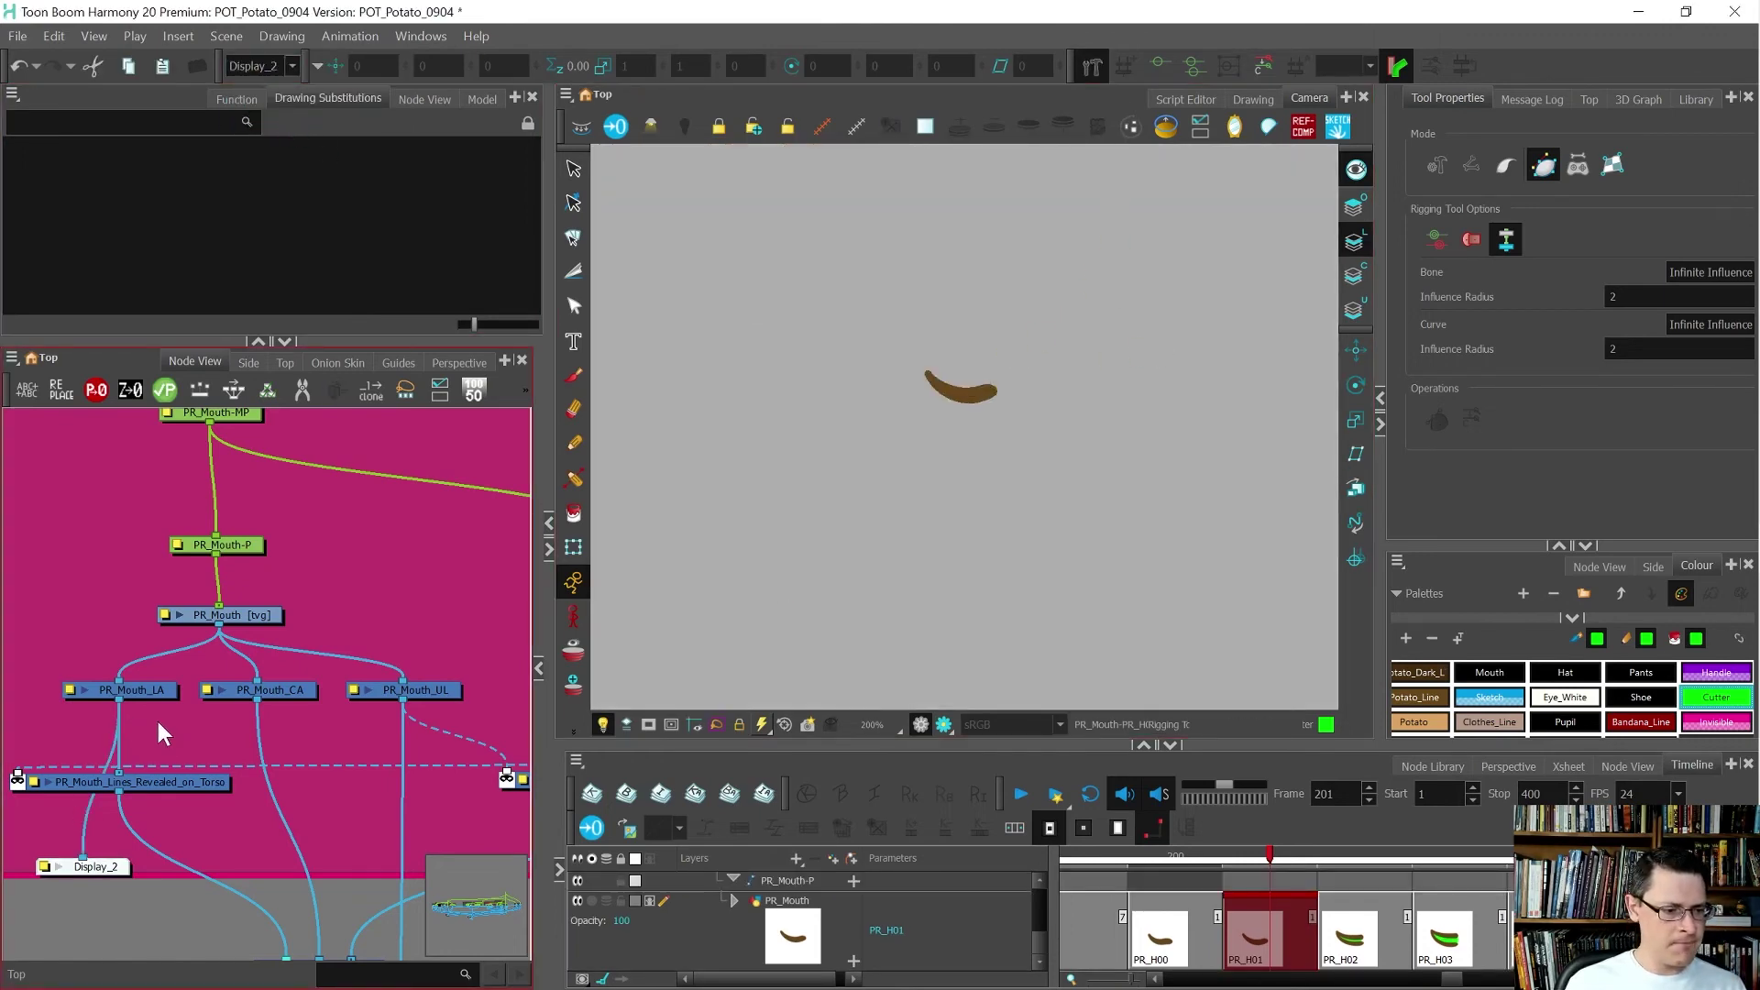
# - Add a new deformation chain to PR_Mouth and draw a single curve through the PR_H01 mouth from its corner to its far end
pyautogui.click(147, 690)
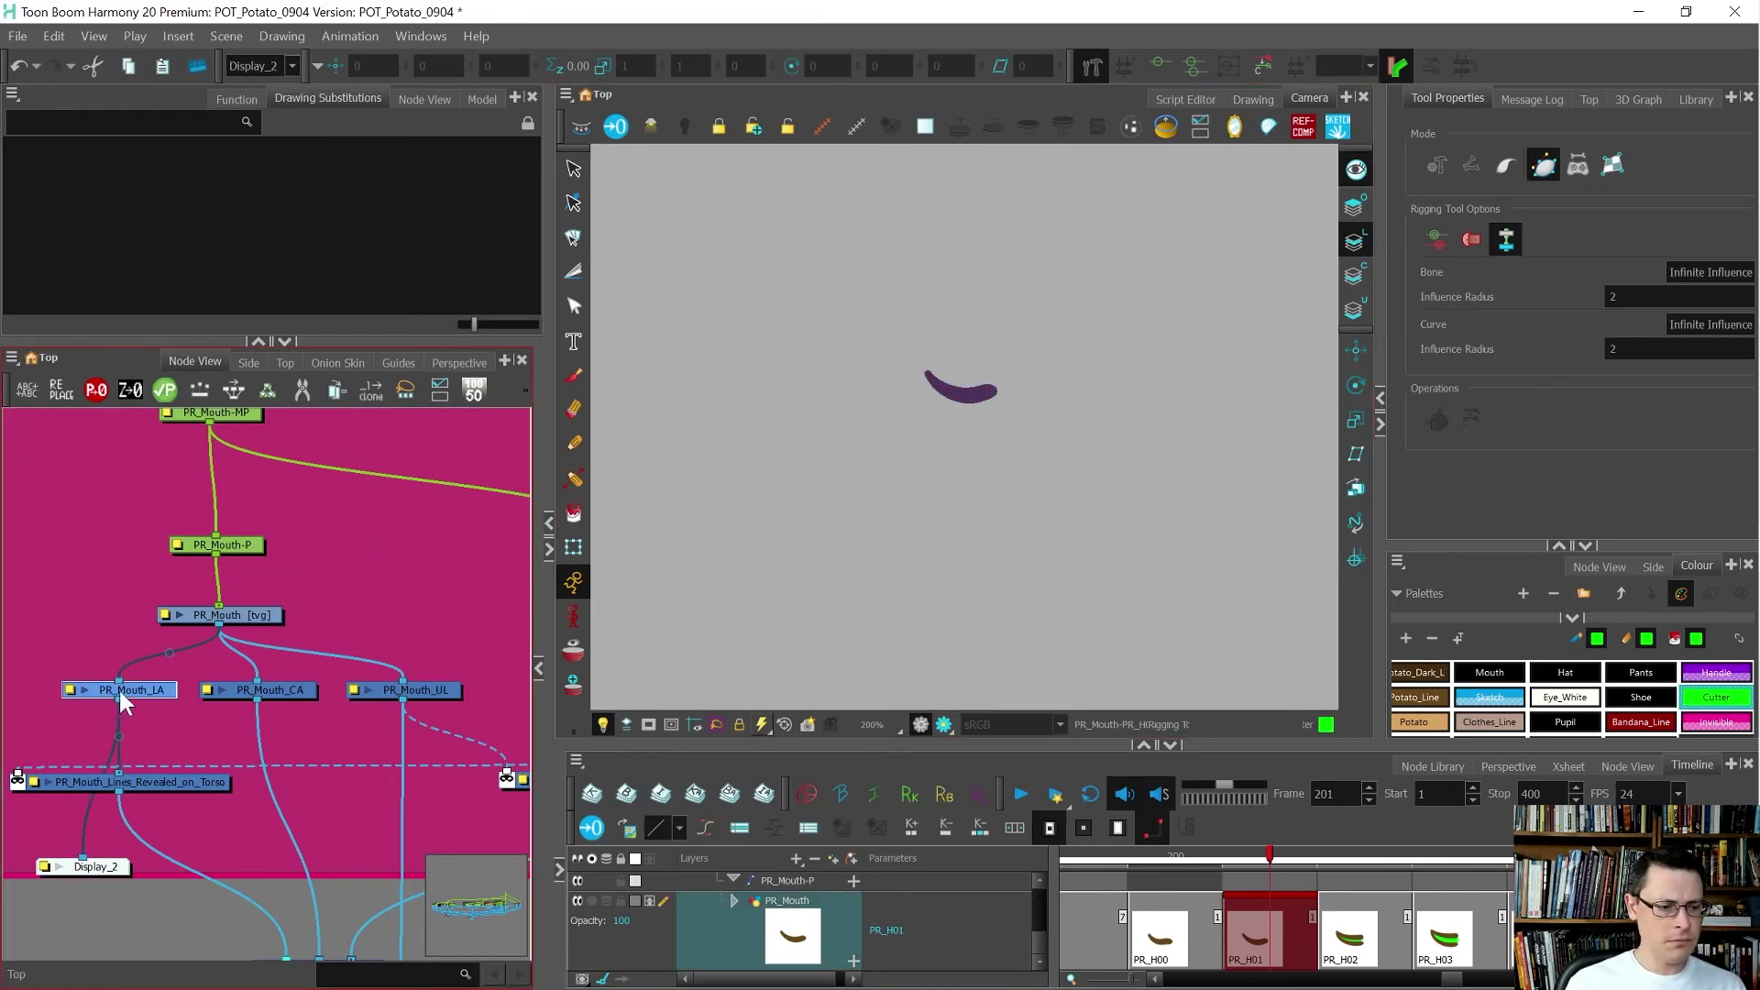
pyautogui.click(253, 618)
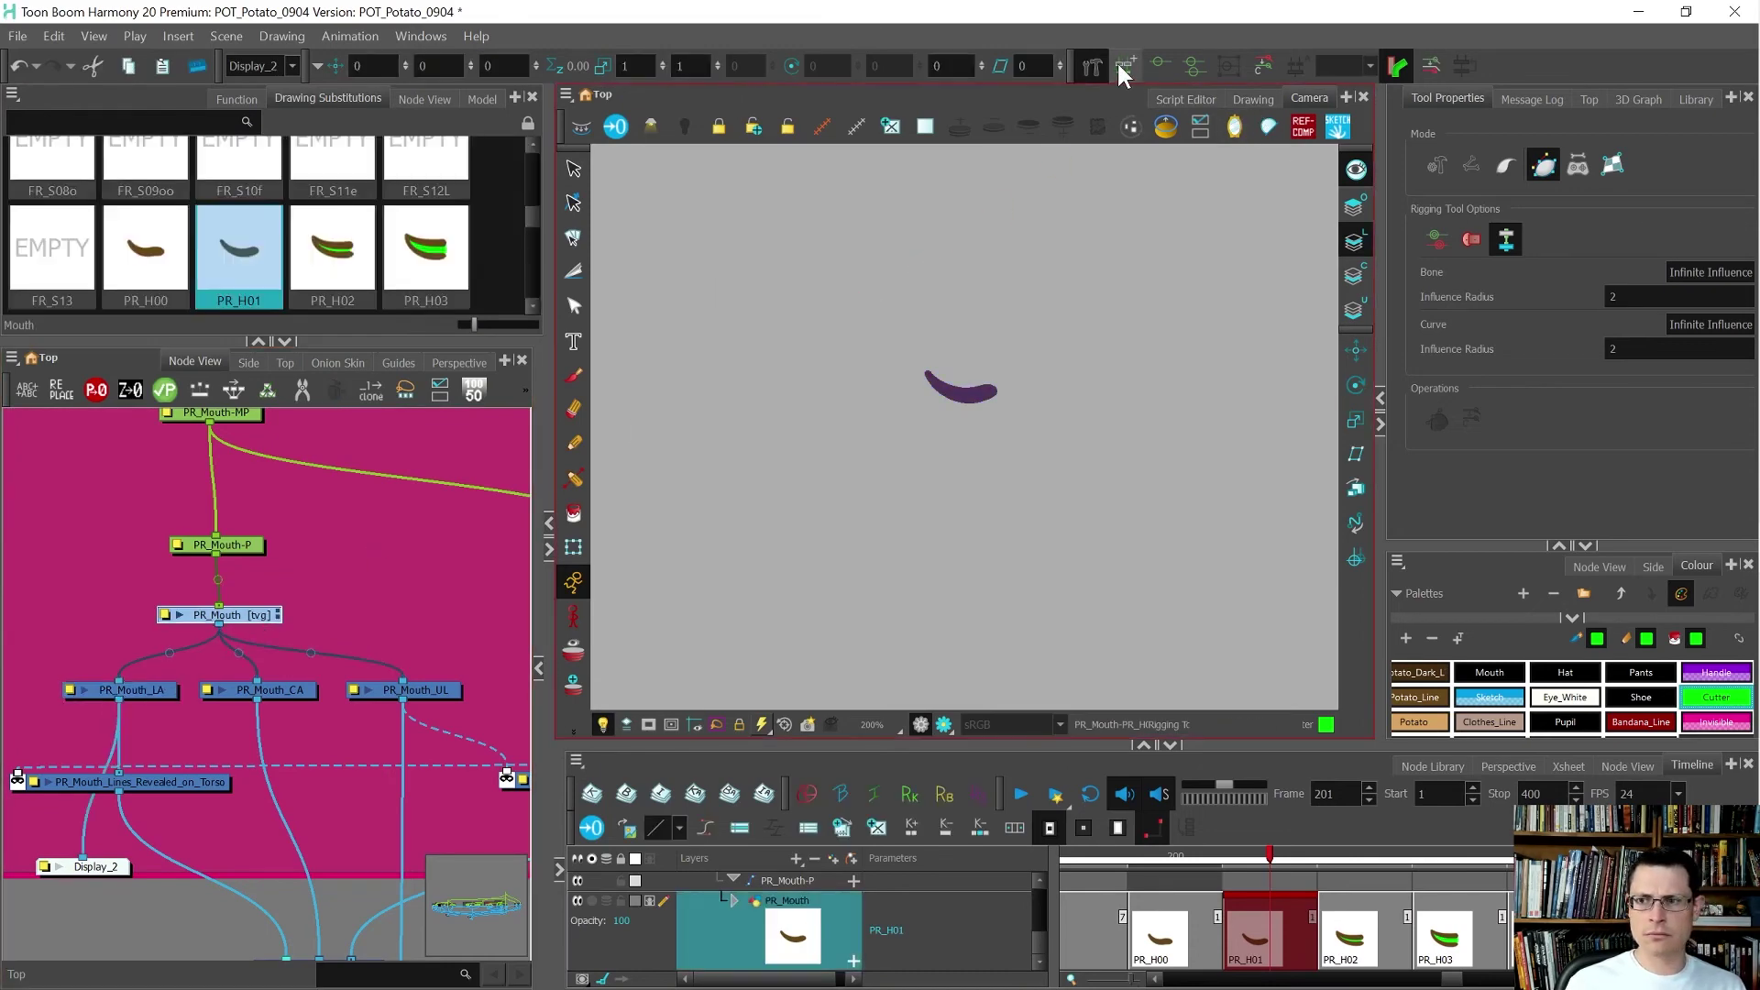
pyautogui.click(1285, 224)
pyautogui.scroll(5, 967, 358)
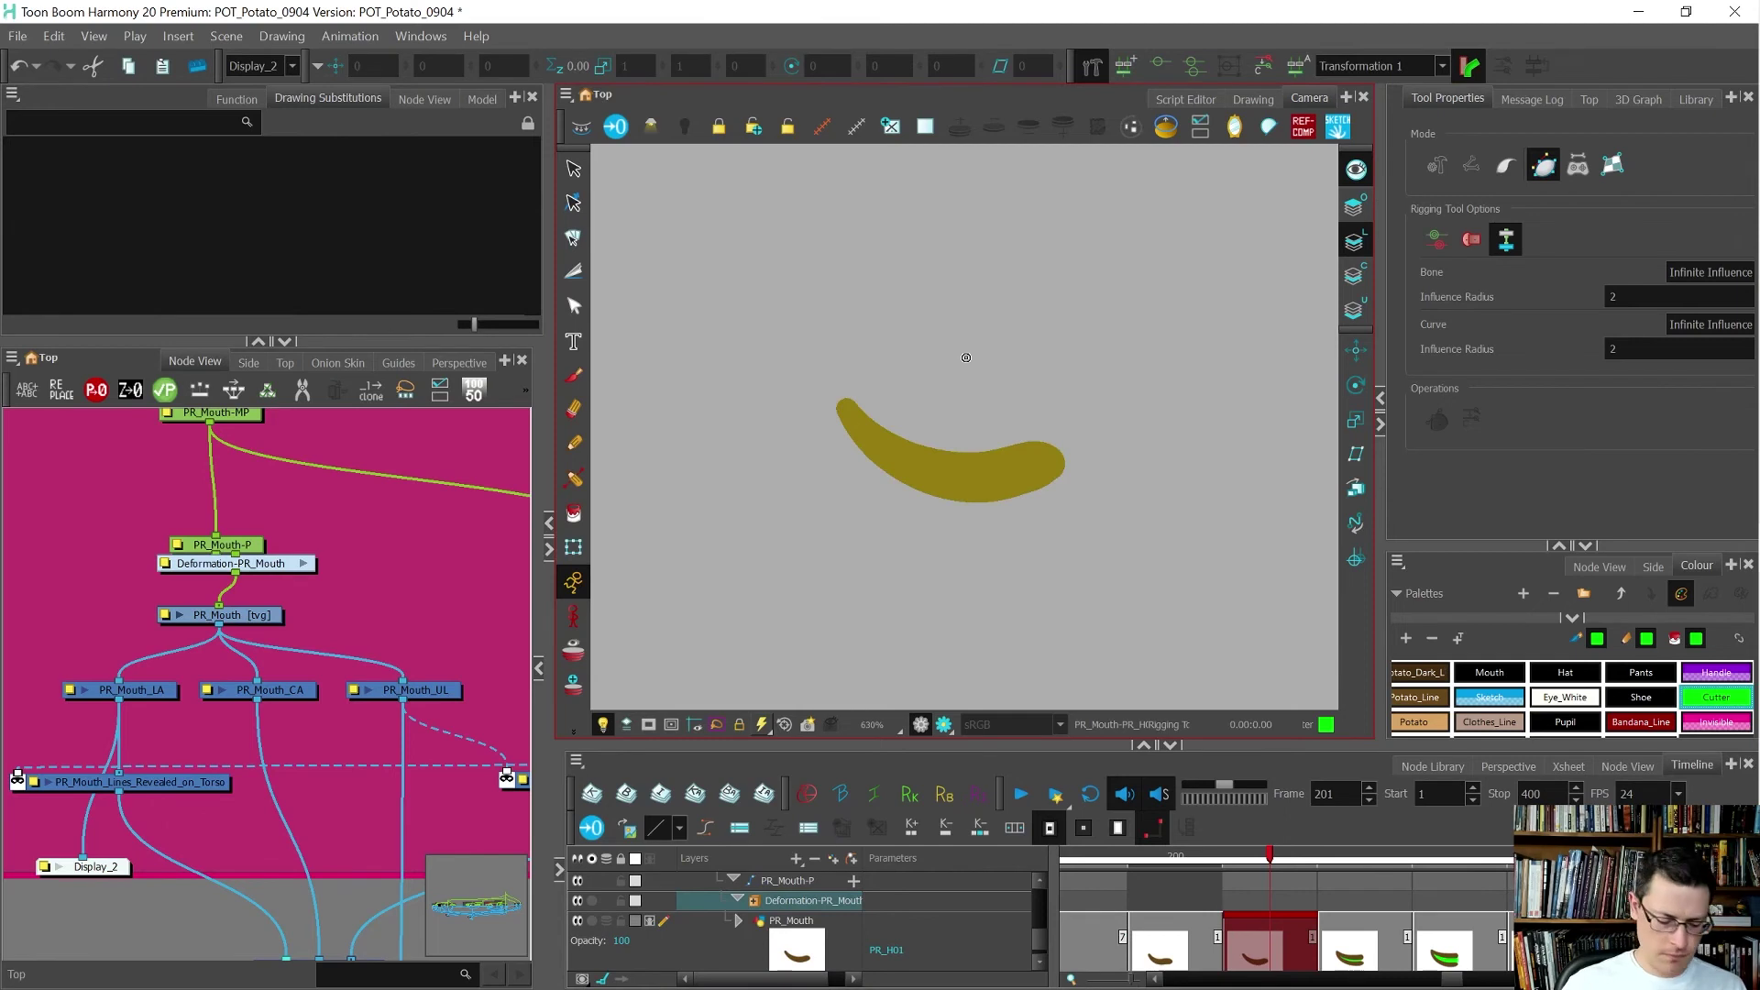
pyautogui.moveTo(840, 403); pyautogui.dragTo(882, 457)
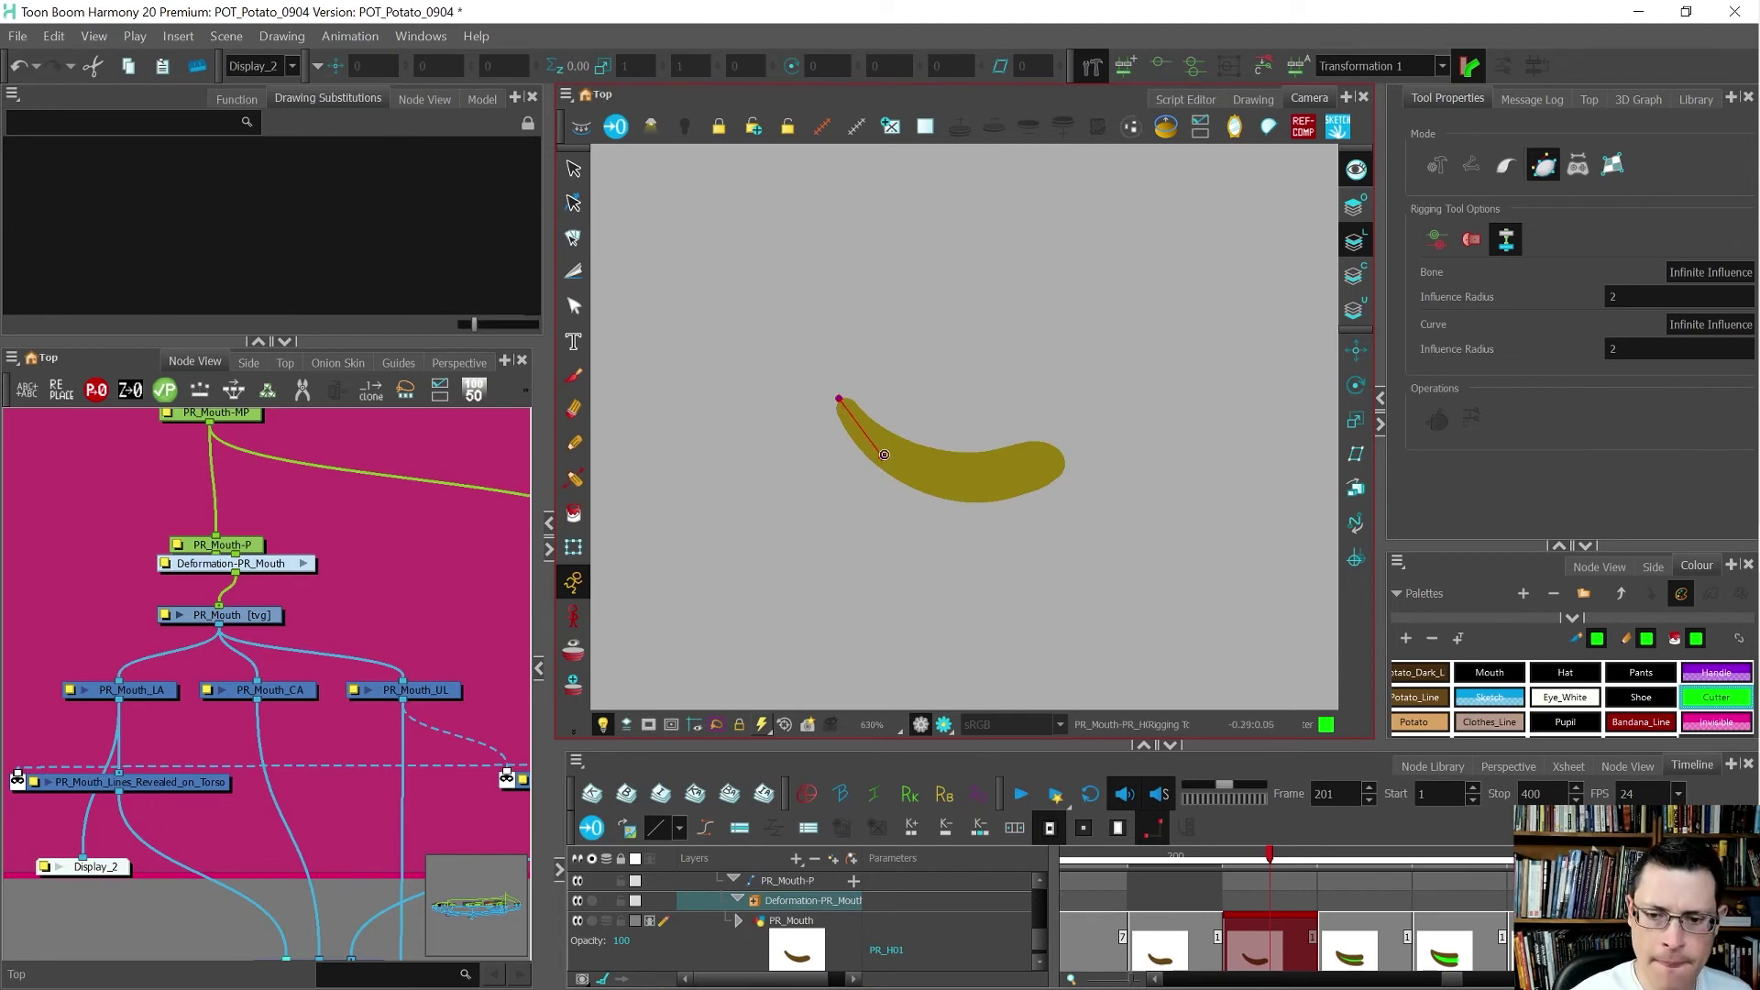
pyautogui.moveTo(1069, 449); pyautogui.dragTo(963, 511)
pyautogui.moveTo(882, 457); pyautogui.dragTo(876, 463)
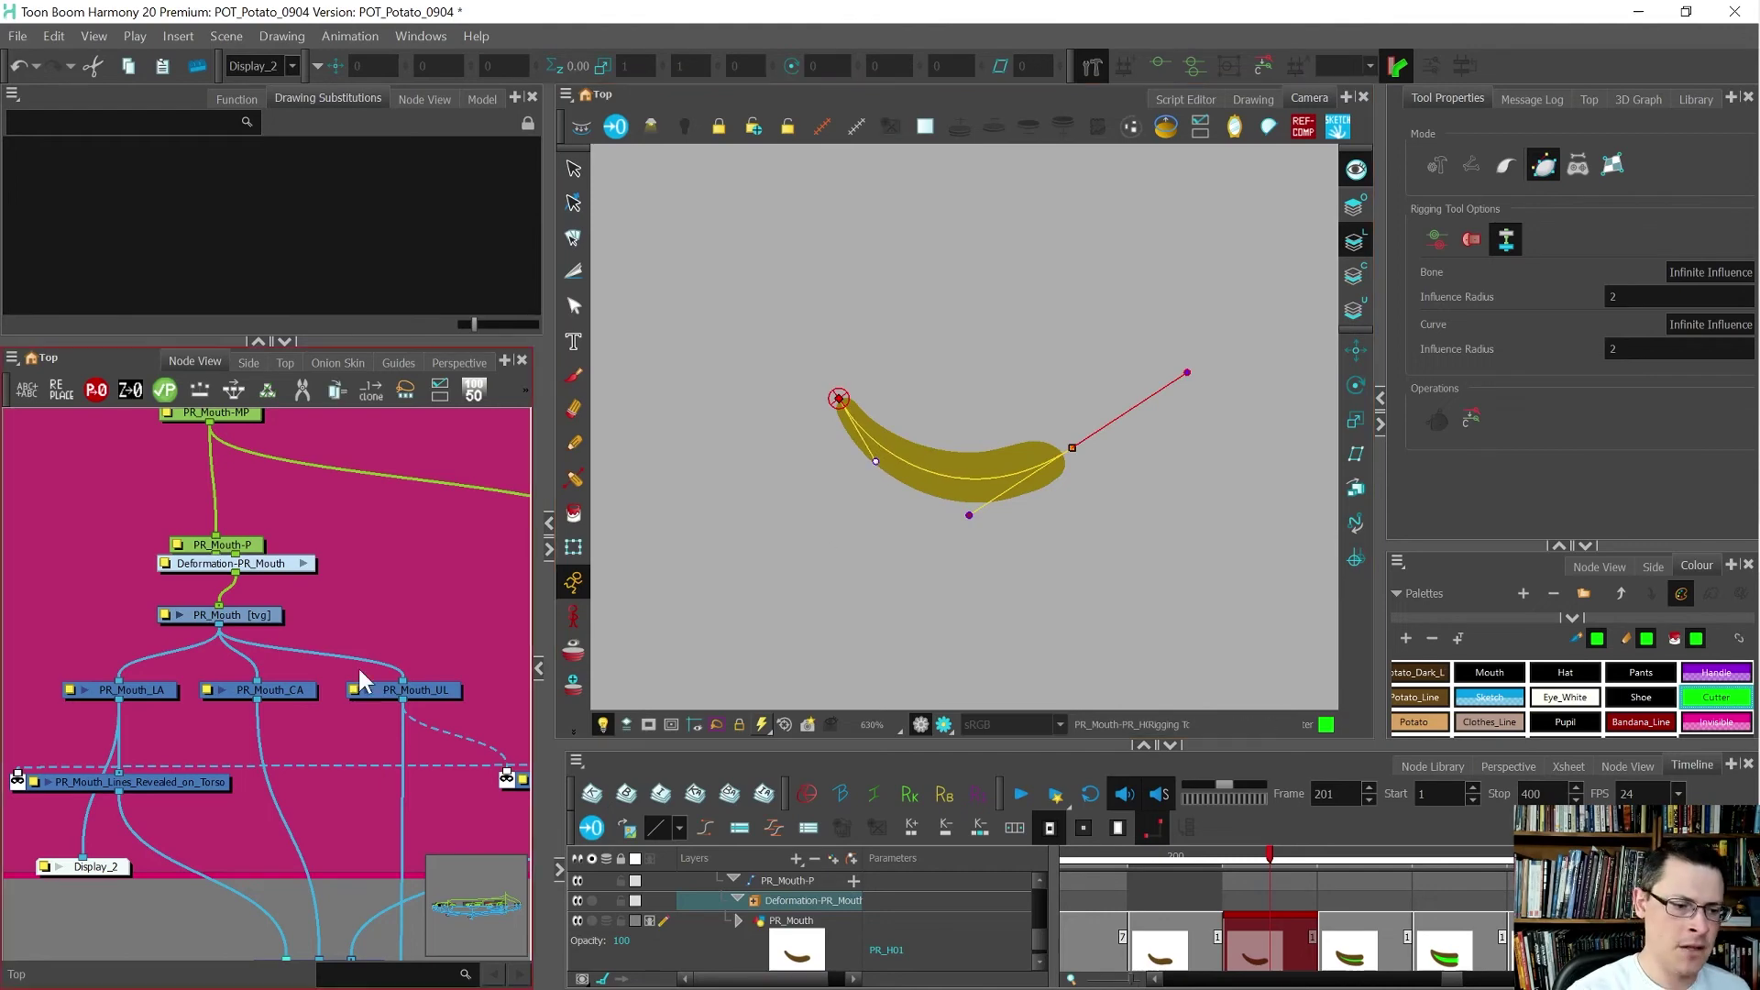
# - Display the PR_Mouth drawing as outlines and fit the curve's far-end handle to the centre line of PR_H01
pyautogui.click(225, 615)
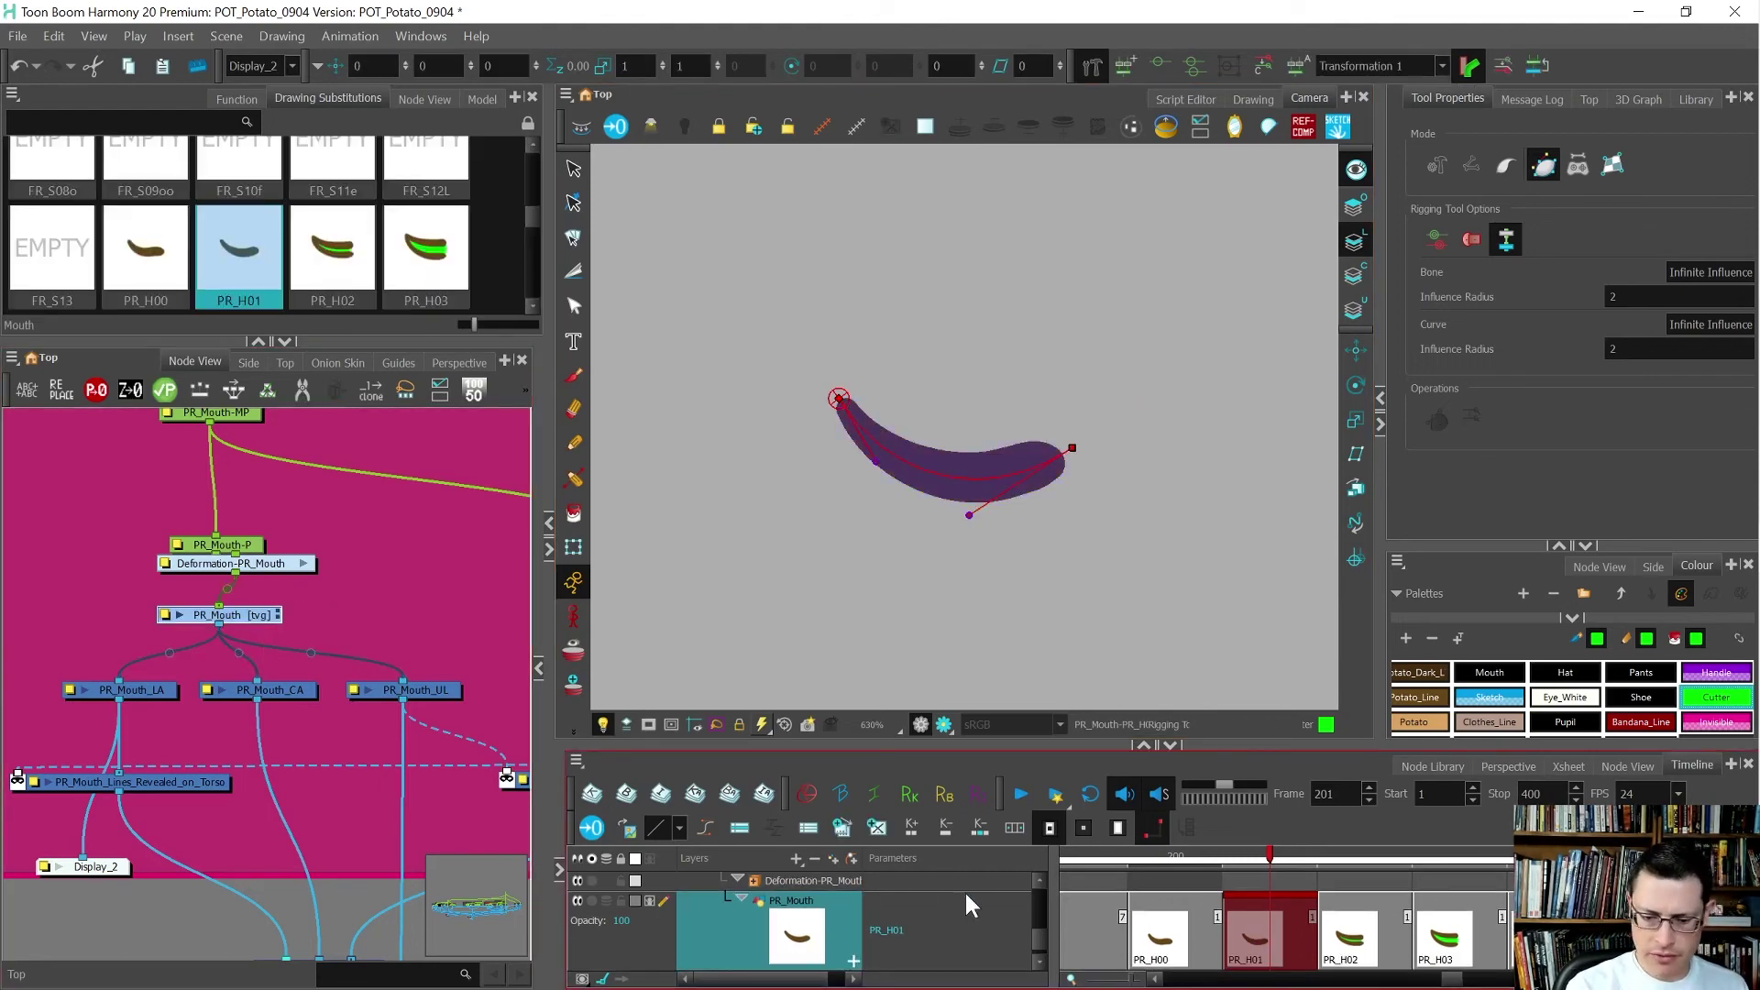
pyautogui.click(635, 900)
pyautogui.click(697, 880)
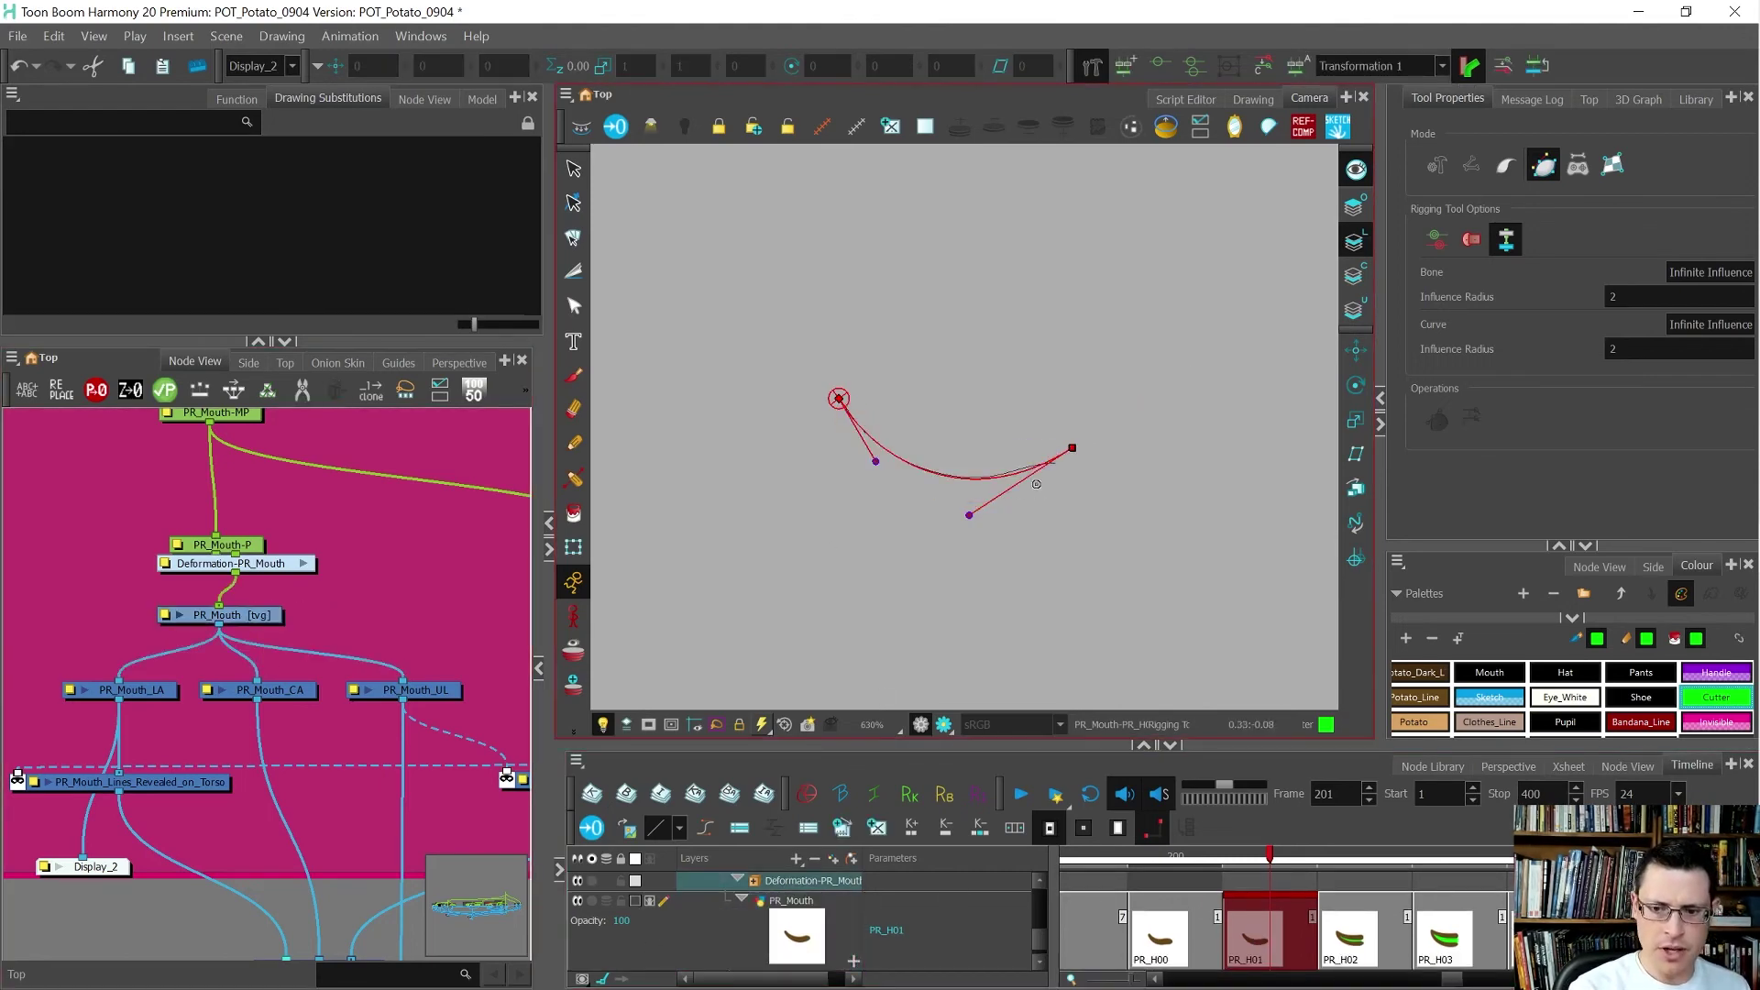
pyautogui.moveTo(970, 514); pyautogui.dragTo(953, 513)
# - Place the Deformation-PR_Mouth node between PR_Mouth-P and PR_Mouth, and add a new deformation chain for PR_H02 on frame 202
pyautogui.click(319, 587)
pyautogui.moveTo(287, 564); pyautogui.dragTo(267, 585)
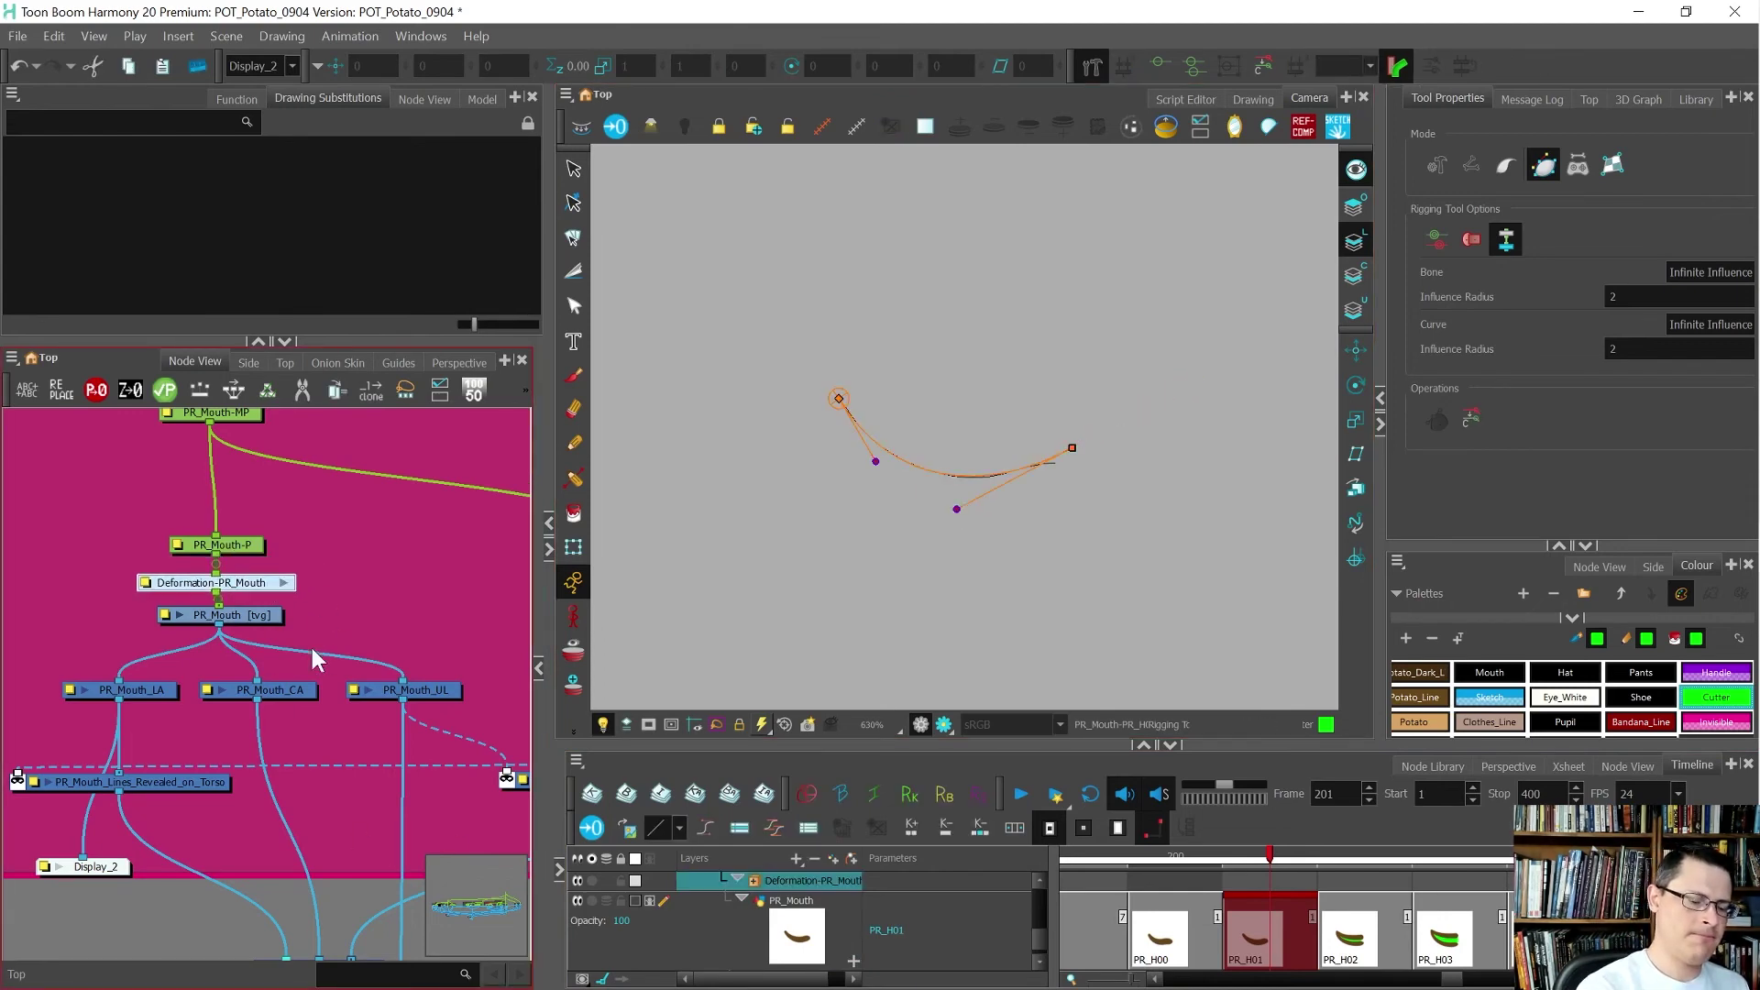
pyautogui.click(1364, 880)
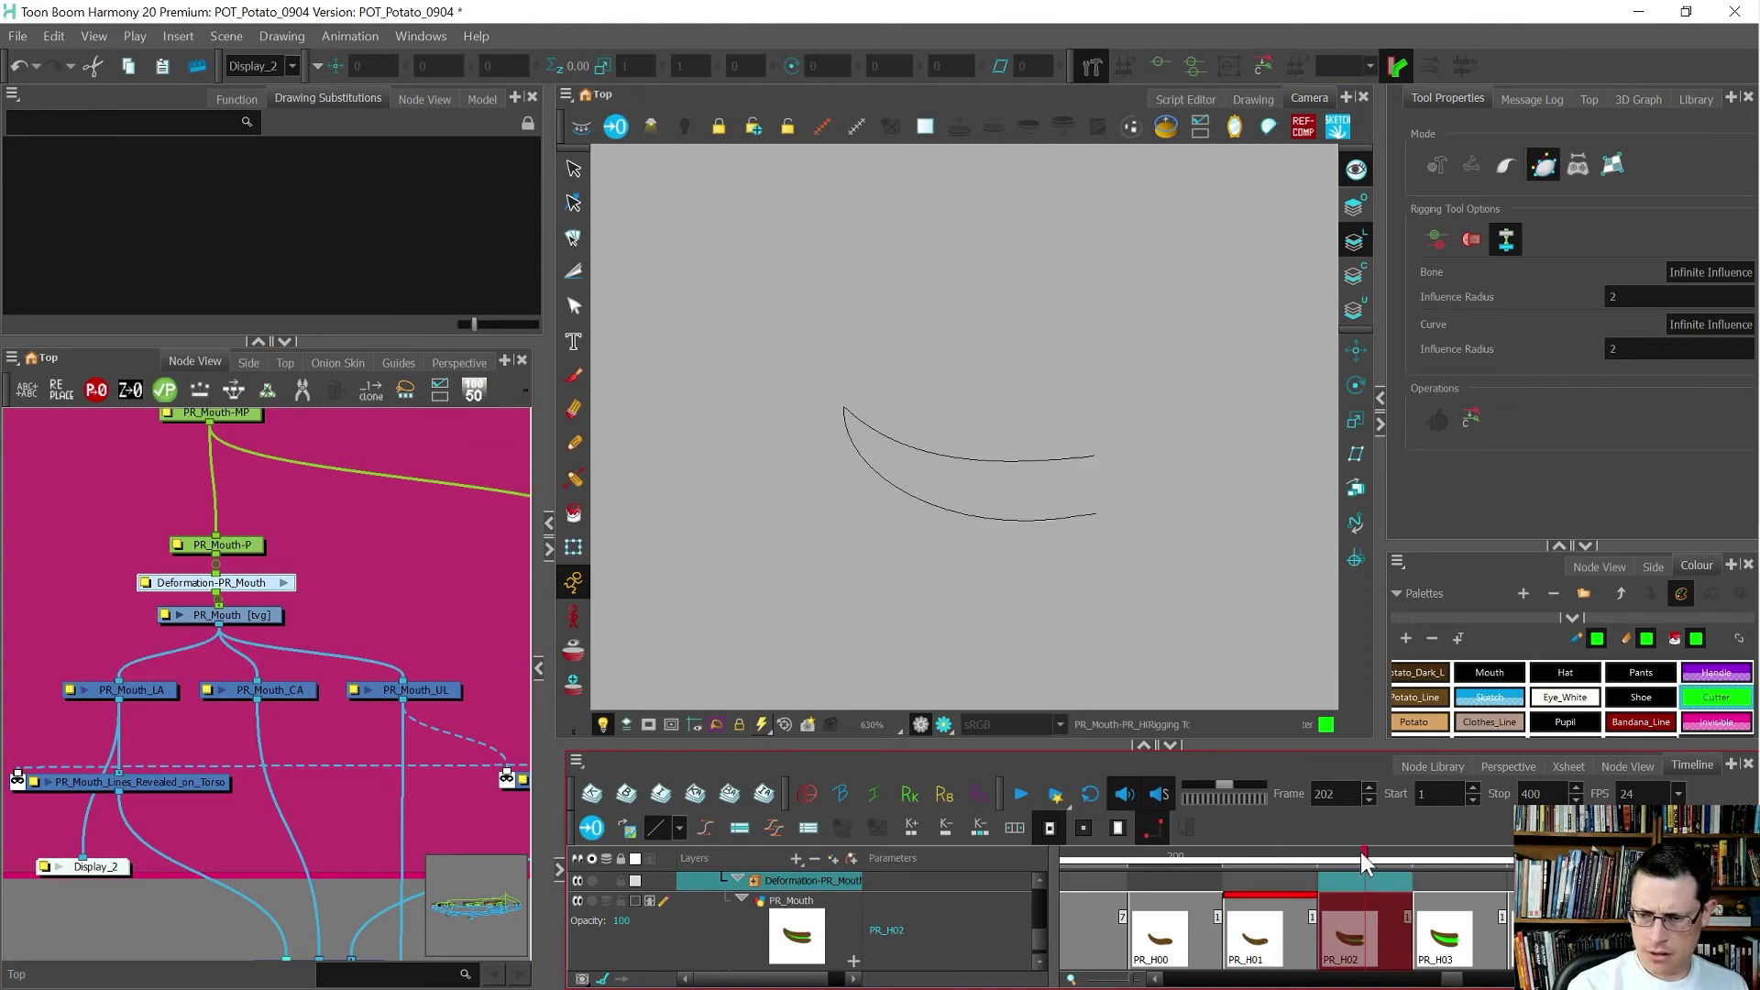
pyautogui.click(240, 638)
pyautogui.click(240, 617)
pyautogui.click(743, 228)
pyautogui.click(1124, 70)
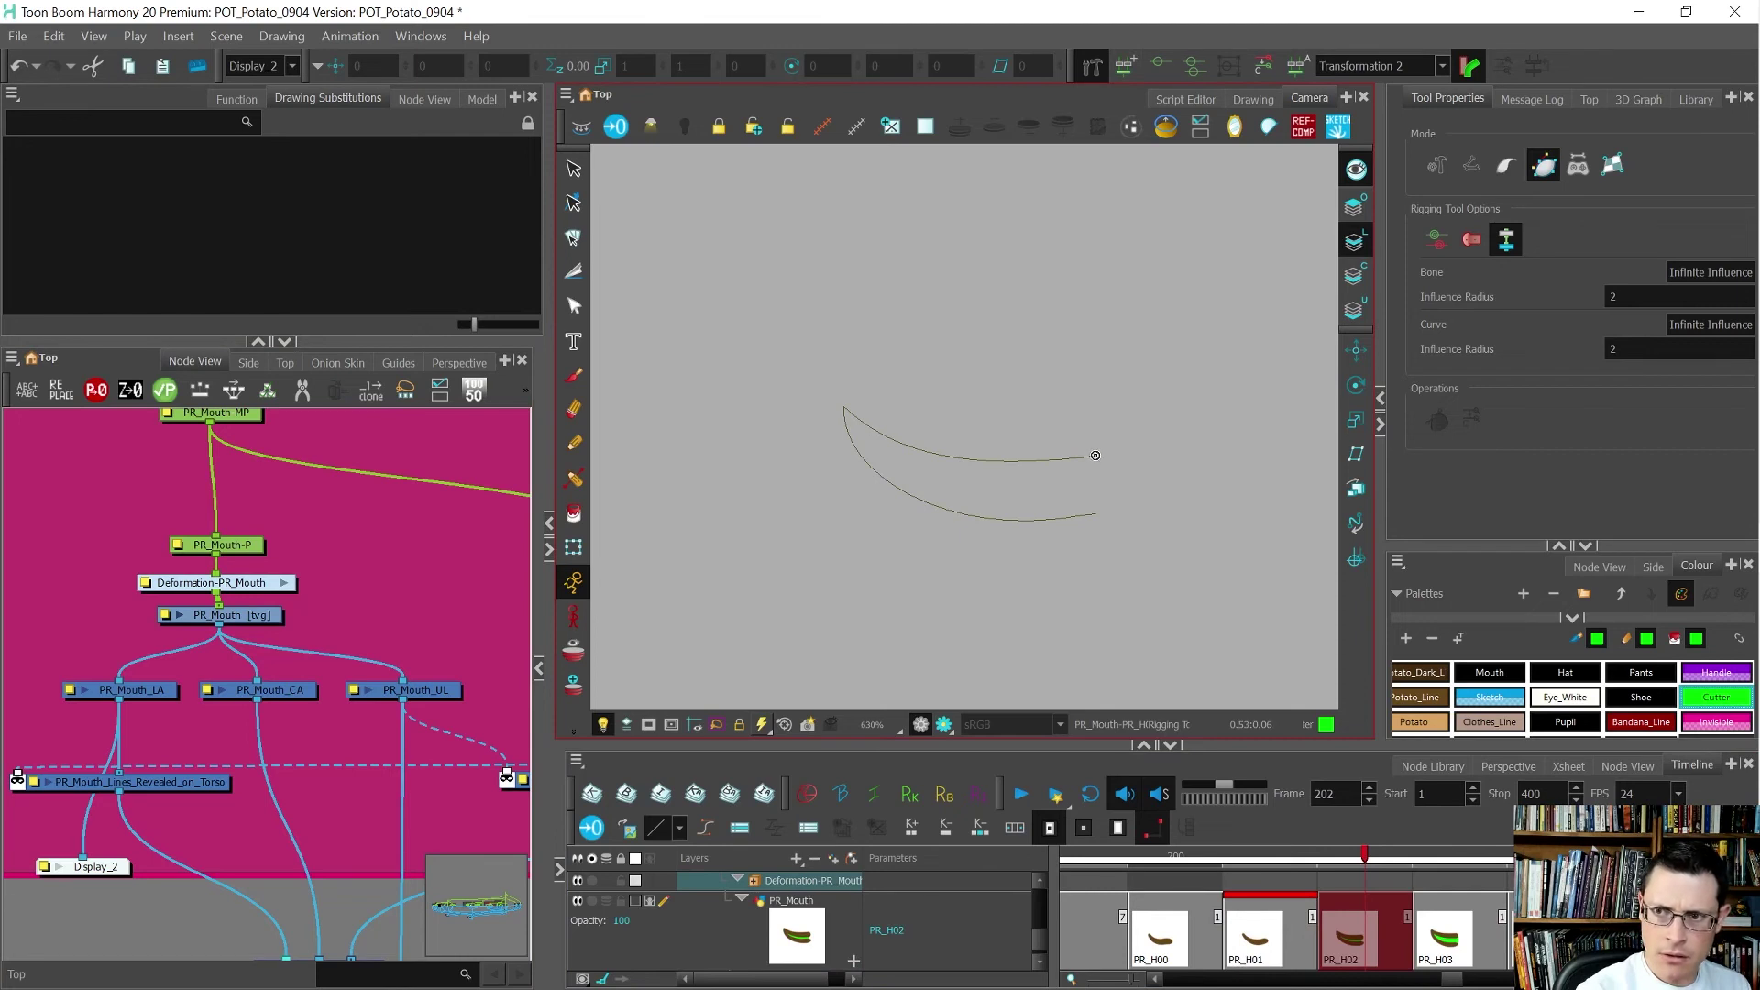
# - Draw a closed curve chain around PR_H02 through its two lip ends and mouth corner, fitting the handles to both lip lines
pyautogui.moveTo(1077, 468); pyautogui.dragTo(976, 472)
pyautogui.moveTo(844, 406); pyautogui.dragTo(901, 459)
pyautogui.moveTo(1099, 512); pyautogui.dragTo(960, 545)
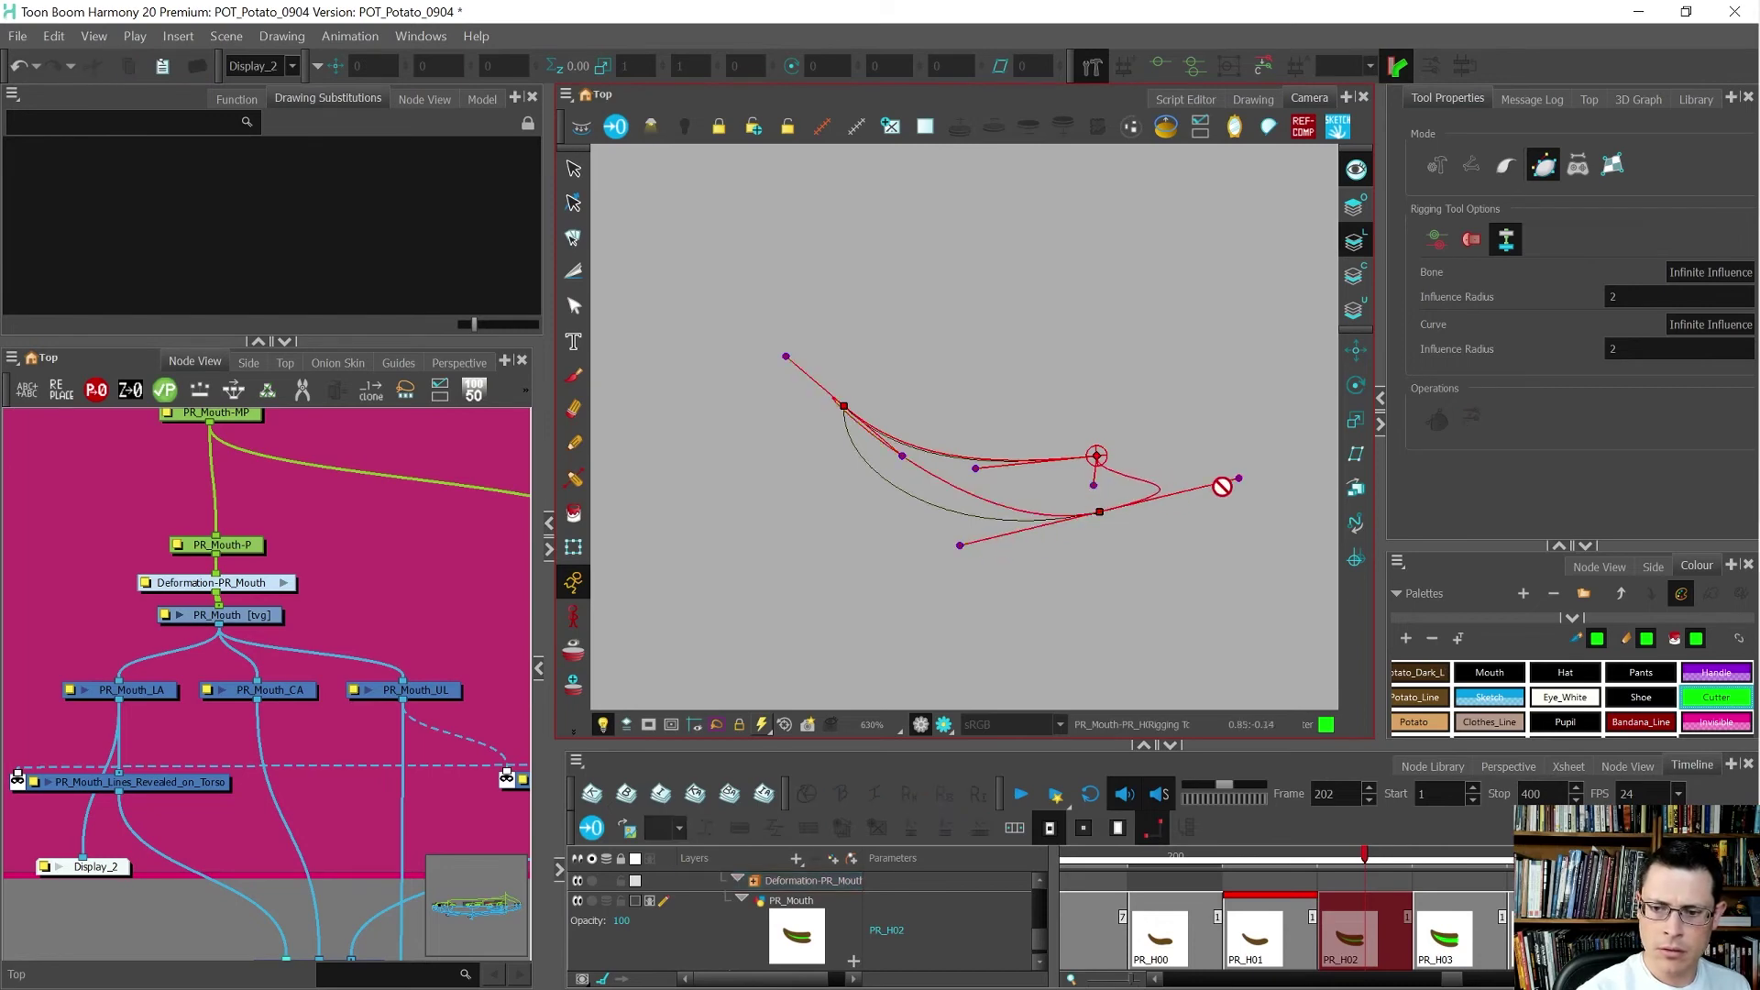
pyautogui.moveTo(1242, 480); pyautogui.dragTo(1106, 500)
pyautogui.moveTo(904, 456)
pyautogui.mouseDown()
pyautogui.moveTo(860, 479)
pyautogui.moveTo(927, 409)
pyautogui.moveTo(899, 360)
pyautogui.moveTo(904, 463)
pyautogui.mouseUp()
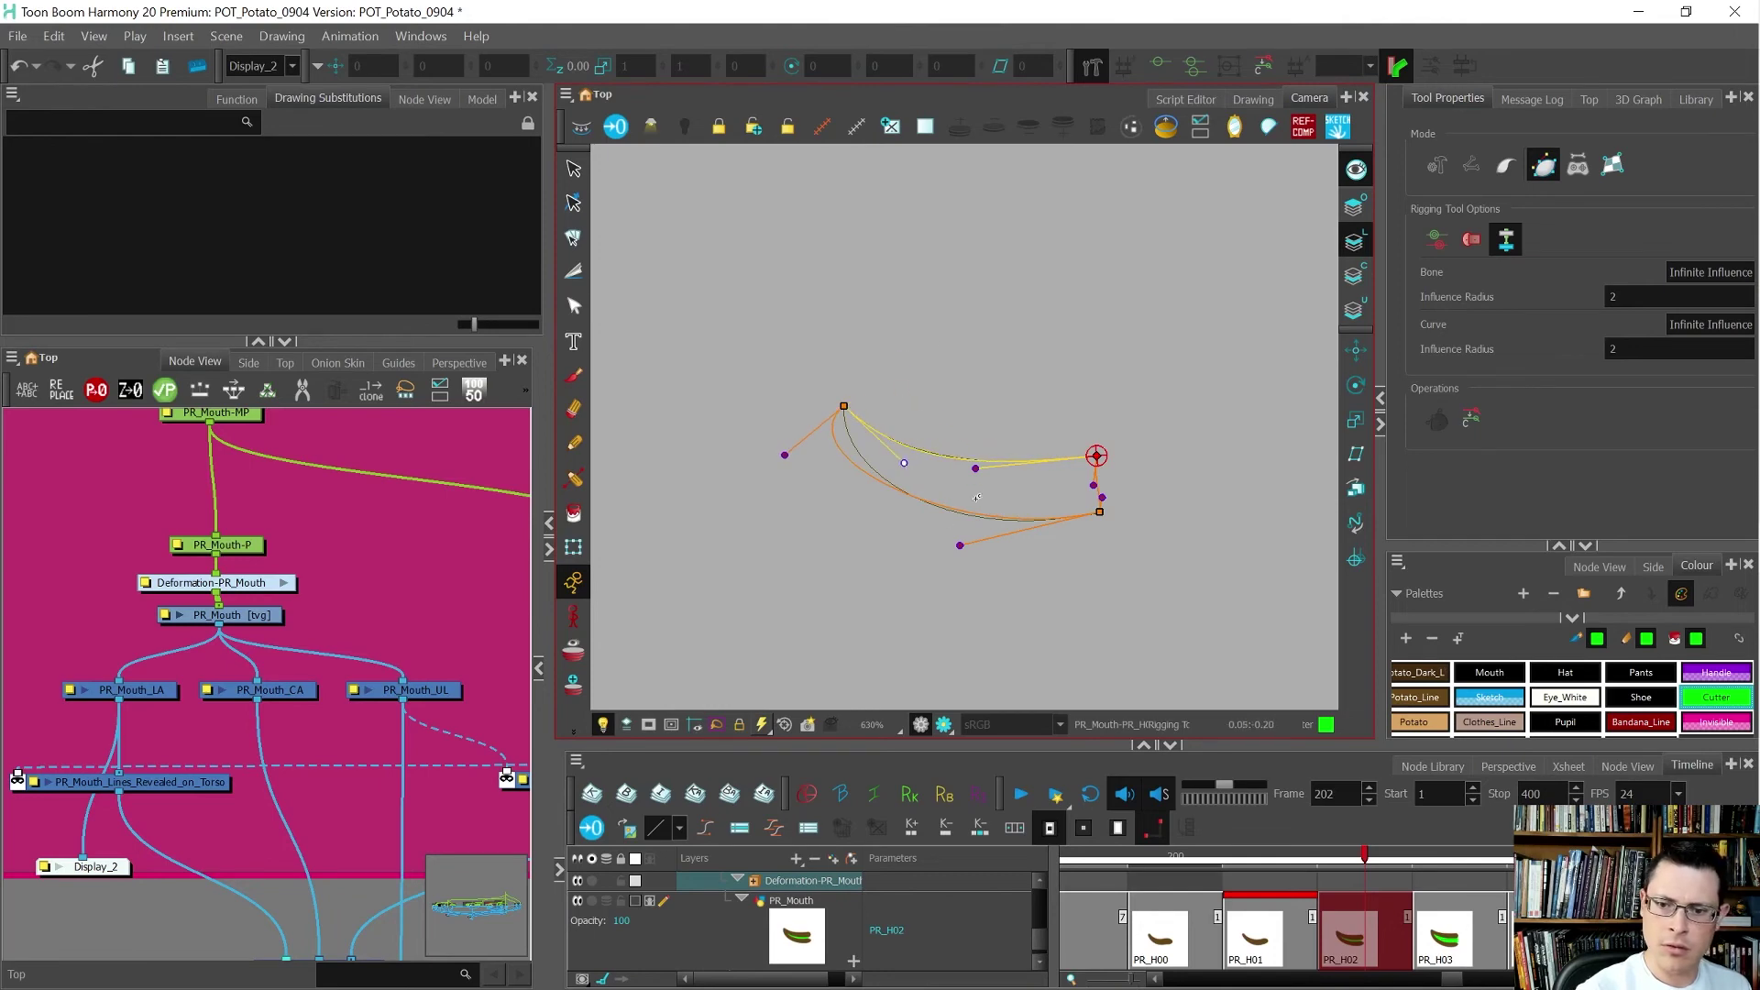
pyautogui.moveTo(787, 459); pyautogui.dragTo(840, 477)
pyautogui.moveTo(965, 547); pyautogui.dragTo(956, 544)
pyautogui.moveTo(976, 468); pyautogui.dragTo(987, 473)
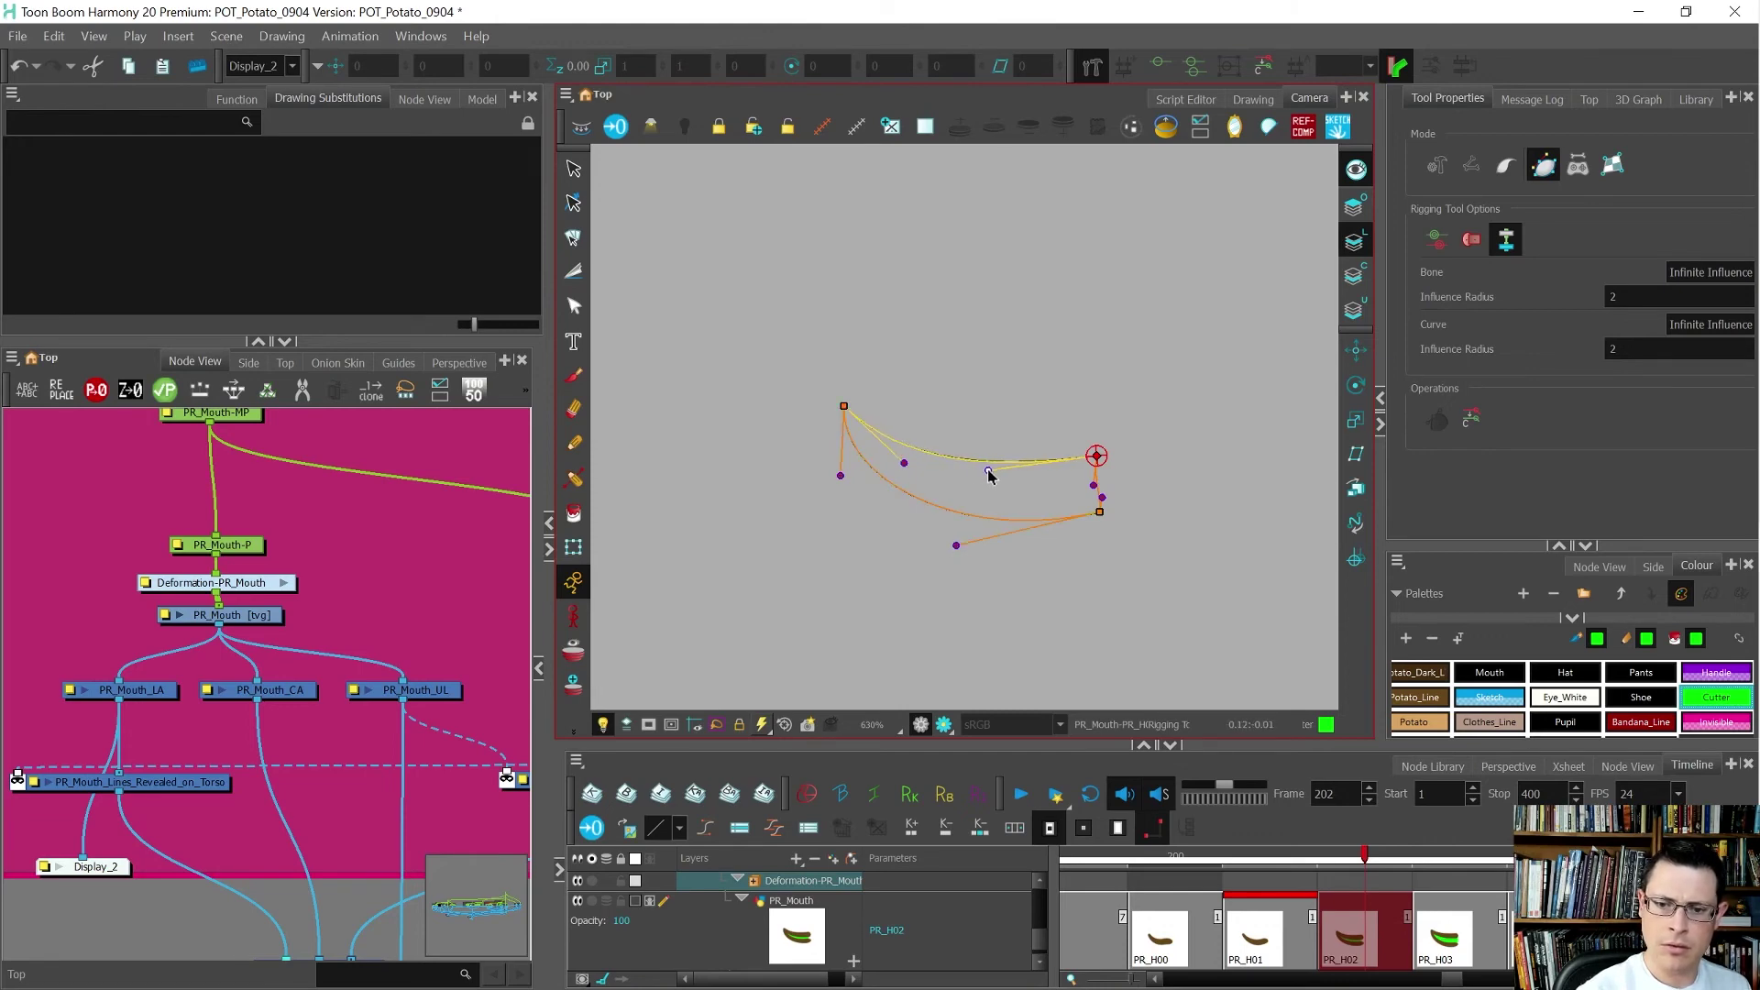
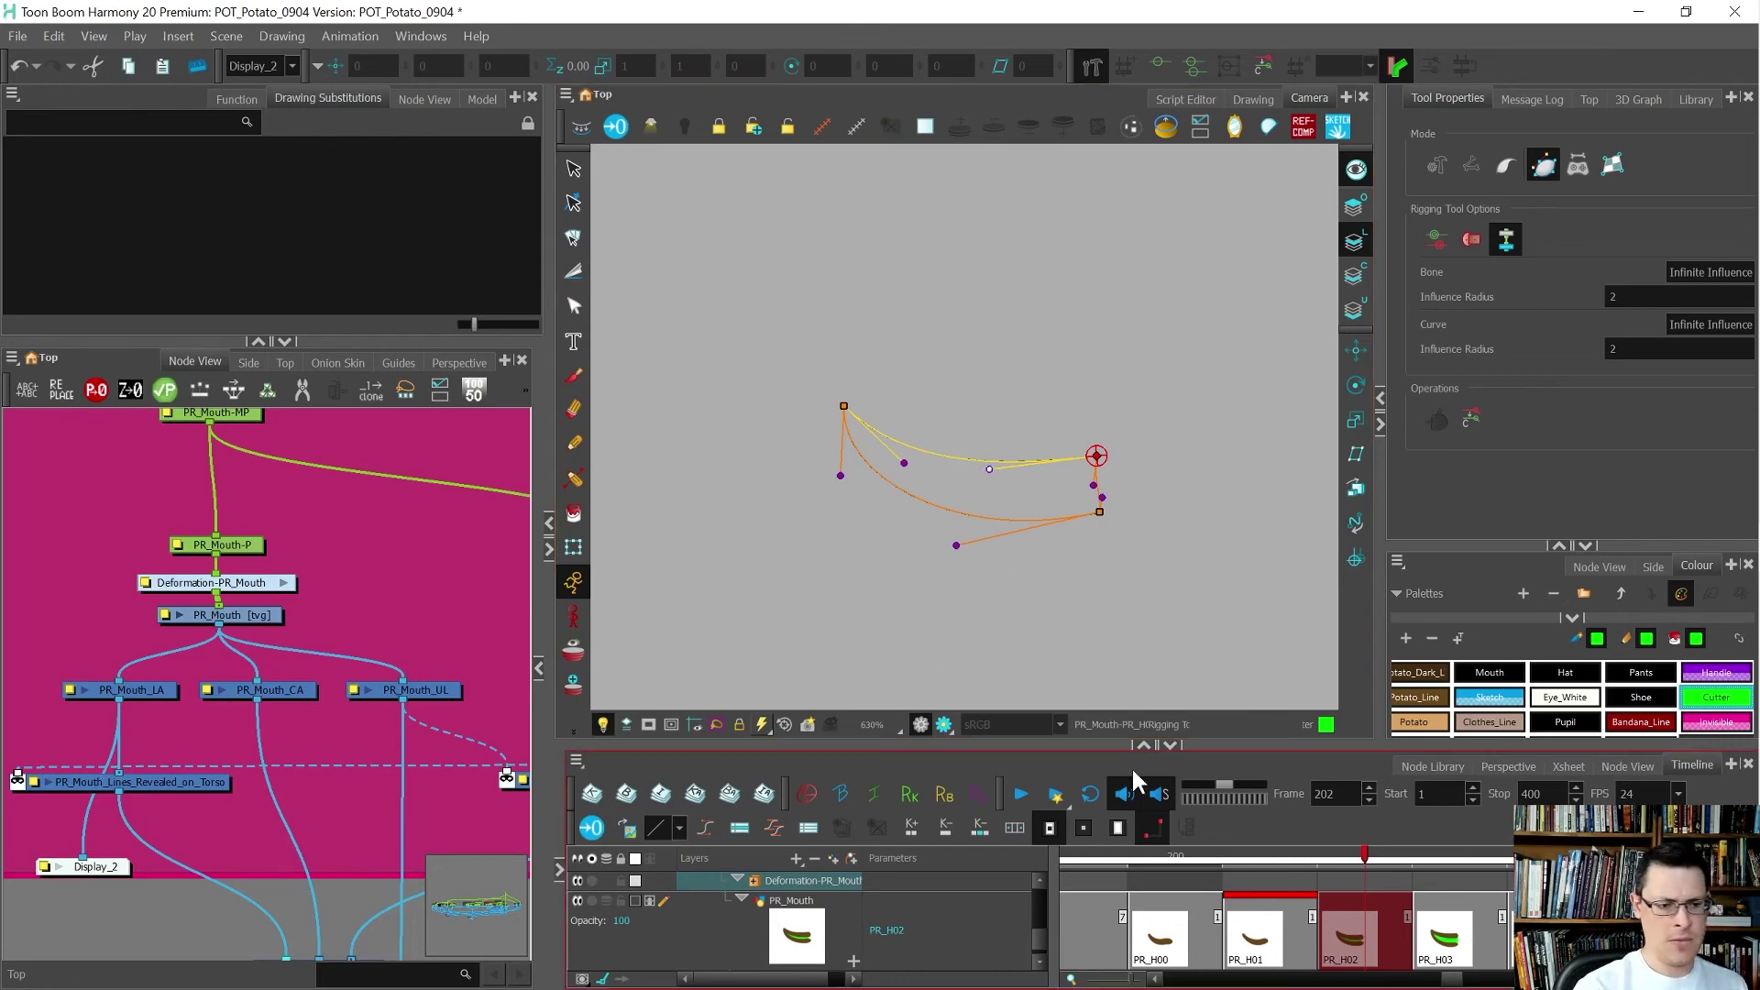
# - Add a new deformation chain for PR_H06 on frame 206 and draw a closed curve chain along the lips and outer edge
pyautogui.click(1723, 937)
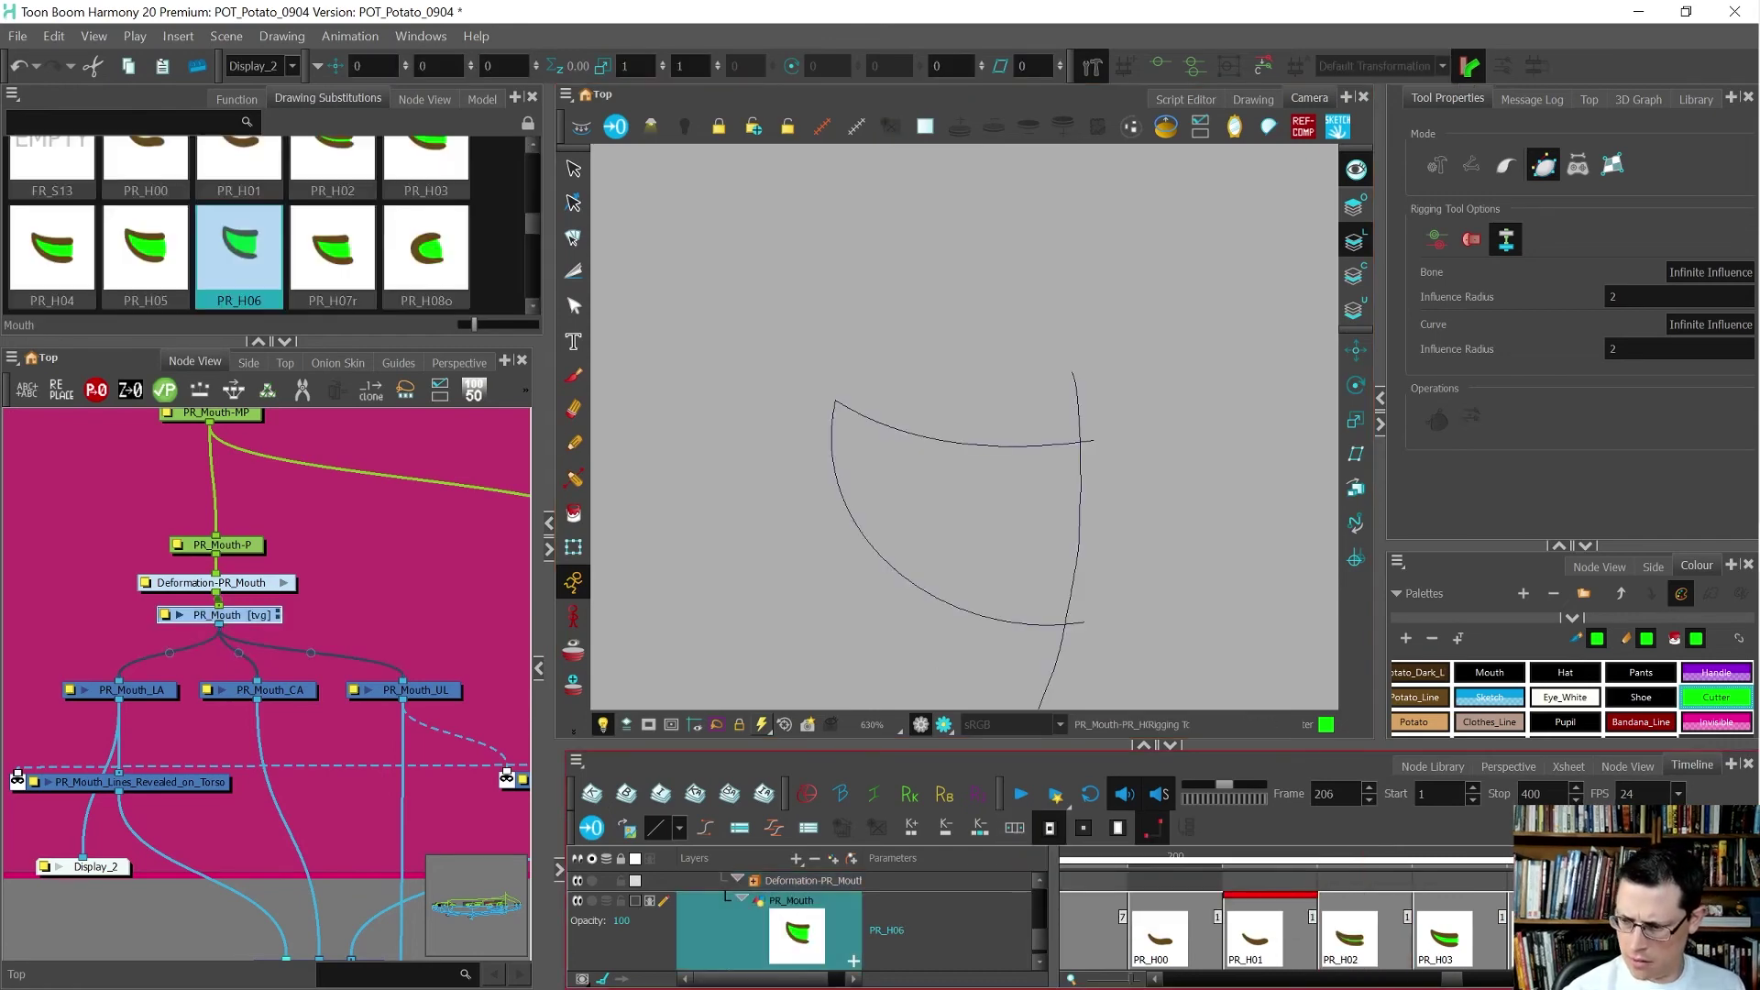
pyautogui.press('b')
pyautogui.click(255, 615)
pyautogui.press('b')
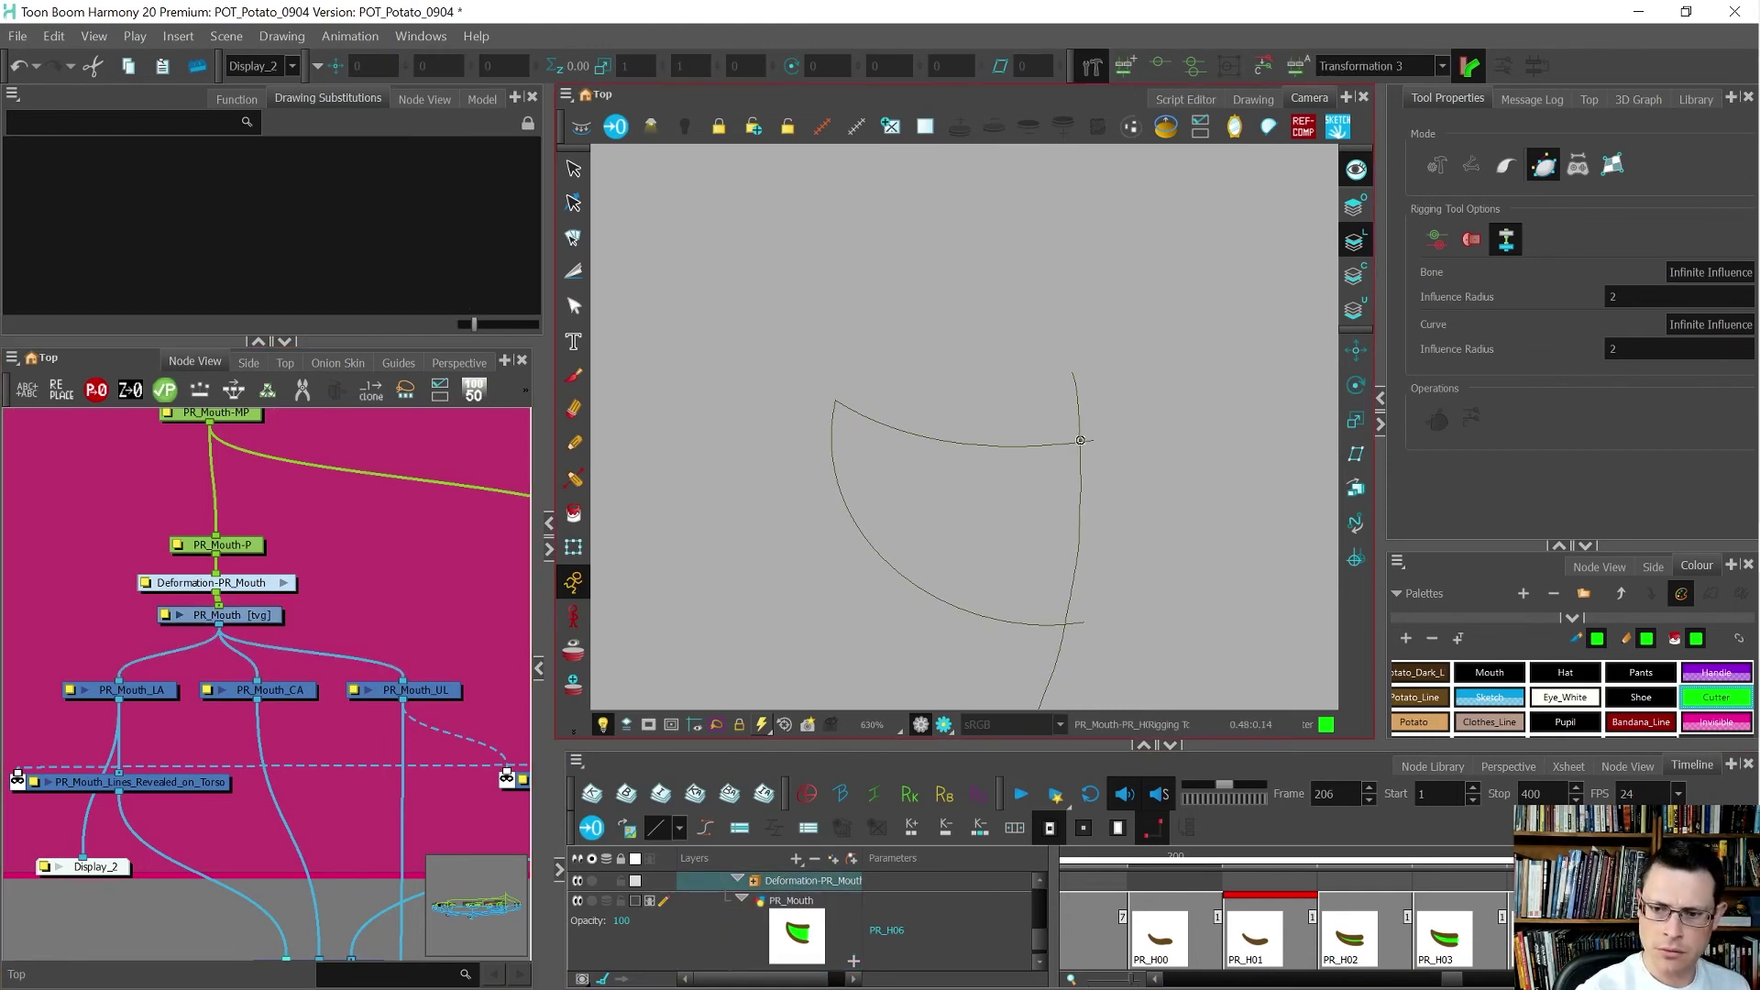
pyautogui.moveTo(1083, 446); pyautogui.dragTo(1017, 451)
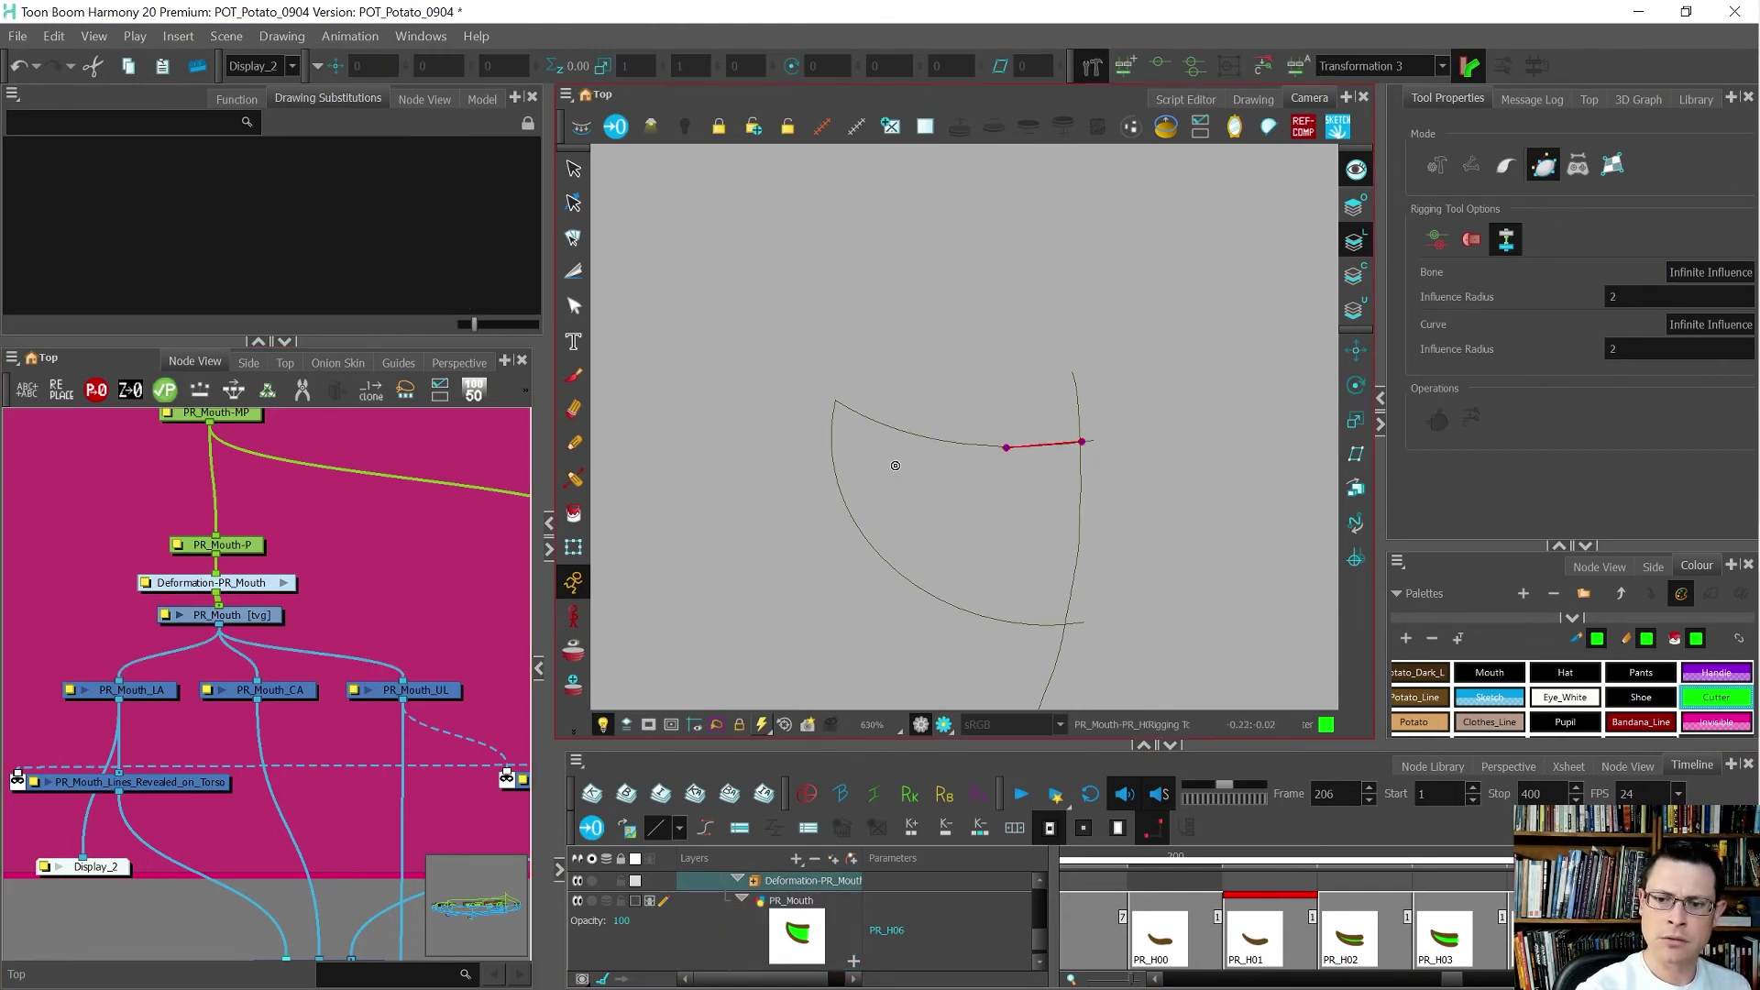
pyautogui.moveTo(833, 399); pyautogui.dragTo(933, 455)
pyautogui.moveTo(1068, 624); pyautogui.dragTo(831, 644)
pyautogui.moveTo(1083, 445); pyautogui.dragTo(1082, 532)
pyautogui.moveTo(1303, 607); pyautogui.dragTo(1076, 578)
pyautogui.moveTo(738, 343); pyautogui.dragTo(816, 484)
# - Align the PR_H06 chain's corner point and adjust its curve handles to match the upper and lower lip lines
pyautogui.moveTo(832, 401); pyautogui.dragTo(836, 406)
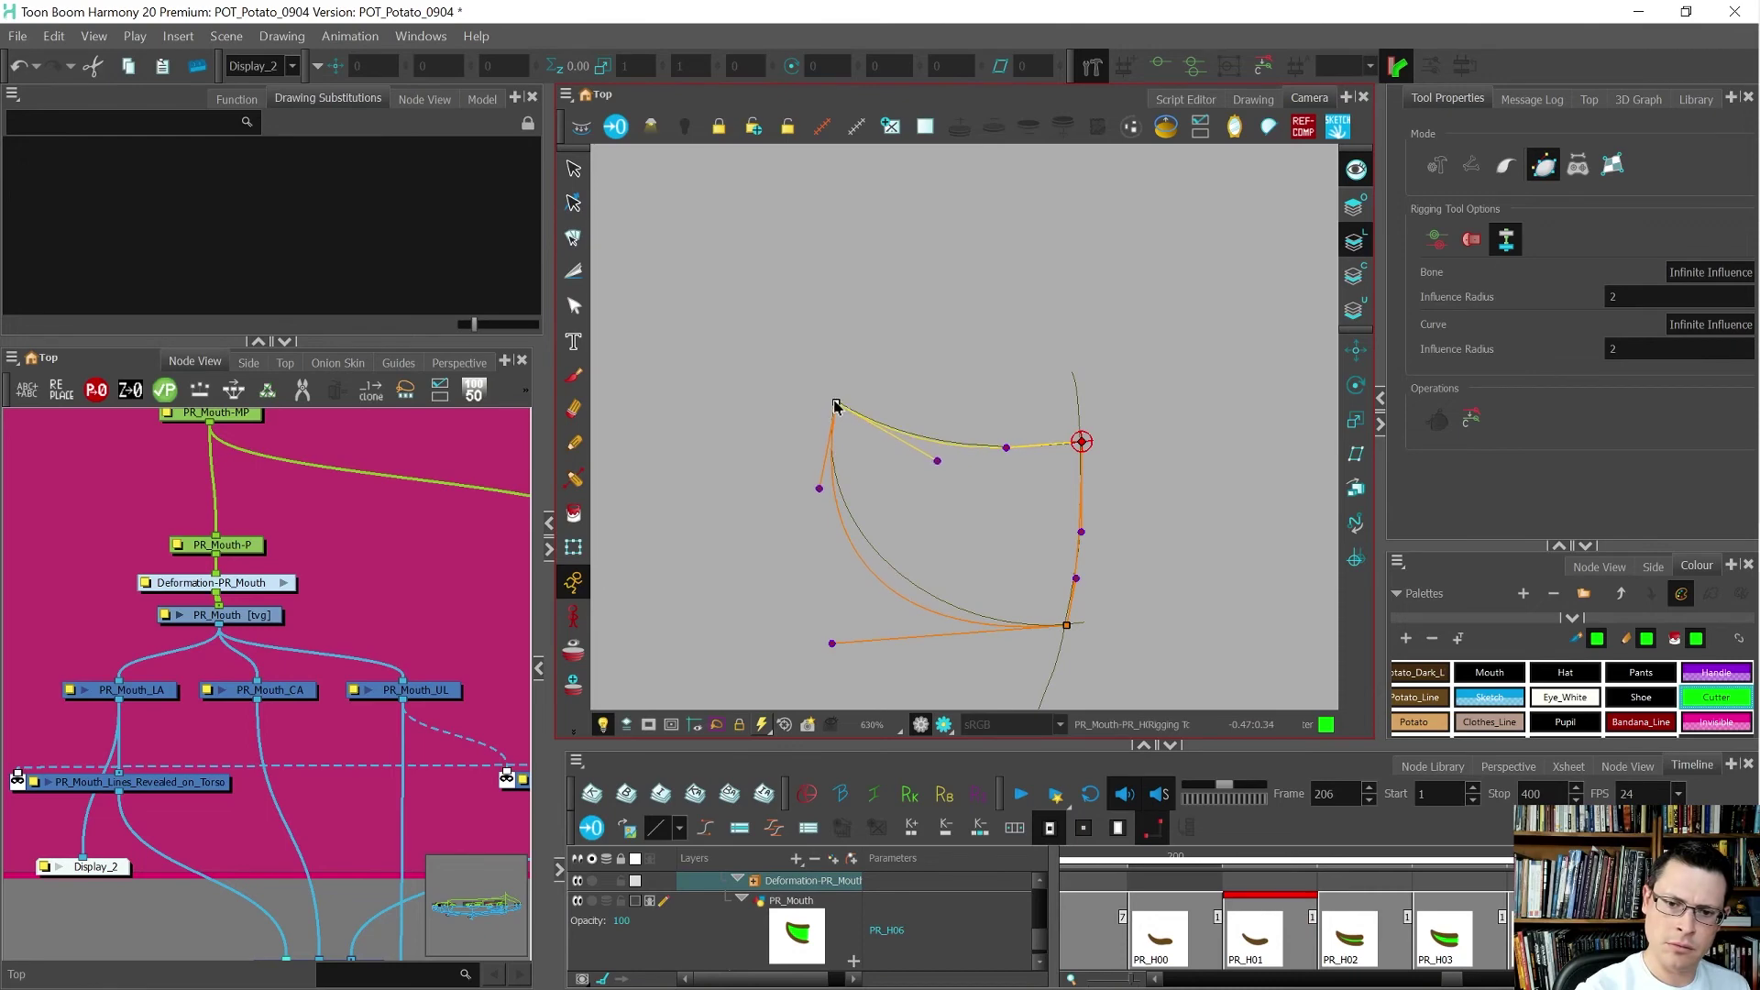
pyautogui.scroll(6, 834, 402)
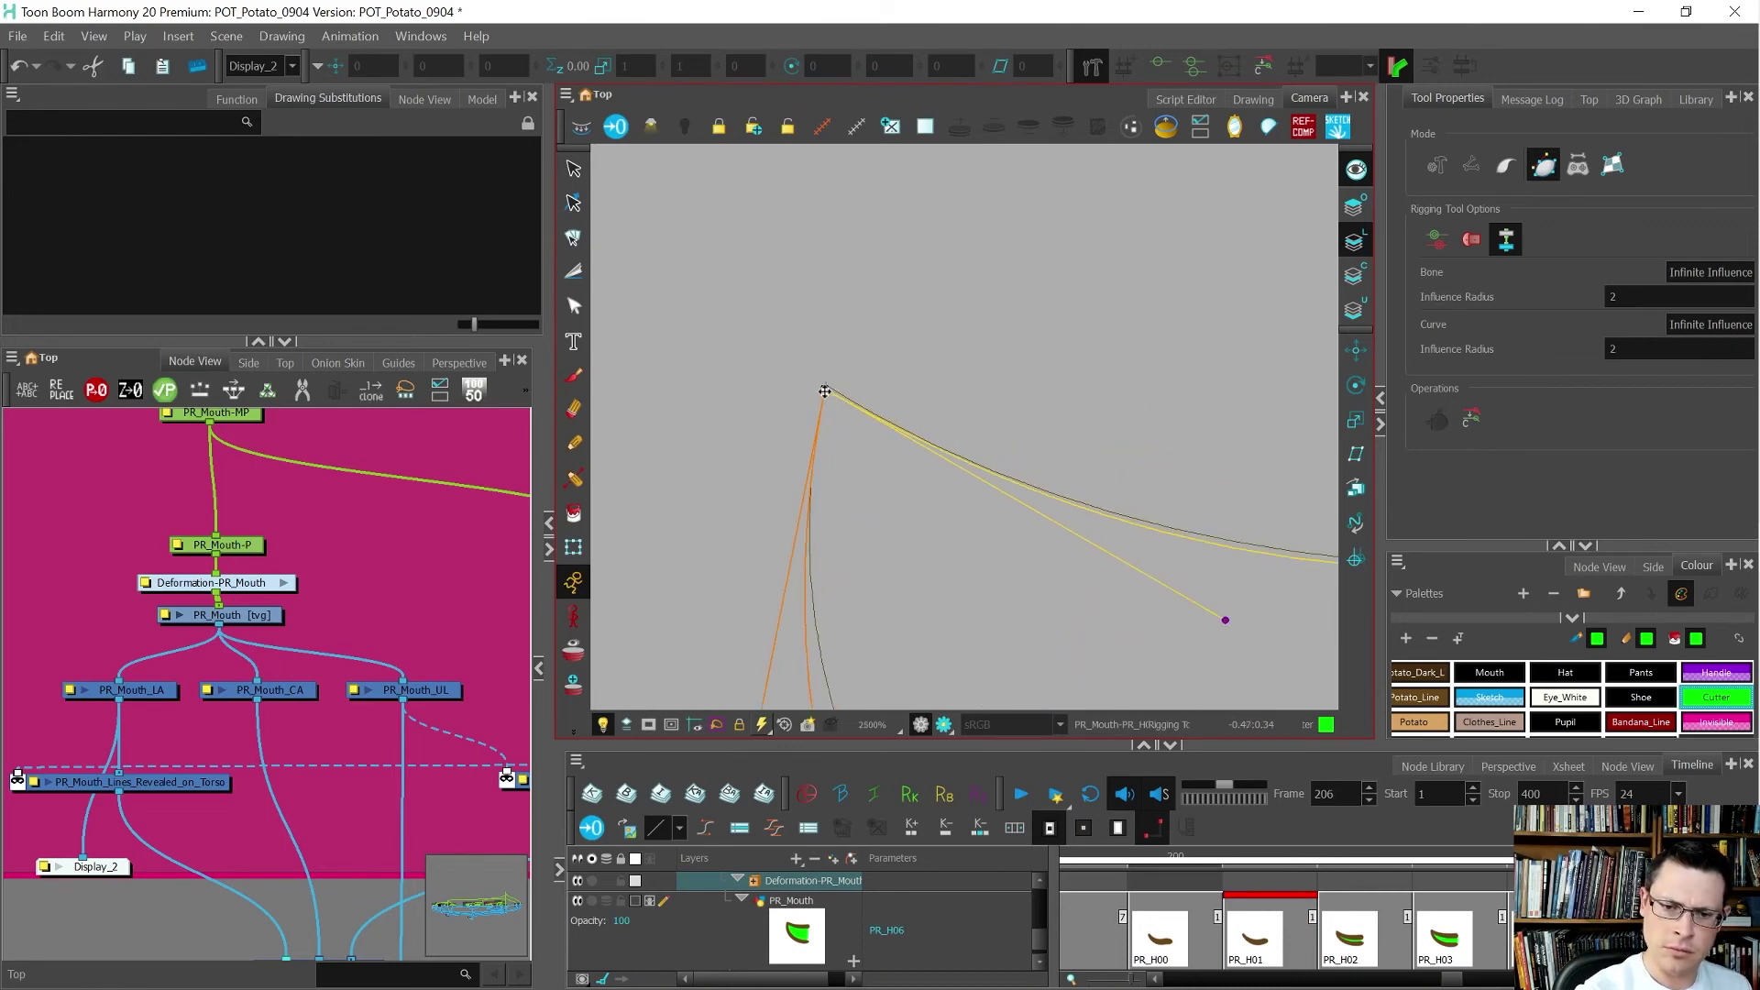
pyautogui.scroll(-6, 862, 385)
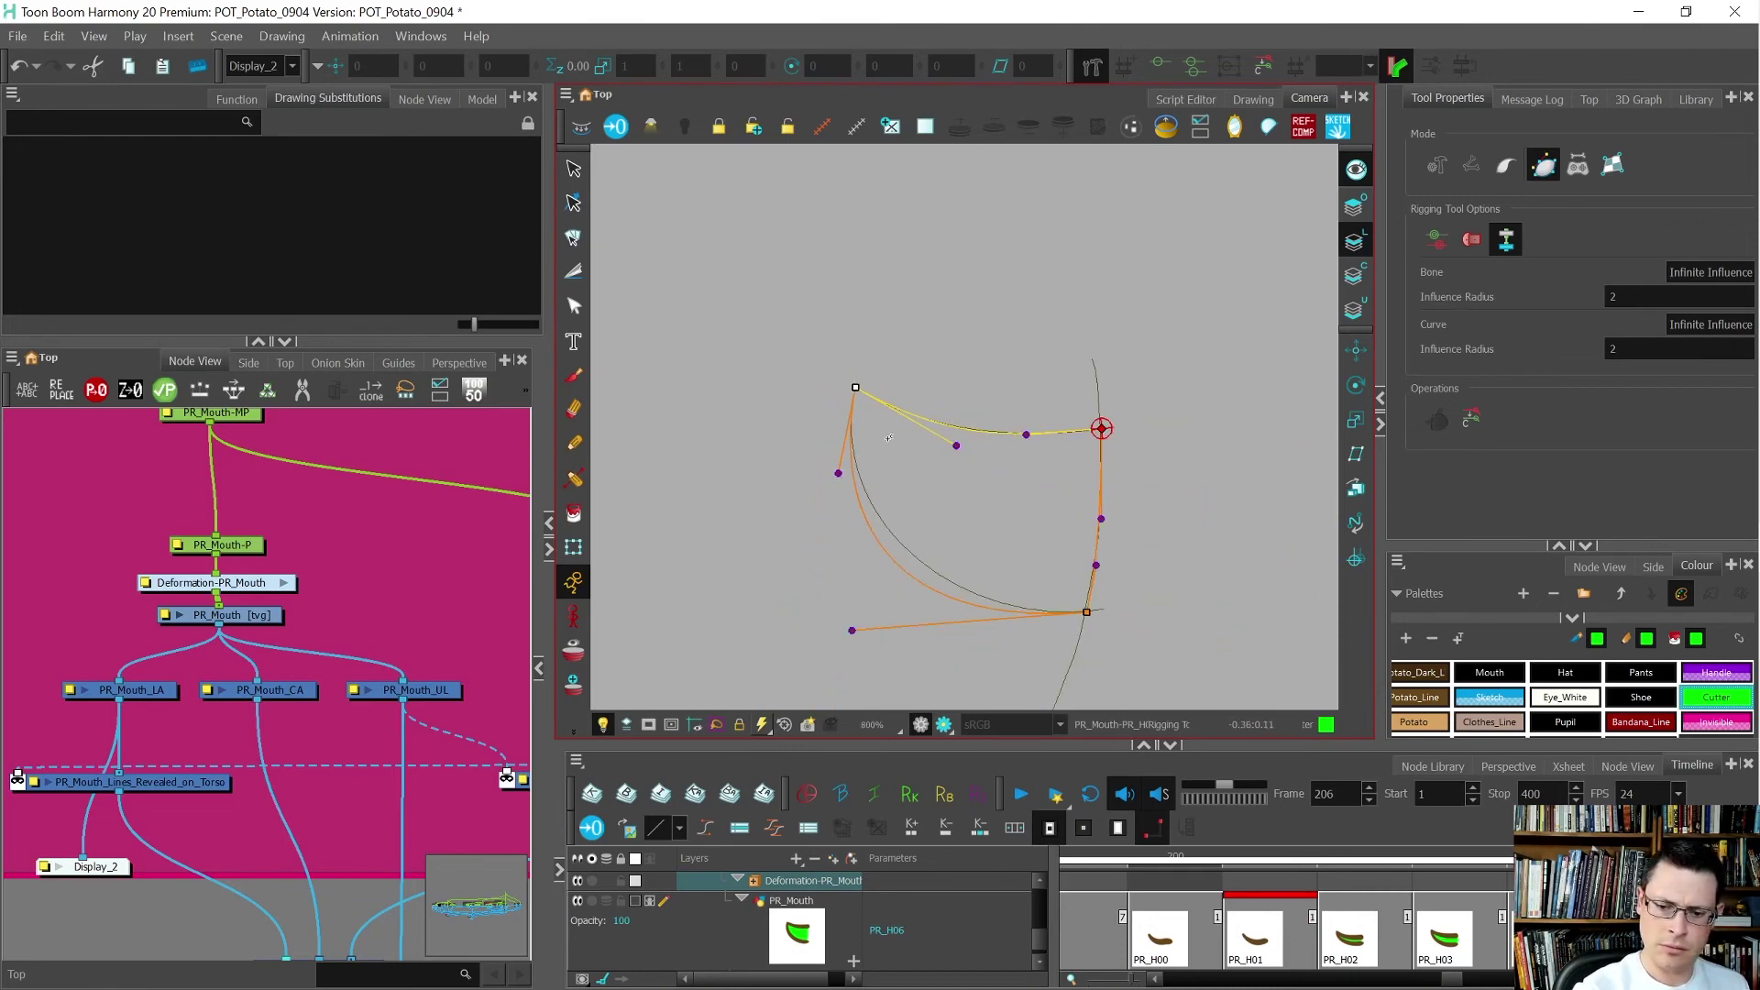
pyautogui.moveTo(852, 631); pyautogui.dragTo(911, 629)
pyautogui.moveTo(840, 478); pyautogui.dragTo(832, 484)
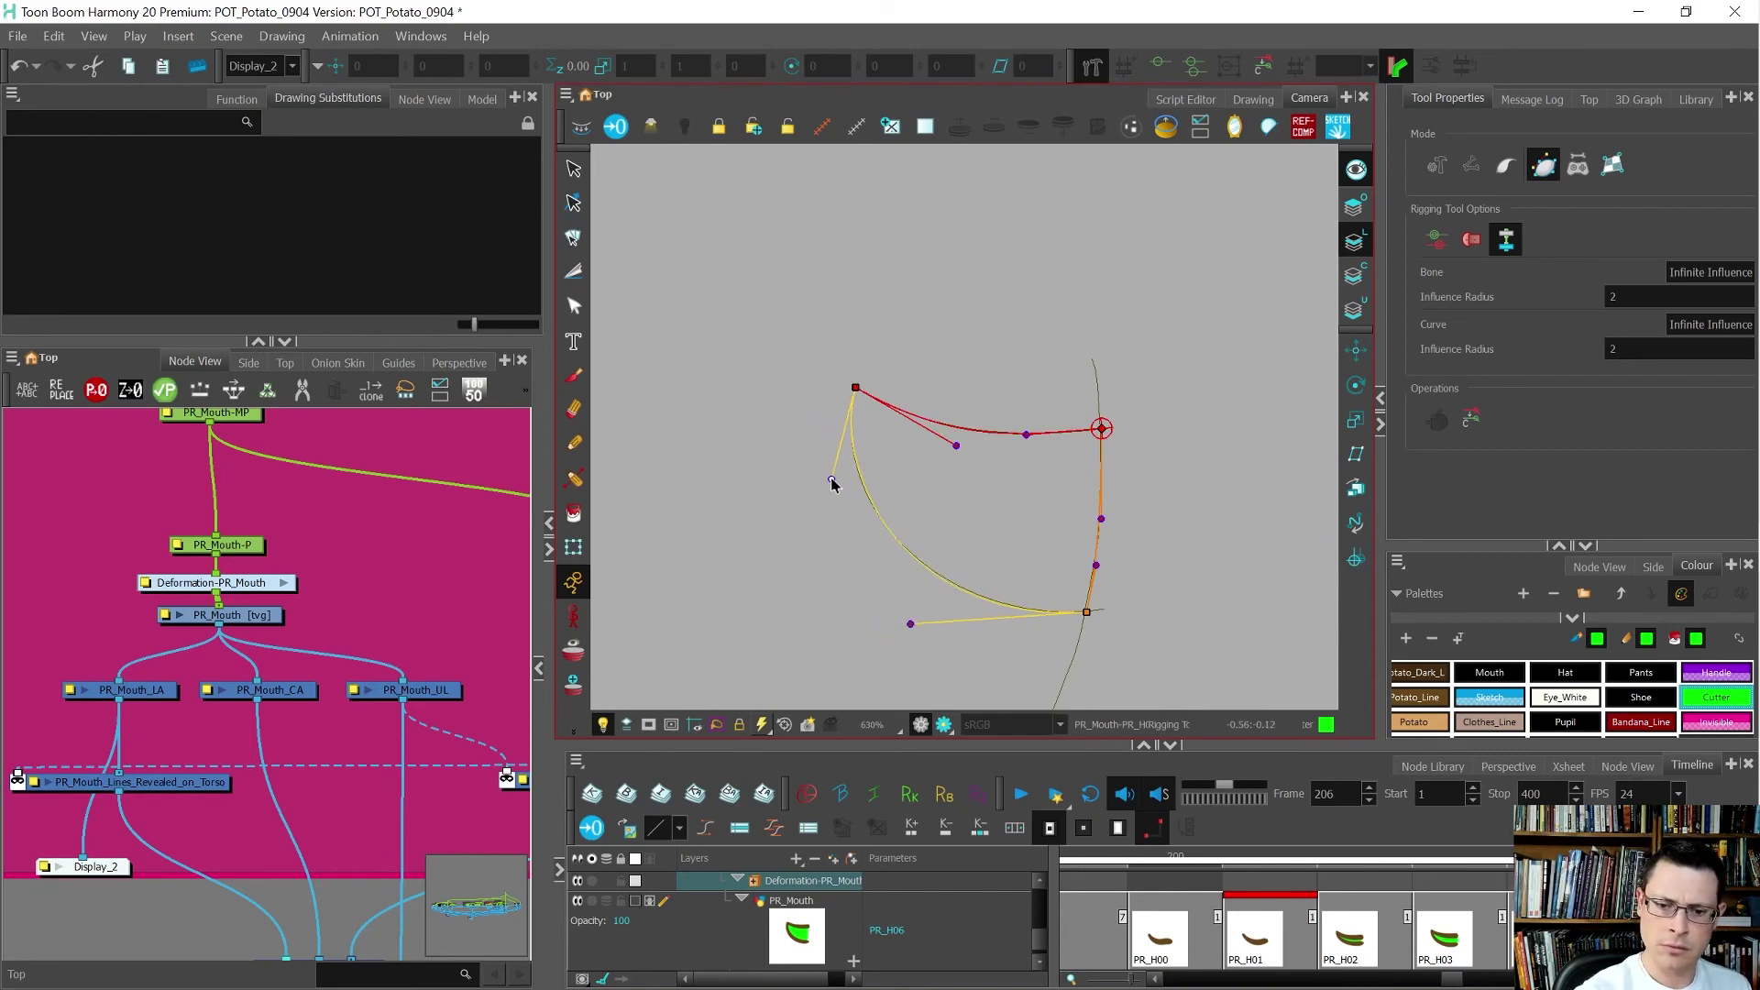
pyautogui.moveTo(911, 625); pyautogui.dragTo(916, 621)
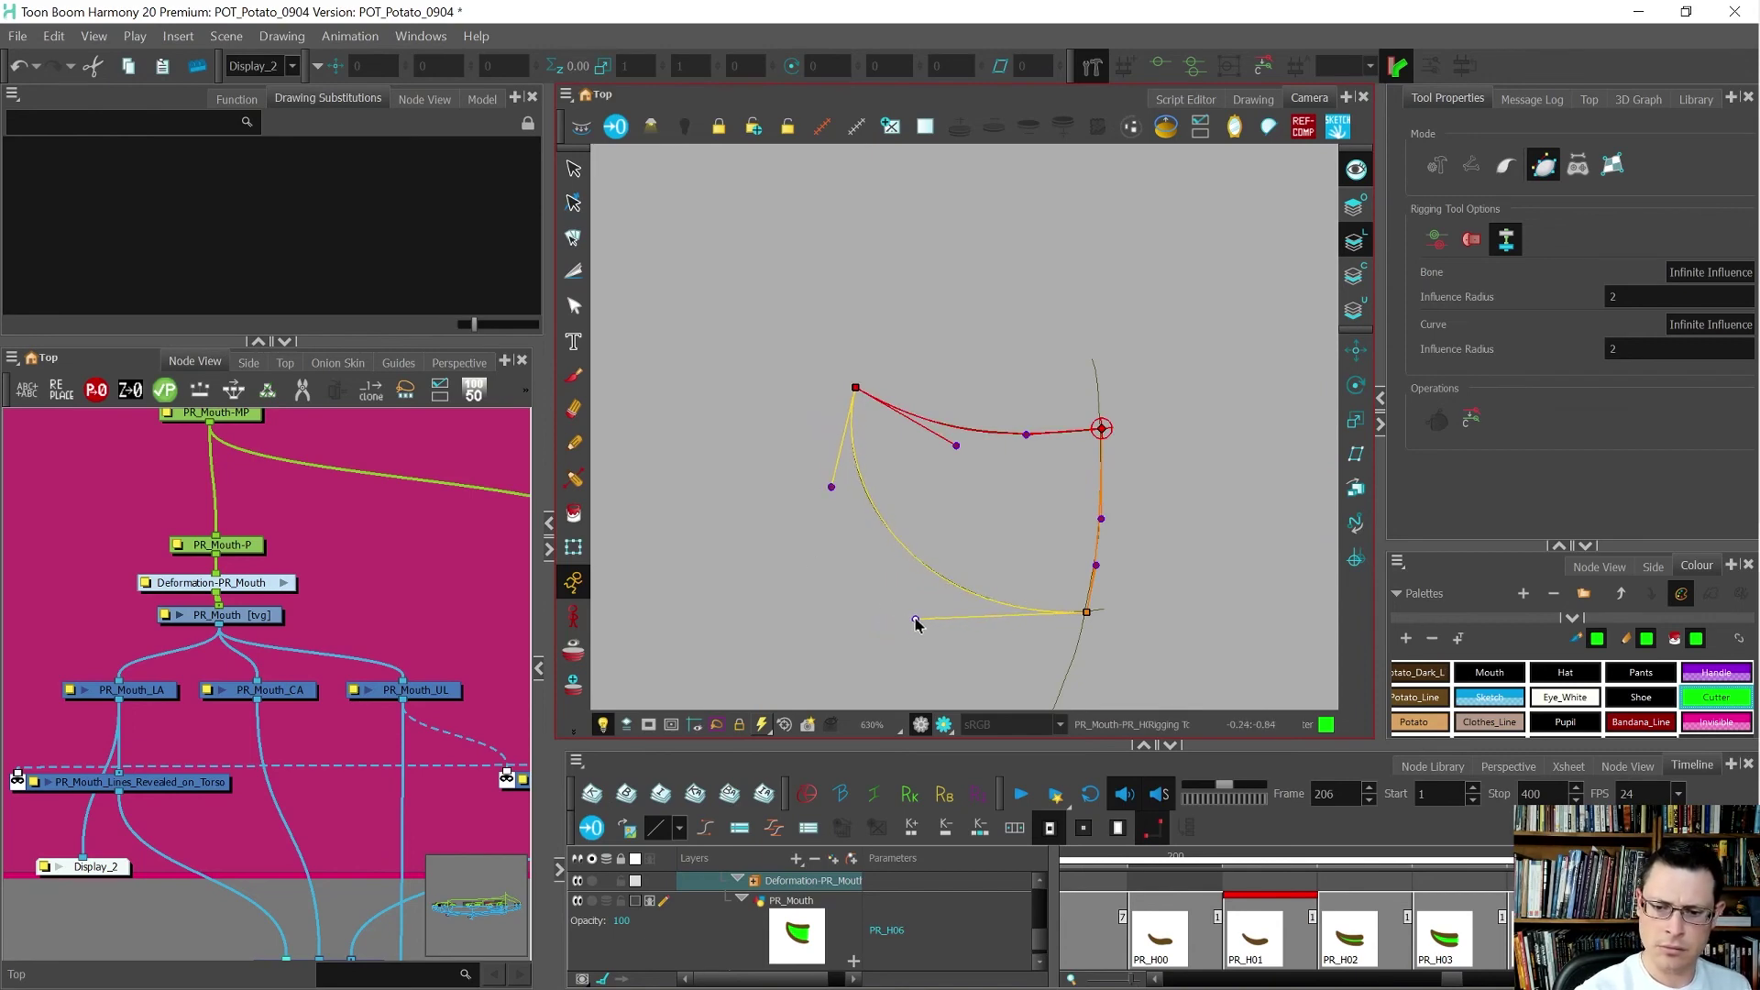
pyautogui.moveTo(1029, 436); pyautogui.dragTo(943, 444)
pyautogui.click(918, 621)
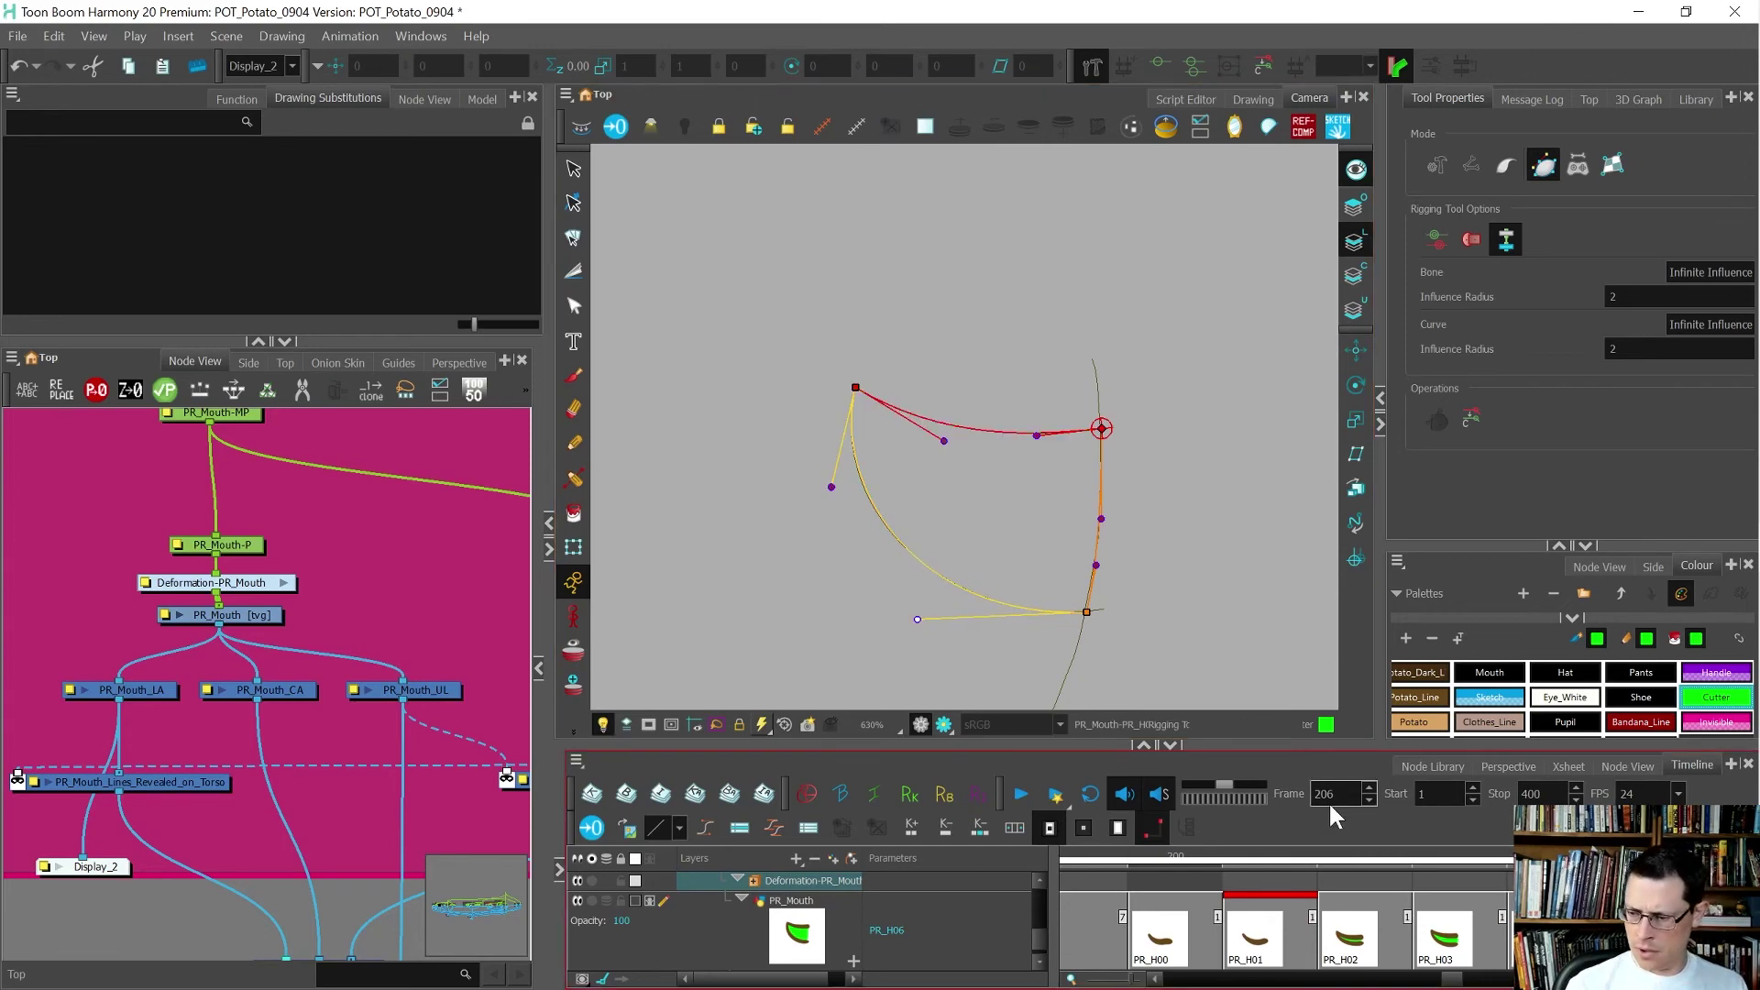
# - Add a new deformation chain for PR_S01 on frame 220 and fit a single curve along its arched centre line
pyautogui.press('1')
pyautogui.press('1')
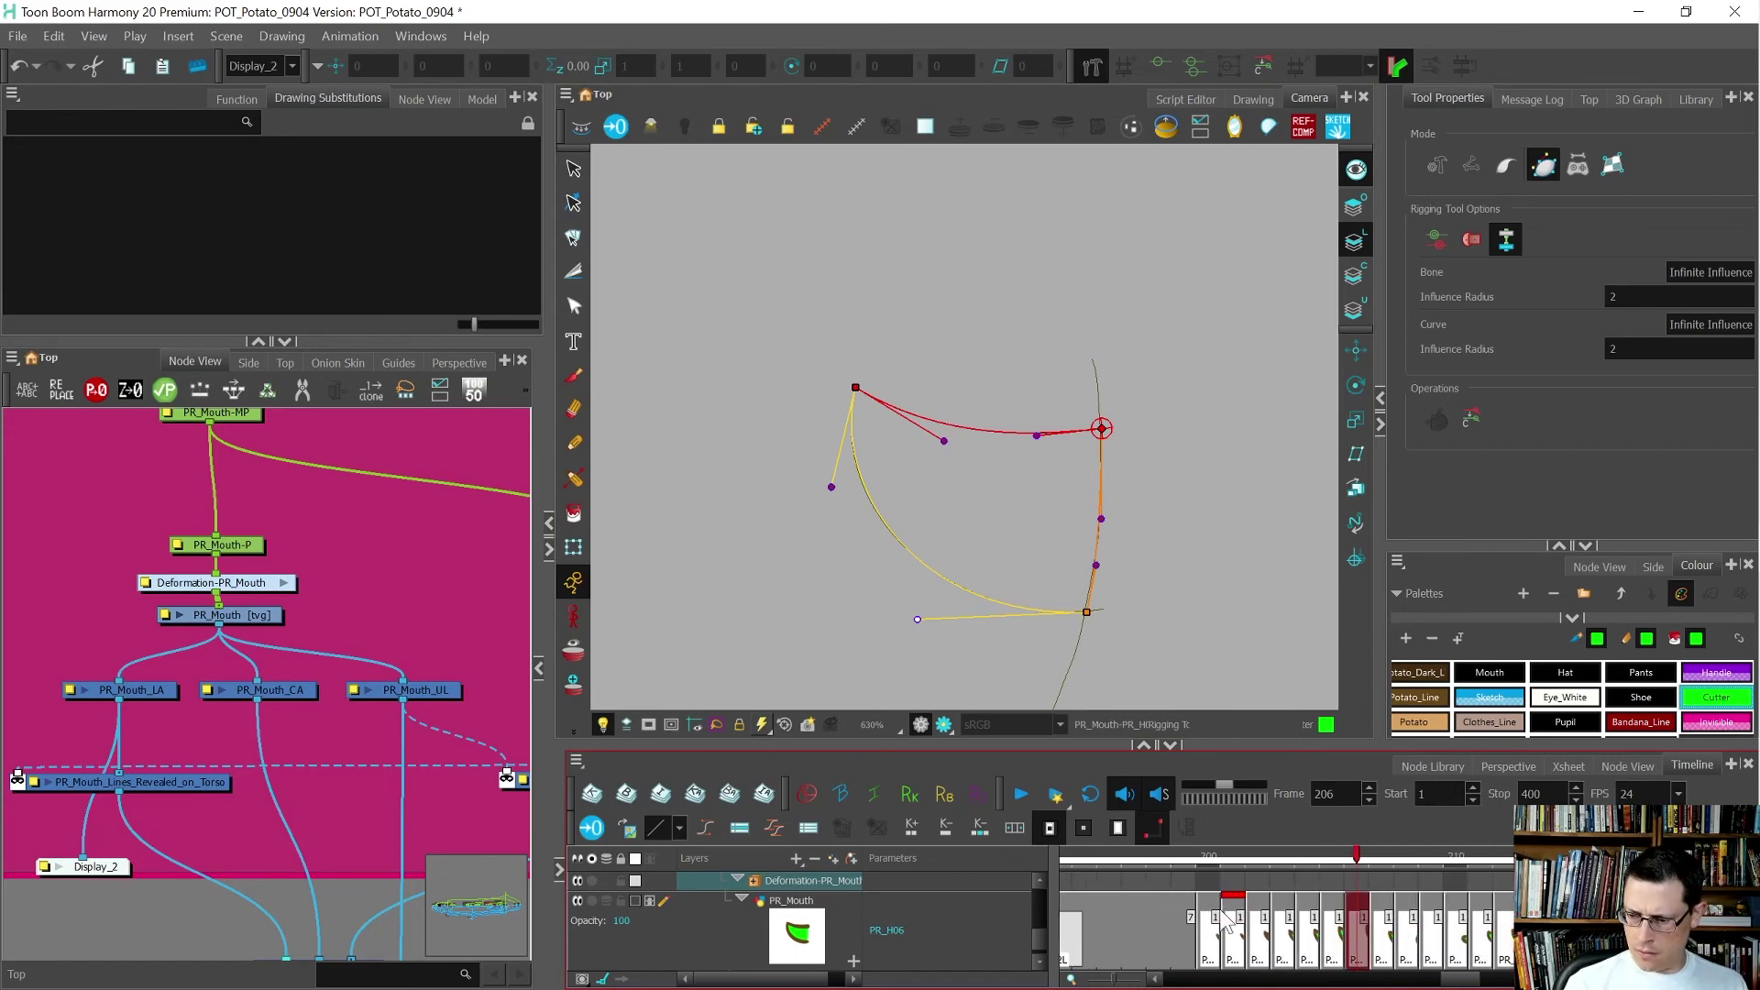
pyautogui.press('2')
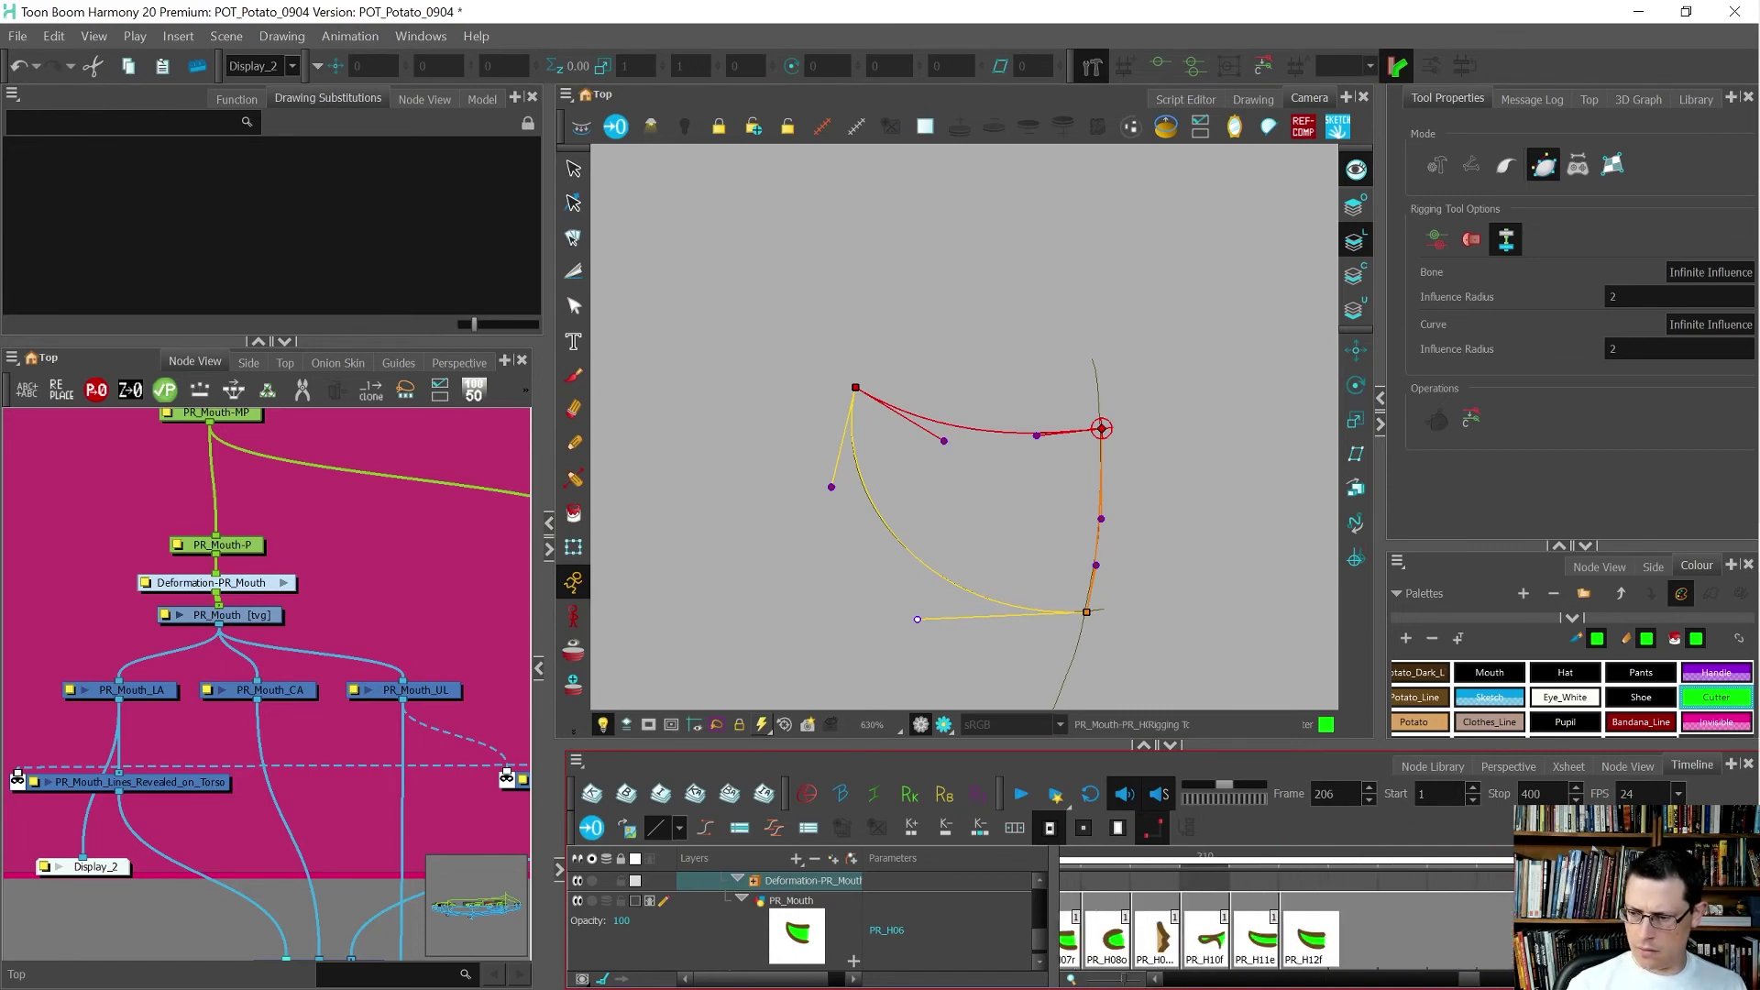
pyautogui.click(1700, 930)
pyautogui.press('b')
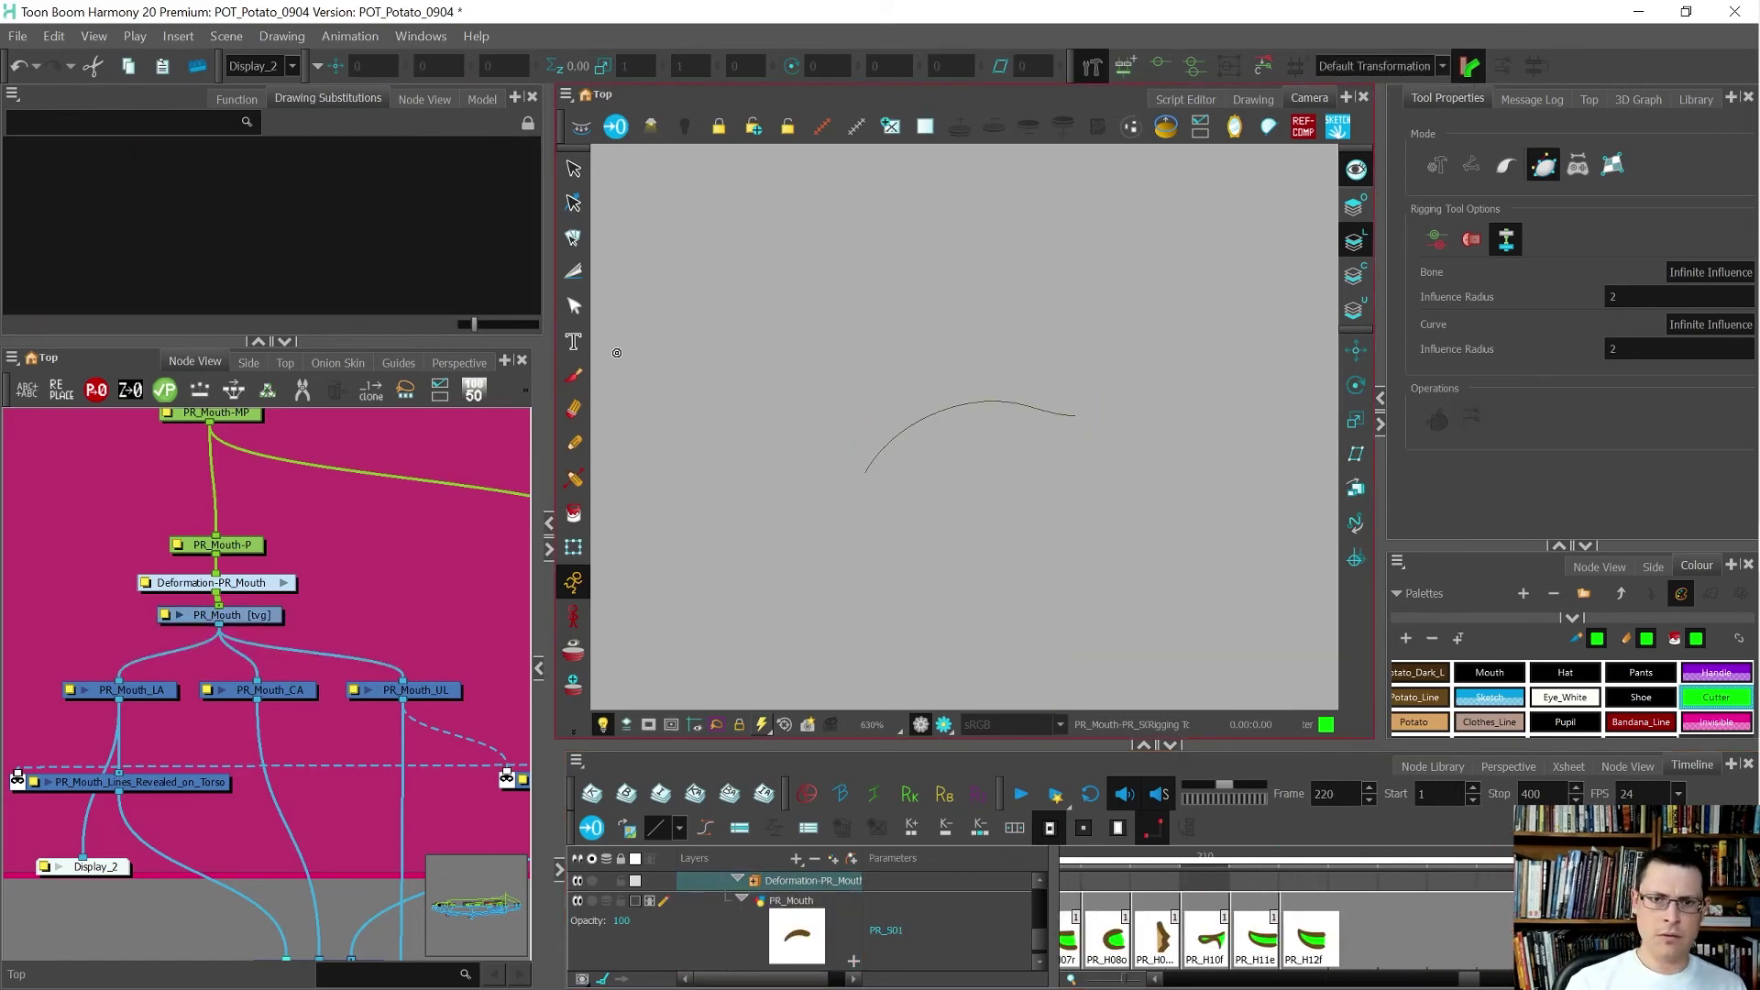
pyautogui.click(1122, 68)
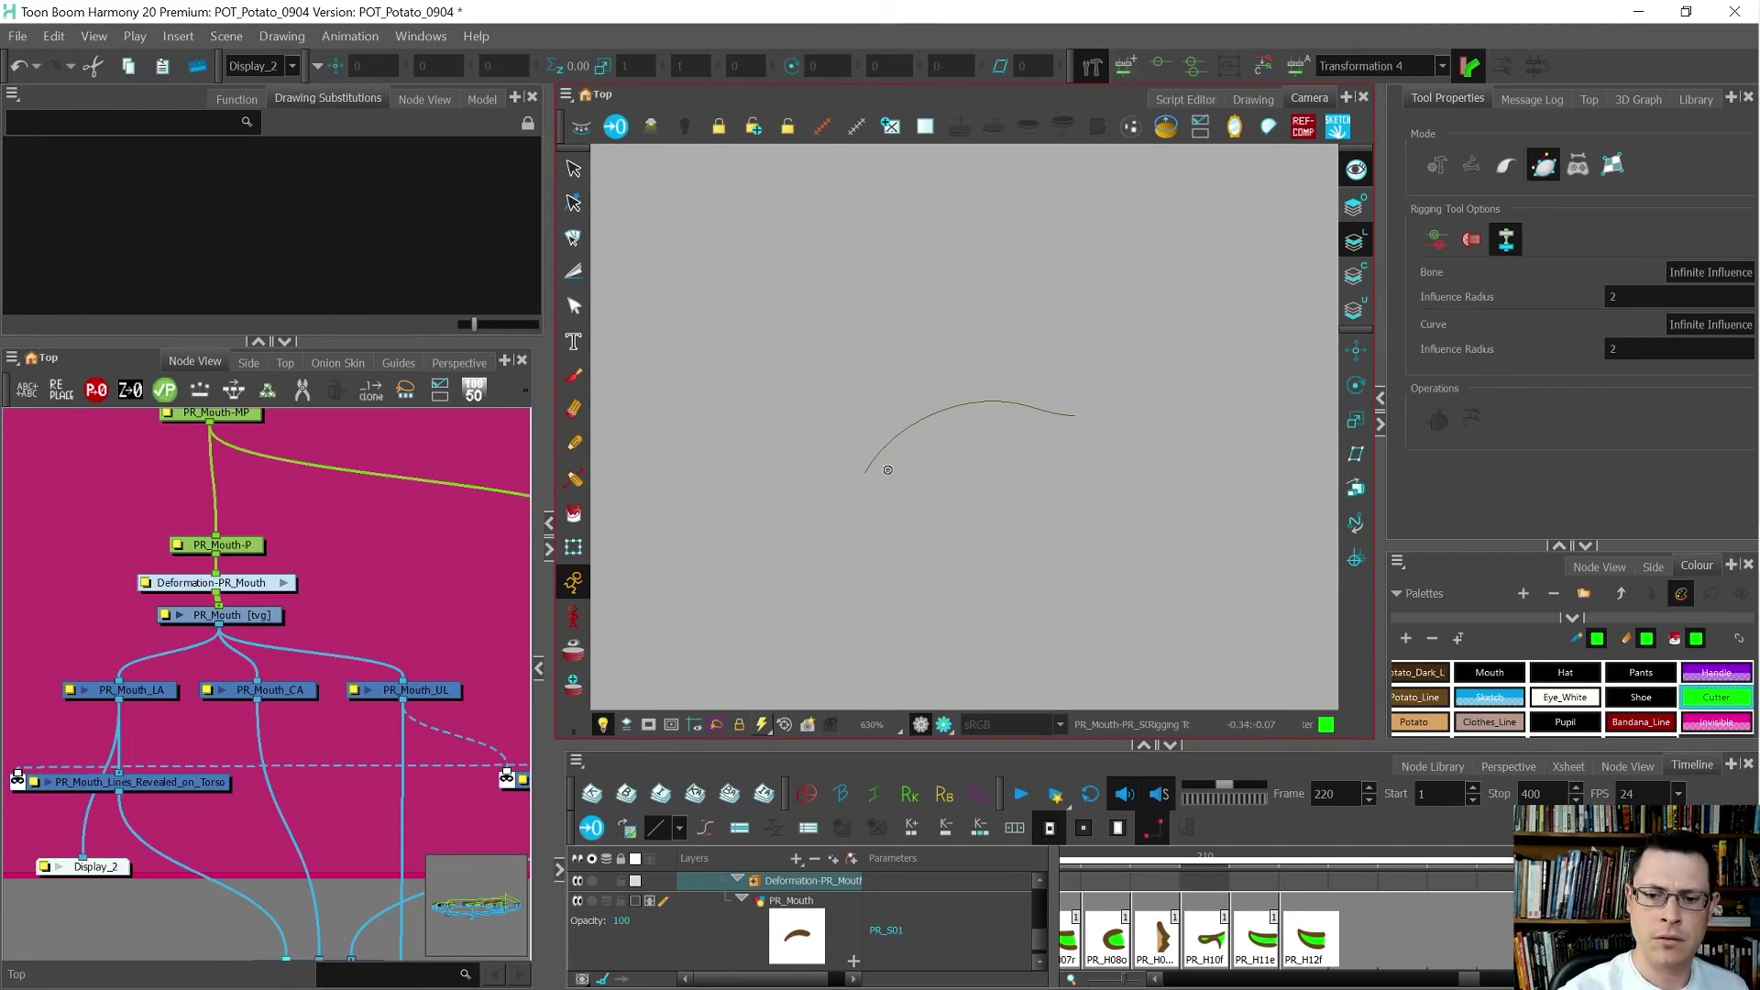
pyautogui.moveTo(869, 473); pyautogui.dragTo(907, 420)
pyautogui.moveTo(1073, 418); pyautogui.dragTo(894, 426)
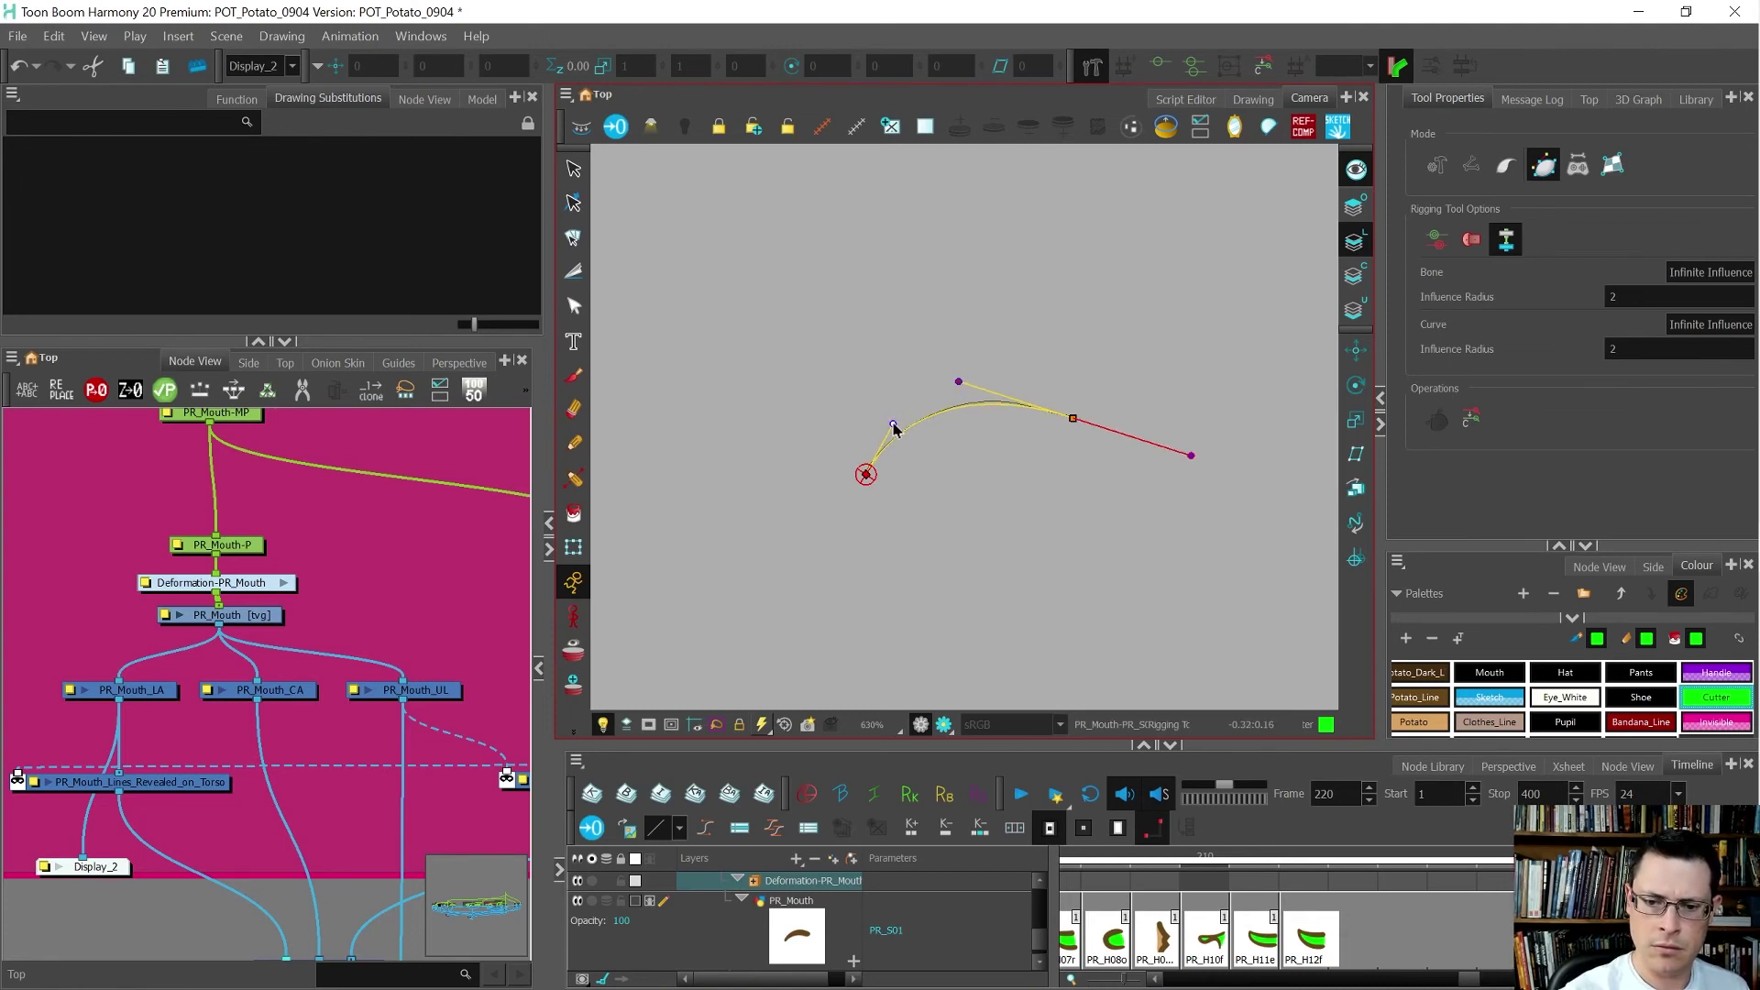
pyautogui.click(867, 474)
pyautogui.click(963, 384)
# - Add a new deformation chain for PR_S02 on frame 221 and draw a closed curve chain around its lip lines and outer edge
pyautogui.moveTo(1472, 979); pyautogui.dragTo(1483, 979)
pyautogui.click(1368, 940)
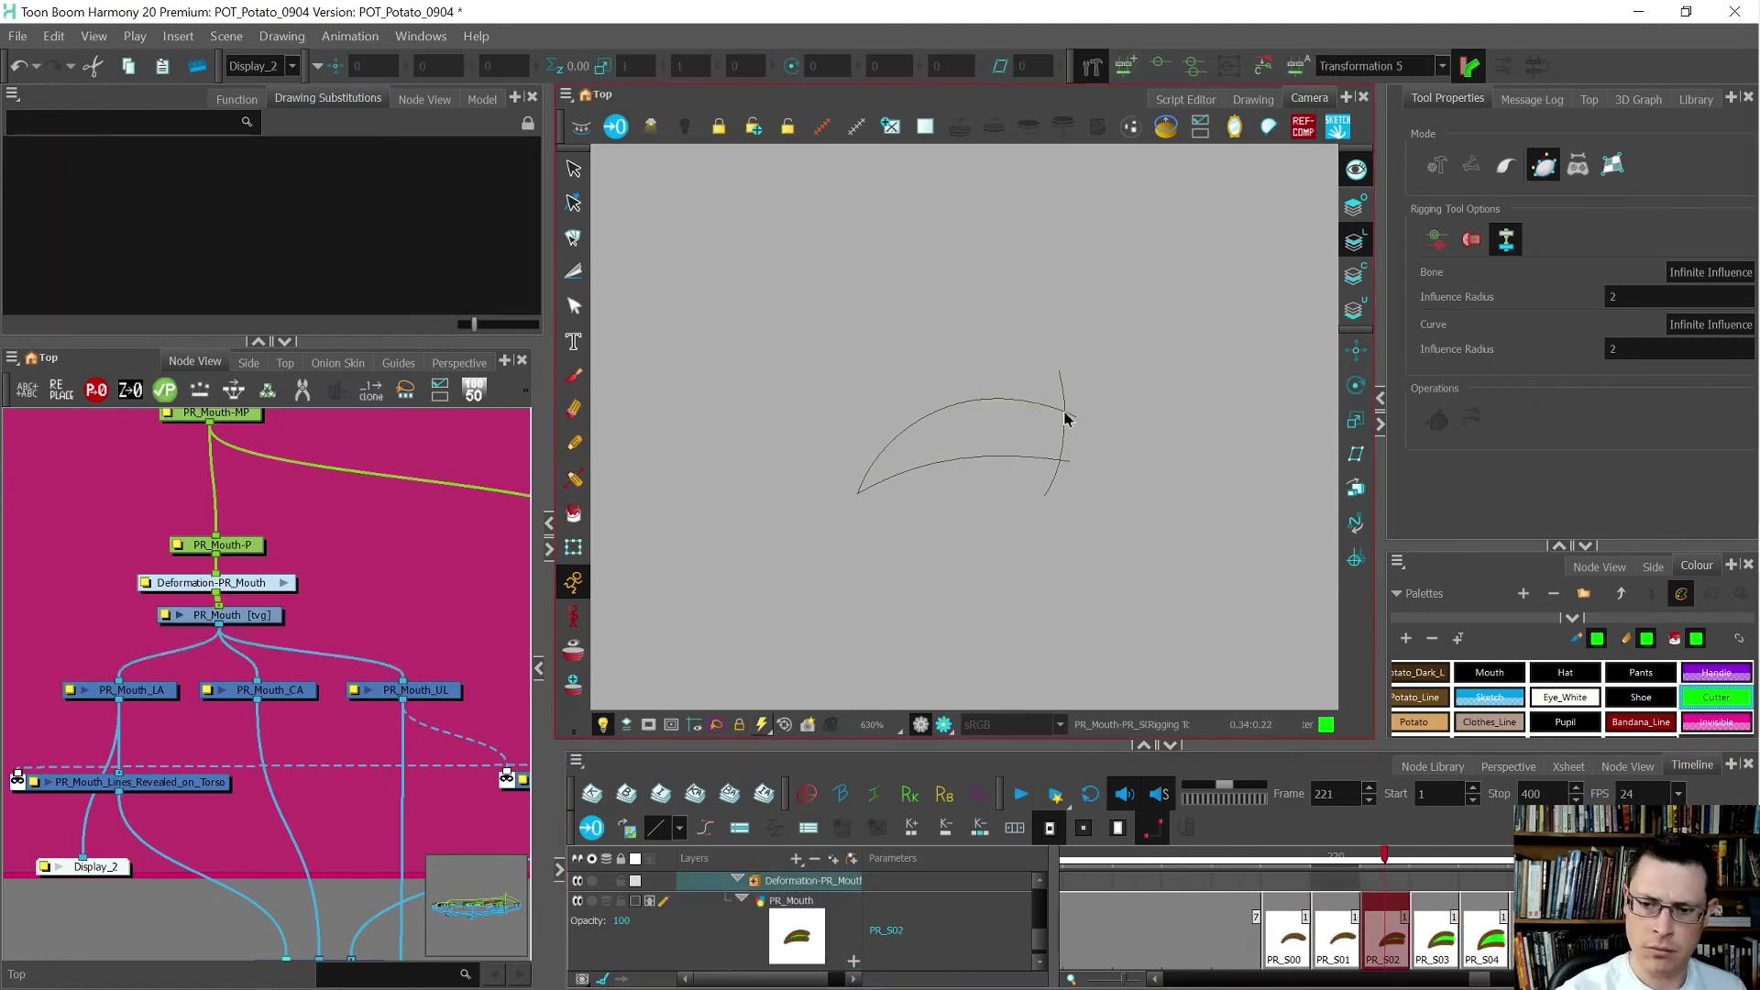
pyautogui.moveTo(854, 494); pyautogui.dragTo(919, 371)
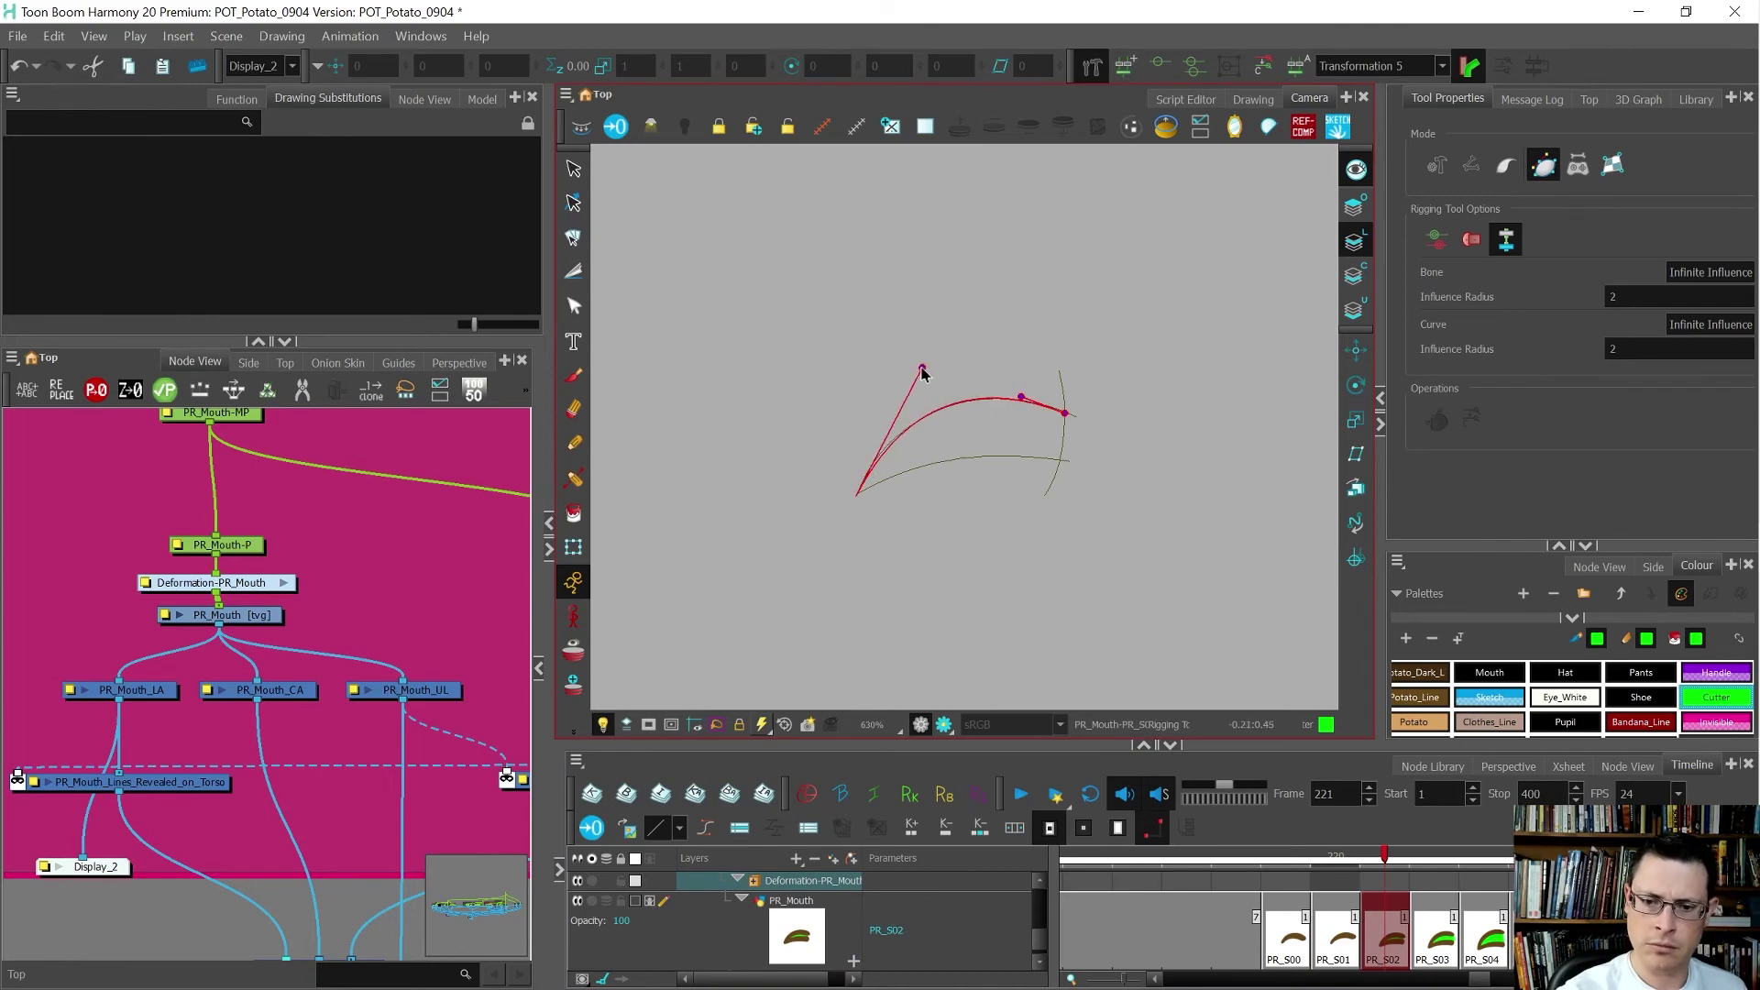
pyautogui.moveTo(1060, 457); pyautogui.dragTo(946, 455)
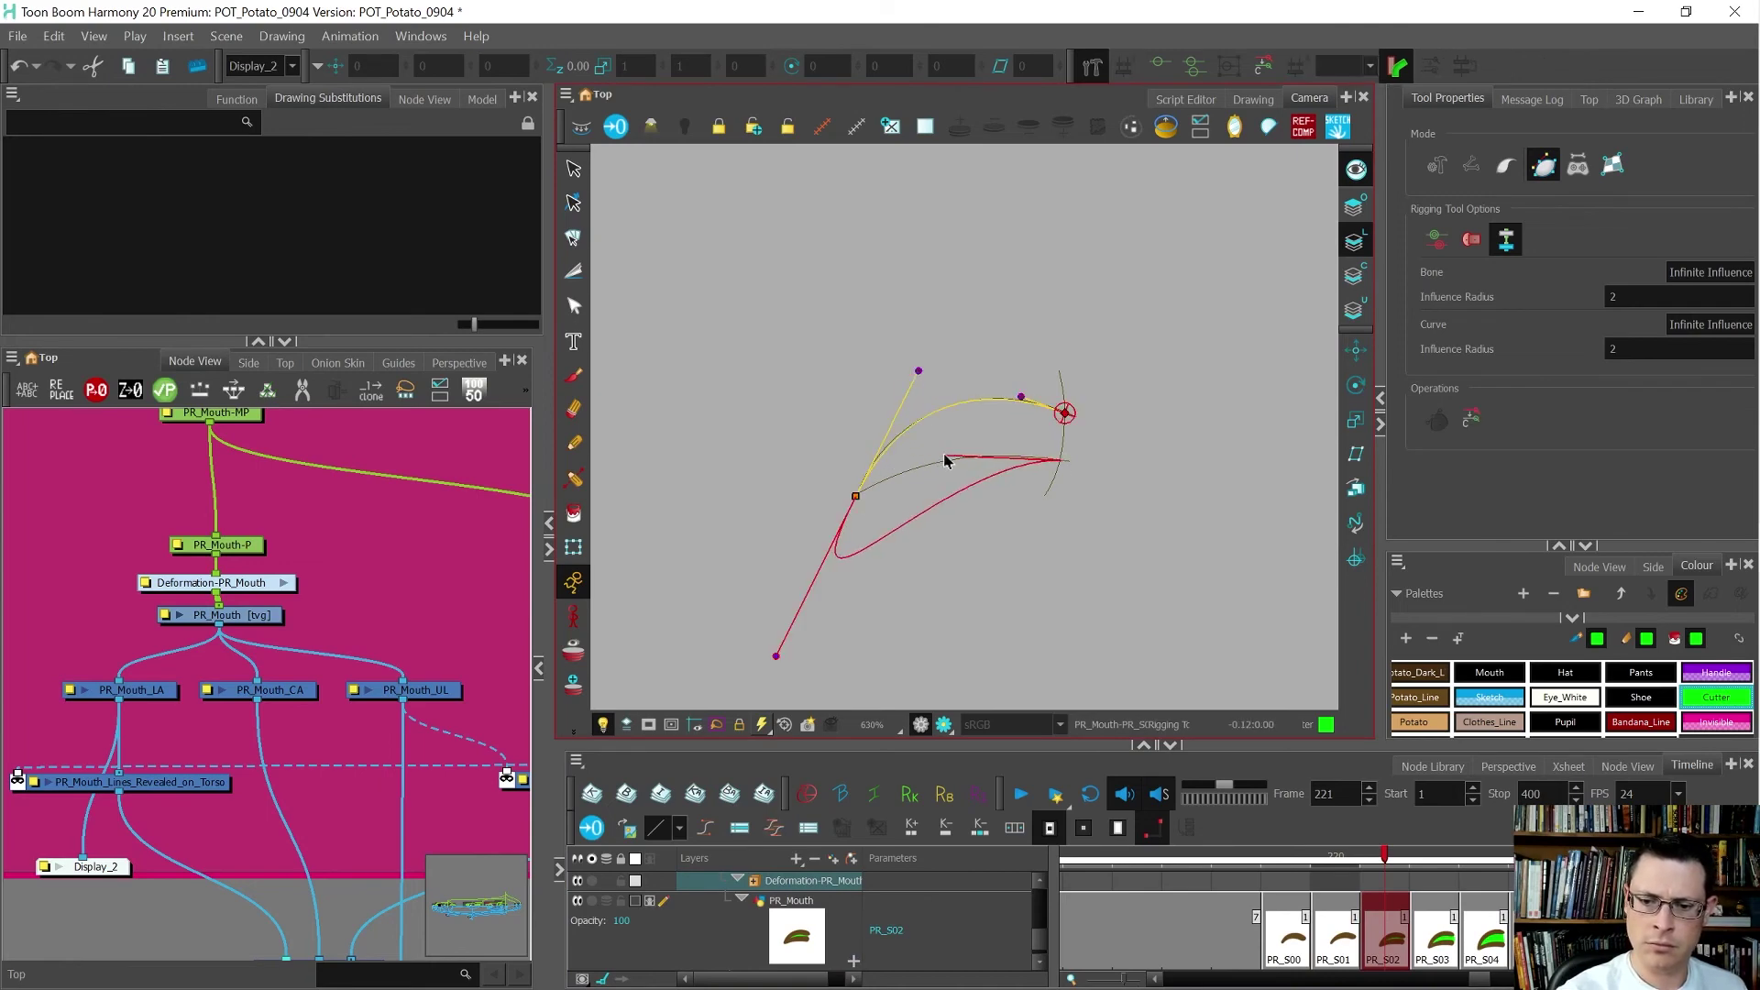
pyautogui.moveTo(1178, 466); pyautogui.dragTo(1071, 450)
pyautogui.moveTo(794, 621); pyautogui.dragTo(961, 451)
# - Adjust the PR_S02 chain's curve handles so its upper and lower curves follow the drawing's lip lines
pyautogui.moveTo(917, 366); pyautogui.dragTo(910, 375)
pyautogui.moveTo(1022, 396); pyautogui.dragTo(1027, 389)
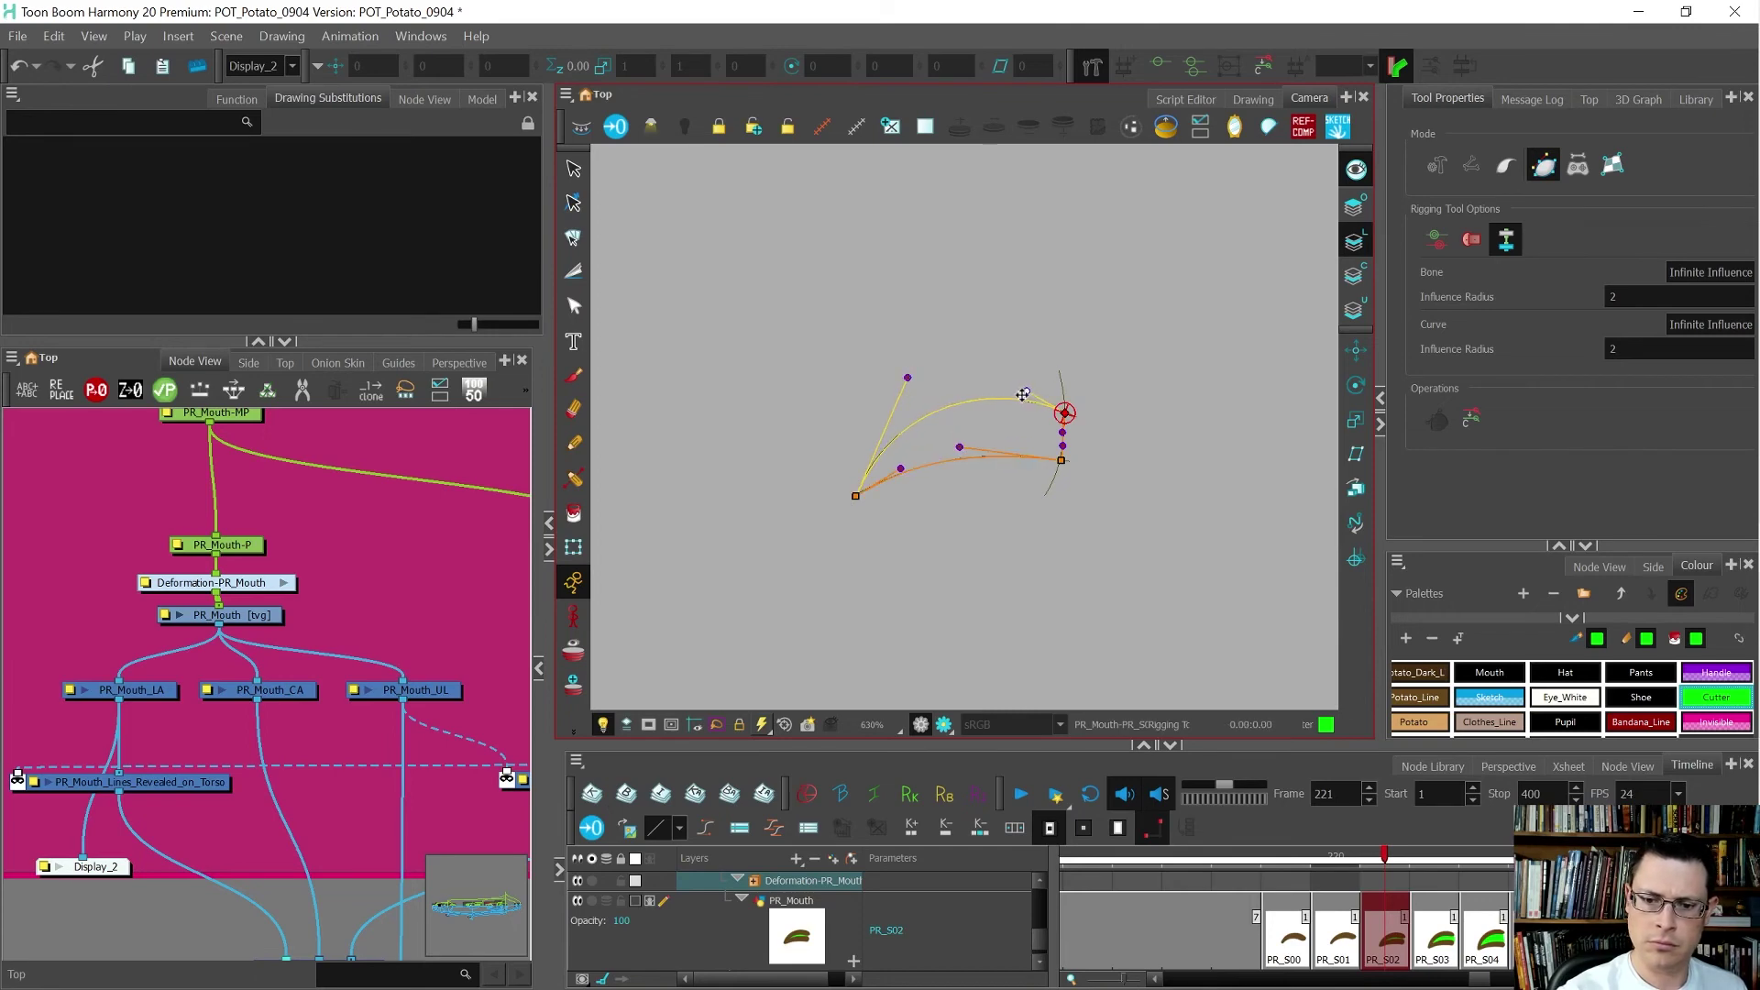
pyautogui.scroll(8, 855, 498)
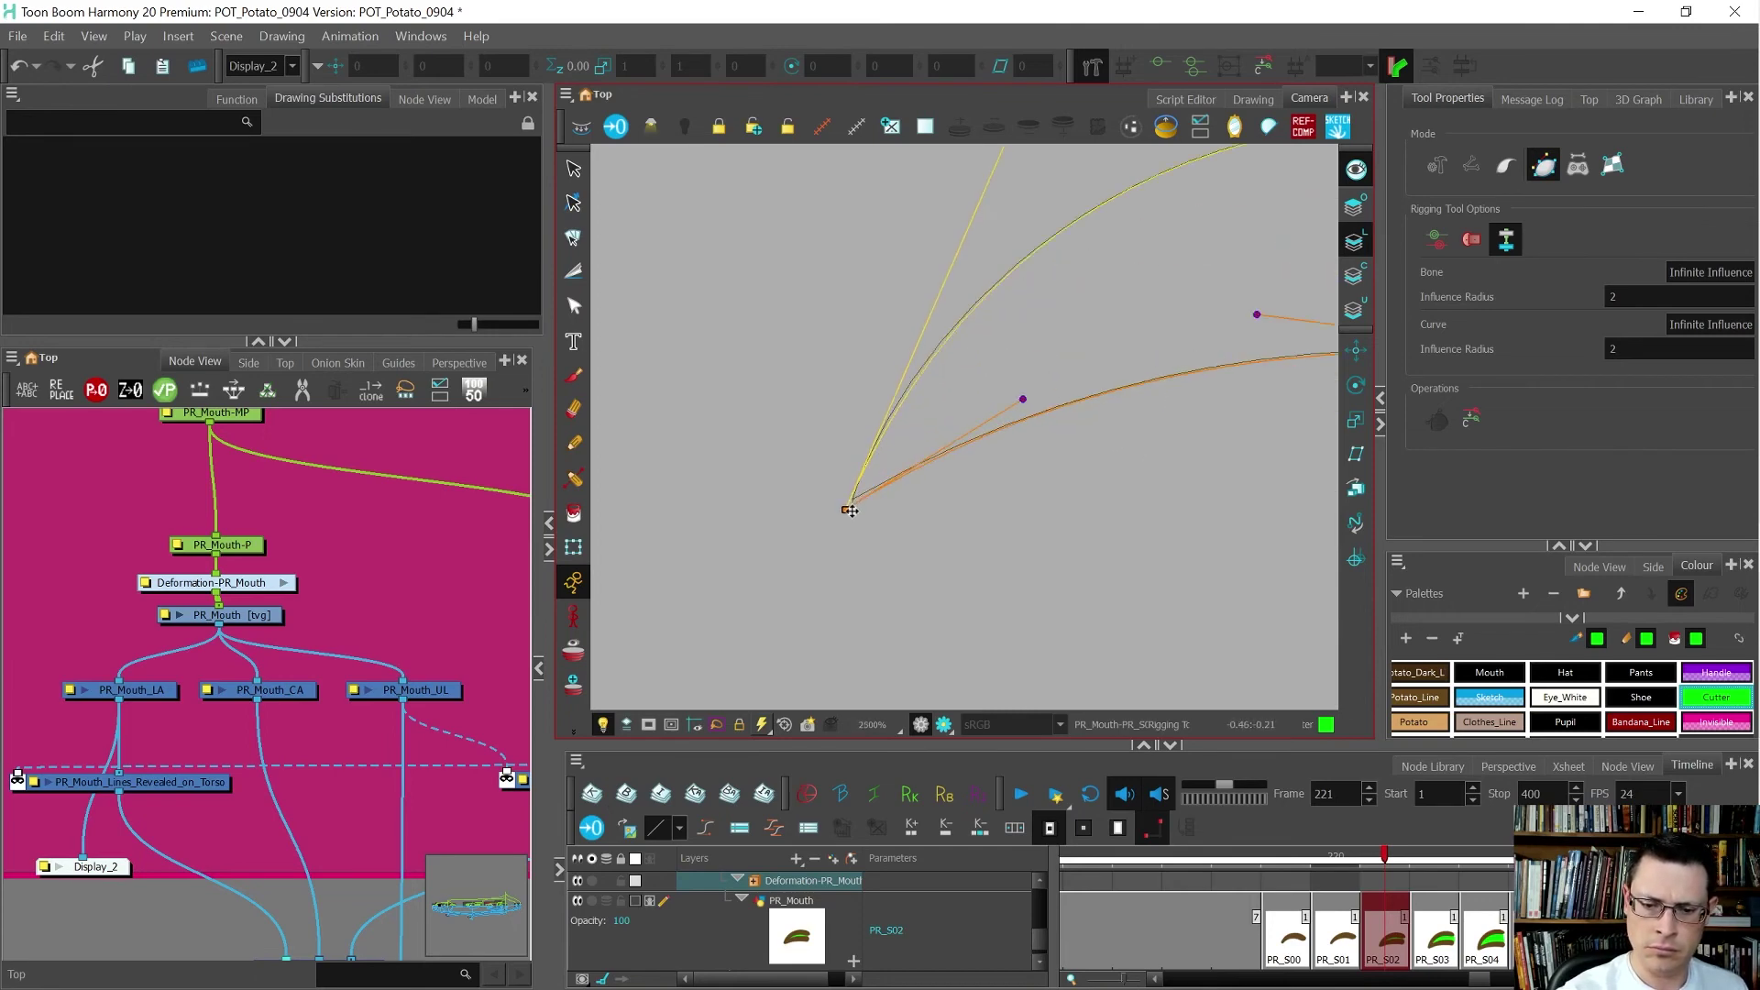
pyautogui.scroll(-6, 853, 500)
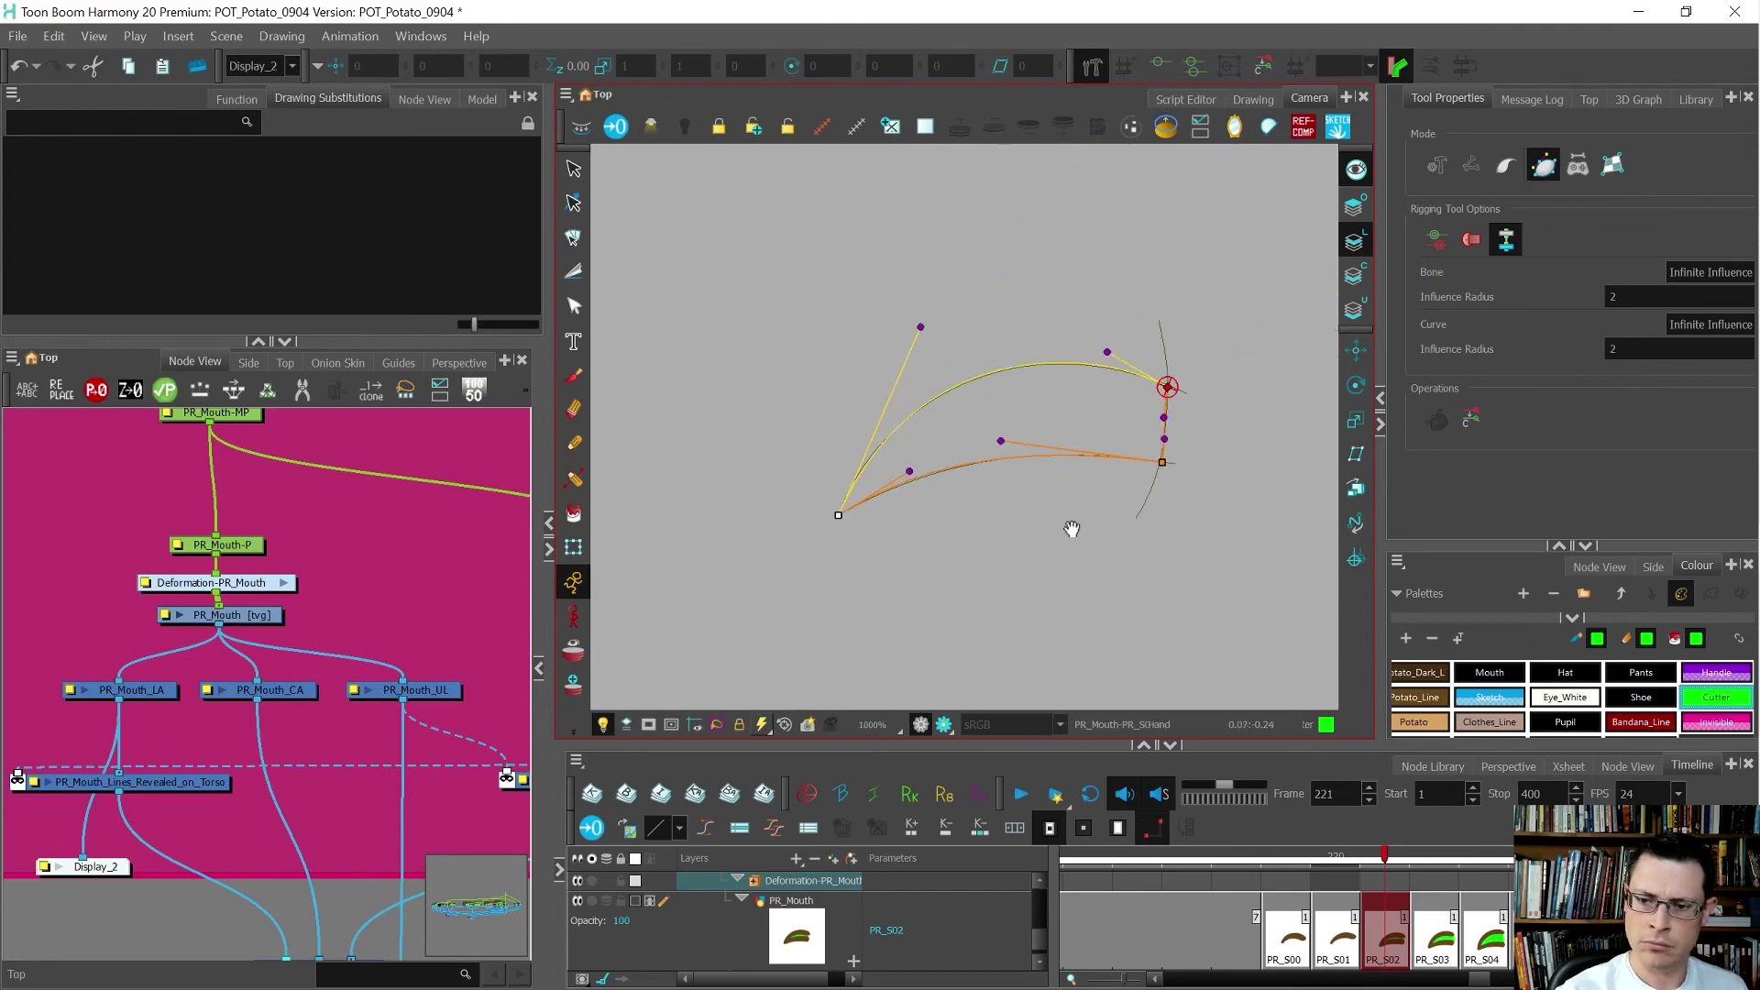
pyautogui.scroll(2, 1072, 529)
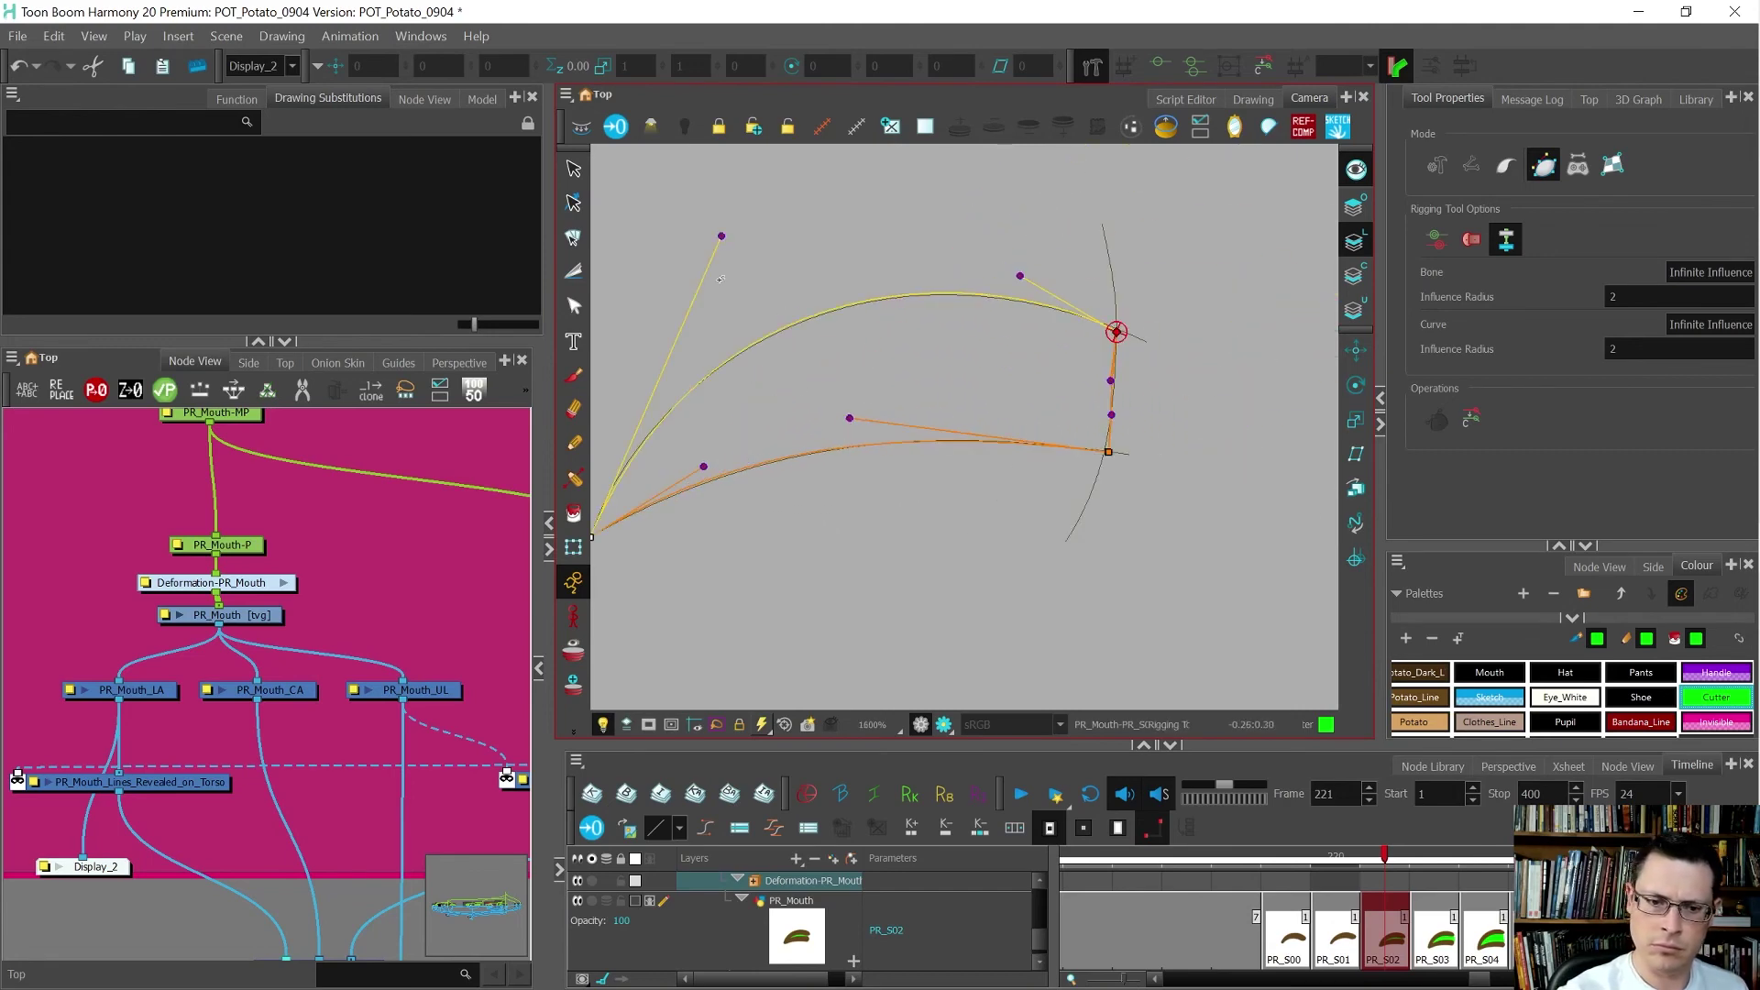
pyautogui.moveTo(722, 240); pyautogui.dragTo(693, 267)
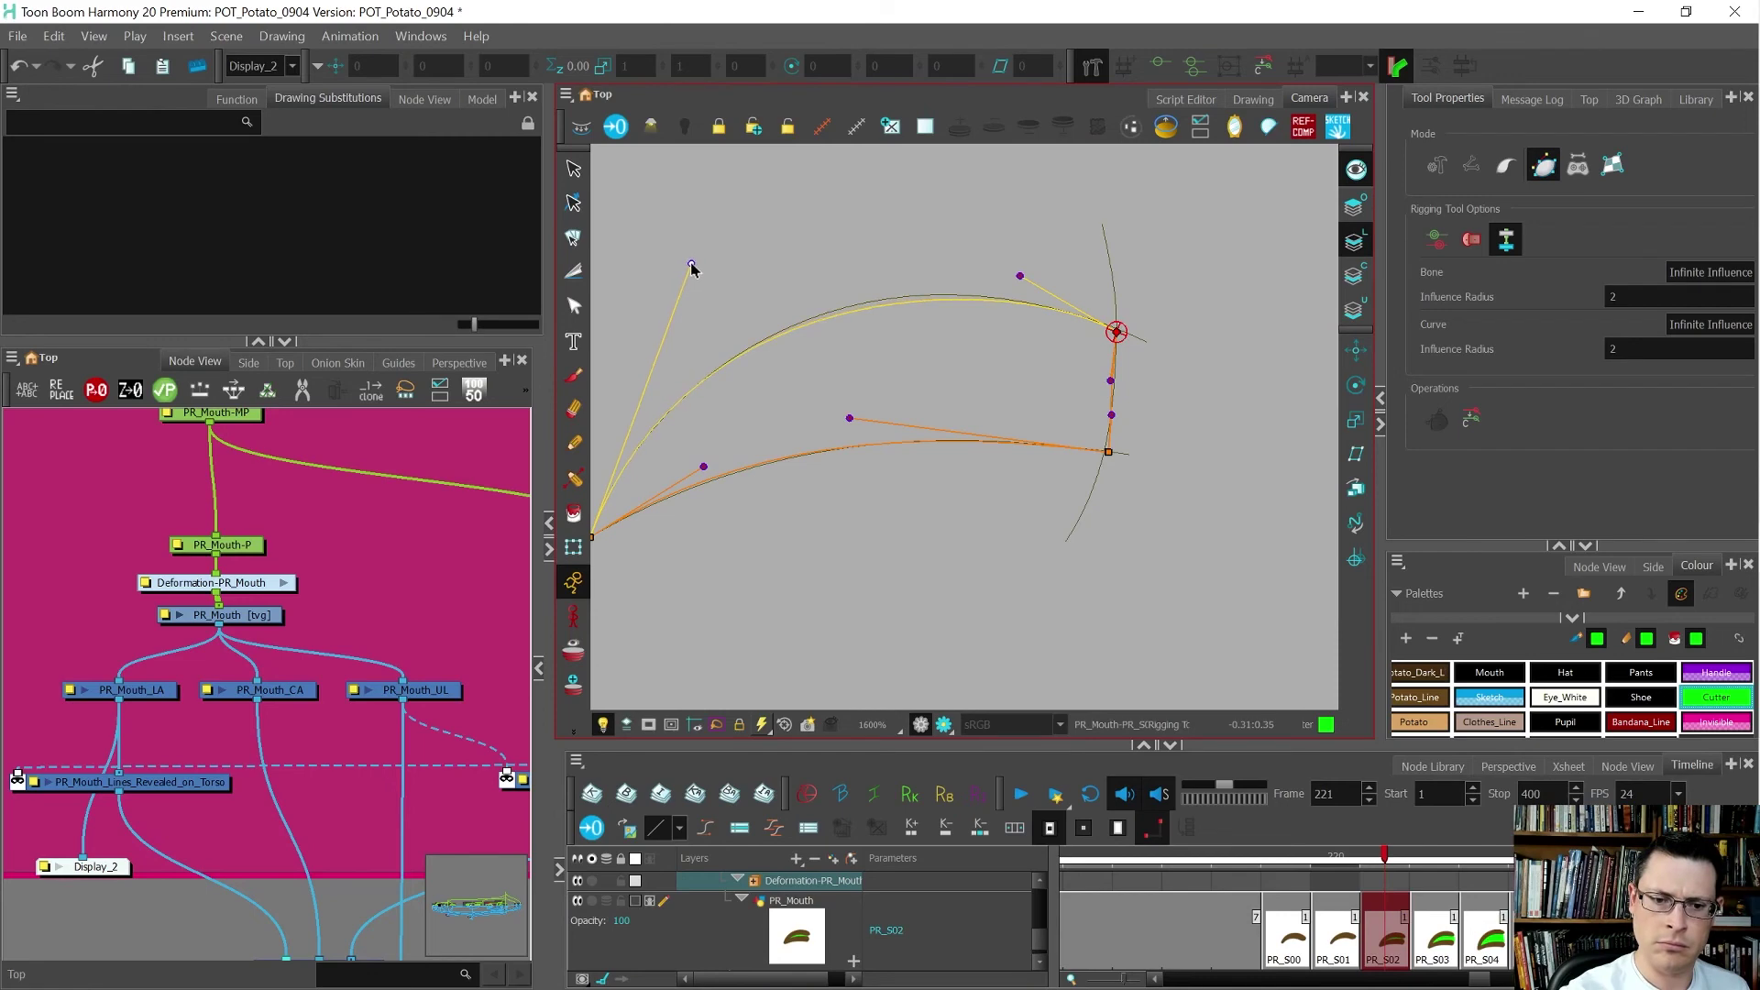
pyautogui.moveTo(1023, 273); pyautogui.dragTo(1014, 266)
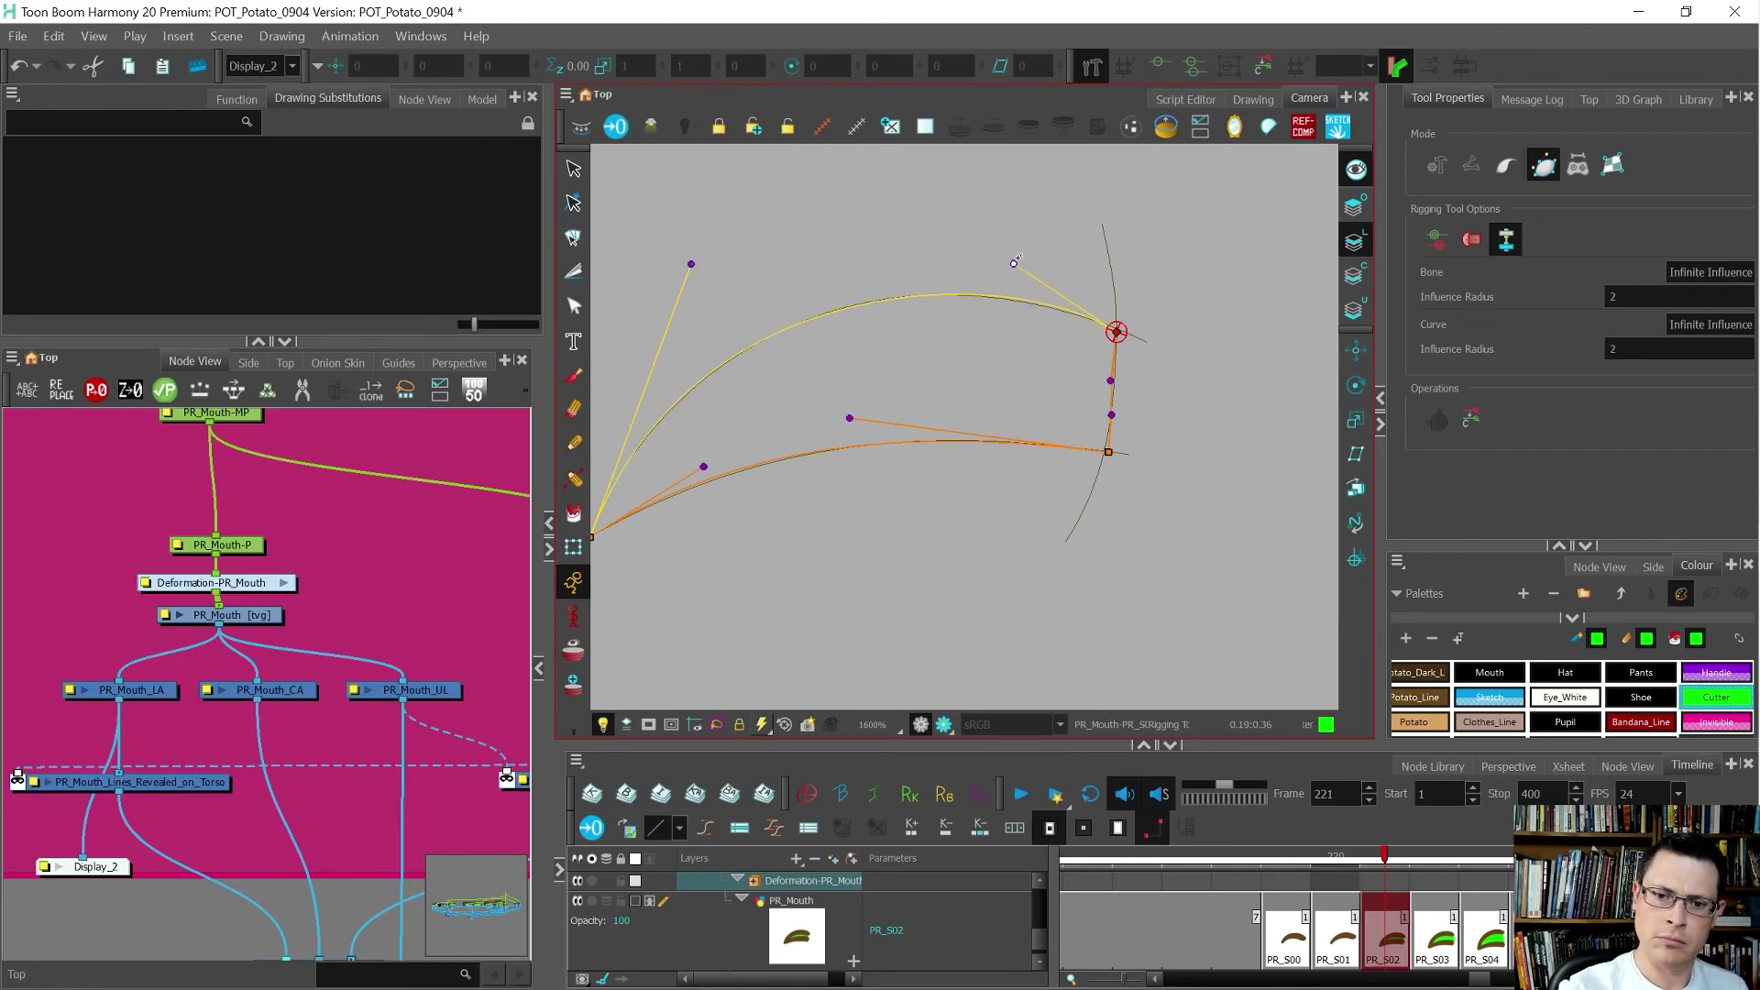
pyautogui.moveTo(691, 265); pyautogui.dragTo(693, 272)
pyautogui.click(705, 470)
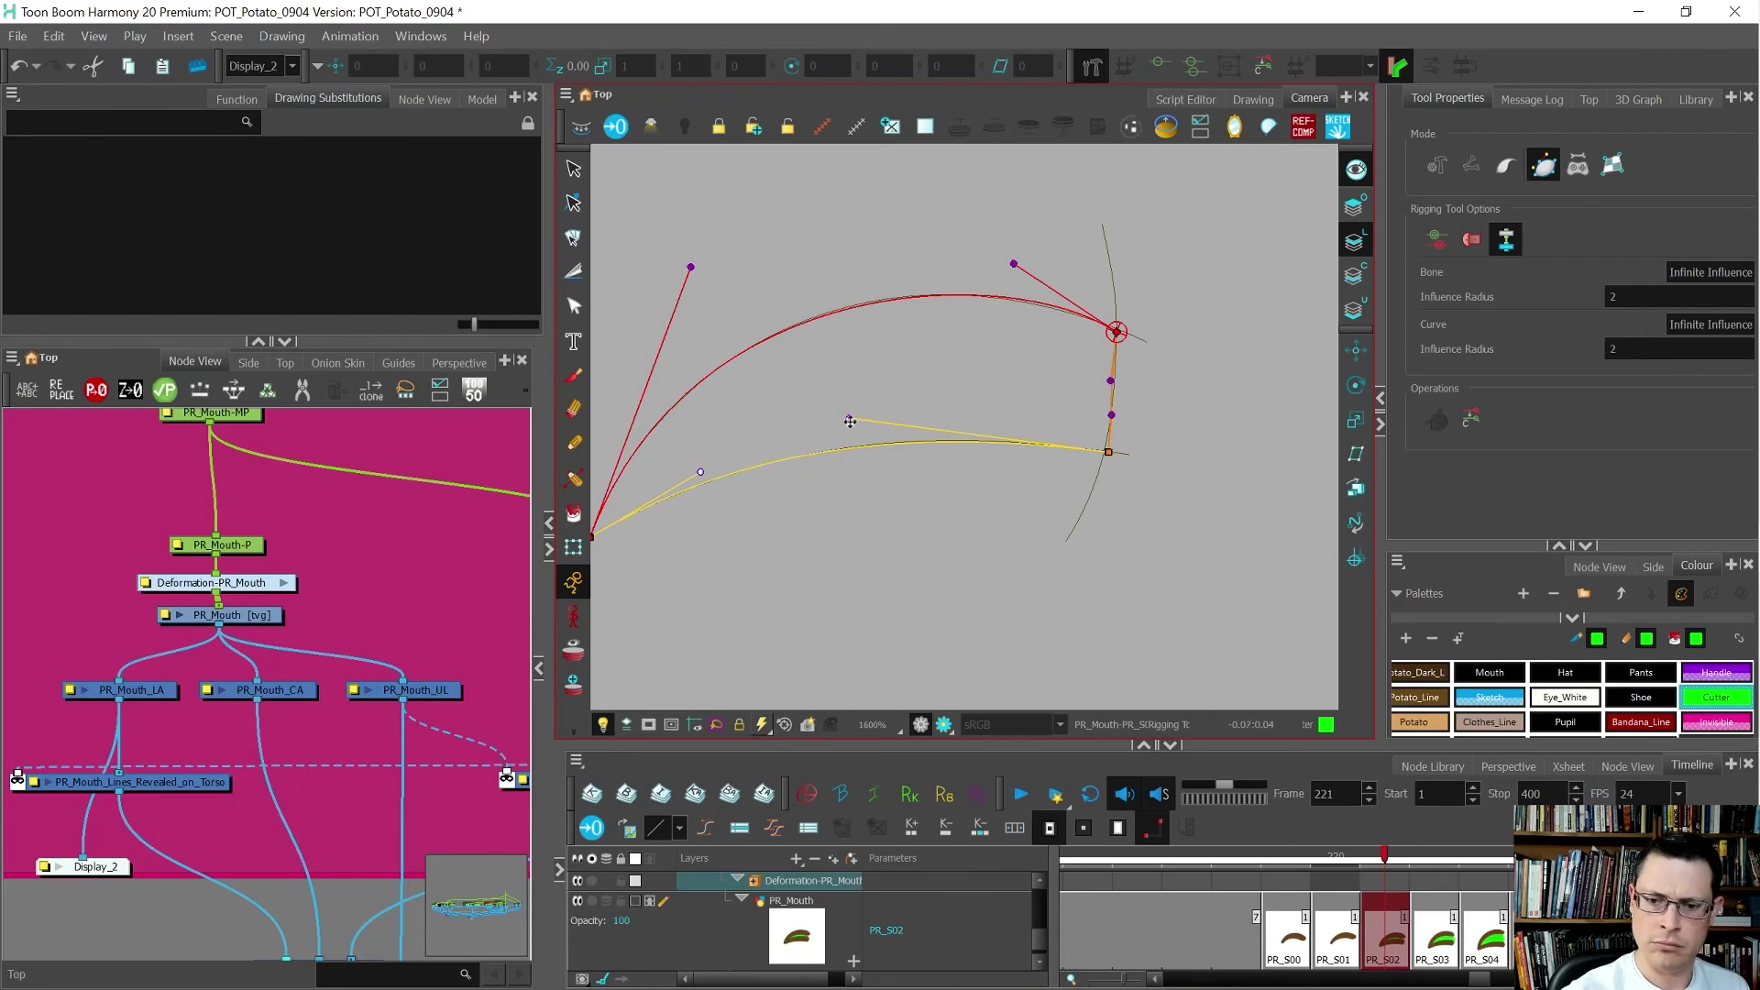
pyautogui.moveTo(855, 420); pyautogui.dragTo(855, 416)
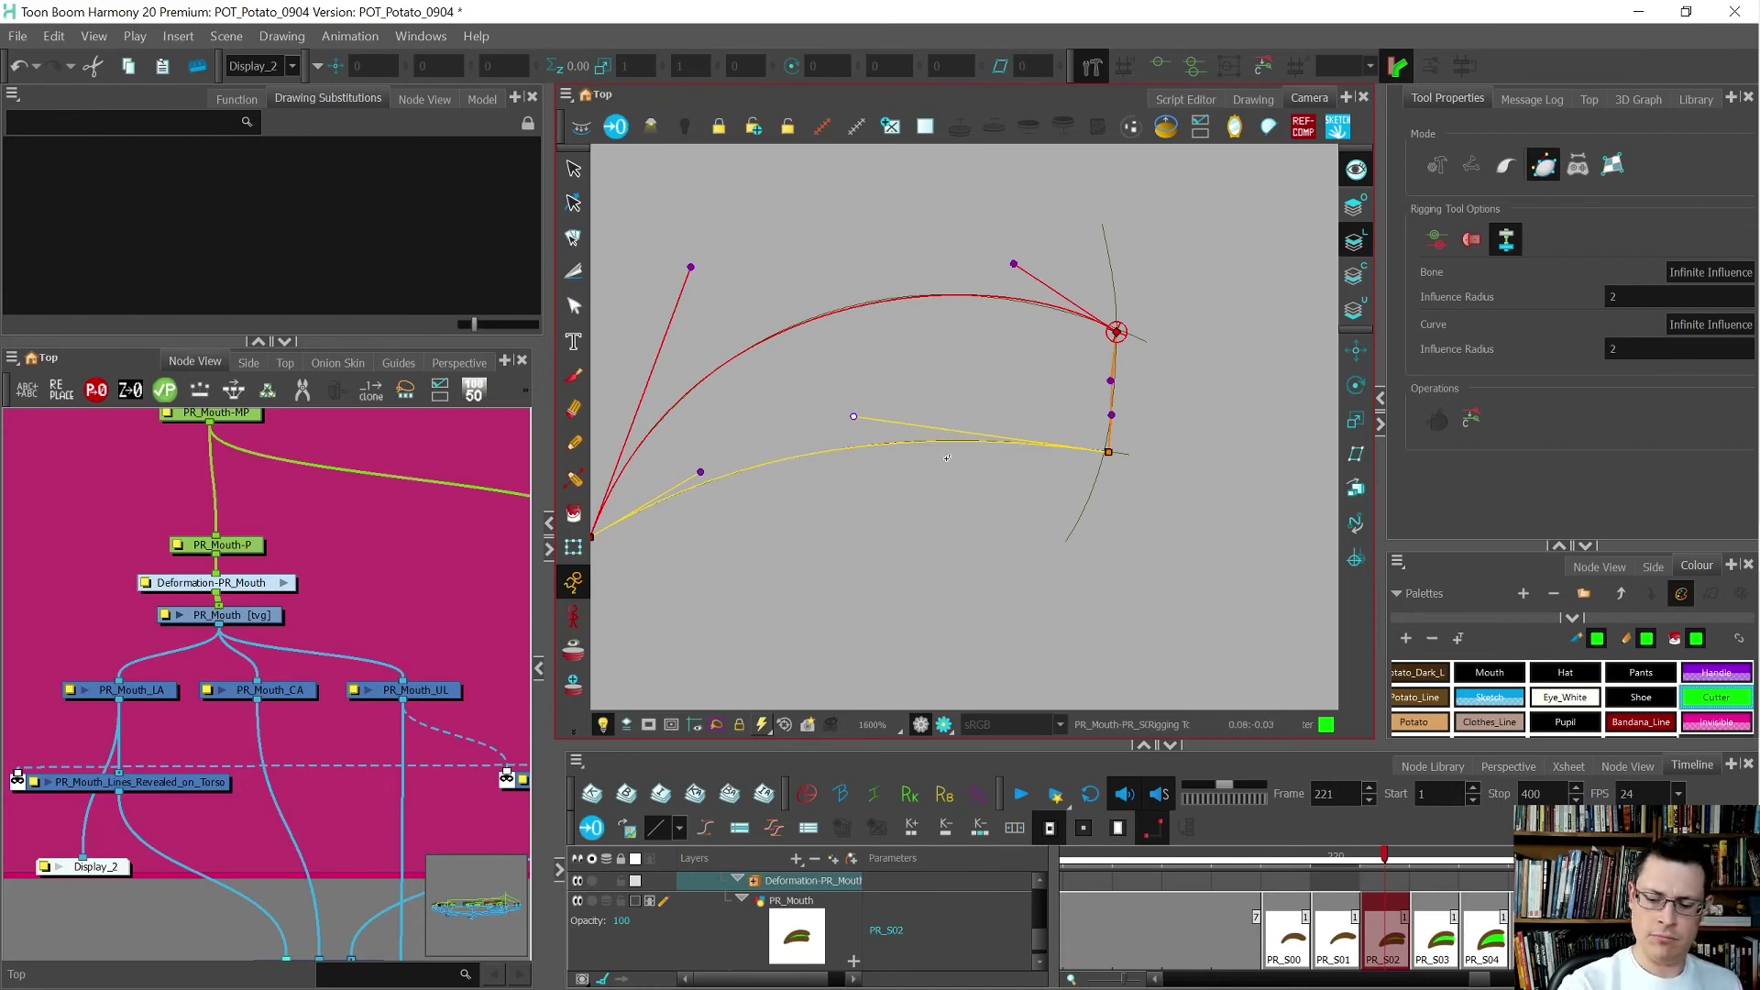
pyautogui.scroll(-1, 949, 449)
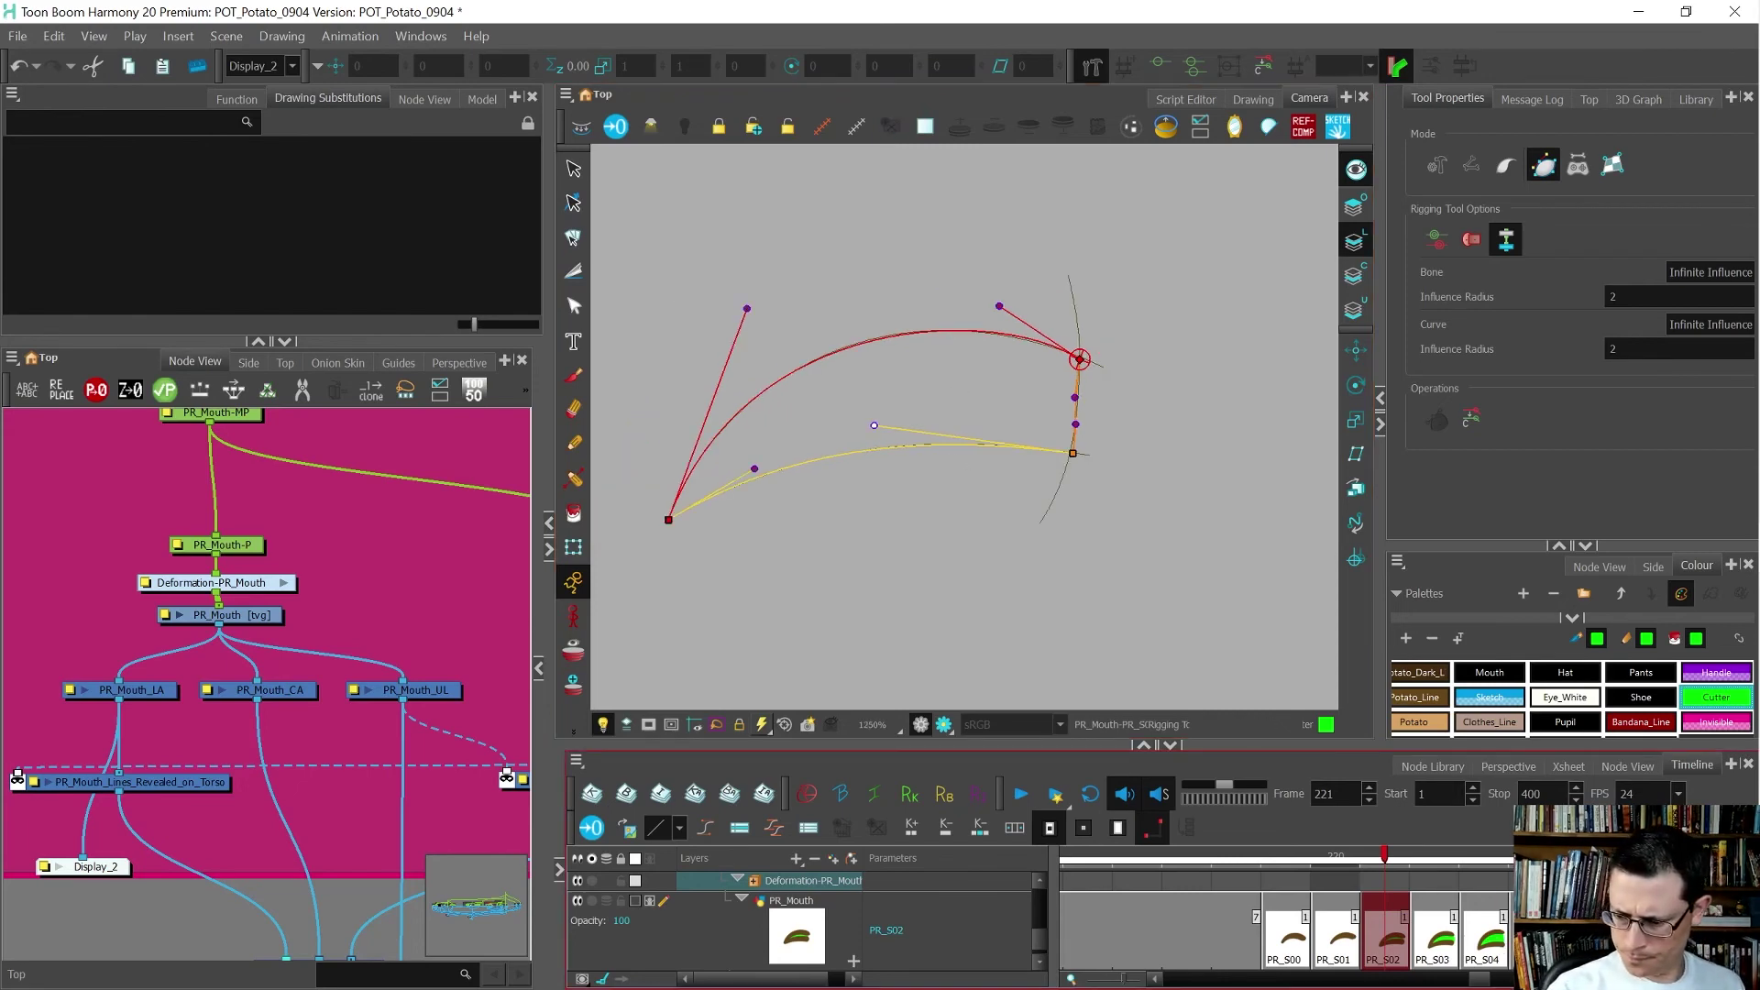
# - Add a new deformation chain for PR_S06 on frame 225 and draw a closed curve chain around its lip lines and outer edge
pyautogui.press('.')
pyautogui.press('.')
pyautogui.press('.')
pyautogui.press('.')
pyautogui.scroll(-2, 1049, 393)
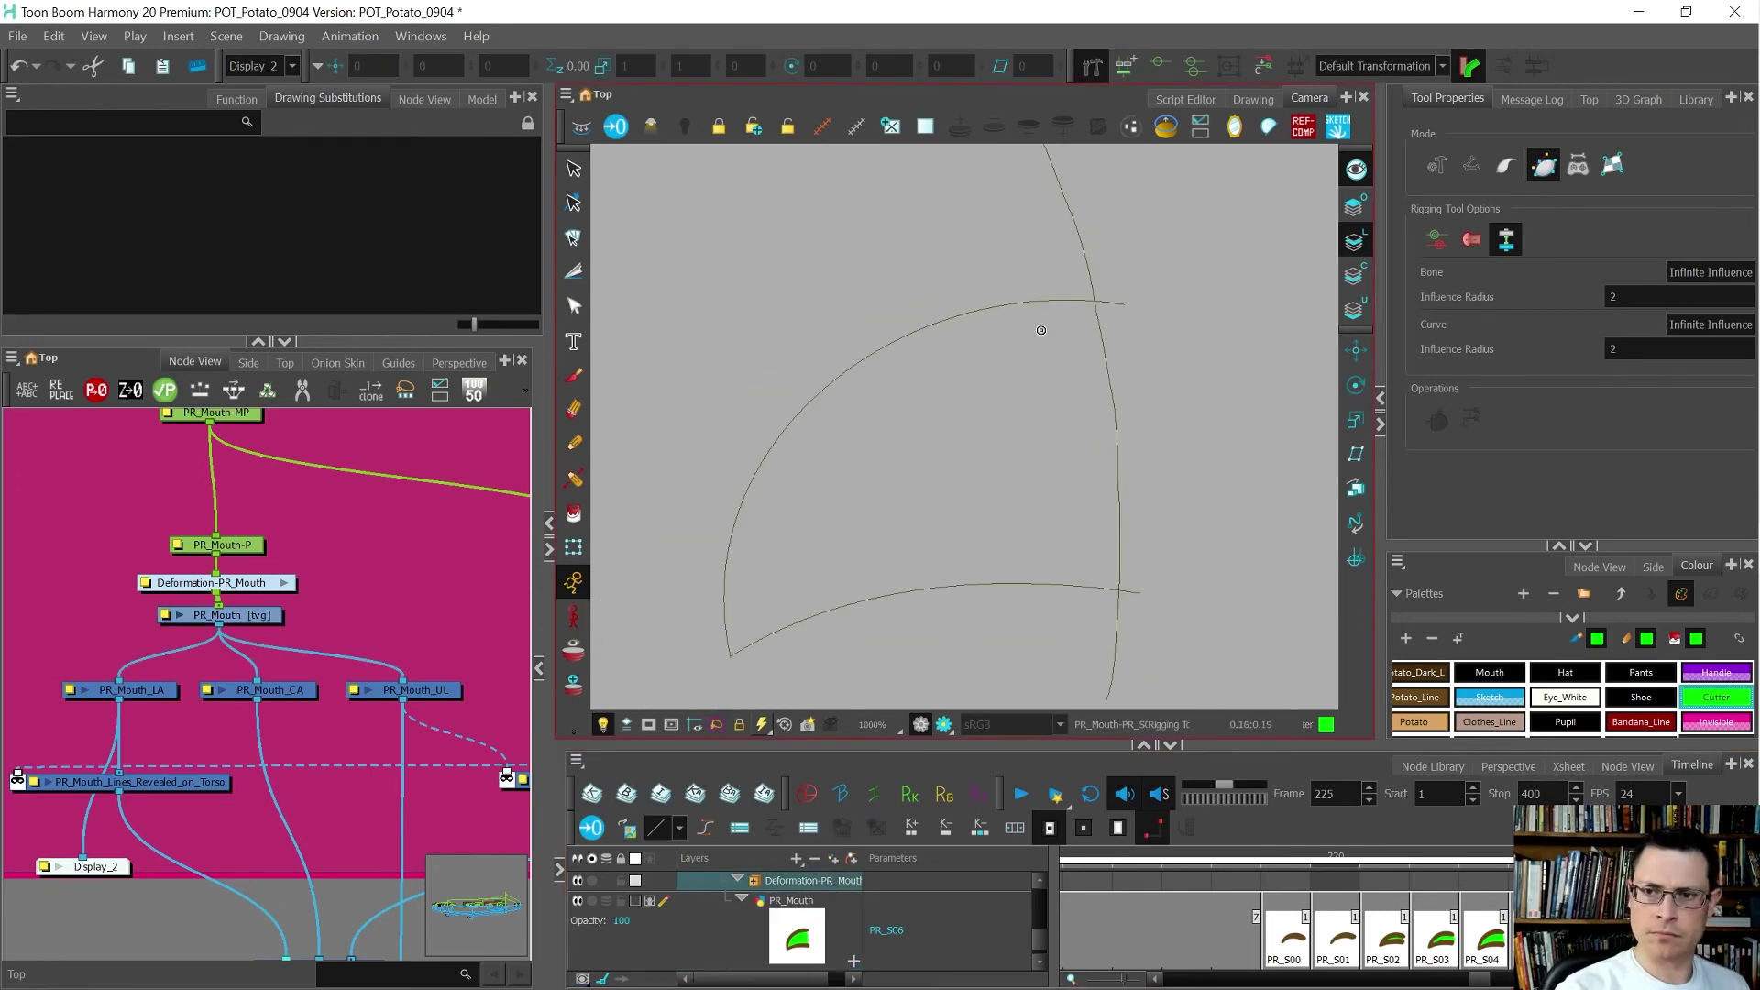
pyautogui.click(1127, 66)
pyautogui.moveTo(1098, 307); pyautogui.dragTo(914, 308)
pyautogui.moveTo(729, 654); pyautogui.dragTo(681, 417)
pyautogui.moveTo(1122, 591); pyautogui.dragTo(899, 580)
pyautogui.moveTo(1096, 303); pyautogui.dragTo(1113, 418)
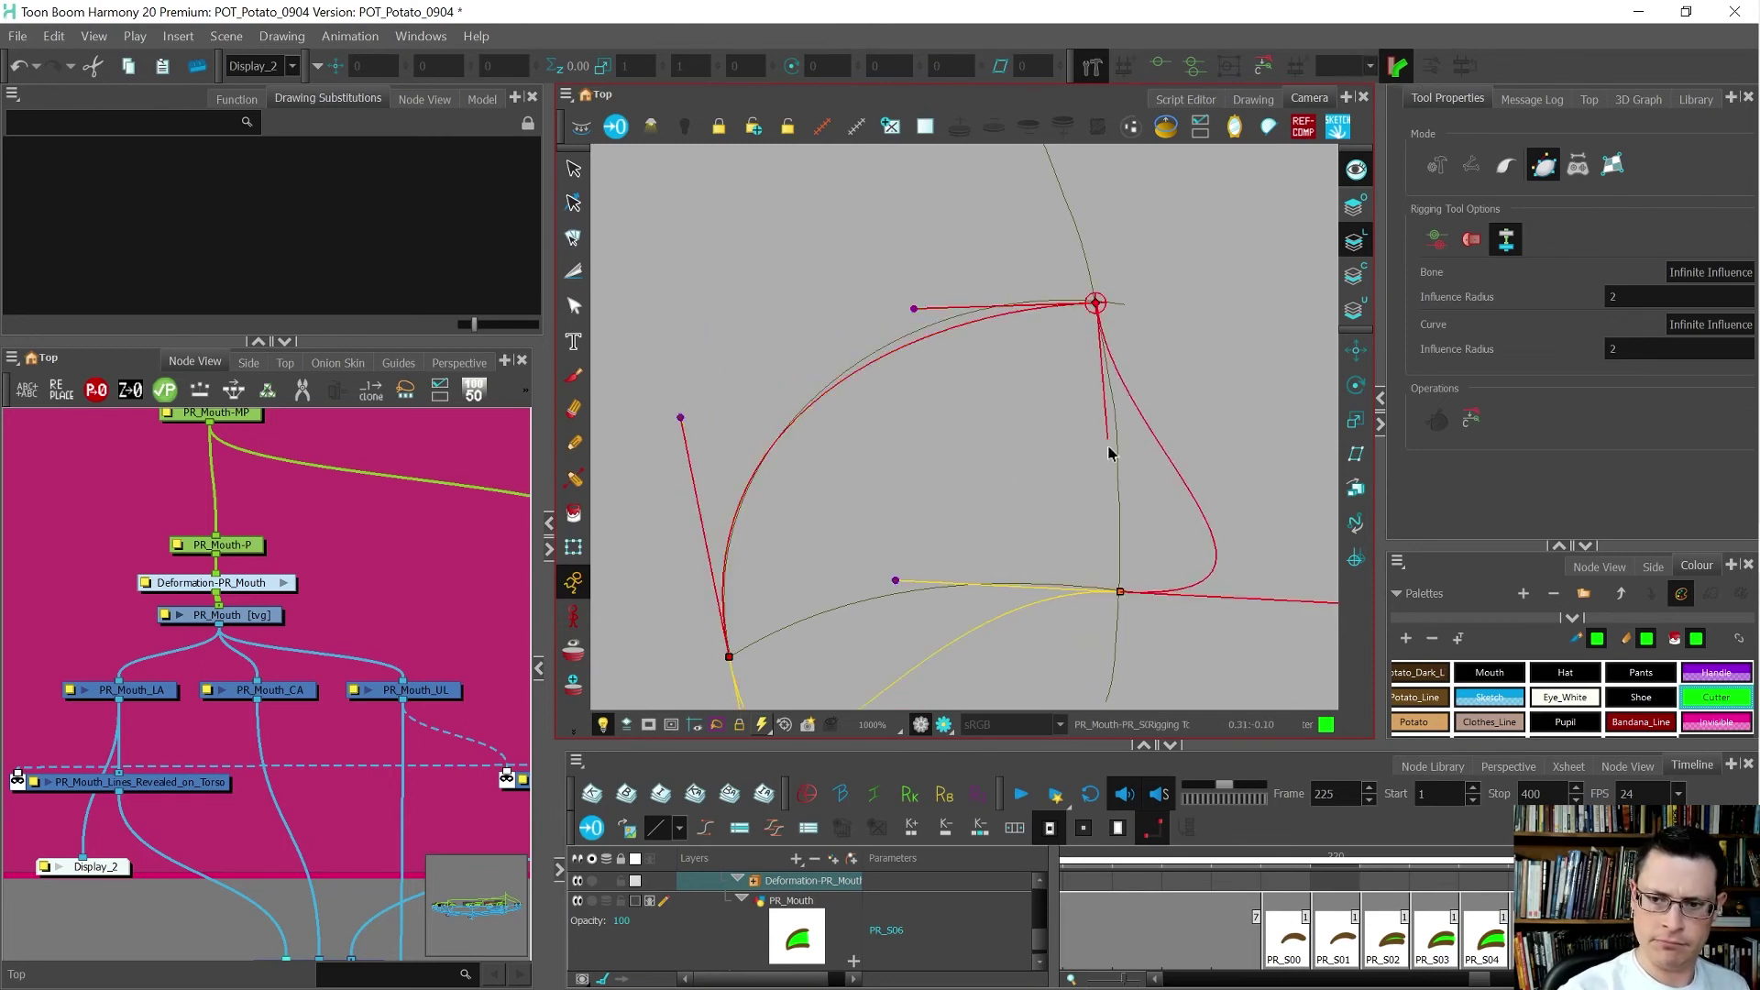
# - Bend the PR_S06 chain's lower curve back onto the lip line and check the alignment of its mouth-corner point
pyautogui.scroll(-1, 1137, 450)
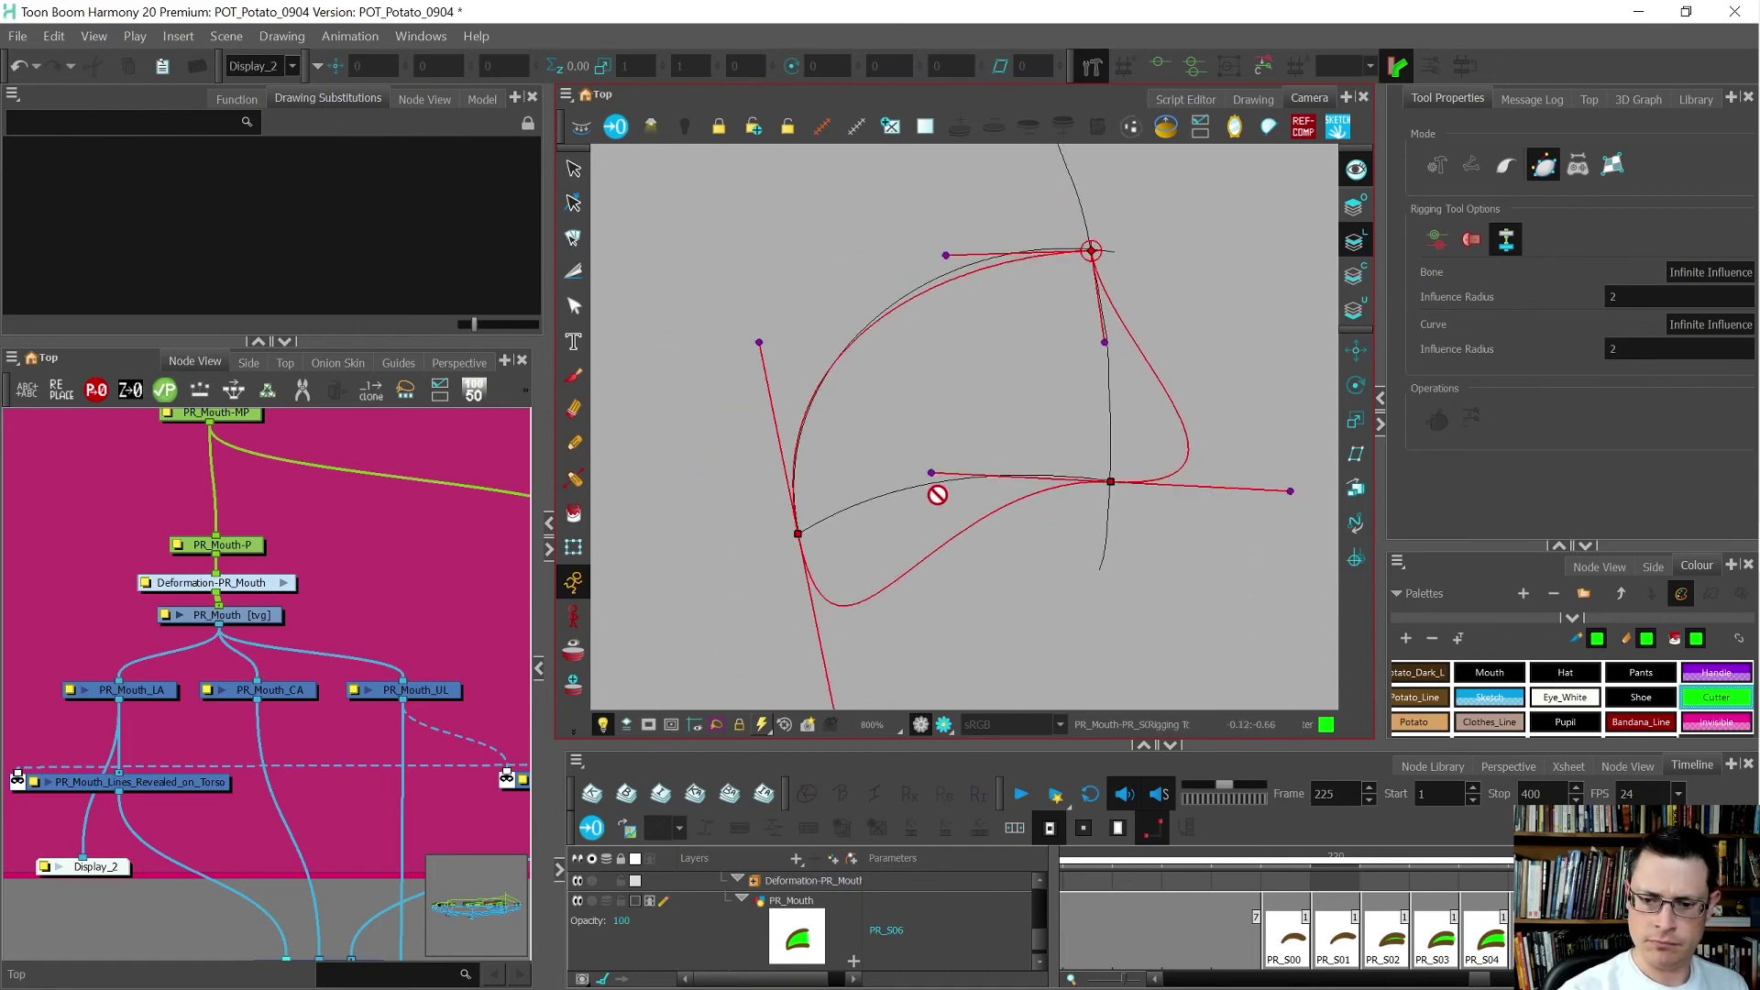
pyautogui.scroll(-3, 917, 468)
pyautogui.moveTo(828, 598); pyautogui.dragTo(845, 374)
pyautogui.scroll(2, 787, 407)
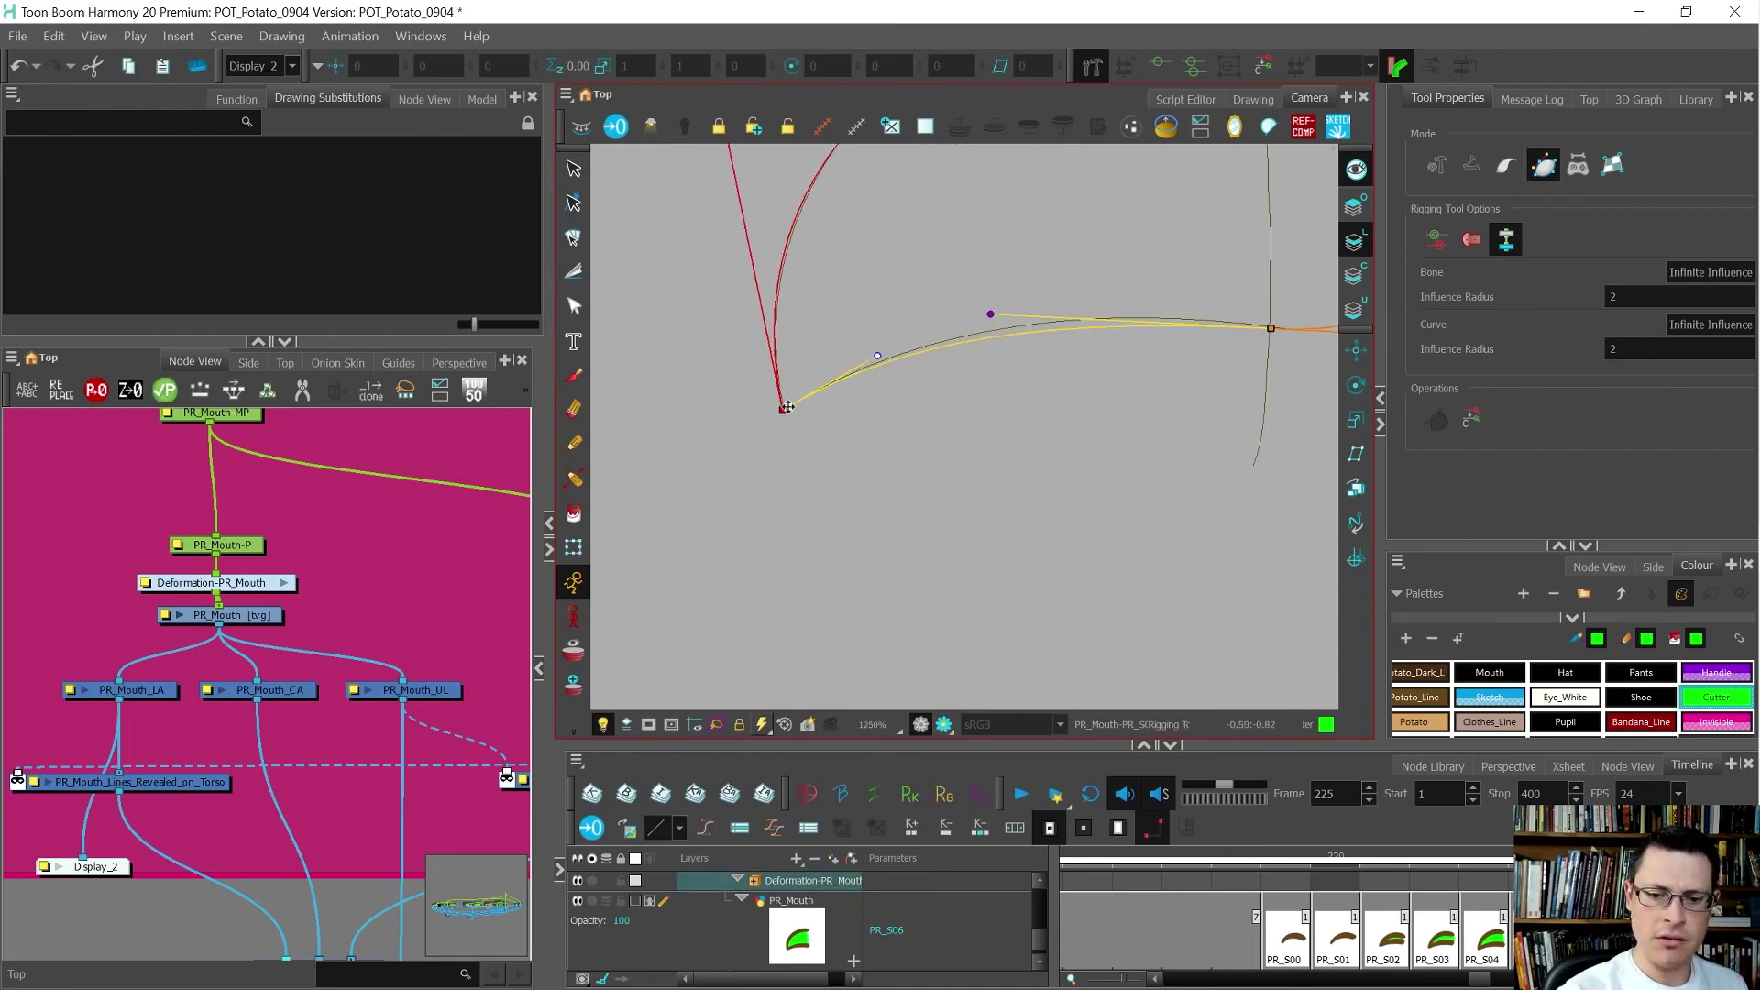
pyautogui.scroll(4, 786, 407)
pyautogui.click(783, 411)
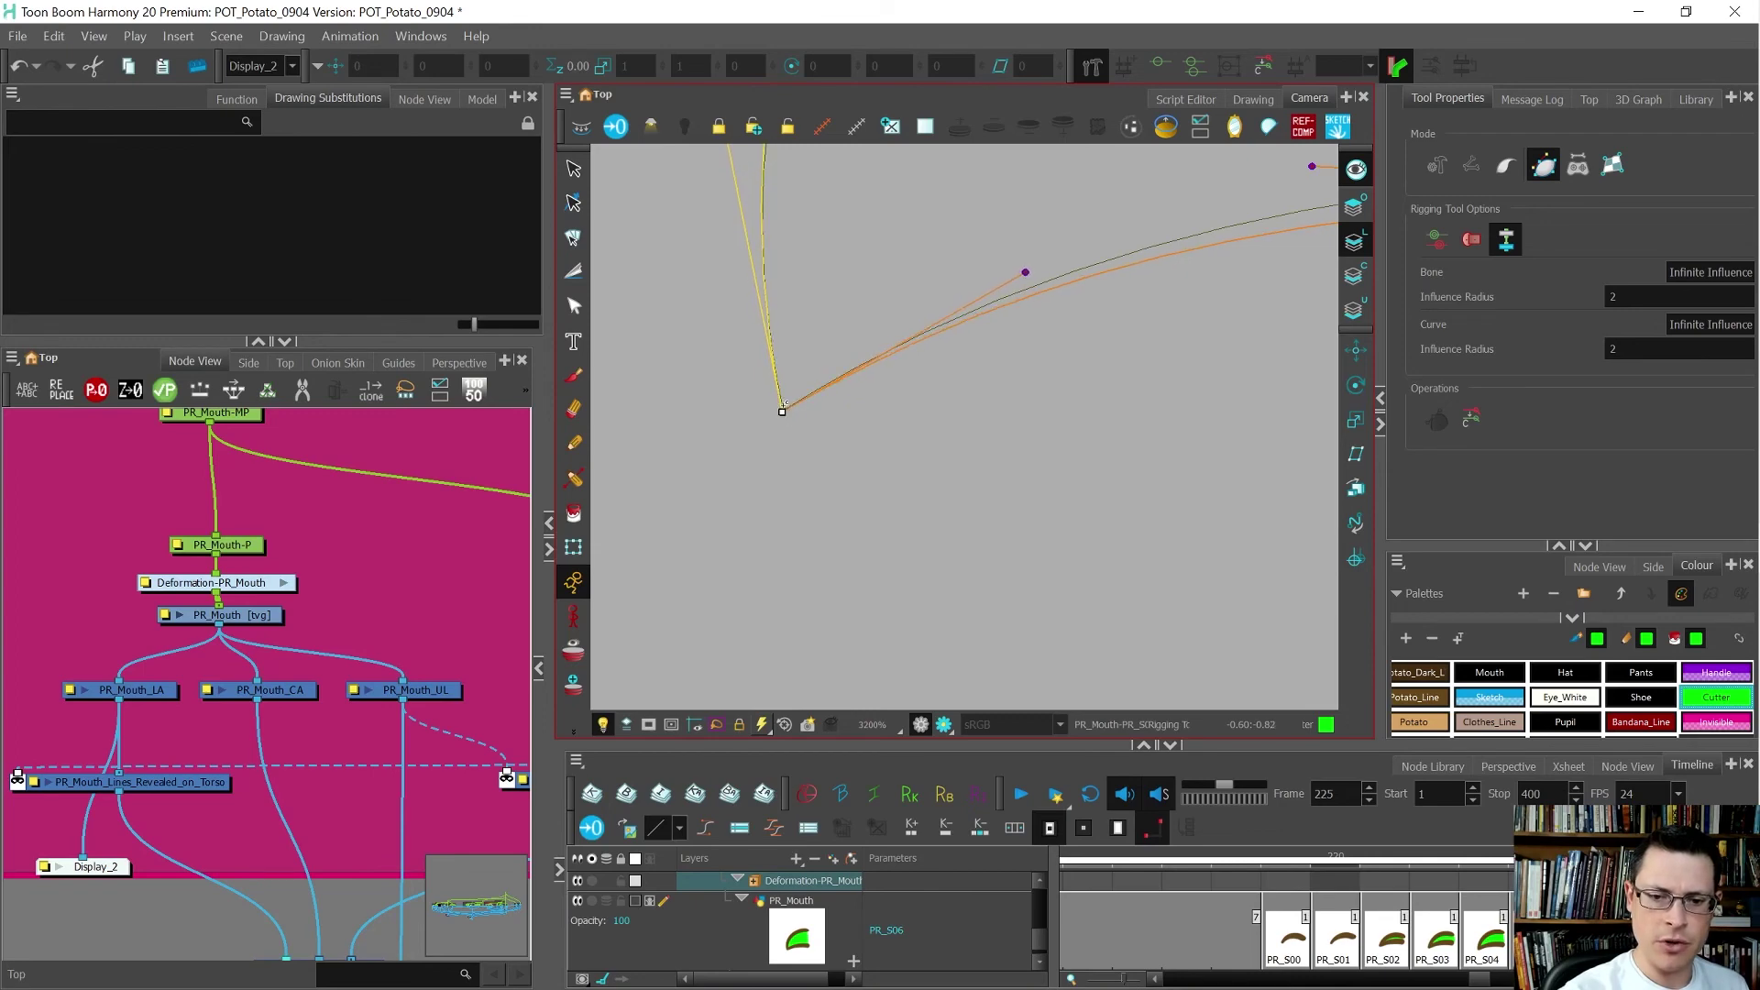
pyautogui.scroll(-5, 786, 406)
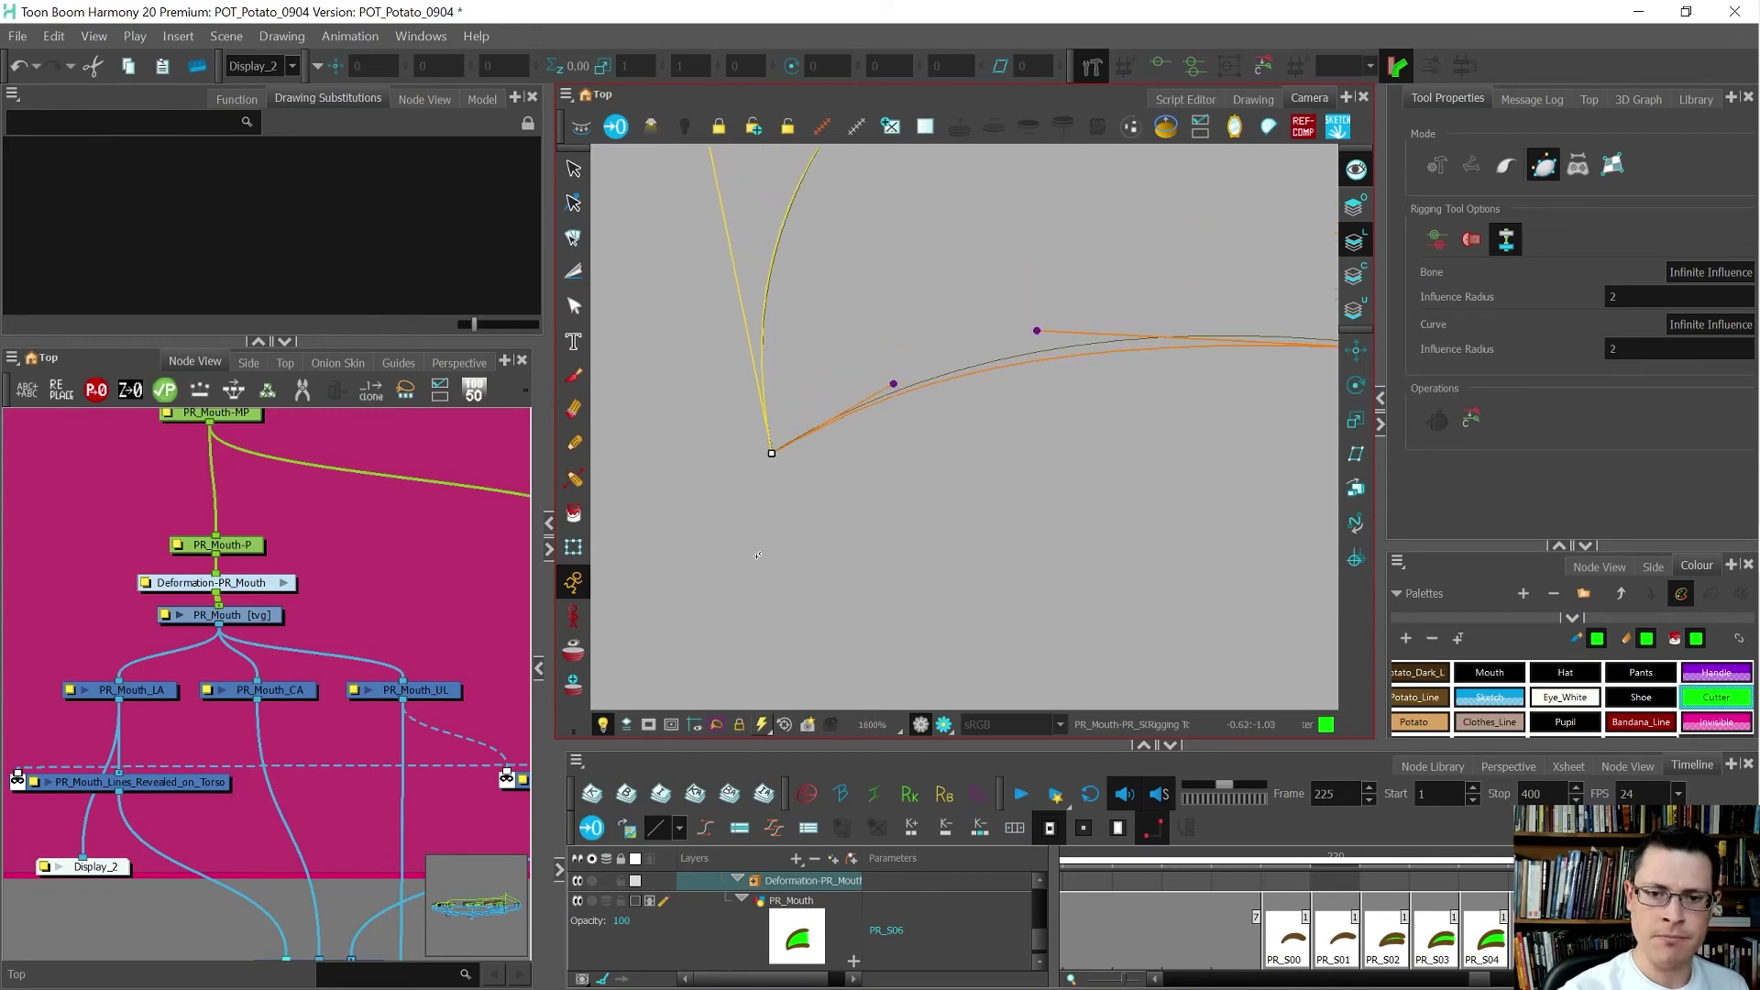
# - Reshape the handles of the PR_S06 chain's lower lip, outer edge and upper lip curves to follow the drawing
pyautogui.moveTo(894, 320); pyautogui.dragTo(837, 479)
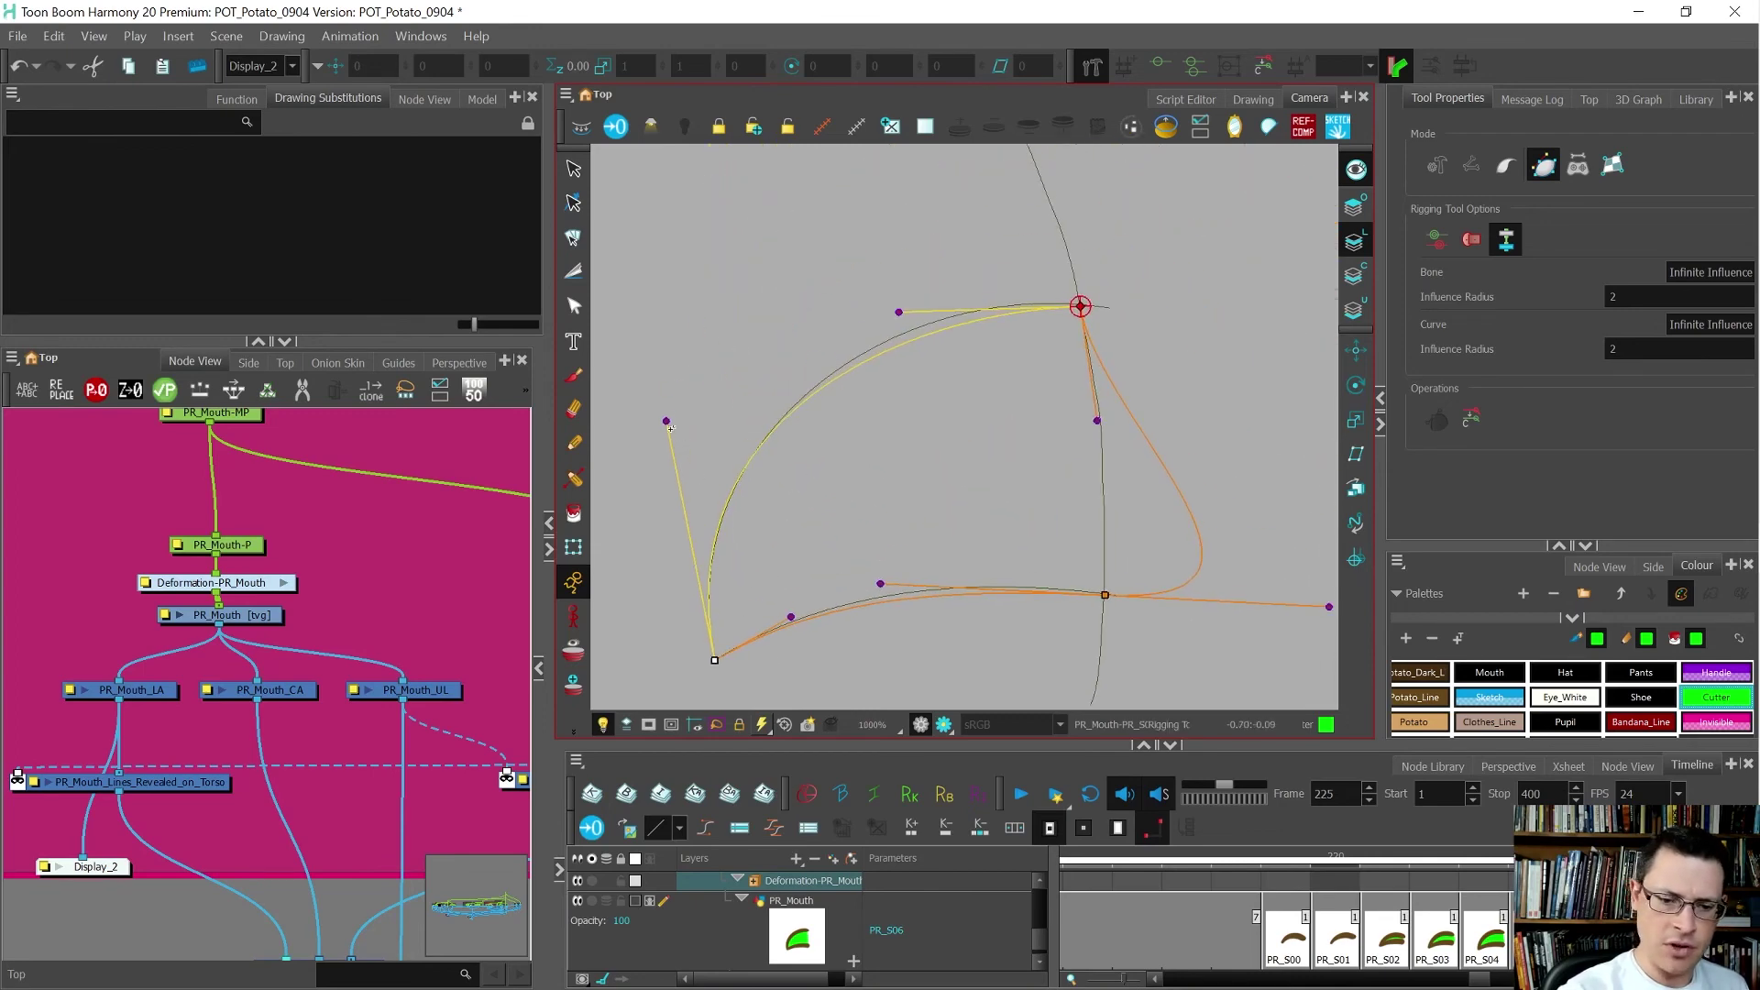
pyautogui.moveTo(670, 428); pyautogui.dragTo(669, 426)
pyautogui.moveTo(880, 582); pyautogui.dragTo(921, 568)
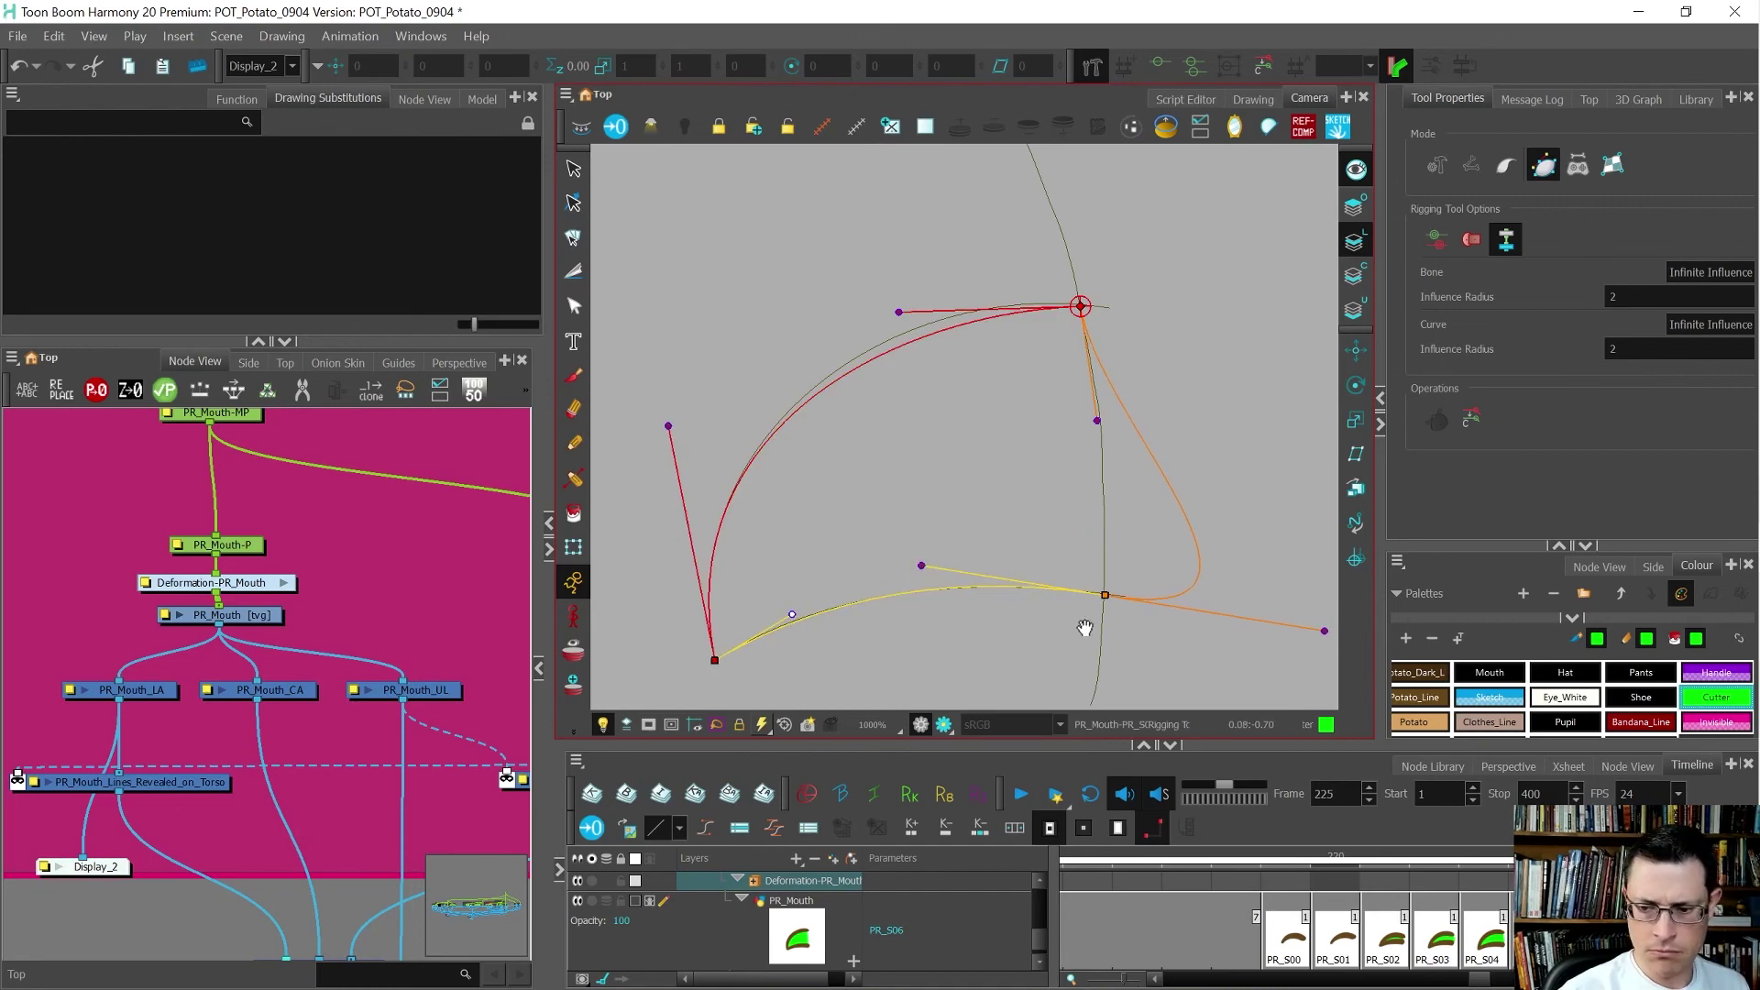
pyautogui.moveTo(1085, 629); pyautogui.dragTo(956, 609)
pyautogui.moveTo(1196, 611); pyautogui.dragTo(1170, 577)
pyautogui.moveTo(1103, 529); pyautogui.dragTo(976, 475)
pyautogui.moveTo(769, 292); pyautogui.dragTo(790, 267)
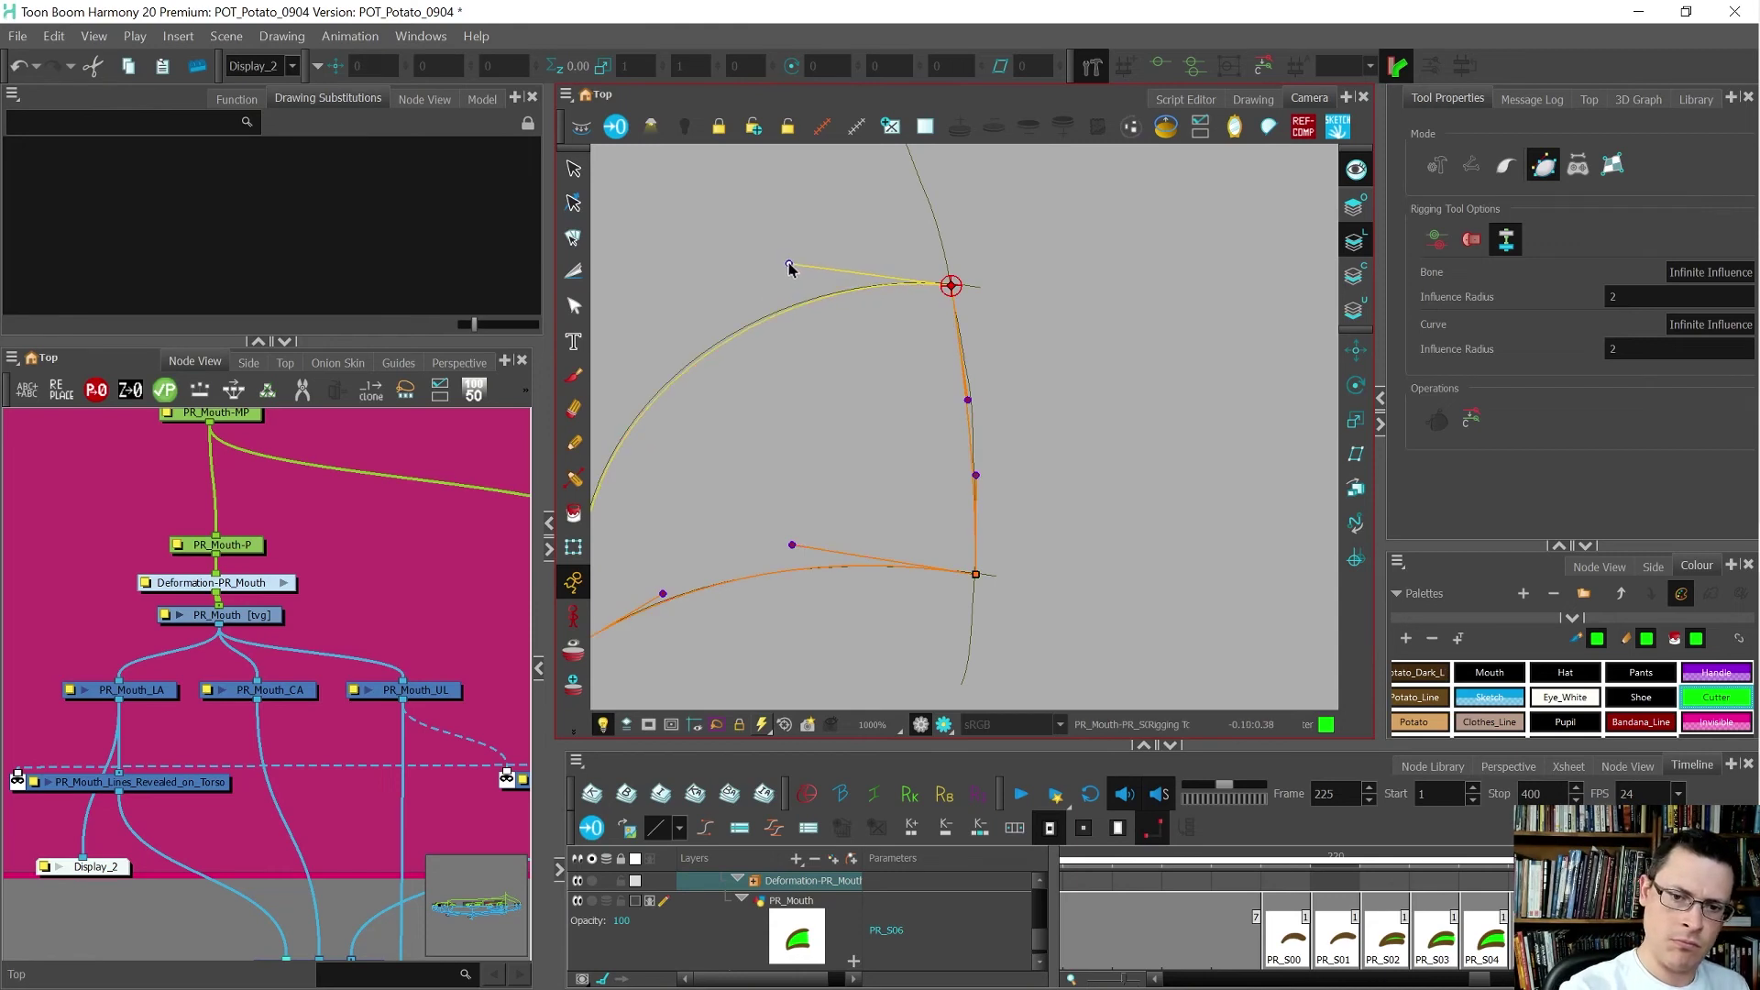
# - Fine-tune the PR_S06 chain's handles along the upper lip, outer edge and lower lip, and save the scene
pyautogui.moveTo(835, 408); pyautogui.dragTo(901, 408)
pyautogui.moveTo(852, 266); pyautogui.dragTo(846, 264)
pyautogui.click(1033, 403)
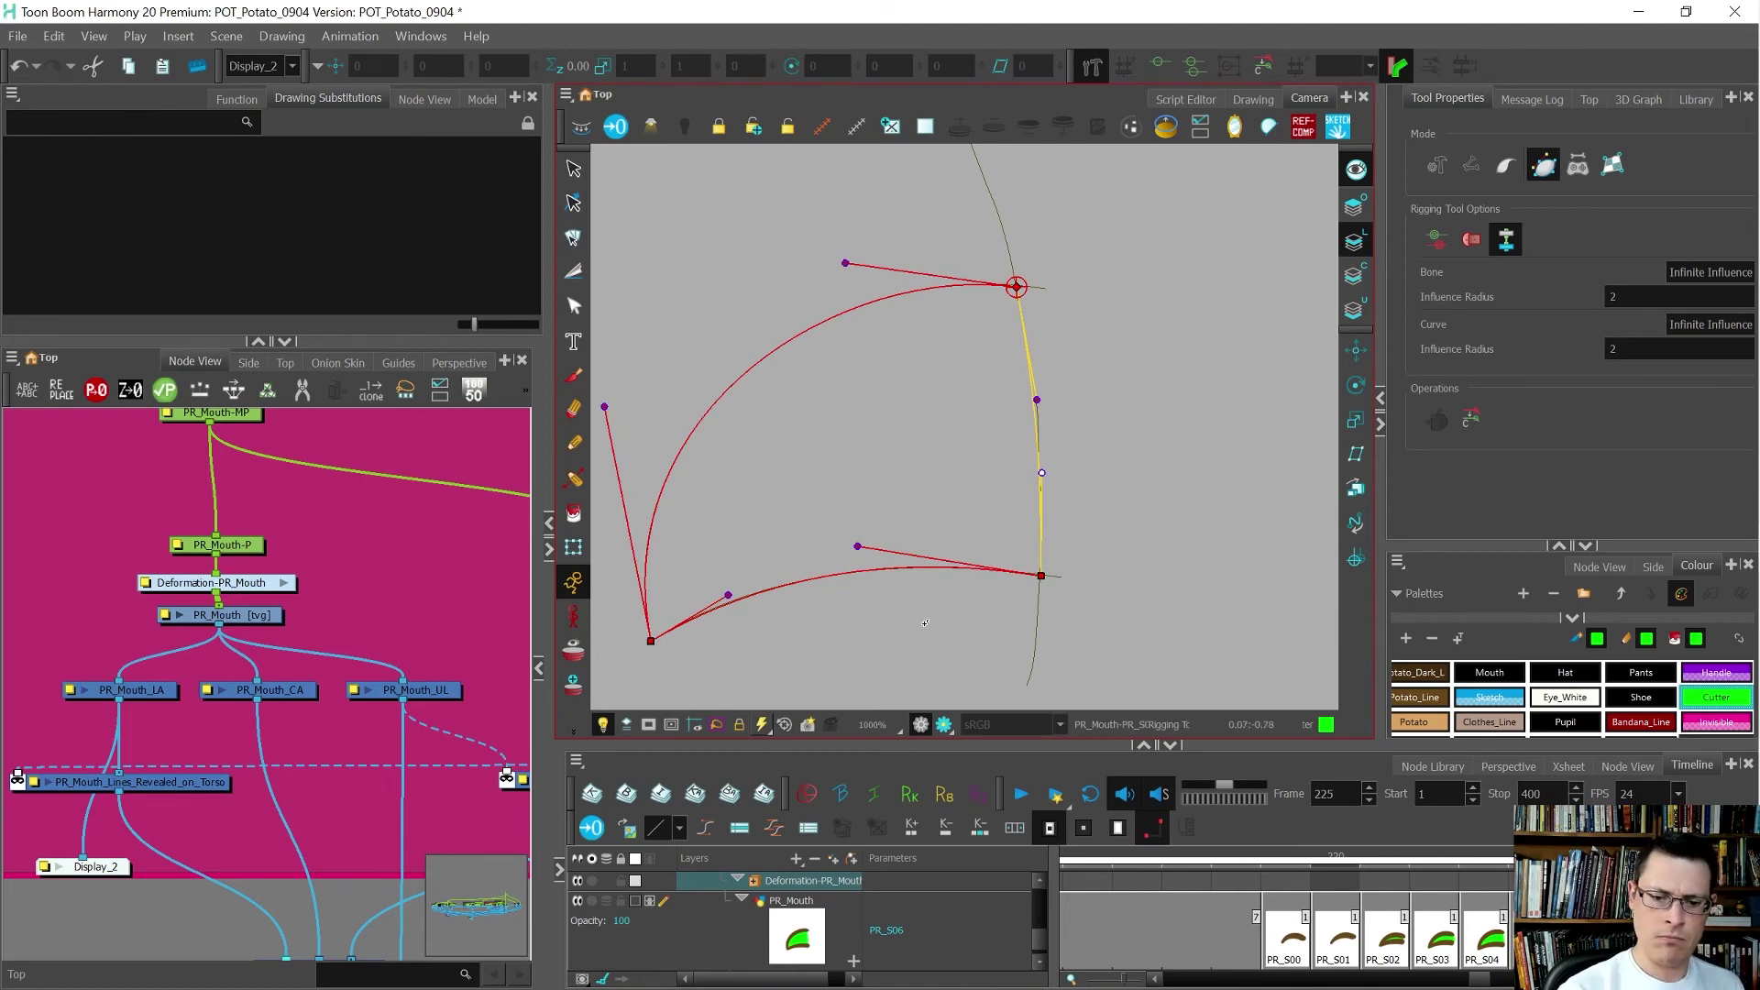
pyautogui.click(730, 595)
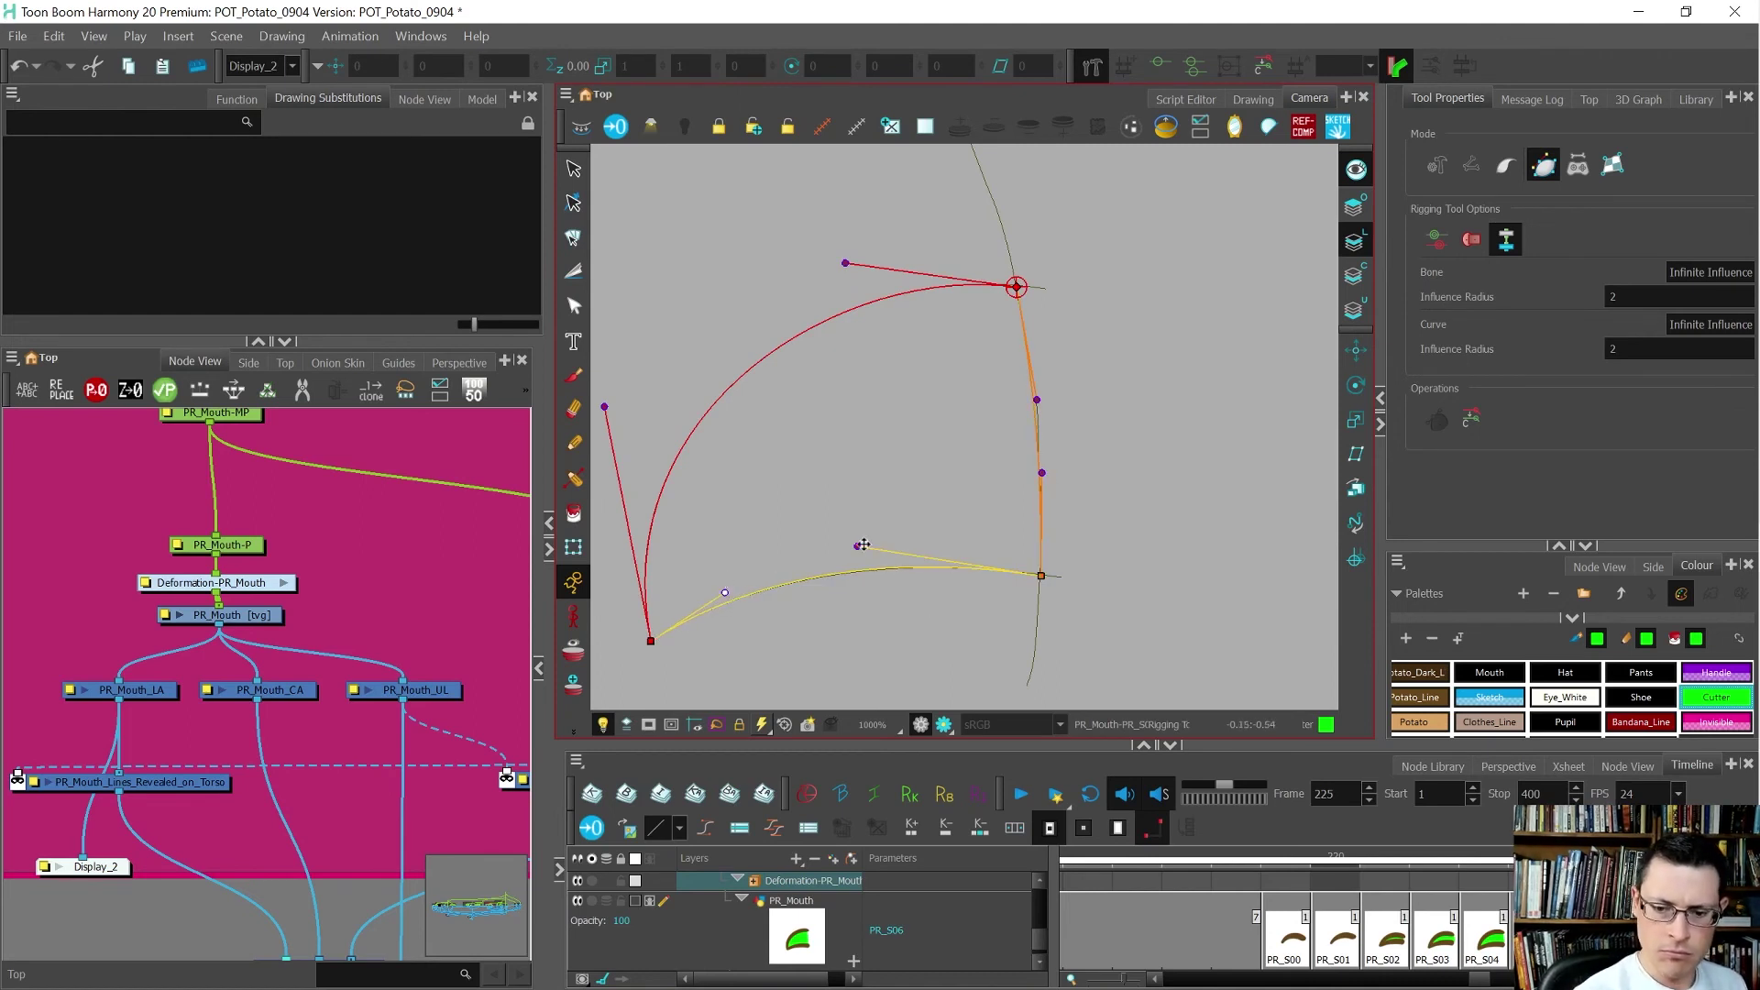
pyautogui.moveTo(858, 546); pyautogui.dragTo(868, 548)
pyautogui.hotkey('ctrl', 's')
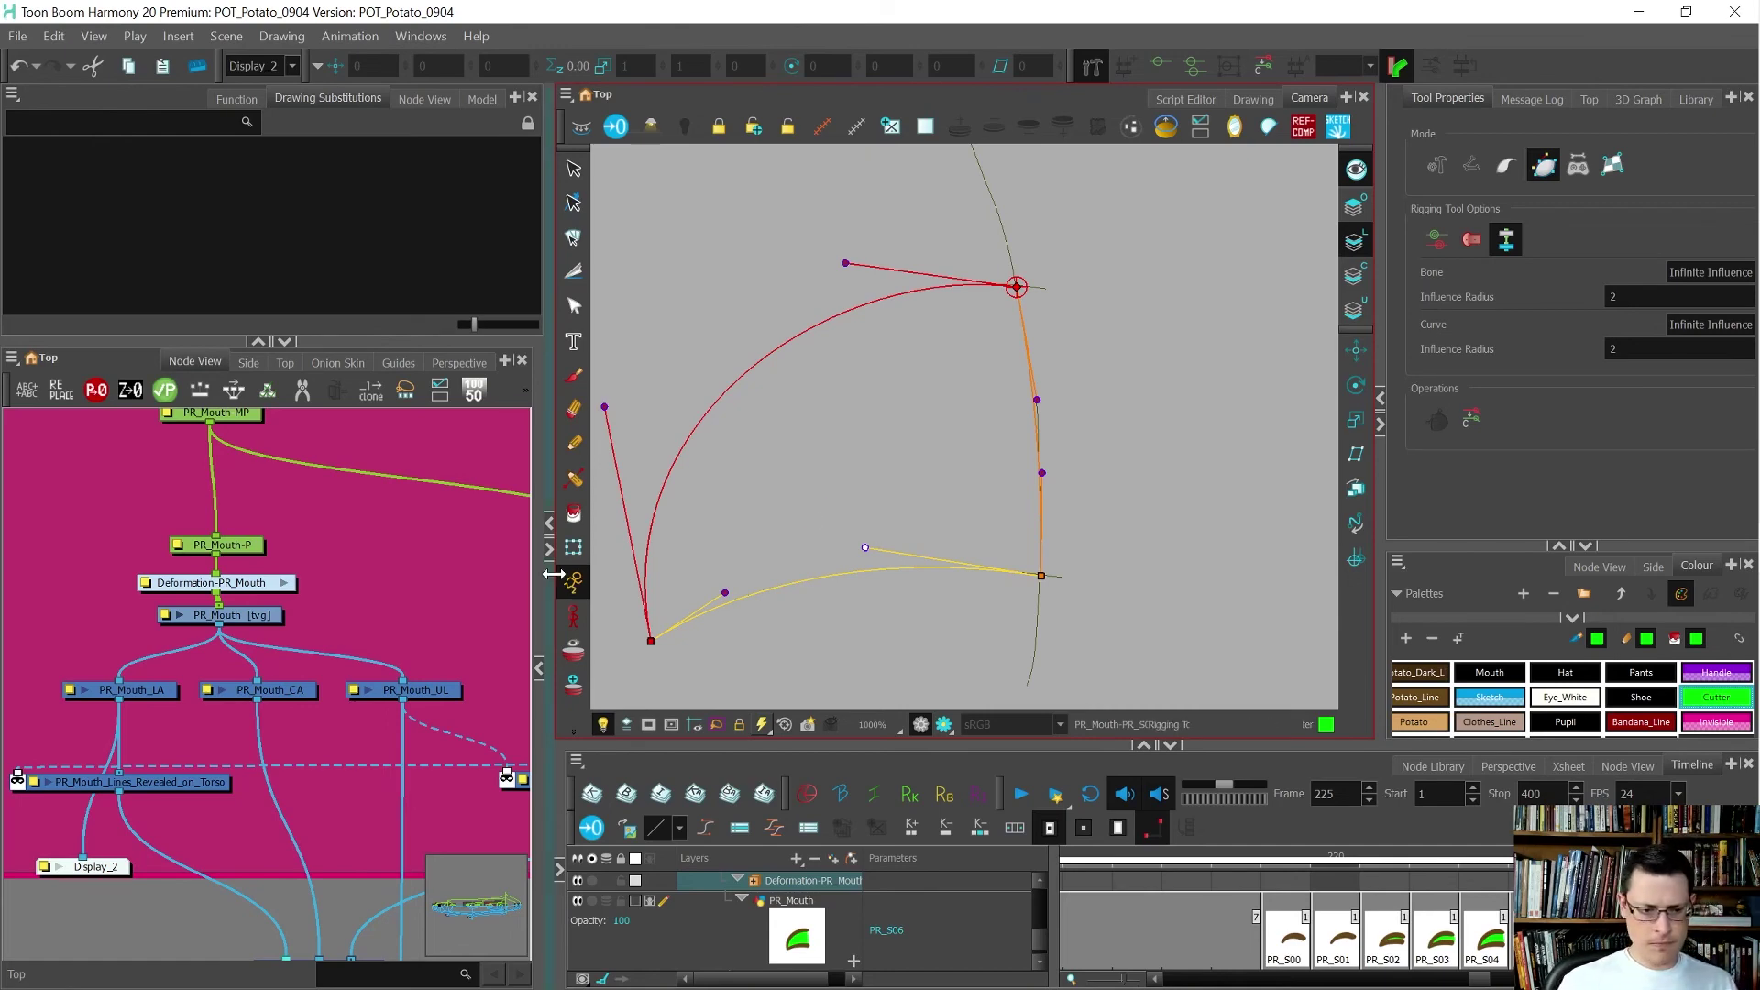
# - Enter the Deformation-PR_Mouth group and make room to show the layer properties beside its nodes
pyautogui.click(285, 584)
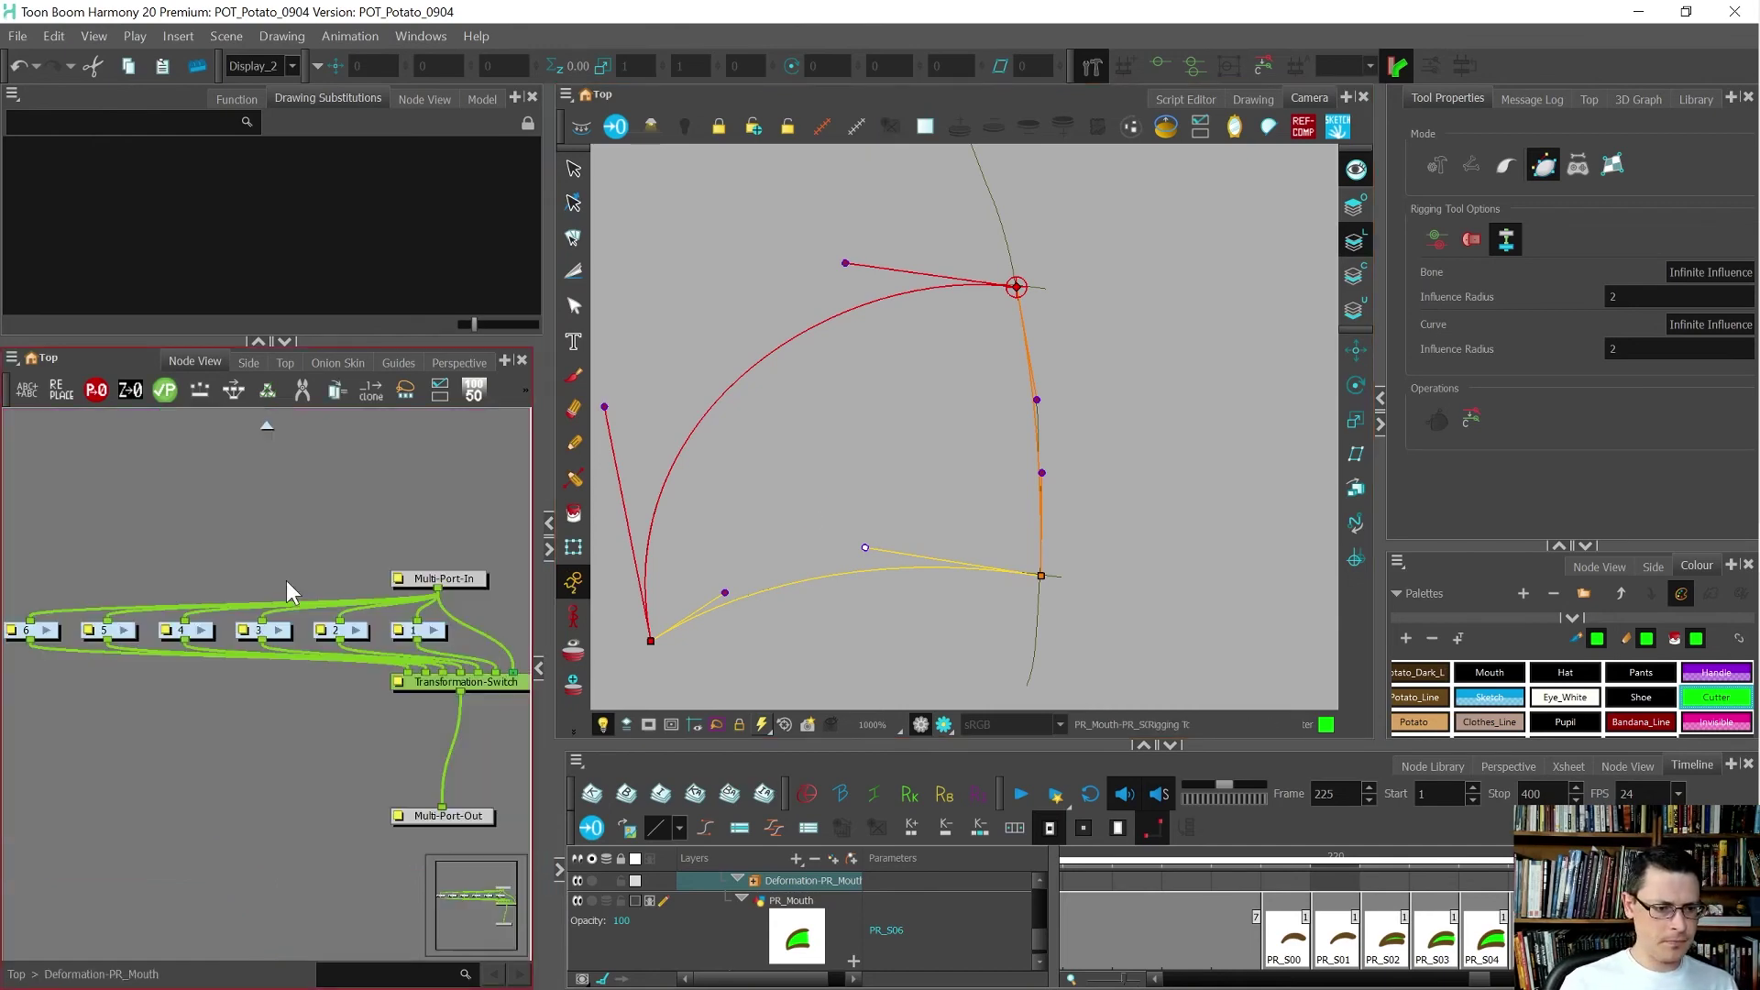
pyautogui.click(540, 669)
pyautogui.moveTo(569, 637); pyautogui.dragTo(800, 637)
pyautogui.moveTo(583, 519); pyautogui.dragTo(510, 520)
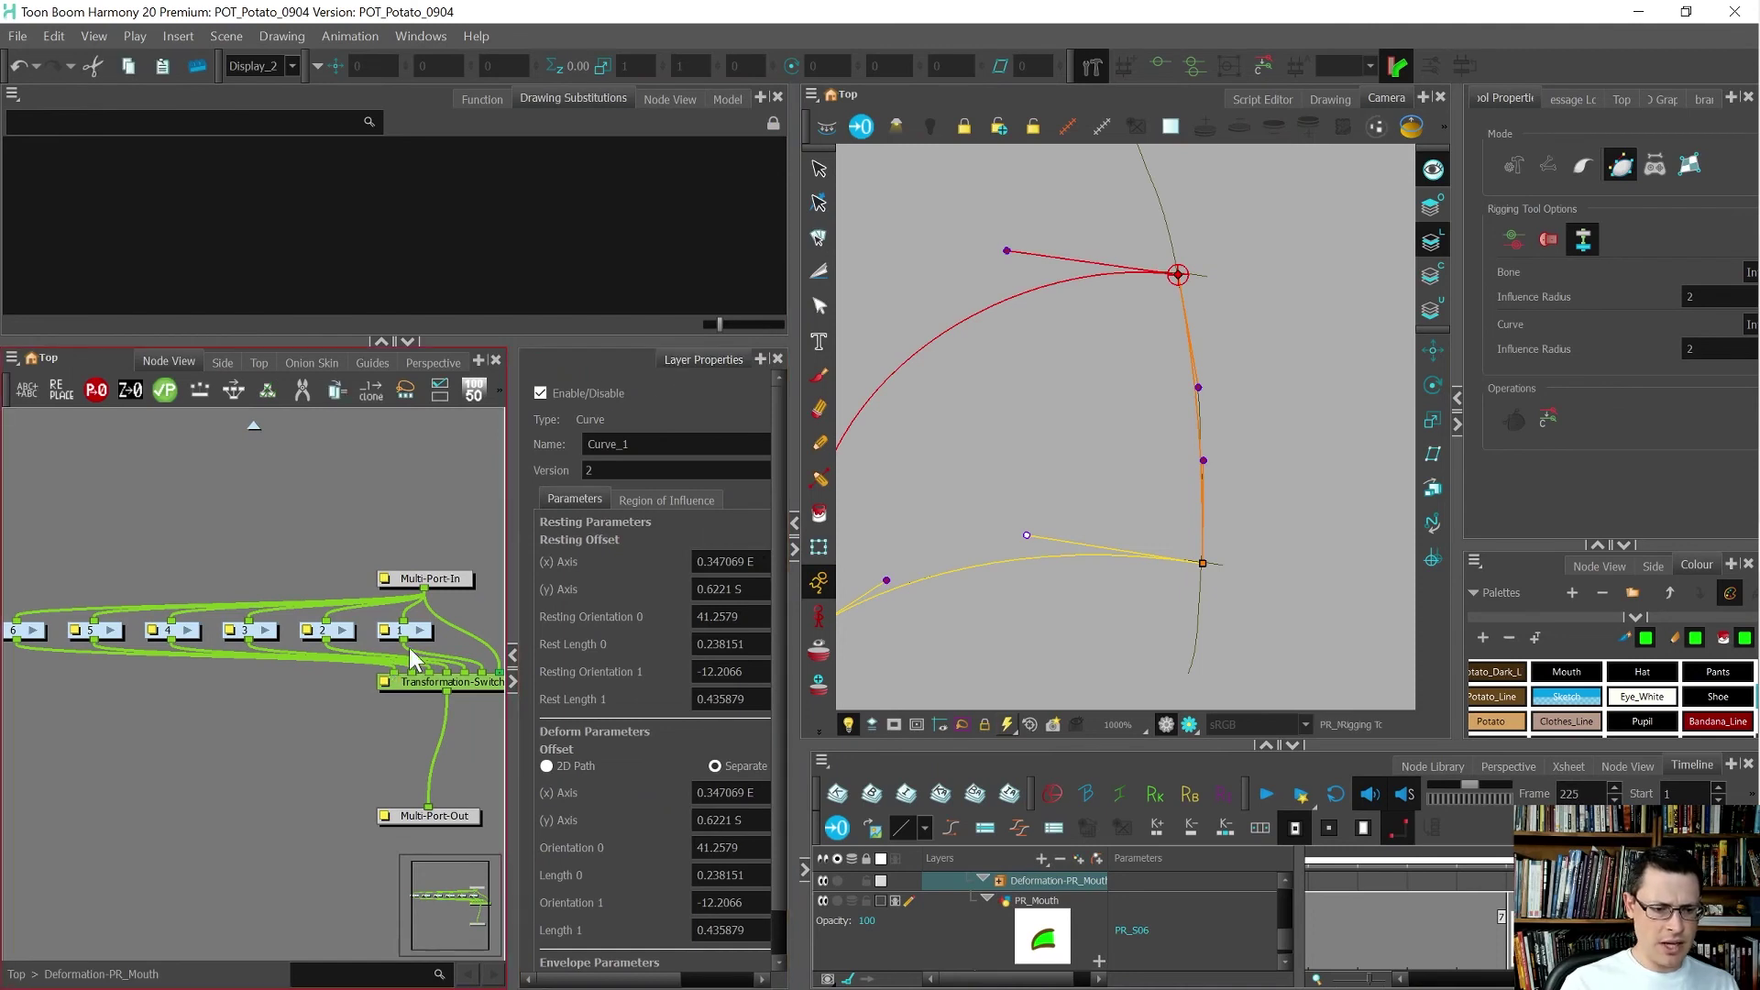
# - Rename deformation group 1 to PR_H01 and copy the new name for reuse
pyautogui.scroll(2, 411, 637)
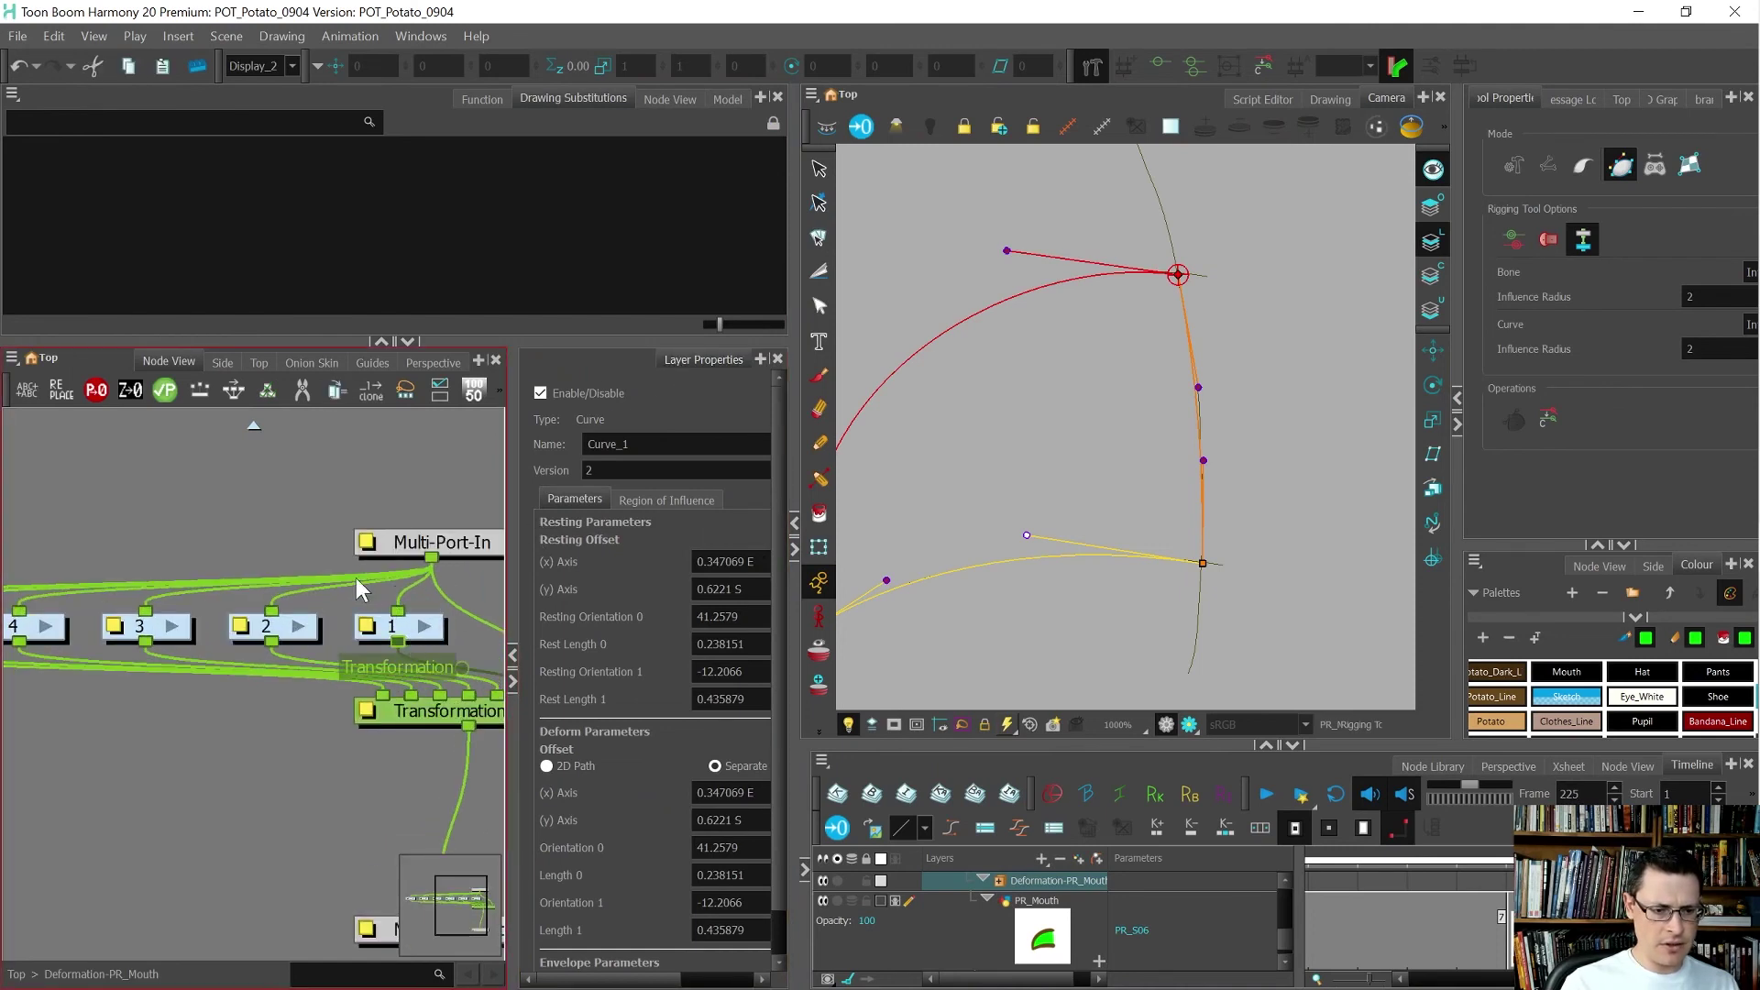
pyautogui.moveTo(395, 549); pyautogui.dragTo(398, 407)
pyautogui.click(438, 532)
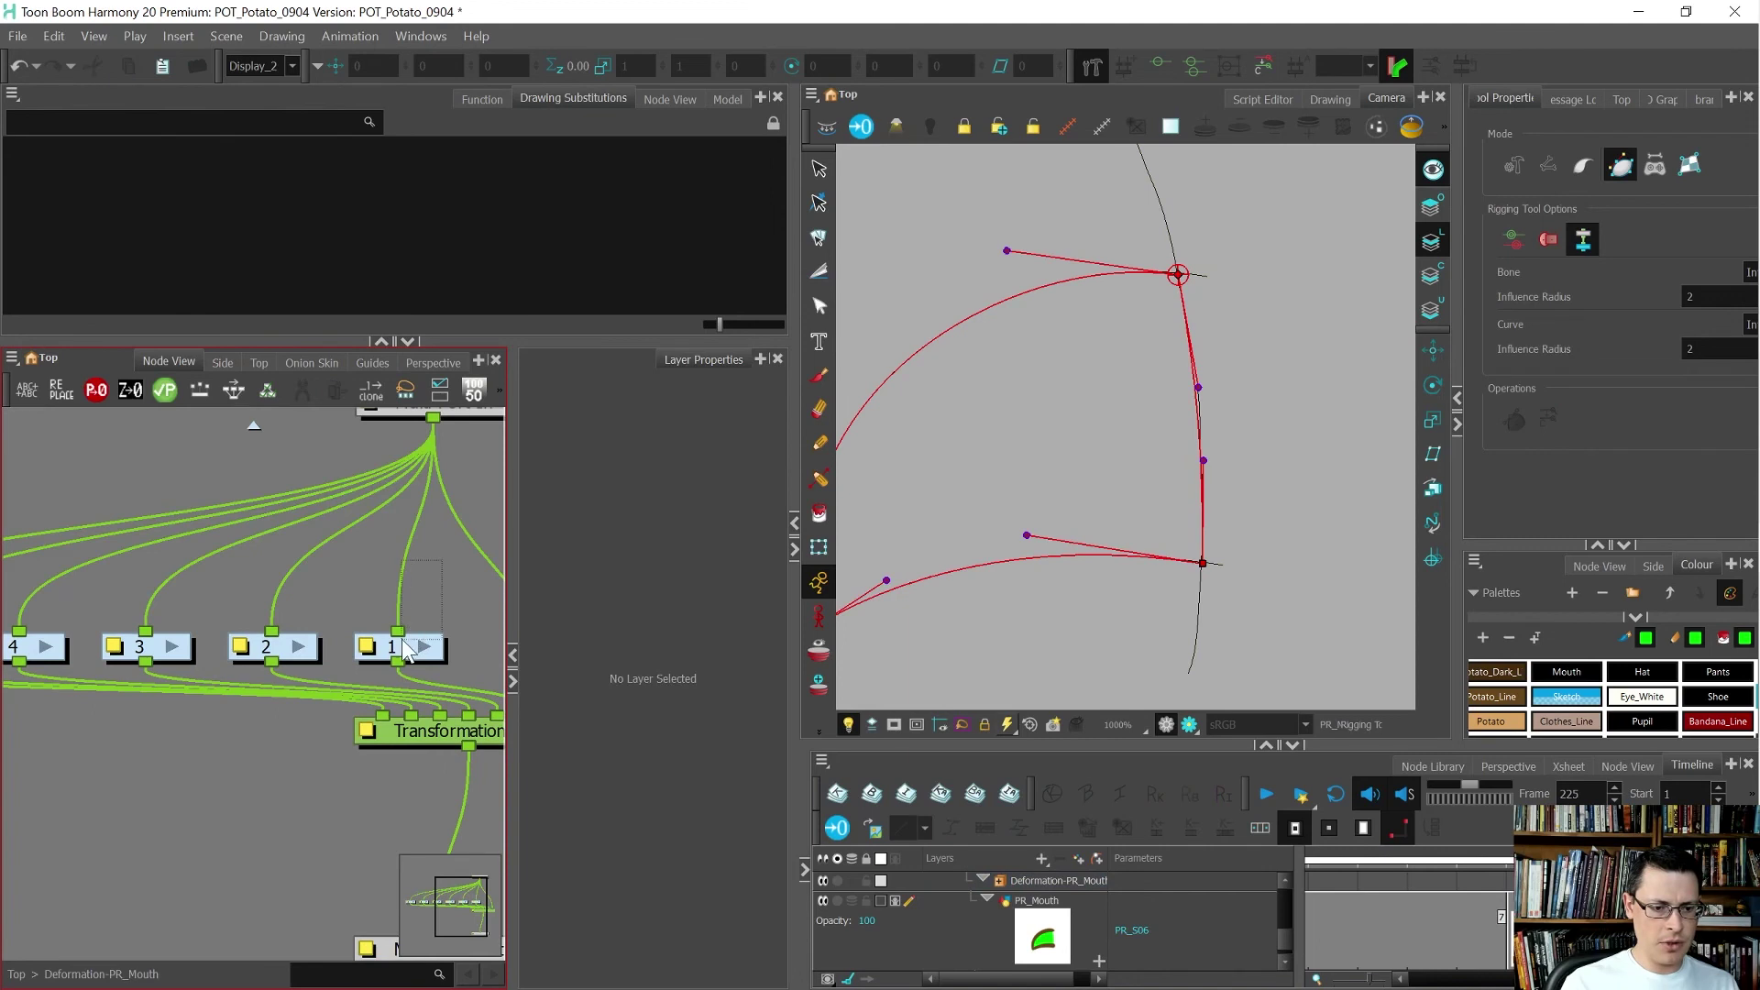
pyautogui.click(405, 644)
pyautogui.doubleClick(590, 445)
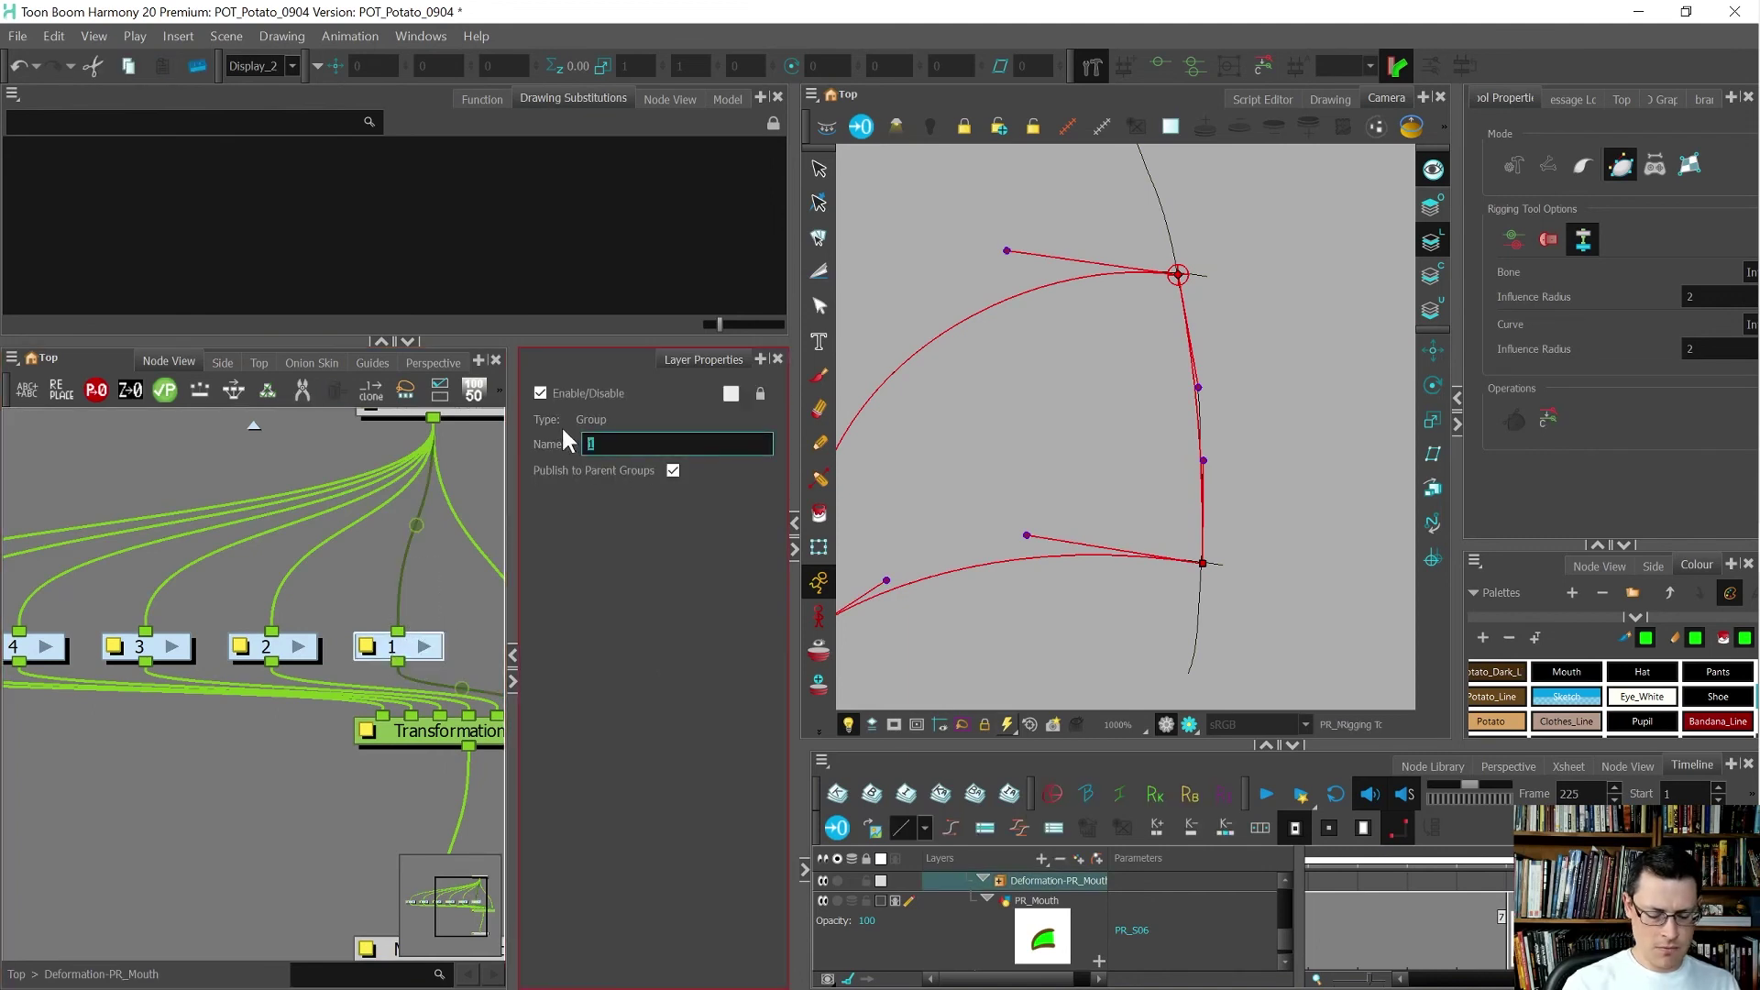
pyautogui.write('PR_H')
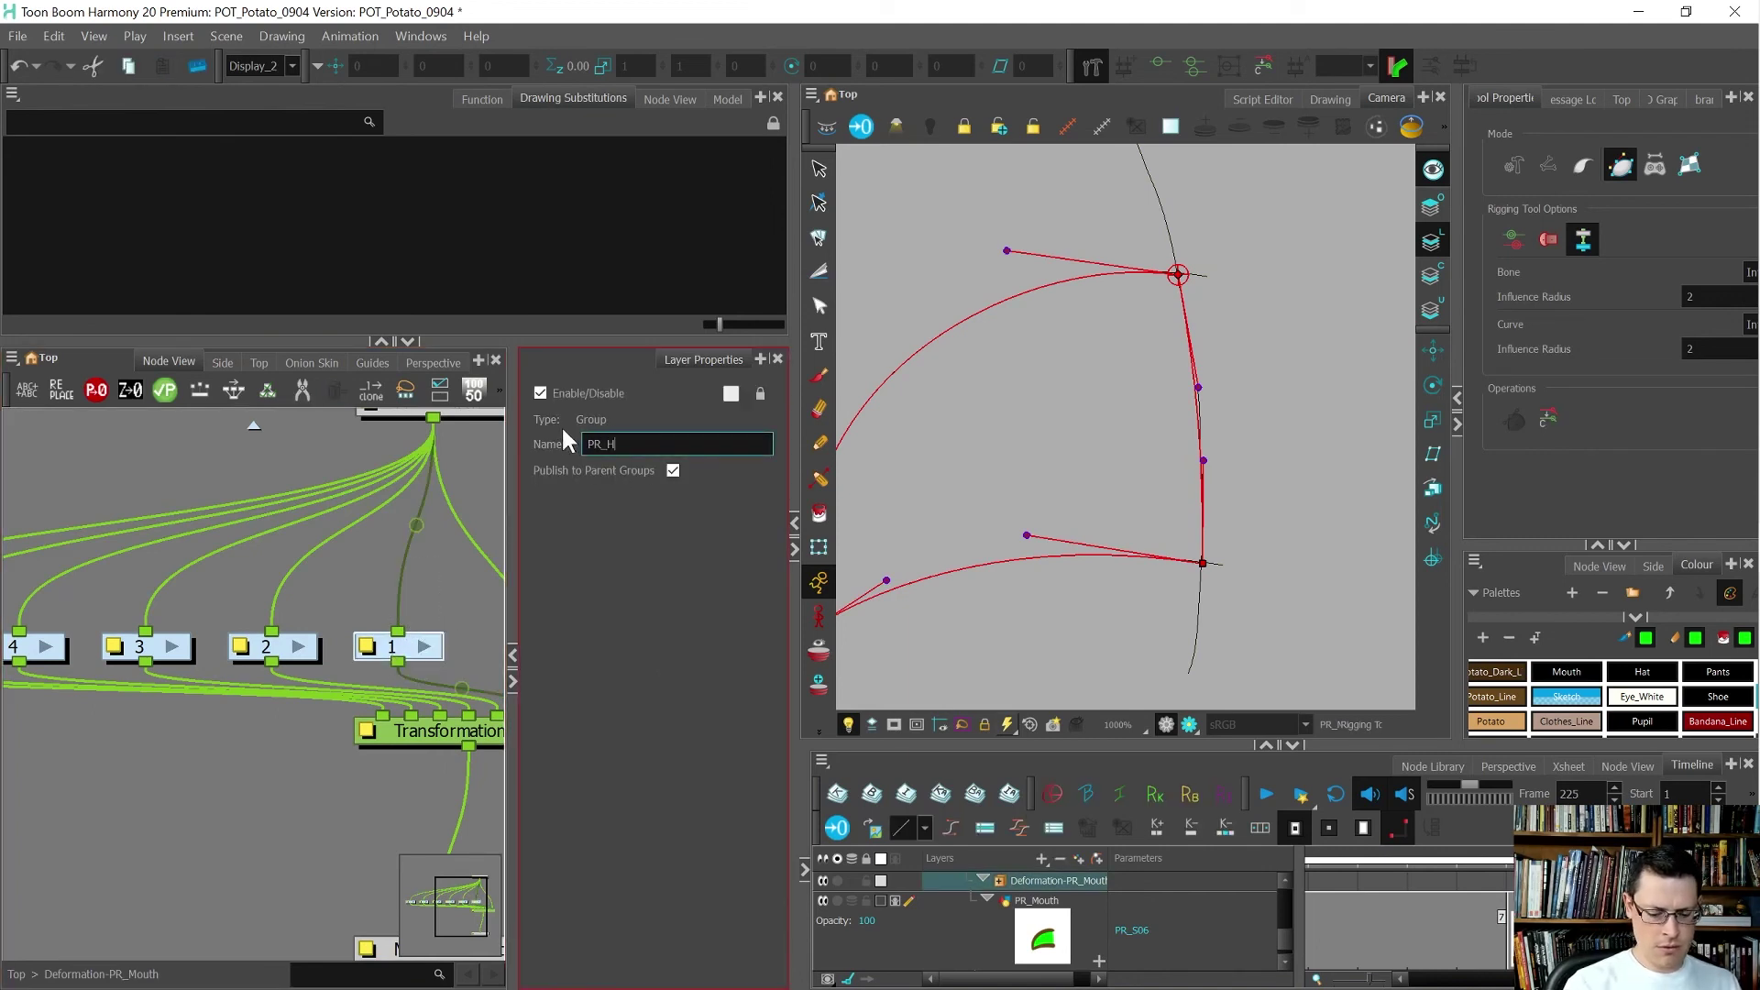
pyautogui.write('01')
pyautogui.press('Return')
pyautogui.hotkey('ctrl', 'c')
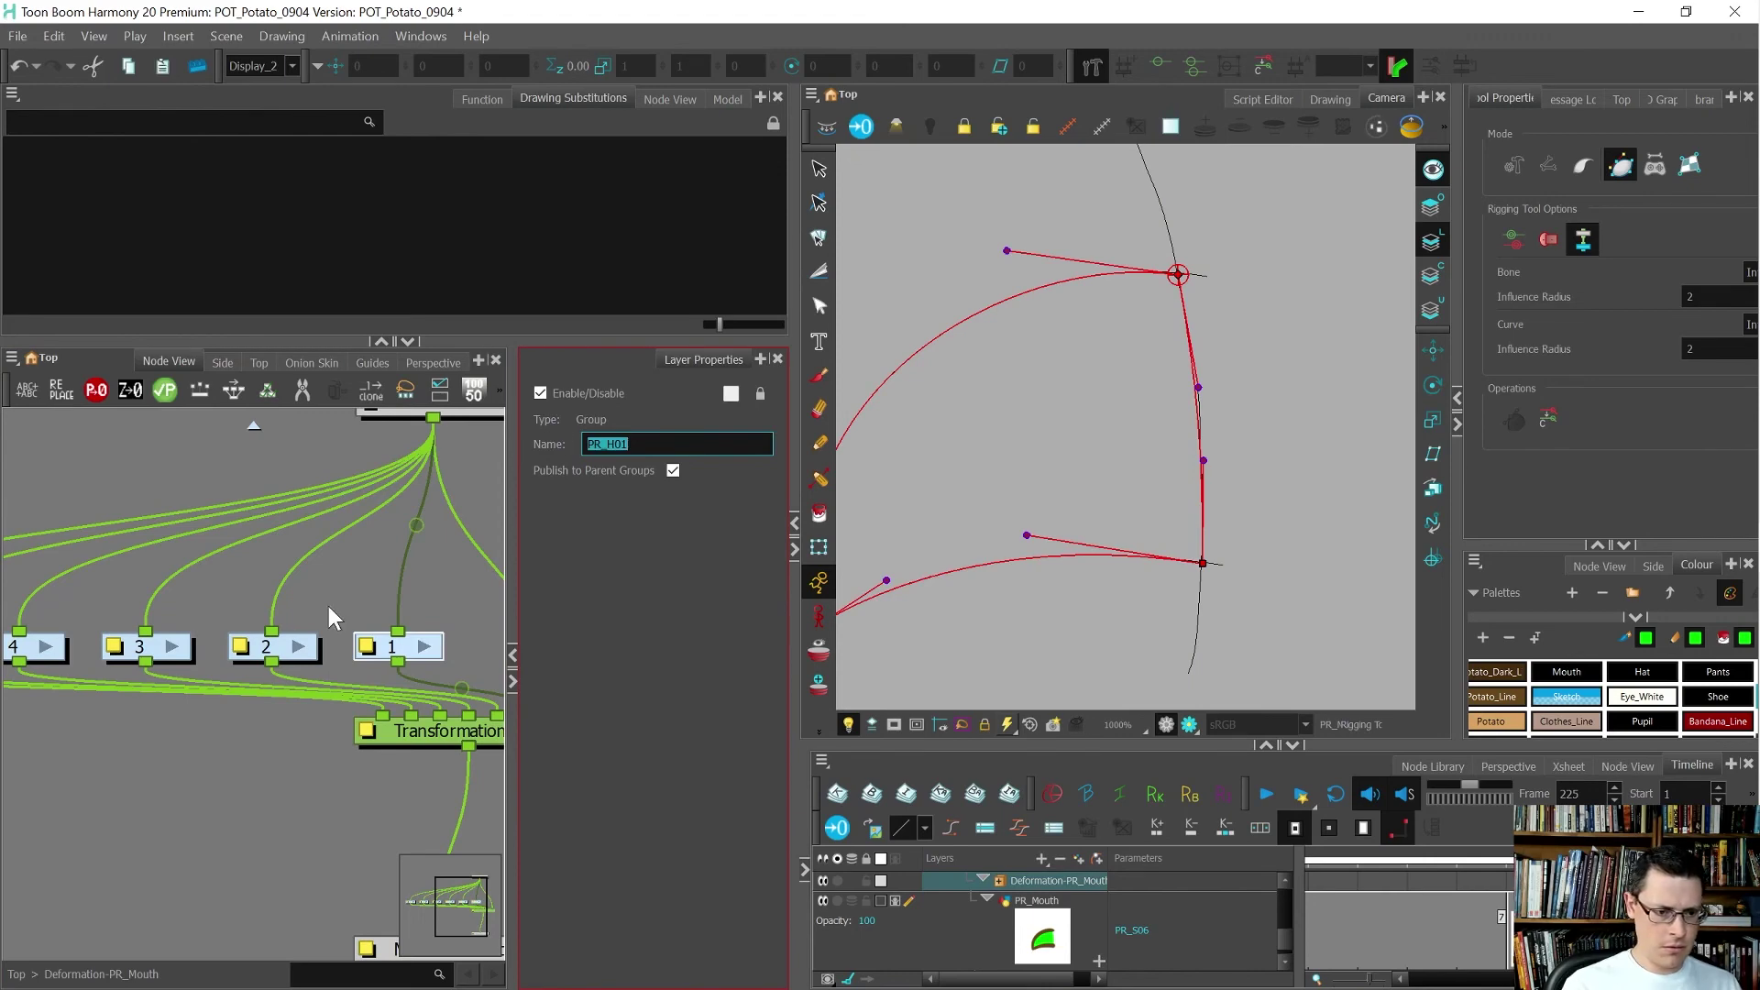
# - Rename deformation group 2 to PR_H02, reusing the copied name
pyautogui.click(299, 646)
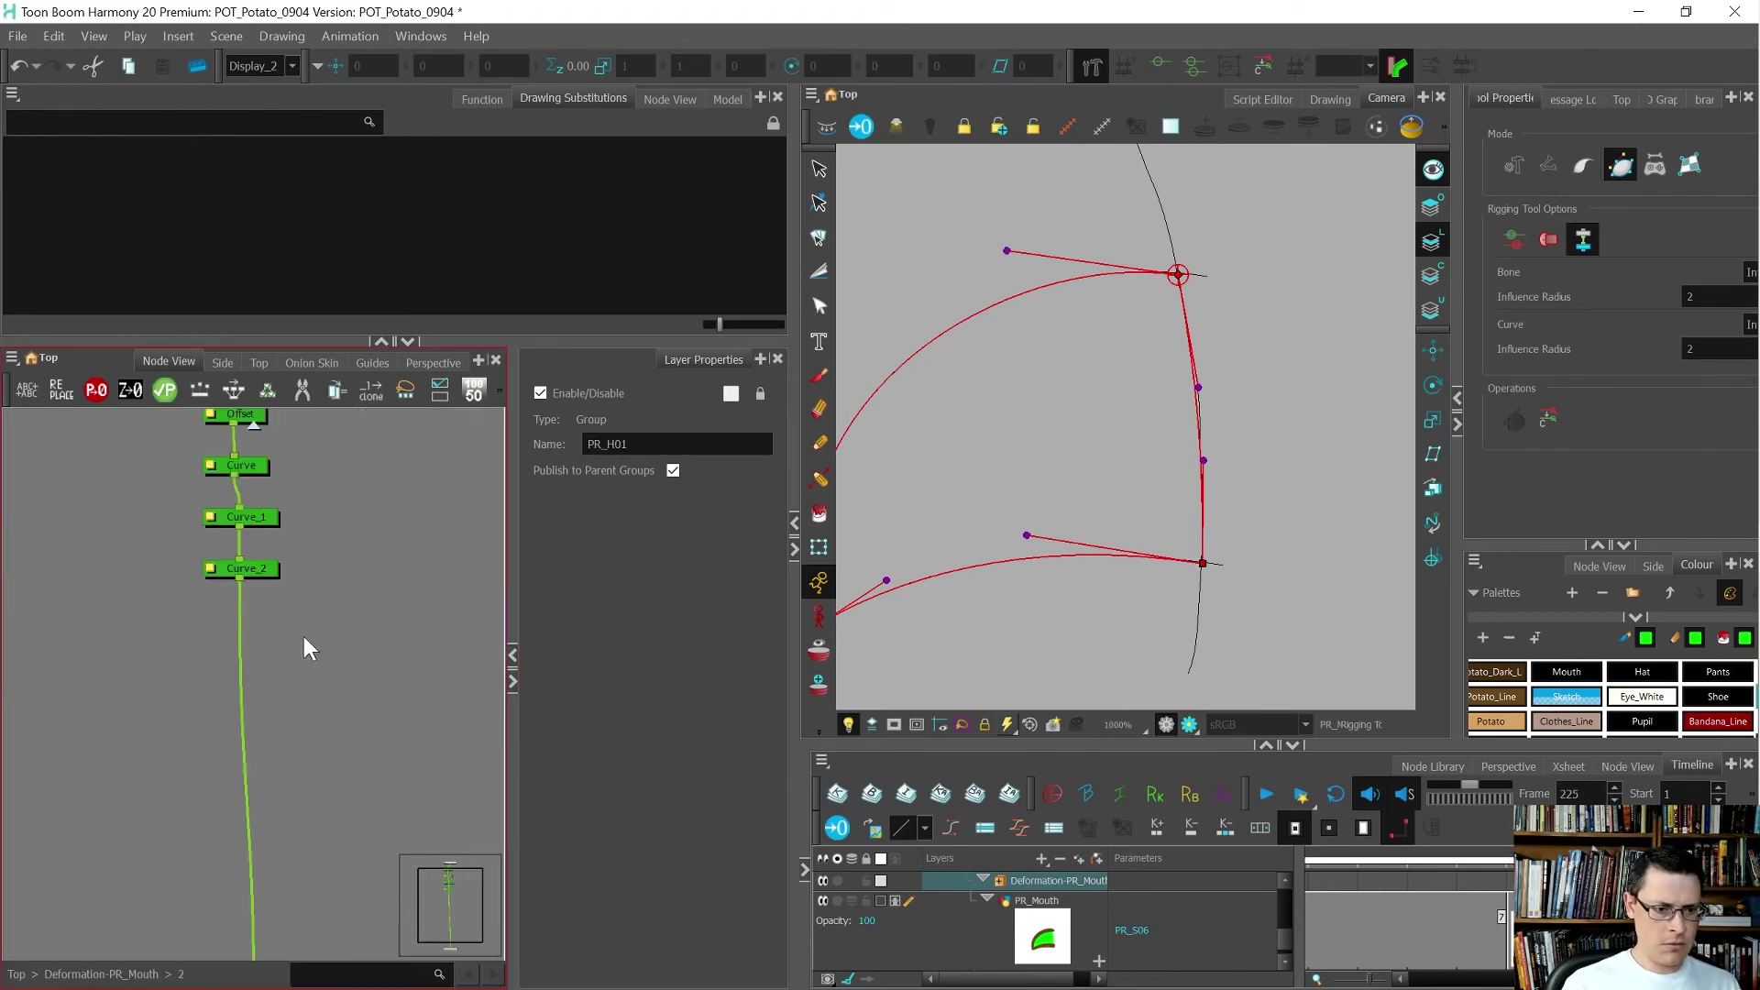
pyautogui.hotkey('ctrl', 'shift', 'Return')
pyautogui.moveTo(287, 639); pyautogui.dragTo(256, 714)
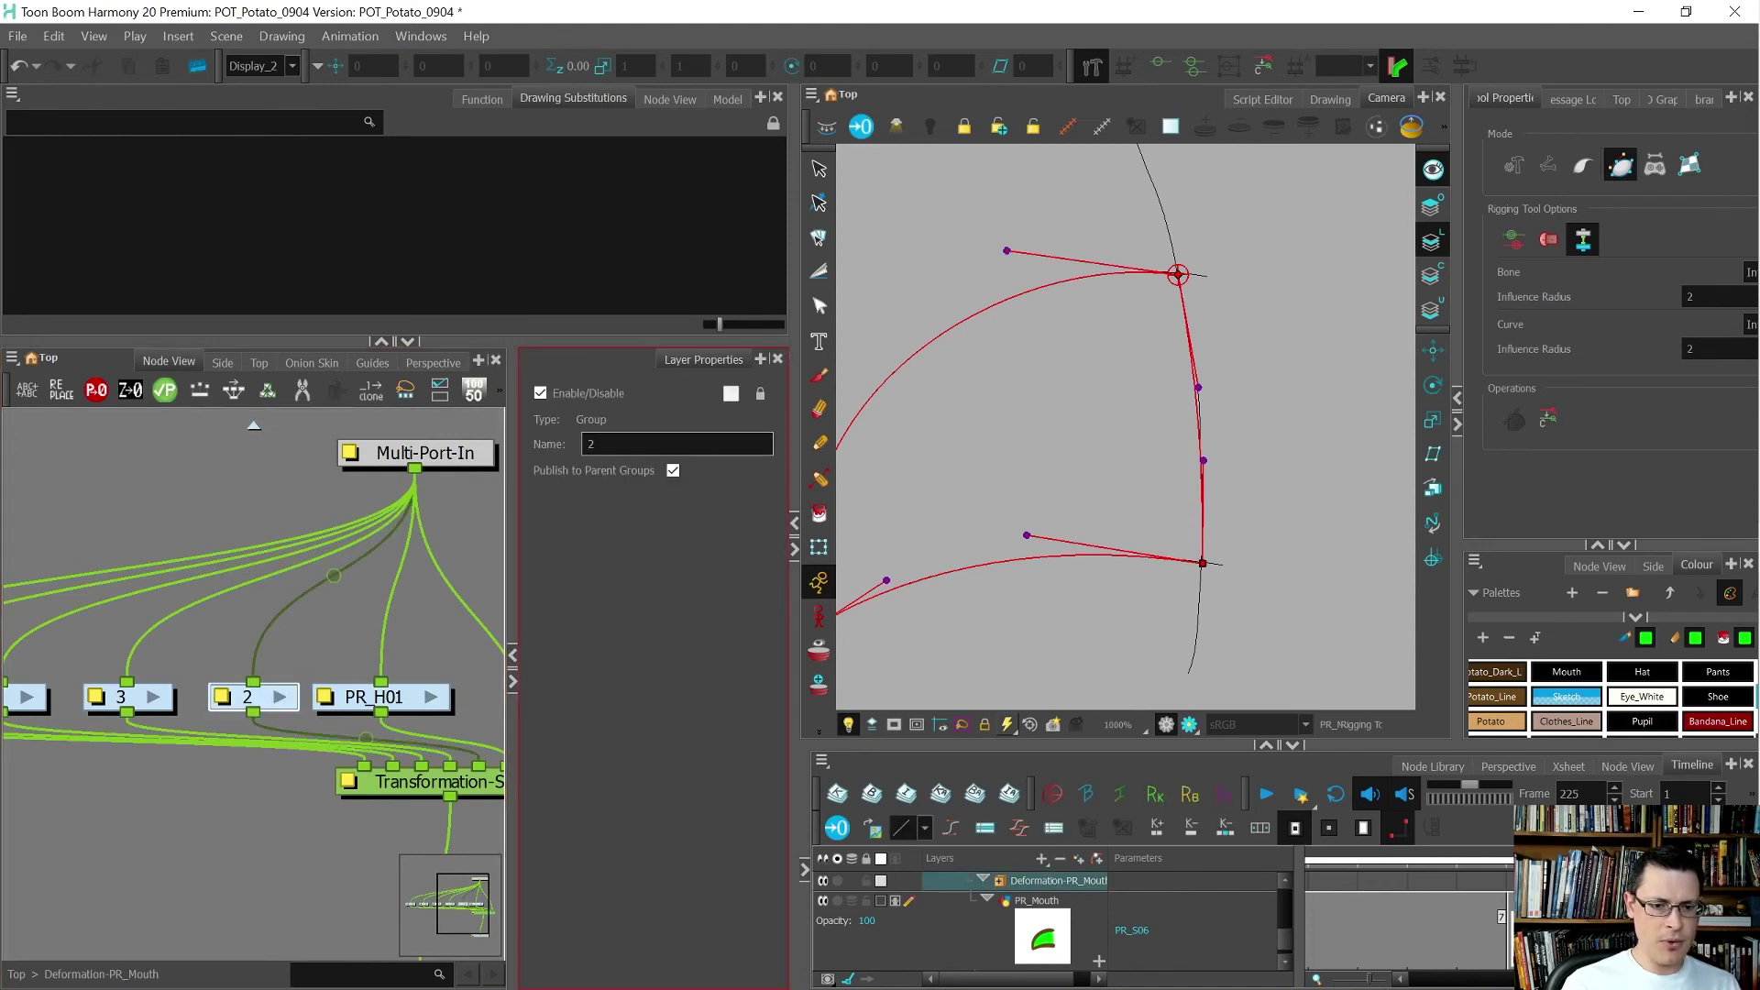
pyautogui.doubleClick(642, 443)
pyautogui.hotkey('ctrl', 'v')
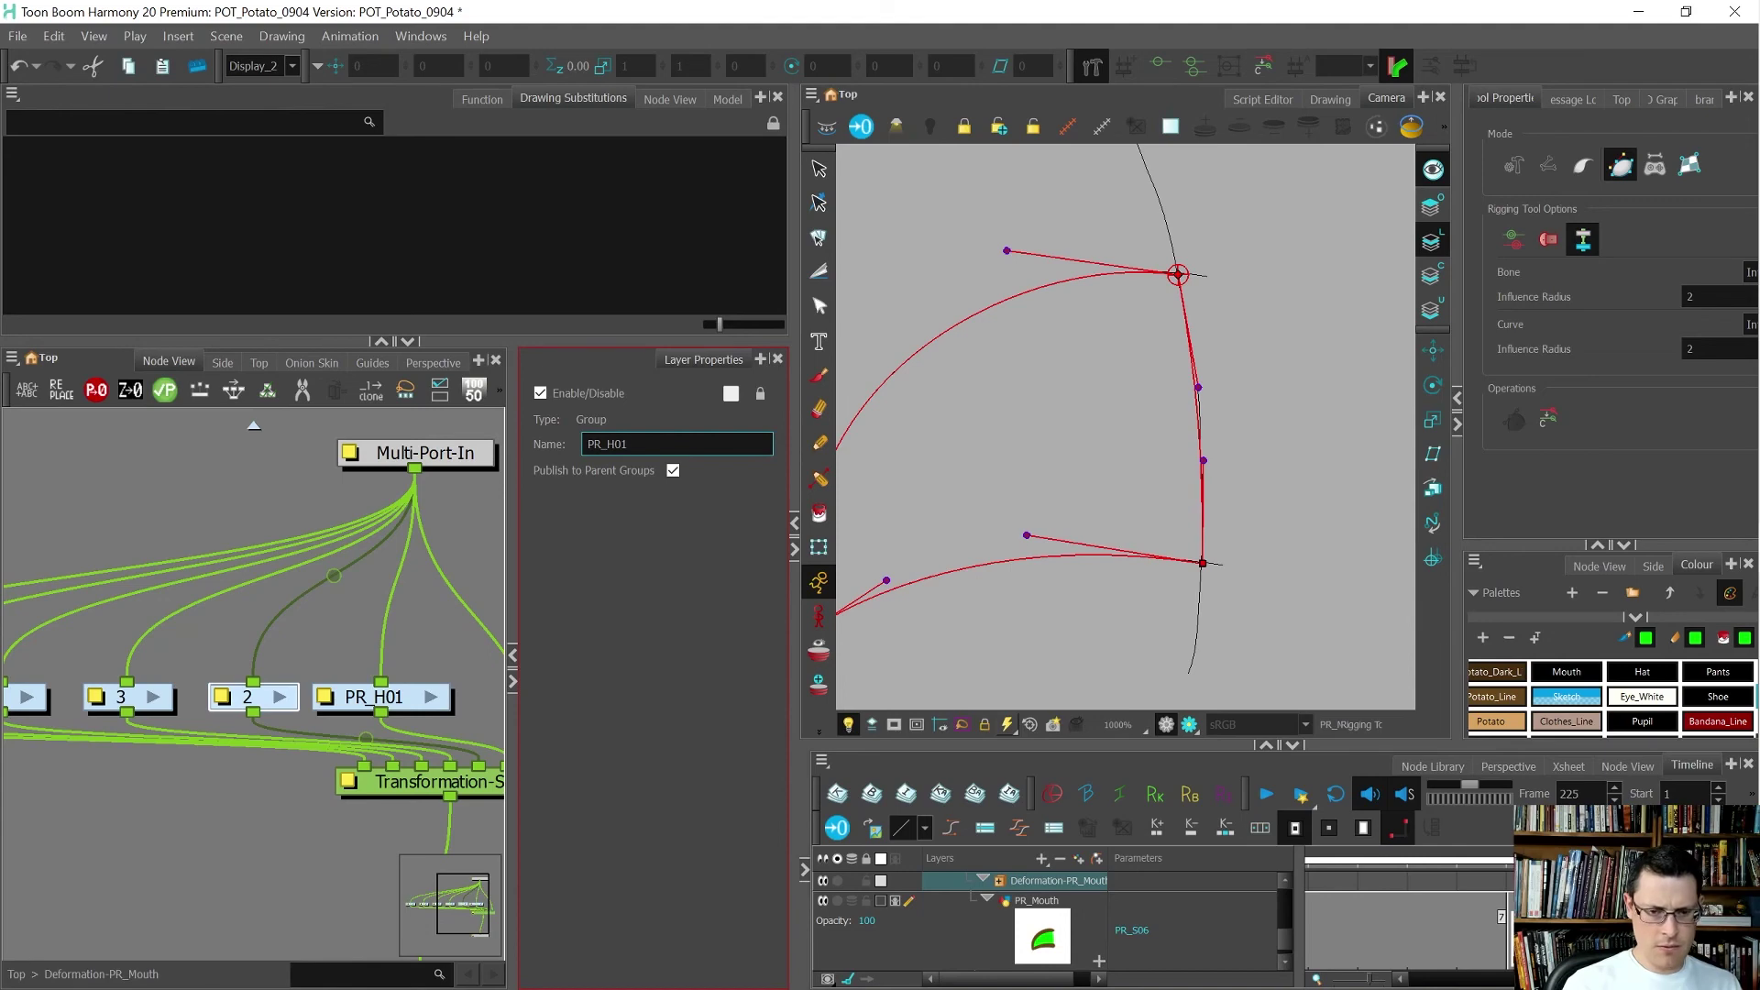
# - Rename deformation group 3 to PR_H06, reusing the copied name
pyautogui.moveTo(119, 535); pyautogui.dragTo(134, 757)
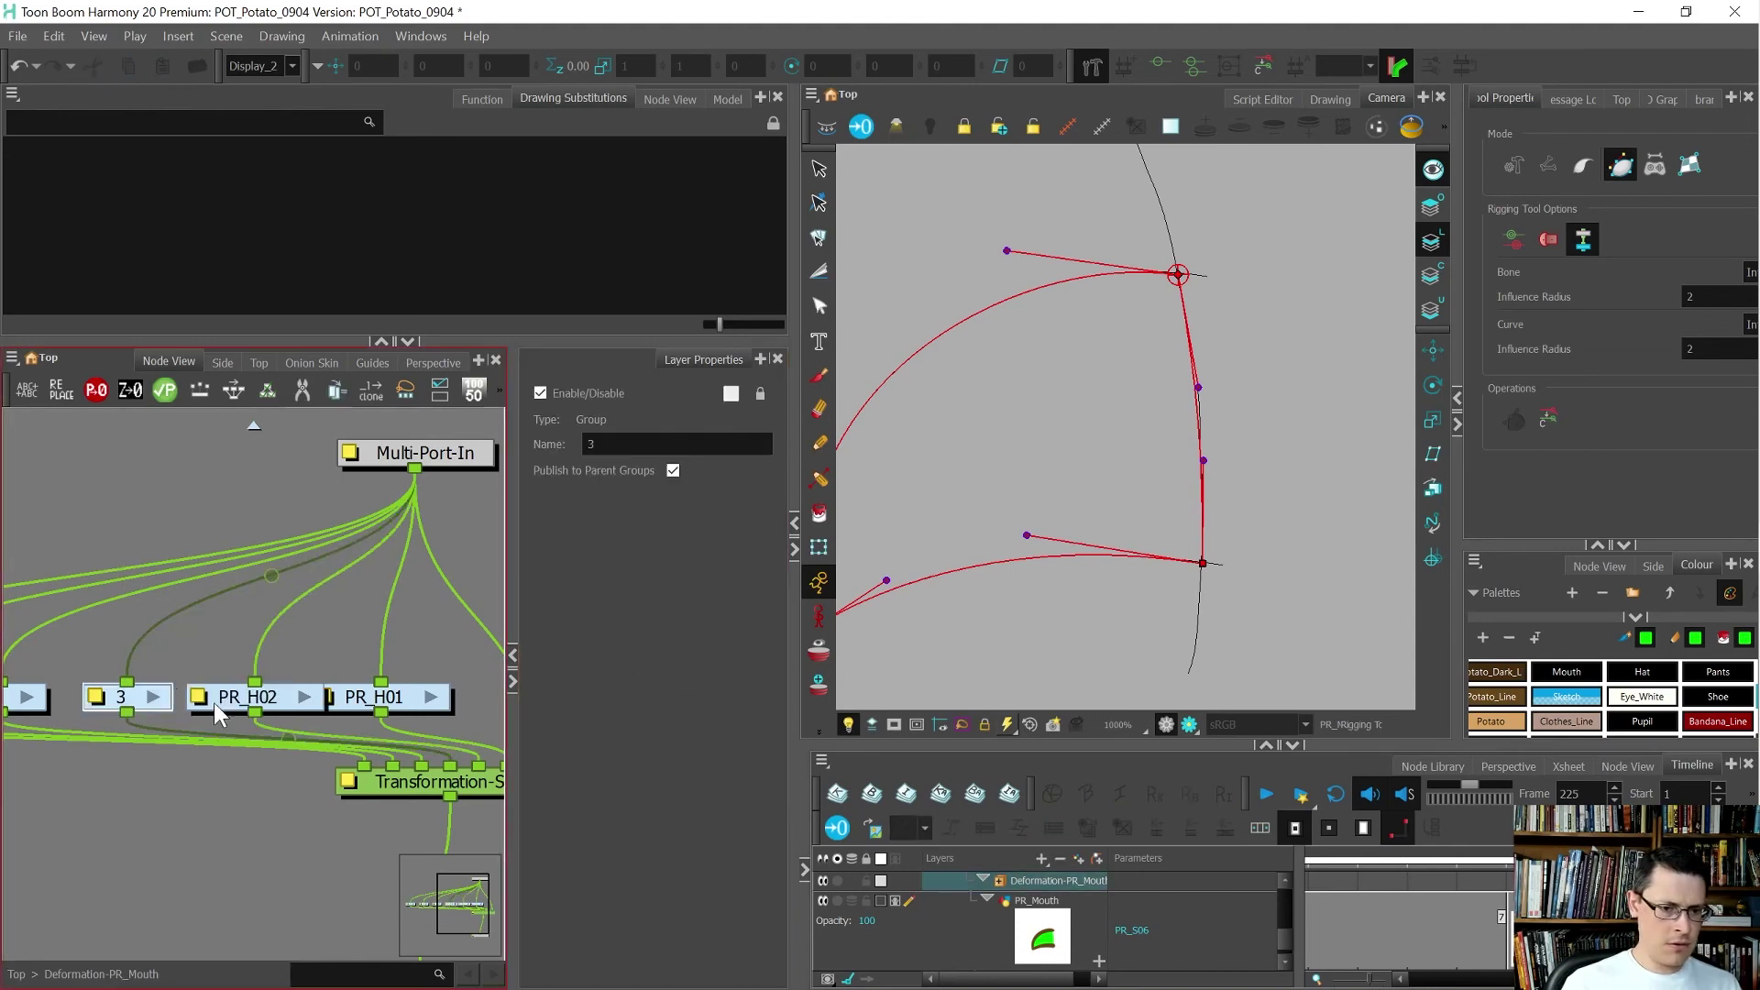
pyautogui.hotkey('ctrl', 'v')
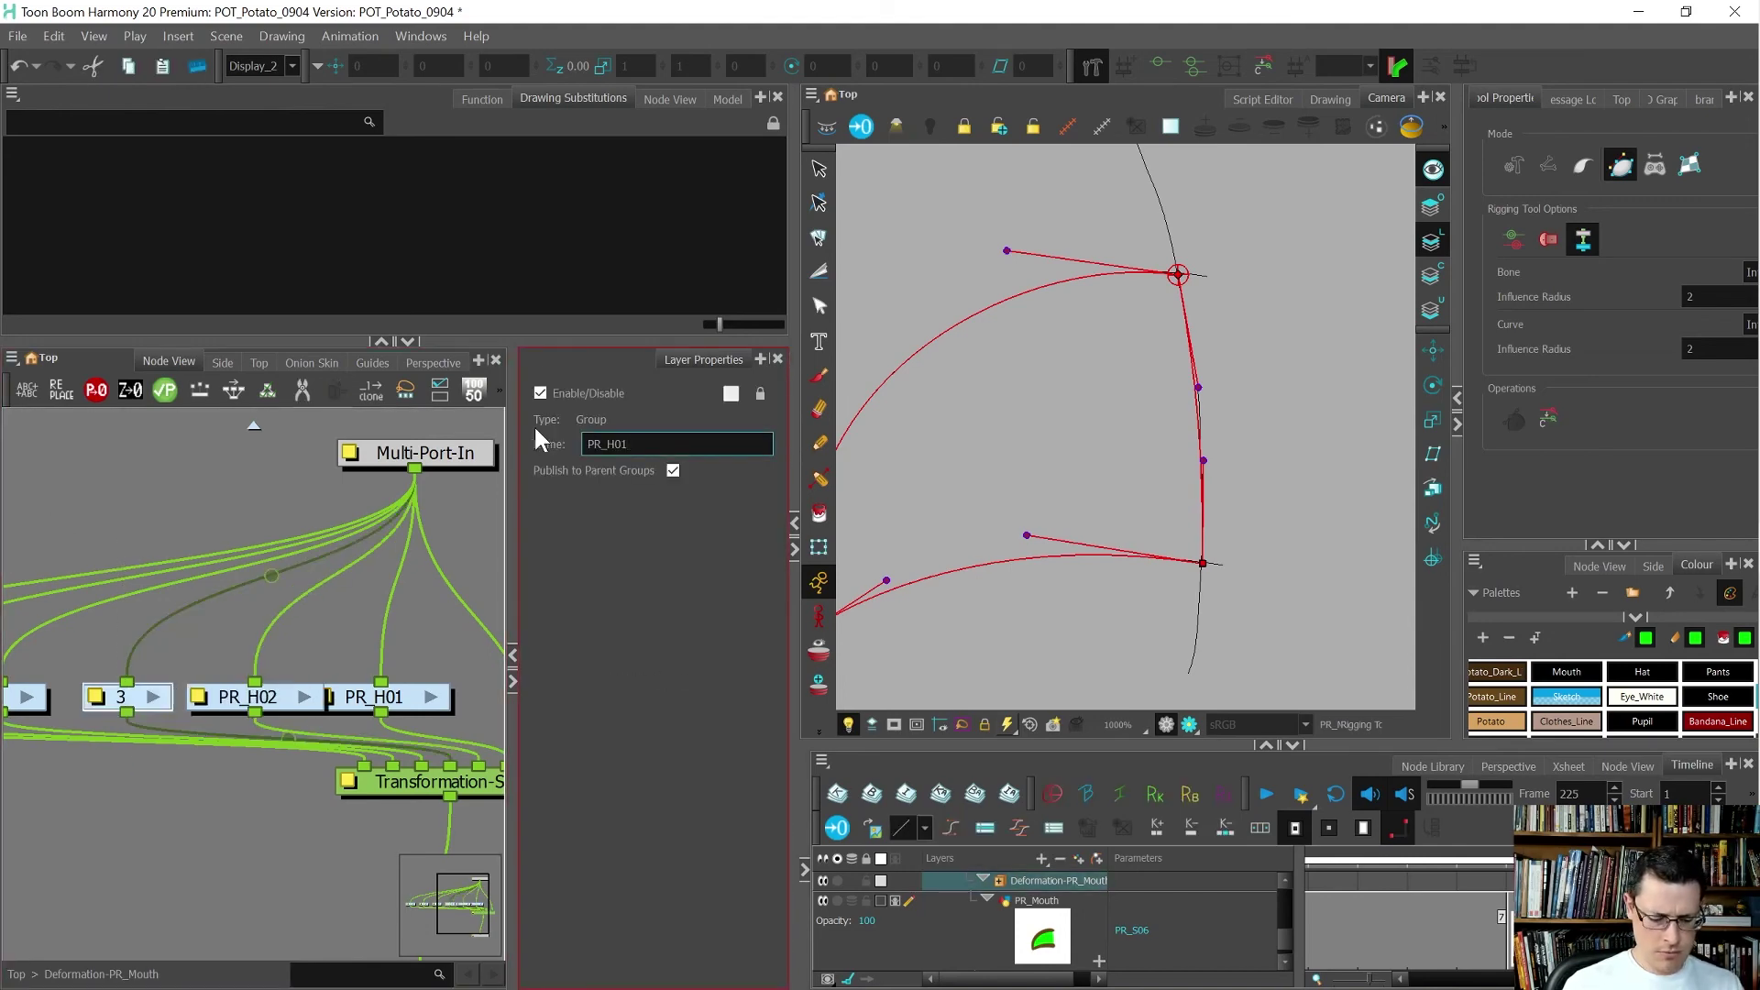
pyautogui.click(334, 521)
# - Rename deformation group 4 to PR_S01 and deformation group 5 to PR_S02
pyautogui.scroll(-3, 293, 517)
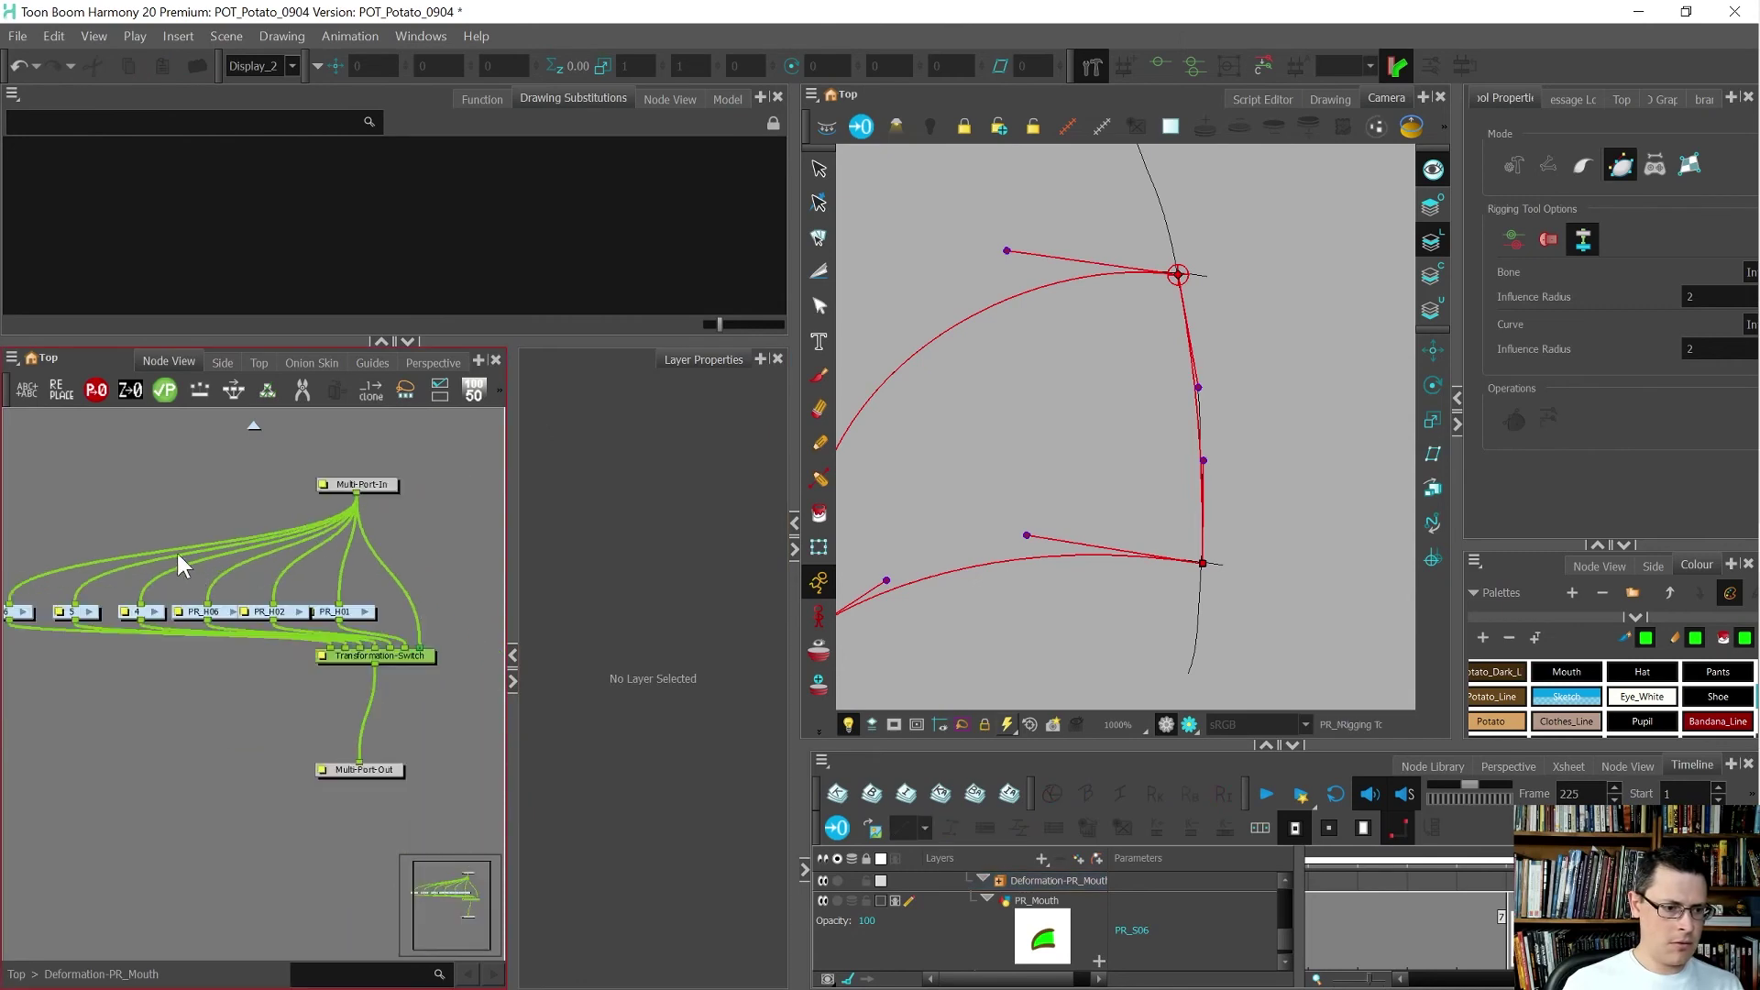
pyautogui.scroll(5, 107, 510)
pyautogui.moveTo(107, 510); pyautogui.dragTo(159, 761)
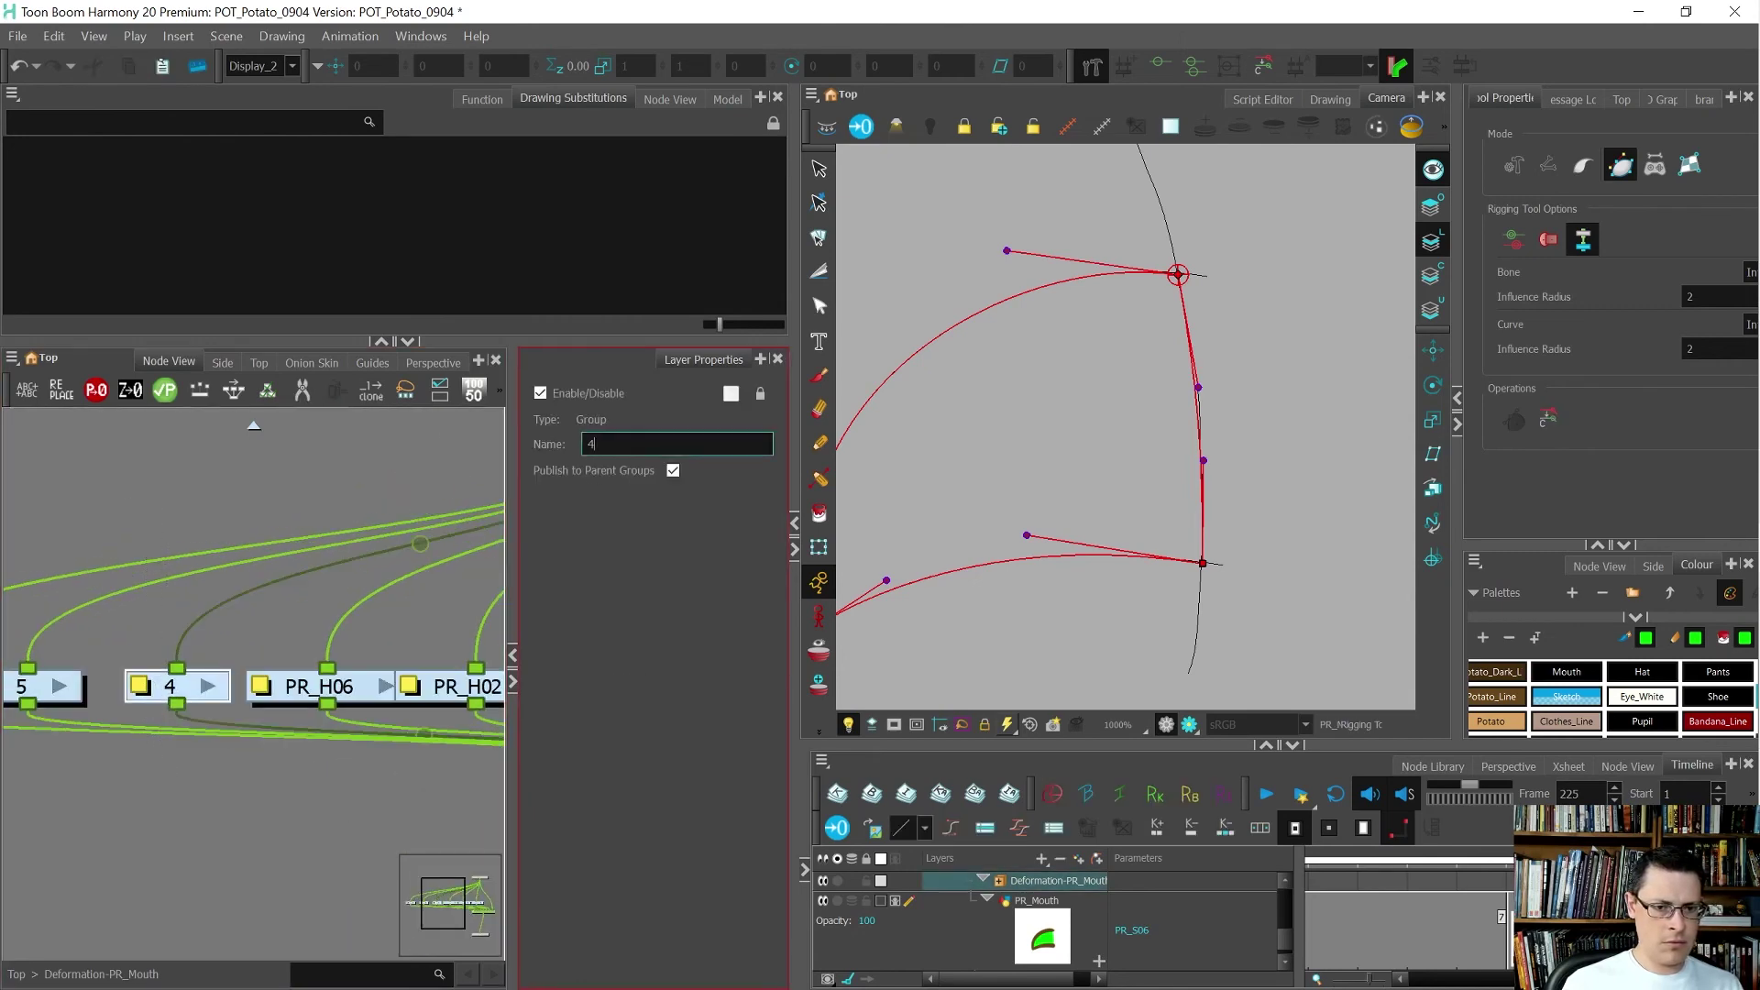
pyautogui.write('PR_S01')
pyautogui.press('Return')
pyautogui.click(124, 460)
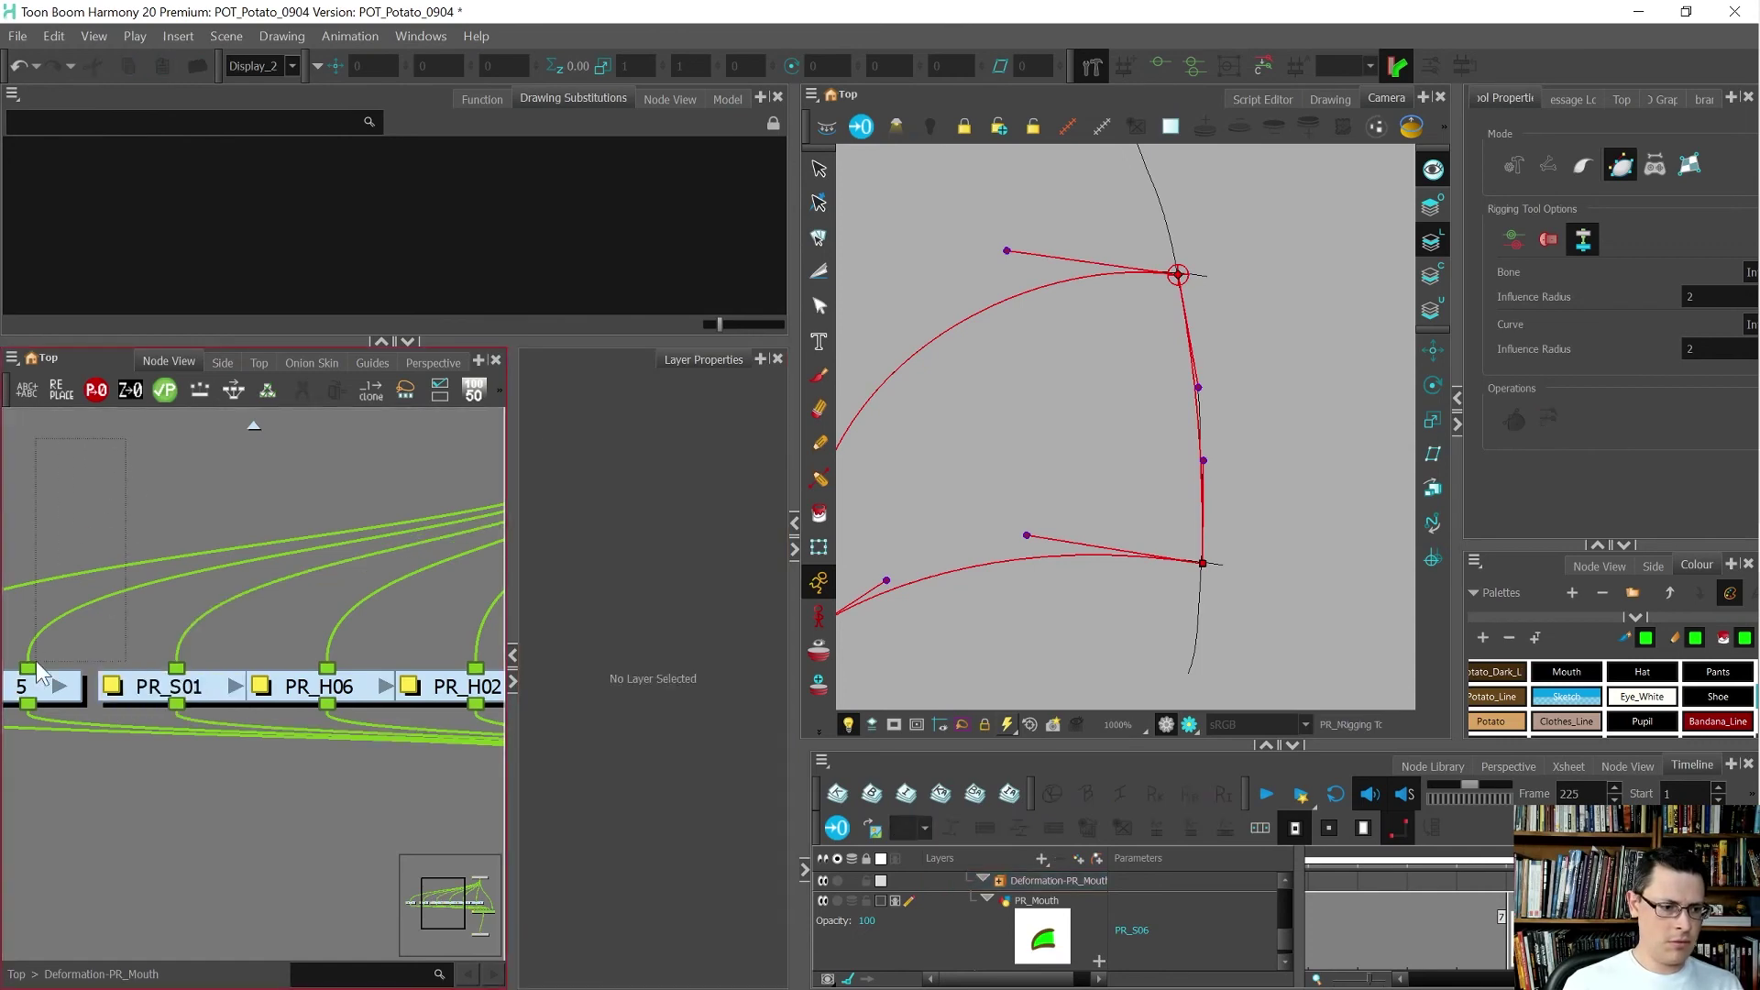
pyautogui.moveTo(58, 553); pyautogui.dragTo(20, 755)
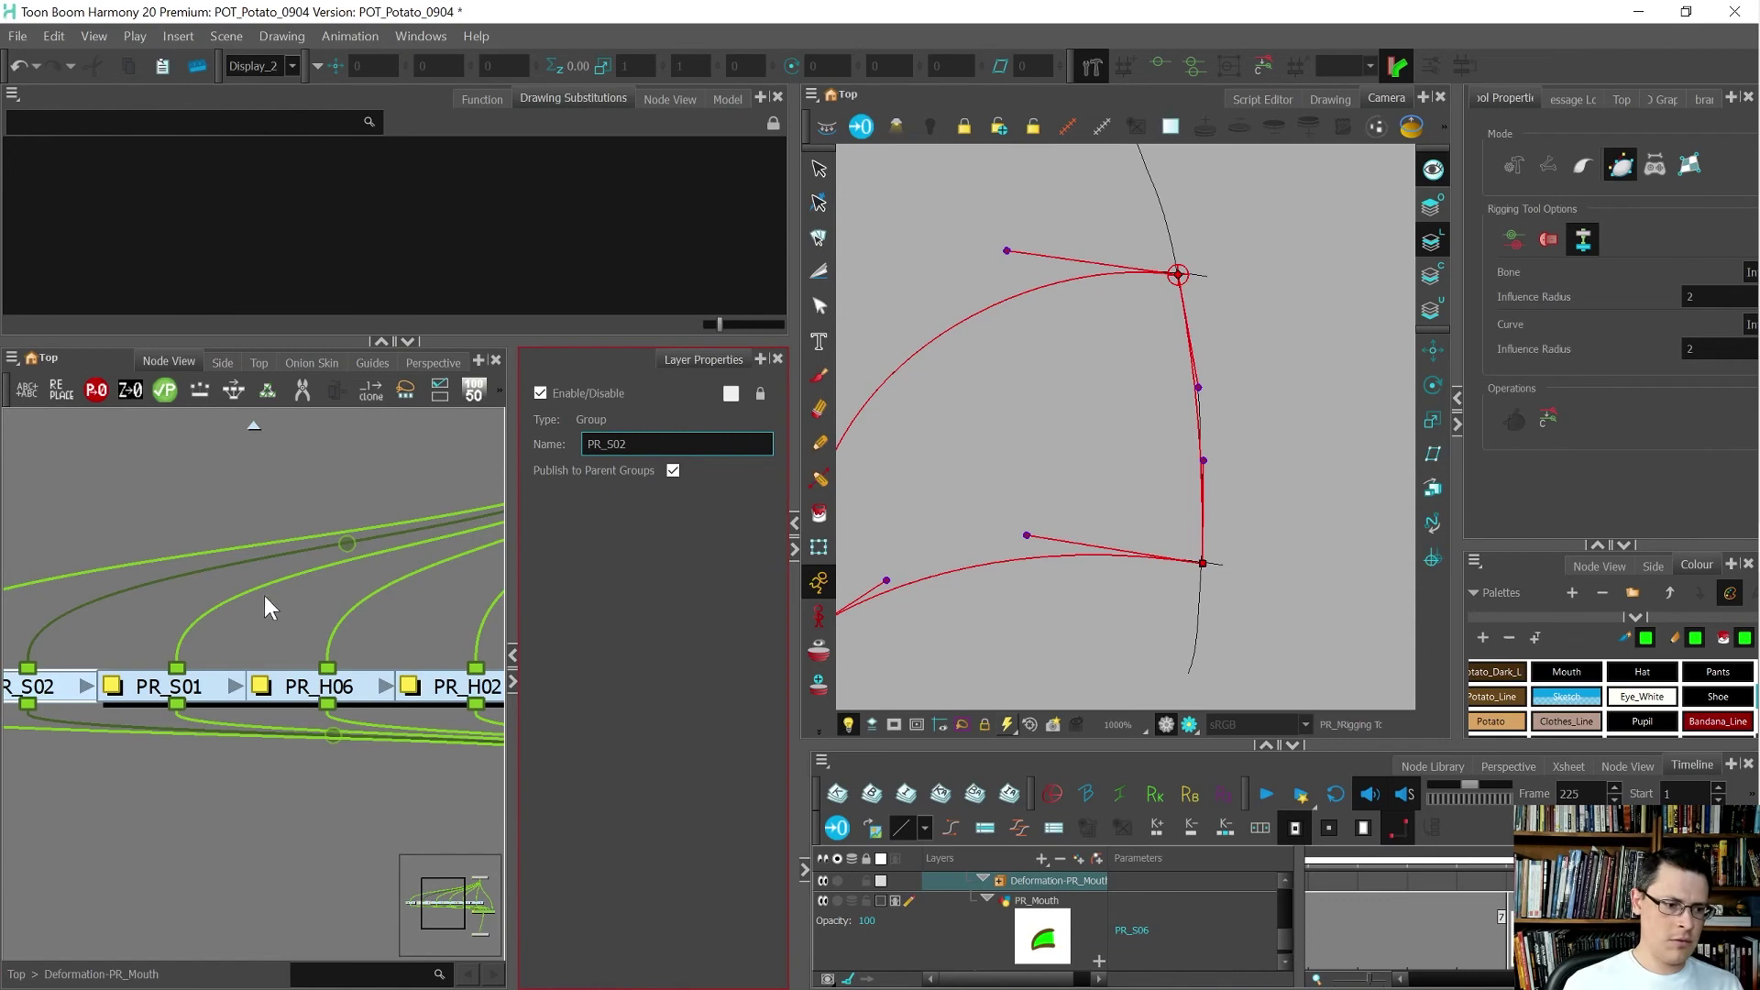
# - Rename deformation group 6 to PR_S06, reusing the copied name with its number changed
pyautogui.scroll(-5, 264, 596)
pyautogui.scroll(5, 154, 627)
pyautogui.click(168, 630)
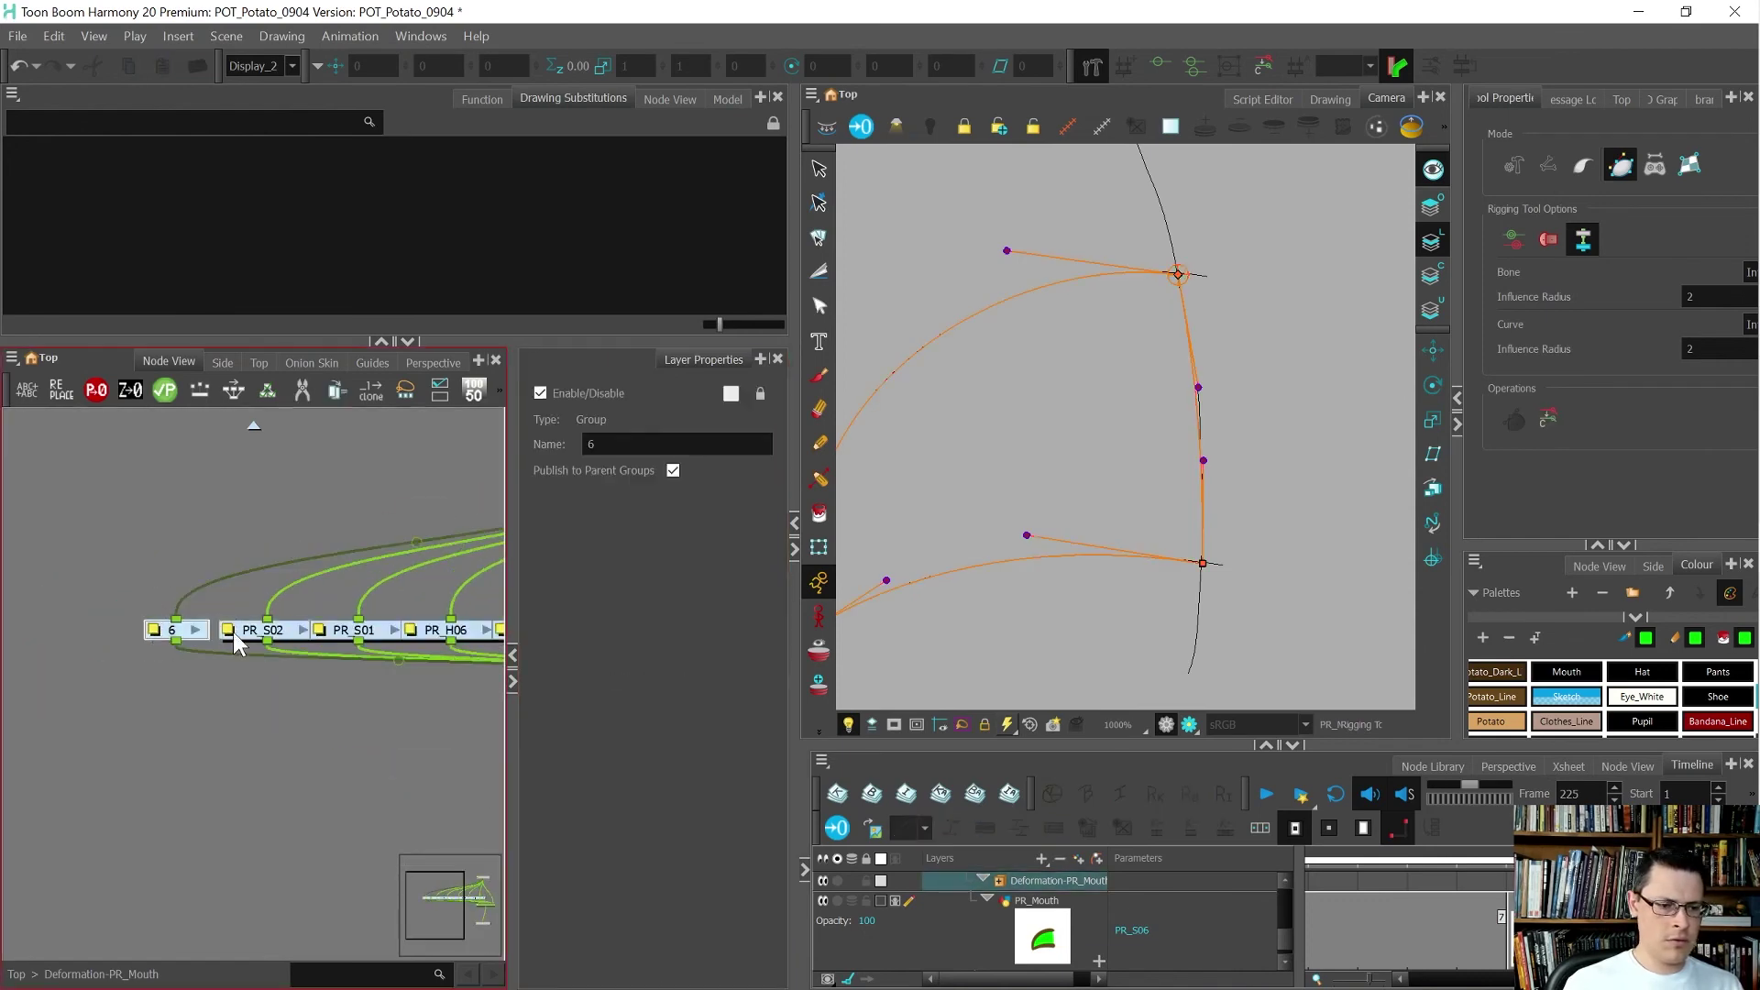
pyautogui.click(633, 444)
pyautogui.write('PR_S01')
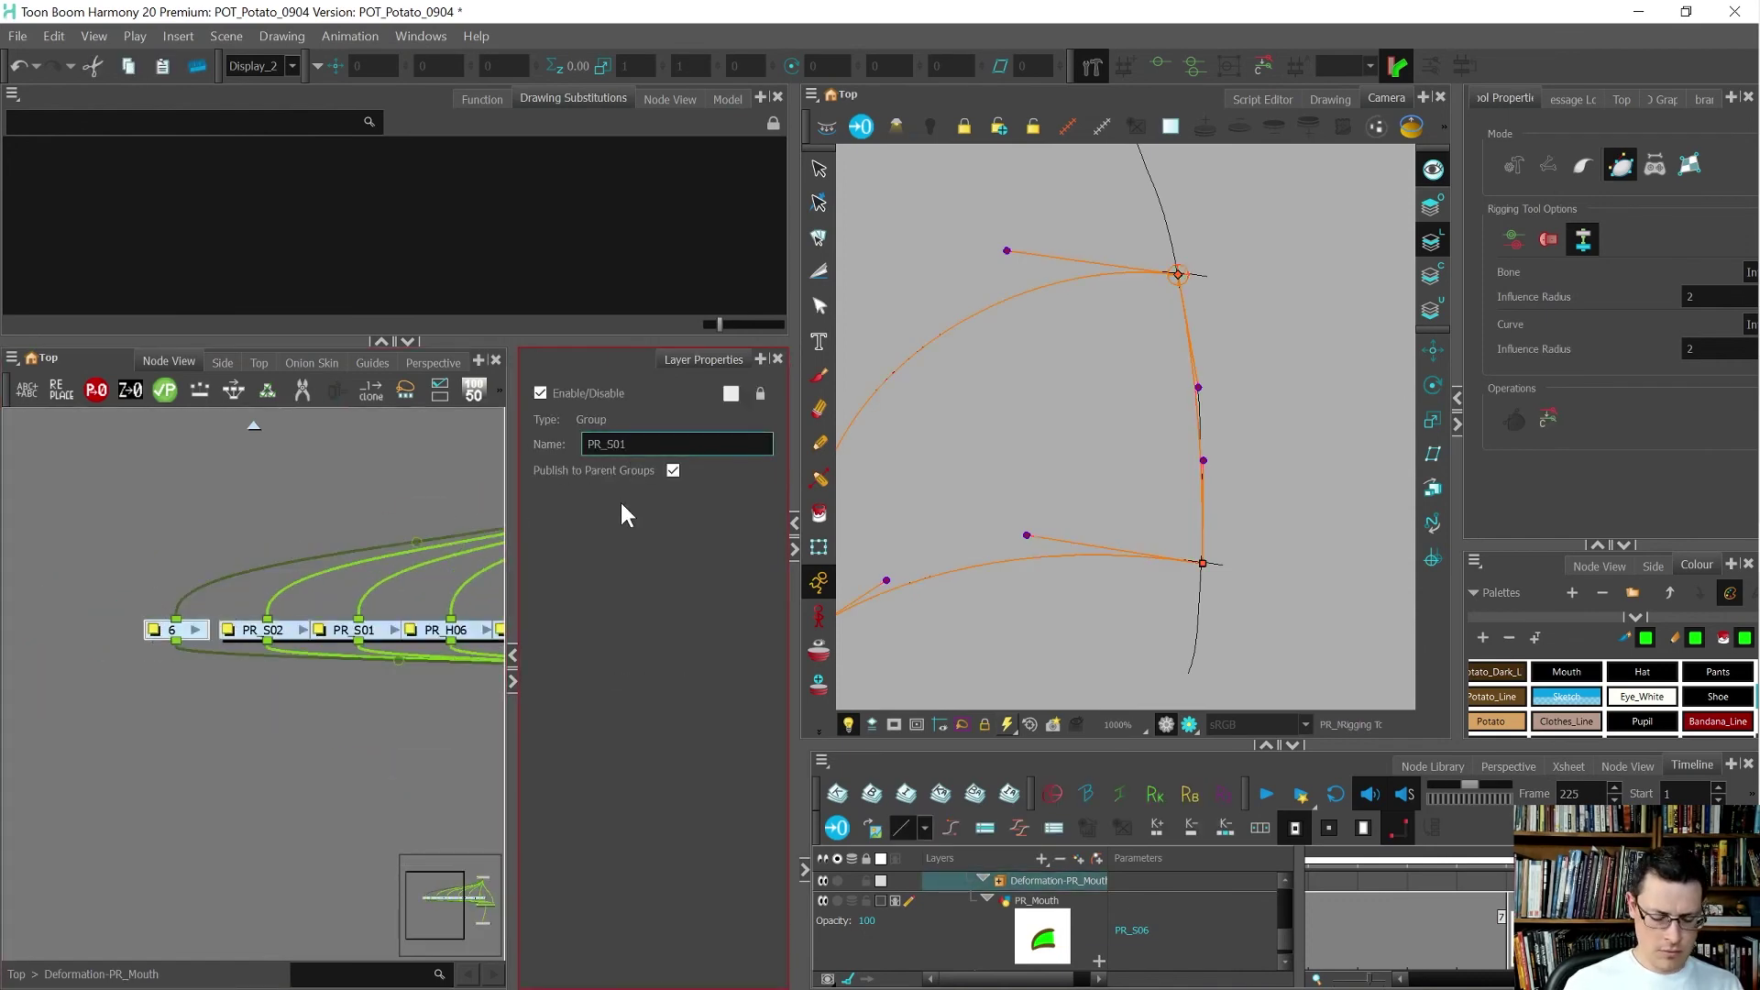
pyautogui.click(146, 675)
# - Enlarge the node network, spread the PR deformation groups apart horizontally and move the Transformation-Switch further below them
pyautogui.press('`')
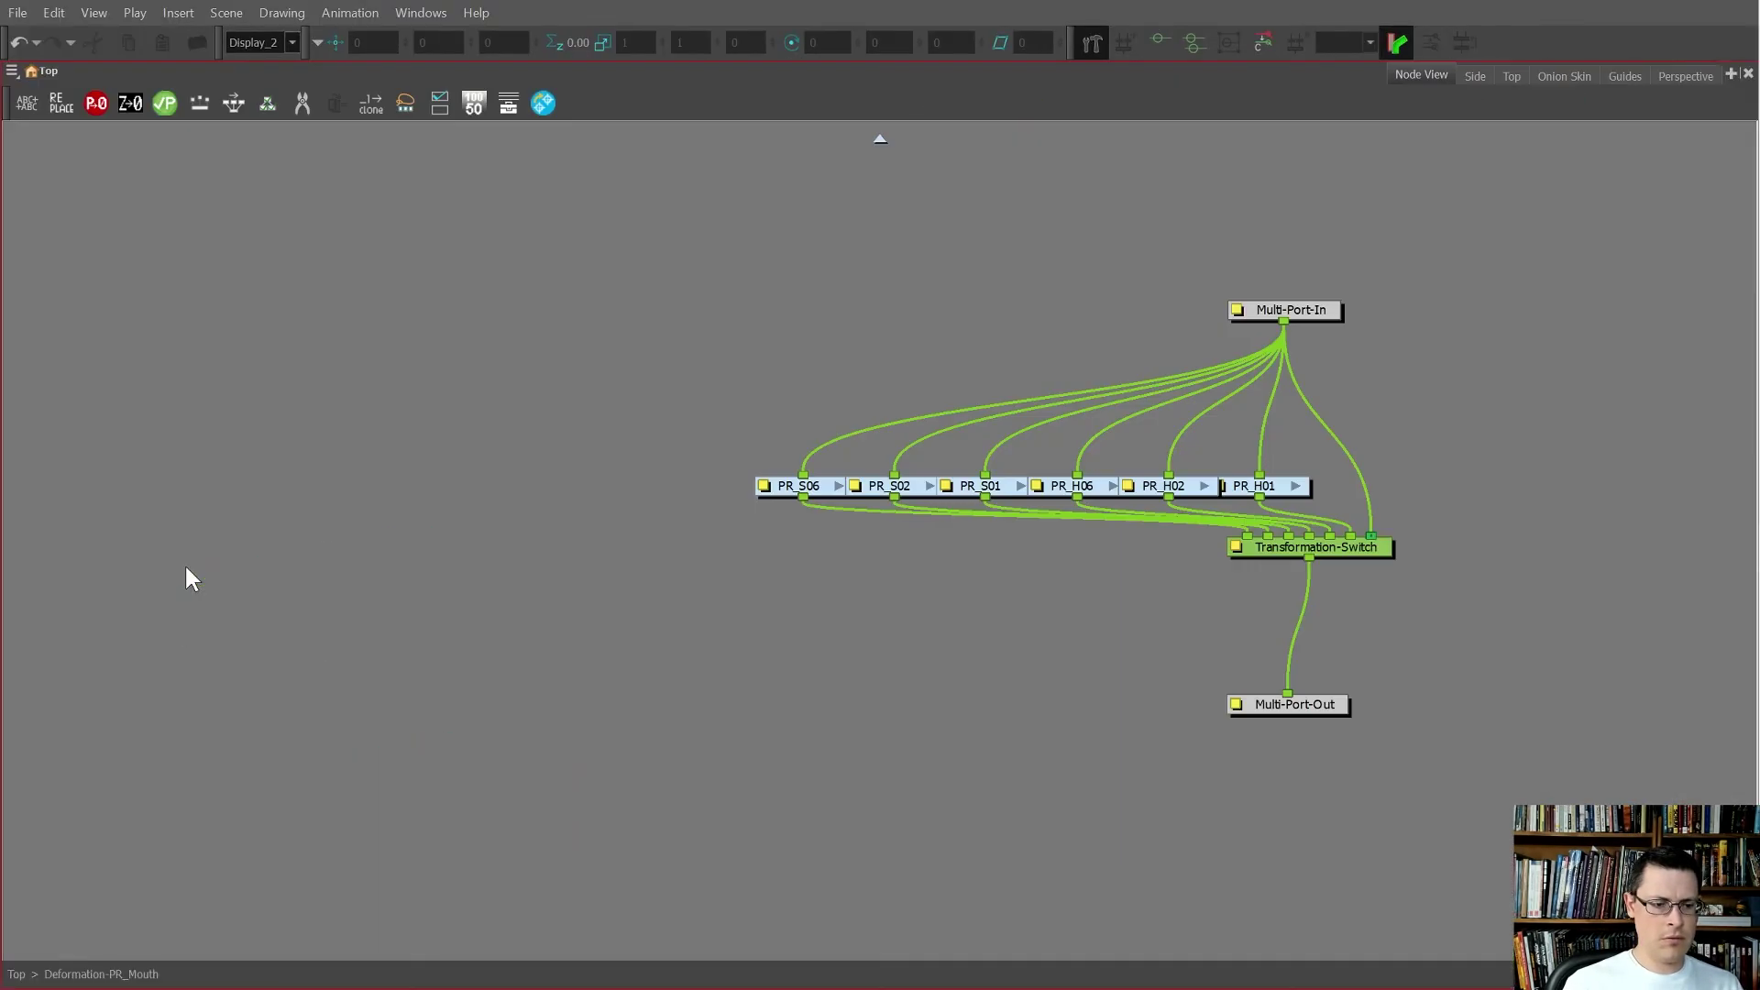
pyautogui.moveTo(790, 563); pyautogui.dragTo(708, 564)
pyautogui.moveTo(597, 423); pyautogui.dragTo(790, 596)
pyautogui.moveTo(503, 374); pyautogui.dragTo(899, 627)
pyautogui.moveTo(412, 394); pyautogui.dragTo(1009, 576)
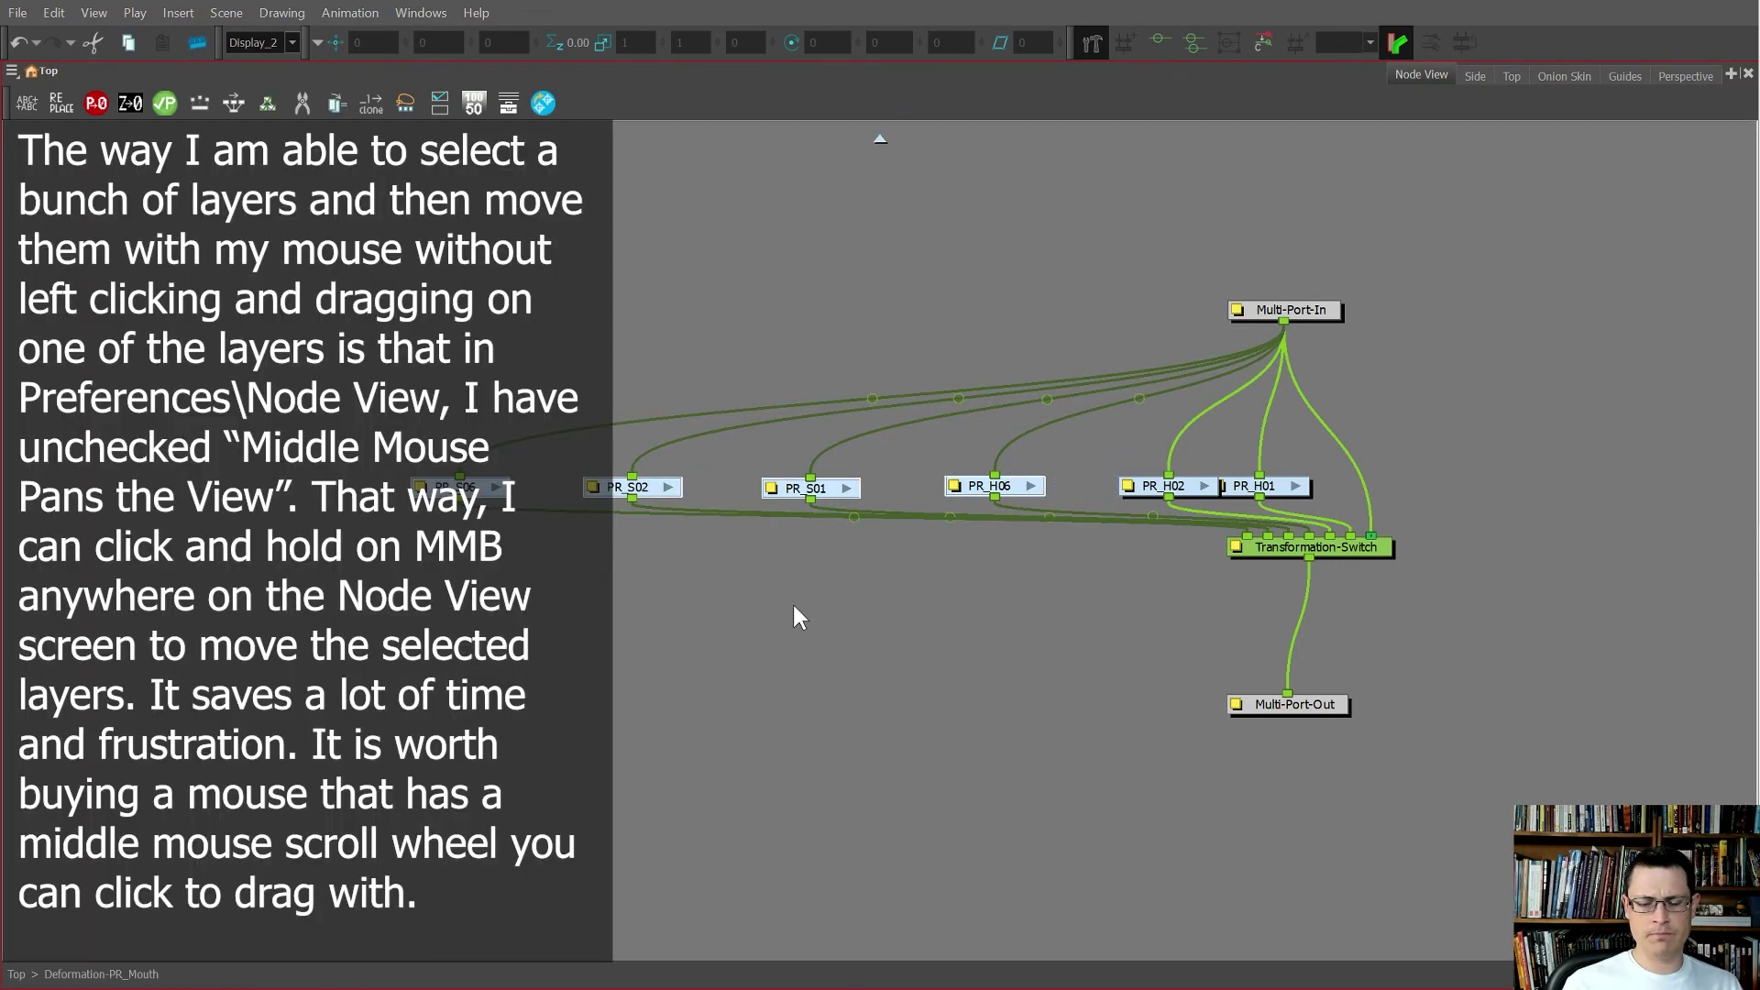
pyautogui.moveTo(346, 436); pyautogui.dragTo(1172, 418)
pyautogui.moveTo(1157, 553); pyautogui.dragTo(1157, 554)
pyautogui.moveTo(1157, 554); pyautogui.dragTo(1075, 554)
pyautogui.moveTo(1465, 588); pyautogui.dragTo(1342, 539)
pyautogui.moveTo(1341, 536); pyautogui.dragTo(1320, 597)
# - Open the Transformation-Switch's transformation names and name 6, 5 and 4 as PR_S06, PR_S02 and PR_S01
pyautogui.moveTo(1427, 640); pyautogui.dragTo(1278, 591)
pyautogui.click(1305, 41)
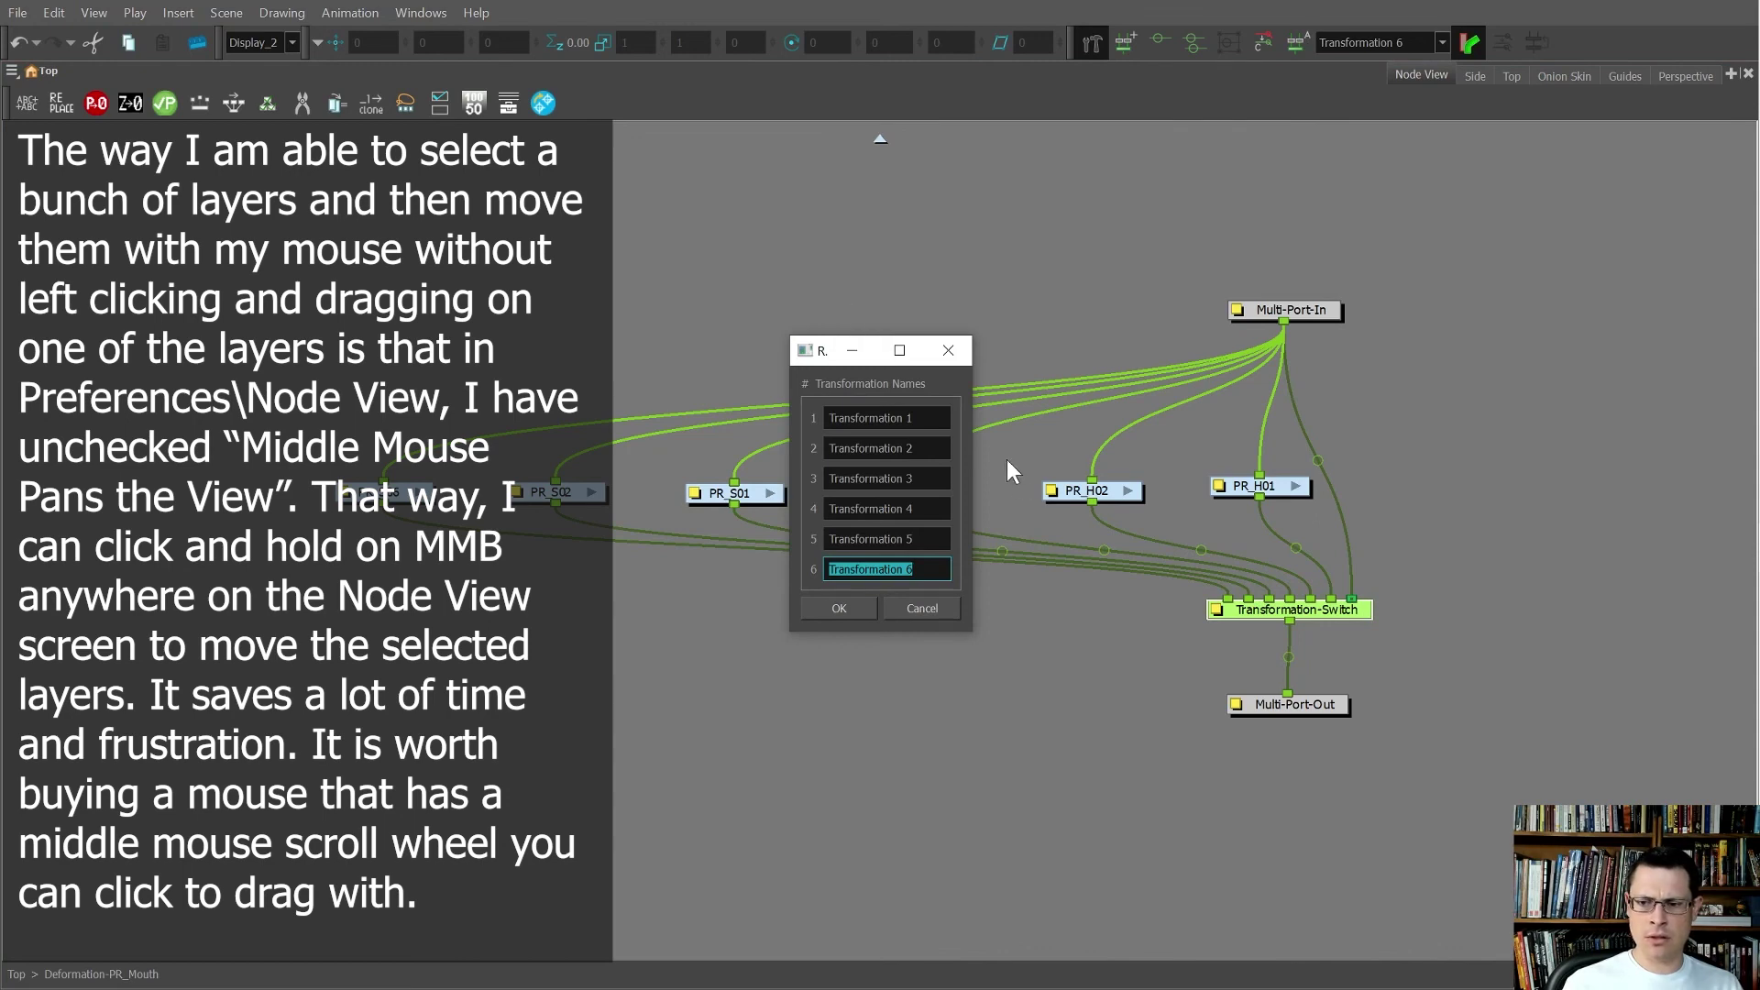
pyautogui.write('PR_S01')
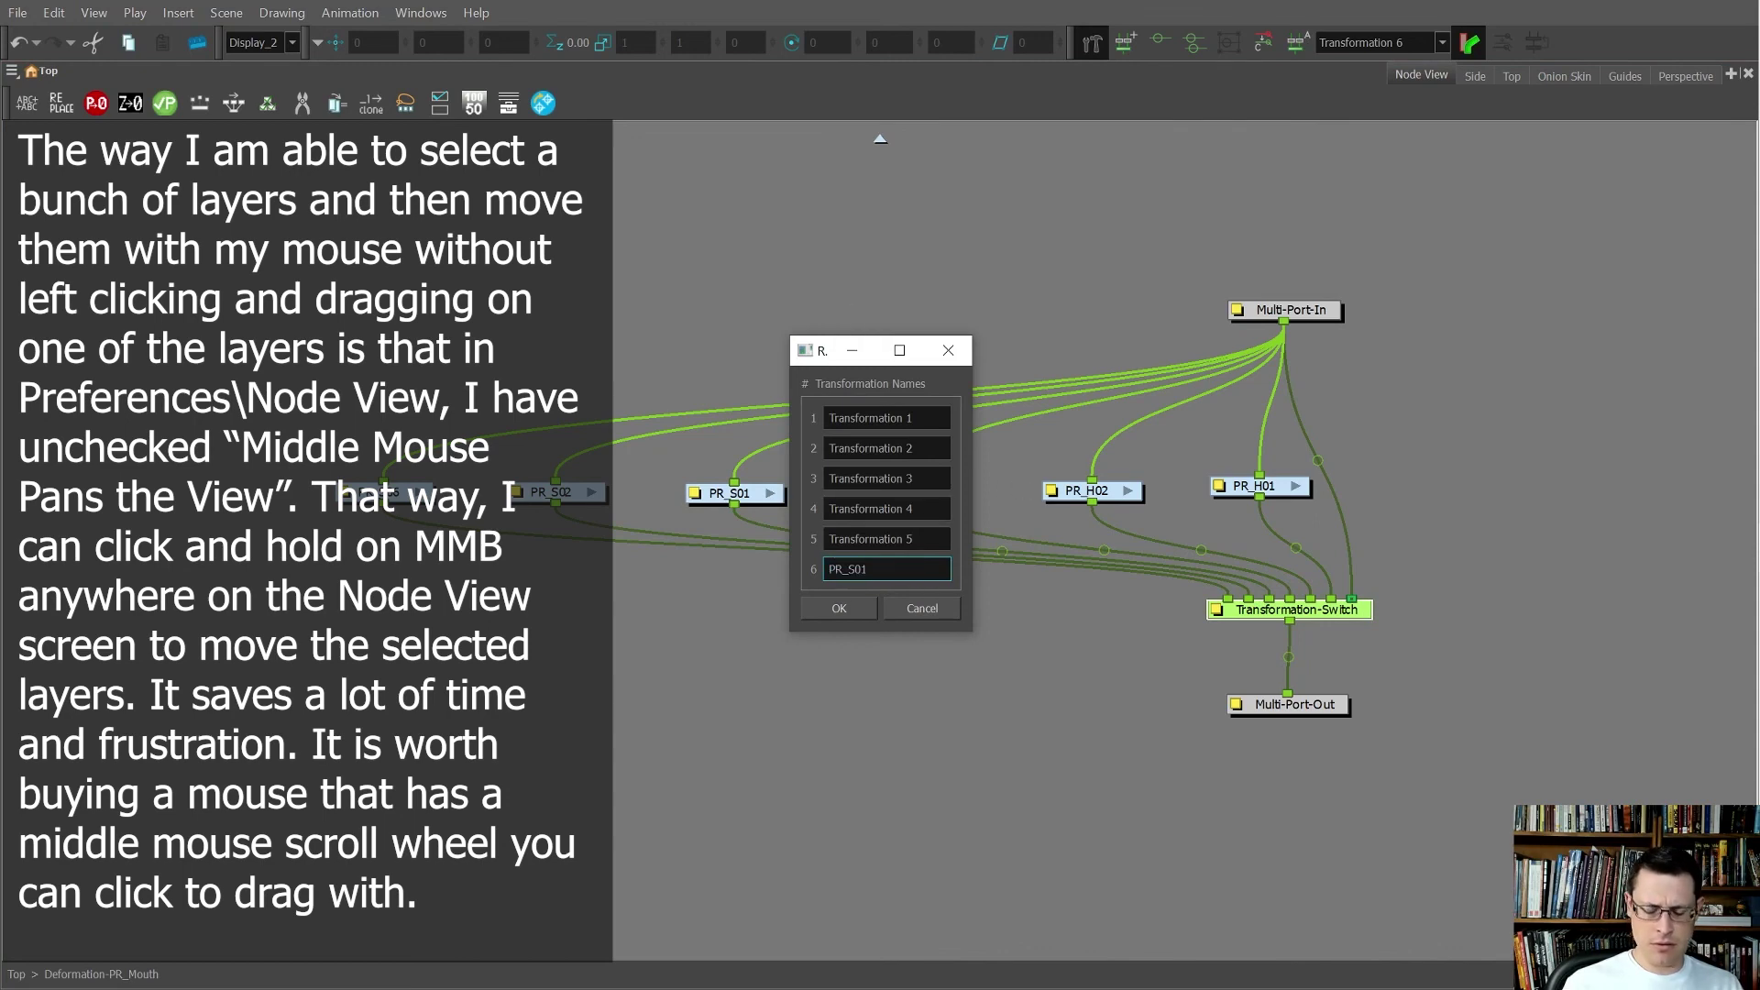
pyautogui.hotkey('shift', 'Tab')
pyautogui.hotkey('ctrl', 'a')
pyautogui.write('PR_S01')
pyautogui.press('BackSpace')
pyautogui.write('2')
pyautogui.hotkey('shift', 'Tab')
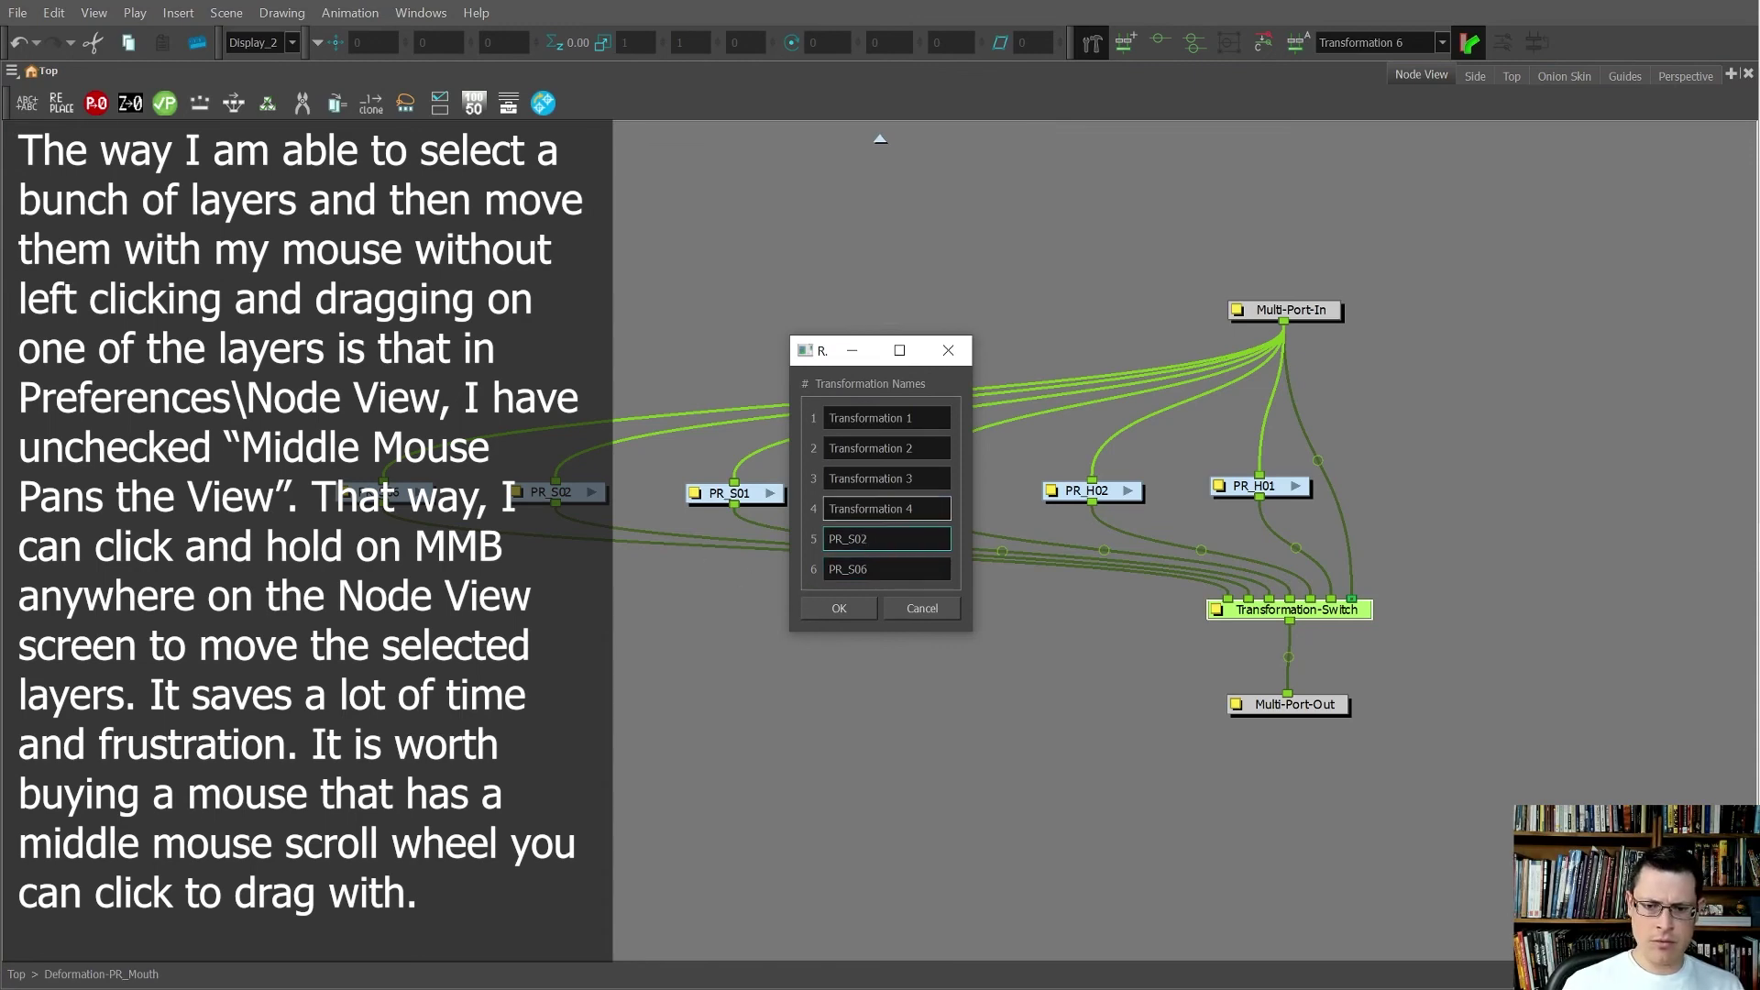
pyautogui.hotkey('ctrl', 'a')
pyautogui.write('PR_S01')
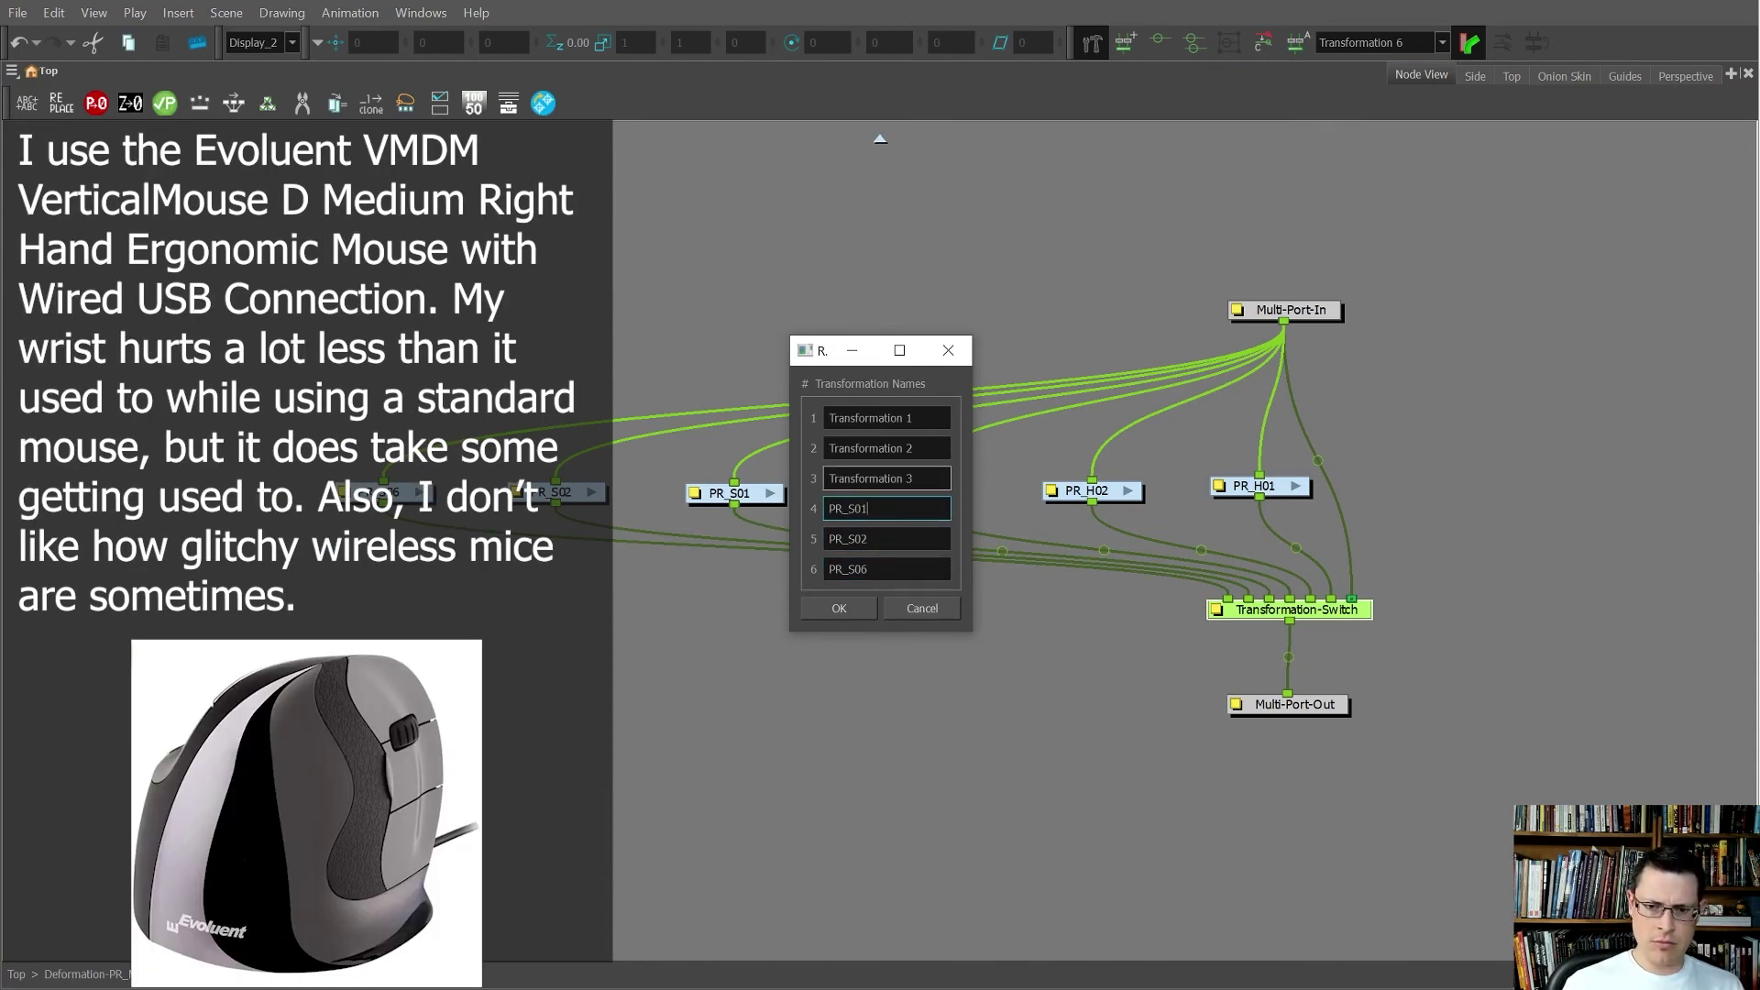
# - Name transformations 3, 2 and 1 as PR_H06, PR_H02 and PR_H01, and accept the names
pyautogui.hotkey('shift', 'Tab')
pyautogui.write('P')
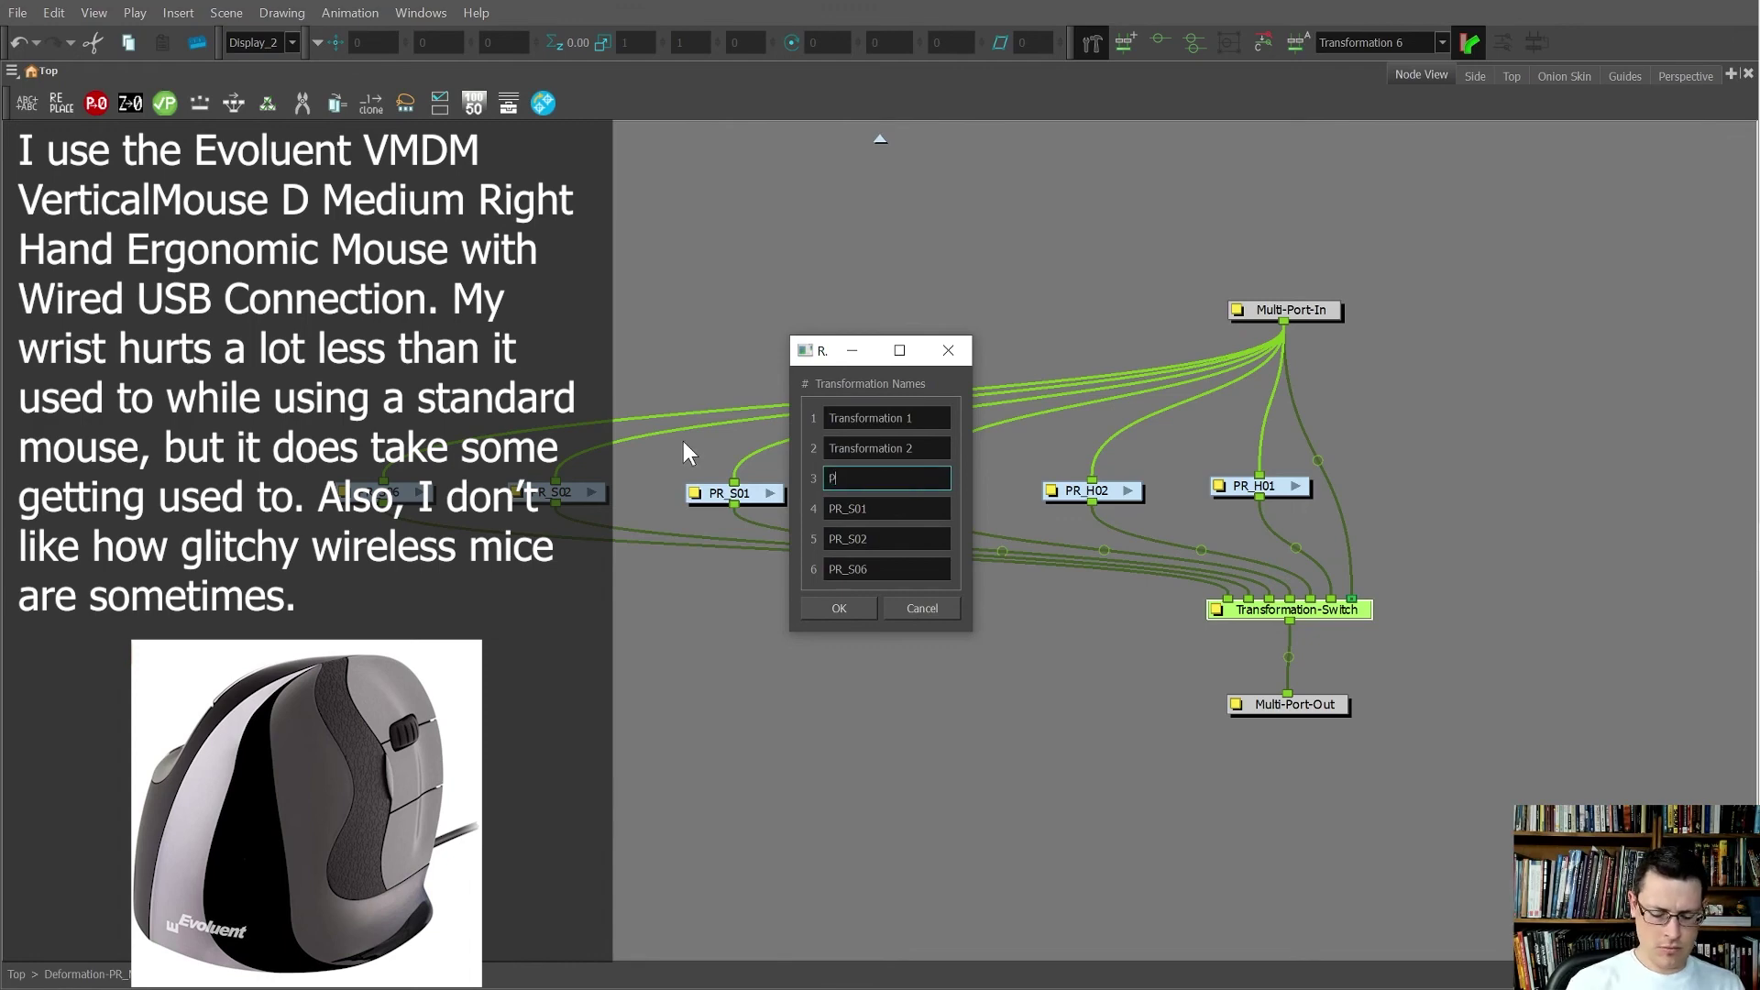
pyautogui.write('R_H06')
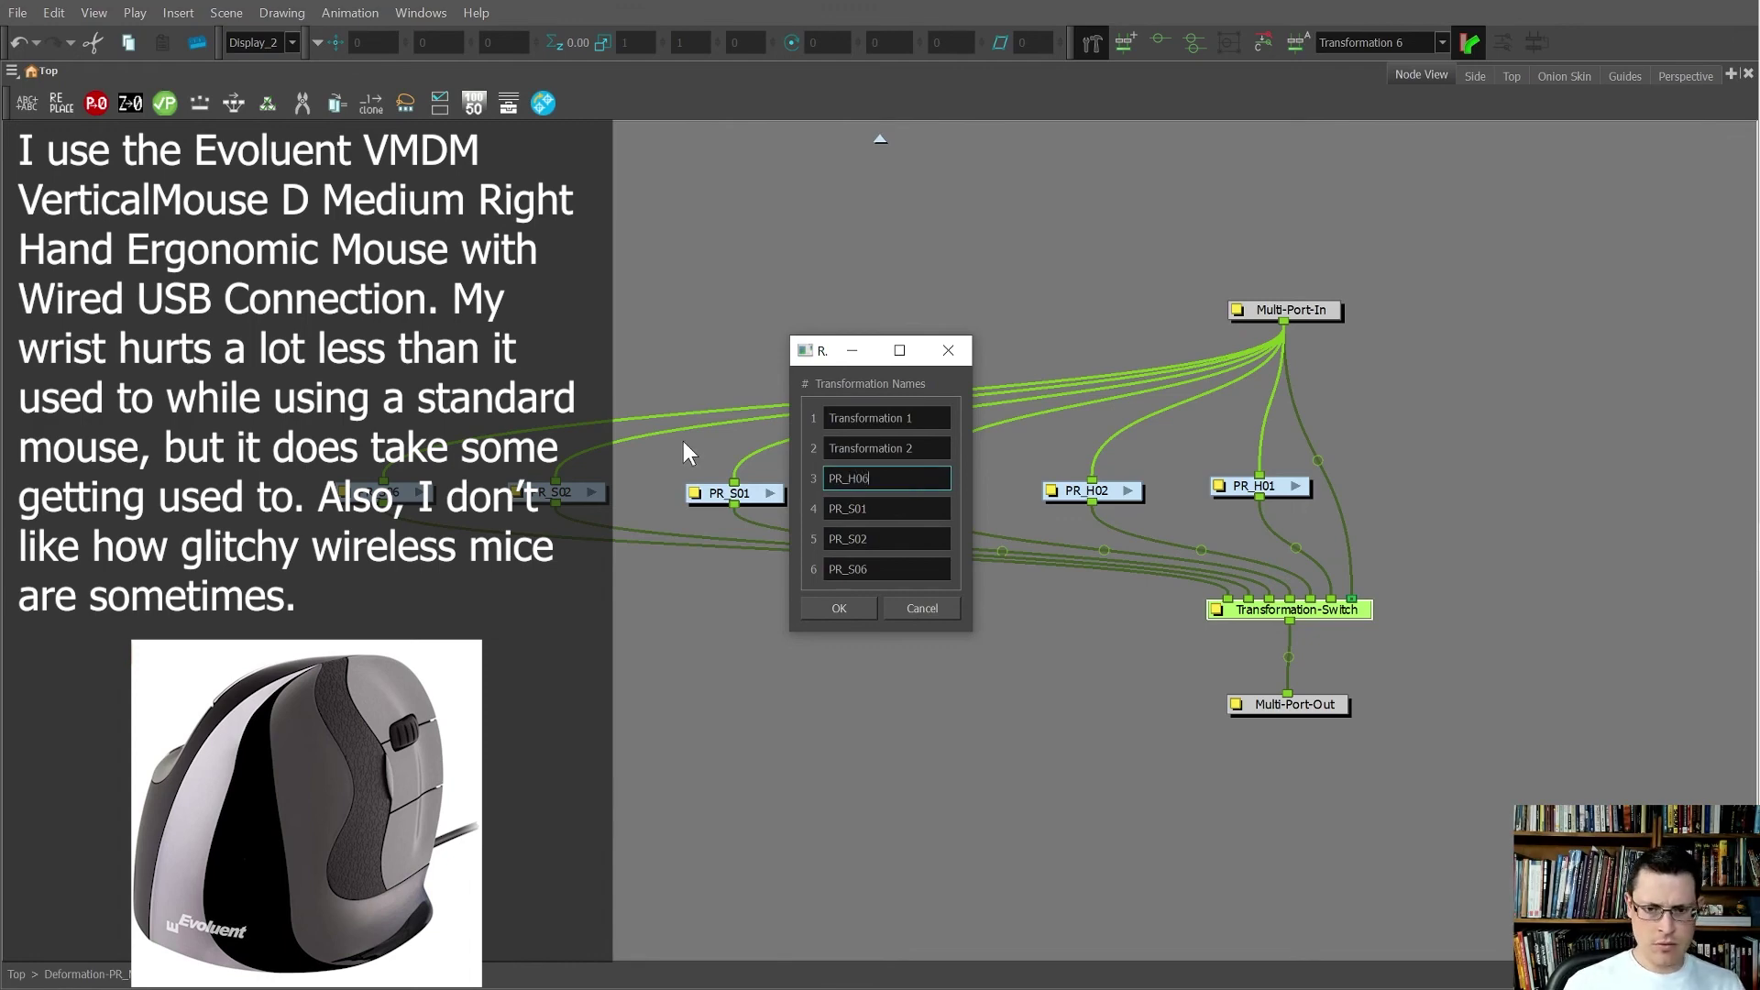
pyautogui.hotkey('shift', 'Tab')
pyautogui.write('PR_H06')
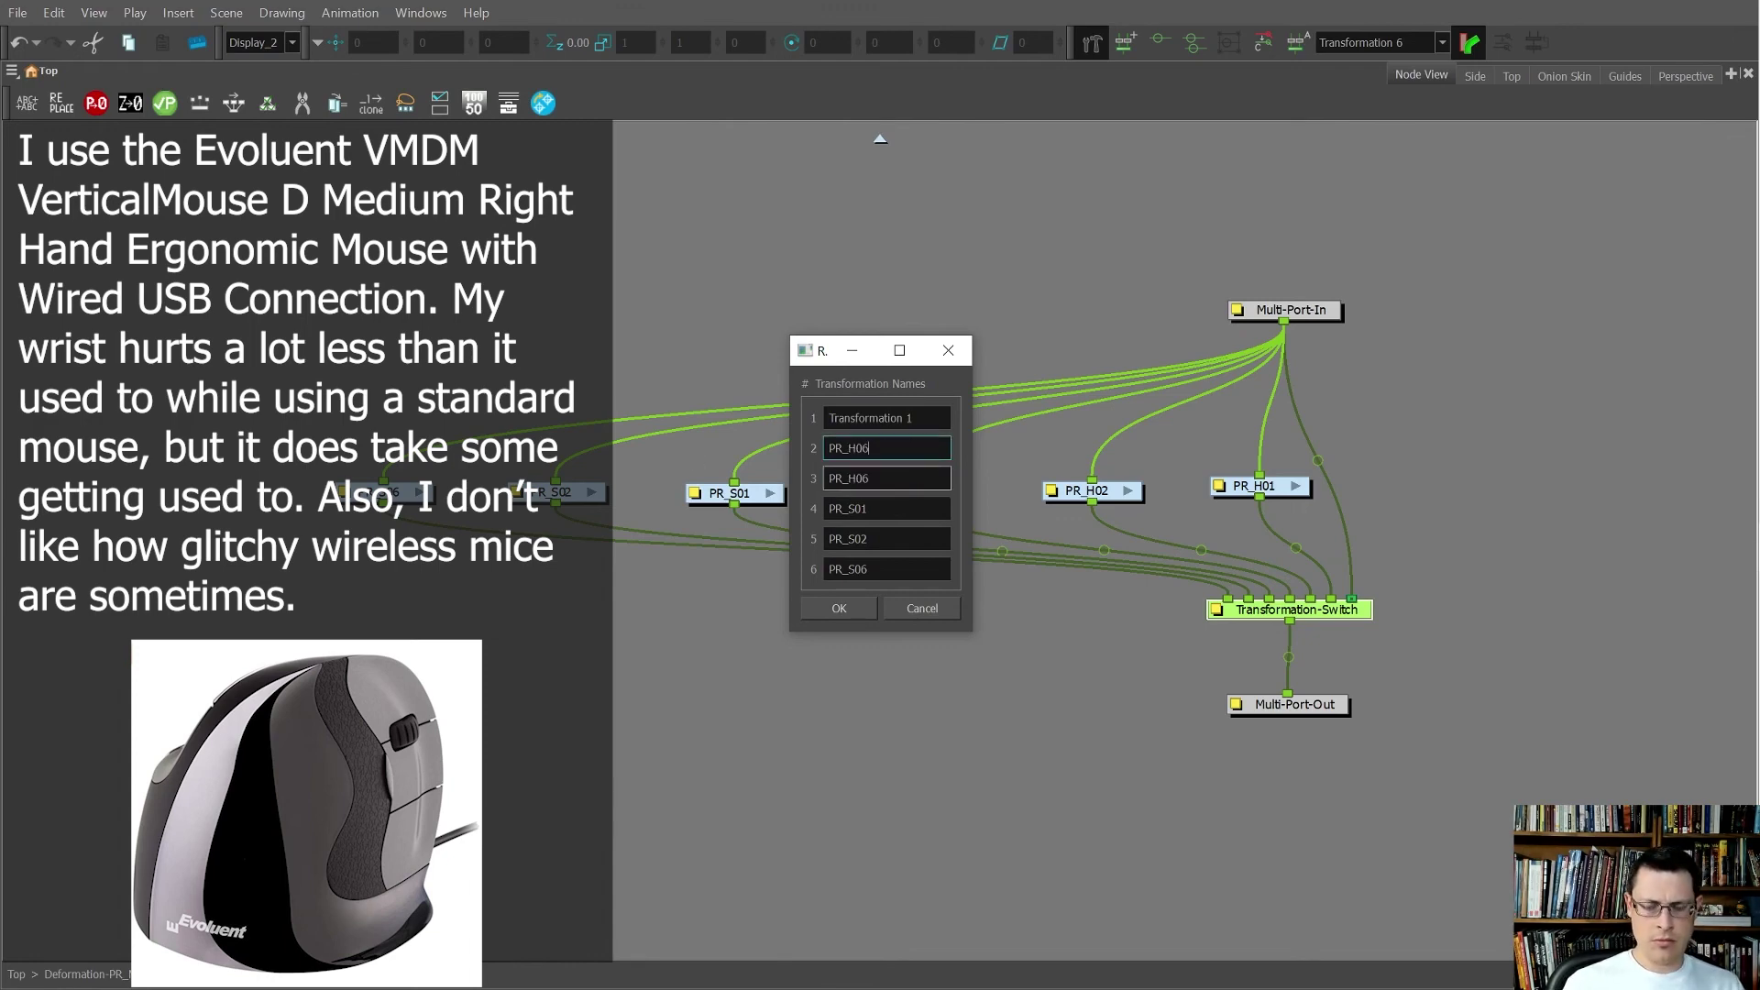
pyautogui.hotkey('shift', 'Tab')
pyautogui.write('PR_H06')
pyautogui.press('BackSpace')
pyautogui.write('1')
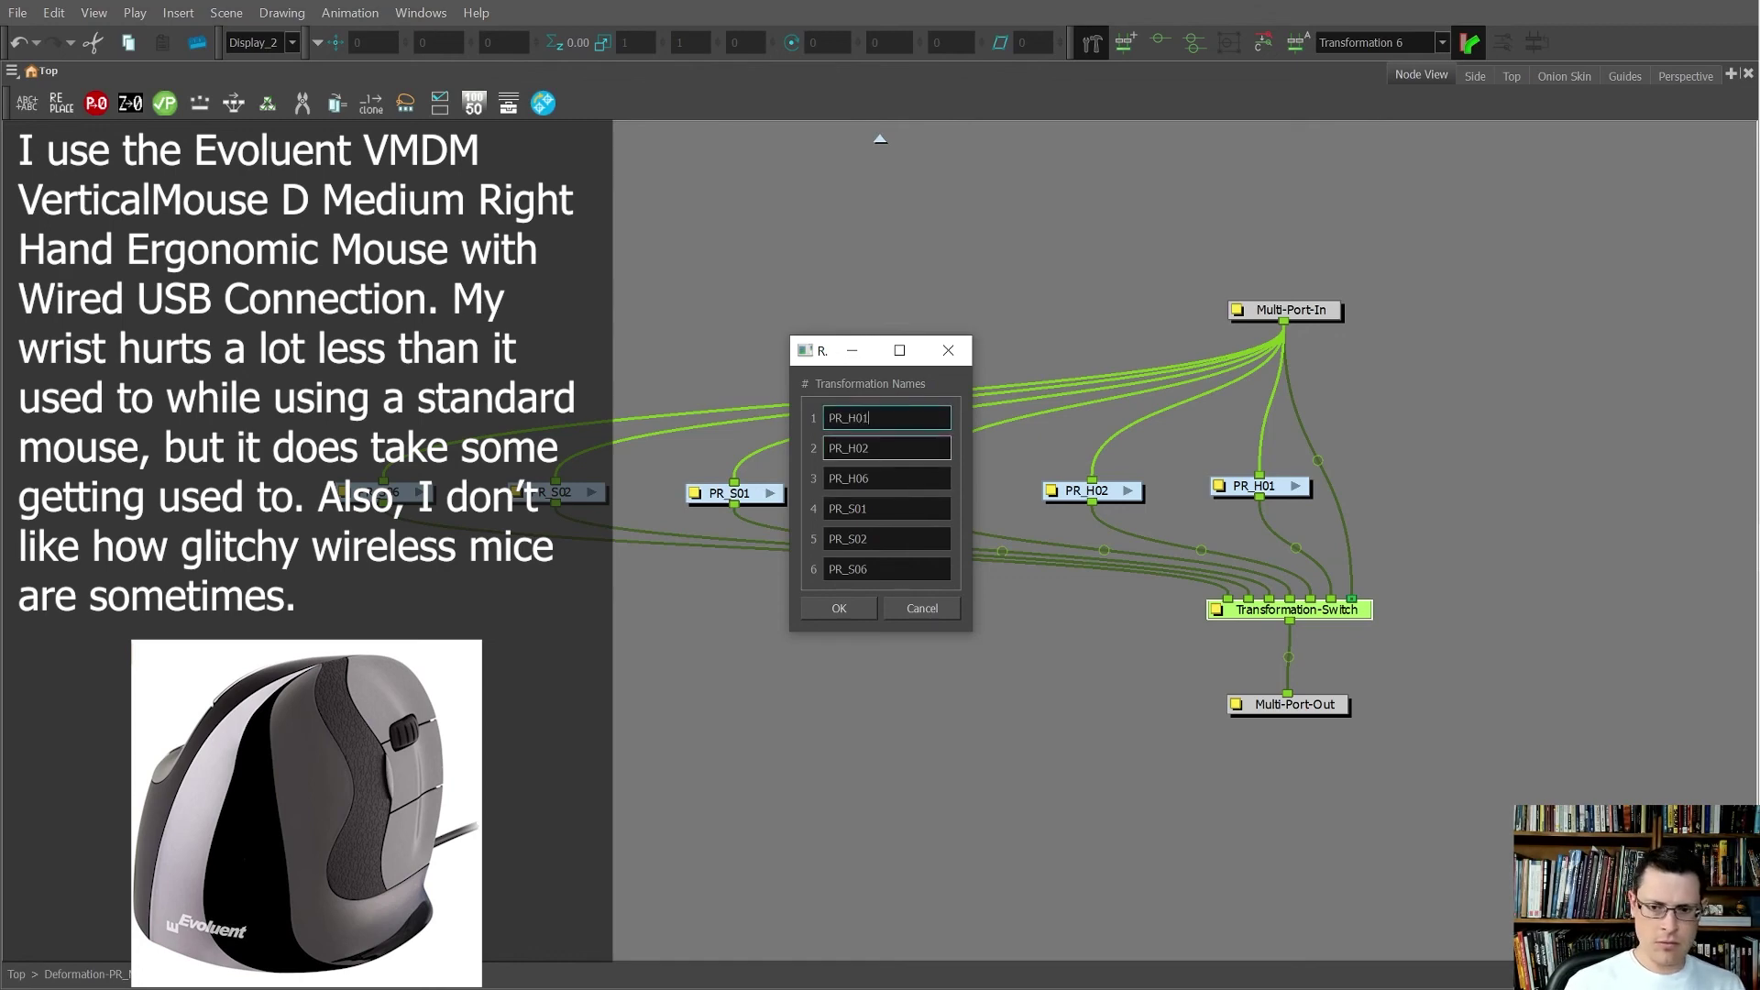
pyautogui.click(839, 608)
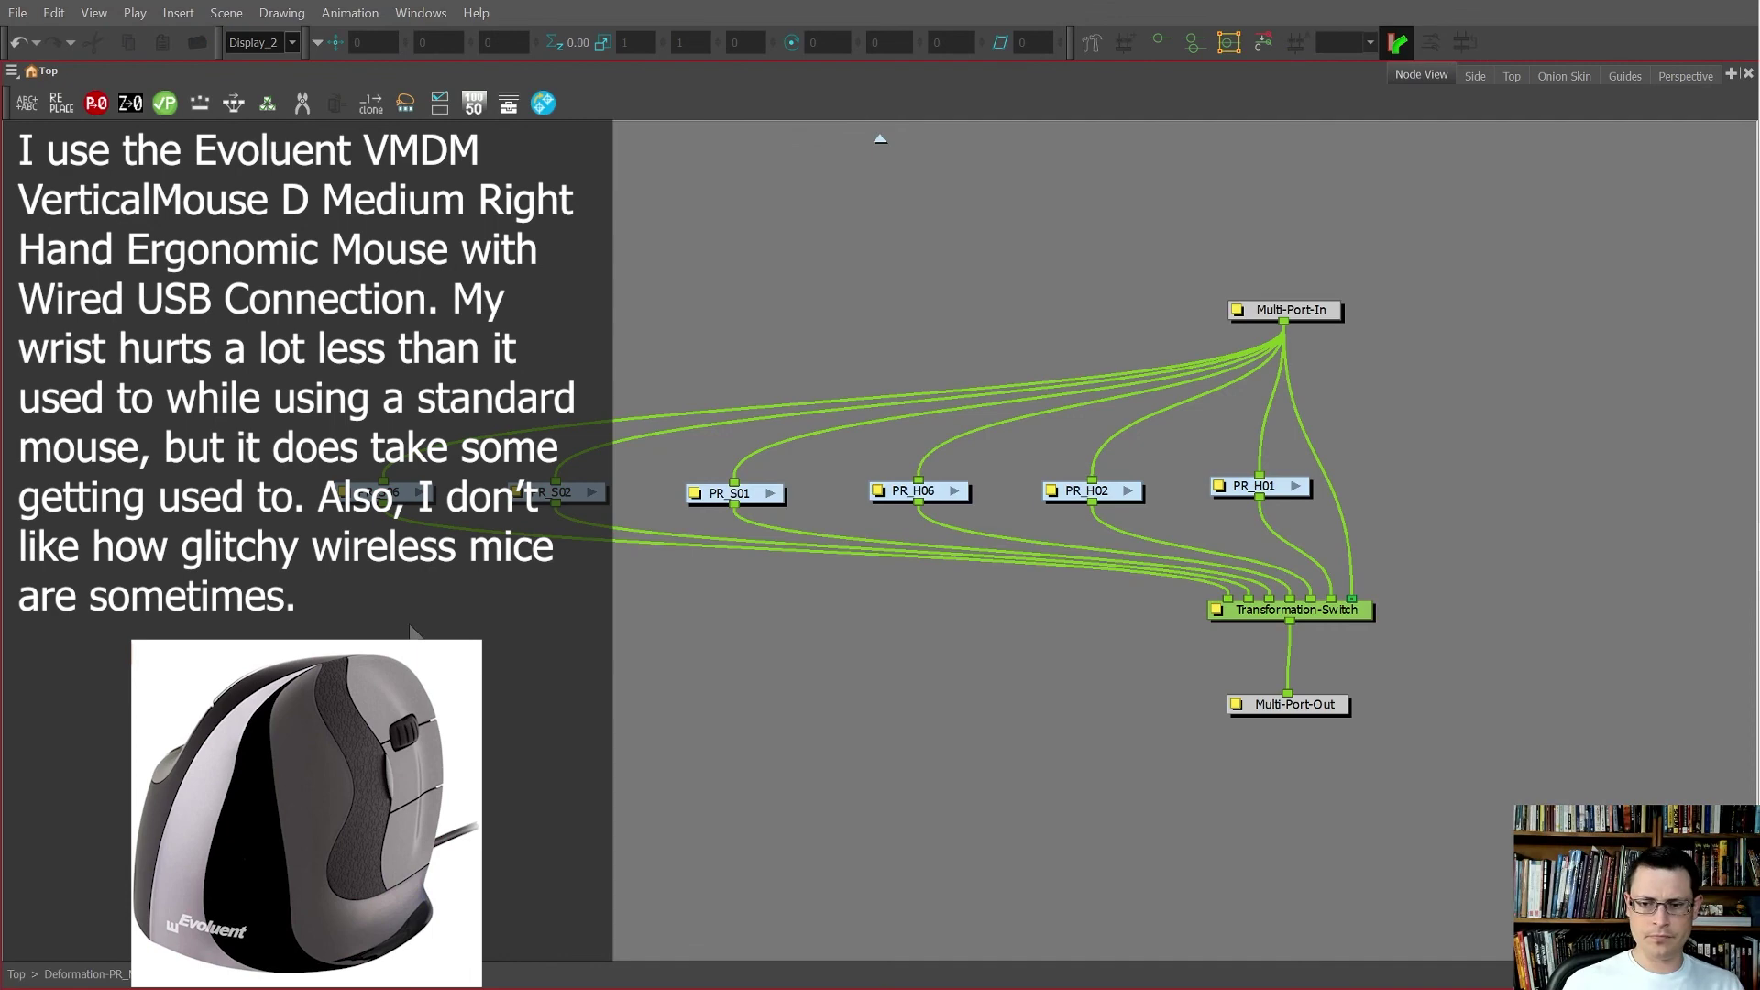
# - Leave the Deformation-PR_Mouth group, find the PR_Mouth drawing layer in the timeline and turn off its outline display
pyautogui.hotkey('ctrl', 'f')
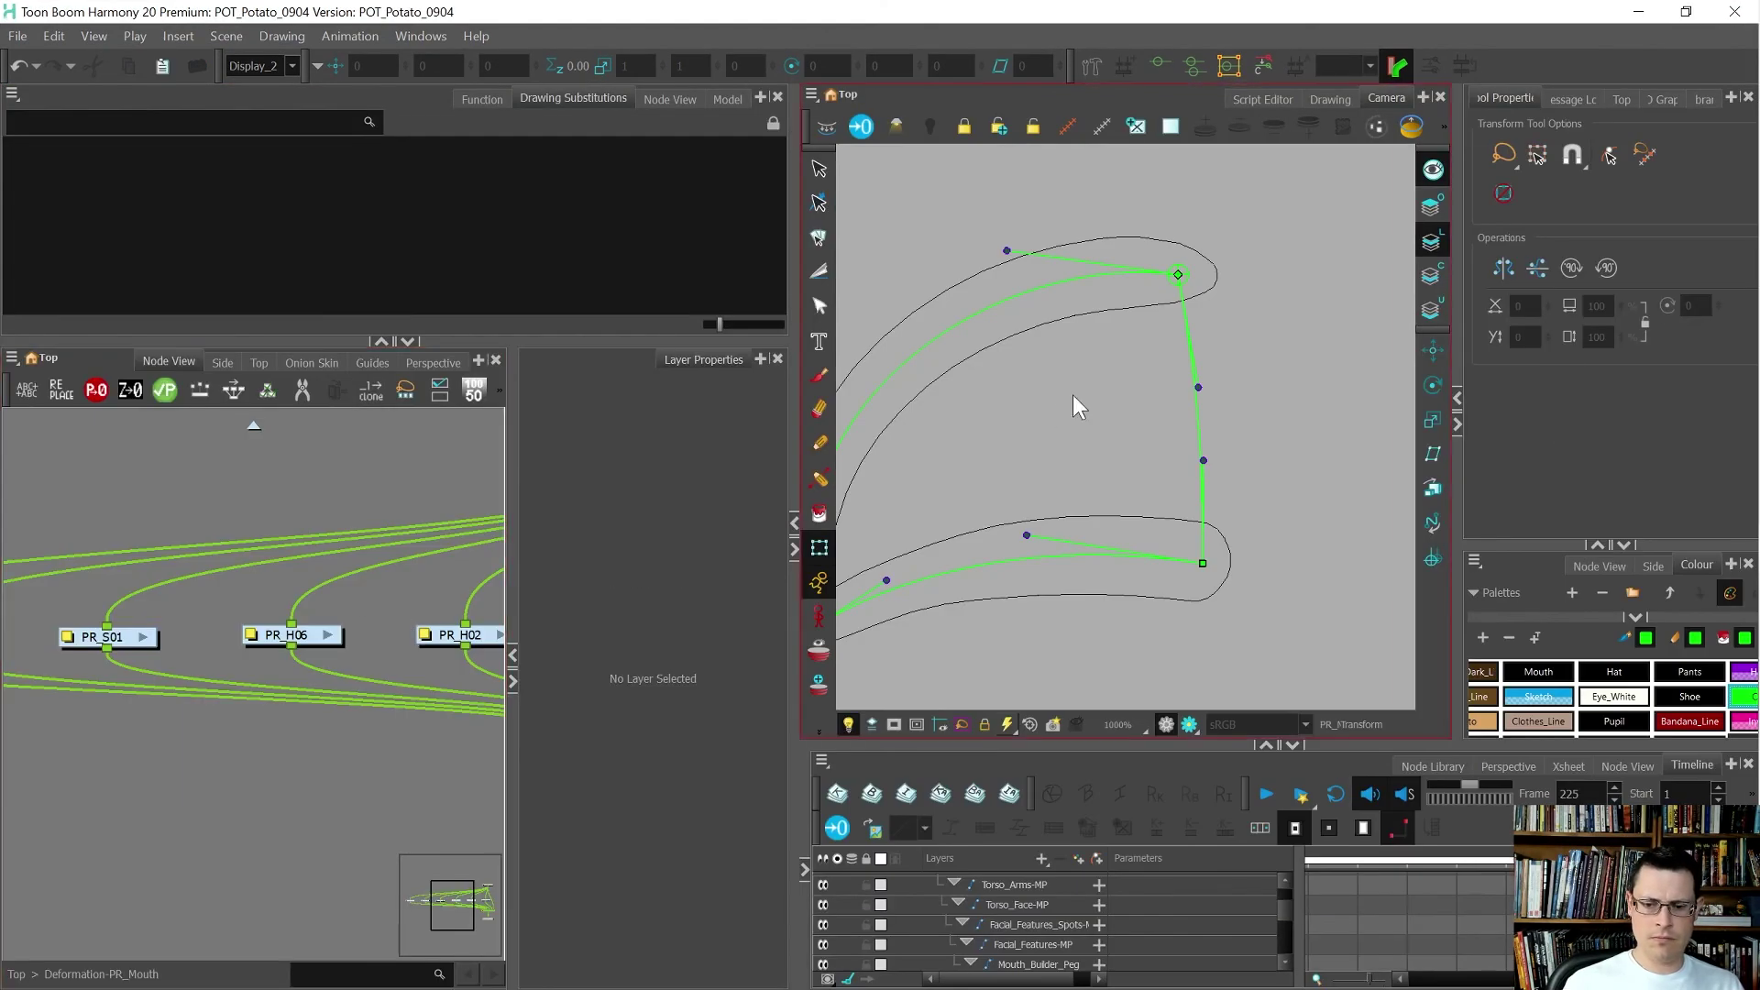
pyautogui.scroll(-5, 339, 536)
pyautogui.scroll(8, 222, 530)
pyautogui.scroll(-3, 222, 530)
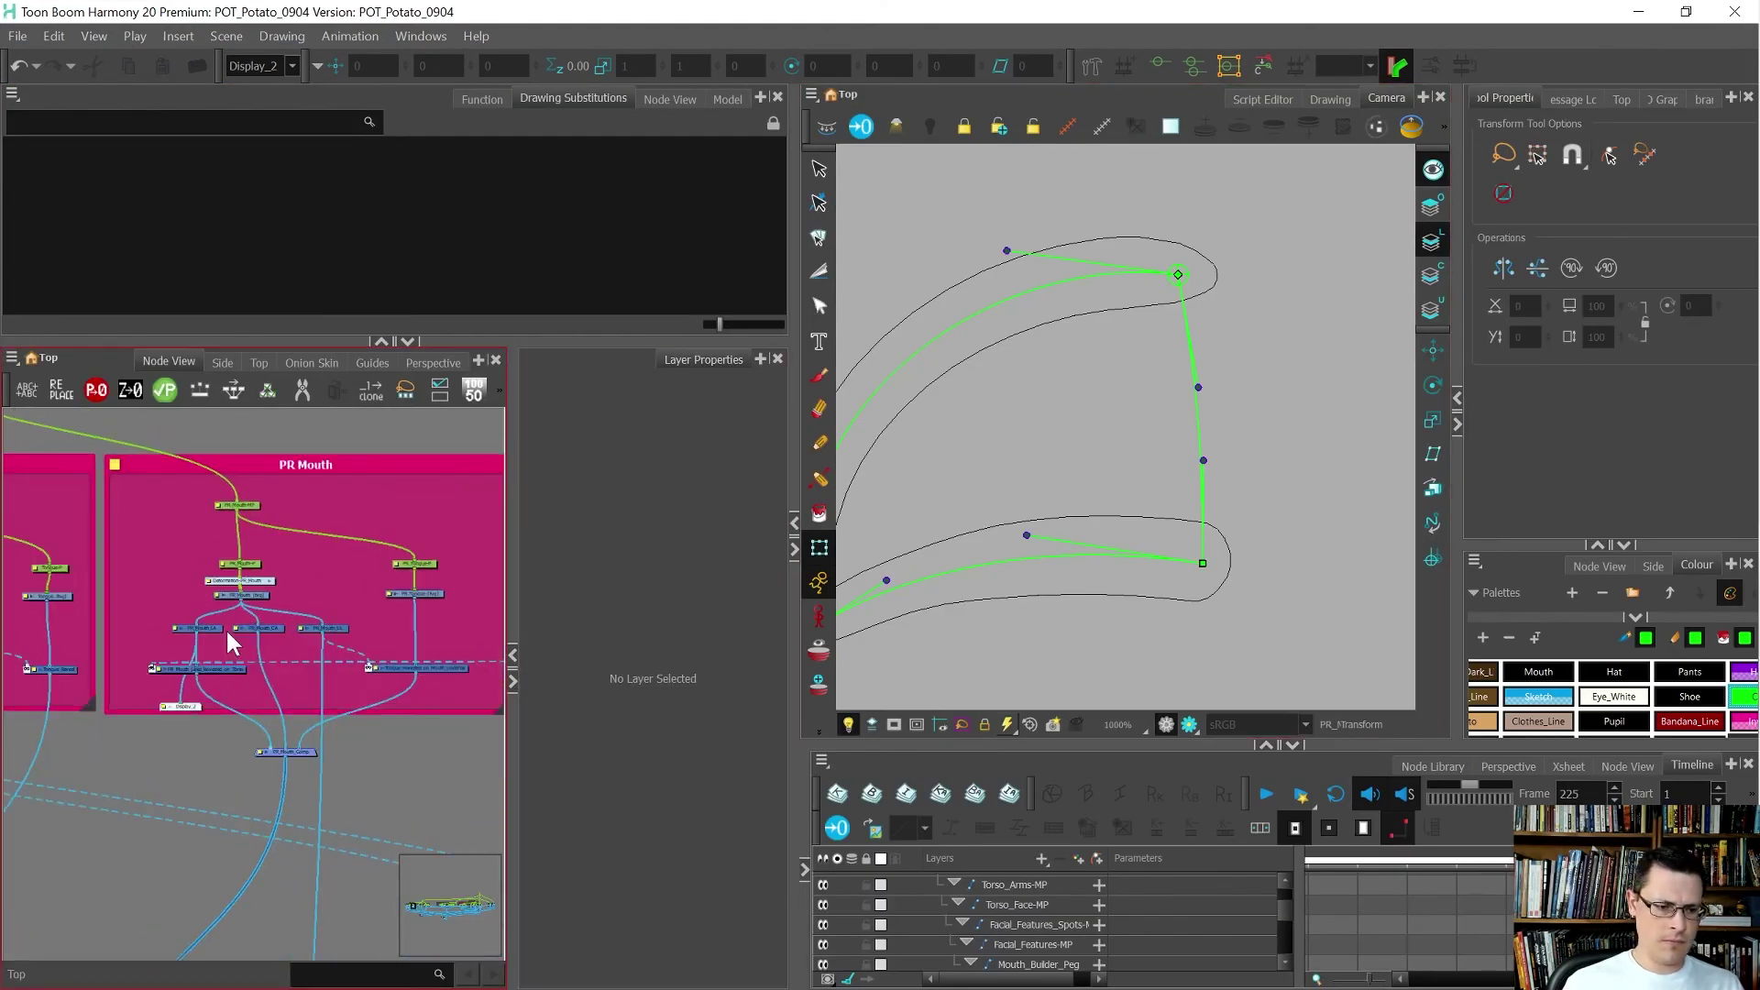
pyautogui.scroll(4, 203, 667)
pyautogui.click(251, 588)
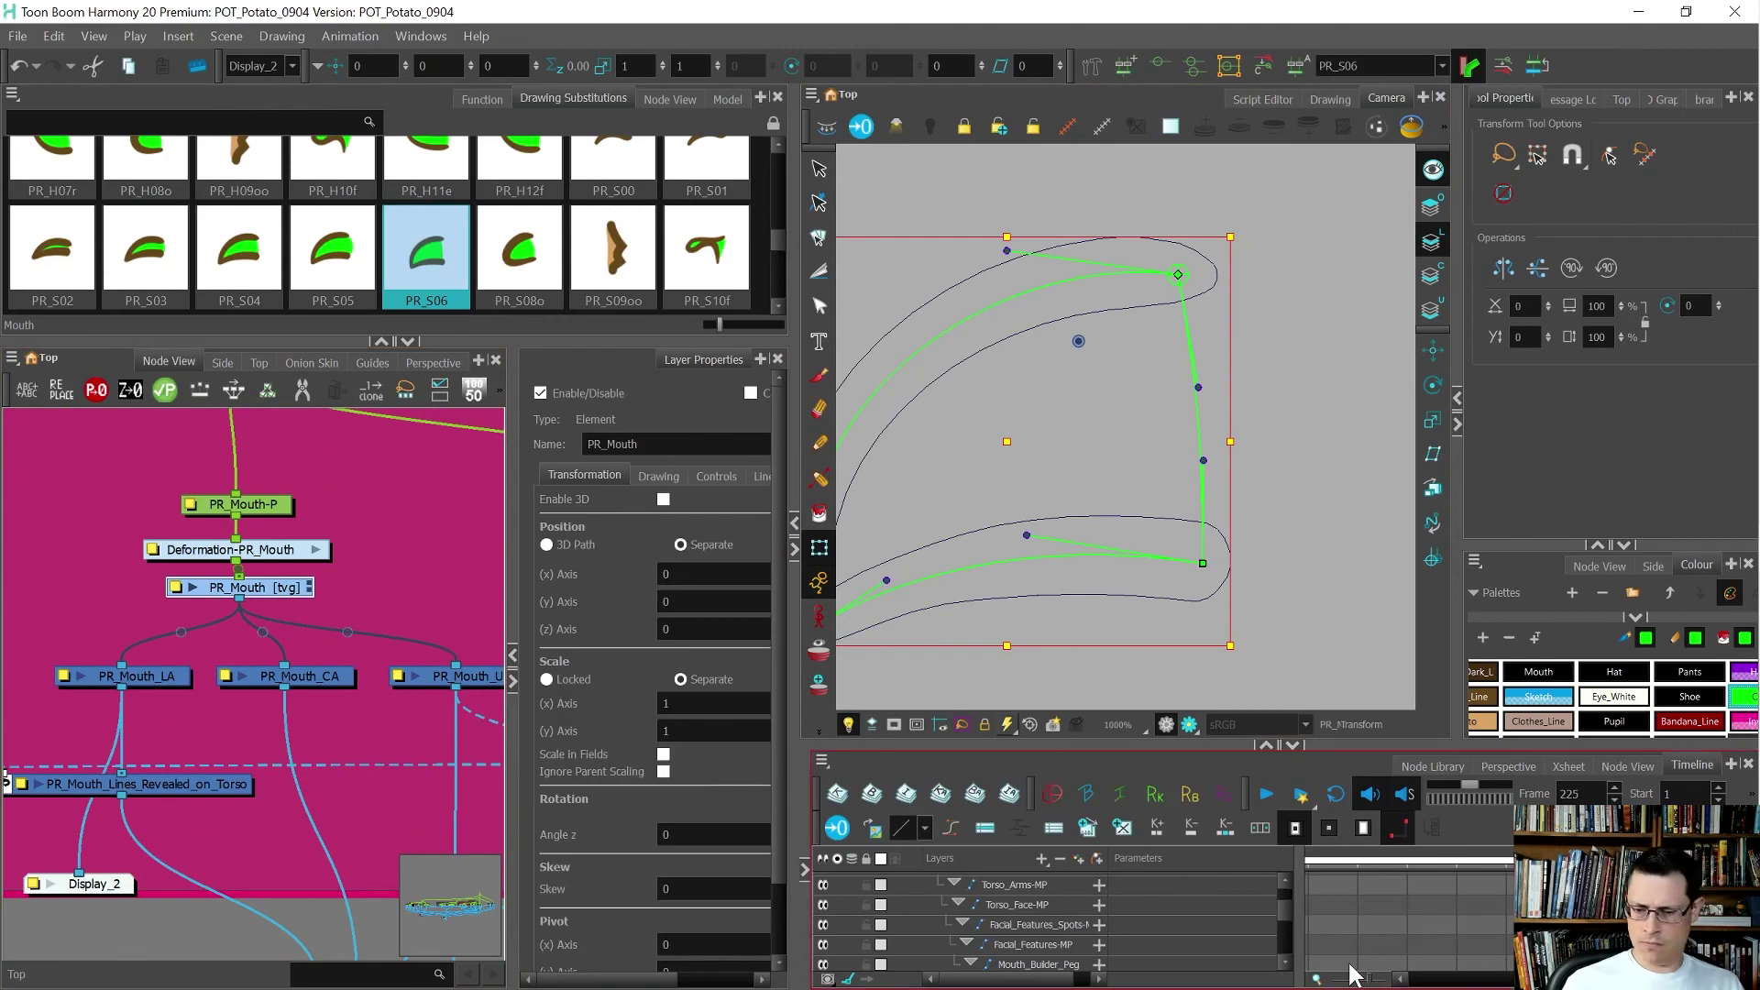
pyautogui.press('o')
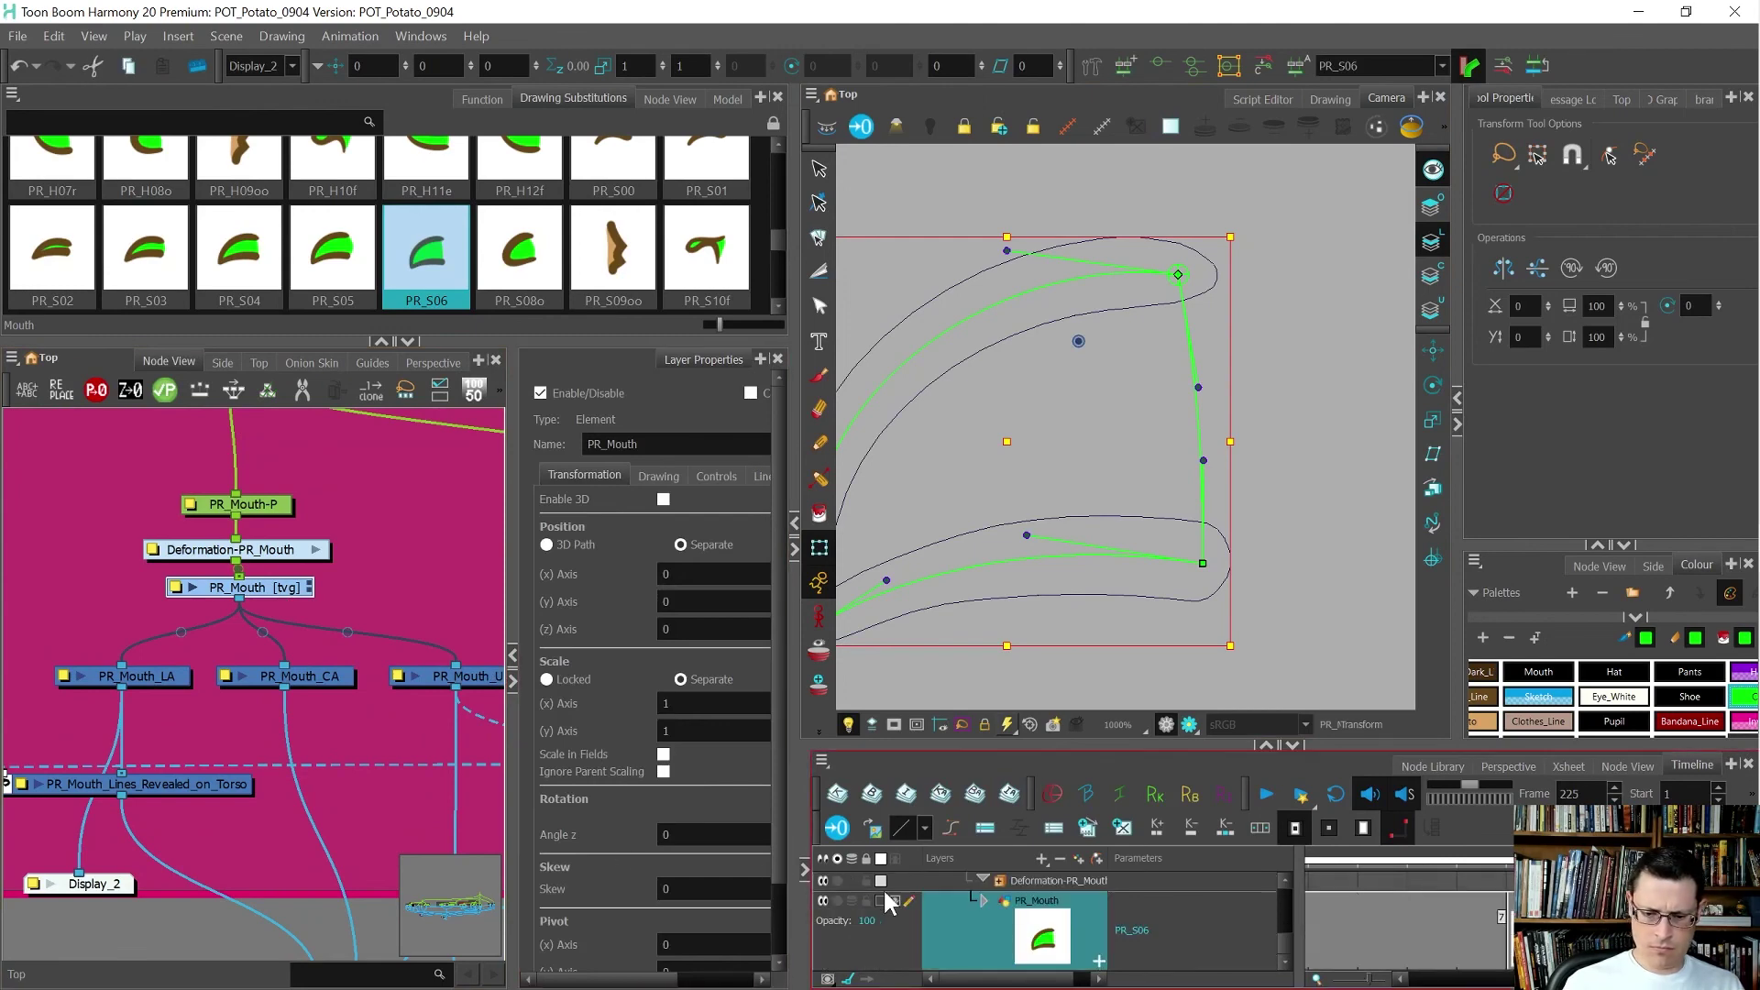
pyautogui.click(895, 905)
pyautogui.click(854, 982)
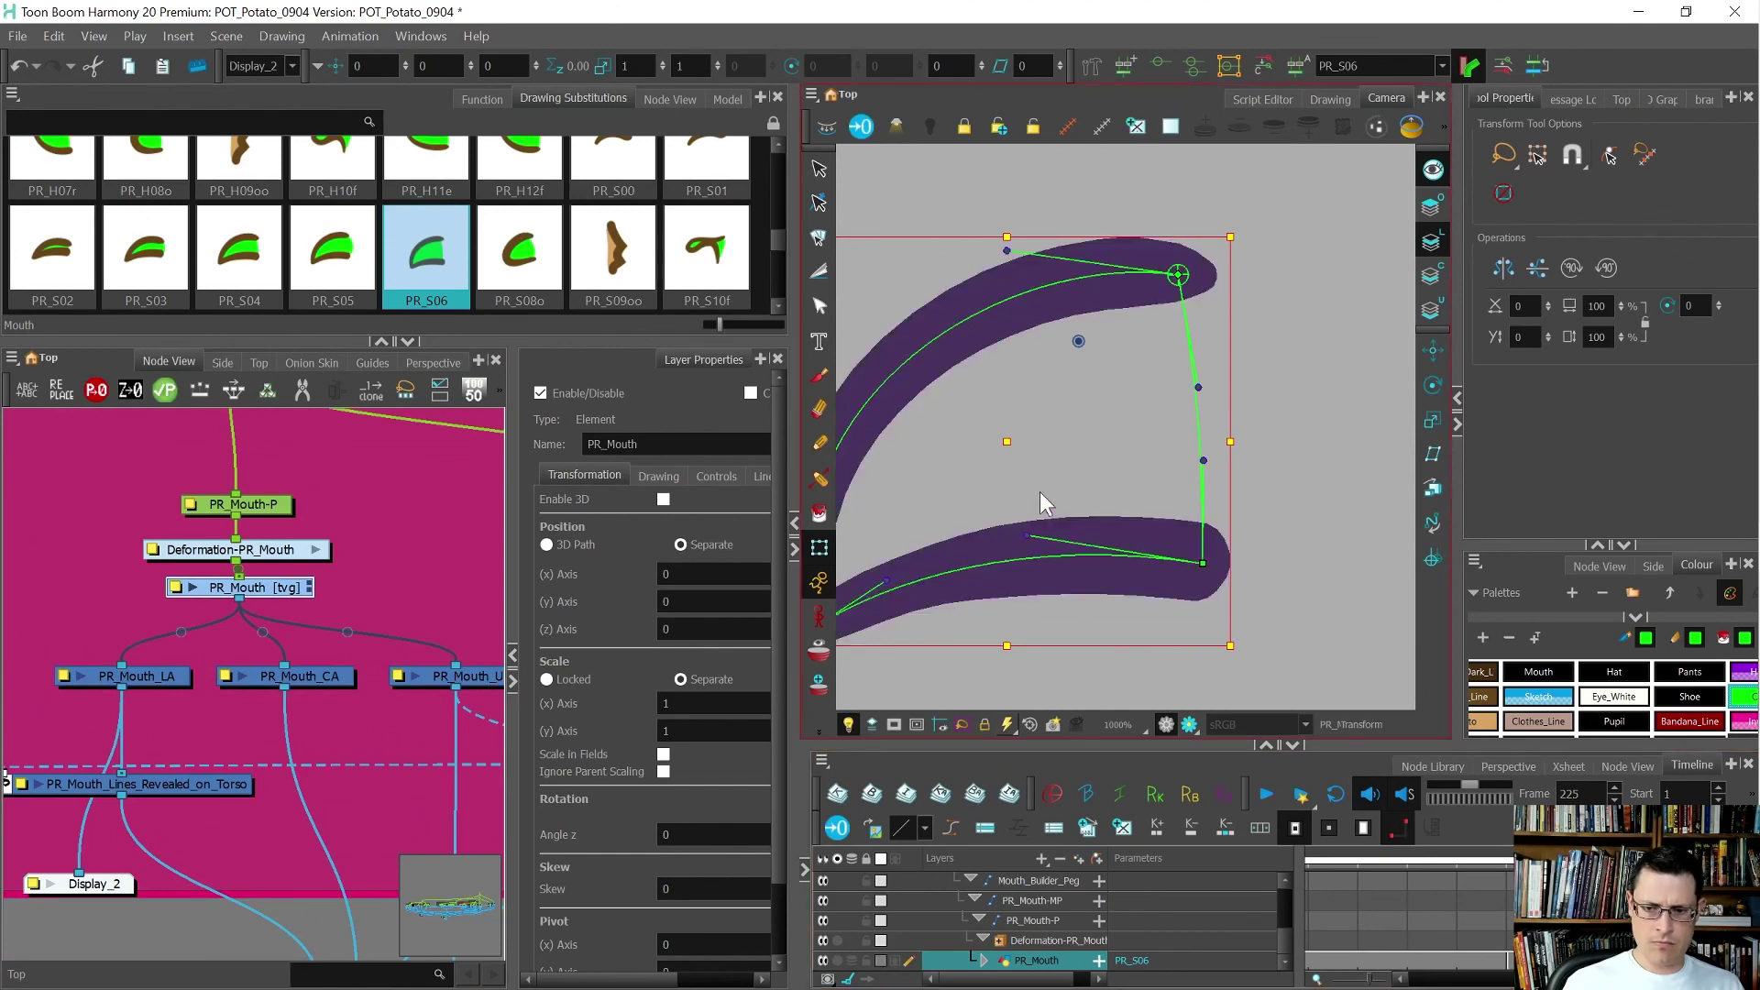
# - Switch the camera back to the main Display and delete the Display_2 node from the PR Mouth network
pyautogui.scroll(-8, 1042, 502)
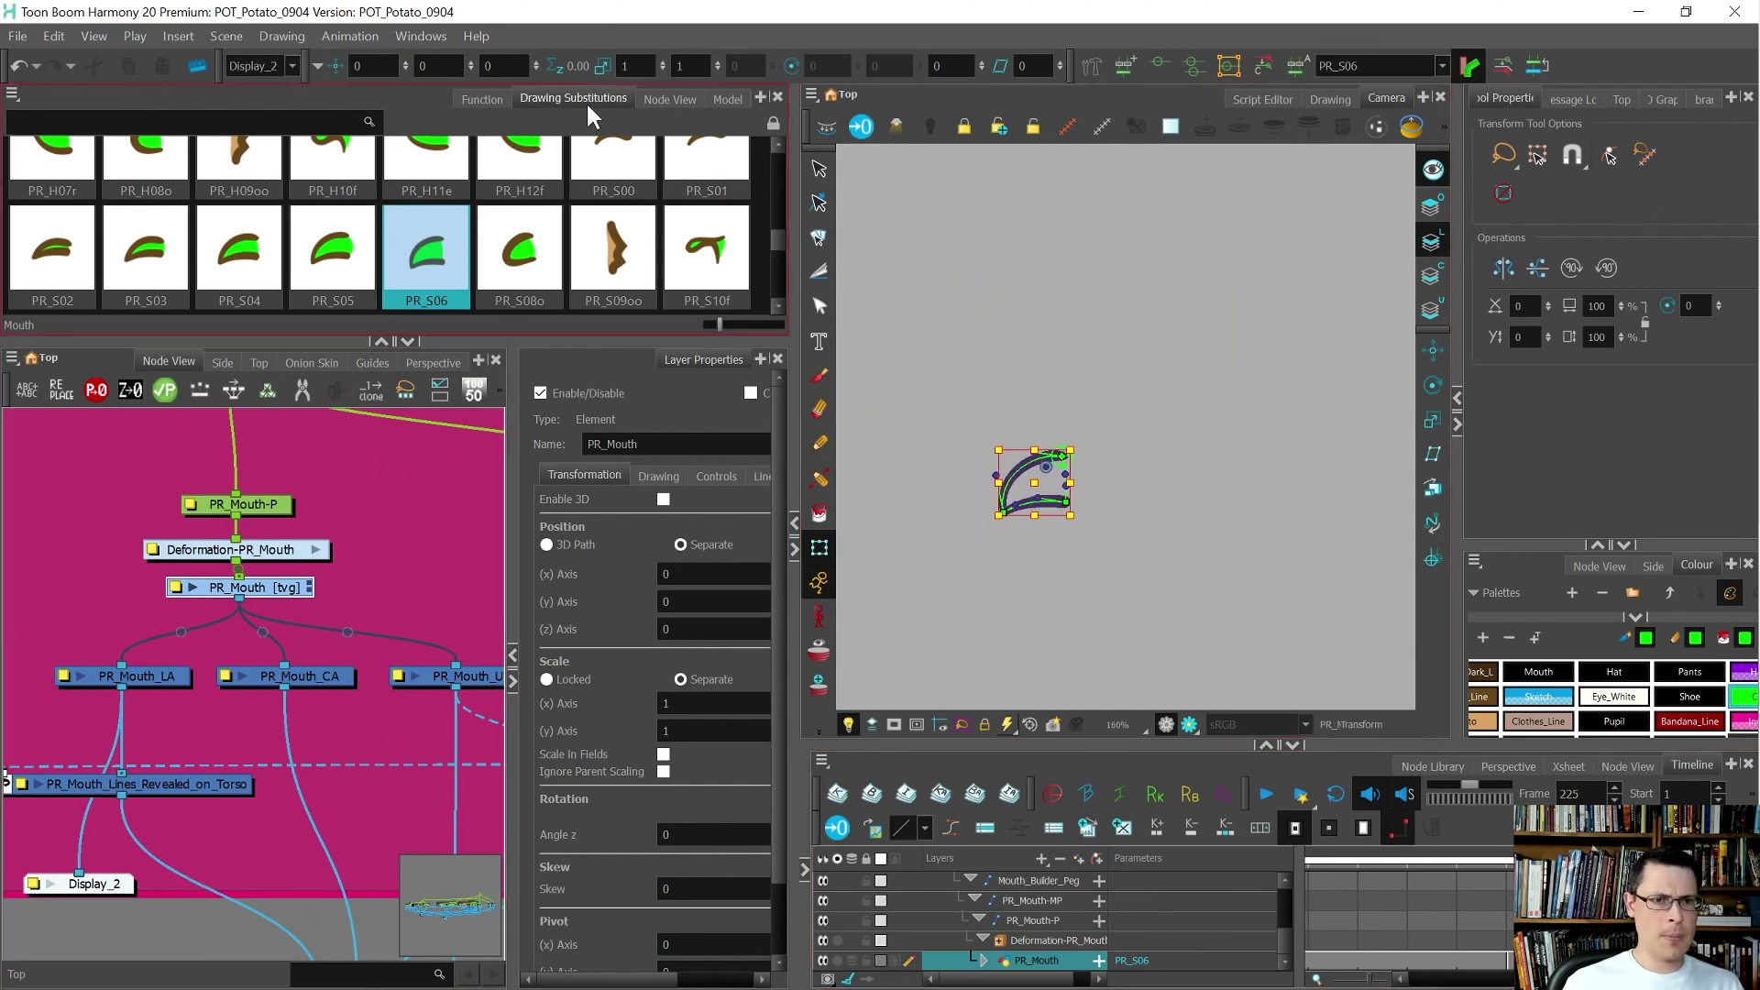
pyautogui.click(271, 68)
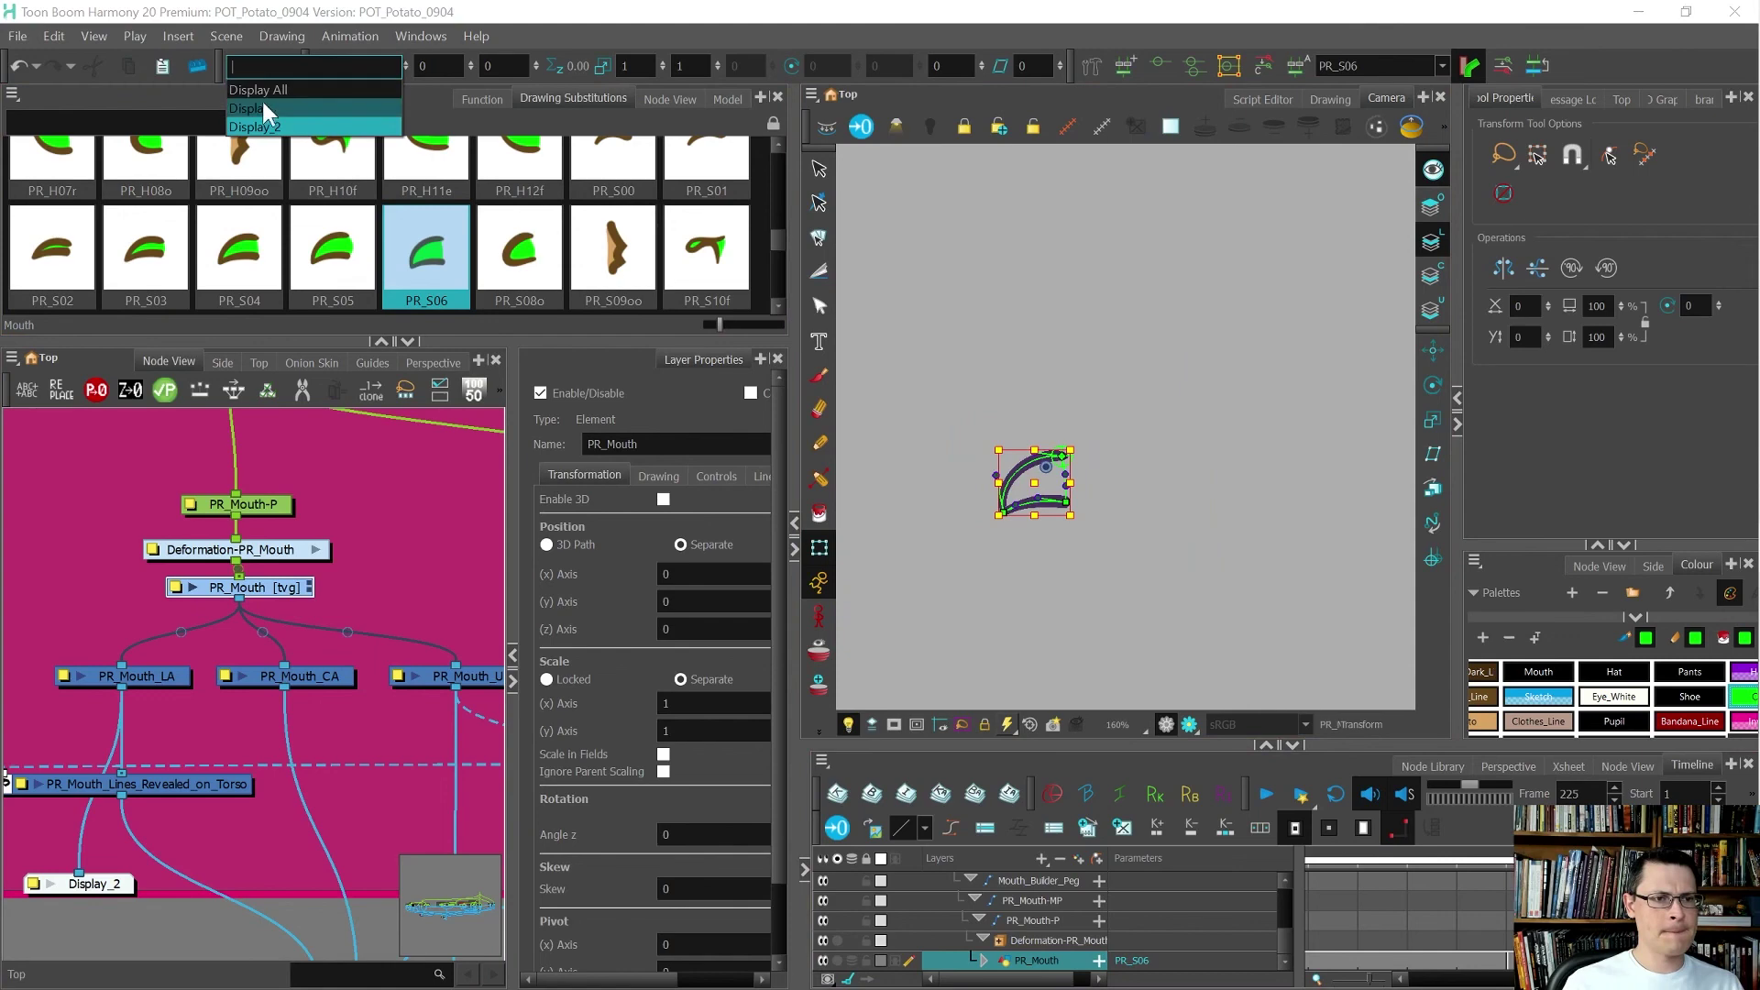
pyautogui.click(264, 102)
pyautogui.click(84, 882)
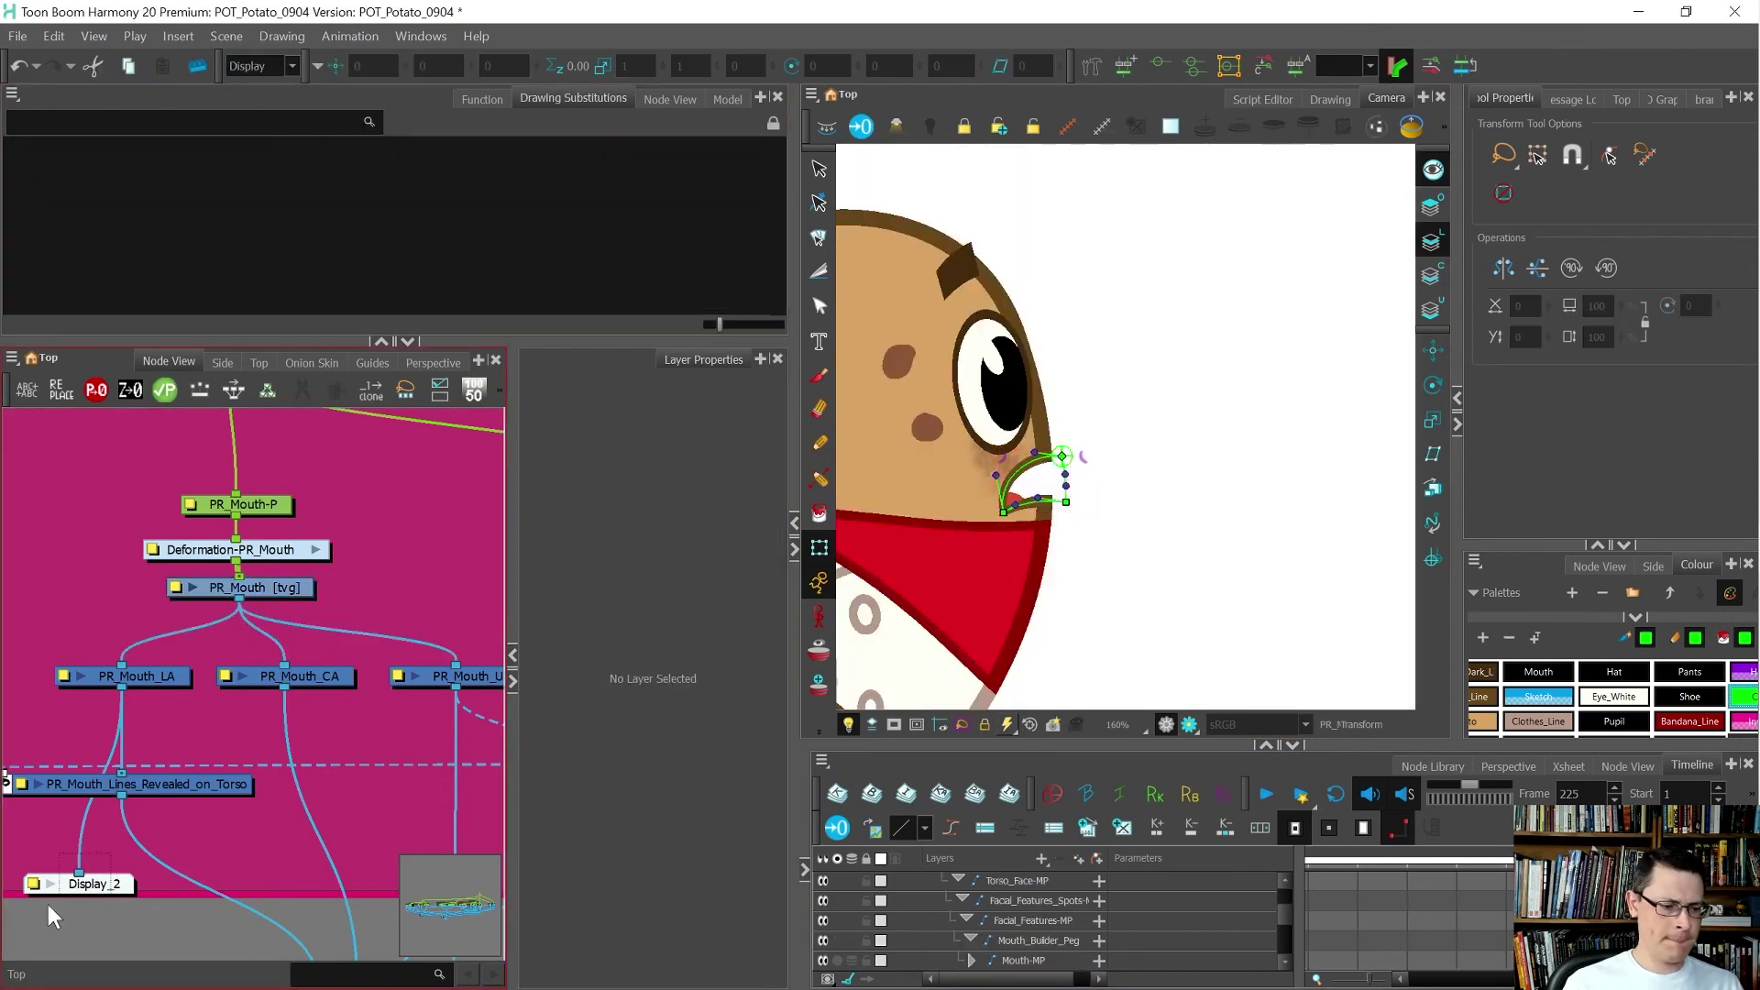
pyautogui.press('Delete')
# - Step through the neighbouring frames and examine how each profile mouth drawing sits on the full character
pyautogui.scroll(-4, 1135, 323)
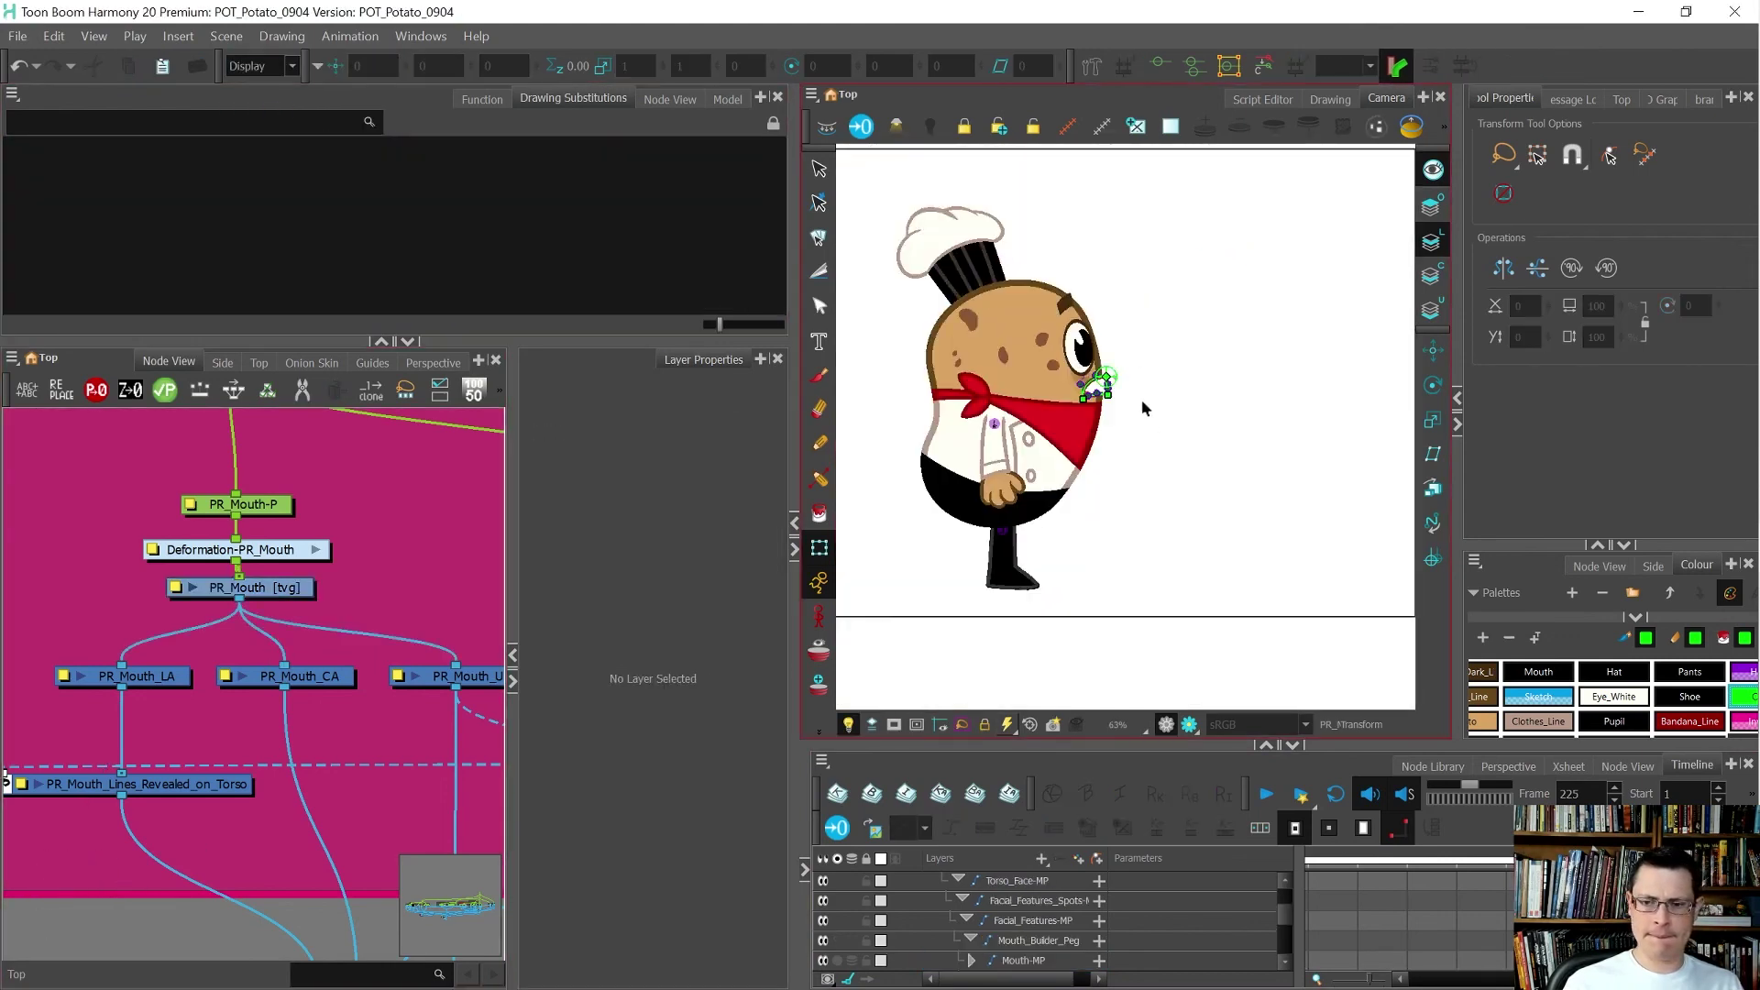
pyautogui.click(1141, 399)
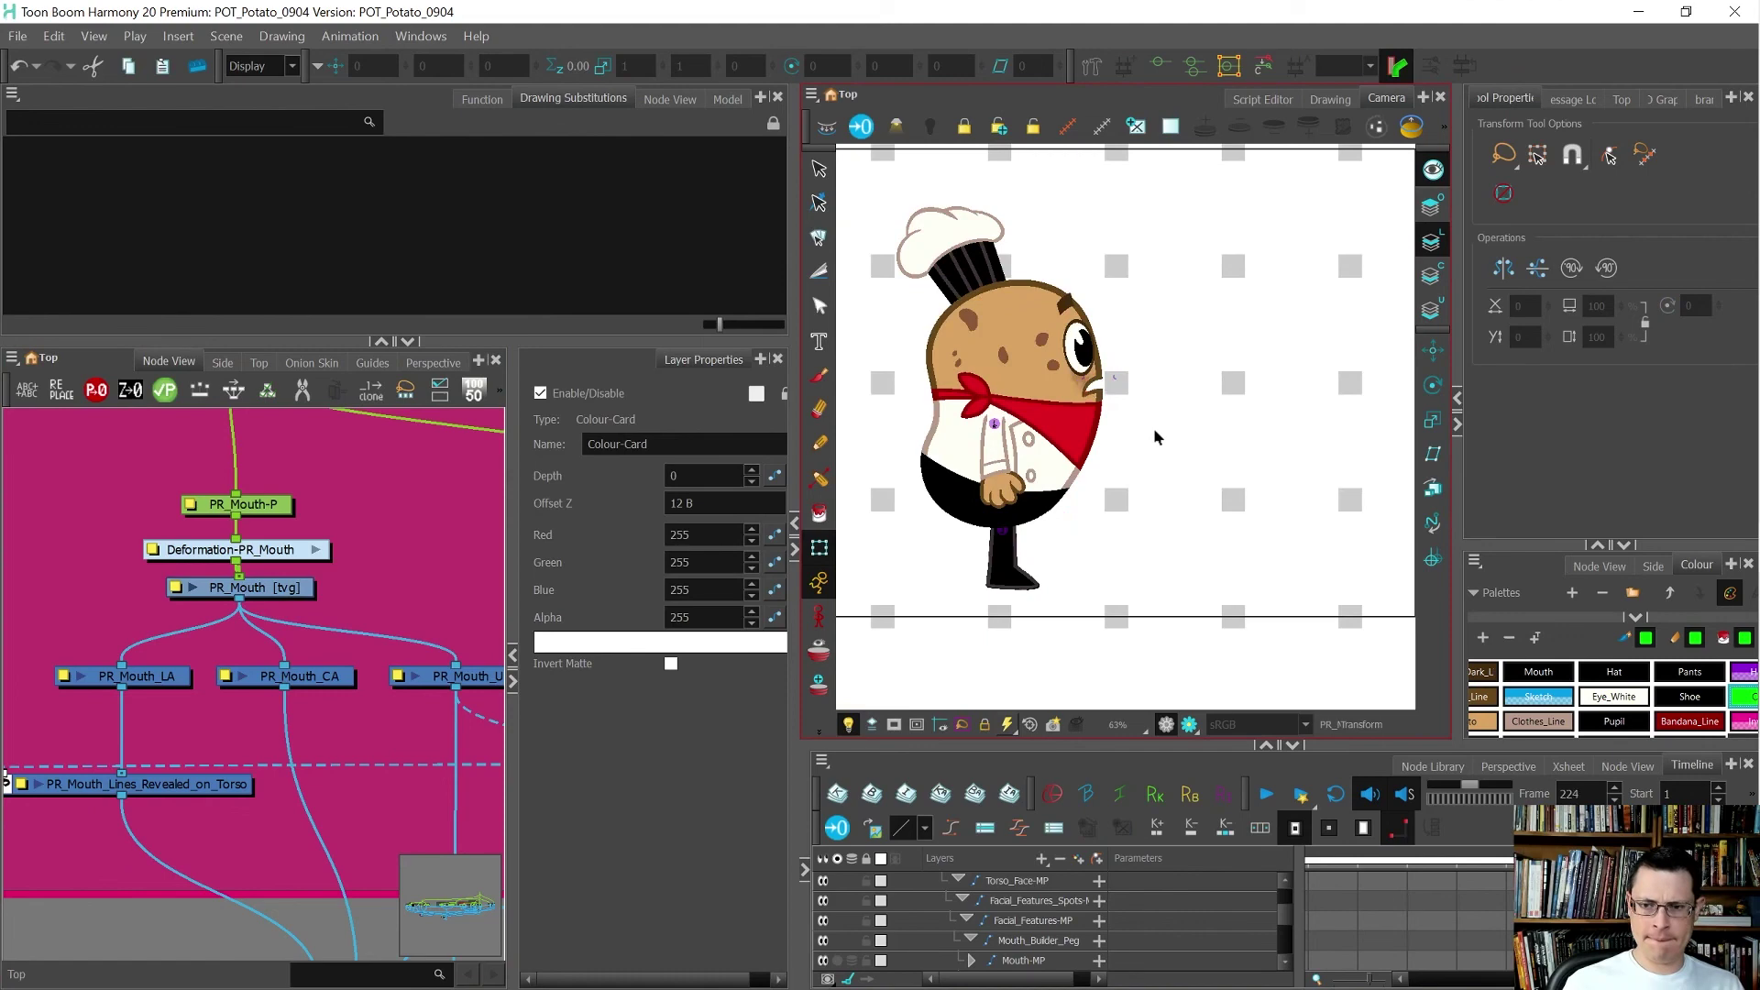
pyautogui.press('.')
pyautogui.press('.')
pyautogui.press('.')
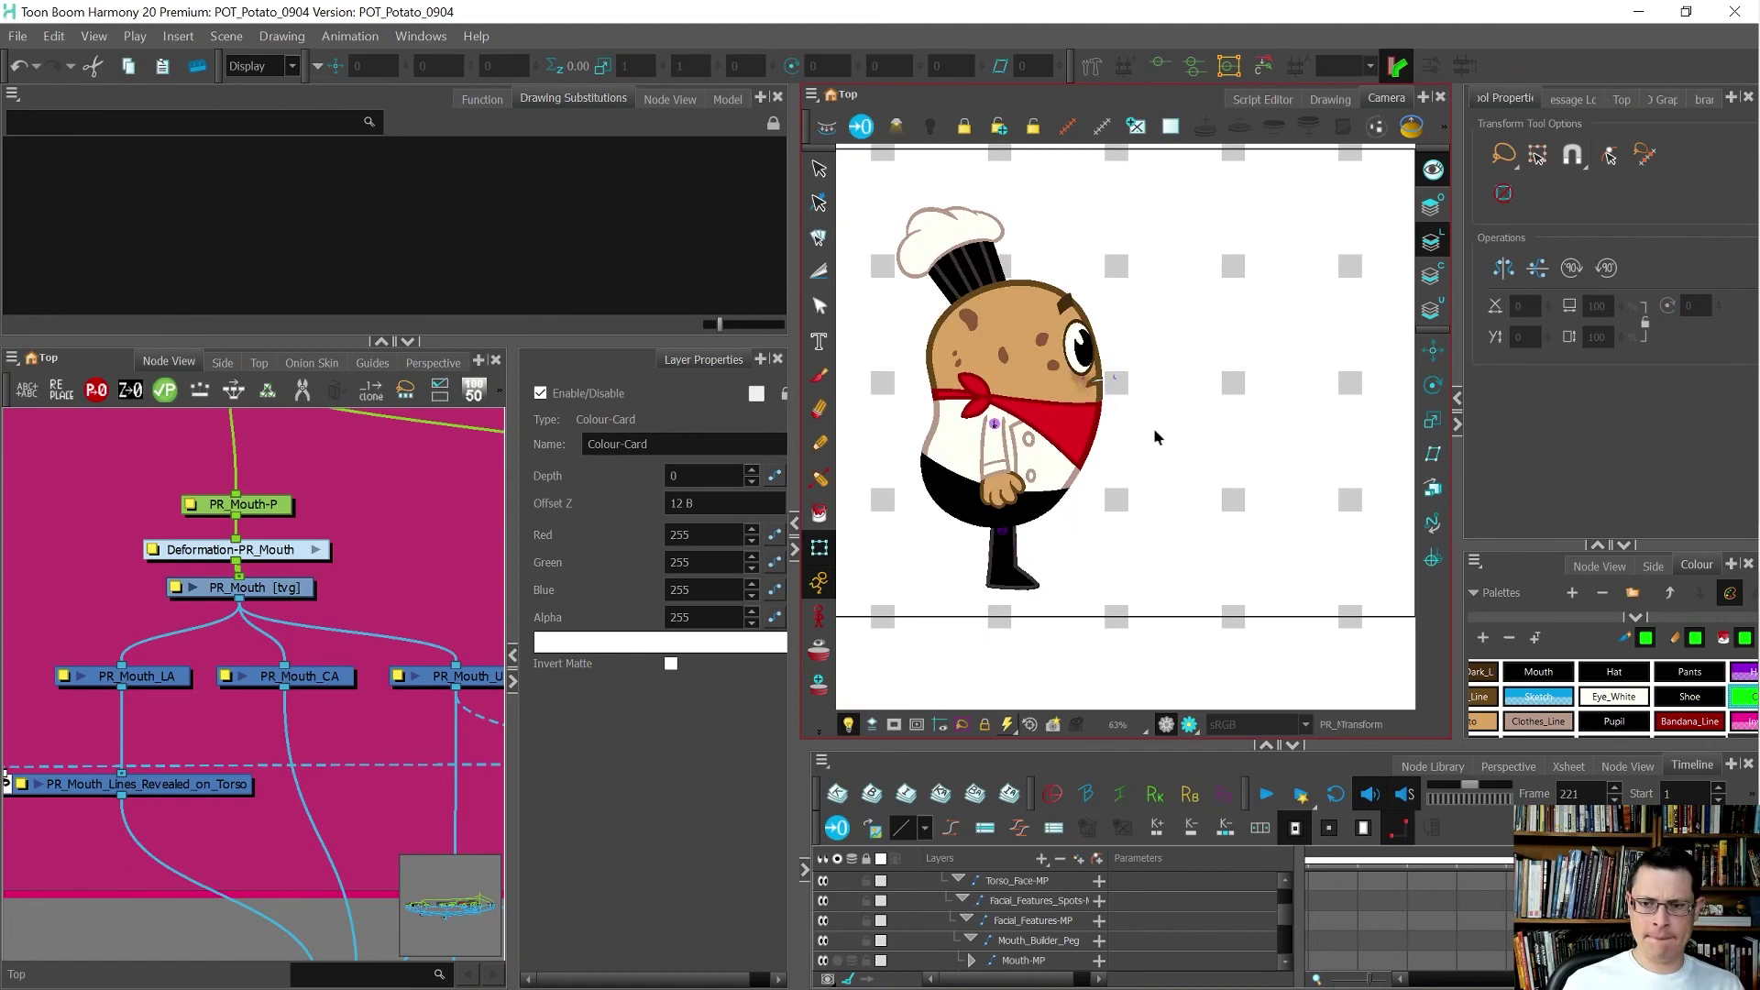
pyautogui.press('.')
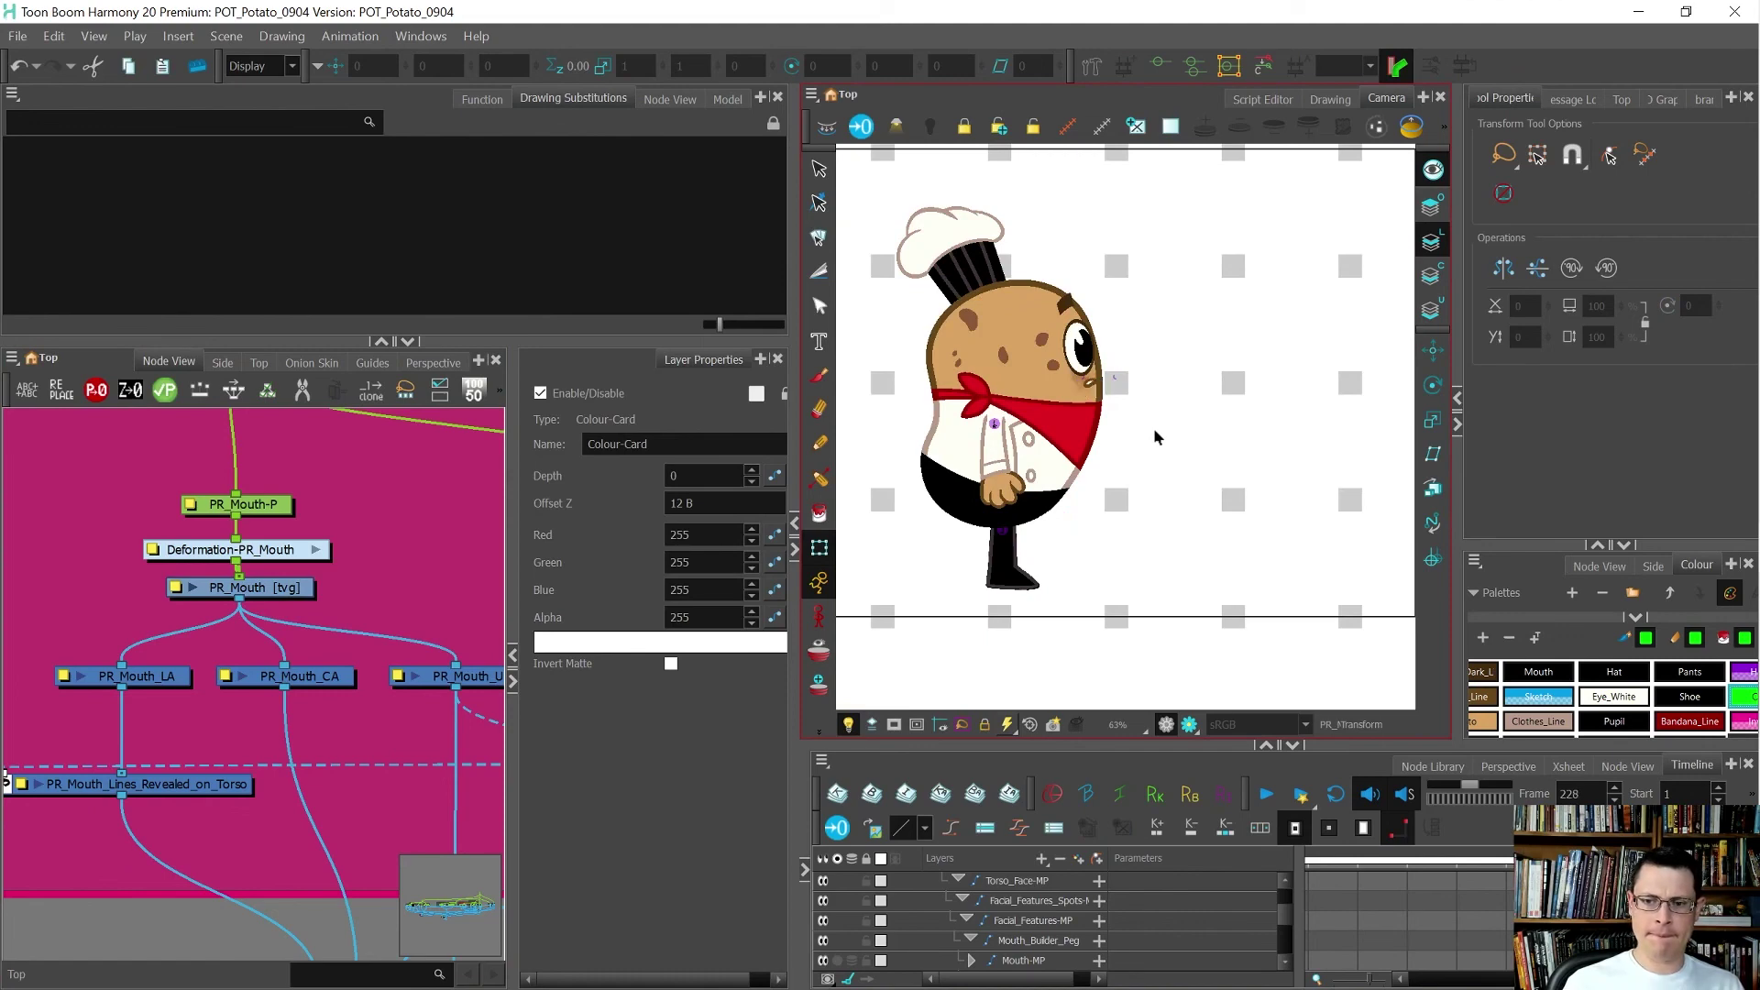
pyautogui.scroll(5, 1097, 368)
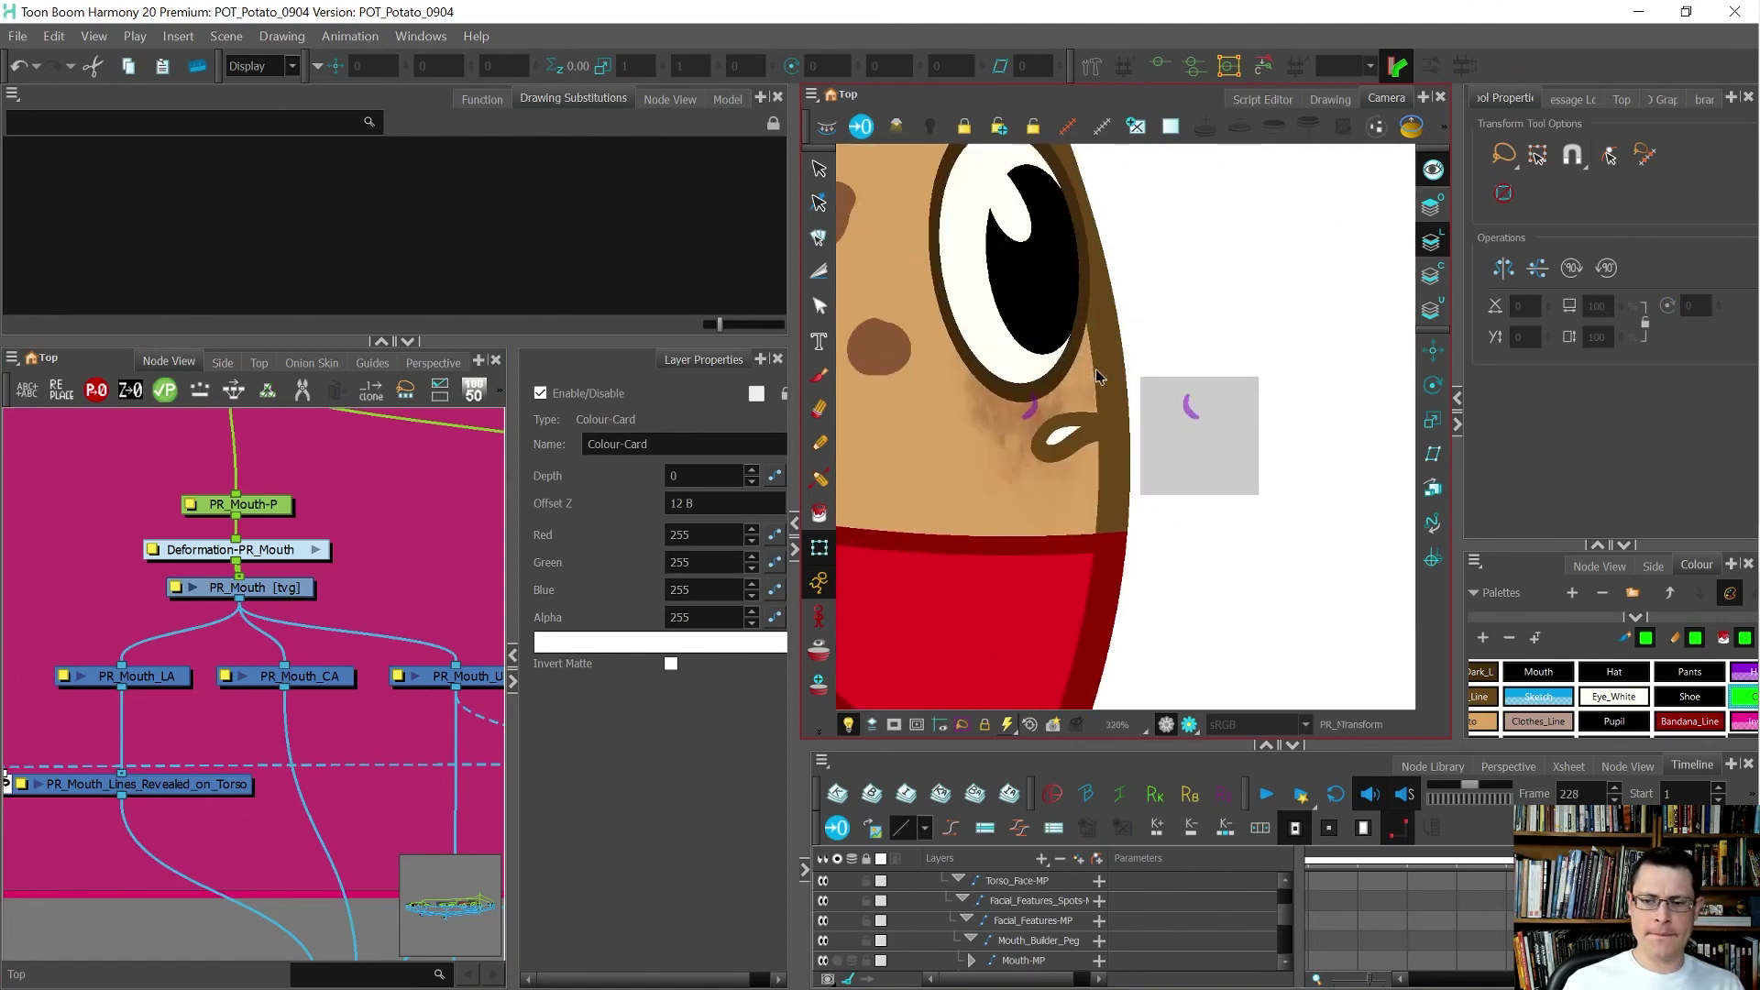
pyautogui.press(',')
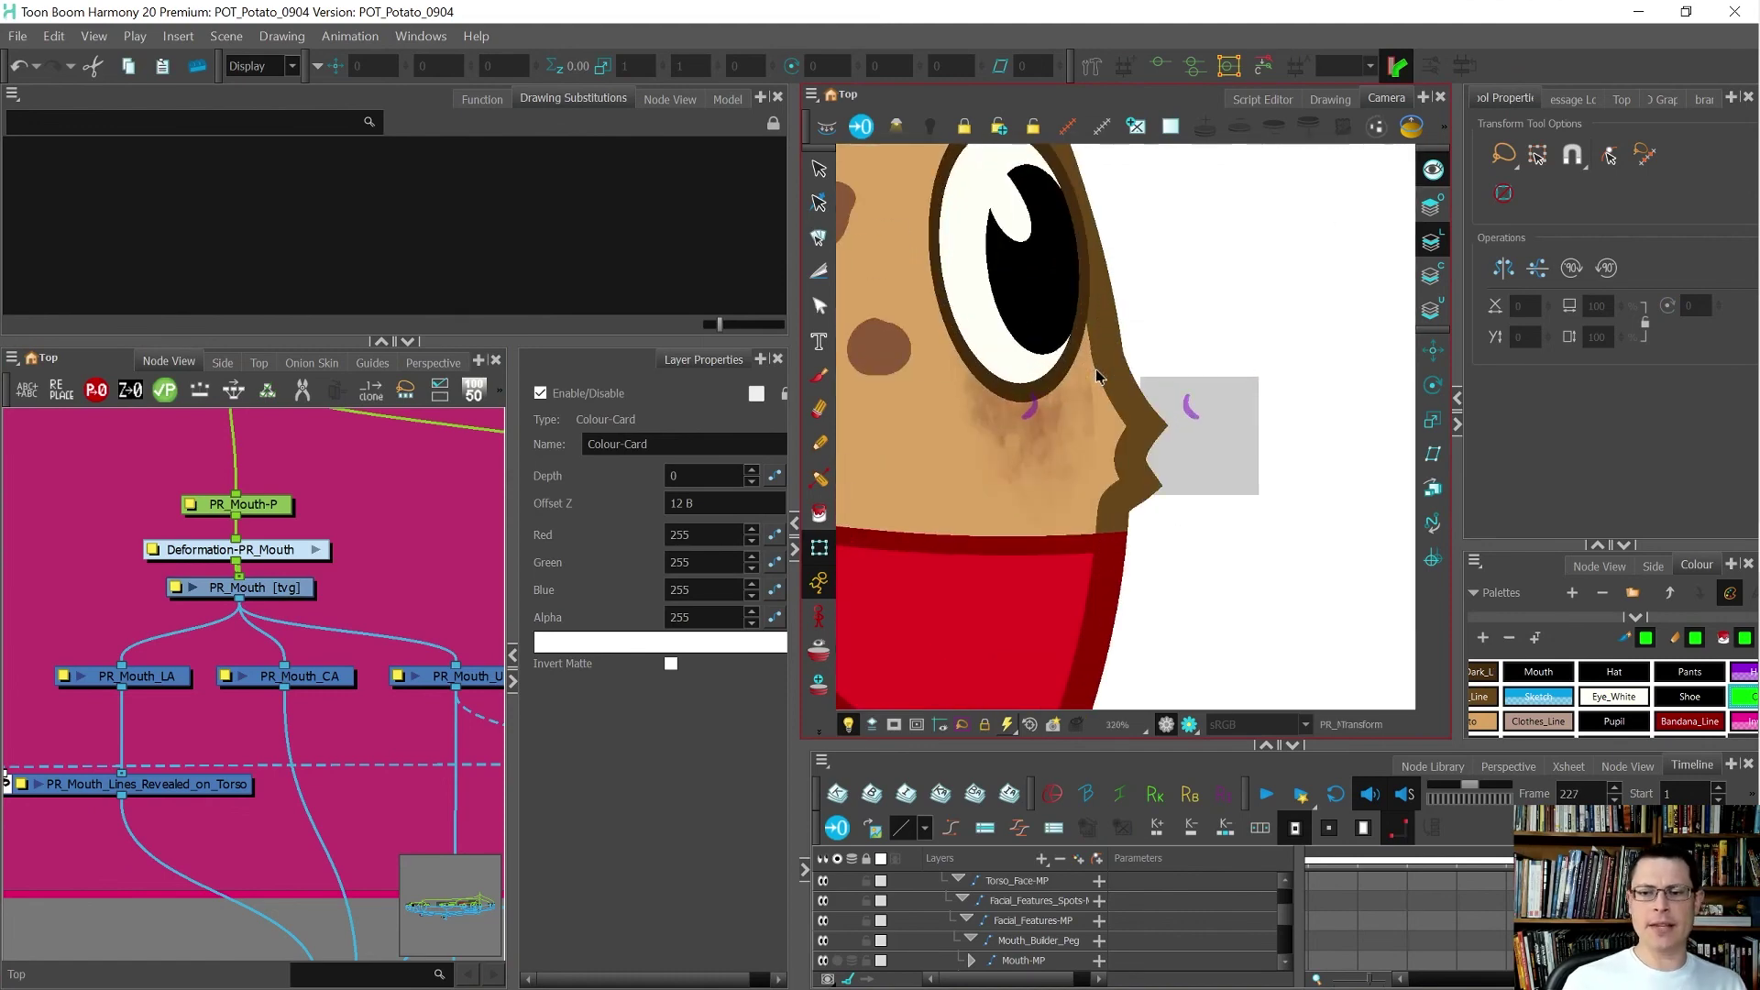
pyautogui.press('.')
pyautogui.press(',')
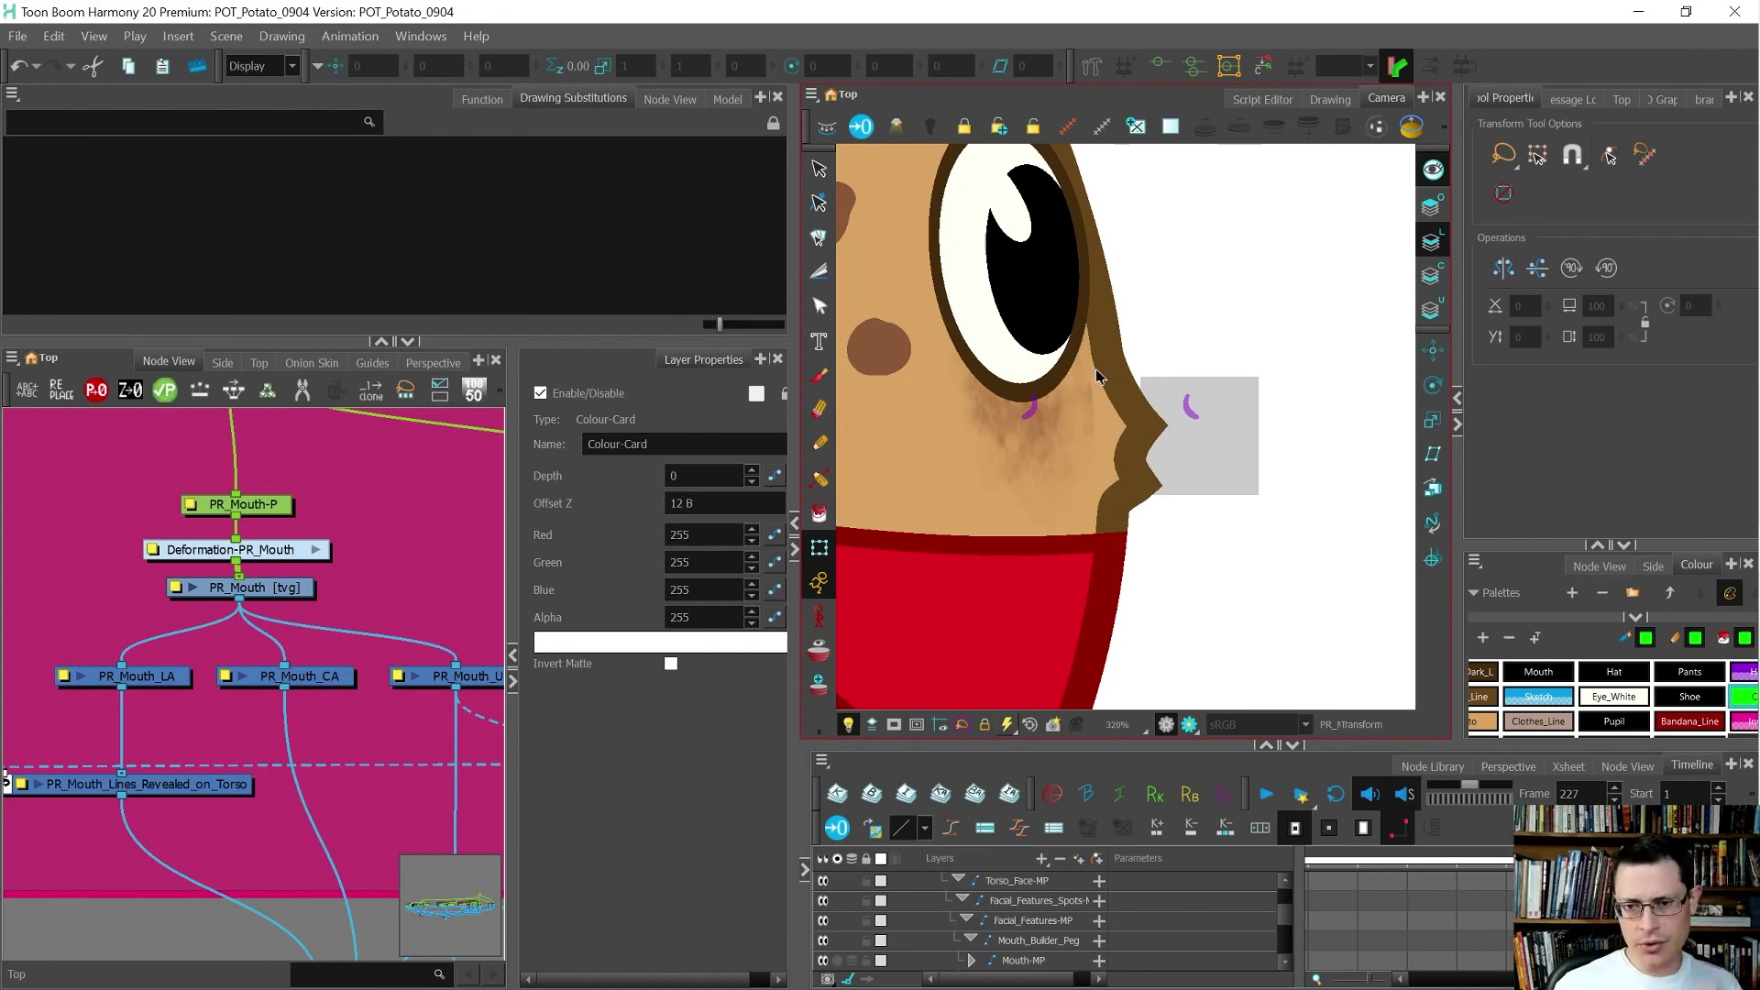
# - Inspect the cheek's Blush_1 drawing and its parent peg Blush_1-P, and go to frame 220
pyautogui.click(1017, 442)
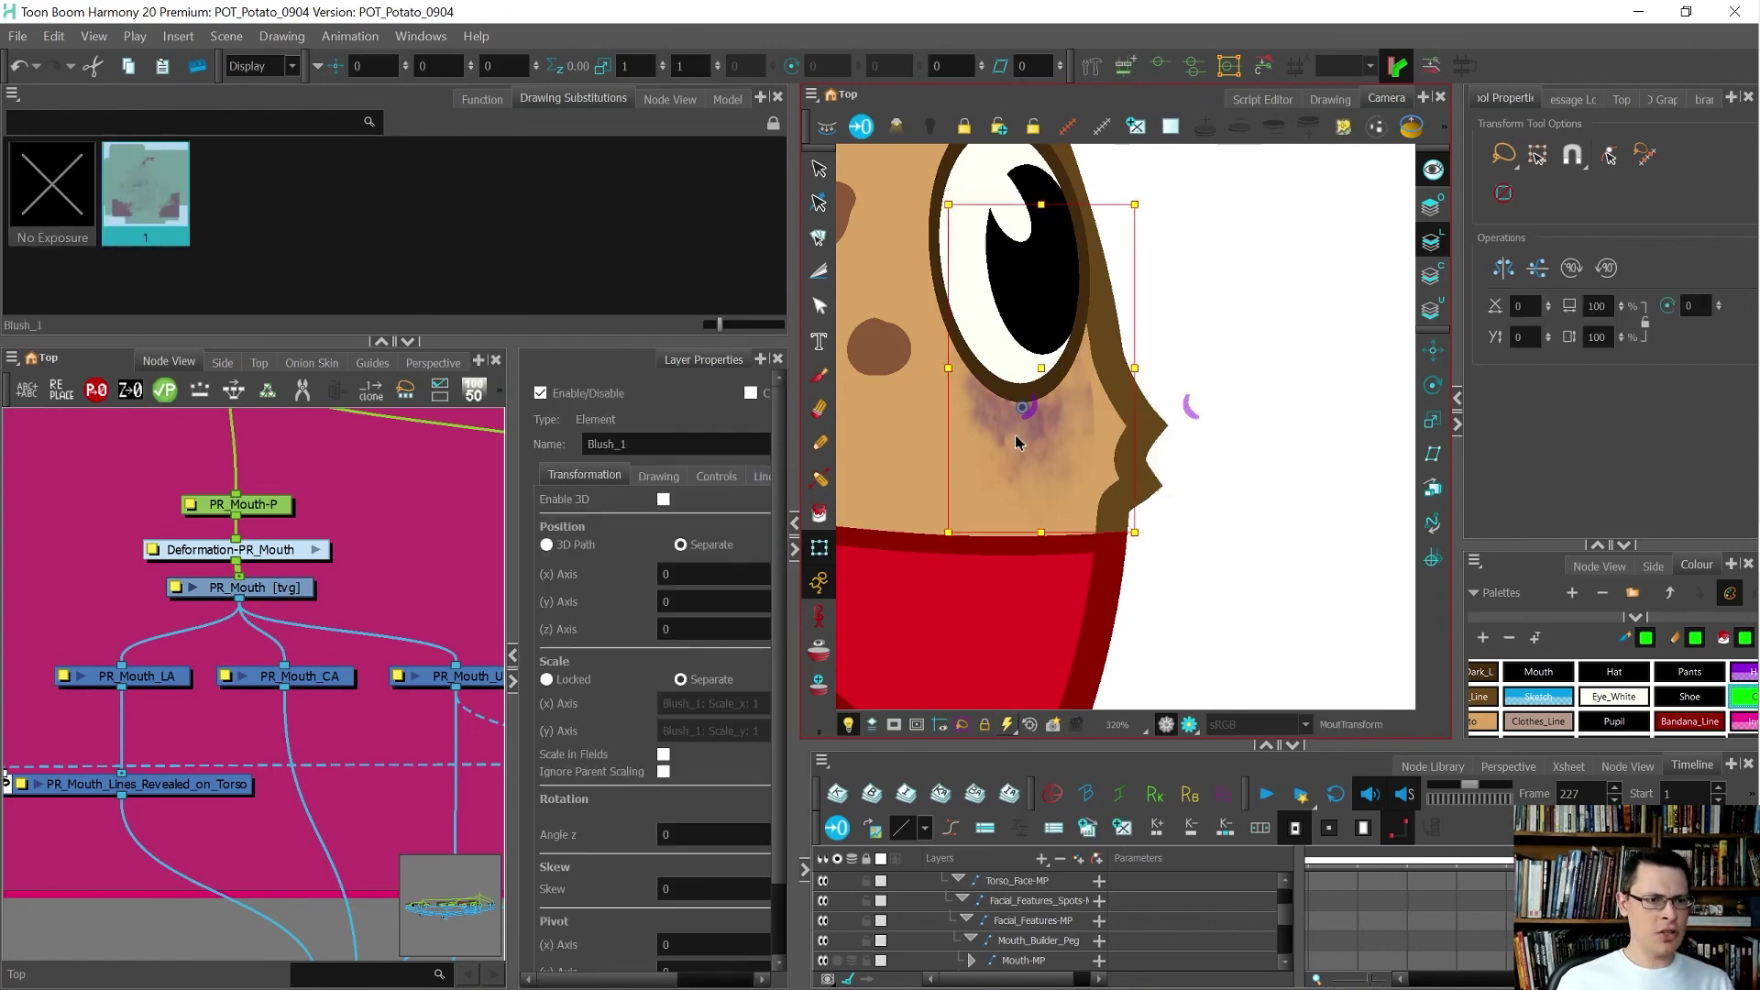
pyautogui.click(256, 521)
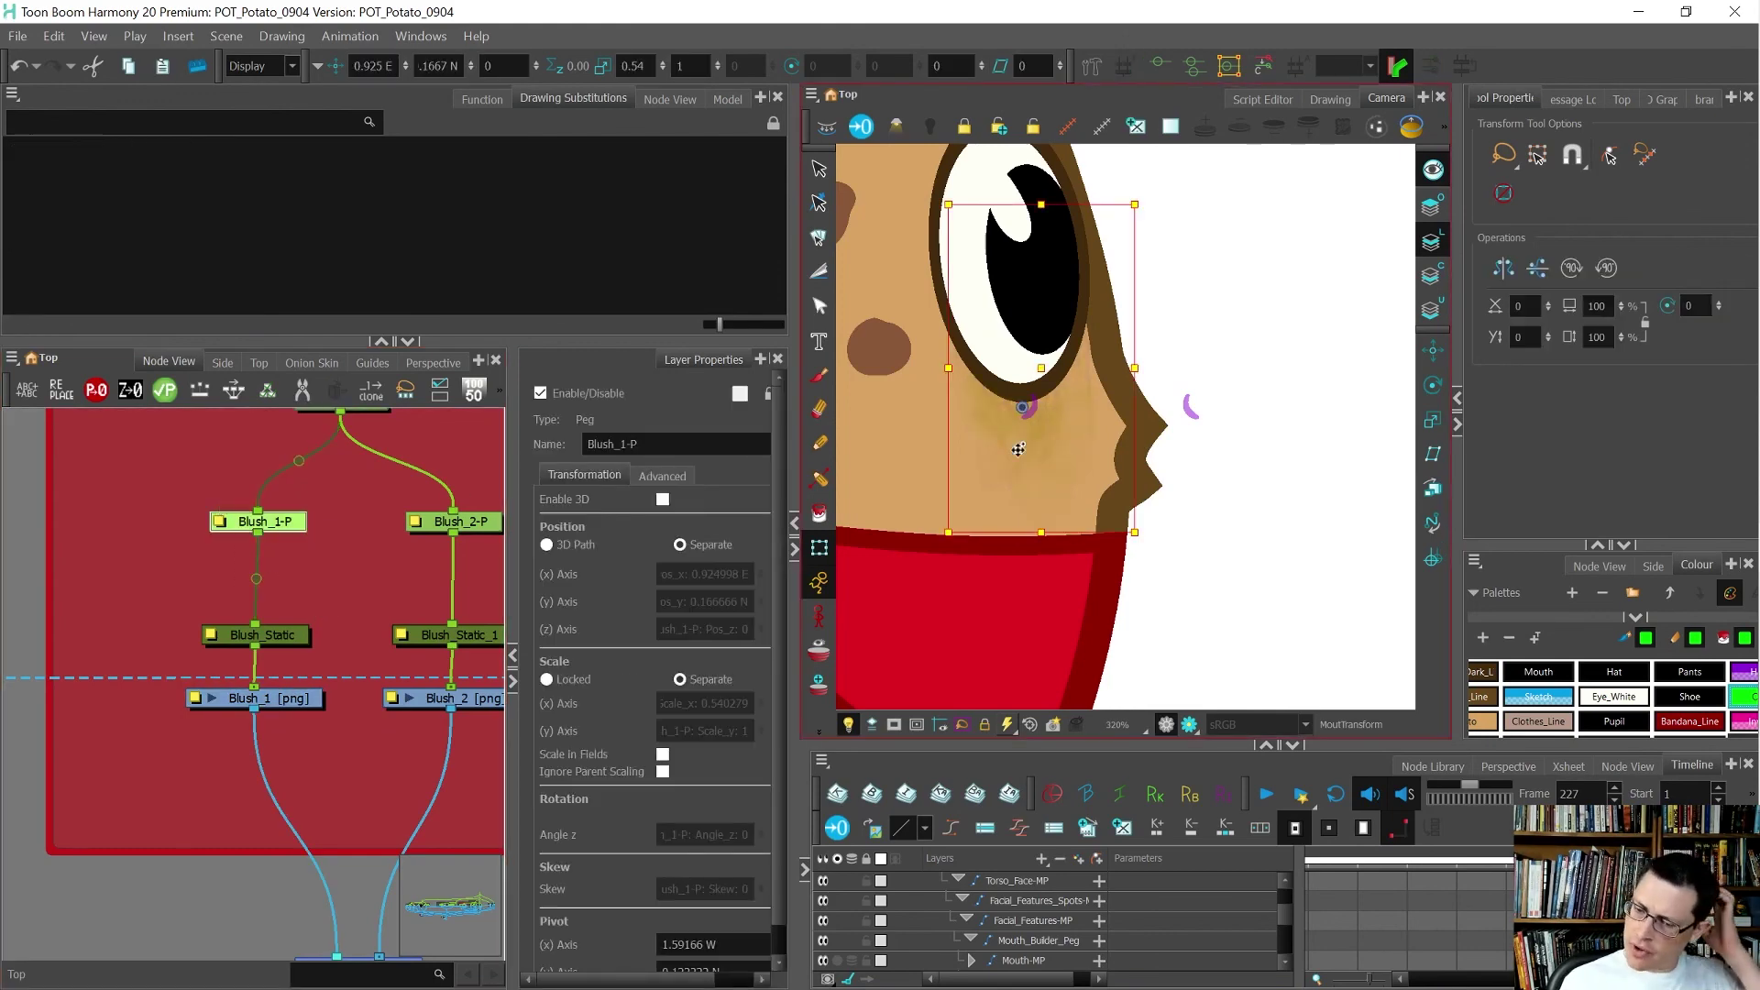
pyautogui.moveTo(1595, 961); pyautogui.dragTo(1595, 977)
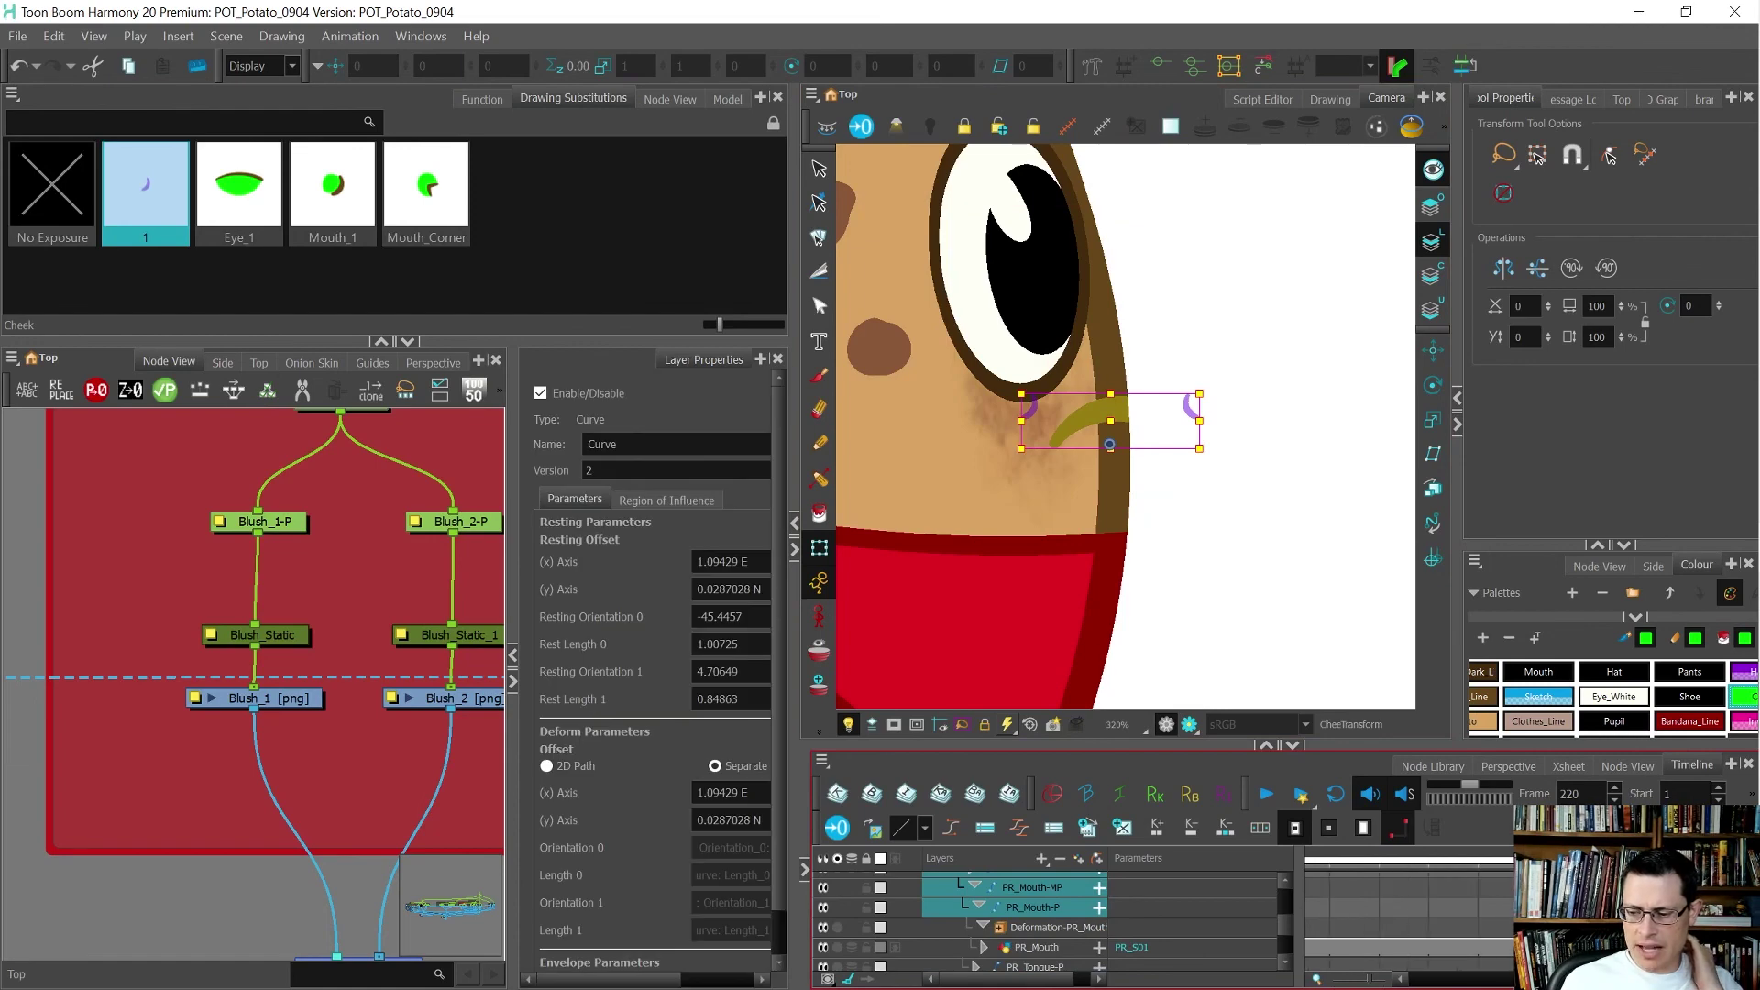
# - At frame 10, turn off the camera's selection highlight and narrow the Blush_1-P peg to about 0.45 horizontal scale
pyautogui.scroll(-2, 1373, 889)
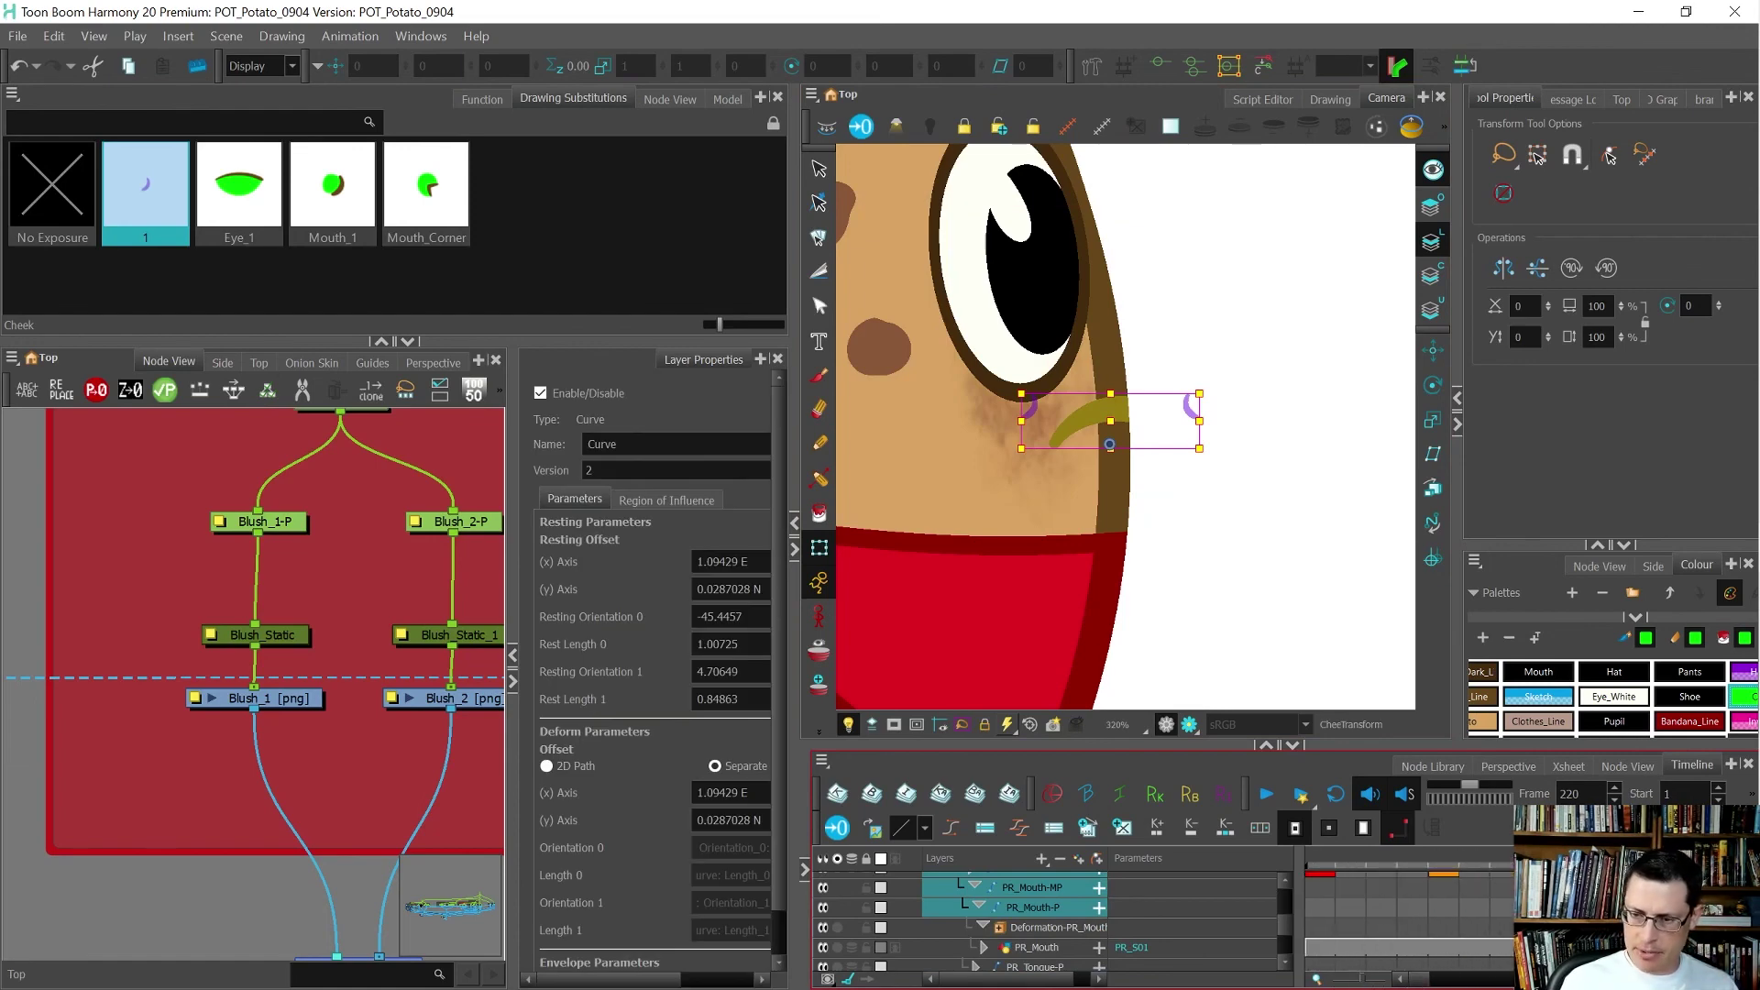
pyautogui.click(1377, 899)
pyautogui.scroll(4, 1091, 412)
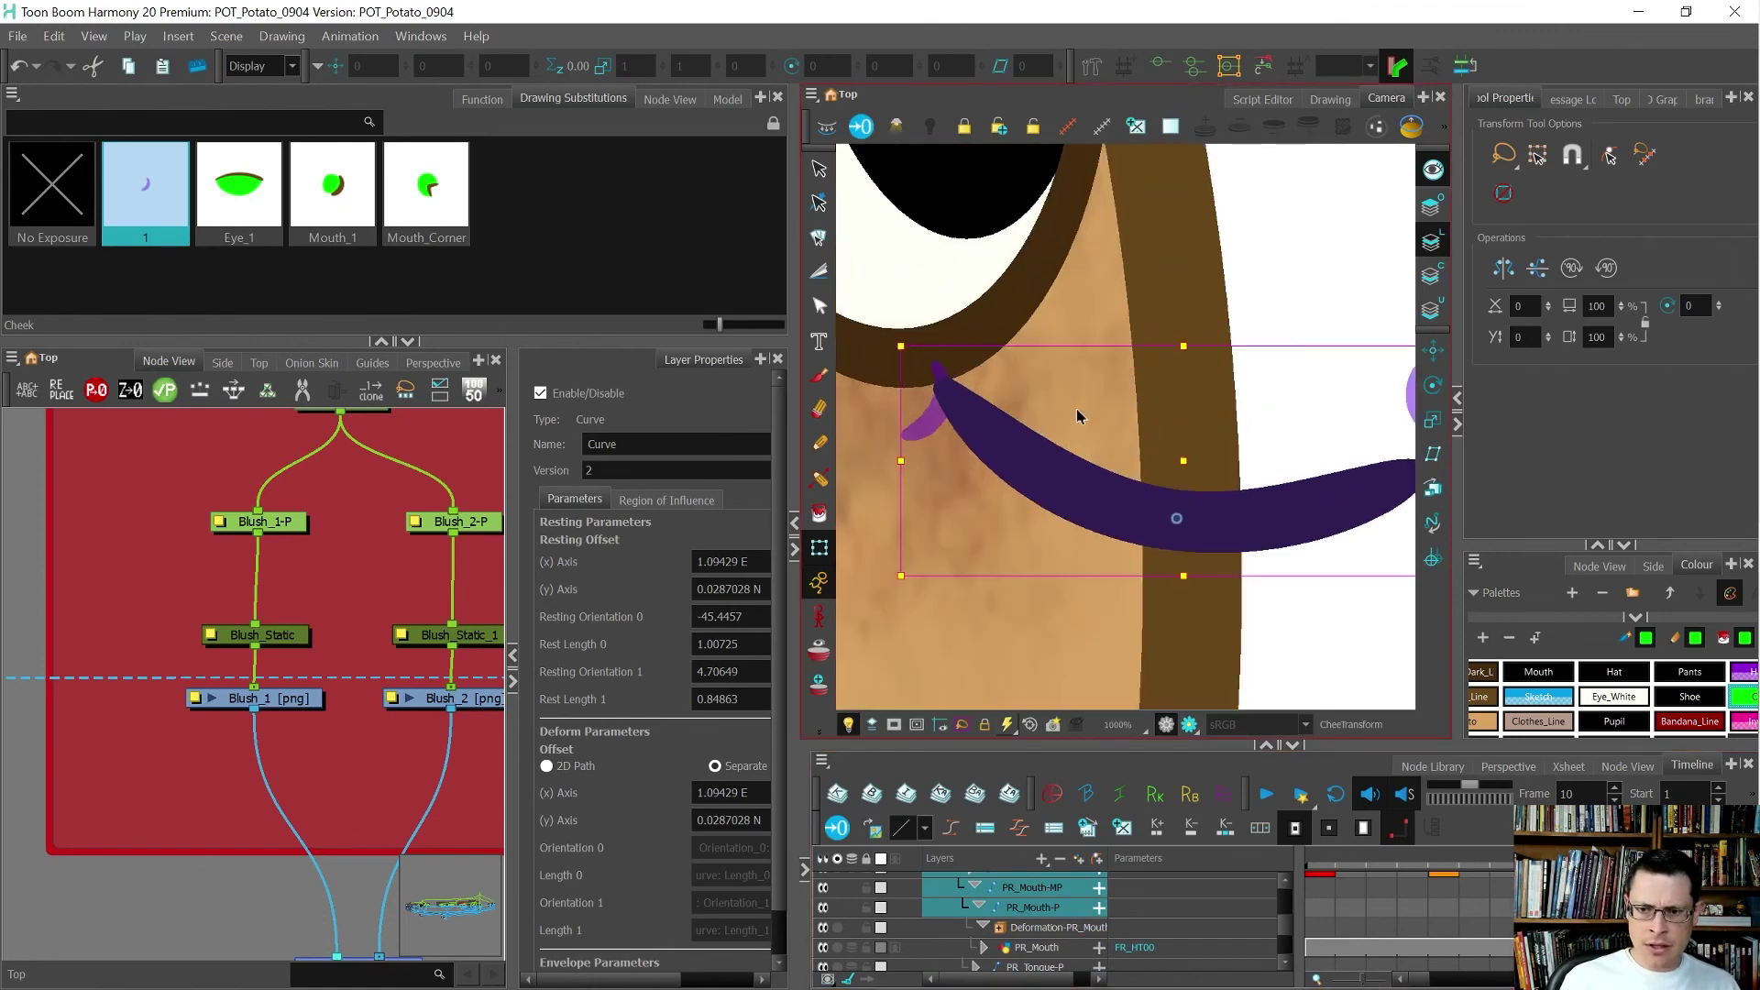
pyautogui.scroll(-2, 1080, 415)
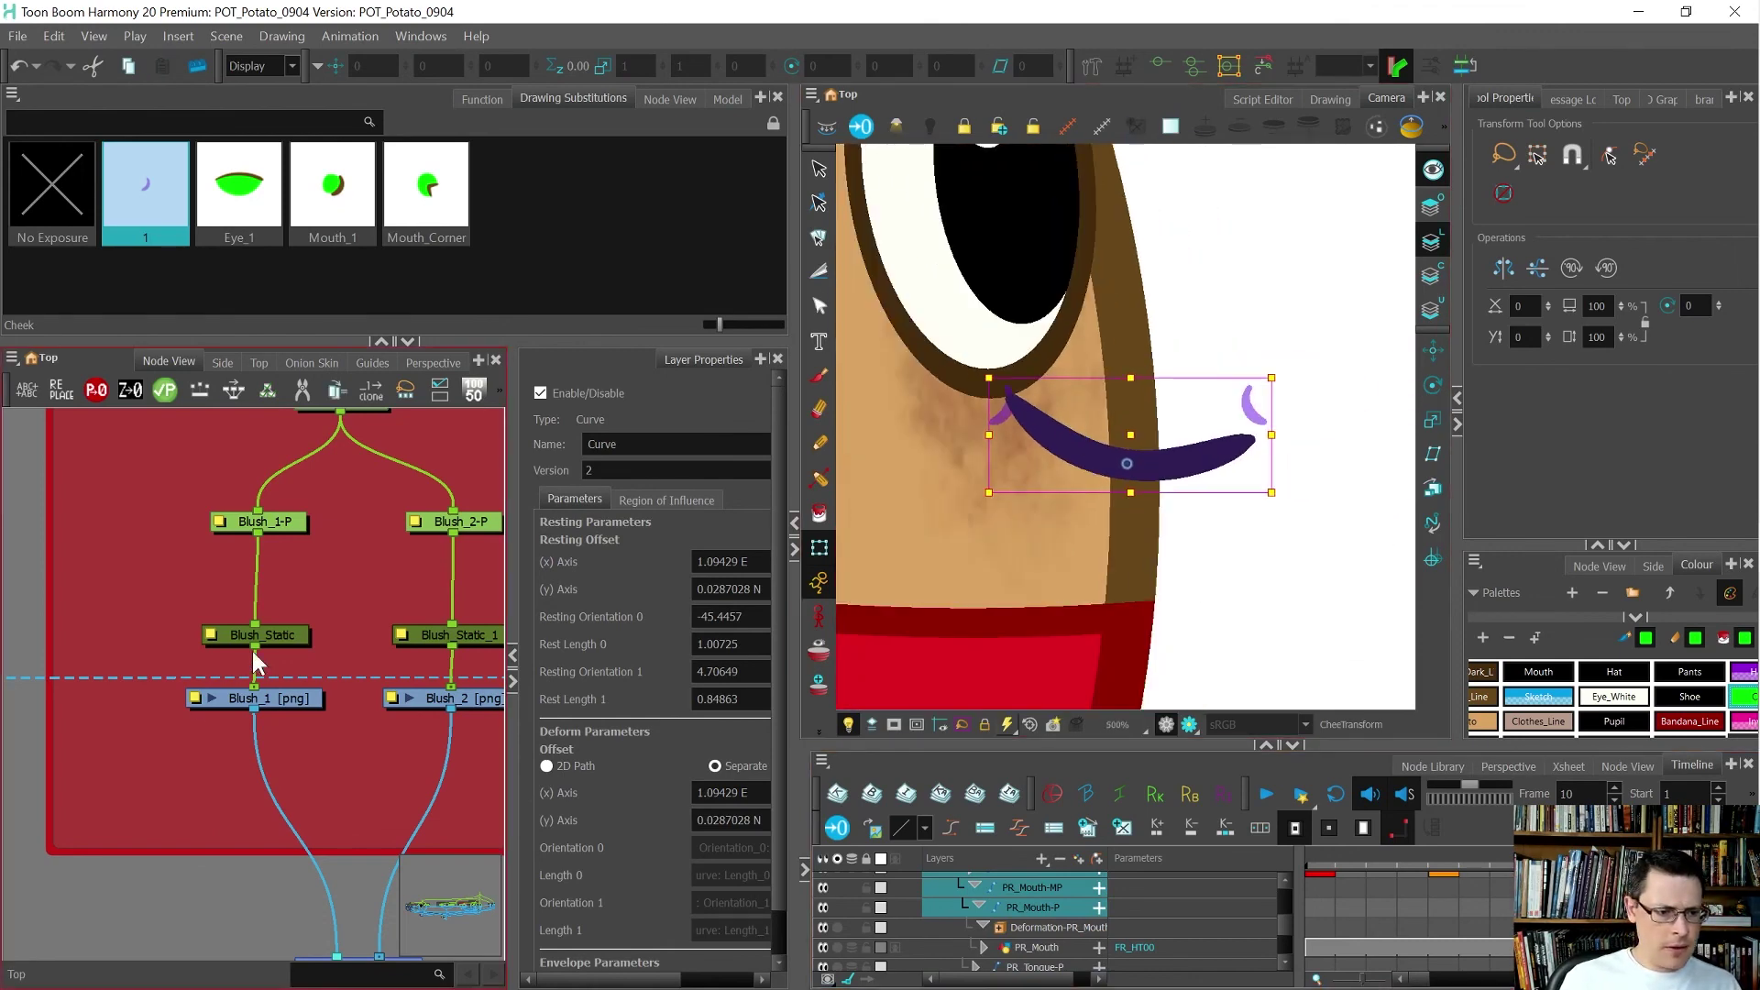
pyautogui.click(262, 522)
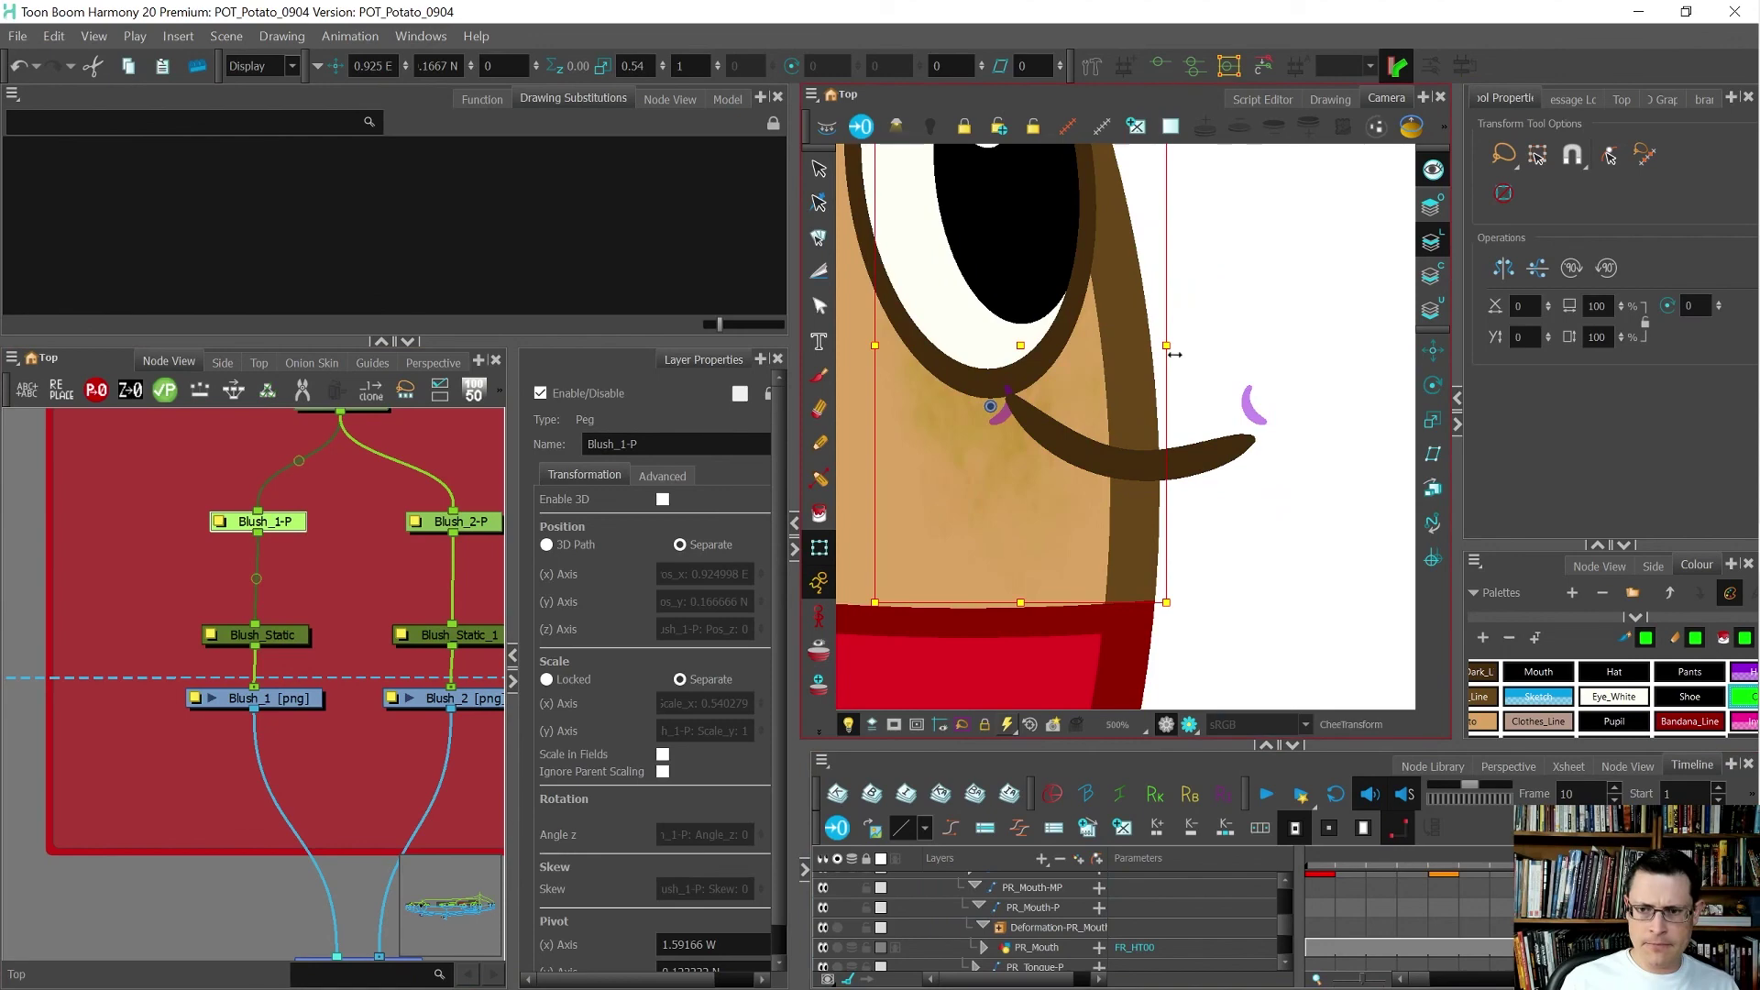
pyautogui.click(961, 726)
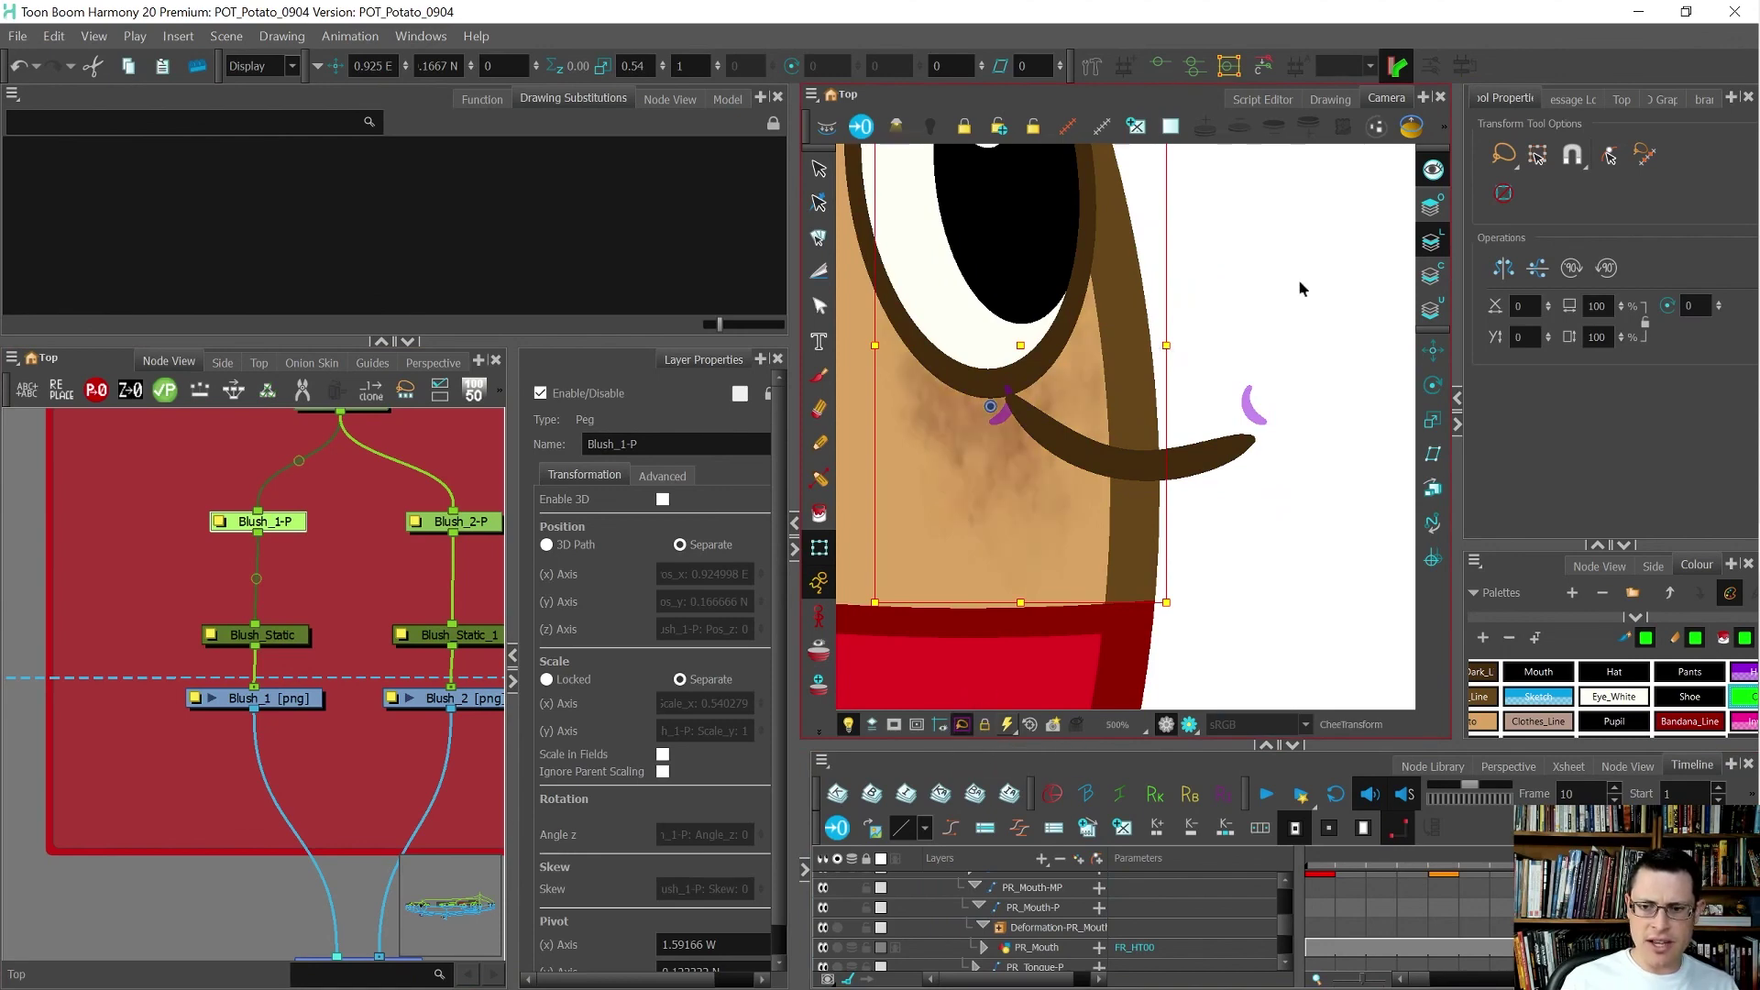
pyautogui.moveTo(1163, 346); pyautogui.dragTo(1107, 342)
pyautogui.scroll(-6, 1107, 342)
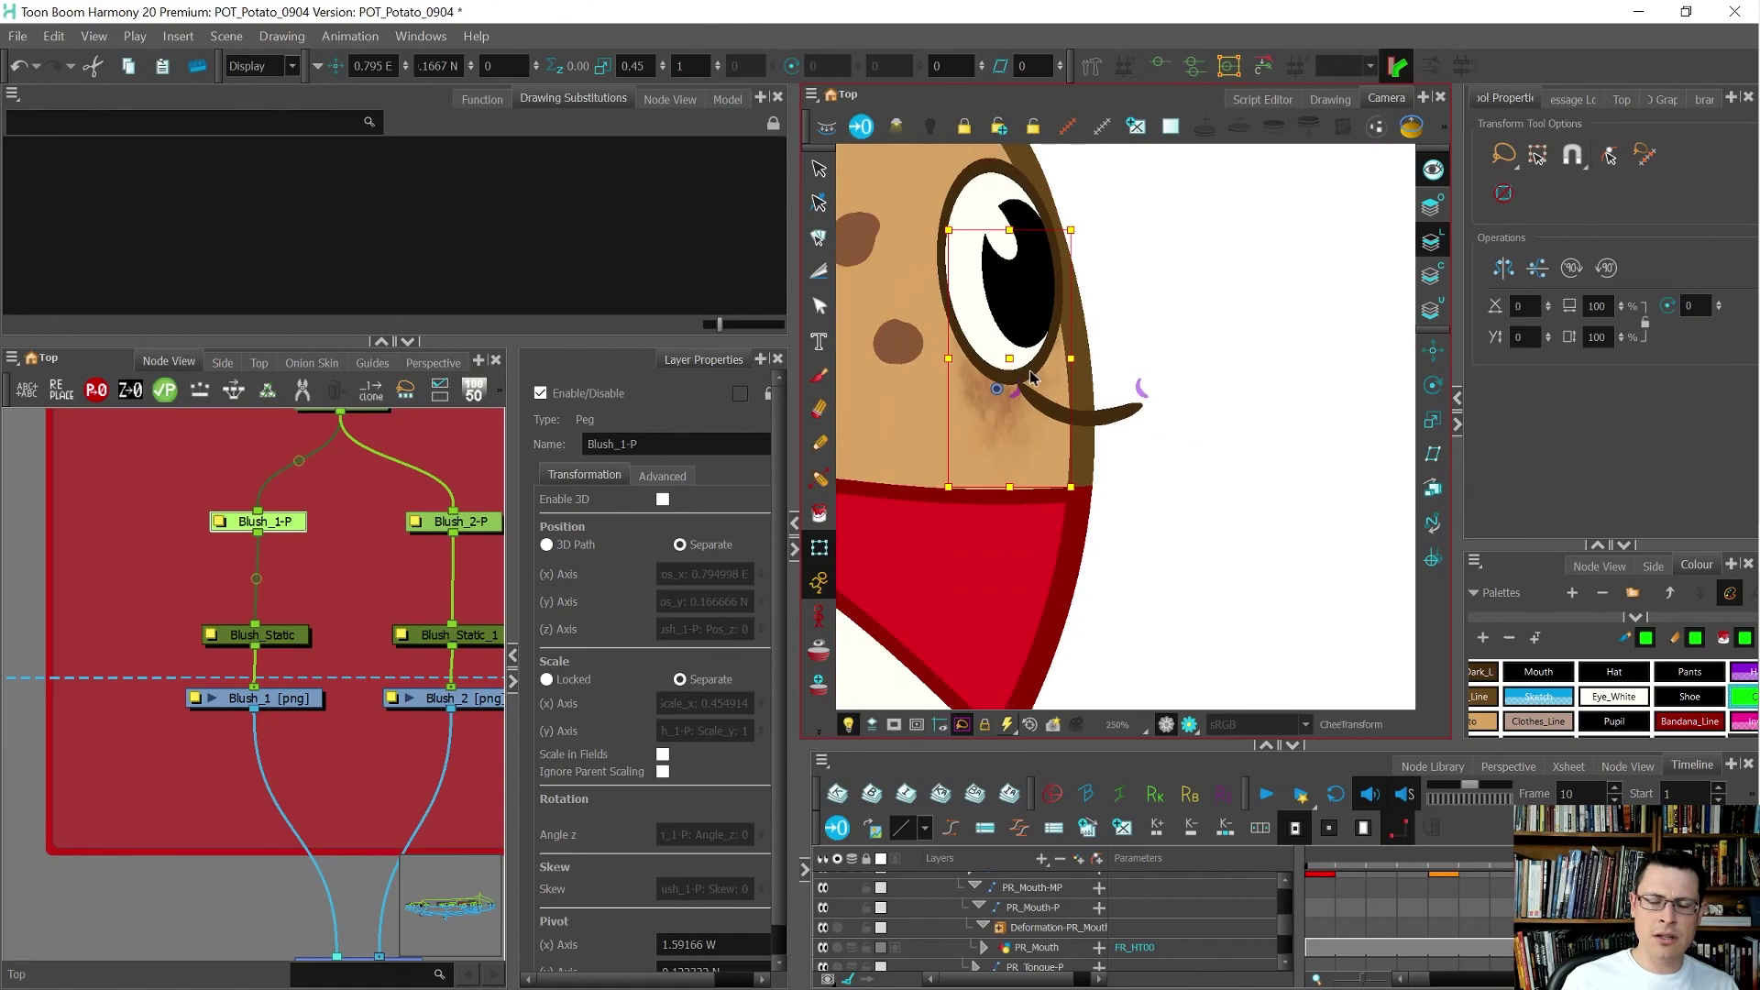
# - Swap the profile pose's mouth at frame 10 to the PR_H01 drawing and clear the selection
pyautogui.click(1153, 325)
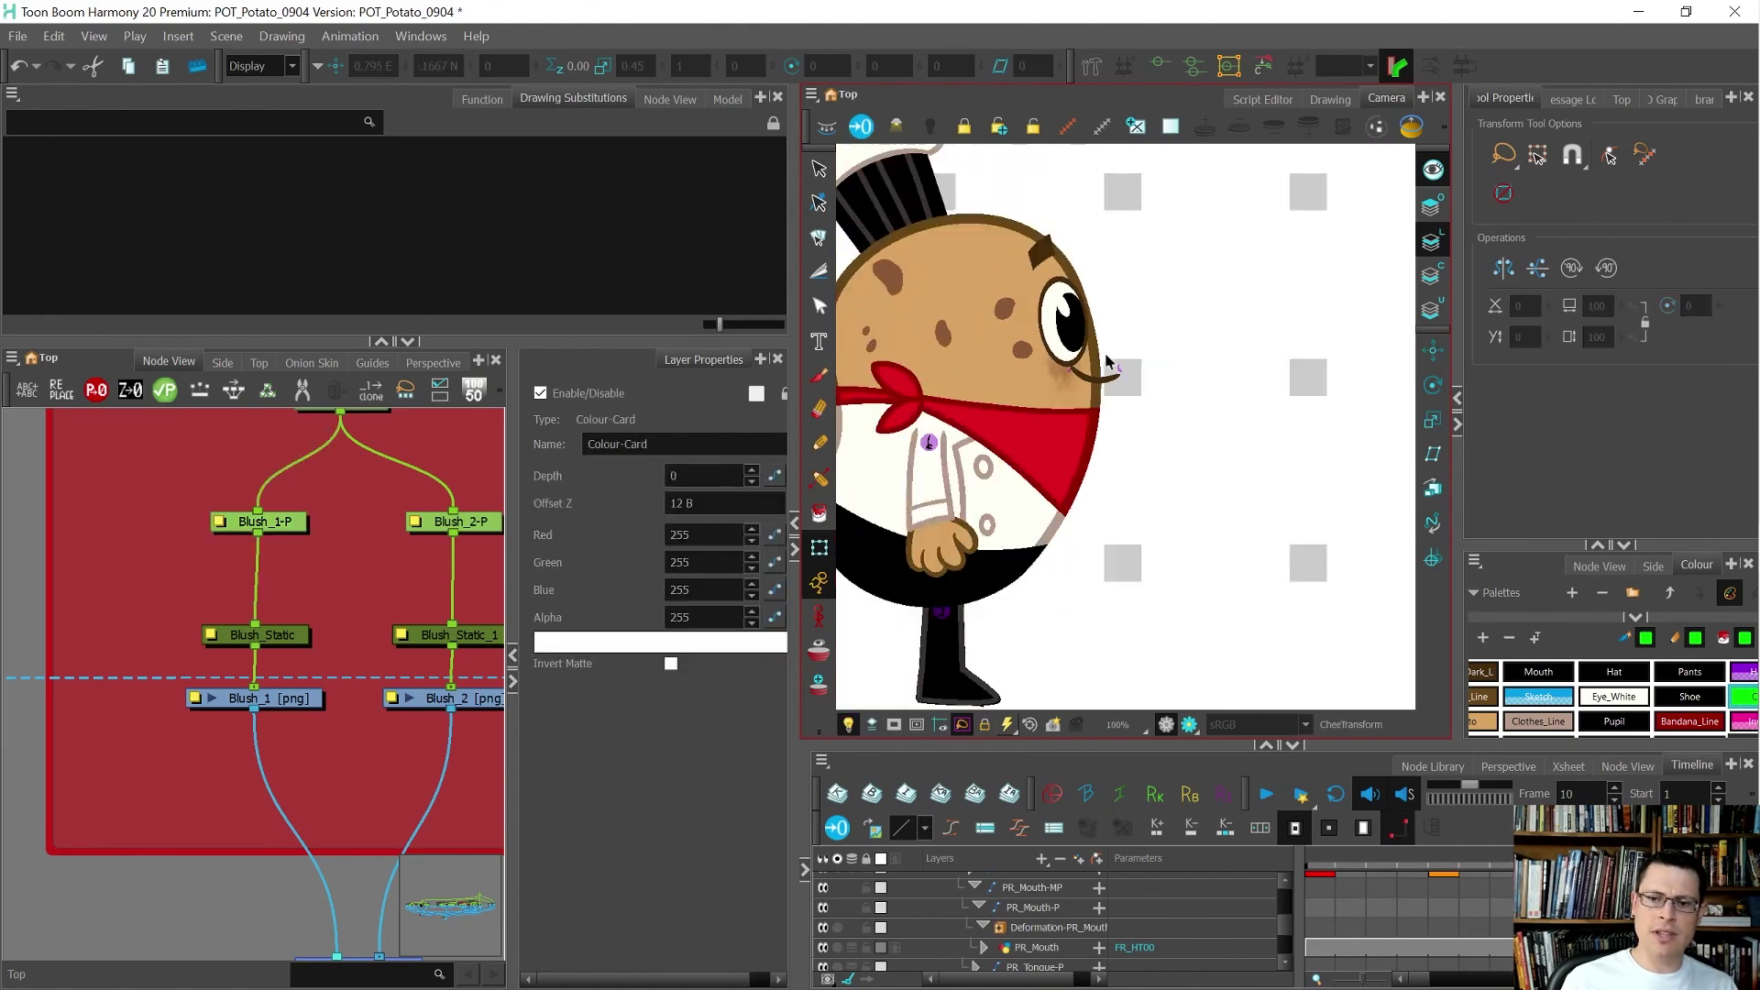
pyautogui.scroll(2, 1106, 360)
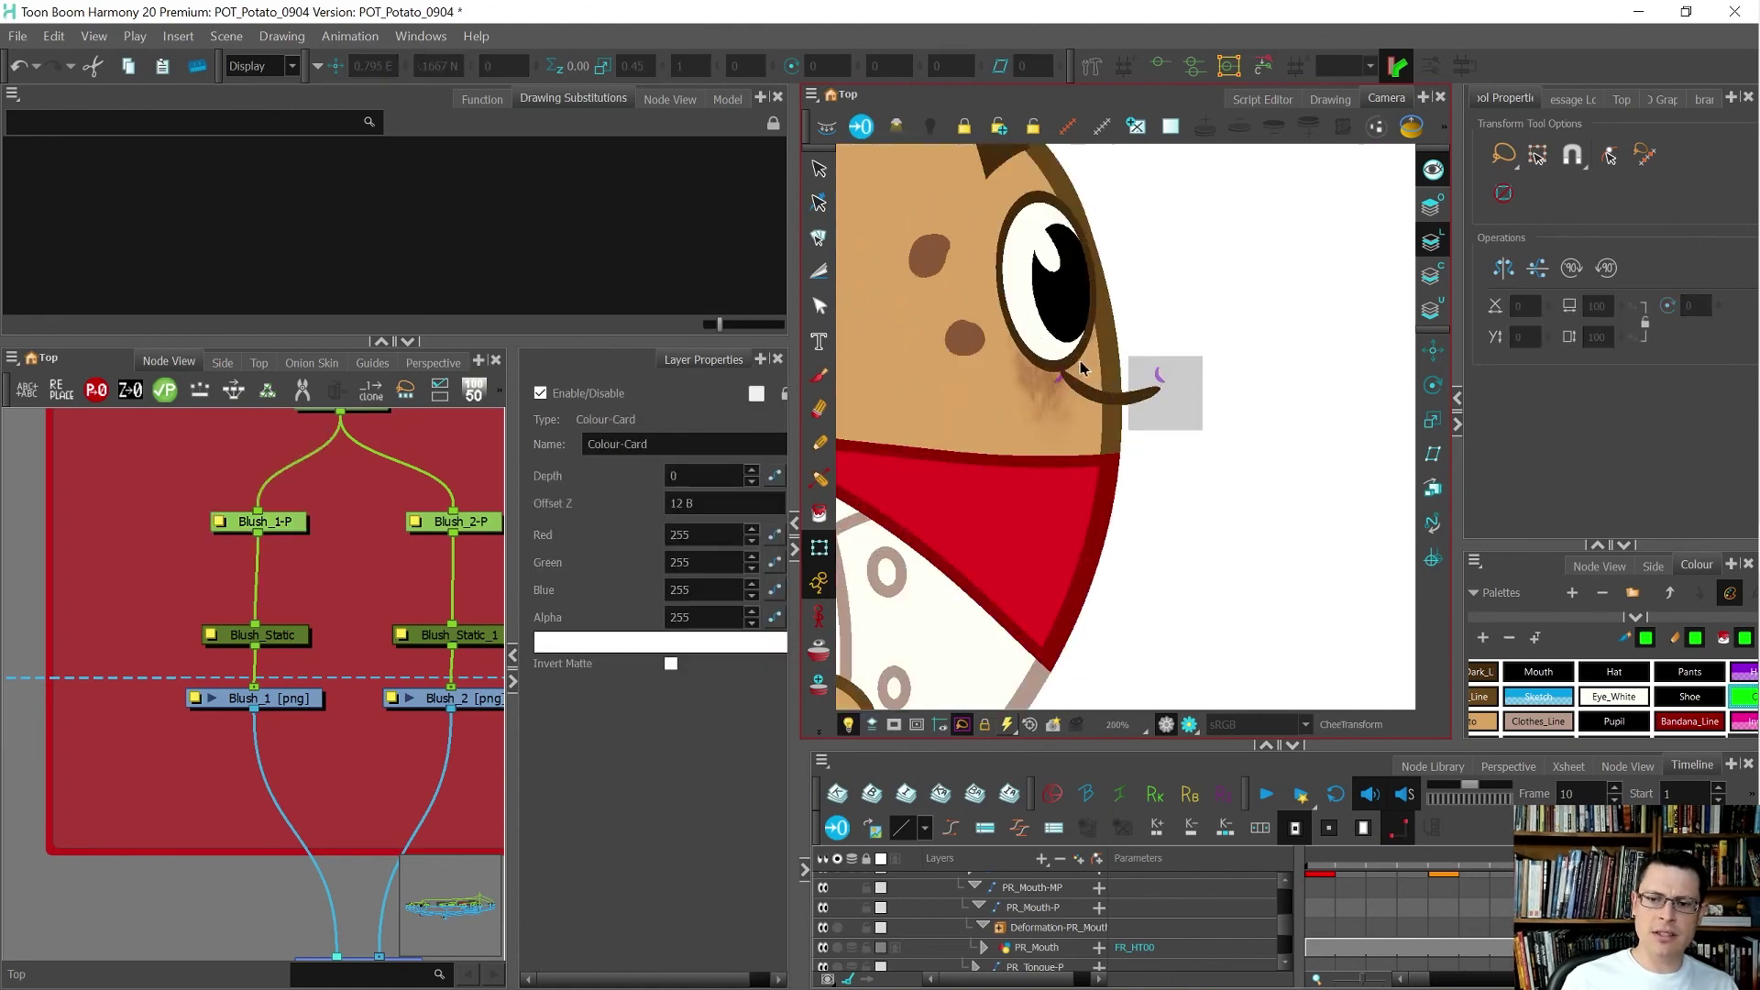
pyautogui.click(1048, 387)
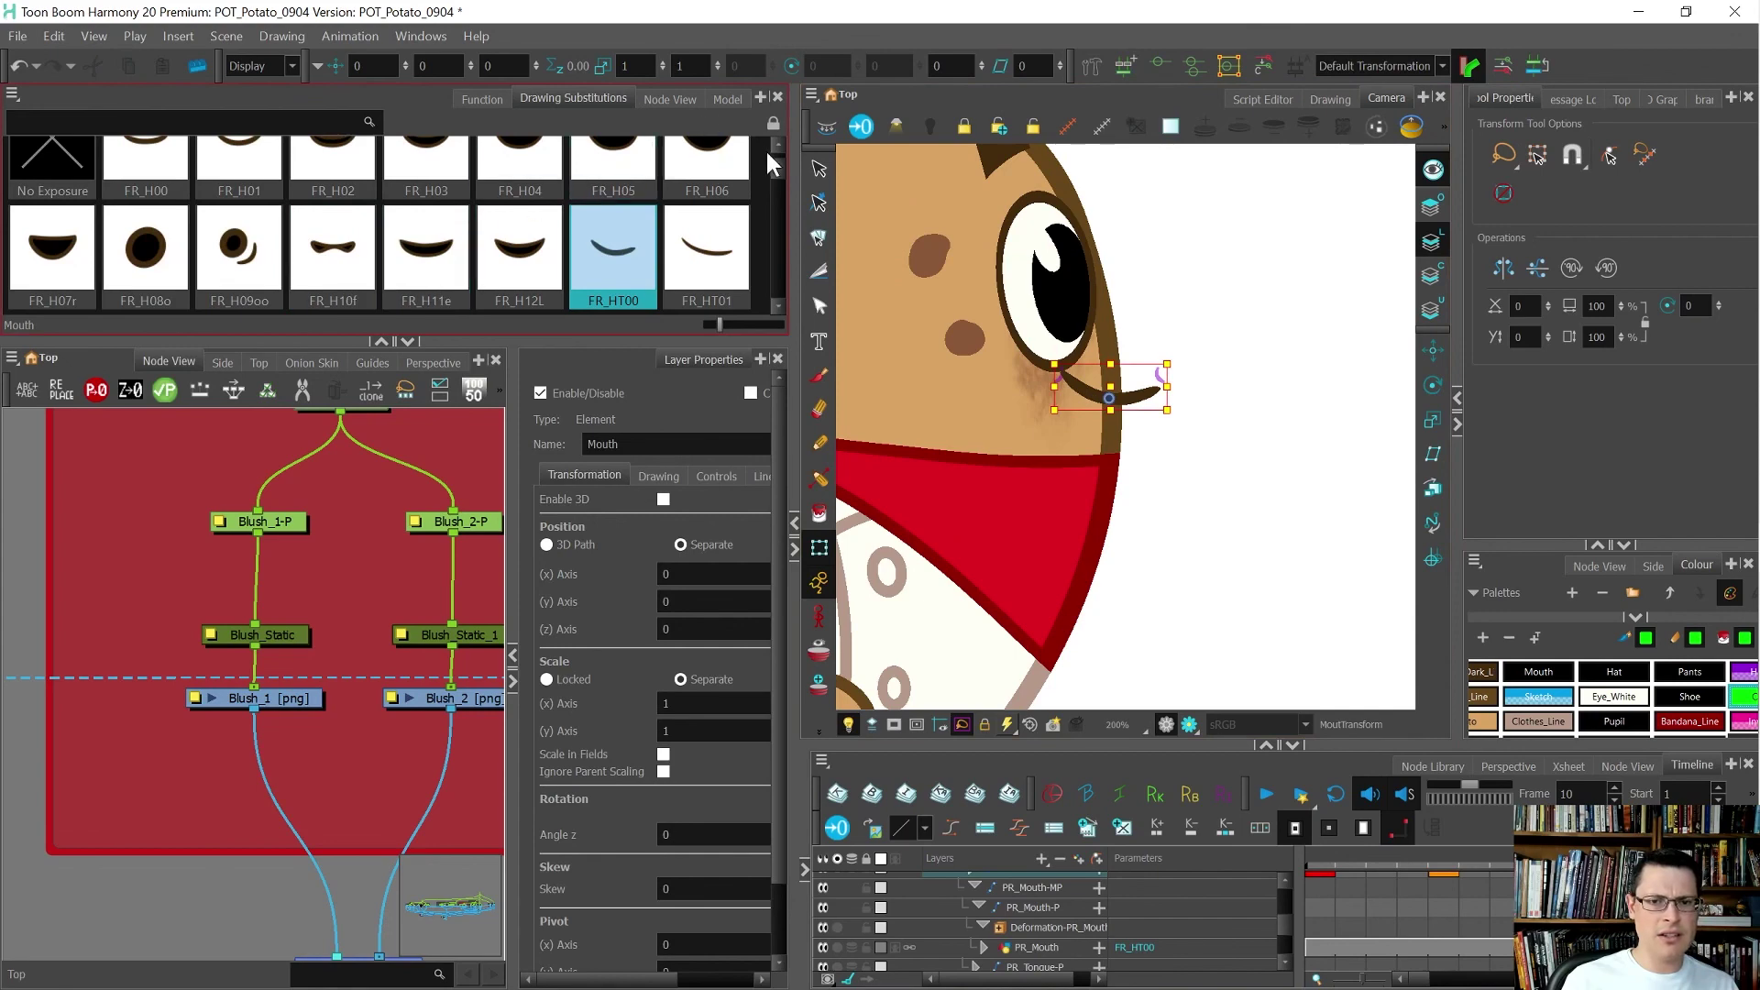
pyautogui.moveTo(772, 158)
pyautogui.mouseDown()
pyautogui.moveTo(779, 232)
pyautogui.moveTo(785, 207)
pyautogui.mouseUp()
pyautogui.click(236, 259)
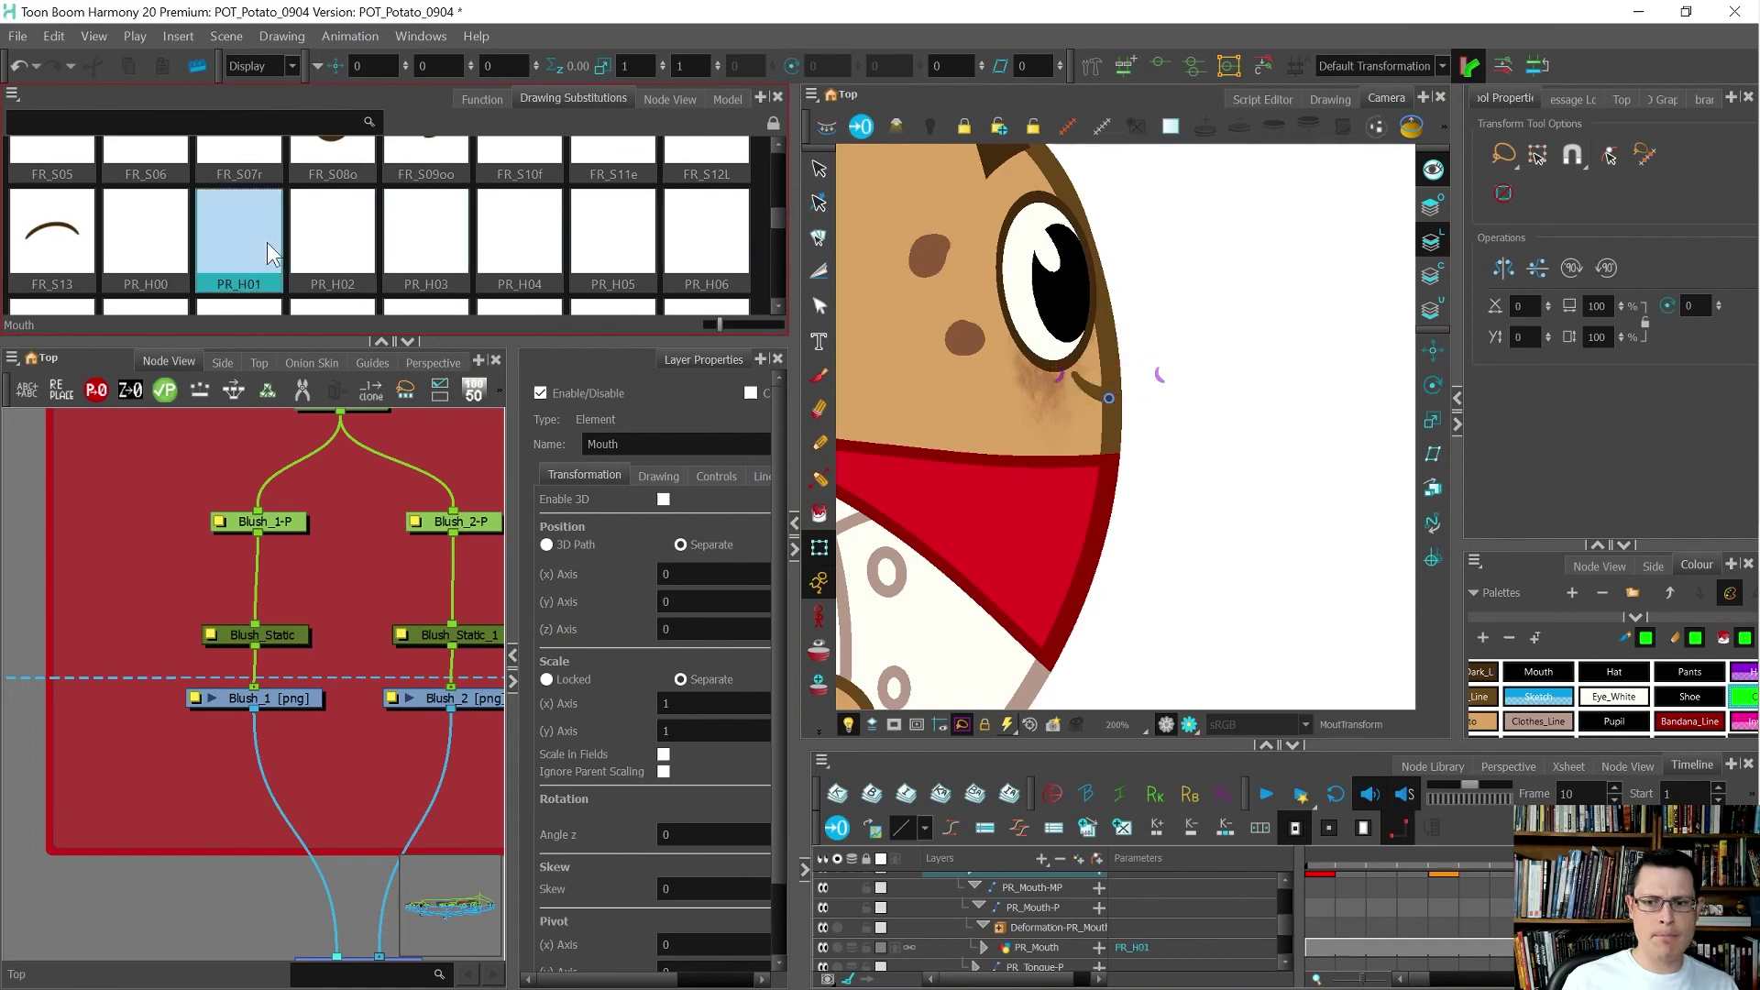
pyautogui.click(1273, 374)
# - Step back and forth through frames 1 to 10 and examine how the mouth and cheek blush follow the head turn
pyautogui.scroll(-4, 1273, 380)
pyautogui.press(',')
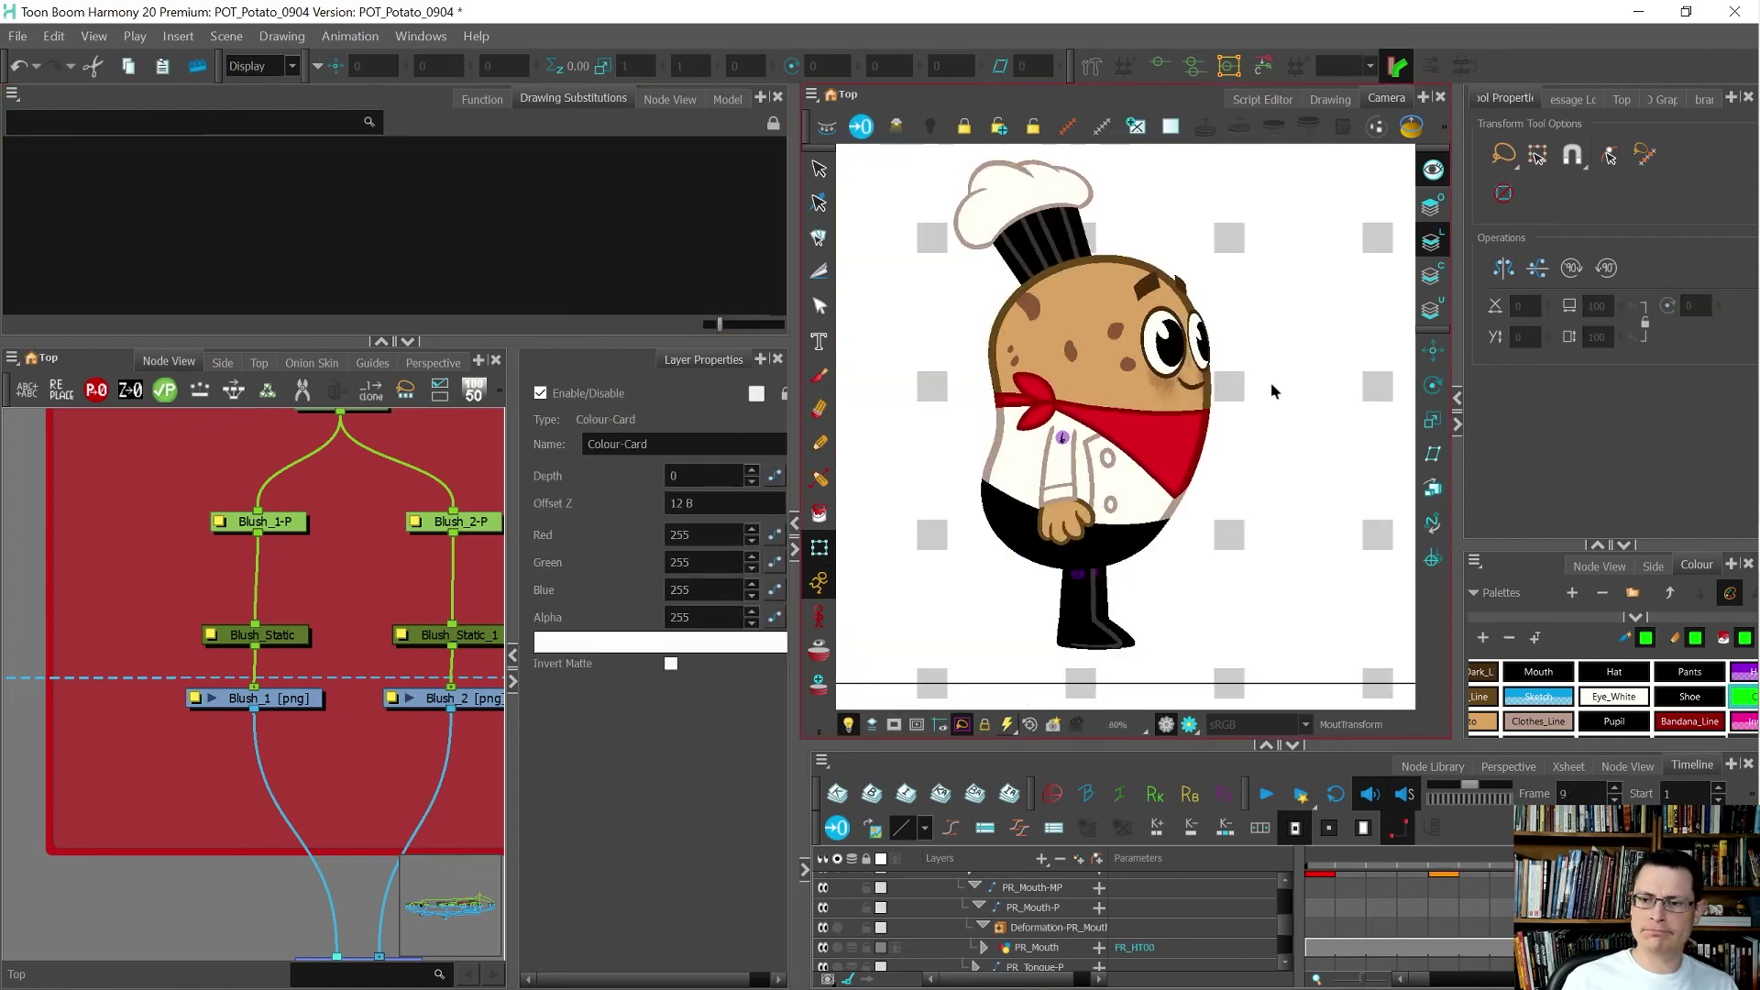
pyautogui.press('.')
pyautogui.press(',')
pyautogui.press(',')
pyautogui.press(',')
pyautogui.press(',')
pyautogui.press(',')
pyautogui.press(',')
pyautogui.press(',')
pyautogui.press(',')
pyautogui.press(',')
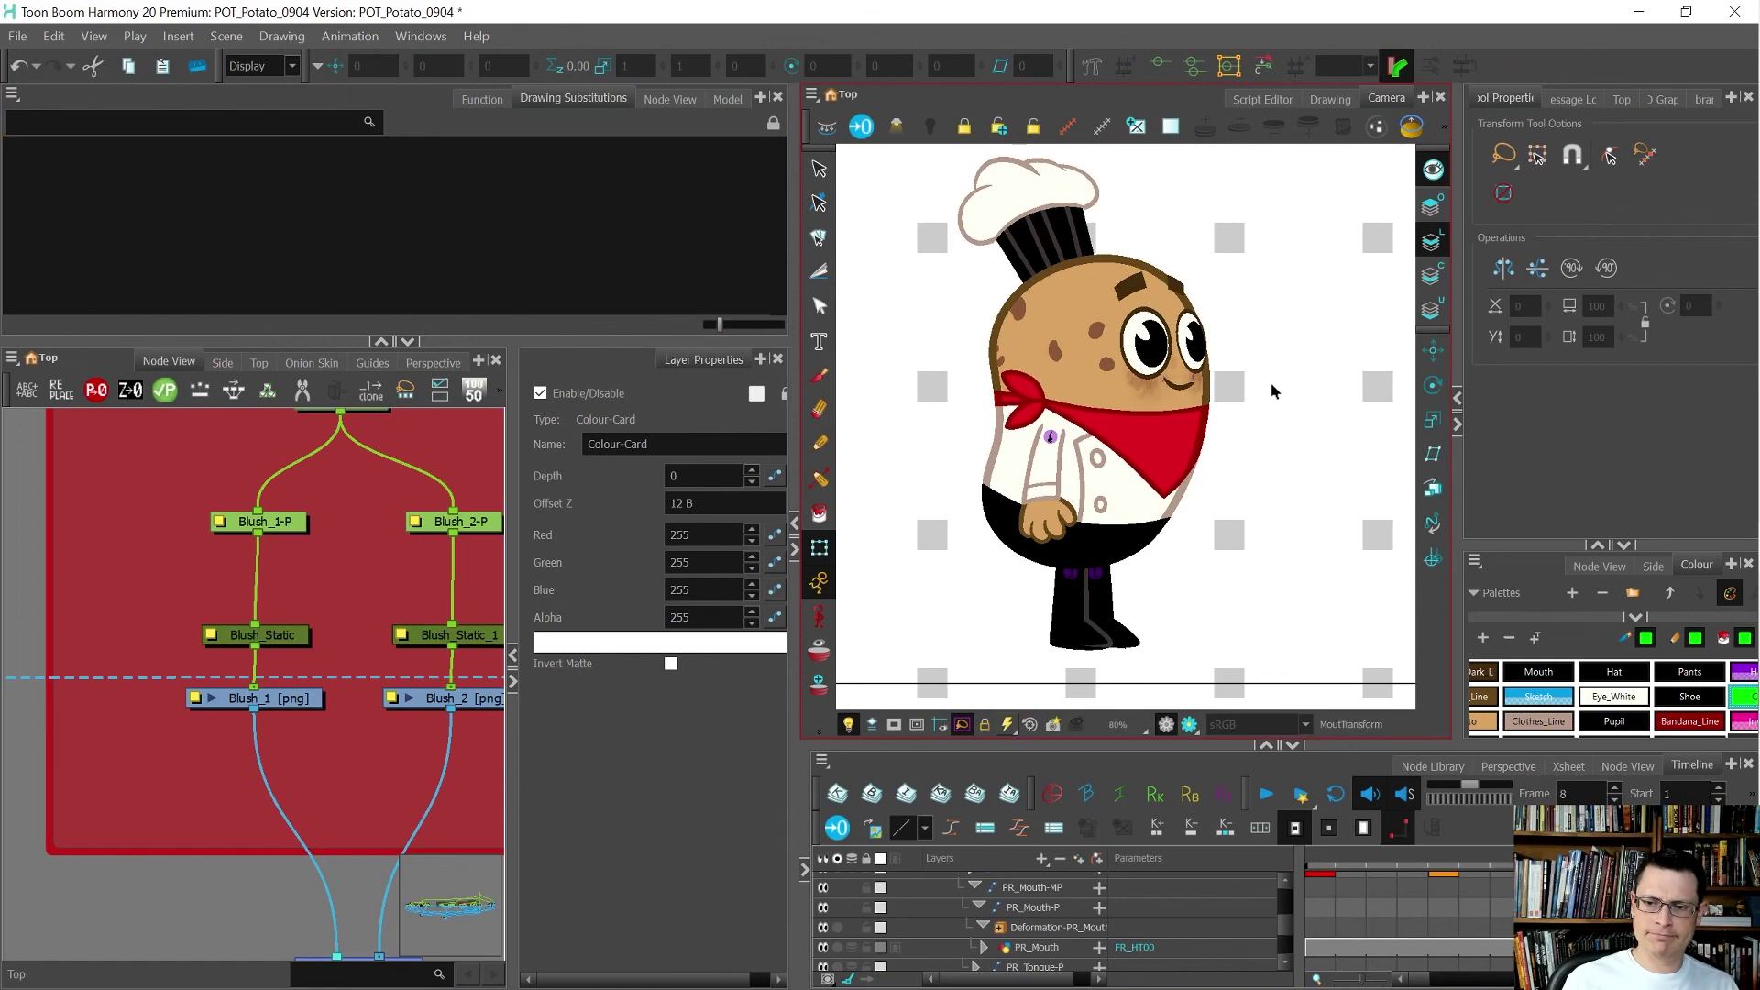
pyautogui.press('.')
pyautogui.press('.')
pyautogui.press('.')
pyautogui.press('.')
pyautogui.press('.')
pyautogui.press('.')
pyautogui.press('.')
pyautogui.press('.')
pyautogui.press('.')
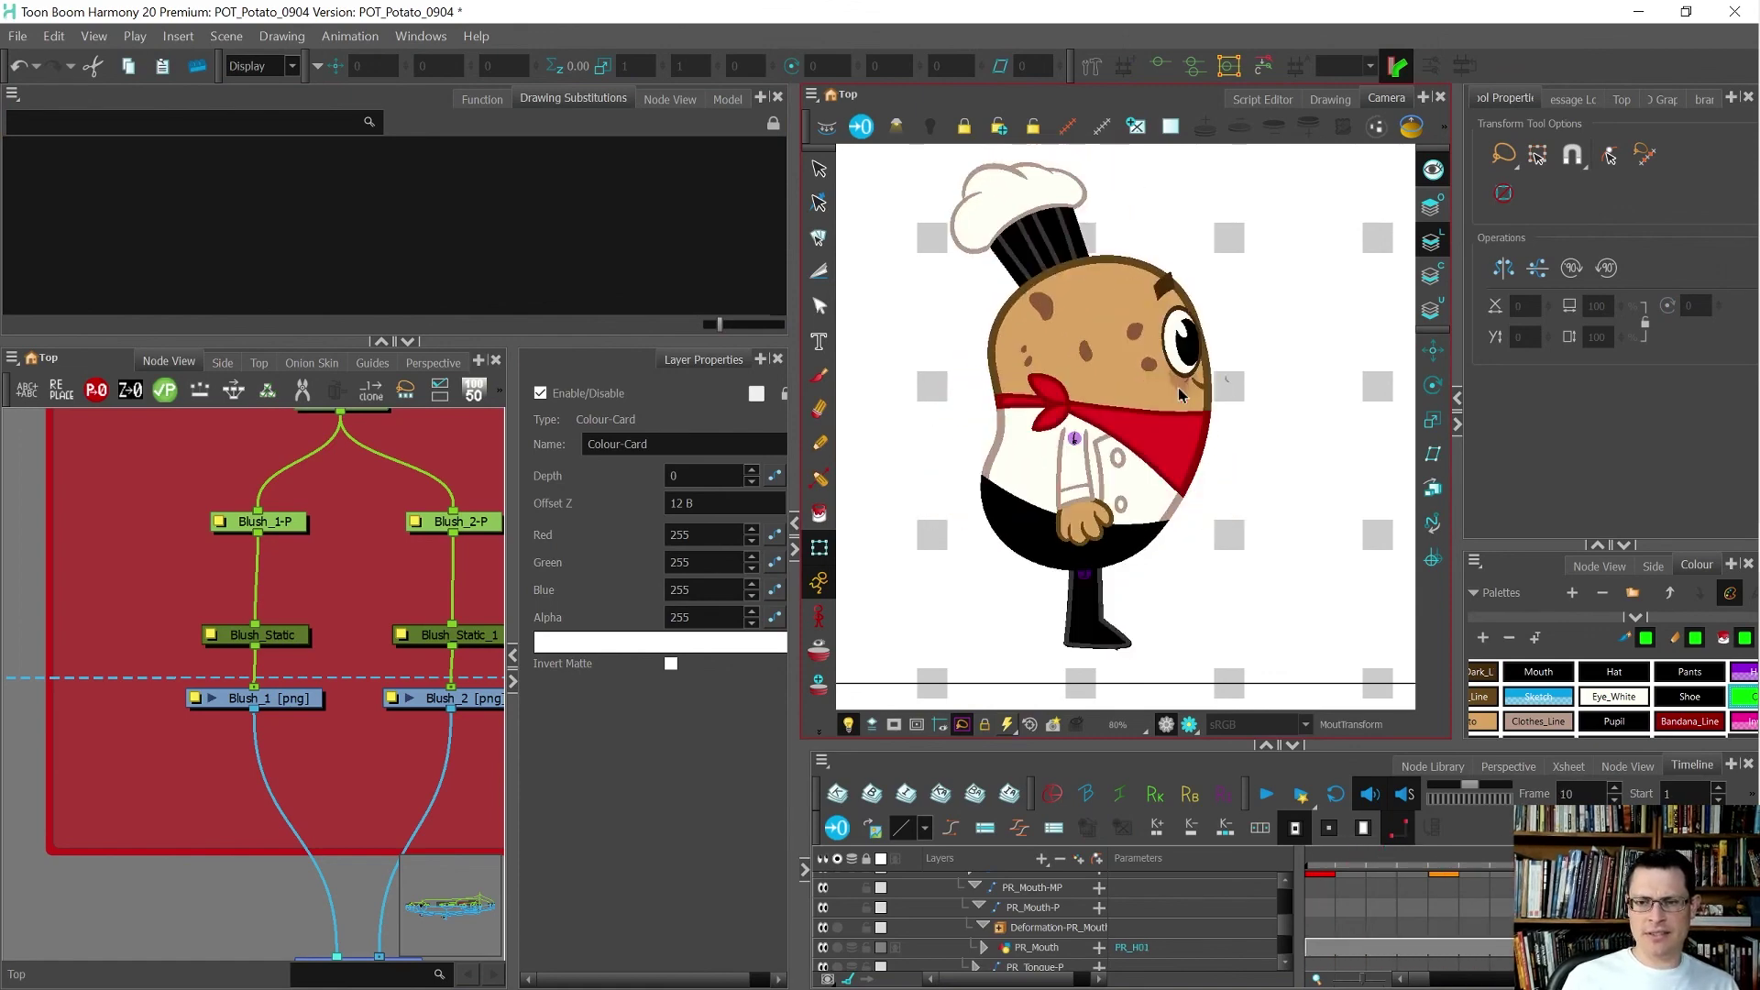
pyautogui.press(',')
pyautogui.scroll(5, 1130, 438)
pyautogui.press(',')
pyautogui.press(',')
pyautogui.press(',')
pyautogui.press(',')
pyautogui.press(',')
pyautogui.press(',')
pyautogui.press(',')
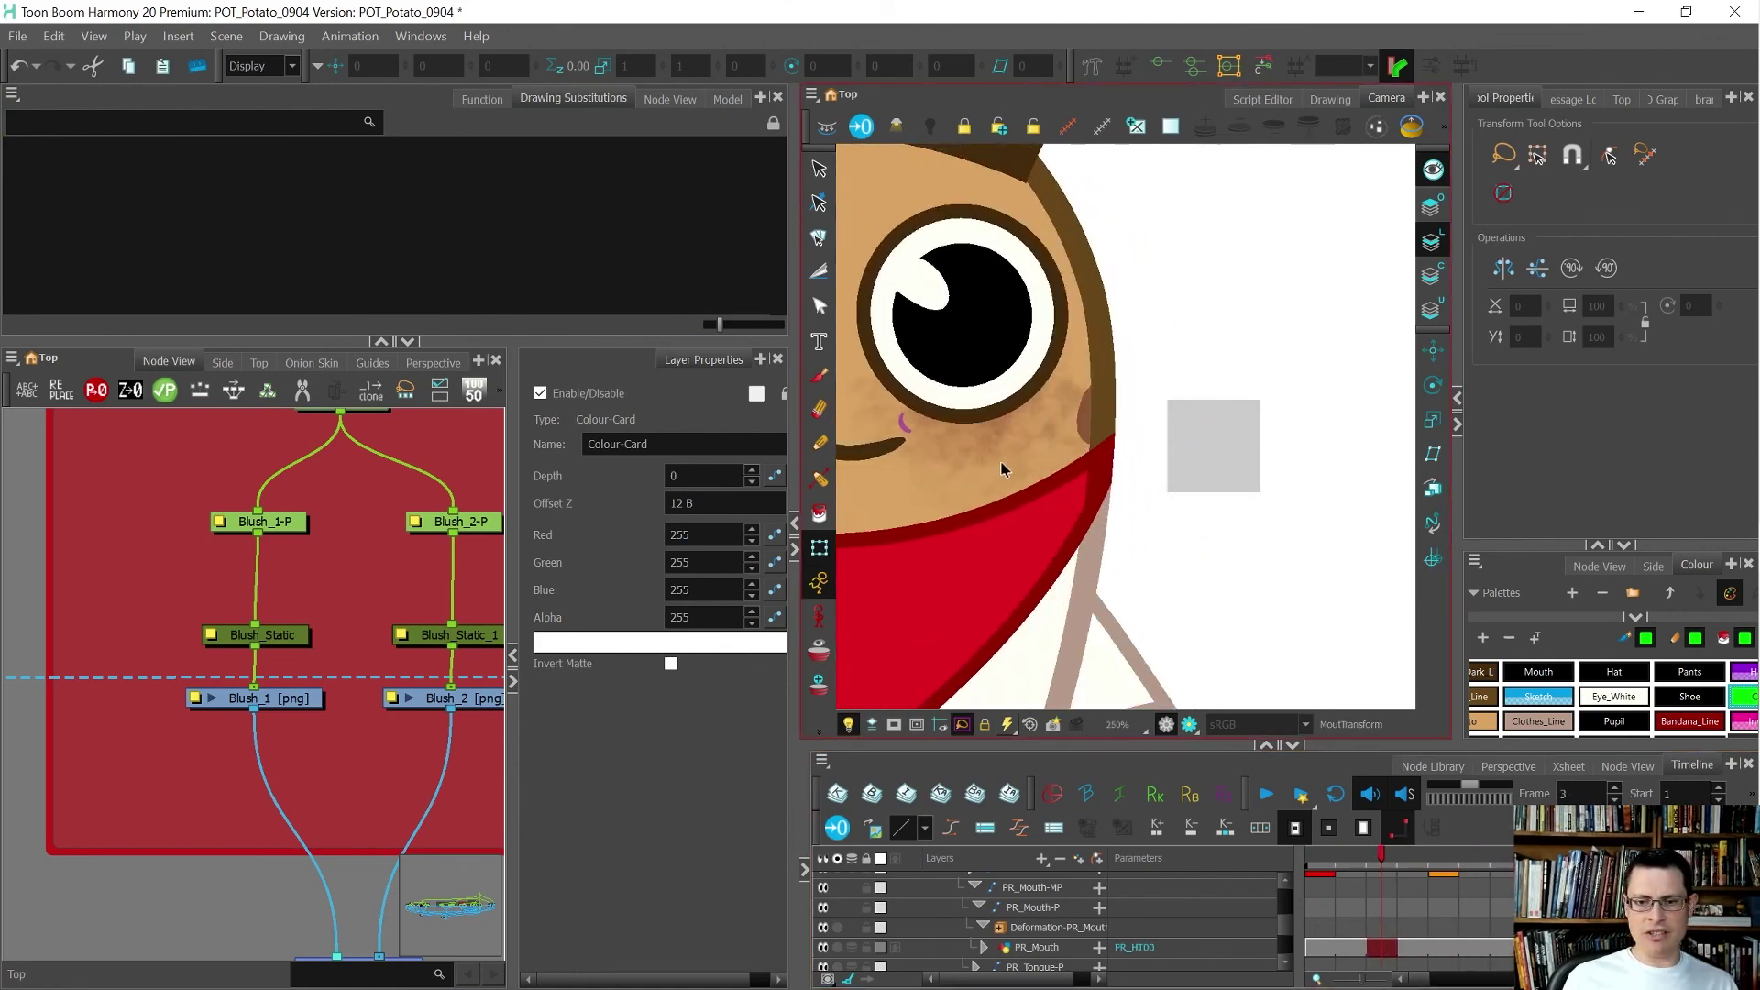
pyautogui.scroll(-4, 1108, 442)
pyautogui.press(',')
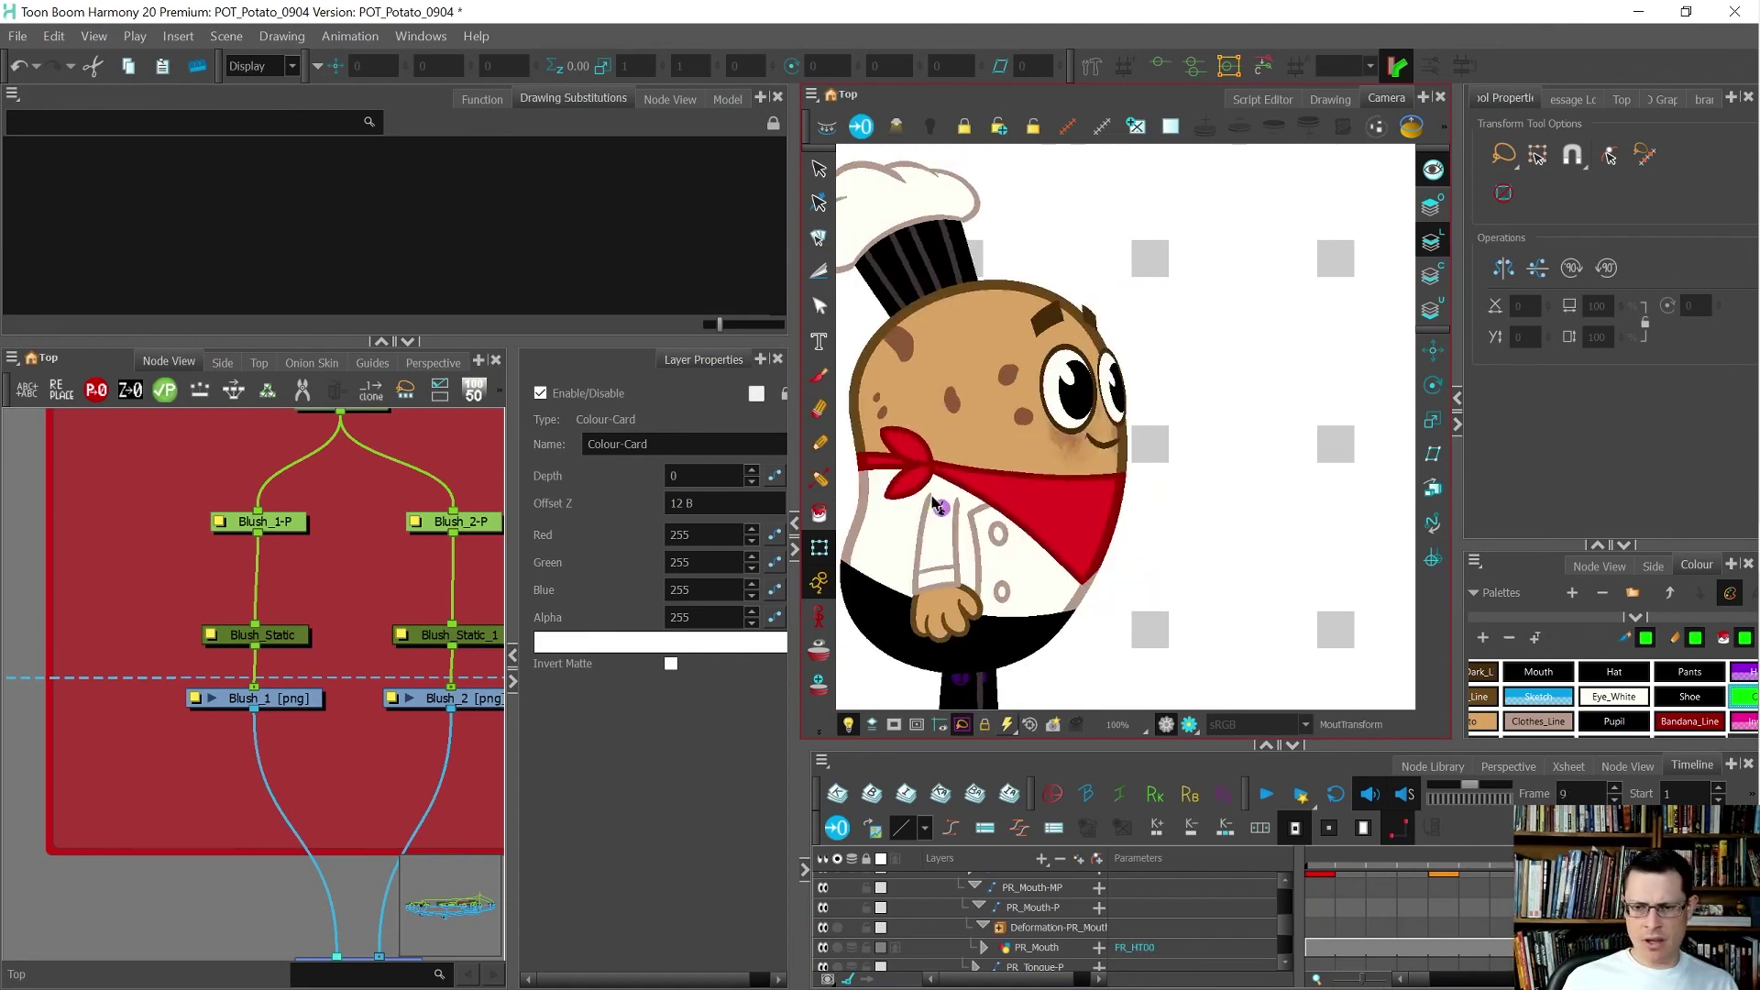
# - At frame 1, enlarge the drawing substitution thumbnails and switch the front view's mouth to FR_H01
pyautogui.scroll(5, 952, 455)
pyautogui.click(972, 445)
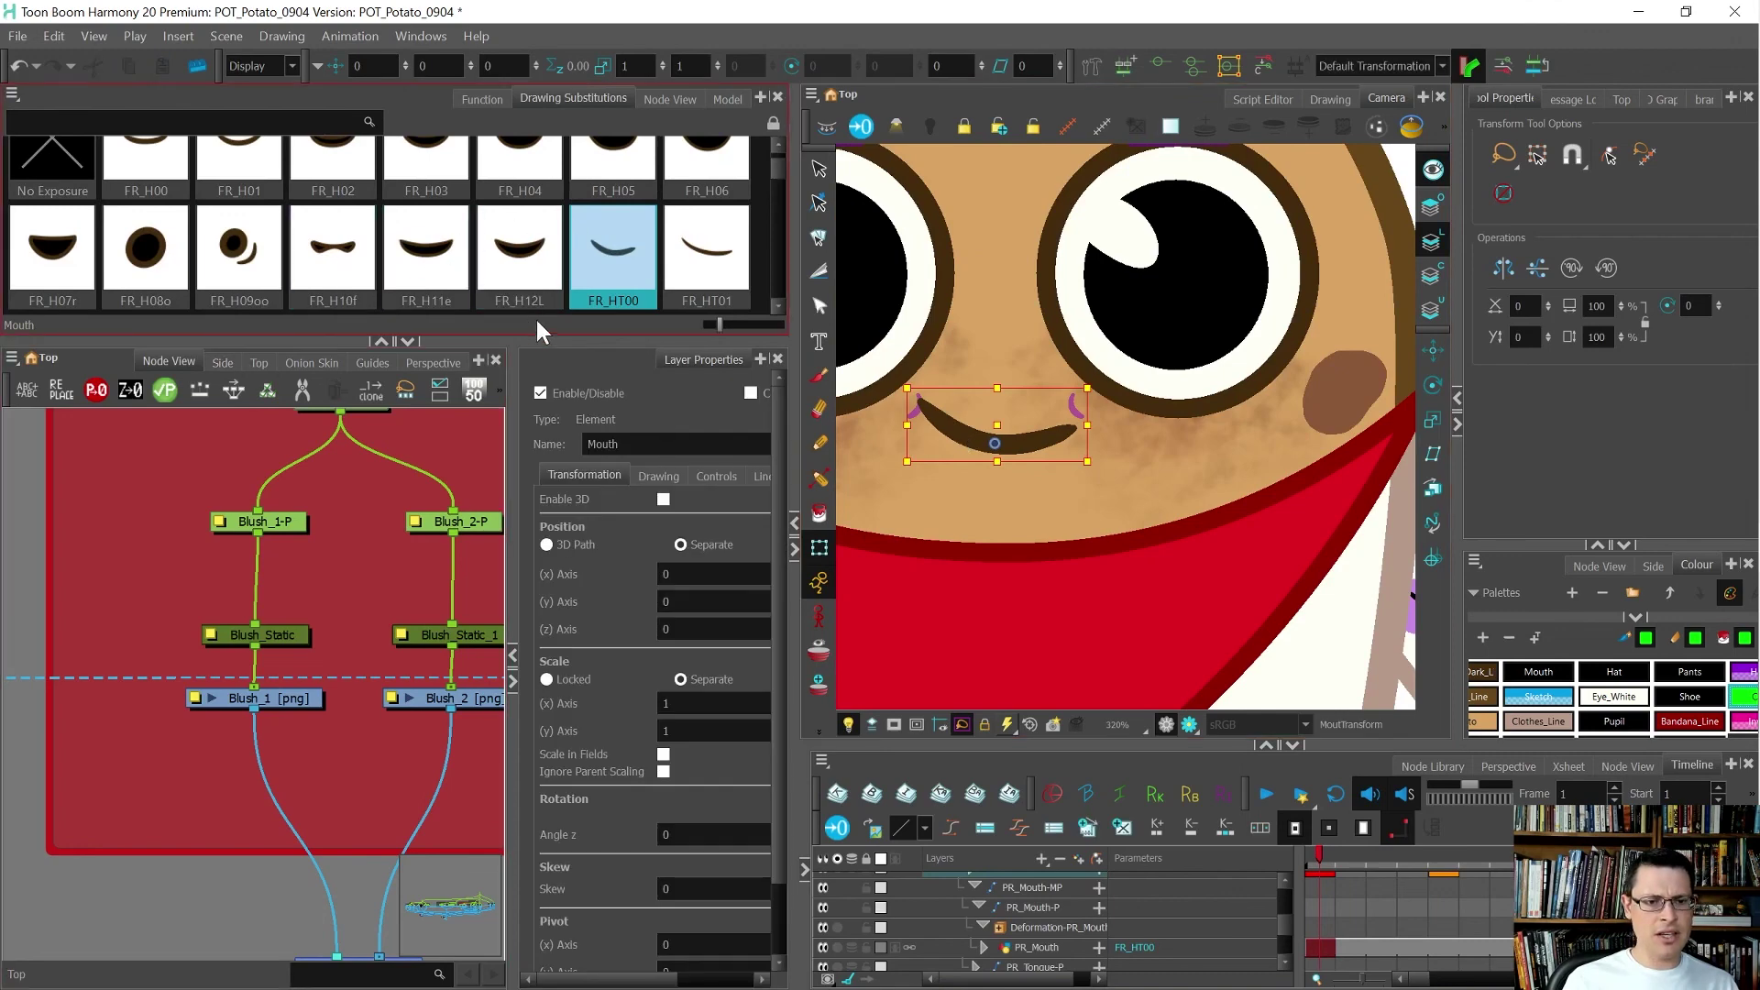
pyautogui.scroll(-2, 597, 243)
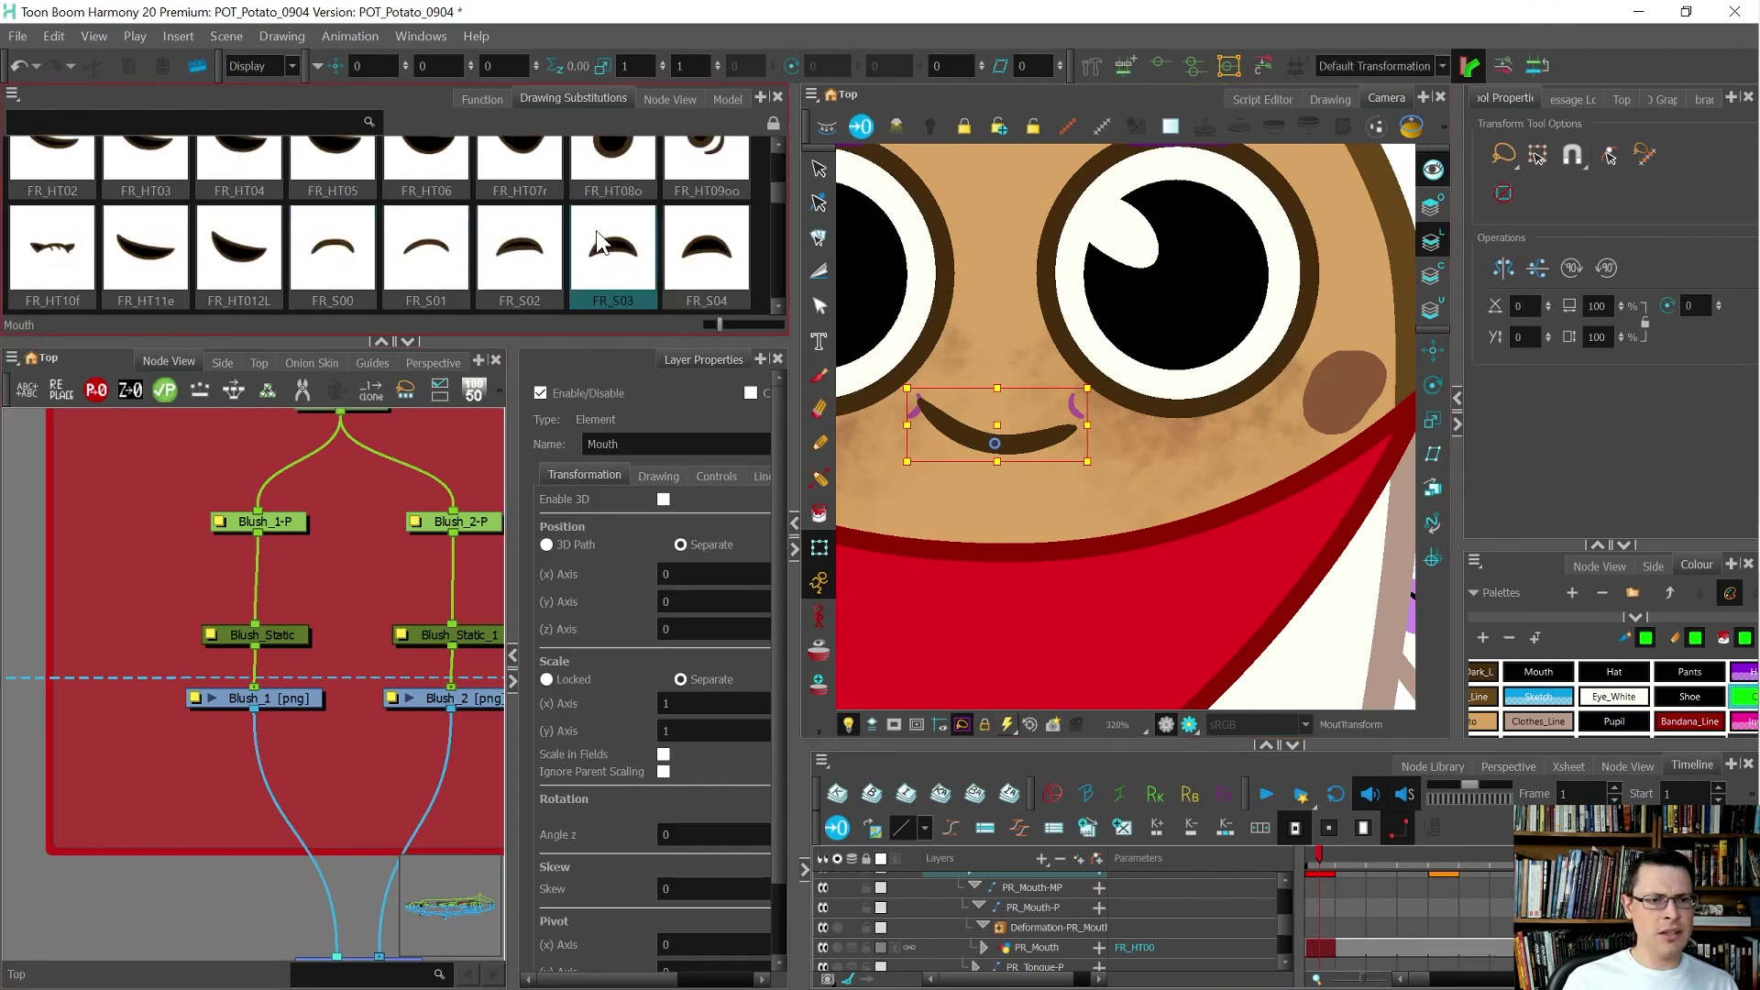
pyautogui.moveTo(623, 341); pyautogui.dragTo(577, 666)
pyautogui.scroll(2, 541, 394)
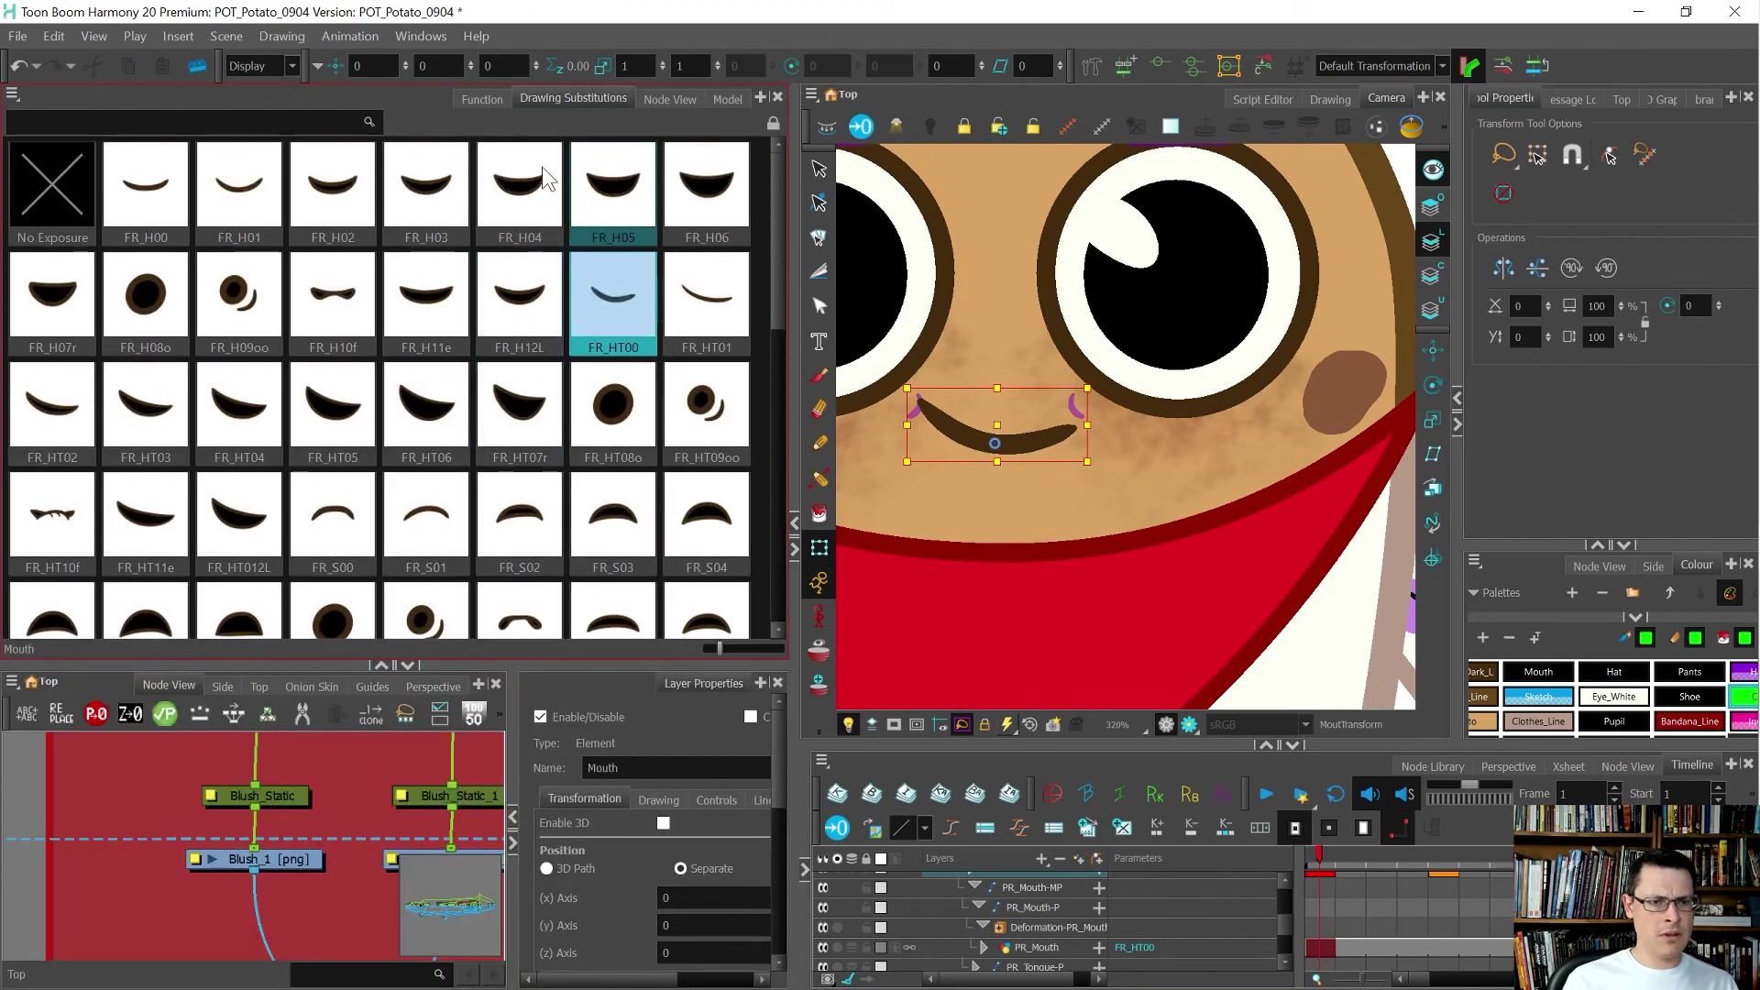
pyautogui.click(262, 207)
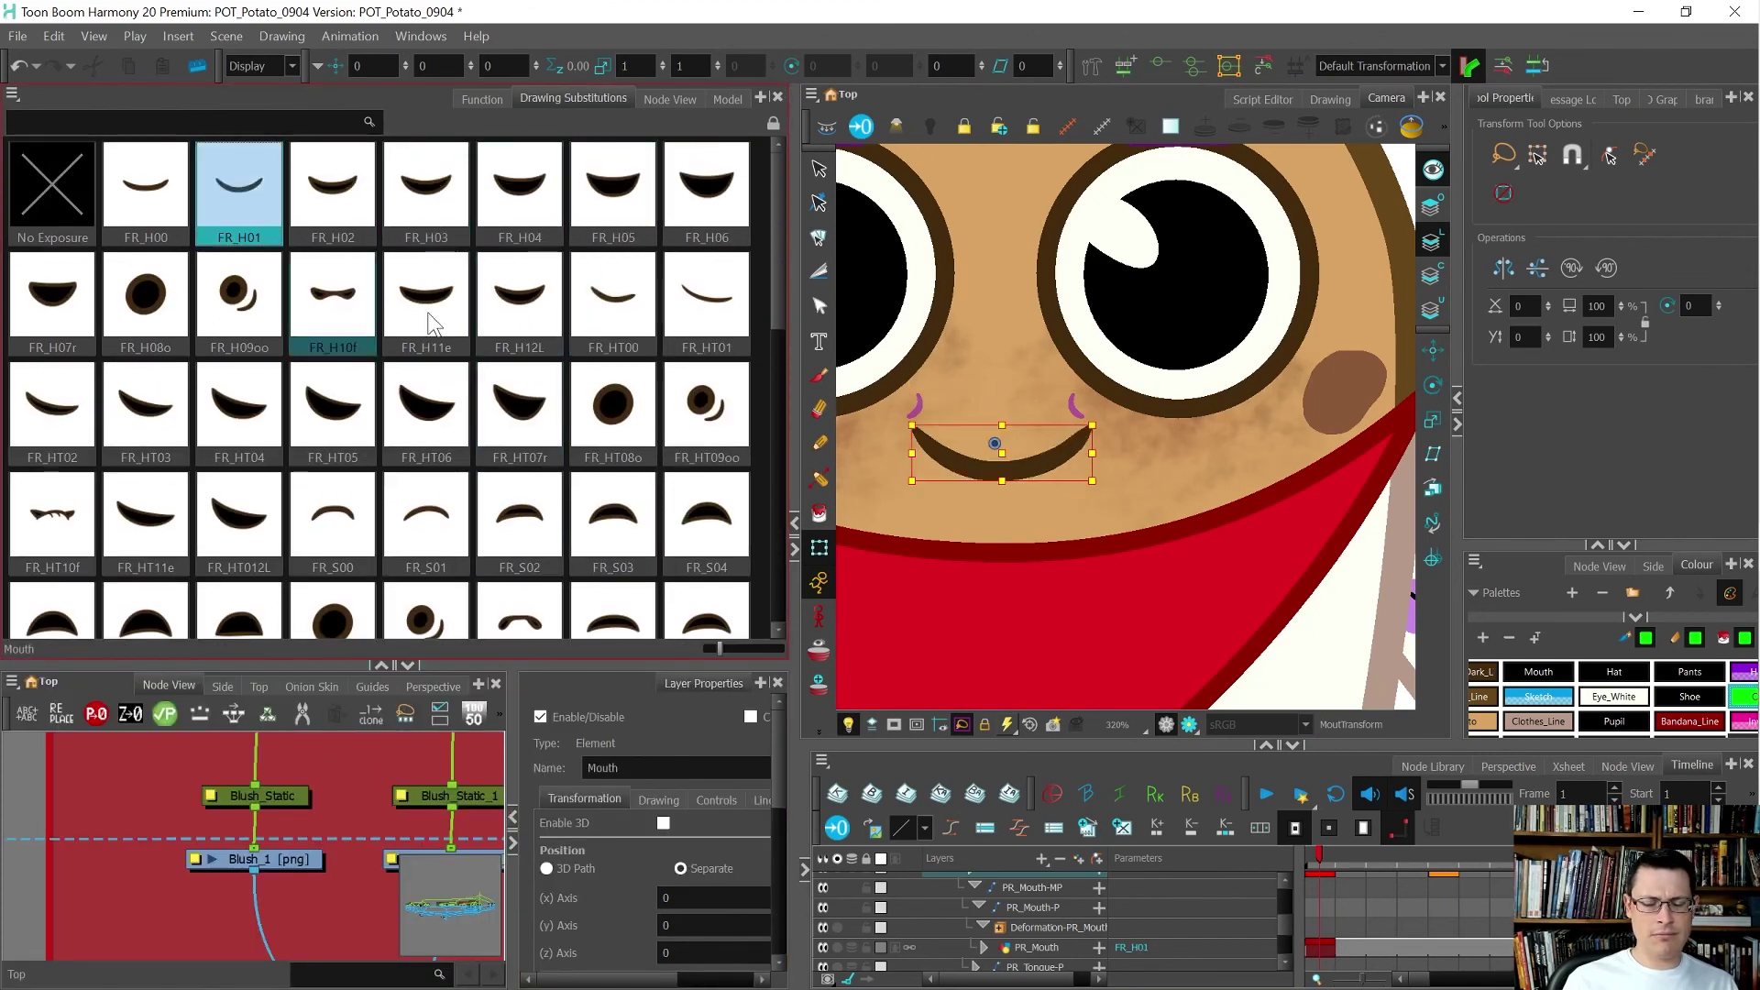
# - Switch the mouth at frame 5 to the QF_H01 drawing
pyautogui.scroll(-4, 1079, 485)
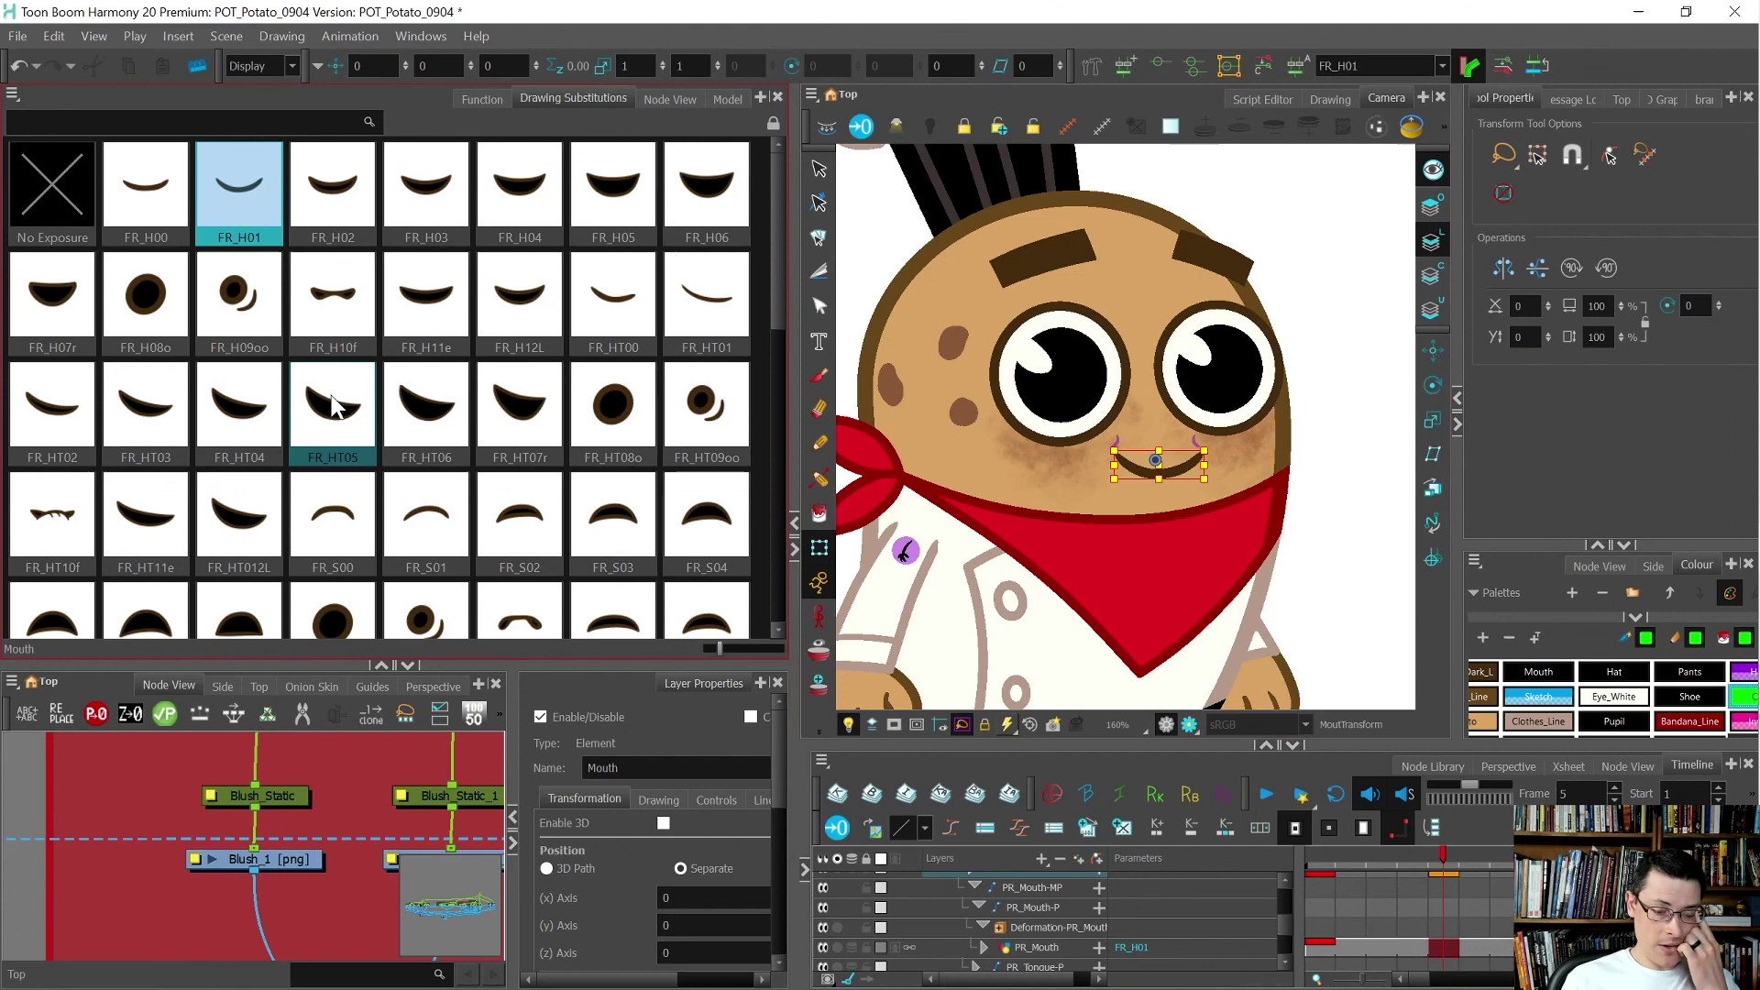
pyautogui.scroll(-10, 333, 405)
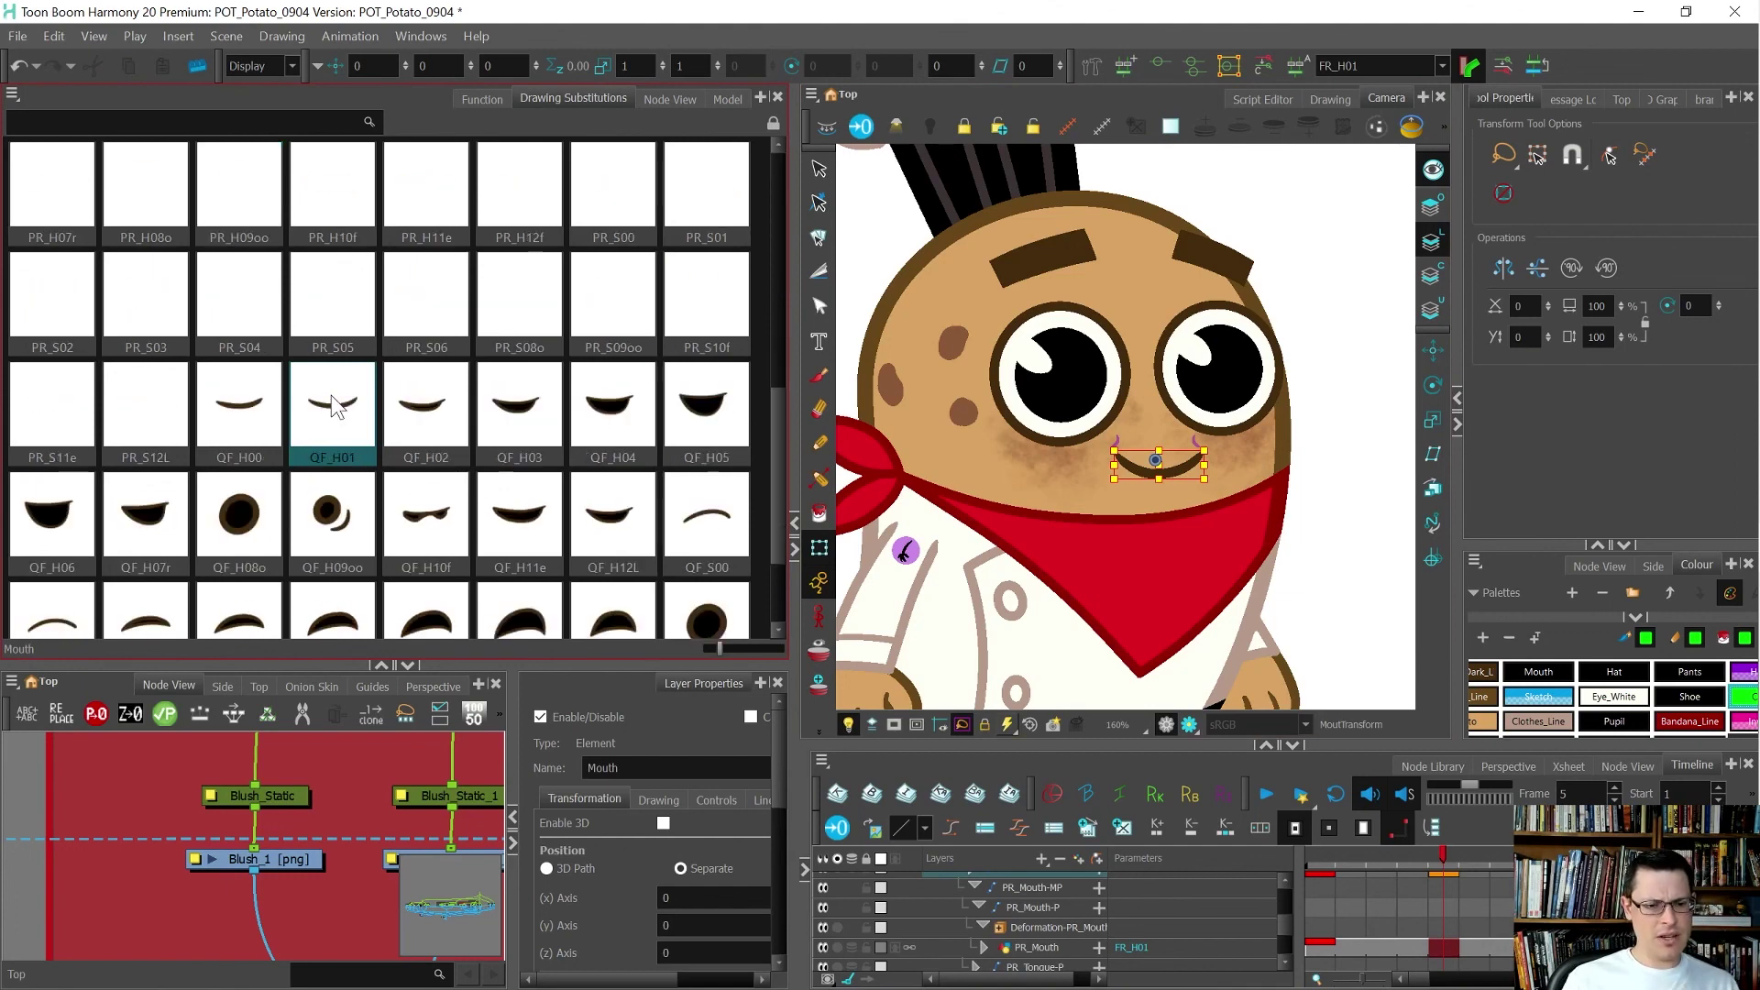
pyautogui.click(323, 439)
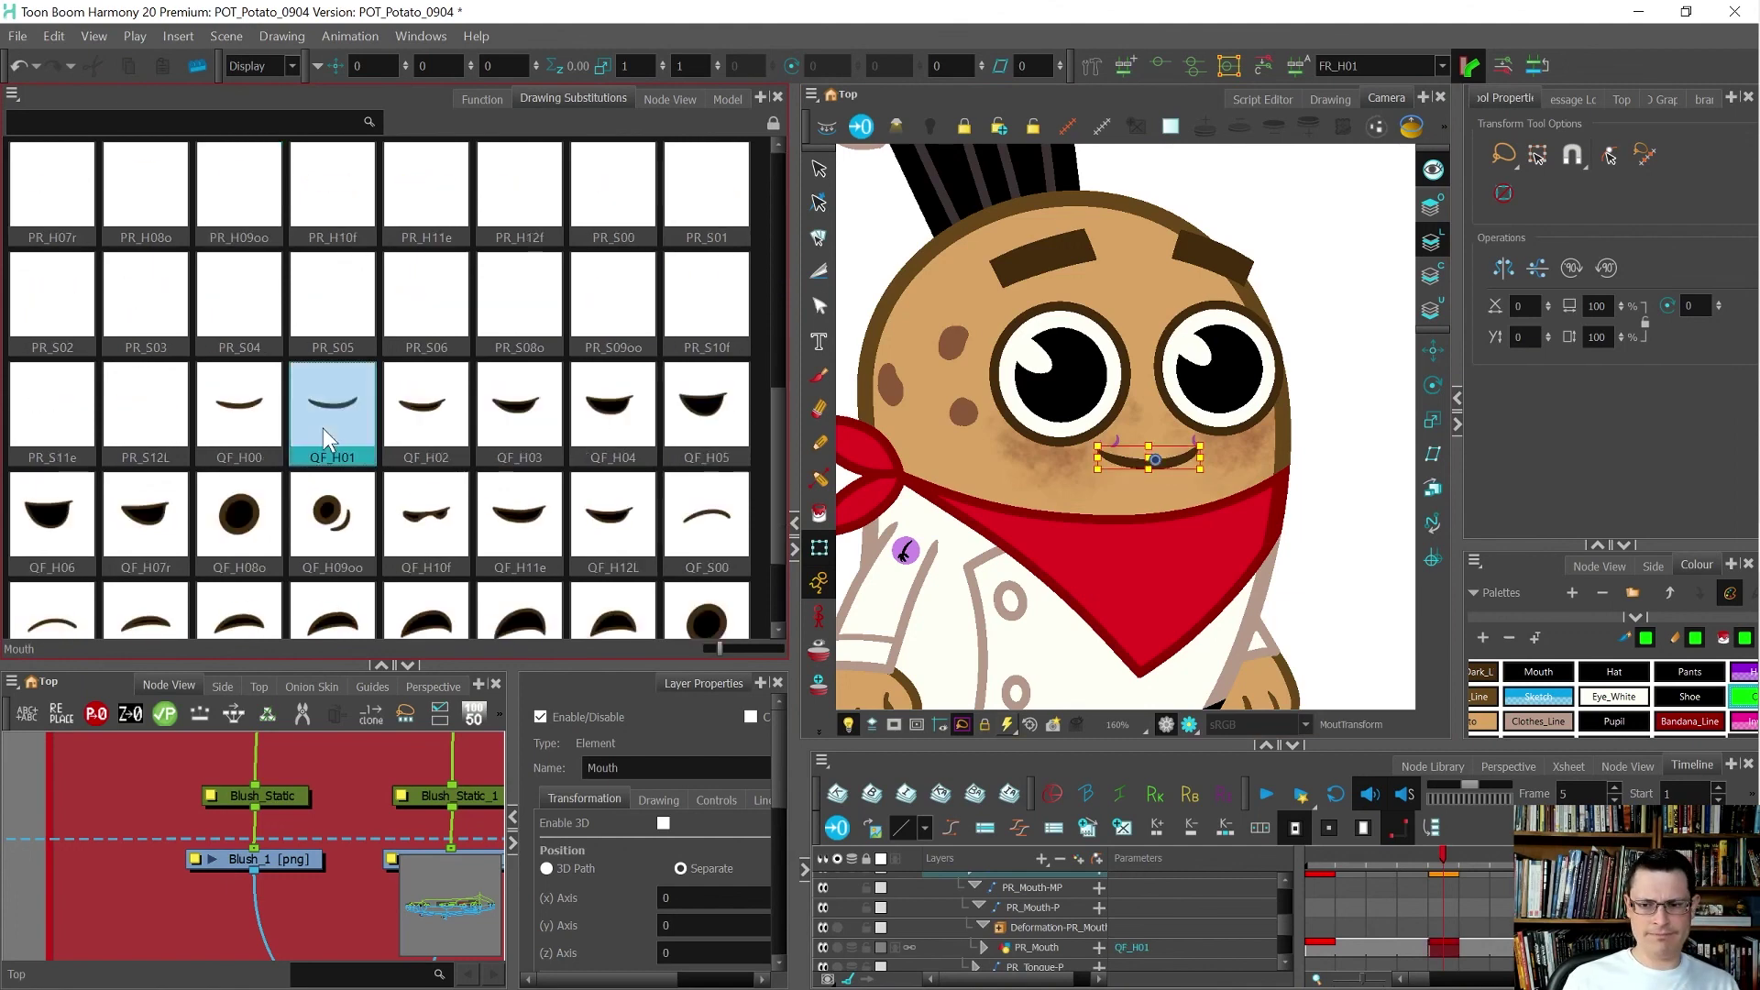
# - Flip repeatedly through the turn between frames 1 and 10 and check how the three H01 mouths flow between the views
pyautogui.click(1356, 462)
pyautogui.press(',')
pyautogui.press(',')
pyautogui.press('.')
pyautogui.press('.')
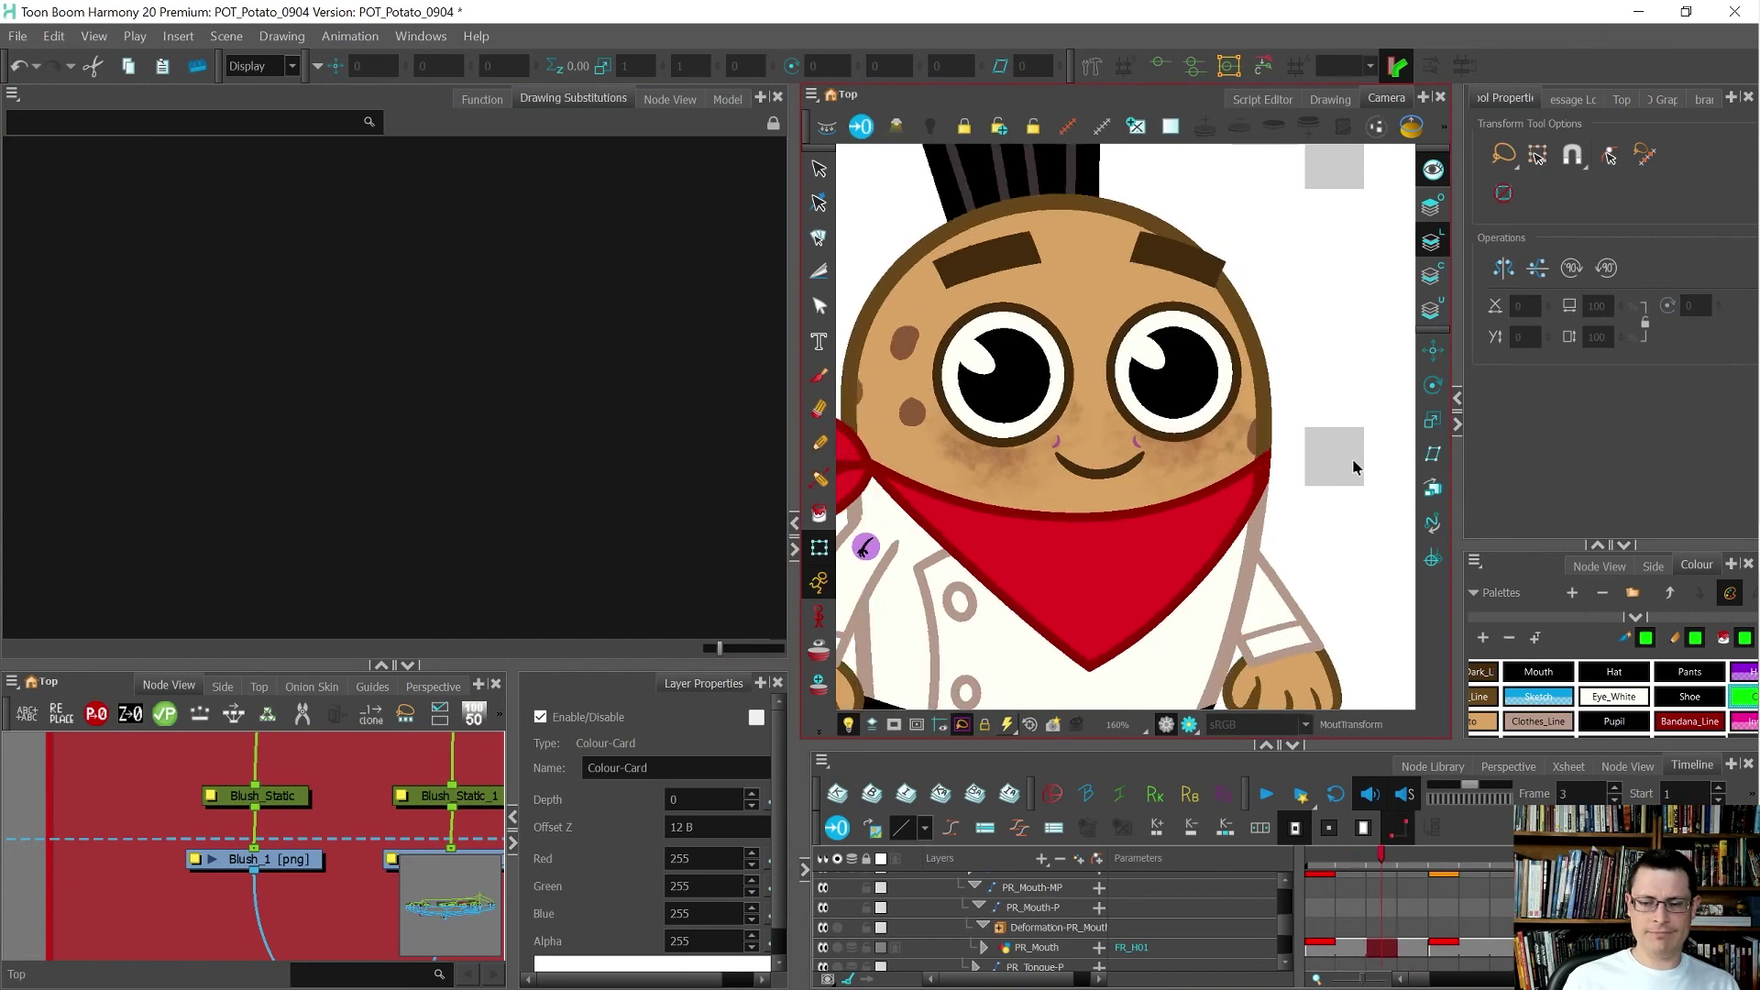
pyautogui.press('.')
pyautogui.press('.')
pyautogui.press('.')
pyautogui.press('.')
pyautogui.press('.')
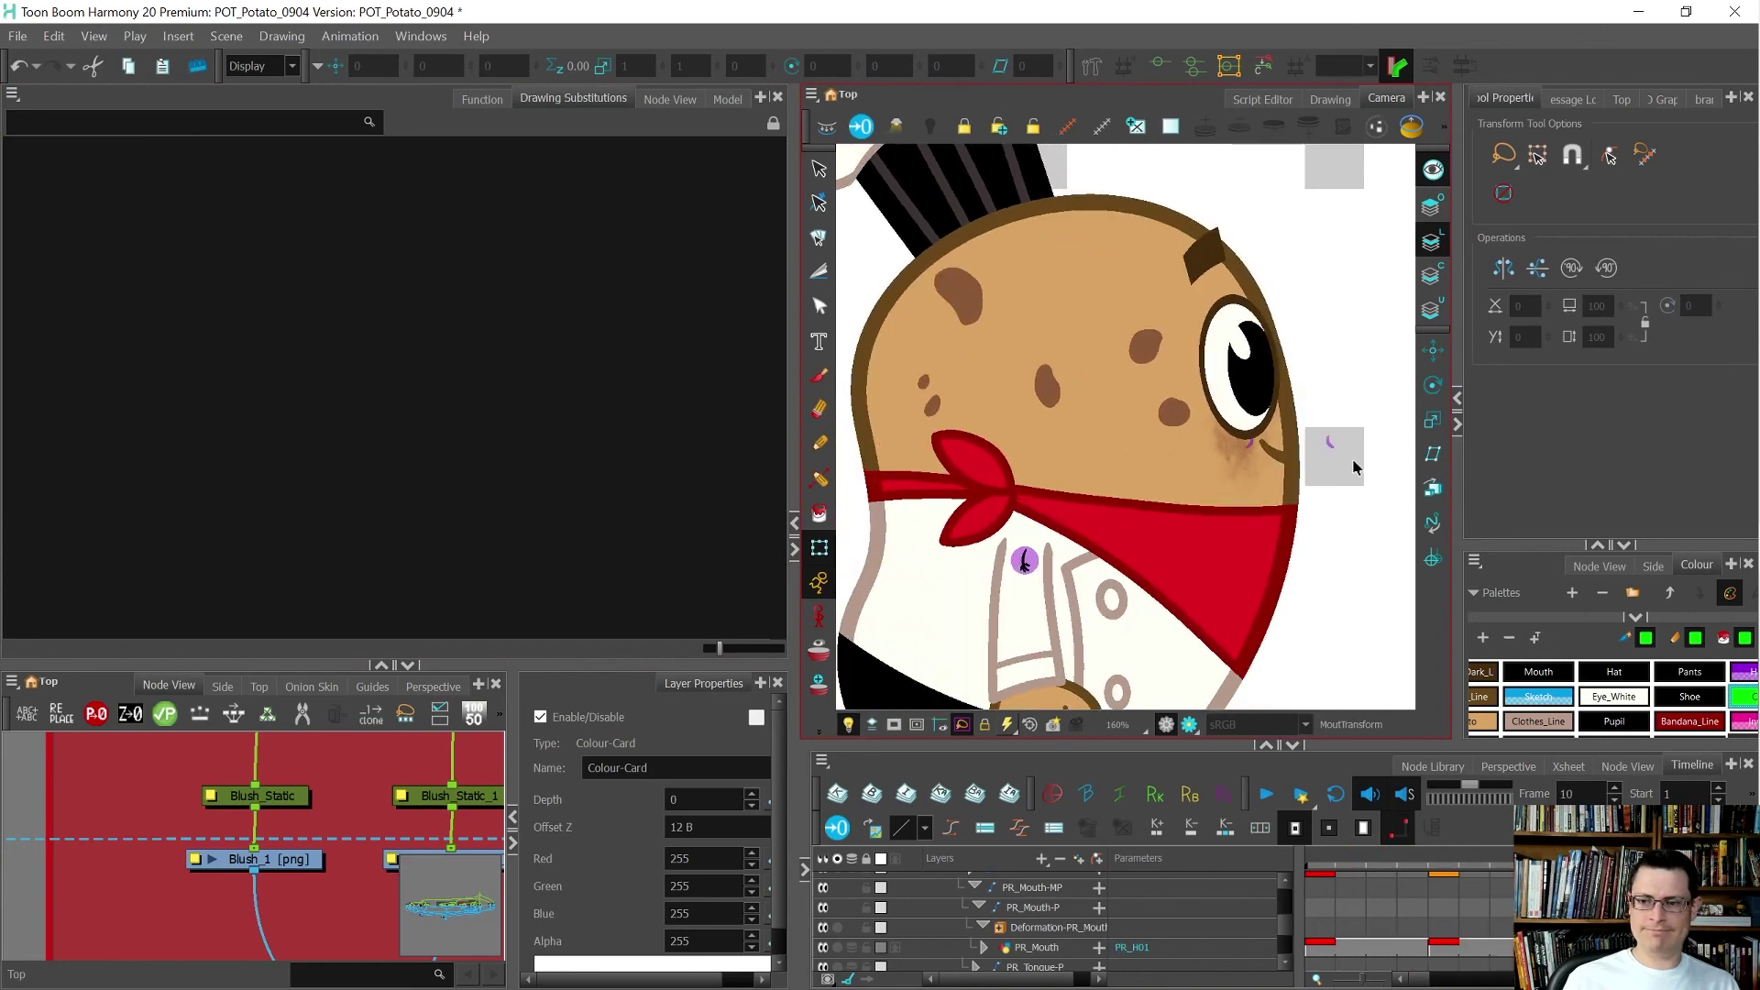
pyautogui.press(',')
pyautogui.press(',')
pyautogui.press(',')
pyautogui.press(',')
pyautogui.press(',')
pyautogui.press(',')
pyautogui.press(',')
pyautogui.press(',')
pyautogui.press(',')
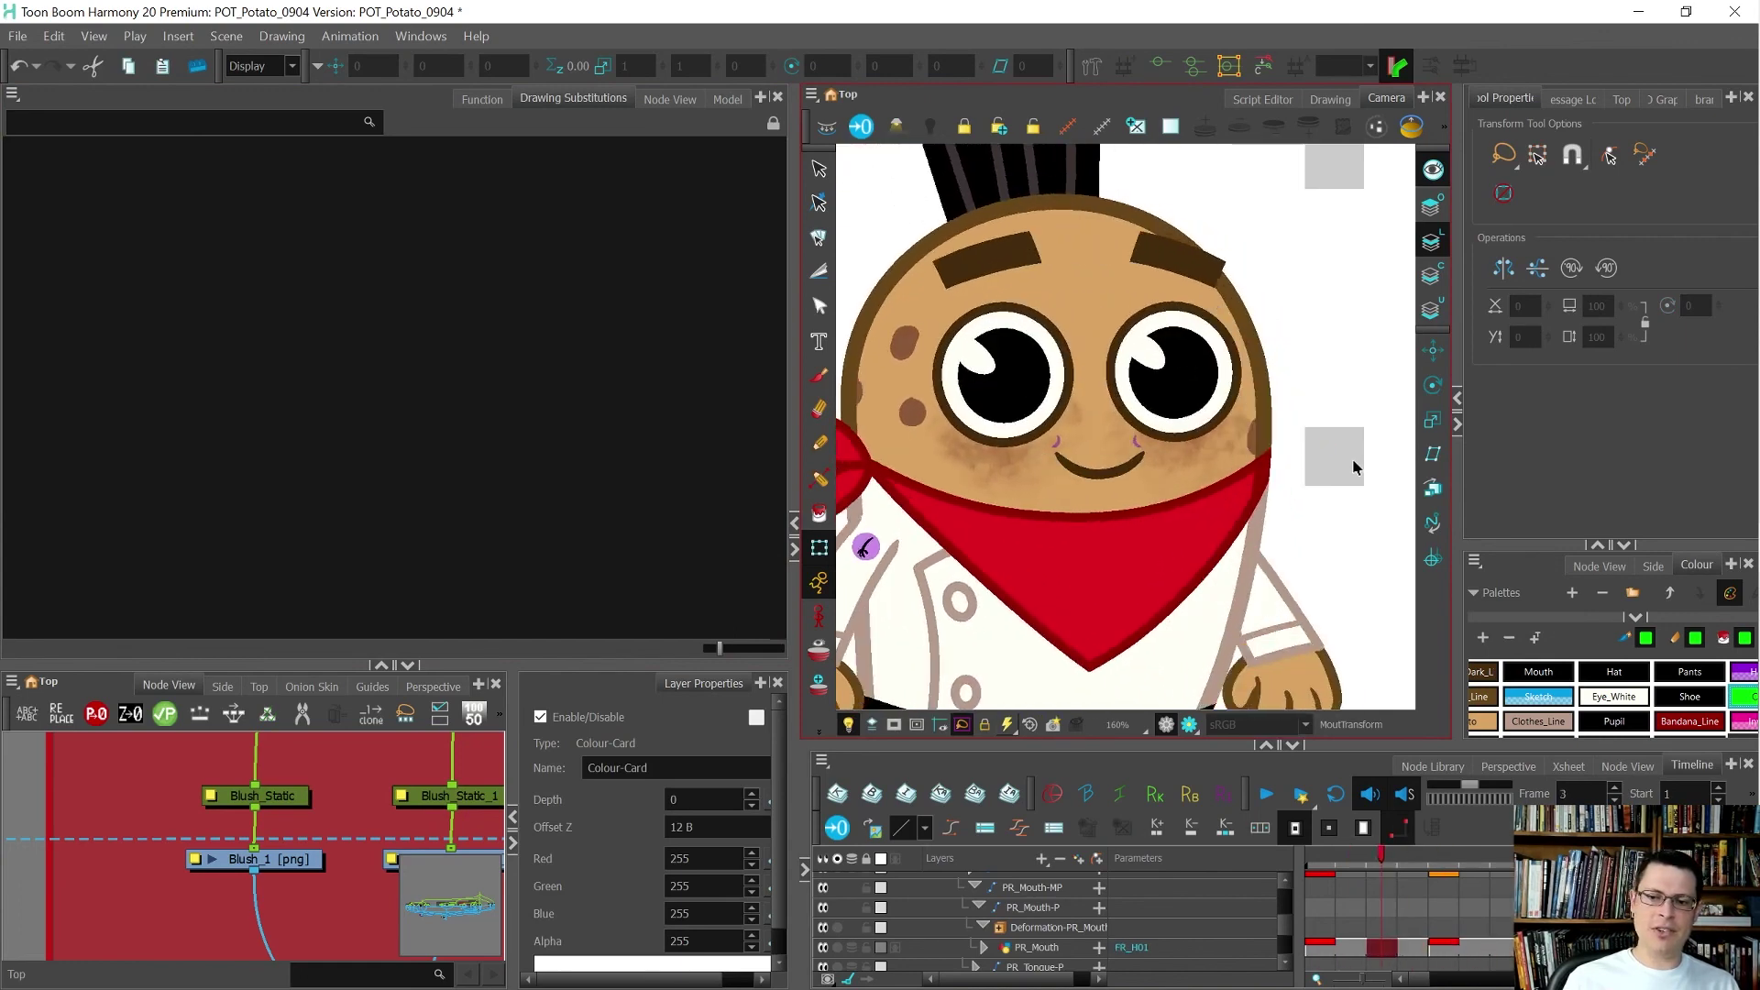
pyautogui.press('.')
pyautogui.press('.')
pyautogui.press('.')
pyautogui.press('.')
pyautogui.press('.')
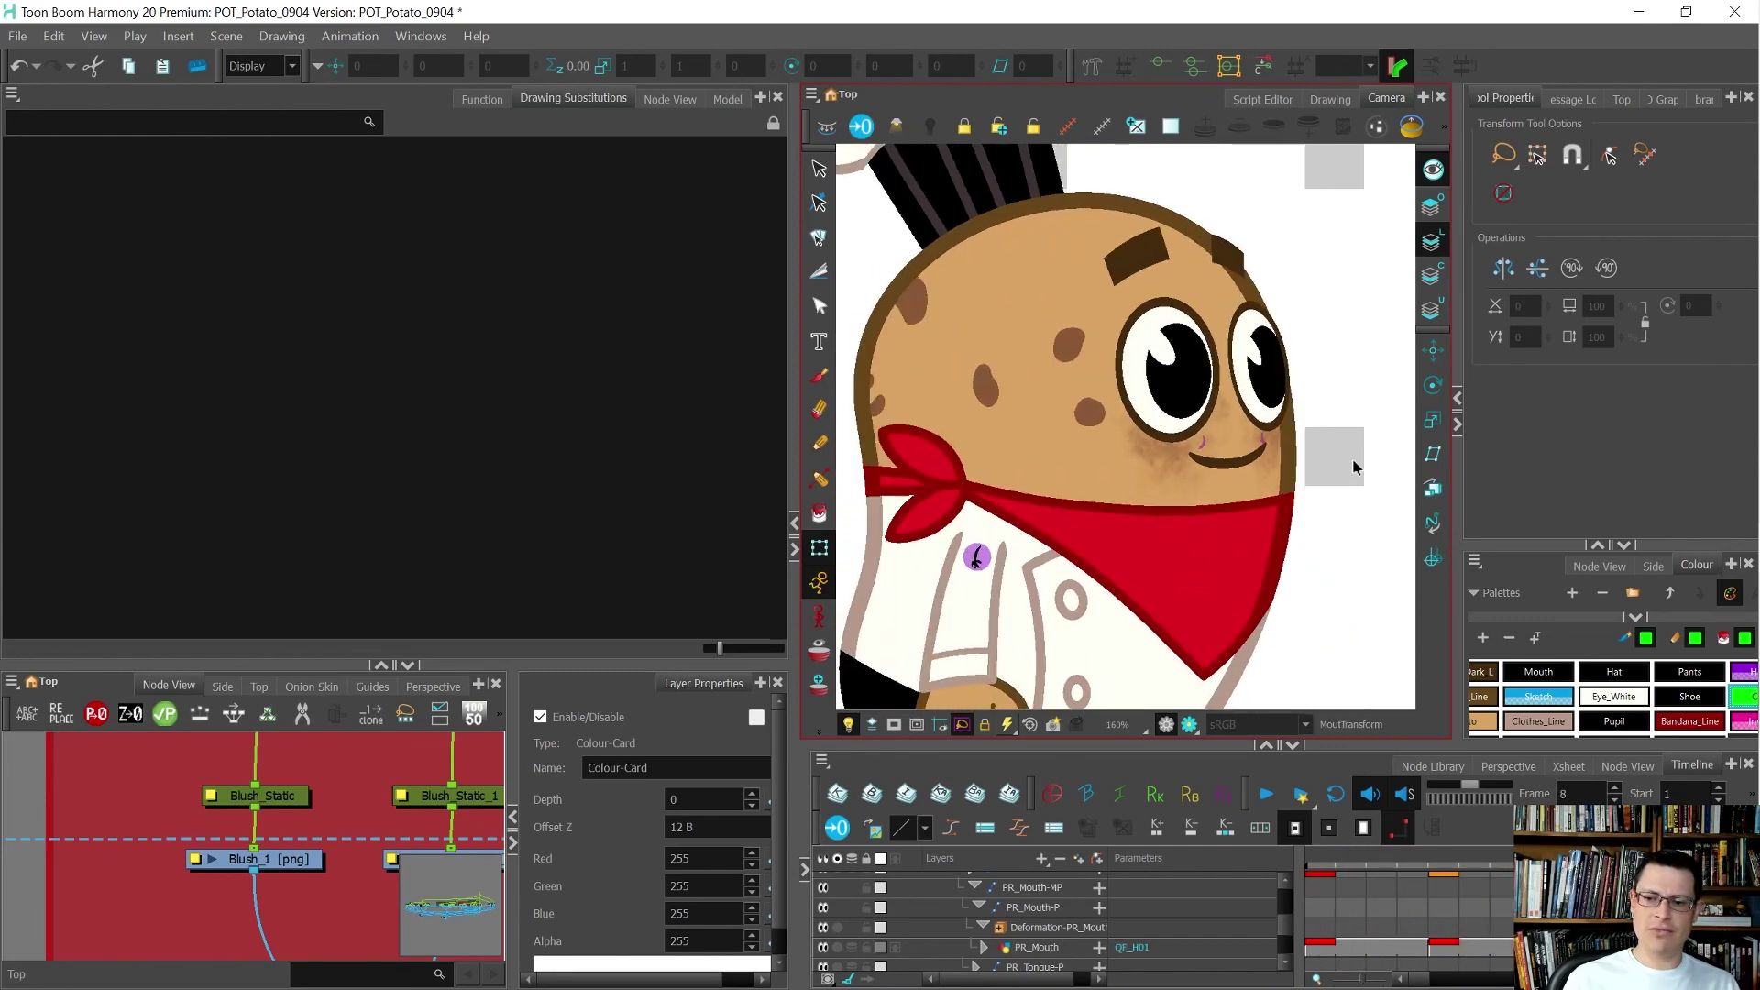
pyautogui.press(',')
pyautogui.press(',')
pyautogui.press(',')
pyautogui.press(',')
pyautogui.press(',')
pyautogui.press('.')
pyautogui.press('.')
pyautogui.press('.')
pyautogui.press('.')
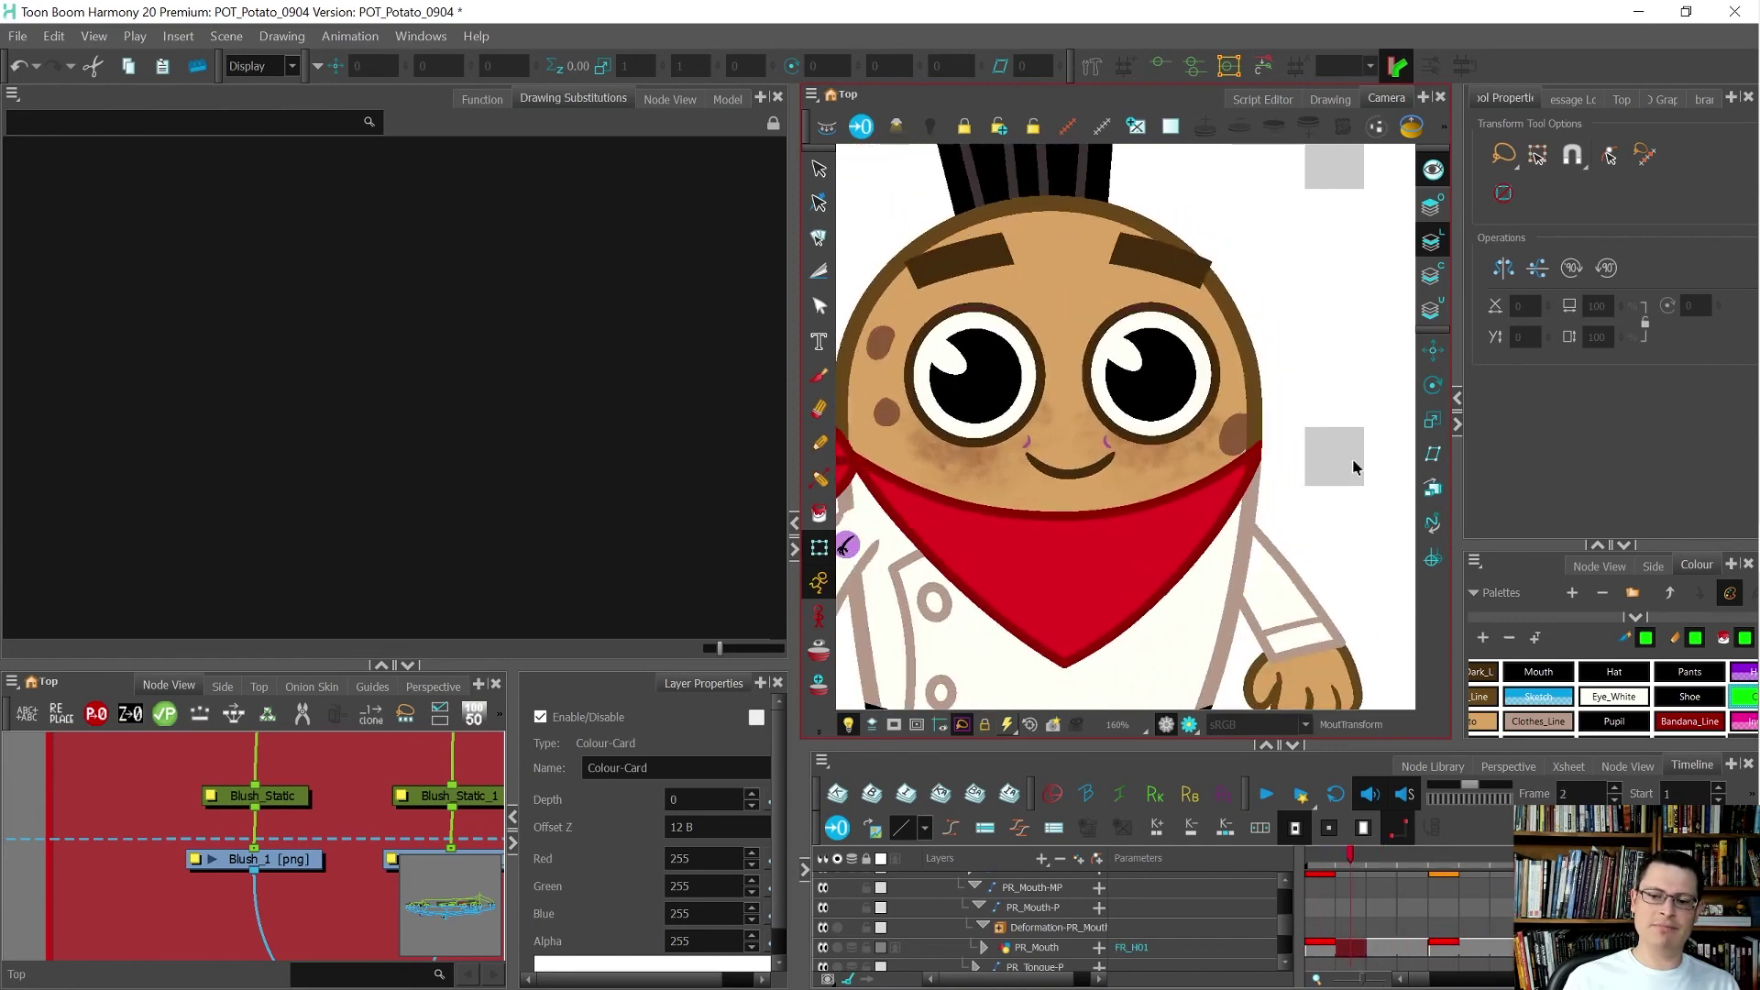
pyautogui.press('.')
pyautogui.press('.')
pyautogui.press('.')
pyautogui.press('.')
pyautogui.press('1')
pyautogui.press(',')
pyautogui.press(',')
pyautogui.press(',')
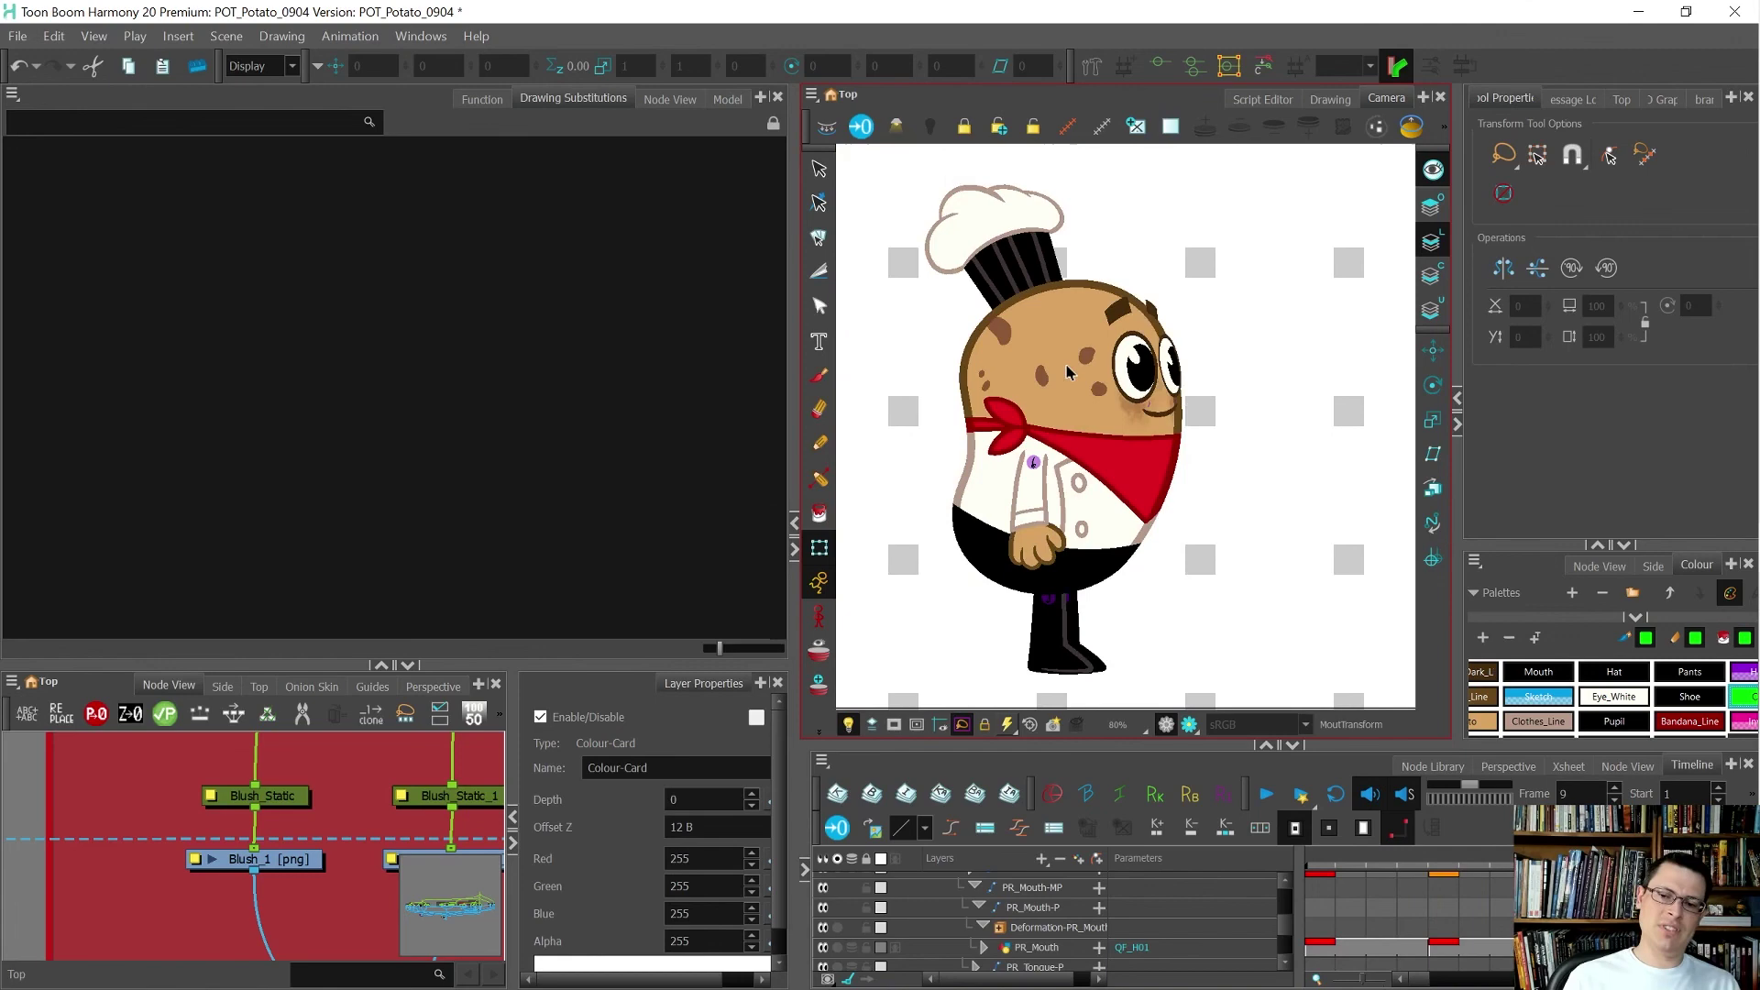
pyautogui.press('.')
pyautogui.press('.')
pyautogui.press('.')
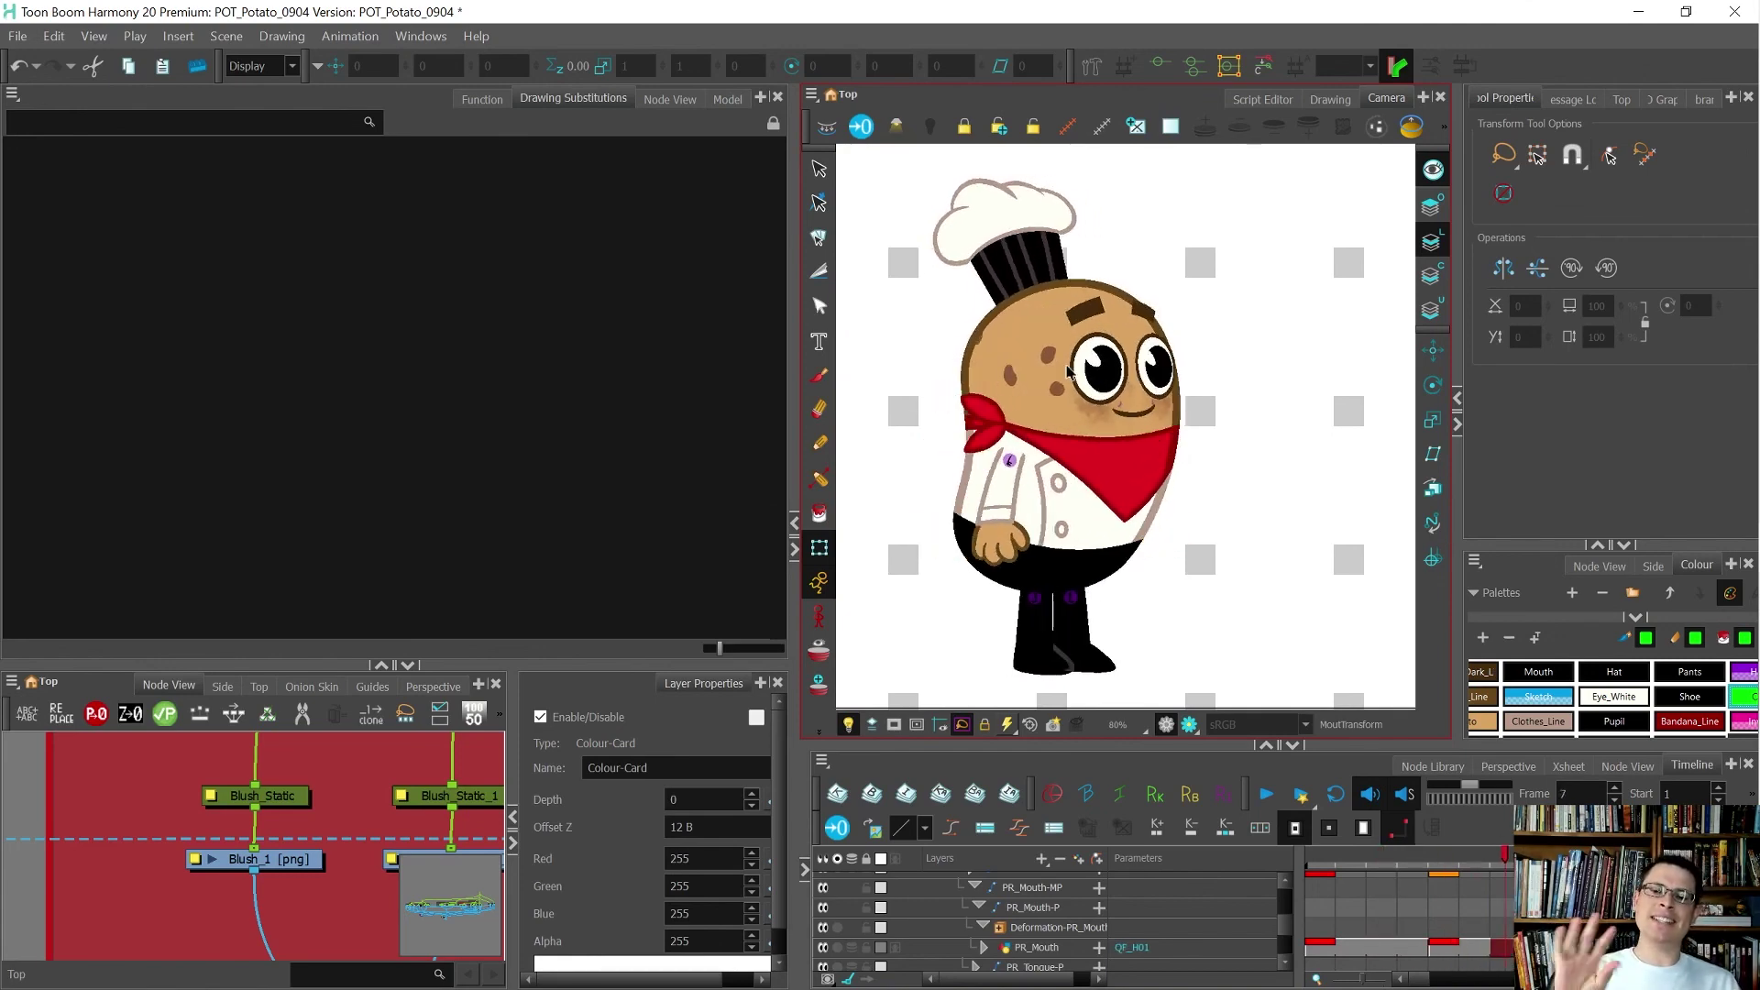
pyautogui.press('.')
pyautogui.press('.')
# - Zoom the timeline out to the full scene and step onward from frame 11, examining the character's poses after the turn
pyautogui.click(1407, 930)
pyautogui.press('1')
pyautogui.press('1')
pyautogui.press('1')
pyautogui.press('1')
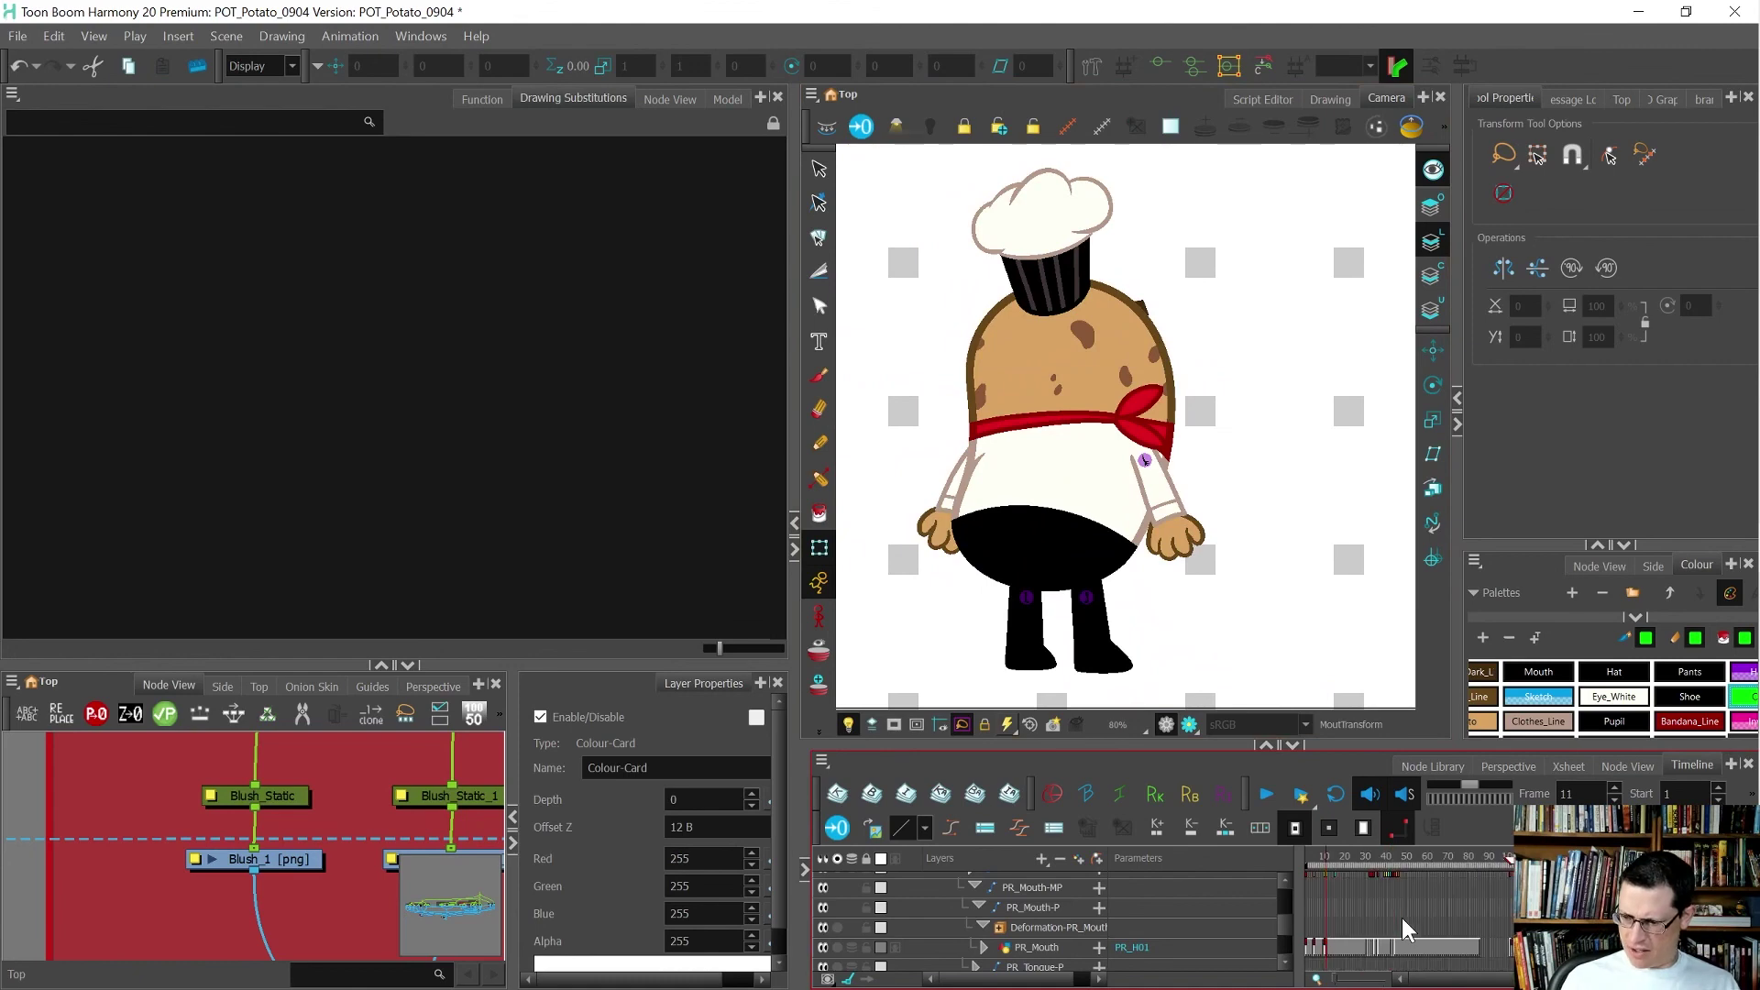
pyautogui.press('.')
pyautogui.press('.')
pyautogui.press('.')
pyautogui.press('.')
pyautogui.press('.')
pyautogui.press('.')
pyautogui.press('.')
pyautogui.press('.')
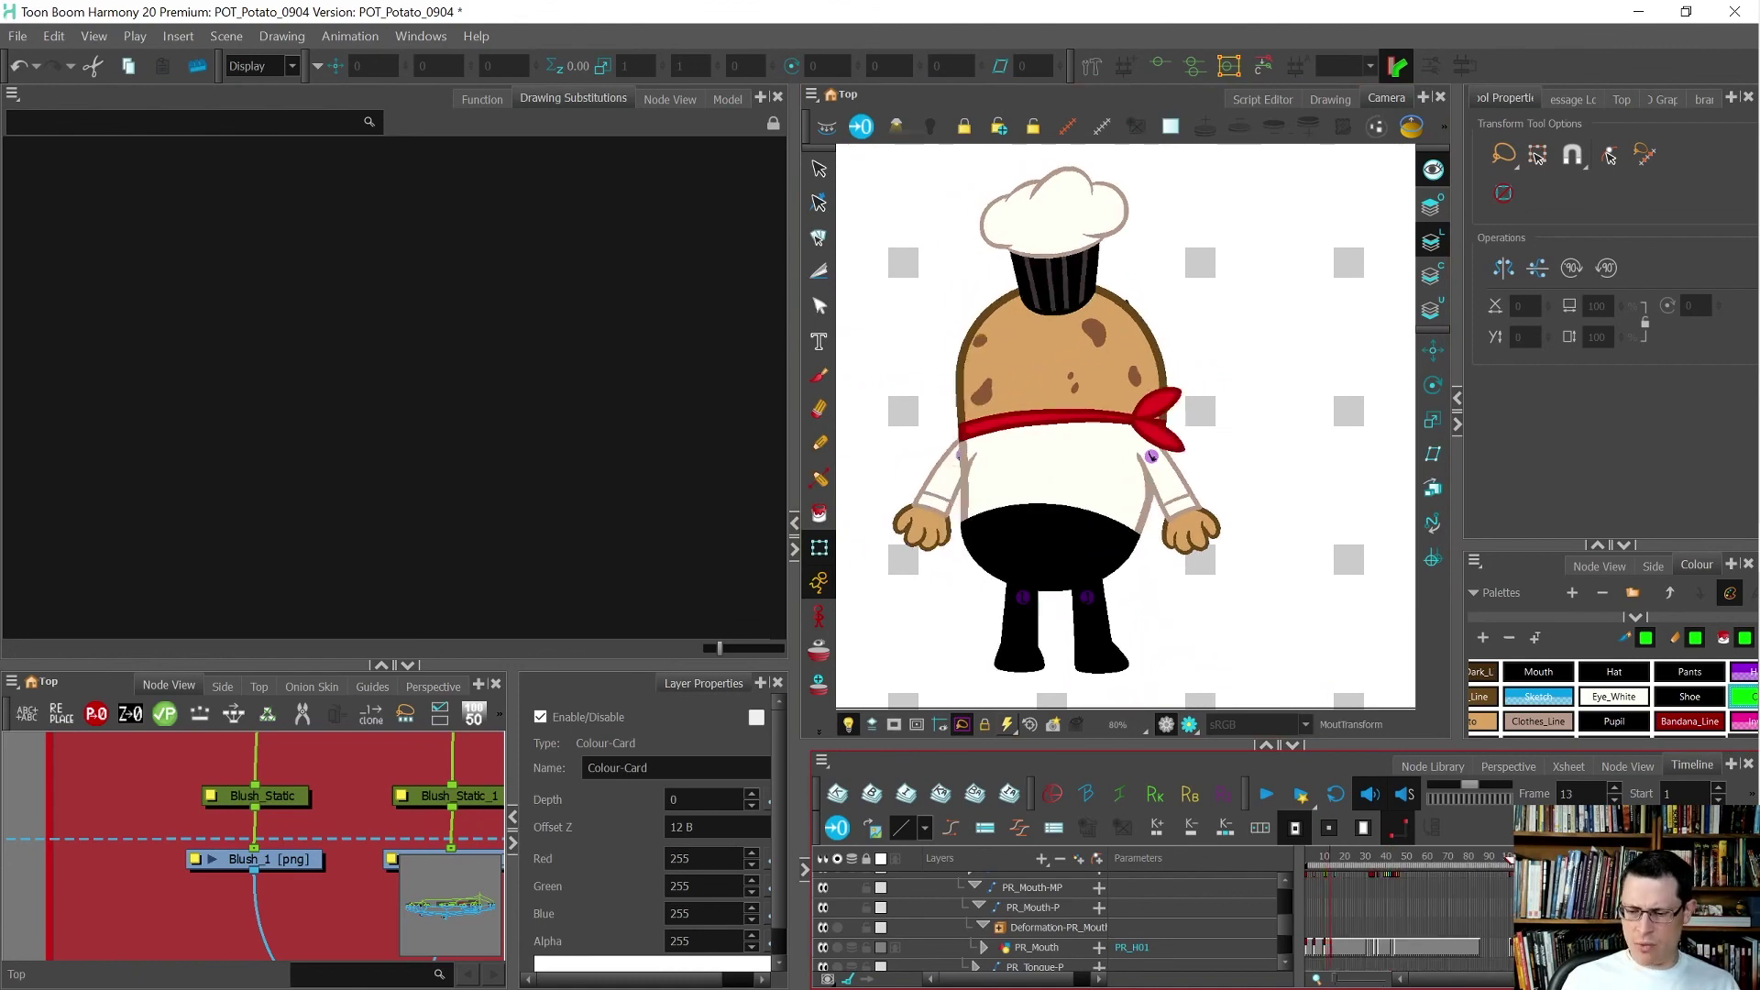
pyautogui.press('.')
pyautogui.press('.')
pyautogui.press('.')
pyautogui.press('.')
pyautogui.press('.')
pyautogui.press('.')
pyautogui.press('.')
pyautogui.press('.')
pyautogui.press('.')
pyautogui.press('.')
pyautogui.press('.')
pyautogui.press('.')
pyautogui.press('.')
pyautogui.press('.')
pyautogui.press('.')
pyautogui.press('.')
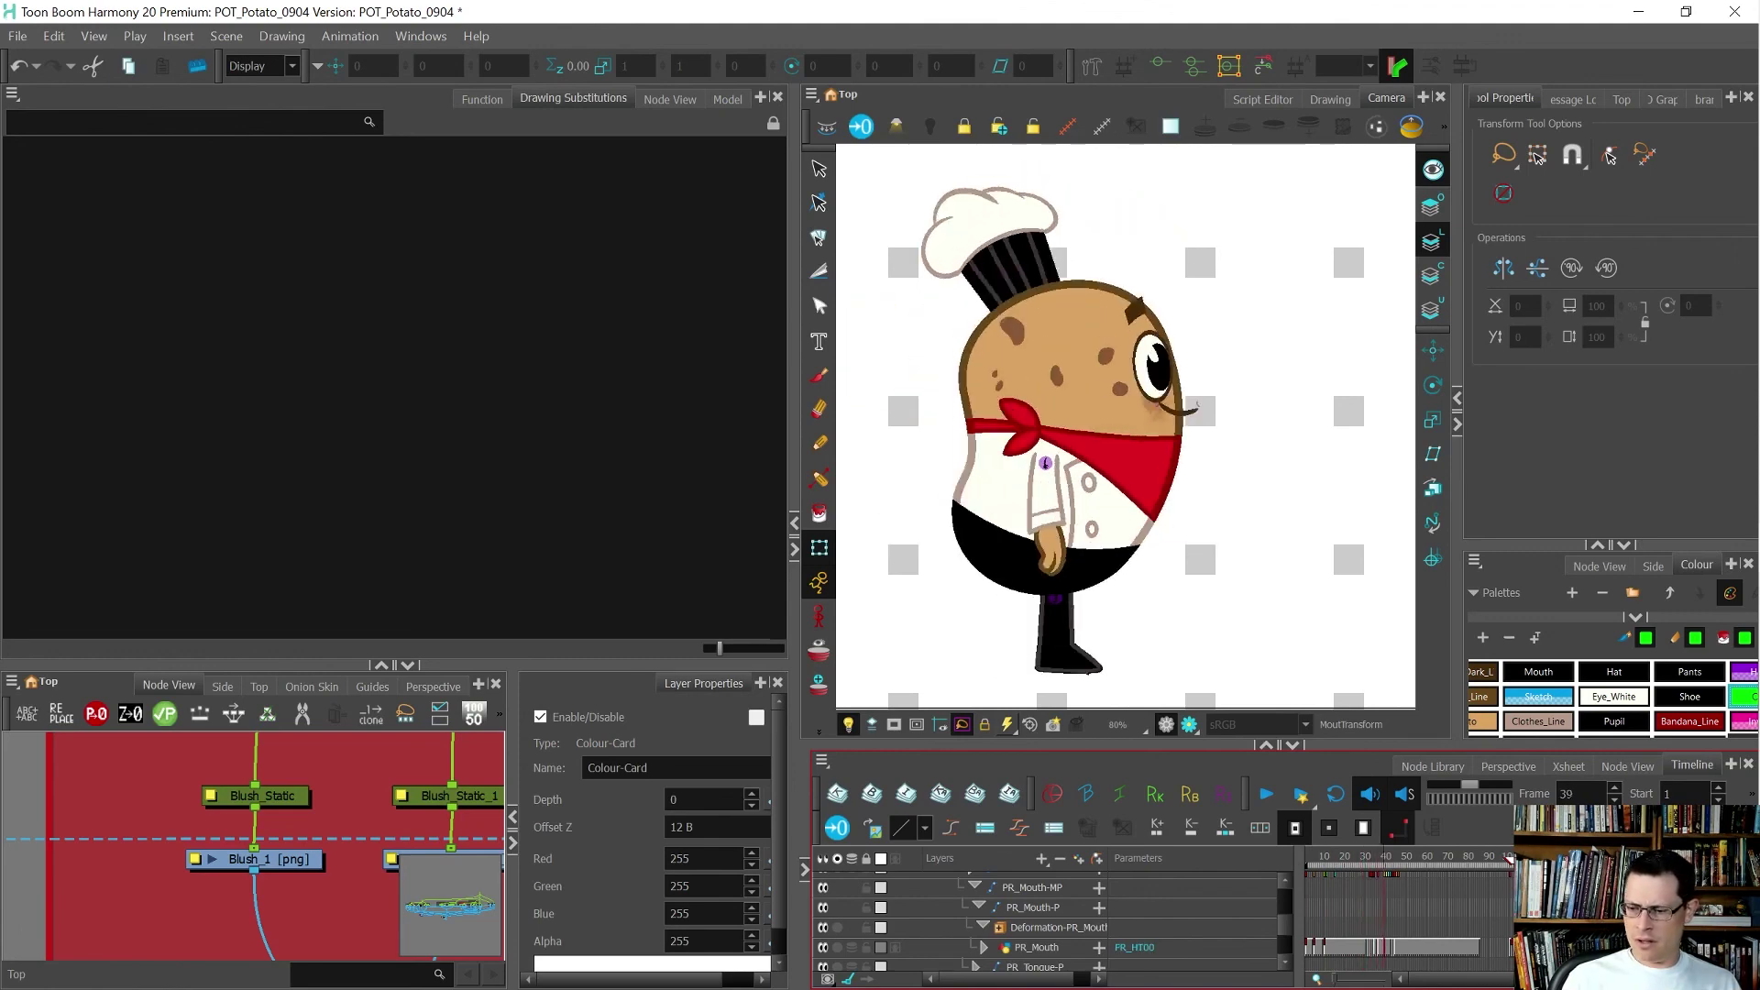
pyautogui.click(1564, 857)
pyautogui.press('.')
pyautogui.press('.')
pyautogui.press('.')
pyautogui.press('.')
pyautogui.press('.')
pyautogui.press('.')
pyautogui.press('.')
pyautogui.press('.')
pyautogui.press('.')
# - Step through the turnaround from its opening frames to frame 11, and return to the profile view at frame 10
pyautogui.click(1311, 867)
pyautogui.press('.')
pyautogui.press('.')
pyautogui.press('.')
pyautogui.press('.')
pyautogui.press('.')
pyautogui.press('.')
pyautogui.press('.')
pyautogui.press('.')
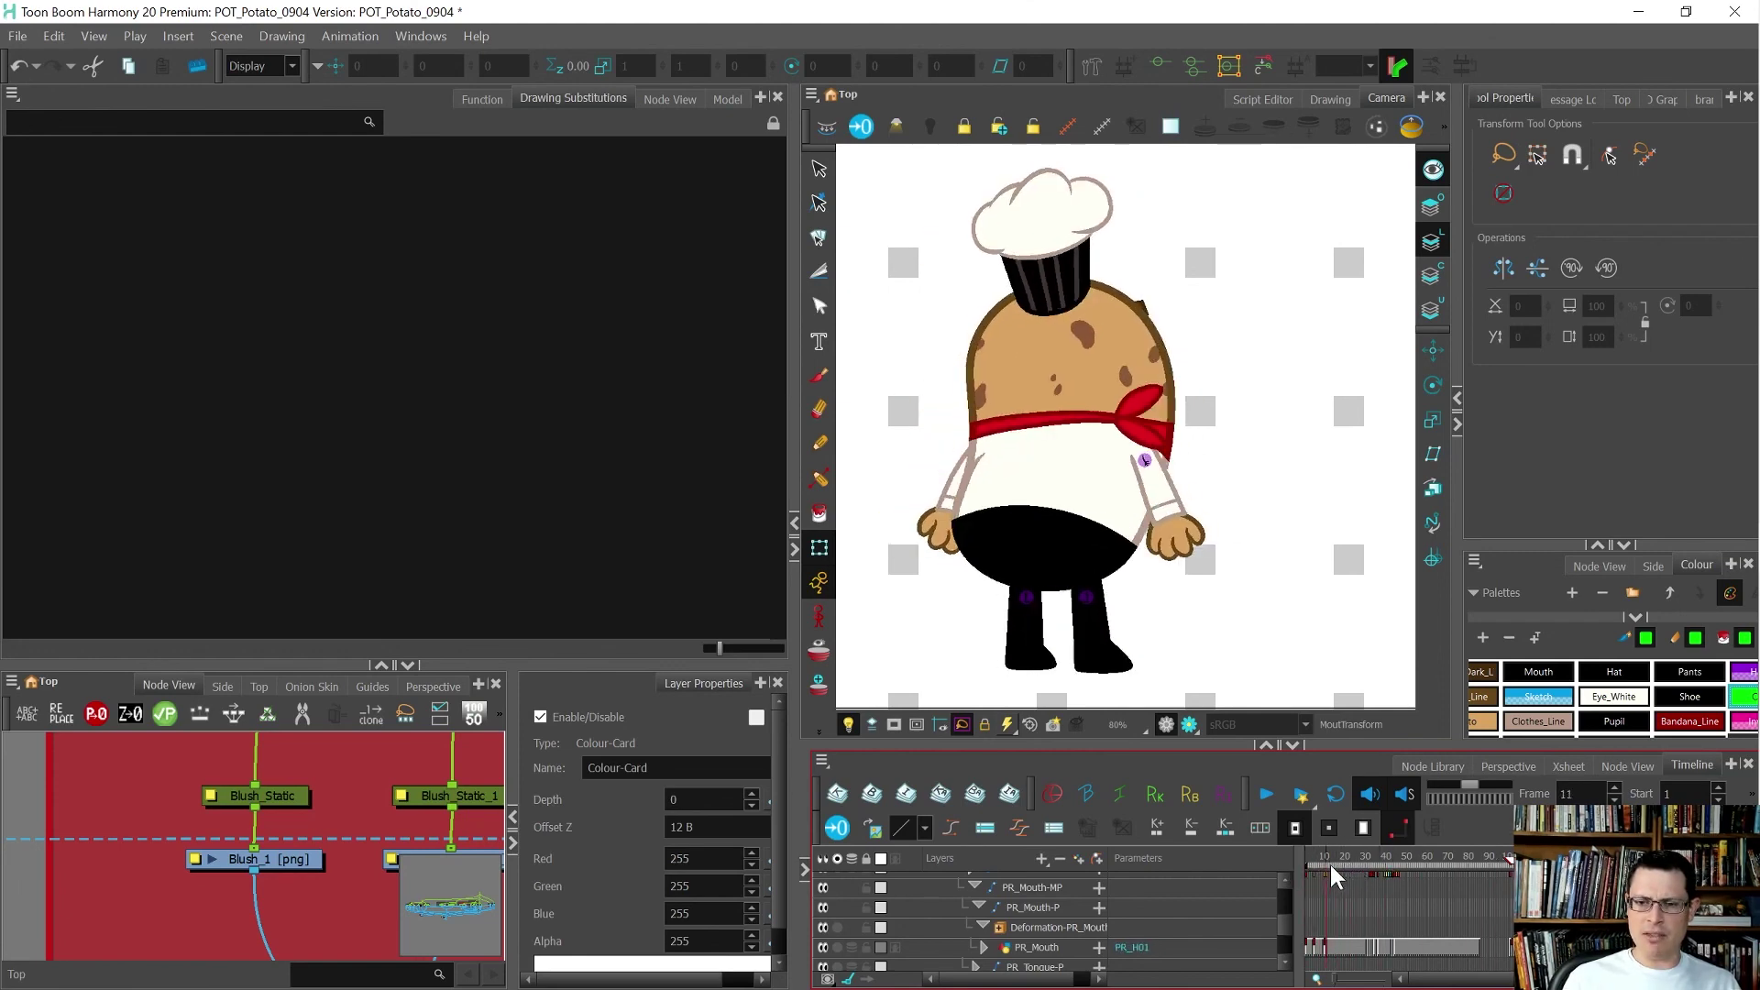
pyautogui.press(',')
# - Select the profile cheek's blush and its parent peg Blush_1-P, and examine the peg's keyframes along the timeline
pyautogui.scroll(4, 1154, 407)
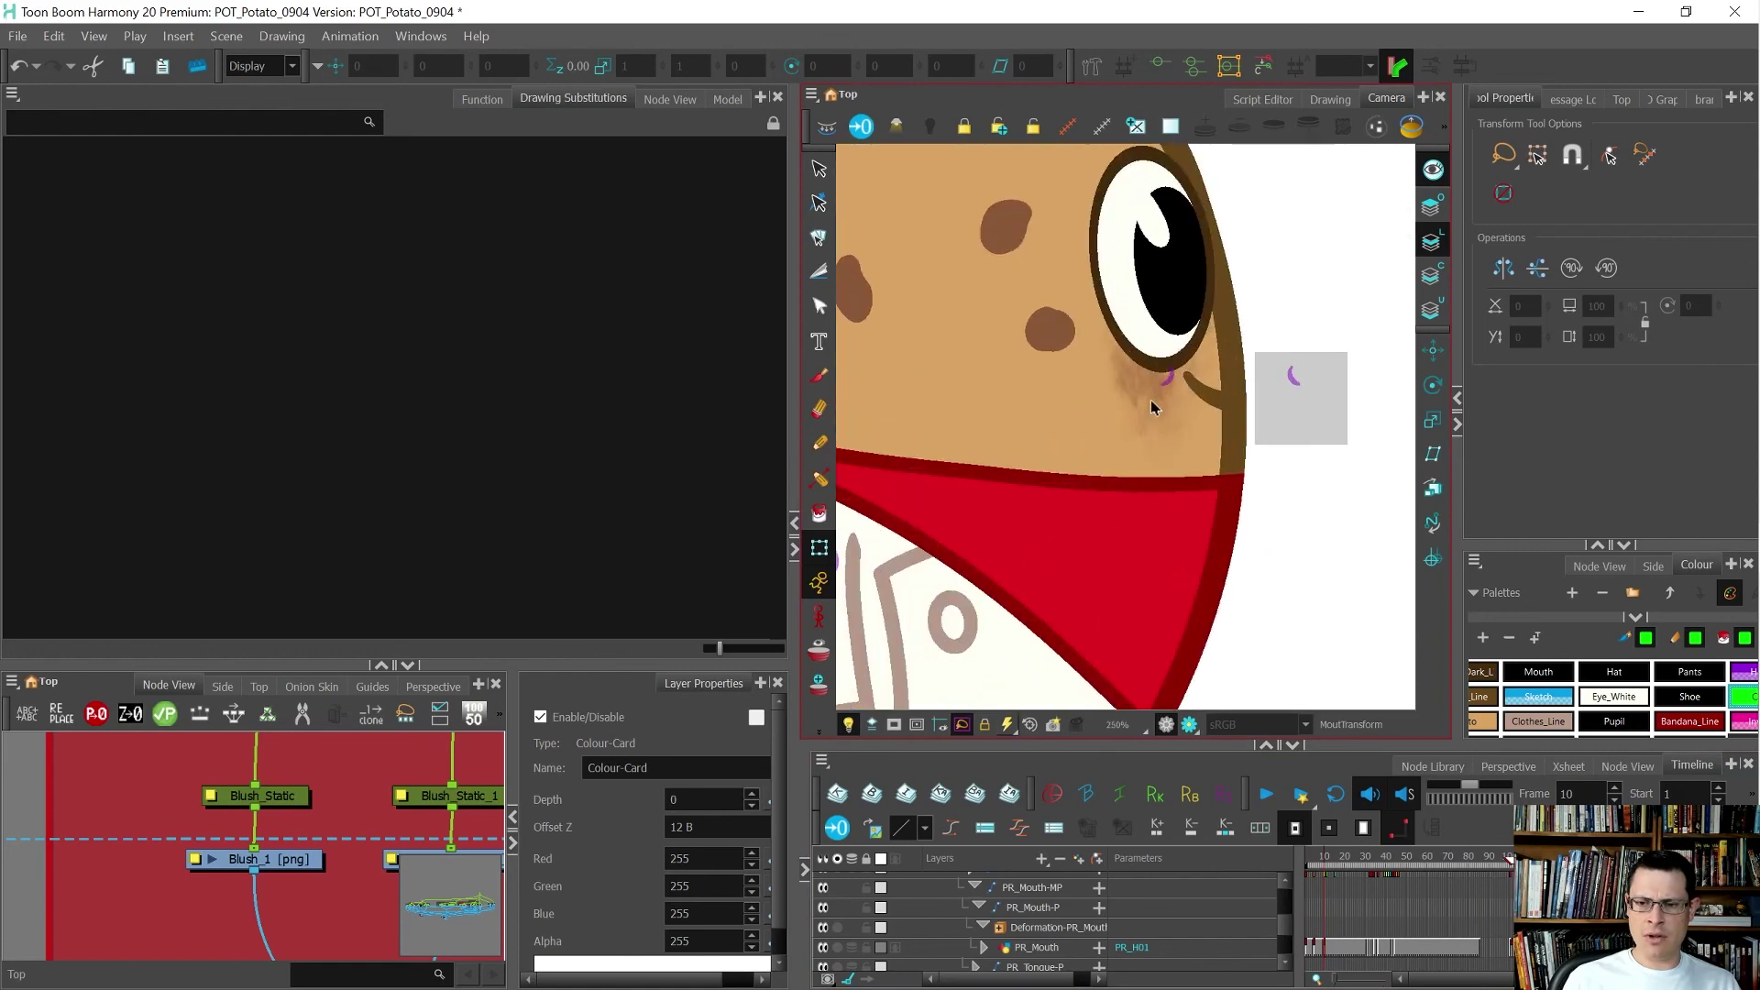
pyautogui.click(1151, 412)
pyautogui.click(1231, 764)
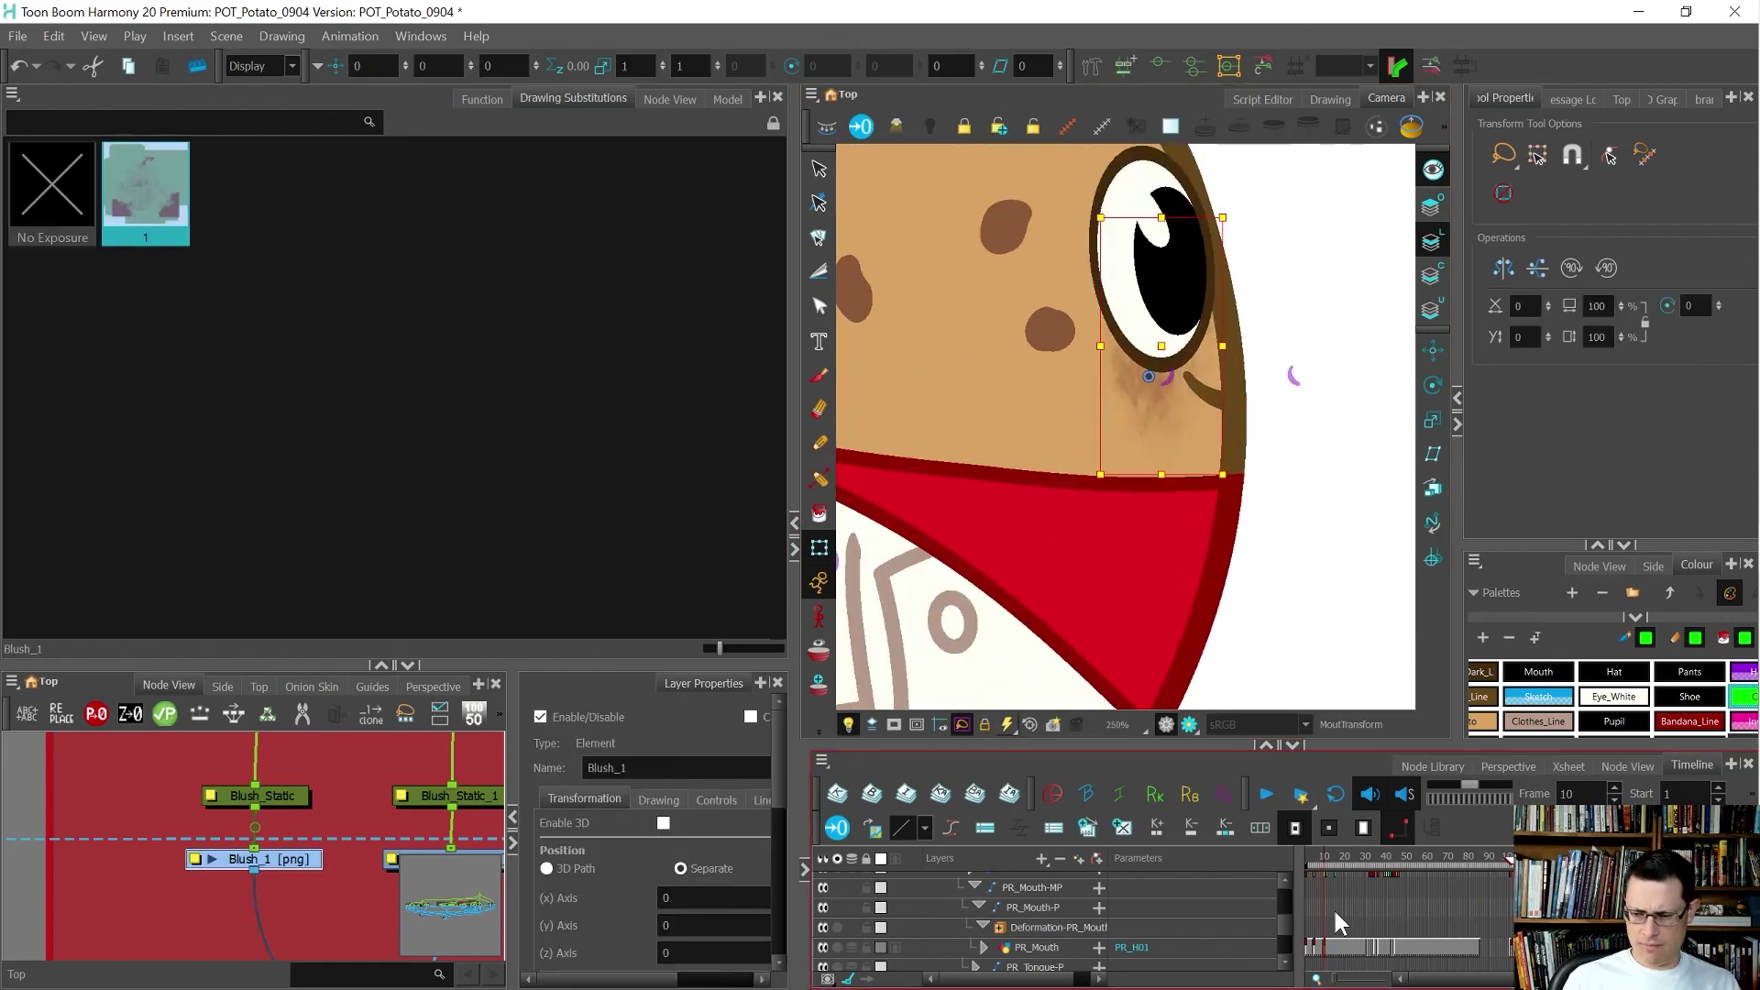
pyautogui.press('o')
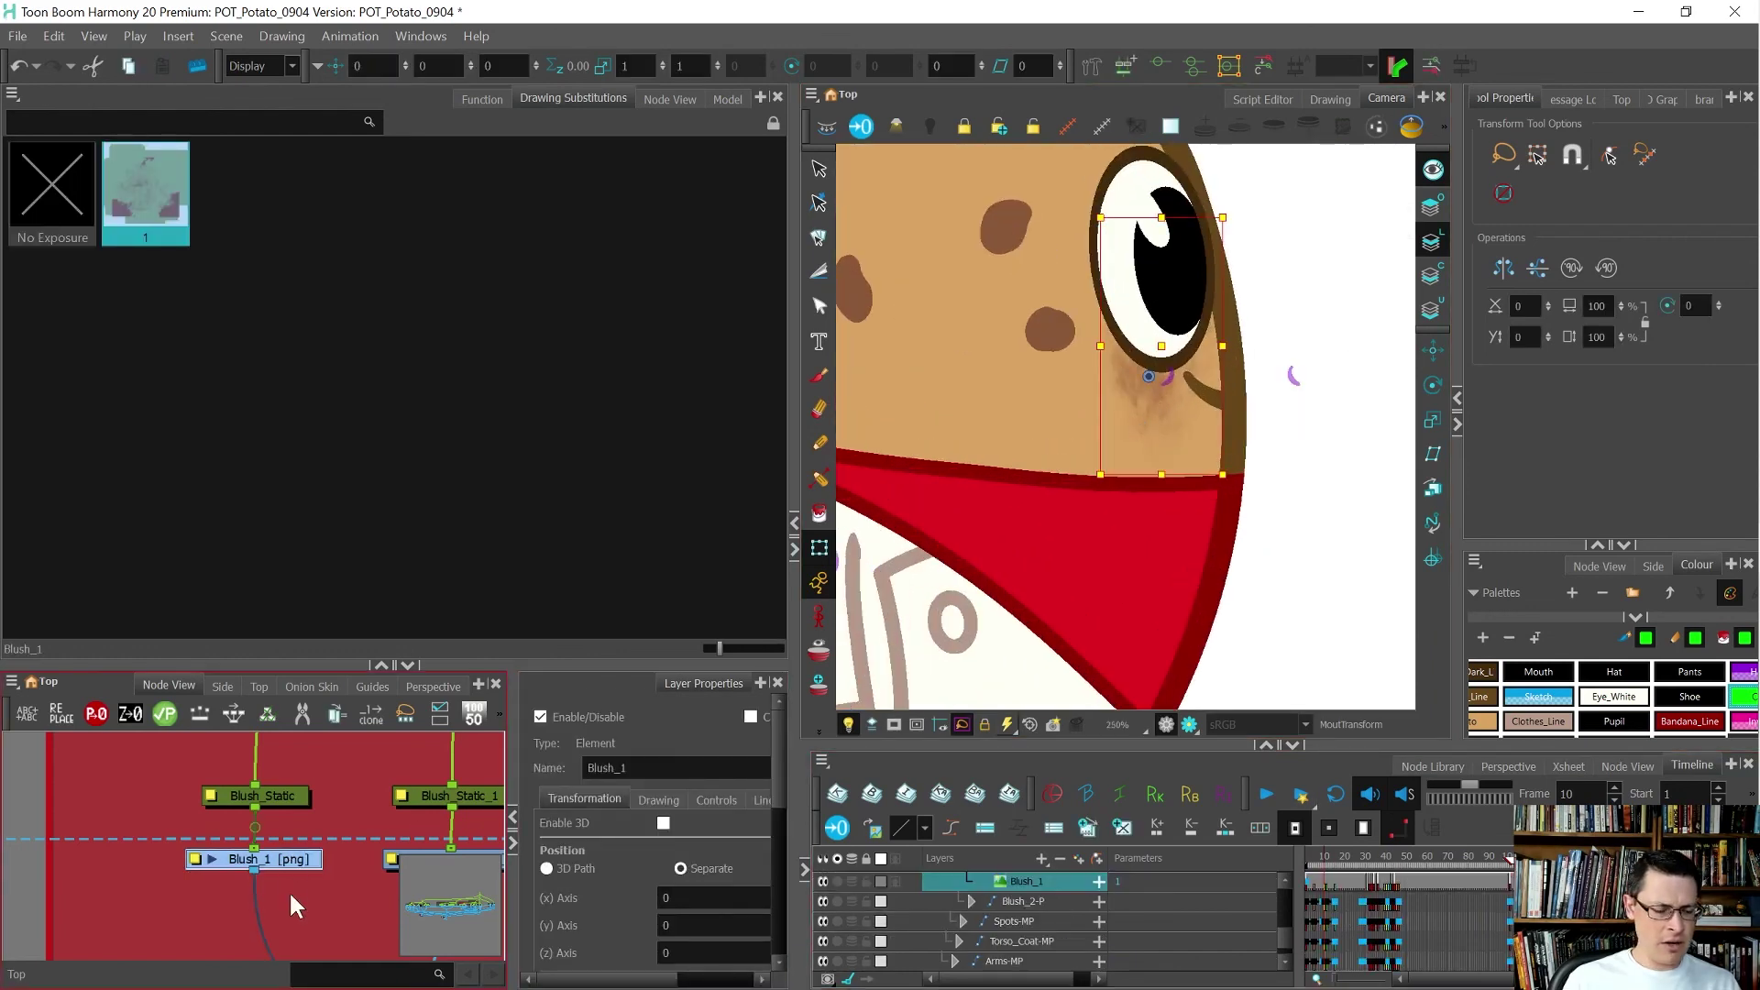
pyautogui.scroll(-3, 294, 906)
pyautogui.click(231, 834)
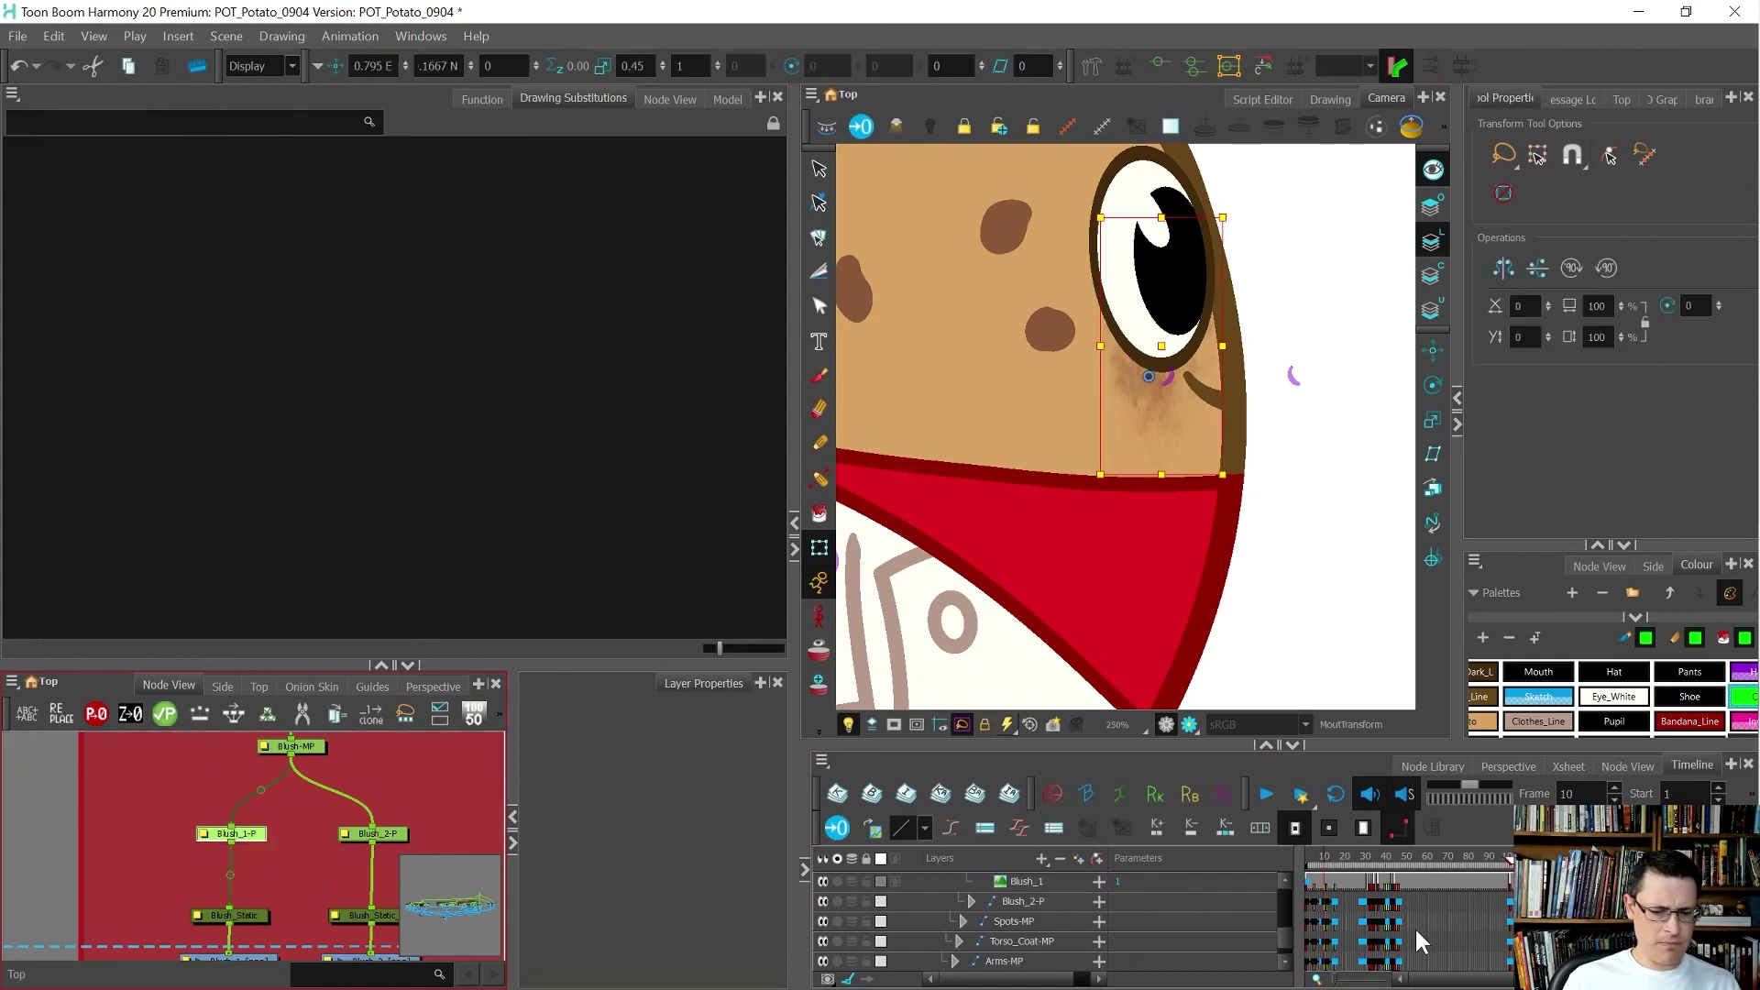
pyautogui.scroll(3, 1327, 890)
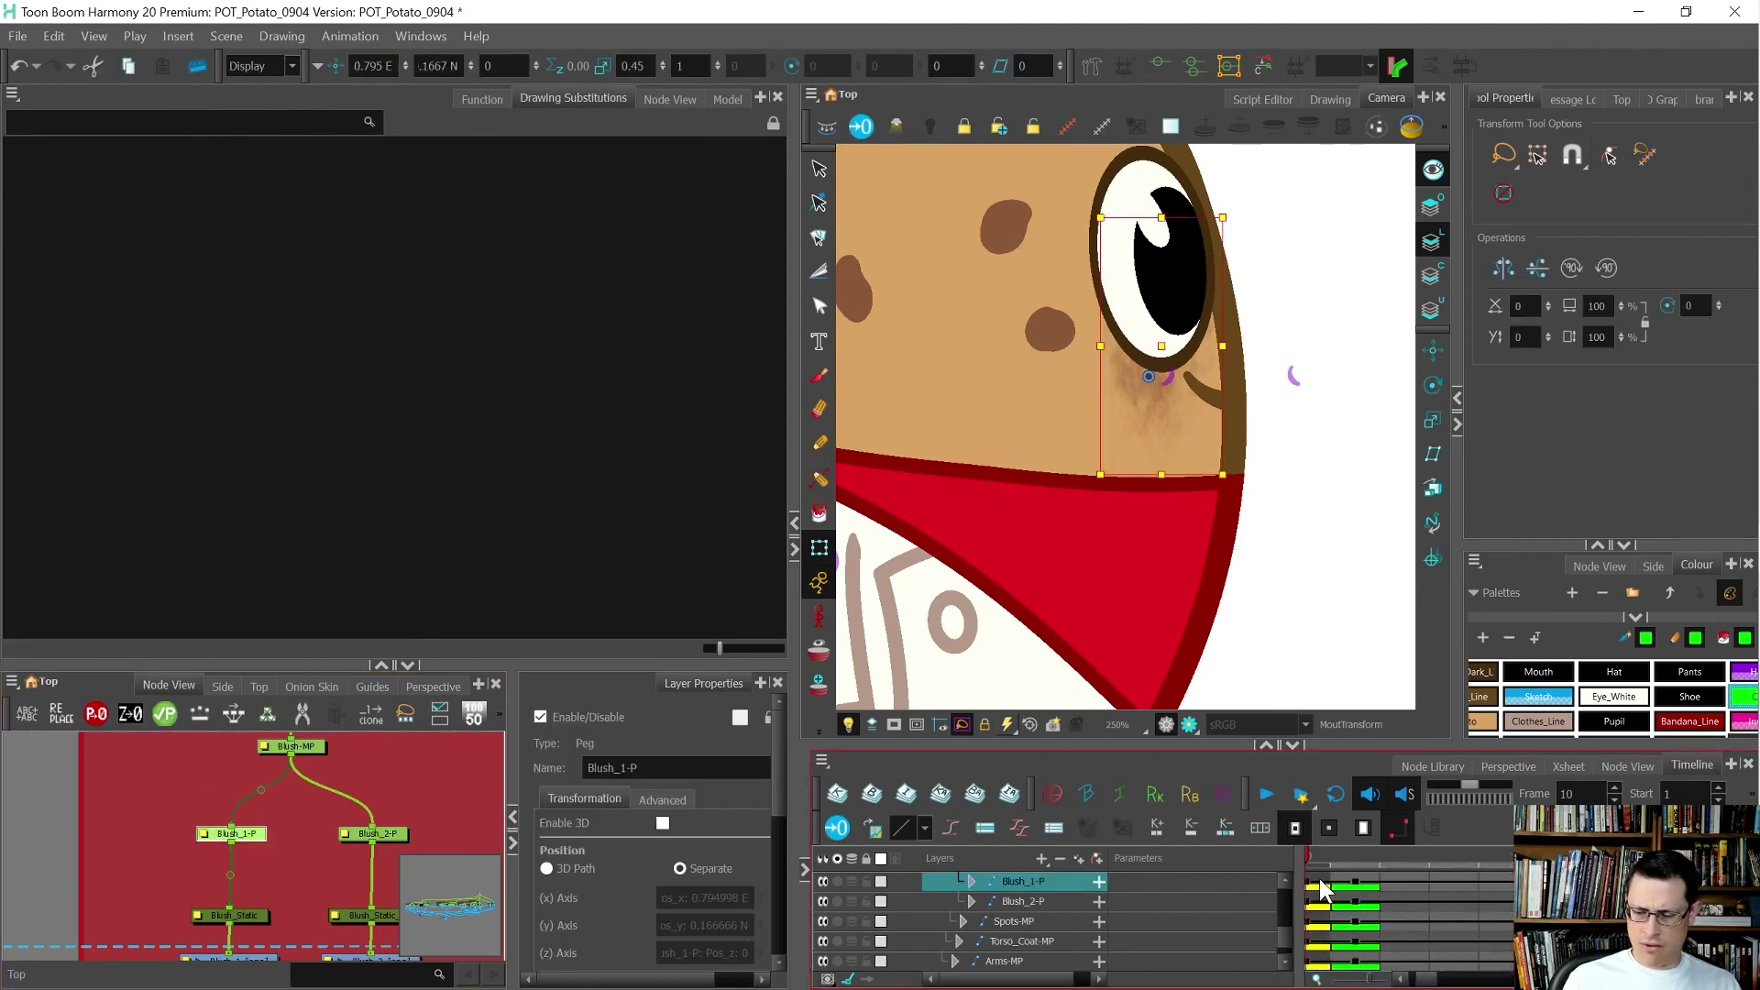
pyautogui.scroll(-5, 1317, 894)
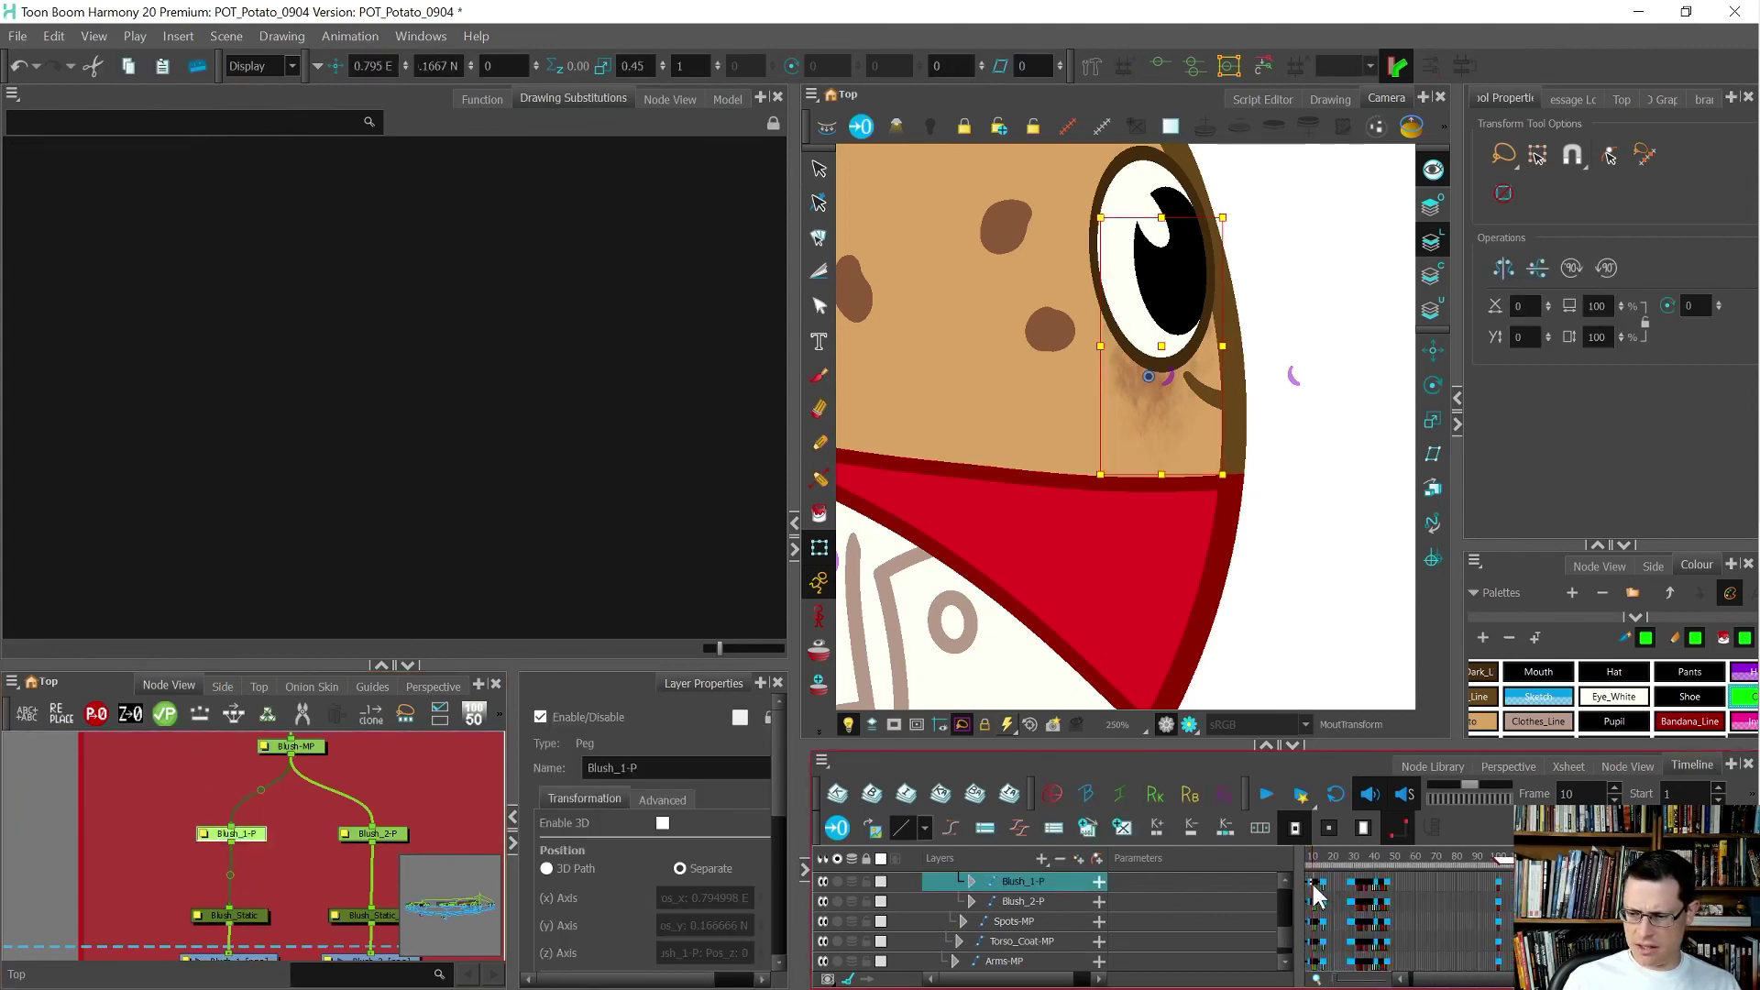
pyautogui.scroll(5, 1600, 892)
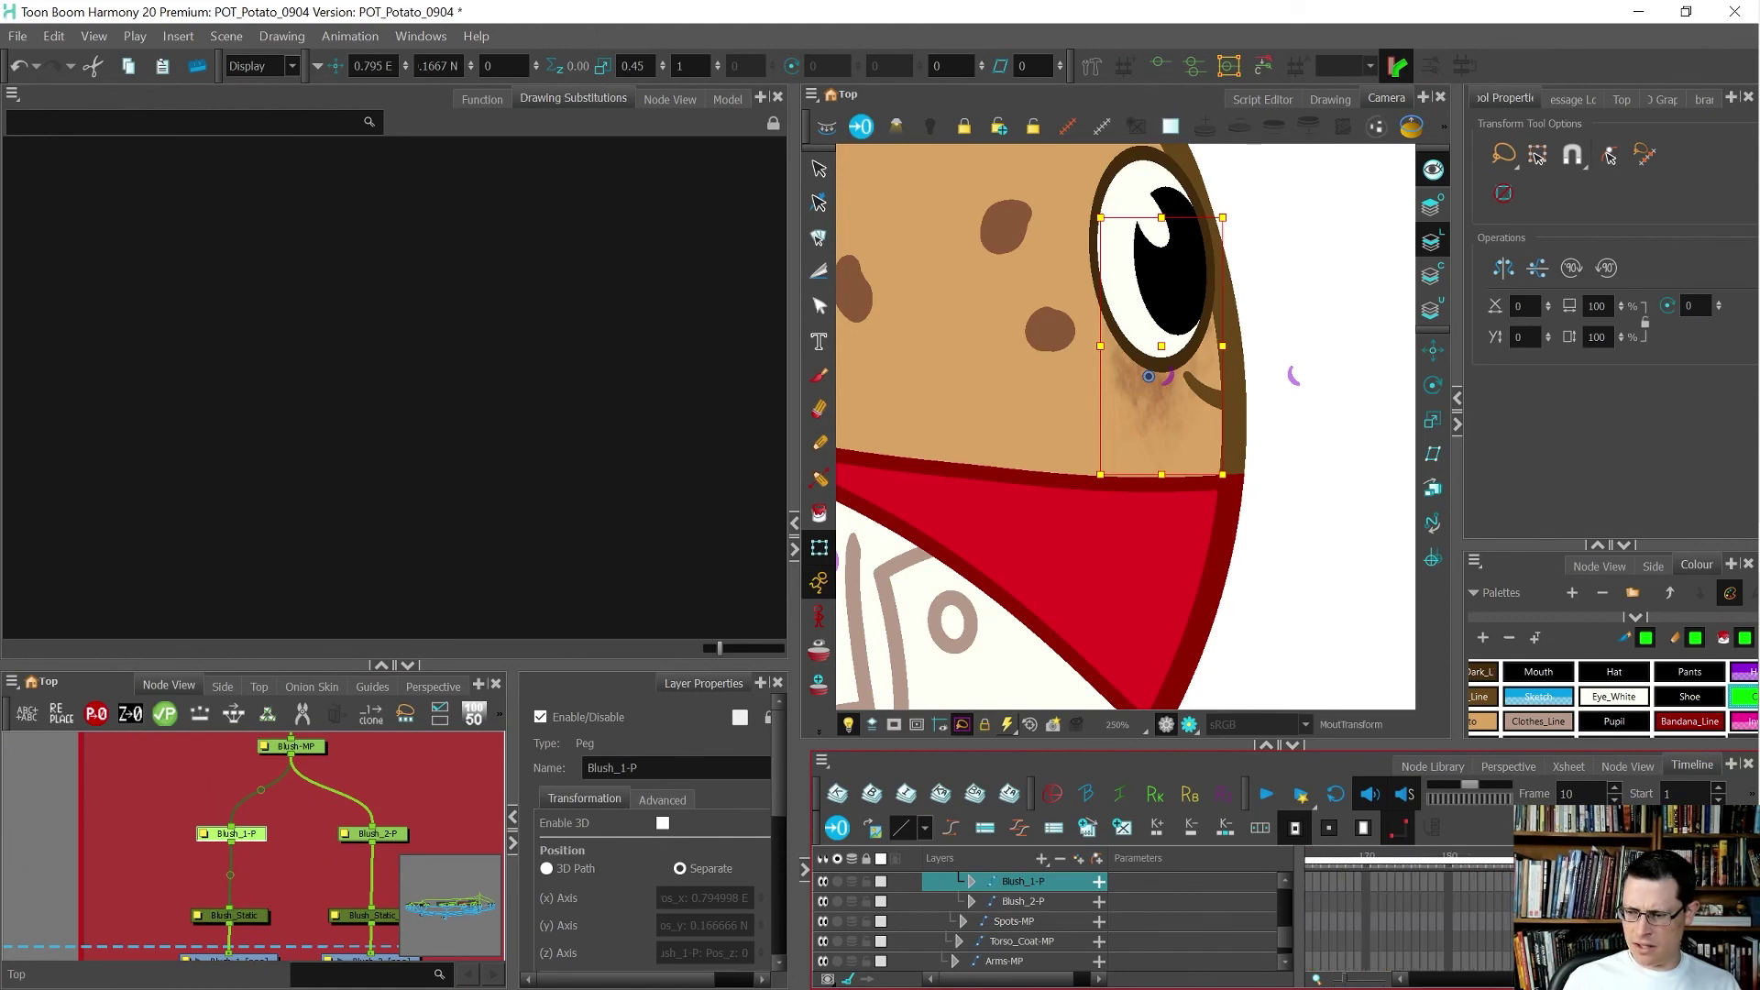
# - Go to frame 200 and step back and forth through the following frames, examining the profile mouth shapes against the blush
pyautogui.click(1598, 860)
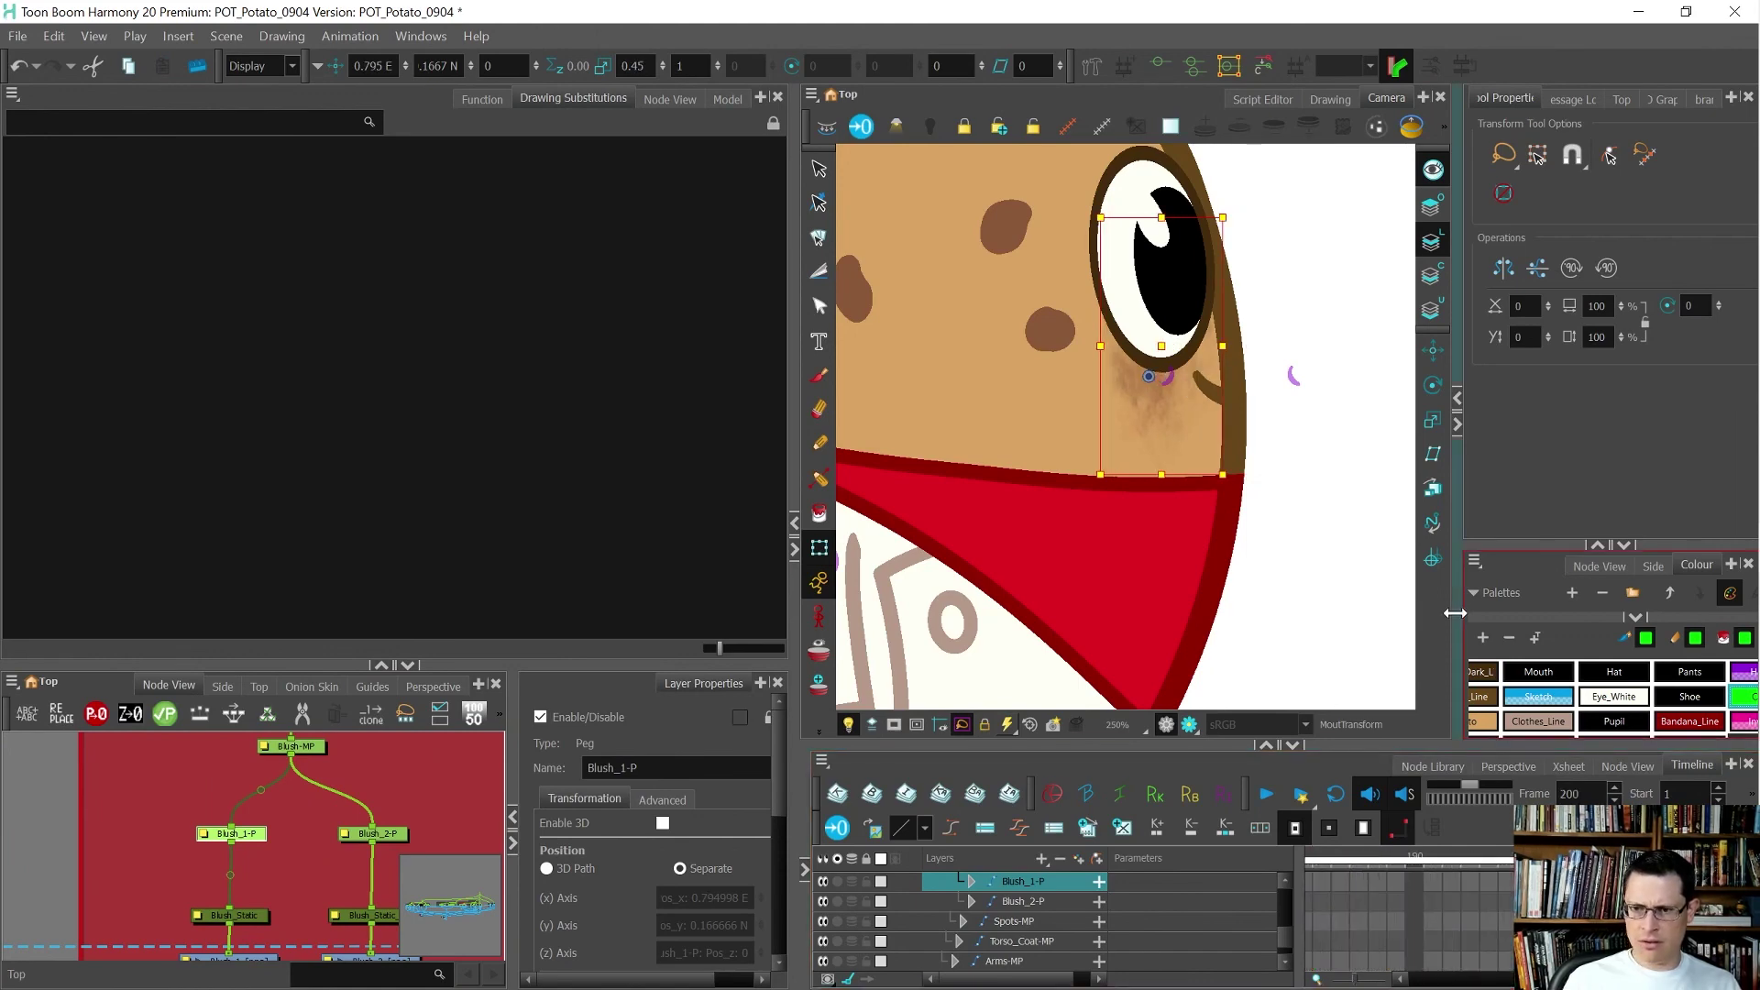
pyautogui.click(1329, 543)
pyautogui.press('.')
pyautogui.press('.')
pyautogui.press('.')
pyautogui.press('.')
pyautogui.press('.')
pyautogui.press('.')
pyautogui.press('.')
pyautogui.press('.')
pyautogui.press('.')
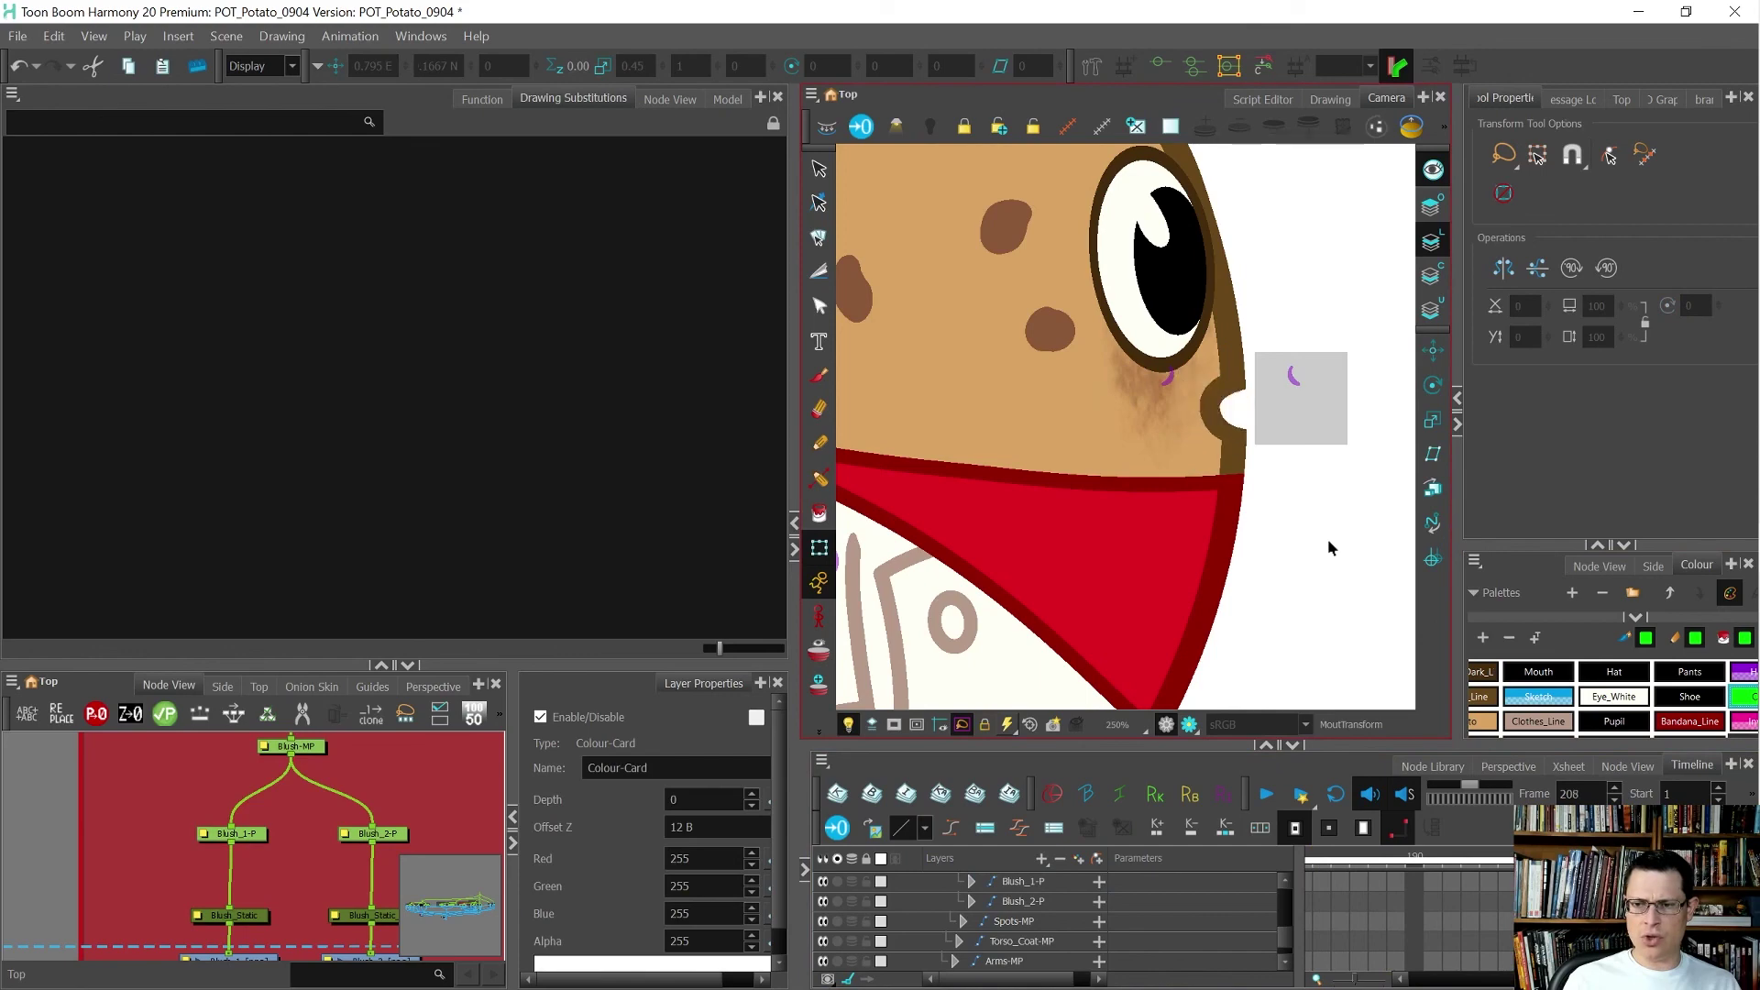
pyautogui.scroll(-3, 1126, 507)
pyautogui.press('.')
pyautogui.scroll(3, 1153, 463)
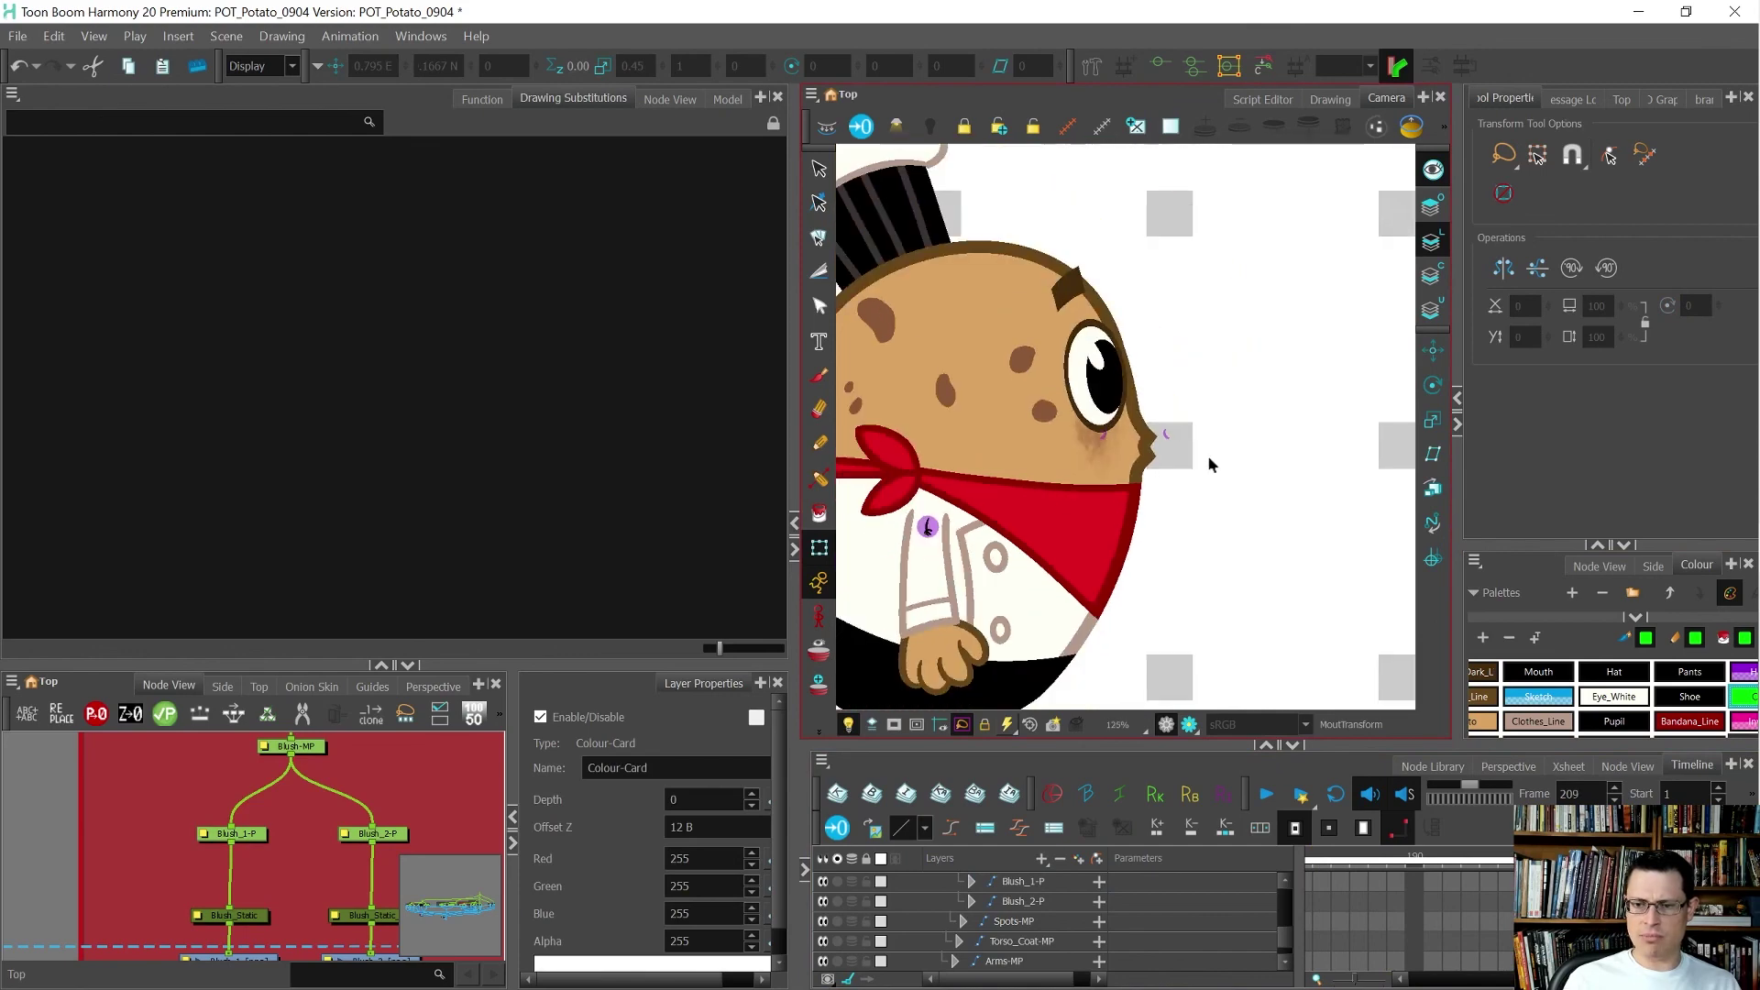
pyautogui.press('.')
pyautogui.press('.')
pyautogui.press(',')
pyautogui.press(',')
pyautogui.press(',')
pyautogui.press(',')
pyautogui.press(',')
pyautogui.press(',')
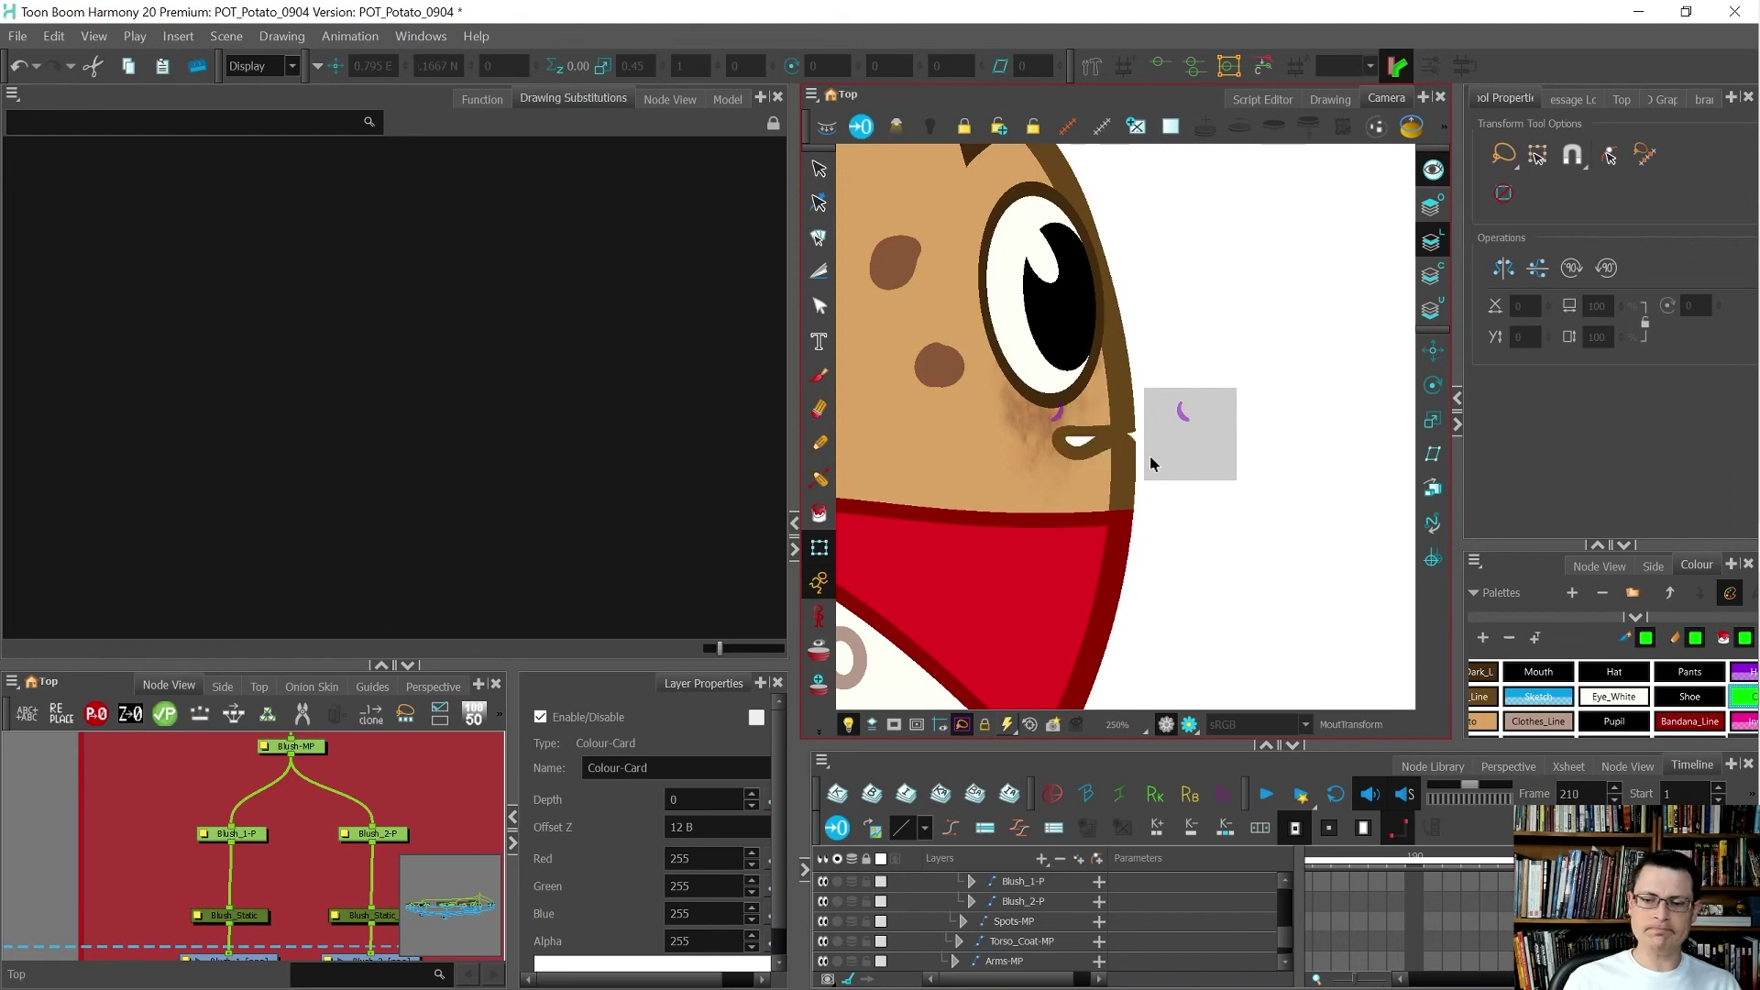
pyautogui.scroll(-3, 1160, 466)
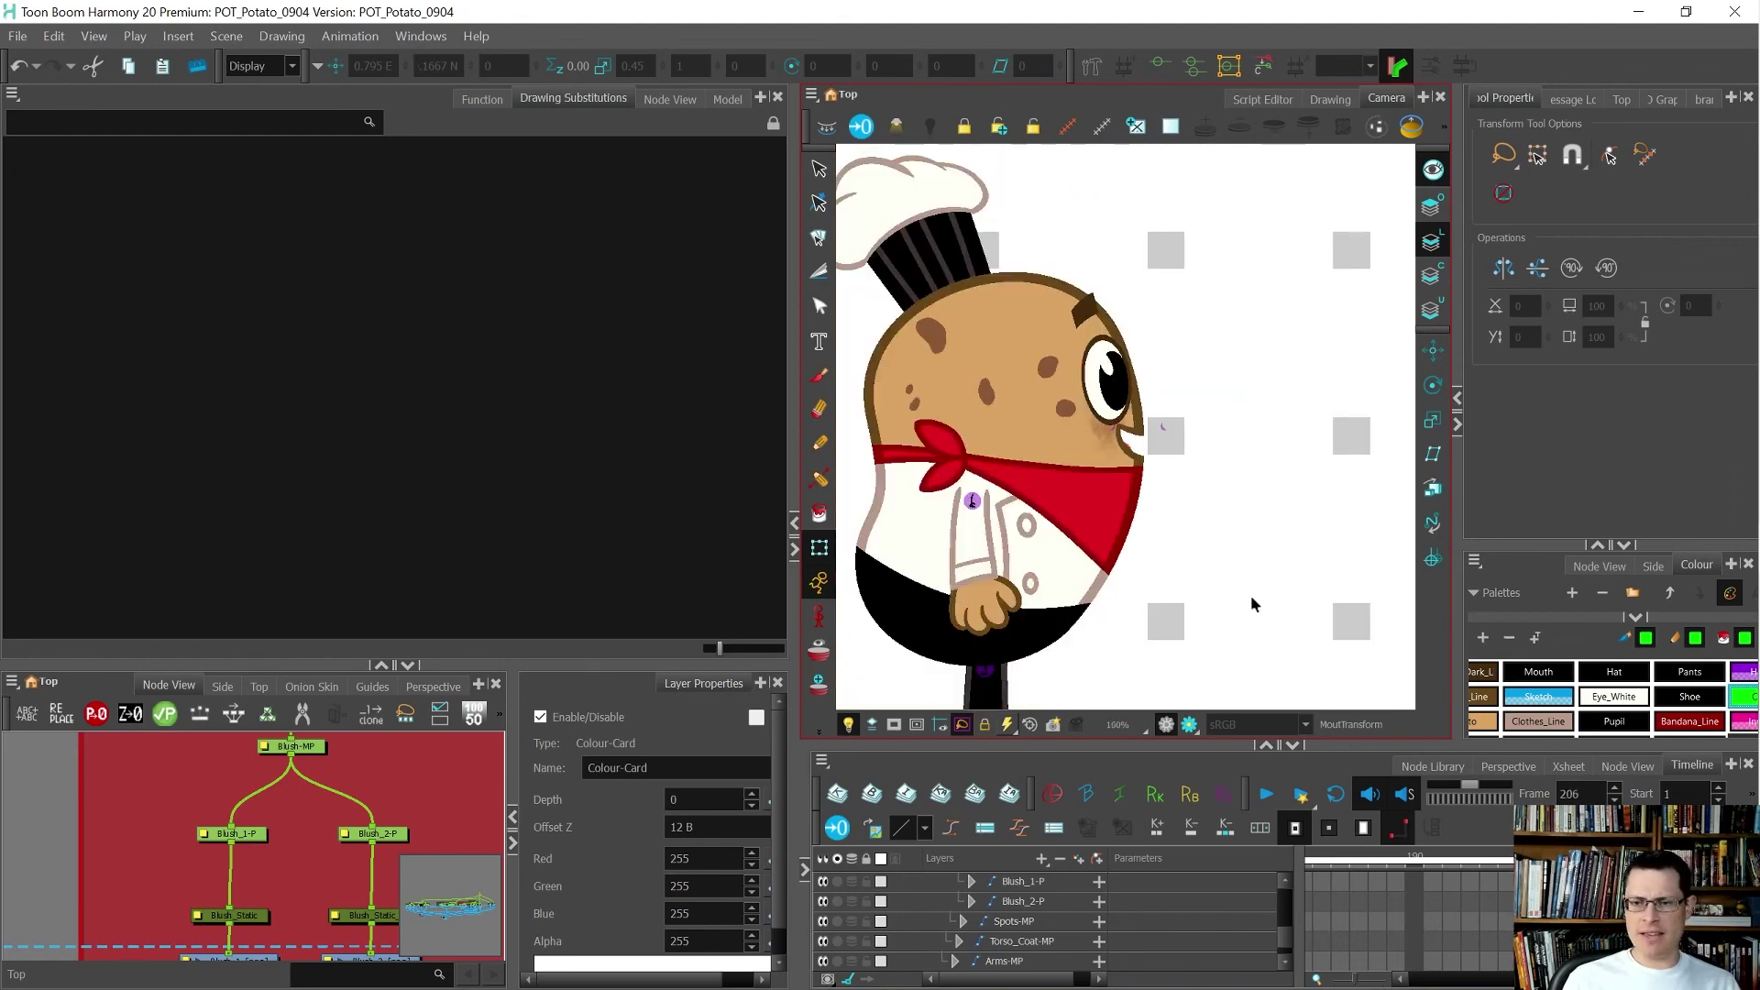
# - Move to frame 211 on the zoomed-out timeline and widen the camera and timeline area by narrowing the drawing substitution side
pyautogui.scroll(-3, 1435, 914)
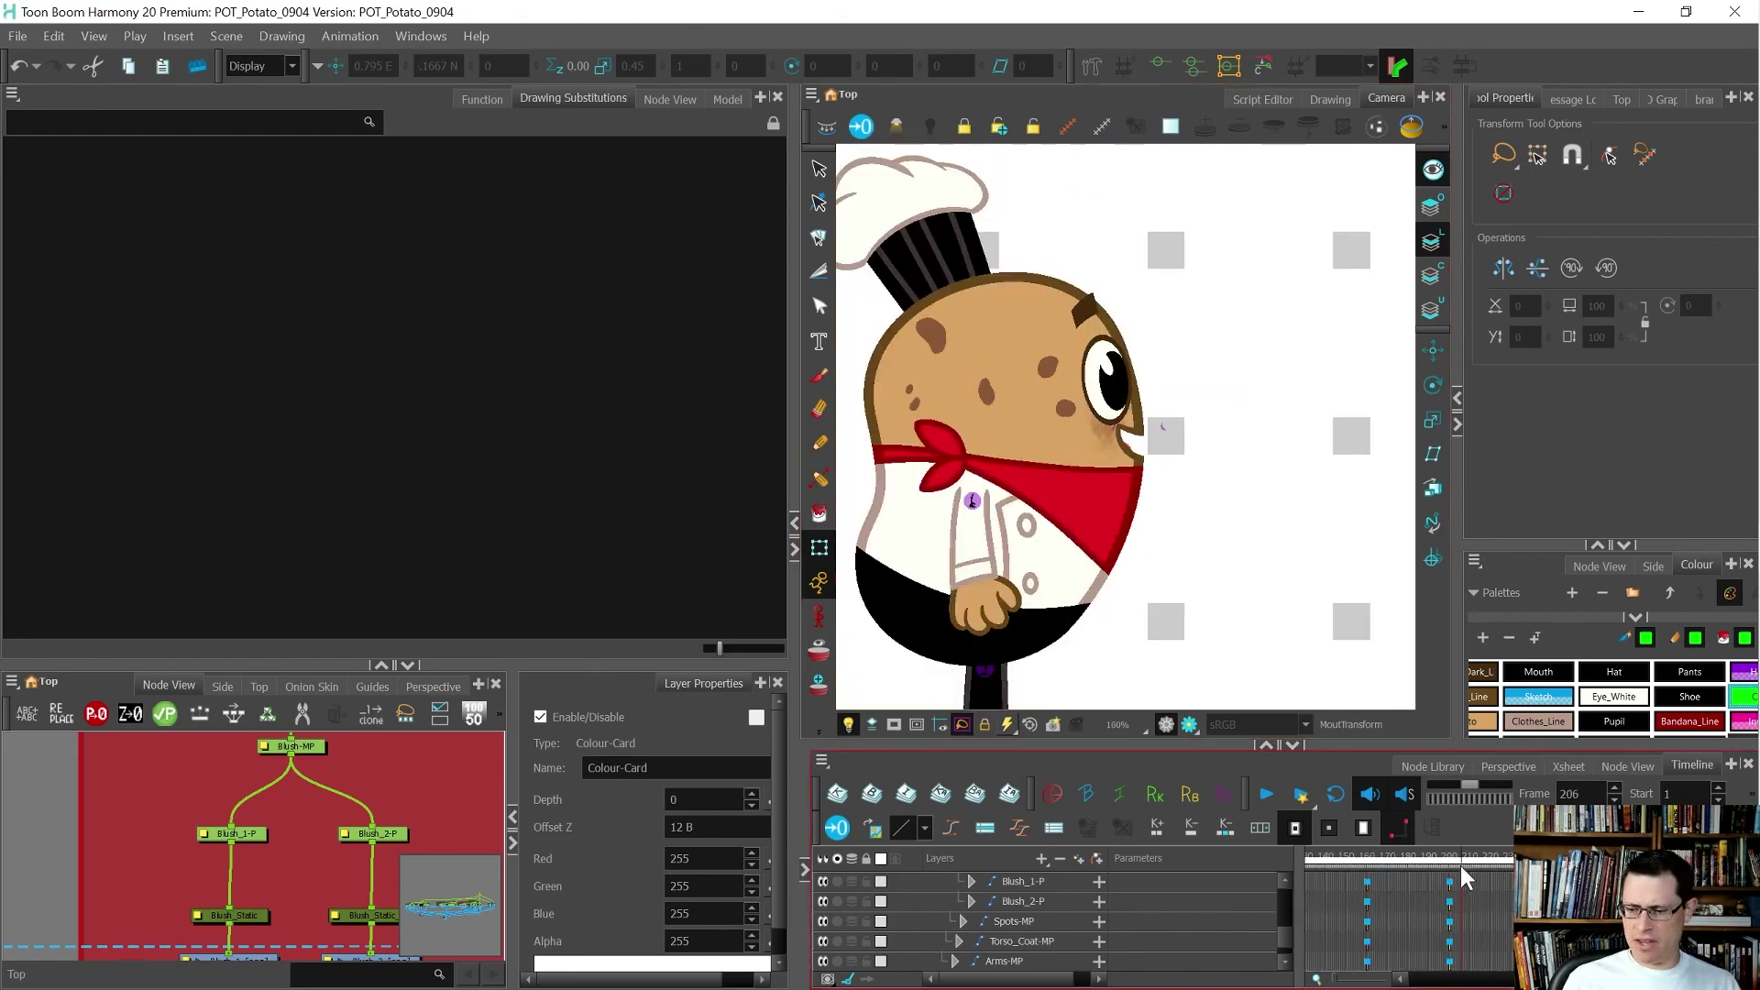
pyautogui.moveTo(1467, 861)
pyautogui.mouseDown()
pyautogui.moveTo(1529, 862)
pyautogui.moveTo(1474, 862)
pyautogui.mouseUp()
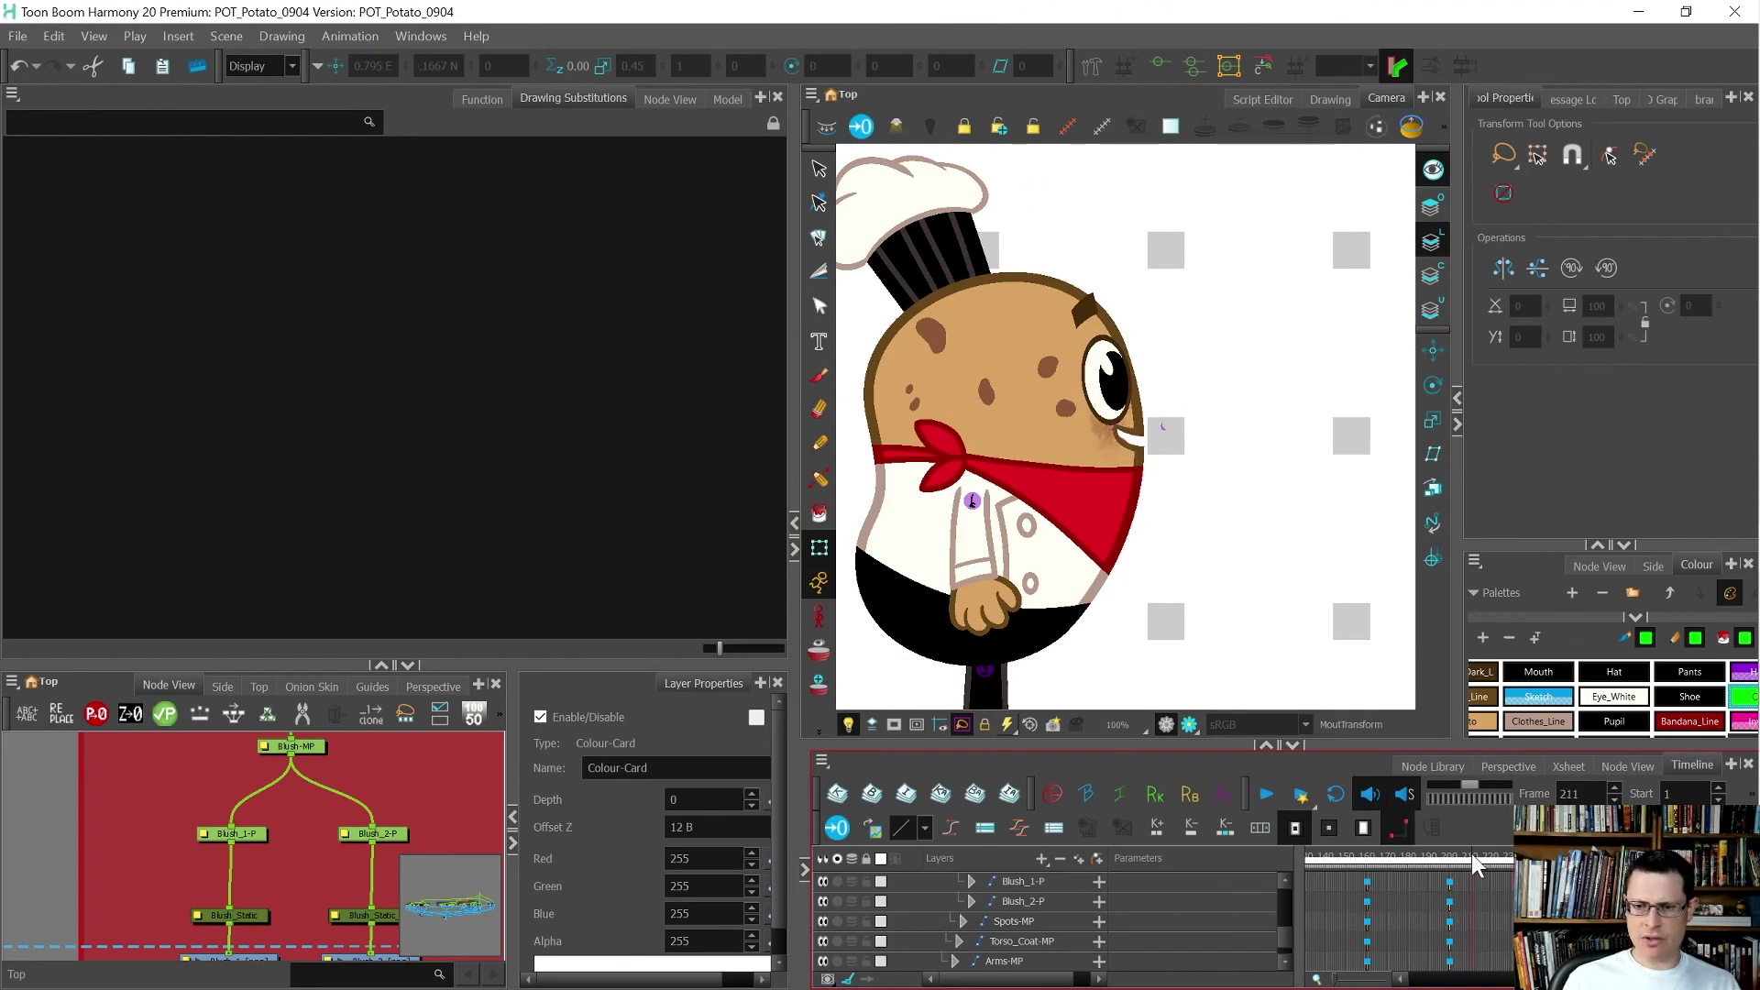
pyautogui.moveTo(794, 569); pyautogui.dragTo(569, 596)
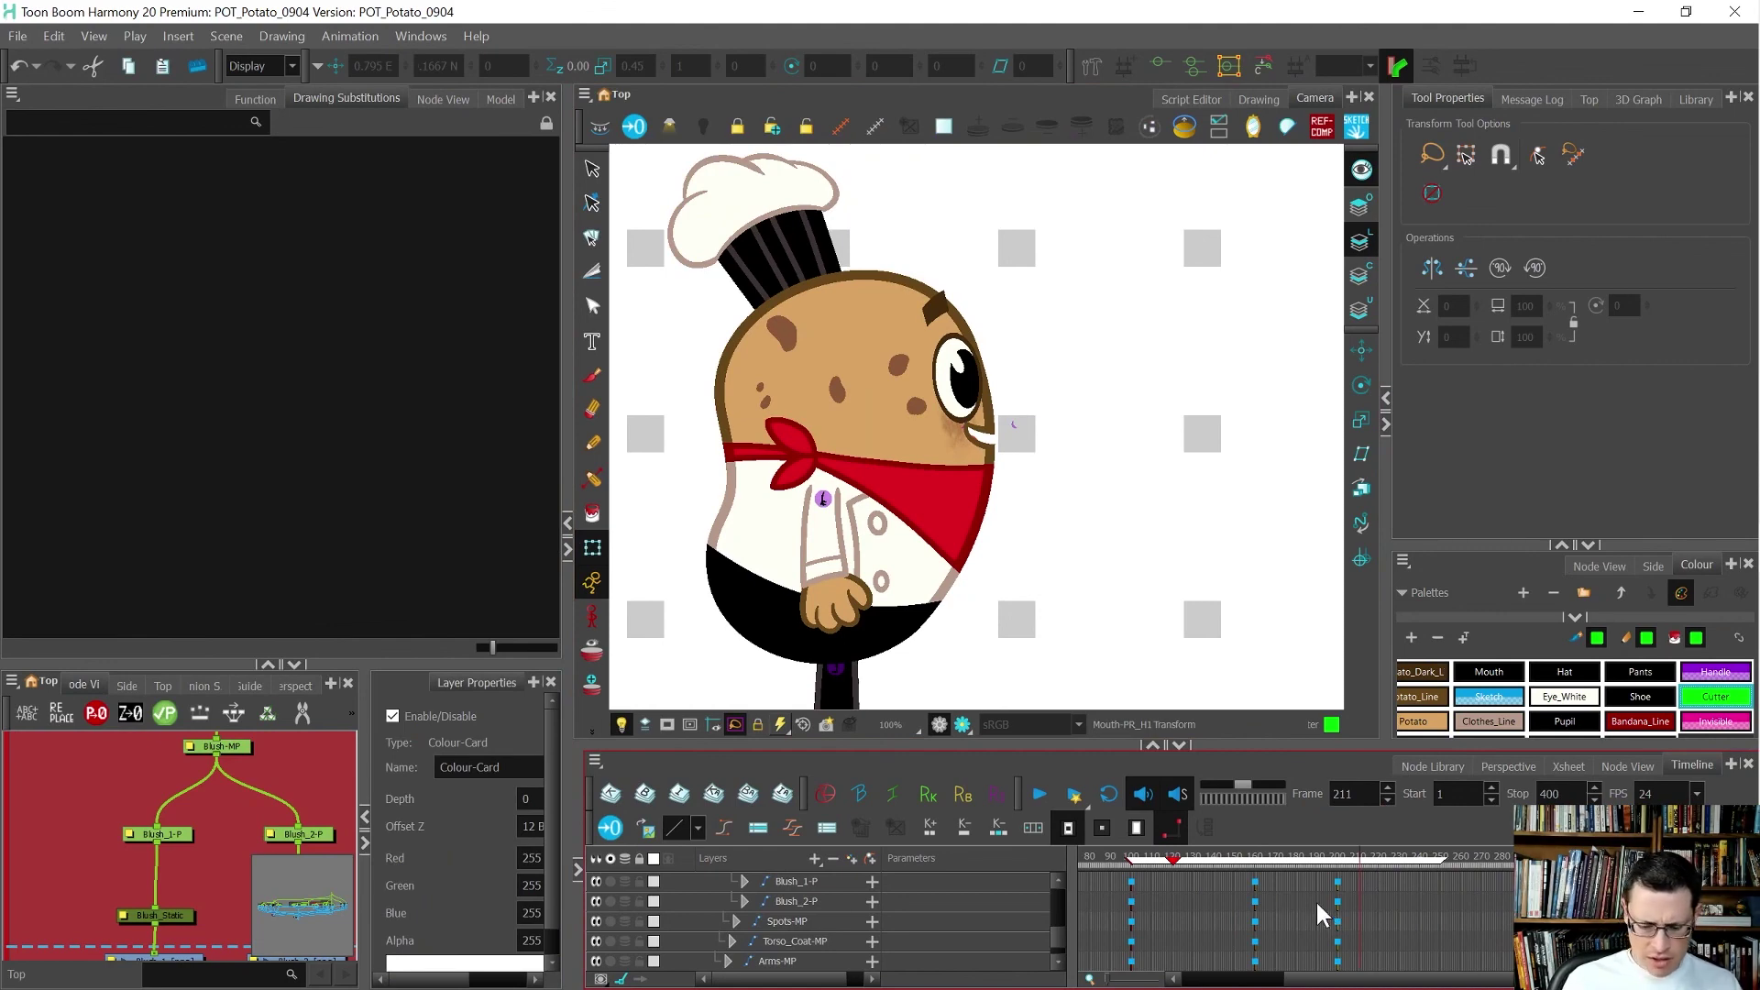
# - Show the scene's top-level layers in the timeline and scrub from frame 211 to frame 247, reviewing the remaining profile mouths
pyautogui.scroll(5, 1316, 900)
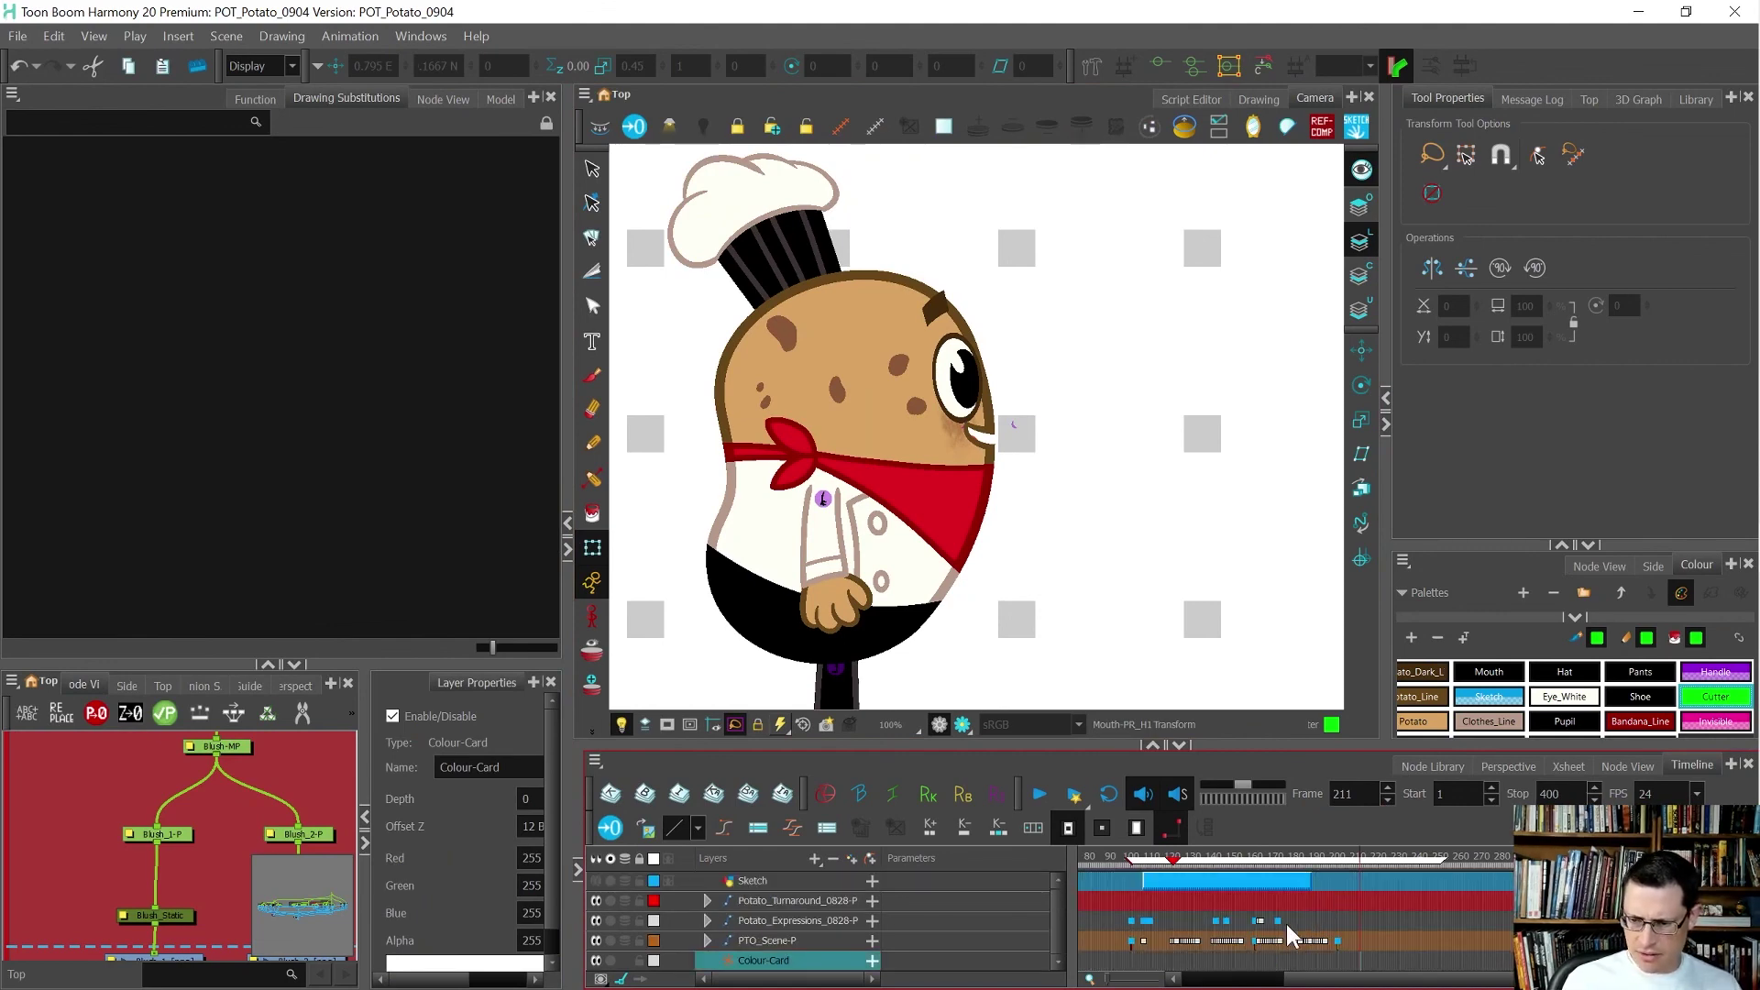
pyautogui.scroll(2, 1285, 925)
pyautogui.click(1382, 854)
pyautogui.moveTo(1383, 855); pyautogui.dragTo(1537, 913)
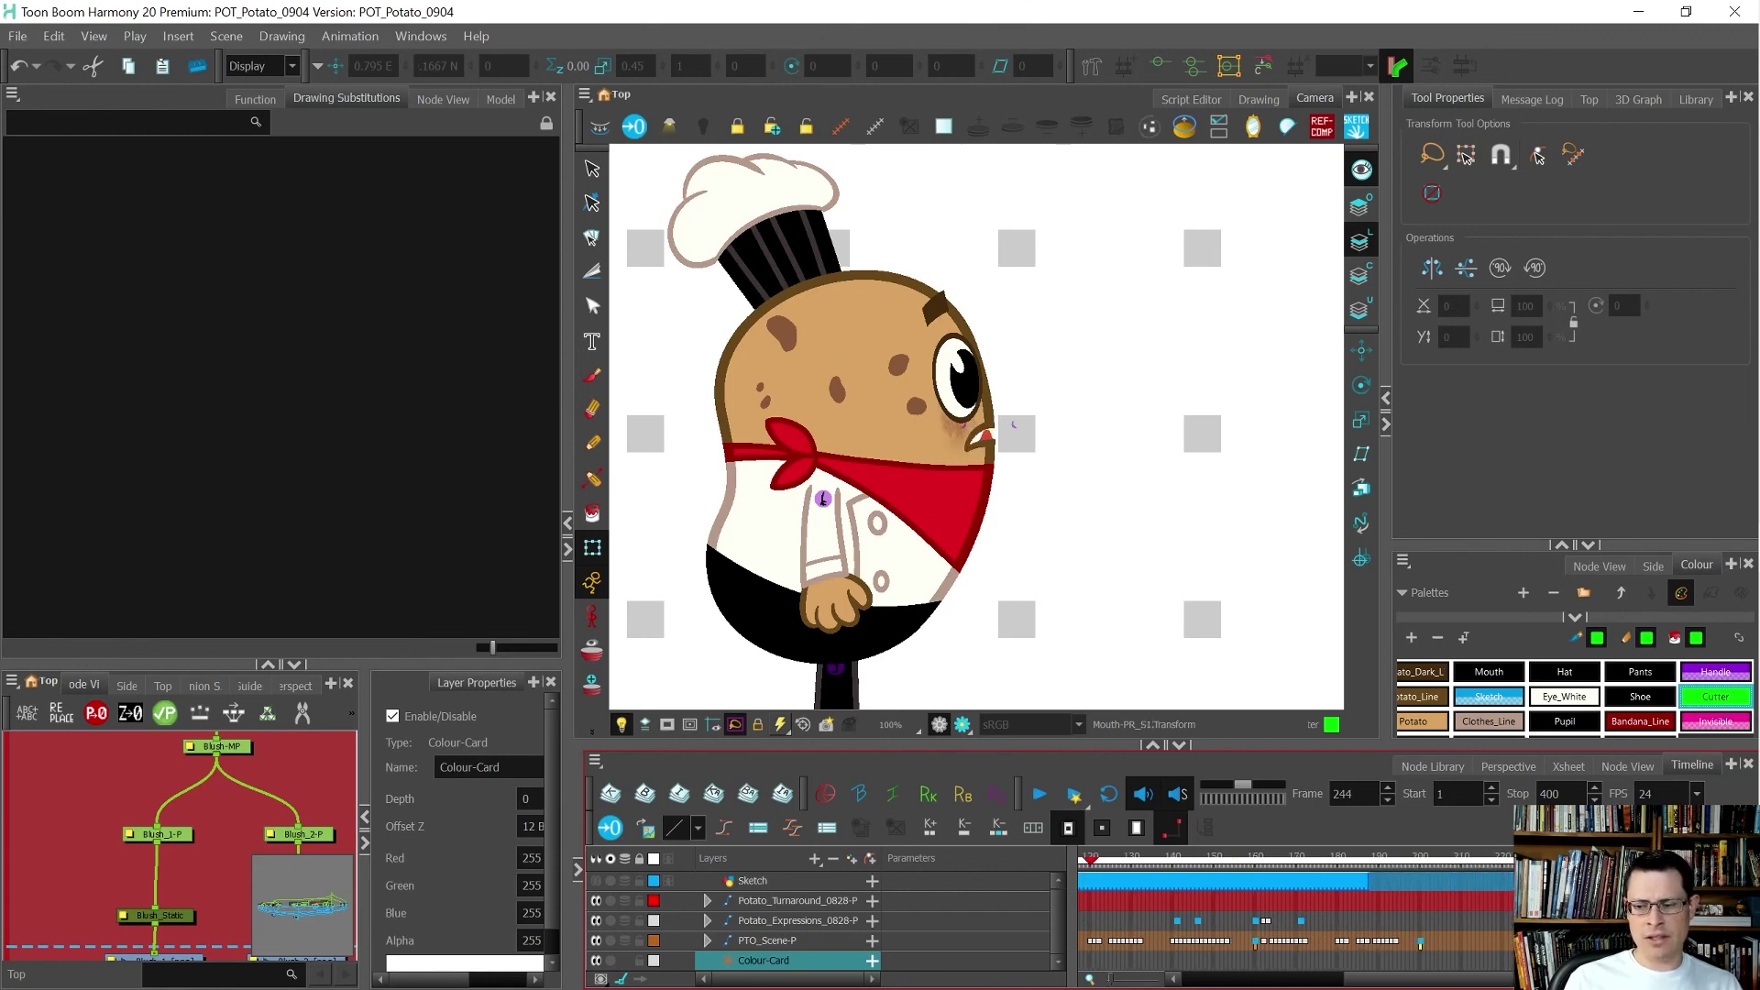
pyautogui.moveTo(1603, 912); pyautogui.dragTo(1615, 913)
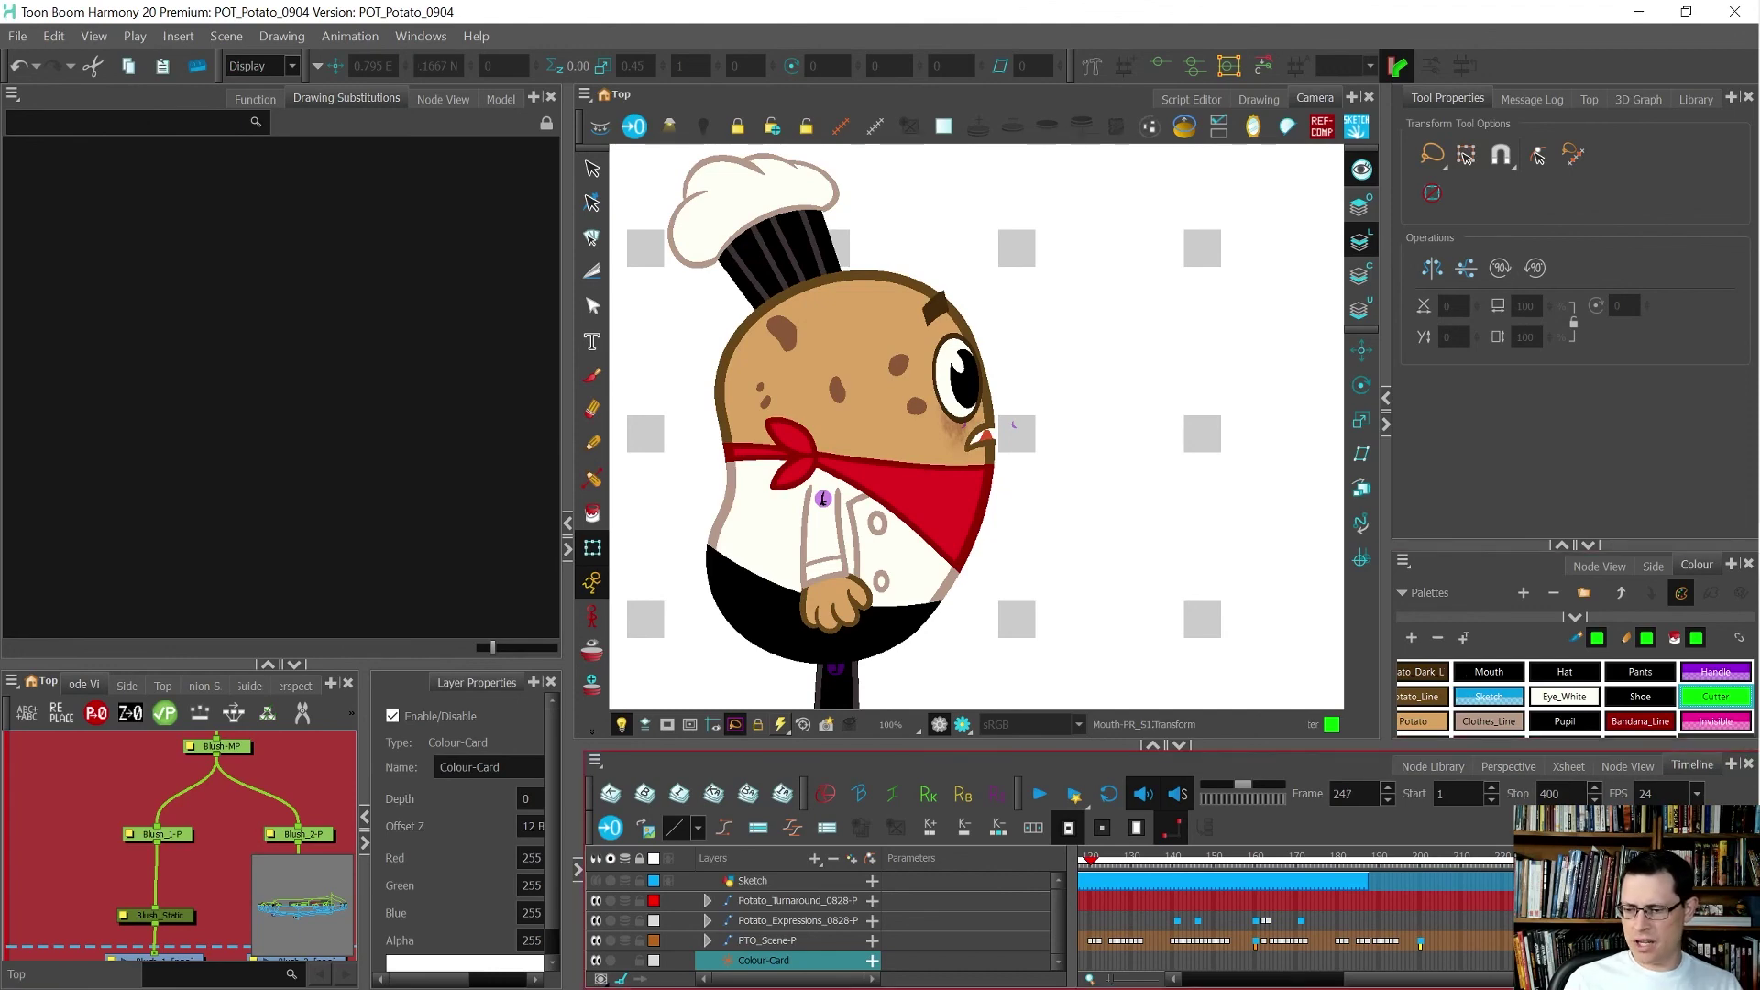